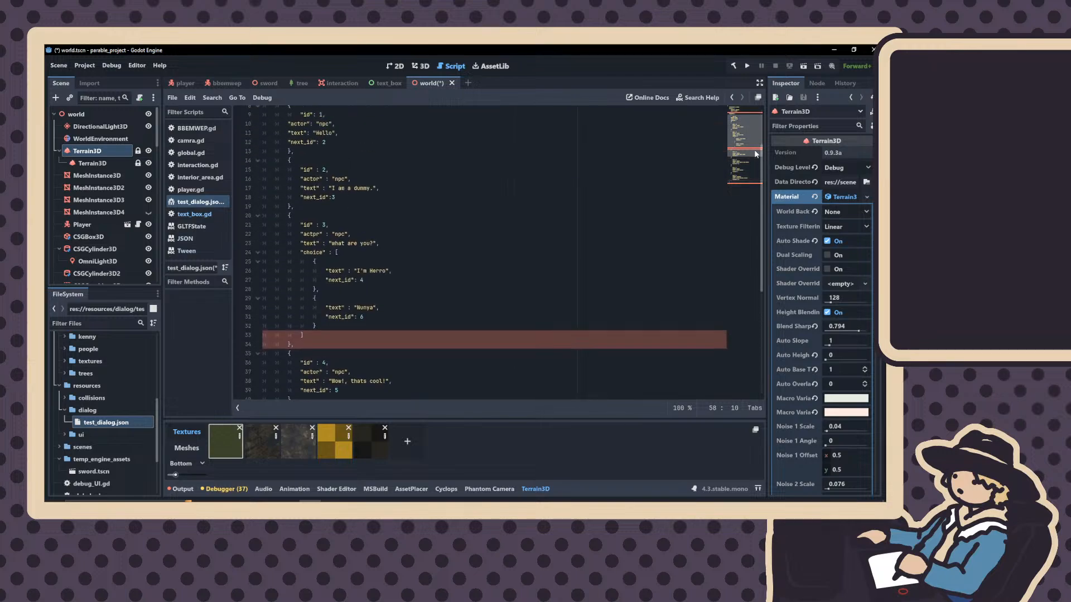
Collapse the Terrain3D texture panel and set the code zoom of test_dialog.json to 125 %
ctrl+scroll(583, 207, down, 2)
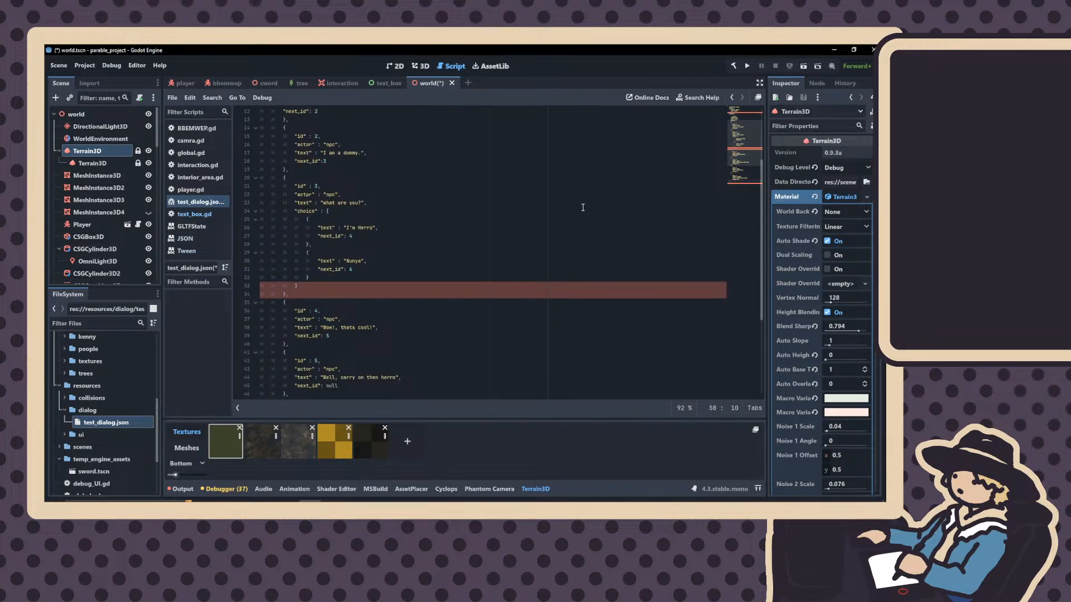
ctrl+scroll(583, 208, down, 1)
scroll(471, 239, down, 1)
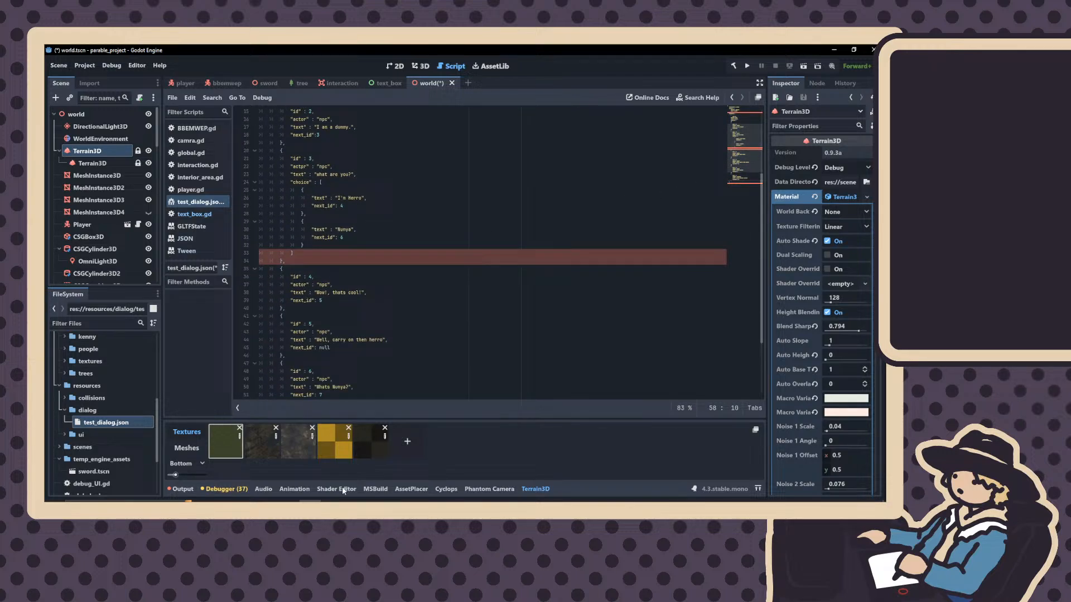
double_click(190, 490)
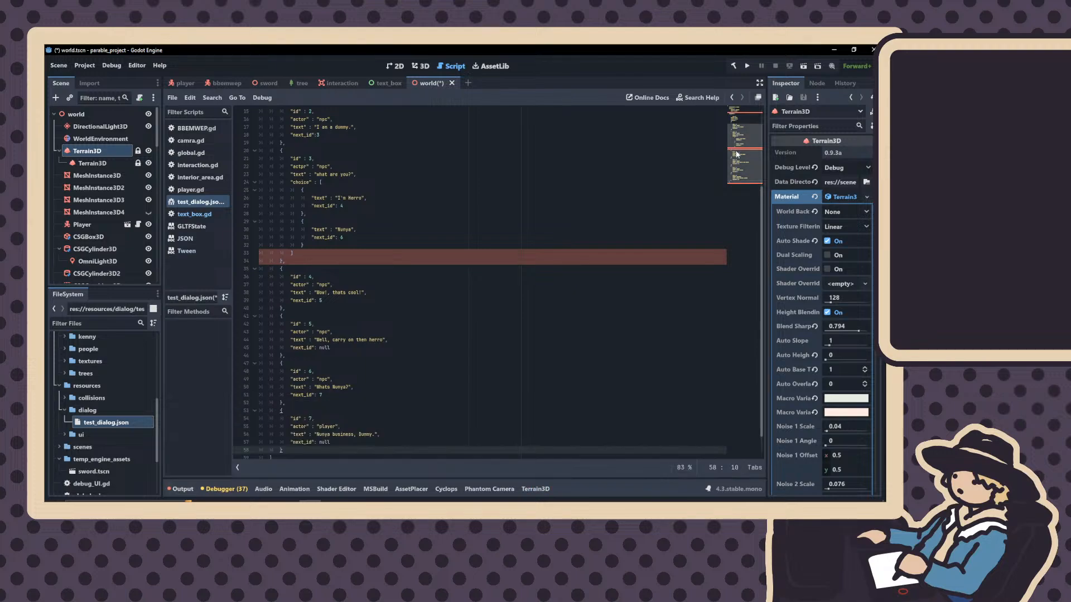
scroll(736, 129, up, 5)
ctrl+scroll(545, 174, up, 5)
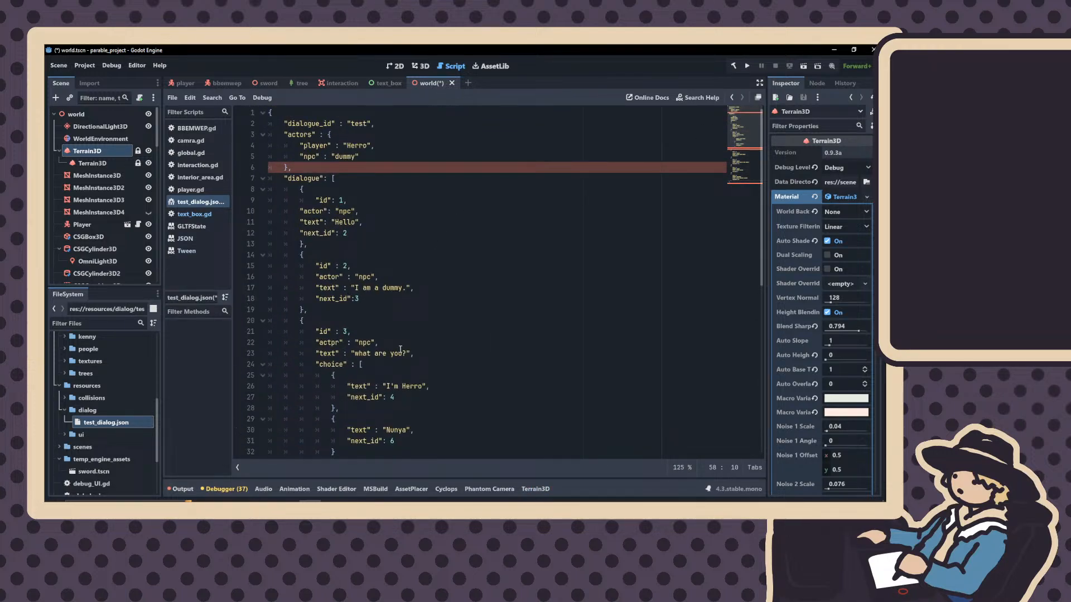
Detach the script editor into its own floating window, look through test_dialog.json, and minimise that window
click(759, 97)
scroll(327, 207, down, 10)
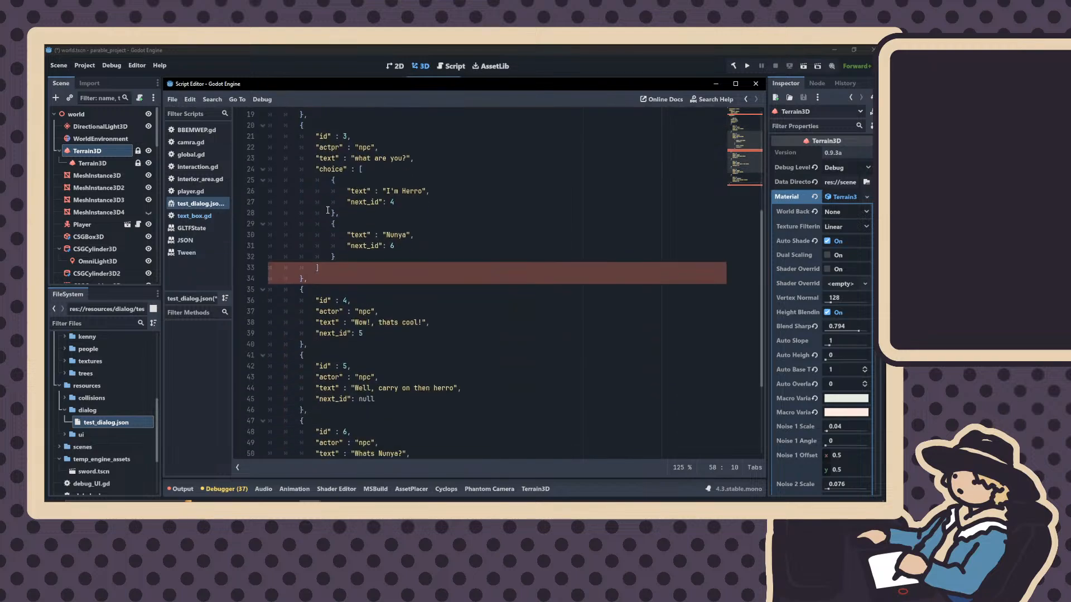
scroll(409, 208, up, 10)
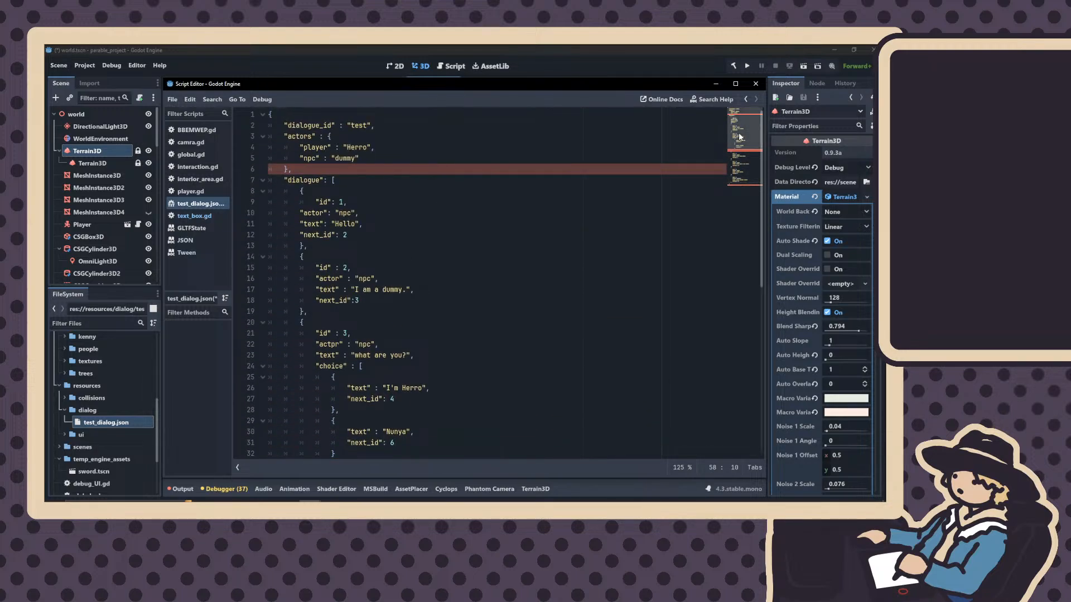
drag(739, 135, 746, 45)
click(716, 83)
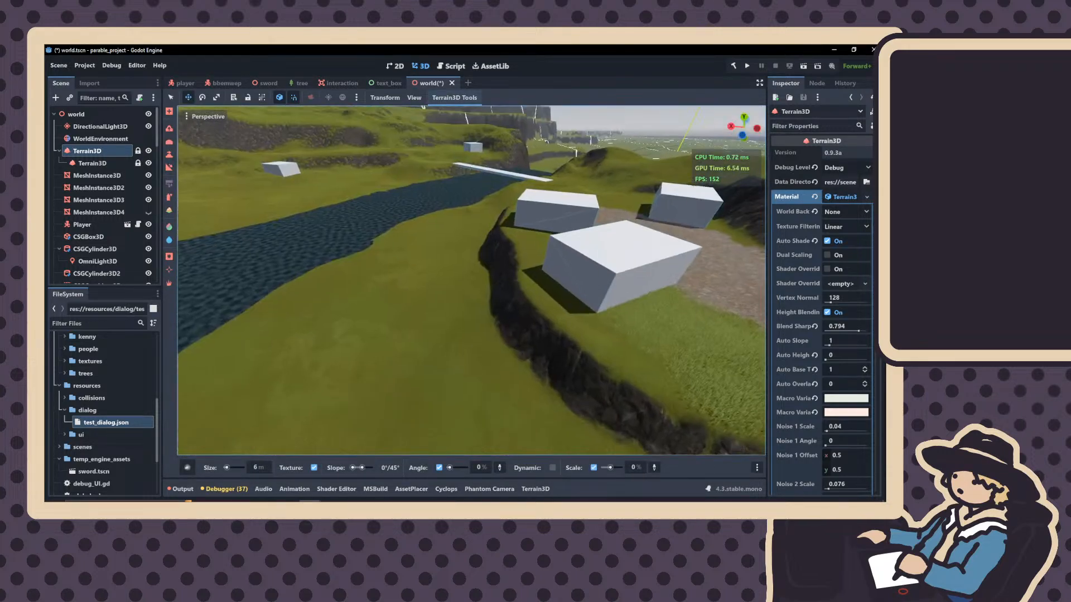
right_drag(428, 140, 584, 124)
key(w)
key(s)
key(w)
key(d)
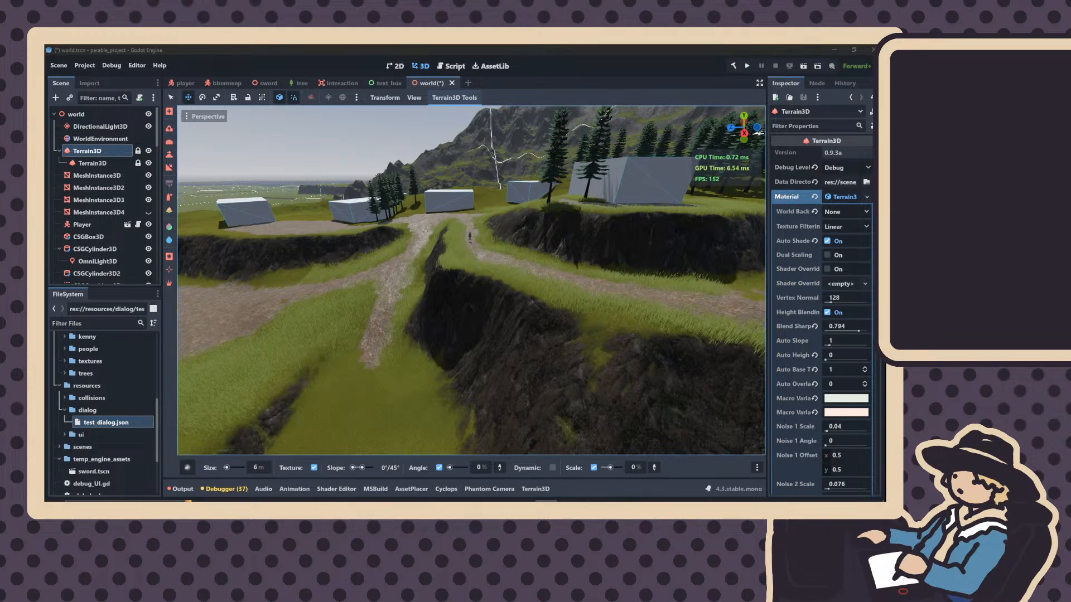
key(alt+Tab)
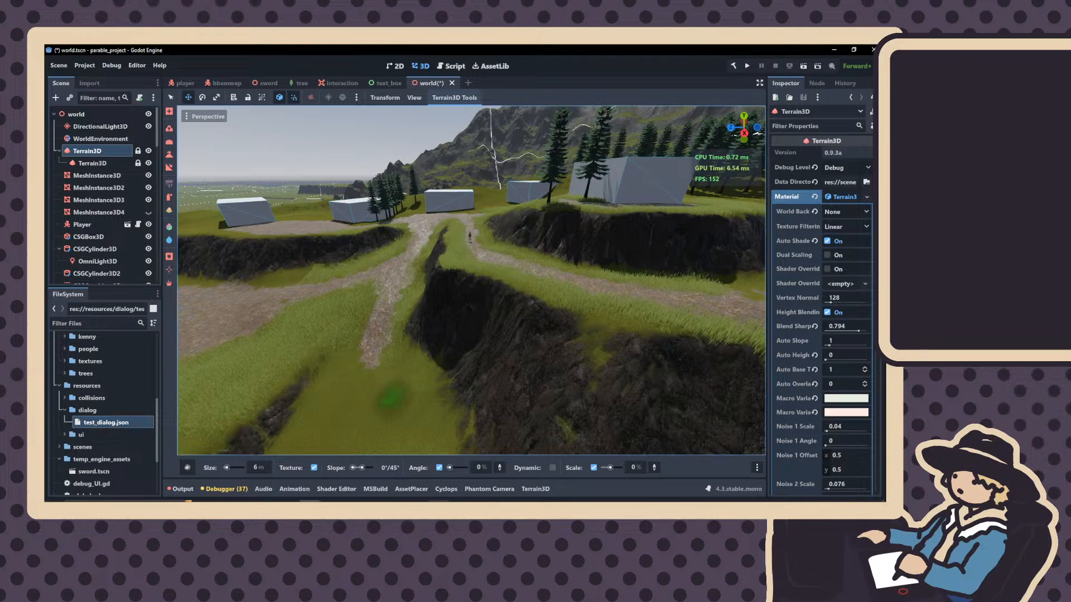
Bring back the floating script editor, narrow its window, and place it beside the 3D view
mouse_move(374, 506)
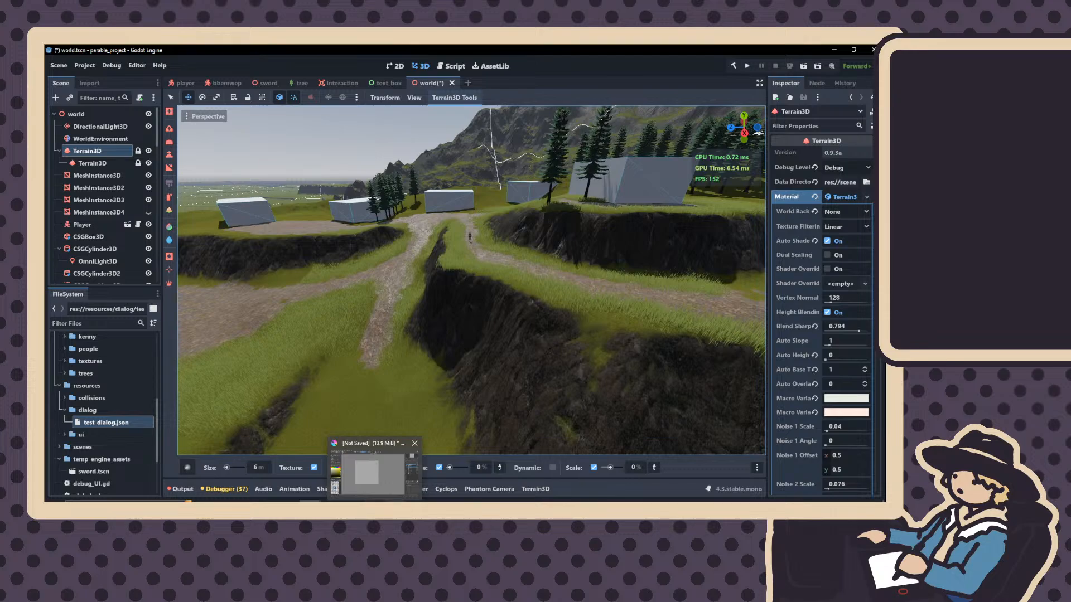
mouse_move(310, 505)
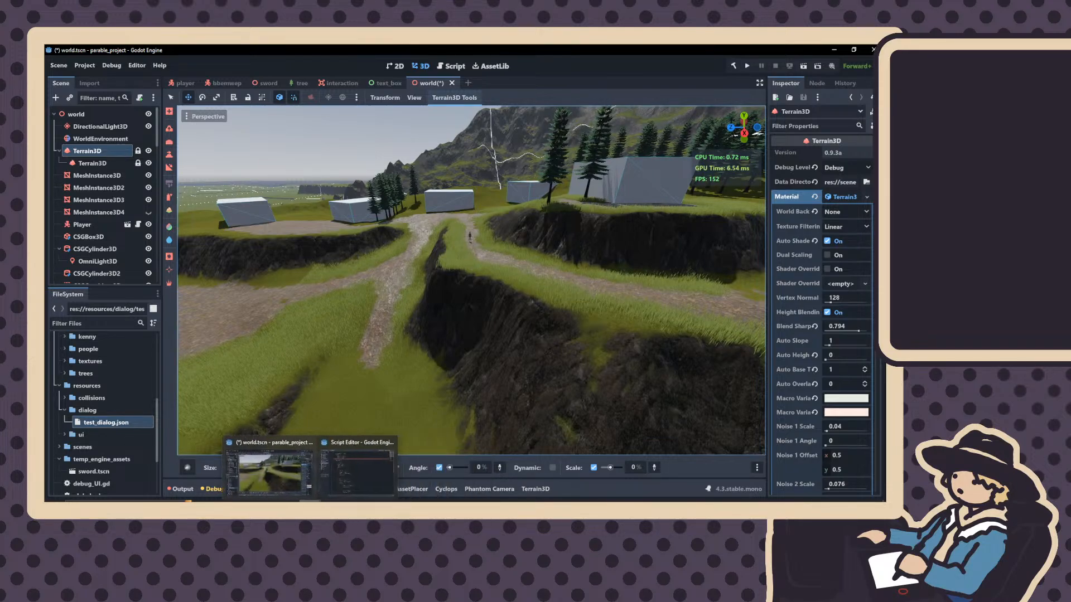
click(360, 470)
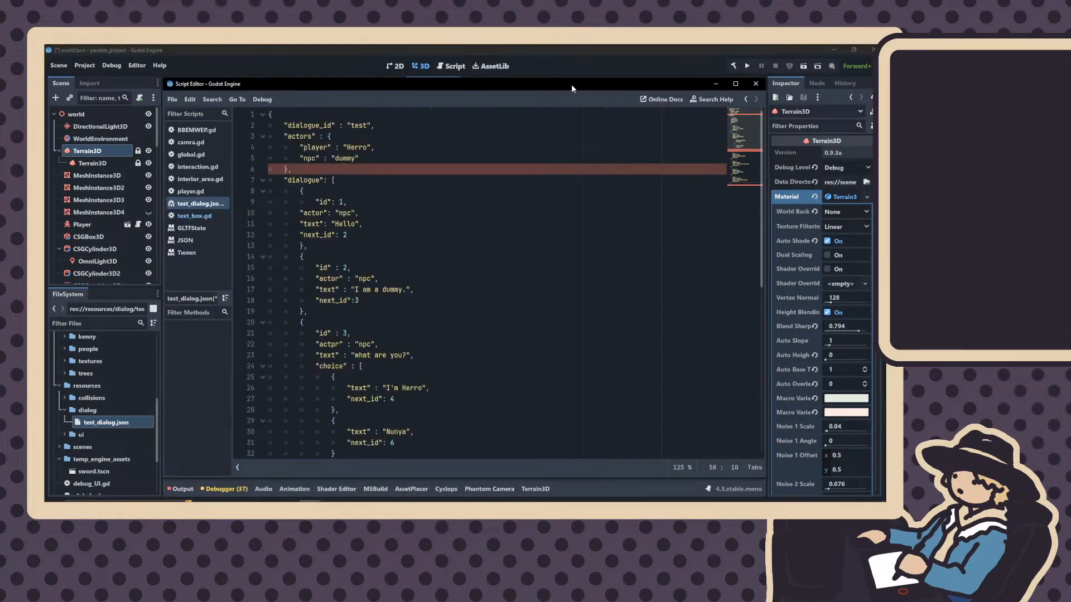
drag(571, 85, 619, 86)
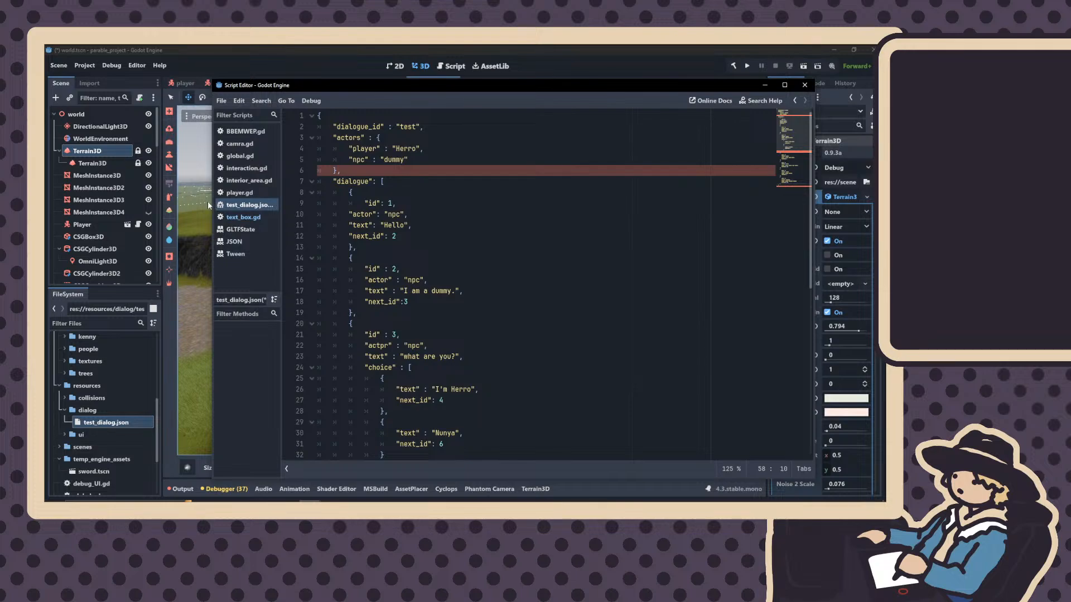
drag(209, 205, 440, 207)
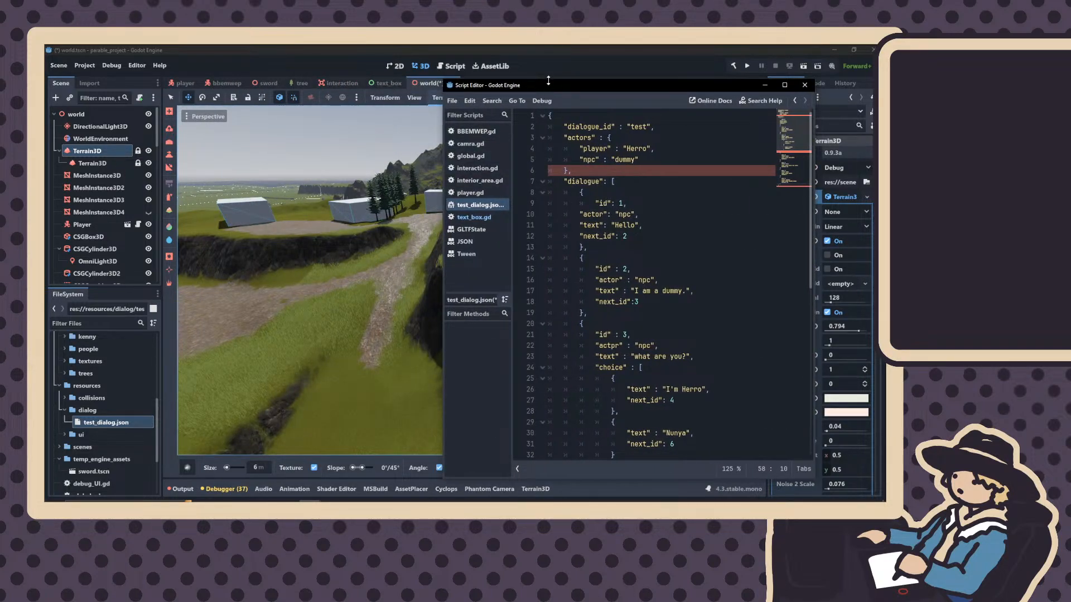
drag(549, 80, 614, 71)
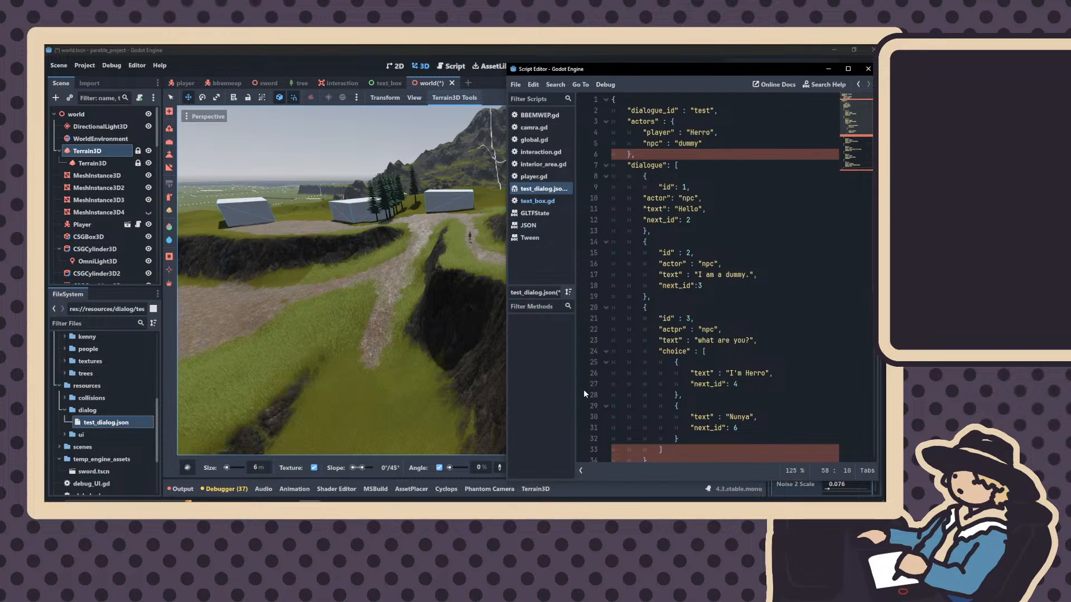
scroll(584, 392, down, 5)
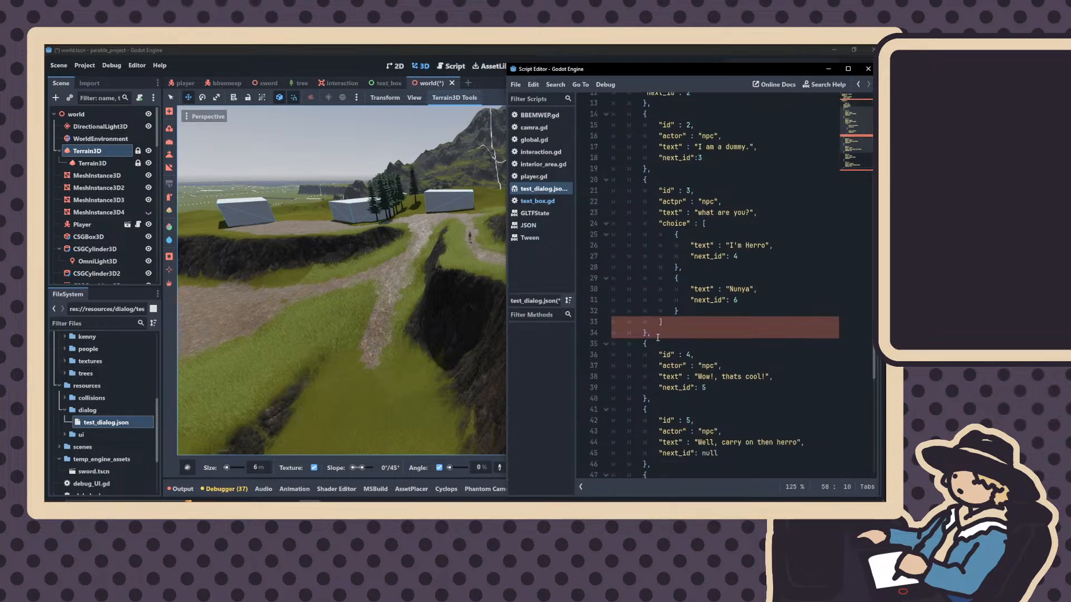
Take the main editor window out of full size and fit it next to the floating script editor
click(434, 309)
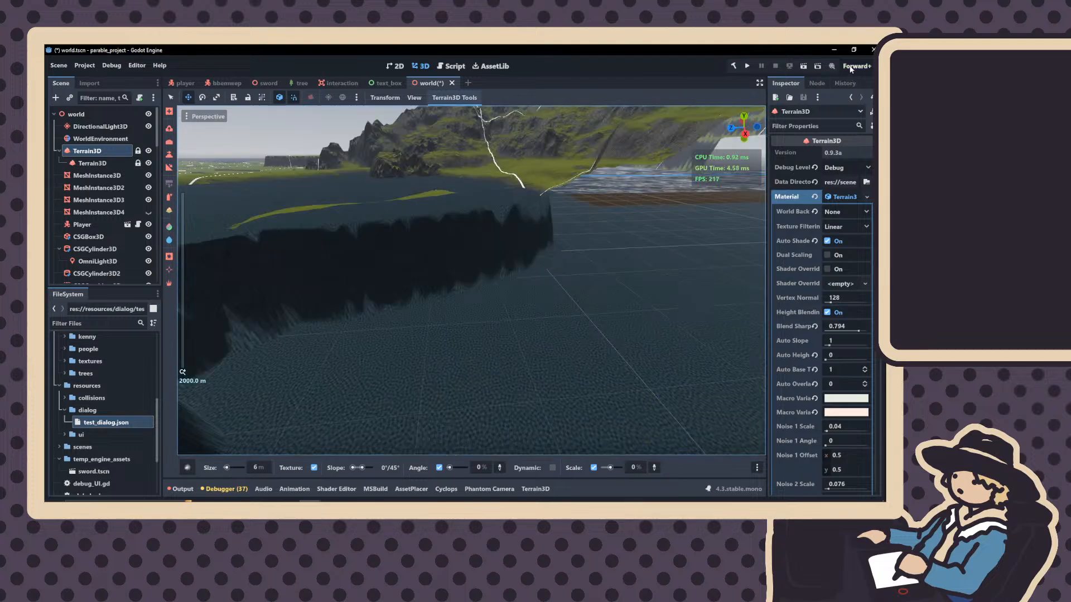
click(852, 53)
drag(538, 126, 410, 45)
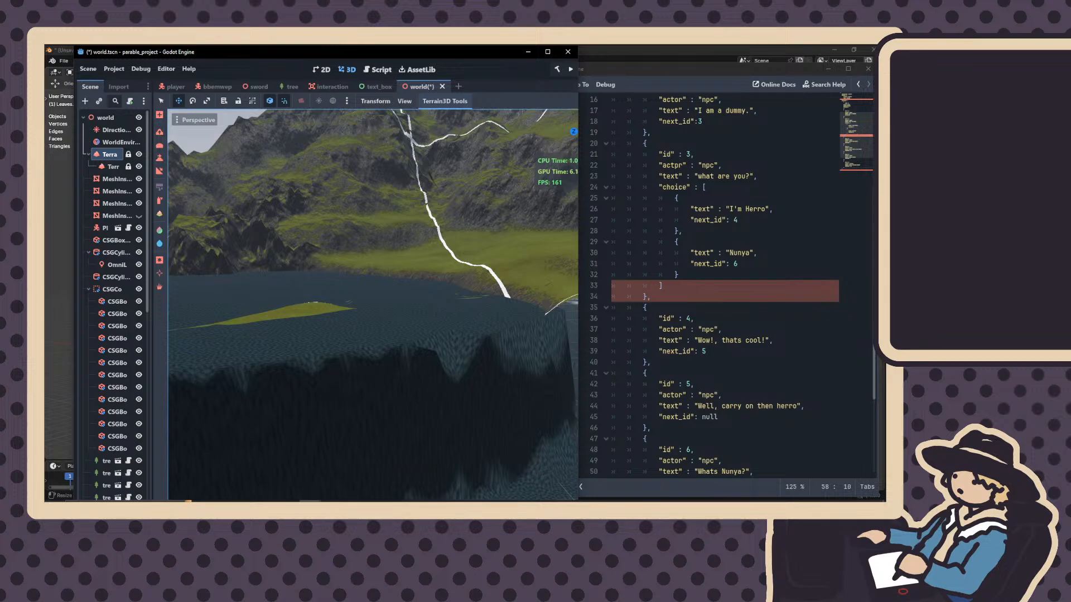
drag(410, 46, 410, 117)
right_drag(373, 312, 372, 320)
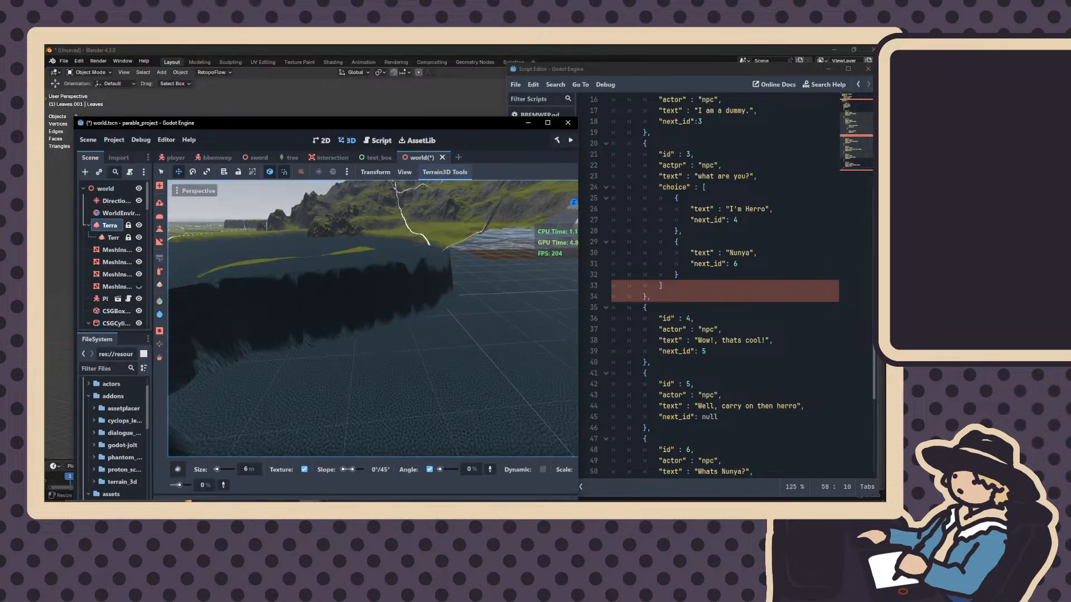
drag(400, 515, 382, 500)
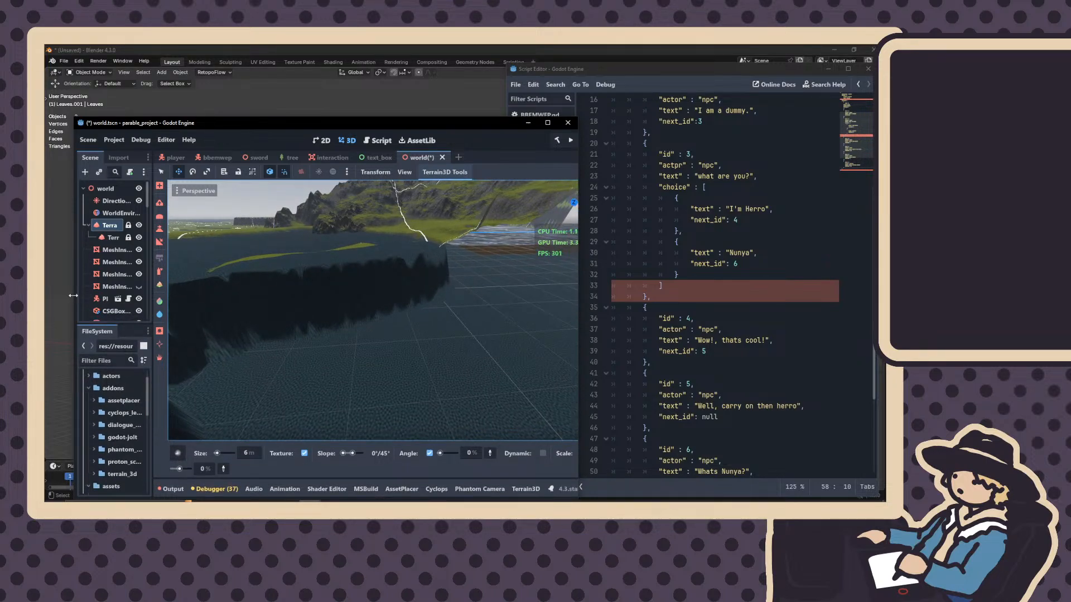
drag(74, 295, 47, 311)
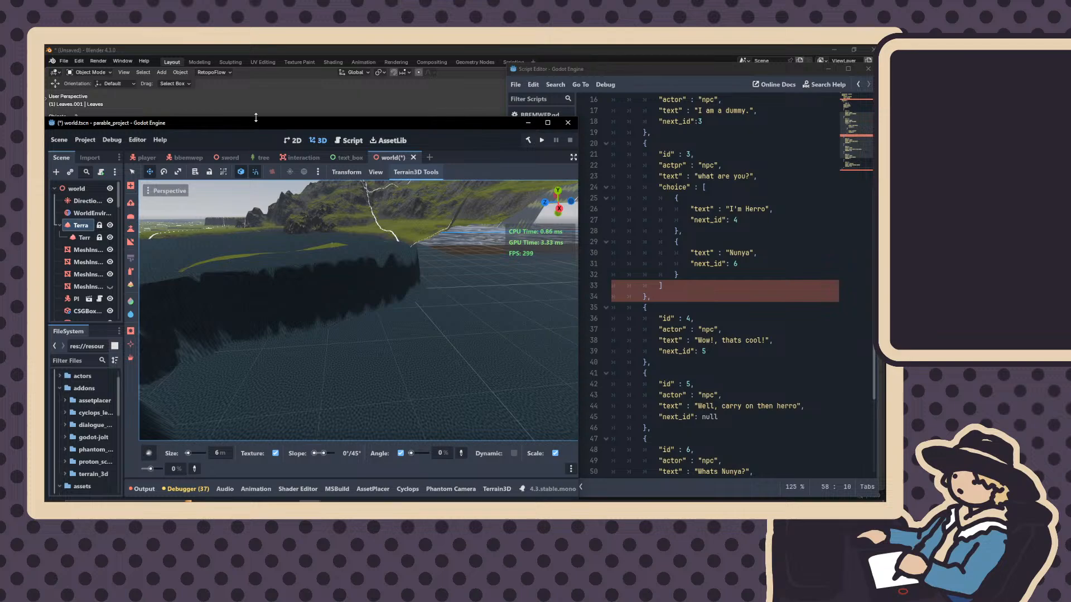
drag(256, 117, 272, 48)
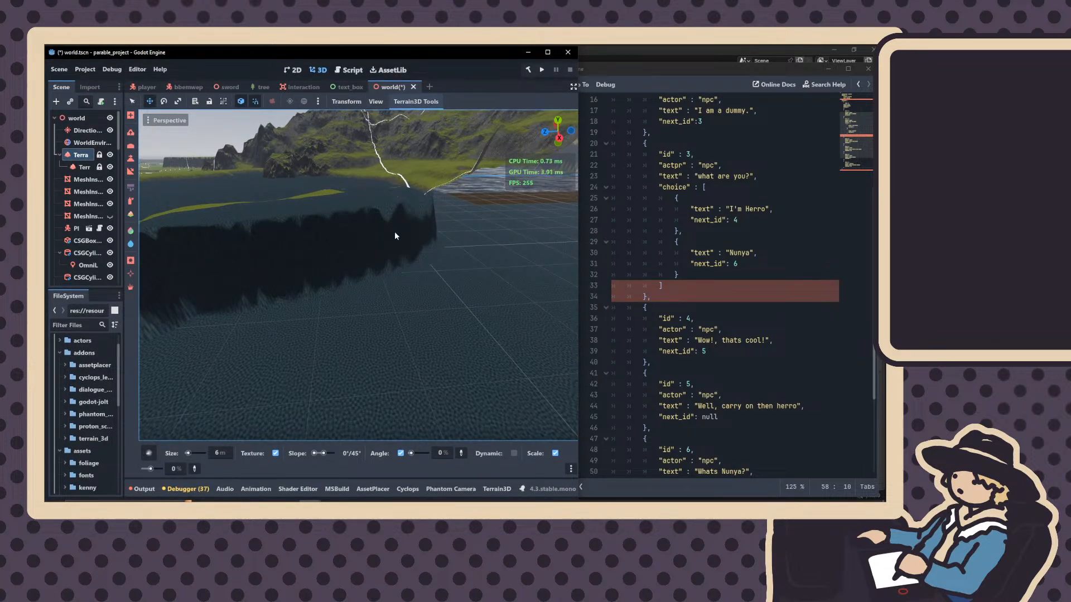
Check the AssetLib, 2D and 3D workspaces while the script editor floats in its separate window
click(624, 82)
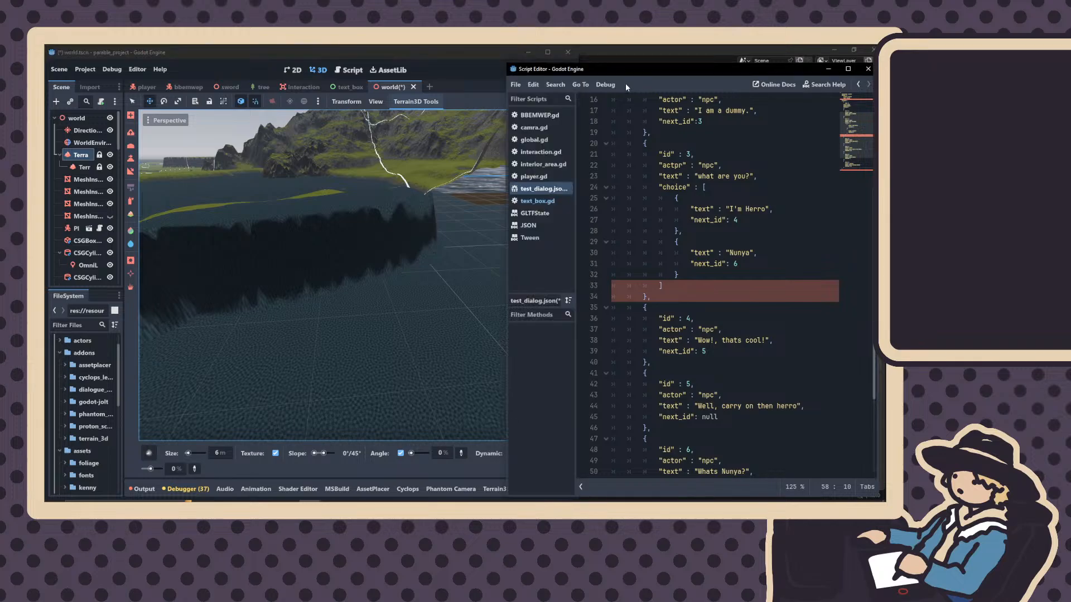
click(390, 70)
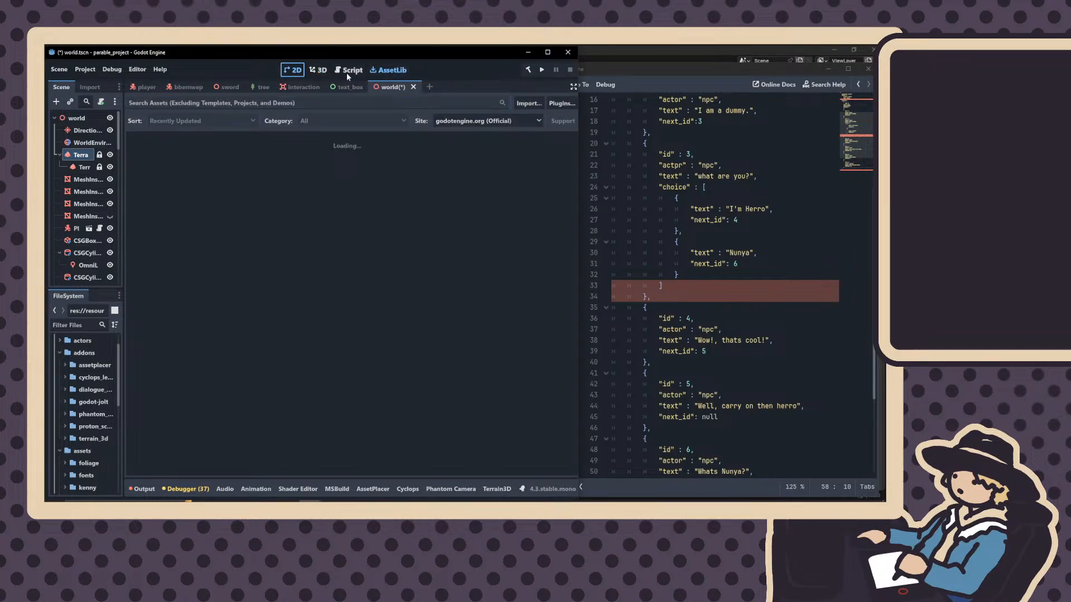
click(293, 70)
click(316, 69)
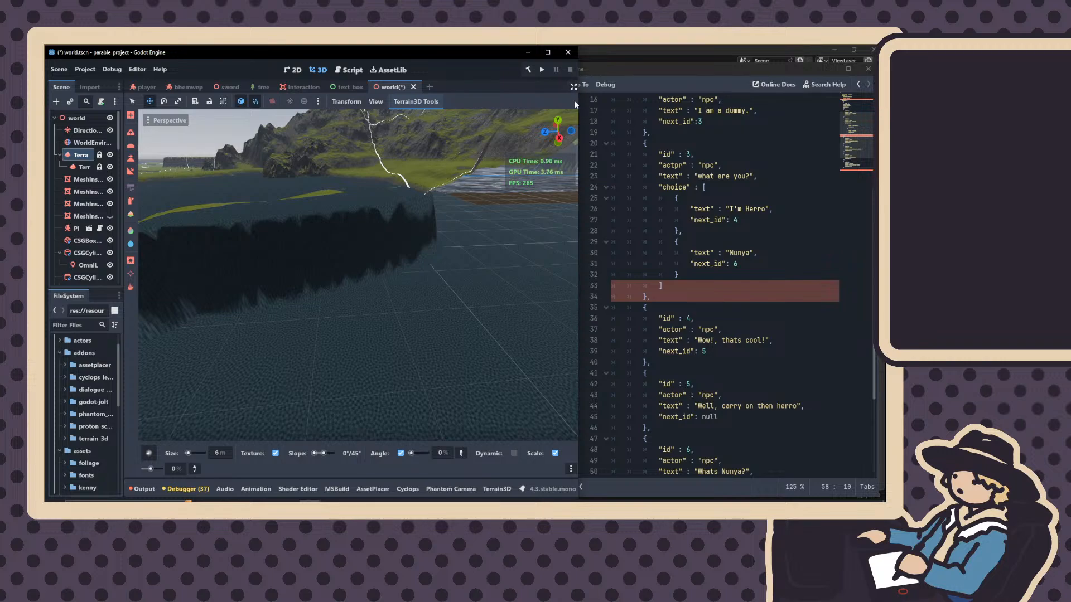
Widen and maximise the main editor window, and hide the side docks with distraction-free mode
drag(578, 101, 630, 102)
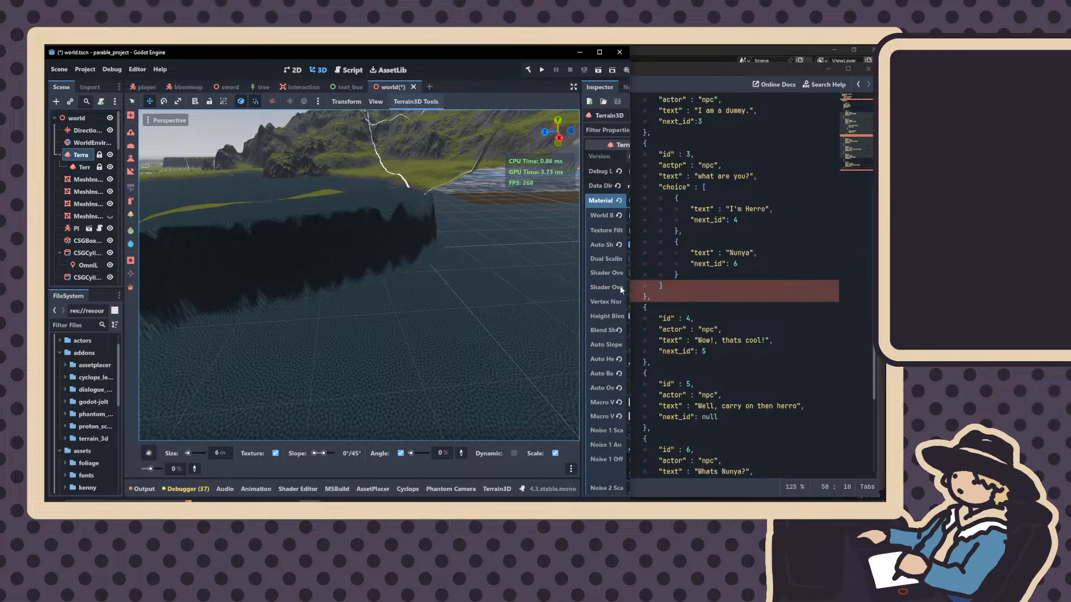
drag(629, 279, 763, 279)
click(736, 54)
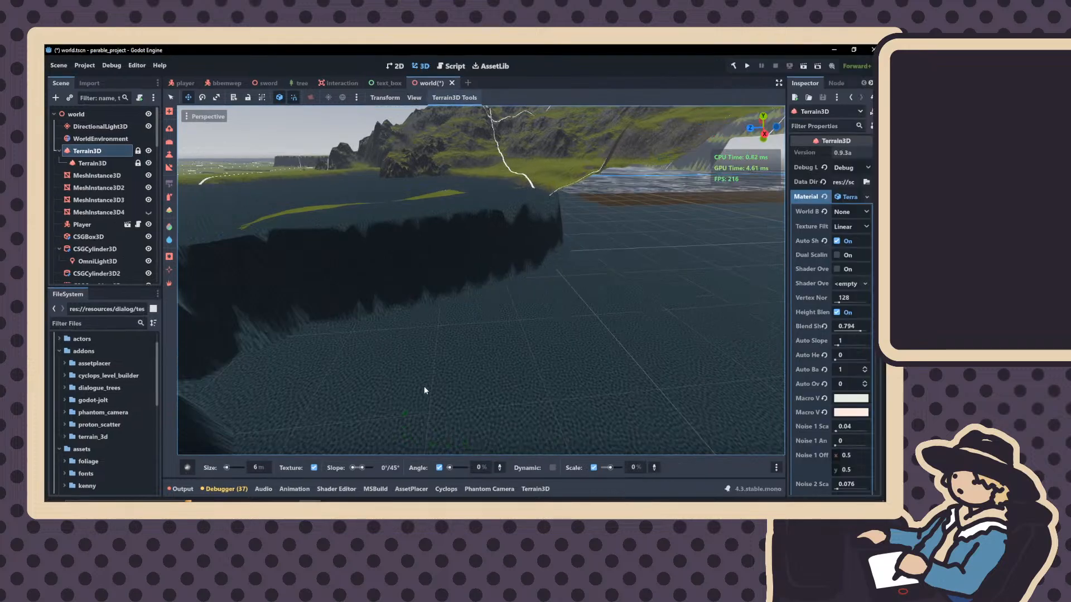
click(779, 82)
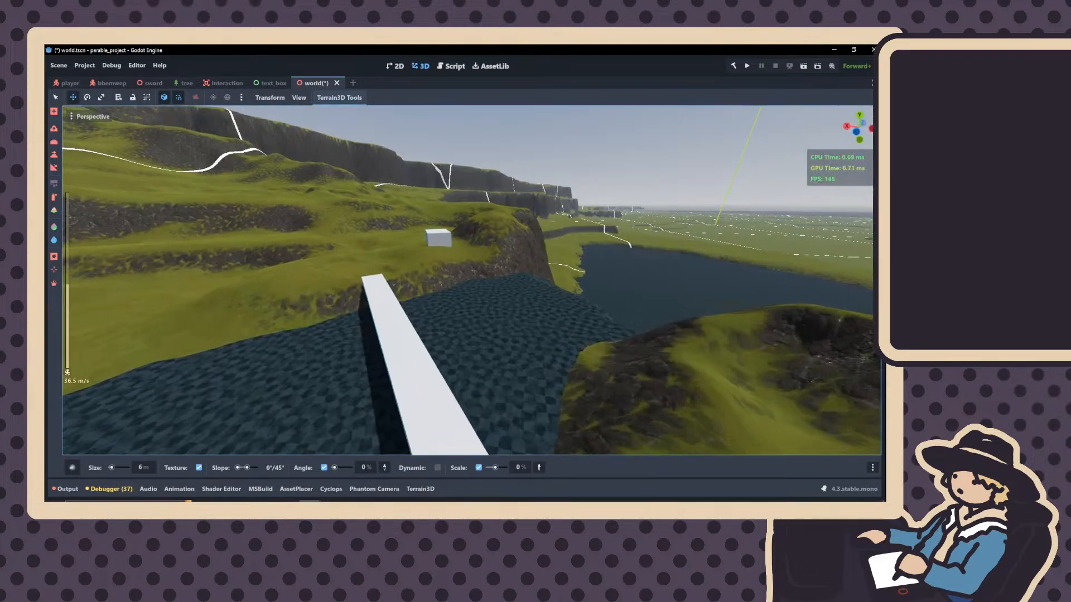
Examine the bridge, the river valley and the outer extents of the whole terrain in the 3D view
right_drag(472, 281, 476, 218)
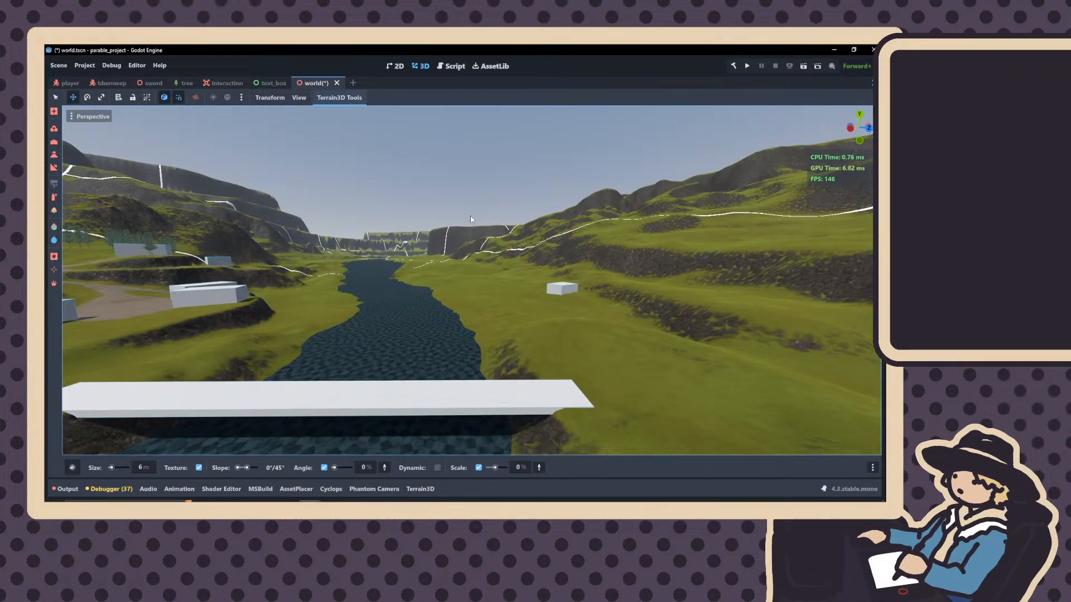
right_drag(536, 174, 329, 178)
key(w)
scroll(512, 184, up, 15)
scroll(476, 239, up, 6)
right_drag(471, 234, 340, 229)
right_drag(395, 274, 682, 318)
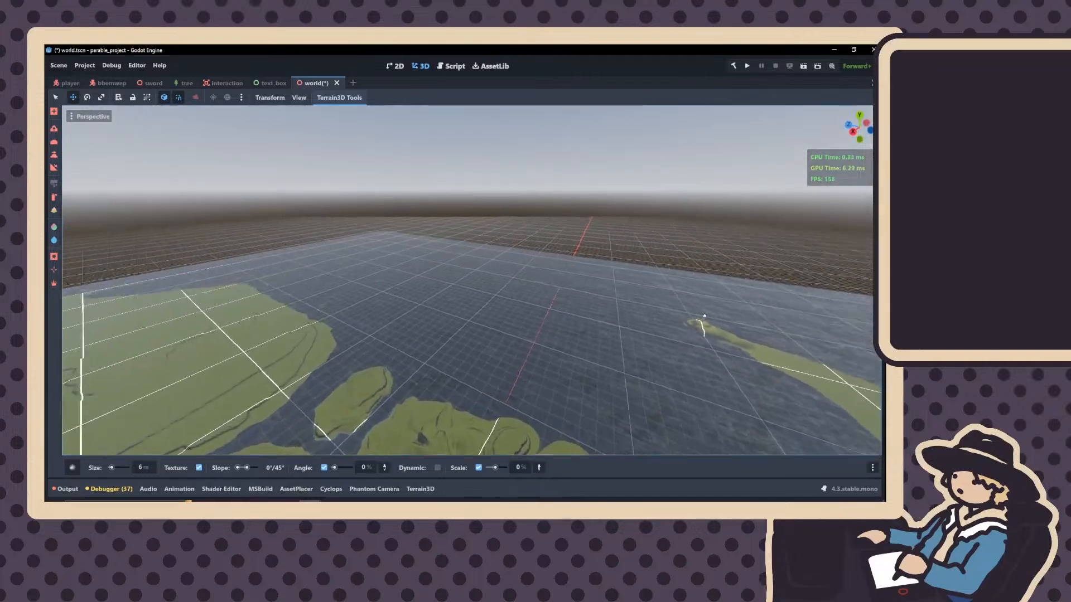
right_drag(467, 280, 812, 279)
right_drag(467, 280, 564, 316)
Inspect the hills, cliffs, river banks and village area of the terrain up close
key(w)
key(w)
scroll(468, 280, up, 2)
key(w)
key(w)
scroll(468, 281, down, 10)
key(w)
key(w)
key(w)
key(w)
key(w)
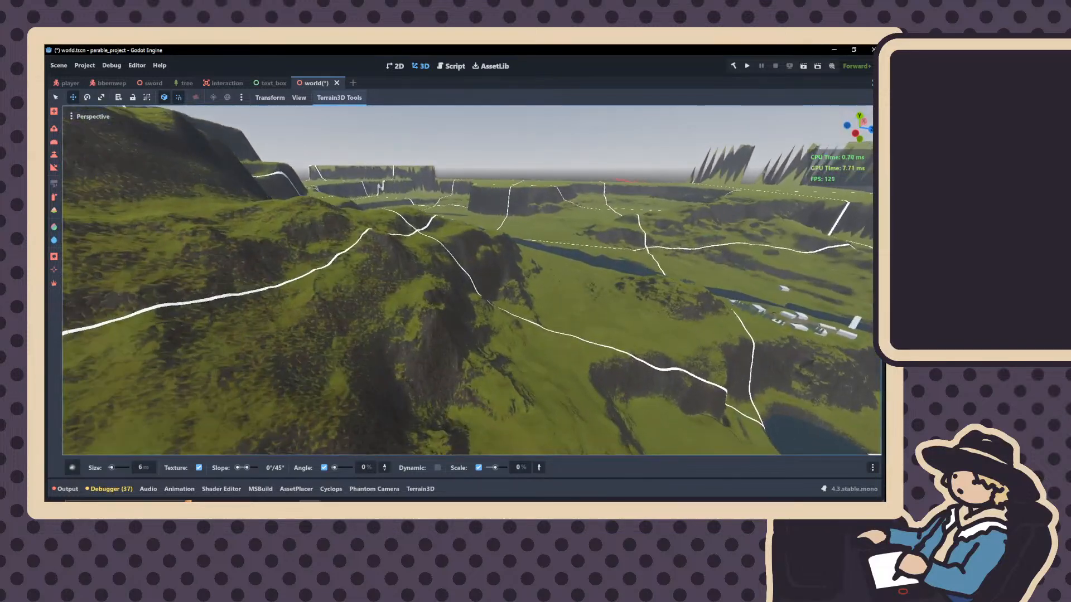
key(w)
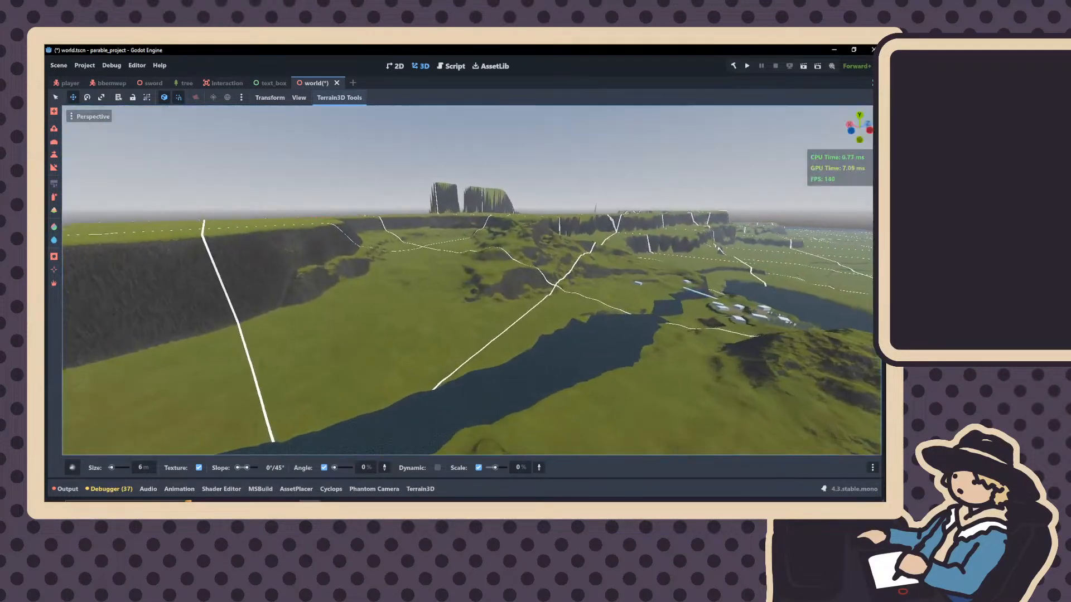
key(w)
mouse_move(467, 281)
right_down()
mouse_move(558, 281)
mouse_move(536, 289)
mouse_move(470, 281)
right_up()
key(w)
right_drag(554, 275, 571, 275)
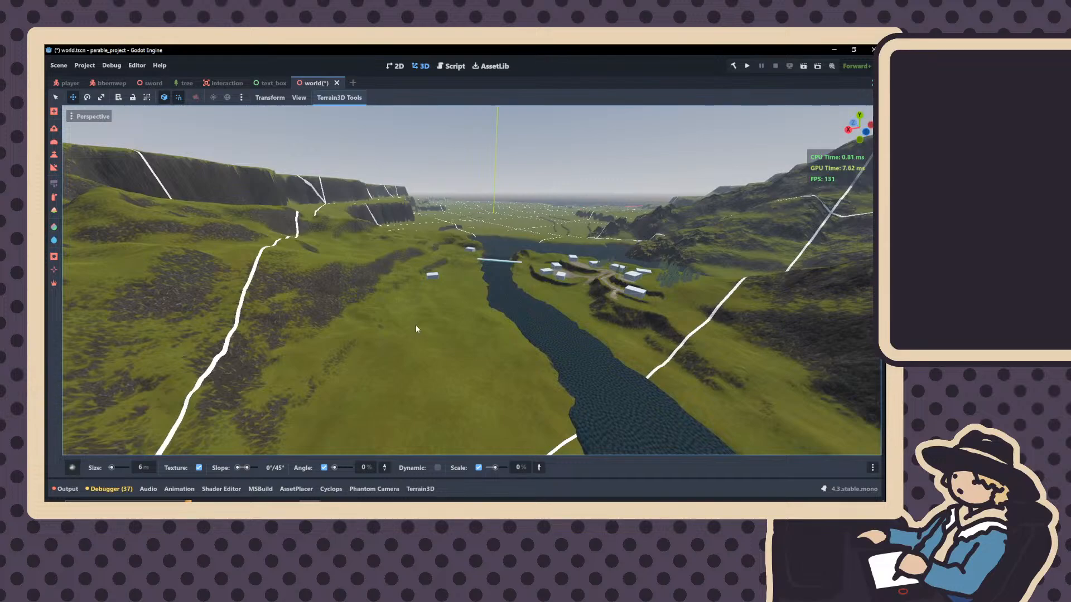
right_drag(397, 320, 343, 321)
key(w)
scroll(416, 330, up, 3)
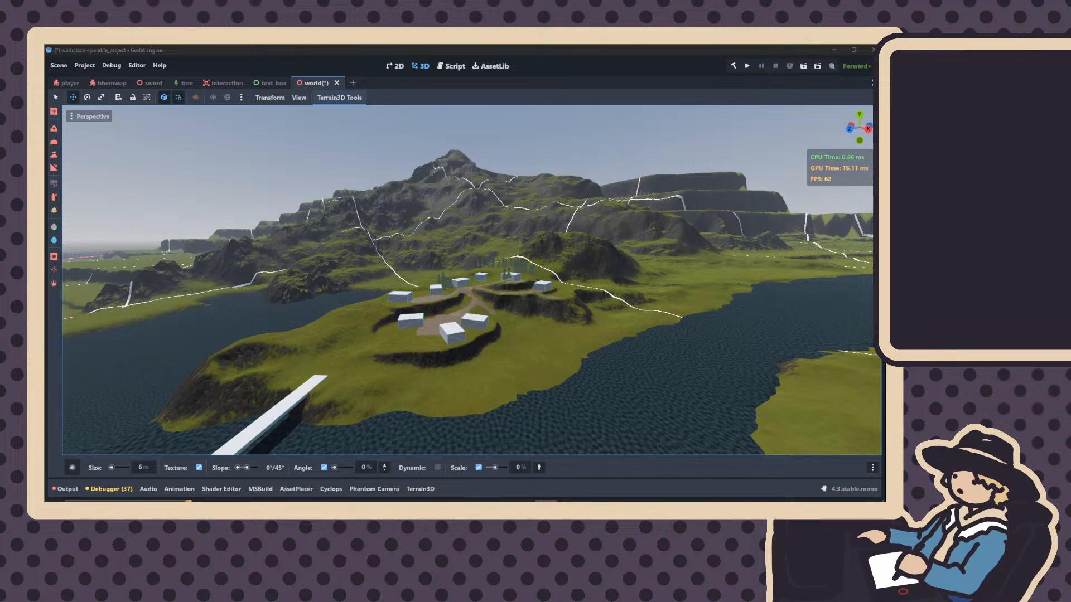
right_drag(612, 449, 585, 501)
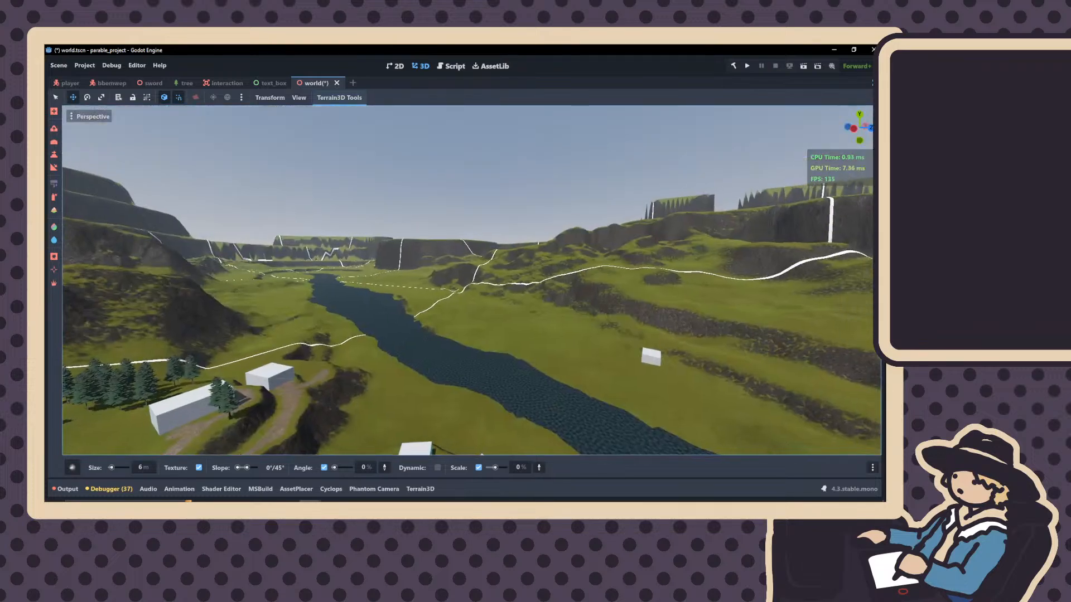
Inspect the village's block houses, dirt paths and tree clusters from ground level and from above
key(w)
right_drag(472, 280, 566, 280)
key(w)
key(w)
scroll(764, 283, down, 8)
scroll(792, 285, down, 3)
right_drag(467, 281, 512, 248)
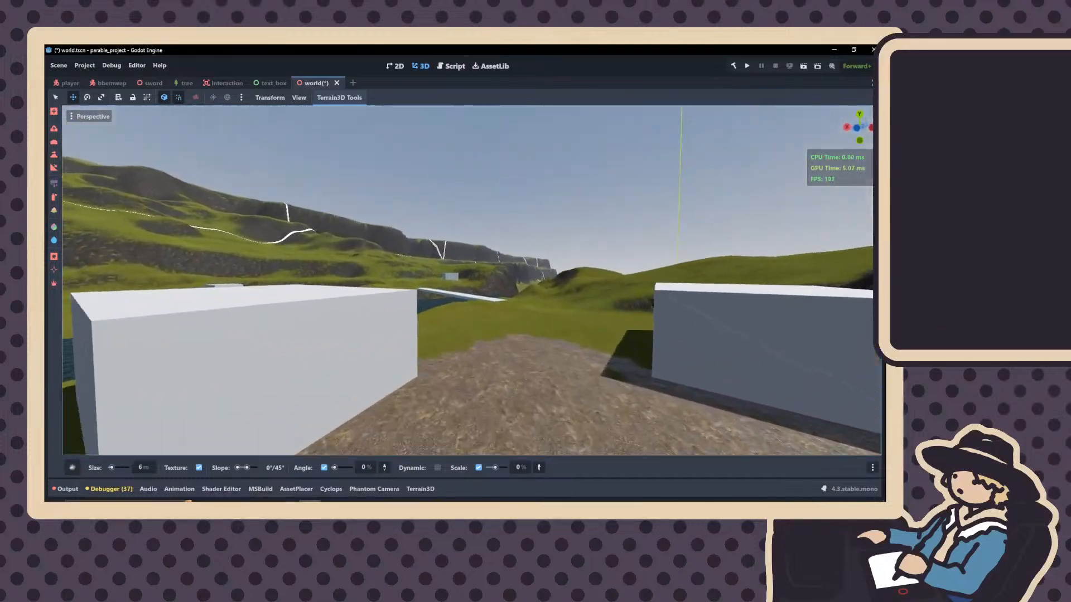
right_drag(467, 280, 356, 276)
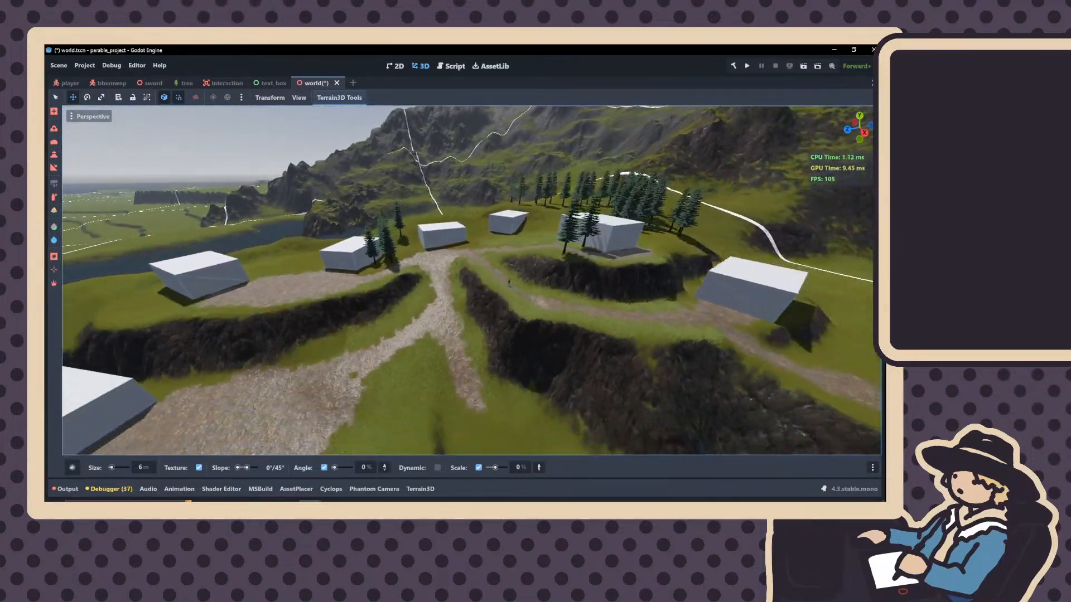
right_drag(468, 281, 234, 276)
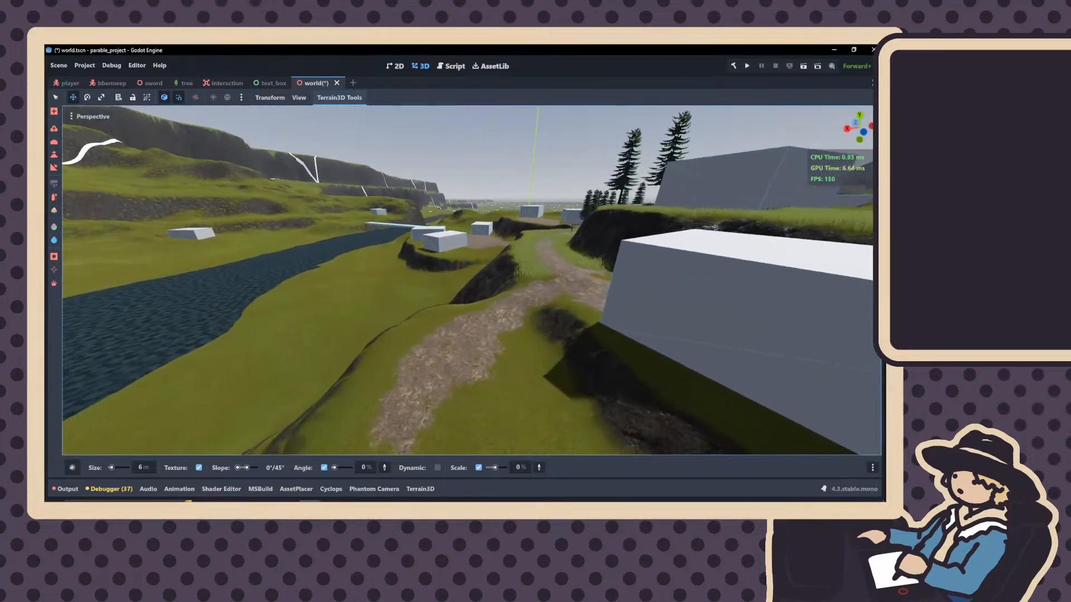
Examine the river valley, the bridge and the village peninsula from high above and across the water
right_drag(467, 280, 711, 290)
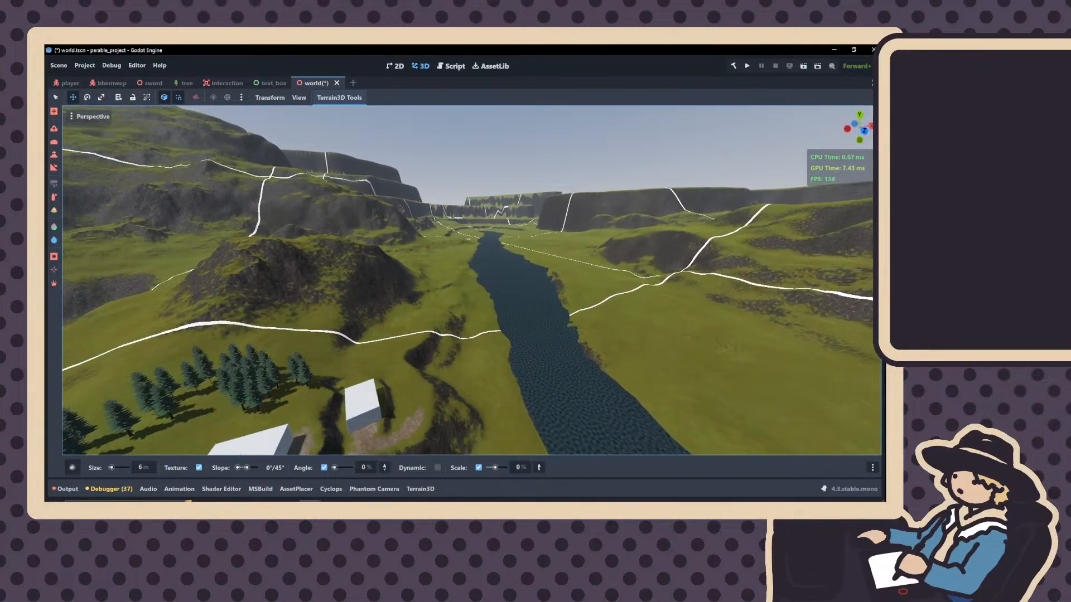
right_drag(467, 280, 697, 282)
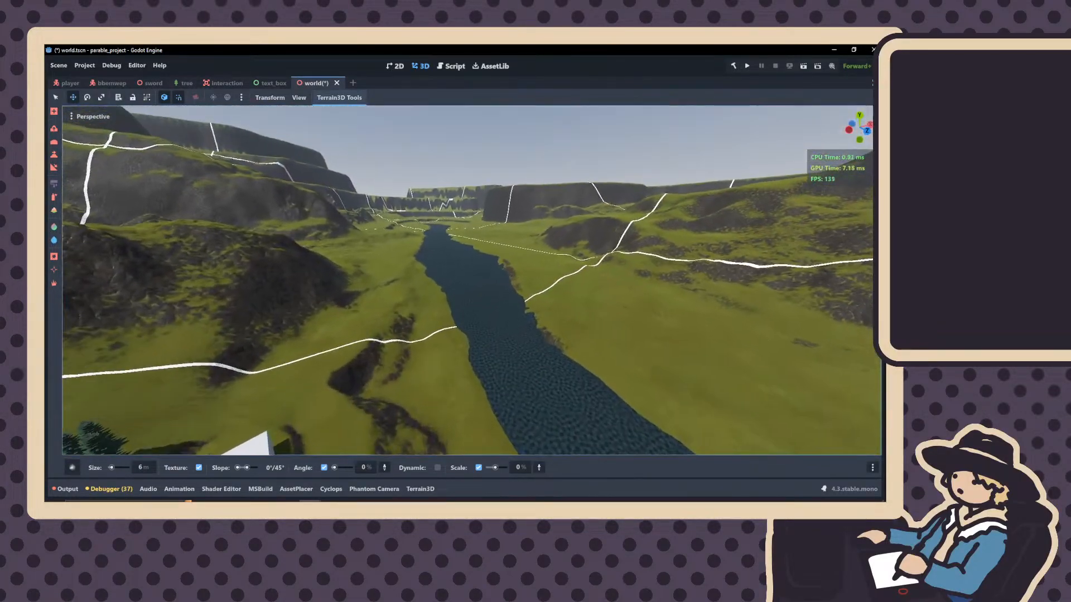
scroll(468, 280, up, 6)
mouse_move(468, 281)
right_down()
mouse_move(424, 278)
mouse_move(460, 281)
right_up()
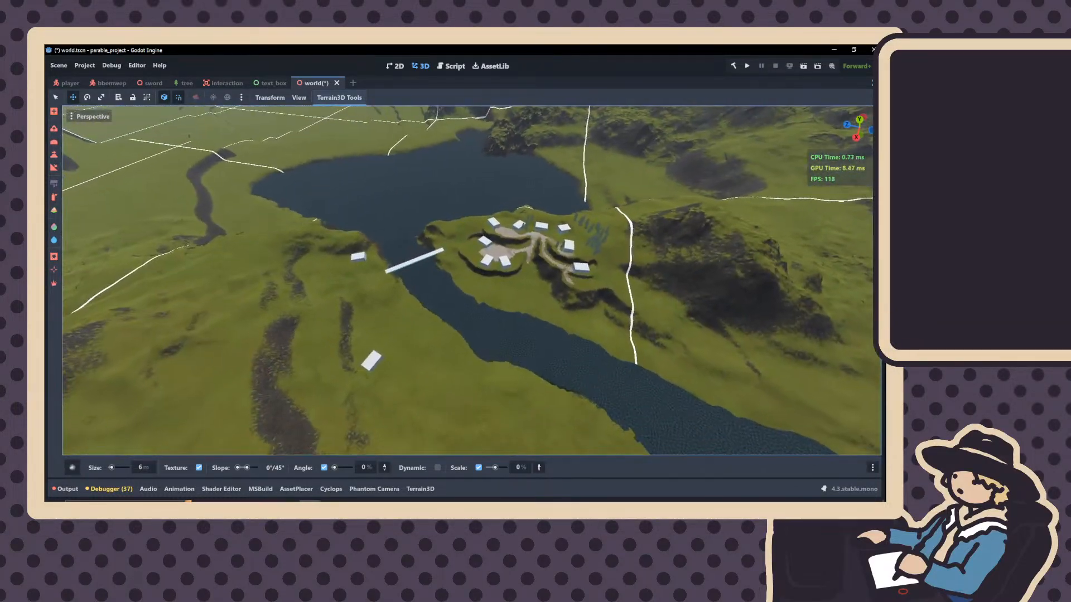
right_drag(467, 281, 435, 278)
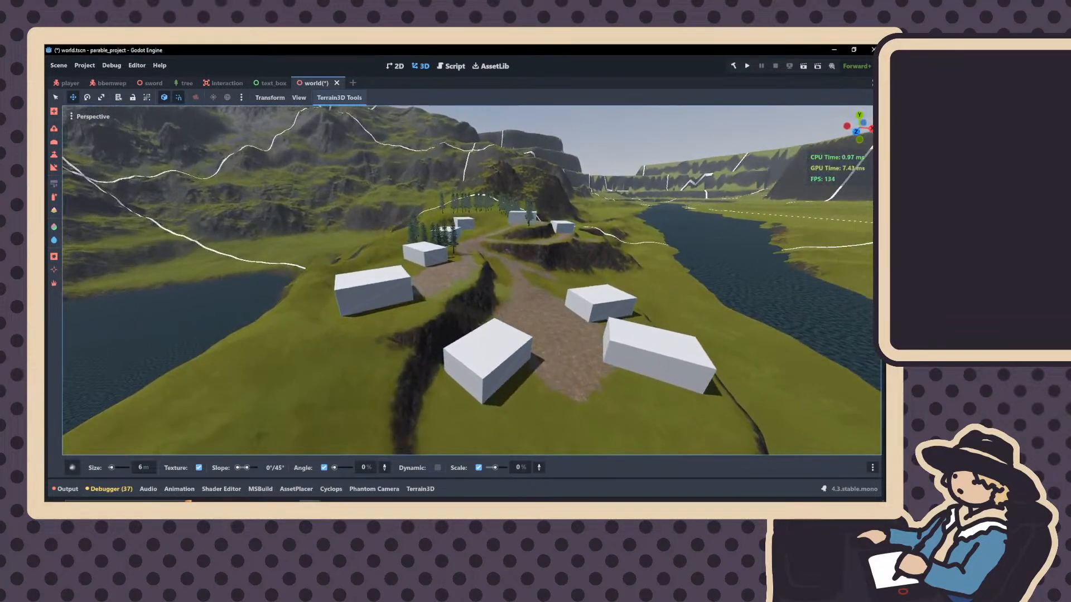
right_drag(467, 281, 390, 276)
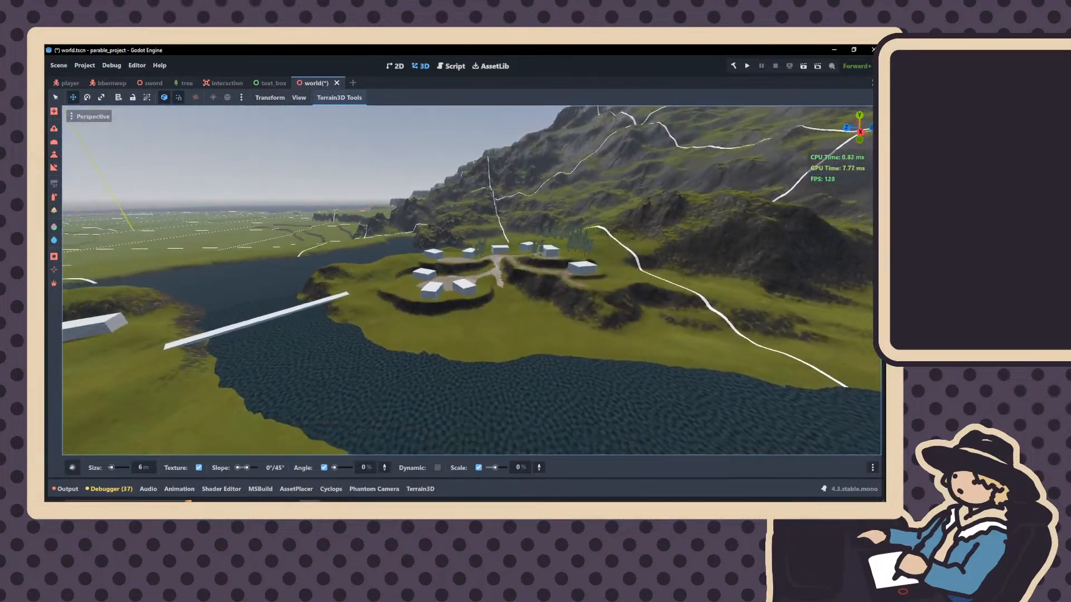
right_drag(467, 281, 391, 267)
Examine the sword-carrying player character standing on the grassy village path up close
scroll(426, 266, down, 3)
key(s)
key(d)
key(e)
scroll(437, 267, down, 8)
key(q)
key(w)
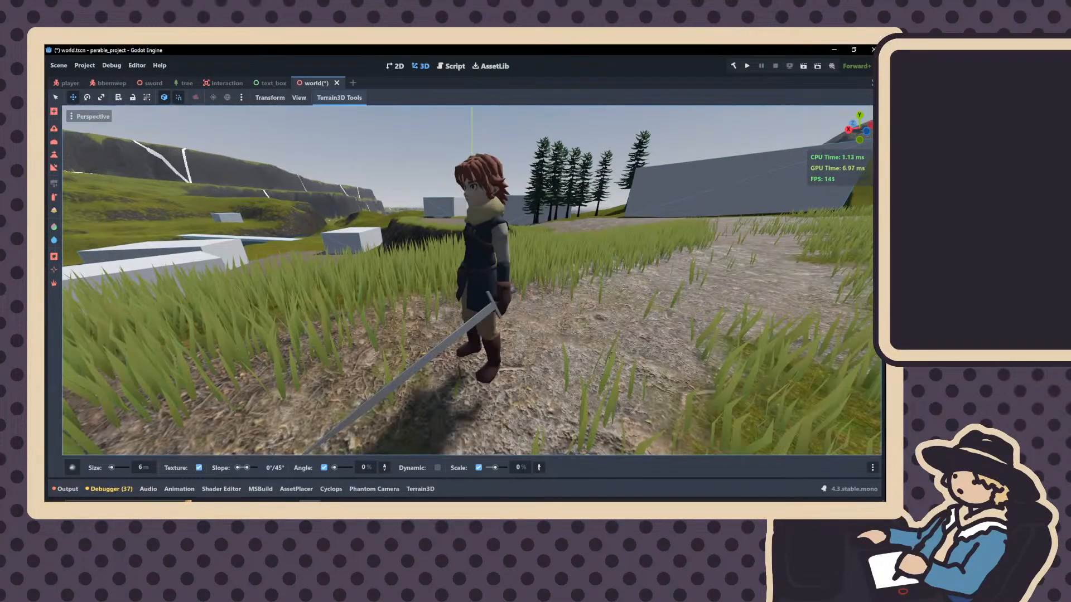
key(s)
right_drag(467, 266, 506, 329)
key(s)
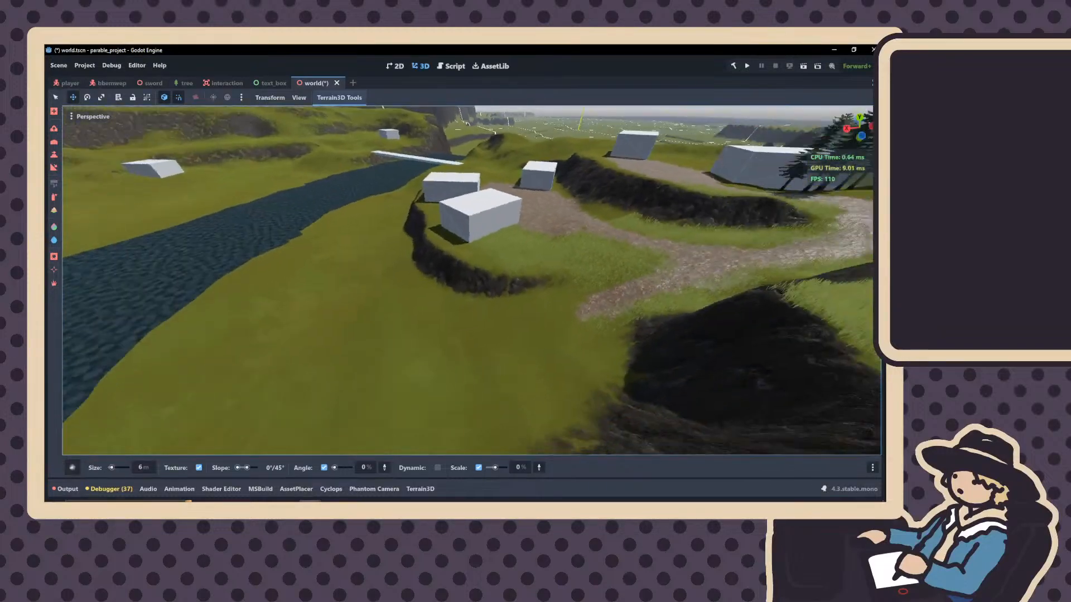
Inspect the grass, rocky ledges and forking dirt path around the village houses
key(w)
right_drag(467, 279, 428, 320)
key(w)
key(s)
key(w)
right_drag(467, 279, 638, 262)
key(w)
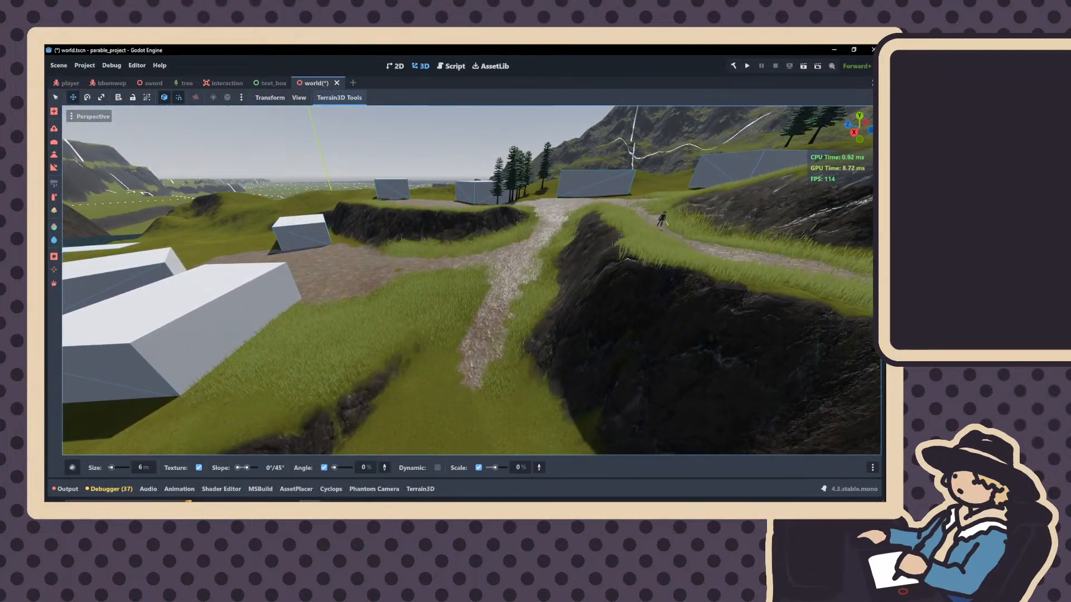
right_drag(467, 279, 465, 287)
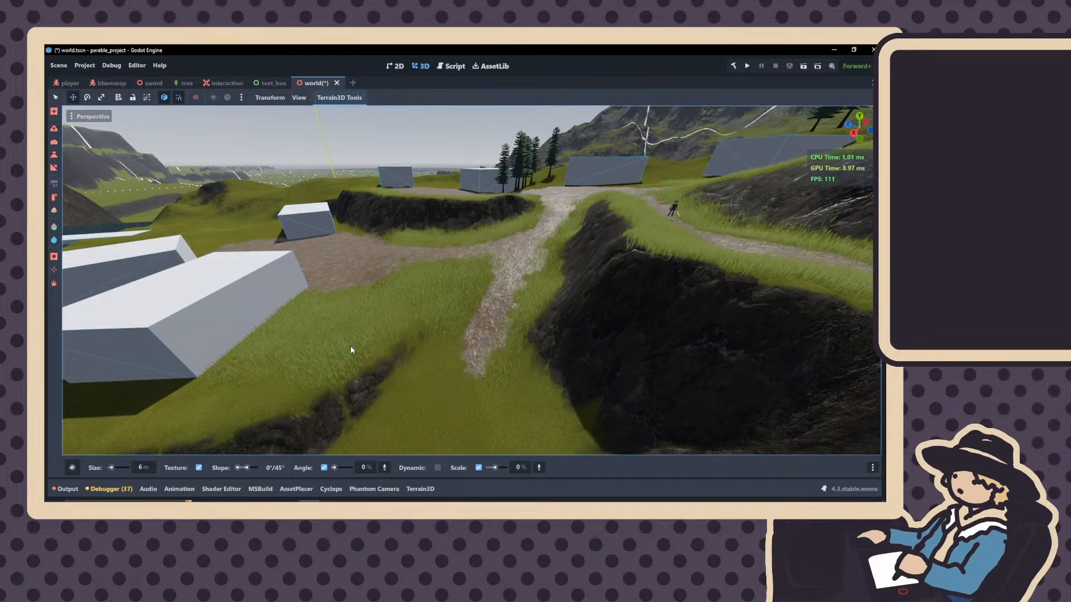
Bring the floating script editor window to the front over the 3D view and look through test_dialog.json
click(319, 504)
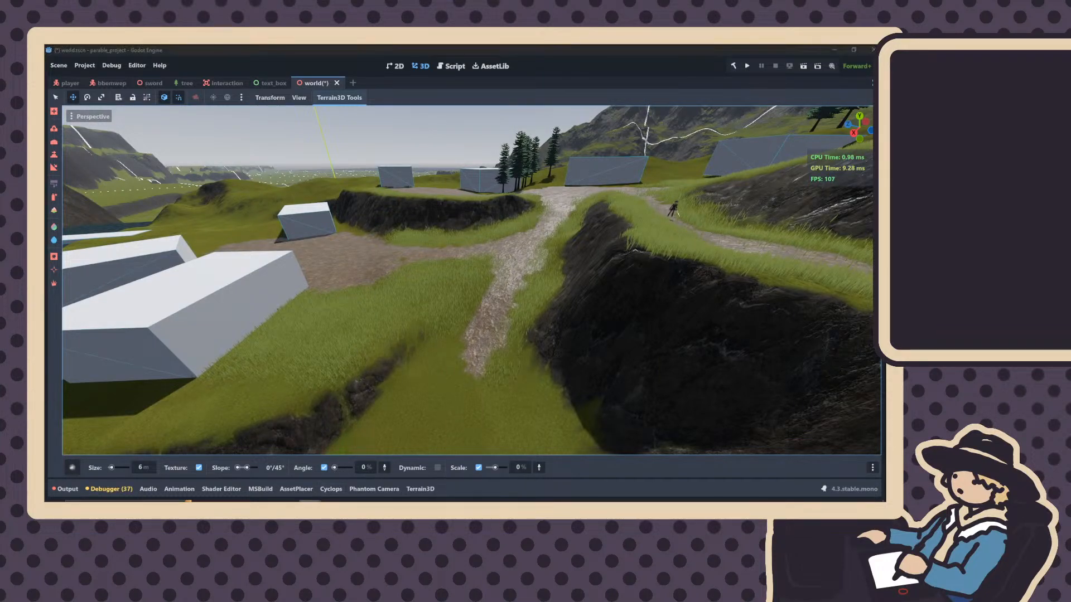
click(337, 461)
drag(619, 64, 407, 71)
scroll(523, 217, down, 4)
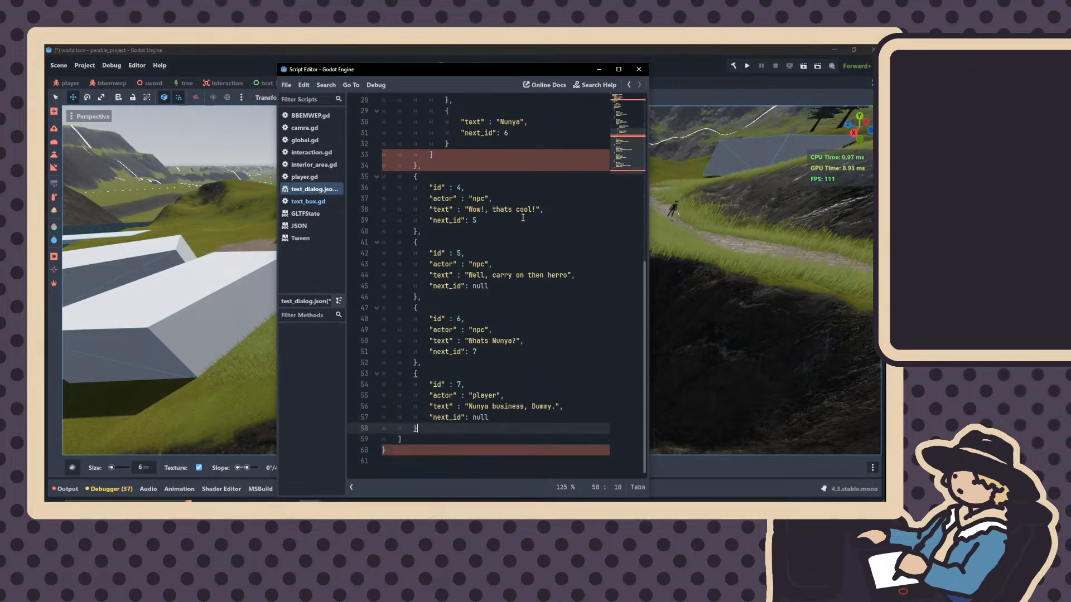
scroll(523, 218, up, 4)
Maximise the script editor window, reduce the code zoom to 100 % and read through test_dialog.json from start to end
click(618, 70)
scroll(463, 234, down, 2)
scroll(397, 242, up, 2)
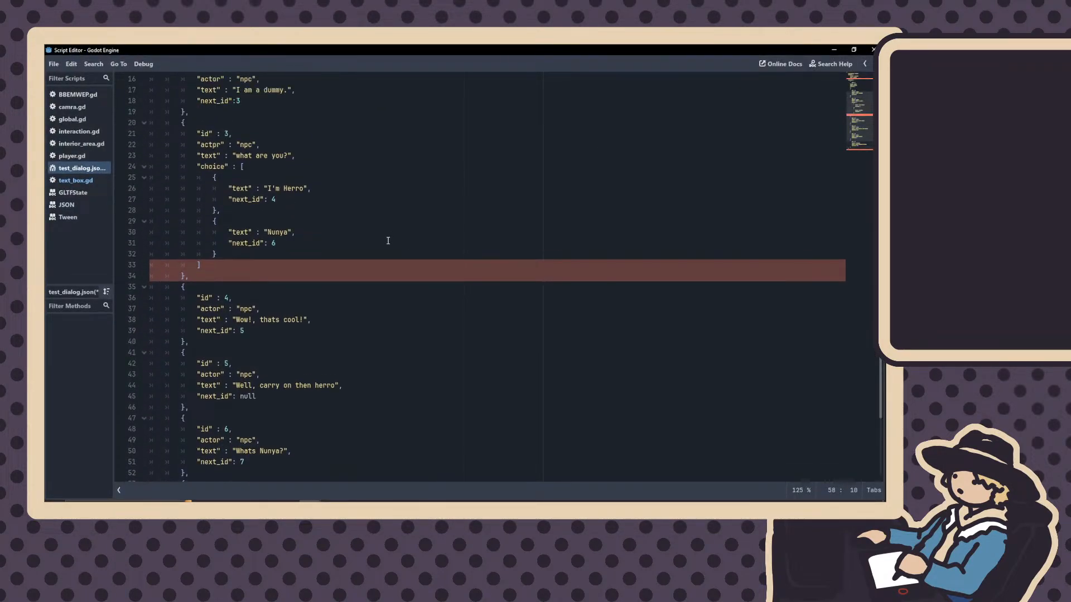
ctrl+scroll(388, 240, down, 2)
scroll(368, 245, up, 5)
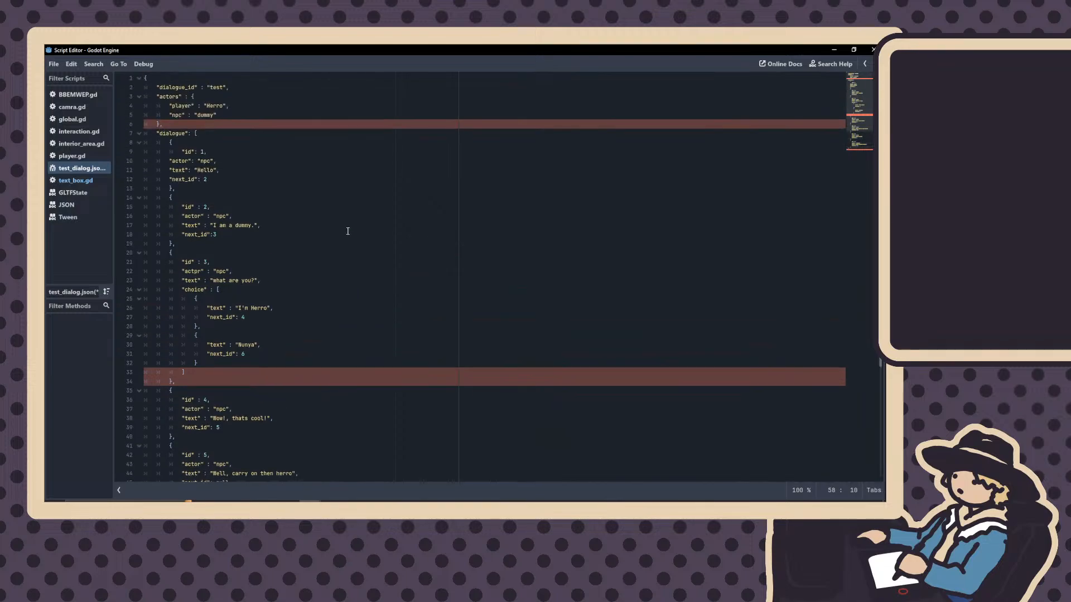
scroll(852, 187, down, 5)
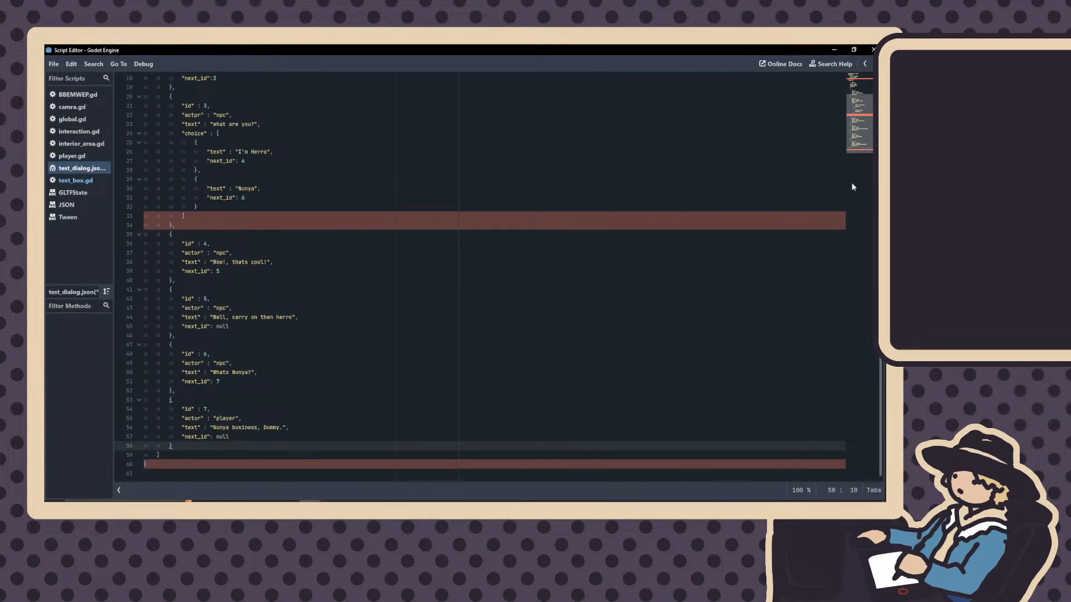
Restore the script editor to a smaller floating window and minimise it to reveal the 3D view
click(854, 49)
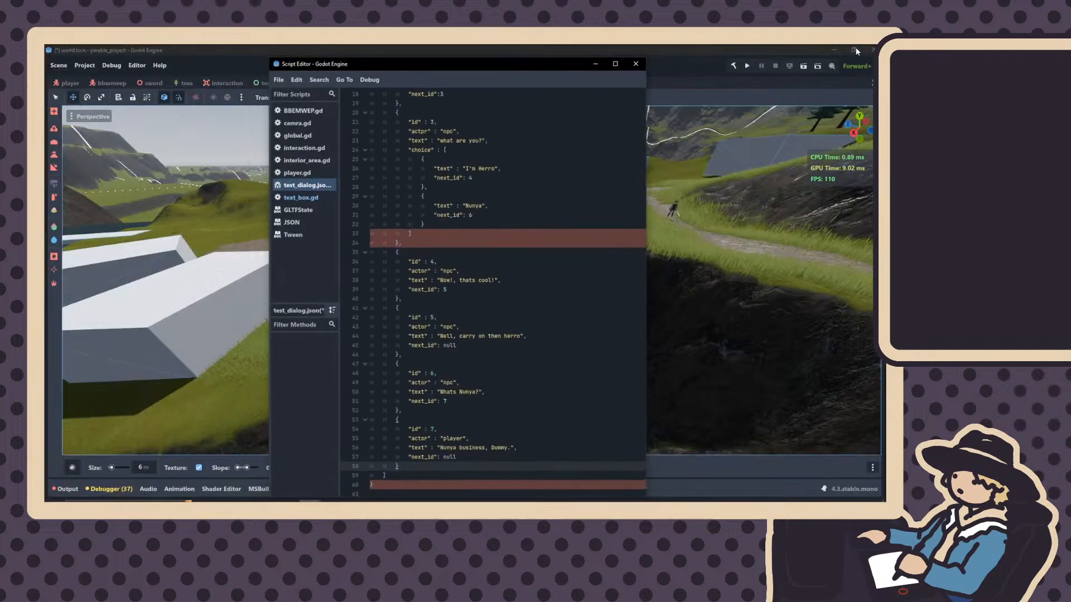
drag(401, 72, 441, 73)
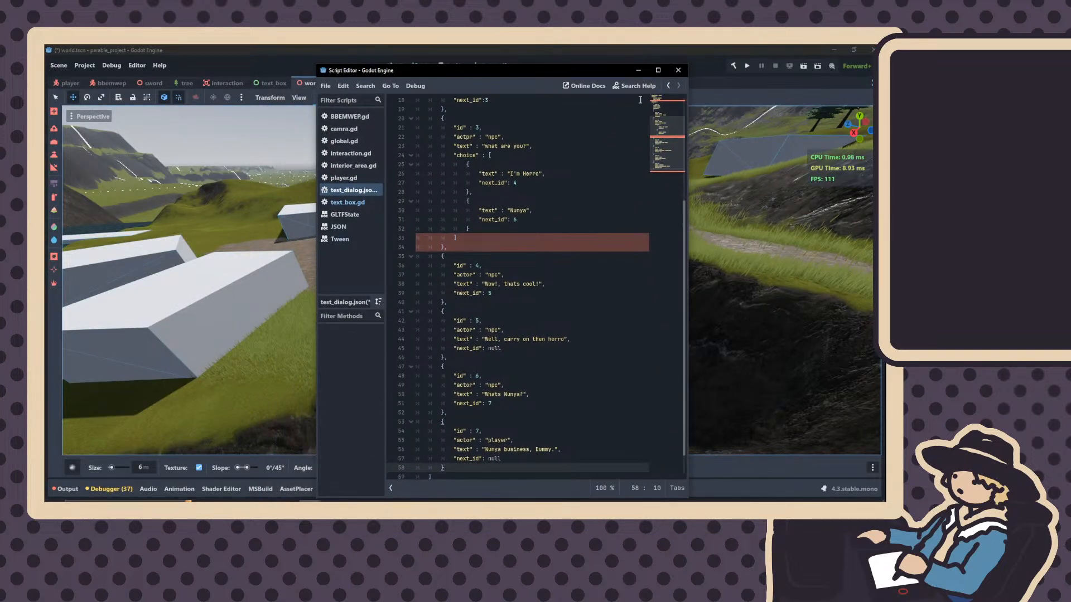
click(640, 71)
right_drag(514, 206, 530, 189)
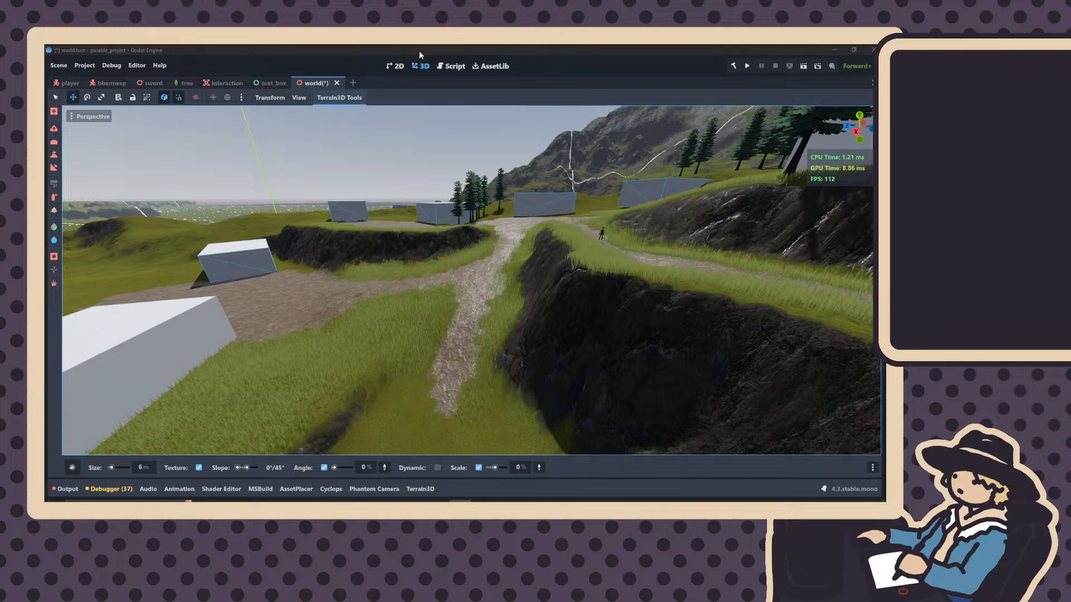
Switch to the text_box scene and turn off distraction-free mode to show the side docks around its 2D layout
click(263, 83)
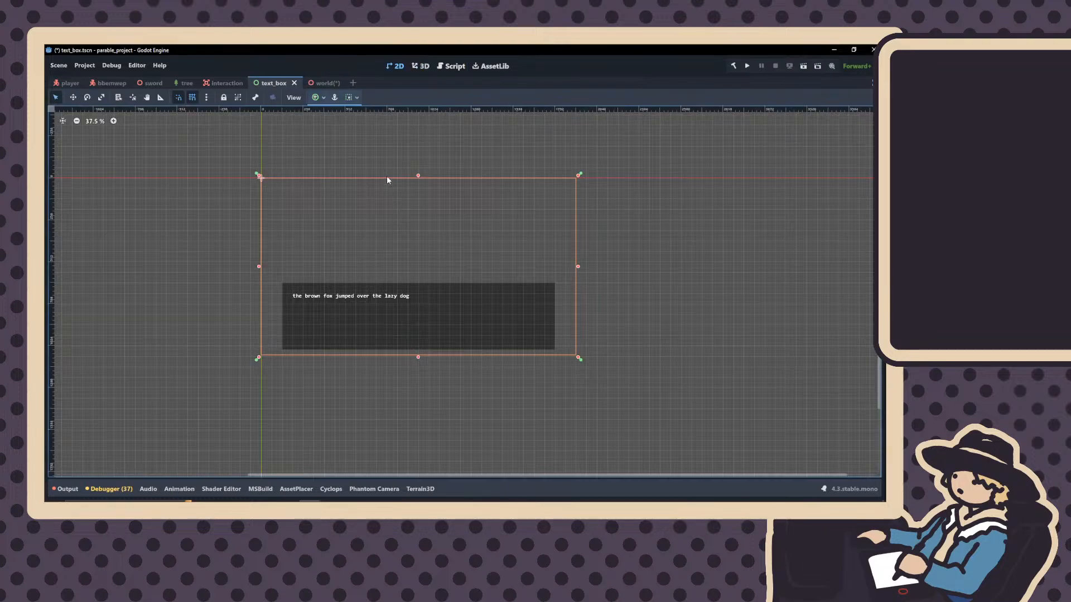
key(ctrl+shift+F11)
scroll(324, 226, right, 2)
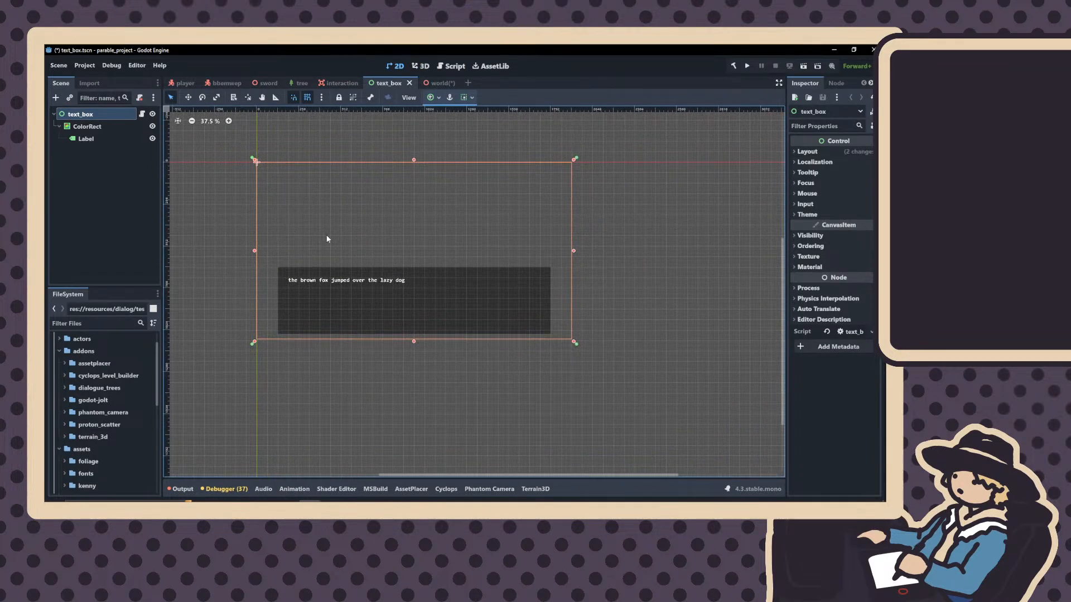
scroll(330, 270, up, 1)
scroll(354, 290, up, 1)
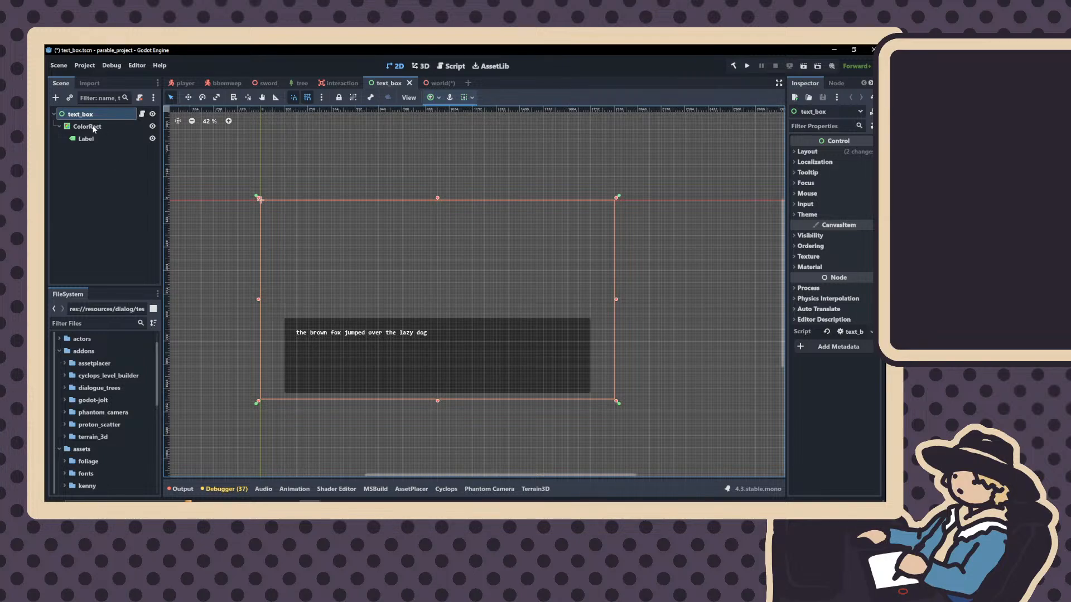
Open the text_box node's script and return the floating script editor to the main window's Script workspace
click(142, 115)
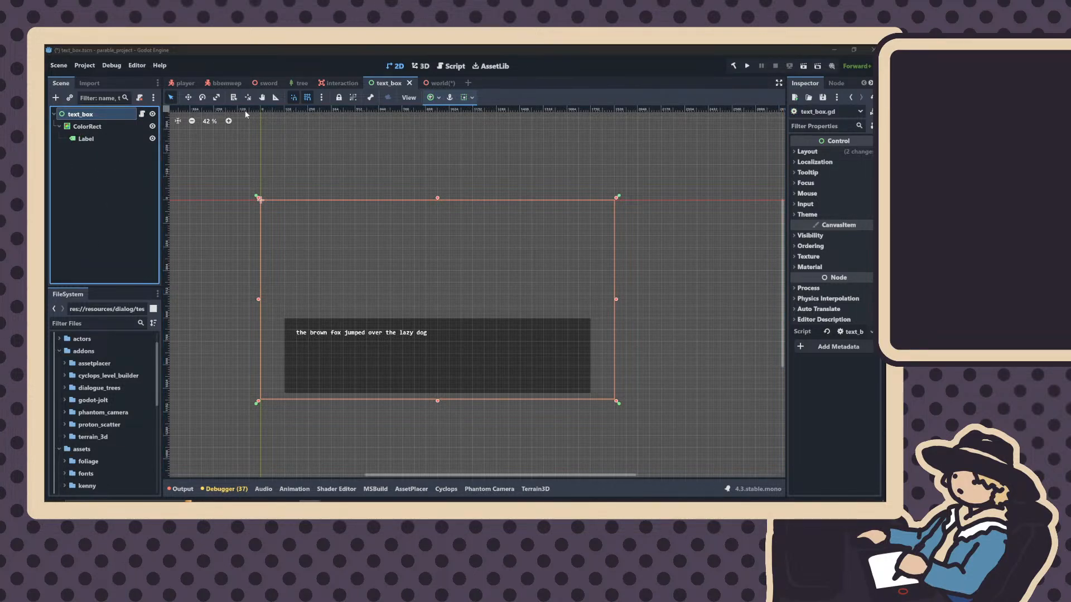
mouse_move(309, 499)
click(379, 466)
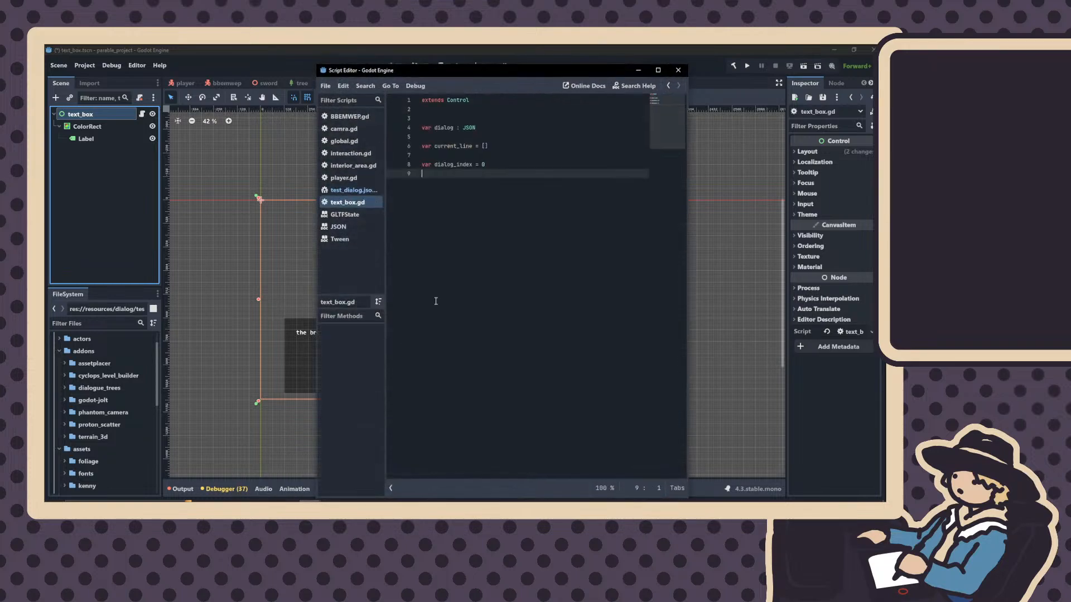
click(678, 70)
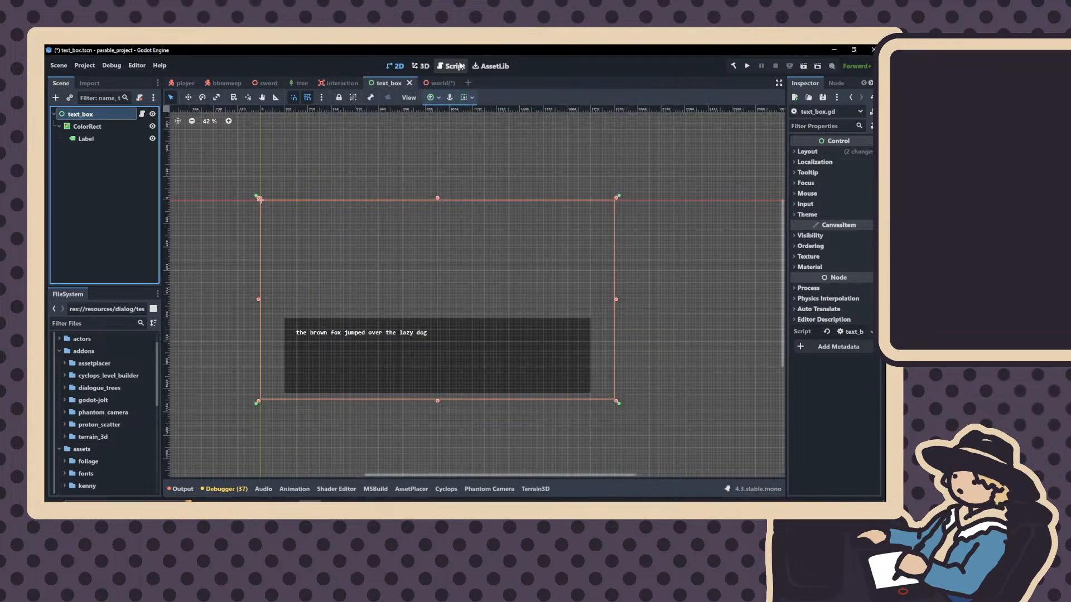
click(452, 66)
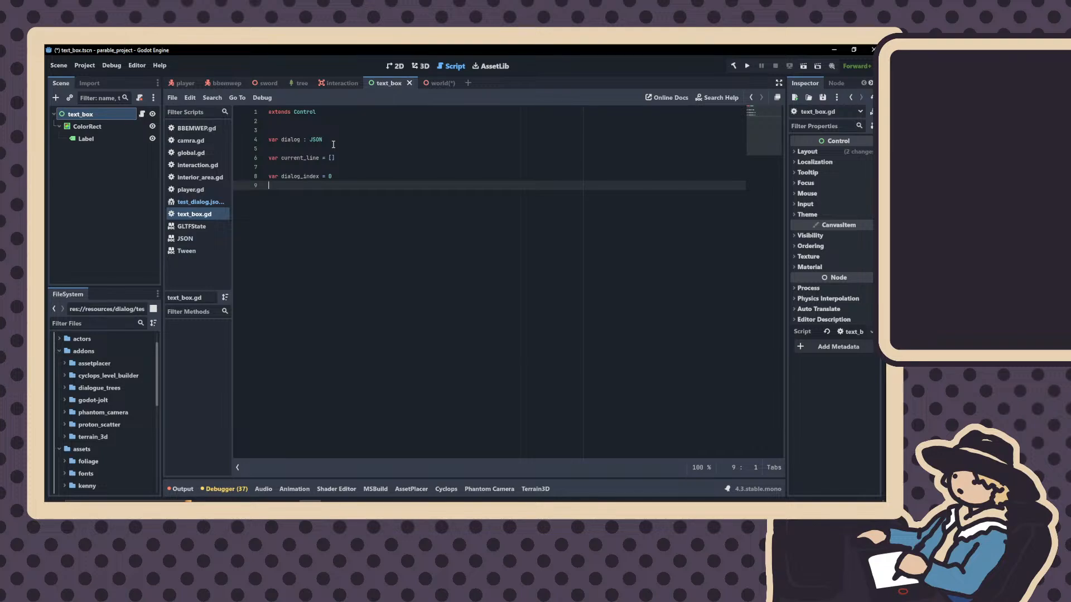
Delete the current_line variable and its extra blank line from text_box.gd
drag(323, 139, 314, 143)
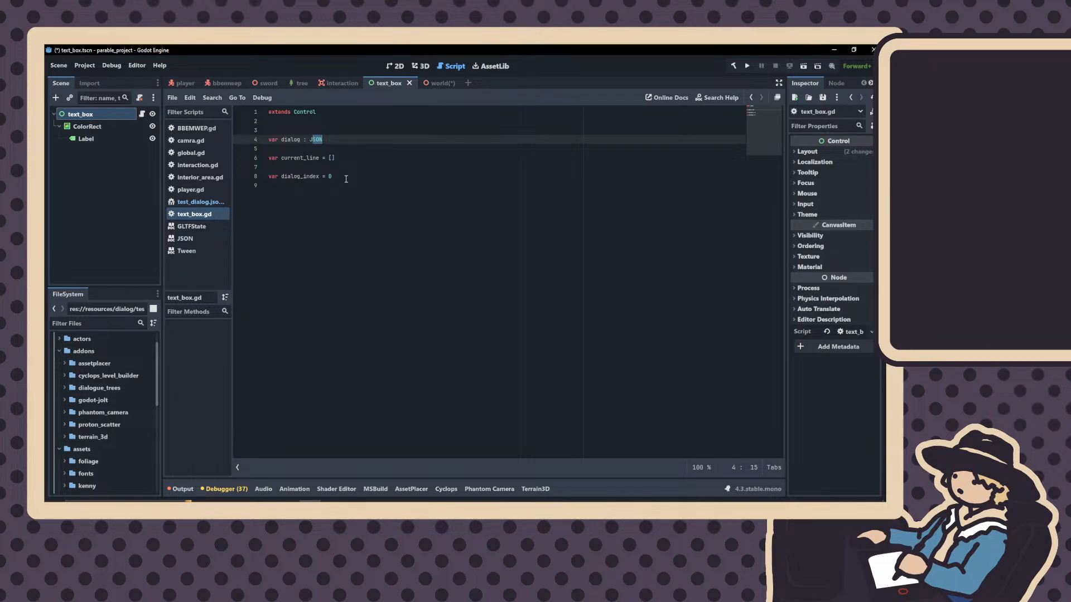
click(256, 158)
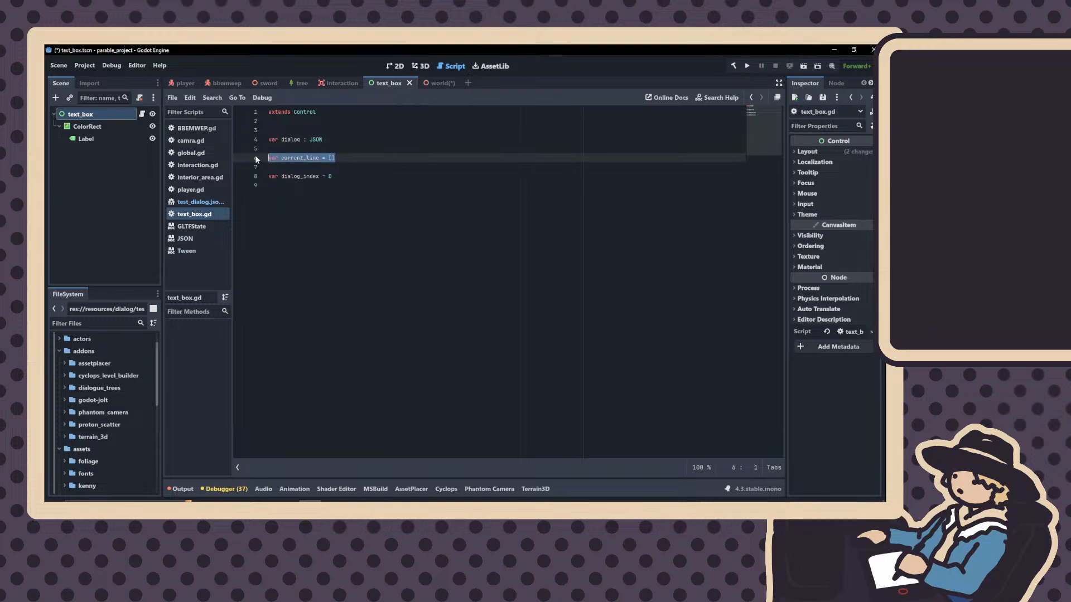
key(BackSpace)
key(BackSpace)
key(BackSpace)
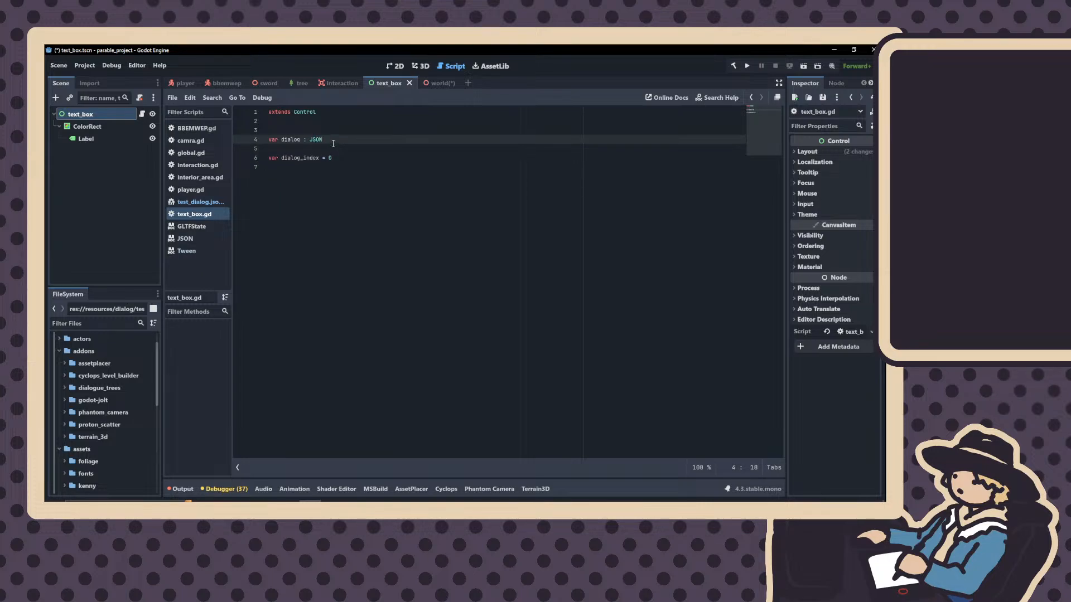
Replace the JSON type annotation of the dialog variable with an empty assignment
drag(323, 139, 311, 140)
key(BackSpace)
key(BackSpace)
text(;)
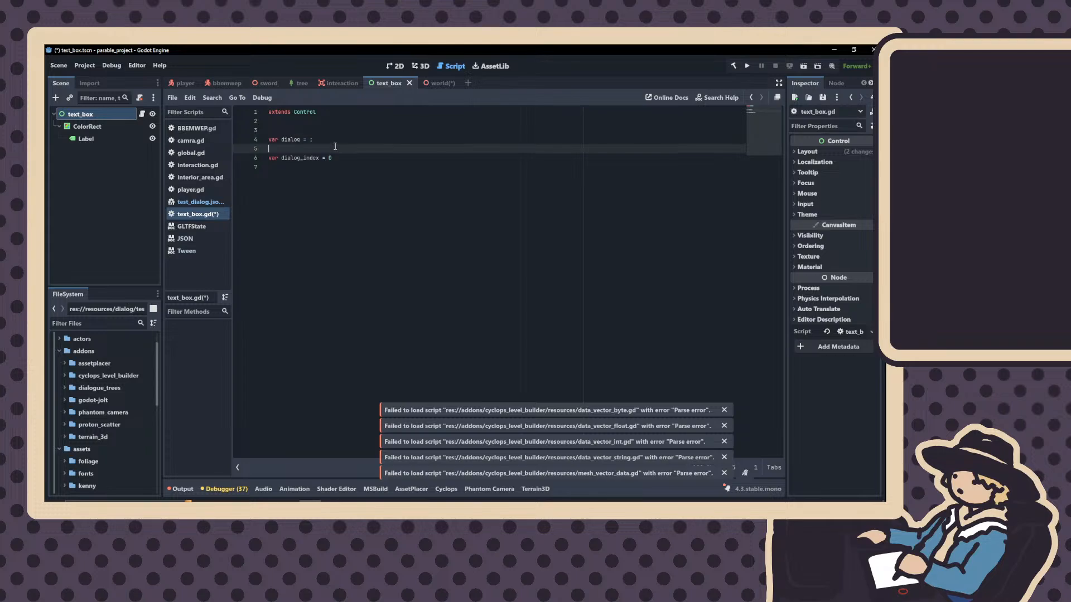
click(334, 139)
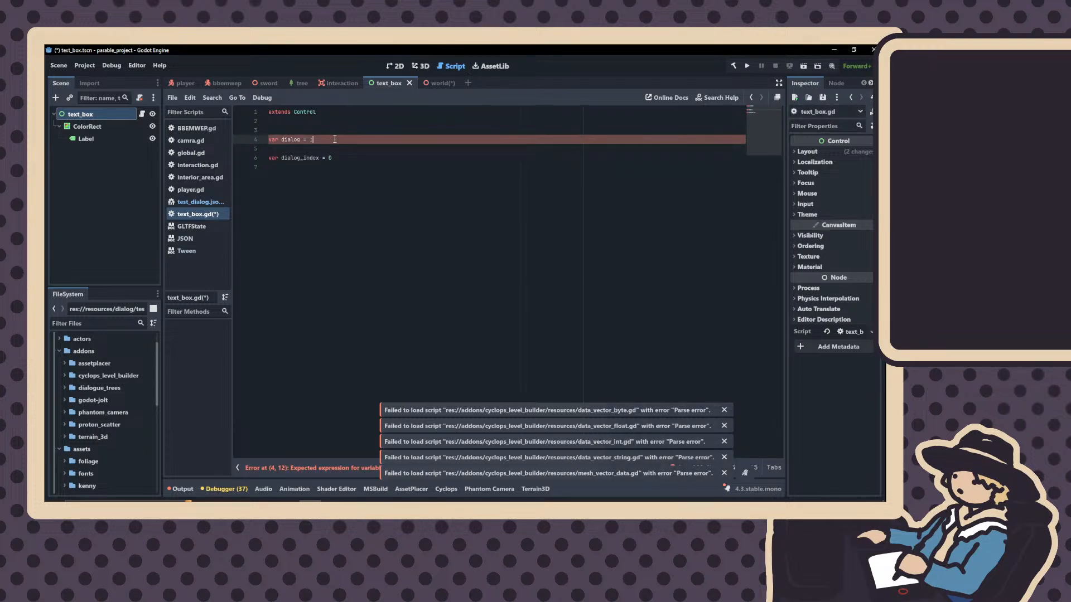
key(BackSpace)
text(loa)
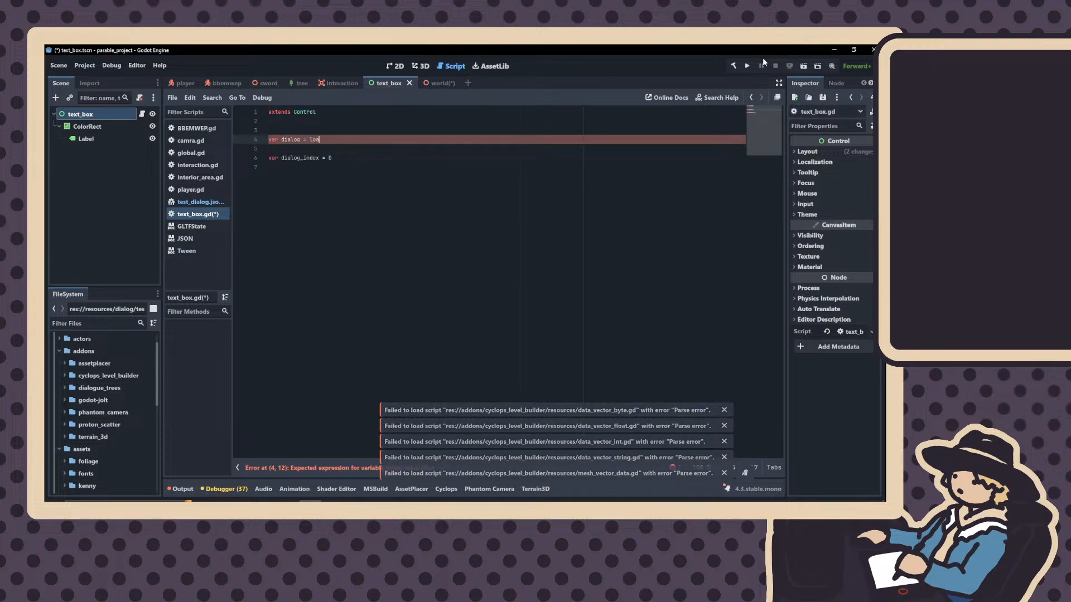
text(d_js)
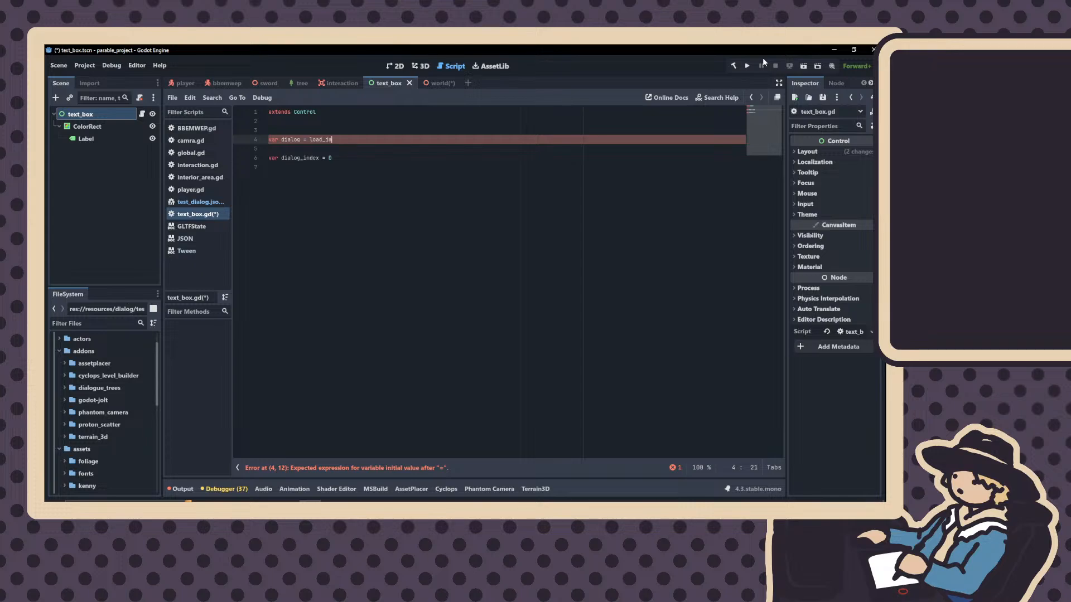
key(BackSpace)
key(BackSpace)
key(BackSpace)
key(BackSpace)
key(BackSpace)
key(BackSpace)
key(BackSpace)
text(k)
key(BackSpace)
Assign json as the value of the dialog variable in text_box.gd
text(J)
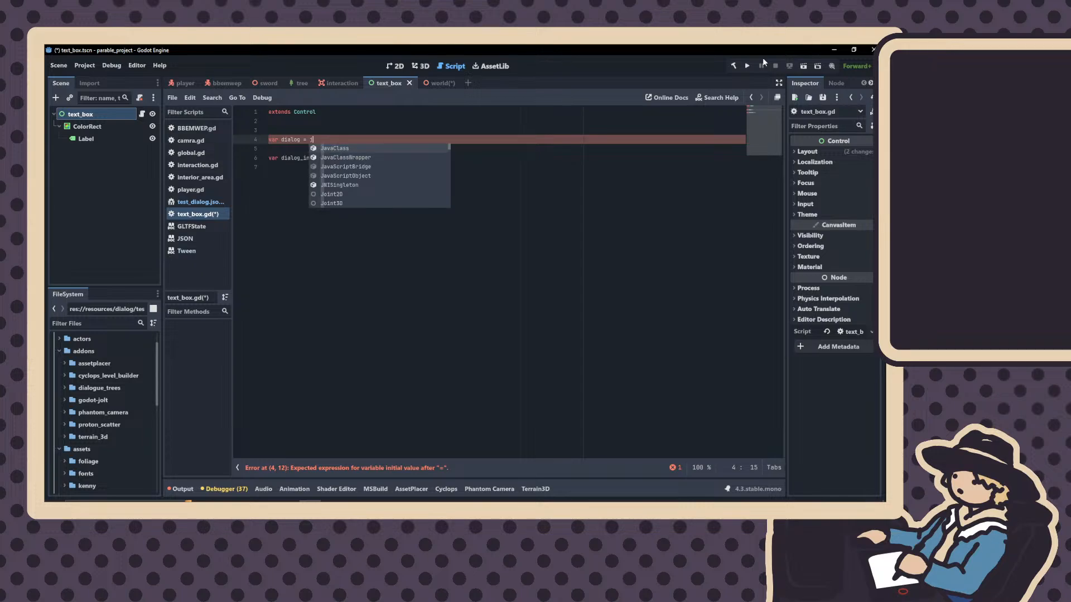
text(ason)
key(BackSpace)
key(BackSpace)
key(BackSpace)
key(BackSpace)
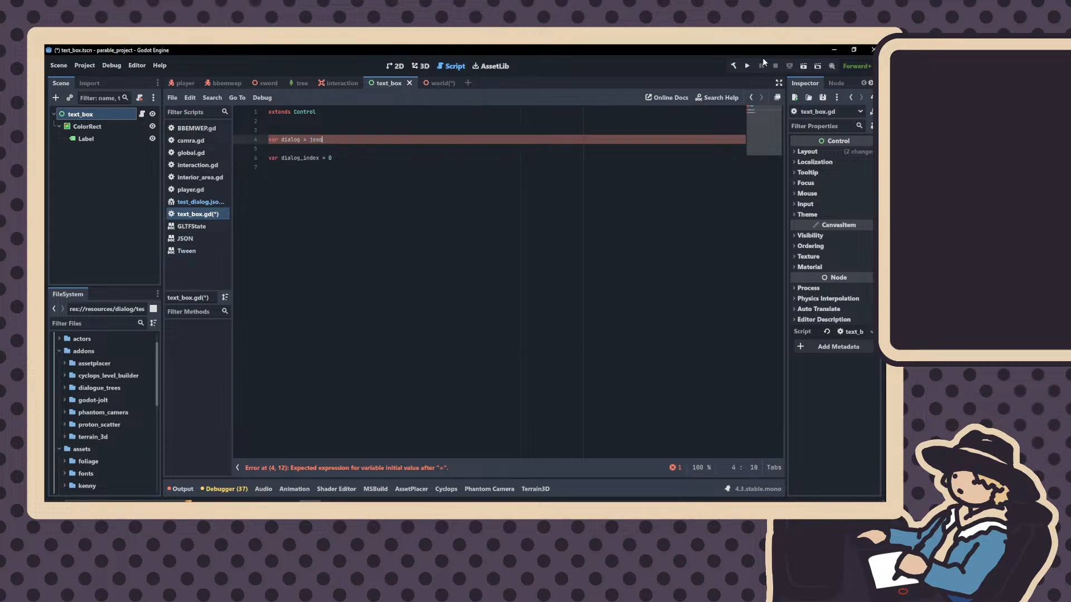
text(son()
key(BackSpace)
key(BackSpace)
key(BackSpace)
text(on)
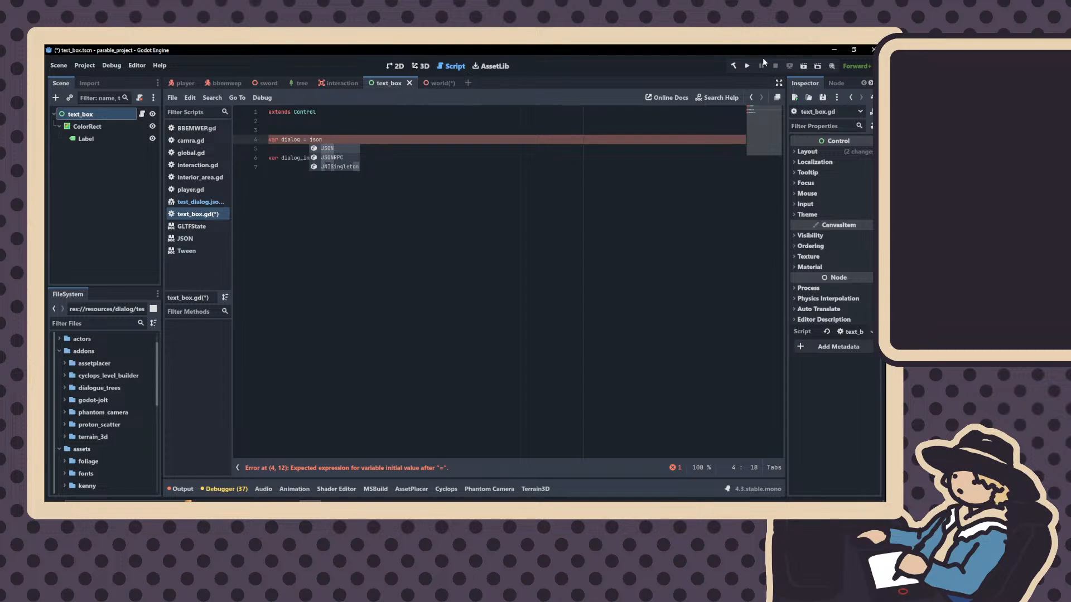
Search the built-in class help for load_j
click(735, 98)
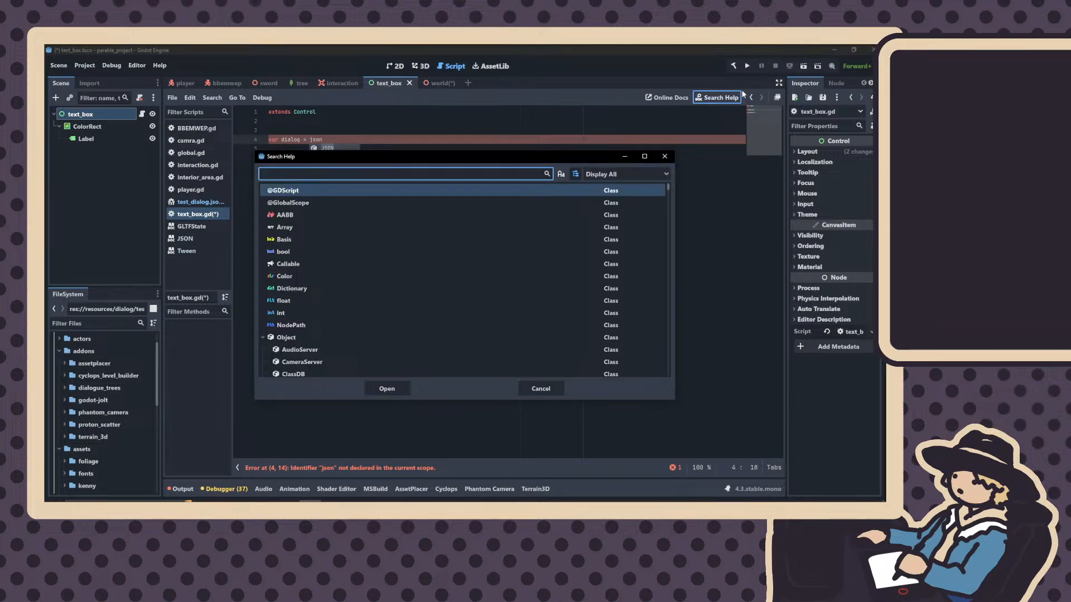
text(lod)
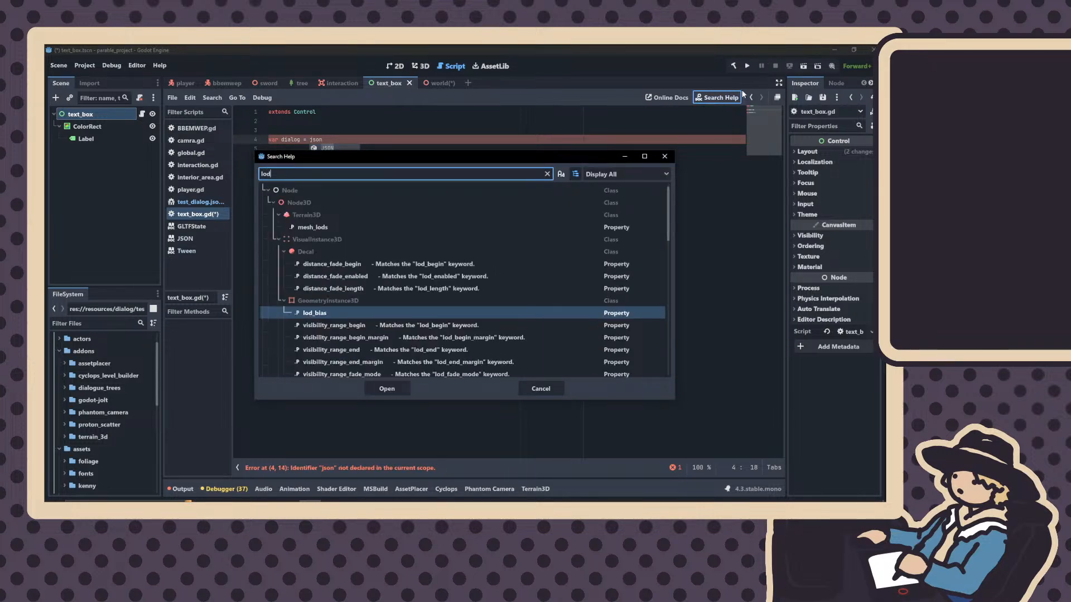
key(BackSpace)
text(ad_j)
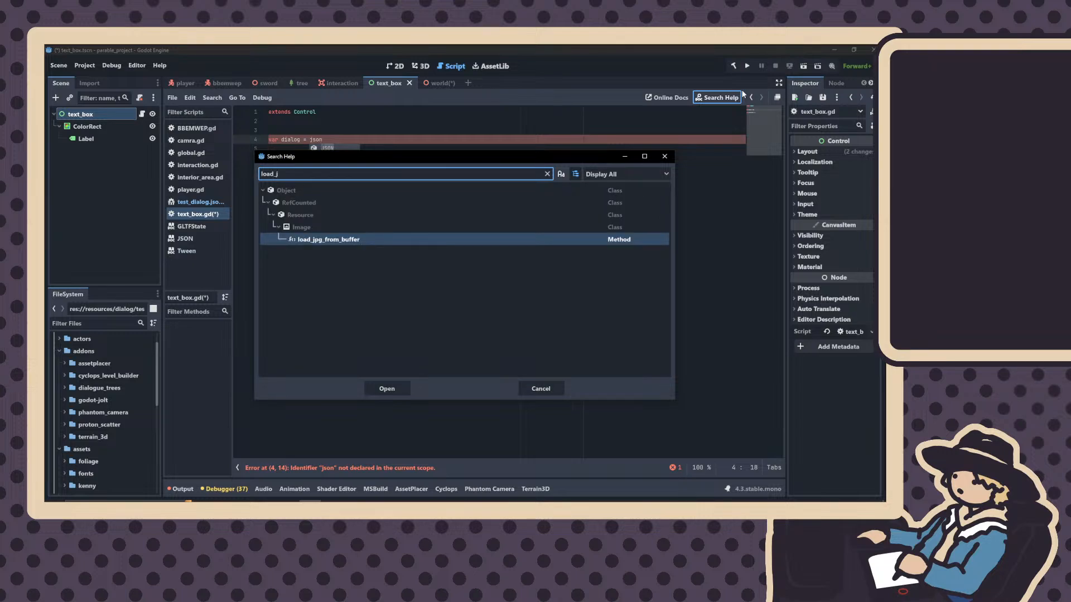
Replace the help query with json and close the help search without opening an entry
key(BackSpace)
key(BackSpace)
key(BackSpace)
key(BackSpace)
key(BackSpace)
key(BackSpace)
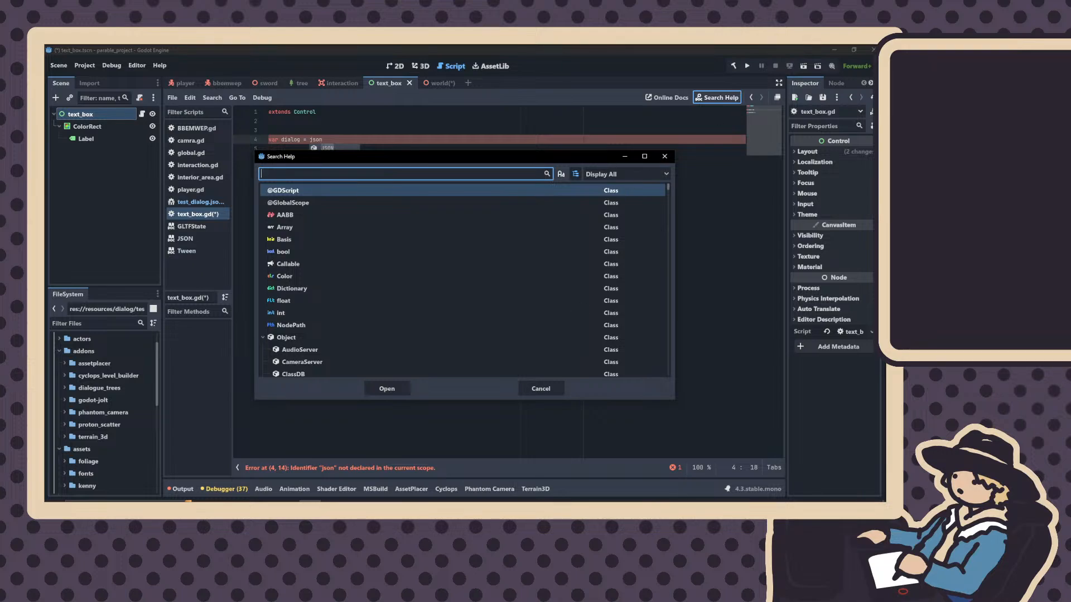
text(json)
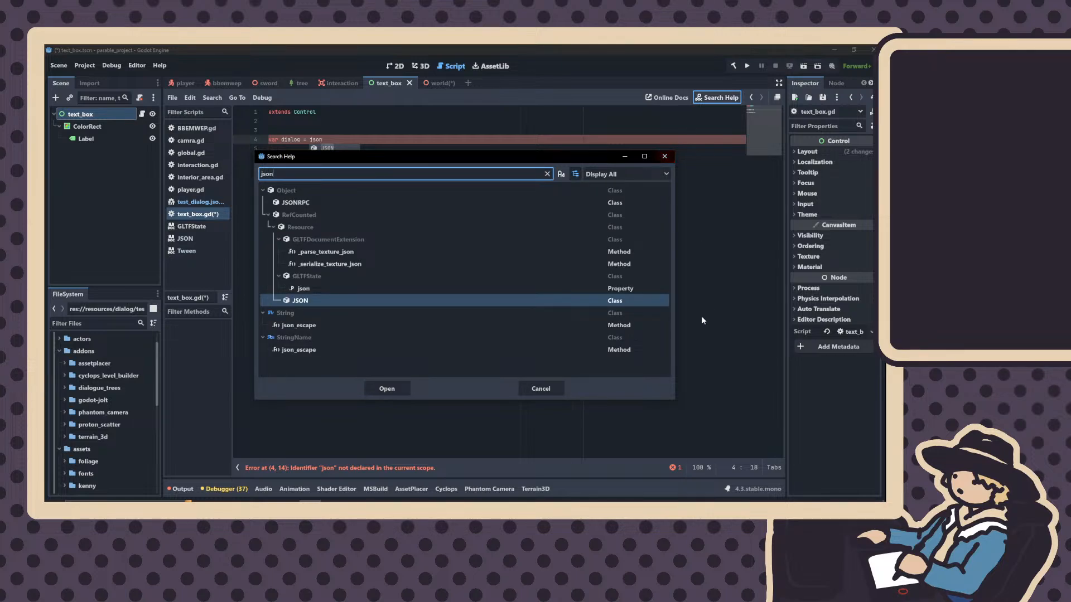
click(543, 390)
Open the JSON class reference and examine its example code for converting and parsing data
click(176, 238)
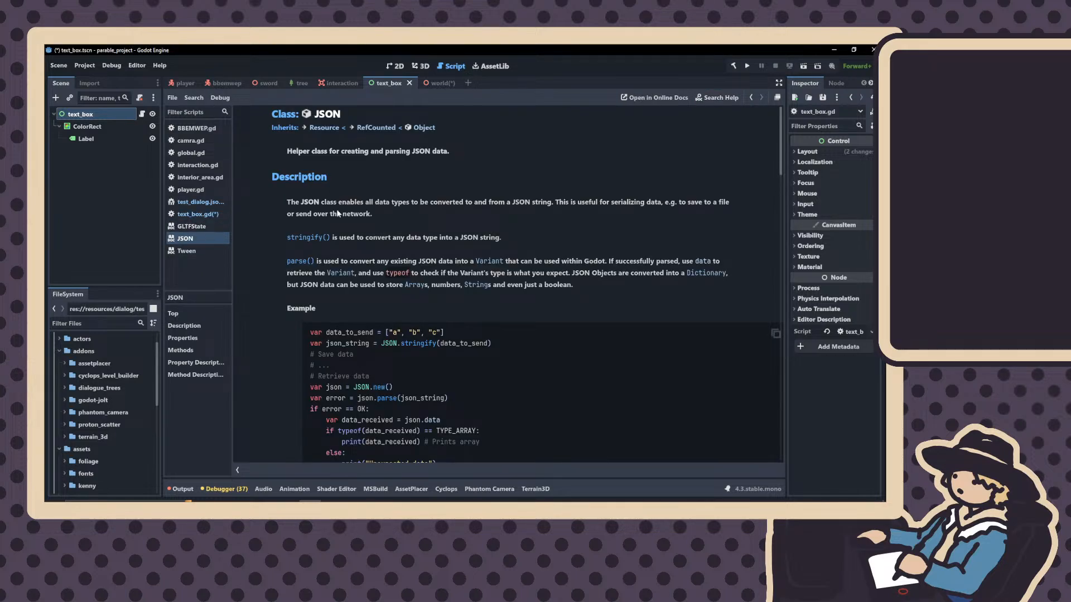
scroll(340, 215, down, 1)
scroll(356, 236, down, 1)
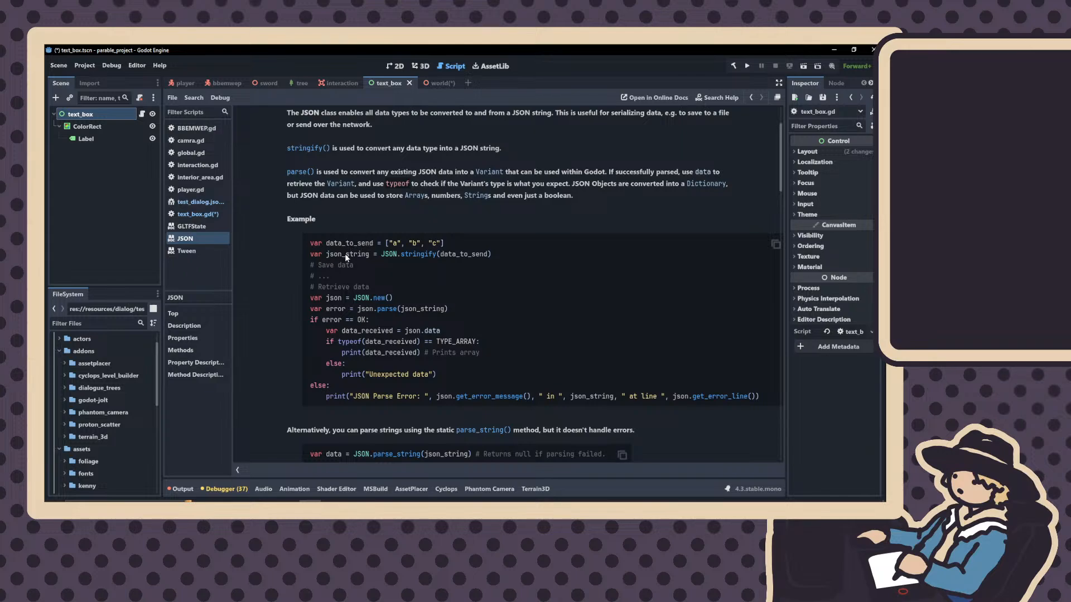
scroll(530, 229, down, 1)
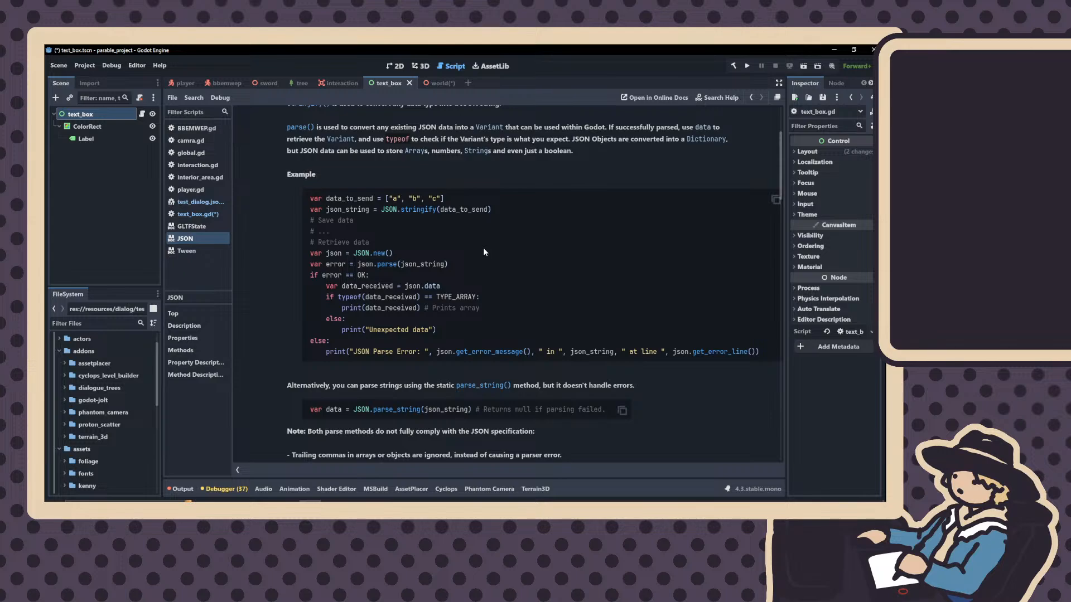
scroll(376, 239, up, 1)
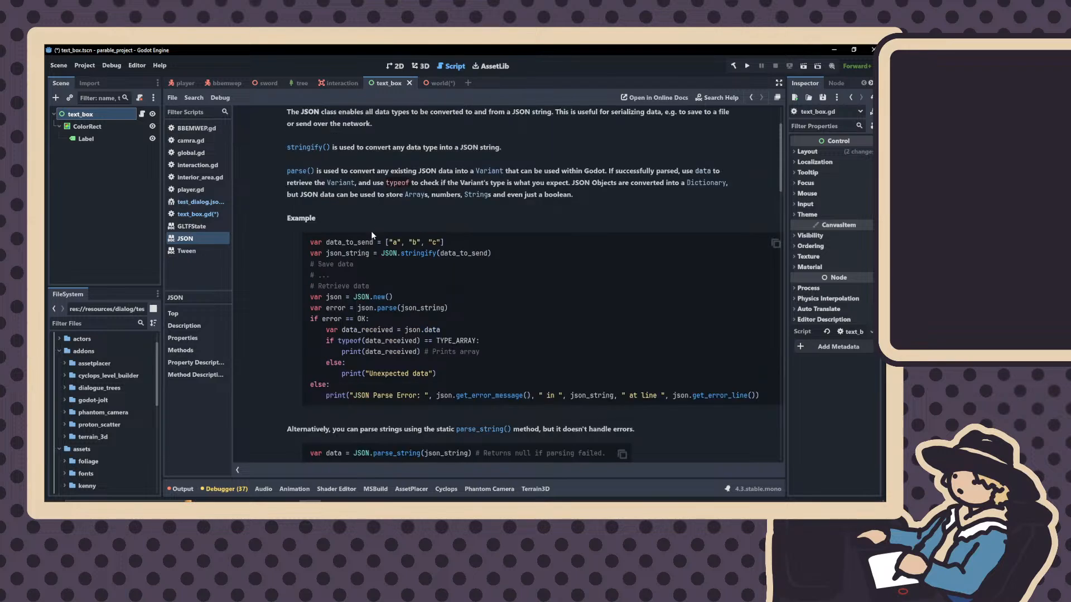
scroll(370, 229, up, 2)
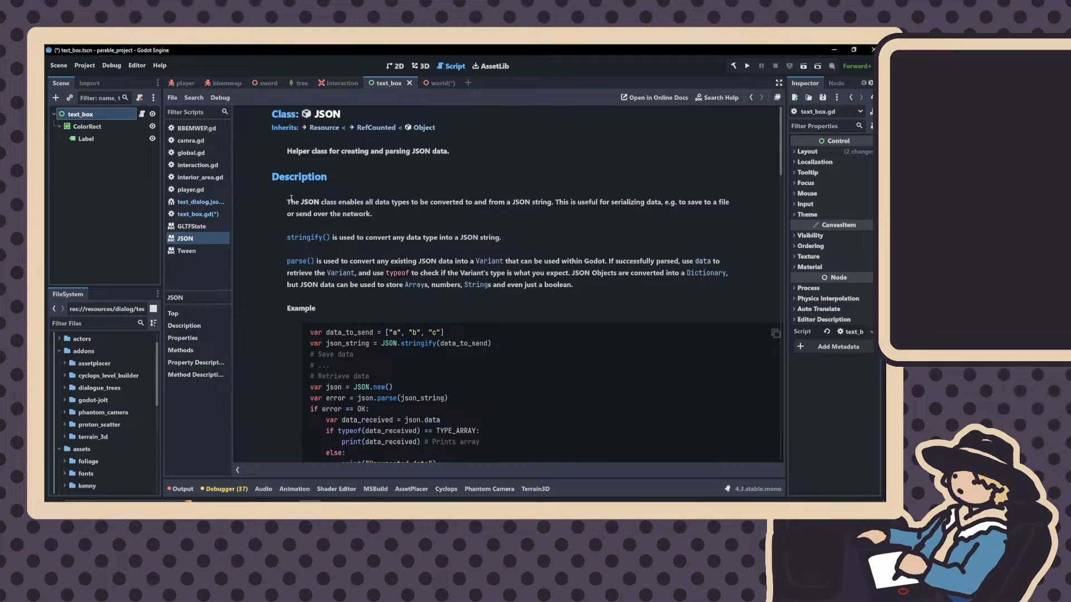
Read the JSON class description and the explanation of its stringify() method
drag(291, 199, 473, 214)
scroll(490, 213, down, 1)
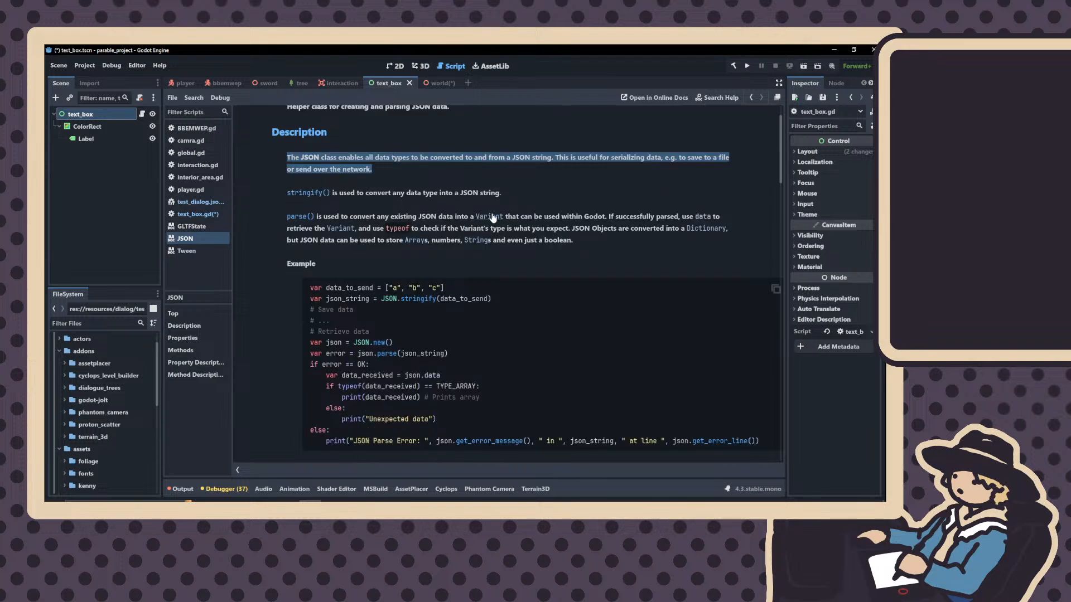
scroll(493, 218, up, 1)
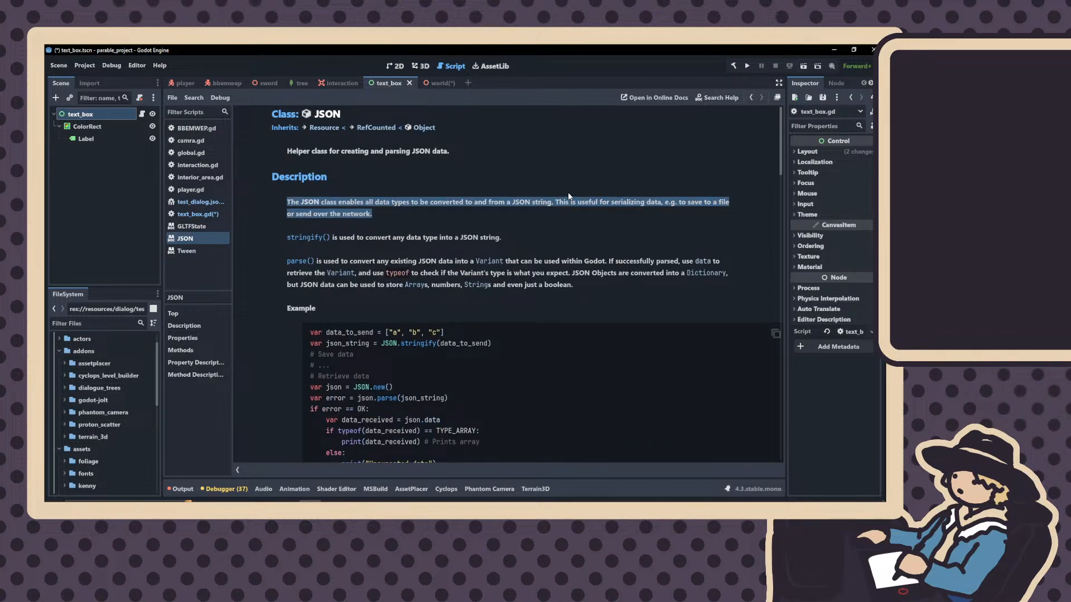
click(290, 220)
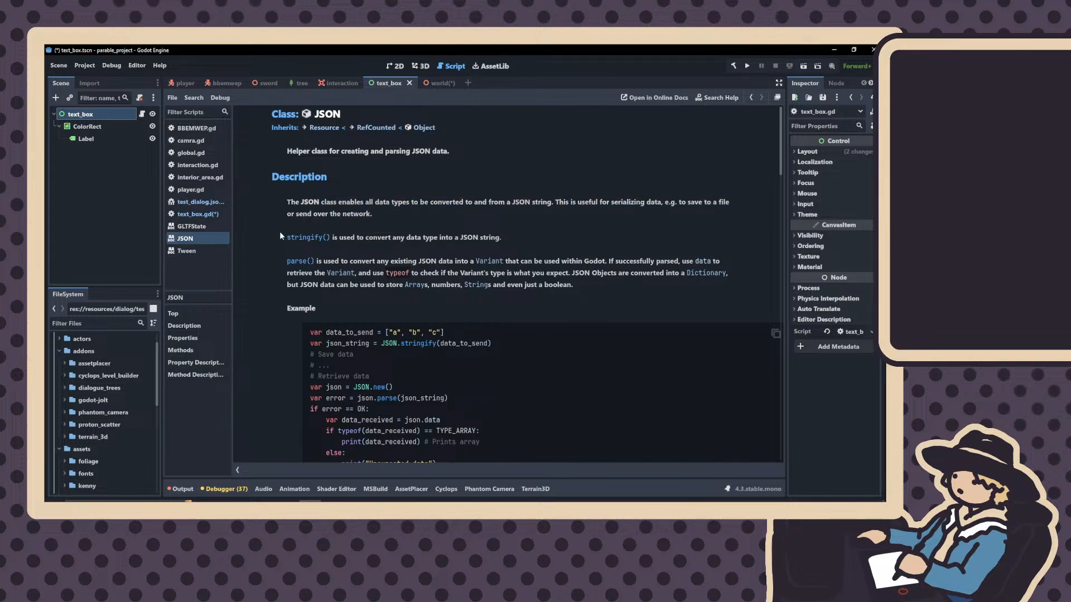
drag(338, 239, 492, 244)
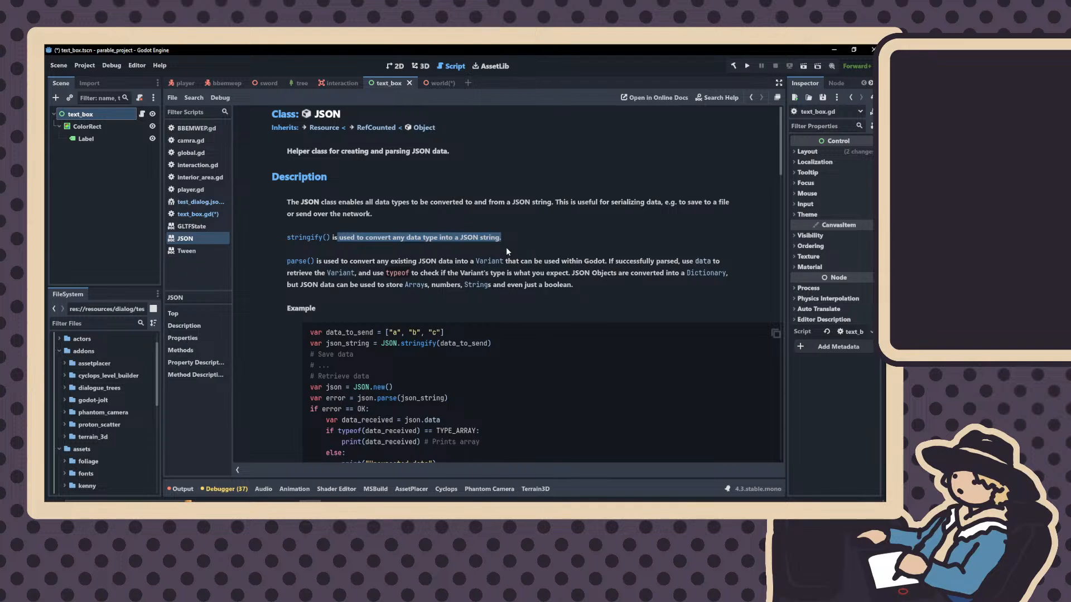
scroll(319, 272, down, 1)
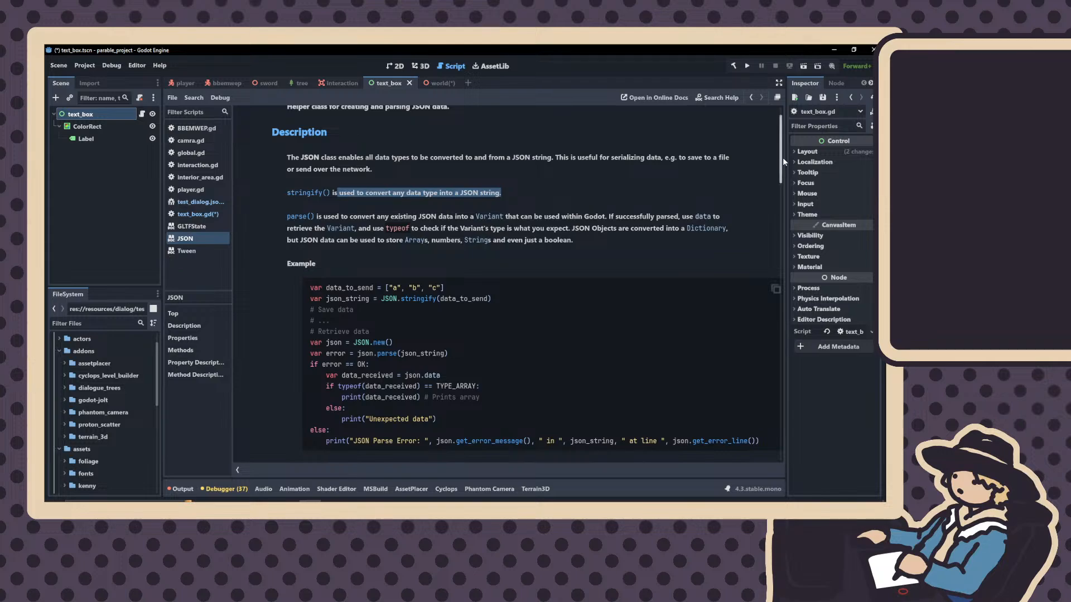
Look through the JSON reference's parsing notes, method list and description of the data property
drag(780, 158, 784, 284)
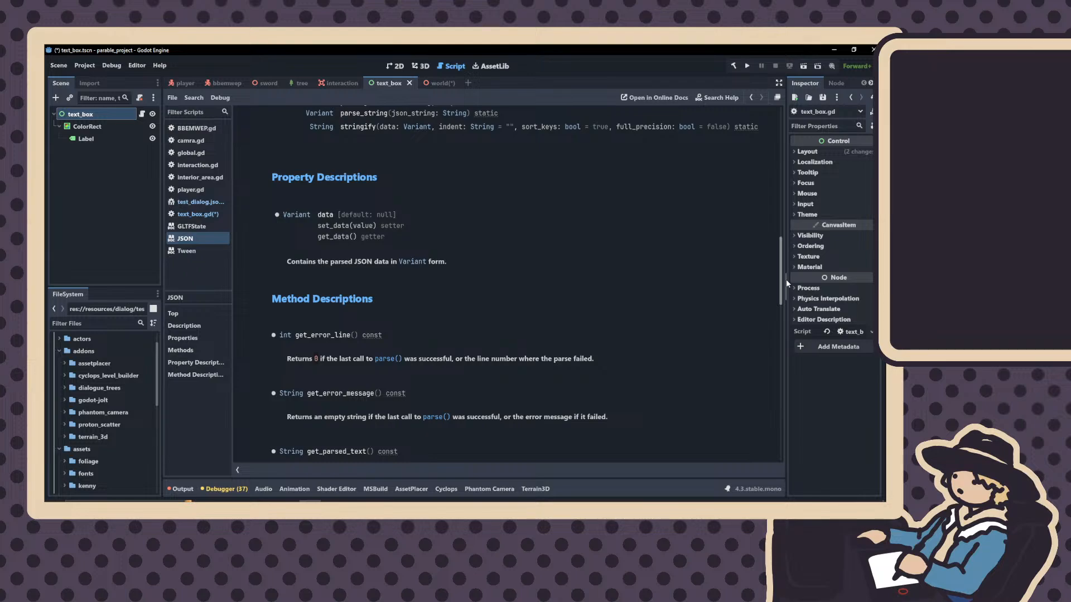
drag(787, 282, 712, 190)
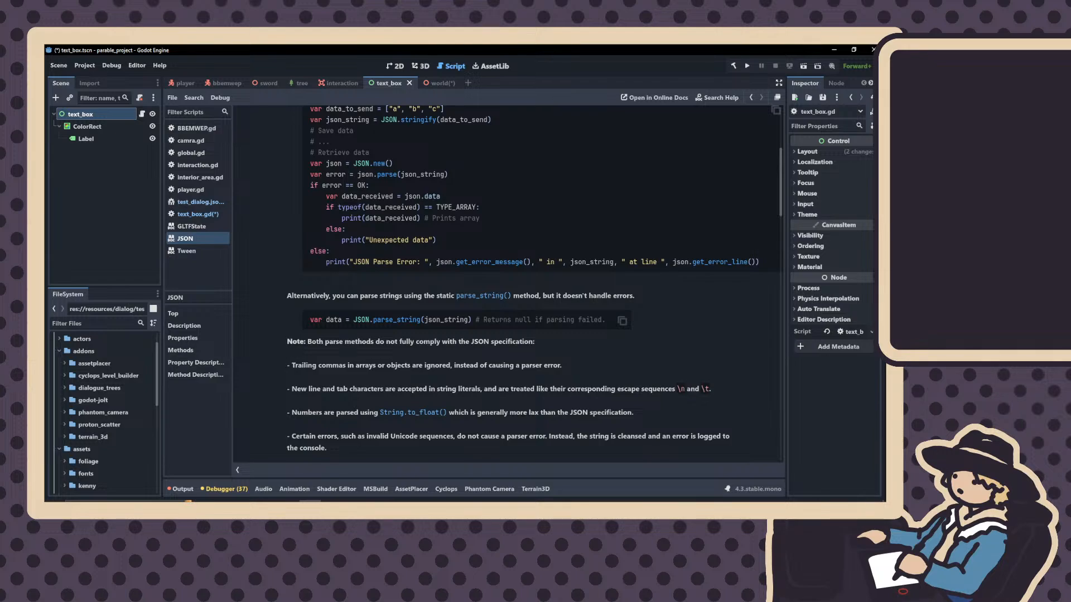
scroll(474, 167, down, 2)
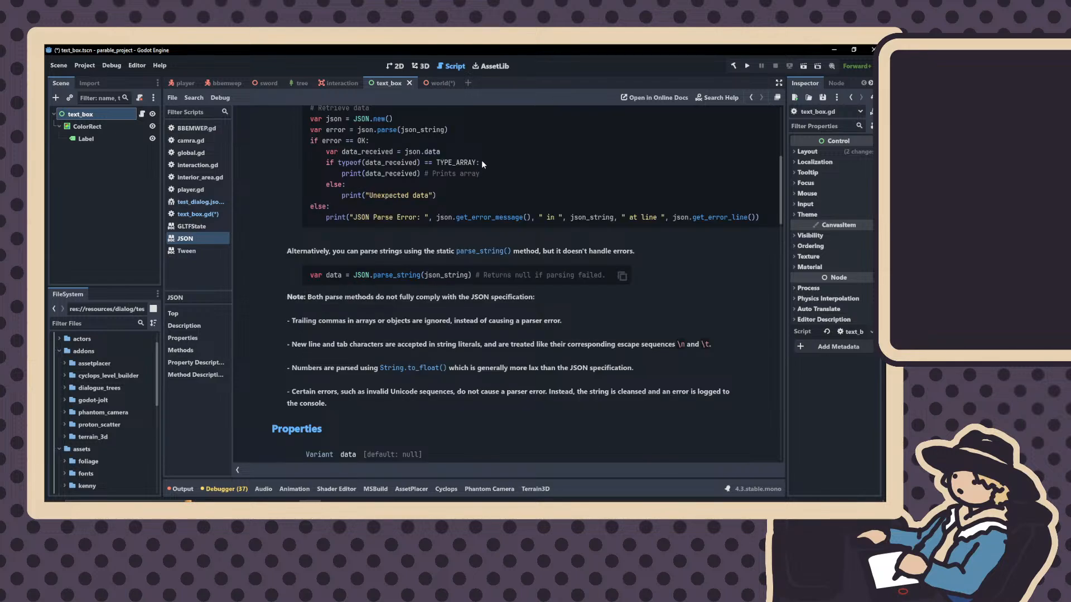
drag(774, 175, 767, 232)
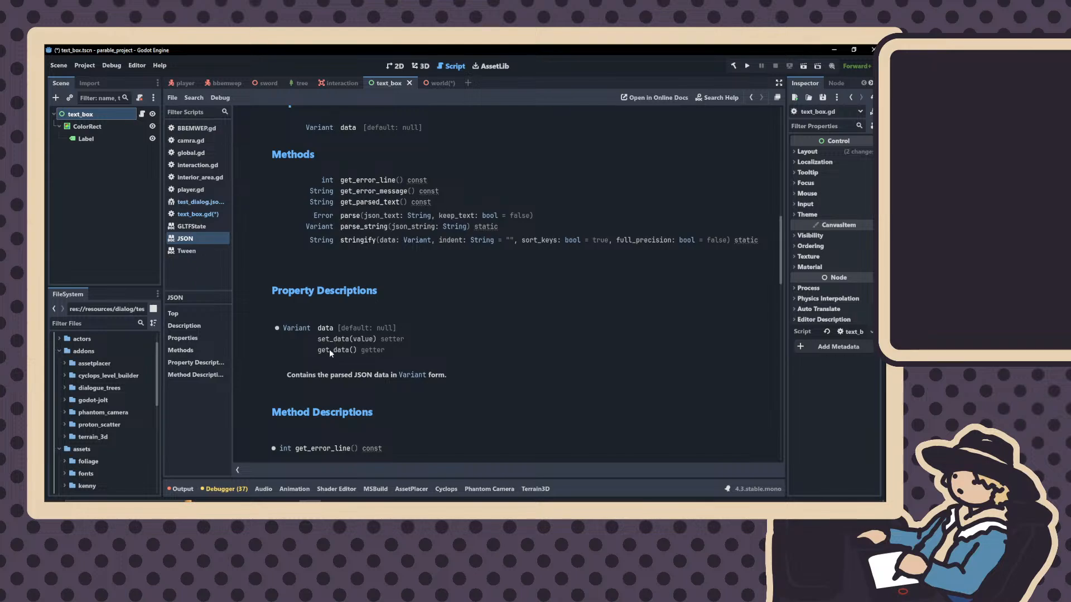
Open the Variant class reference from the data property's description and read its summary and introductory paragraph
click(412, 374)
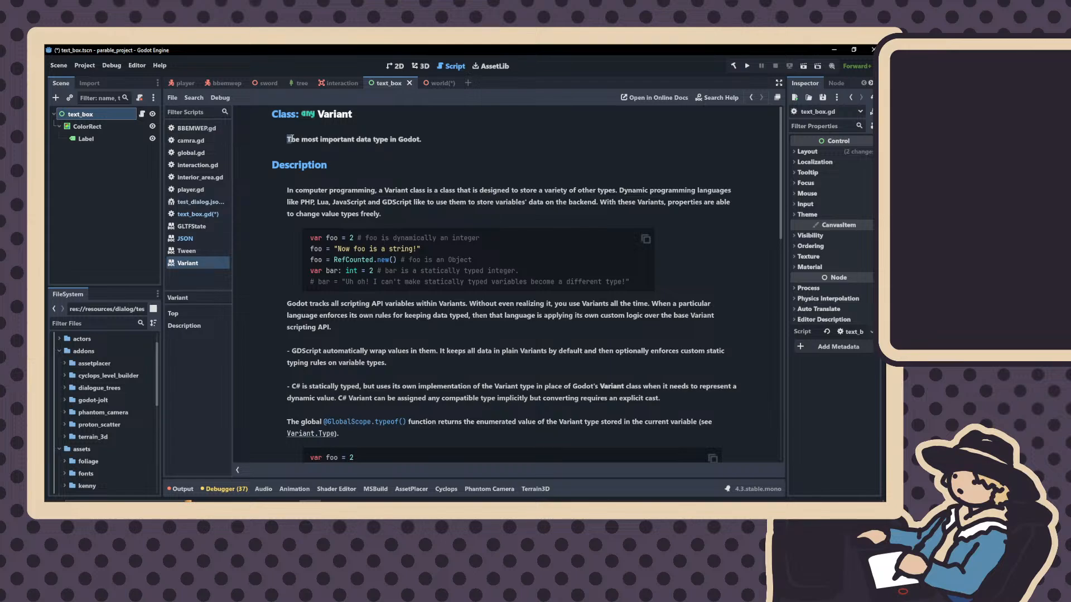
drag(289, 139, 456, 139)
drag(287, 190, 670, 188)
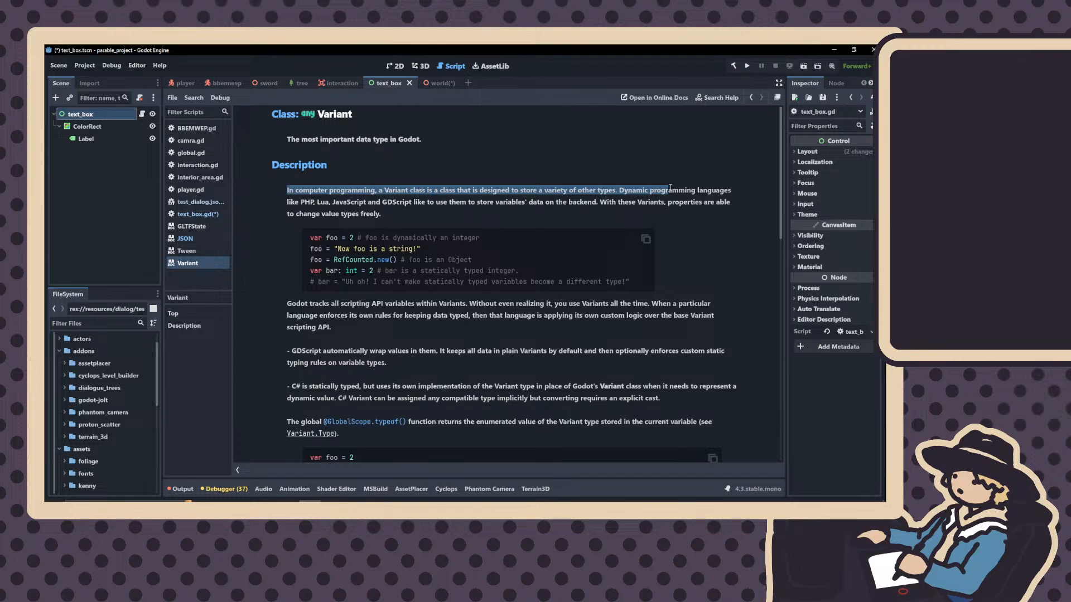
drag(670, 188, 388, 208)
Return to the JSON class reference and review its method descriptions and parsing example
click(186, 251)
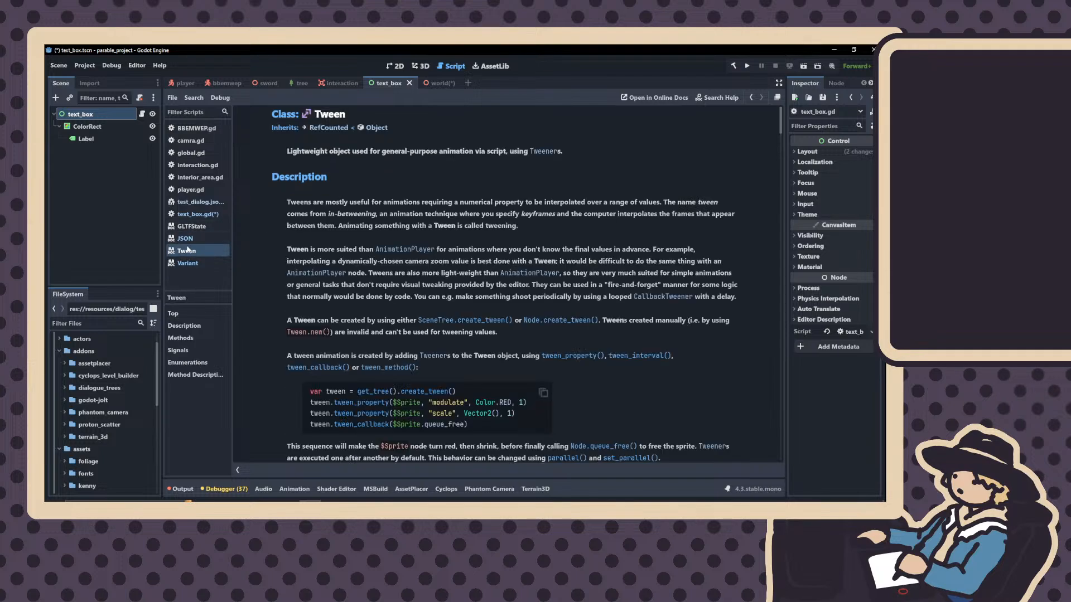
click(187, 241)
scroll(353, 222, down, 3)
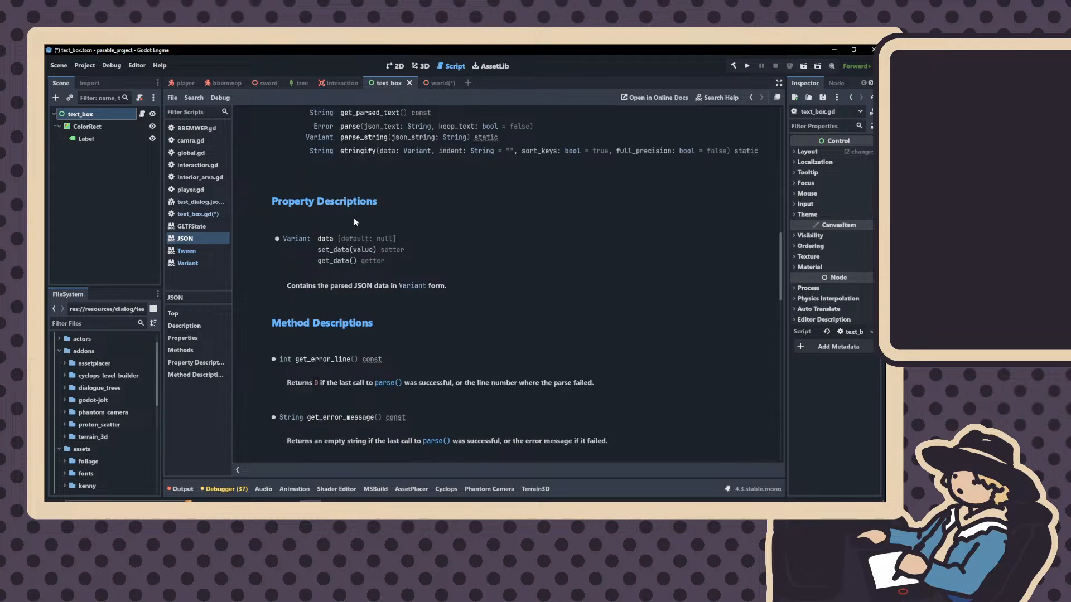
scroll(353, 202, down, 2)
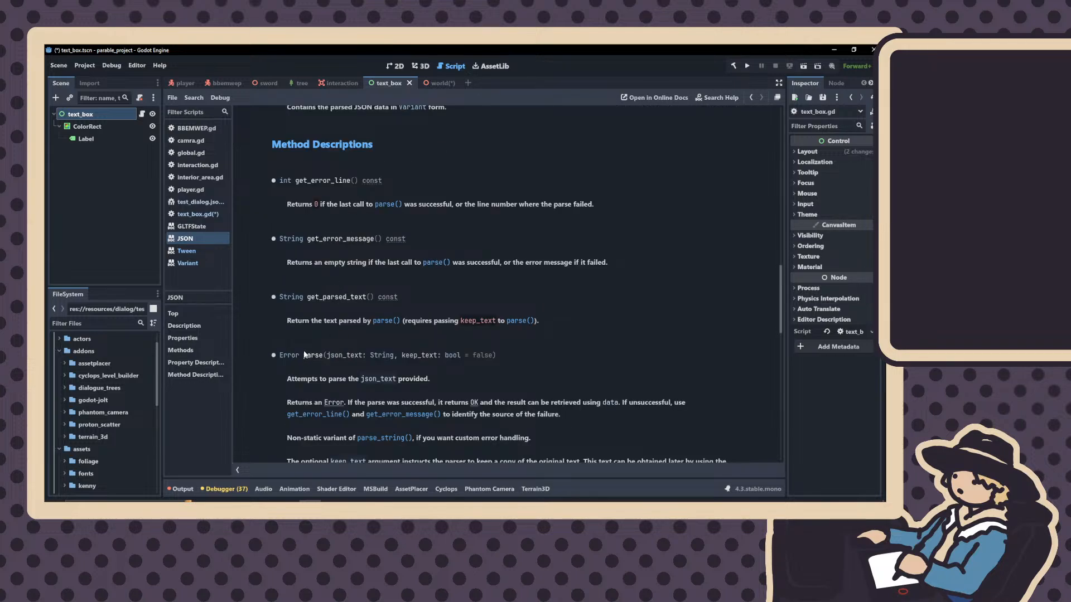
scroll(306, 348, up, 6)
scroll(306, 343, up, 7)
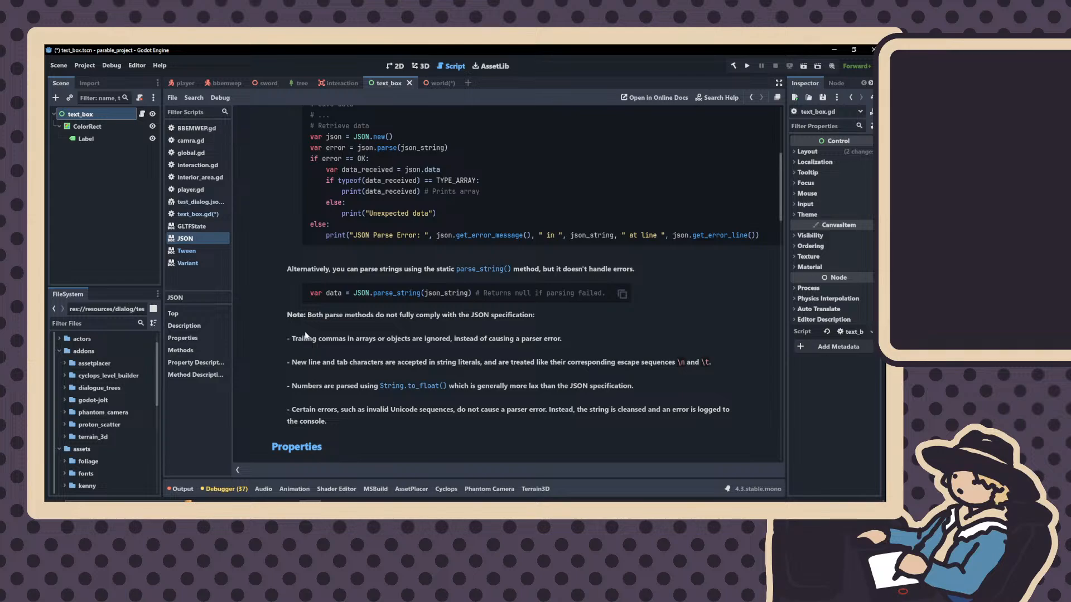
scroll(304, 334, up, 3)
scroll(304, 333, up, 1)
scroll(305, 333, down, 1)
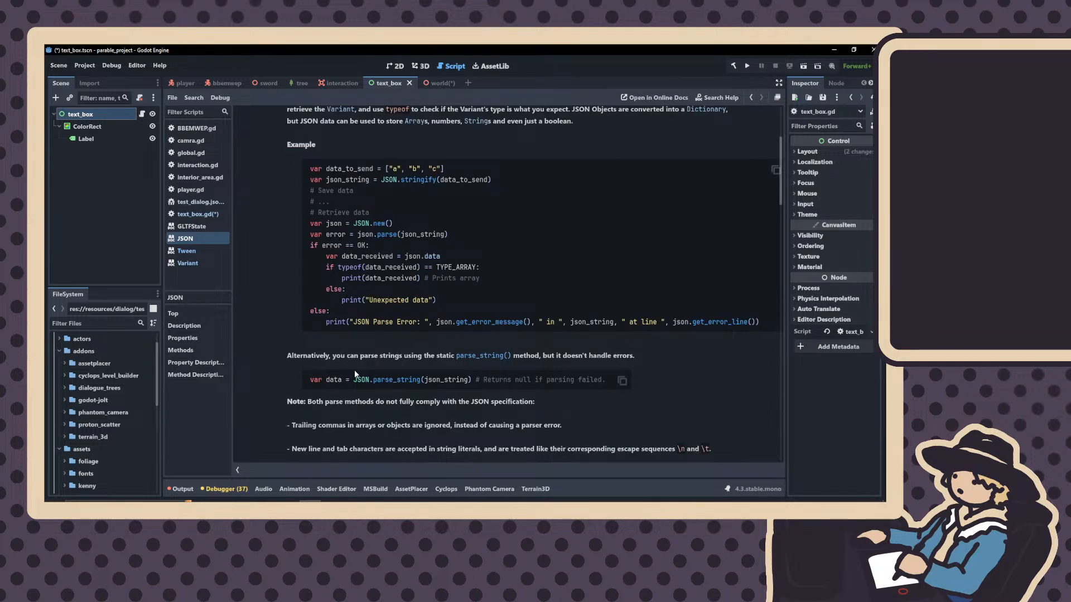
Examine the JSON.parse_string() example and the description of parse() in the JSON reference
drag(354, 373, 421, 379)
click(289, 357)
scroll(428, 352, up, 1)
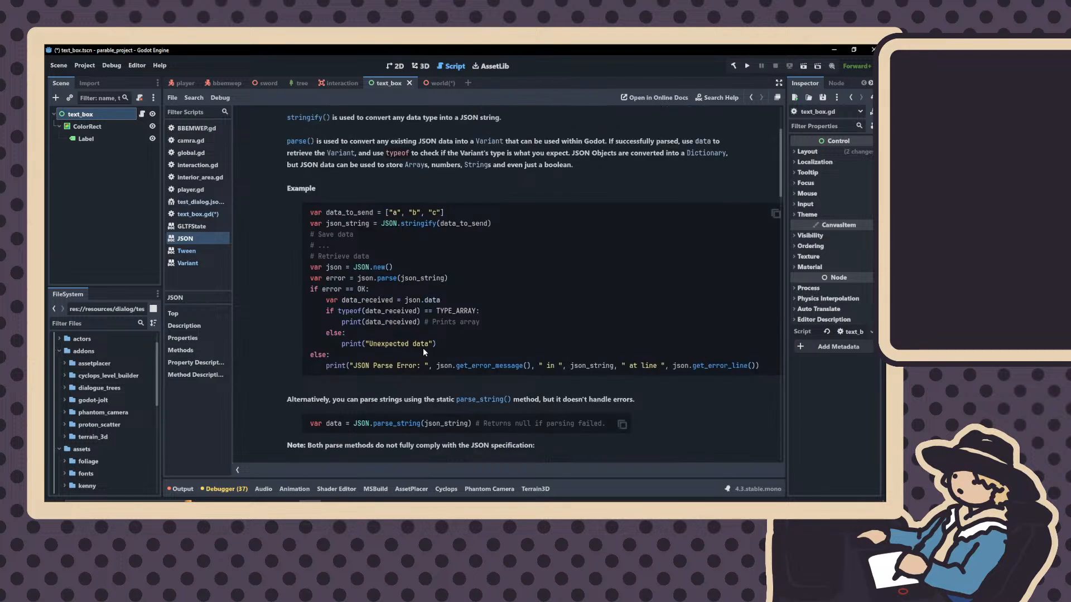
scroll(427, 353, down, 1)
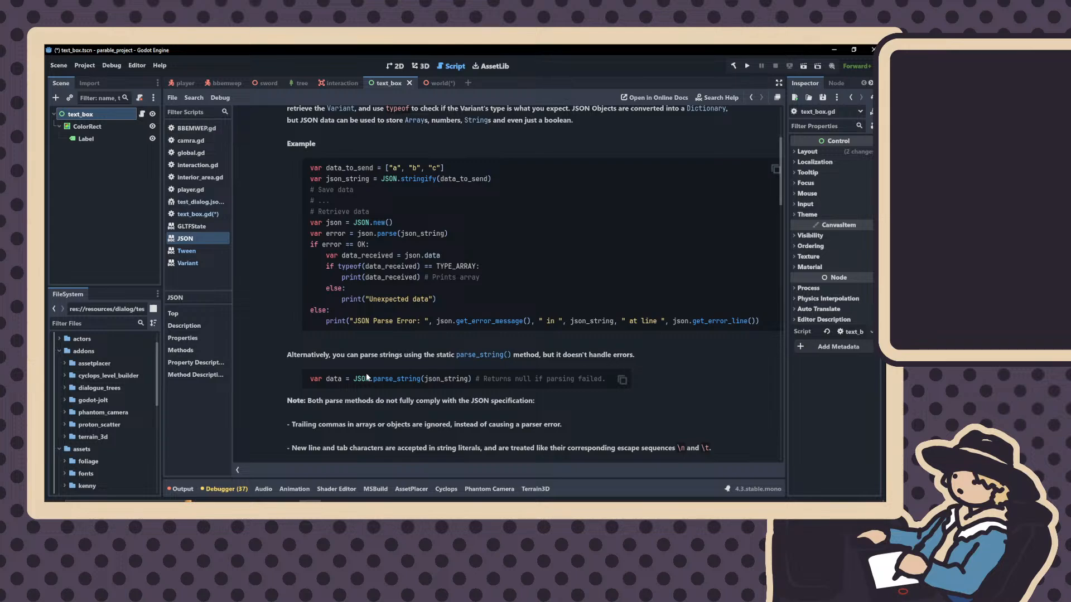
scroll(315, 323, up, 4)
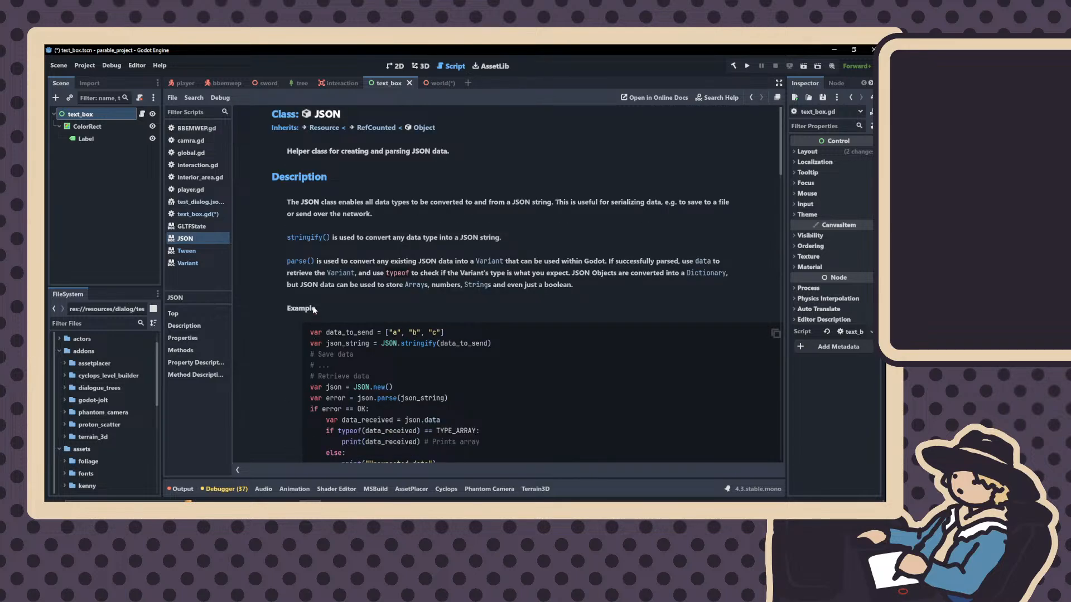
drag(375, 261, 419, 261)
scroll(416, 300, down, 4)
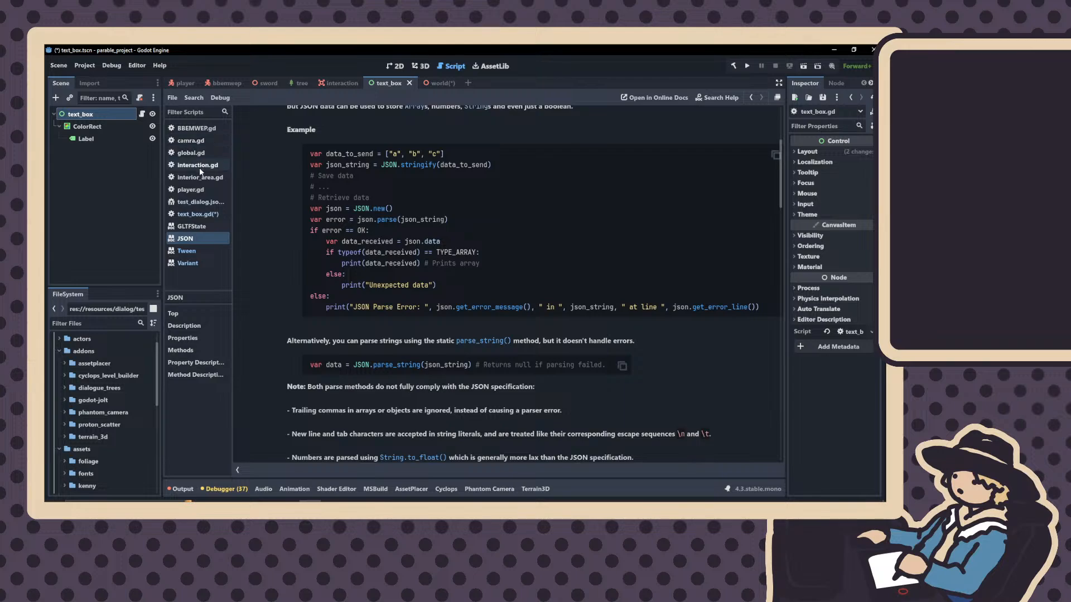
Return to the text_box.gd script, place the cursor on the empty line below dialog_index and switch to another window
click(199, 214)
click(280, 185)
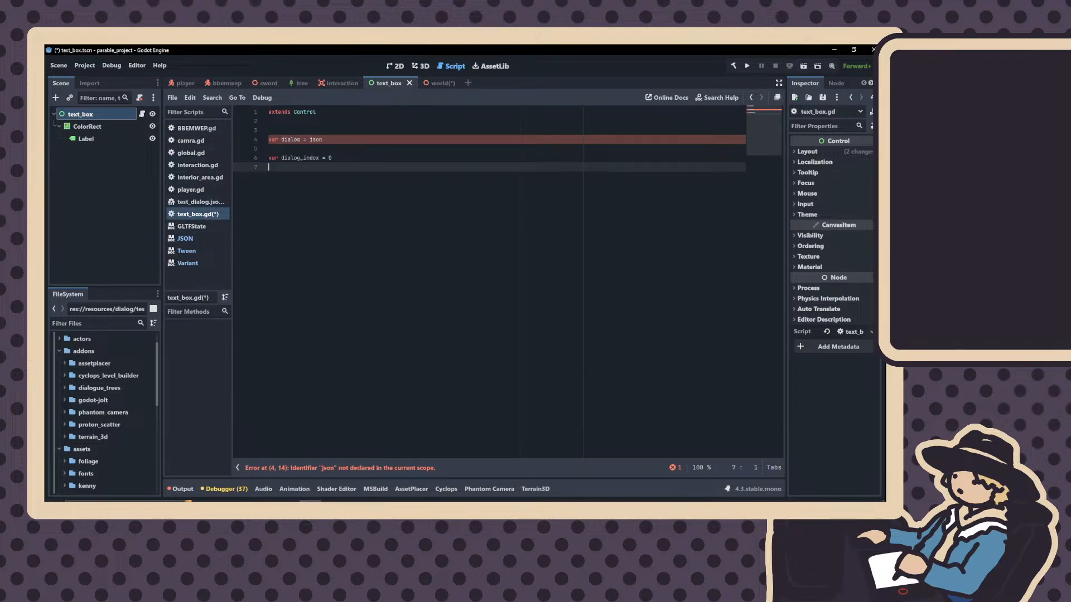
key(alt+Tab)
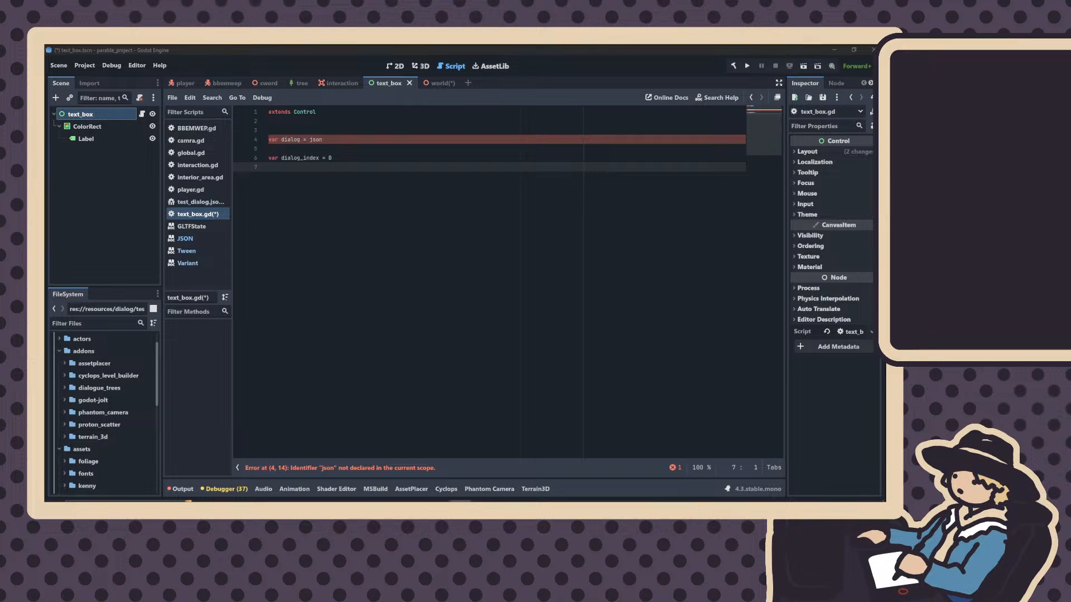
Set the initial value of dialog_index to 1 in the text_box.gd script
click(326, 164)
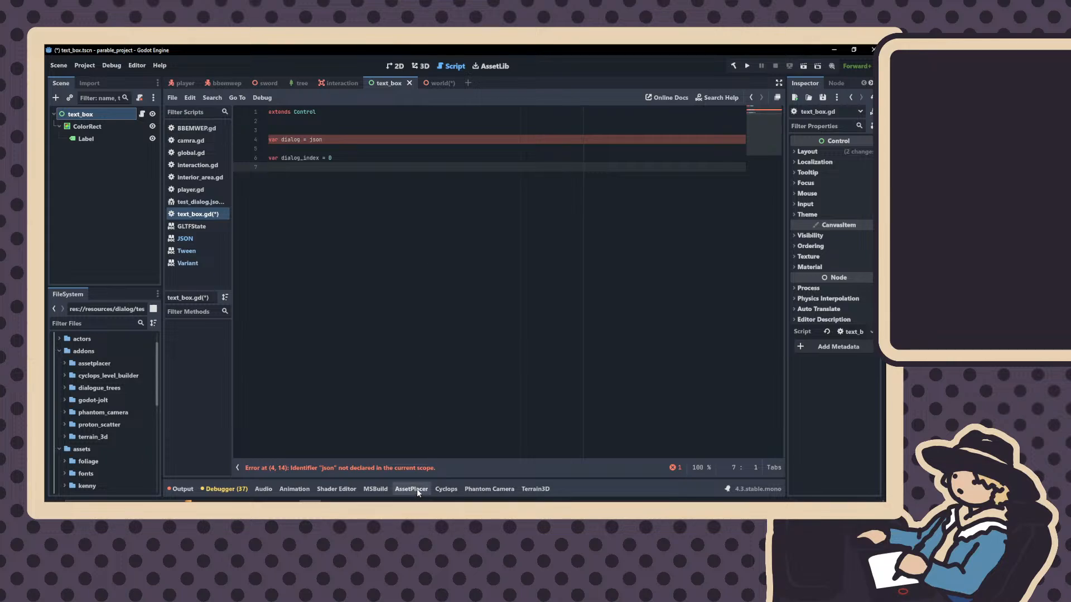
drag(338, 158, 329, 158)
text(1)
click(280, 169)
click(332, 147)
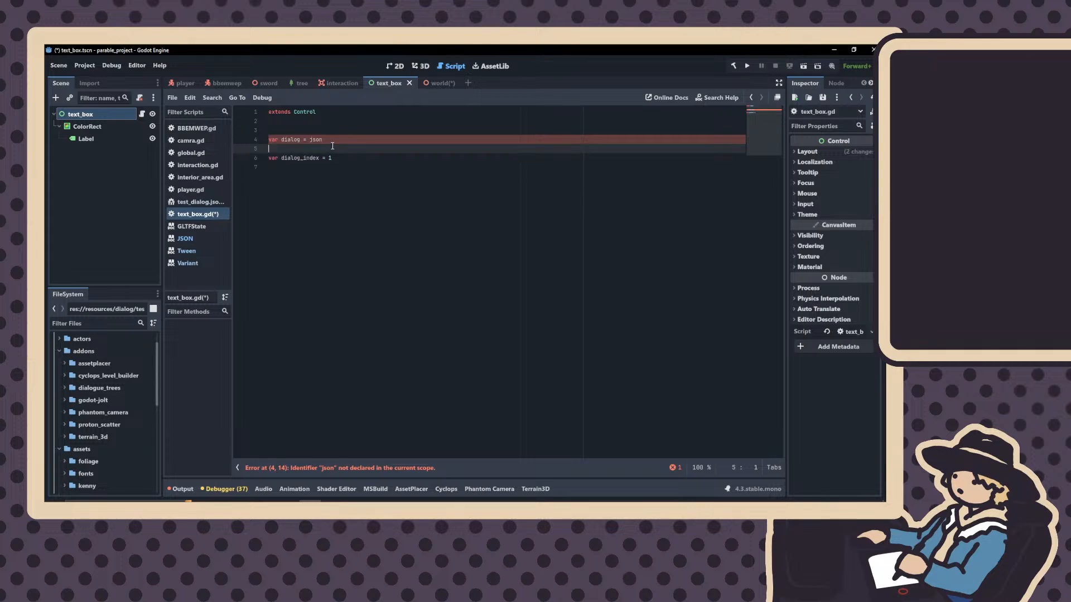
Declare the function load_json(path) below the dialog_index variable
click(295, 168)
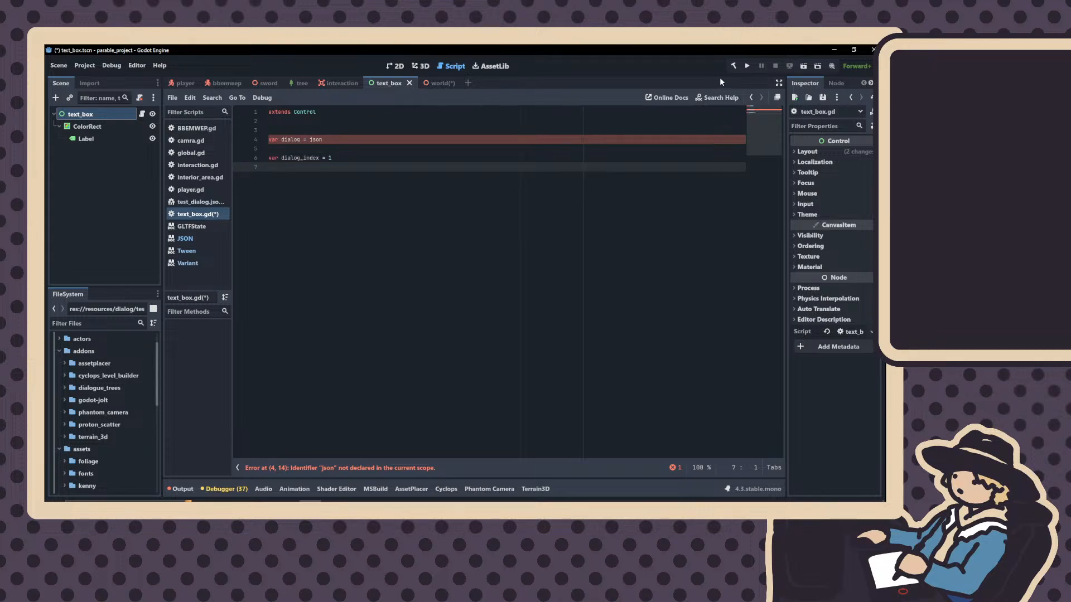
key(Return)
text(func )
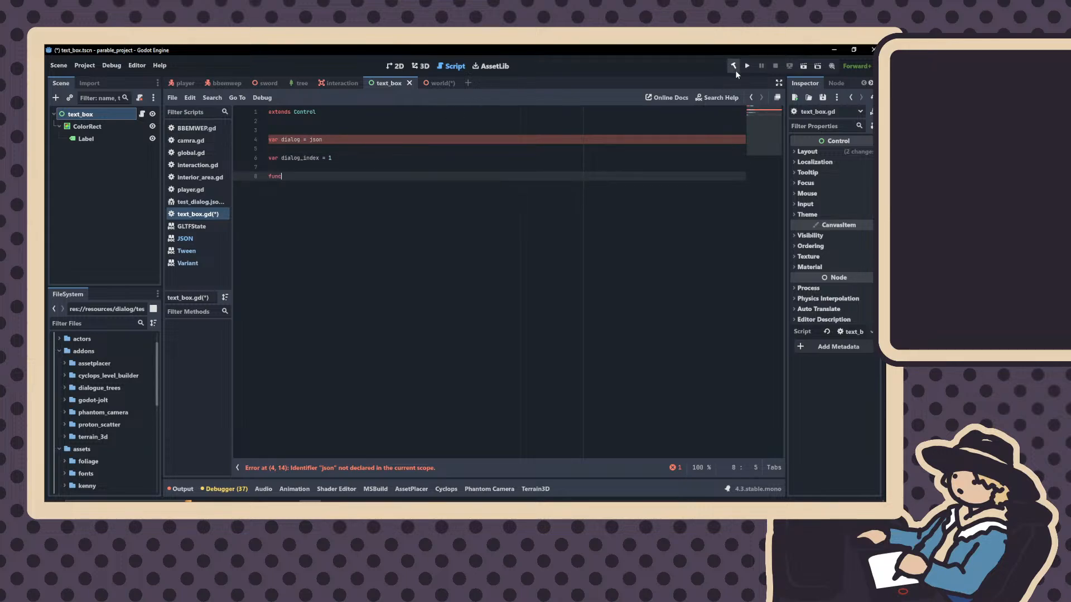
text(load_)
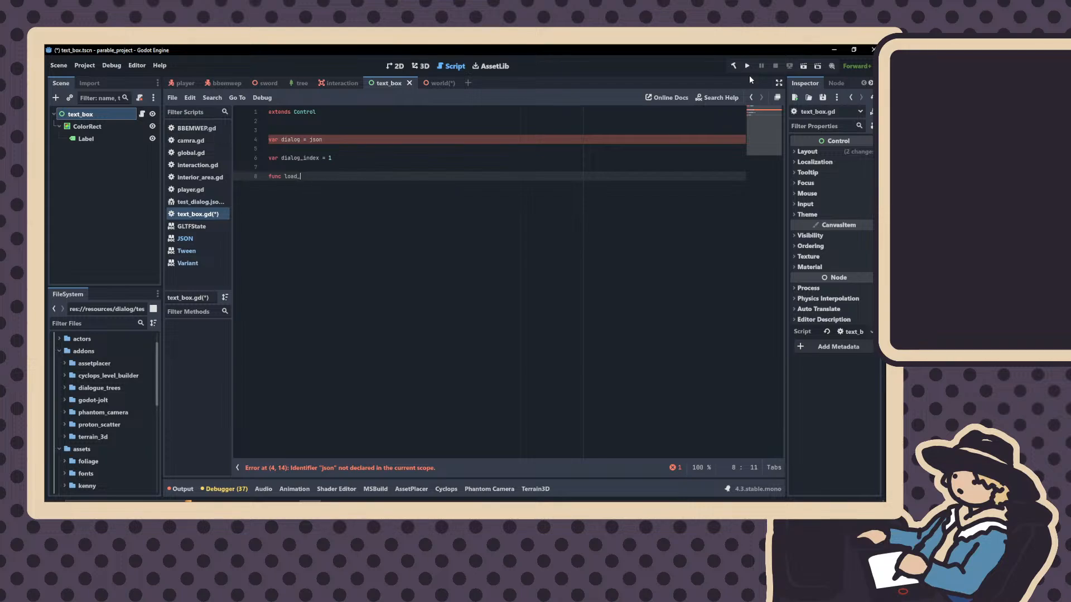
text(json(path)
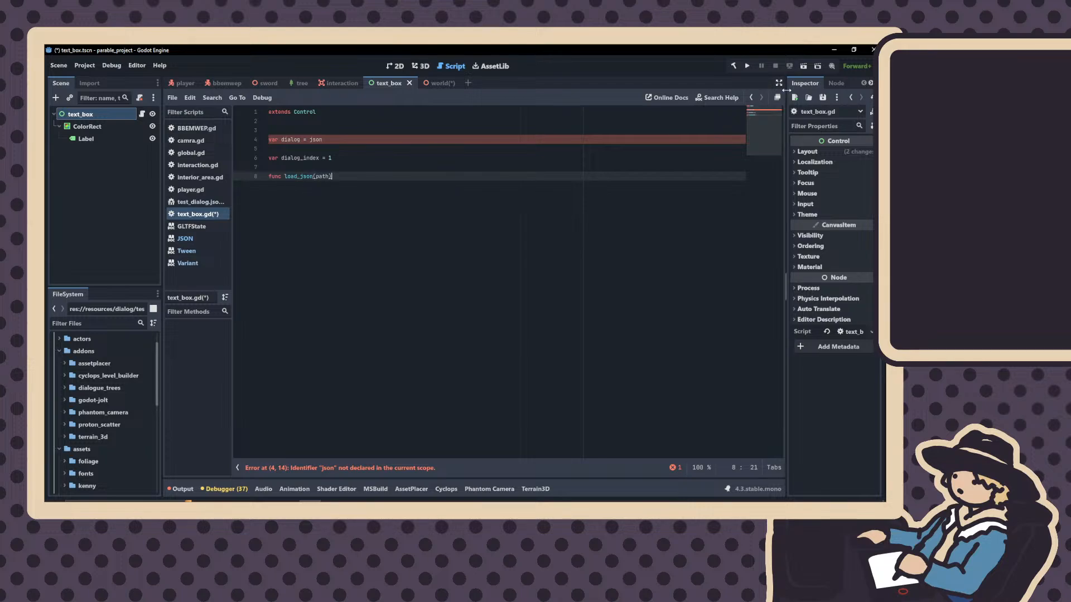
text():)
key(Return)
Try to declare a file variable inside load_json, assigning it the suggested identifier file
text(var)
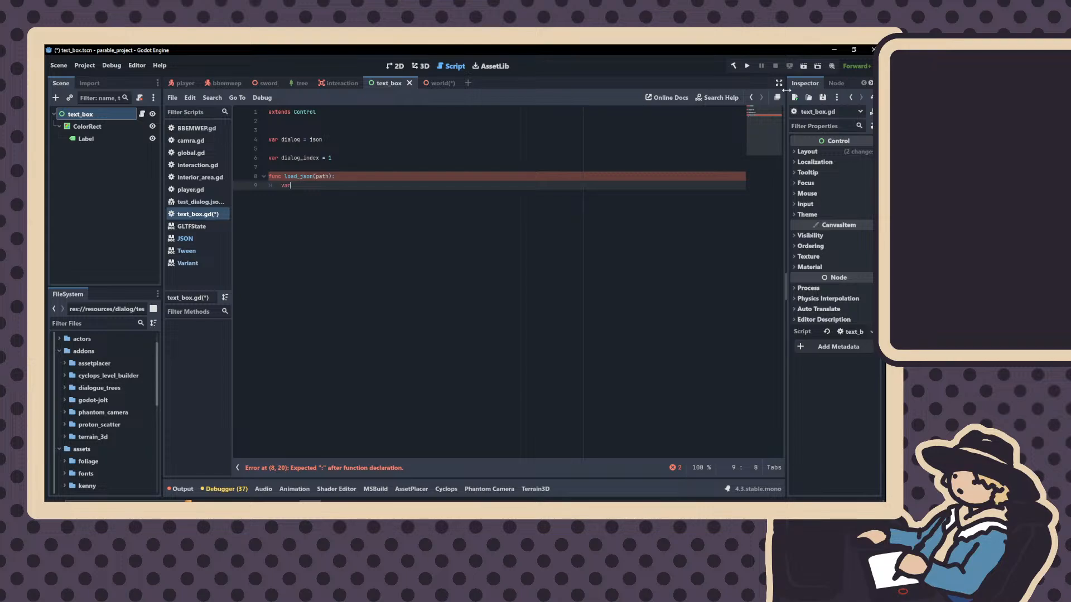
text( file = F)
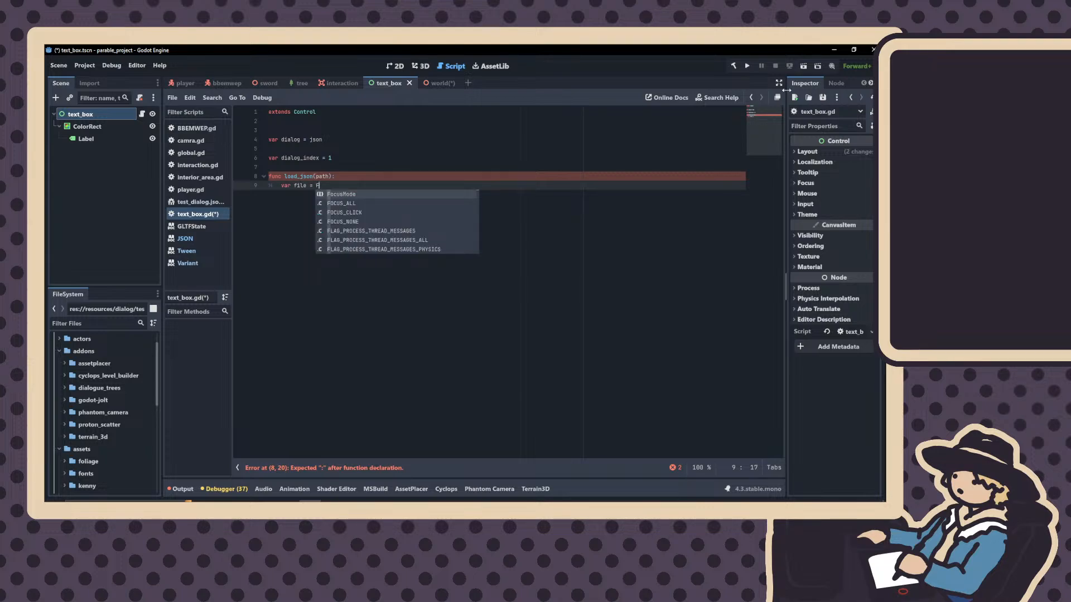
text(ile.)
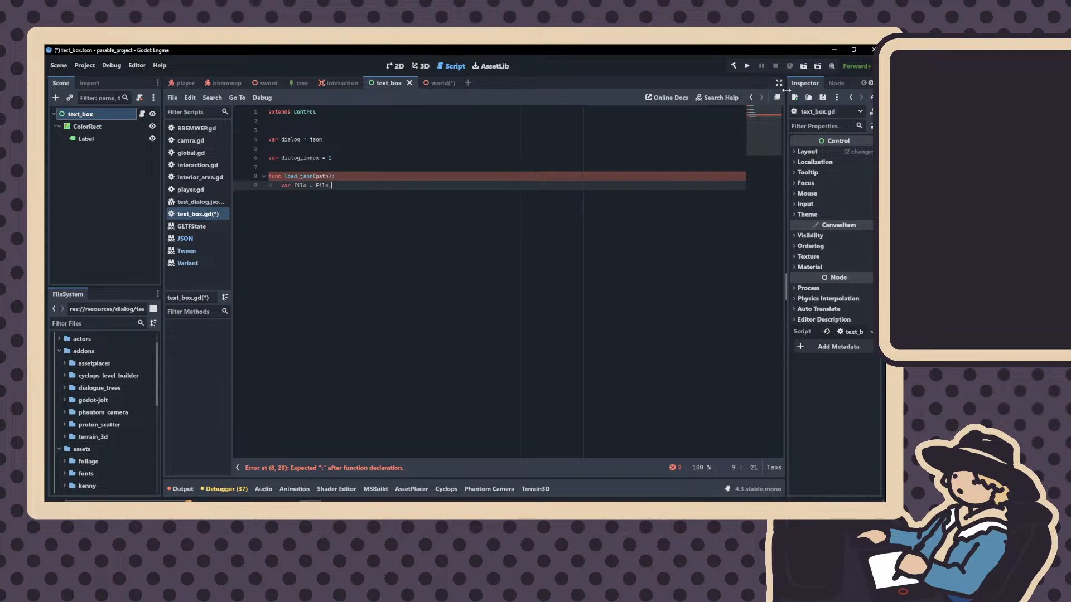
key(BackSpace)
key(BackSpace)
text(le)
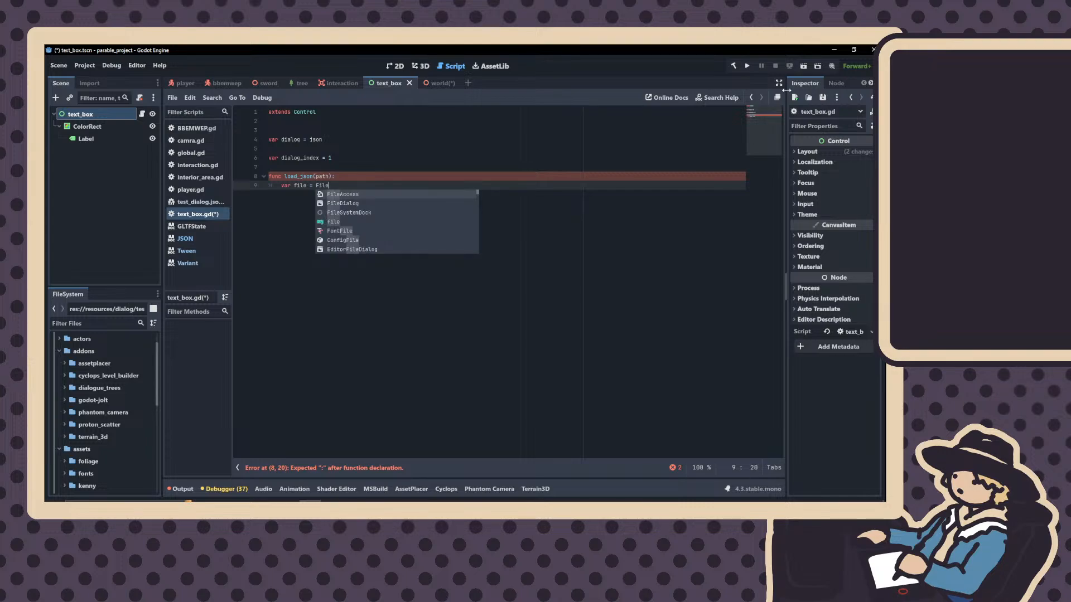
key(Down)
key(Down)
key(Down)
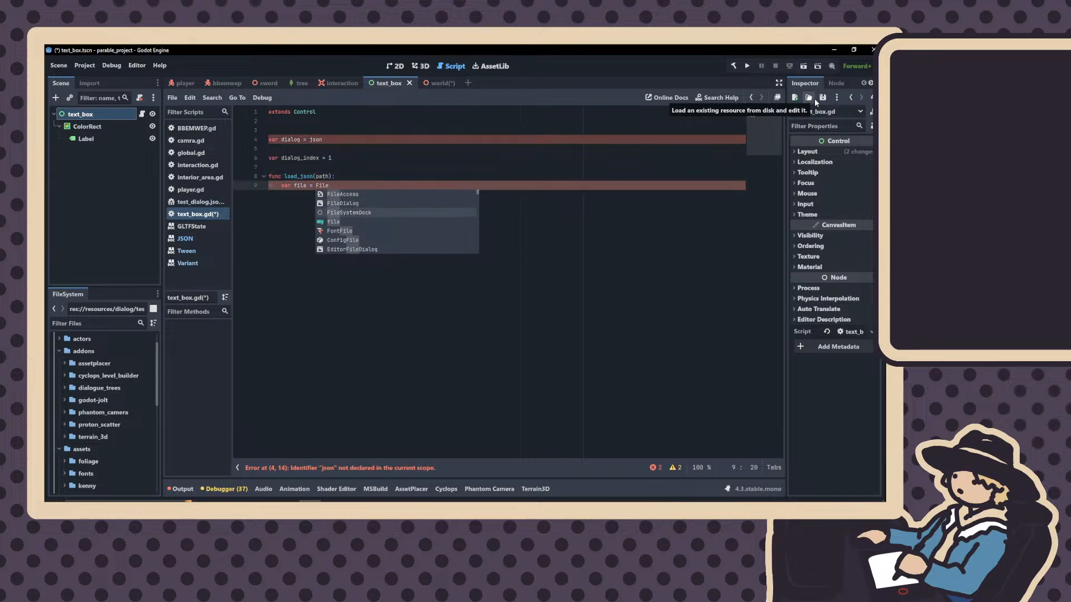
key(Return)
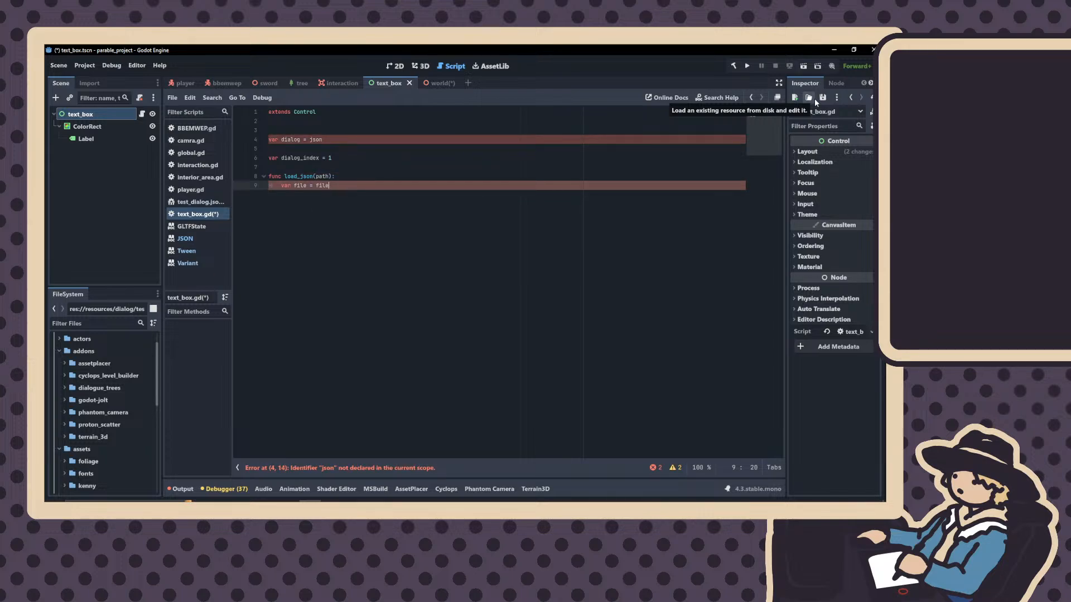
Replace the file variable declaration inside load_json with just File
key(BackSpace)
key(BackSpace)
key(BackSpace)
key(BackSpace)
key(BackSpace)
key(BackSpace)
key(BackSpace)
key(BackSpace)
key(BackSpace)
key(BackSpace)
key(BackSpace)
text(F)
key(BackSpace)
key(BackSpace)
key(BackSpace)
key(BackSpace)
text(ile)
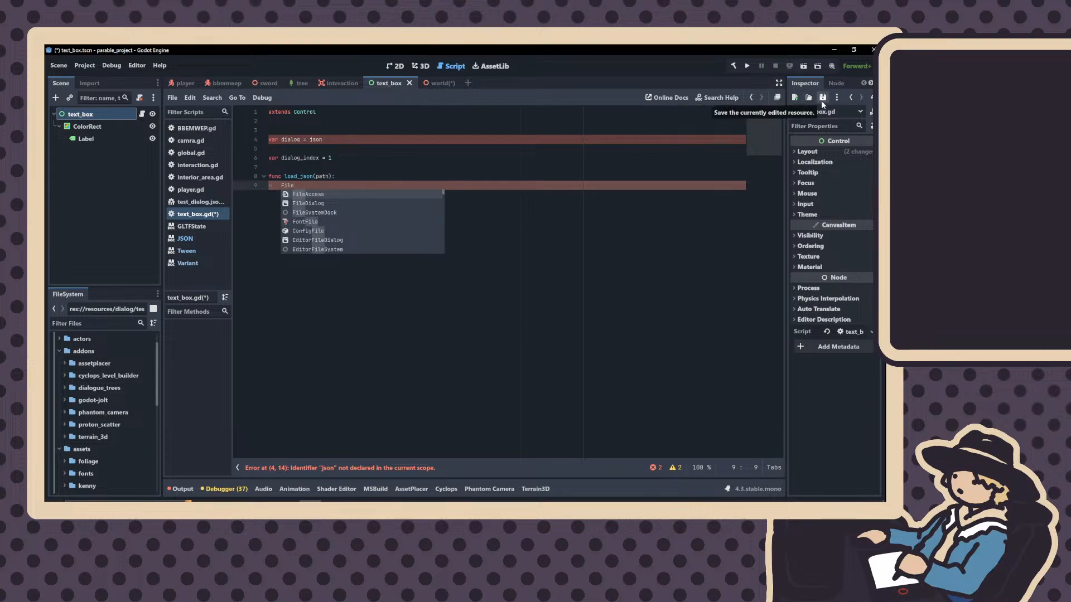
Search the built-in help for File, look through the matches for a file class, and close the search
click(714, 98)
text(file)
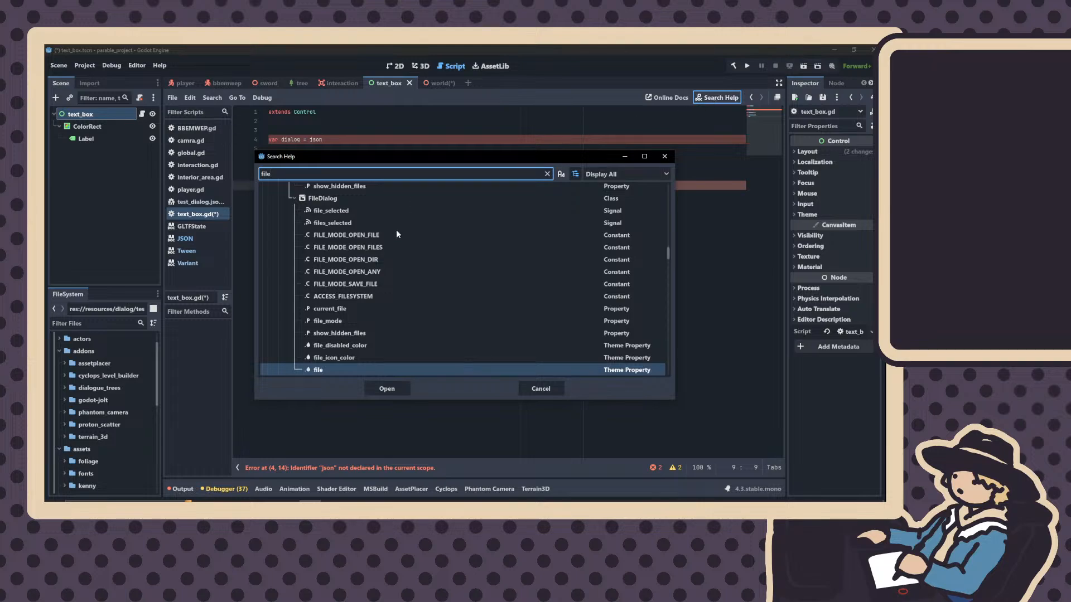
scroll(295, 214, up, 2)
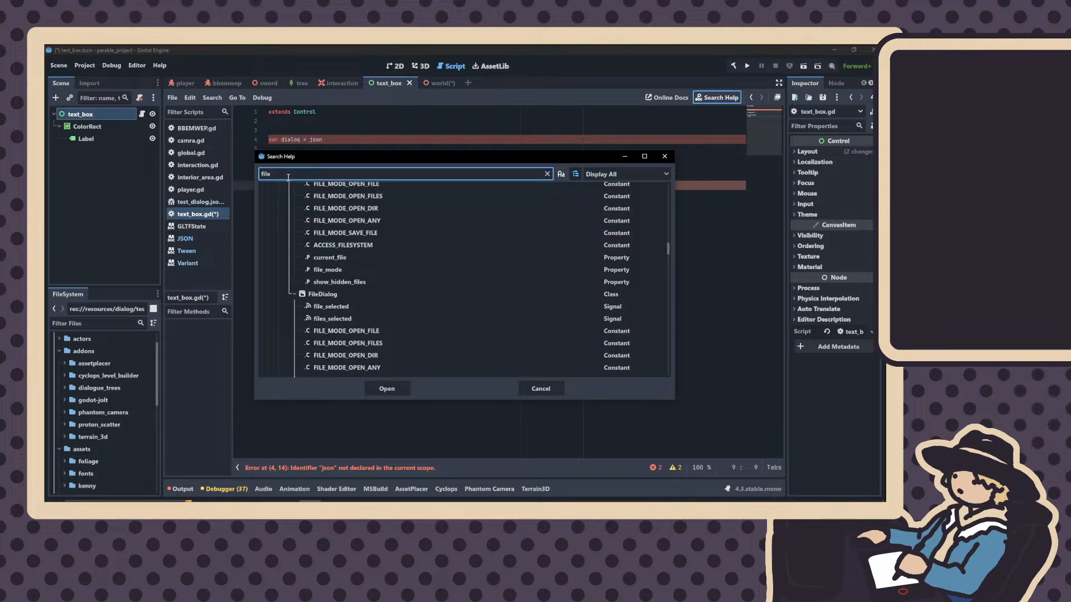
drag(288, 178, 185, 188)
text(File)
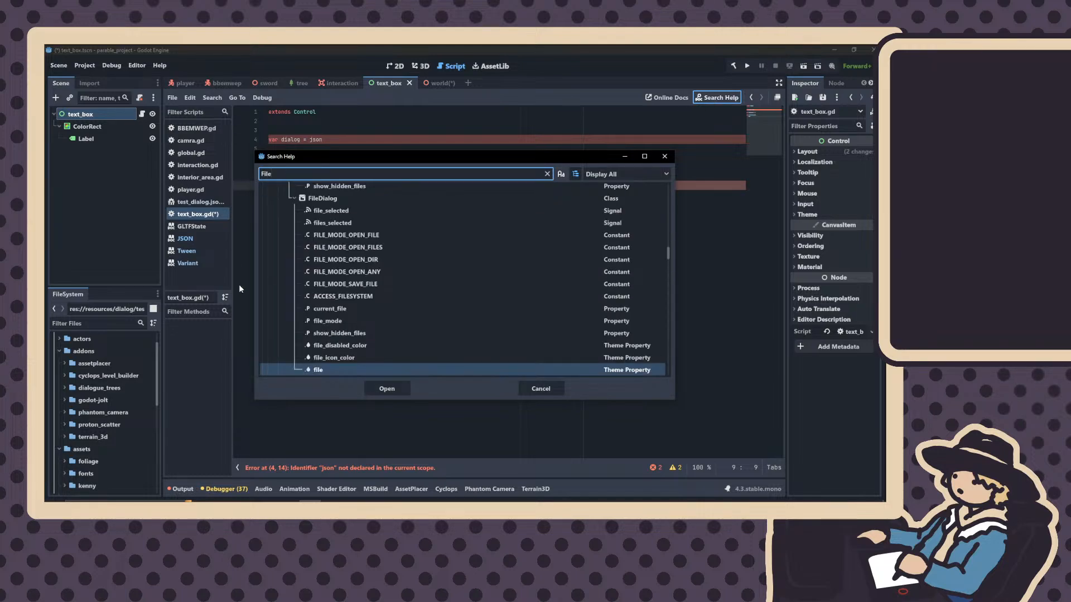
scroll(367, 332, down, 3)
scroll(366, 331, up, 5)
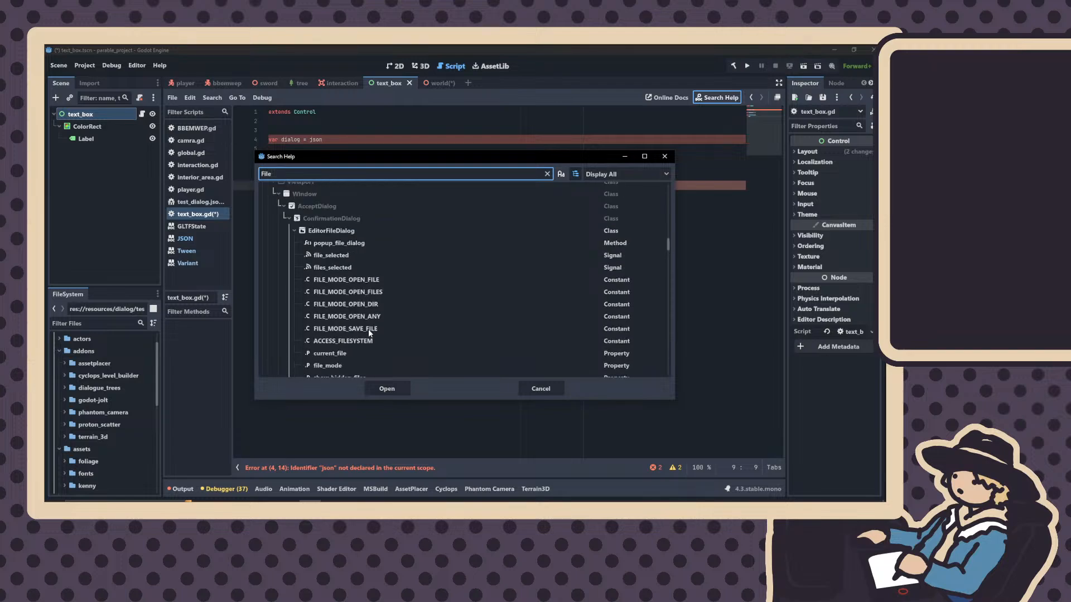
scroll(366, 330, up, 5)
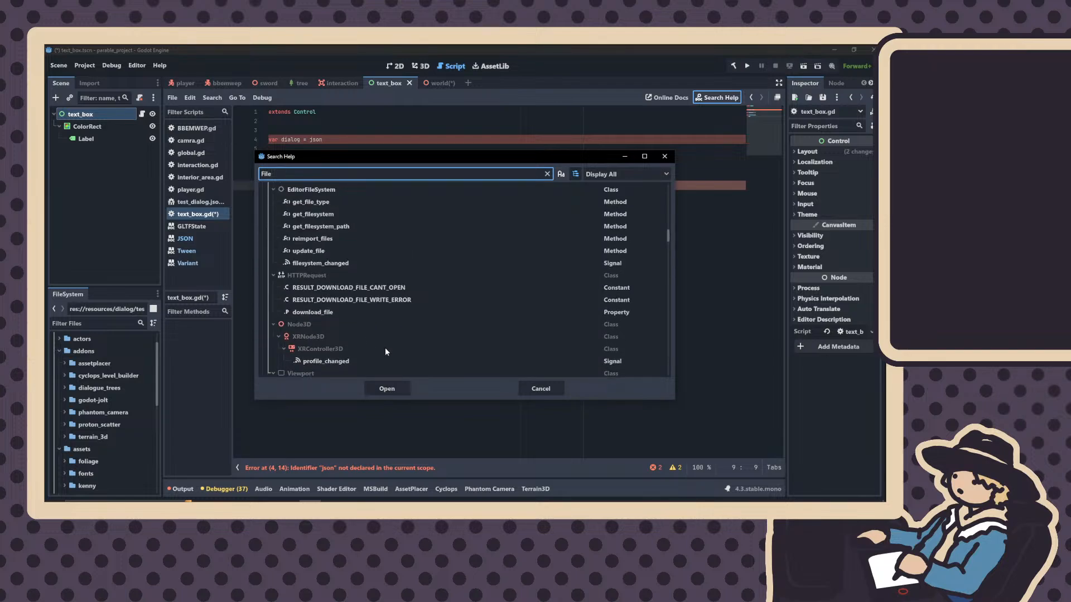
scroll(387, 349, up, 3)
key(Escape)
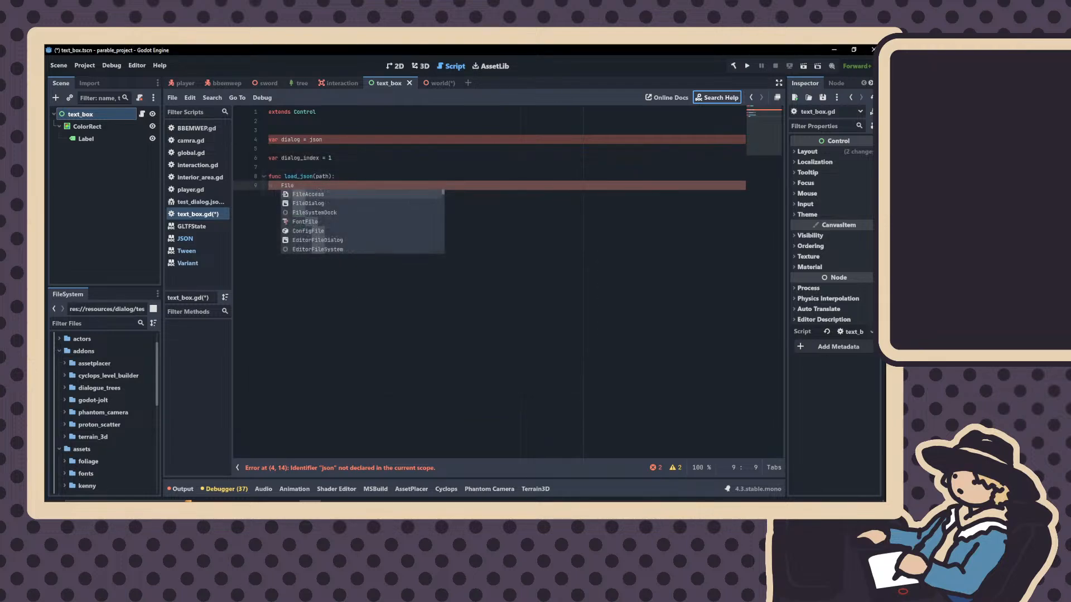
key(alt+Tab)
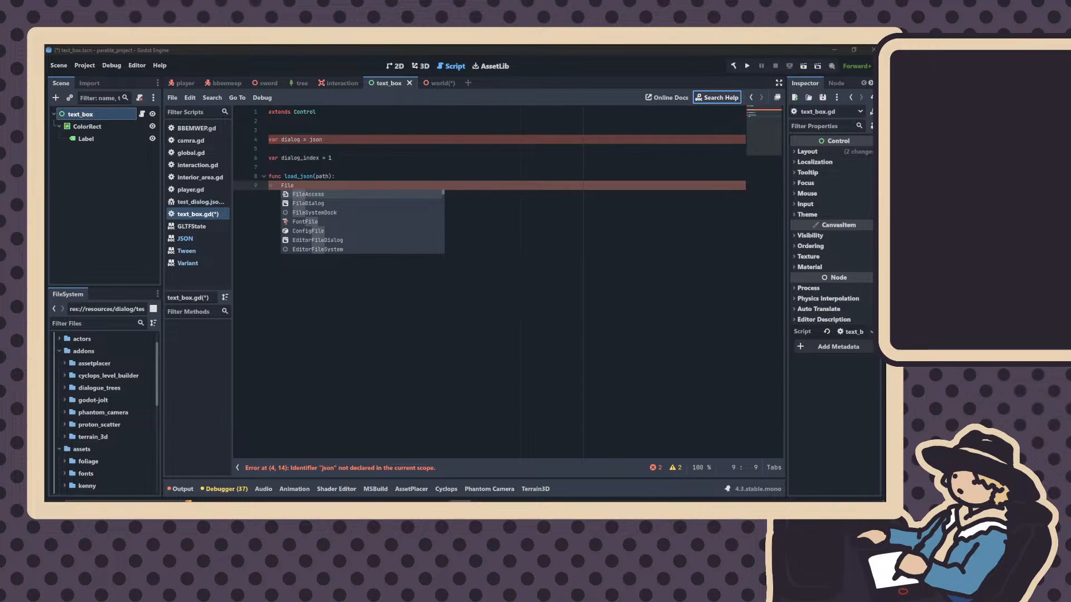
Complete the File entry in load_json as FileAccess and open the FileAccess class reference from the help search
click(296, 193)
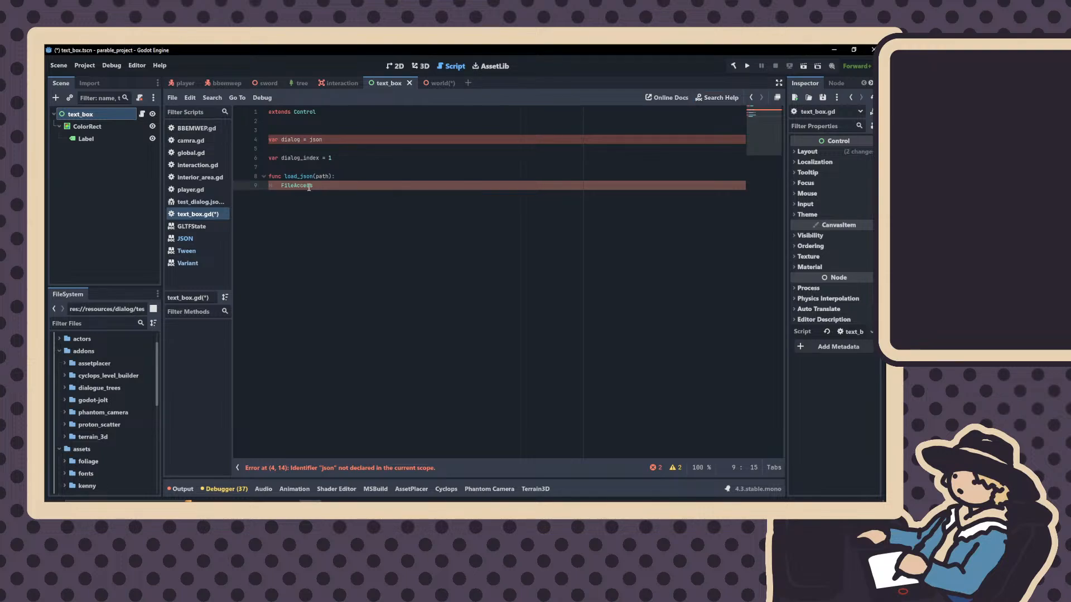
click(713, 97)
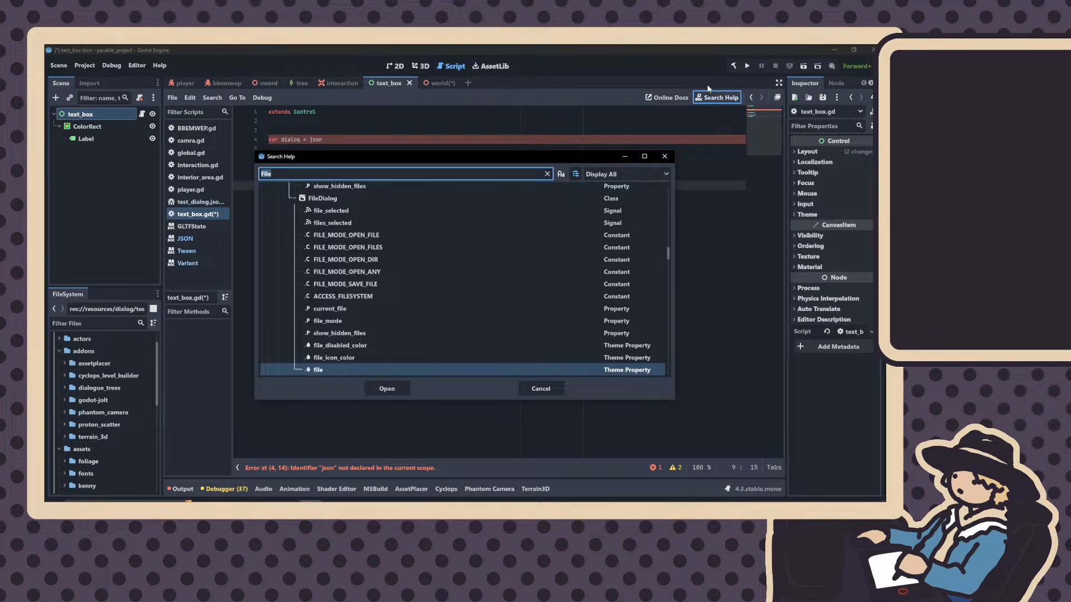
text(fileacc)
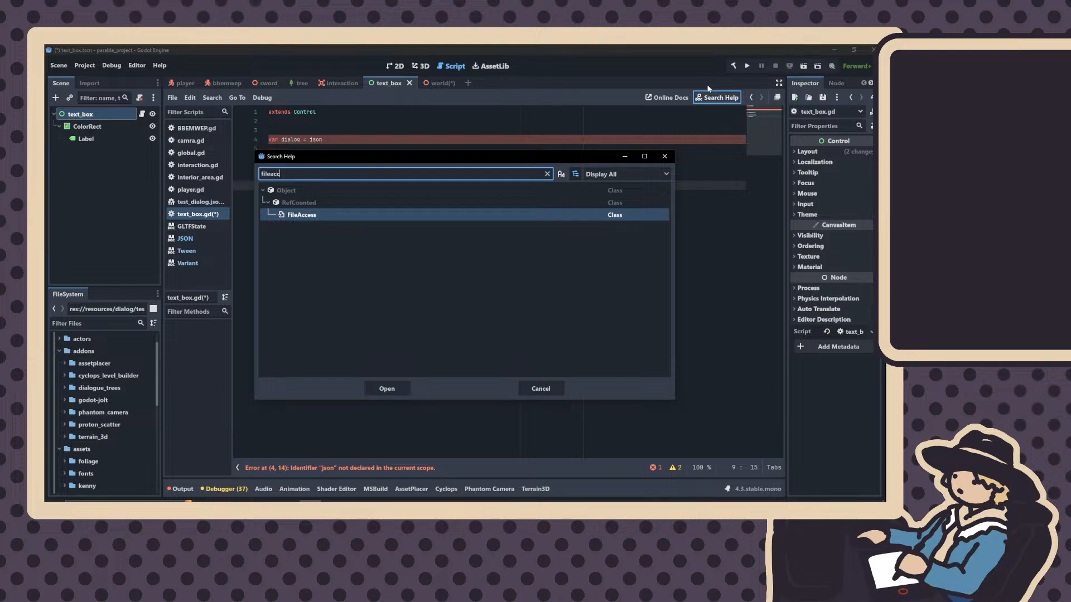
double_click(297, 217)
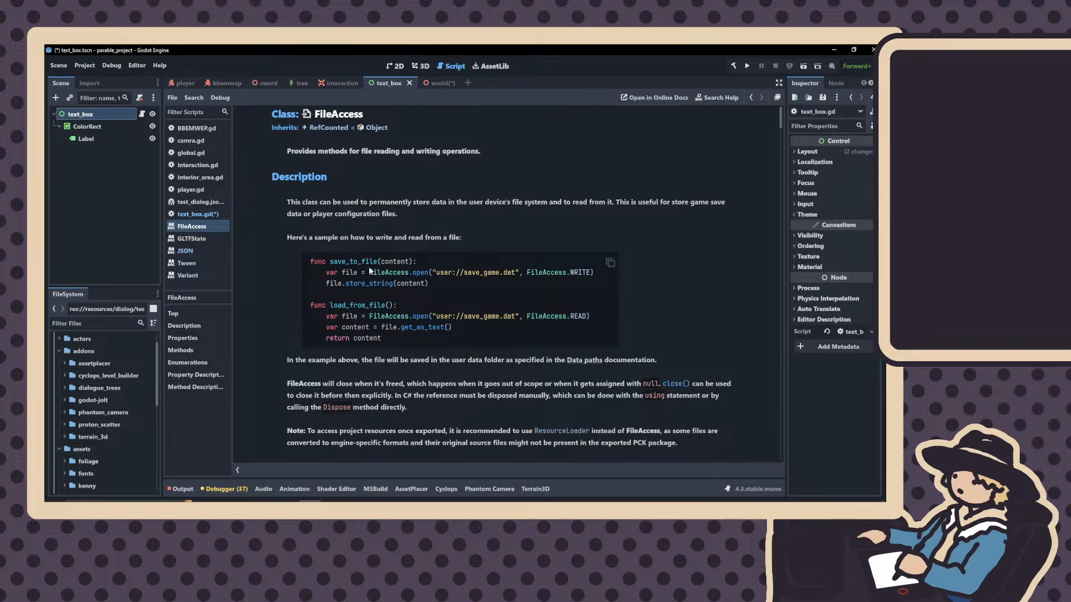
Search the help for file, read the FileDialog class description, and close that page
click(718, 98)
text(file)
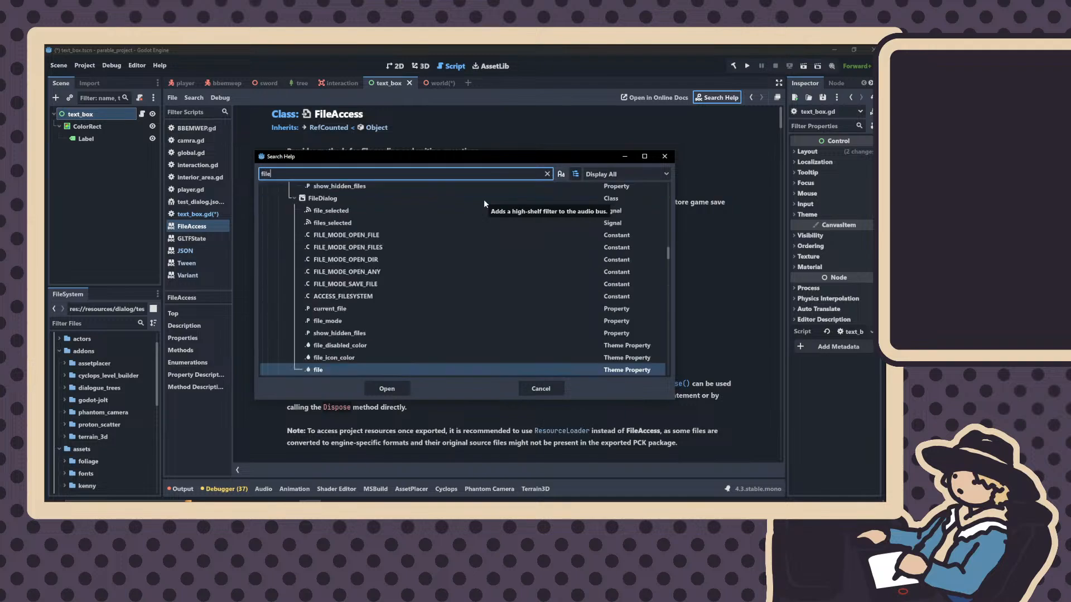
scroll(362, 236, up, 2)
double_click(323, 247)
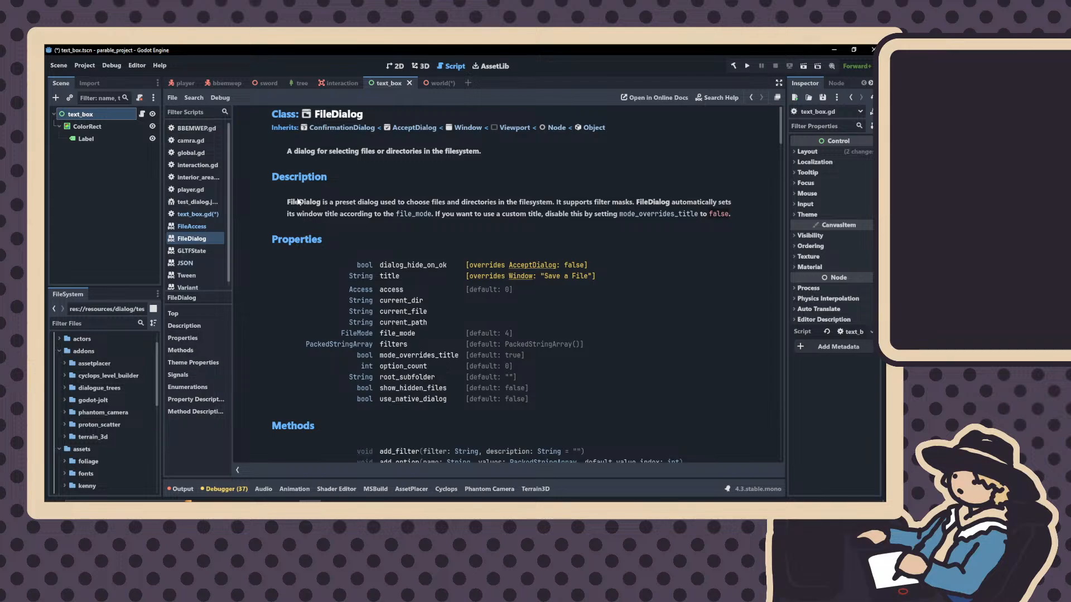
drag(334, 202, 500, 214)
right_click(207, 240)
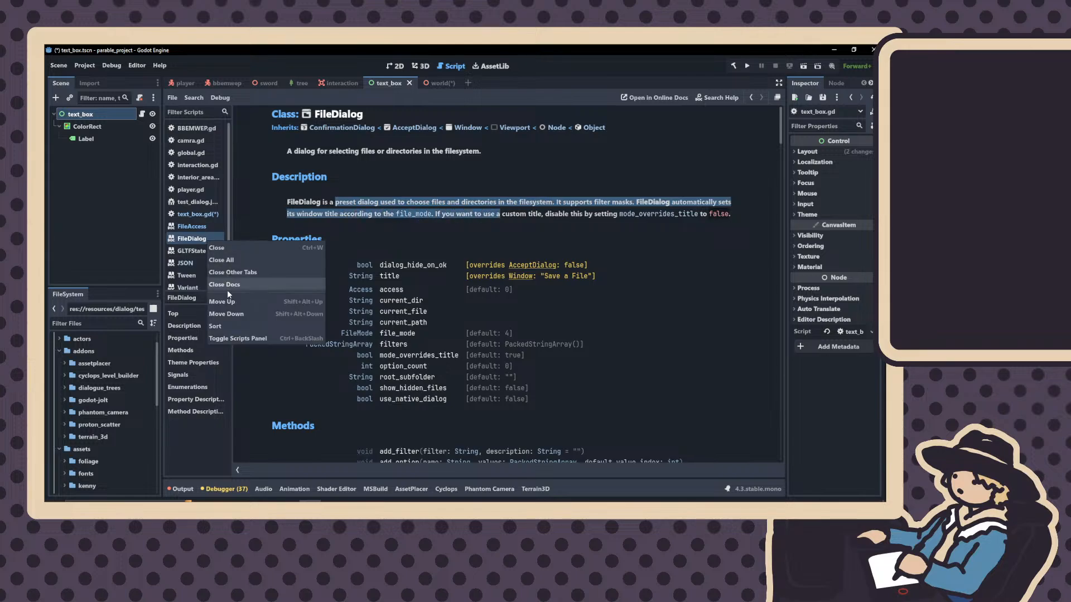
click(226, 247)
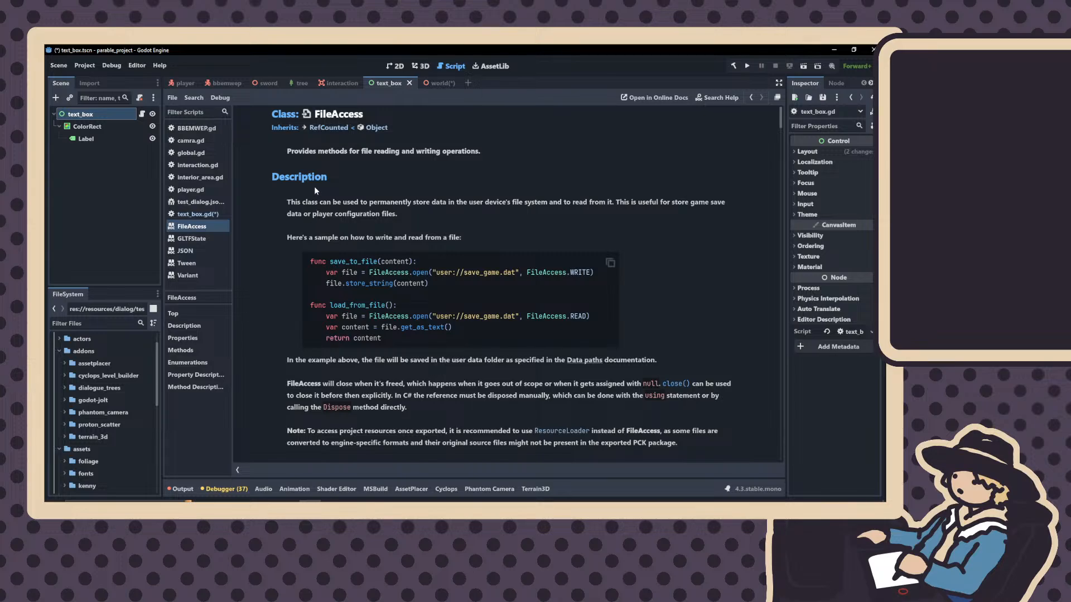
Examine the FileAccess reference's description, code sample, method list and mode and compression enumerations
scroll(316, 217, down, 8)
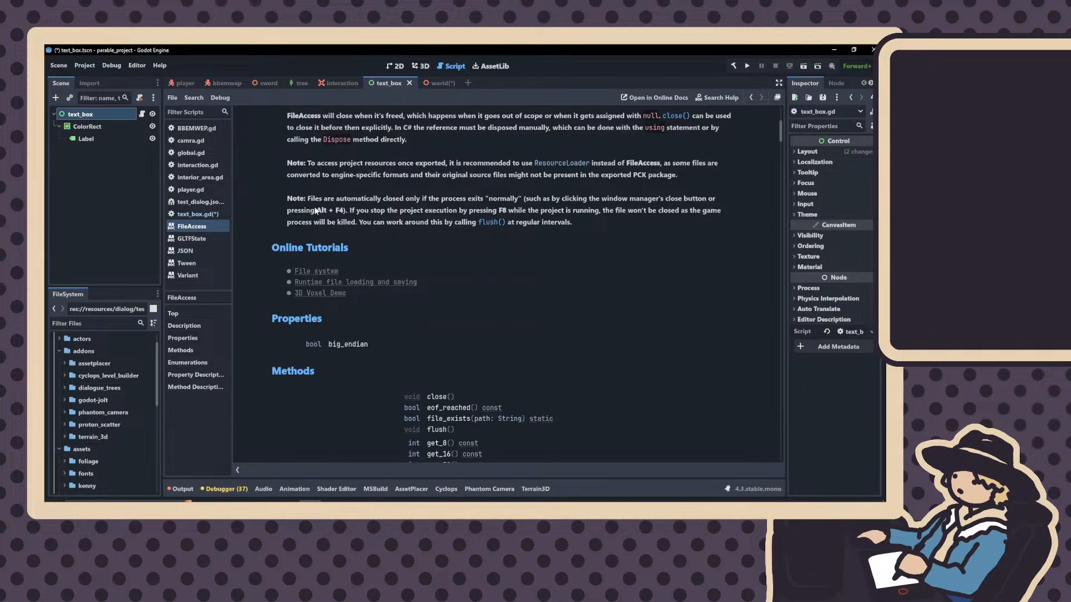
scroll(353, 219, down, 3)
scroll(362, 191, up, 6)
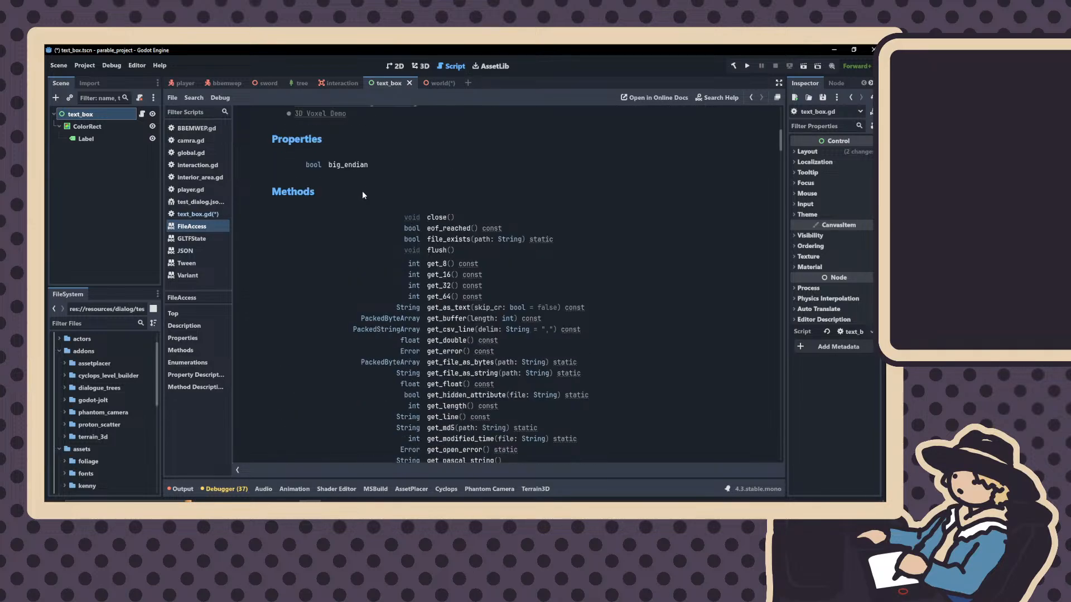
scroll(363, 193, up, 5)
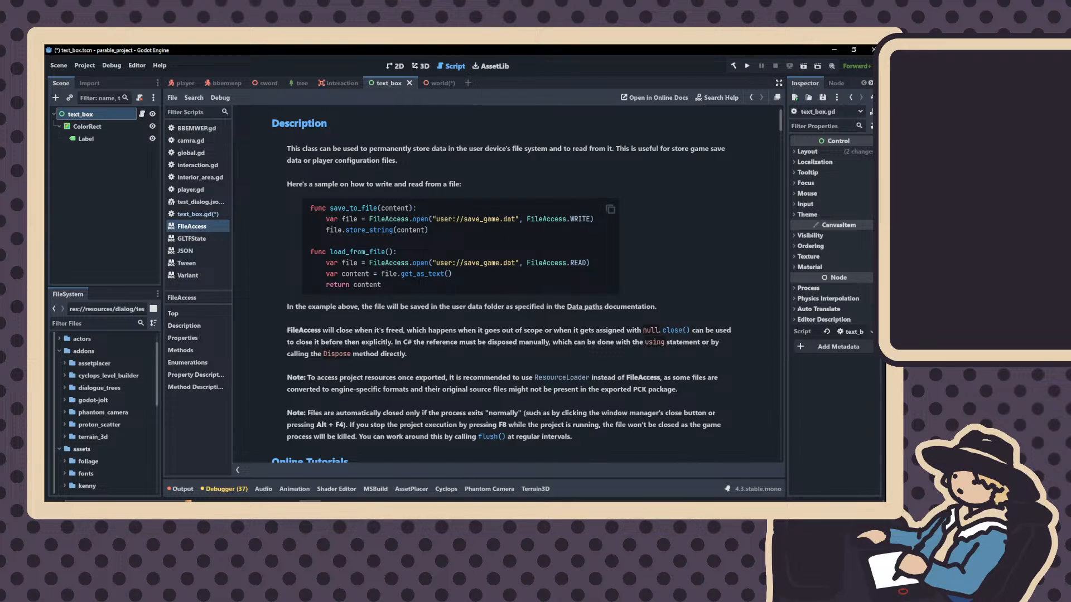
scroll(468, 264, down, 10)
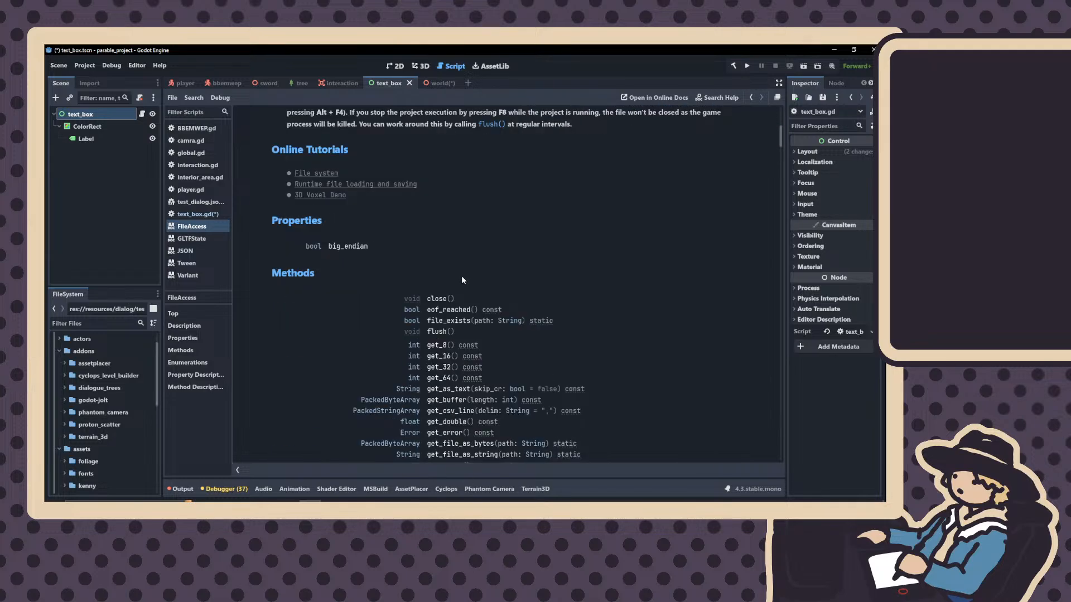
scroll(461, 283, down, 10)
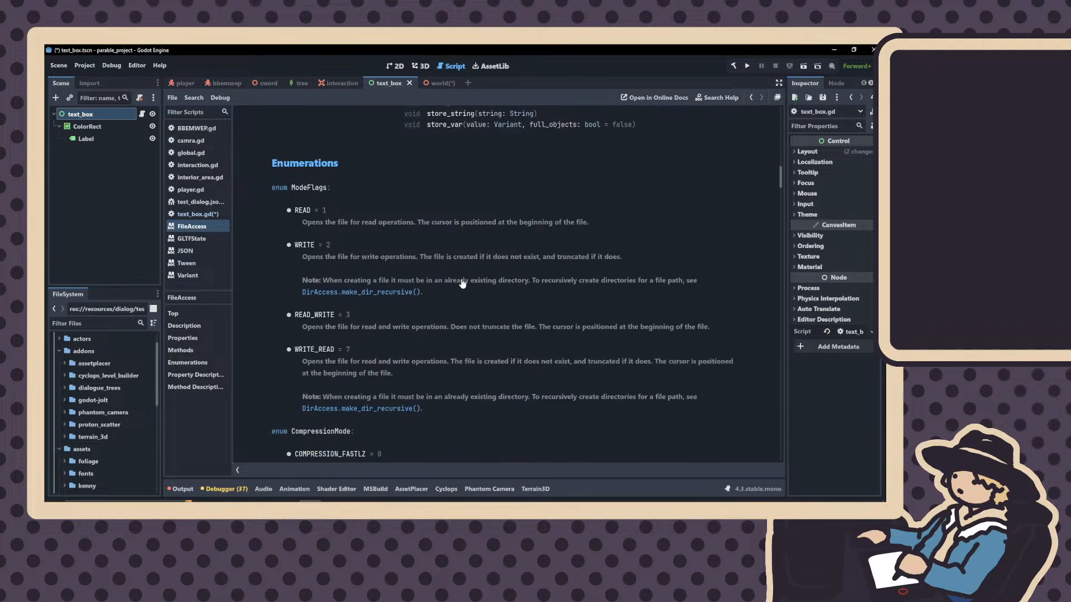
scroll(452, 282, down, 3)
scroll(450, 282, down, 5)
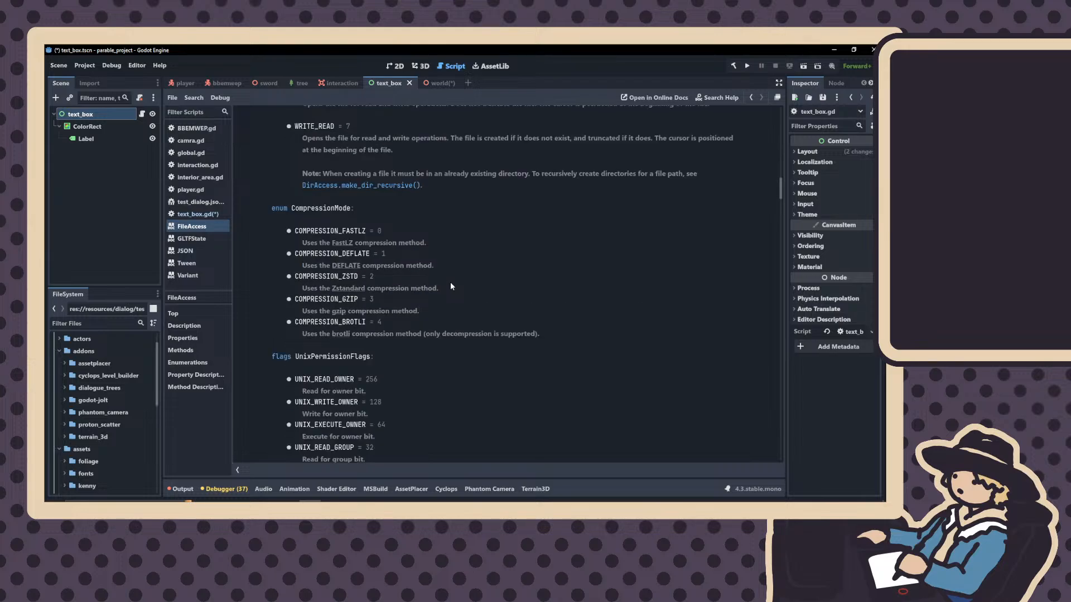
scroll(450, 282, up, 10)
scroll(449, 286, up, 15)
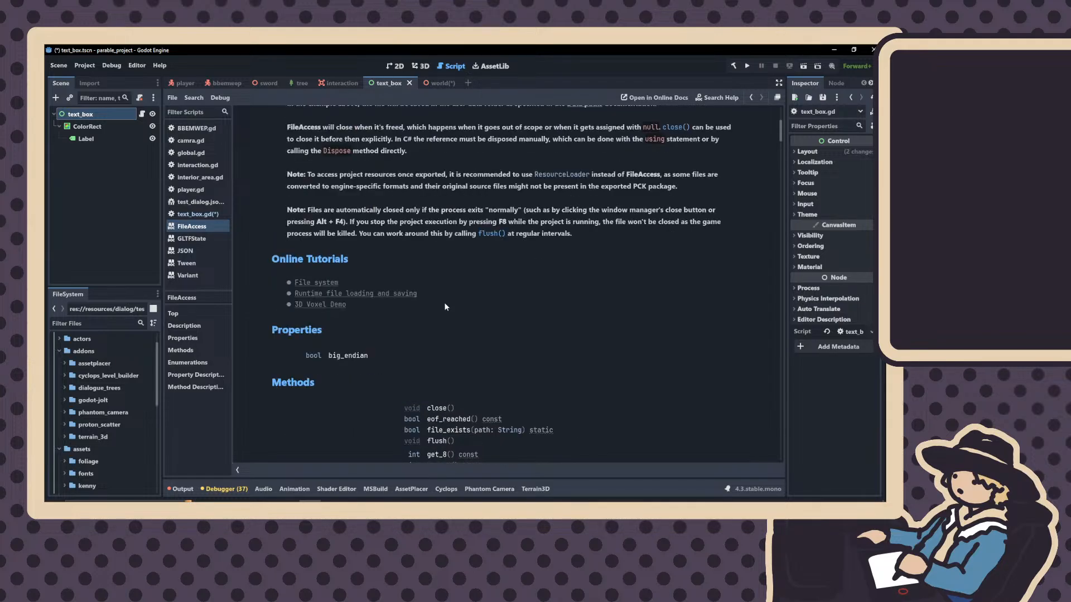
Return to text_box.gd and replace the bare FileAccess line in load_json with var file = FileAccess.new()
scroll(445, 301, up, 7)
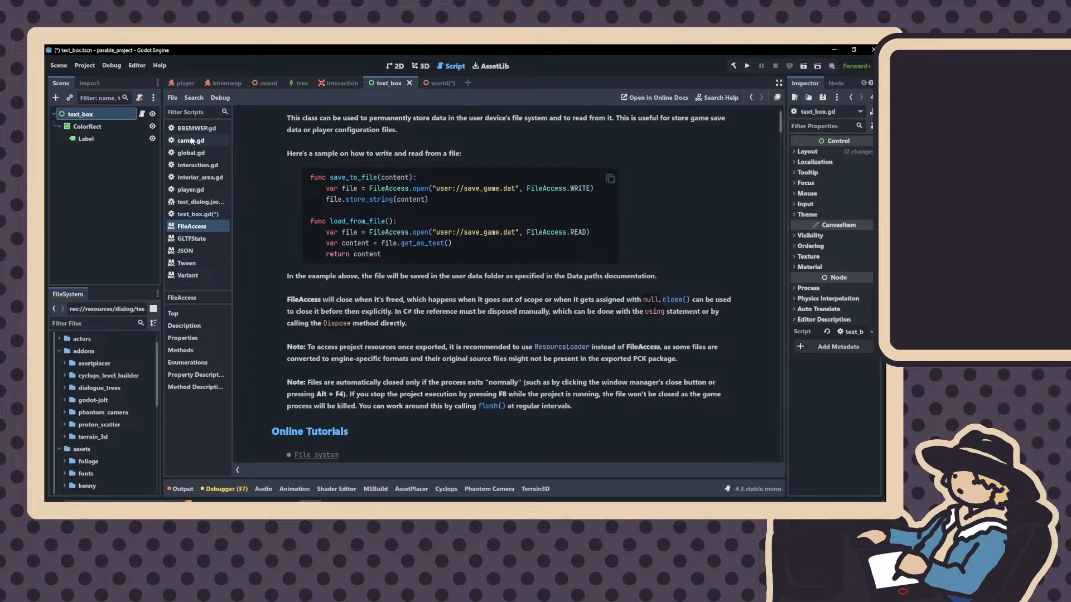
click(199, 203)
click(193, 214)
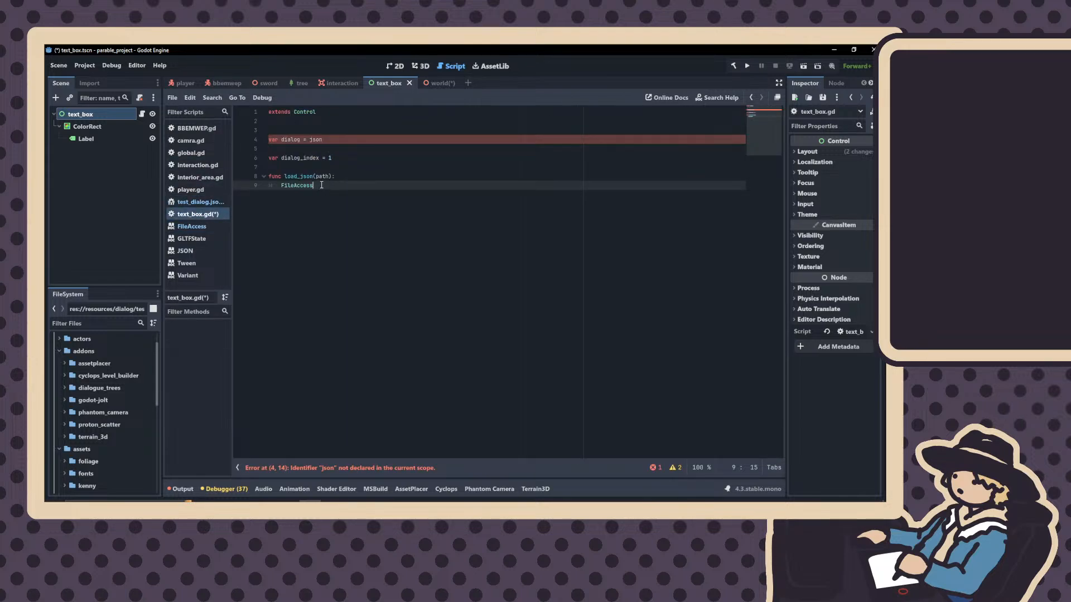
drag(320, 185, 281, 188)
text(var file = File)
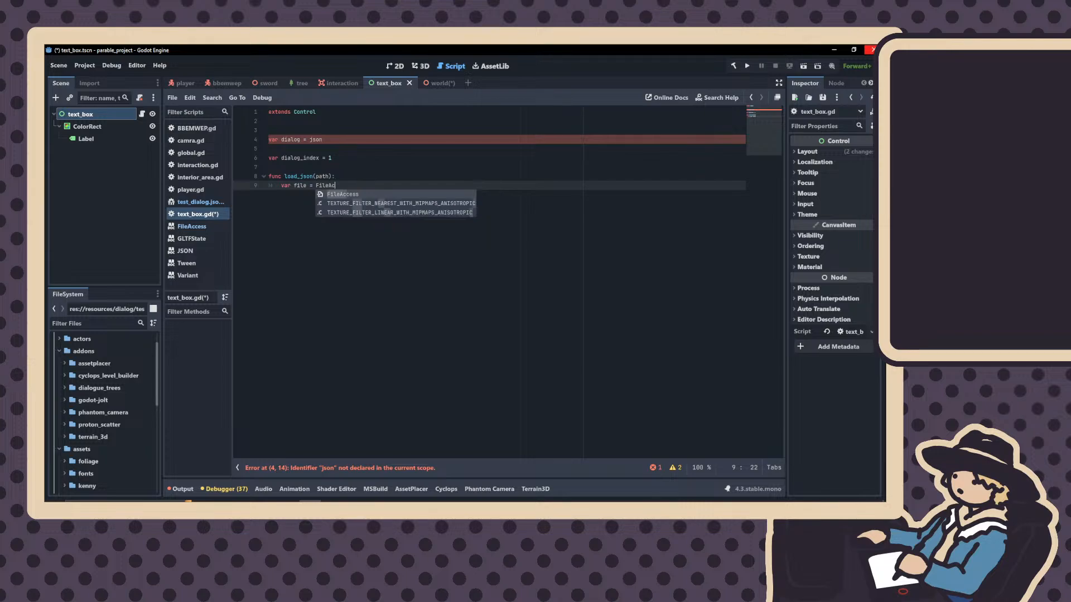
key(Return)
text(.)
key(Return)
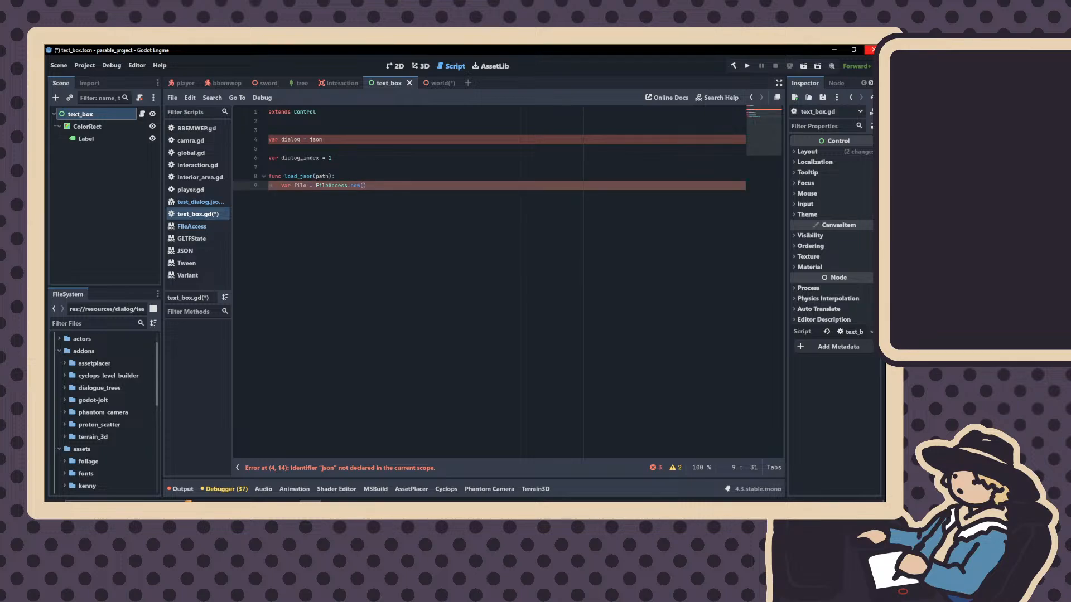
key(Return)
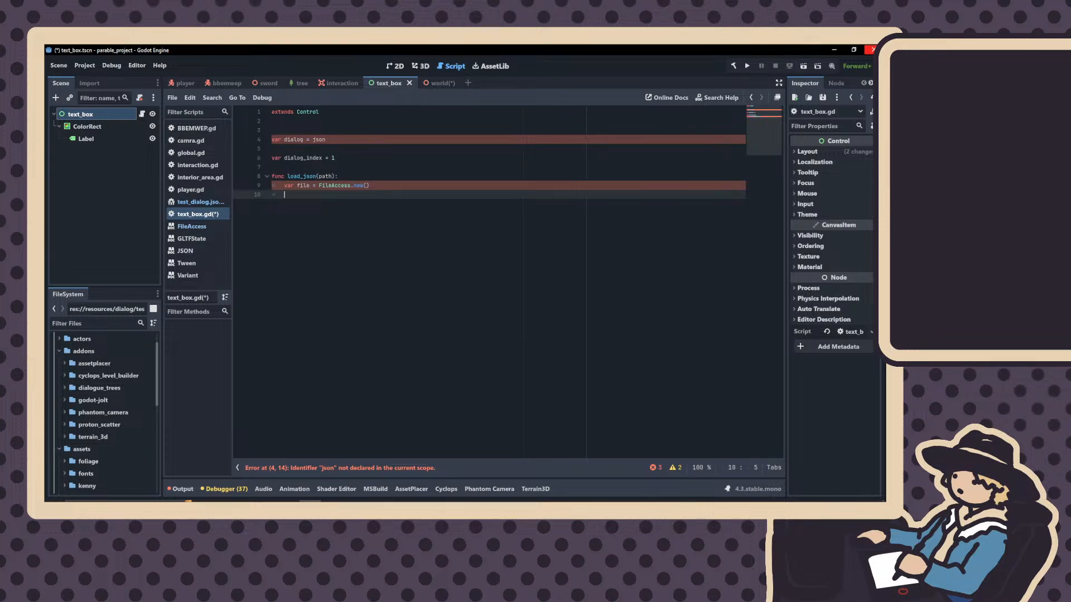
Start an if file. condition below the file variable, try a file-exists method name, and remove that method name again
text(if file.fi)
key(BackSpace)
key(BackSpace)
text(le)
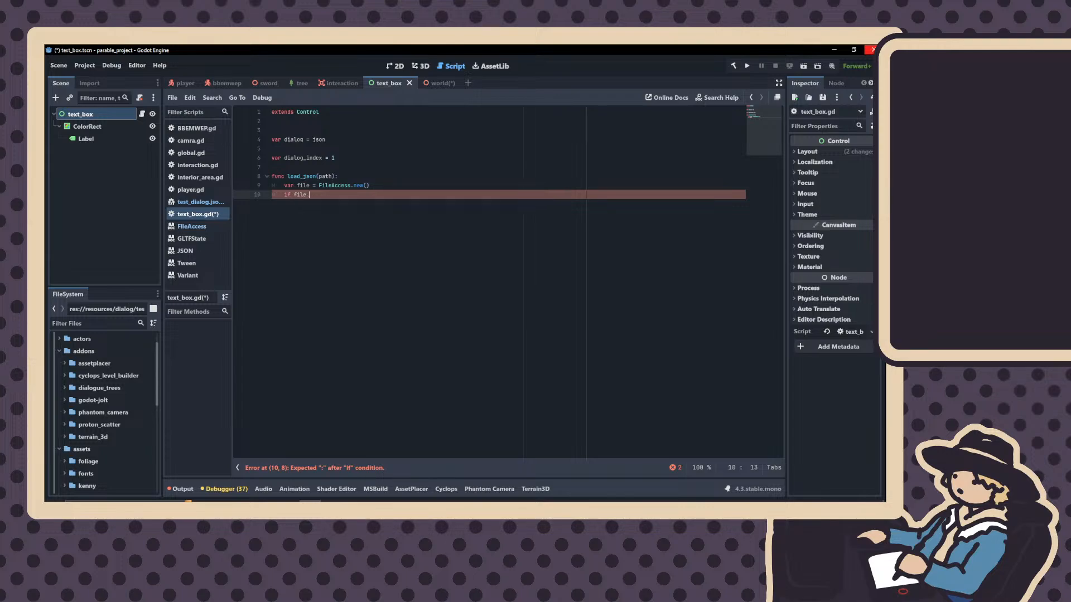
text( file_eexist)
key(BackSpace)
key(BackSpace)
key(BackSpace)
key(BackSpace)
key(BackSpace)
key(BackSpace)
key(BackSpace)
key(BackSpace)
key(BackSpace)
Check the method list in the FileAccess reference and complete the condition in text_box.gd as if file.file_exists(path):
click(201, 227)
scroll(490, 240, down, 10)
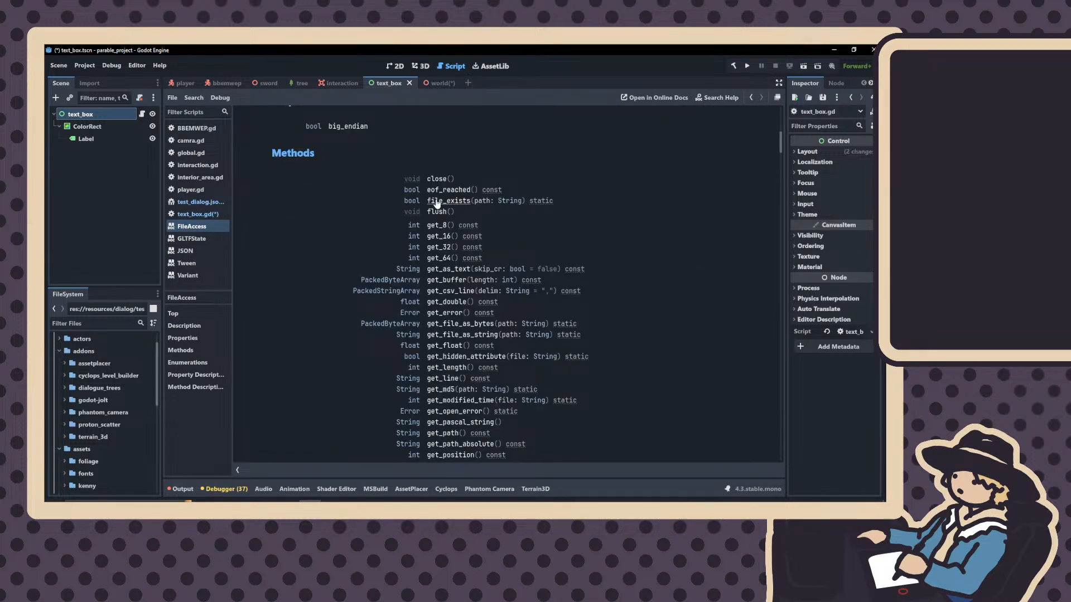
click(195, 214)
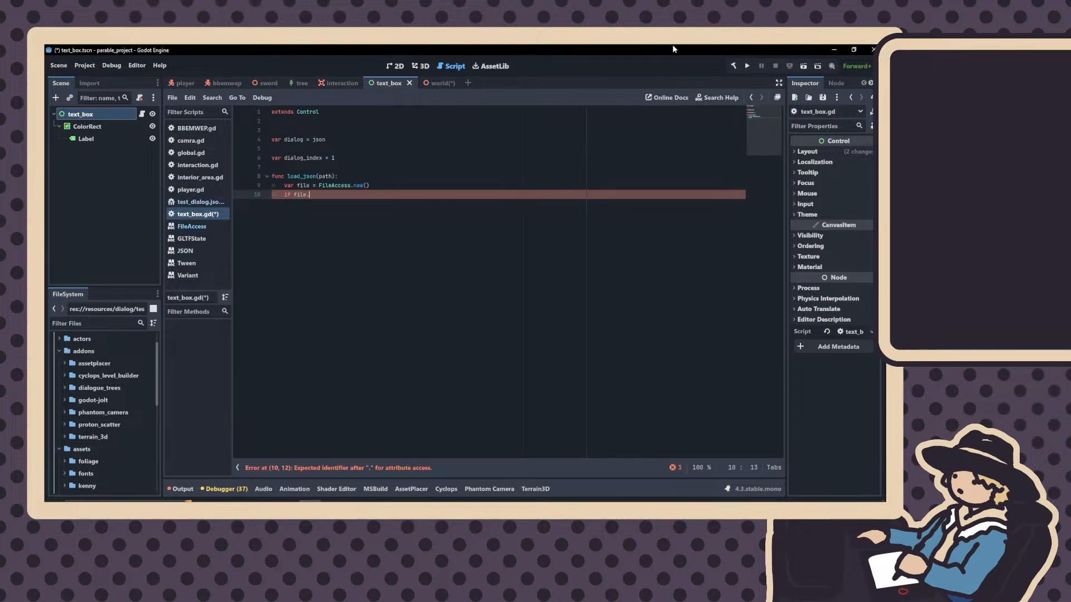
text(file_exists)
text(()
text(par)
text(h)
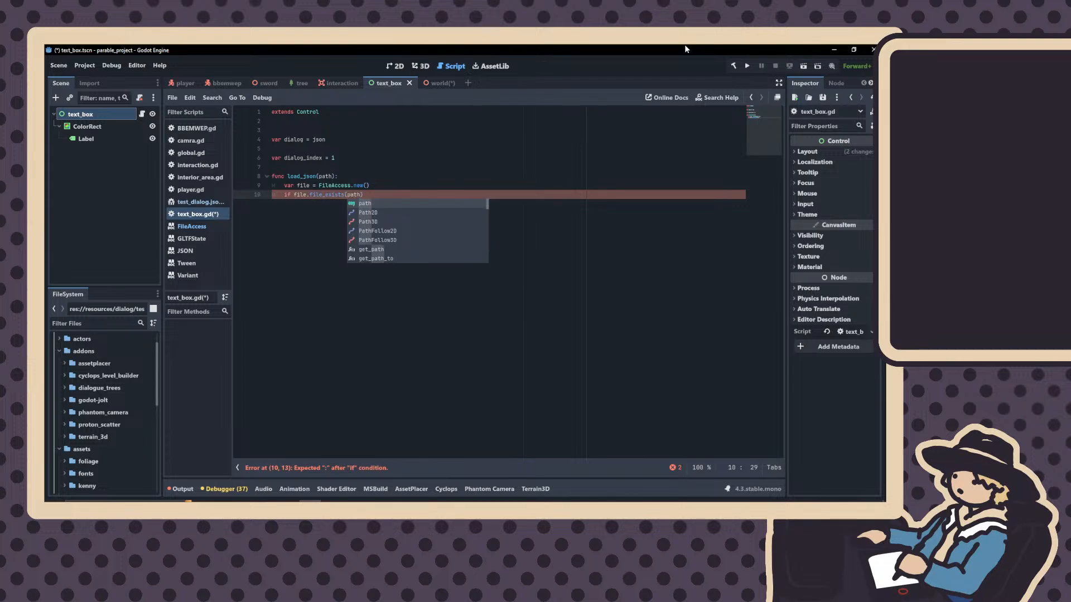
key(Escape)
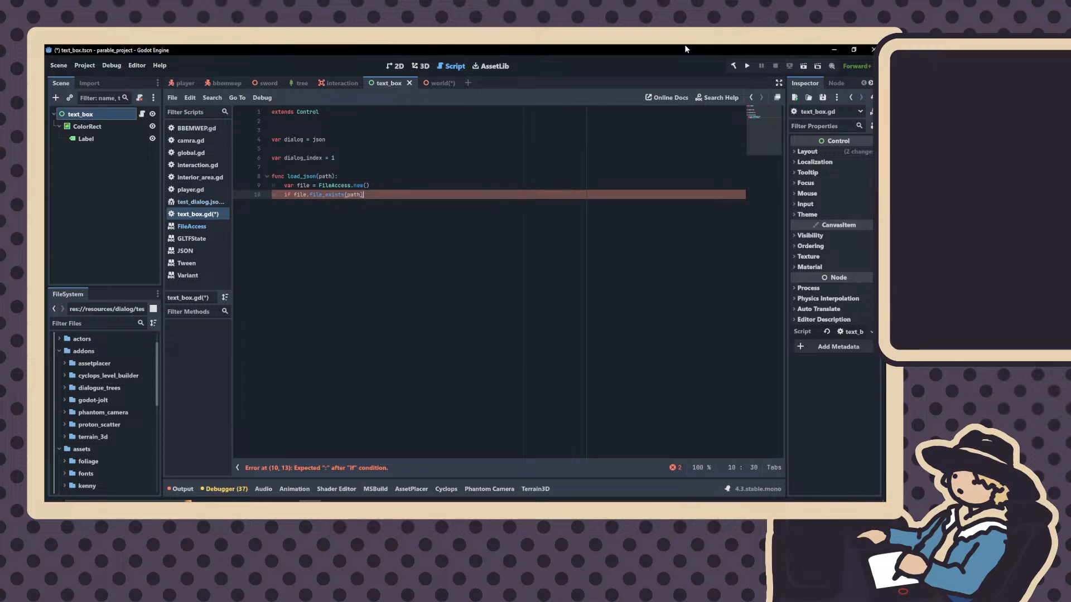
text(:)
key(Return)
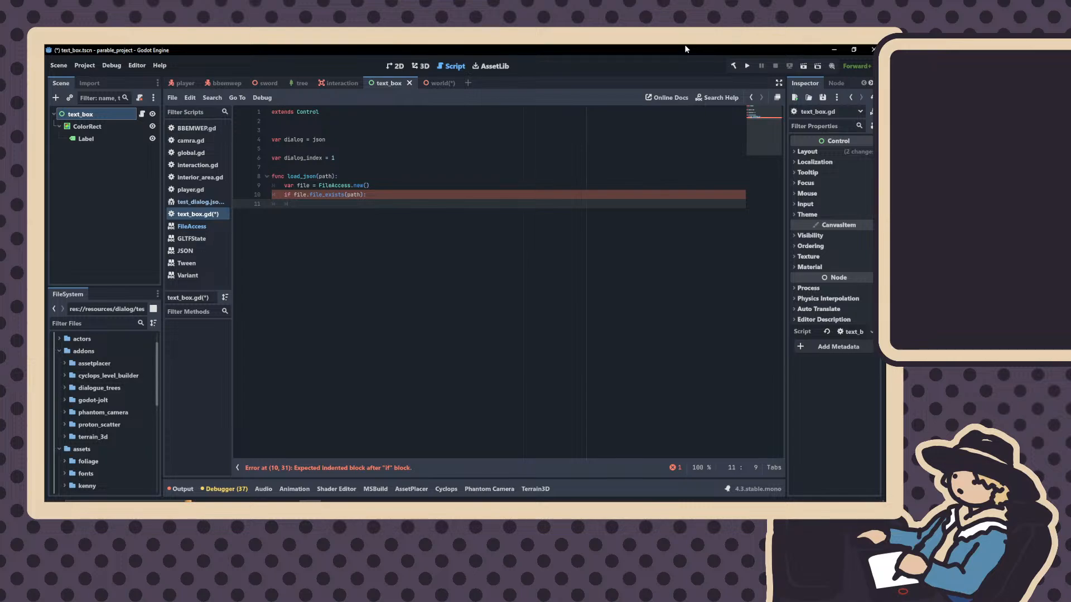
Inside the if block, add the call file.open(path, FileAccess.READ)
text(fil)
text(e.ope)
text(n(path)
text(, F)
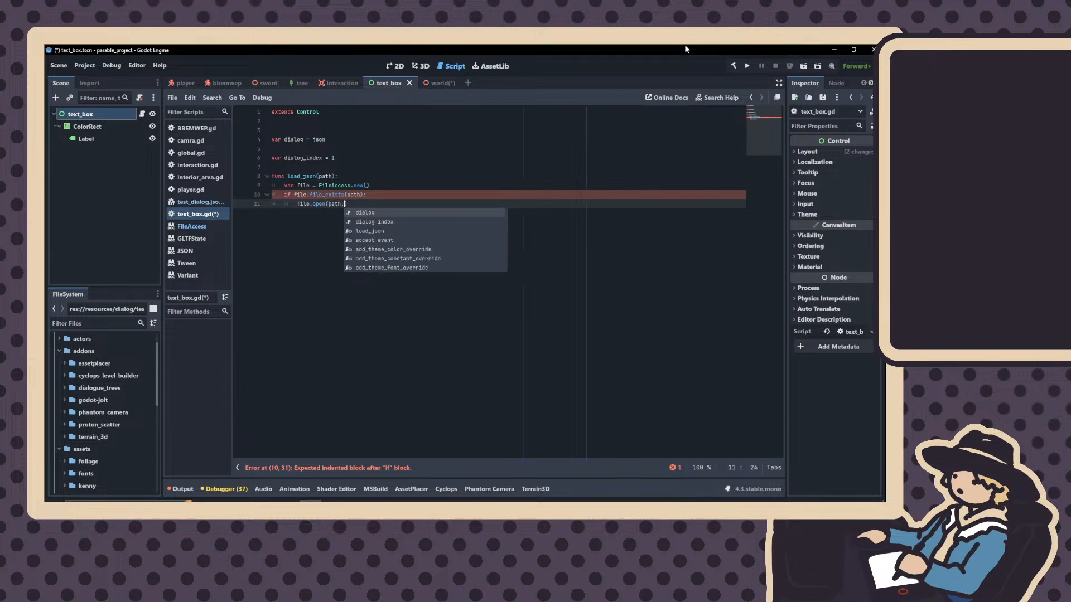
text(ileAccess)
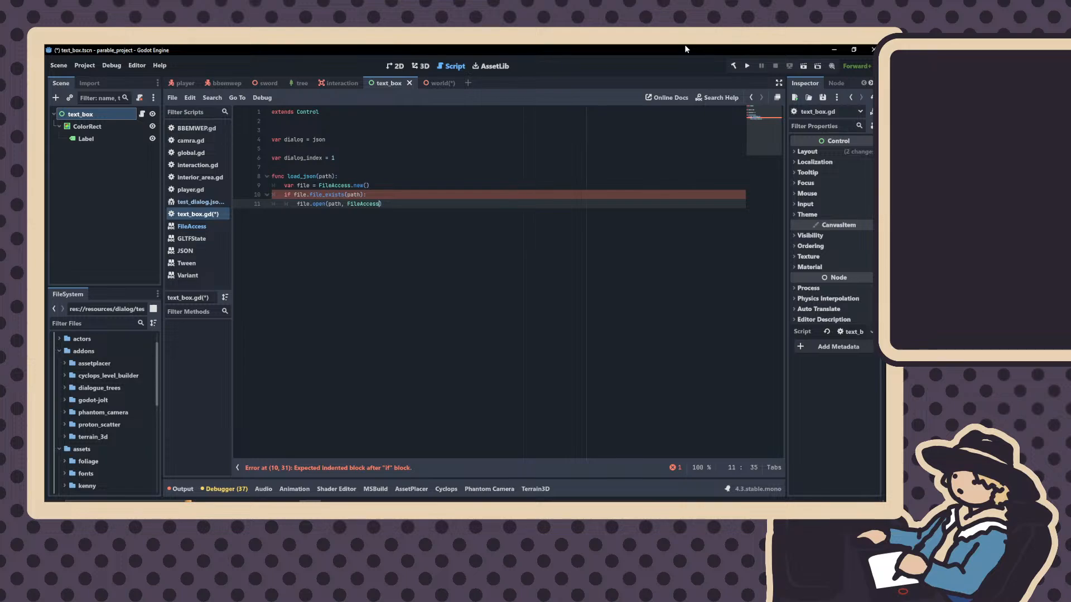
text(.)
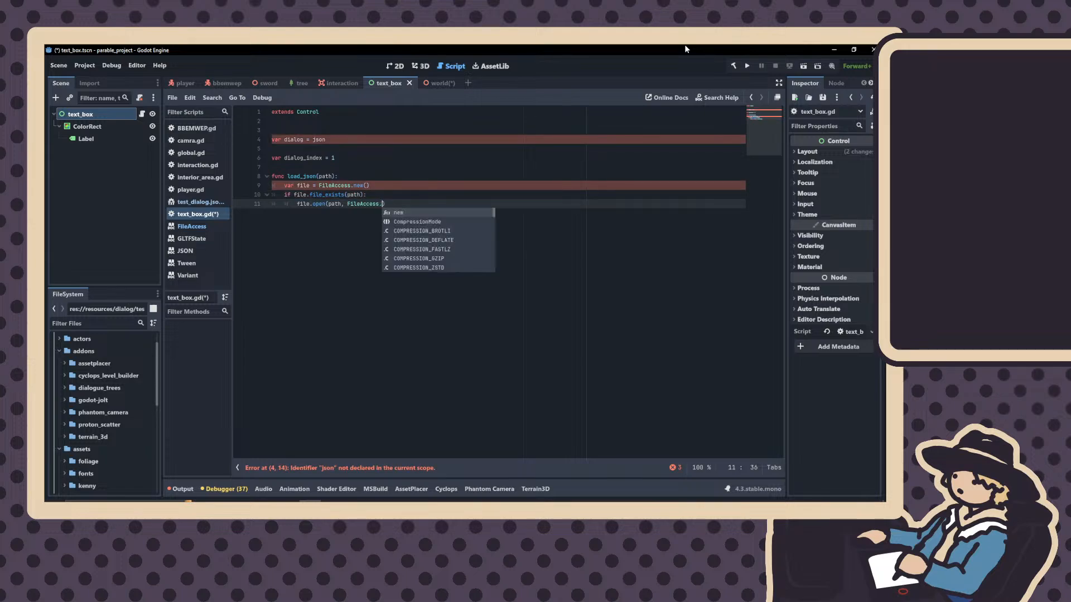
text(ge)
text())
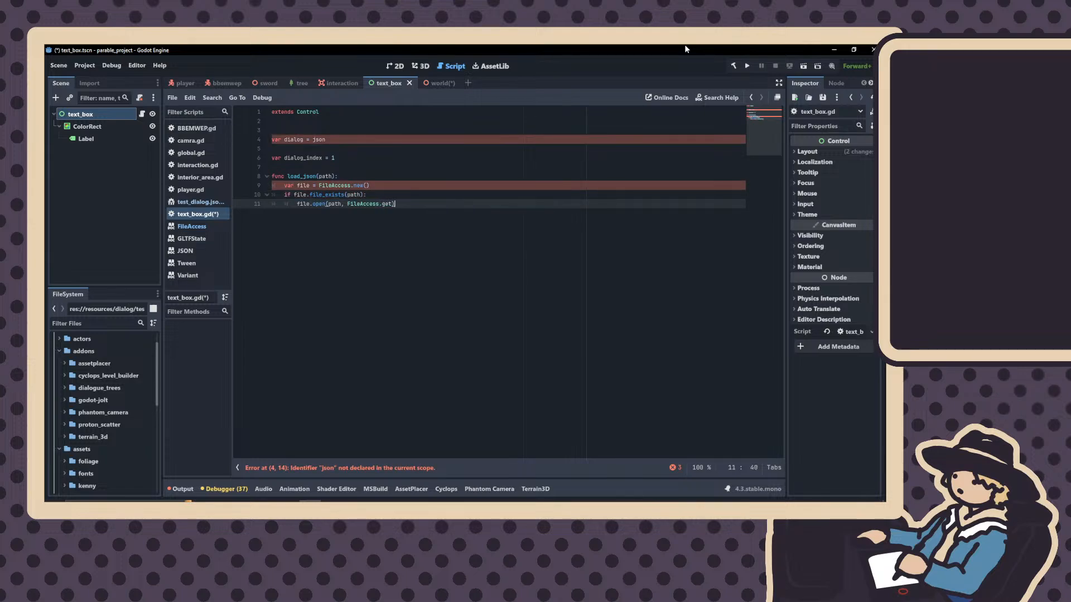
text(t)
key(Escape)
text(.READ)
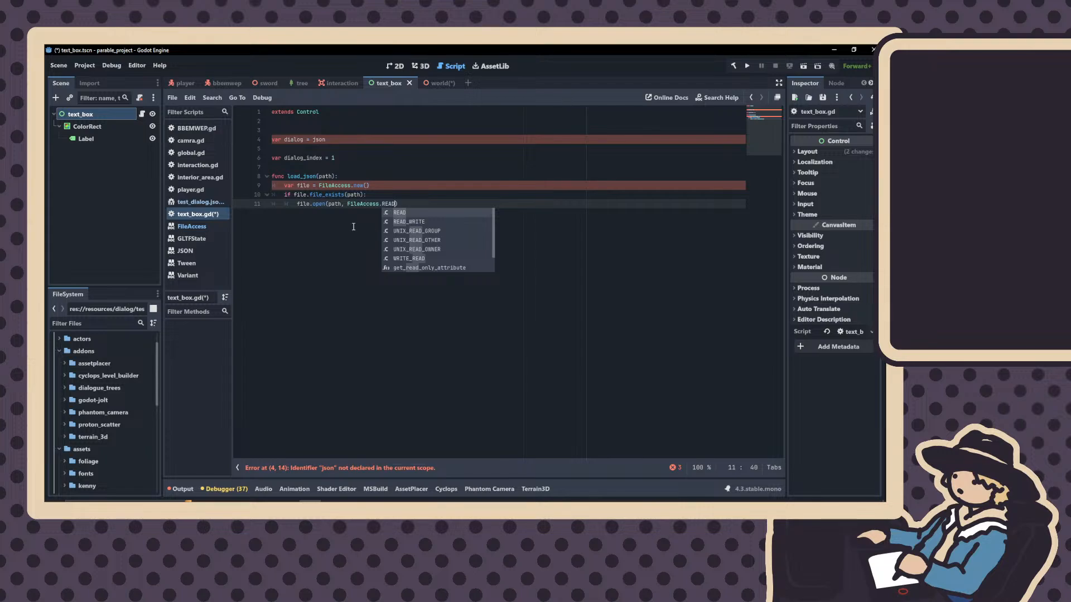
click(408, 196)
click(420, 205)
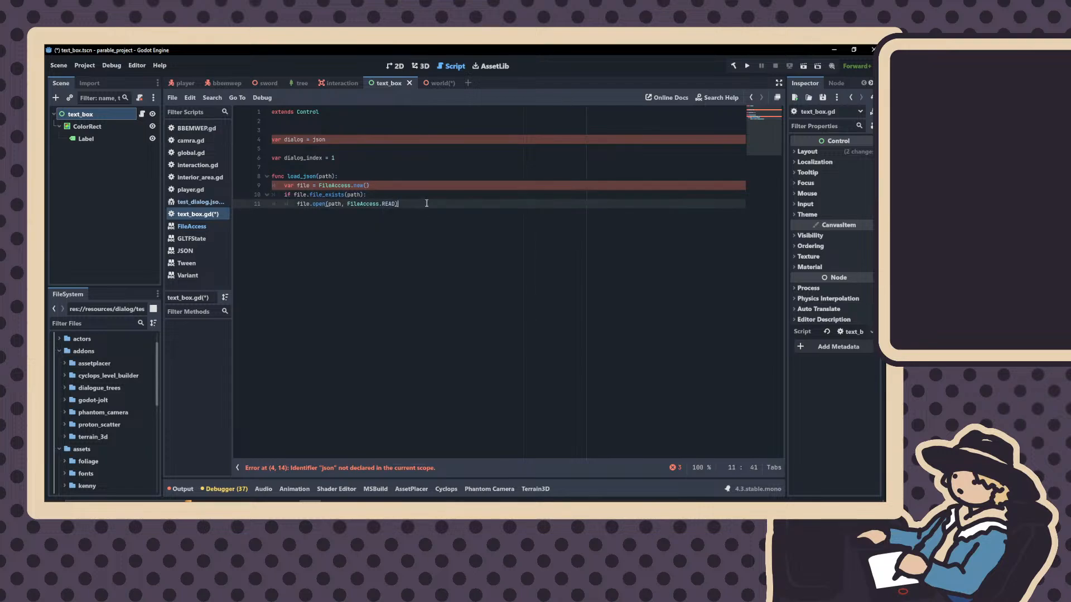
Below the open call, add var content = file.get_as_text() to store the file's text
key(Return)
text(var)
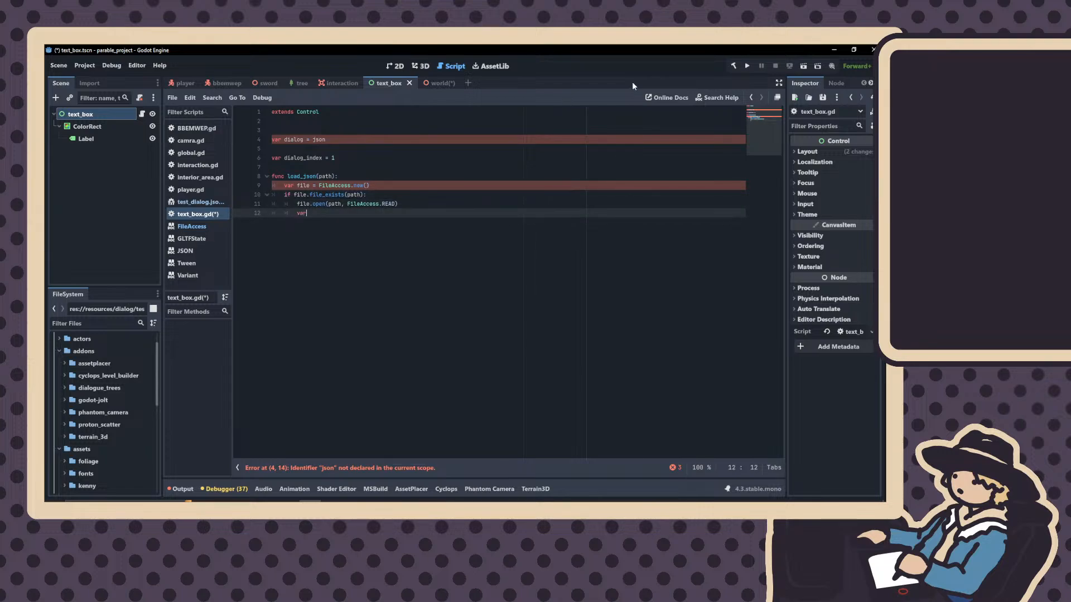
text( content = fi)
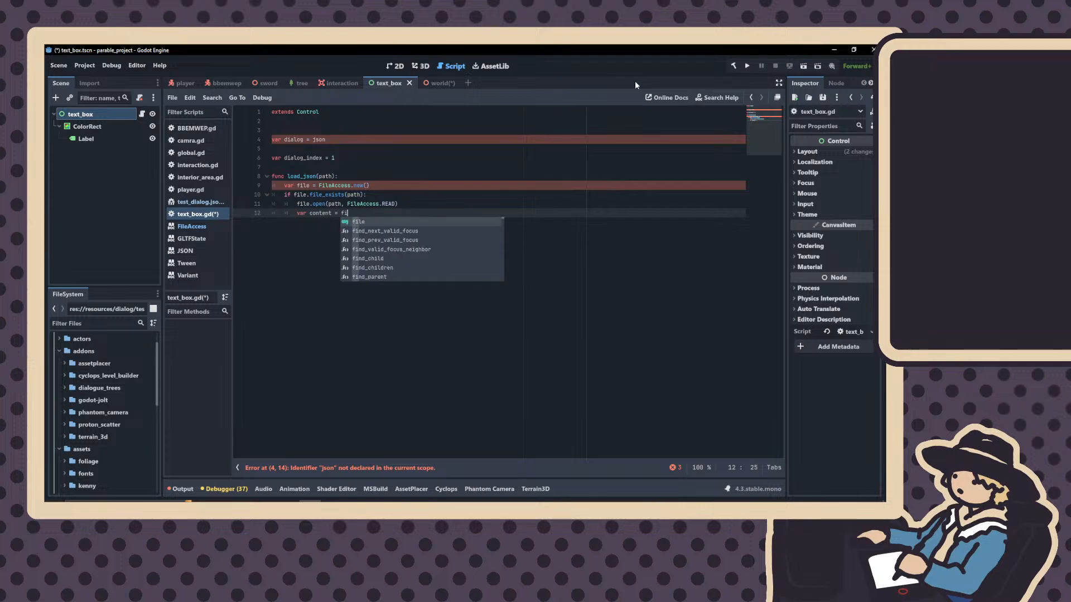
text(le.g)
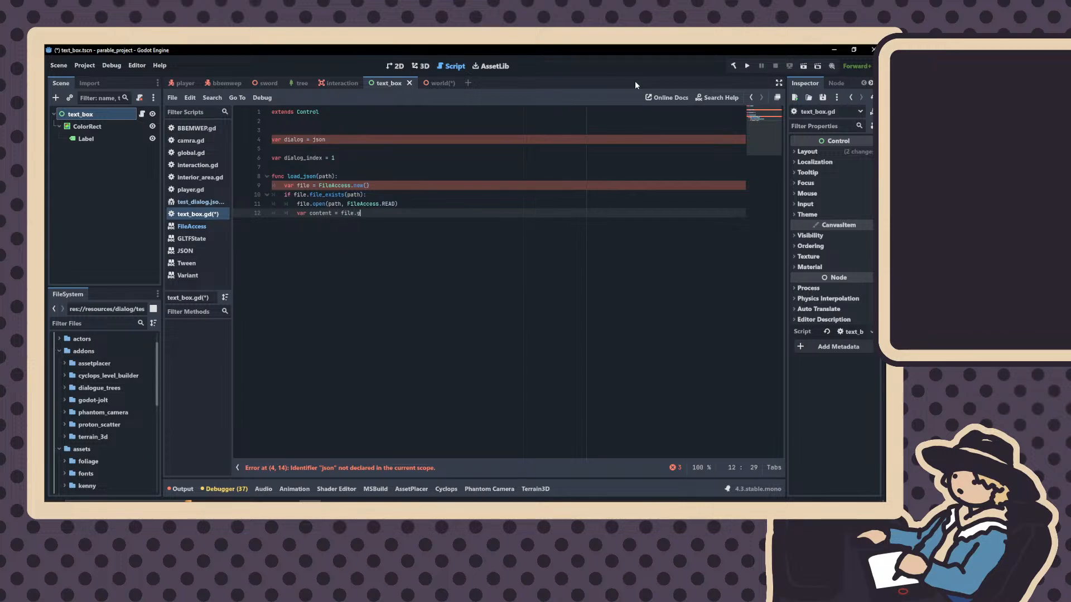
text(et_as_text()
Replace json in the dialog variable with load("res://resources/dialog/test_dialog.json"), inserting the path from the test_dialog.json project file
click(316, 139)
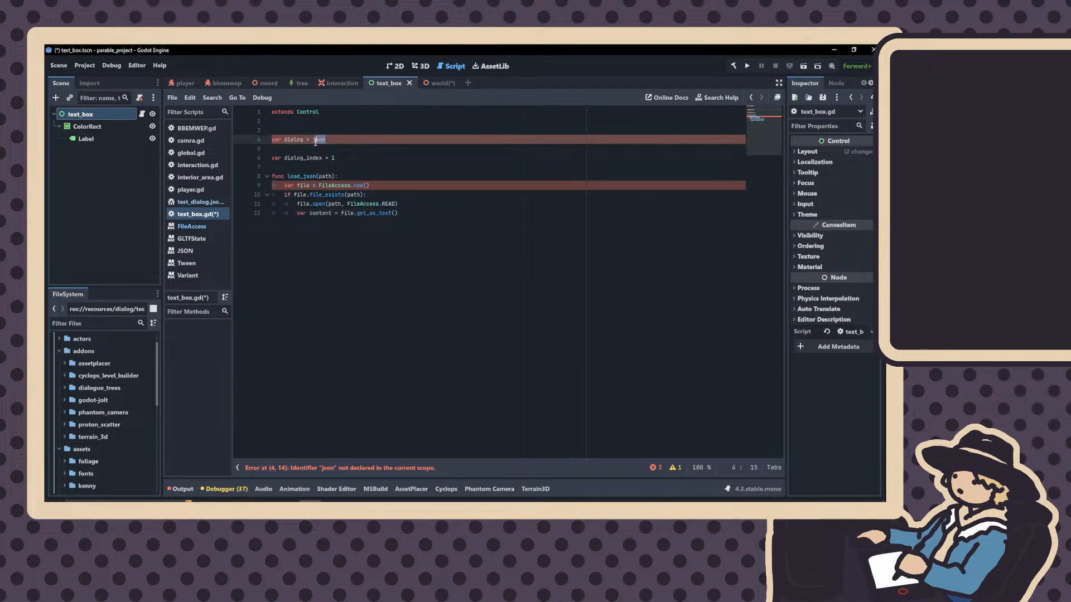
key(Delete)
key(Delete)
key(Delete)
key(BackSpace)
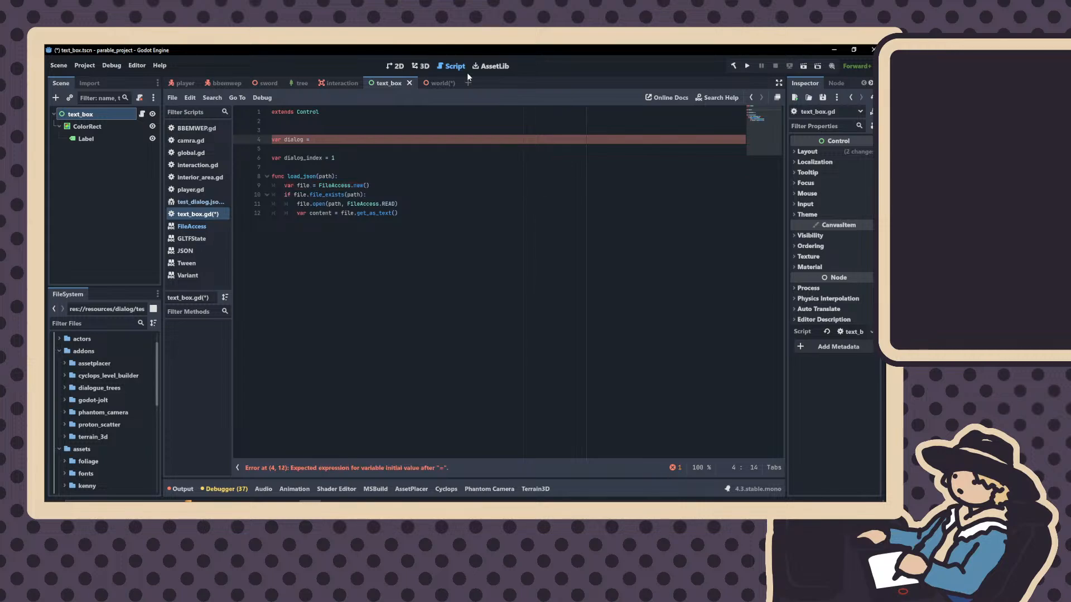
text(load(")
key(BackSpace)
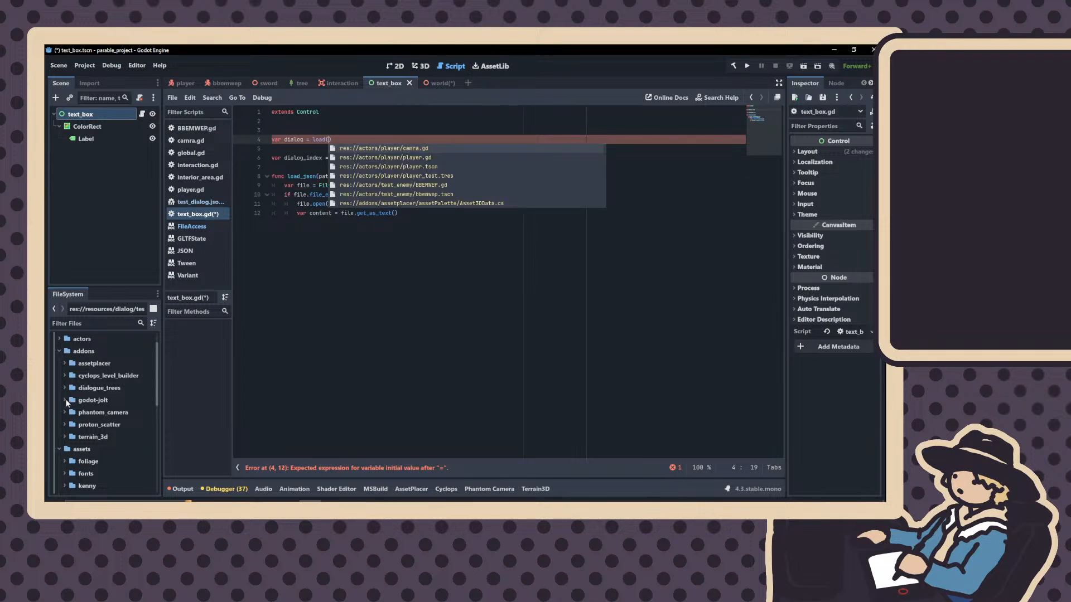
scroll(67, 401, down, 3)
scroll(72, 428, down, 2)
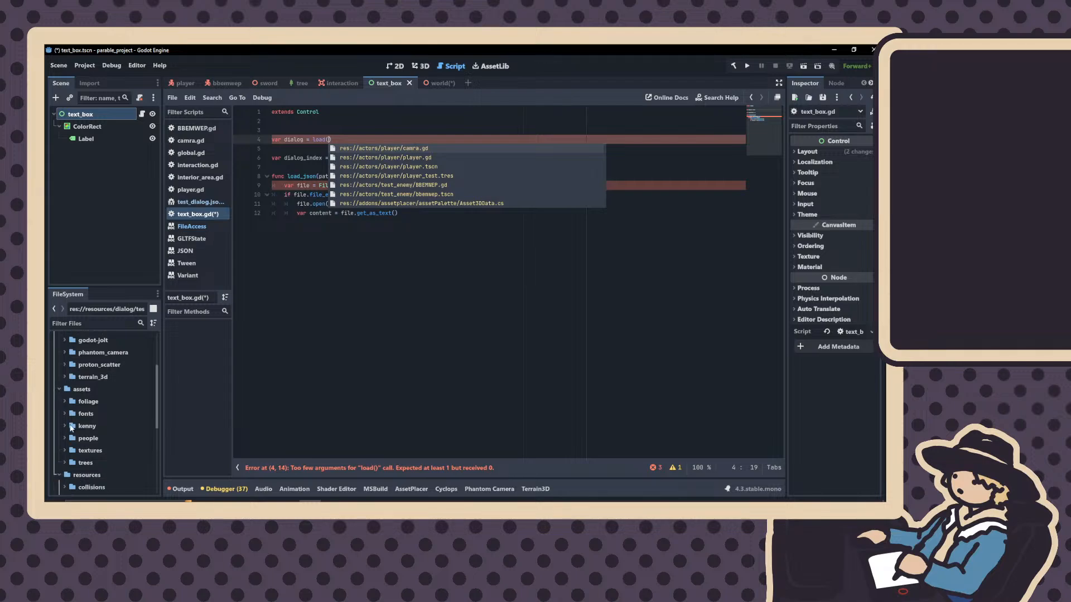
scroll(77, 443, down, 4)
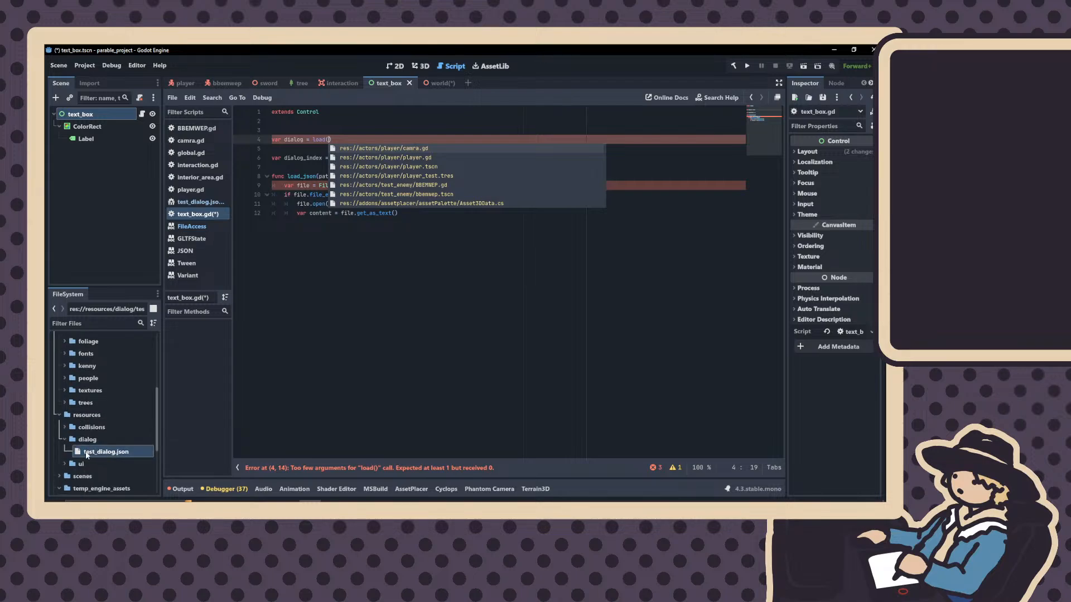
drag(89, 451, 329, 142)
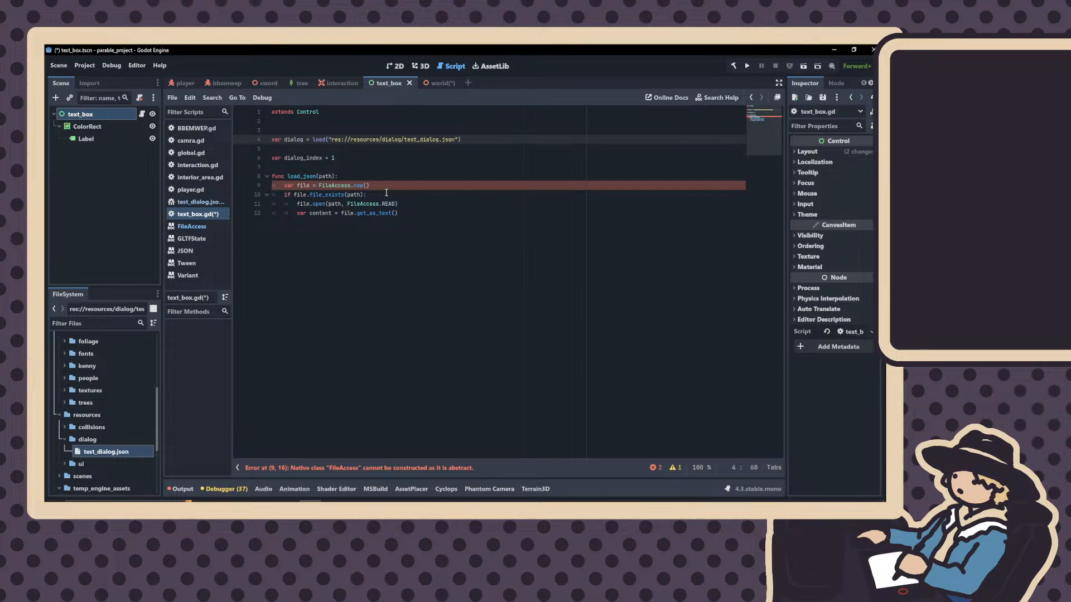
Remove .new() from the file variable's assignment in load_json, leaving var file = FileAccess
click(386, 193)
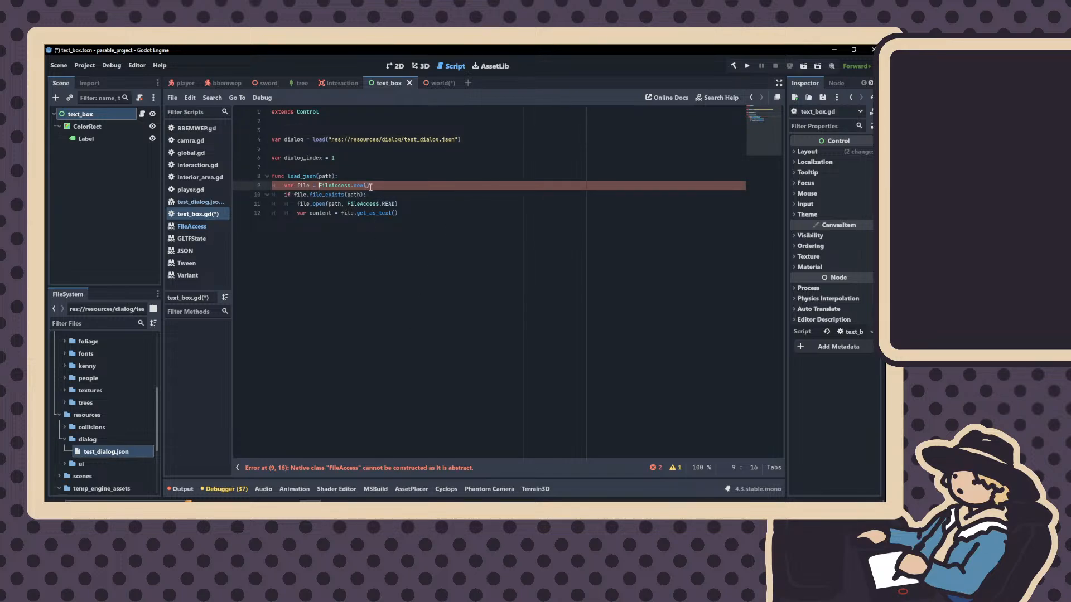
drag(370, 186, 352, 191)
key(BackSpace)
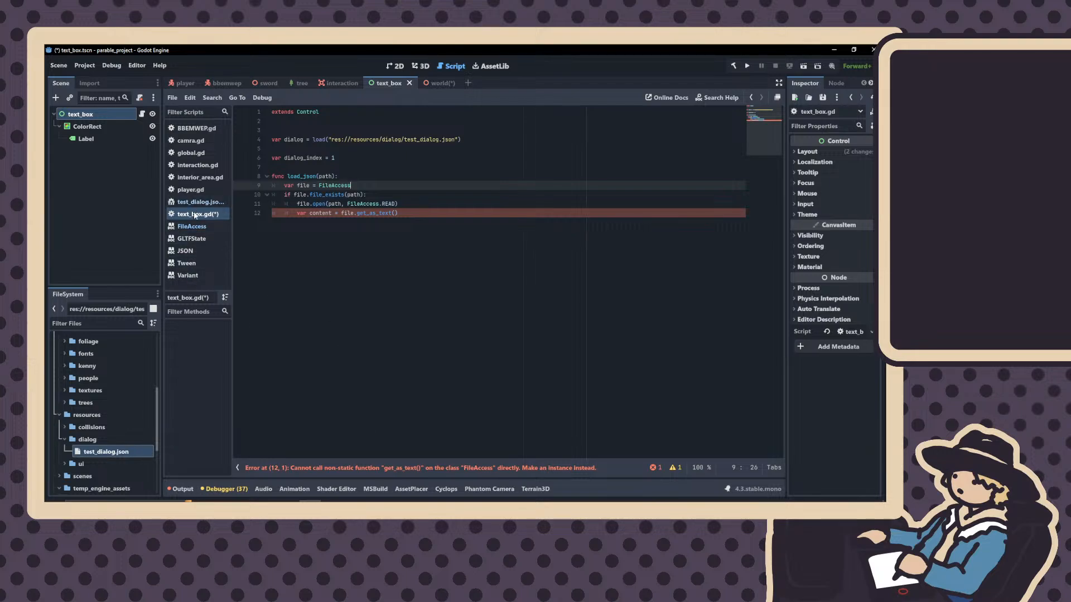
Examine the FileAccess reference's method list, enumerations and method descriptions, including file_exists
click(193, 226)
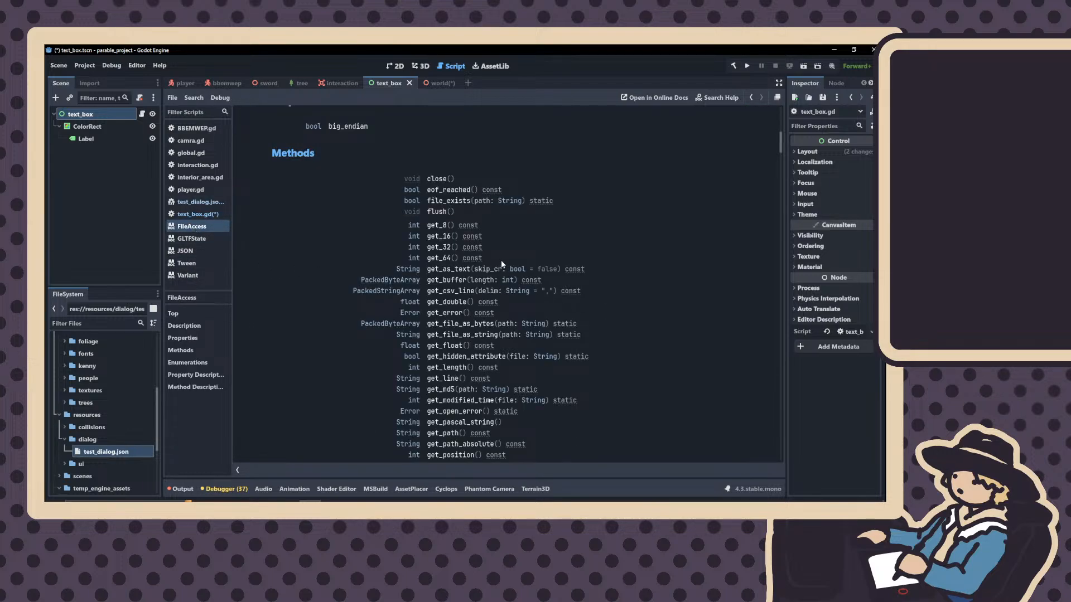
scroll(463, 257, down, 2)
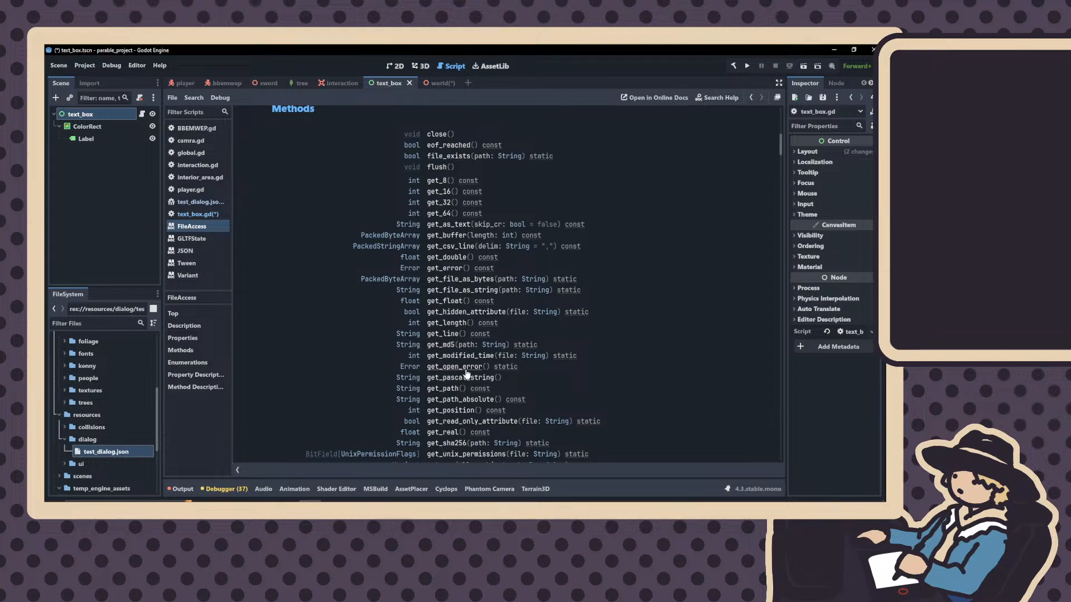
scroll(467, 379, down, 2)
scroll(467, 374, down, 2)
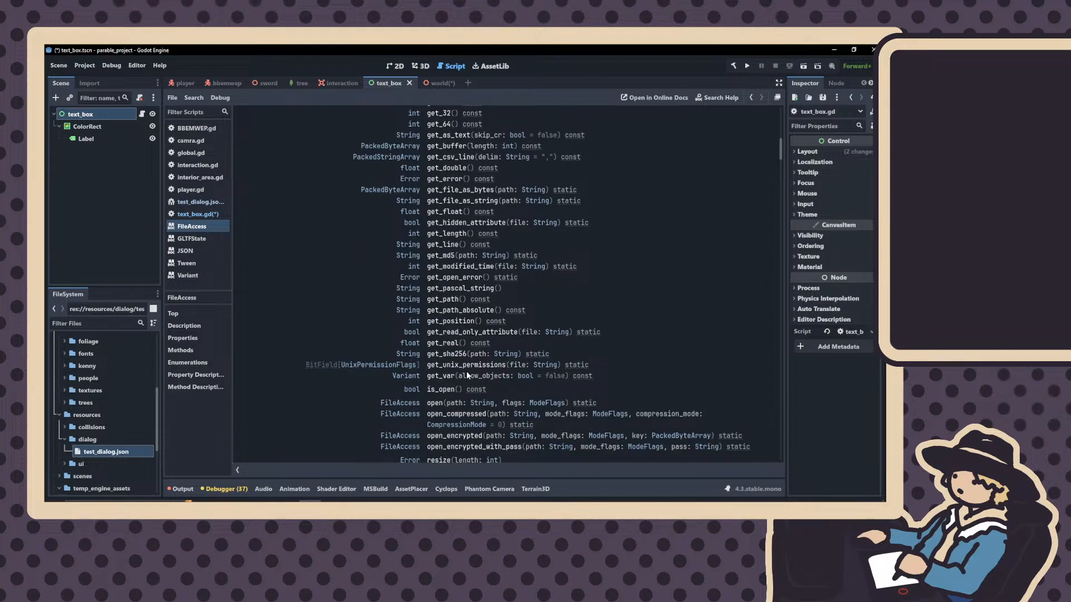
scroll(468, 376, down, 12)
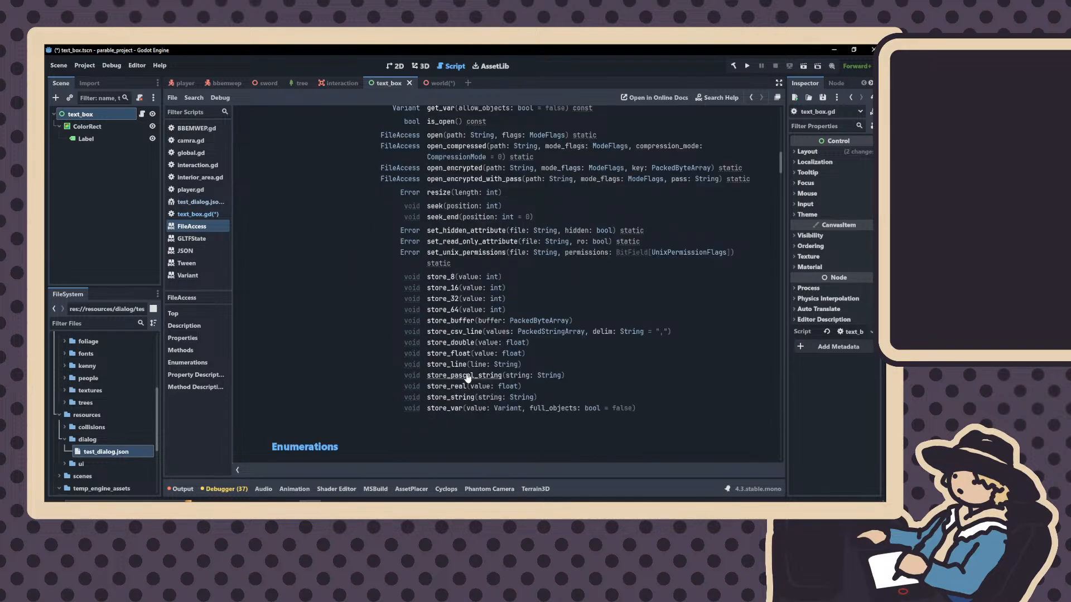
scroll(468, 378, down, 20)
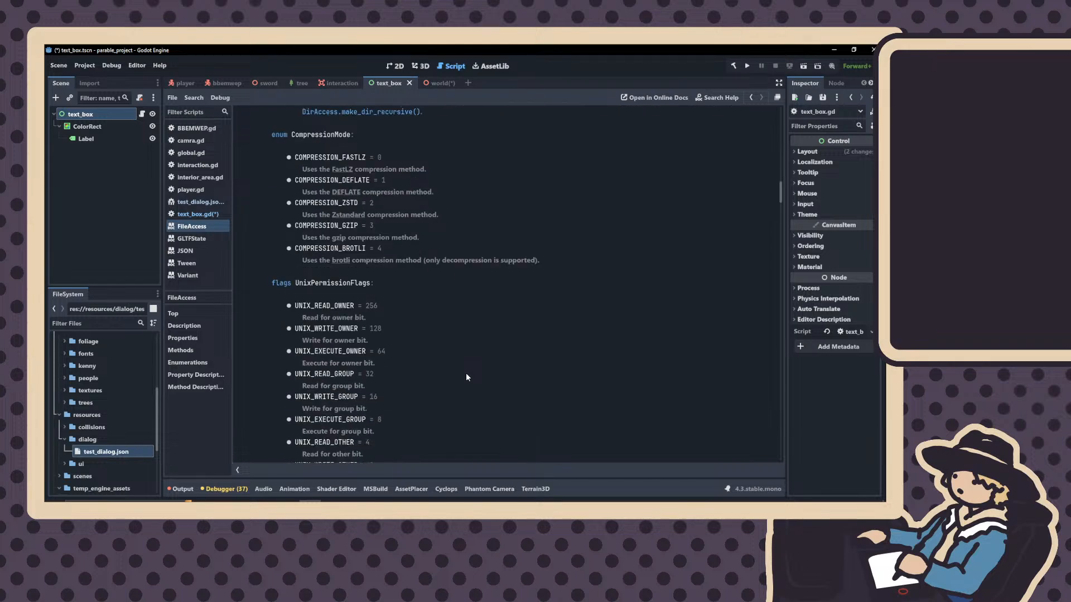
scroll(467, 377, down, 20)
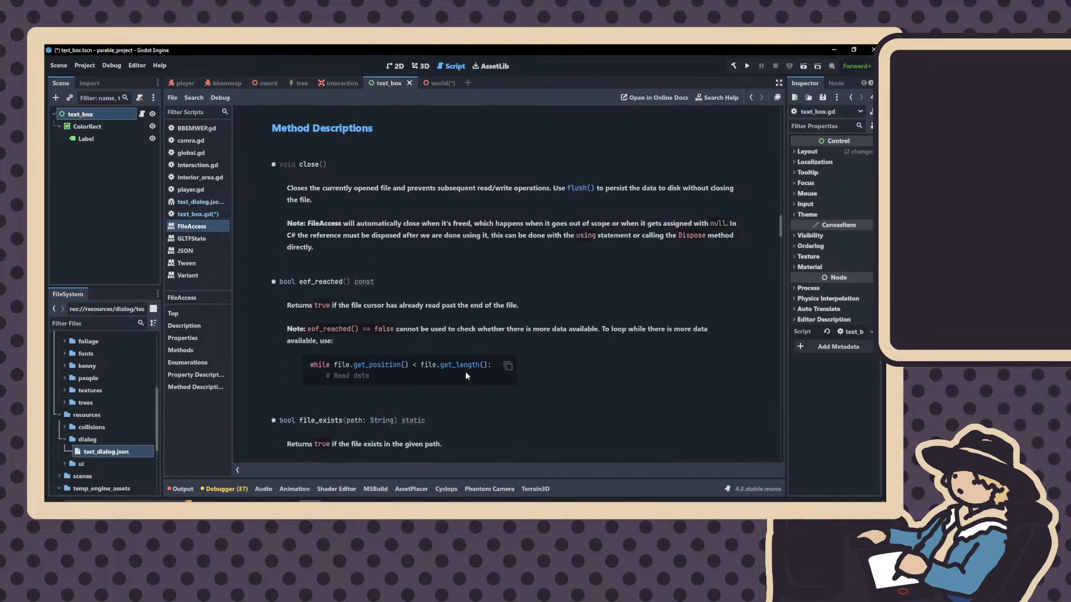
scroll(429, 374, down, 8)
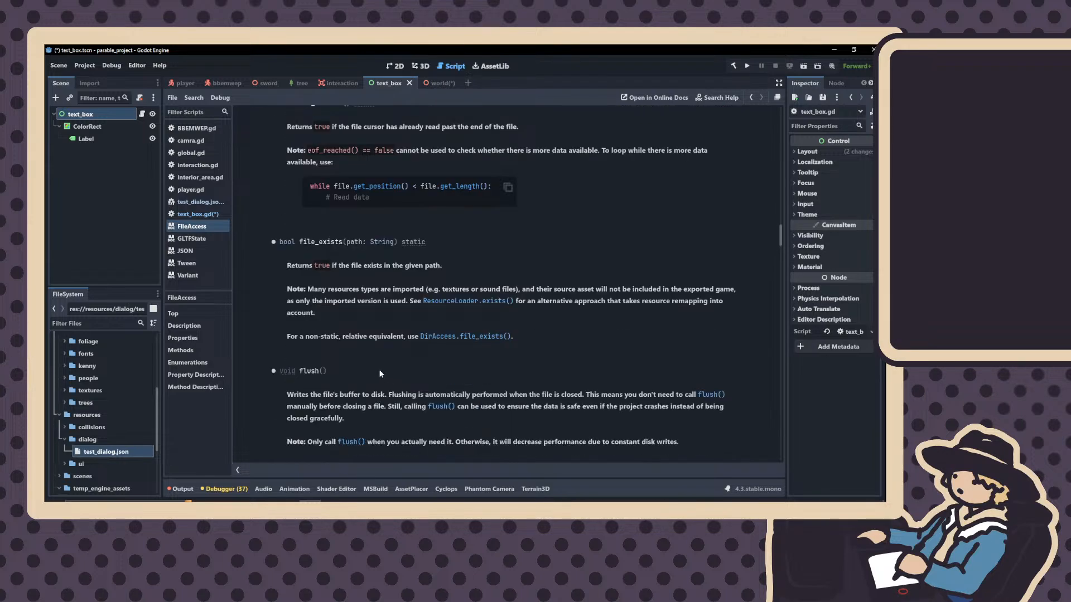
Look back through the FileAccess reference's method descriptions, enumerations and method list for a static method that reads file text
scroll(344, 363, down, 6)
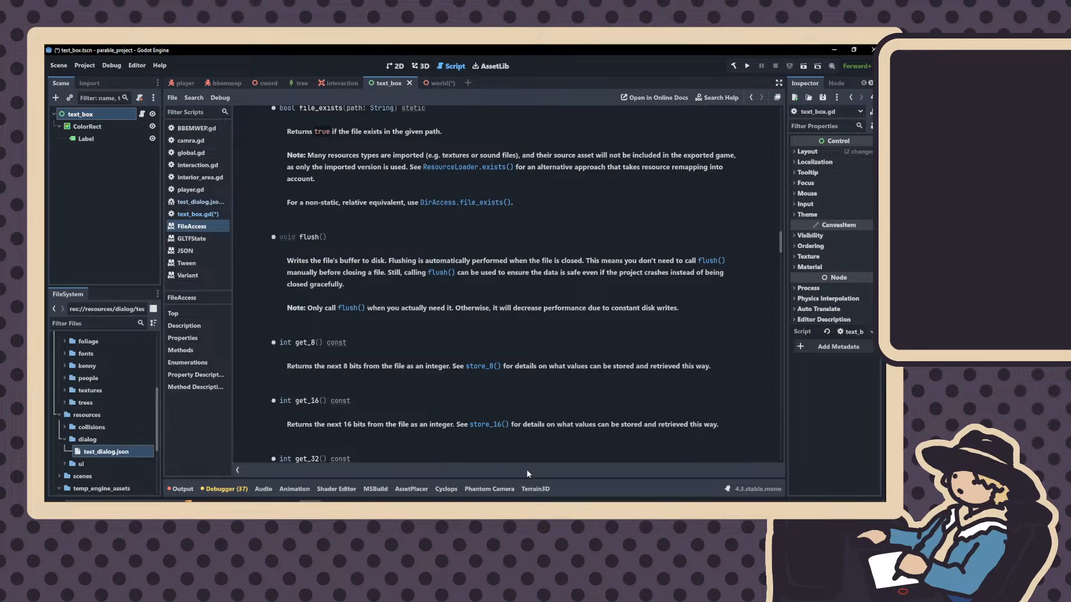
scroll(440, 315, up, 20)
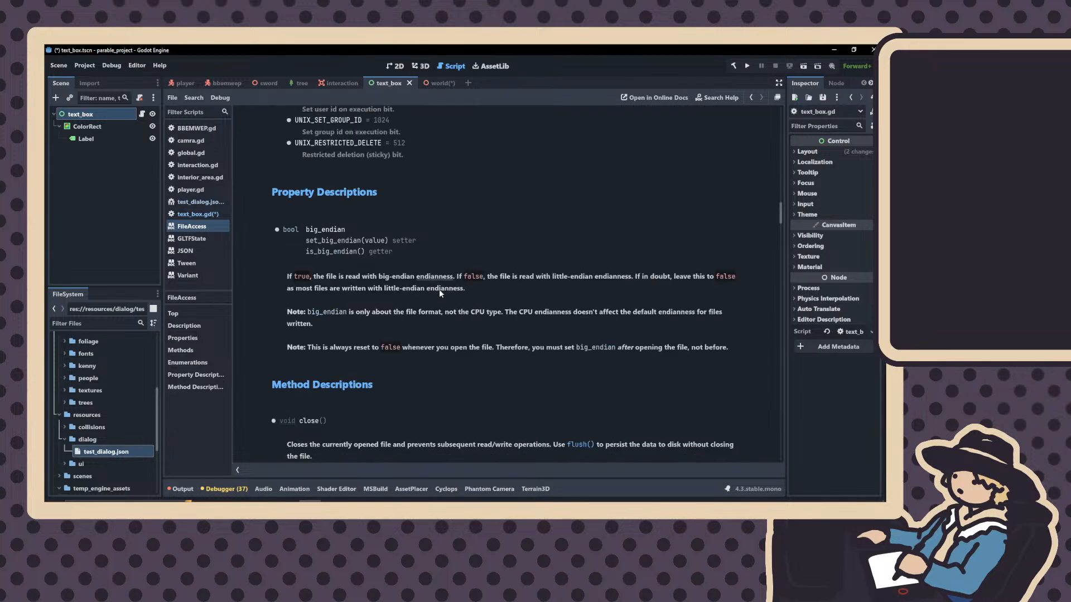
scroll(439, 293, up, 12)
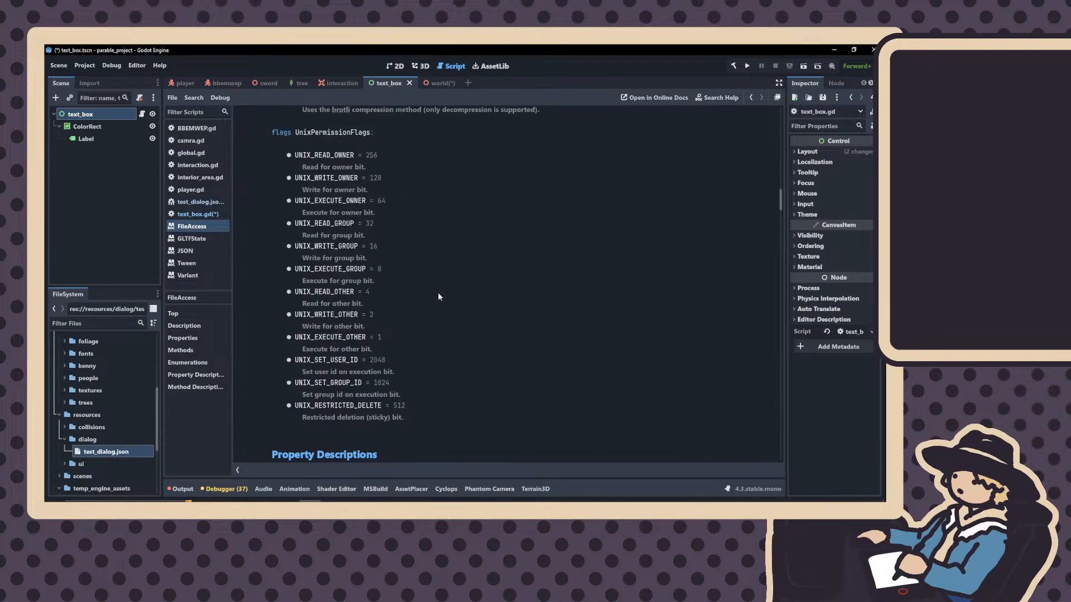
scroll(438, 294, up, 20)
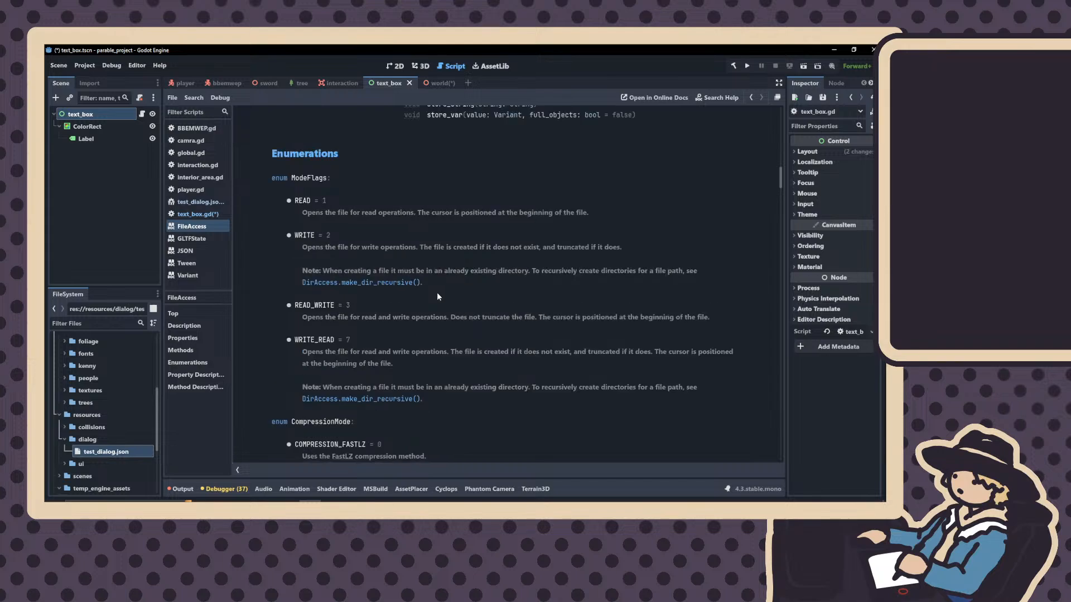
scroll(437, 296, up, 15)
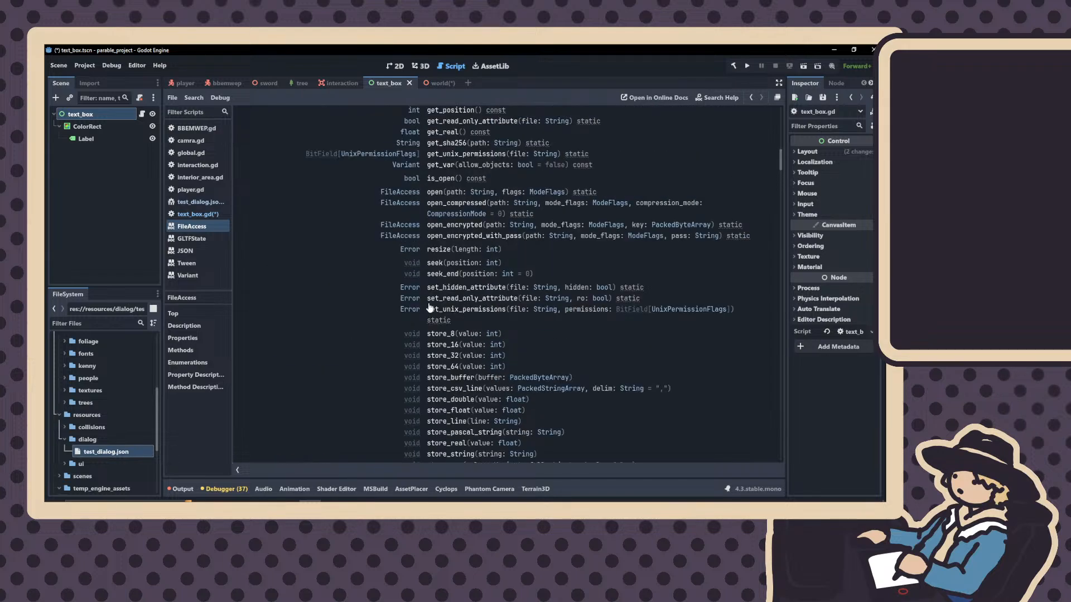
scroll(429, 308, up, 8)
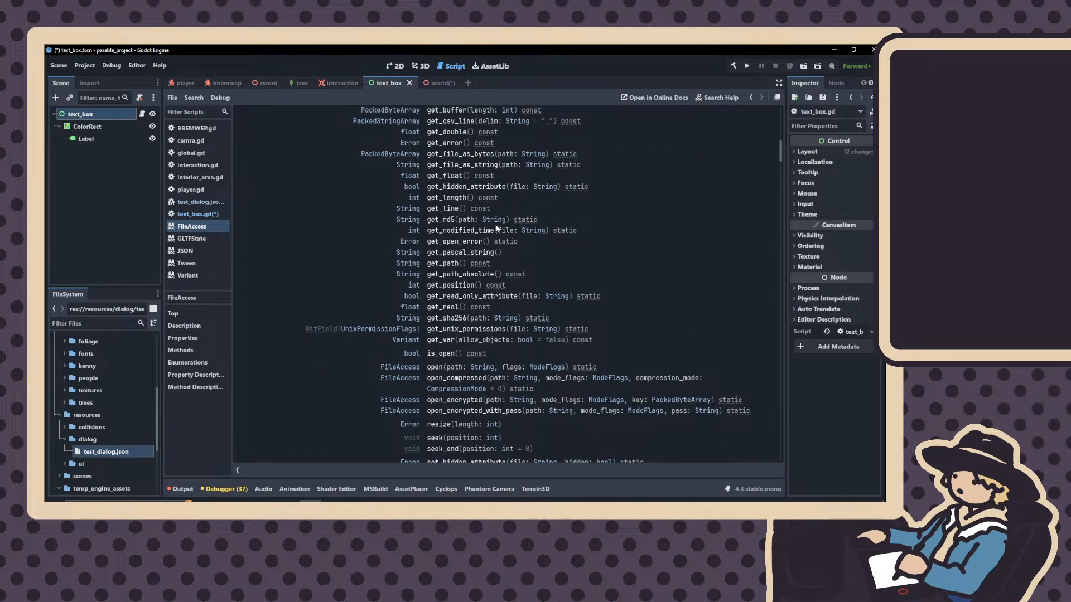
scroll(494, 225, up, 8)
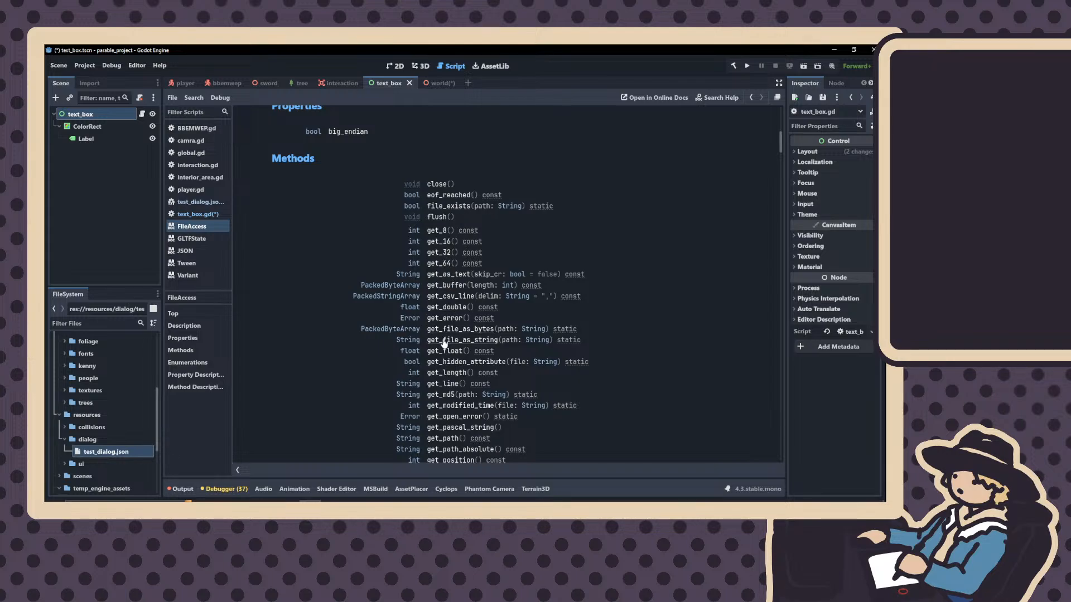
In text_box.gd, replace get_as_text() in the content variable's assignment with get_file_as_string()
click(198, 214)
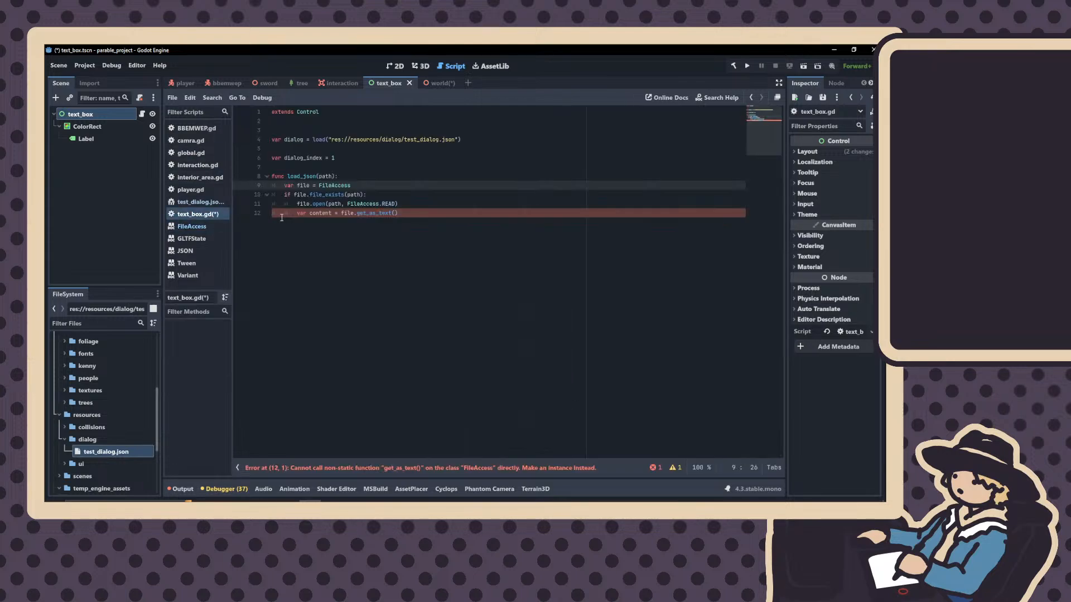
click(403, 216)
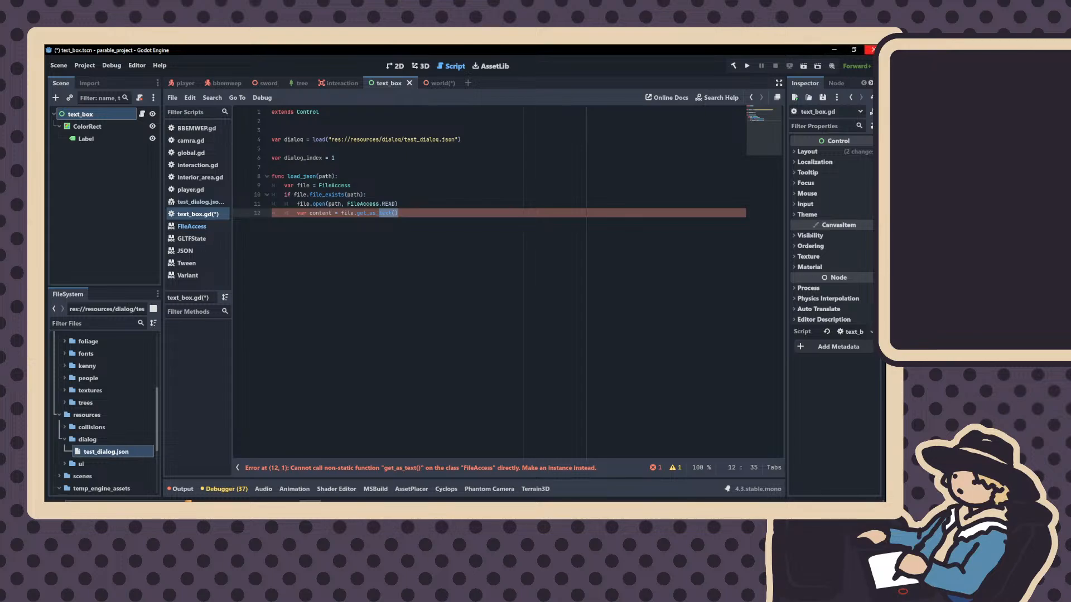
key(BackSpace)
key(BackSpace)
key(BackSpace)
key(BackSpace)
key(BackSpace)
key(BackSpace)
key(BackSpace)
key(BackSpace)
key(BackSpace)
text(fi)
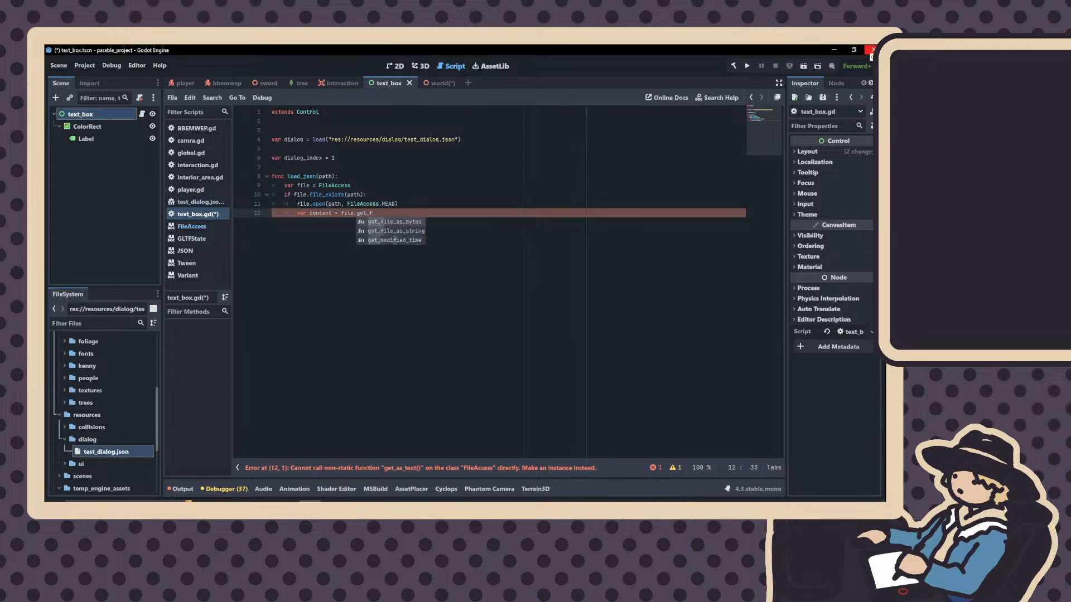
key(Down)
key(Return)
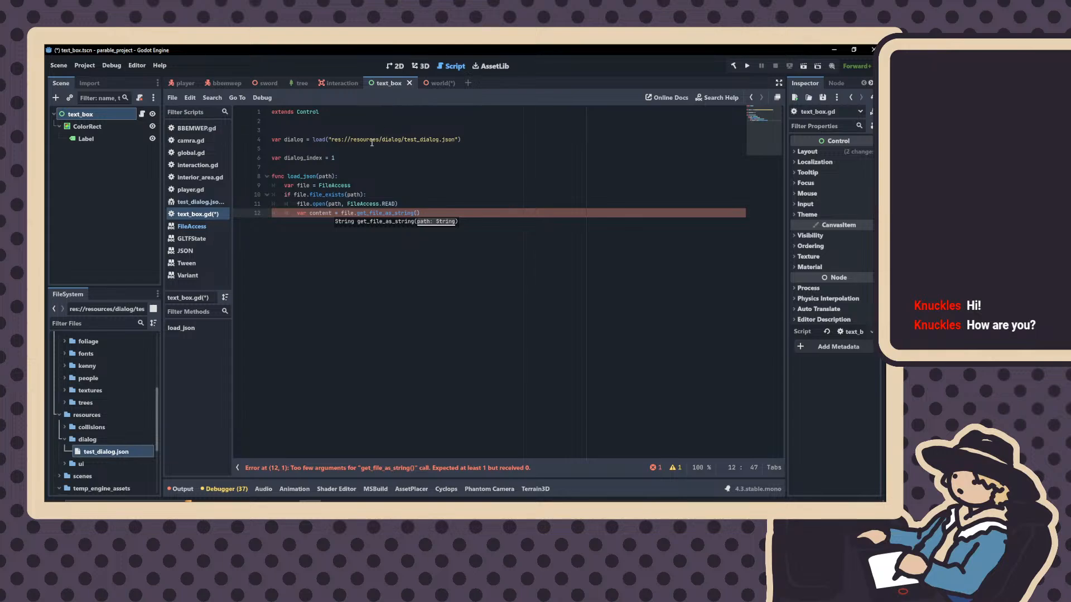
Pass file as the argument of get_file_as_string in the content assignment
drag(420, 213, 342, 215)
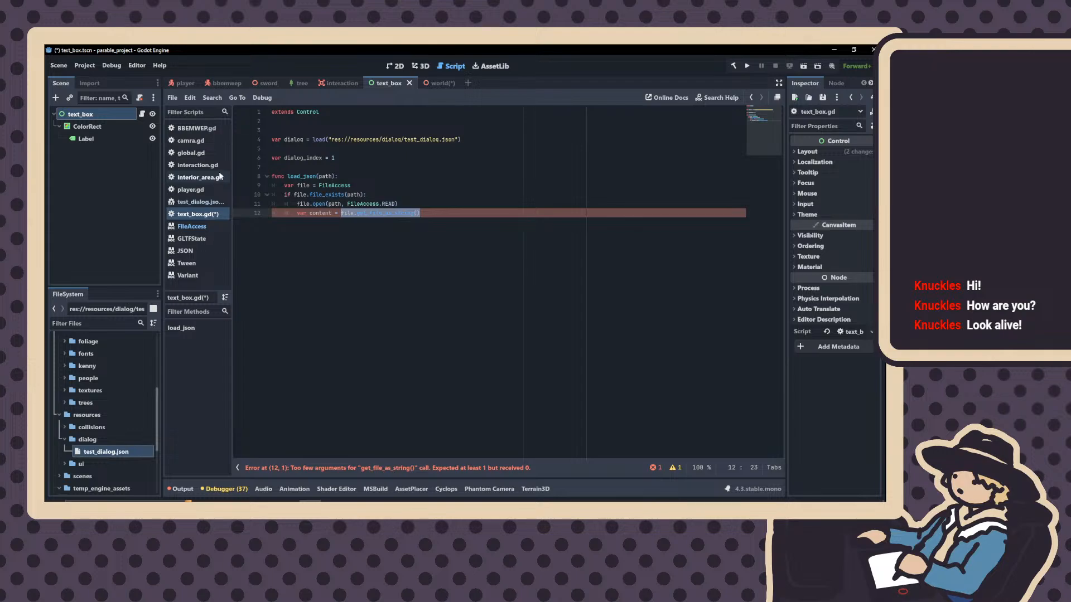
click(416, 215)
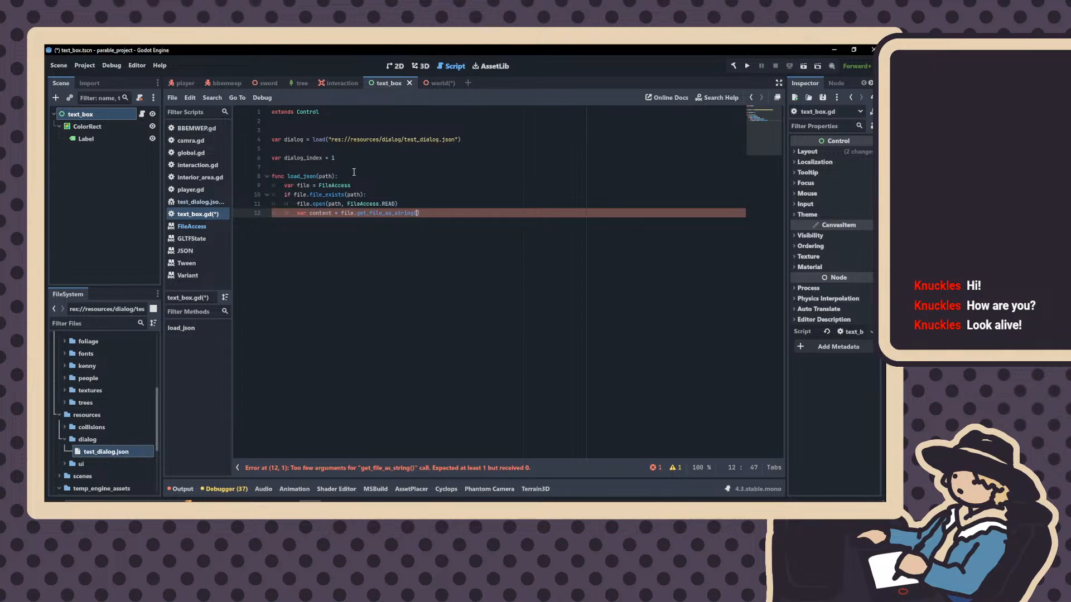
text(file)
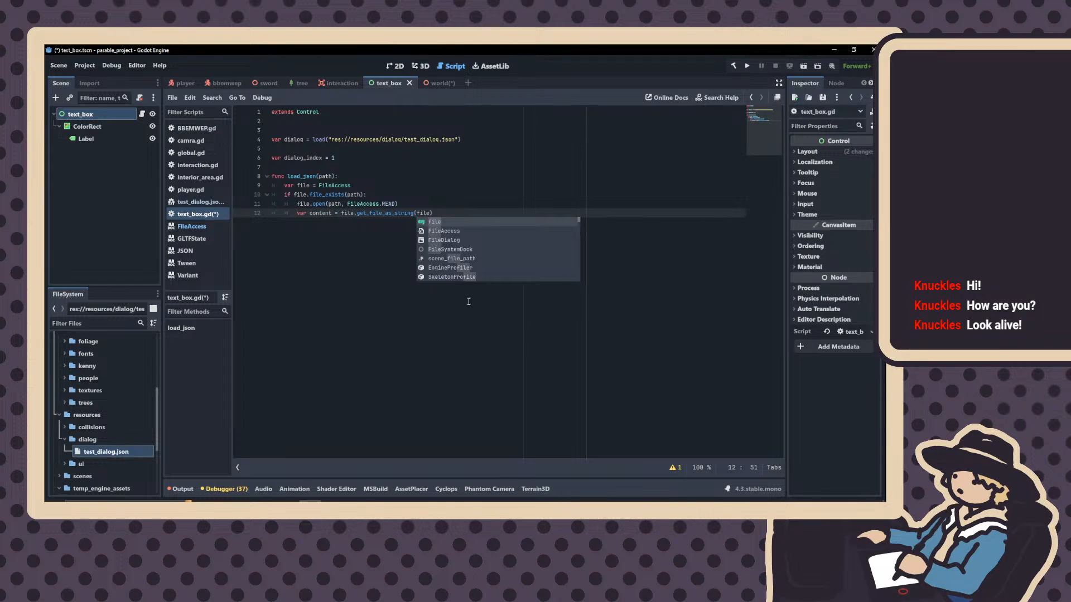
text())
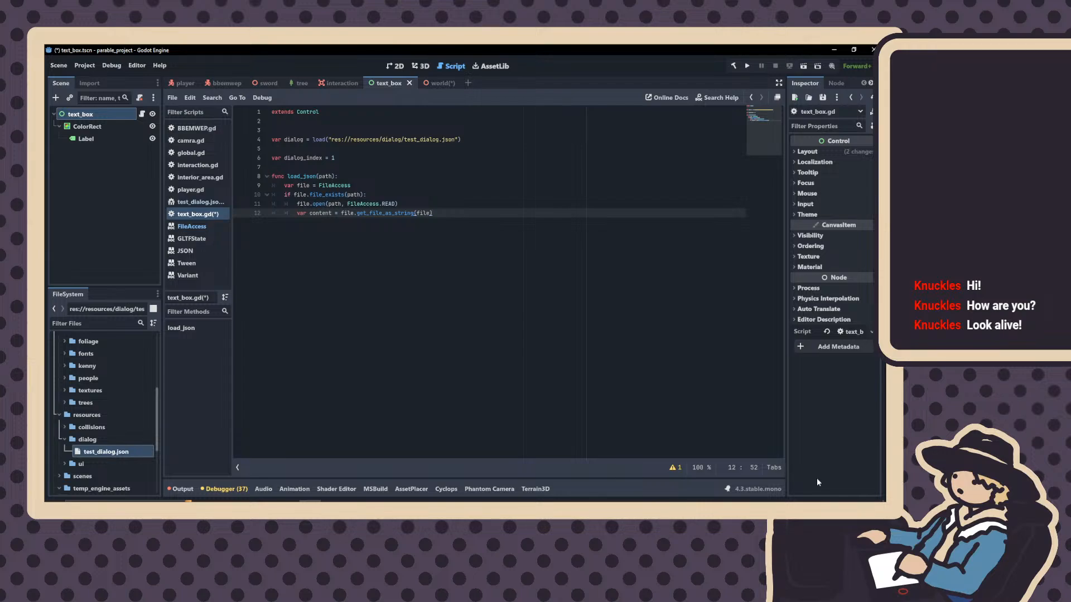
Add a file.close() call on a new line below the content variable in load_json
key(Return)
text(f)
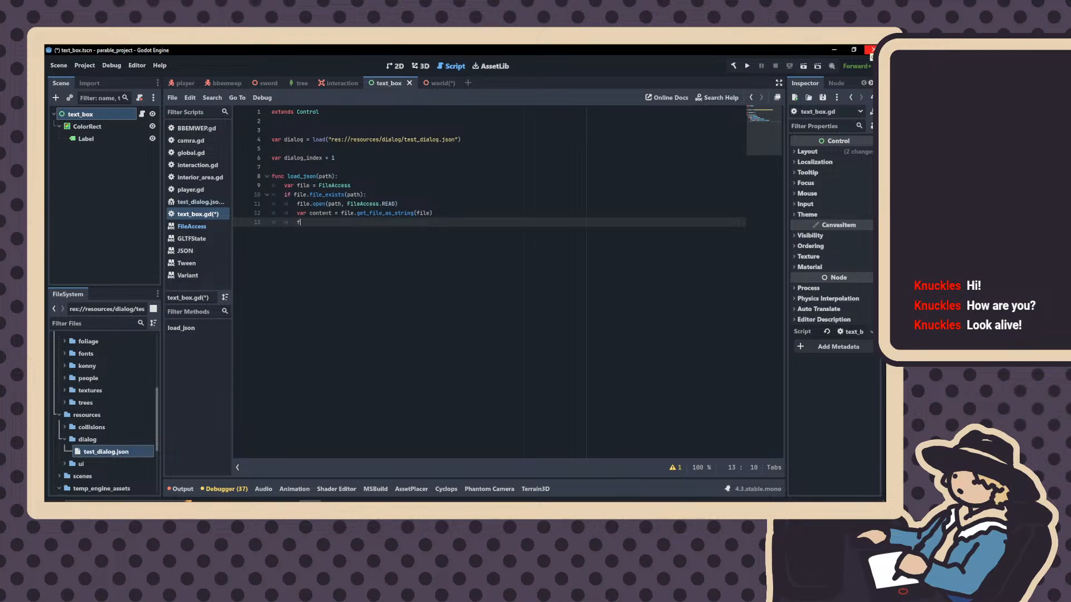
text(ile.cl)
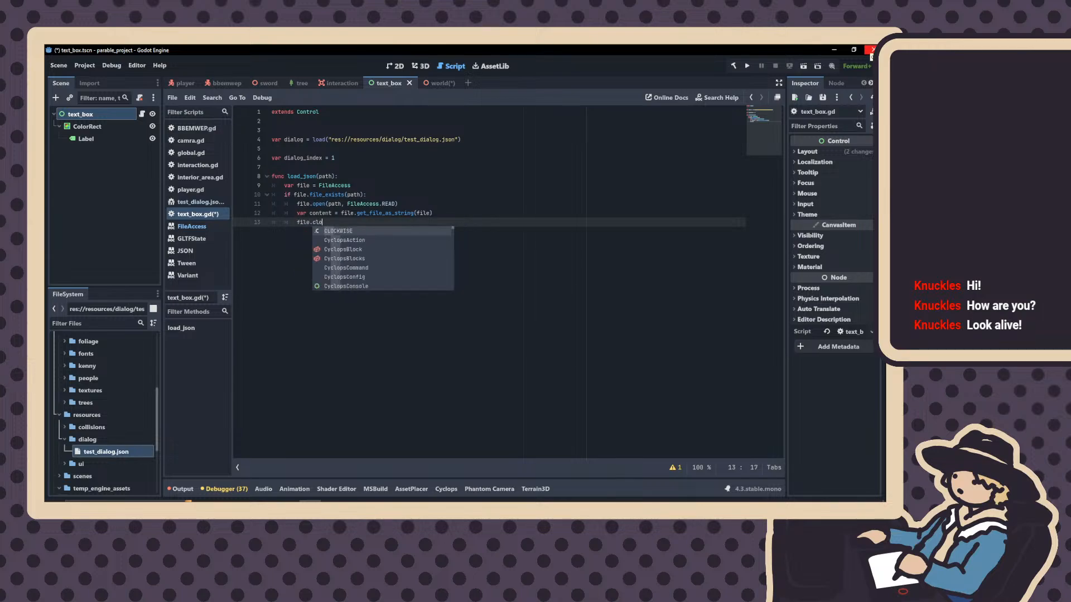
text(o)
key(BackSpace)
key(BackSpace)
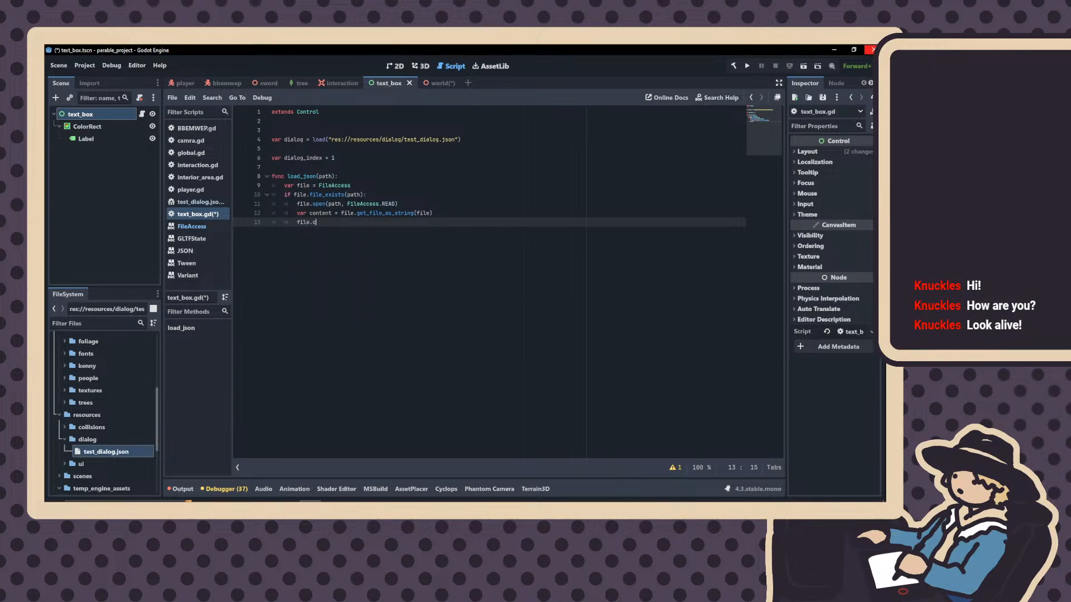
text(lose())
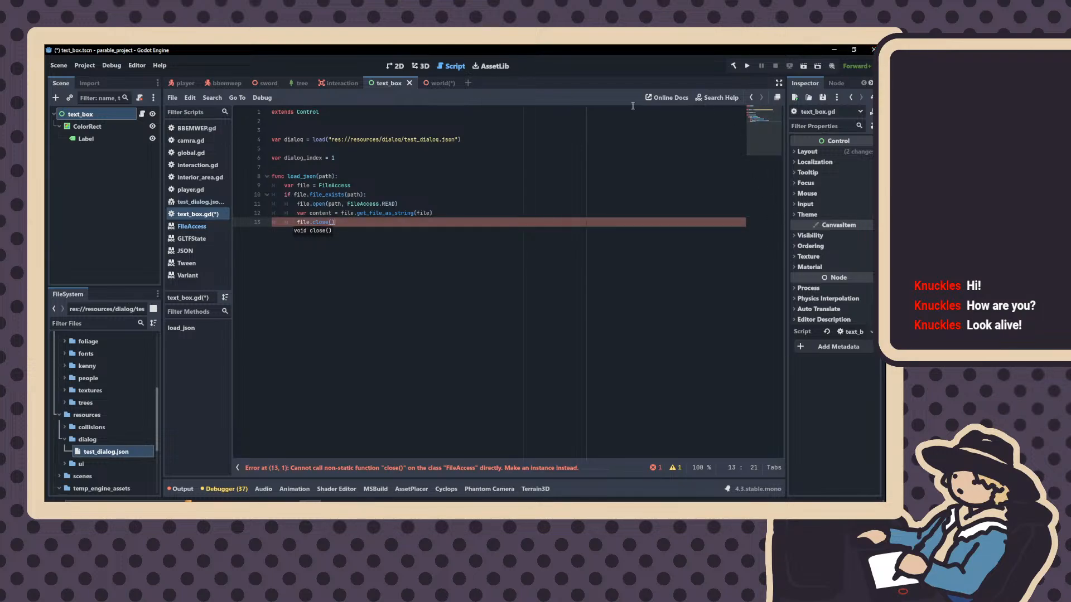
Check the close() entry in the FileAccess reference's method list and return to the text_box.gd script
click(192, 226)
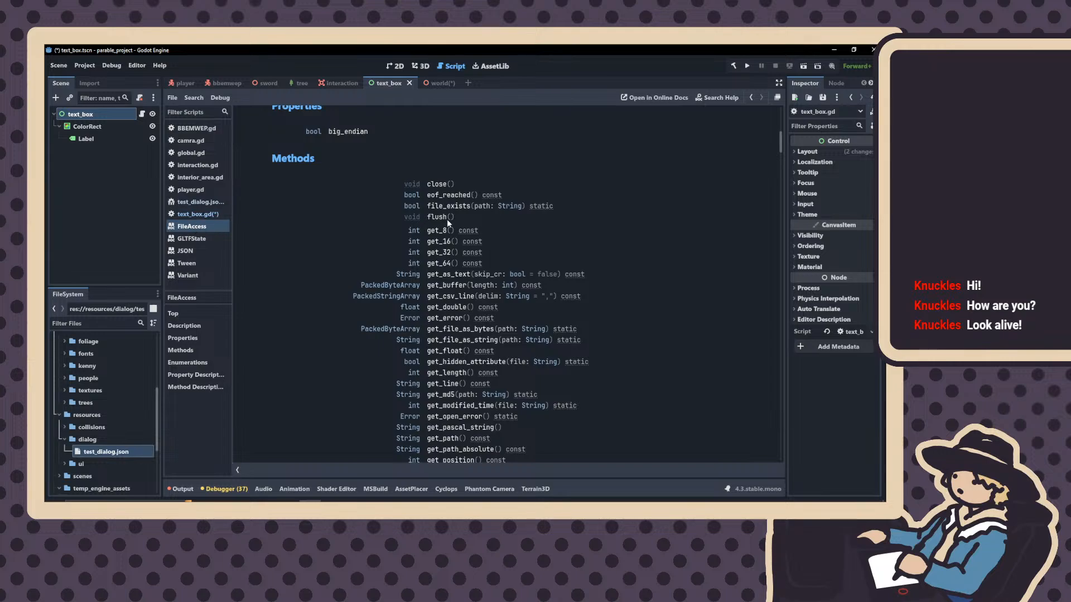
drag(457, 185, 426, 183)
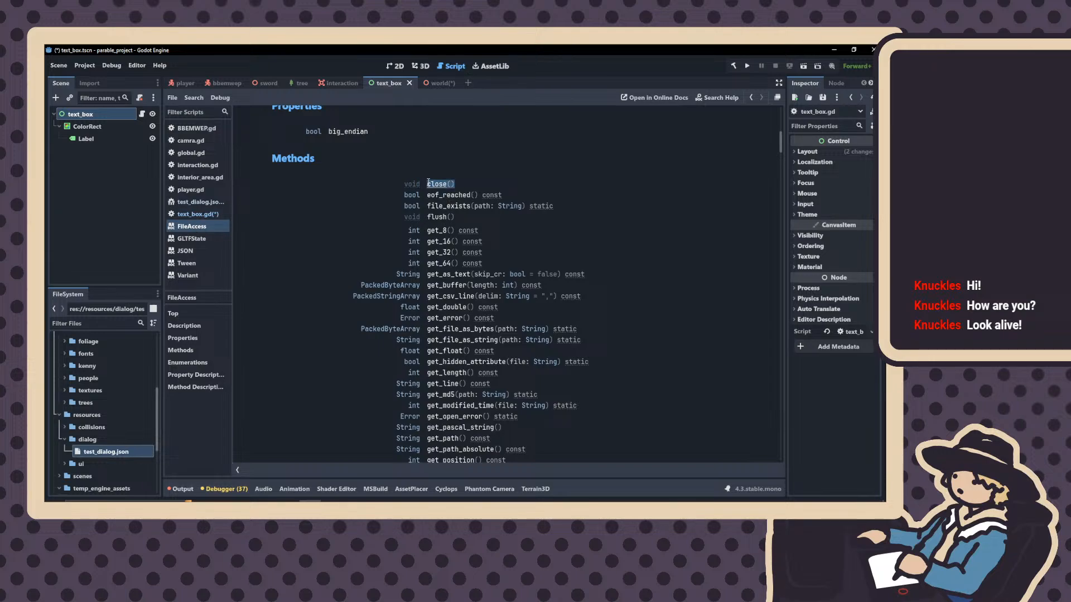
click(199, 213)
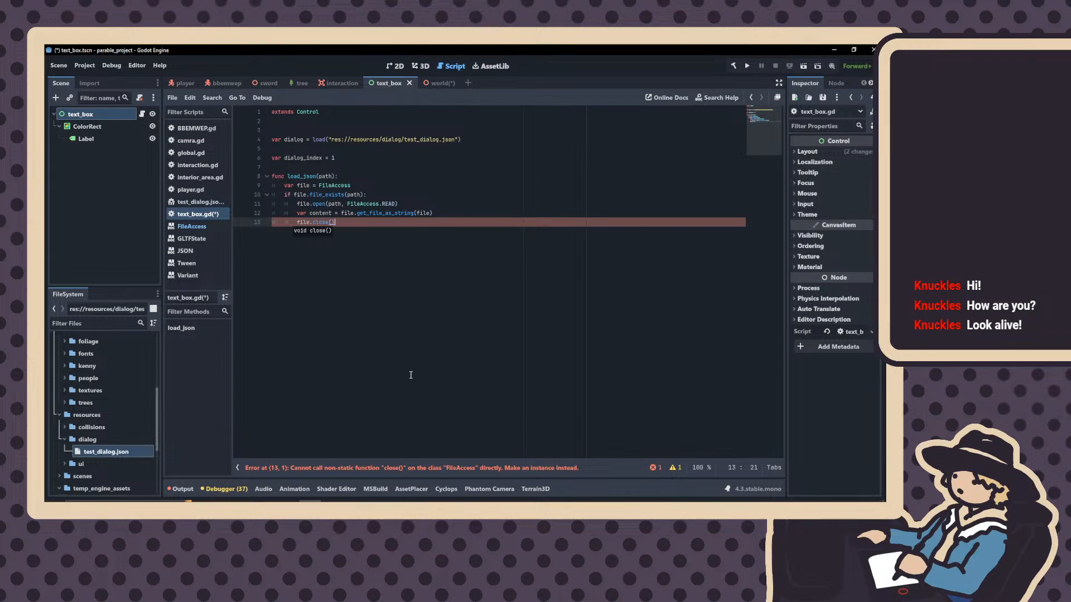
Try to create a FileAccess instance by appending .instanciate() to the file variable's assignment
click(319, 185)
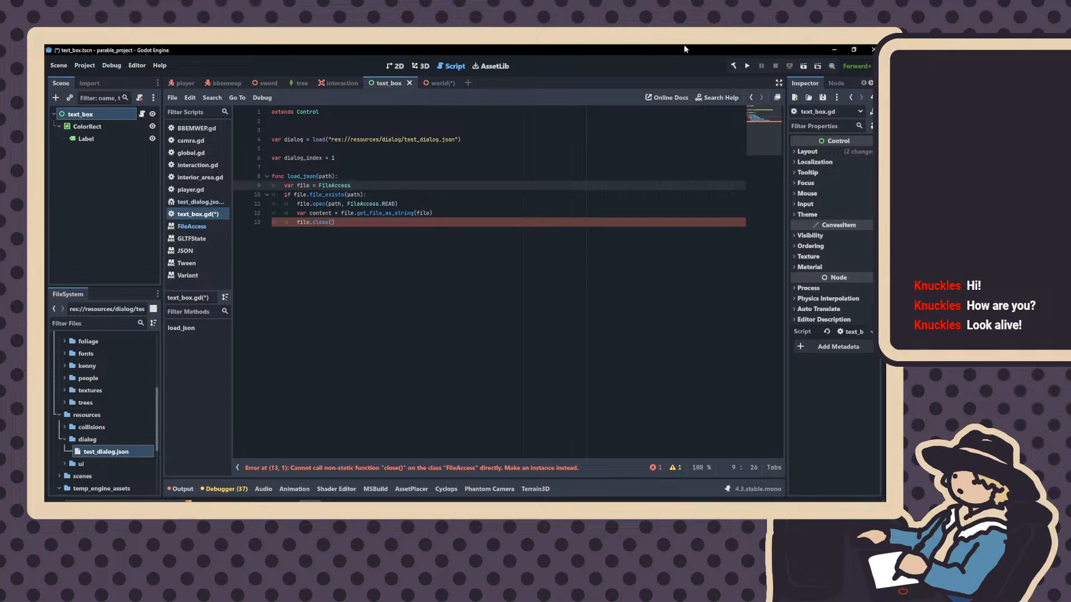
text(.instanciate)
key(Return)
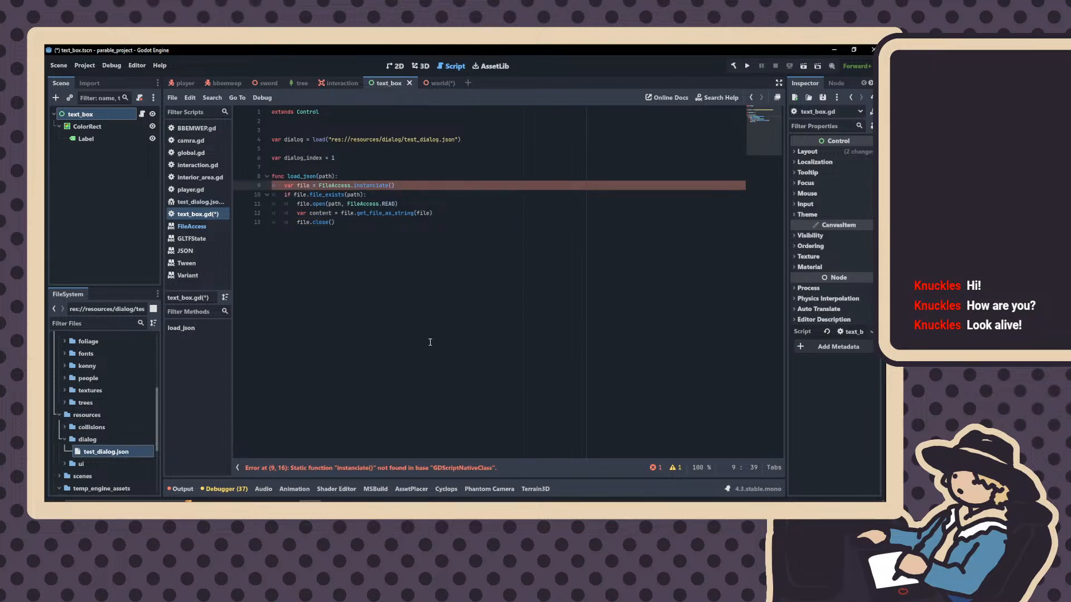
Rewrite the file variable's assignment as plain FileAccess, without any instancing call
drag(408, 181, 319, 185)
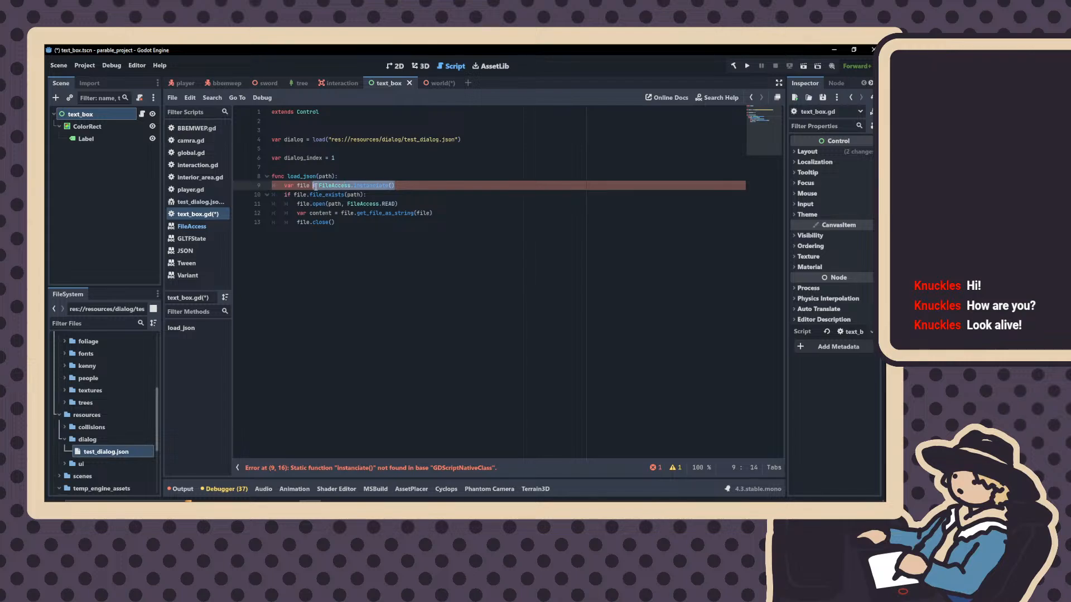
text(File)
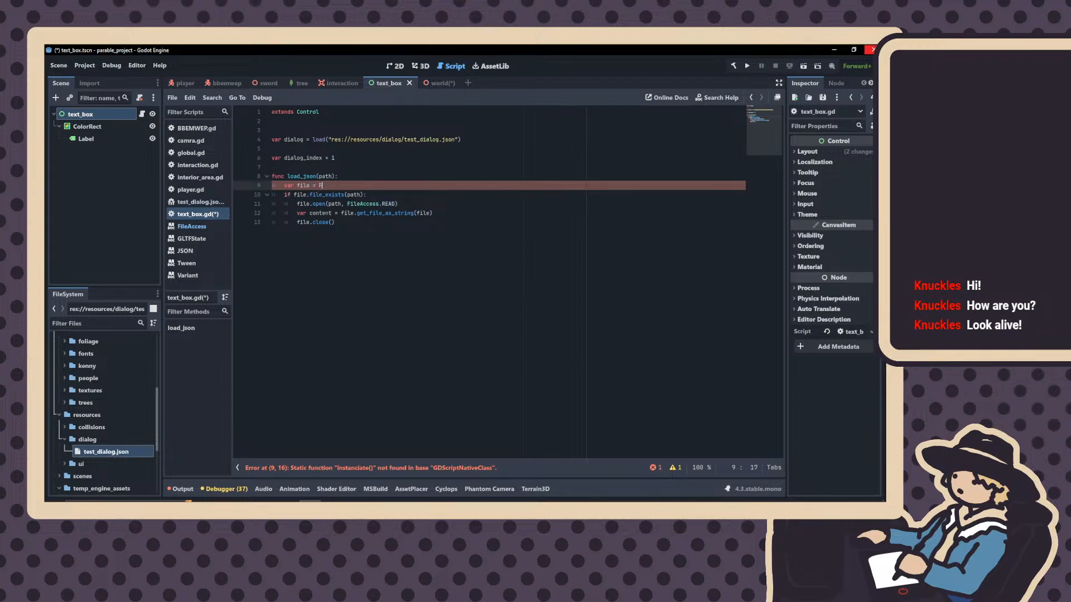
key(Return)
text(.insta)
key(BackSpace)
key(BackSpace)
key(BackSpace)
key(BackSpace)
key(BackSpace)
key(BackSpace)
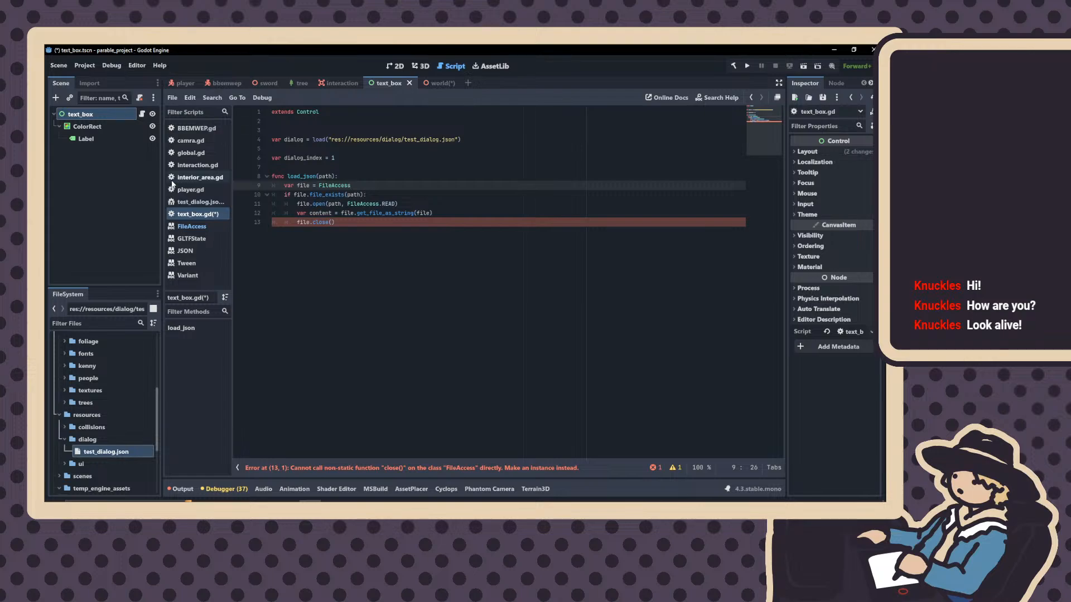
Review the FileAccess reference's methods, properties and description, including the sample code for writing and reading a file
click(185, 227)
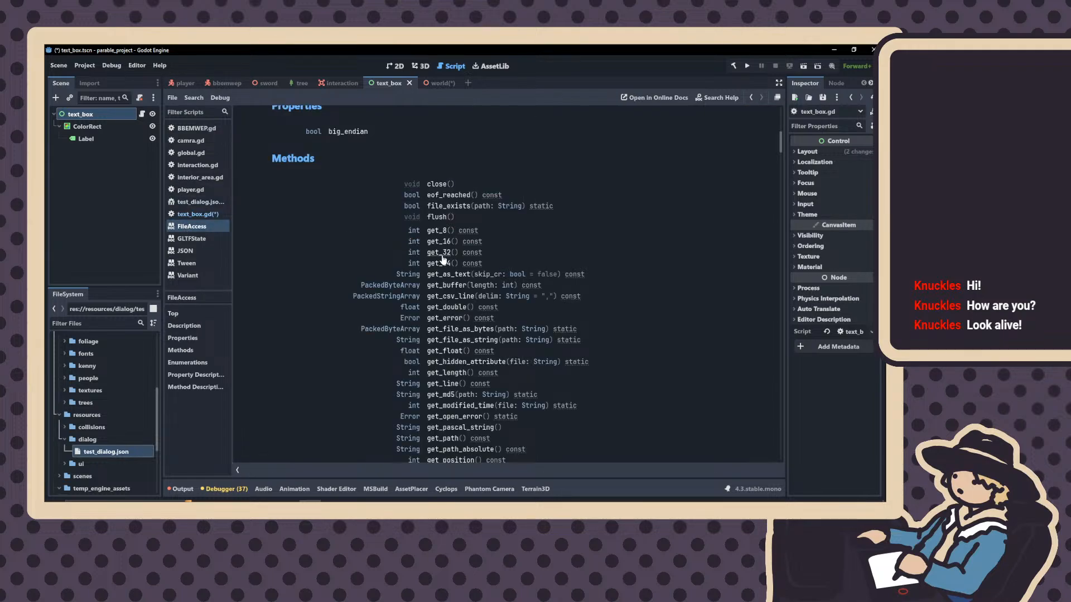
scroll(485, 310, down, 4)
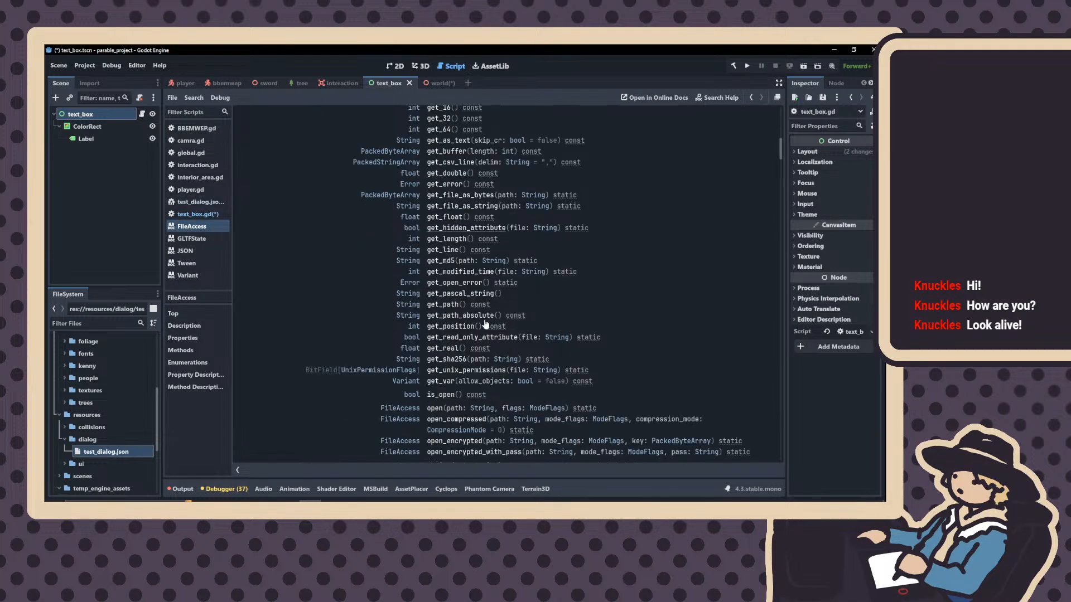
scroll(485, 323, up, 8)
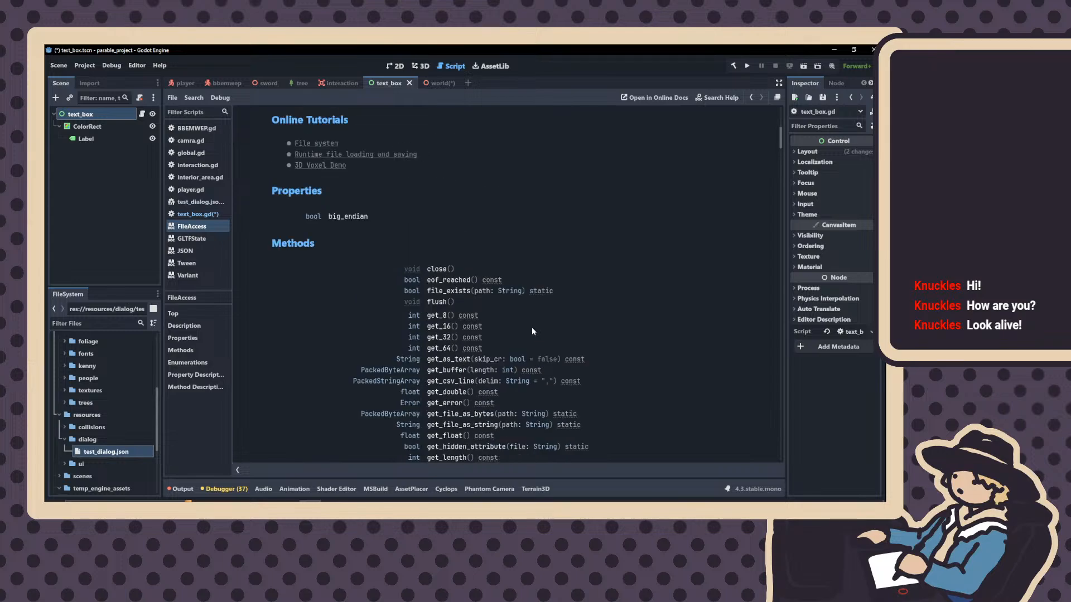
scroll(413, 321, up, 3)
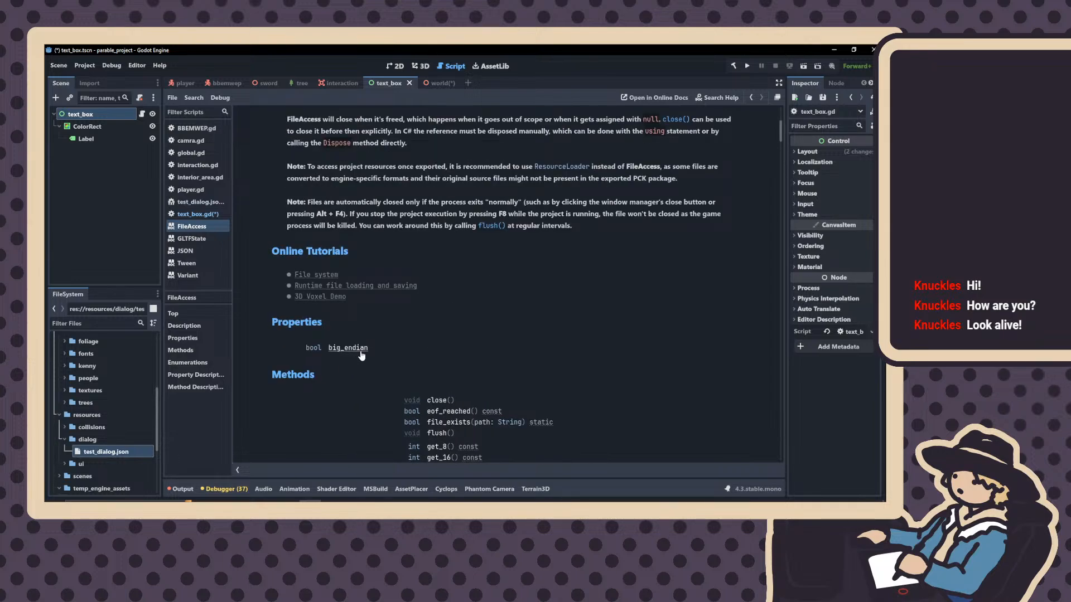
drag(371, 348, 316, 346)
scroll(309, 320, up, 9)
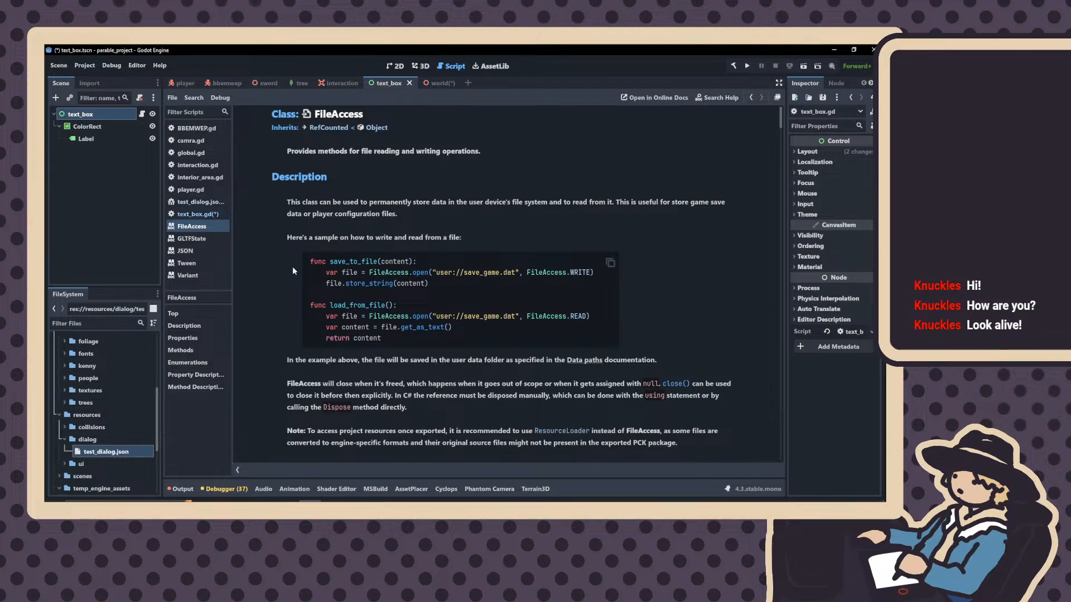
Delete the whole if file.file_exists(path) block from load_json in text_box.gd, keeping only the file variable line
click(197, 214)
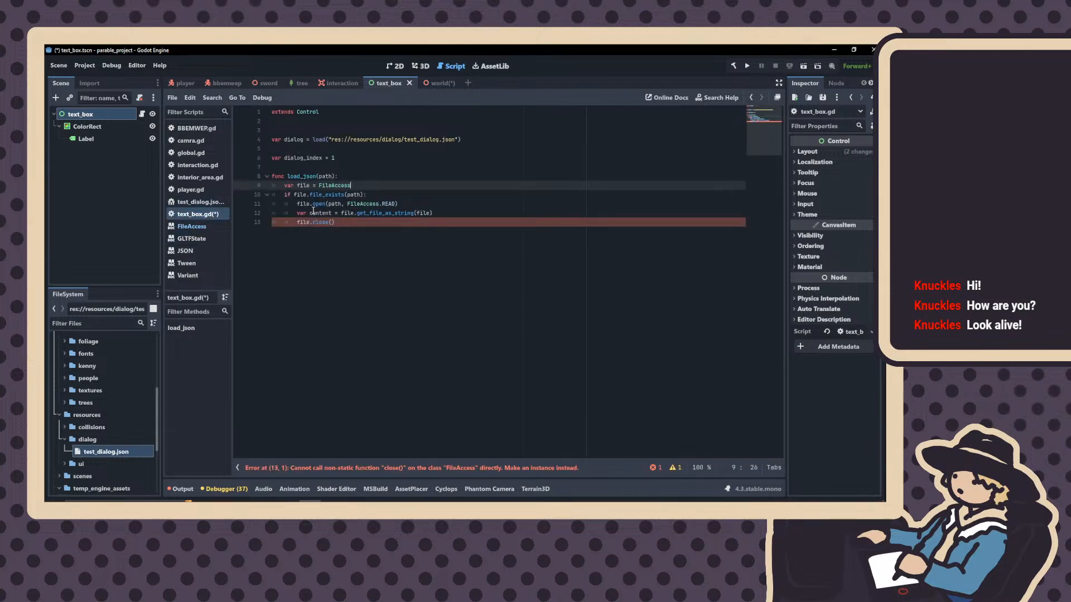
drag(398, 233, 285, 194)
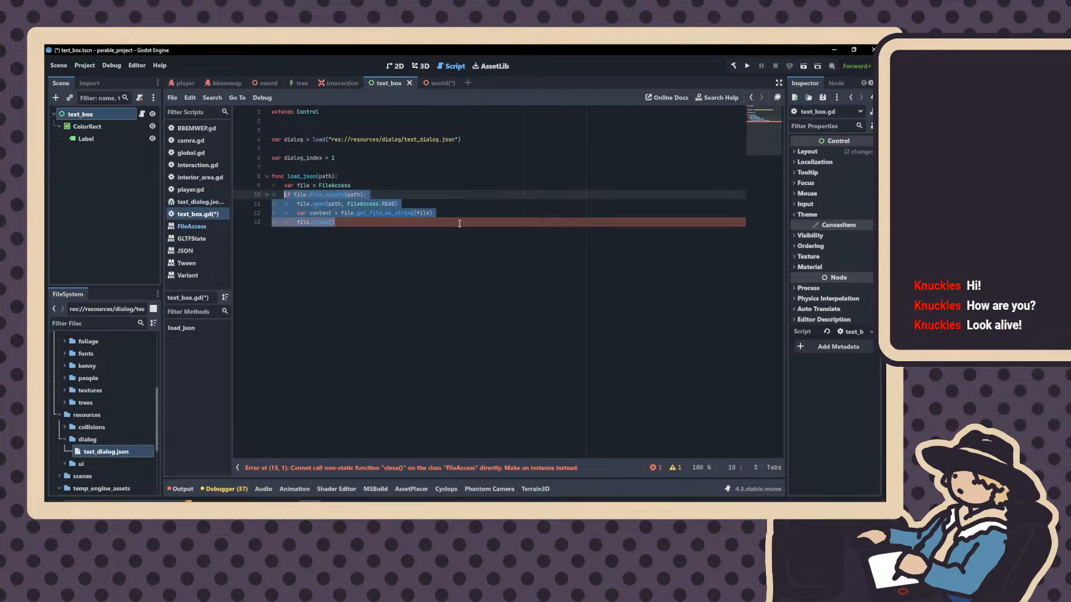
key(BackSpace)
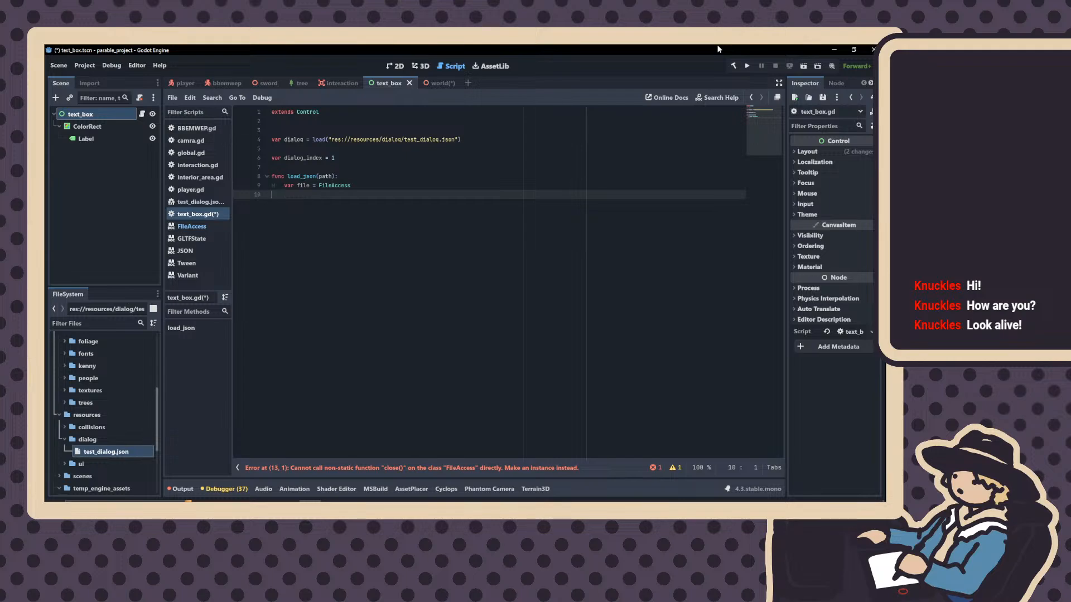
Extend the file variable's assignment in load_json to call FileAccess.open with path as the first argument, following the FileAccess reference sample
key(BackSpace)
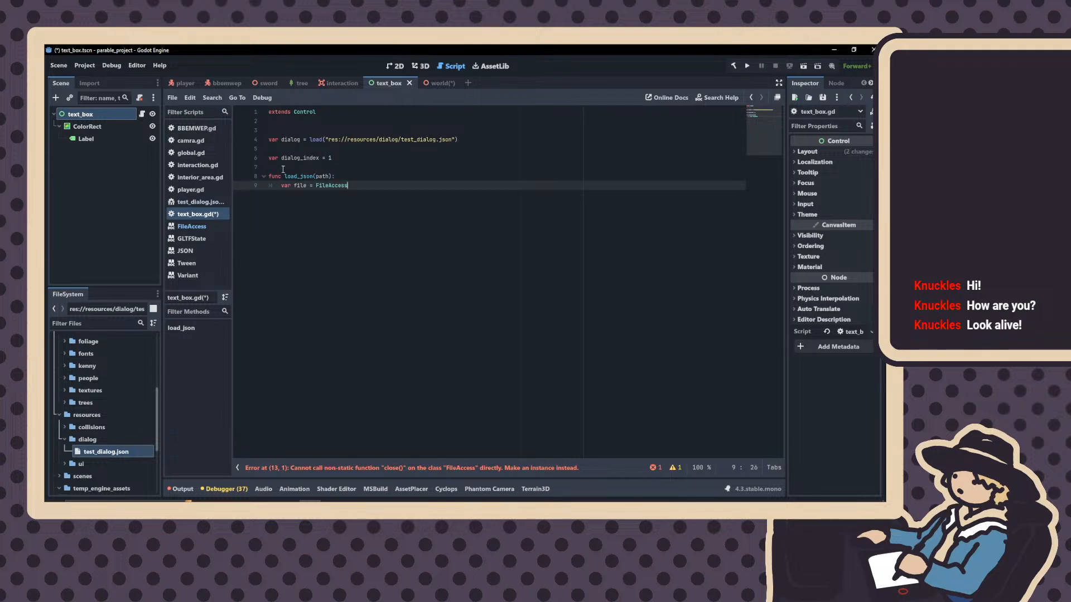
click(206, 227)
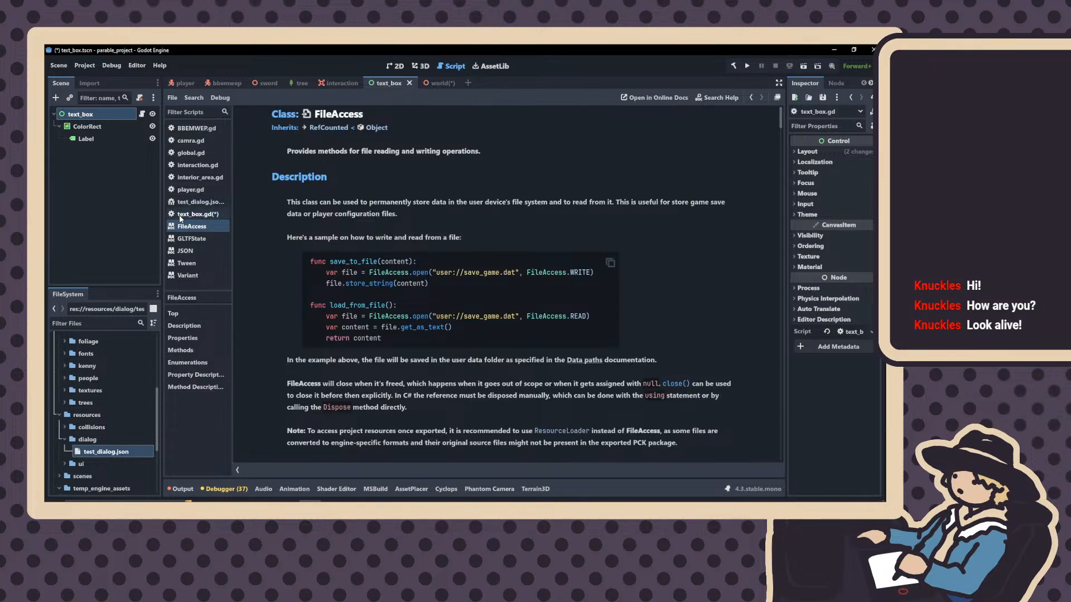
click(198, 214)
text(.open)
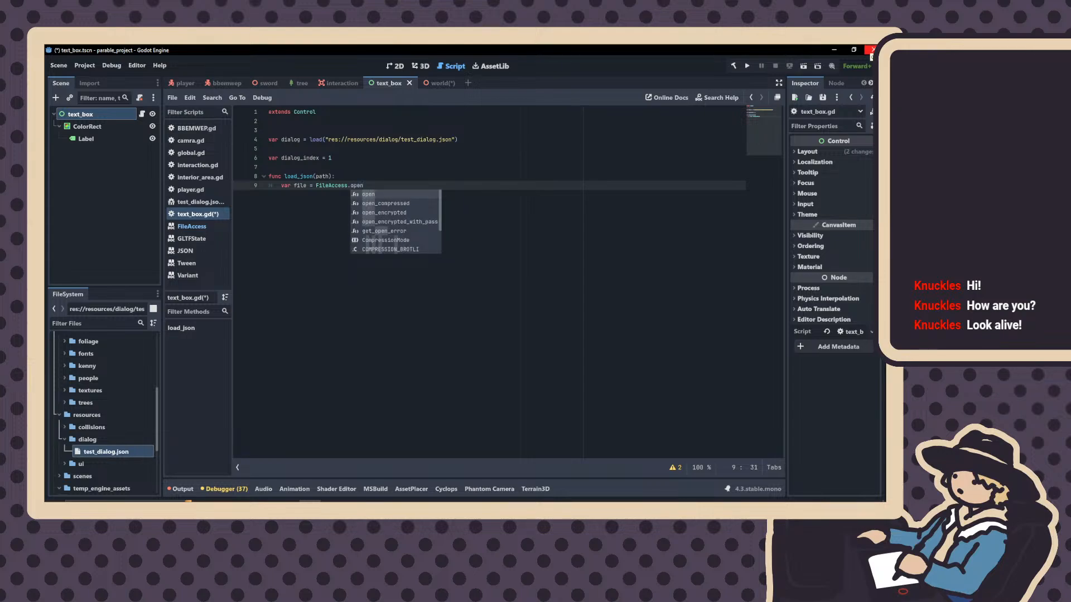
key(Return)
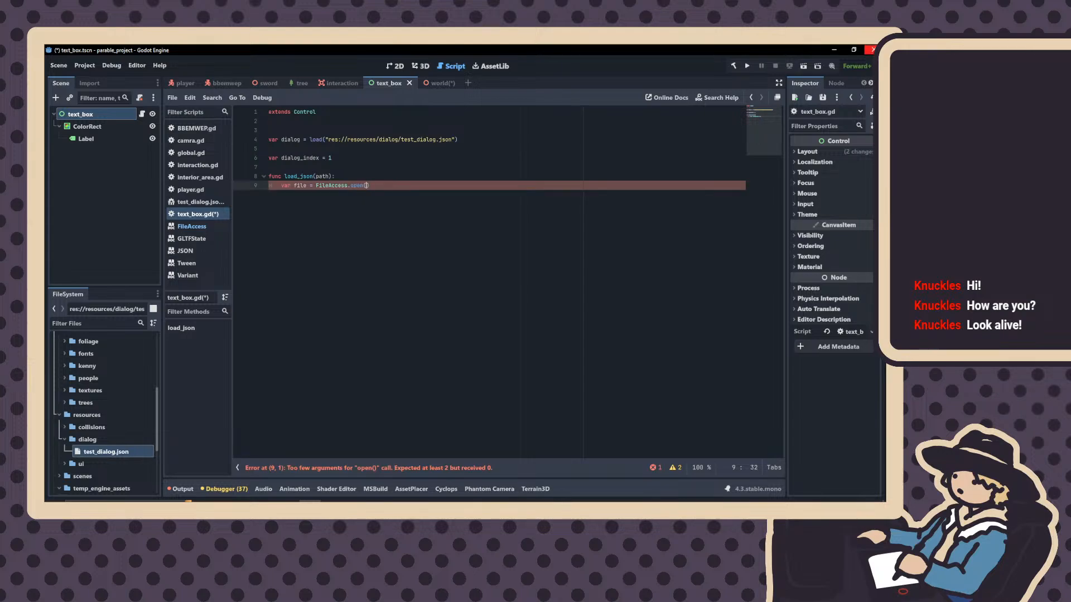
text(path)
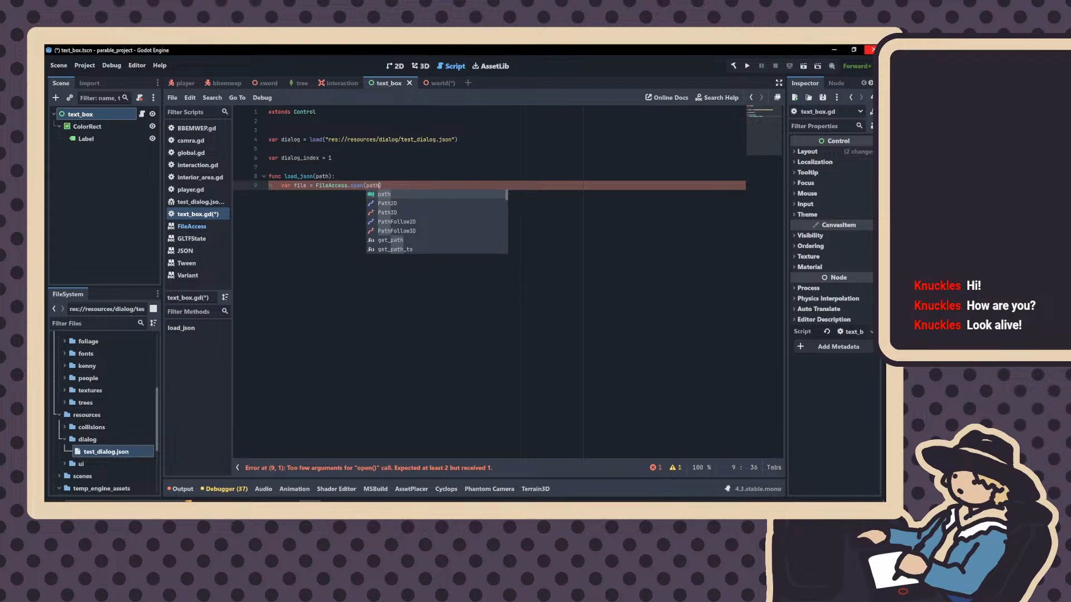
text(,)
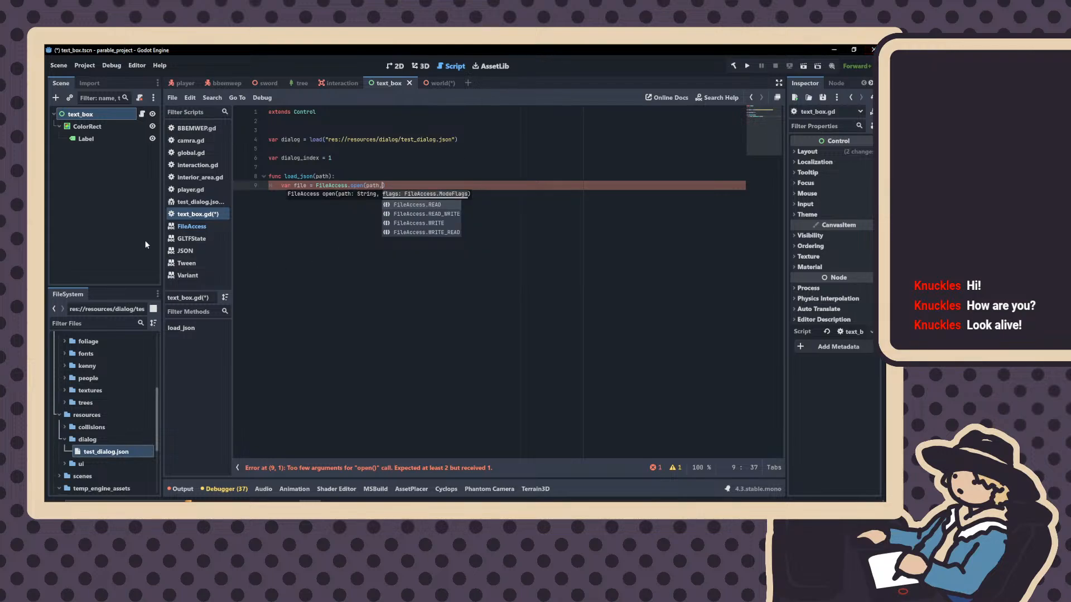
Check the FileAccess sample and supply FileAccess.READ as the second argument of the open call in load_json
click(180, 229)
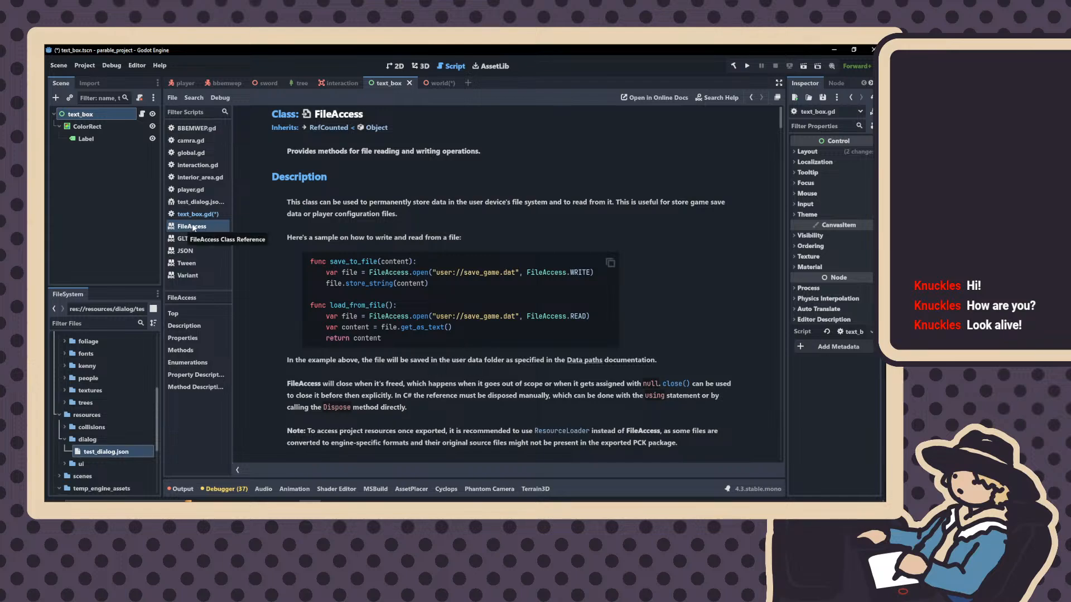
click(192, 217)
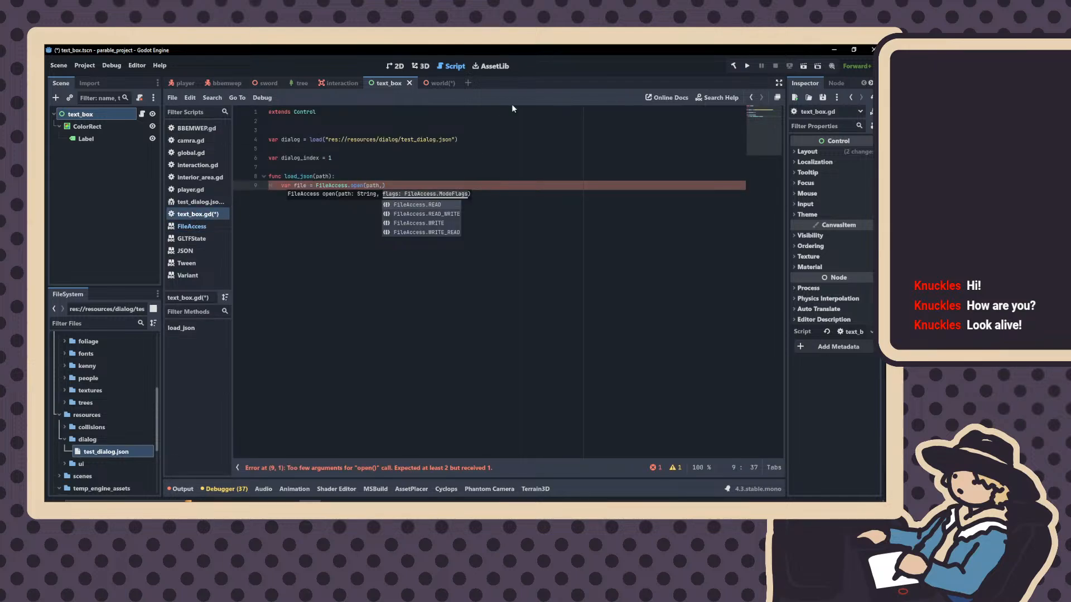
text(Fil)
key(BackSpace)
key(BackSpace)
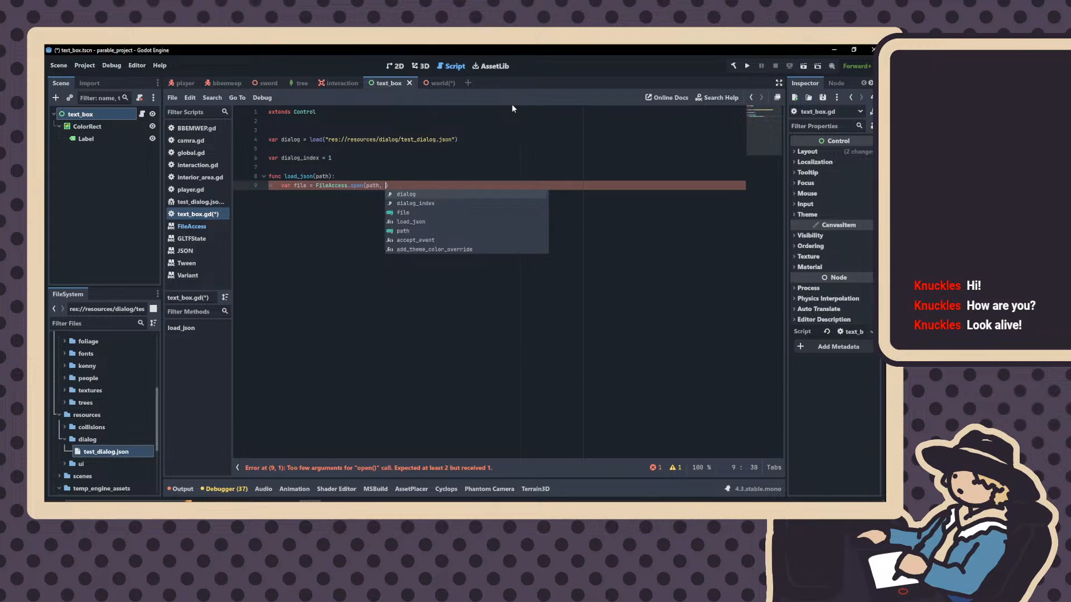
text(ileAcc)
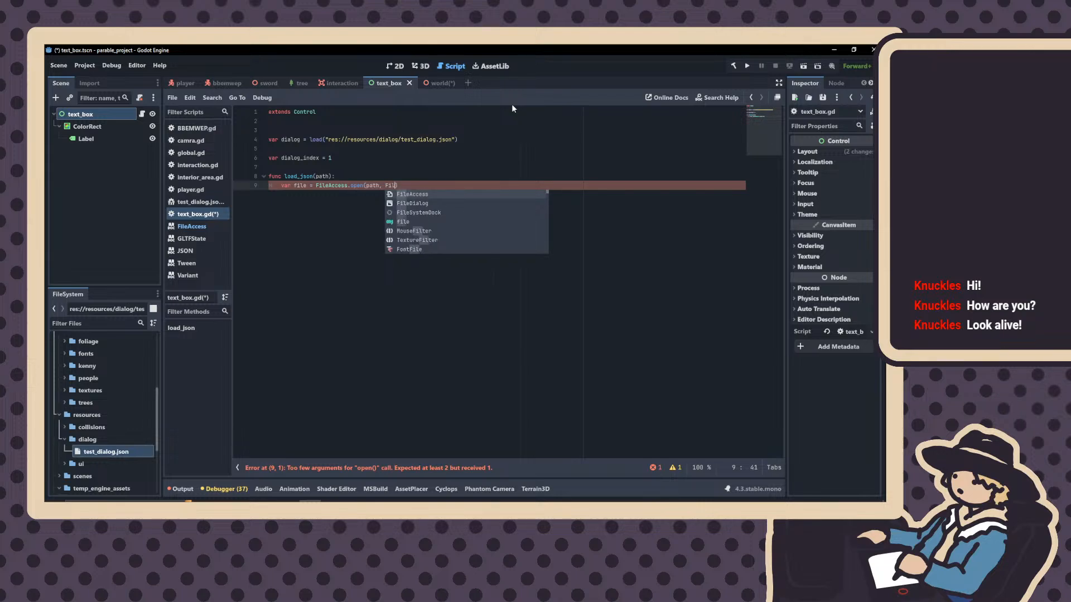
key(BackSpace)
key(BackSpace)
key(BackSpace)
key(BackSpace)
key(BackSpace)
key(BackSpace)
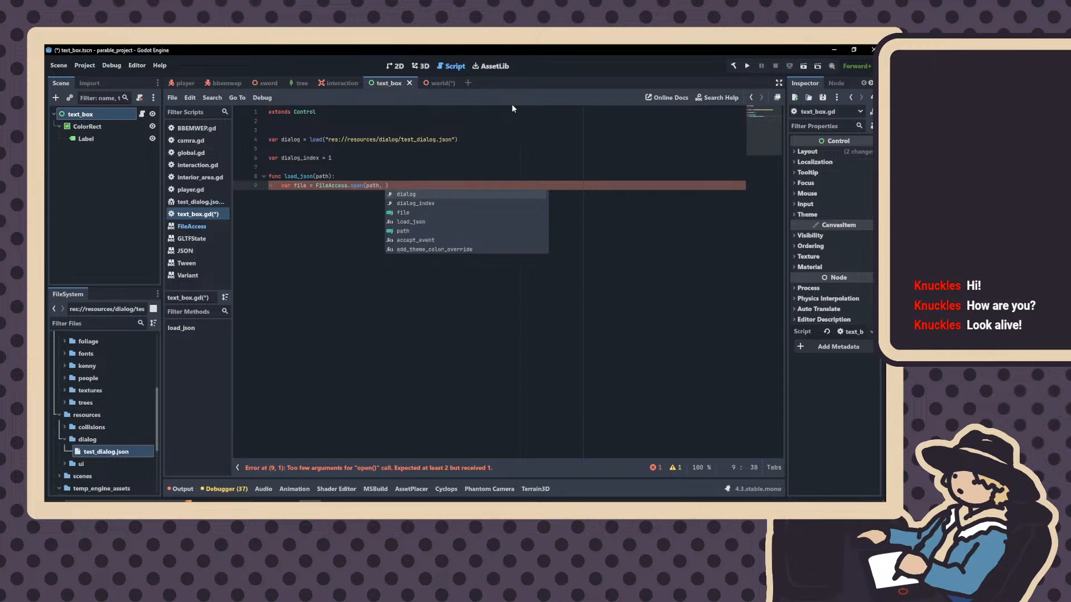
key(BackSpace)
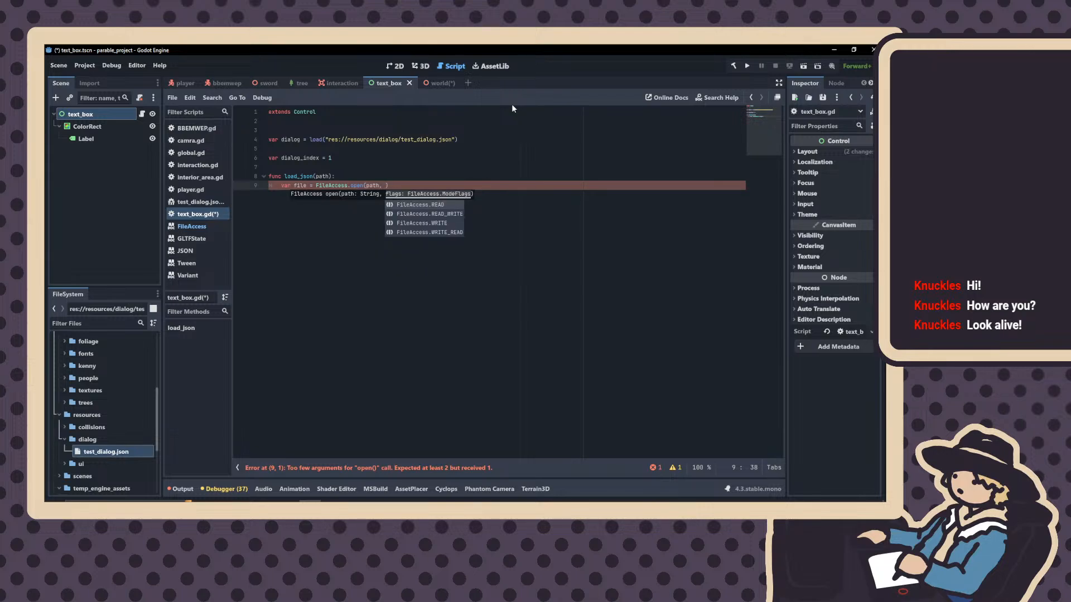
key(Return)
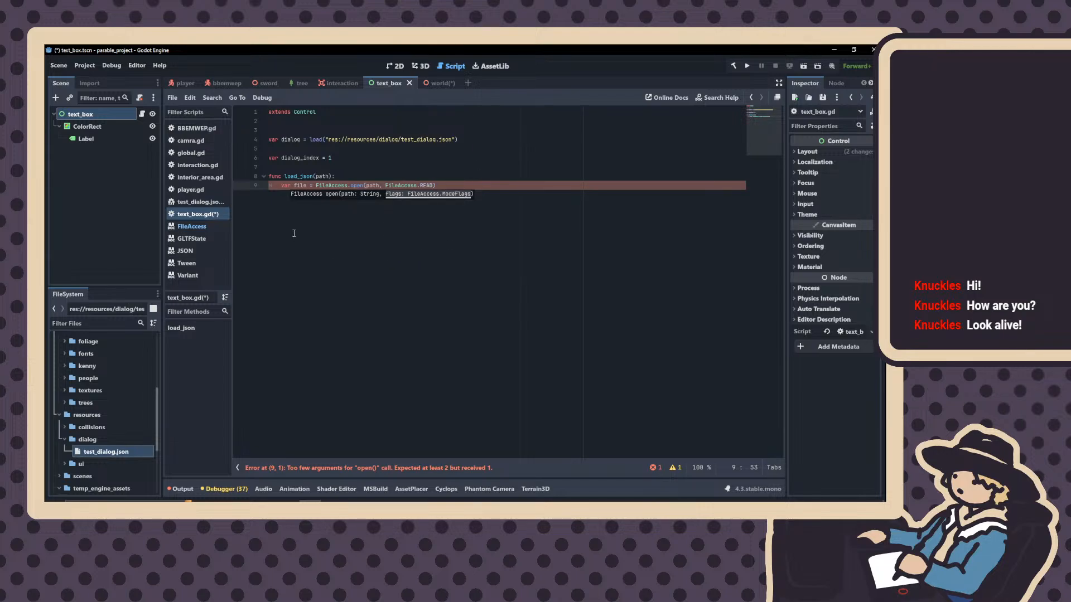
Copy the line var content = file.get_as_text() from the FileAccess sample into load_json, below the completed open call
click(193, 226)
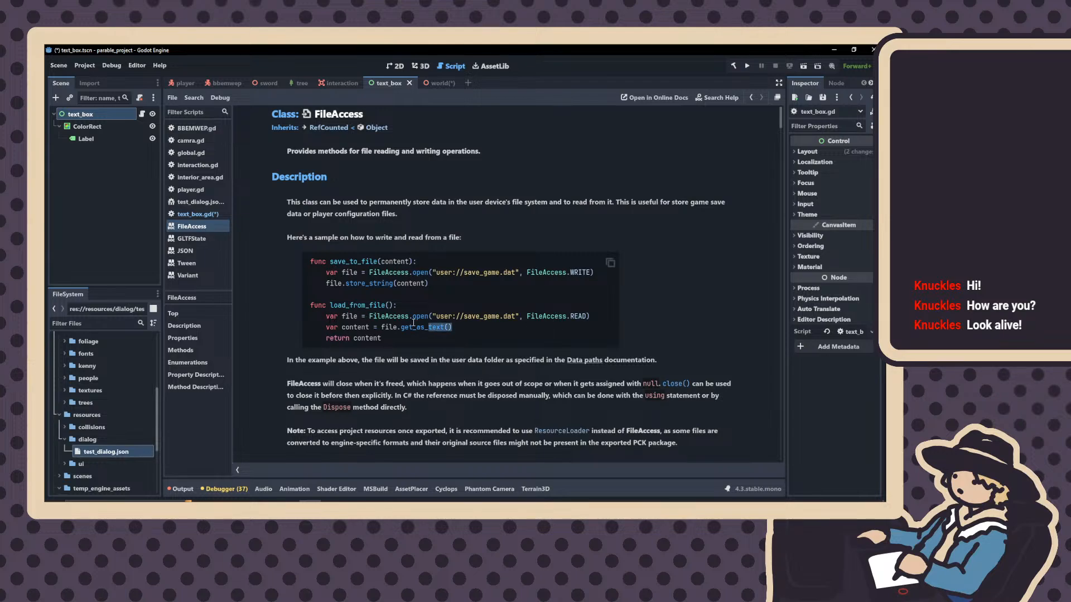
drag(405, 341, 348, 332)
drag(454, 328, 325, 327)
key(ctrl+c)
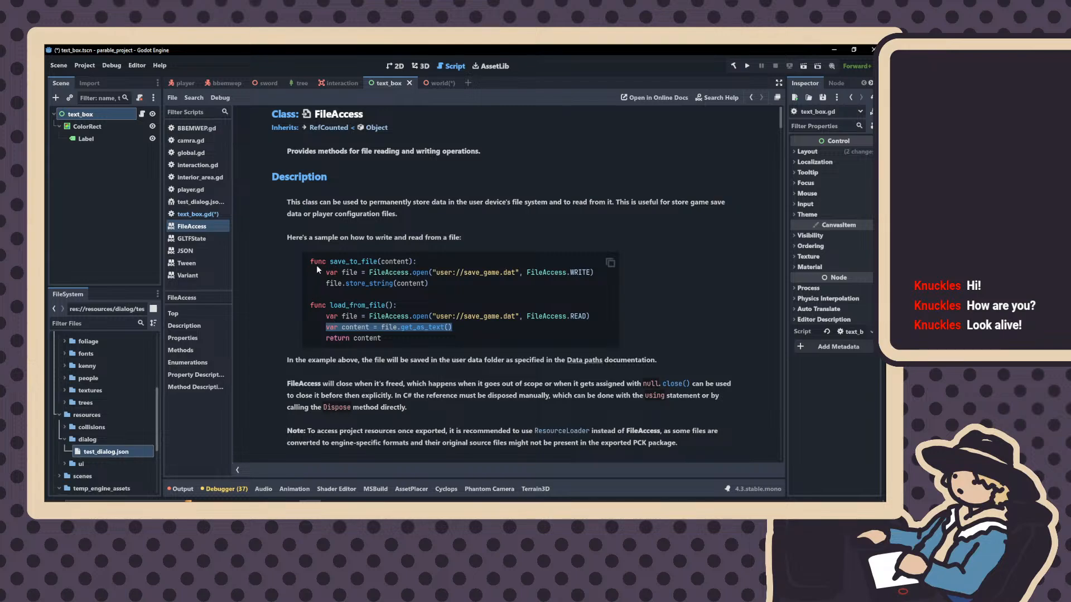
click(198, 215)
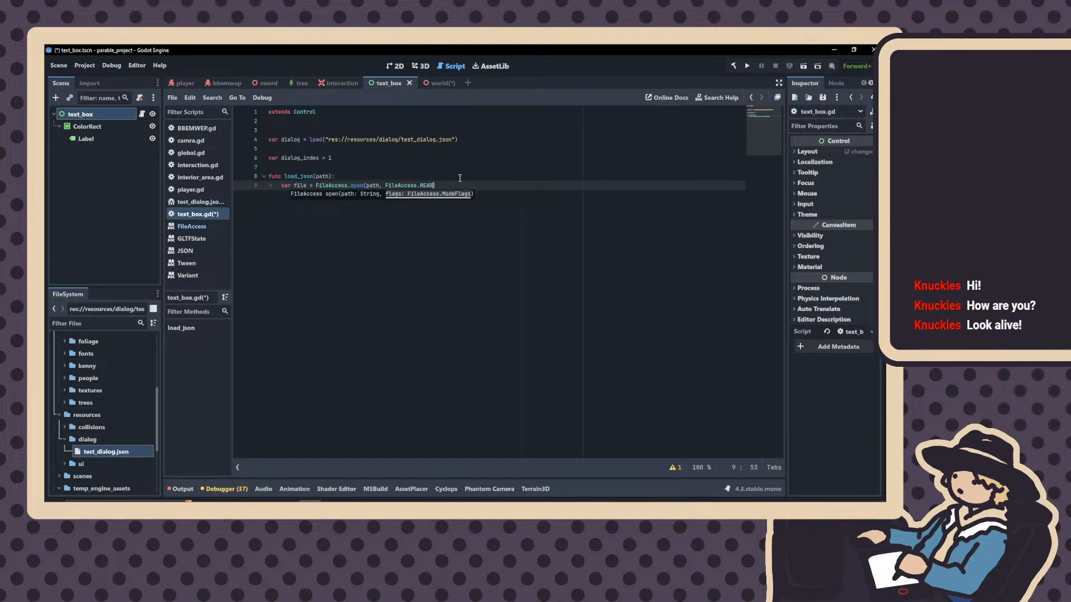
text())
key(ctrl+v)
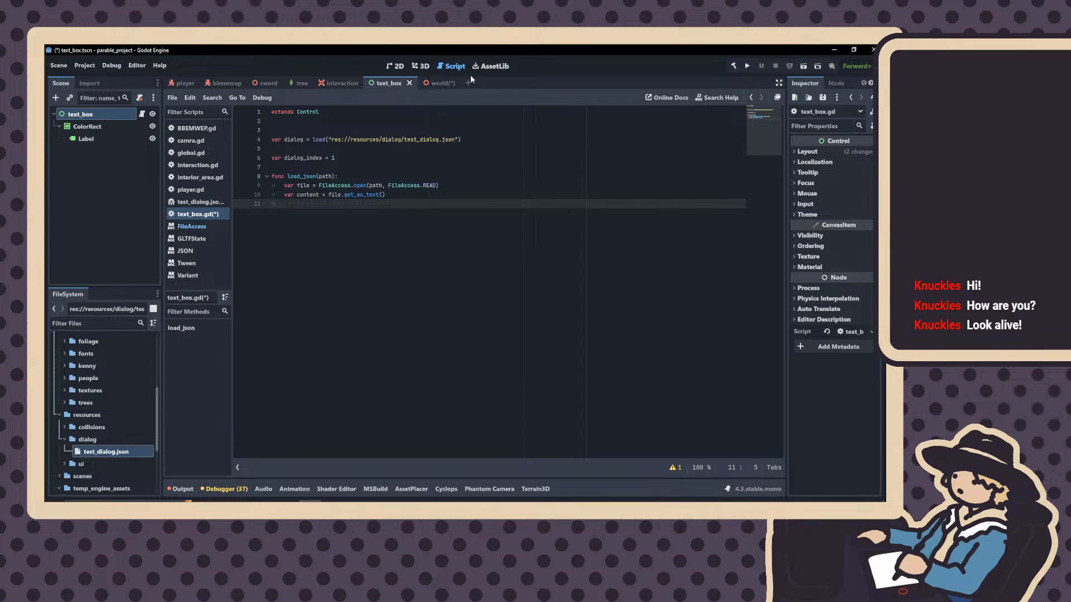
Add file.close() to load_json below the content variable line
text(file.)
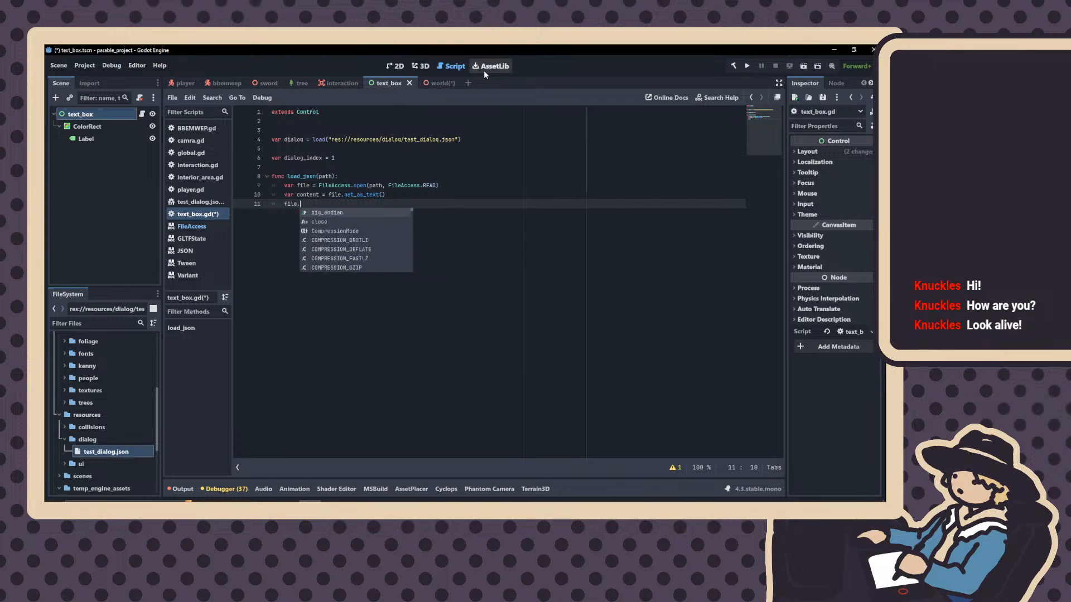
text(cl)
key(Return)
key(Return)
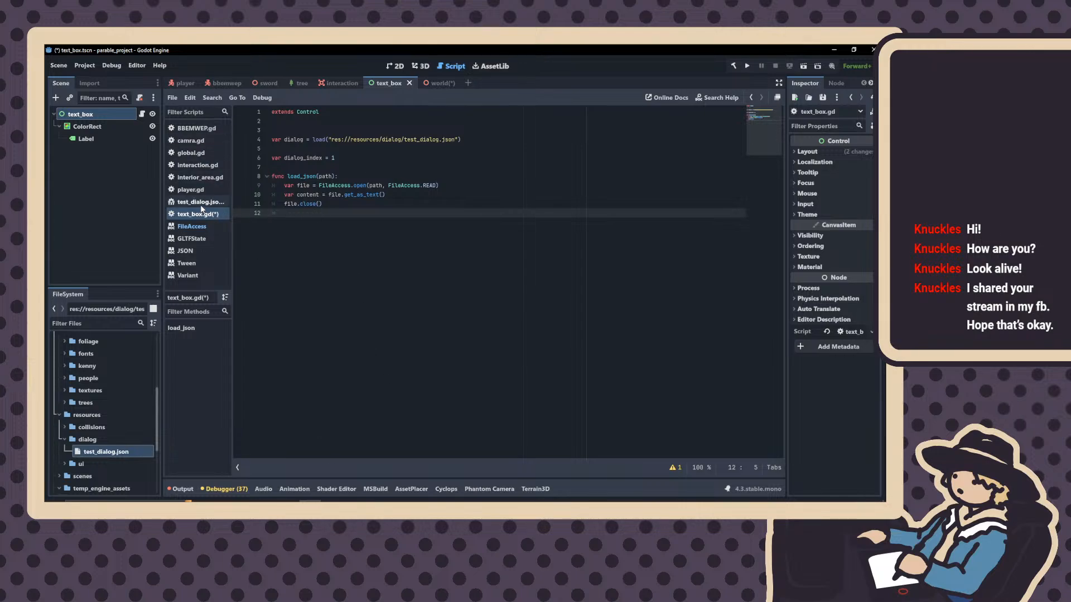
Recheck the FileAccess sample and end load_json with return JSON.parse_string(content).result
click(193, 225)
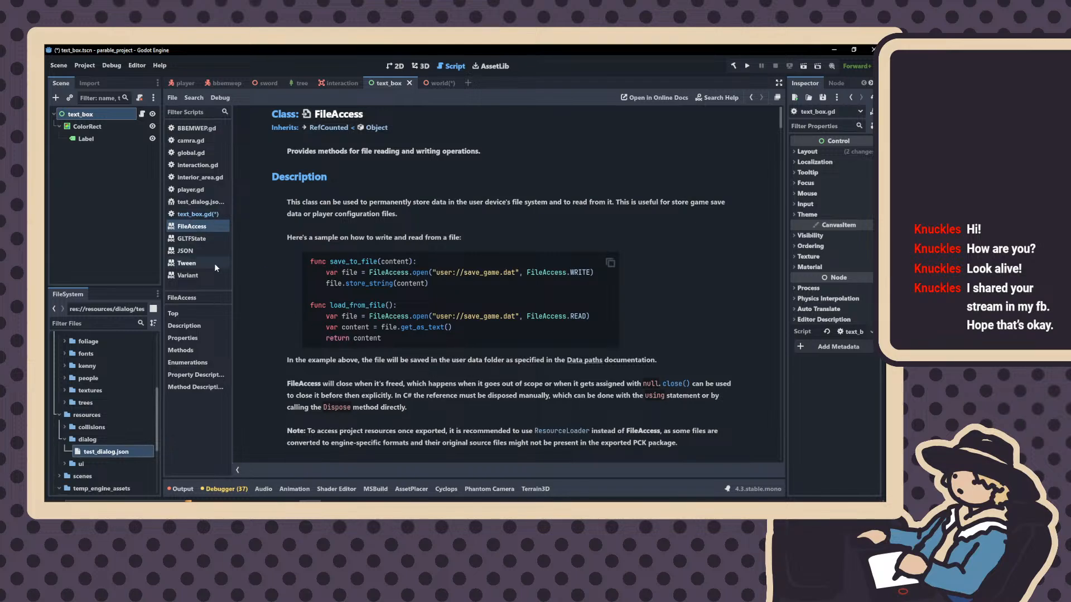
click(192, 216)
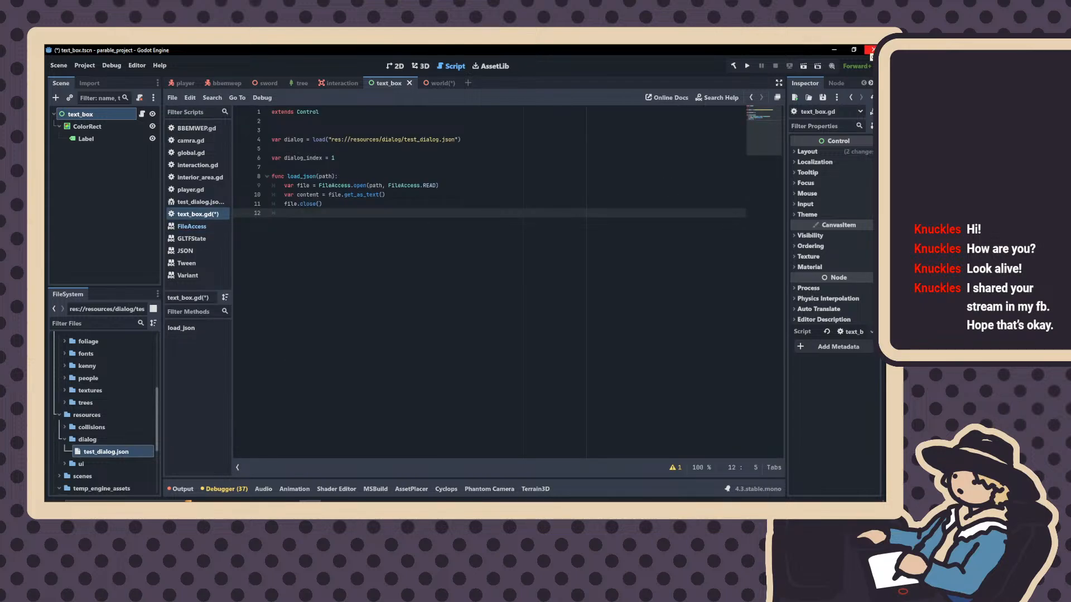
text(return)
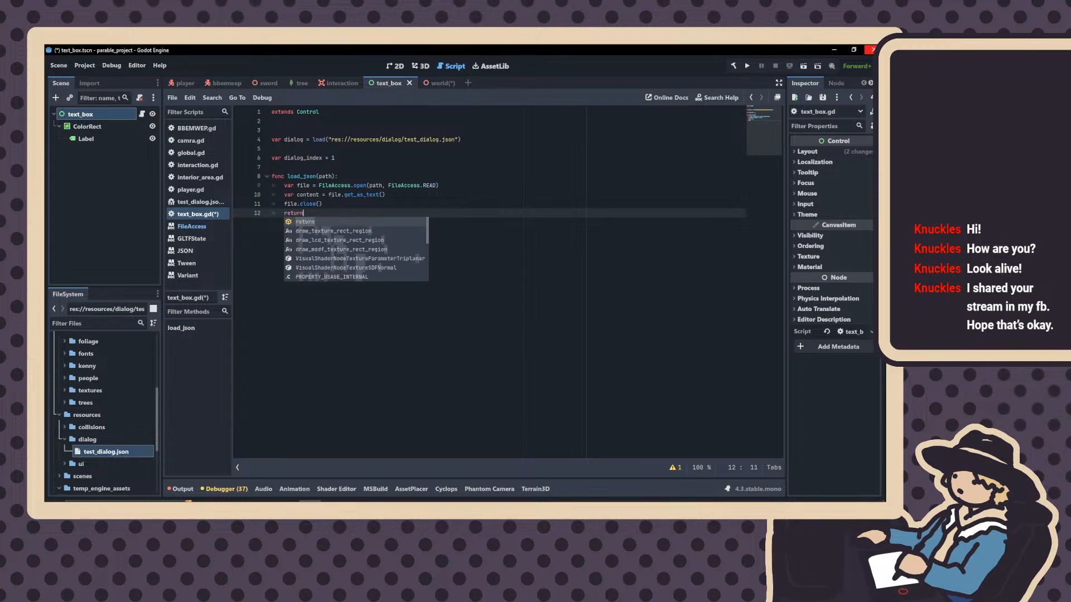
text( JSON)
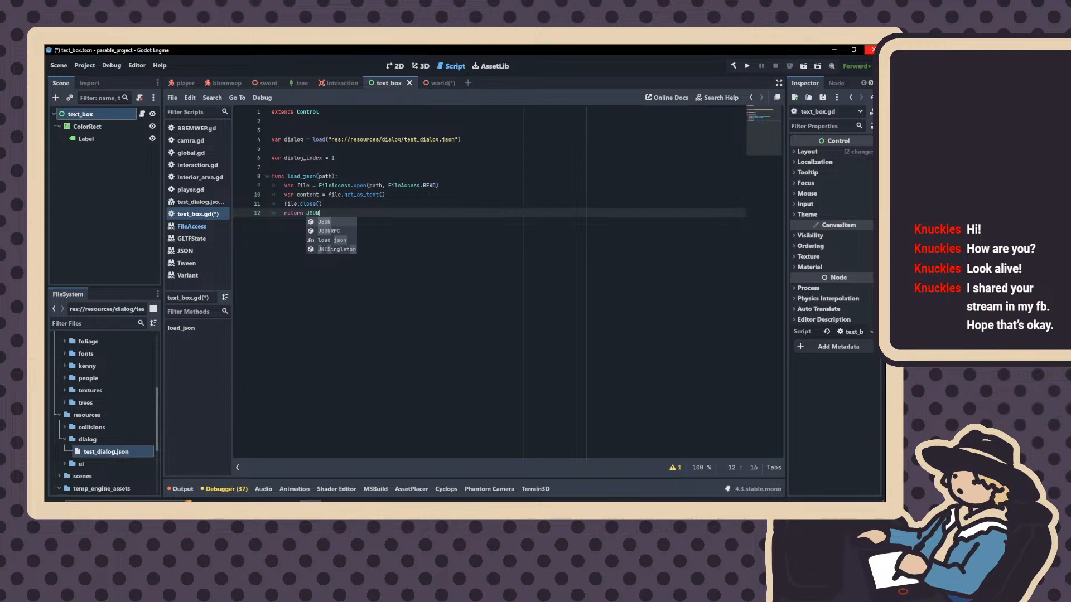
text(.parse)
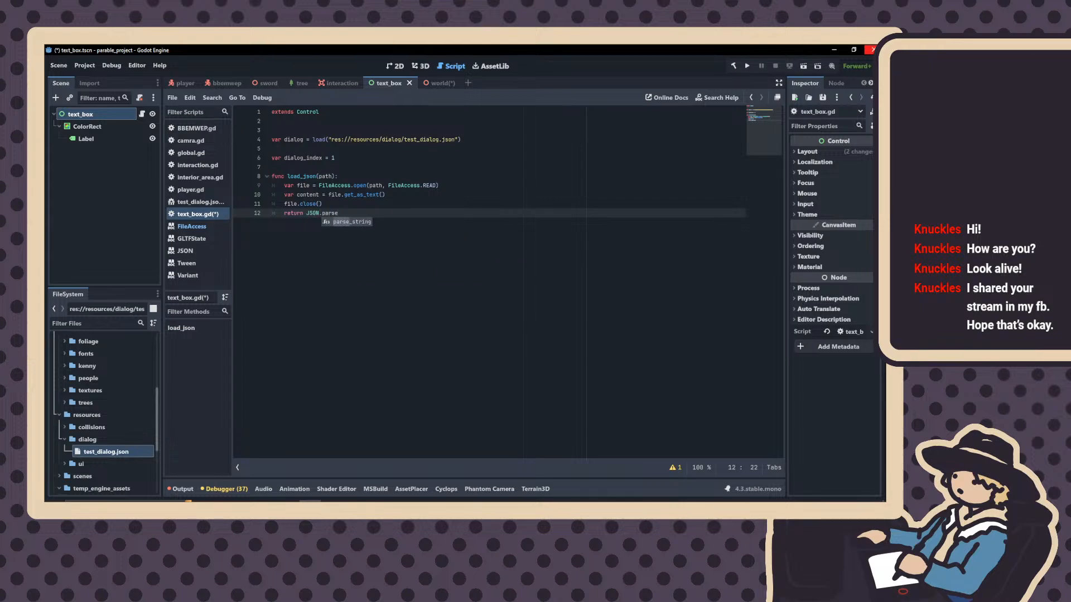
key(Return)
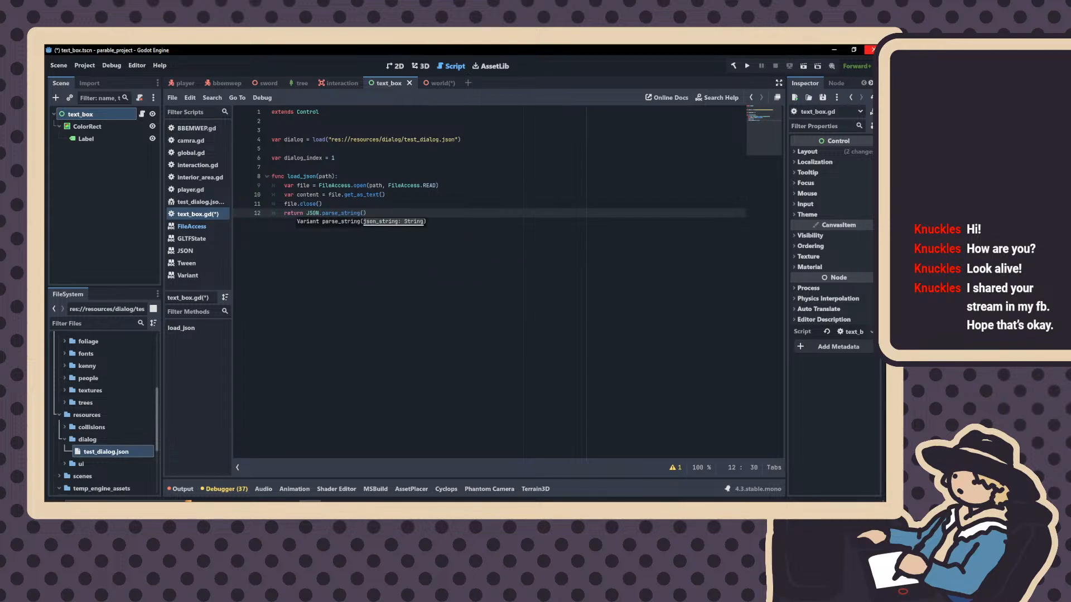
text(content)
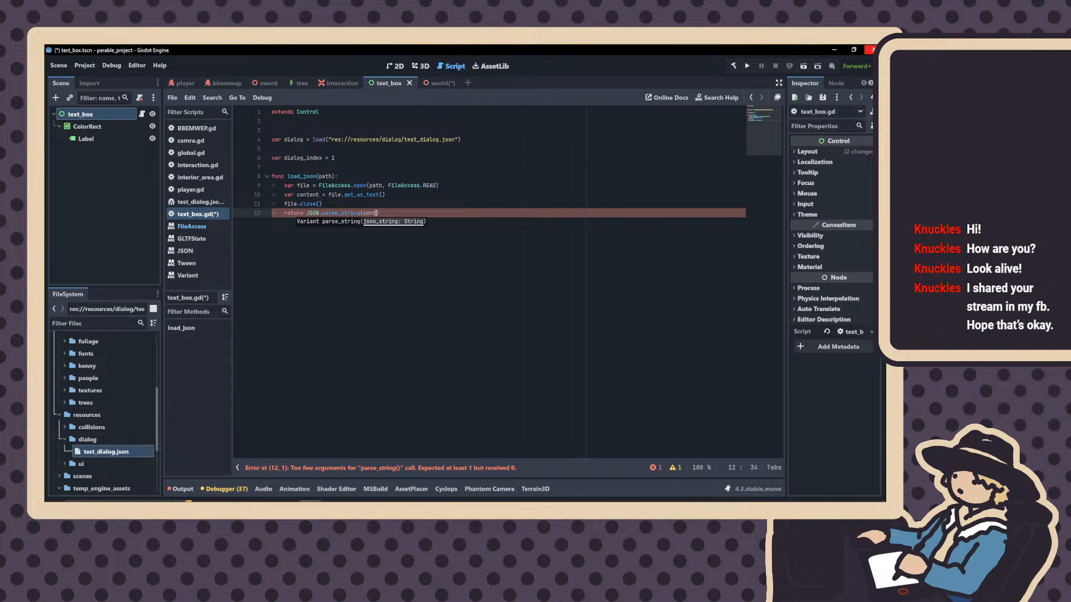
text())
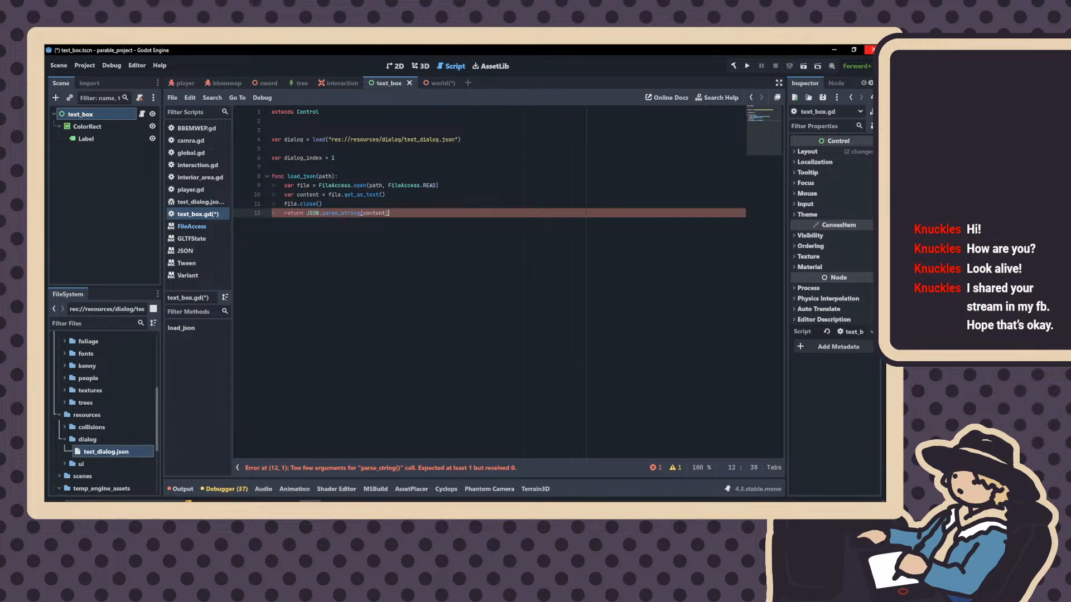
text(.resu)
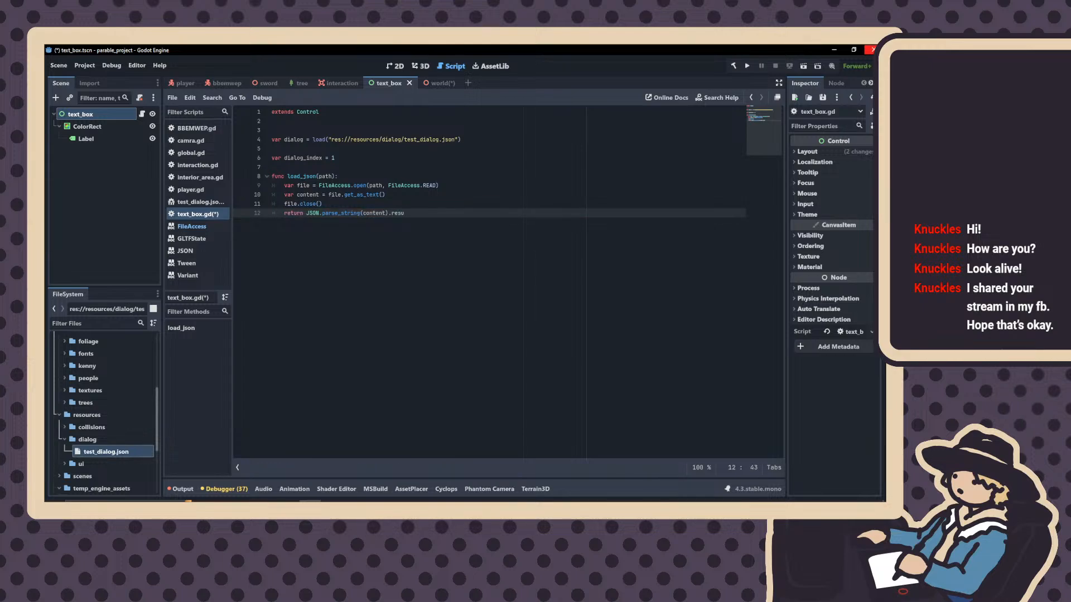
text(lt)
Look up parse_string in the JSON class reference and remove .result from load_json's return statement
click(195, 252)
scroll(478, 292, down, 5)
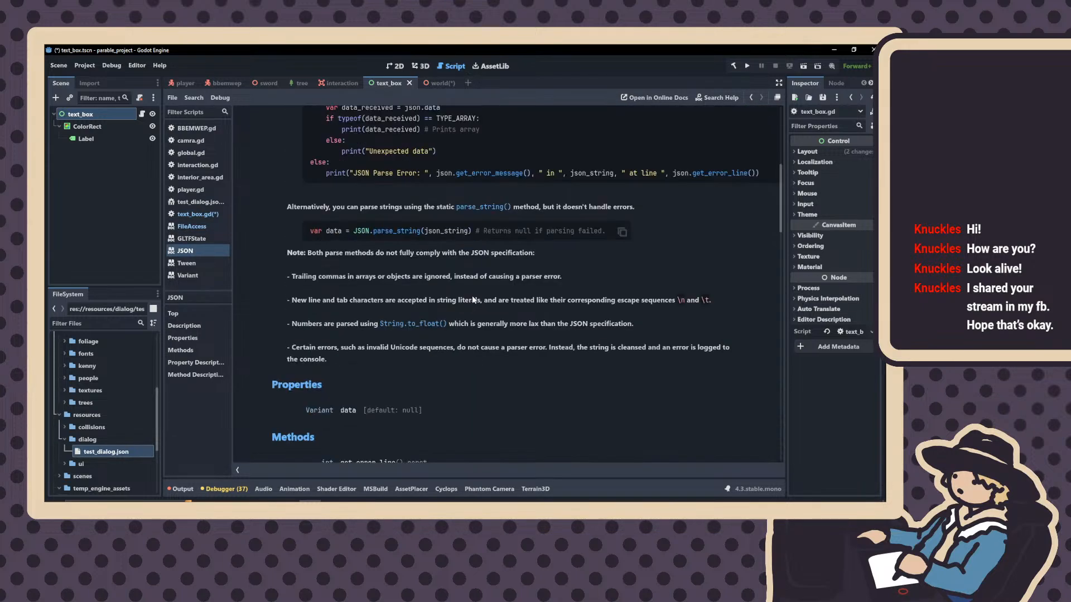
scroll(472, 299, down, 3)
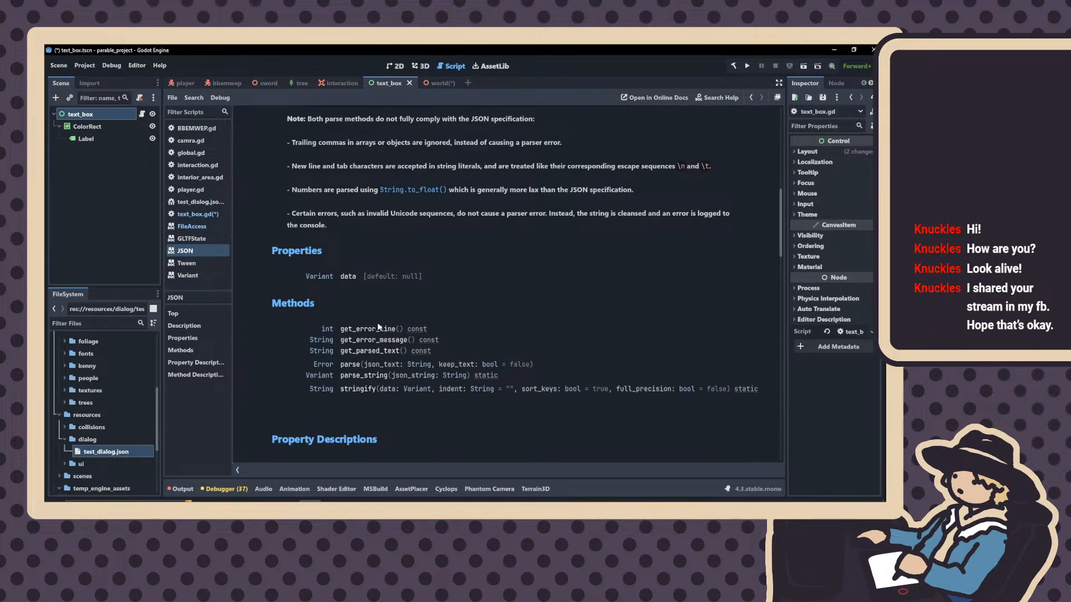
click(354, 375)
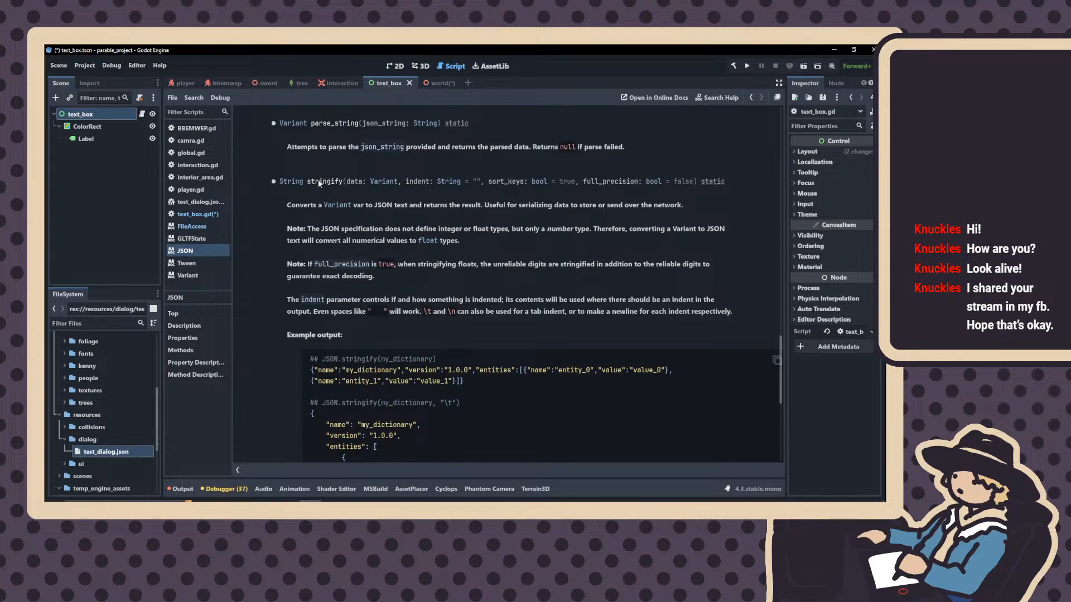
drag(287, 146, 641, 148)
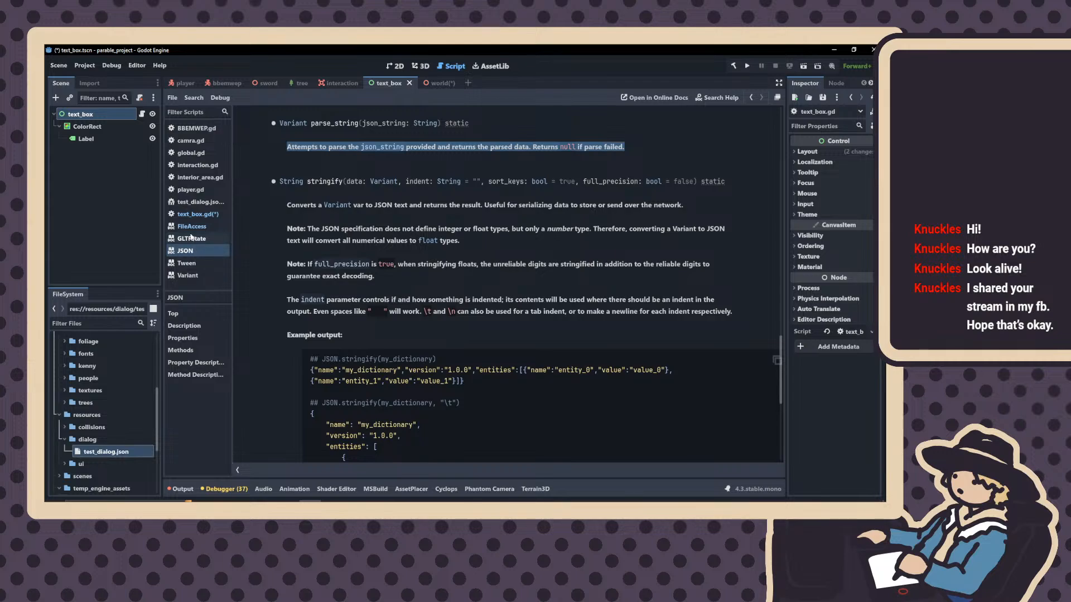
click(198, 214)
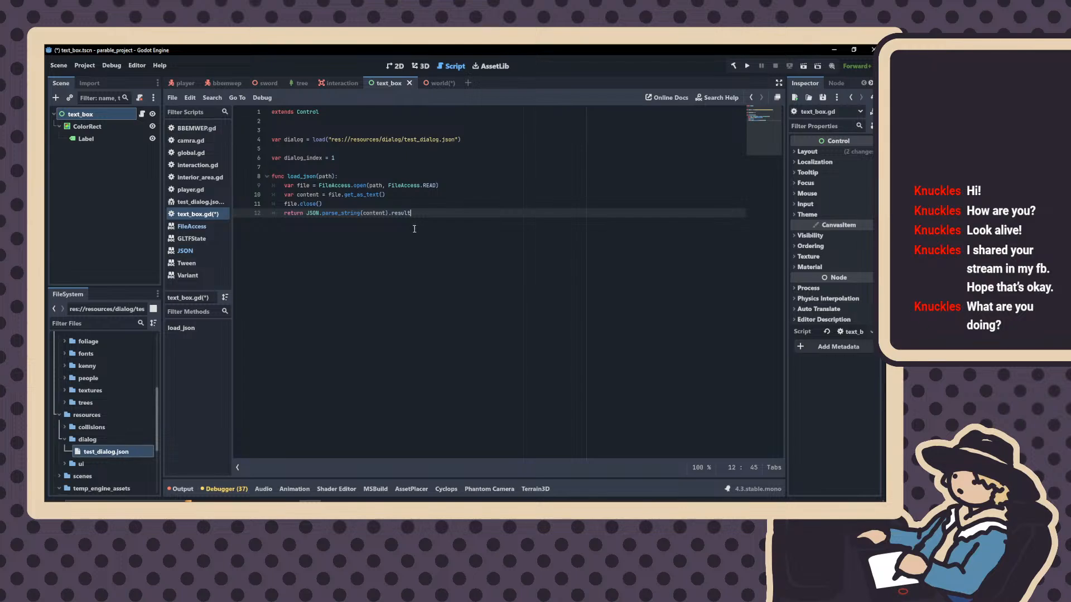
drag(411, 214, 390, 217)
key(BackSpace)
Add a fallback line return{} at the end of load_json, indented to the function body's level
key(Return)
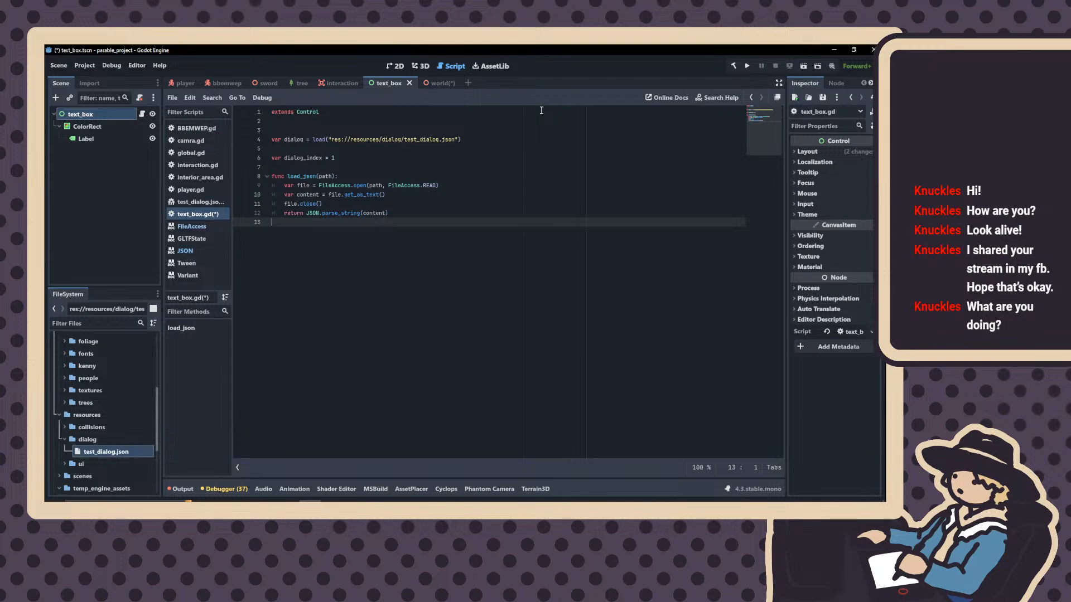
text(re)
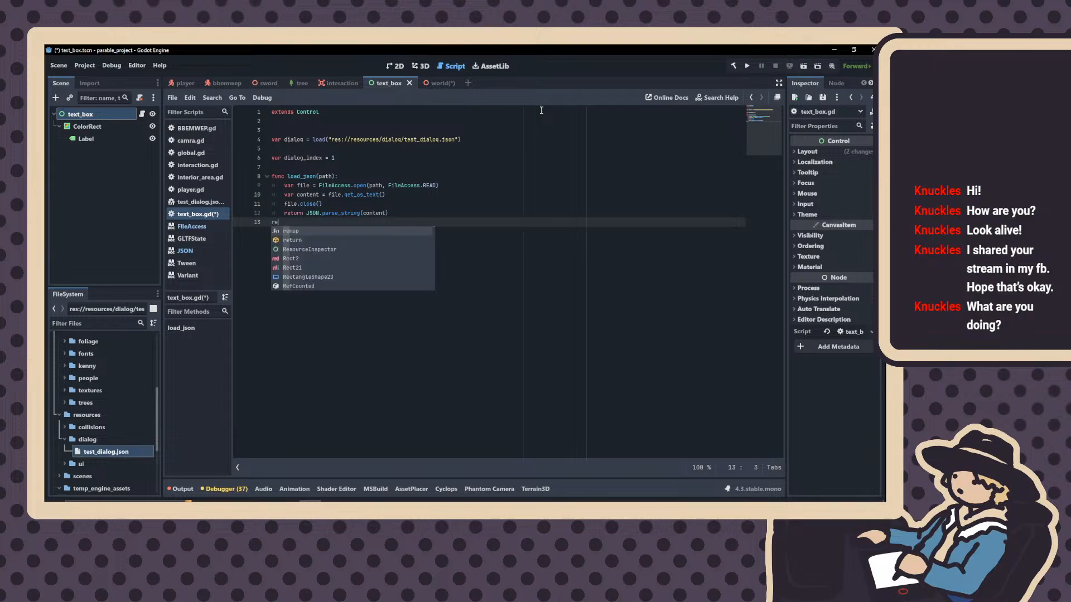
text(turn)
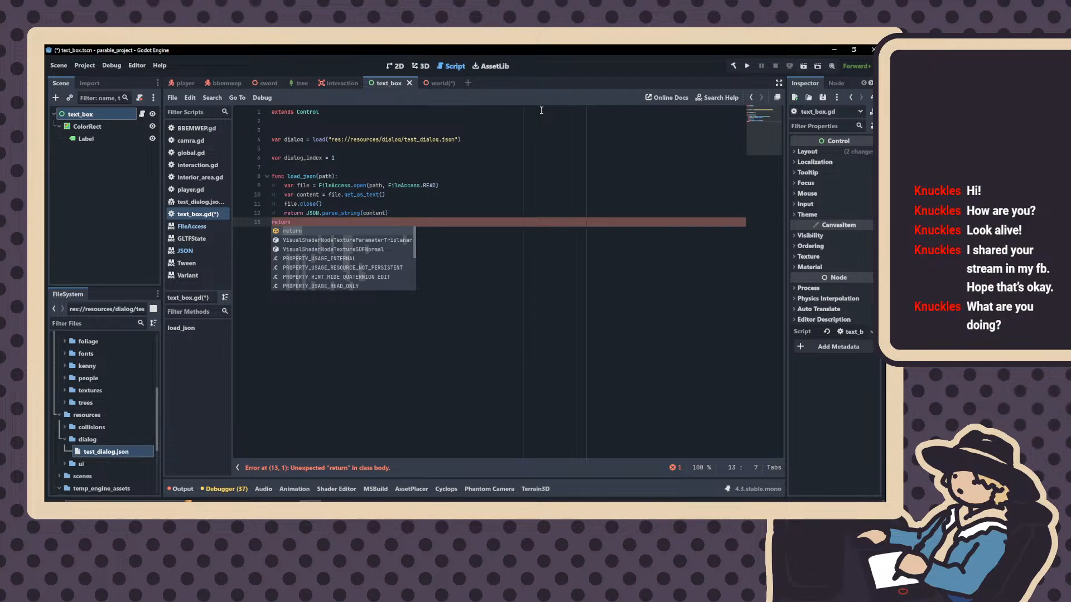
text(()
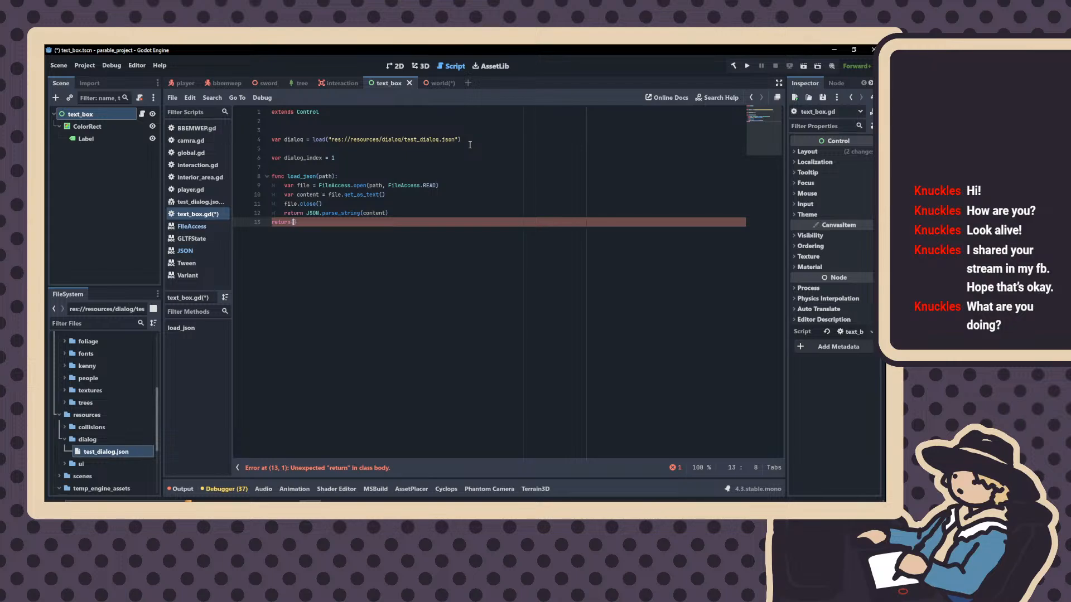
drag(470, 144, 313, 139)
click(319, 122)
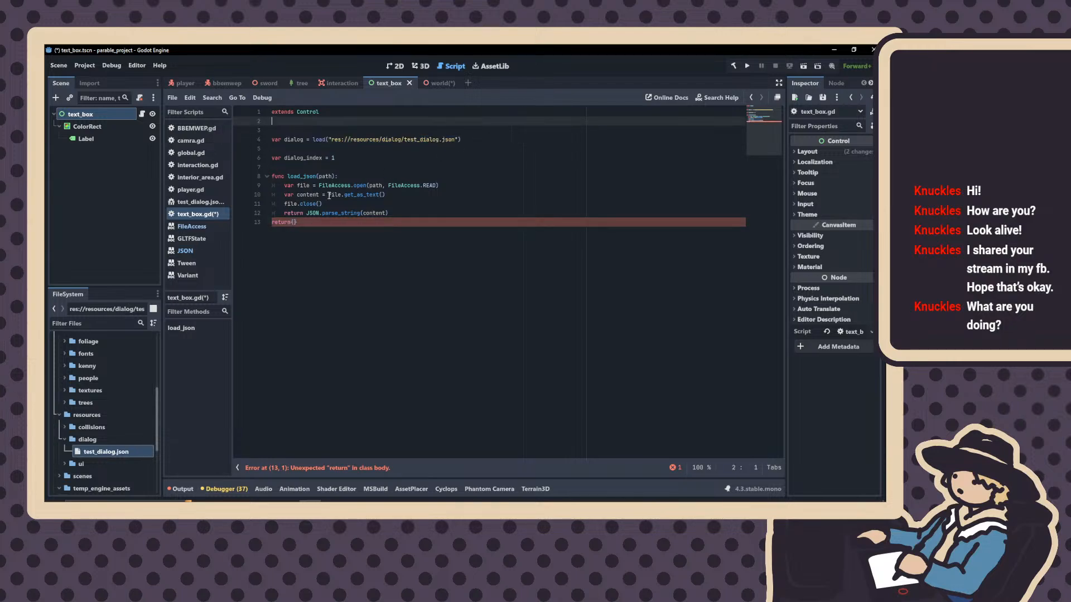
click(272, 222)
key(Tab)
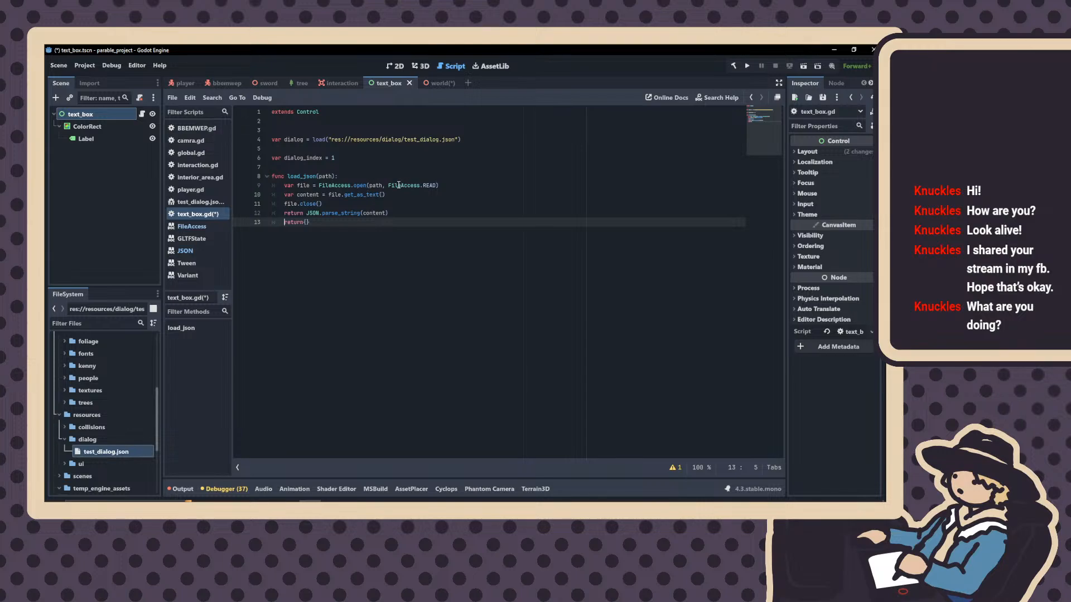
Insert the condition if file.file_exists(): in load_json, directly below the line that opens the file
click(366, 177)
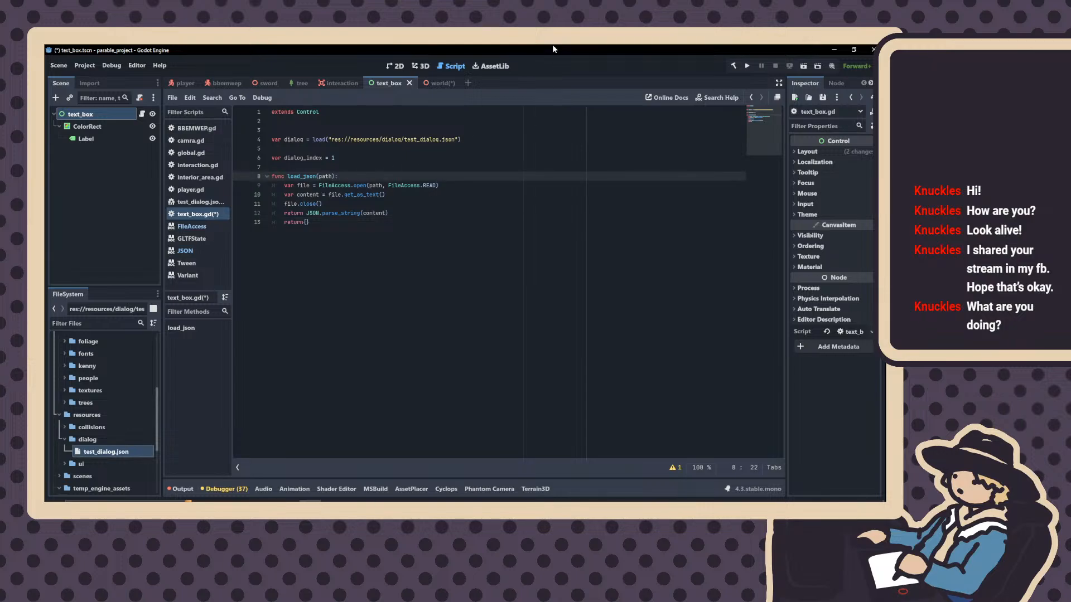
click(458, 183)
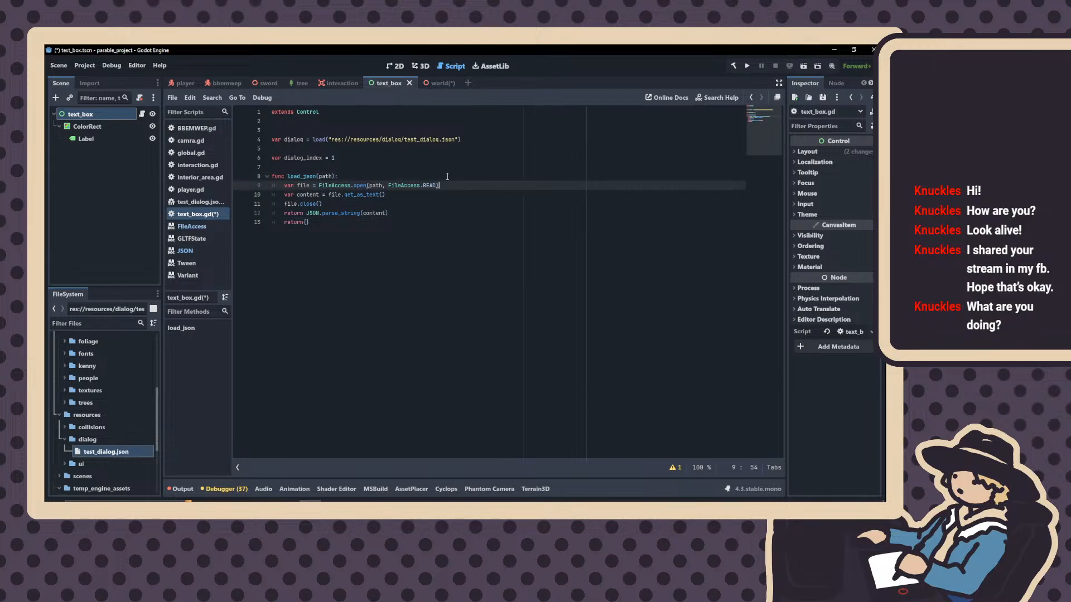
key(Return)
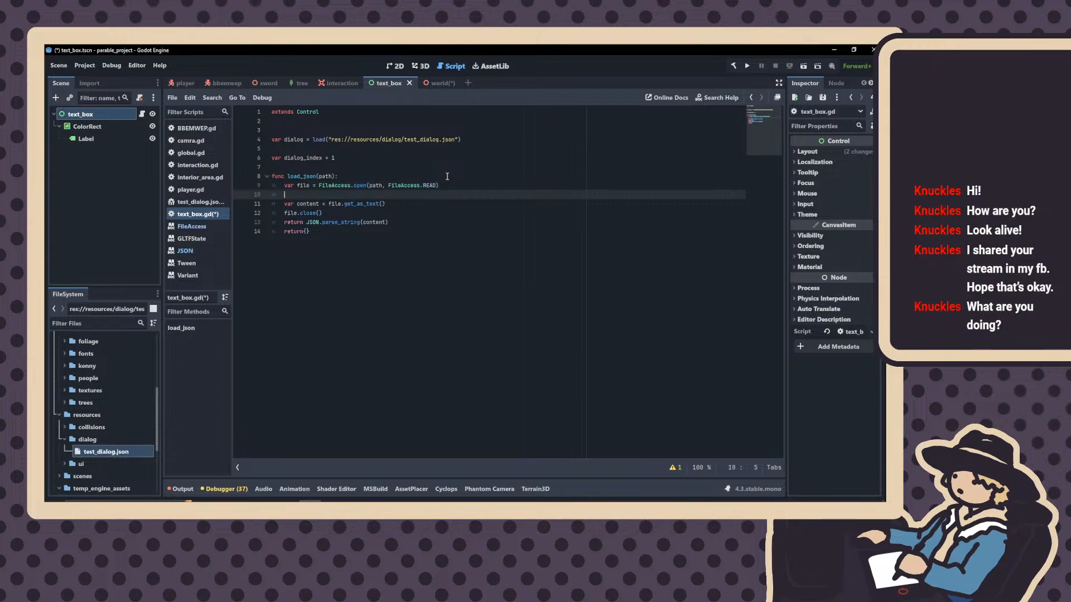
text(if file.f)
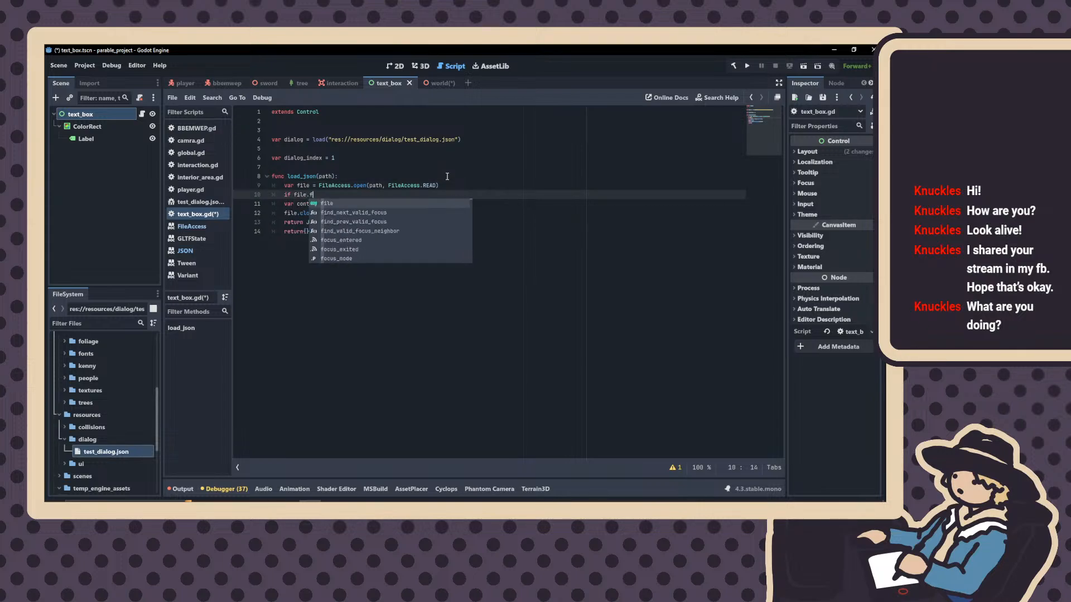
key(Return)
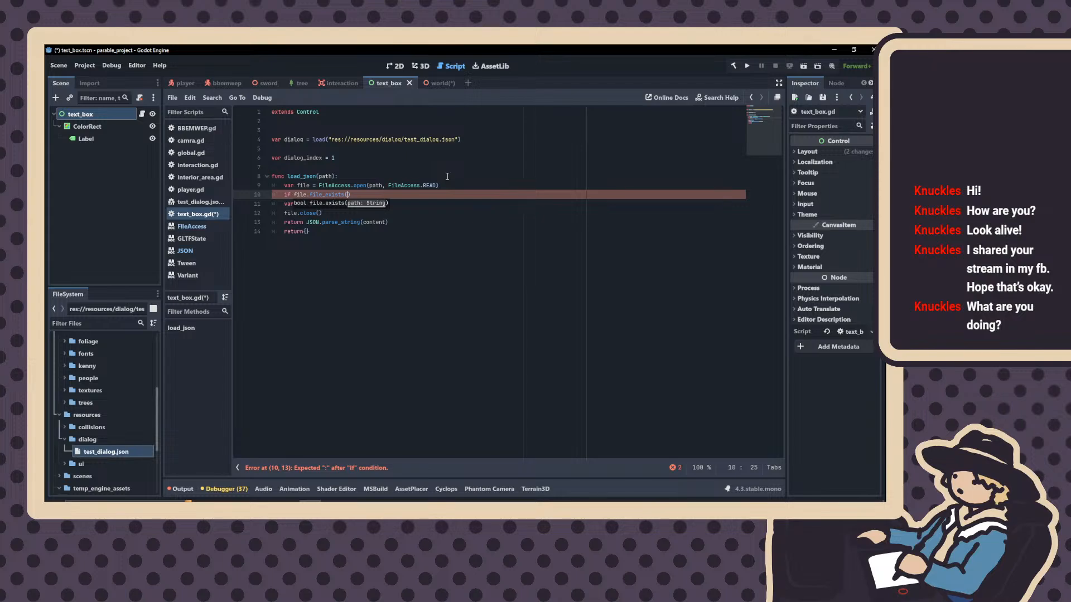
text():)
Indent the content, close and JSON return lines into the if block, and pass path to file_exists
drag(394, 222, 267, 206)
key(Tab)
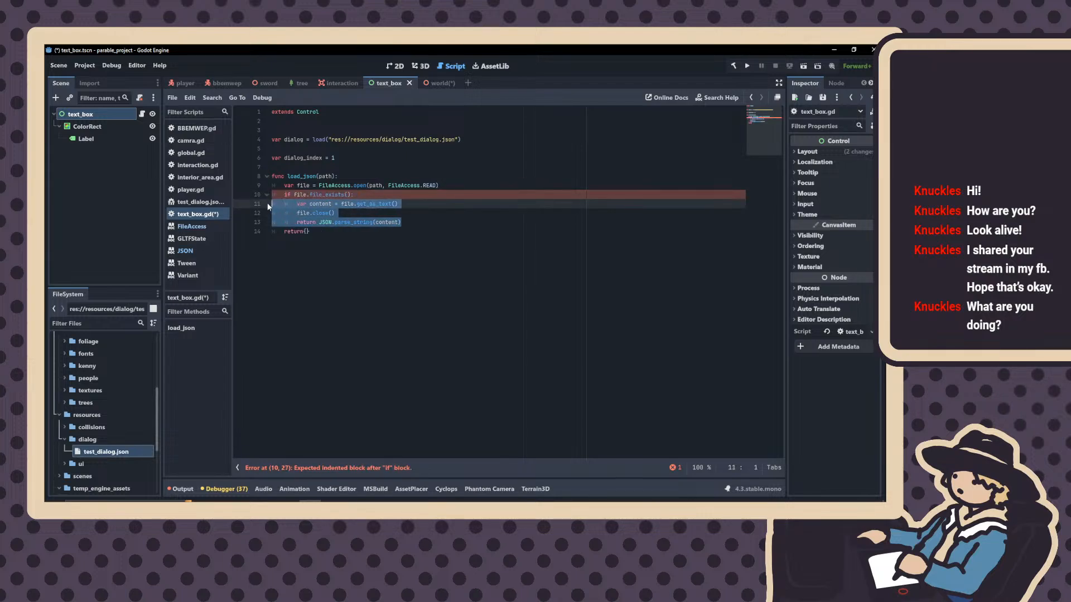
click(348, 194)
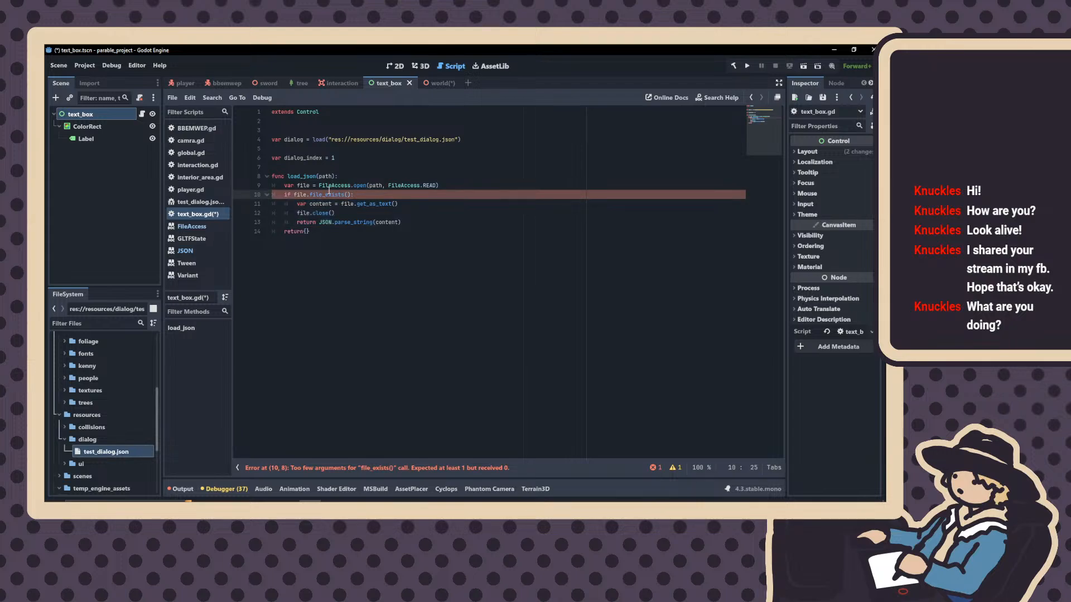
text(path)
click(307, 275)
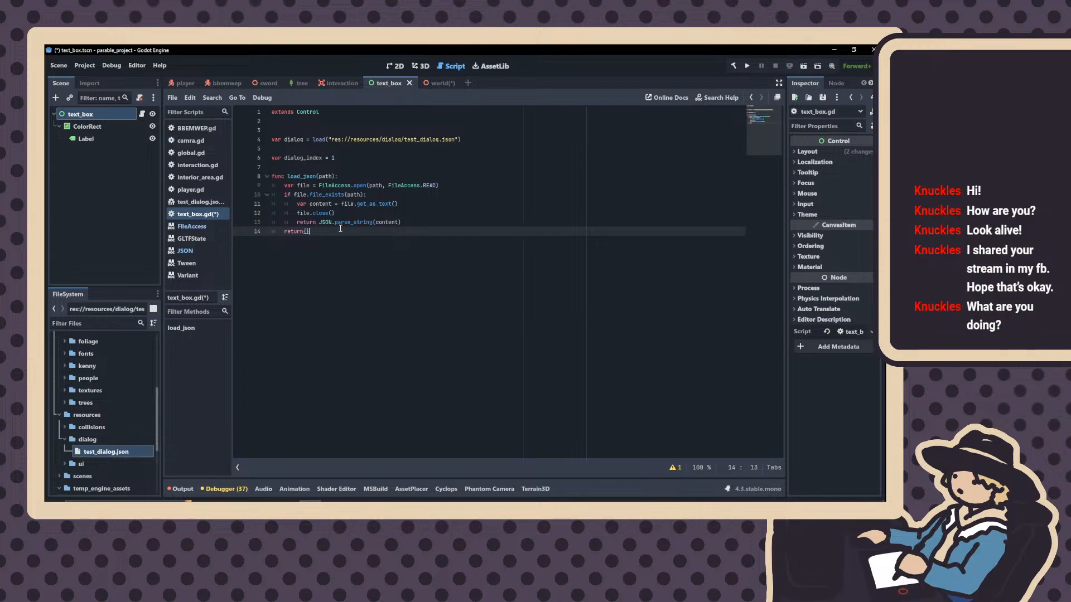
Change the if condition to call file_exists on FileAccess instead of the file variable
drag(297, 204, 405, 214)
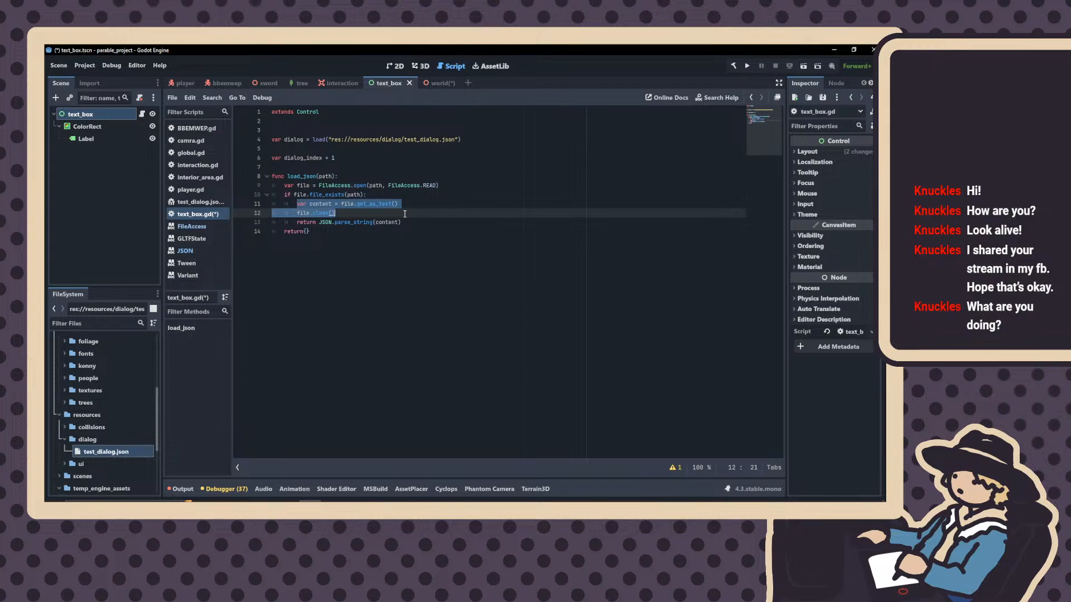
click(352, 212)
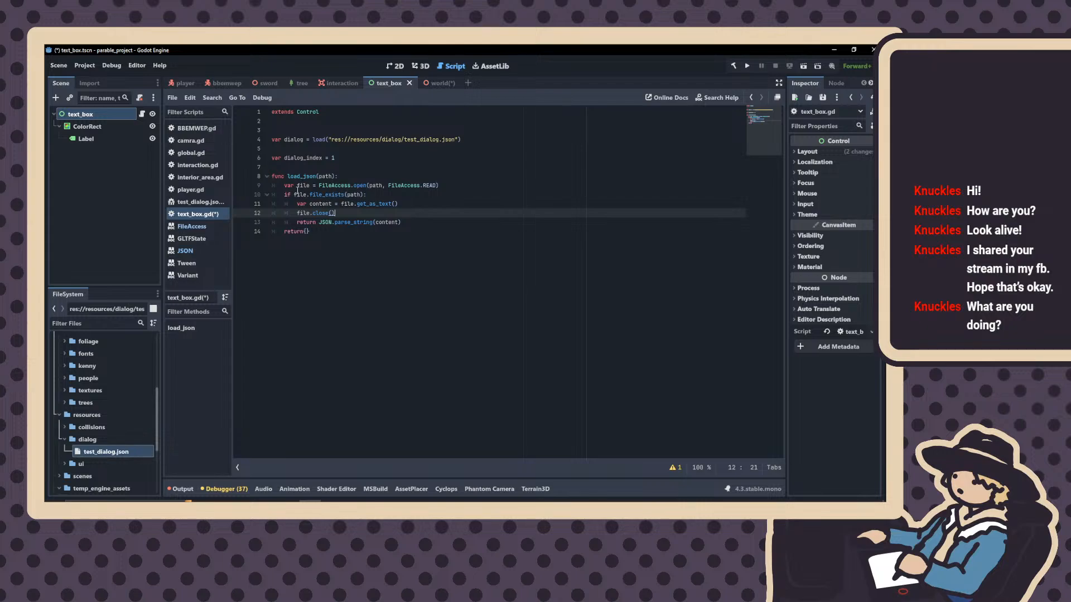
drag(350, 185, 295, 198)
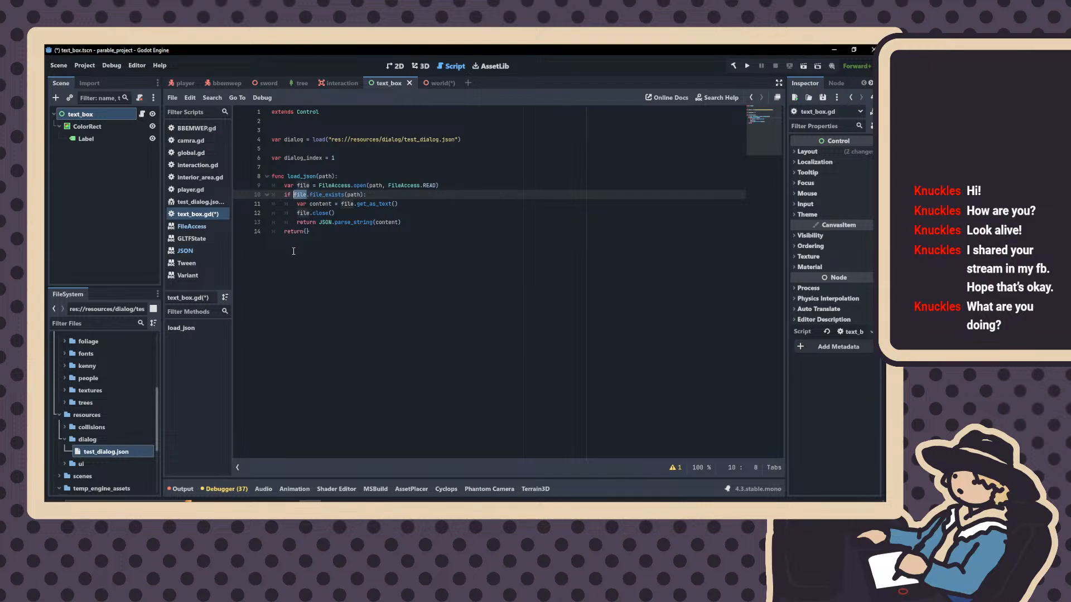
text(FileAccess)
Move the line var file = FileAccess.open(path, FileAccess.READ) inside the if block, above the content variable
drag(455, 184, 284, 186)
key(ctrl+c)
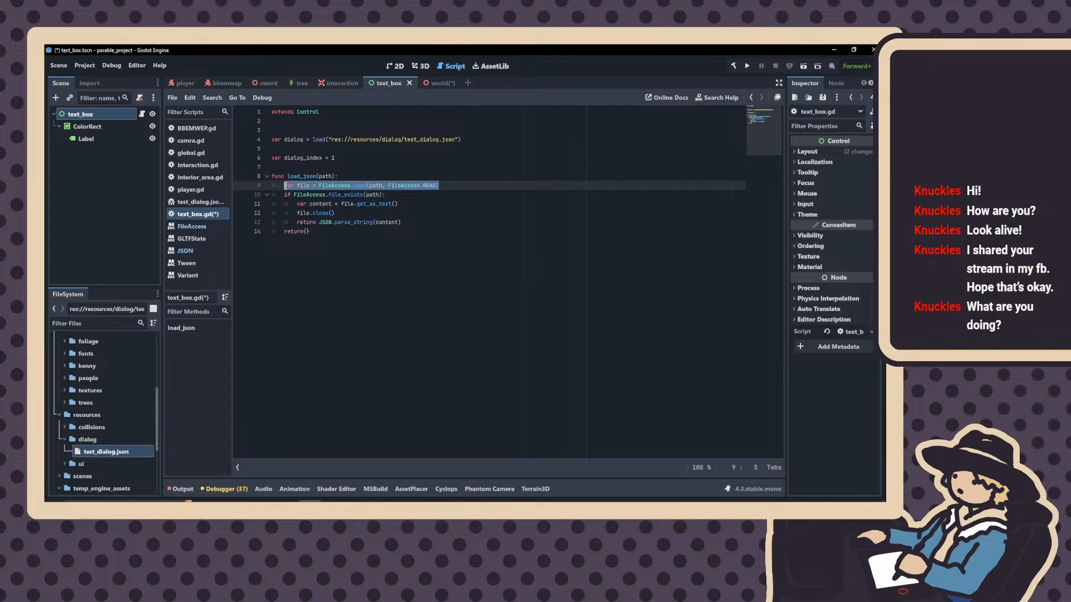
key(BackSpace)
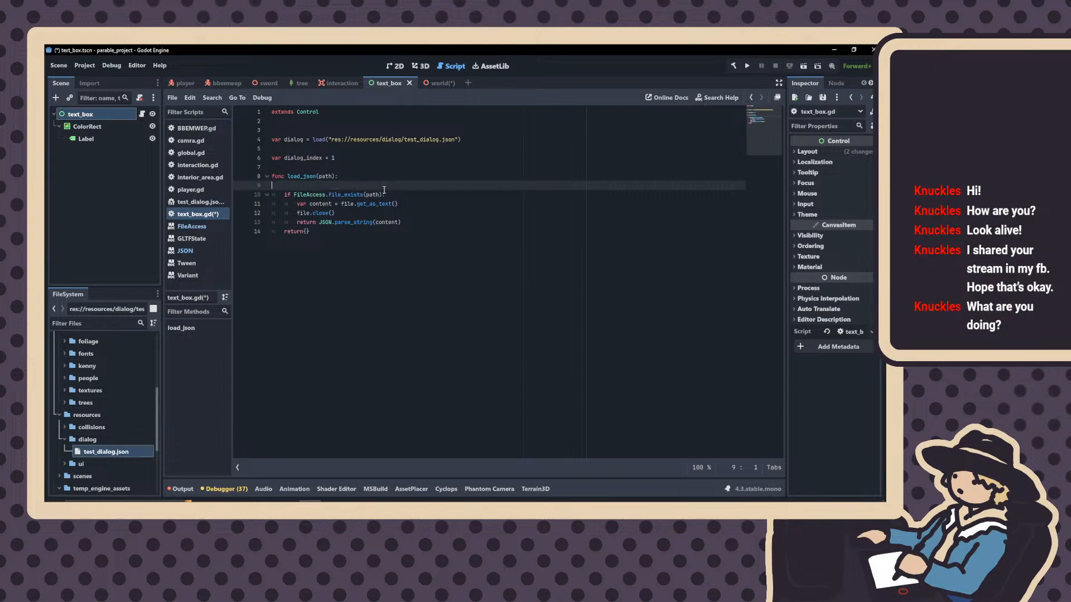
key(BackSpace)
click(417, 189)
key(Return)
key(ctrl+v)
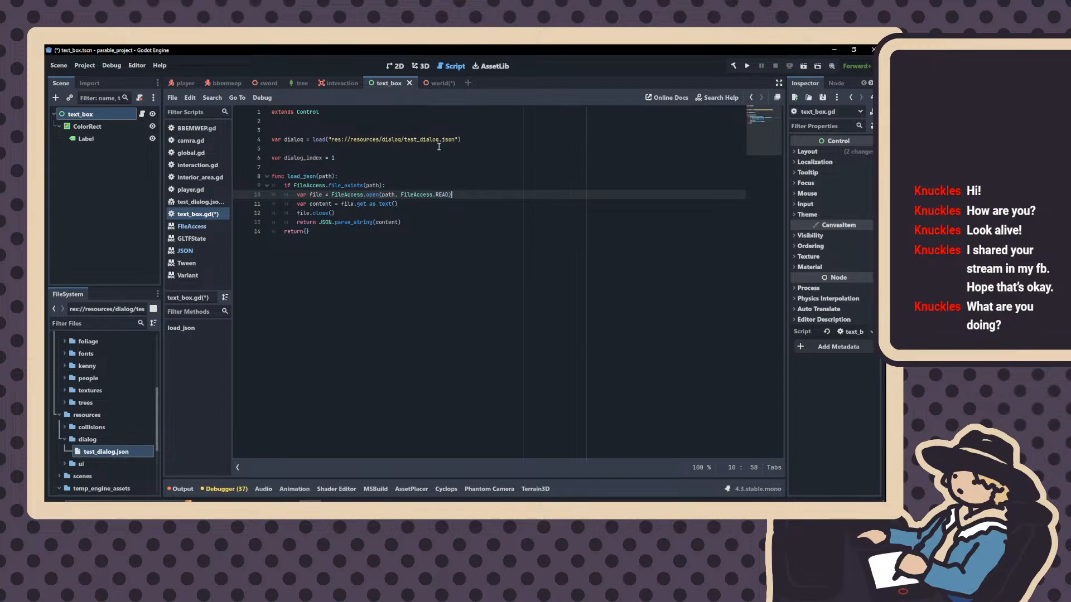
Replace the dialog variable declaration with var dialogue_data = load_json("res://resources/dialog/test_dialog.json")
drag(489, 139, 301, 140)
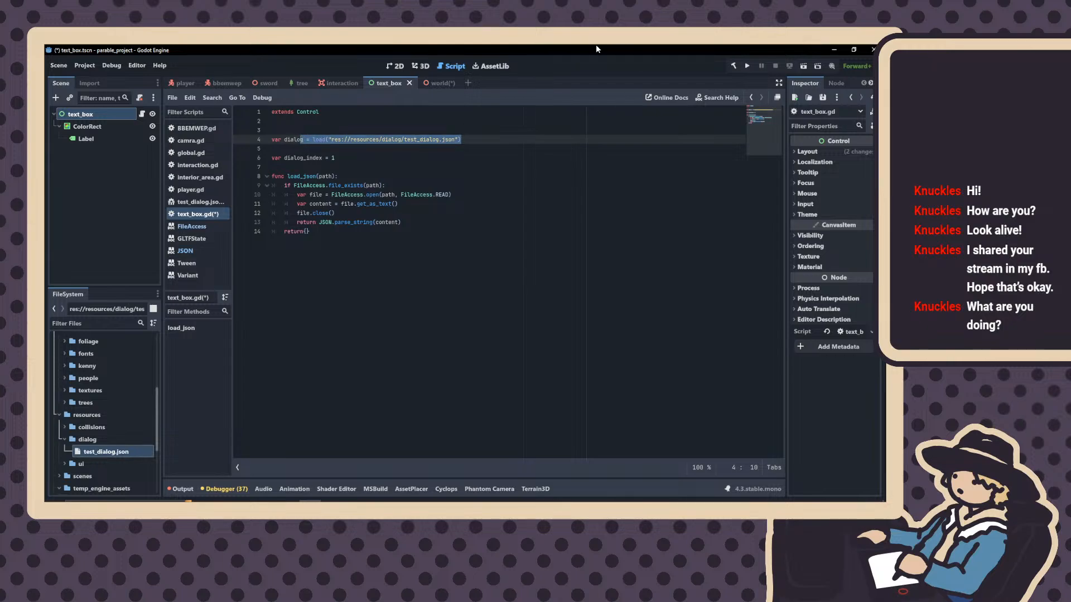
text(g)
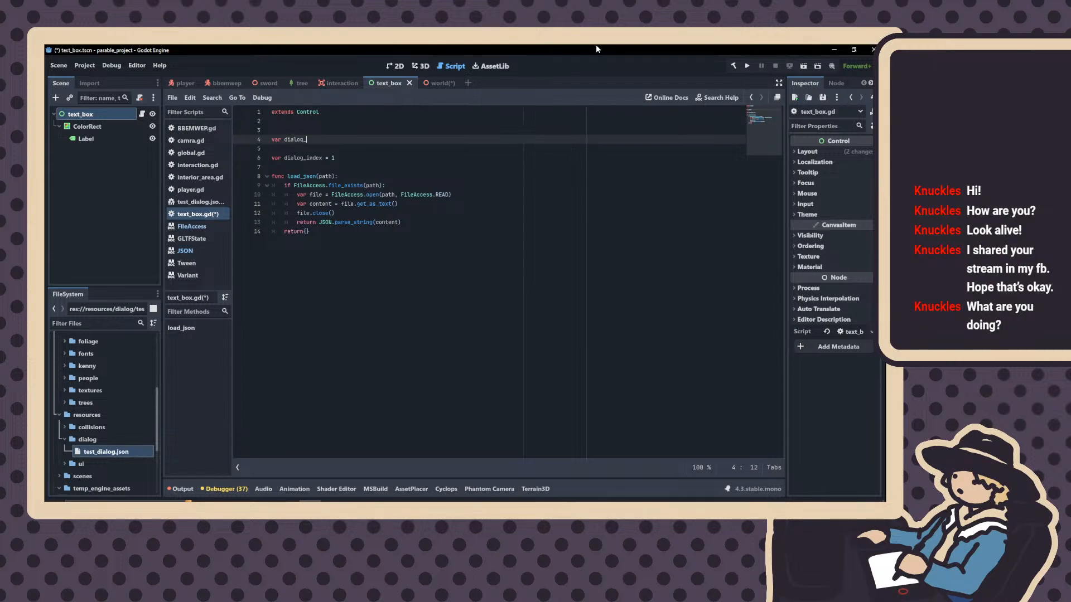
text(_)
key(BackSpace)
text(ue_data)
text(= )
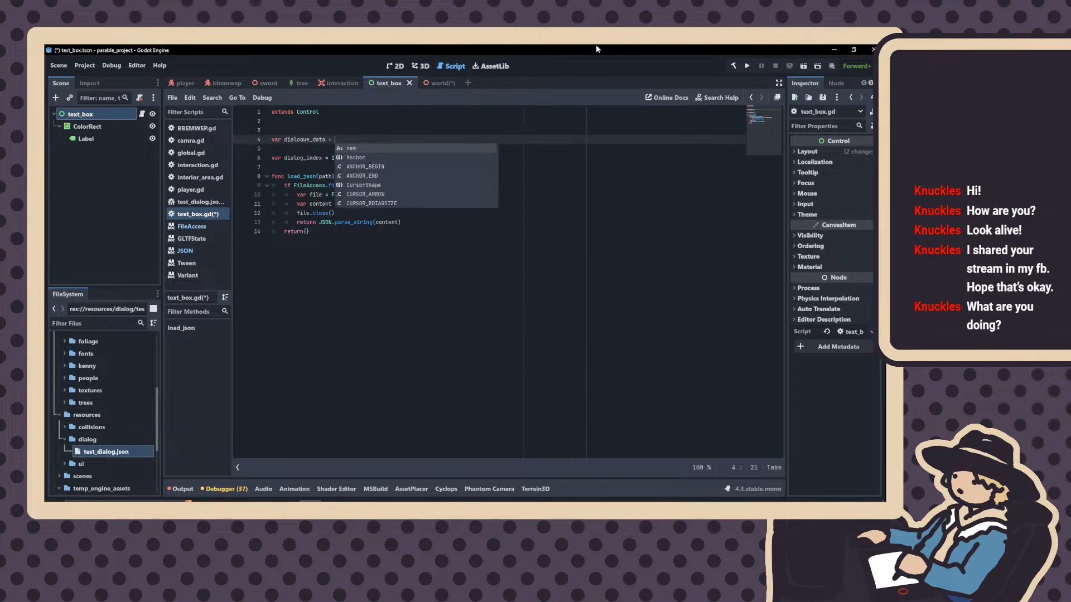
text(load)
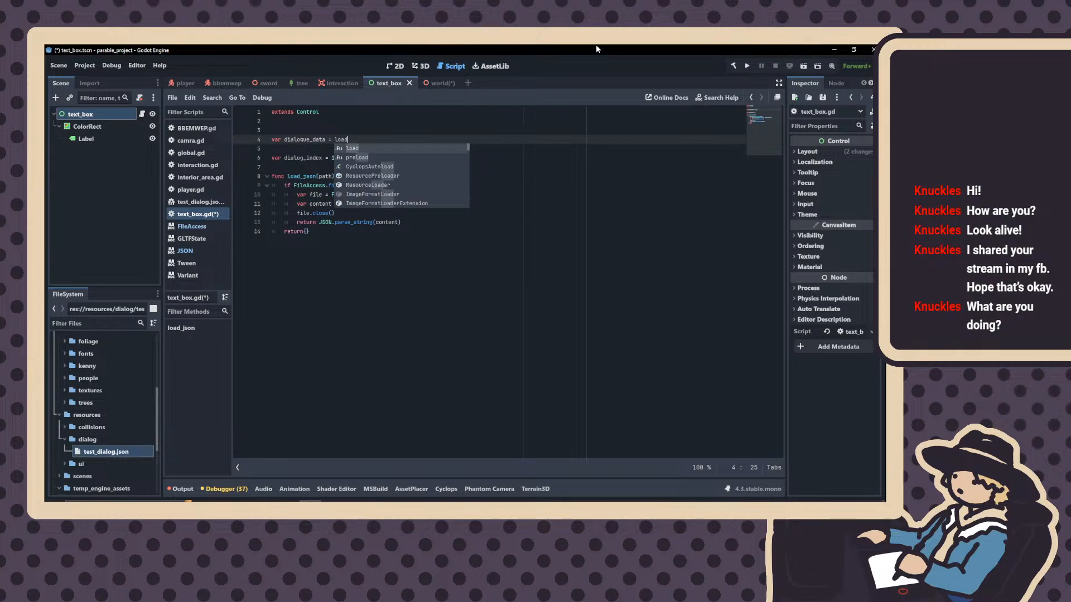
text(+)
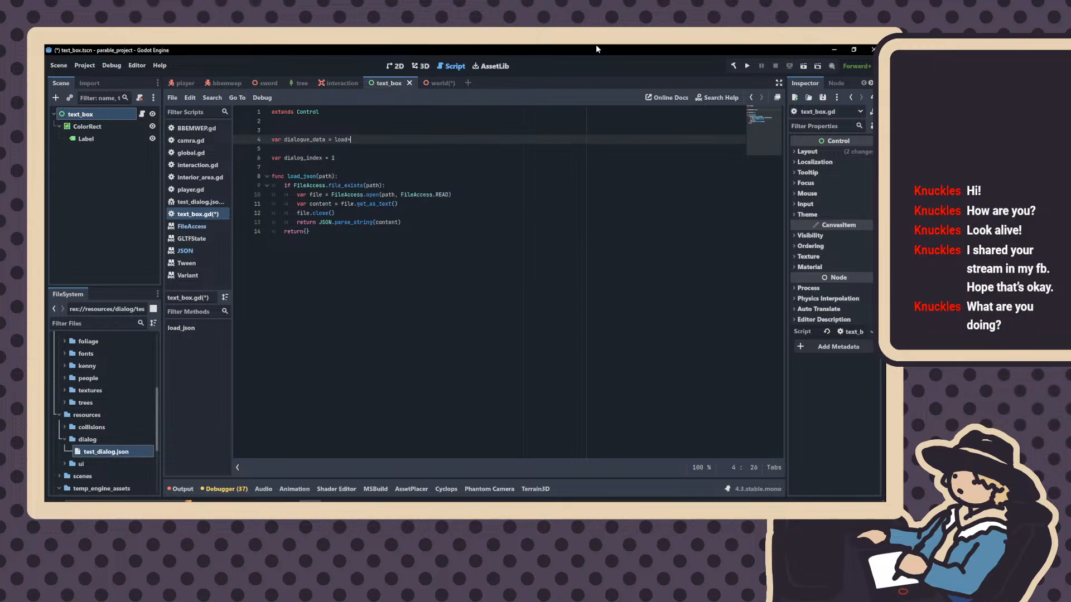
text(json()
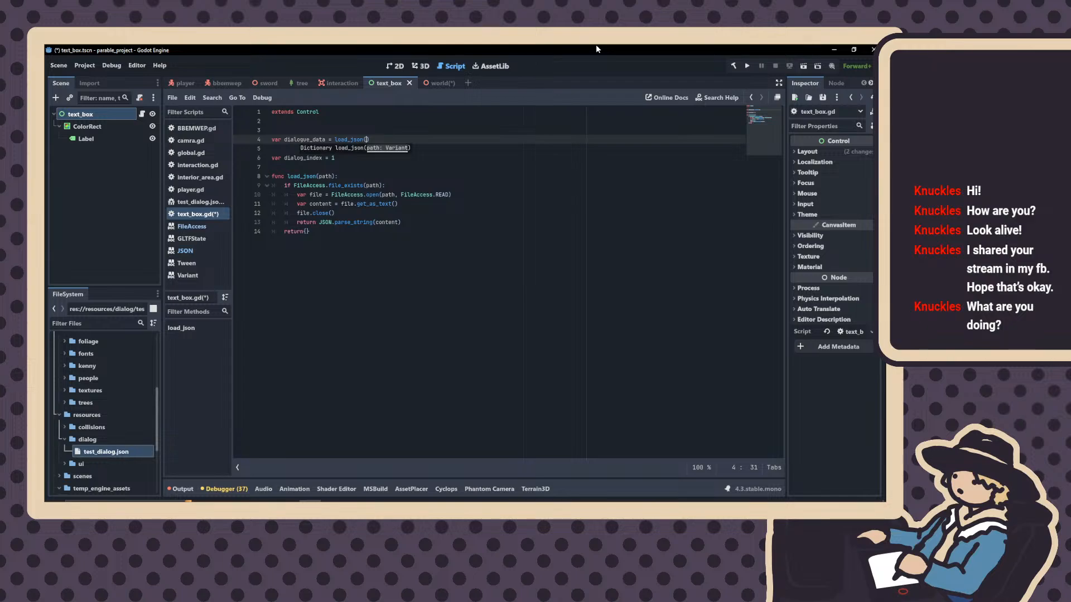
drag(108, 453, 368, 140)
drag(272, 167, 335, 176)
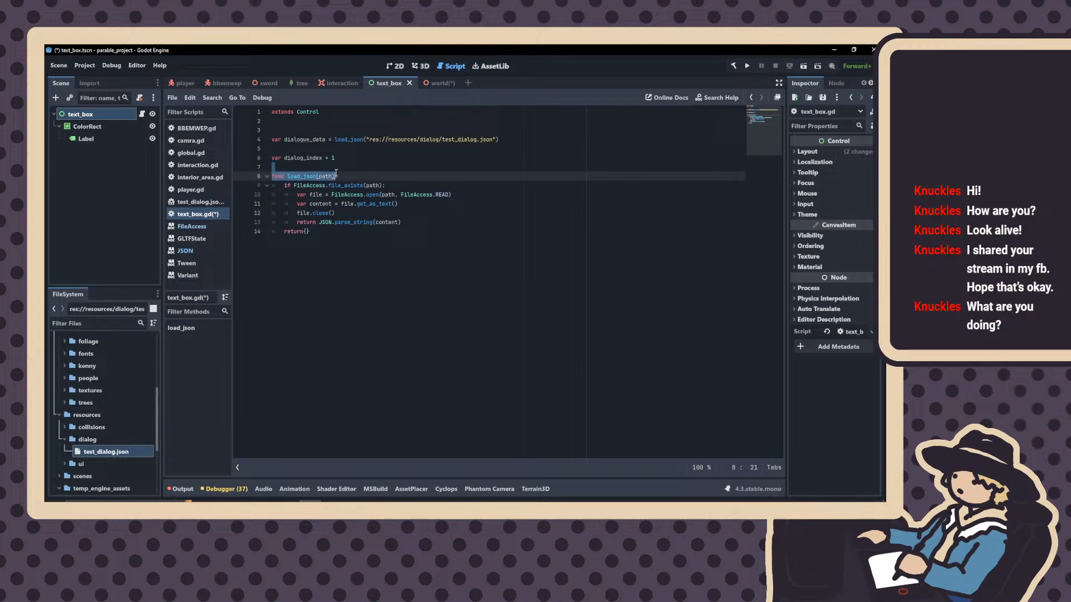
Leave blank lines below load_json and start a new unindented func declaration
click(308, 231)
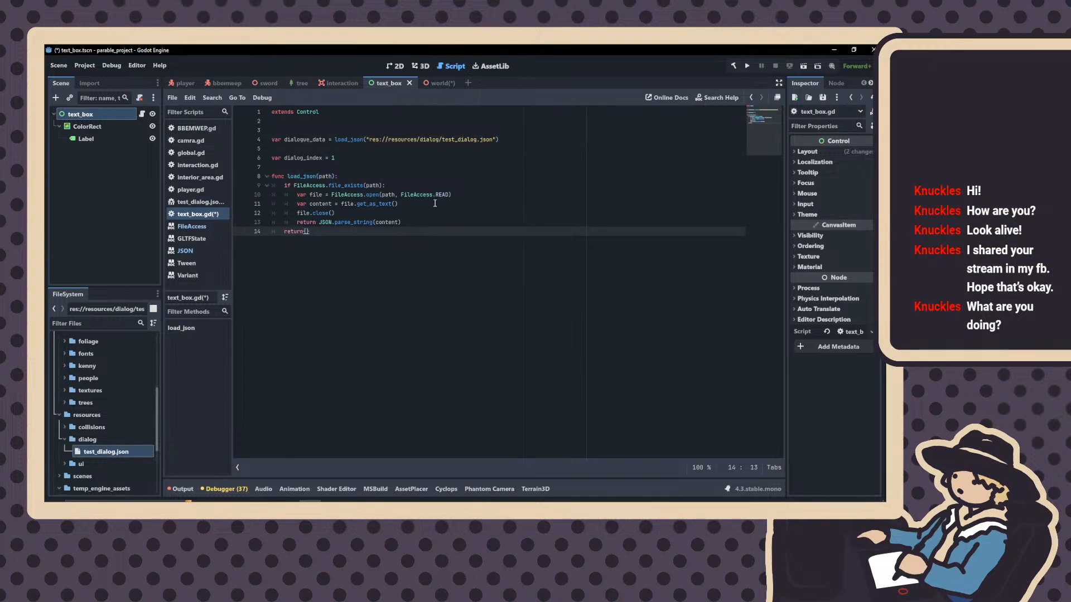
key(Return)
key(Return)
key(Return)
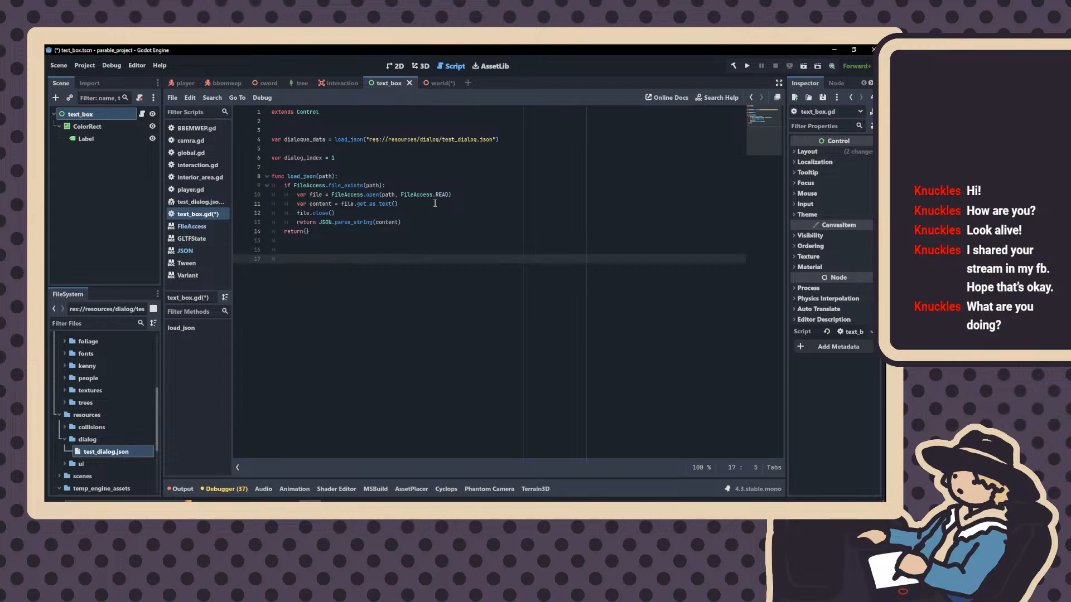
key(BackSpace)
key(BackSpace)
key(BackSpace)
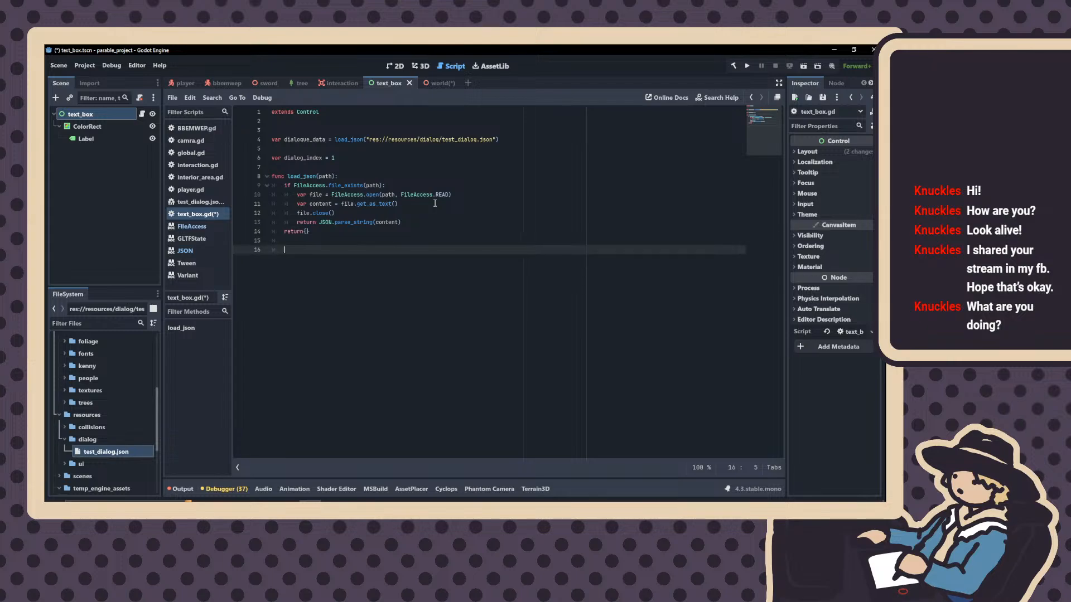
key(Return)
key(Return)
text(func)
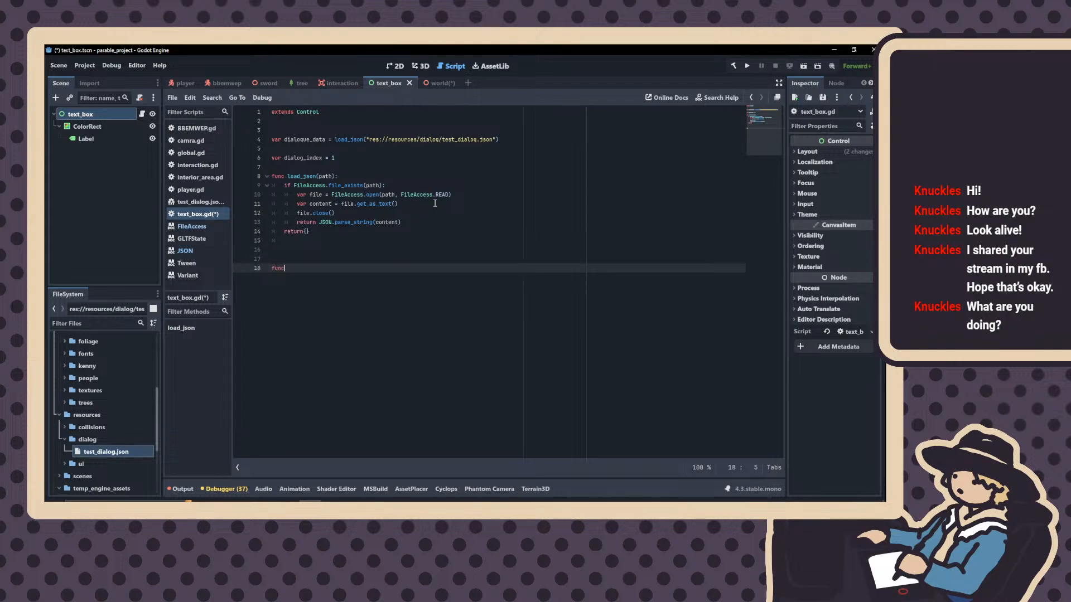
text( rea)
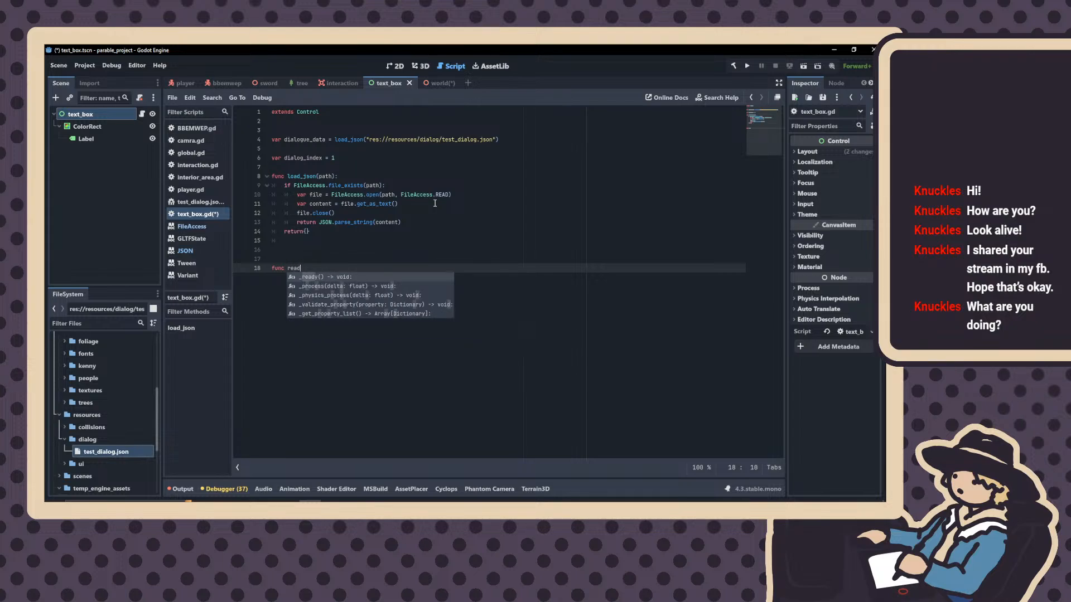
text(d)
key(BackSpace)
key(BackSpace)
key(BackSpace)
key(BackSpace)
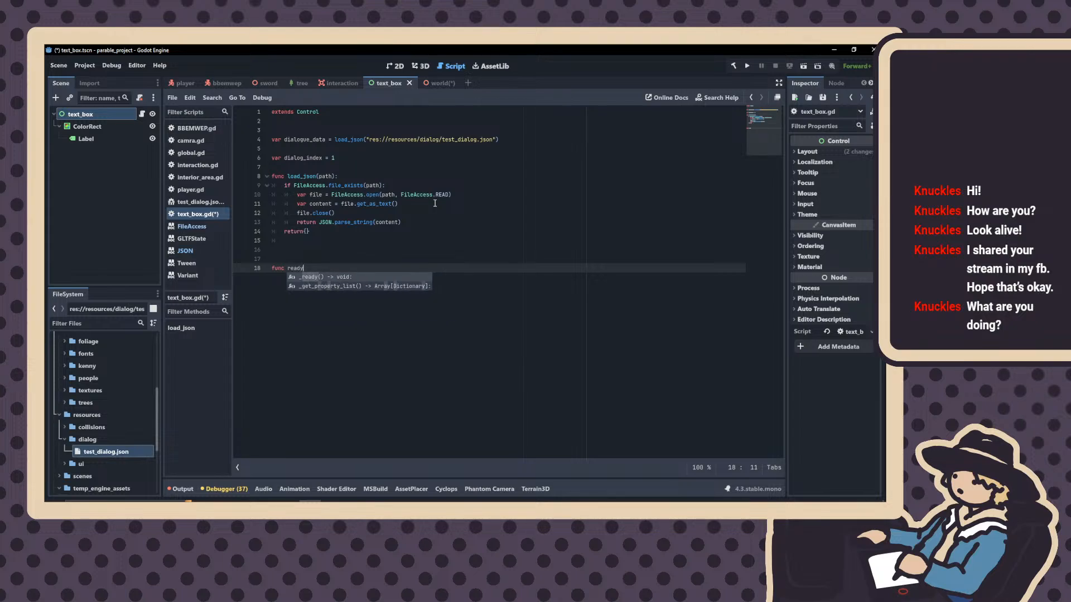
Complete the declaration as the built-in _process(delta: float) -> void callback
text(pro)
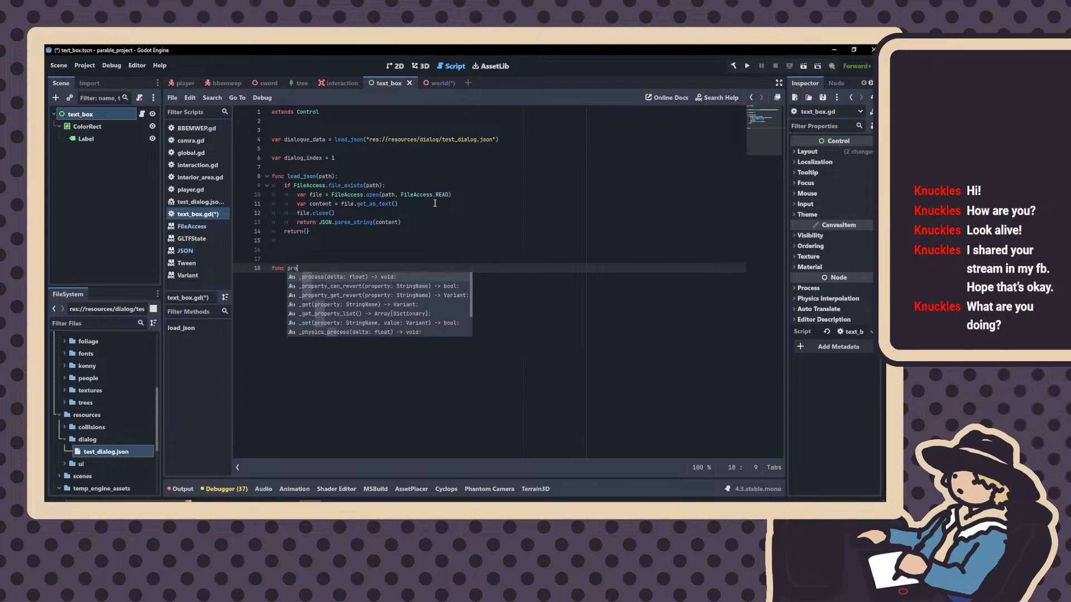
key(Return)
key(Return)
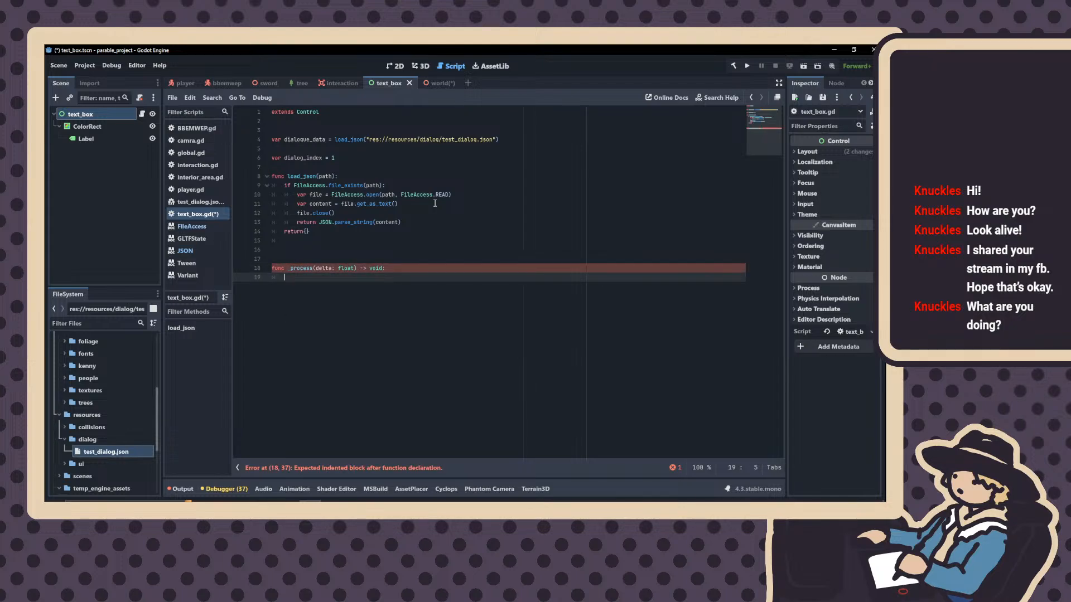
Print dialogue_data inside the _process function with print(dialogue_data)
text(p)
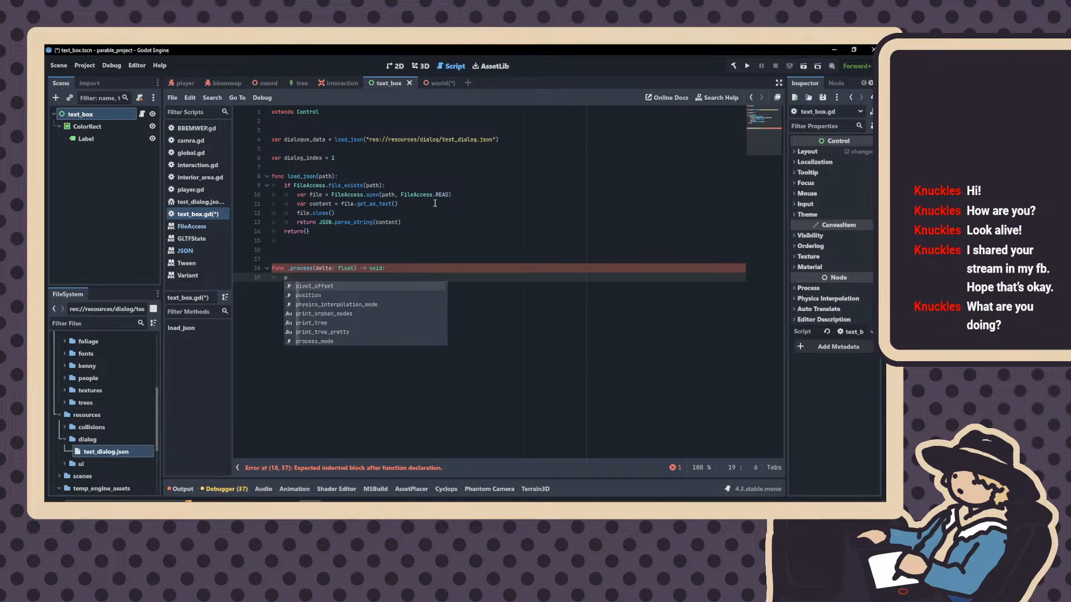
text(rin)
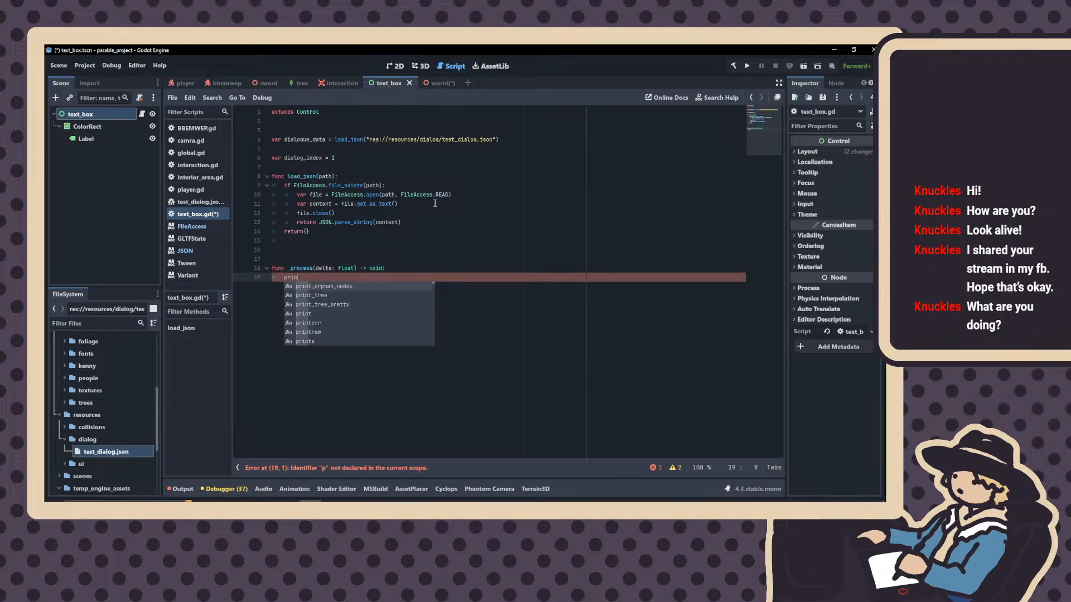
text(t()
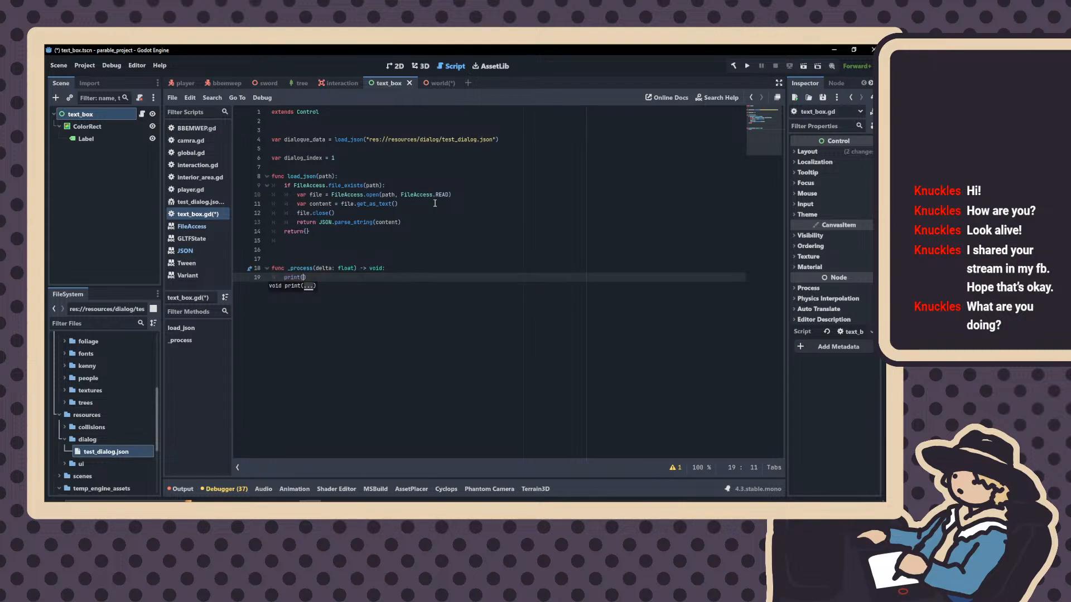
text(dial)
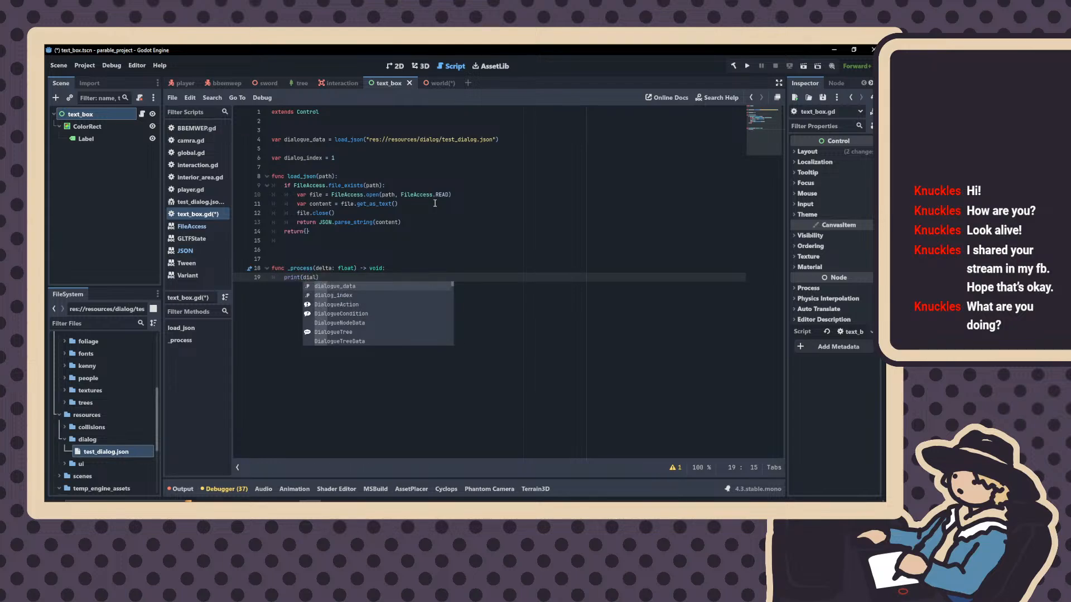
key(Return)
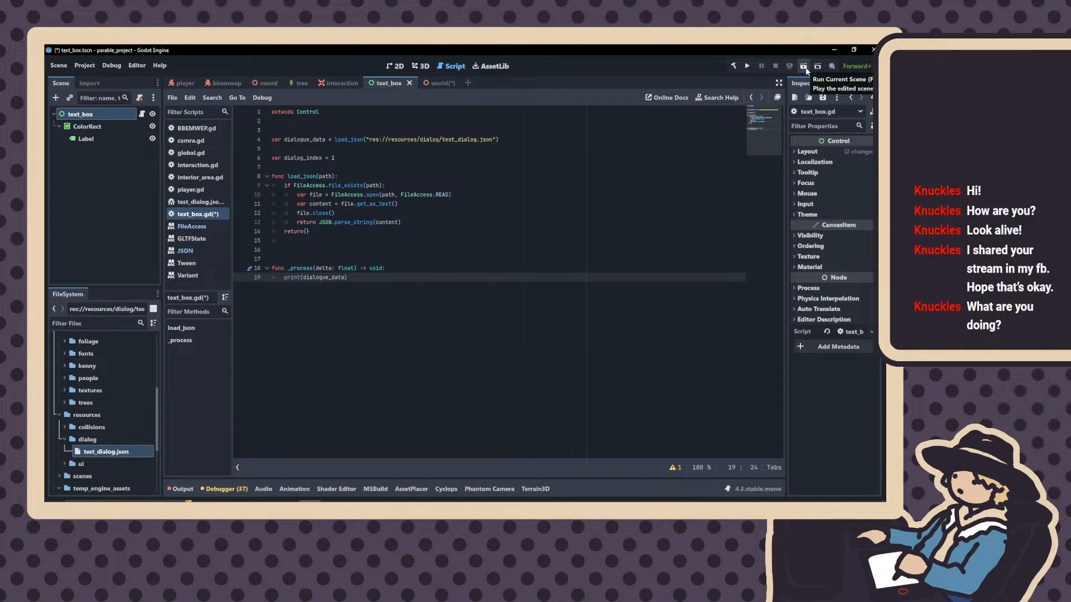
Clear the debugger's error list and return to the output log
click(180, 489)
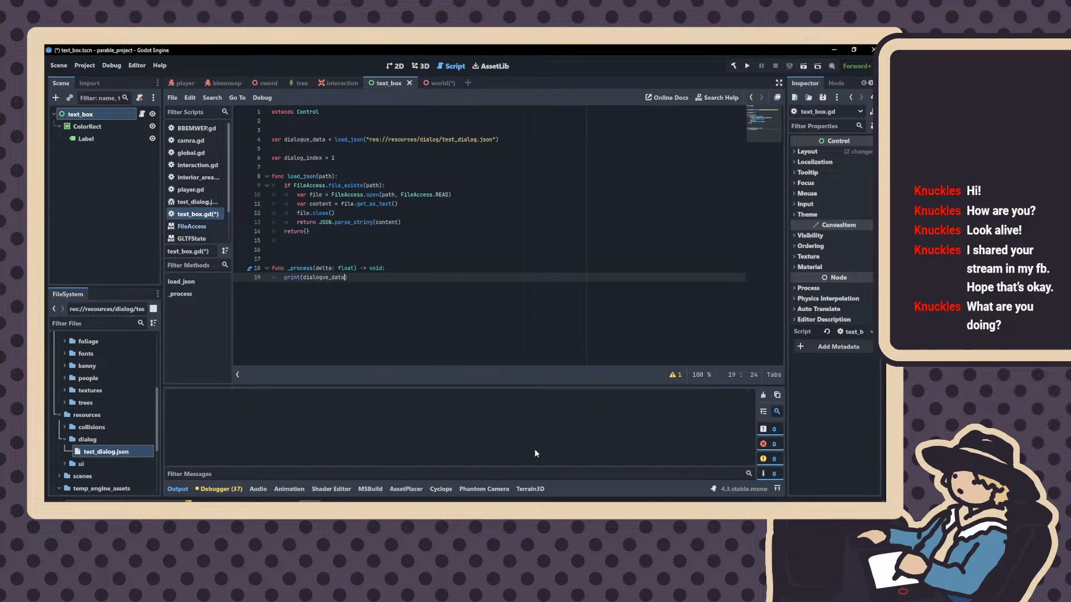
click(217, 489)
click(226, 378)
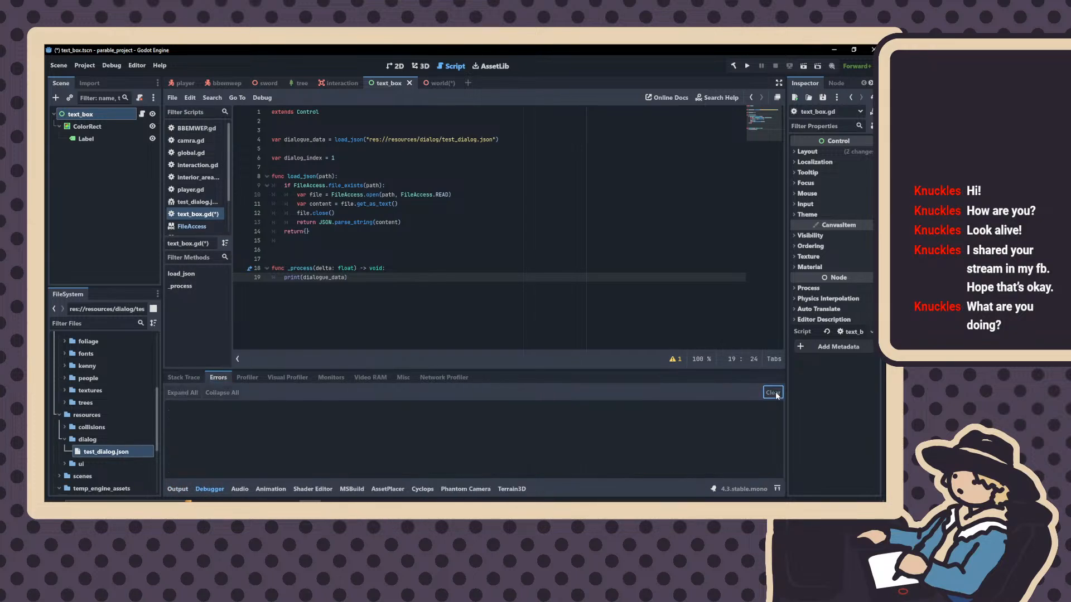
click(177, 489)
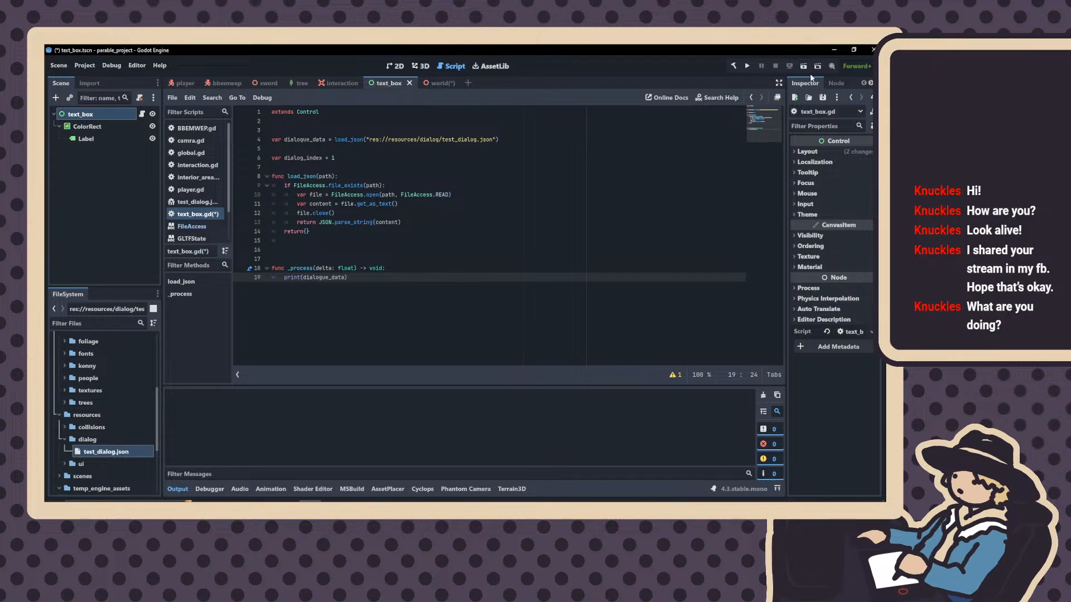
Set the project's display window mode to Windowed and close the project settings
click(85, 65)
click(96, 78)
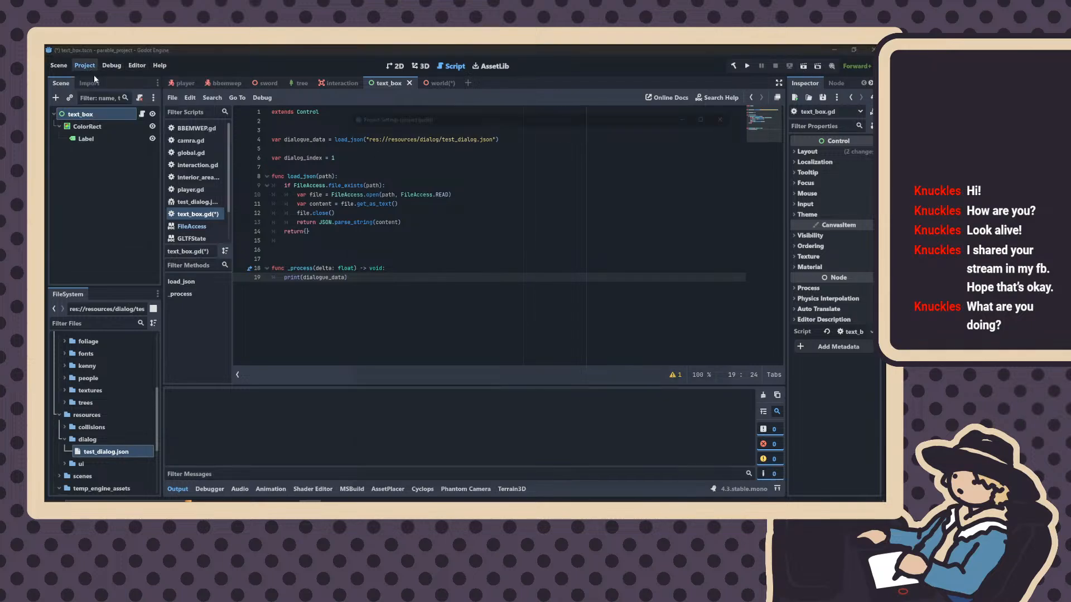
click(370, 202)
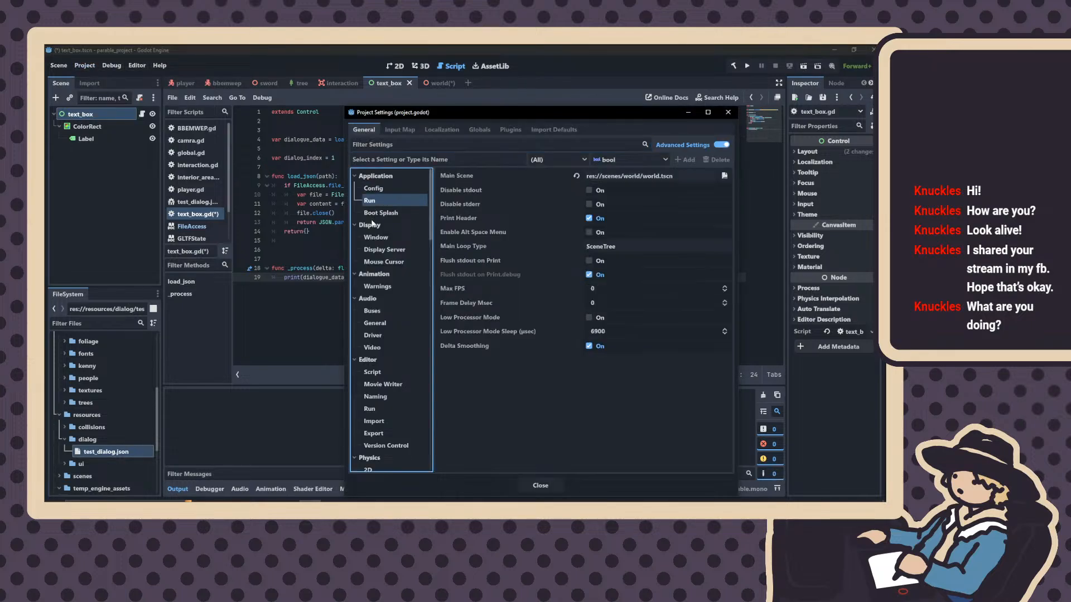
click(372, 238)
click(638, 229)
click(625, 216)
click(626, 215)
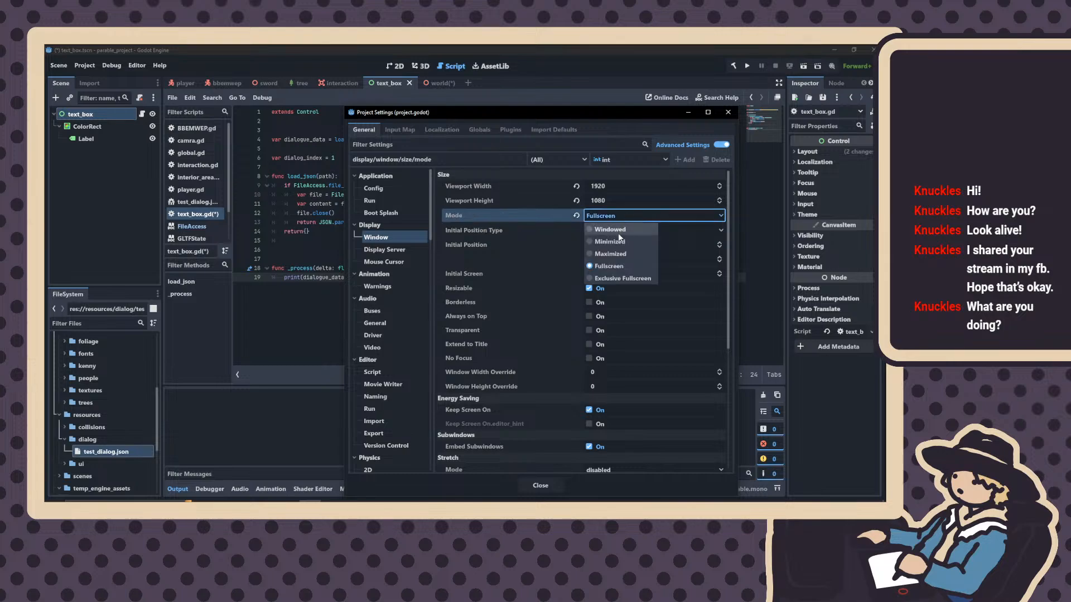
click(617, 230)
click(727, 112)
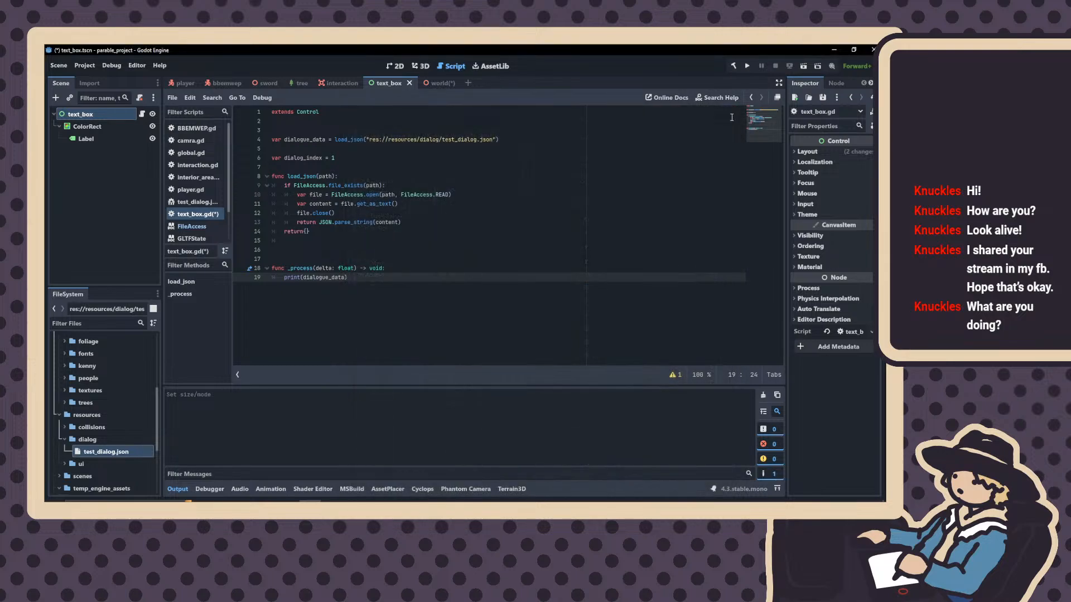
Run the text_box scene, return to the editor to stop it, and review the printed dialogue data in the output
click(804, 66)
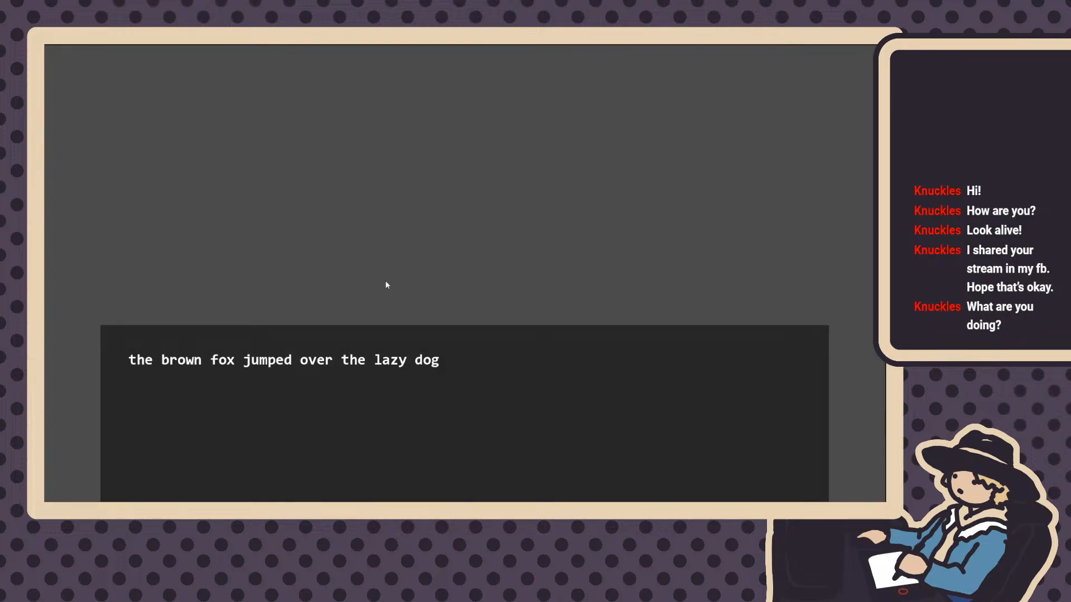
key(super+Tab)
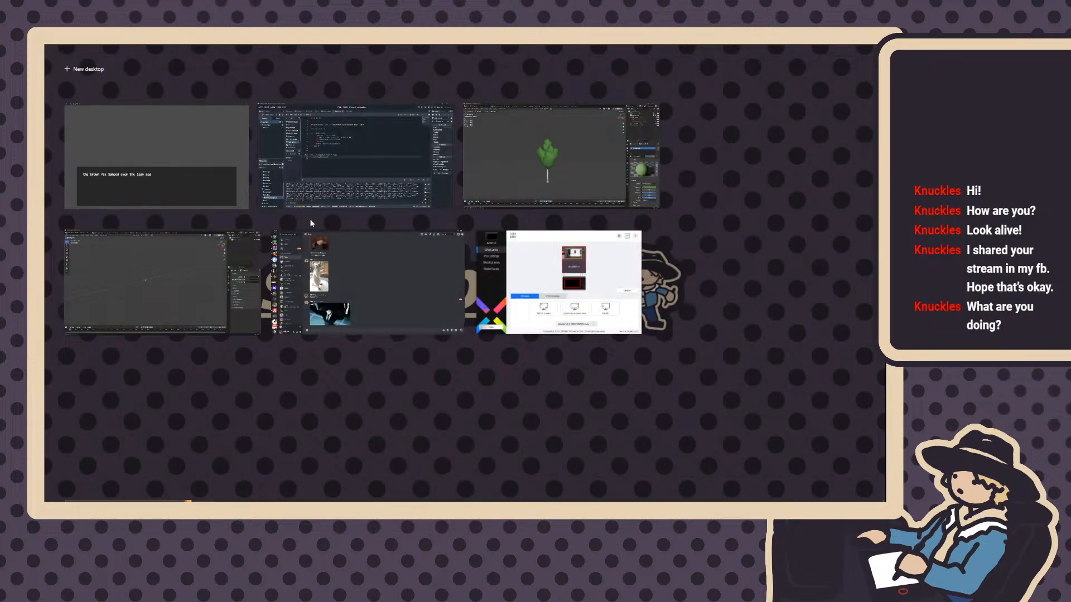
click(310, 213)
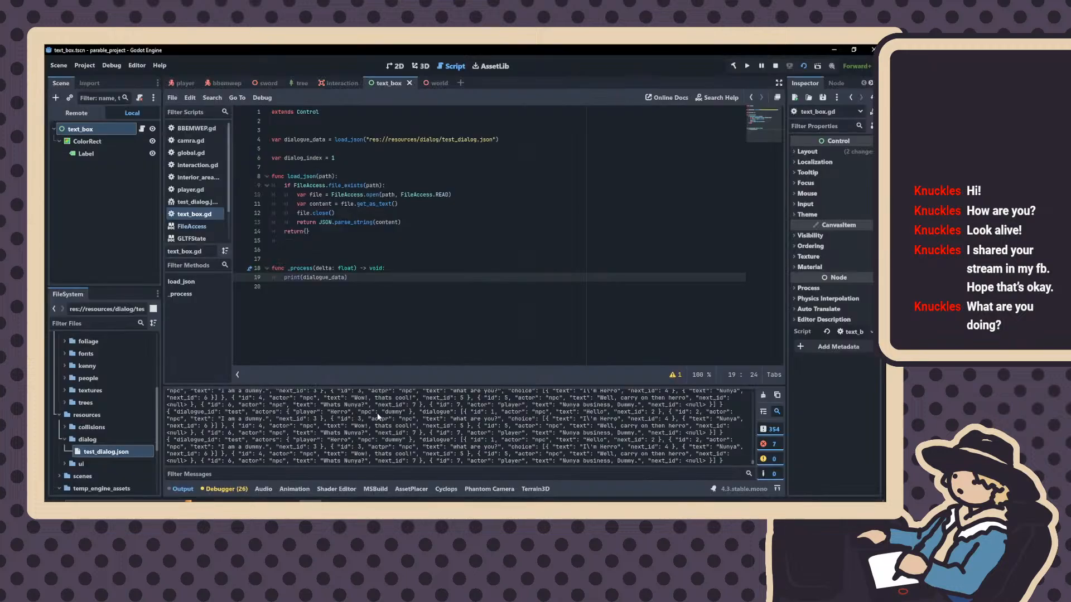
click(775, 66)
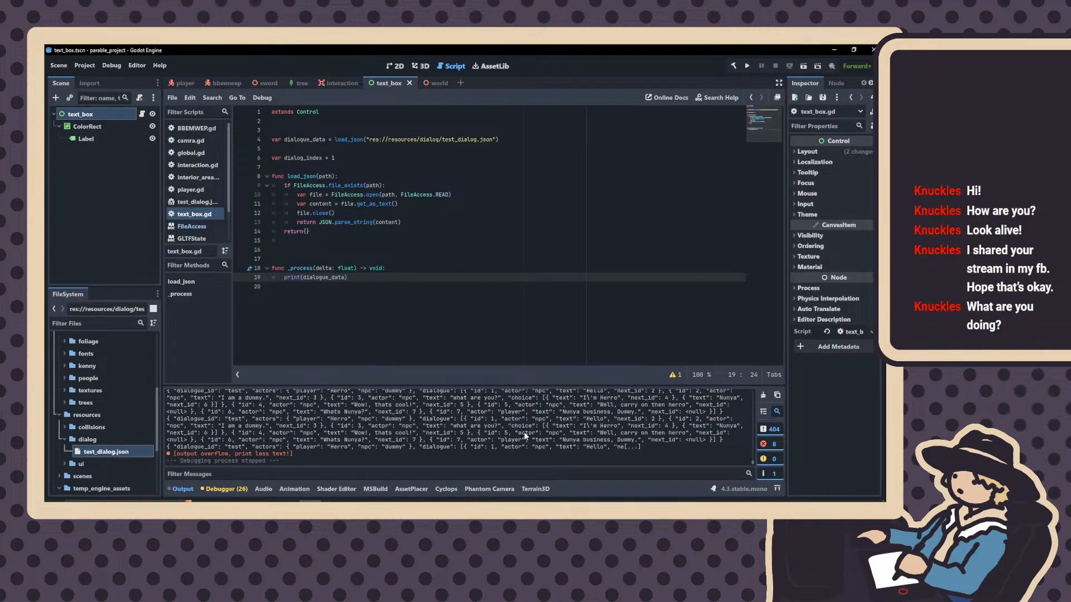
scroll(523, 423, up, 3)
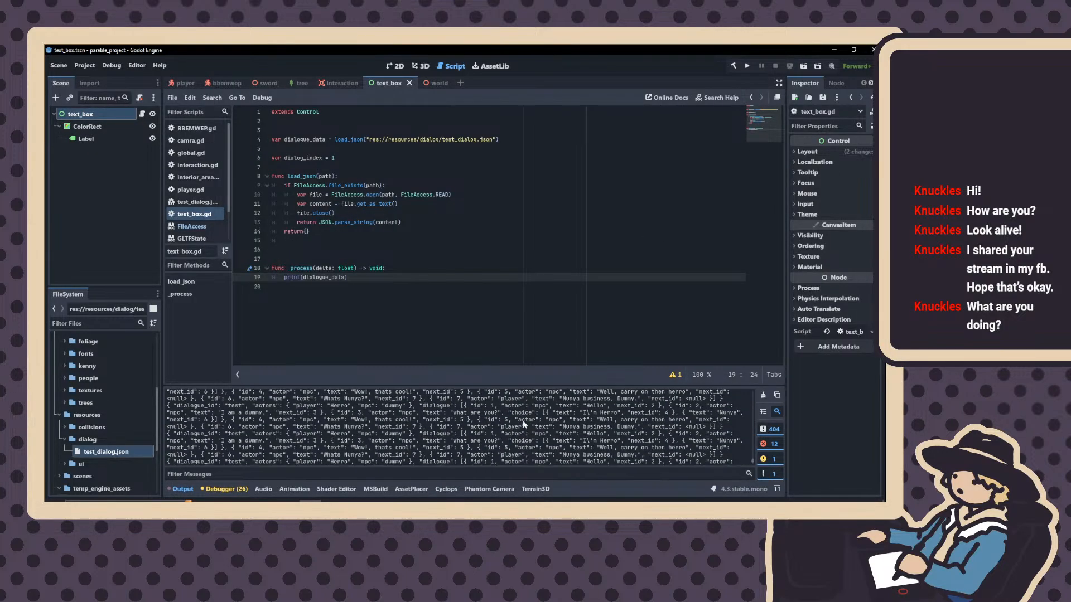
scroll(530, 418, up, 2)
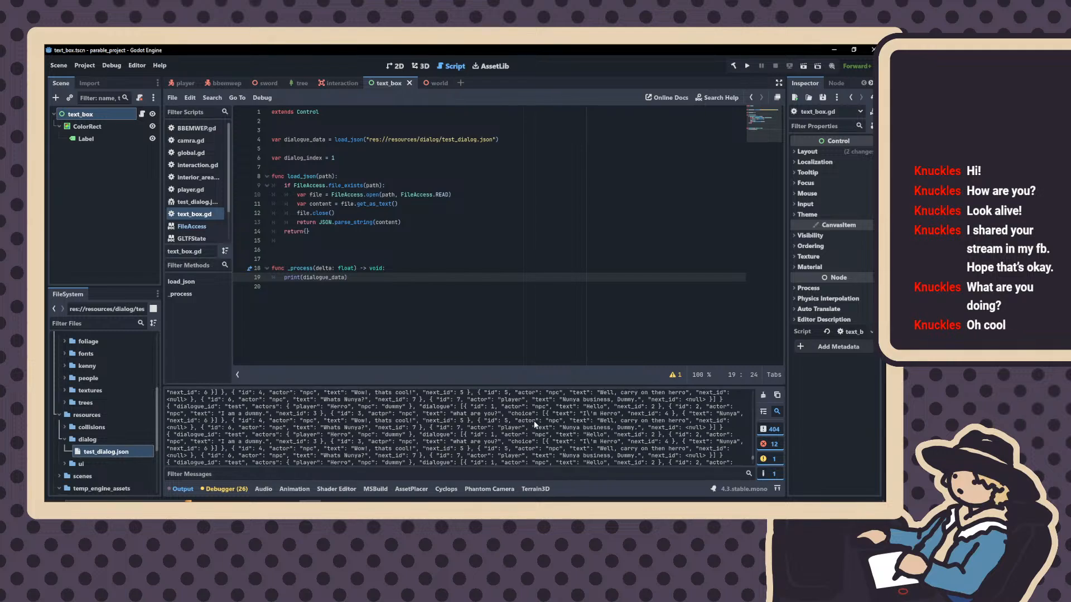
scroll(543, 428, up, 2)
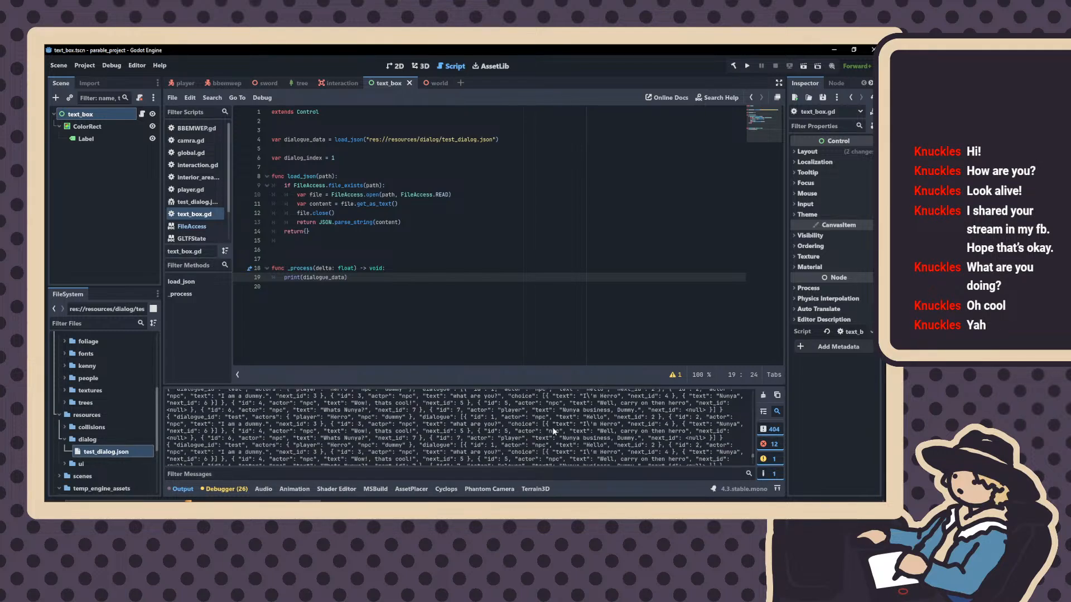
scroll(502, 432, up, 3)
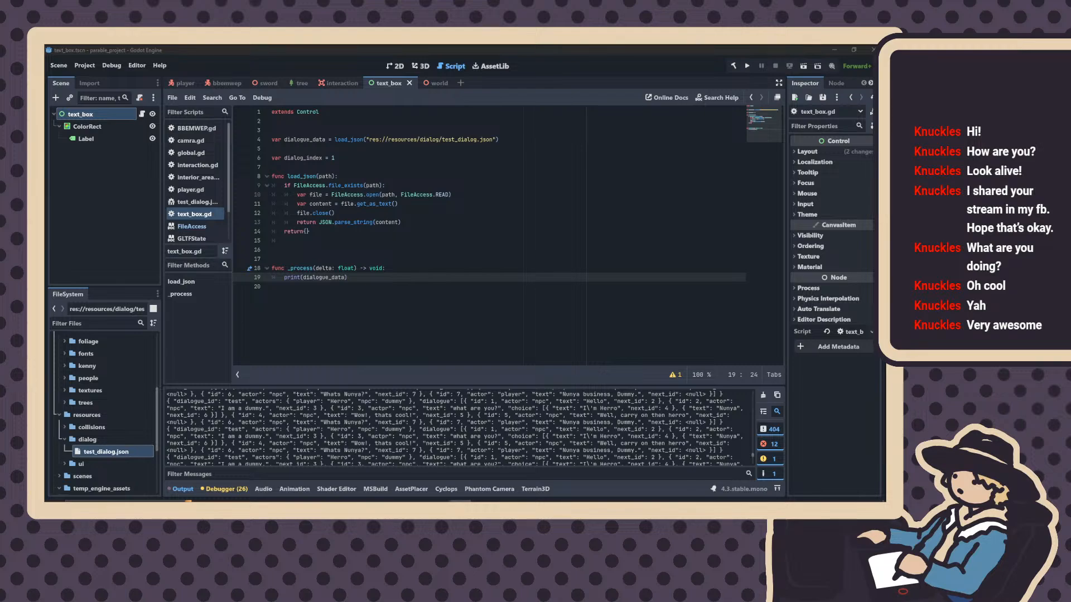
Declare a new function display_current_line() between load_json and _process, with blank lines above it
click(315, 247)
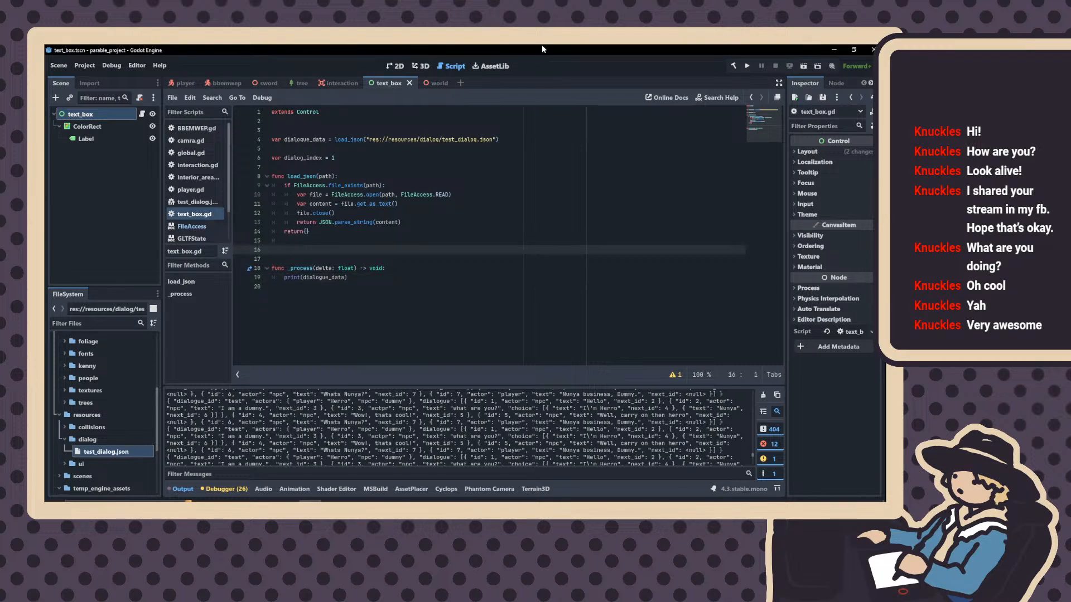
key(Return)
key(Return)
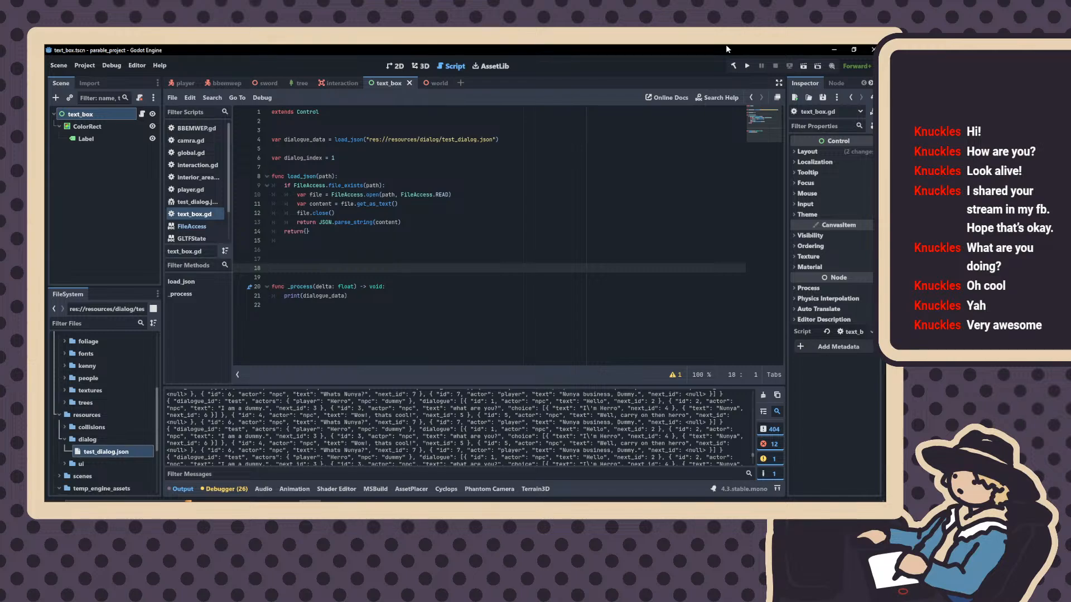
text(func dis)
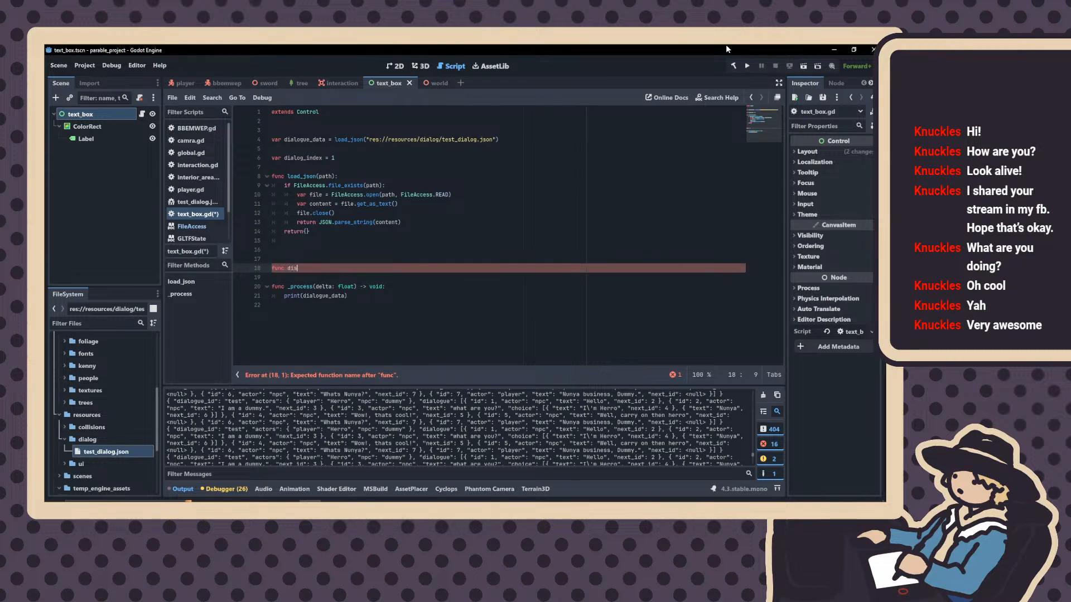
text(play_current_line()
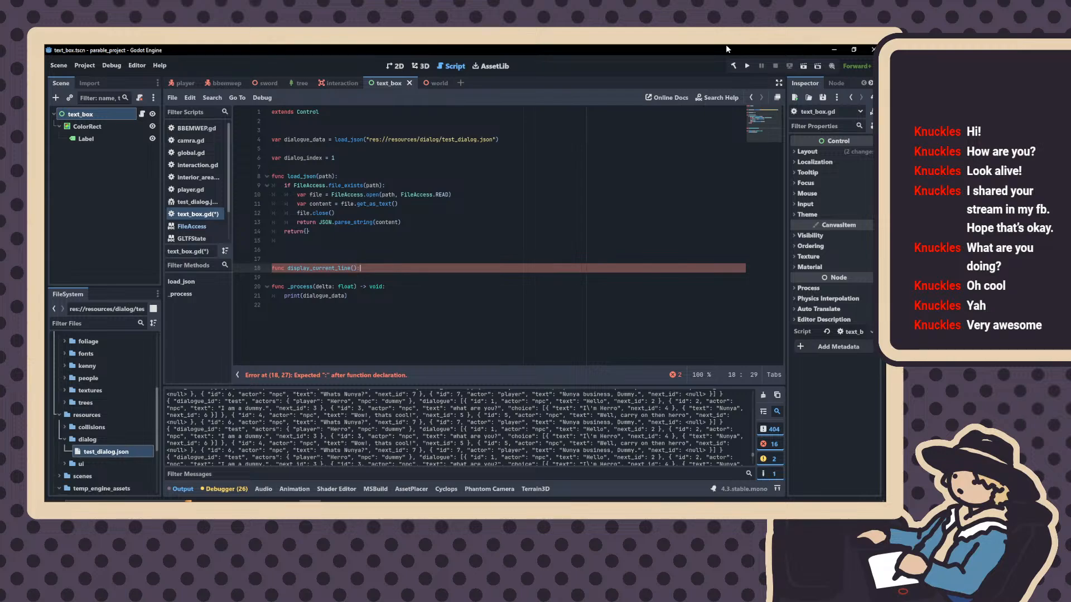
text(:)
In the body of display_current_line, add var current_line = get_line_by_id(current_id)
key(Return)
text(var)
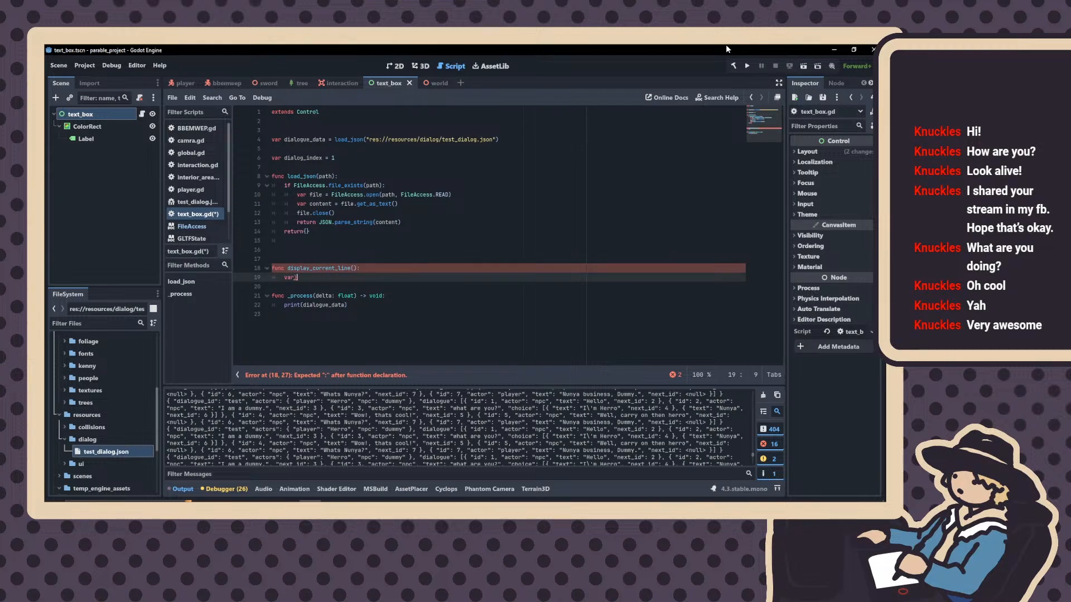
key(BackSpace)
text(current_line = get_)
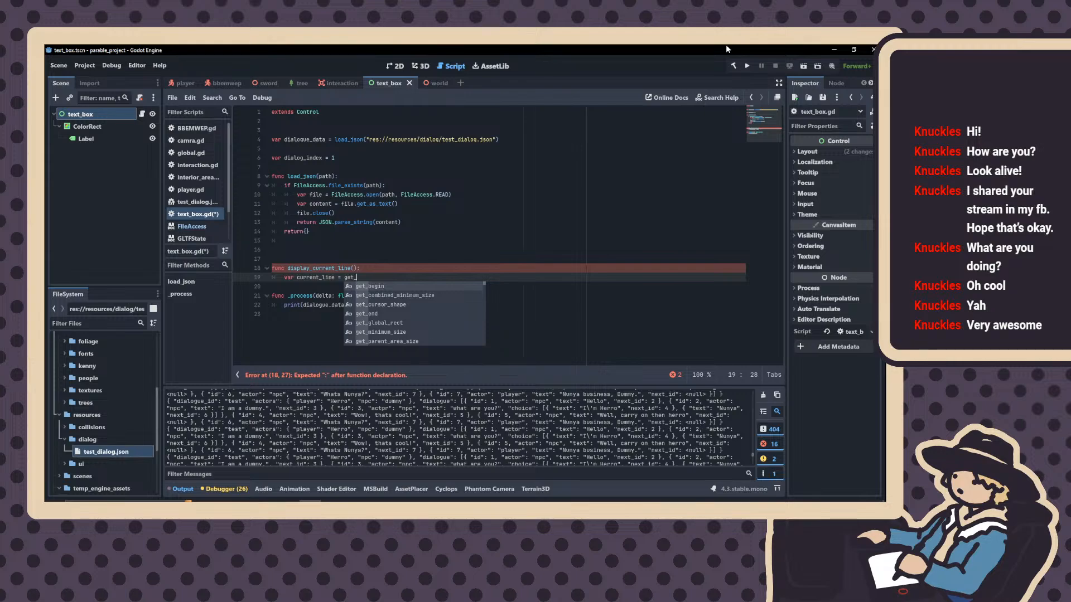
text(line_)
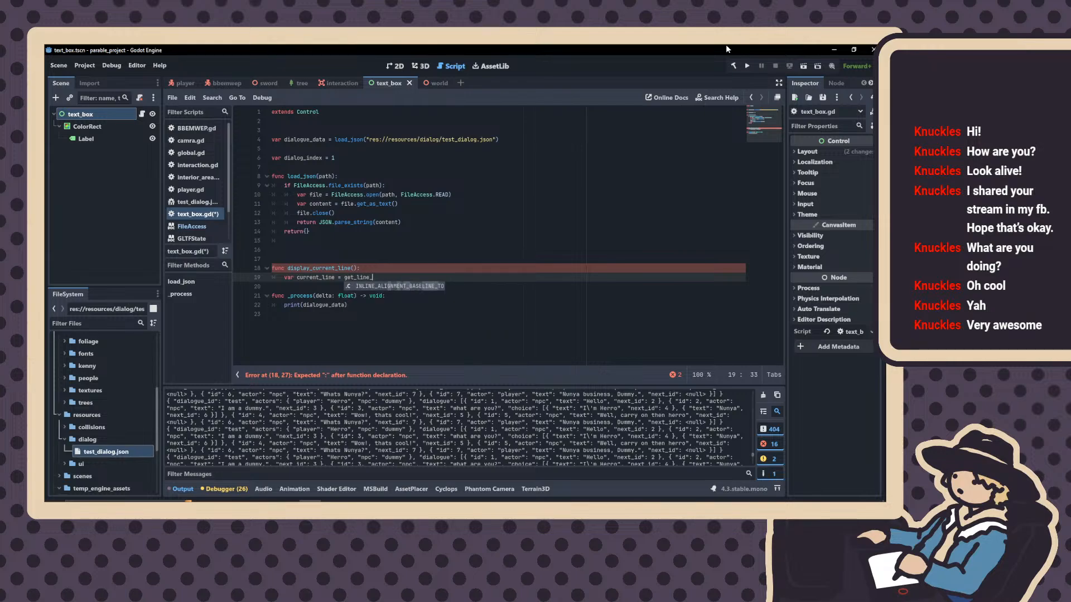
text(by_)
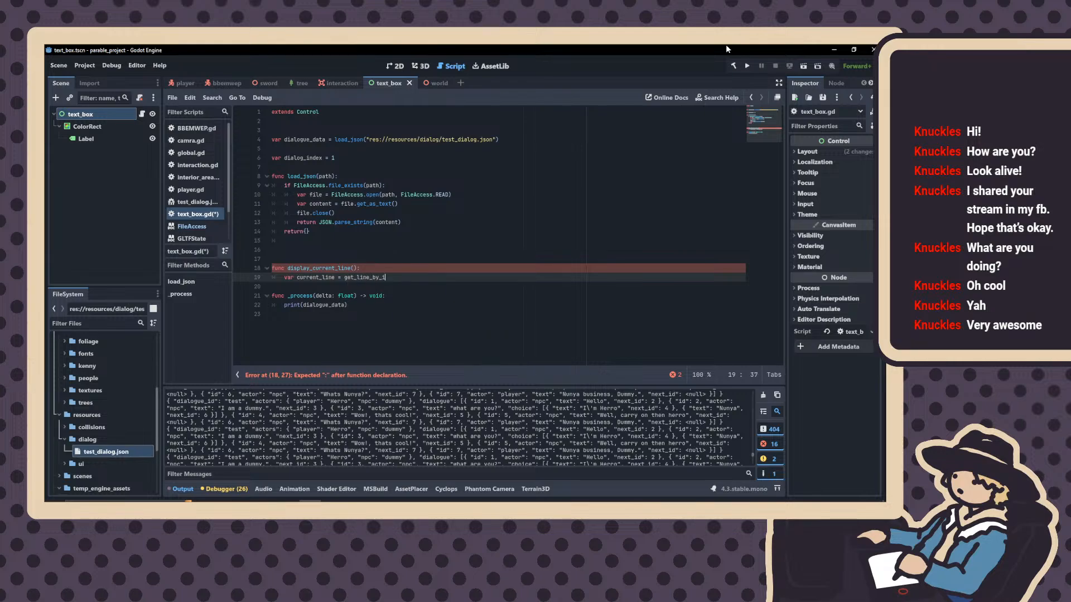
text(id()
text(current)
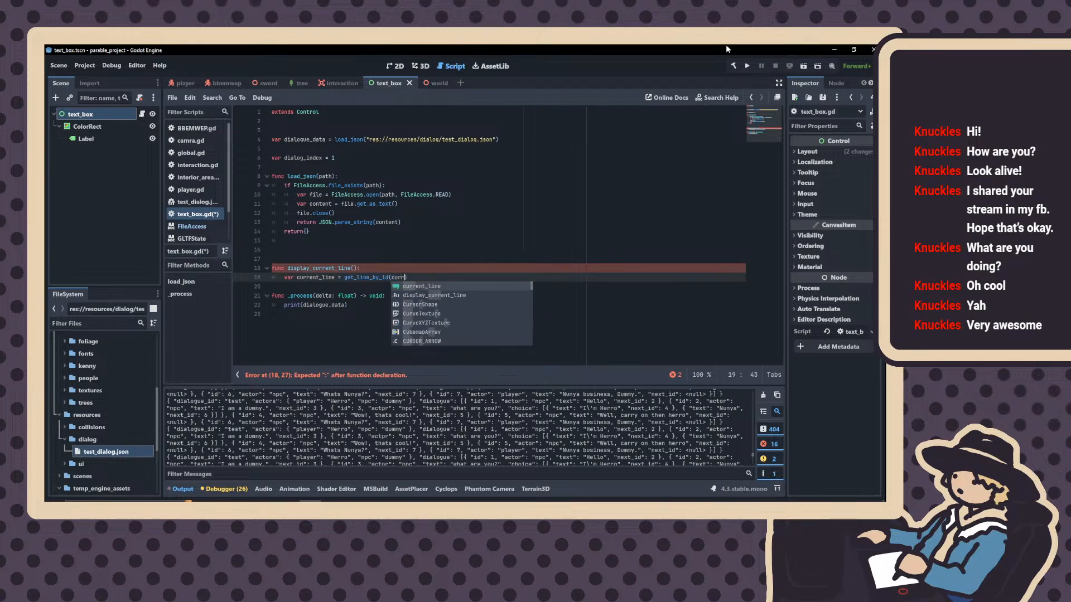
text(_id)
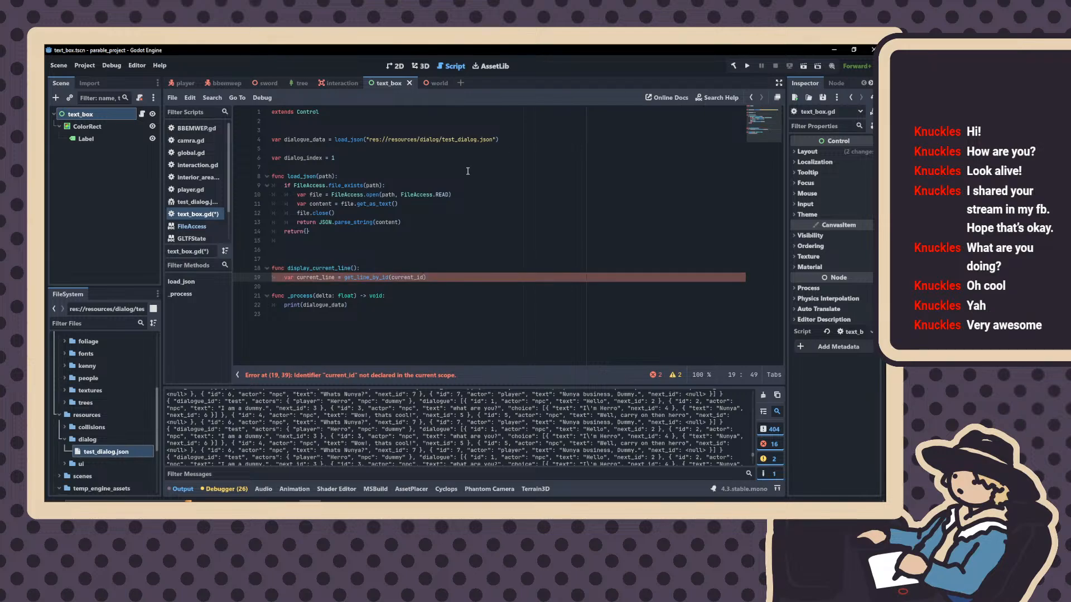
Replace the argument of the get_line_by_id call with dialog_index
drag(425, 277, 391, 277)
text(dialogu)
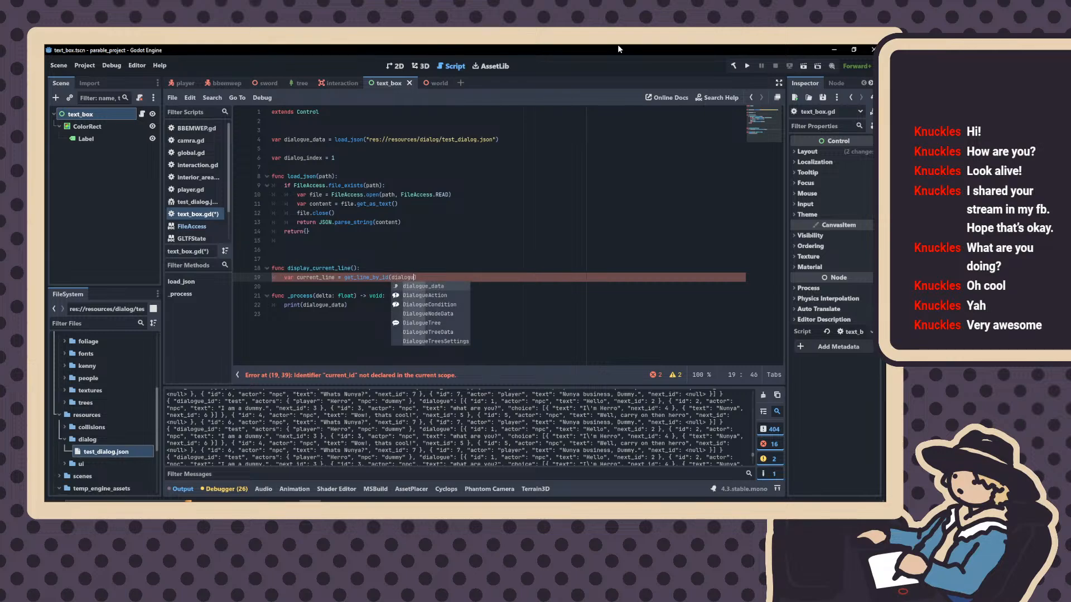
key(BackSpace)
text(_in)
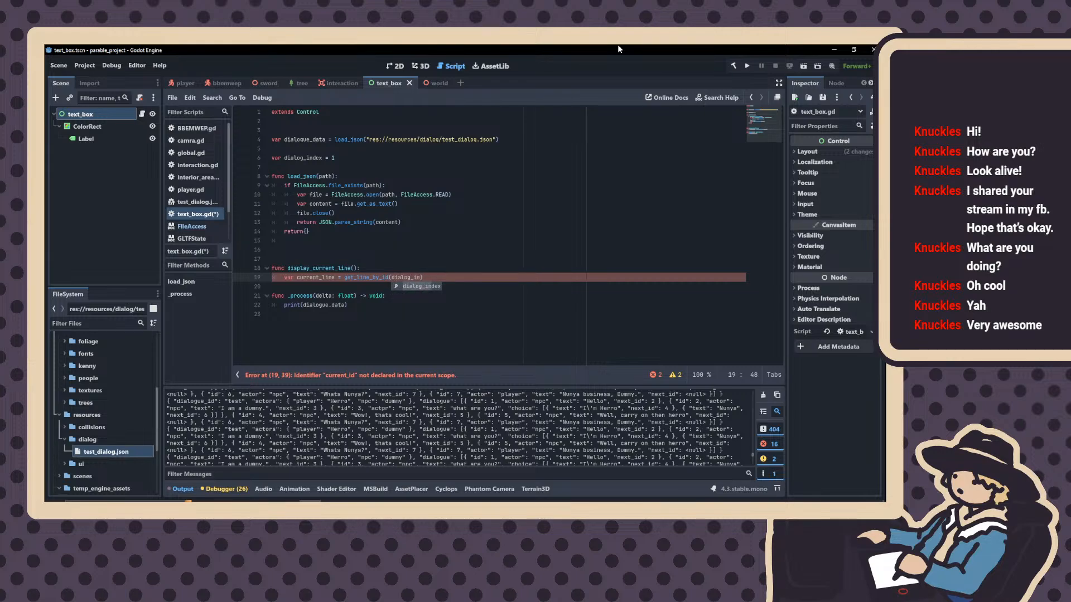
key(Return)
Declare a new function get_line_by_id() between display_current_line and _process, with blank lines around it
click(300, 290)
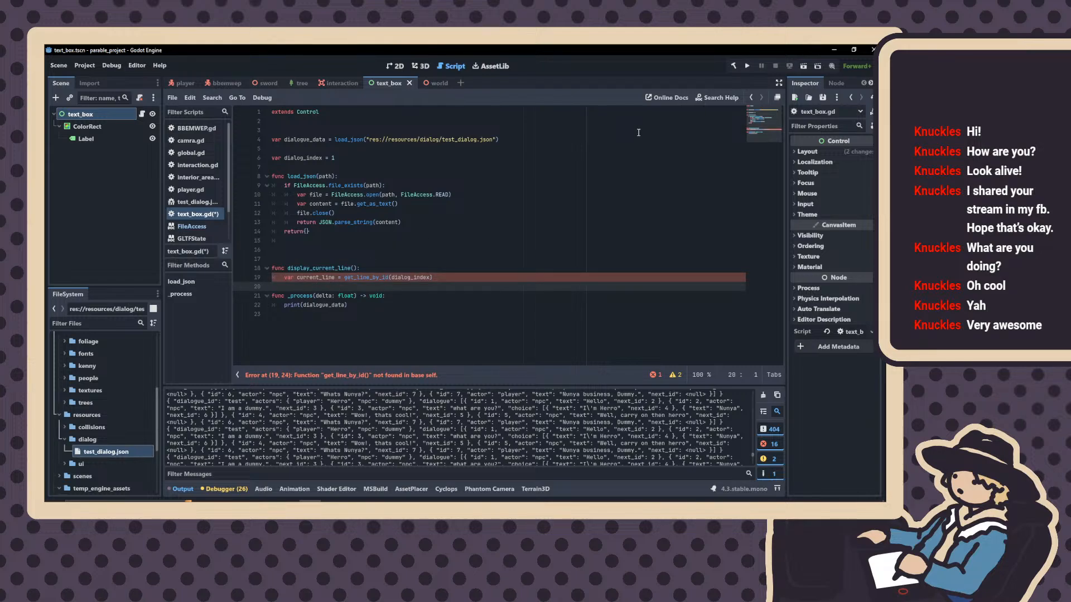
key(Return)
key(Return)
key(Up)
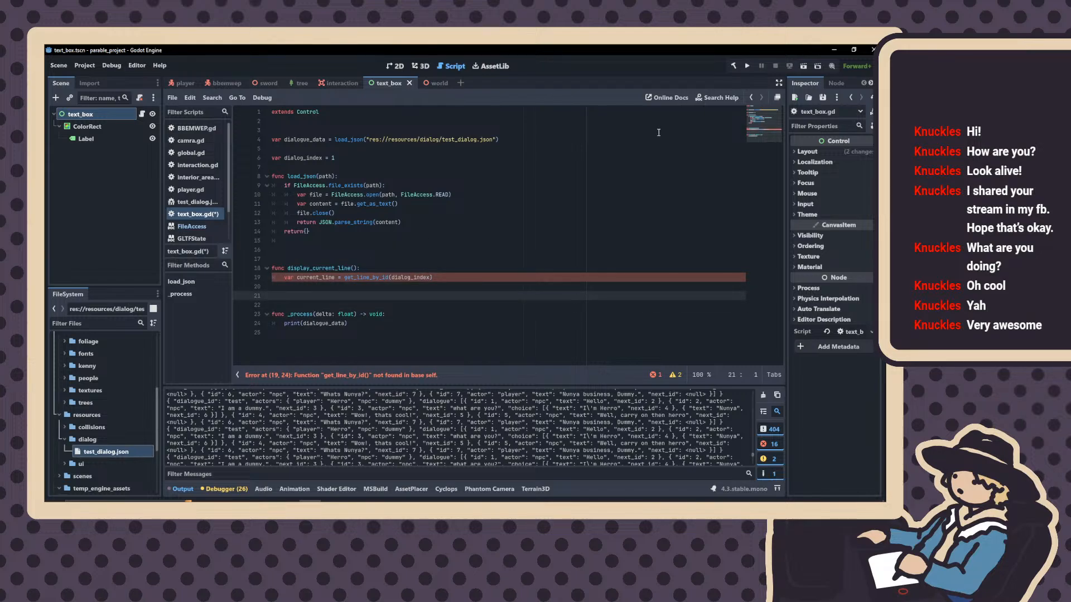
key(Return)
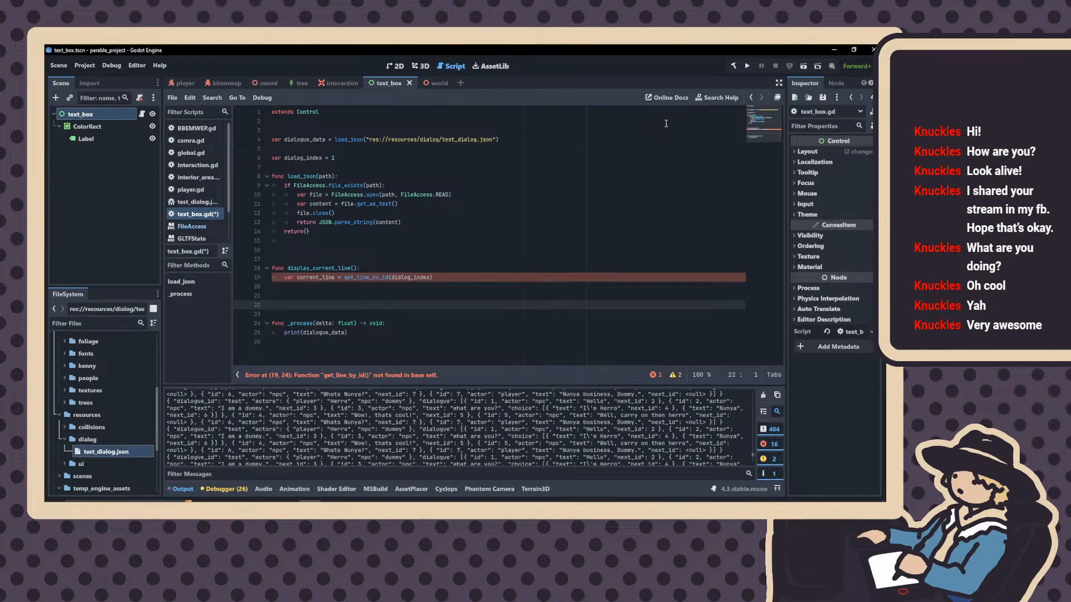
text(func get_l)
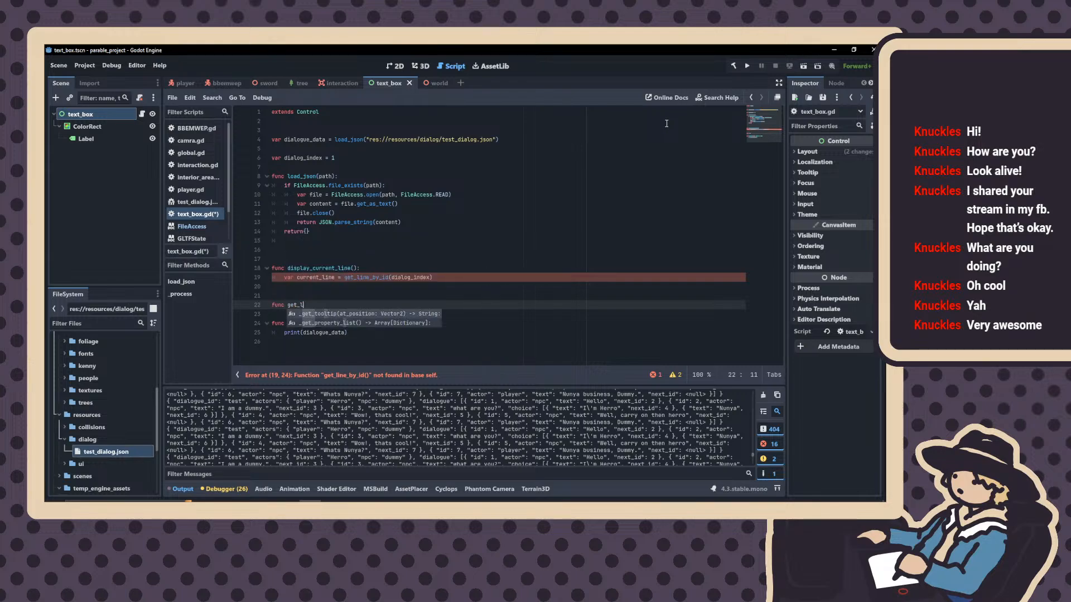
text(ine_)
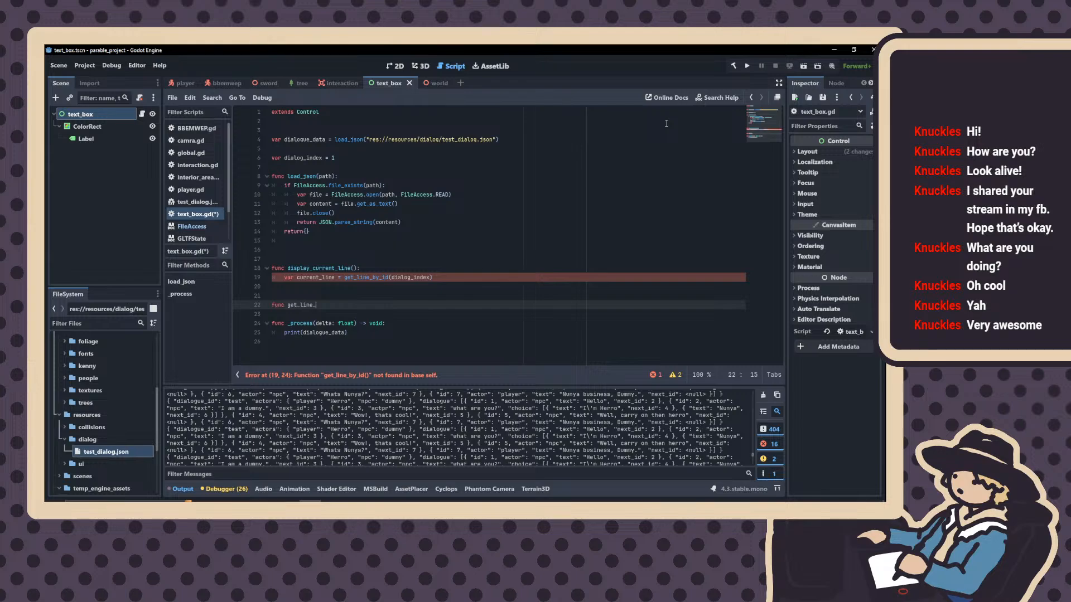
text(by_id():)
key(Return)
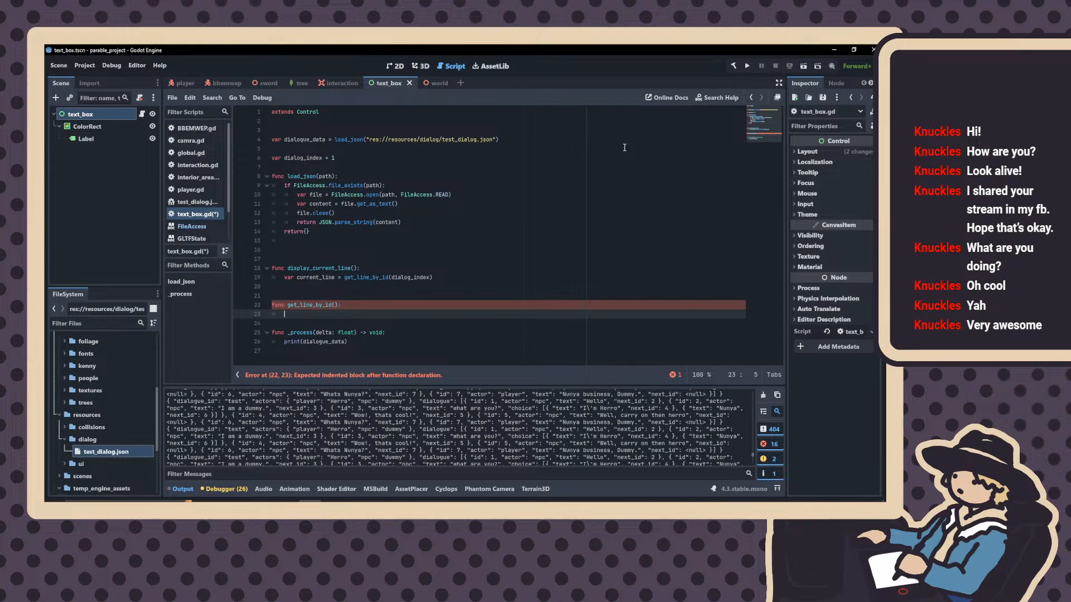
Add the parameter id : int to the get_line_by_id function declaration
click(341, 305)
key(Left)
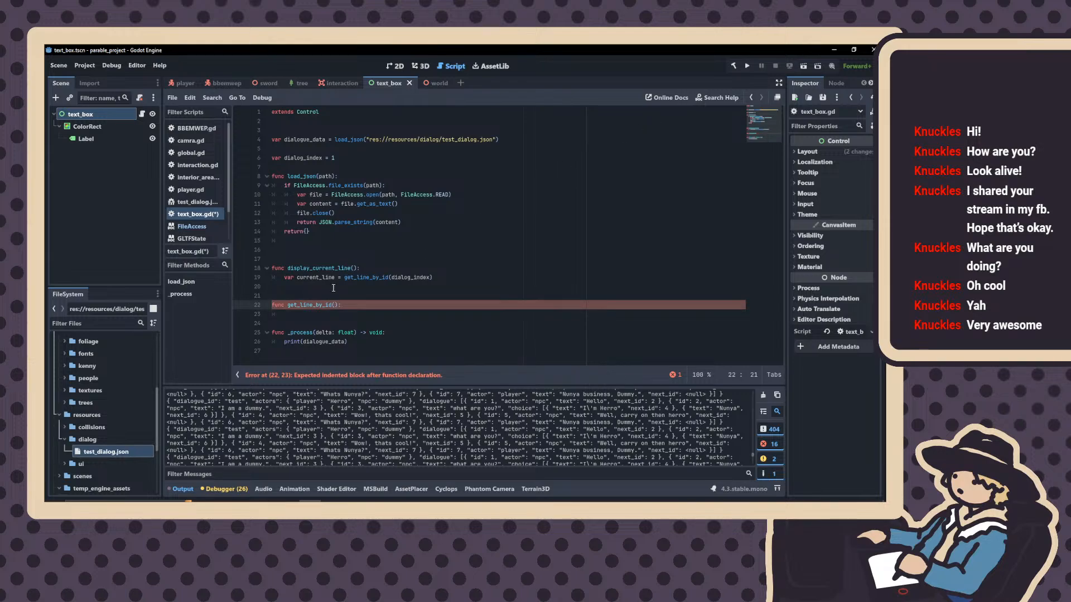
text(id : int)
click(326, 293)
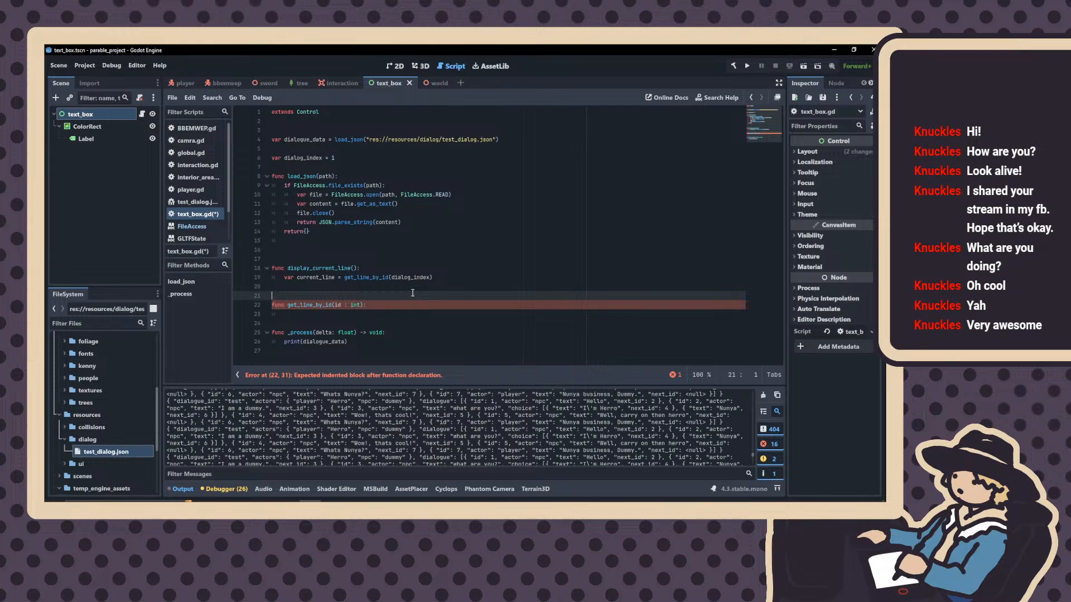
click(363, 306)
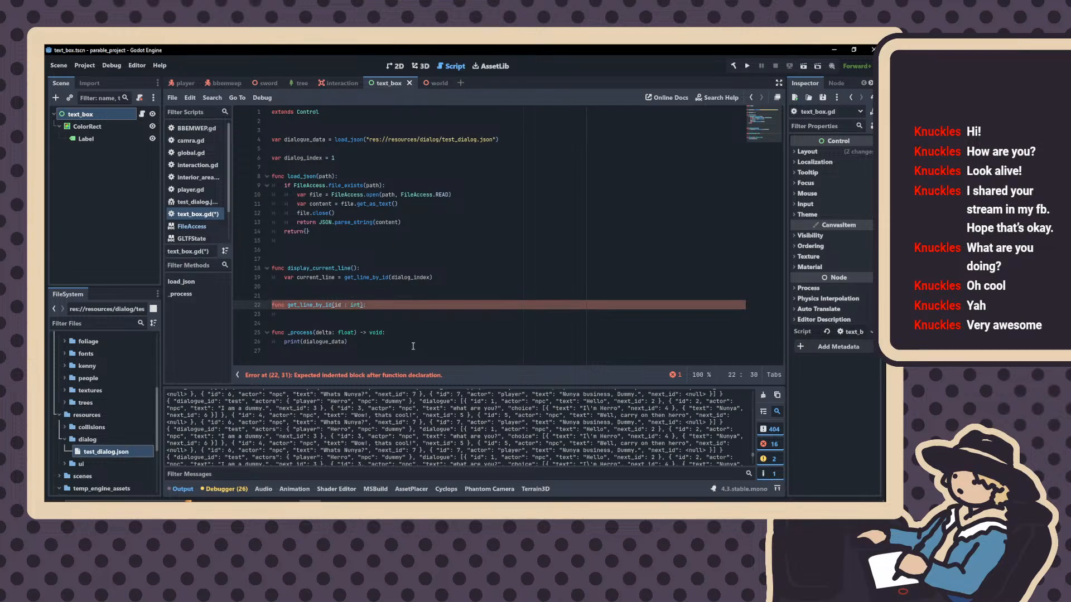
text(:)
key(Down)
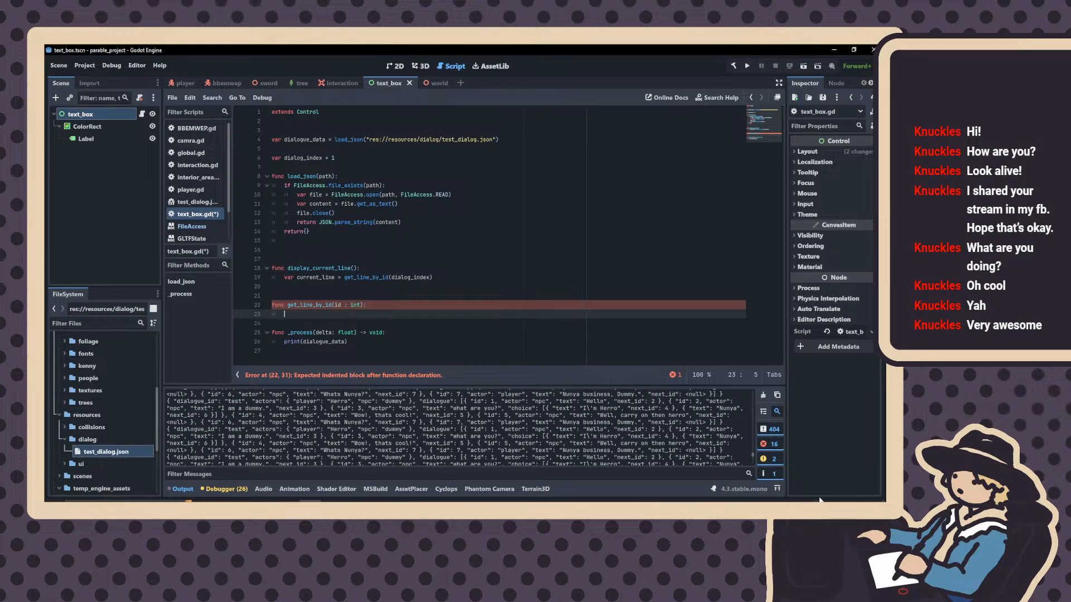
In the body of get_line_by_id, write the loop header for line in dialog_data["dialogue"] without the closing colon
text(for line)
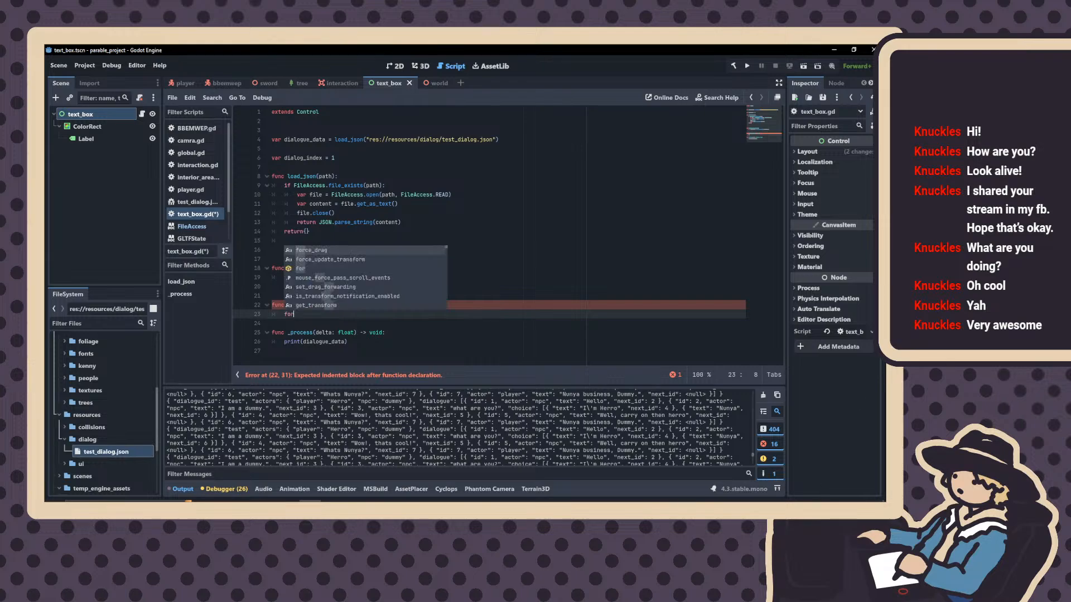
text( in)
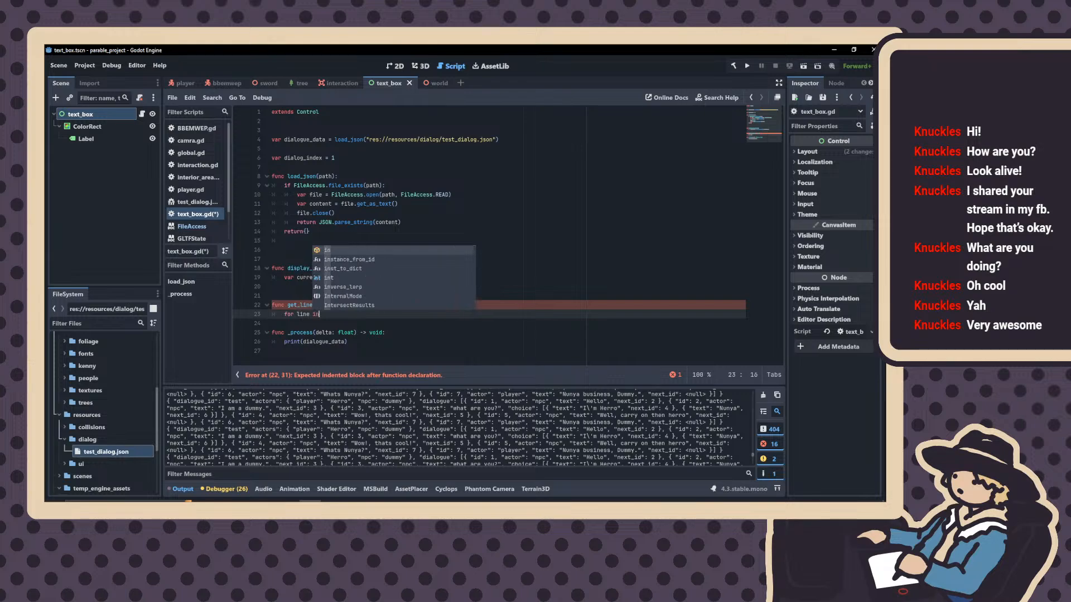
text( dialog_date)
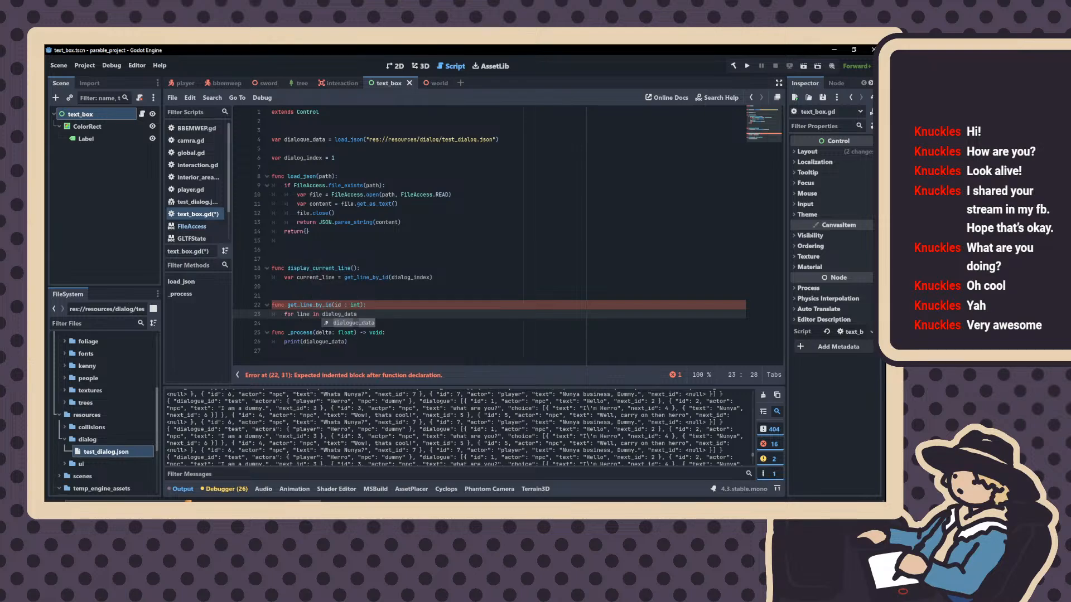
text([)
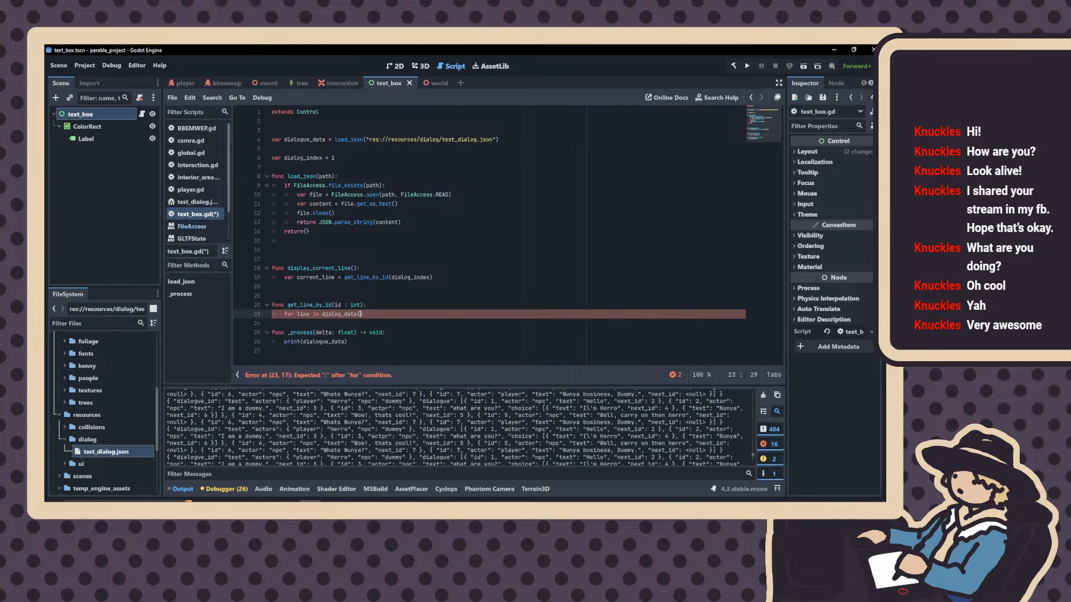
text("dialogue)
key(Right)
key(Right)
key(Right)
key(Right)
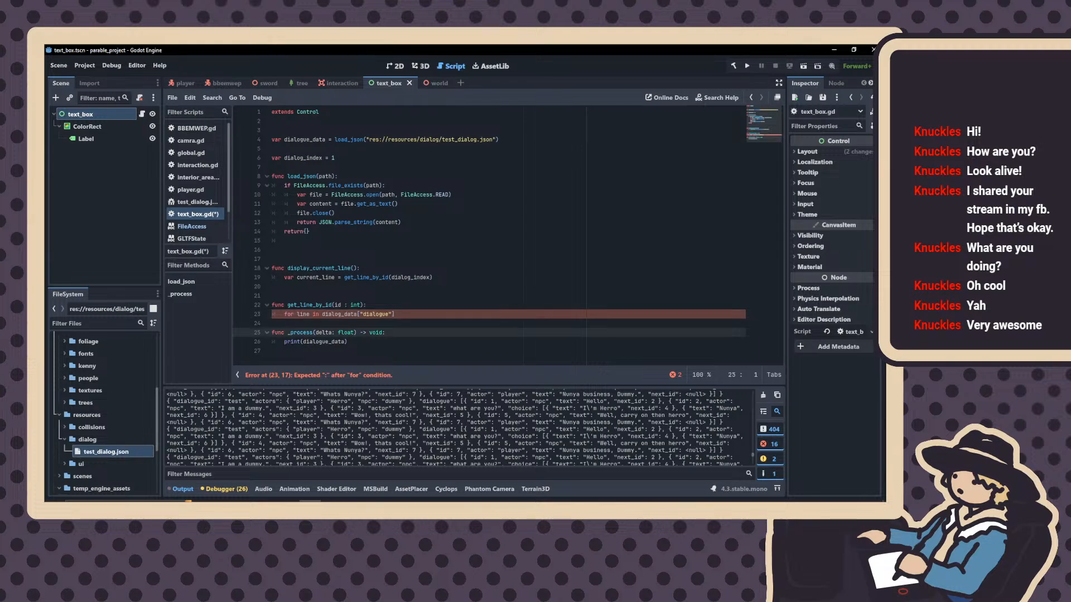
Compare the "dialogue" key name in test_dialog.json with the key used in the get_line_by_id loop
click(199, 225)
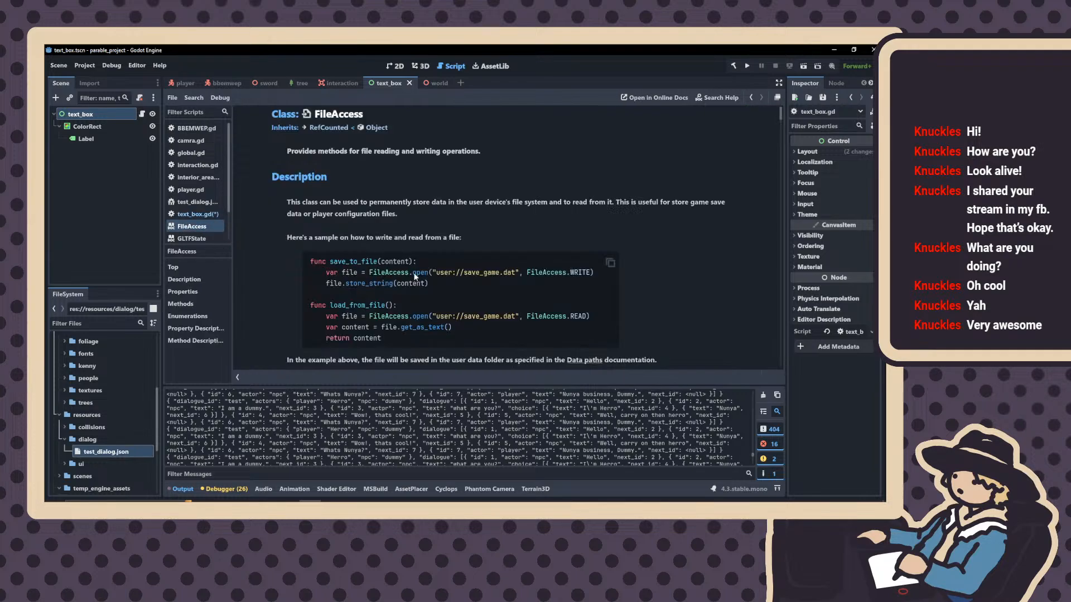
click(194, 202)
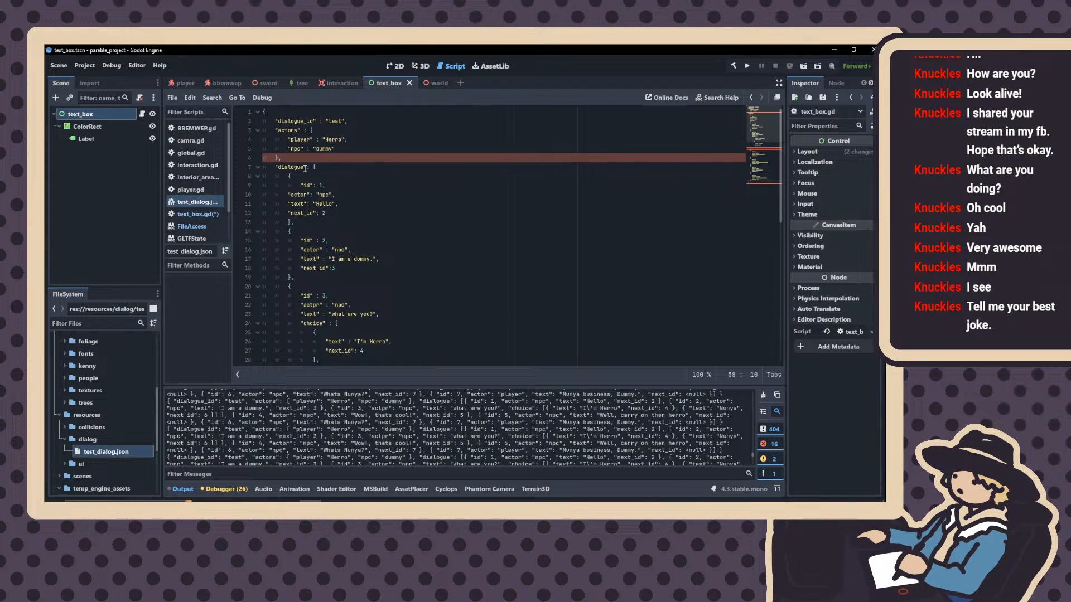
drag(305, 168, 279, 168)
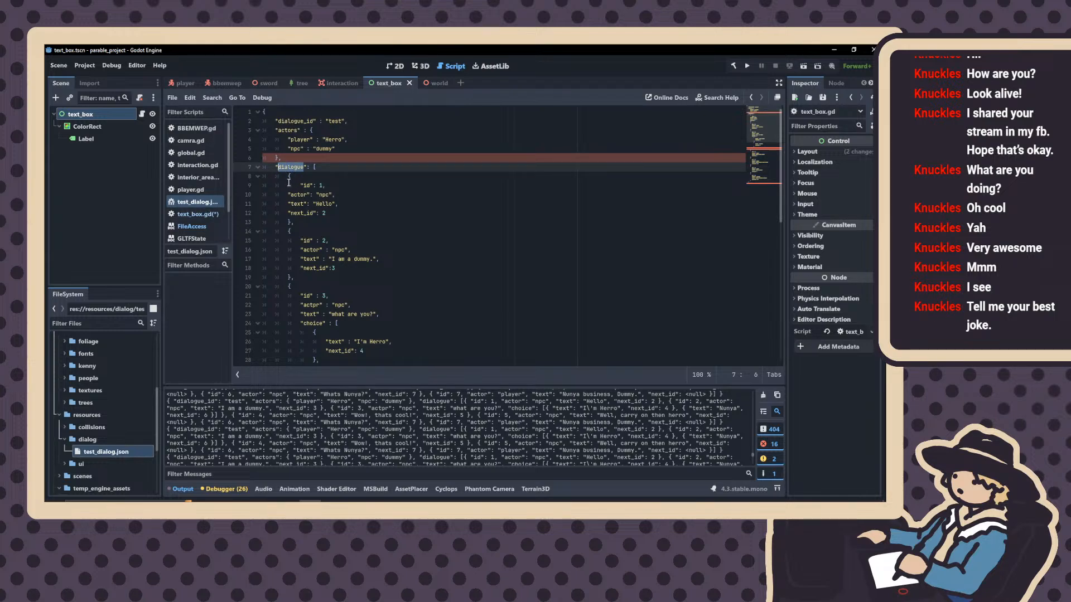
click(198, 214)
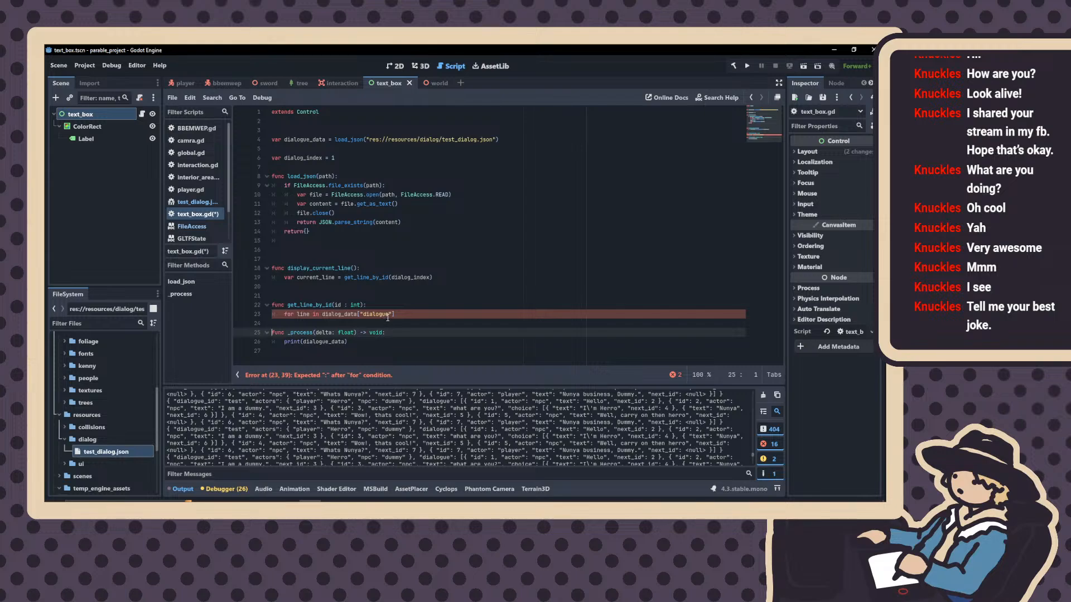
drag(388, 315, 362, 314)
key(Right)
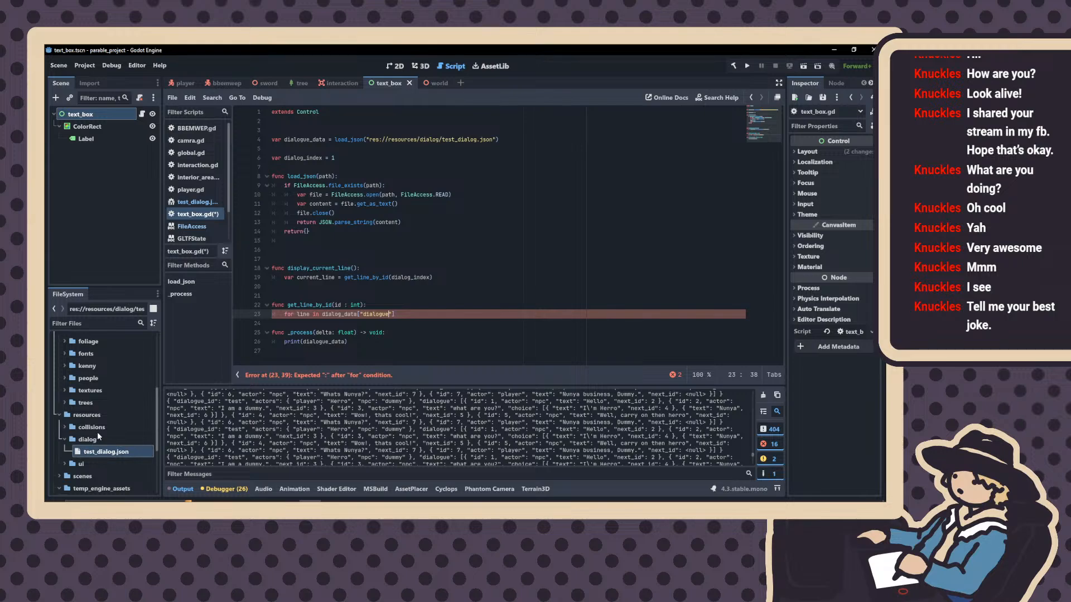
Reopen test_dialog.json with the output hidden and correct the misspelled key "actpr" to "actor" in the id 3 entry
click(196, 201)
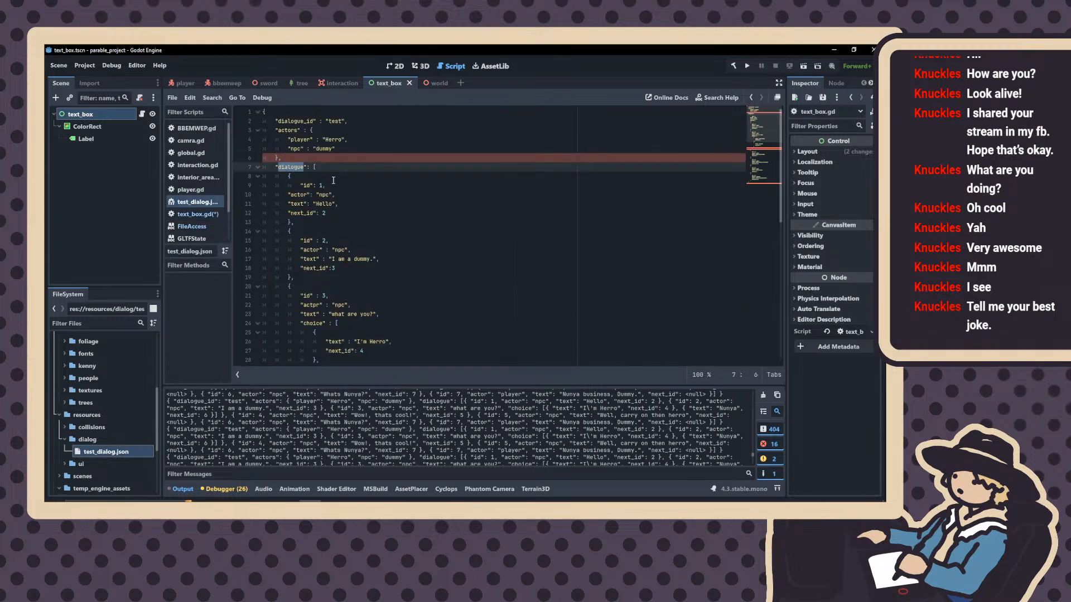
click(223, 488)
click(225, 489)
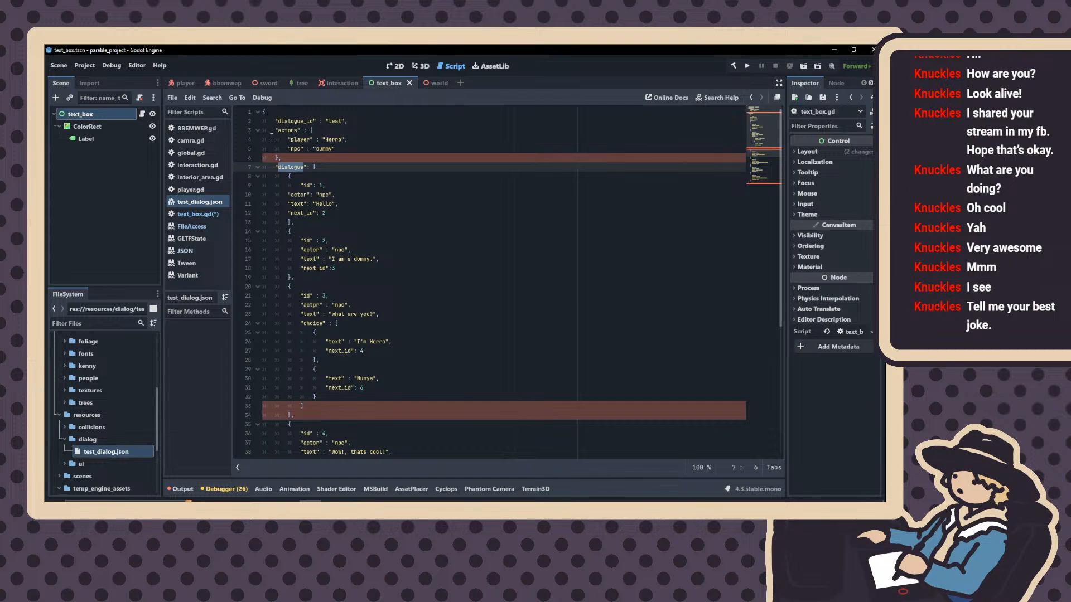
drag(277, 123, 294, 198)
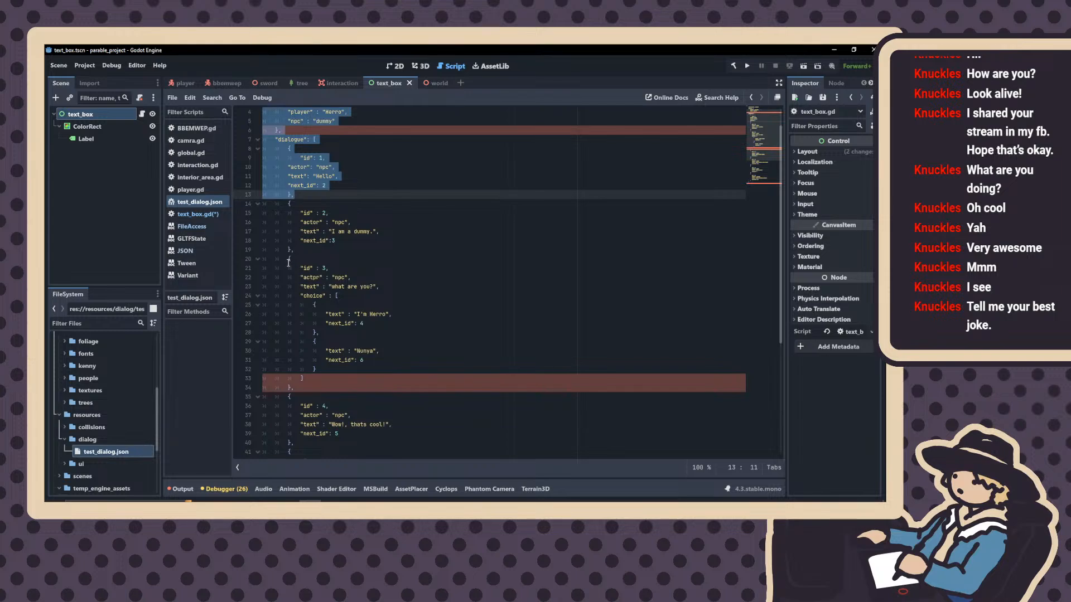
drag(289, 259, 315, 277)
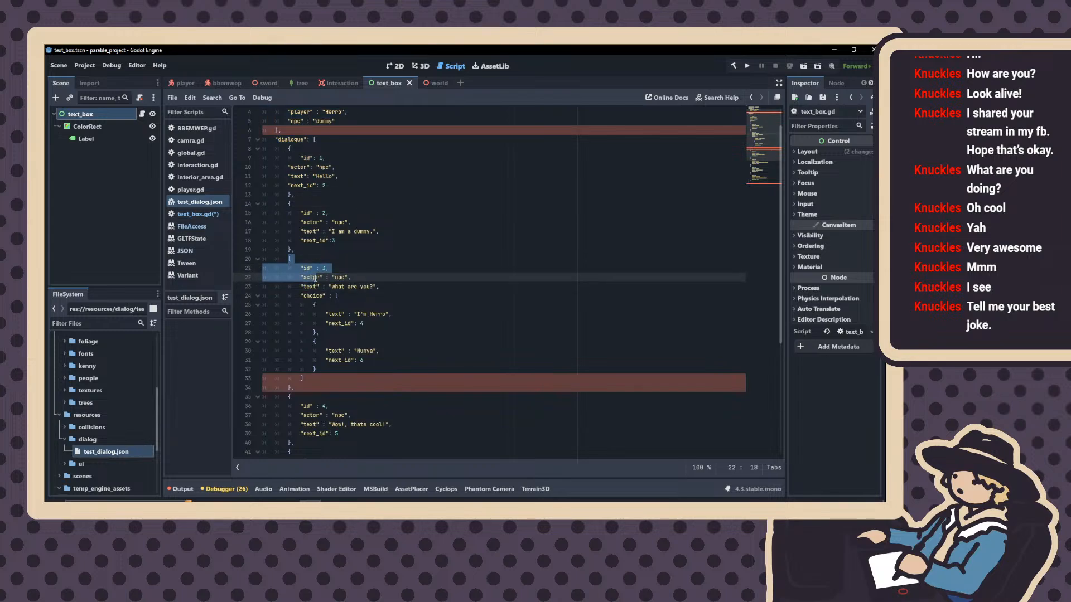
click(315, 277)
Examine the choices of the id 3 entry and the dialogue entries with ids 4 to 7
drag(300, 268, 382, 323)
click(325, 315)
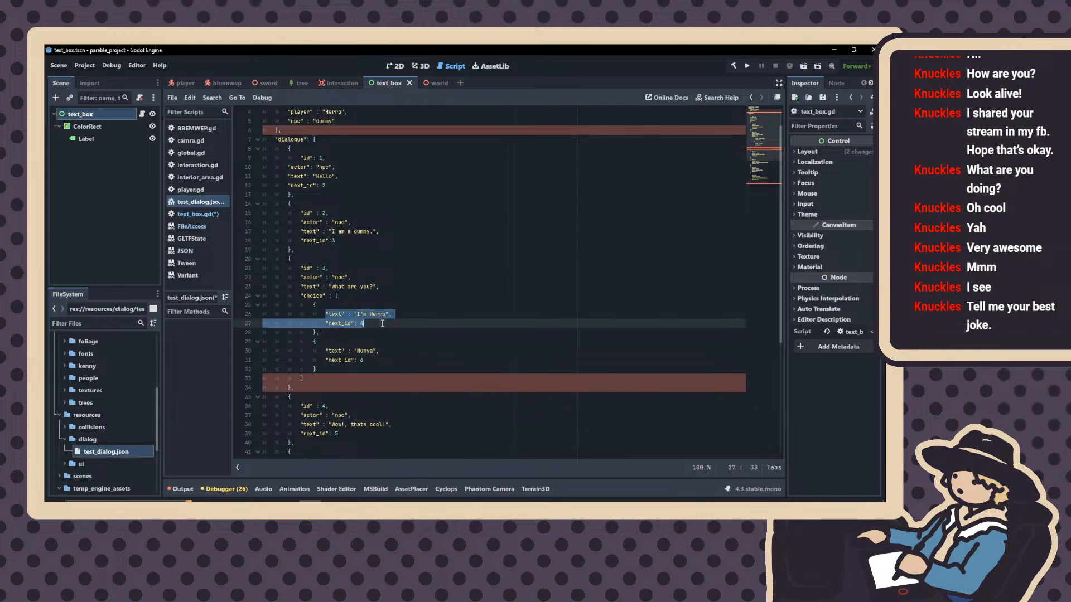
drag(325, 351, 382, 365)
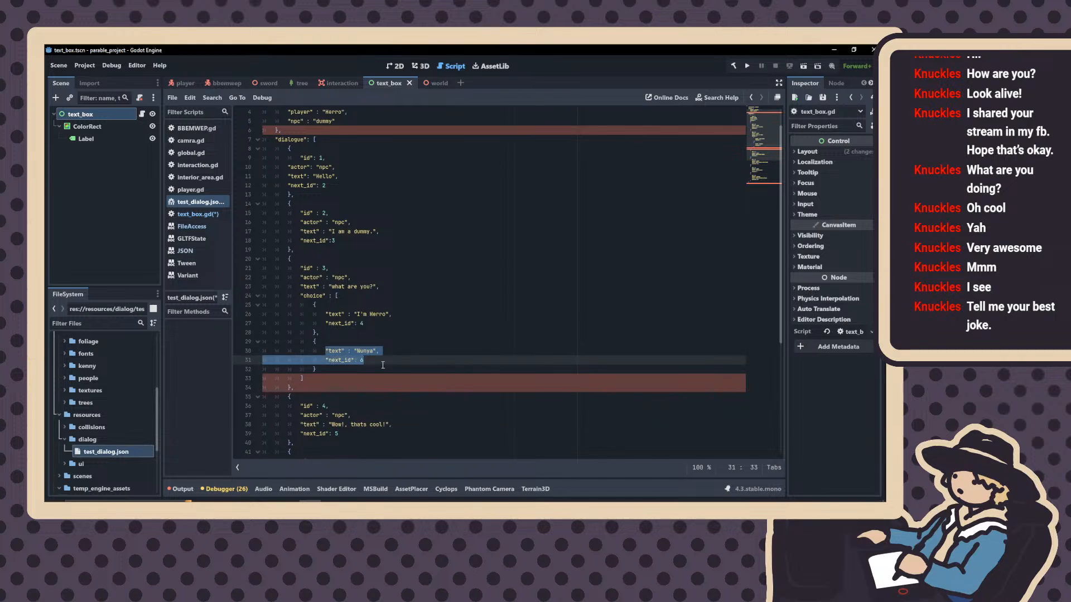
scroll(382, 365, down, 3)
drag(299, 323, 389, 348)
scroll(353, 352, down, 3)
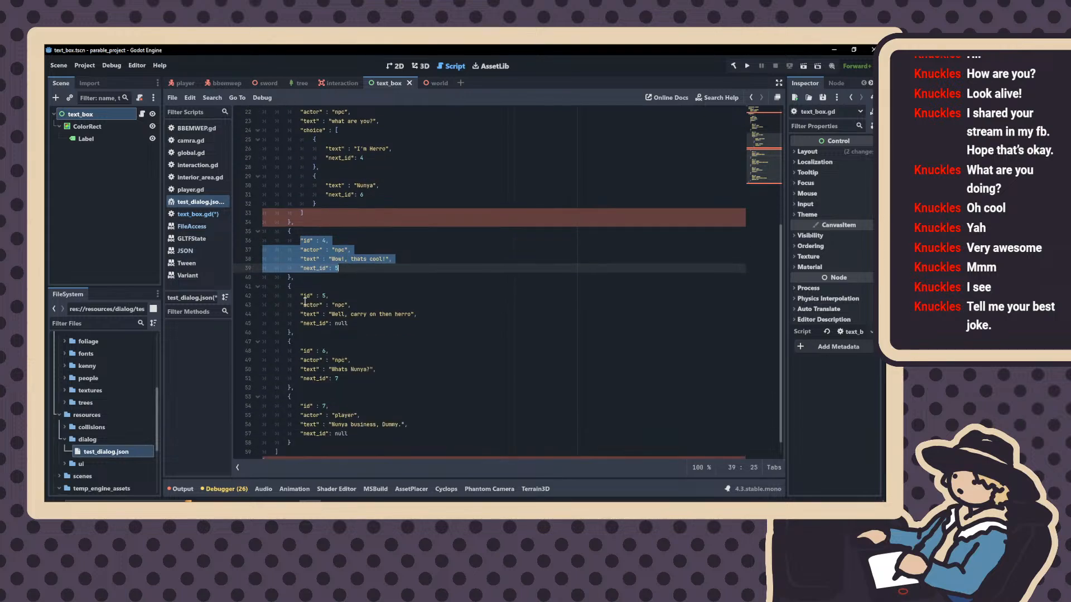
drag(300, 296, 348, 303)
click(303, 295)
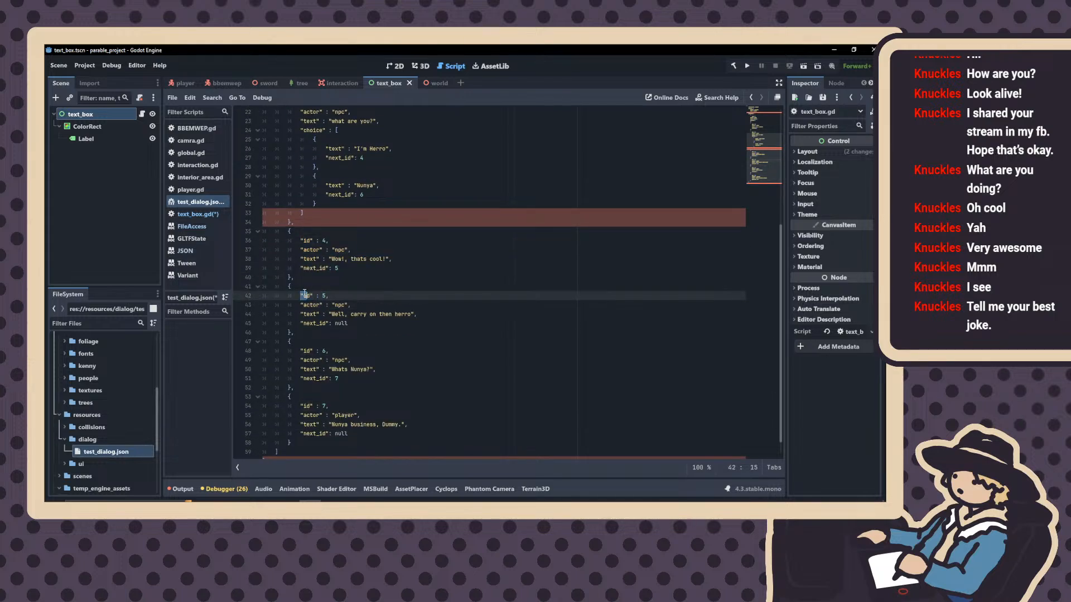
drag(303, 295, 382, 325)
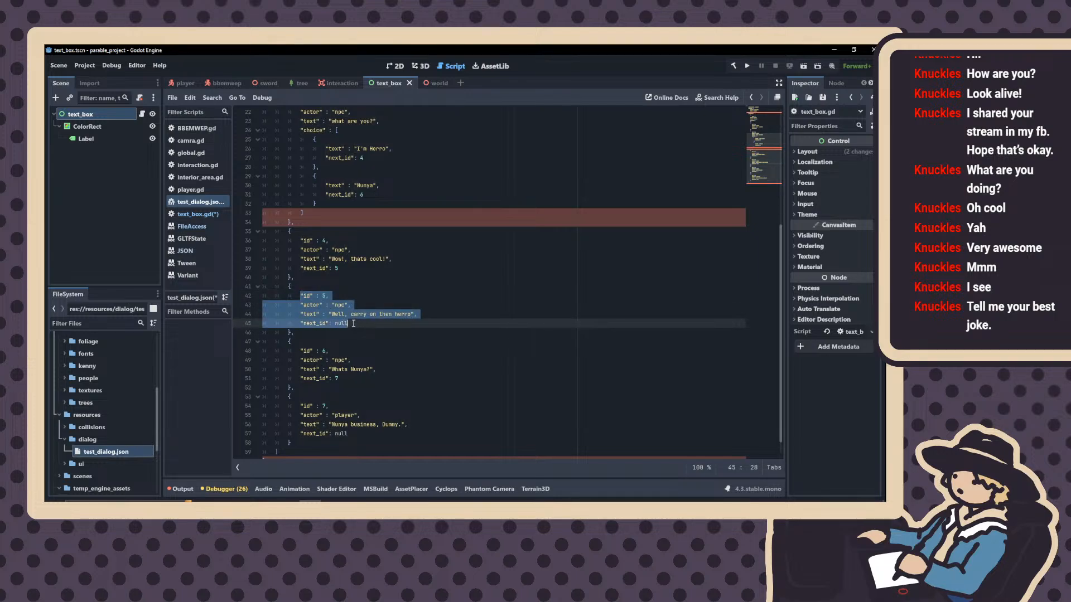
scroll(343, 328, down, 1)
click(310, 341)
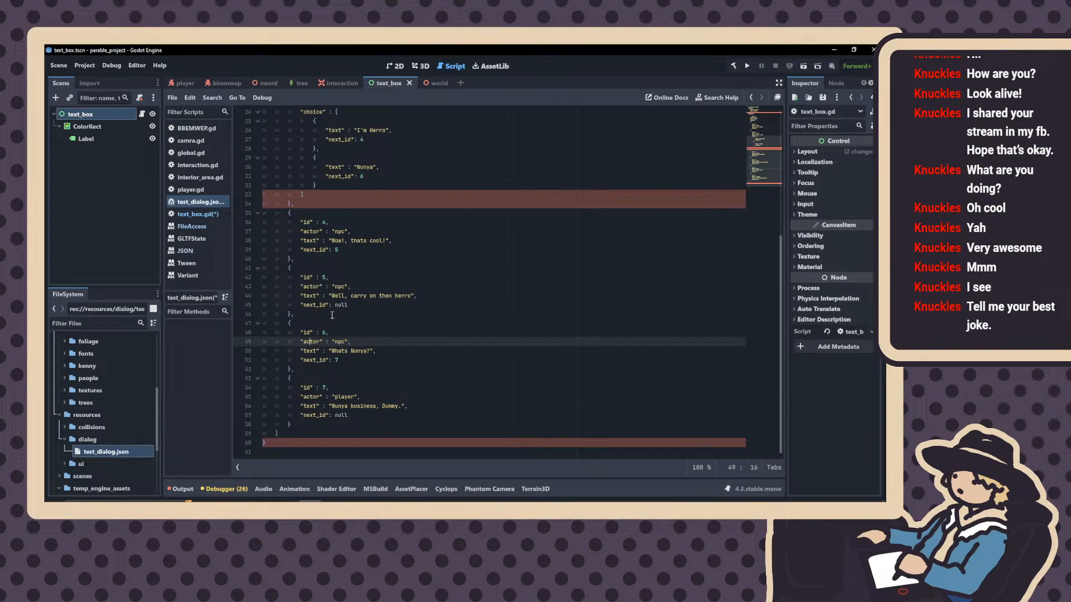
drag(300, 333, 359, 362)
drag(300, 388, 385, 413)
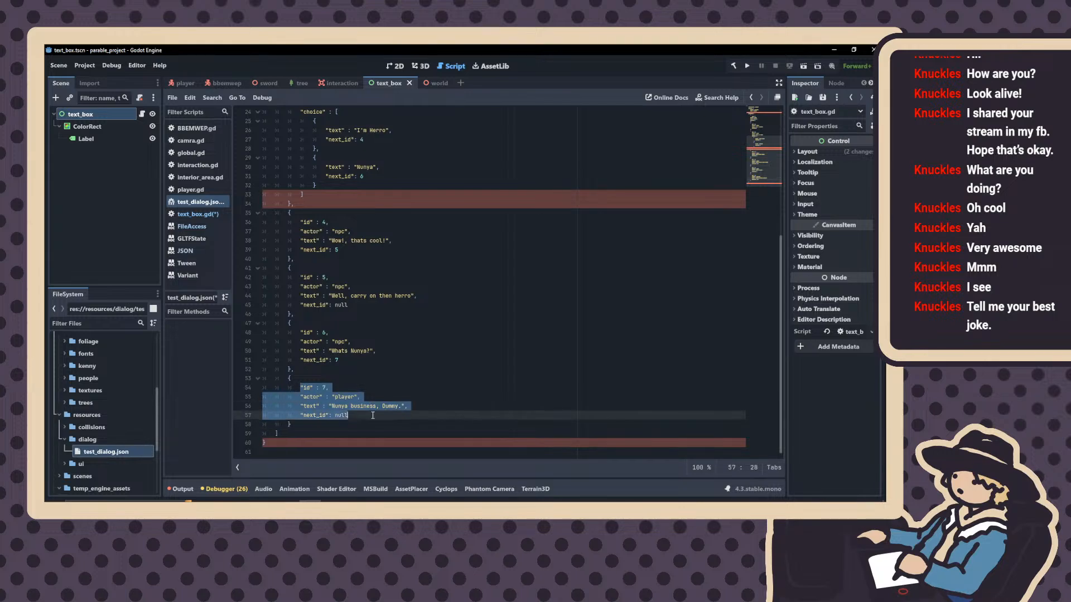
Review the actor and text fields of the first two dialogue entries, and return to text_box.gd
scroll(371, 410, up, 8)
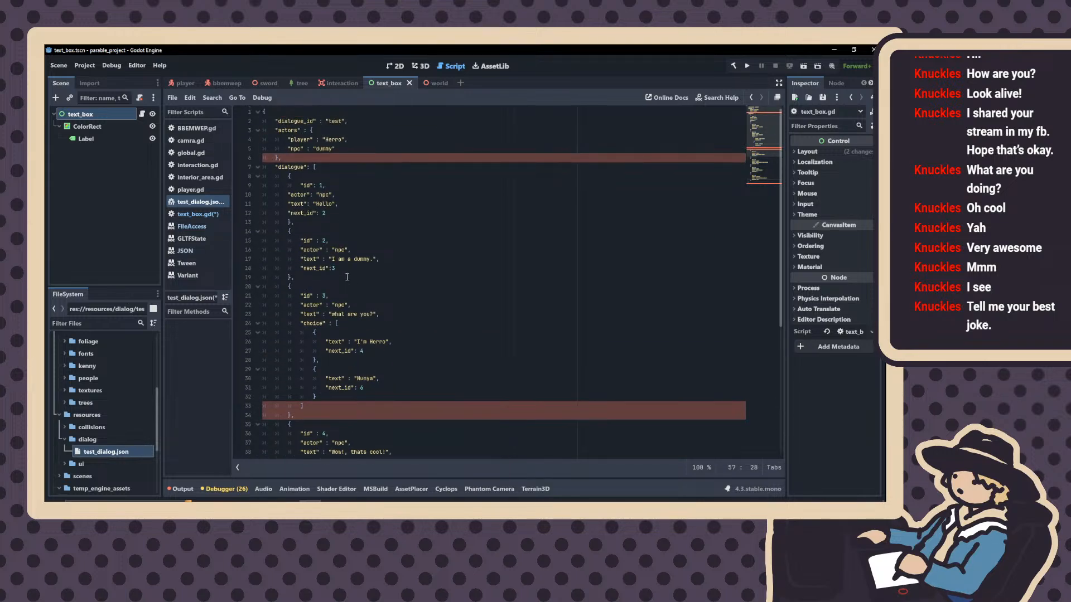
drag(379, 259, 301, 259)
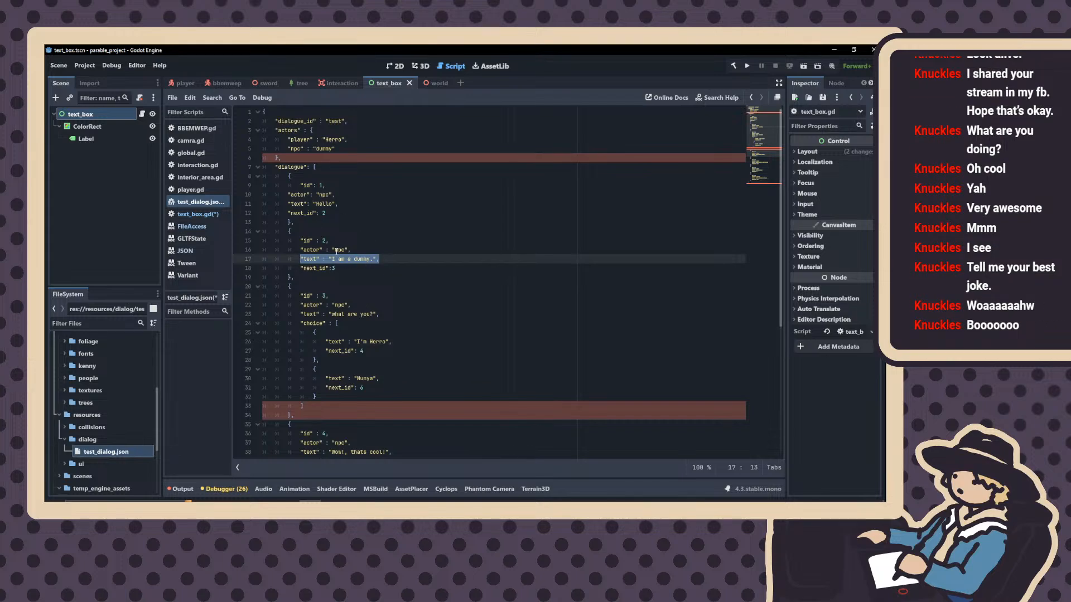
click(371, 259)
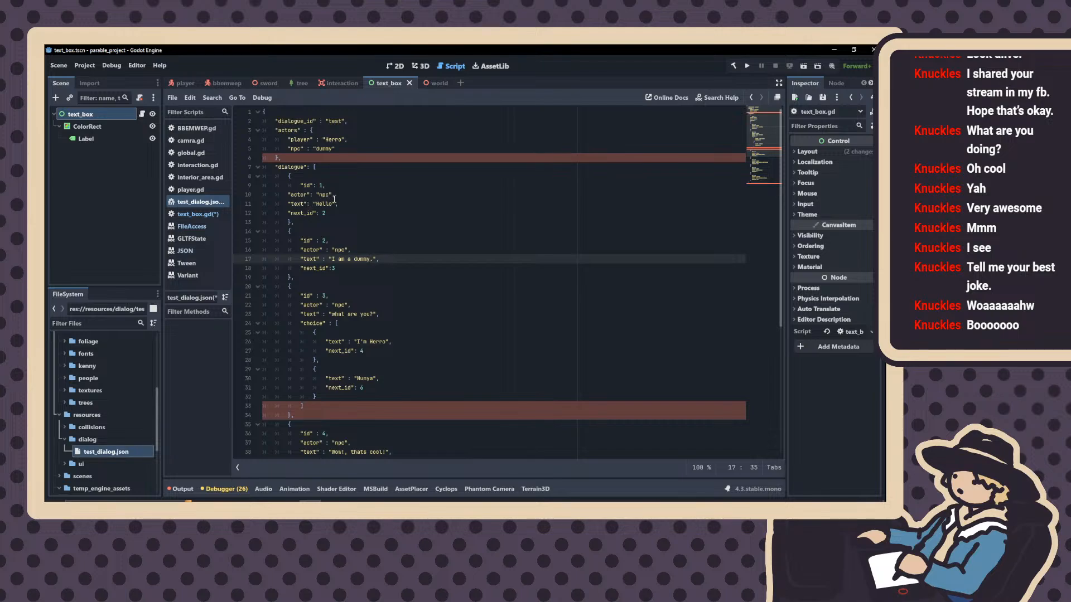
drag(334, 195, 276, 194)
drag(377, 260, 329, 259)
click(196, 215)
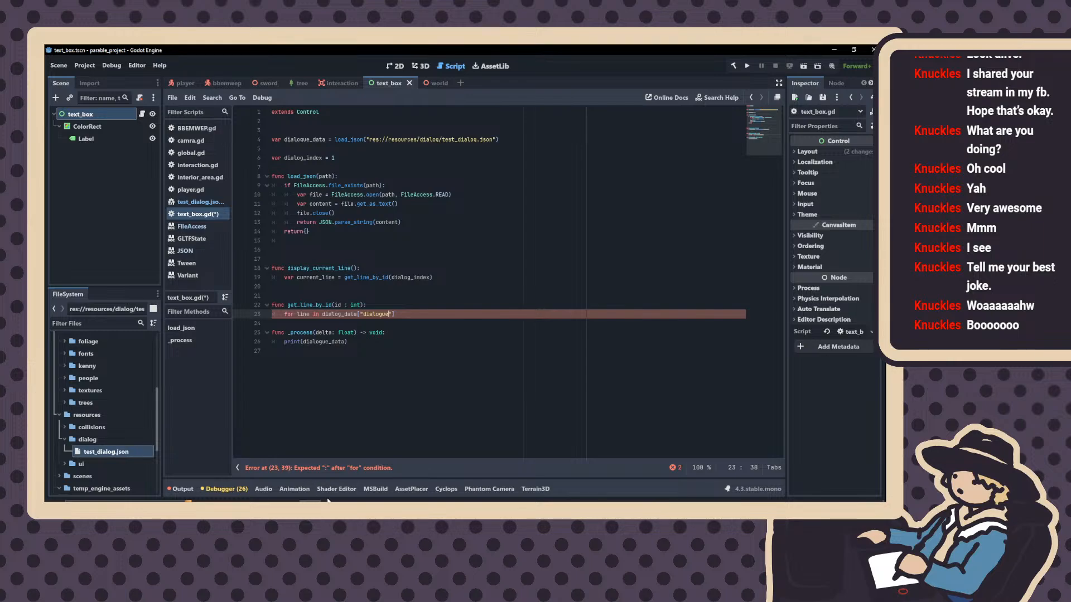
Complete the for loop header in get_line_by_id and add the condition if line["id"] == id: inside it
key(End)
key(Return)
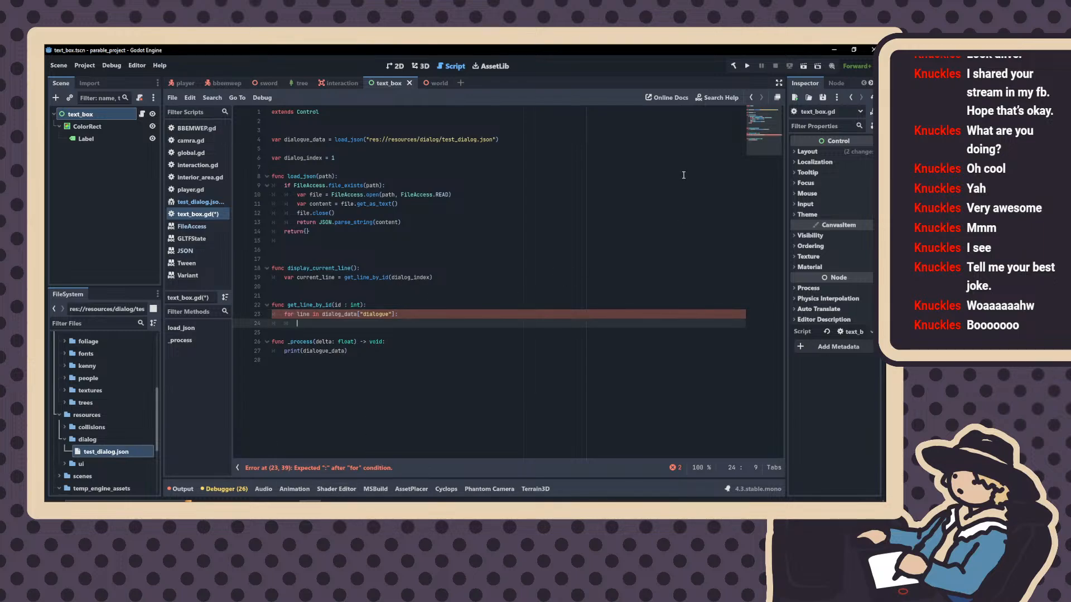
text(if line[)
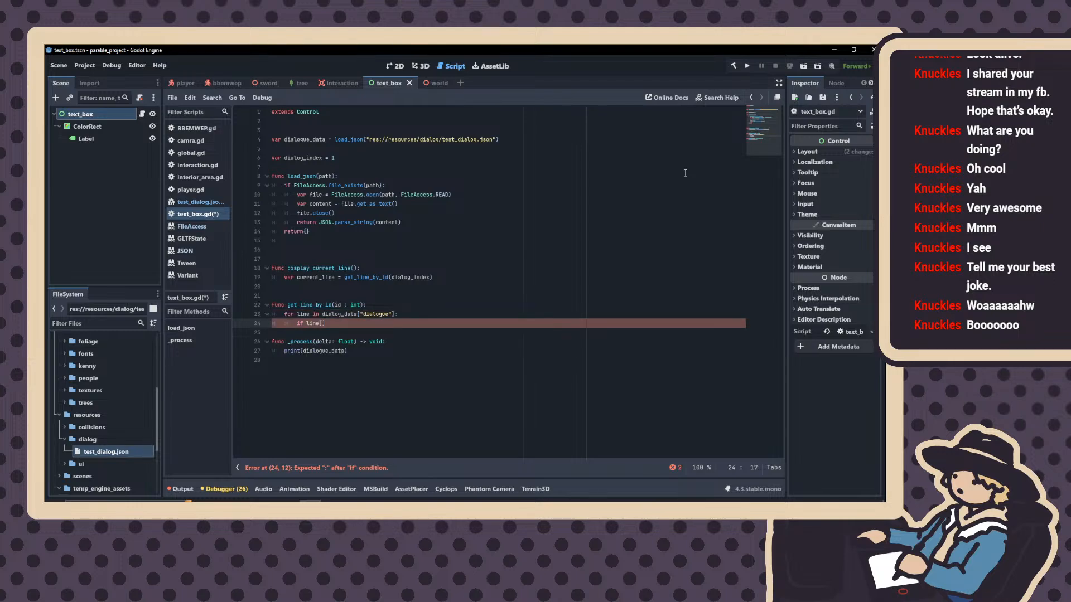
text(:id)
key(Right)
key(Right)
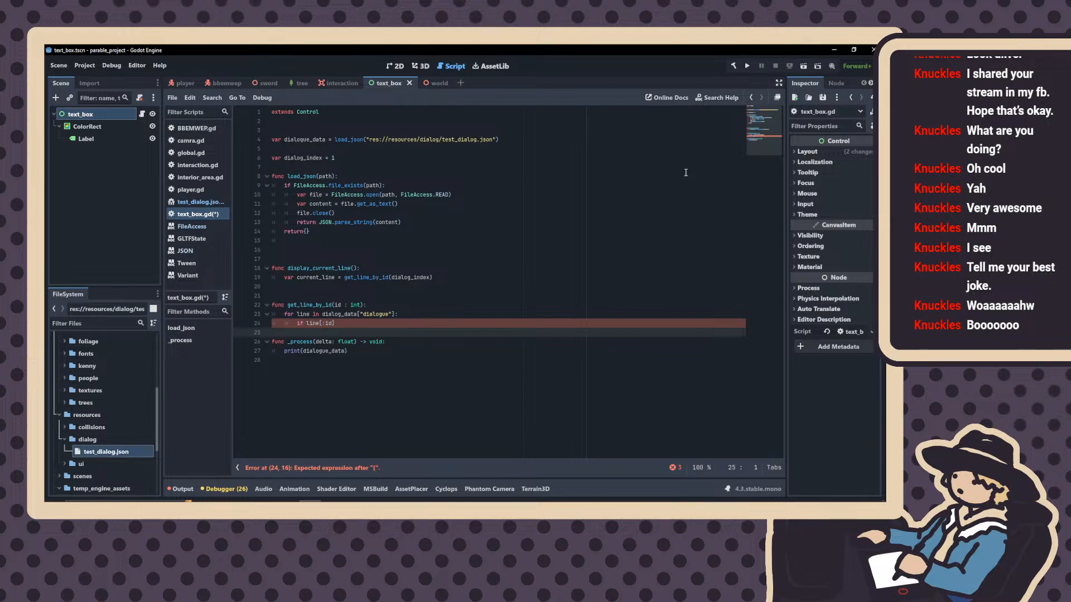
key(Left)
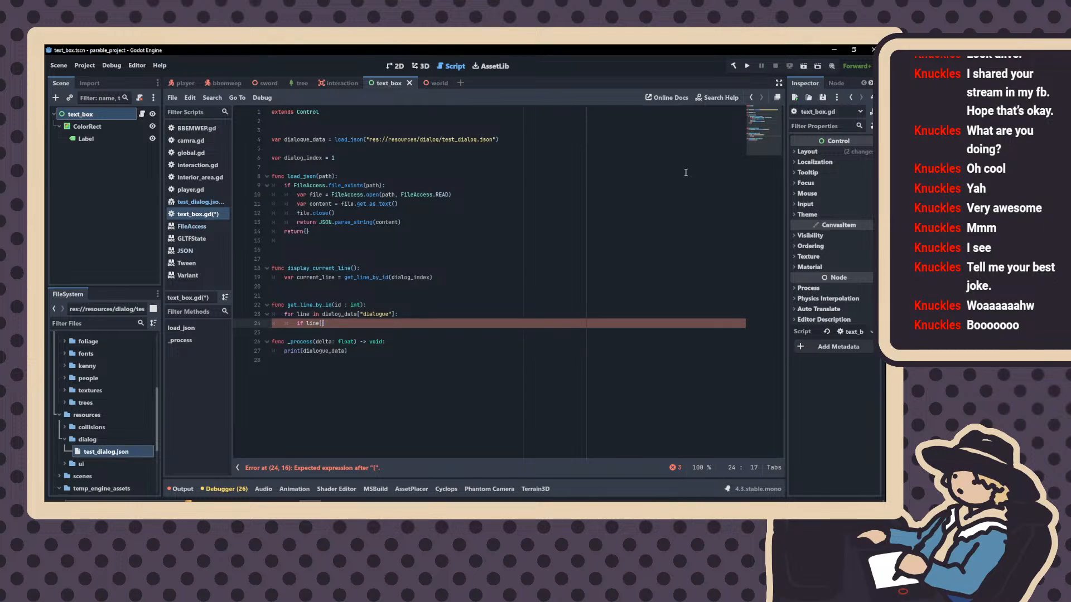
text(d)
key(Right)
key(Right)
key(Right)
key(Left)
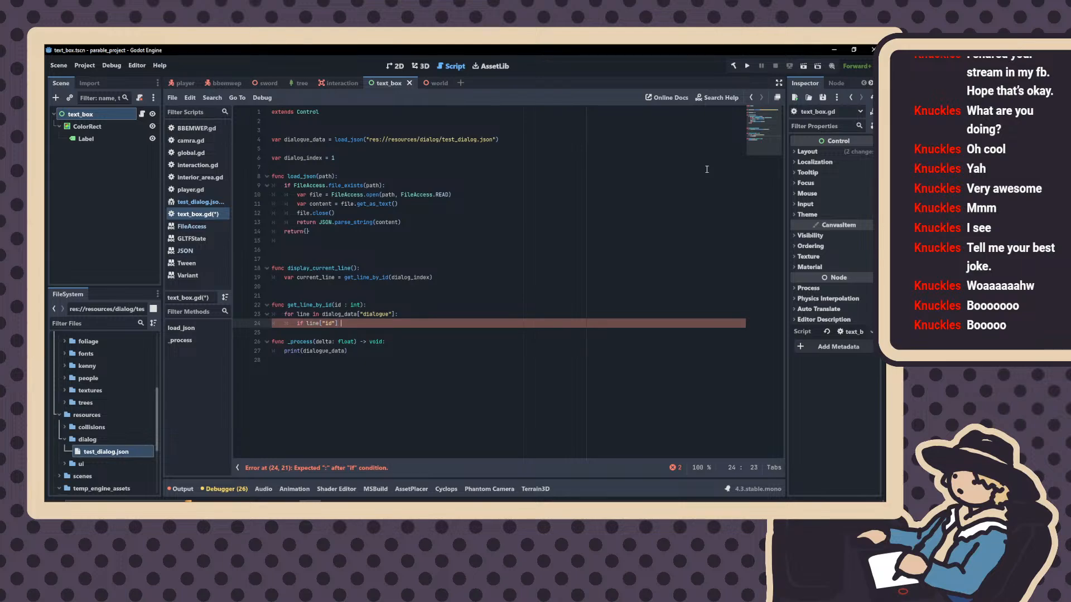
text(== id:)
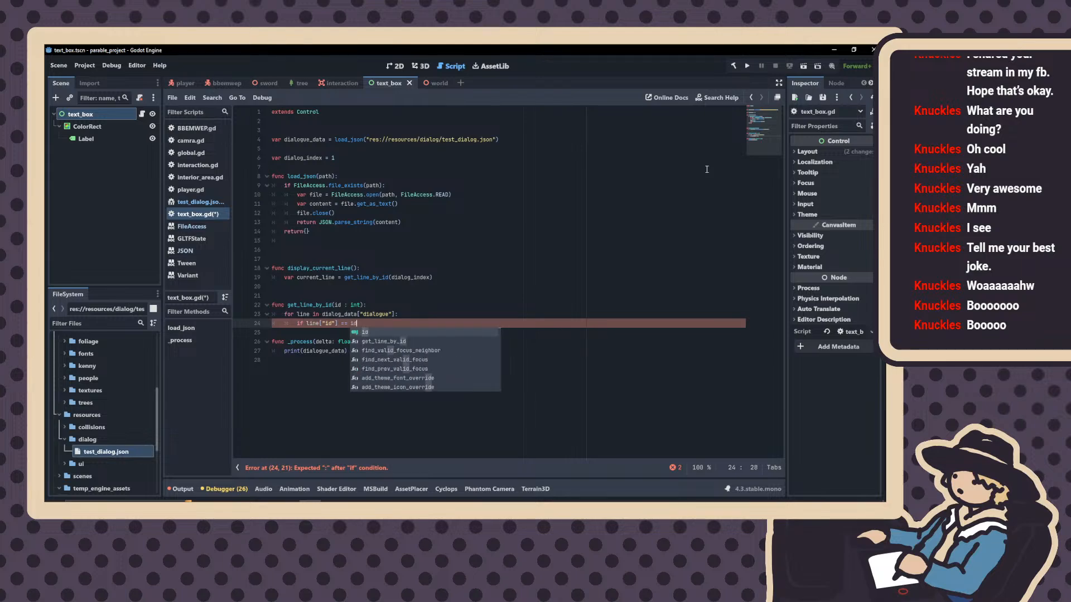
Make get_line_by_id return line when the id matches, and return null after the loop
key(Return)
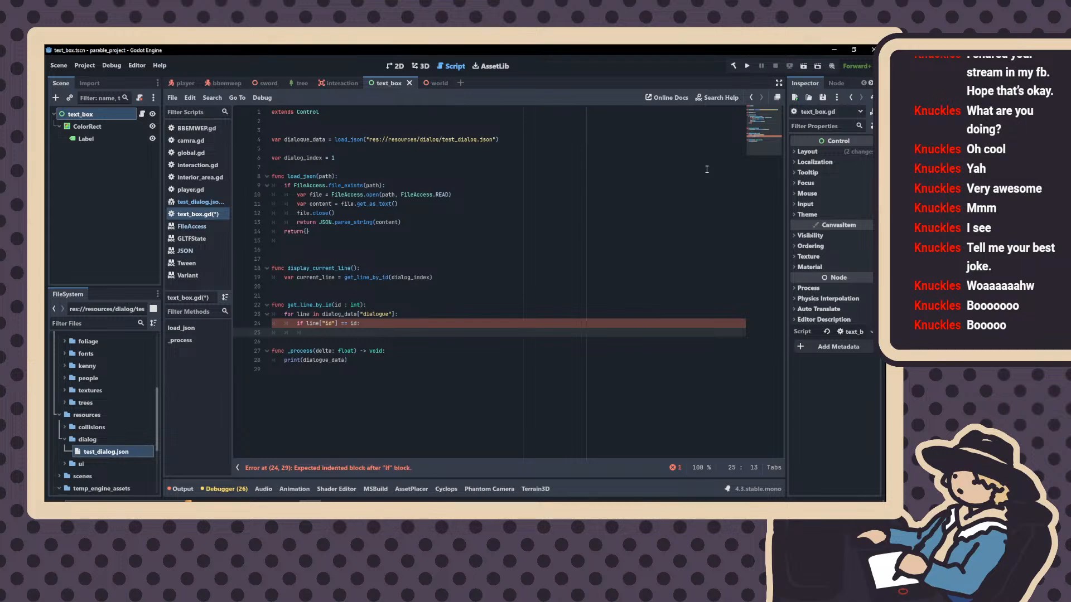
text(ret)
text(yrb k)
key(BackSpace)
text(urn)
text( ;in)
key(BackSpace)
key(BackSpace)
key(BackSpace)
text(line)
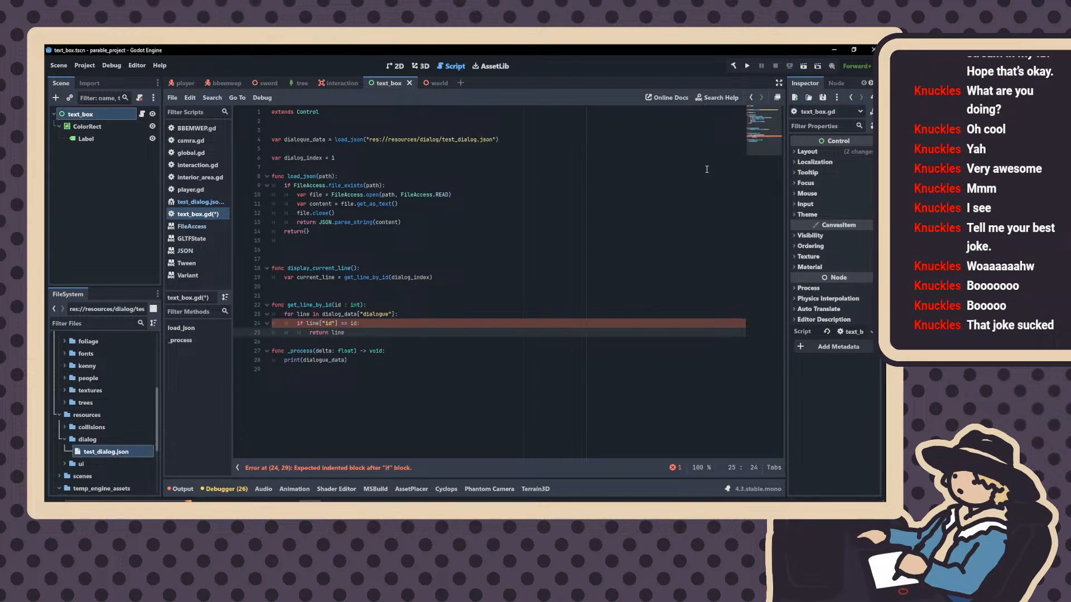
key(Return)
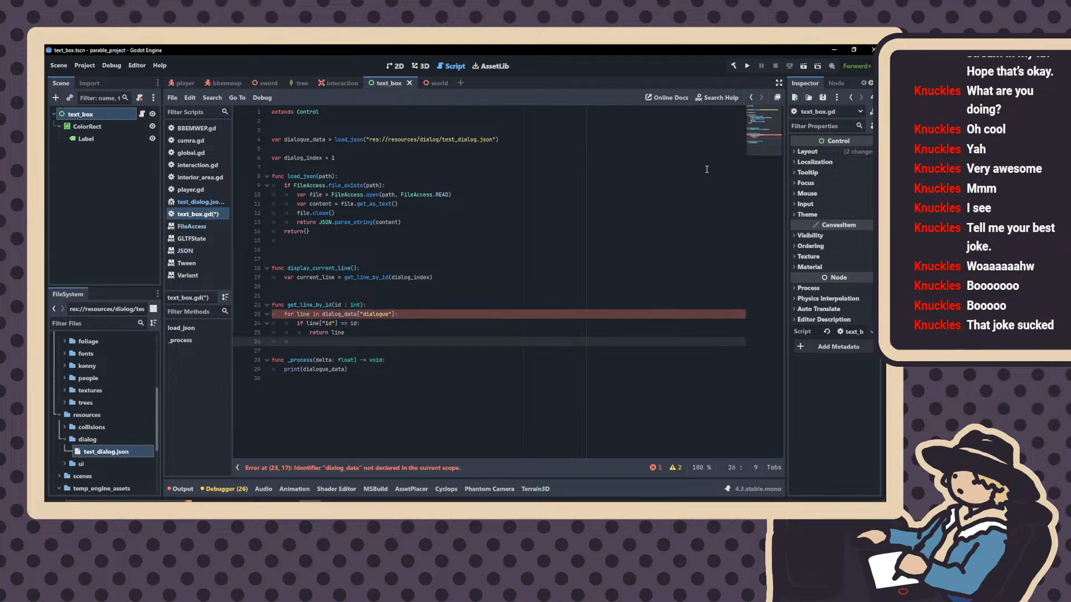
text(return null)
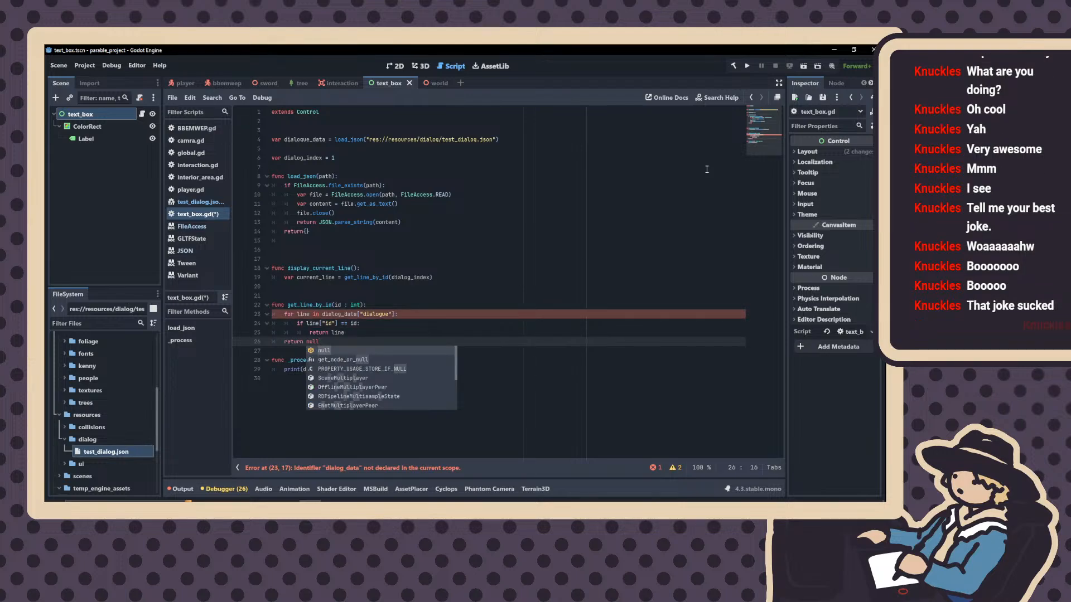
click(508, 240)
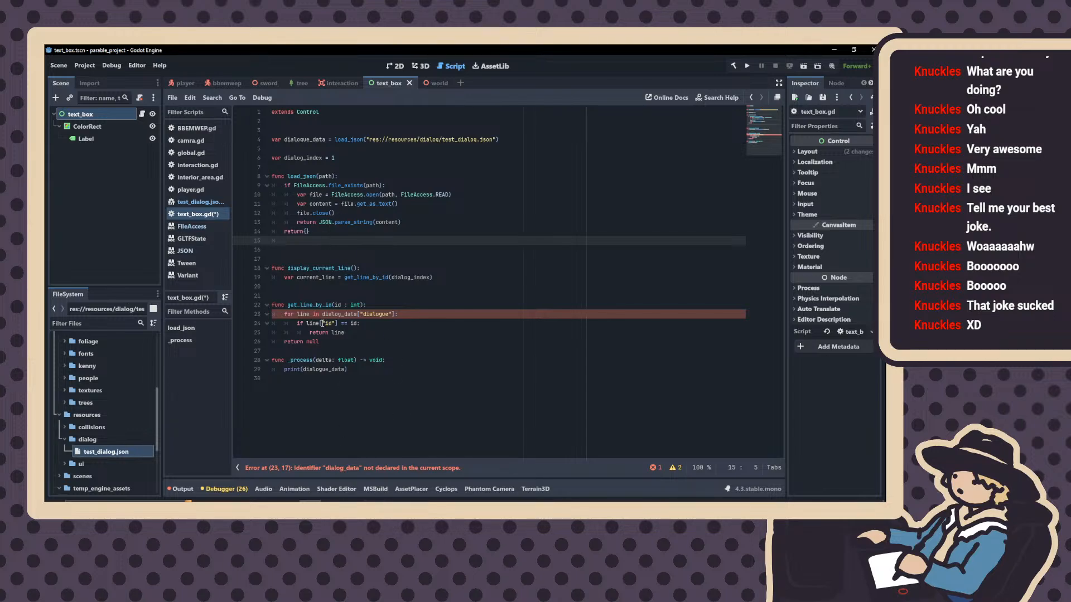
Correct the loop's variable to dialogue_data and rename dialog_index to dialogue_index in both its declaration and the get_line_by_id call
click(341, 315)
text(ue)
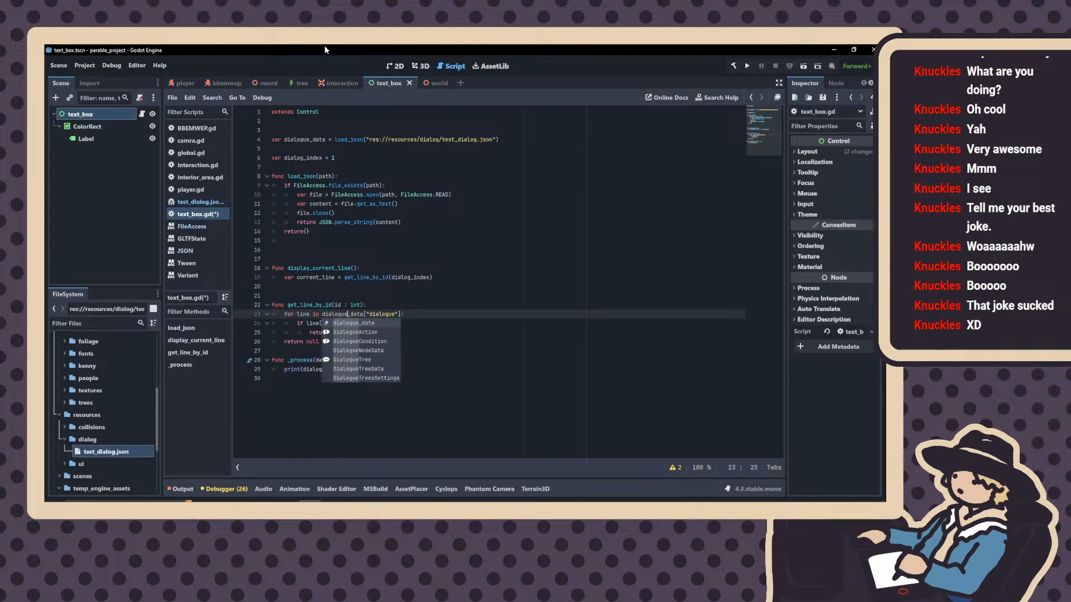
click(354, 279)
click(472, 276)
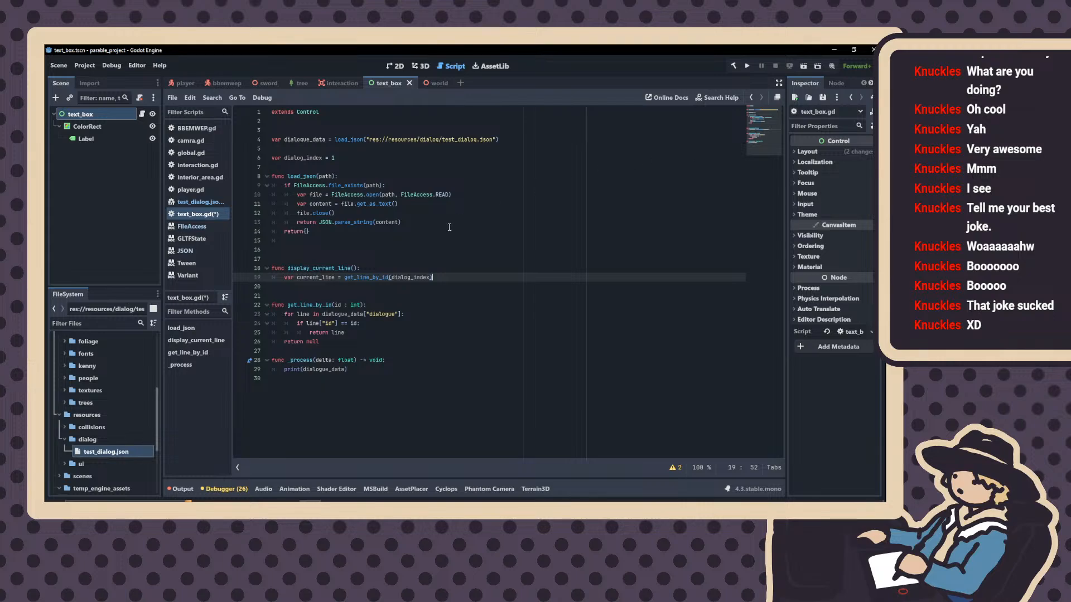
click(412, 277)
text(ue)
click(303, 158)
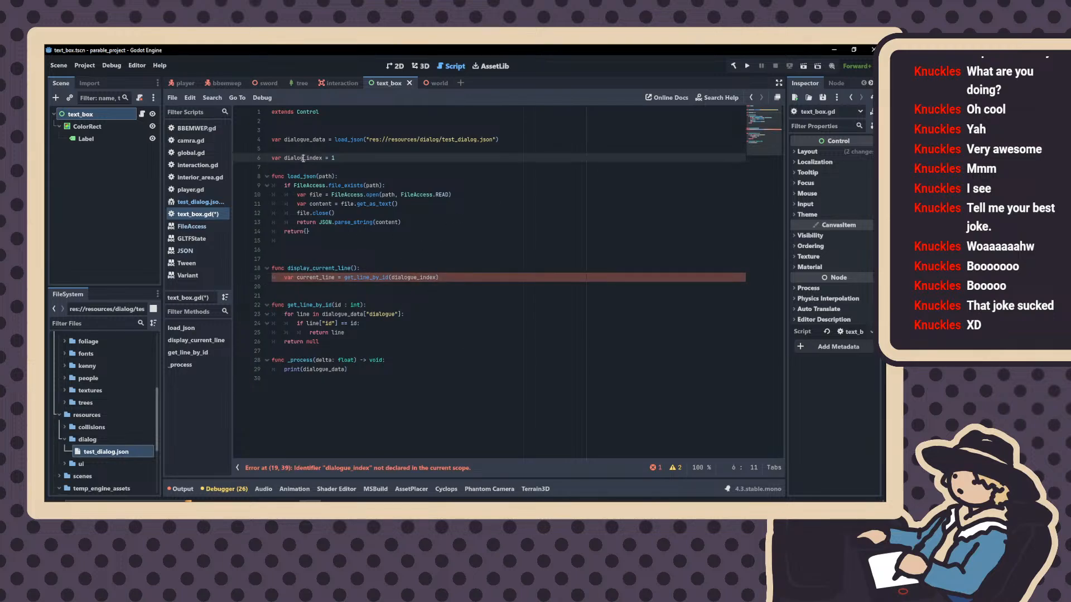
text(ue)
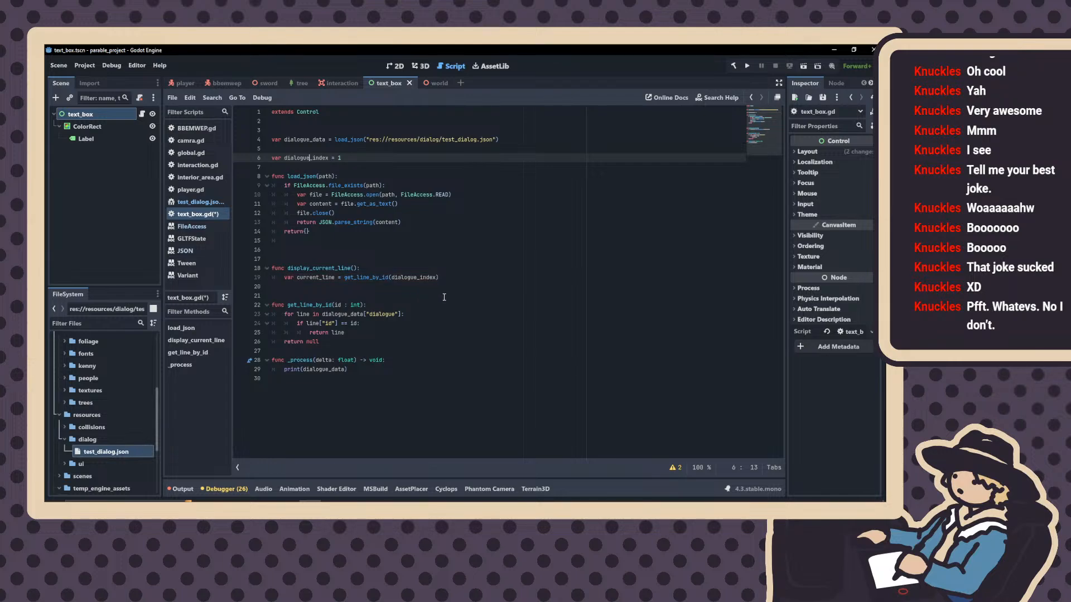
Add an if current_line: check below the current_line assignment in display_current_line
click(458, 280)
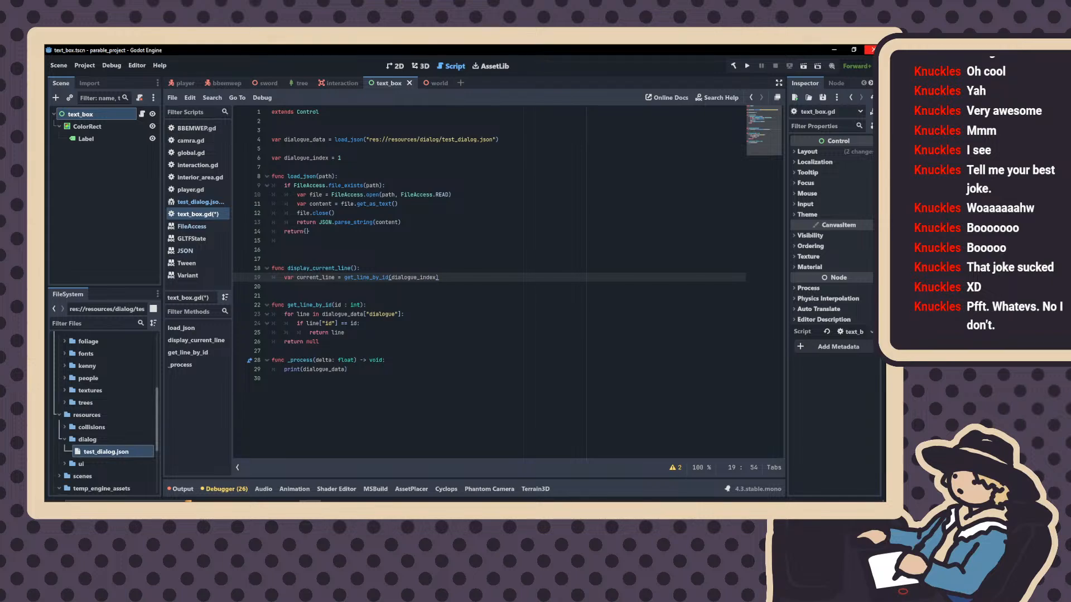
key(Return)
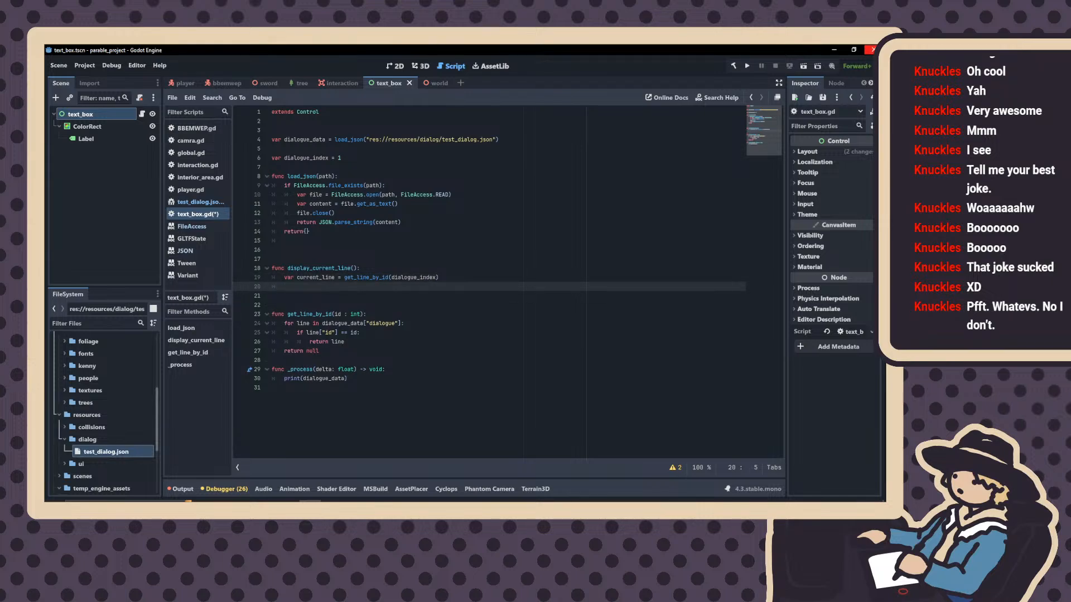
text(if current)
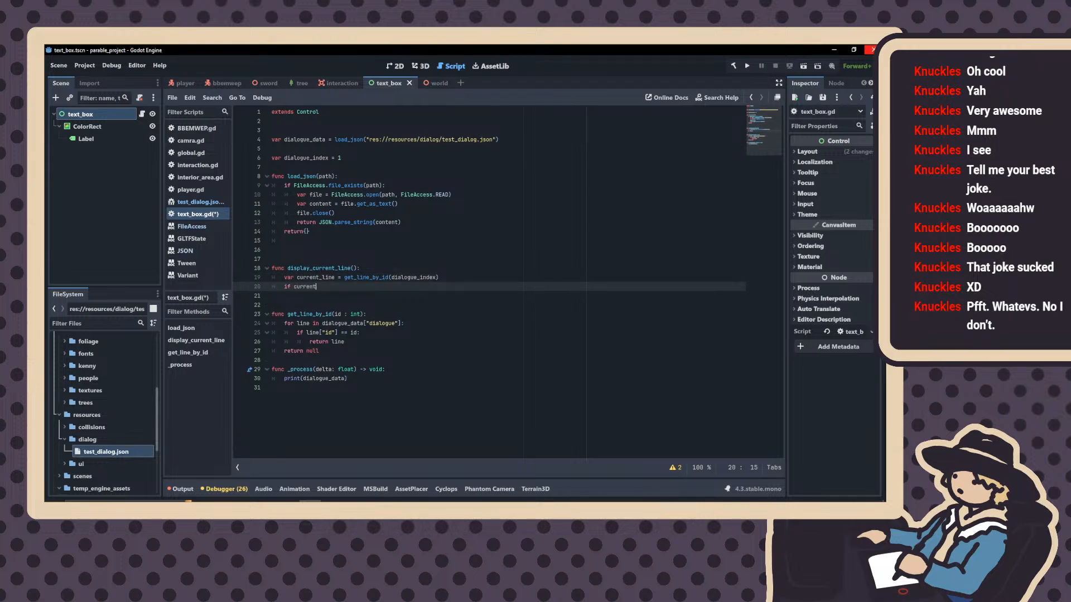
text(_line:)
key(Return)
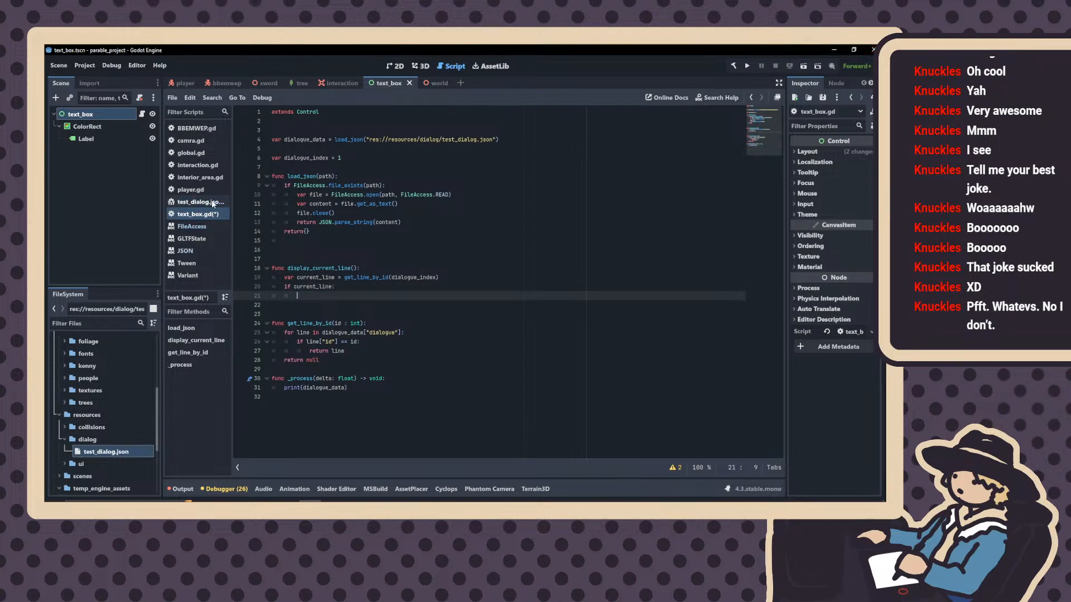
Inside the check, assign the "actor" entry of current_line to $ColorRect/Label.text, inserting the Label node's path from the scene
drag(88, 144, 349, 296)
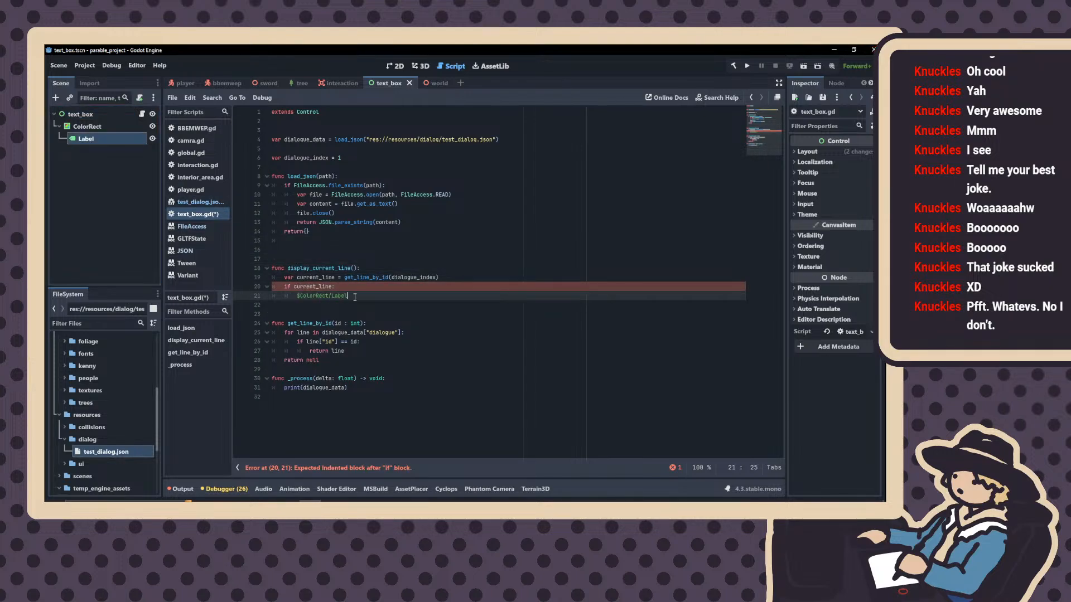
text(.te)
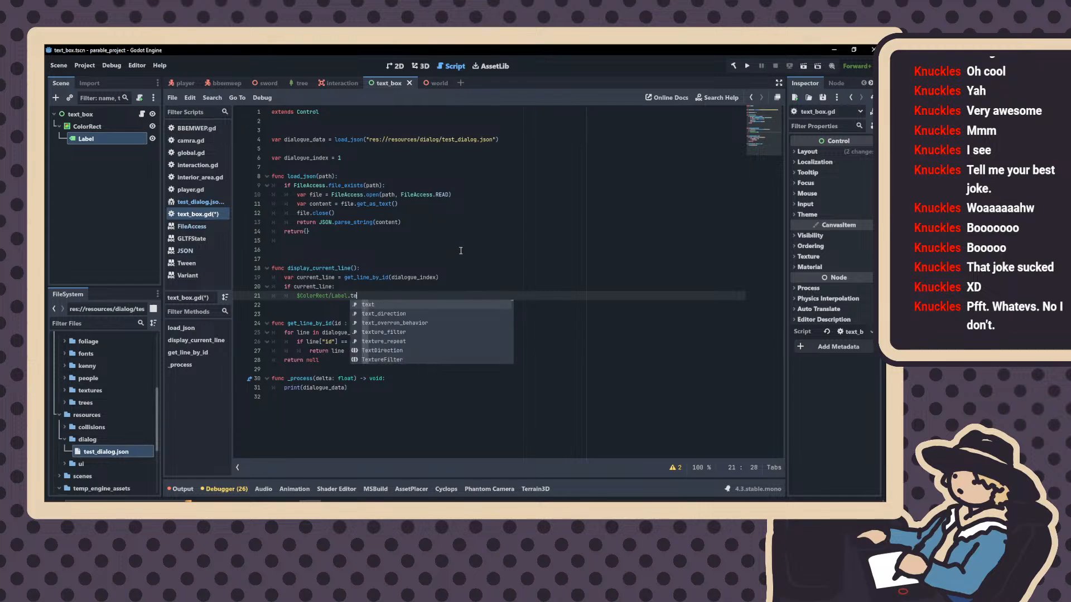
text(xt = c)
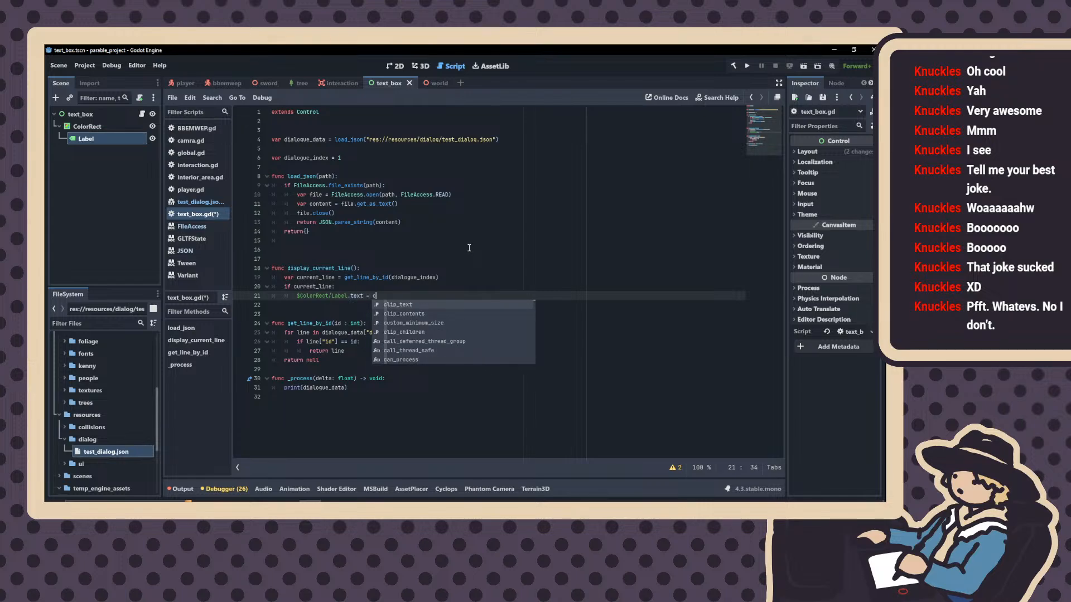
text(urrent_line)
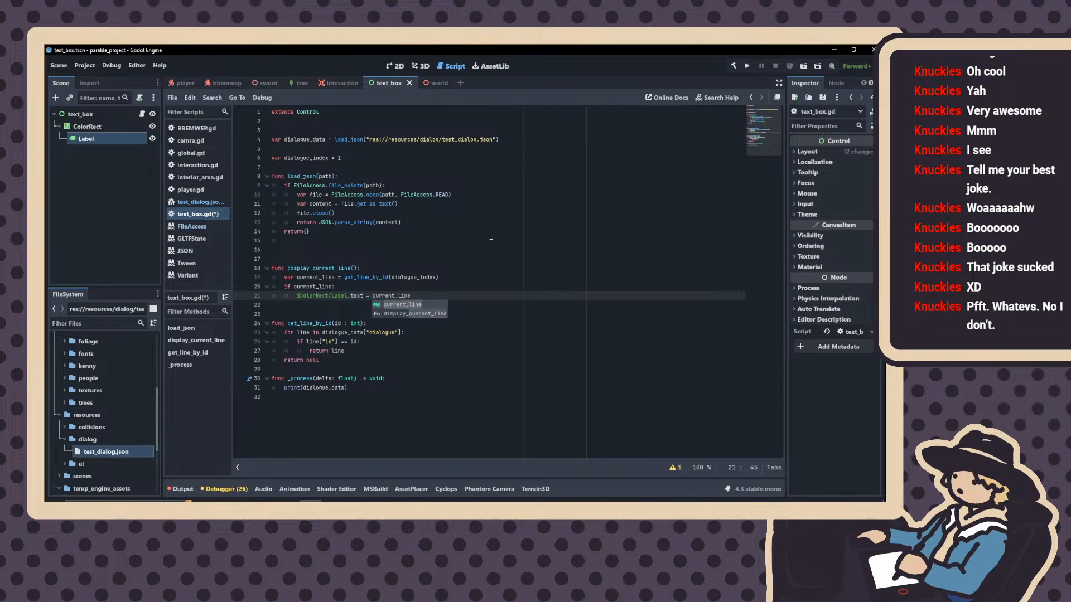
text([)
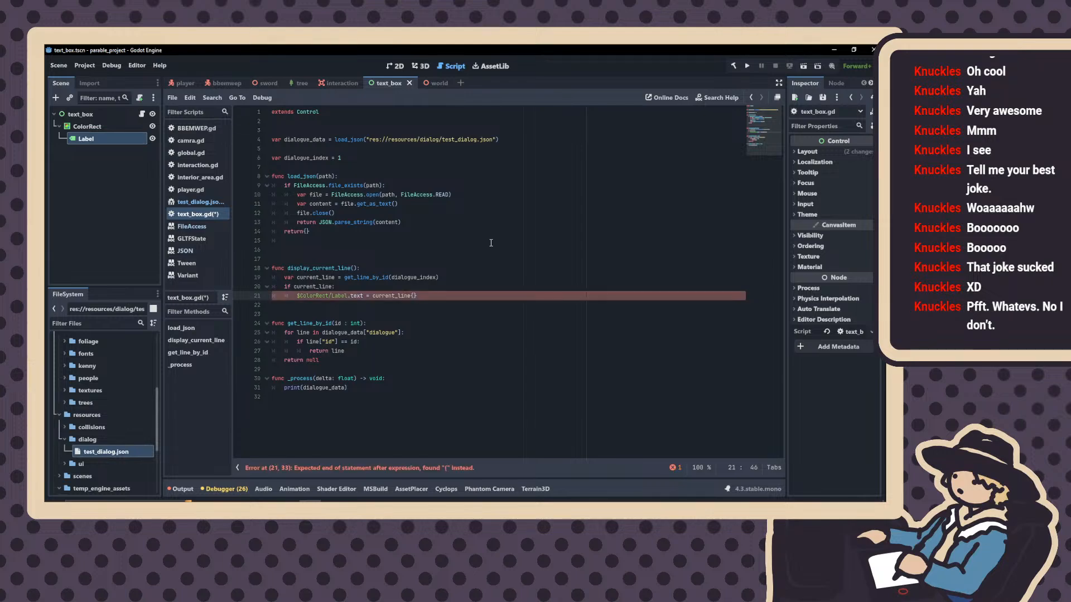
text("actor)
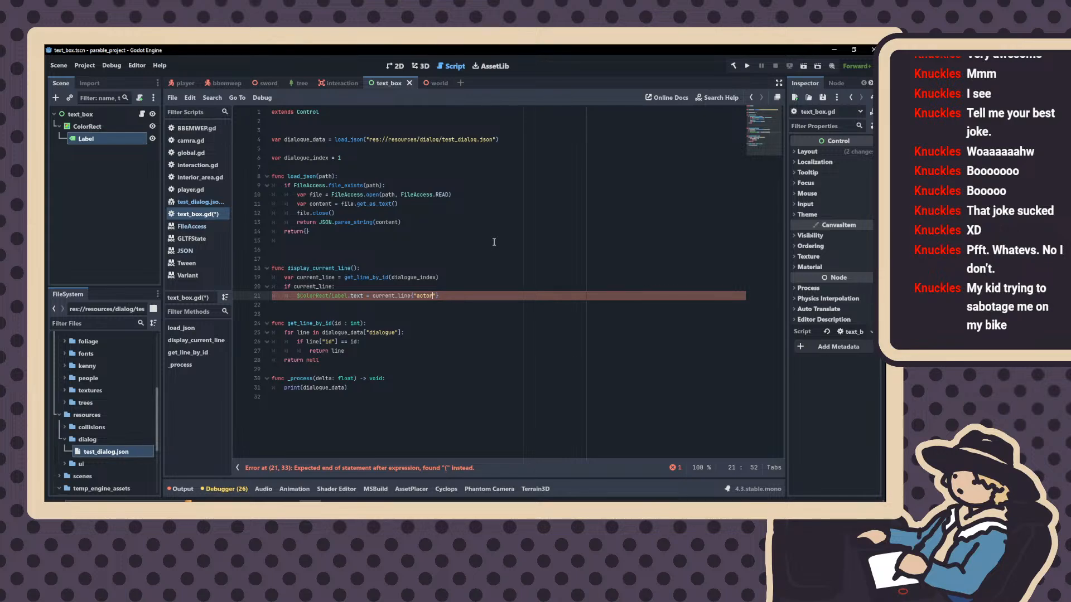
Change the key in the label assignment to "text" and fix its brackets so it reads current_line["text"]
key(BackSpace)
key(BackSpace)
key(BackSpace)
key(BackSpace)
key(BackSpace)
text(text)
text(})
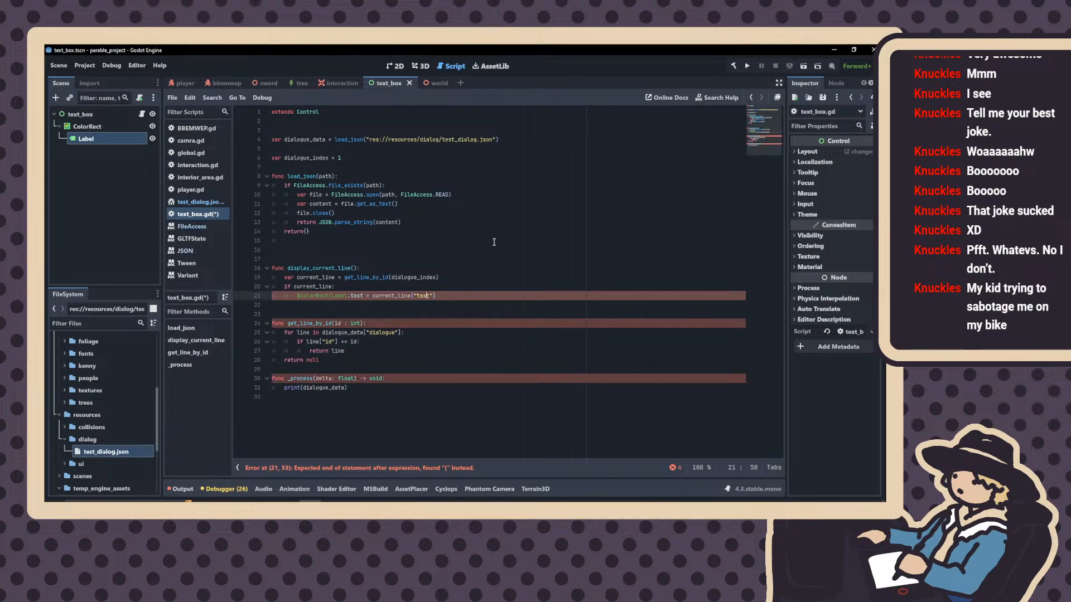
key(Left)
key(Left)
key(Left)
key(Left)
key(Left)
key(Left)
key(BackSpace)
text([)
key(Delete)
key(Right)
key(Right)
key(Right)
key(Right)
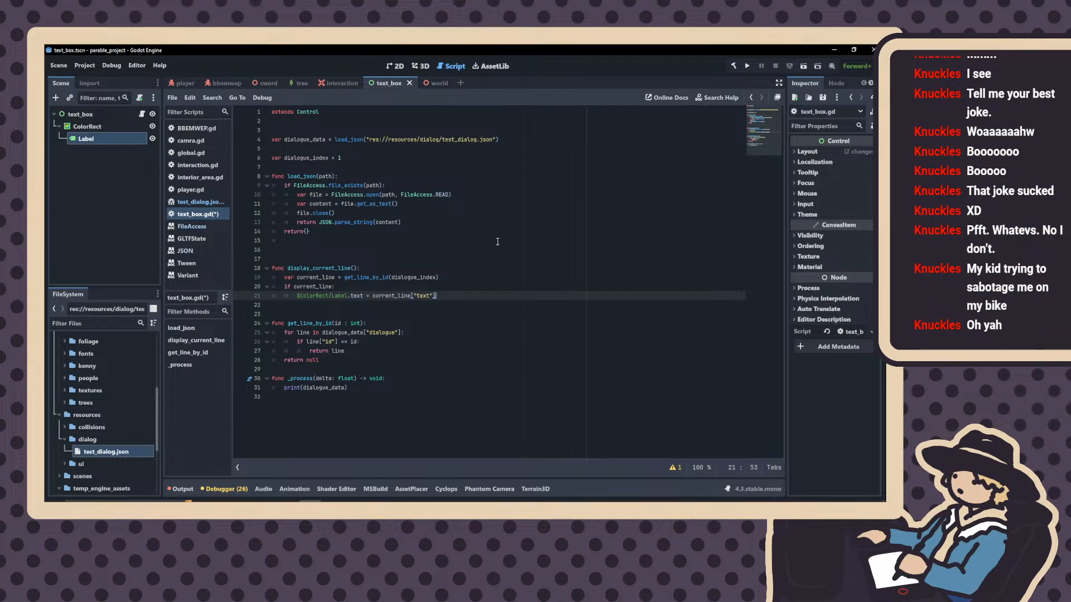
Start a nested condition if current_line.has below the label text assignment
key(Return)
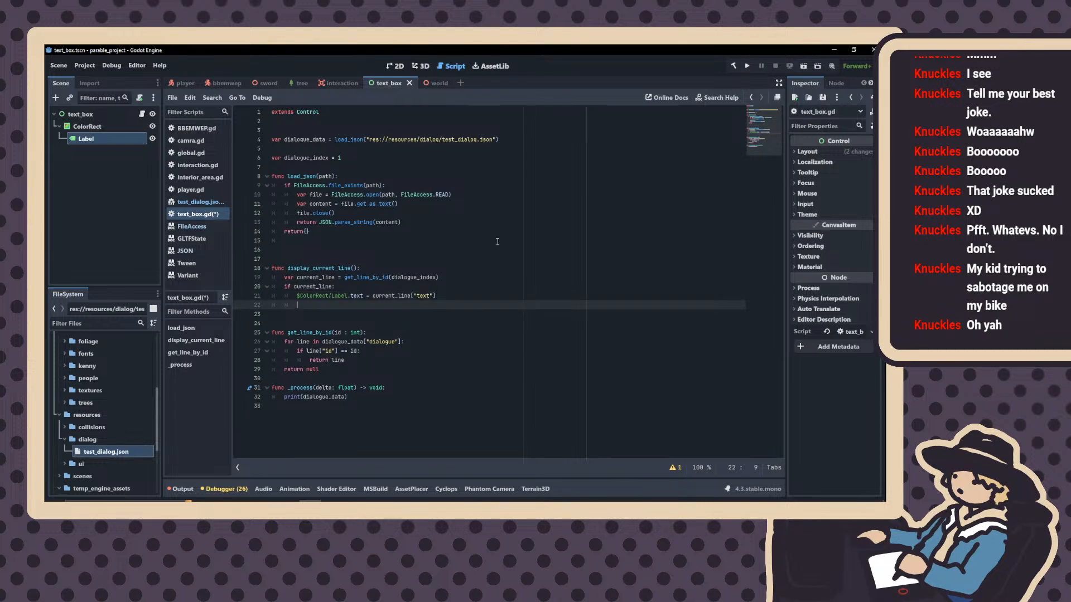
text(if current_line)
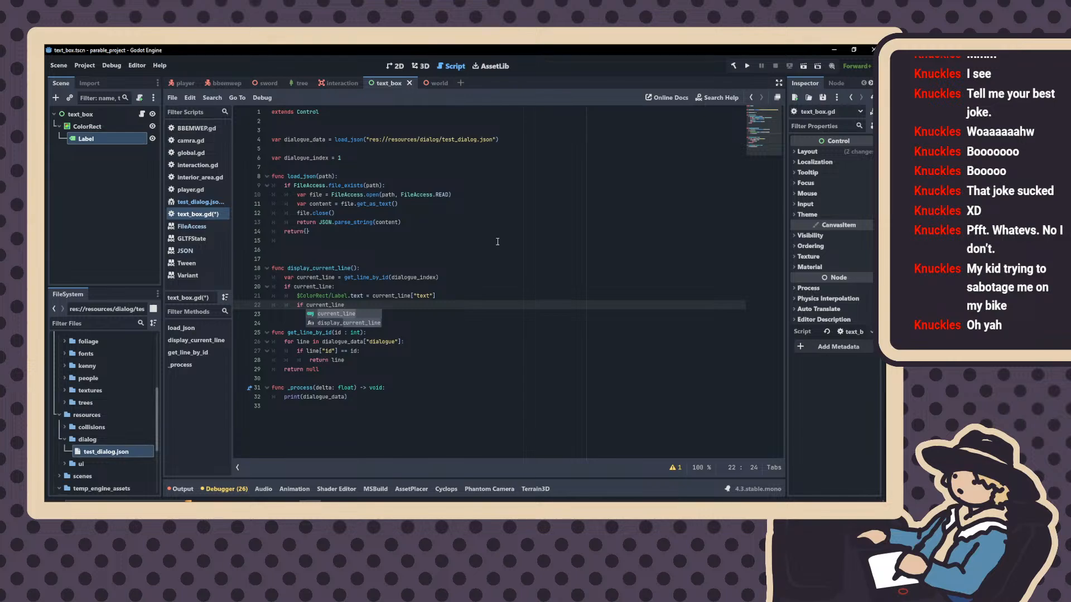
text(.has)
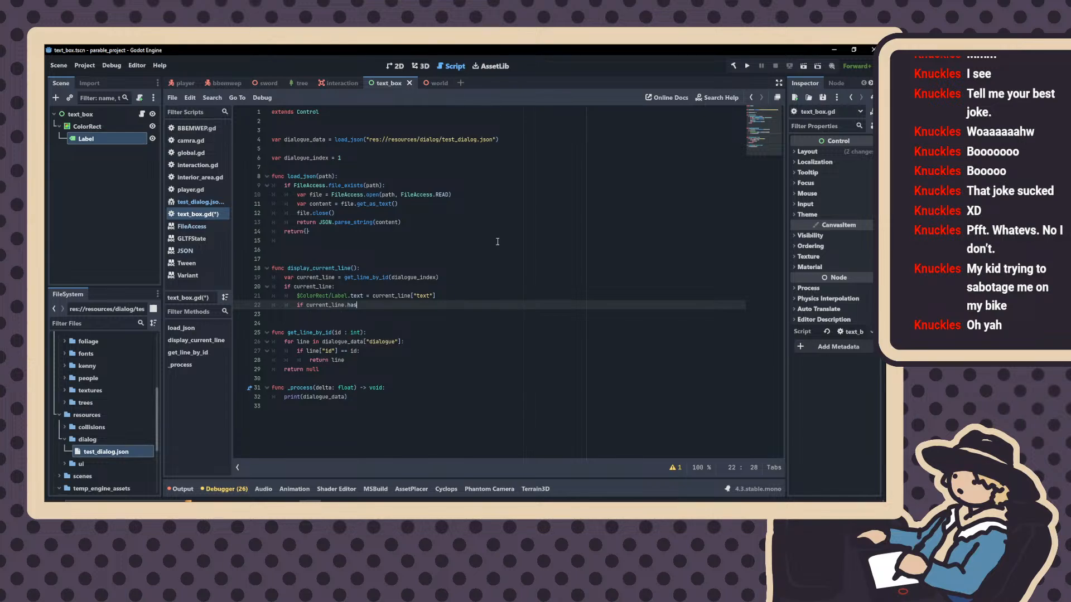
Complete the nested condition in display_current_line as if current_line.has("choice"):
text(("chio)
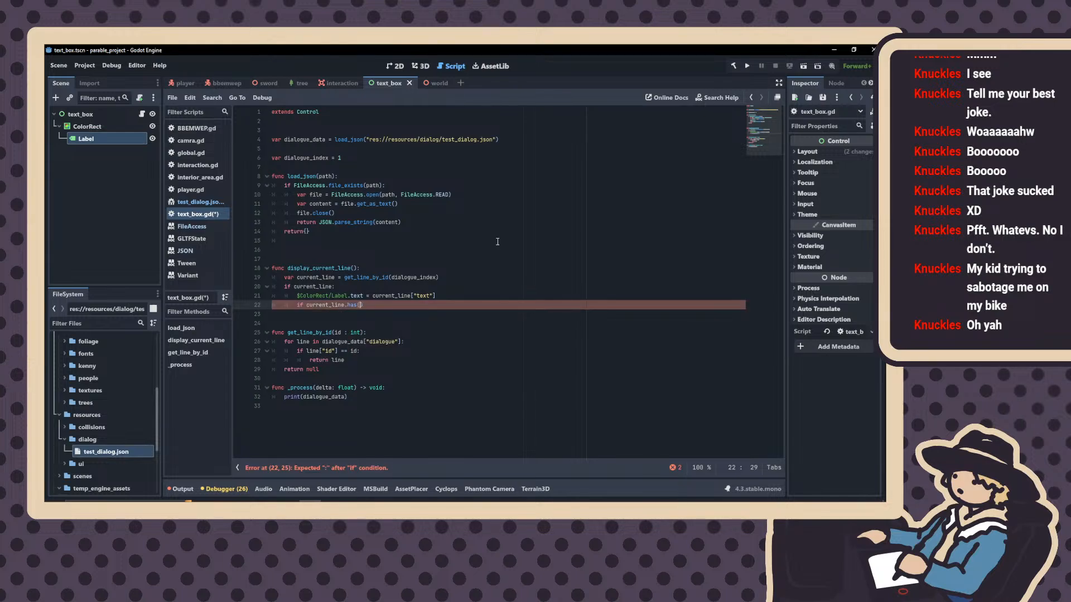
key(BackSpace)
key(BackSpace)
text(oice"):)
key(Return)
Write the display_choices call inside the condition with current_line["choices"] as its argument, leaving a new line below it
text(d)
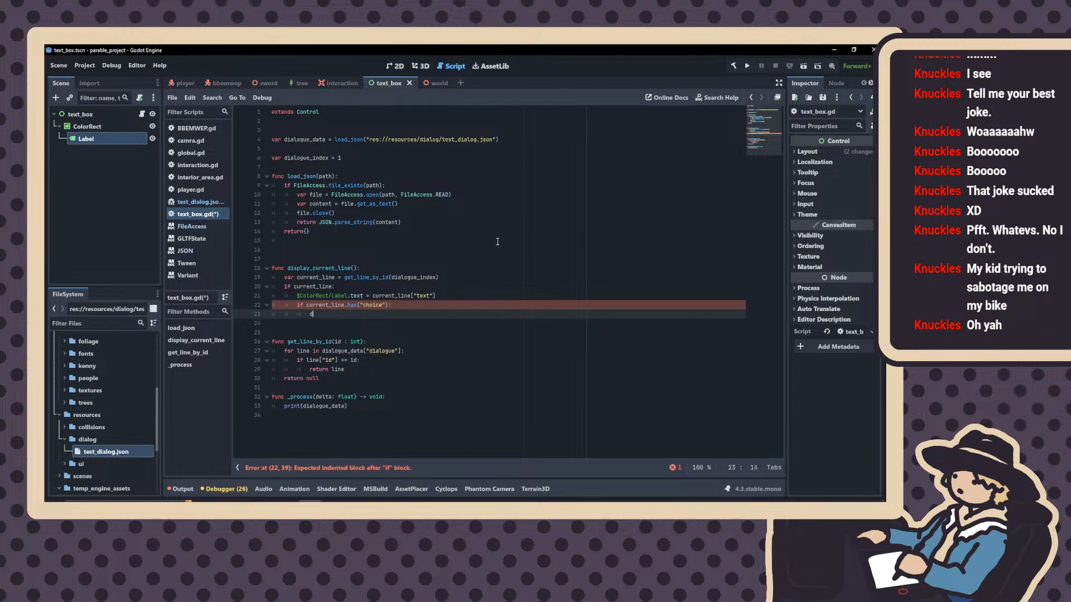
text(isplay)
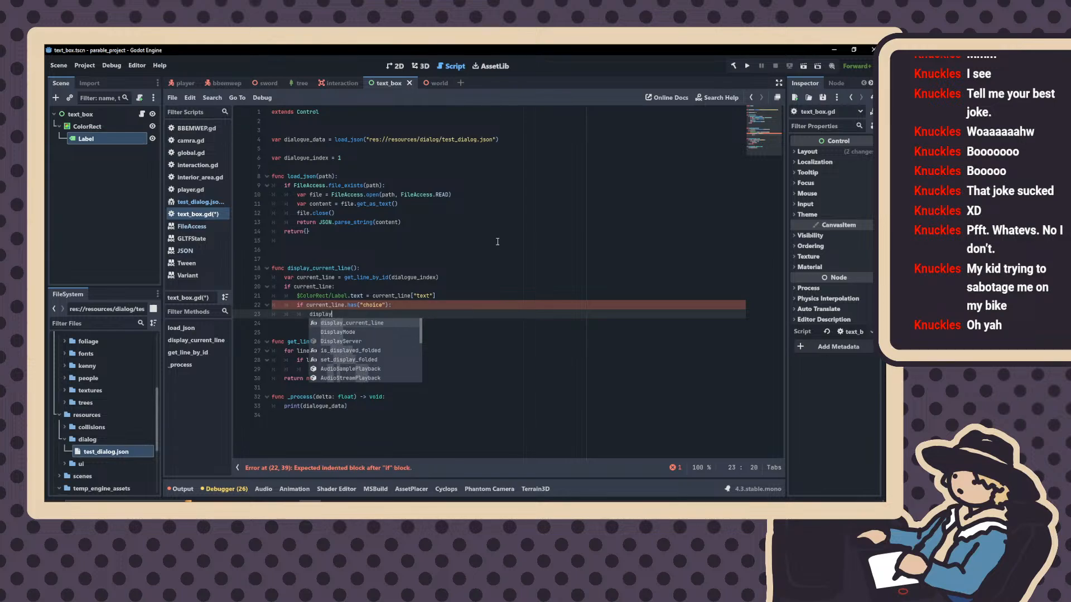
text(_choices)
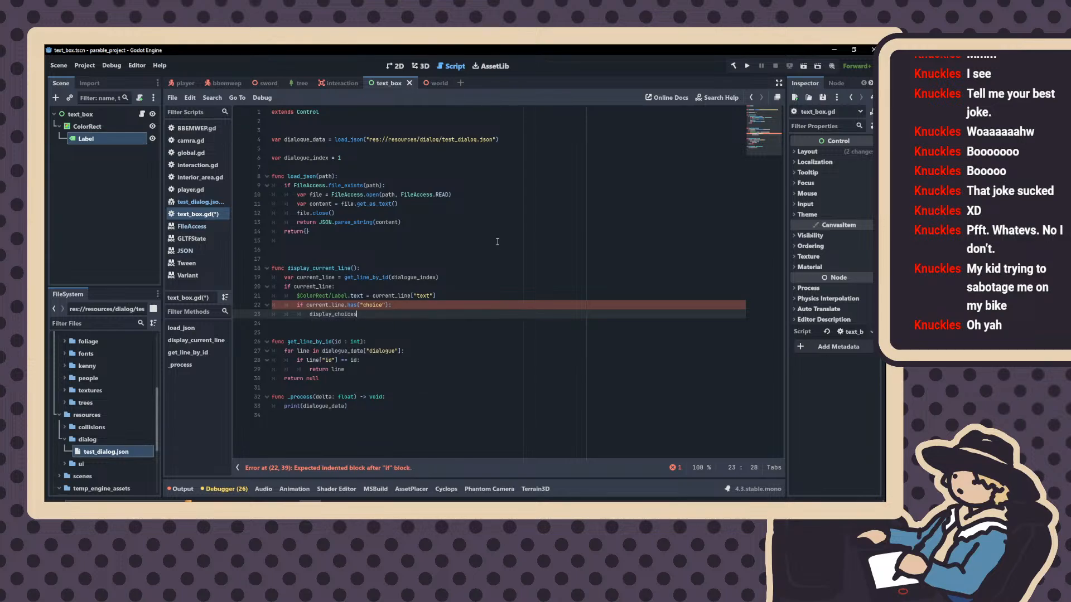
text((c)
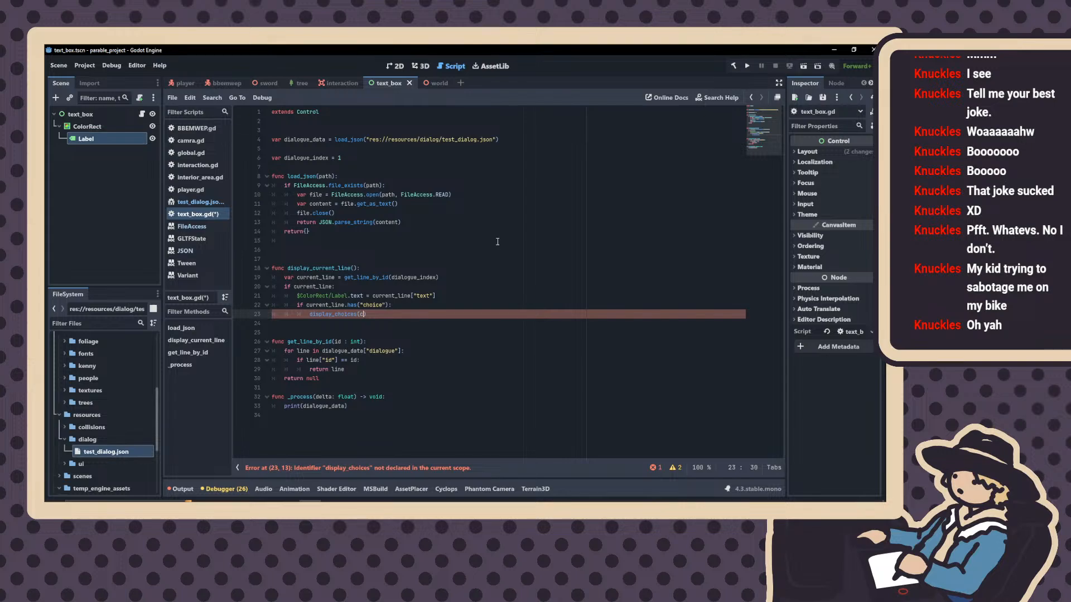
key(BackSpace)
text(curre)
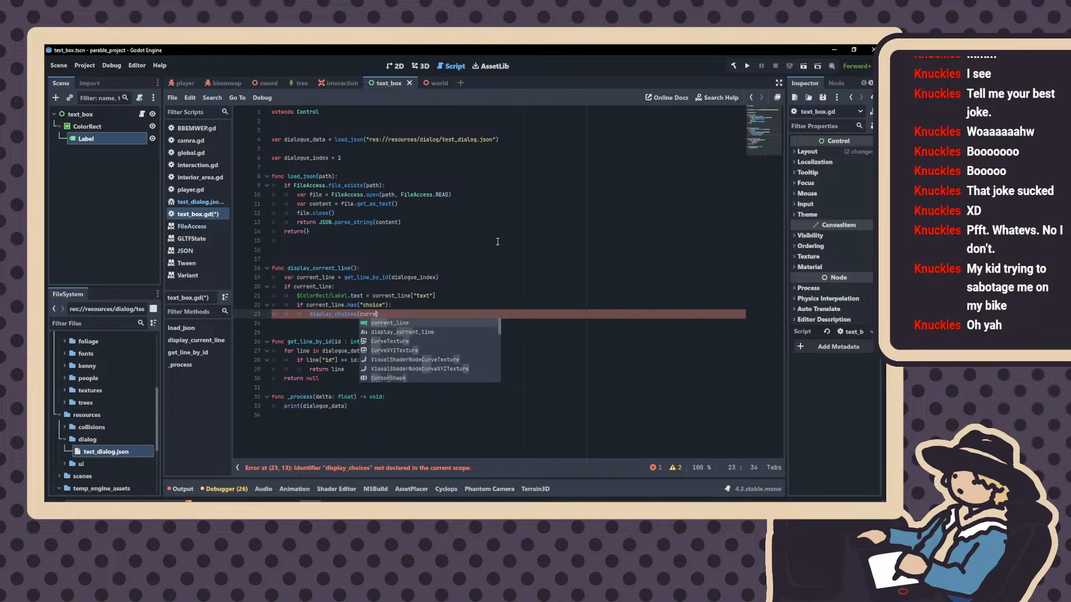
text(nt_line)
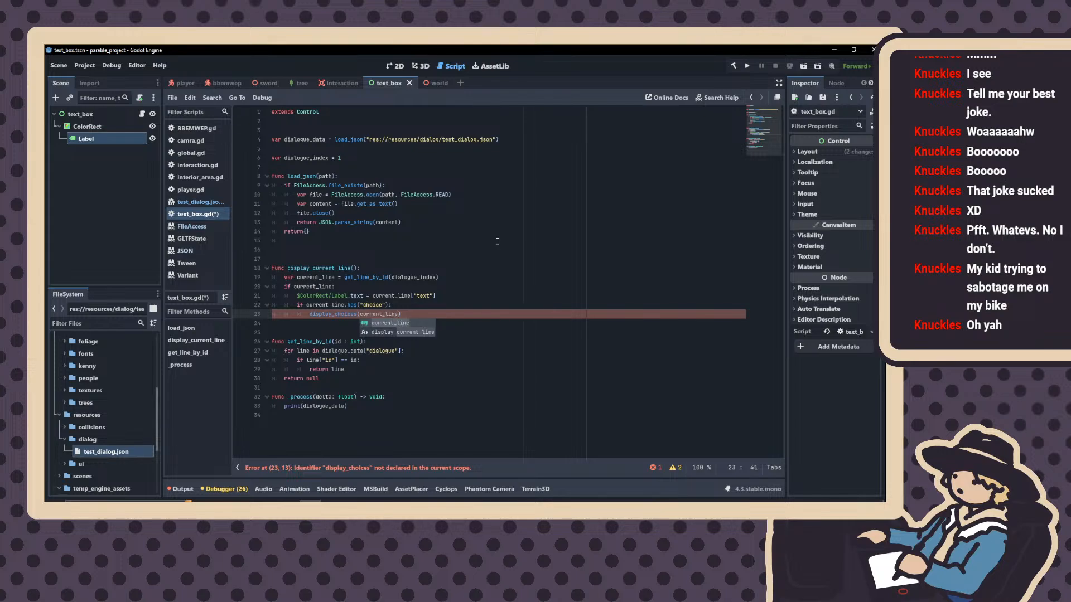
text([)
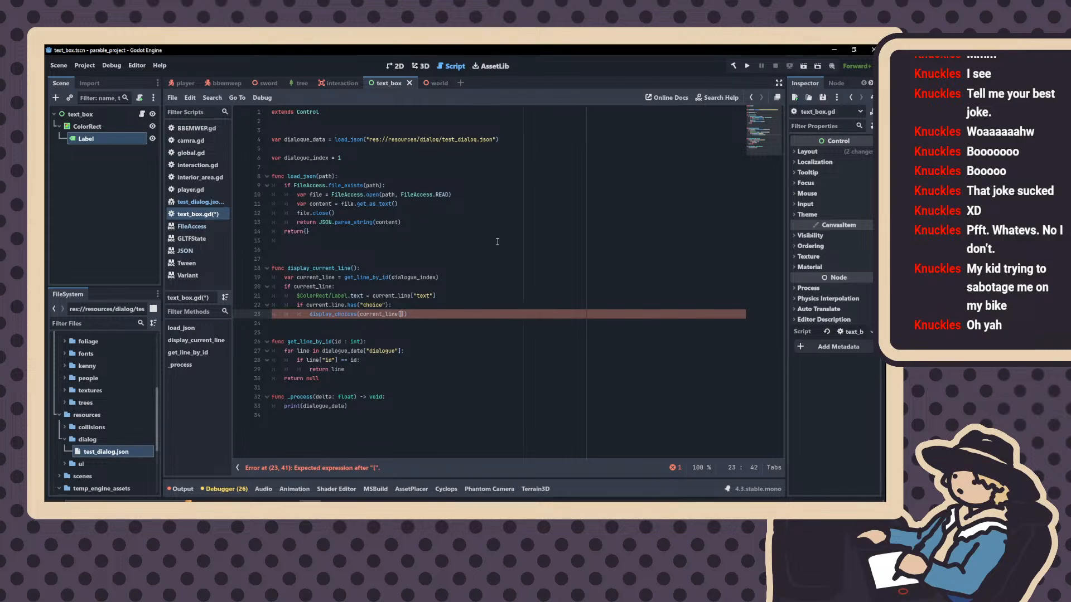
text("choices)
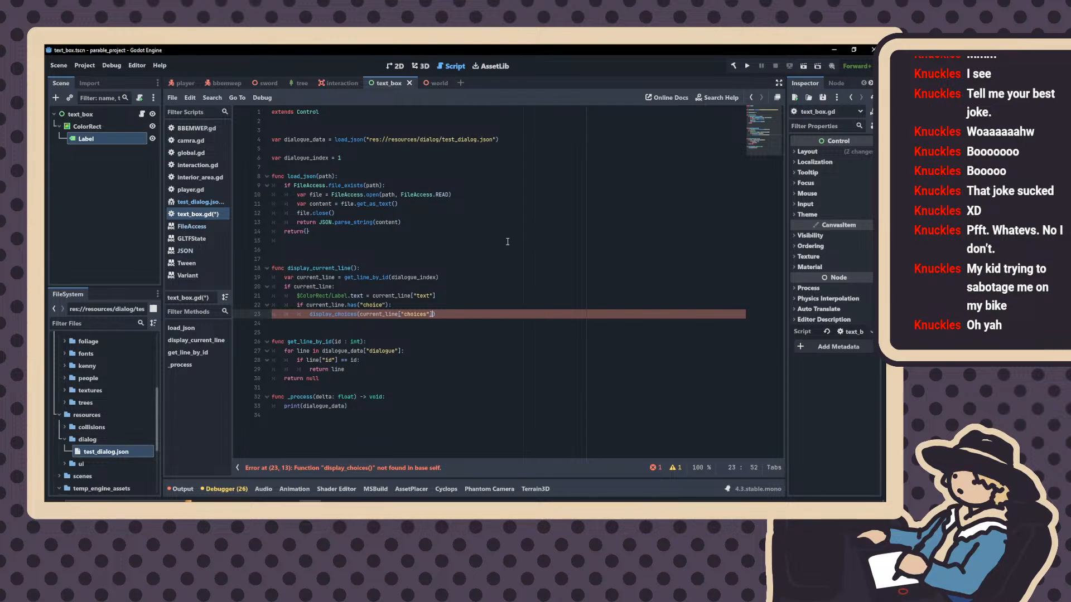
key(Return)
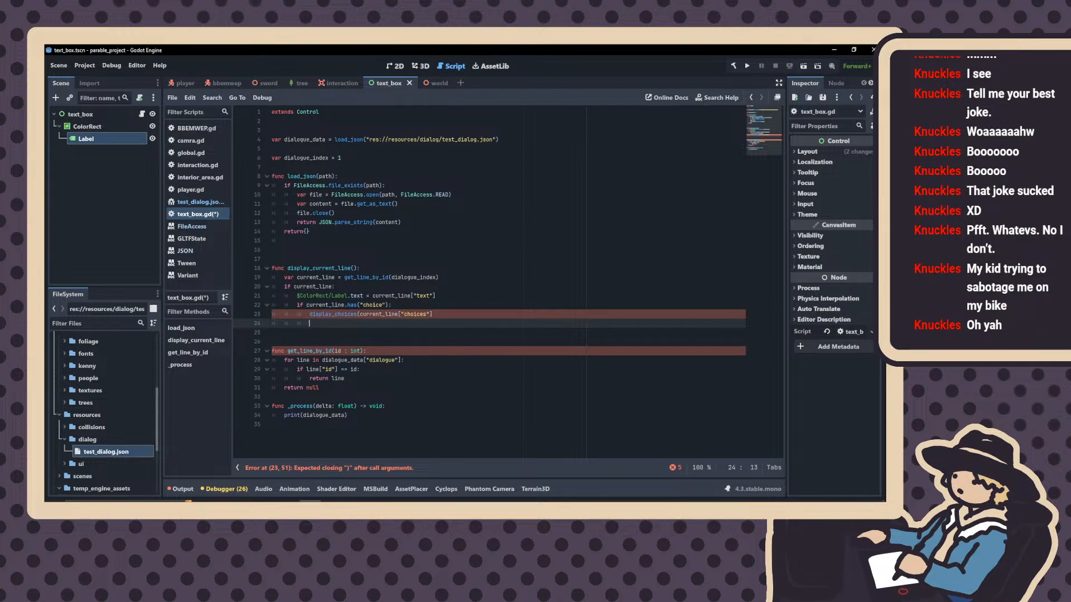
Keep the project's window mode as Windowed and reset the viewport size to its default 1152 by 648
click(85, 66)
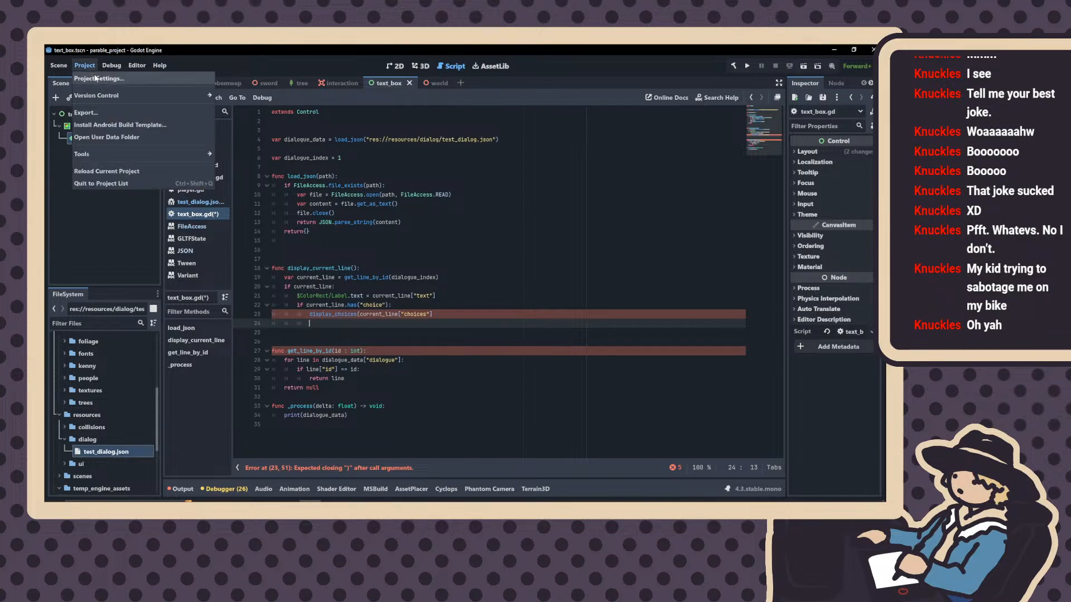
click(98, 79)
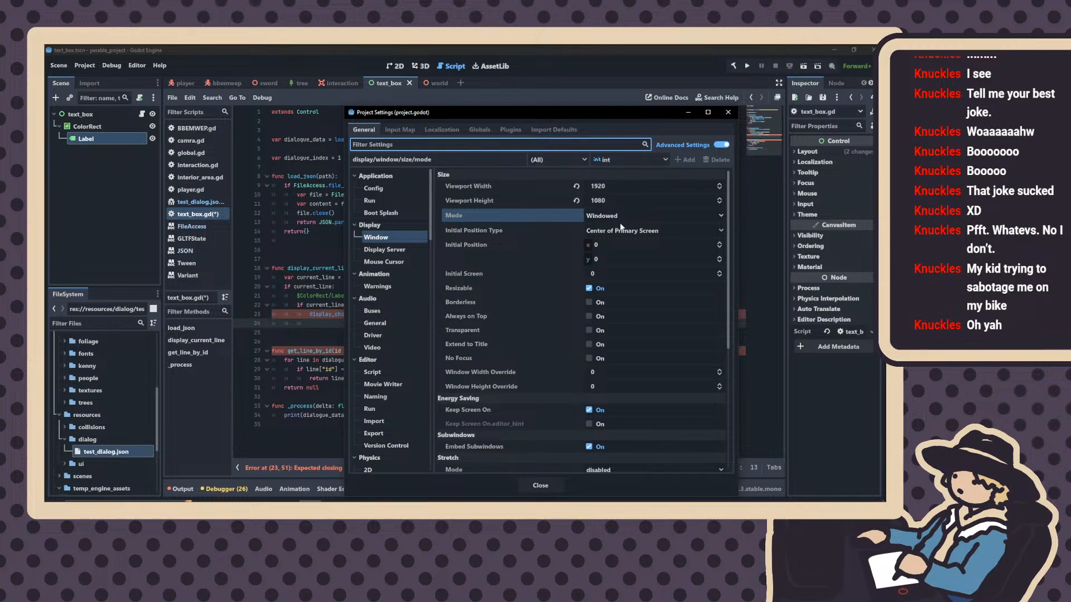
click(630, 216)
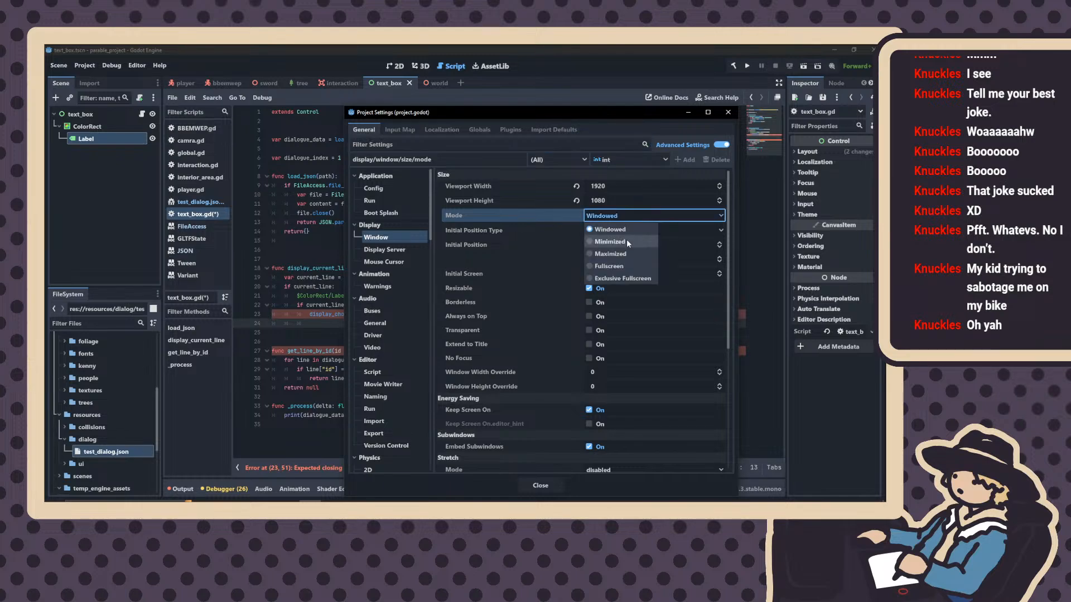
click(626, 232)
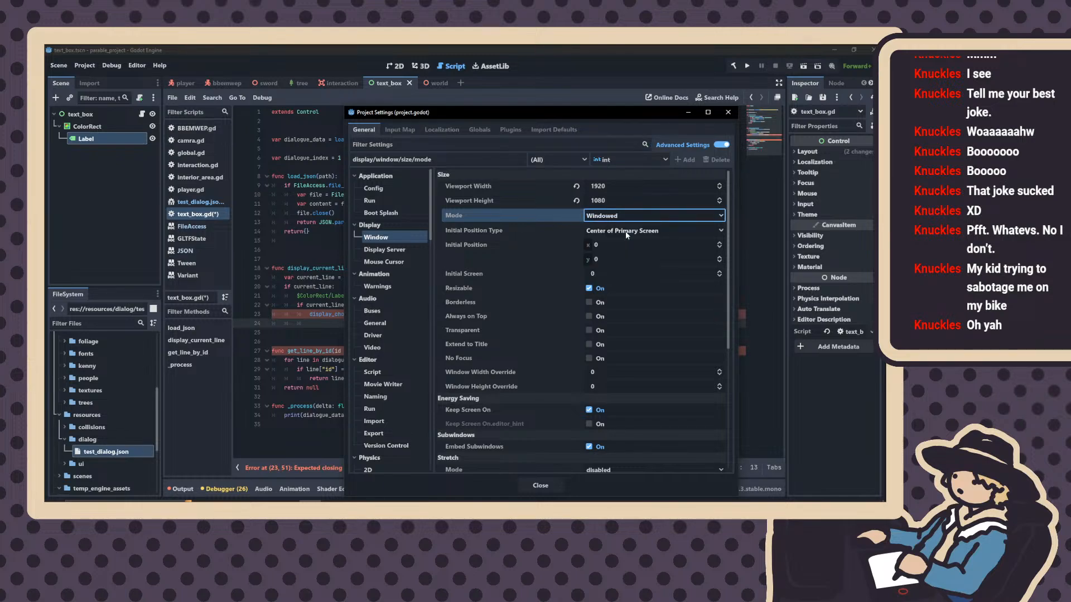
click(575, 202)
click(574, 185)
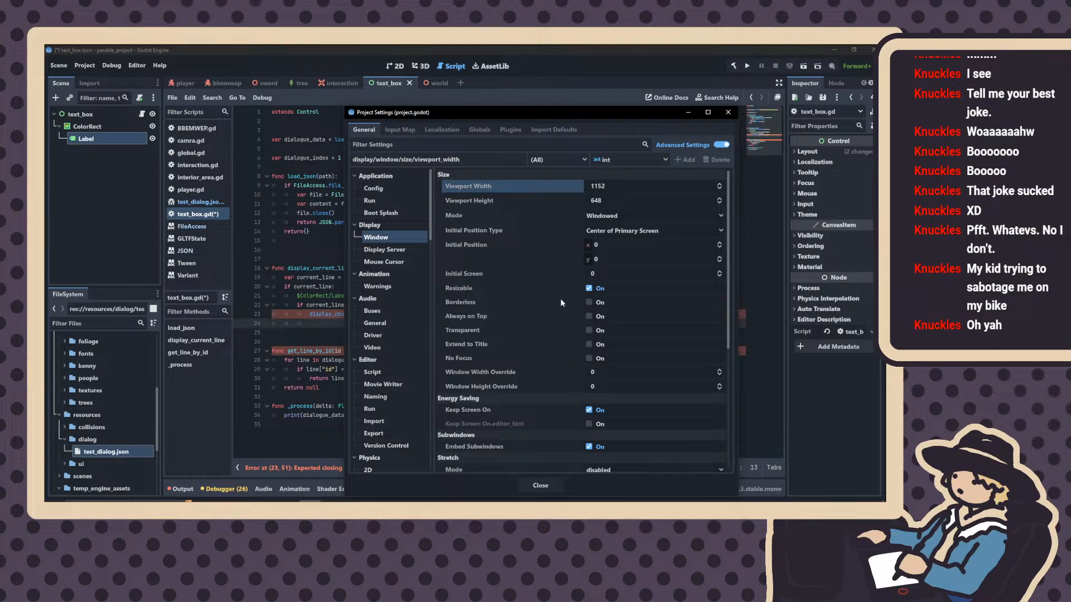
click(541, 485)
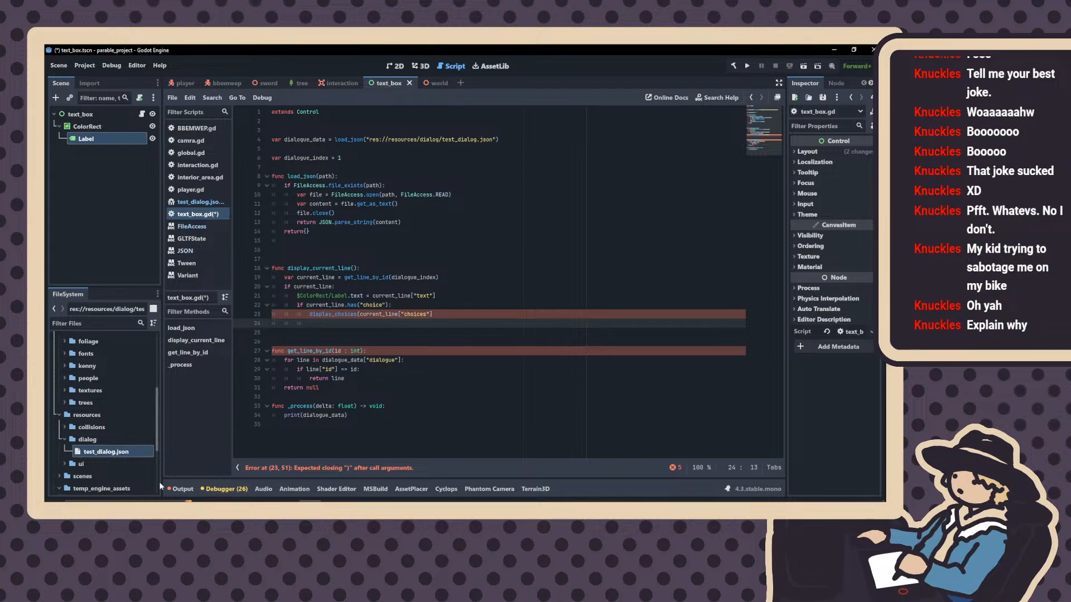
Try the Full Rect anchor preset on the text_box root node in the 2D workspace
click(415, 67)
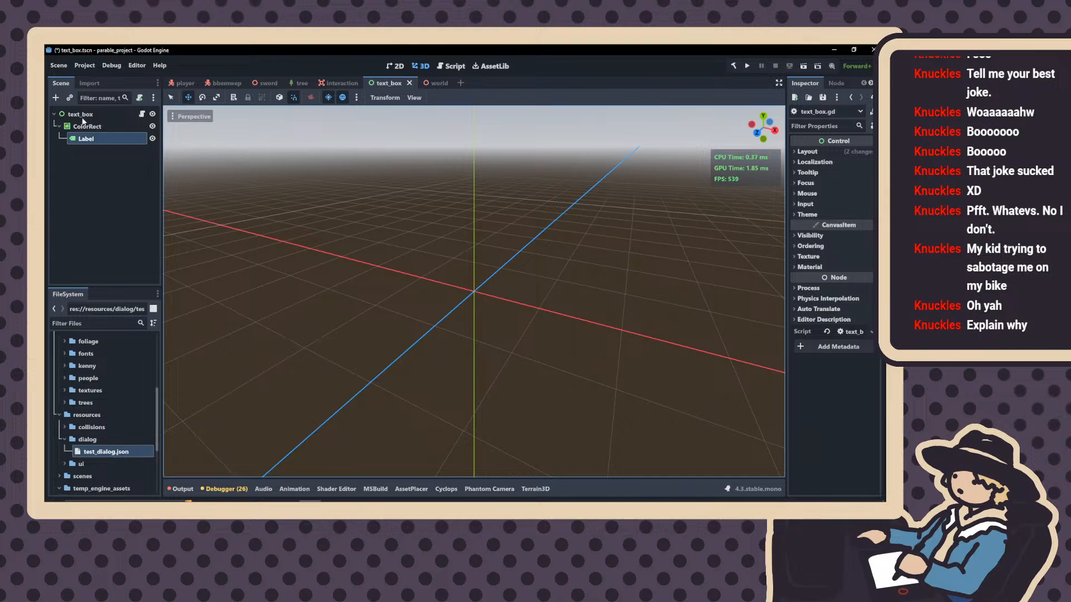
click(81, 114)
scroll(405, 184, down, 4)
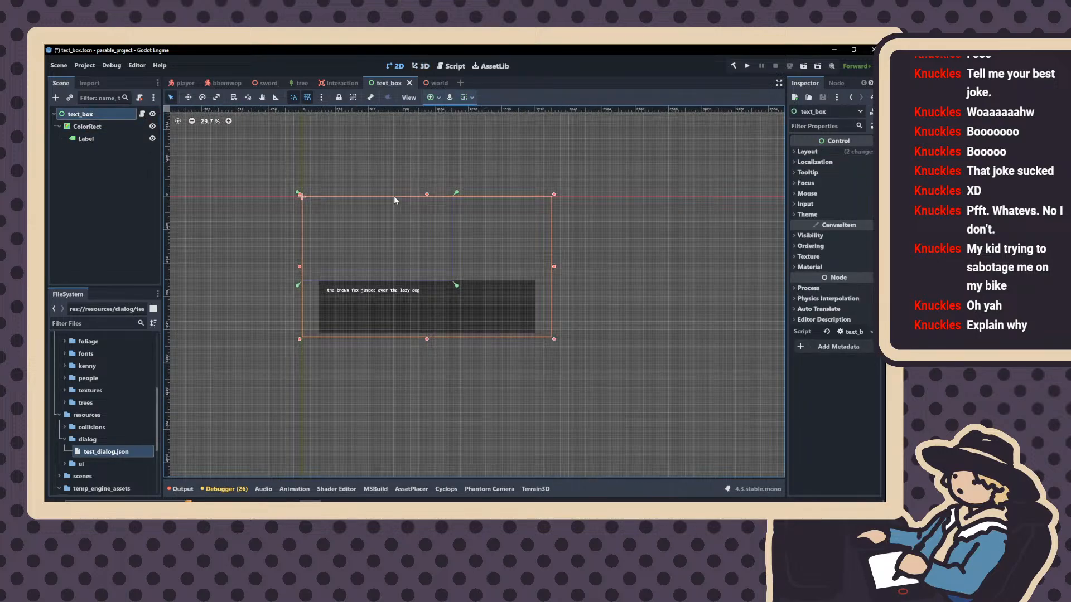
scroll(393, 196, up, 2)
click(433, 97)
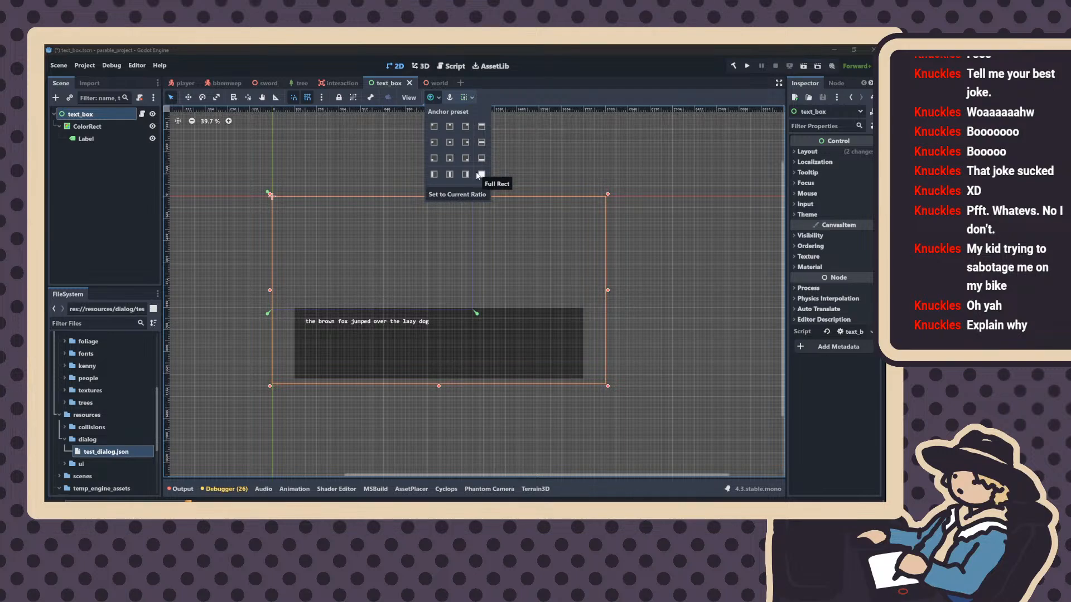
click(454, 68)
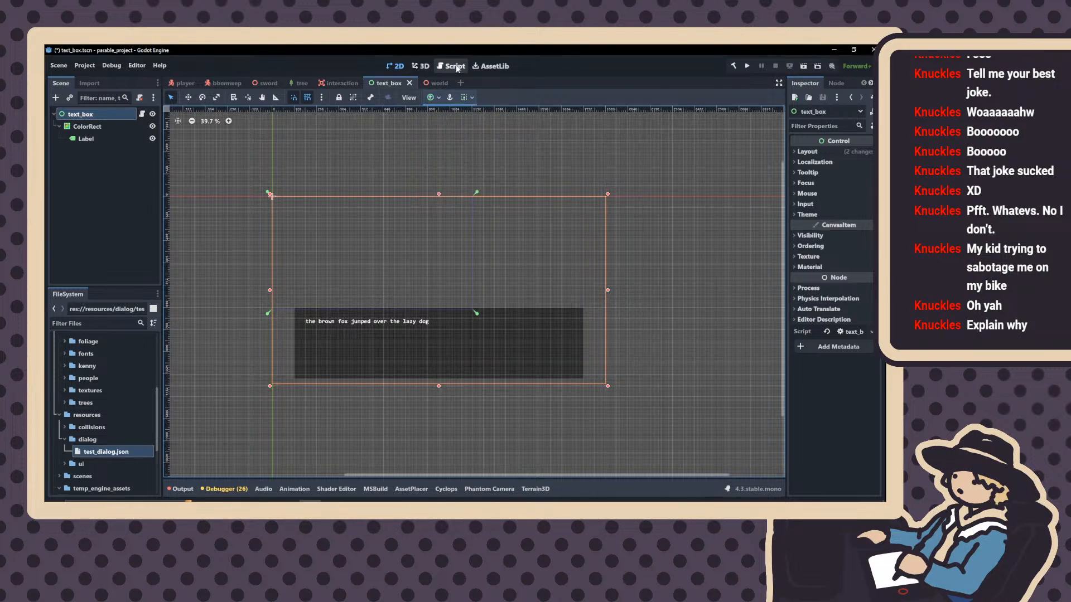
click(454, 68)
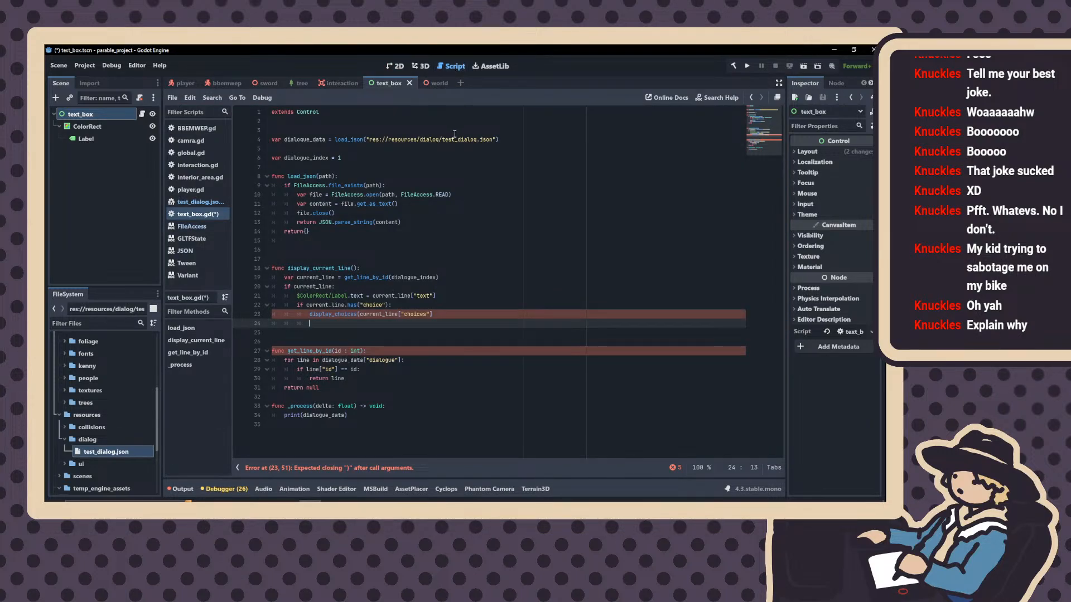
click(430, 67)
click(452, 67)
click(415, 67)
click(397, 66)
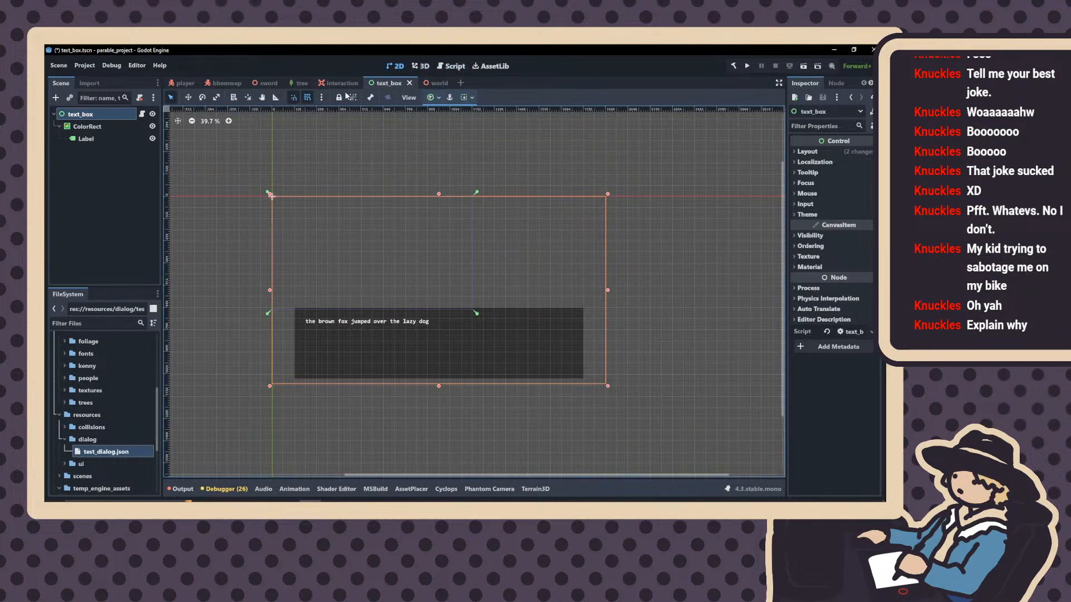
click(434, 97)
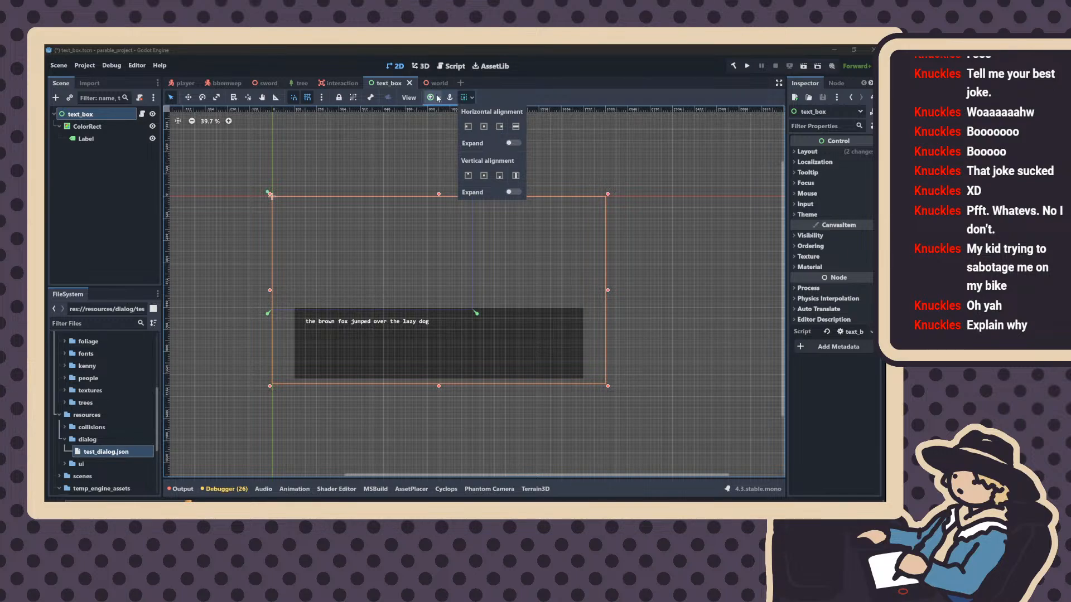
click(439, 99)
click(439, 99)
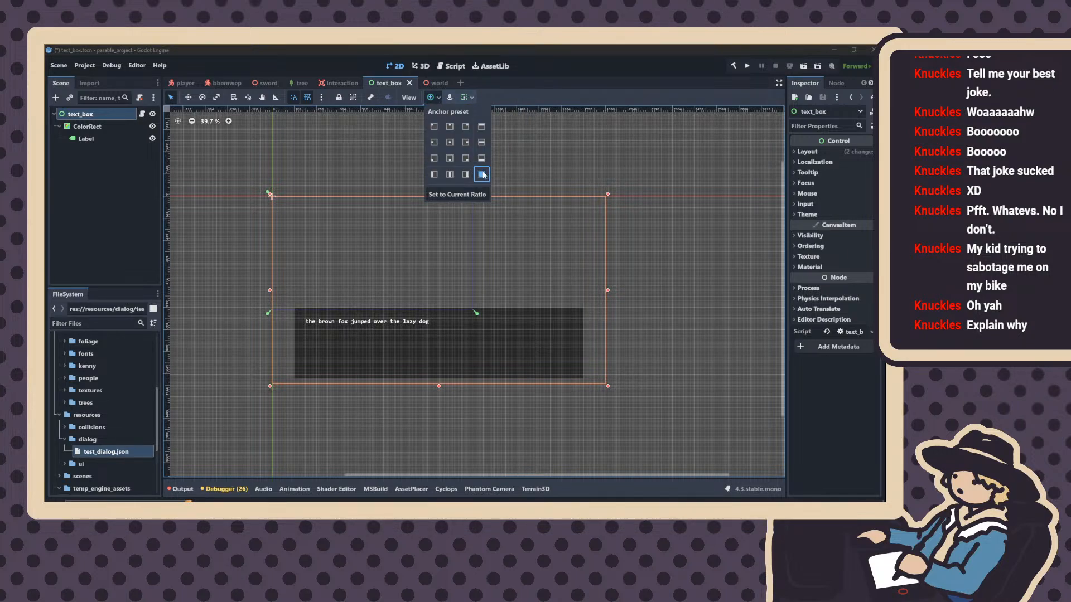
click(482, 174)
Try the Top Left anchor preset on the ColorRect node
click(102, 129)
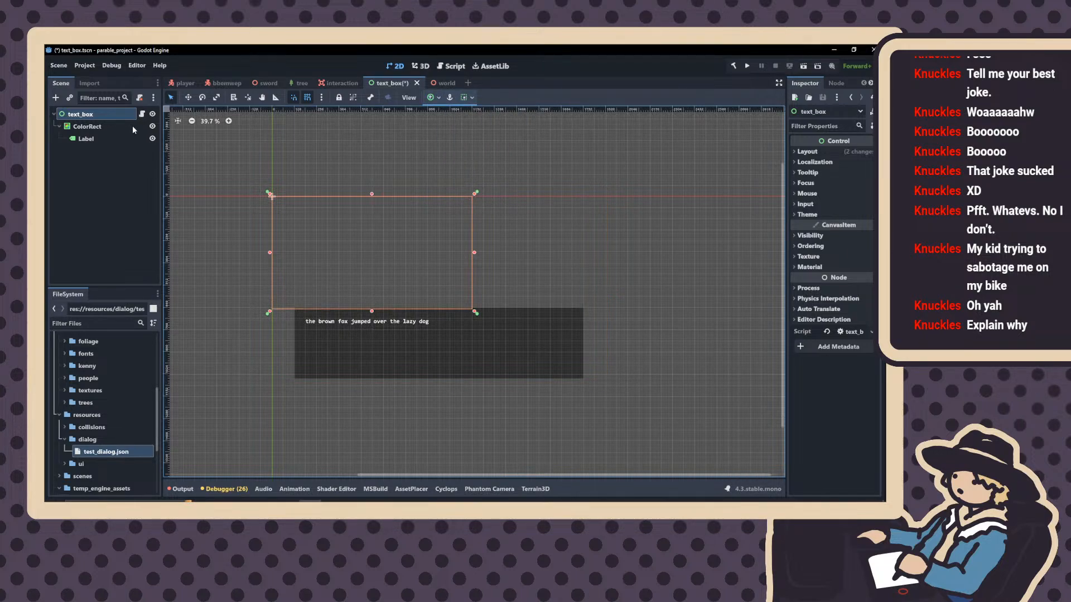
click(102, 127)
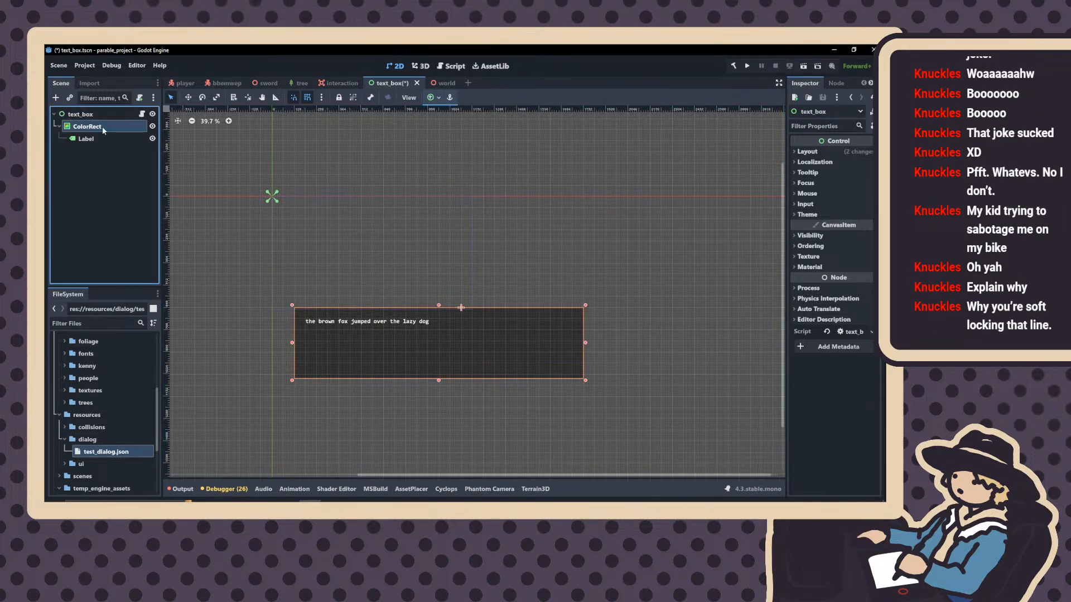
click(430, 98)
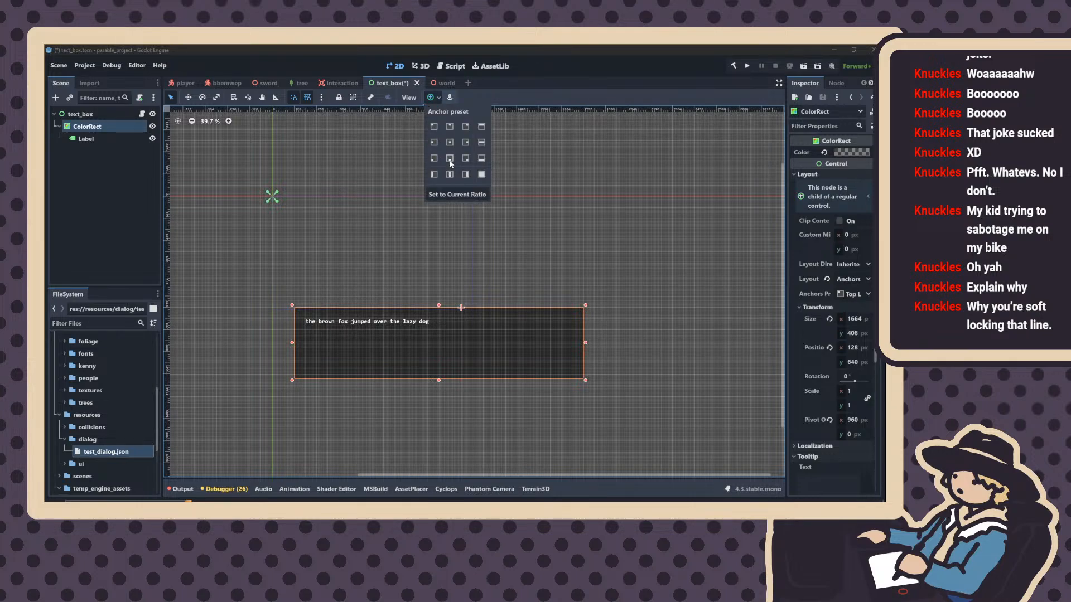
click(434, 127)
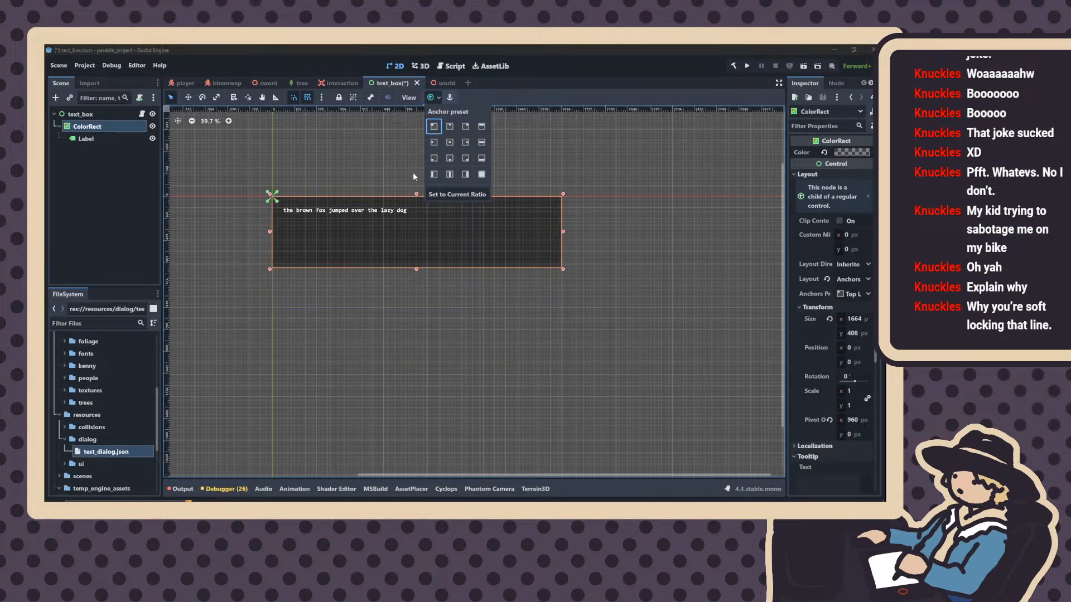
click(363, 244)
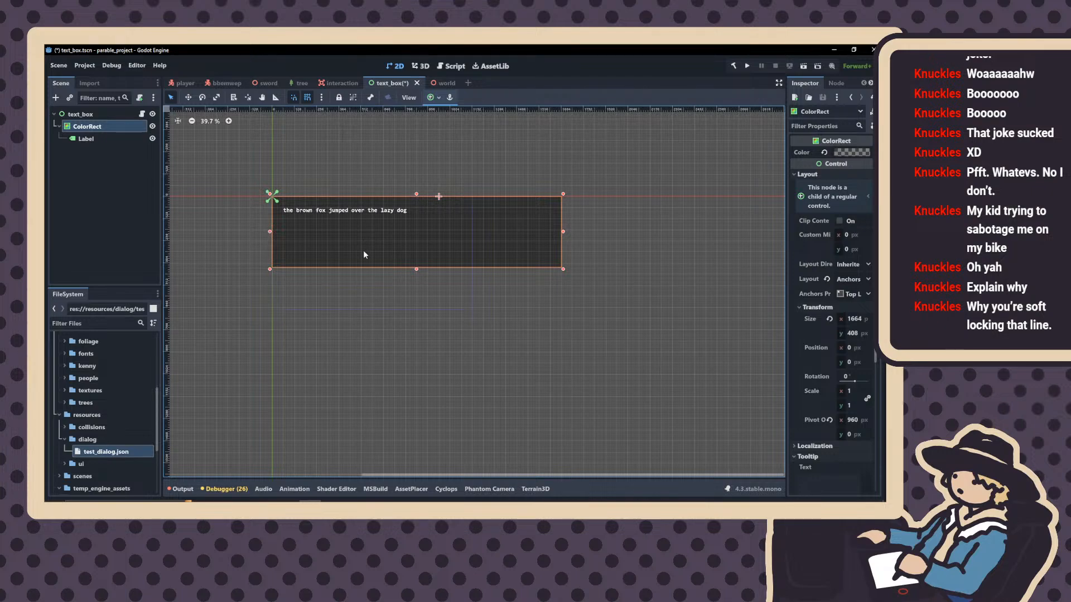
Undo the anchor preset changes on the ColorRect and text_box nodes
key(ctrl+z)
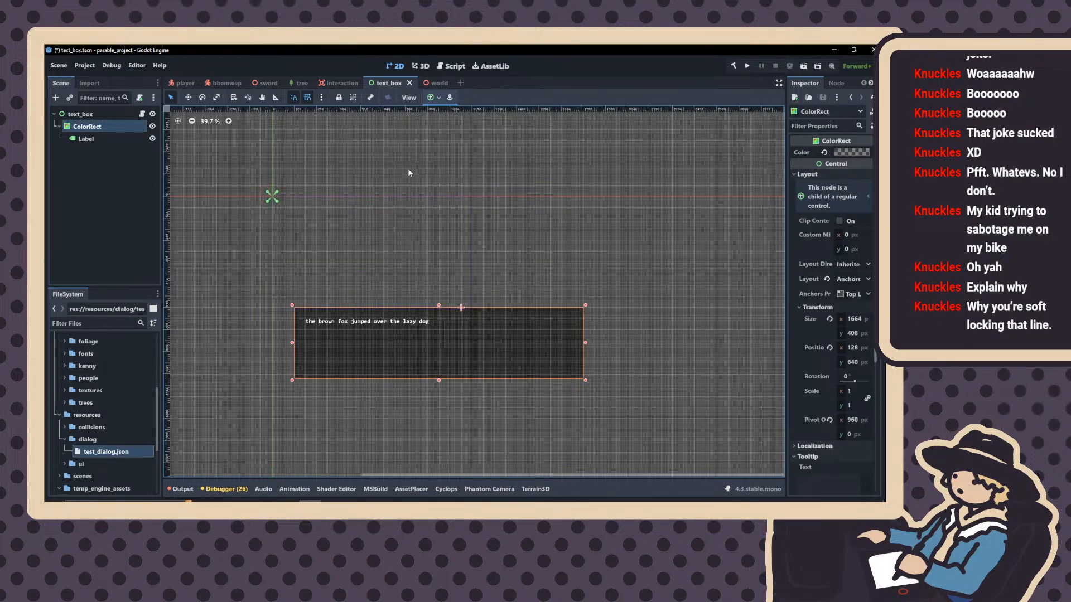
key(ctrl+z)
scroll(363, 177, down, 1)
scroll(362, 176, up, 1)
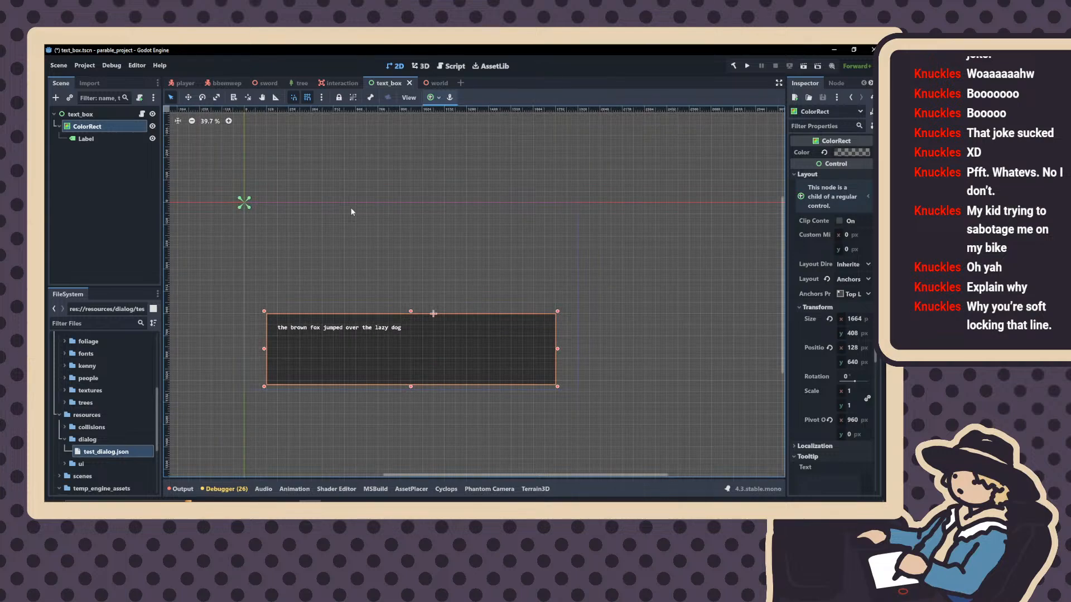
Add blank lines between get_line_by_id and _process in the text_box script and switch to the JSON Dialogue System Theory browser window
click(451, 66)
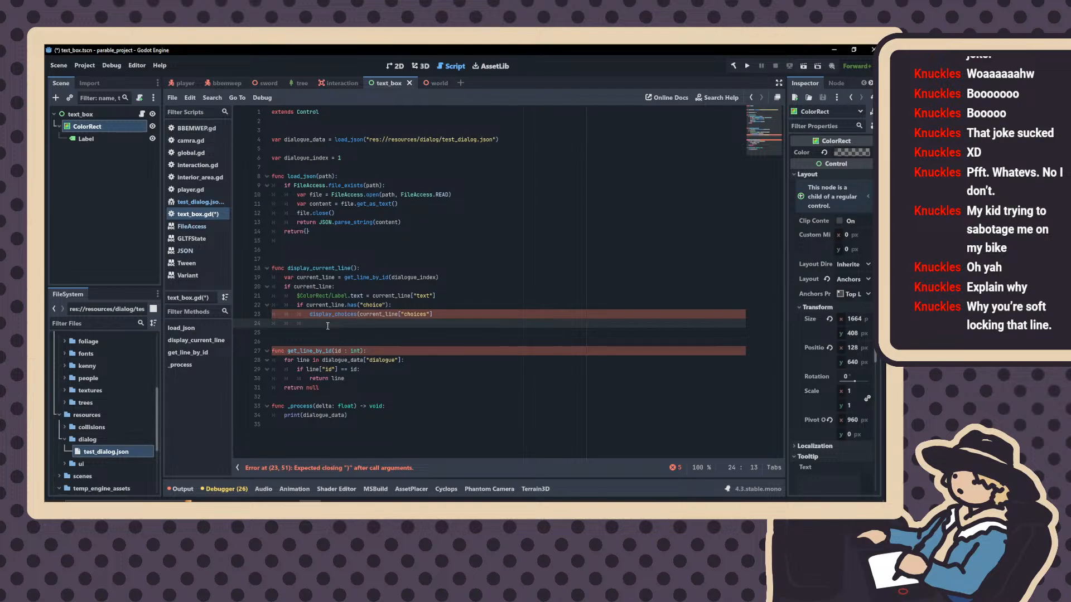
click(293, 342)
click(290, 396)
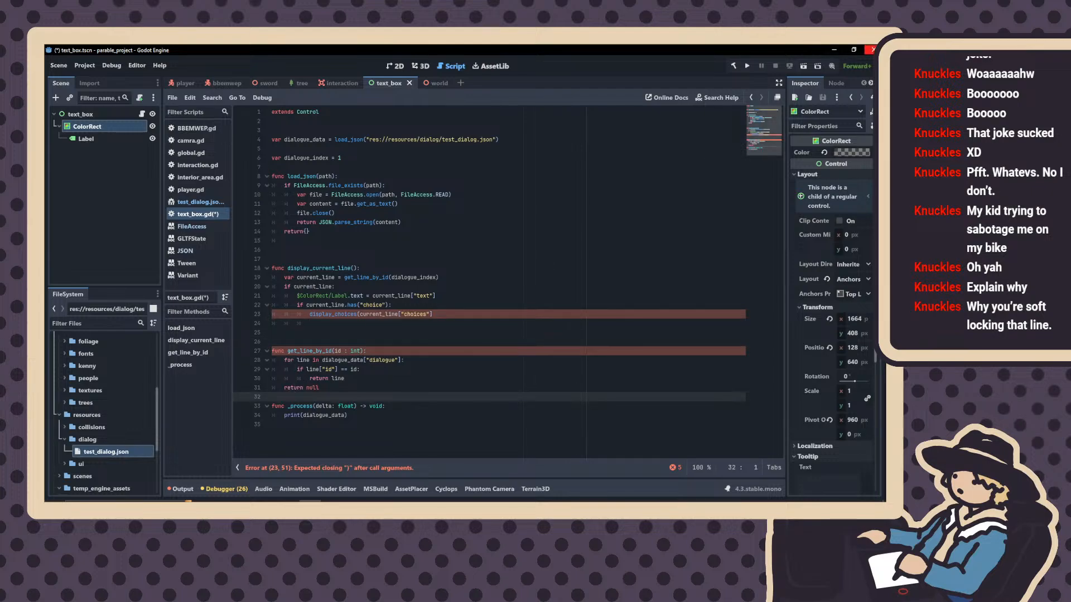
key(Return)
key(Return)
key(Up)
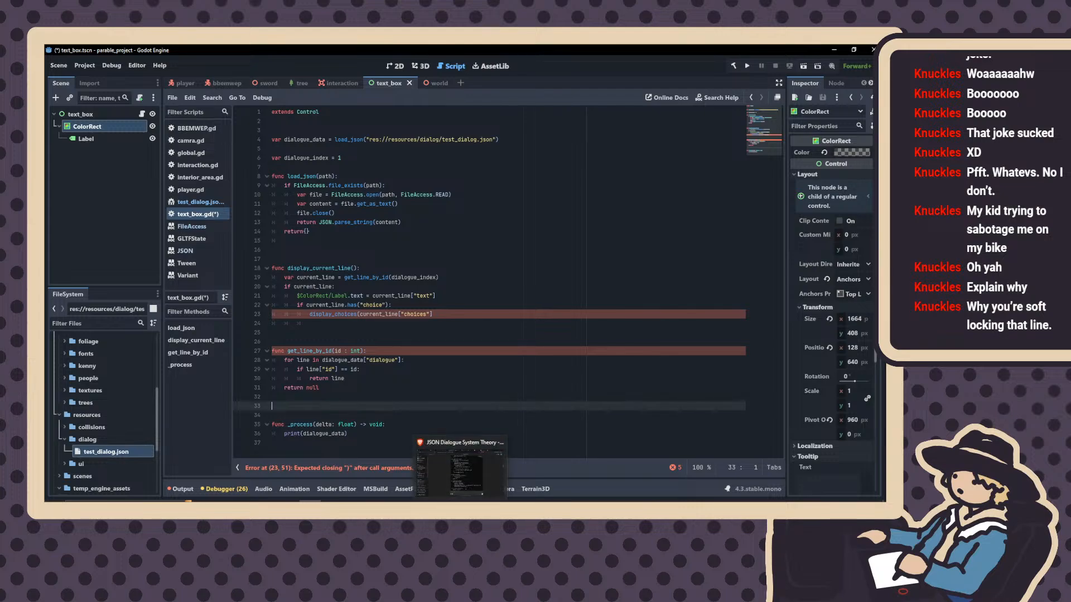
click(460, 500)
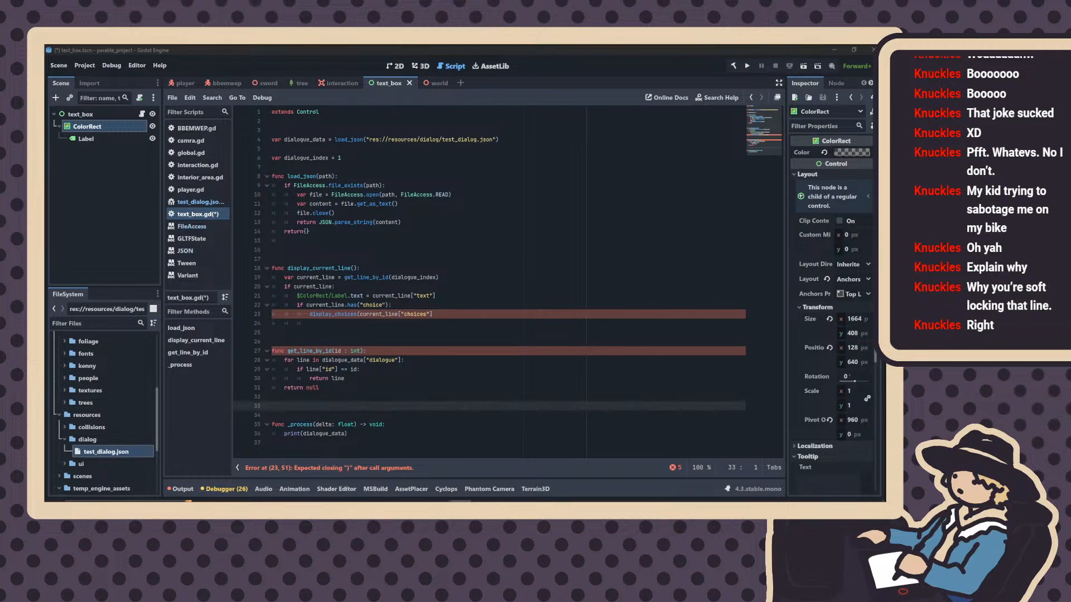
Add a display_choices(choices) function below get_line_by_id and reduce its body to a placeholder return
text(func display_choices(choices): 	for i, choice in choices: 		var button = Button.new() 		button.text = choice["text"] 		button.connect("pressed", self, "_on_choice_selected", [choice["next_id"]]) 		$ChoicesContainer.add_child(button))
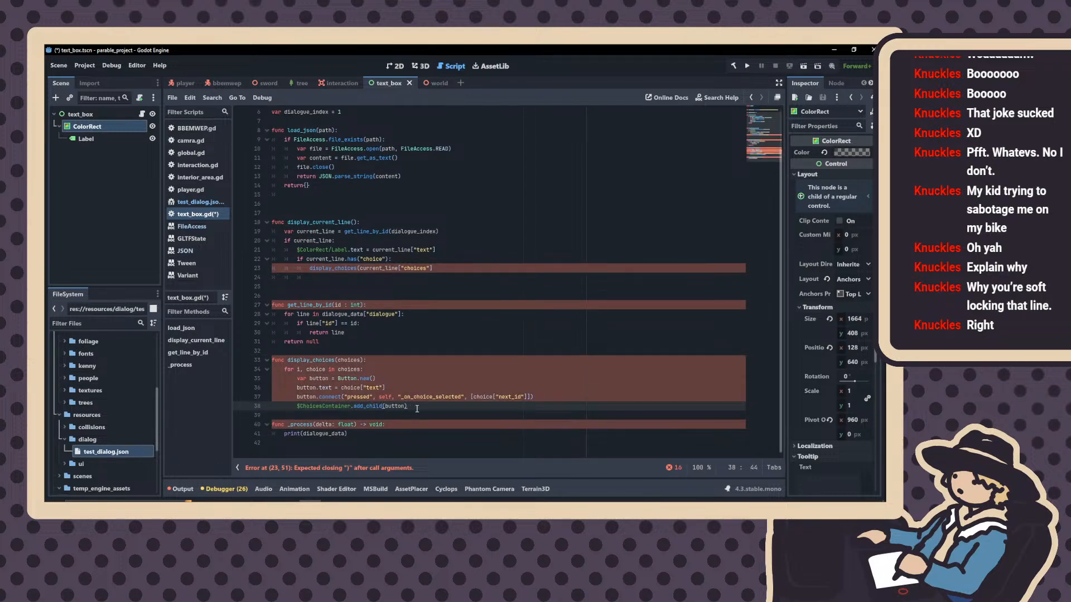
drag(416, 406, 288, 371)
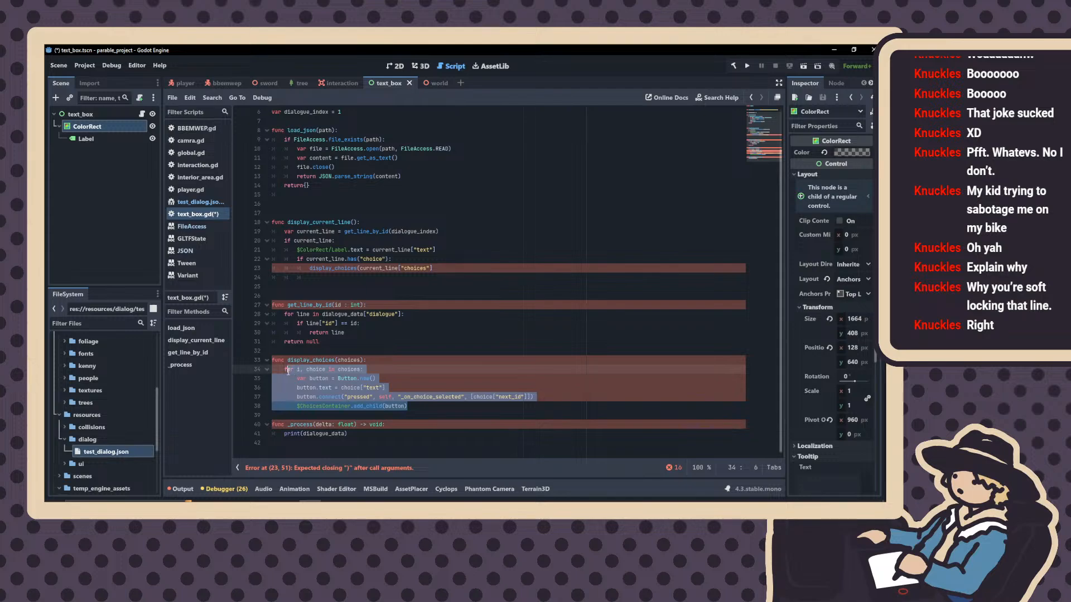
key(BackSpace)
key(BackSpace)
text(return)
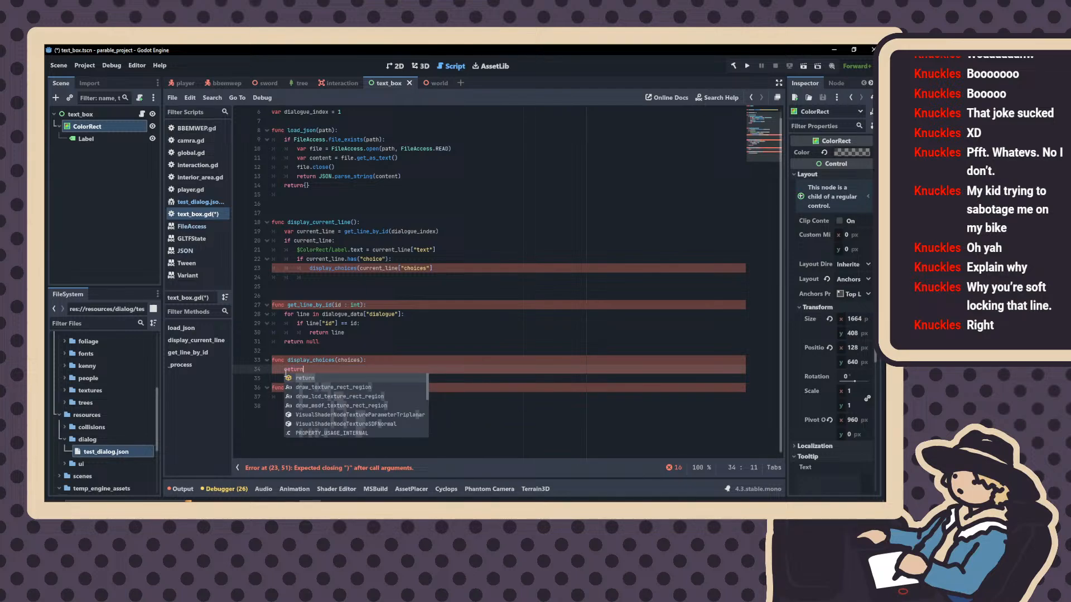
key(Escape)
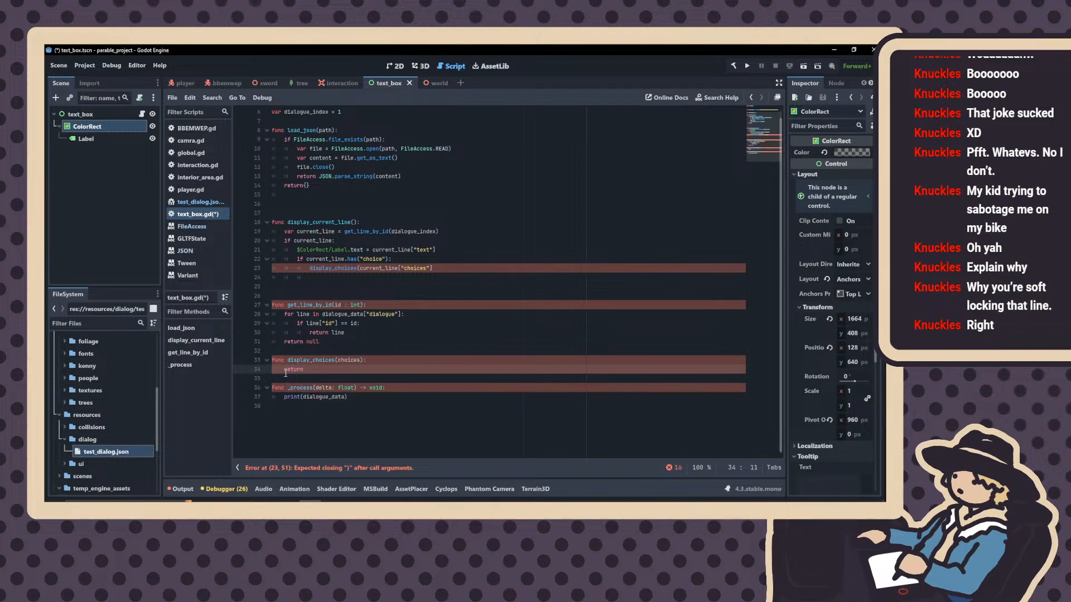
Add the missing closing parenthesis to the display_choices(current_line["choices"]) call in display_current_line
scroll(503, 358, up, 2)
scroll(418, 335, down, 1)
scroll(391, 324, up, 1)
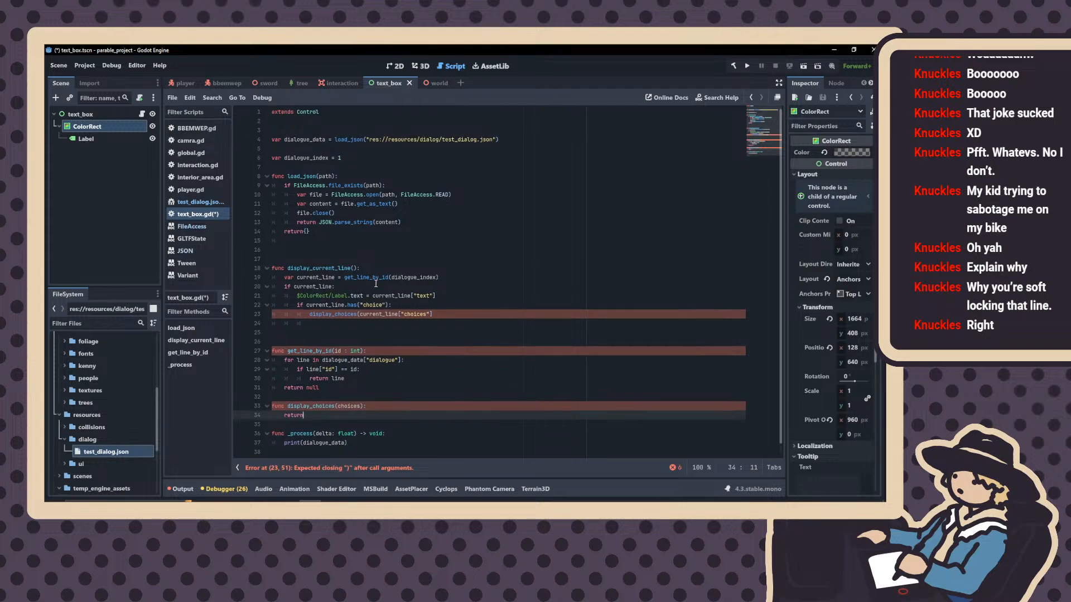
click(445, 314)
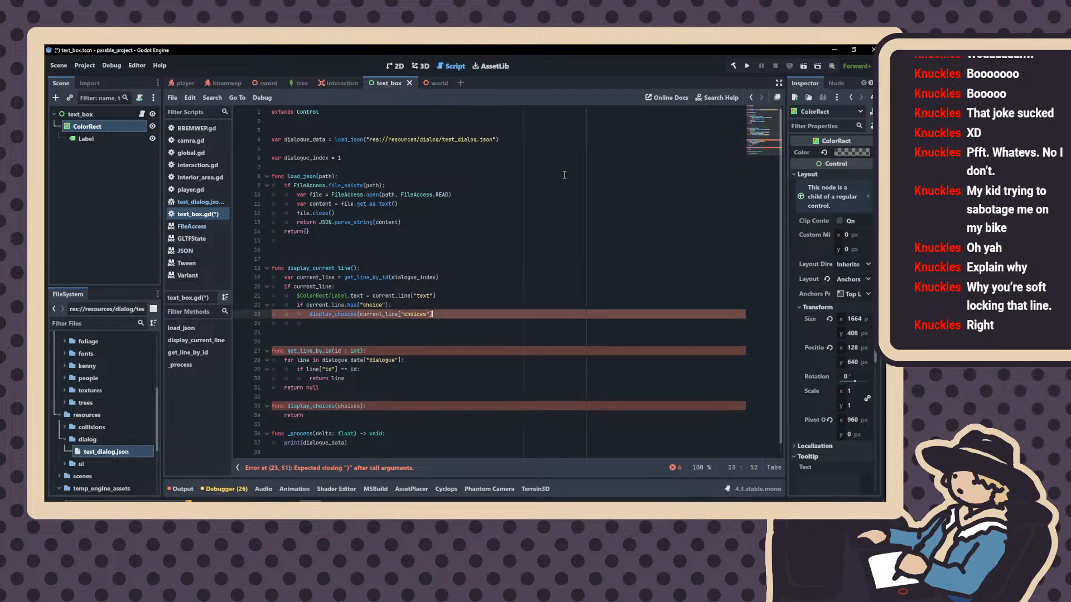
text())
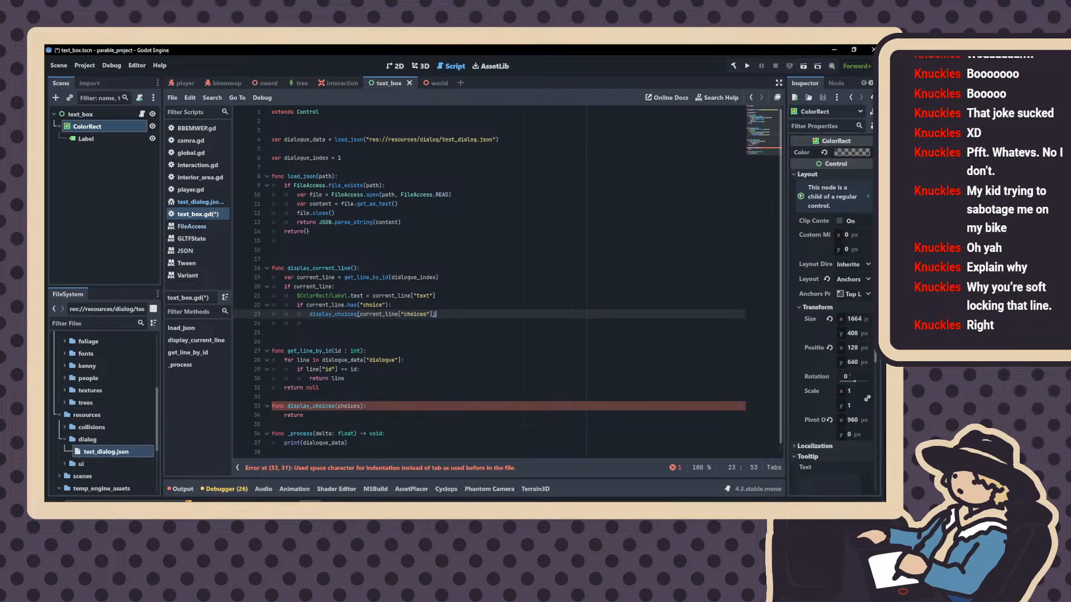
Add an else branch to the choice check in display_current_line containing current_id = current_line.get("next_id", null)
key(Return)
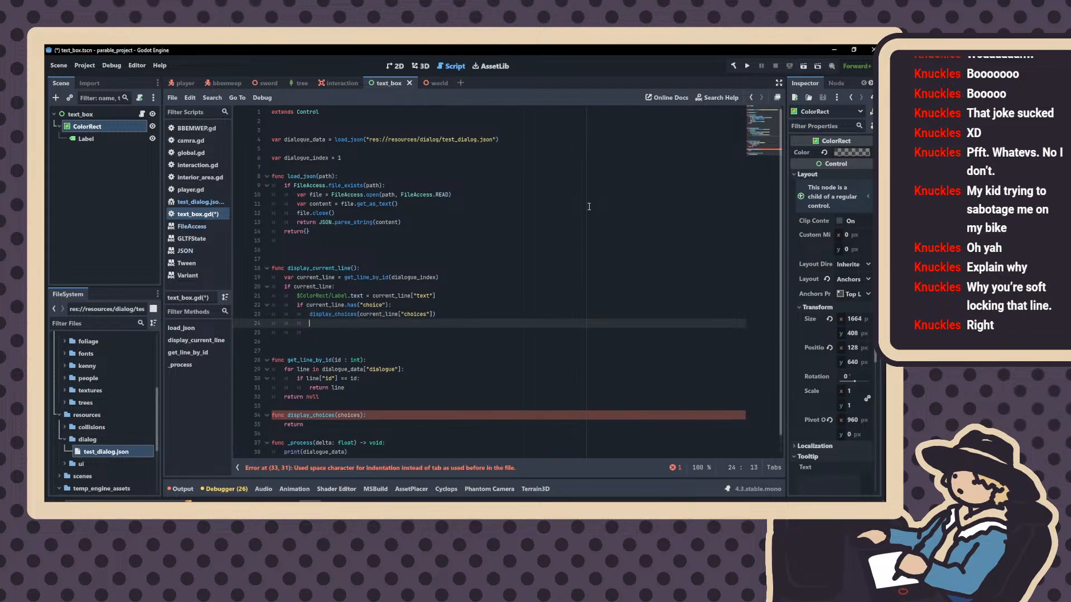
text(else:)
key(Return)
text(curr)
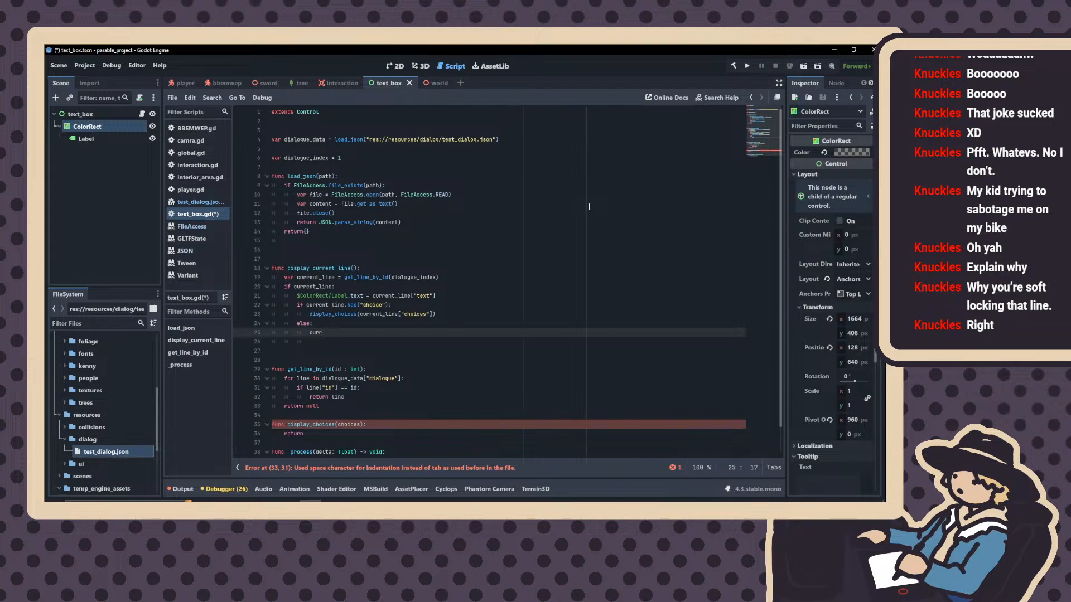
text(ent)
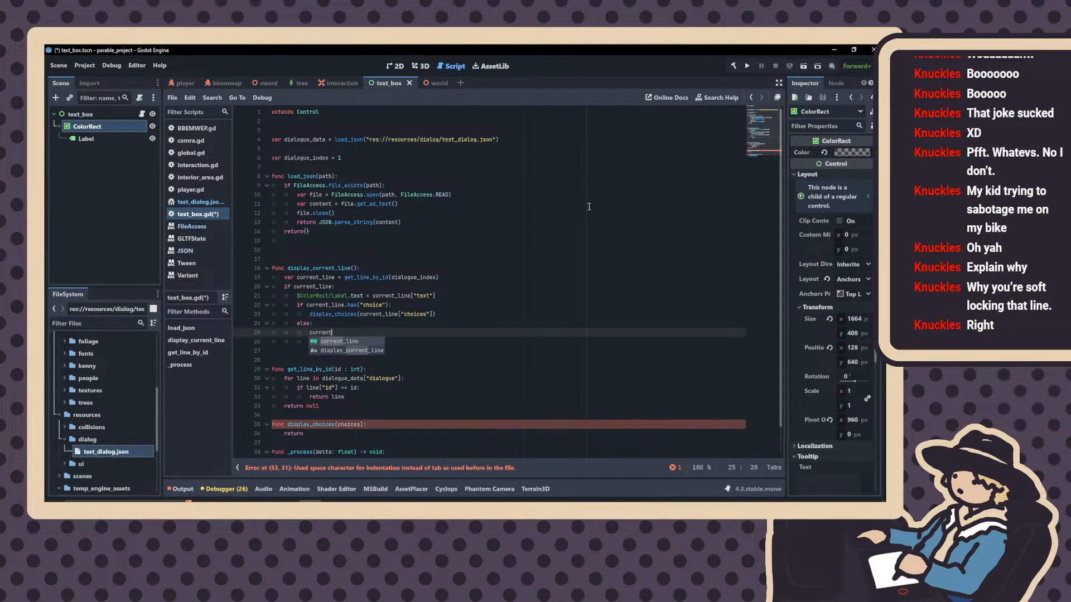
text(_id)
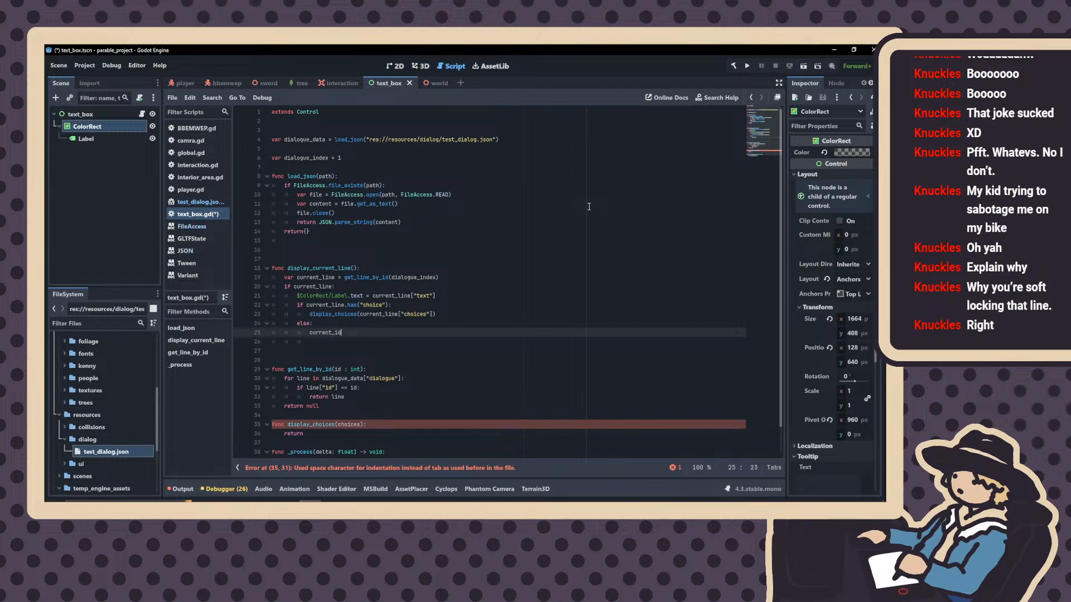
text( = curre)
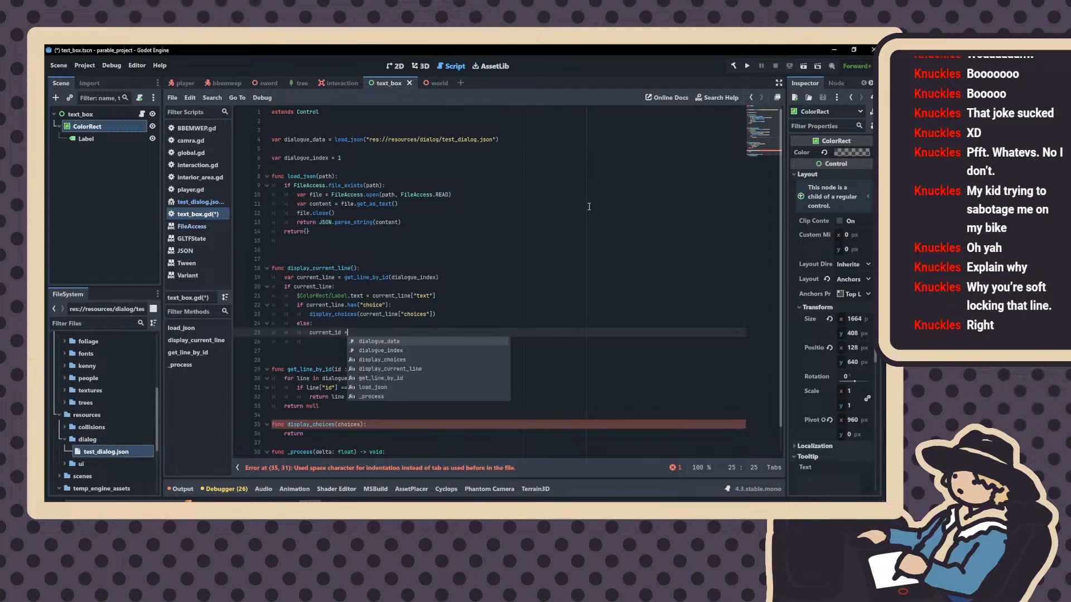
text(nt)
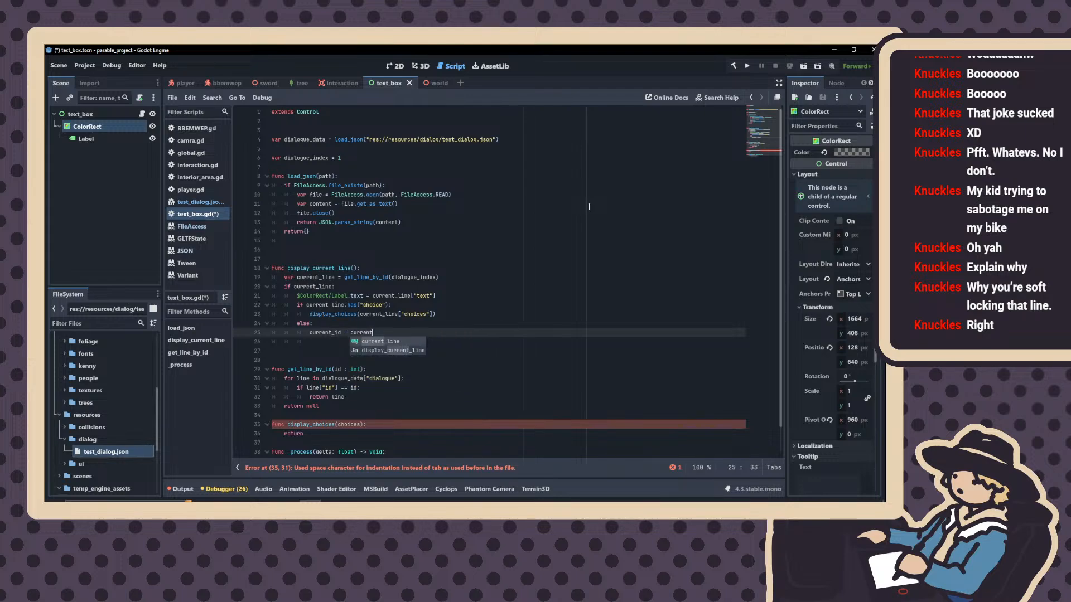
text(_line.get()
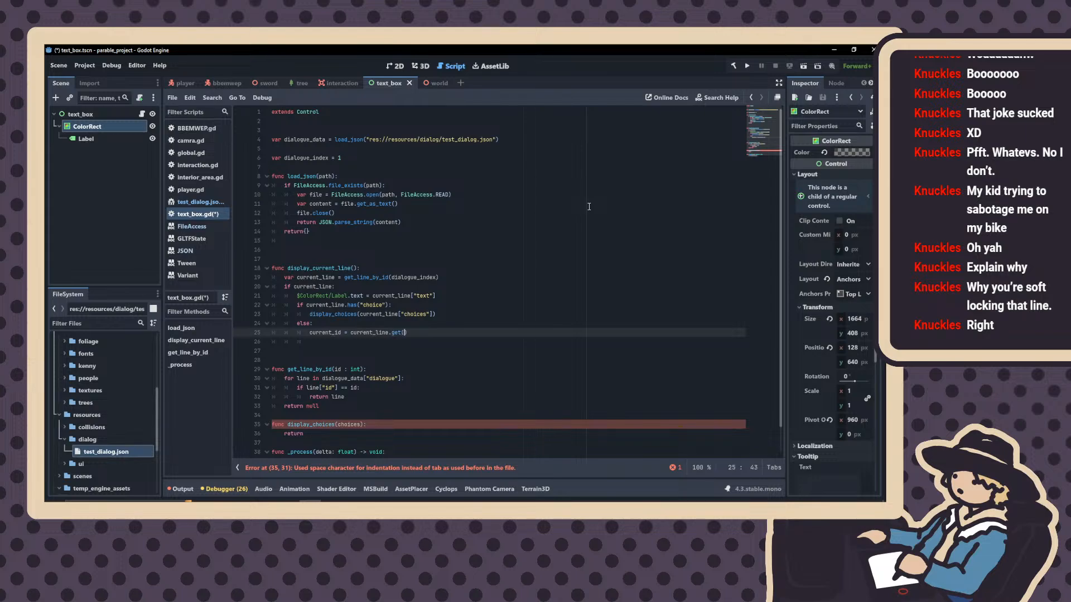
text("ext_id)
key(BackSpace)
key(BackSpace)
key(BackSpace)
key(BackSpace)
key(BackSpace)
key(BackSpace)
text(next_id", null)
key(Up)
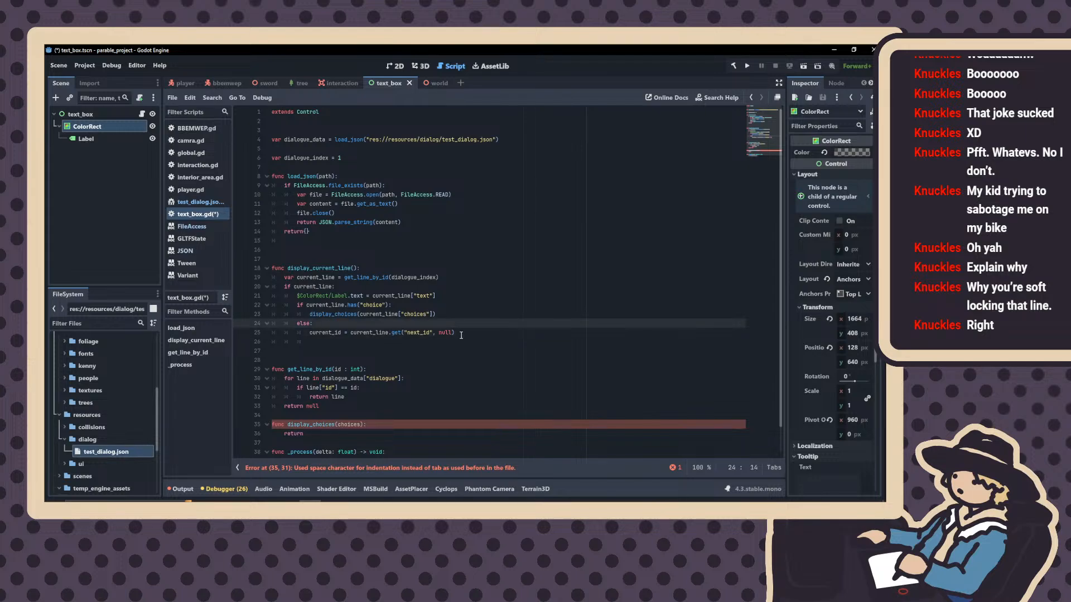
Add an else branch to the outer if current_line check that runs print(" dialogue finished")
click(462, 335)
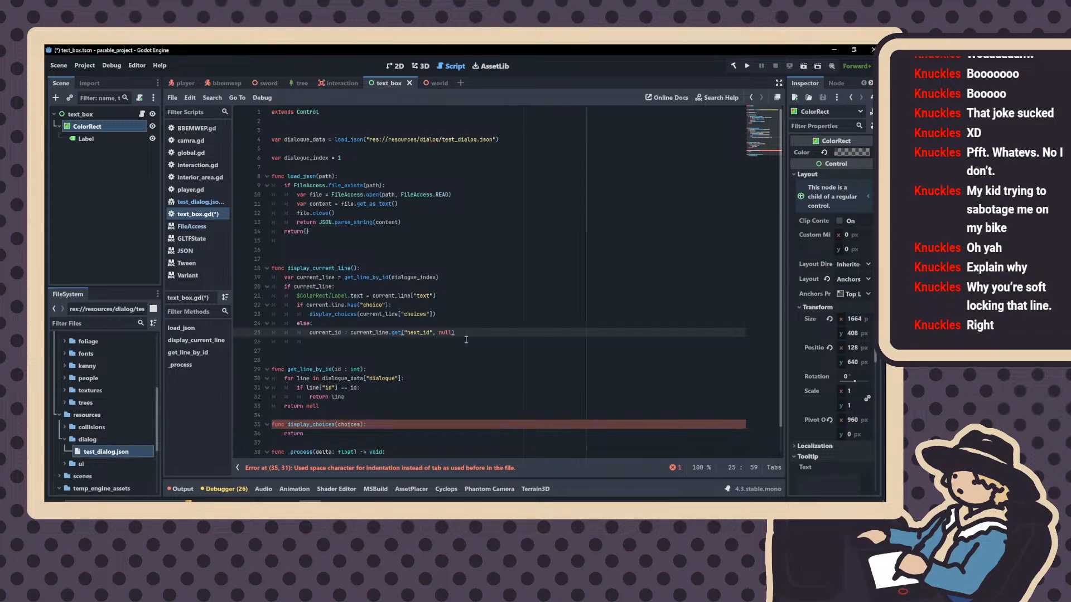
key(Return)
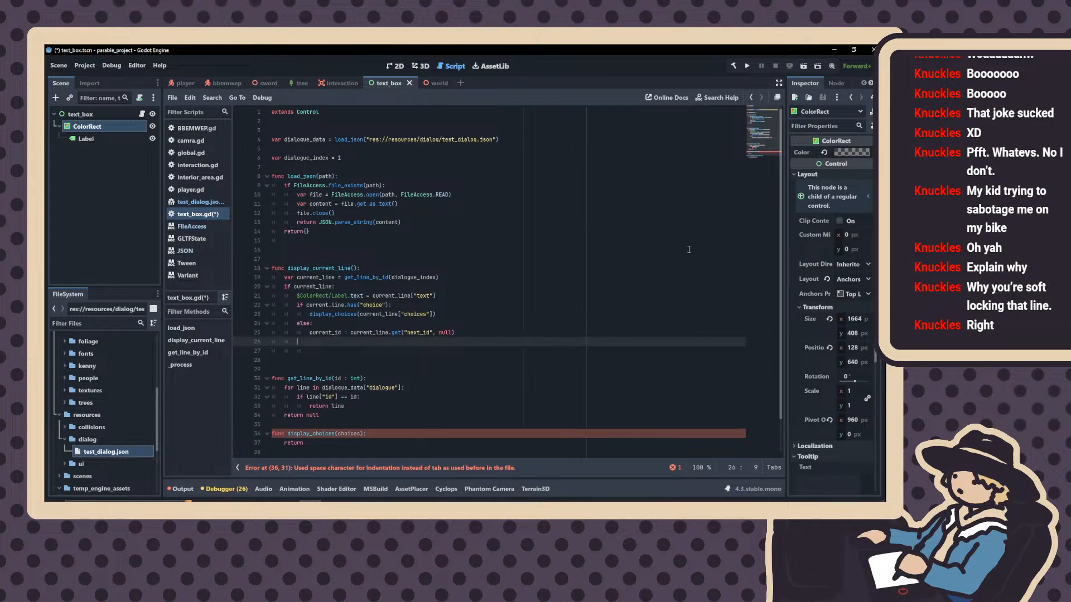
key(Delete)
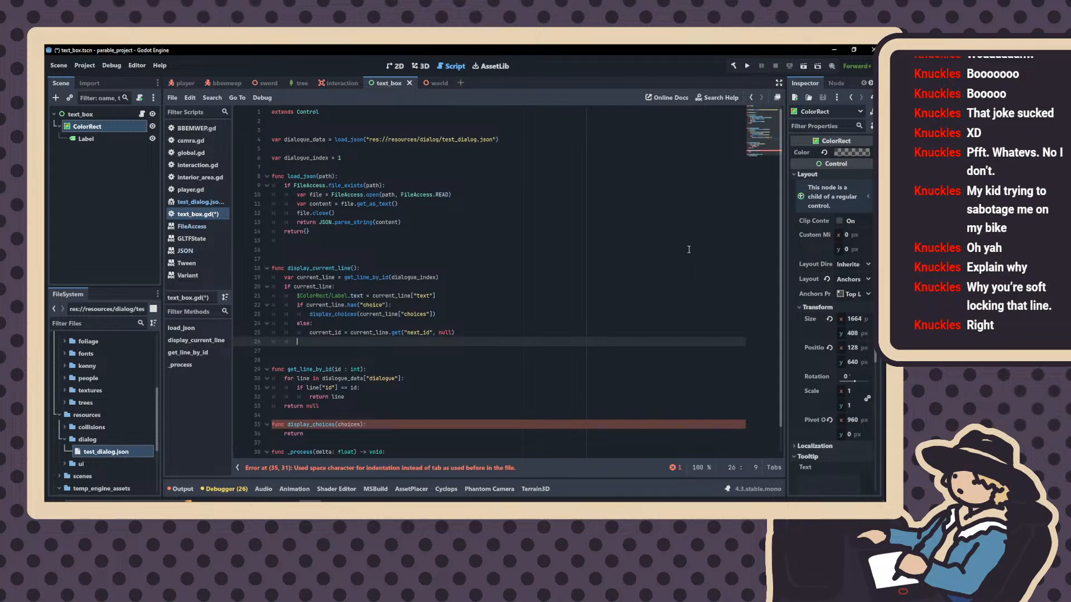
key(Return)
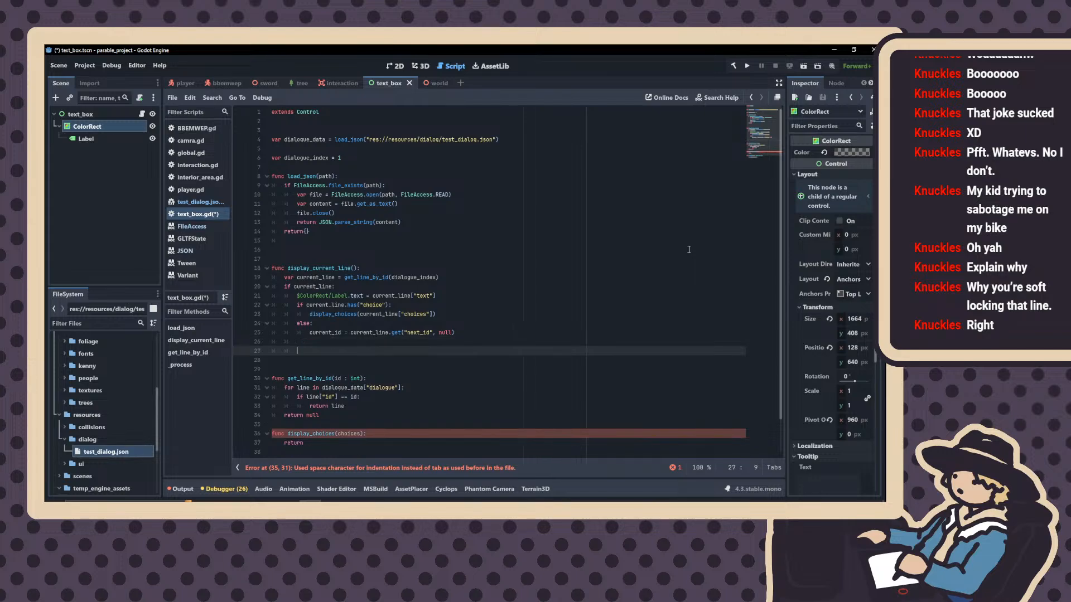
key(BackSpace)
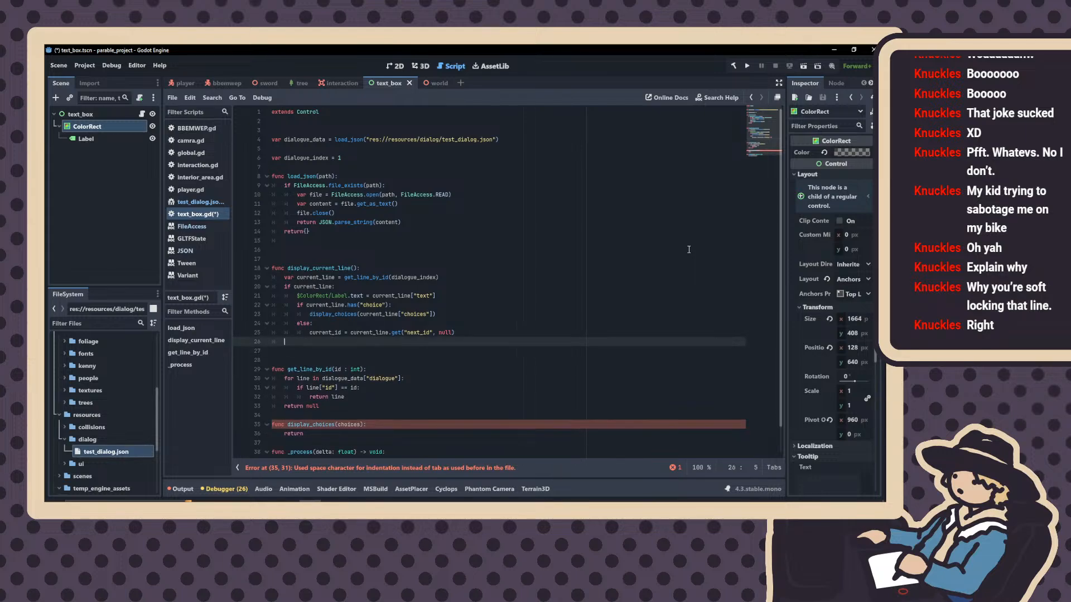
text(else:)
key(Return)
text(print)
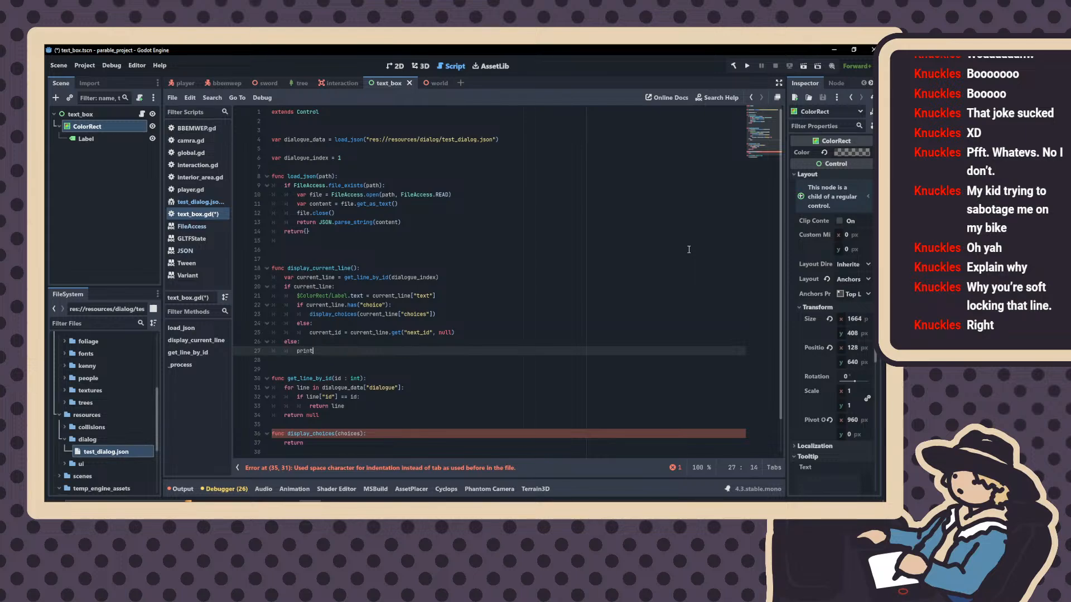
text((dialogue)
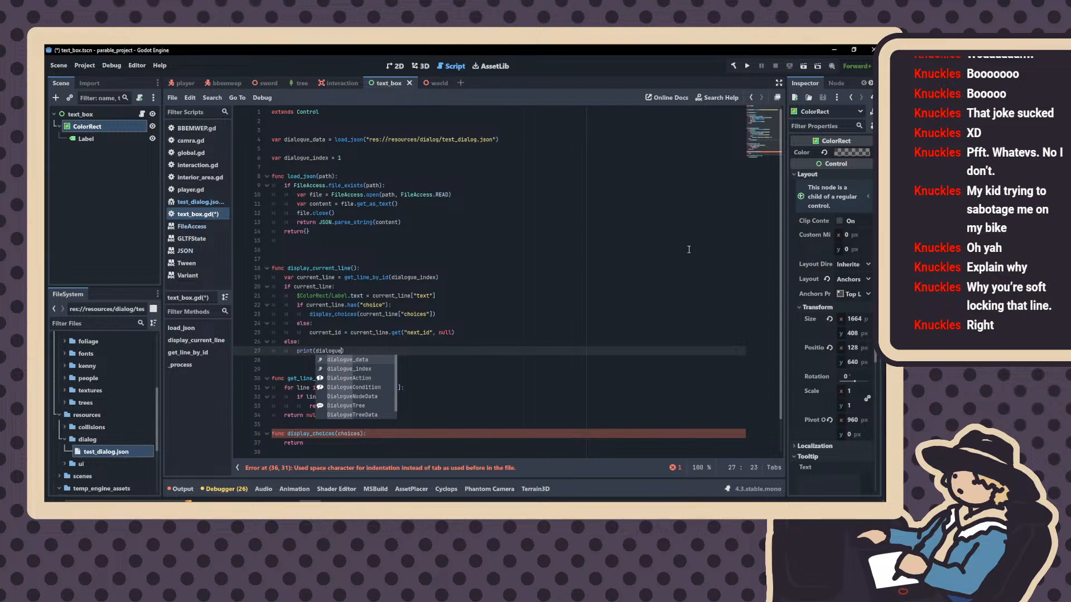
key(BackSpace)
key(BackSpace)
key(BackSpace)
key(BackSpace)
key(BackSpace)
key(BackSpace)
key(BackSpace)
key(BackSpace)
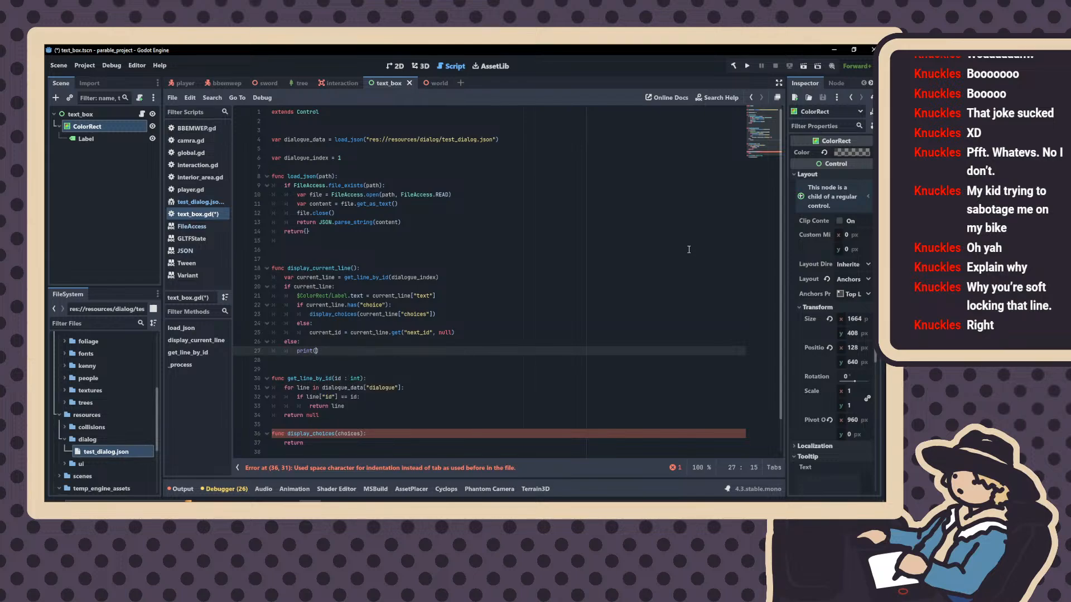
text(" dil)
key(BackSpace)
text(alogue fin)
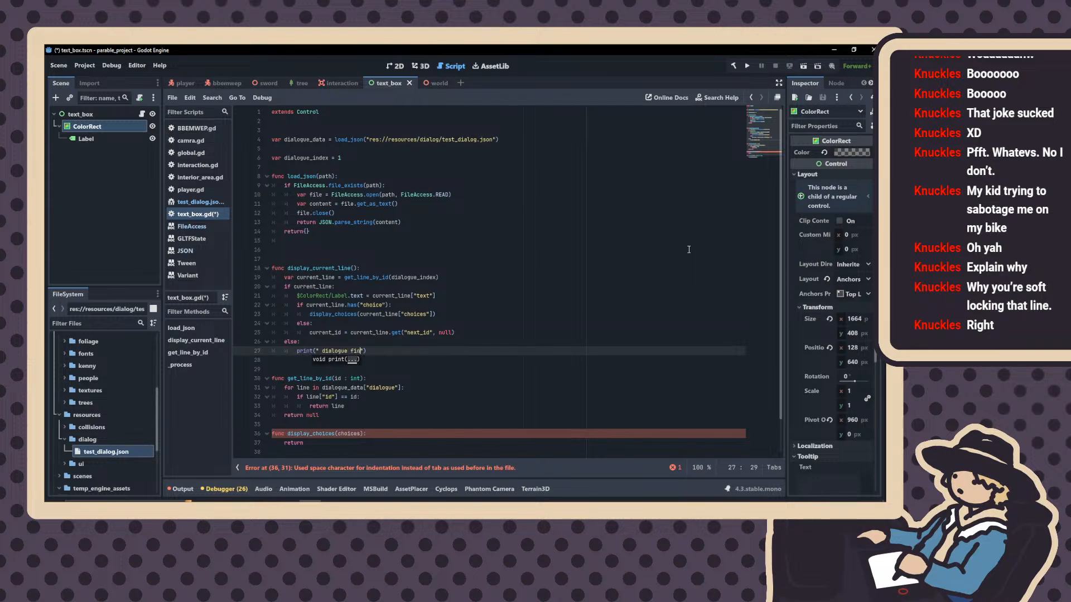
text(ished)
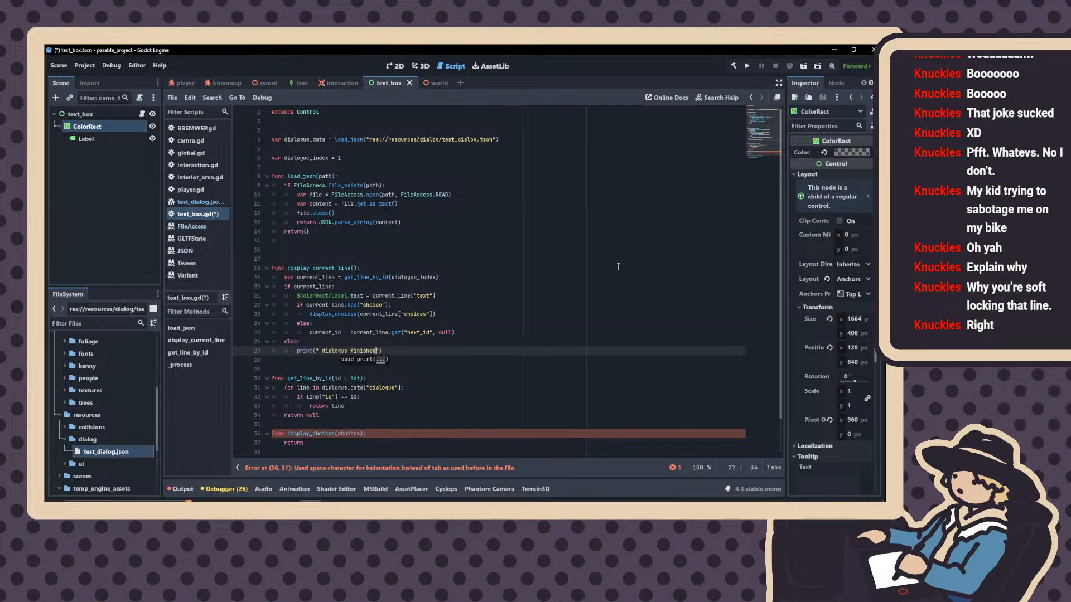
Replace the space indentation before return in display_choices with a single tab indent
scroll(440, 331, down, 1)
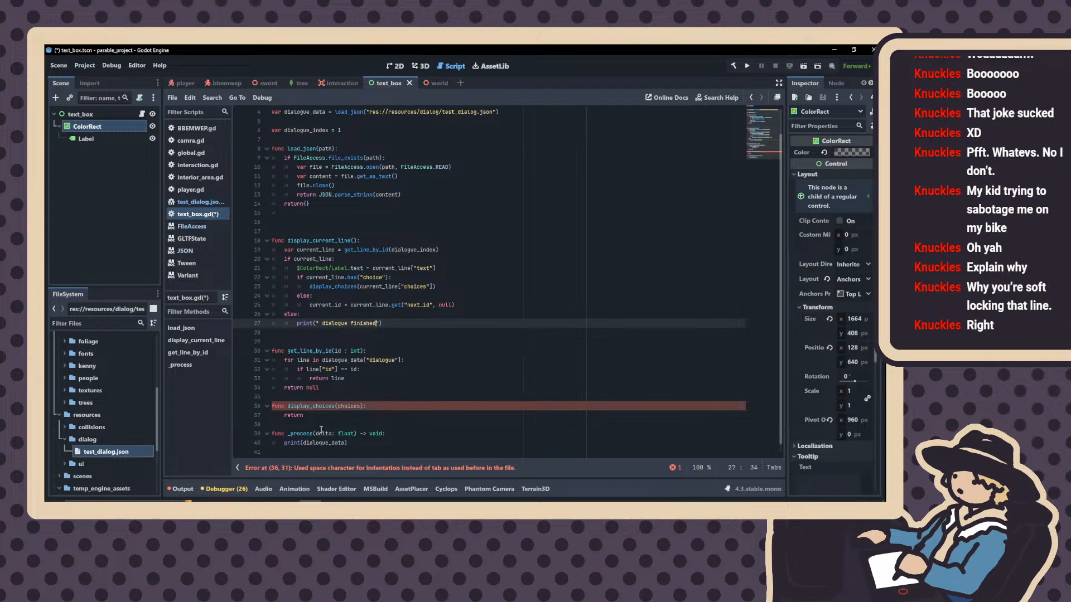
click(322, 469)
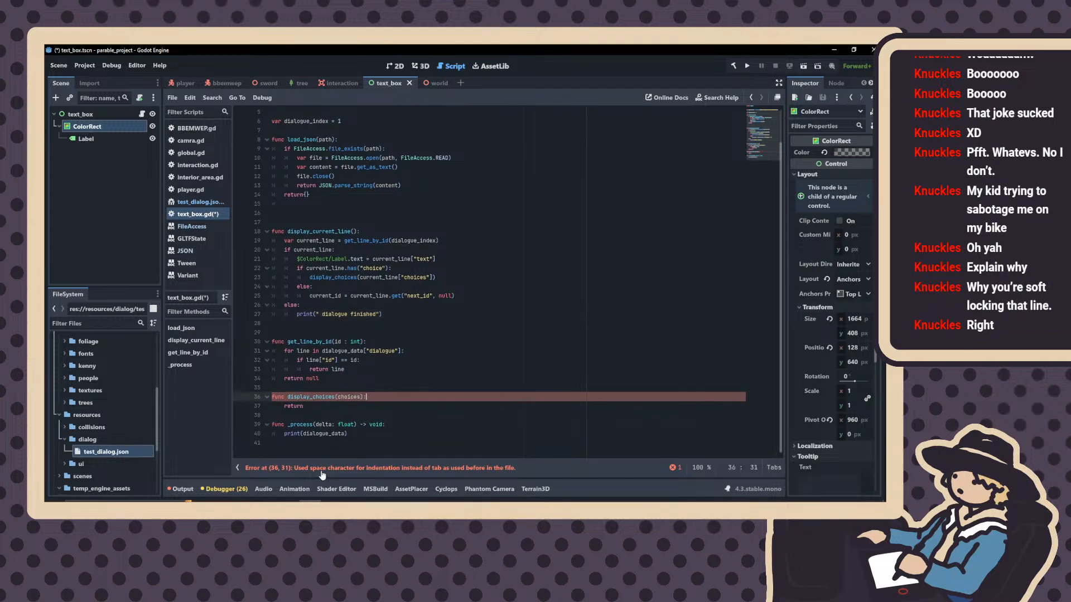
click(285, 406)
key(BackSpace)
key(BackSpace)
key(BackSpace)
key(BackSpace)
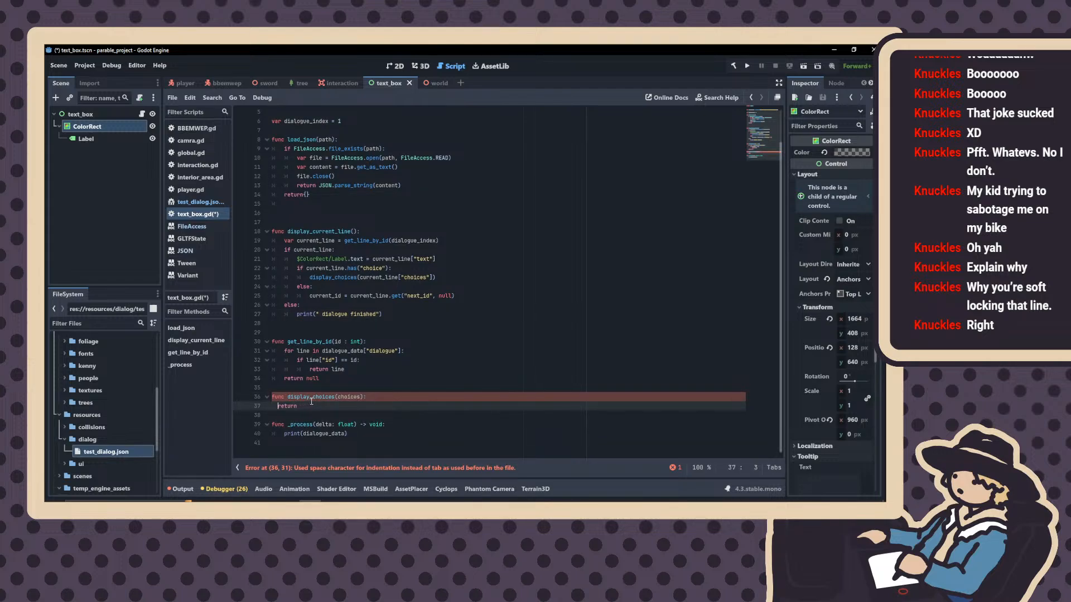
key(Tab)
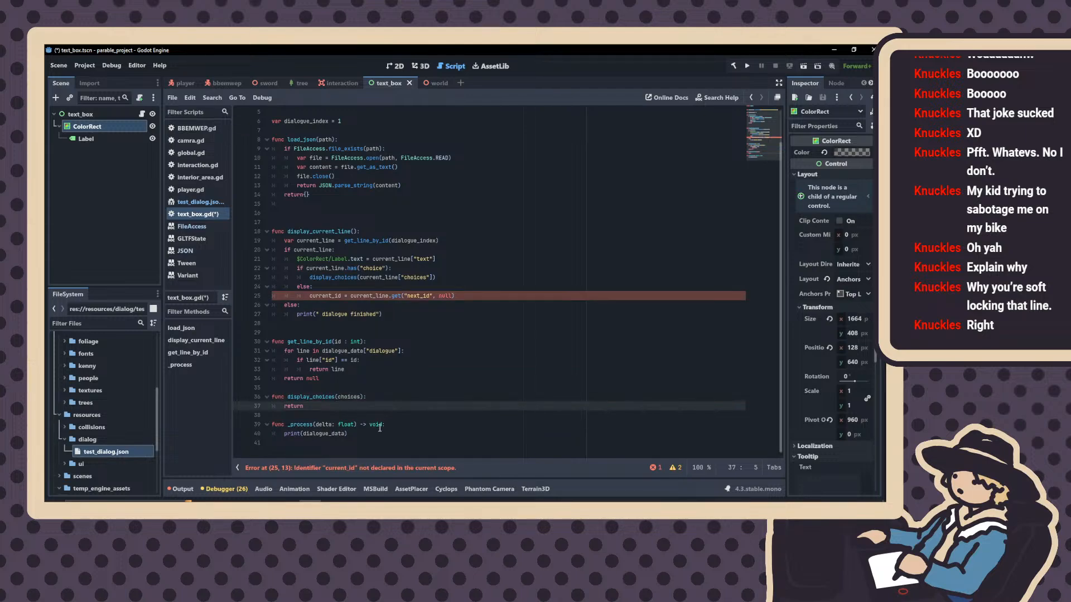
Replace the undeclared current_id with dialogue_index in the next_id assignment of display_current_line
click(353, 433)
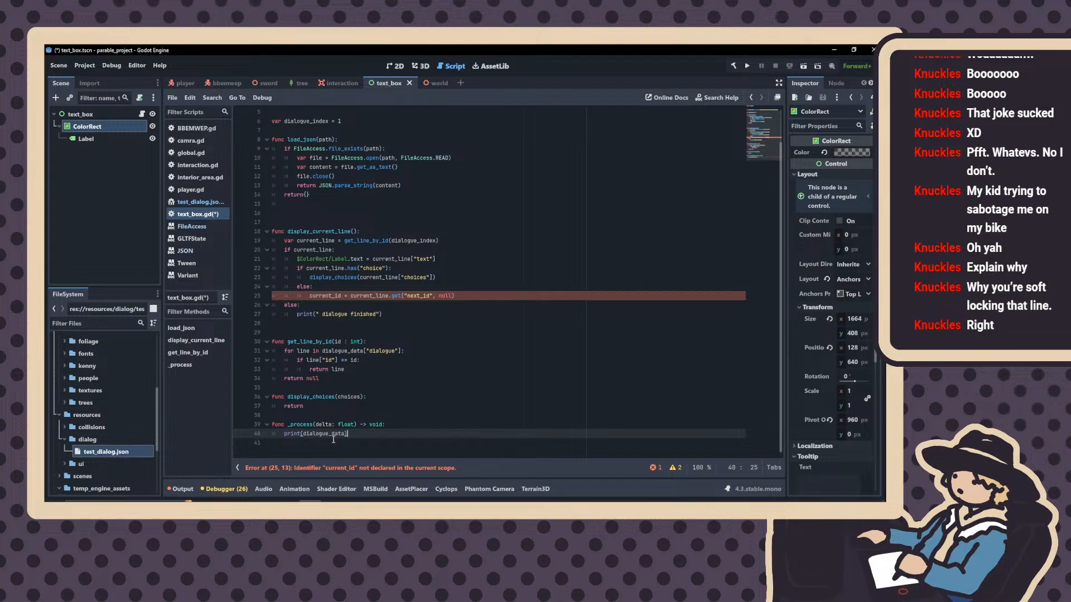
scroll(329, 426, up, 2)
scroll(323, 412, down, 2)
double_click(332, 295)
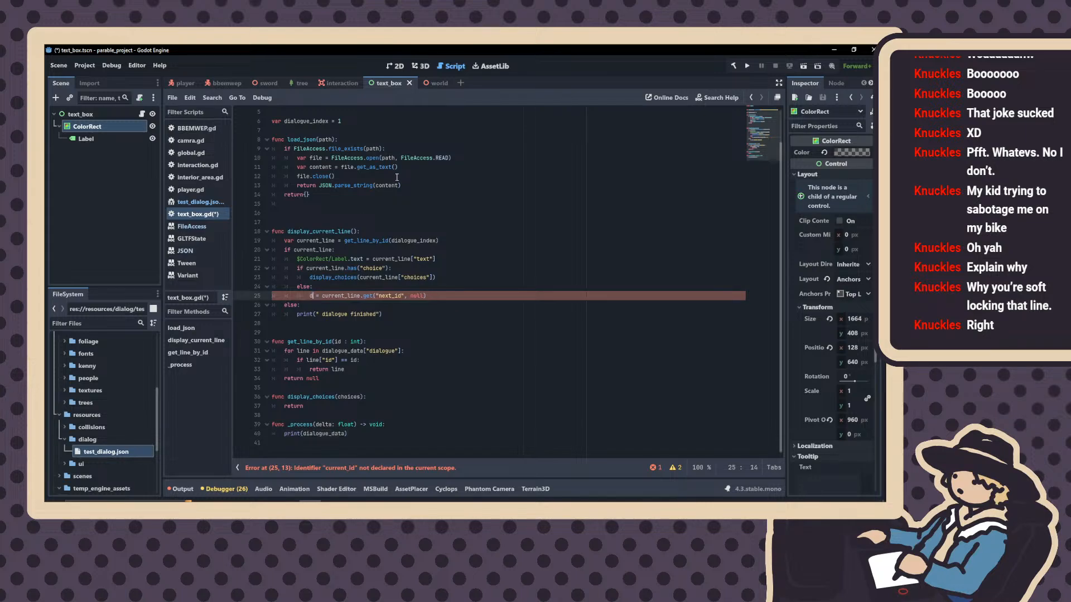
text(dialogue)
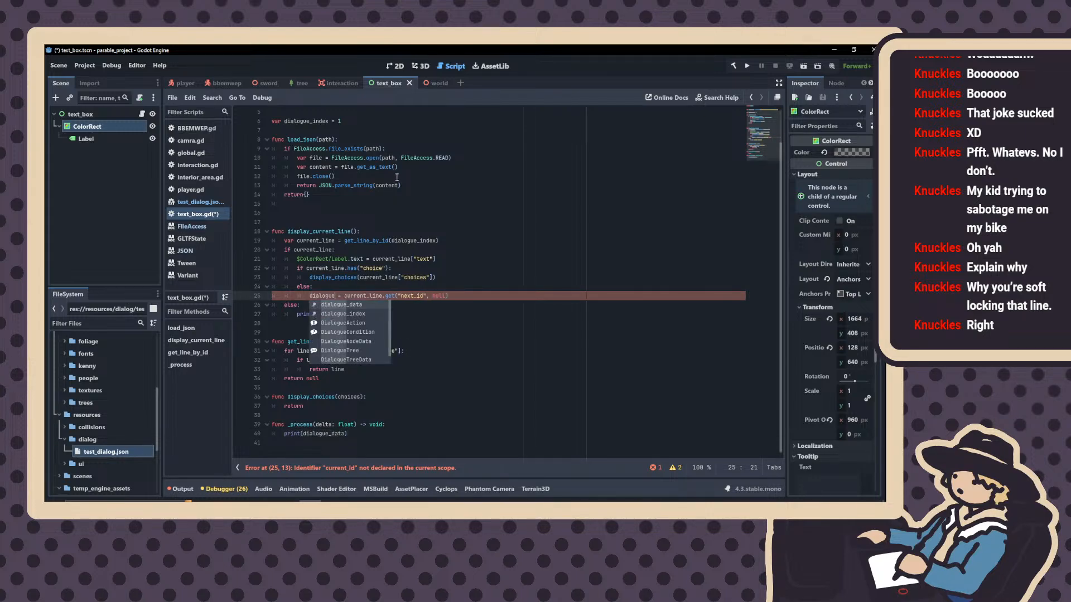
text(_index)
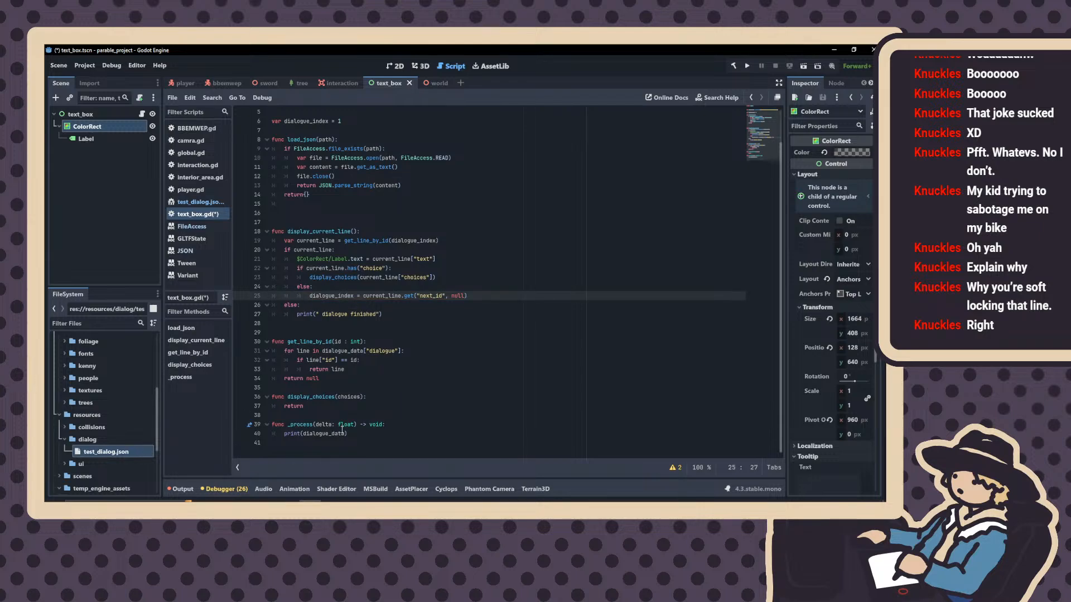
Replace the print(dialogue_data) statement in _process with a display_current_line() call
drag(346, 433, 284, 433)
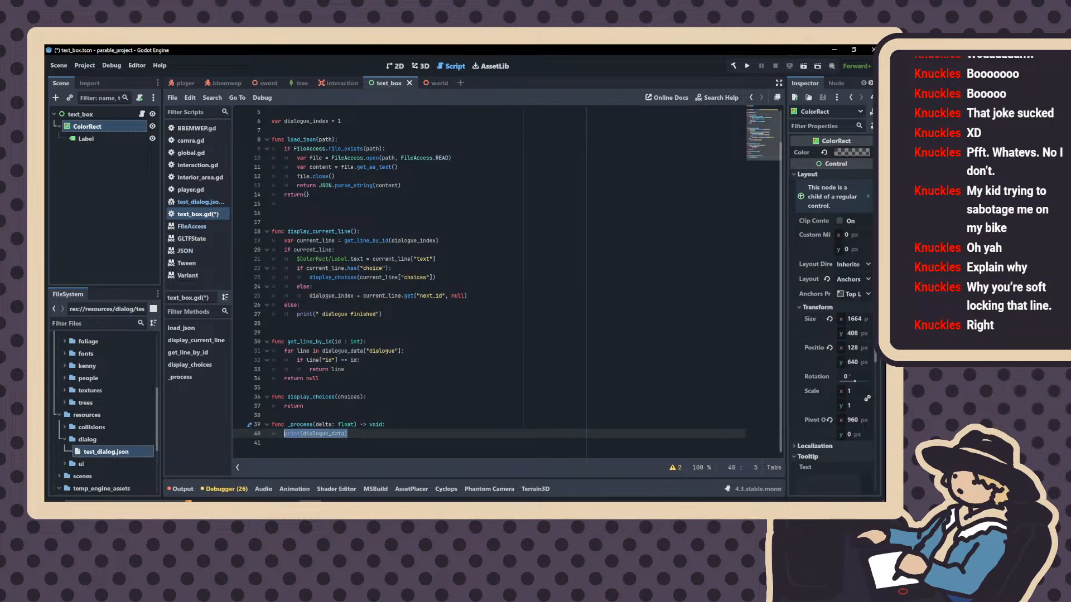
text(display_)
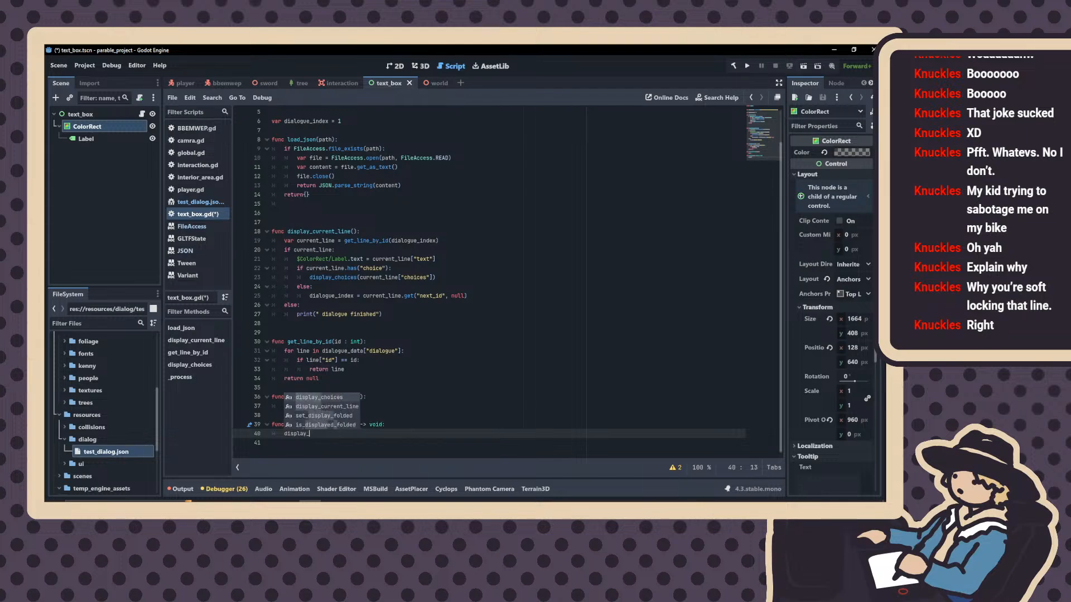
text(cur)
key(Return)
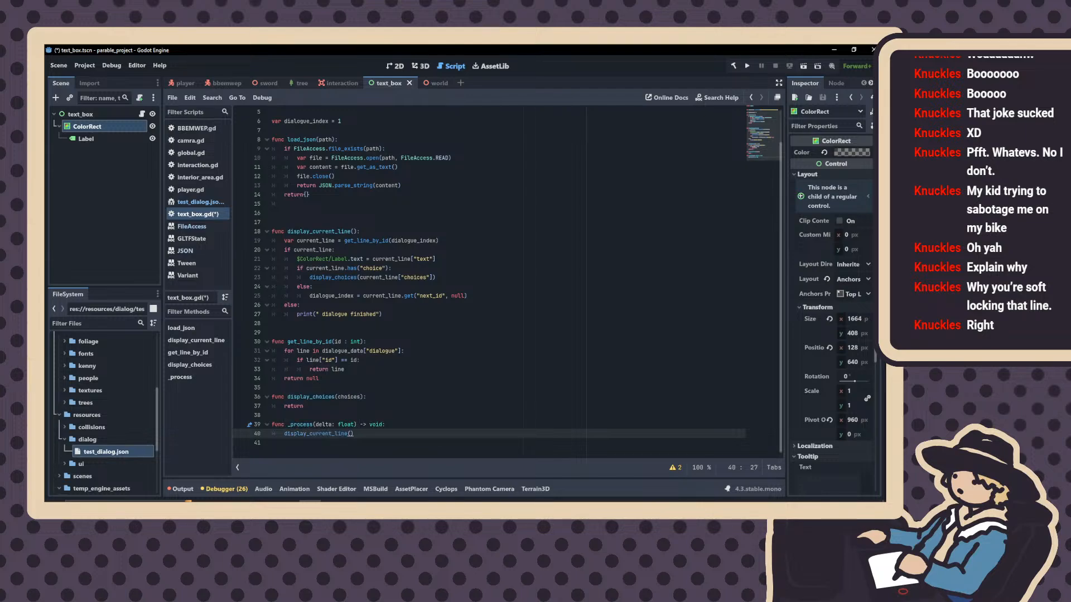
click(85, 65)
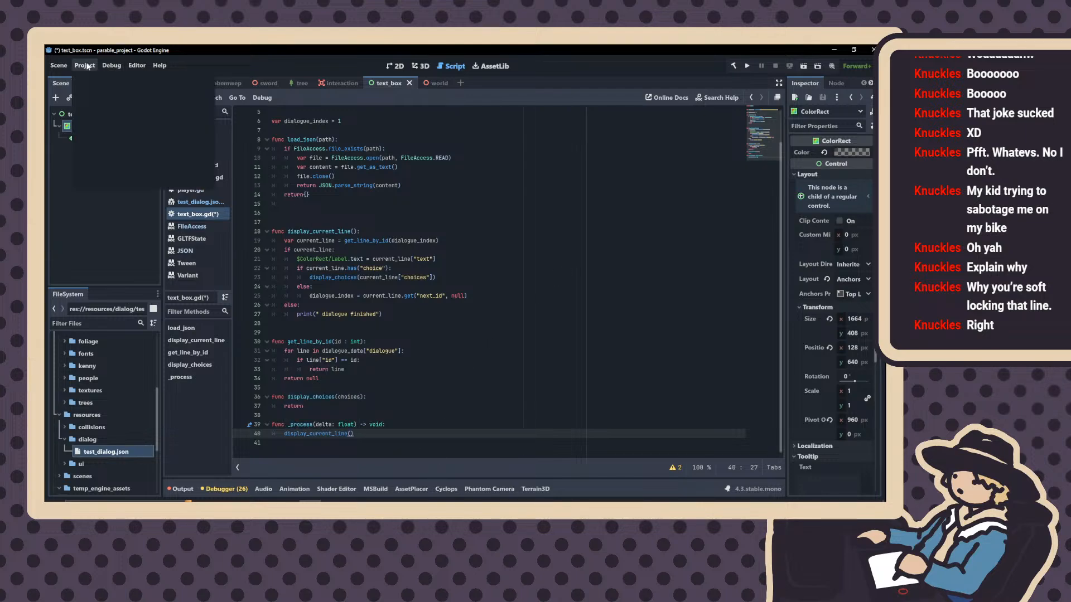
scroll(494, 236, up, 2)
scroll(426, 277, down, 2)
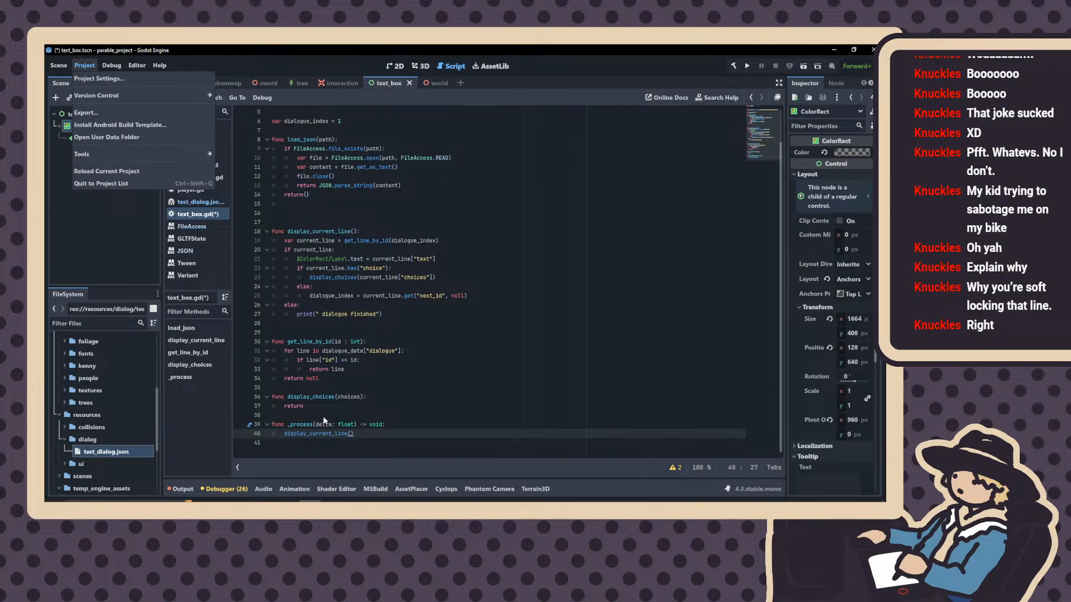
drag(284, 433, 390, 425)
Below the display_current_line() call in _process, leave a blank line and begin an if condition with Input.is_action_just_pressed()
click(368, 433)
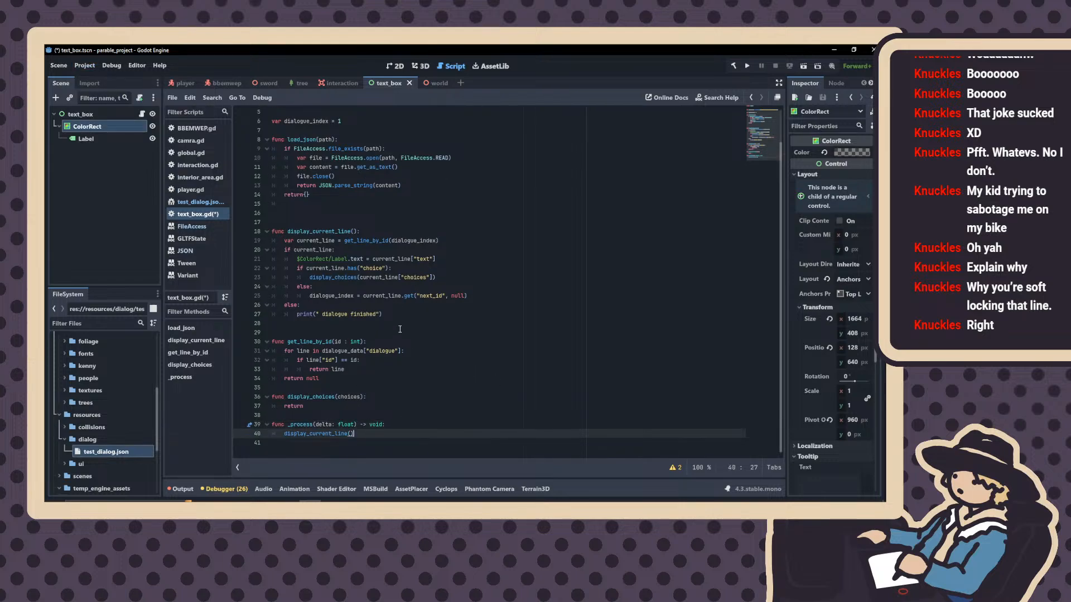
key(Return)
key(Return)
text(func)
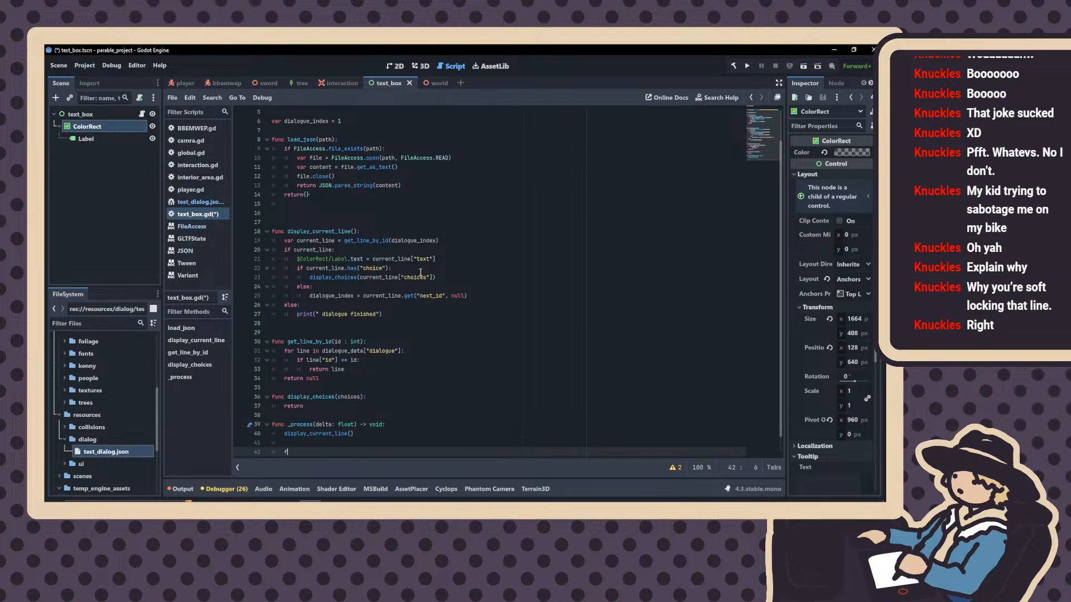
key(BackSpace)
key(BackSpace)
key(BackSpace)
key(BackSpace)
text(in)
key(BackSpace)
text(f I)
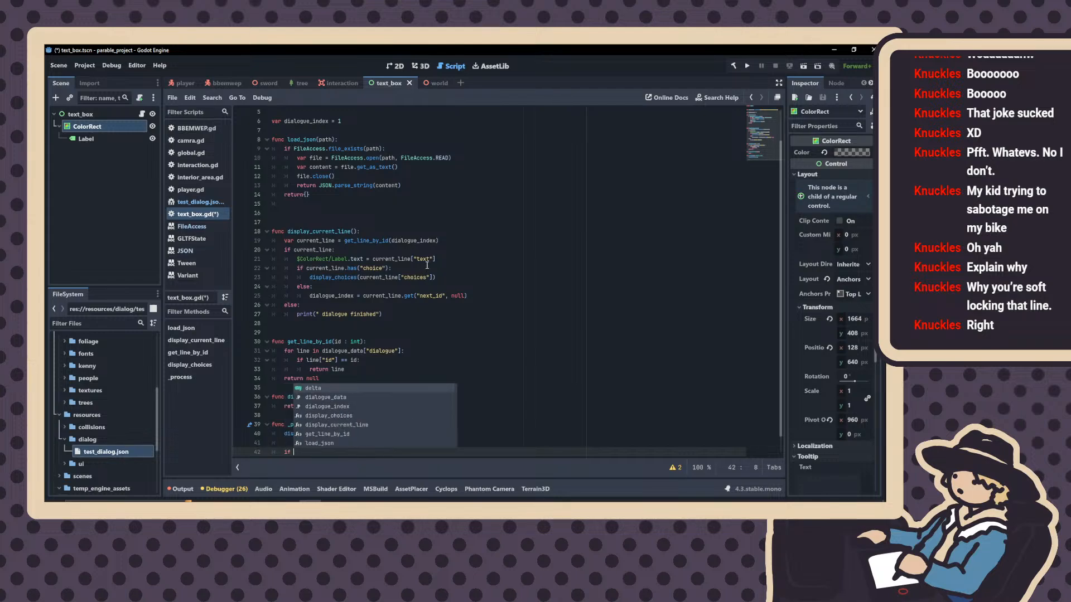
text(n)
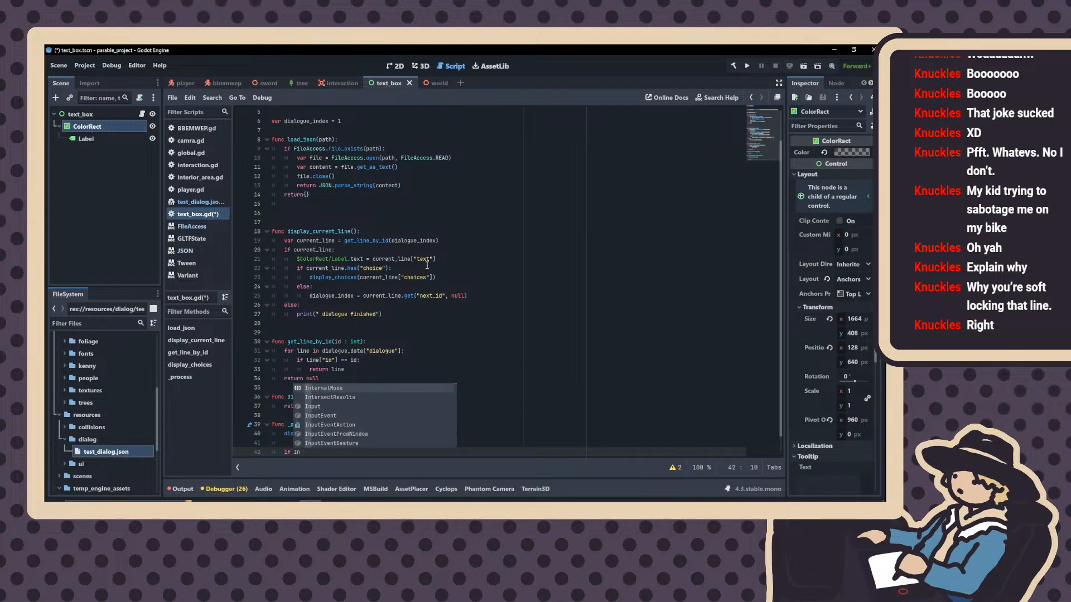
text(put.is_acti)
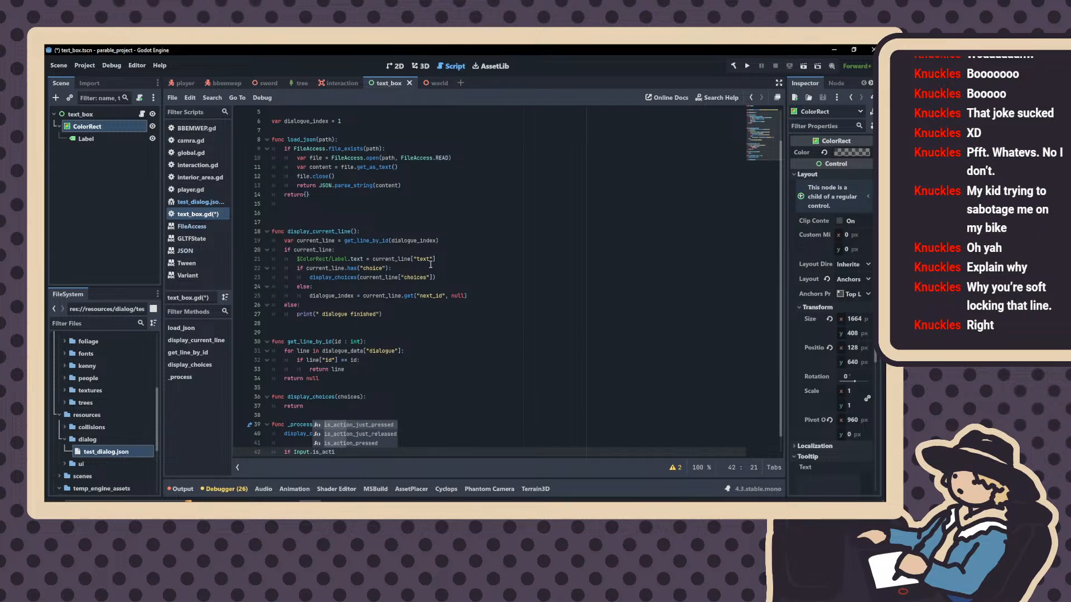
key(Return)
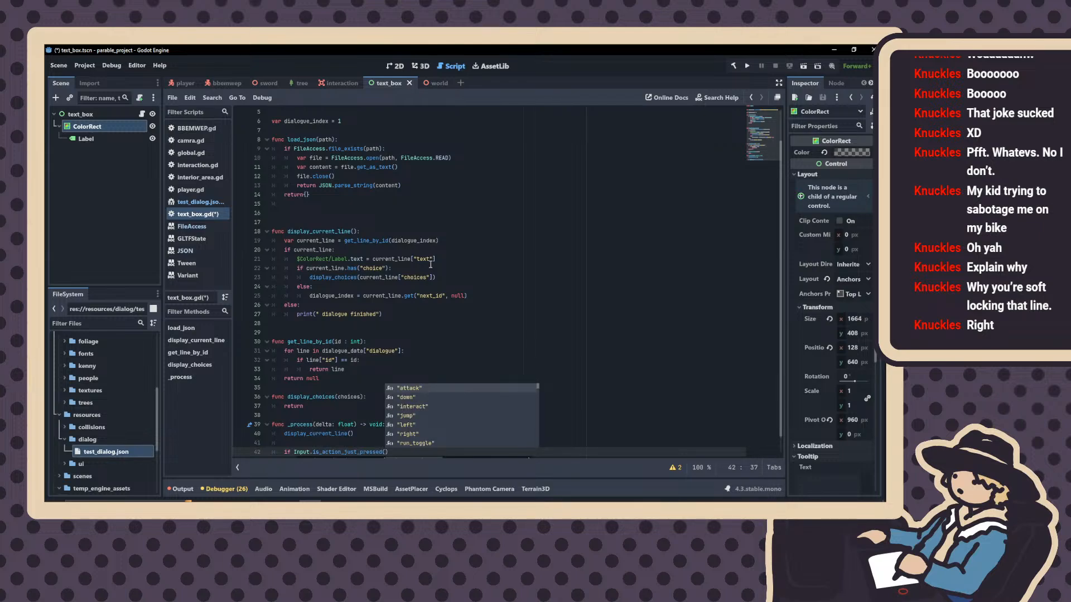
Set the action checked by the new if condition to "ui_cancel" and end the condition with a colon
text(")
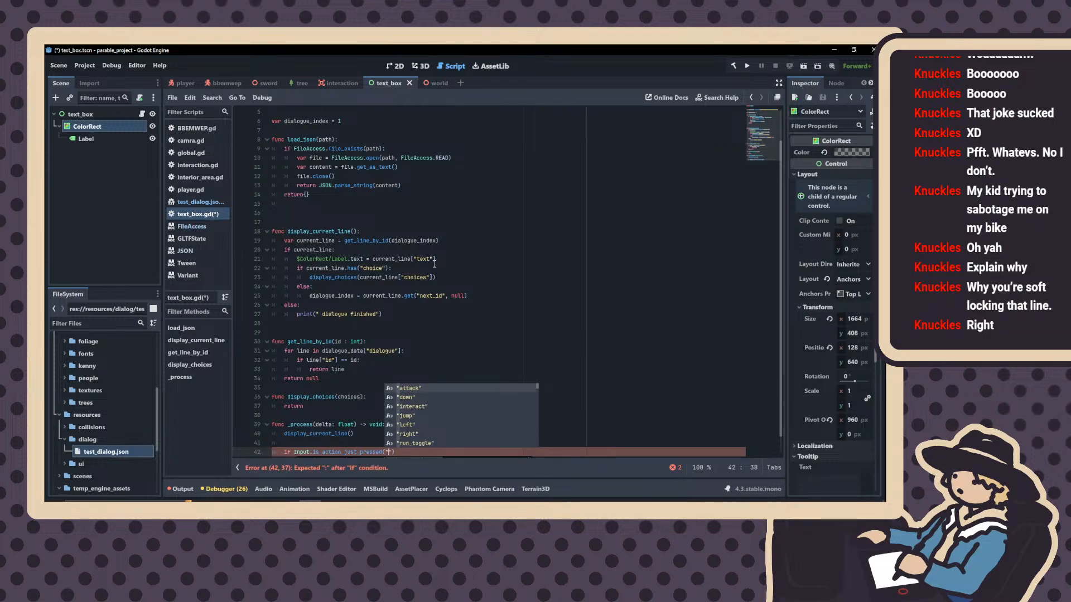
text(ui_text_caret_line_end.macos)
key(Return)
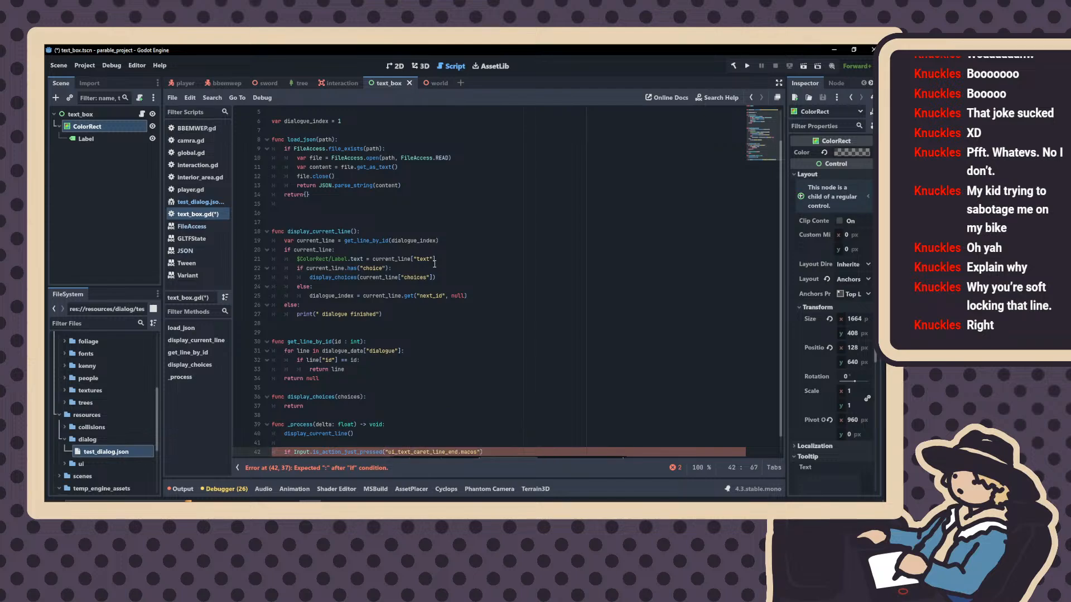
key(BackSpace)
key(BackSpace)
key(BackSpace)
key(BackSpace)
key(BackSpace)
key(BackSpace)
key(BackSpace)
key(BackSpace)
key(BackSpace)
key(BackSpace)
key(BackSpace)
key(BackSpace)
key(BackSpace)
key(BackSpace)
key(BackSpace)
key(BackSpace)
key(BackSpace)
key(BackSpace)
key(BackSpace)
key(BackSpace)
key(BackSpace)
text(cance)
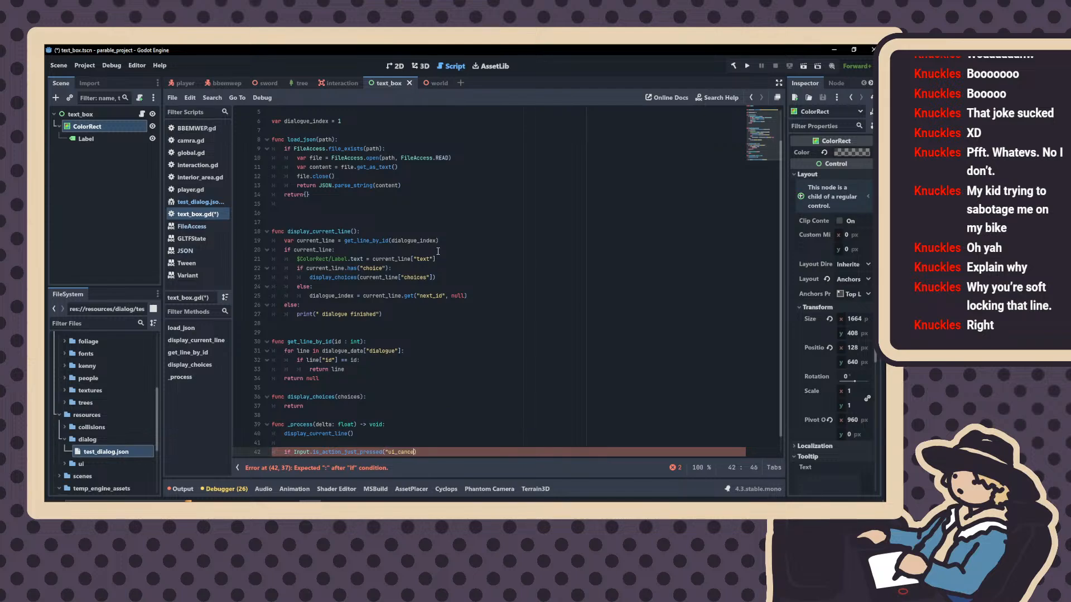
text(l:)
key(BackSpace)
text(")
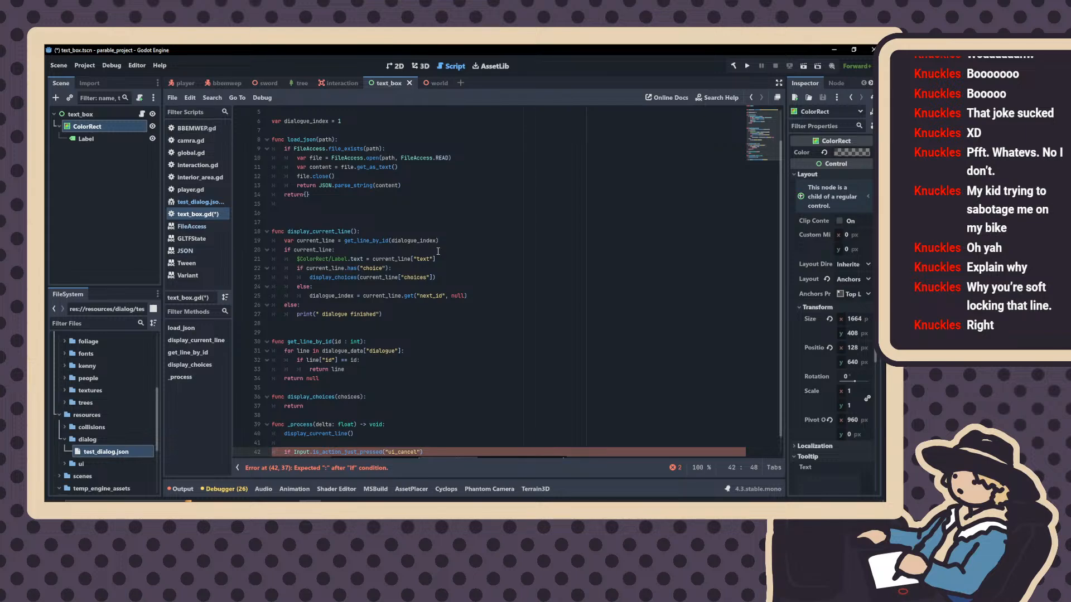
key(Return)
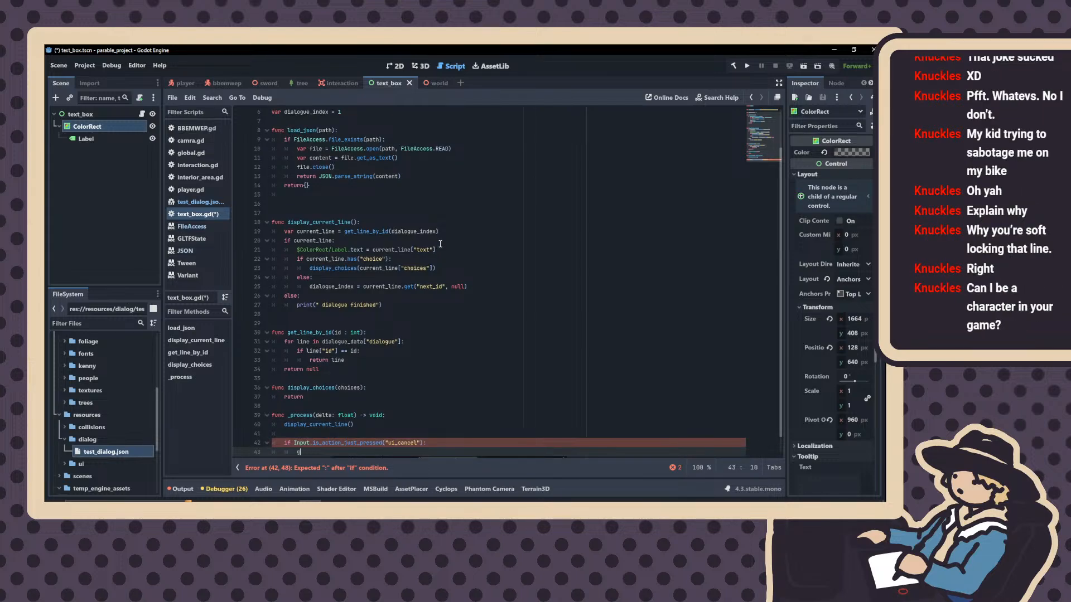
Add get_tree().quit() as the body of the ui_cancel condition
text(get_tree)
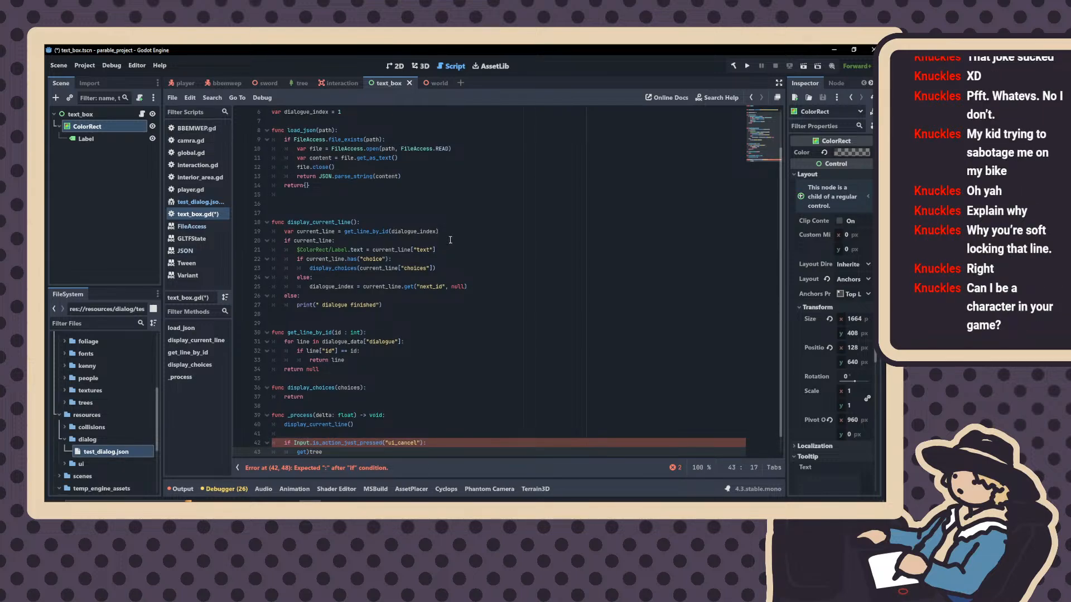
key(BackSpace)
key(BackSpace)
key(BackSpace)
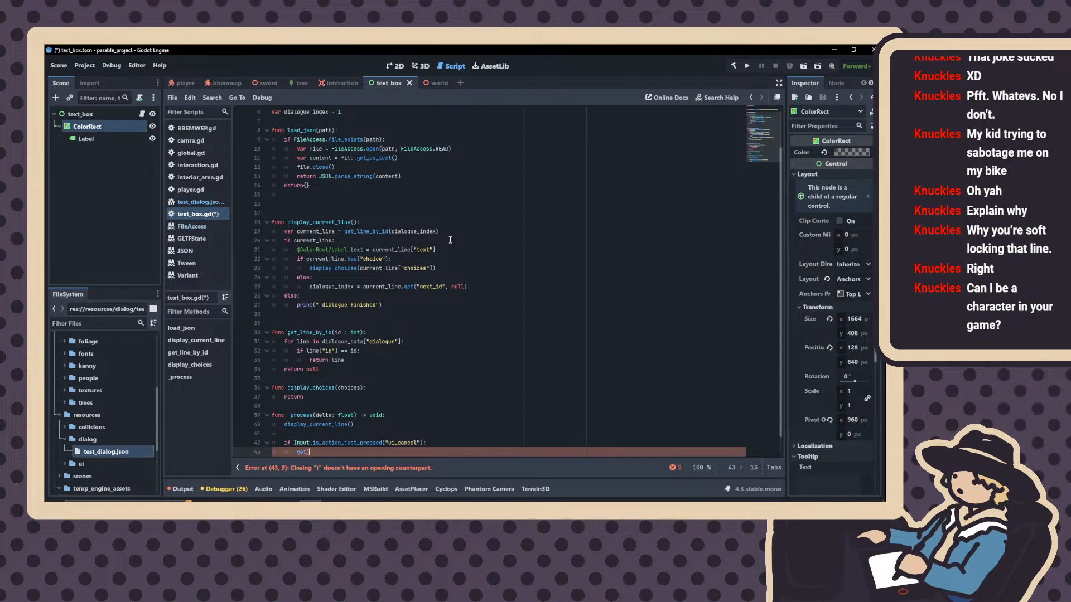
text(tree)
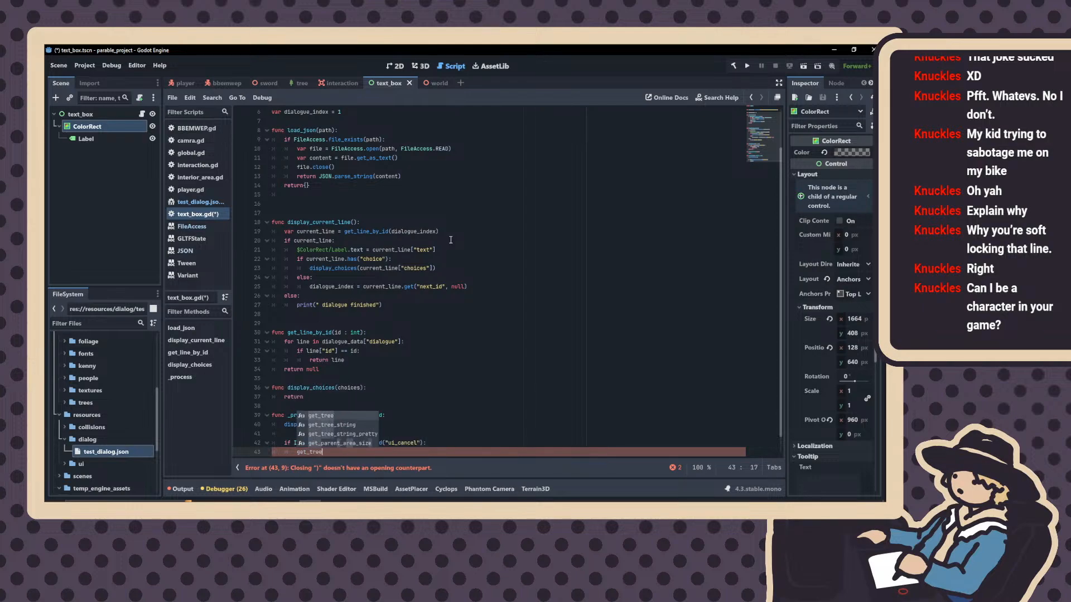
text(())
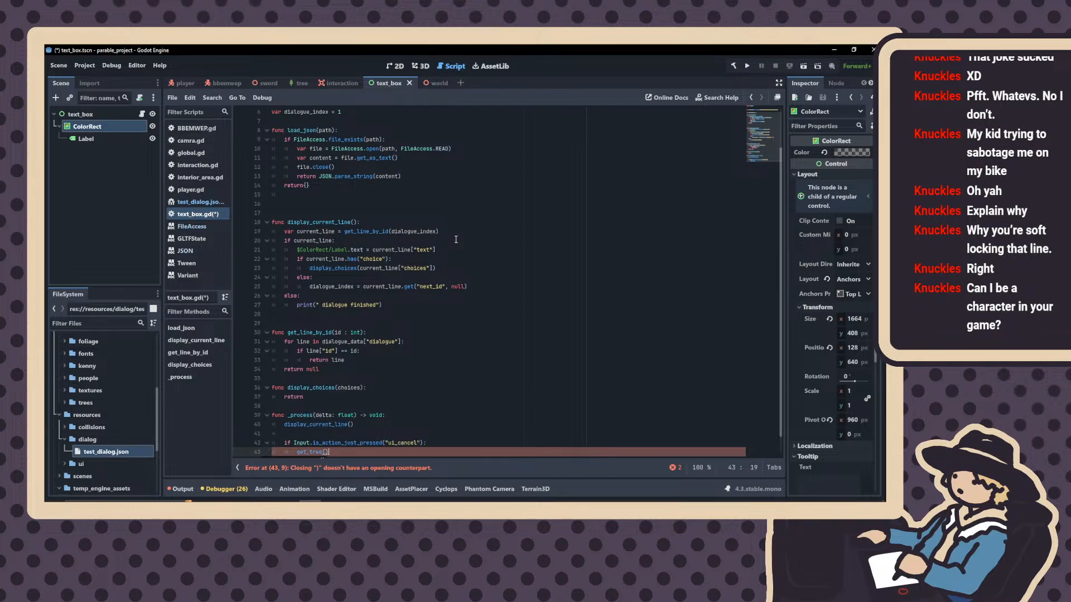
text(.quit()
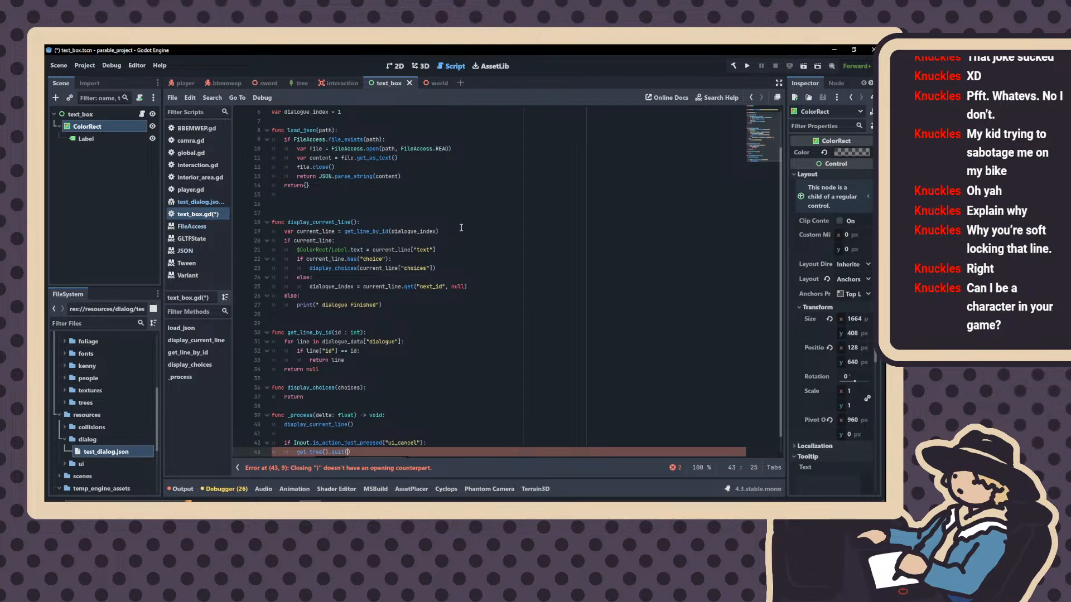
scroll(389, 284, down, 1)
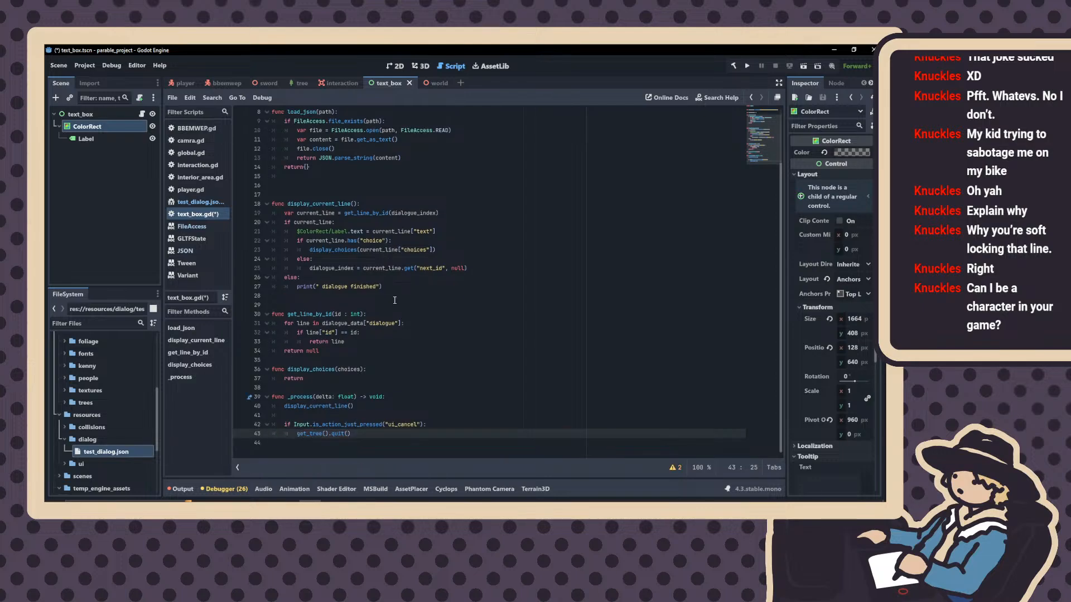
Check the display window mode in the project settings
click(84, 66)
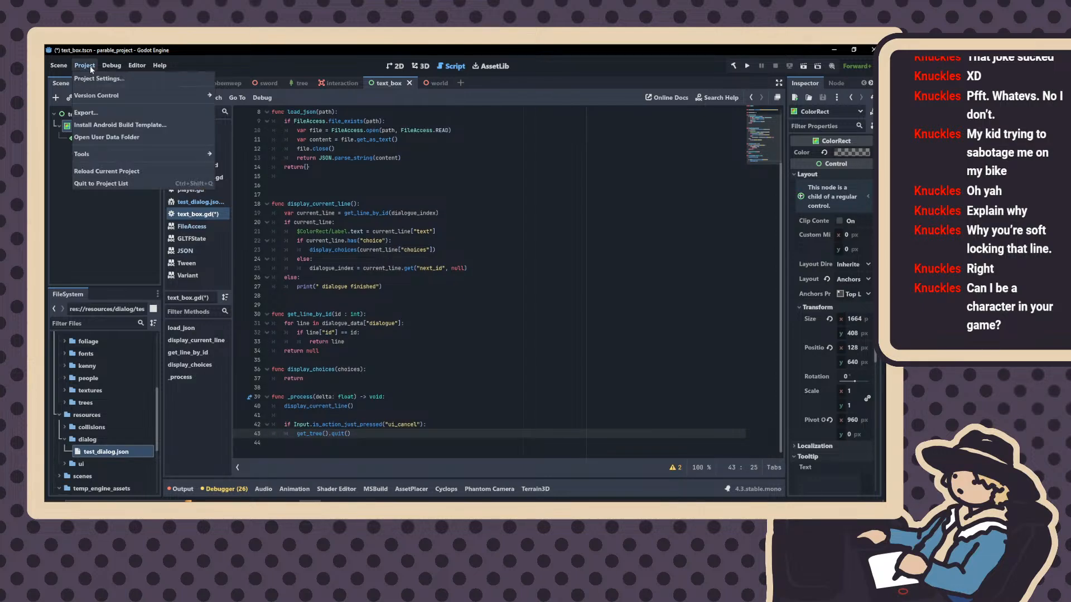
click(101, 73)
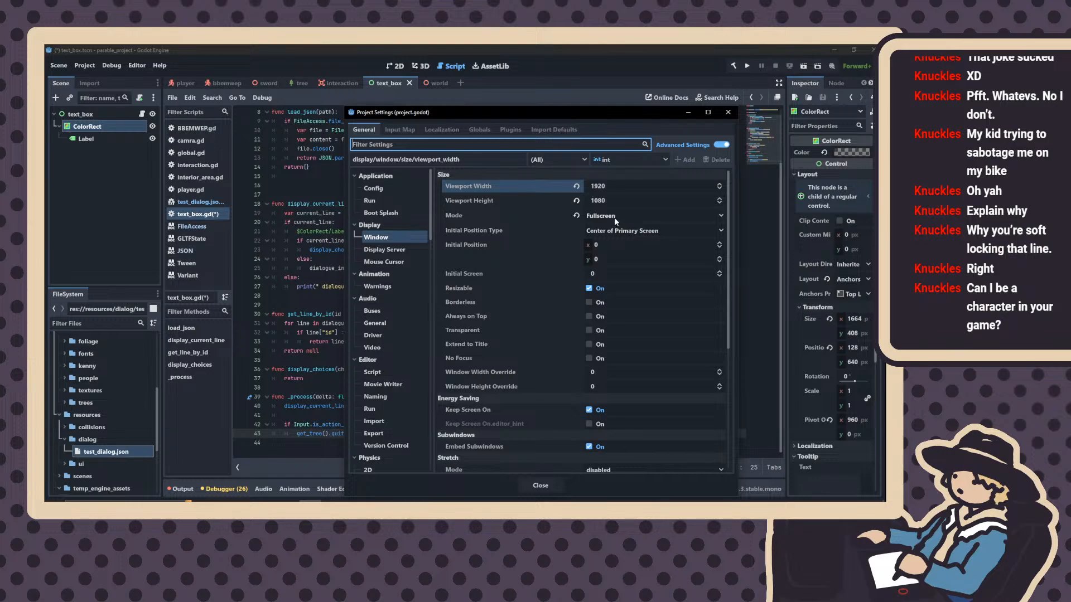
click(538, 486)
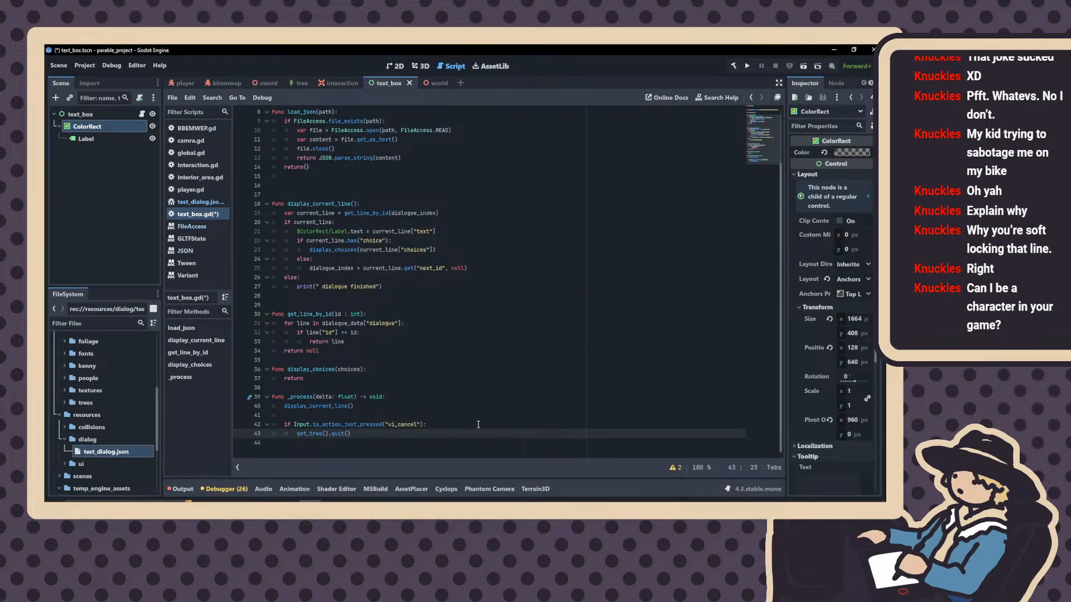
Run the text_box scene to test the dialogue display
click(368, 430)
click(802, 66)
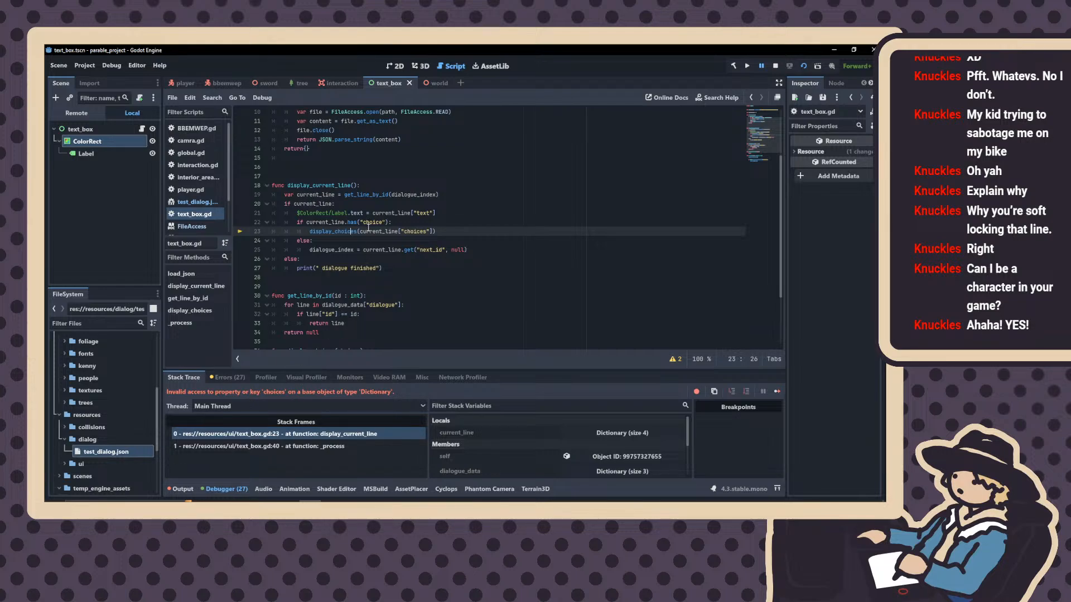
Change the key in the display_choices call to current_line["choice"] and test the scene with another run
scroll(373, 246, up, 1)
scroll(374, 246, up, 1)
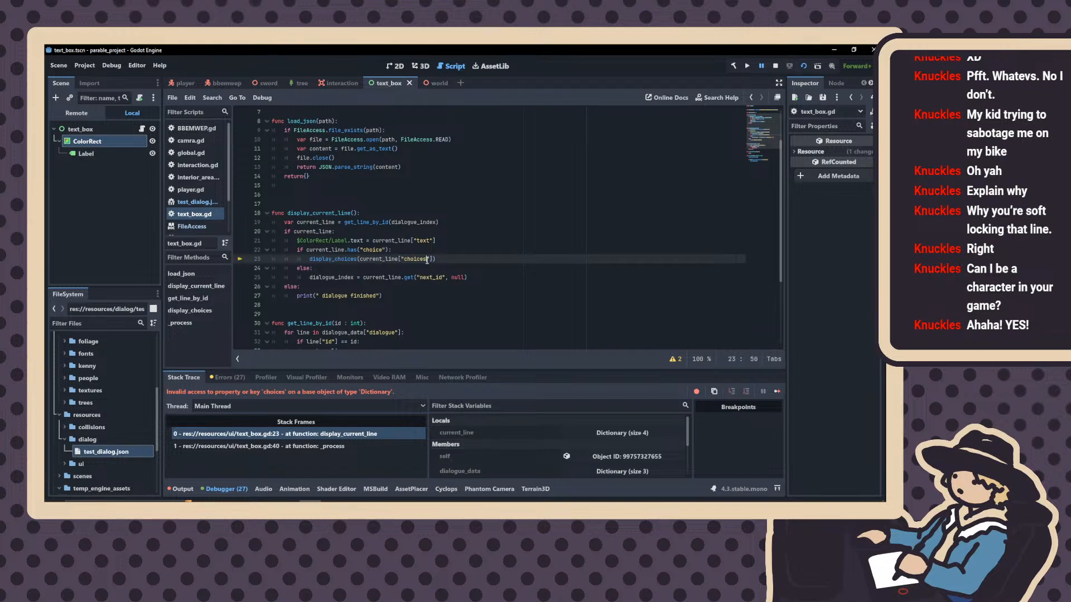
key(BackSpace)
click(804, 66)
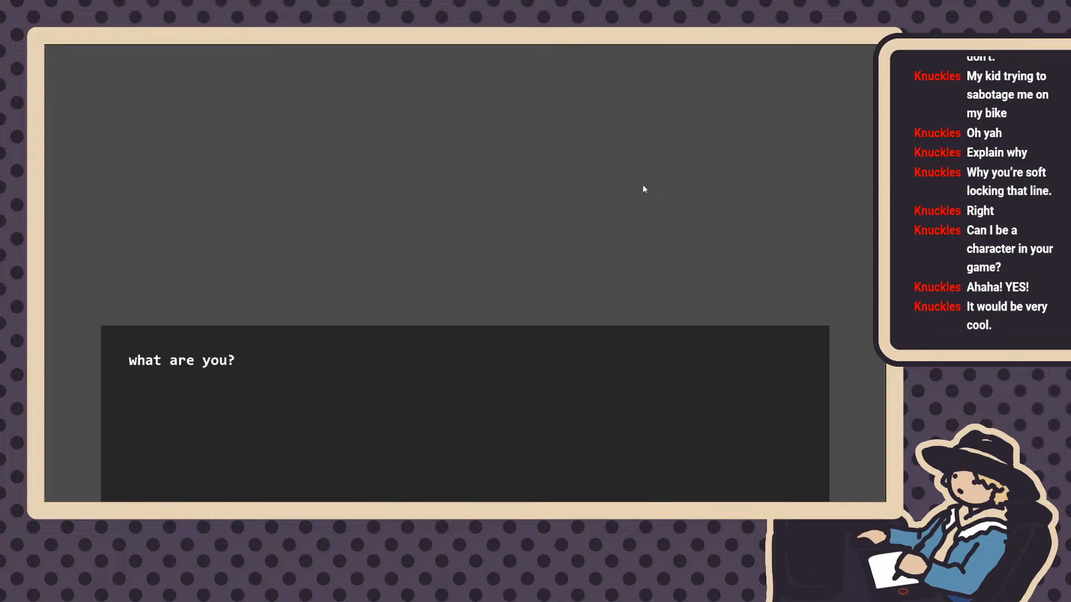
key(F8)
Examine the text box layout in the 2D workspace
scroll(376, 285, down, 4)
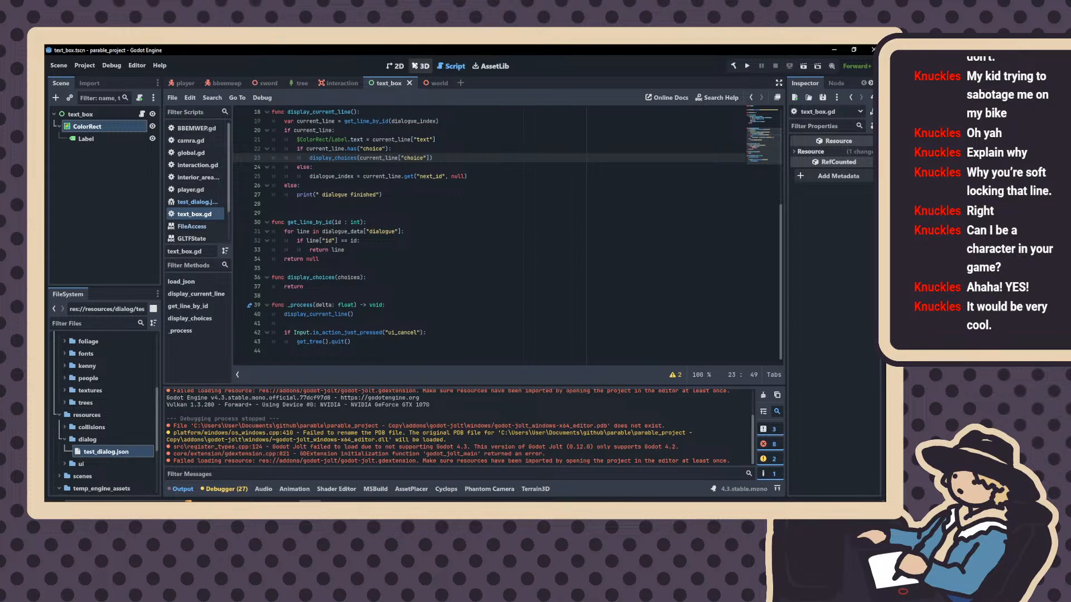
click(420, 66)
click(396, 67)
scroll(477, 288, down, 5)
scroll(476, 289, up, 1)
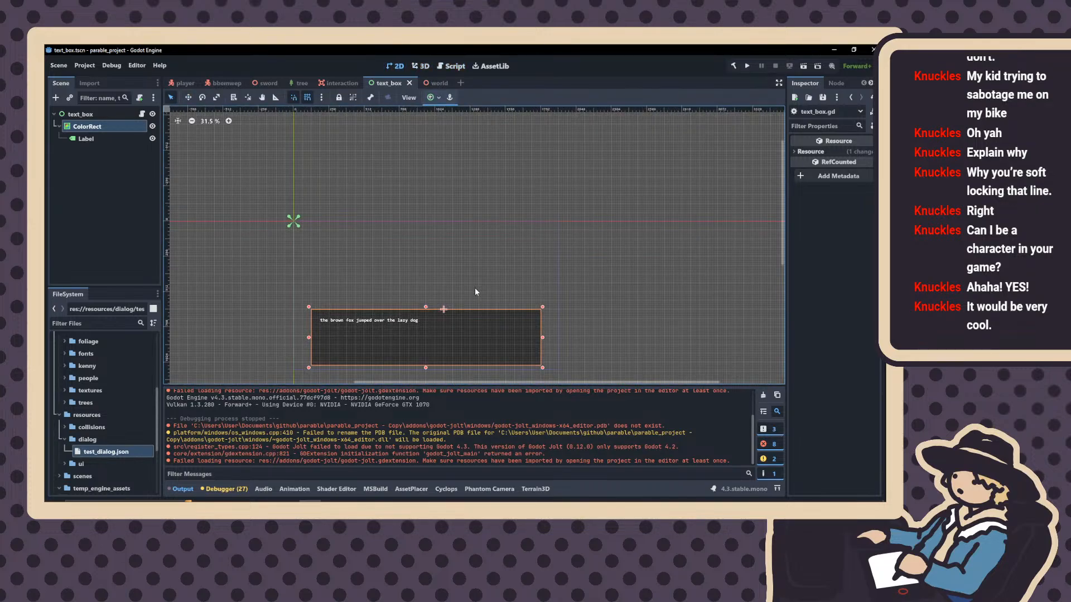
middle_drag(475, 287, 501, 194)
scroll(501, 195, up, 1)
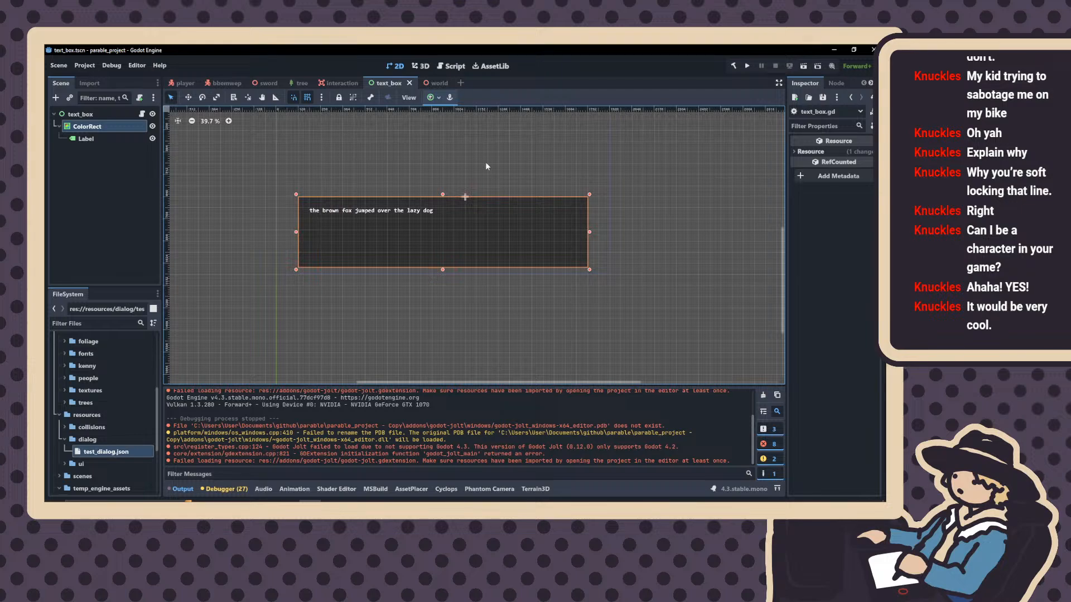
scroll(448, 194, up, 1)
middle_drag(448, 194, 448, 237)
scroll(447, 237, up, 1)
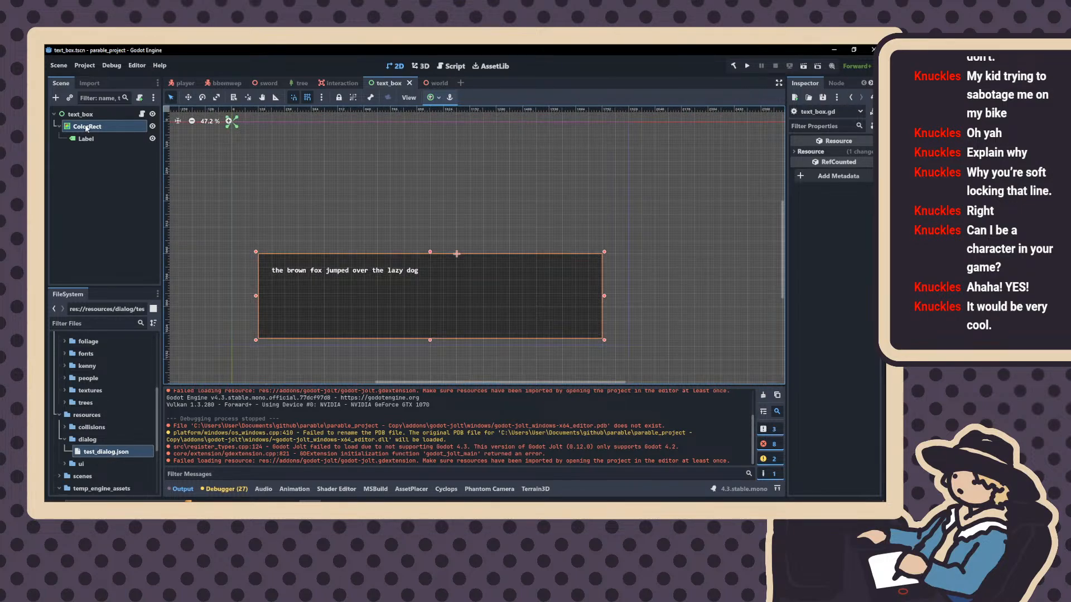
Add a VBoxContainer node as a child of the text_box root
click(89, 114)
click(55, 97)
text(butt)
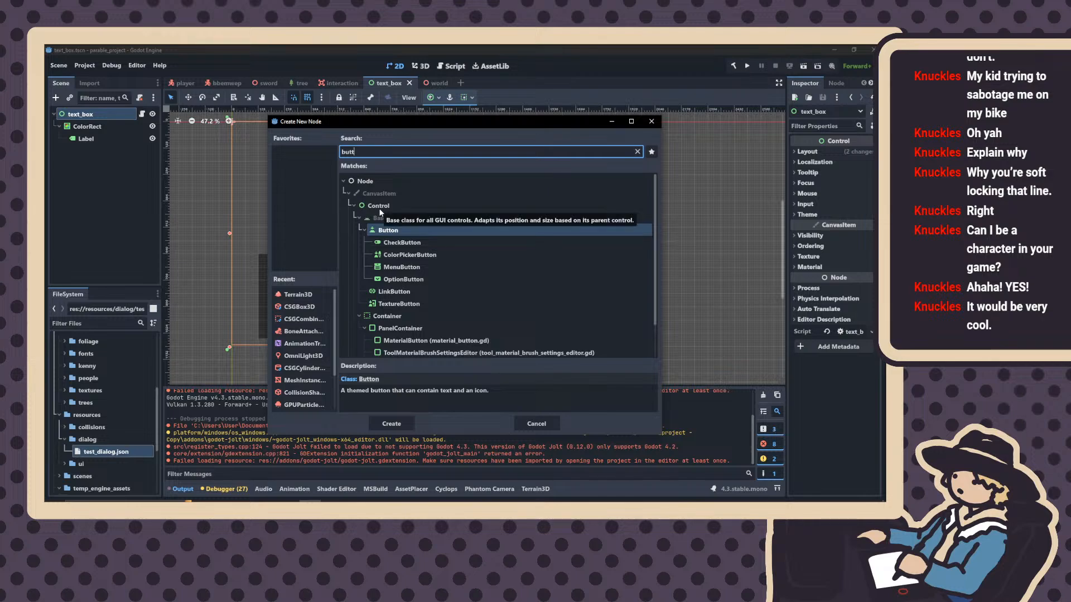
key(BackSpace)
key(BackSpace)
key(BackSpace)
key(BackSpace)
text(arra)
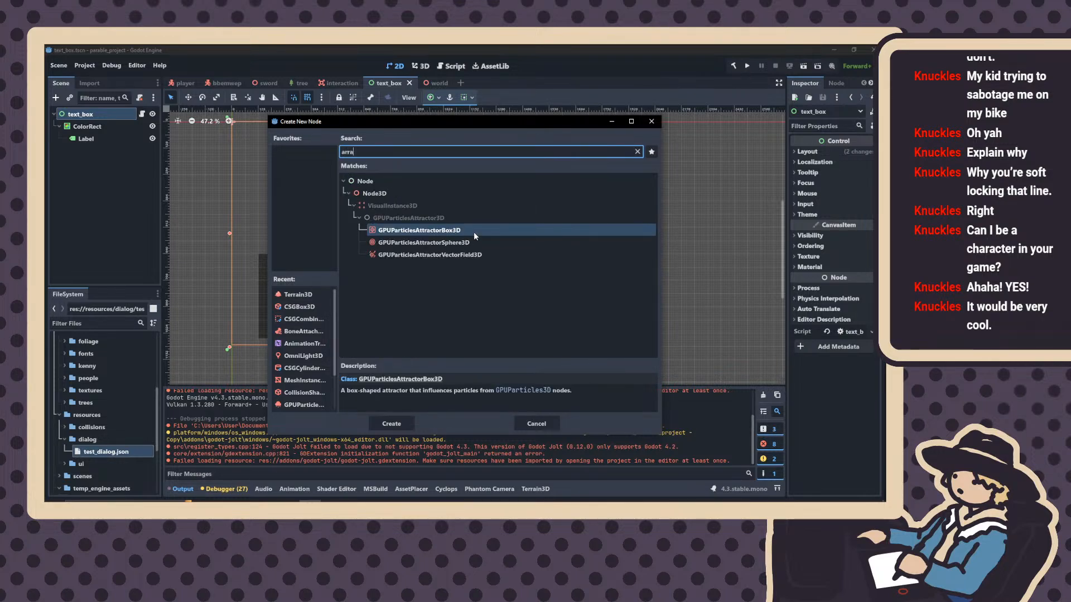
key(BackSpace)
key(BackSpace)
key(BackSpace)
key(BackSpace)
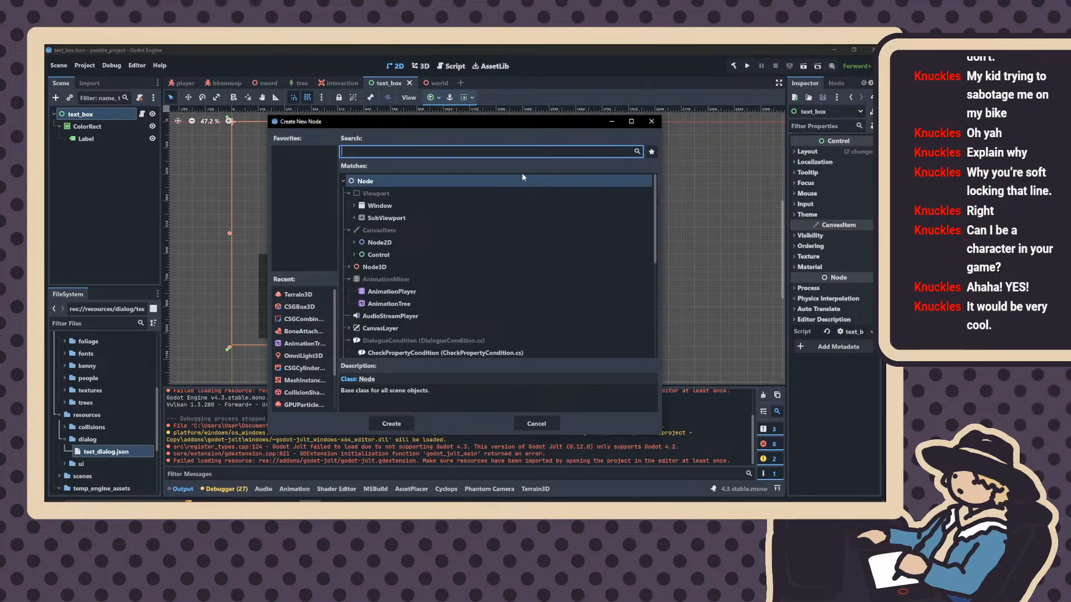
text(cs)
key(BackSpace)
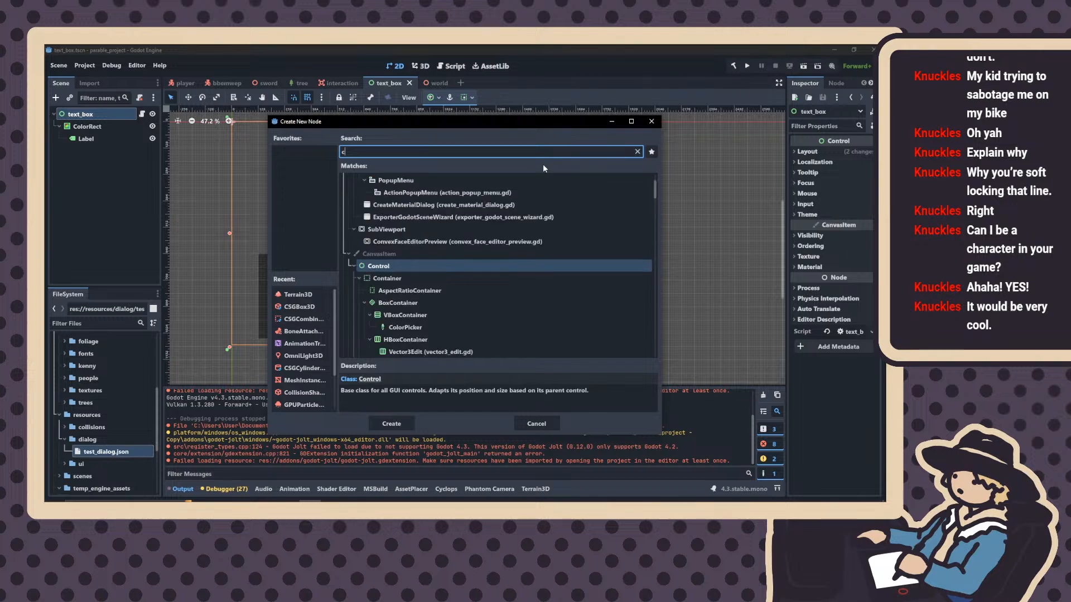
scroll(396, 329, down, 1)
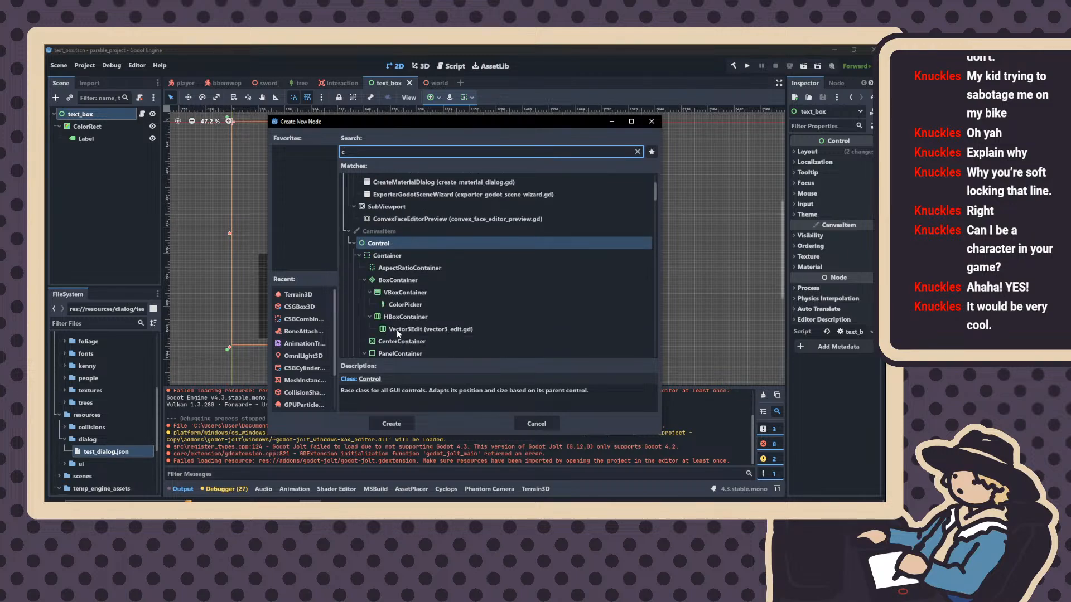
double_click(407, 292)
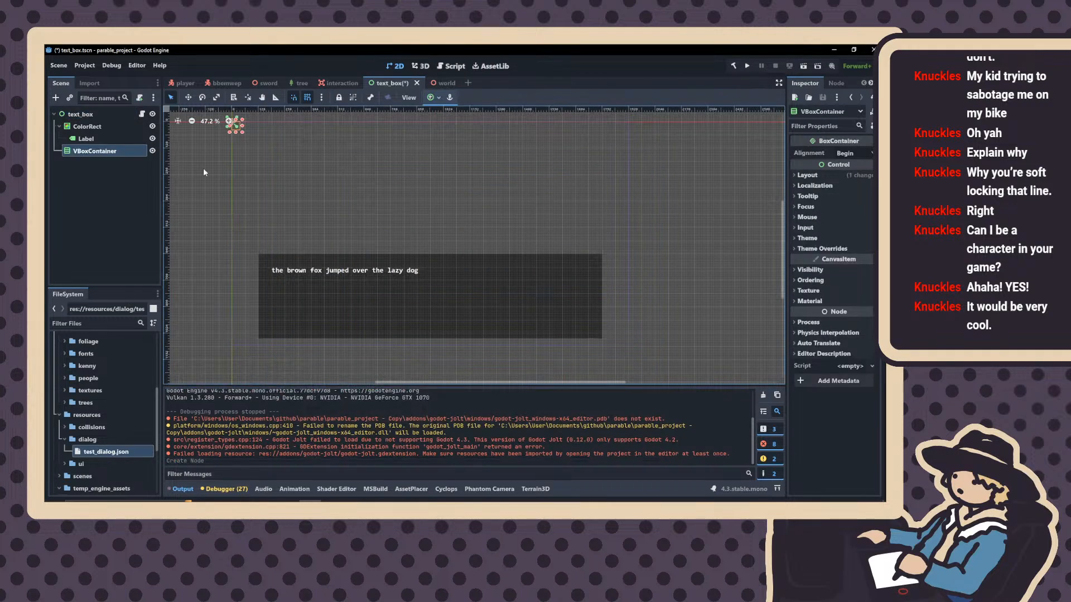
Anchor the VBoxContainer with the Top Right preset
scroll(349, 204, up, 1)
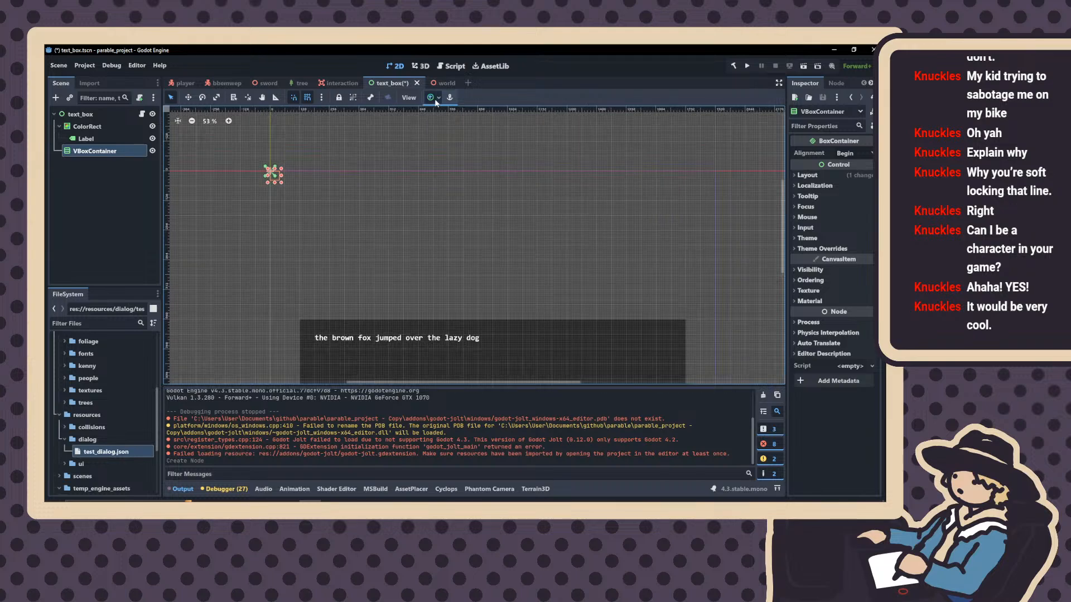
click(433, 97)
click(466, 129)
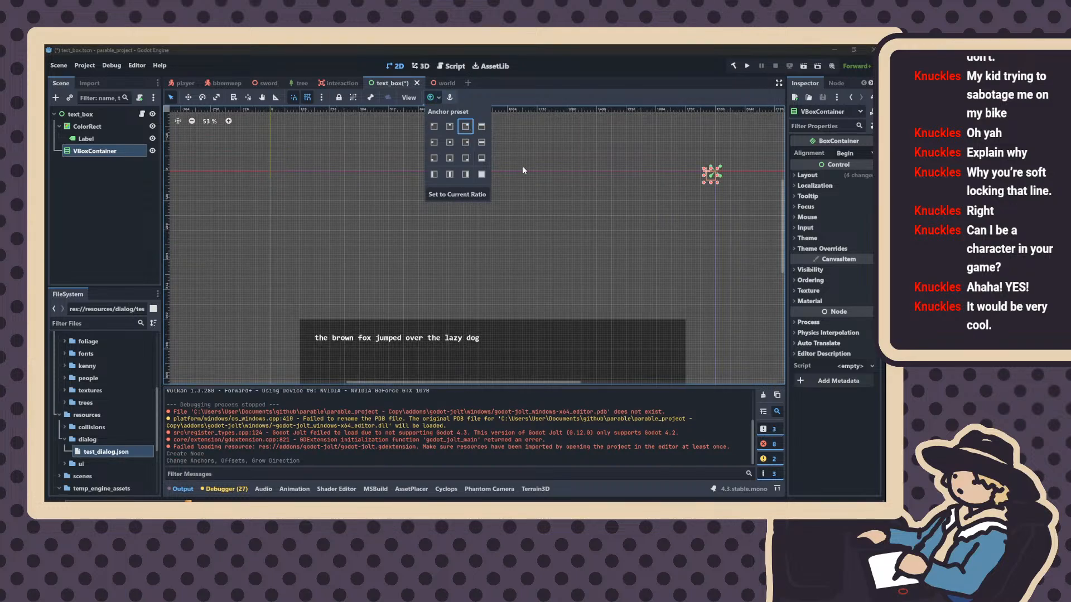
click(501, 182)
scroll(505, 183, up, 1)
middle_drag(505, 183, 419, 184)
scroll(371, 182, up, 1)
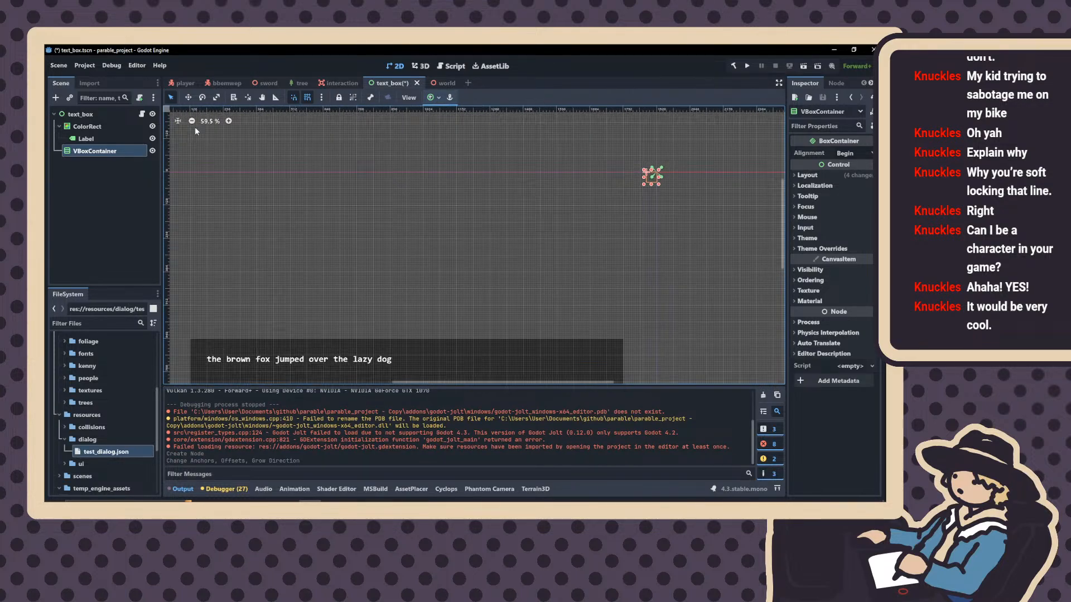
Return to the text_box.gd script, run the text_box scene to check the displayed dialogue line, and quit the run
click(453, 67)
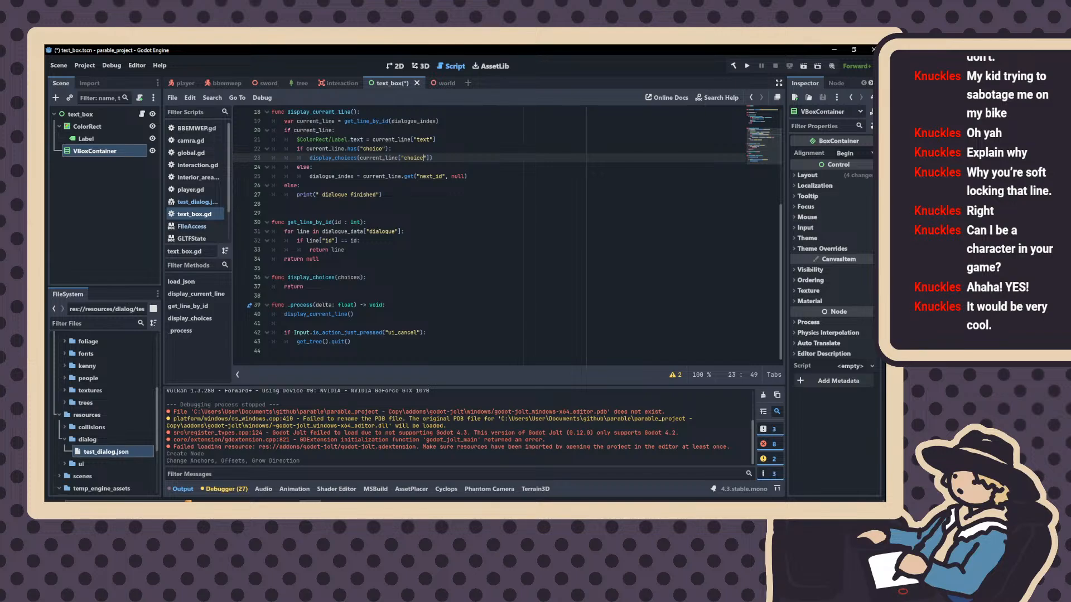
key(alt+Tab)
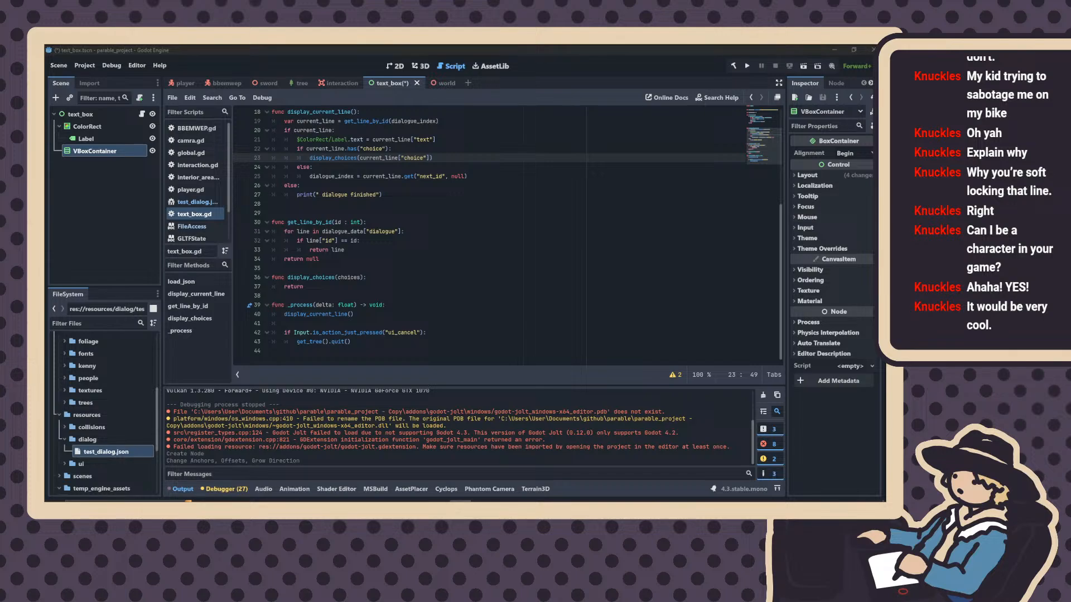
click(803, 66)
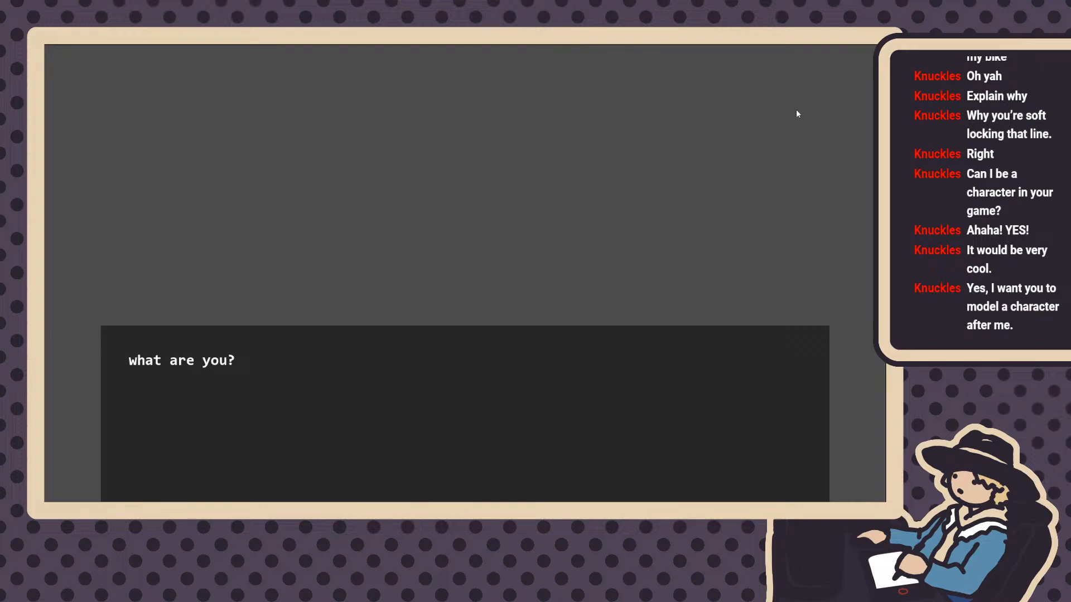
key(Escape)
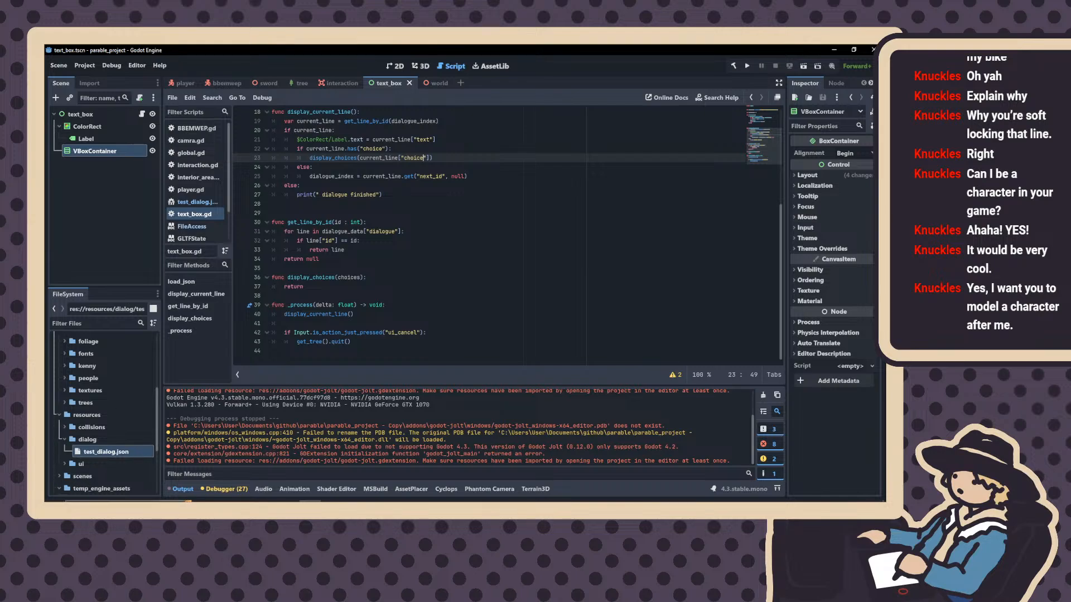
Open Microsoft Paint and try the brush with a short wavy stroke, undoing it to leave a blank canvas
click(111, 506)
click(510, 375)
key(super)
text(ms)
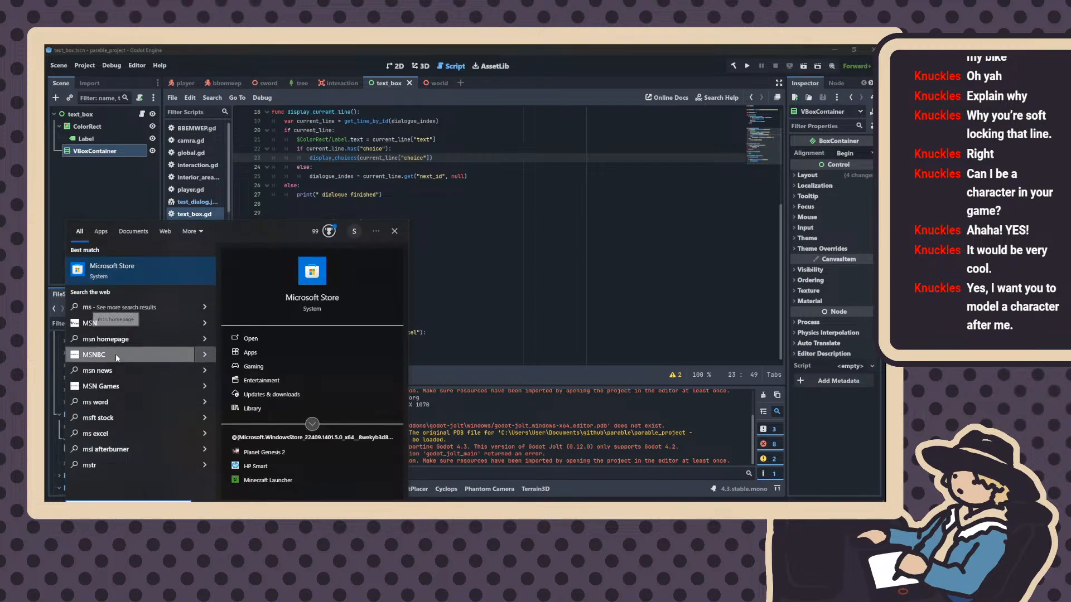
text( pa)
click(117, 276)
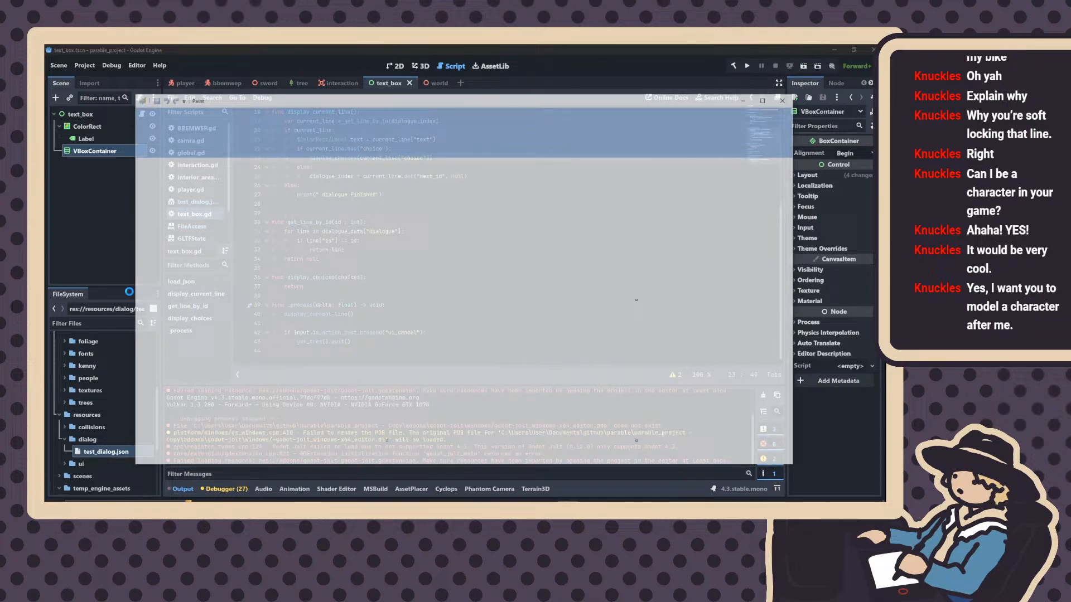
drag(306, 240, 377, 235)
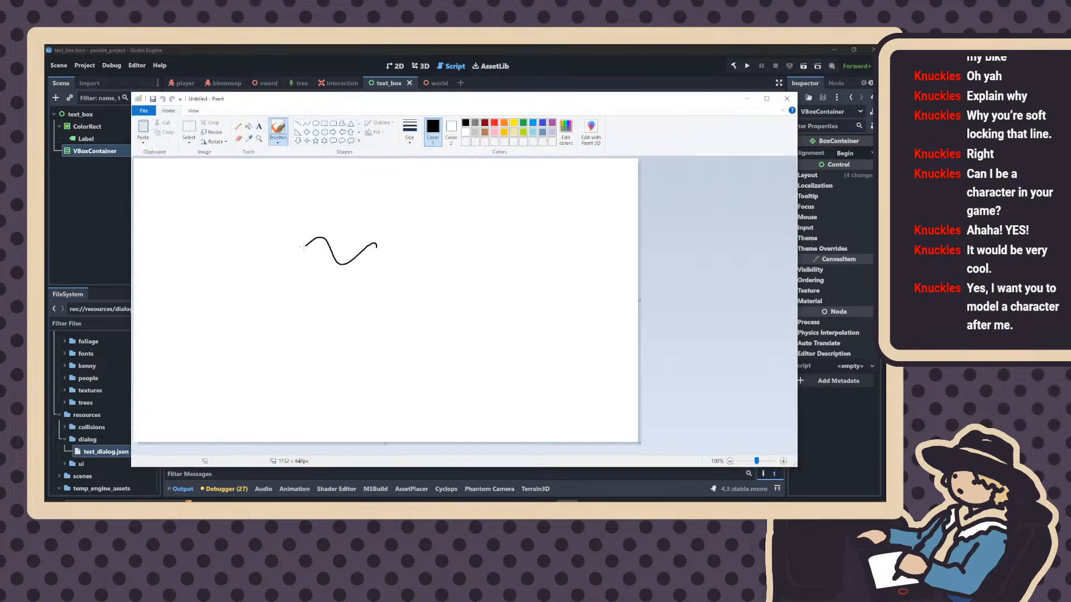
key(ctrl+z)
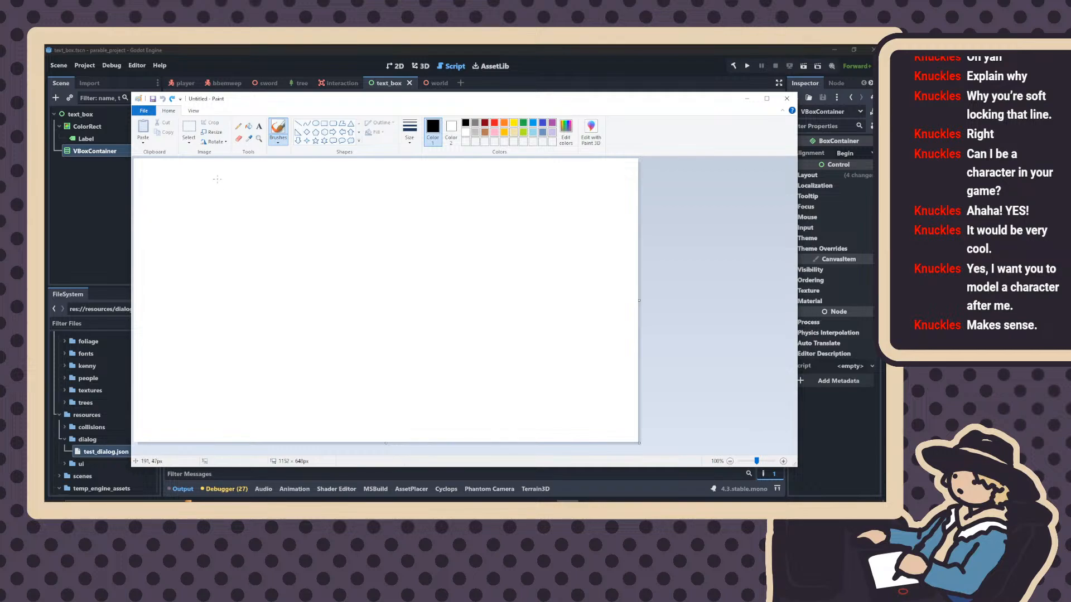
Draw five differently proportioned stick figures in a row along the upper canvas and number them 1 to 5
mouse_move(210, 188)
mouse_down()
mouse_move(208, 218)
mouse_move(196, 208)
mouse_up()
mouse_move(207, 201)
mouse_down()
mouse_move(220, 205)
mouse_move(199, 228)
mouse_up()
drag(208, 216, 223, 234)
mouse_move(201, 174)
mouse_down()
mouse_move(239, 196)
mouse_move(246, 187)
mouse_move(237, 233)
mouse_move(254, 232)
mouse_move(233, 204)
mouse_move(283, 210)
mouse_move(289, 186)
mouse_move(277, 229)
mouse_move(300, 228)
mouse_move(270, 212)
mouse_up()
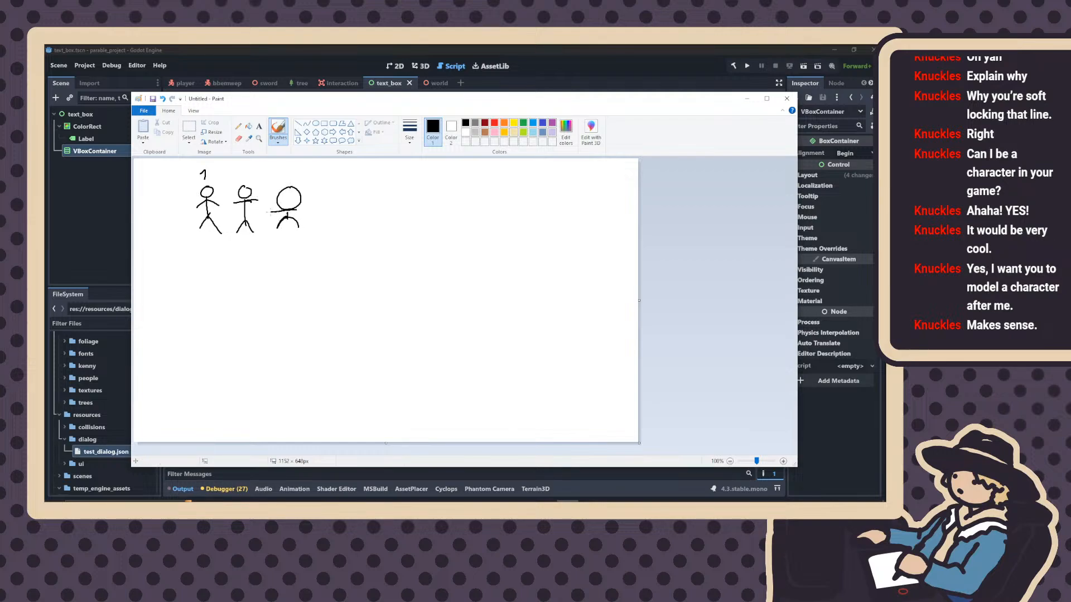
mouse_move(238, 169)
mouse_down()
mouse_move(338, 182)
mouse_move(339, 242)
mouse_up()
mouse_move(329, 199)
mouse_down()
mouse_move(343, 199)
mouse_move(323, 201)
mouse_up()
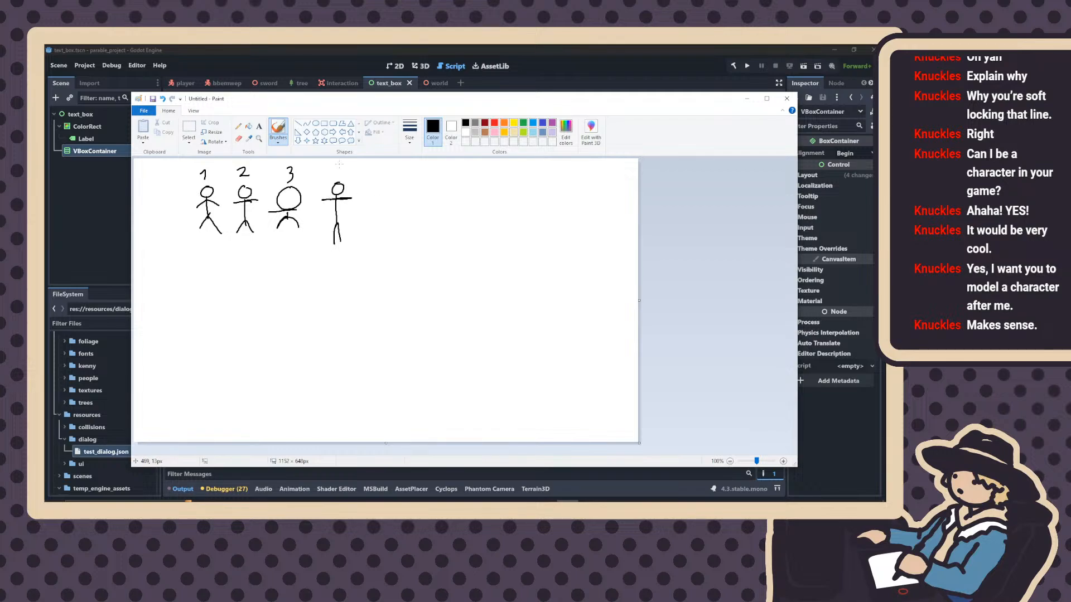
mouse_move(338, 160)
mouse_down()
mouse_move(373, 188)
mouse_move(380, 179)
mouse_move(376, 189)
mouse_move(399, 189)
mouse_move(379, 222)
mouse_move(360, 192)
mouse_move(372, 252)
mouse_move(383, 244)
mouse_up()
mouse_move(362, 194)
mouse_down()
mouse_move(362, 184)
mouse_move(397, 213)
mouse_move(406, 186)
mouse_move(372, 172)
mouse_up()
drag(374, 162, 381, 160)
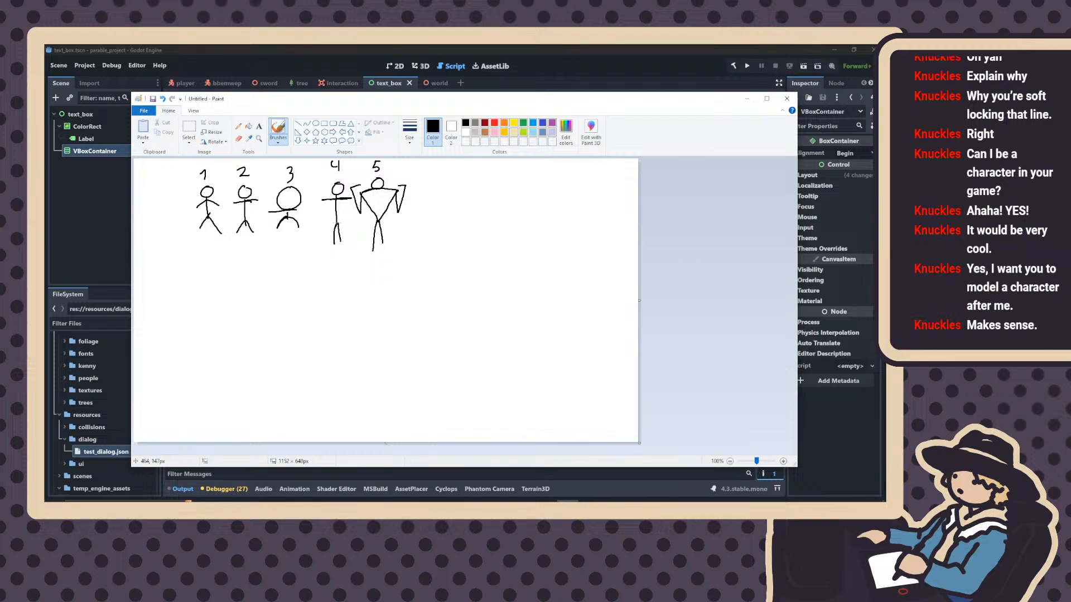
Draw the separate body parts below the figures and label them H1, H2, B1, B2, A1, A2, L1 and L2
mouse_move(217, 273)
mouse_down()
mouse_move(211, 283)
mouse_move(217, 272)
mouse_up()
mouse_move(243, 279)
mouse_down()
mouse_move(243, 296)
mouse_move(265, 276)
mouse_move(275, 285)
mouse_move(290, 277)
mouse_move(295, 310)
mouse_move(346, 314)
mouse_up()
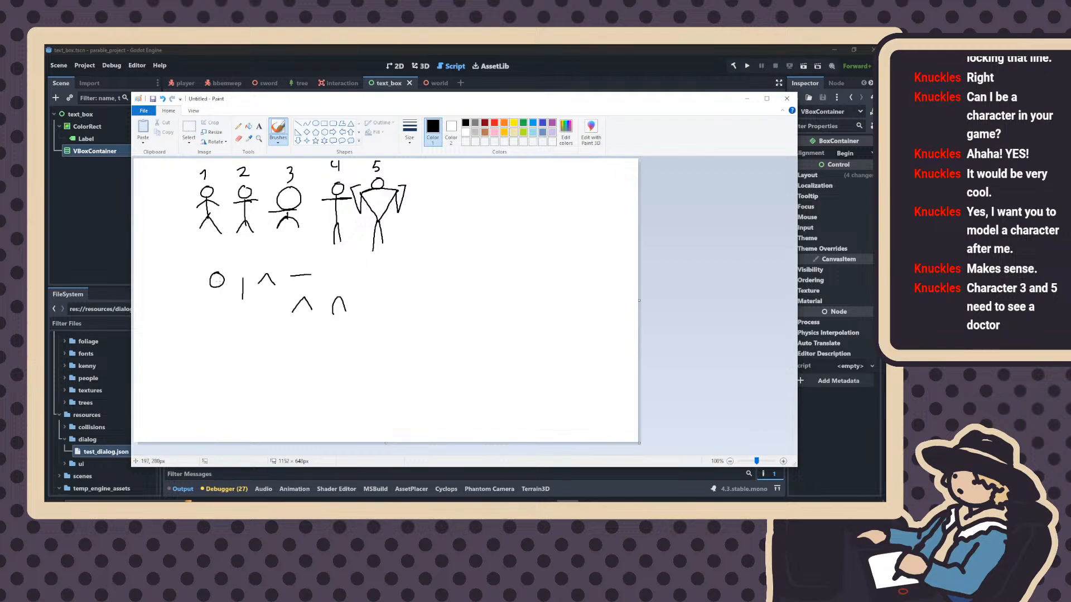
drag(222, 304, 220, 313)
mouse_move(182, 265)
mouse_down()
mouse_move(193, 273)
mouse_move(167, 256)
mouse_up()
drag(167, 251, 174, 251)
drag(174, 246, 174, 256)
drag(176, 247, 215, 256)
mouse_move(215, 262)
mouse_down()
mouse_move(215, 252)
mouse_move(243, 267)
mouse_move(216, 300)
mouse_up()
mouse_move(223, 291)
mouse_down()
mouse_move(229, 299)
mouse_move(261, 270)
mouse_move(296, 270)
mouse_up()
mouse_move(291, 265)
mouse_down()
mouse_move(306, 263)
mouse_move(297, 292)
mouse_move(343, 291)
mouse_up()
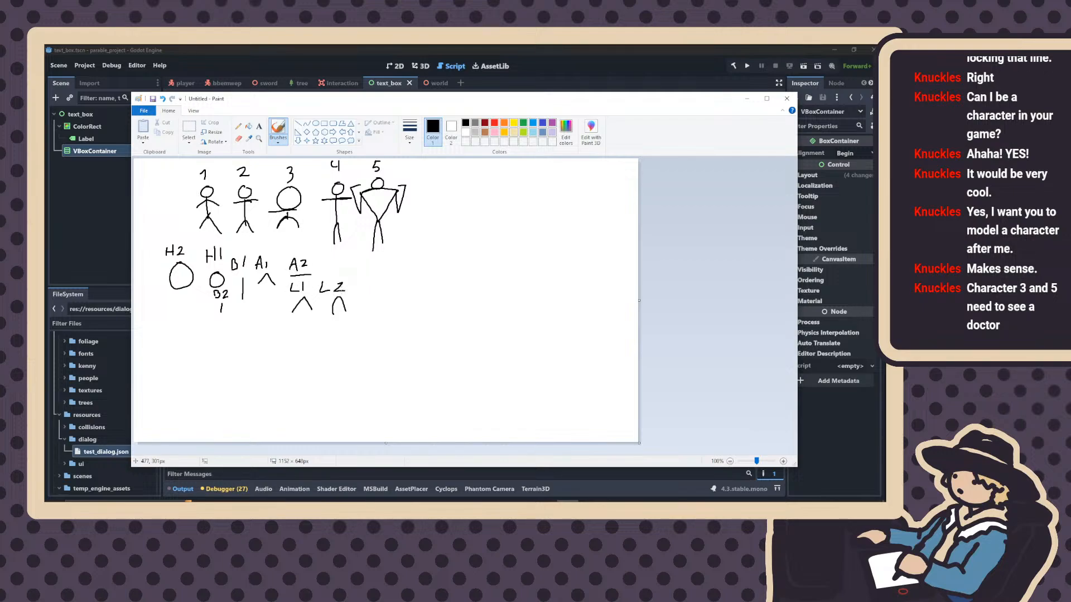
Write the part lists beside the figures: H1, B1, A1, L1 for figure 1 and H1, B1, A2, L1 for figure 2
mouse_move(446, 185)
mouse_down()
mouse_move(444, 199)
mouse_move(446, 185)
mouse_up()
click(456, 189)
drag(470, 184, 470, 199)
mouse_move(469, 192)
mouse_down()
mouse_move(479, 196)
mouse_move(479, 179)
mouse_move(468, 214)
mouse_up()
mouse_move(467, 202)
mouse_down()
mouse_move(481, 214)
mouse_move(474, 236)
mouse_up()
mouse_move(466, 231)
mouse_down()
mouse_move(482, 236)
mouse_move(475, 252)
mouse_up()
mouse_move(508, 182)
mouse_down()
mouse_move(508, 193)
mouse_move(536, 186)
mouse_up()
mouse_move(537, 179)
mouse_down()
mouse_move(530, 213)
mouse_move(545, 210)
mouse_move(534, 233)
mouse_move(550, 233)
mouse_move(532, 251)
mouse_move(542, 252)
mouse_up()
click(483, 266)
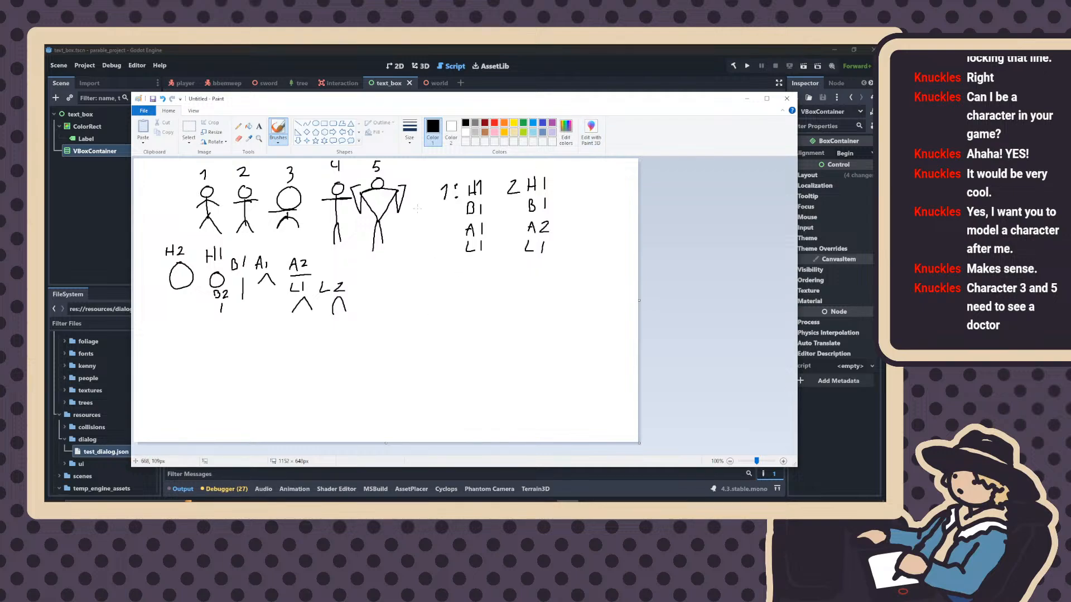
Erase through the letters of figure 1's part list and switch back to the Godot script
click(239, 139)
drag(474, 202, 473, 244)
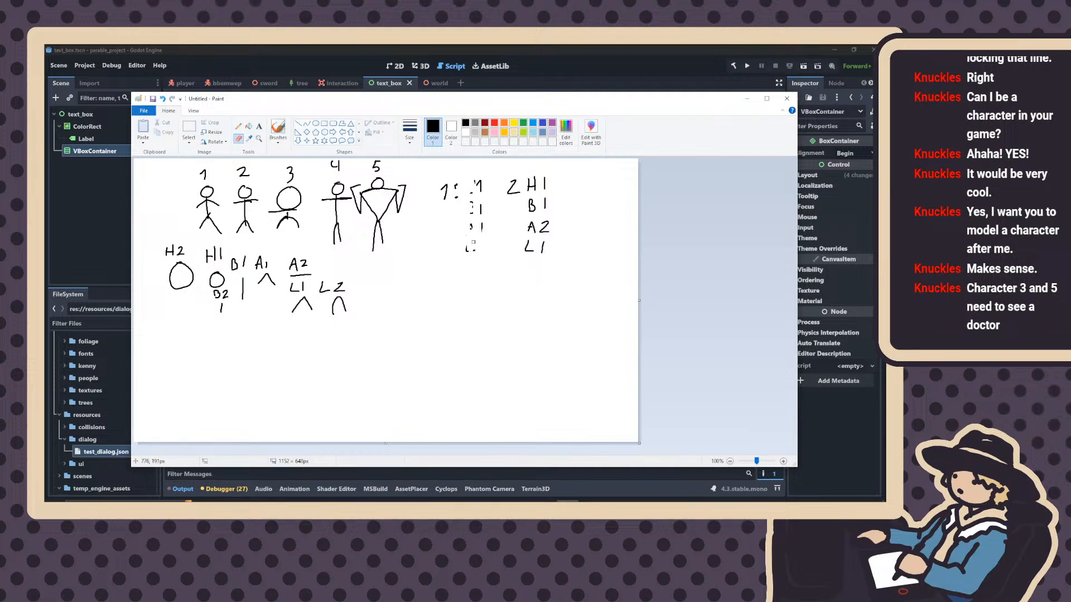
click(746, 98)
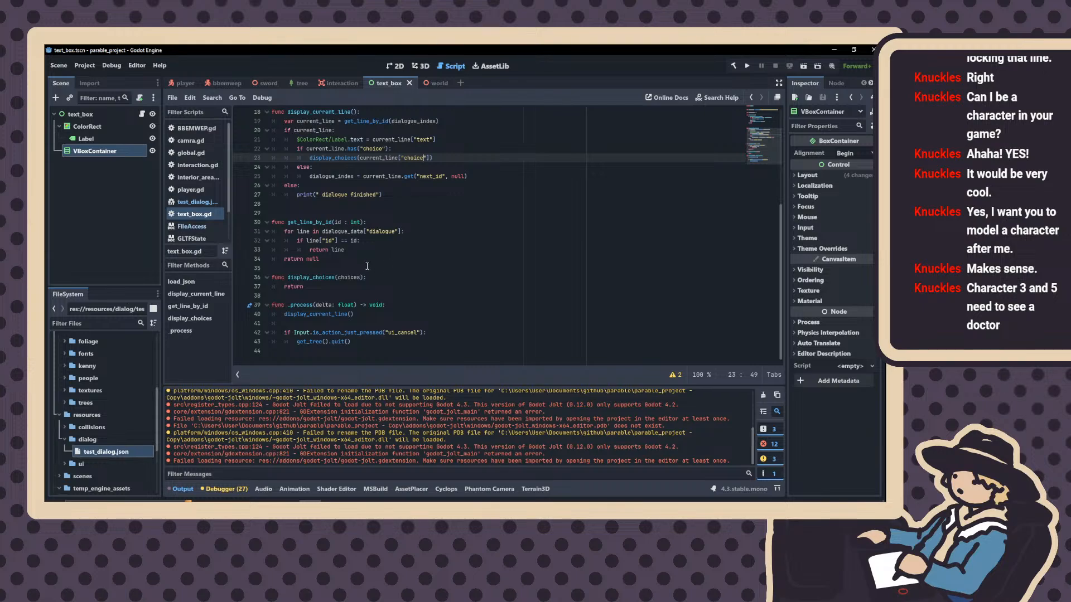
Replace the return statement in display_choices with the loop header "for choice in choices:"
drag(302, 287, 283, 288)
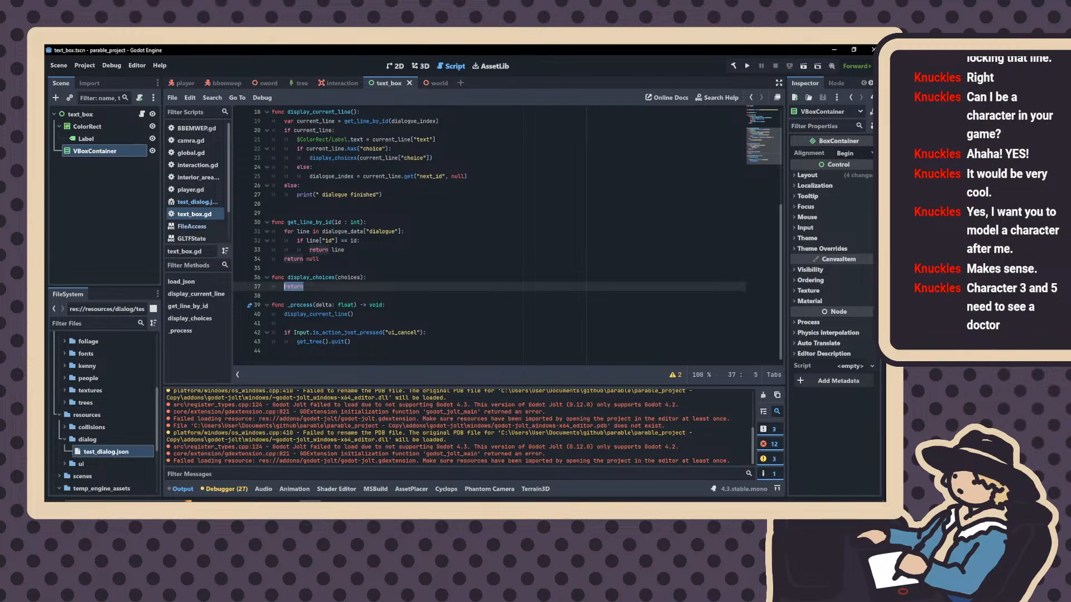
text(for i)
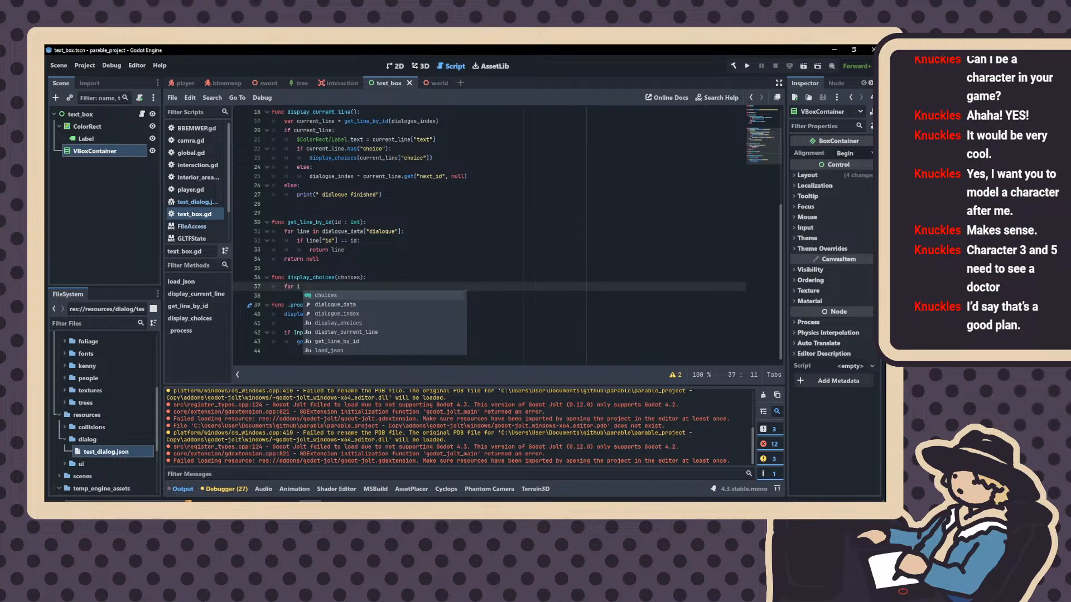
text( in)
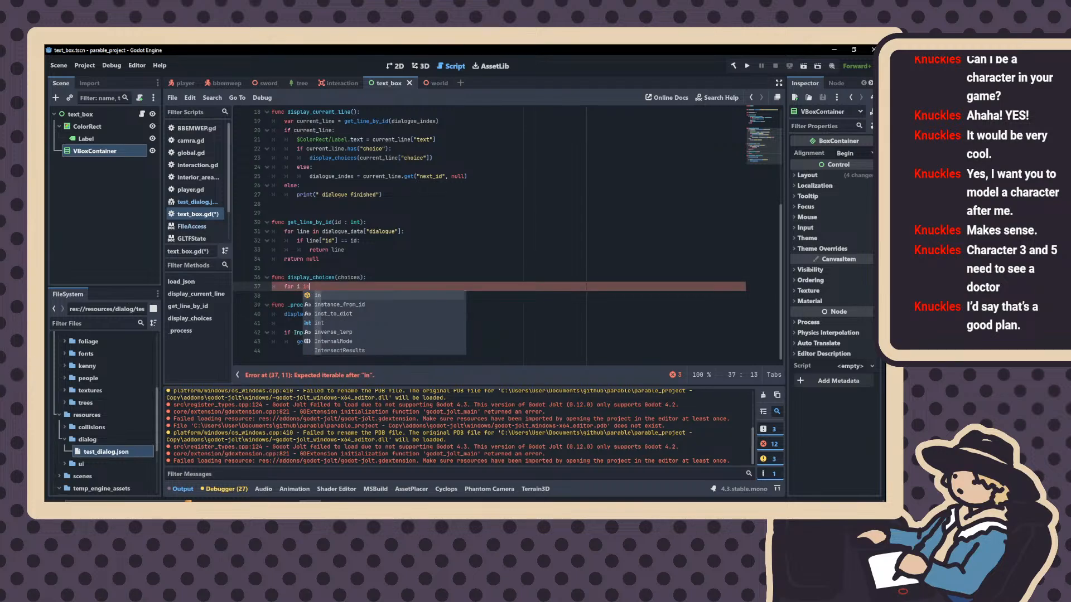
key(BackSpace)
key(BackSpace)
key(BackSpace)
key(BackSpace)
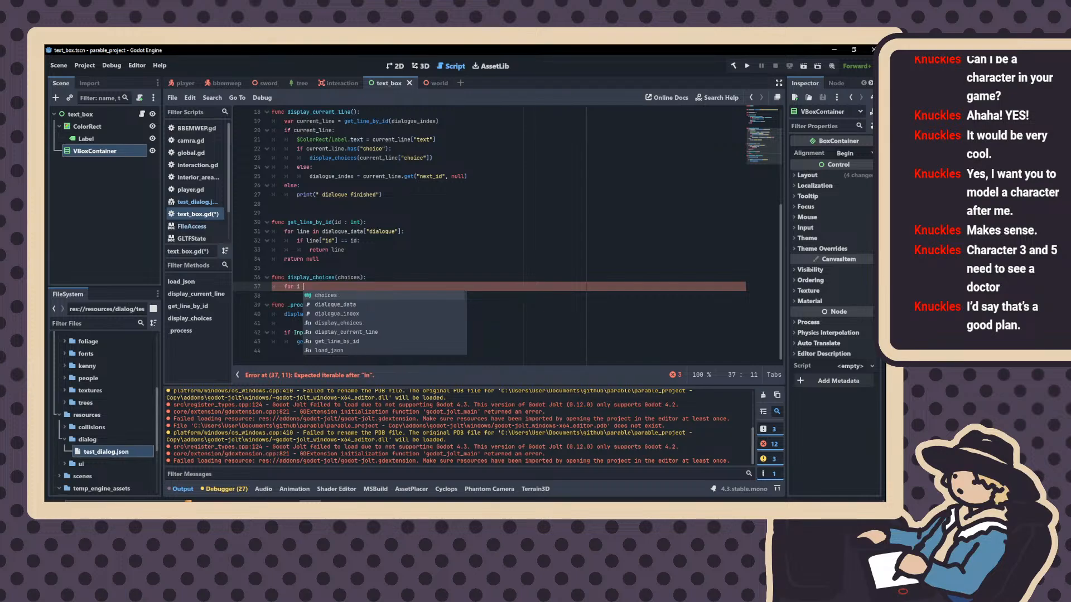
text(chopi)
key(BackSpace)
key(BackSpace)
text(ice in c)
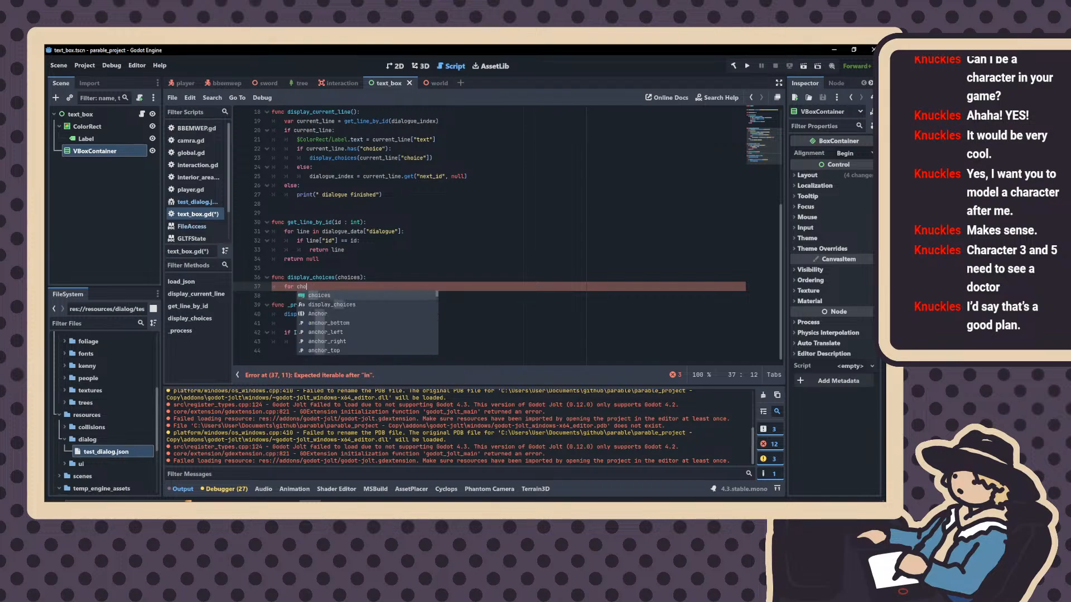
text(hoi)
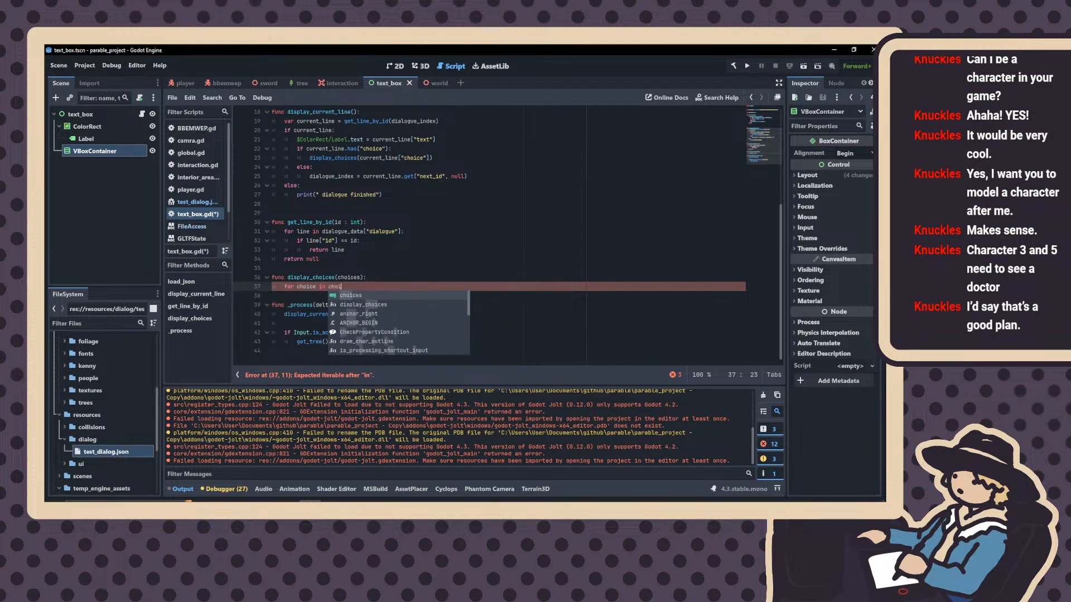
key(Return)
text(:)
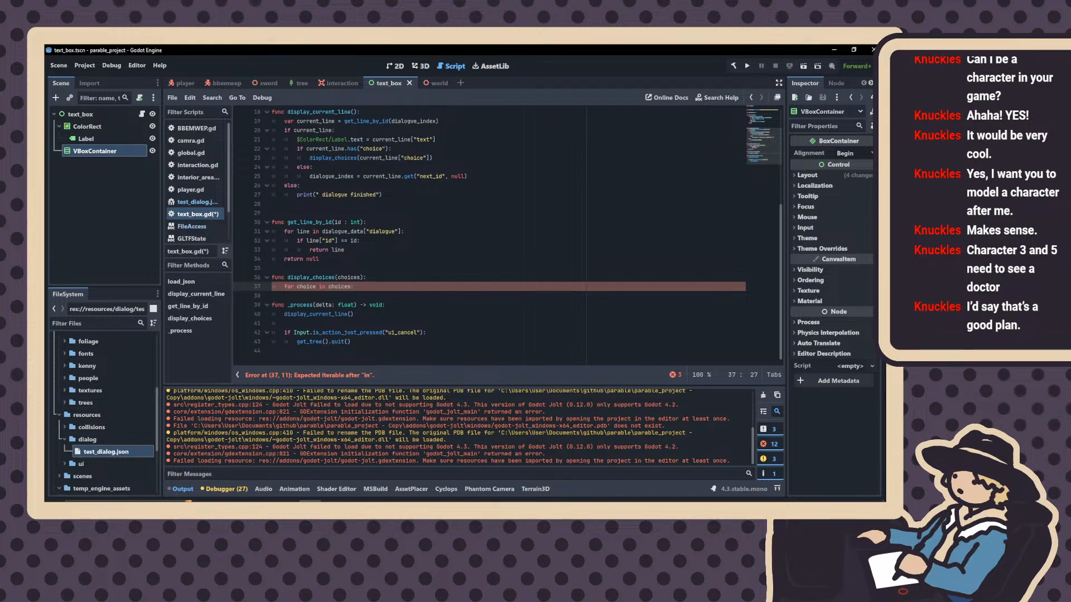
Create a new button inside the choices loop with the line "var button = Button.new()"
key(Return)
text(var)
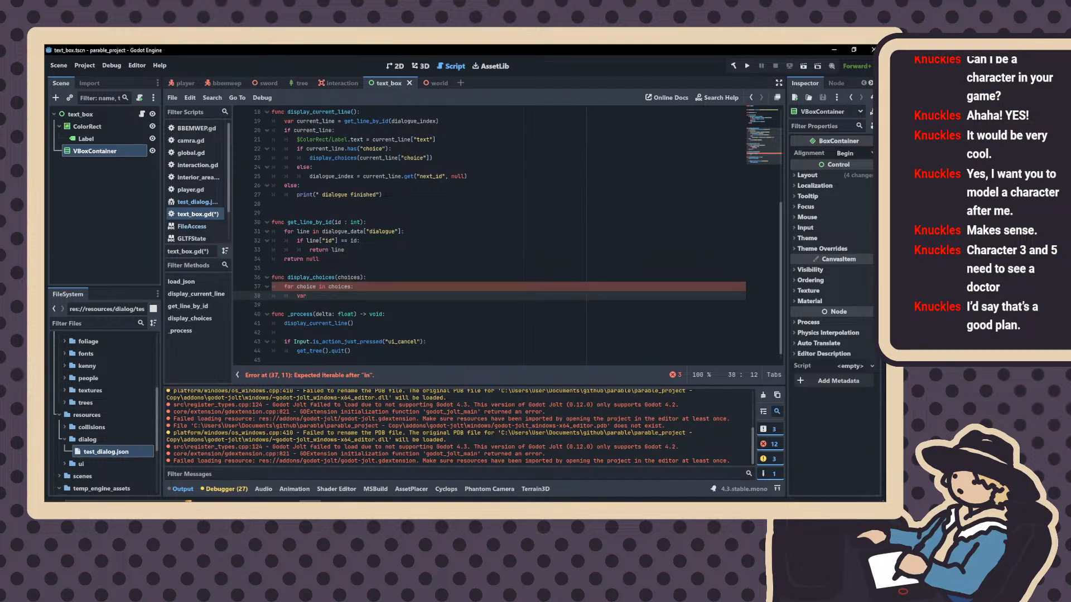
text( button = Butt)
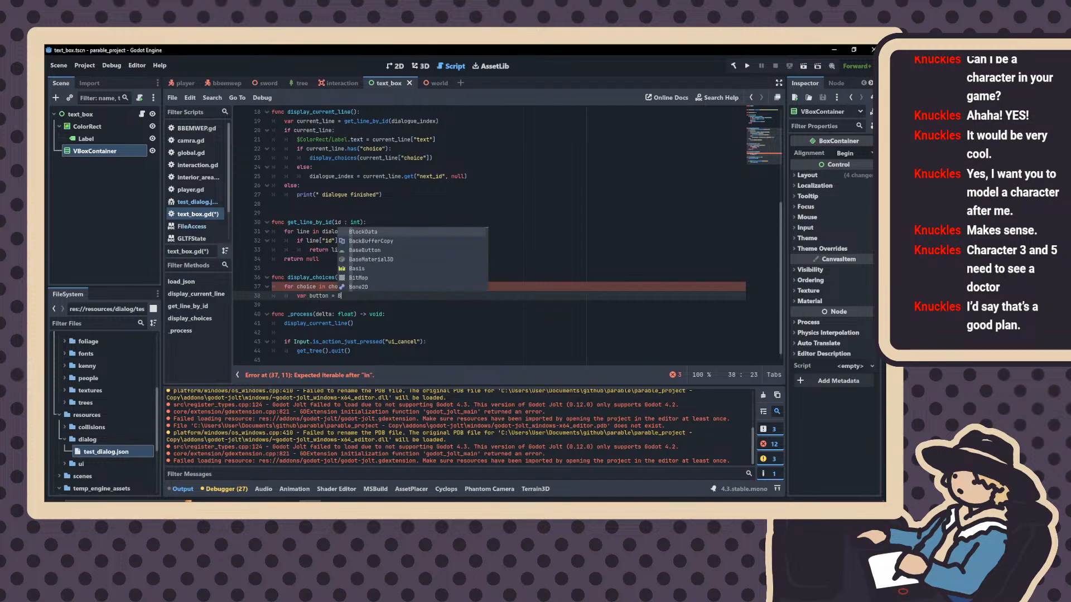
text(on)
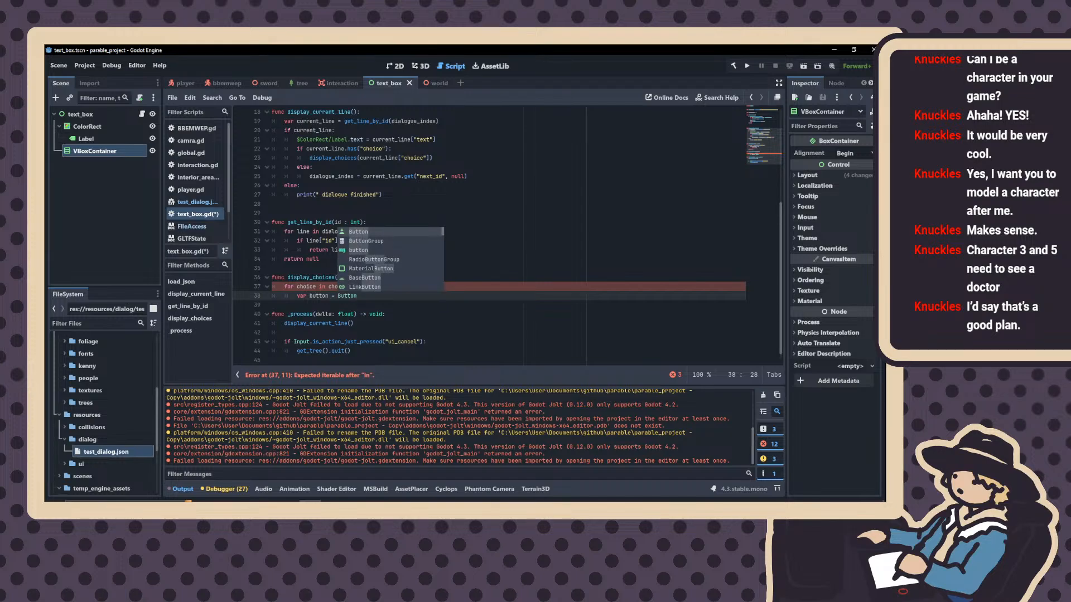
text(.new)
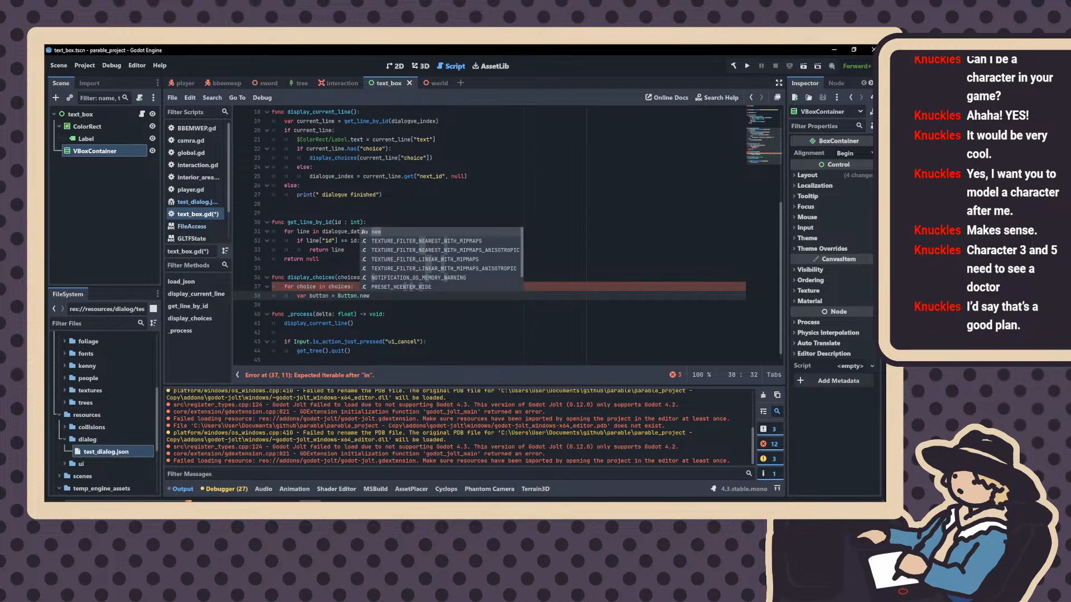
text(())
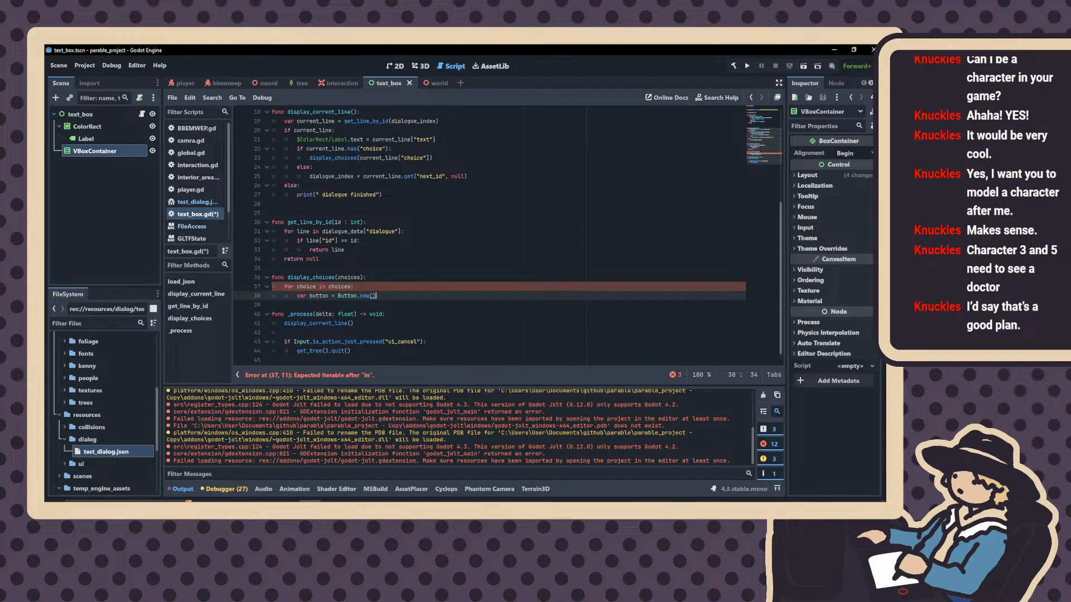
text(button)
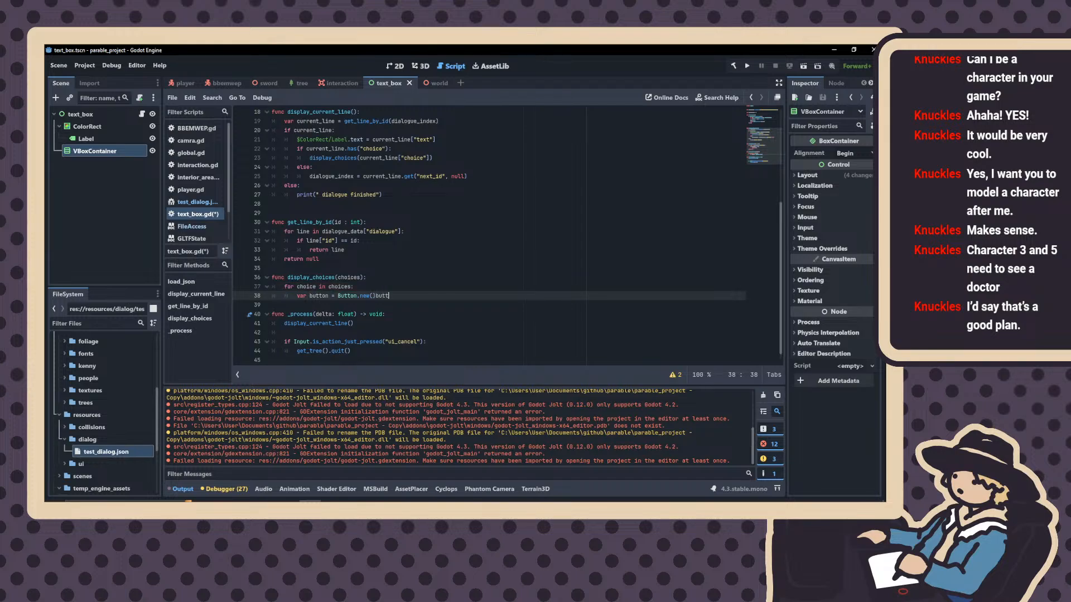
text(.text = choice[)
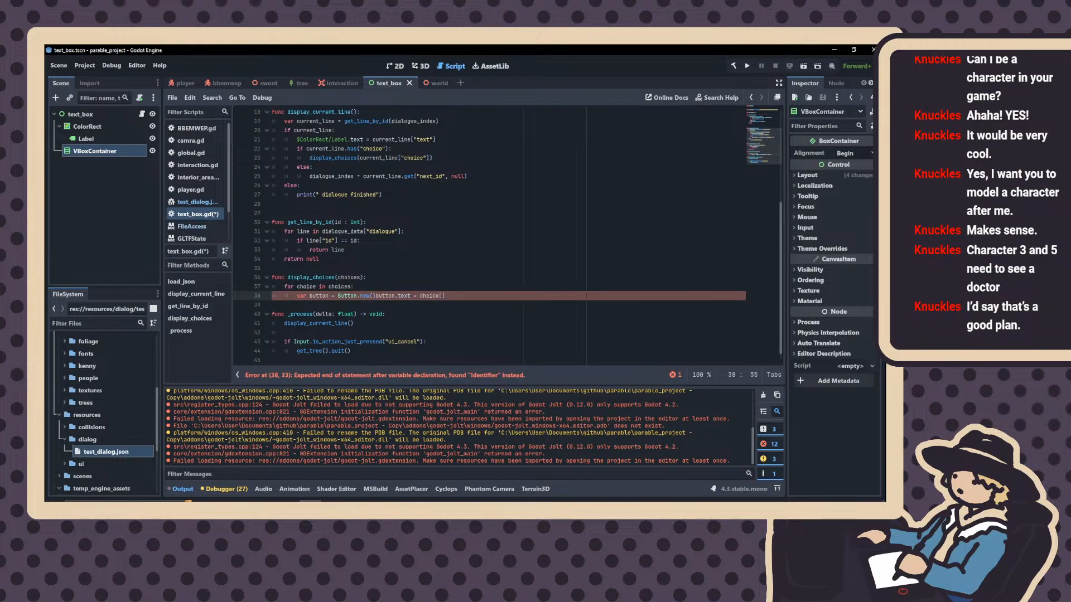
key(BackSpace)
key(BackSpace)
key(BackSpace)
key(BackSpace)
key(BackSpace)
key(BackSpace)
key(BackSpace)
key(BackSpace)
key(BackSpace)
key(BackSpace)
key(BackSpace)
key(BackSpace)
key(BackSpace)
key(BackSpace)
key(BackSpace)
key(BackSpace)
key(BackSpace)
key(BackSpace)
key(BackSpace)
key(BackSpace)
Add the line button.text = chice["text"] below the button declaration in the choices loop
key(Return)
text(b)
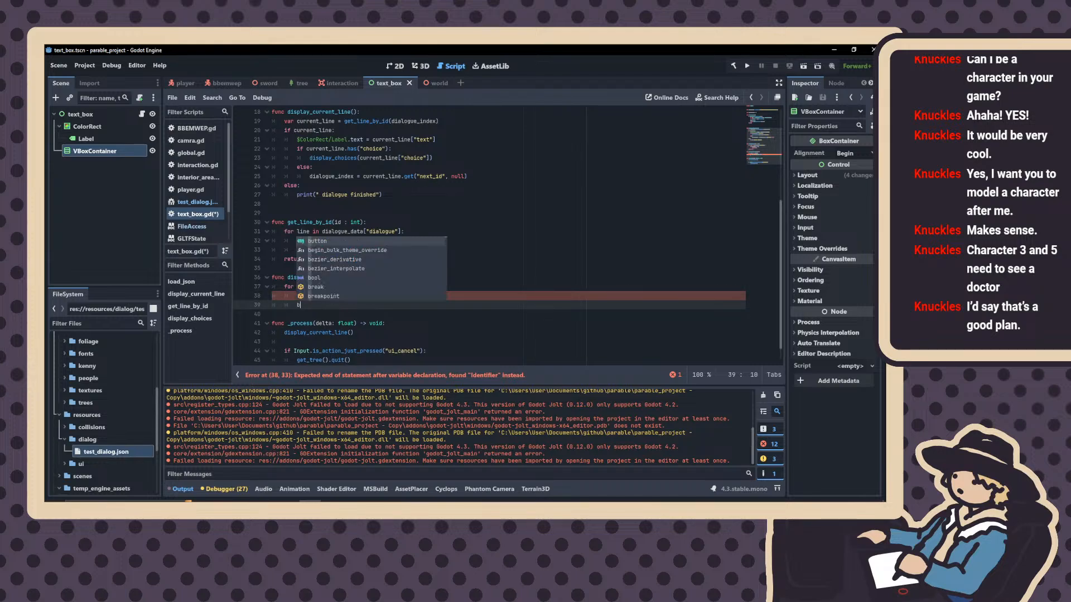
text(utton.text = )
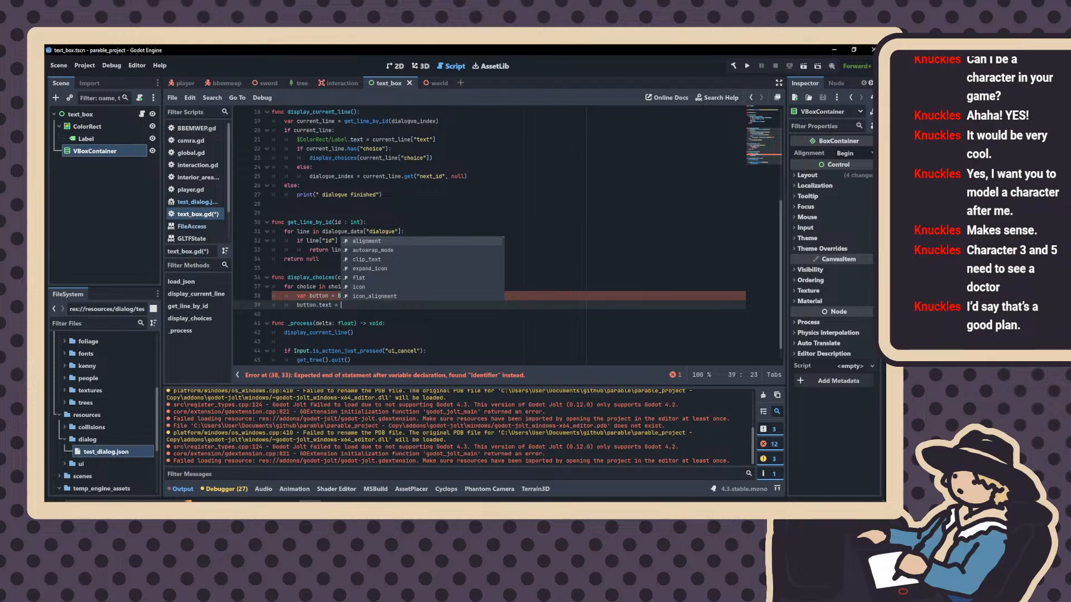
text(chice)
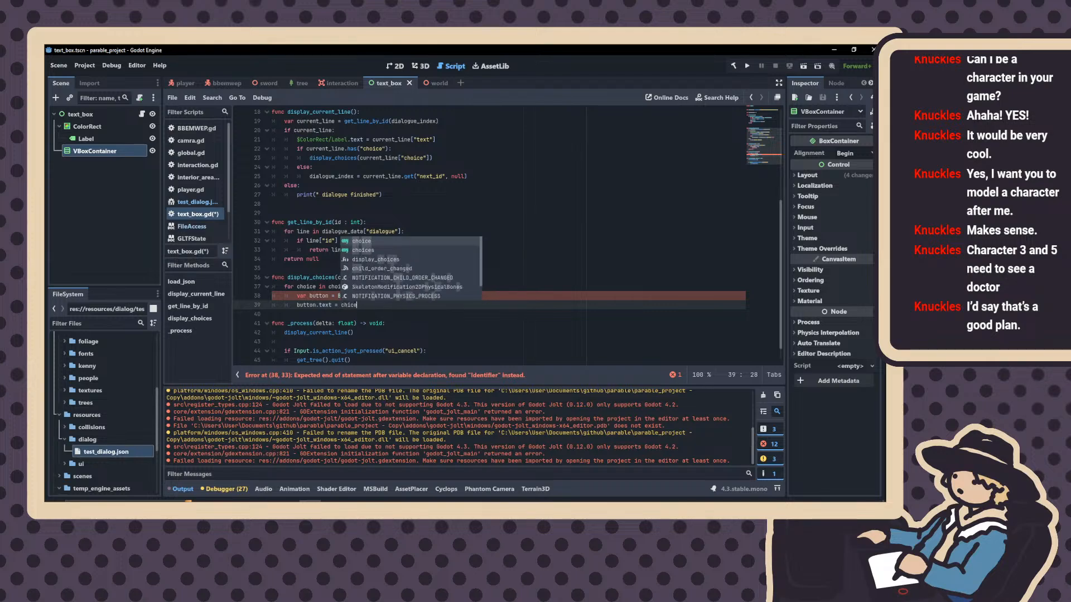
text(["text)
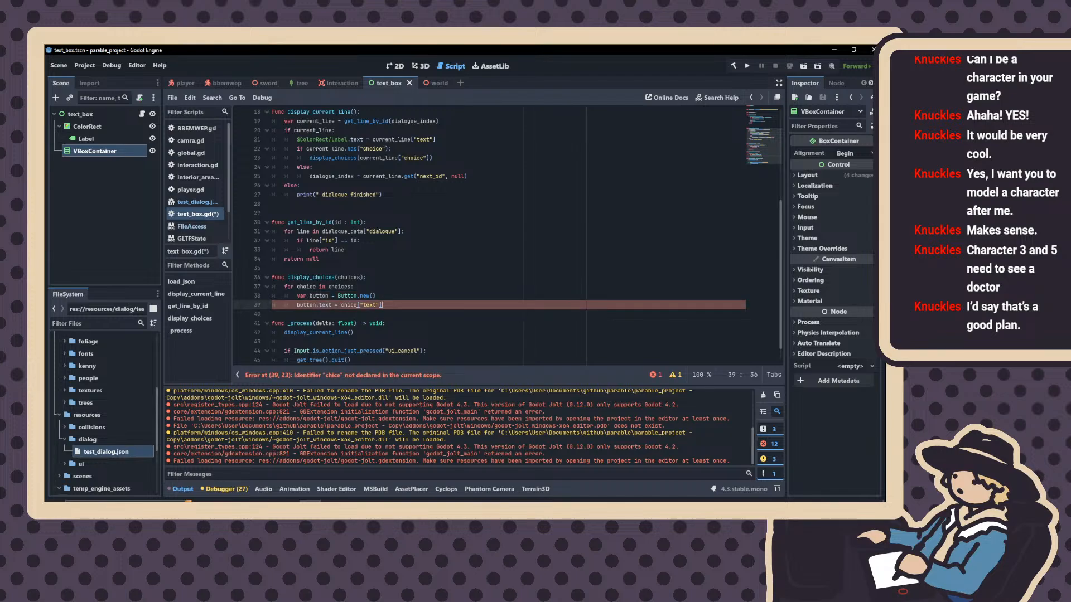
Add a connect call for the button's "pressed" signal with self and an empty string as the following arguments
key(Return)
text(bu)
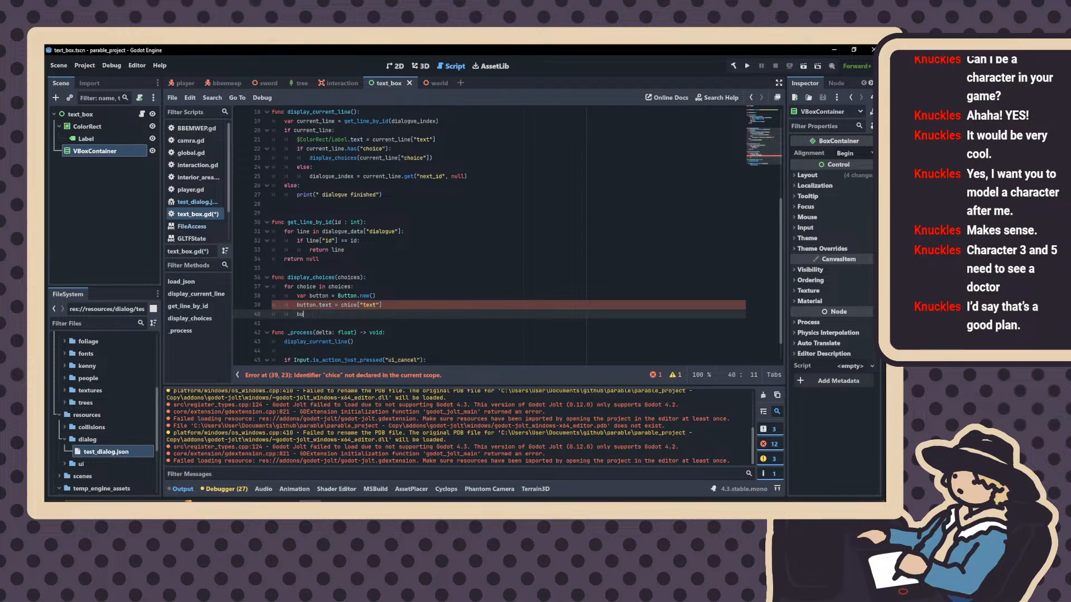
text(tton.co)
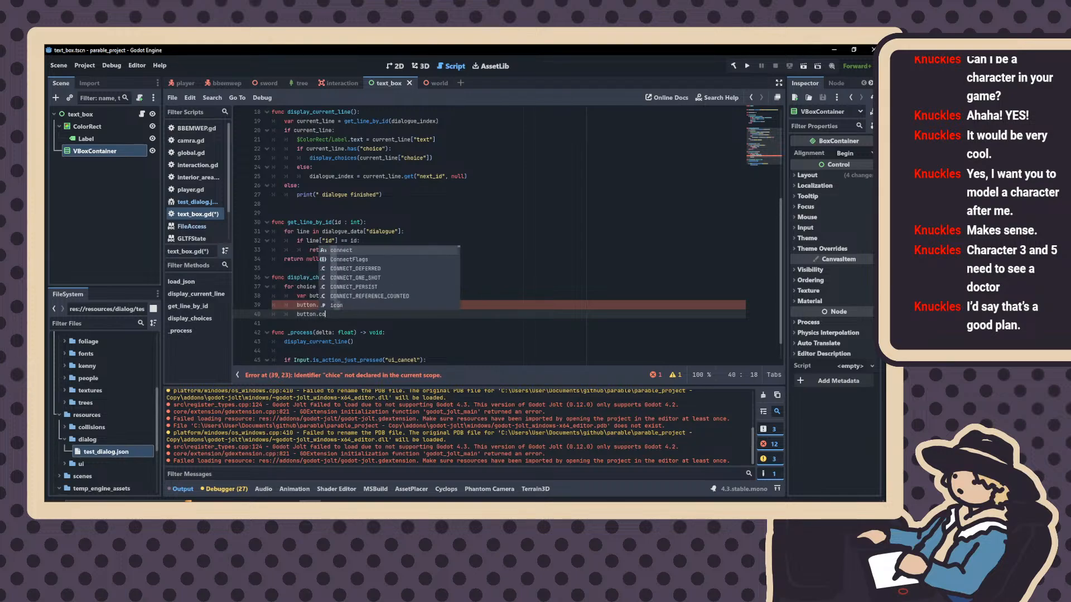
text(nnect()
key(Return)
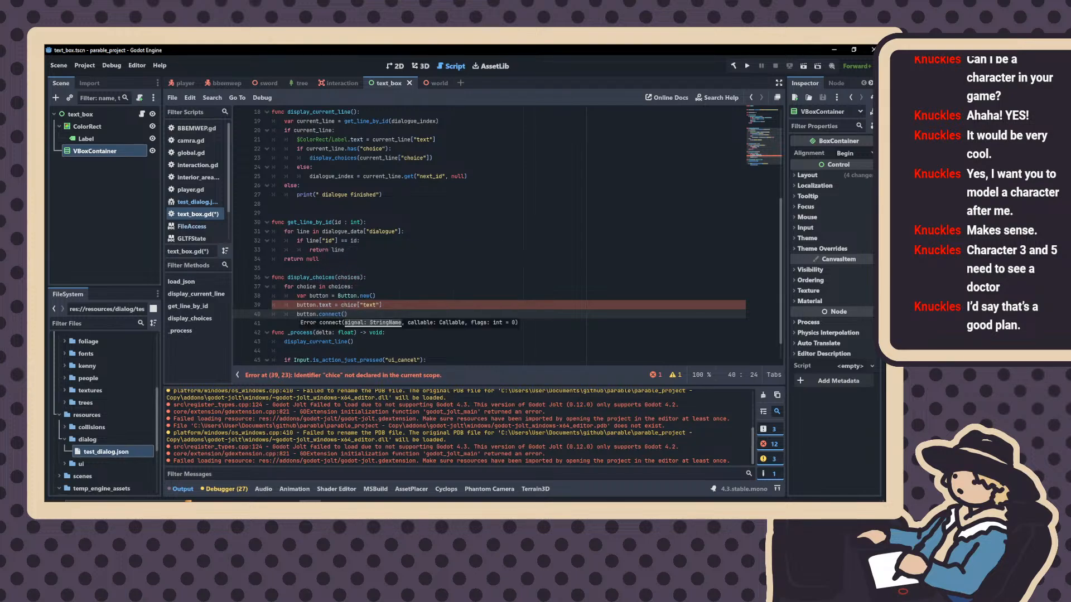
text("pressed")
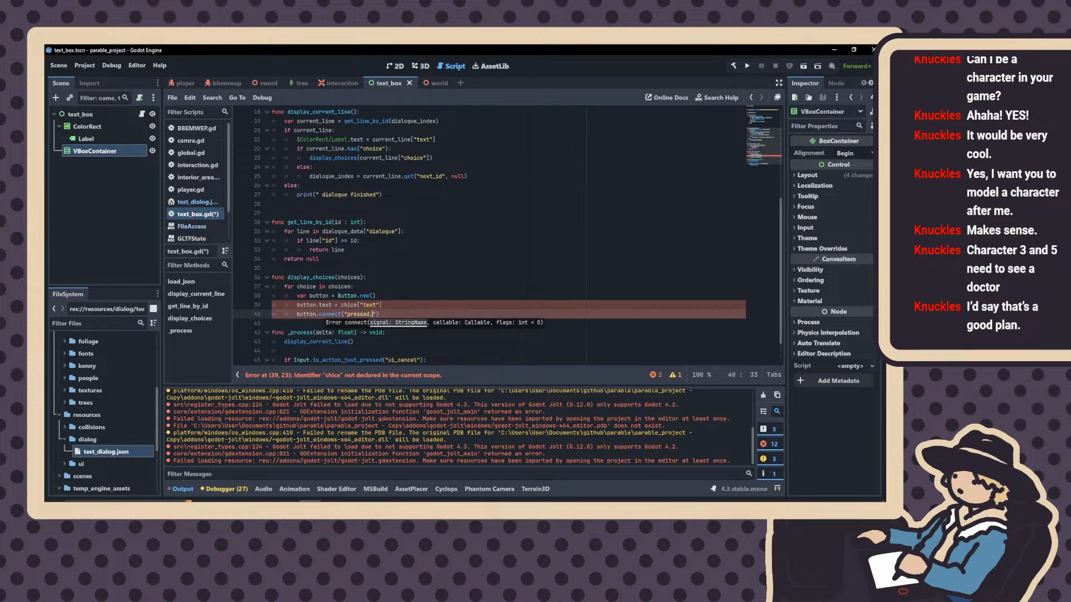
text(, self,)
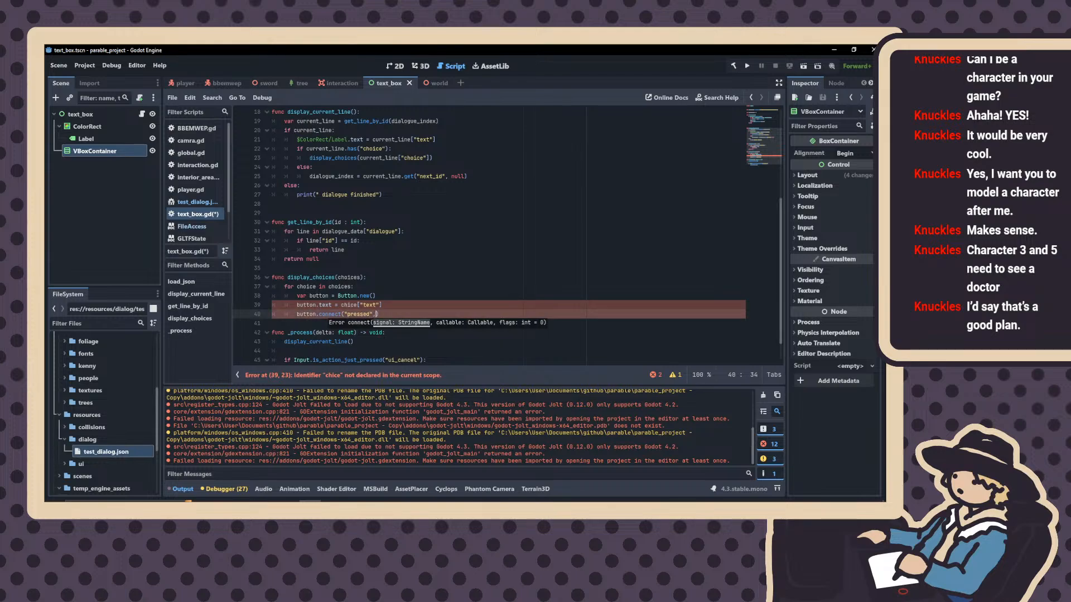
text( ")
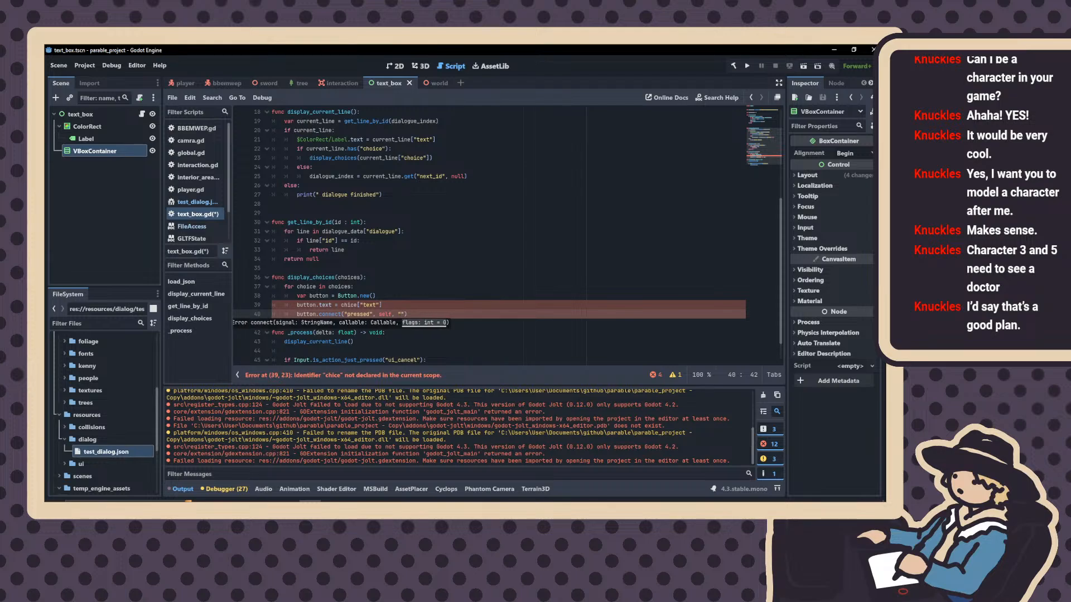
text(_)
text(on_cho)
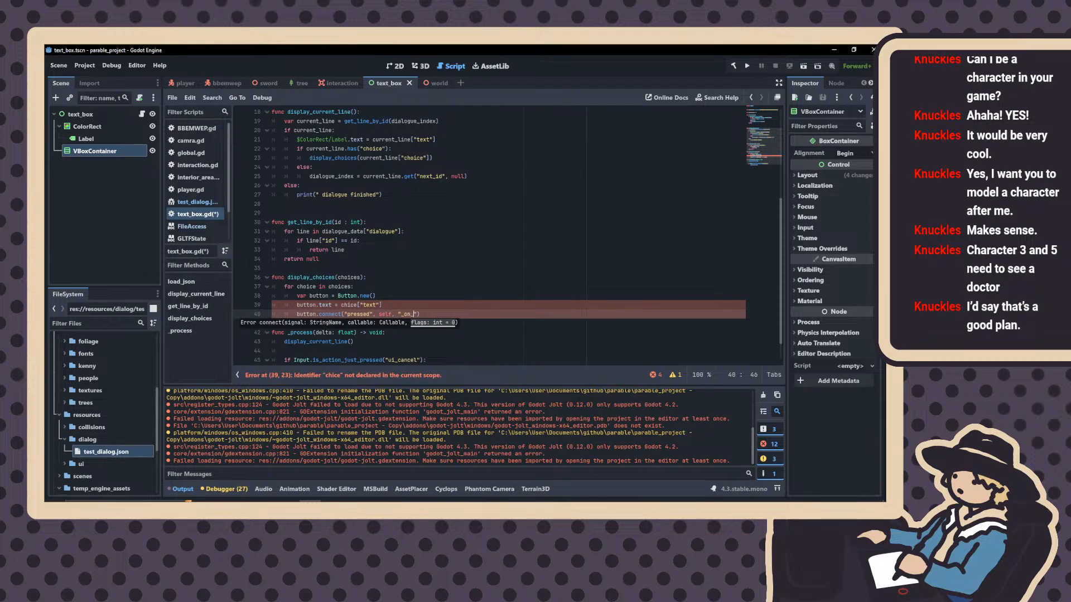
text(ice_sele)
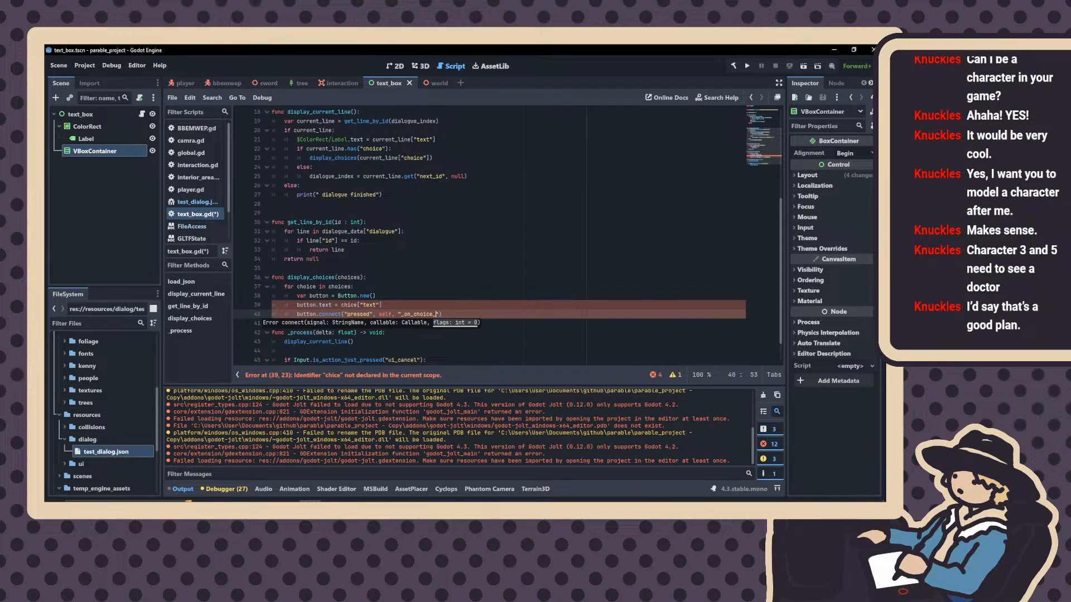
text(cted)
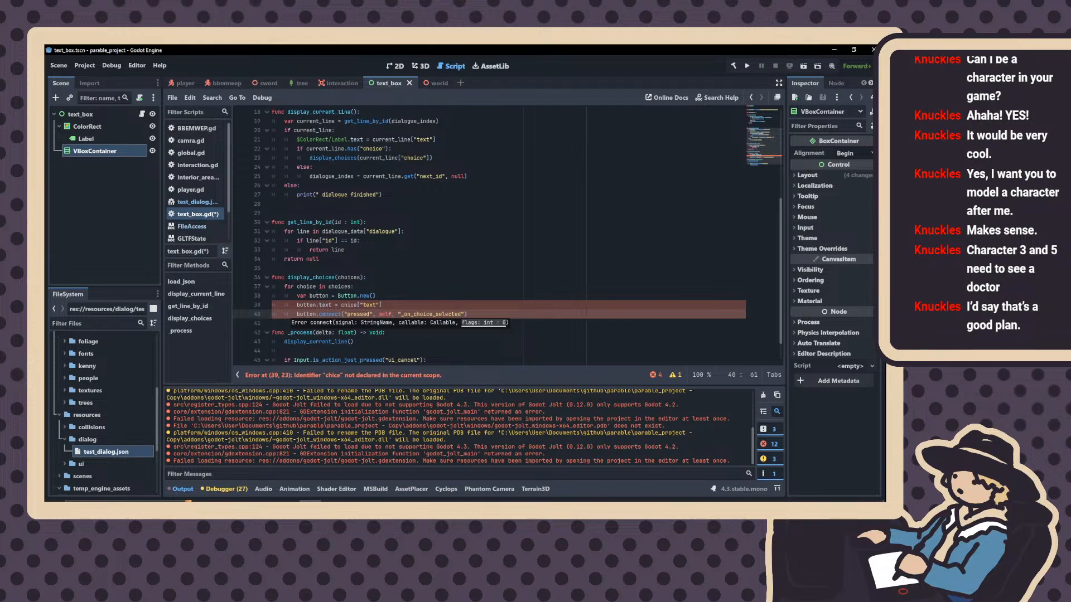
key(BackSpace)
key(BackSpace)
key(BackSpace)
key(BackSpace)
key(BackSpace)
key(BackSpace)
key(BackSpace)
key(BackSpace)
key(BackSpace)
key(BackSpace)
key(BackSpace)
key(BackSpace)
key(BackSpace)
Add a Button node under the text_box root and show its list of signals
click(81, 114)
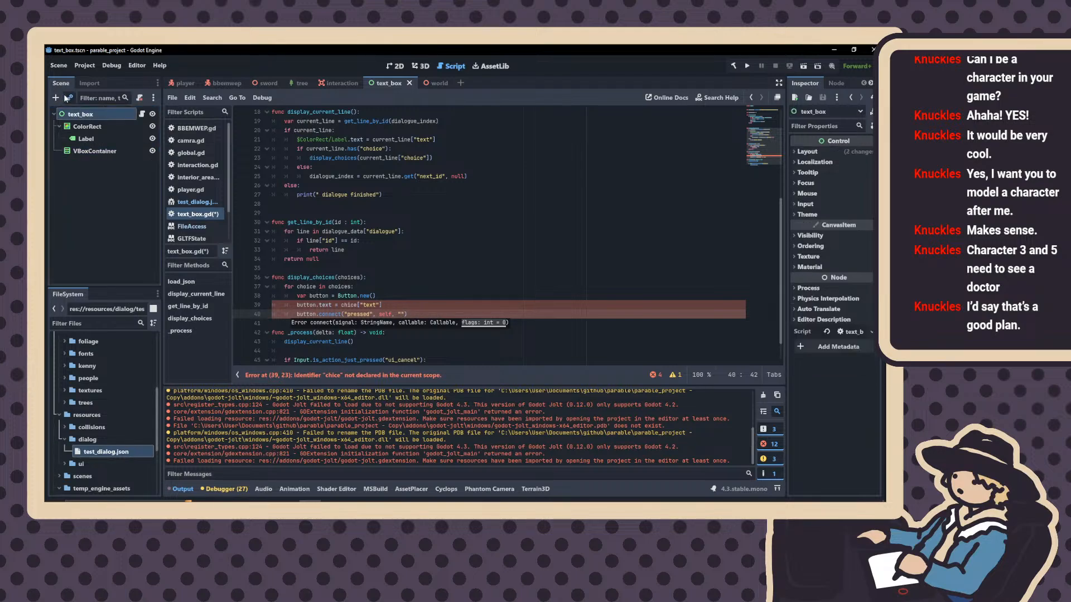
click(55, 98)
text(c)
key(BackSpace)
text(butt)
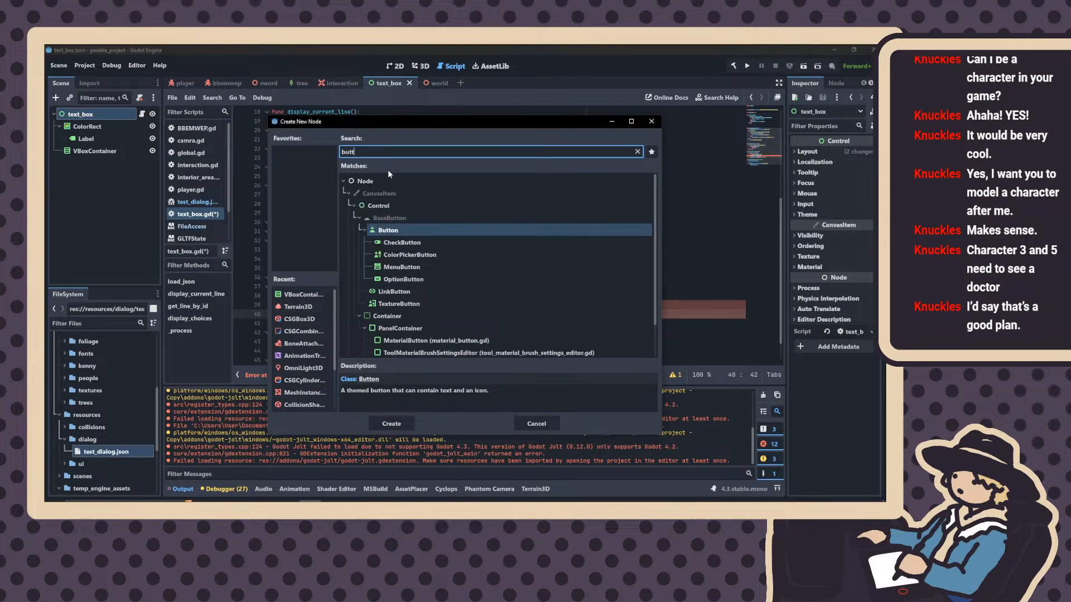
text(on)
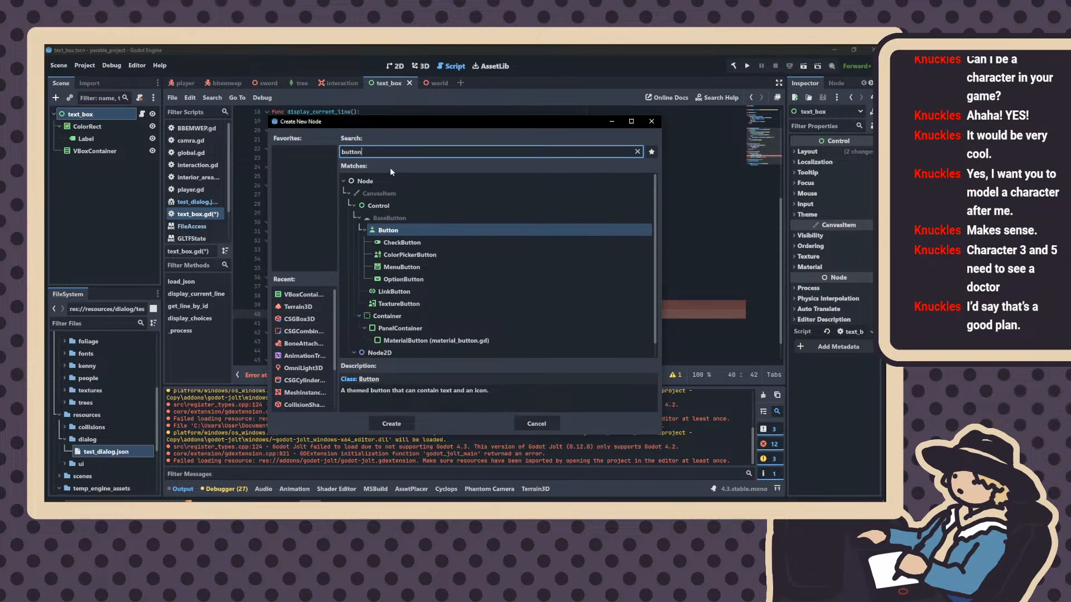
double_click(394, 230)
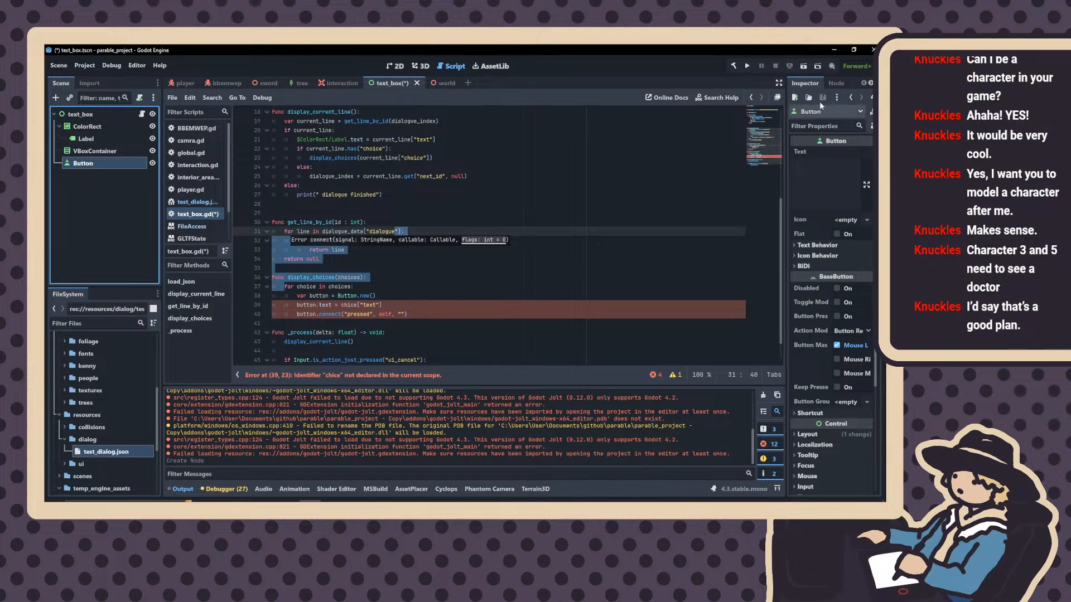
click(834, 83)
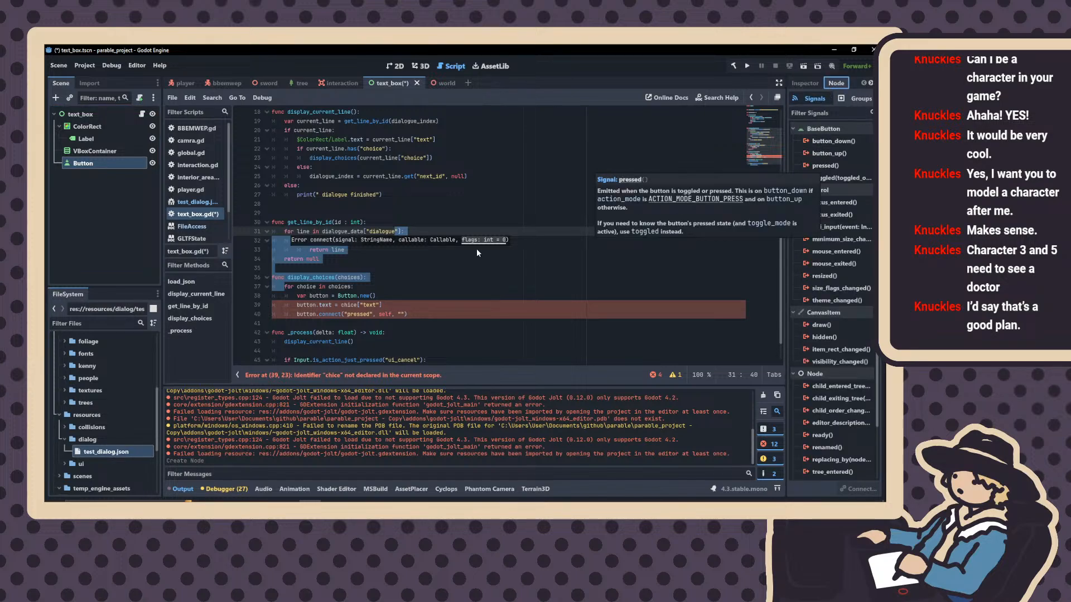
Complete the connect call with "_on_choice_selected" and [choice["next_id"]], and correct chice to choice in the button.text line
click(400, 315)
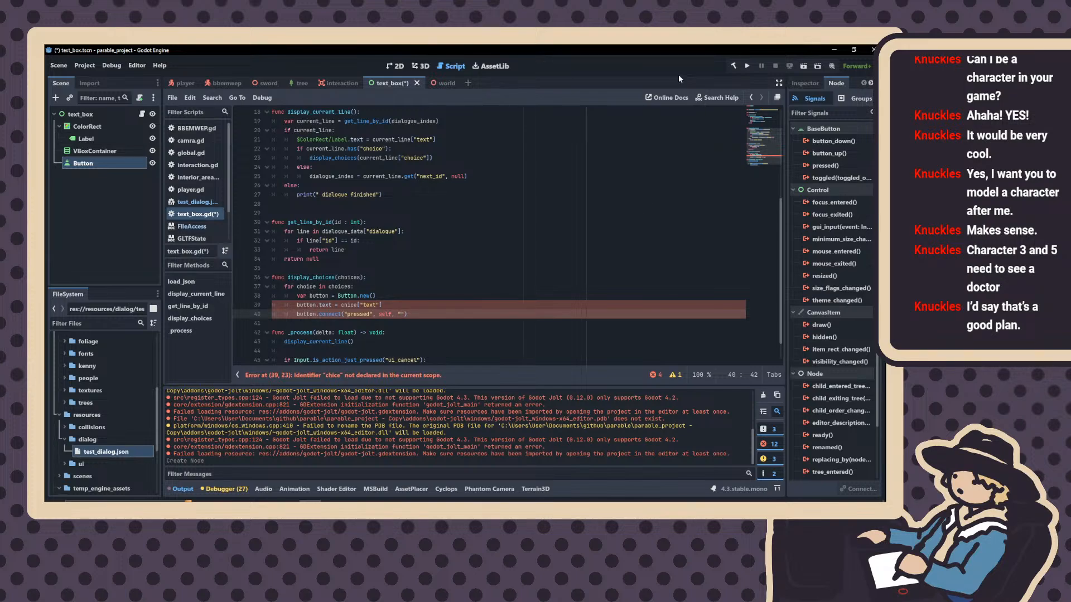
text(_on_c)
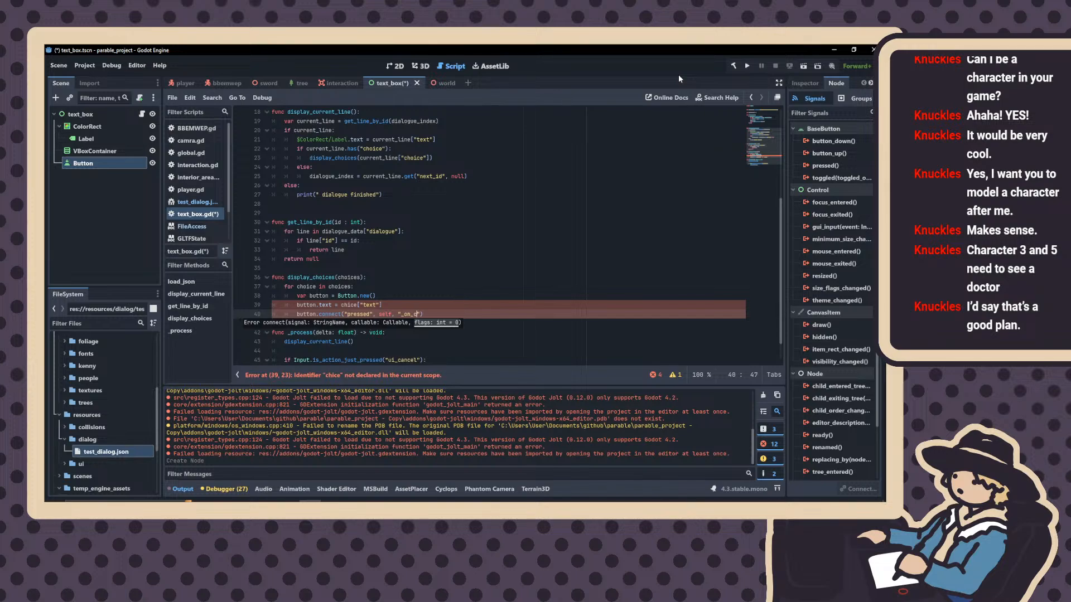
text(hoice_sele)
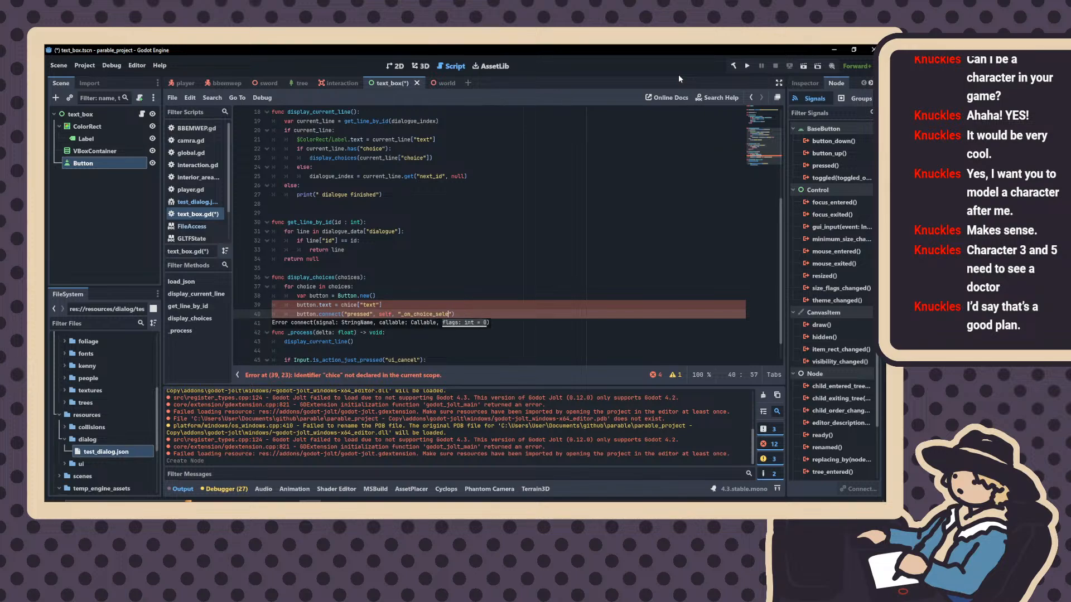
text(cted")
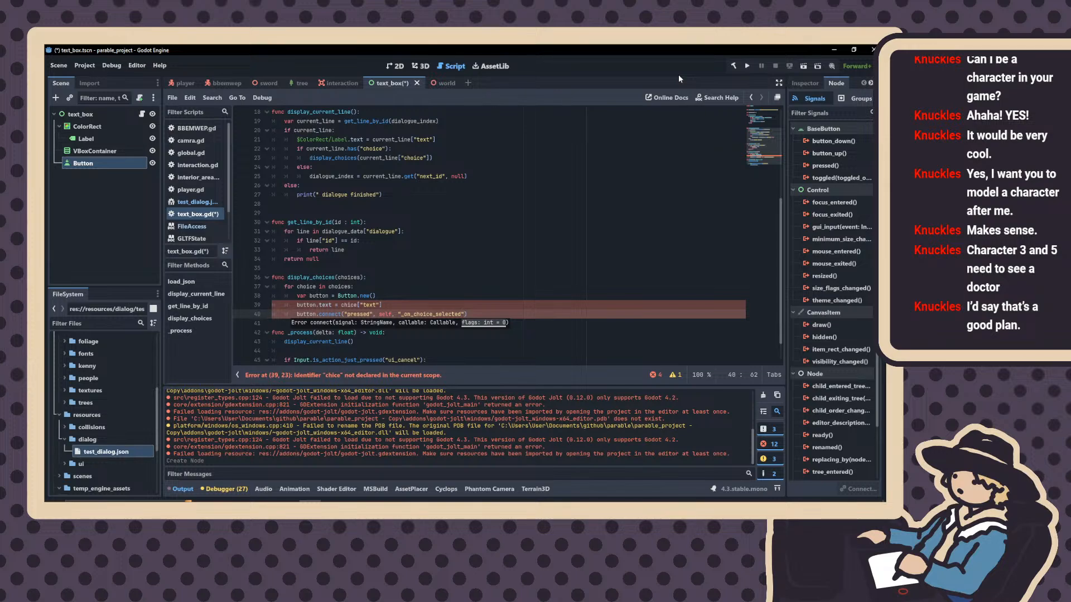
text(, )
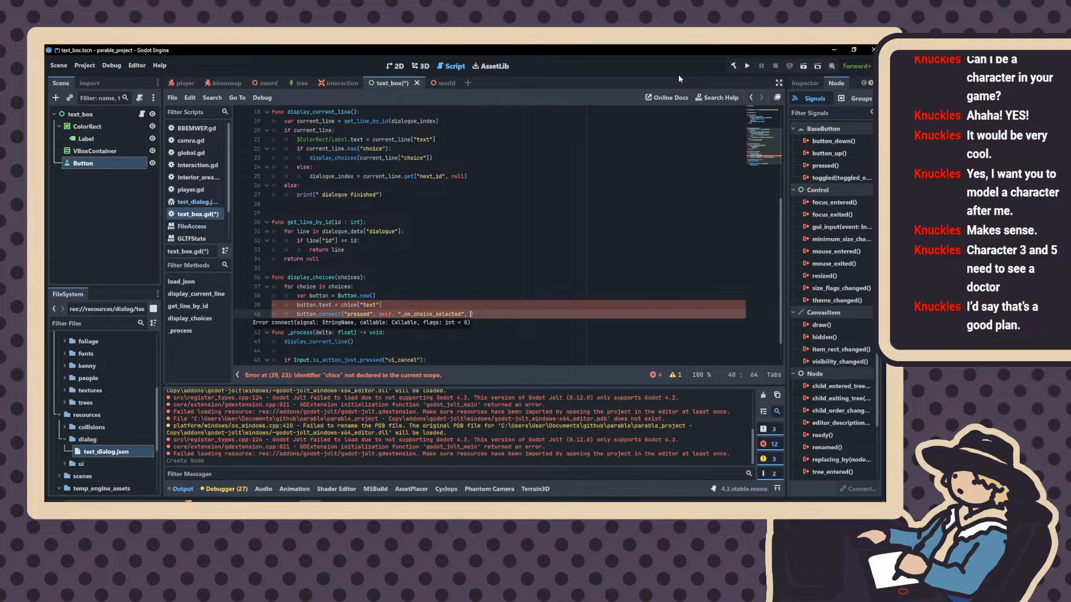
text([choice)
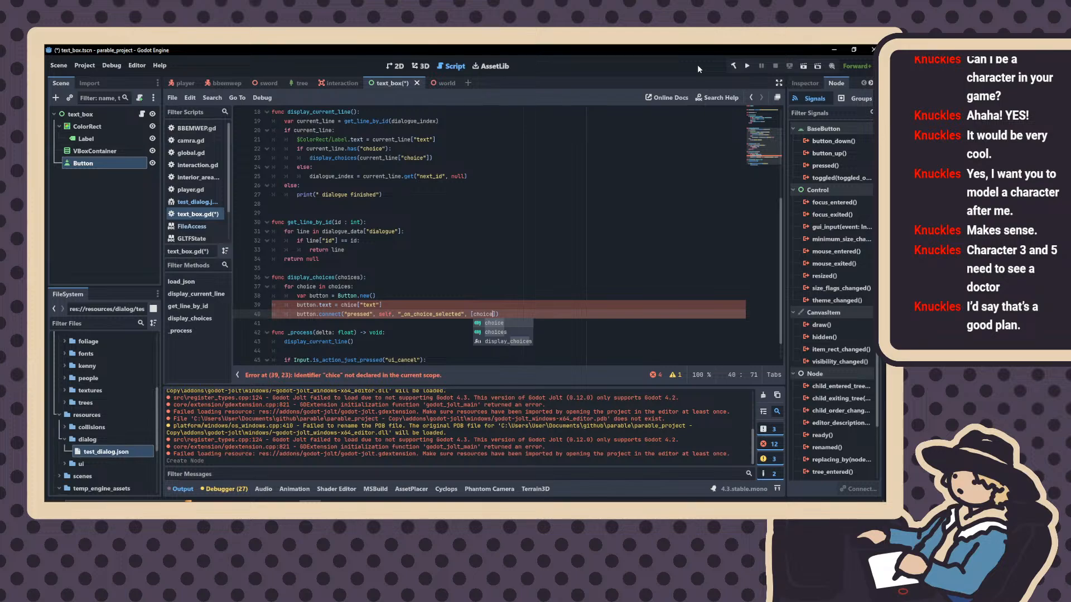
text([)
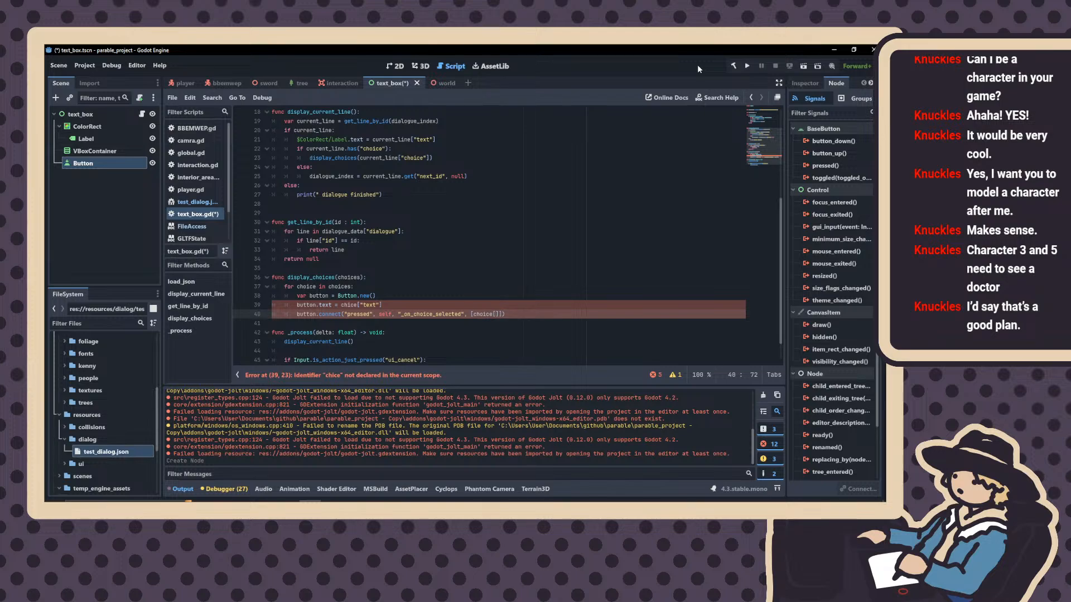
text(")
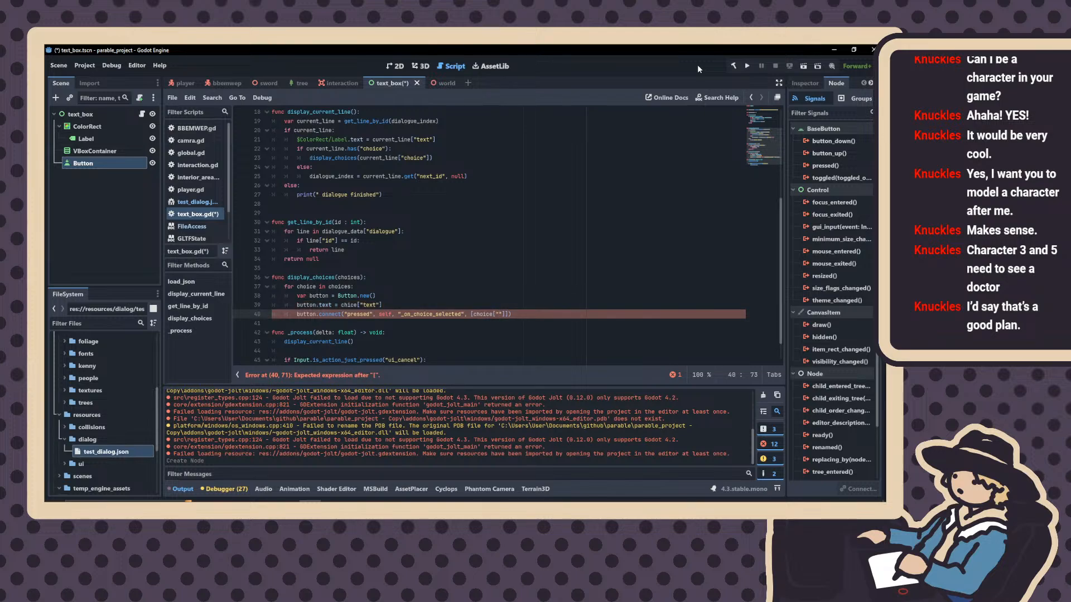
text(nex)
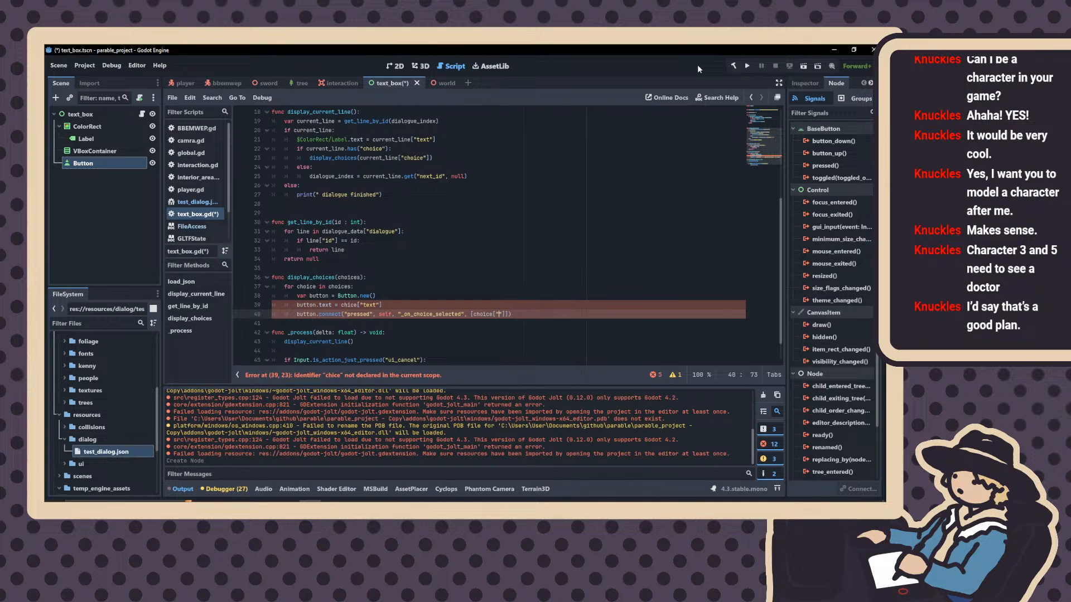
text(t_id)
click(347, 306)
text(o)
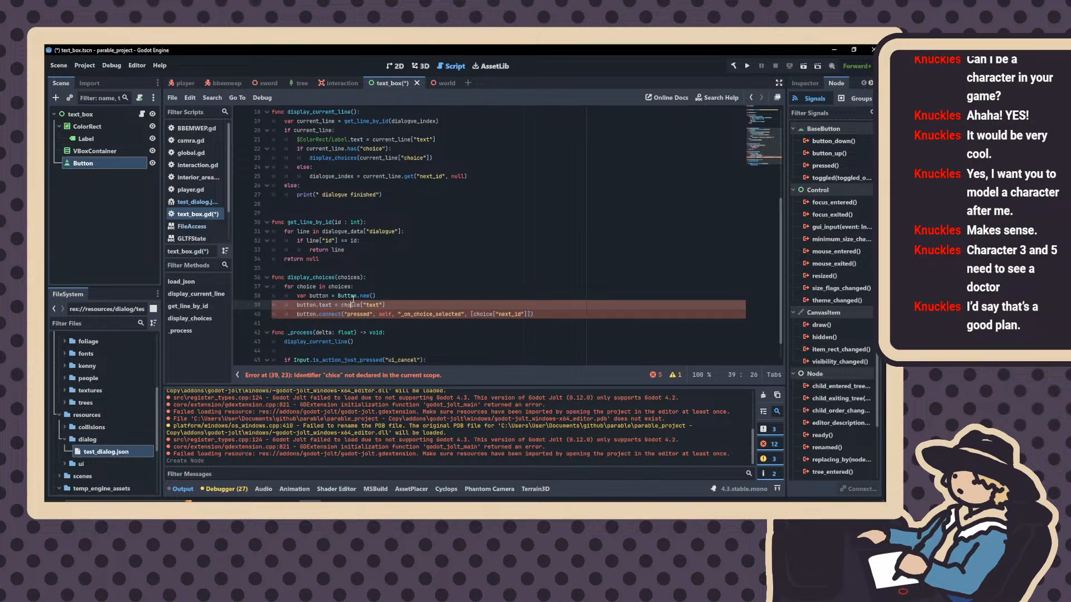
Add a function header _on_choice_selected(next_id) between display_choices and _process, separated by blank lines
click(501, 336)
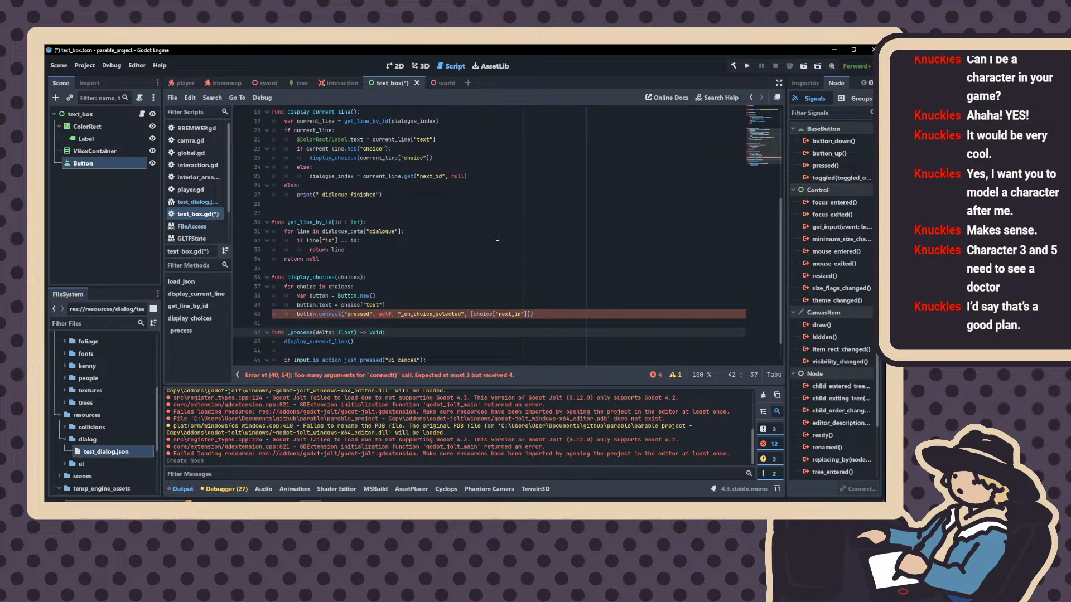
scroll(347, 329, down, 1)
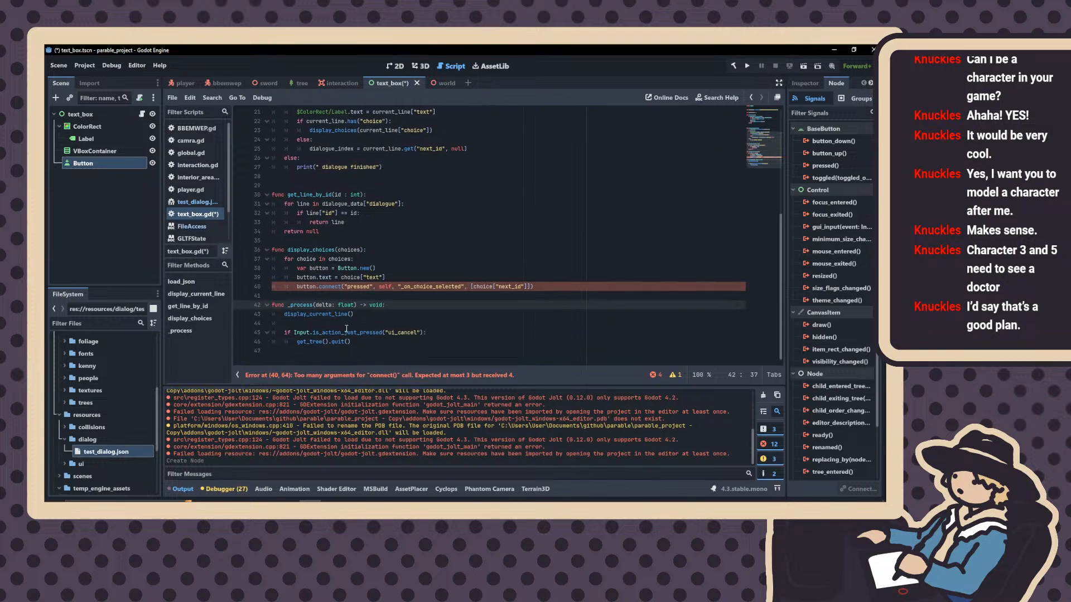
key(Up)
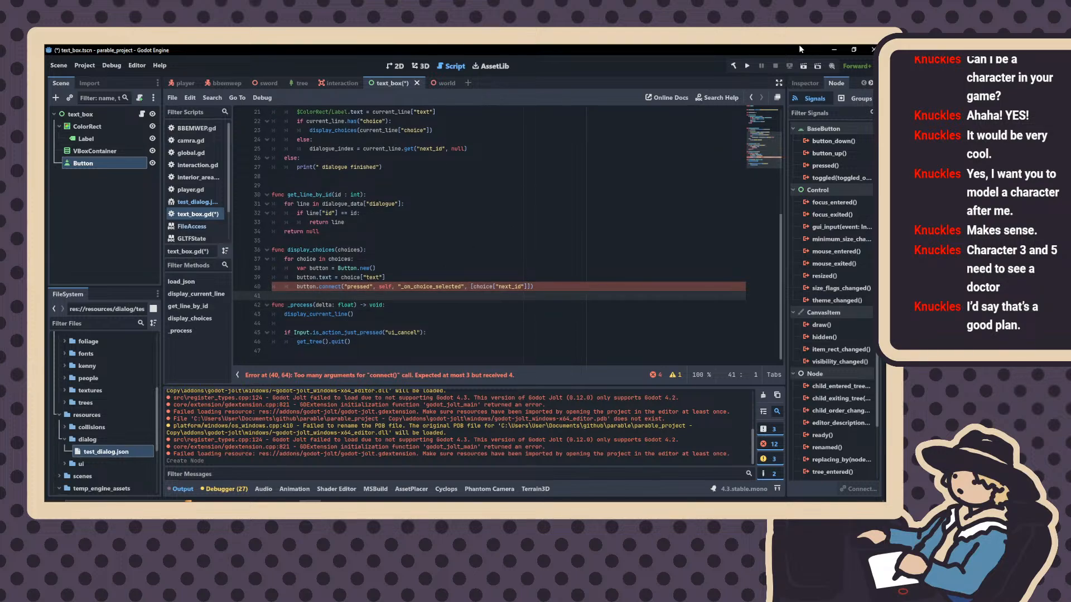
key(Return)
key(Return)
key(BackSpace)
key(Return)
key(Up)
key(Return)
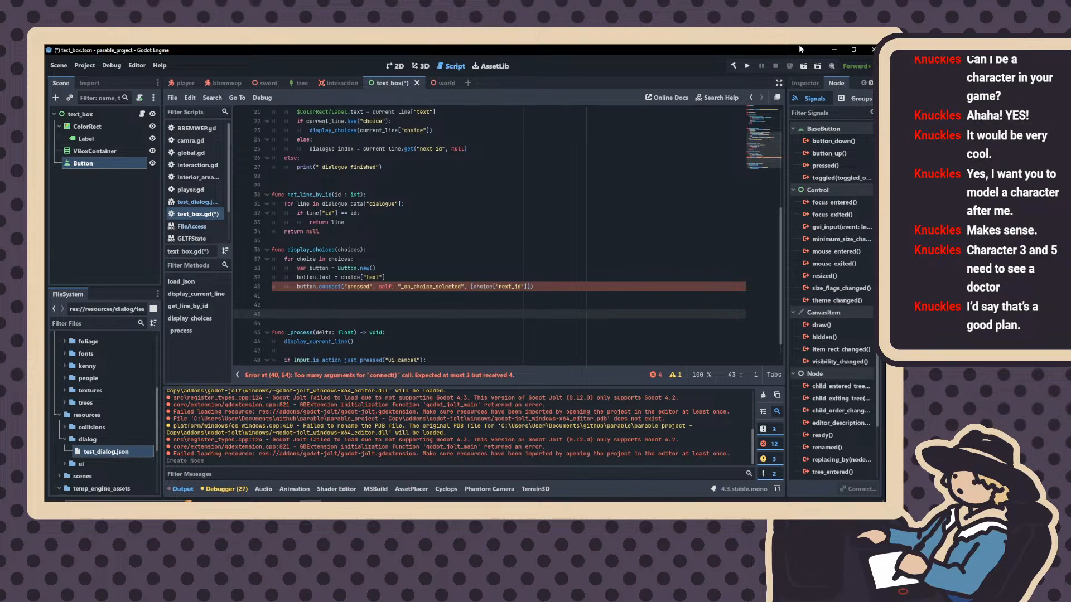
text(f)
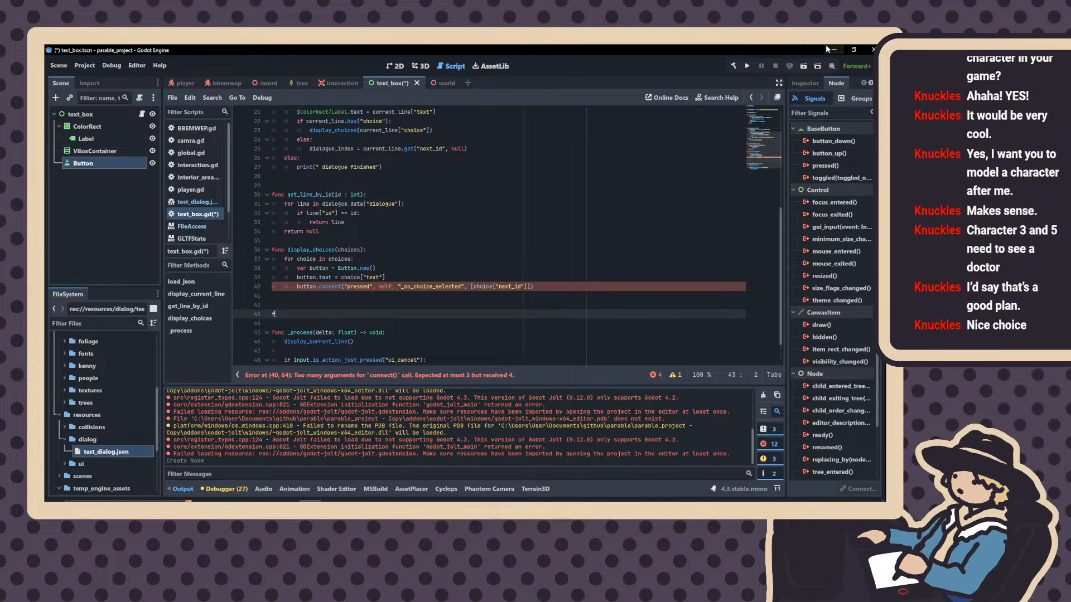
text(ubc _on_choice_selected(next_id))
key(Return)
text(:)
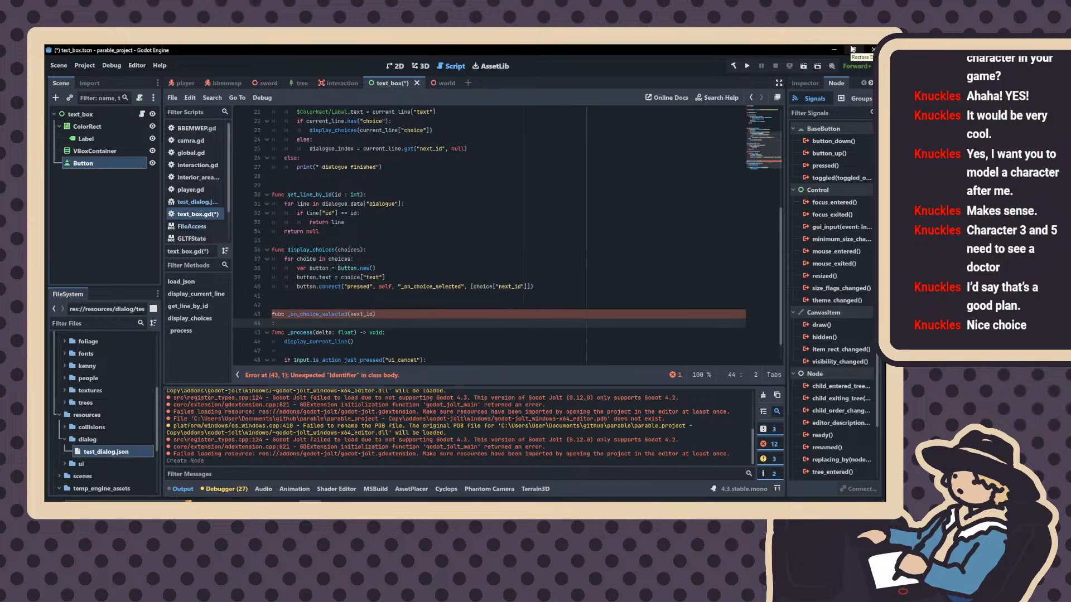
Correct the func keyword of the _on_choice_selected header and end that line with the colon
key(BackSpace)
key(BackSpace)
key(Return)
click(279, 314)
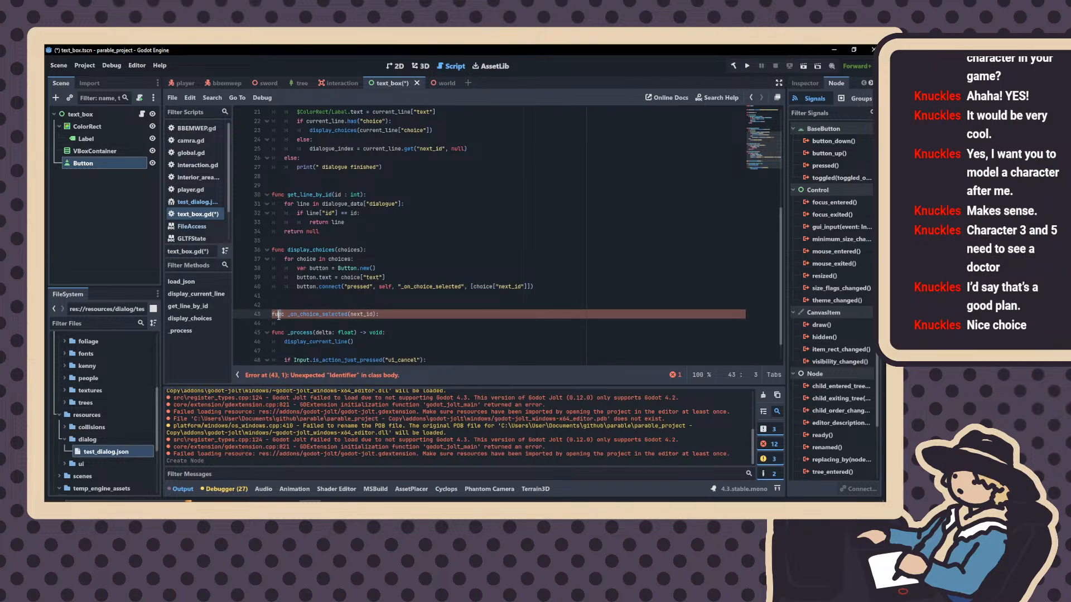
key(Right)
click(311, 327)
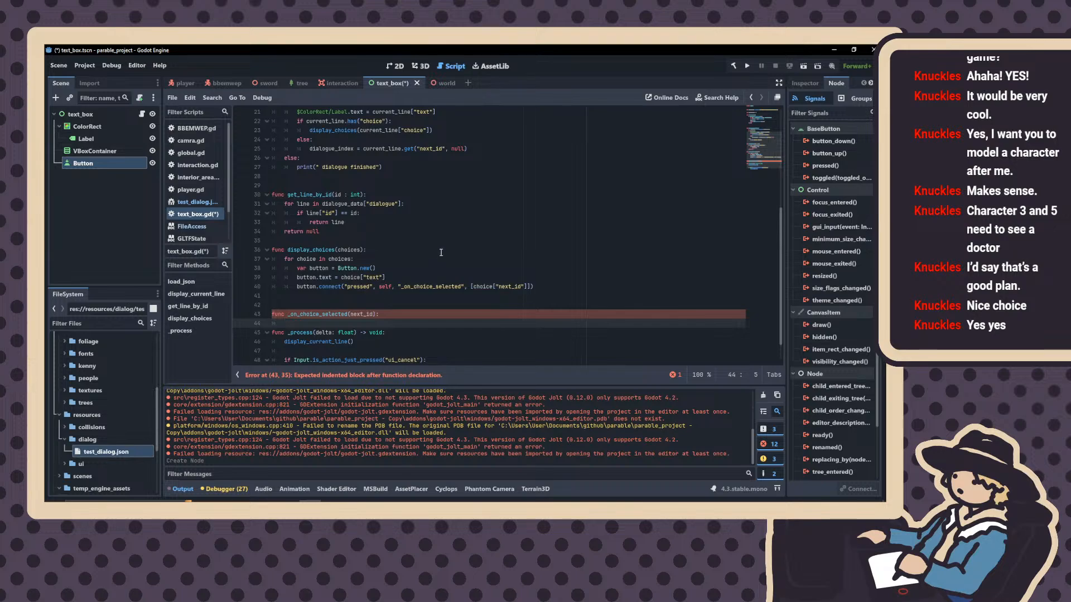
Add current_id = next_id as the first line of the _on_choice_selected body
text(current_id = next_id)
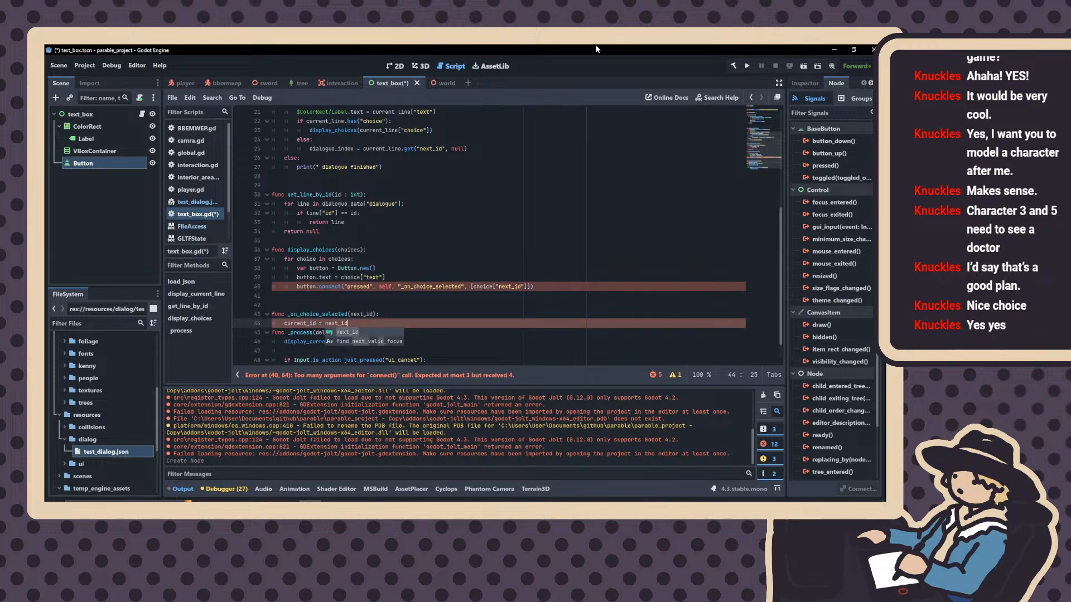
key(Escape)
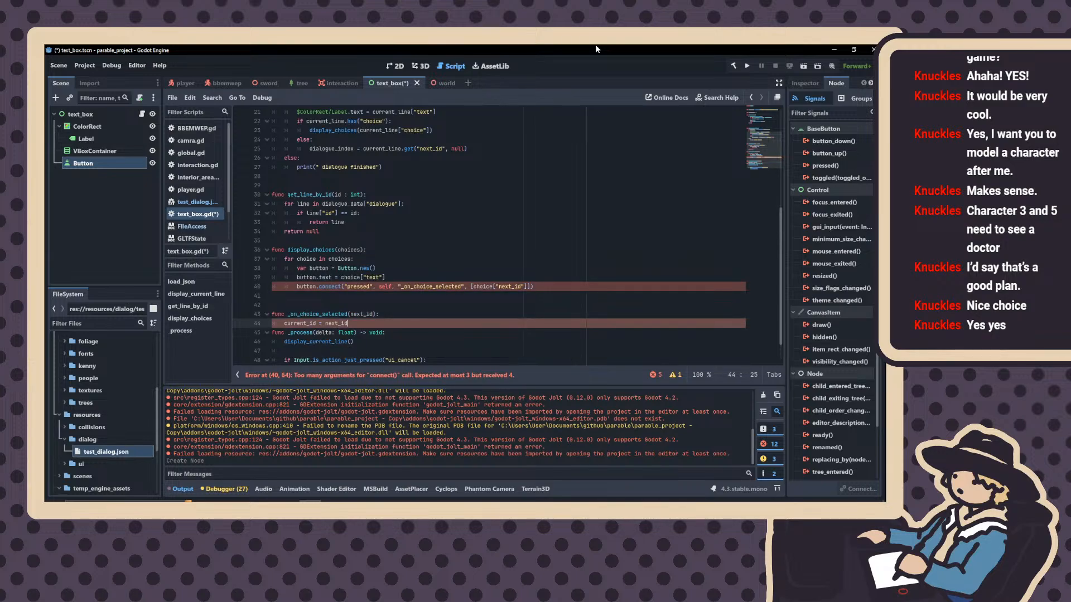
text(display_current)
key(BackSpace)
key(BackSpace)
key(BackSpace)
key(BackSpace)
key(BackSpace)
key(BackSpace)
key(BackSpace)
key(BackSpace)
key(BackSpace)
key(BackSpace)
key(BackSpace)
key(BackSpace)
key(BackSpace)
key(BackSpace)
key(BackSpace)
Call display_current_line() on a new line below the current_id assignment
key(Return)
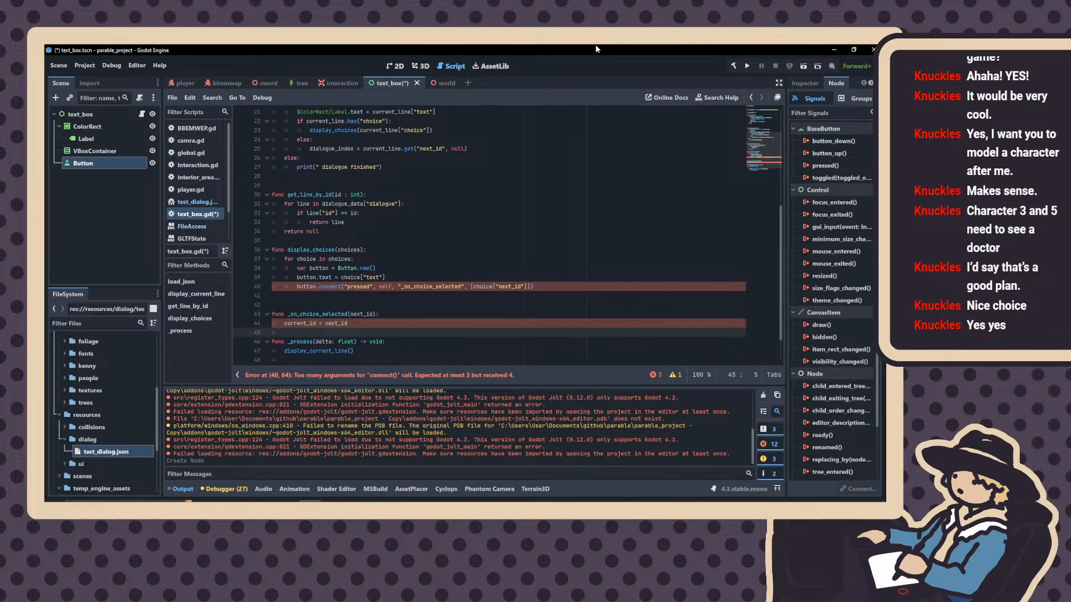
text(display_current)
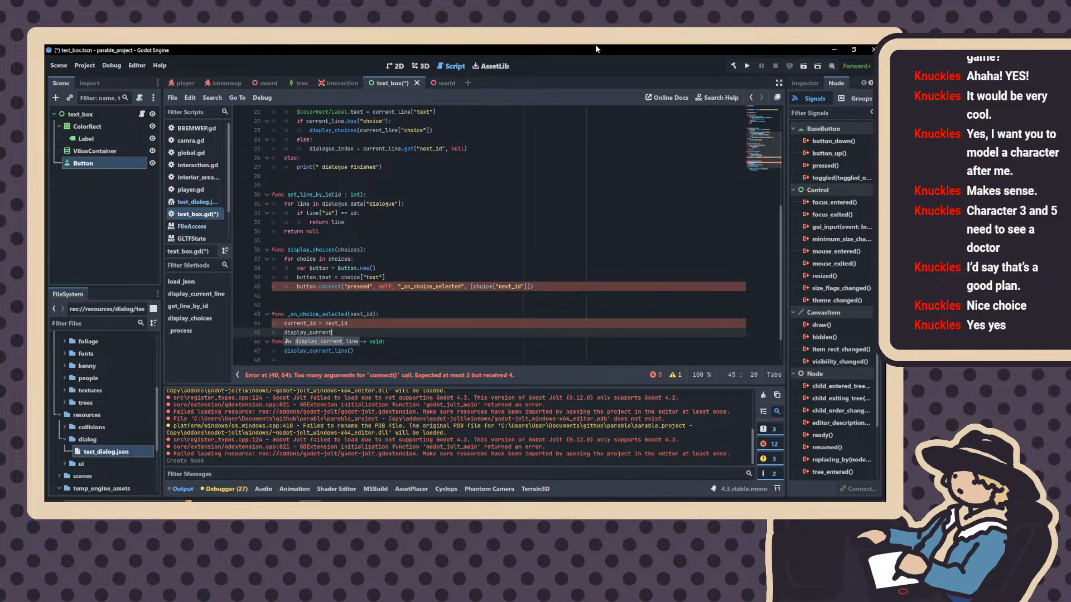
key(Return)
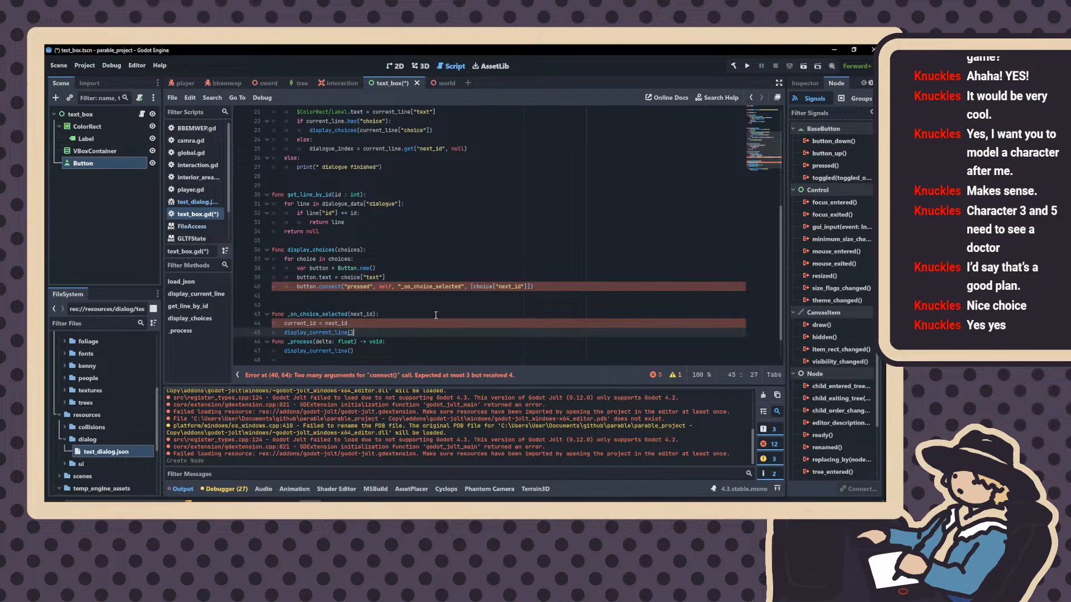
Compare the _on_choice_selected function name with the name passed to the button's connect call
drag(347, 314, 289, 315)
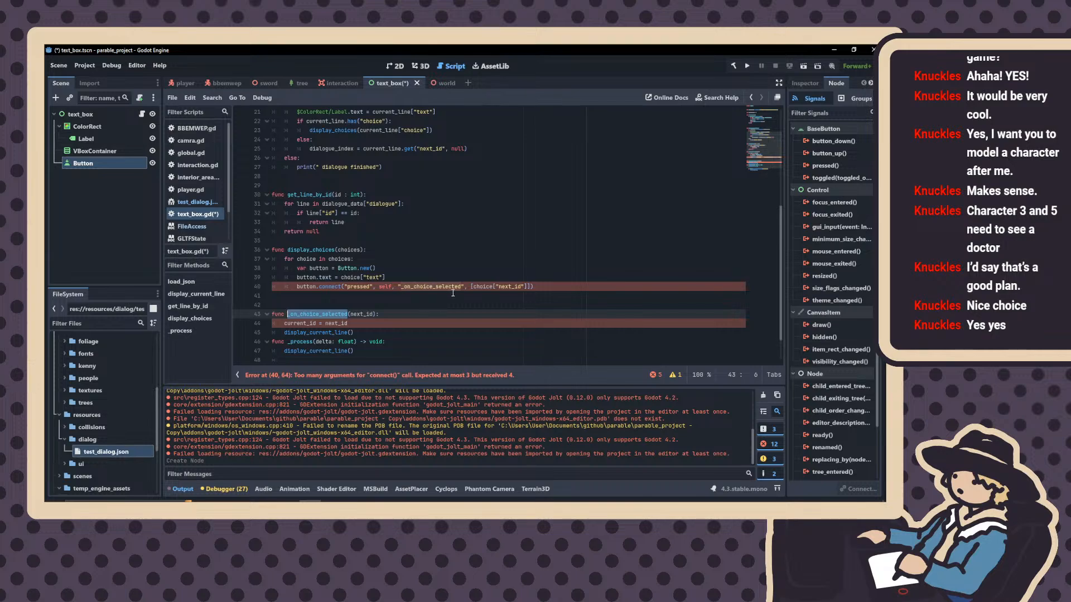
drag(462, 286, 400, 286)
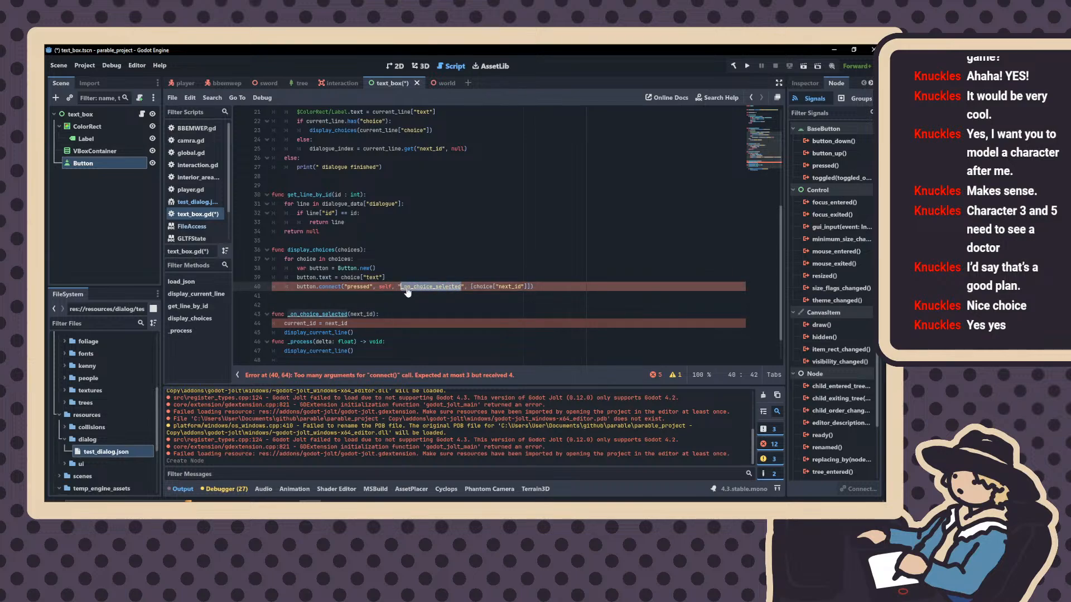
click(461, 286)
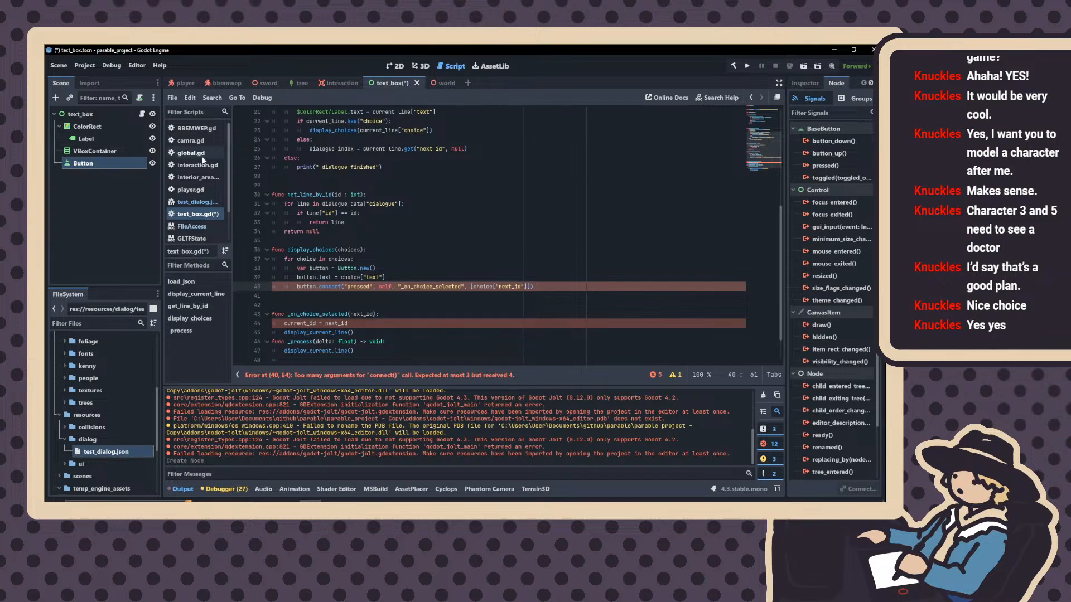
Delete the Button node from the text_box scene
click(118, 163)
key(Delete)
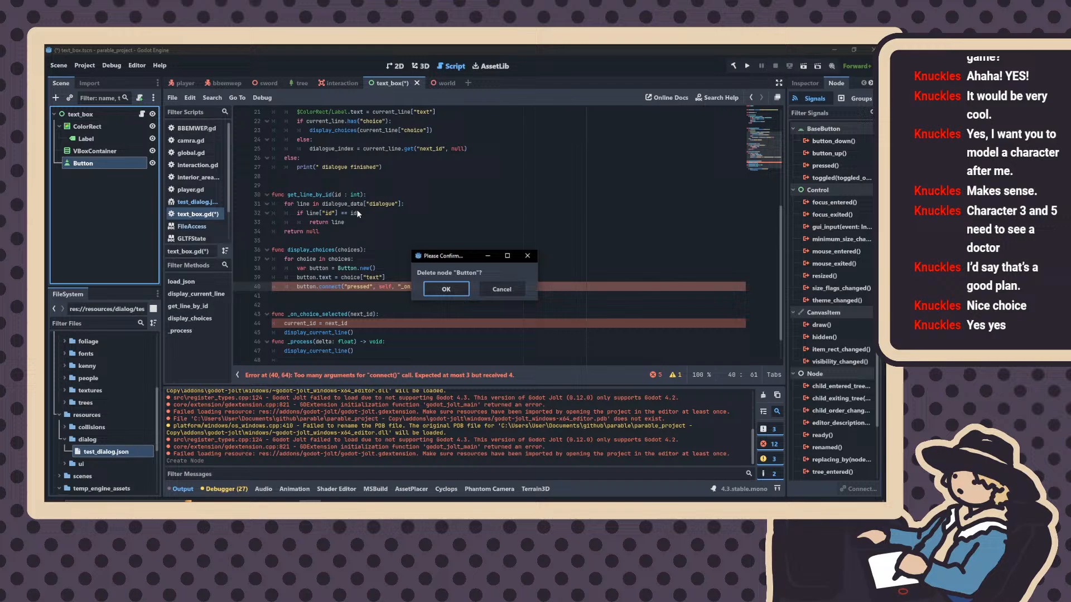
click(445, 290)
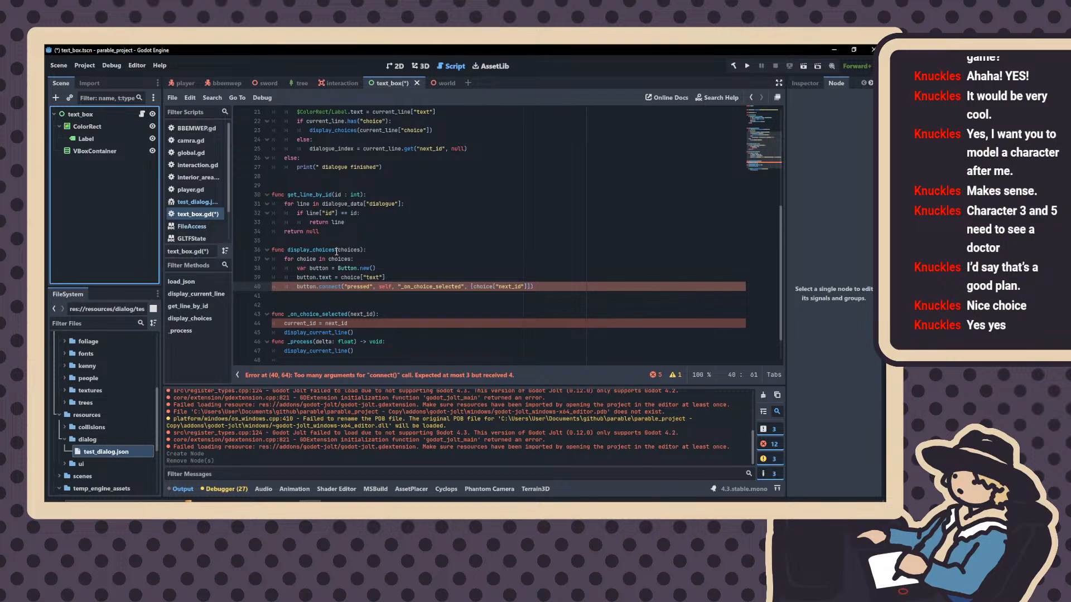
Search the built-in help for connect and open the documentation of the general connect method
click(718, 98)
text(c)
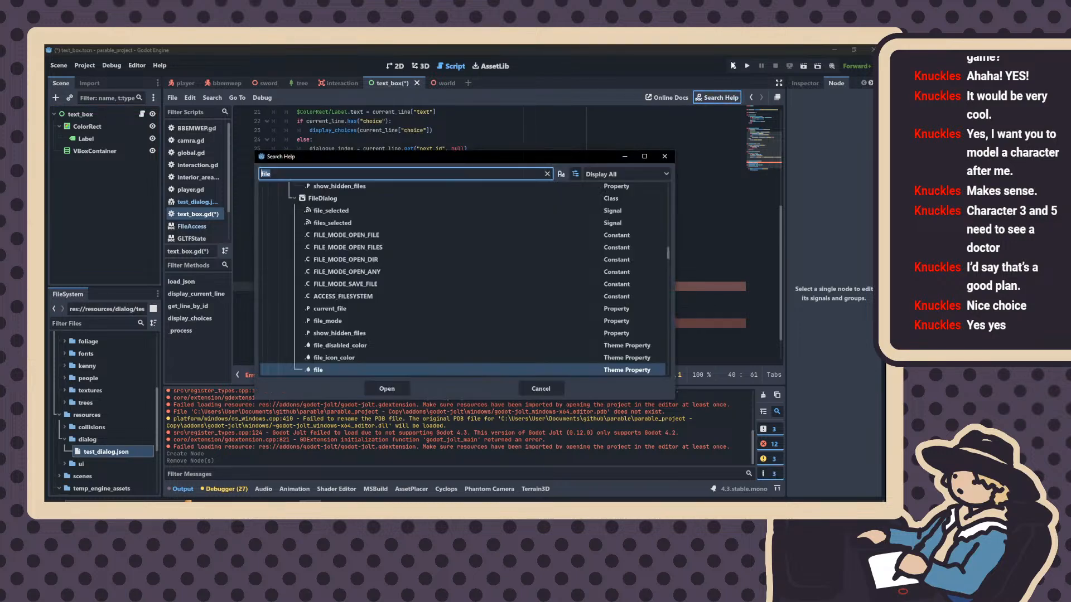
text(onnect)
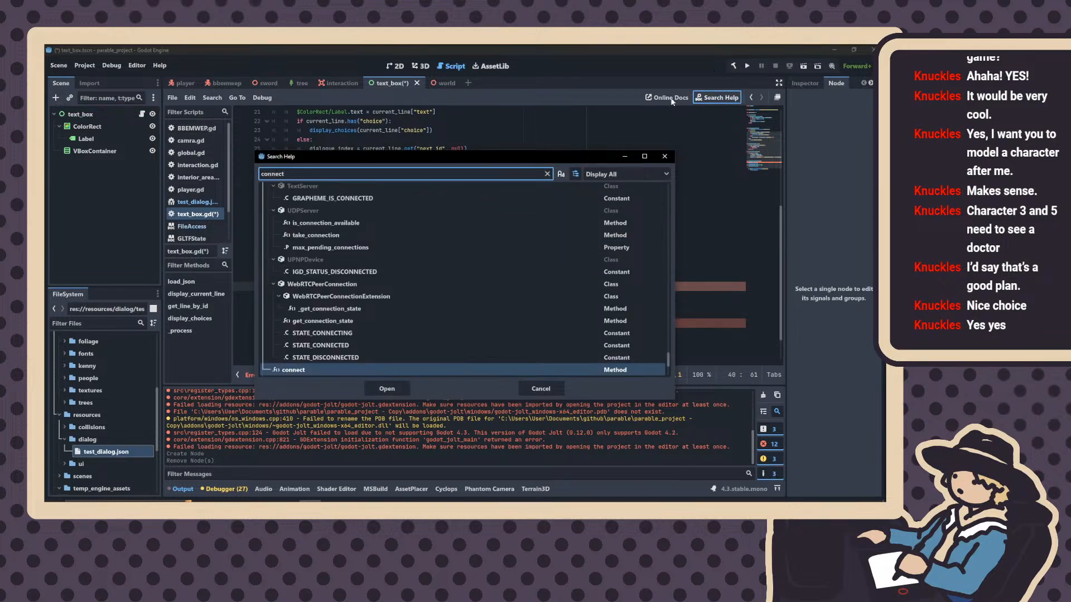
scroll(384, 289, up, 5)
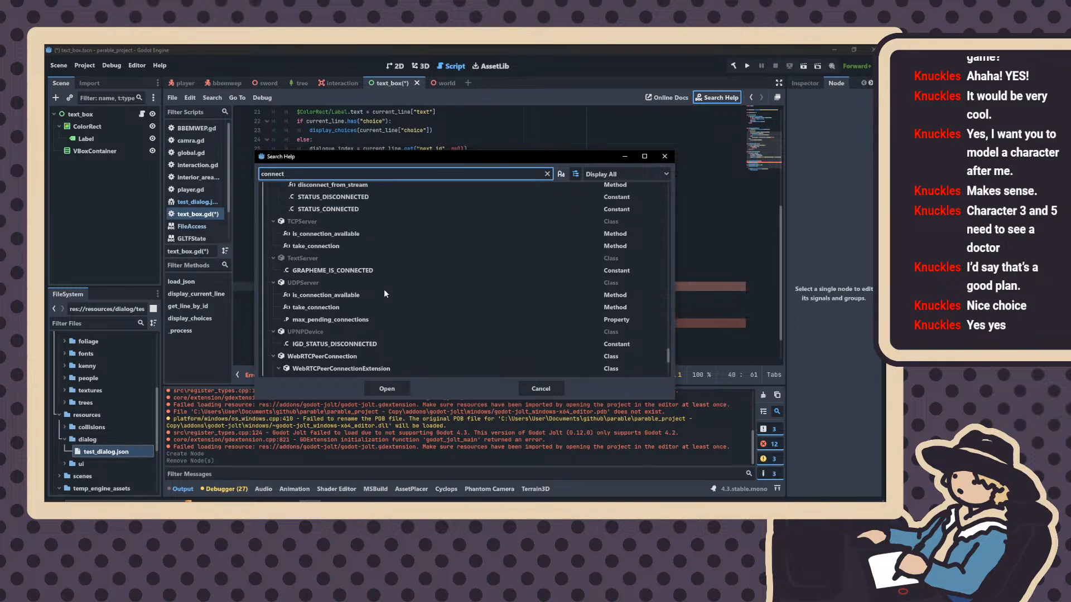
scroll(384, 290, down, 5)
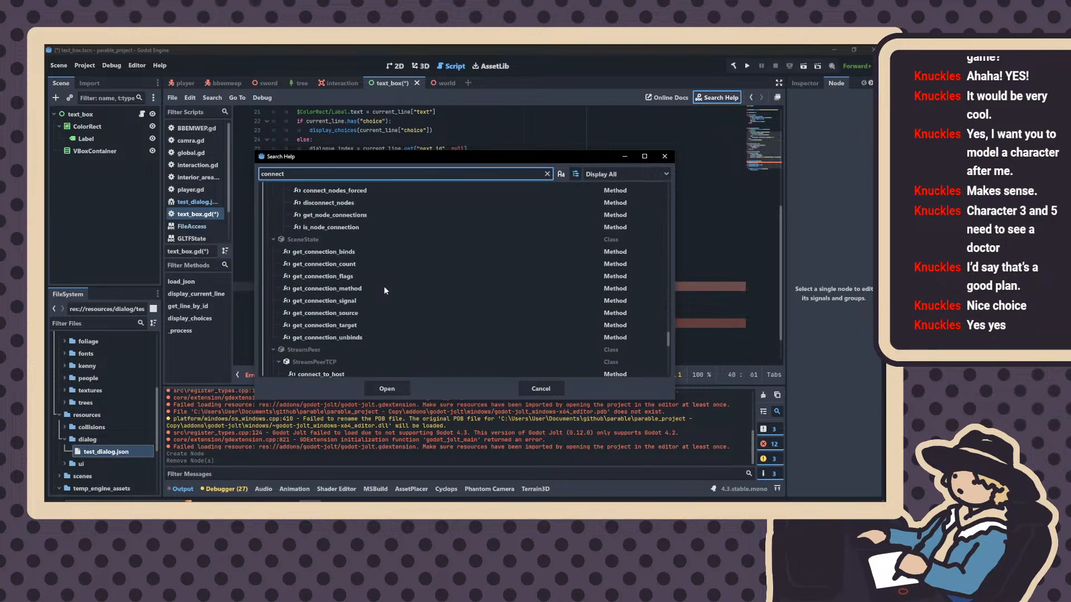
scroll(384, 289, down, 1)
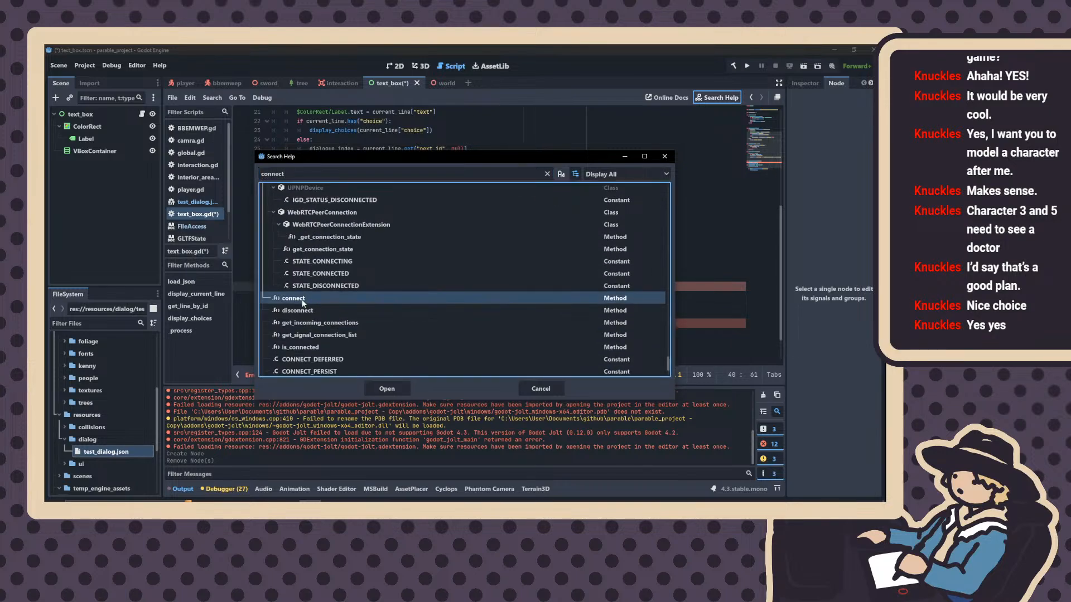
double_click(306, 298)
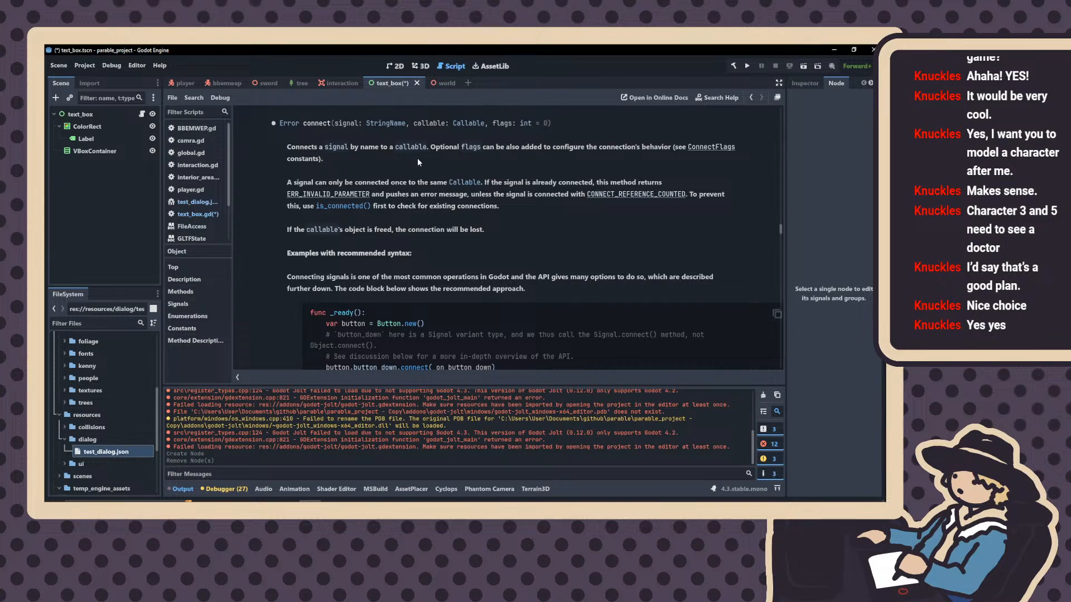
Read the recommended signal connection syntax and its button and player code examples in the connect documentation
scroll(403, 169, down, 5)
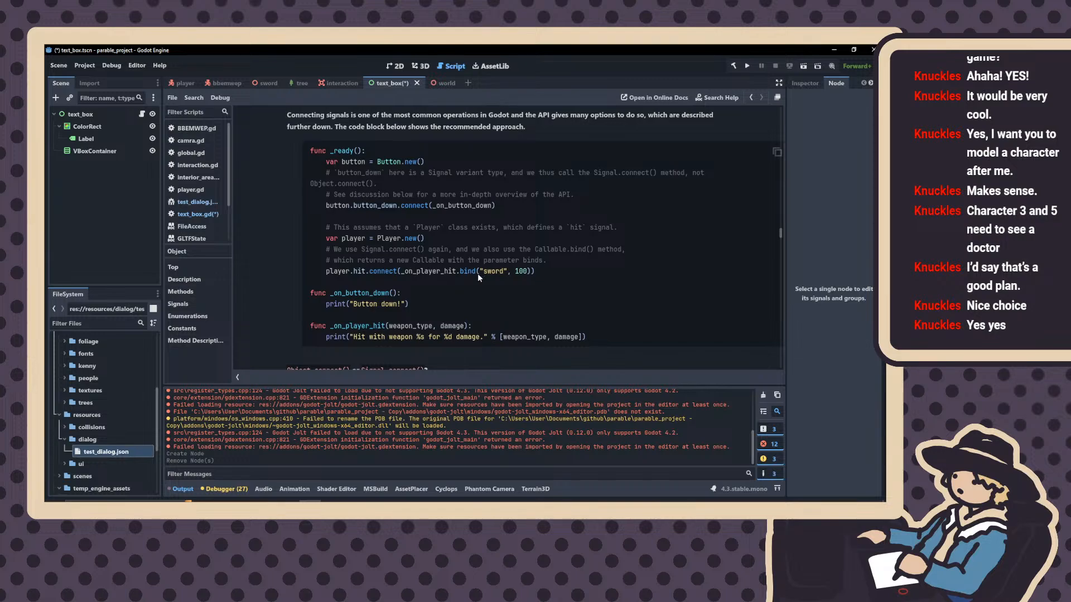
scroll(461, 269, down, 1)
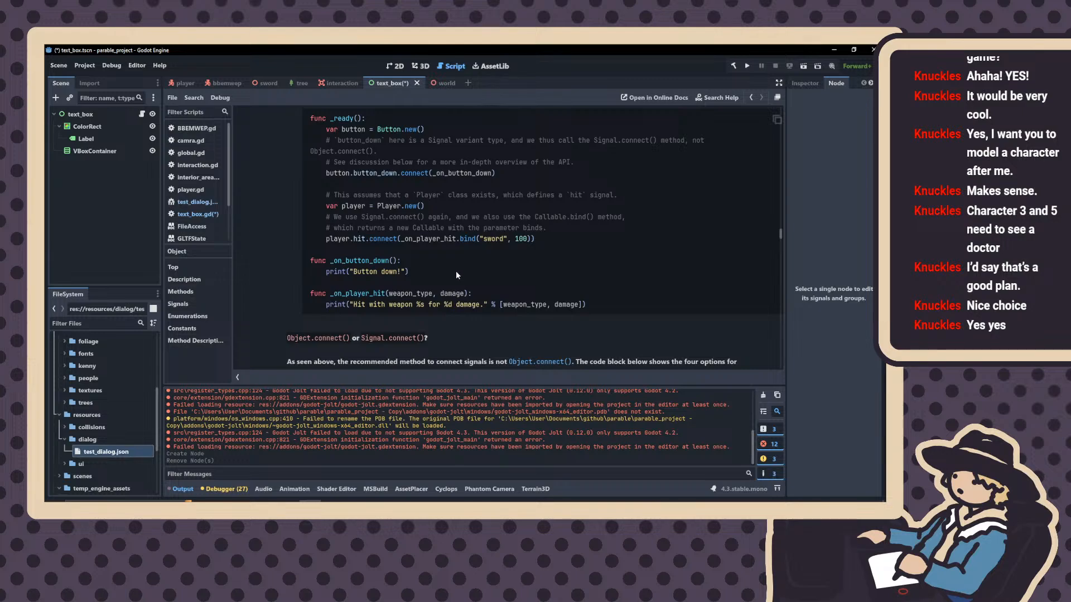
scroll(453, 272, up, 1)
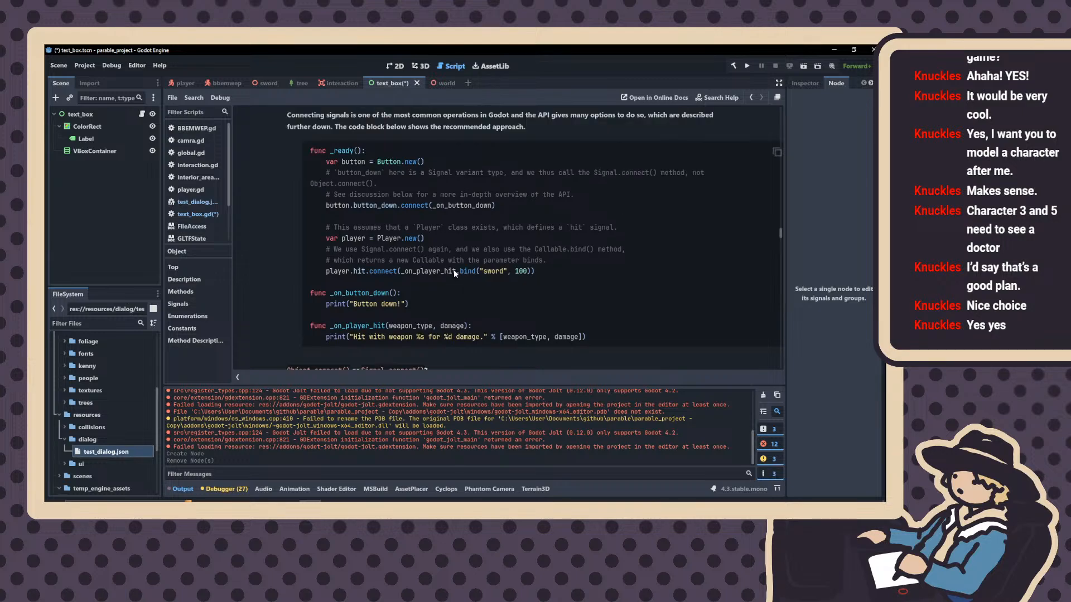
scroll(454, 273, down, 1)
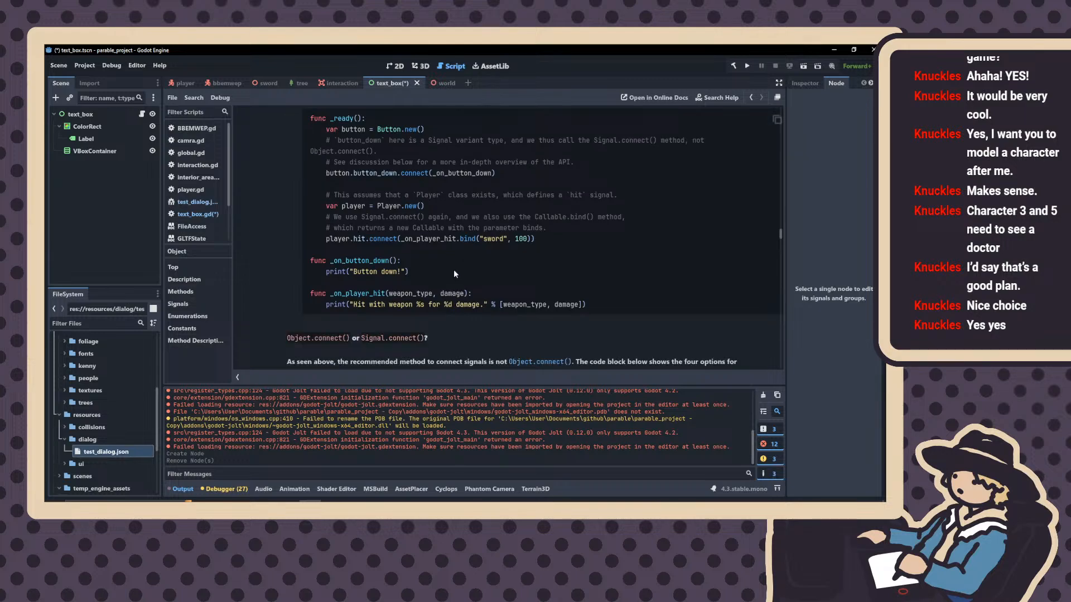
scroll(451, 266, up, 2)
scroll(419, 221, up, 1)
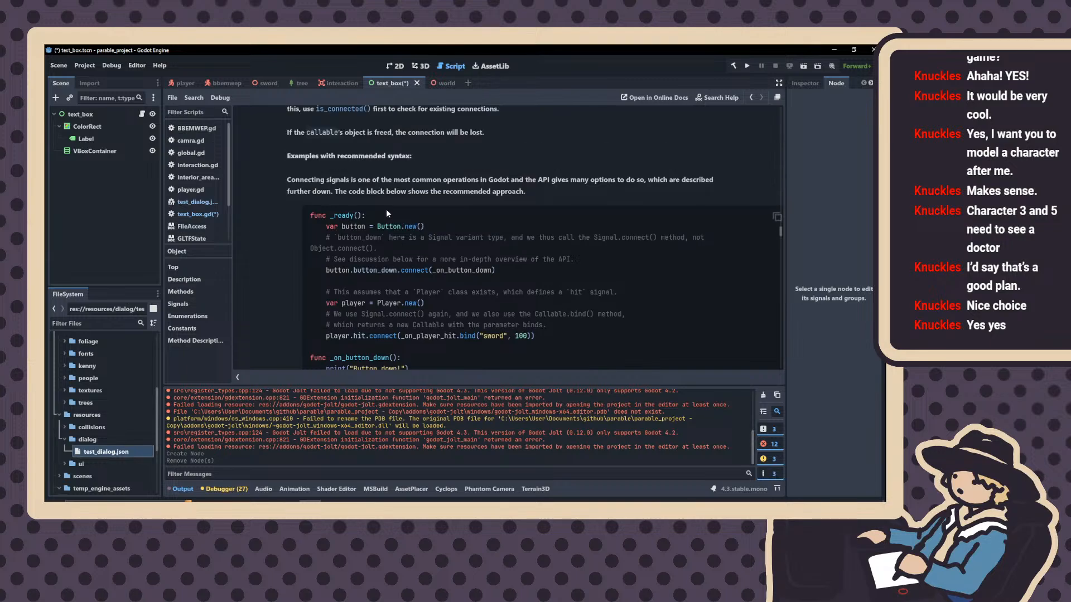
drag(349, 180, 614, 181)
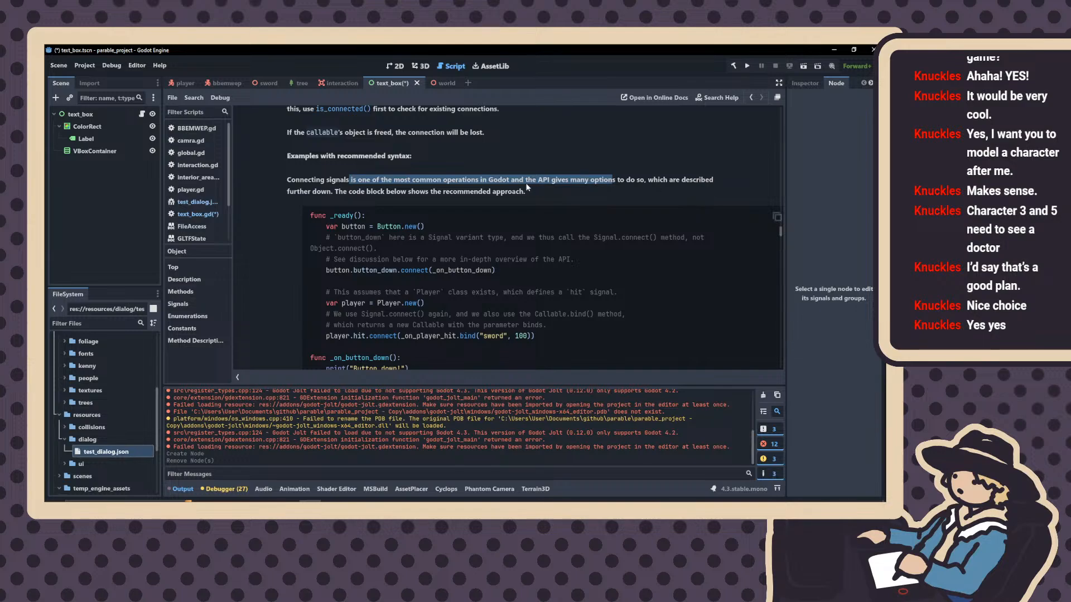
drag(321, 191, 366, 191)
scroll(426, 191, down, 1)
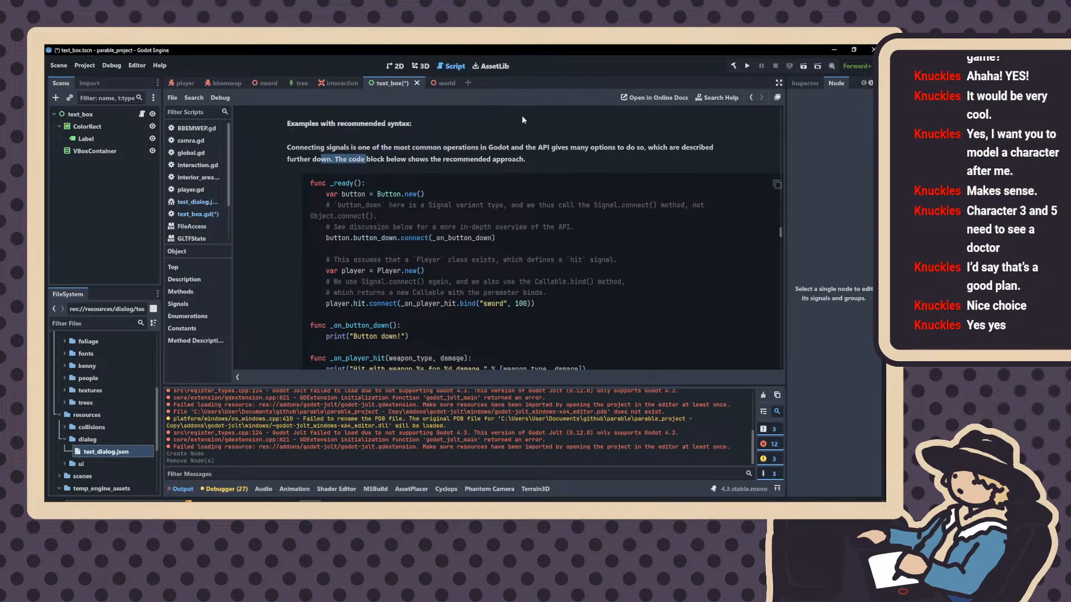
scroll(435, 176, down, 1)
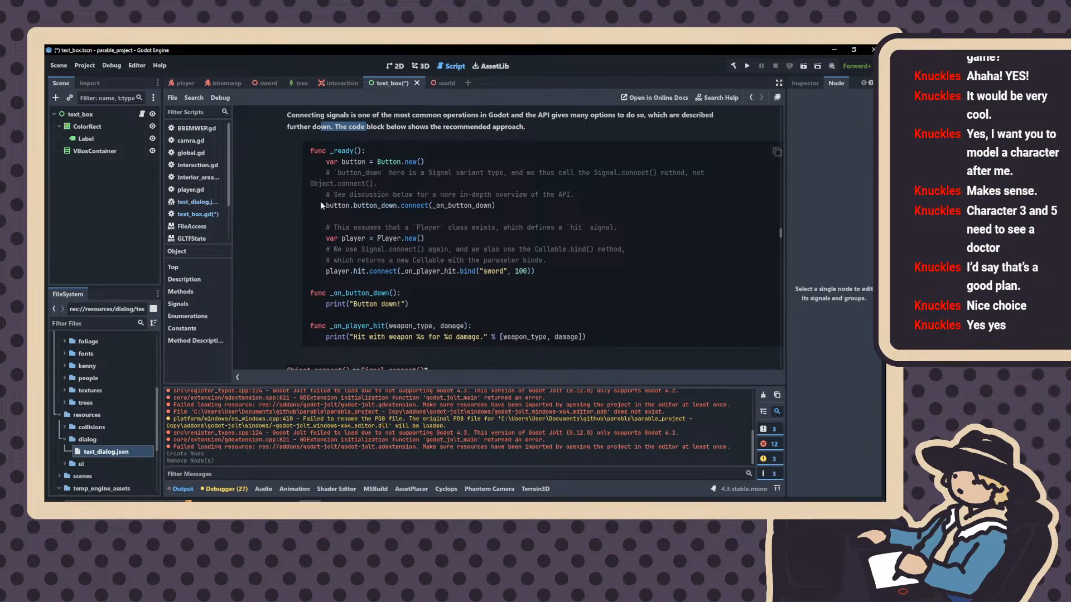
drag(334, 206, 360, 205)
In text_box.gd's display_choices, change the connection to button.pressed.connect and remove the "pressed" string argument
click(198, 214)
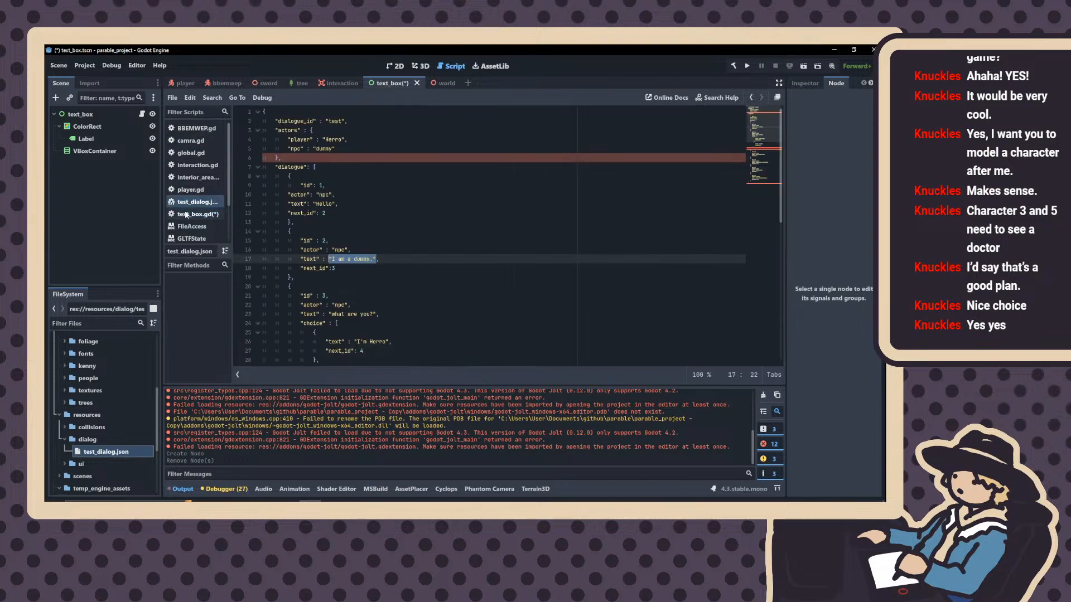
scroll(317, 239, down, 2)
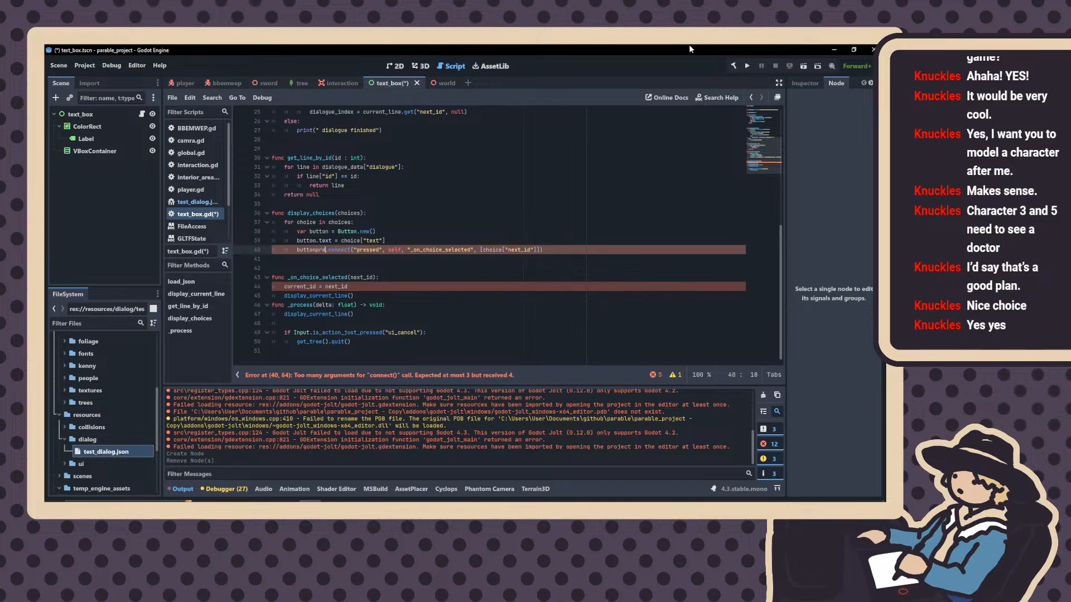
text(.pressed)
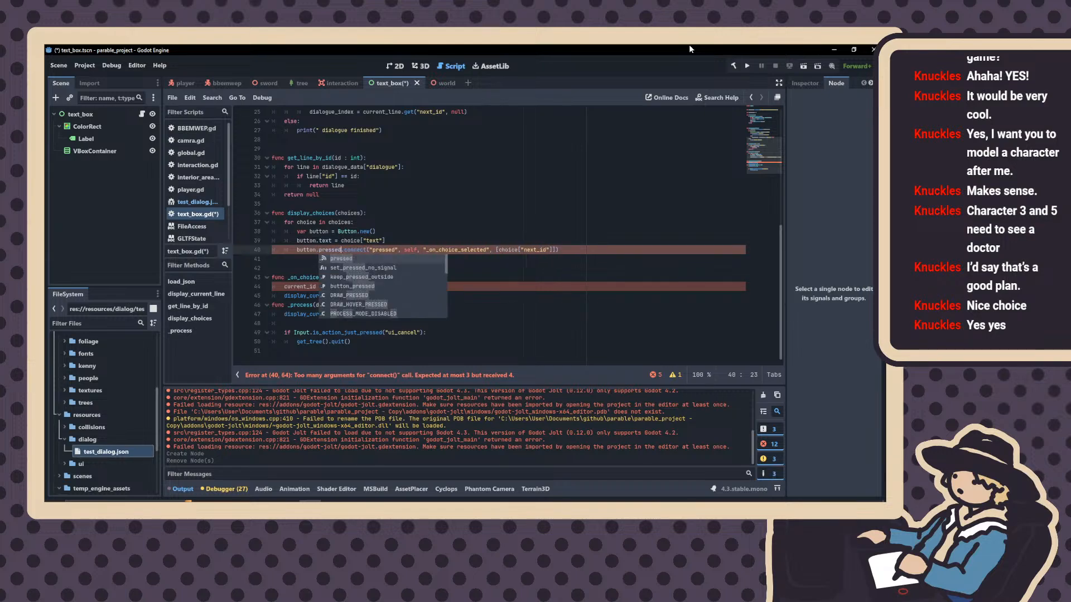
drag(404, 250, 368, 249)
key(BackSpace)
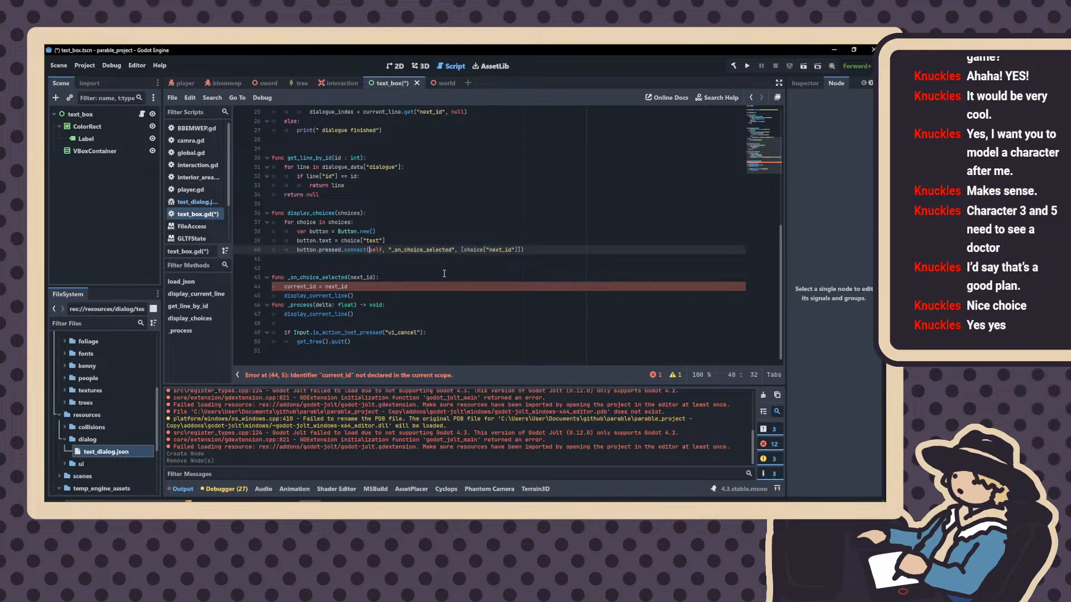
click(87, 151)
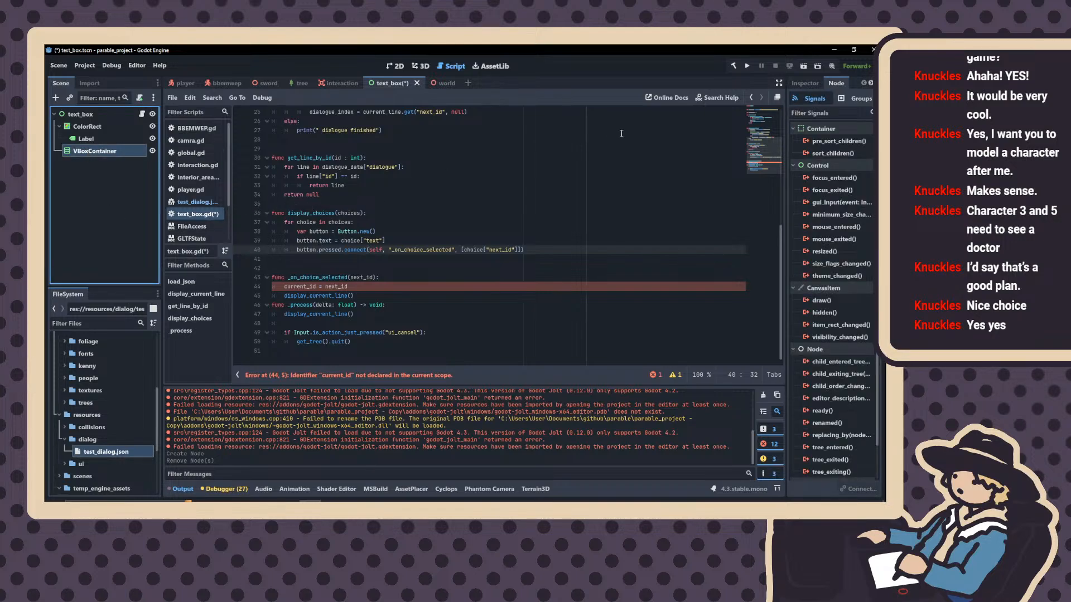
Replace current_id with dialogue_index in the assignment inside _on_choice_selected
click(326, 287)
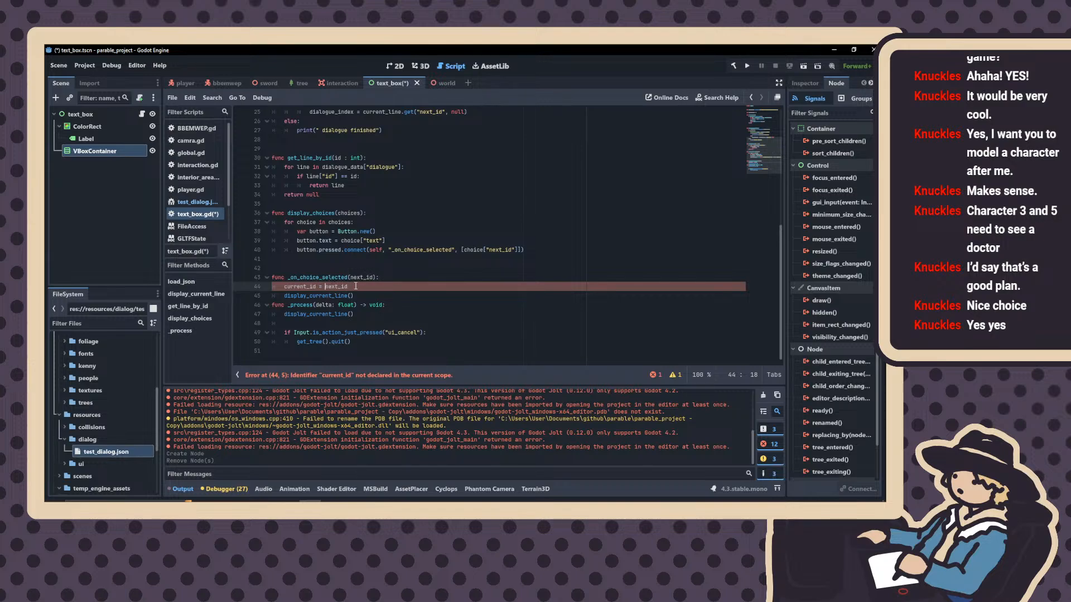
double_click(294, 286)
text(dialog_)
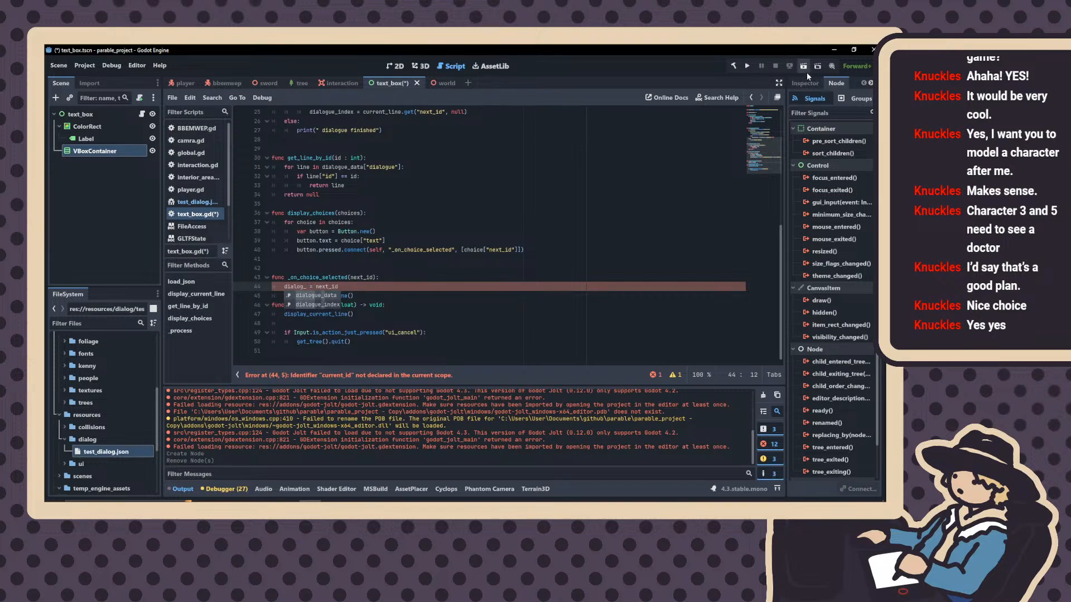
key(Down)
key(Return)
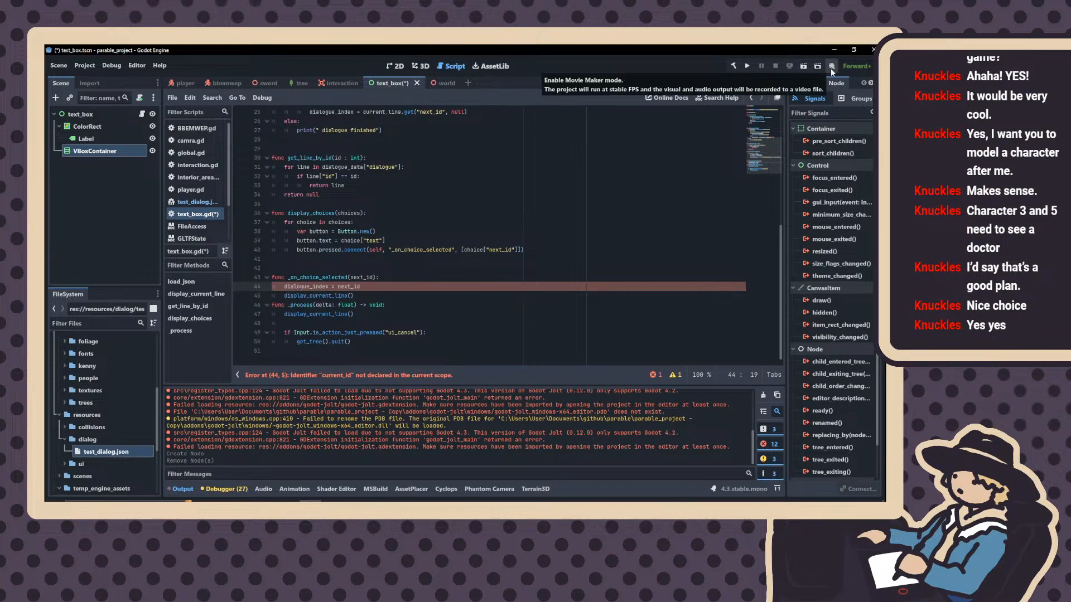
Insert blank lines after the display_current_line() call in _on_choice_selected to separate it from _process
click(368, 259)
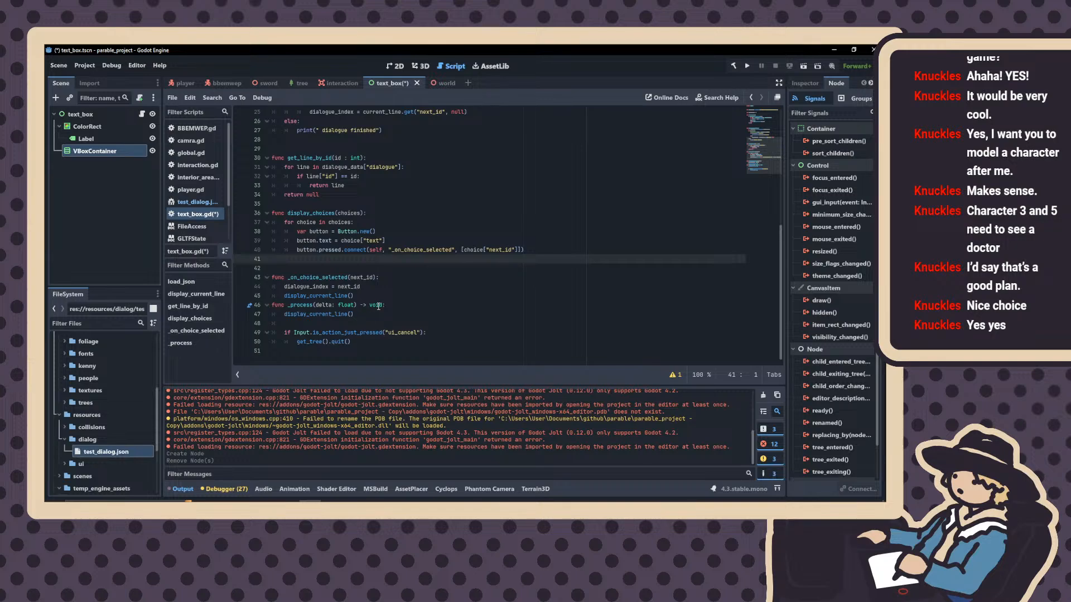
click(387, 298)
key(Return)
key(Return)
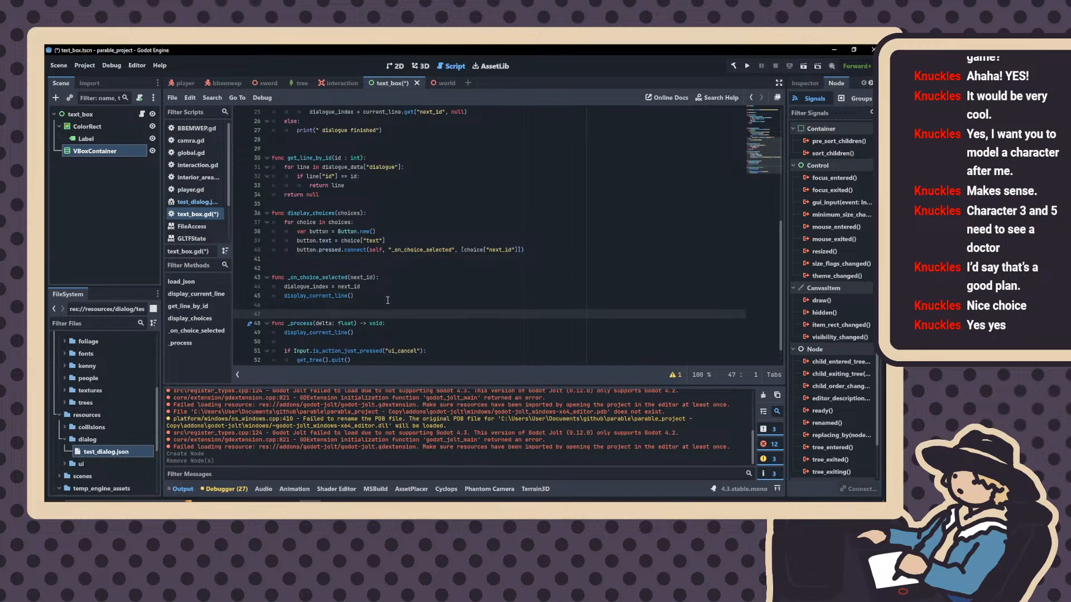
scroll(392, 312, down, 1)
click(369, 279)
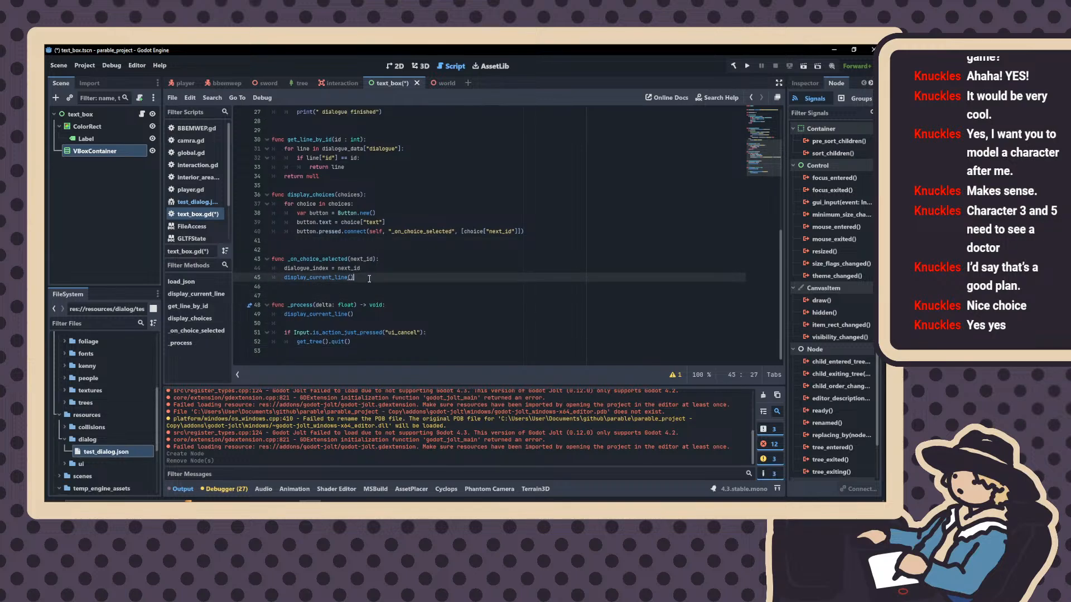
key(Return)
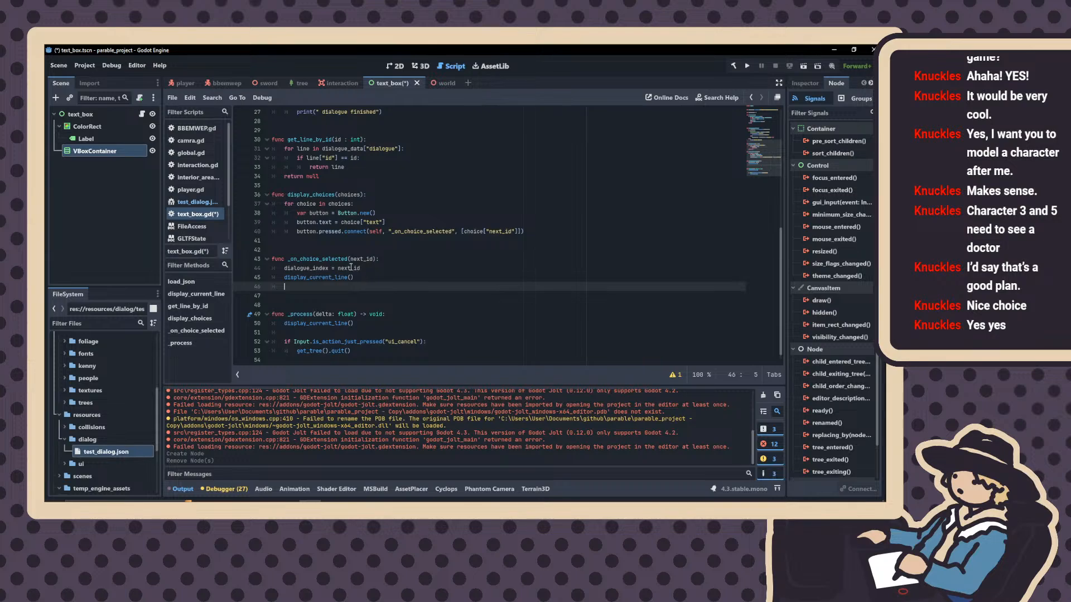
Add $VBoxContainer.add_child(button) inside the choice loop of display_choices, below the connect call, followed by a blank line
scroll(351, 267, up, 1)
click(292, 269)
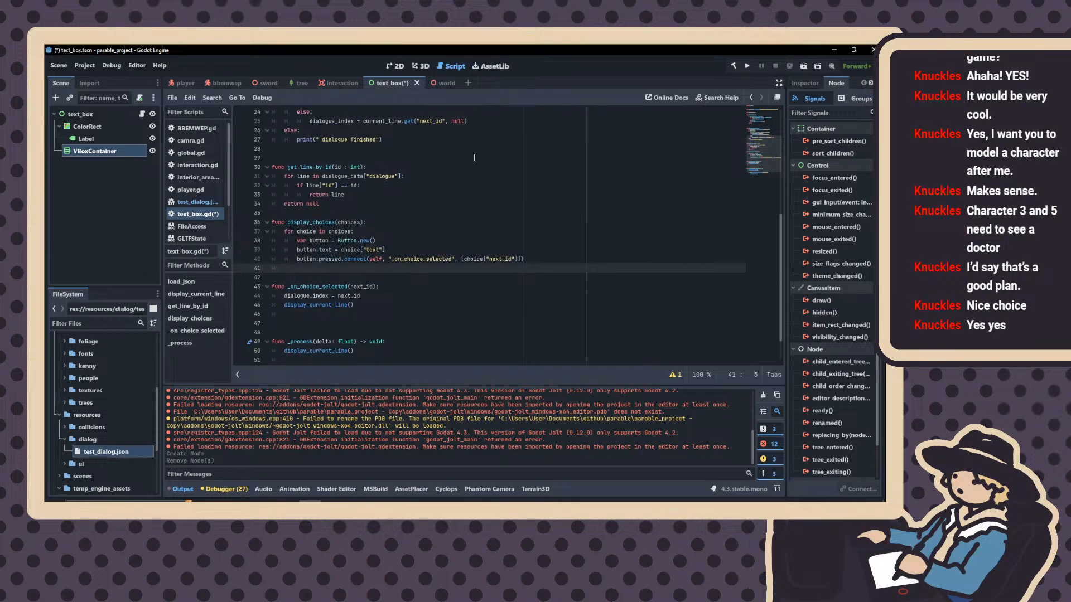
click(75, 139)
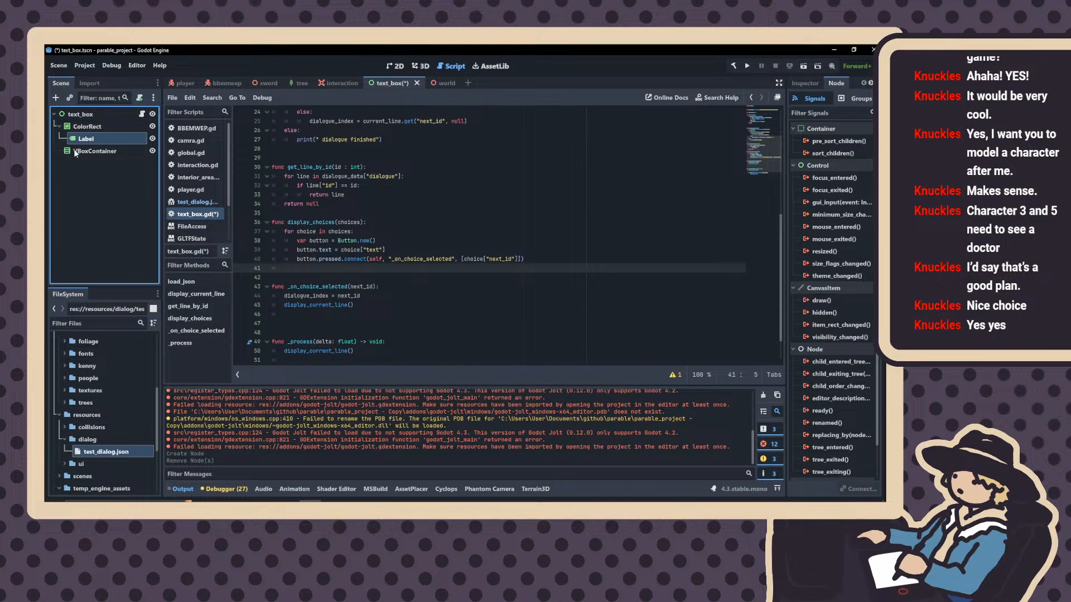
click(95, 151)
drag(106, 155, 331, 268)
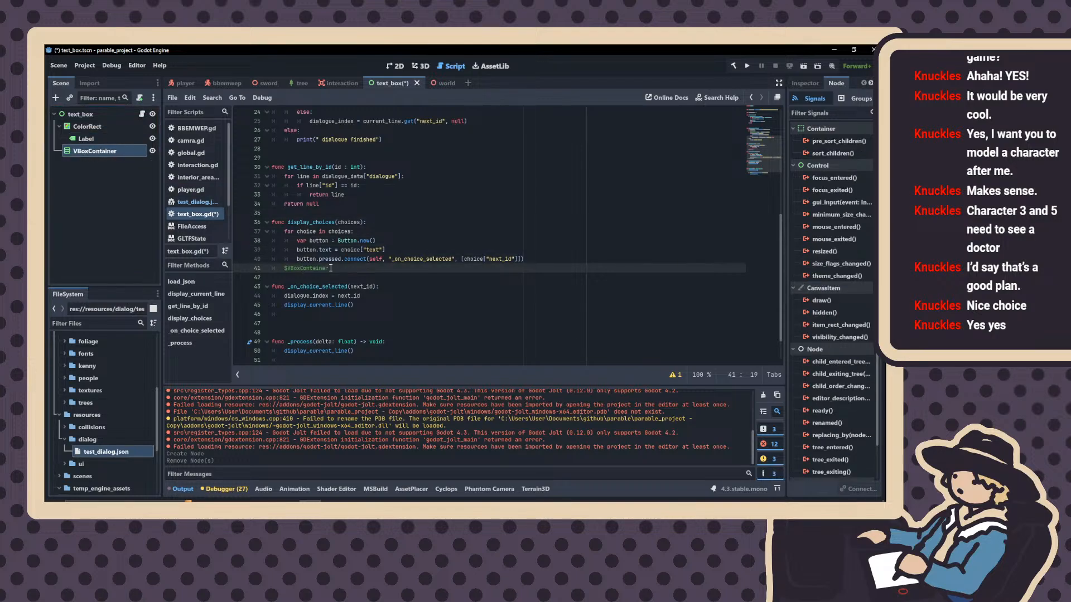
text(.add)
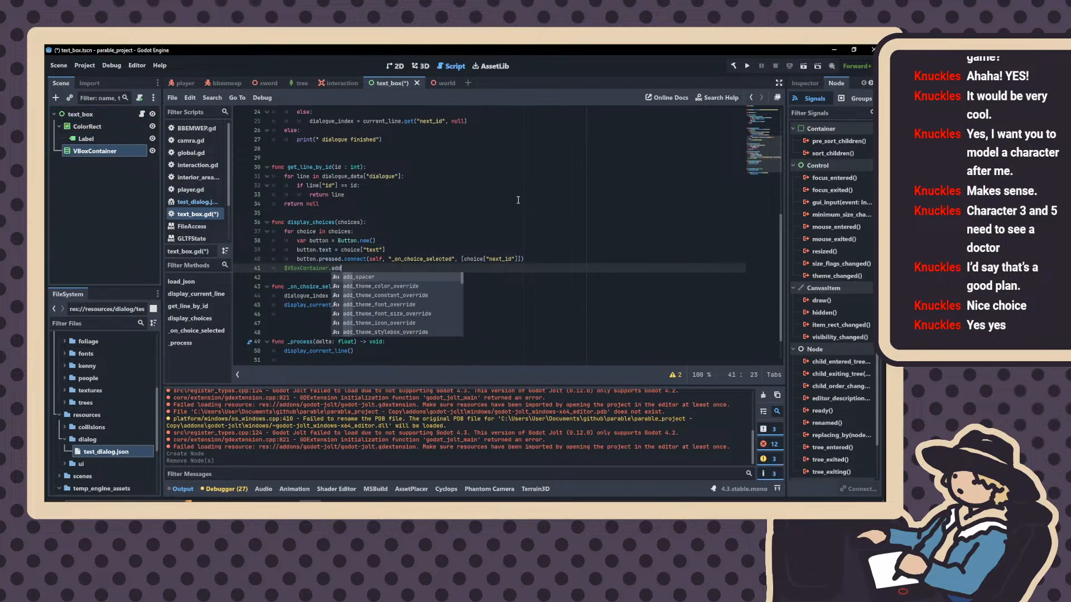
text(_child)
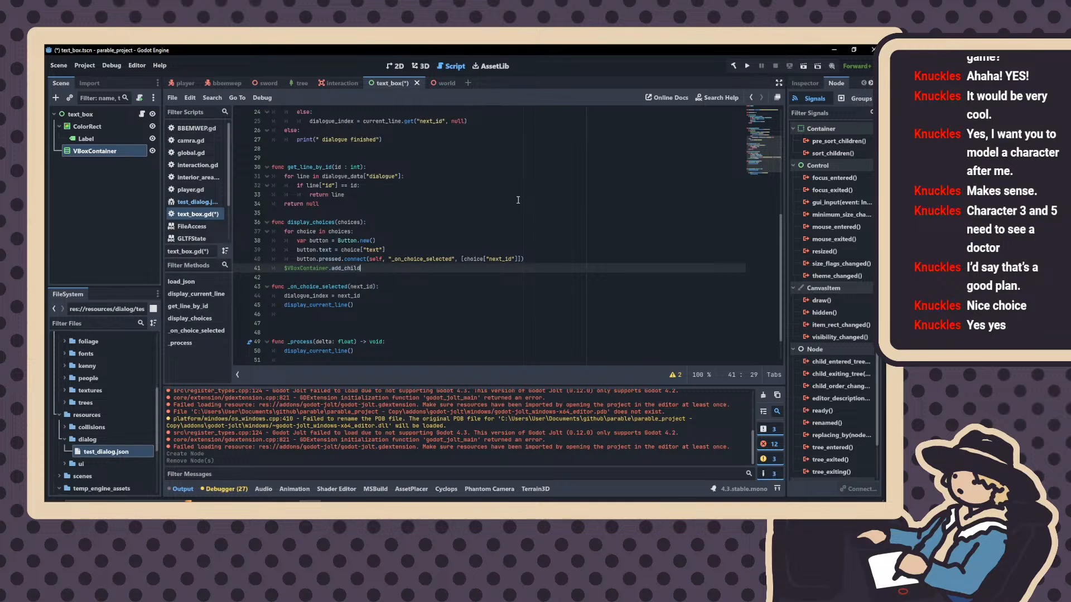
text((button)
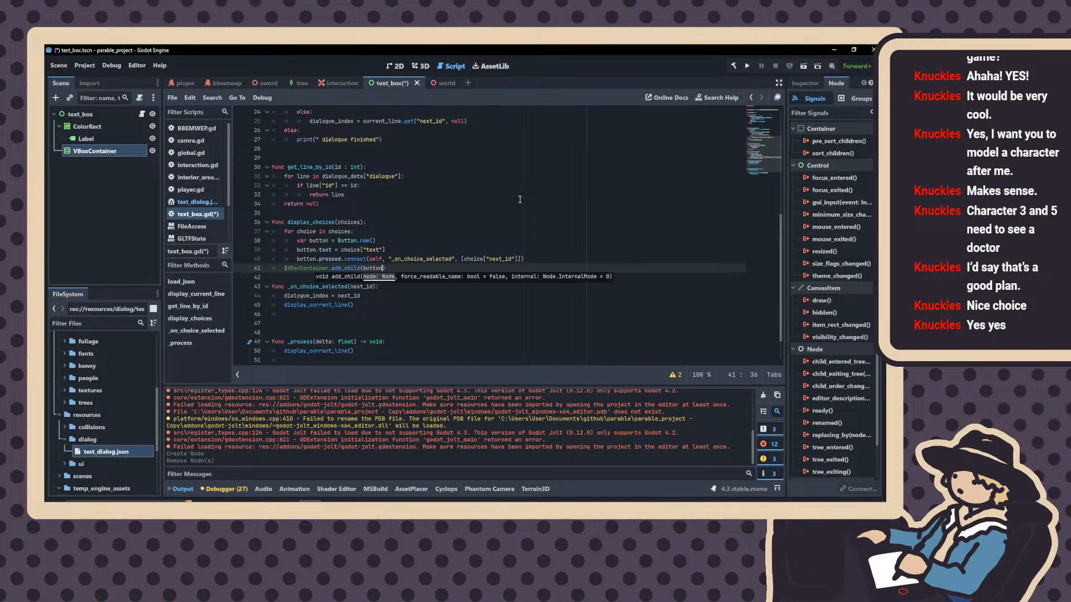
click(282, 269)
key(Tab)
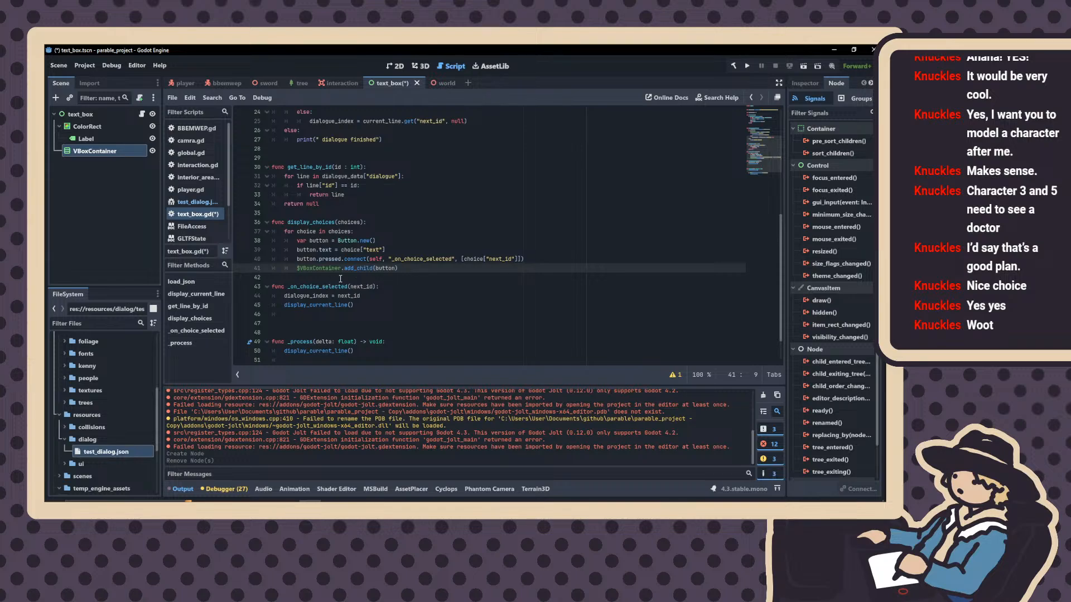
click(422, 269)
scroll(422, 275, down, 1)
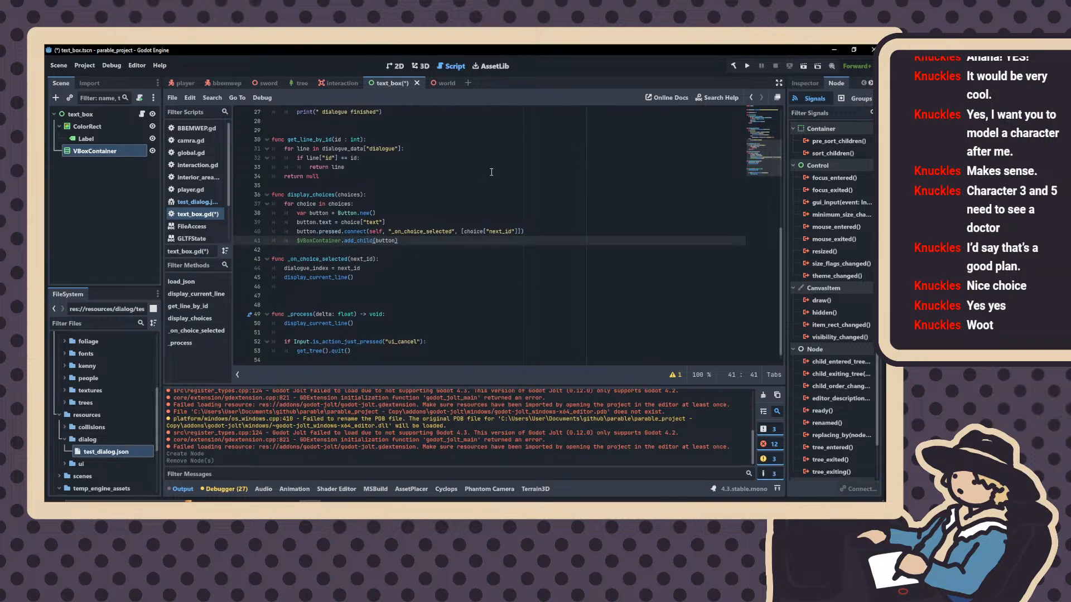
key(Return)
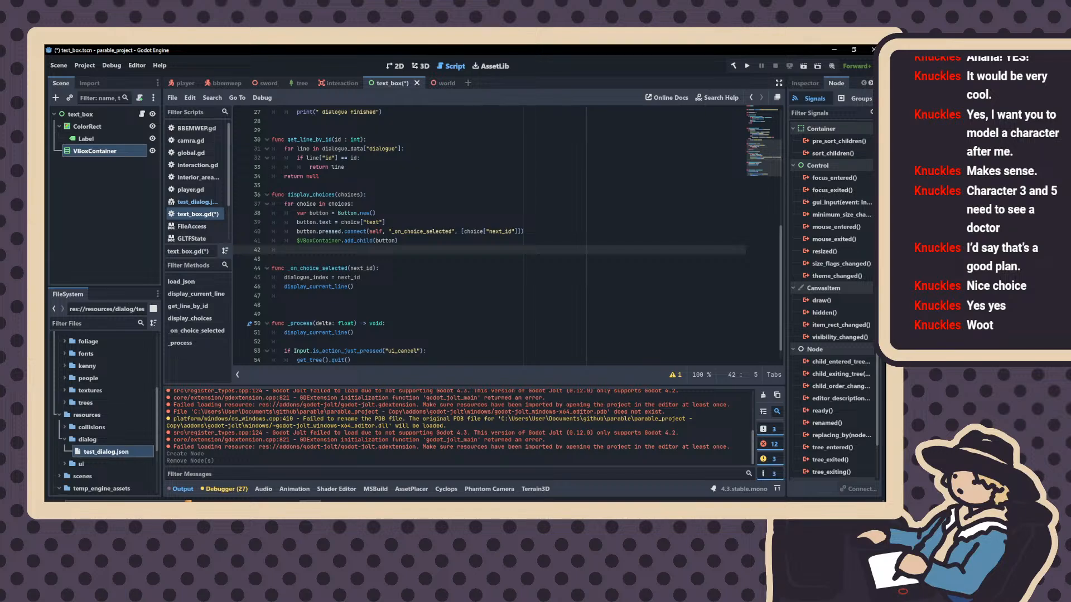
Run the current scene and examine the button.pressed.connect call in display_choices
click(803, 66)
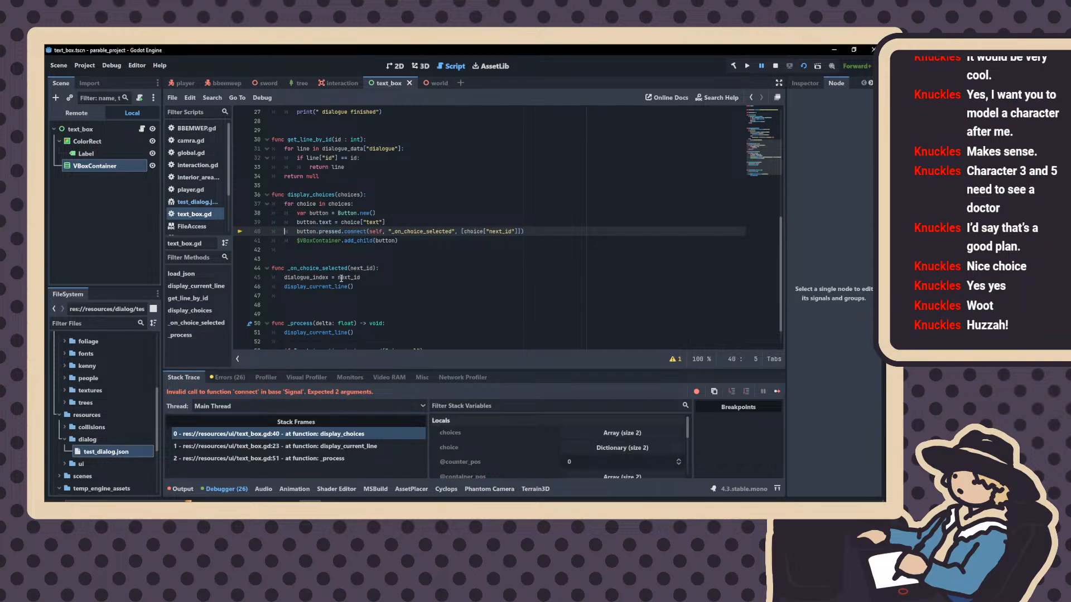
scroll(342, 278, down, 1)
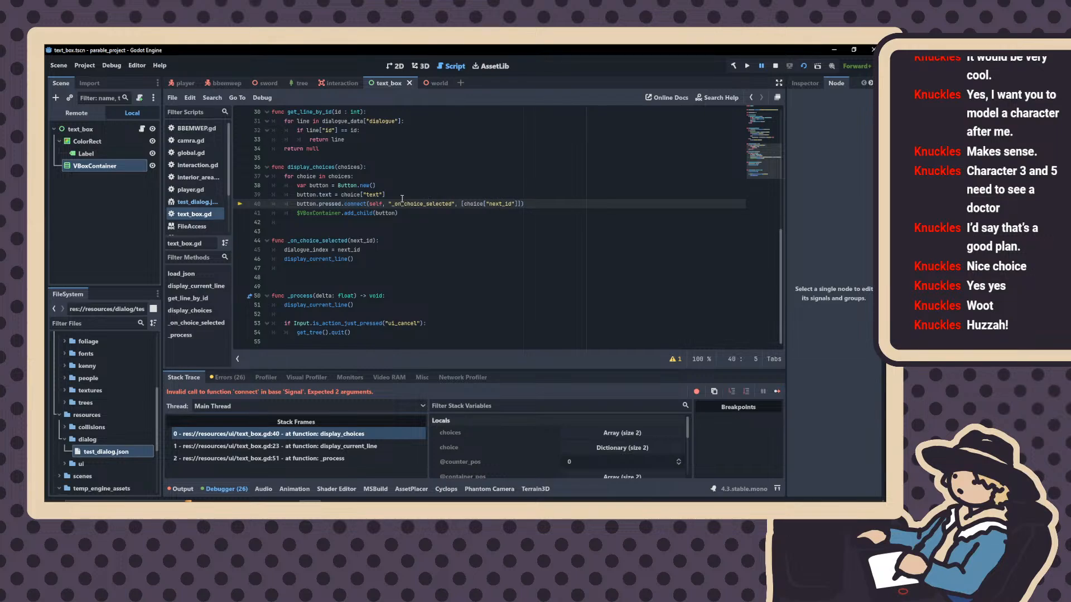
scroll(192, 212, down, 1)
Check the recommended connect syntax in the Object documentation and return to text_box.gd
scroll(192, 212, down, 4)
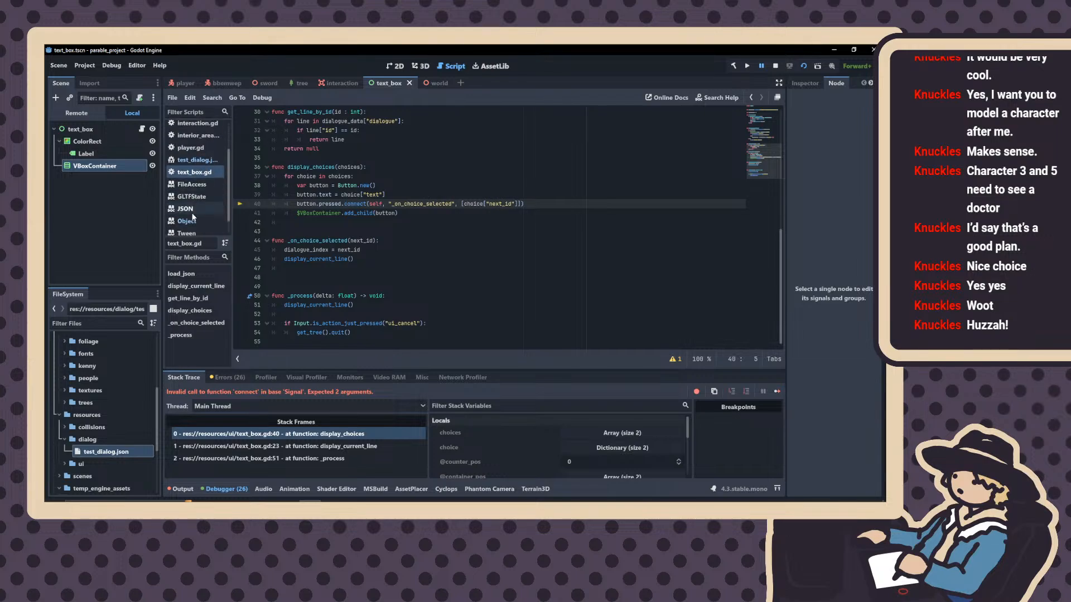
click(189, 204)
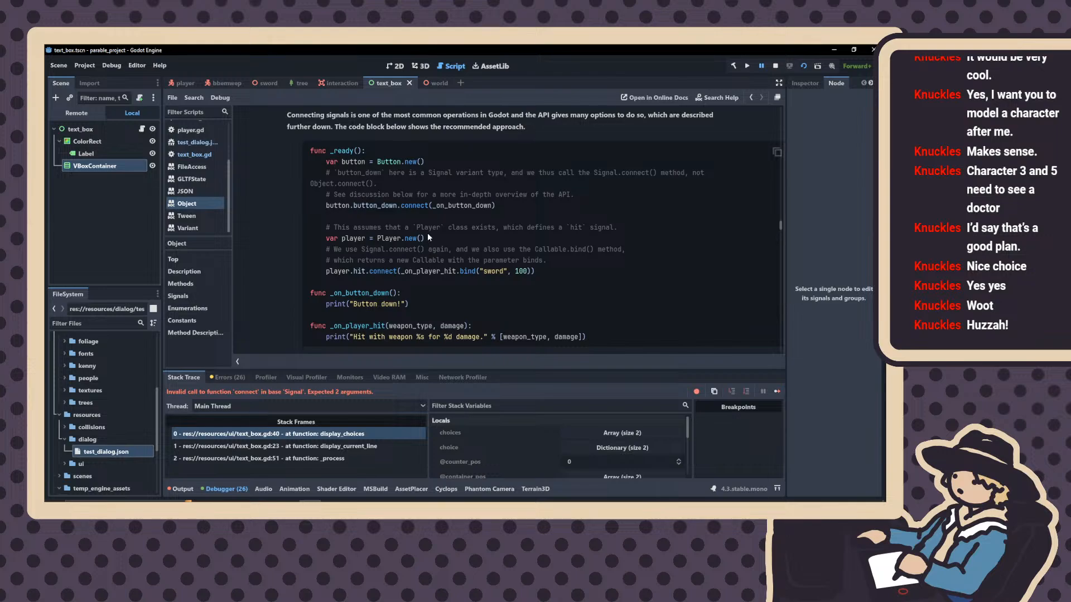
click(190, 143)
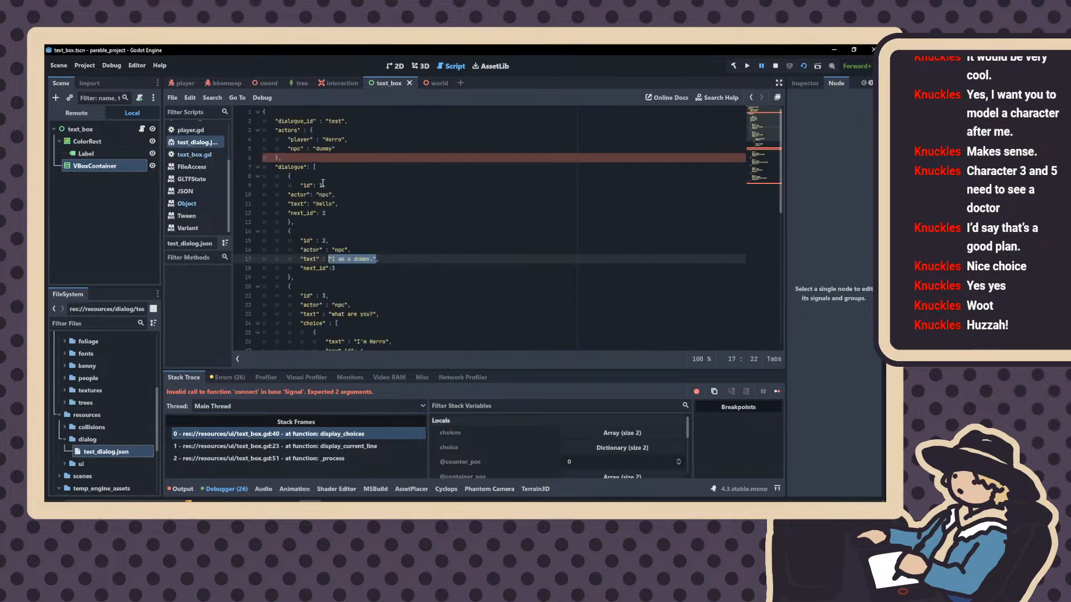
click(186, 131)
click(196, 143)
click(186, 154)
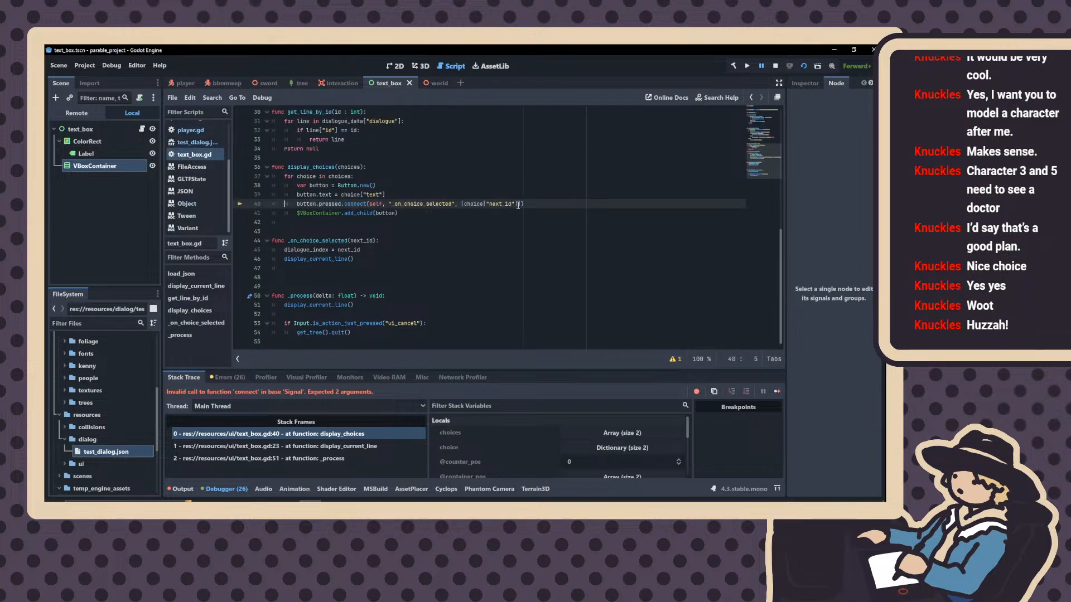
Replace the connect call's arguments after self with _on_choice_selected(choice["next_id"]) and run the current scene again
drag(518, 205, 389, 202)
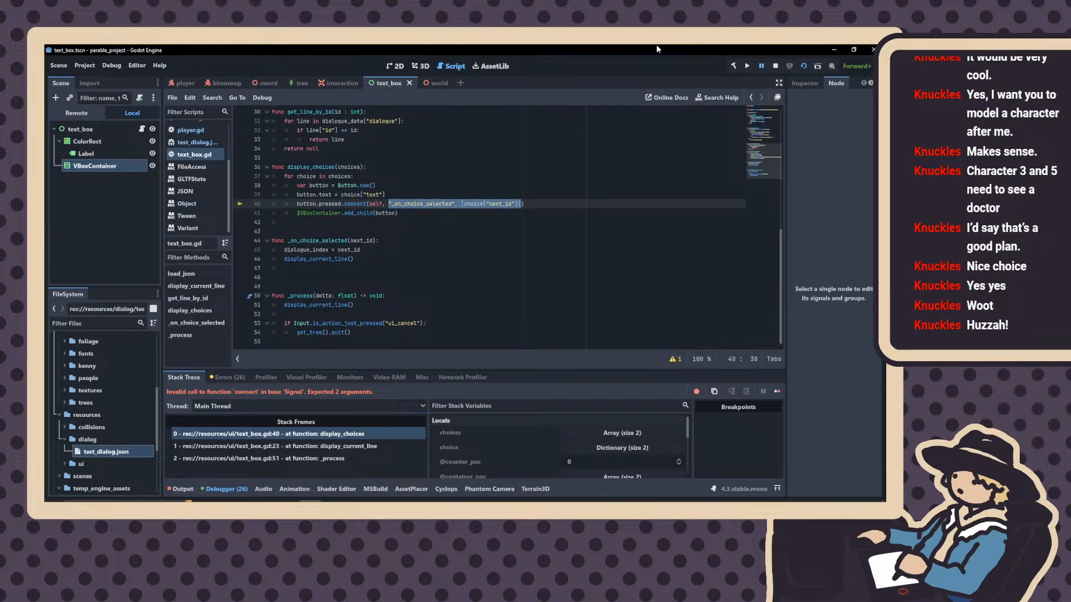
key(BackSpace)
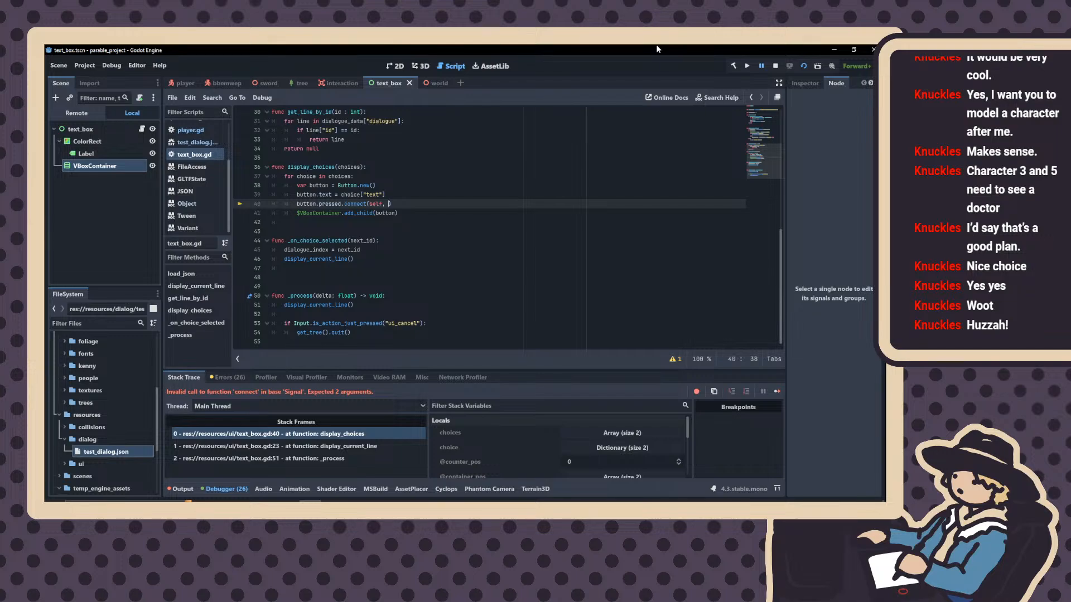
text(_on_ch)
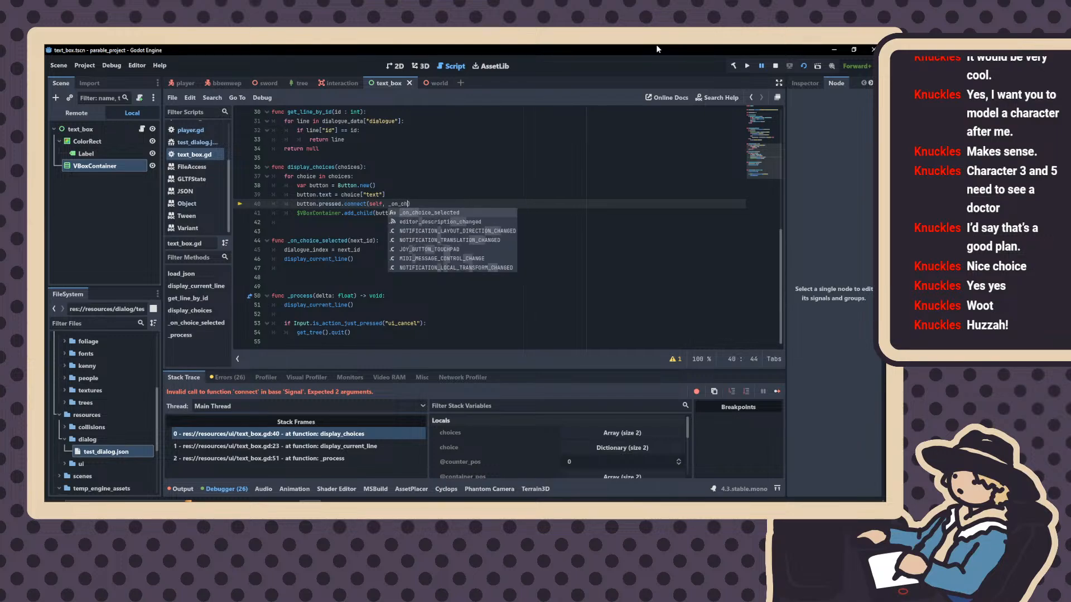
key(Return)
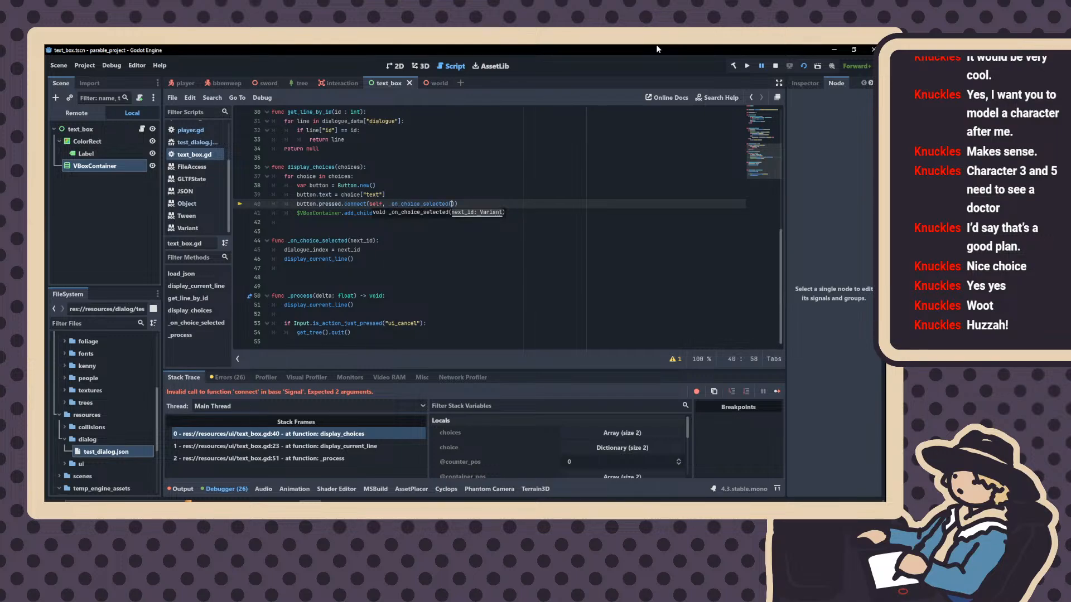
text(choic)
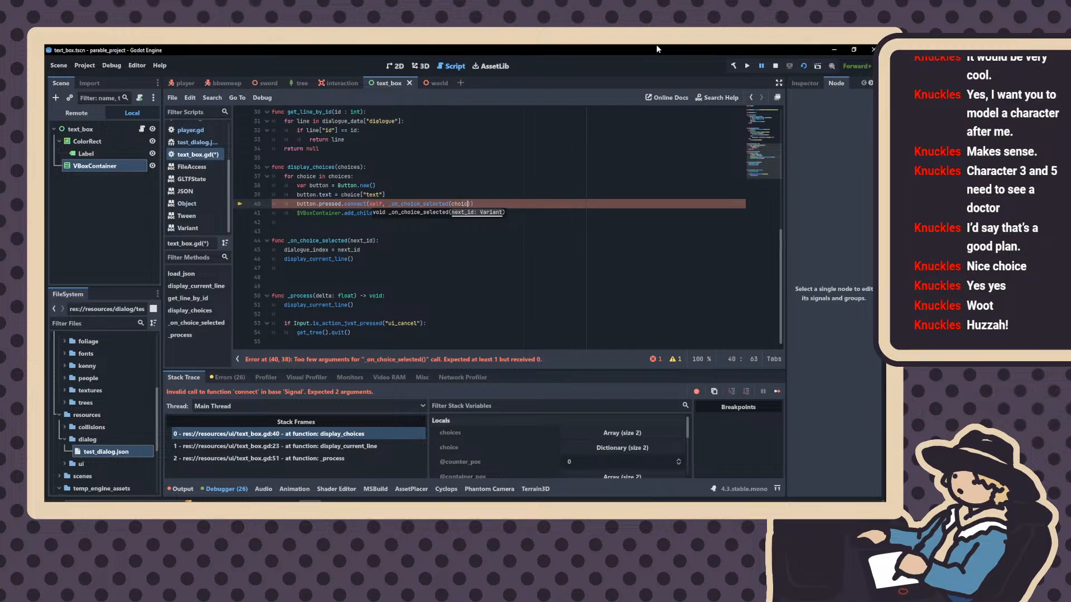
text(e[)
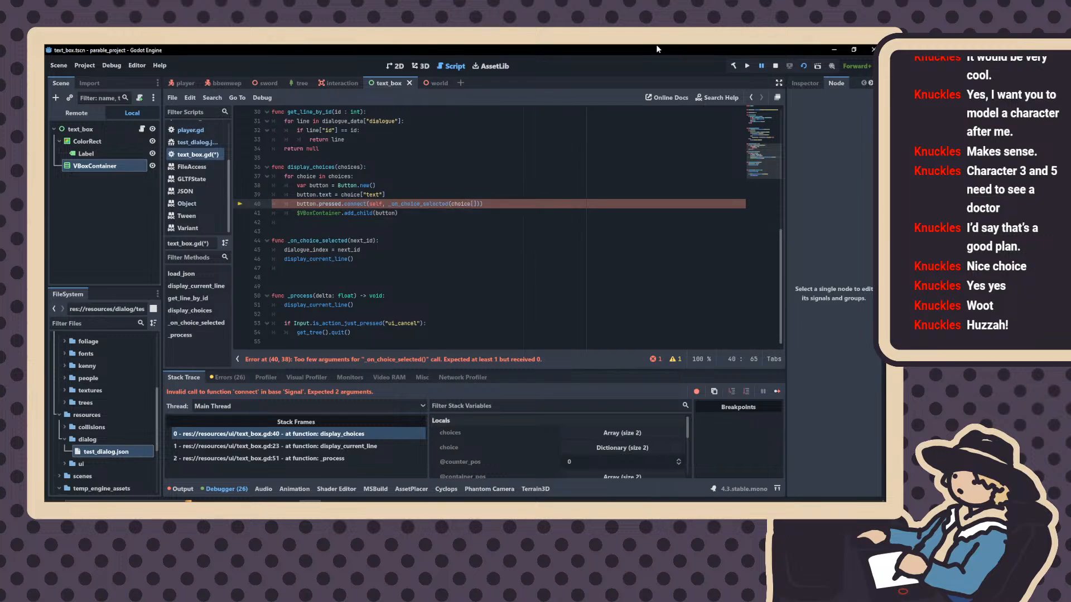
text("next_id)
click(410, 250)
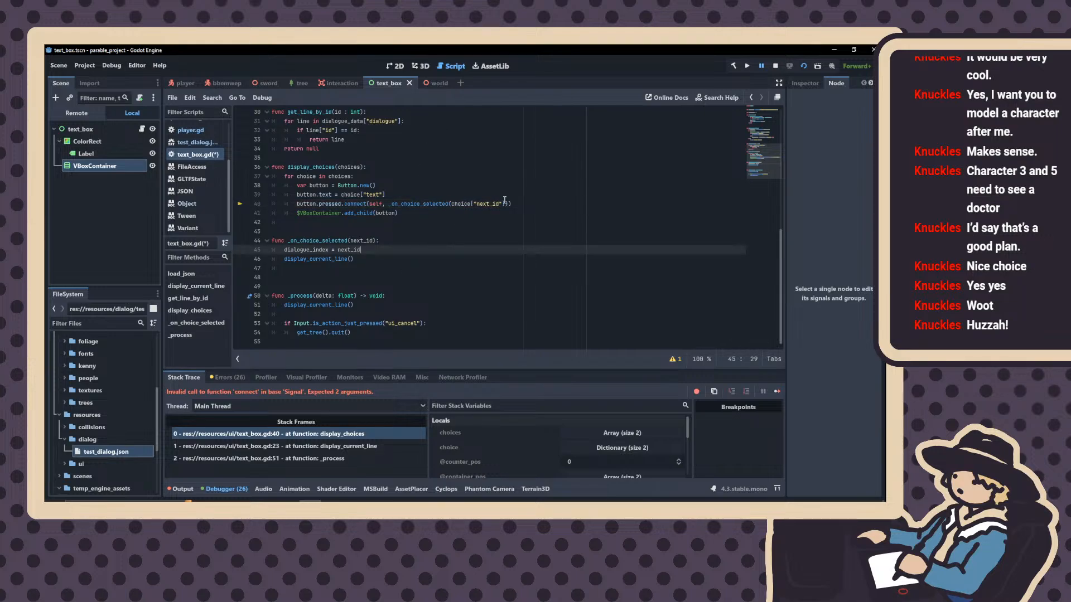
click(804, 67)
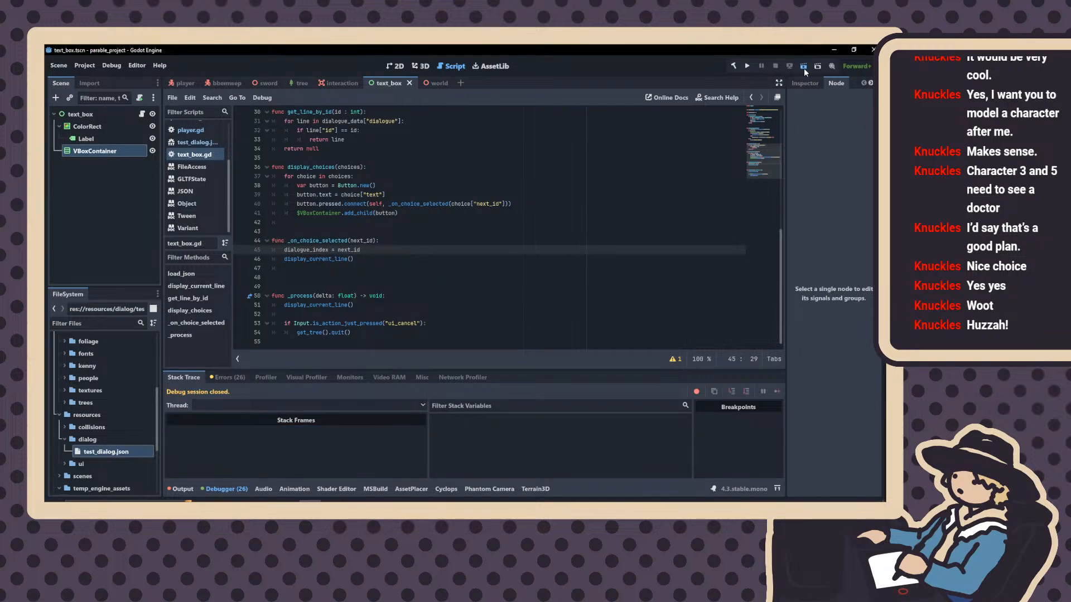
Remove the self argument from the button.pressed.connect call in display_choices and run the current scene
click(804, 68)
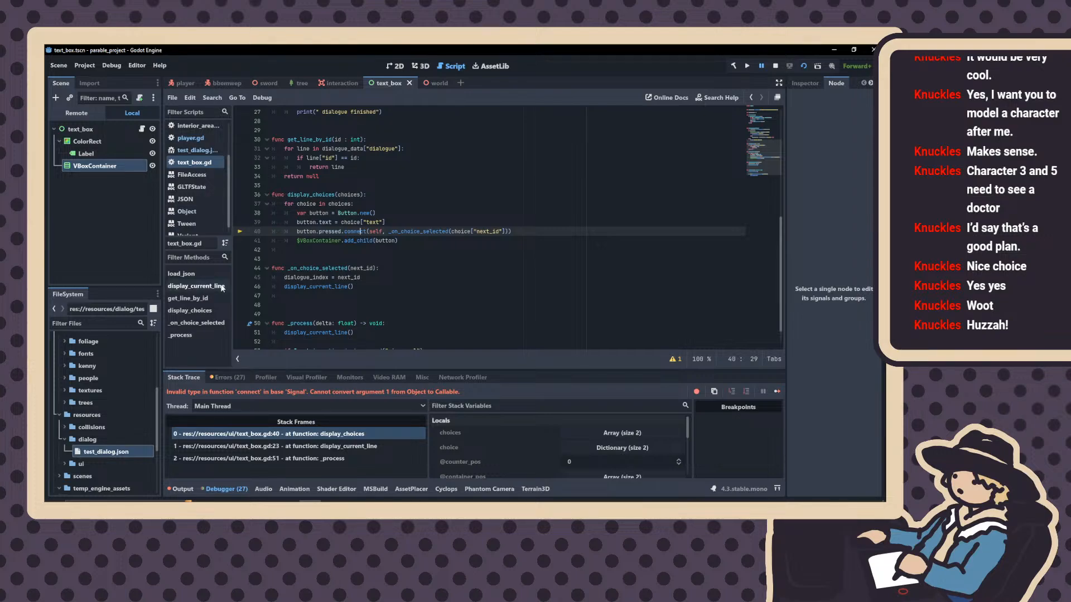
drag(390, 231, 369, 232)
key(BackSpace)
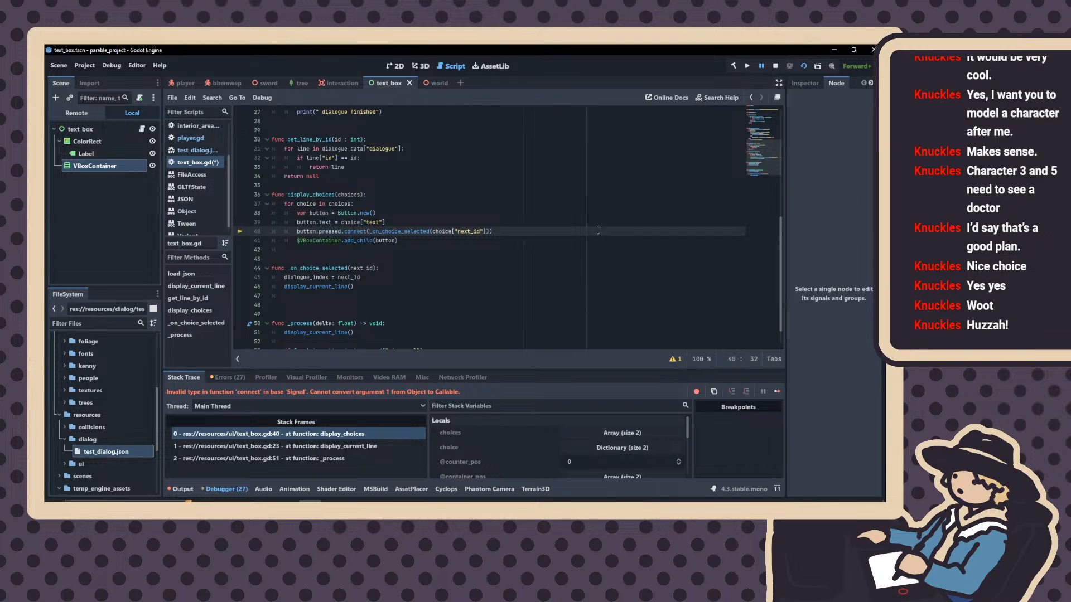
click(804, 66)
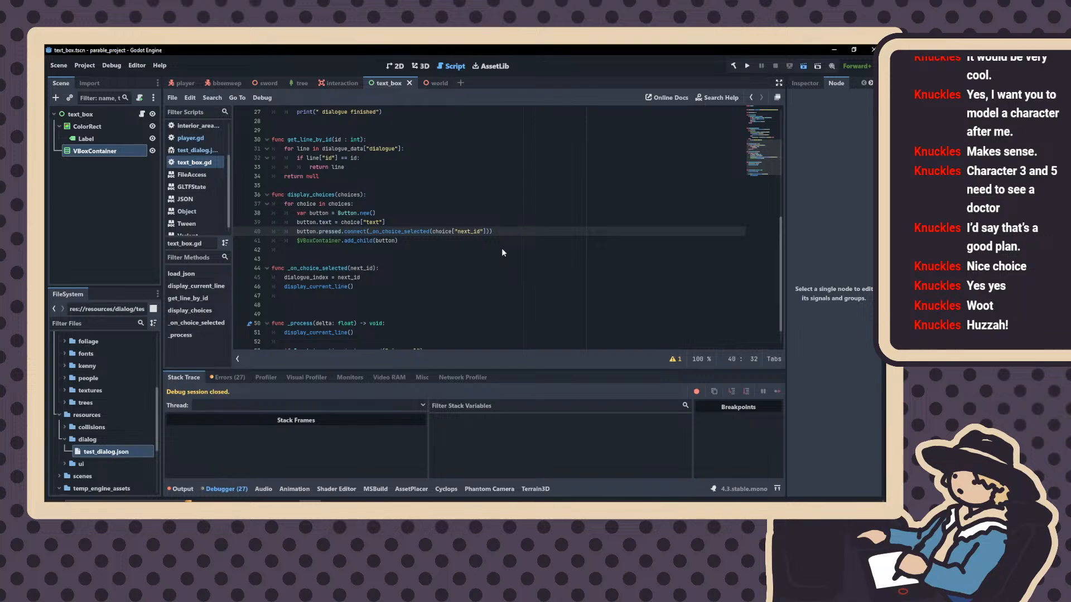
key(F5)
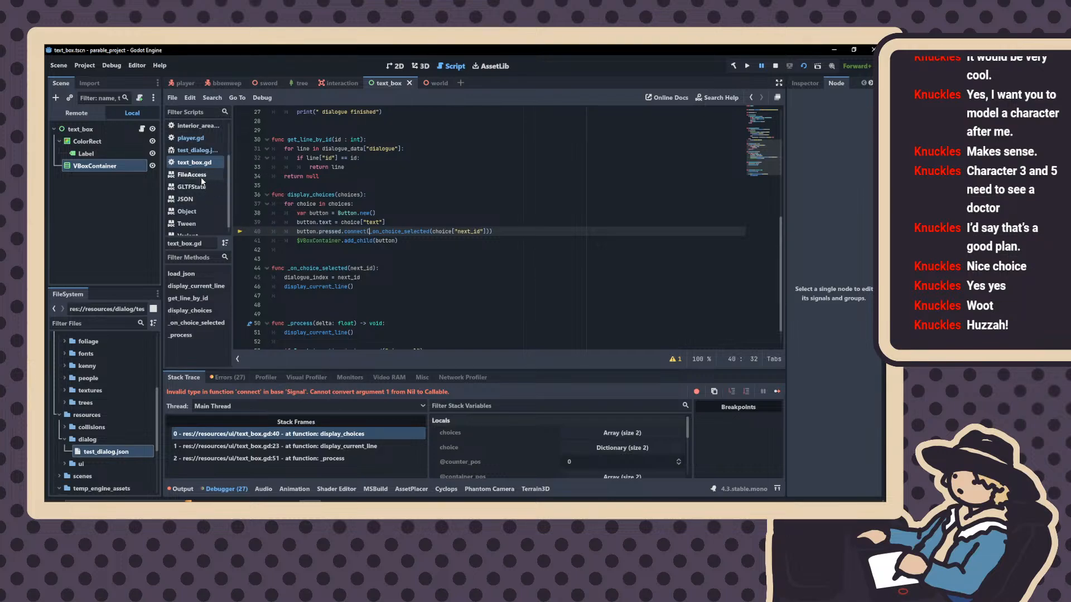
Check the recommended signal connection example with bound parameters in the Object documentation and return to text_box.gd
scroll(206, 152, down, 1)
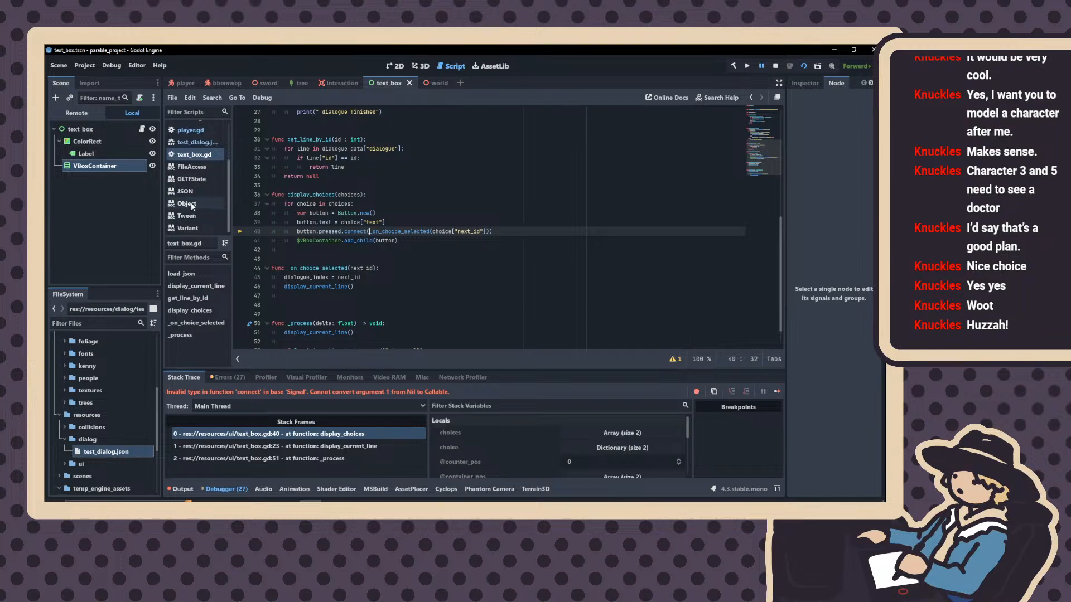
click(193, 204)
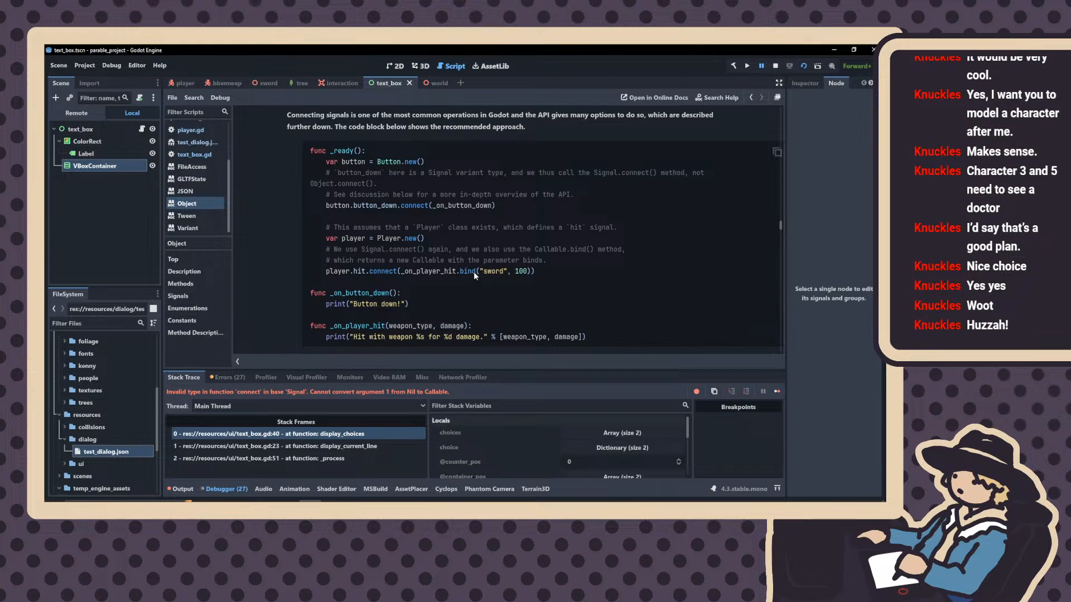
click(191, 167)
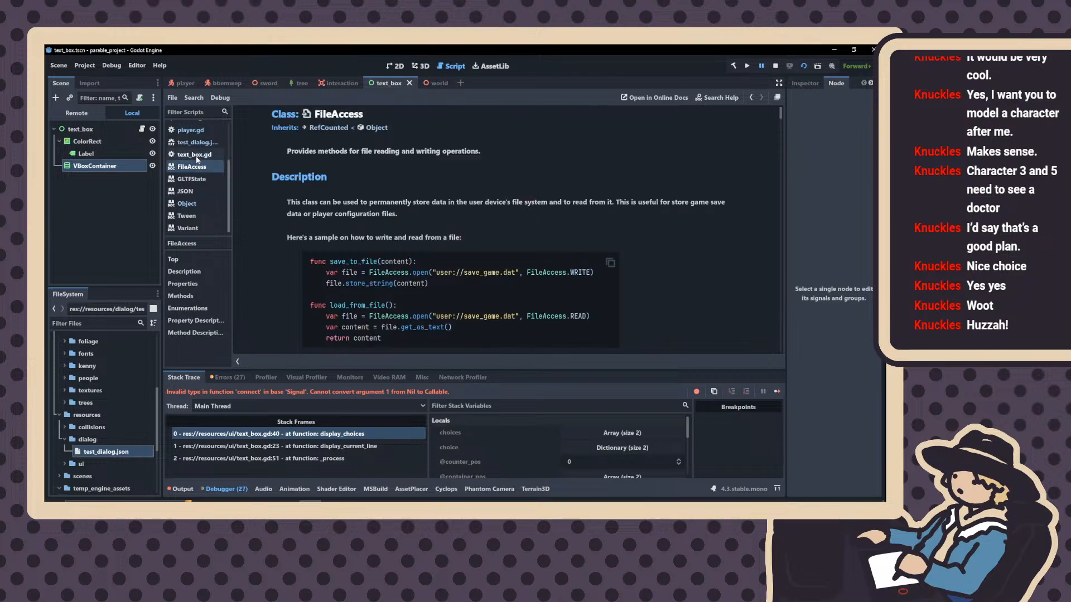
click(194, 155)
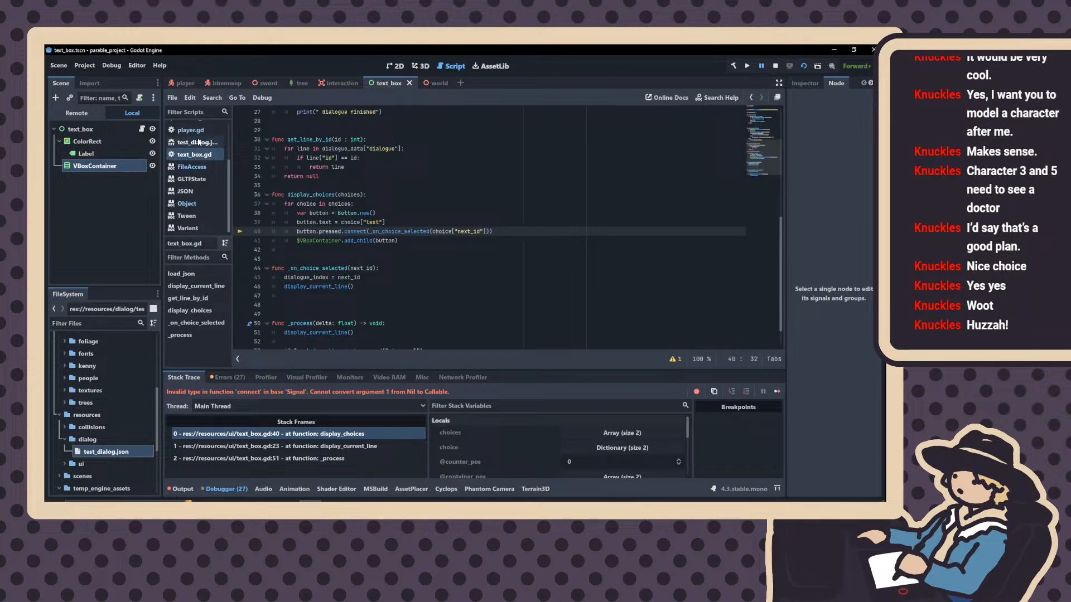
Add .bind after _on_choice_selected in the button.pressed.connect call, save, and test a choice button in the running scene
click(430, 231)
text(.bind)
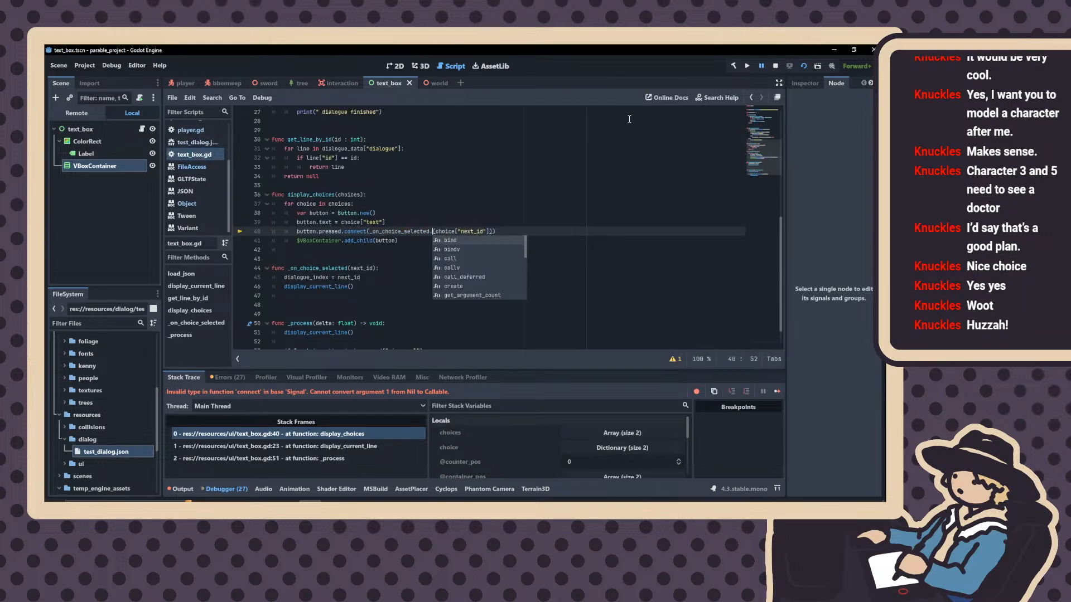
key(ctrl+s)
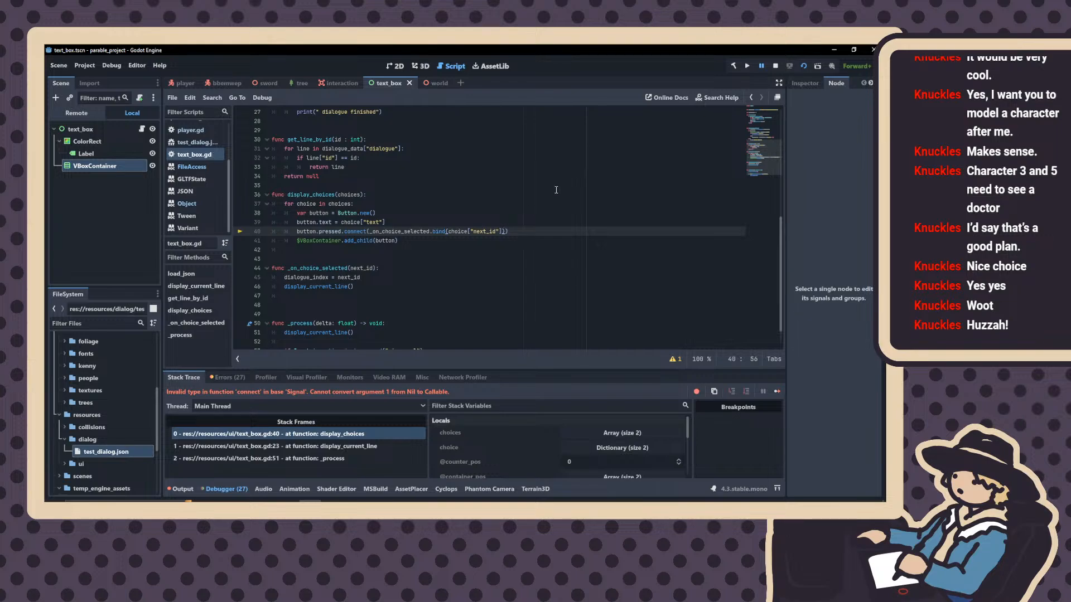
key(F6)
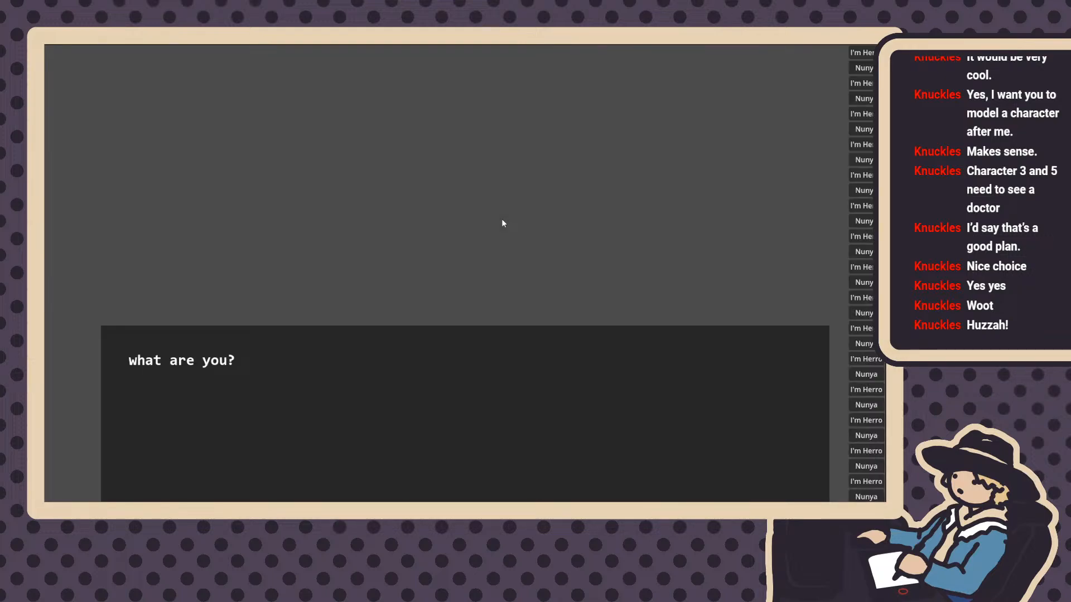
click(868, 53)
Delete the display_current_line() call and the blank line below it from the _process function in text_box.gd
scroll(446, 256, down, 8)
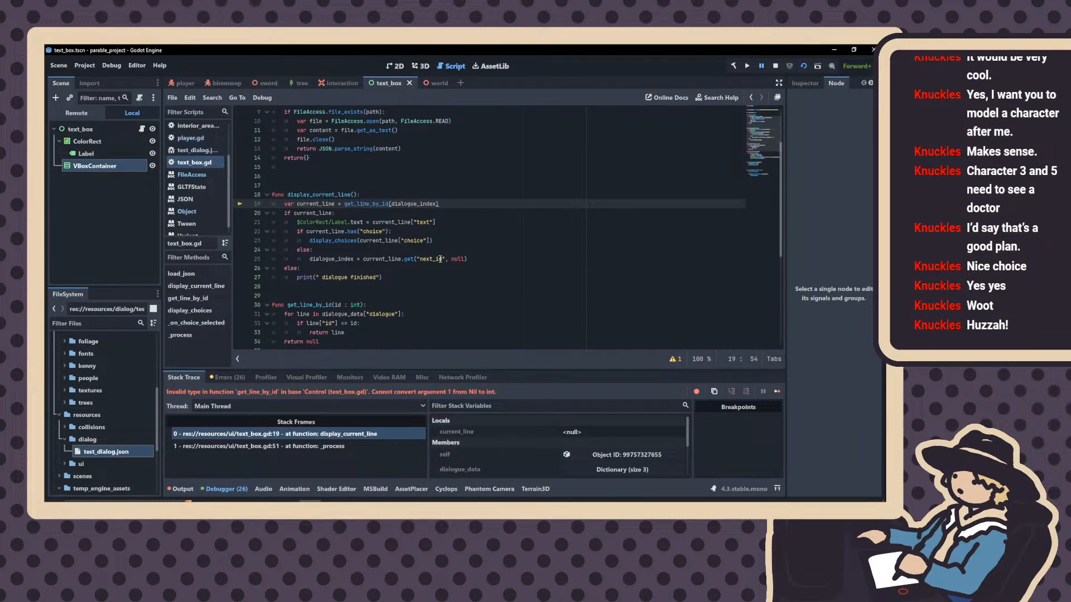
click(452, 329)
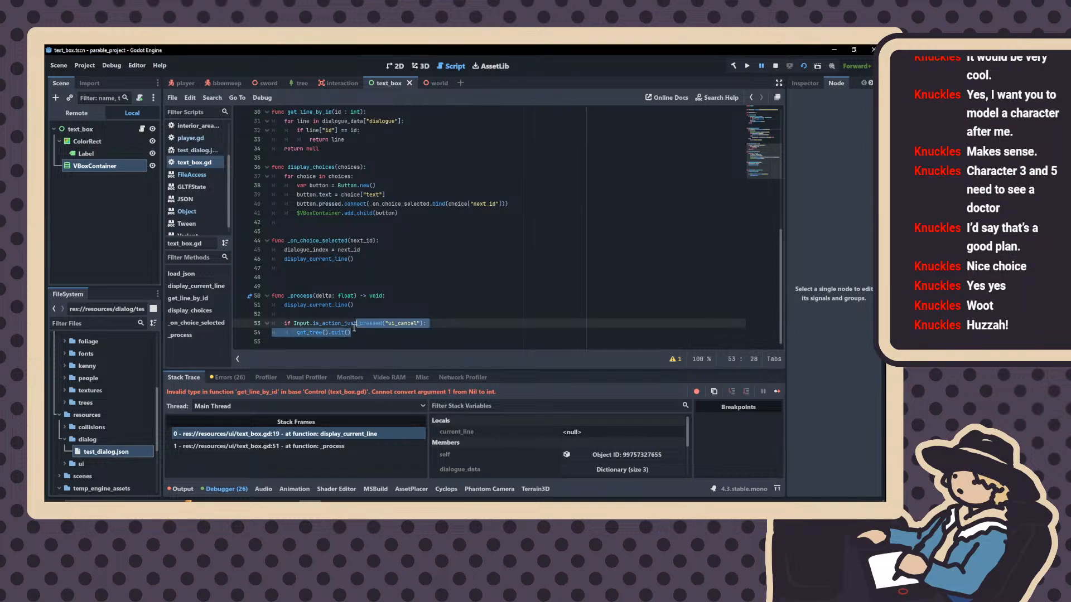
click(287, 313)
drag(288, 312, 268, 309)
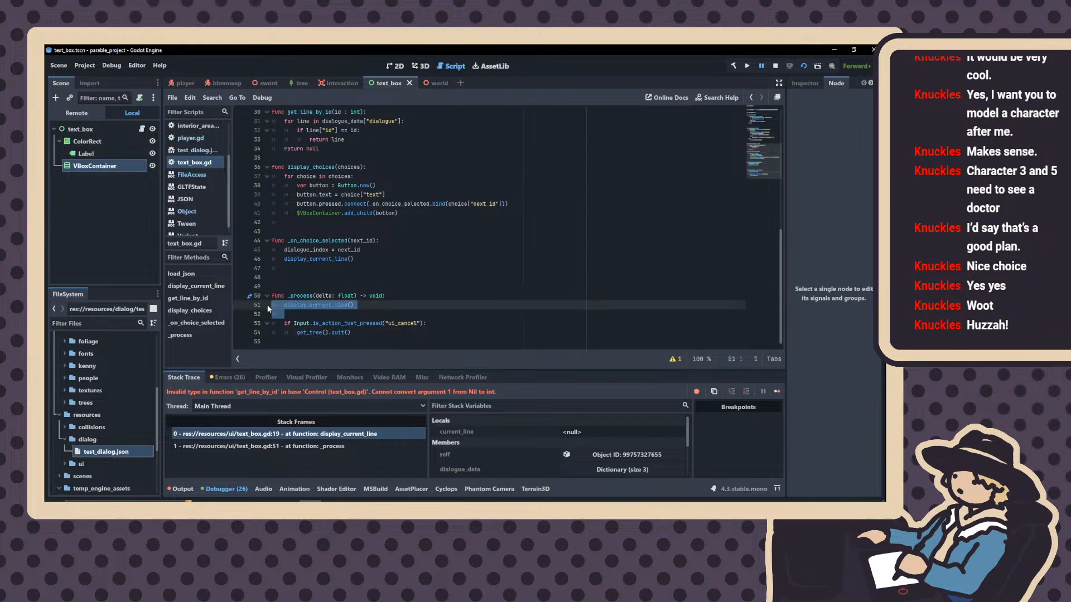
key(BackSpace)
key(BackSpace)
Save text_box.gd, run the text box scene to check the displayed text, and close the game
scroll(341, 223, up, 10)
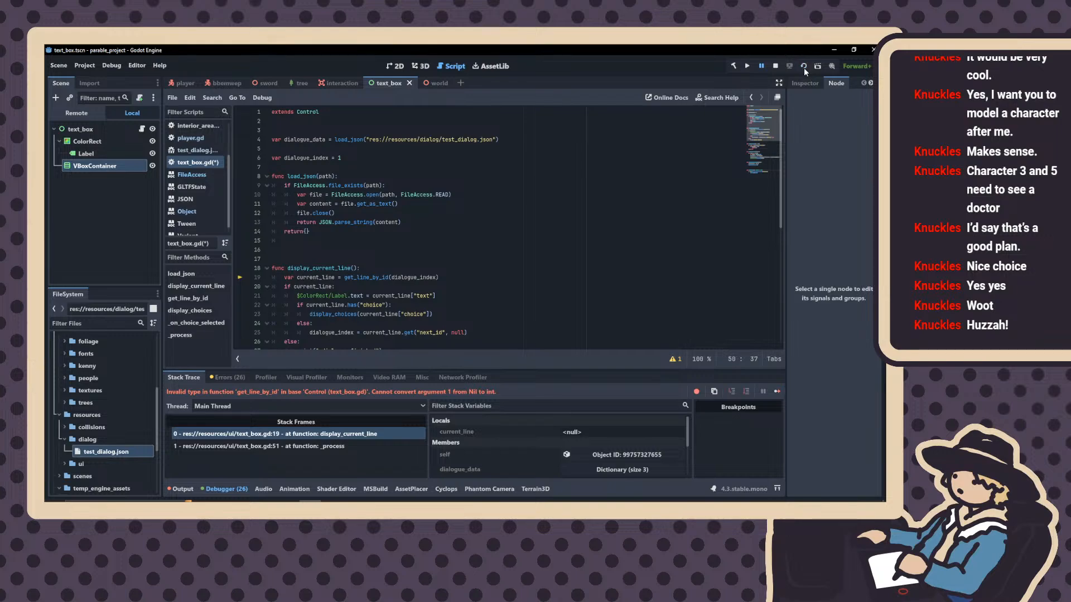
key(ctrl+s)
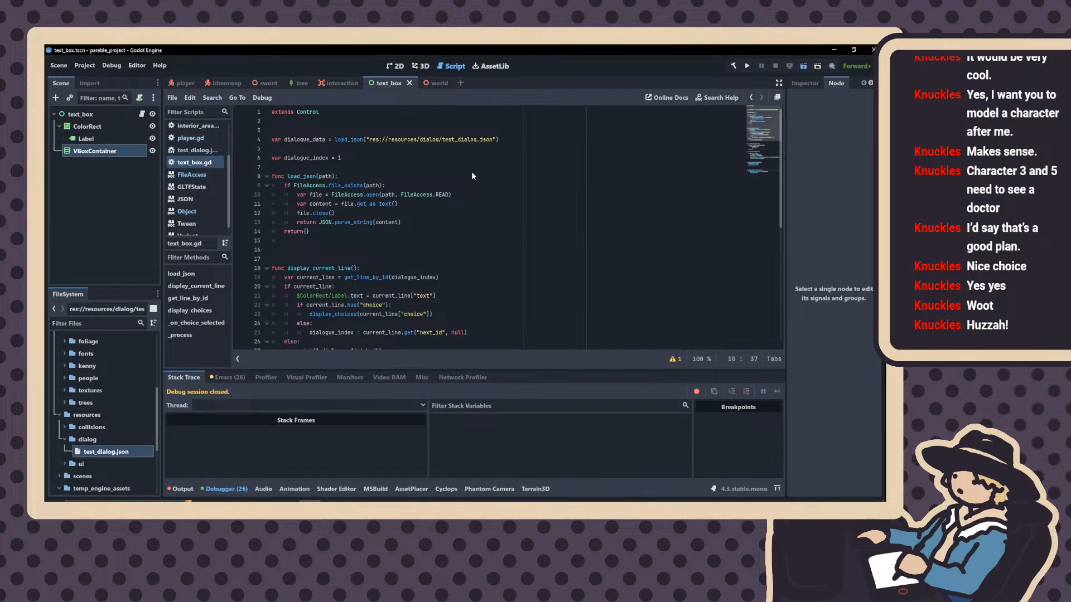
key(F5)
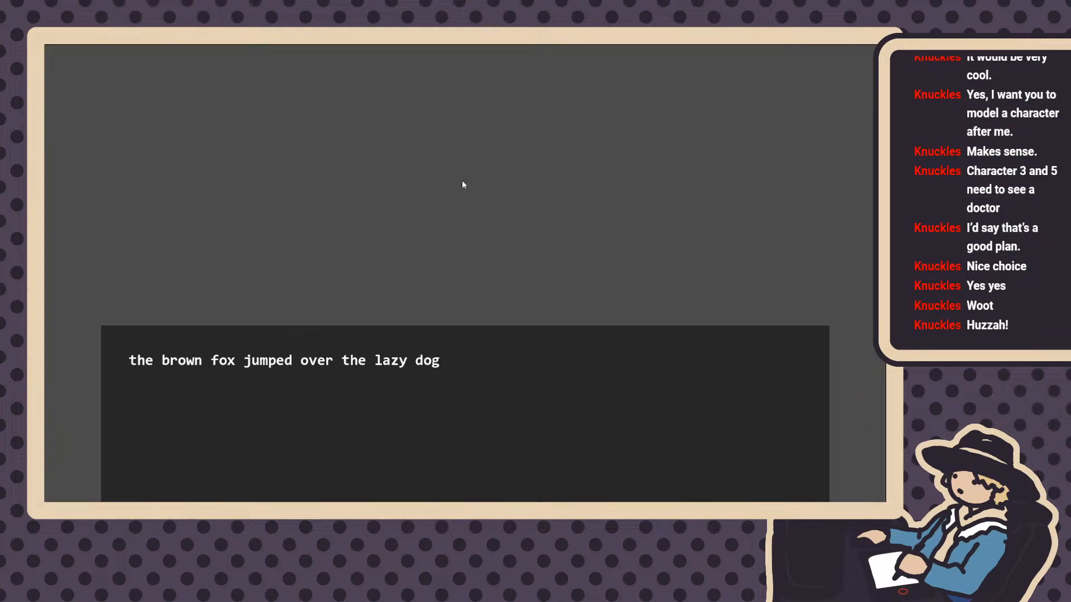
key(alt+F4)
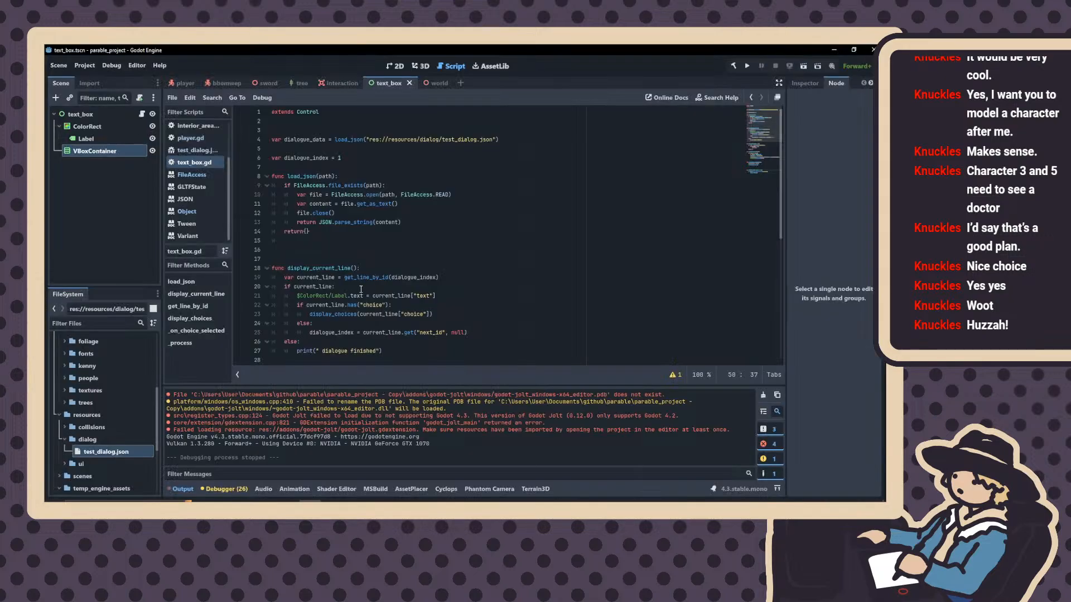
Add a func _ready() -> void: function between the dialogue_index variable and load_json in text_box.gd
scroll(364, 307, down, 1)
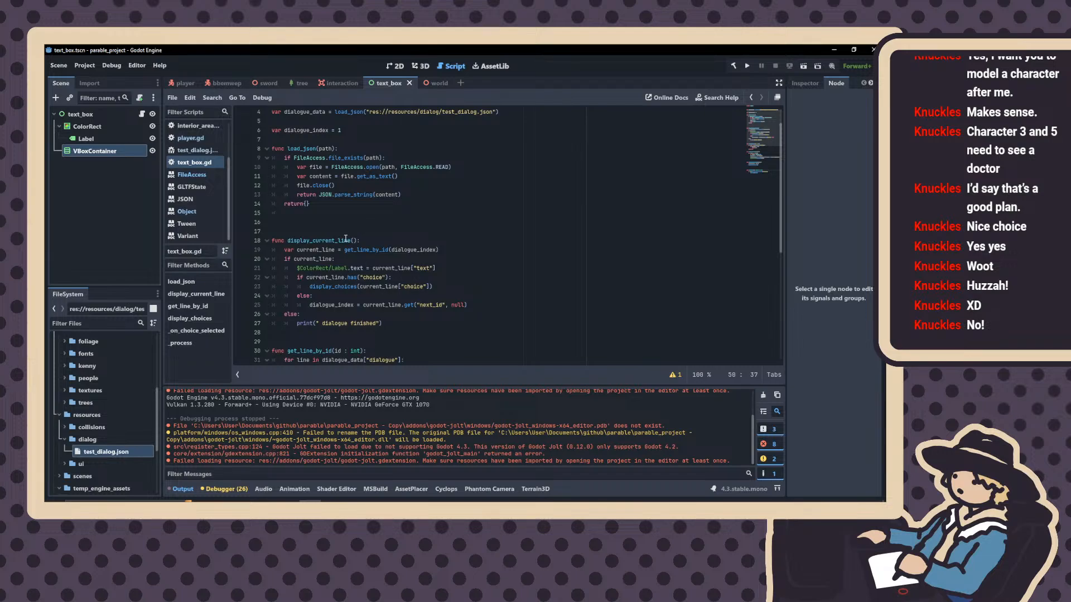
scroll(315, 215, up, 1)
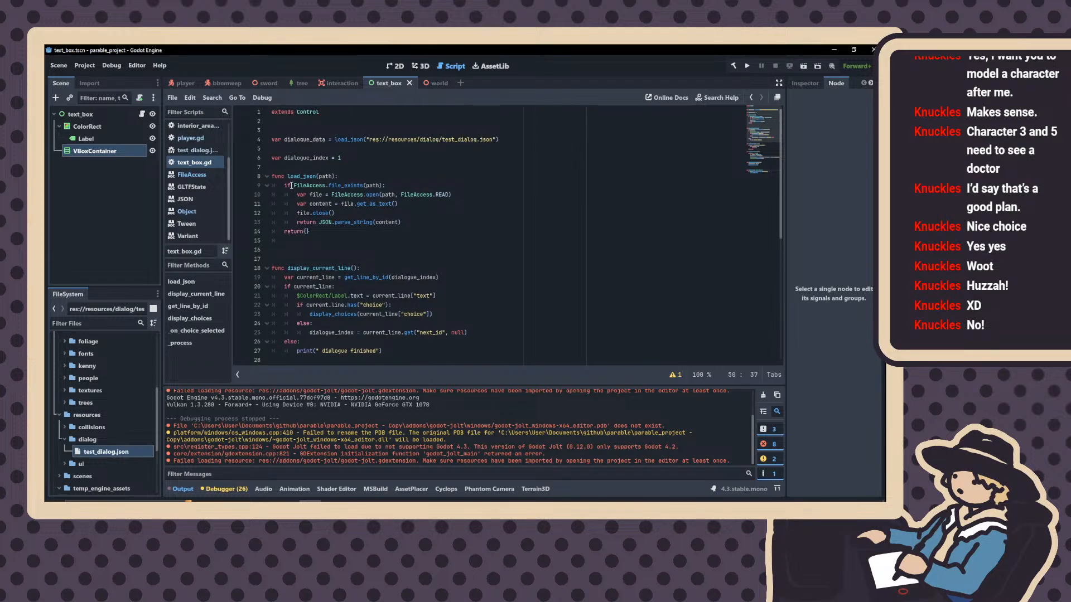
click(289, 167)
key(Return)
key(Return)
key(Up)
key(Return)
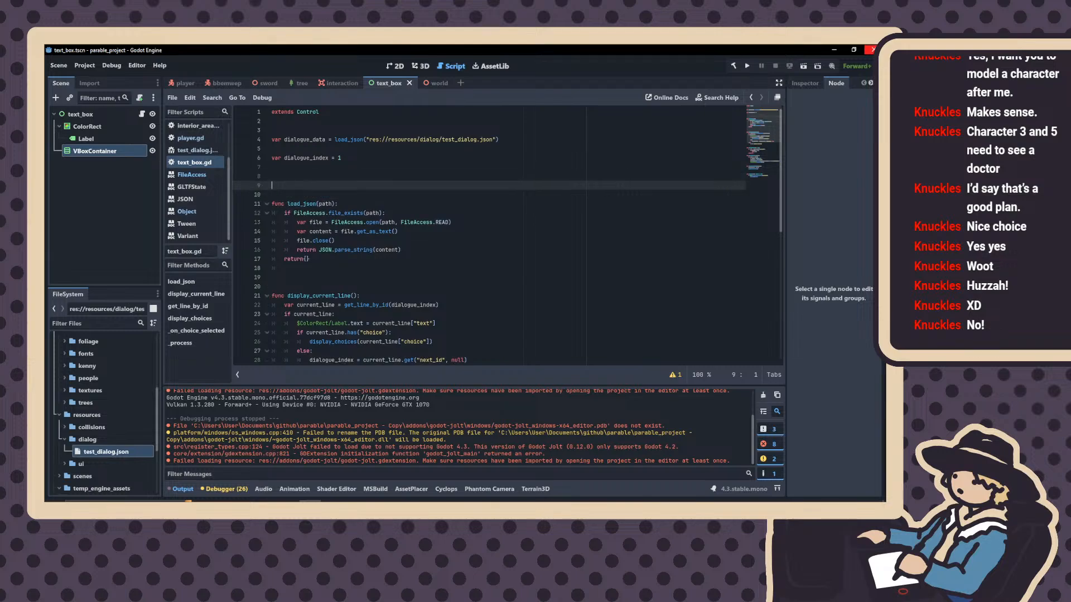
text(func read)
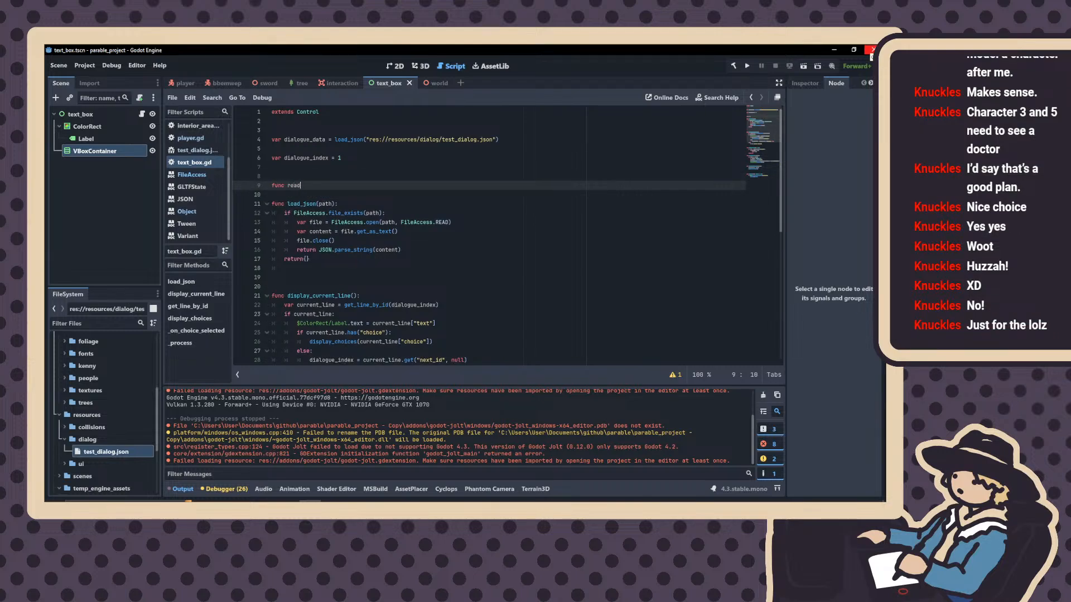
key(Return)
key(Return)
Call display_current_line() in the body of the _ready function
text(di)
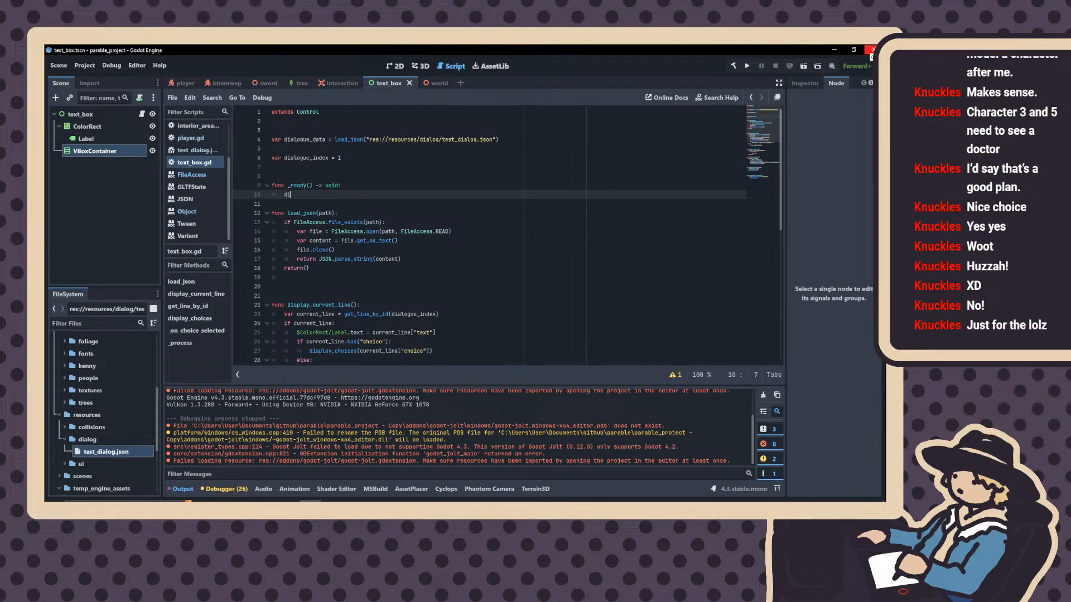
text(splay_)
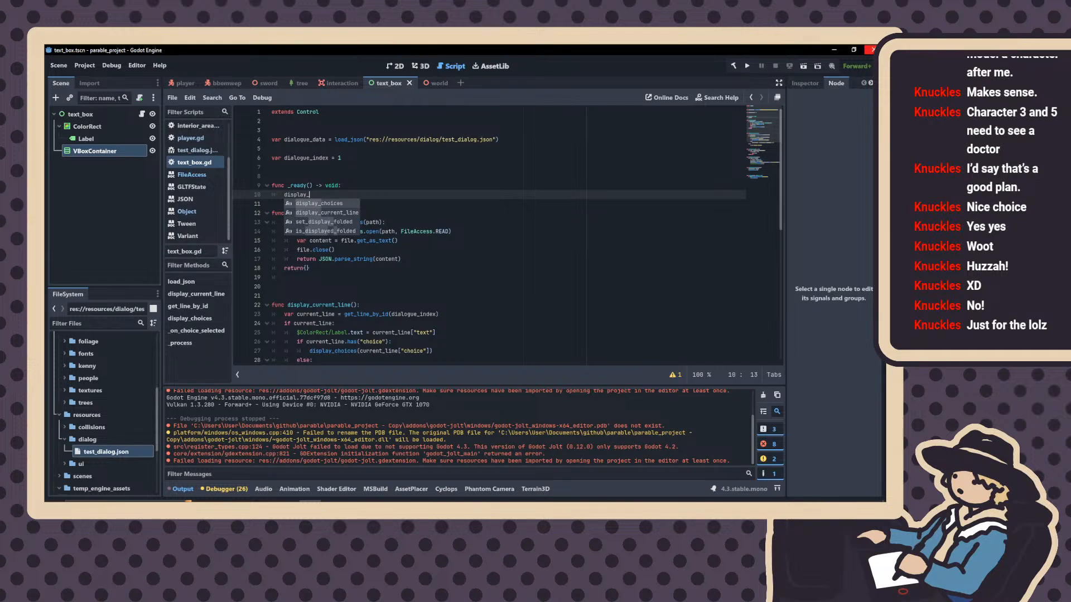
text(c)
key(Down)
key(Return)
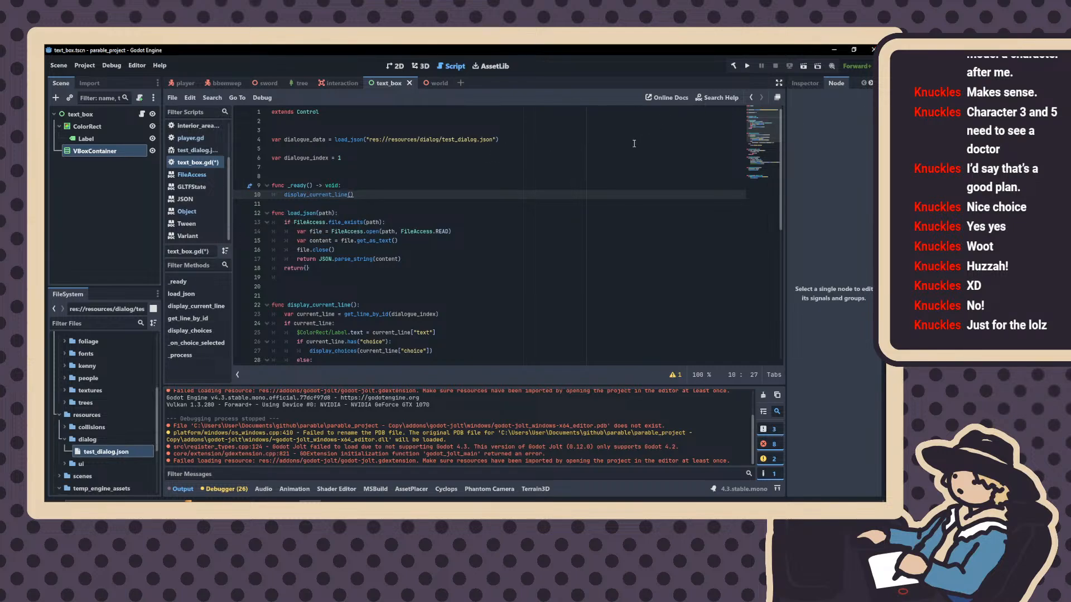
Run the current scene to check the first dialogue line in the text box, and quit the game
scroll(634, 144, down, 10)
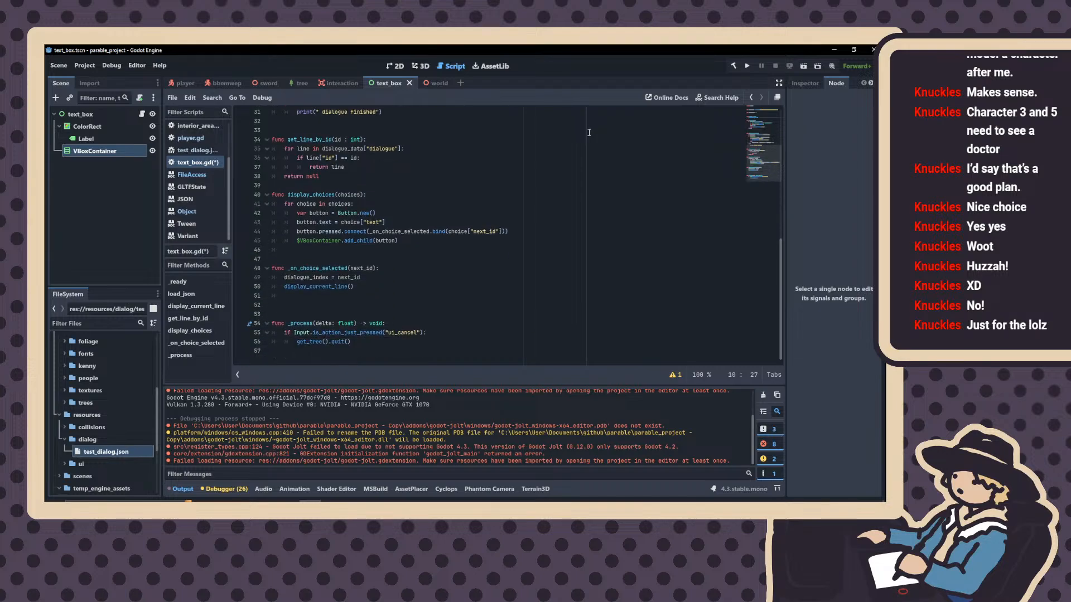
click(803, 66)
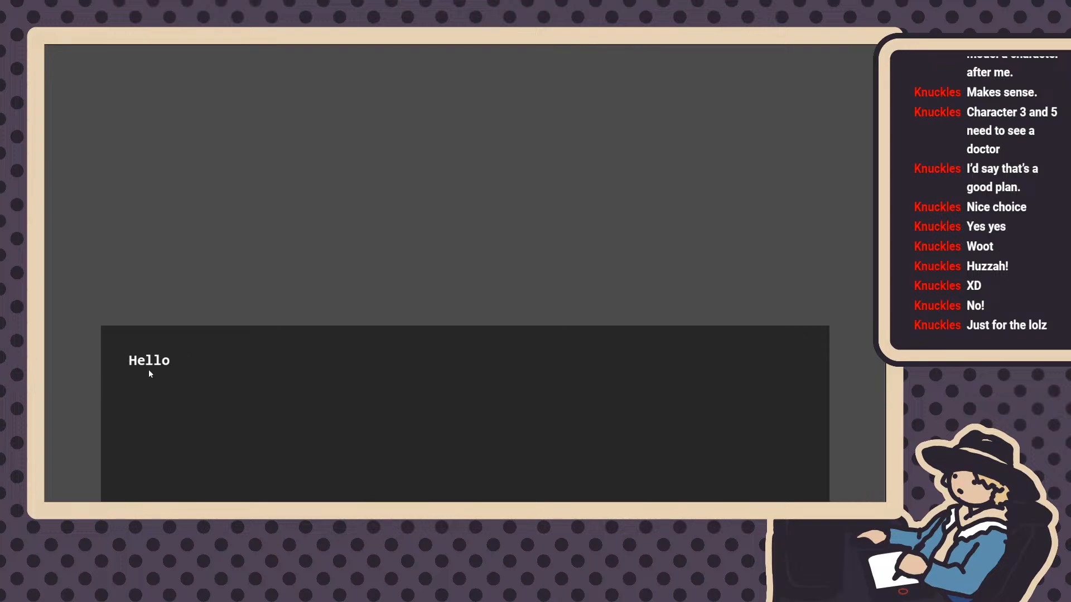
key(Escape)
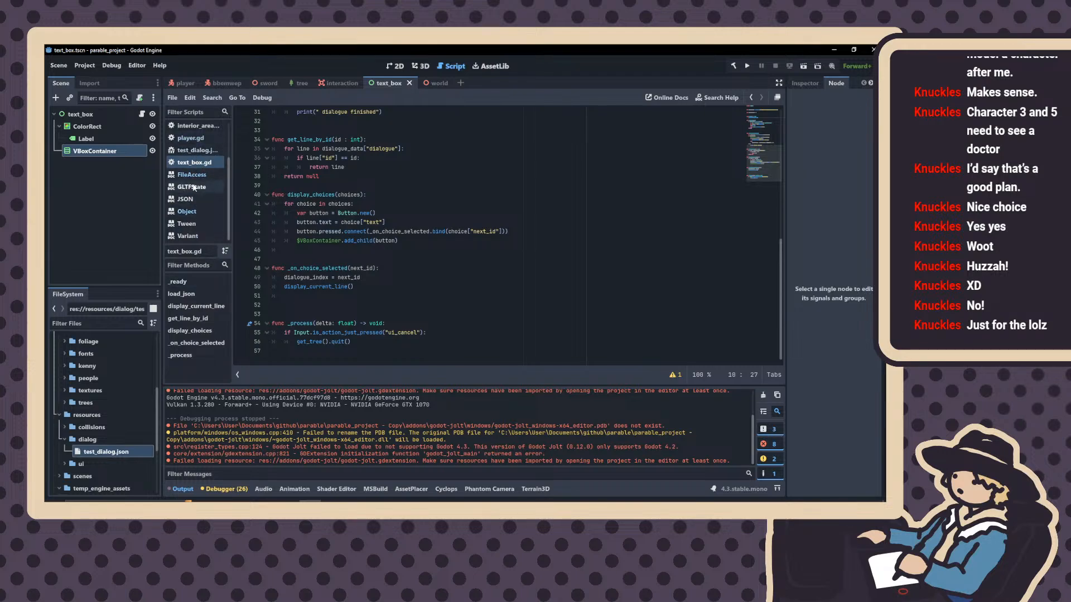
Examine the text of the dialogue entry with id 1 in test_dialog.json
click(198, 150)
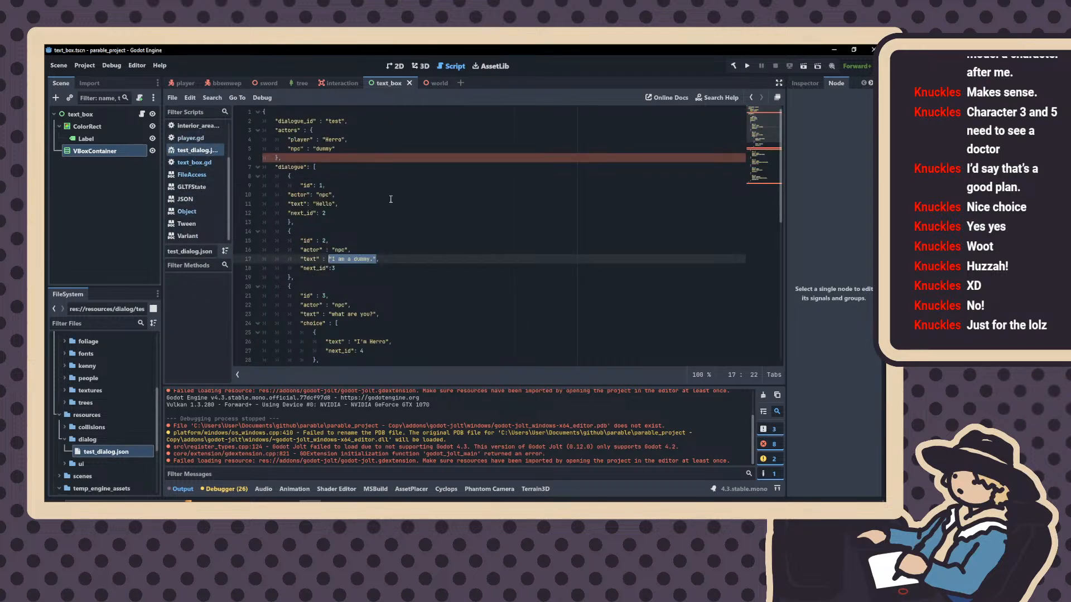
click(324, 150)
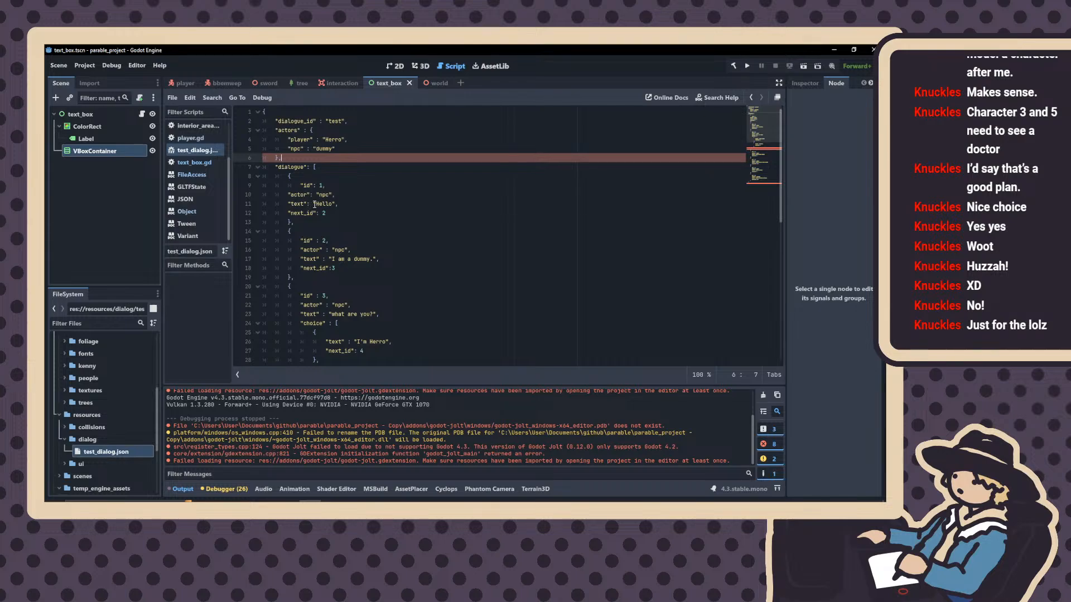
drag(313, 203, 336, 202)
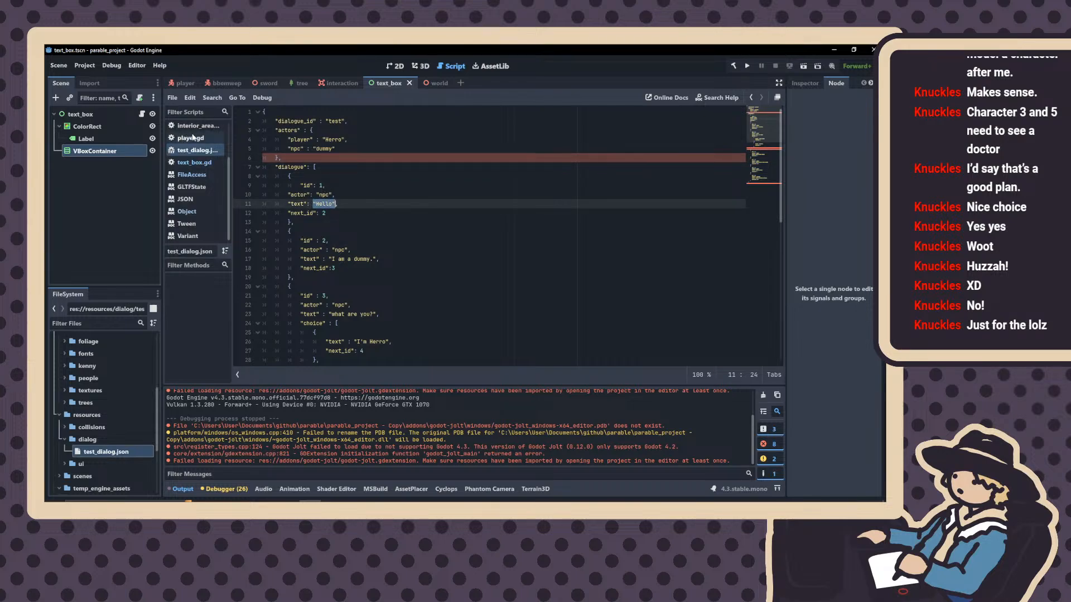
Duplicate the Label node under ColorRect in the 2D view of the text_box scene
click(420, 67)
click(393, 67)
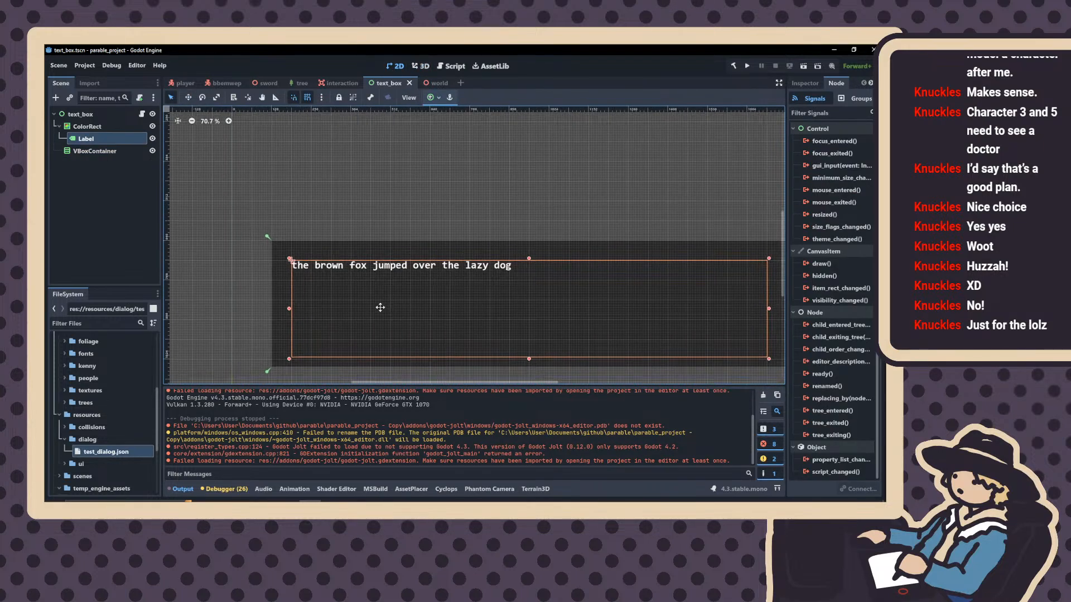
middle_drag(380, 306, 382, 289)
scroll(383, 290, up, 1)
key(ctrl+d)
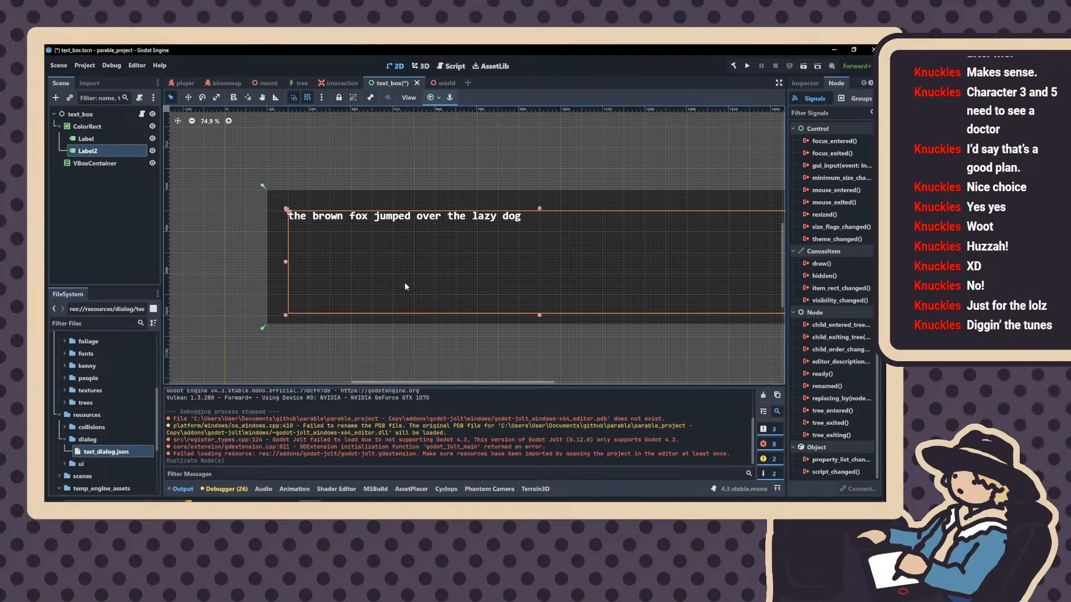
Replace the duplicated label's text with "Name"
click(812, 86)
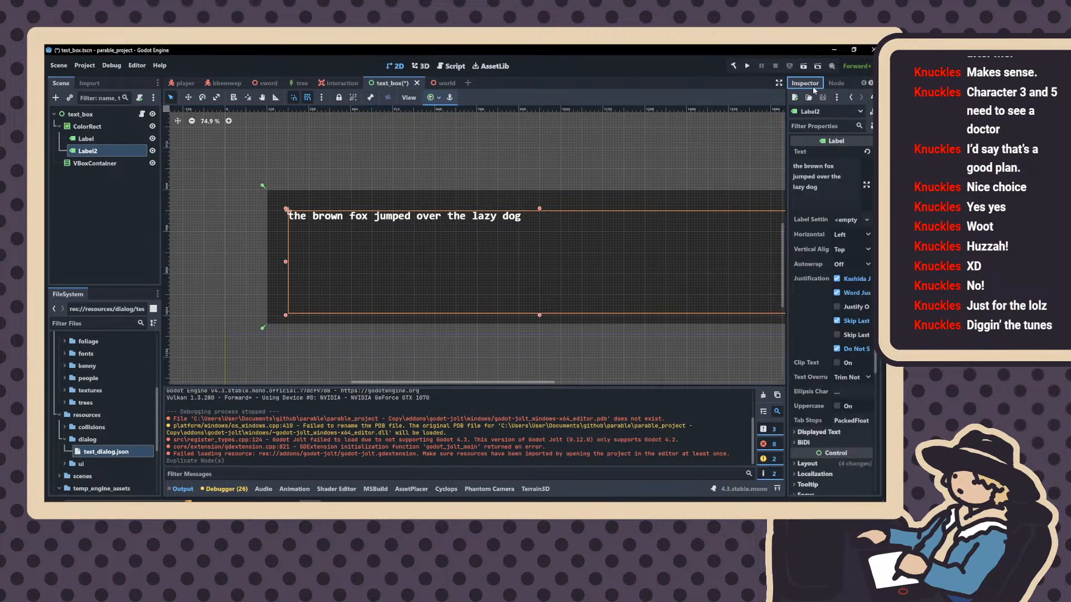
drag(823, 191, 746, 146)
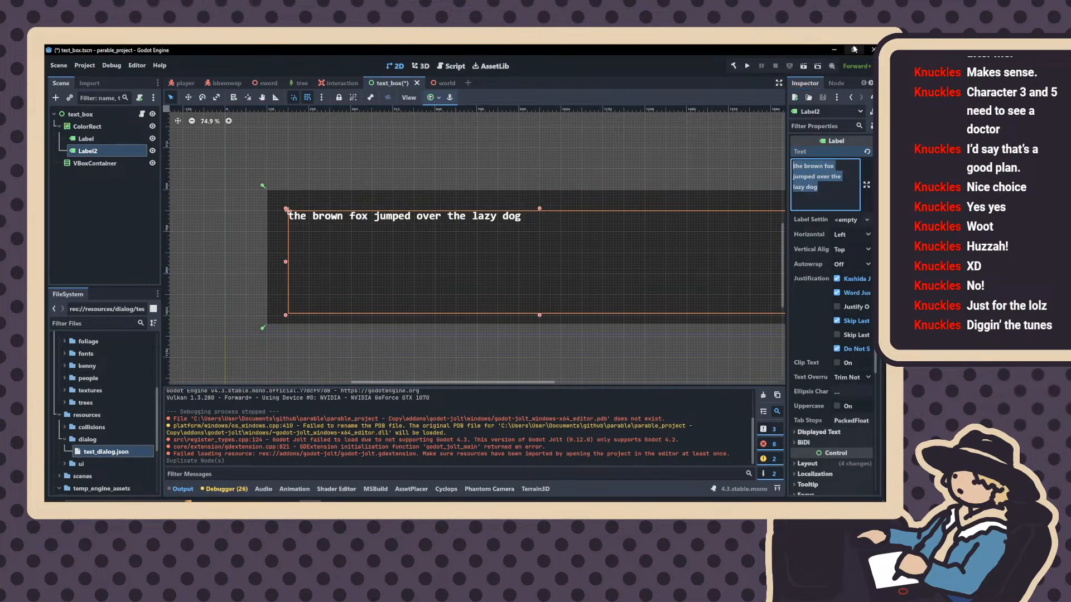
key(BackSpace)
text(Name)
key(Return)
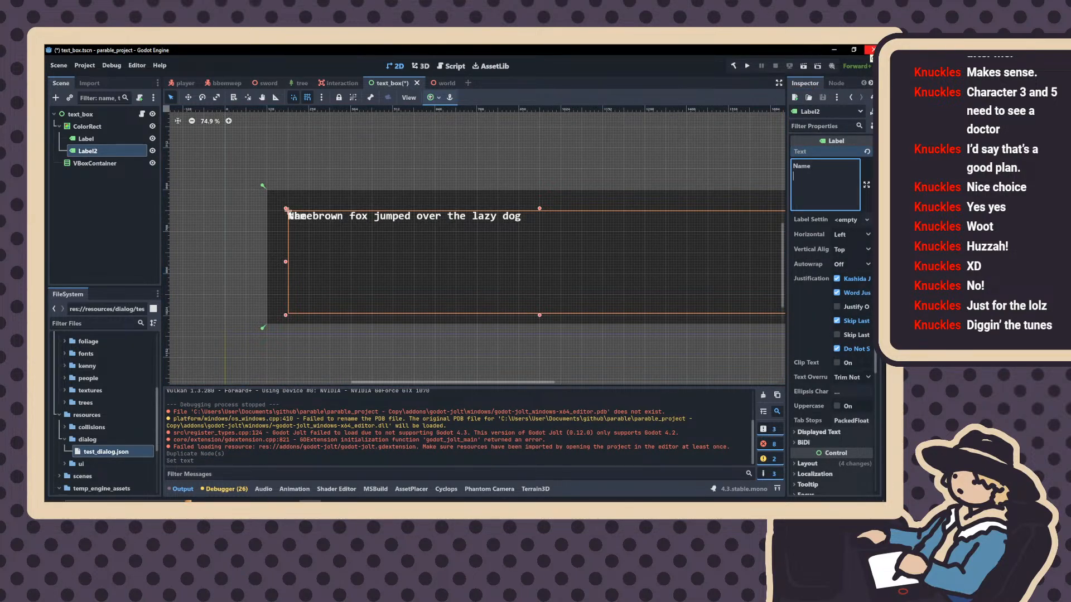
Move the duplicated label to (24, 16) above the dialogue text and resize it to 736 by 35
drag(602, 294, 583, 279)
drag(527, 301, 512, 209)
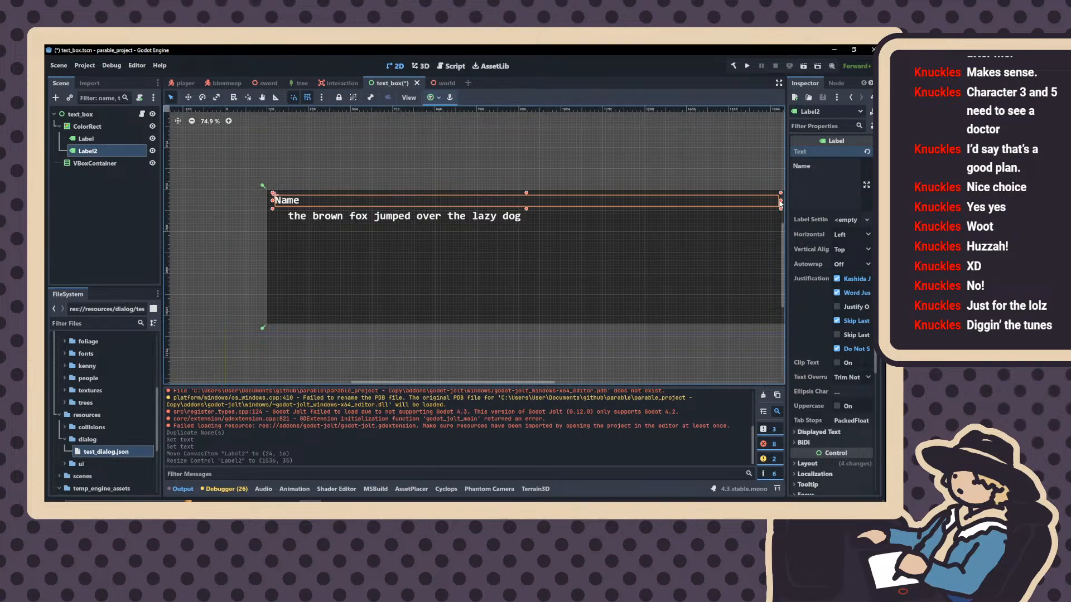
drag(781, 200, 516, 229)
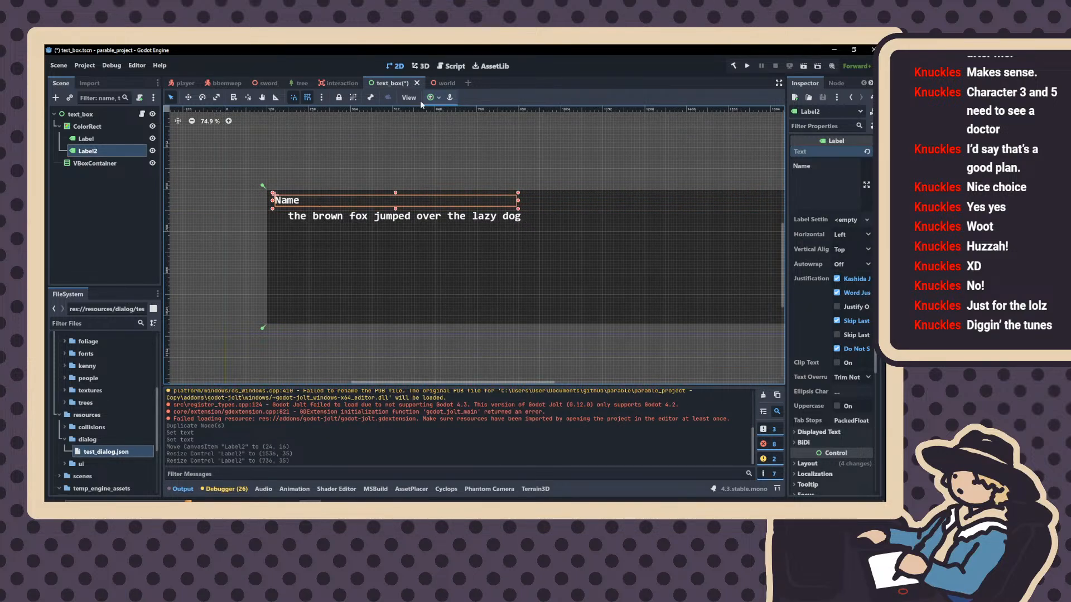
Rename the duplicated label node as Name
click(112, 148)
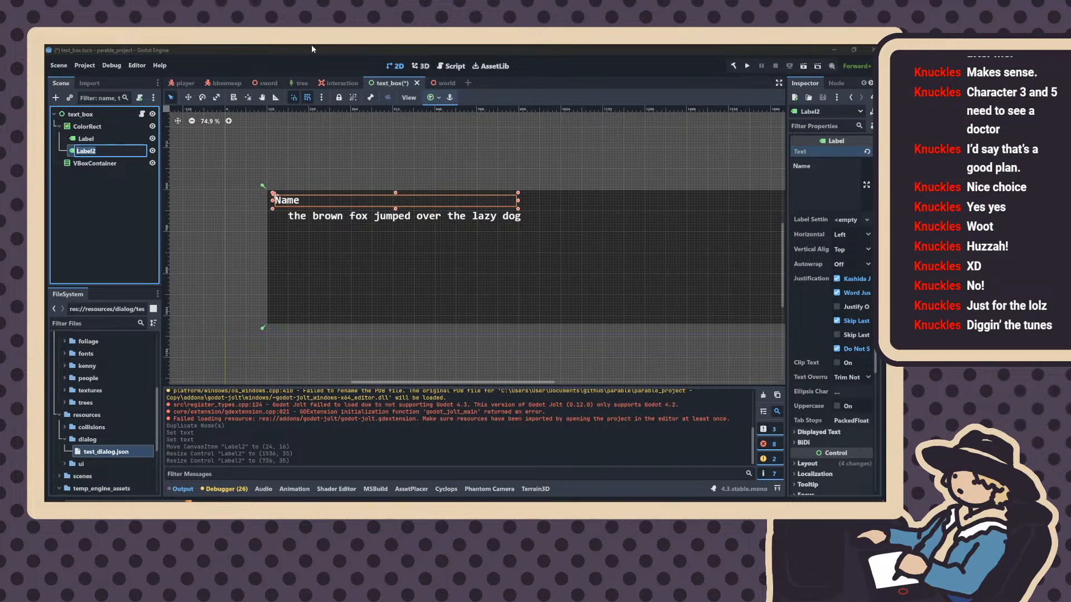
text(Name)
key(Return)
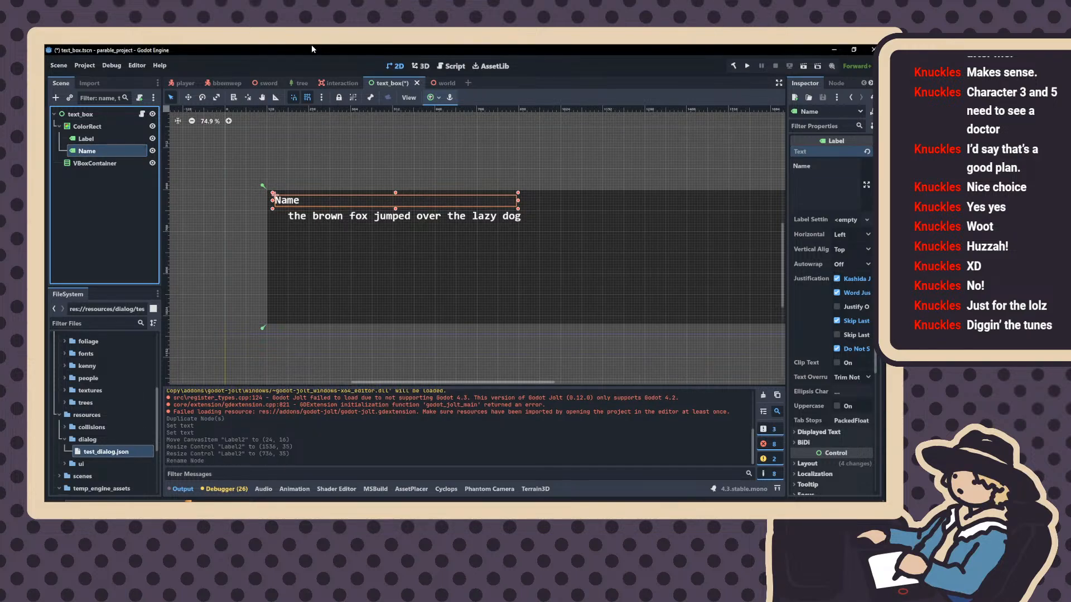
Copy the $ColorRect/Label.text assignment in display_current_line and paste it onto a new line directly above it in text_box.gd
click(452, 66)
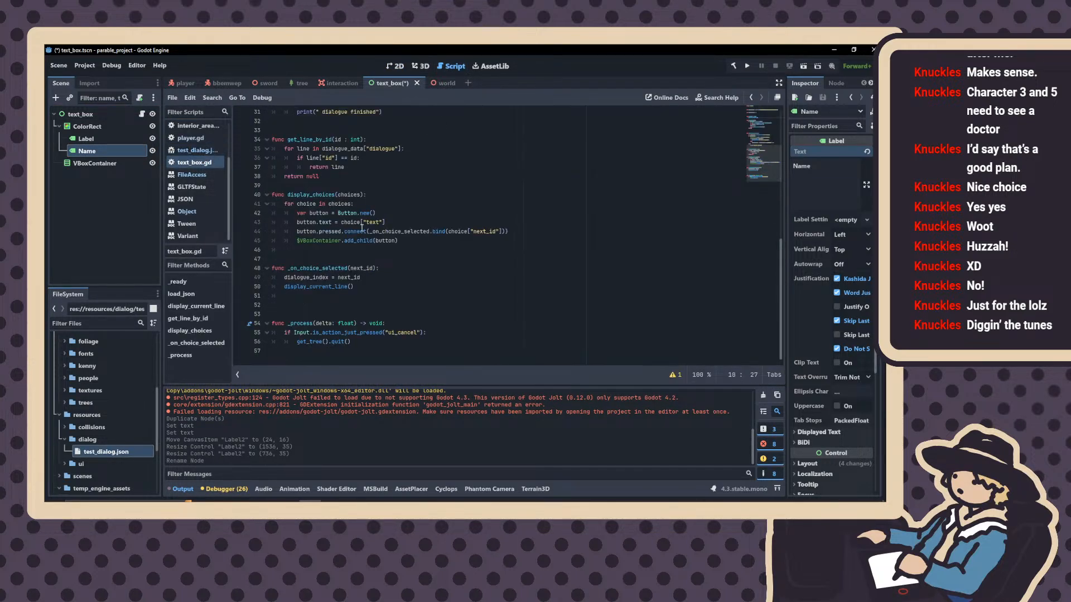
scroll(363, 228, up, 2)
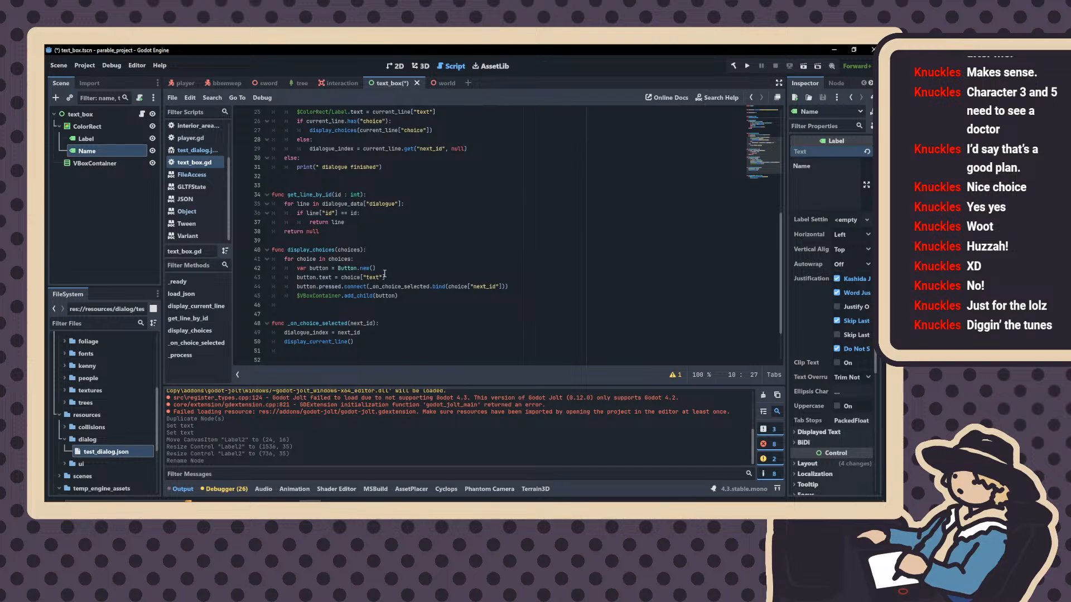
scroll(384, 275, up, 3)
click(435, 194)
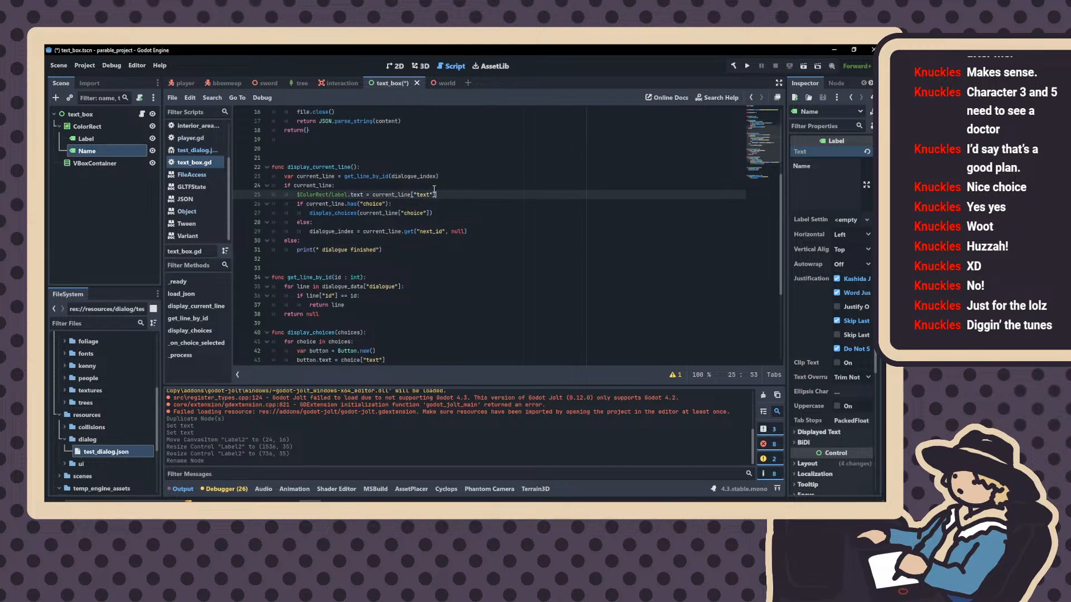
click(431, 189)
key(Return)
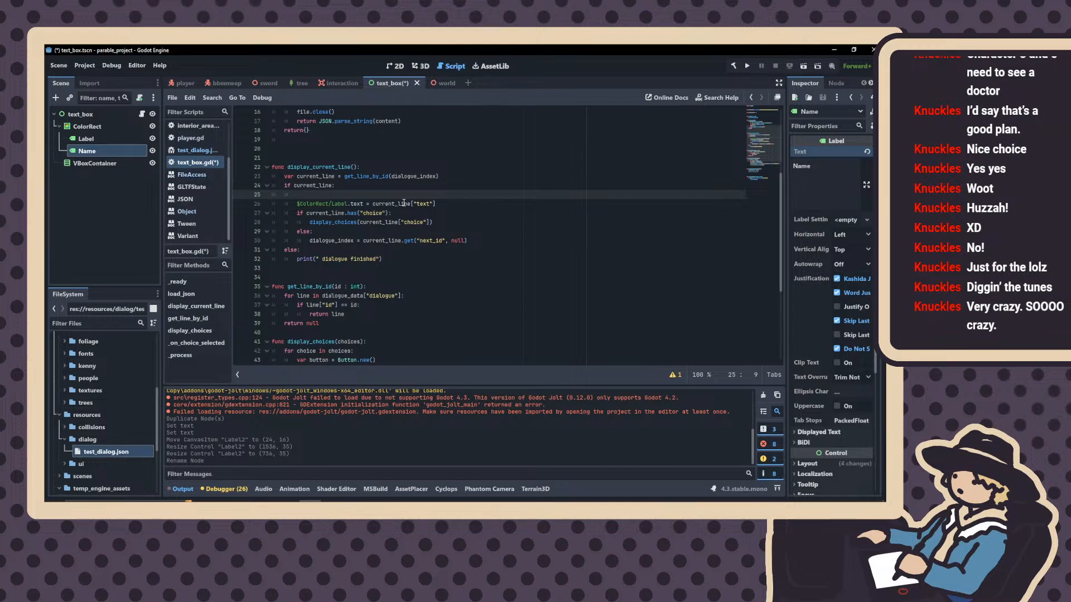
drag(438, 206, 297, 204)
key(ctrl+c)
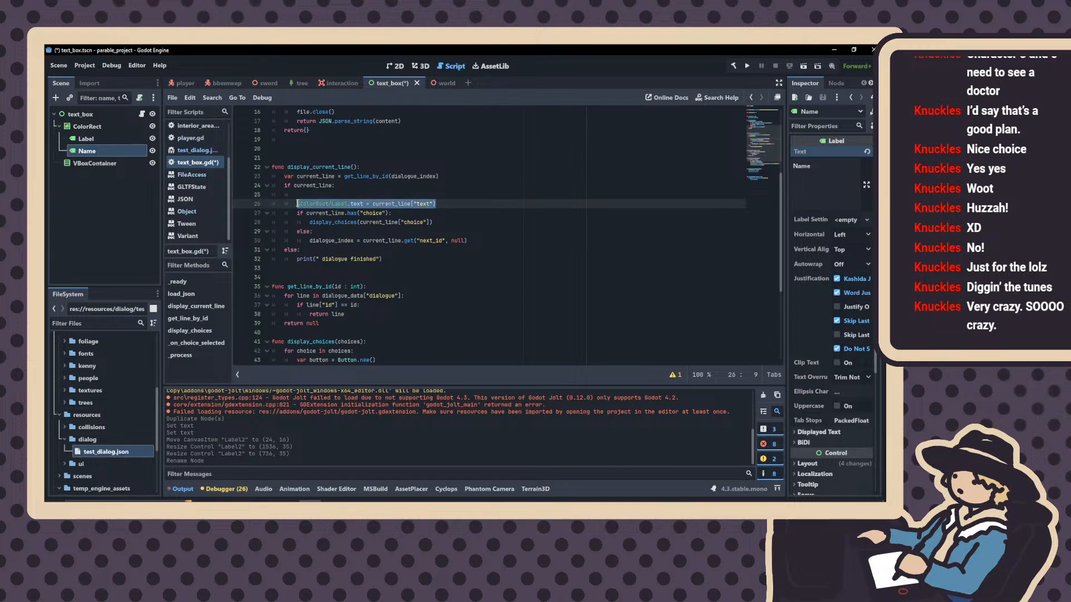
click(310, 192)
key(ctrl+v)
Change the pasted line to $ColorRect/Name.text = current_line["actor"] and save the script
drag(96, 151, 122, 159)
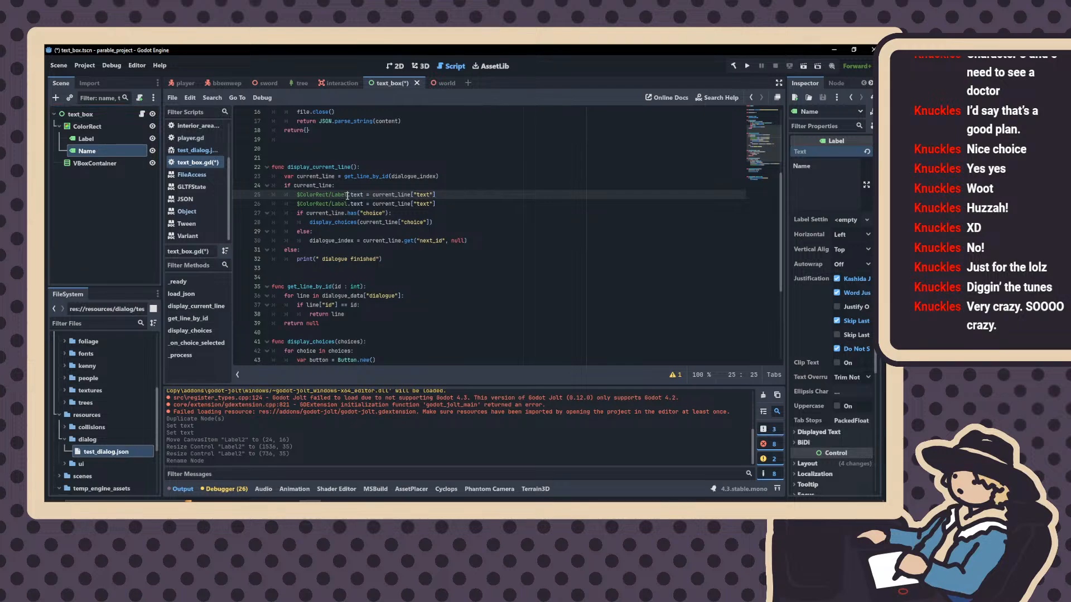
drag(346, 194, 297, 194)
drag(94, 150, 321, 195)
drag(428, 194, 413, 198)
text(actor)
key(ctrl+s)
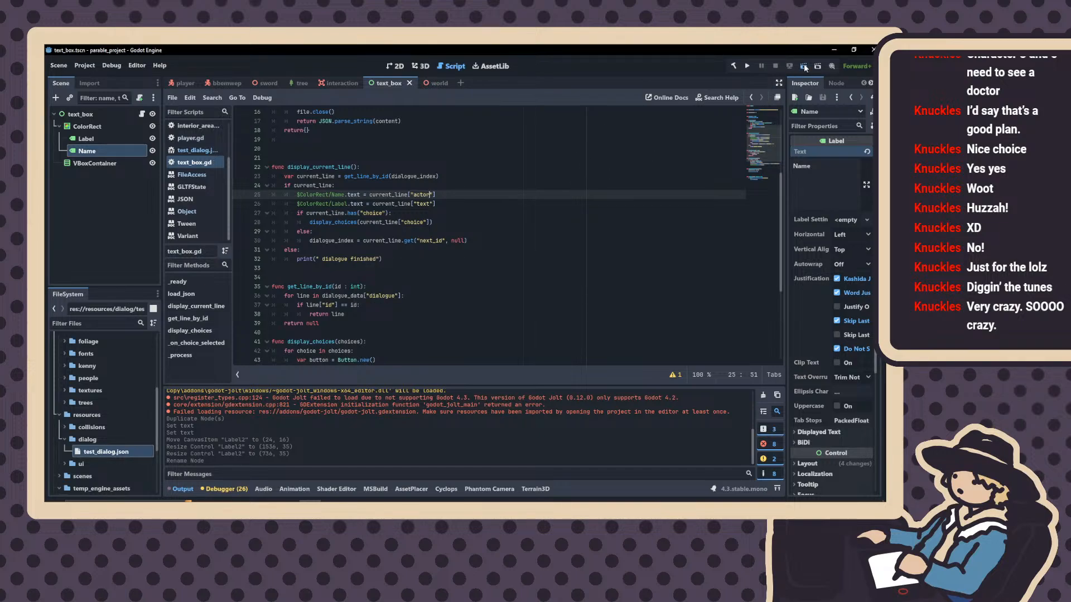
Run the current scene to check the actor name above the dialogue text, and quit the game
key(ctrl+s)
key(F5)
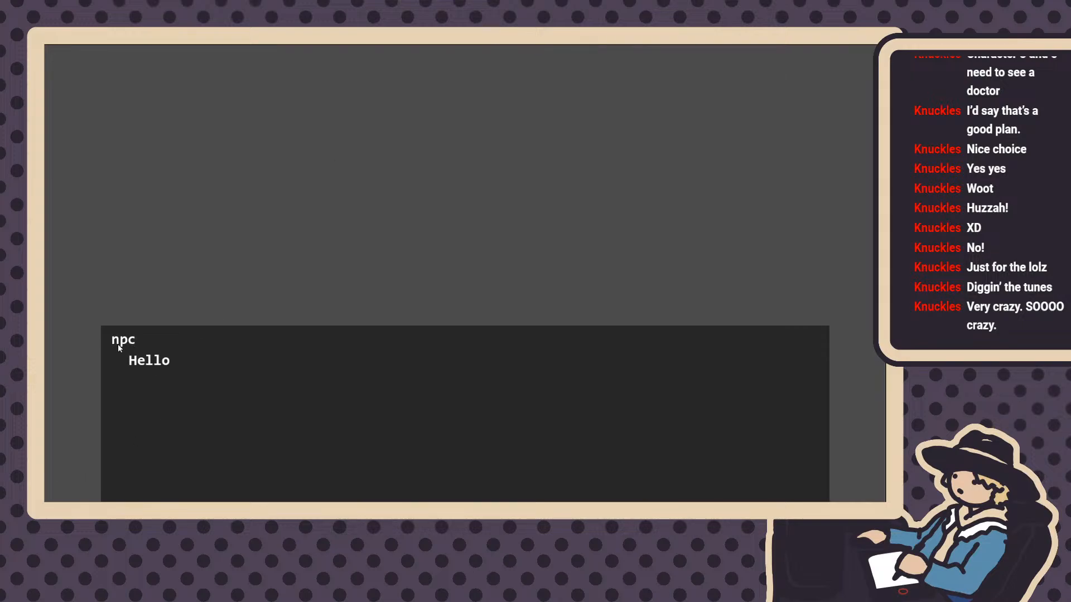
key(Escape)
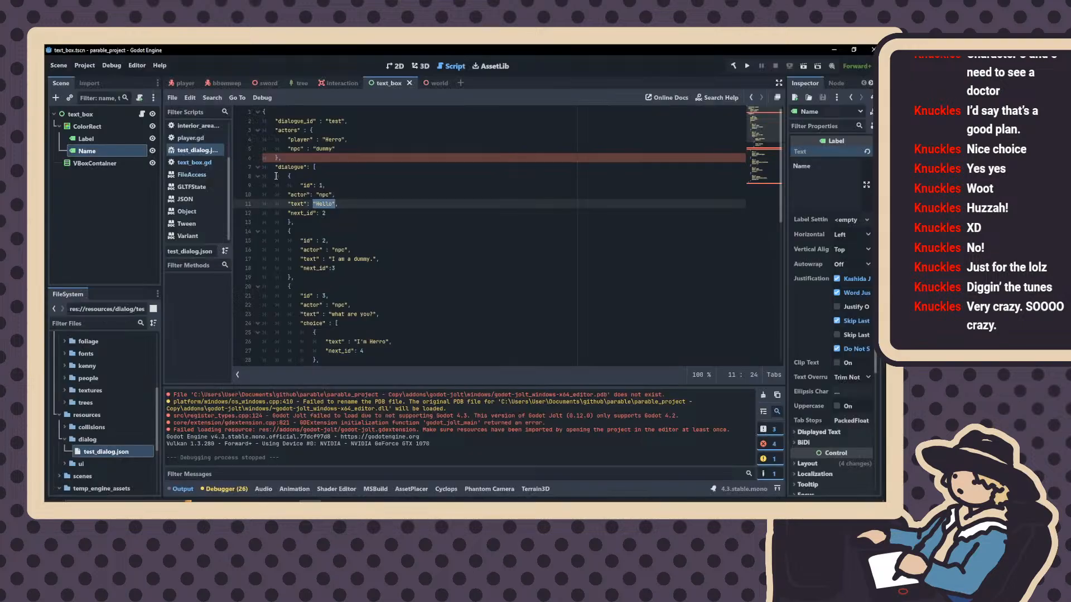
Try replacing the actor value of dialogue entry 1 in test_dialog.json with "Dummy"
double_click(323, 194)
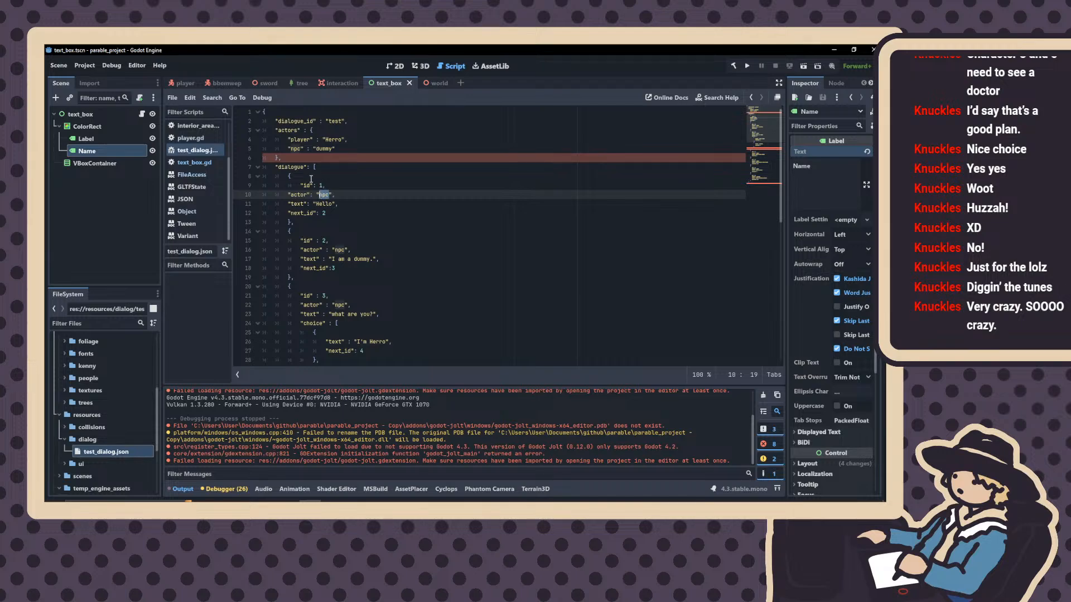
text(Dummy)
key(ctrl+z)
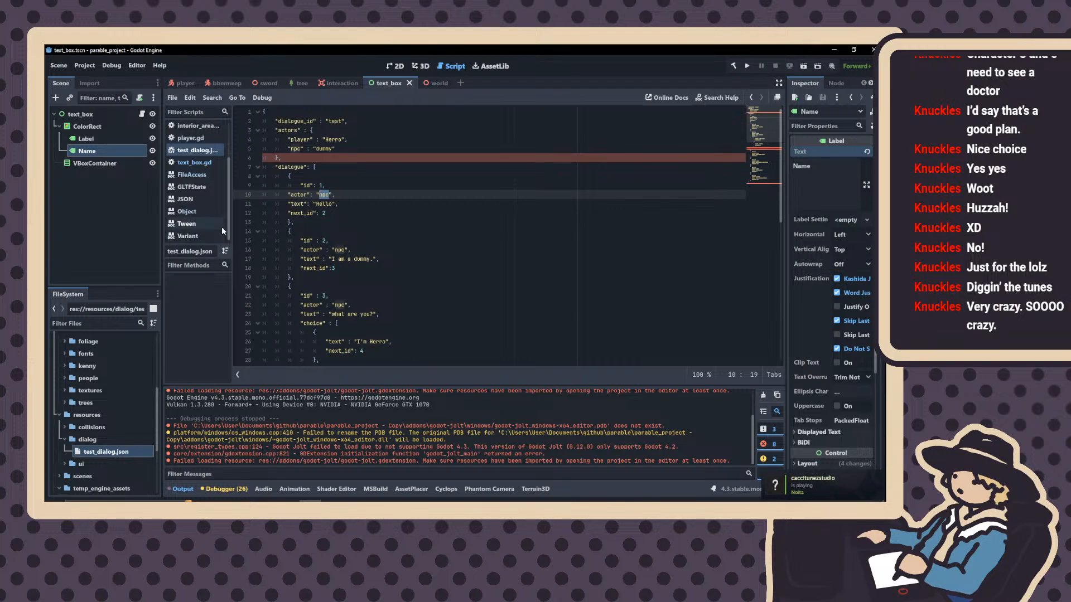
Open text_box.gd and read through its functions from display_current_line to _process
click(183, 139)
click(182, 151)
click(188, 162)
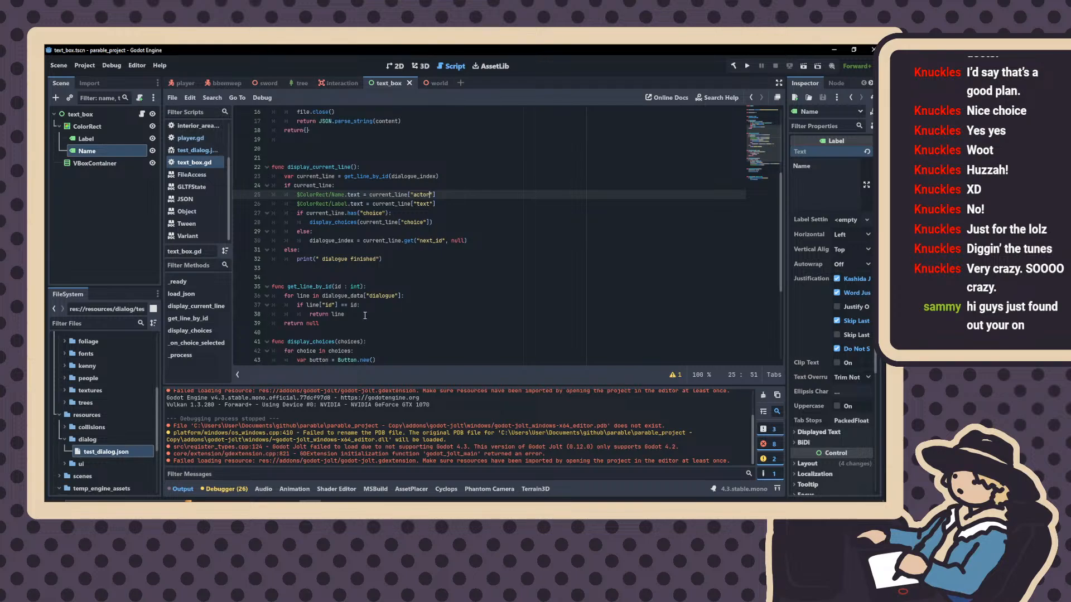
scroll(365, 315, down, 2)
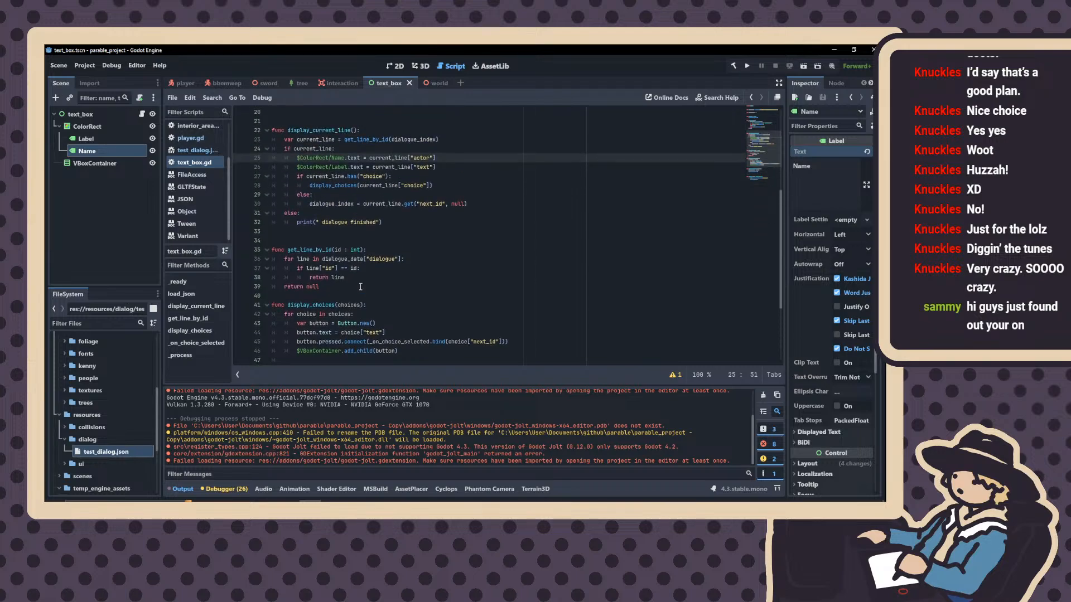
scroll(361, 287, down, 4)
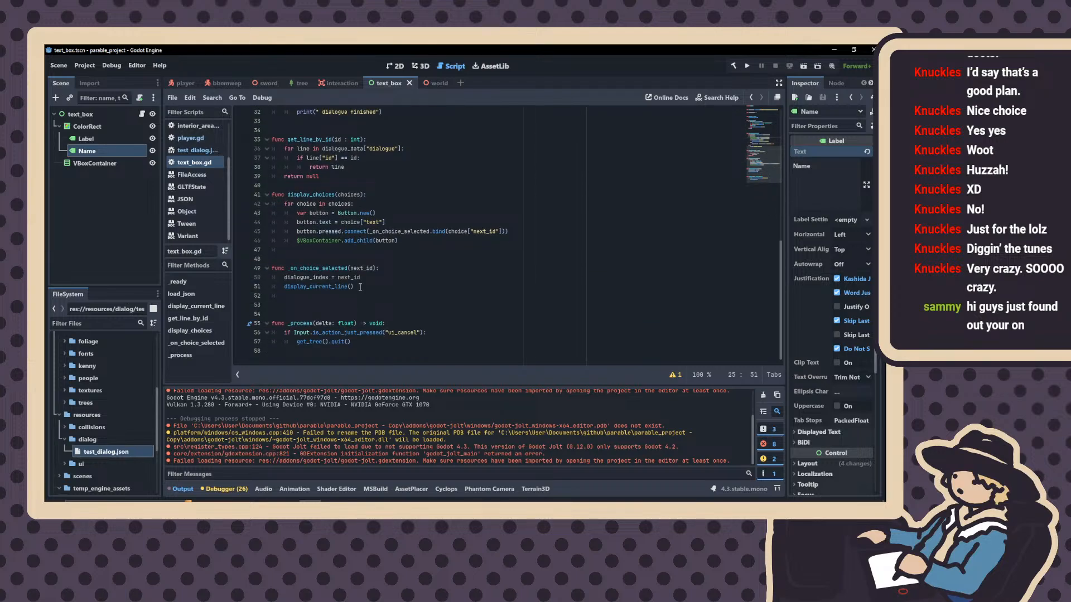
scroll(380, 243, up, 10)
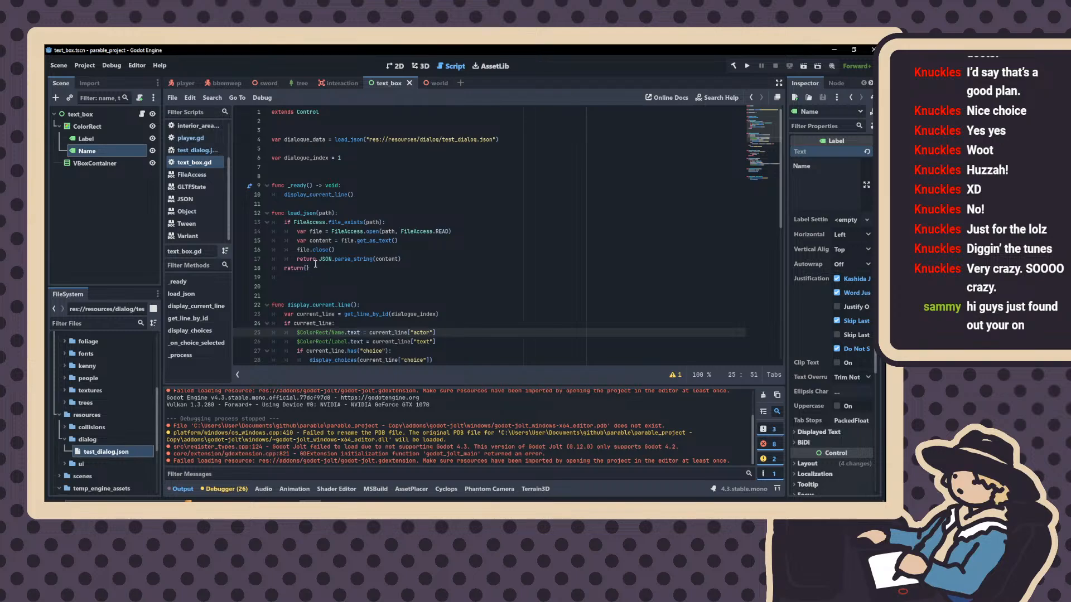
Examine how the dialogue_data variable calls load_json with the test_dialog.json path
drag(301, 281, 249, 213)
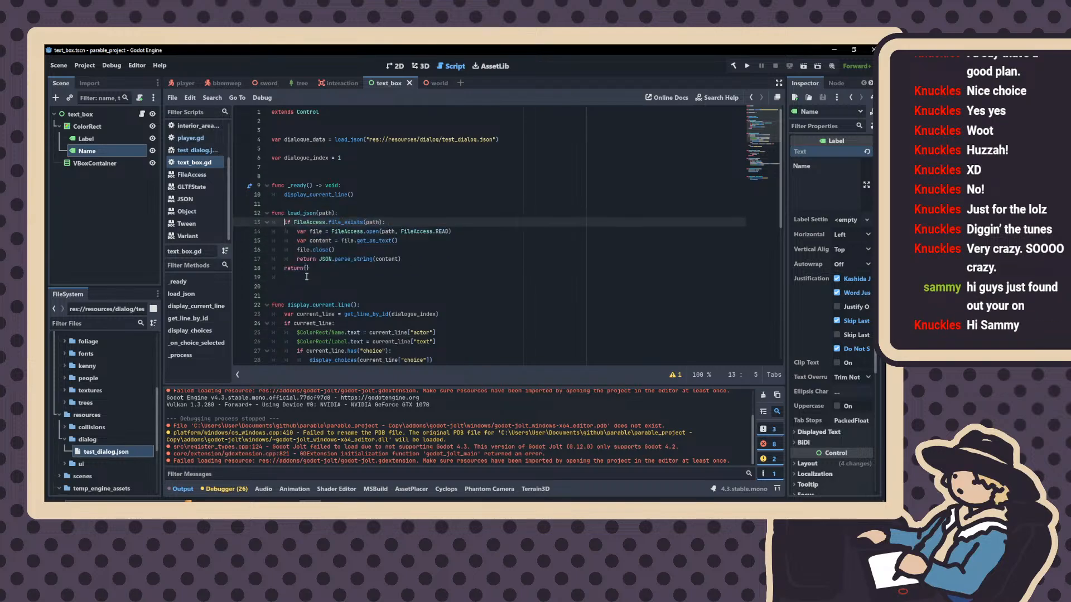
drag(500, 141, 268, 139)
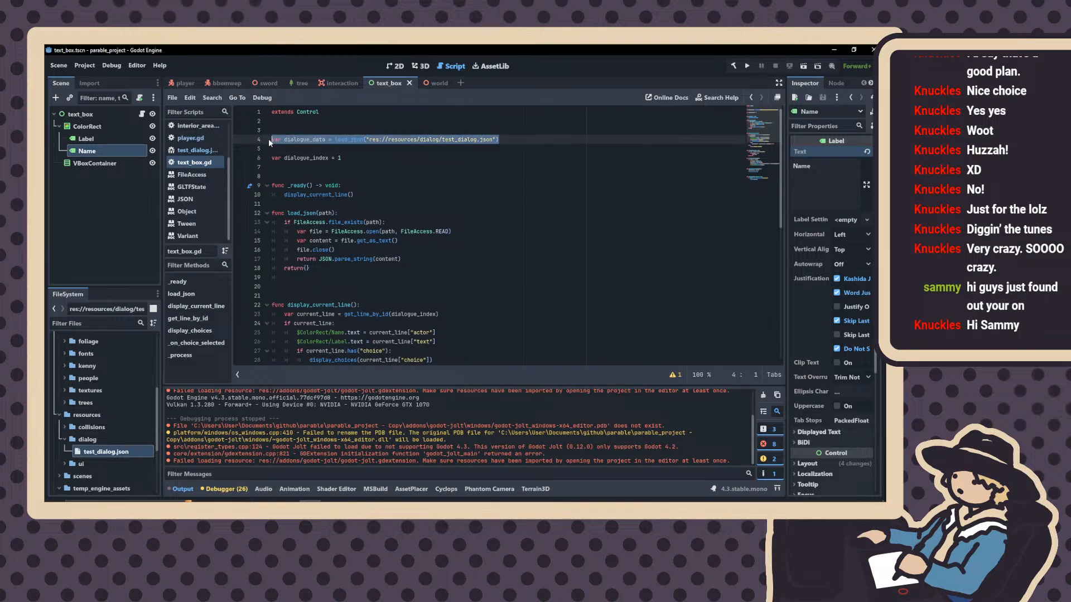
drag(302, 277, 386, 223)
click(297, 232)
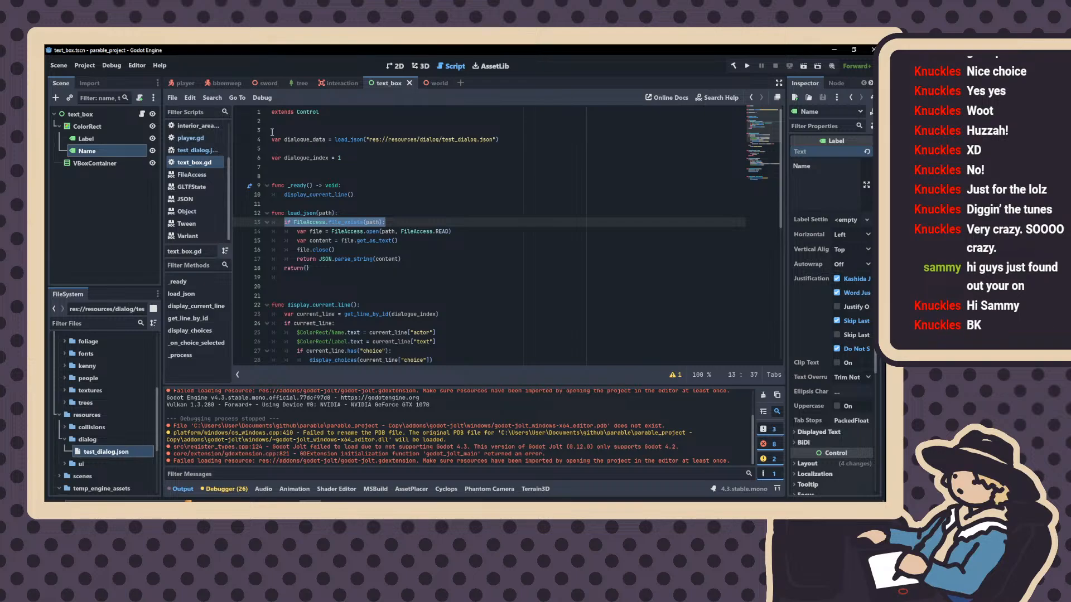
mouse_move(271, 140)
mouse_down()
mouse_move(369, 140)
mouse_move(286, 140)
mouse_up()
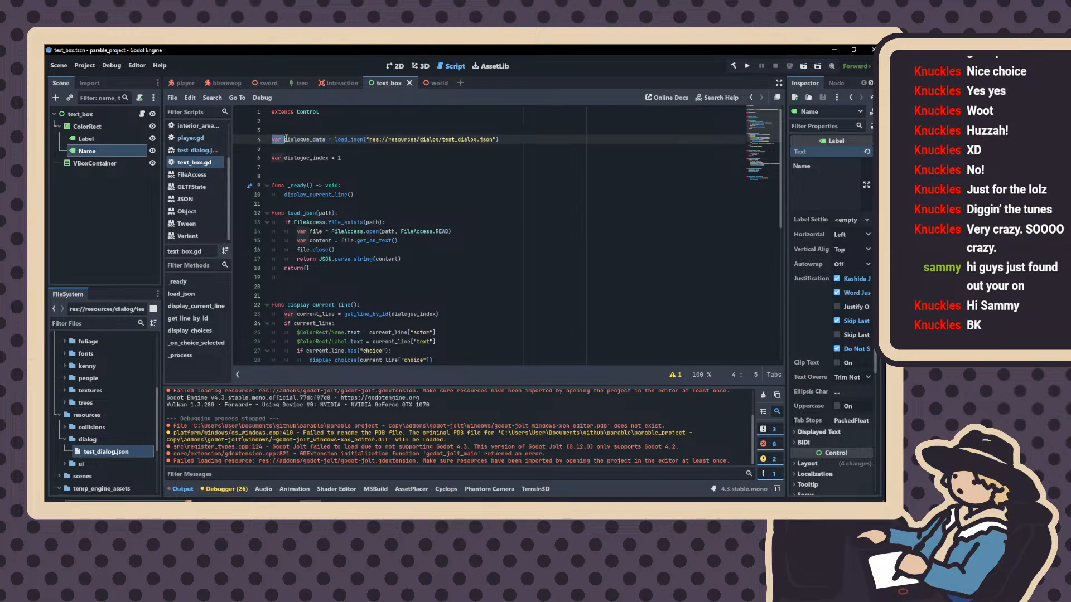
click(297, 140)
double_click(341, 140)
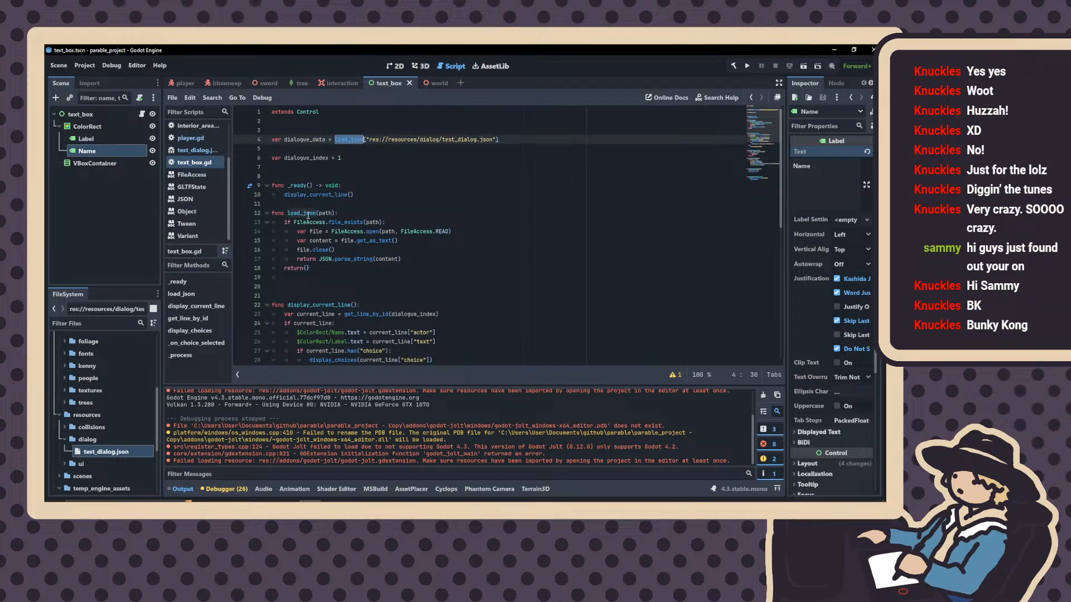
drag(316, 214, 289, 218)
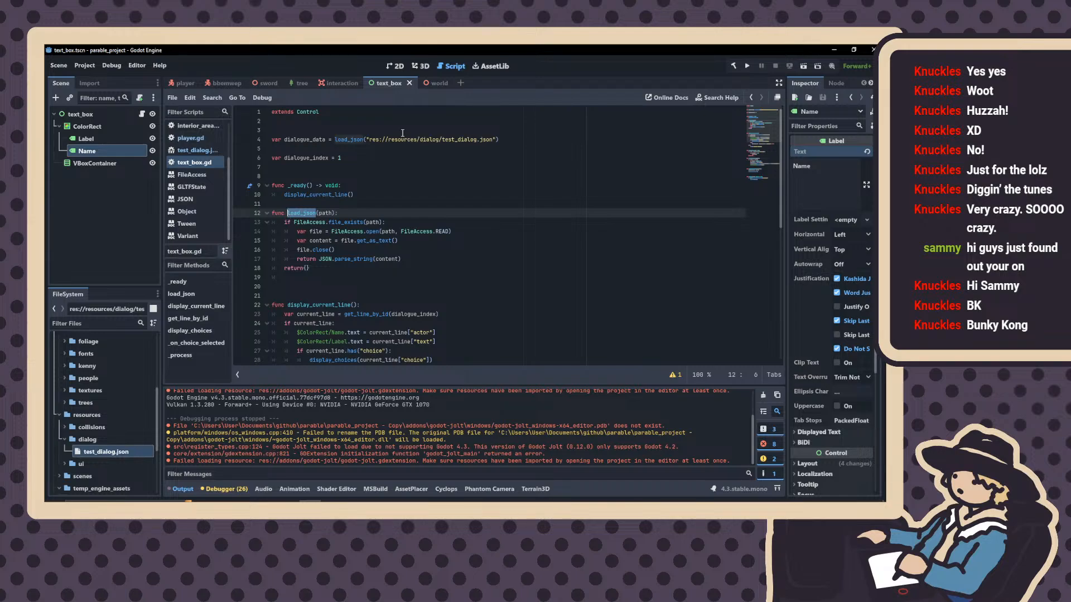
drag(366, 140, 497, 140)
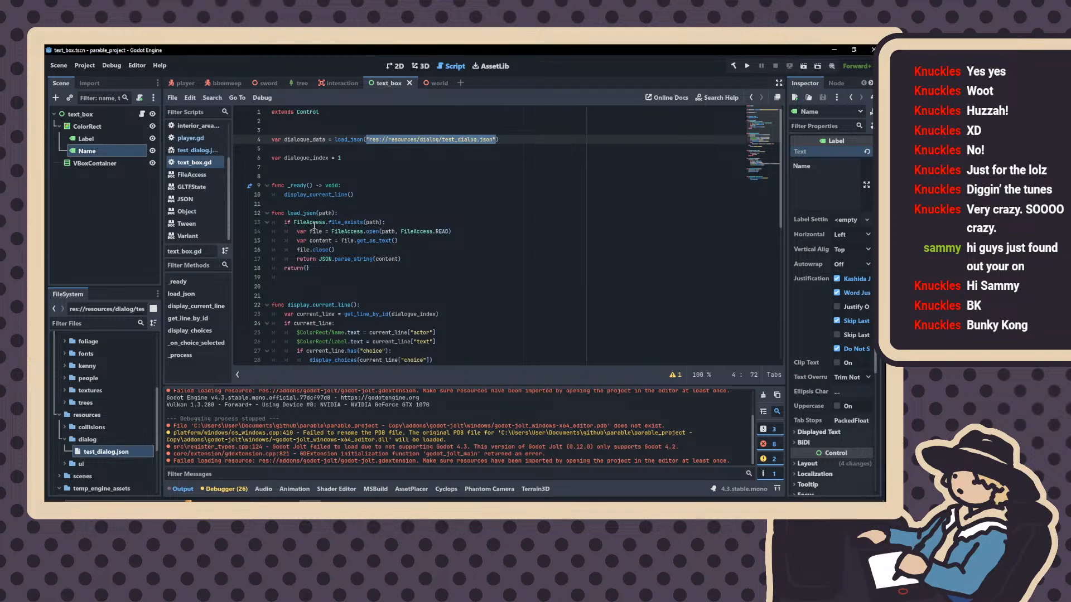
click(369, 158)
drag(366, 139, 494, 142)
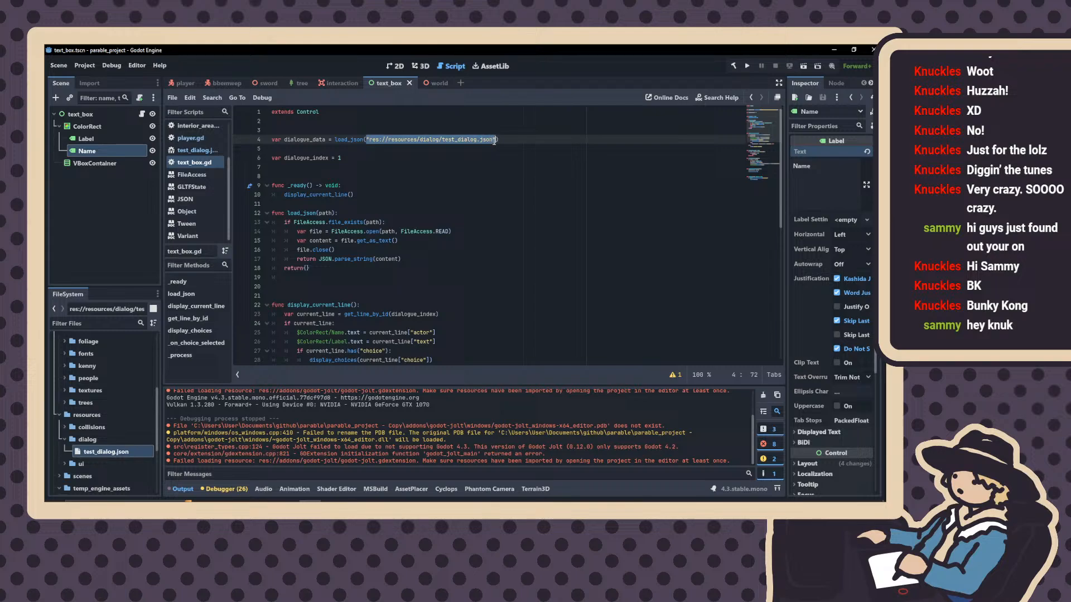
Examine the FileAccess.file_exists(path) condition in the load_json function
click(285, 222)
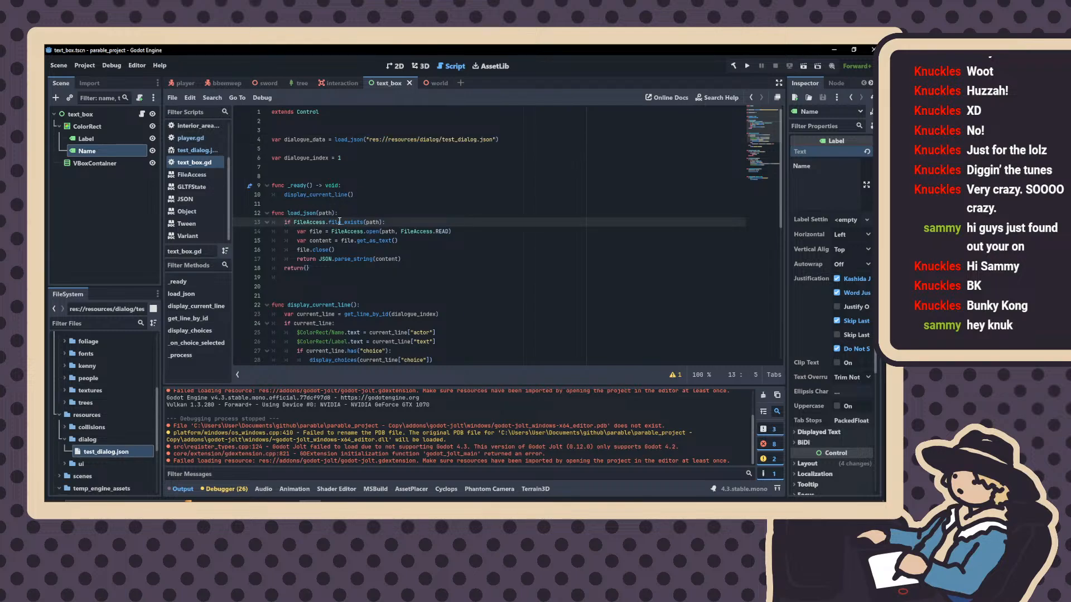
drag(297, 222, 332, 222)
click(299, 222)
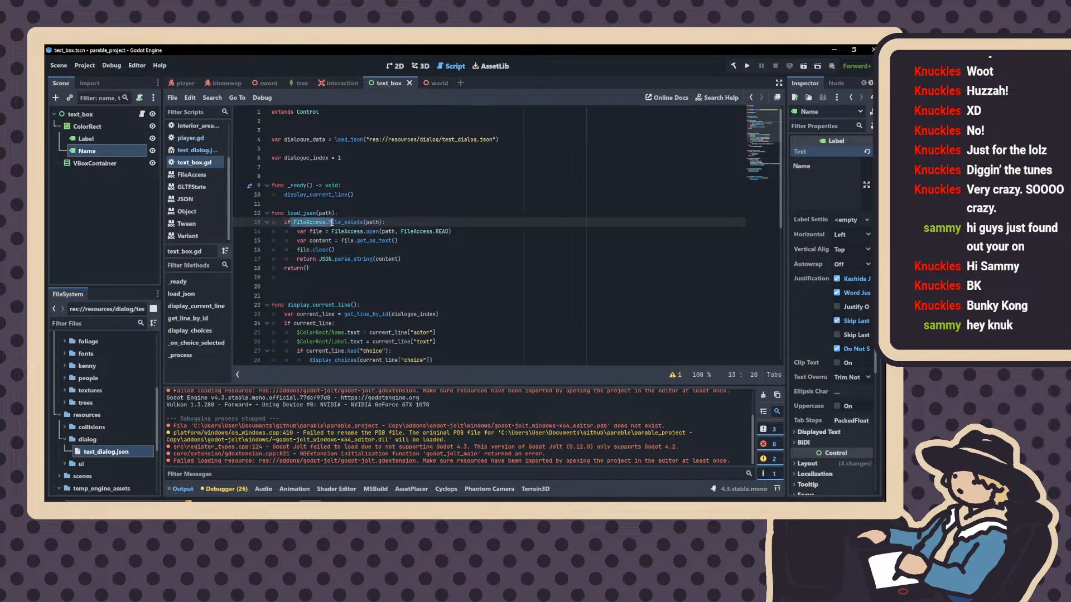
double_click(366, 221)
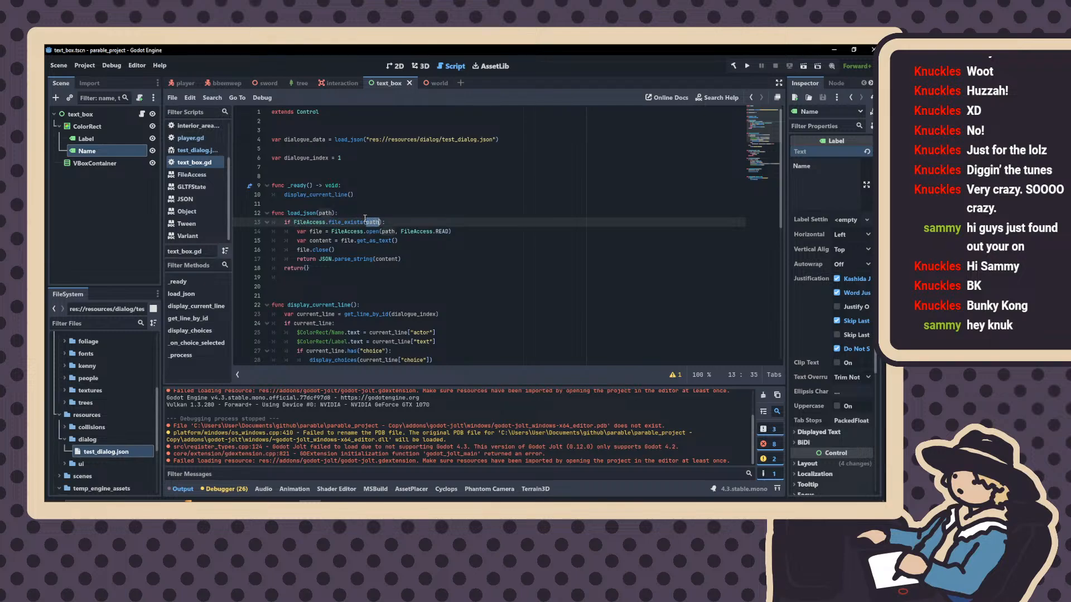
Trace load_json's path parameter from the test_dialog.json string into the FileAccess.open call with FileAccess.READ
drag(319, 213, 329, 213)
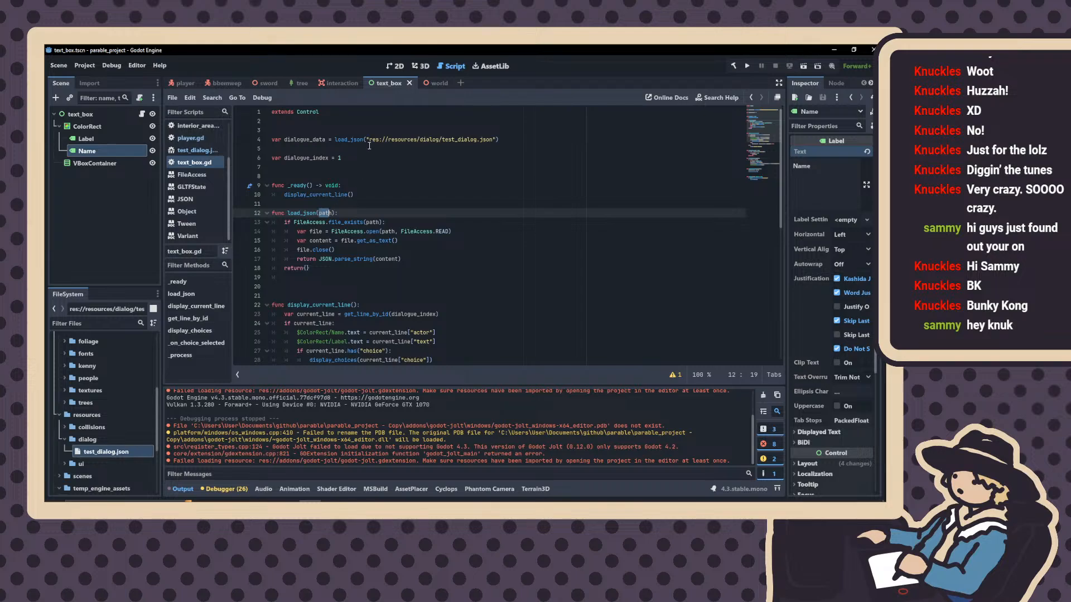
drag(366, 140, 496, 140)
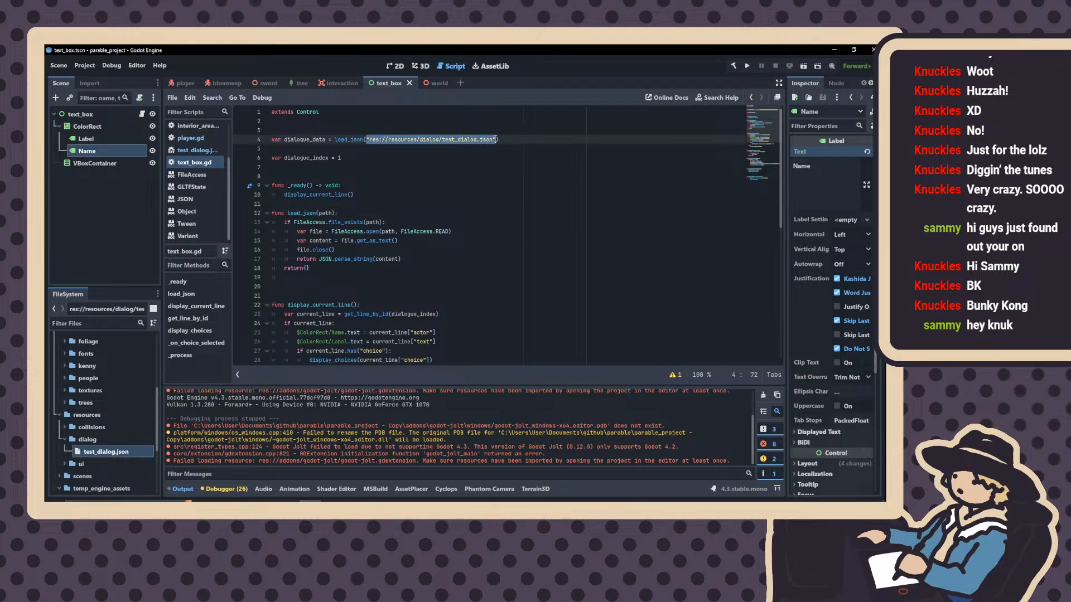
click(298, 231)
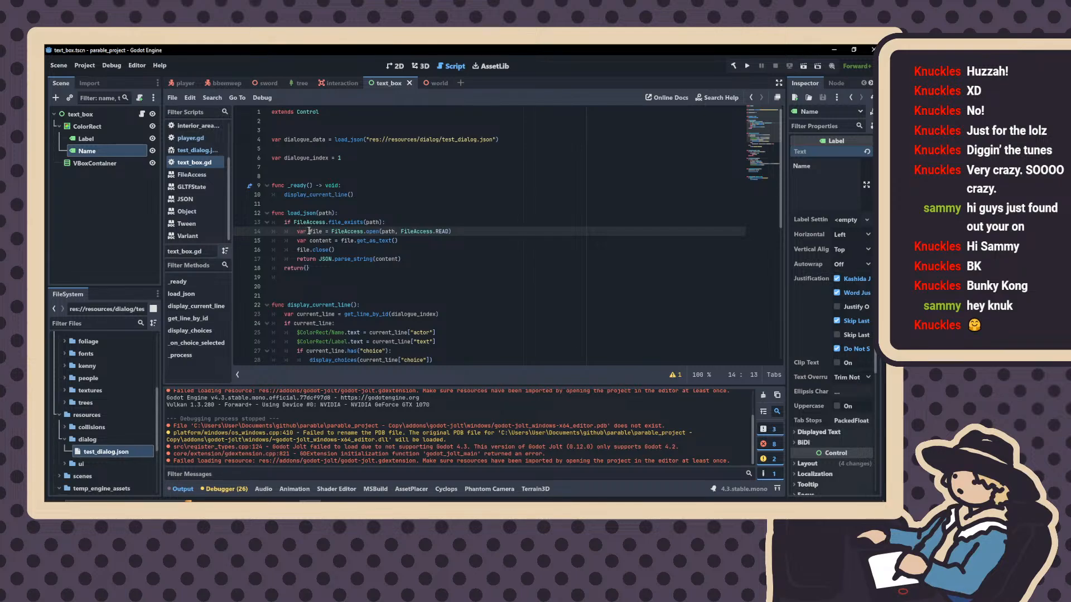
drag(309, 231, 373, 232)
click(383, 231)
click(401, 232)
drag(401, 232, 450, 232)
Examine how load_json reads the file text into content, closes the file and returns to the dialogue_data call
drag(319, 242, 399, 242)
click(328, 242)
click(354, 240)
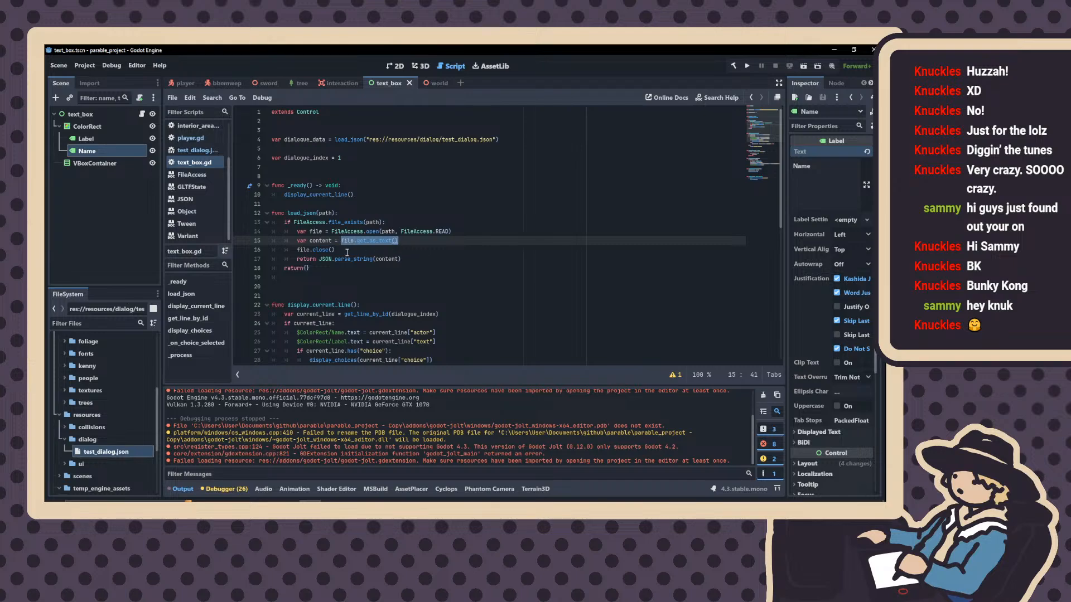
drag(345, 250, 315, 259)
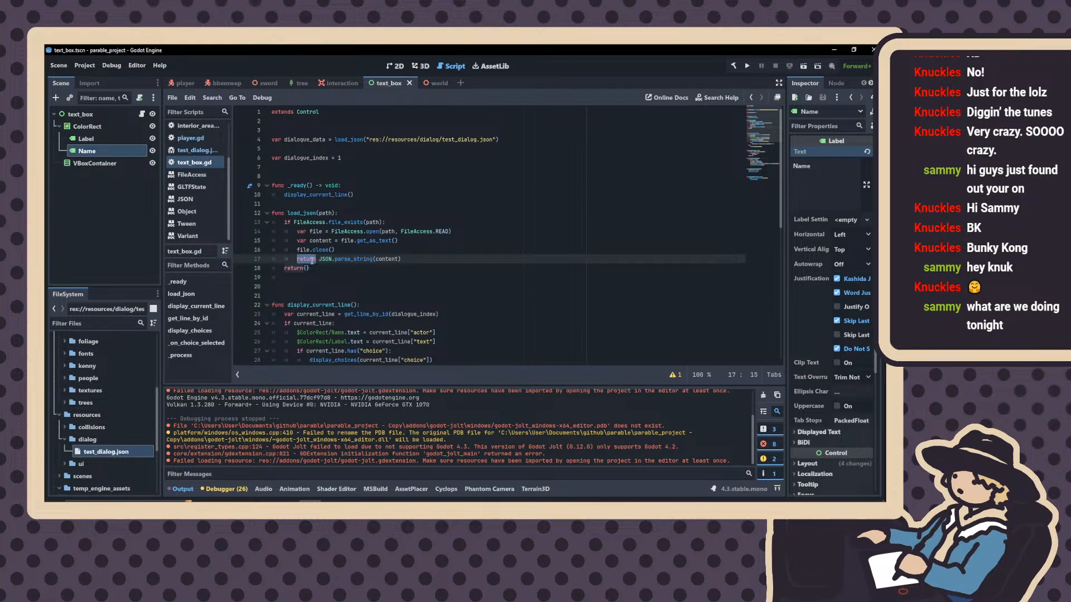
drag(319, 139, 500, 140)
click(314, 147)
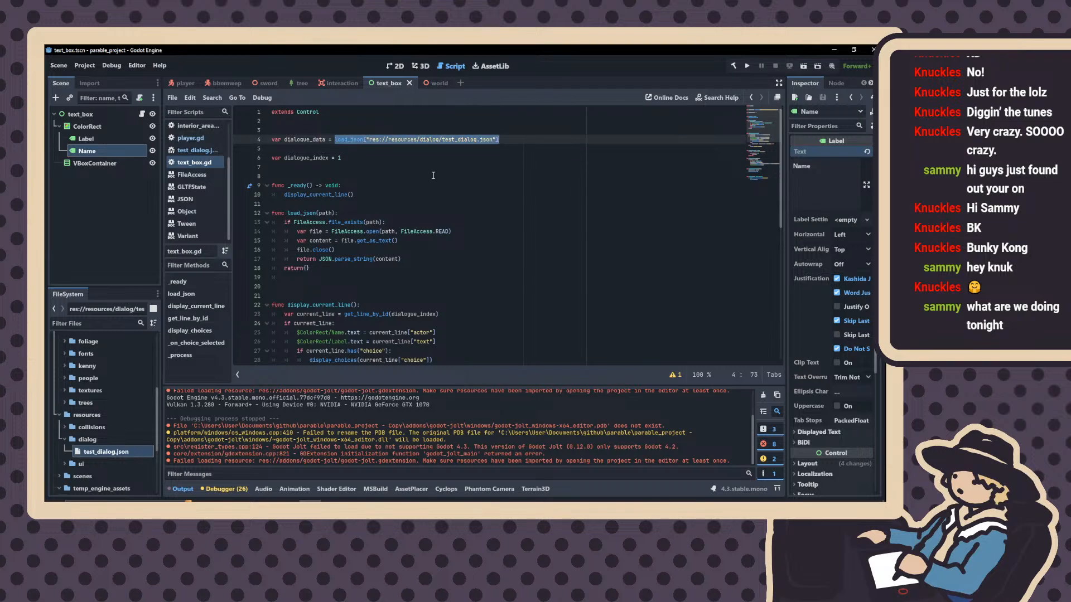
Examine how the JSON.parse_string(content) return value in load_json feeds the dialogue_data variable
drag(319, 259, 401, 257)
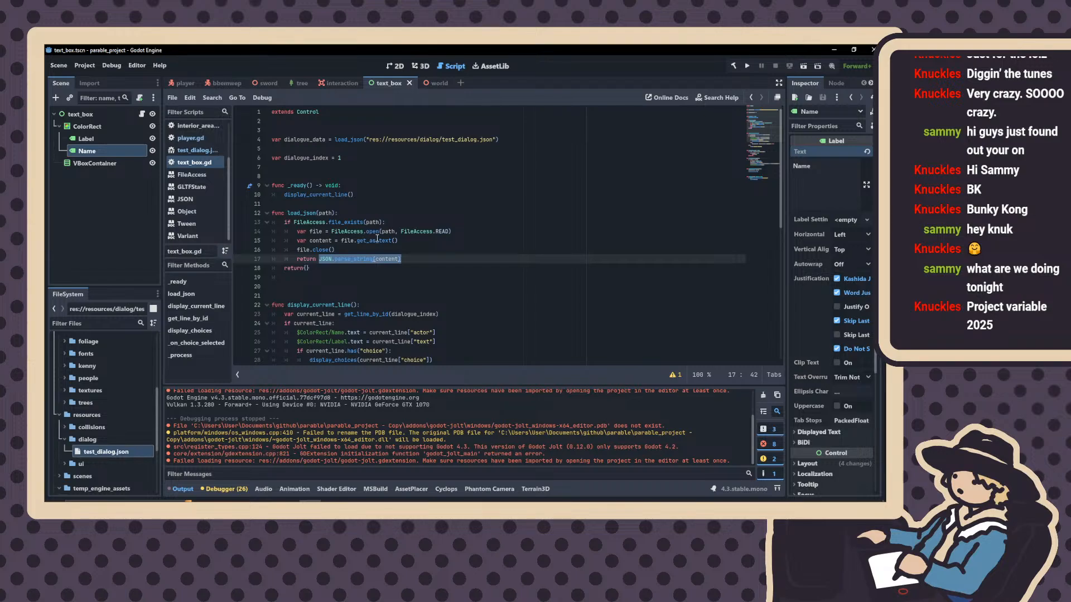
drag(399, 260, 375, 261)
scroll(429, 283, down, 3)
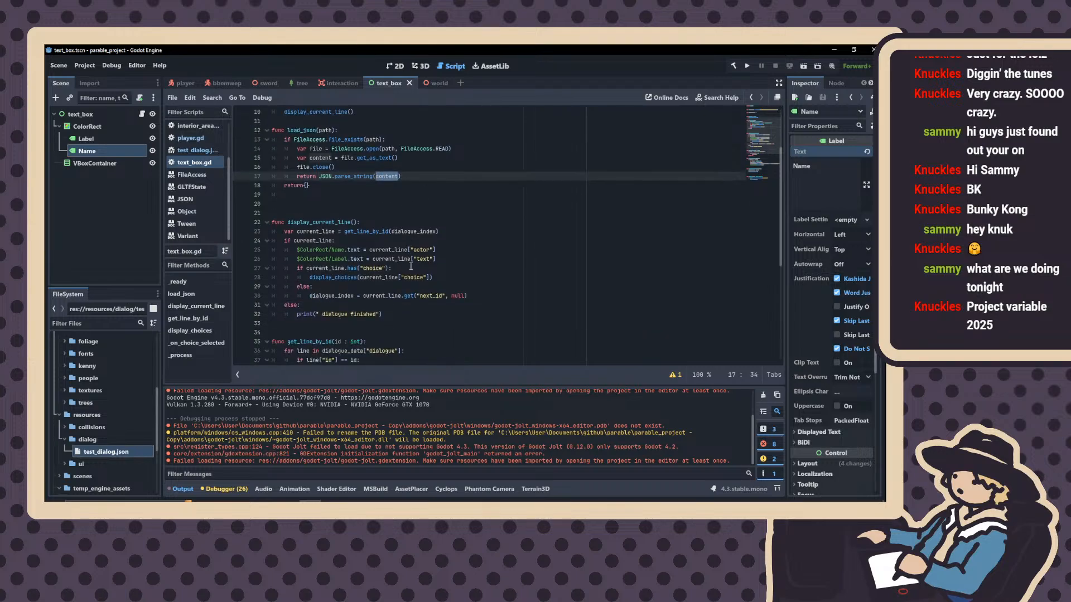
drag(401, 176, 372, 176)
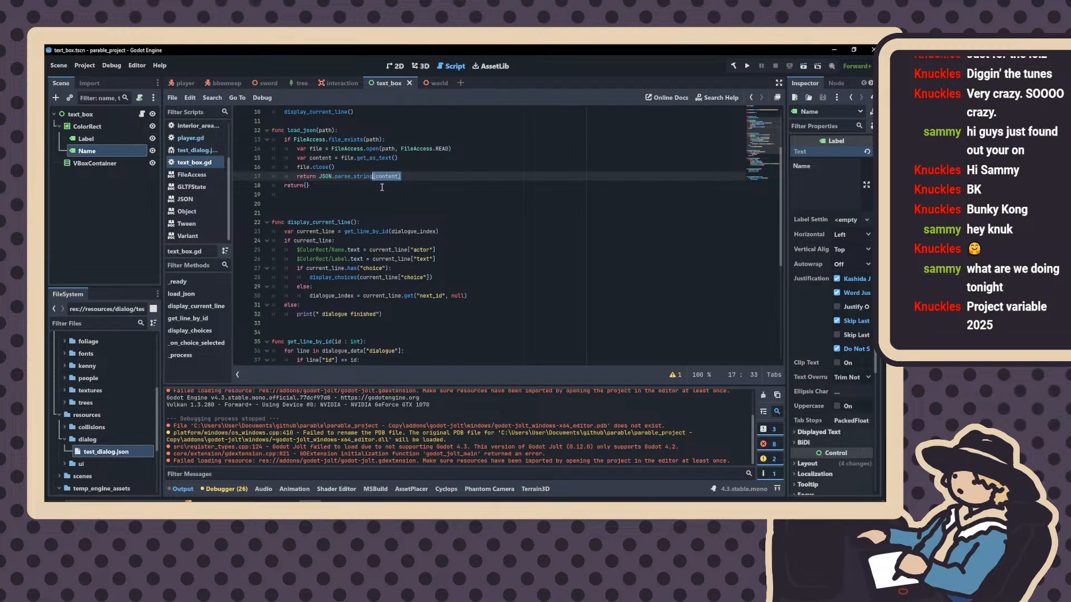
click(410, 170)
scroll(429, 223, up, 3)
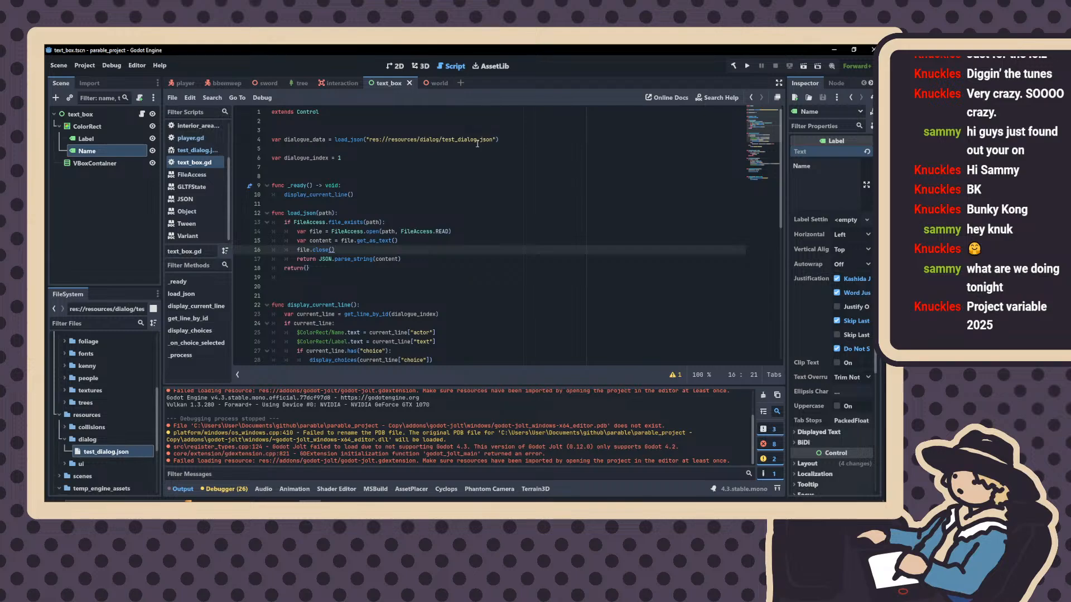
drag(325, 140, 286, 140)
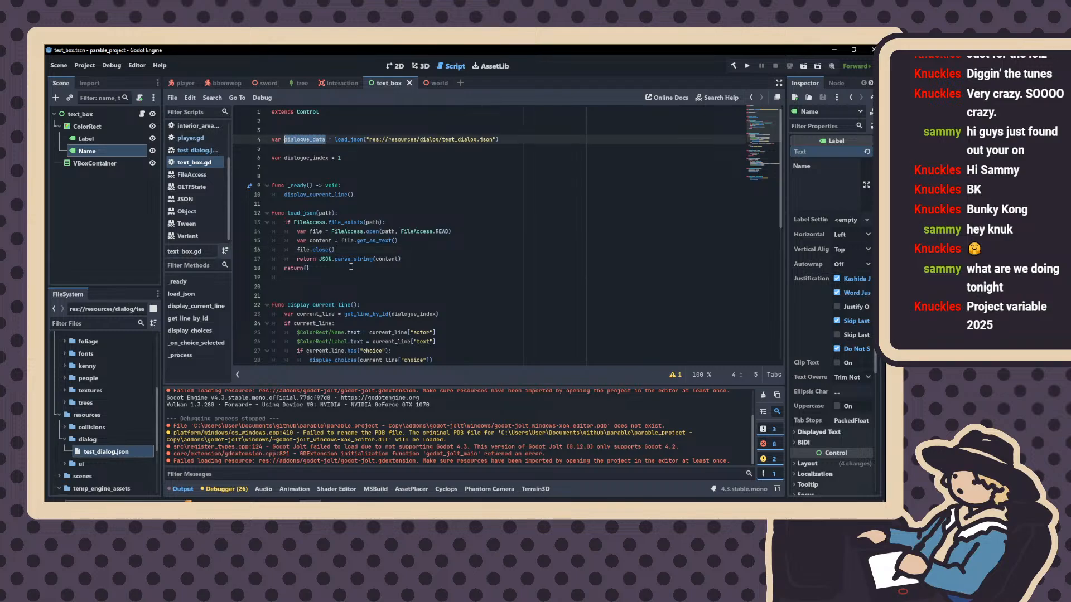
drag(401, 259, 323, 260)
Examine how display_current_line sets current_line by calling get_line_by_id with dialogue_index
scroll(320, 245, down, 3)
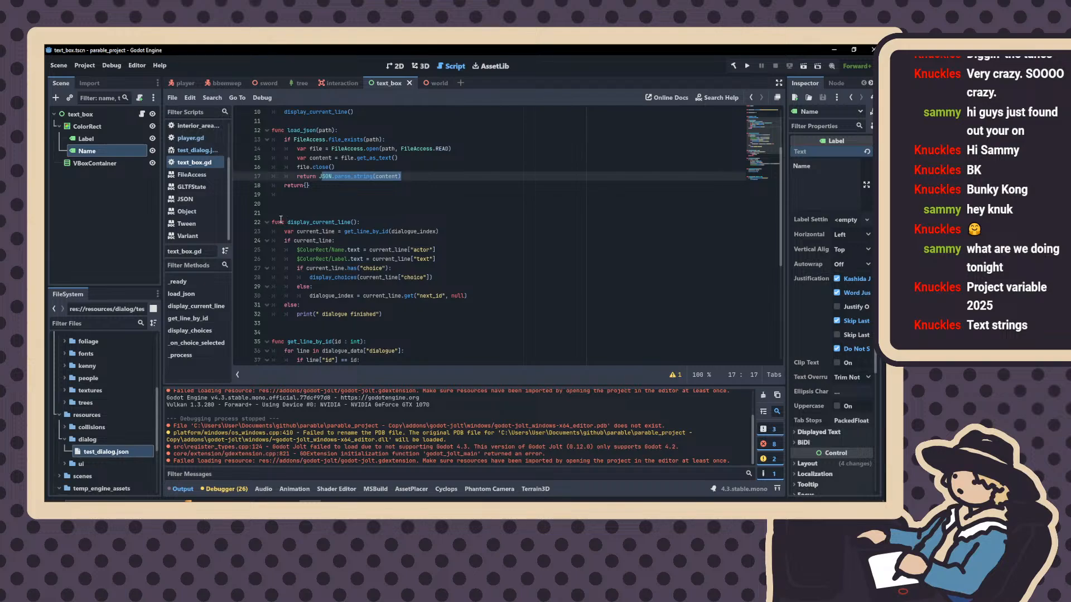
drag(287, 222, 385, 223)
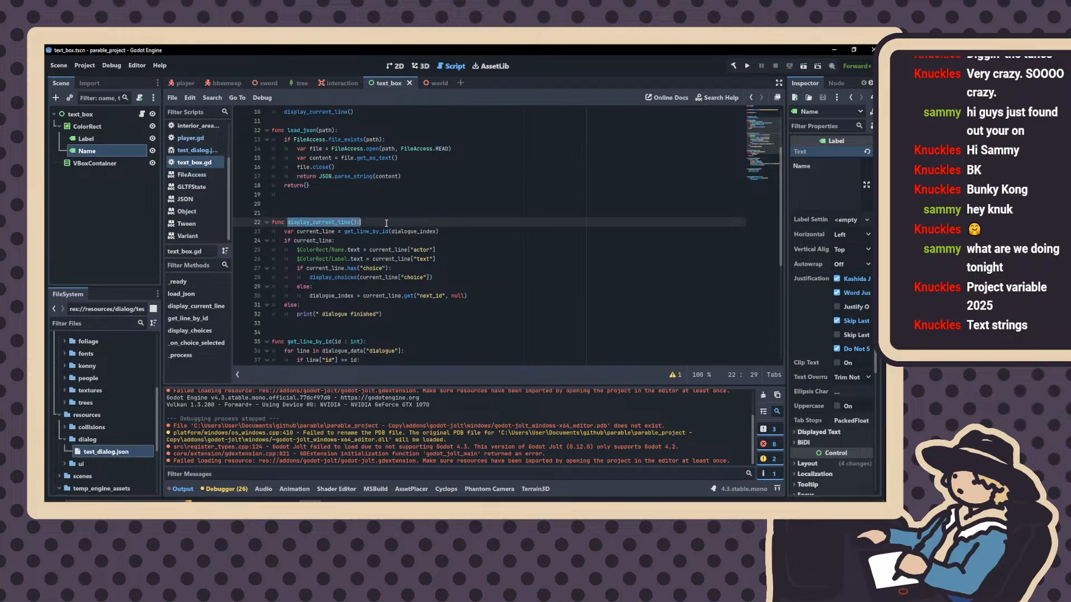
drag(284, 232, 440, 232)
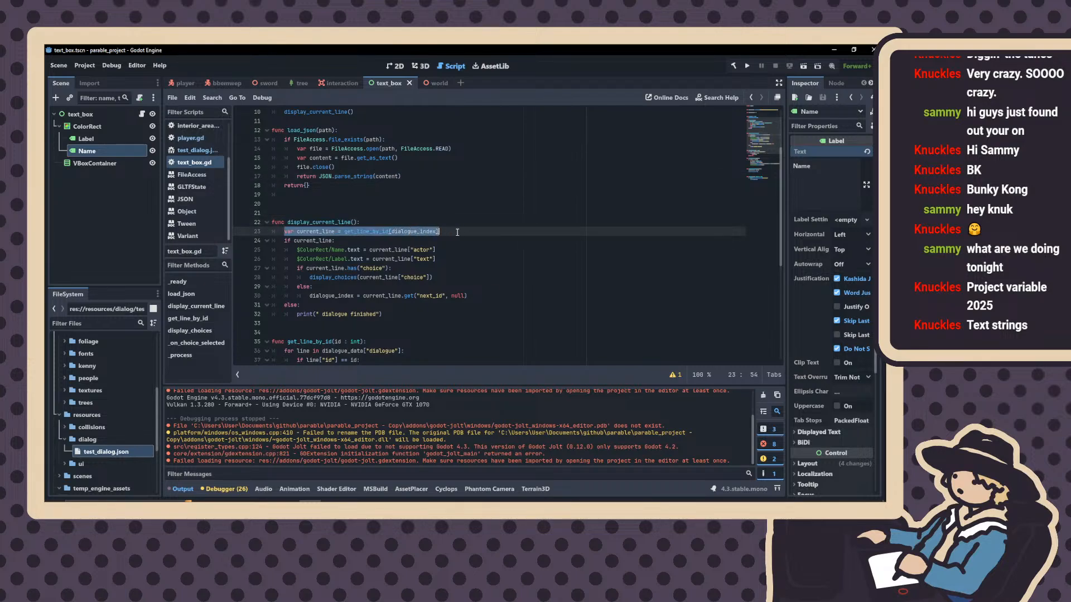
scroll(313, 176, up, 3)
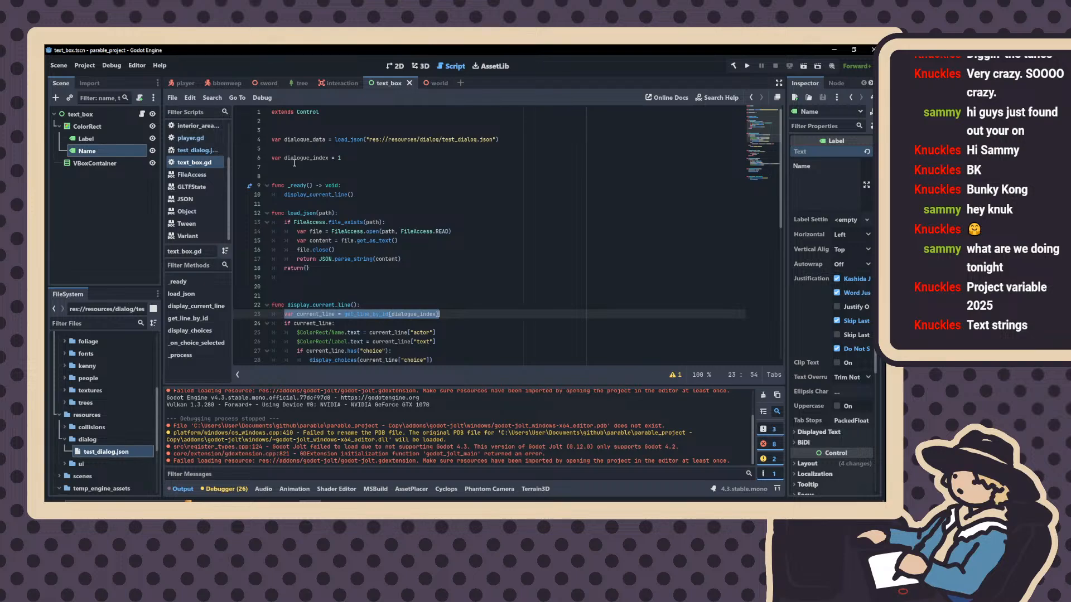
scroll(360, 273, down, 1)
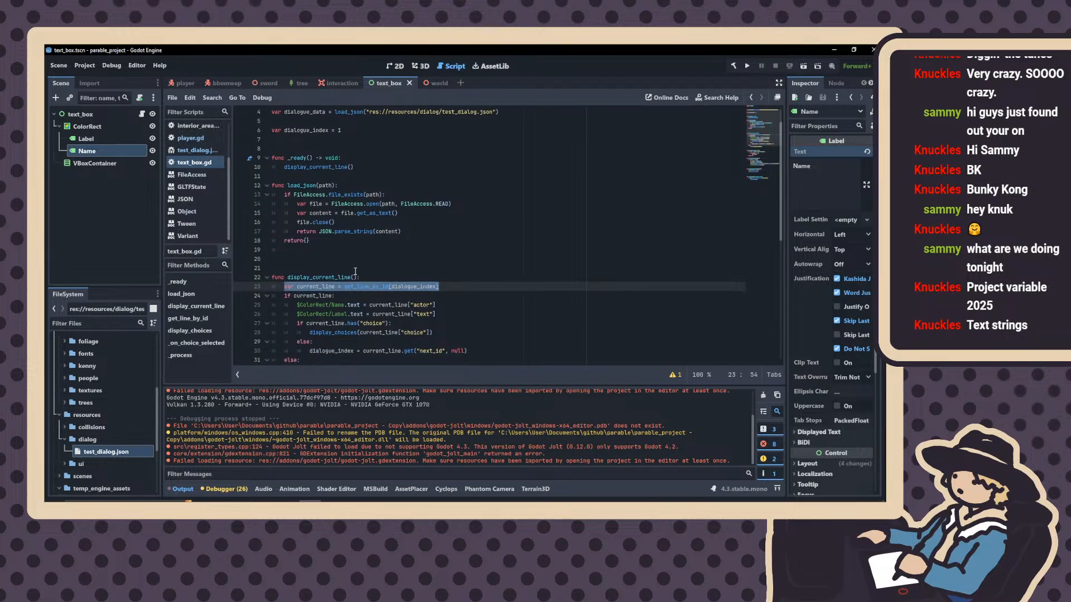
drag(345, 286, 385, 286)
click(290, 287)
click(344, 287)
Read through get_line_by_id, covering its loop over the dialogue data, the id comparison and the returned line
scroll(344, 287, down, 6)
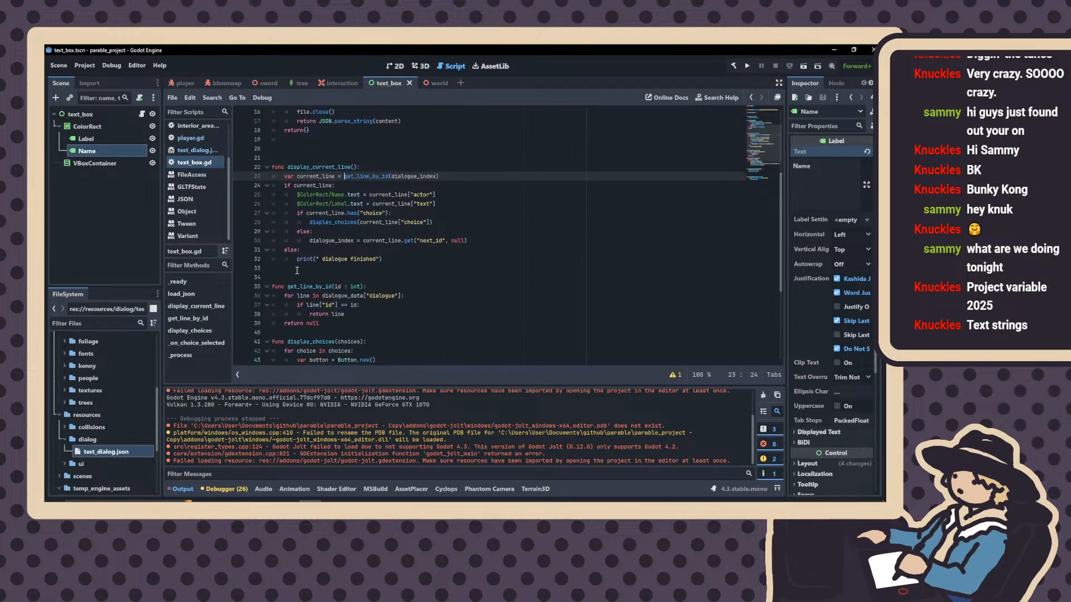
drag(287, 232, 399, 240)
click(300, 241)
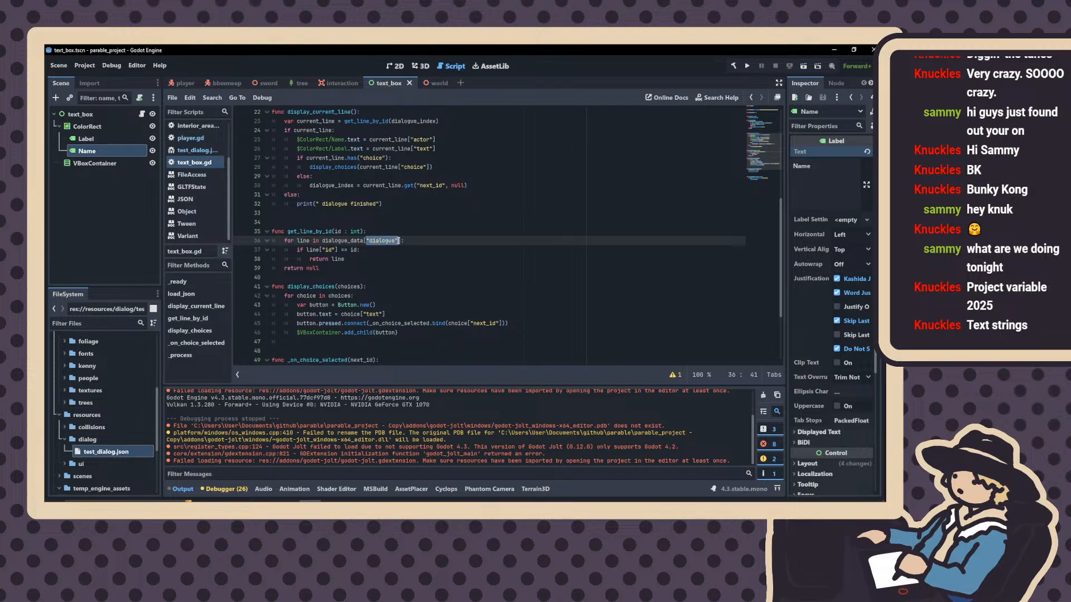
drag(297, 250, 360, 251)
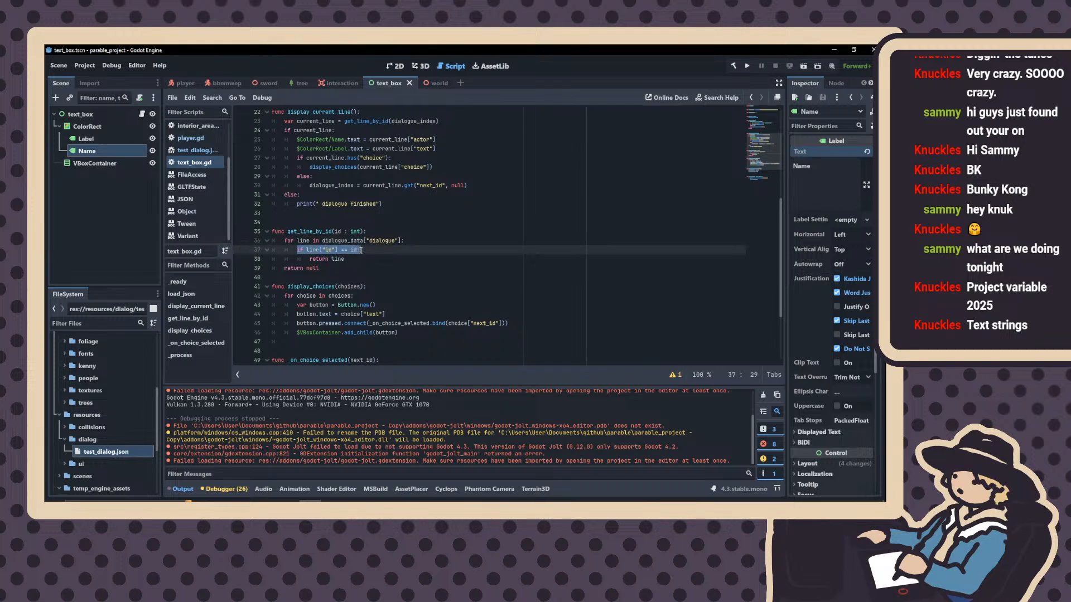
double_click(329, 250)
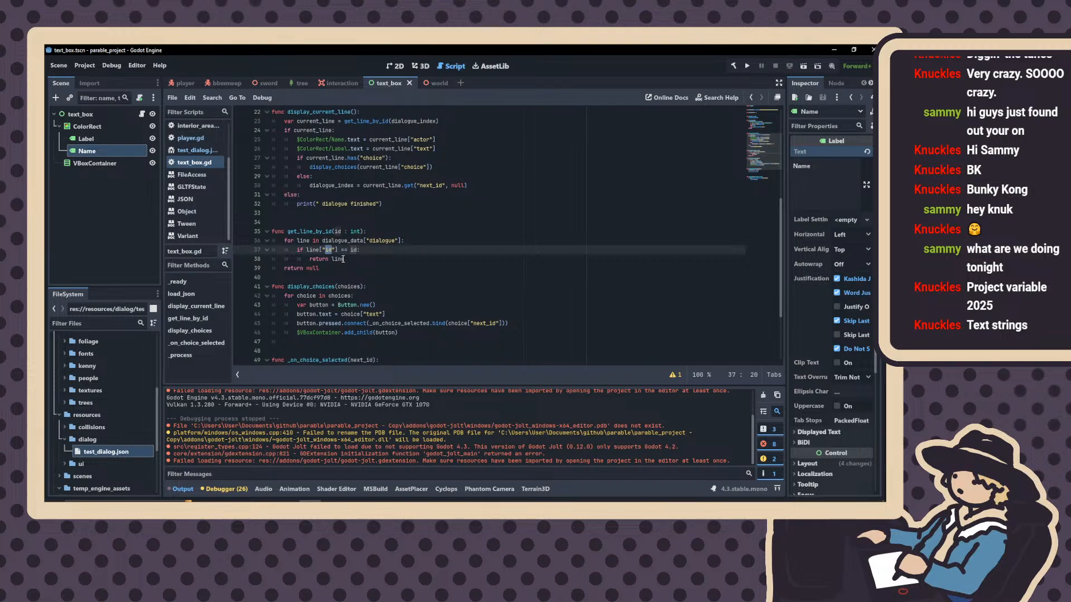
drag(352, 259, 310, 258)
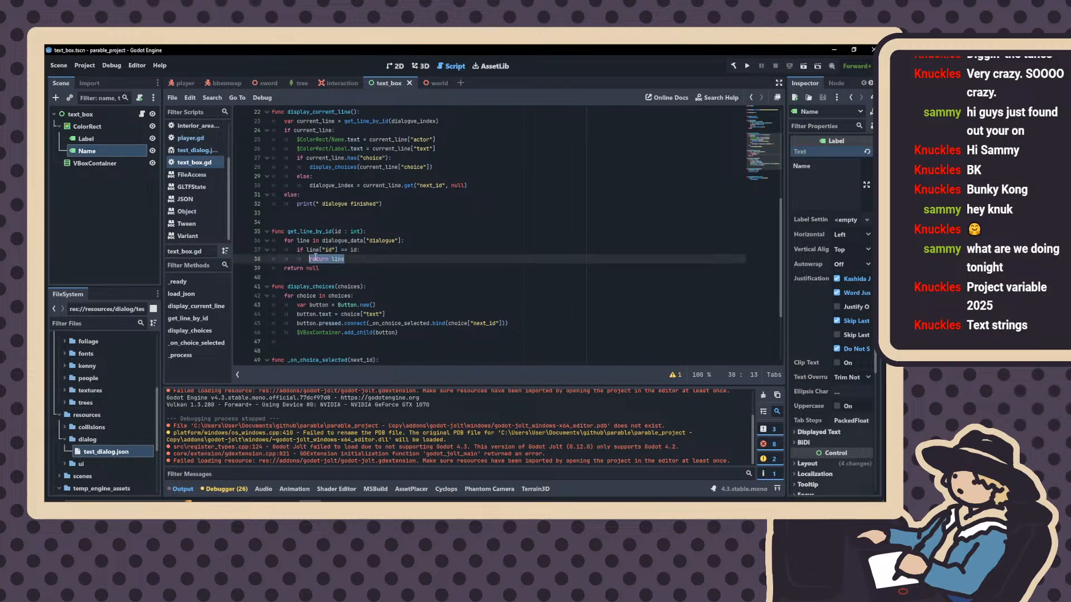
Compare the body of display_current_line with the get_line_by_id function it relies on
scroll(339, 259, up, 2)
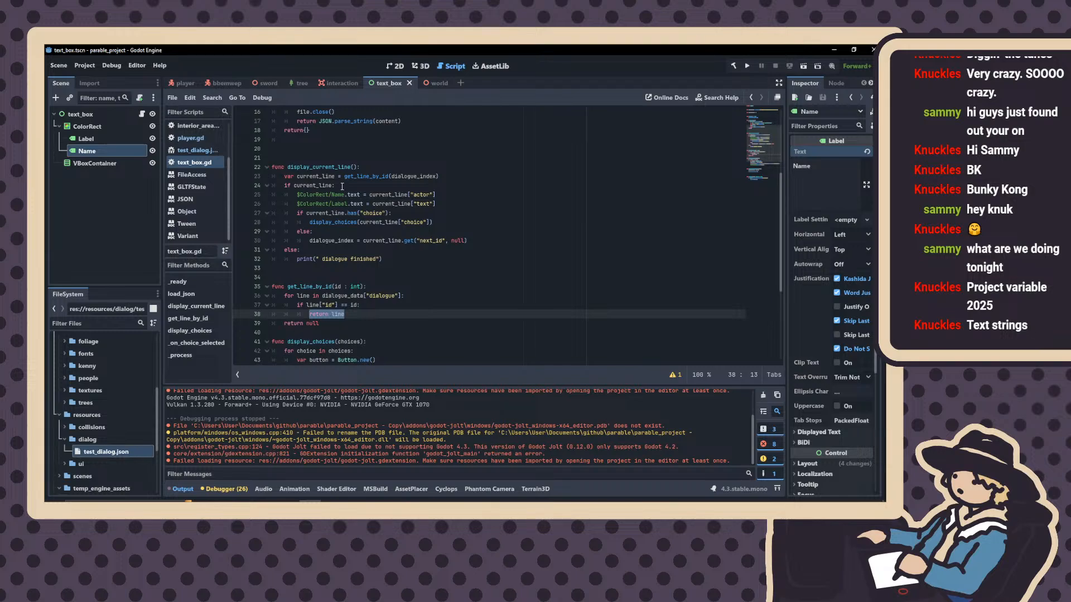
scroll(362, 278, down, 2)
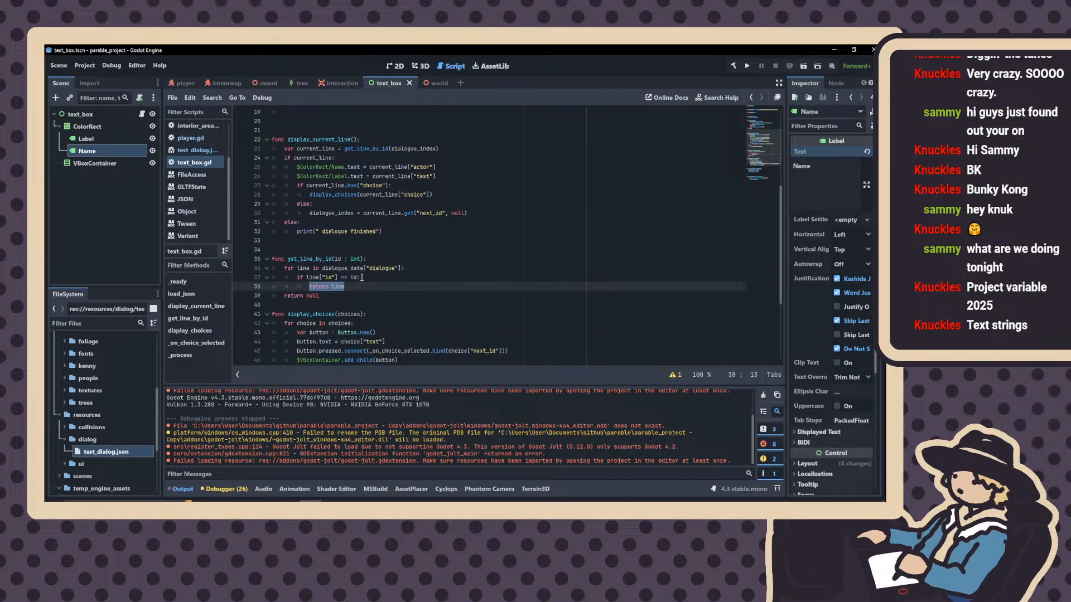
scroll(355, 273, up, 3)
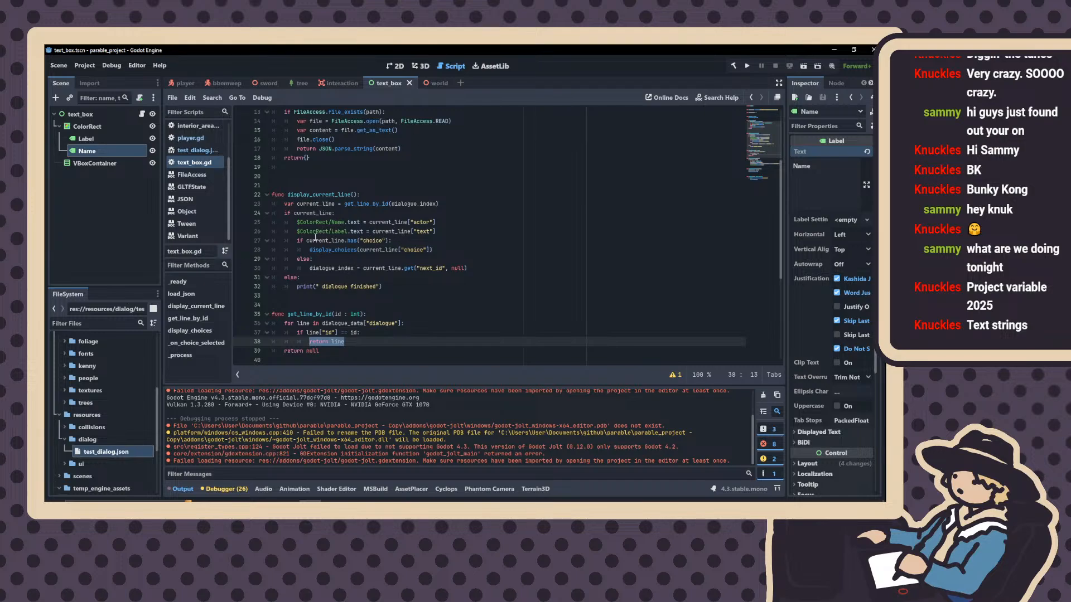
scroll(313, 243, down, 1)
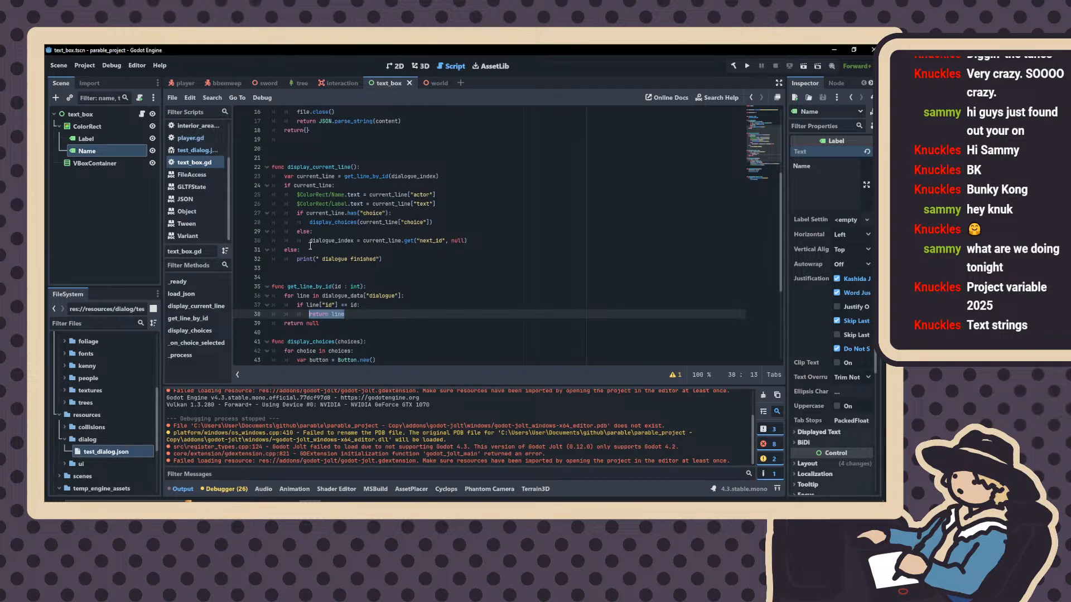
scroll(313, 243, up, 2)
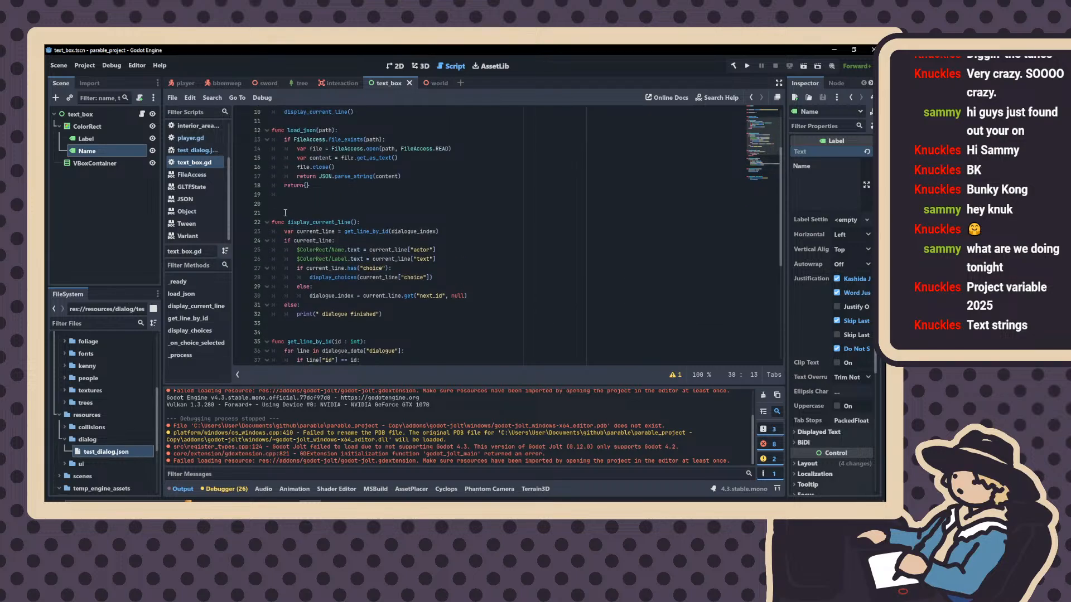
scroll(294, 211, down, 1)
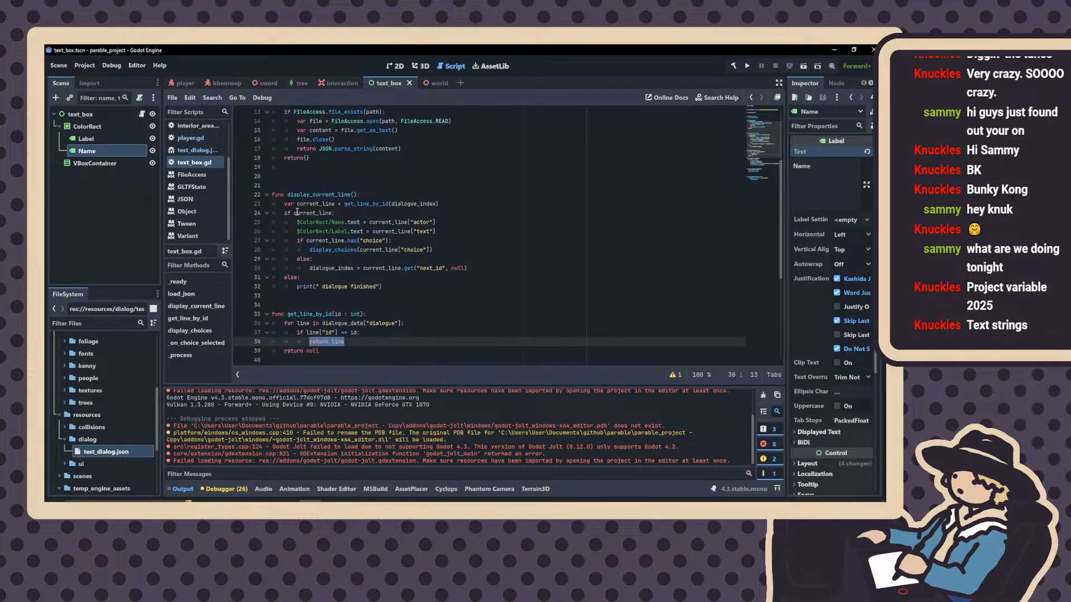
scroll(299, 230, down, 1)
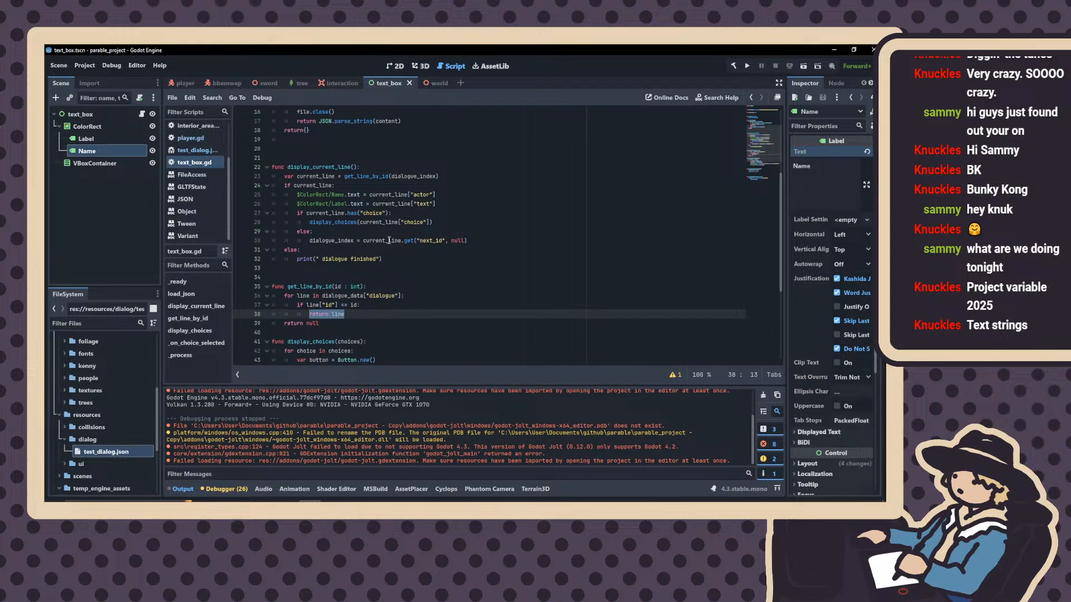
Examine the line loop variable and the dialogue_data["dialogue"] array in get_line_by_id's for statement
key(End)
drag(296, 305, 313, 305)
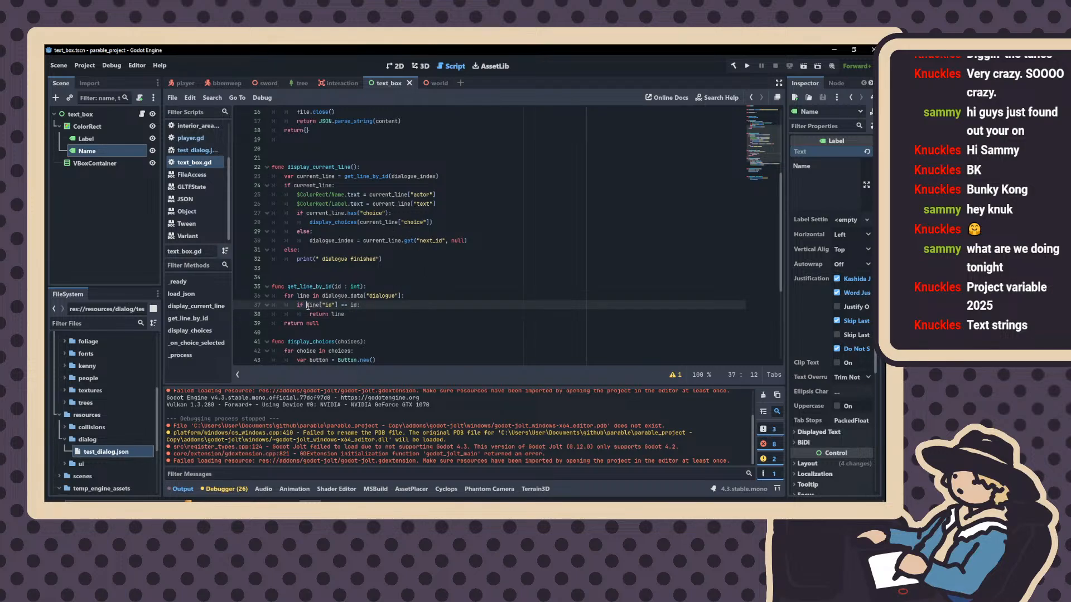
double_click(313, 304)
click(297, 295)
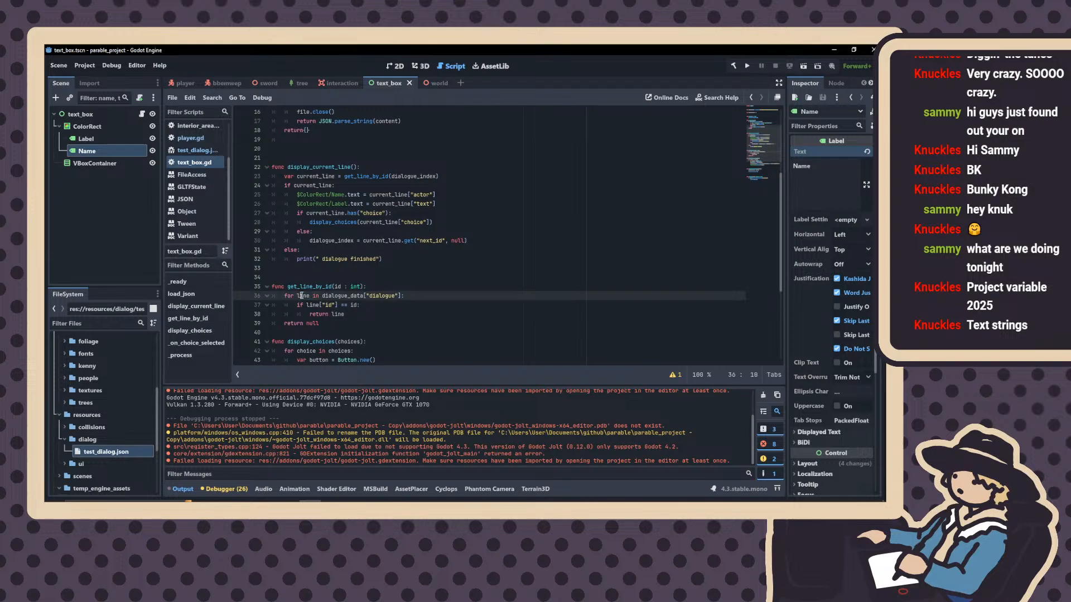
drag(297, 296, 308, 294)
key(Left)
drag(297, 295, 365, 295)
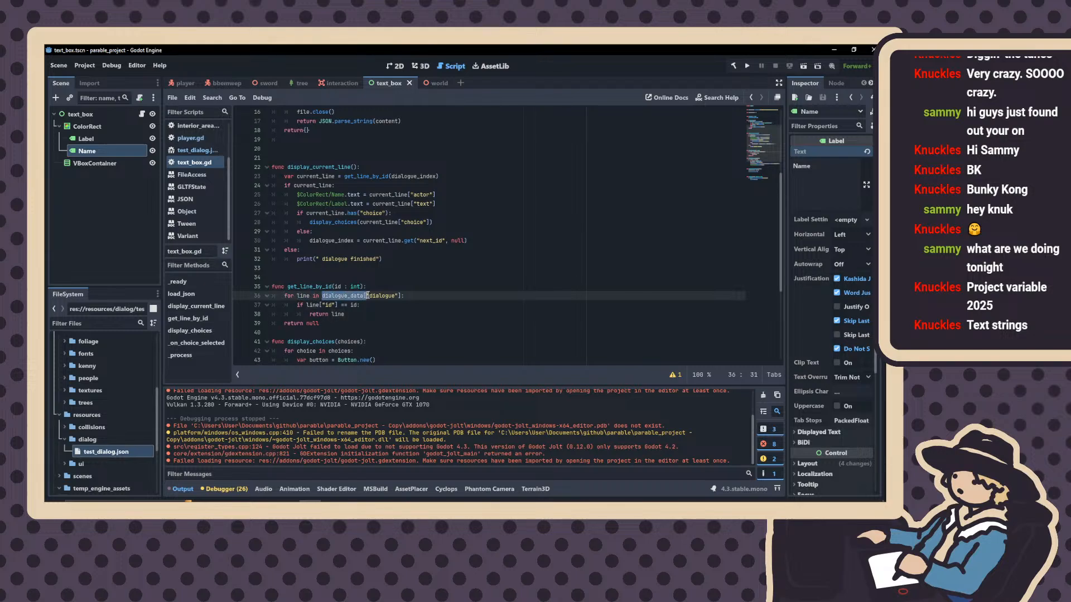
mouse_move(297, 295)
mouse_down()
mouse_move(360, 295)
mouse_move(309, 294)
mouse_up()
click(297, 289)
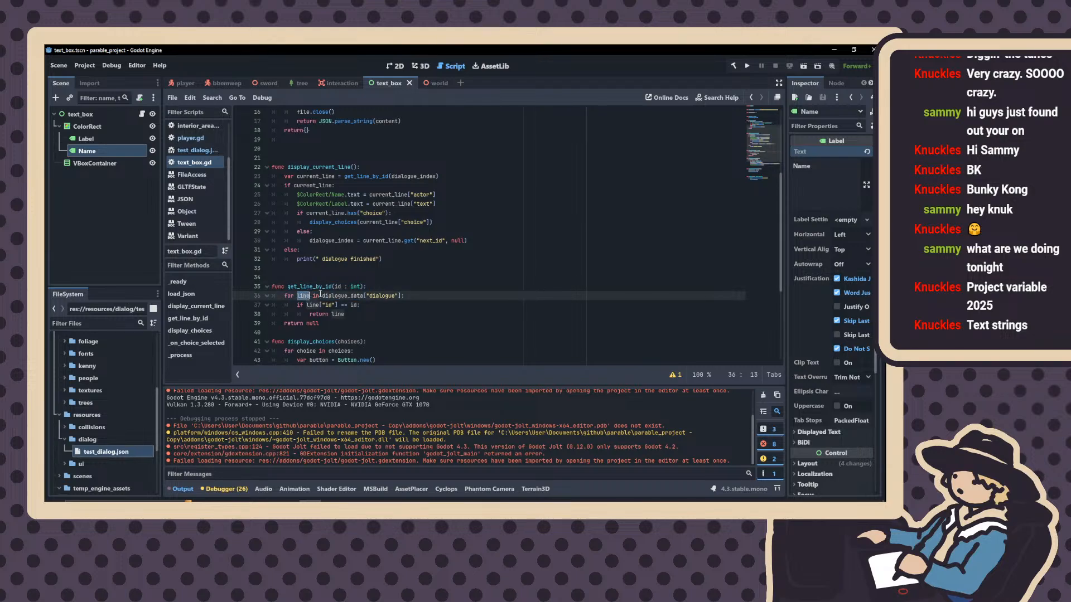
mouse_move(364, 296)
mouse_down()
mouse_move(401, 295)
mouse_move(367, 296)
mouse_up()
click(396, 295)
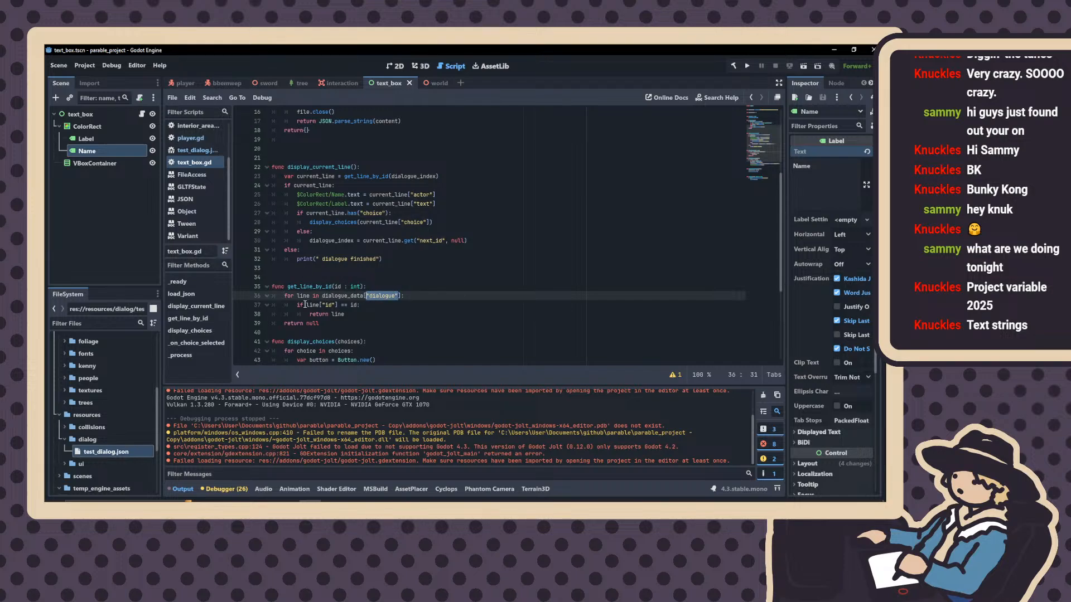
Examine how the line["id"] == id condition matches each entry against get_line_by_id's id parameter
drag(297, 305, 338, 305)
click(328, 305)
click(307, 305)
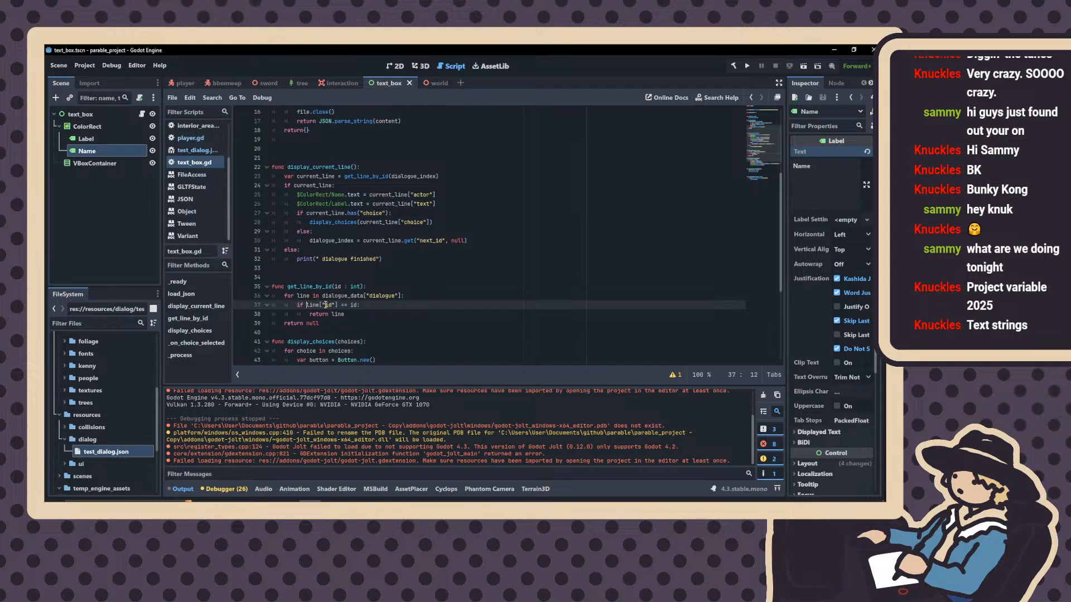
double_click(328, 305)
click(333, 305)
double_click(328, 305)
double_click(338, 286)
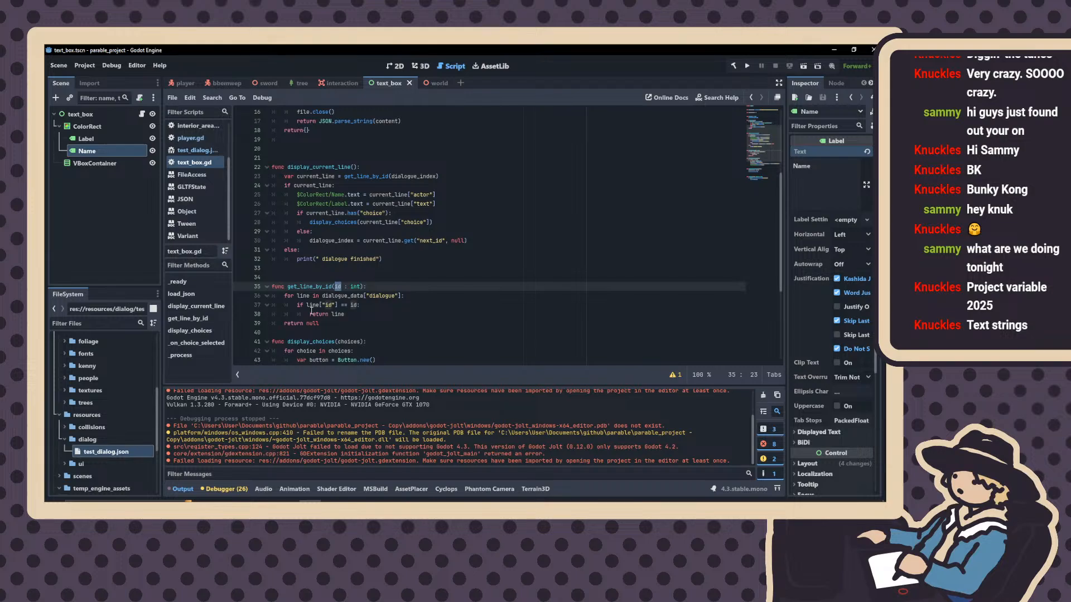
Review get_line_by_id's return statements and how display_current_line assigns the actor and text values to the Name and Label nodes
drag(319, 323, 284, 314)
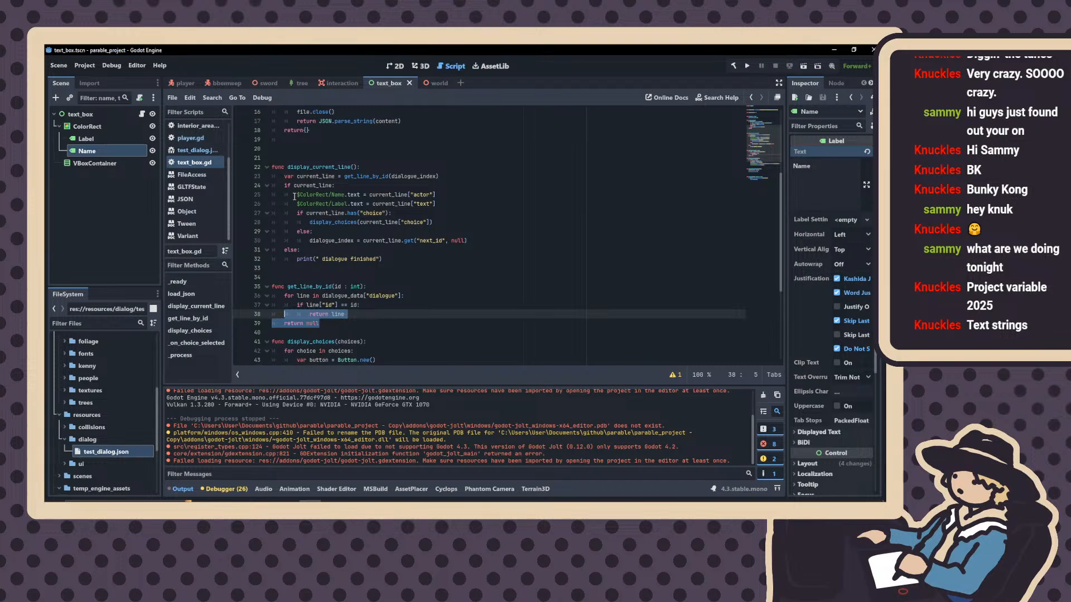
double_click(329, 176)
click(285, 186)
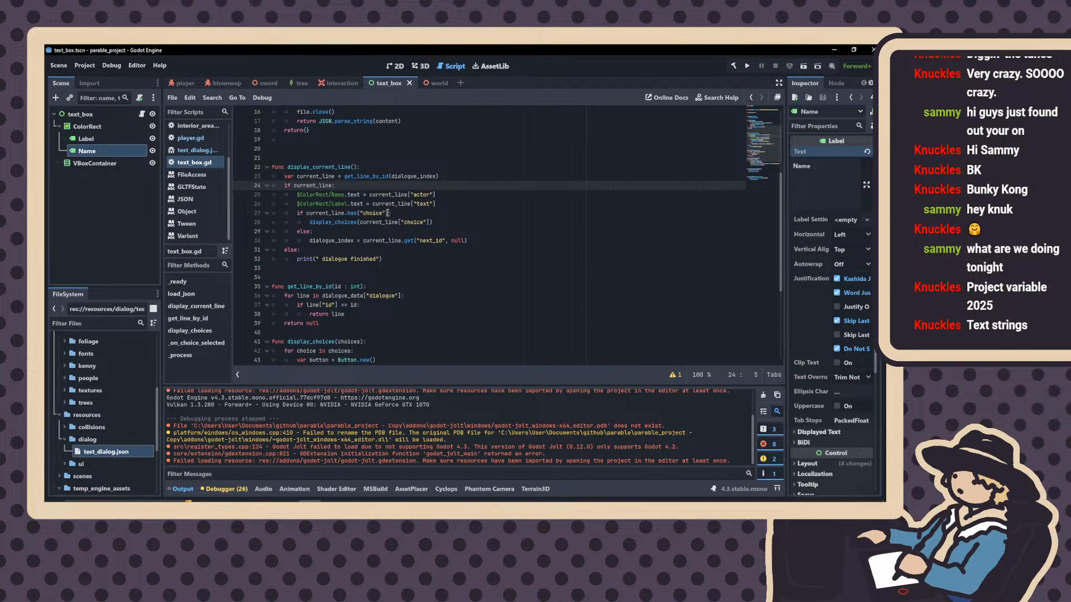
drag(294, 198, 444, 194)
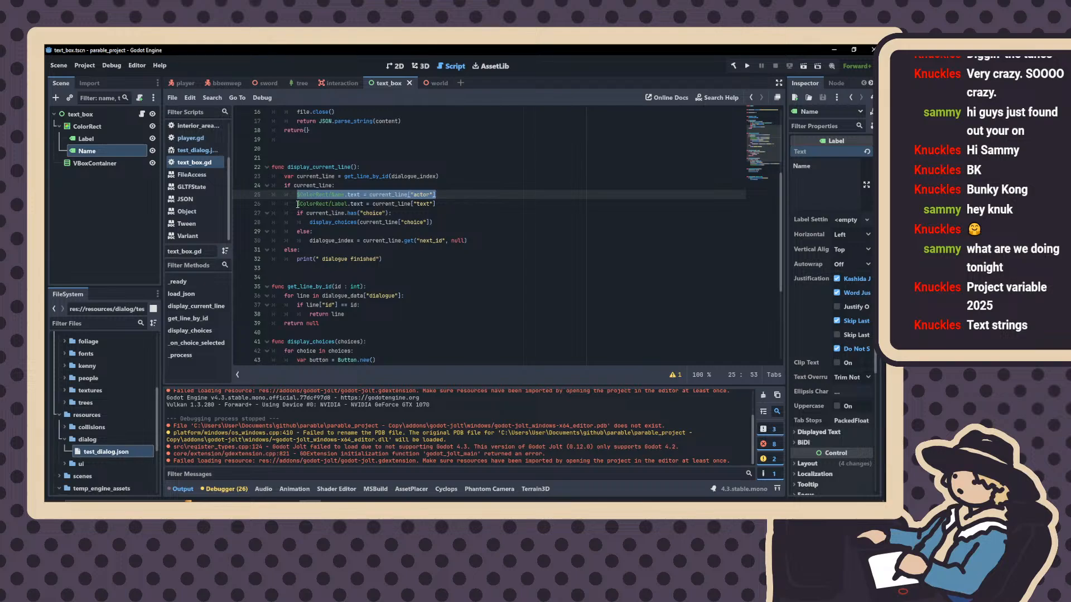
drag(297, 205, 440, 203)
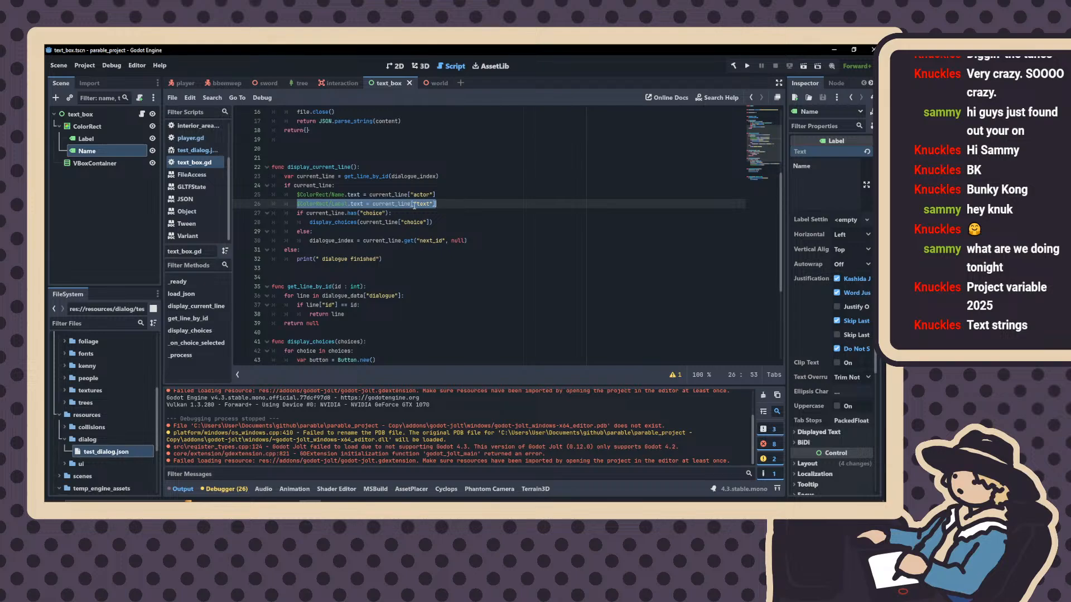
Examine display_current_line's choice branch, its display_choices call, and the _on_choice_selected function behind the buttons
click(308, 213)
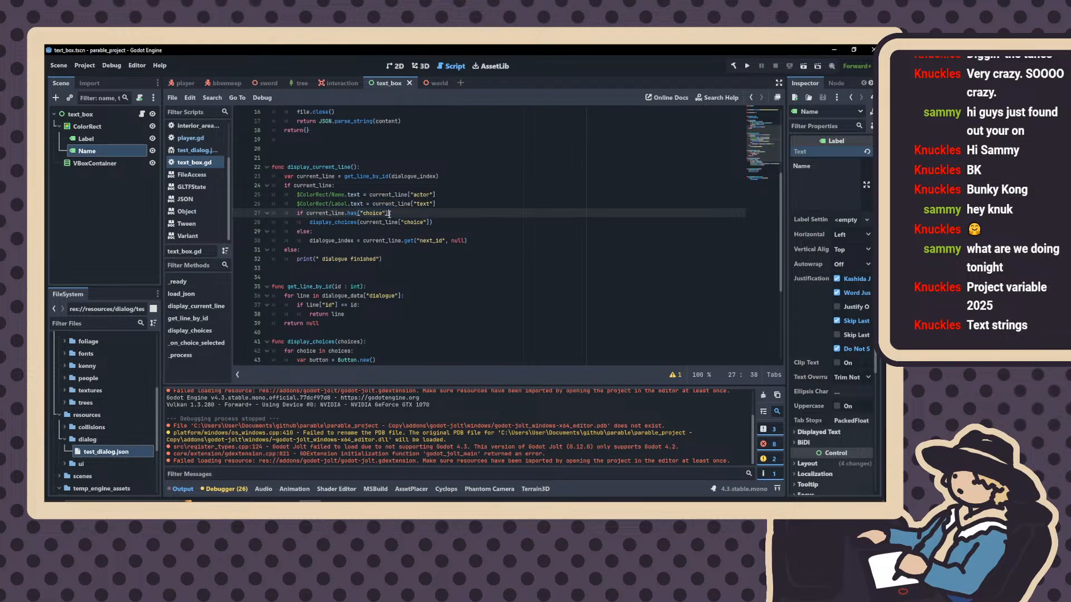
click(317, 222)
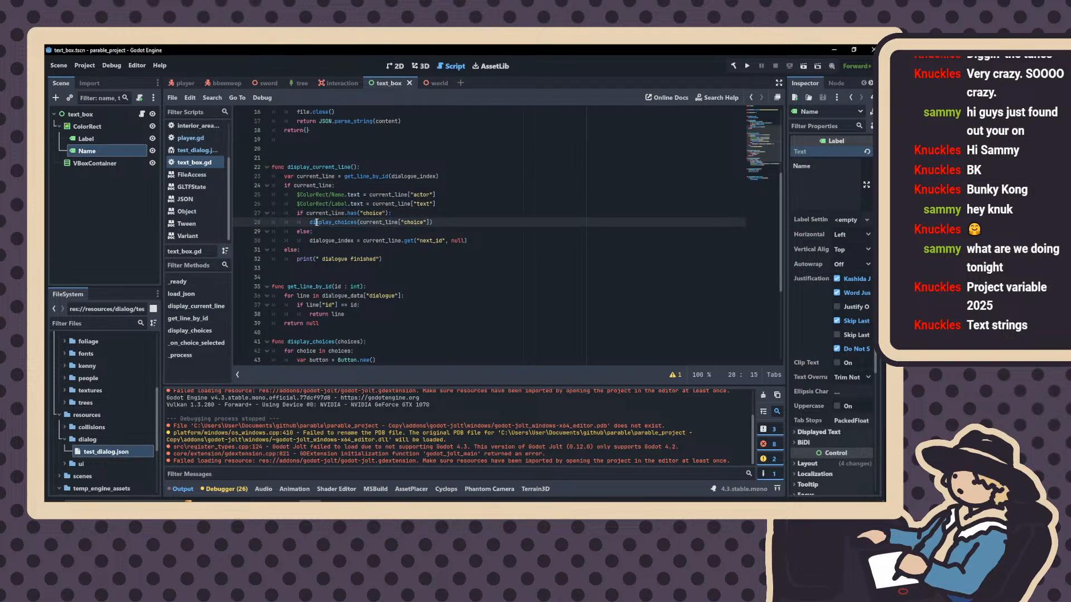
drag(317, 222, 441, 221)
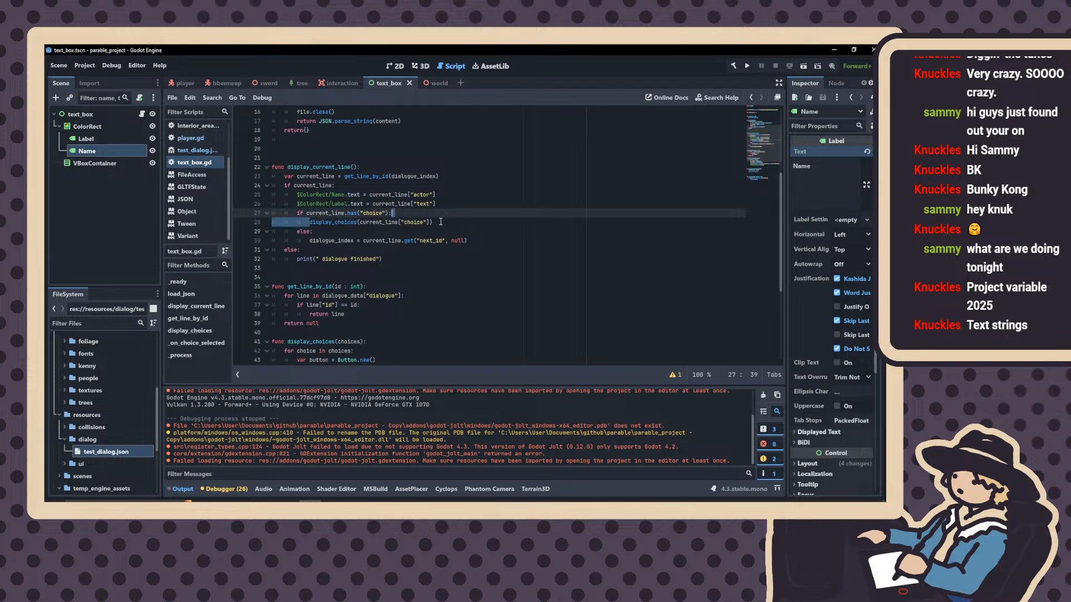
scroll(286, 289, down, 4)
drag(271, 231, 259, 269)
scroll(530, 290, down, 2)
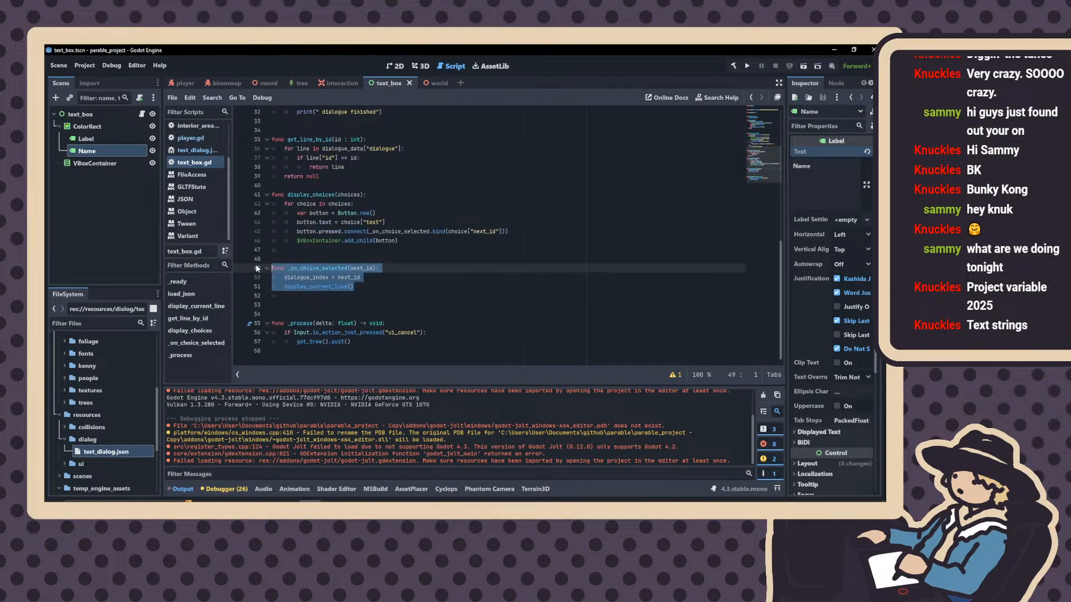
scroll(288, 261, up, 4)
scroll(287, 261, up, 2)
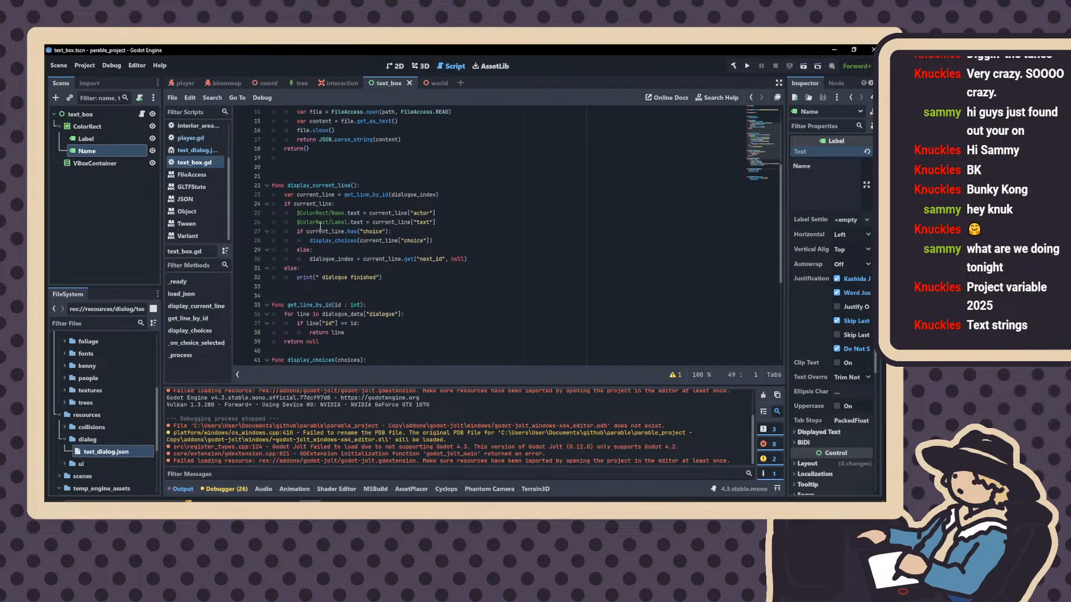
Examine display_current_line's else branches, covering the next_id lookup with its null default and the "dialogue finished" print
click(297, 251)
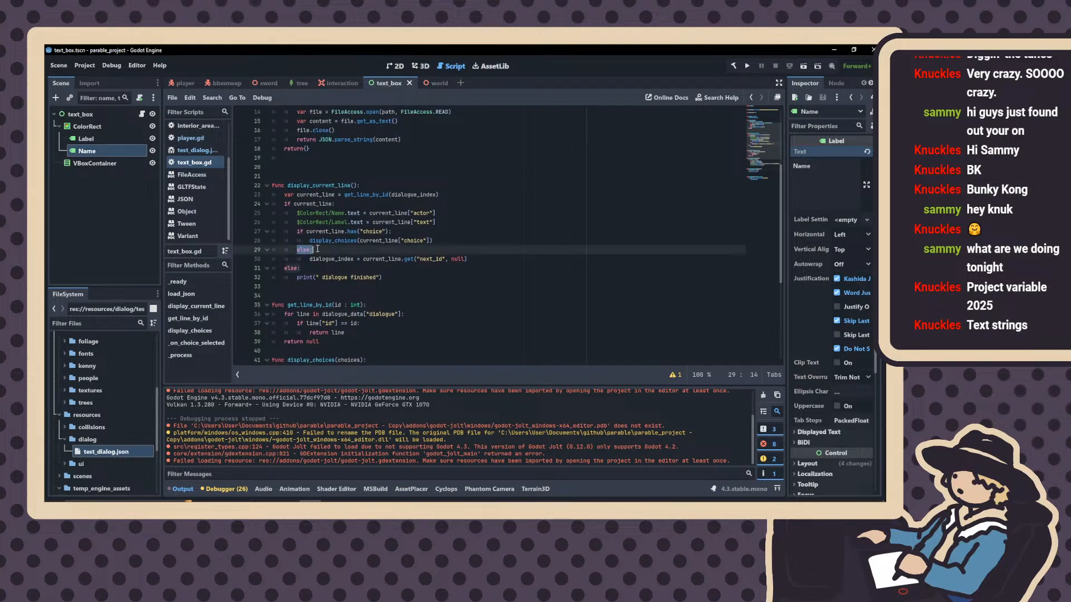
drag(308, 259, 471, 261)
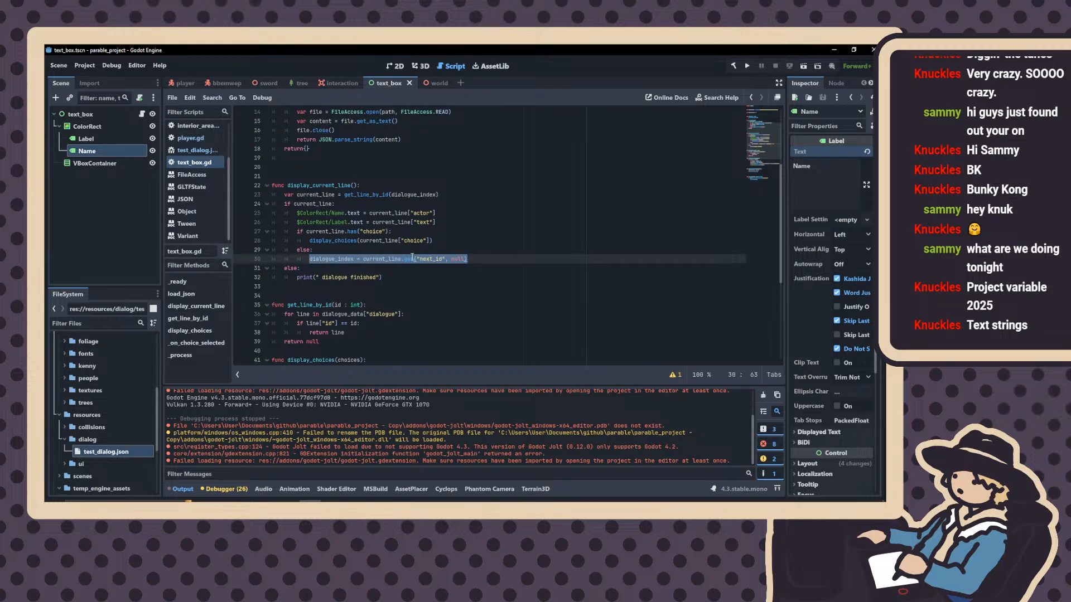
drag(416, 259, 466, 257)
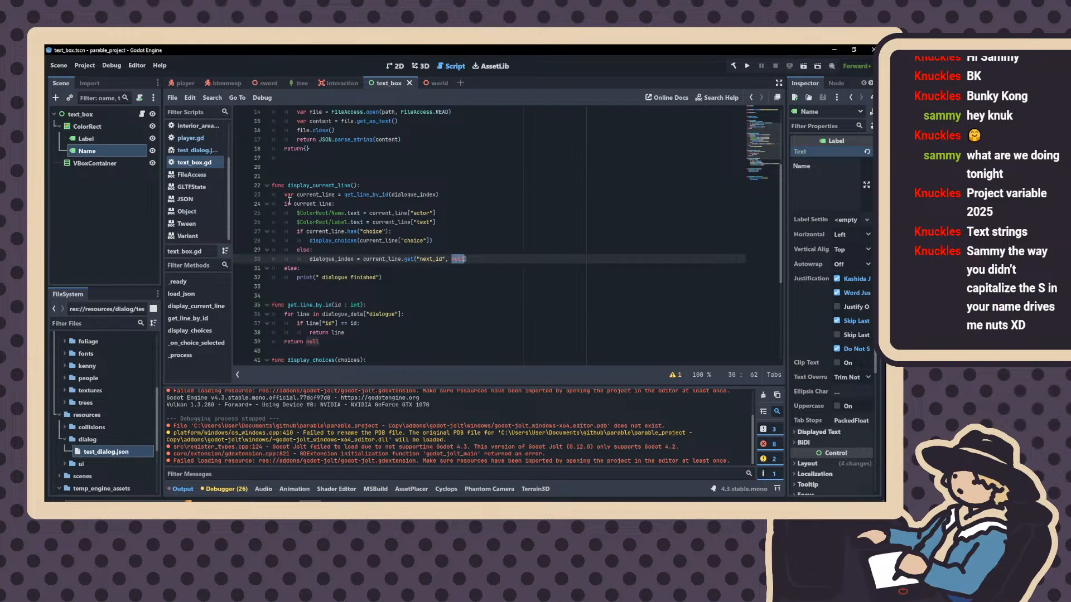
drag(284, 204, 342, 203)
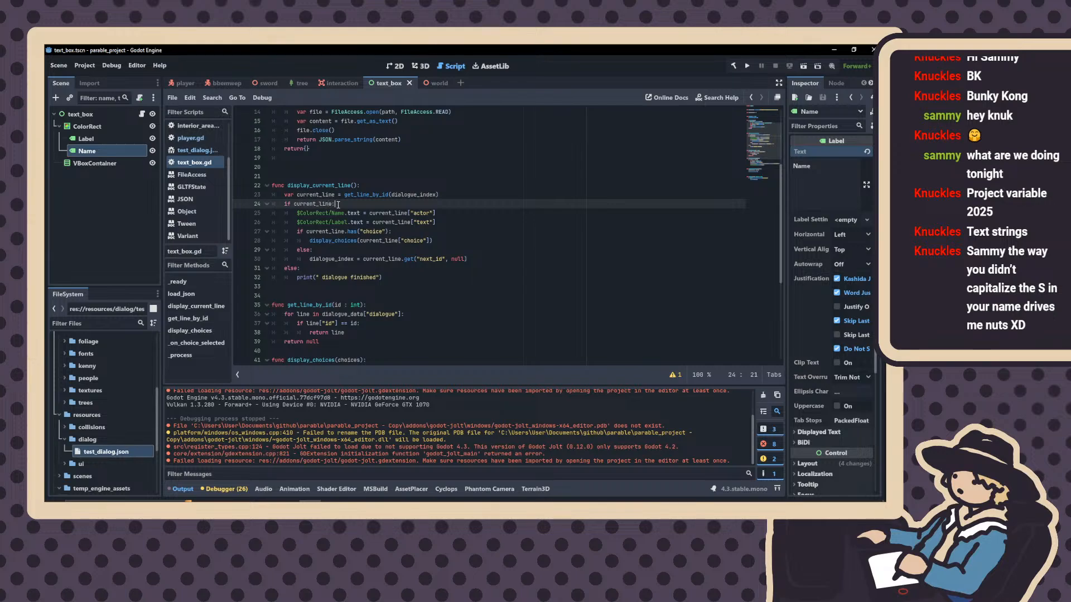
drag(448, 259, 458, 259)
drag(304, 268, 401, 281)
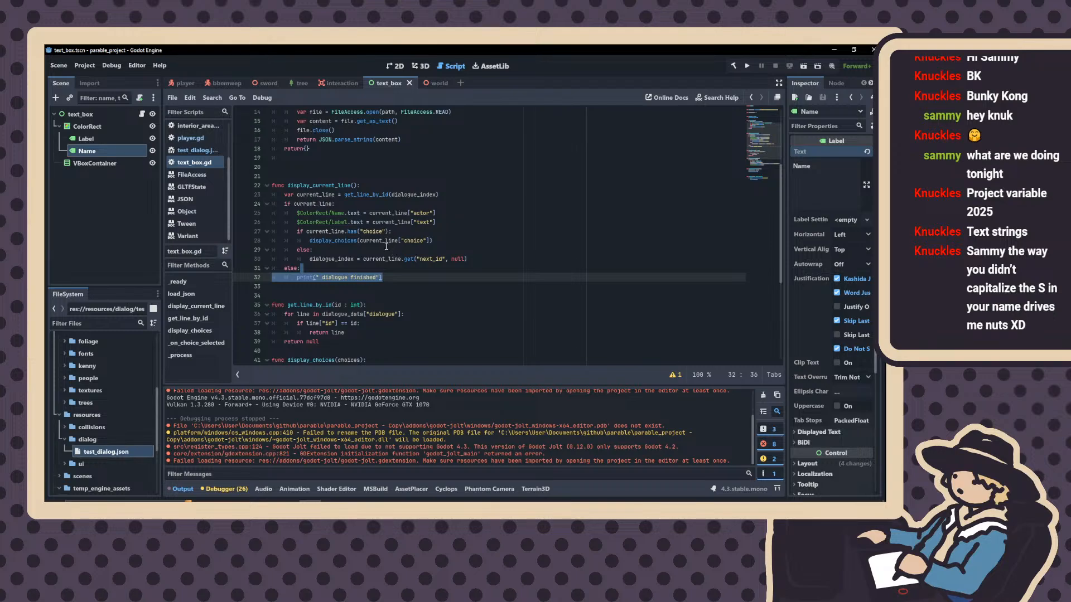
scroll(370, 268, down, 1)
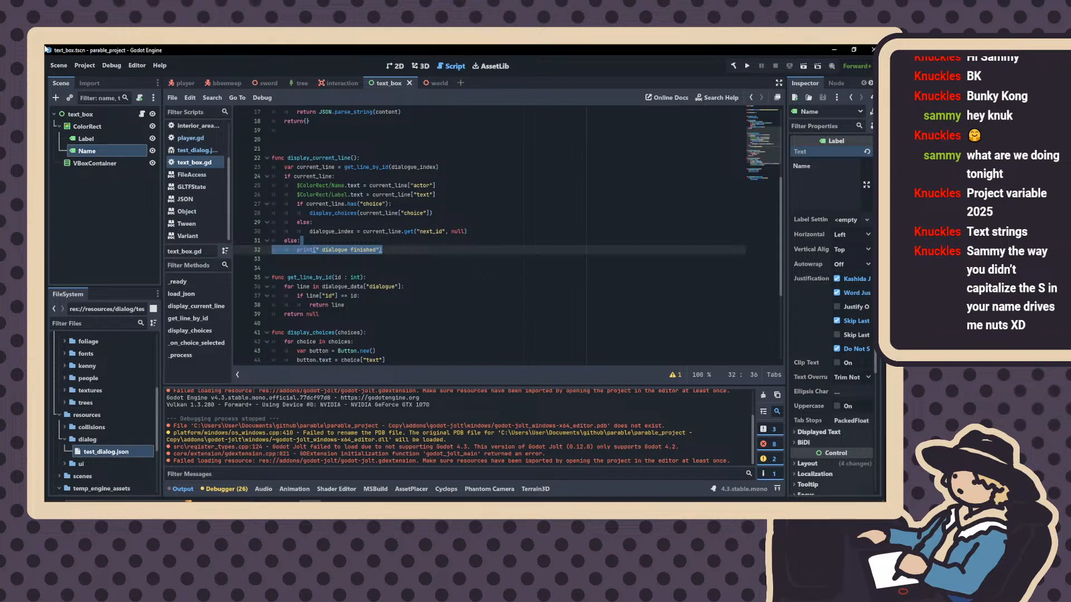
Remove a surplus blank line between the load_json and display_current_line functions
scroll(302, 160, up, 1)
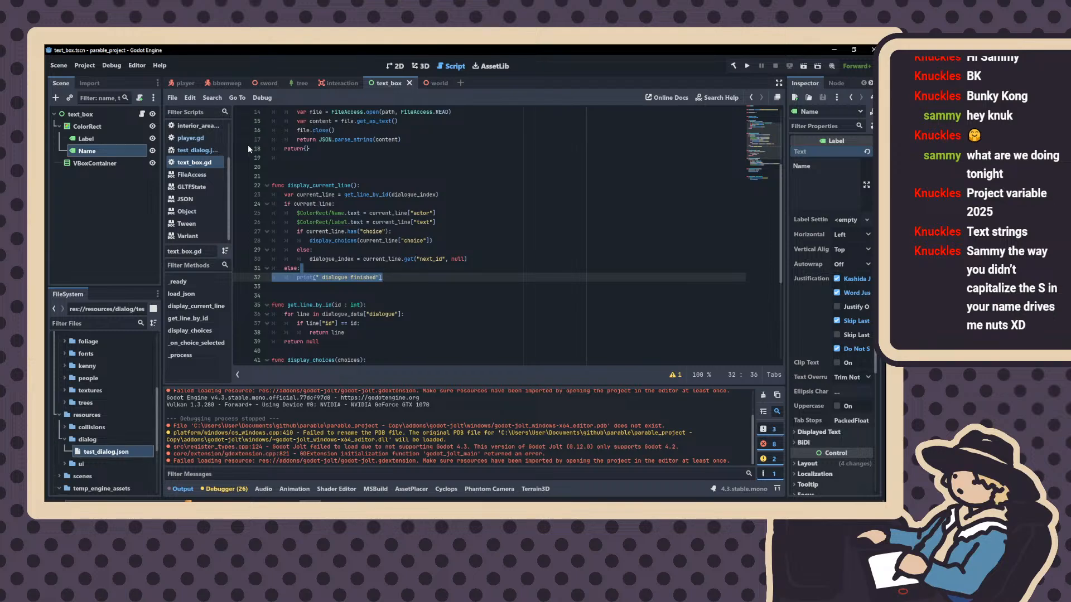
scroll(298, 207, up, 1)
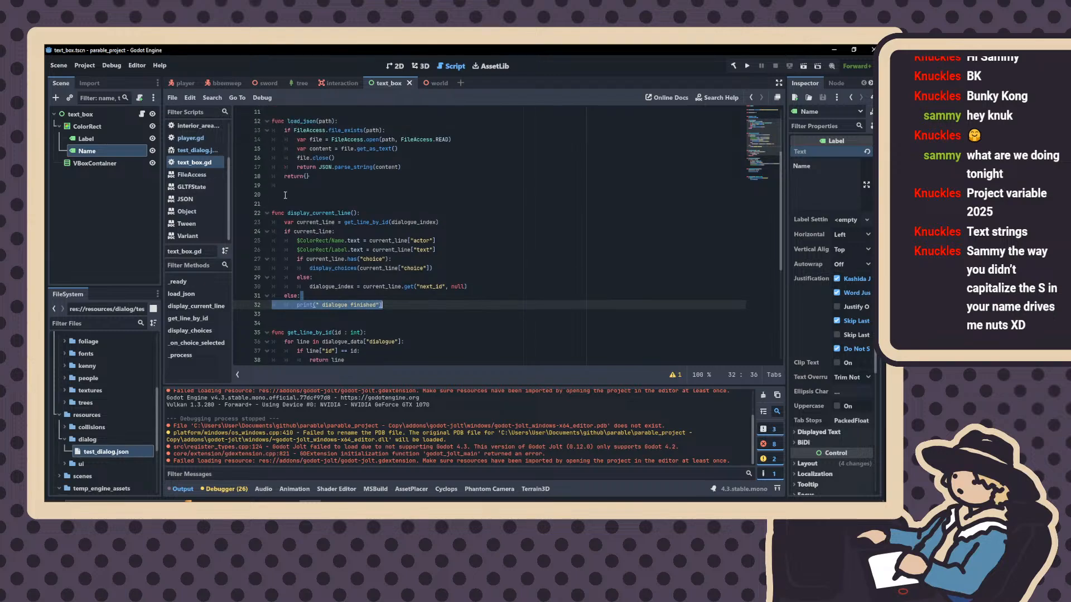
click(298, 207)
key(Return)
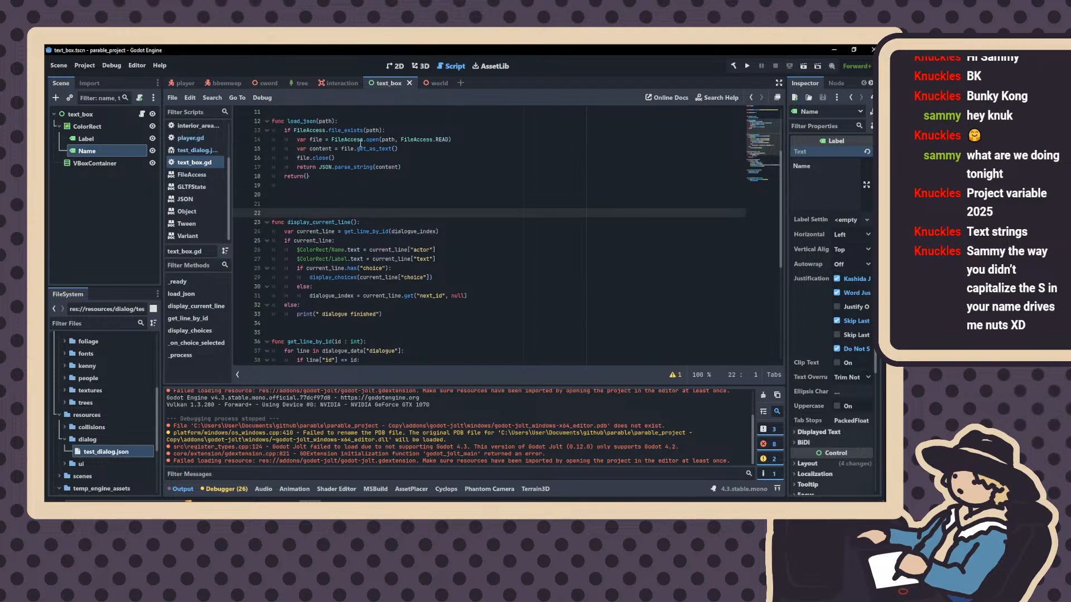
key(Up)
key(BackSpace)
key(BackSpace)
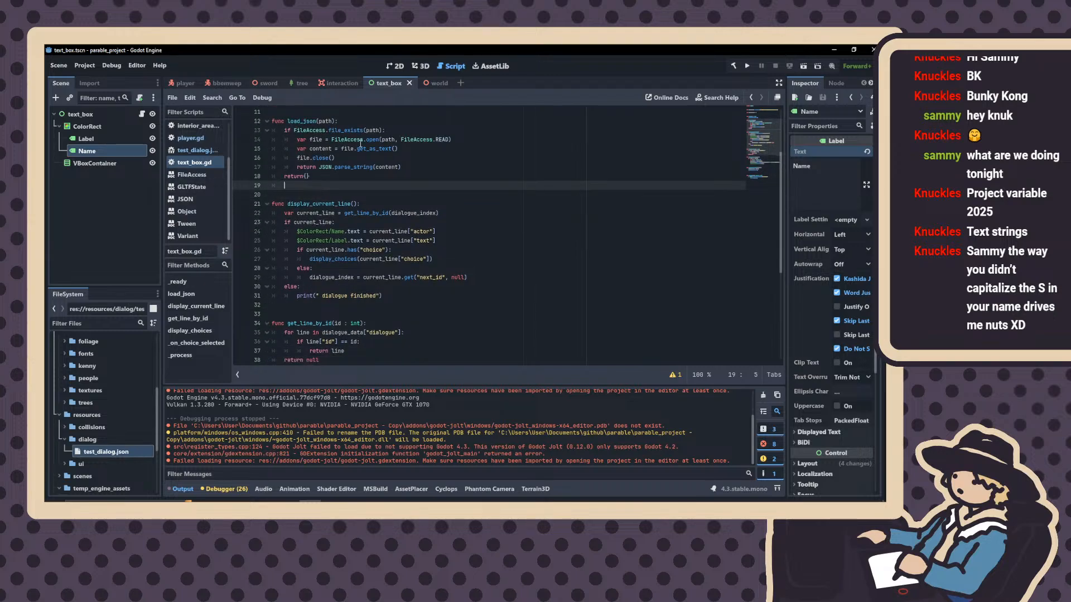
Add a check to the end of _process that calls display_current_line() when the "attack" action is just pressed
key(ctrl+End)
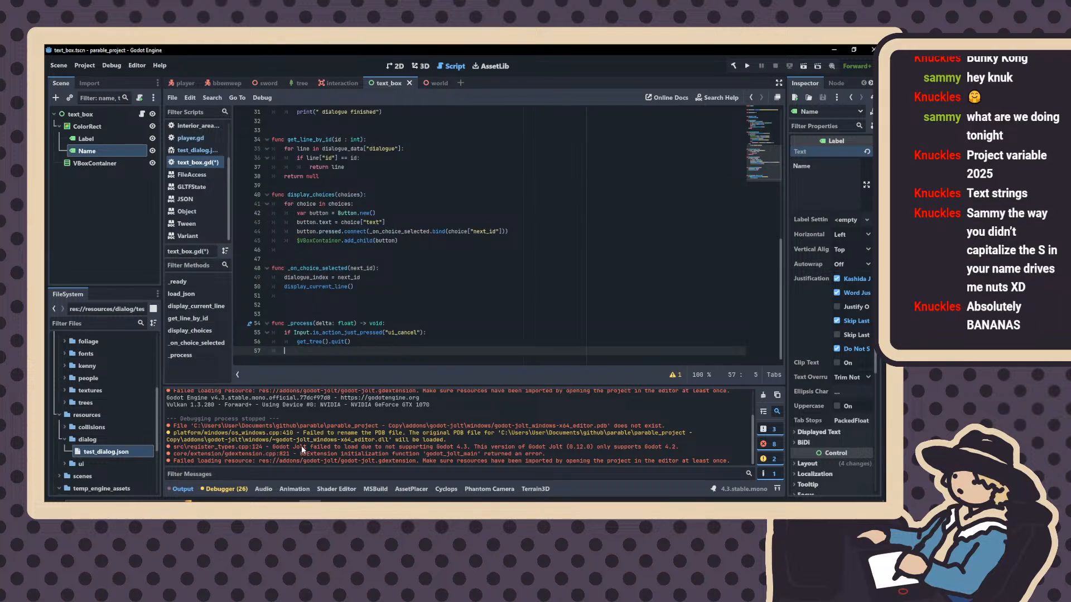
key(Return)
text(if )
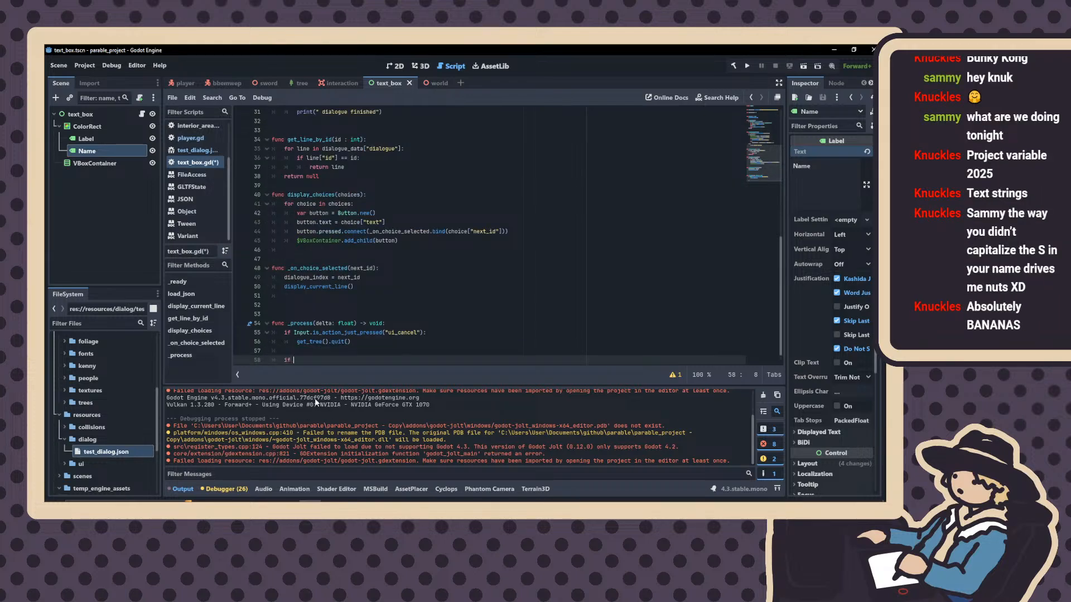
text(Input.is_action_just_pressed()
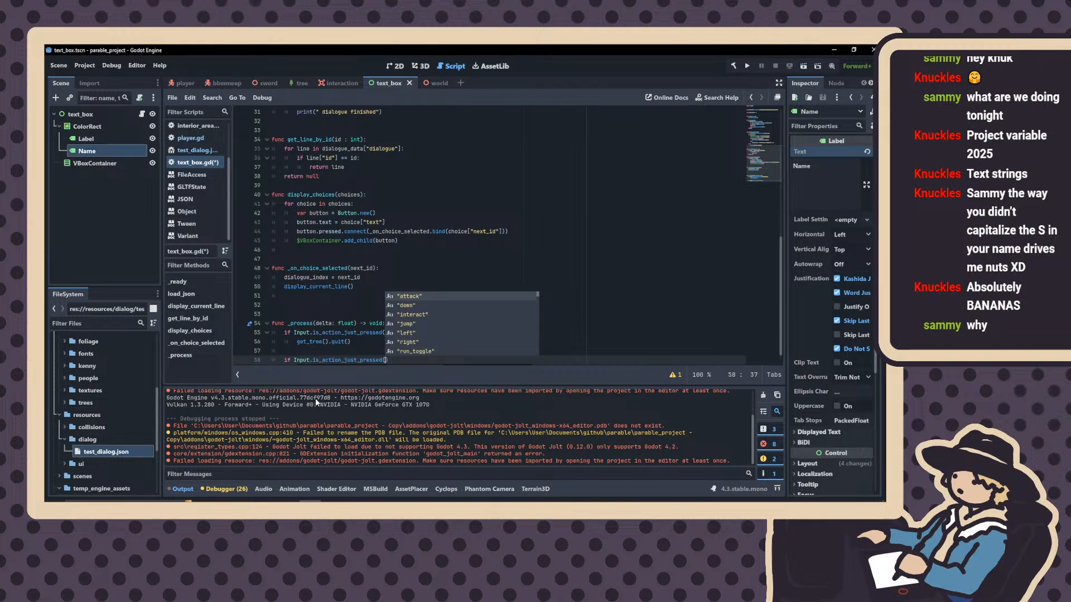
key(Return)
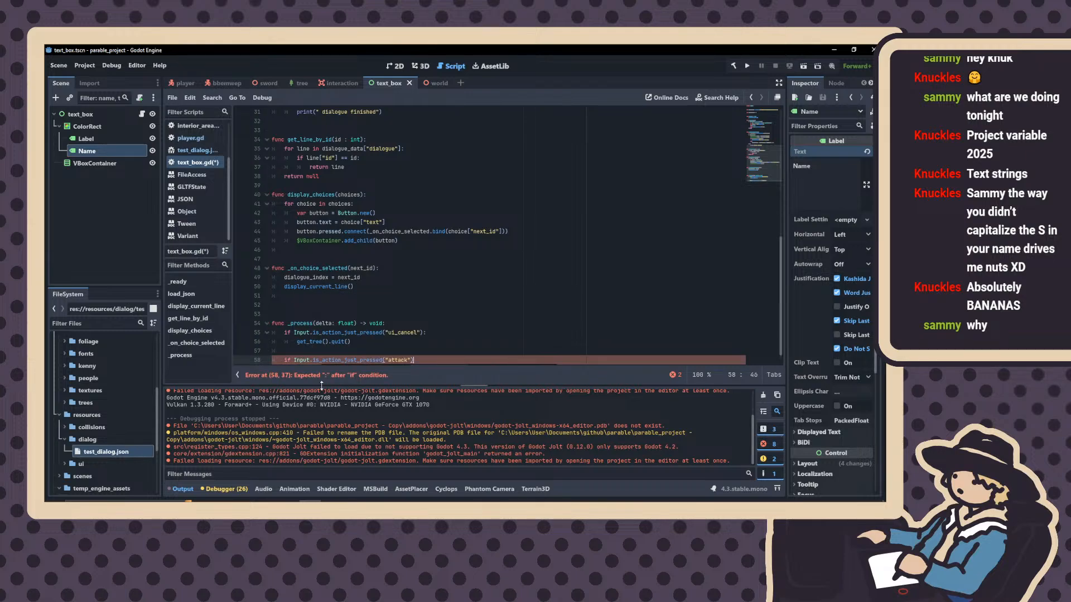
text(:)
key(Return)
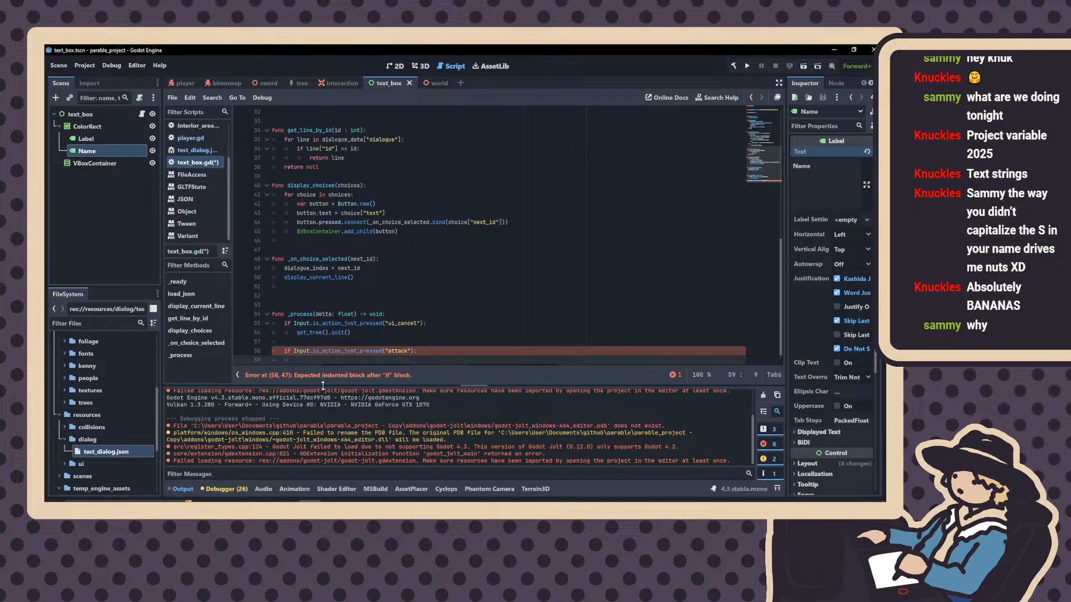
scroll(303, 208, up, 5)
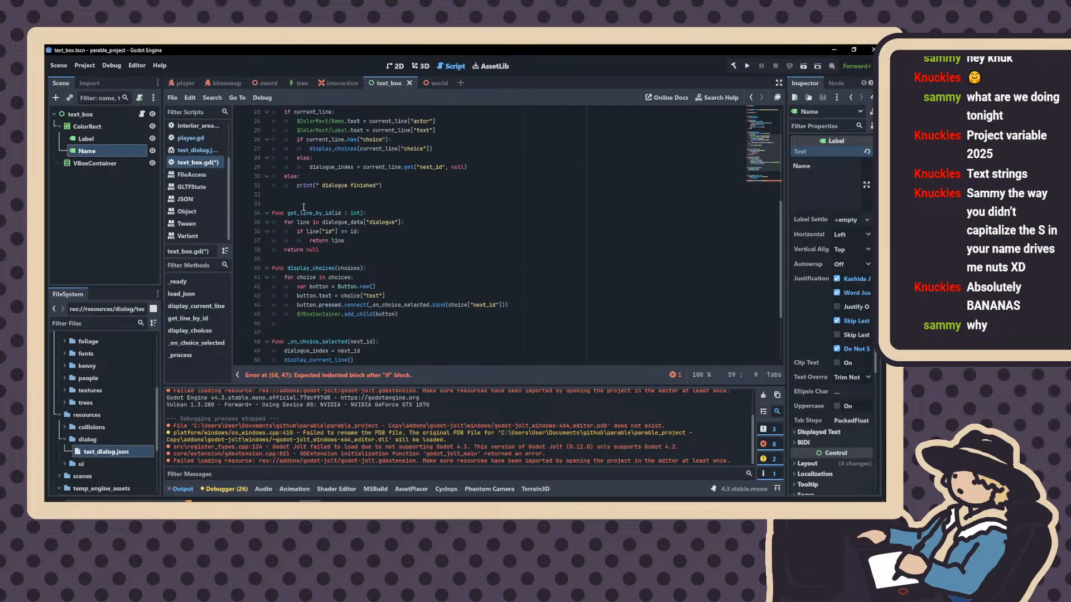
text(displa)
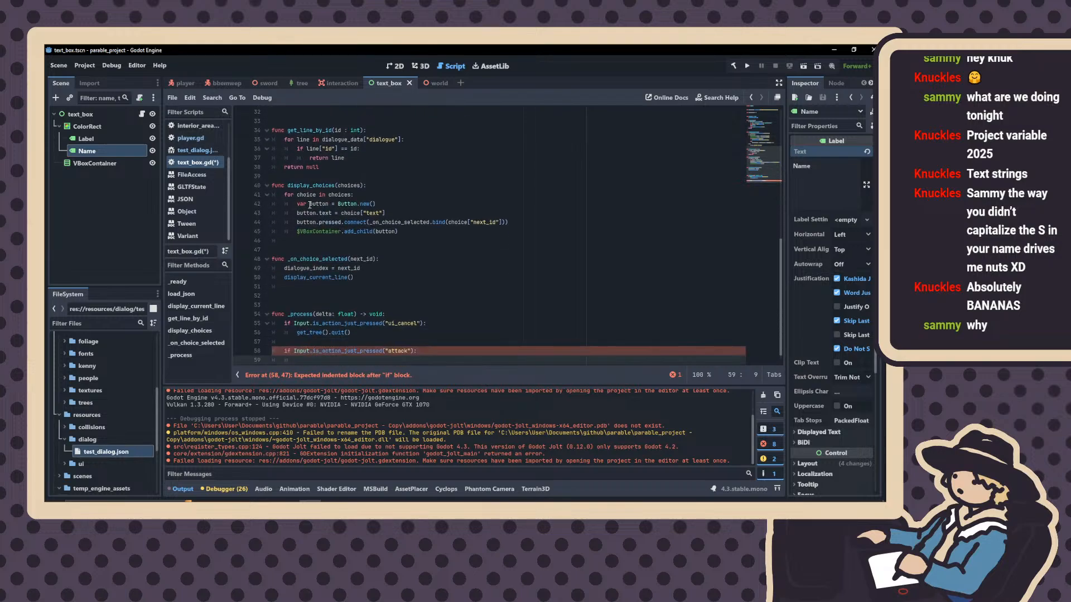
text(y_current_line())
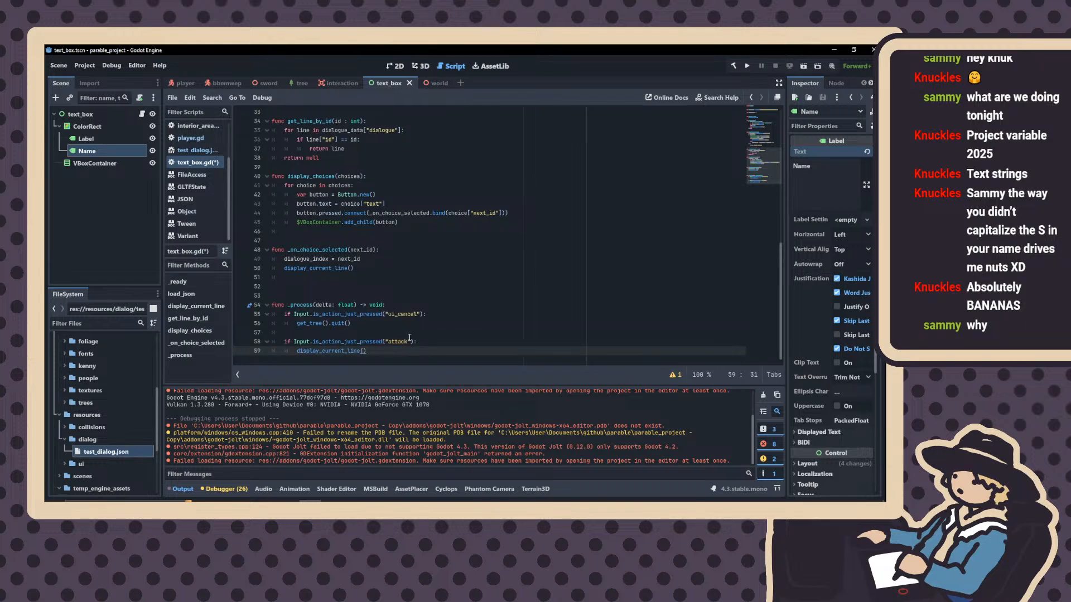
Change the new check's input action to "interact" and save the script
drag(409, 340, 389, 340)
text(in')
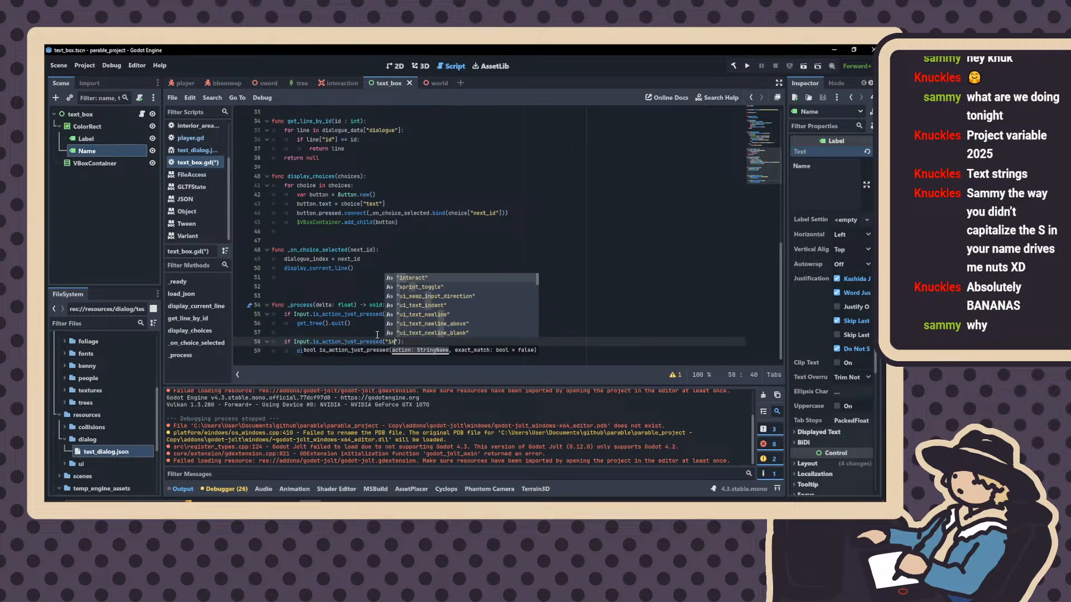
key(Return)
key(BackSpace)
key(BackSpace)
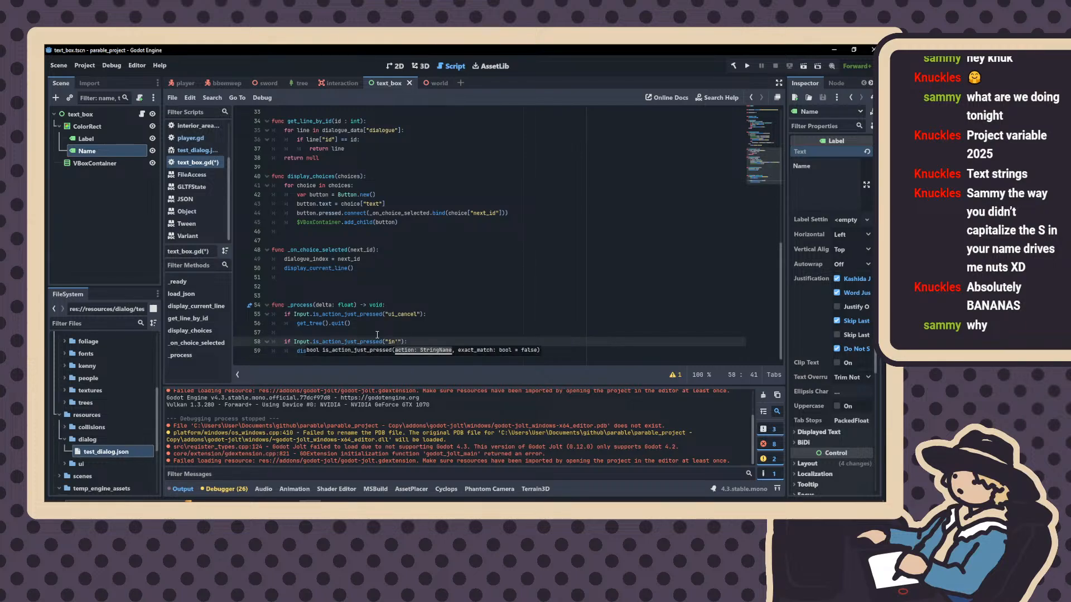
key(BackSpace)
text(teract)
key(Return)
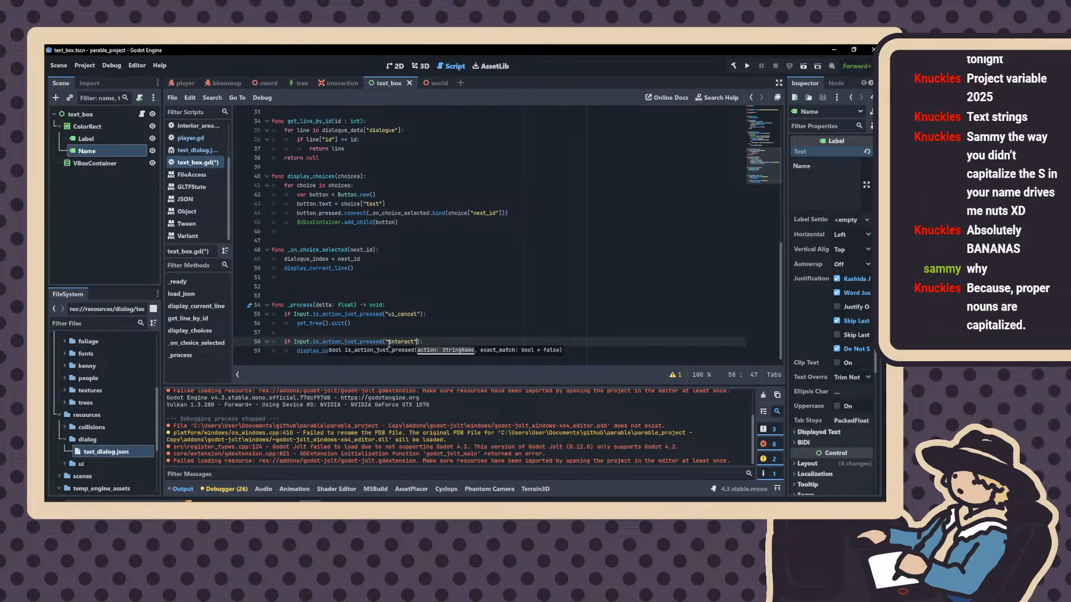
click(501, 275)
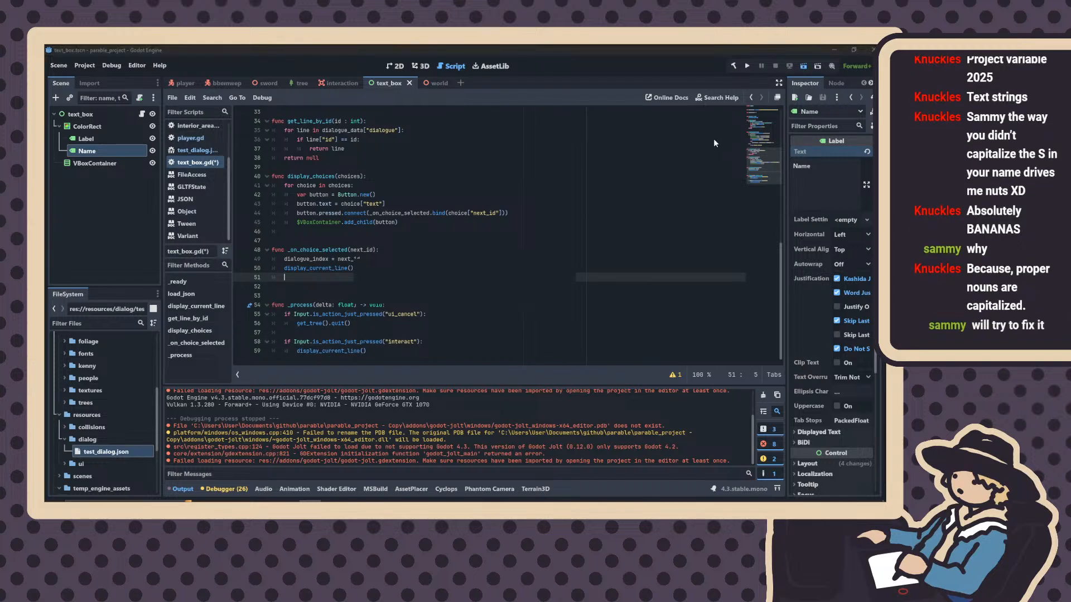
key(ctrl+s)
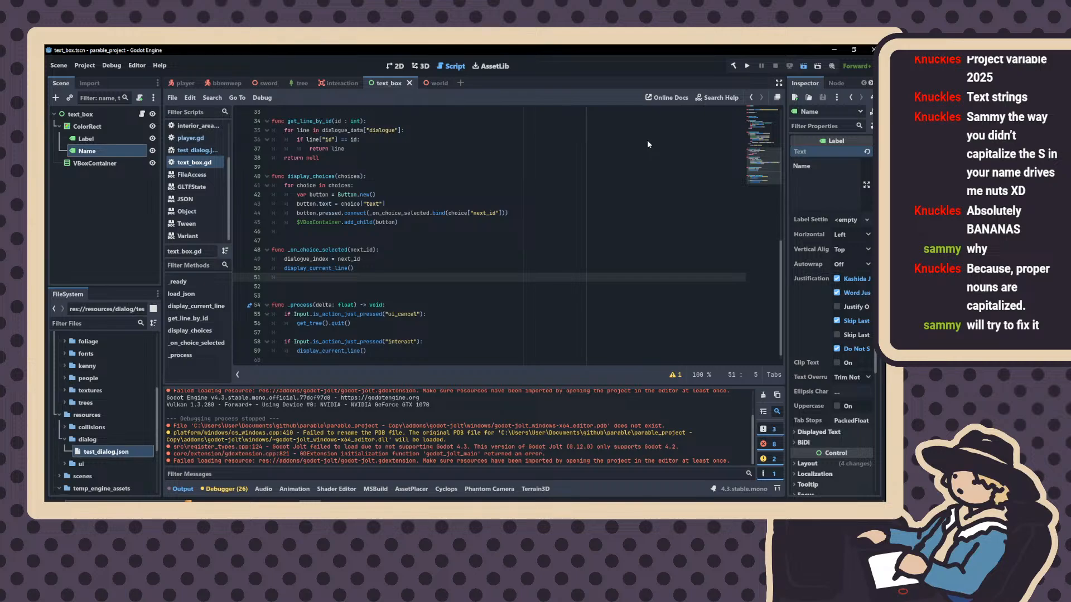
Run the text box scene, advance past the "Hello" line, choose the second reply and continue the dialogue
key(F5)
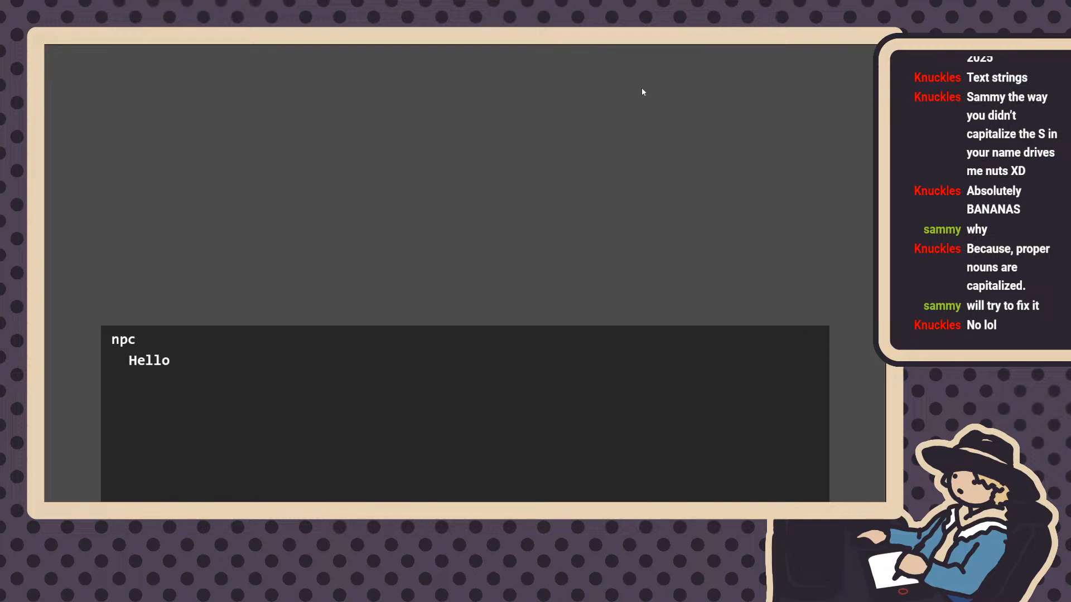
click(471, 243)
click(311, 341)
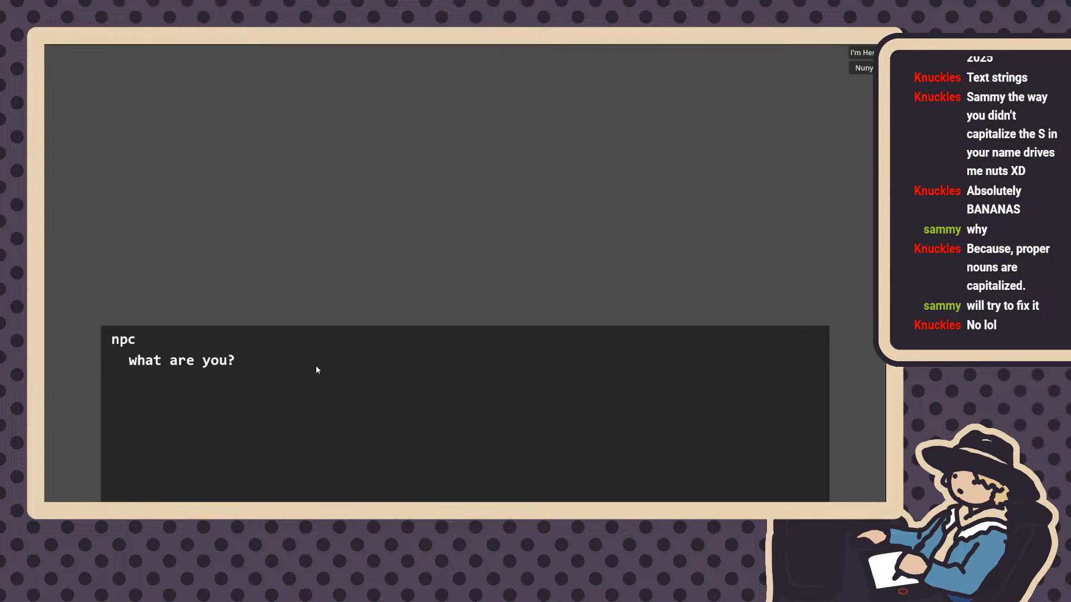
click(866, 67)
click(412, 273)
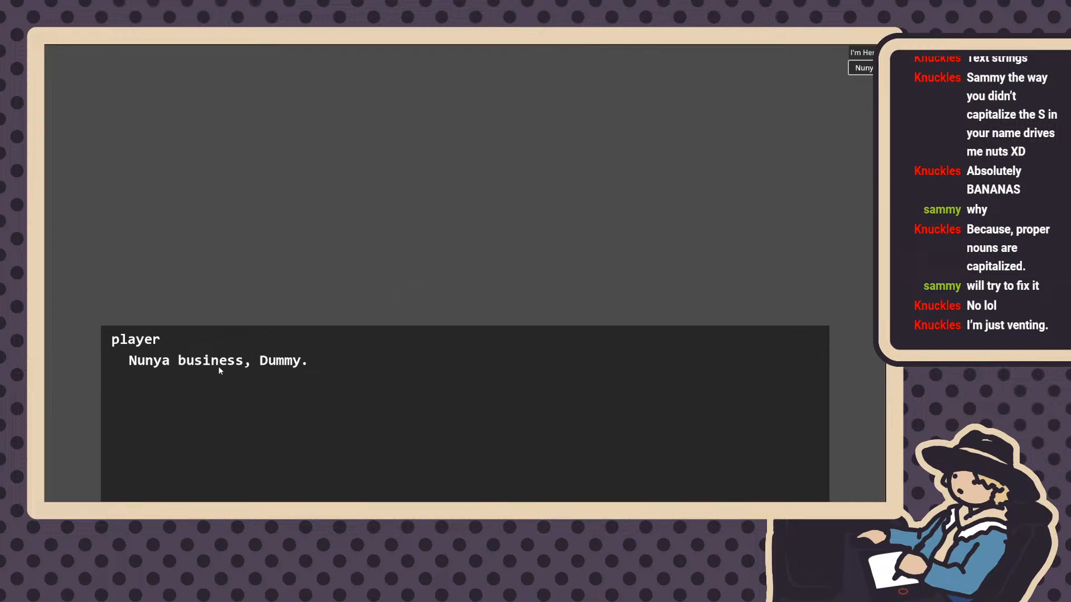
click(613, 240)
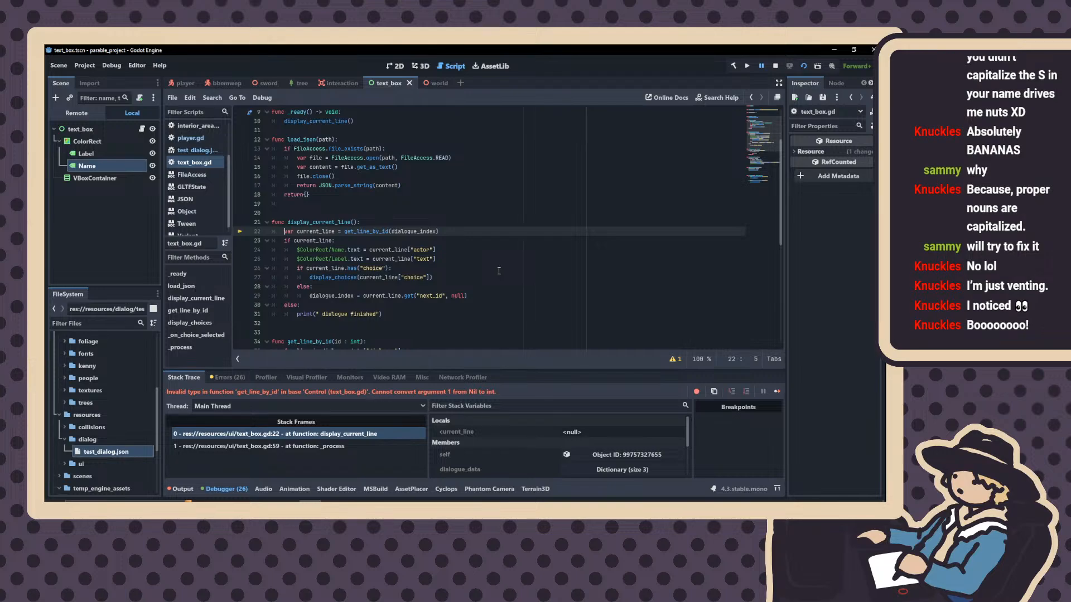
Remove the int type from get_line_by_id's parameter, leaving it as plain id
scroll(375, 227, down, 3)
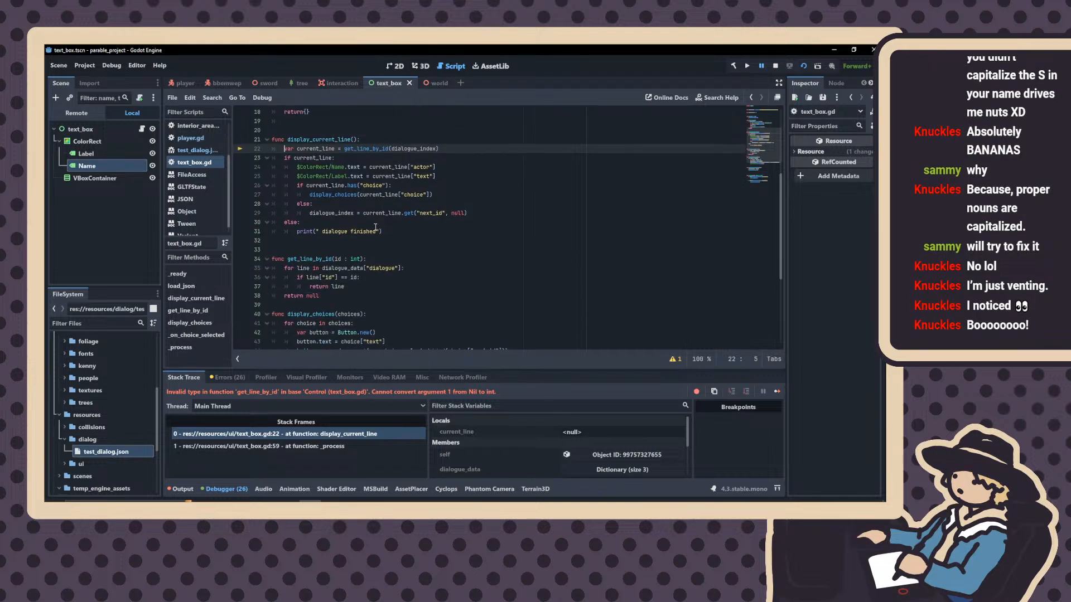
drag(361, 259, 335, 260)
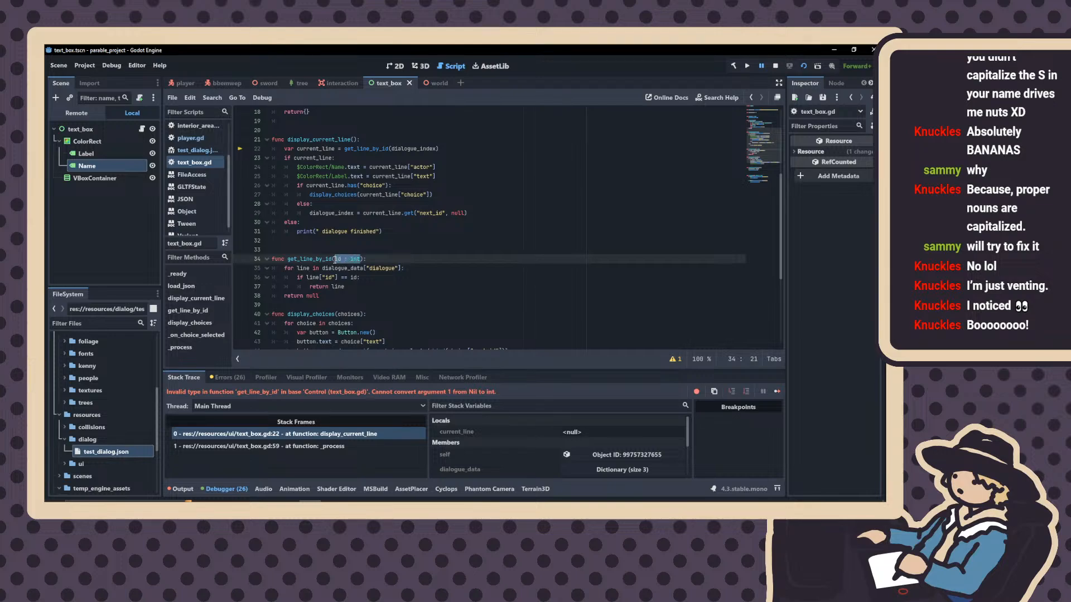
key(BackSpace)
text(id)
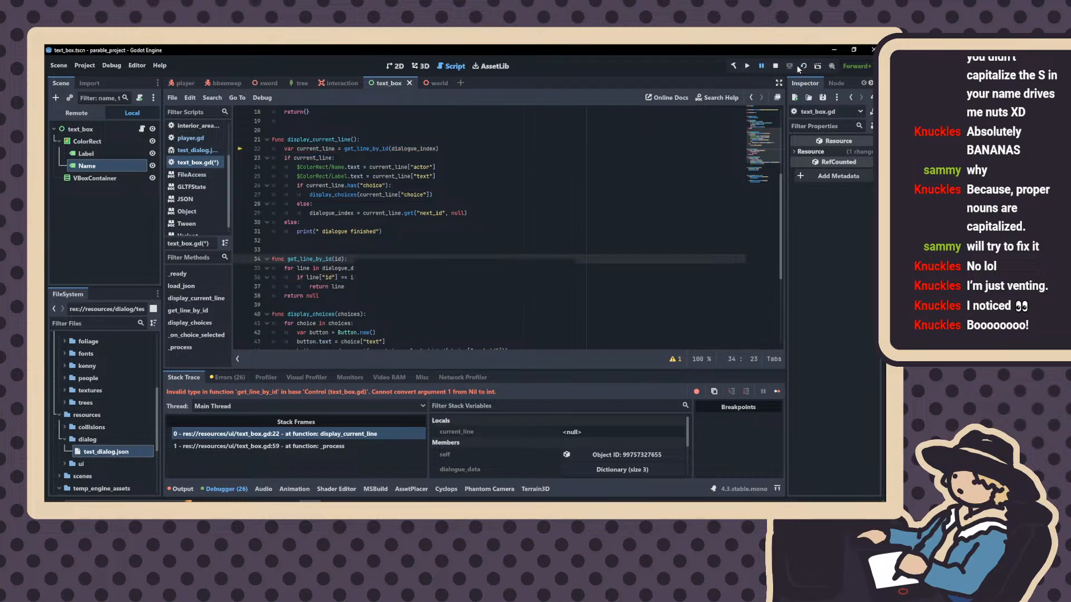
Run the text_box scene, play the dialogue through both answer choices, and stop the run
key(F6)
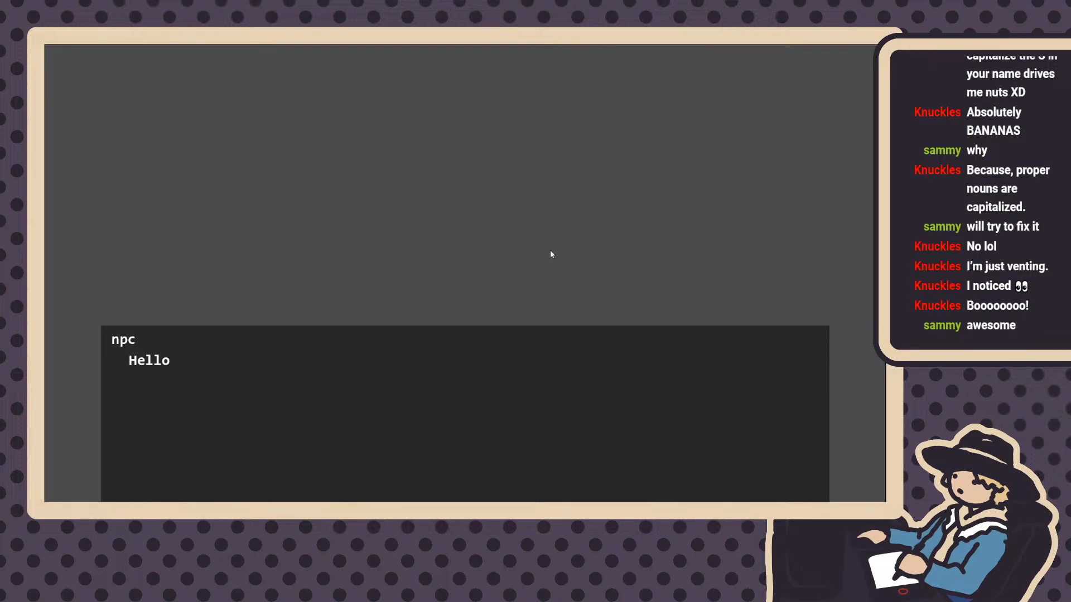
click(462, 291)
click(168, 371)
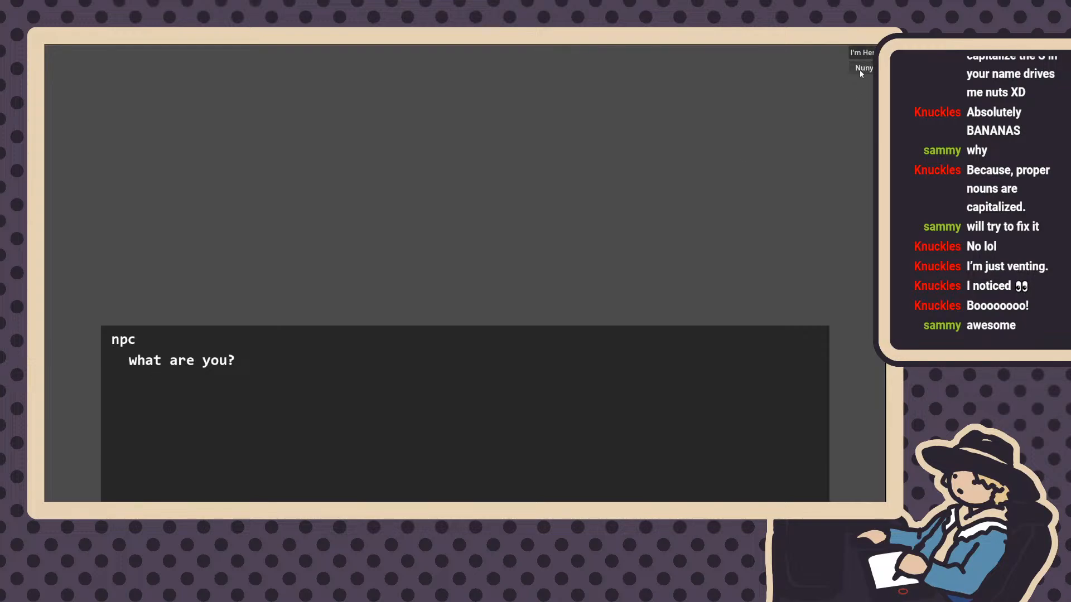
click(862, 53)
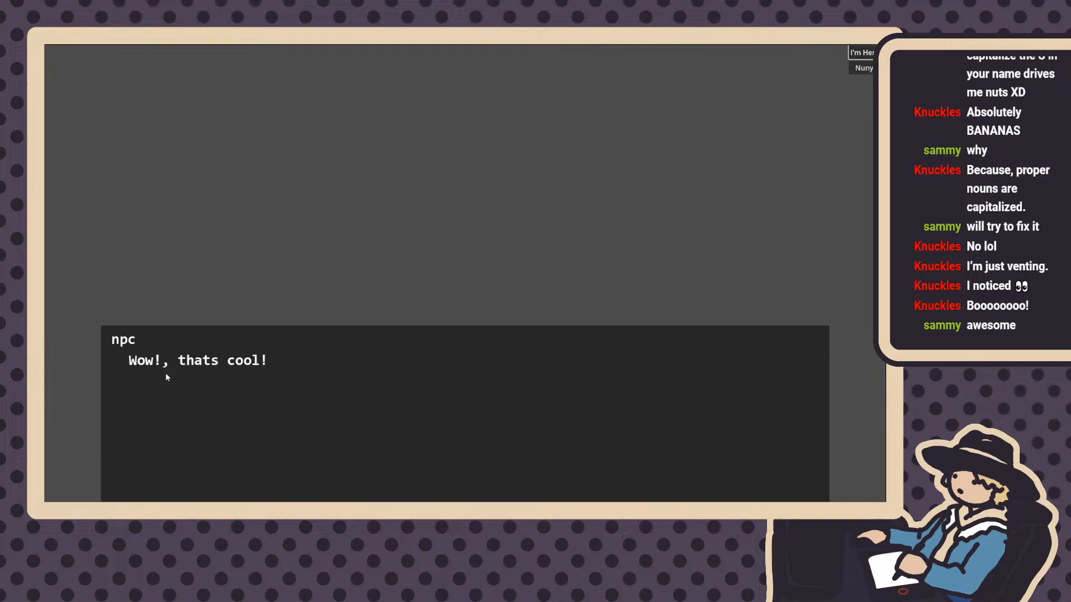
click(200, 413)
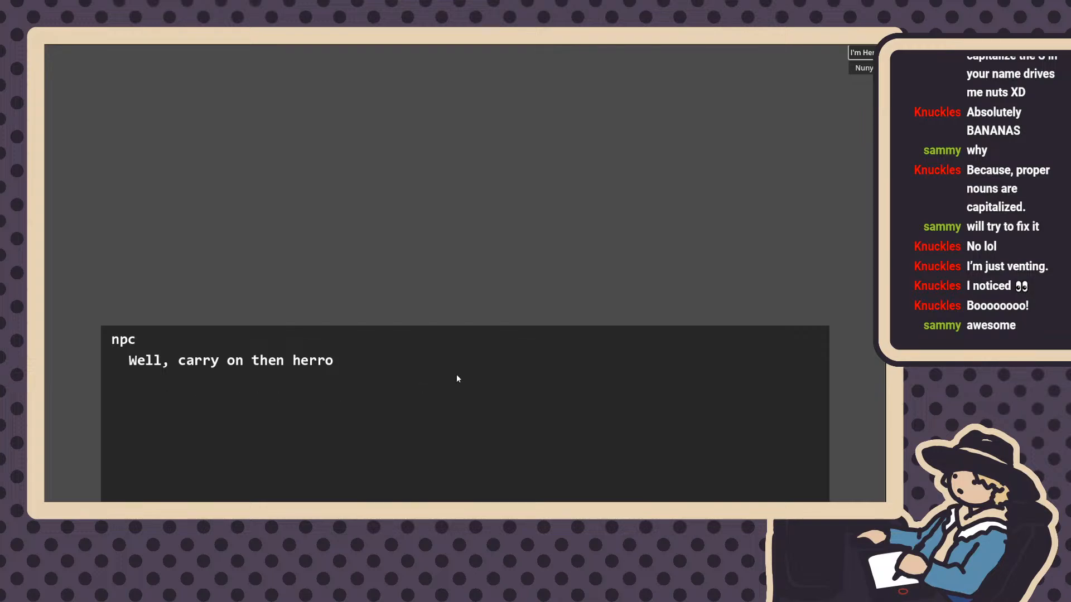
click(862, 67)
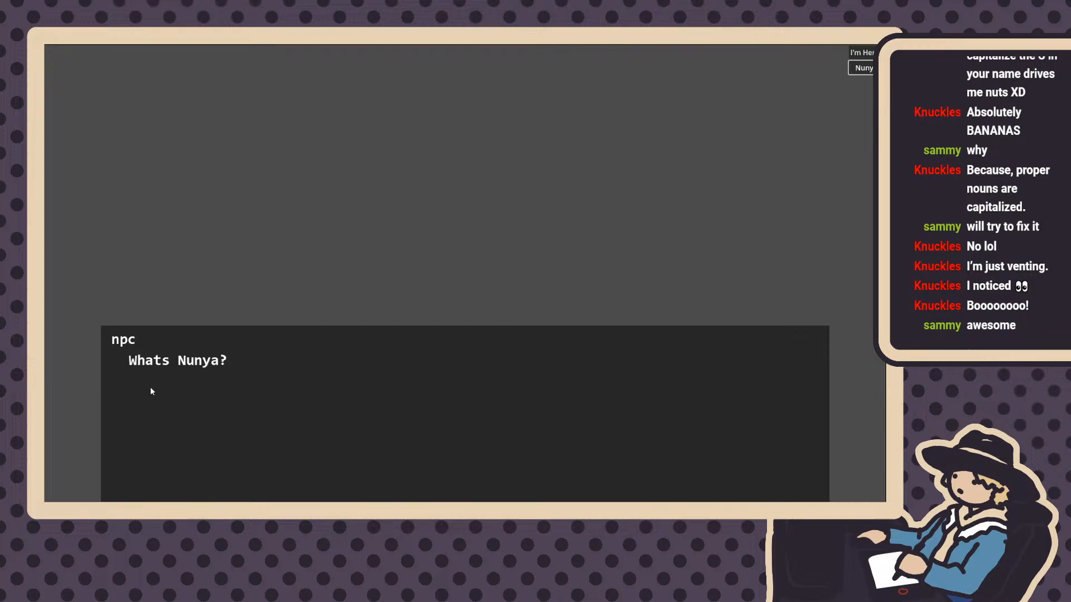
click(173, 387)
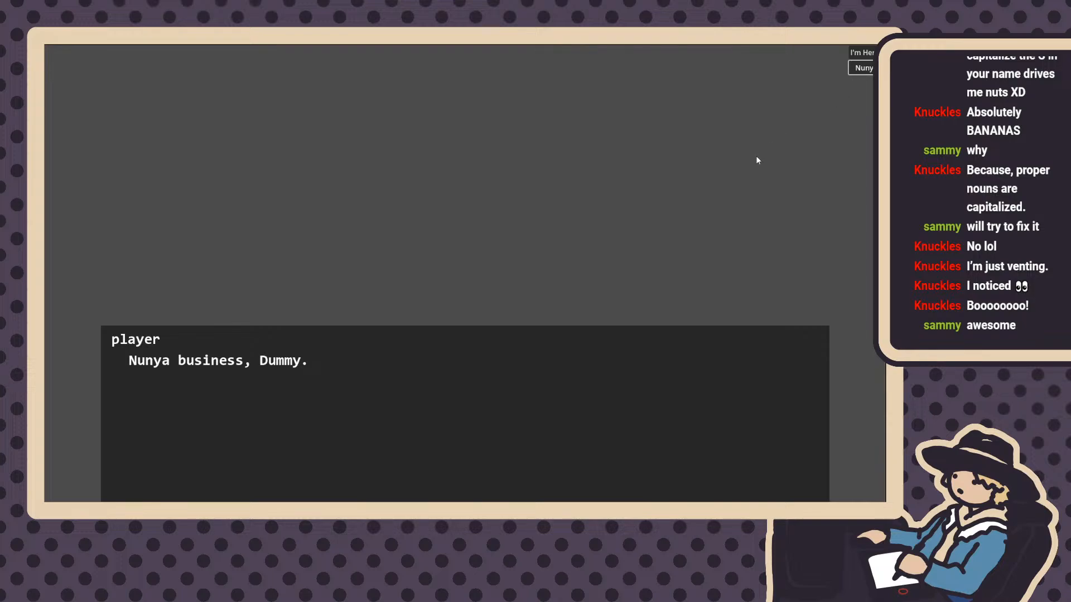
key(F8)
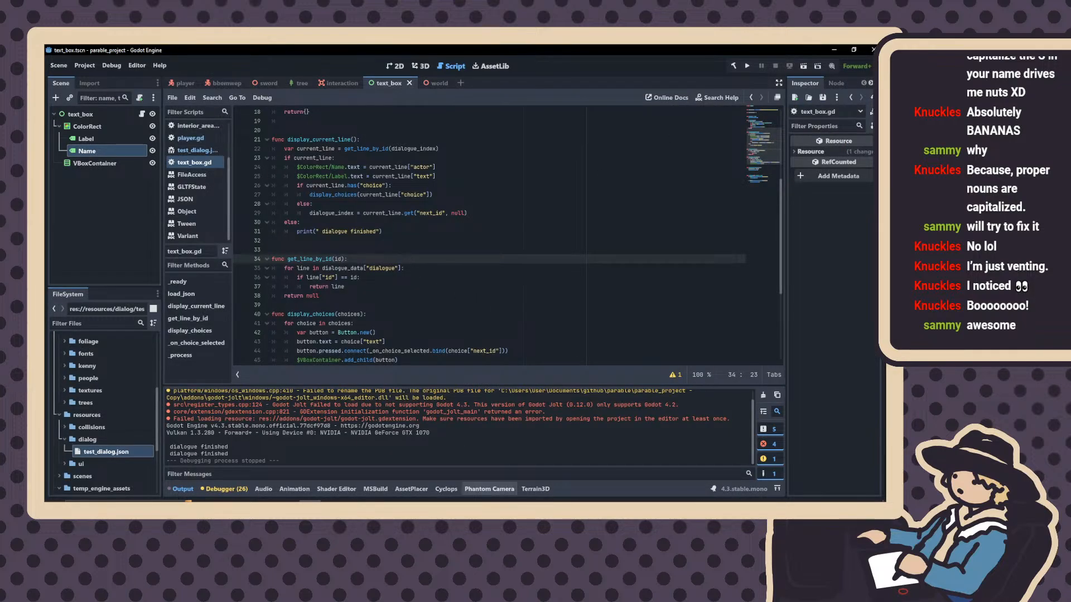
Insert two blank lines below "extends Control" in the text_box.gd script
scroll(427, 206, up, 1)
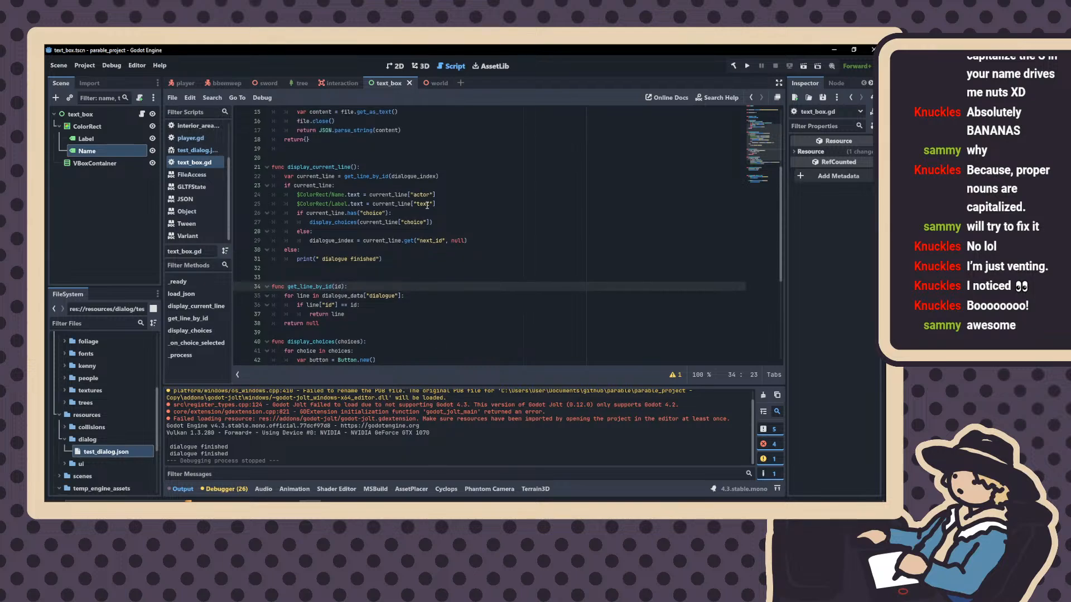
click(422, 67)
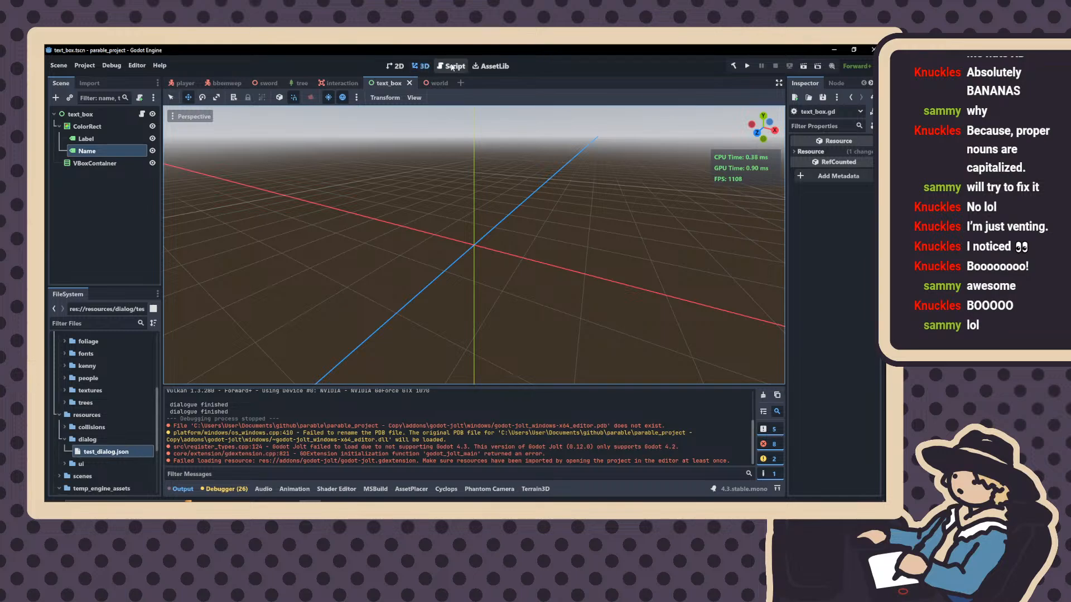
click(452, 66)
scroll(405, 187, up, 5)
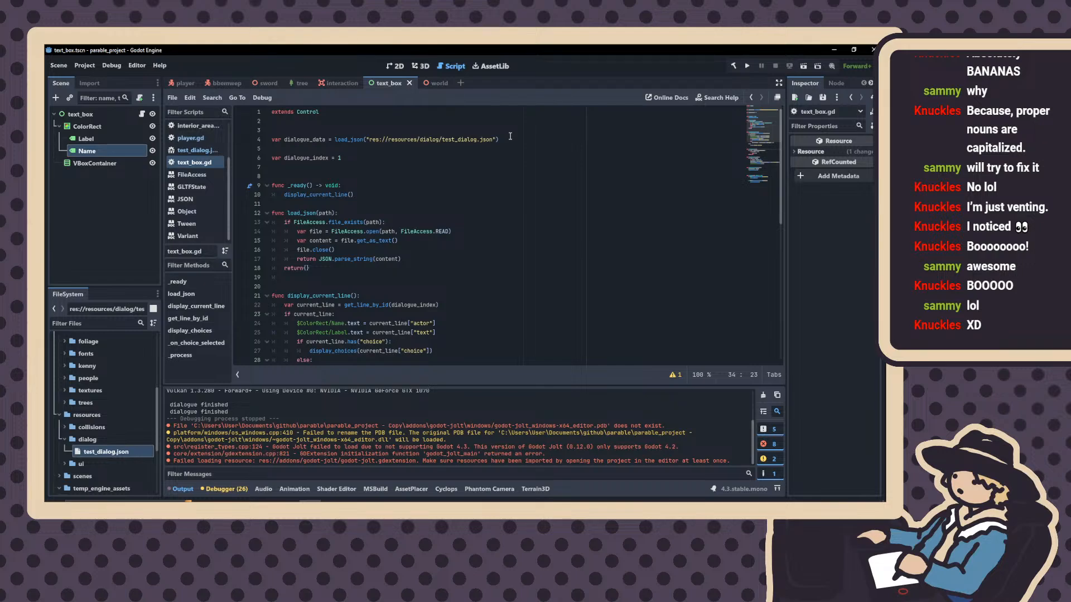
click(281, 124)
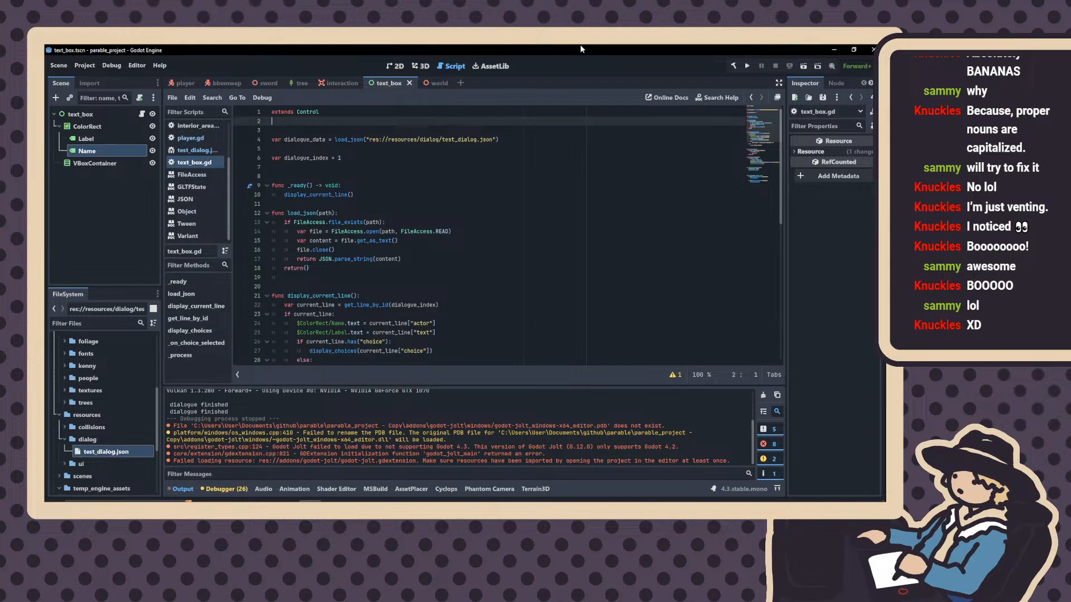
key(Return)
text(var)
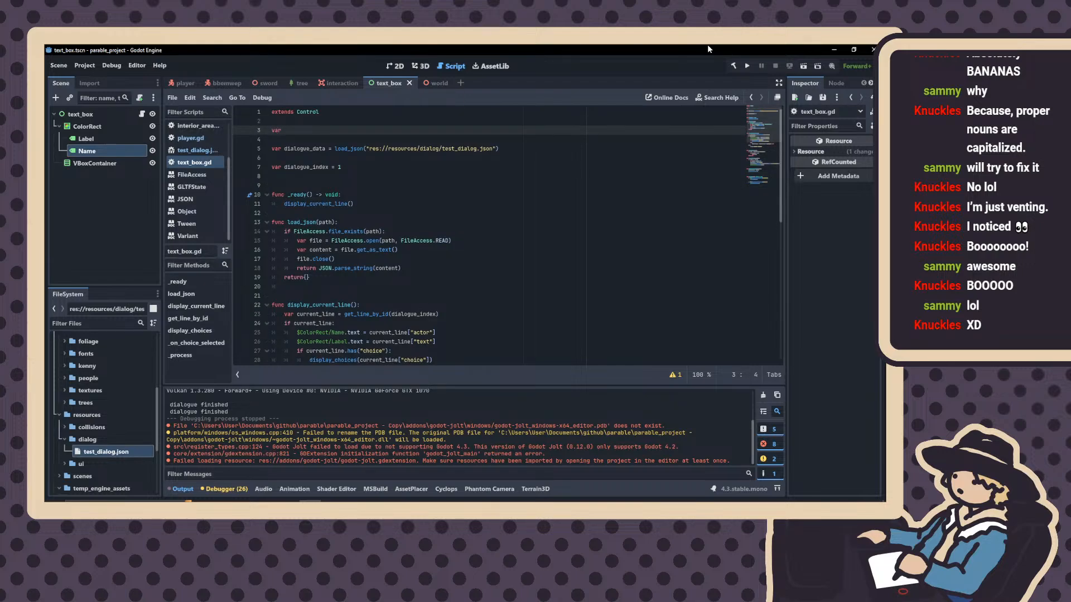
key(BackSpace)
key(BackSpace)
key(BackSpace)
key(Return)
text(@)
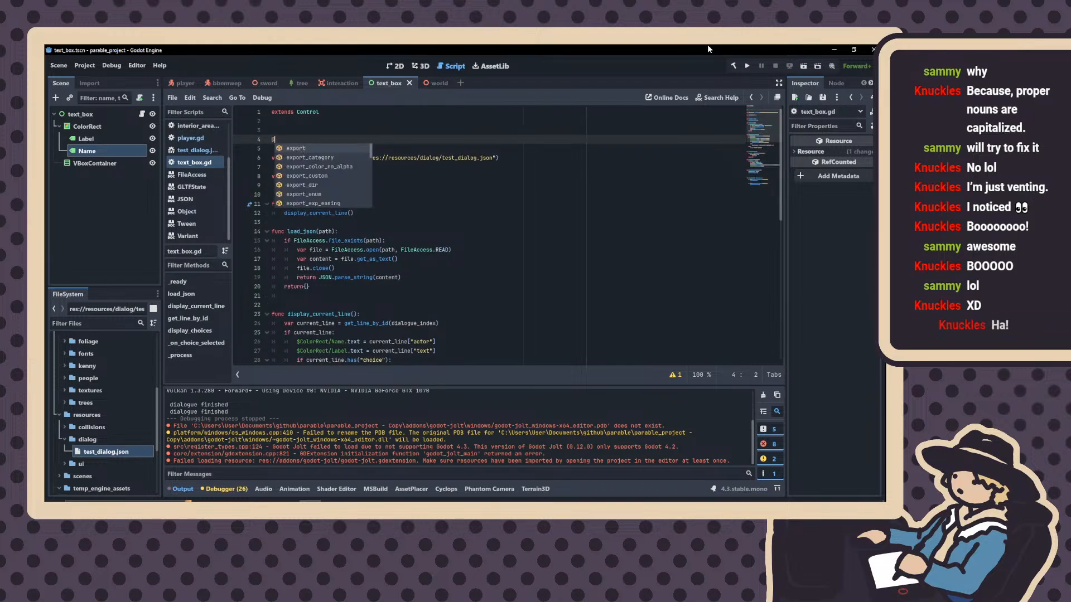
text(export va)
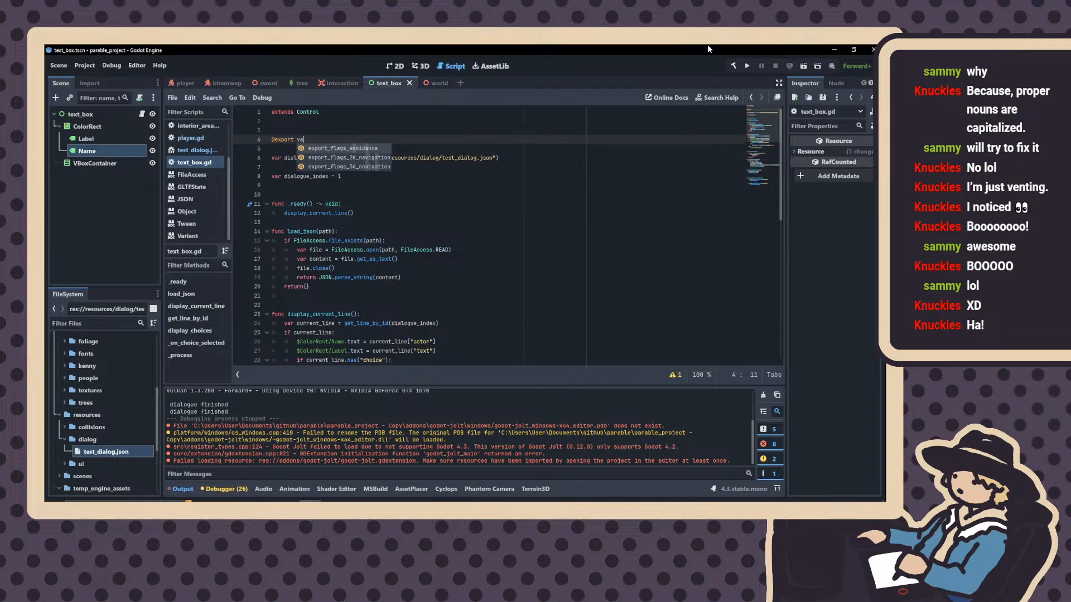
text(r_get)
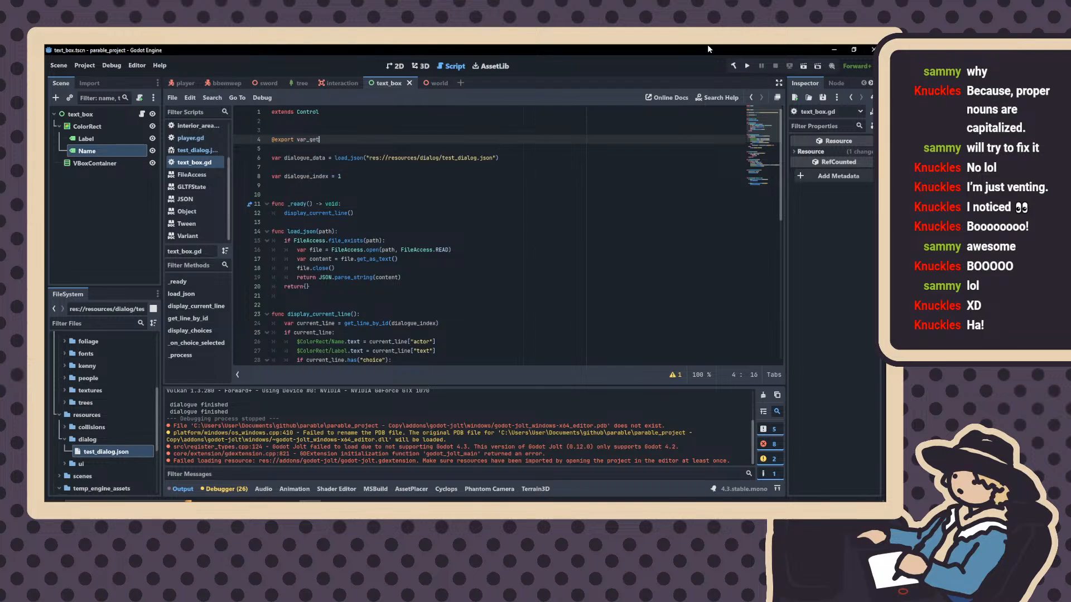
key(BackSpace)
key(BackSpace)
key(BackSpace)
key(BackSpace)
key(BackSpace)
key(BackSpace)
key(BackSpace)
key(BackSpace)
key(BackSpace)
key(BackSpace)
key(BackSpace)
key(BackSpace)
key(BackSpace)
key(BackSpace)
key(BackSpace)
Declare the variable json_text and pass it to load_json in place of the hard-coded test_dialog.json path
text(var json_)
key(BackSpace)
text(_text)
drag(495, 158, 367, 158)
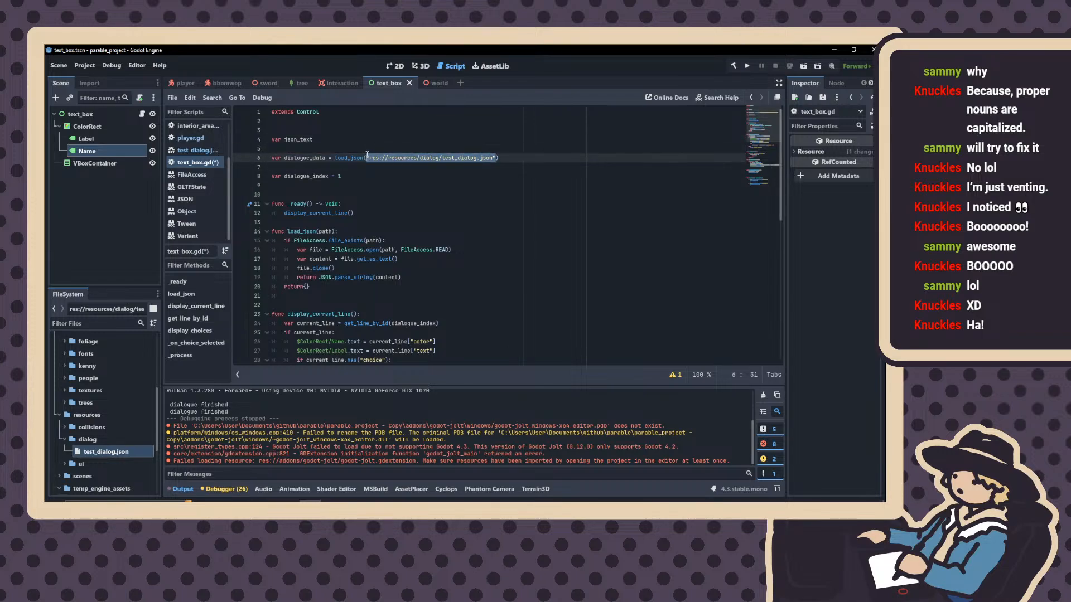
text(json(jso)
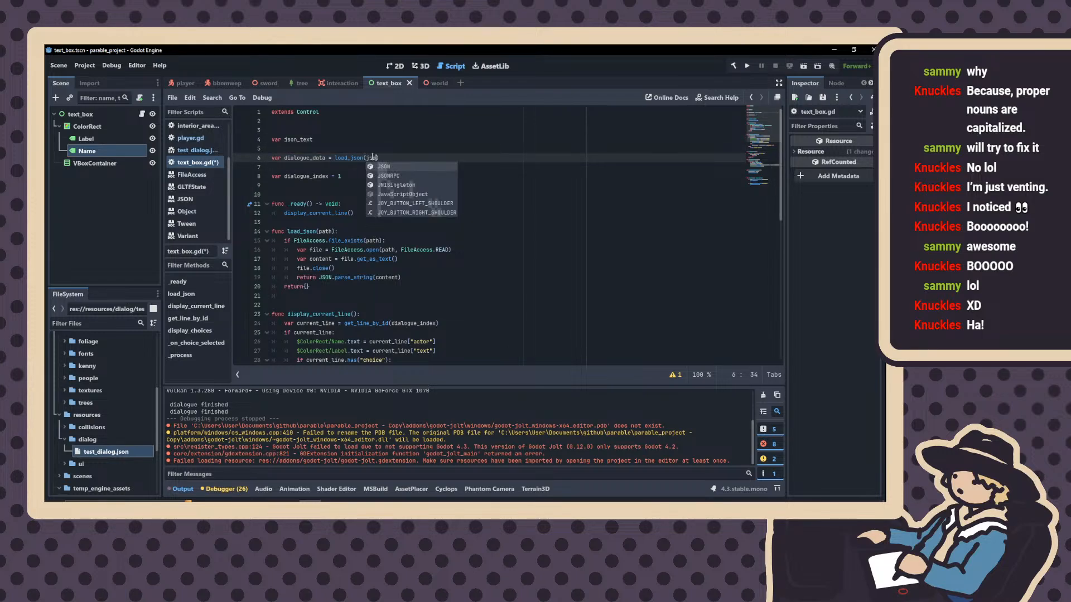
text(_text)
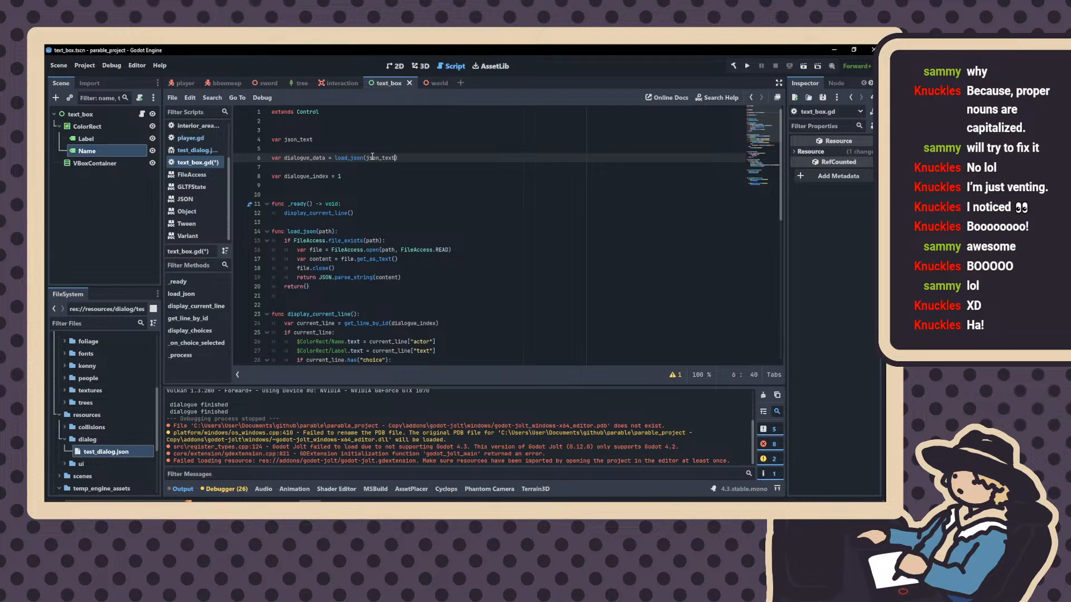
Give the json_text variable the type String and save the script
click(361, 139)
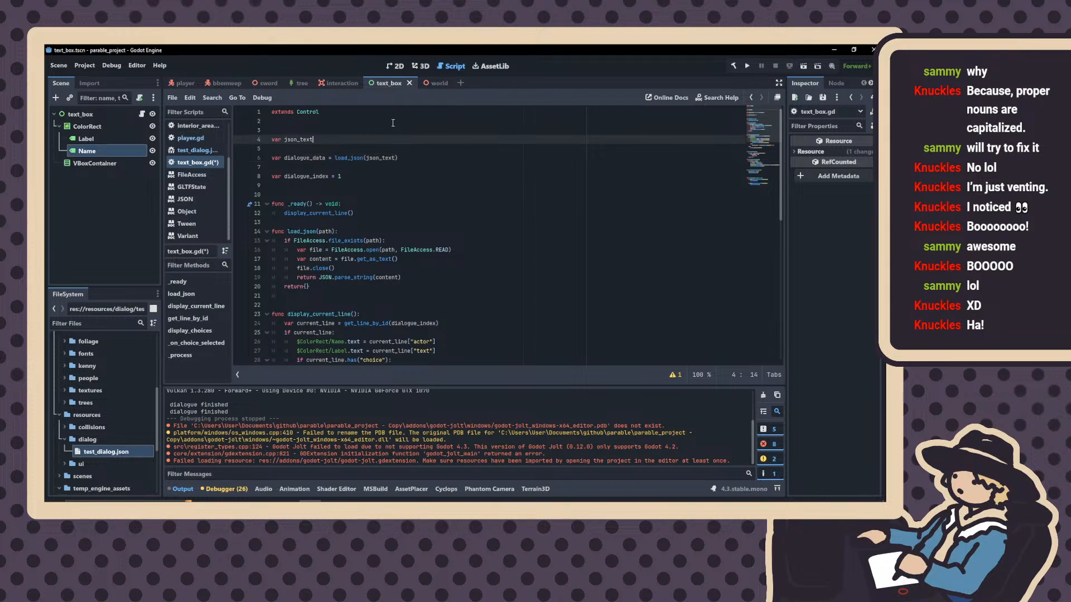
text(: stri)
key(BackSpace)
key(BackSpace)
key(BackSpace)
key(BackSpace)
text(String)
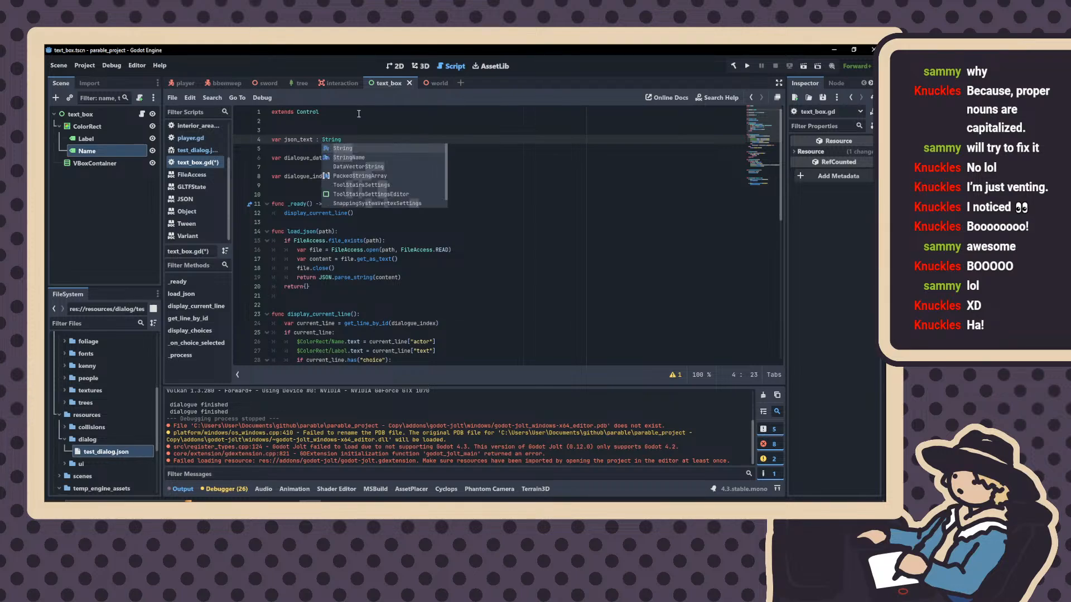
click(361, 116)
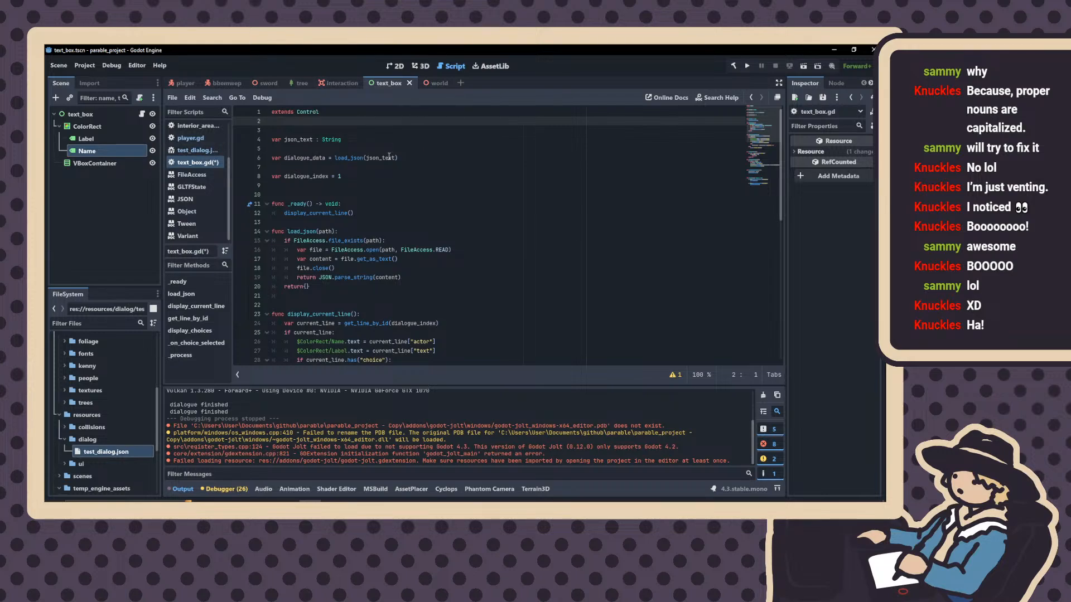
scroll(389, 157, down, 2)
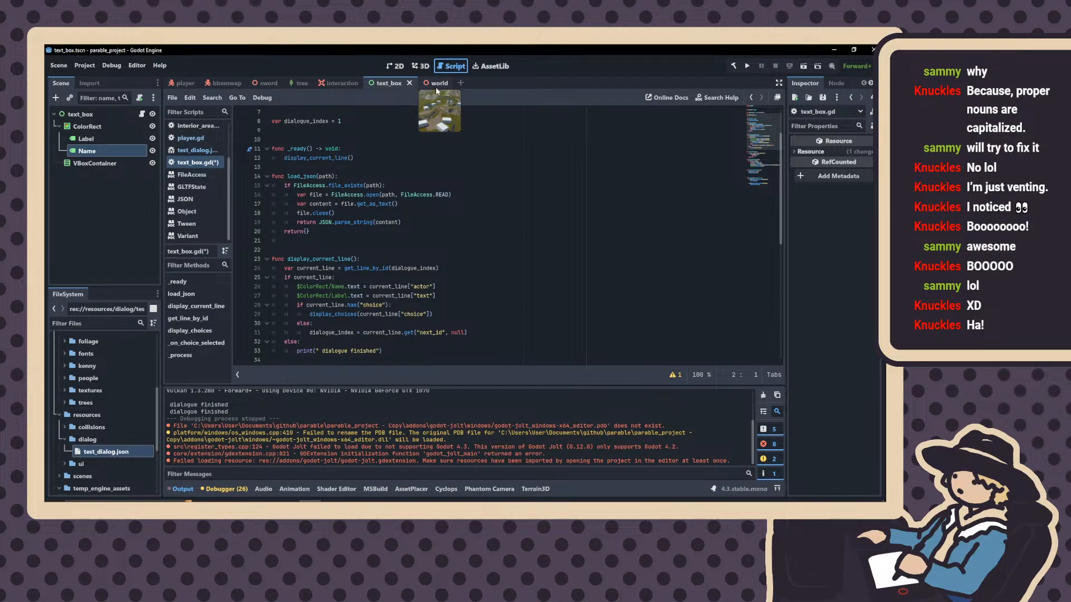
key(ctrl+s)
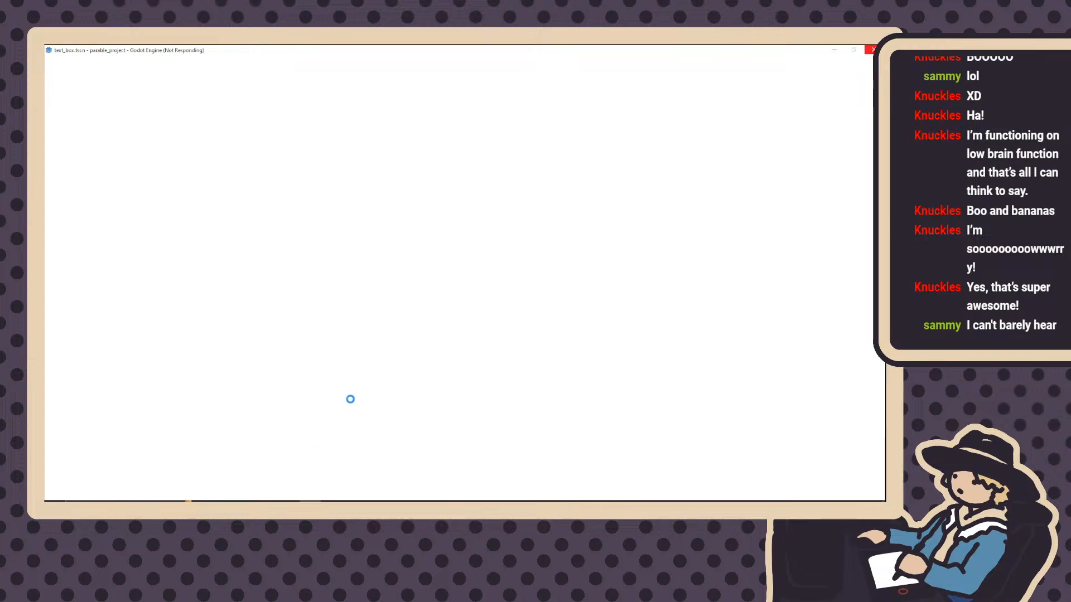
Switch to the Blender window with the tree model, look at it from another angle, and return to Godot
mouse_move(395, 500)
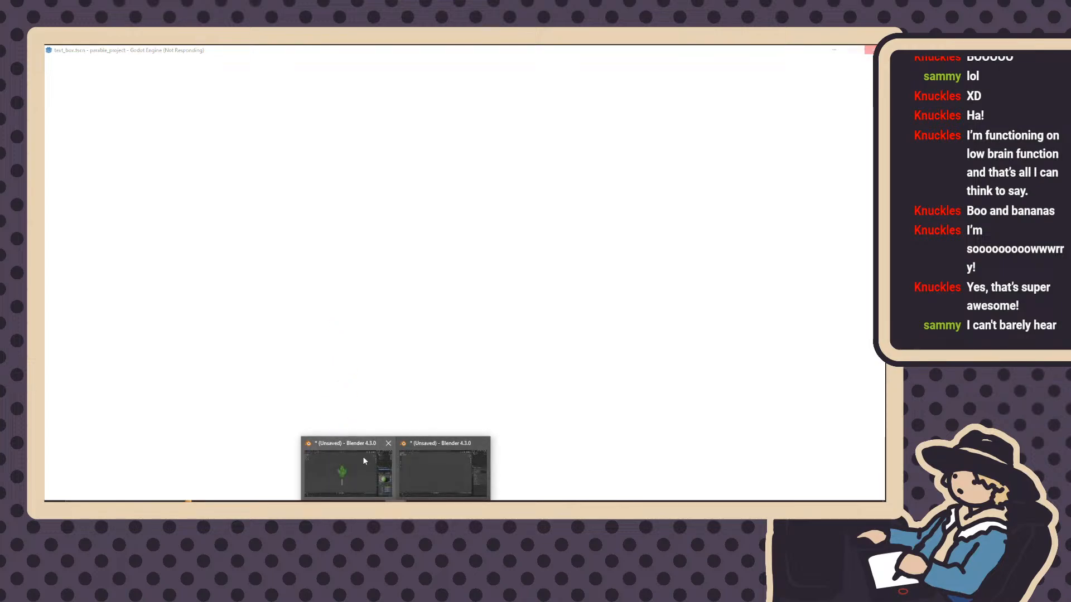
click(363, 460)
middle_drag(363, 347, 424, 310)
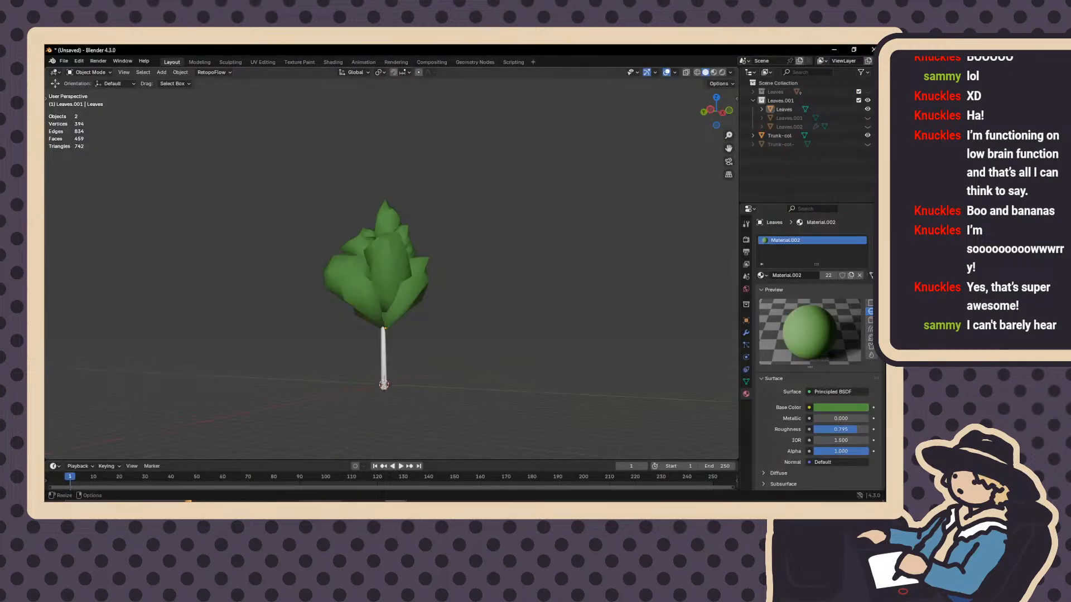
click(310, 500)
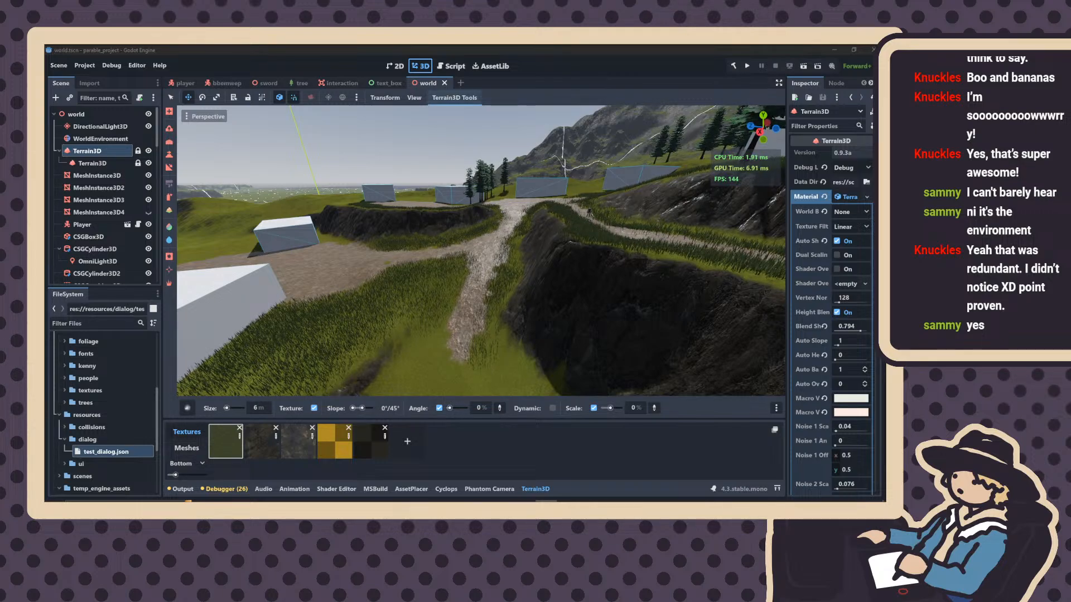
Show the grass.tres shader graph and link the last vector operation node to the fragment output node
right_drag(449, 290, 452, 322)
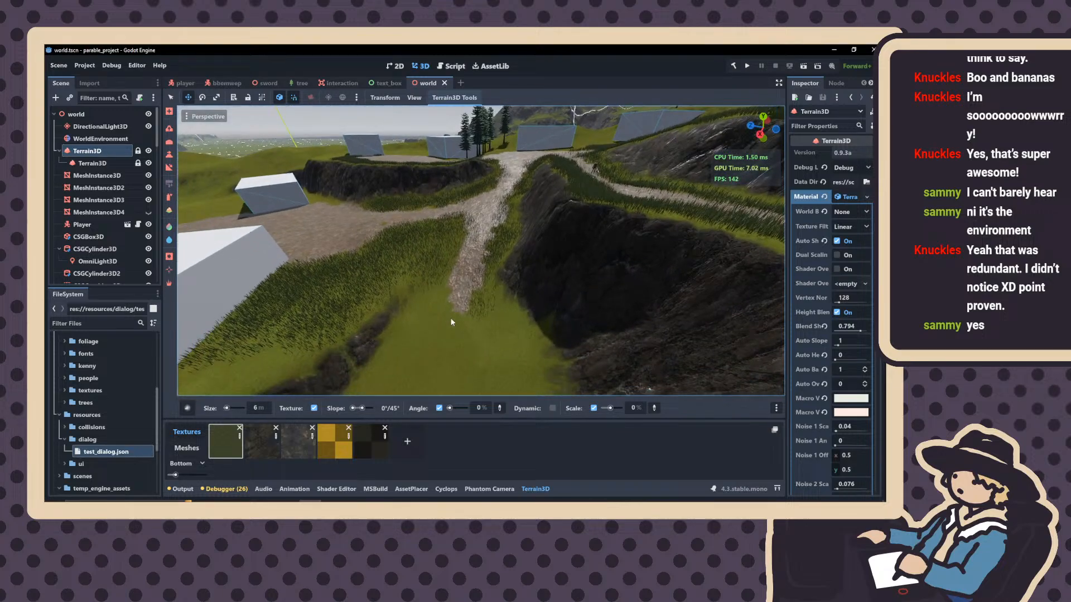
click(294, 489)
click(324, 489)
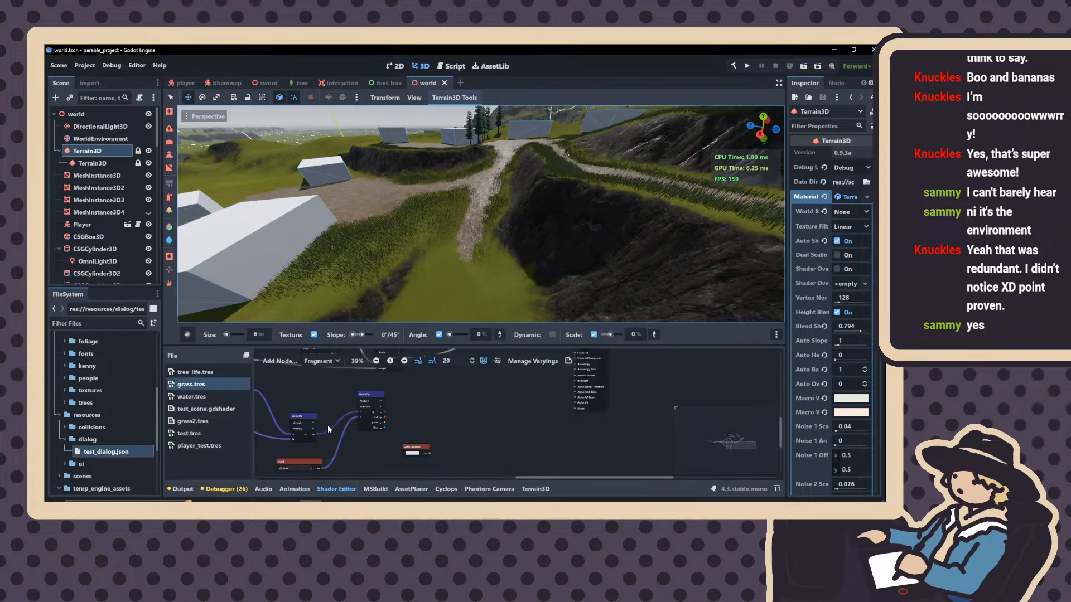
drag(352, 447, 539, 370)
scroll(474, 420, down, 1)
middle_drag(466, 468, 452, 436)
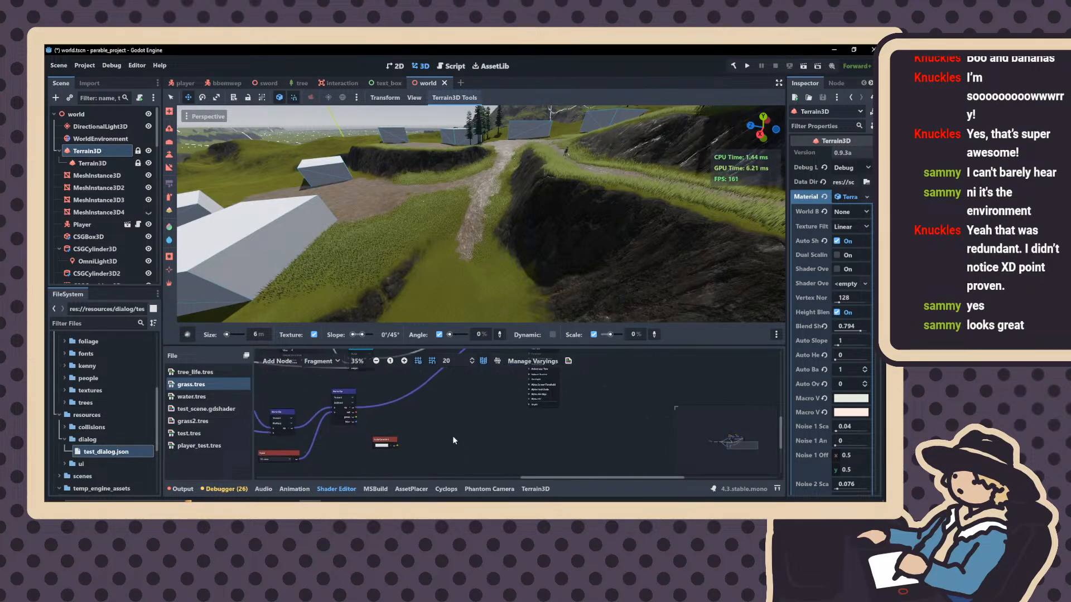
Connect the white color constant node to the Backlight input of the grass shader and inspect the grass up close
drag(390, 450, 481, 403)
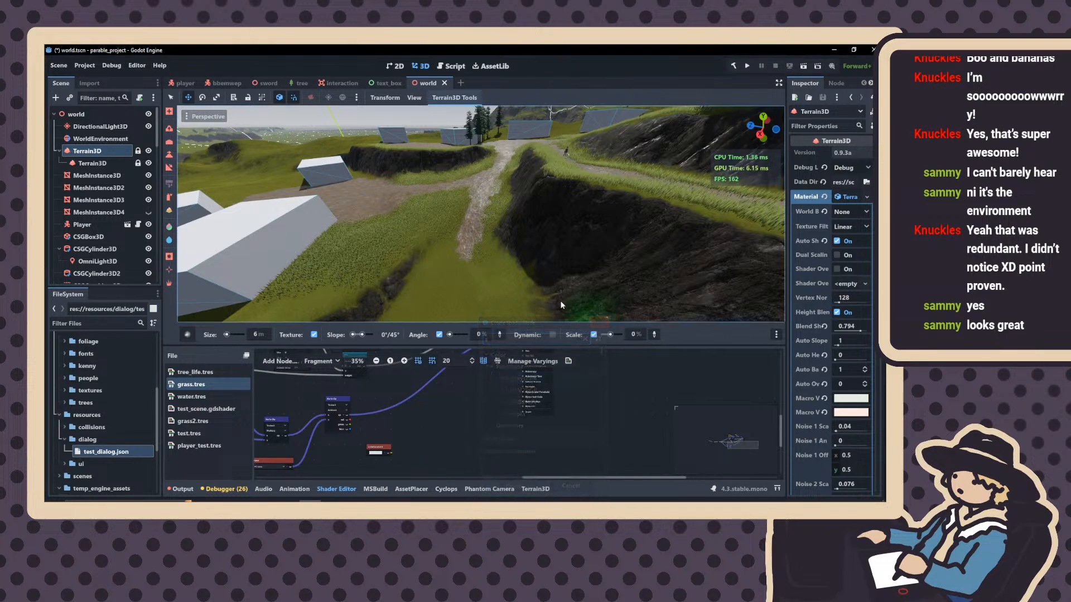
key(w)
right_drag(561, 305, 524, 306)
right_drag(482, 290, 256, 287)
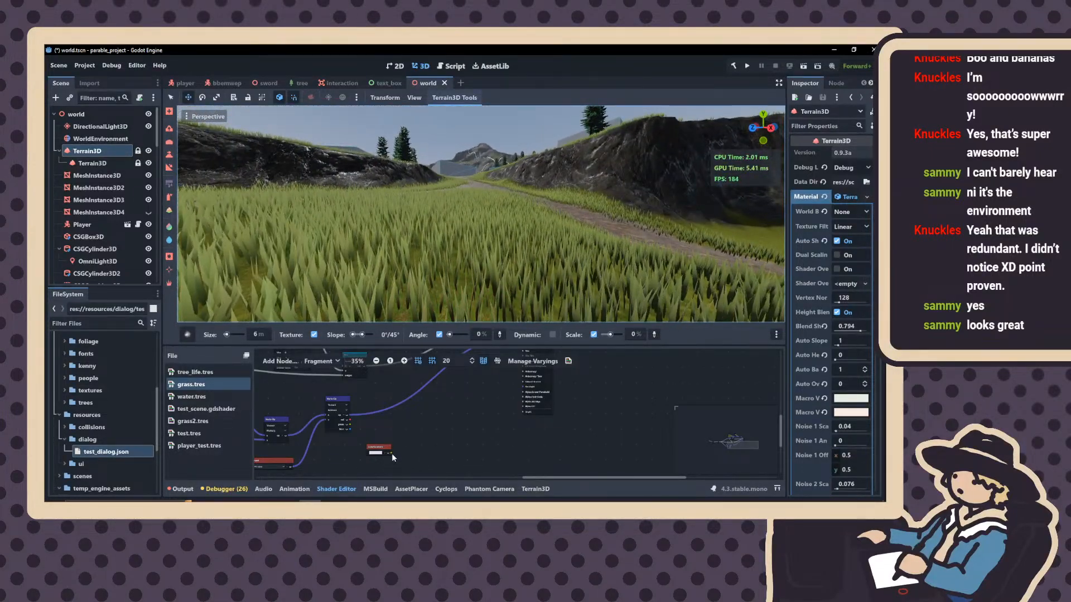
drag(391, 453, 521, 386)
scroll(521, 385, up, 6)
right_drag(513, 273, 502, 301)
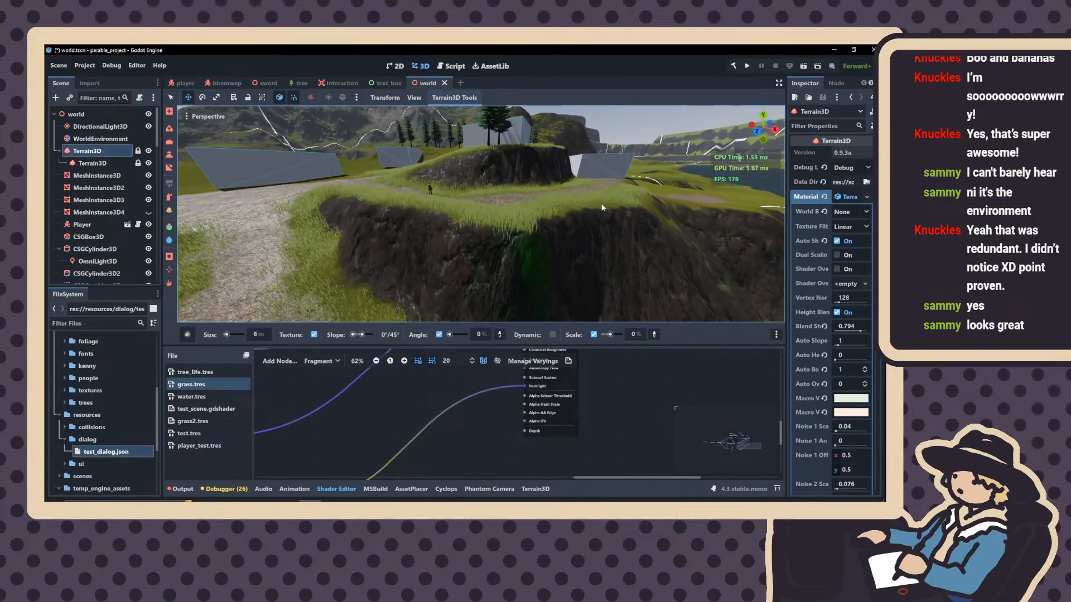
Run the world scene, walk the character along the grassy path to check the grass, and end the run
click(803, 72)
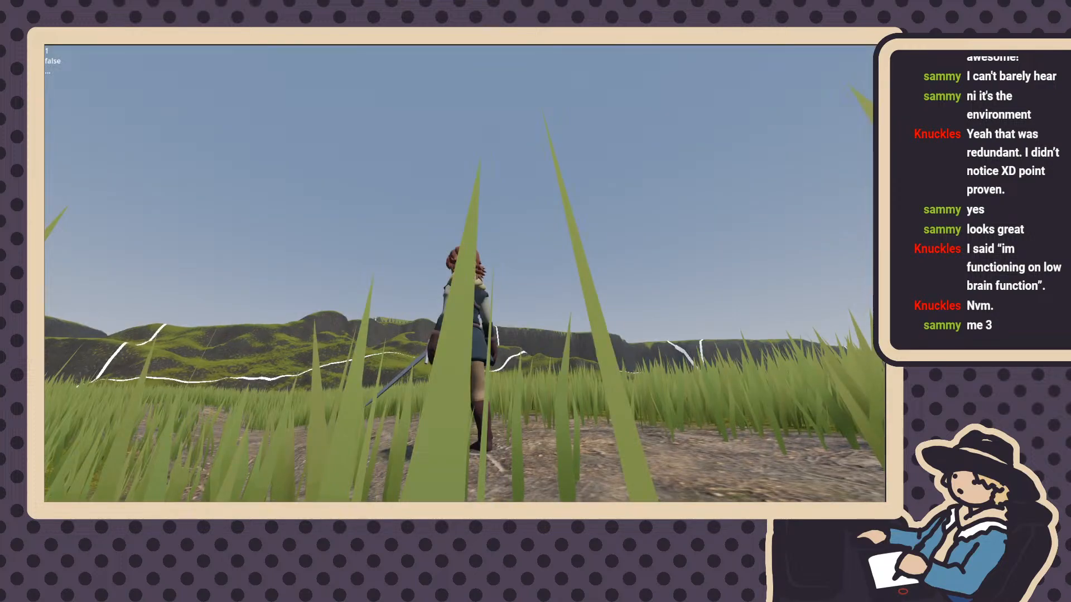
key(w)
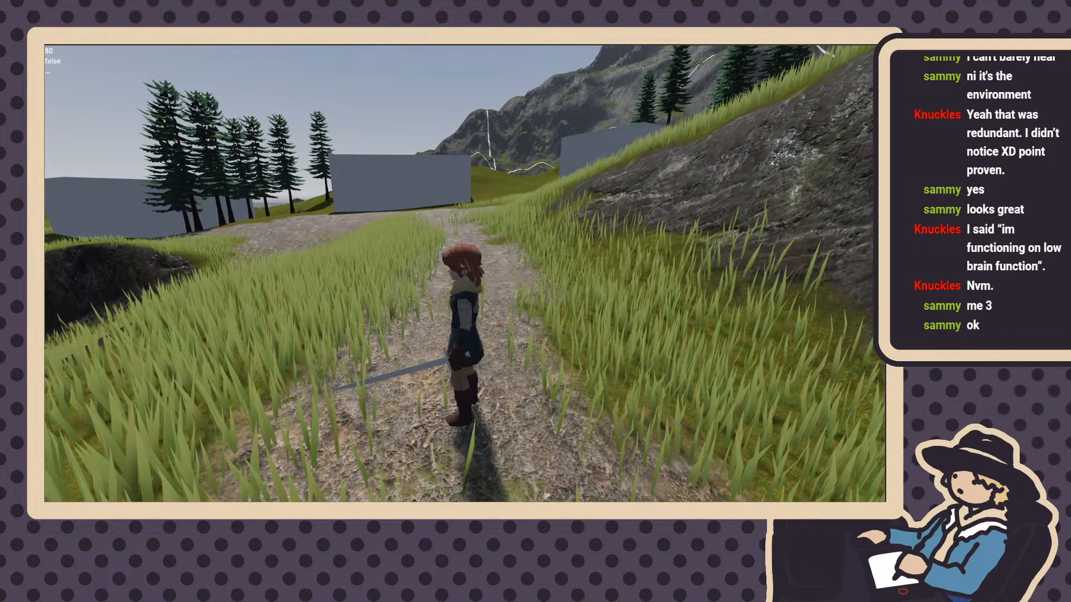
key(Escape)
middle_drag(534, 236, 491, 285)
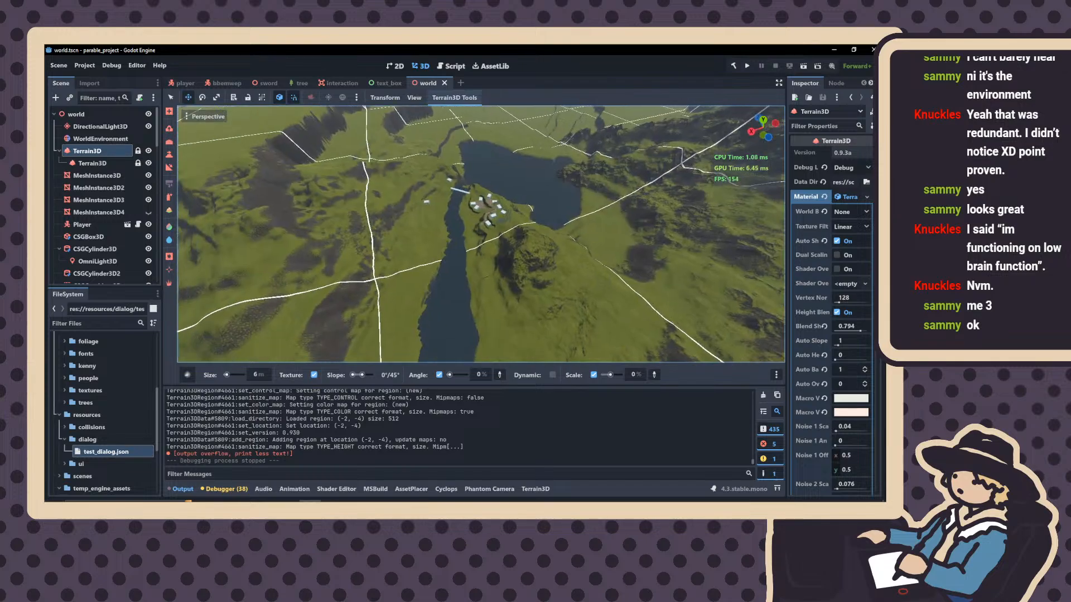
Fly the camera over the river and across the surrounding hills of the terrain to inspect the landscape
key(w)
scroll(480, 235, up, 3)
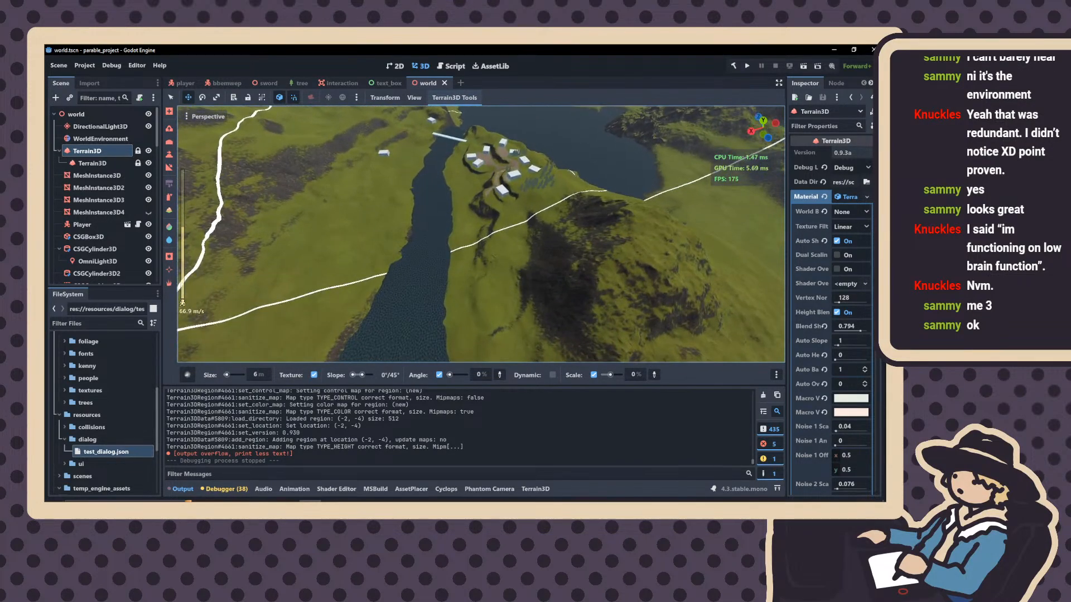
key(w)
right_drag(481, 235, 251, 168)
key(w)
scroll(481, 234, down, 8)
key(w)
scroll(481, 234, down, 6)
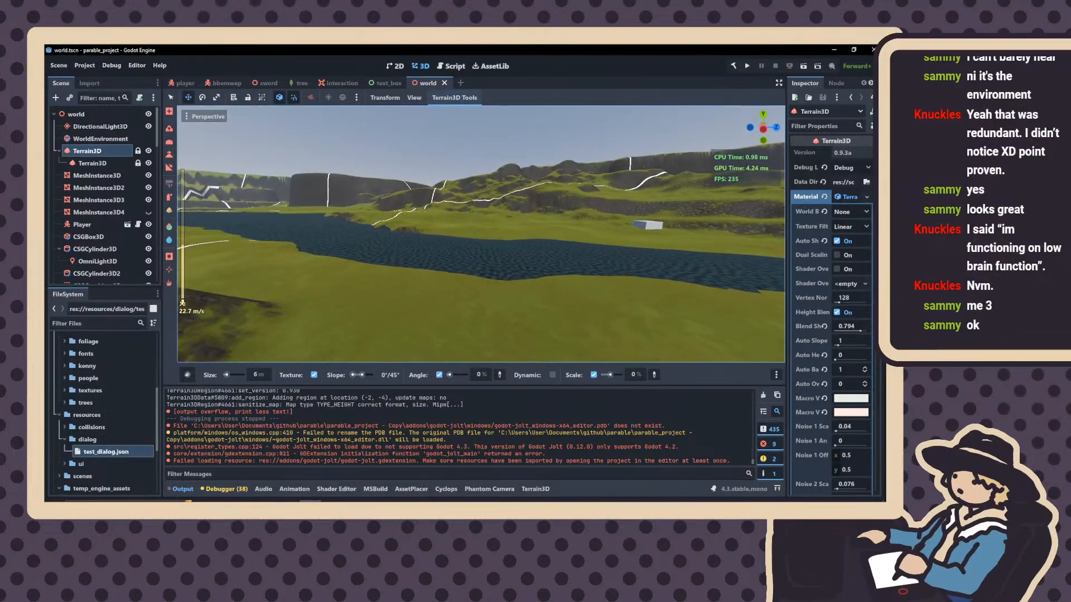
key(w)
right_drag(480, 234, 441, 217)
scroll(480, 234, up, 12)
key(w)
key(w)
key(w)
scroll(481, 234, up, 2)
key(w)
key(w)
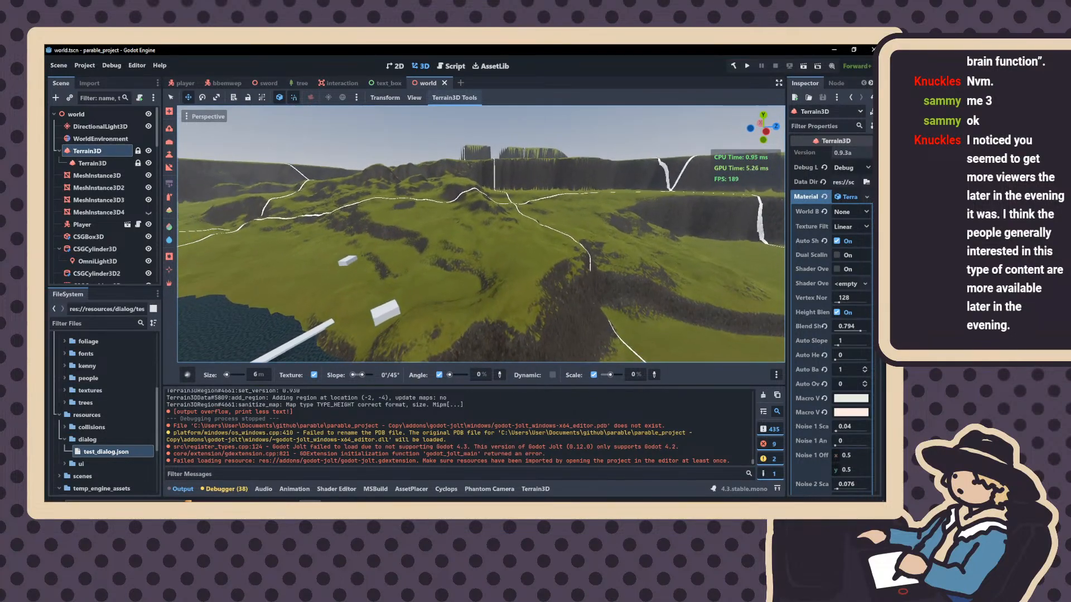
Fly the camera to the village hilltop and examine the grass, paths and white block buildings up close
scroll(481, 235, up, 3)
right_drag(480, 234, 329, 240)
key(d)
scroll(401, 240, down, 4)
key(w)
right_drag(481, 234, 460, 251)
key(w)
scroll(480, 234, down, 2)
key(w)
key(w)
scroll(481, 234, down, 6)
key(w)
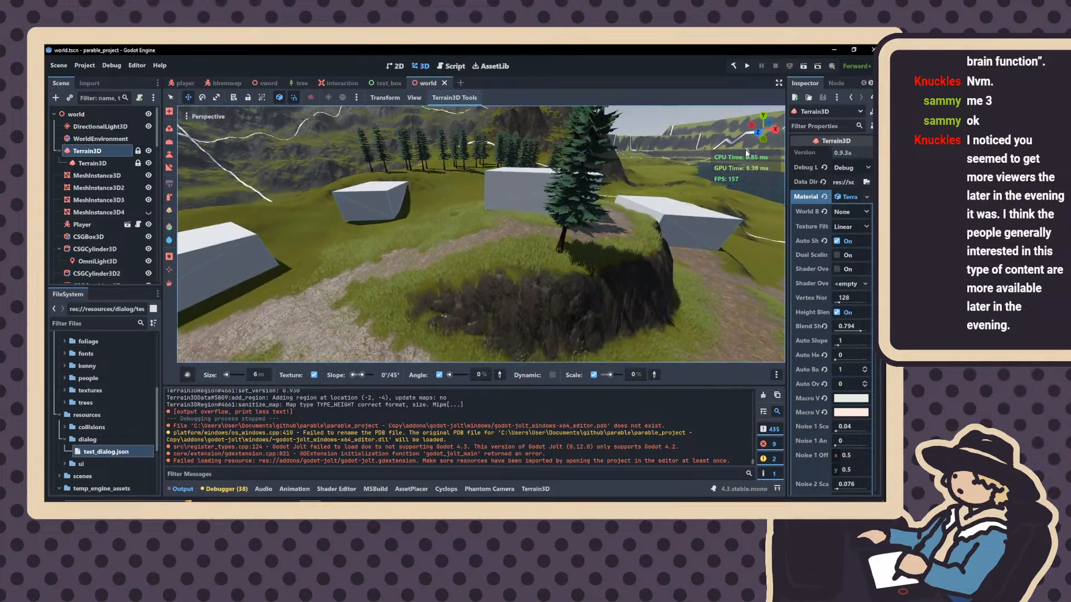
Run the world scene, walk the character along the grassy path beside the river, and end the run
click(801, 68)
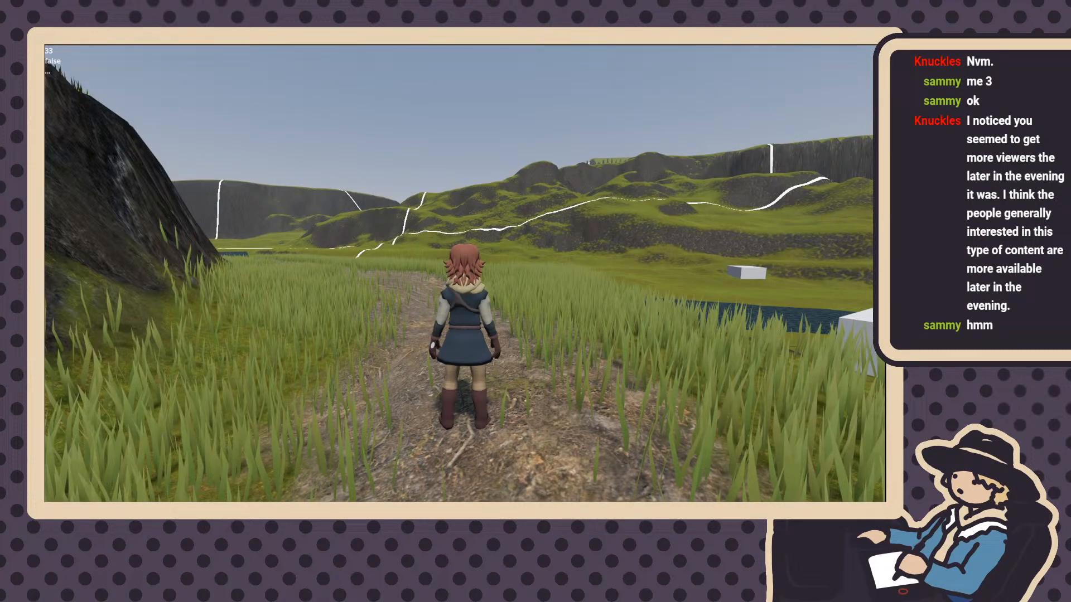
key(w)
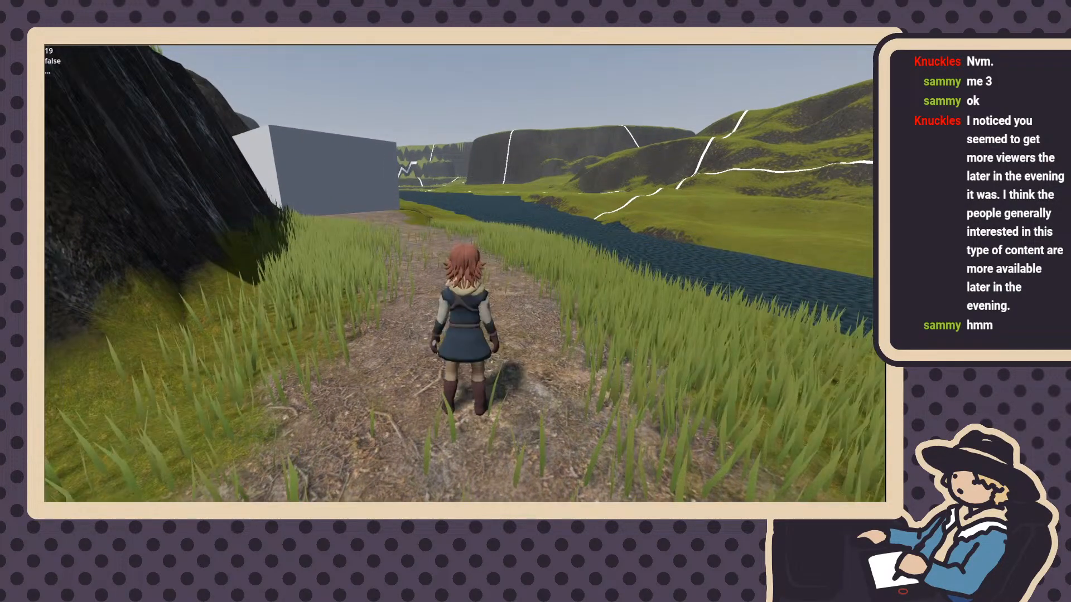
key(alt+F4)
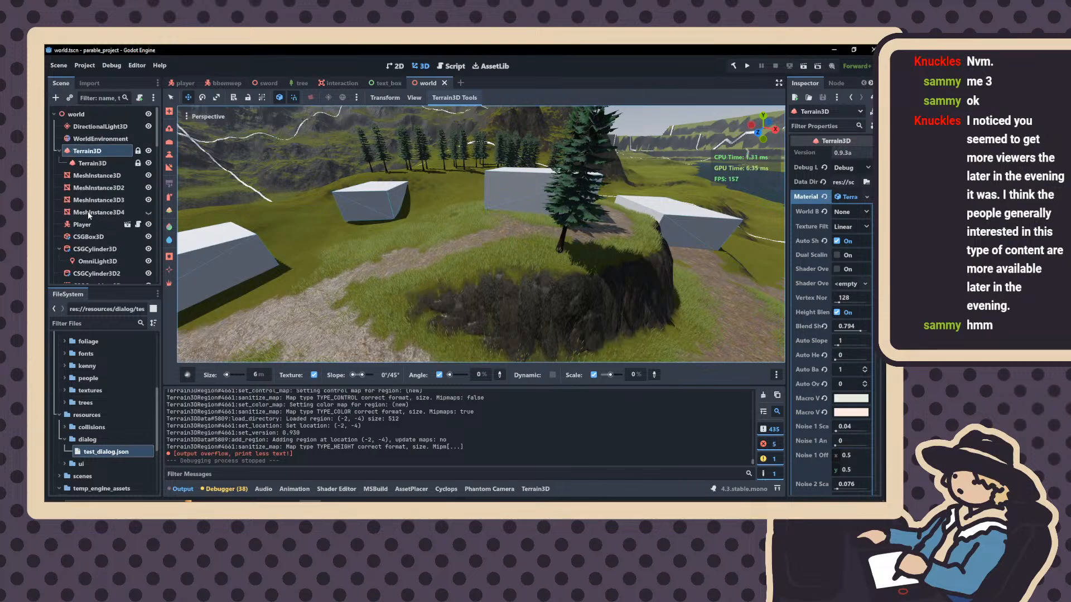
Hide the nested Terrain3D node, save the world scene, and run it to check the grass
click(92, 163)
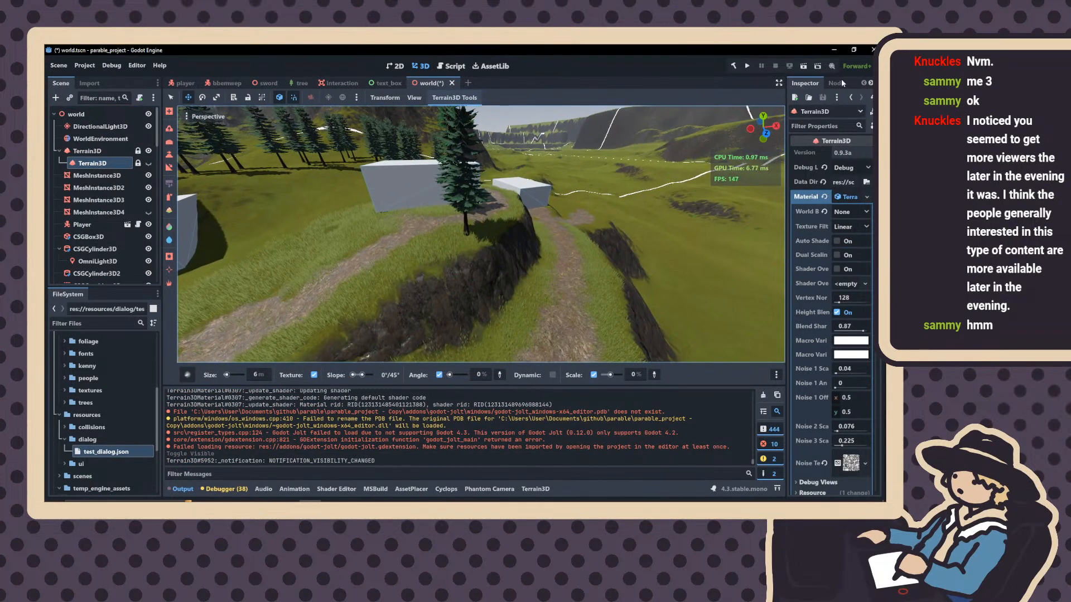
click(803, 68)
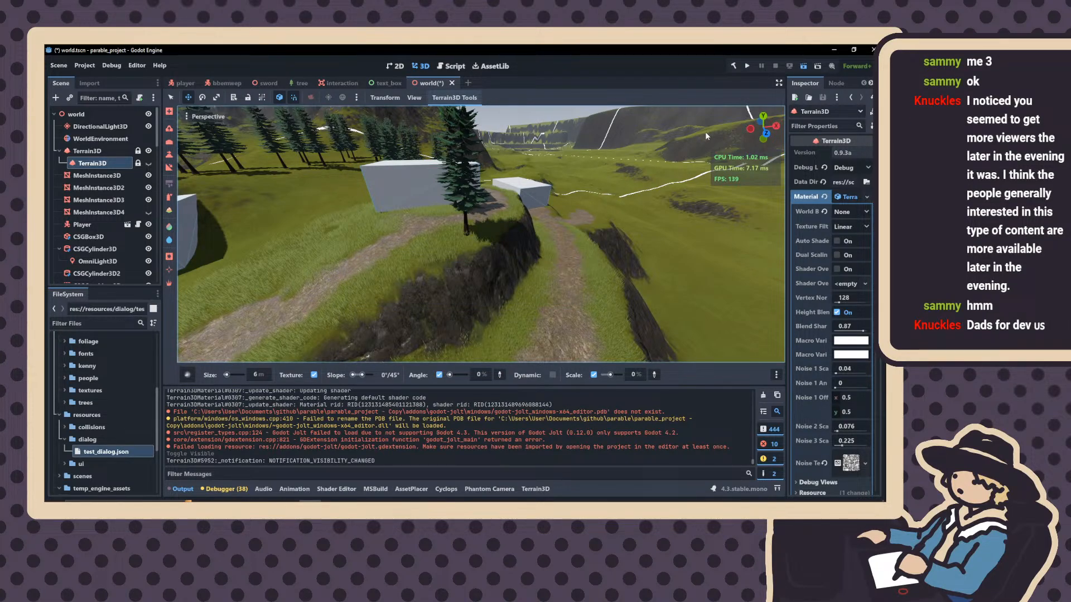
key(ctrl+s)
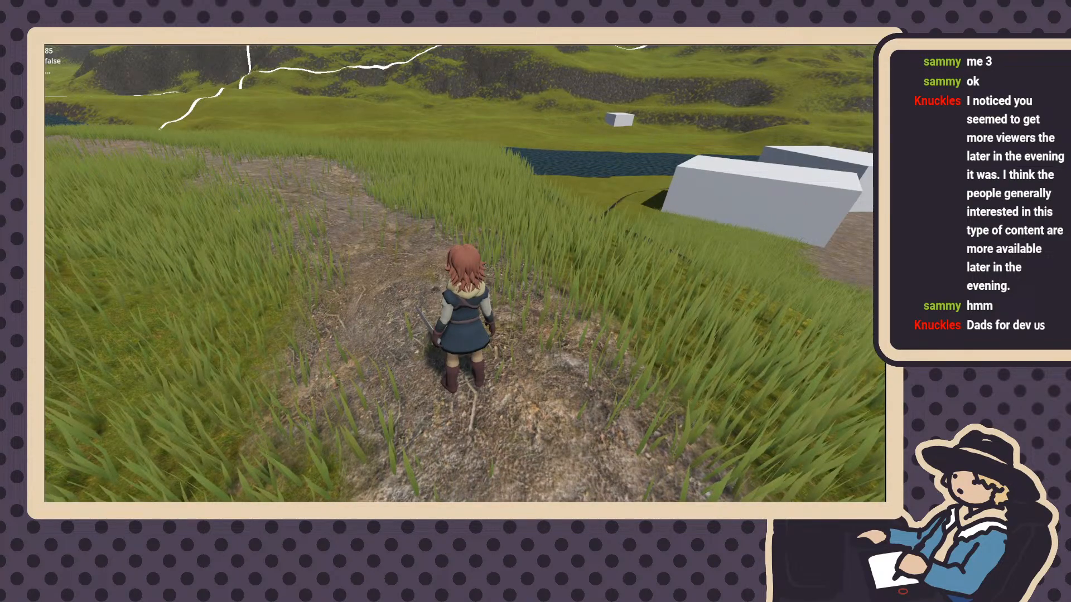
key(alt+Tab)
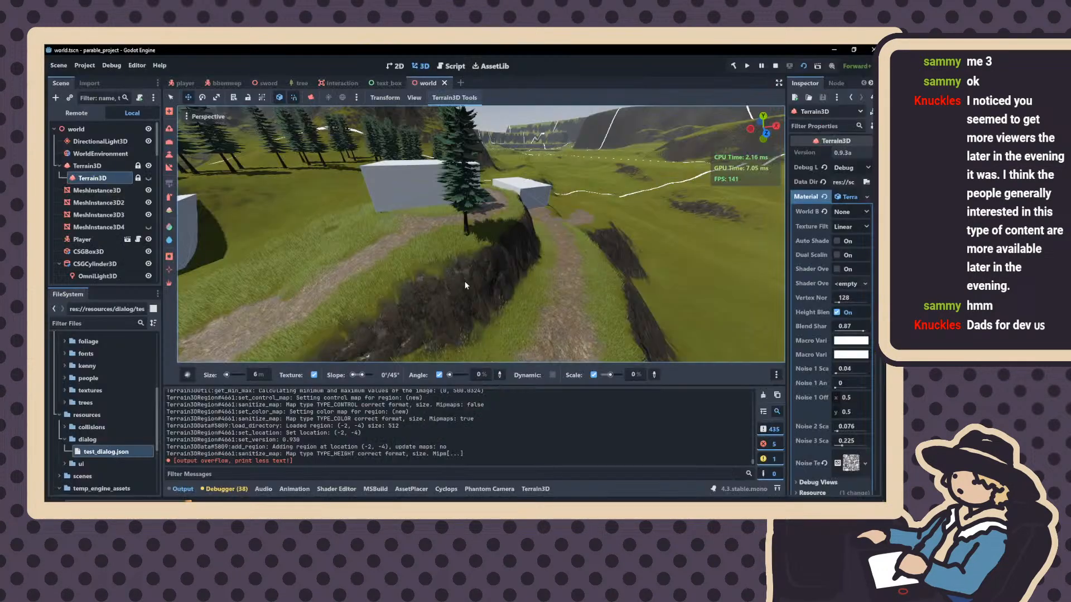
Delete the Terrain3D node nested under the main Terrain3D node
click(84, 163)
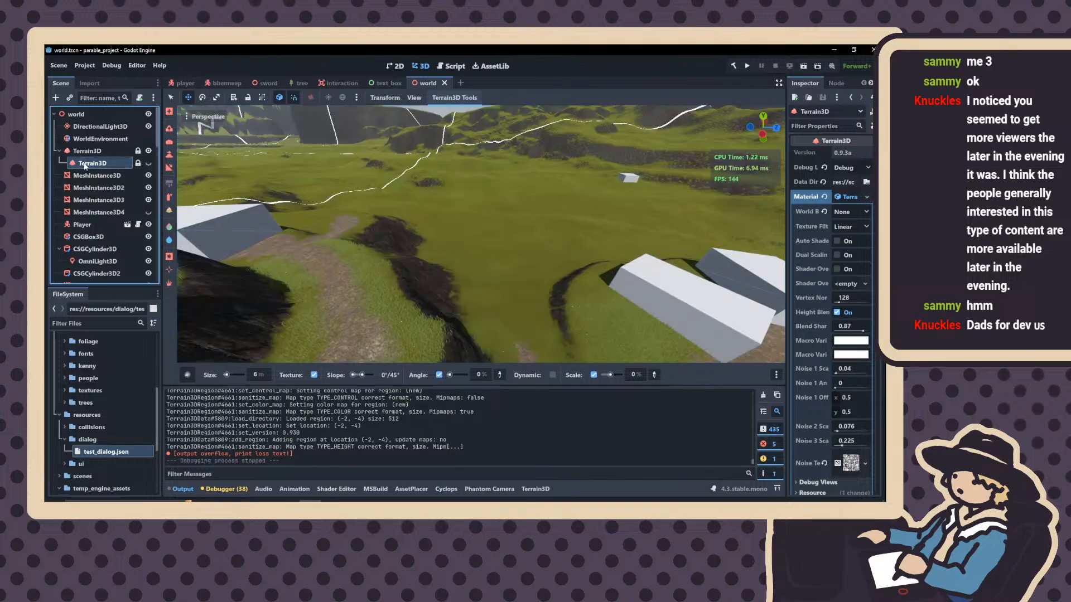
right_drag(346, 223, 424, 243)
click(94, 165)
key(Delete)
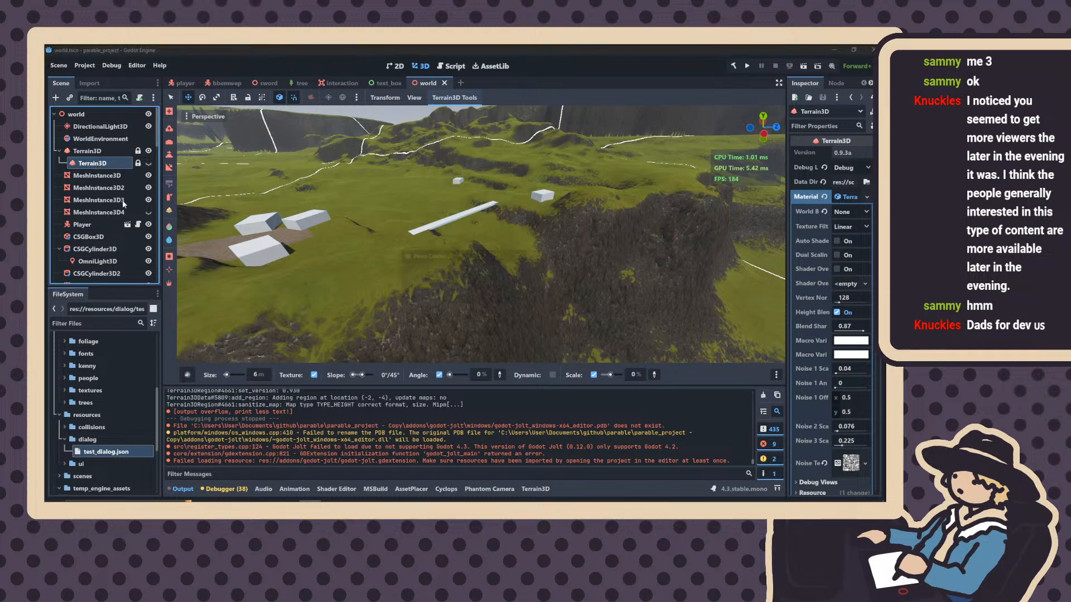
click(431, 289)
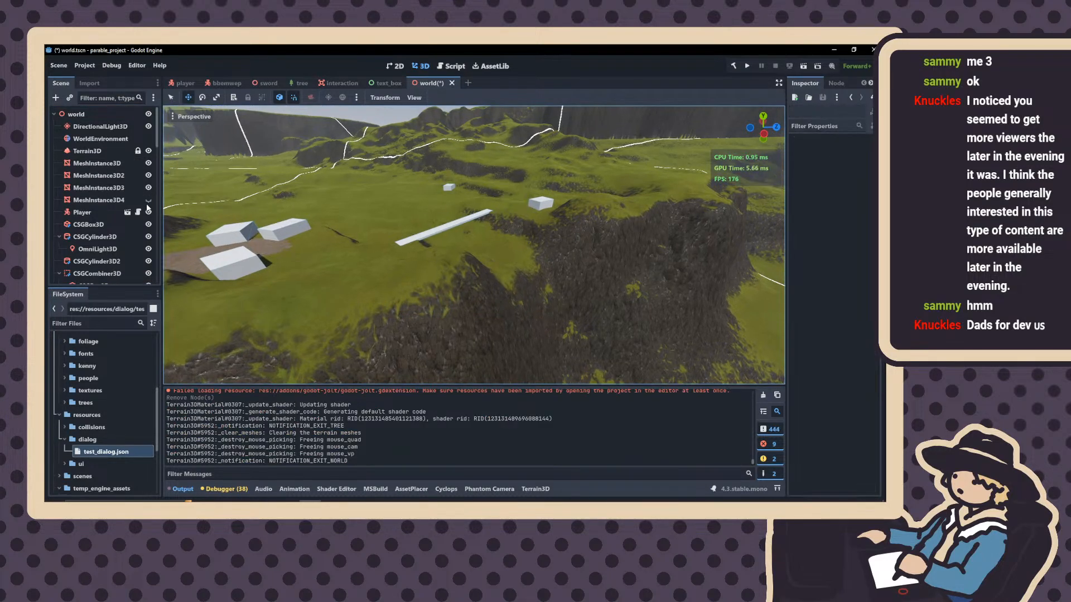
Show the MeshInstance3D4 node, run the world scene to test the character on the path, and end the run
right_drag(366, 245, 314, 218)
click(803, 66)
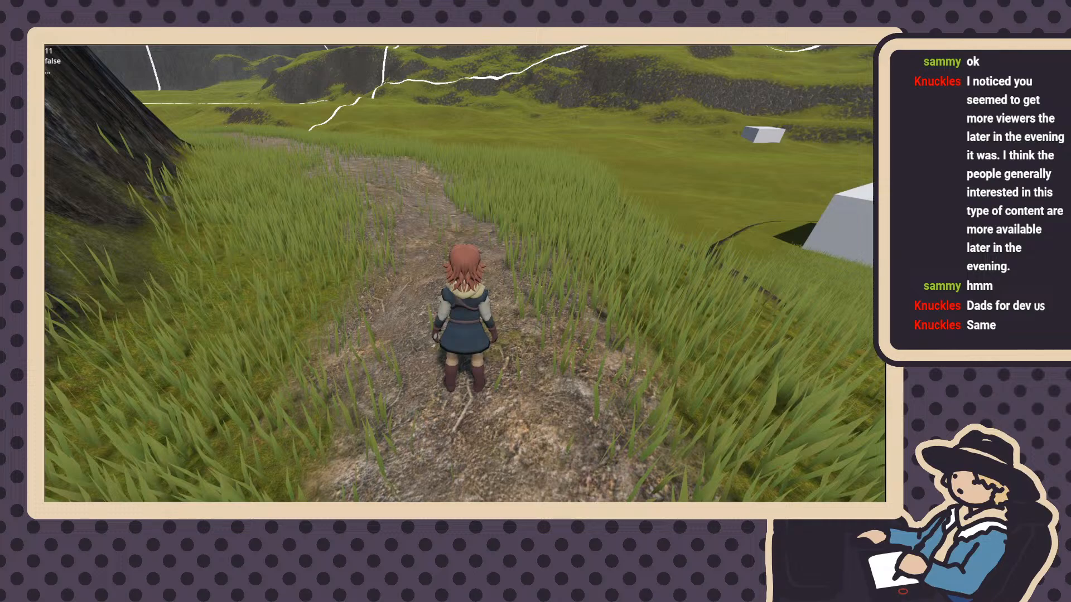
key(s)
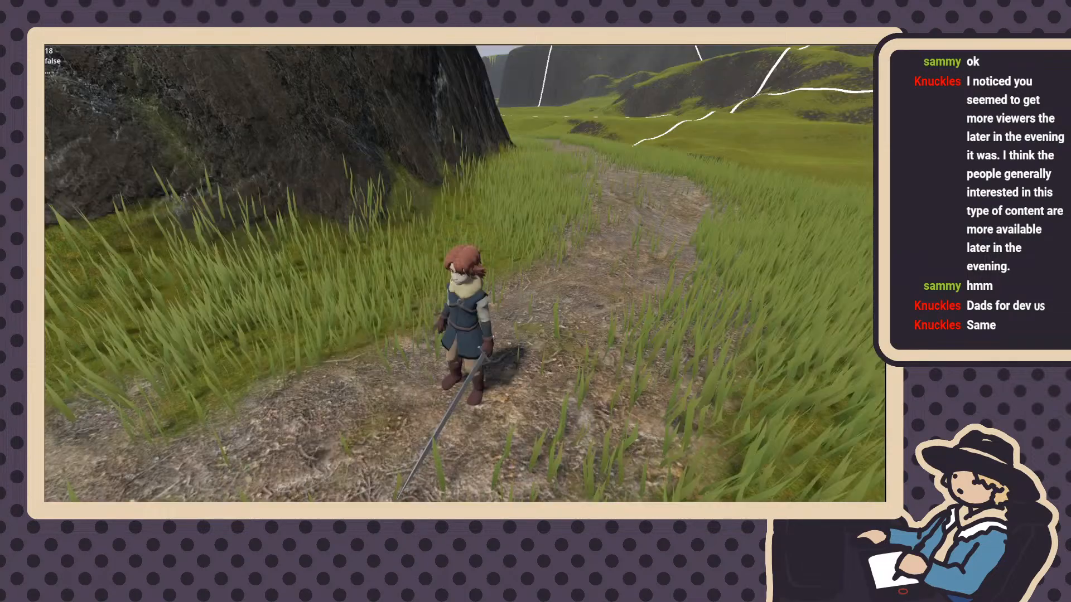
key(Escape)
Look down on the village, then browse the project settings, including the autoloaded globals and the application's run options
key(s)
right_drag(495, 285, 391, 227)
key(w)
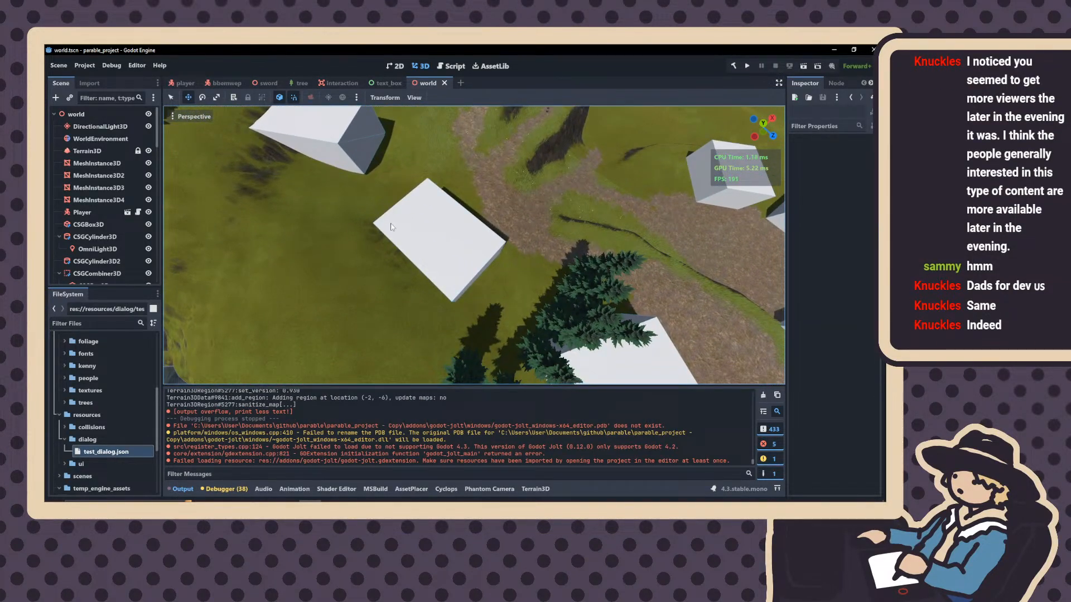
click(85, 66)
click(96, 80)
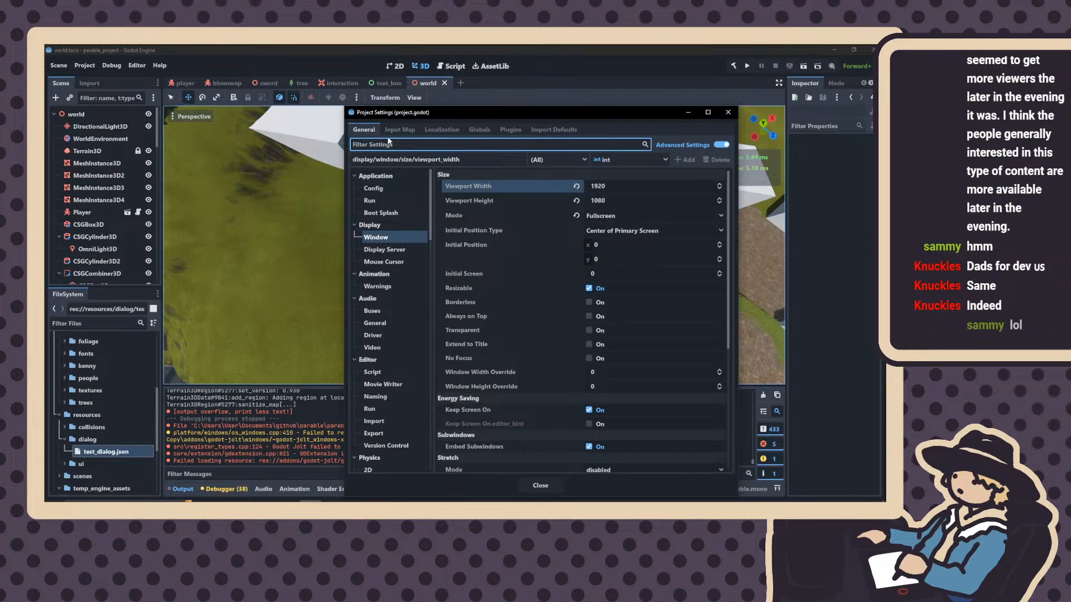
click(393, 130)
click(436, 130)
click(477, 131)
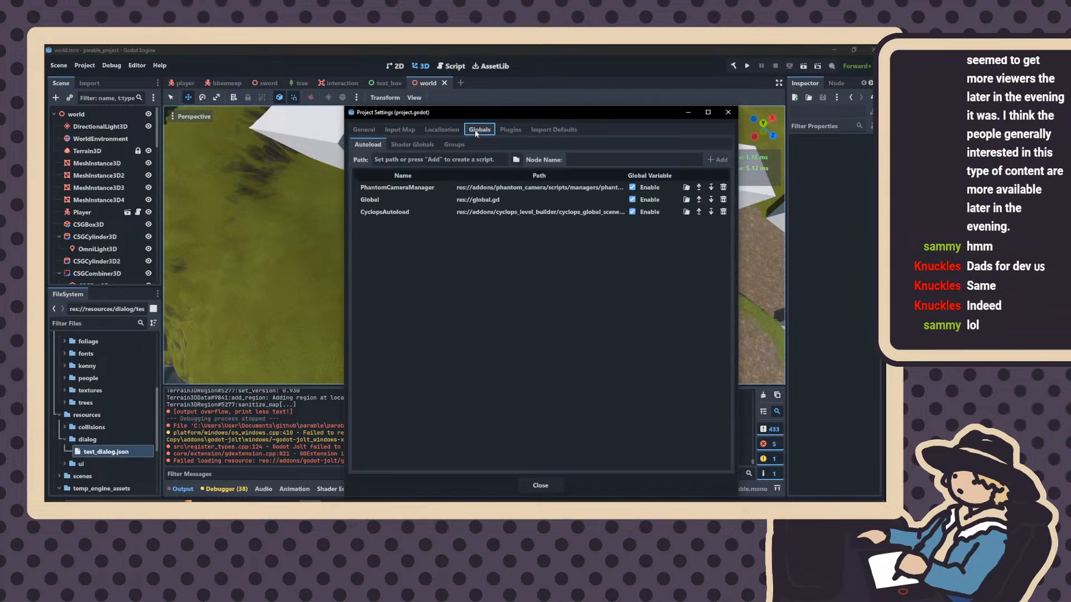
click(363, 129)
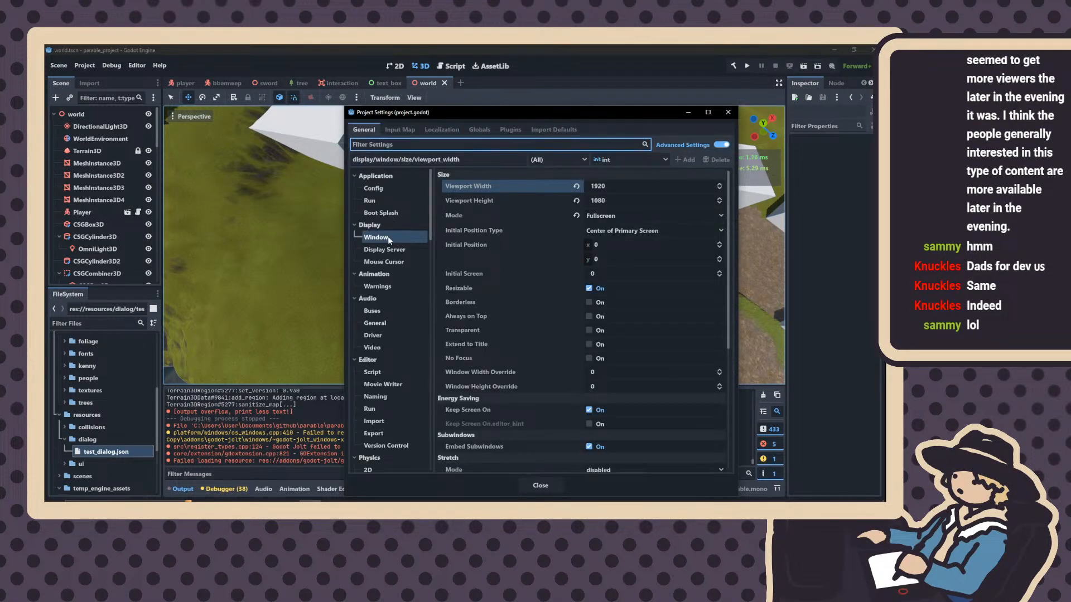
click(382, 198)
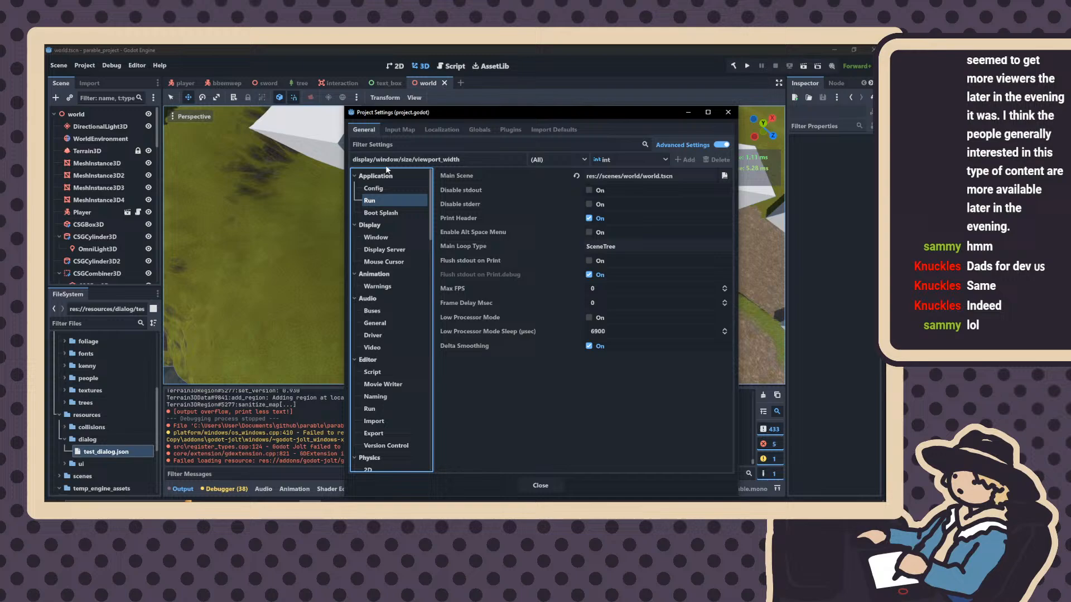
Filter the project settings by "phy", check the available 3D physics engines, and close the settings
click(407, 146)
text(phy)
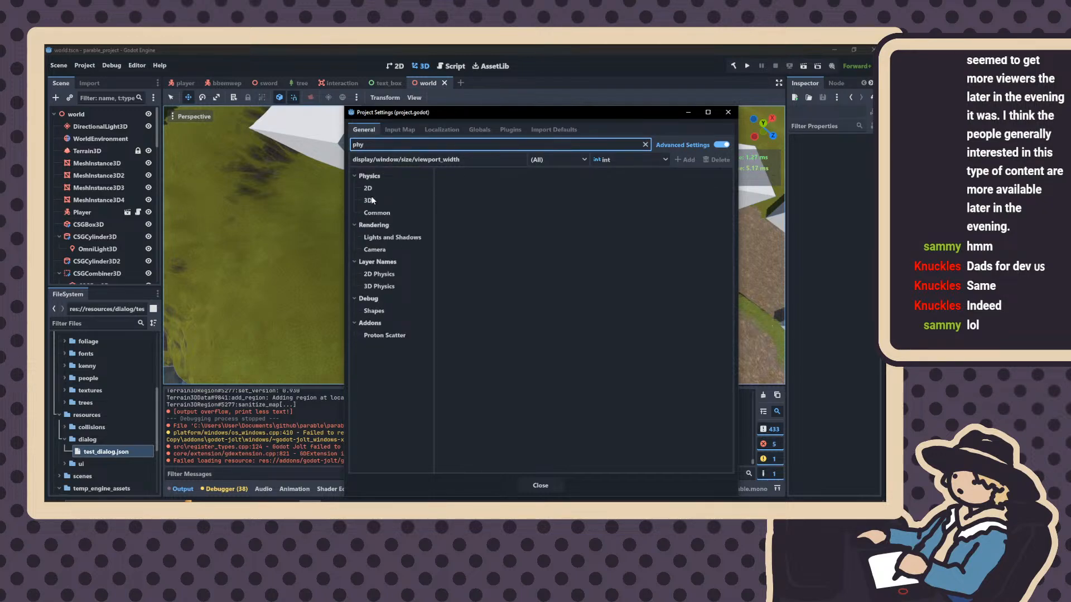
click(369, 201)
click(616, 189)
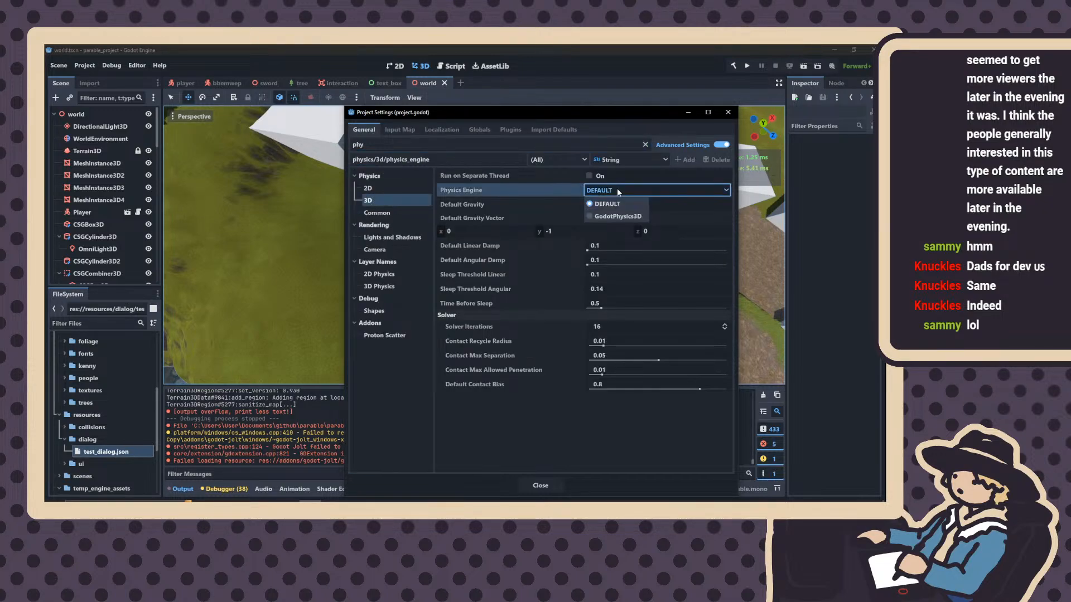
click(644, 192)
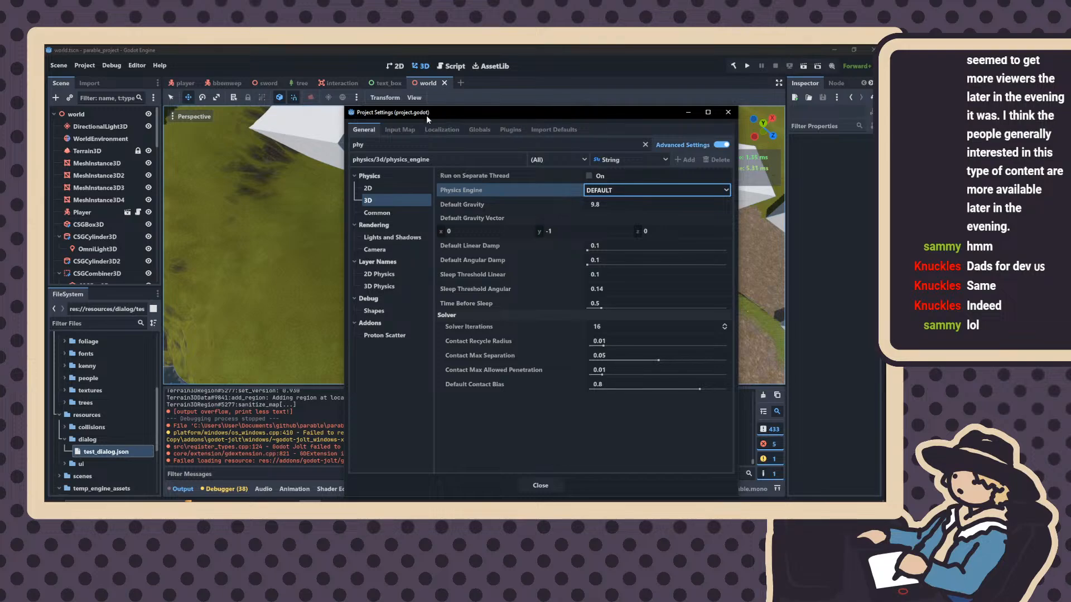
click(399, 129)
click(442, 130)
click(727, 114)
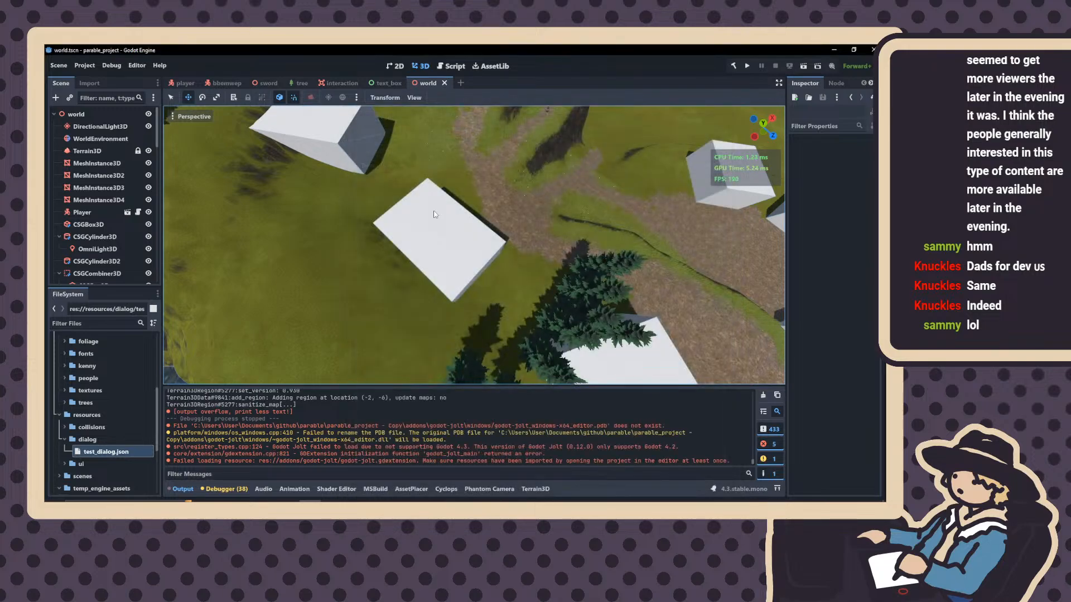
Delete the godot-jolt folder from the project's addons
scroll(78, 399, up, 6)
right_click(77, 400)
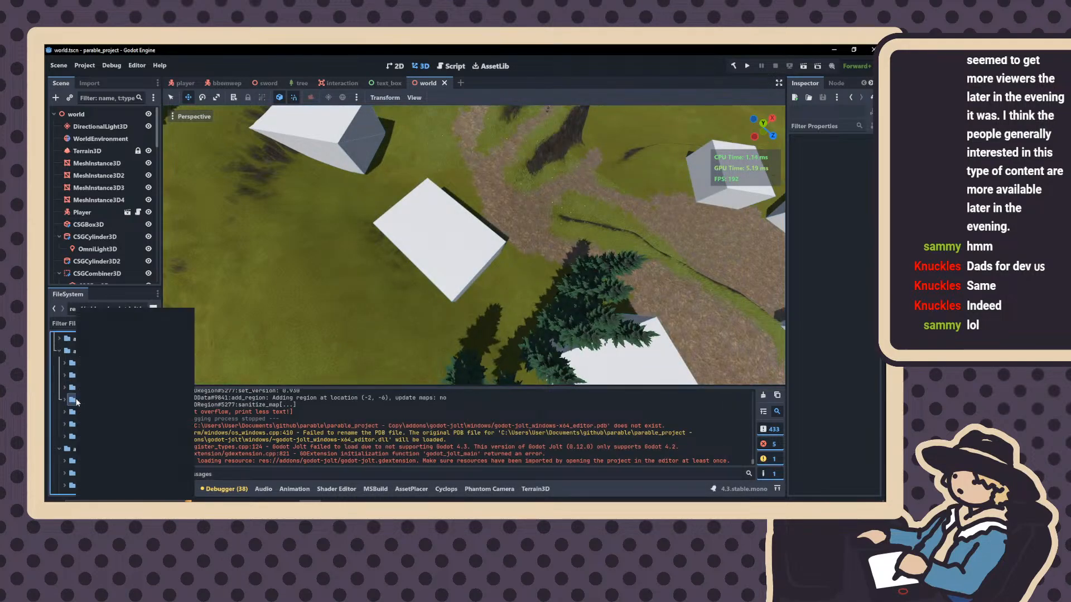
click(87, 447)
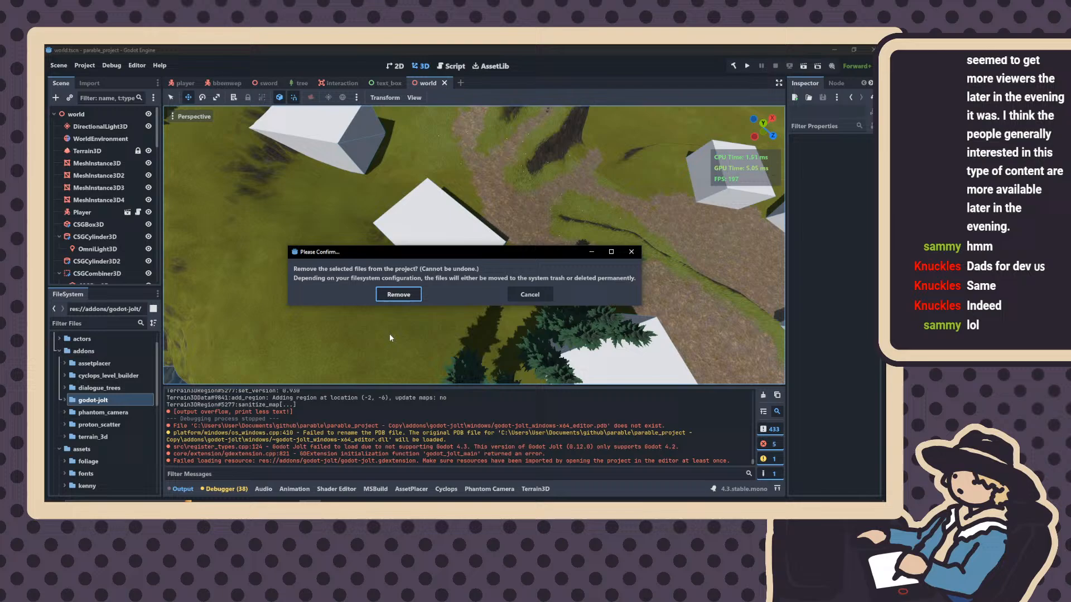
click(398, 294)
right_drag(212, 371, 212, 357)
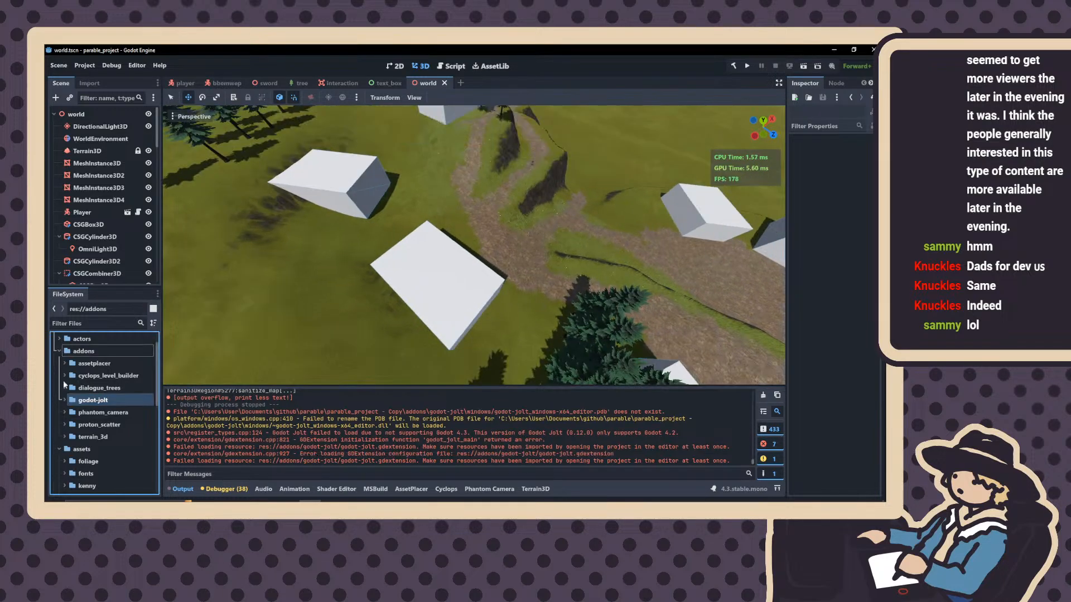
Check the contents of the dialogue_trees addon folder and delete it from the project
click(96, 389)
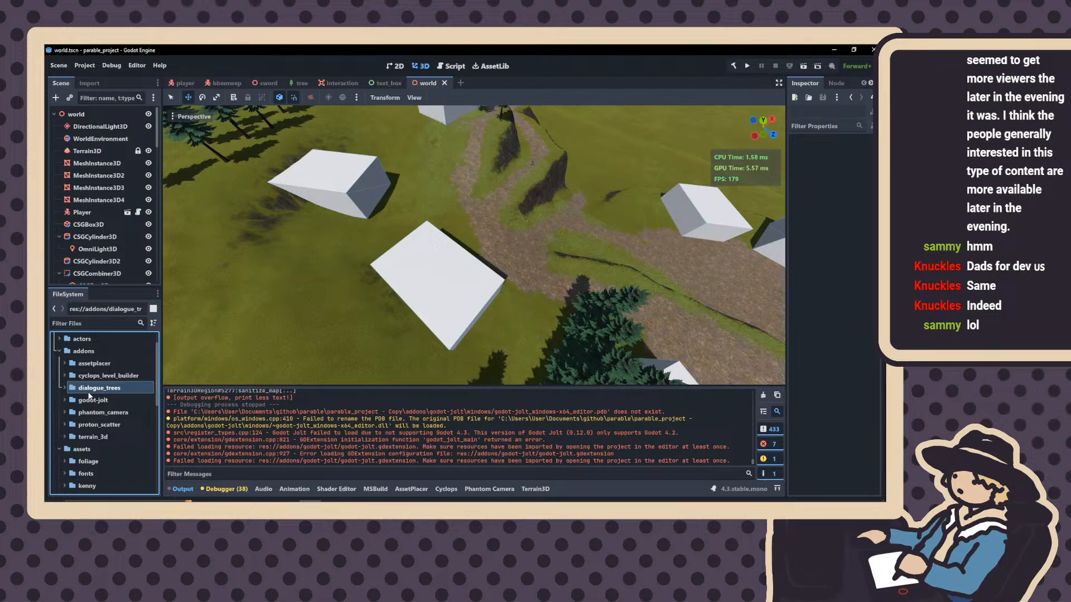
double_click(82, 389)
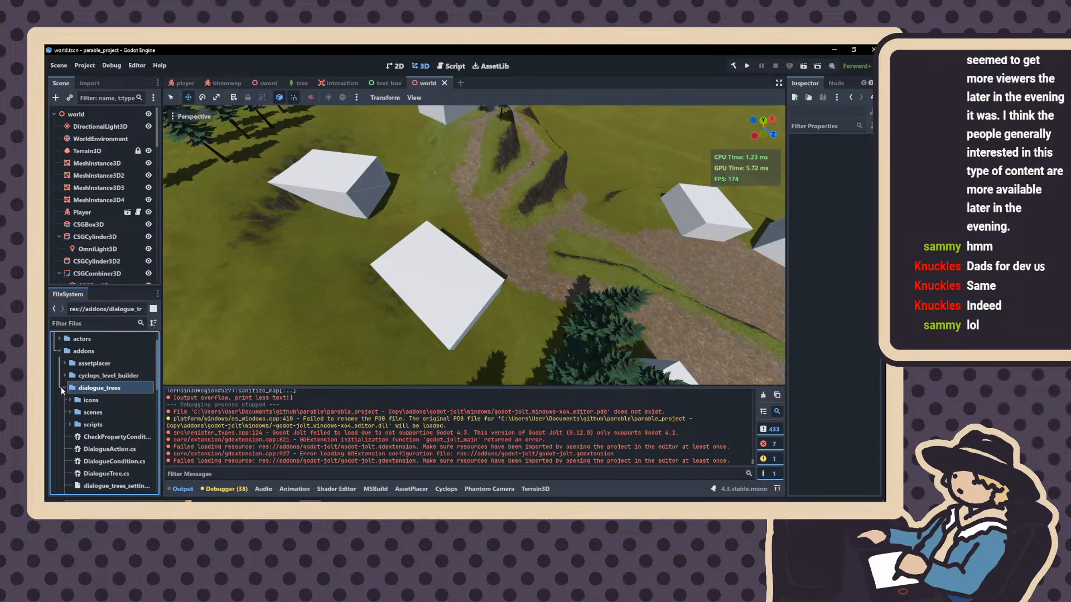
double_click(84, 388)
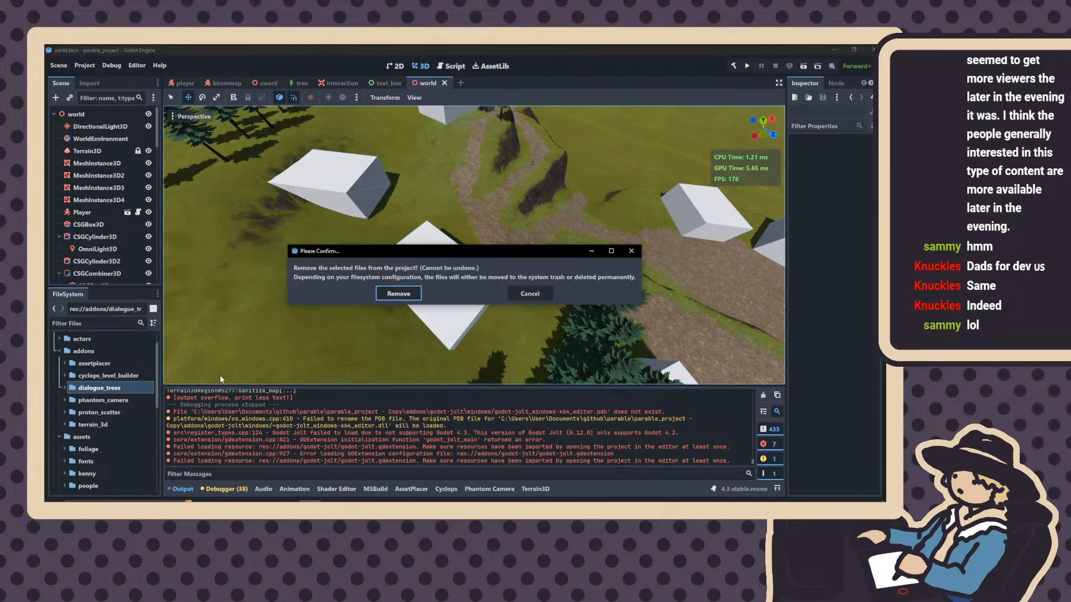
click(396, 294)
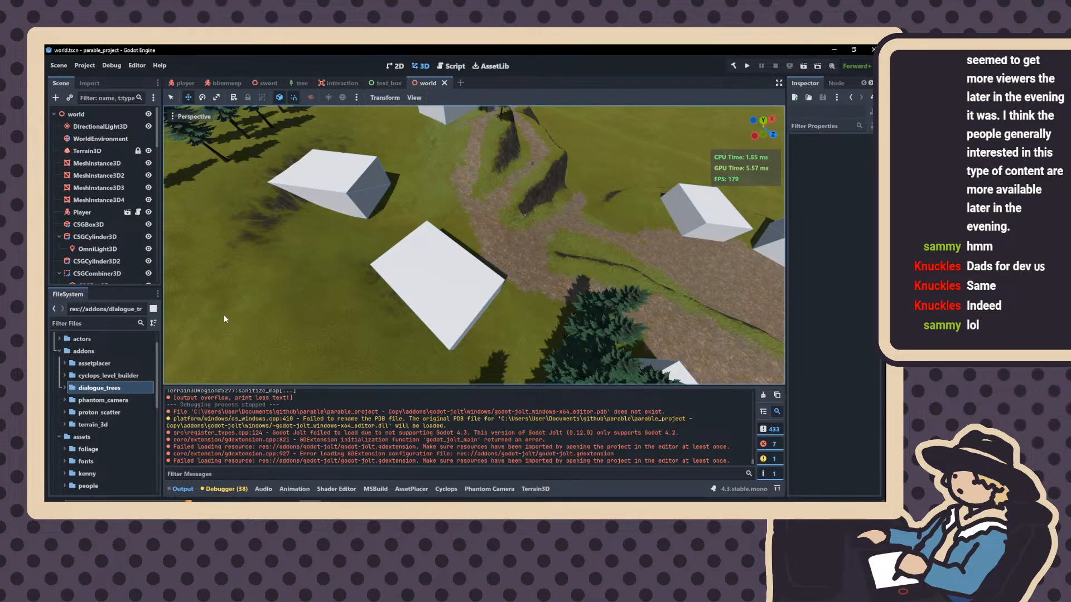
right_drag(220, 358, 220, 358)
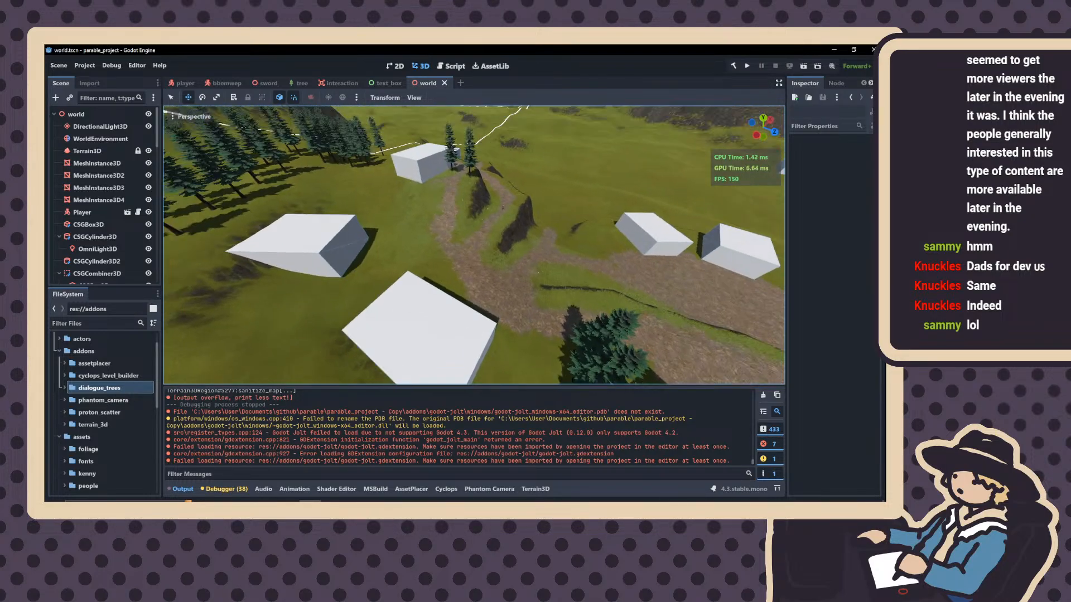
Undo the MeshInstance3D4 visibility change and the deletion of the nested Terrain3D node
right_drag(484, 344, 481, 296)
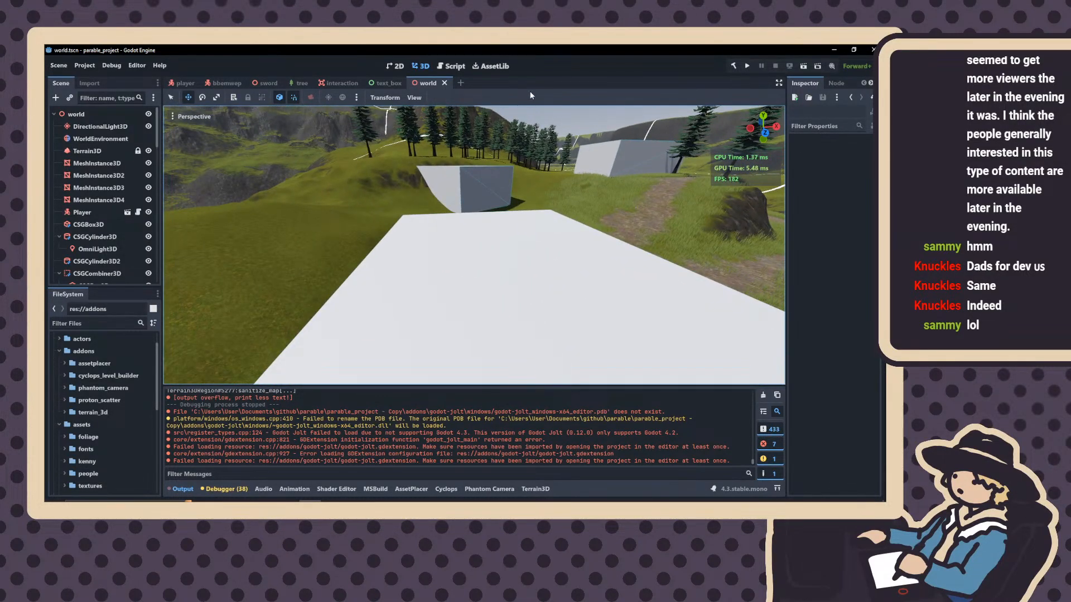
right_drag(523, 254, 523, 255)
key(ctrl+z)
key(ctrl+z)
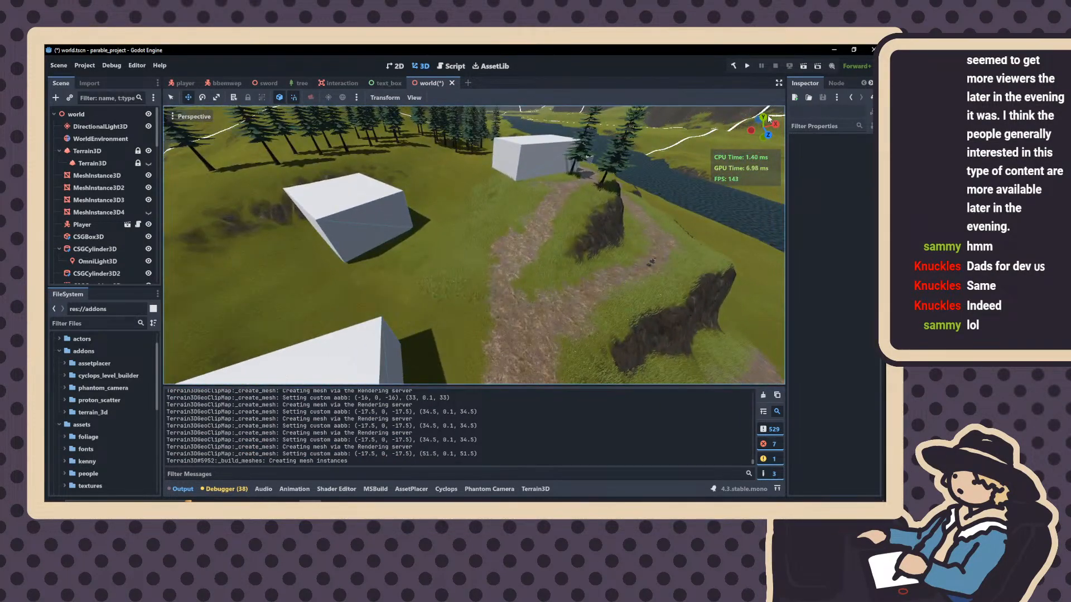
Save the world scene, run it, and walk the character along the grassy dirt path towards the grey building block
key(ctrl+s)
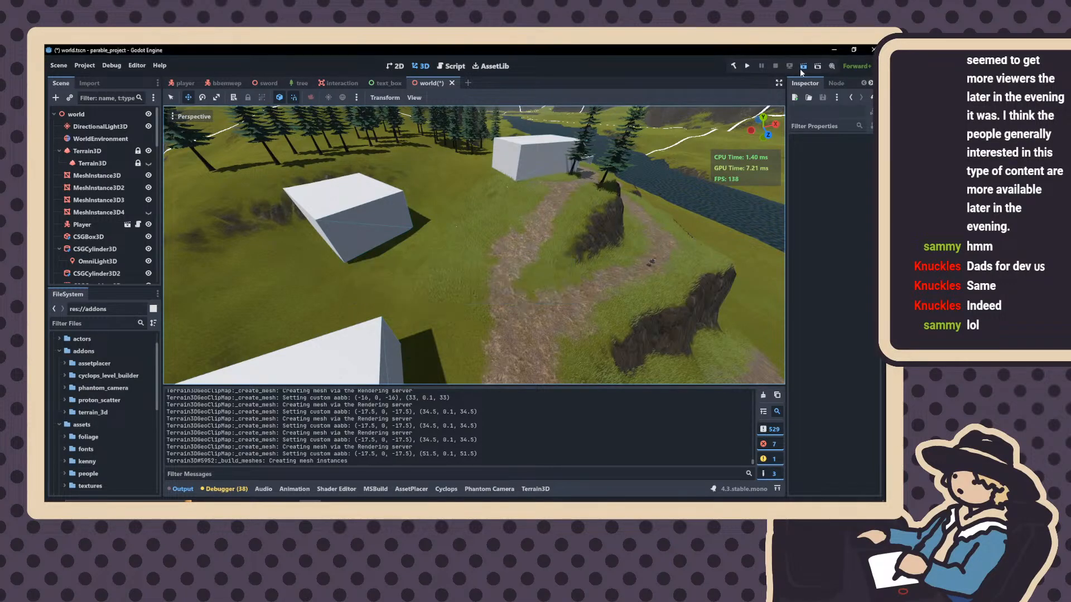
click(801, 70)
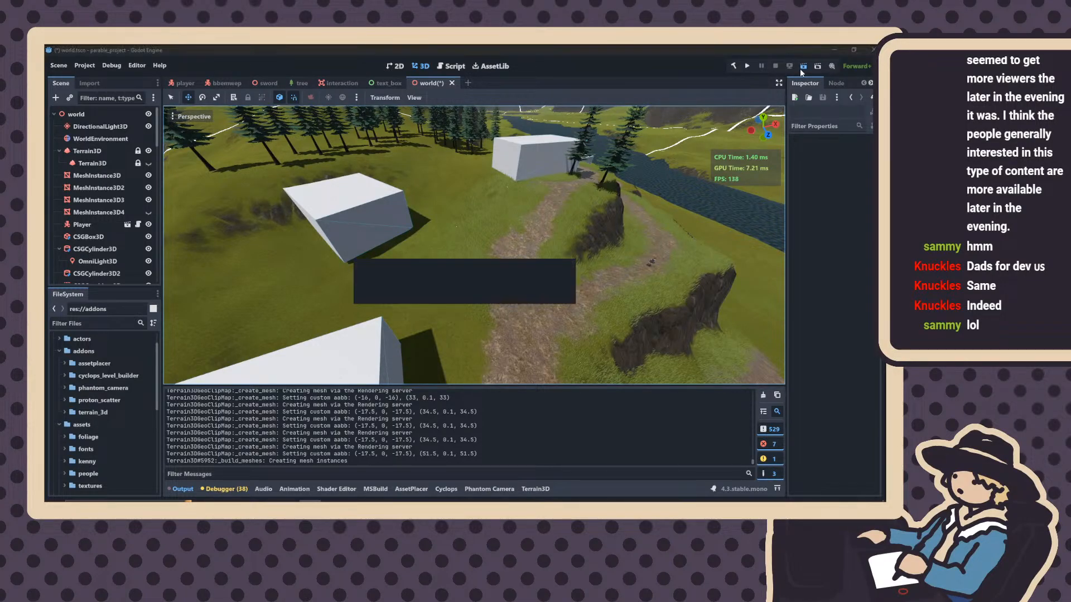
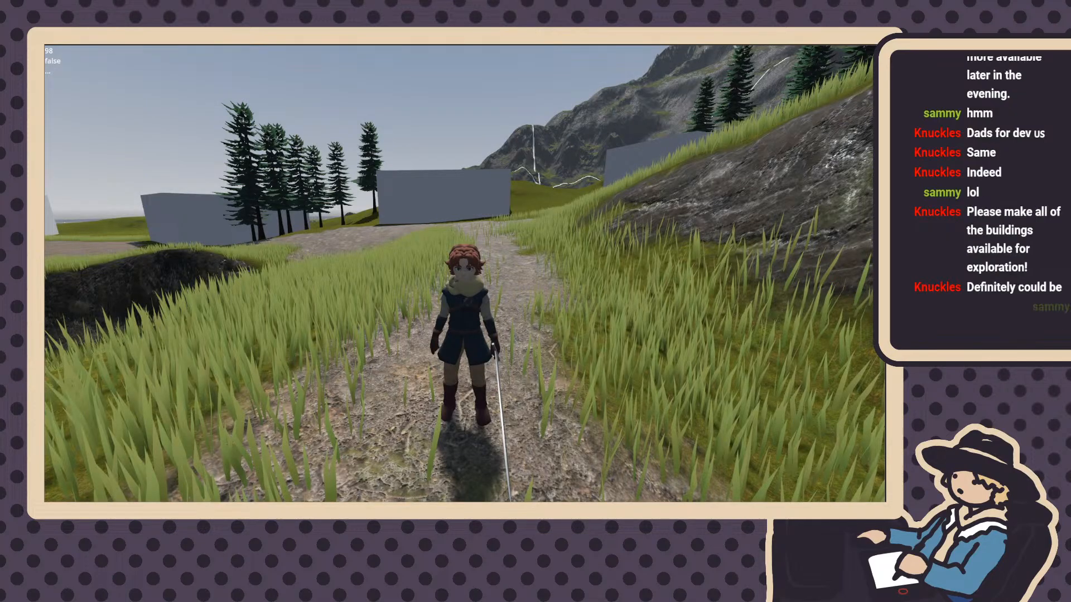
key(w)
key(w)
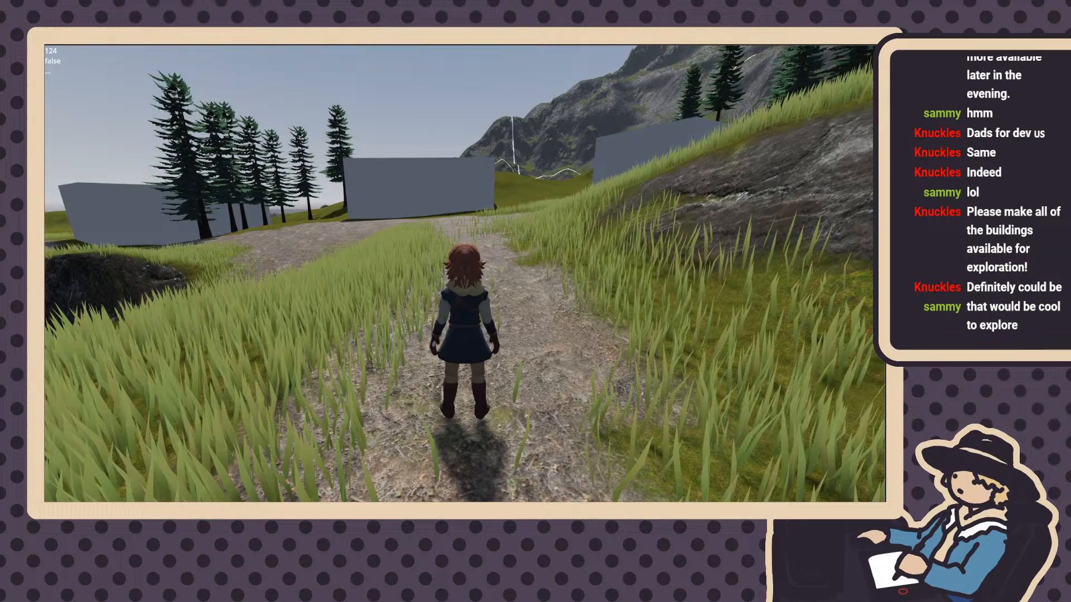
key(w)
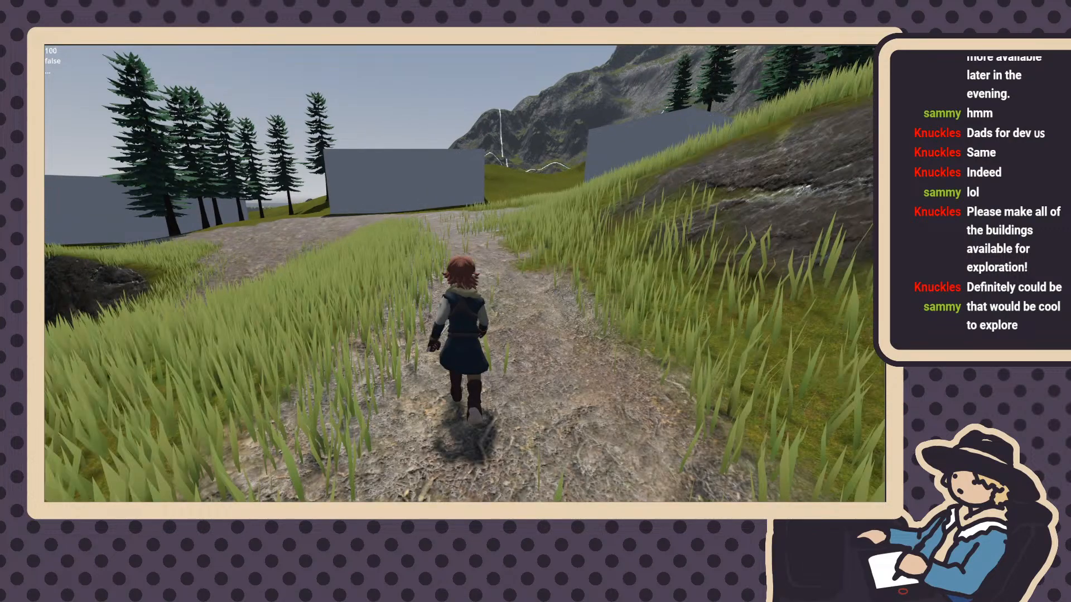
key(d)
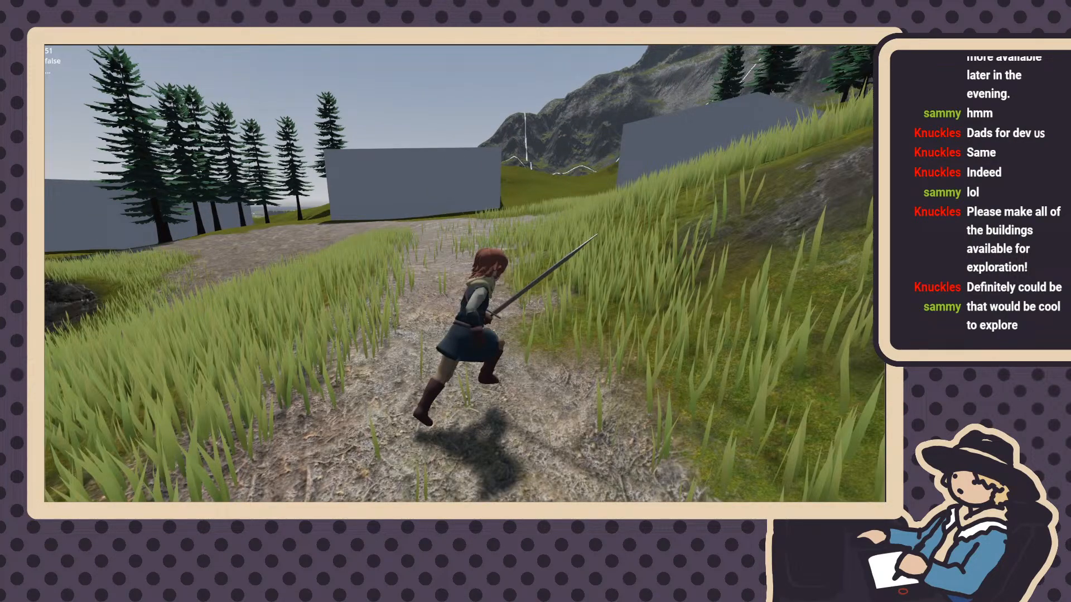
key(w)
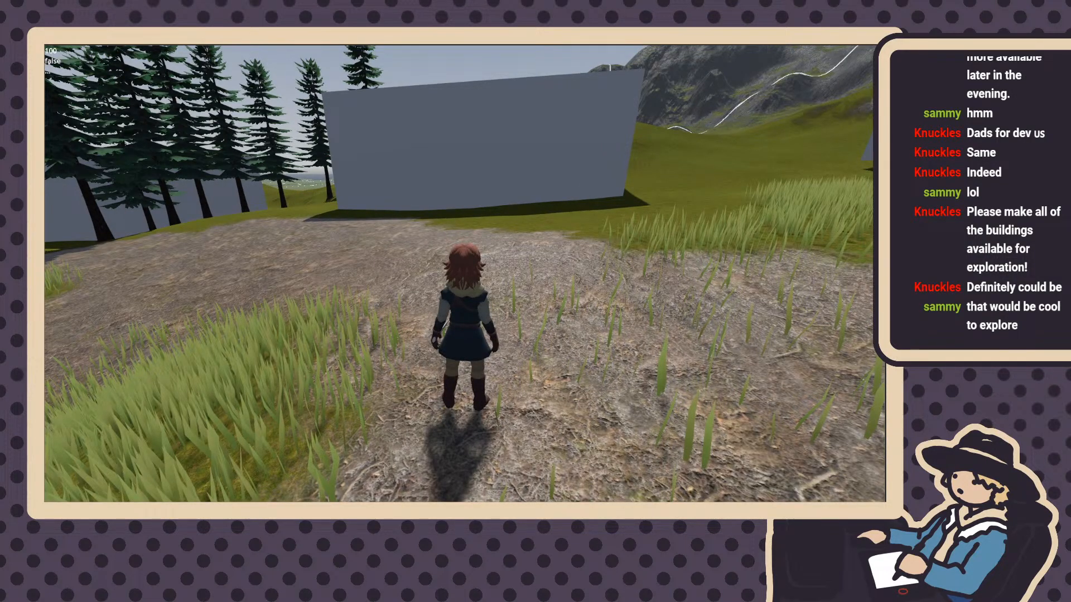
Return to the Godot editor with the game still running and review the MSBuild problems and build output
key(super+Tab)
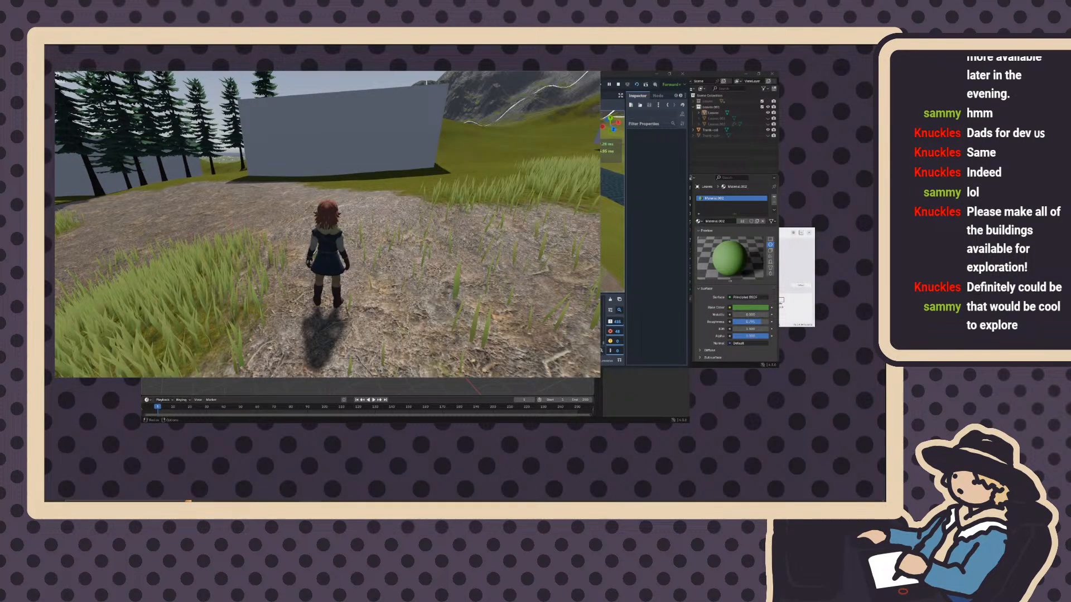
key(super+Tab)
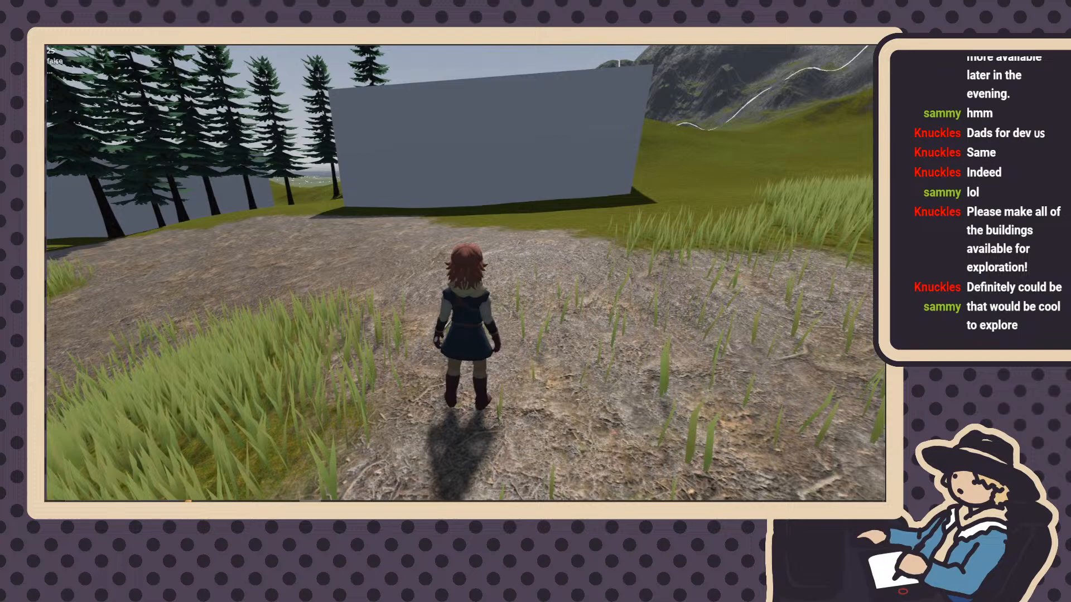
key(alt+Tab)
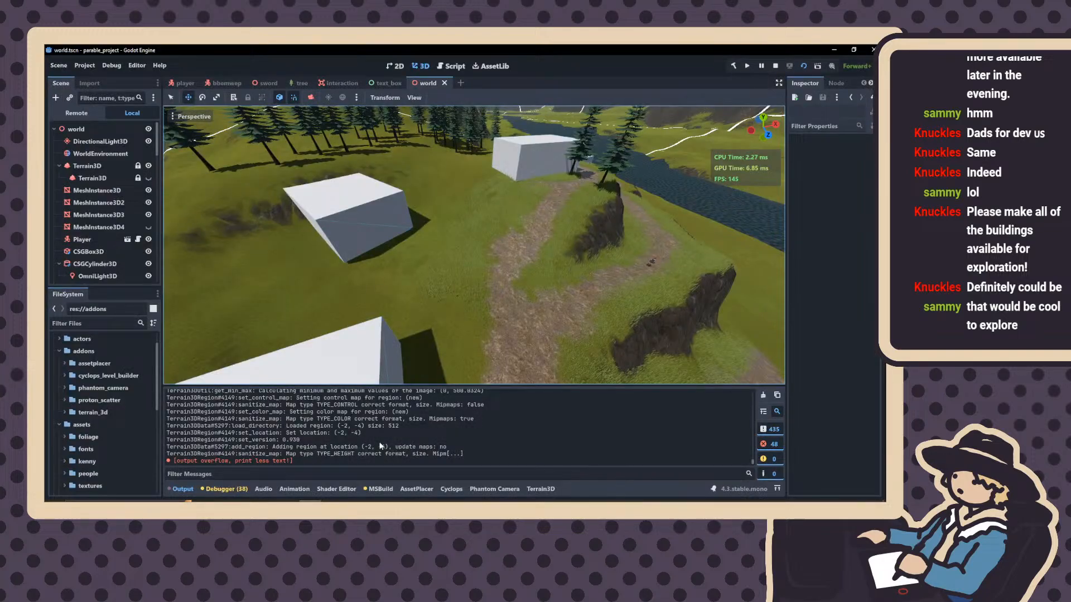
click(379, 489)
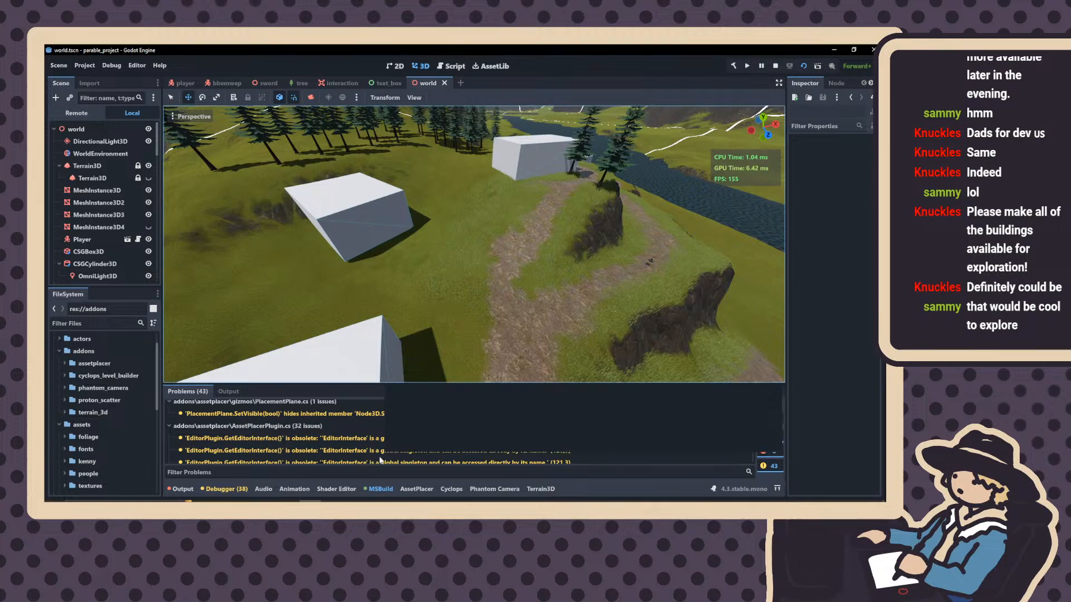
scroll(482, 440, down, 2)
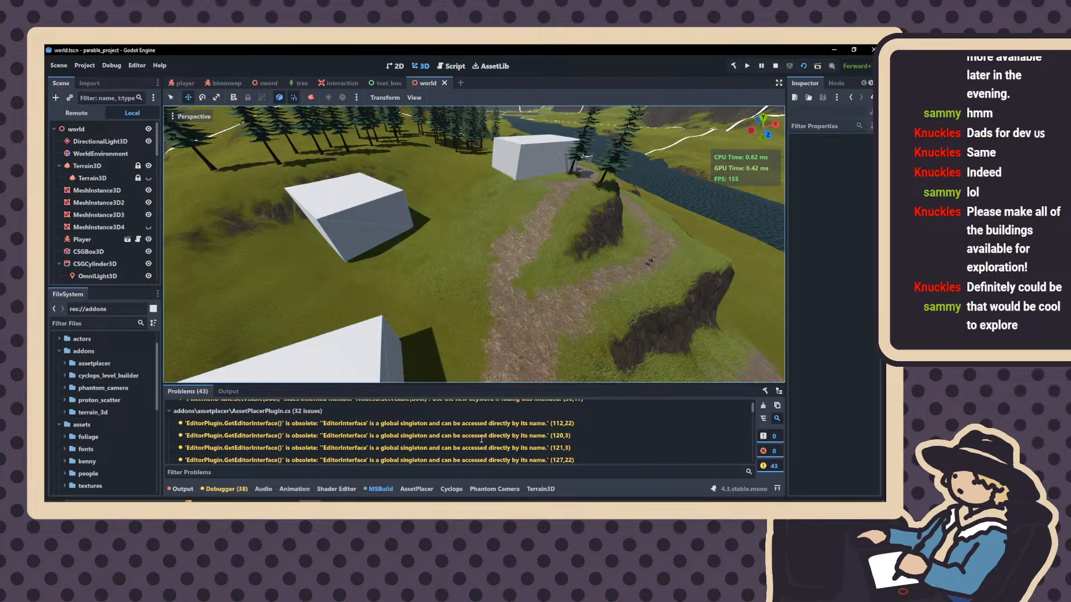
scroll(281, 404, down, 2)
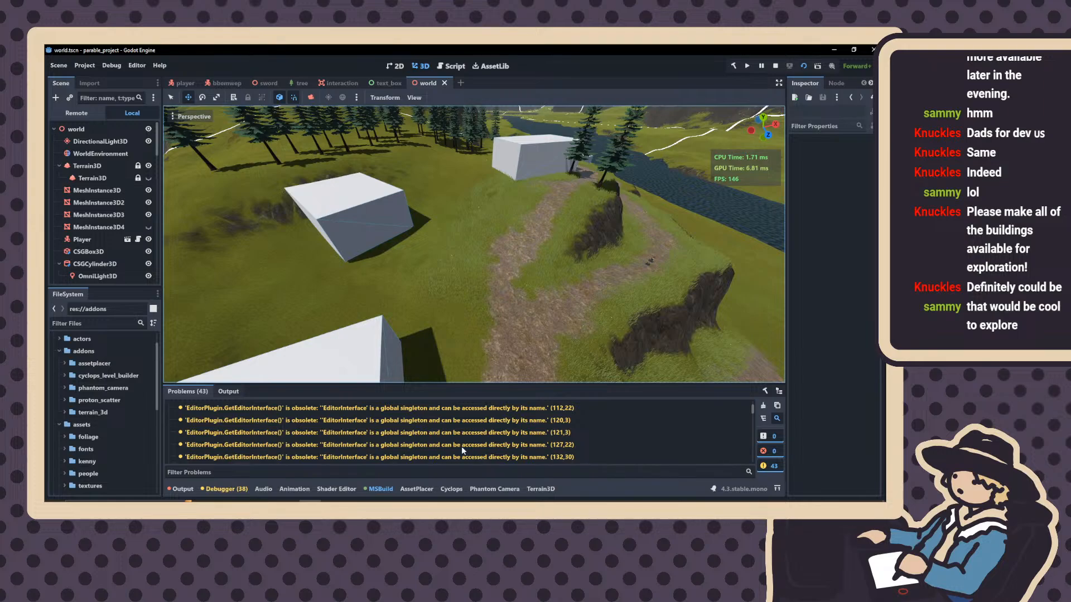
click(229, 391)
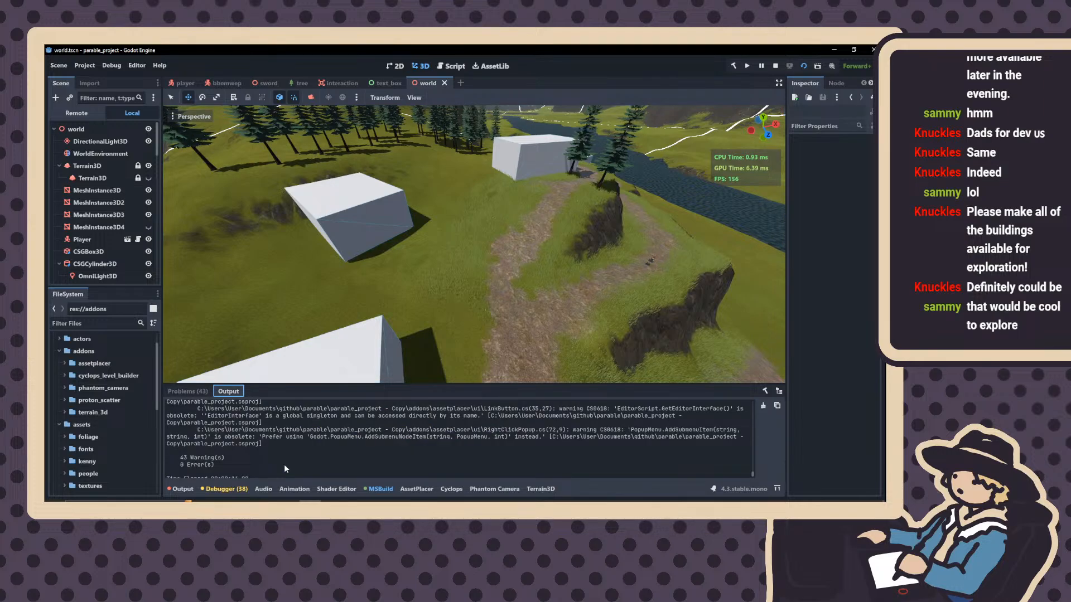
click(187, 391)
scroll(322, 440, up, 2)
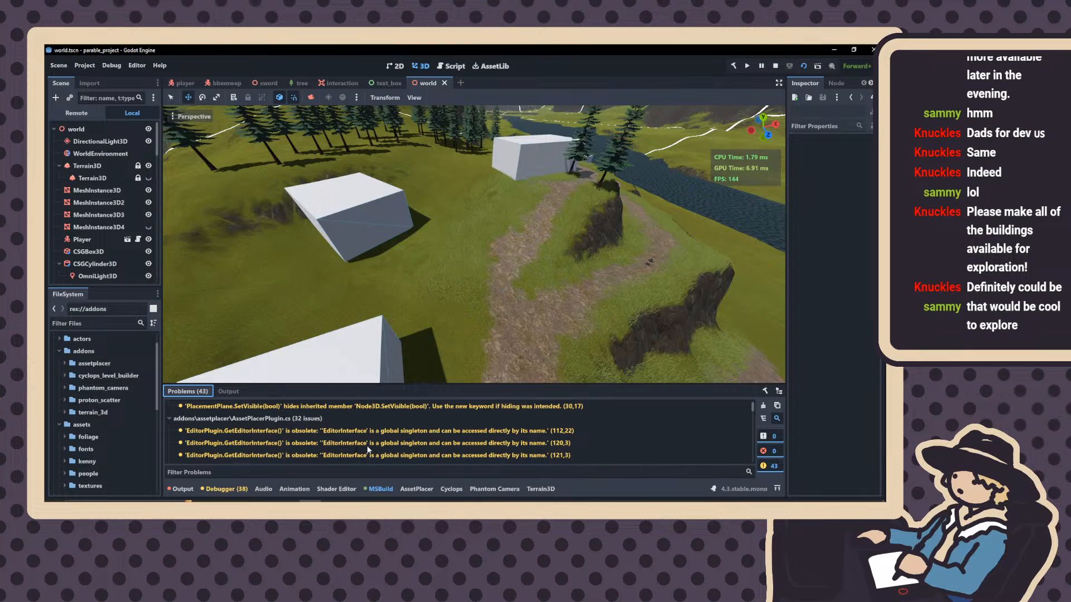
scroll(368, 450, down, 2)
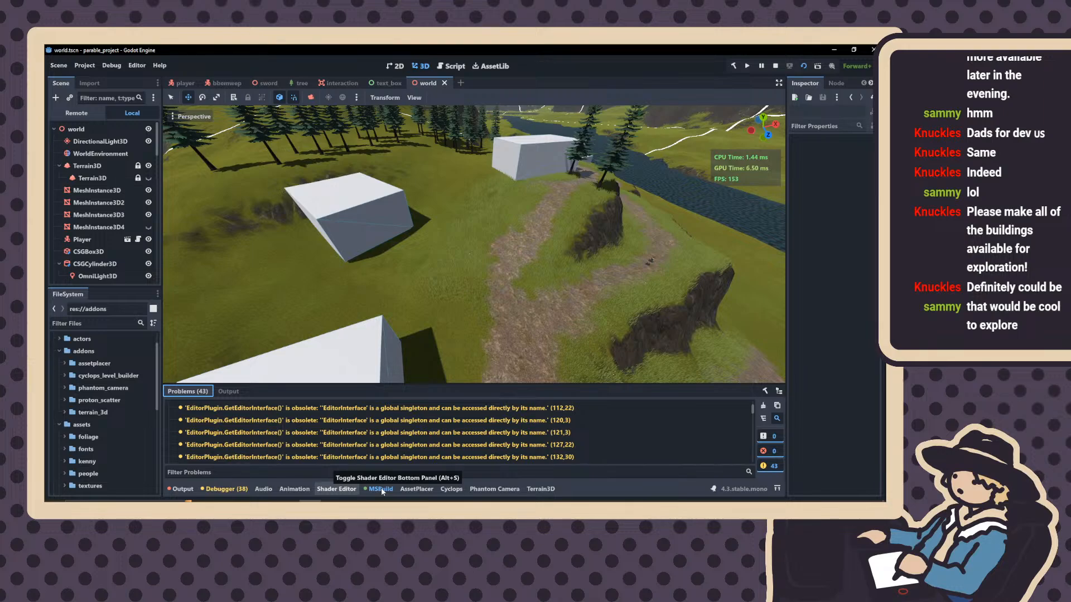
Bring up the debugger's performance monitors in an enlarged area and graph the running game's FPS
click(220, 490)
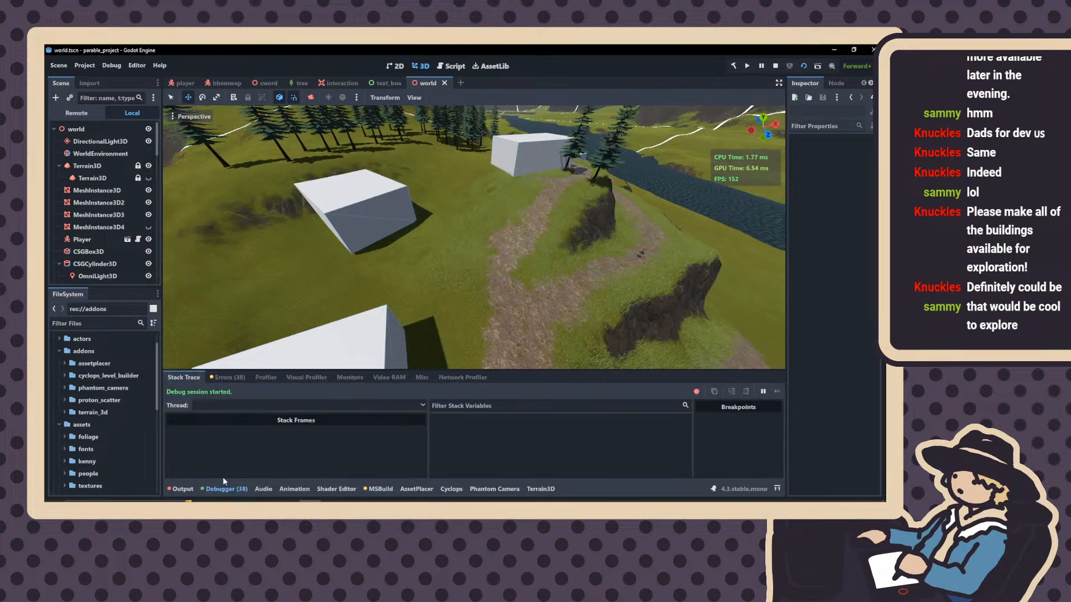
click(267, 378)
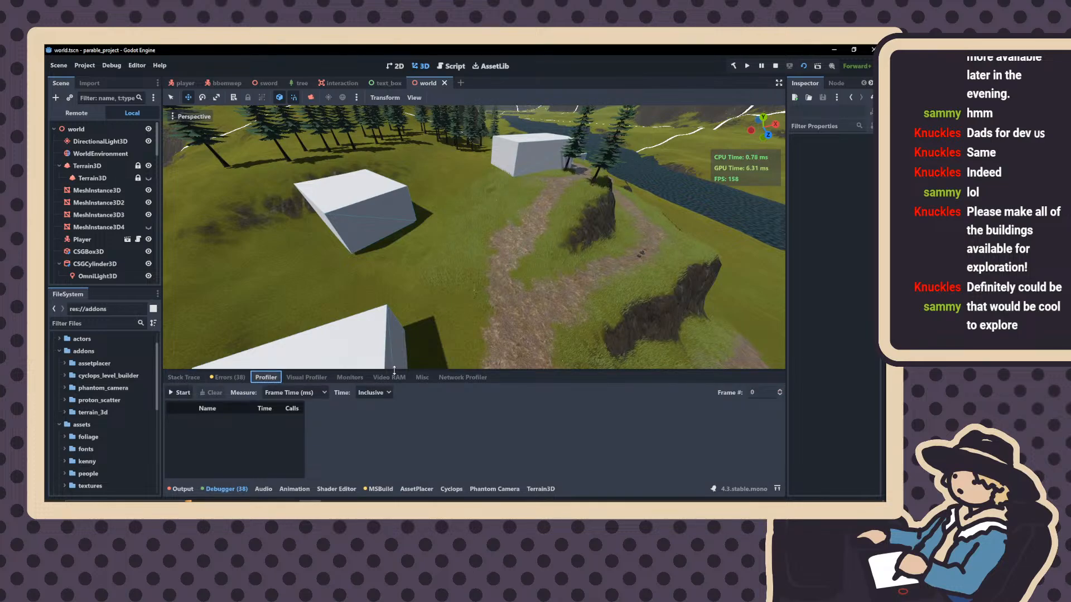
drag(394, 370, 431, 313)
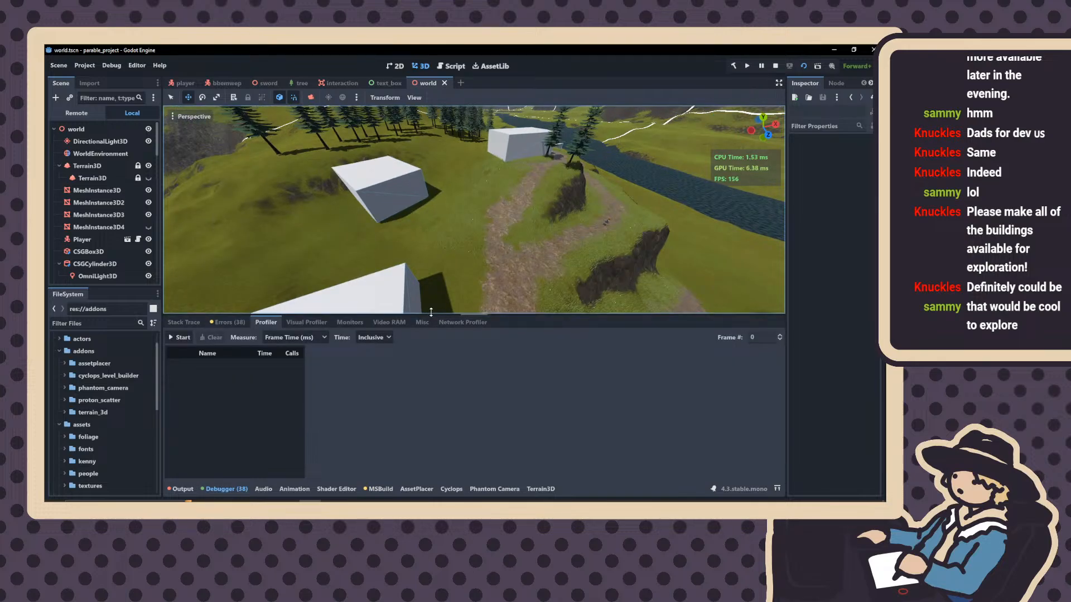
drag(431, 312, 431, 309)
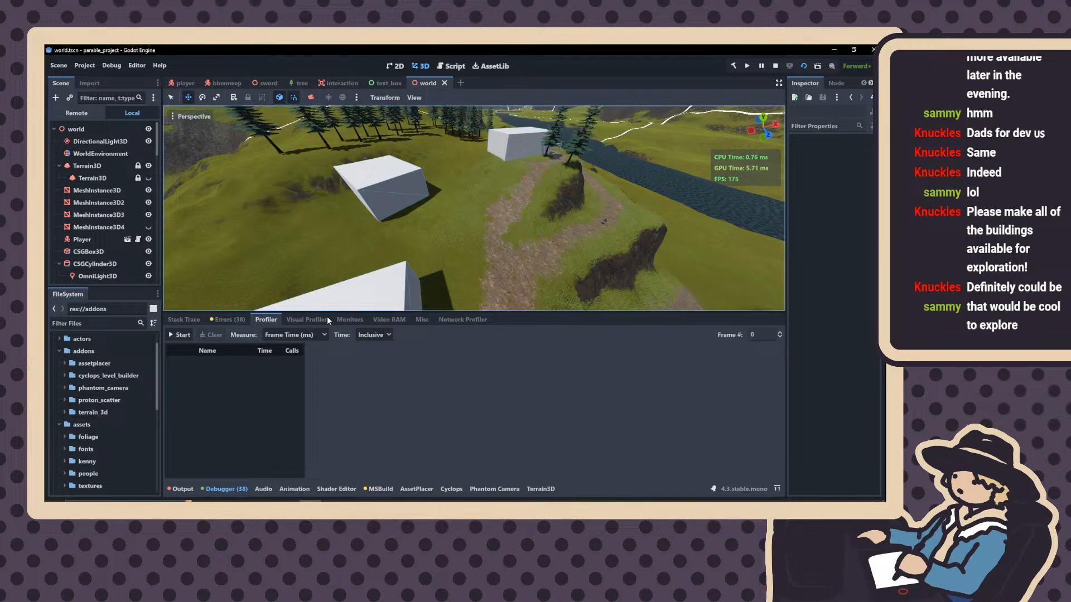
click(350, 320)
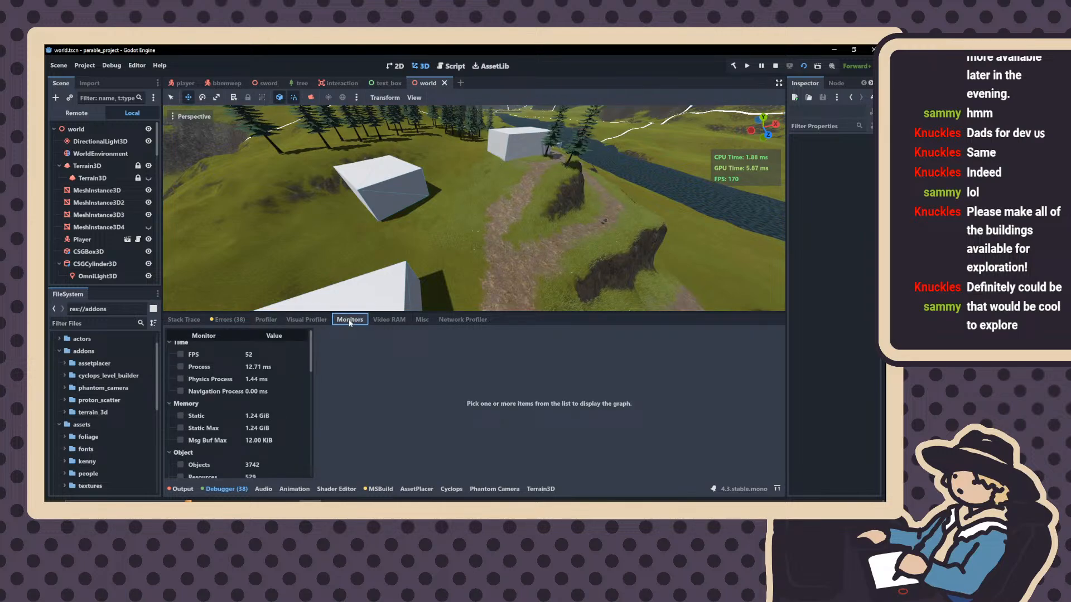
click(179, 354)
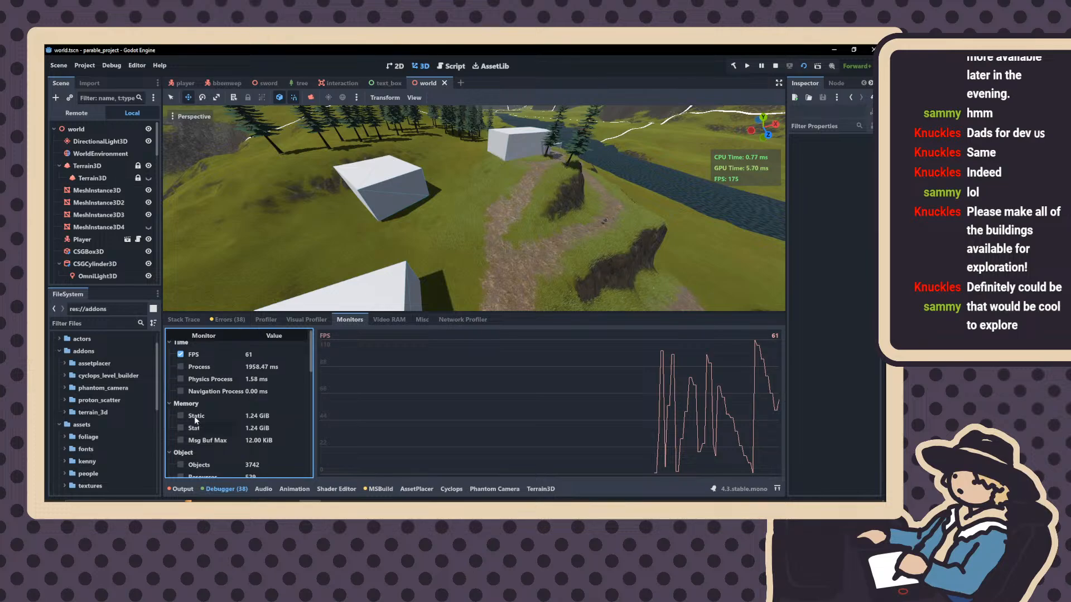
Examine the memory, object, raster and video monitors and the world's CSG nodes and terrain, and stop the running game
scroll(194, 416, down, 3)
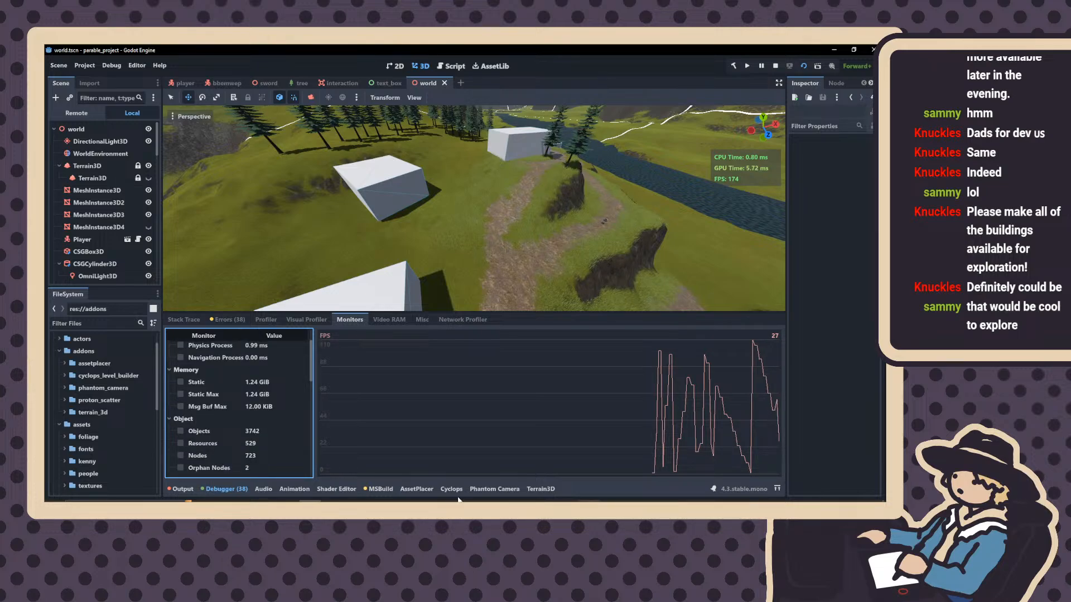
scroll(193, 437, down, 3)
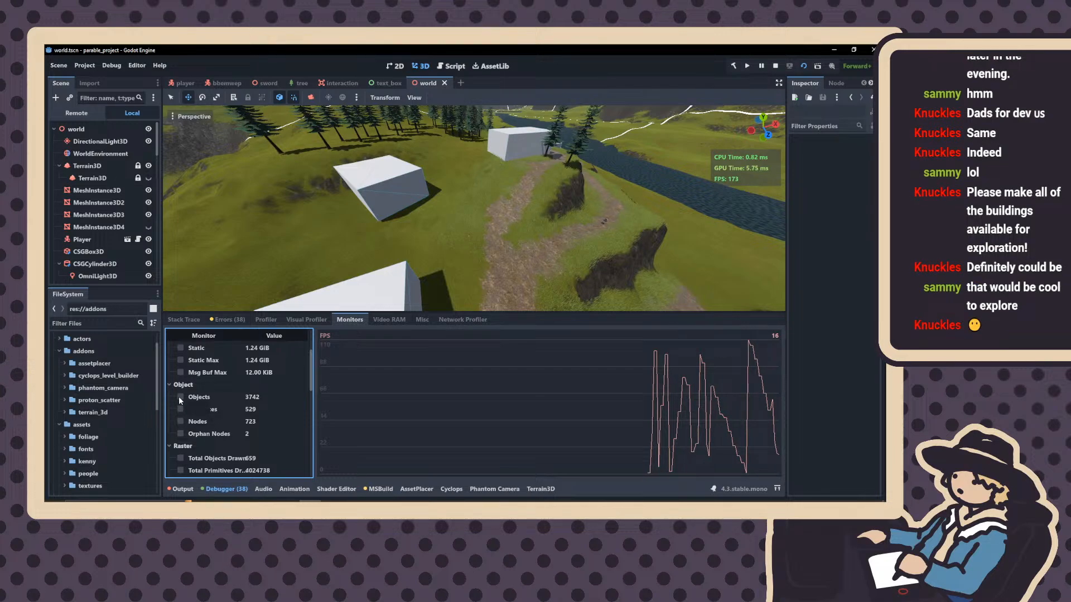
scroll(84, 206, down, 3)
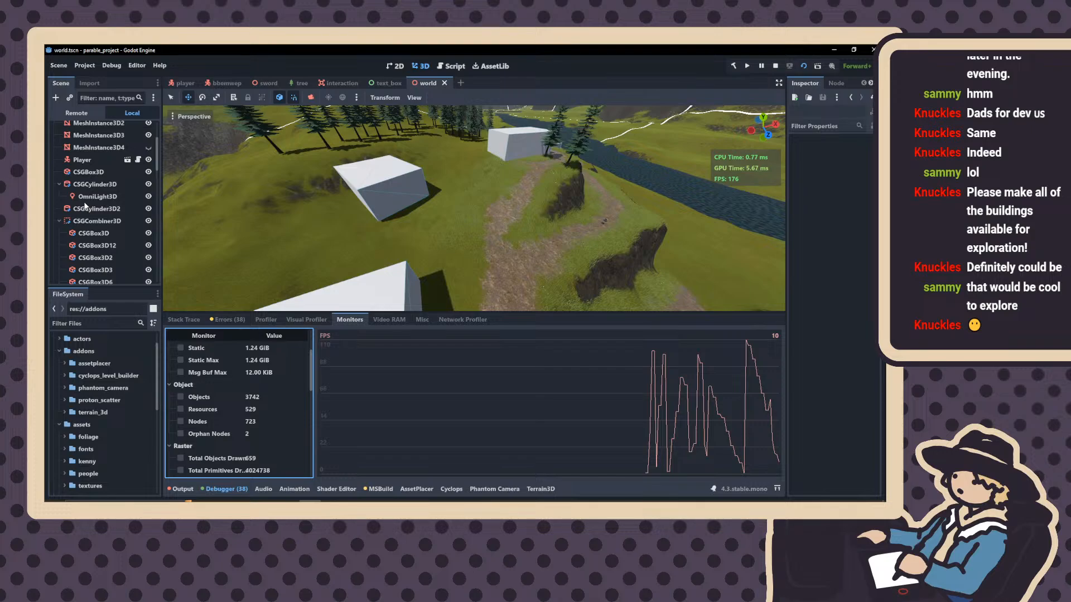
scroll(84, 206, down, 2)
right_drag(451, 272, 756, 256)
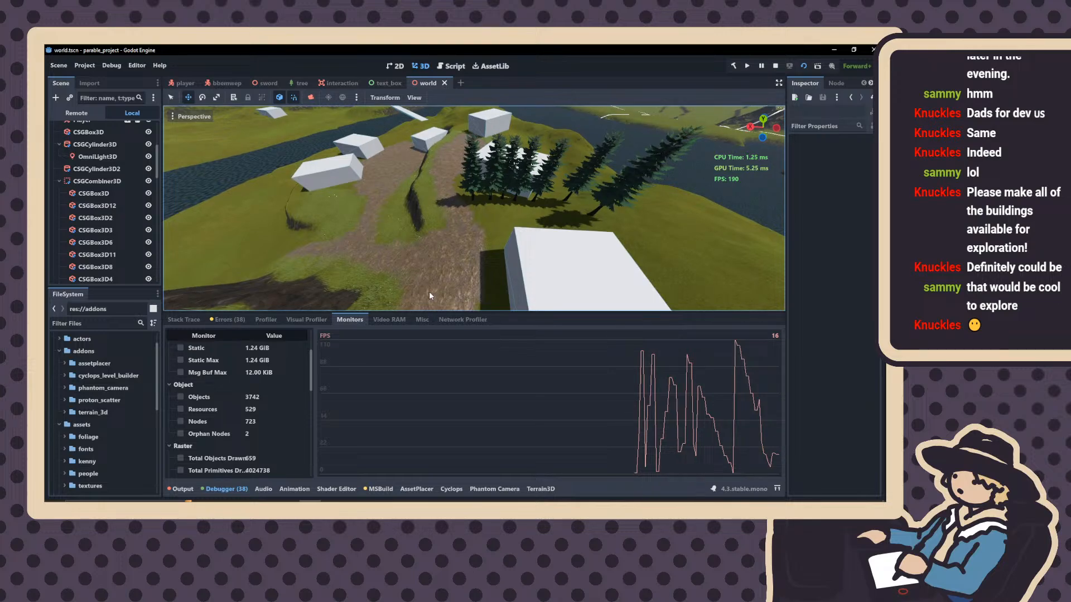
scroll(183, 427, down, 2)
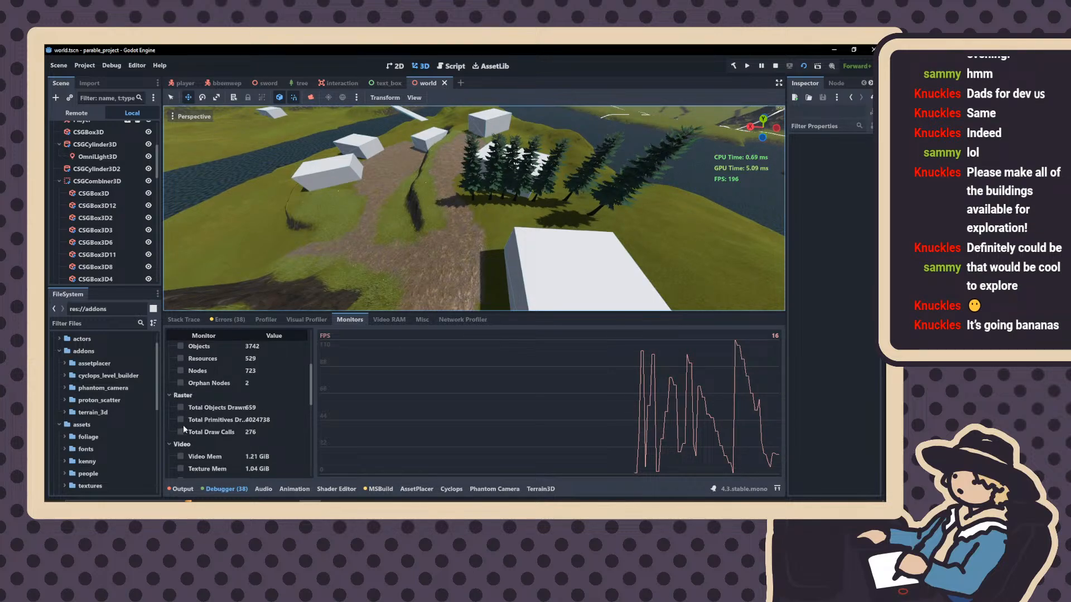
scroll(179, 380, down, 1)
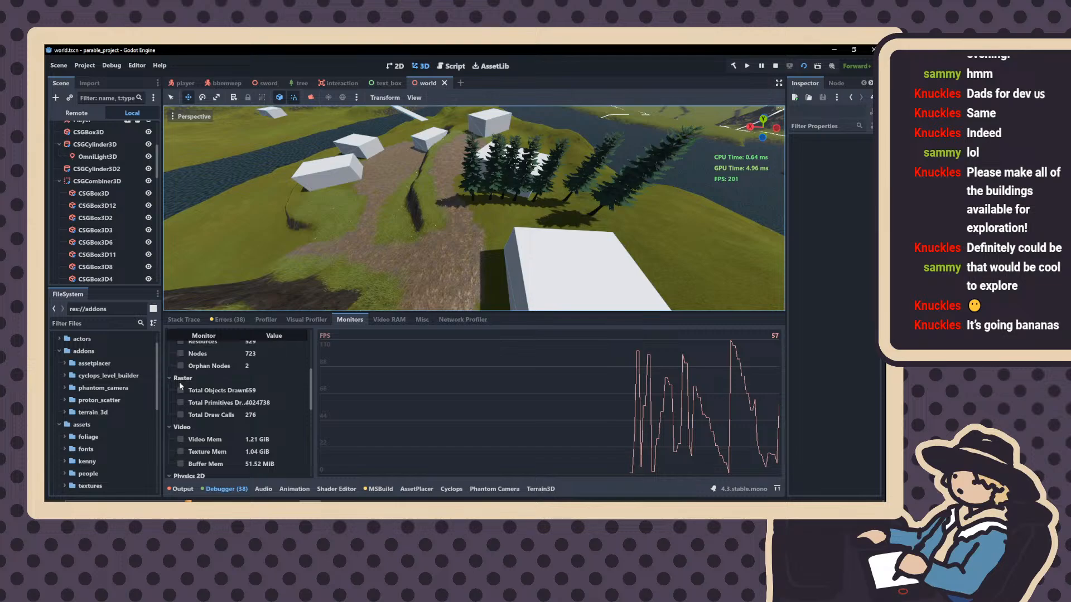
scroll(179, 382, up, 1)
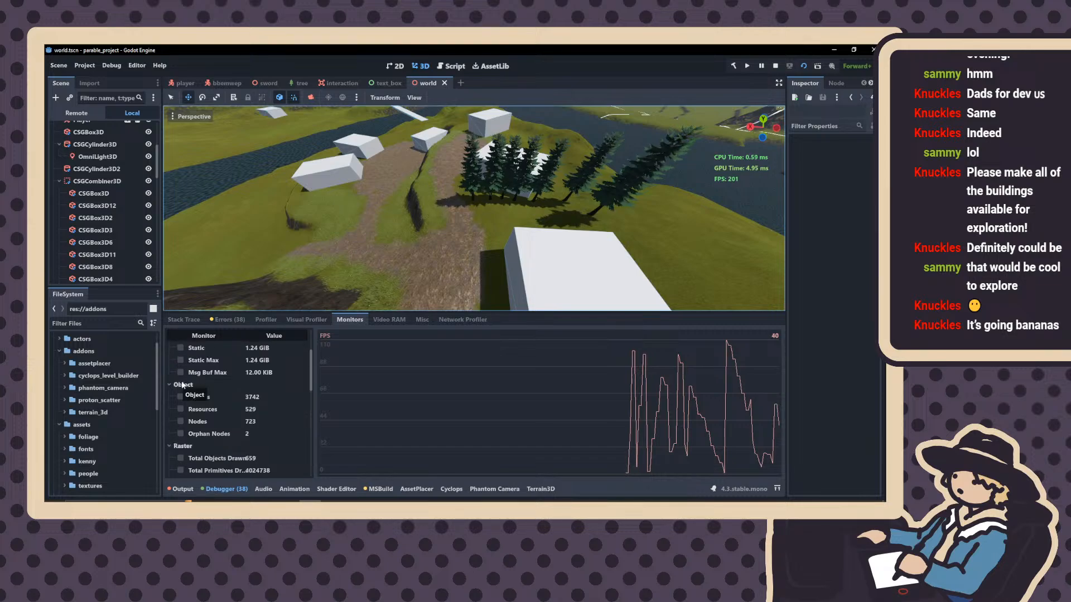
scroll(182, 381, up, 2)
right_drag(630, 201, 642, 183)
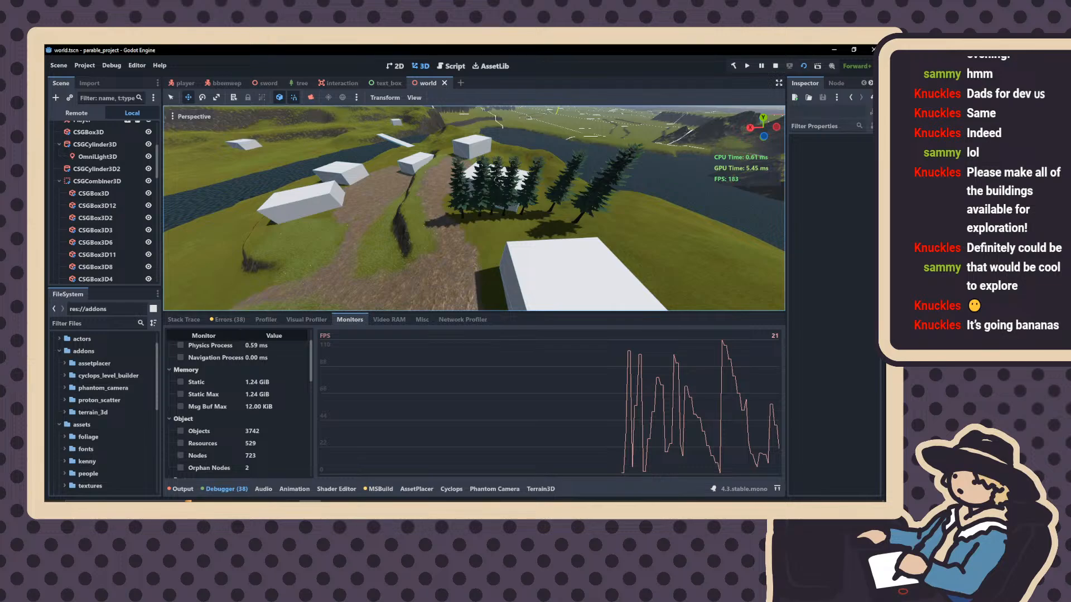
click(776, 67)
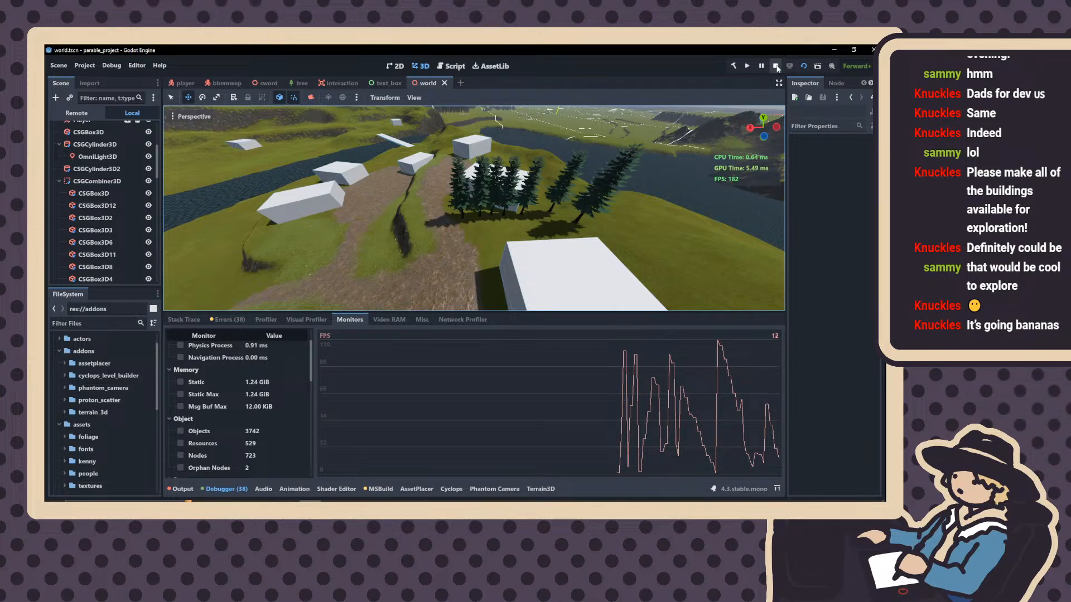
Graph the Process and Physics Process monitors alongside FPS, leaving the static memory graph off
click(181, 382)
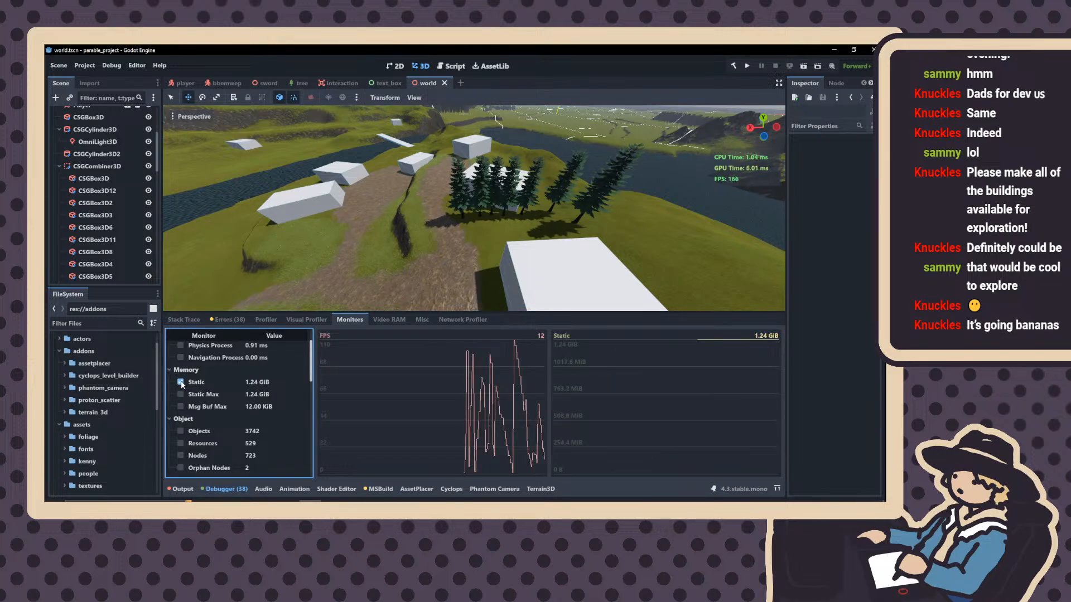
click(181, 383)
scroll(182, 379, up, 1)
click(181, 372)
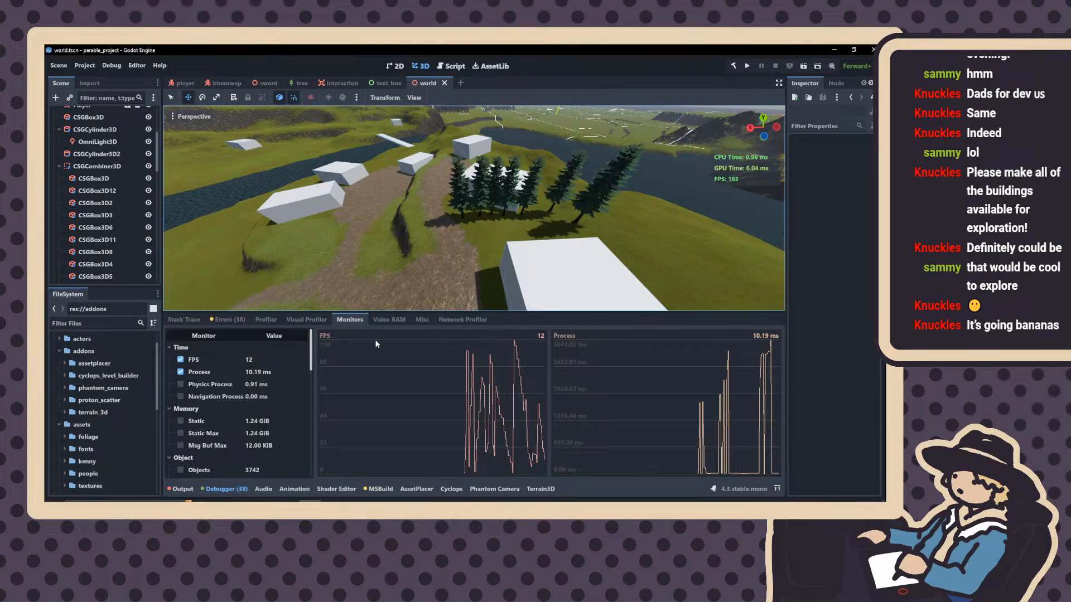
click(180, 360)
click(181, 361)
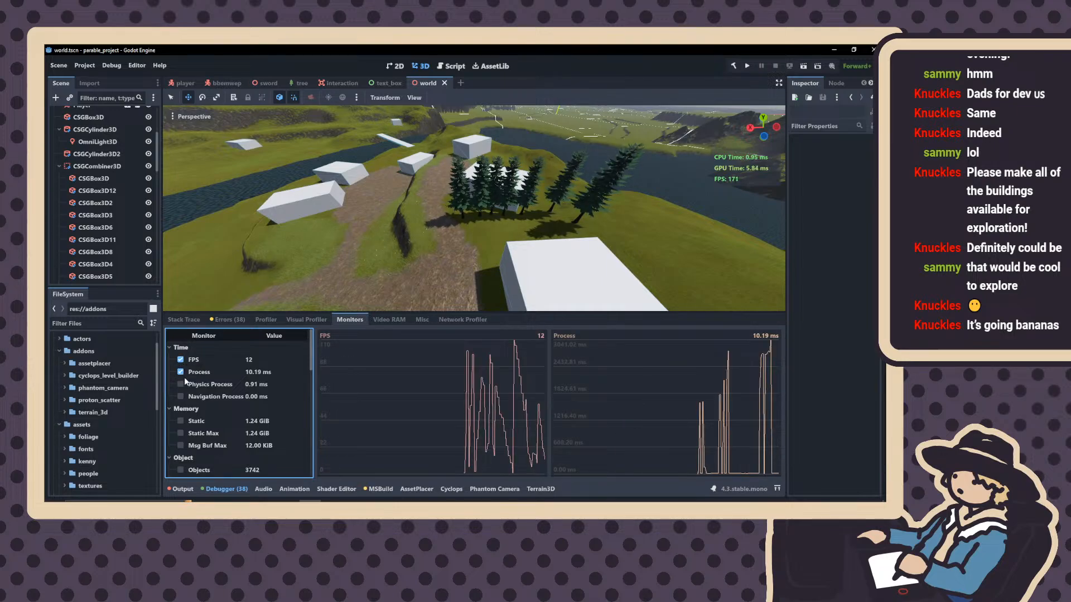
click(181, 384)
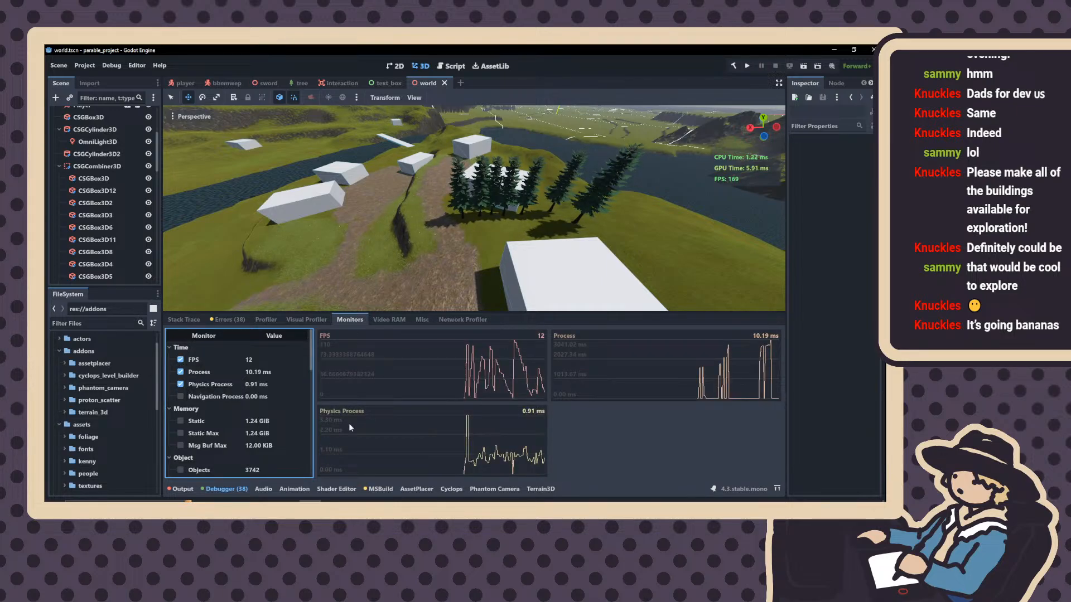
Swap the Physics Process graph for the Navigation Process graph in the performance monitors
right_drag(459, 244, 345, 204)
key(w)
scroll(432, 205, up, 2)
key(s)
scroll(343, 208, up, 5)
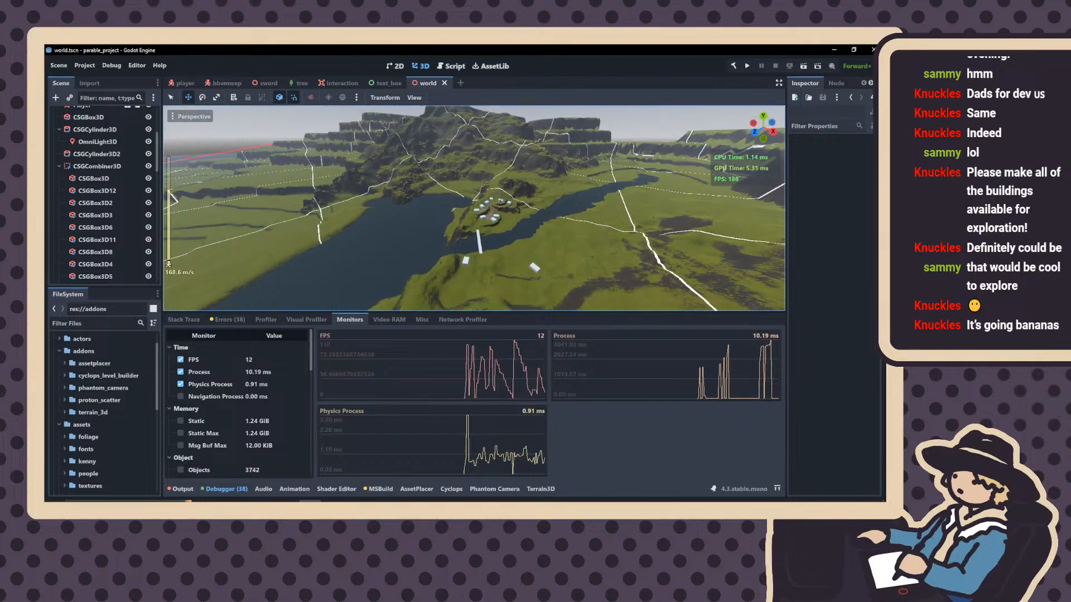
click(180, 384)
click(180, 396)
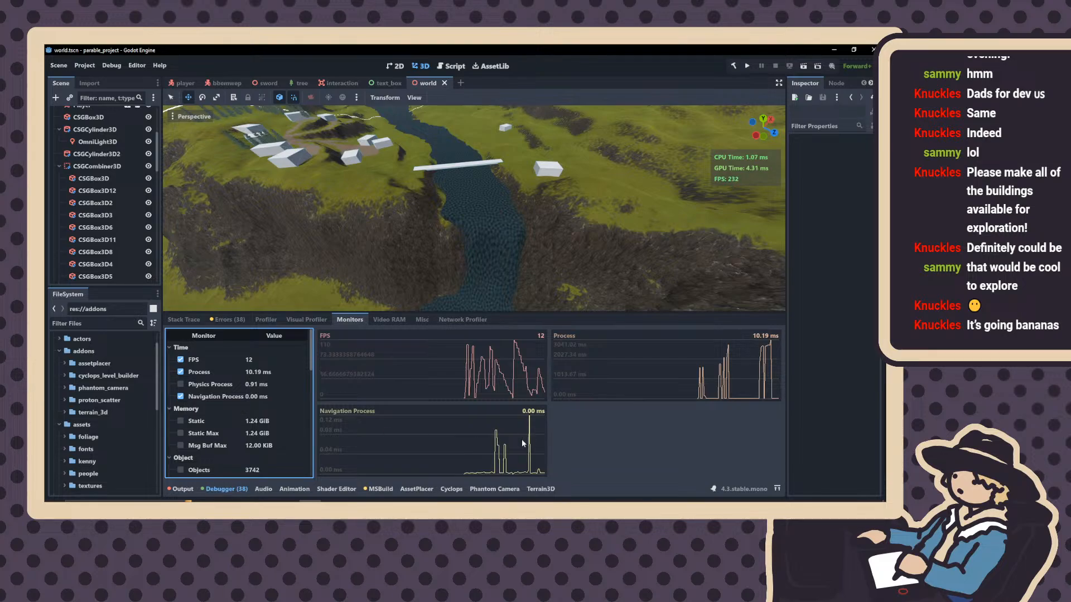
Take Navigation Process off the graphs and briefly graph the Static memory monitor beside FPS and Process
click(181, 397)
scroll(186, 409, down, 2)
click(180, 387)
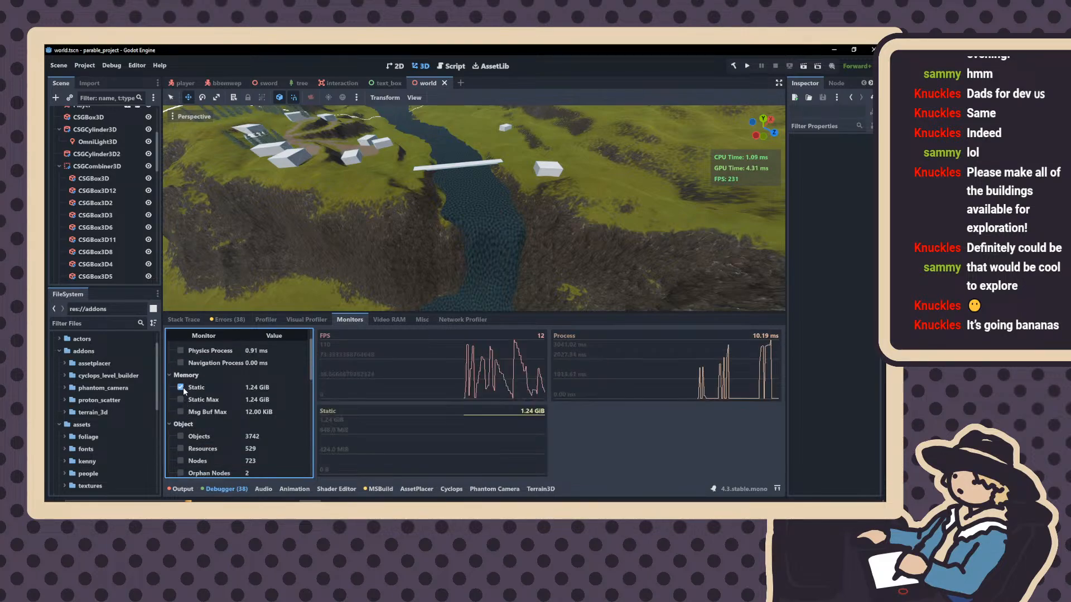
click(181, 387)
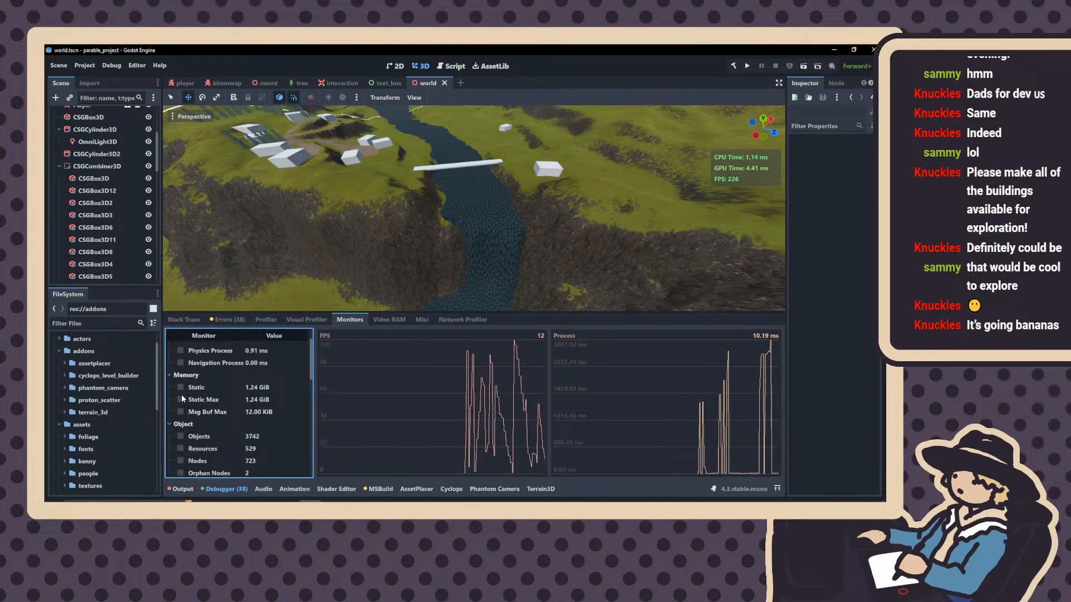
Graph the Objects, Nodes and Orphan Nodes monitors one at a time against FPS, turning each off again
click(181, 437)
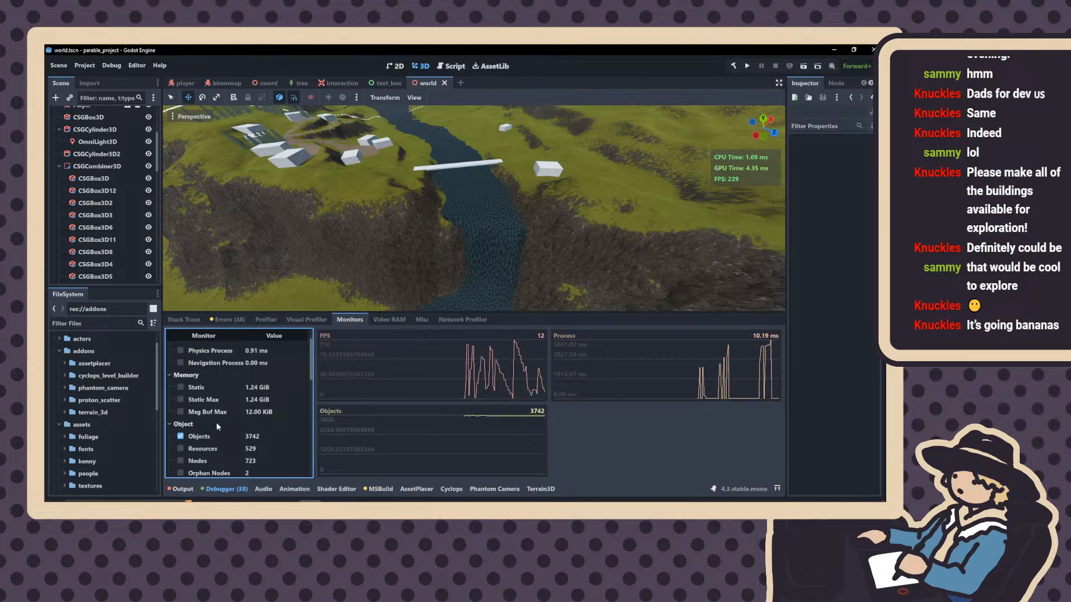
click(181, 437)
click(180, 461)
click(181, 461)
scroll(183, 461, down, 2)
click(182, 440)
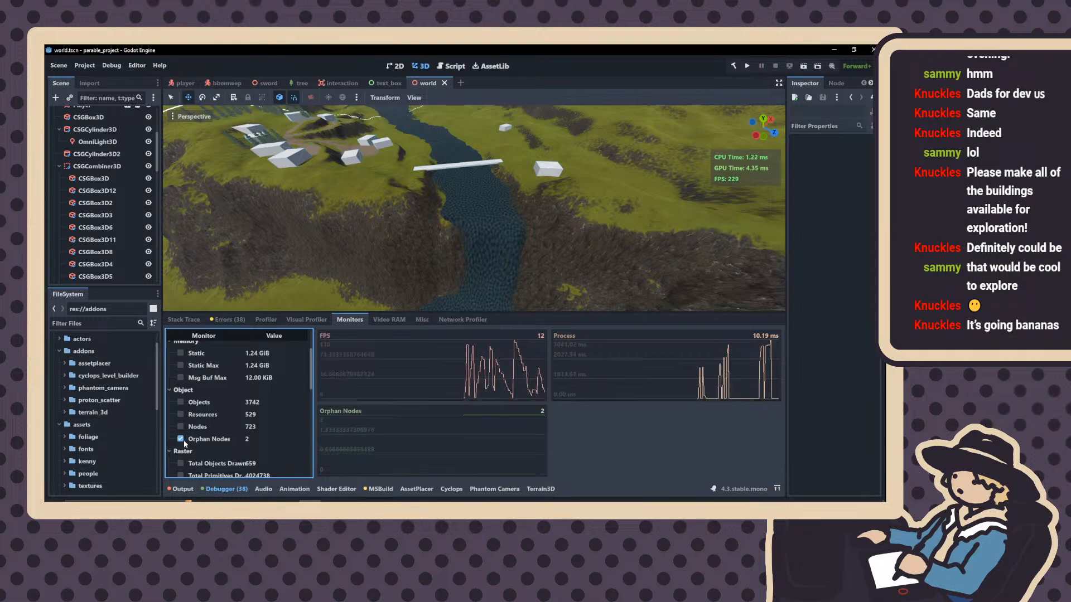
click(183, 441)
Compare Total Objects Drawn and Total Primitives Drawn with the FPS graph, inspecting a point on the primitives curve
scroll(186, 440, down, 2)
click(181, 416)
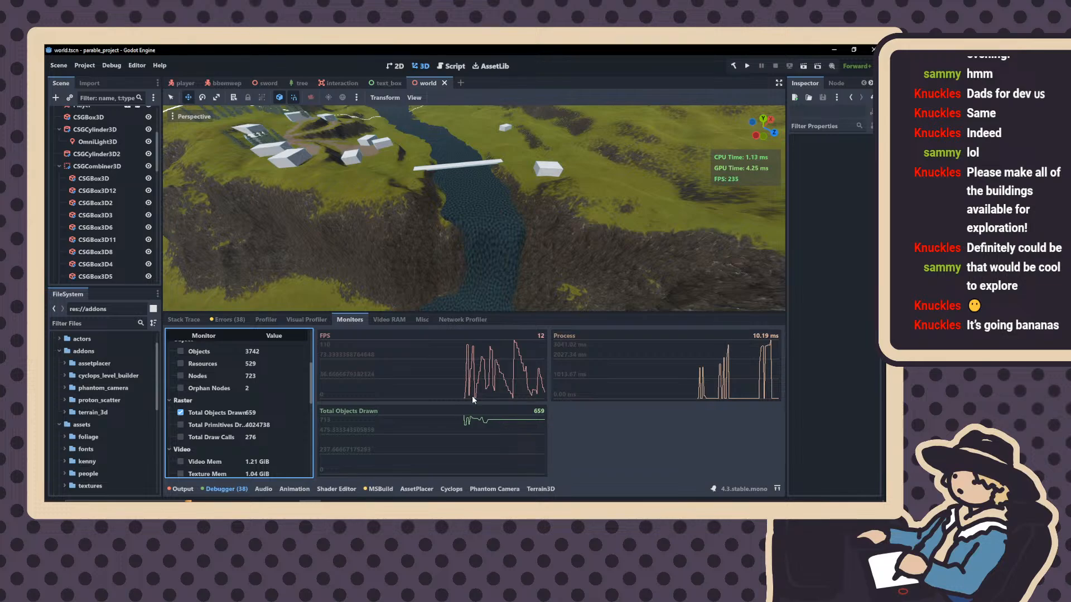
click(181, 413)
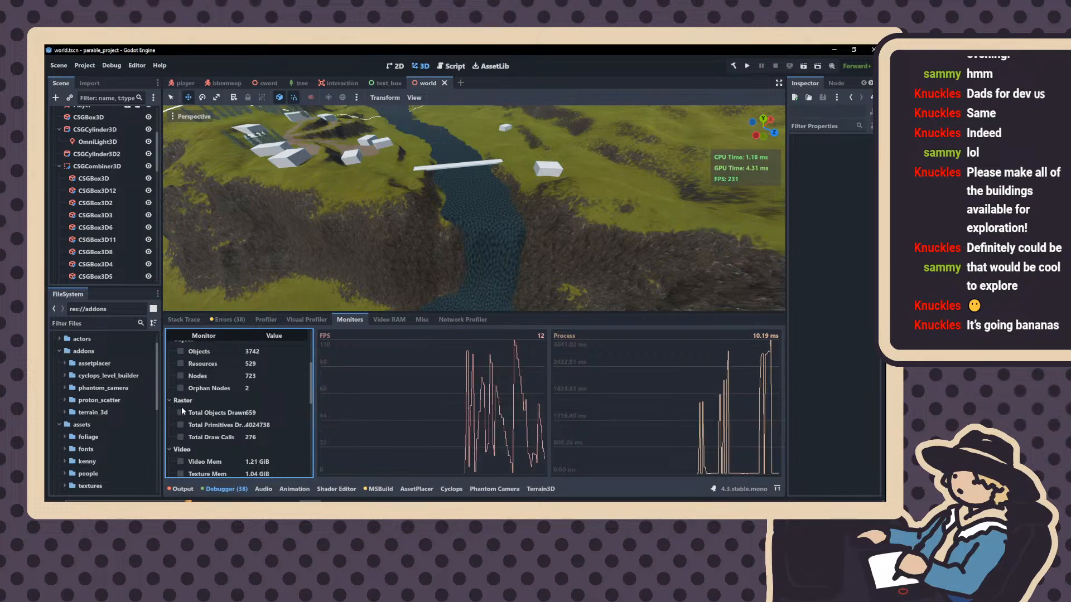
click(181, 425)
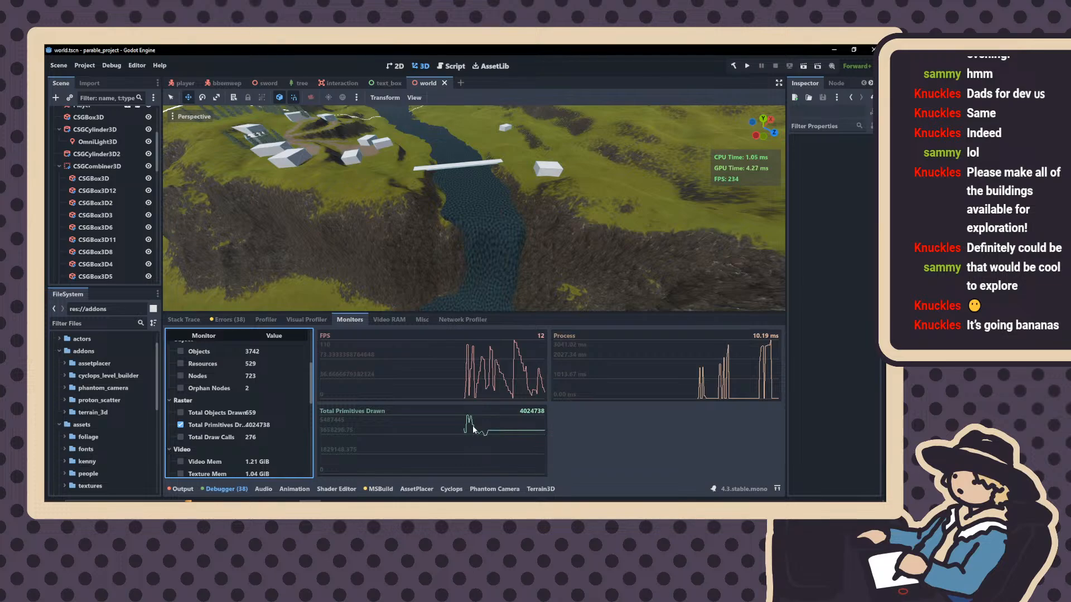
click(520, 413)
right_drag(502, 257, 391, 289)
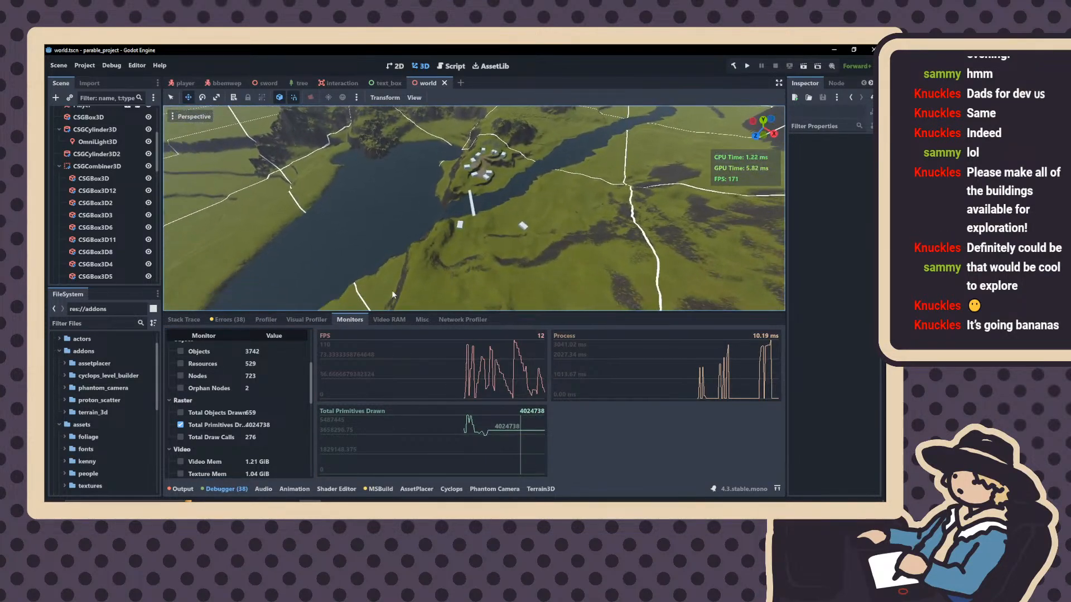
Turn off the Total Primitives Drawn graph and briefly check the Video Mem graph
click(180, 425)
scroll(182, 423, down, 3)
click(181, 411)
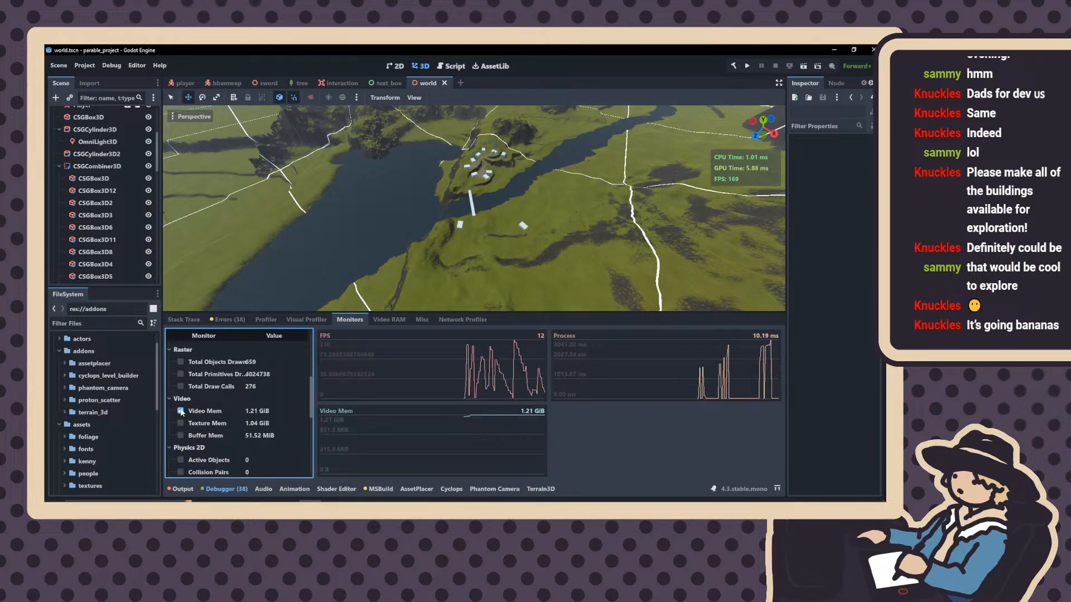
click(181, 411)
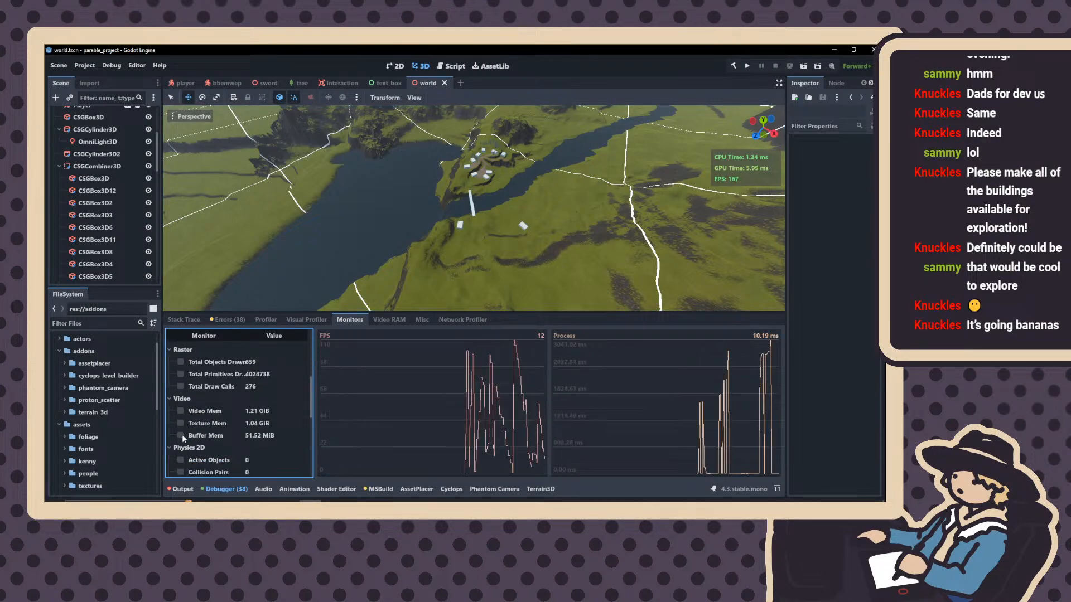
Check the Physics 2D Active Objects and the Physics 3D Active Objects and Collision Pairs graphs, leaving each off
click(181, 460)
scroll(182, 429, down, 2)
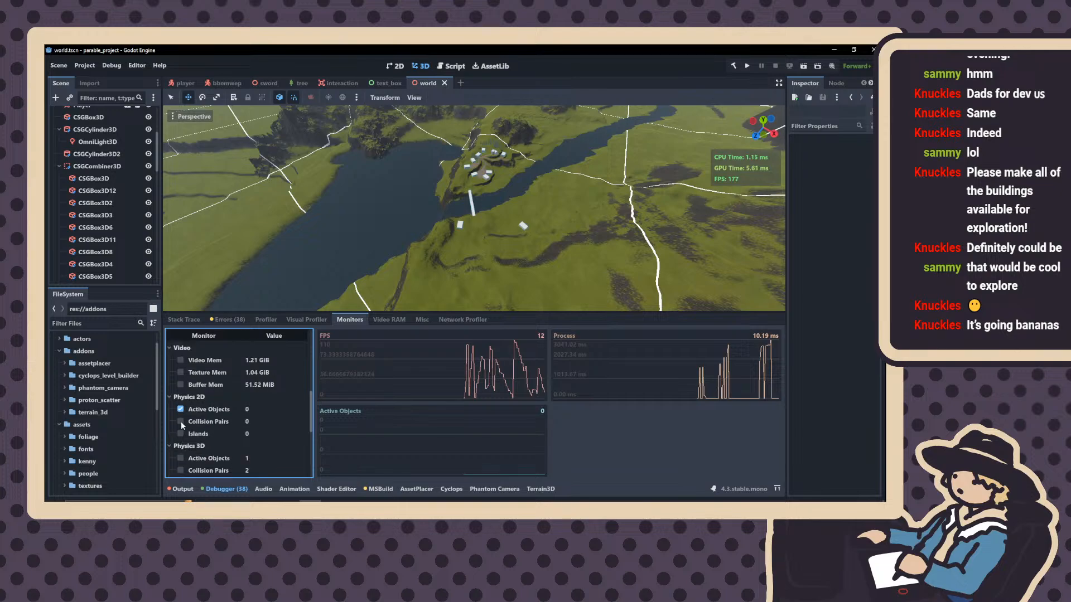
click(180, 409)
click(180, 457)
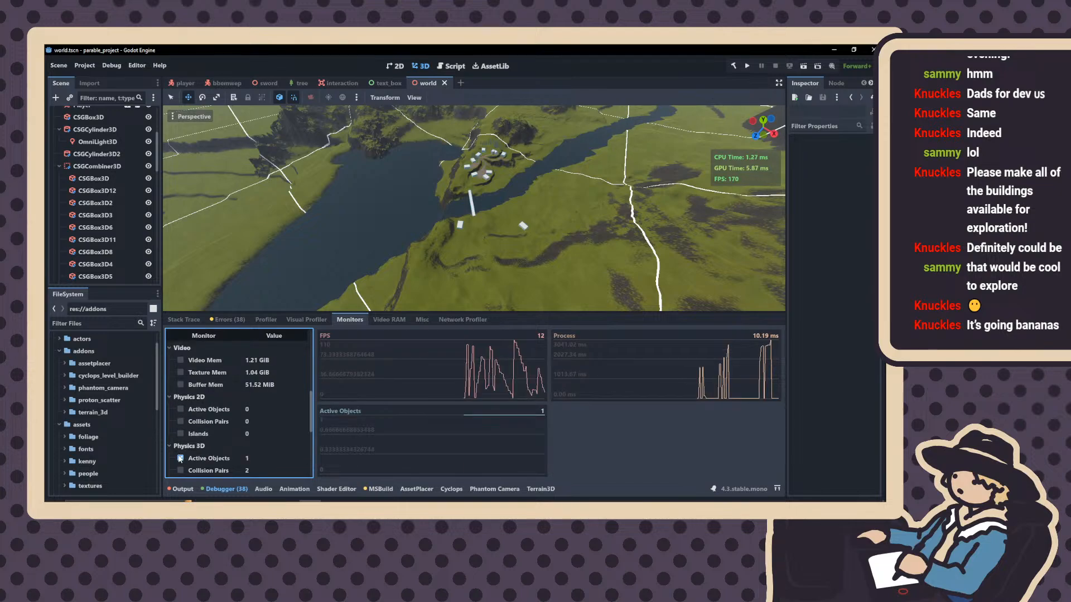
click(181, 459)
click(180, 471)
scroll(179, 463, down, 1)
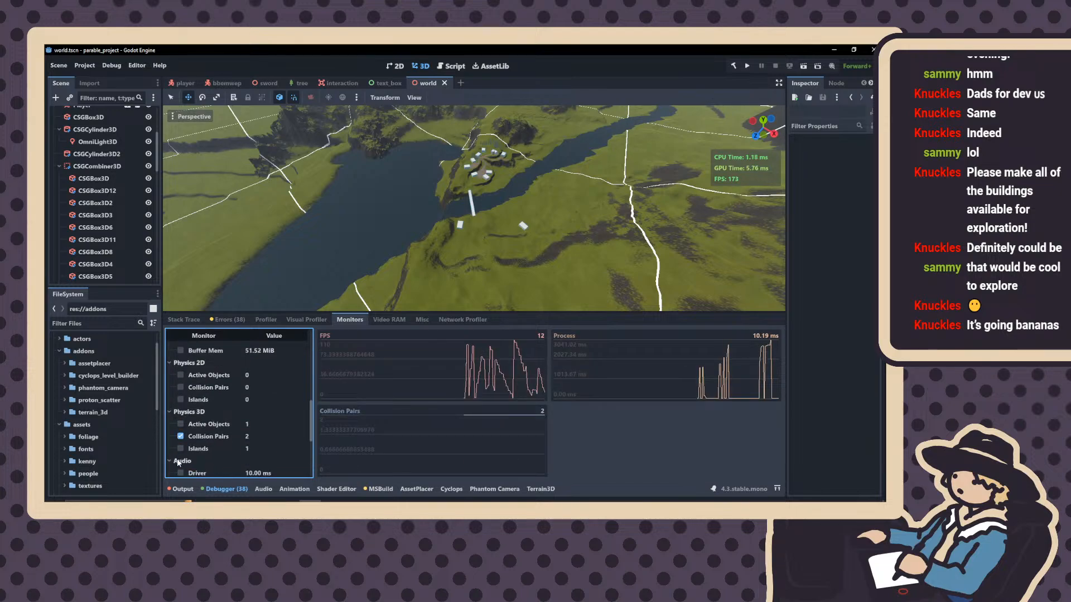
click(180, 436)
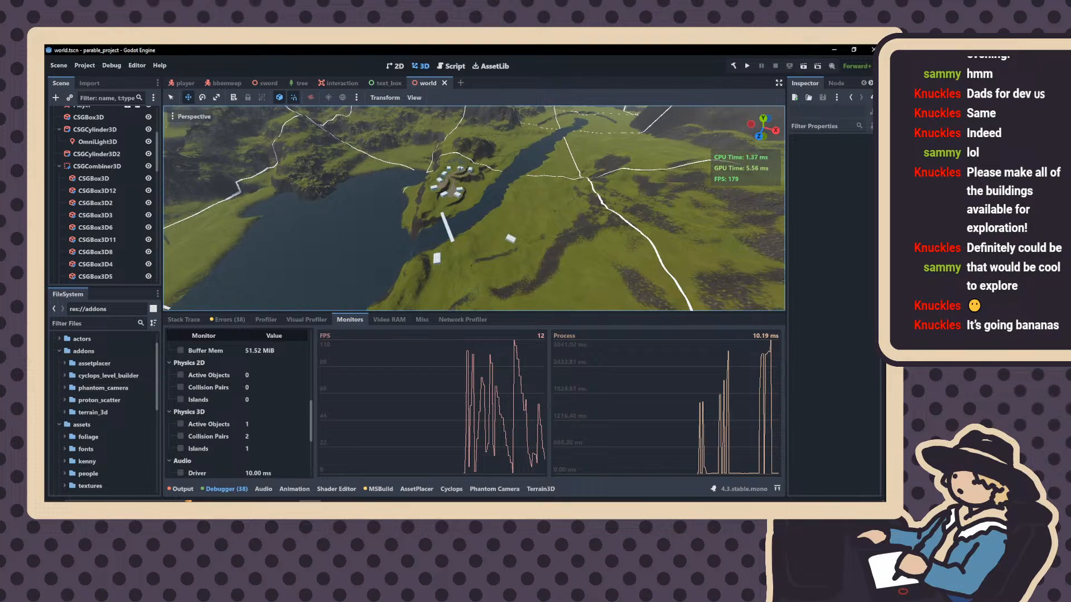
Fly over the terrain and river down into the group of trees and examine them up close
key(w)
scroll(473, 209, down, 3)
mouse_move(473, 209)
right_down()
mouse_move(479, 240)
mouse_move(463, 237)
mouse_move(457, 259)
mouse_move(494, 212)
mouse_move(485, 162)
mouse_move(474, 159)
mouse_move(454, 210)
mouse_move(402, 209)
mouse_move(472, 211)
mouse_move(421, 282)
mouse_move(488, 167)
mouse_move(485, 104)
mouse_move(476, 207)
mouse_move(624, 212)
mouse_move(460, 202)
right_up()
key(s)
key(w)
key(w)
key(w)
key(s)
key(s)
scroll(473, 208, down, 8)
key(s)
key(w)
scroll(473, 209, down, 20)
key(w)
key(w)
Delete all tree nodes from tree_tscn to tree_tscn40 in the world scene
scroll(100, 223, down, 5)
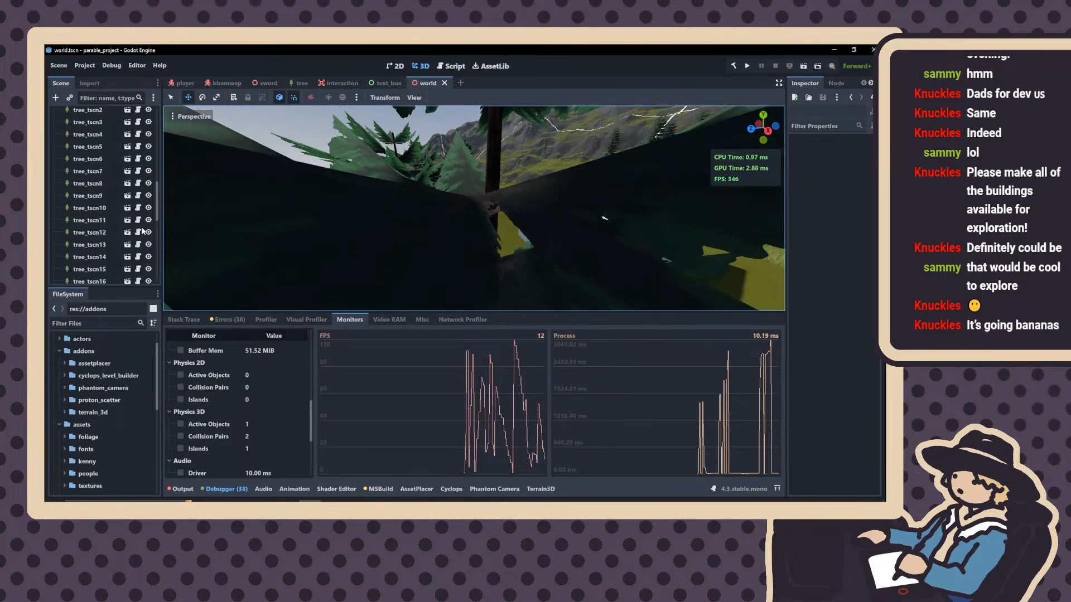
click(96, 186)
scroll(98, 239, down, 10)
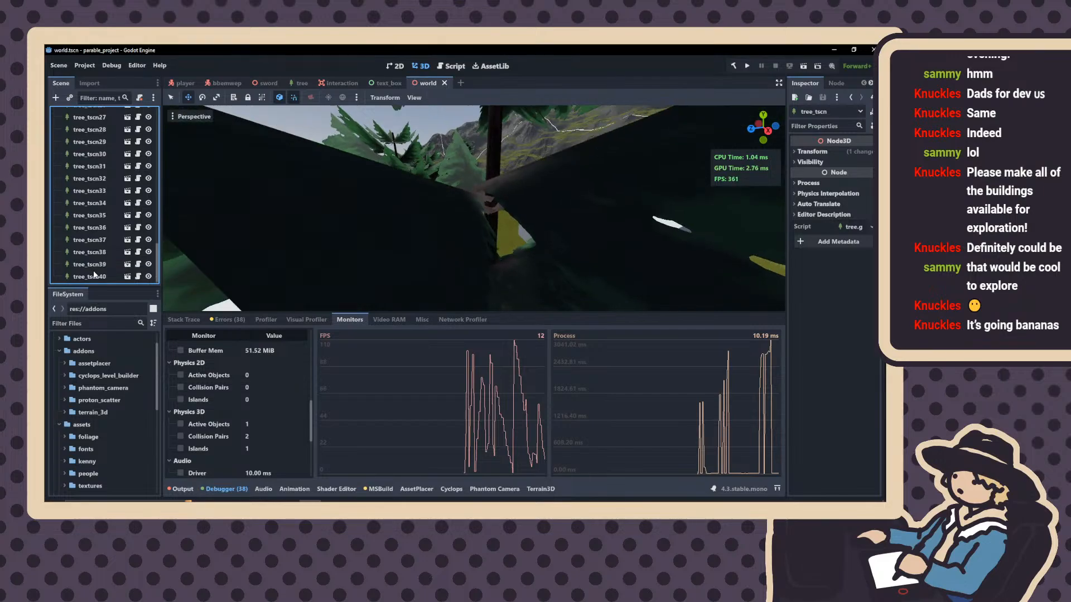
shift+click(92, 273)
key(Delete)
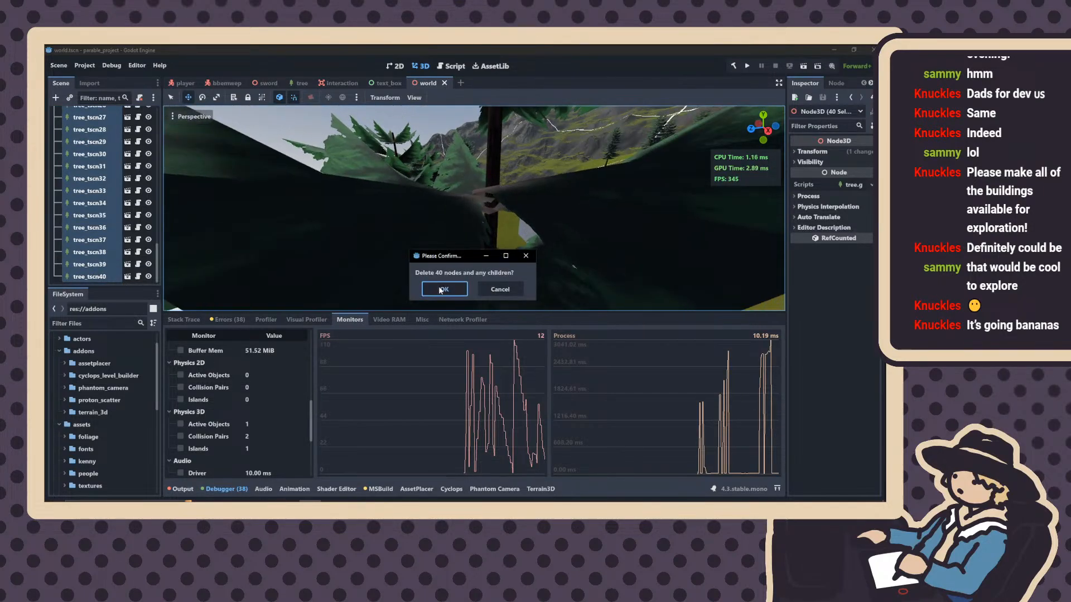
click(442, 355)
Look over the village area without trees, test-run the current scene to check its frame rate, and stop it
right_drag(434, 289, 206, 254)
key(s)
scroll(239, 258, up, 3)
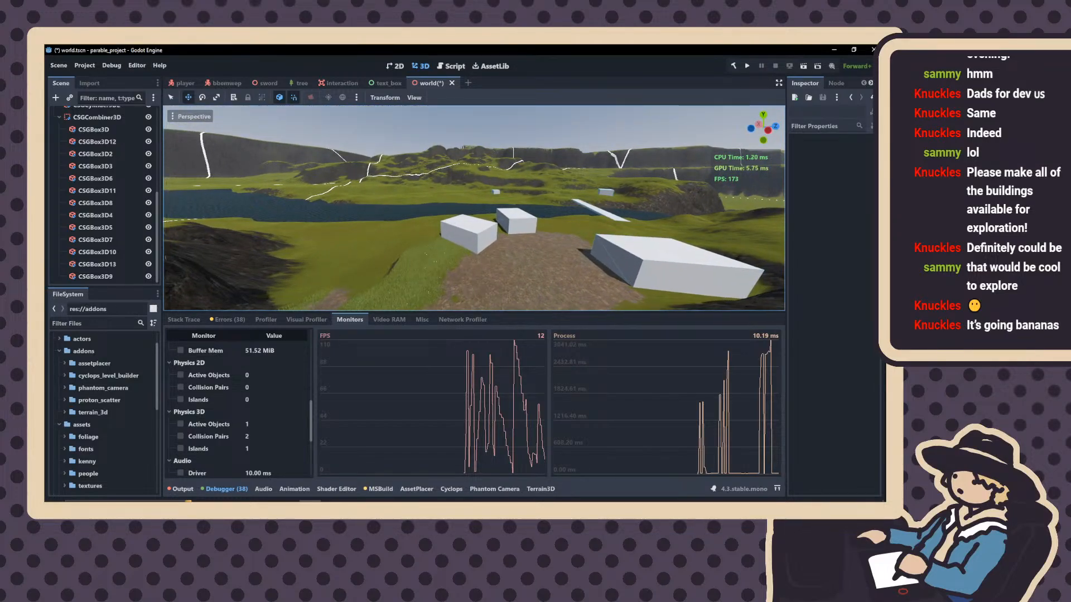
right_drag(473, 210, 234, 209)
key(w)
key(s)
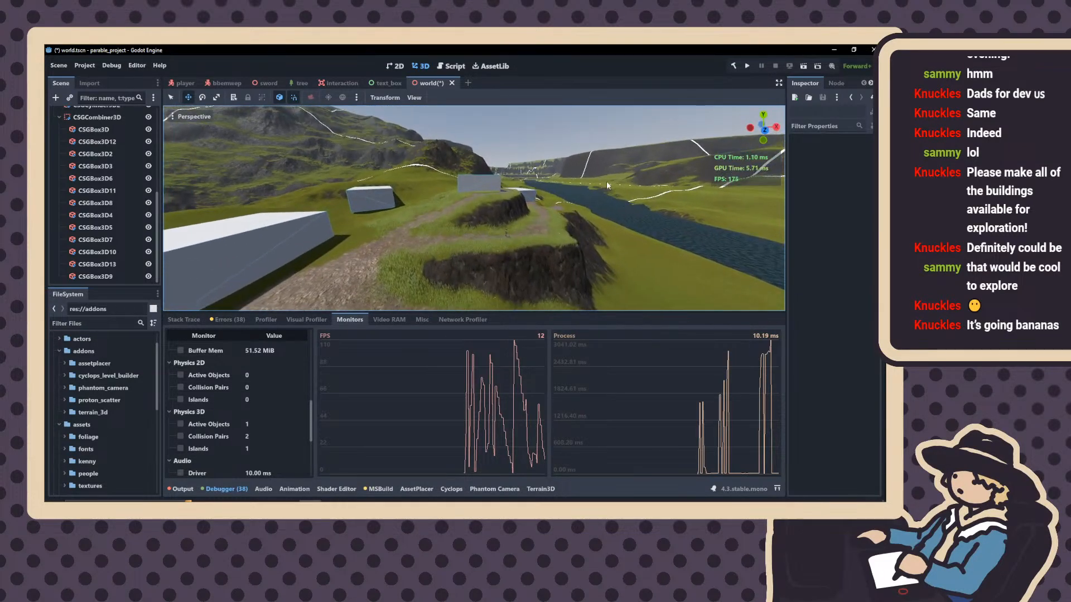
click(803, 66)
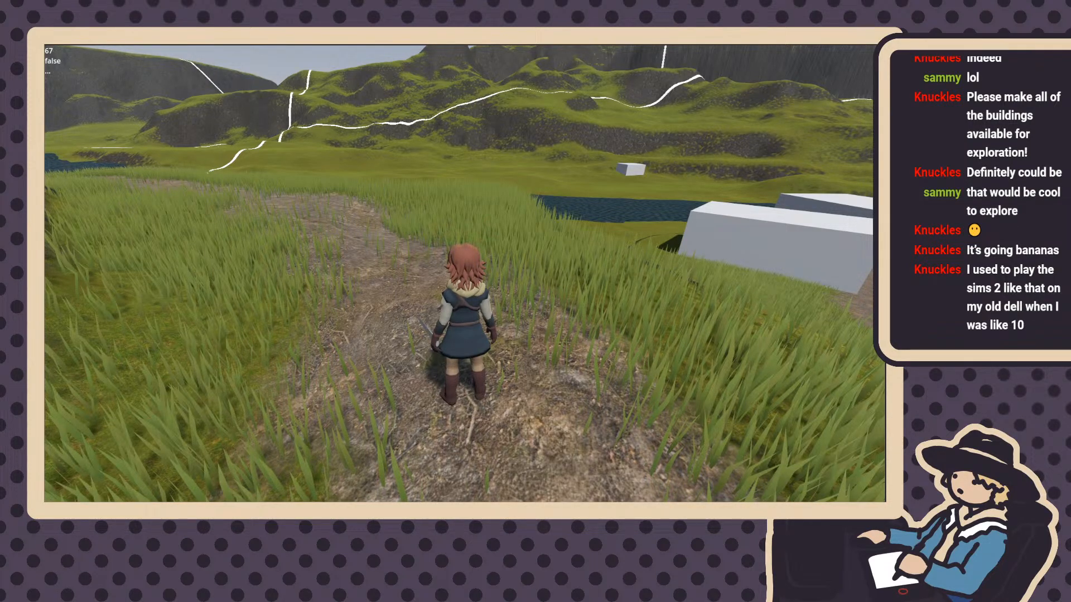
key(Escape)
Select the main Terrain3D node and apply the grass mesh brush beside the dark rock hollow near the path
right_drag(466, 246, 466, 284)
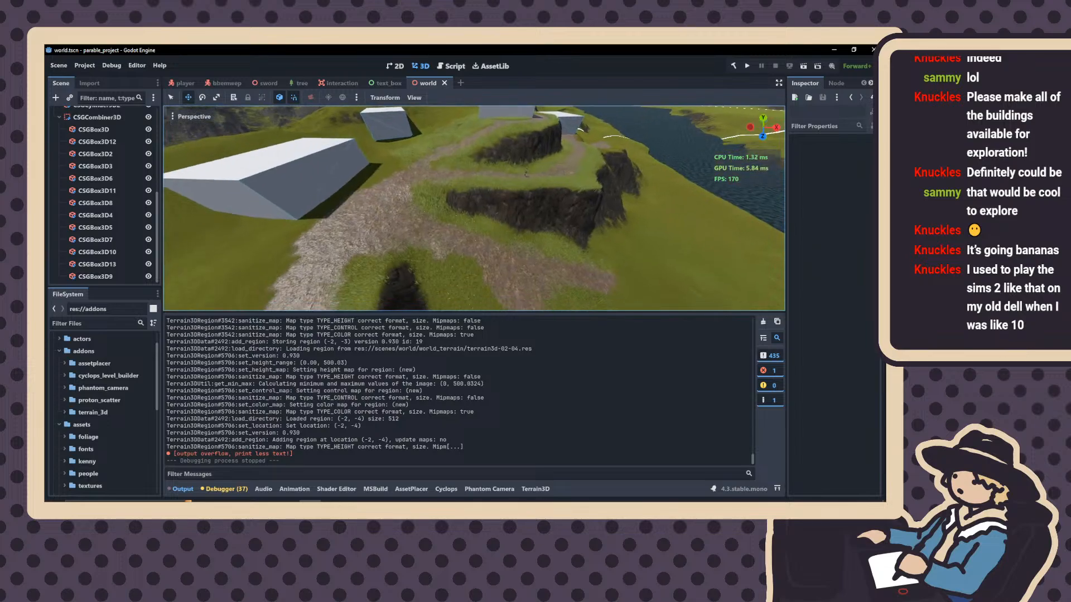
scroll(466, 247, down, 3)
scroll(89, 167, up, 10)
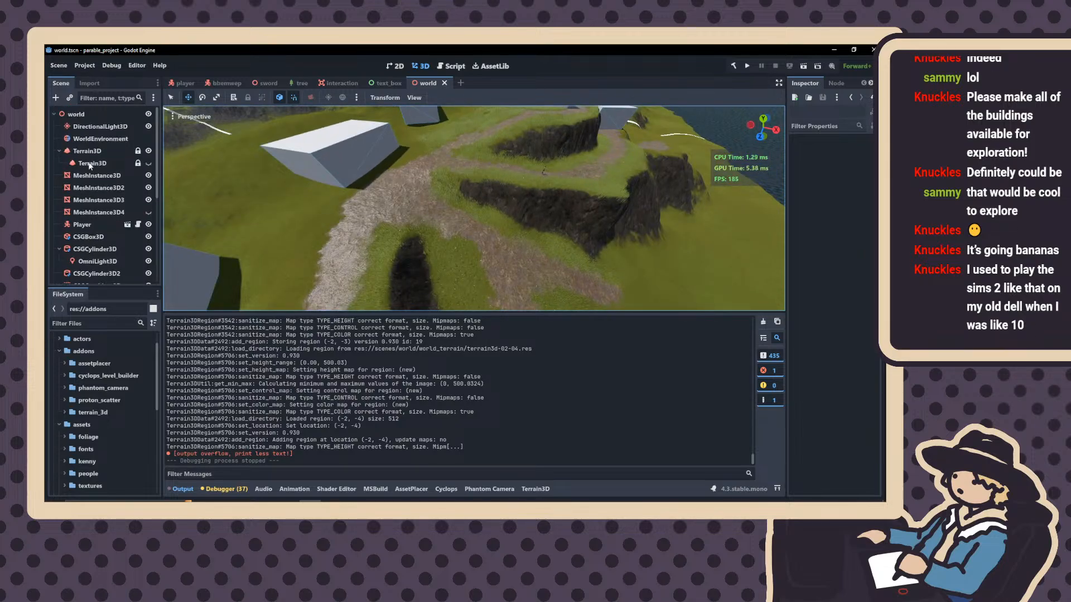
click(93, 162)
click(92, 163)
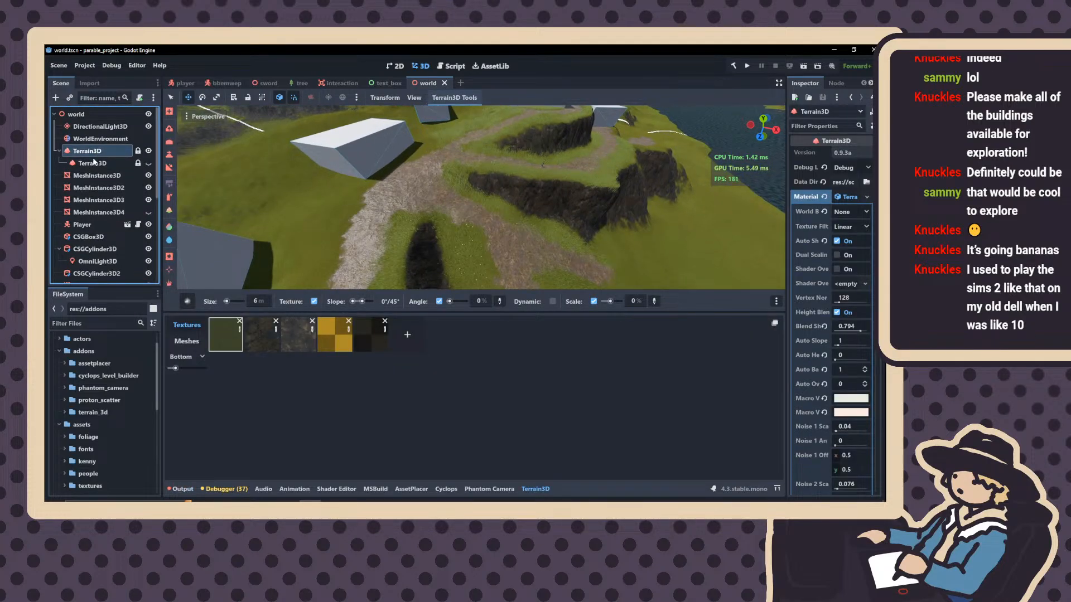
click(97, 152)
click(187, 341)
scroll(403, 239, up, 3)
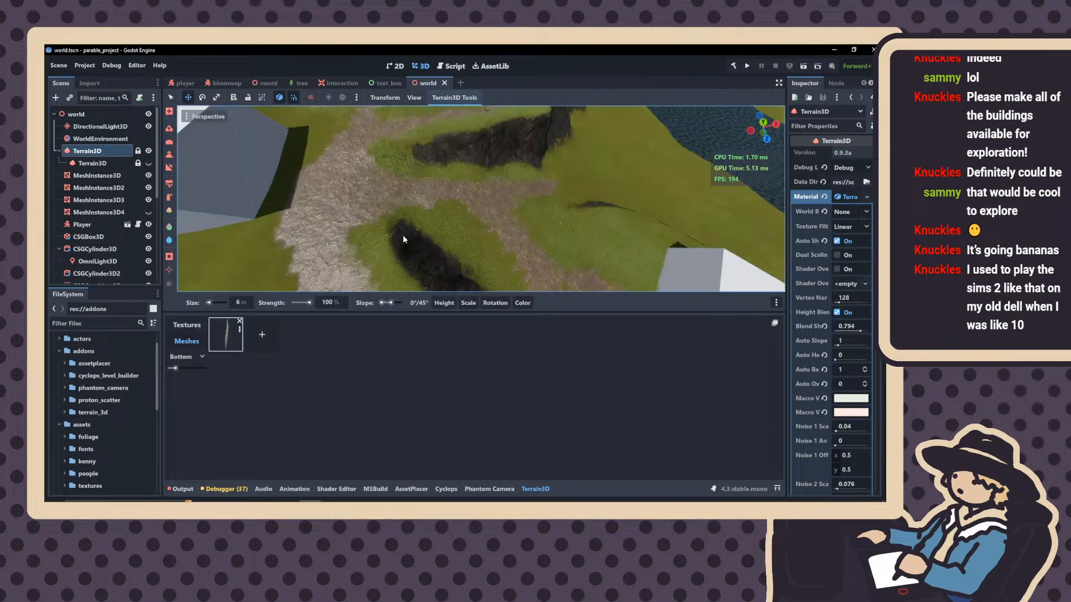
click(440, 232)
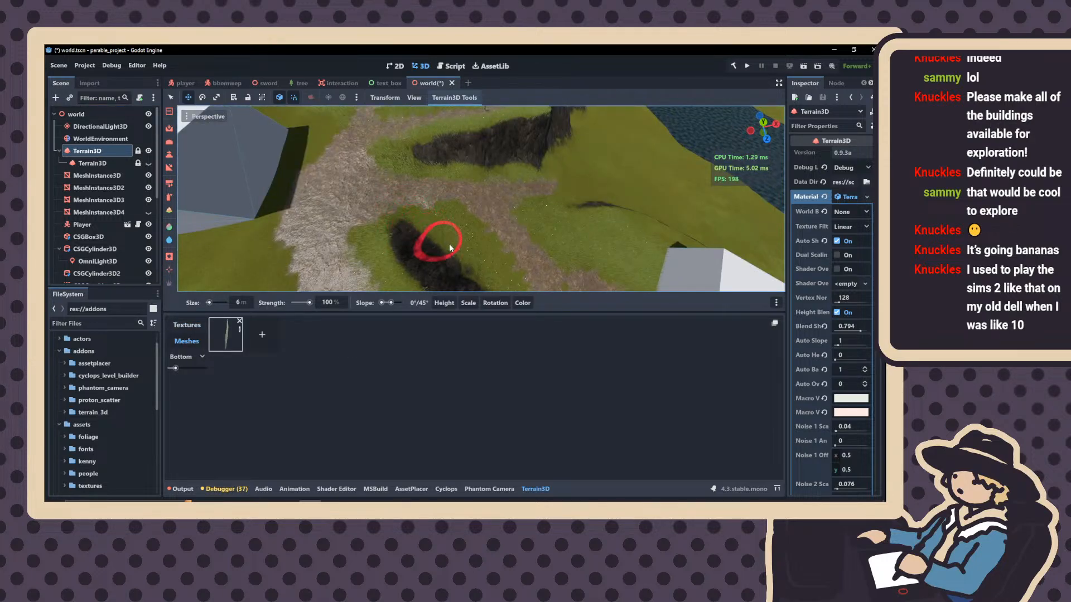
right_drag(439, 254, 246, 251)
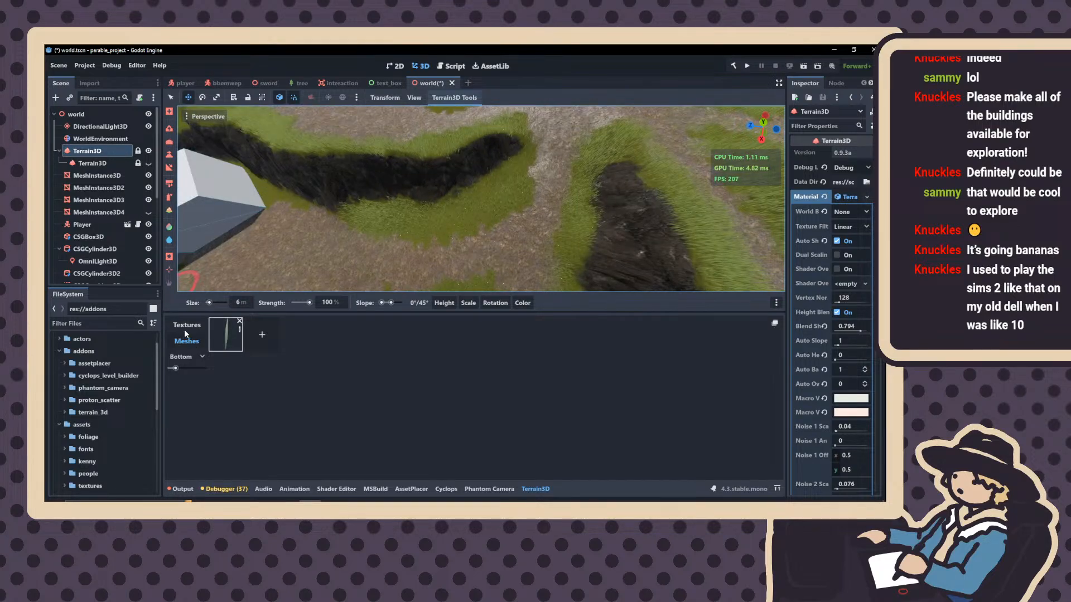
Set the UV scale of the terrain's grass texture to 0.1
click(185, 325)
click(240, 330)
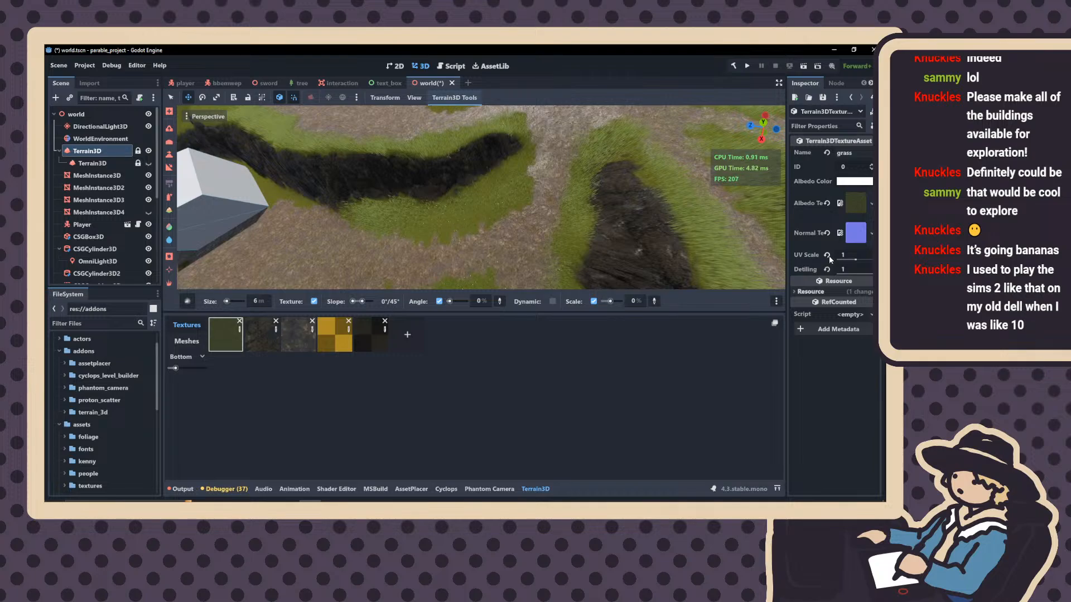
drag(848, 255, 831, 255)
mouse_move(675, 261)
right_down()
mouse_move(655, 203)
mouse_move(619, 228)
right_up()
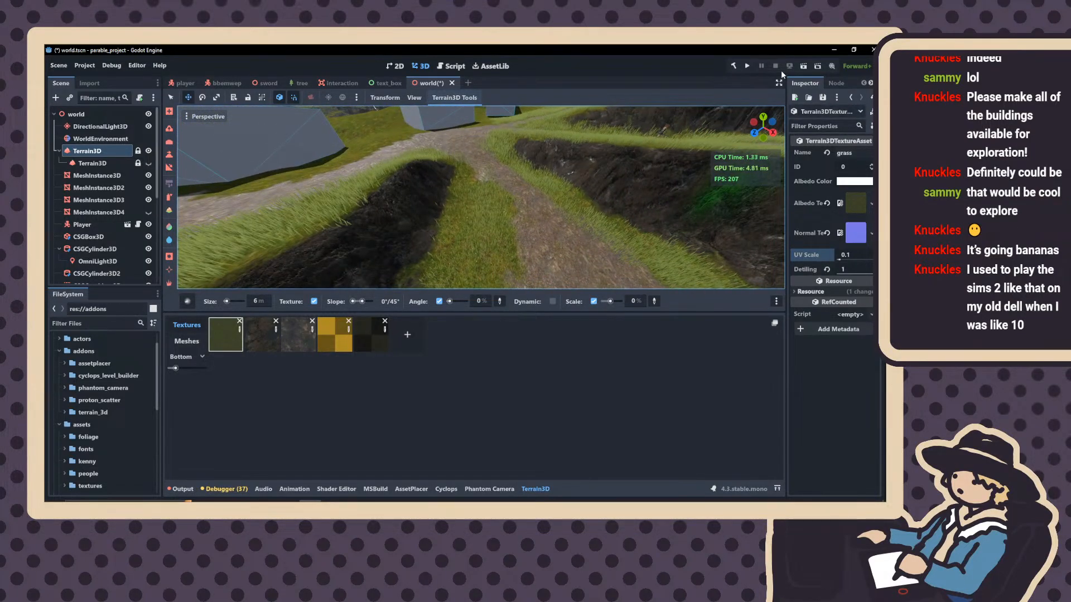
Open the terrain rock texture's settings, save the world scene, and test it in the running game
click(188, 301)
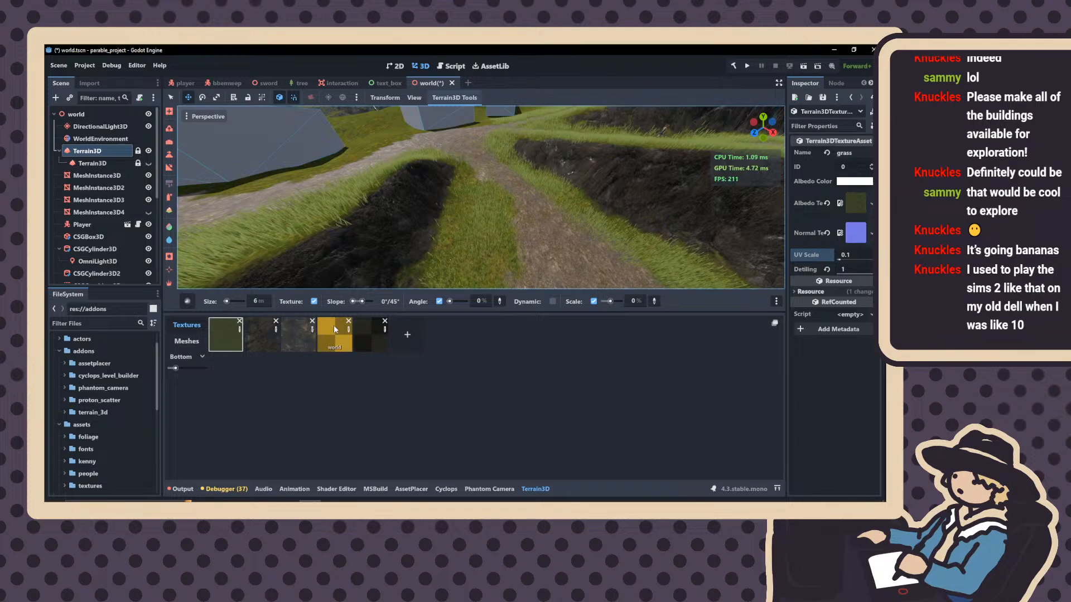
click(276, 333)
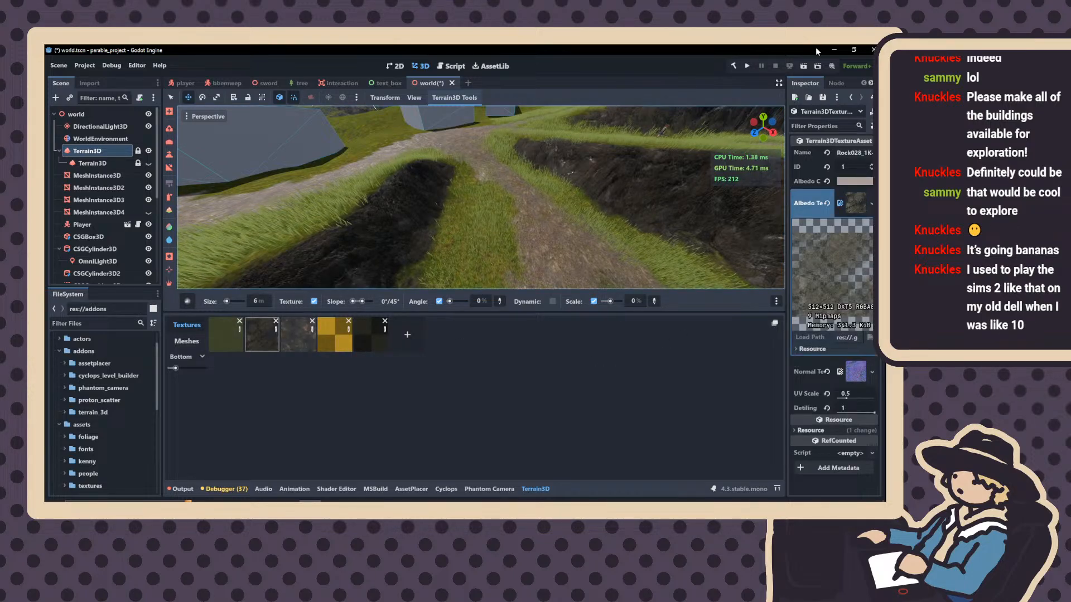
key(ctrl+s)
key(ctrl+s)
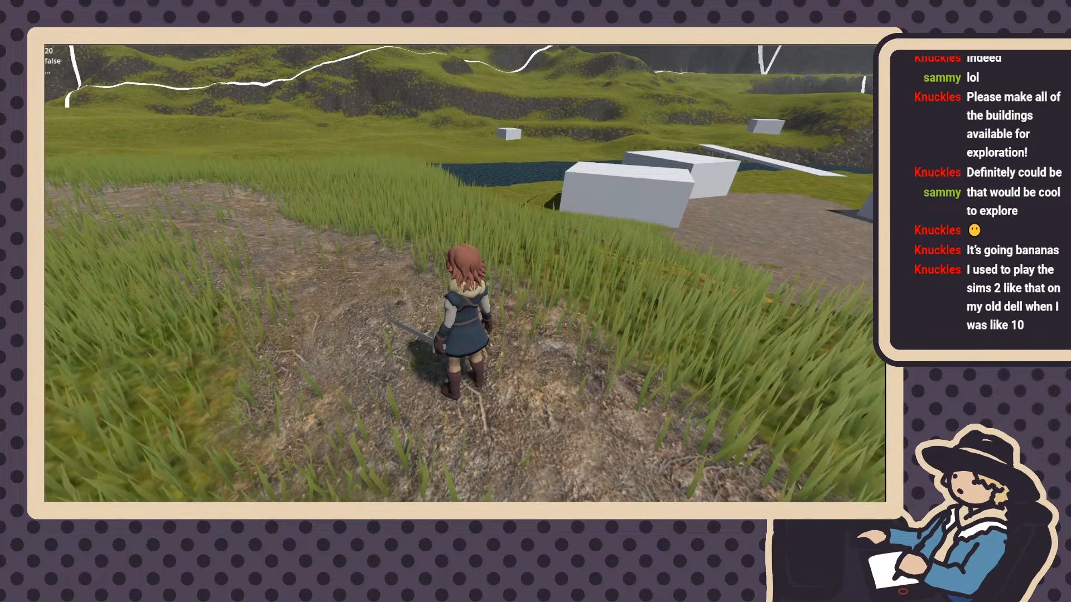
key(F8)
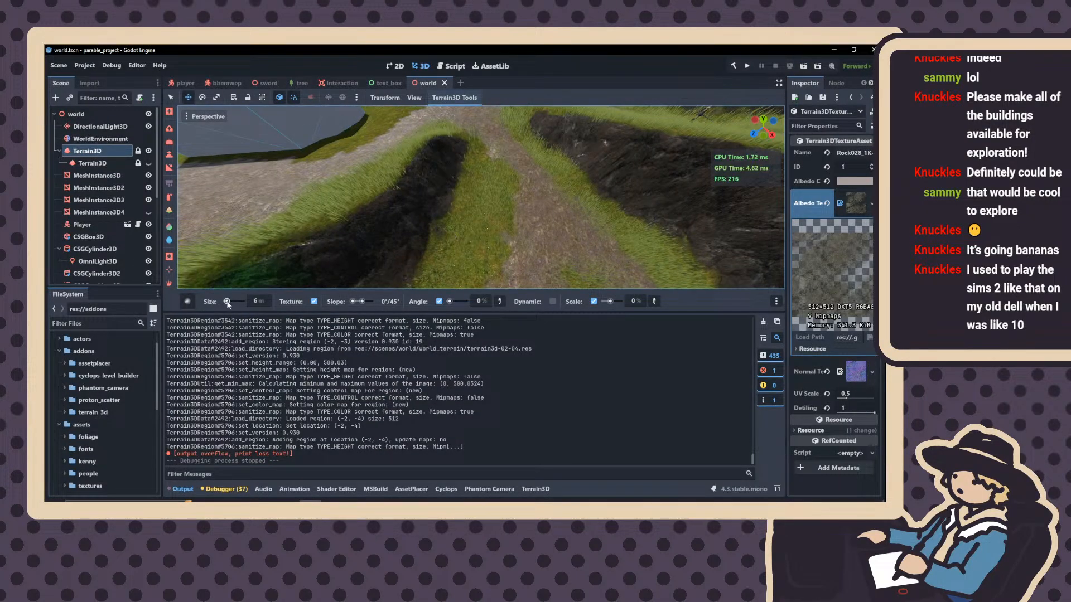
Set the terrain brush size to 112 m and try the mesh instancing brush on the grass around the village houses
drag(228, 302, 235, 303)
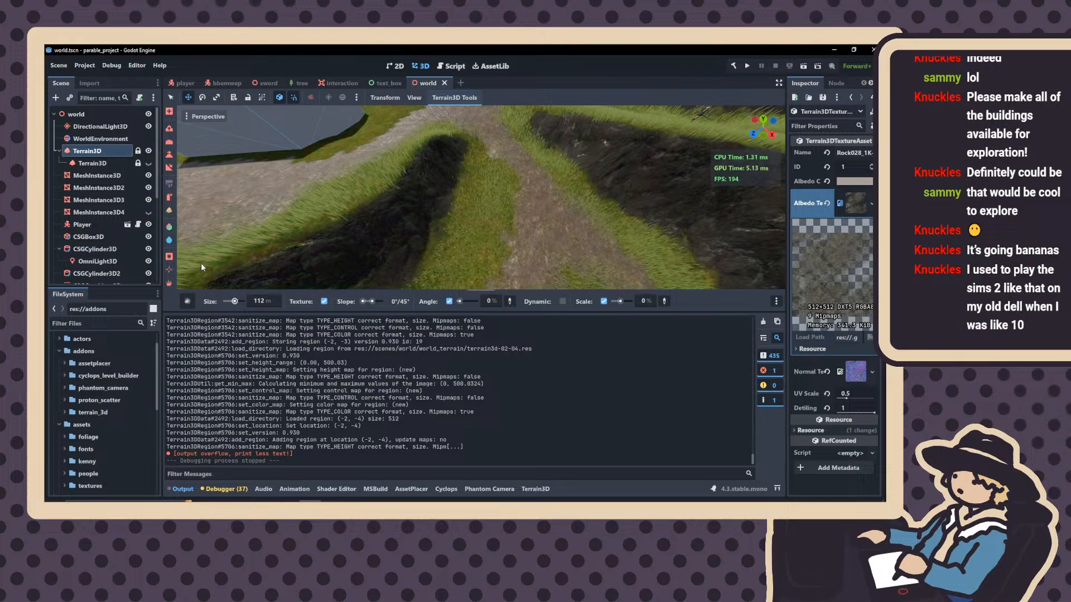
click(169, 283)
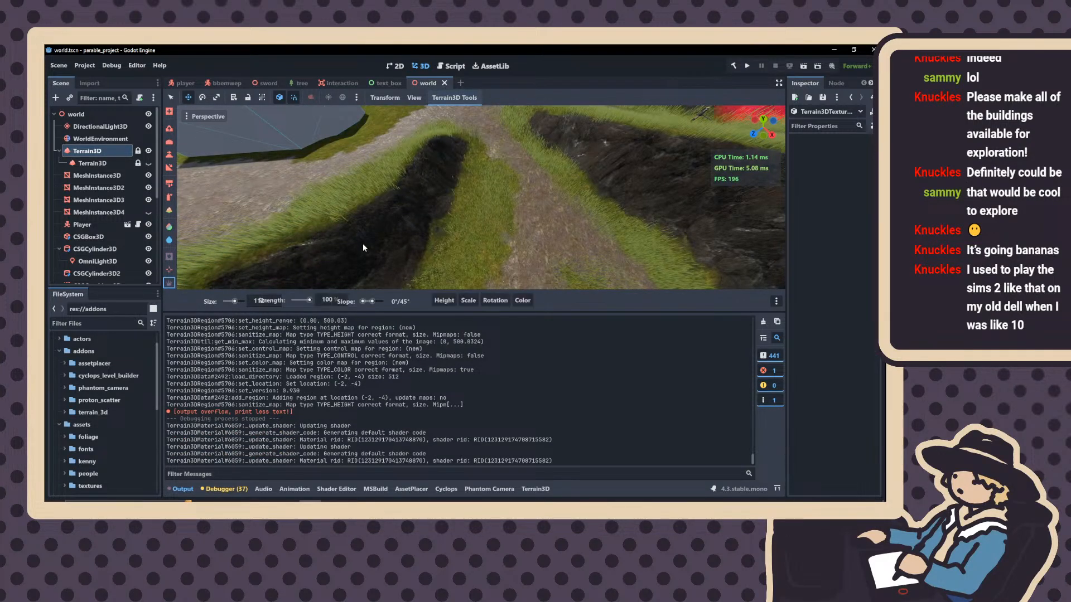
middle_drag(362, 243, 409, 220)
scroll(385, 257, down, 10)
shift+middle_drag(385, 257, 389, 232)
scroll(388, 226, up, 8)
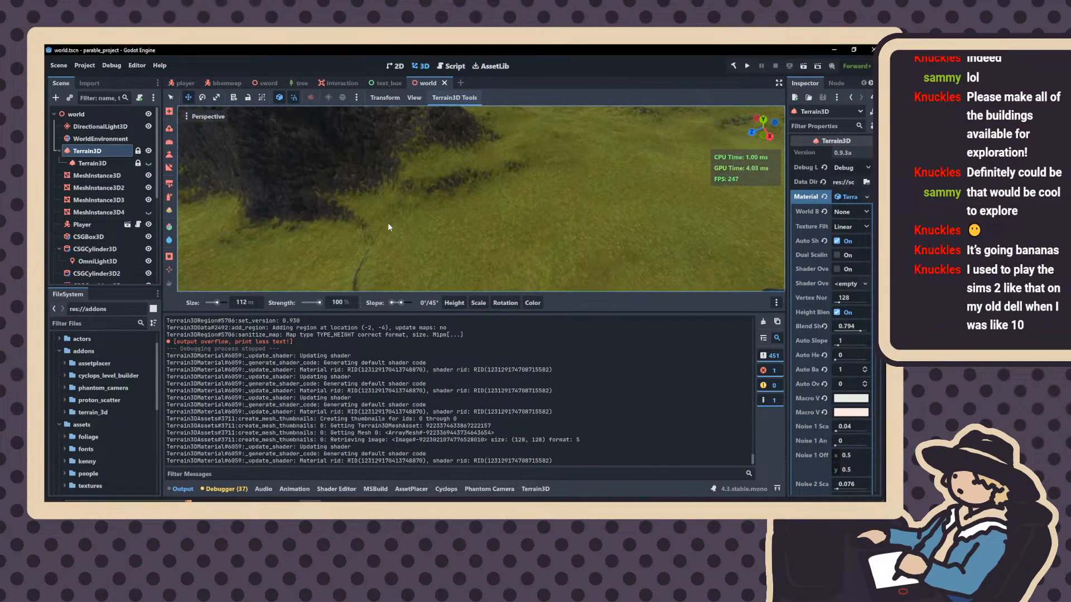
mouse_move(388, 227)
right_down()
mouse_move(237, 173)
mouse_move(251, 251)
mouse_move(540, 206)
right_up()
key(w)
scroll(388, 227, up, 3)
key(w)
scroll(388, 227, up, 4)
click(540, 206)
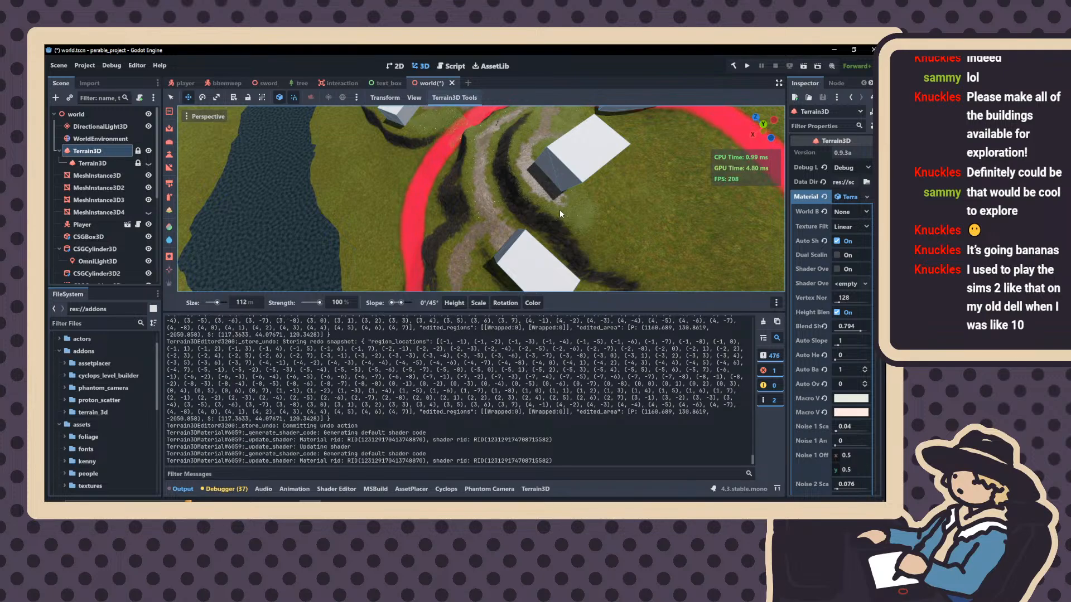
ctrl+click(536, 200)
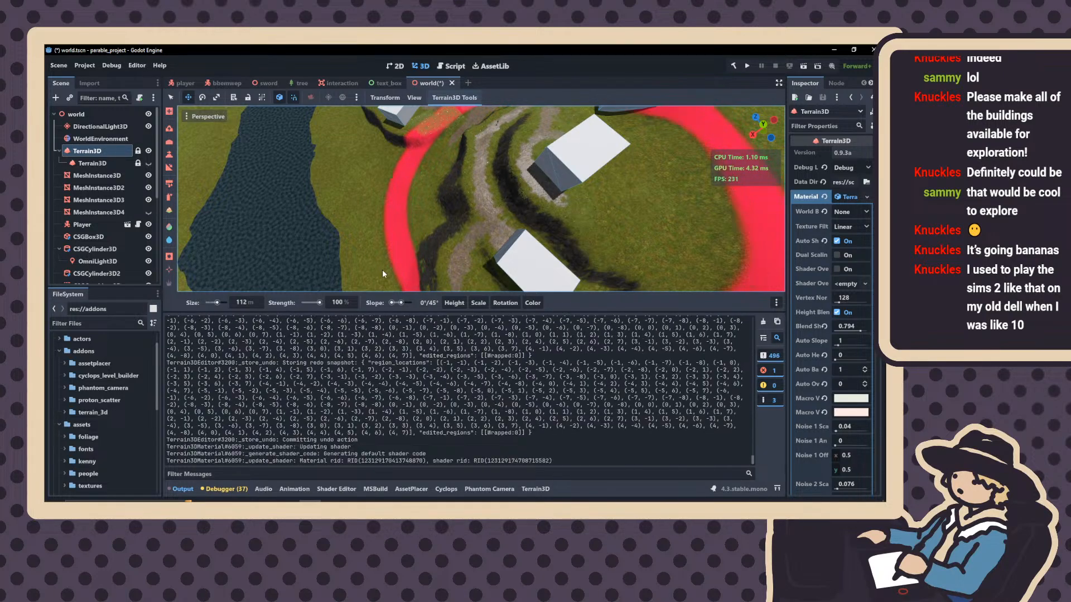
Erase the grass meshes around the village paths with a 59 m brush at 400% strength and a 0°–70° slope range
drag(220, 304, 212, 303)
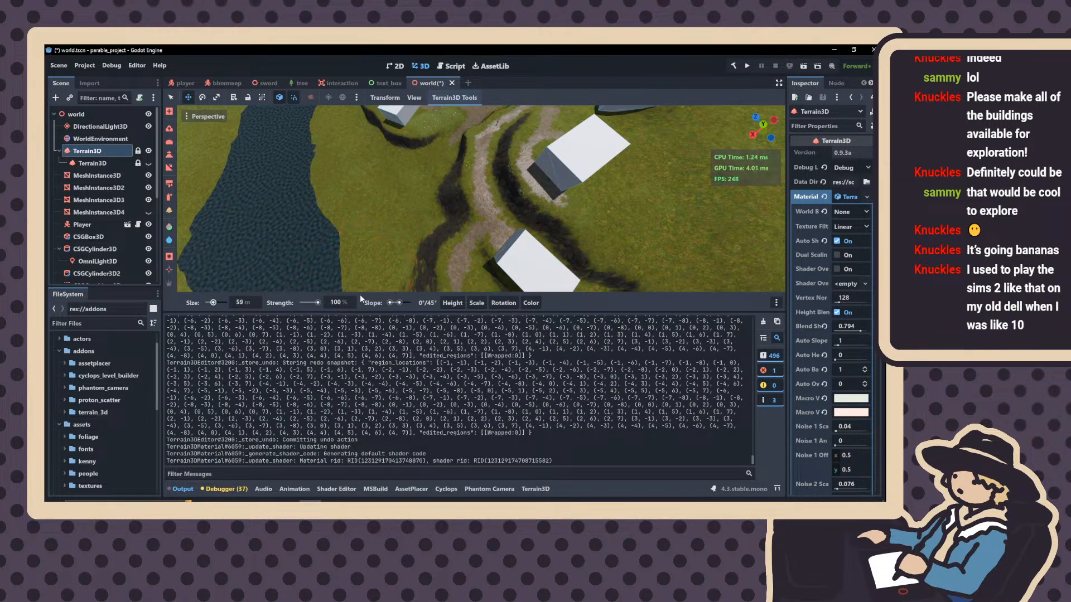
click(341, 302)
text(400)
key(Return)
click(533, 213)
scroll(527, 215, up, 15)
right_drag(527, 214, 526, 211)
scroll(527, 211, down, 10)
key(w)
mouse_move(563, 191)
ctrl+mouse_down()
mouse_move(624, 189)
mouse_move(499, 196)
mouse_move(489, 207)
ctrl+mouse_up()
drag(399, 303, 405, 302)
mouse_move(521, 202)
mouse_down()
mouse_move(477, 167)
mouse_move(400, 146)
mouse_up()
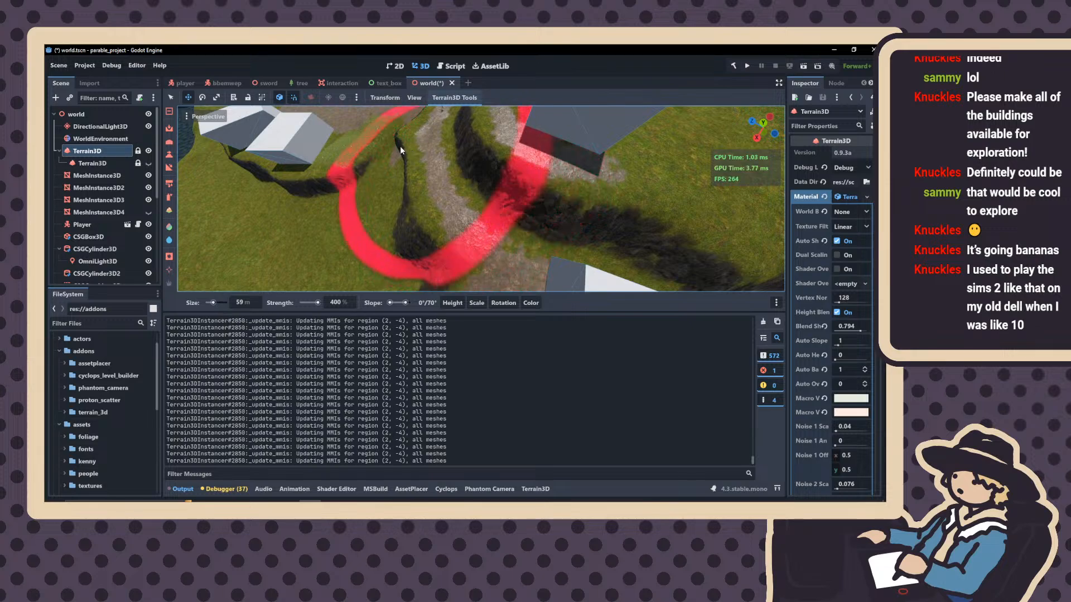
Erase the remaining grass meshes along the slopes and paths in the rest of the village
right_drag(400, 146, 380, 114)
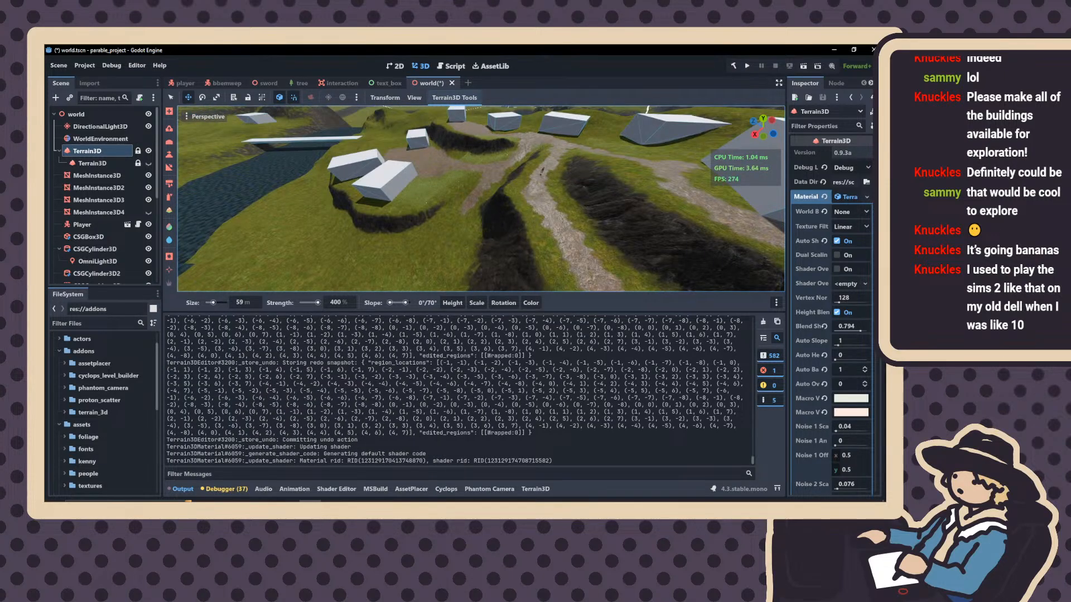
right_drag(489, 180, 471, 179)
mouse_move(485, 183)
ctrl+mouse_down()
mouse_move(533, 159)
mouse_move(399, 181)
mouse_move(477, 155)
mouse_move(619, 177)
ctrl+mouse_up()
mouse_move(619, 177)
right_down()
mouse_move(669, 179)
mouse_move(630, 193)
right_up()
mouse_move(602, 167)
ctrl+mouse_down()
mouse_move(517, 136)
mouse_move(416, 183)
mouse_move(568, 193)
ctrl+mouse_up()
right_drag(568, 193, 546, 206)
right_drag(540, 271, 362, 269)
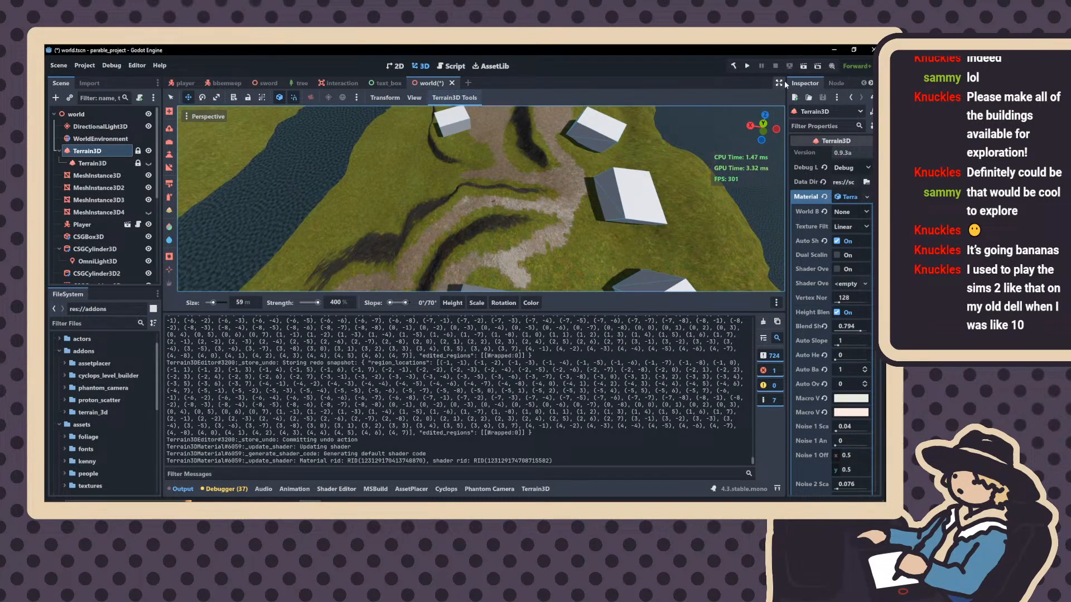
Run the current scene to check the frame rate with the grass meshes removed, and quit the game
click(804, 67)
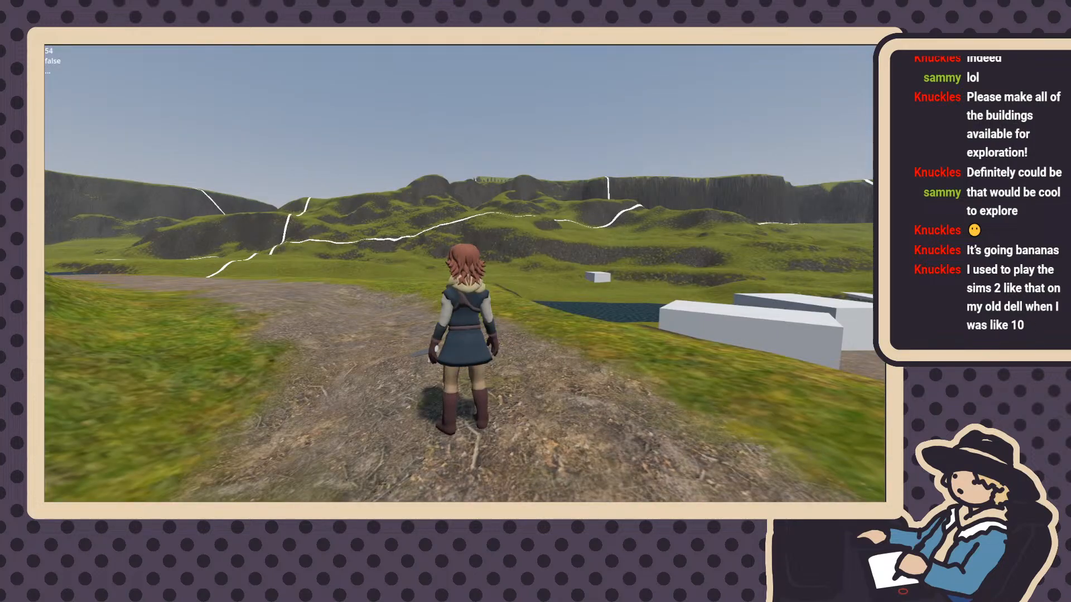
key(super)
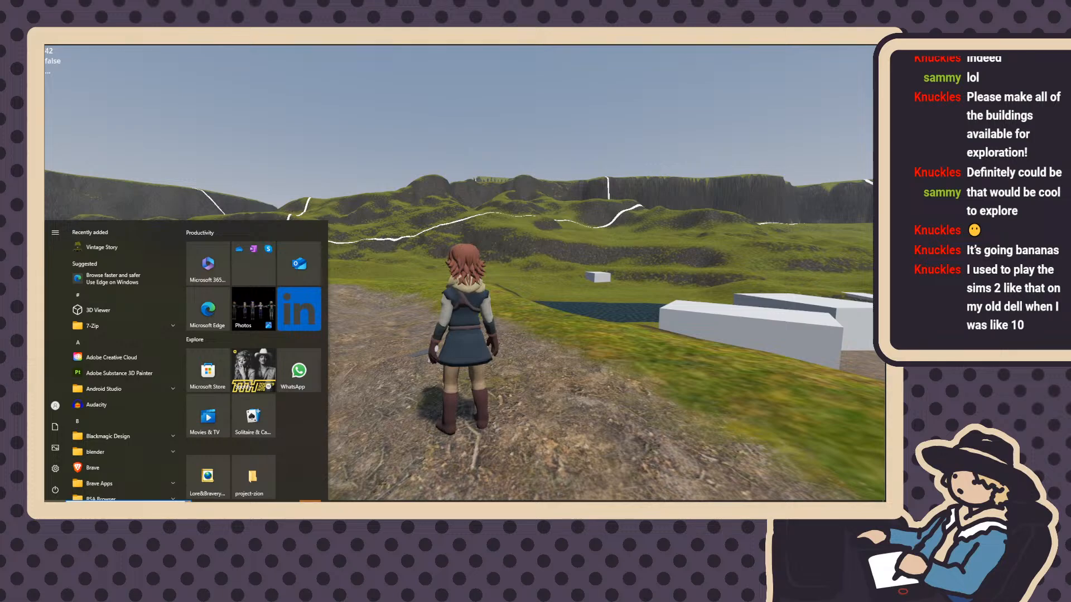
key(super)
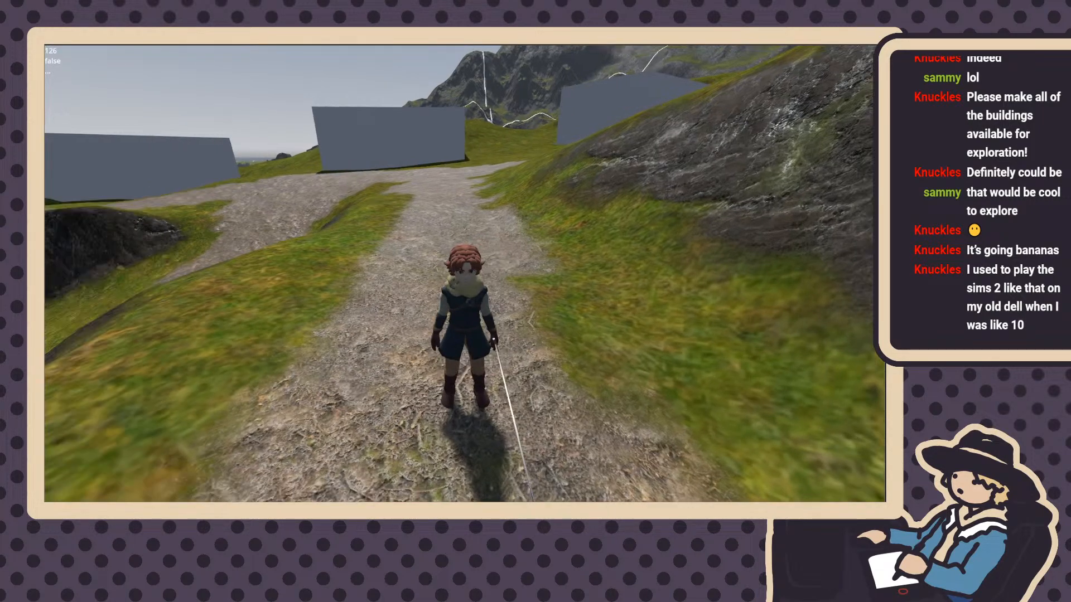
key(Escape)
Hide the water planes MeshInstance3D, MeshInstance3D2 and MeshInstance3D3 in the world scene
right_drag(474, 286, 580, 229)
key(w)
scroll(480, 184, up, 3)
scroll(480, 184, up, 20)
scroll(481, 184, up, 8)
key(s)
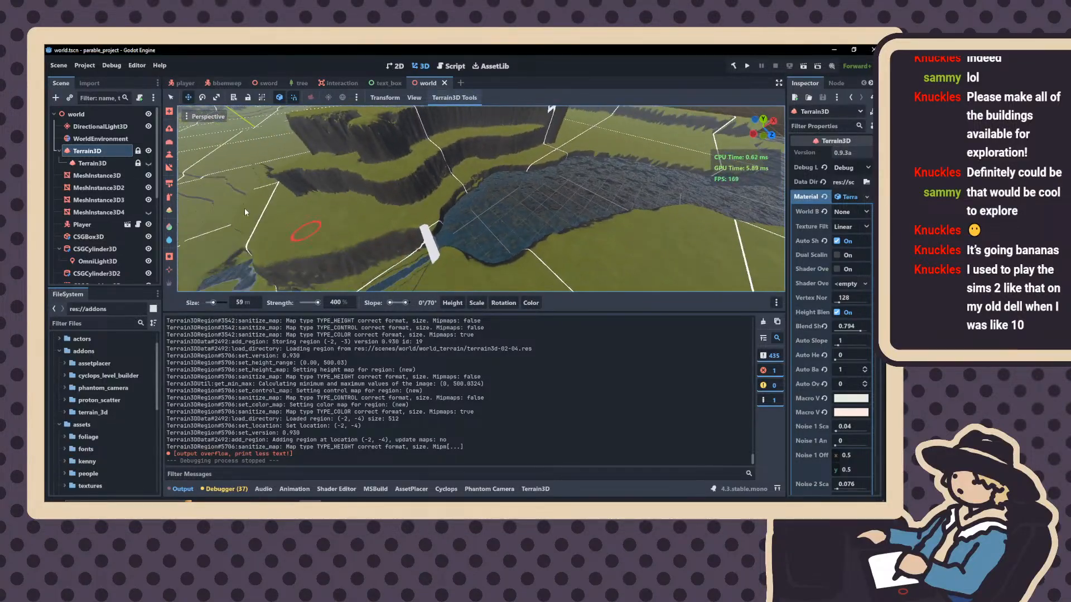
click(149, 188)
click(148, 199)
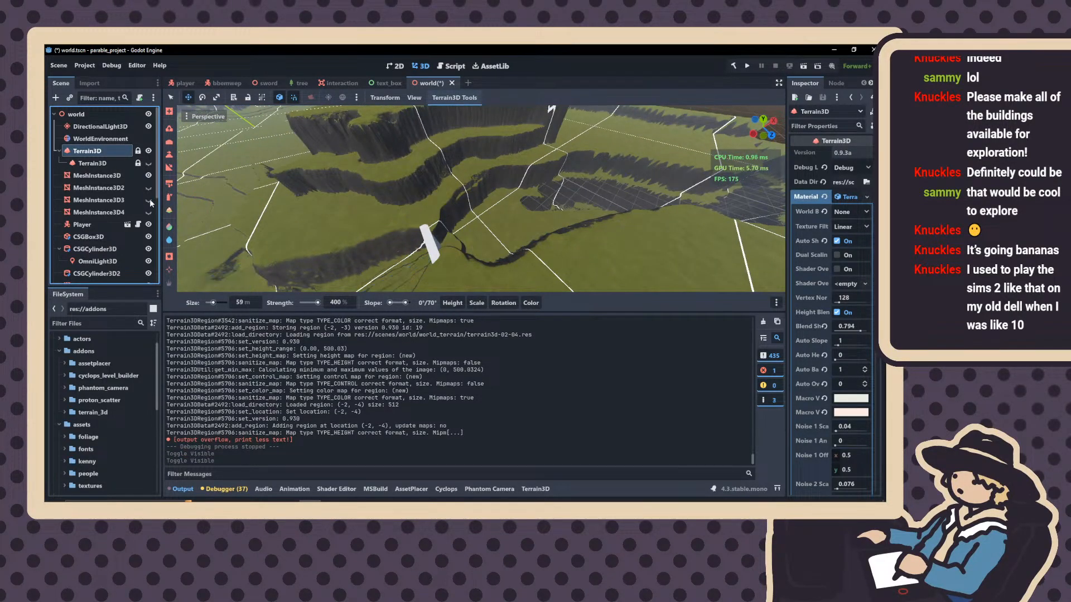
right_drag(480, 200, 384, 145)
key(w)
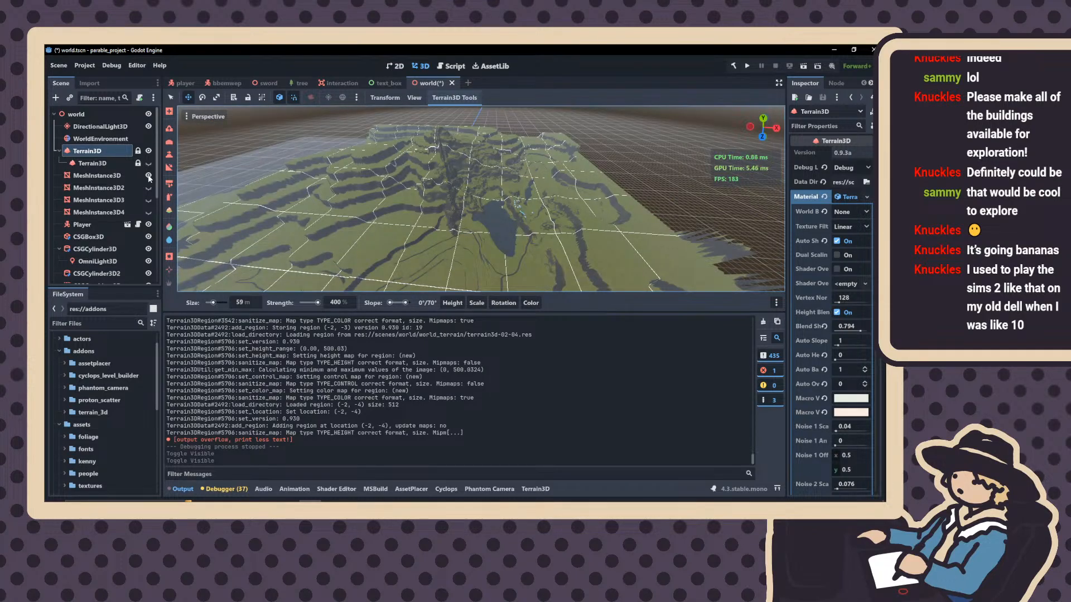
click(148, 175)
click(169, 184)
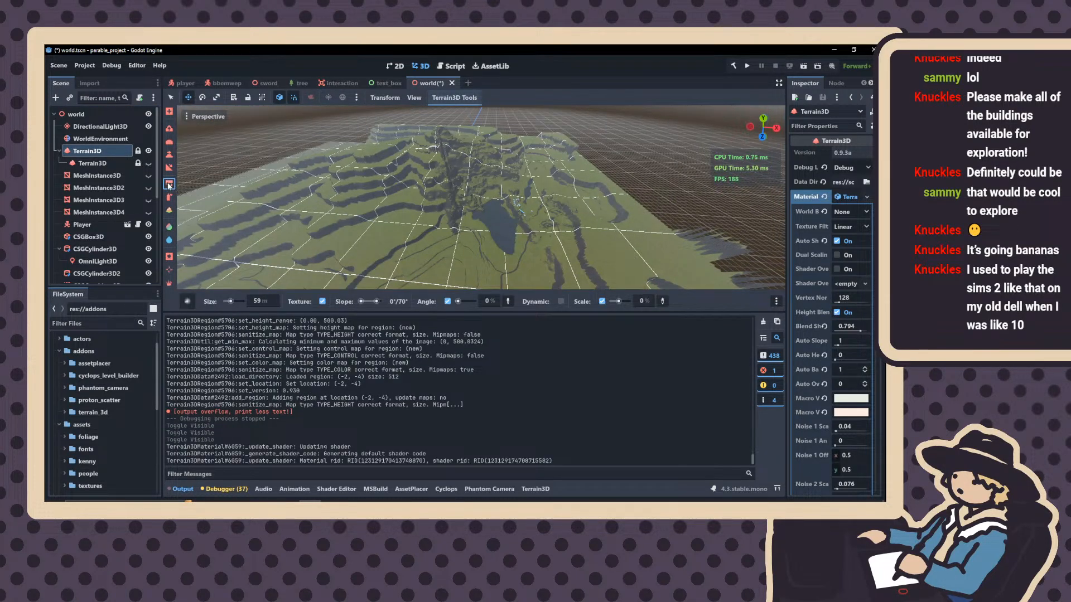
click(148, 176)
click(149, 176)
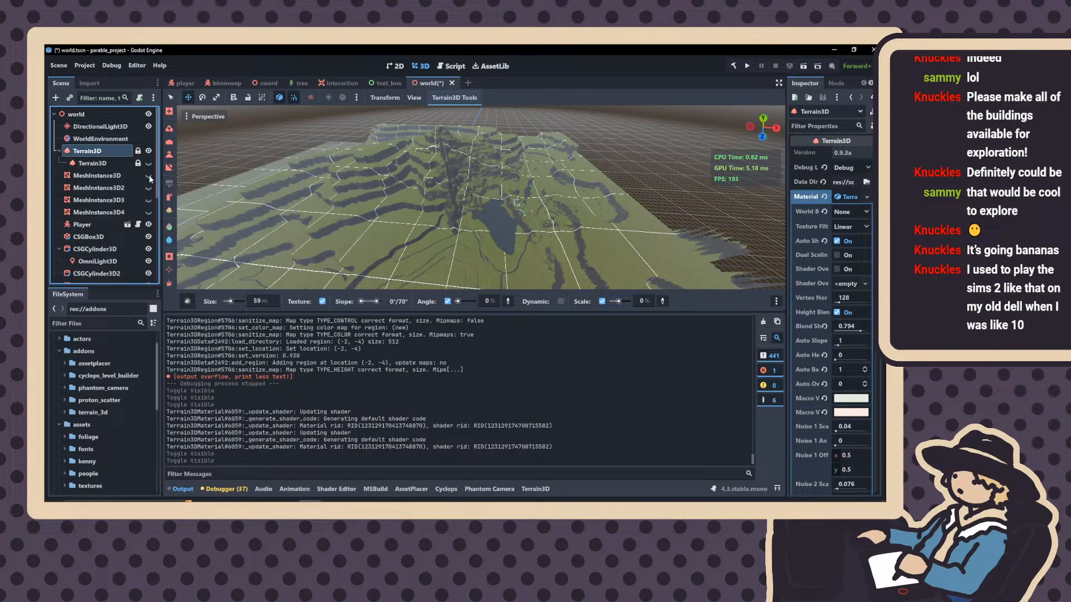
Select the nested Terrain3D node and examine its region and collision settings
click(116, 164)
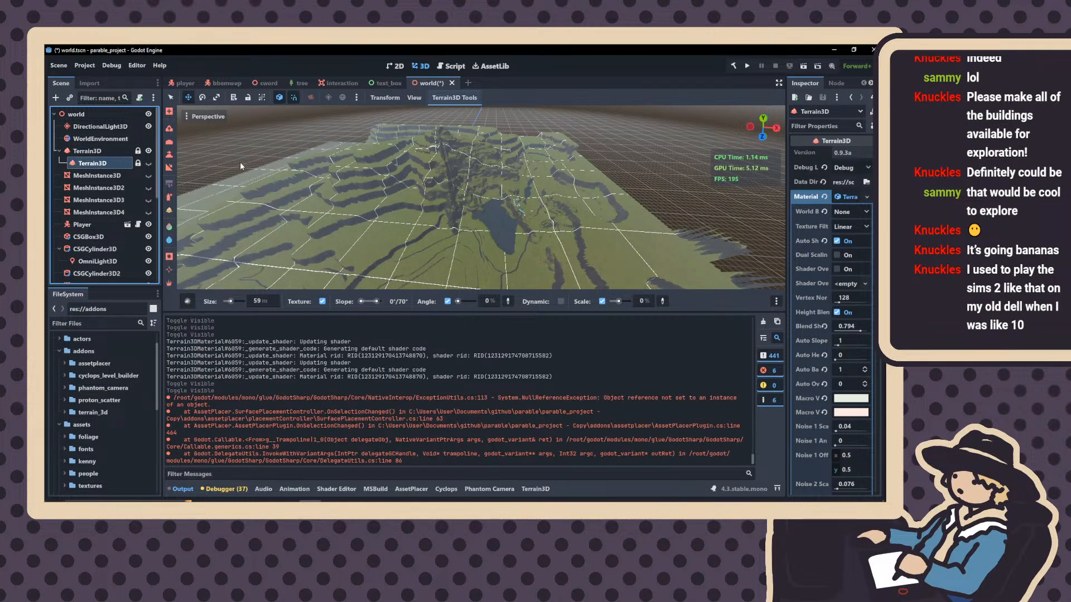
right_drag(357, 179, 478, 199)
key(w)
scroll(477, 199, down, 3)
scroll(841, 259, down, 5)
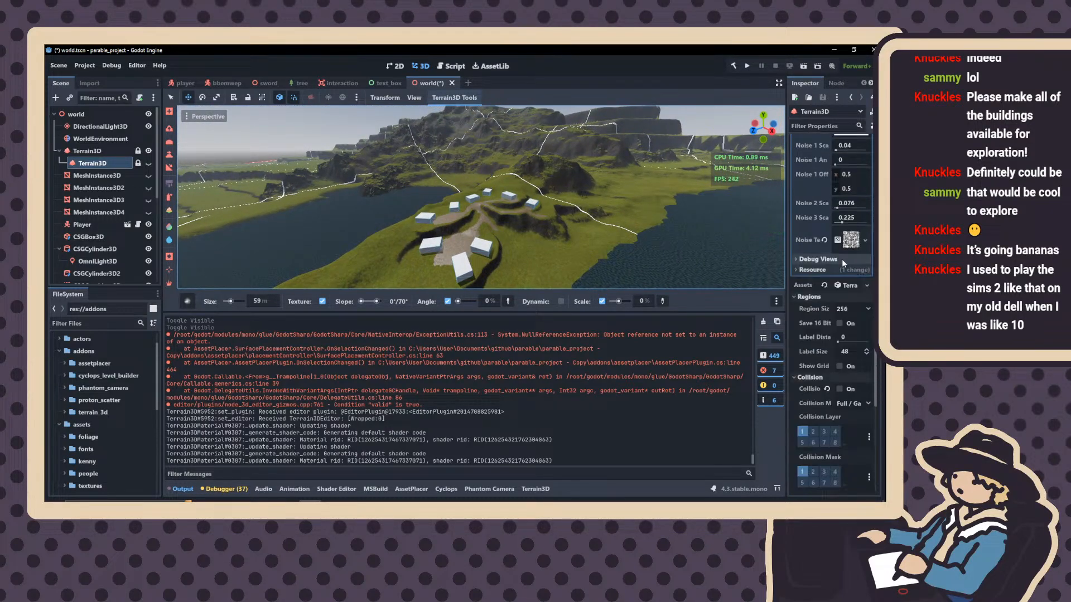
right_click(816, 323)
click(773, 287)
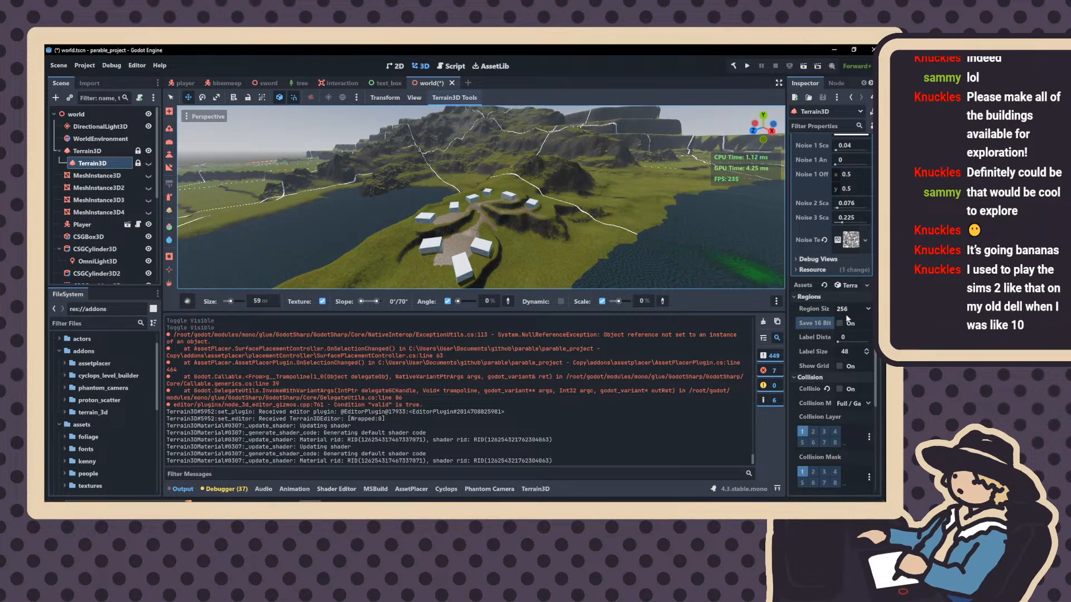
scroll(837, 367, down, 3)
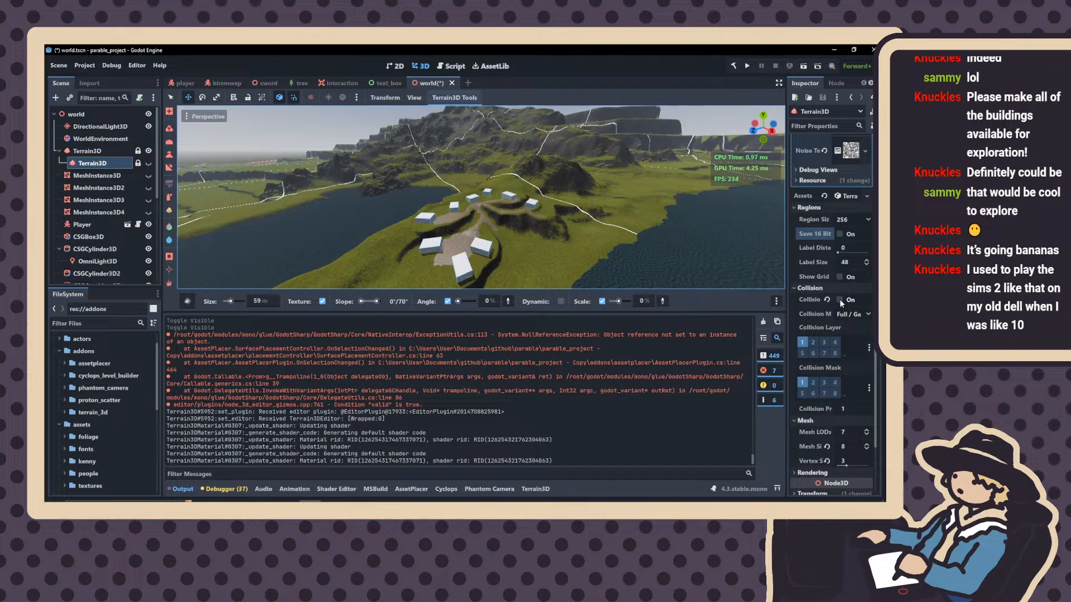
Select the parent Terrain3D node, reset its material's blend sharpness to the default, and look over the village terrain
click(98, 151)
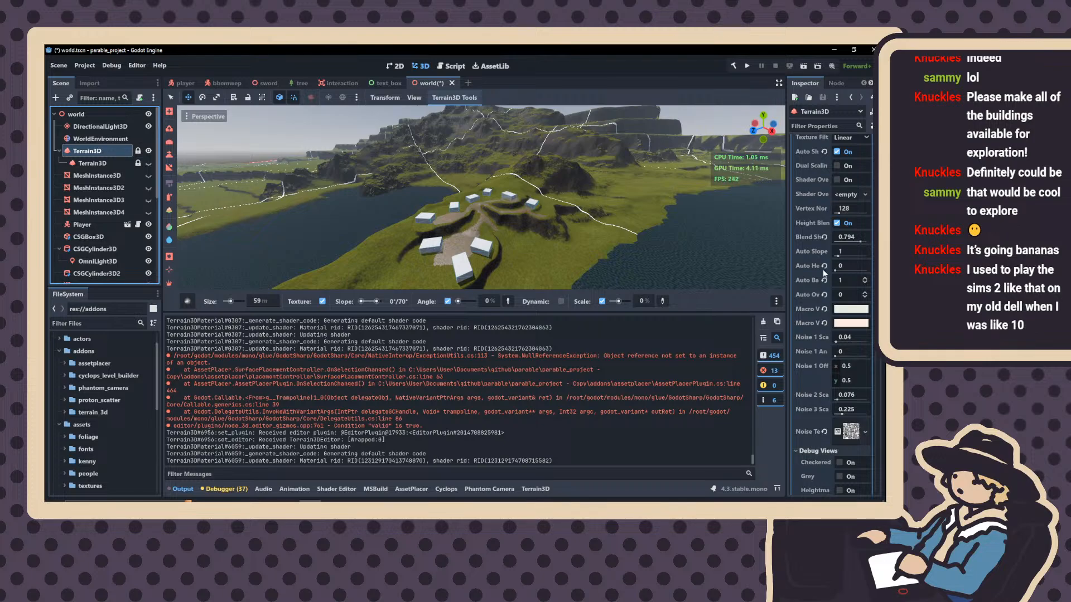
scroll(821, 266, up, 2)
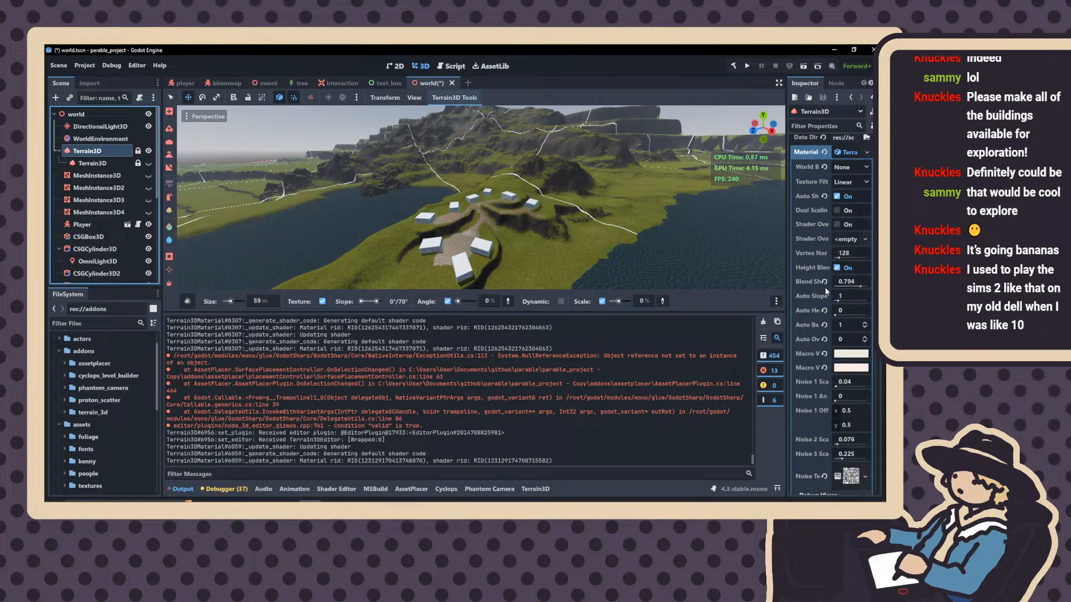
click(825, 282)
key(w)
right_drag(558, 229, 572, 221)
key(w)
right_drag(479, 252, 343, 234)
key(w)
scroll(481, 197, up, 3)
key(w)
Turn off the main terrain's region grid and set its collision mode to Full / Game
scroll(839, 239, down, 10)
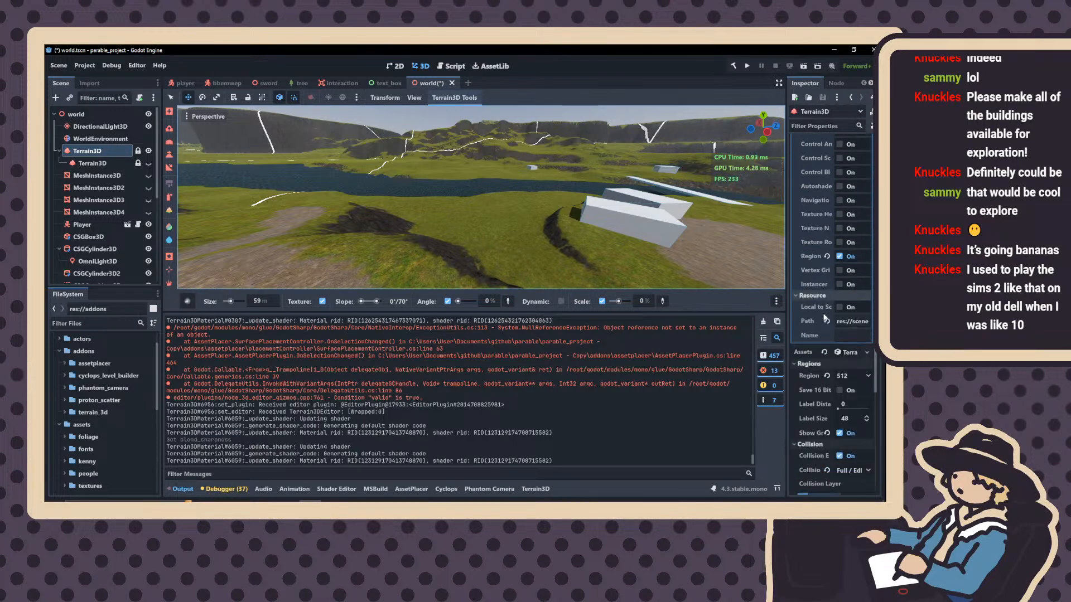
click(839, 257)
scroll(838, 273, up, 5)
scroll(836, 285, down, 5)
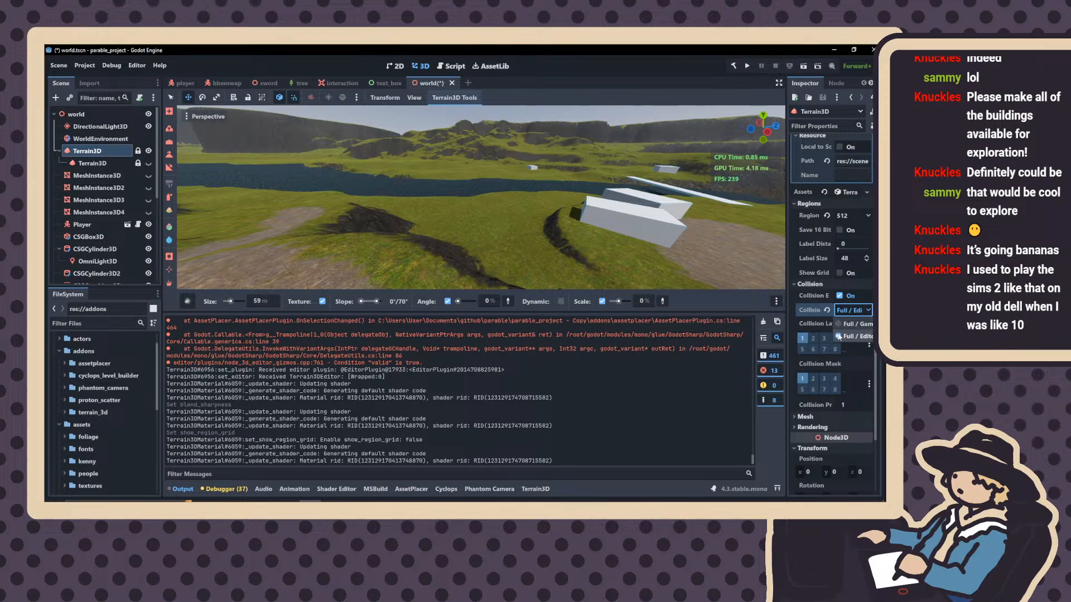
click(851, 325)
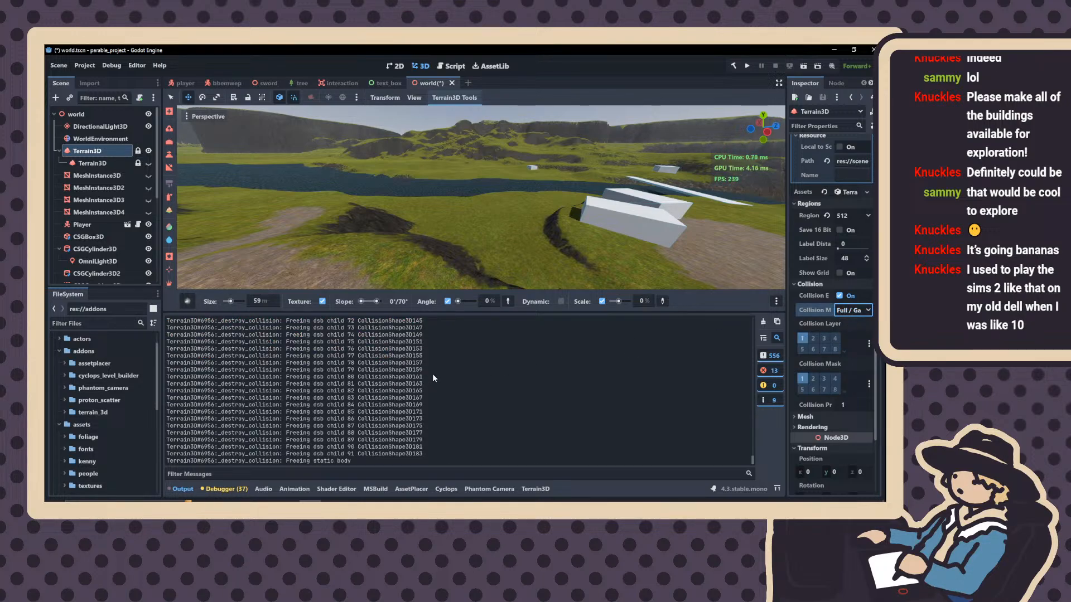
Save and run the current scene, walk the character along the path to check the frame rate, and stop it
right_drag(469, 237, 491, 279)
click(803, 65)
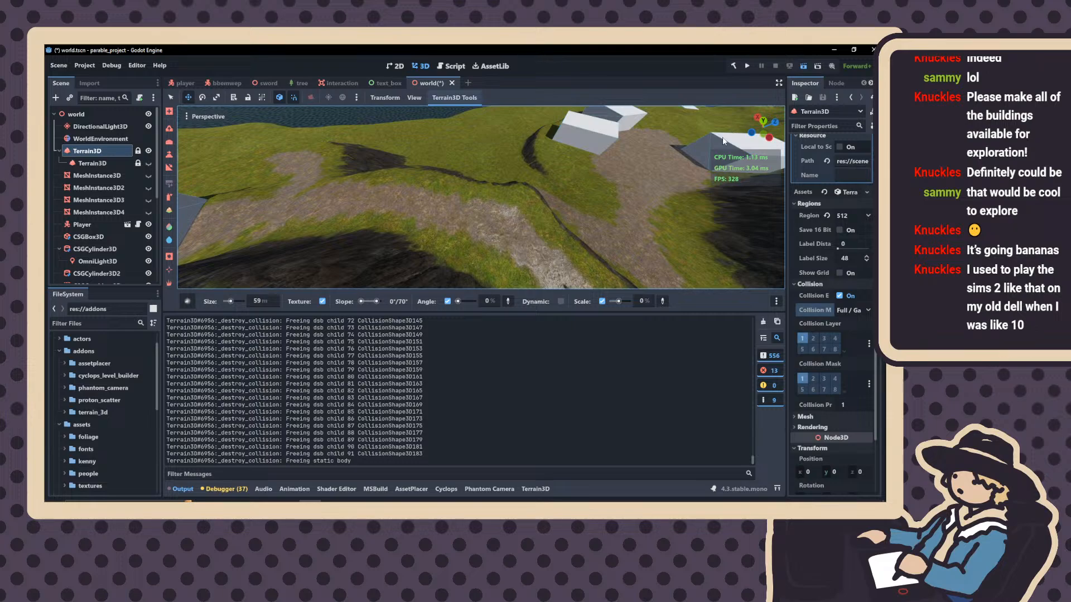
key(ctrl+s)
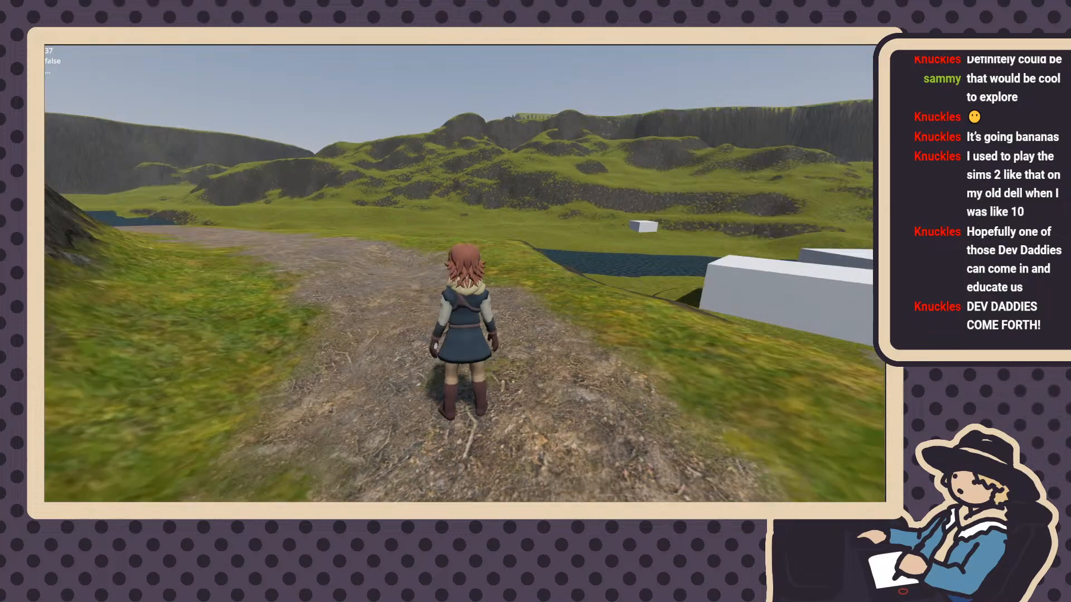
key(w)
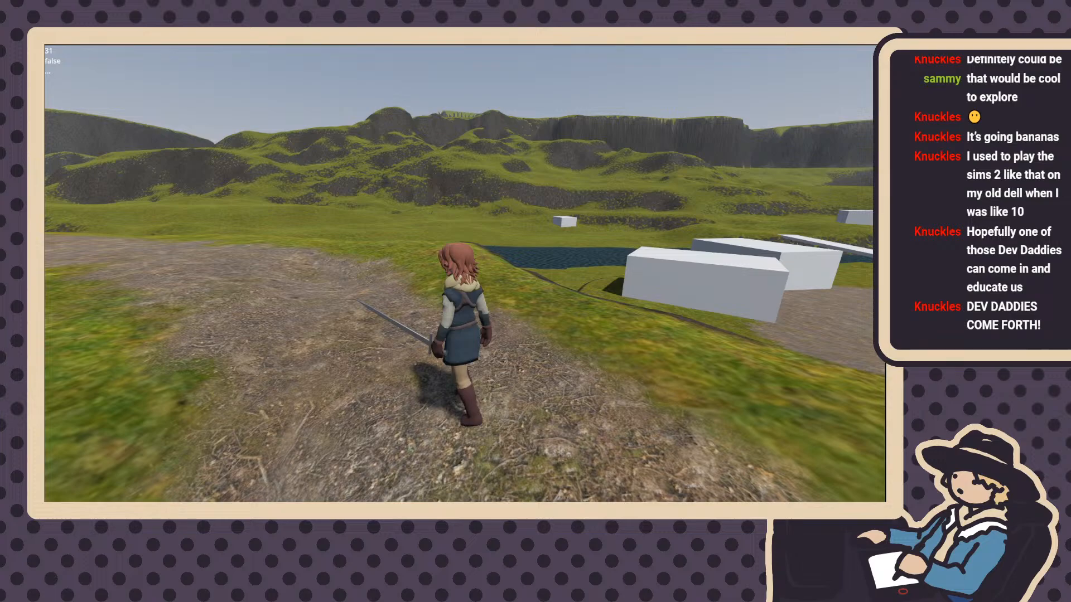
key(w)
key(w)
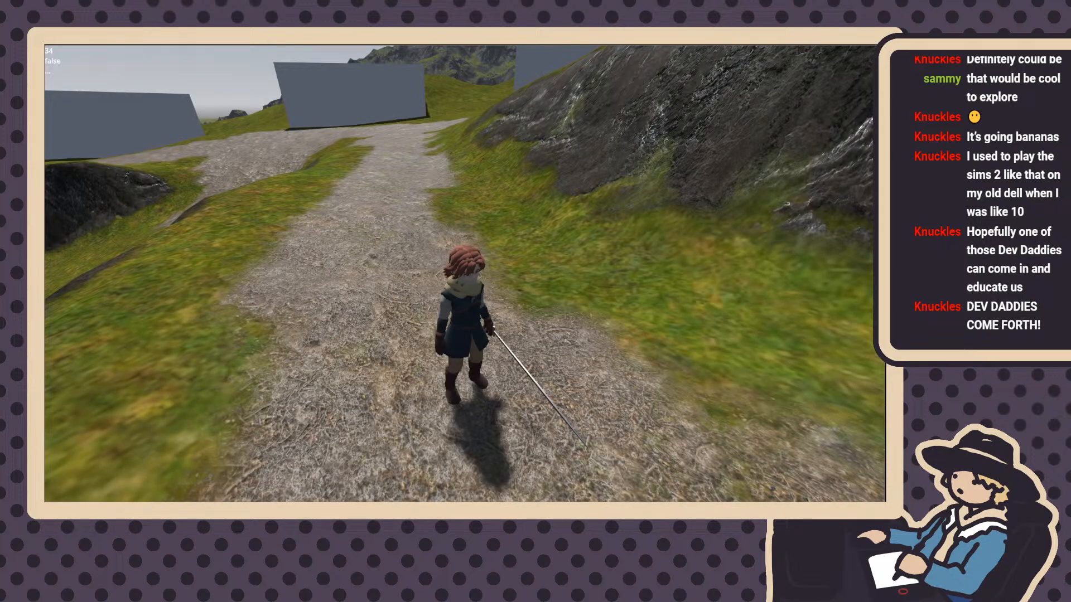
key(alt+Tab)
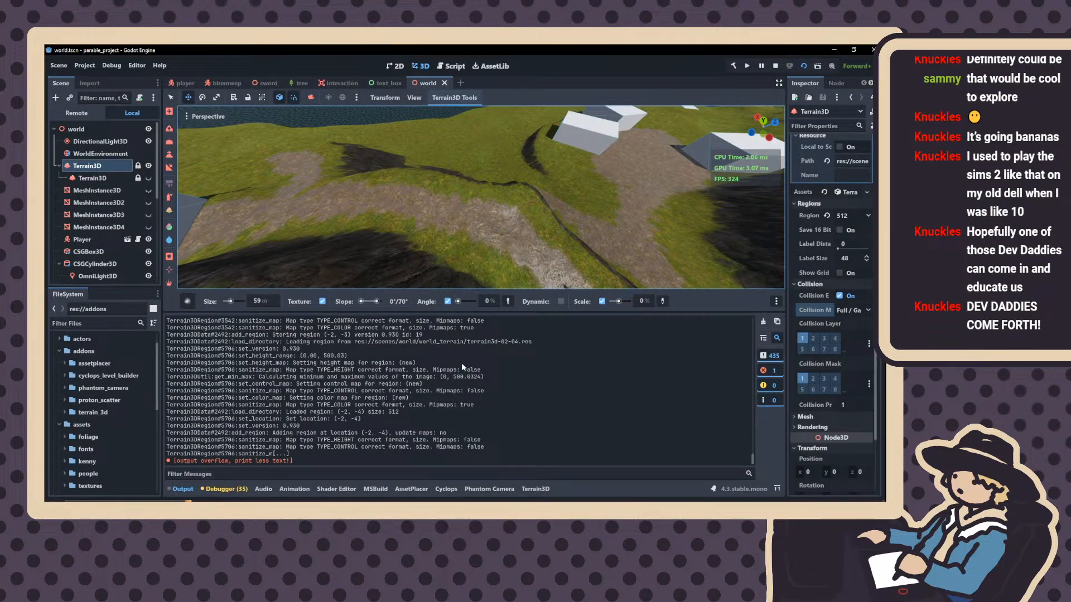
key(F8)
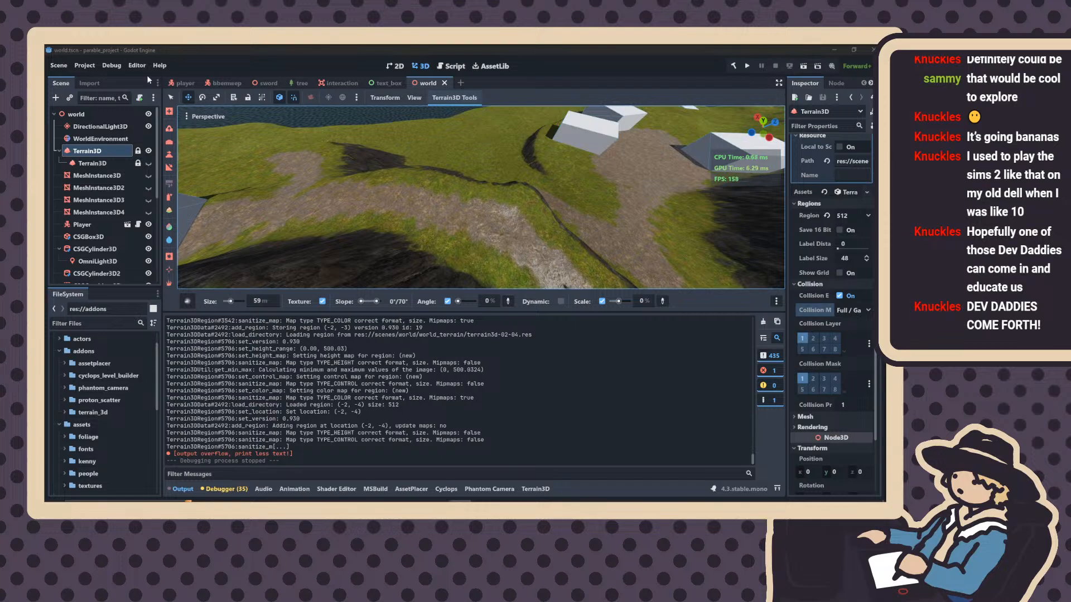
Find the project's display V-Sync setting and set V-Sync Mode to Adaptive
click(84, 66)
click(100, 77)
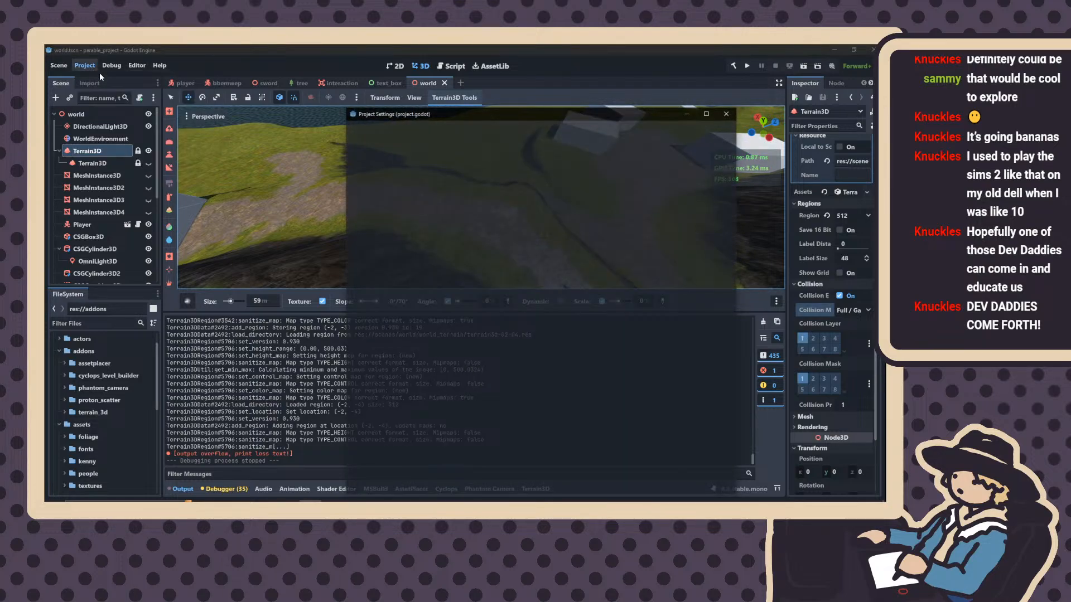
text(vsy)
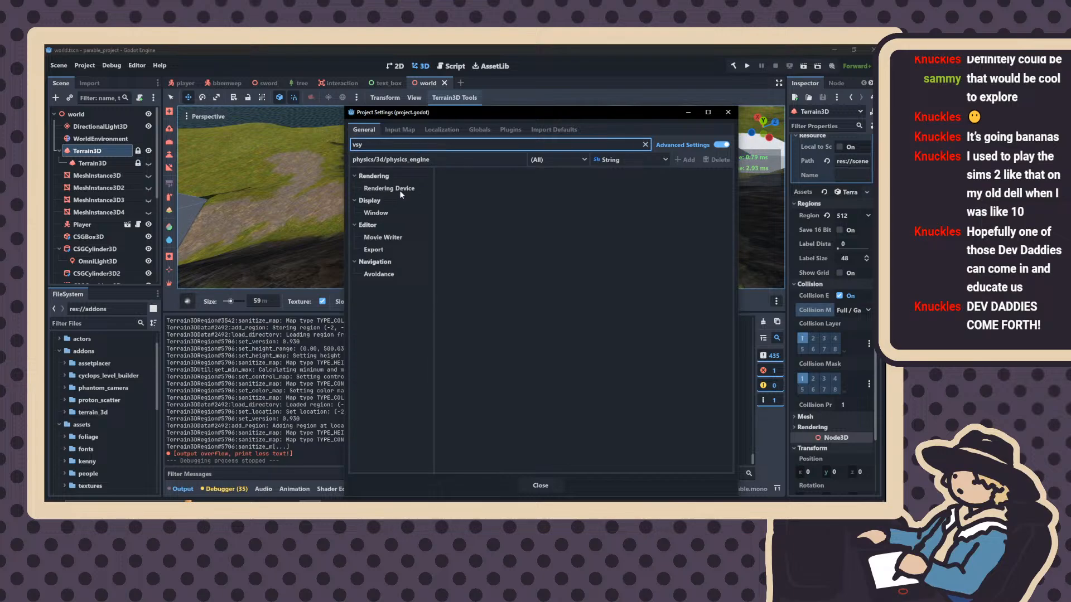
click(369, 213)
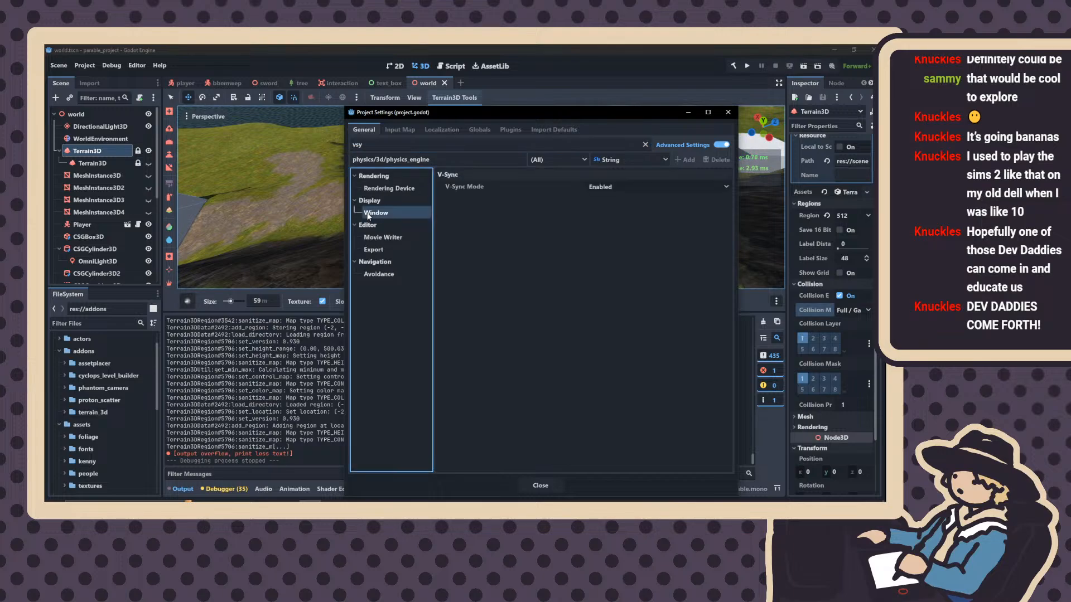
click(599, 187)
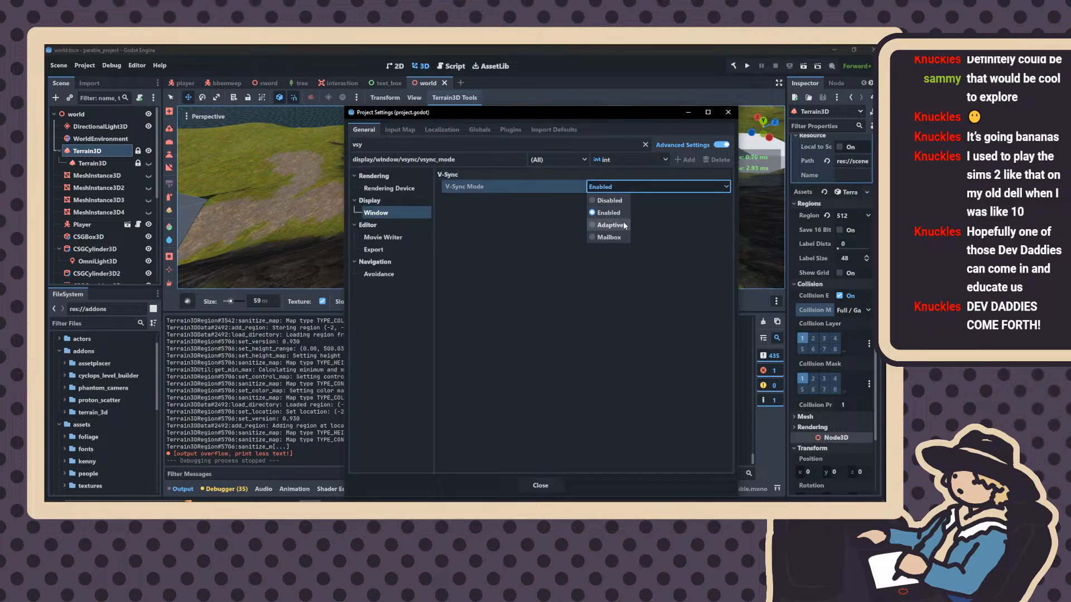
click(611, 224)
Look through the Movie Writer, Export, Avoidance and Rendering Device settings matching the V-Sync search, and close the project settings
click(375, 239)
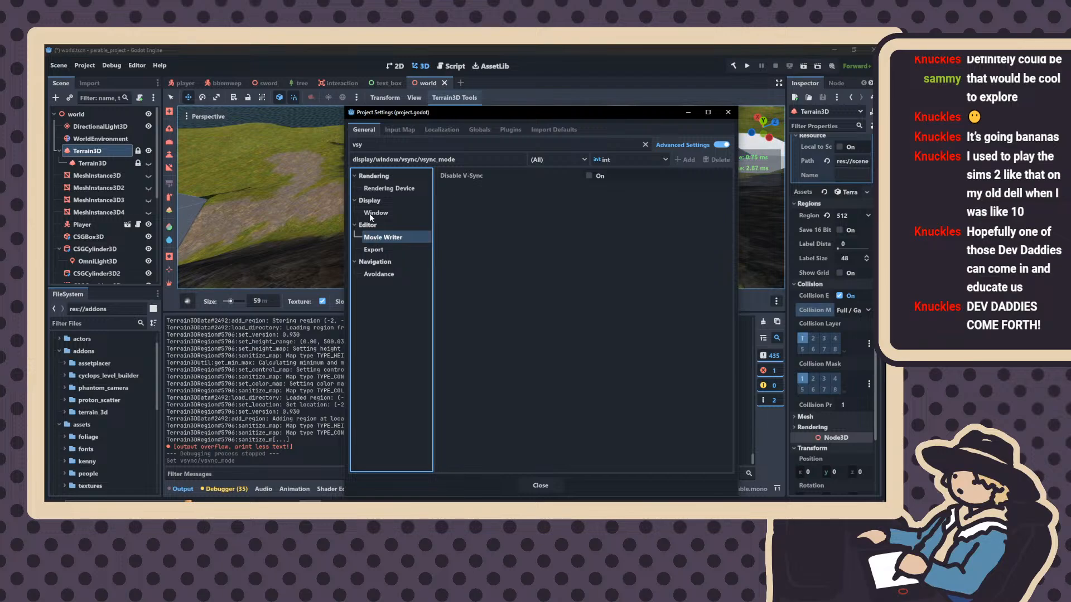
click(369, 213)
click(373, 249)
click(371, 274)
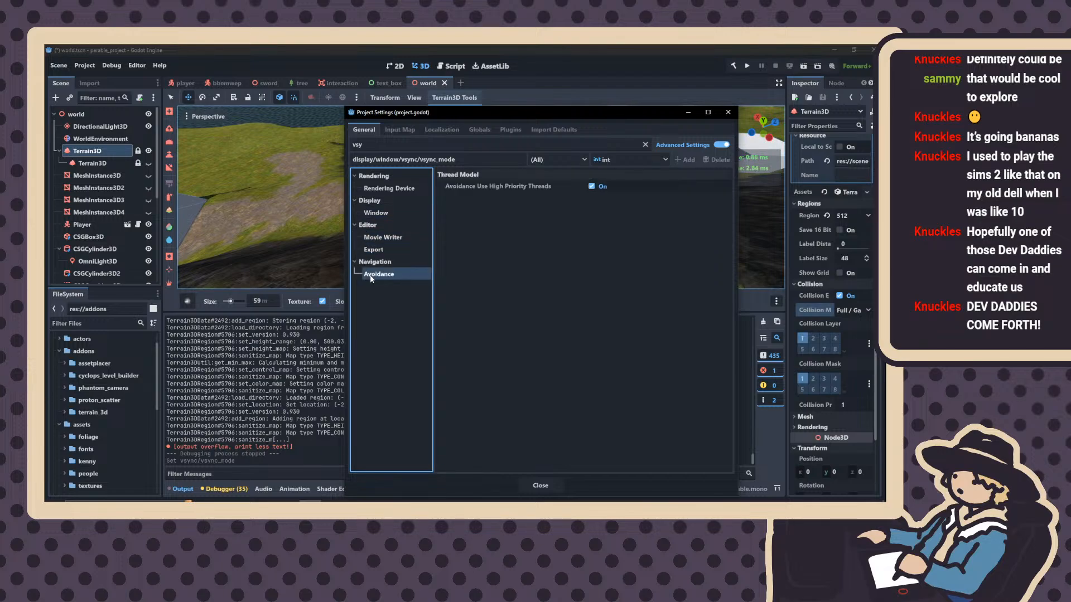
click(383, 188)
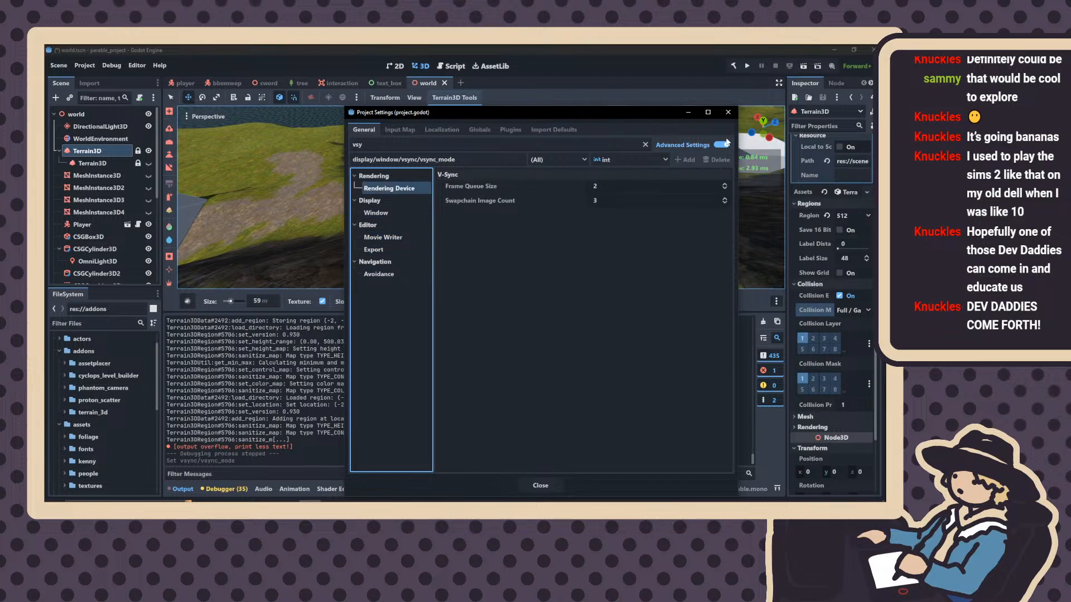
click(729, 115)
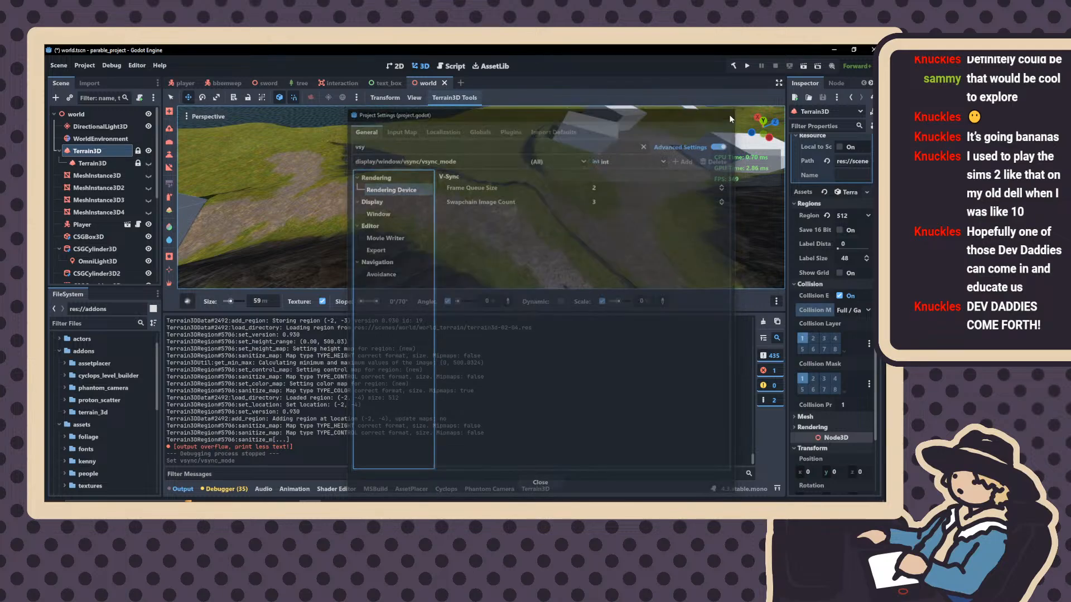
Select the CSGCombiner3D node holding the village boxes and turn off its Use Collision option
right_drag(728, 114, 580, 153)
scroll(88, 227, down, 3)
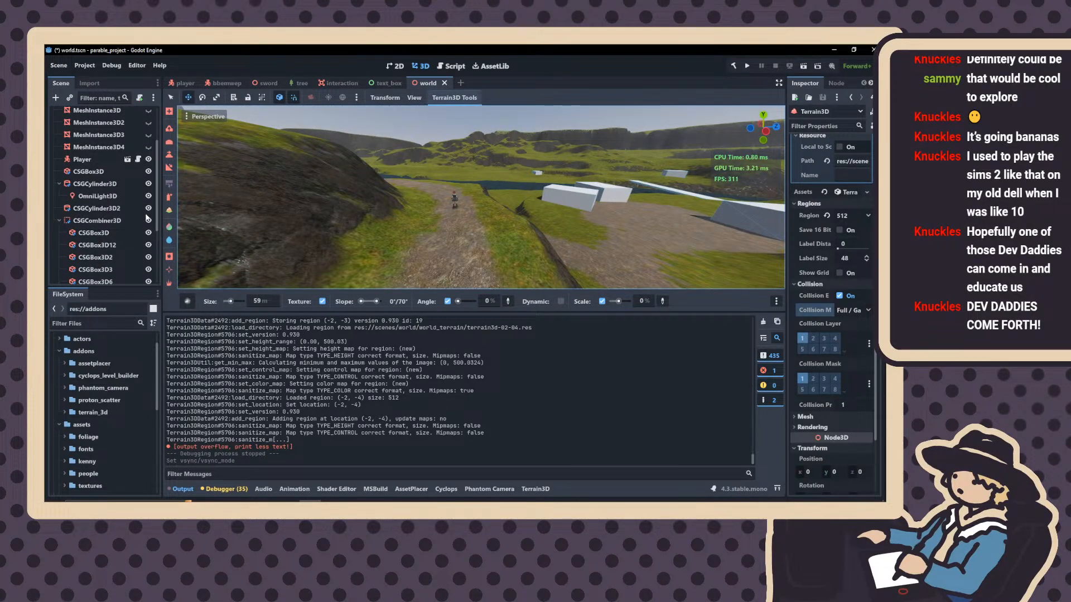
right_drag(329, 222, 340, 222)
click(95, 221)
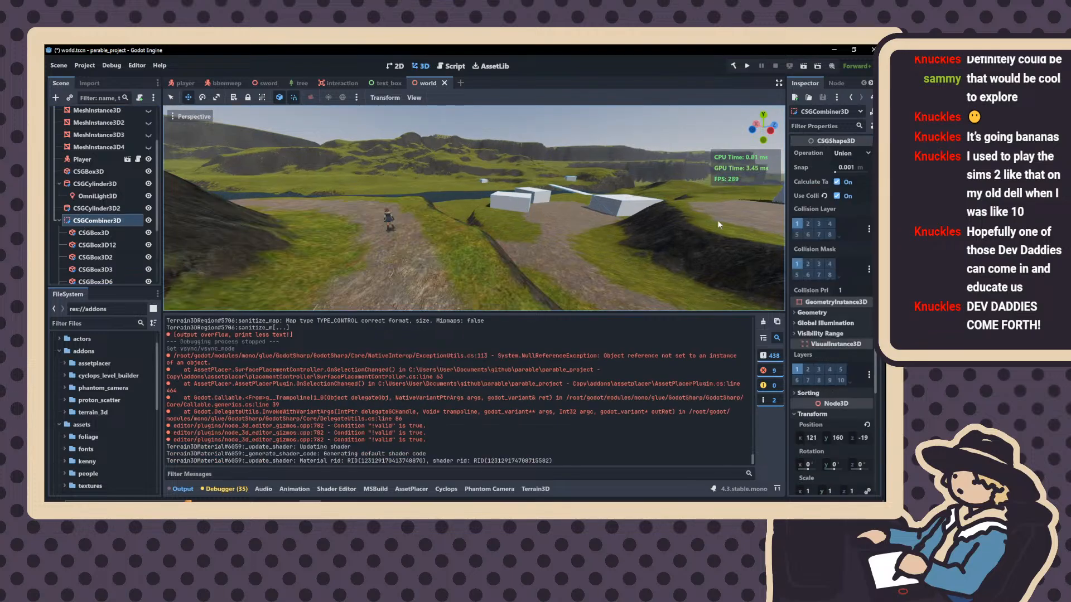
click(836, 196)
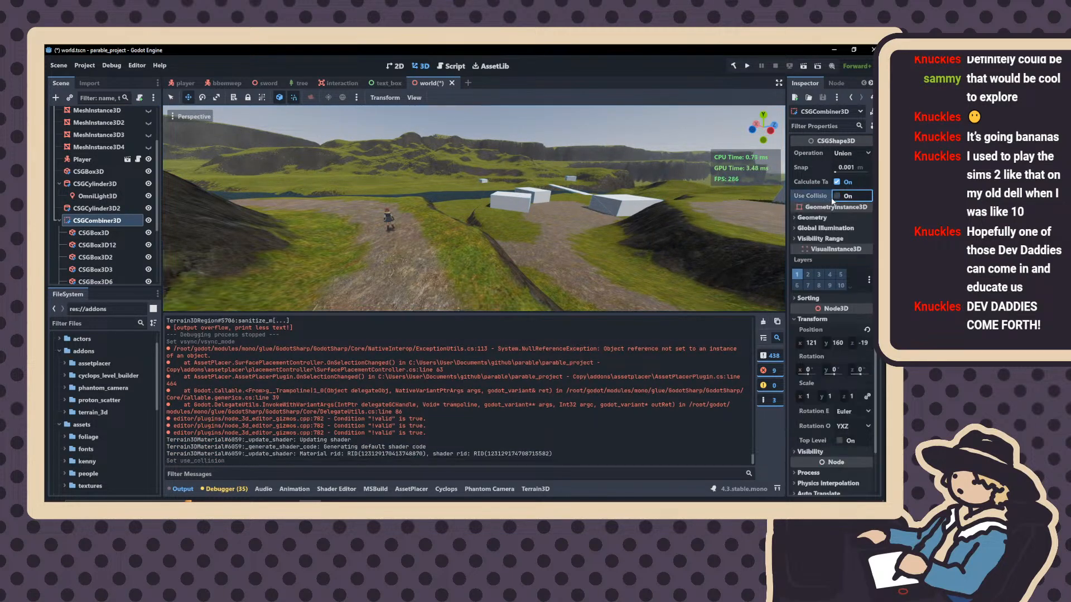
Save and run the scene, walk the character along the path towards the village boxes to check the frame rate, and stop it
click(803, 68)
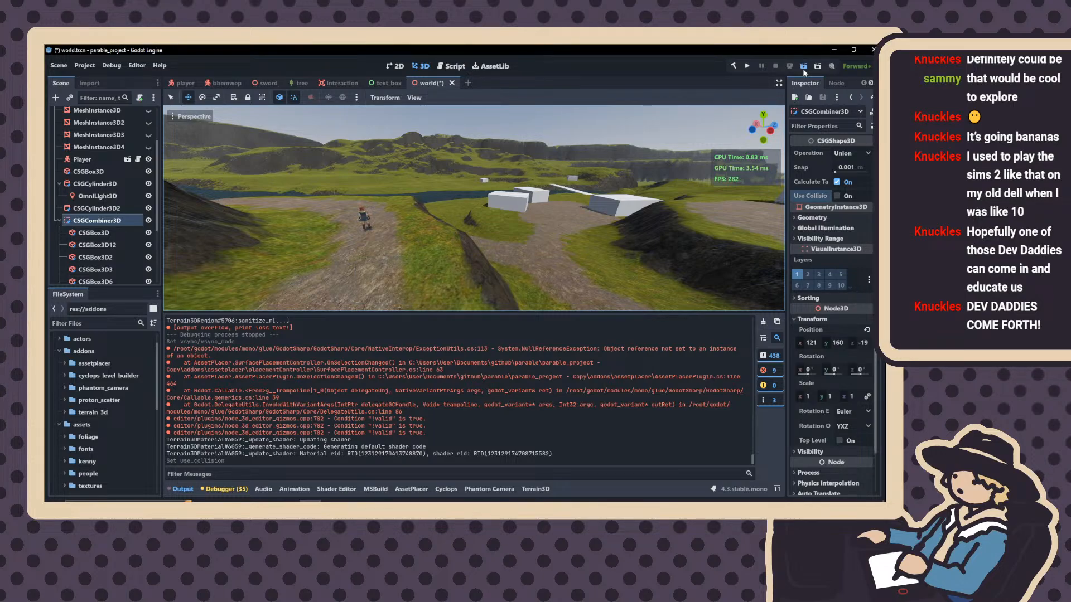
key(ctrl+s)
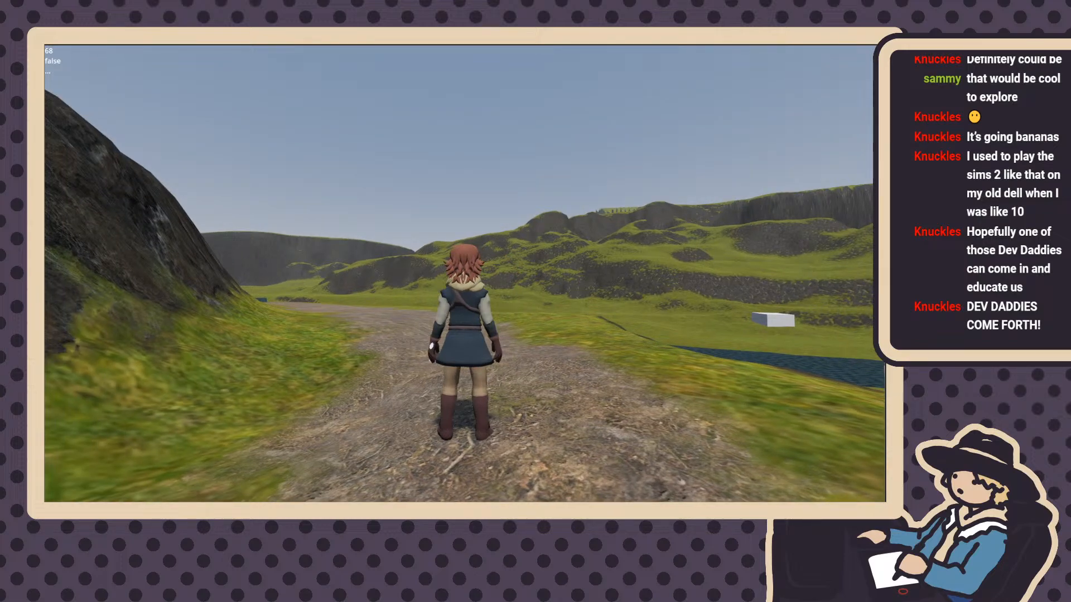
key(d)
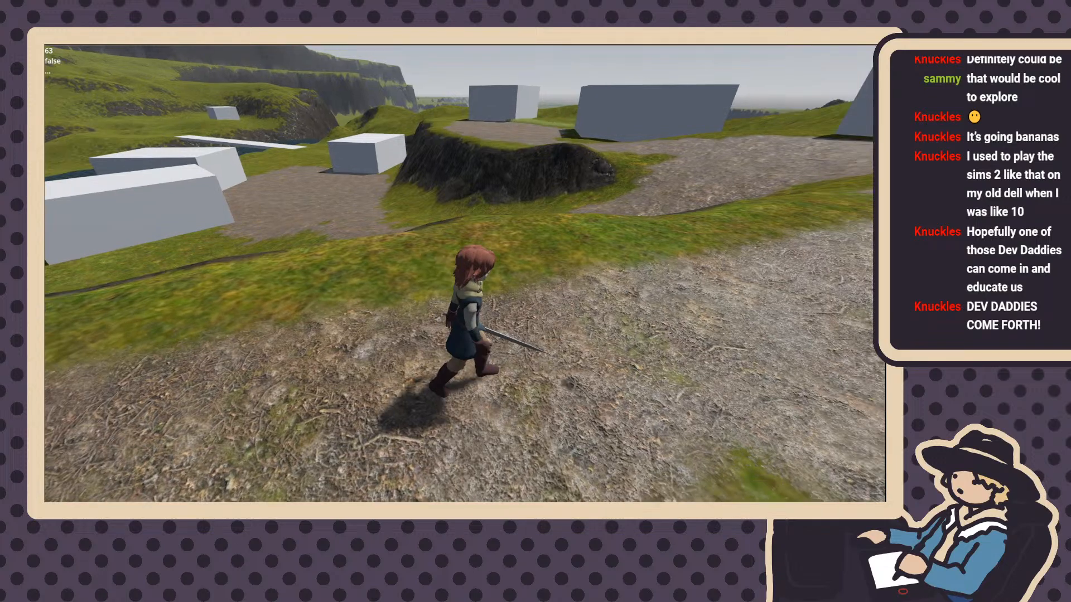
key(w)
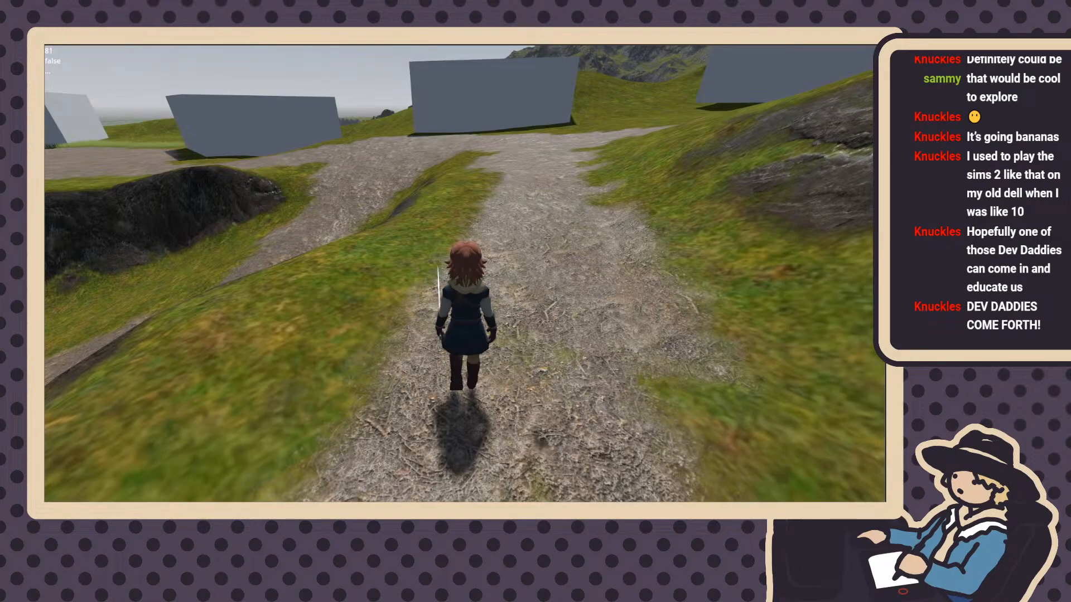
key(w)
key(F8)
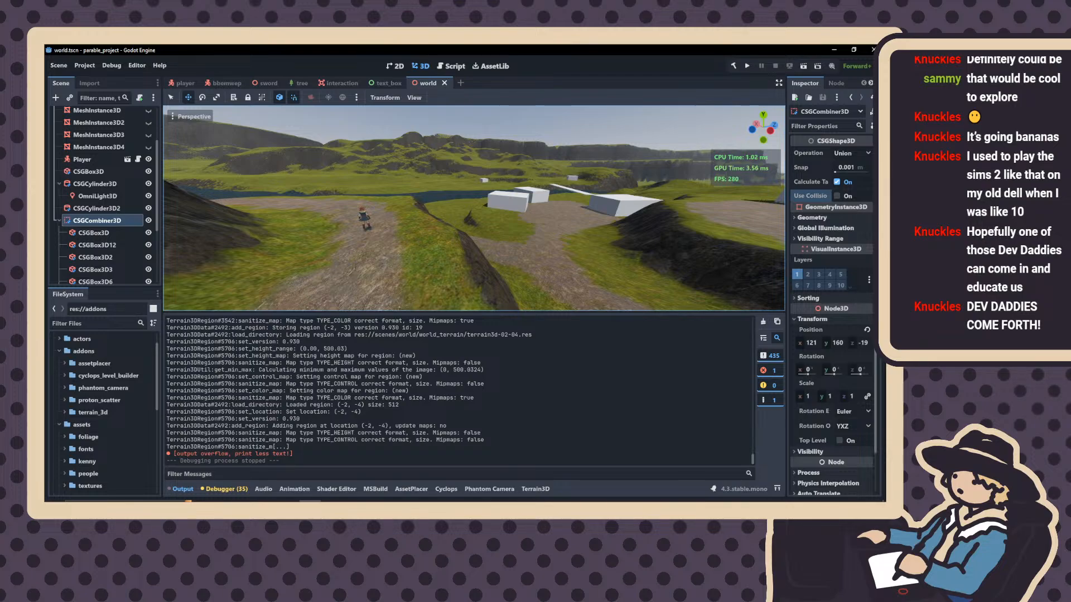
Check the MSBuild problems and output for clues to the slowdown
click(264, 489)
click(337, 489)
click(376, 489)
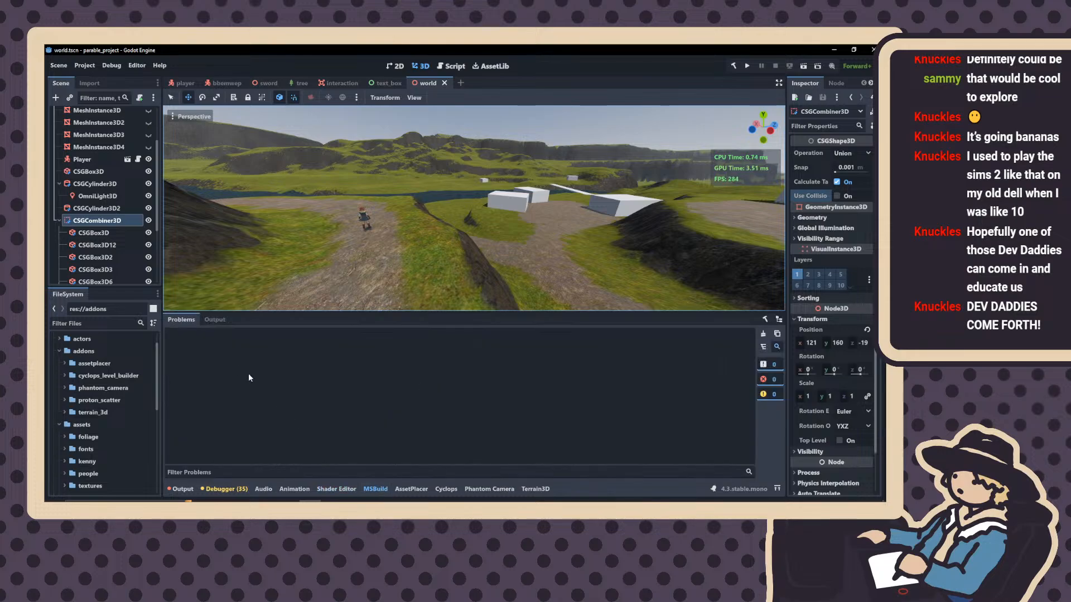
click(214, 321)
click(181, 319)
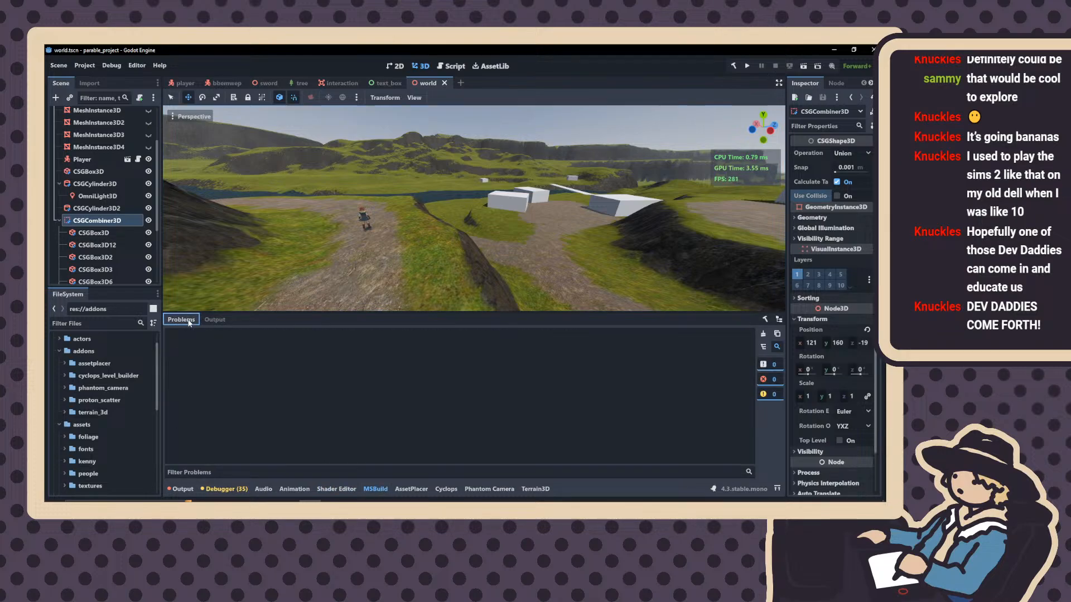
Review the debugger's performance monitors and add a graph for Physics Process
click(226, 489)
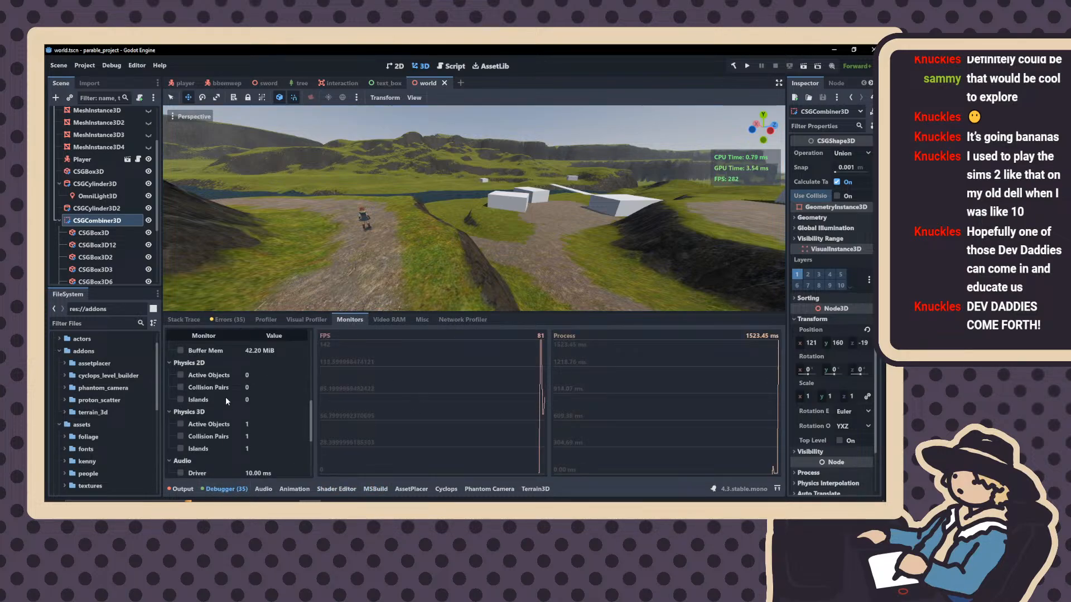
click(540, 344)
scroll(190, 376, up, 5)
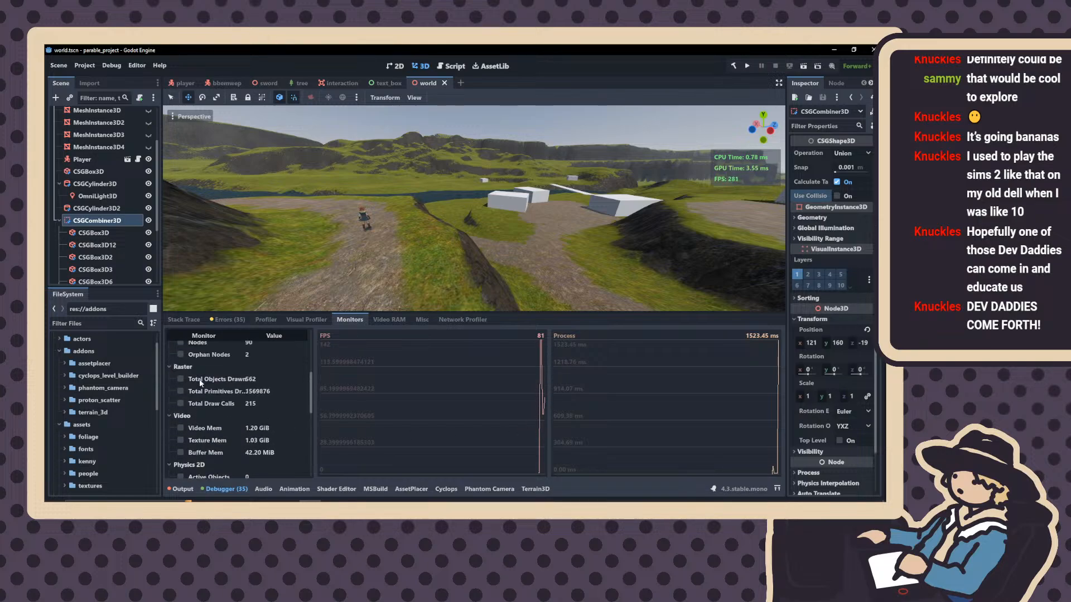
scroll(218, 385, up, 3)
click(183, 383)
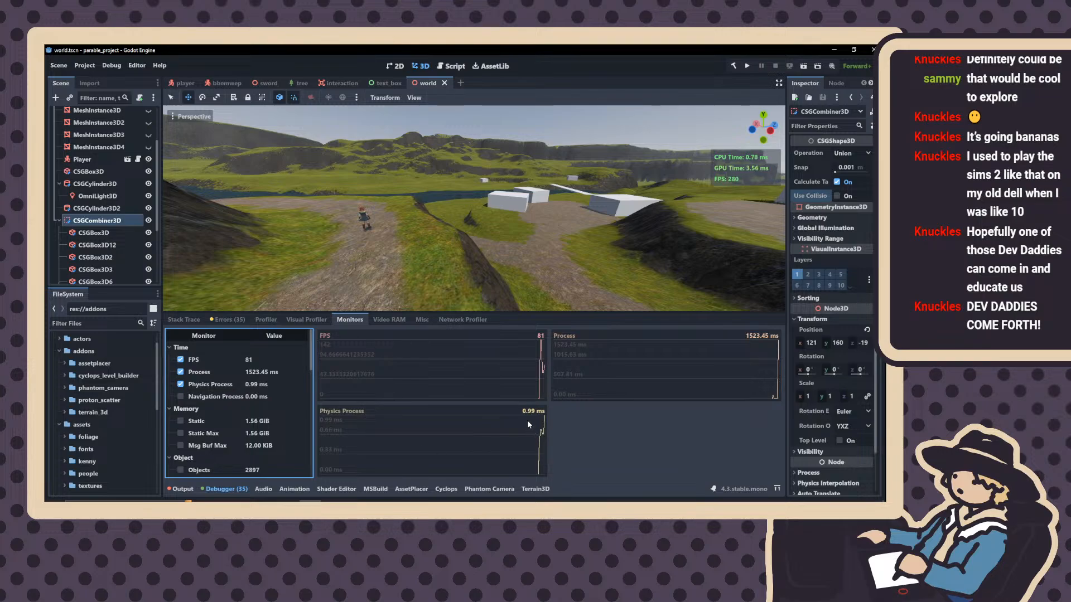
Look along the river valley and select the nested Terrain3D node
key(w)
right_drag(524, 251, 349, 217)
scroll(91, 180, up, 2)
scroll(89, 176, up, 1)
click(104, 164)
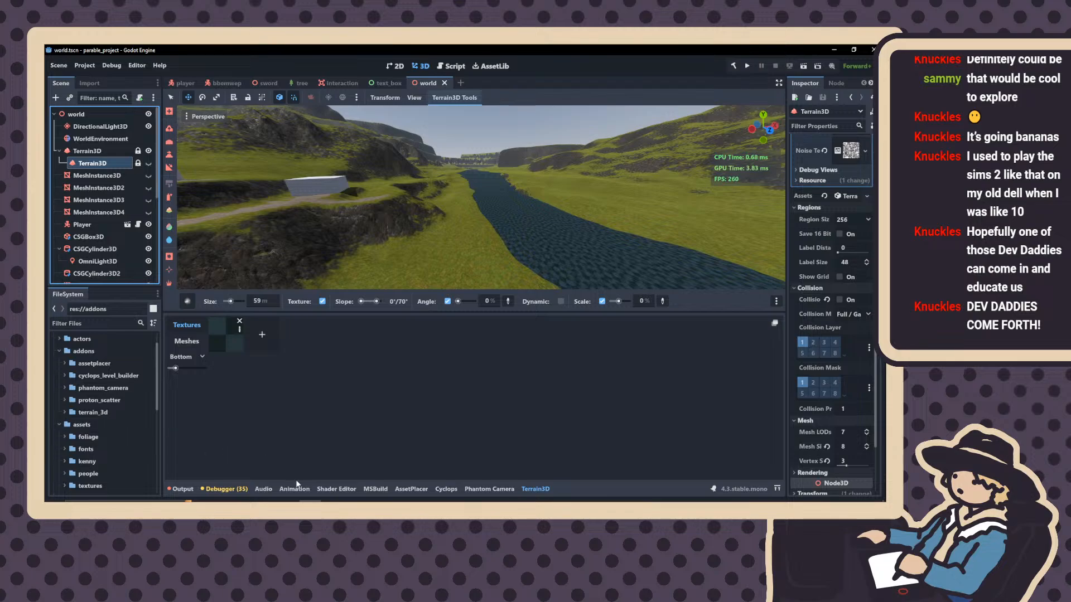
Return to the debugger's monitors and review the time and memory readings
click(287, 489)
click(349, 489)
click(383, 489)
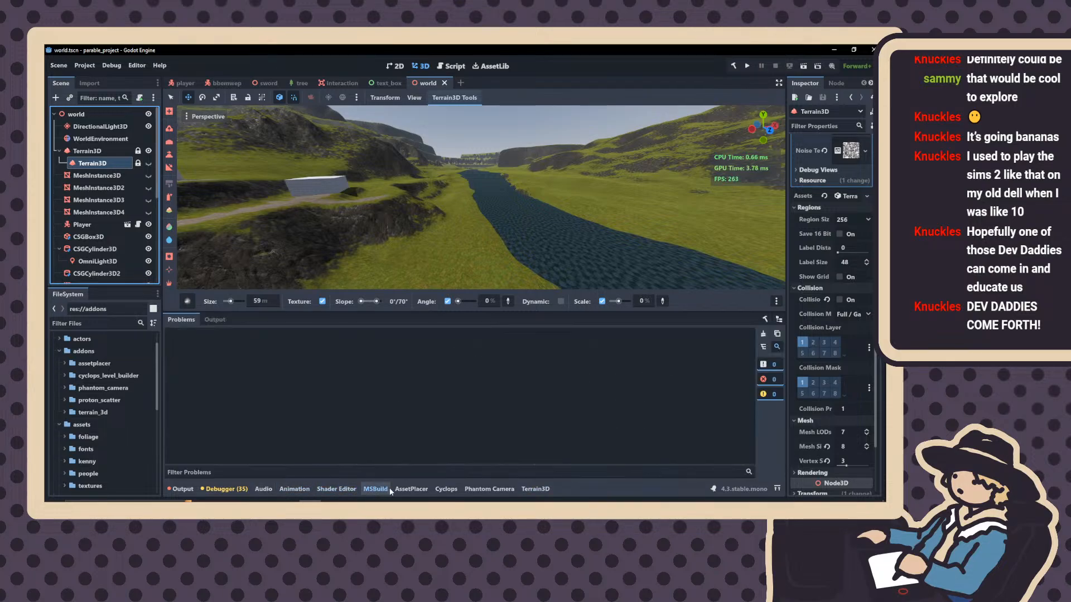
click(411, 489)
click(226, 489)
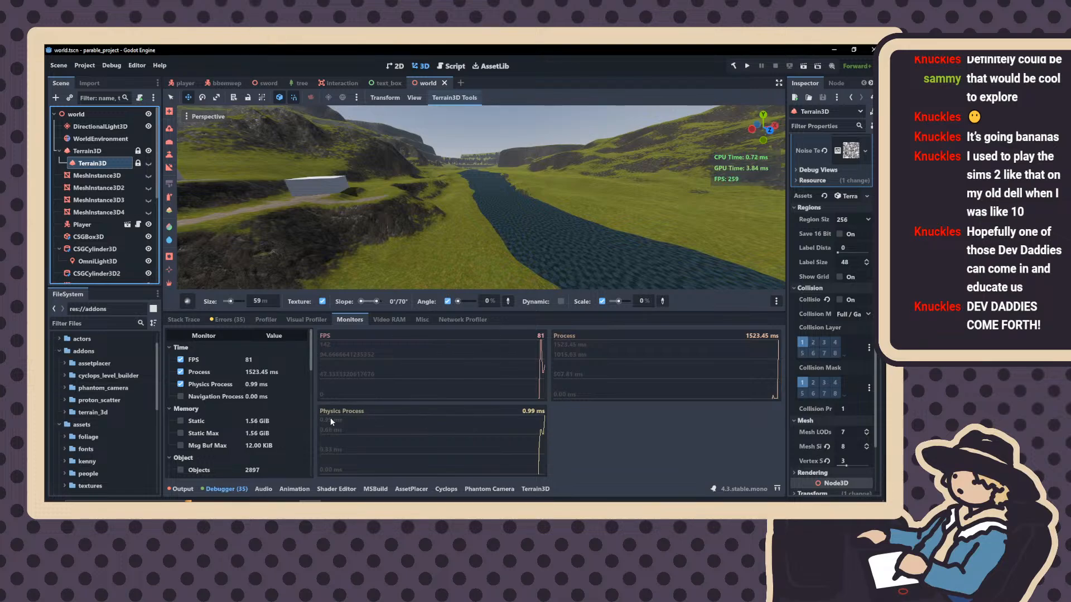
scroll(218, 420, down, 1)
scroll(192, 407, up, 1)
click(185, 399)
scroll(195, 412, down, 1)
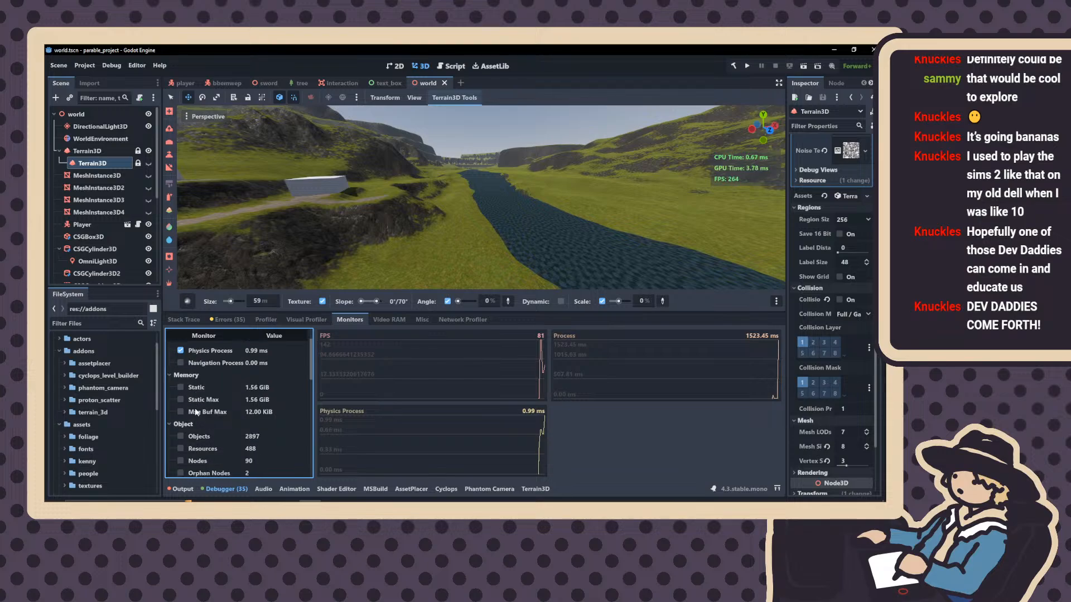
Preview the Objects and Resources monitor graphs, hiding each one again
scroll(195, 411, down, 1)
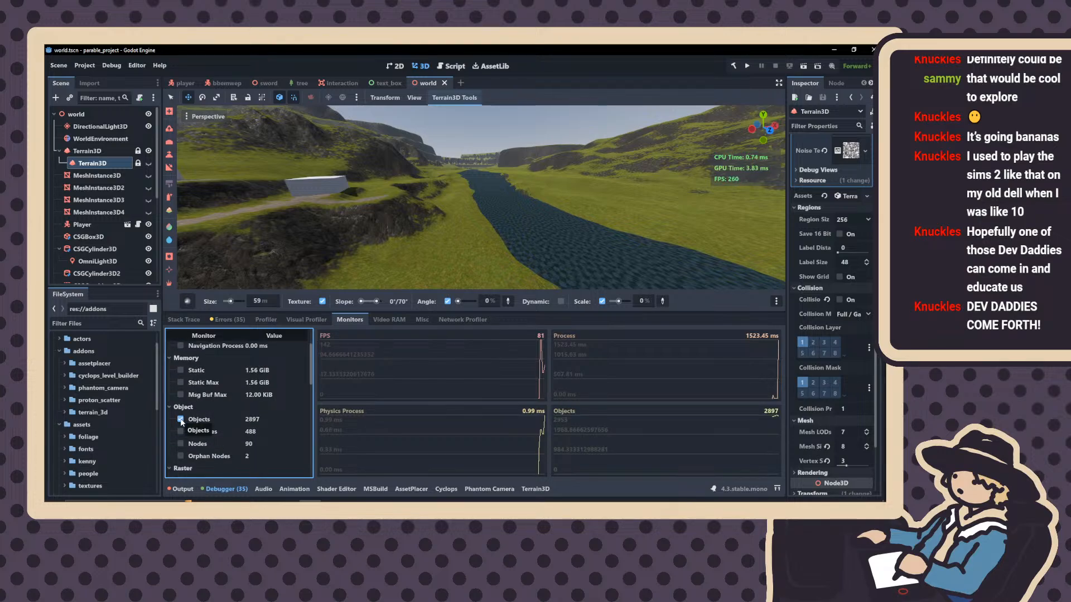
click(180, 432)
click(180, 431)
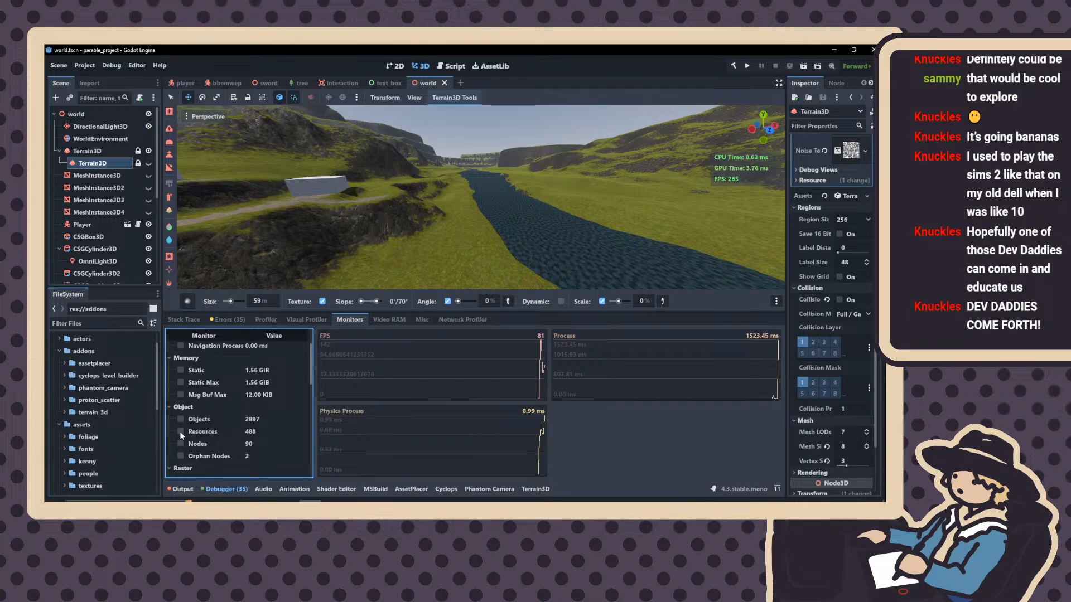
click(180, 431)
click(180, 432)
scroll(179, 431, down, 4)
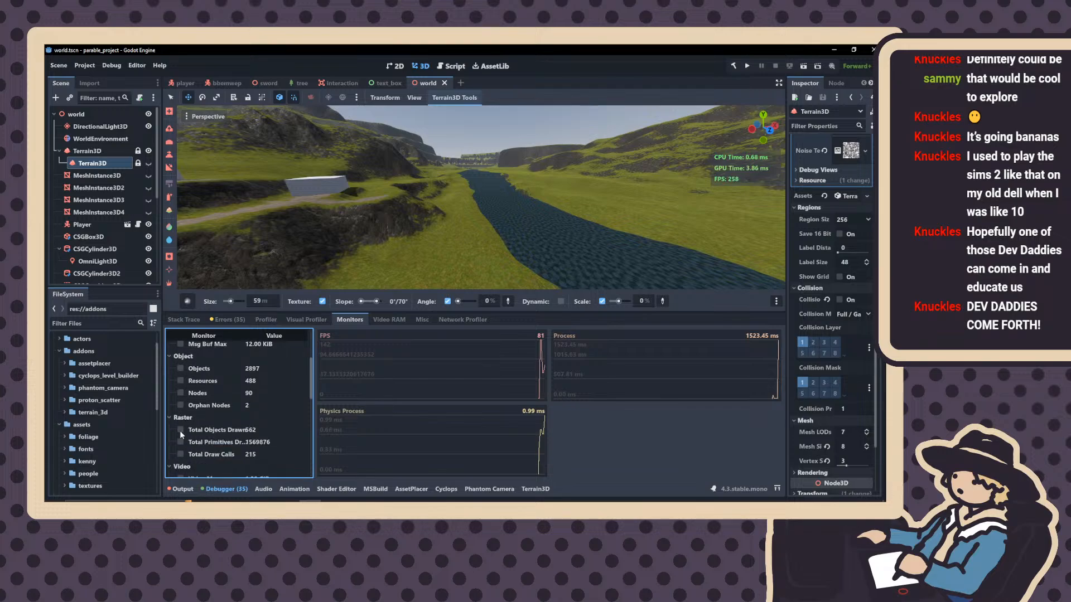
Add a graph for Total Primitives Drawn, and preview the Total Draw Calls graph before hiding it
click(181, 442)
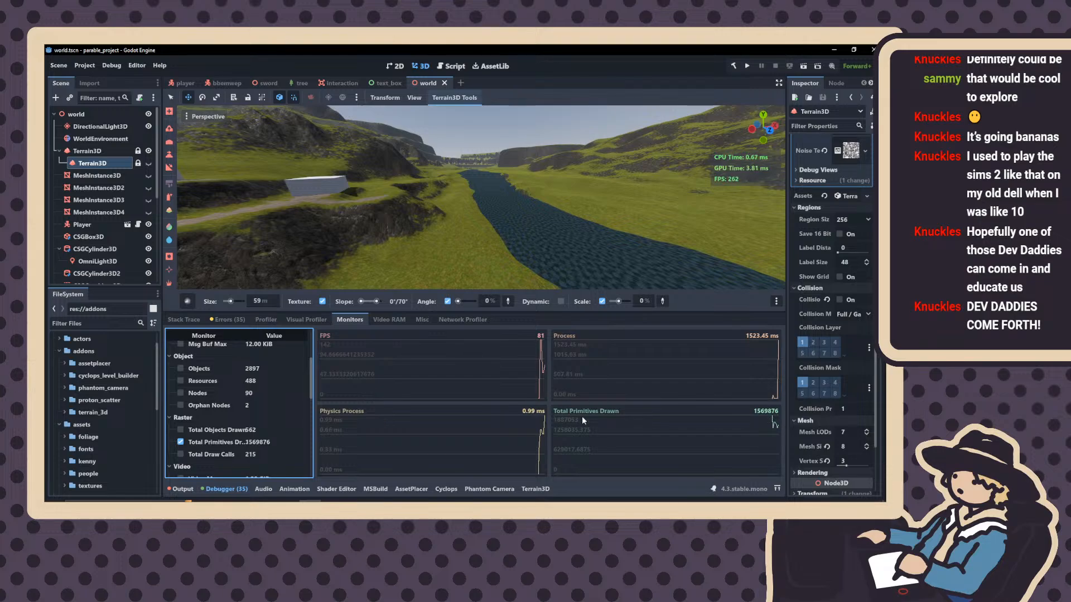
click(180, 455)
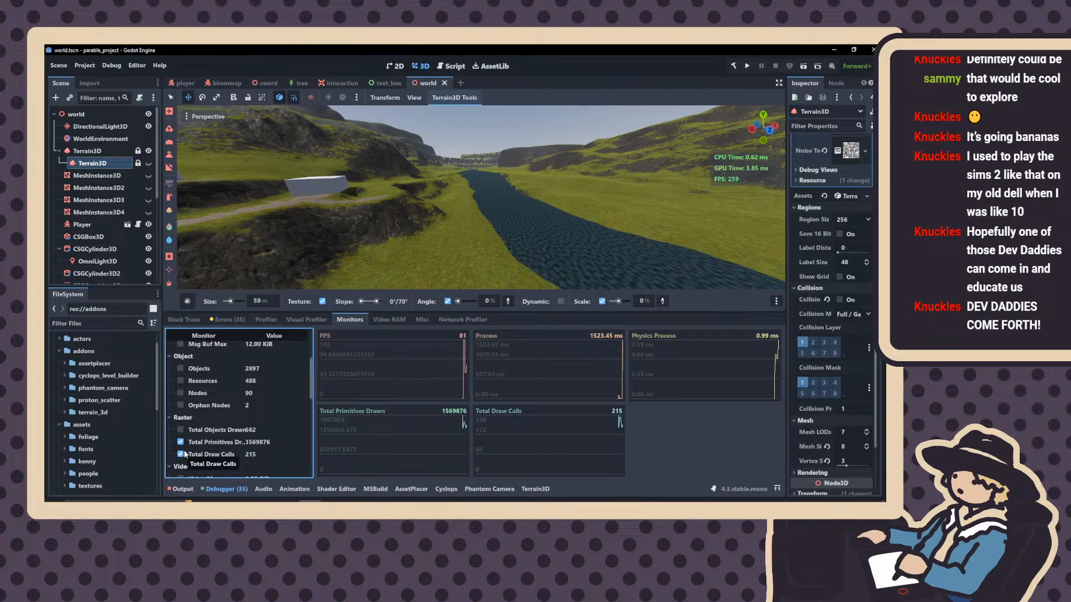
click(181, 454)
Preview the Video Mem, Texture Mem and audio Driver graphs, hiding each again, and look through the physics and navigation monitors
scroll(185, 447, down, 3)
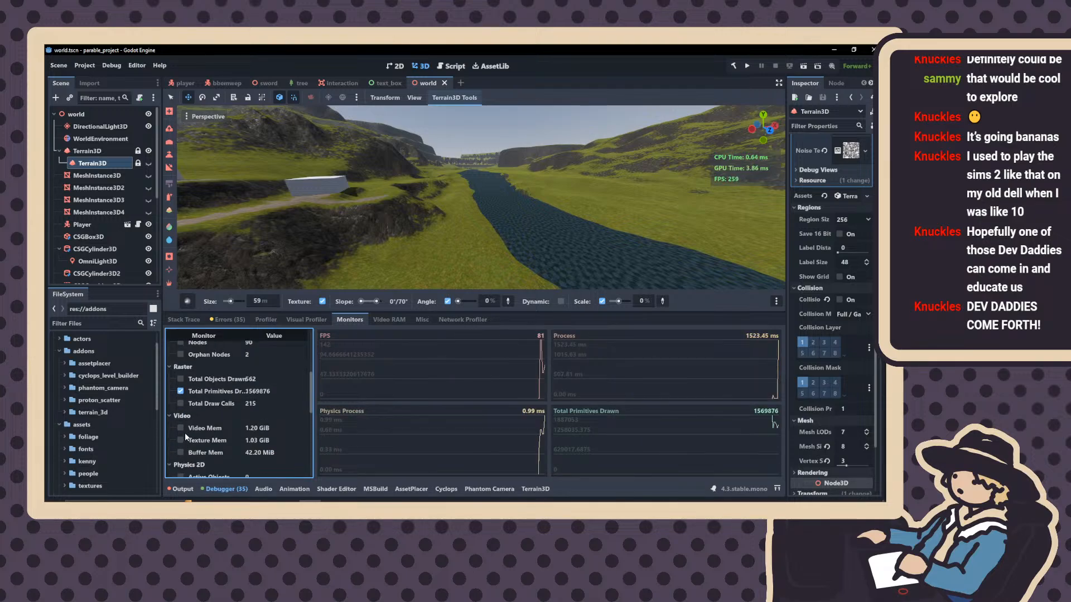
click(180, 428)
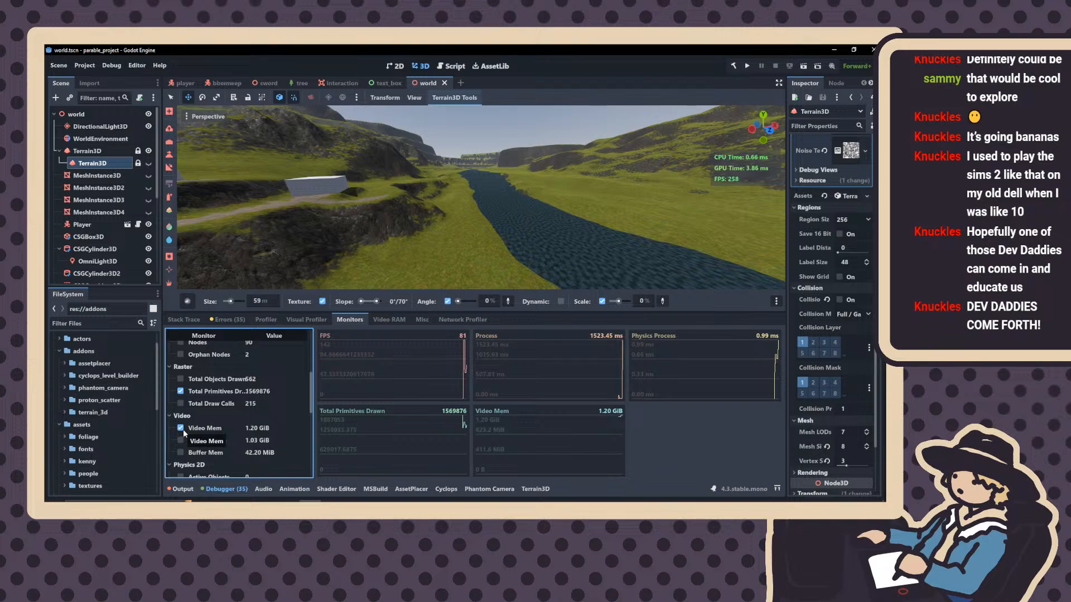
click(181, 428)
click(181, 441)
click(181, 441)
scroll(182, 445, down, 5)
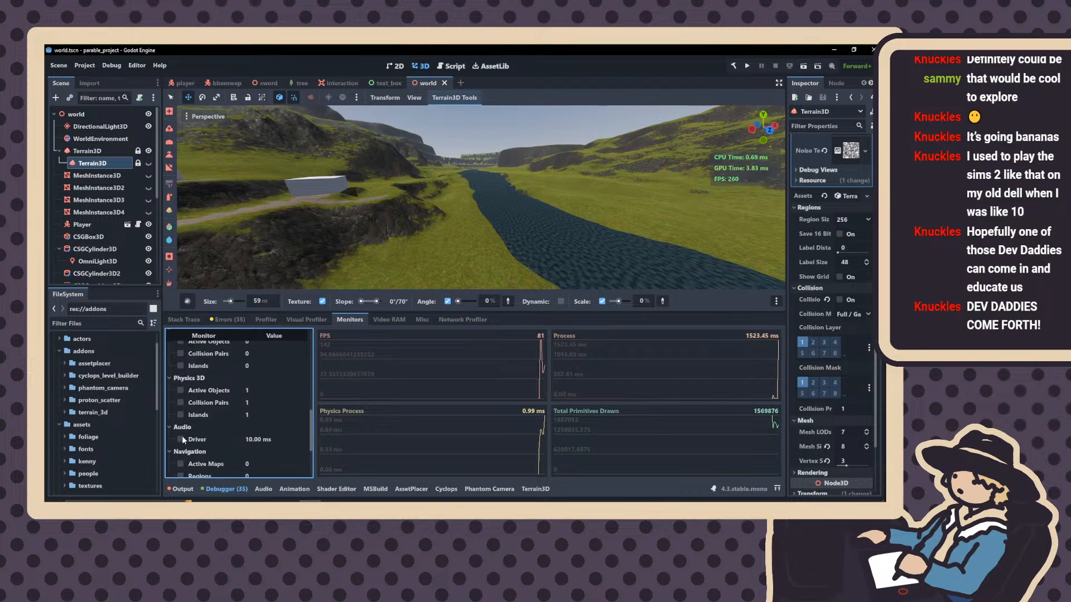
click(180, 440)
click(180, 439)
scroll(183, 440, down, 2)
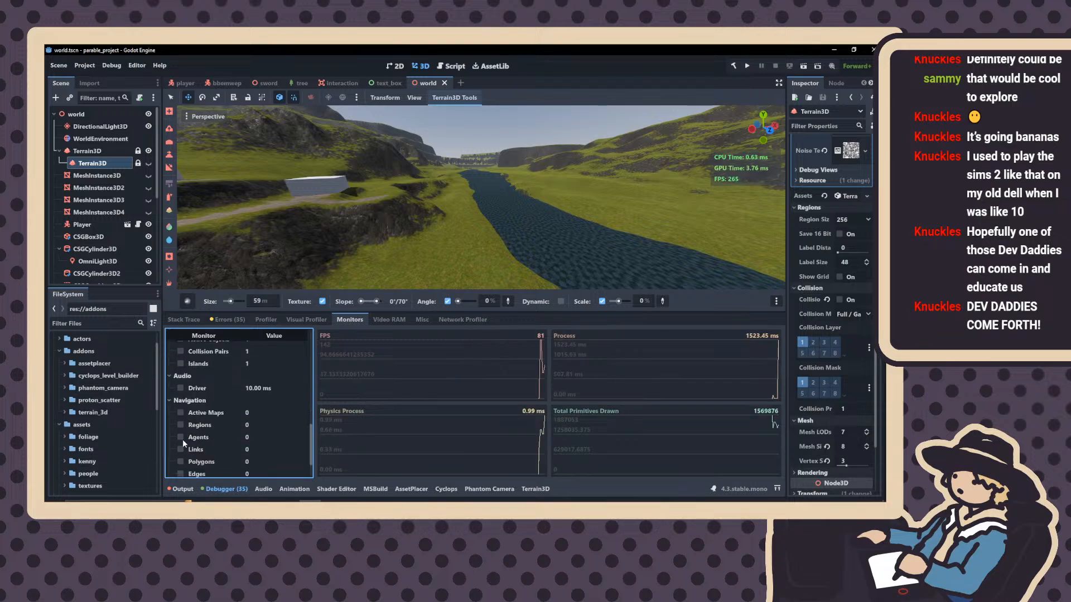
scroll(182, 437, up, 2)
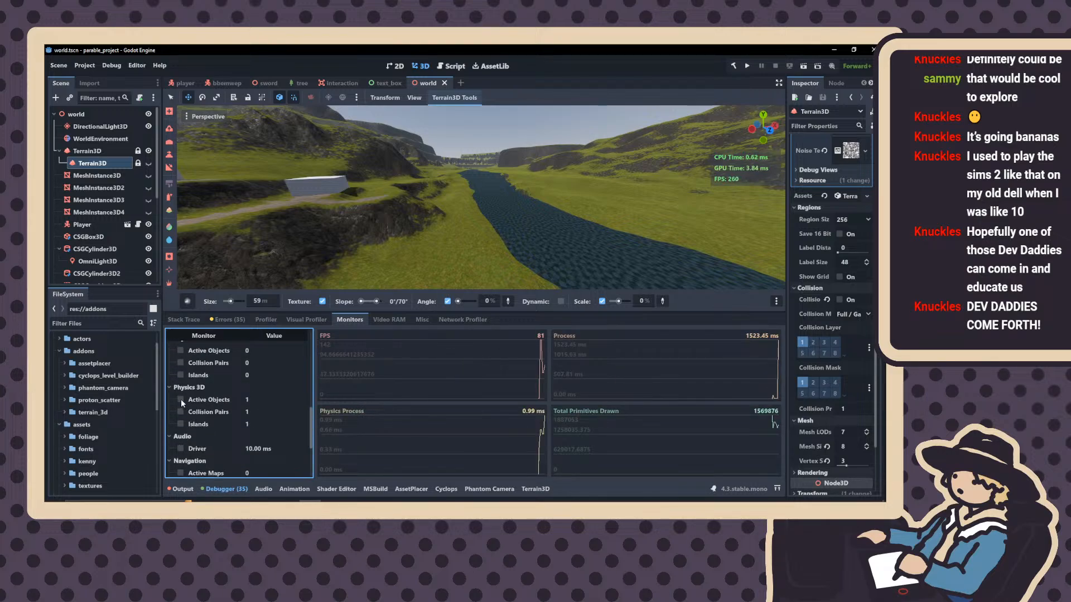
Preview the Physics 3D Collision Pairs graph, hide it again, and toggle the Total Primitives Drawn graph off and back on
click(180, 412)
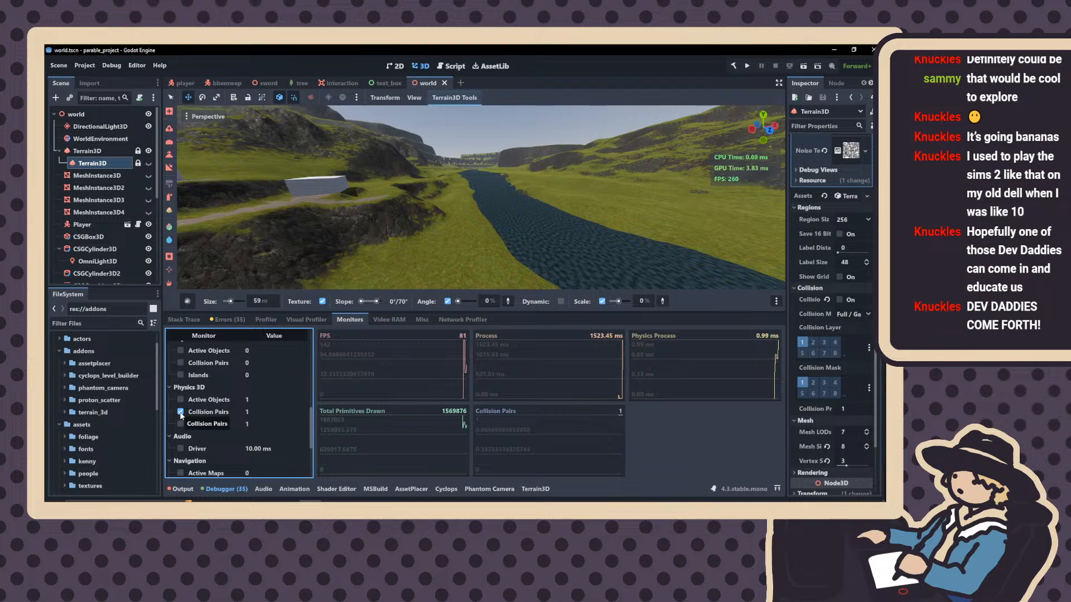
click(180, 411)
scroll(184, 405, up, 5)
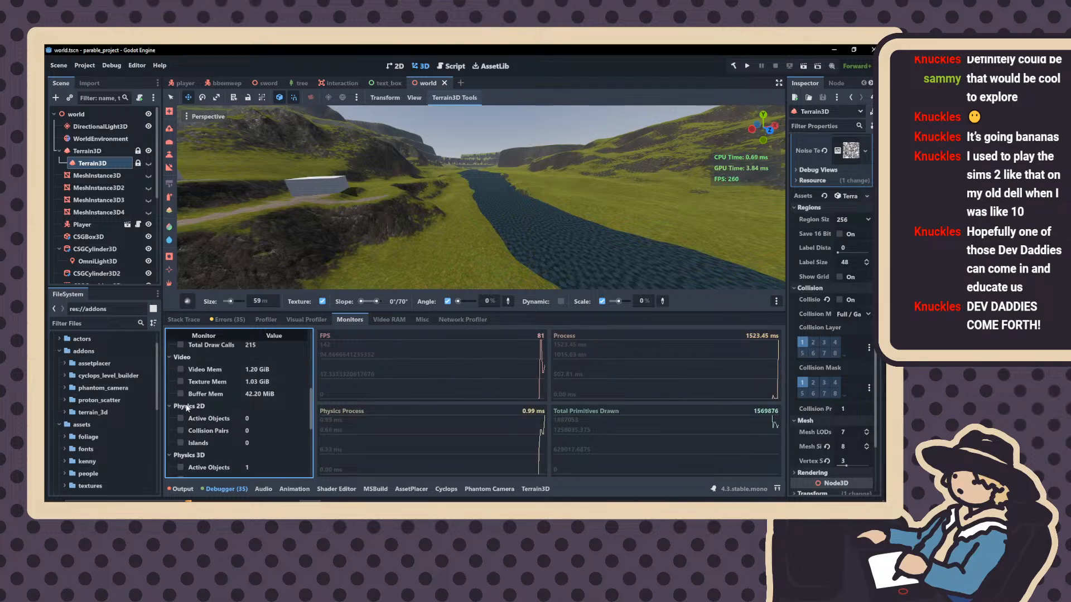
scroll(188, 396, up, 1)
click(180, 384)
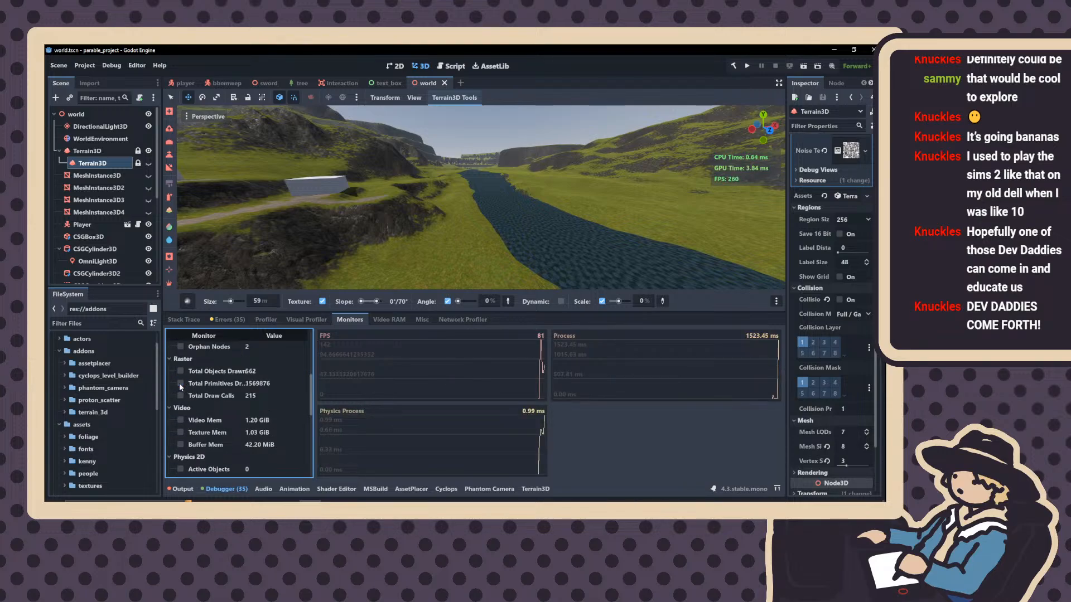
click(180, 384)
Delete the hidden Terrain3D node nested under the main Terrain3D node from the world scene
mouse_move(479, 231)
right_down()
mouse_move(462, 260)
mouse_move(473, 223)
right_up()
key(s)
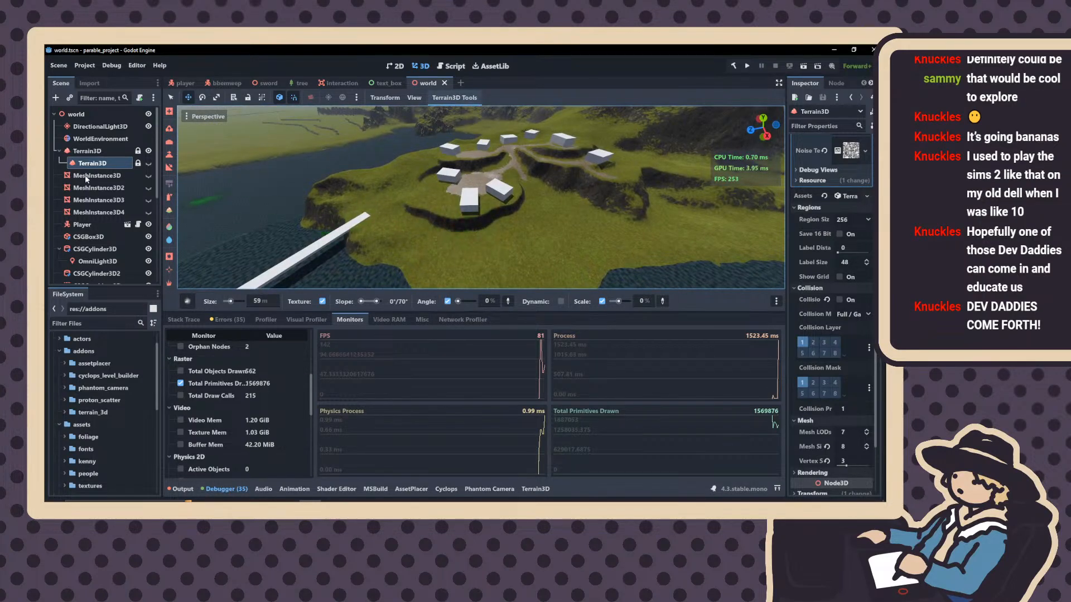
click(87, 152)
click(93, 163)
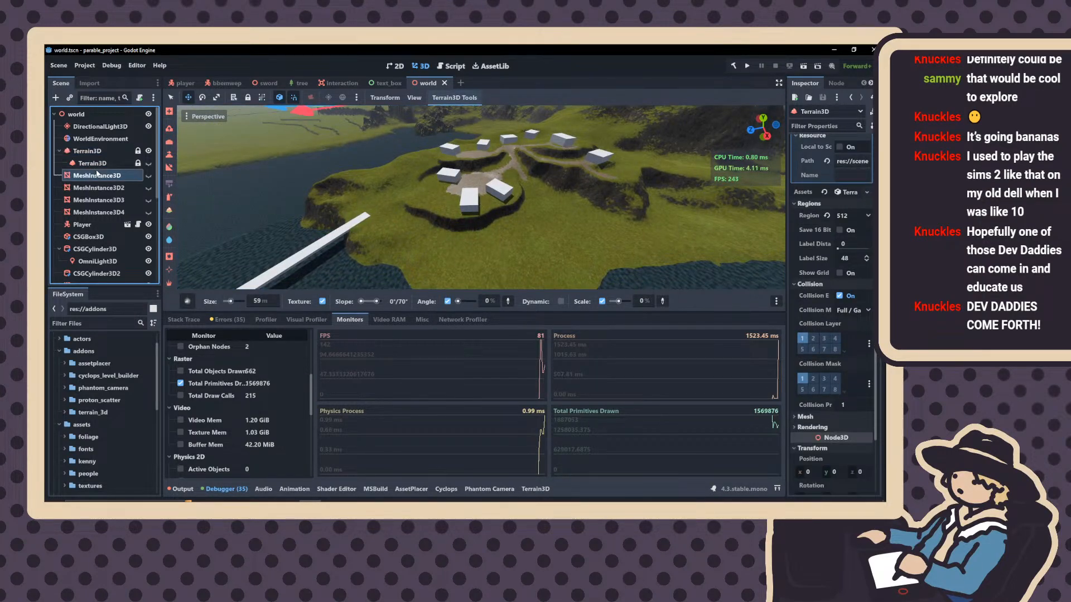
key(Delete)
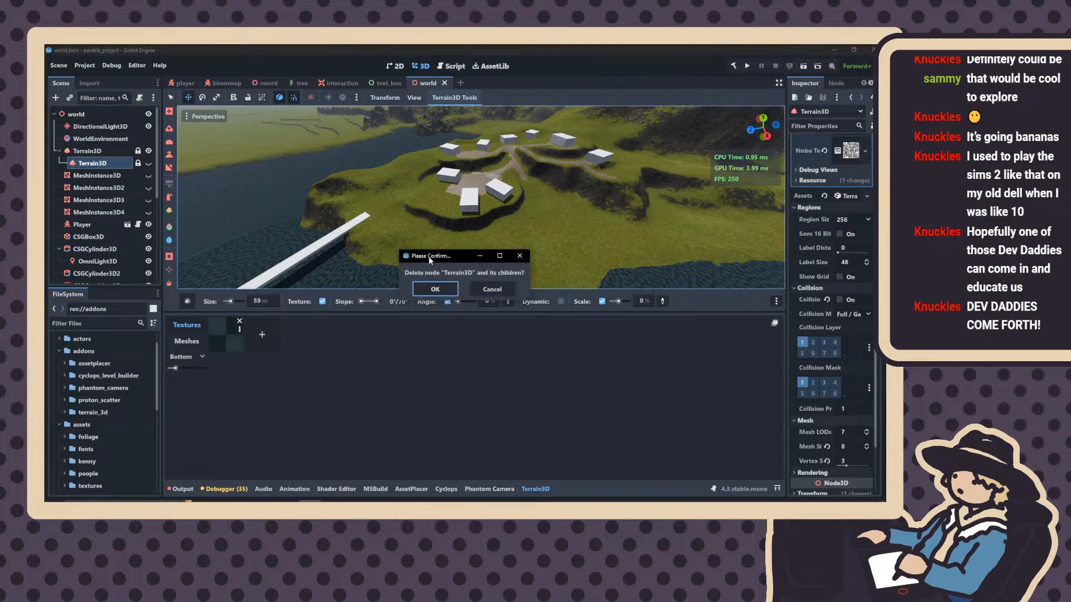
click(427, 284)
right_drag(426, 284, 415, 283)
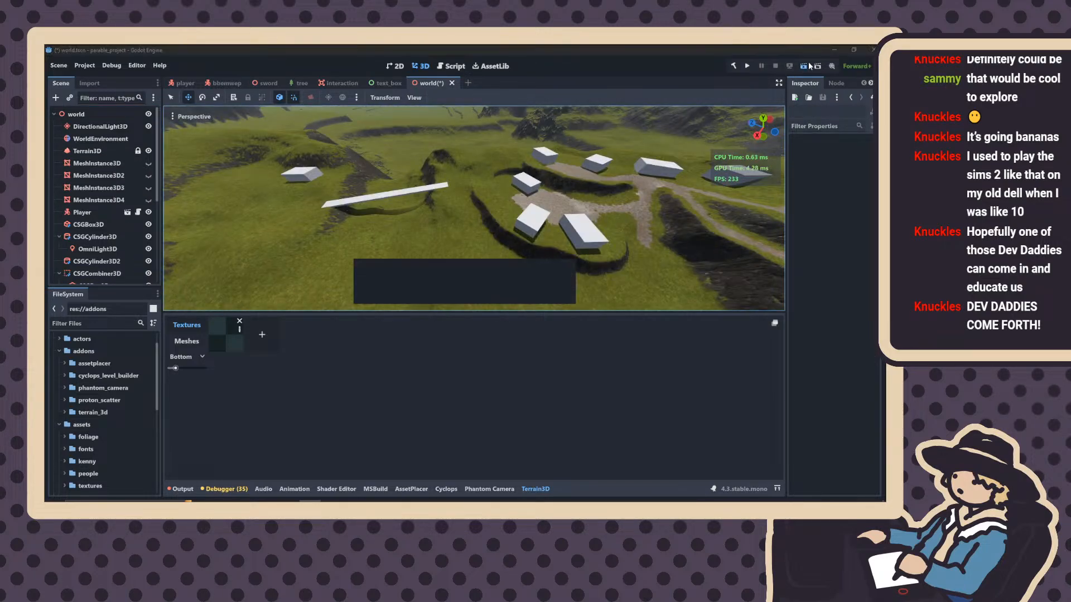
Run the world scene, walk and sprint the character along the dirt path to check the frame rate, and stop the game
click(788, 67)
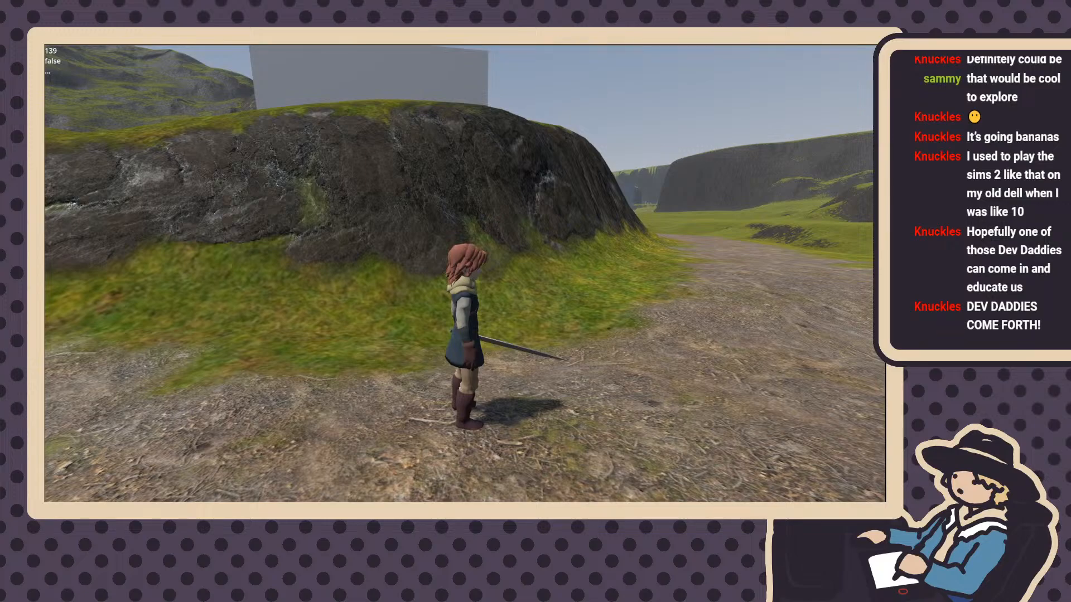
key(w)
key(a)
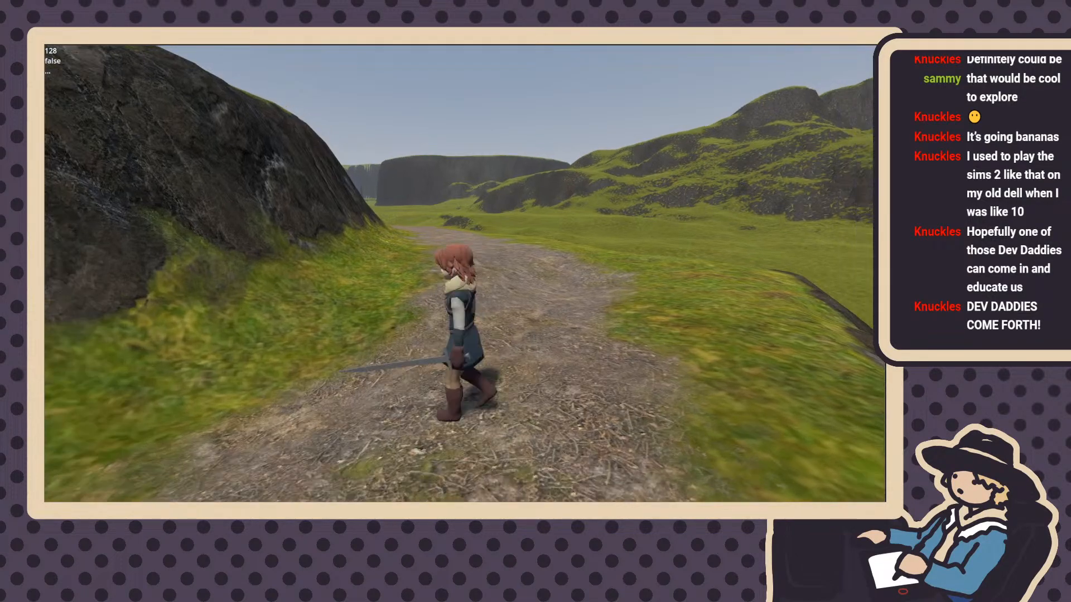
key(w)
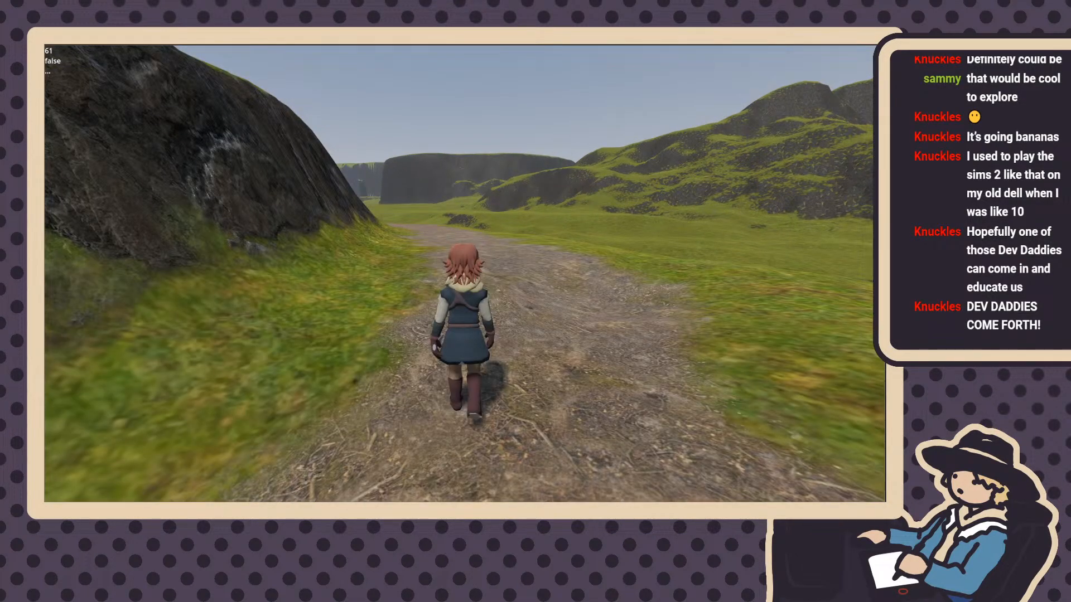
key(shift)
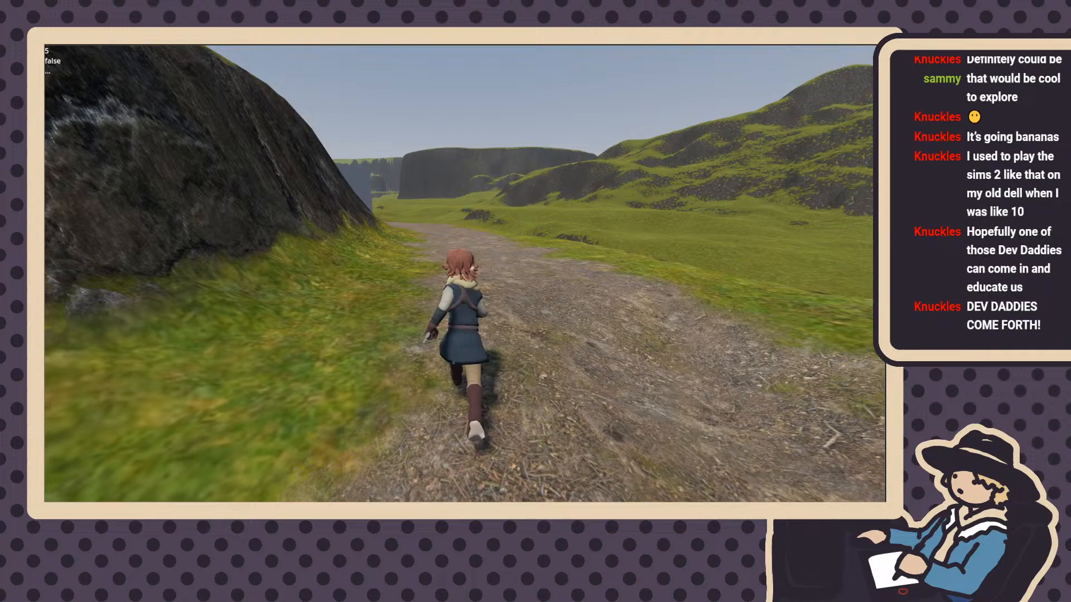
key(e)
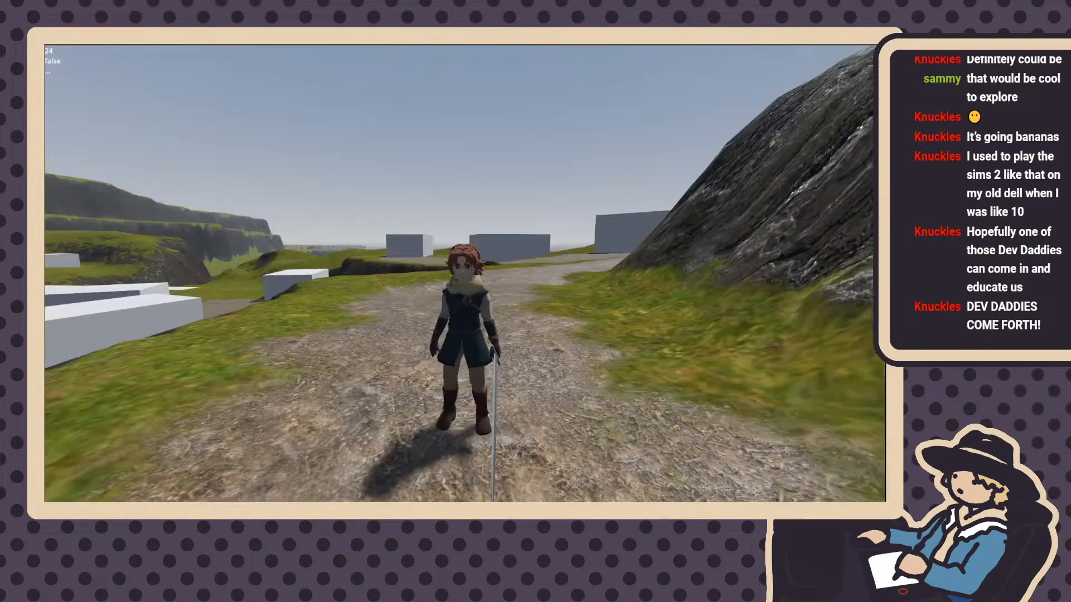
key(F8)
Look at the text_box scene, return to the world scene, and read through the AssetPlacer errors in the output log
click(387, 85)
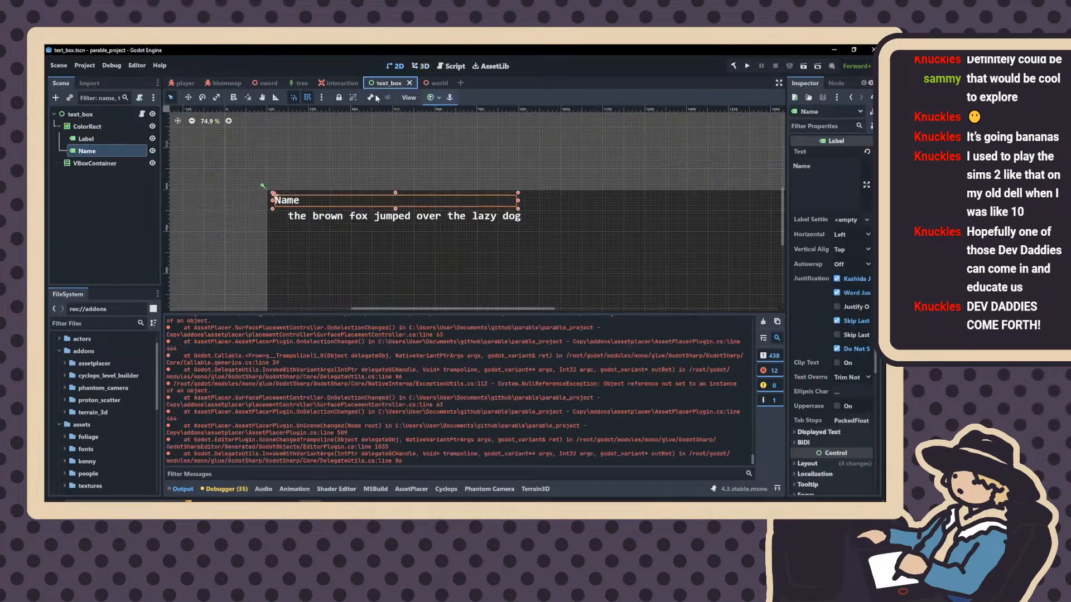
click(433, 84)
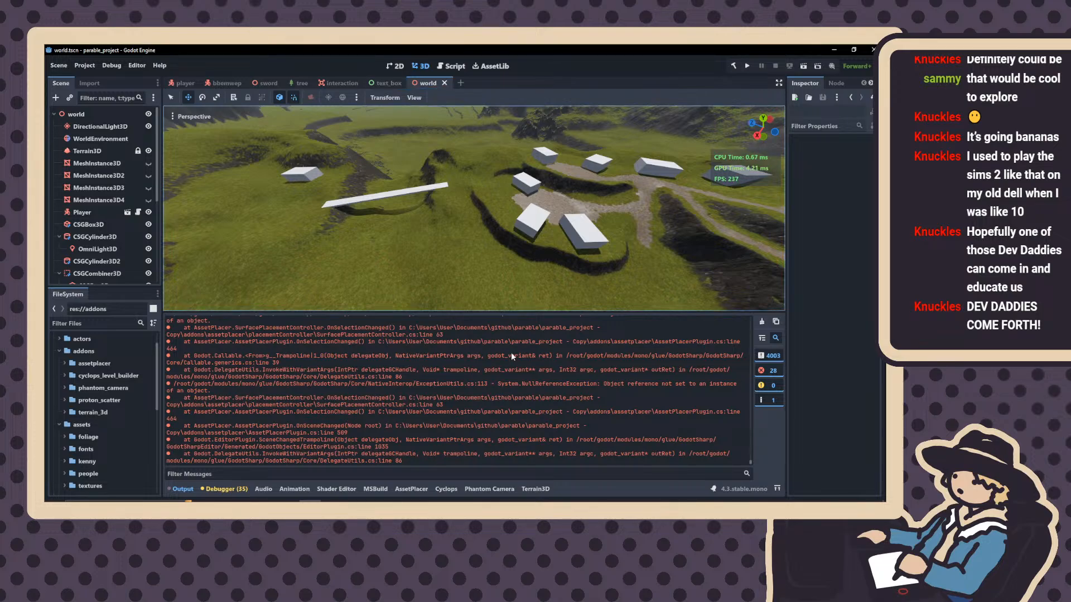
scroll(511, 353, up, 3)
scroll(238, 376, down, 1)
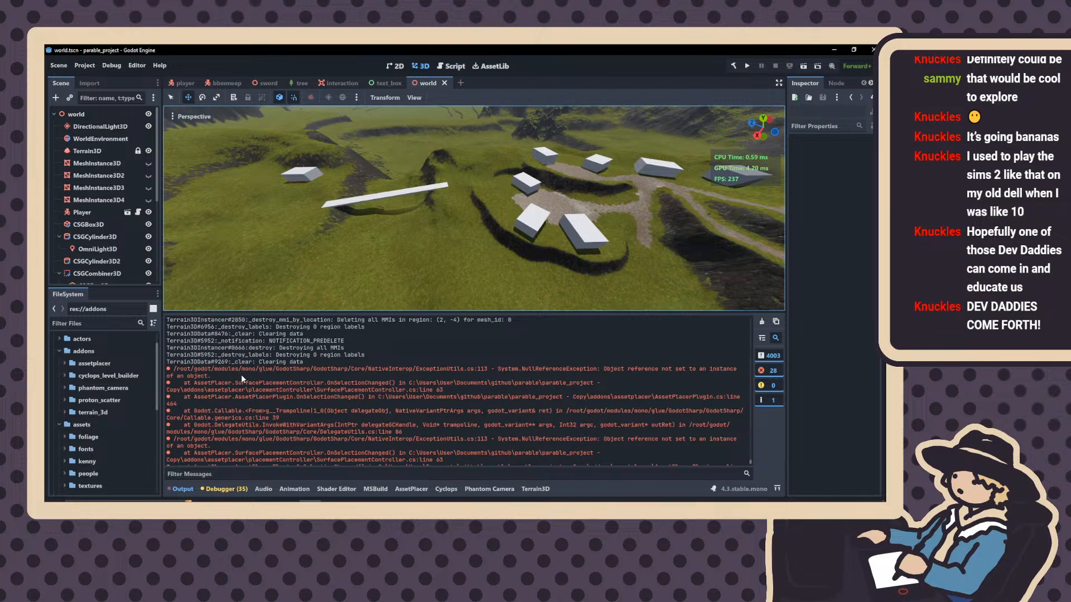
Run the world scene again, walk the character along the path while watching the FPS counter, and quit the game
click(808, 69)
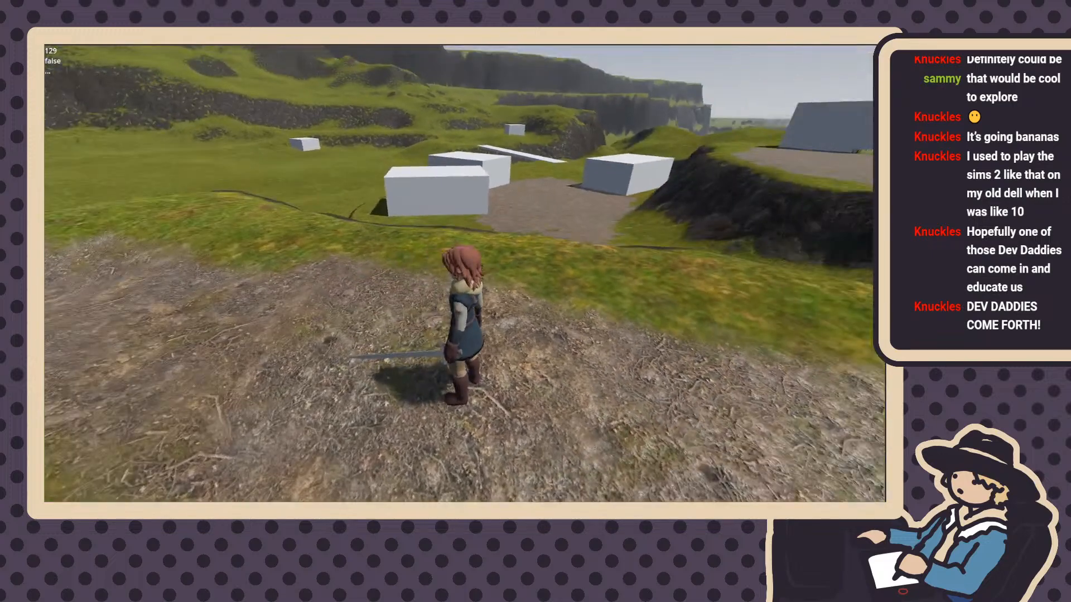
key(w)
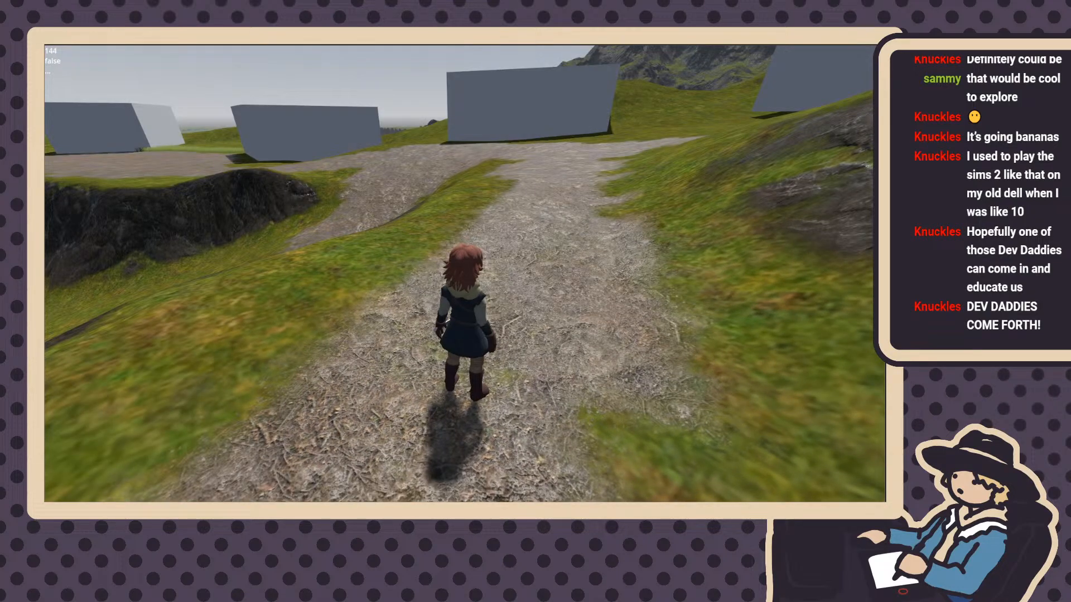
key(Escape)
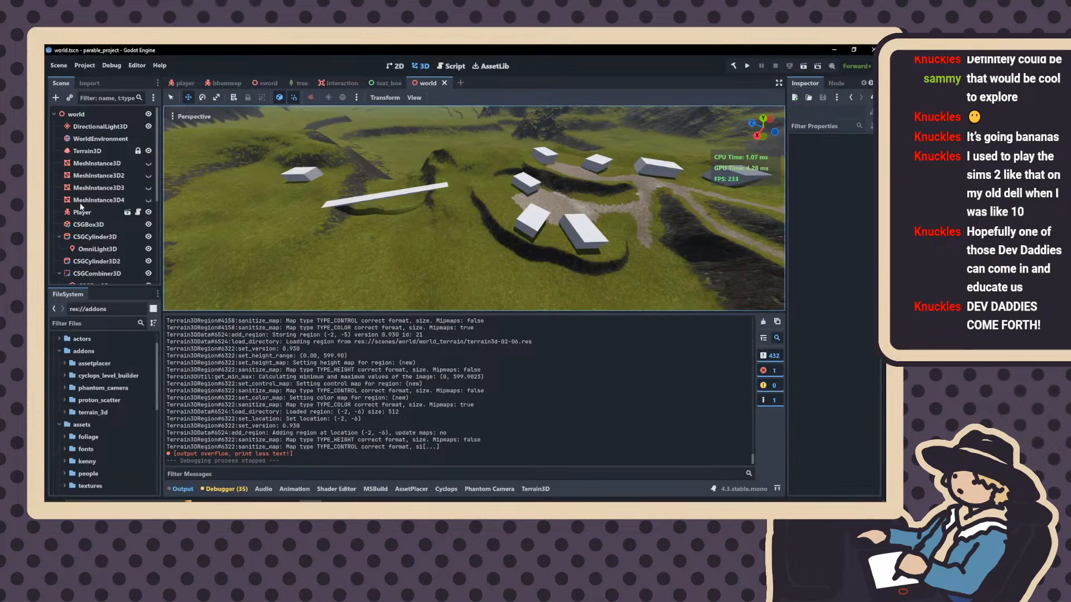
Set the UV scale of the main Terrain3D node's grass texture to 0.5
click(86, 151)
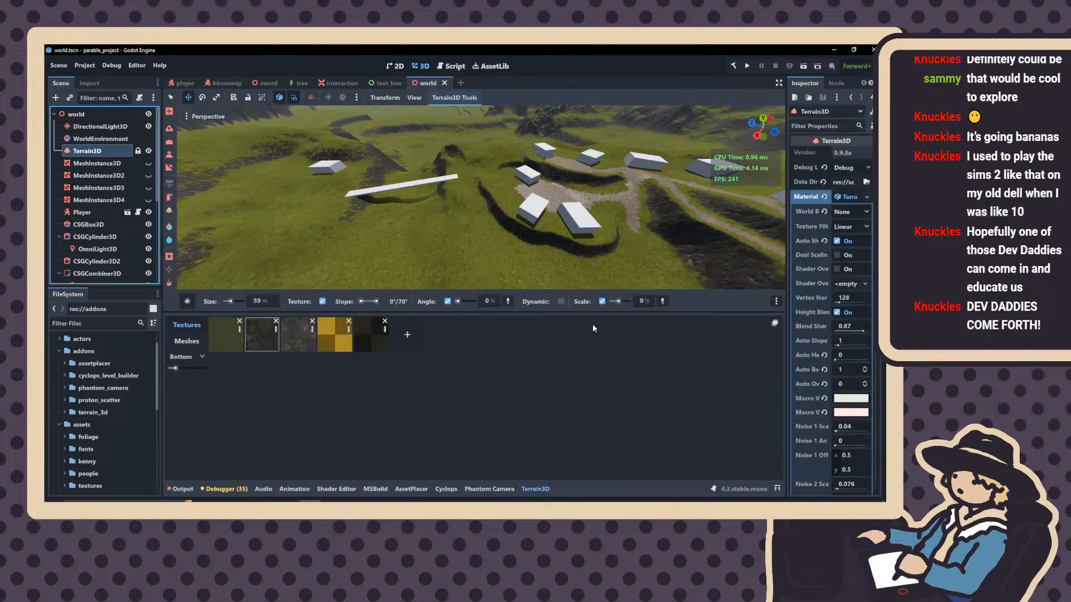
click(239, 329)
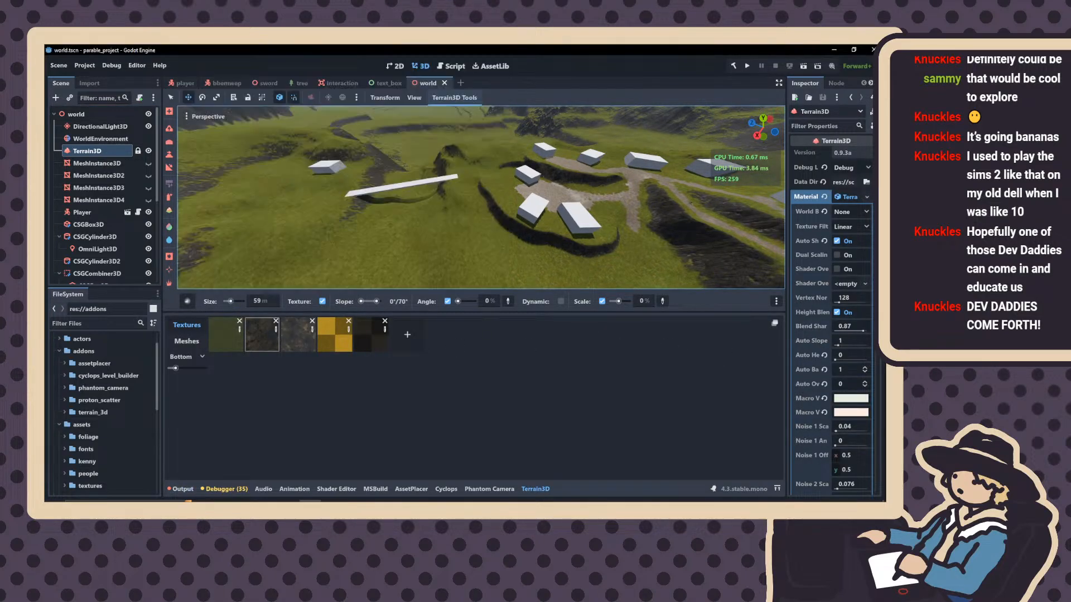
click(239, 329)
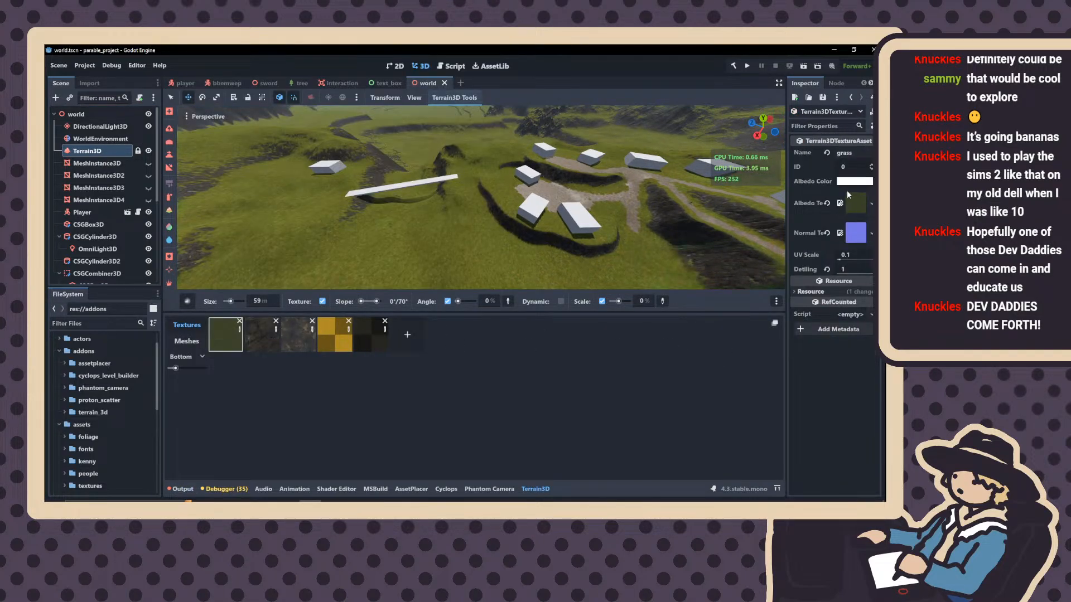
click(850, 255)
text(0.5)
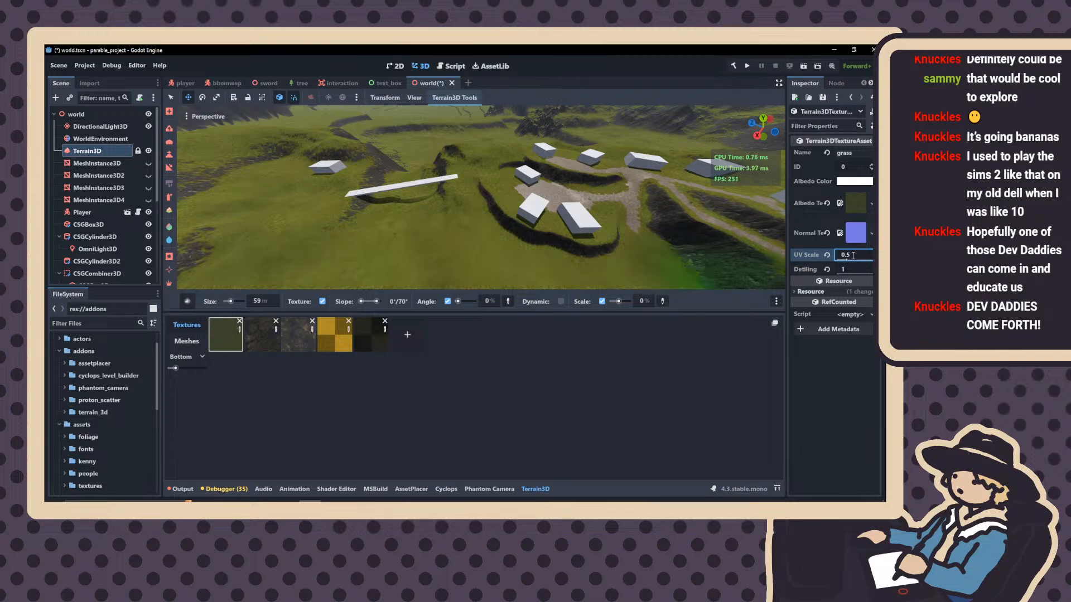
key(Return)
Examine the rescaled grass texture around the paths and white blocks, and check the viewport frame time from close up and far away
right_drag(481, 197, 443, 248)
key(w)
key(w)
key(w)
scroll(481, 198, down, 2)
key(w)
scroll(481, 197, up, 20)
key(w)
scroll(481, 197, down, 20)
key(w)
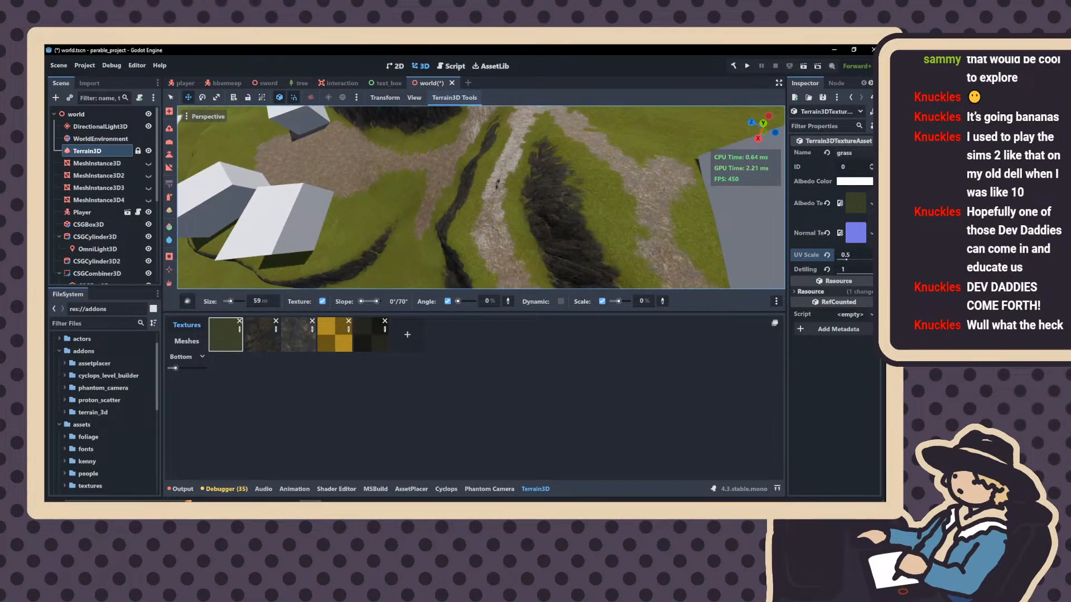
middle_drag(446, 223, 518, 156)
scroll(481, 197, up, 6)
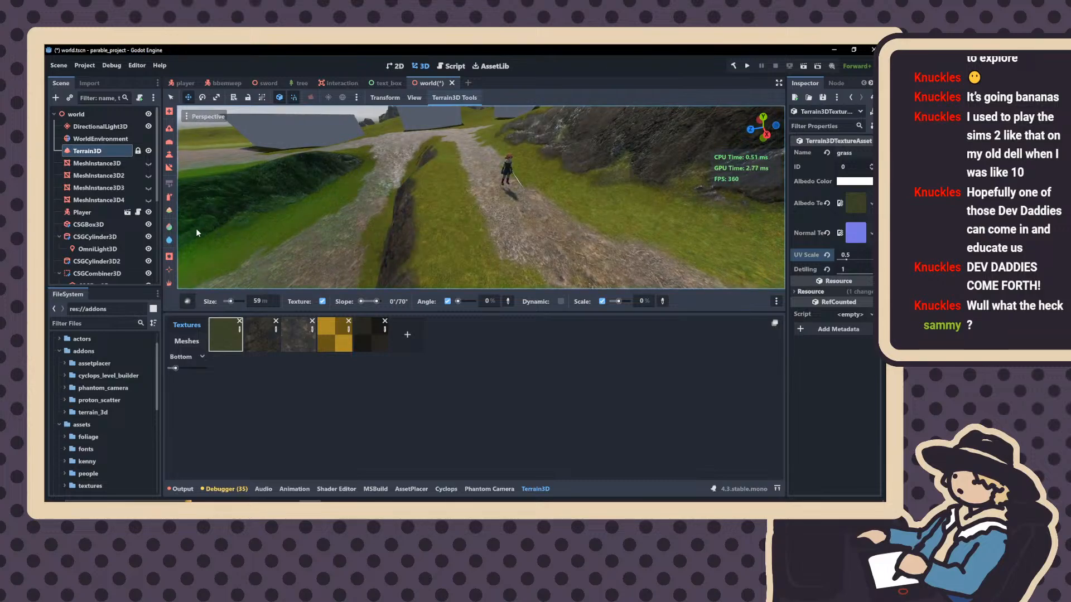
right_drag(481, 197, 717, 159)
key(w)
key(w)
key(e)
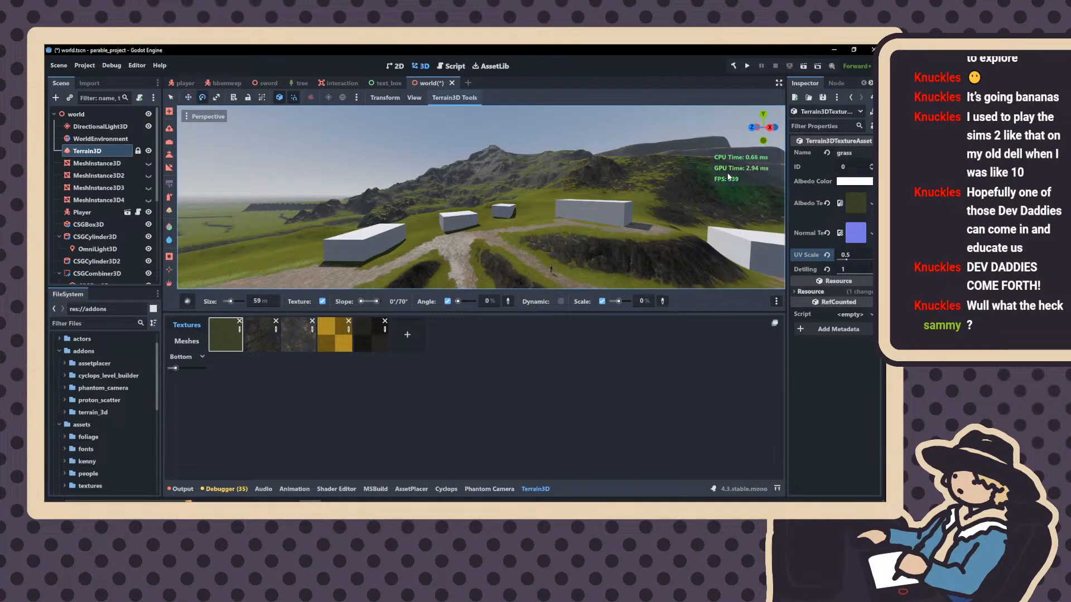
Return to the debugger's monitors and review the object, raster and video memory readings from the last run
click(222, 489)
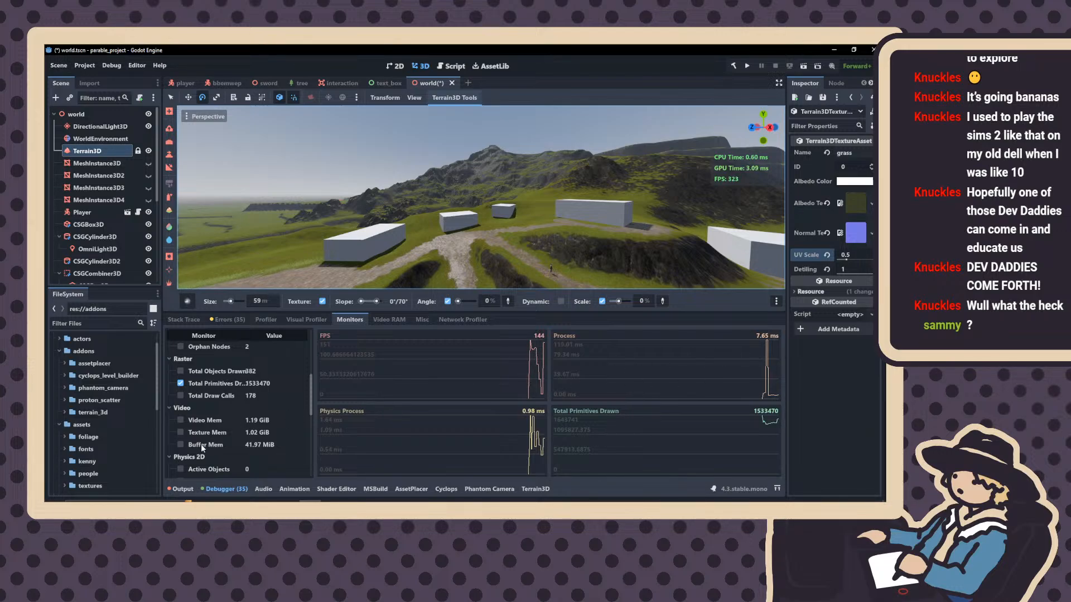
scroll(202, 444, down, 3)
scroll(205, 444, up, 3)
scroll(205, 441, up, 3)
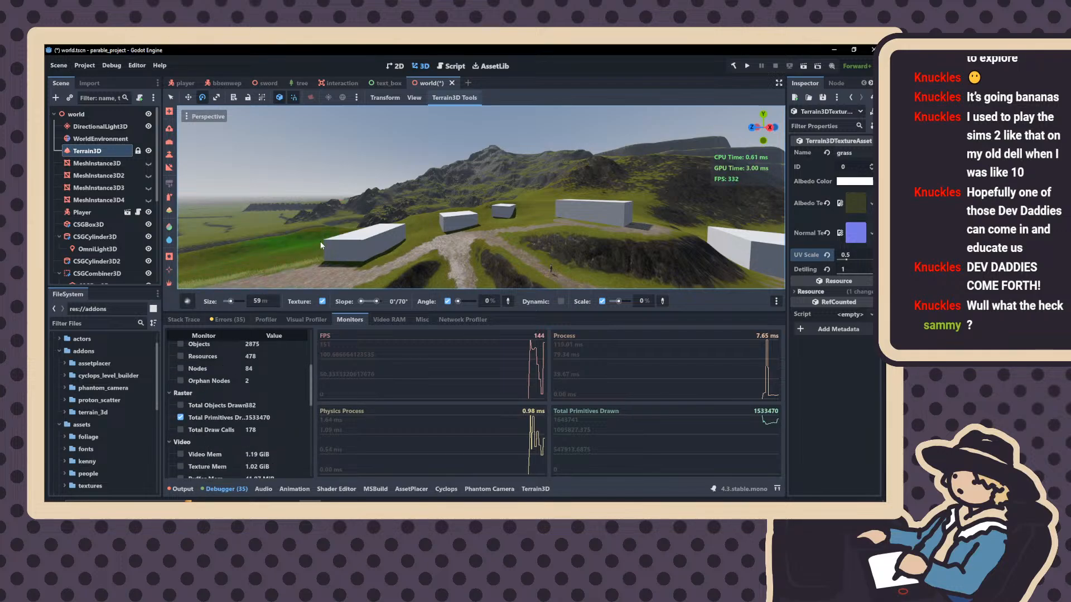
Turn visual layer 1 off on the CSGCombiner3D node to test its rendering cost, and turn the layer back on
right_drag(295, 242, 295, 242)
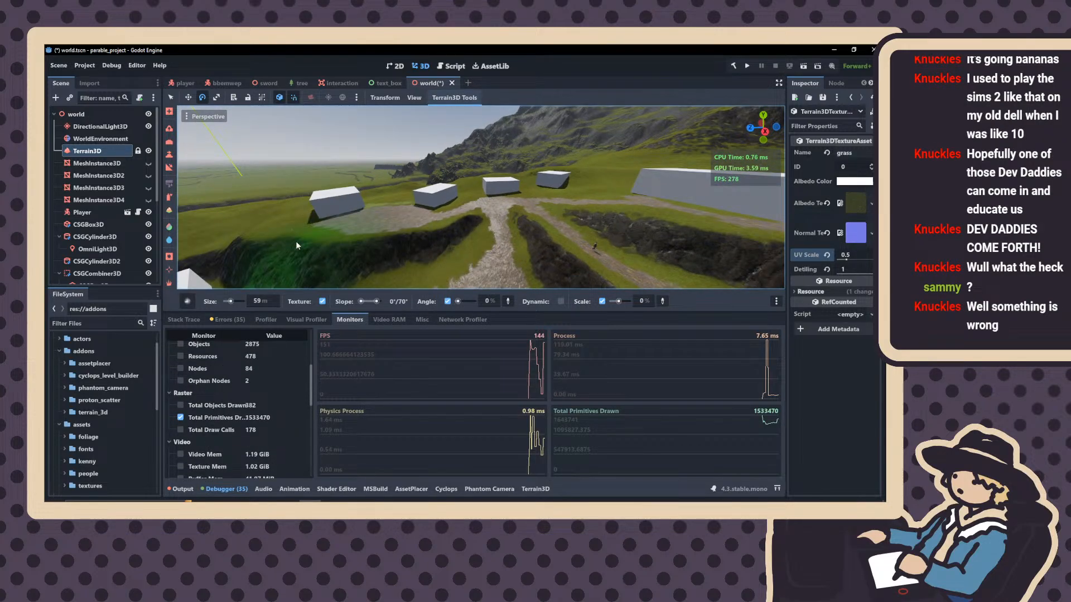
scroll(92, 139, down, 7)
click(91, 138)
click(95, 127)
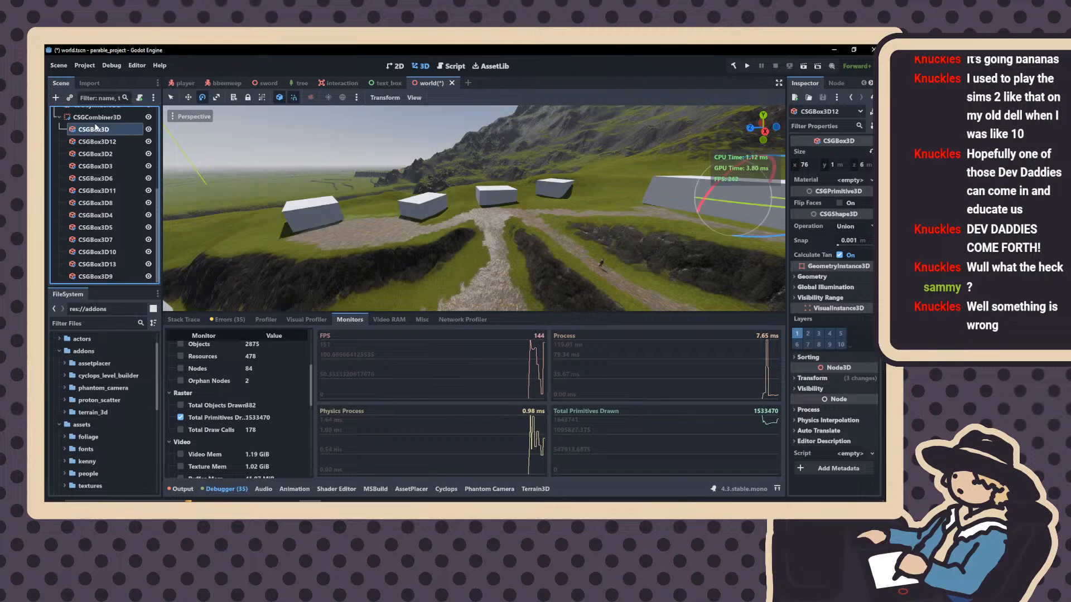
scroll(98, 132, up, 2)
click(94, 161)
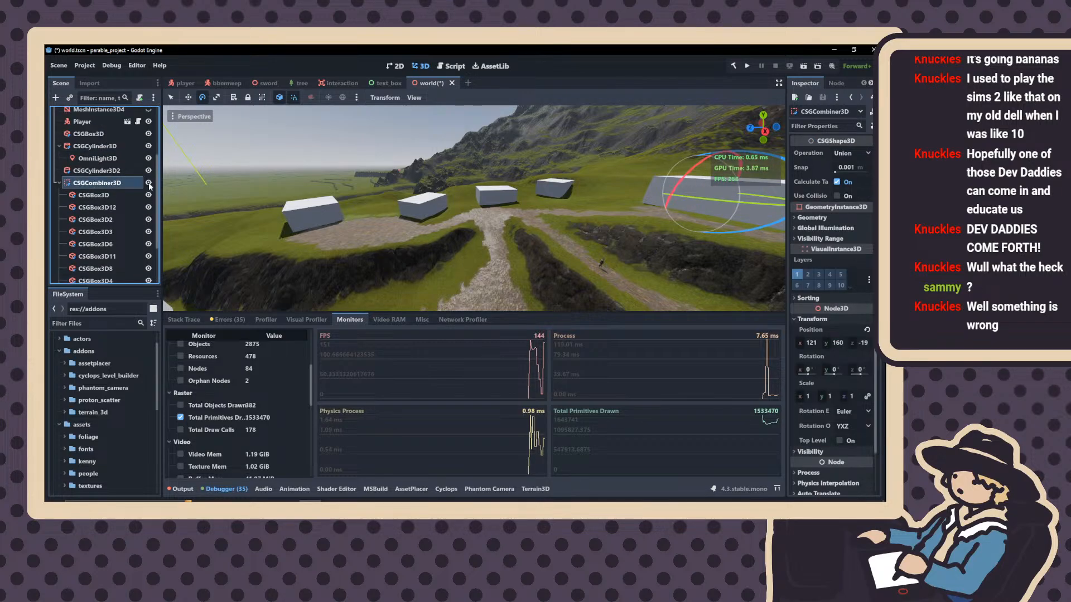
scroll(65, 182, up, 2)
click(74, 172)
click(87, 182)
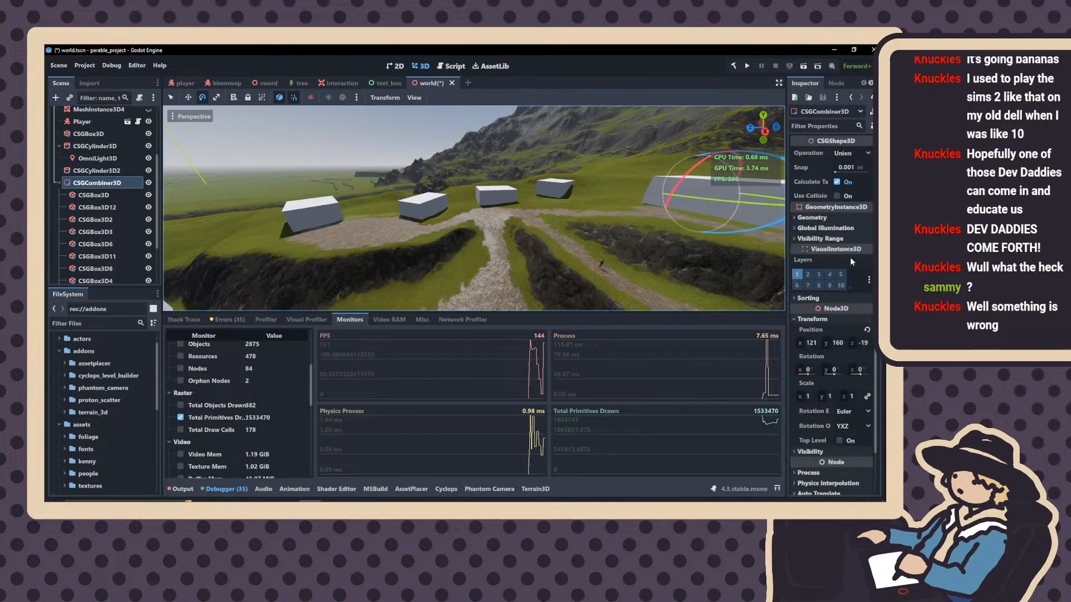
click(798, 274)
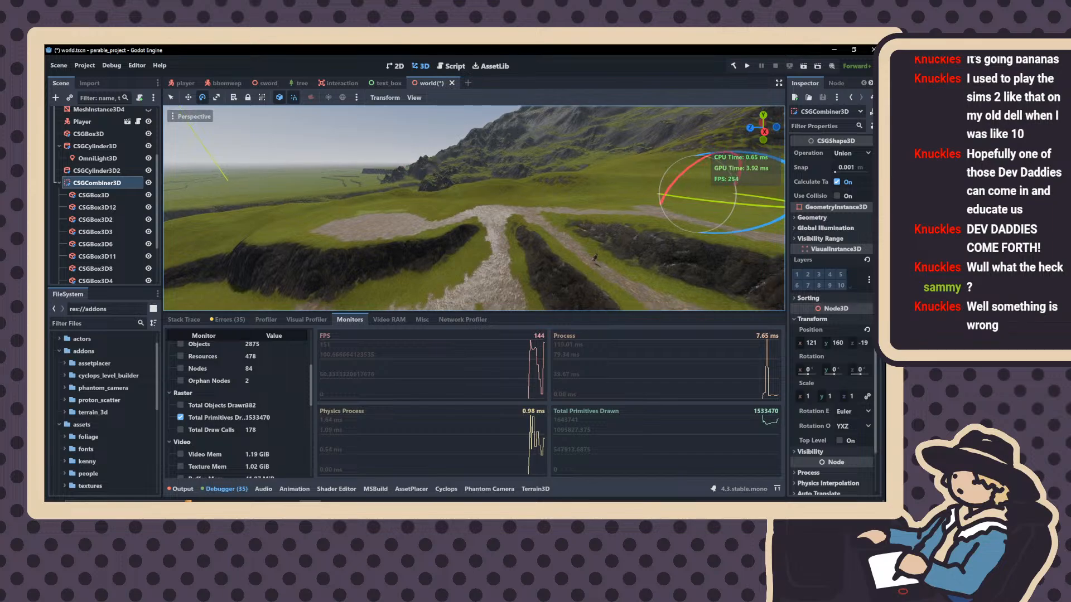
click(797, 275)
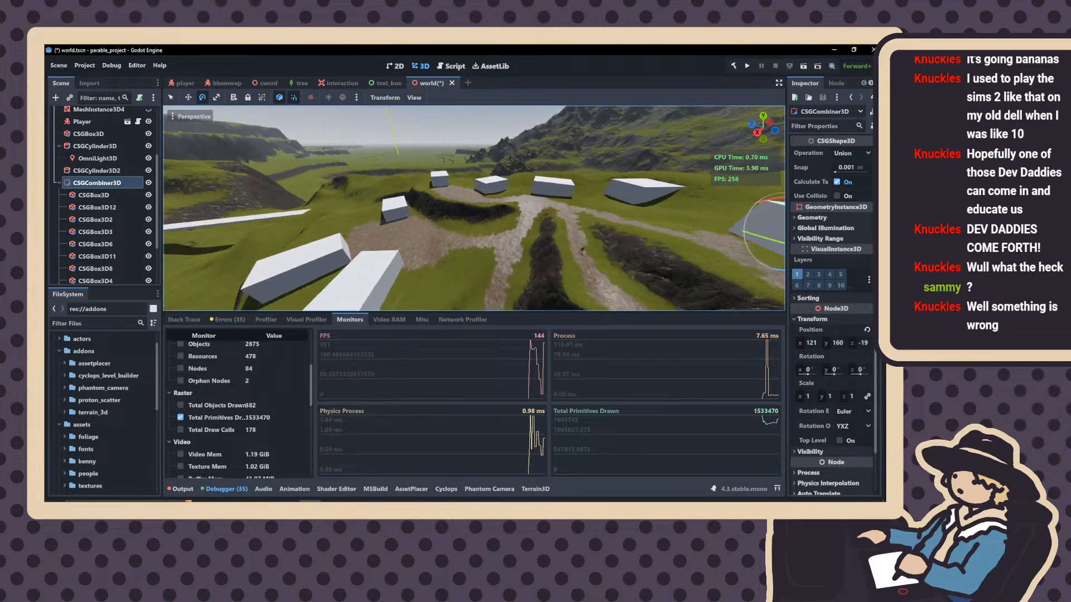
Select the OmniLight3D node under CSGCylinder3D to inspect its light and shadow properties, and save the world scene
key(w)
mouse_move(474, 208)
right_down()
mouse_move(502, 215)
mouse_move(463, 195)
mouse_move(480, 218)
mouse_move(524, 221)
mouse_move(479, 246)
mouse_move(513, 245)
mouse_move(493, 247)
mouse_move(474, 227)
right_up()
key(w)
scroll(479, 218, up, 2)
click(92, 158)
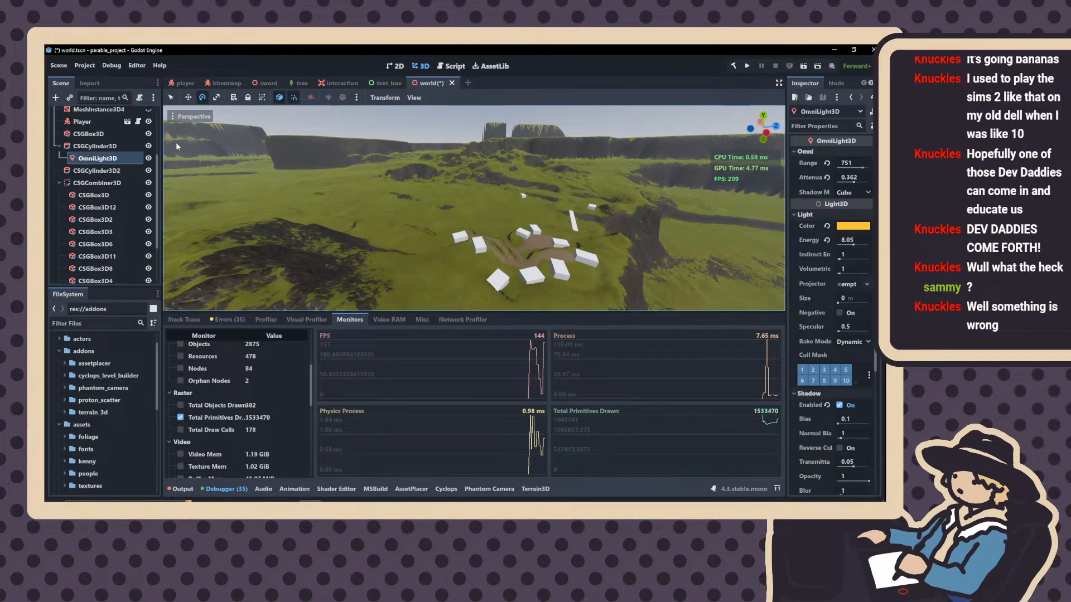
key(ctrl+s)
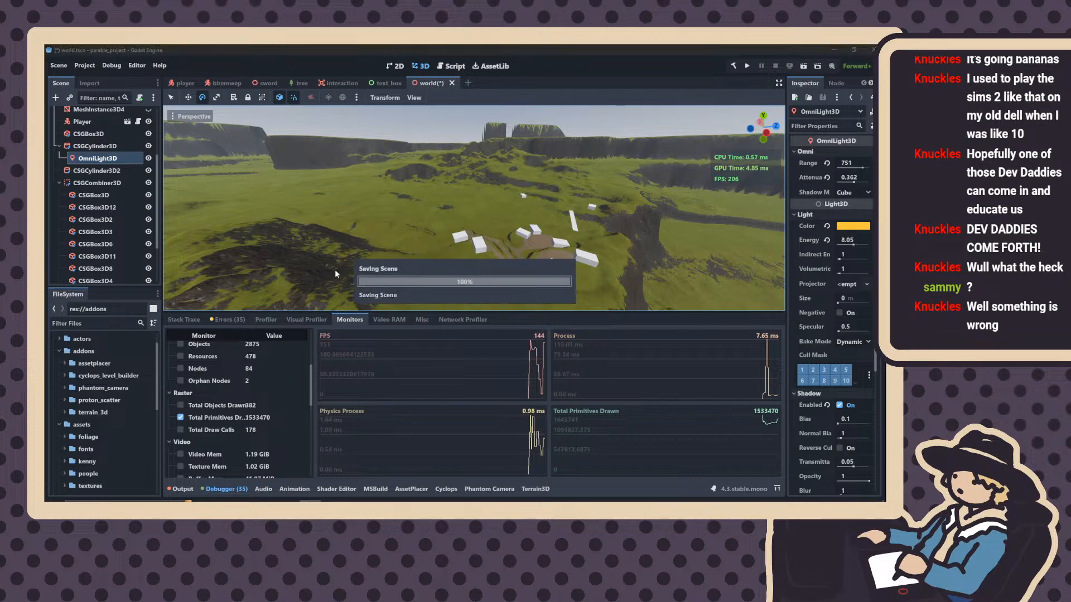
Review the debugger's error and warning list down to its last entries, and enlarge the 3D viewport
click(227, 320)
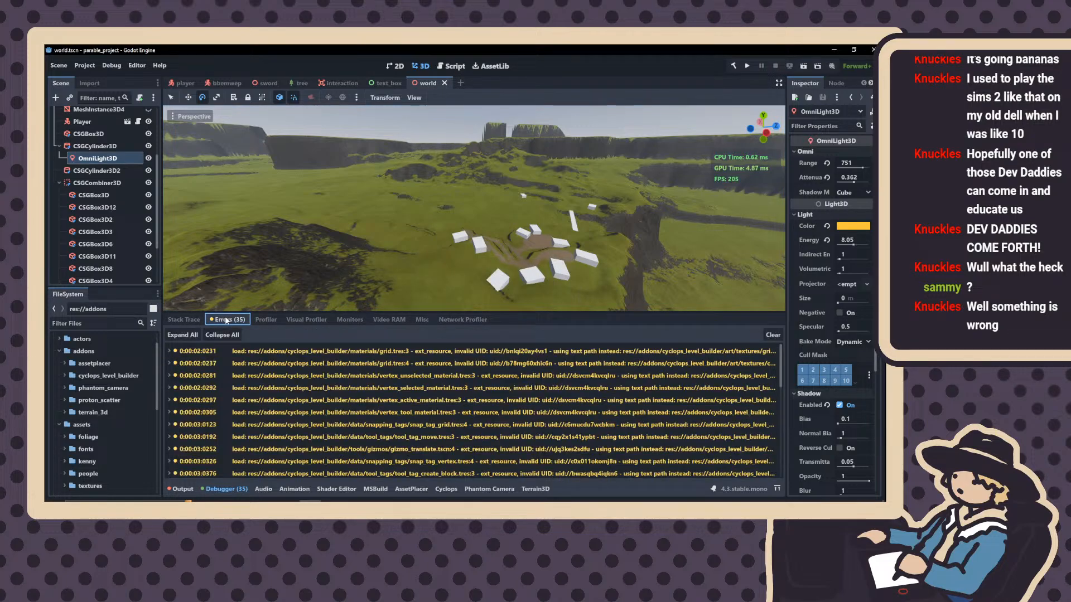
click(342, 357)
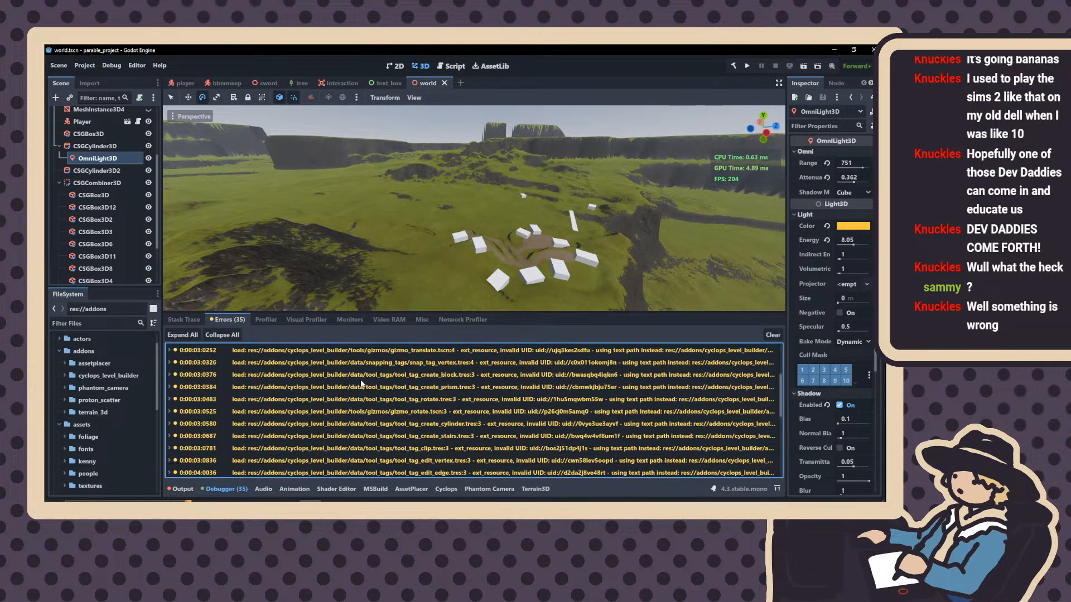
scroll(360, 382, down, 10)
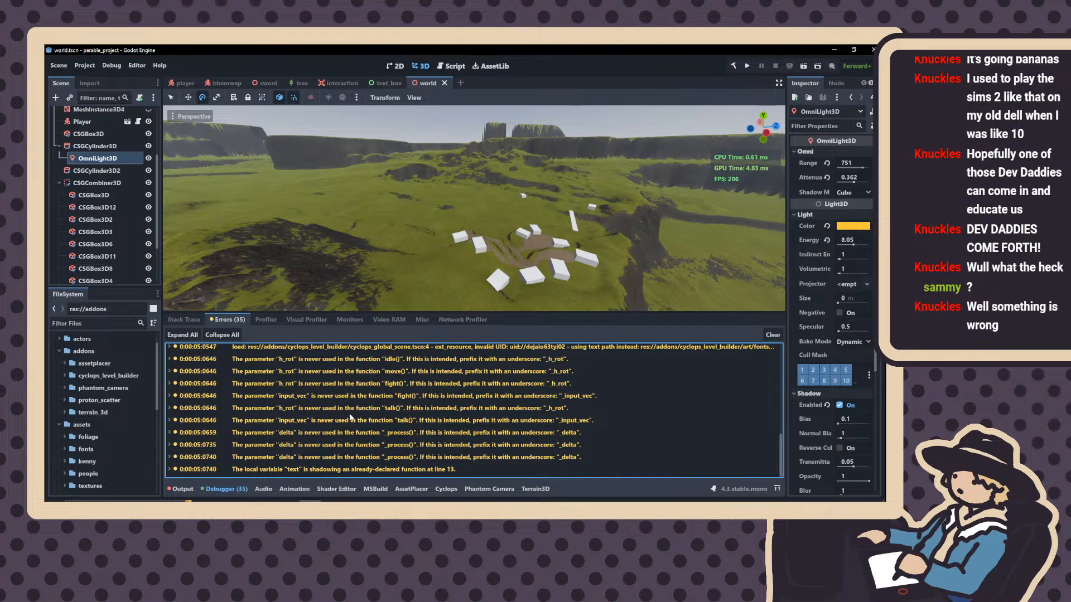
drag(464, 311, 457, 367)
Check the debugger's video memory usage list, return to the monitors, and briefly plot the Resources monitor before removing it again
click(402, 377)
click(370, 378)
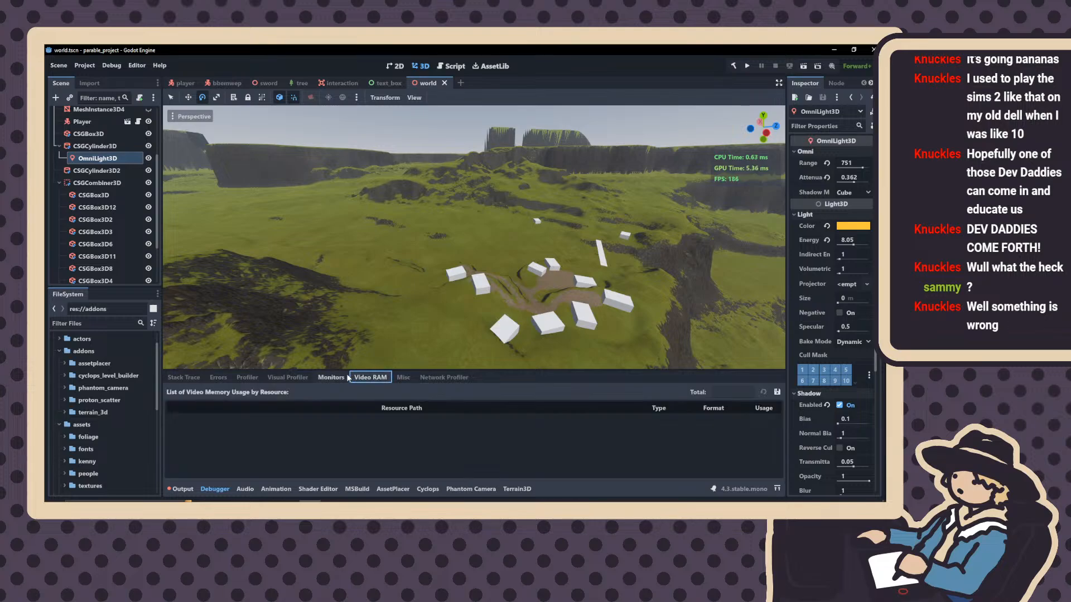
click(333, 378)
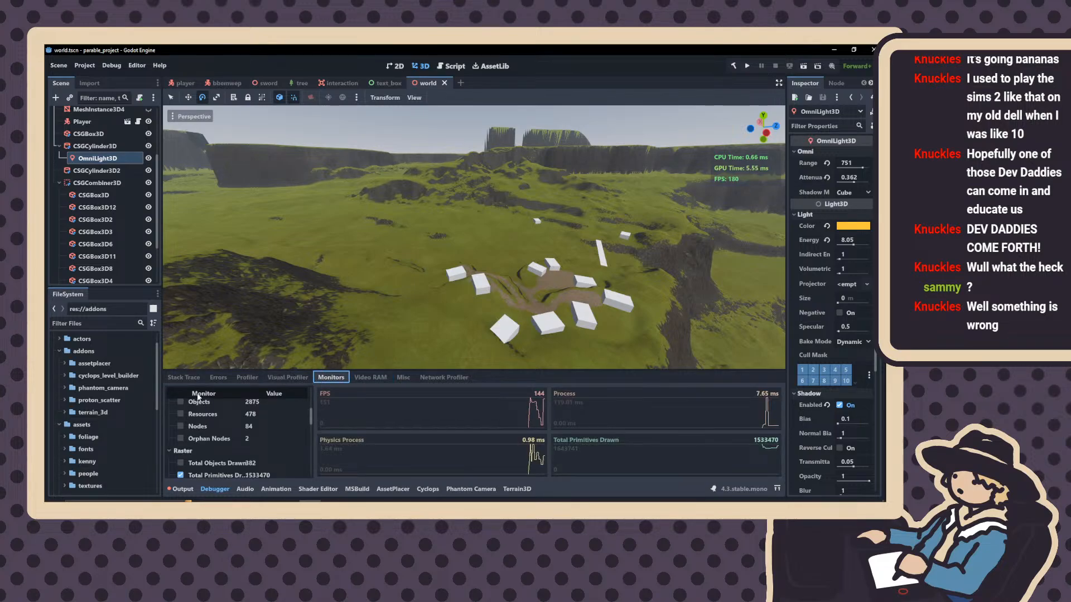
click(181, 426)
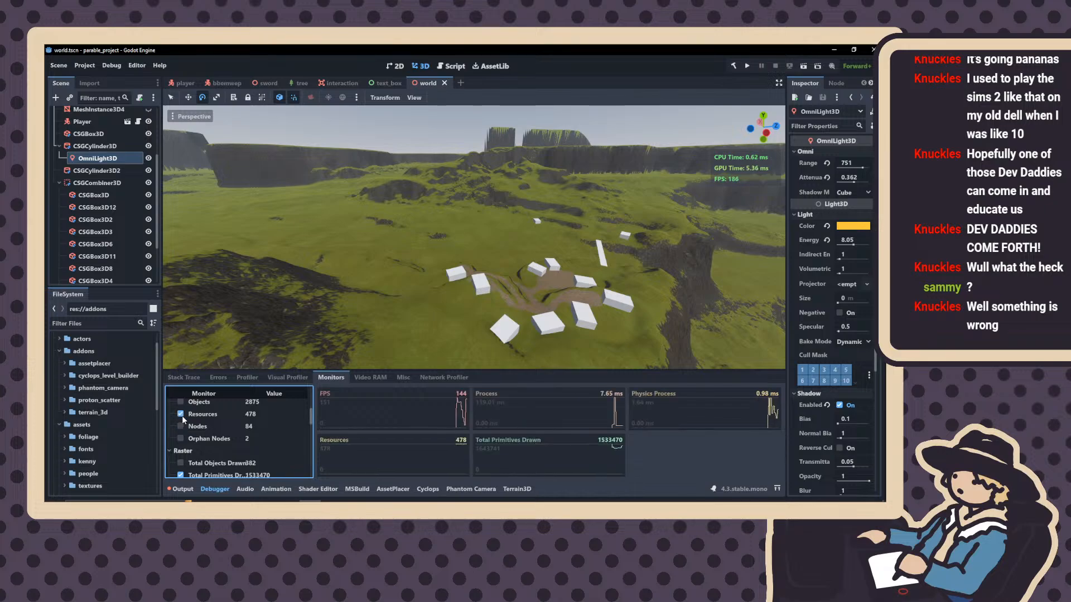
click(180, 426)
scroll(184, 419, down, 1)
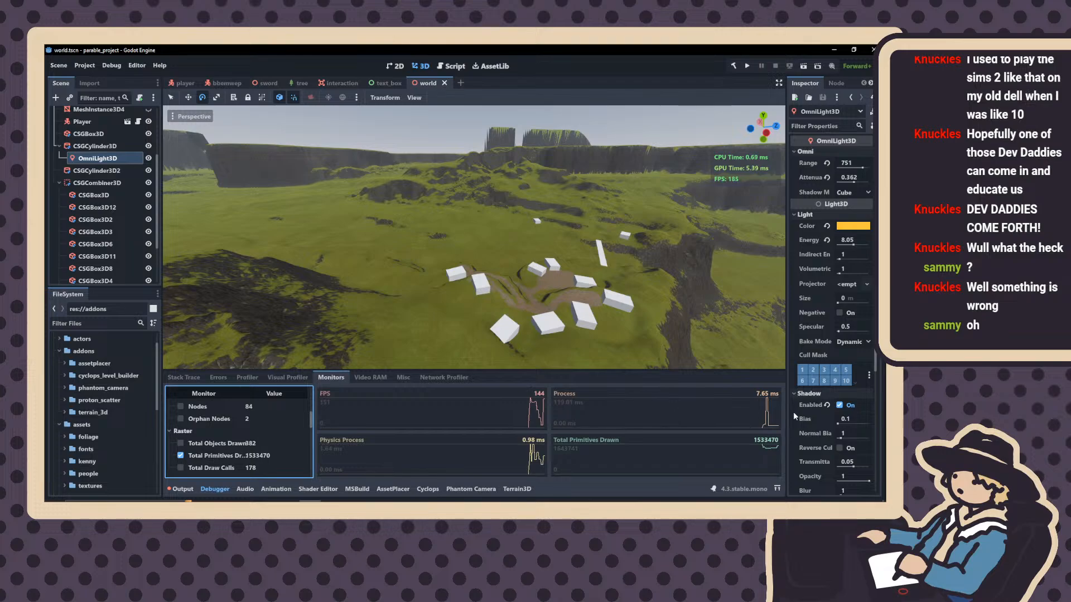
Remove the Total Primitives Drawn graph from the debugger's monitors and look through the remaining monitor values
right_drag(692, 312, 591, 357)
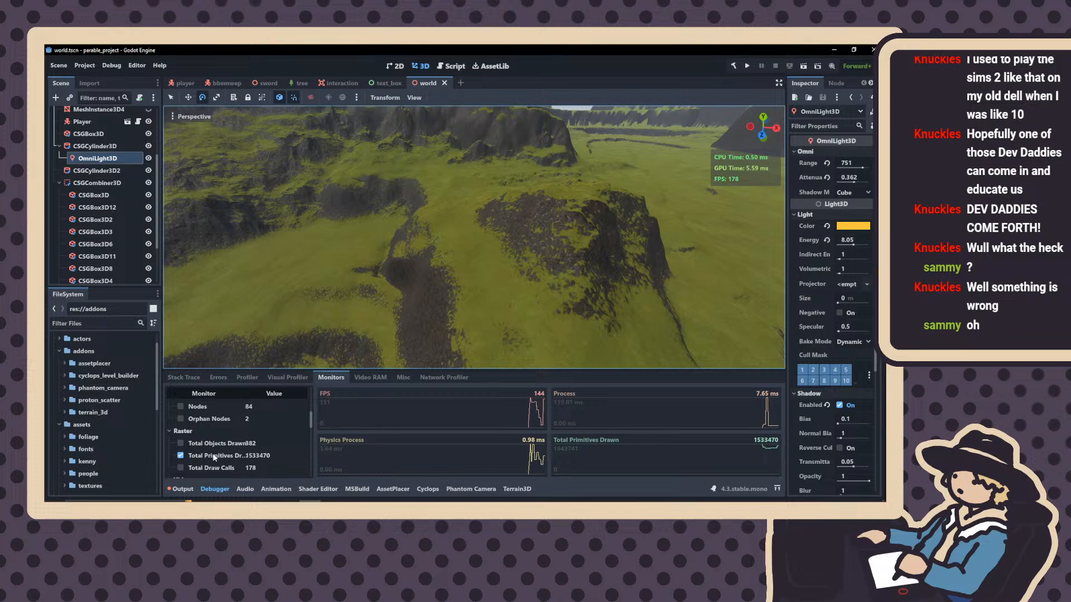
click(181, 455)
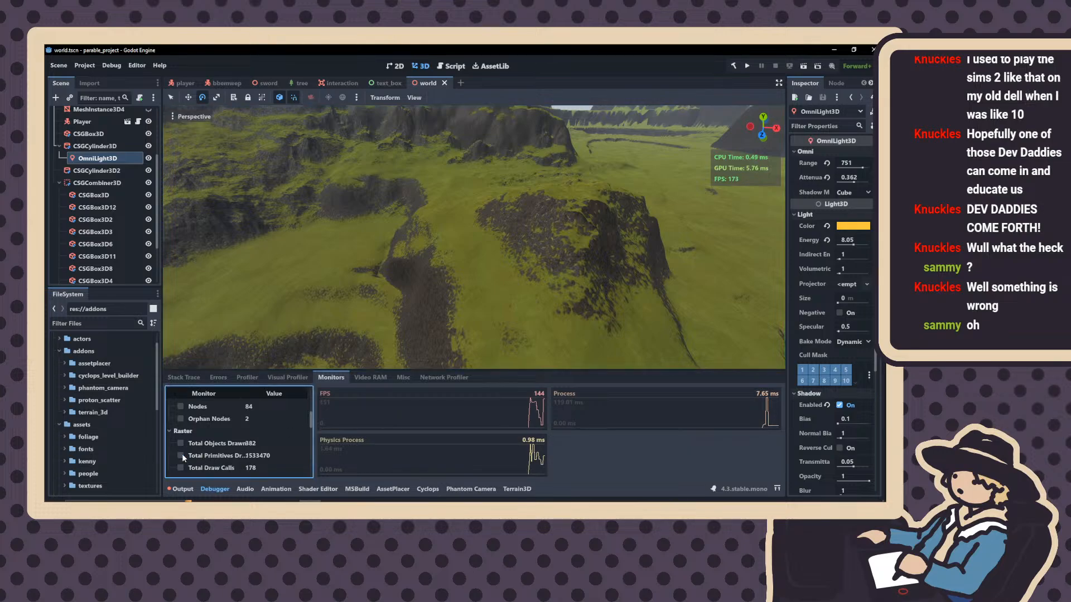
scroll(188, 434, up, 5)
scroll(177, 201, down, 10)
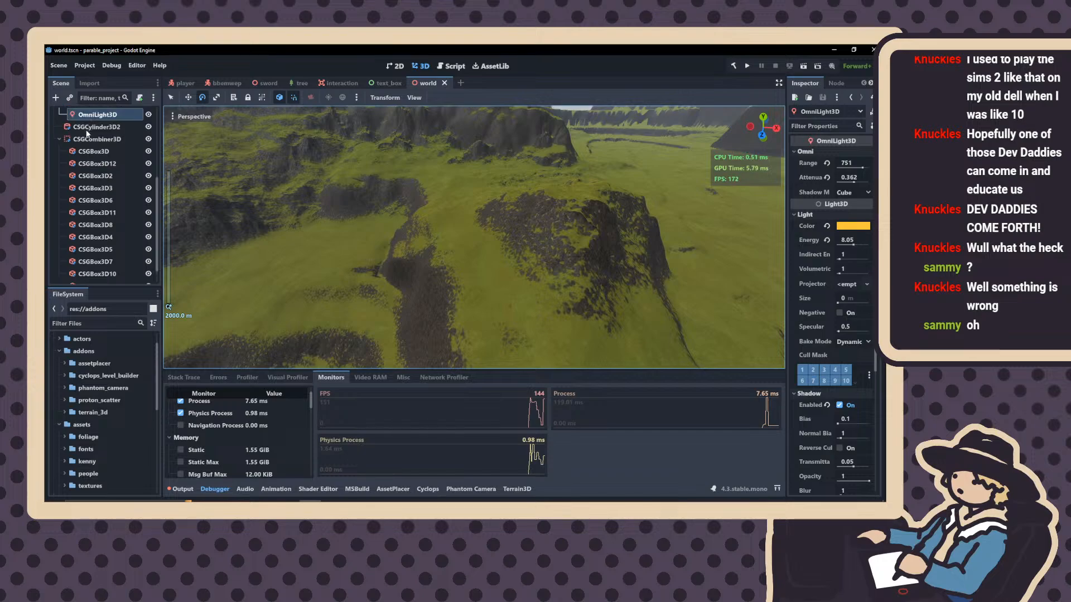
Select the Player node in the world scene and frame the character to check the viewport frame time around it
scroll(87, 126, up, 2)
click(79, 143)
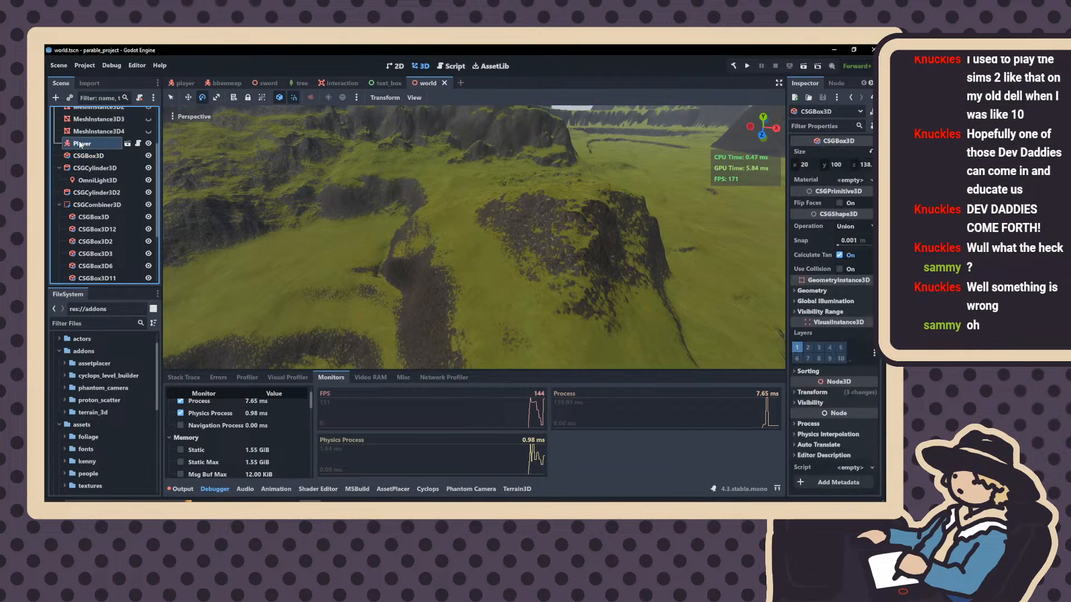
right_drag(474, 237, 520, 293)
key(w)
scroll(474, 237, down, 3)
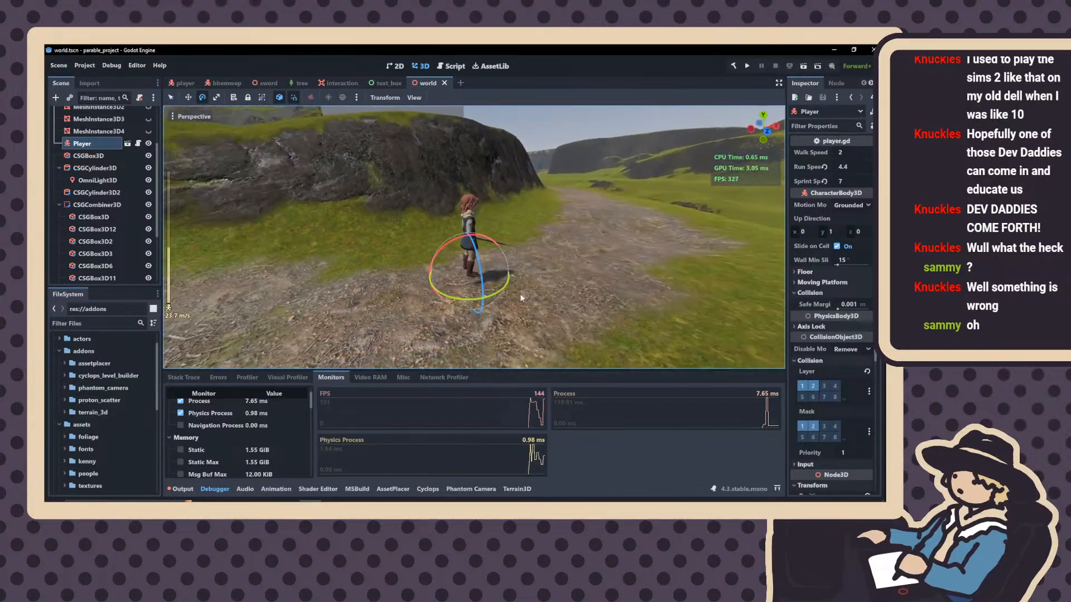
Open the player scene, select its root Player node, and examine the framed character together with the viewport frame time
click(177, 85)
key(w)
right_drag(474, 237, 454, 279)
scroll(474, 237, down, 8)
key(s)
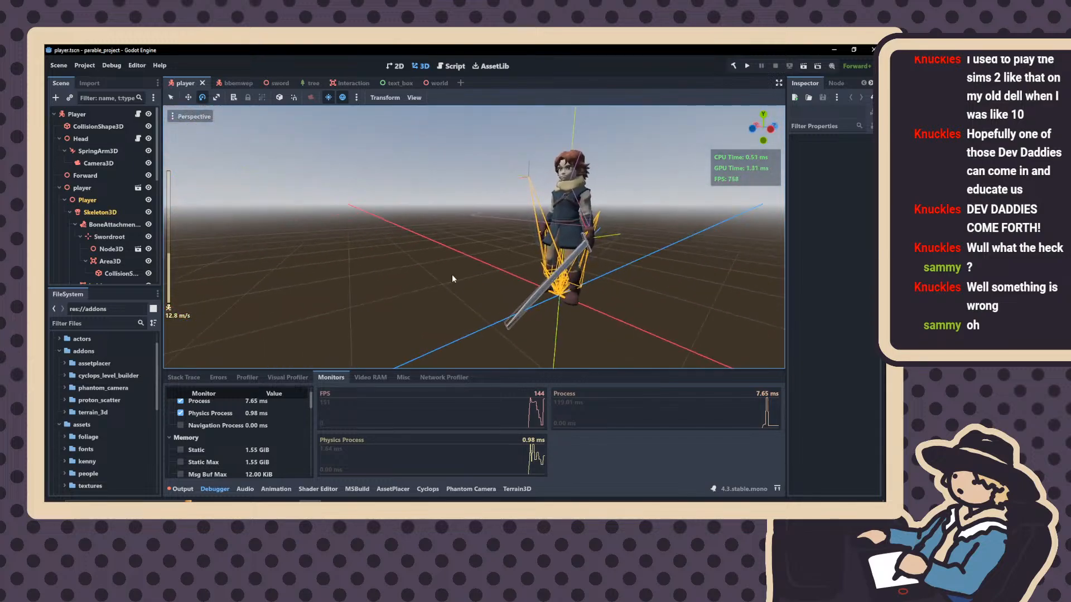
click(65, 116)
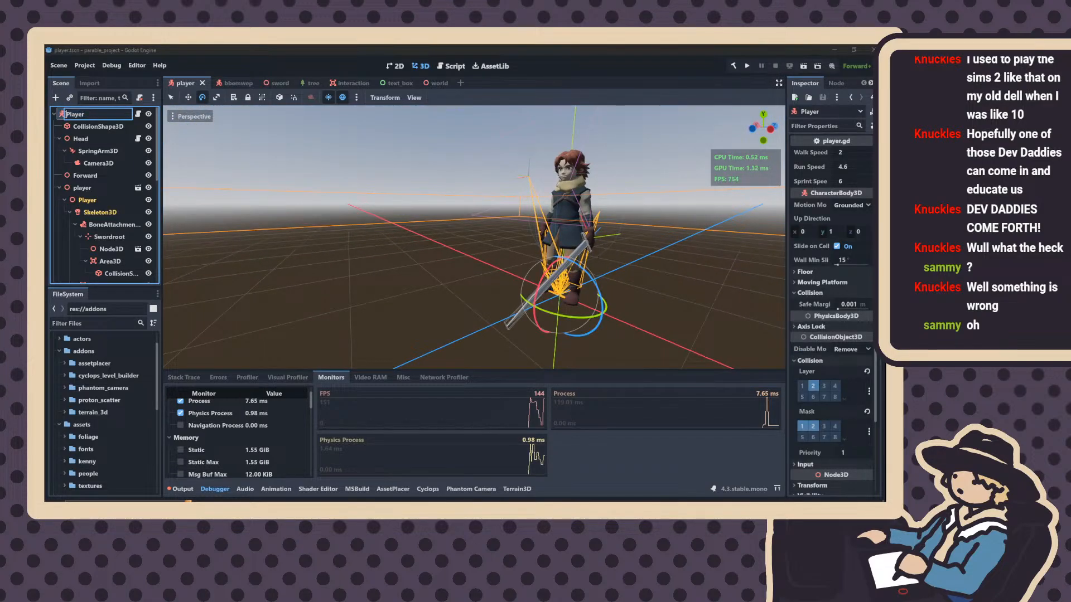
key(f)
scroll(481, 249, down, 3)
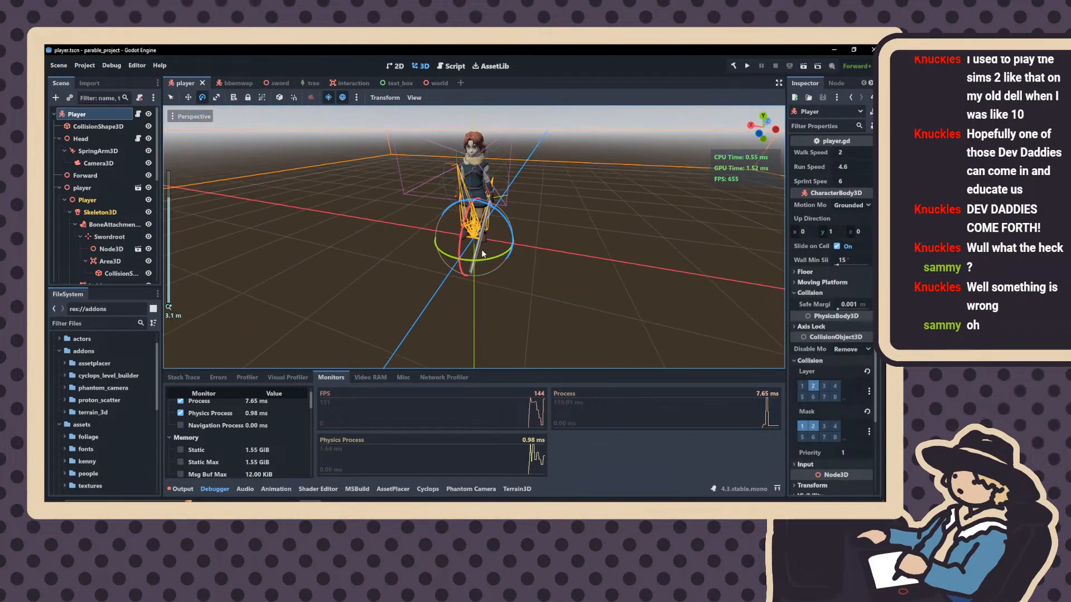
Run the project to check the in-game frame rate, stop it, and return to the world scene
click(747, 66)
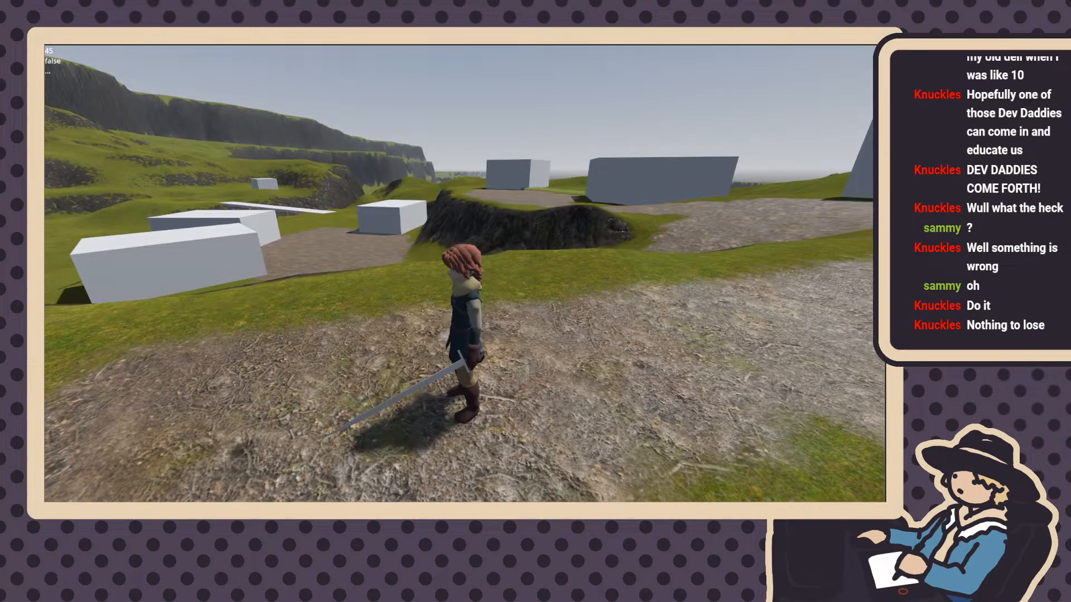
key(Escape)
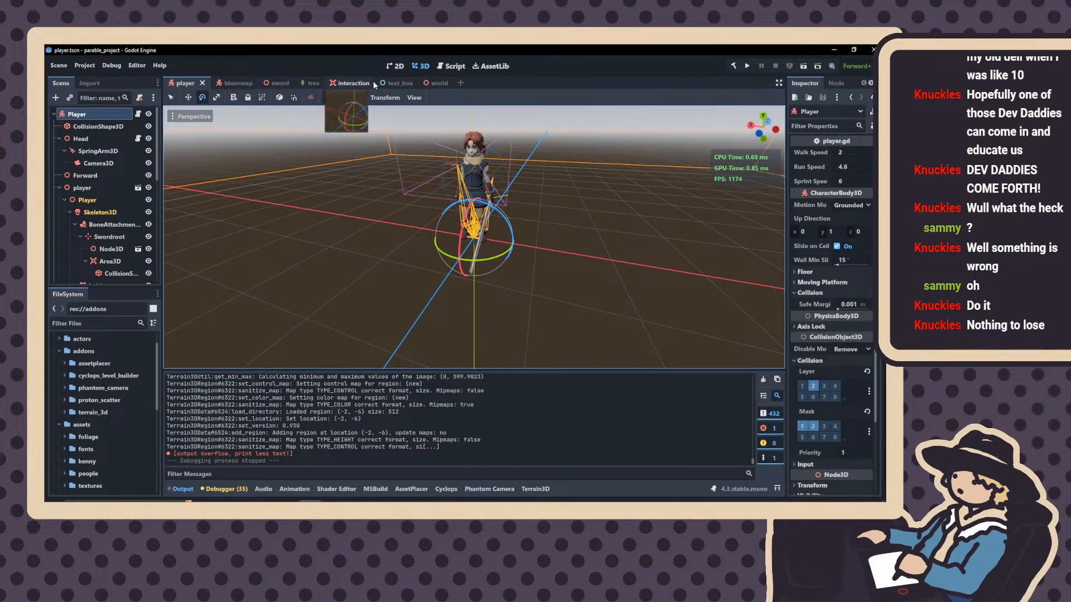
click(430, 83)
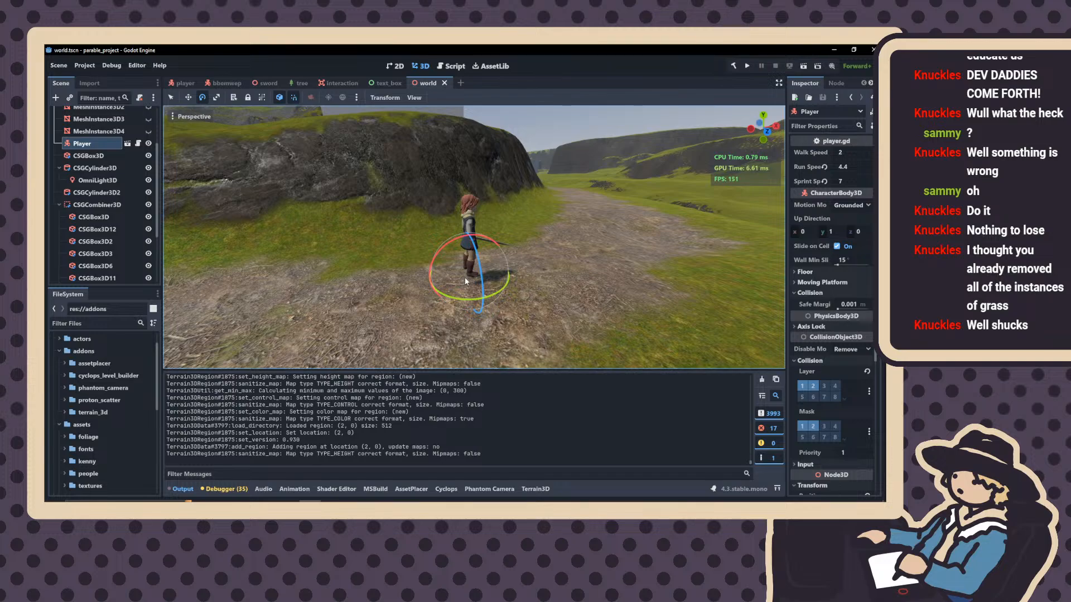
Remove the remaining grass instances around the path on Terrain3D with the foliage instancing brush at size 59 m and strength 400 %
right_drag(464, 276, 203, 213)
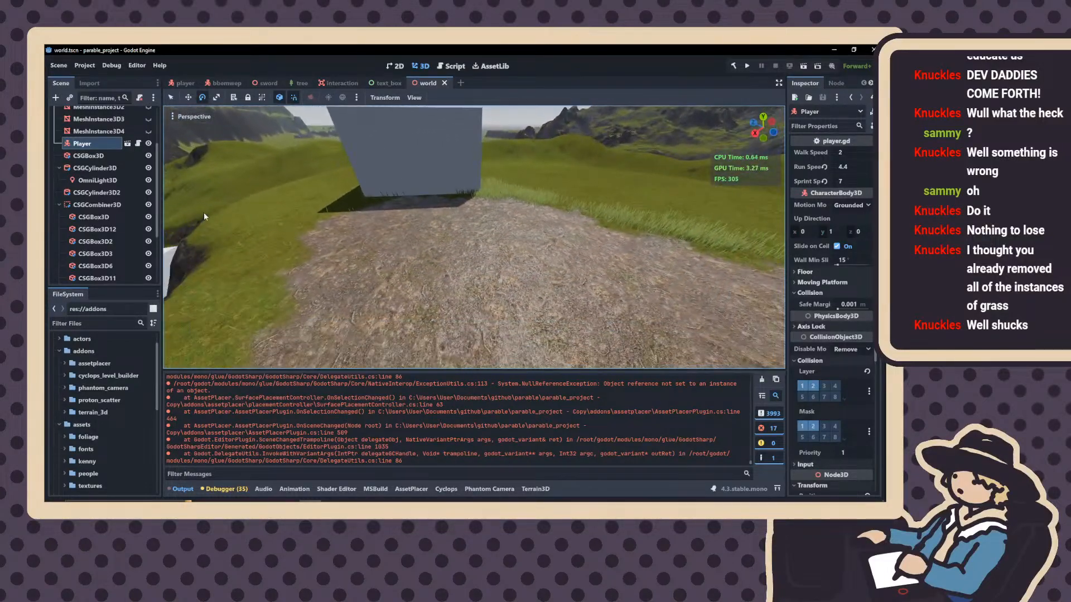
scroll(83, 178, up, 3)
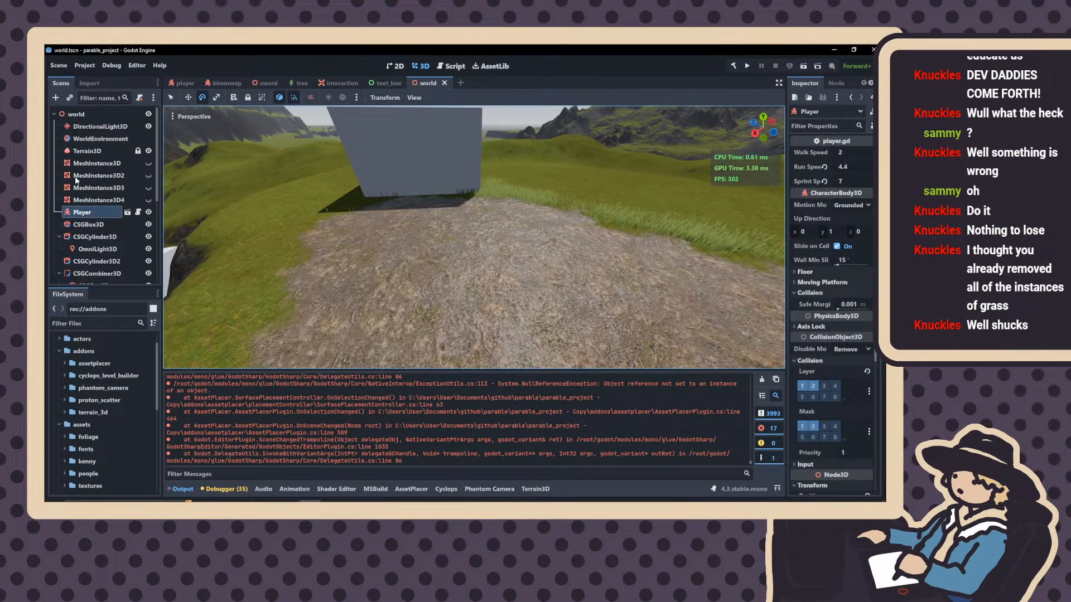
click(88, 152)
scroll(455, 209, down, 3)
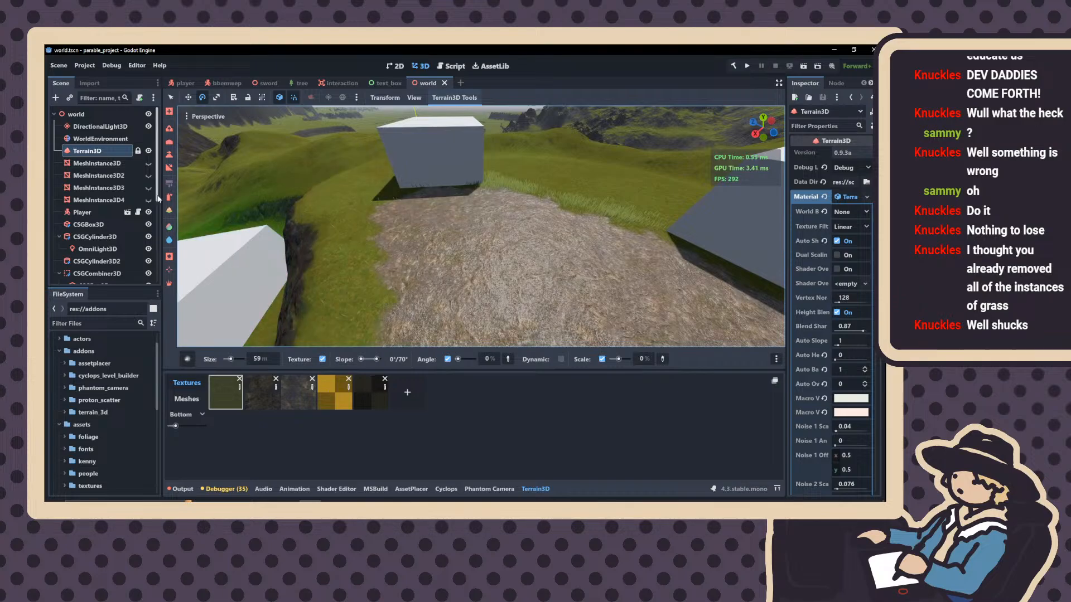
click(169, 283)
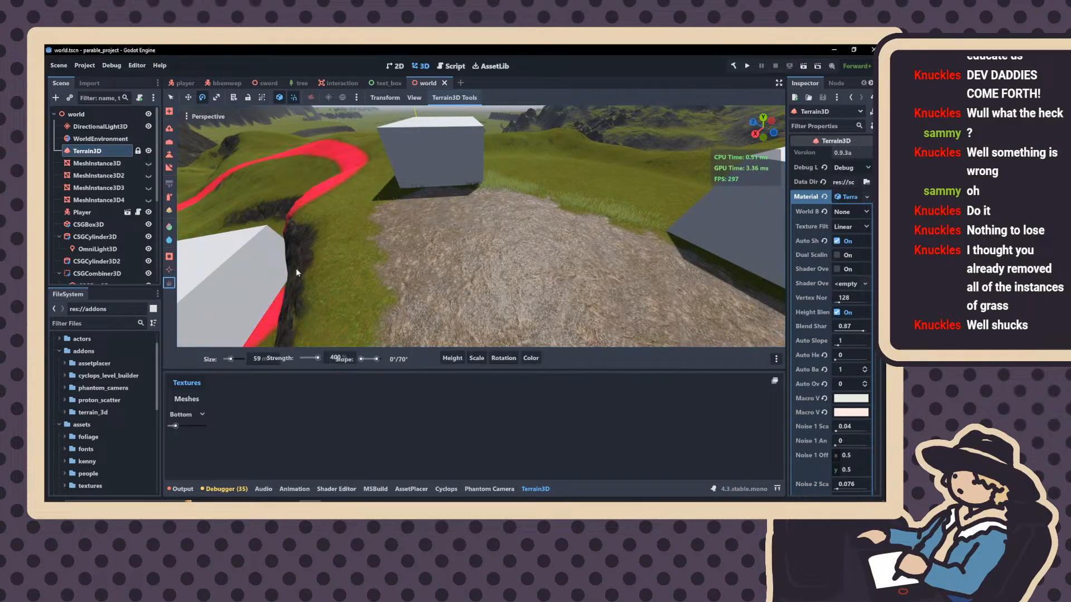
mouse_move(425, 209)
ctrl+mouse_down()
mouse_move(412, 256)
mouse_move(494, 295)
mouse_move(479, 298)
ctrl+mouse_up()
Delete the grass mesh from Terrain3D's mesh assets and check the terrain around the paths and white blocks for leftover grass
click(239, 378)
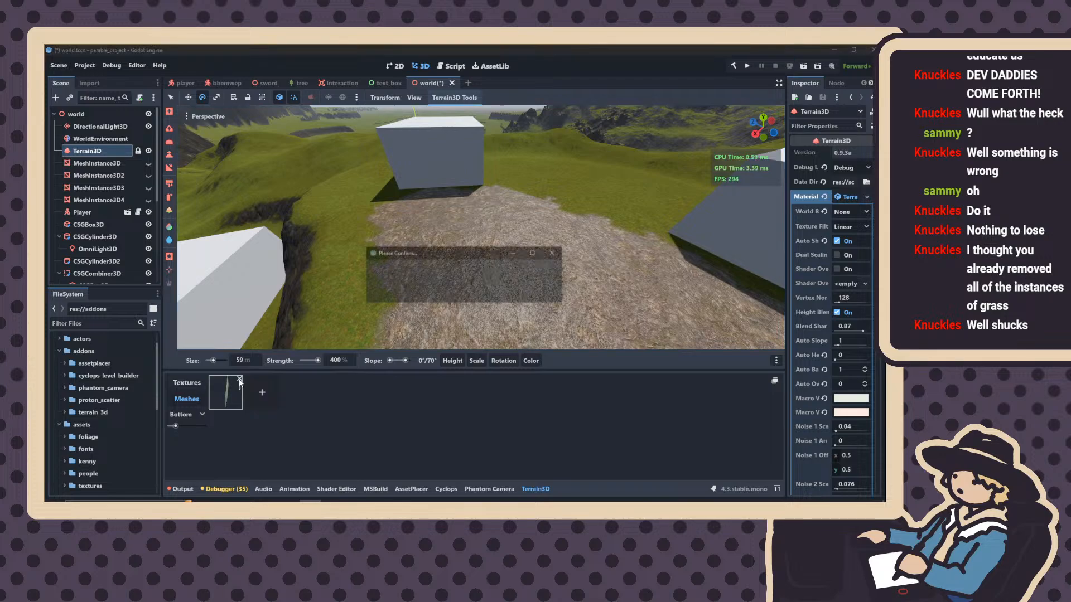
click(422, 292)
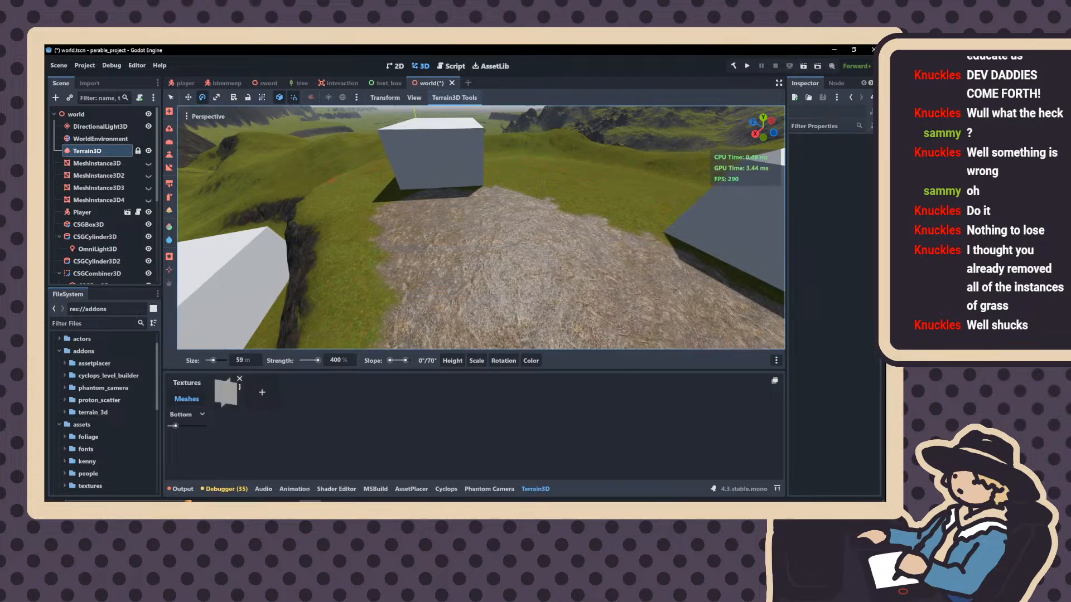
right_drag(413, 290, 334, 268)
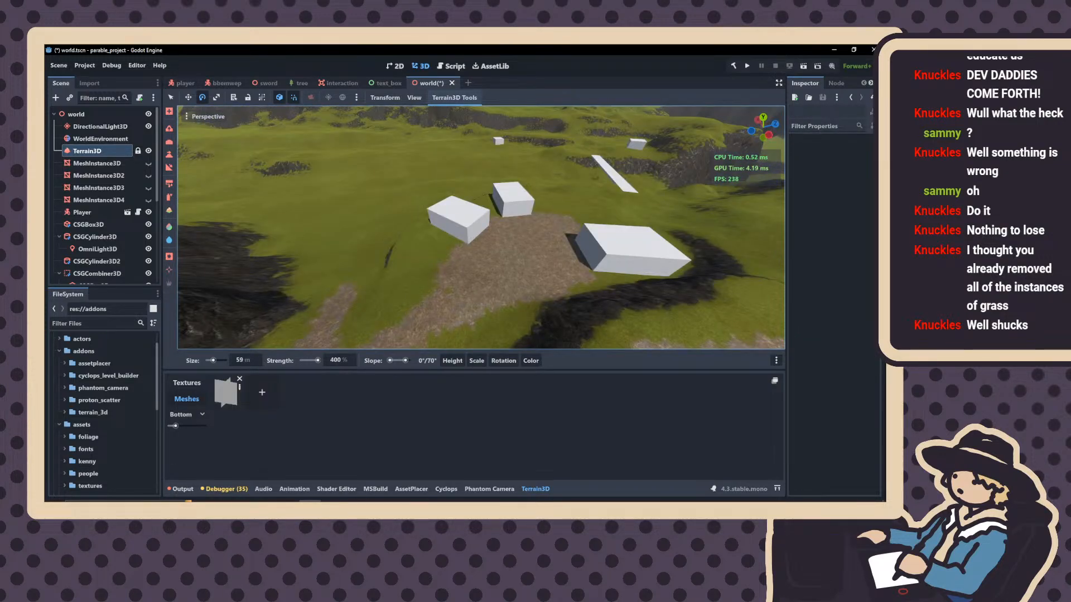
right_drag(479, 223, 646, 220)
right_drag(481, 228, 403, 193)
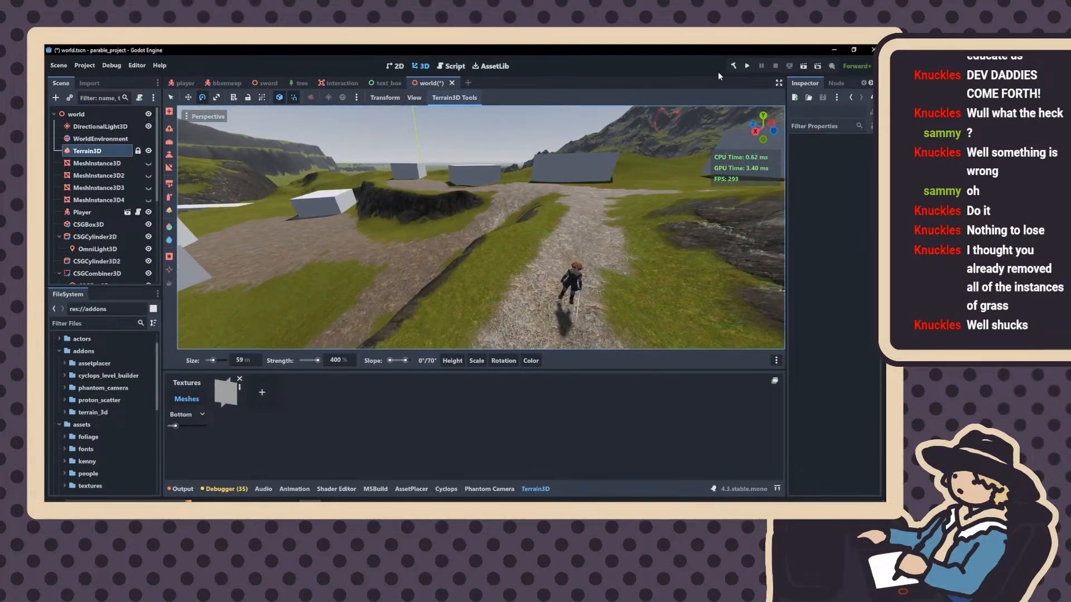
Run the current scene, move the character along the paths and grass to check the frame rate, and stop the game
click(803, 67)
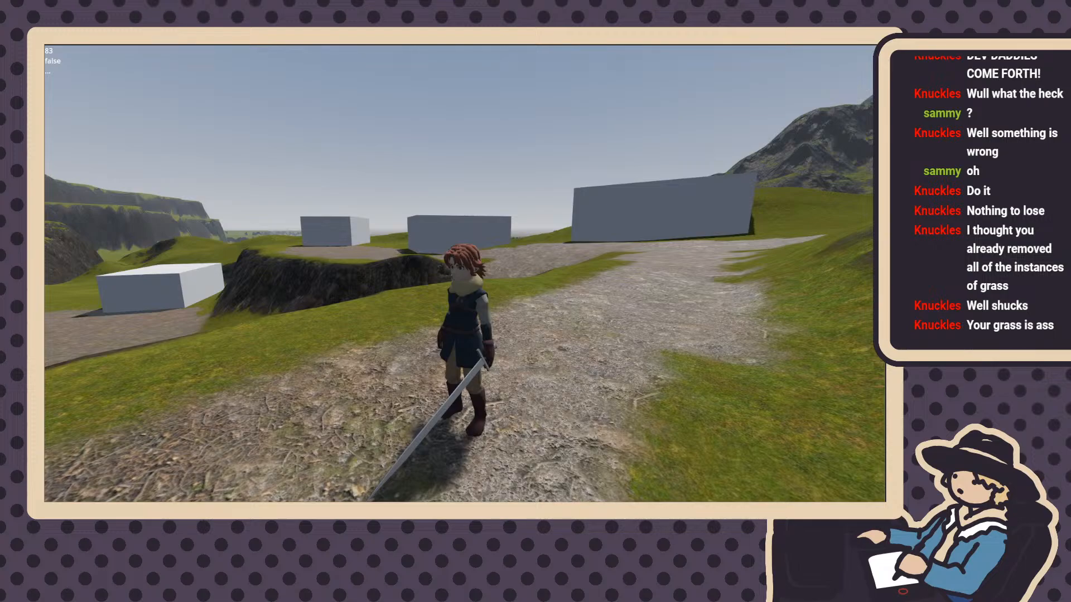
key(w)
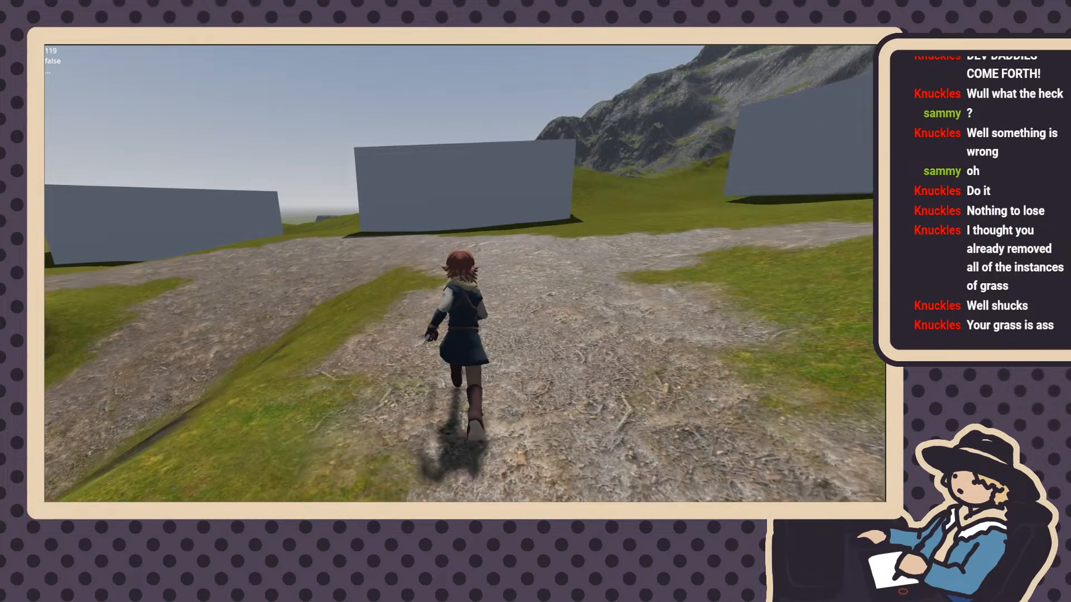
key(w)
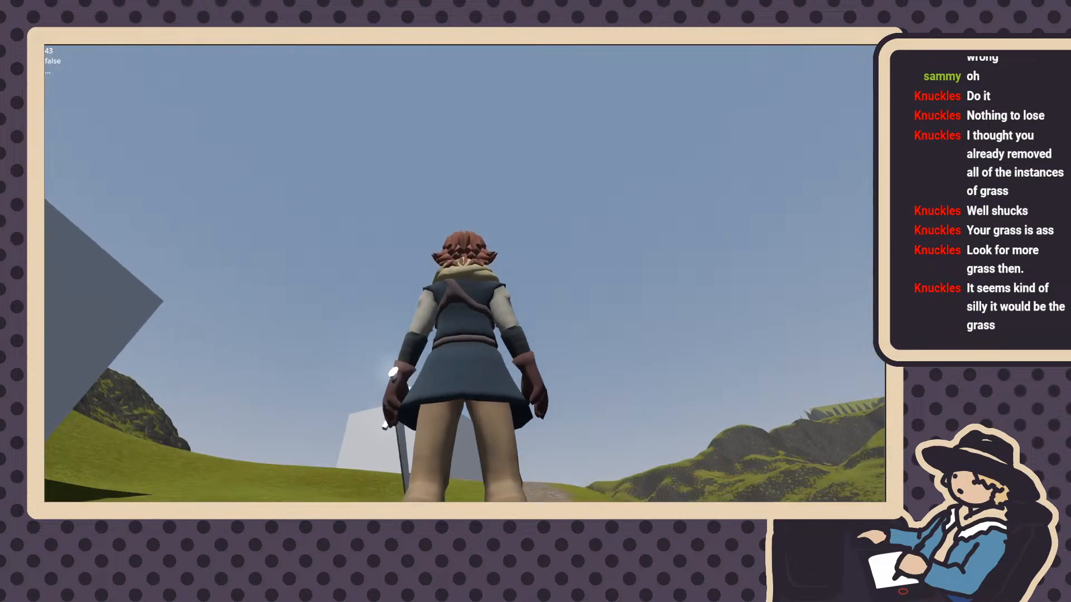
key(w)
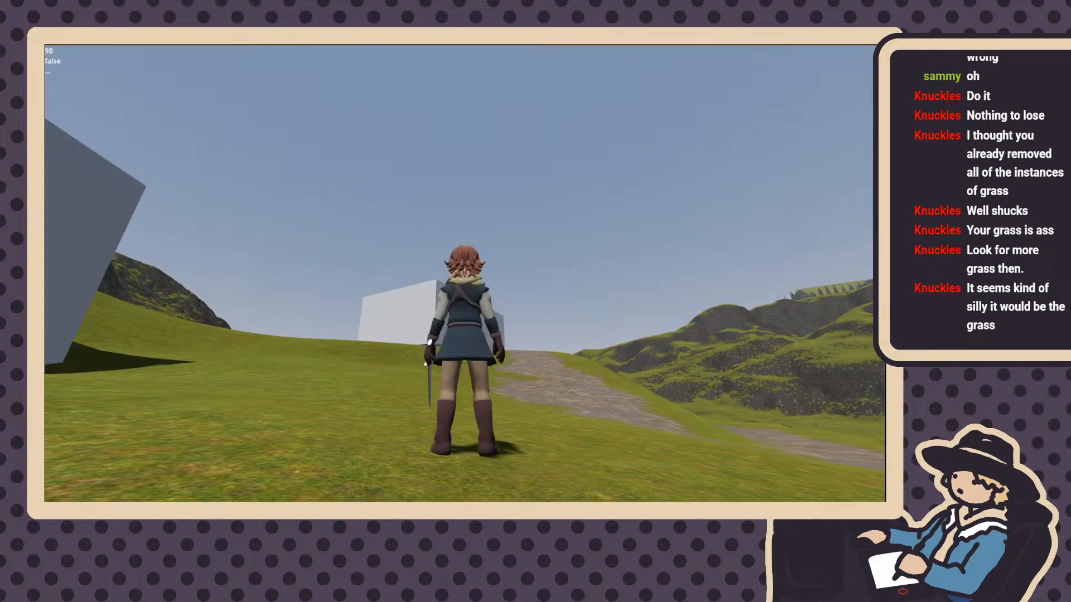
key(w)
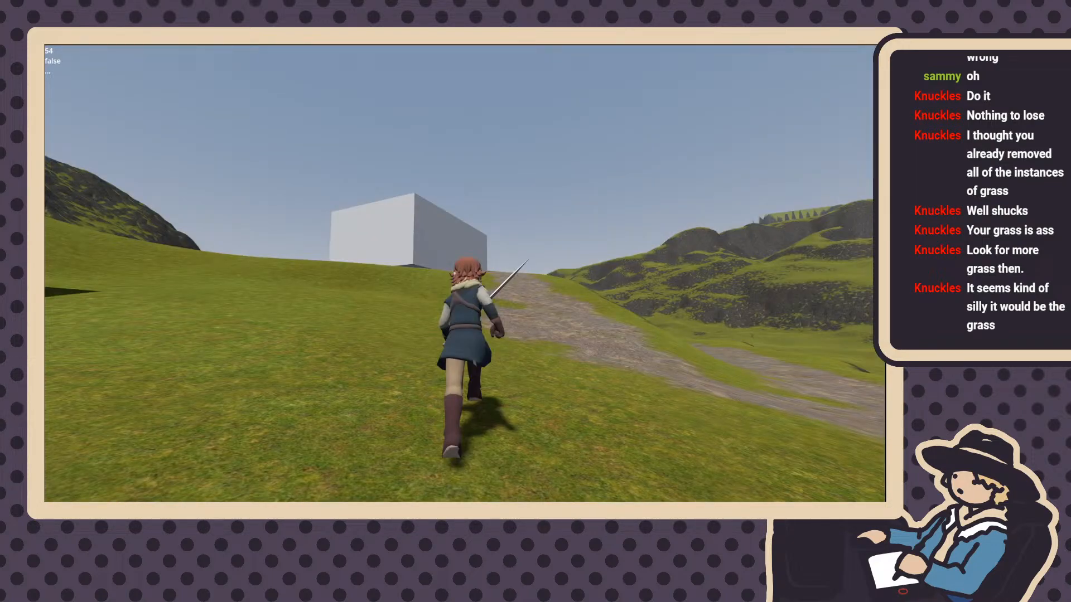
key(Escape)
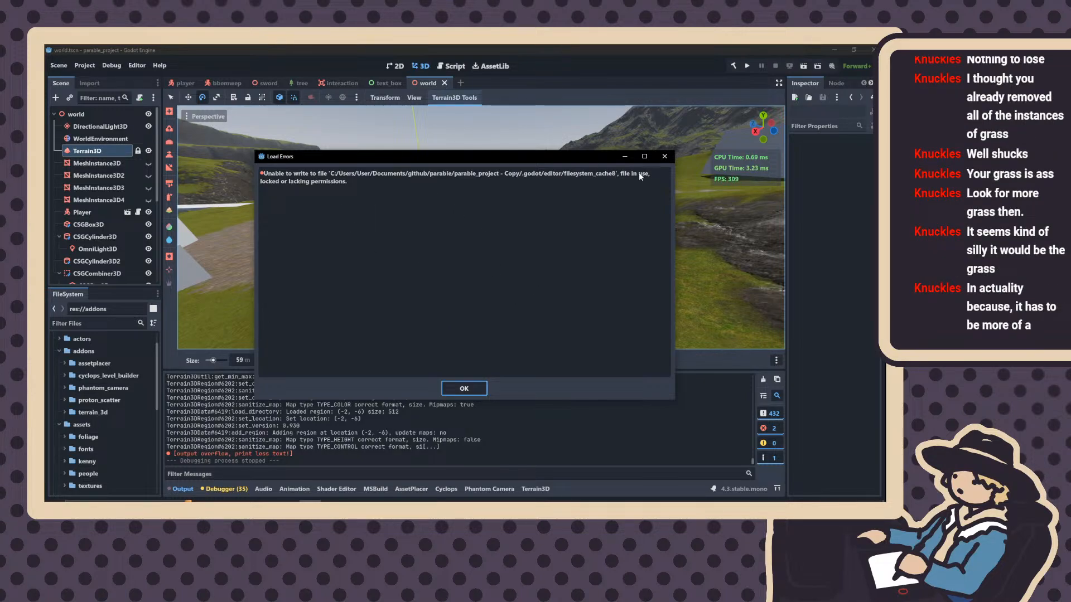
Dismiss the load errors dialog and quit the project to the project list
click(665, 156)
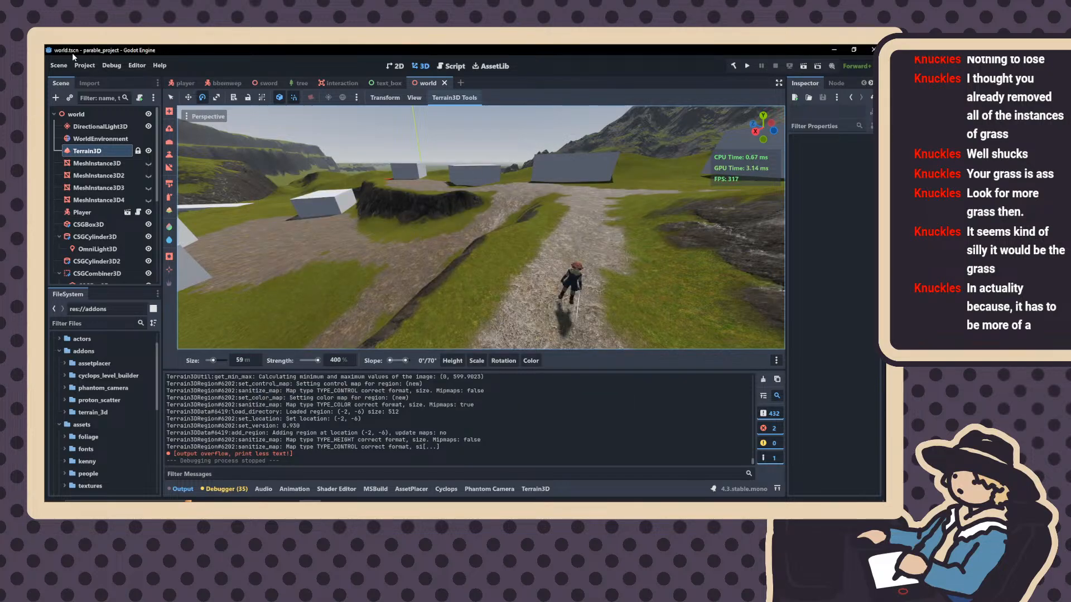
click(59, 65)
click(86, 66)
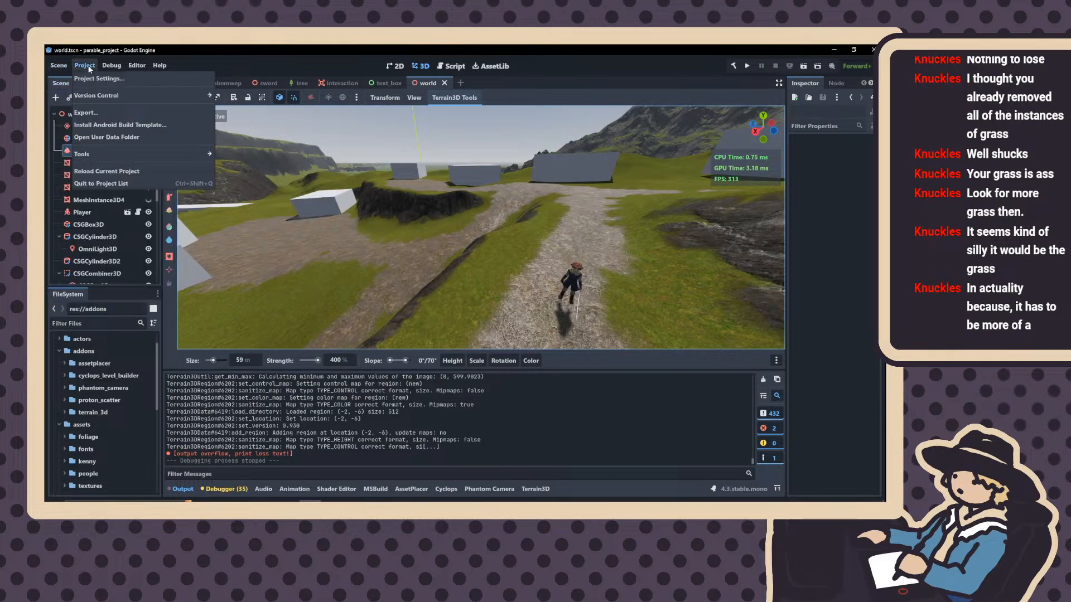
click(78, 184)
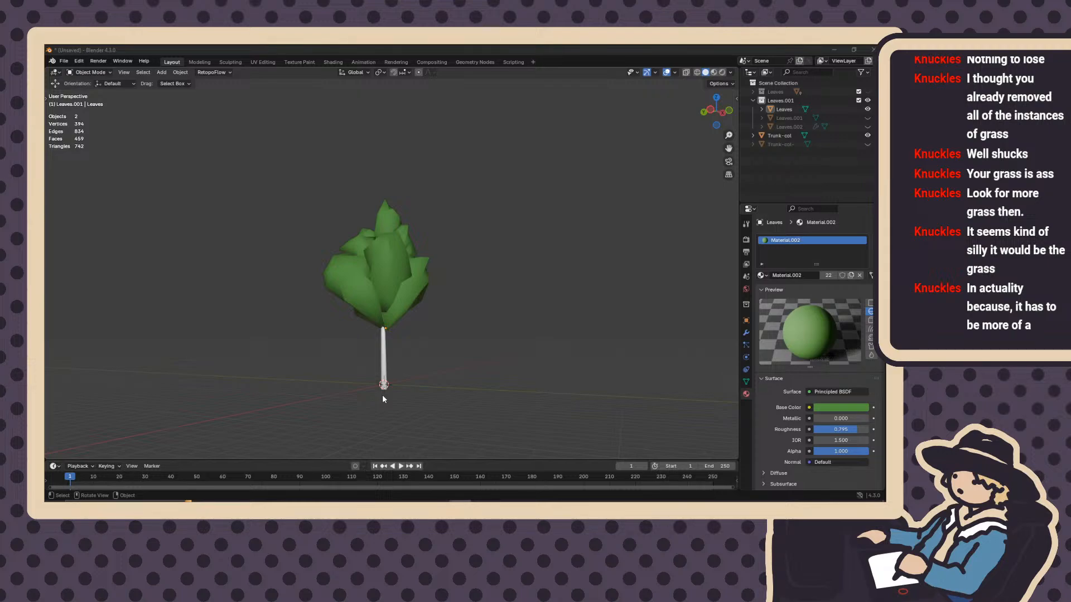
Open the parable_project stored in the "parable_project - Copy" folder from the Godot project list
middle_drag(382, 394, 346, 429)
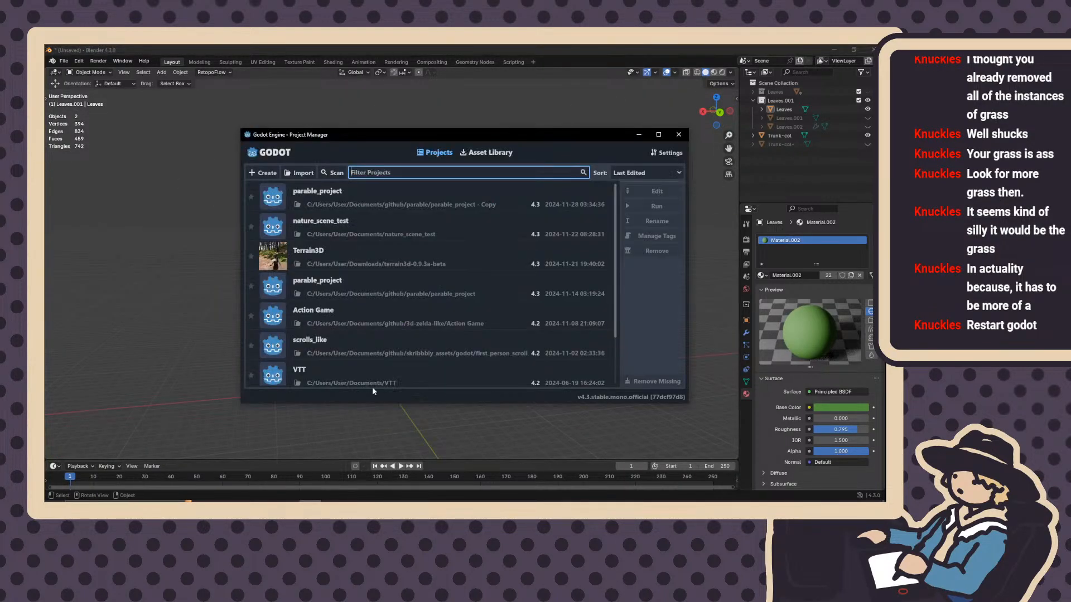
click(337, 204)
click(657, 191)
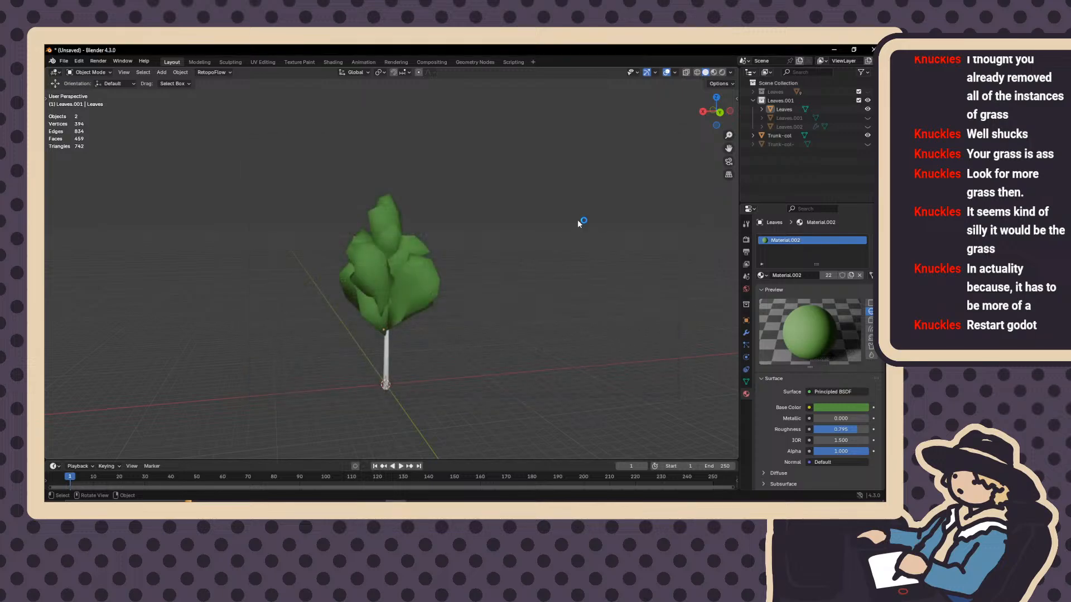
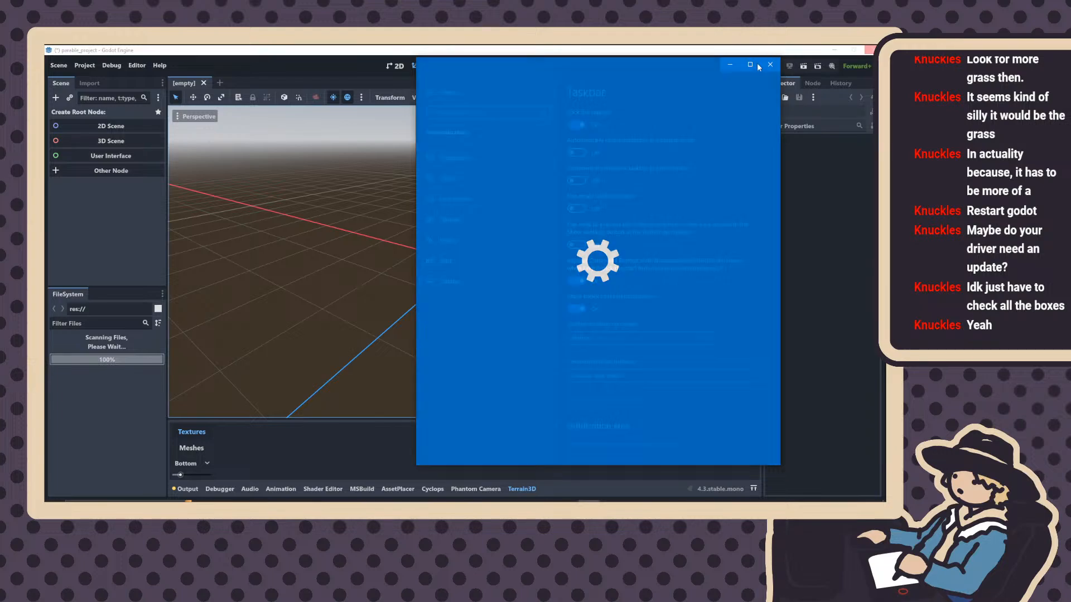
Close the Windows Settings window, open Task Manager and move it out of the editor's way
click(769, 65)
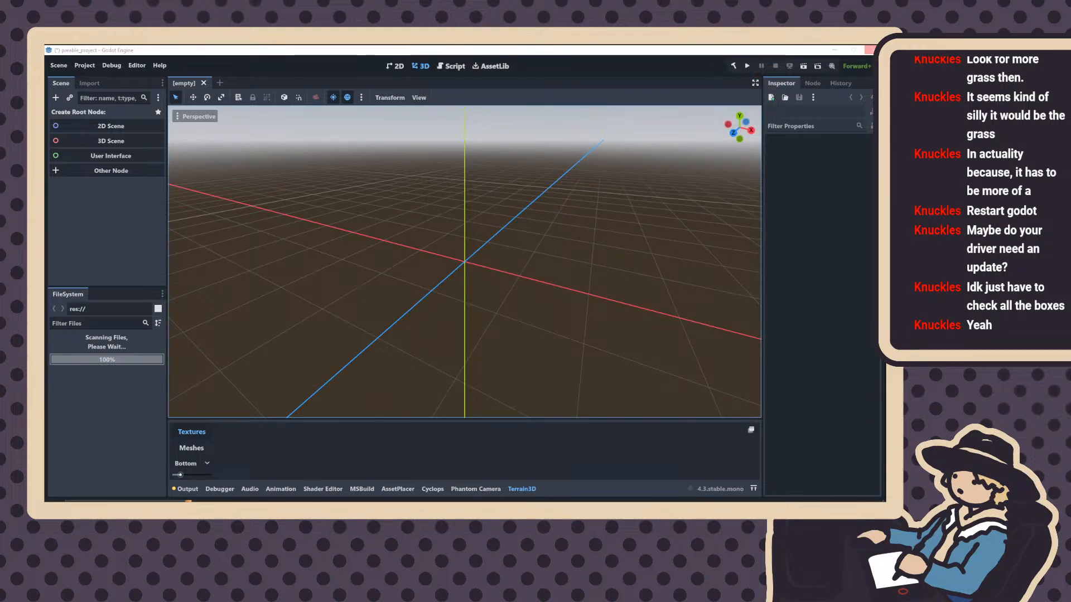
key(ctrl+shift+Escape)
drag(463, 200, 433, 513)
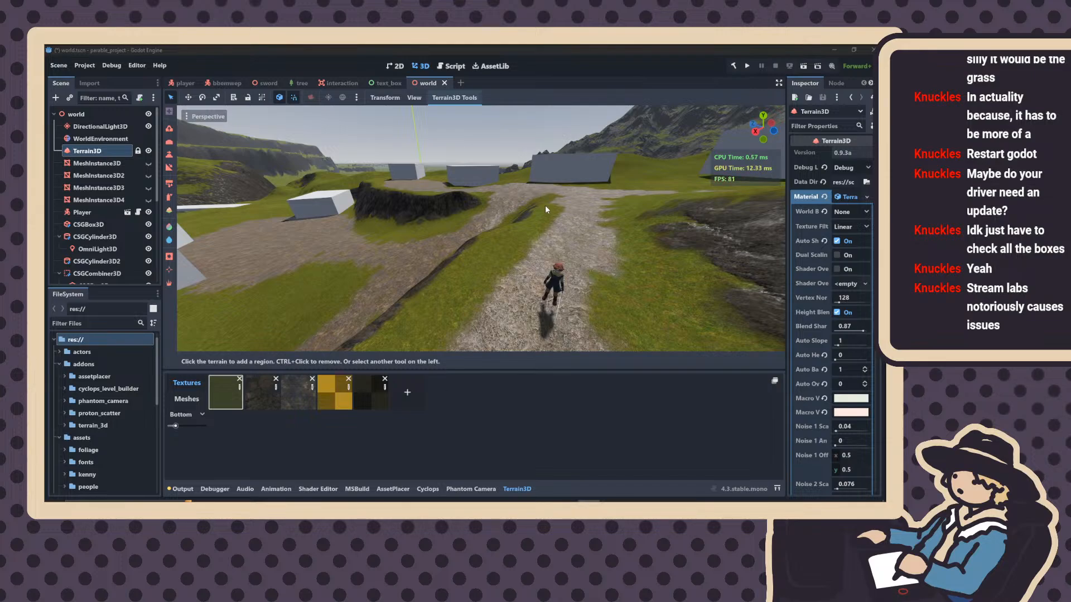
Turn the view of the player on the path and save the world scene
right_drag(546, 207, 575, 217)
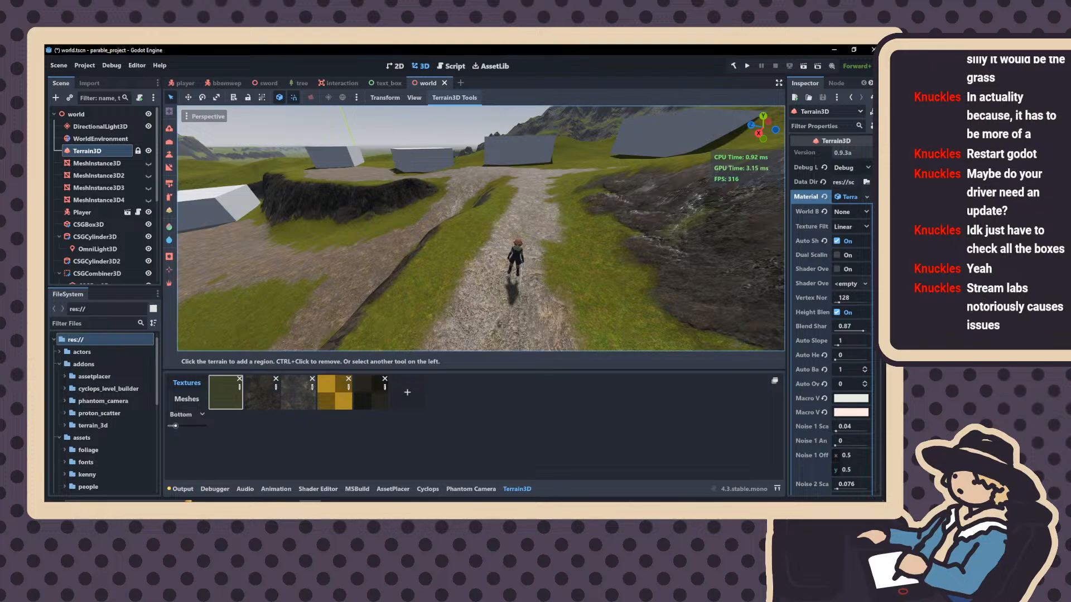
key(ctrl+s)
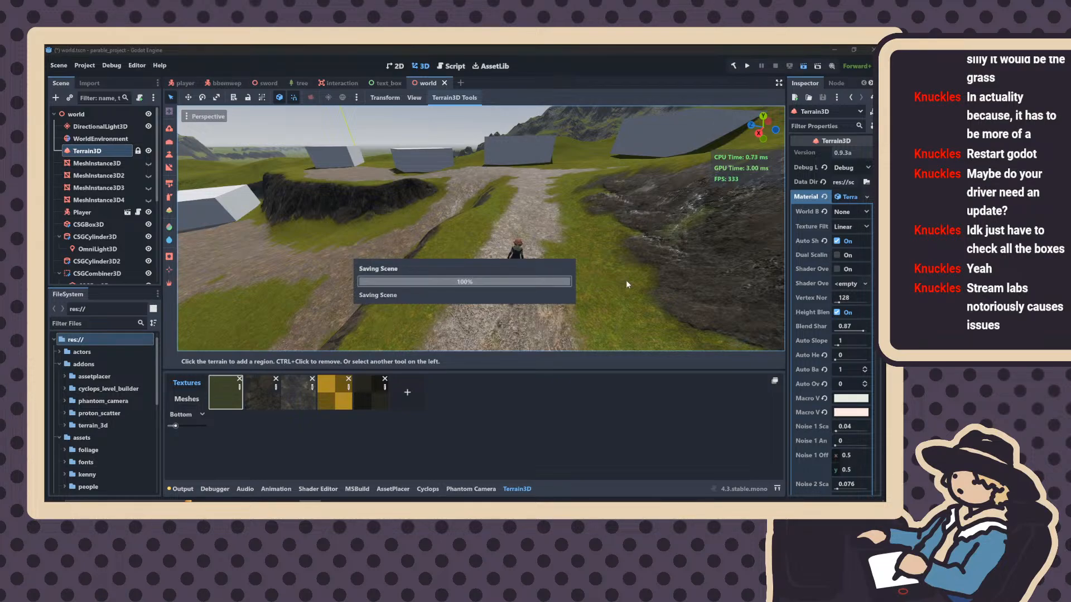
key(ctrl+s)
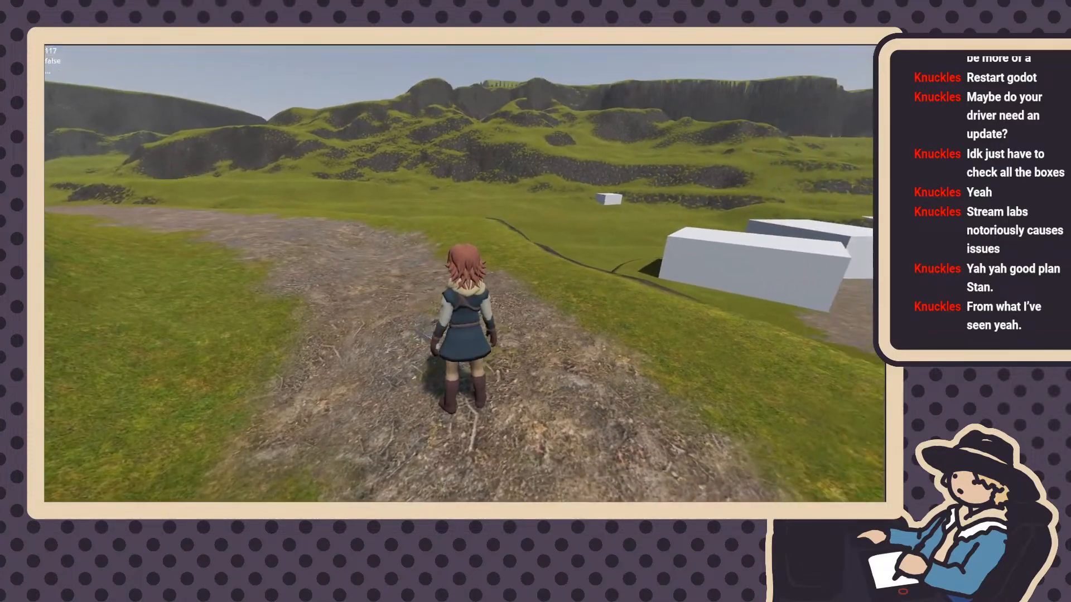
Run the character along the paths past the white blocks in the running game to check the frame rate, and stop the game
key(s)
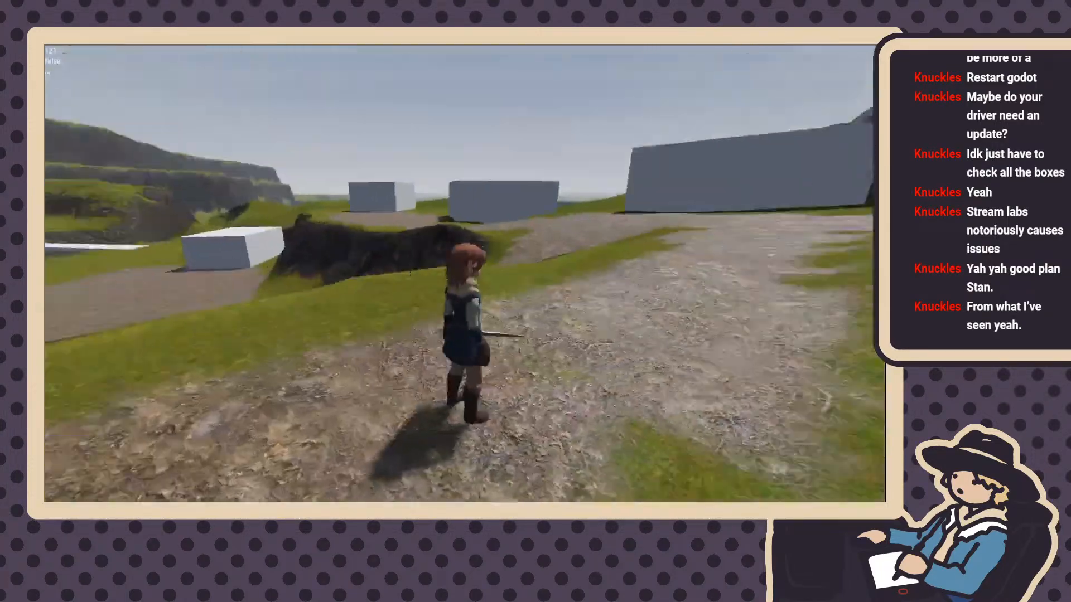
key(w)
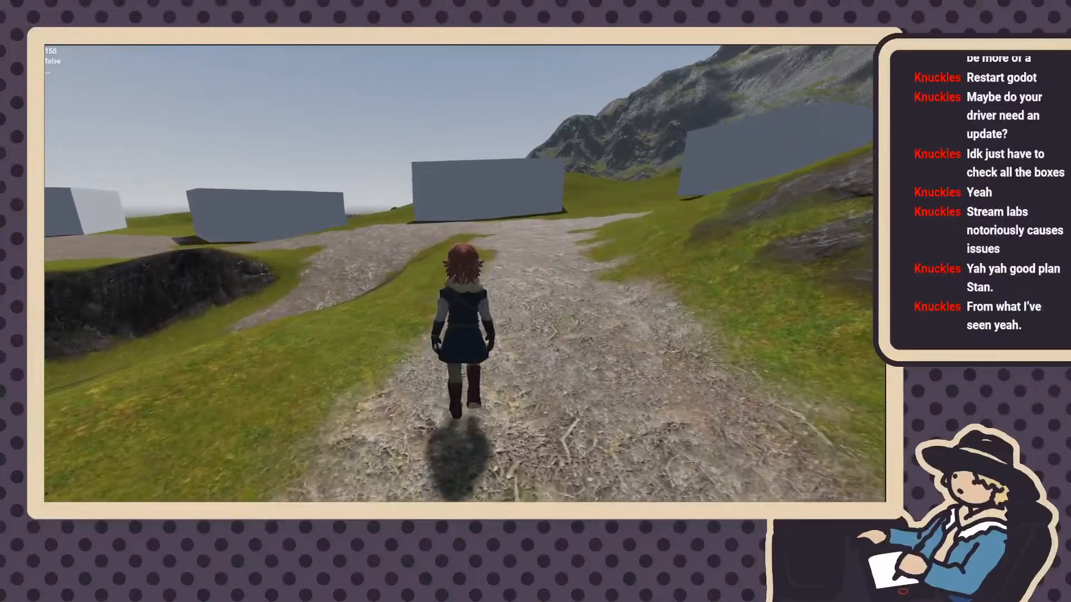
key(d)
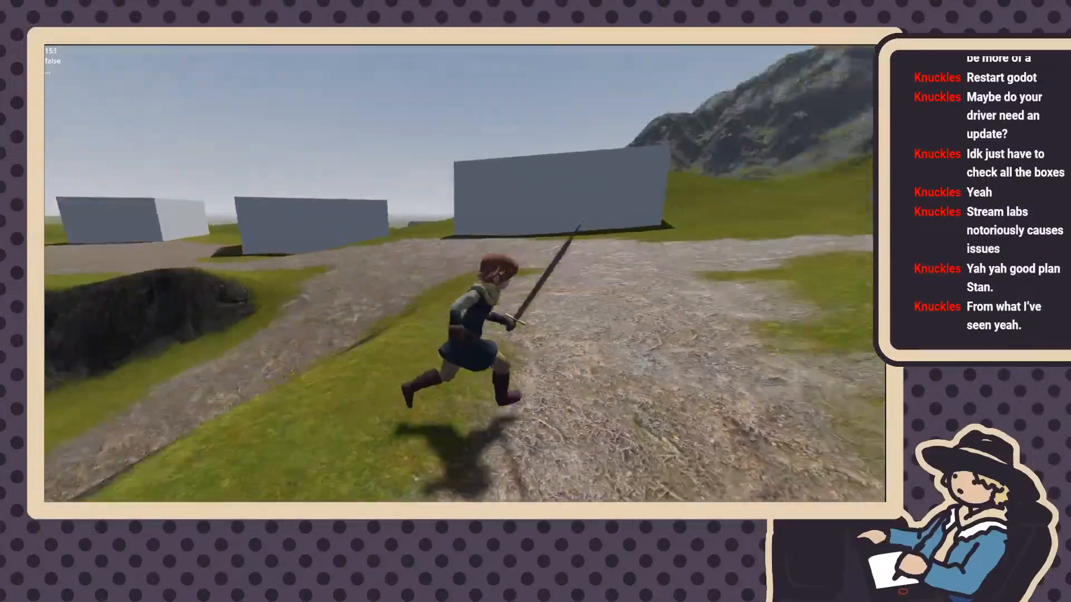
key(w)
key(a)
key(d)
key(w)
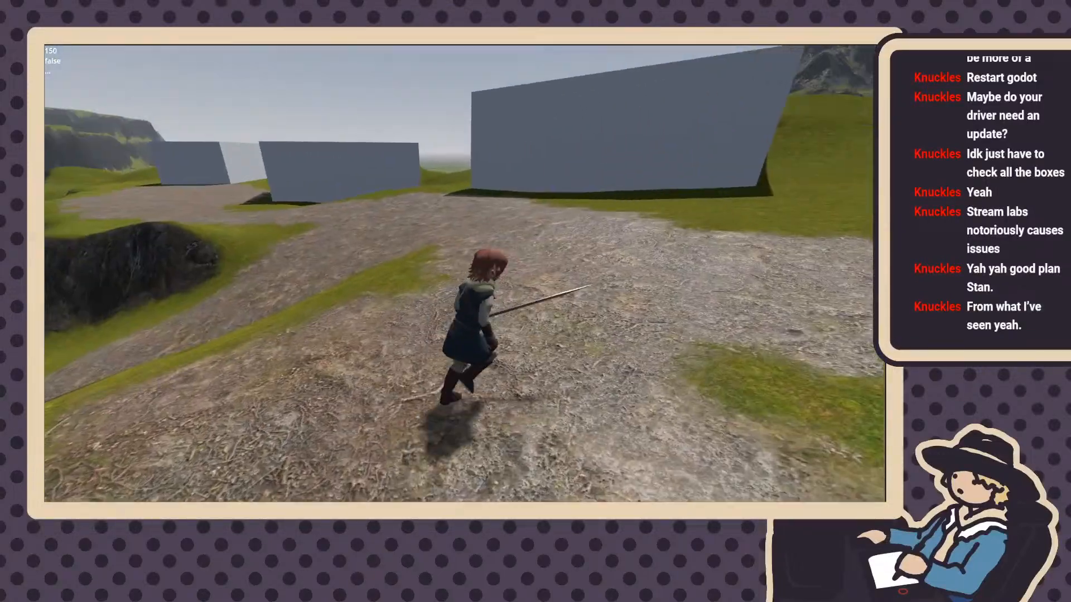
key(w)
key(d)
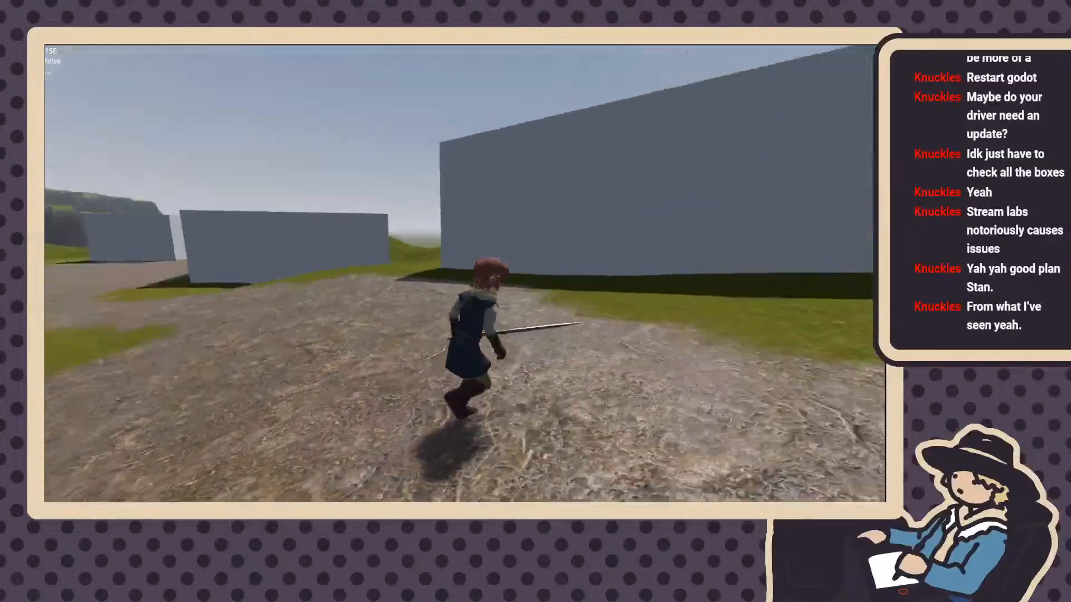
key(w)
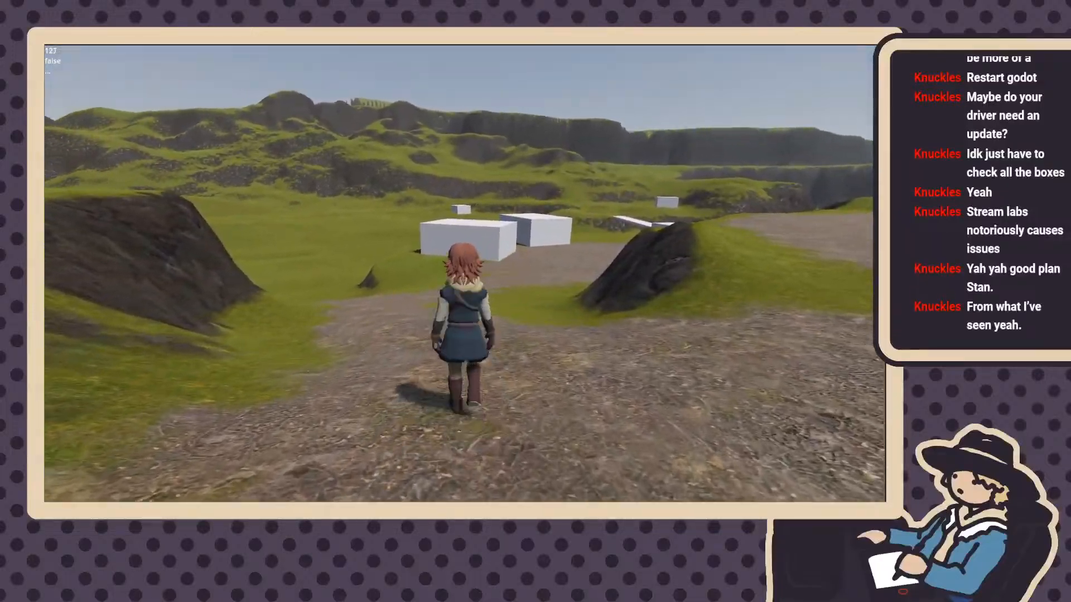
key(w)
key(w)
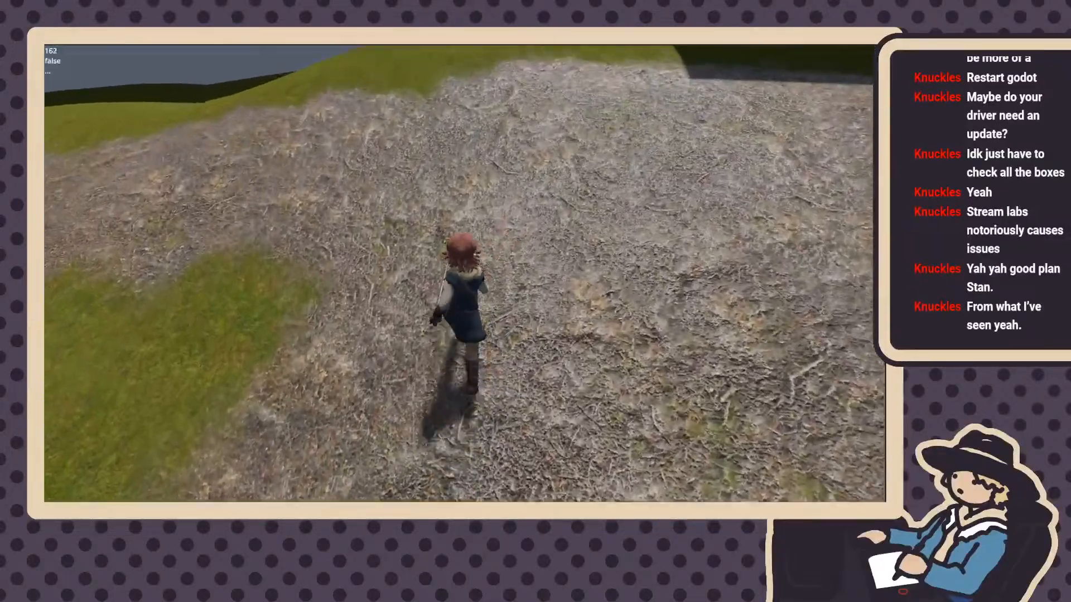
key(w)
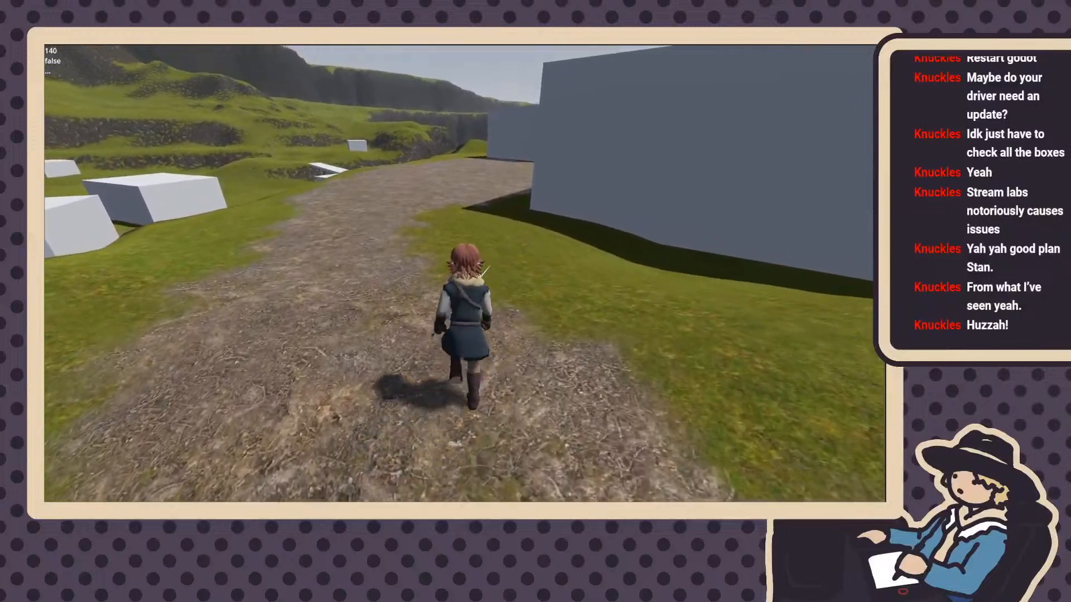
key(w)
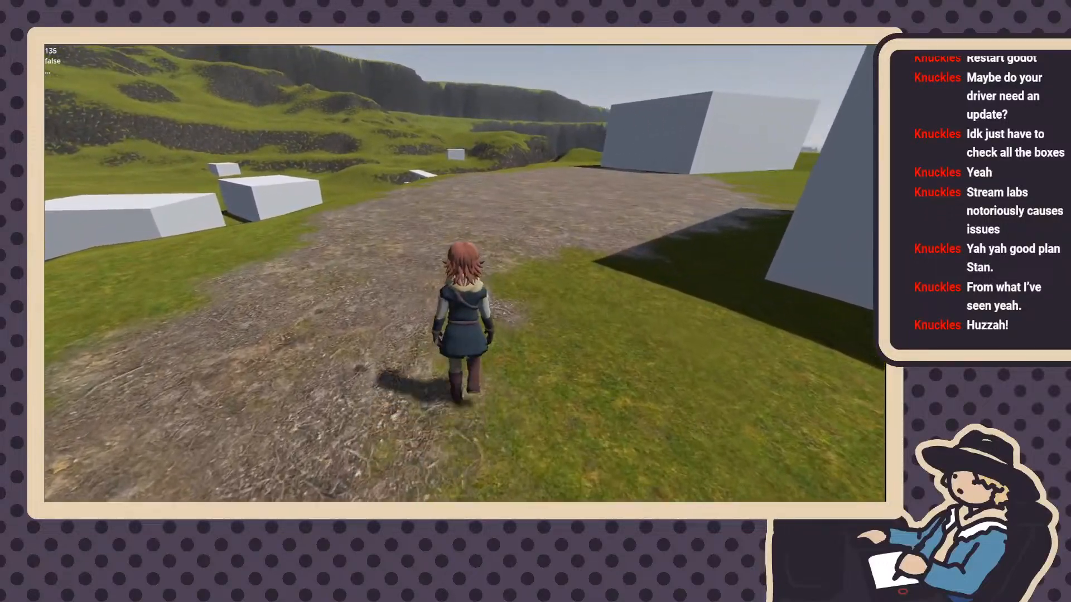
key(w)
key(w)
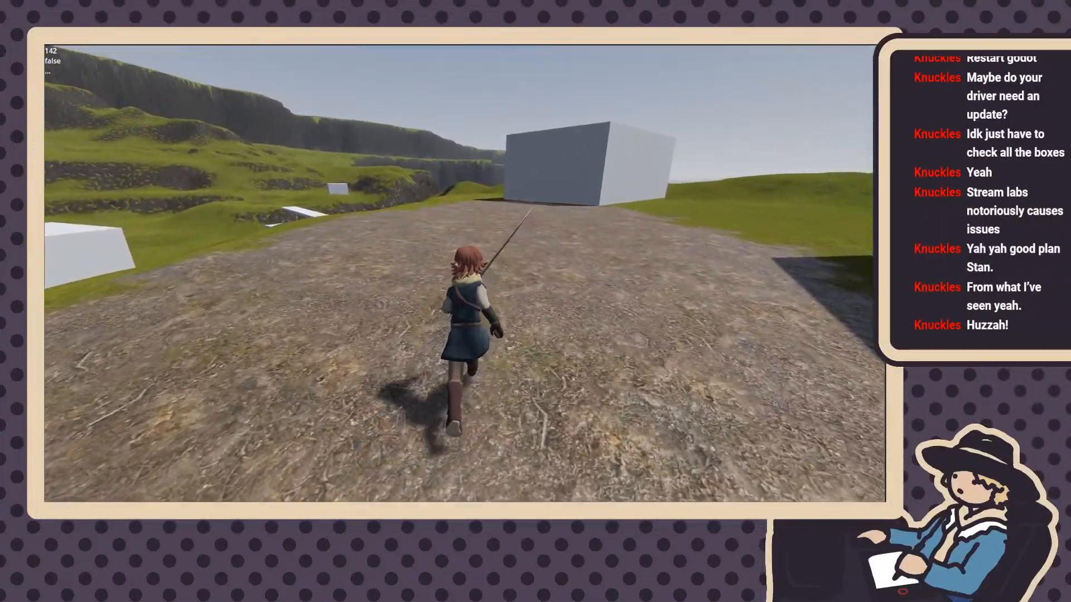
key(Escape)
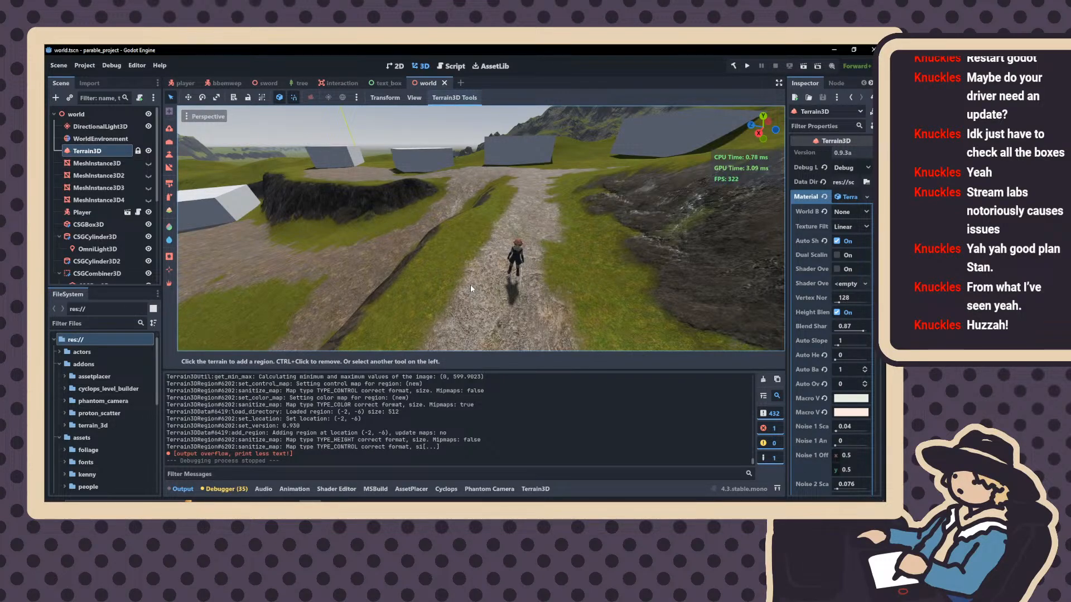
Instantiate actors/test_enemy/bbemwep.tscn as a child scene of the world node
key(d)
right_drag(425, 240, 267, 239)
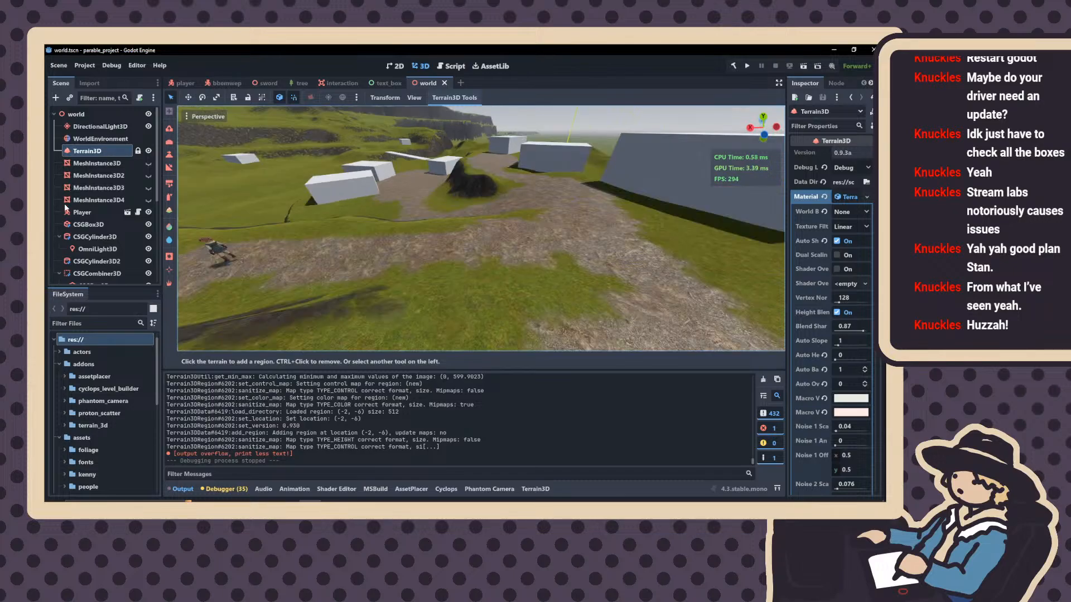
click(72, 115)
click(69, 98)
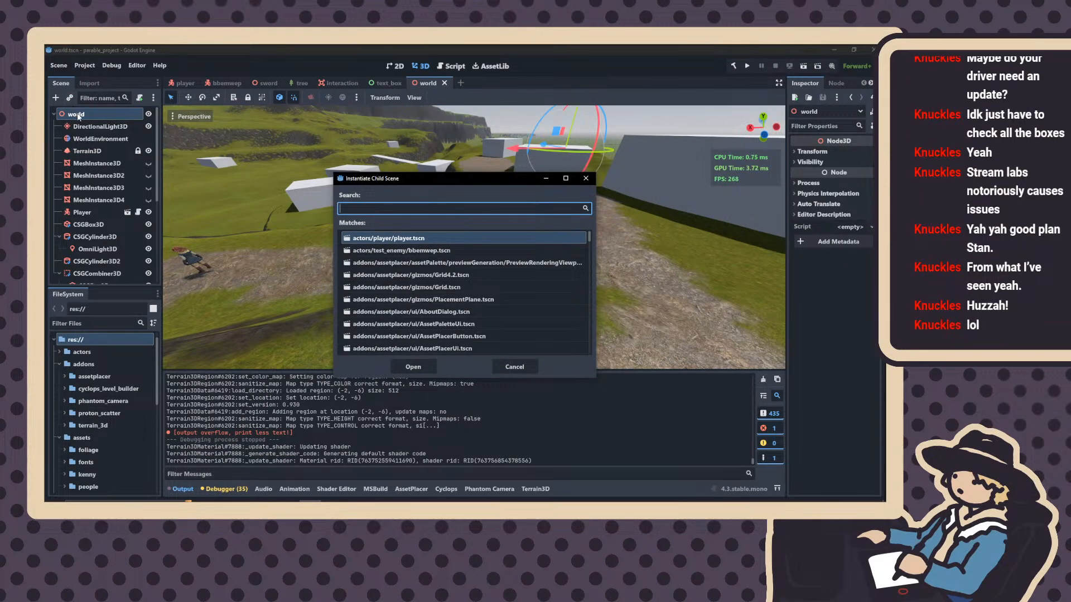
text(du)
key(BackSpace)
key(BackSpace)
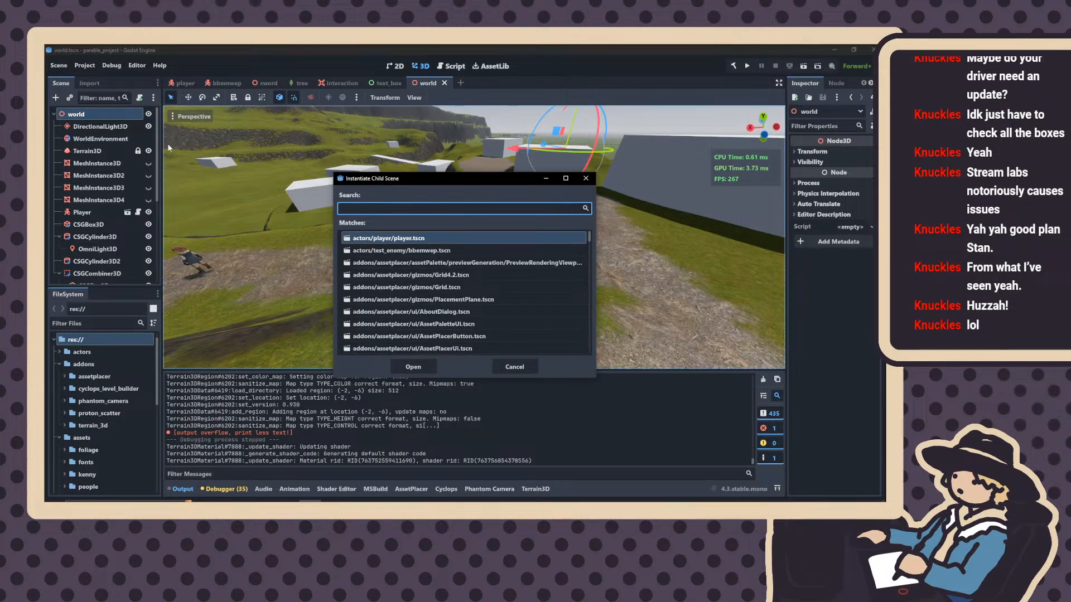
text(bbe)
double_click(407, 238)
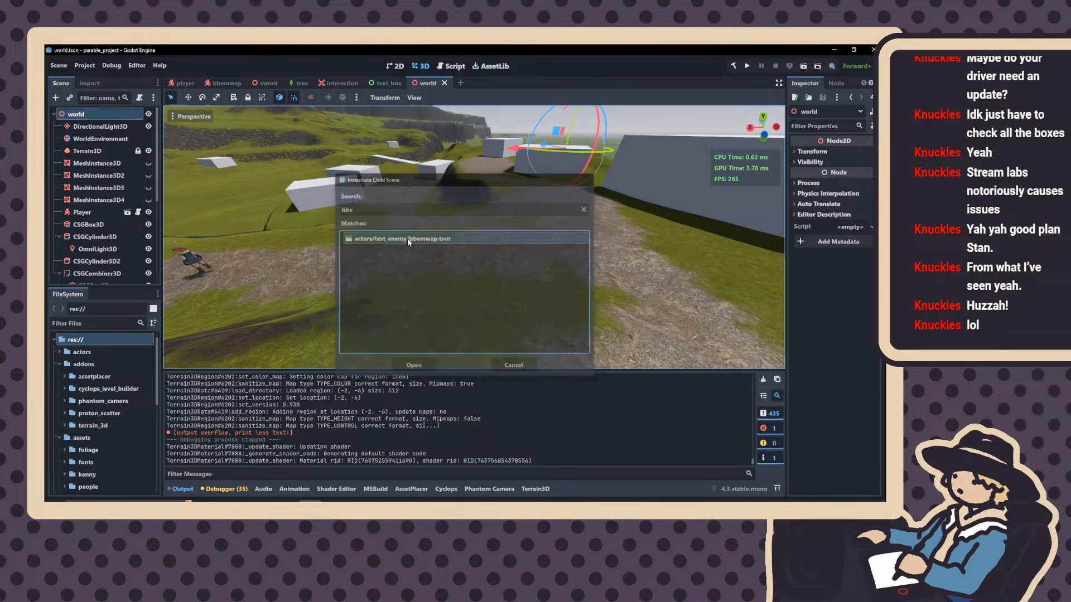
Select the Player node and open its X position for editing
right_drag(413, 240, 358, 225)
scroll(112, 178, up, 4)
click(85, 134)
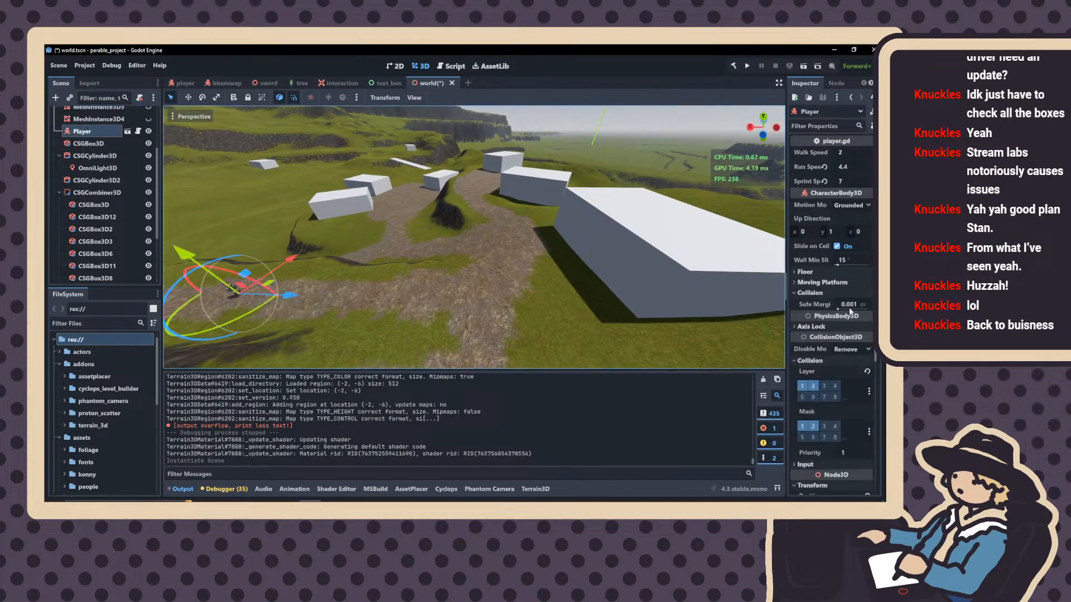
scroll(850, 313, down, 3)
scroll(853, 366, down, 2)
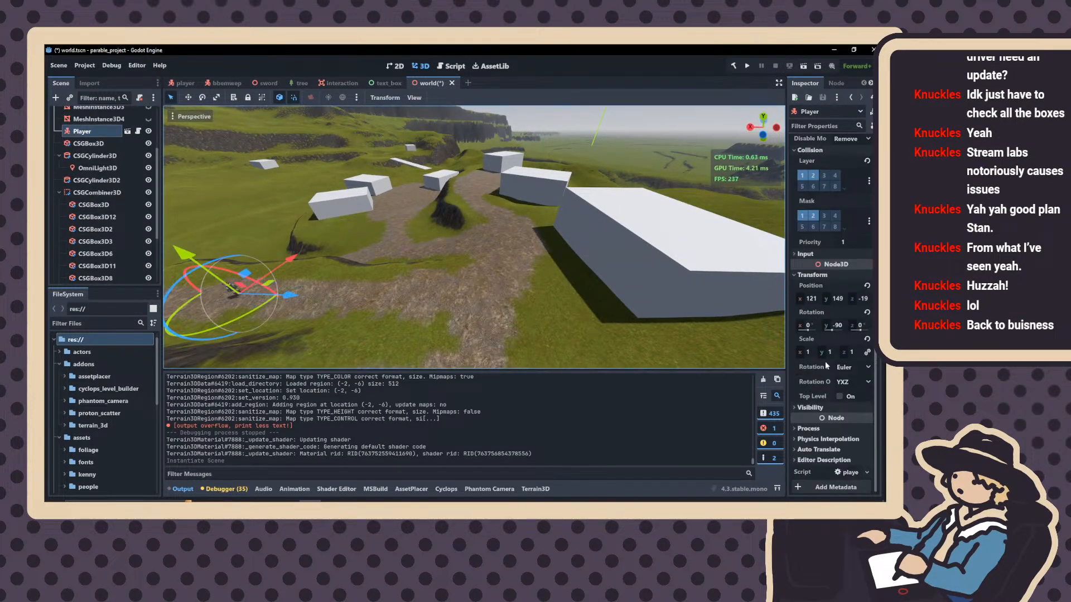
click(816, 301)
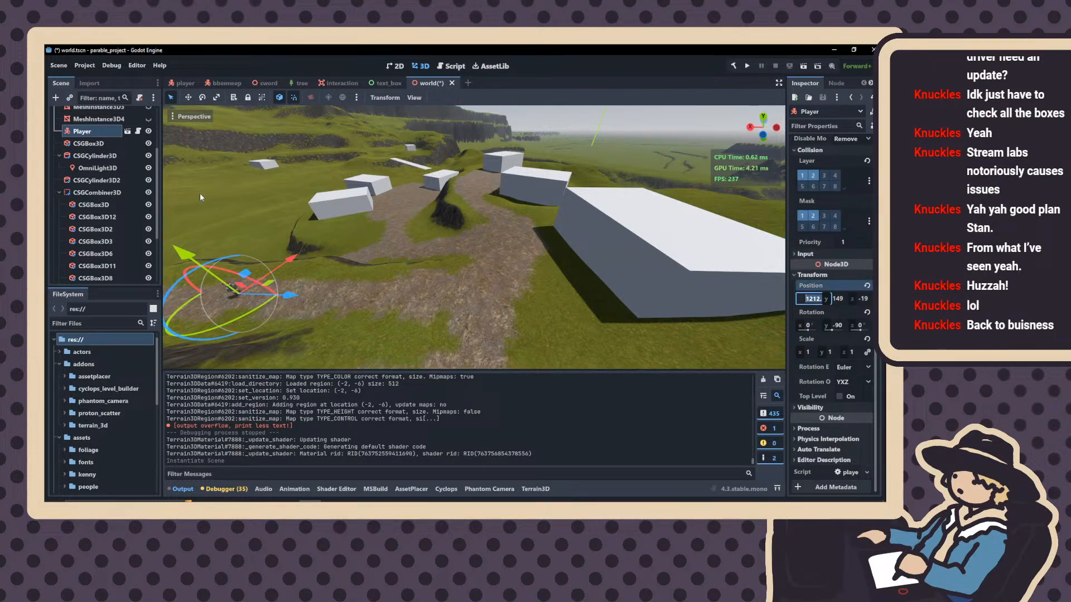
click(590, 226)
right_drag(589, 227, 535, 212)
Delete the BIGBADEVILMANWITHEVILPLANS enemy node from the world scene
click(86, 280)
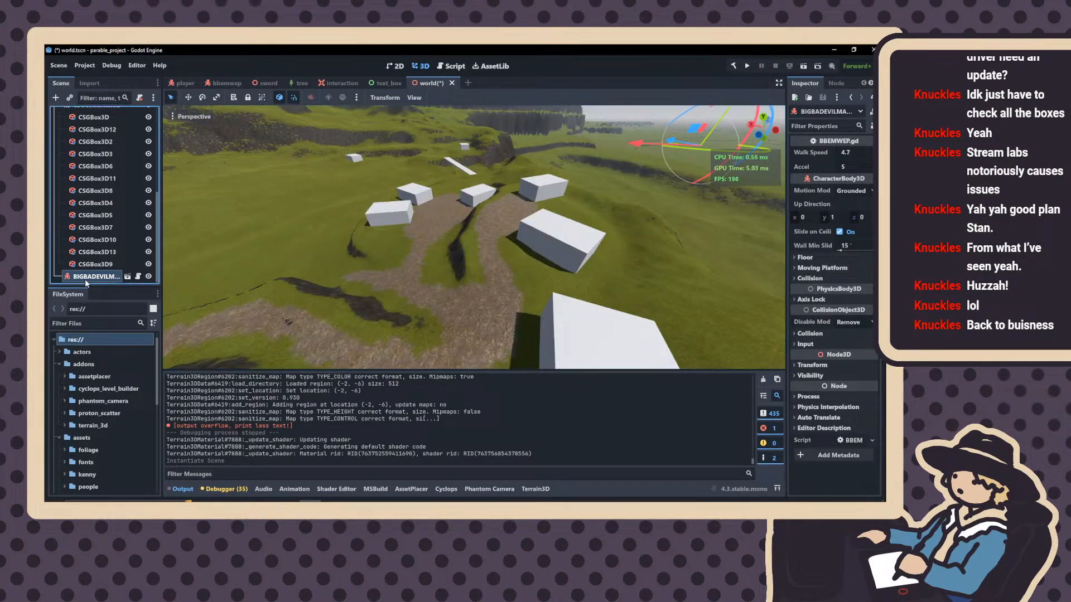
key(Delete)
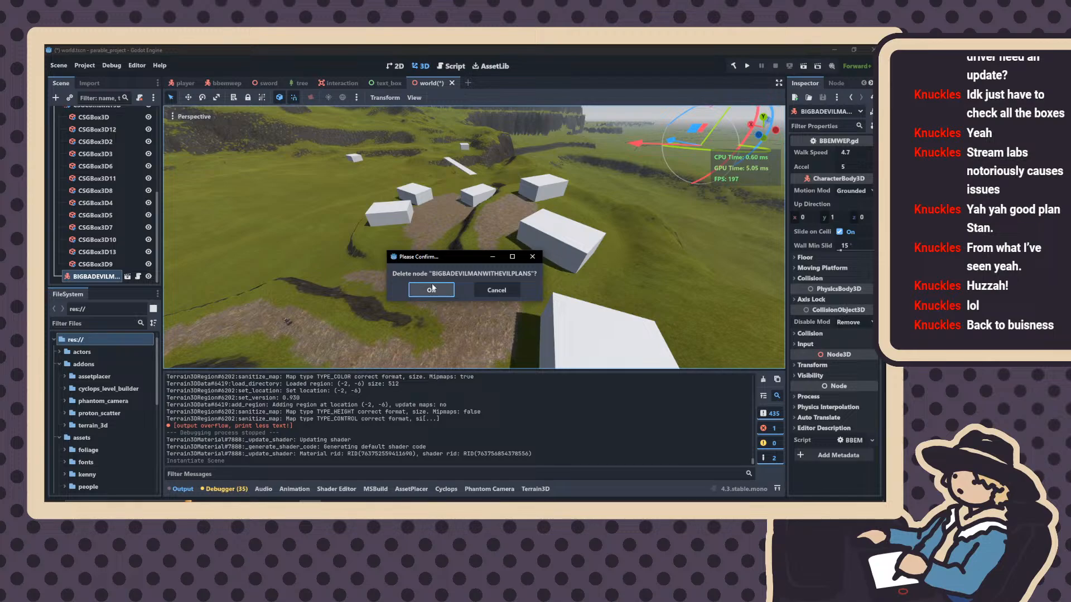
click(432, 290)
Collapse the CSGCombiner3D and CSGCylinder3D branches in the world scene tree
scroll(439, 279, up, 2)
scroll(388, 229, down, 3)
mouse_move(388, 229)
right_down()
mouse_move(357, 252)
mouse_move(406, 230)
right_up()
key(w)
key(a)
key(w)
scroll(59, 191, up, 5)
click(59, 191)
click(57, 216)
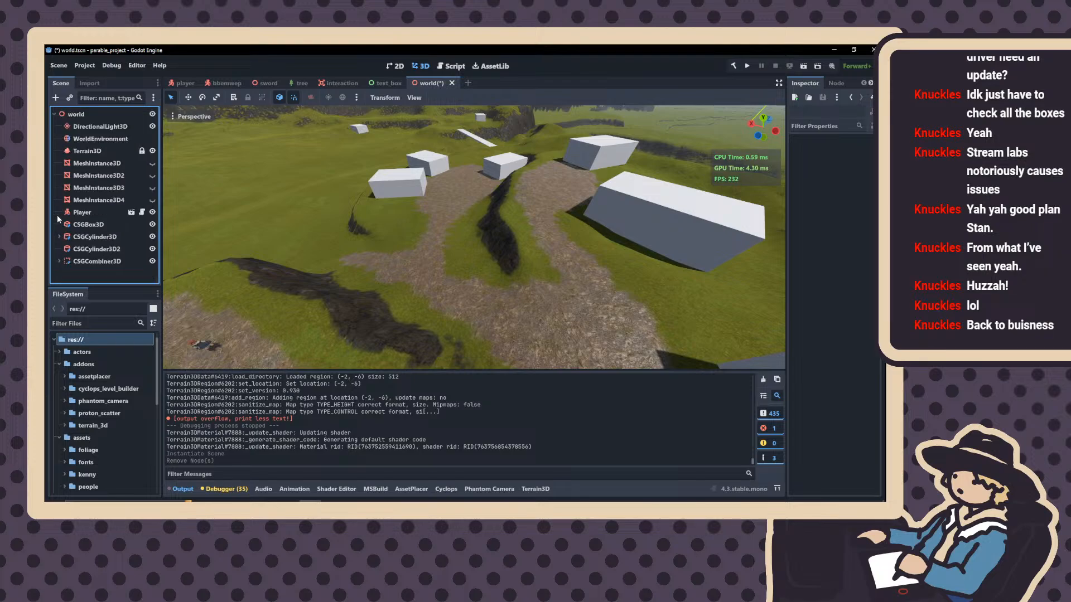
Set Terrain3D's collision mode to Full / Editor
click(72, 114)
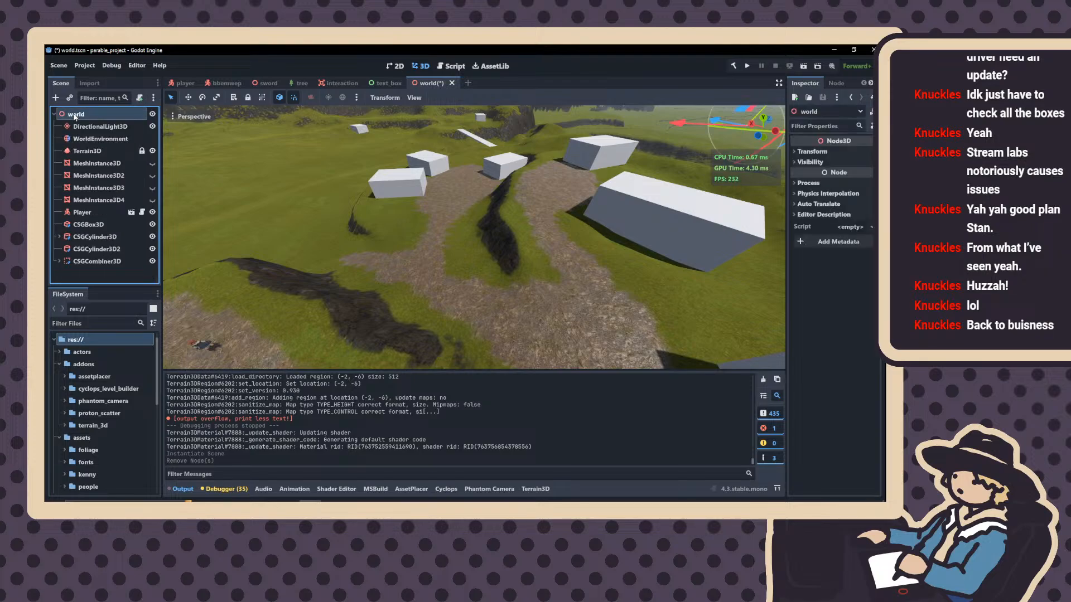
click(90, 151)
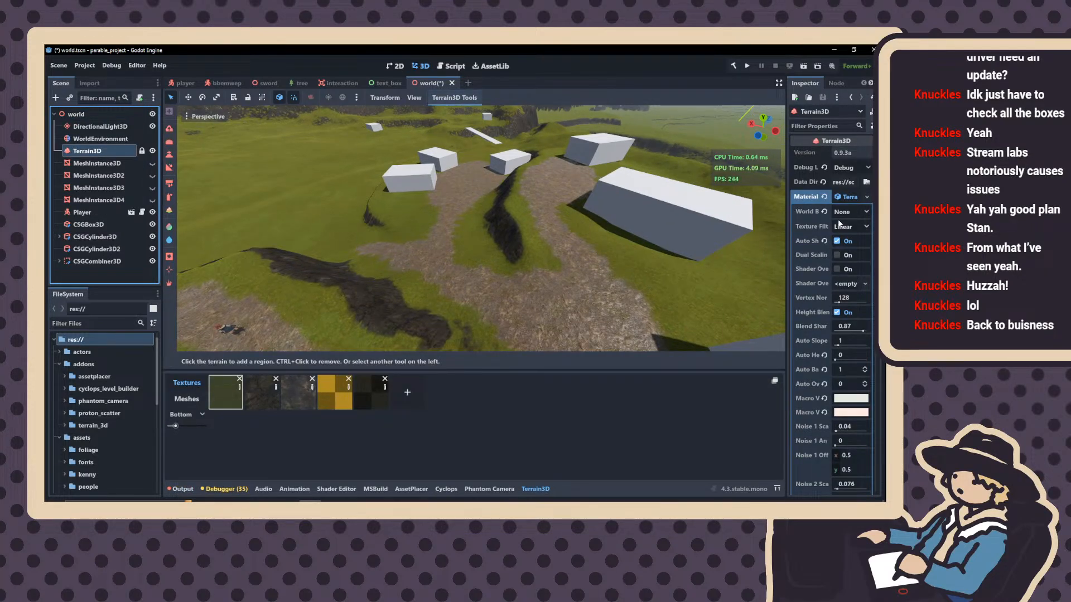
scroll(849, 273, down, 5)
scroll(849, 273, down, 5)
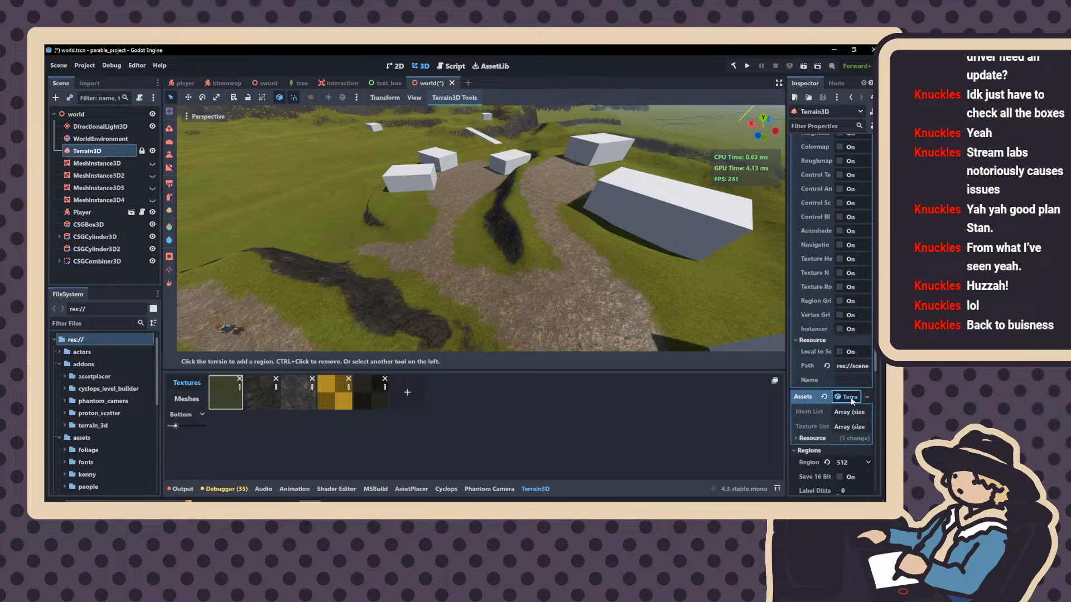
scroll(851, 397, down, 5)
click(847, 307)
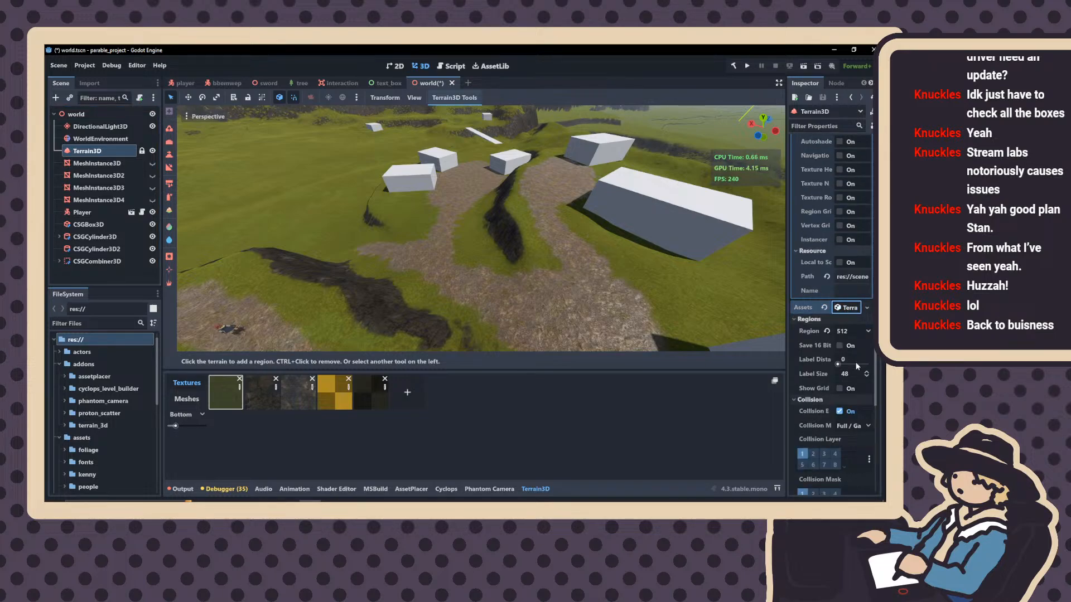
click(842, 425)
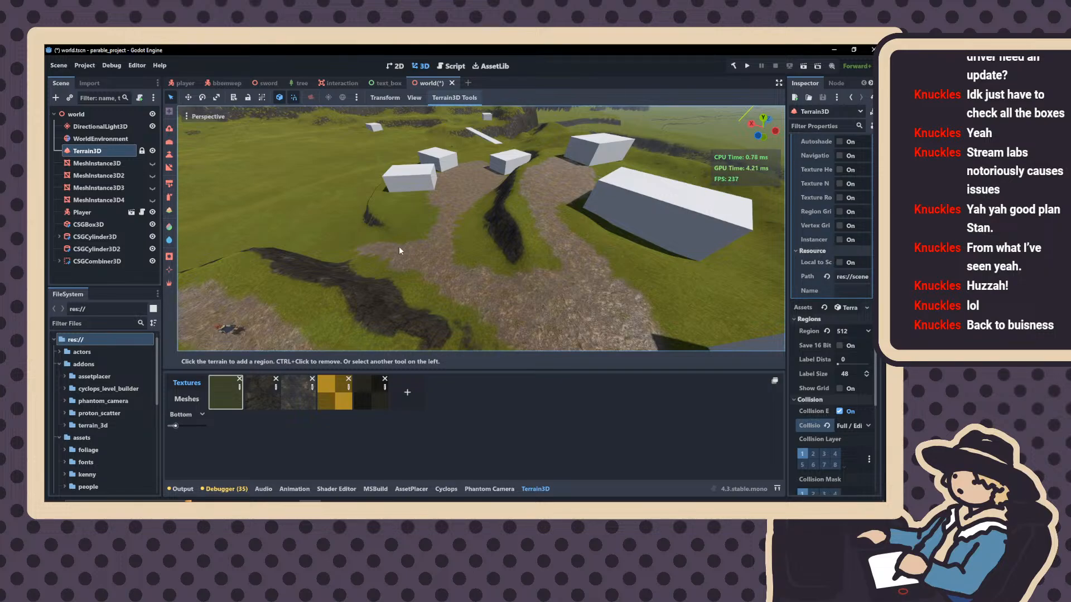
Open the AssetPlacer tools with the world scene as the active scene
click(401, 489)
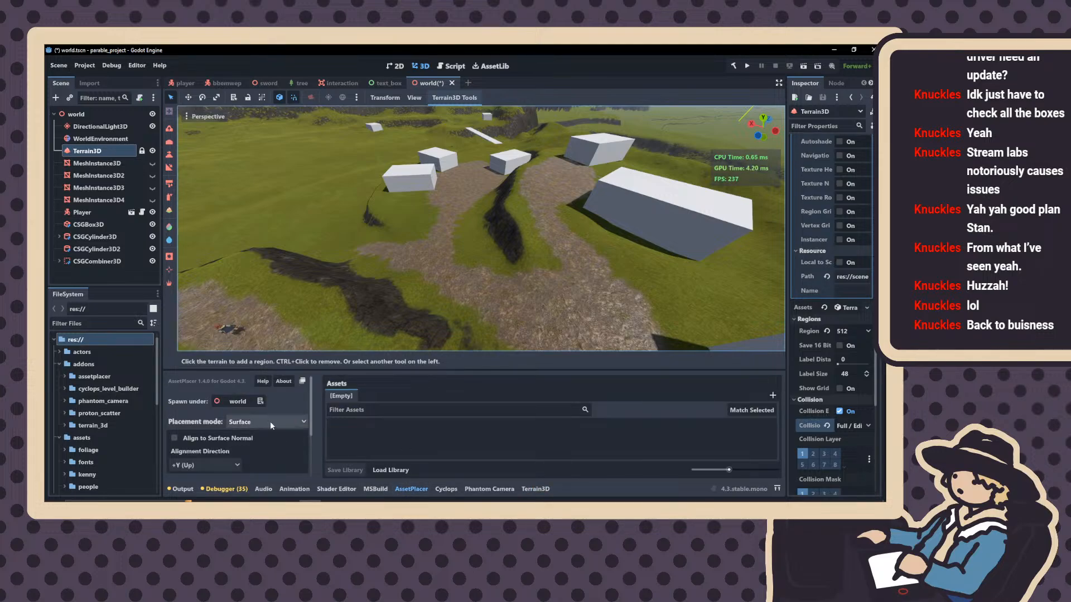
click(223, 83)
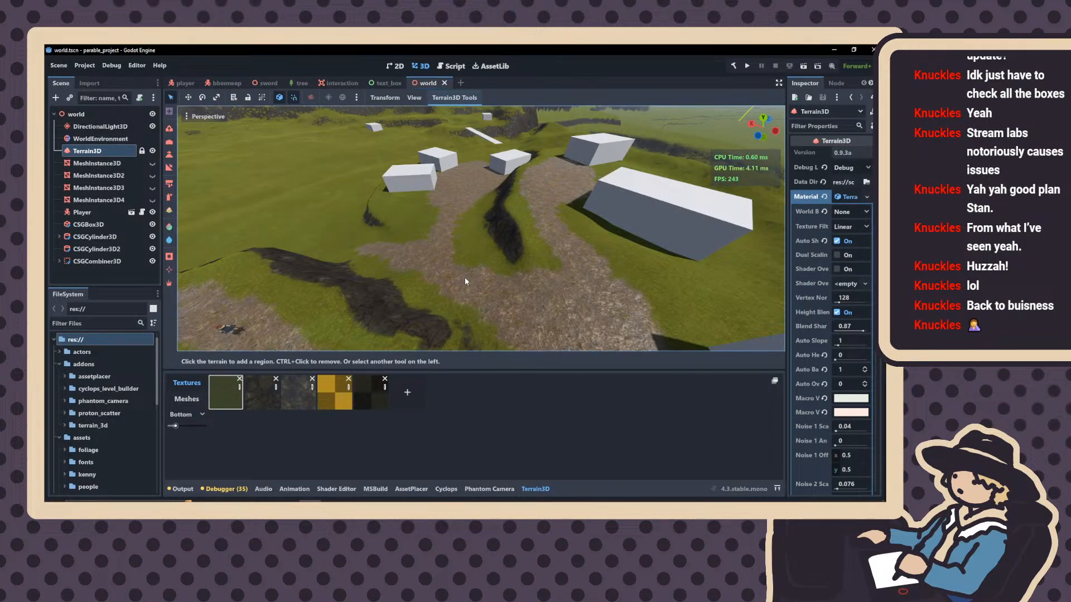
click(334, 489)
click(377, 489)
click(411, 489)
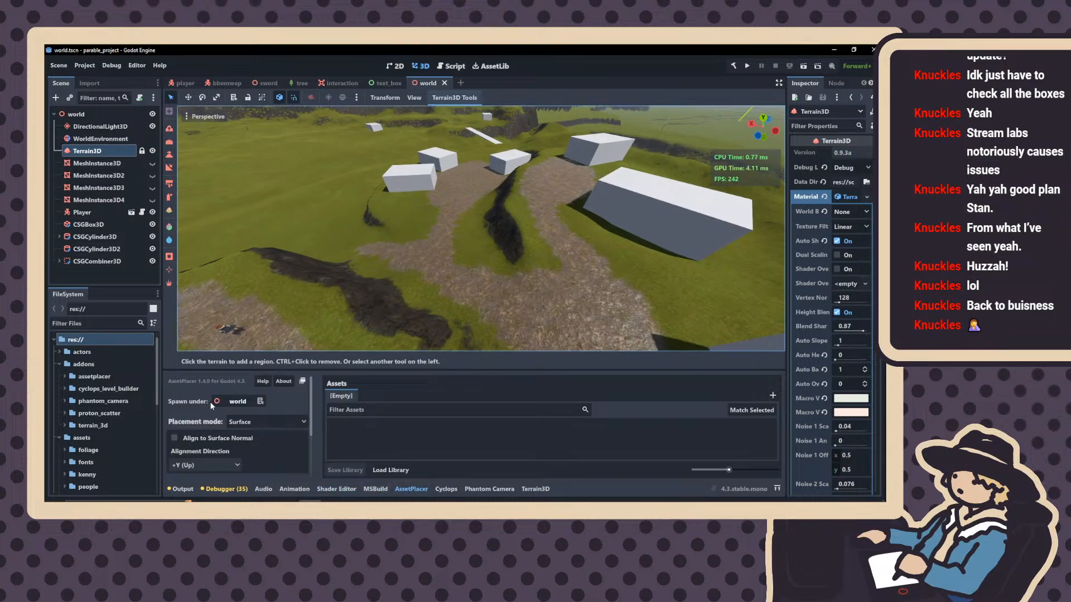
Collapse the assets and addons folders in the project files and expand actors down to the test_enemy folder
scroll(74, 418, down, 1)
scroll(74, 418, down, 5)
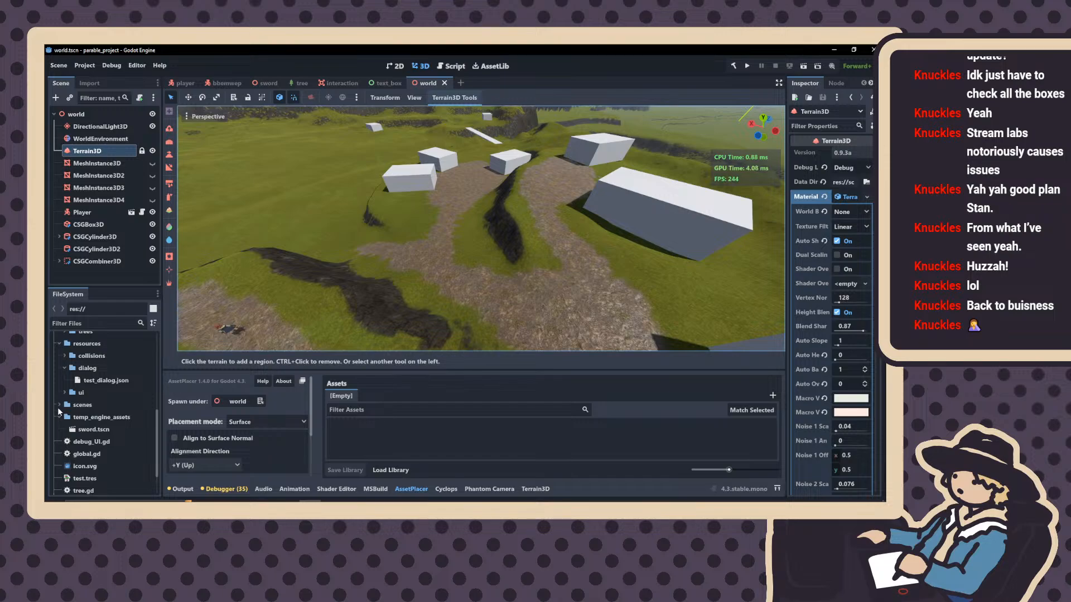
scroll(55, 384, up, 2)
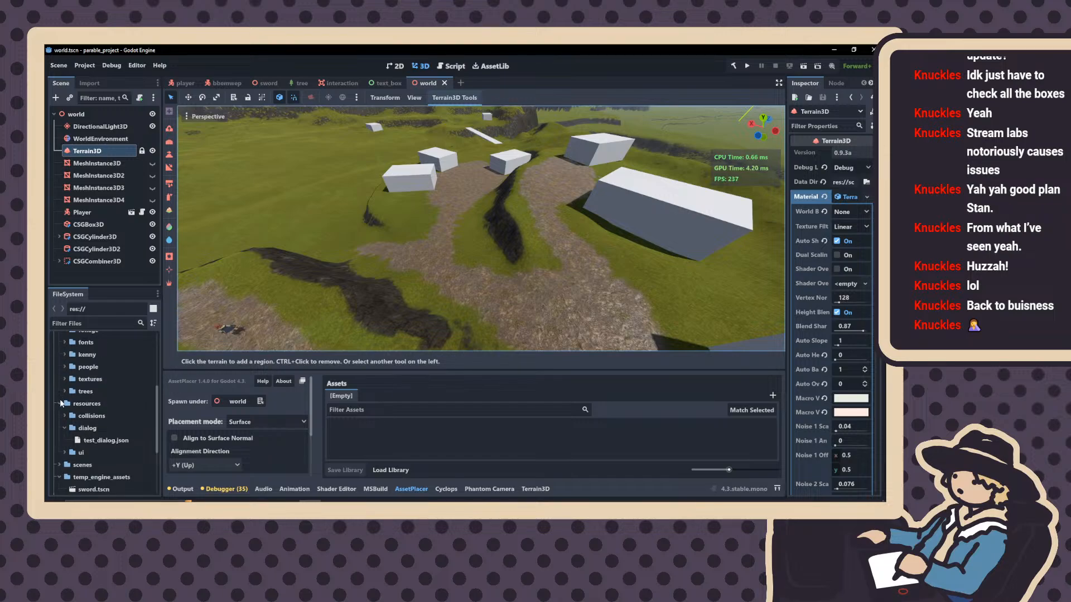
scroll(60, 390, up, 2)
click(59, 357)
scroll(56, 360, up, 3)
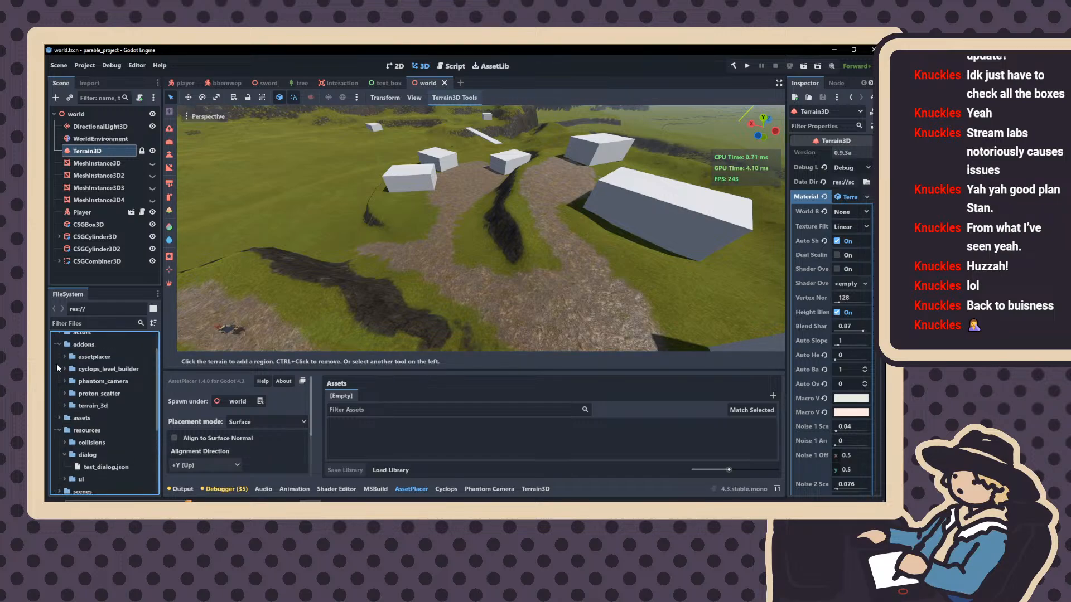
click(59, 343)
scroll(60, 341, up, 1)
scroll(60, 341, up, 1)
click(59, 365)
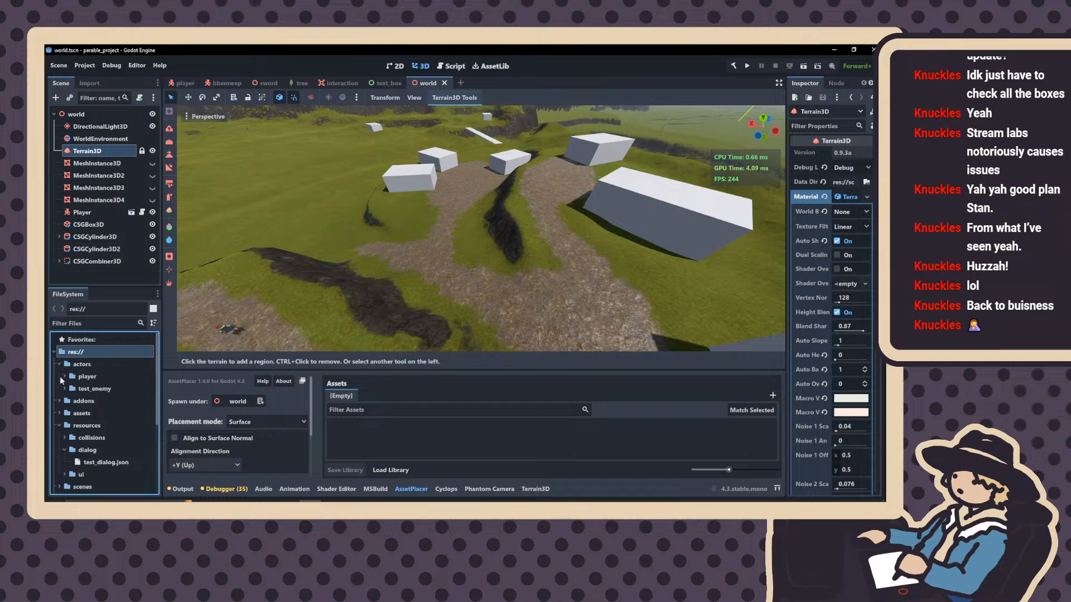
click(64, 389)
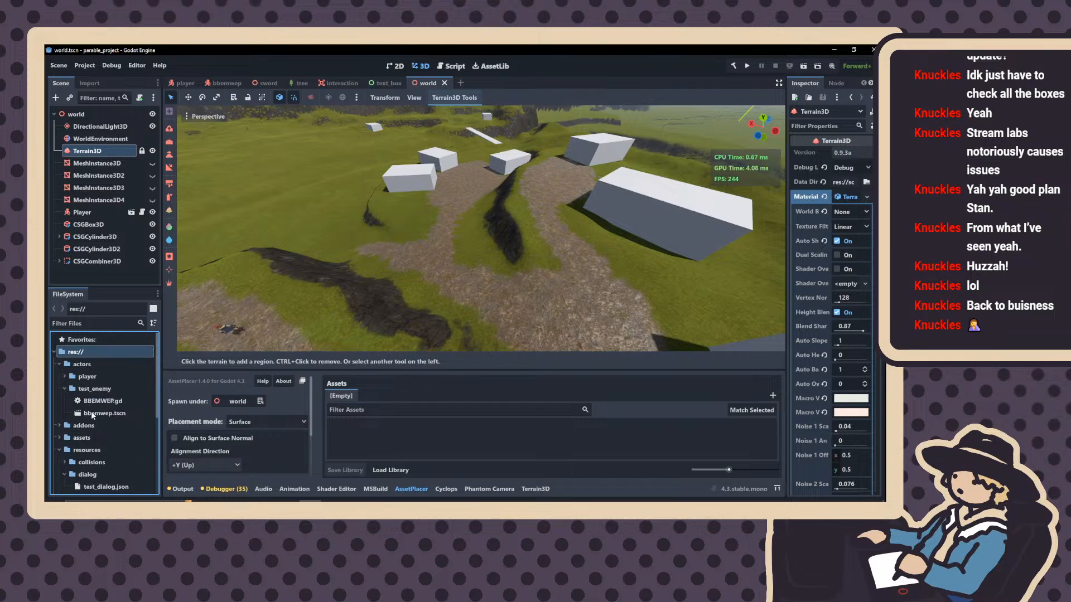
Add bbemwep.tscn from the test_enemy folder to the asset library and choose the Surface placement mode
click(101, 415)
drag(400, 435, 369, 434)
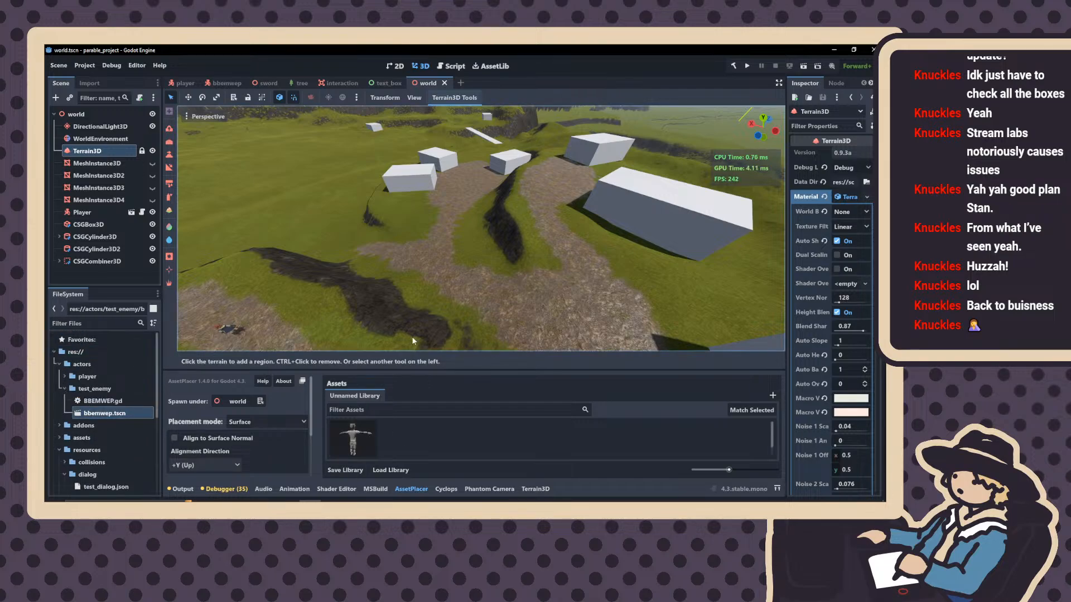
click(262, 422)
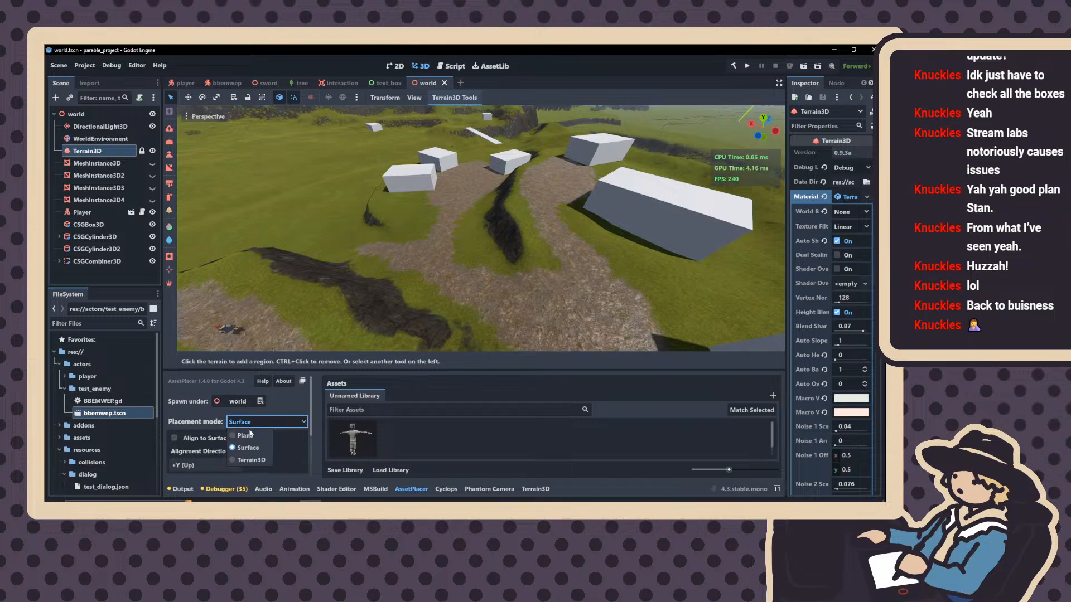
click(243, 449)
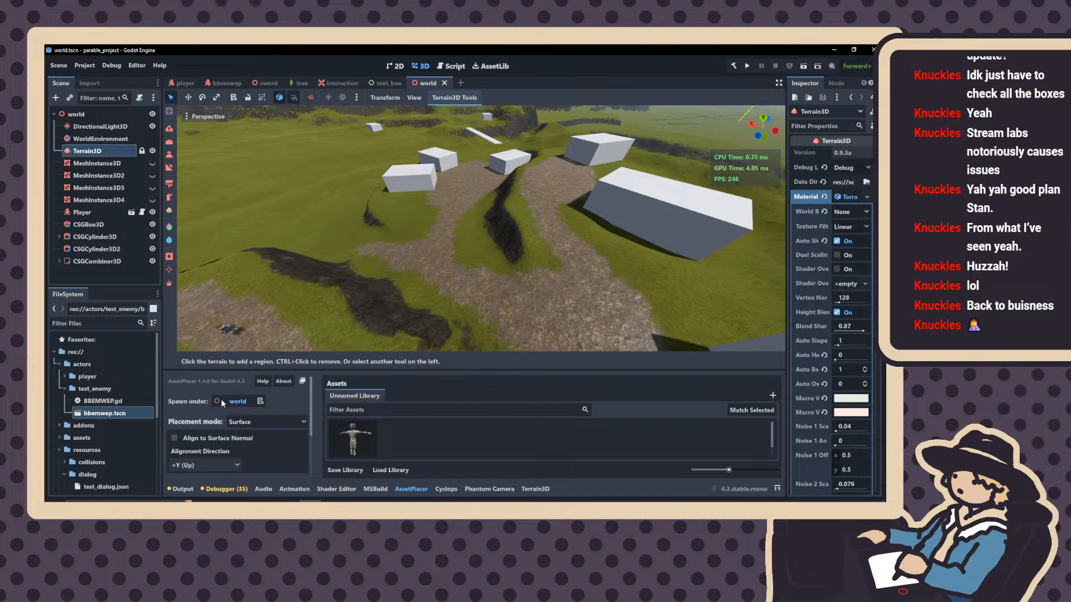
Place the bbemwep enemy under the world node, on the dirt path in front of the white blocks
click(219, 401)
right_drag(376, 336, 362, 355)
key(w)
key(w)
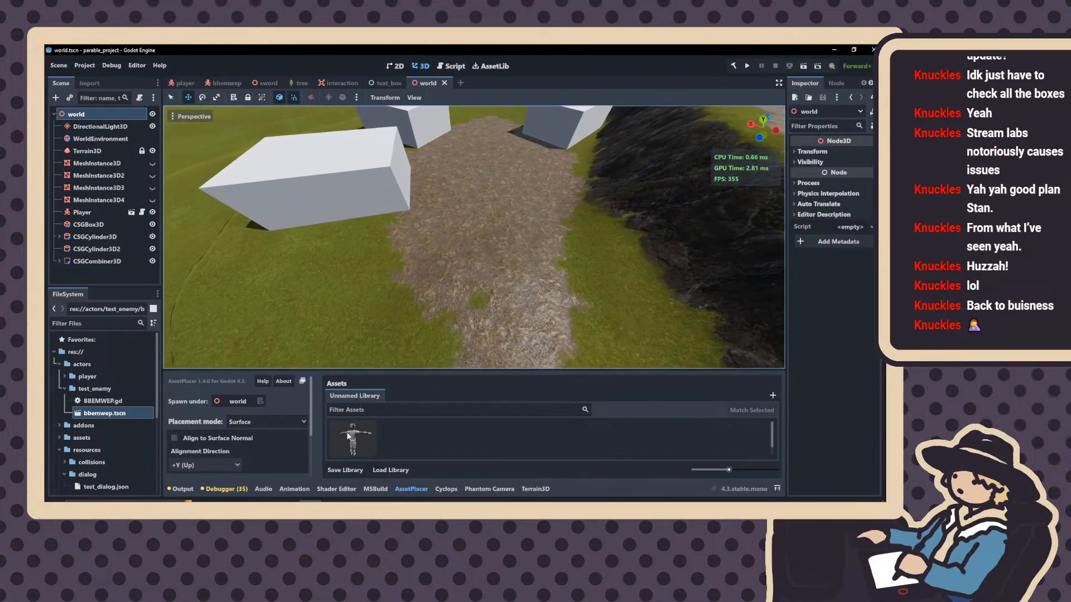
click(353, 440)
scroll(487, 221, down, 10)
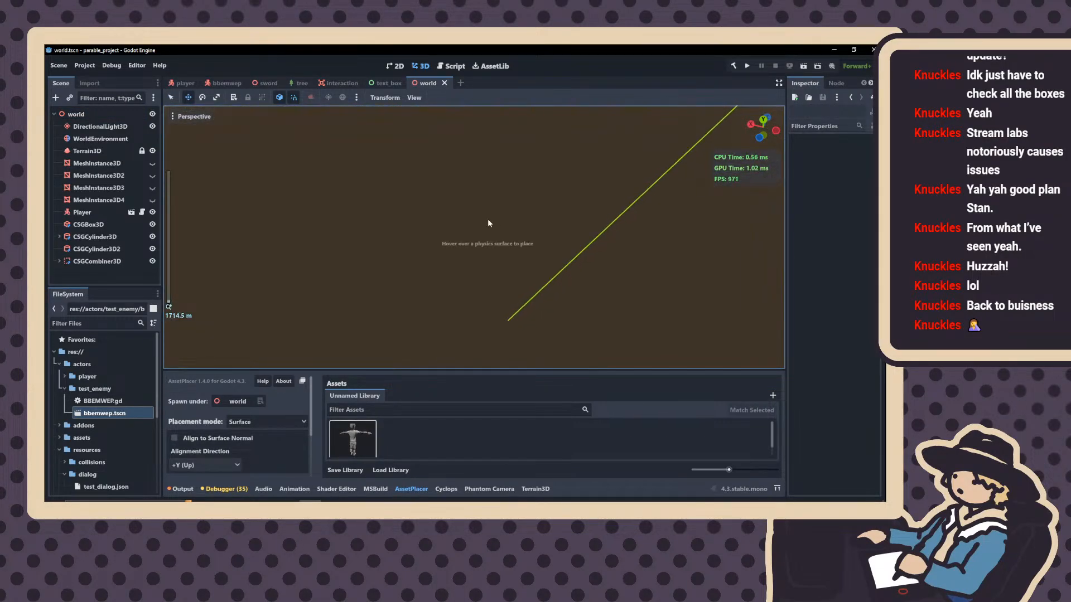
right_drag(488, 220, 479, 242)
key(w)
scroll(488, 220, up, 20)
scroll(493, 218, up, 10)
key(w)
key(s)
key(w)
key(d)
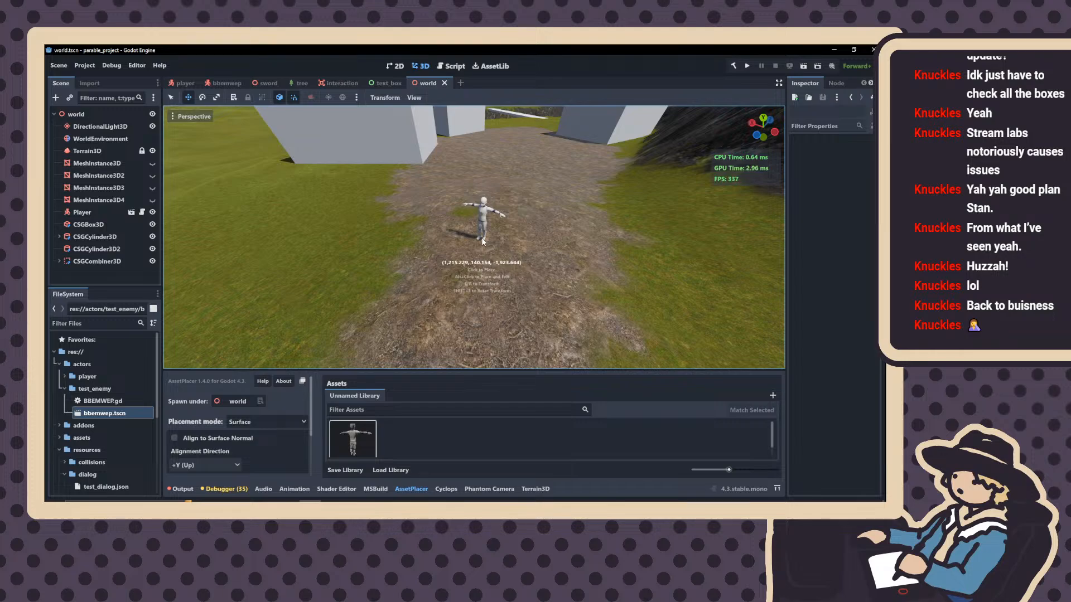
click(483, 242)
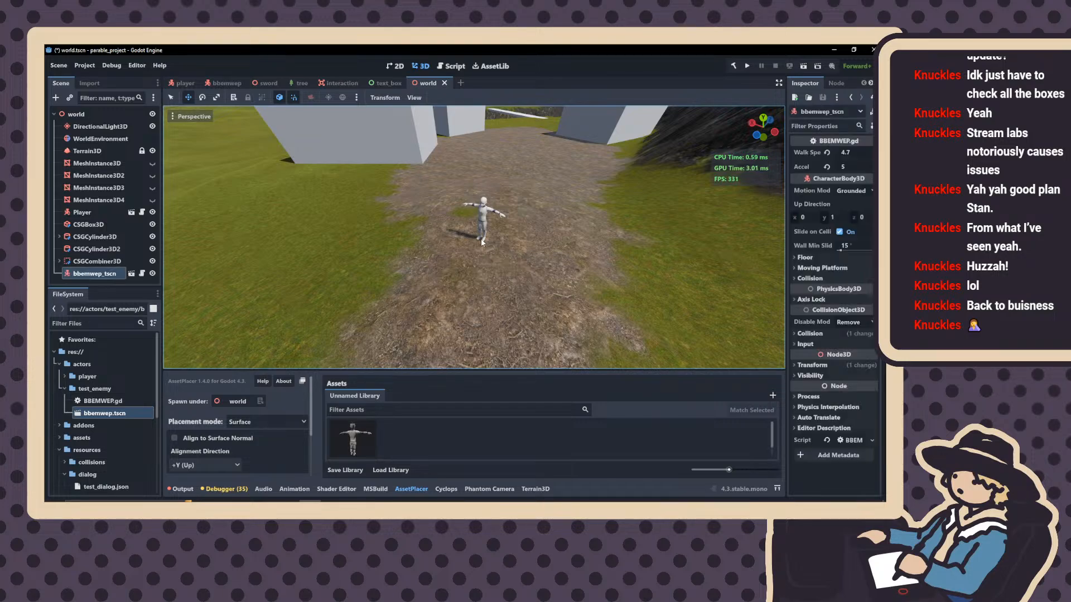
Rotate the placed bbemwep enemy about its vertical axis
click(204, 99)
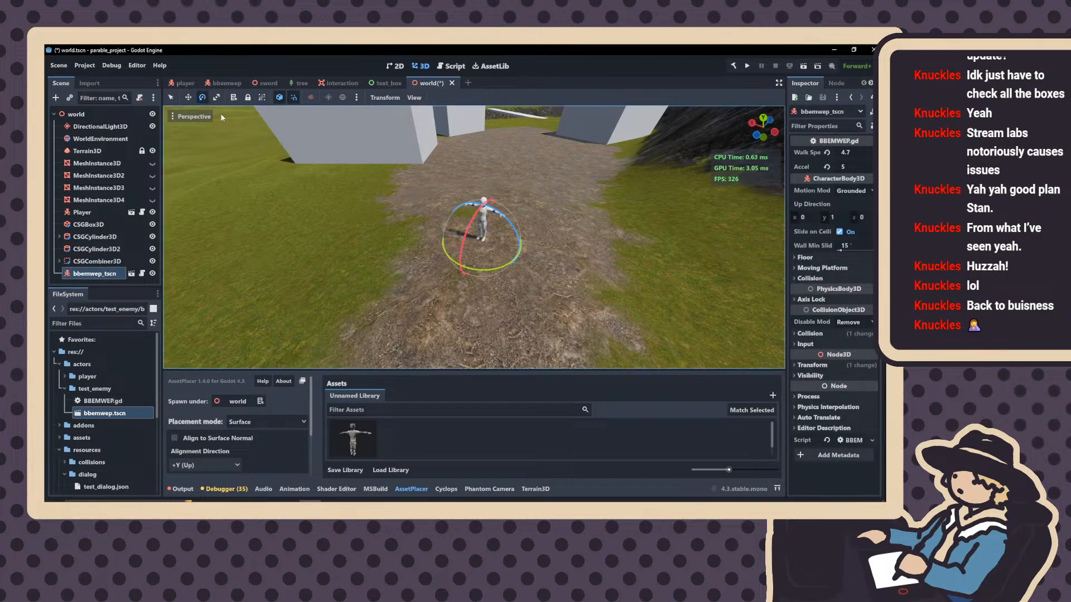
drag(490, 263, 507, 268)
key(d)
right_drag(507, 268, 312, 240)
Run the world scene and walk the player along the path up to the placed enemy
click(803, 68)
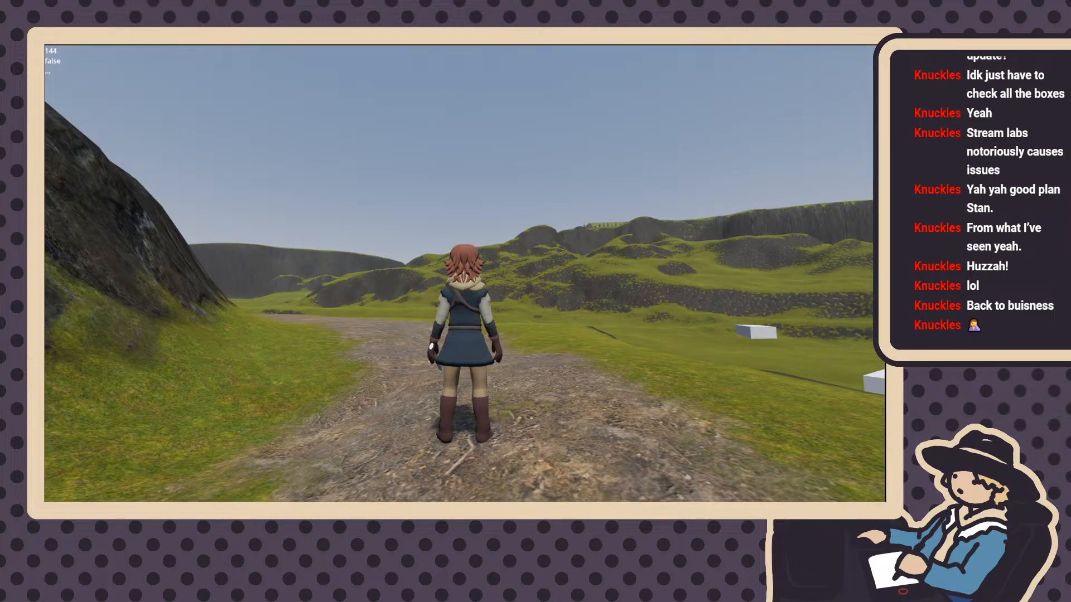
key(w)
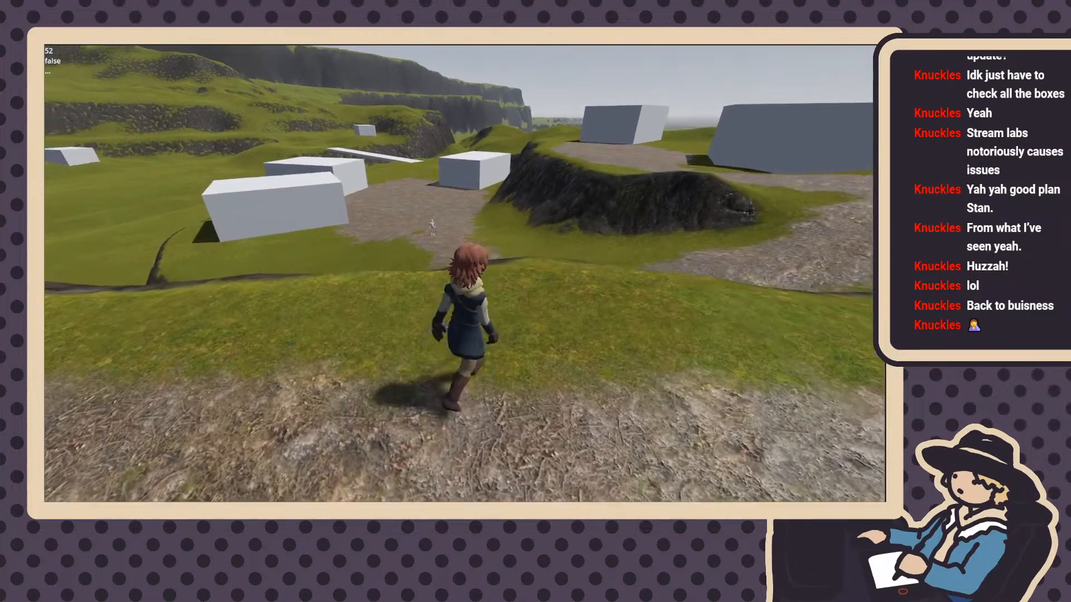
key(w)
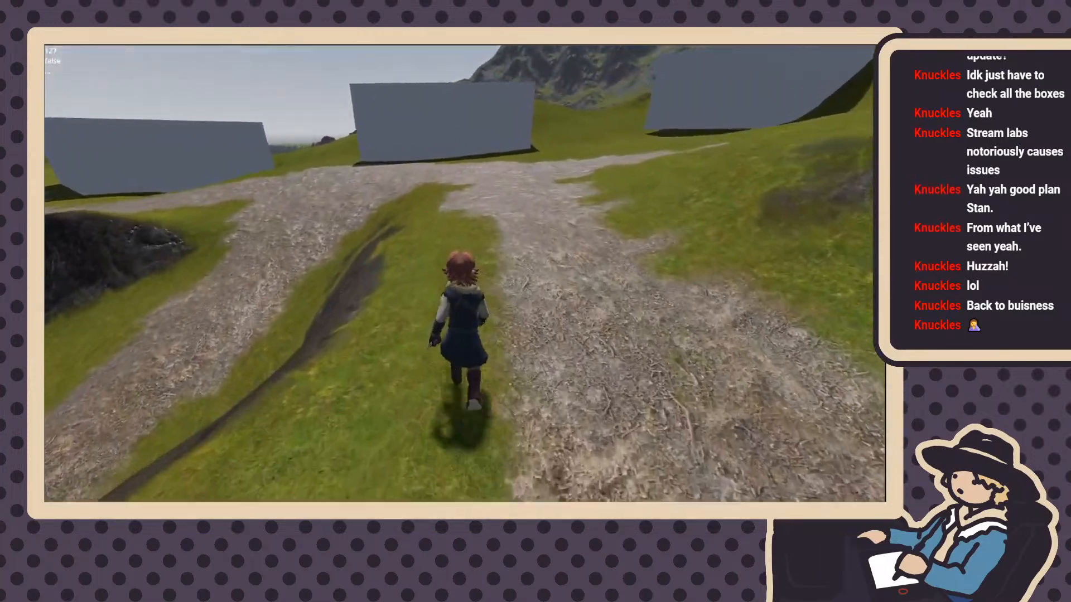
key(w)
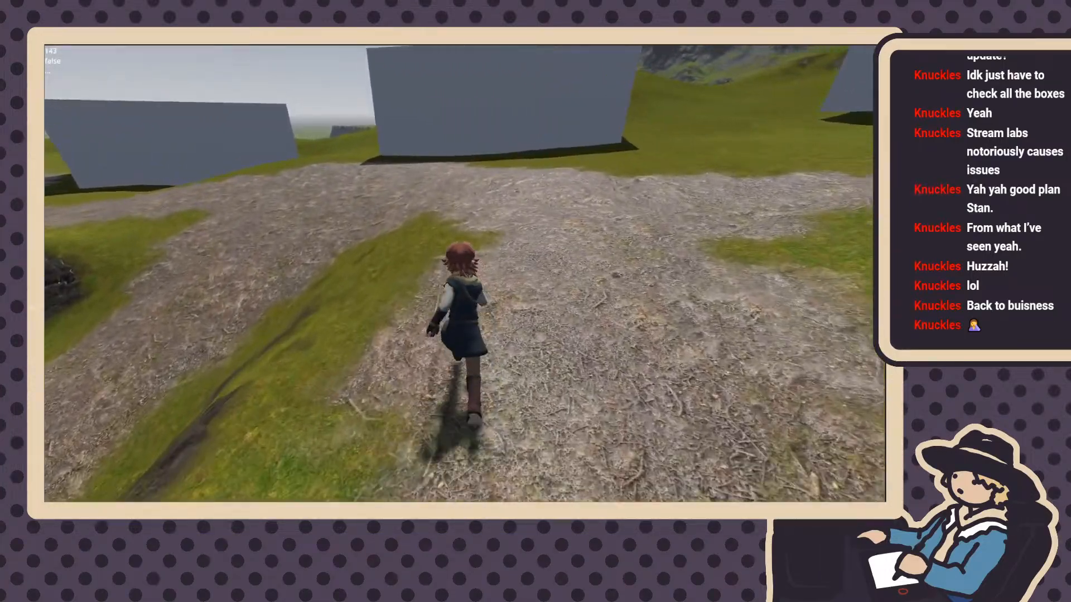
key(w)
key(w)
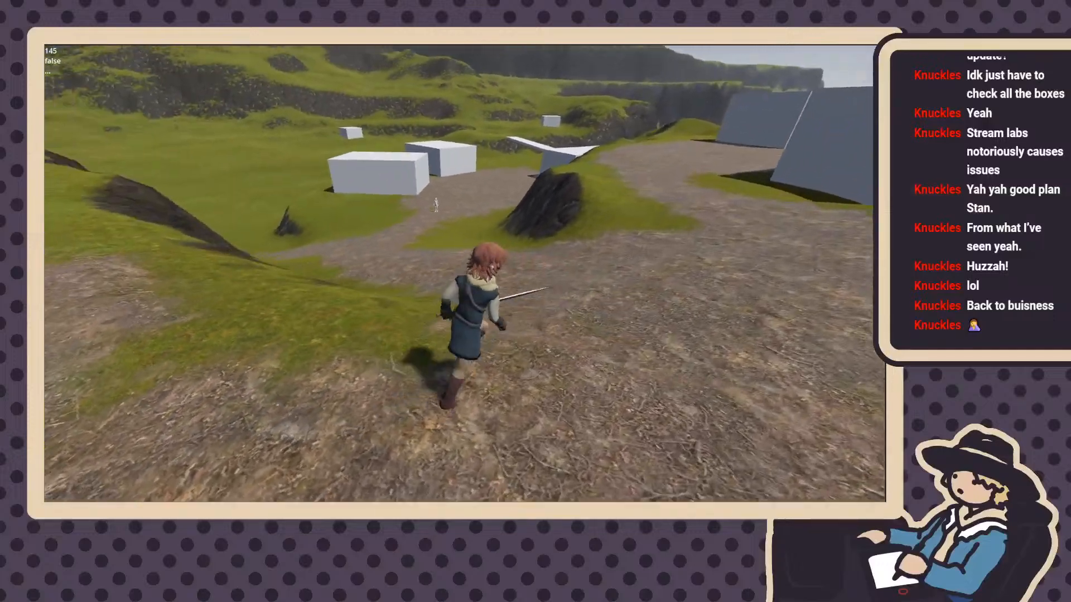
key(w)
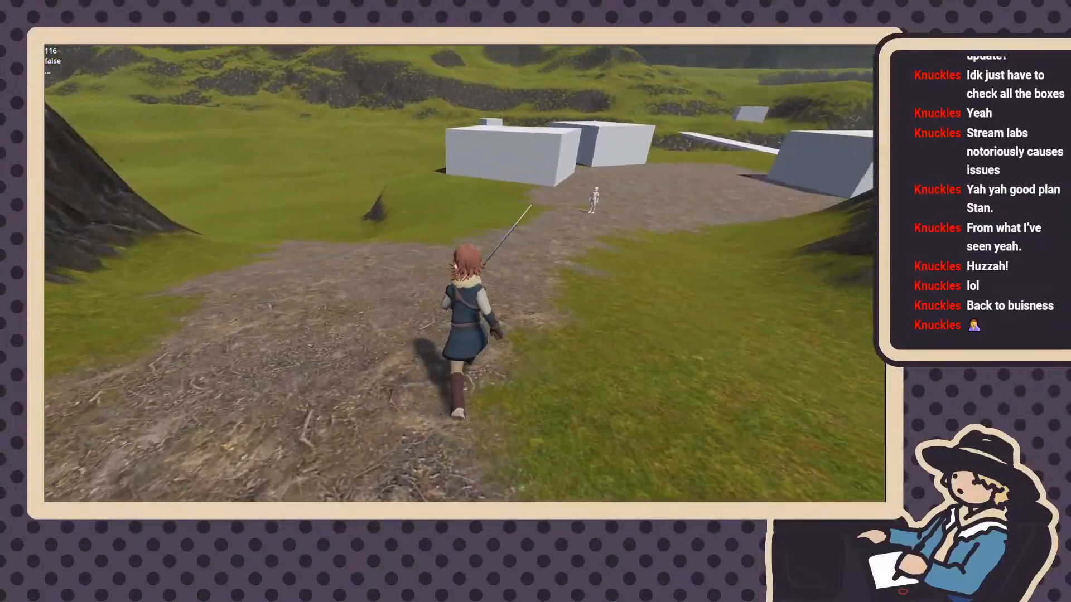
key(w)
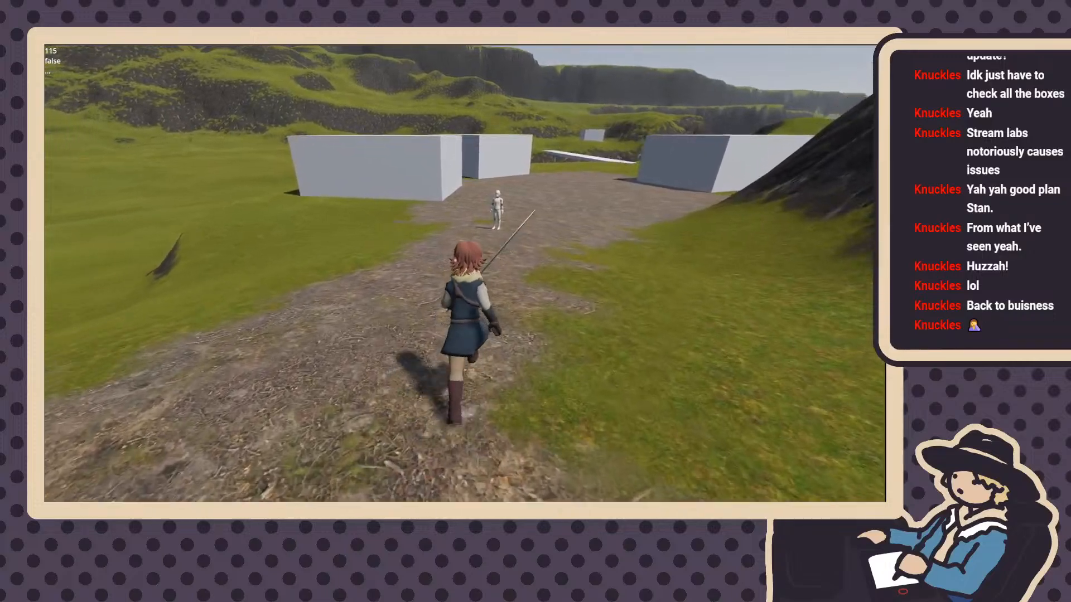
key(w)
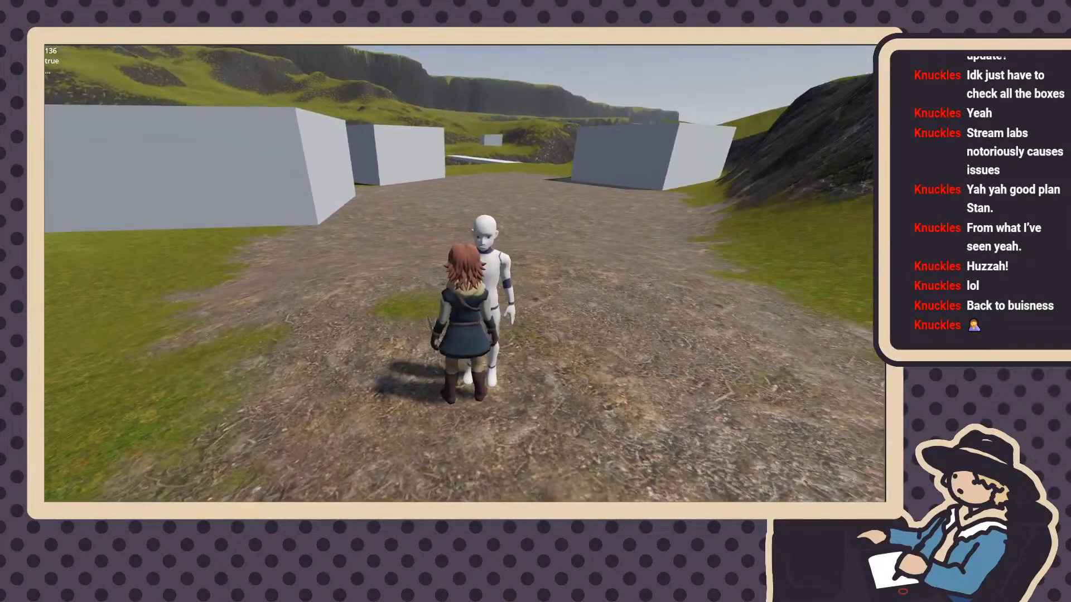
Test the interaction with the enemy from several sides and distances, and stop the running game
key(w)
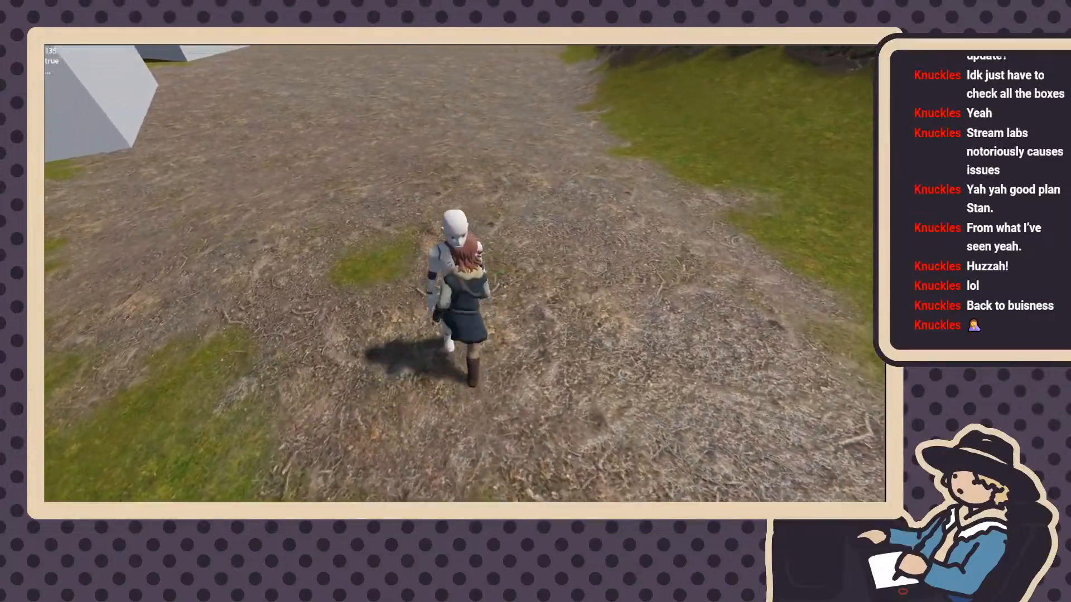
key(s)
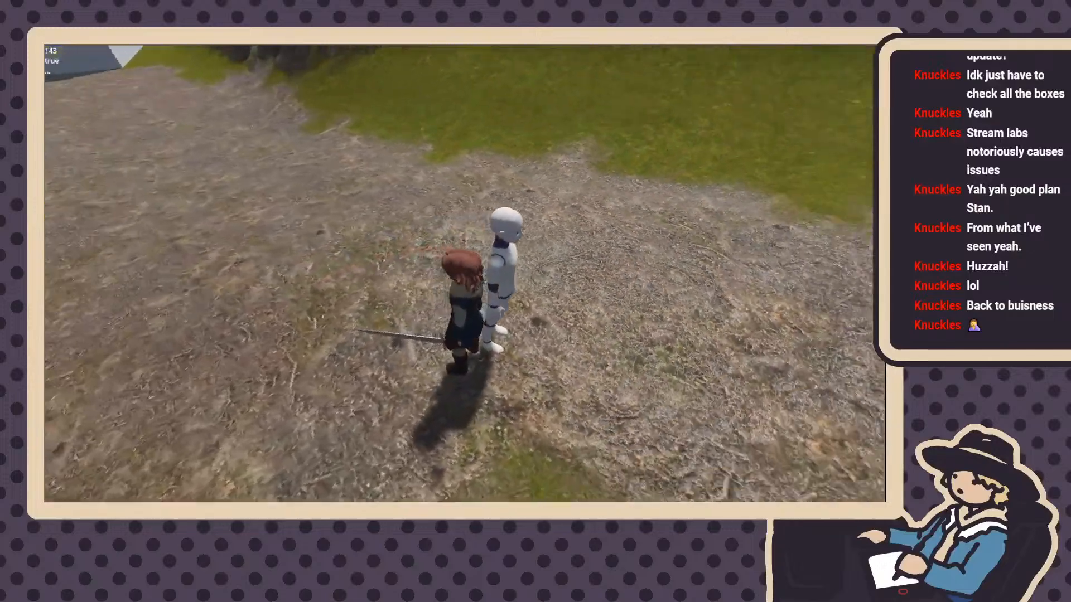
key(w)
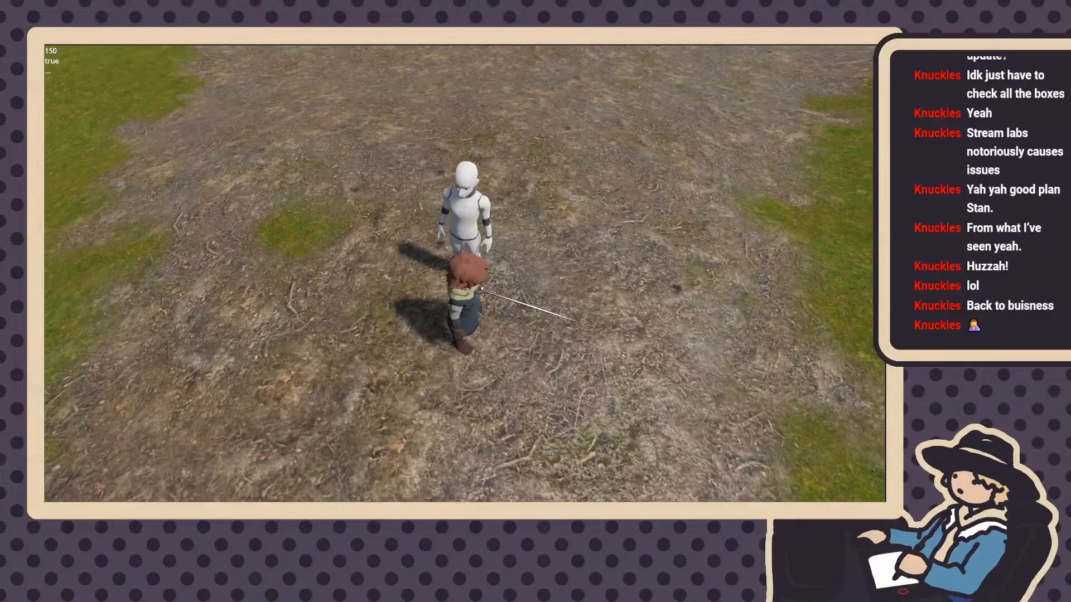
key(a)
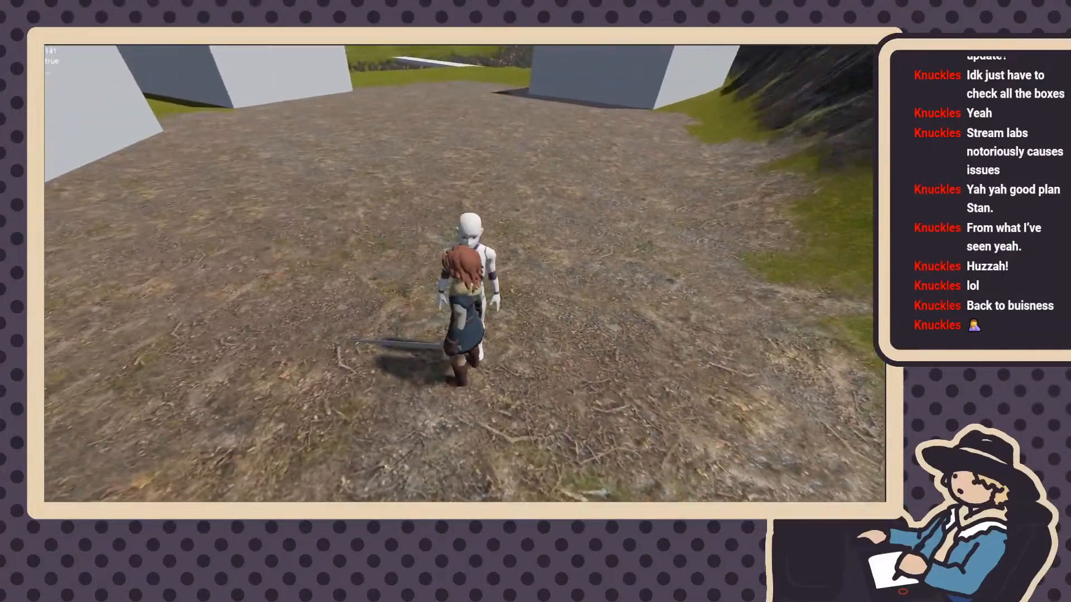
key(w)
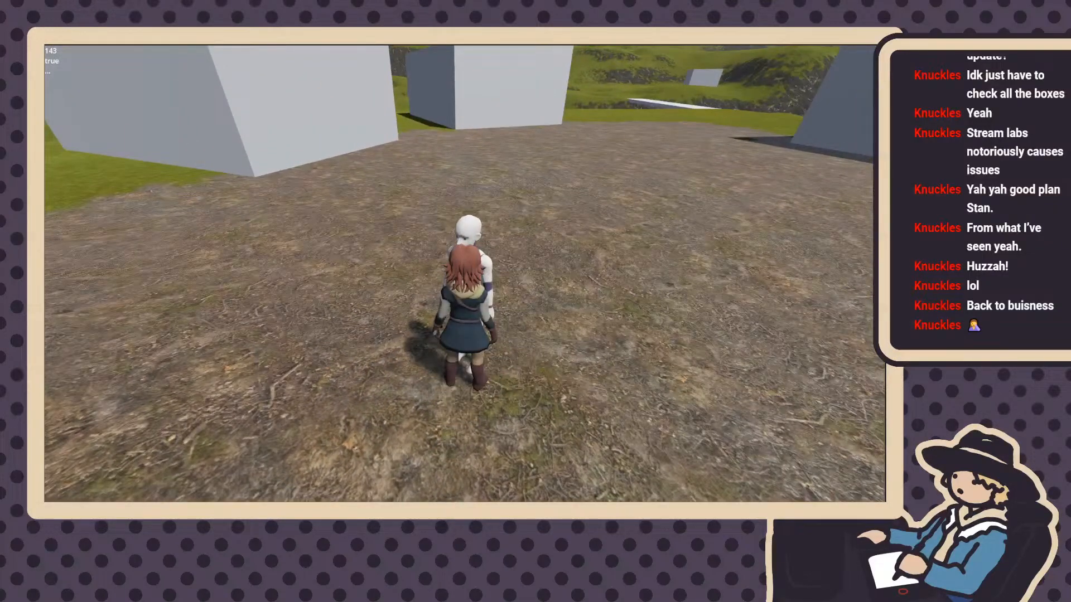
key(w)
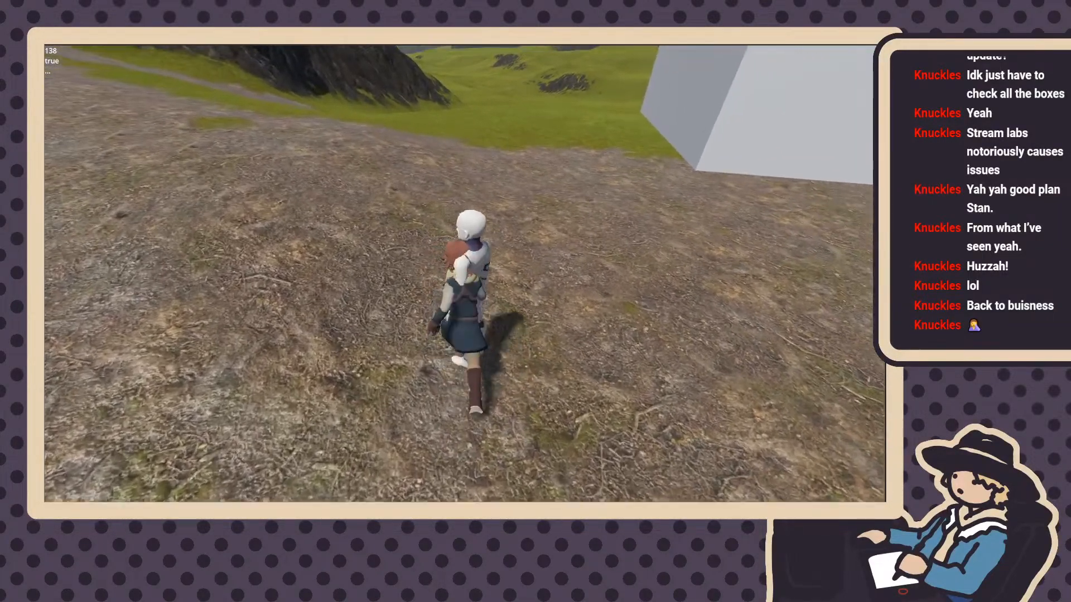
key(w)
key(d)
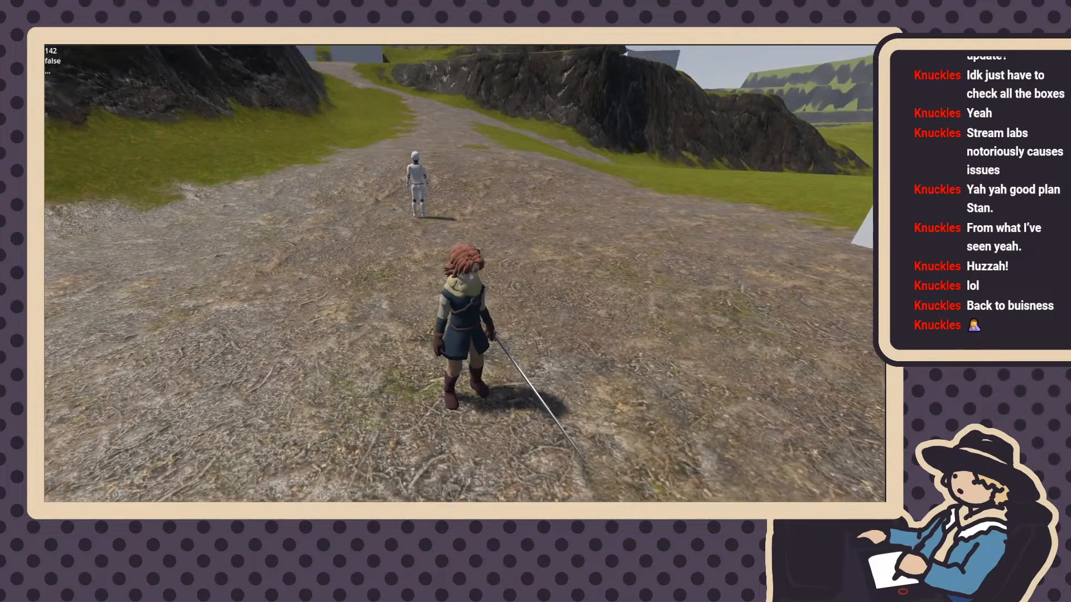
key(w)
key(shift)
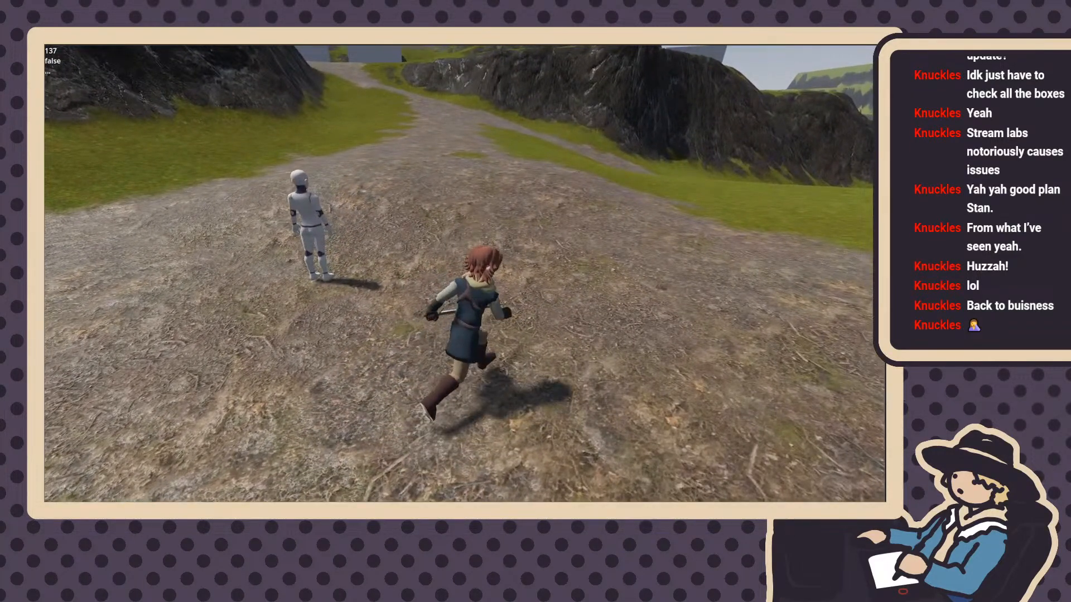
key(F8)
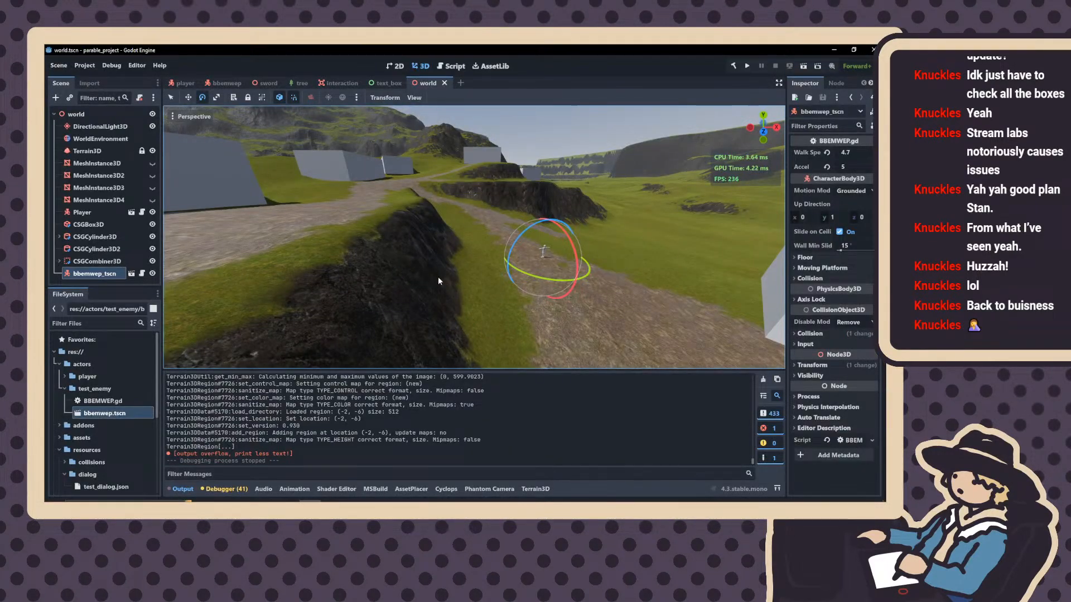
Open the bbemwep scene and select its Interaction node
click(228, 84)
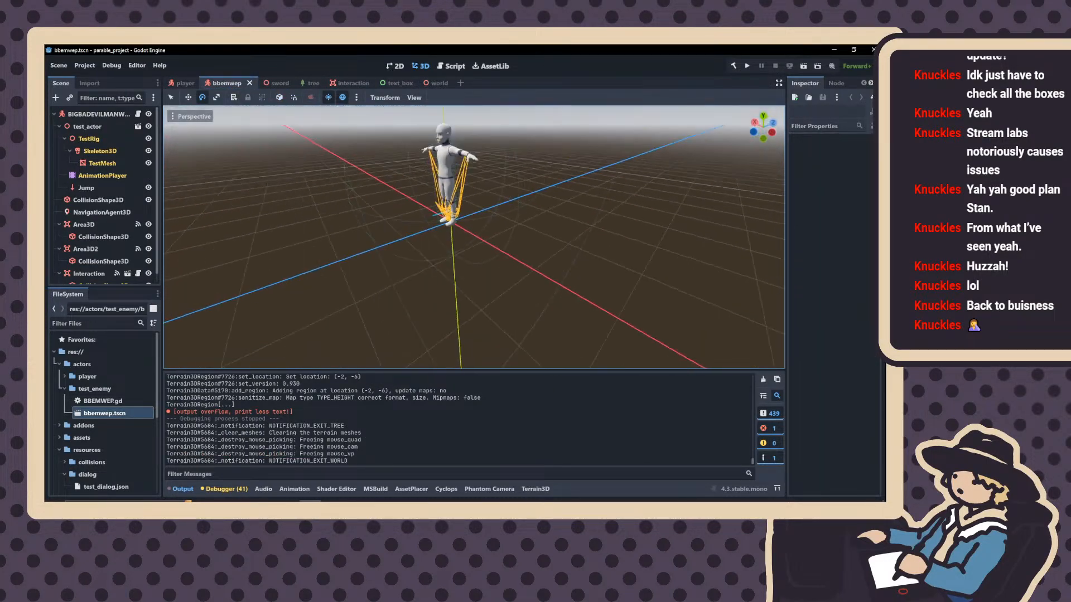
scroll(95, 209, down, 1)
click(90, 265)
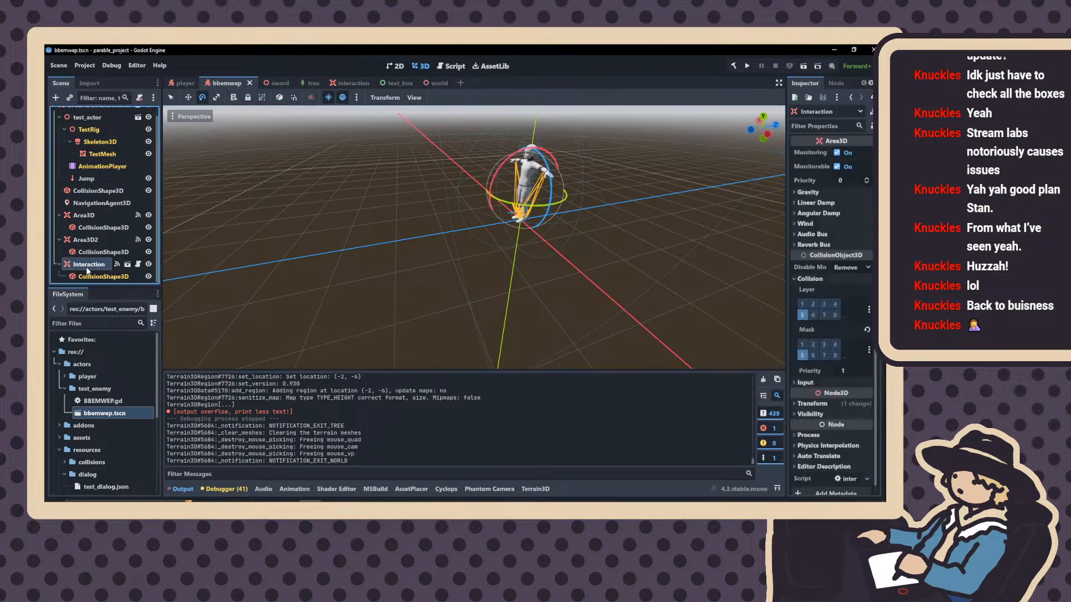
Select the Interaction node's CollisionShape3D and examine its sphere around the enemy
click(95, 276)
middle_drag(443, 216, 513, 211)
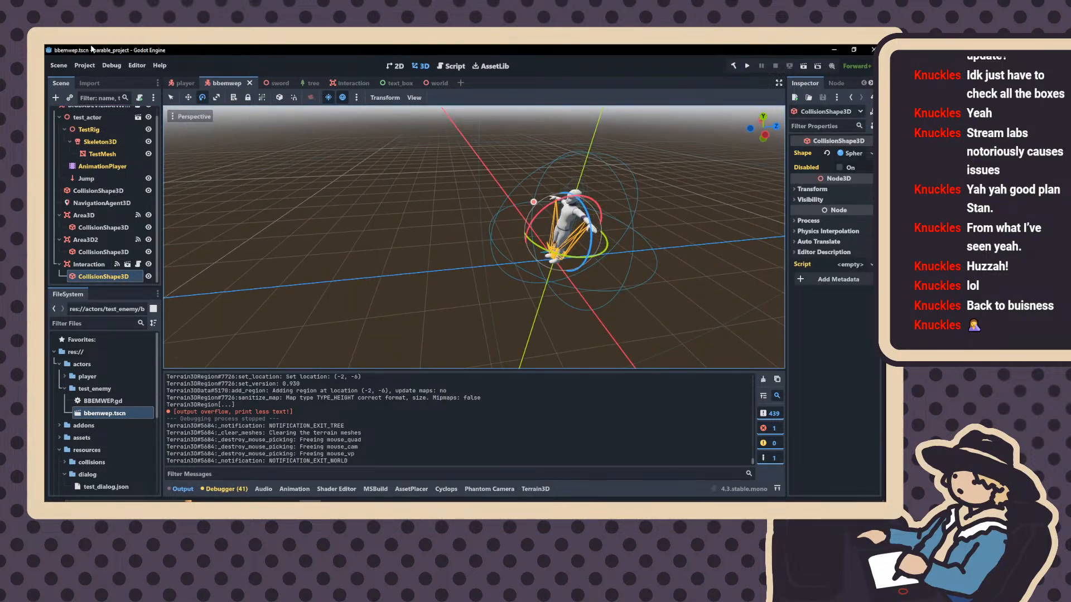
click(804, 66)
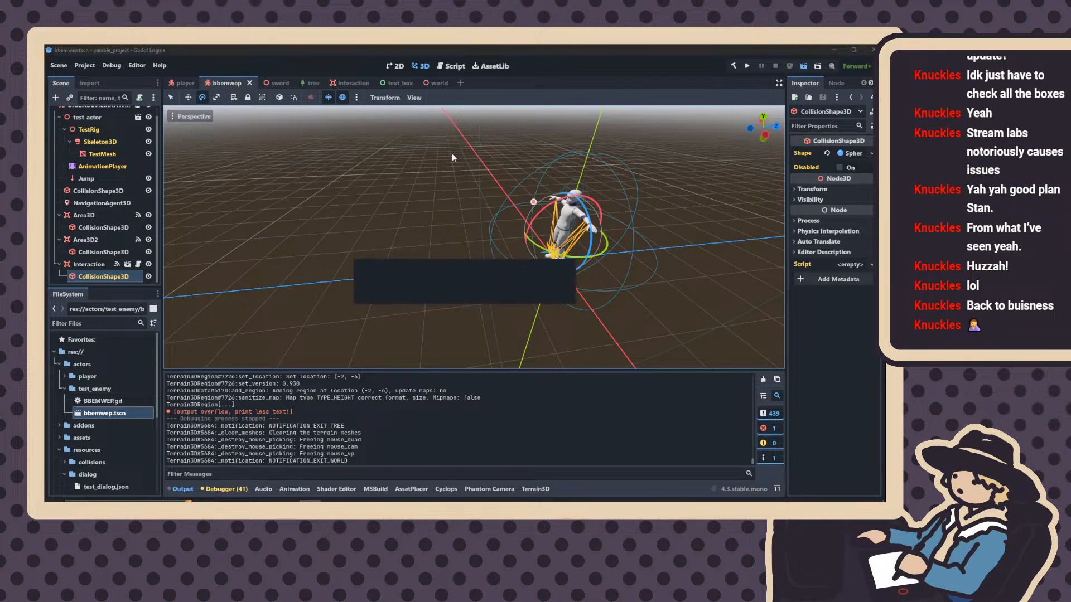
key(super+Tab)
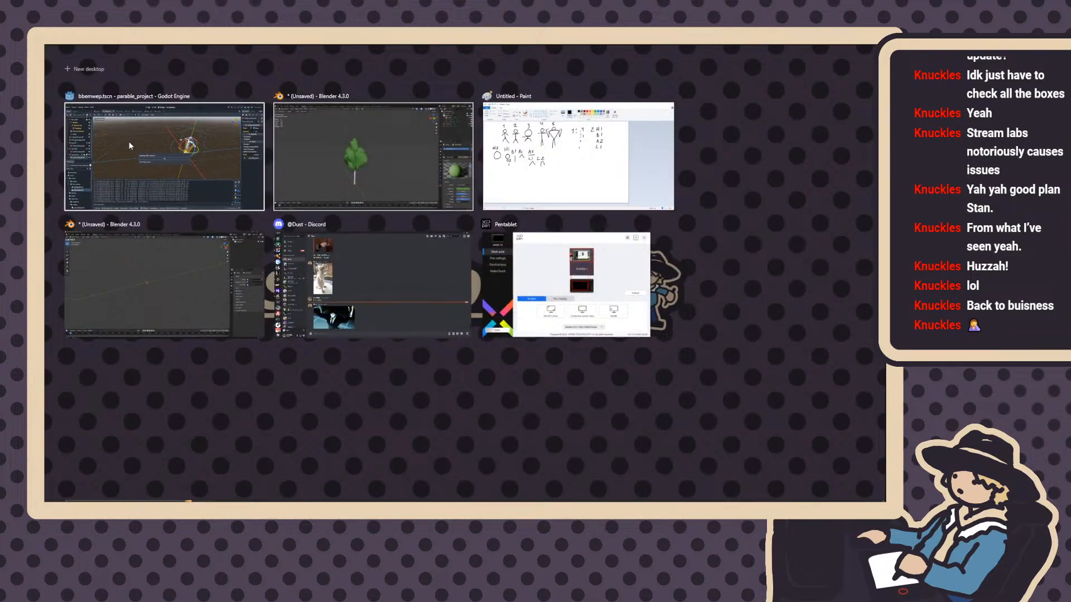
click(129, 142)
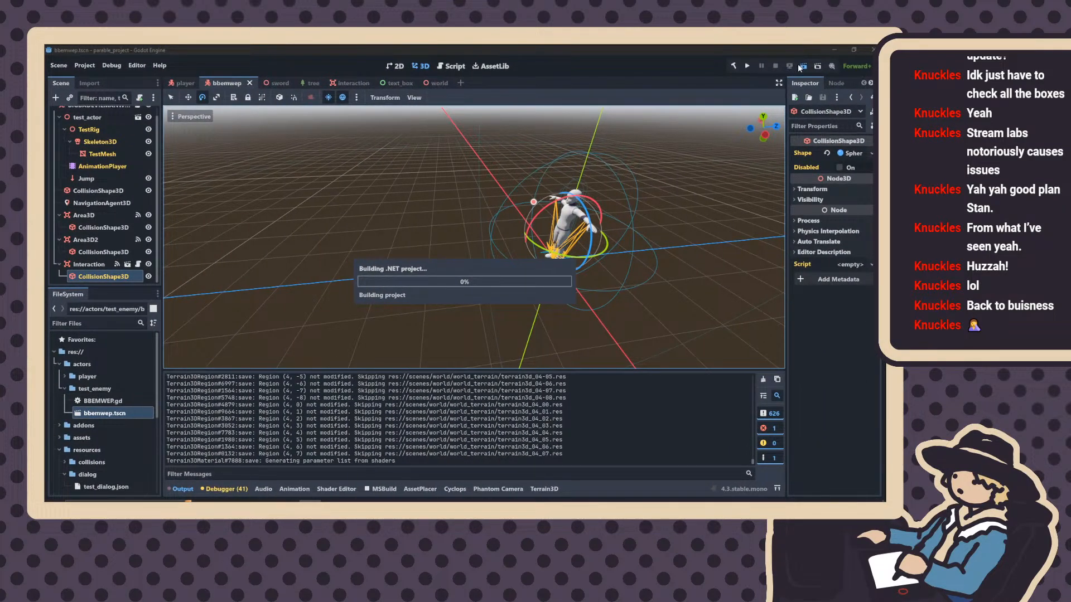
key(super+Tab)
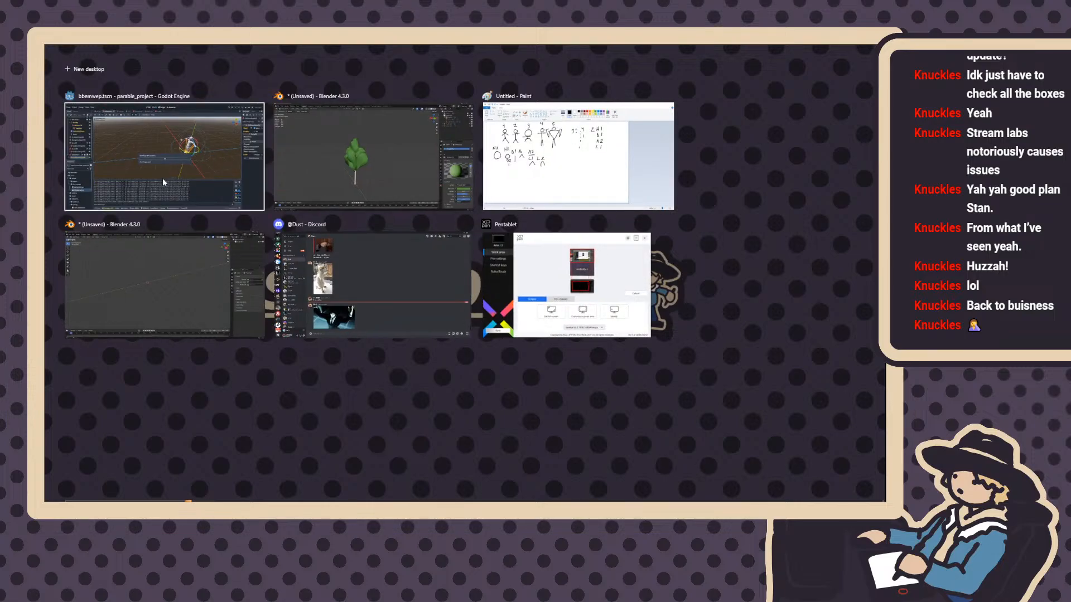
click(163, 178)
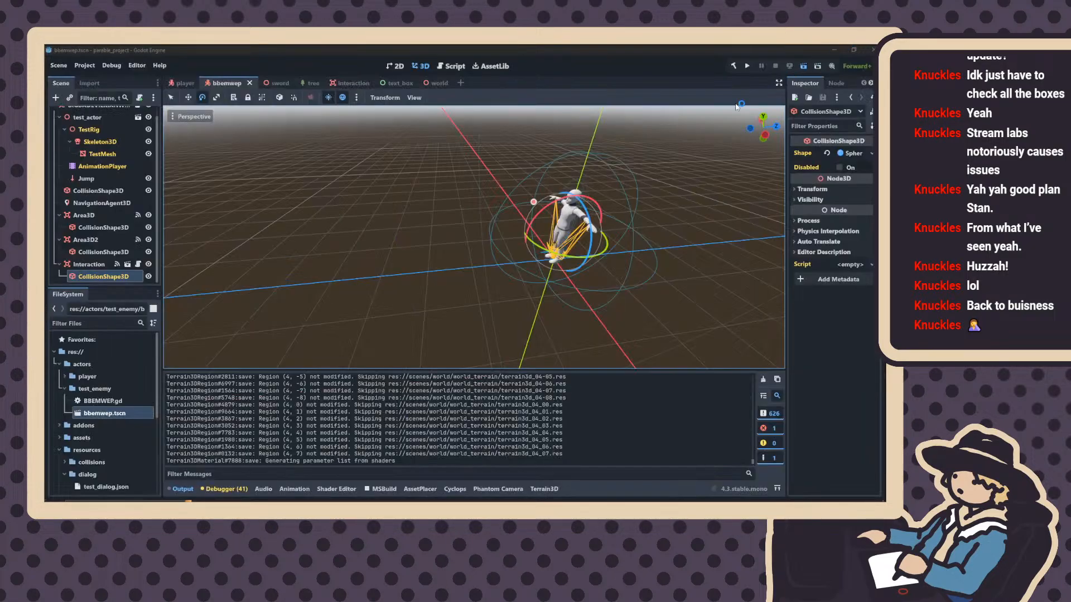
key(super+Tab)
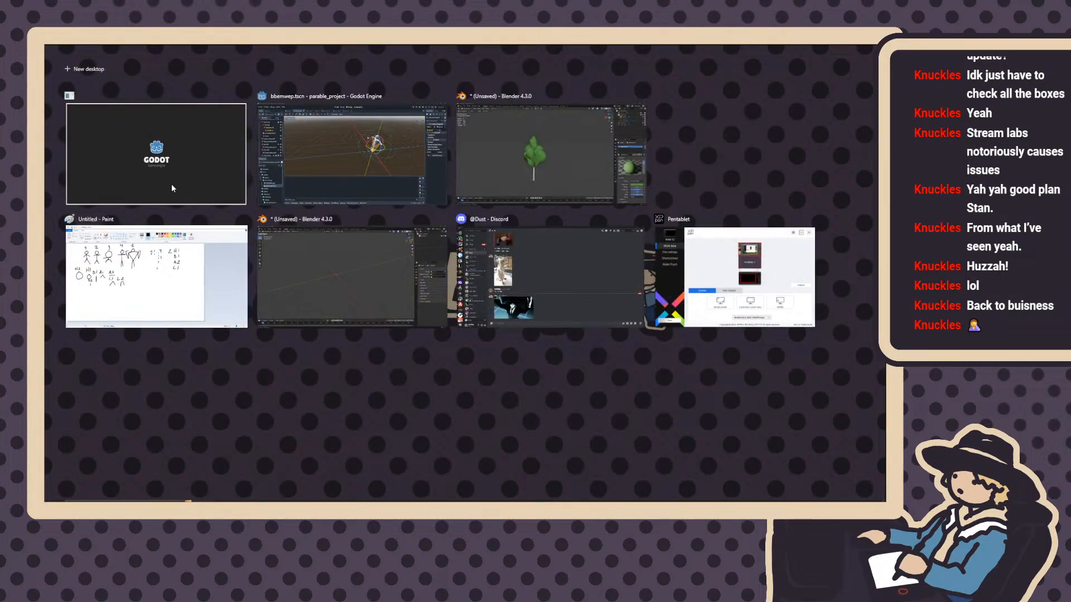
click(172, 184)
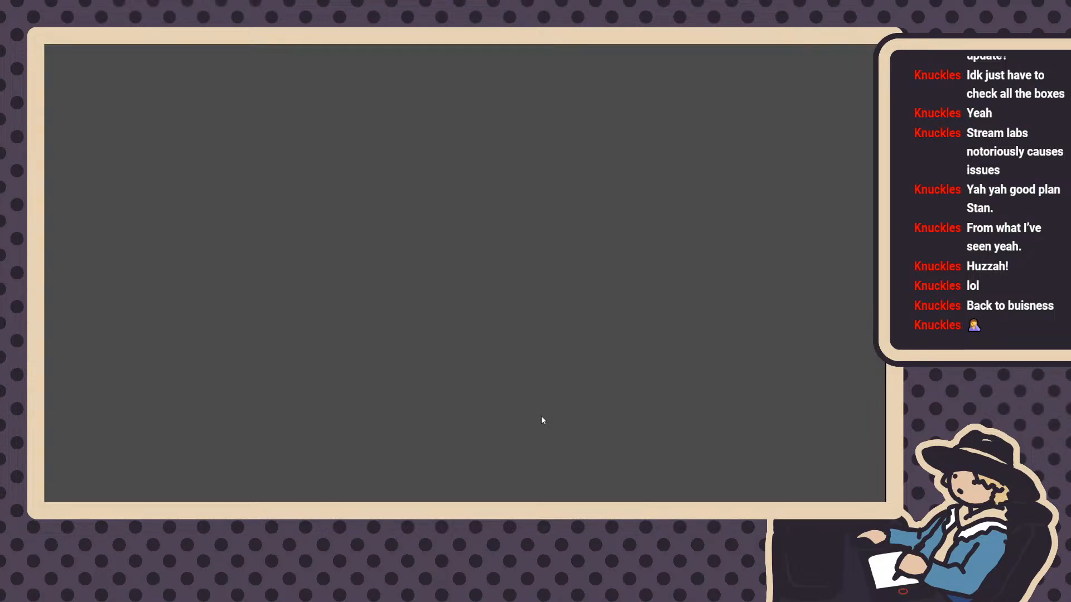
key(super+Tab)
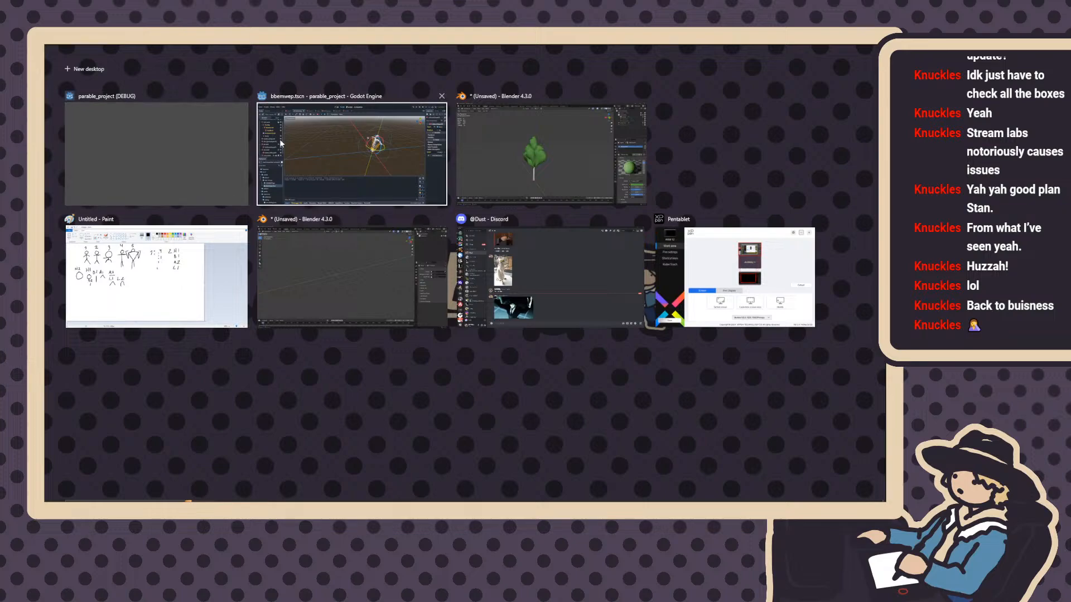
click(344, 165)
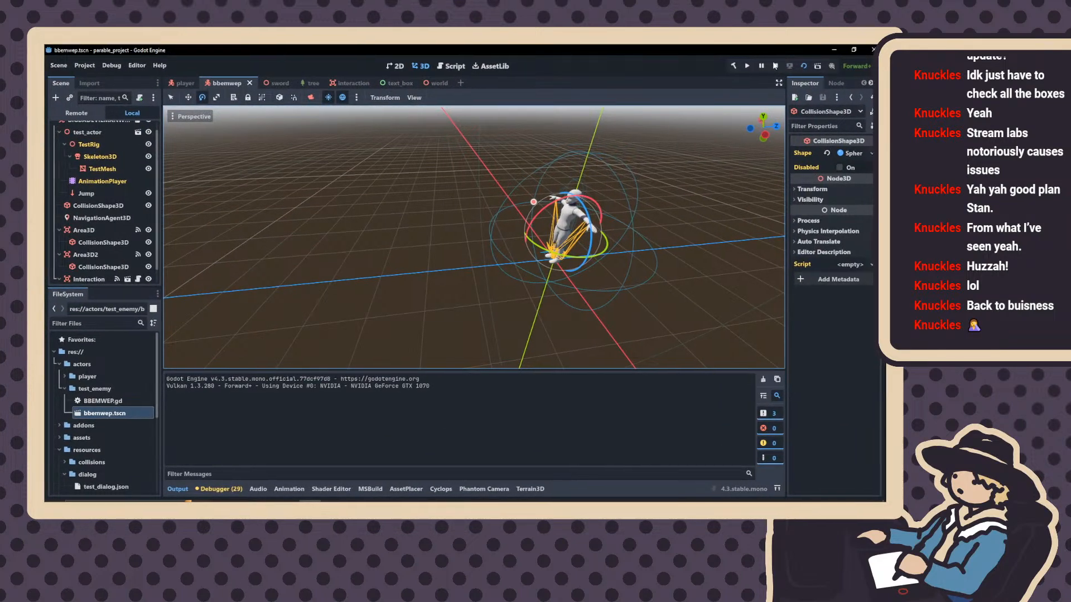
click(775, 66)
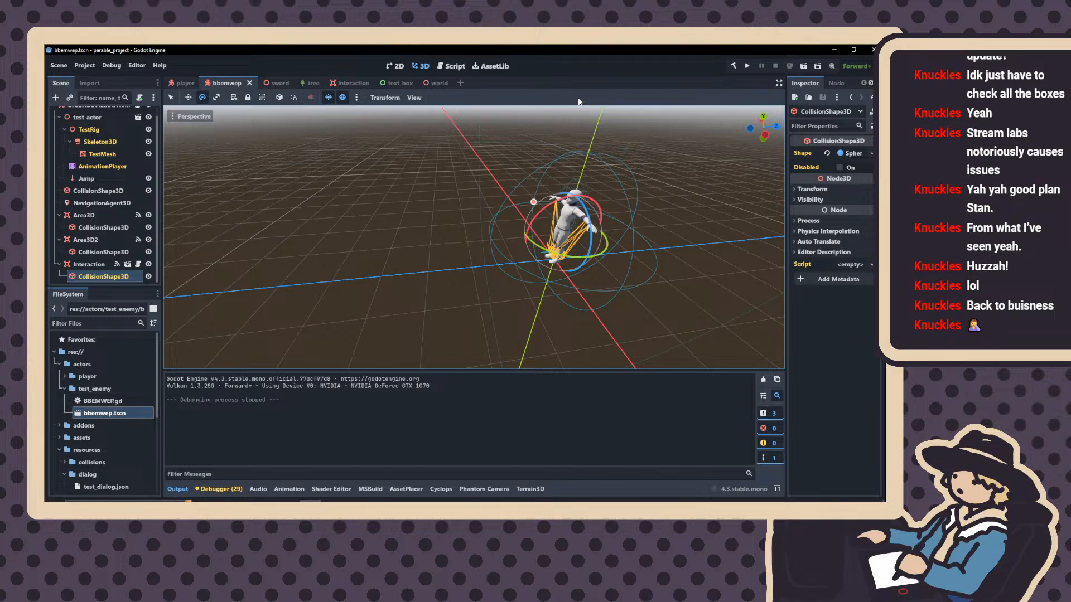
Run the project, walk the player up to the enemy and away again to test the interaction range, and quit the game
right_drag(198, 155, 260, 135)
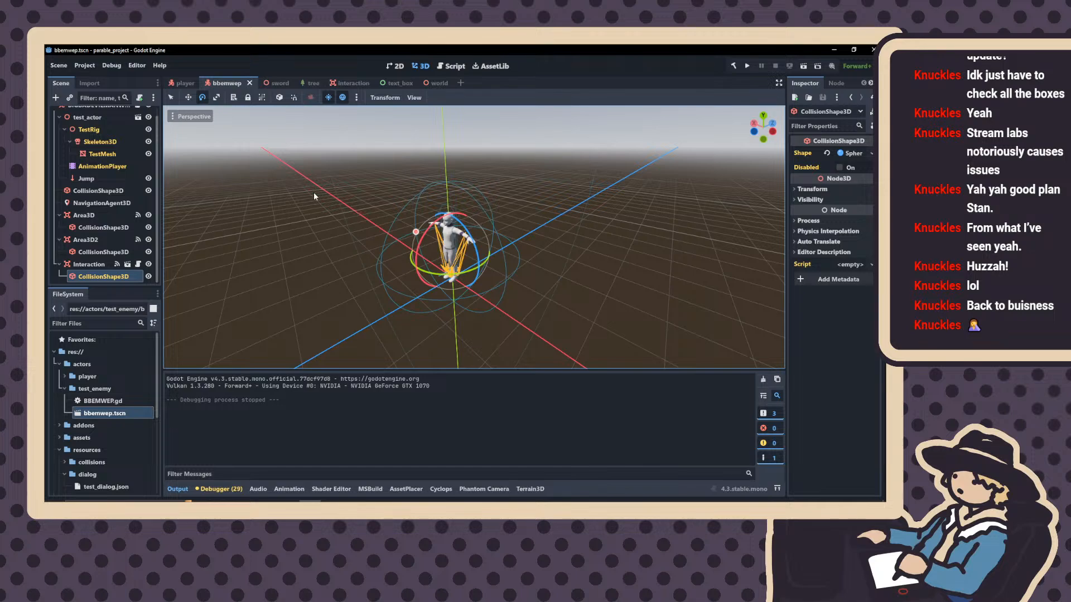
click(748, 67)
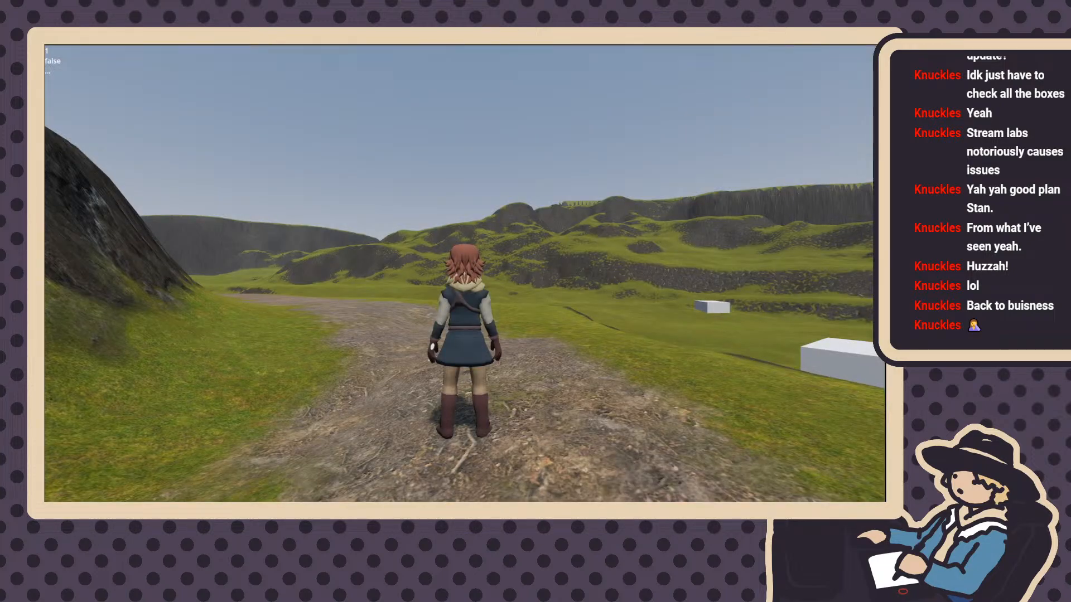
key(w)
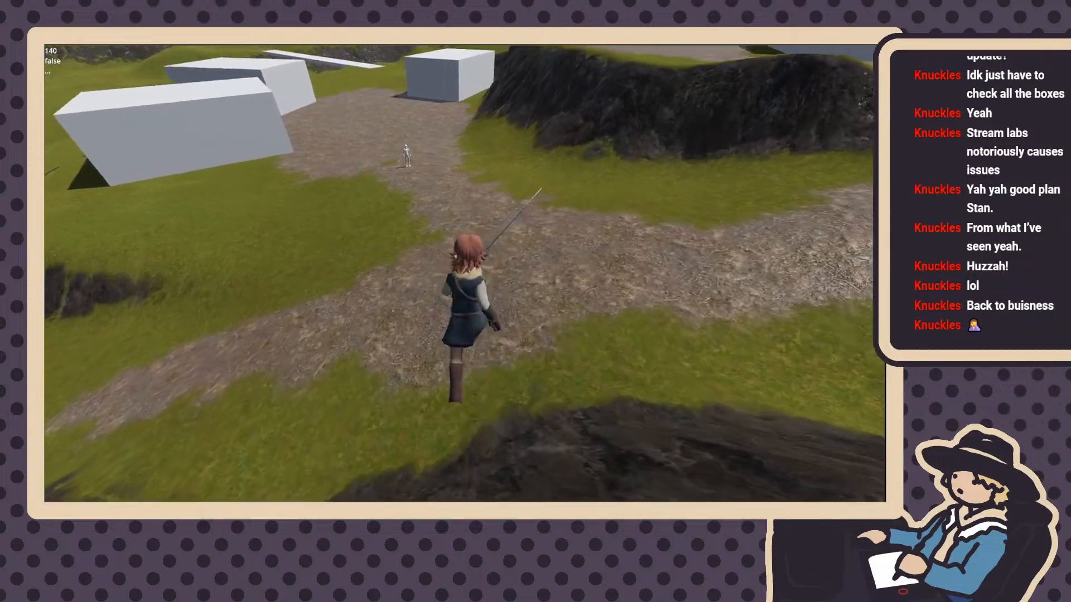
key(w)
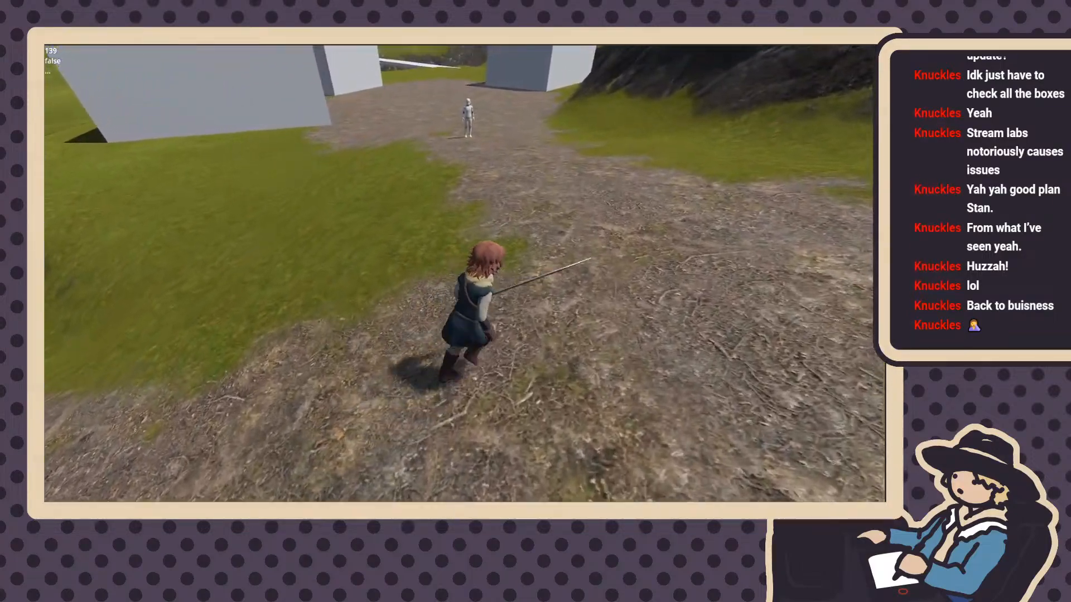
key(w)
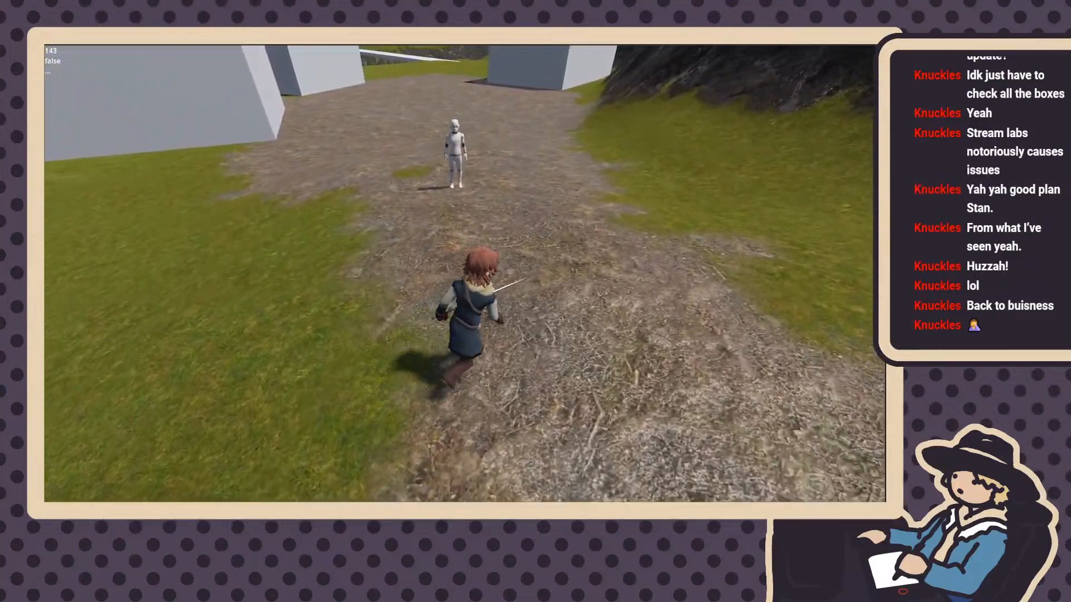
key(w)
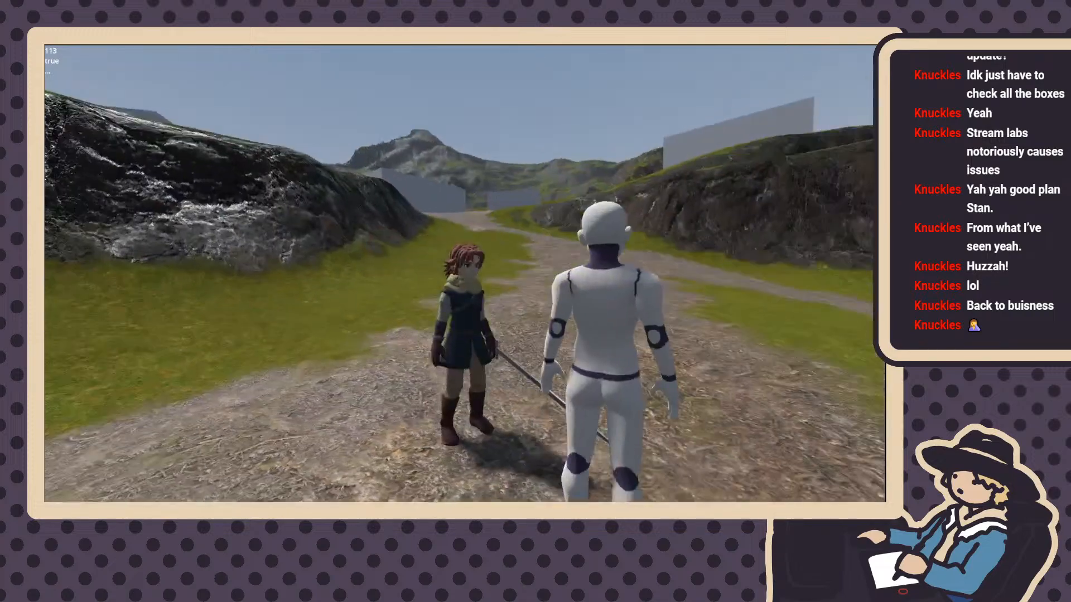
key(s)
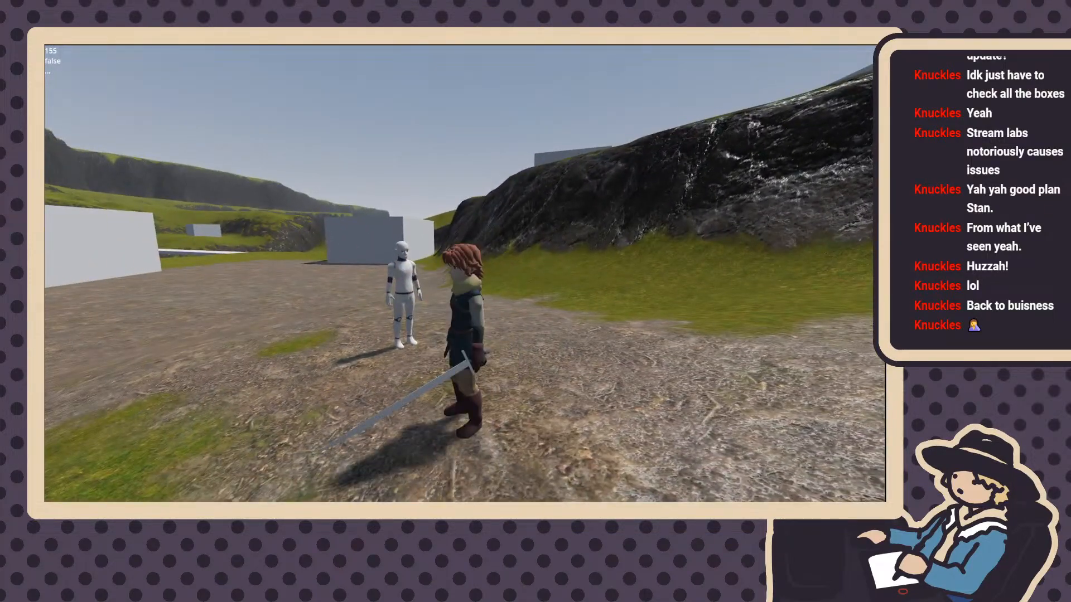
key(Escape)
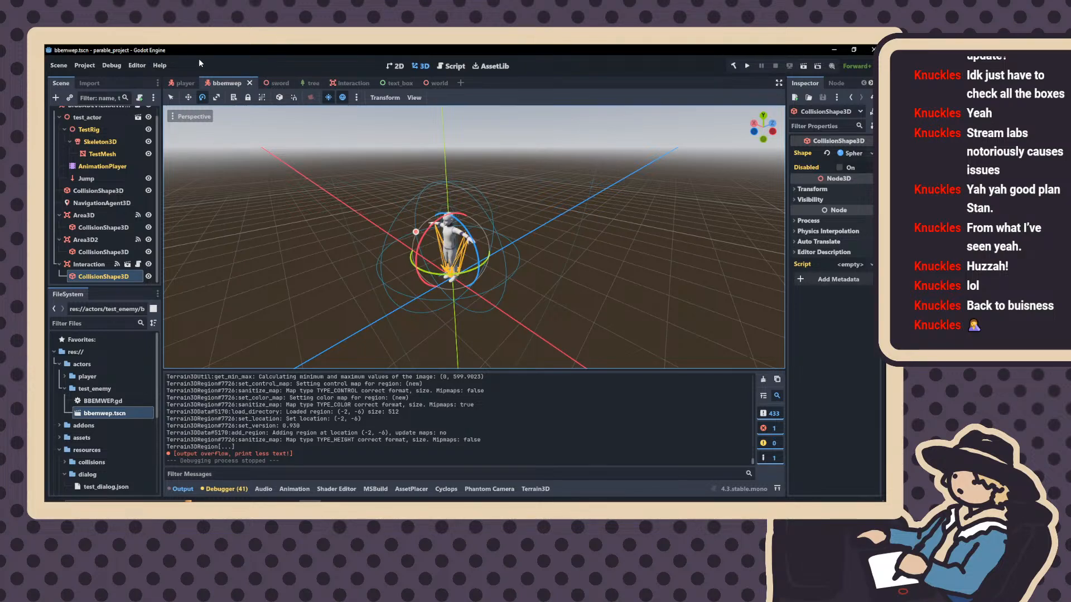
Open the player scene's script and review its state matching, idle, move and talk functions, along with the variables in global.gd
click(182, 82)
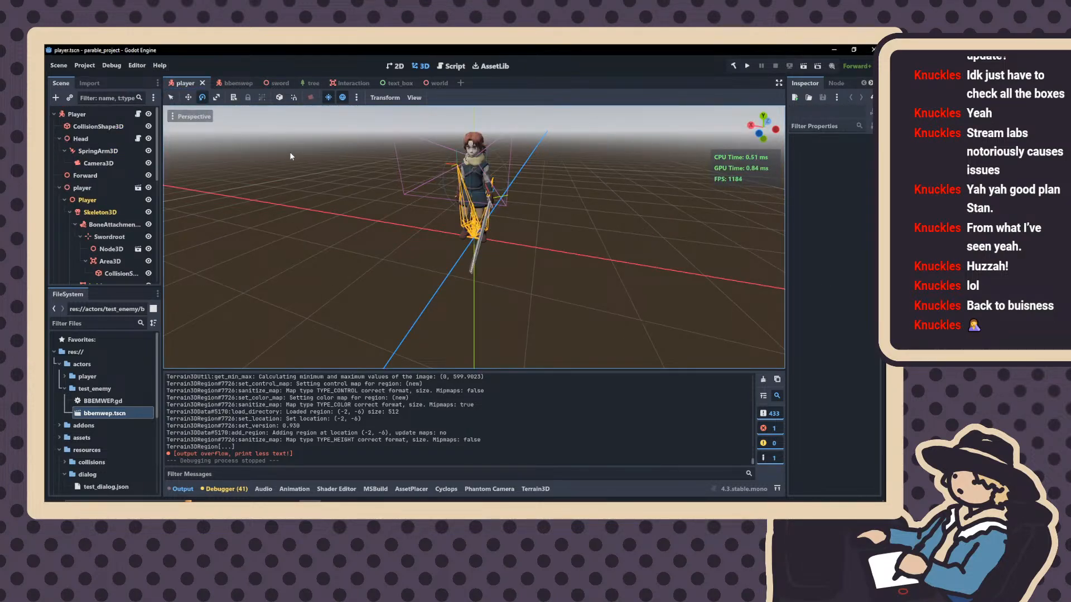
click(138, 115)
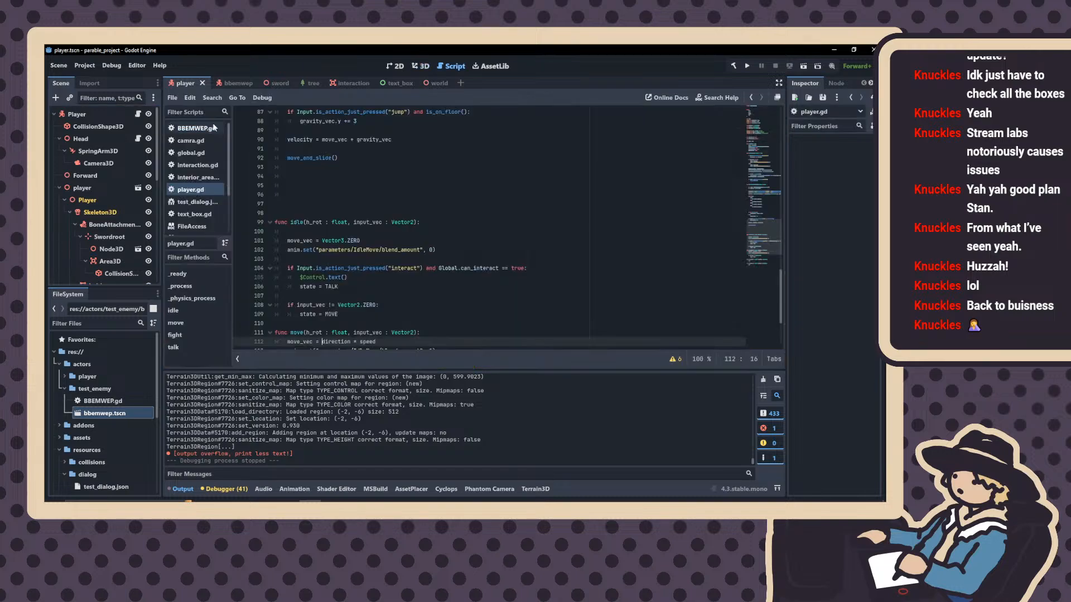
scroll(286, 131, up, 10)
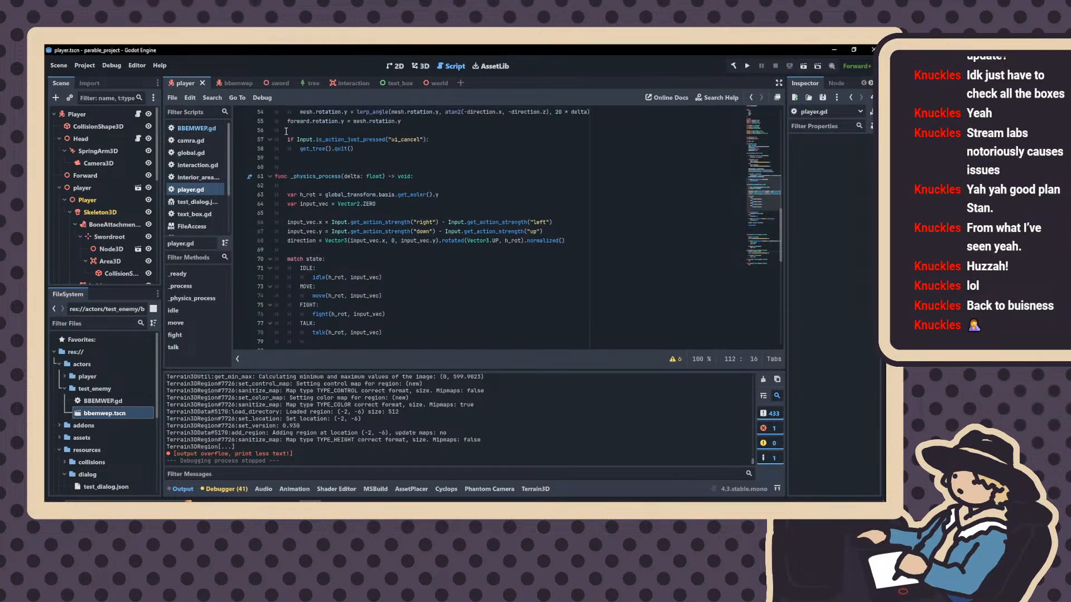
scroll(286, 131, down, 10)
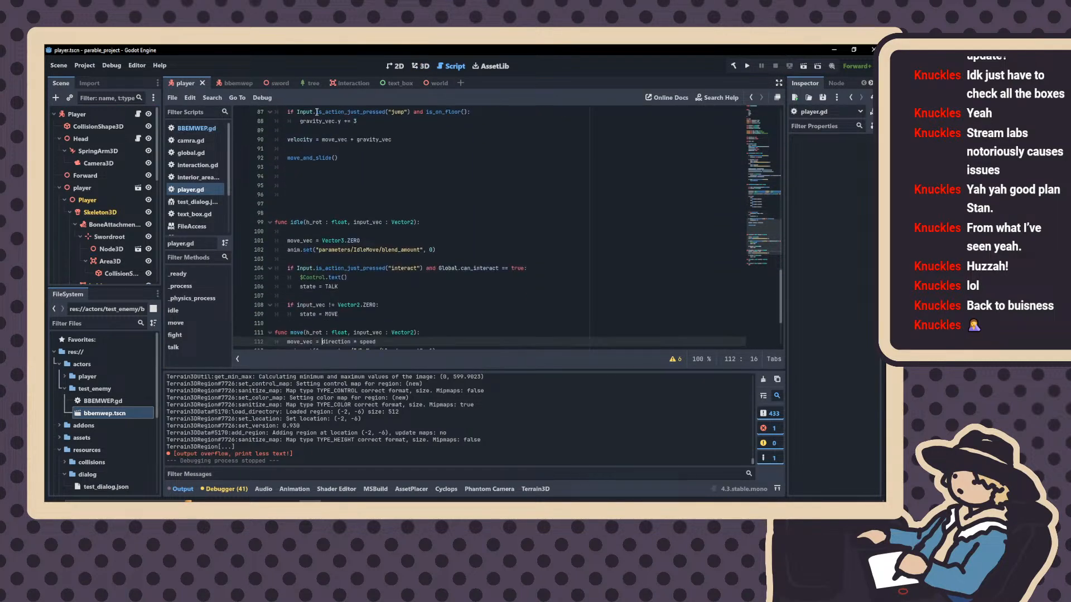
scroll(333, 165, down, 3)
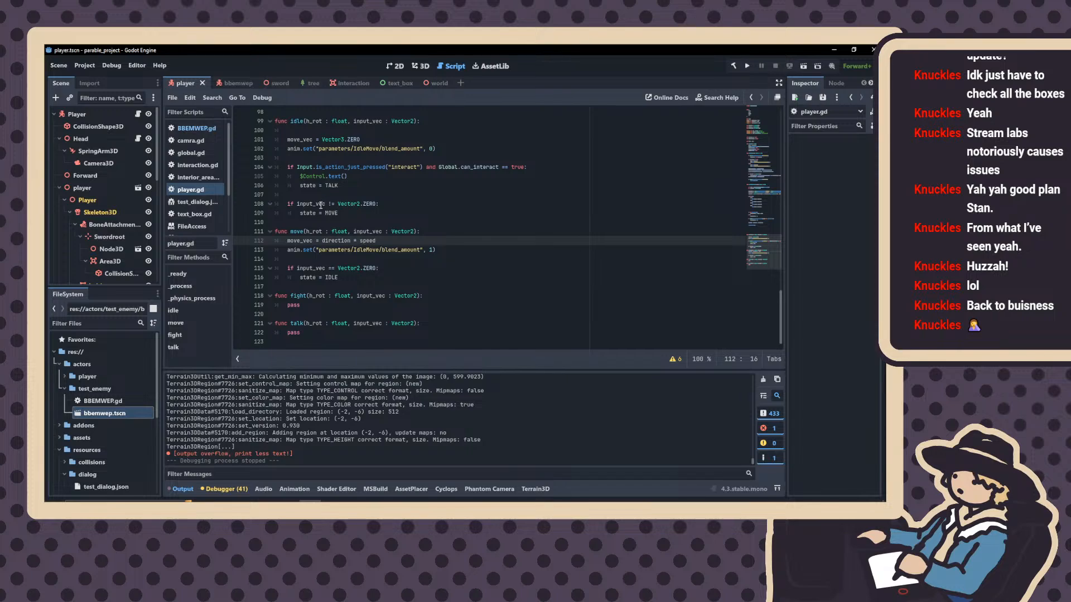
scroll(335, 263, up, 11)
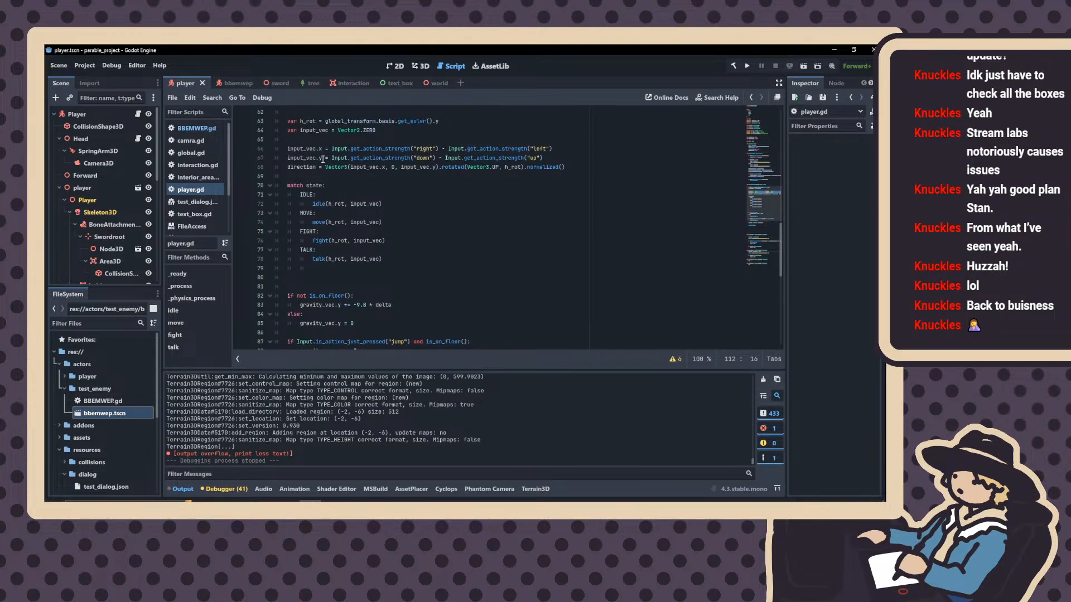
scroll(323, 159, down, 3)
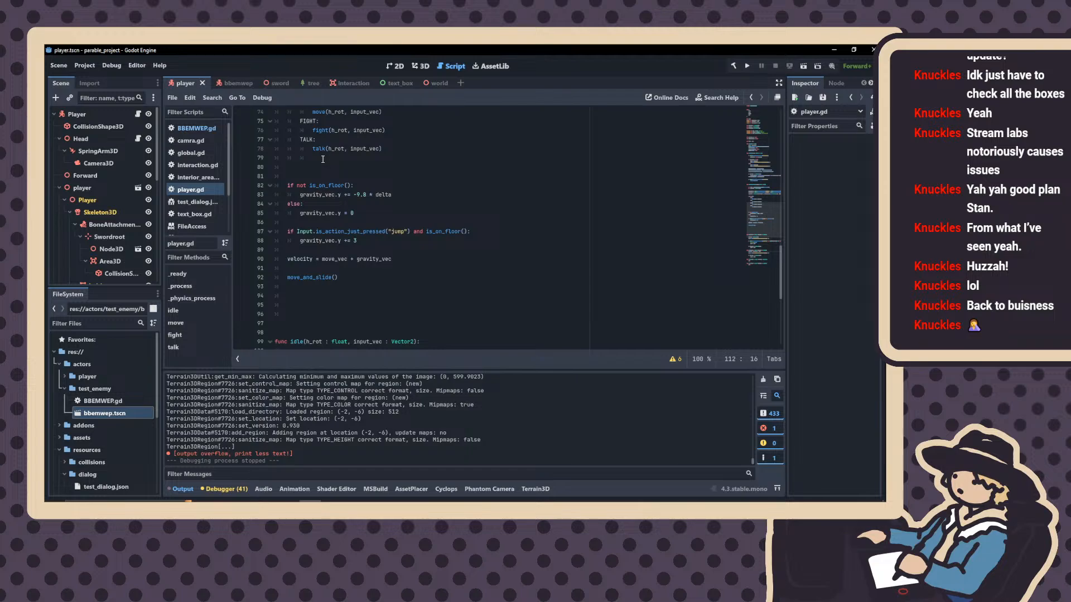
click(199, 157)
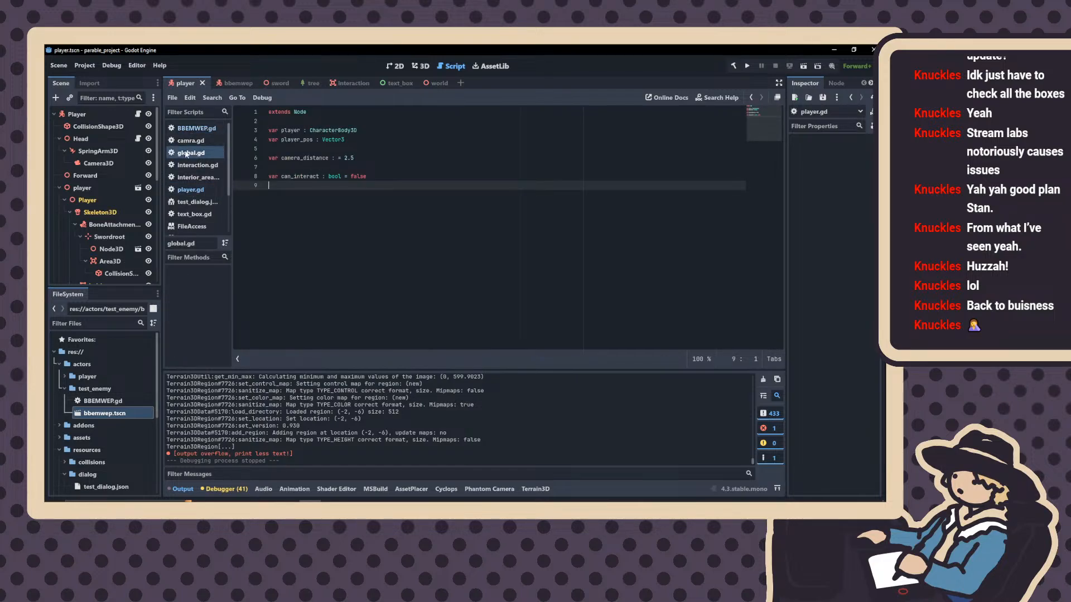
click(202, 191)
scroll(347, 241, up, 5)
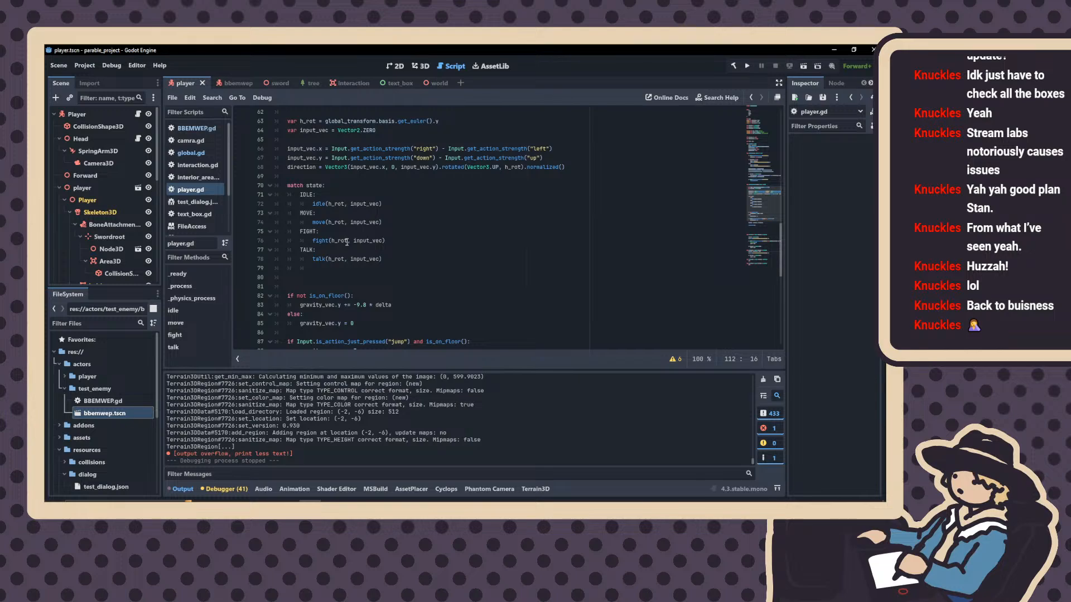
Insert a blank line above the "if not is_on_floor()" check in the _physics_process function
scroll(374, 253, down, 4)
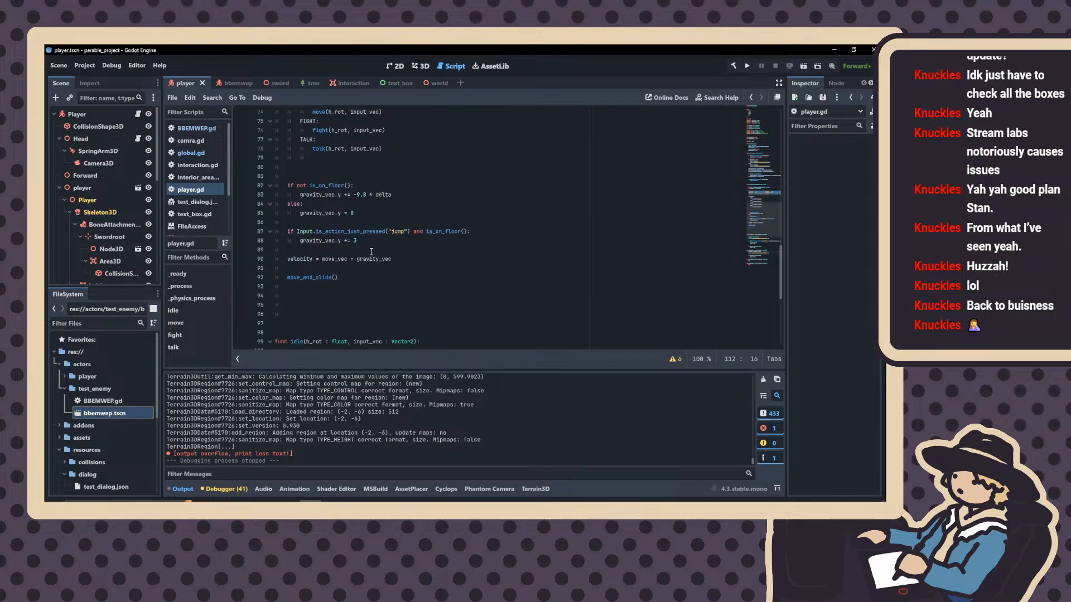
scroll(353, 243, down, 3)
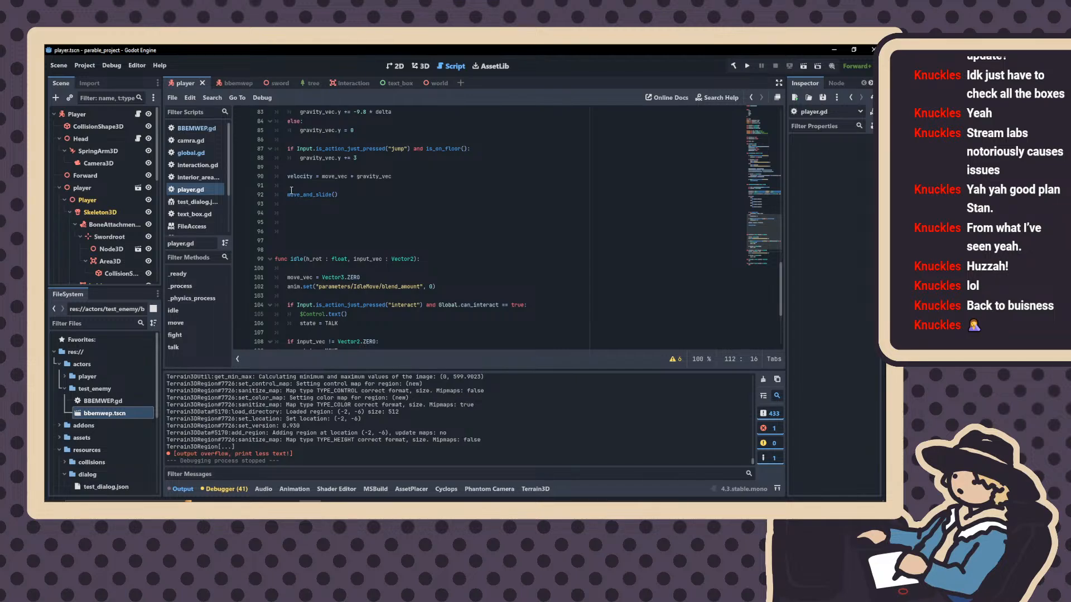
scroll(296, 201, up, 4)
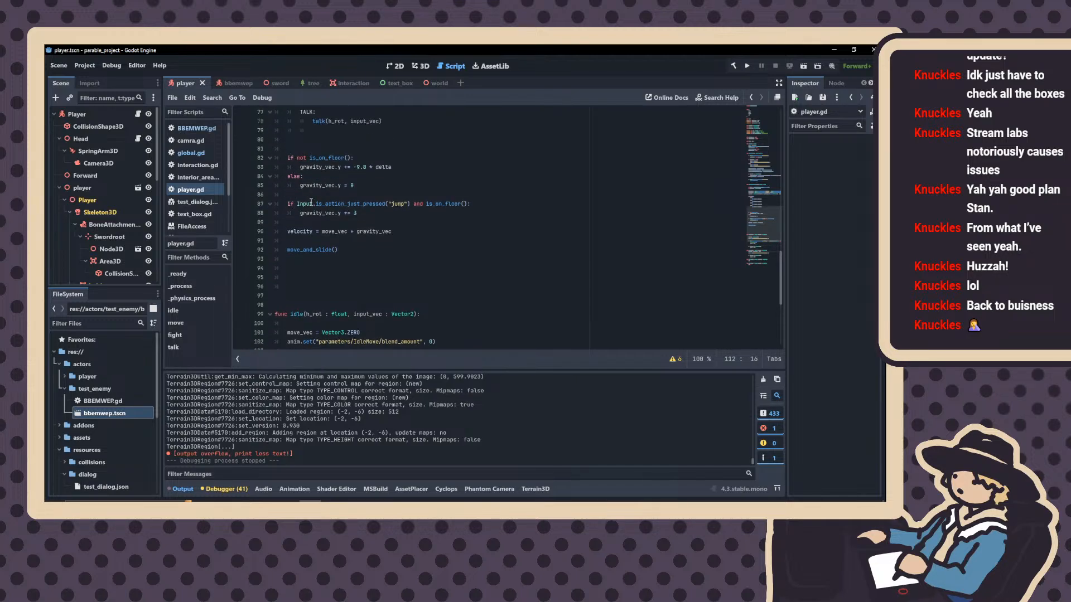
click(305, 206)
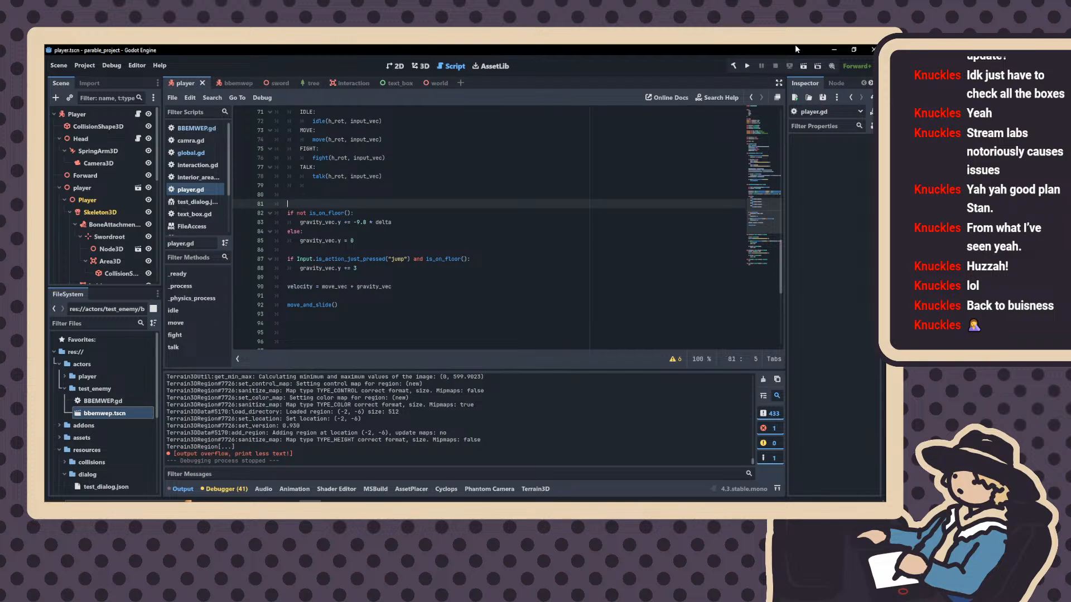
key(Return)
key(Up)
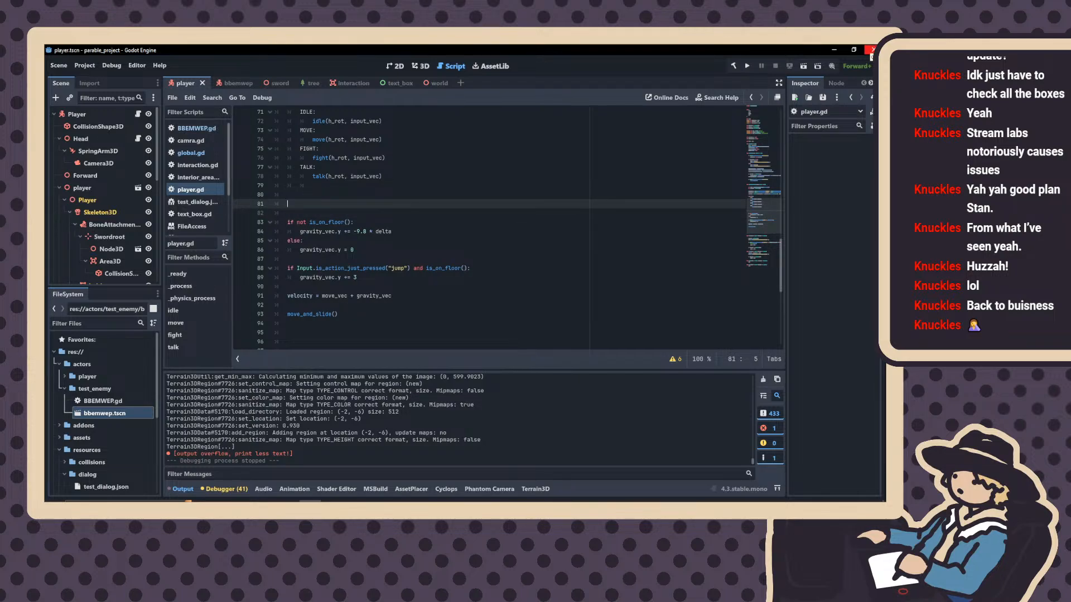
Above the match state block, start a condition reading if Input.is_action_just_pressed("interact")
scroll(350, 216, up, 5)
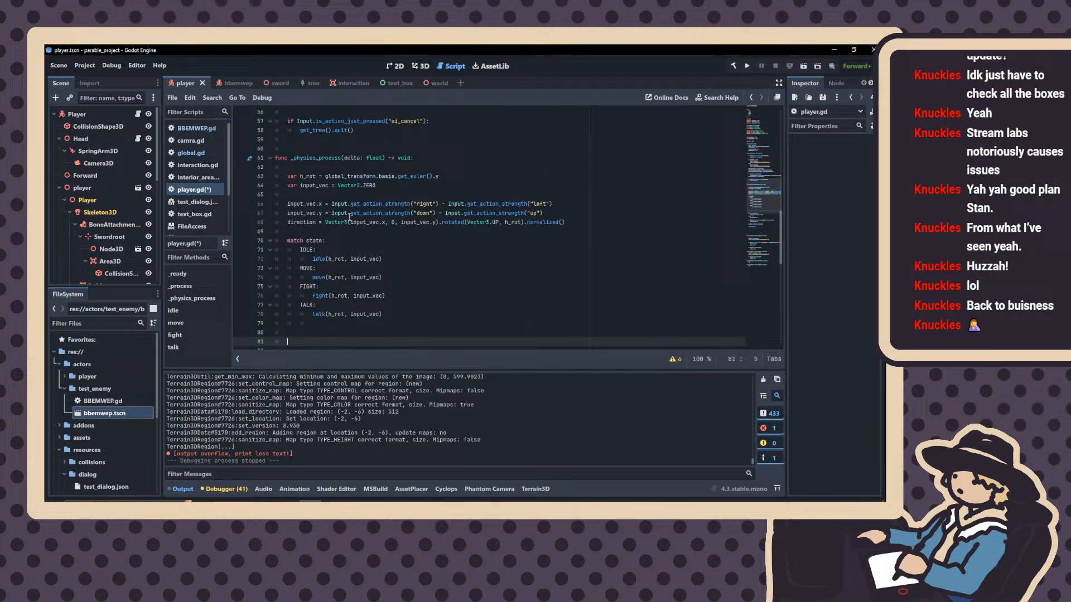
click(288, 231)
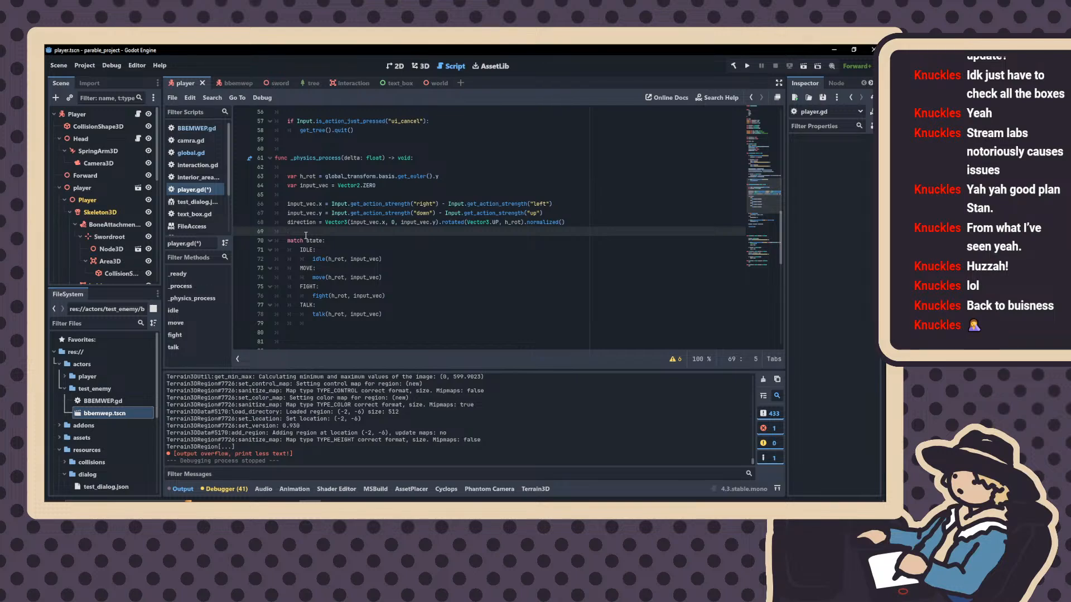
key(Return)
key(Return)
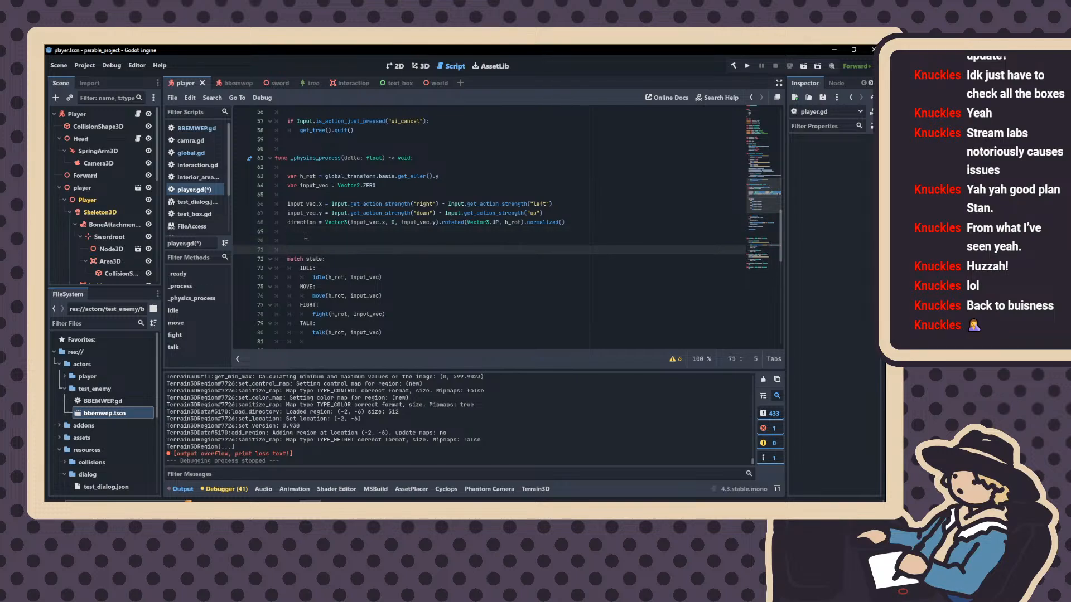
key(Up)
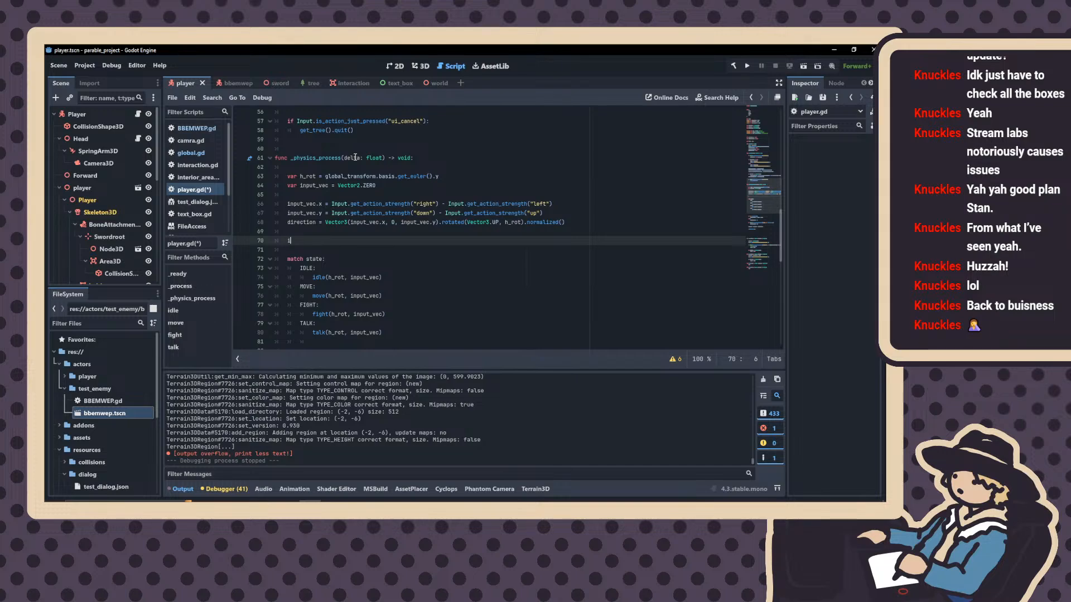
text(if I)
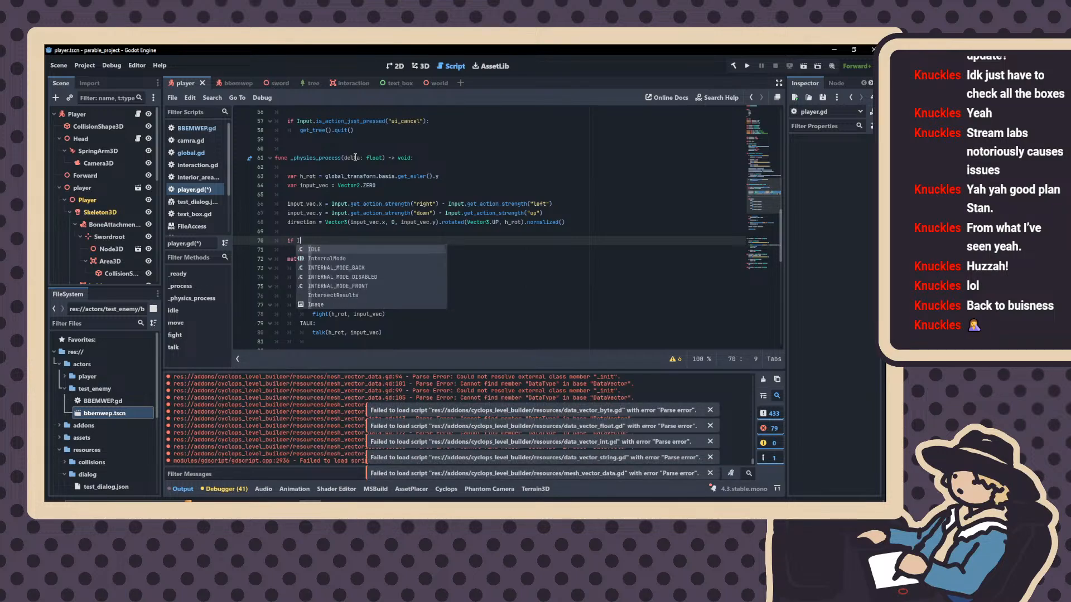
text(nput.i)
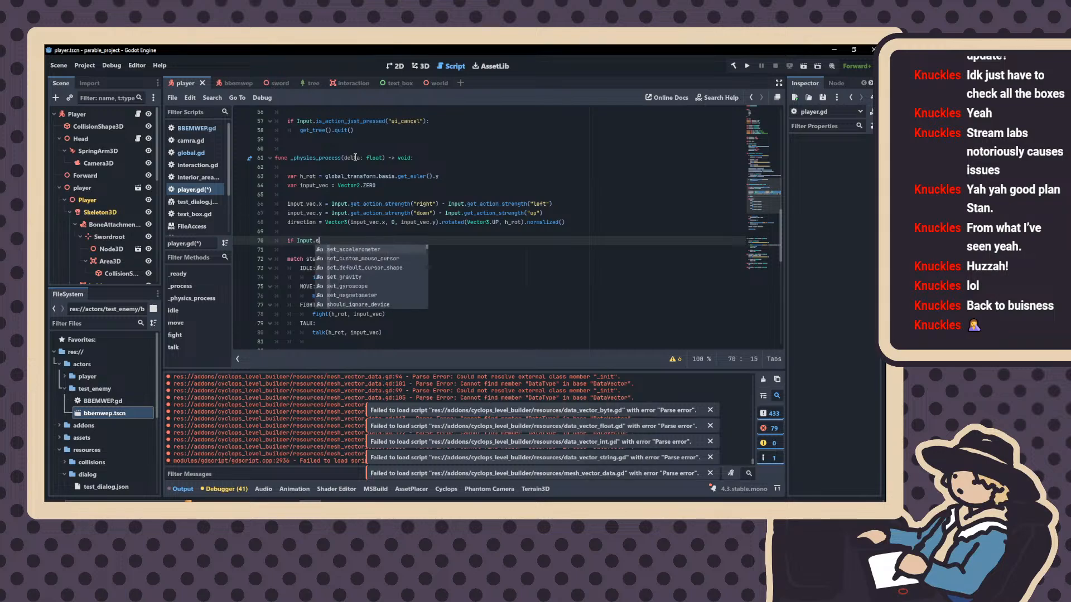
key(Return)
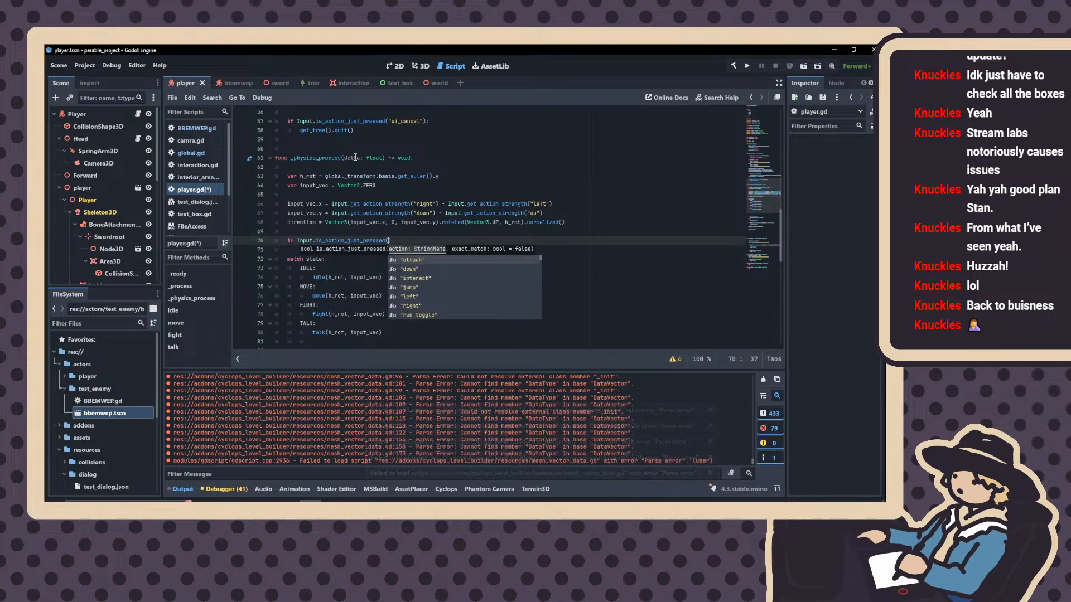
key(Down)
key(Down)
key(Return)
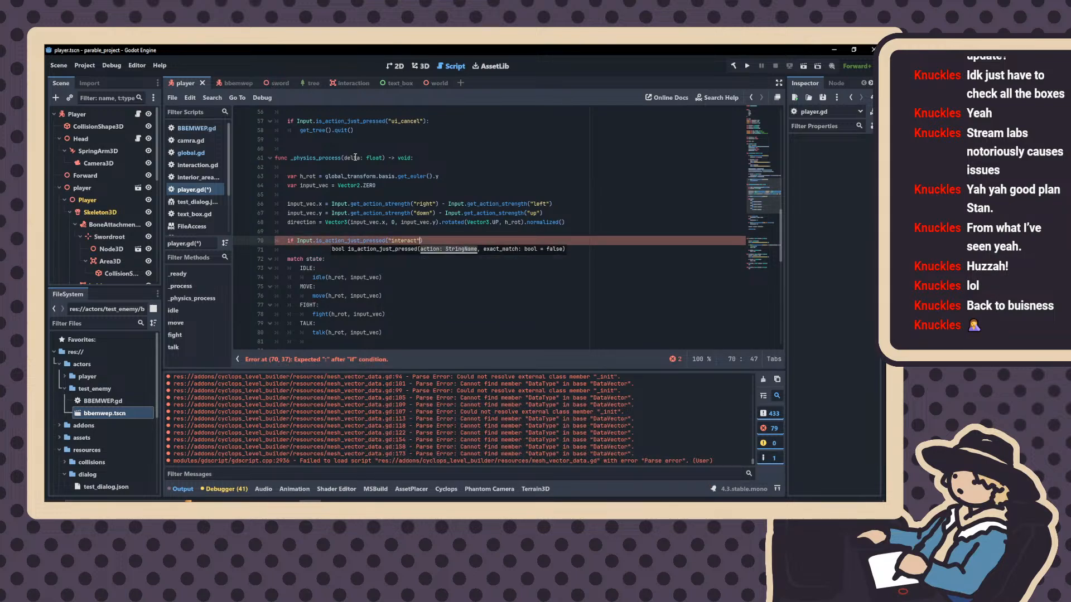
Extend the interact condition in _physics_process with "and Global.can_interact"
text(and can_interact)
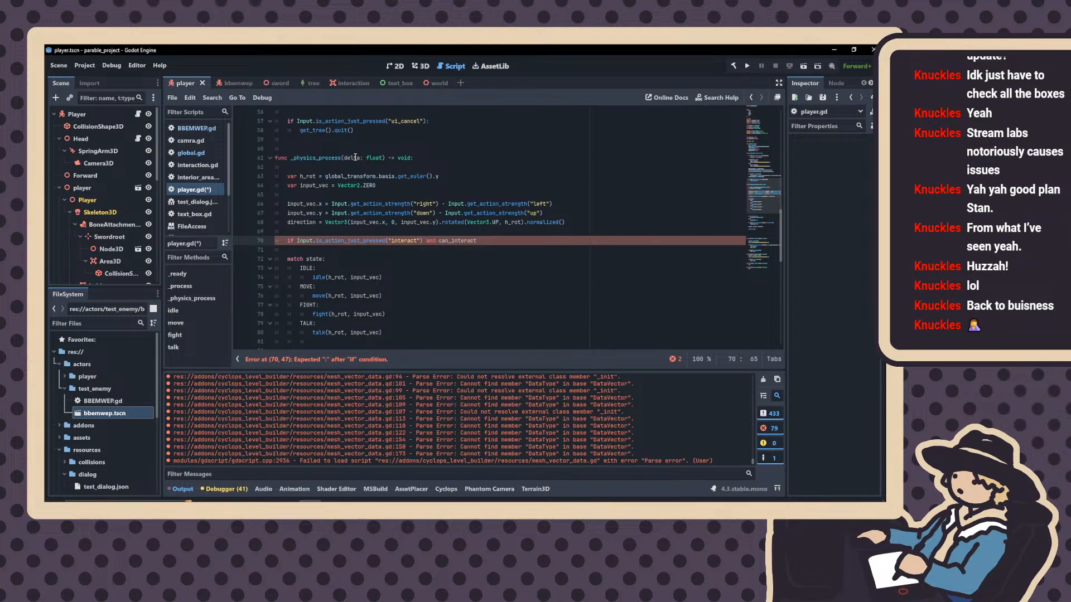
key(BackSpace)
key(BackSpace)
key(BackSpace)
key(BackSpace)
key(BackSpace)
key(BackSpace)
key(BackSpace)
key(BackSpace)
key(BackSpace)
key(BackSpace)
key(BackSpace)
key(BackSpace)
text(Global.)
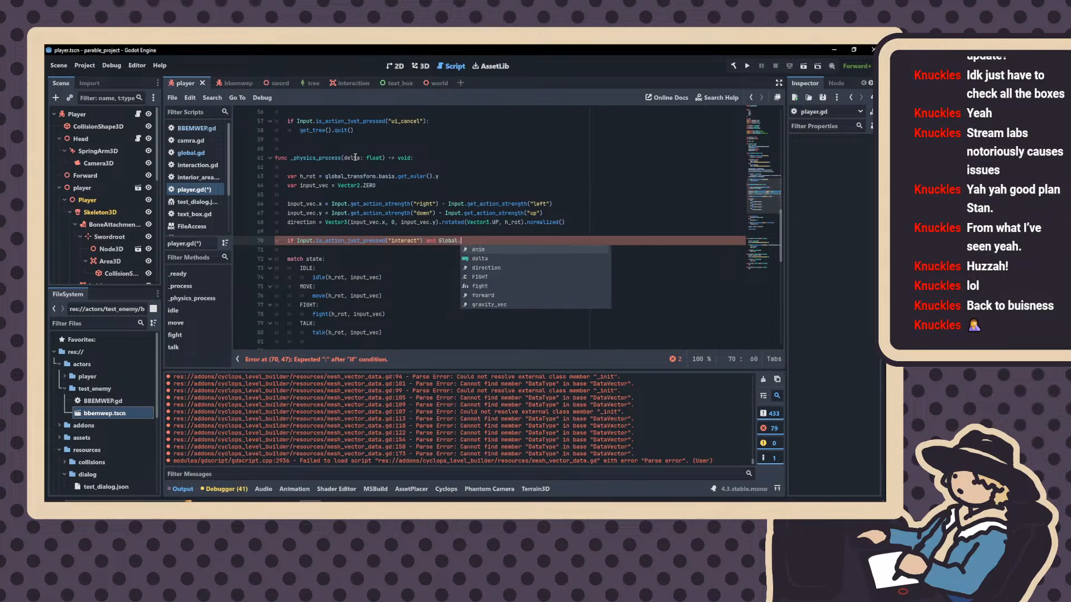
text(can_)
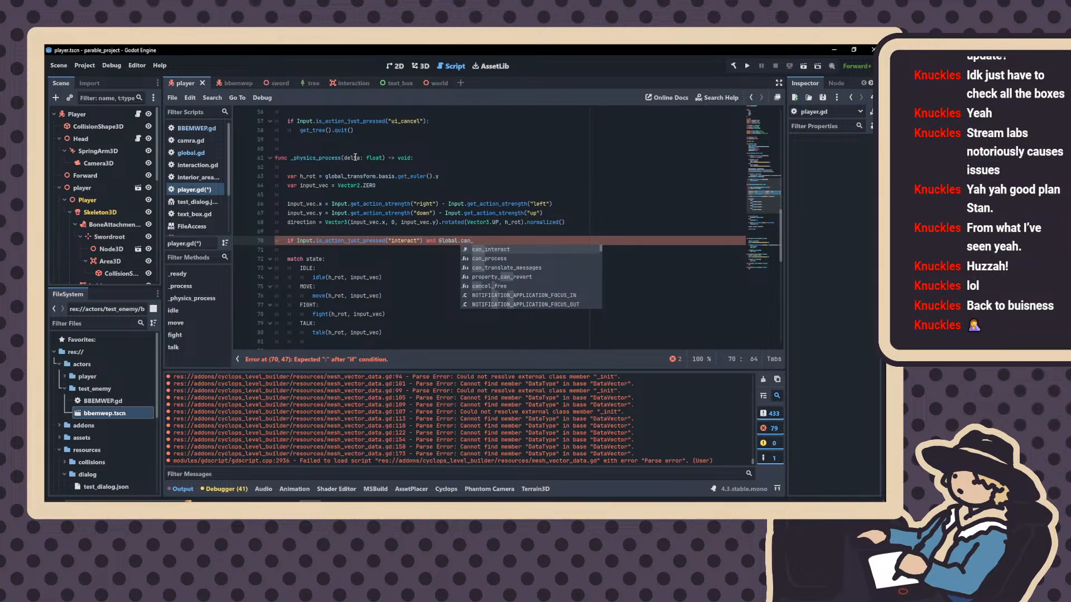
key(BackSpace)
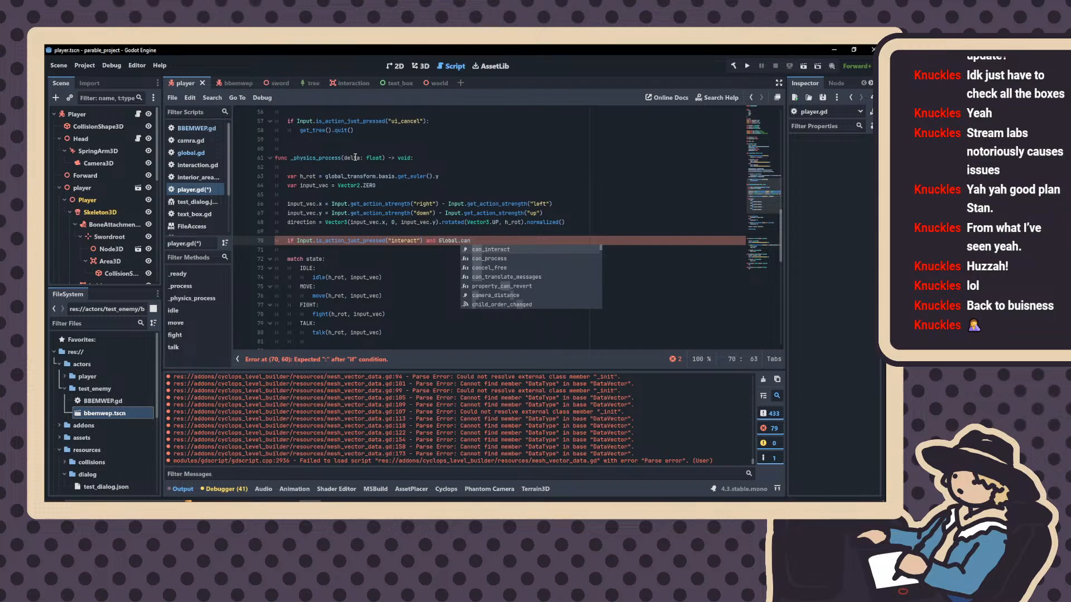
text(_interact)
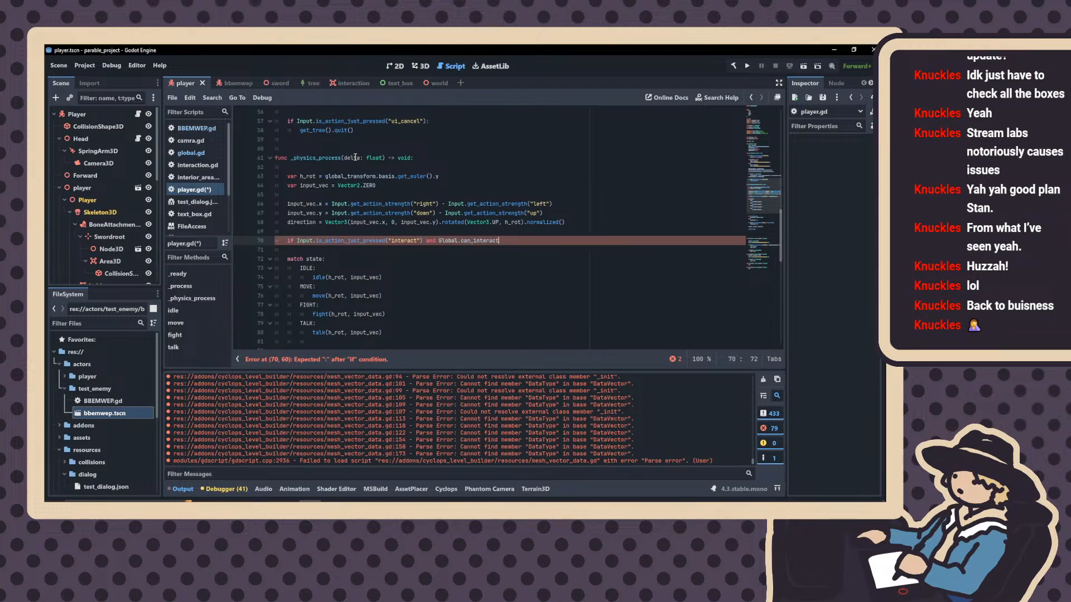
Complete the condition with "== true:" and add state = TALK as its body
text( == true:)
key(Return)
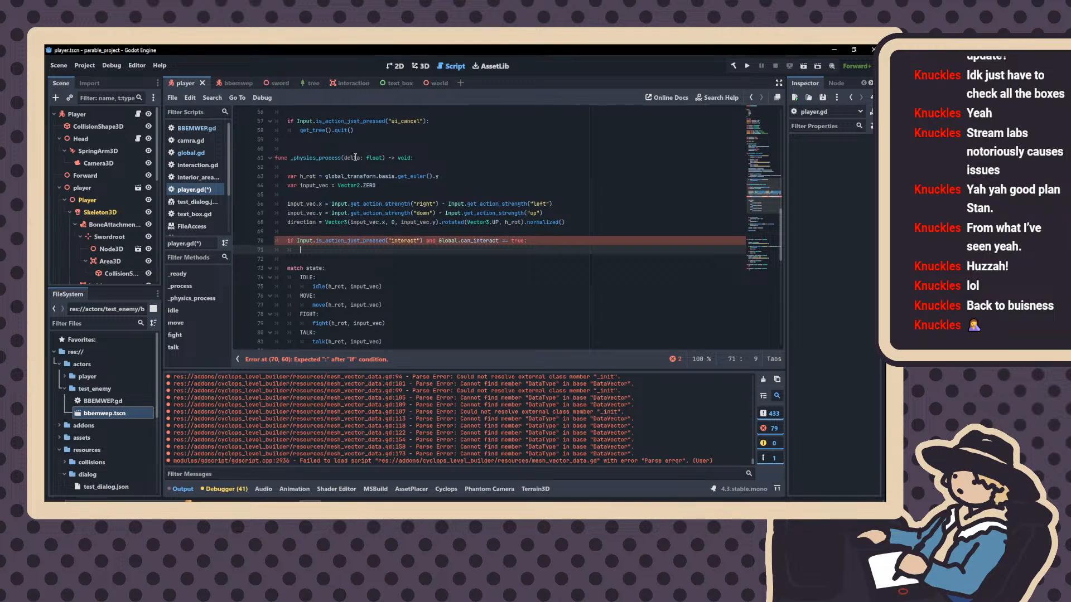
text(state = TALK)
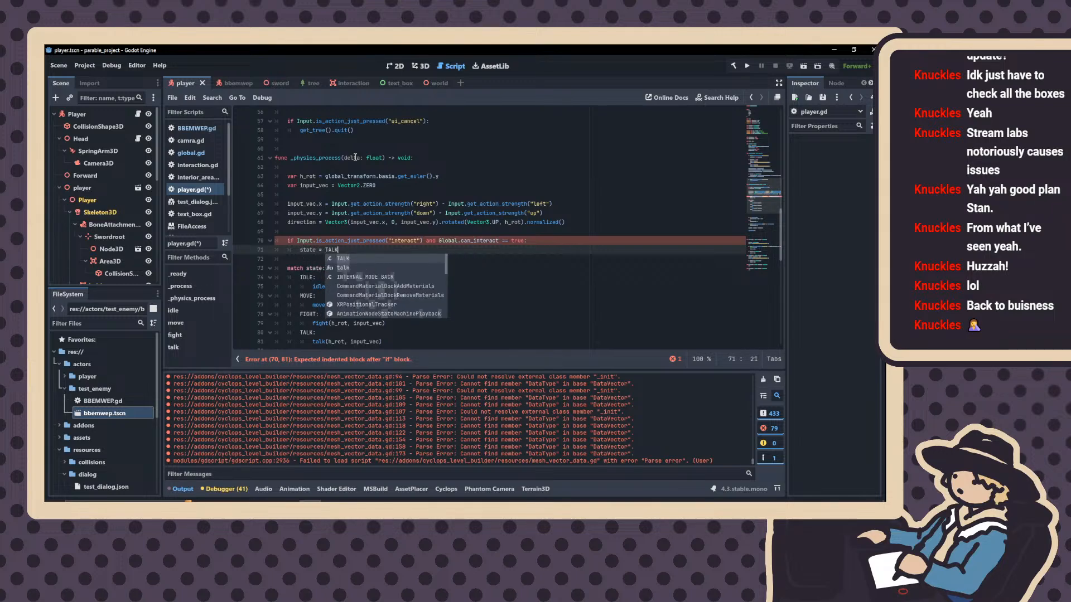
click(536, 278)
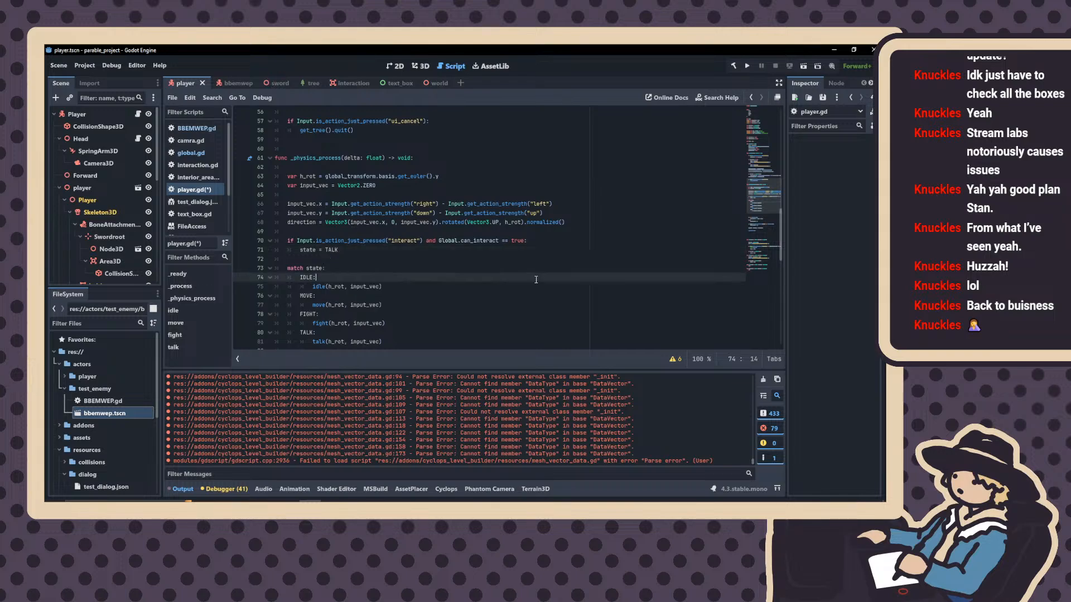
Remove the pass placeholder from the body of the talk function
scroll(496, 237, down, 13)
scroll(489, 233, down, 2)
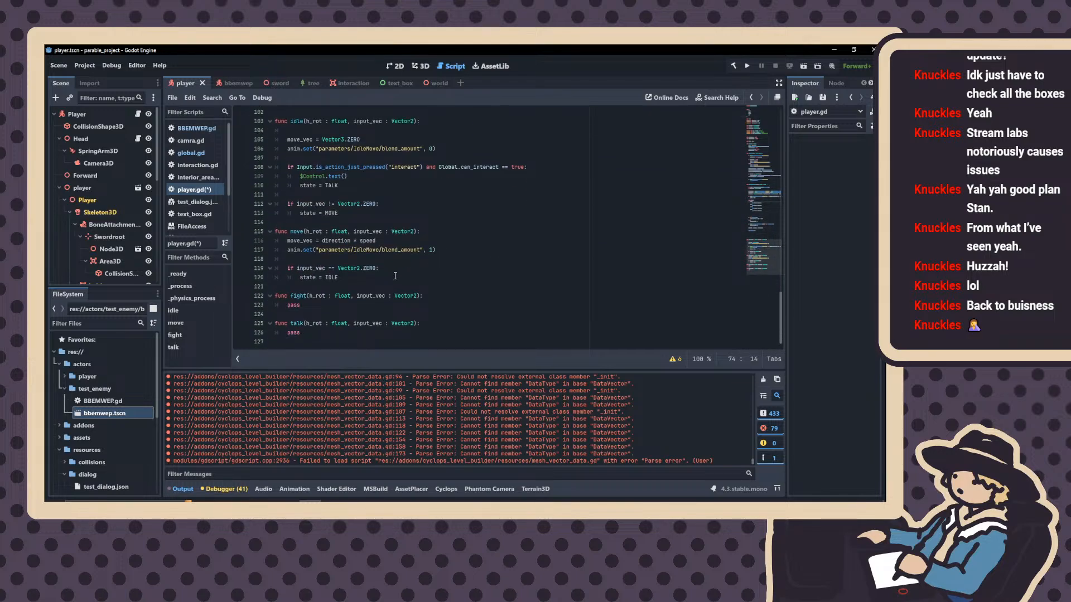
drag(302, 333, 283, 332)
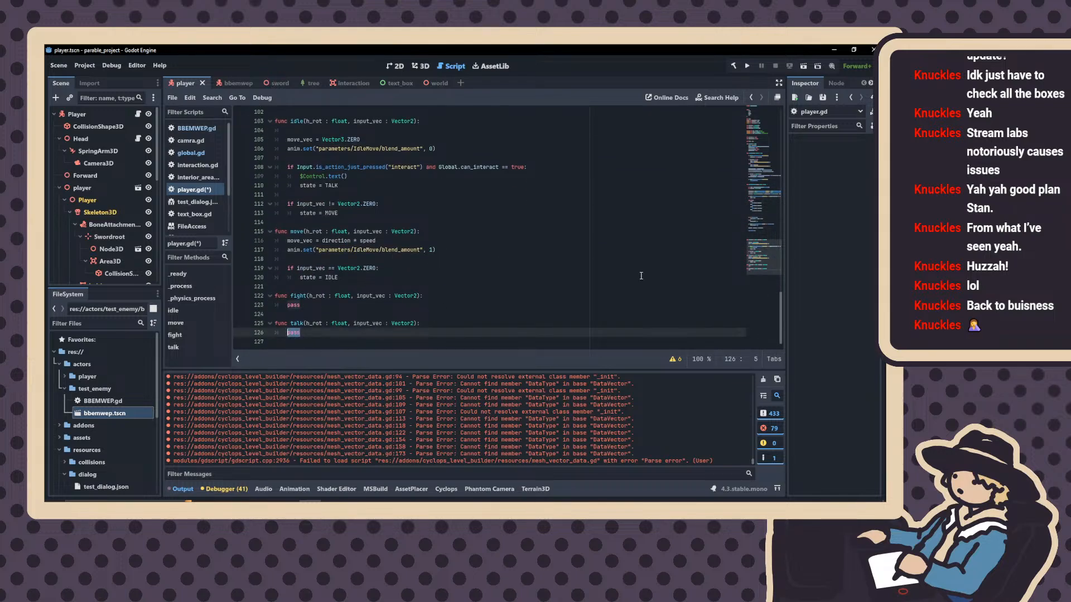
text(if)
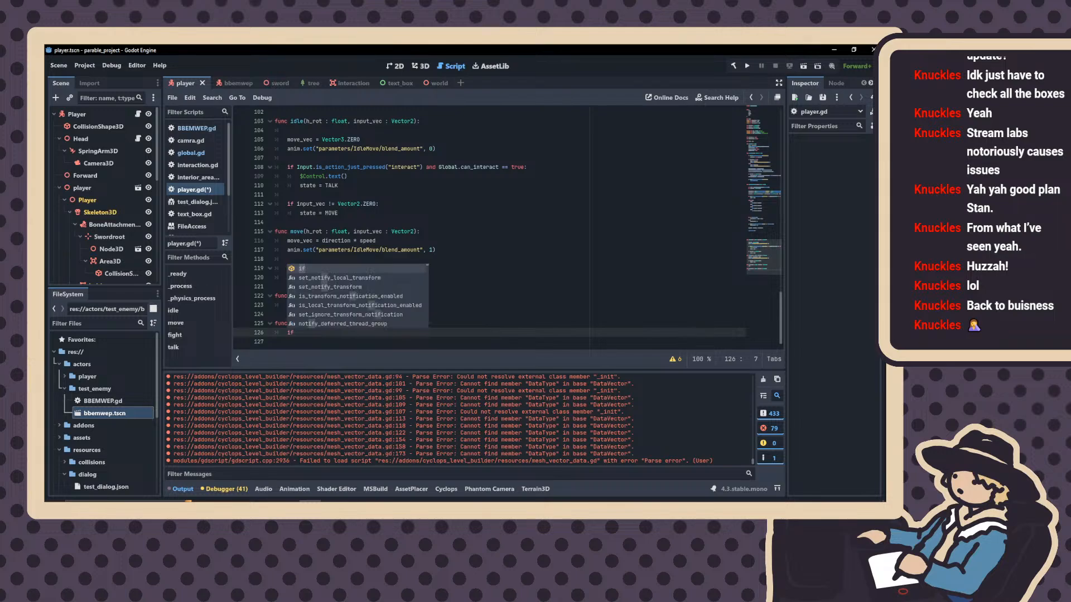
key(BackSpace)
key(BackSpace)
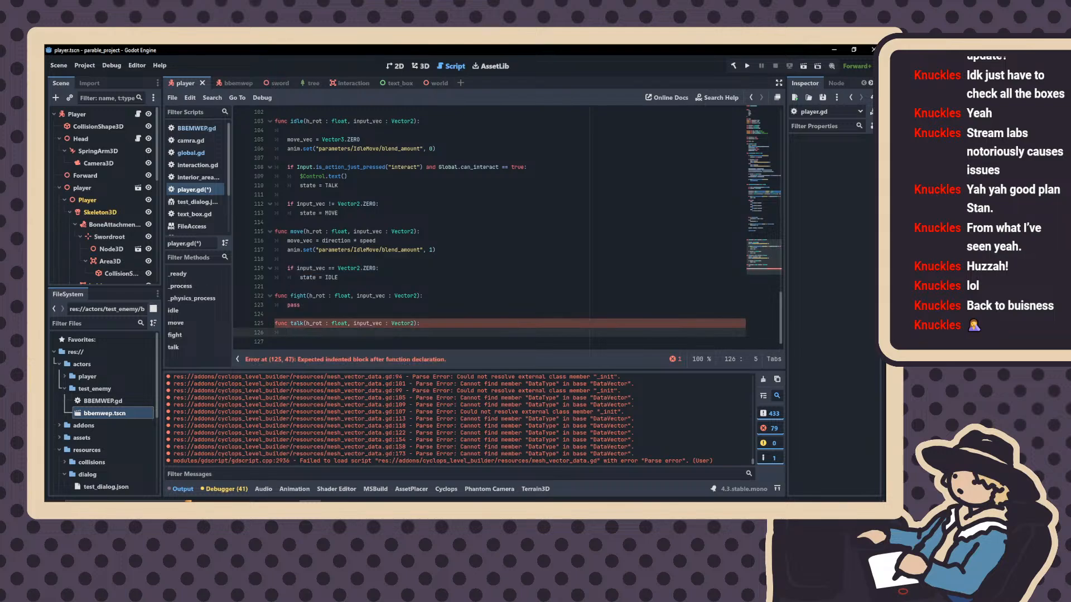
text(get )
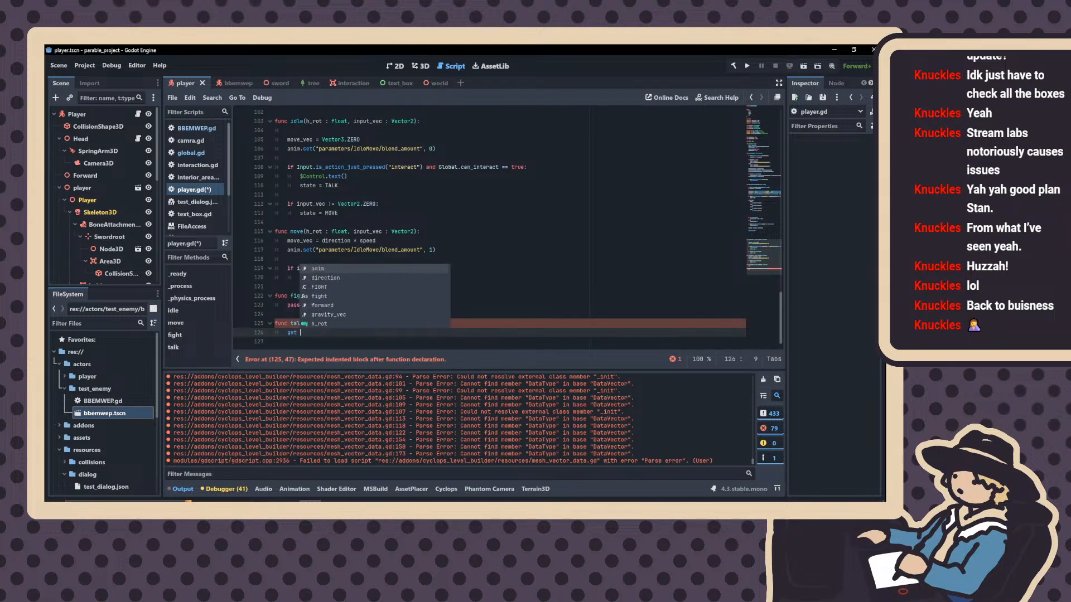
text(tr)
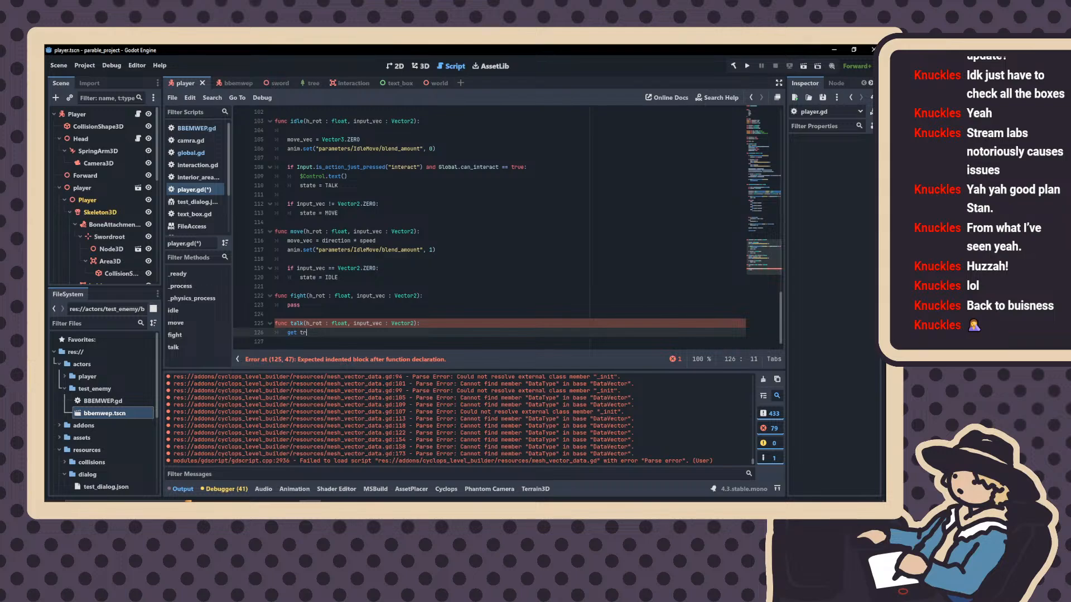
text(_tr)
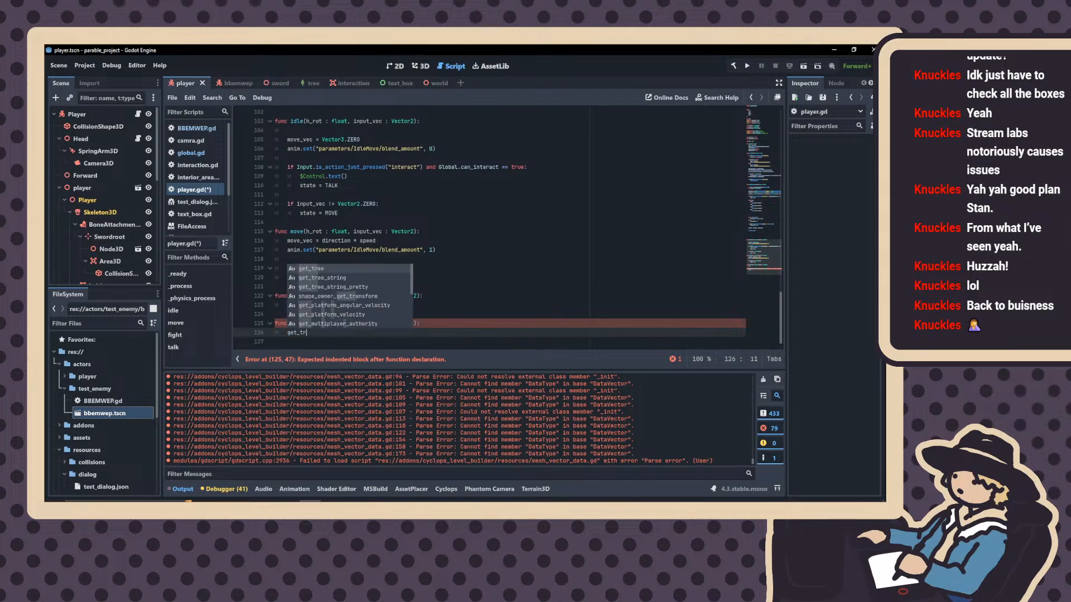
text(ee.)
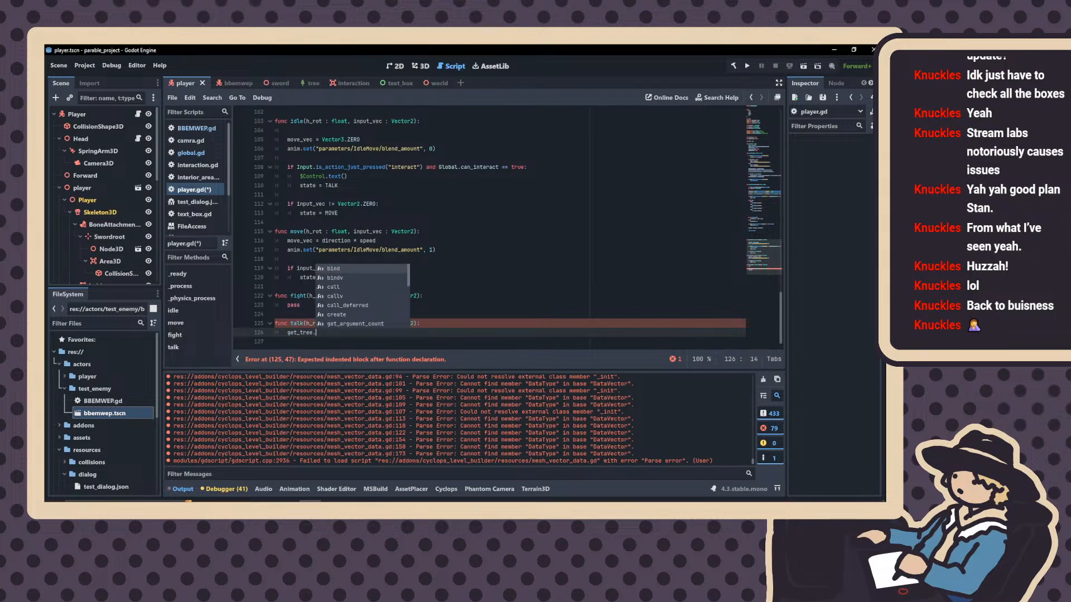
key(BackSpace)
key(BackSpace)
key(BackSpace)
key(BackSpace)
key(BackSpace)
key(BackSpace)
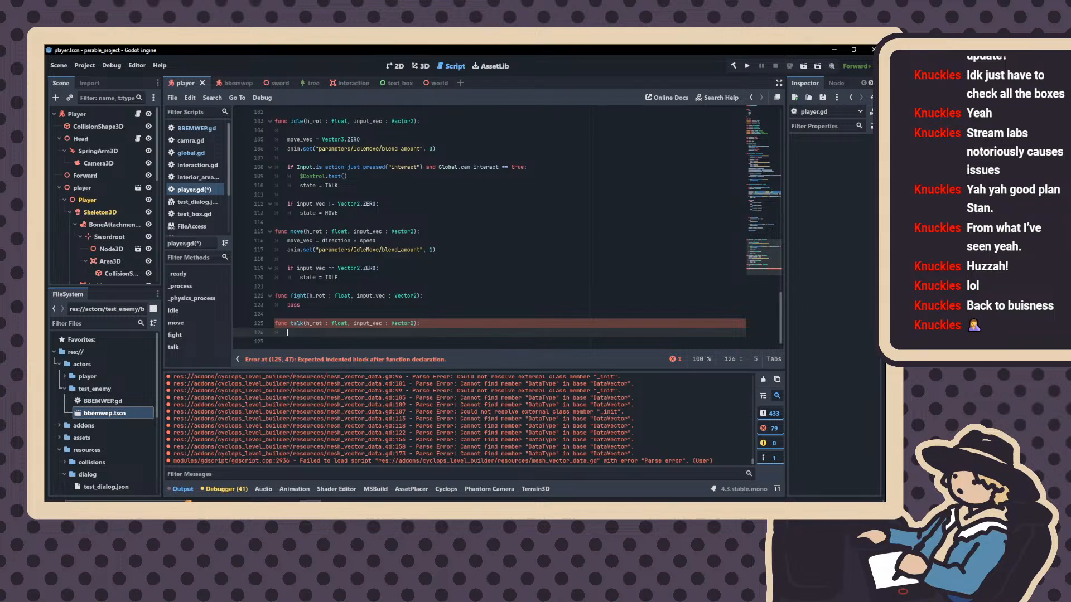
Declare a variable named text in the talk function that loads "res://resources/ui/text_box.gd"
text(var text = lo)
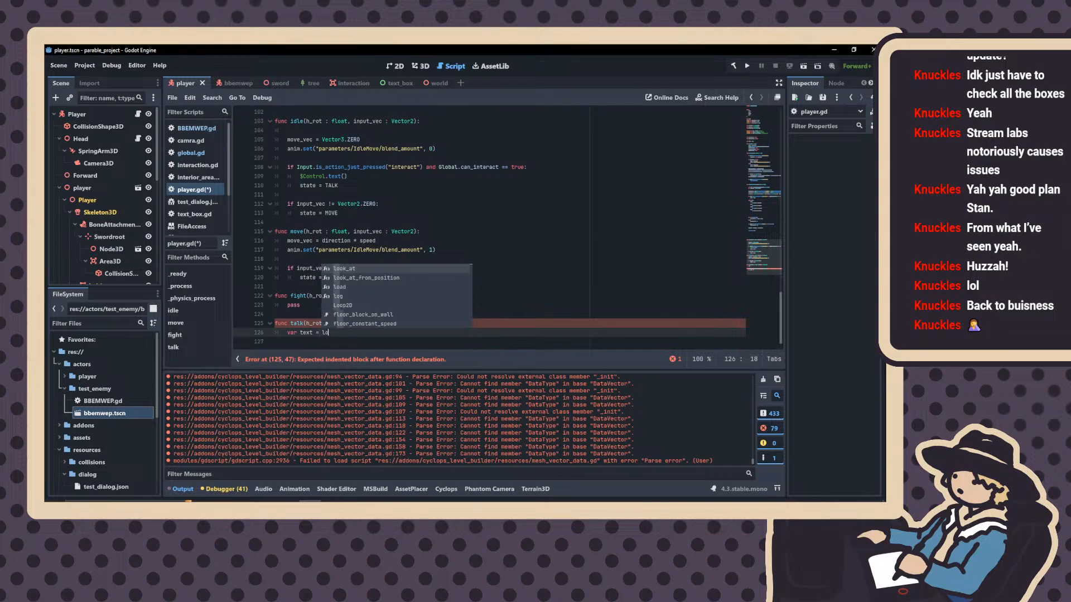
text(ad)
key(Return)
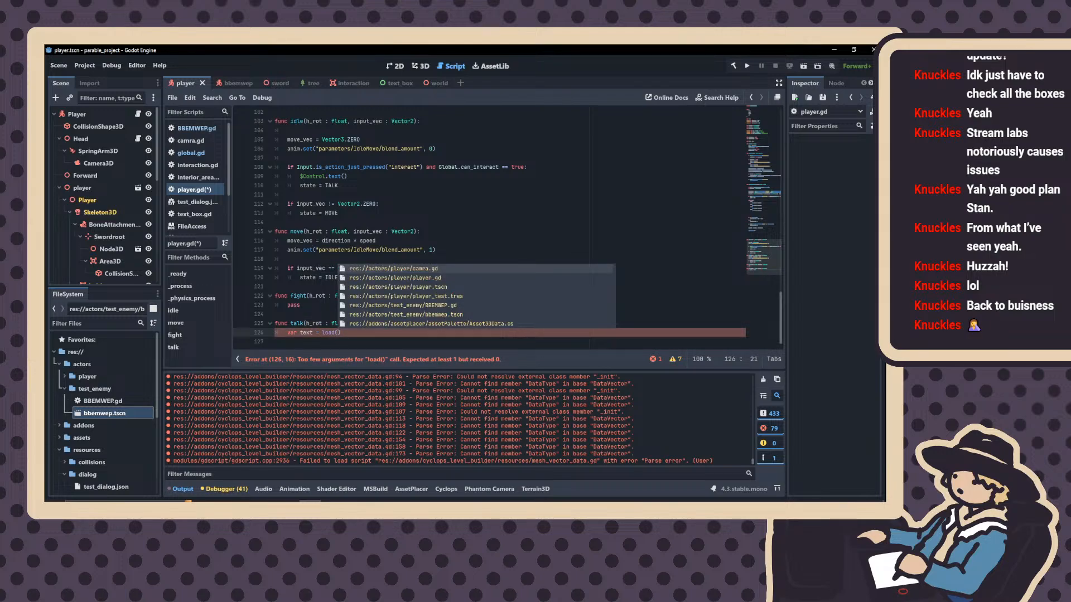
text(text_b)
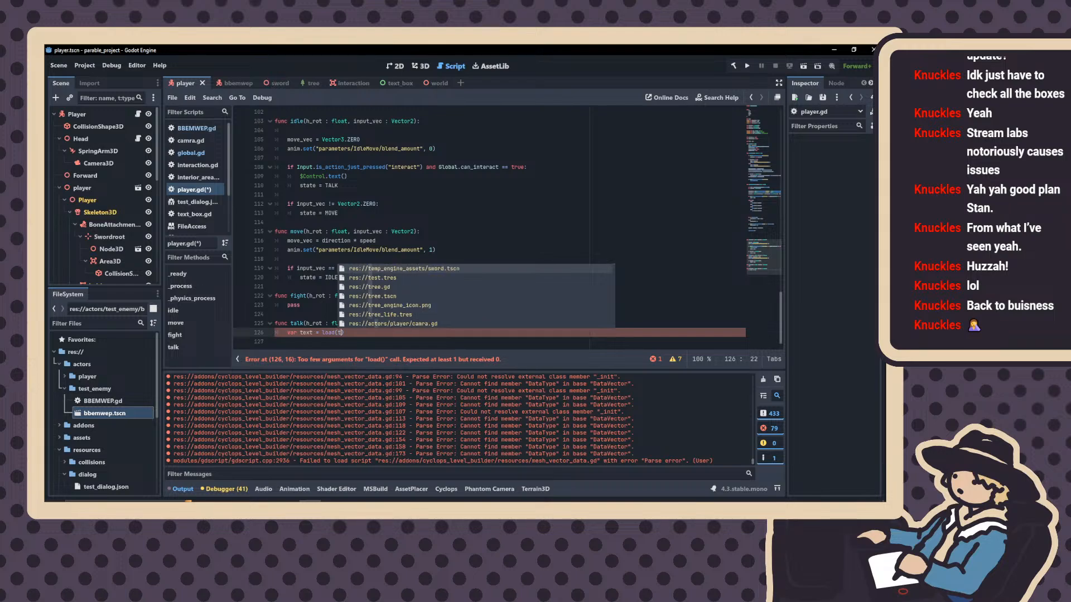
text(ox)
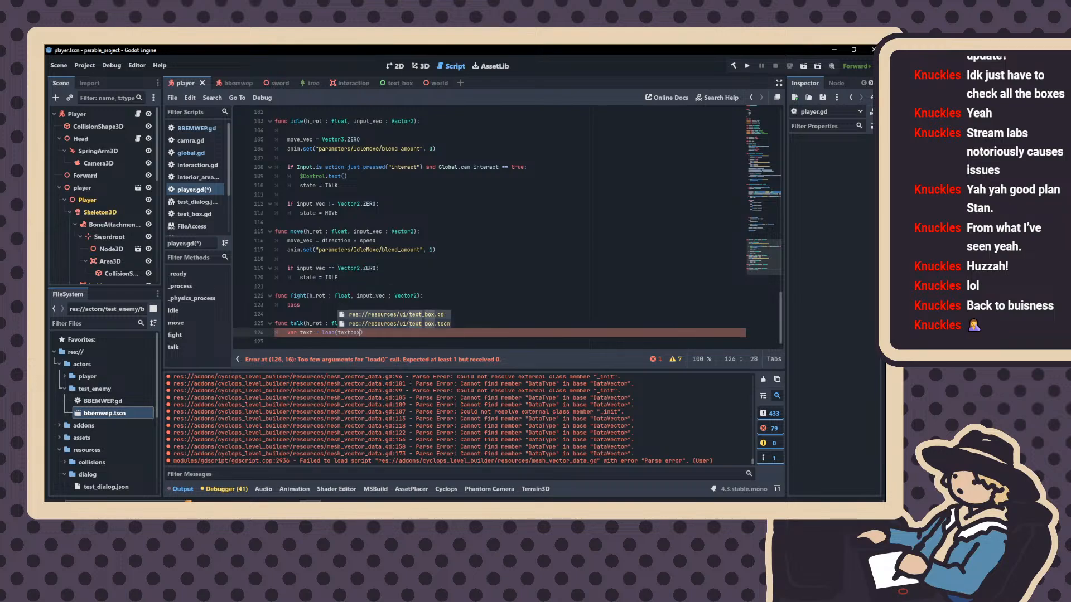
key(Return)
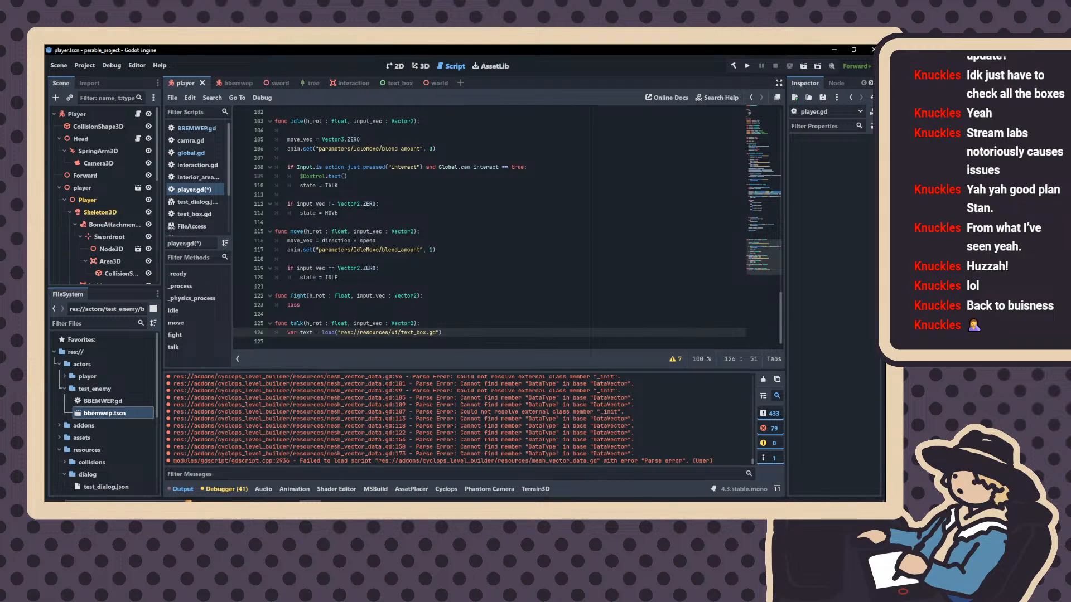
Change the load path in the talk function to "res://resources/ui/text_box.tscn" and open a new line below it
key(BackSpace)
key(BackSpace)
text(tsc)
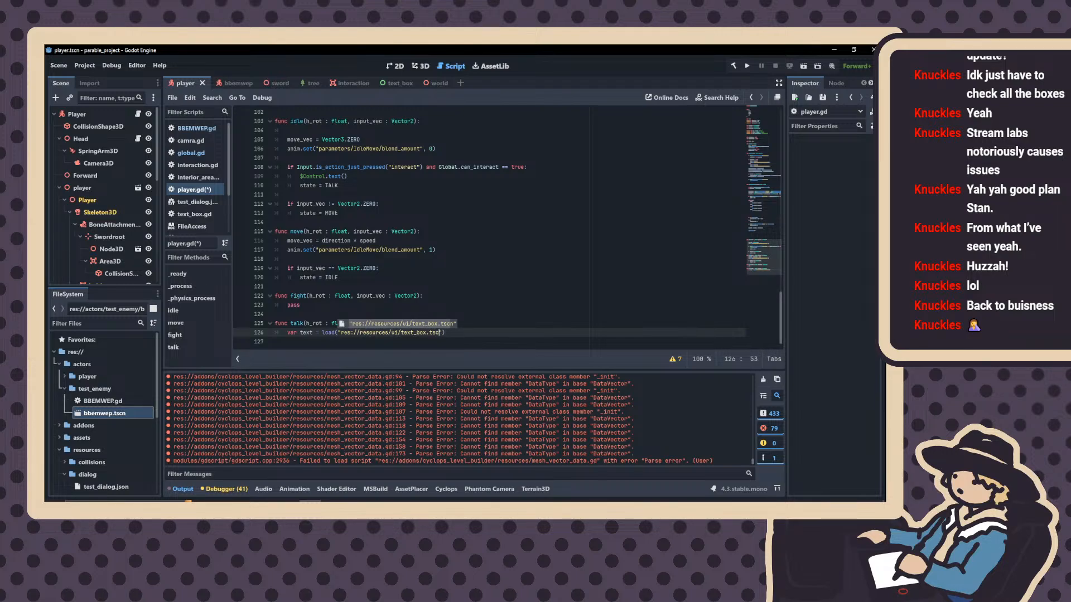
key(Return)
click(483, 327)
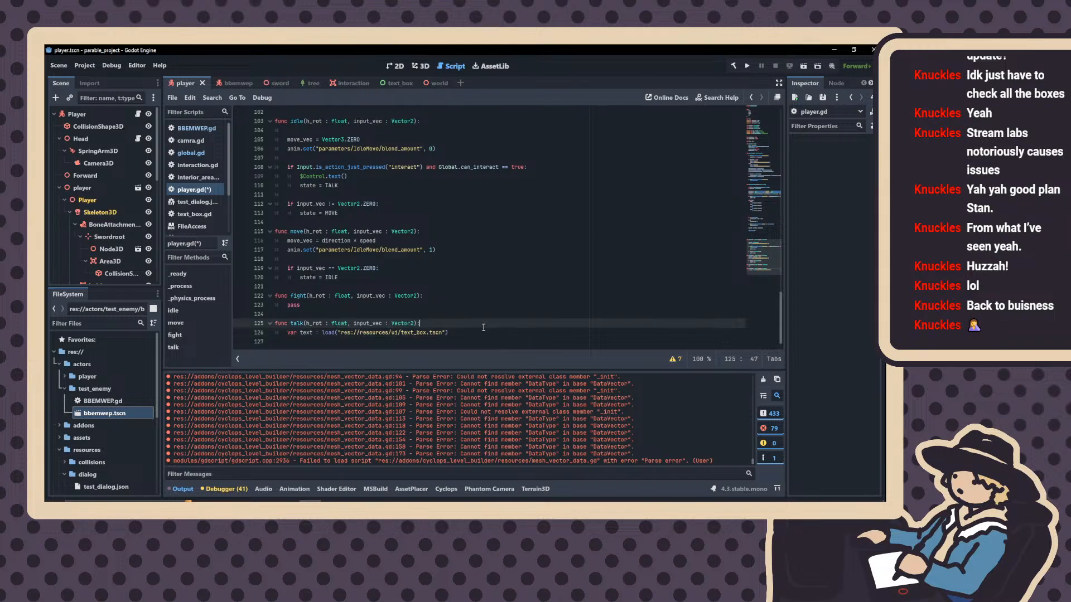
key(Down)
key(Down)
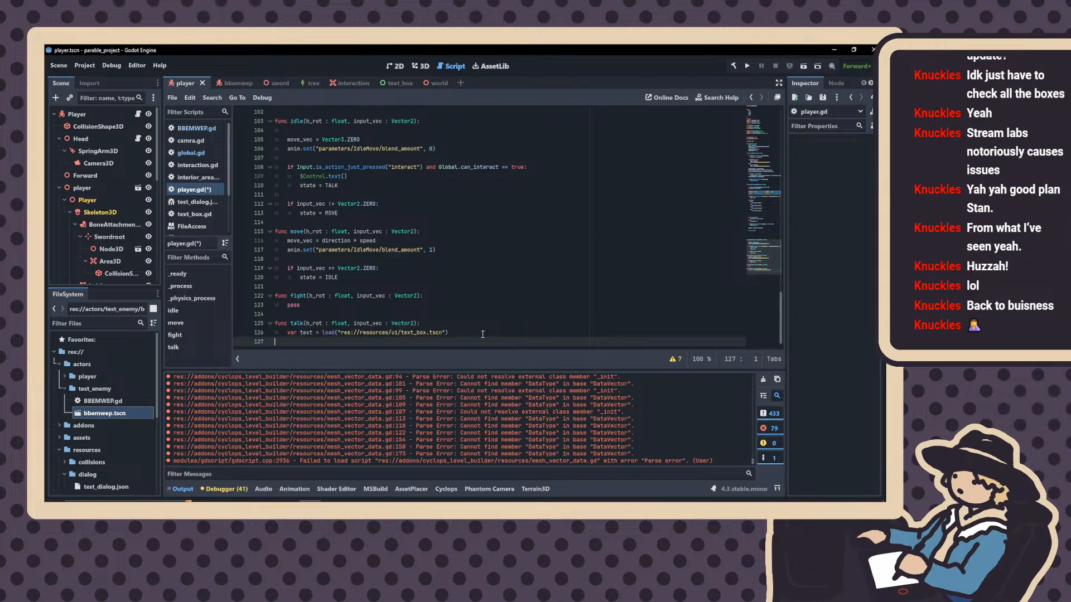
click(482, 332)
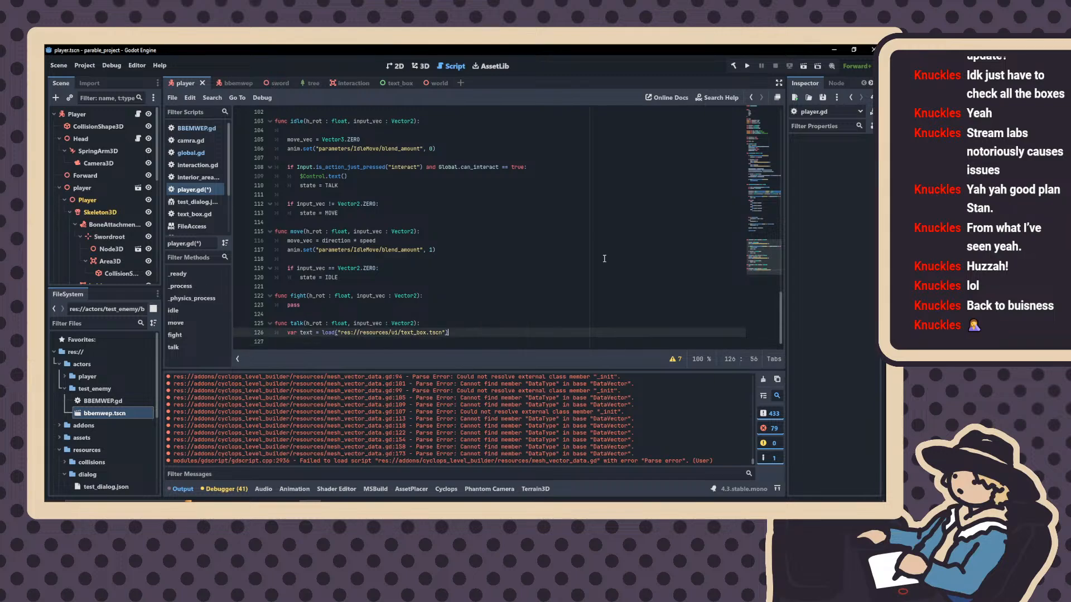
key(Return)
text(v)
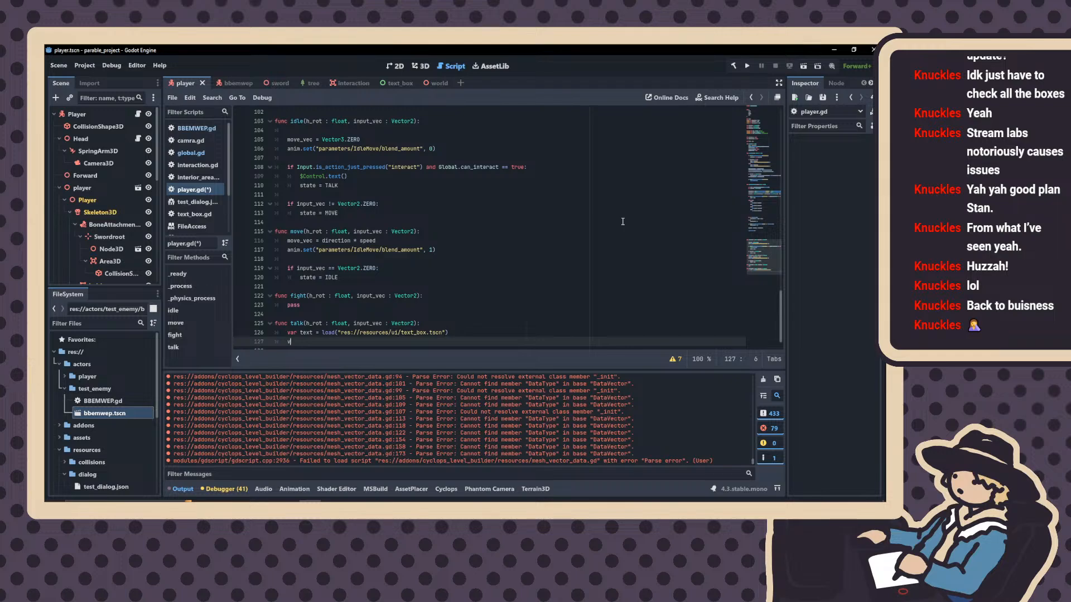
text(ar c)
text(m)
key(BackSpace)
key(BackSpace)
key(BackSpace)
key(BackSpace)
key(BackSpace)
text(Mou)
key(BackSpace)
key(BackSpace)
key(BackSpace)
key(BackSpace)
key(BackSpace)
Write an Input.set_mouse_mode() call below the load line in the talk function
text(Input.mo)
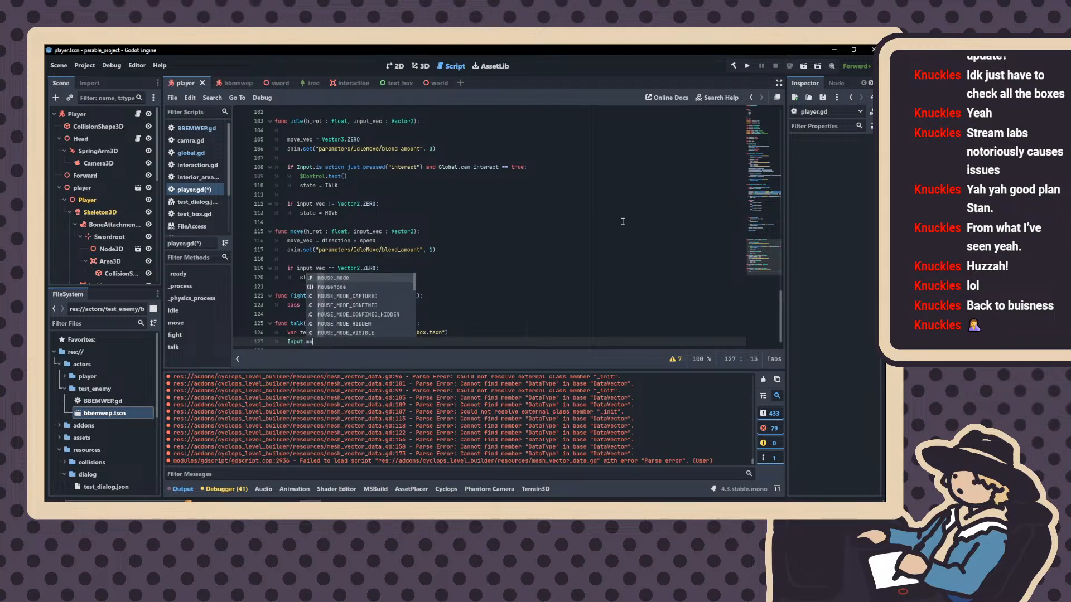
key(Return)
text((m)
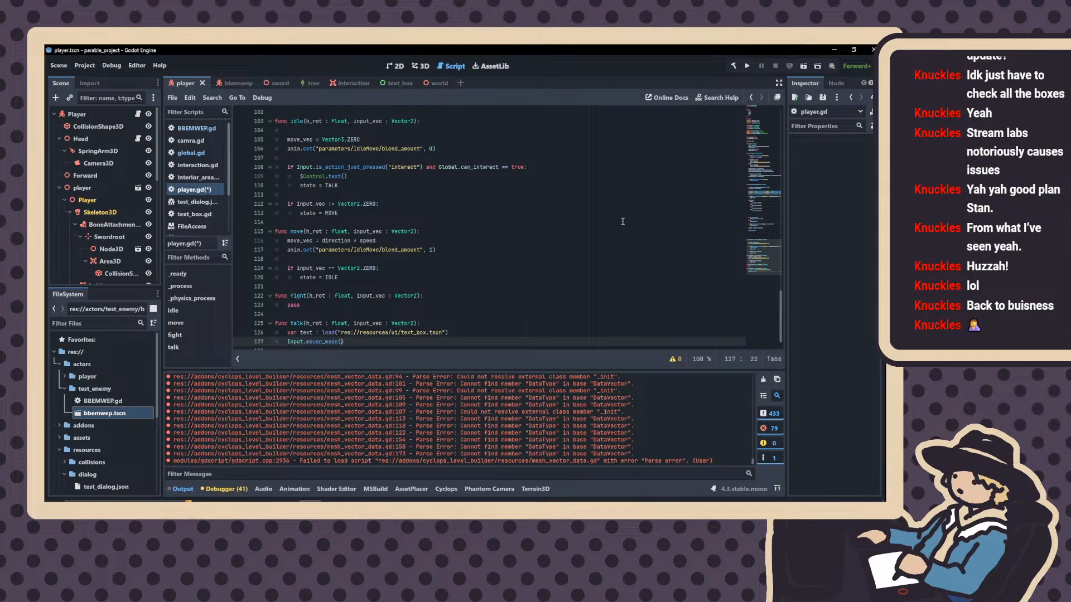
key(BackSpace)
key(BackSpace)
key(BackSpace)
key(BackSpace)
key(BackSpace)
key(BackSpace)
key(BackSpace)
key(BackSpace)
key(BackSpace)
key(BackSpace)
key(BackSpace)
text(et()
text(_mouse_)
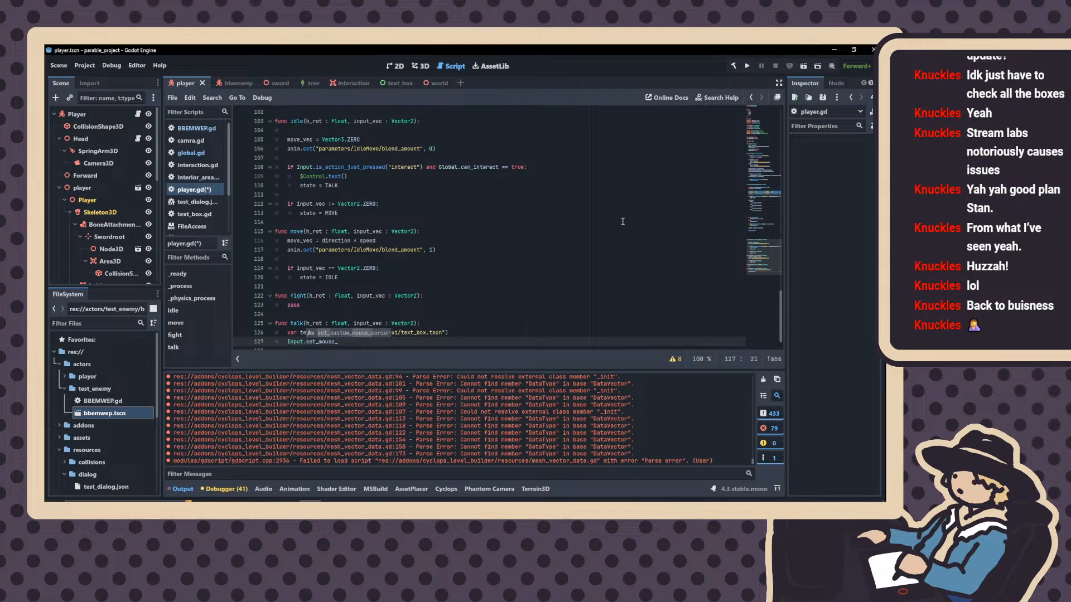
text(mode()
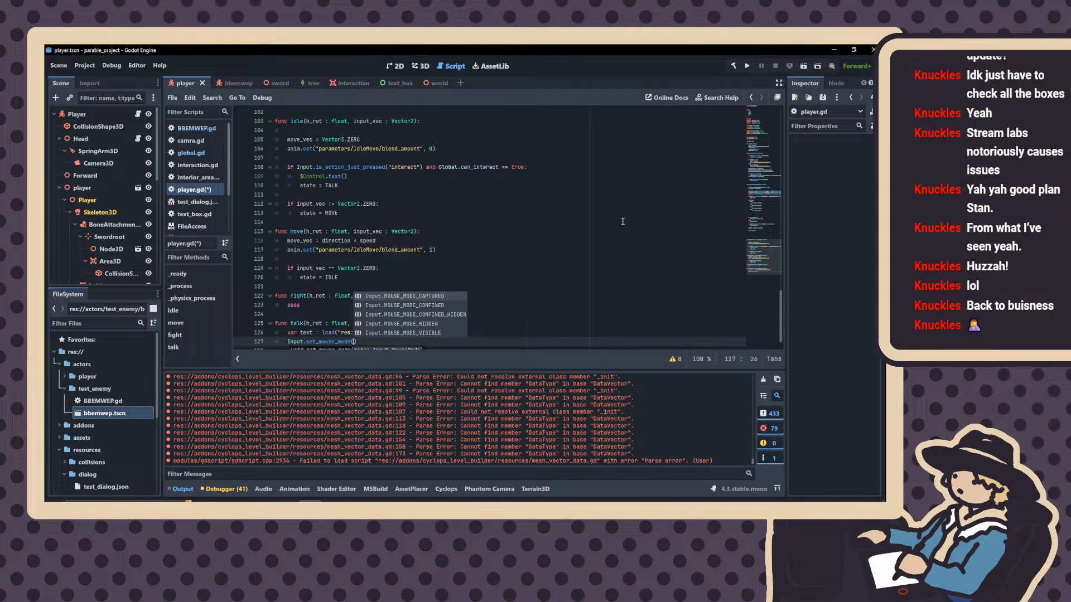
key(Right)
key(Right)
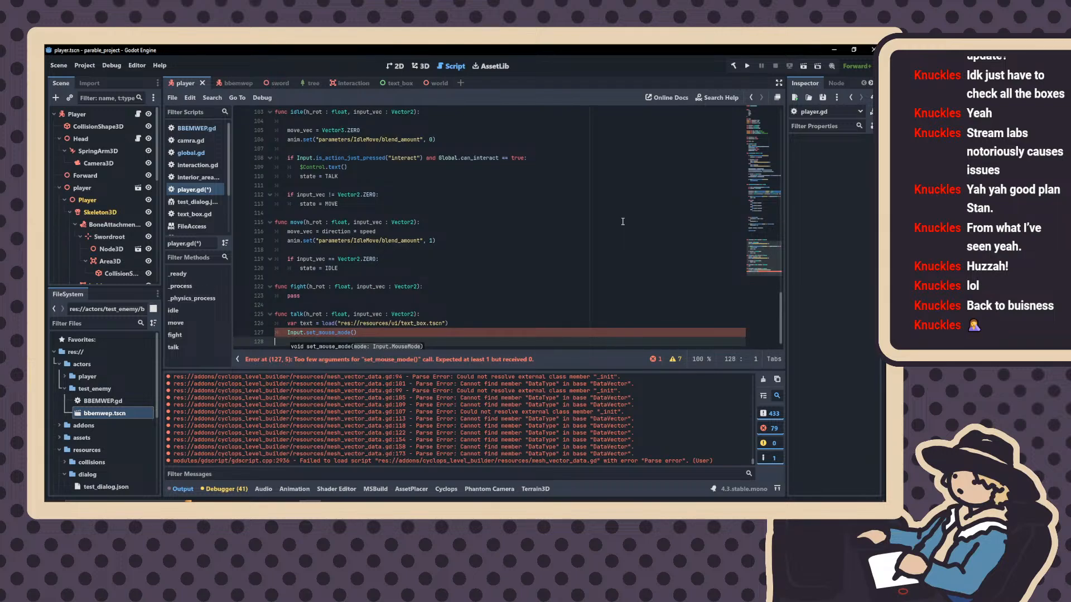
key(Left)
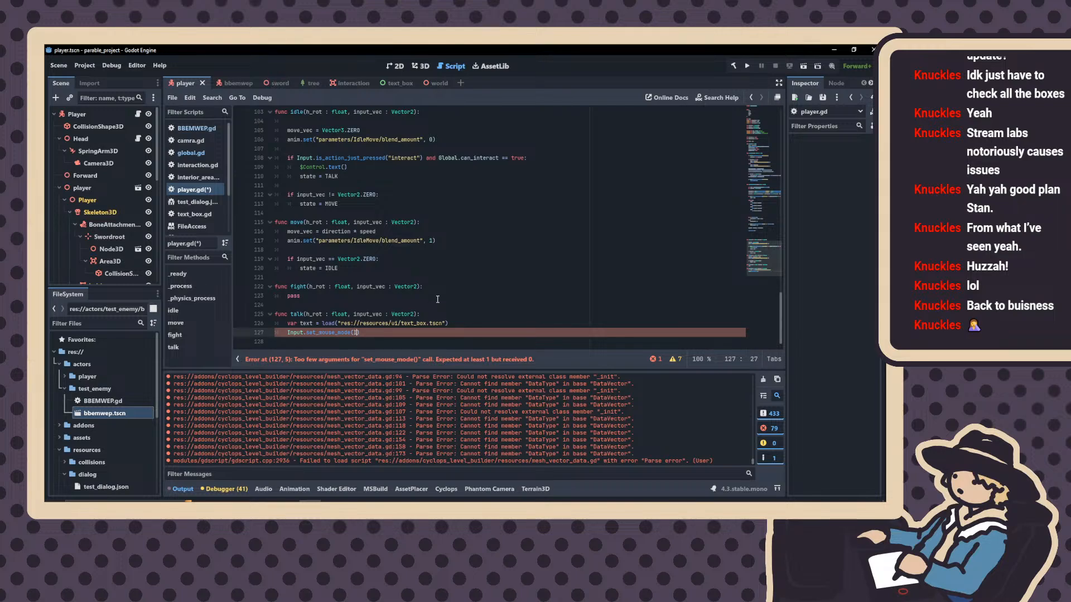
Pass Input.MOUSE_MODE_VISIBLE as the argument of the set_mouse_mode call
text(Inp)
key(BackSpace)
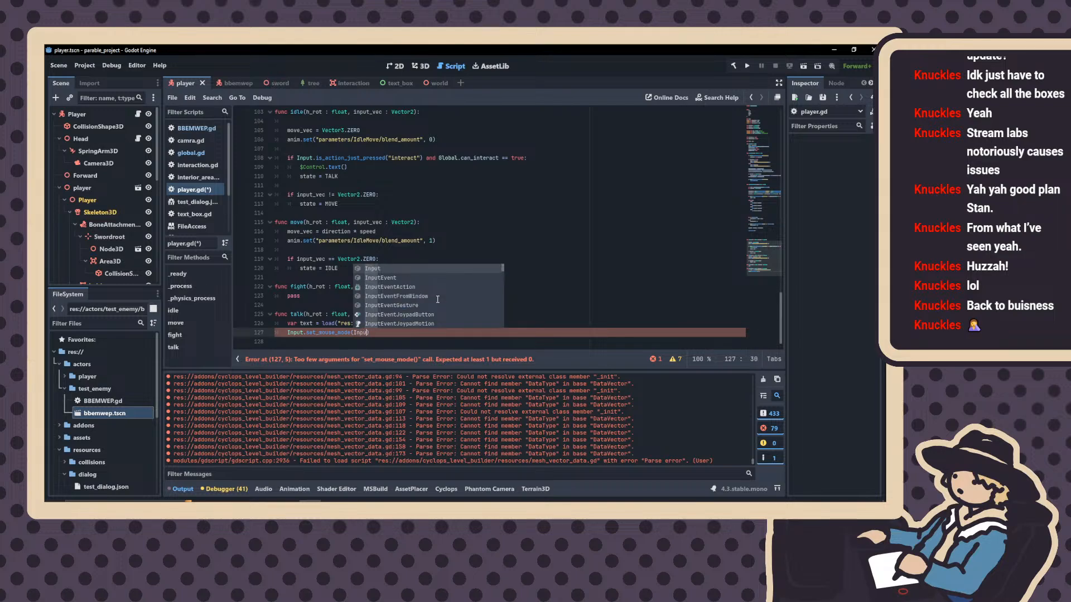
text(ut.MOU)
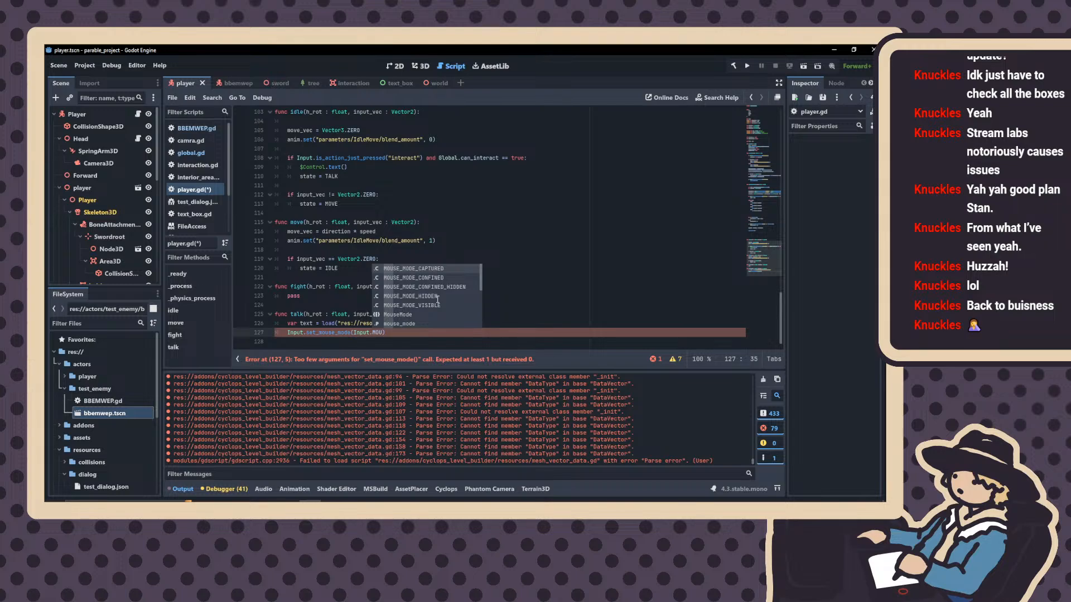
key(Down)
key(Down)
key(Down)
key(Down)
key(Return)
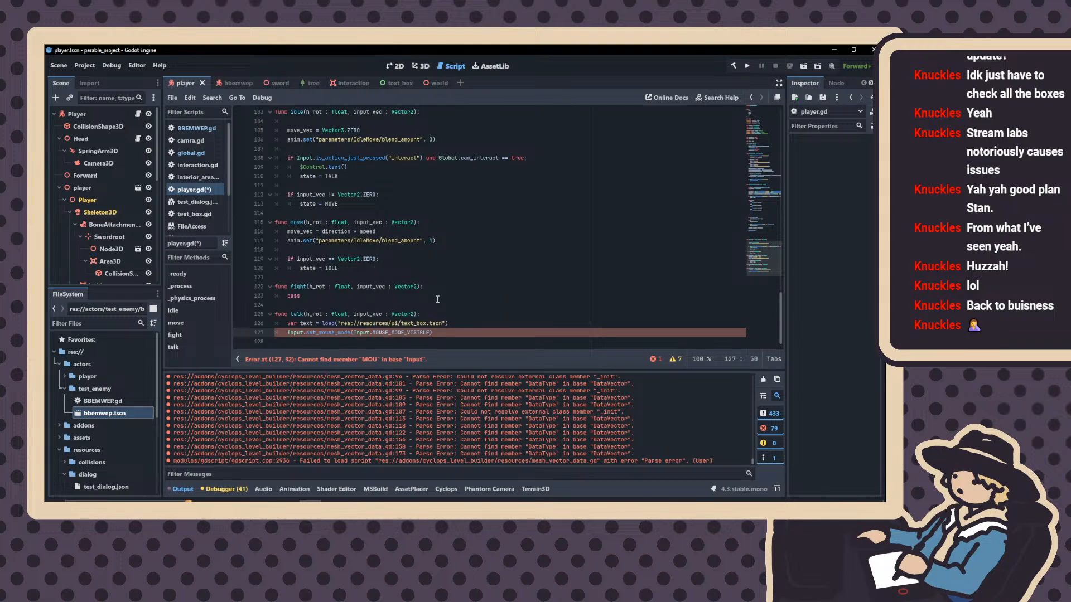
click(444, 330)
Declare a variable text_box in the talk function with the value text.instanciate()
key(Return)
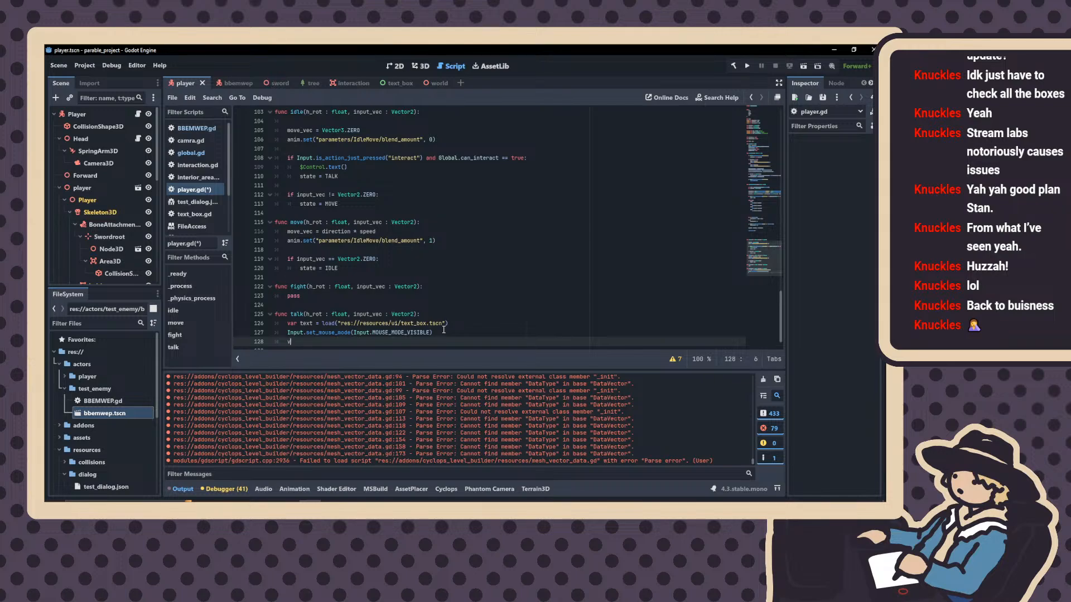
key(BackSpace)
text(var)
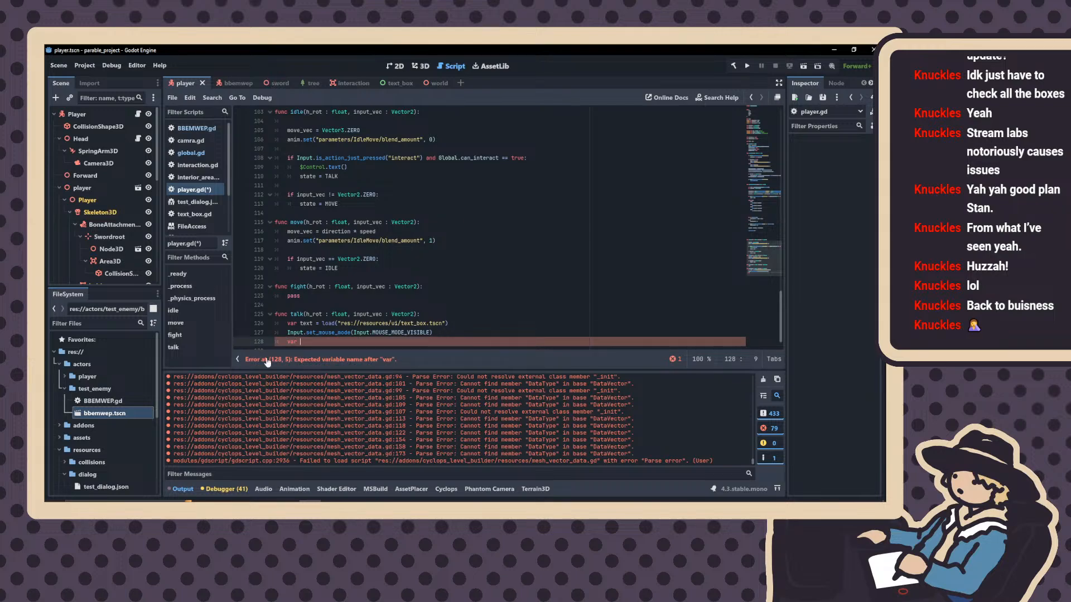
click(304, 323)
click(309, 344)
text(text_box = t)
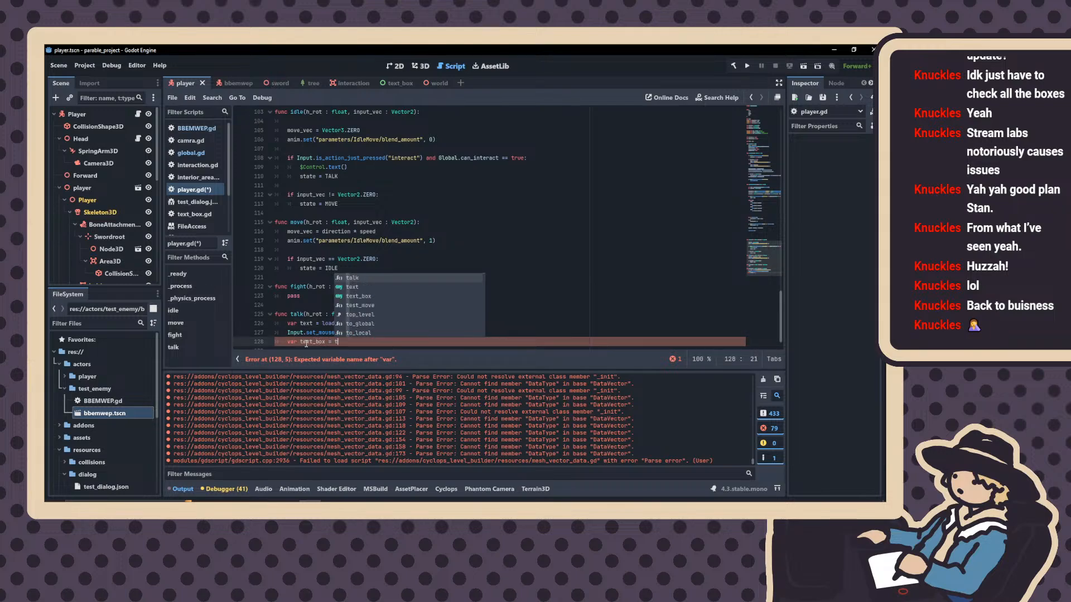
text(ext)
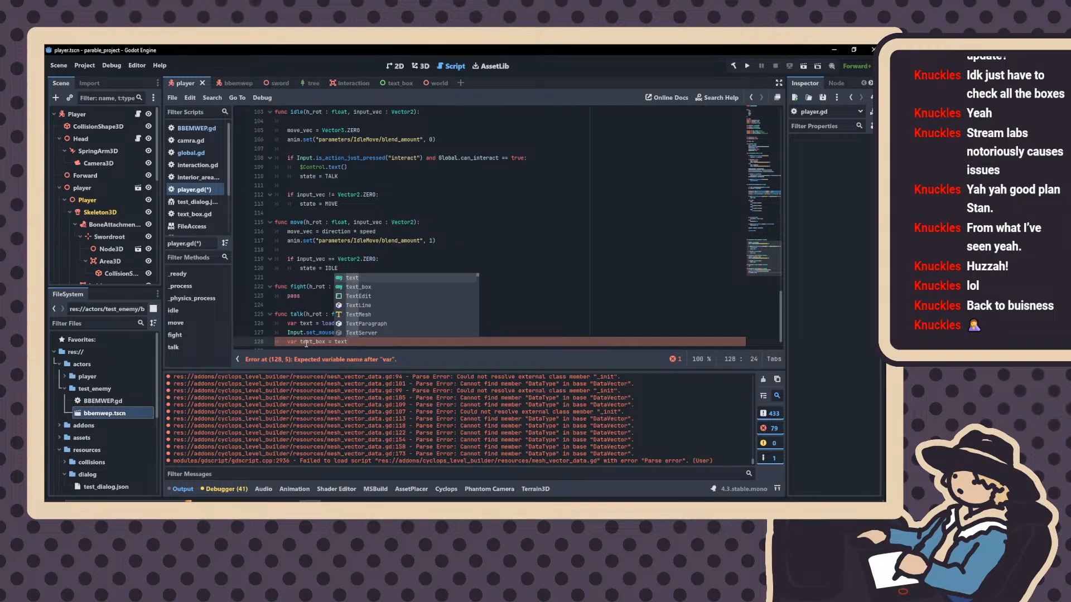
text(.in)
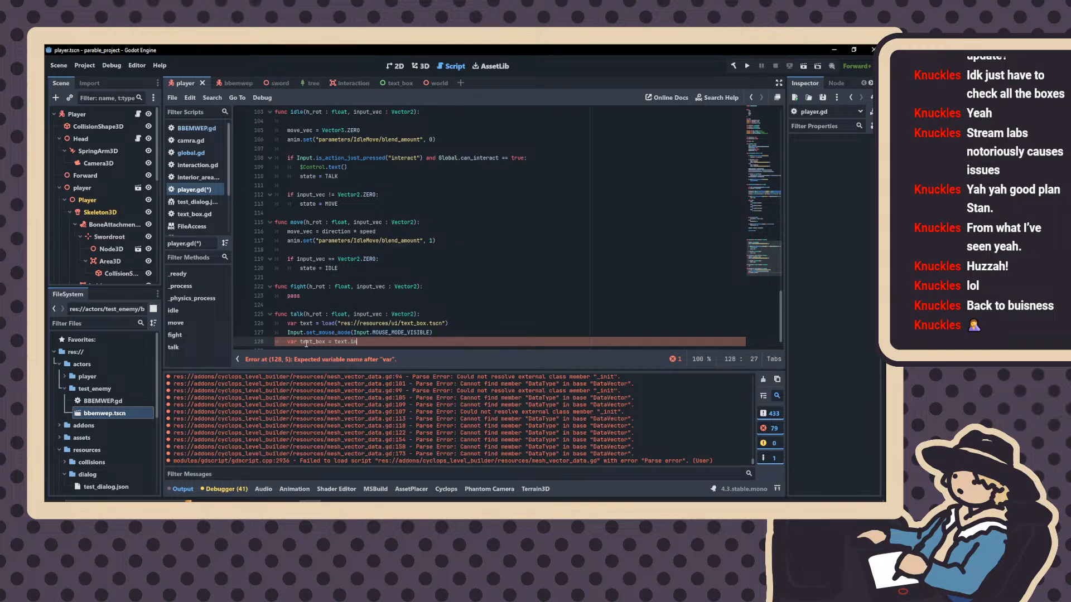
text(stanciate())
Add the line get_tree().add_child(text) below the text_box declaration
key(Return)
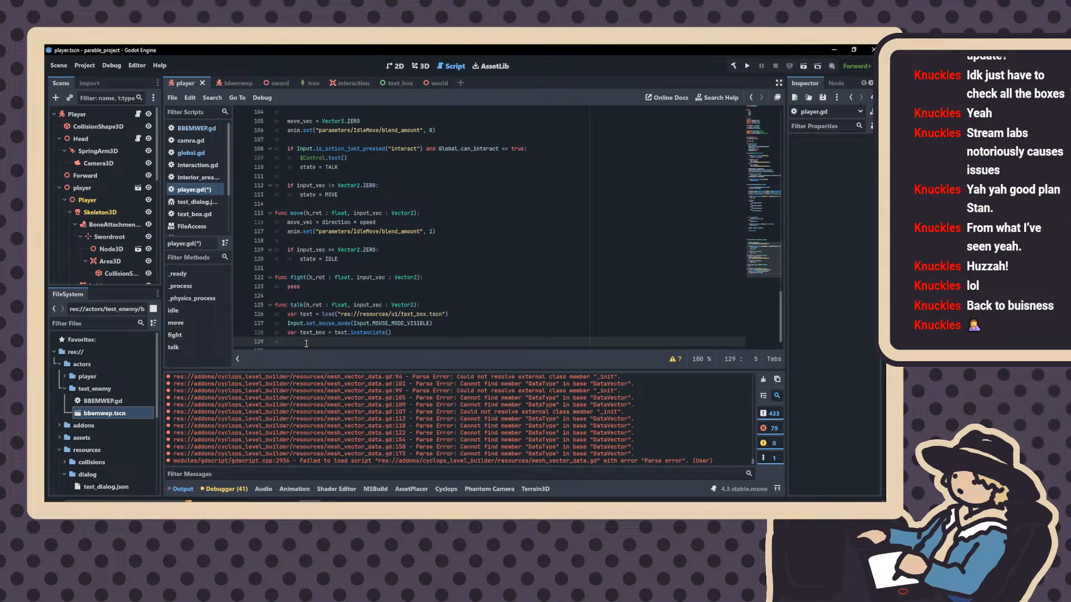
text(get_tree)
text(.add)
text(_chi)
key(ctrl+BackSpace)
key(ctrl+BackSpace)
text(().a)
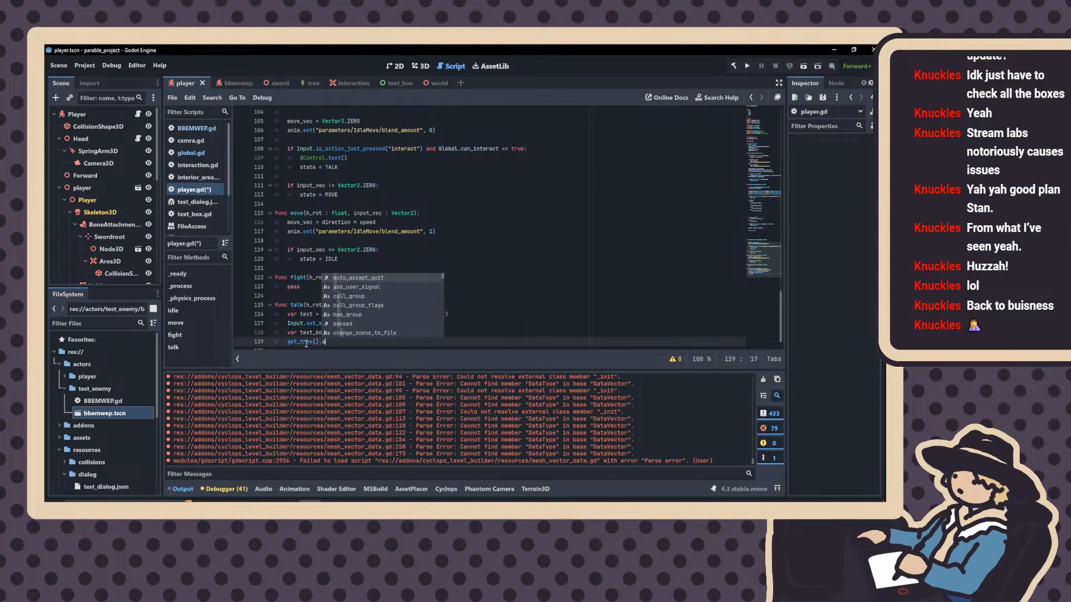
text(dd_c)
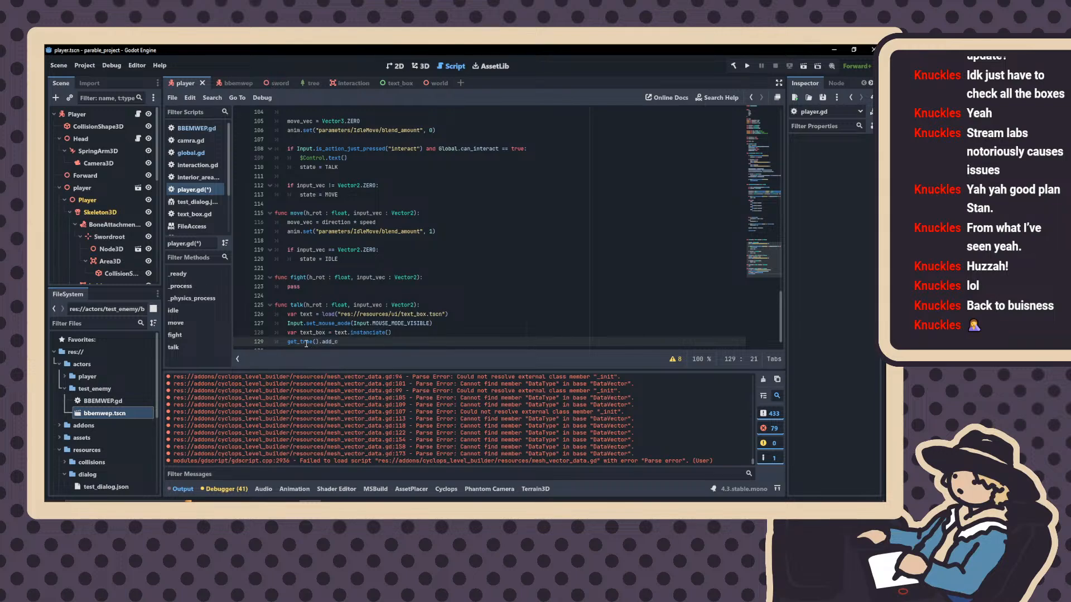
text(hild(text)
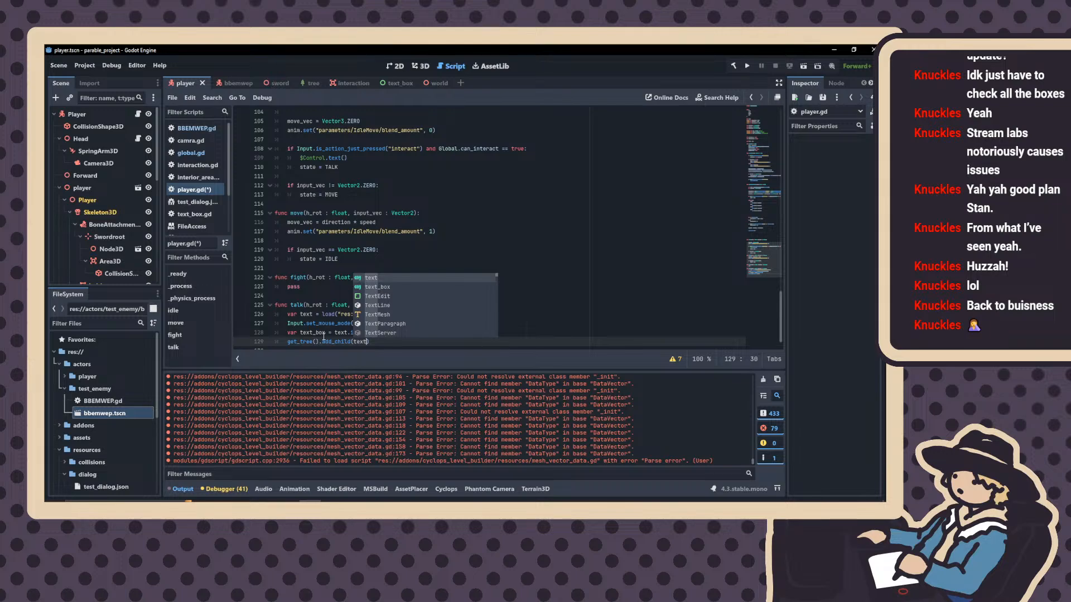
Change the argument of the add_child call to text_box
click(309, 323)
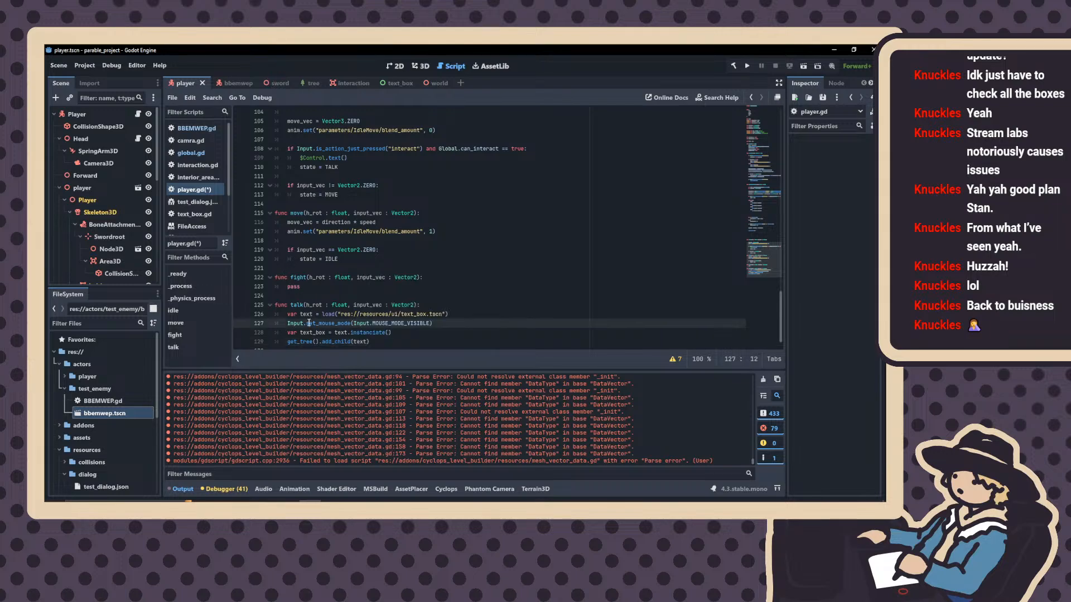
click(422, 323)
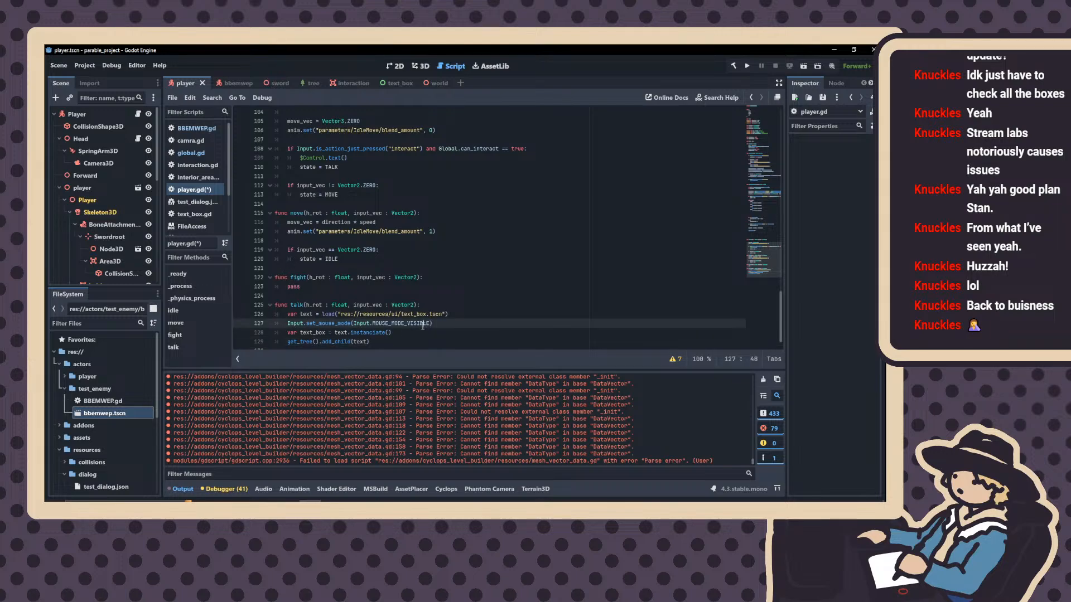
click(366, 341)
text(_box)
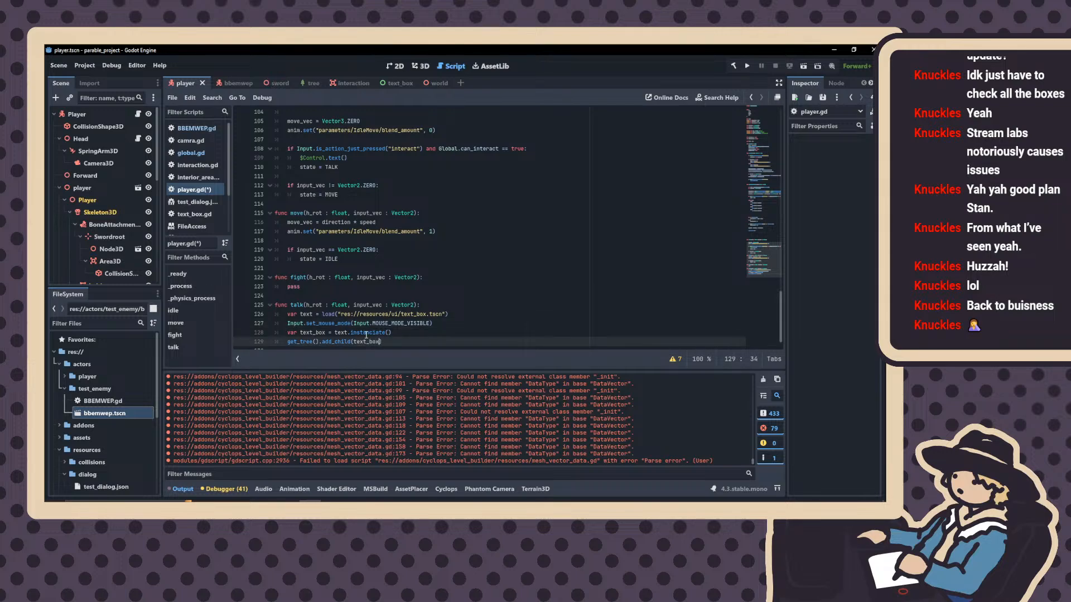
Start a "textbox." line between the text_box declaration and the add_child call, and check the text_box script for its variable names
click(395, 333)
key(Return)
text(textbox)
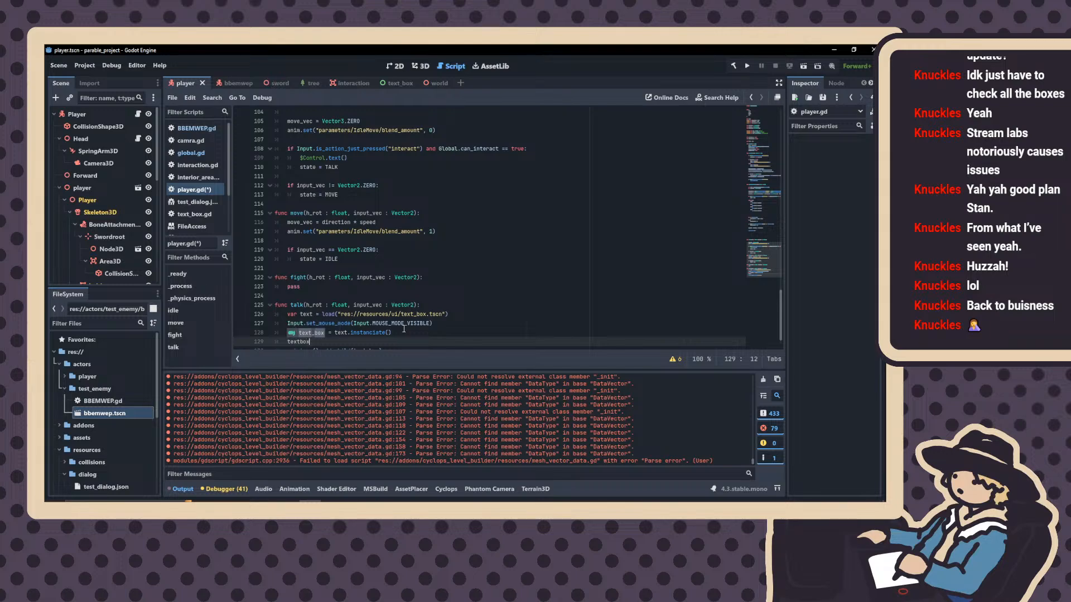
text(.)
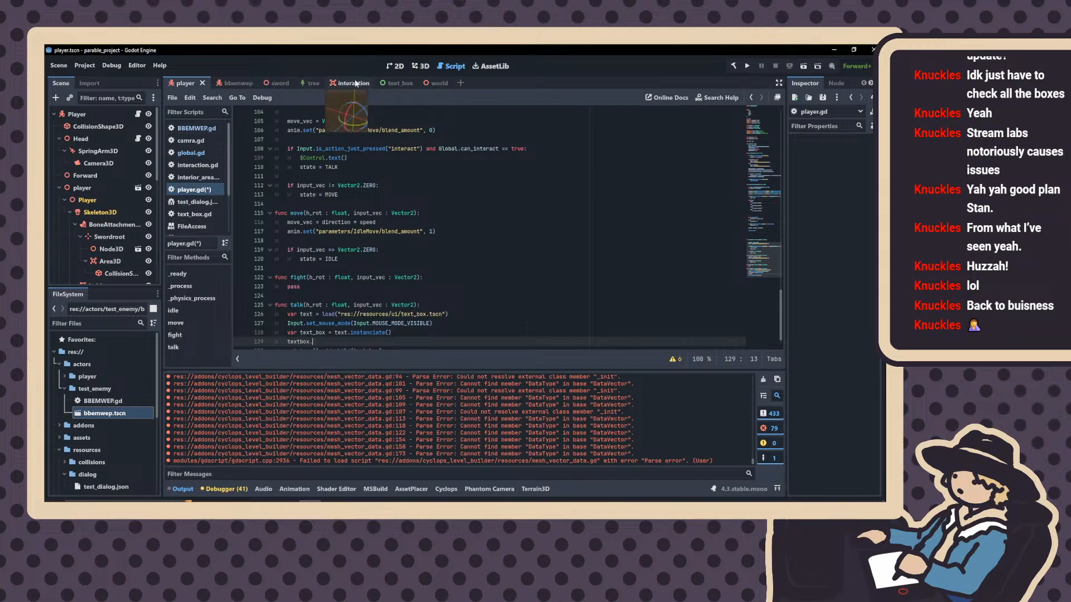
click(393, 82)
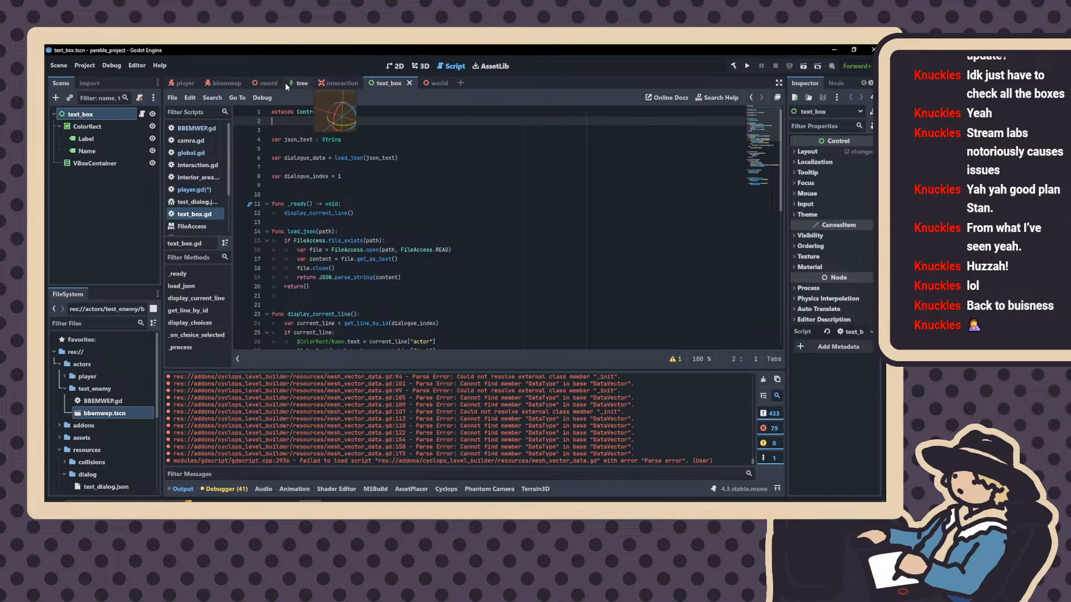
click(189, 82)
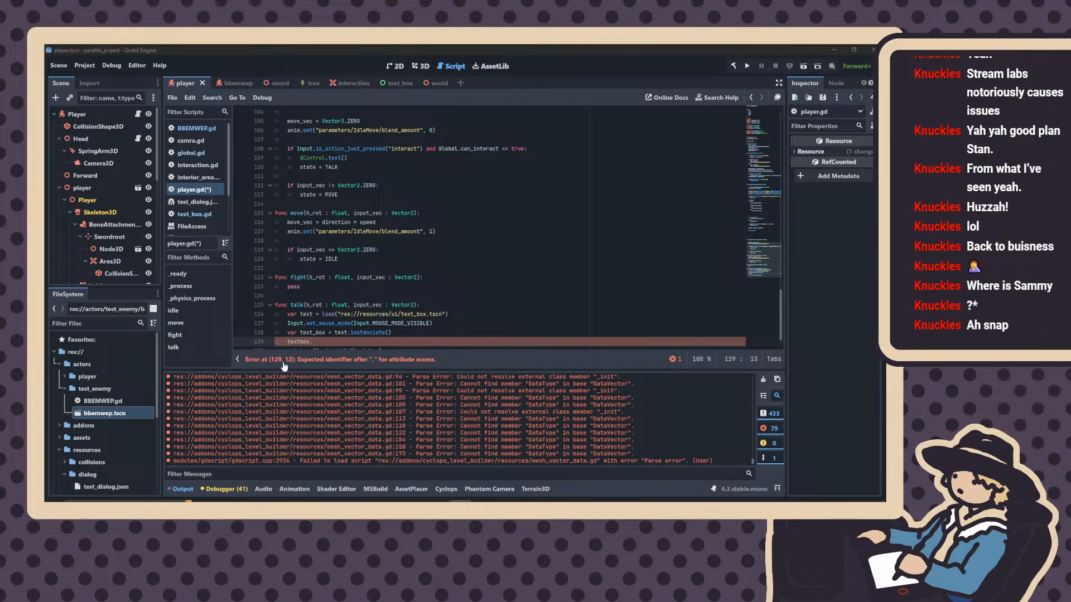
Complete the textbox line by assigning json_text the path "res://resources/dialog/test_dialog.json"
scroll(435, 268, down, 1)
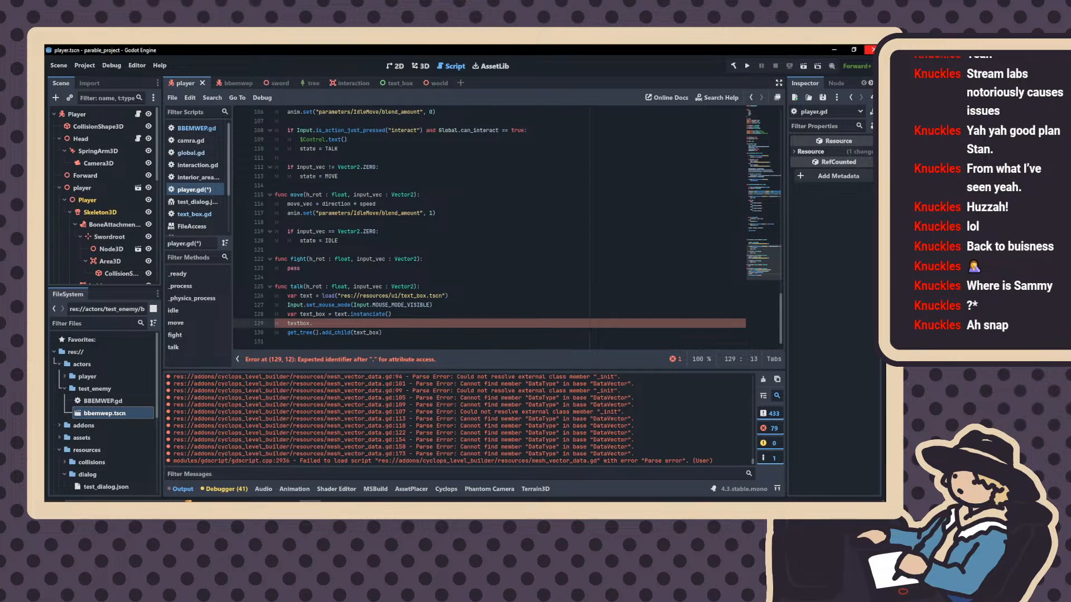
text(jas)
key(BackSpace)
text(son_text = str)
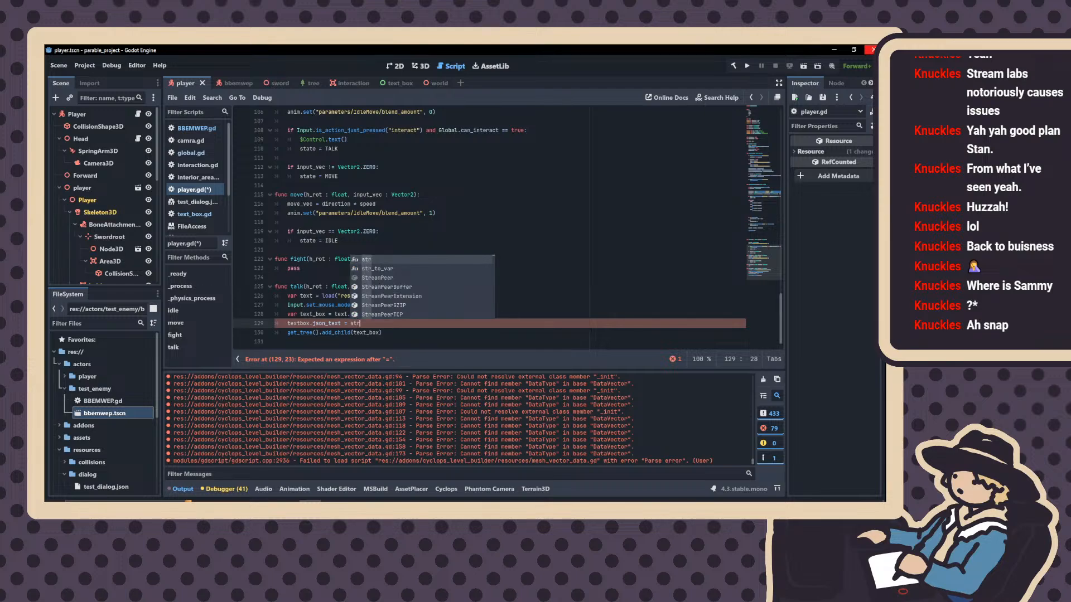
key(Return)
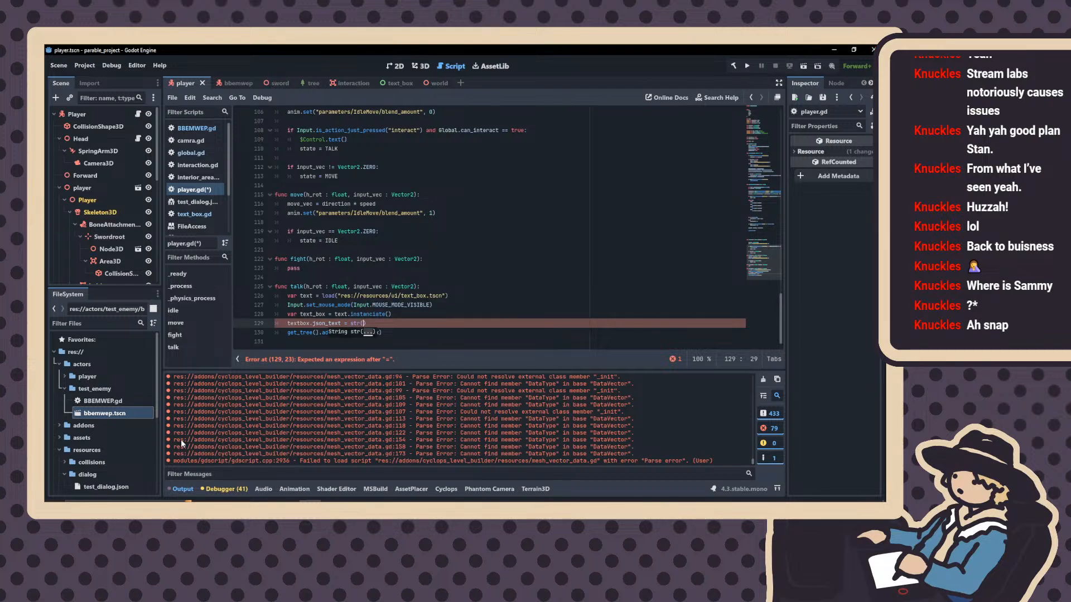
key(BackSpace)
key(BackSpace)
key(BackSpace)
key(BackSpace)
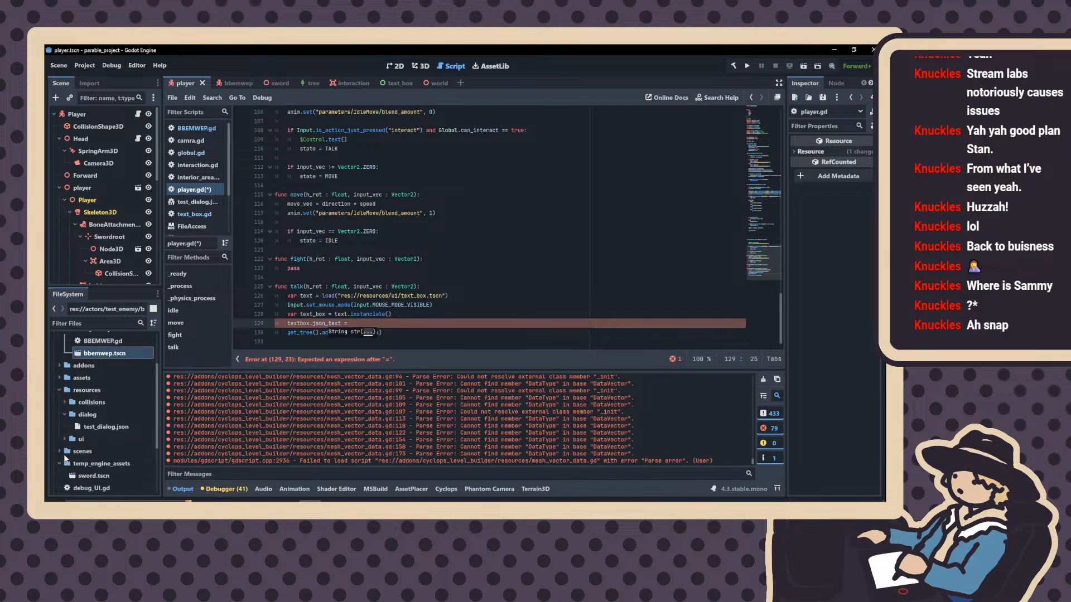
drag(99, 408, 505, 324)
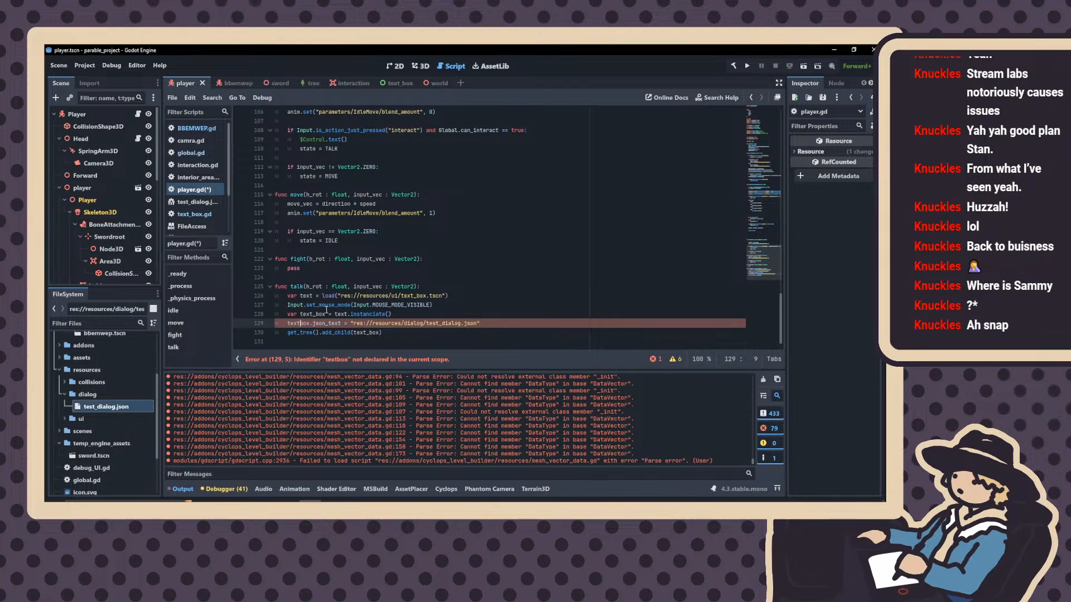
Rename text_box to textbox in both the instance declaration and the add_child call of the talk function
click(314, 314)
key(Delete)
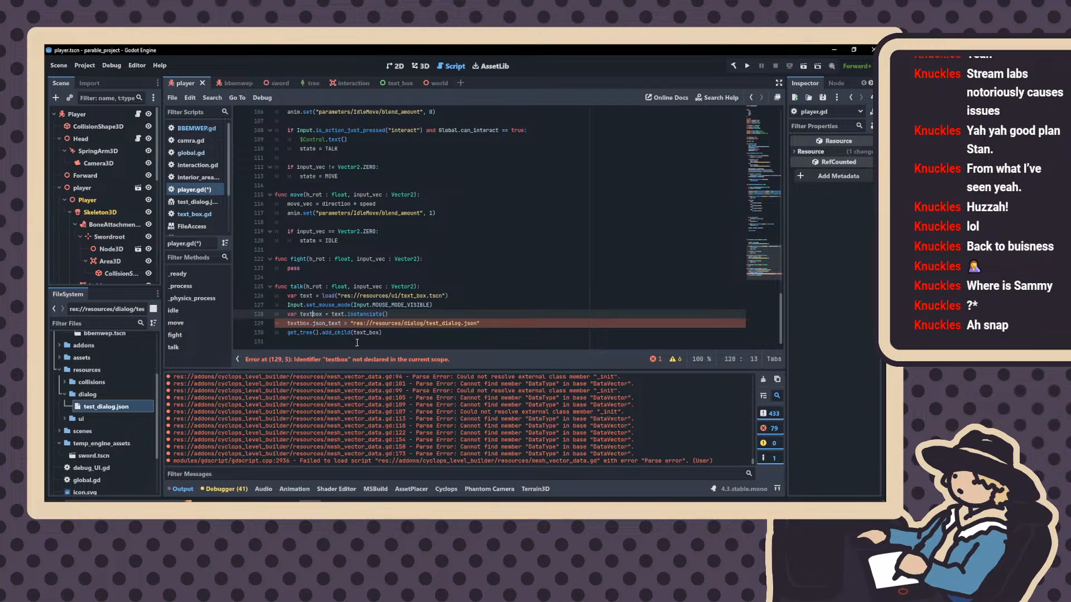
click(366, 333)
key(Delete)
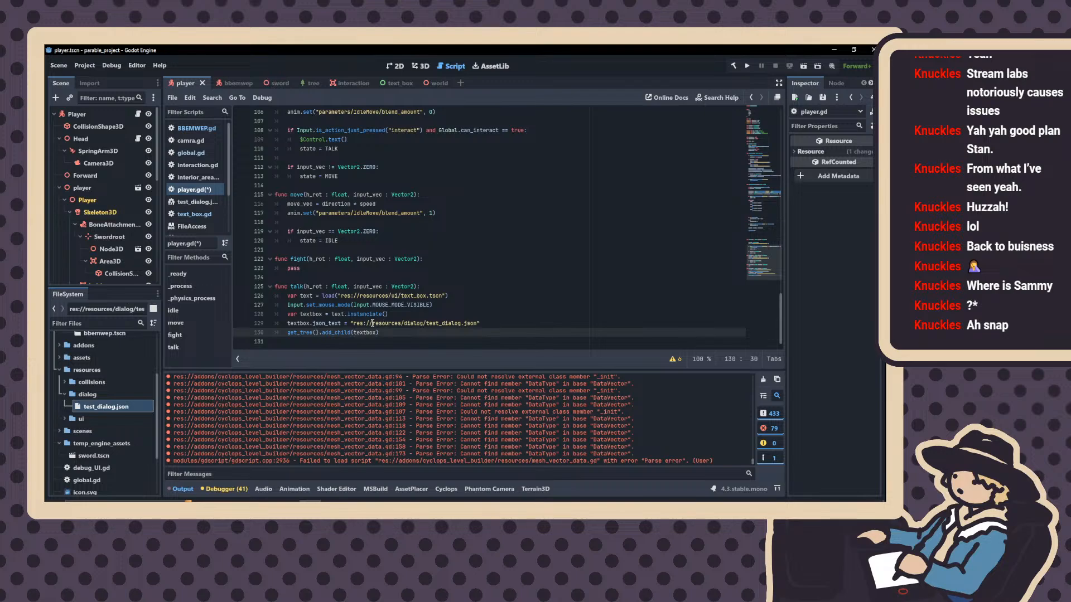
scroll(359, 245, up, 3)
scroll(524, 139, down, 3)
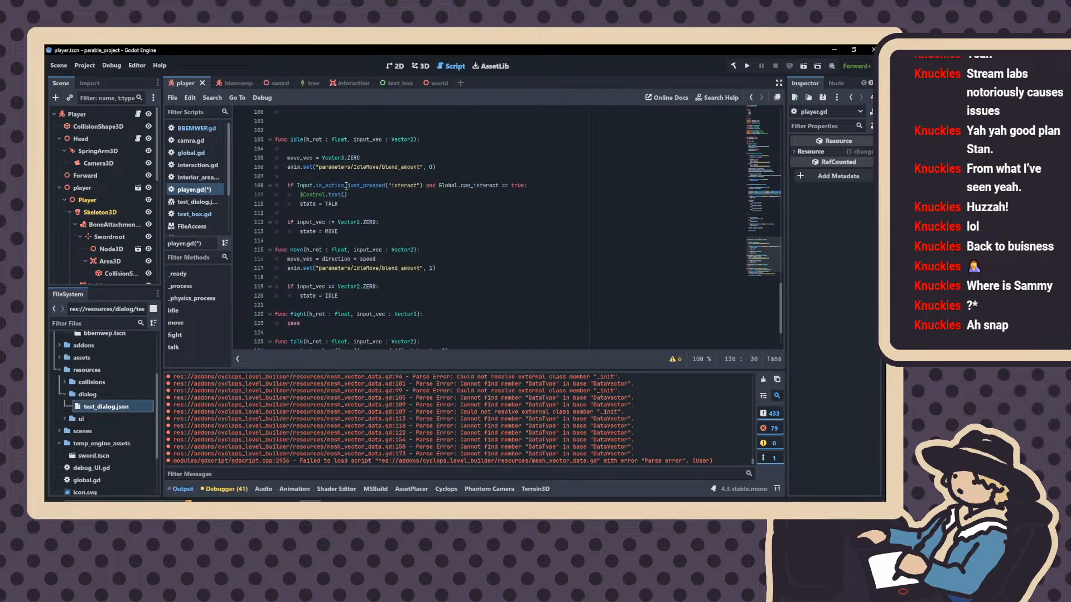
Run the project, walk the character up to the white NPC and interact with it to test the dialog
click(746, 66)
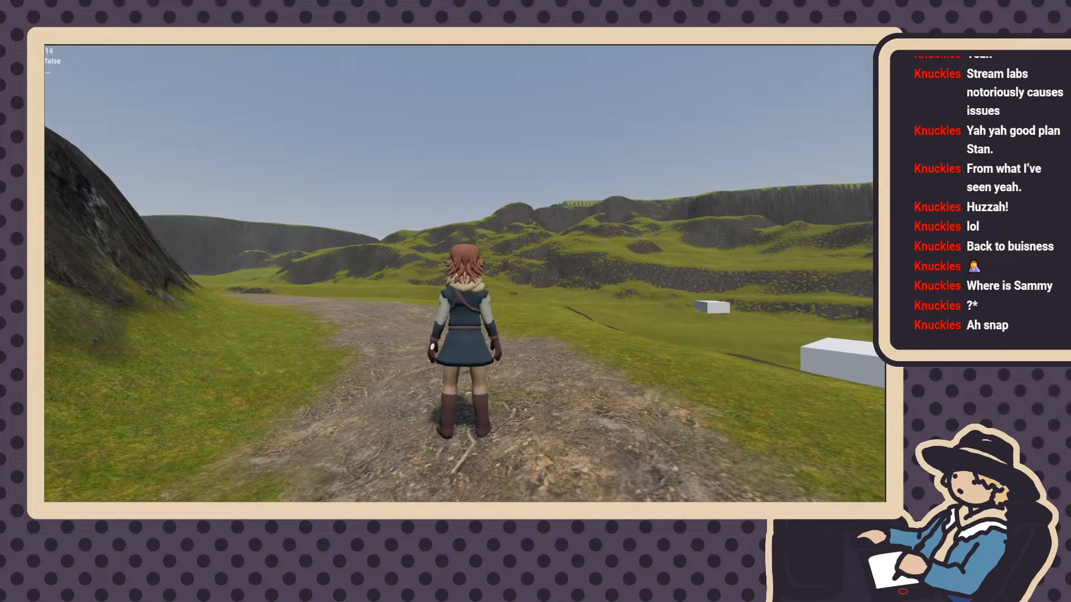
key(w)
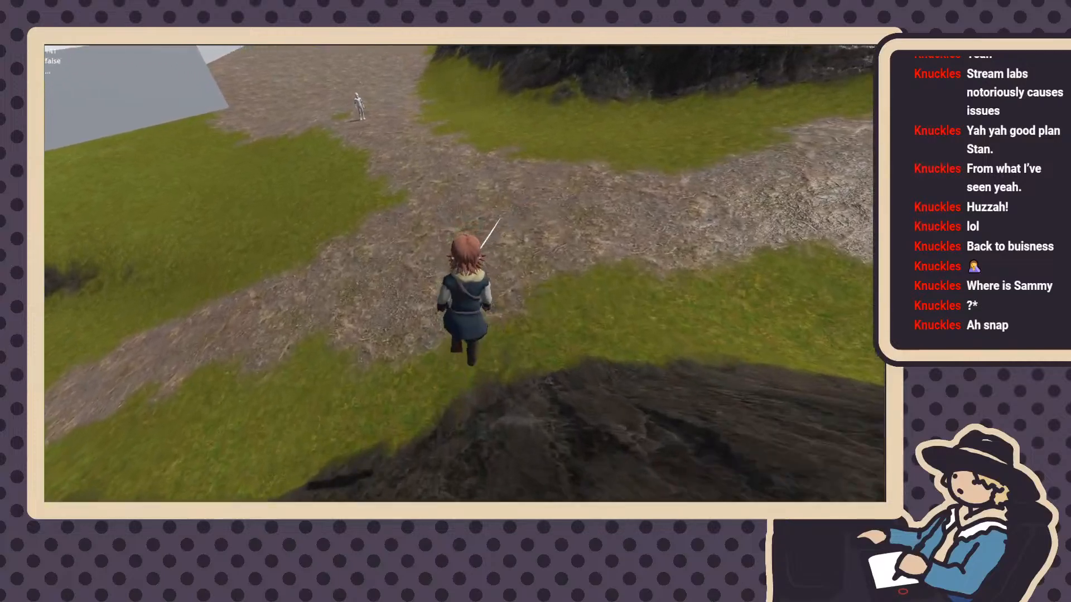
key(w)
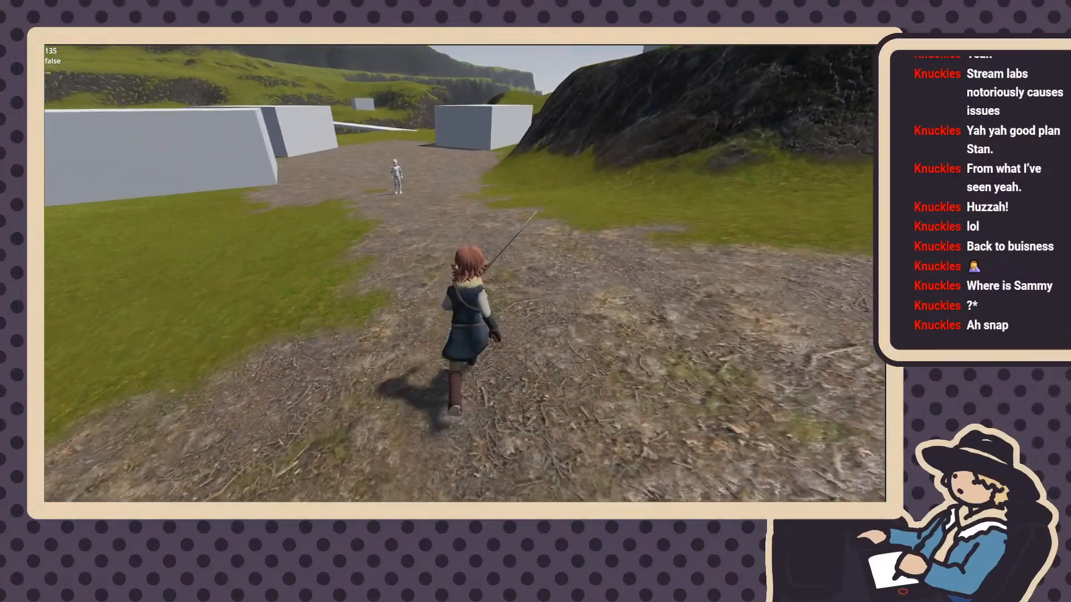
key(w)
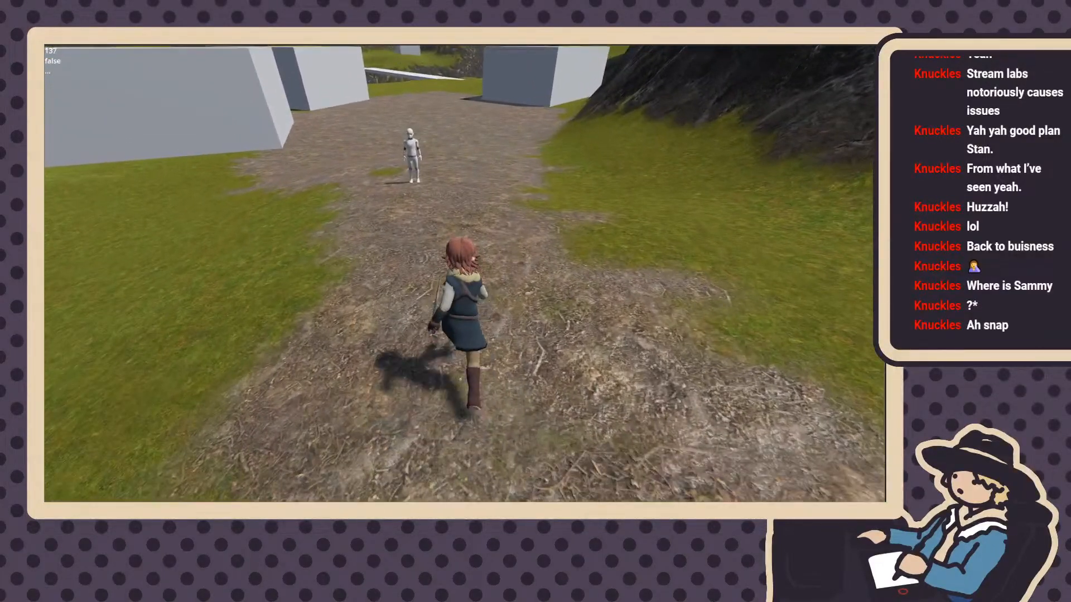
key(w)
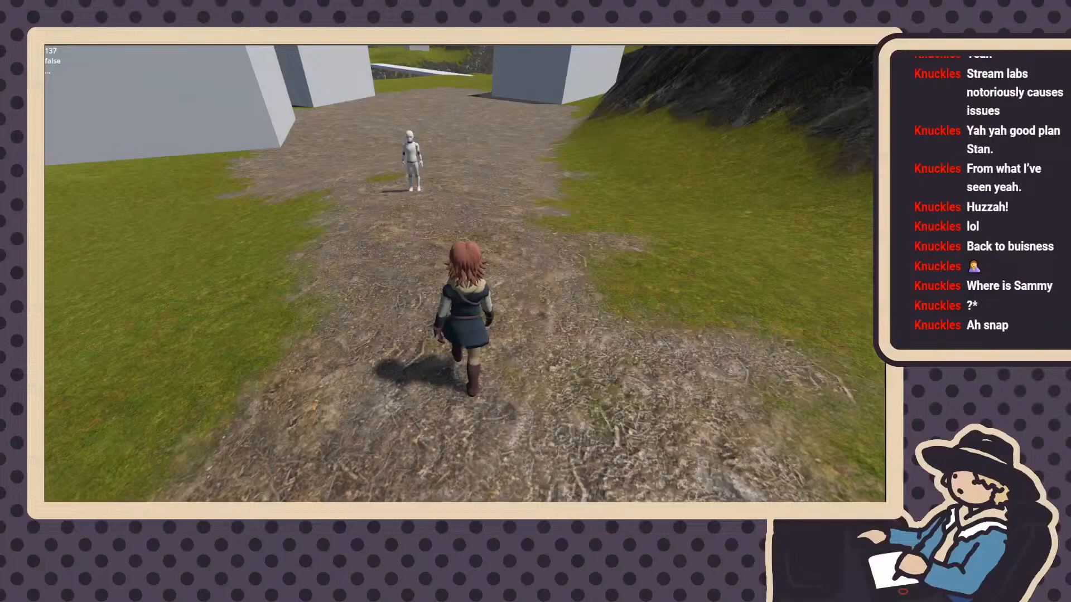
key(w)
key(e)
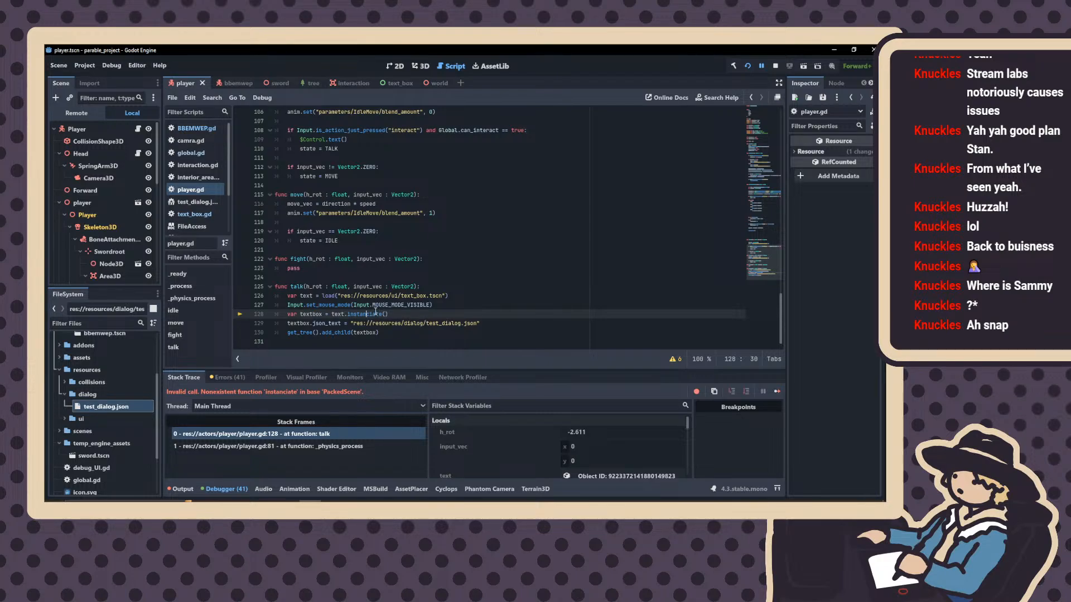
Rename the variable loading text_box.tscn to textbox and delete the separate text.instanciate() line below it
click(310, 294)
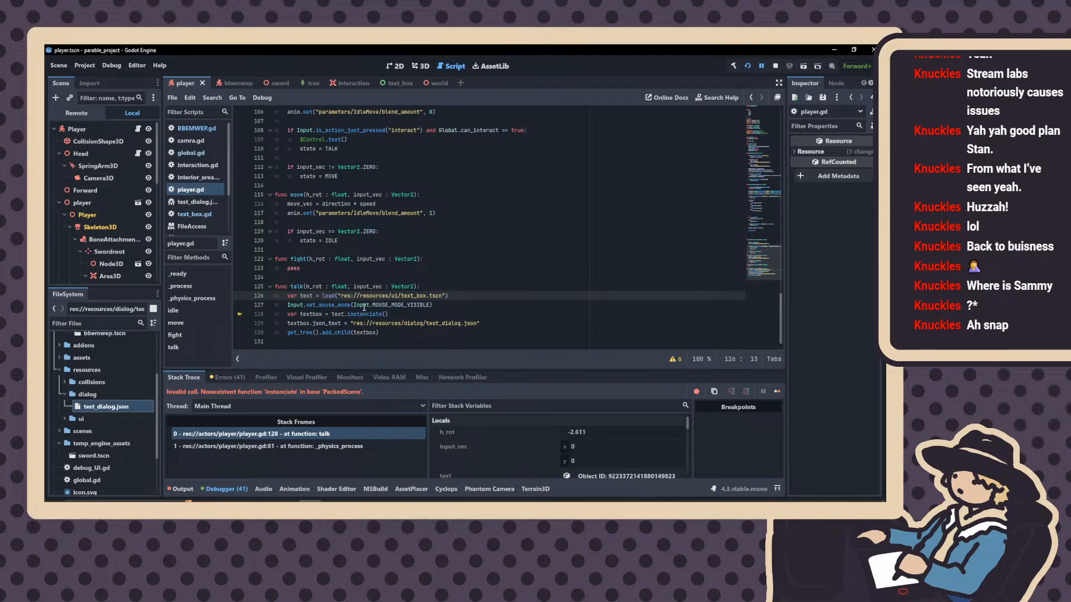
text(box)
drag(388, 314, 282, 316)
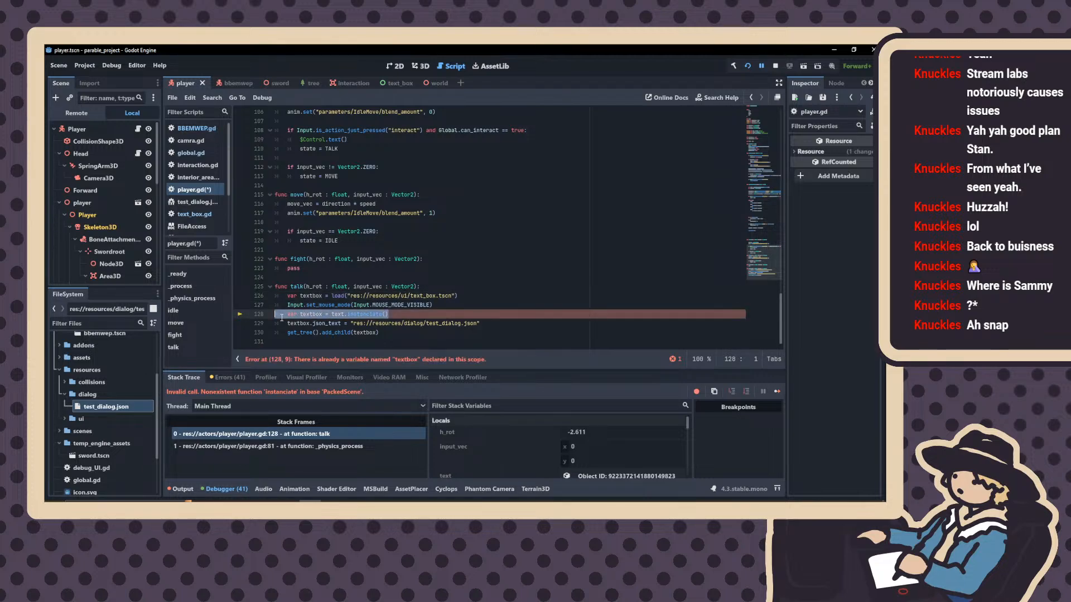
key(BackSpace)
key(BackSpace)
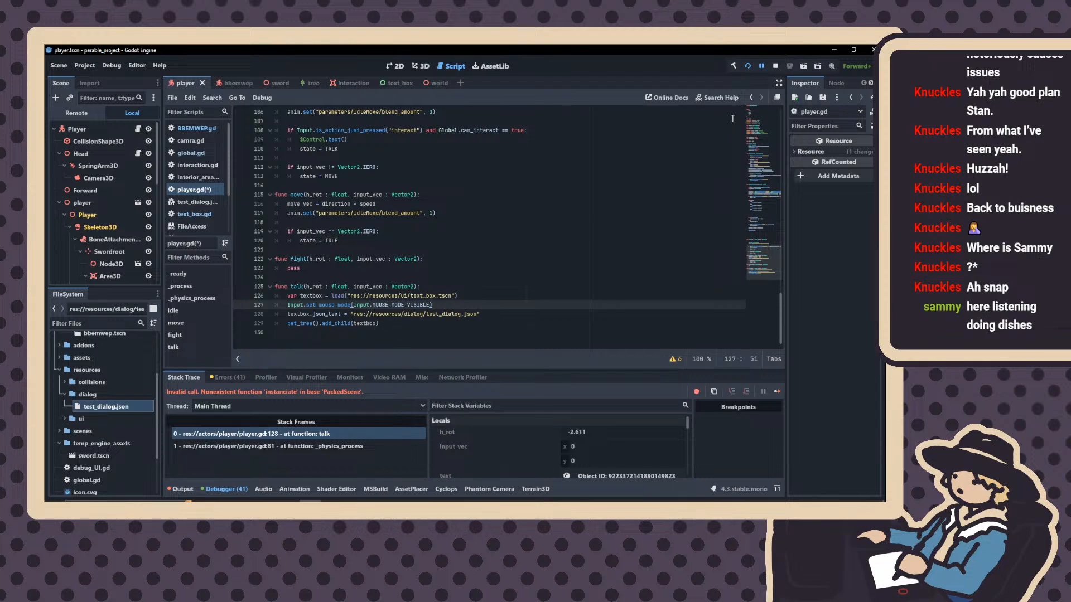
Restart the game and interact with the white NPC again to test the talk function without the instancing line
click(748, 67)
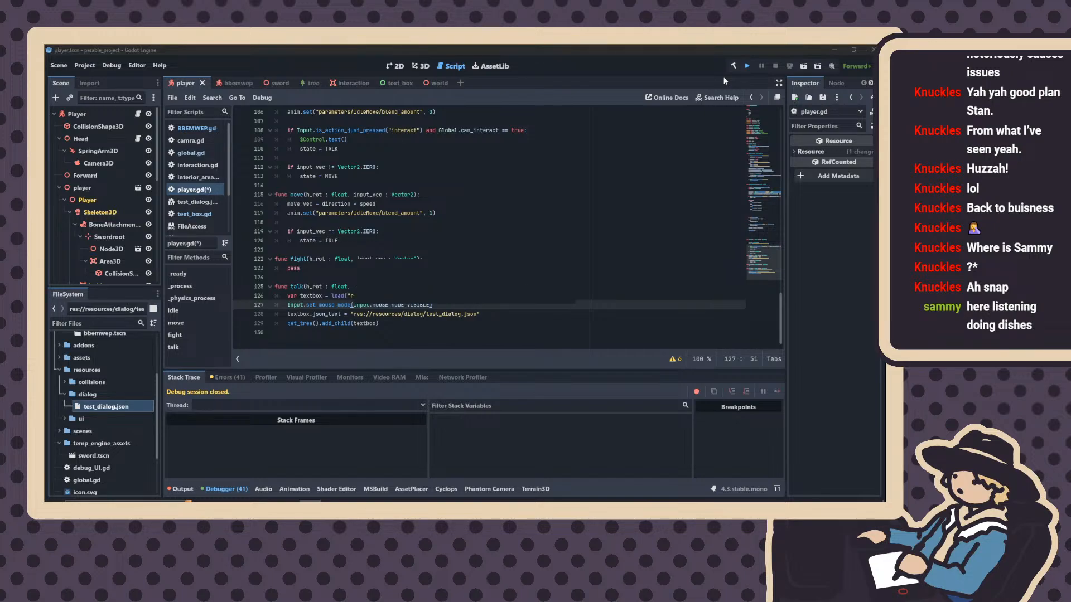
key(F5)
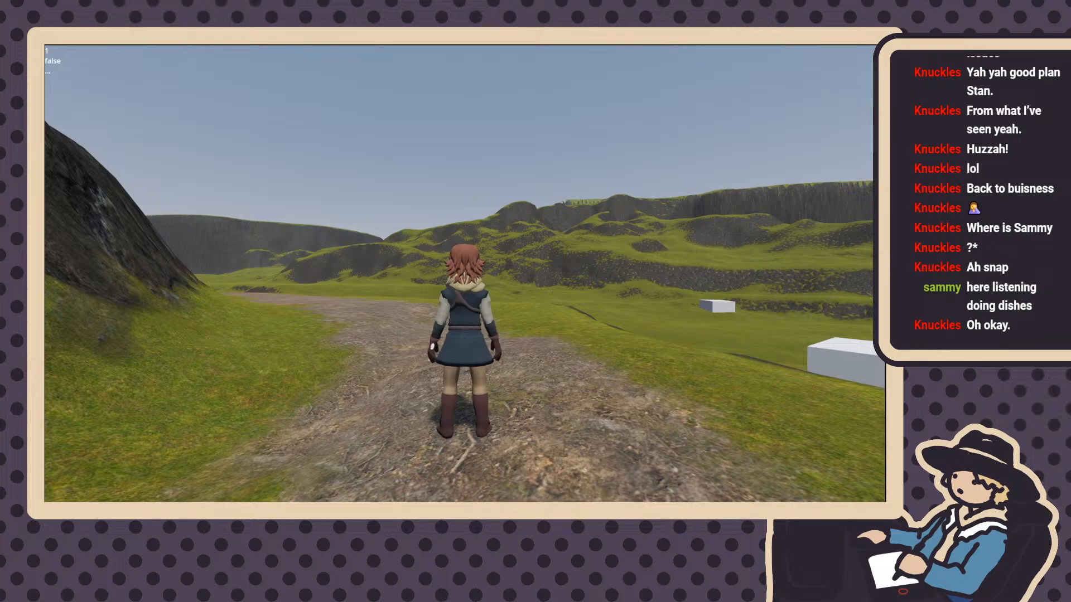
key(w)
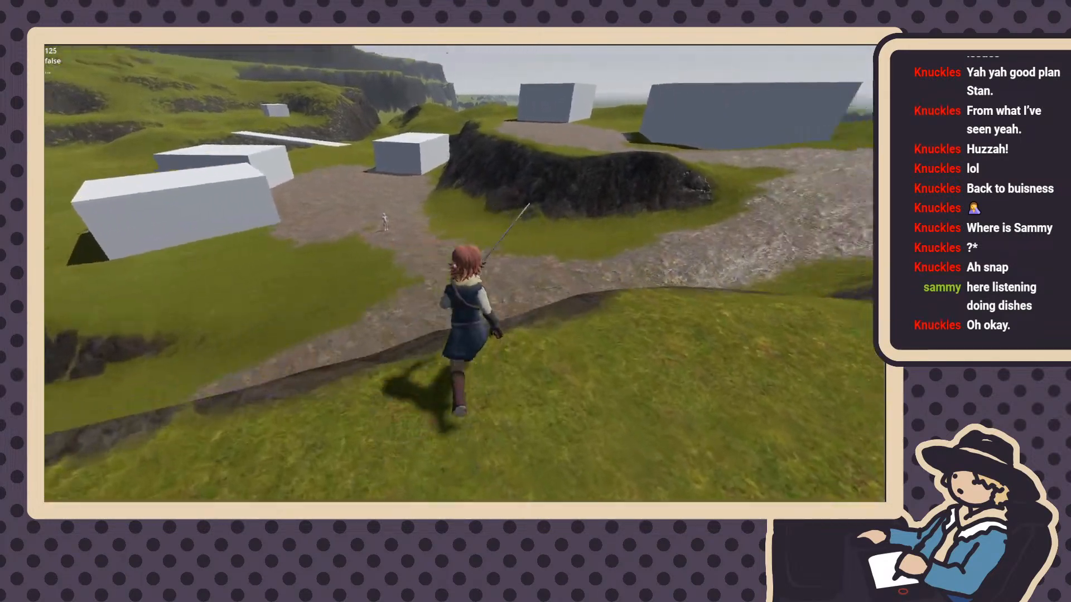
key(w)
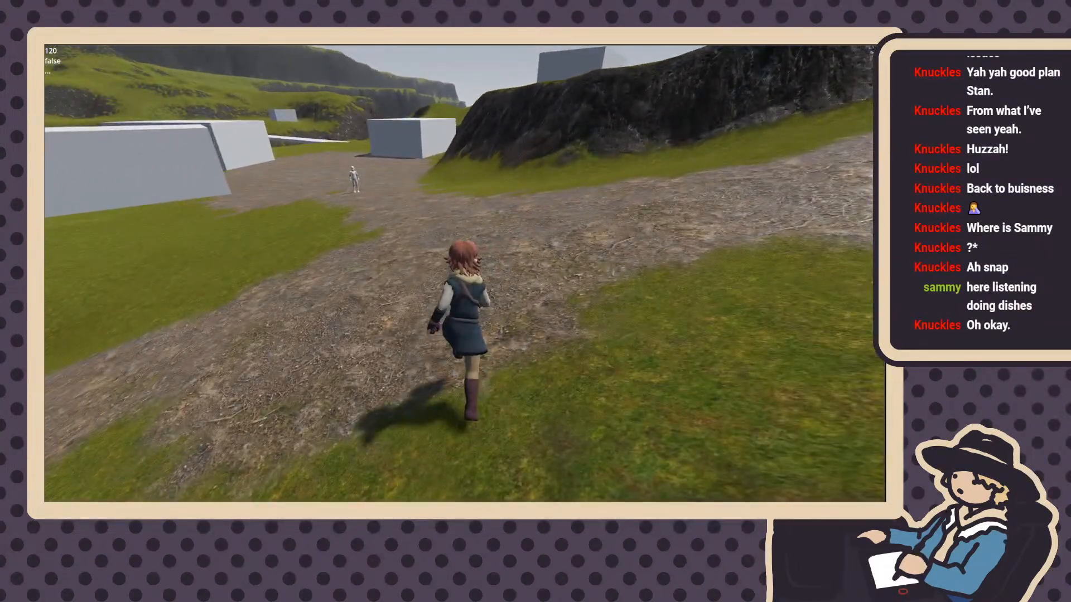
key(w)
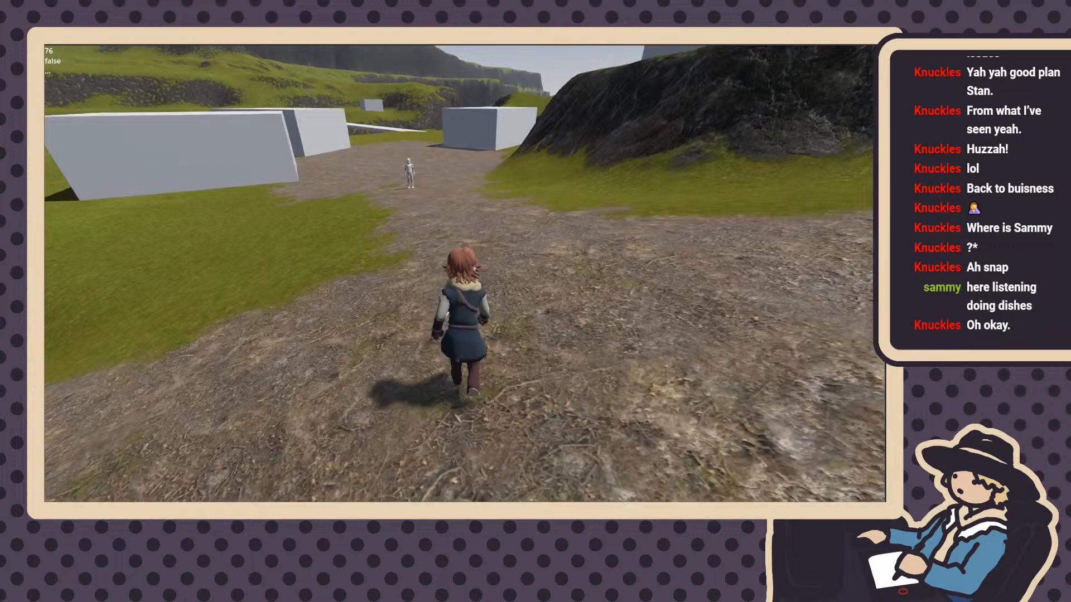
key(w)
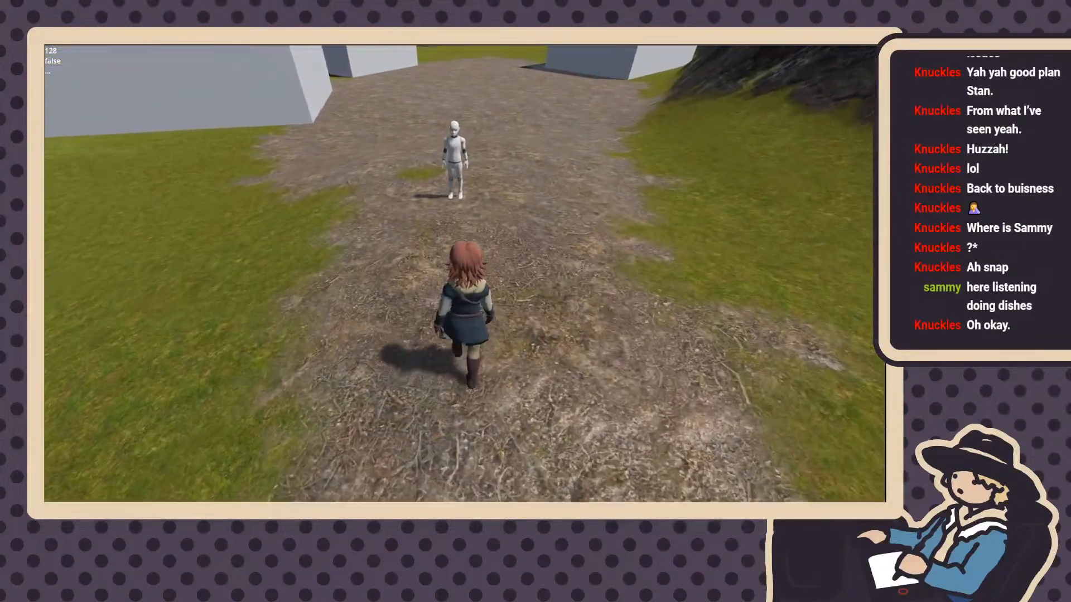
key(w)
key(e)
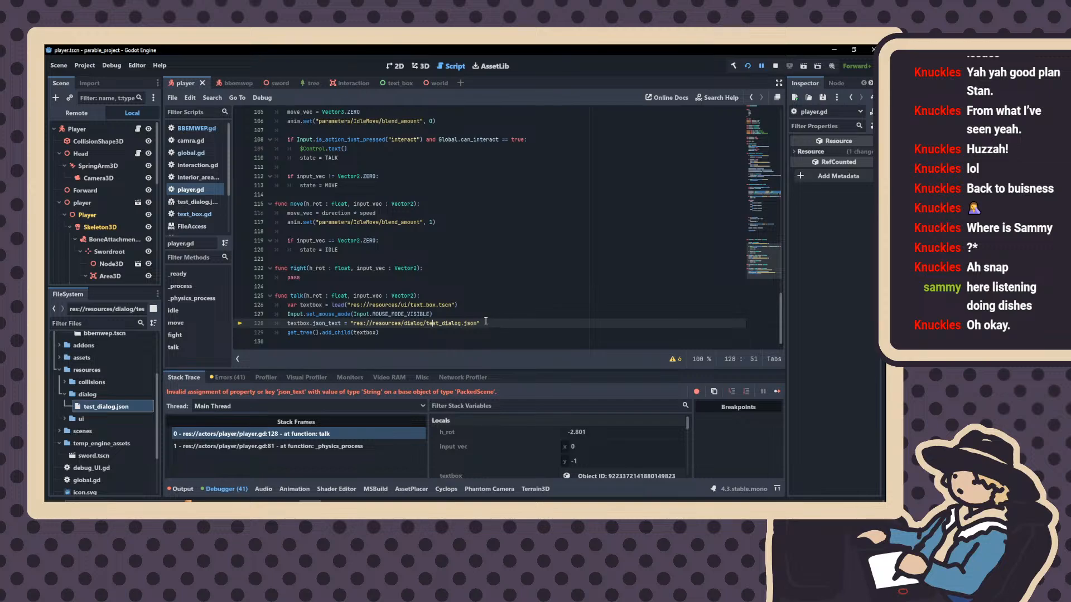
Delete the textbox.json_text assignment line from above the add_child call in the talk function
drag(486, 321, 288, 324)
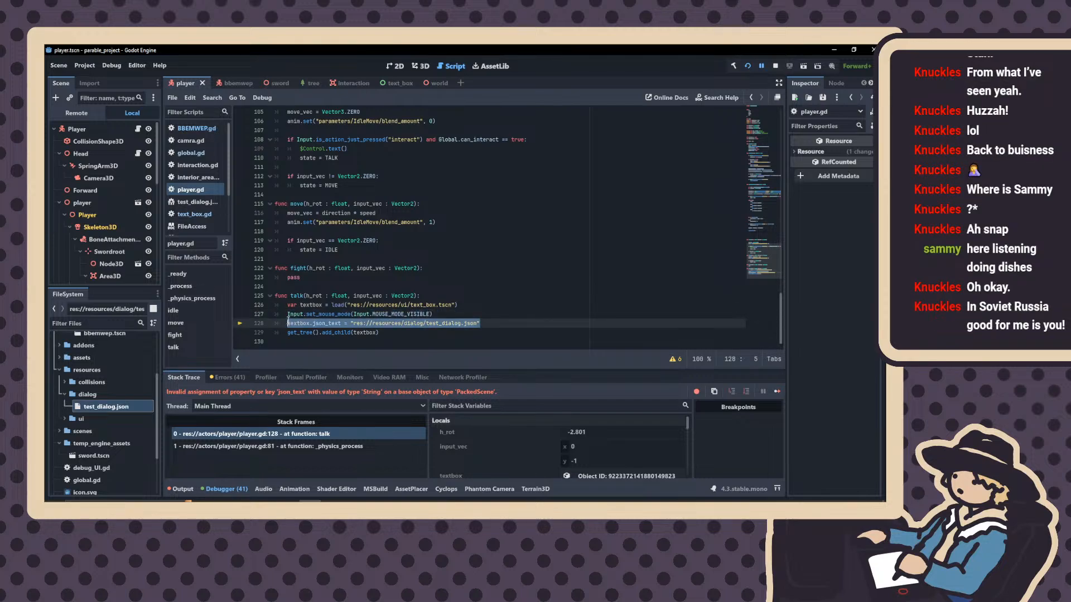
key(BackSpace)
key(BackSpace)
key(BackSpace)
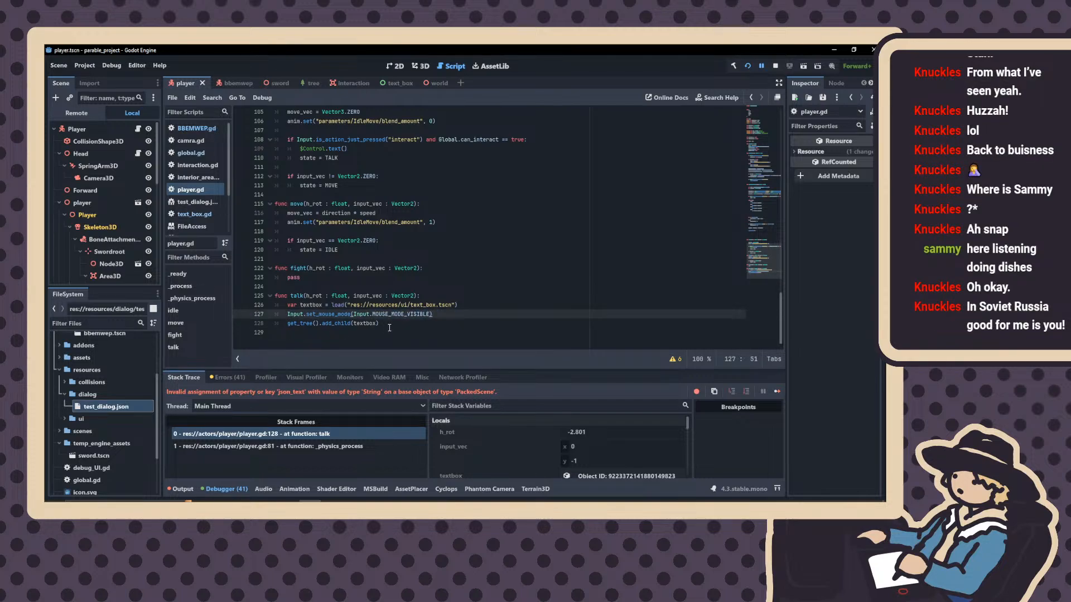
Undo back to before the json_text line was deleted and copy that whole line
click(389, 328)
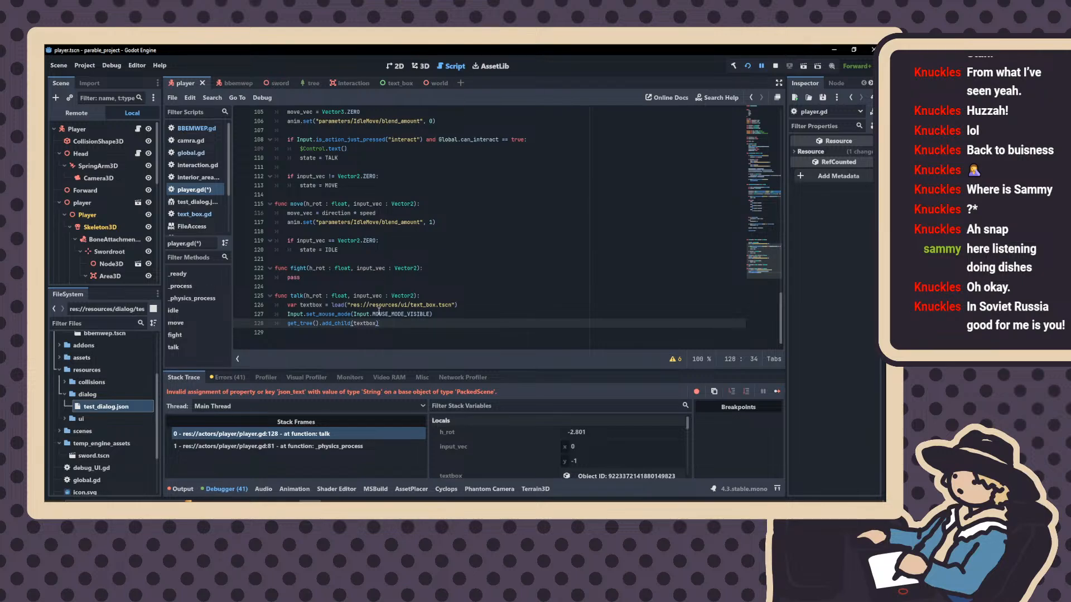
click(377, 324)
key(Return)
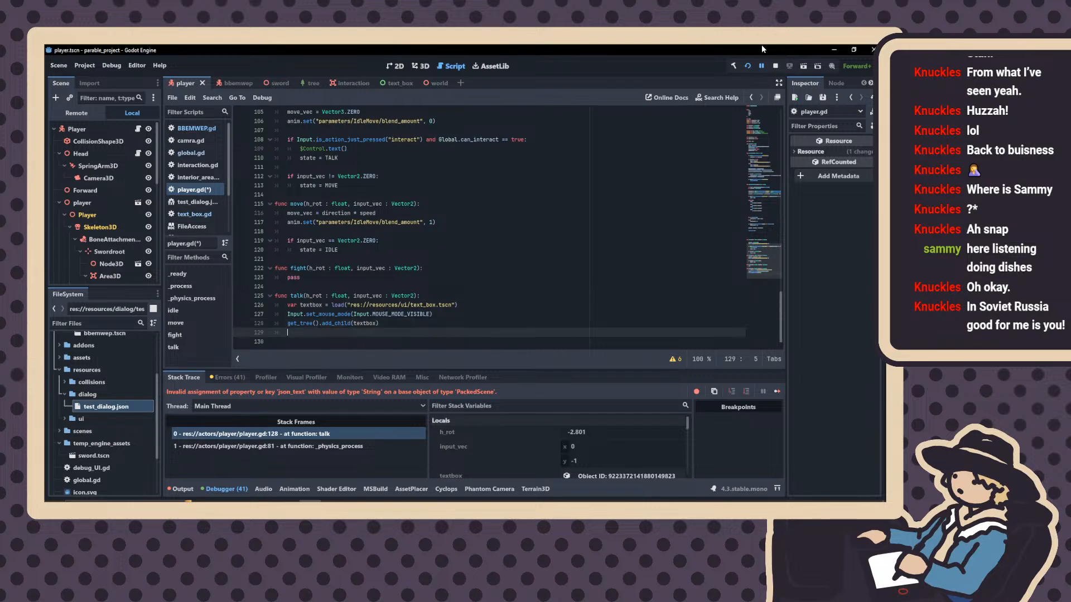
text(text)
key(ctrl+z)
key(ctrl+z)
key(ctrl+z)
key(ctrl+c)
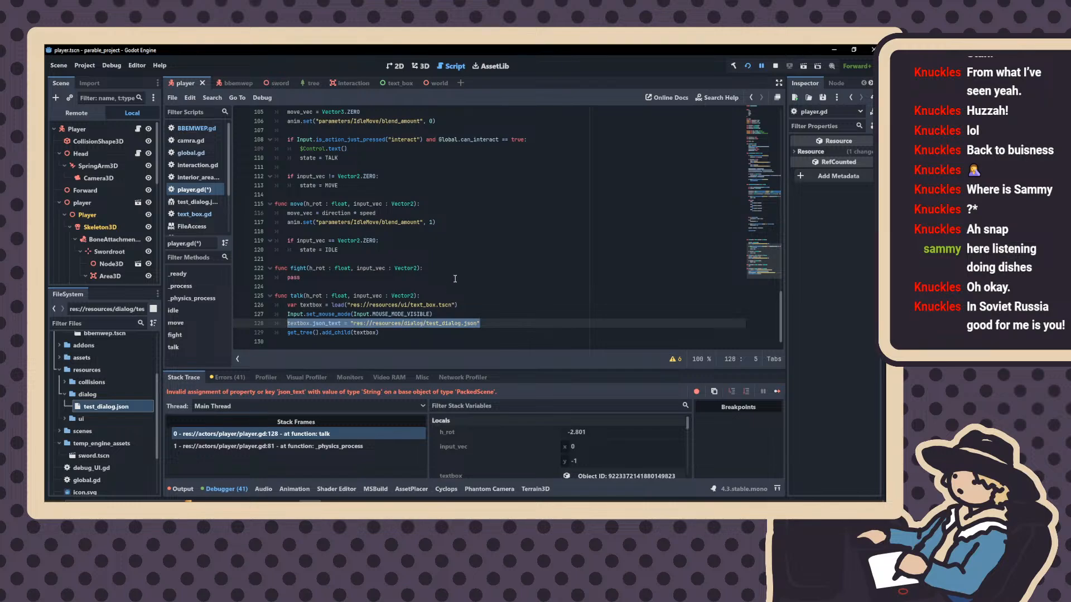
Redo the removal of the json_text line and paste the copied line below get_tree().add_child(textbox)
key(ctrl+y)
key(ctrl+y)
key(Down)
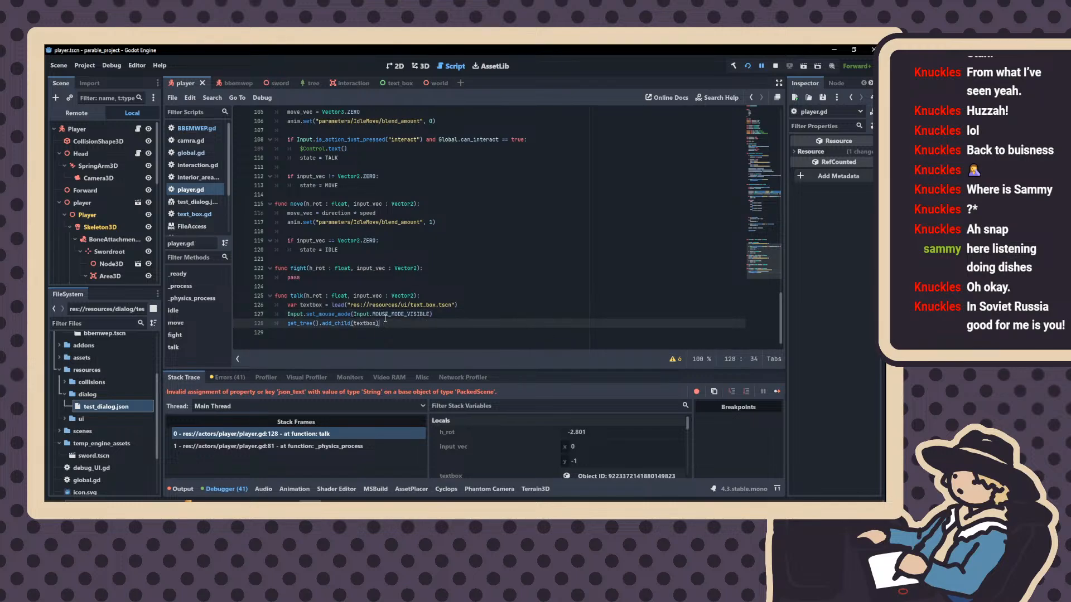
key(Return)
key(ctrl+v)
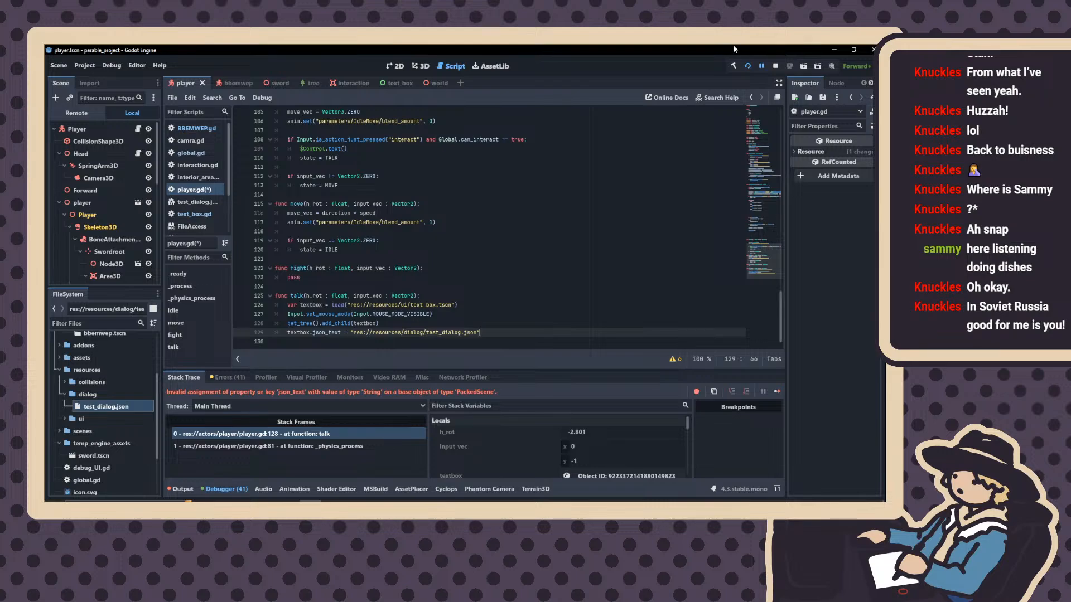
Relaunch the game and interact with the white NPC to test the reordered add_child and json_text lines
click(748, 66)
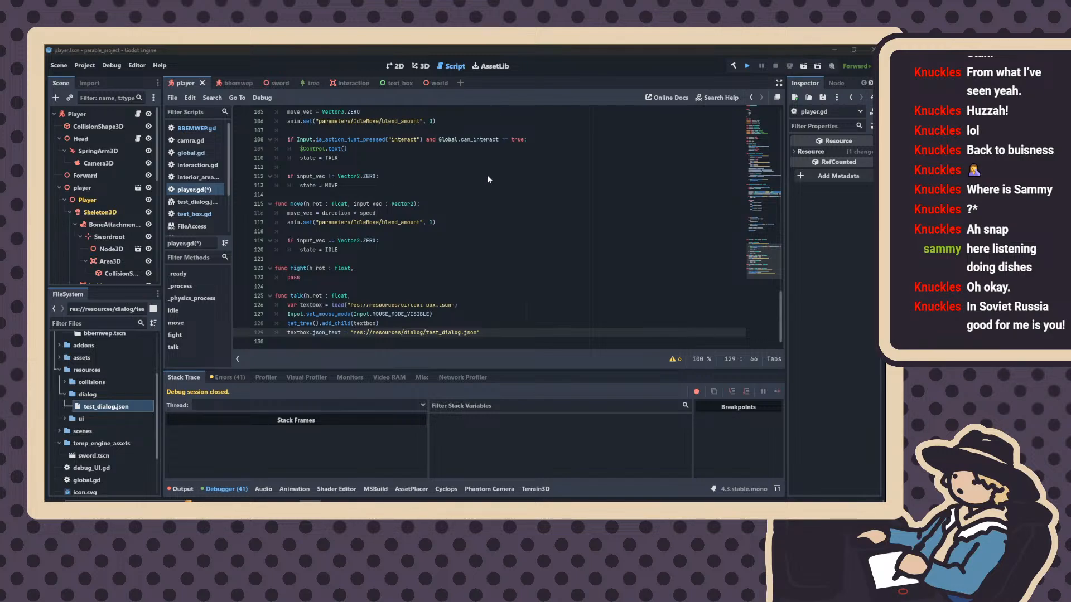
key(F5)
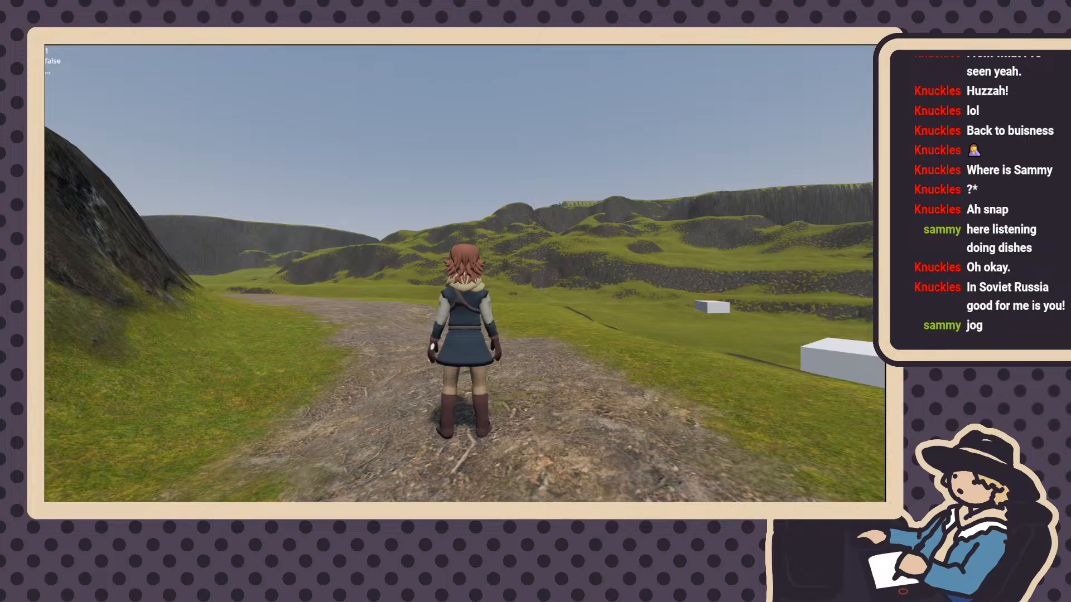
key(w)
key(w)
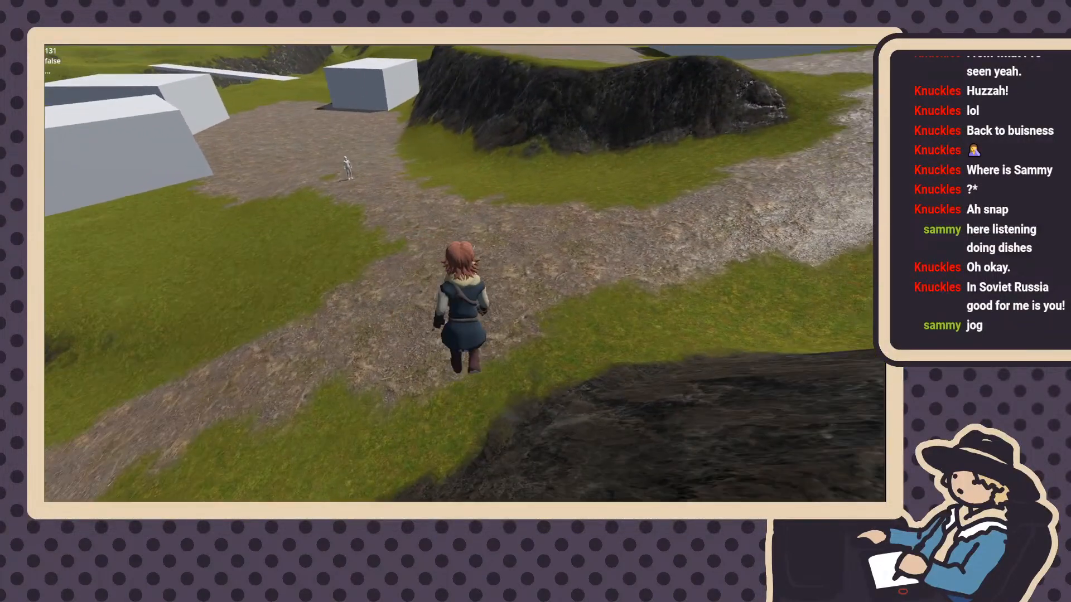
key(w)
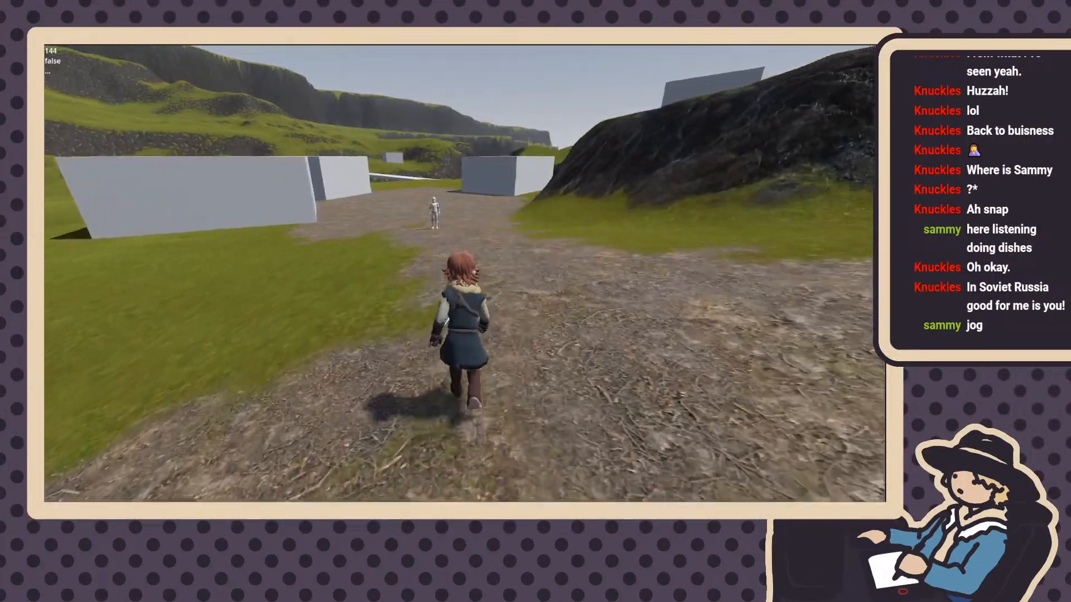
key(w)
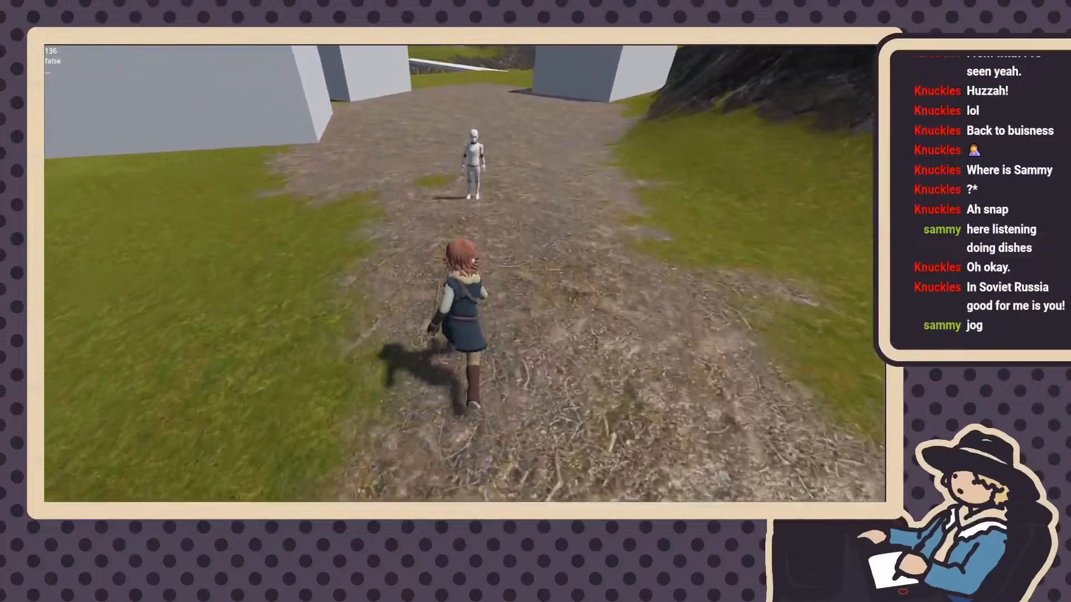
key(e)
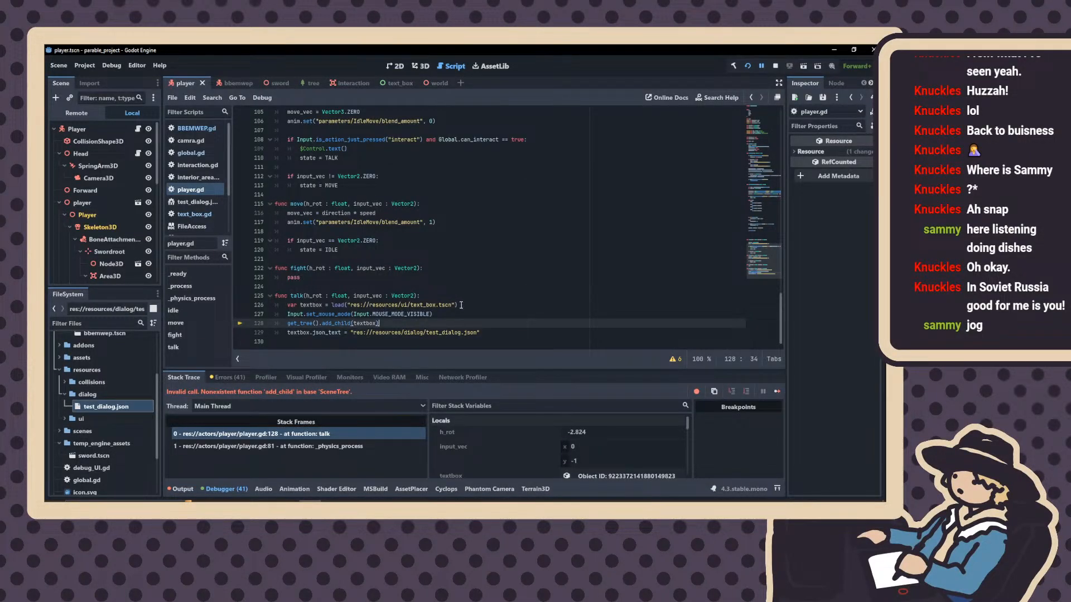
drag(459, 305, 287, 305)
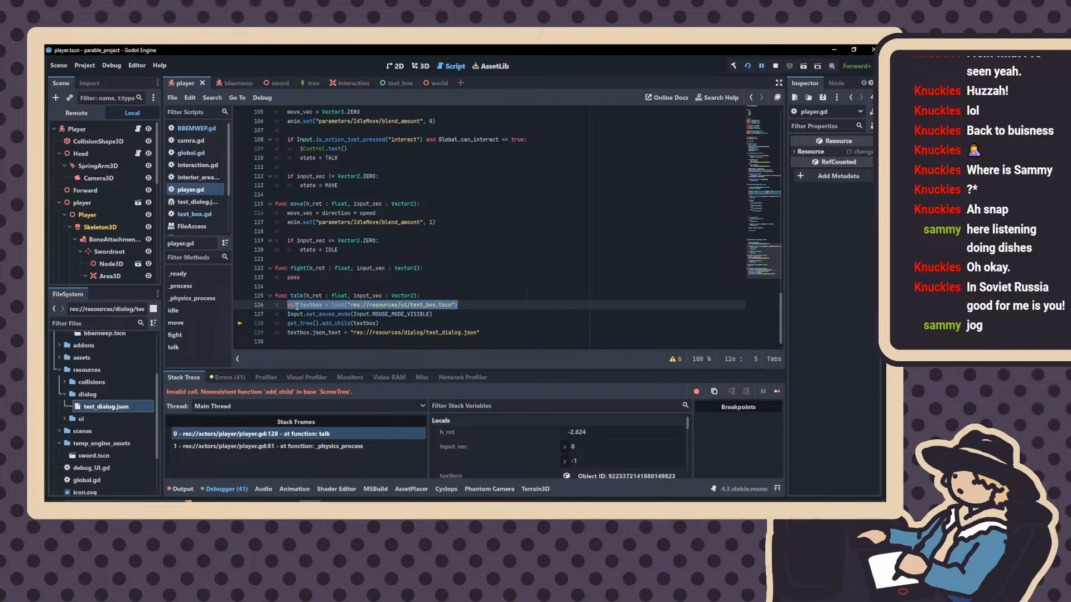
key(ctrl+x)
key(BackSpace)
key(BackSpace)
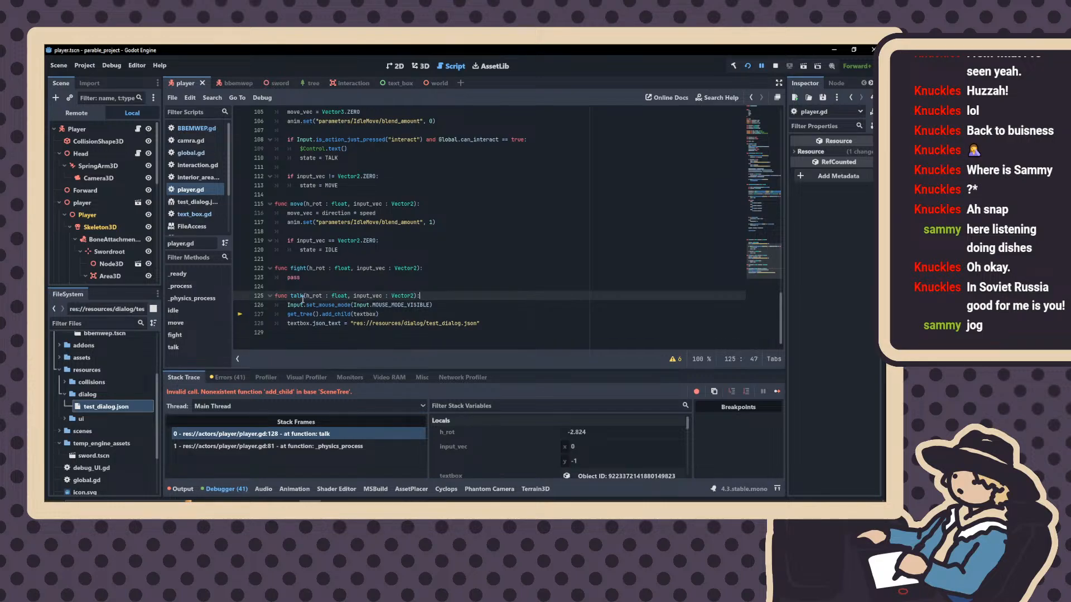
scroll(335, 223, up, 10)
scroll(335, 192, up, 15)
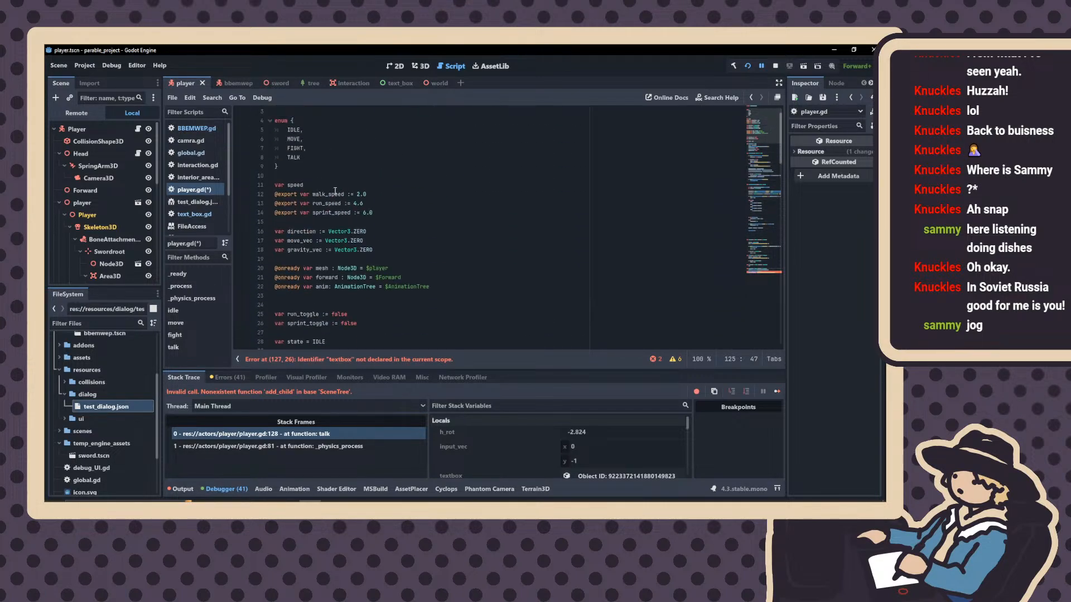
click(285, 304)
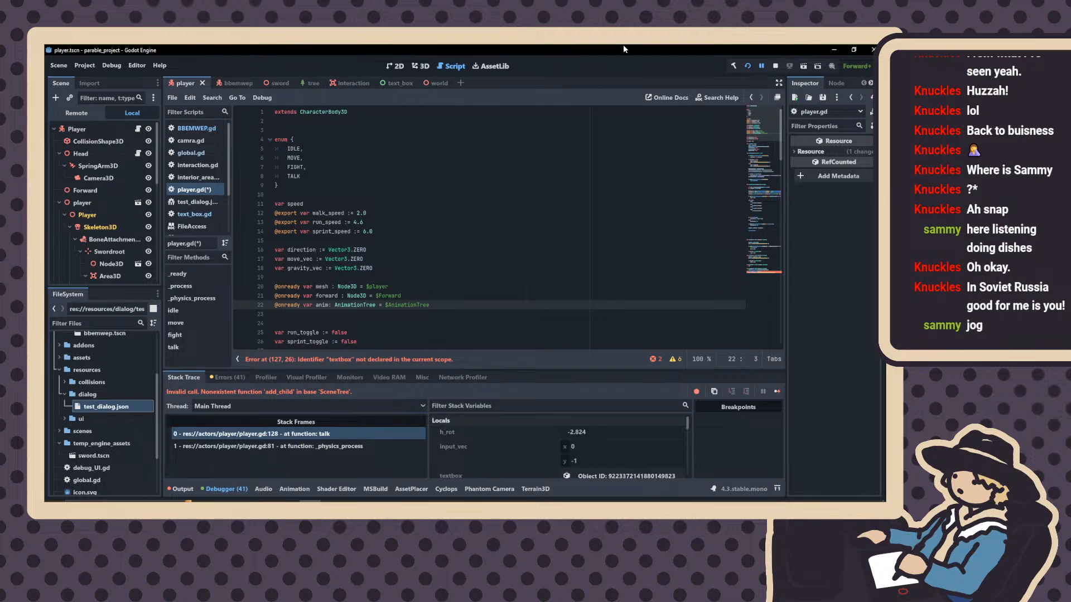
key(Down)
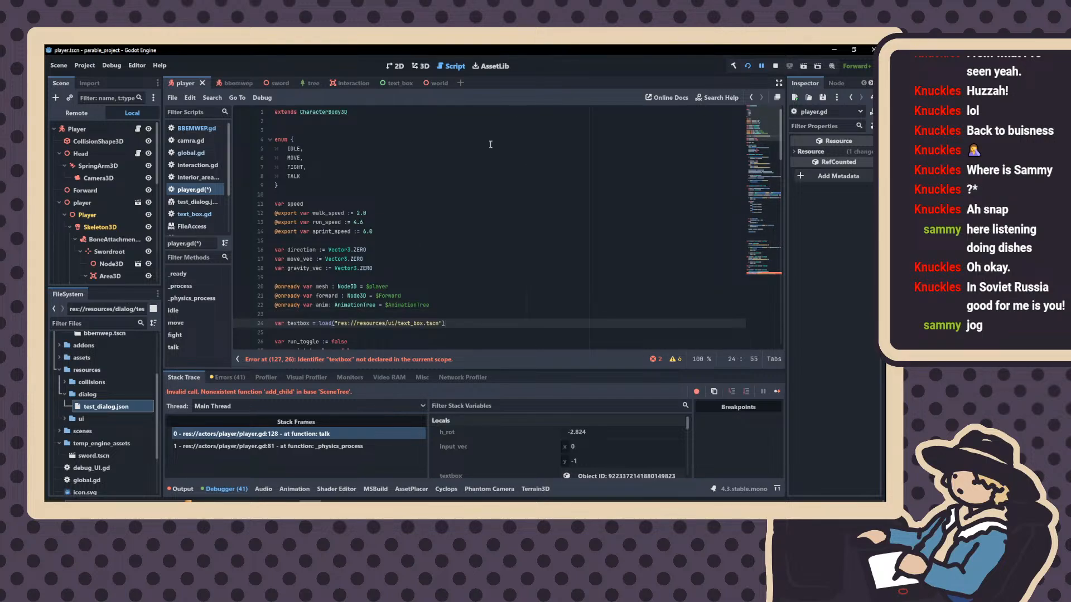
Change load to preload in the top-level textbox declaration for text_box.tscn
click(276, 326)
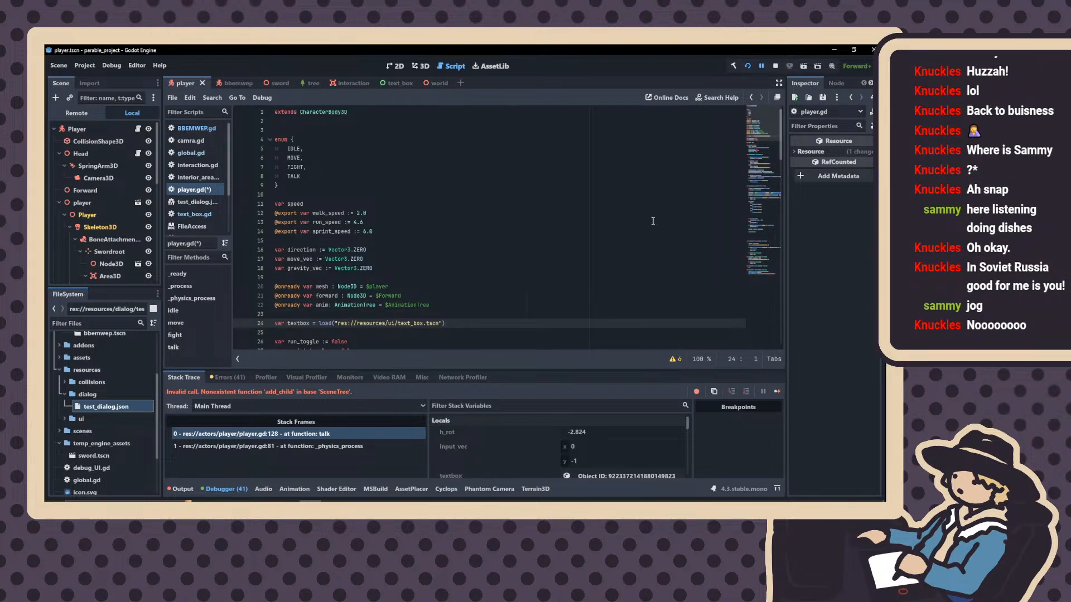
text(@)
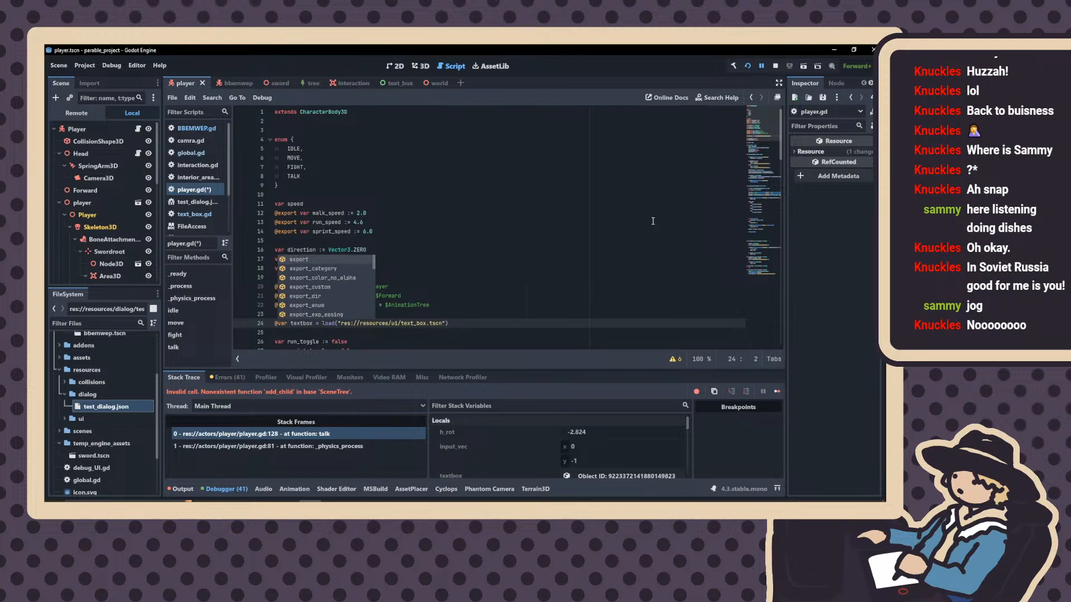
key(BackSpace)
click(318, 324)
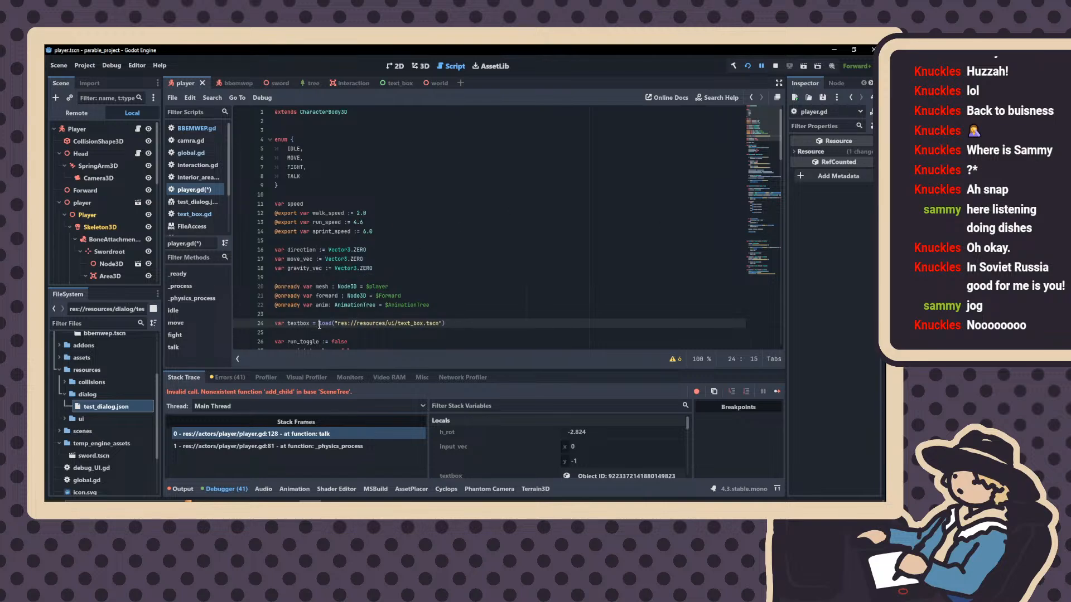
text(pre)
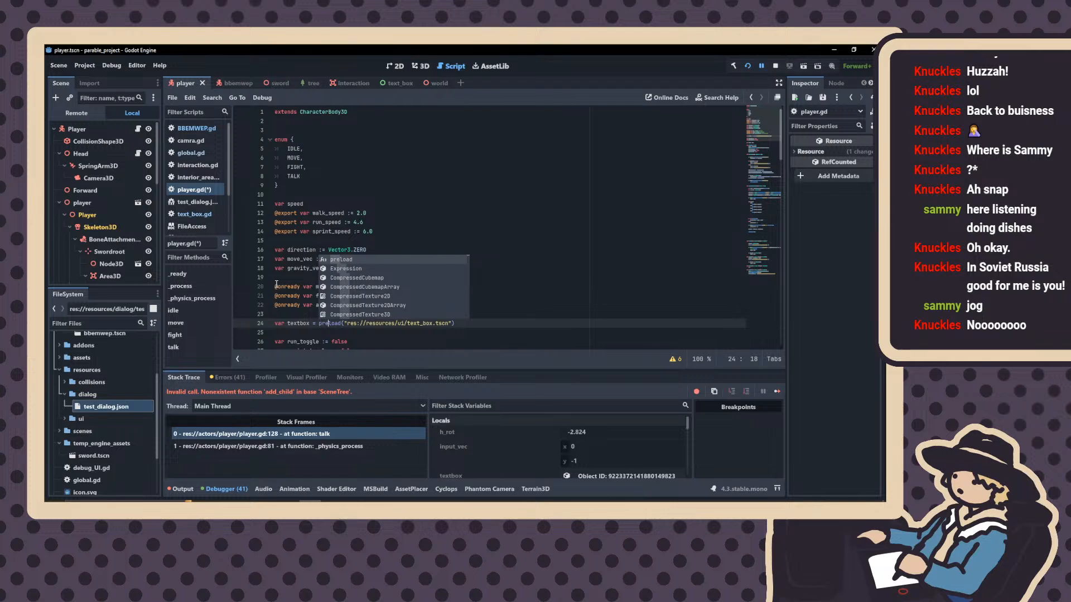
Declare a local variable textbox in the talk function, below the Input.set_mouse_mode line
scroll(278, 283, down, 20)
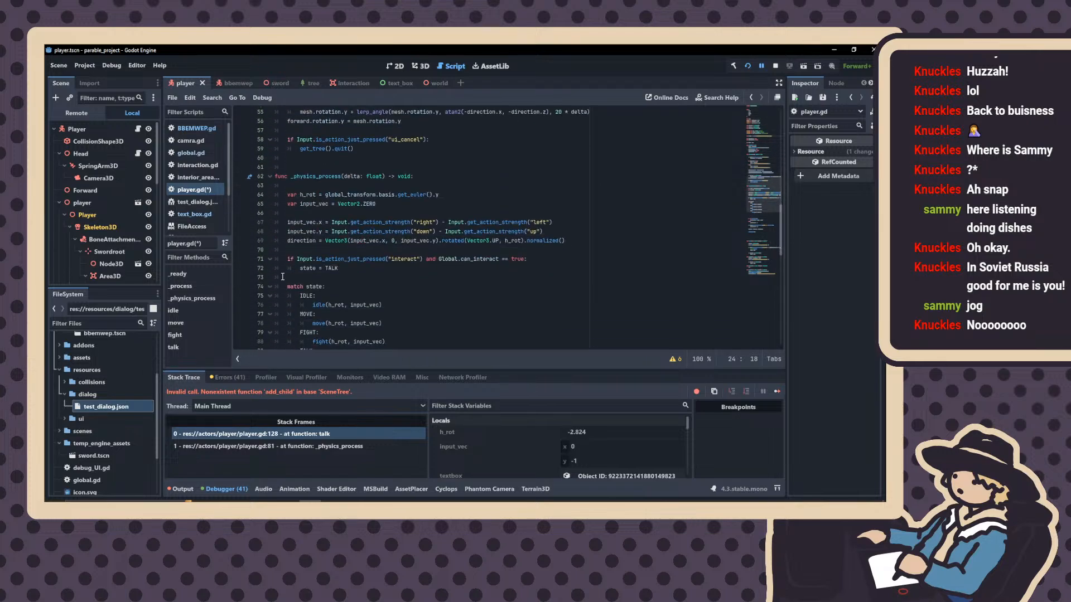
scroll(283, 271, down, 9)
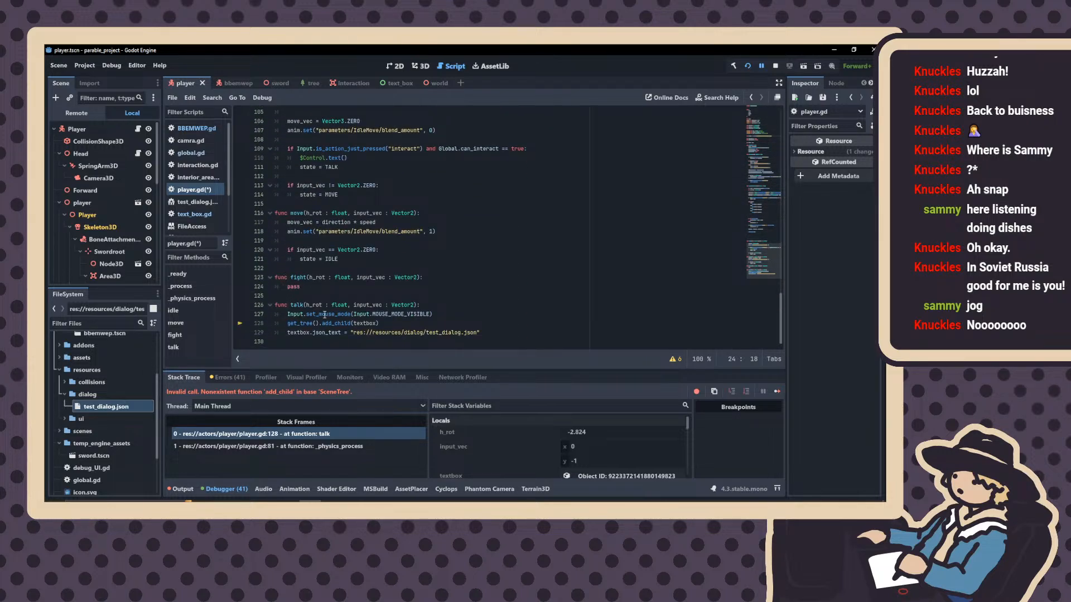
click(444, 315)
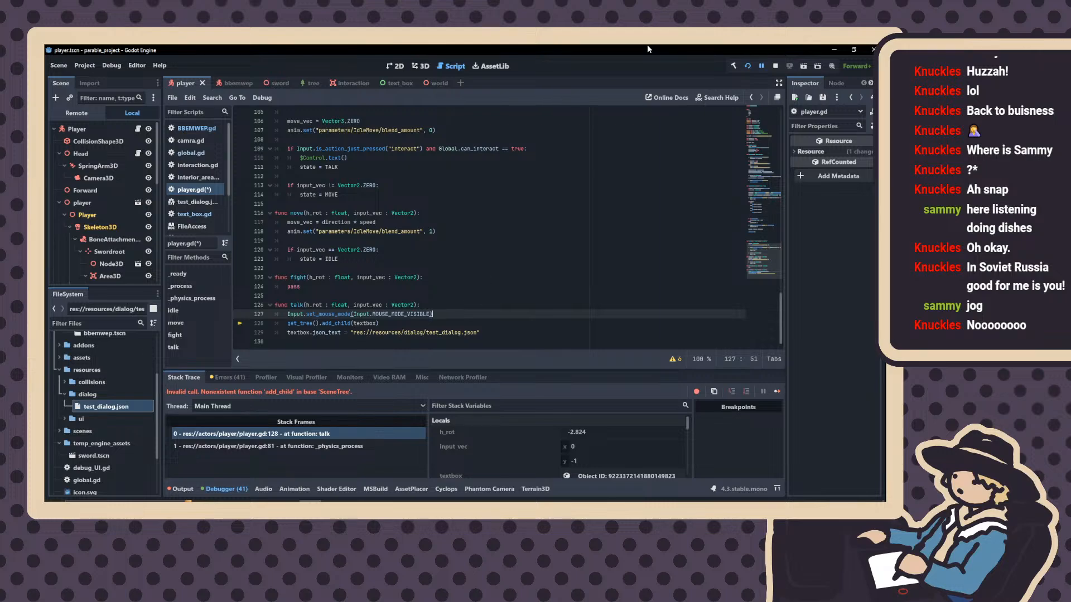
key(Return)
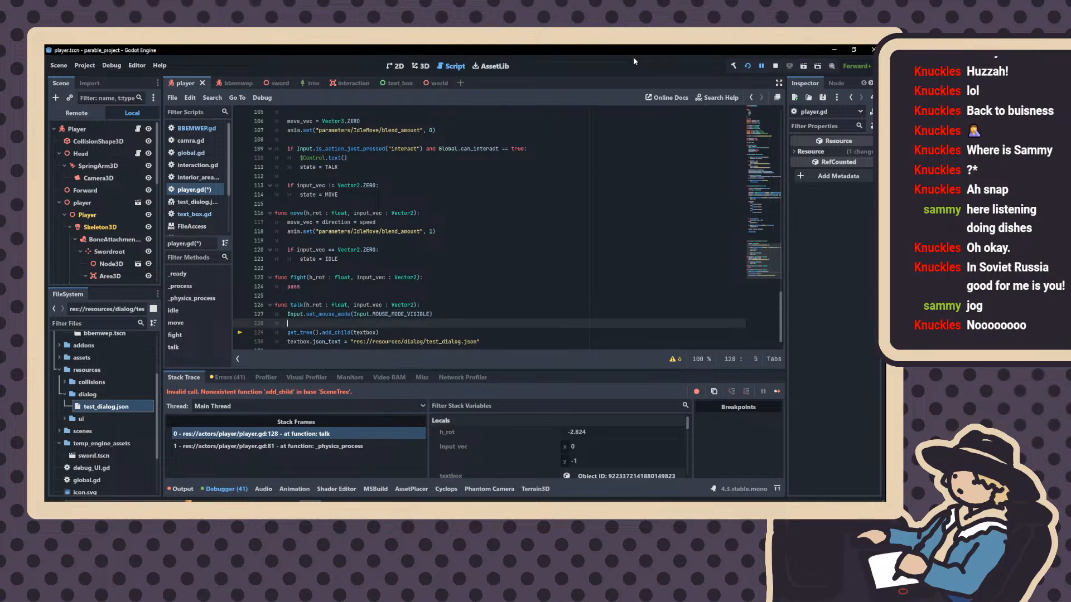
text(var text)
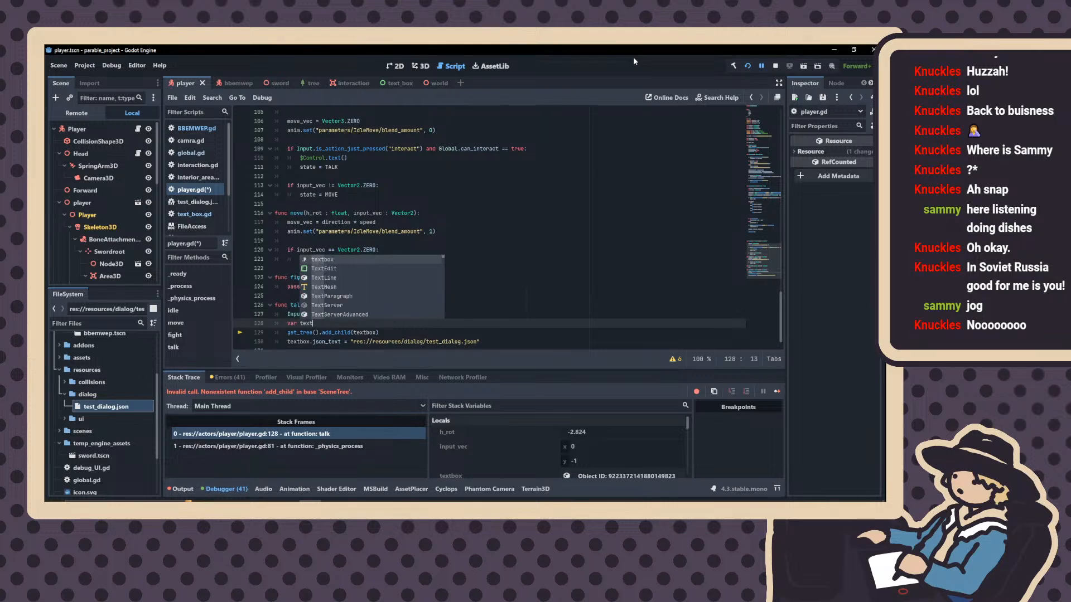
key(Return)
key(BackSpace)
key(BackSpace)
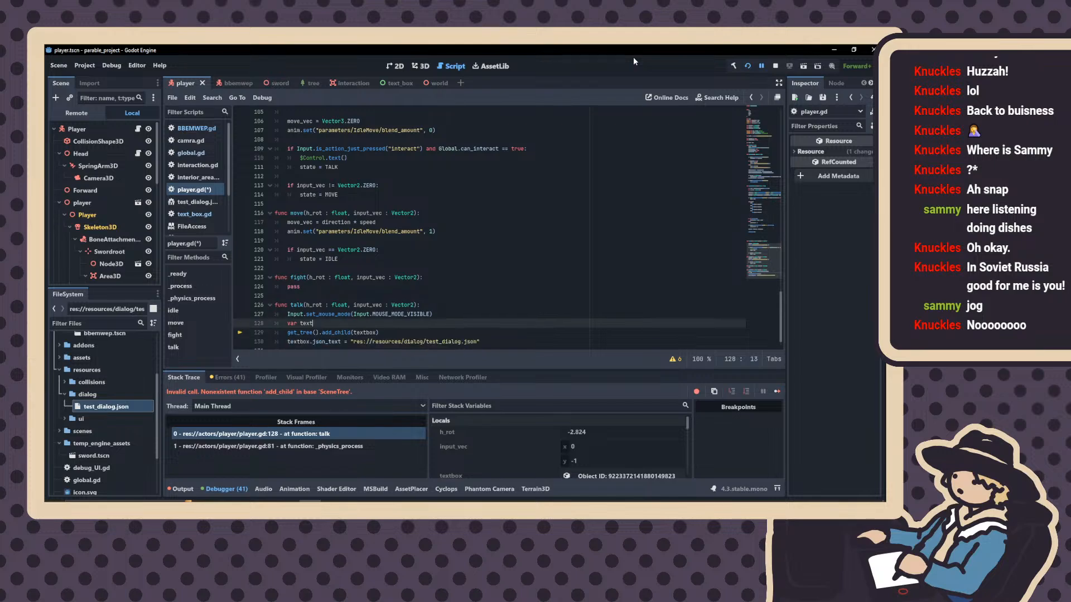
text(box)
Rename the top-level preloaded scene variable to Textbox with a capital T
scroll(374, 159, up, 20)
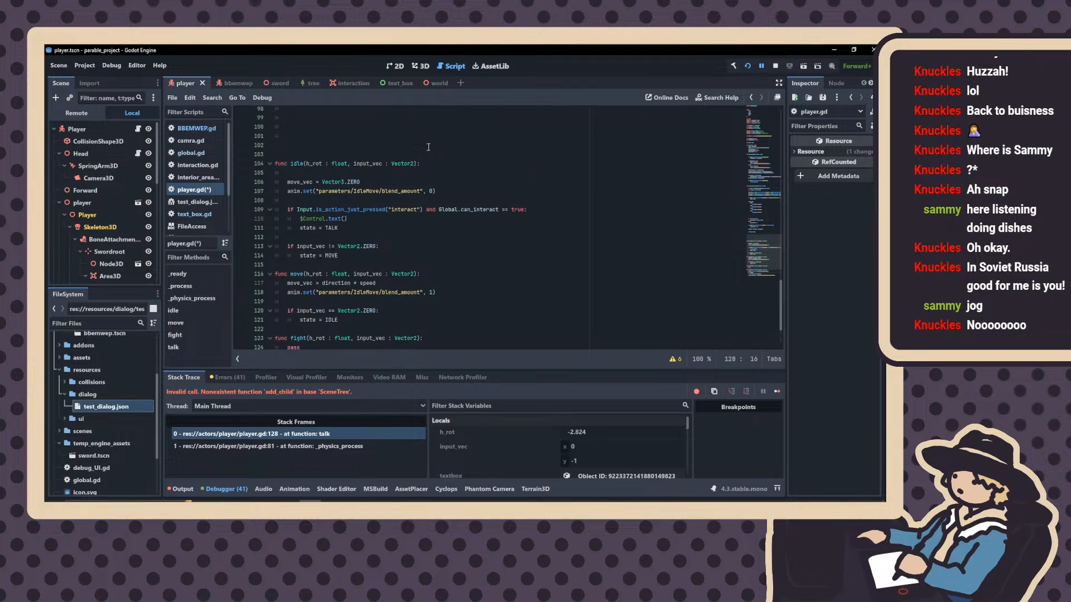
scroll(374, 159, up, 9)
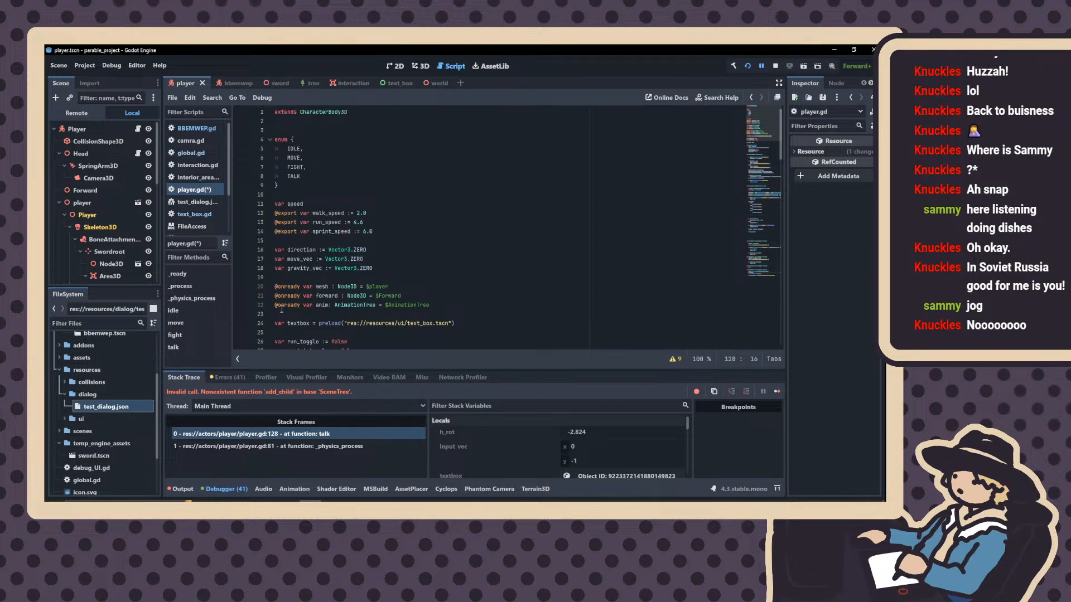
scroll(281, 308, down, 2)
click(287, 268)
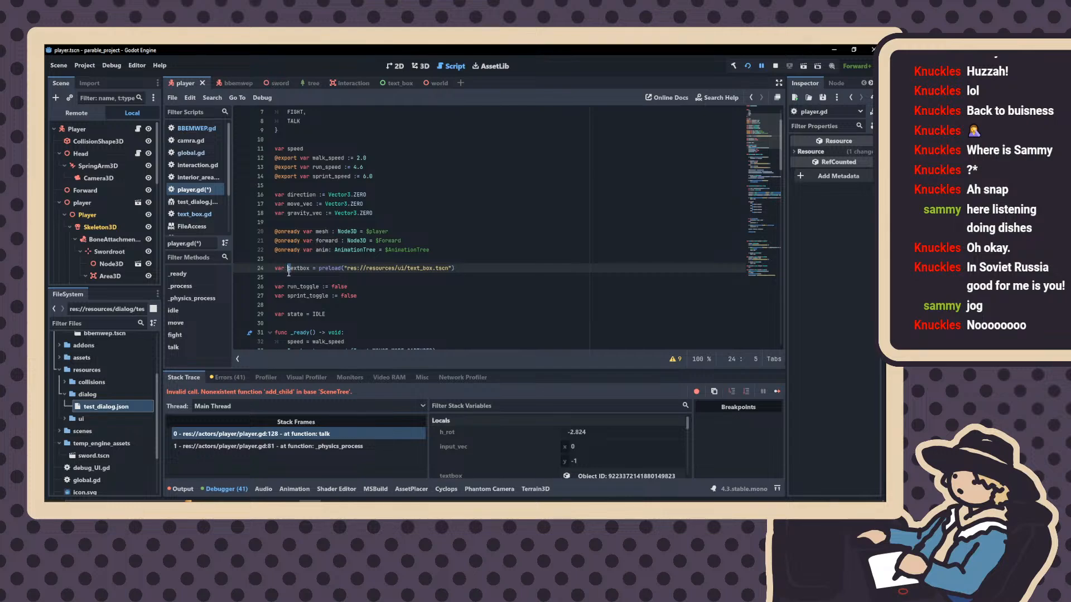
text(T)
Assign Textbox.instantiate() to the local textbox variable in the talk function
scroll(328, 281, down, 20)
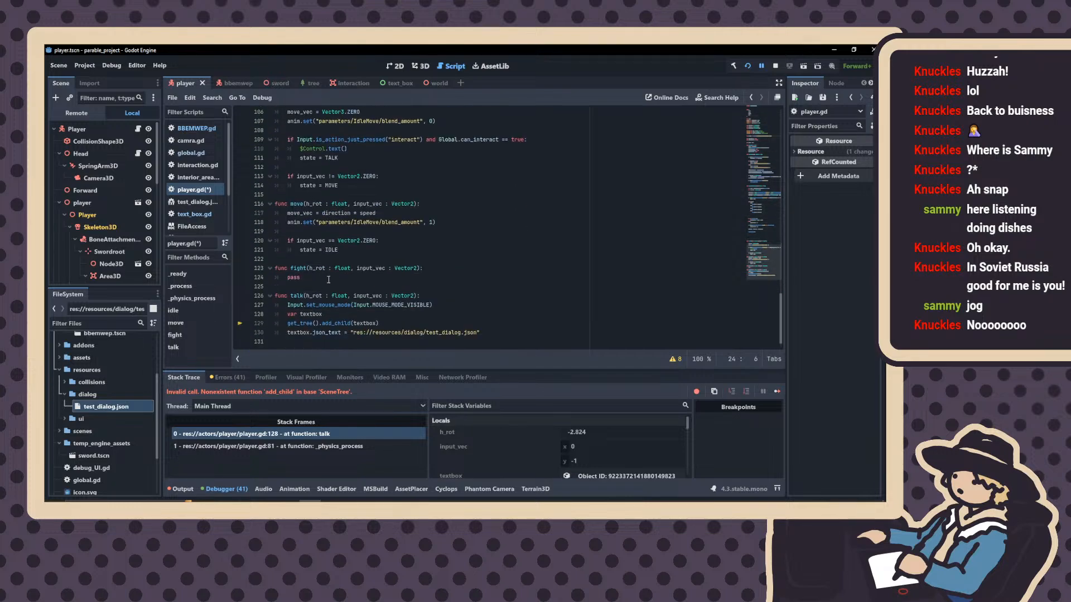
click(333, 315)
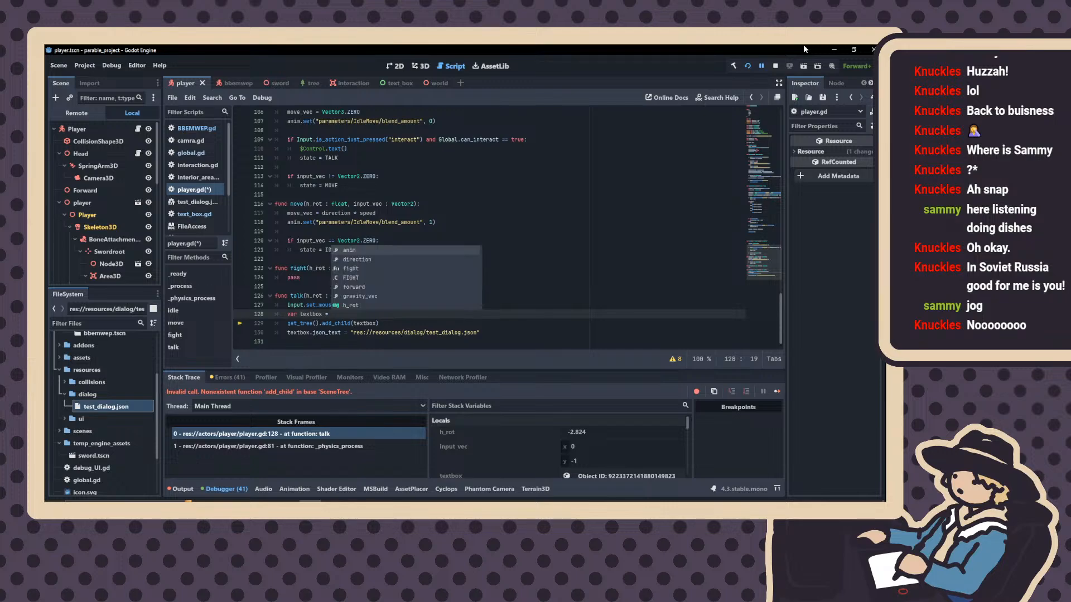
text(= Text)
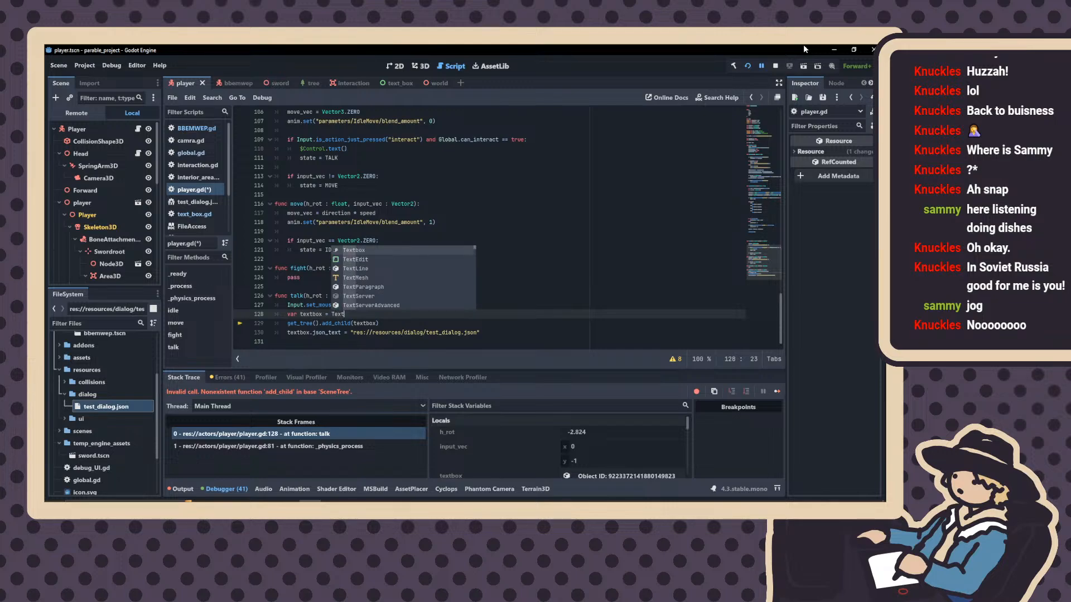
key(Return)
text(.in)
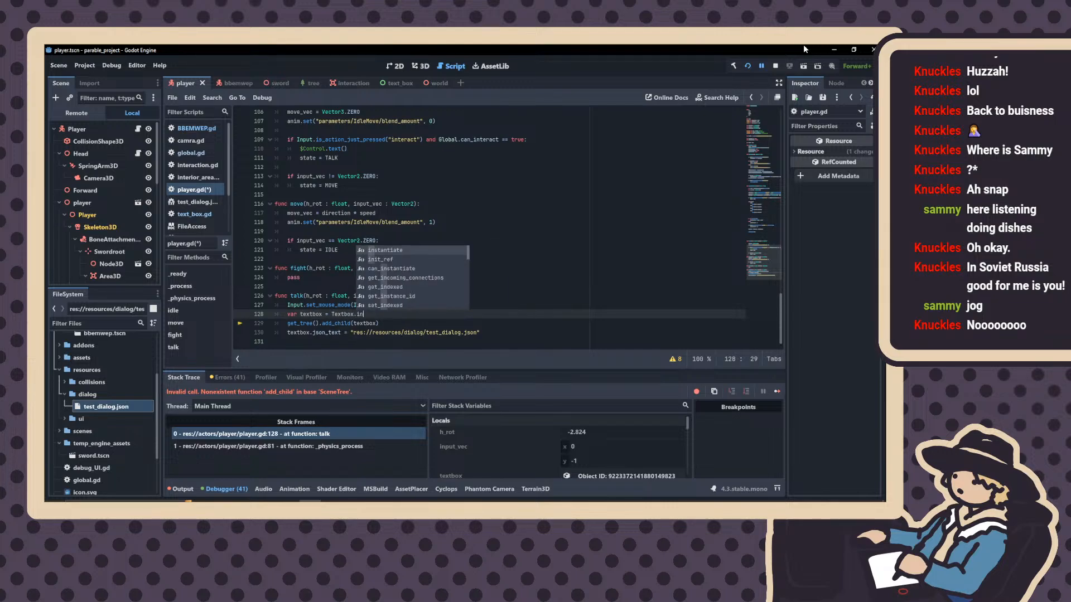
key(Return)
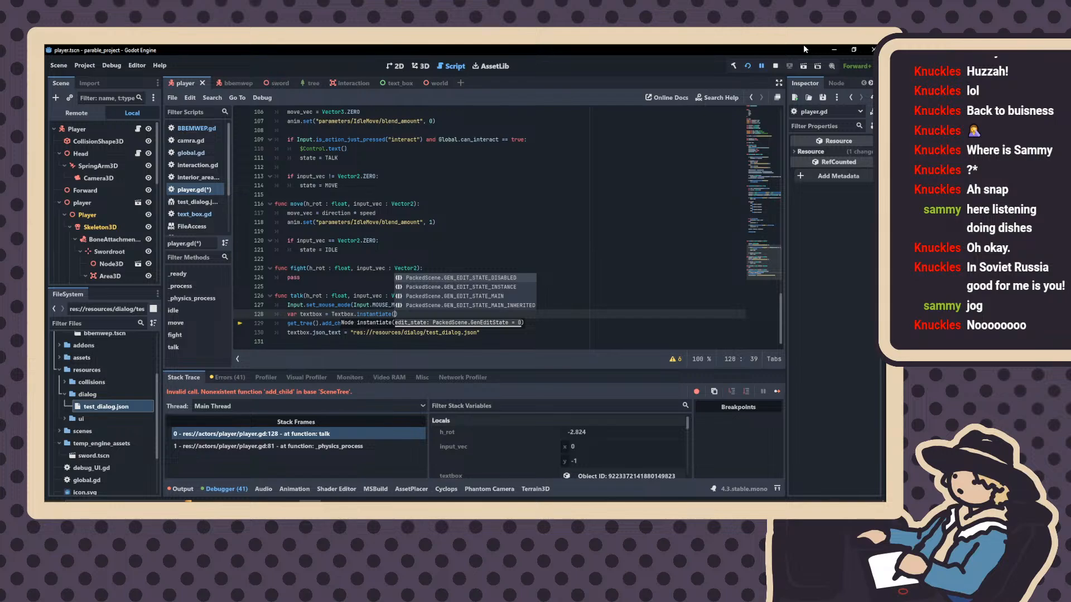
key(Right)
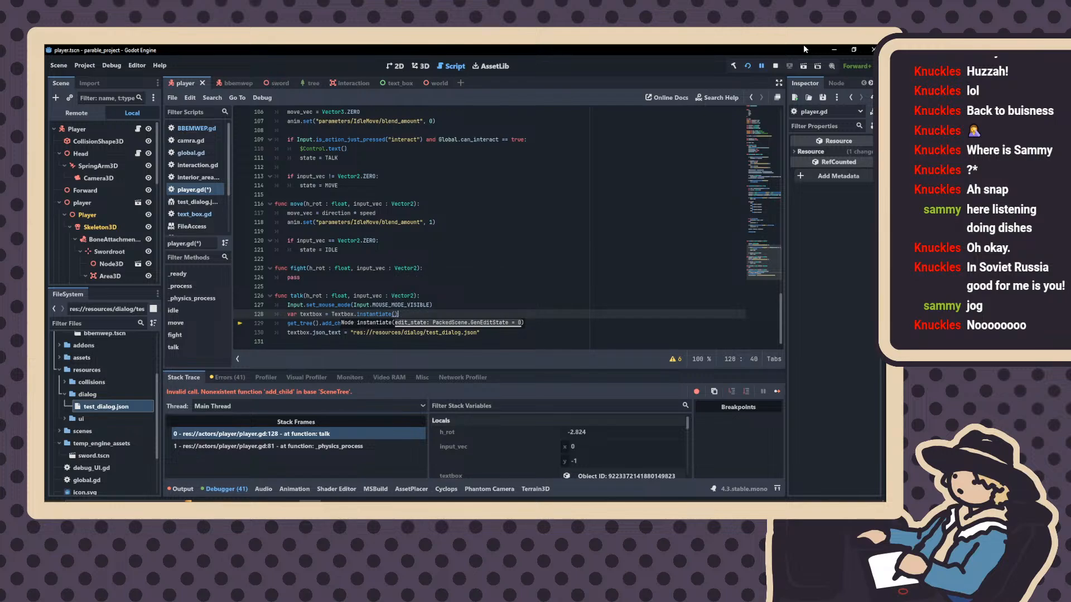
Move the textbox.json_text assignment line in the talk function to between the instantiate line and the add_child call
key(Return)
key(BackSpace)
key(BackSpace)
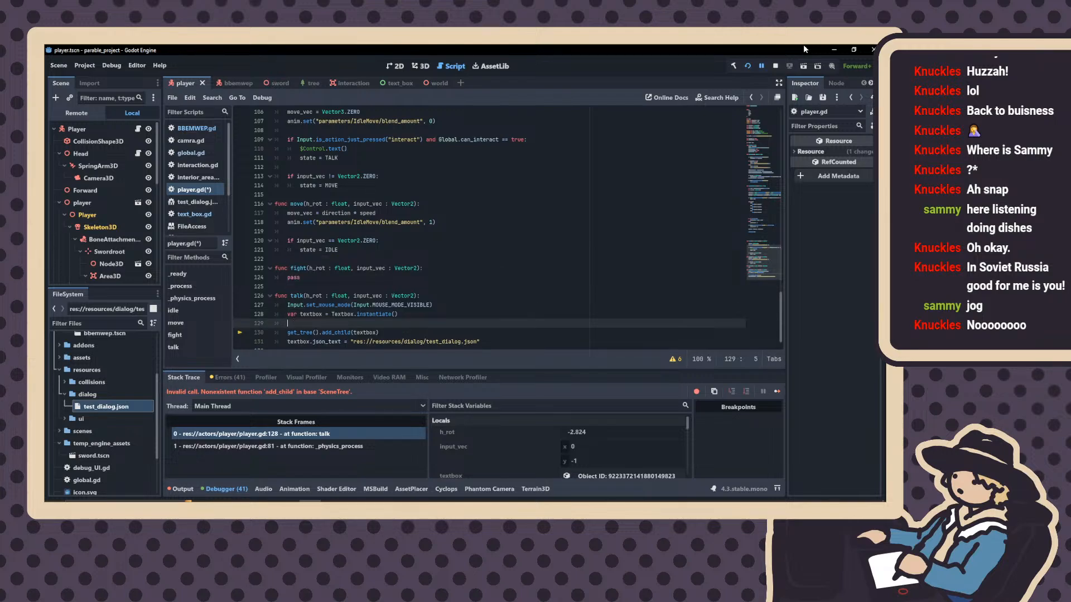
drag(507, 335, 288, 335)
key(ctrl+c)
key(BackSpace)
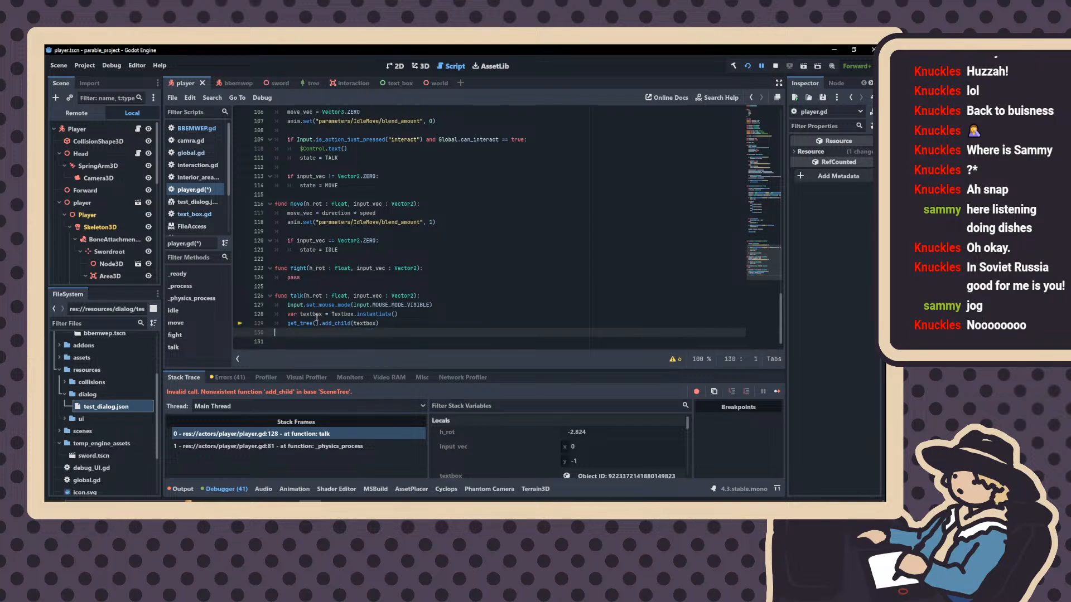
key(BackSpace)
click(426, 314)
key(Return)
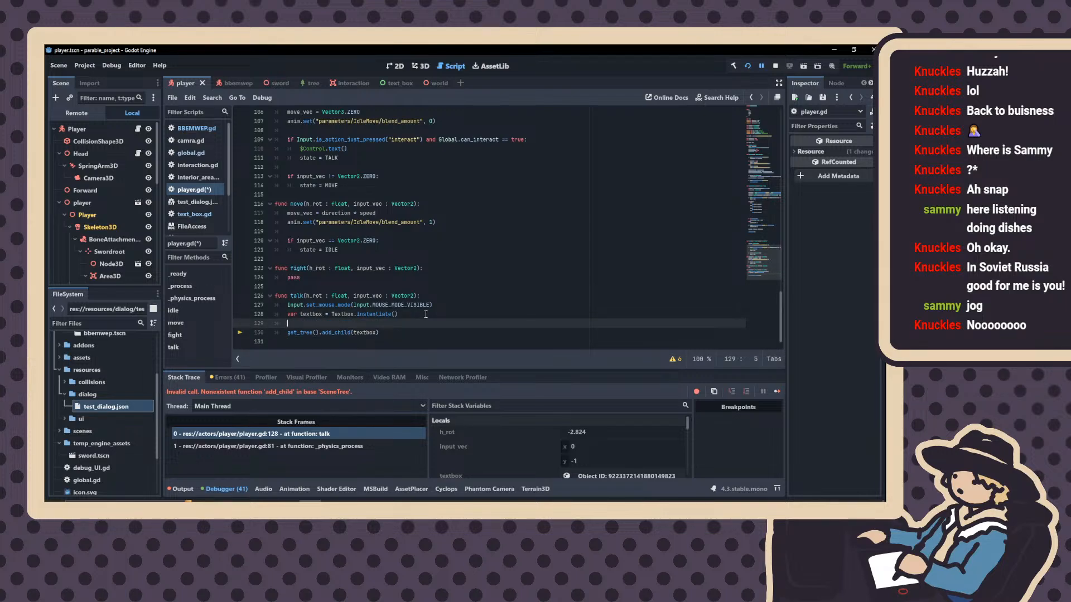
key(ctrl+v)
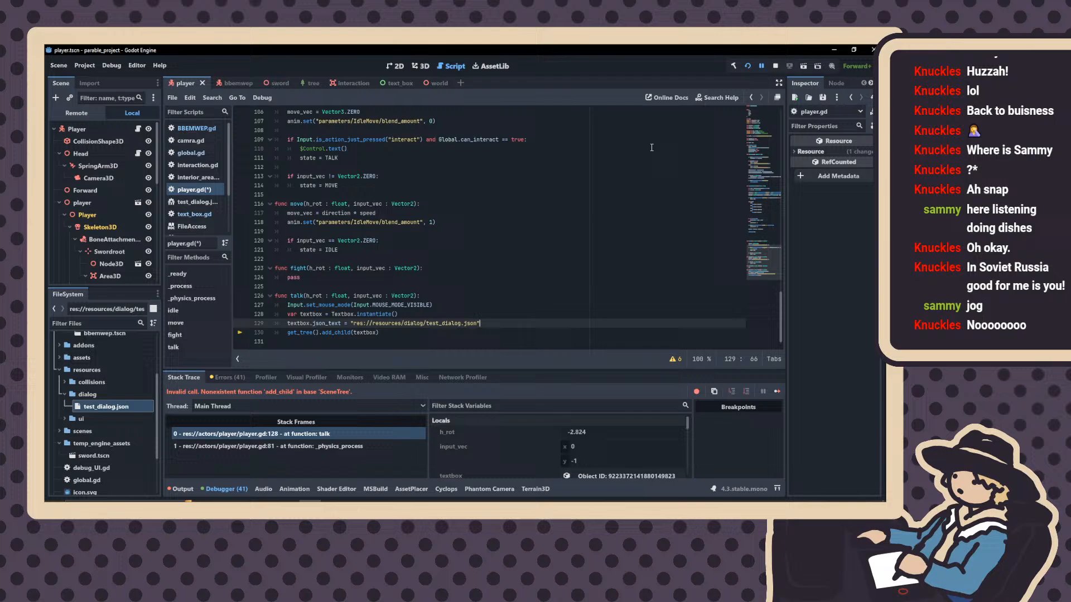
Stop the halted session, run the project again, walk the character up to the NPC and interact with it
click(748, 66)
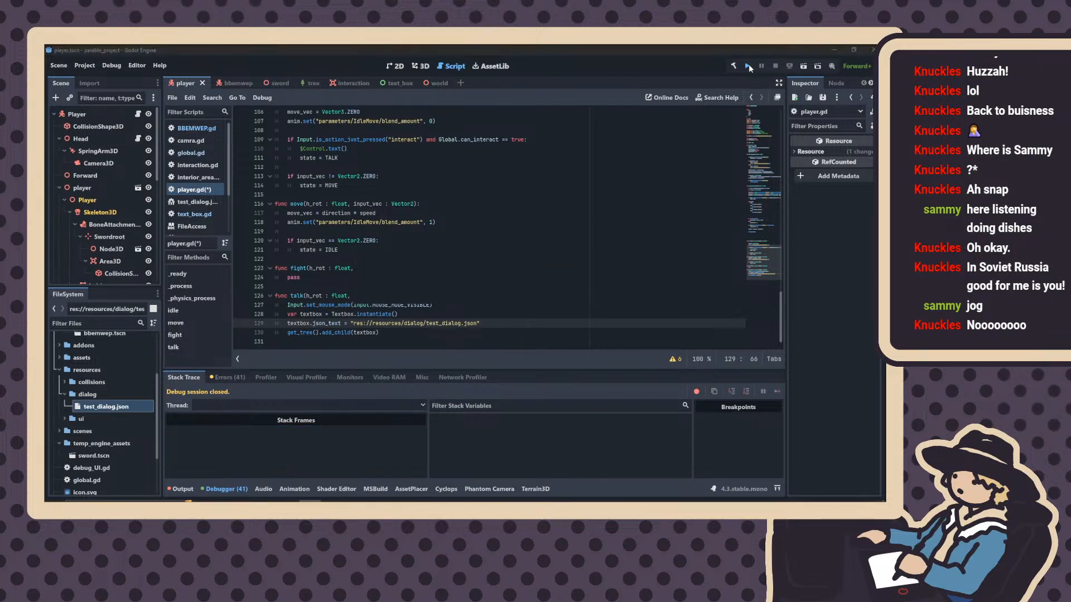
click(748, 66)
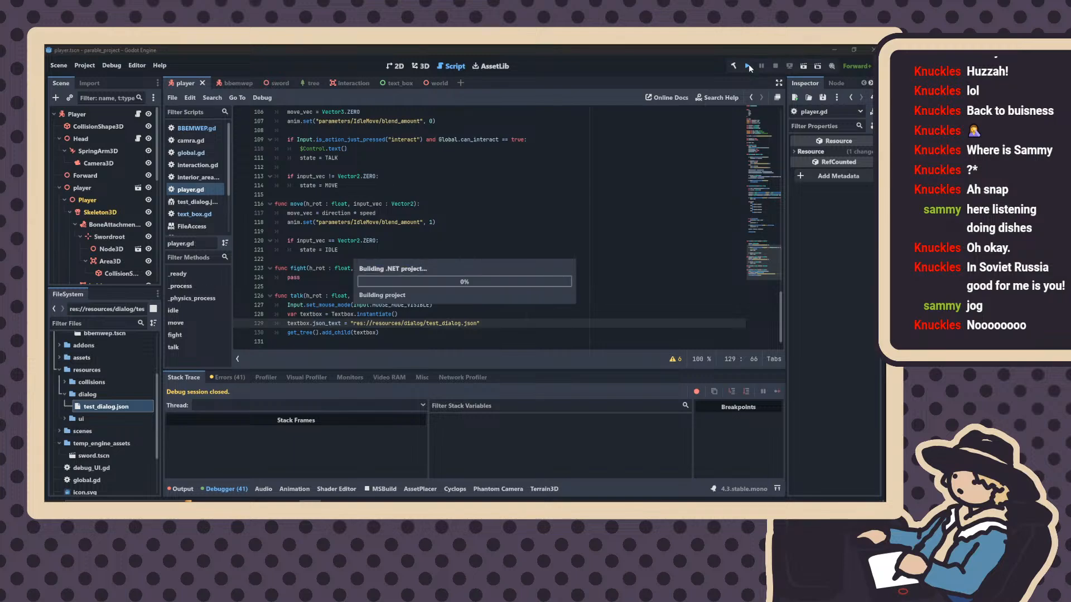
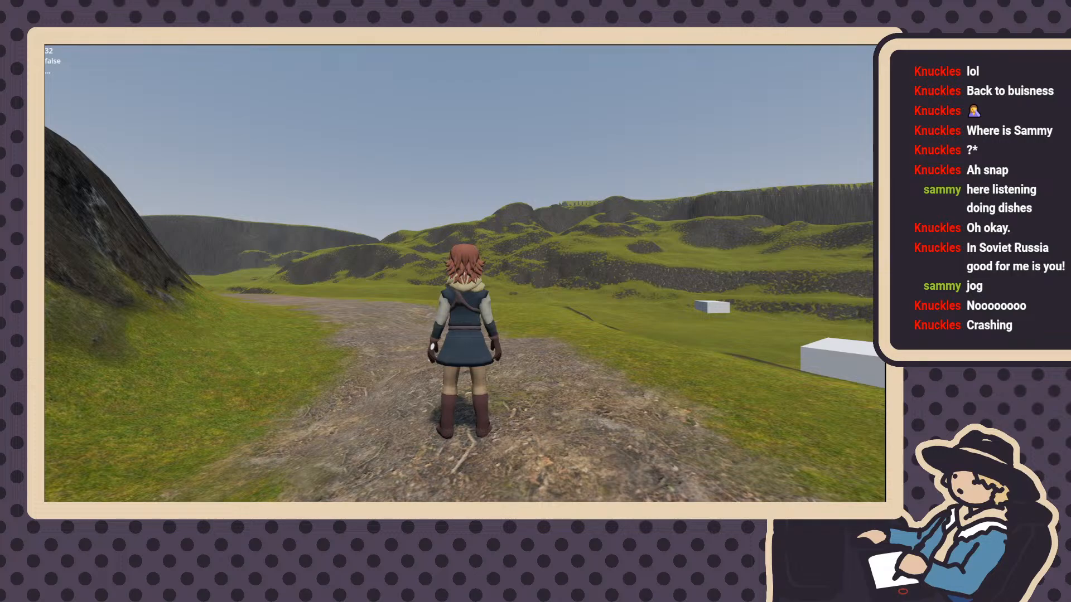
key(w)
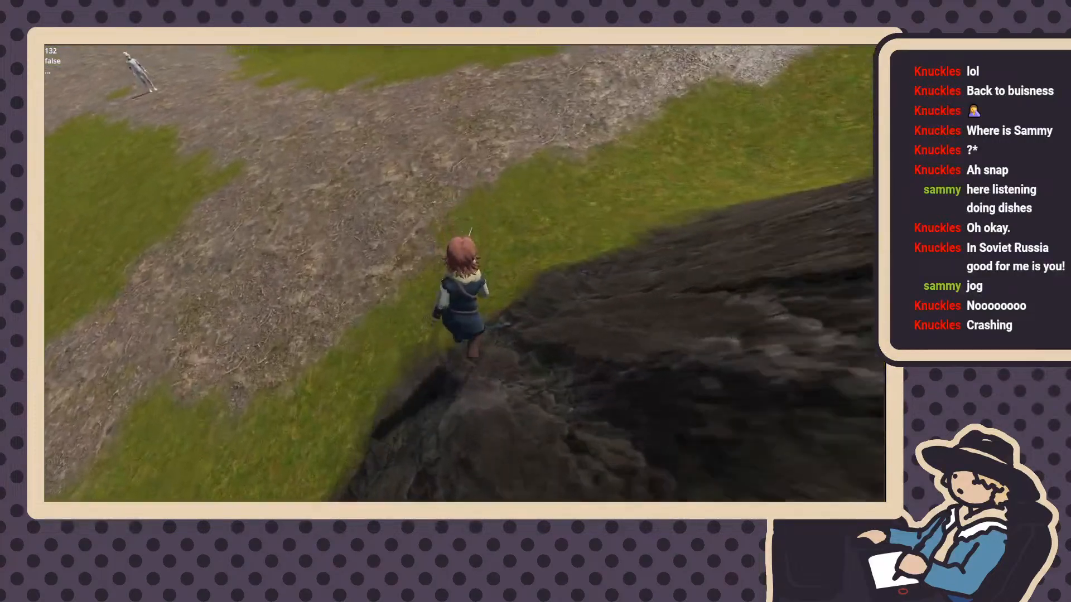
key(w)
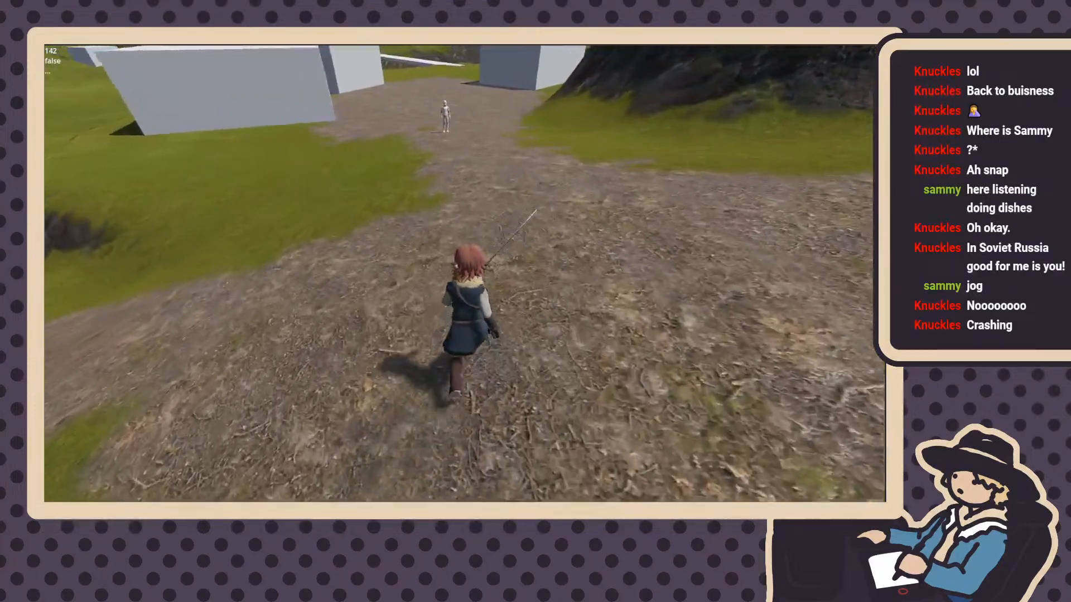
key(w)
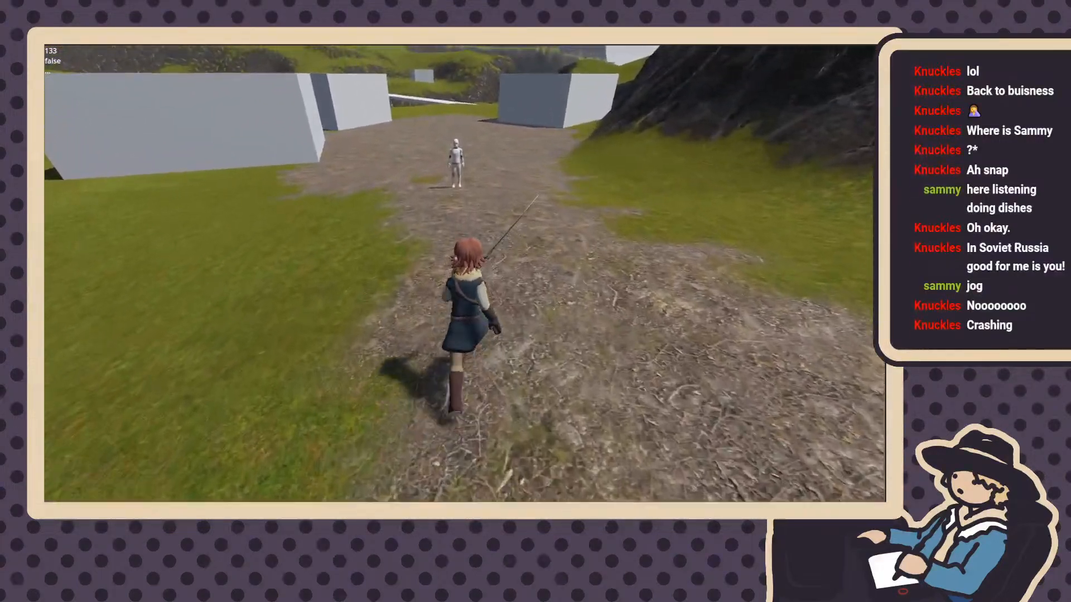
key(w)
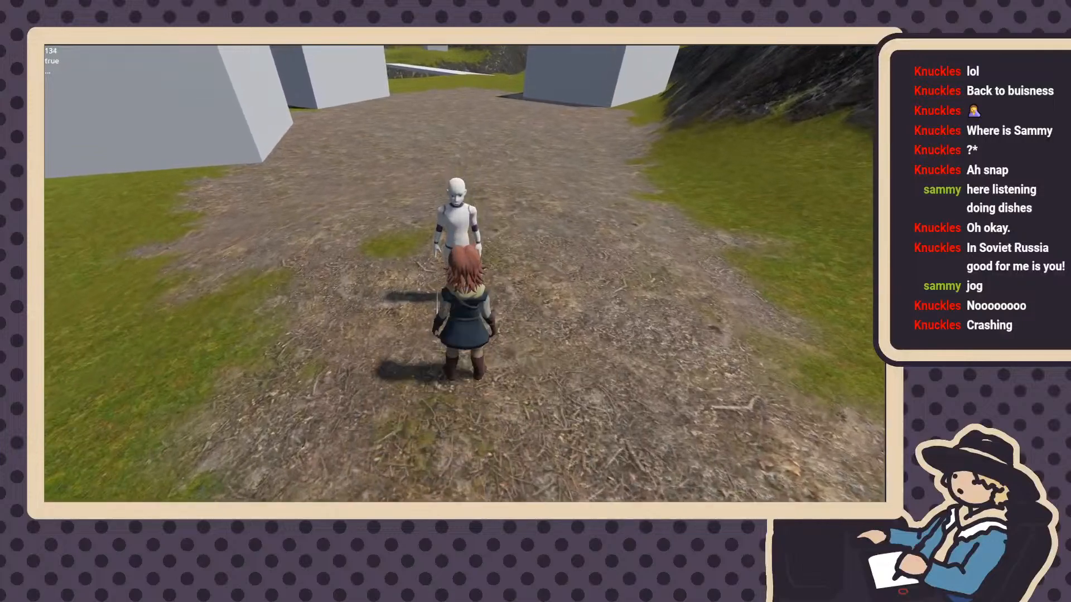
key(e)
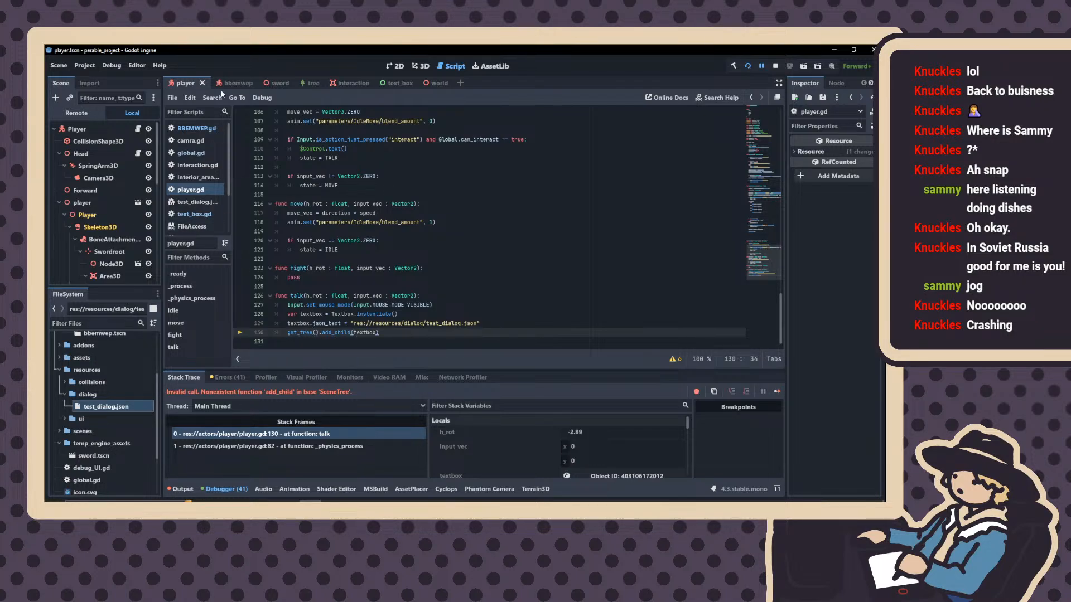
Replace get_tree with get_parent in the talk function's add_child line
double_click(312, 334)
text(pare)
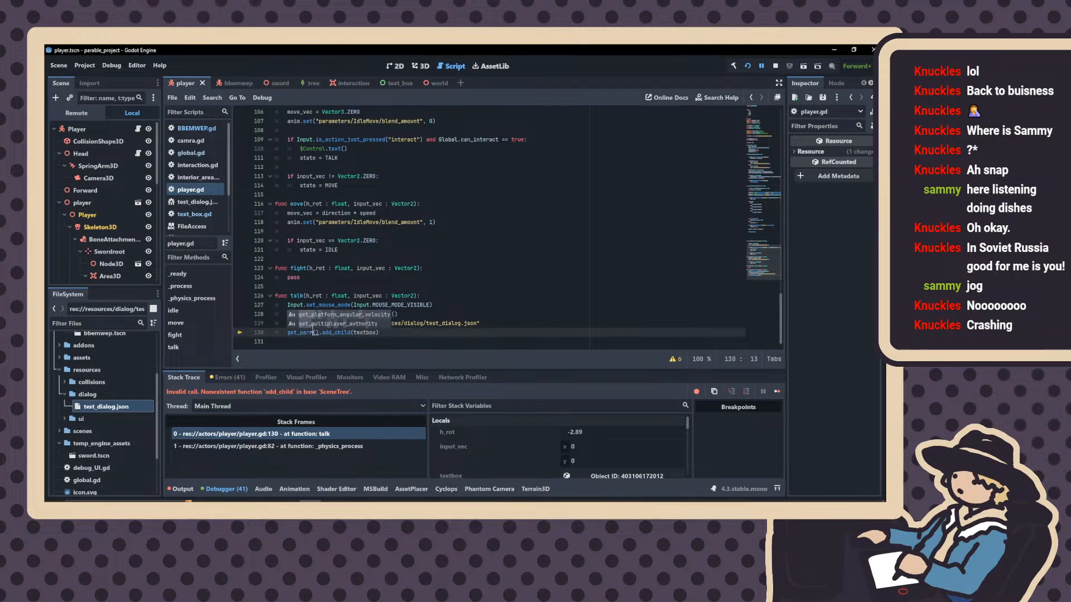
text(nt)
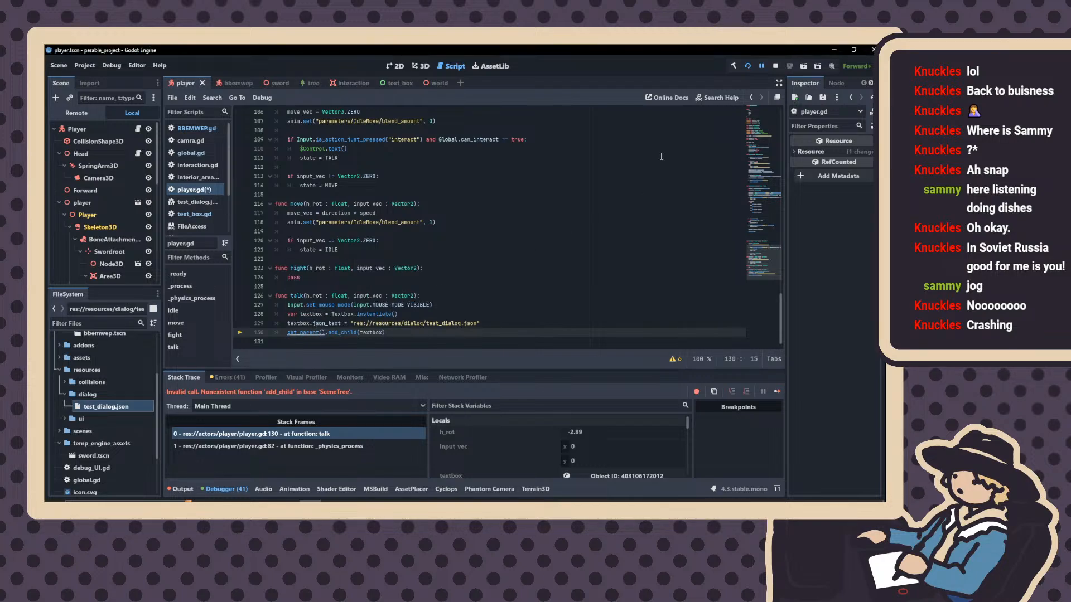
Relaunch the project with the get_parent change and trigger the NPC interaction to test the text box
click(747, 65)
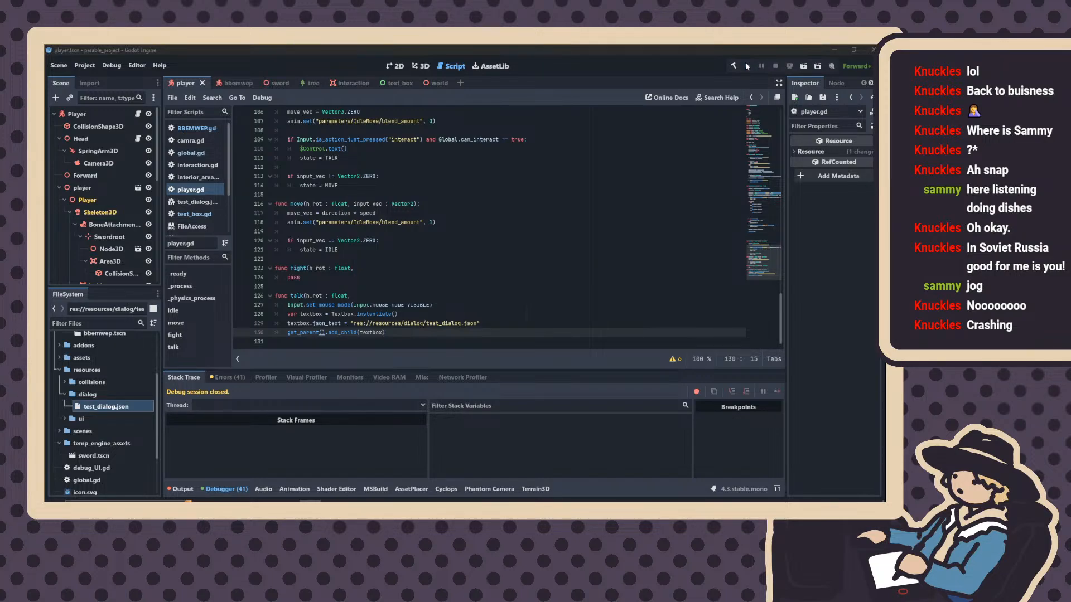
click(746, 66)
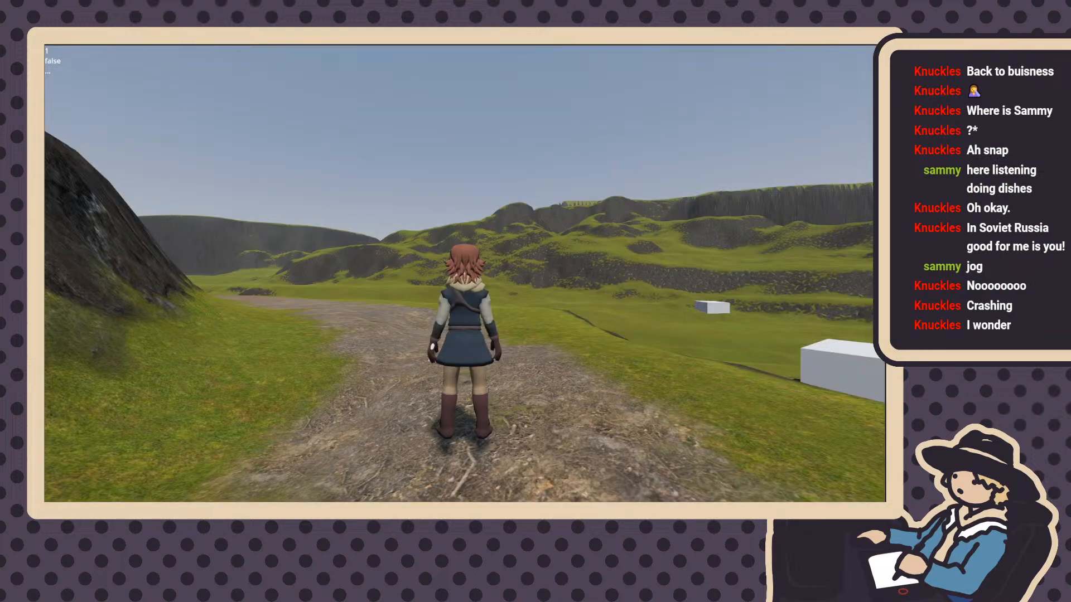
key(w)
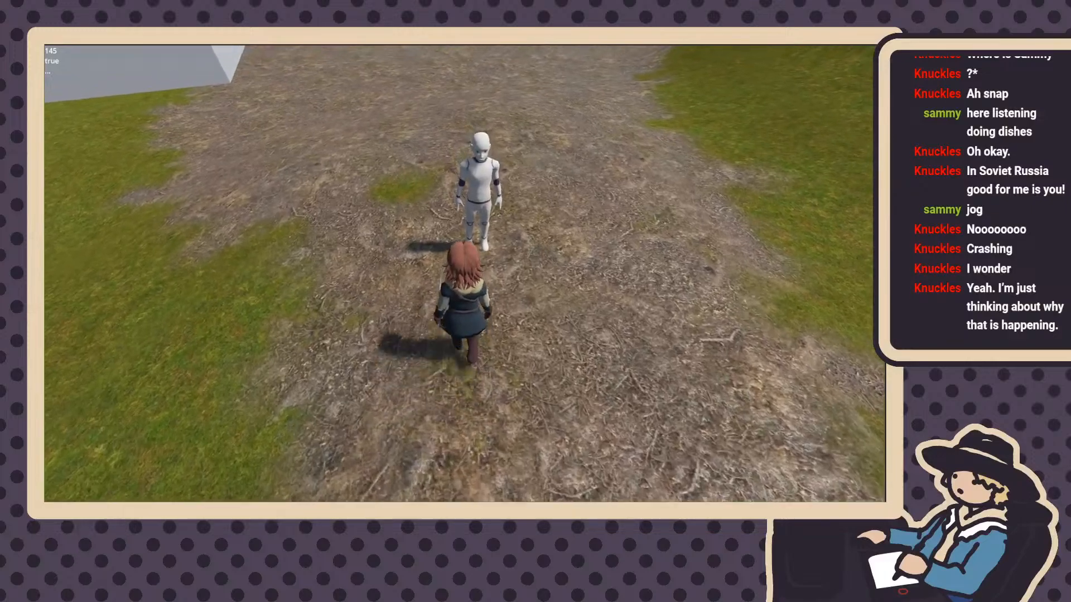
key(e)
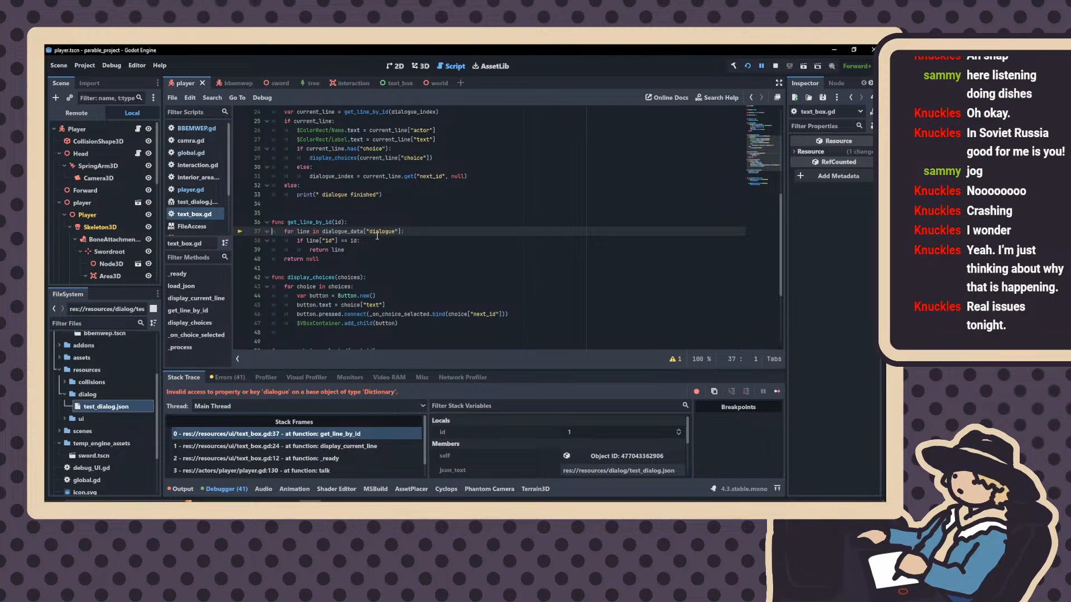
Compare the "dialogue" key used by get_line_by_id in text_box.gd with the structure and entries of test_dialog.json
drag(369, 234, 396, 231)
scroll(393, 234, up, 8)
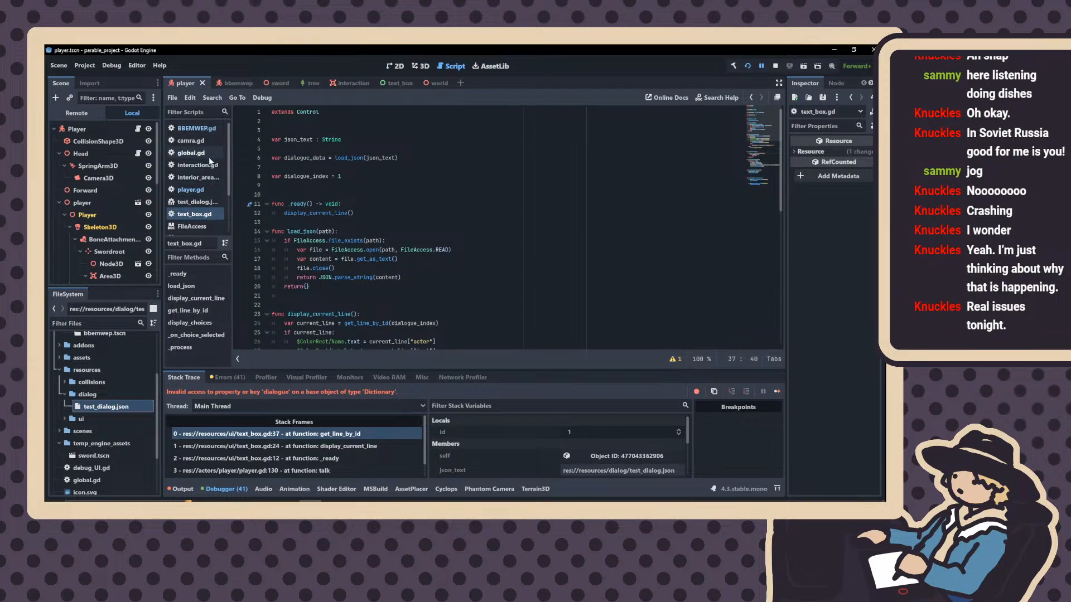
scroll(199, 194, down, 2)
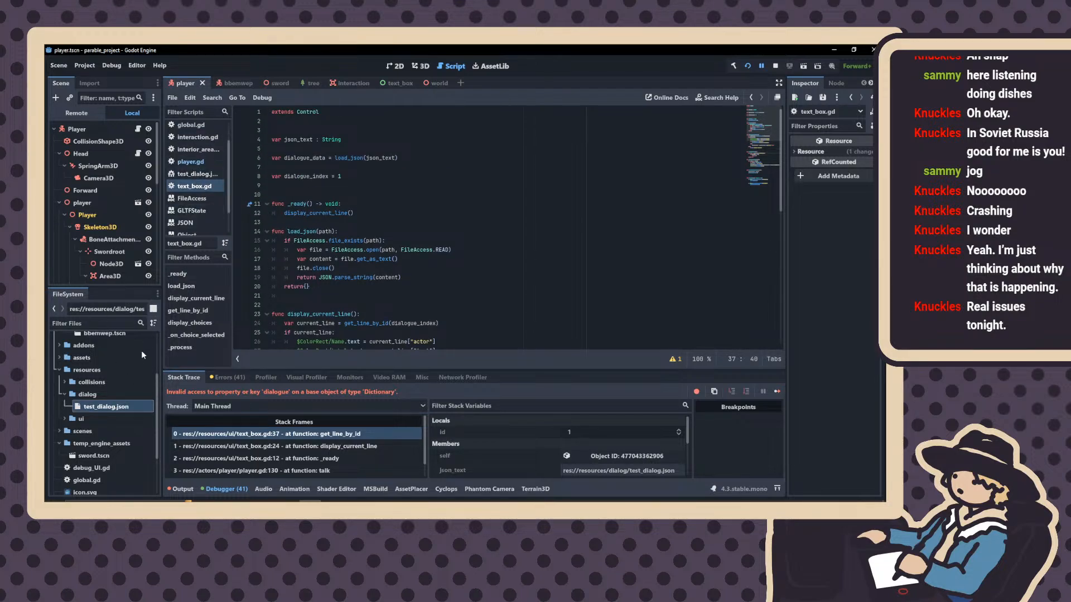
click(116, 407)
double_click(116, 407)
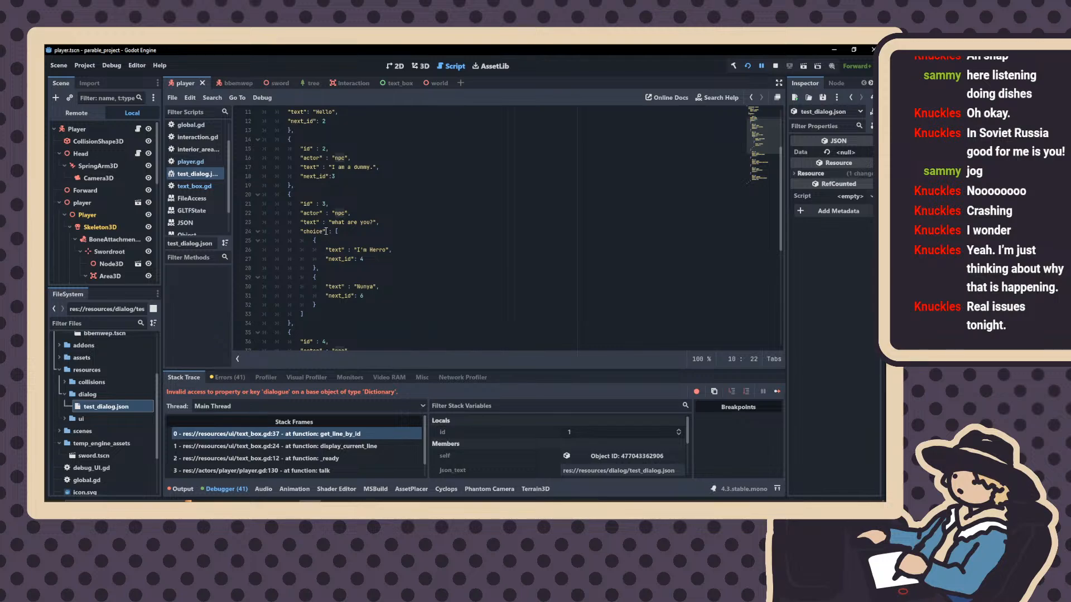
scroll(330, 219, up, 3)
click(304, 167)
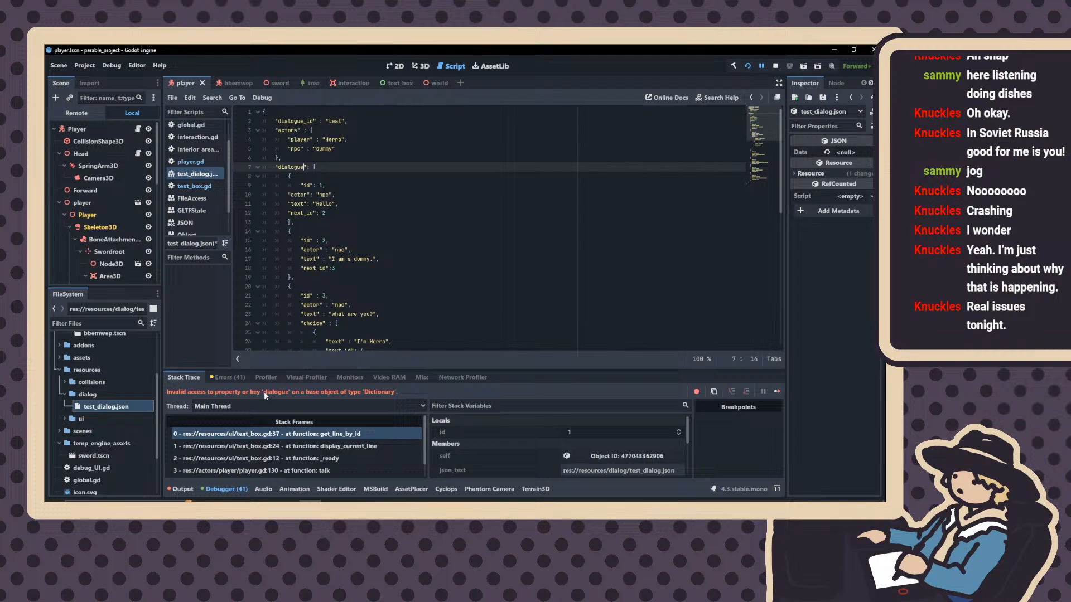
scroll(264, 317, down, 10)
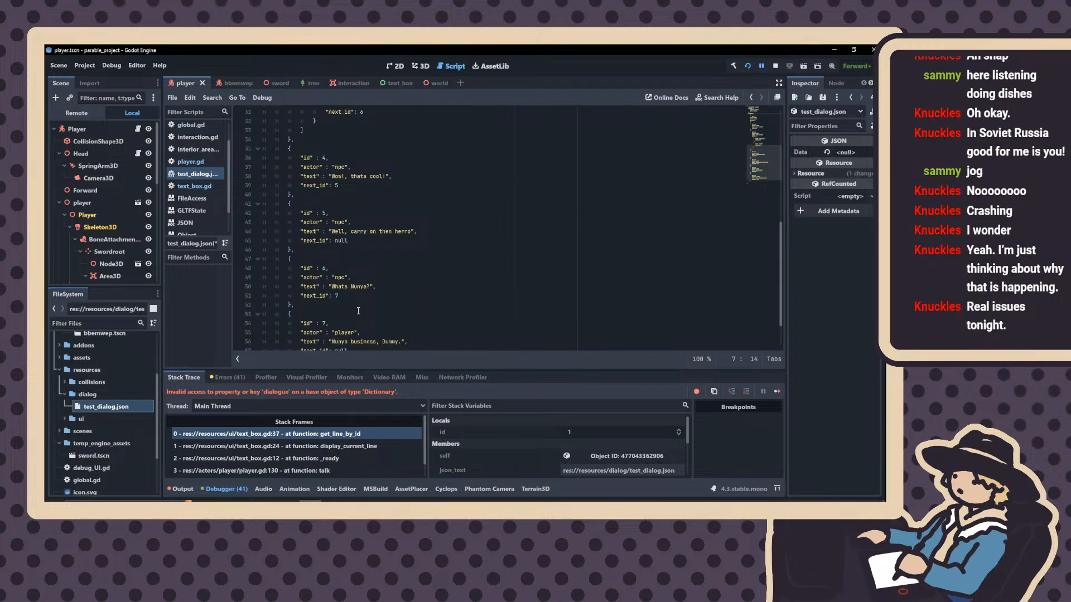
scroll(358, 311, down, 1)
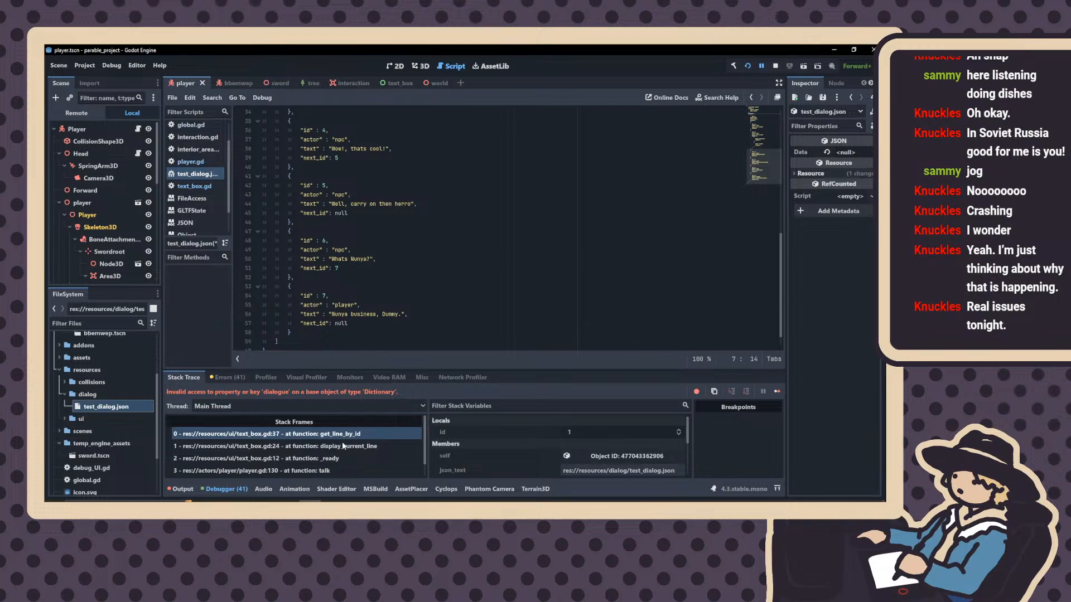
Trace the error through the stack frames get_line_by_id, display_current_line, _ready, talk and _physics_process, returning to _ready
click(380, 433)
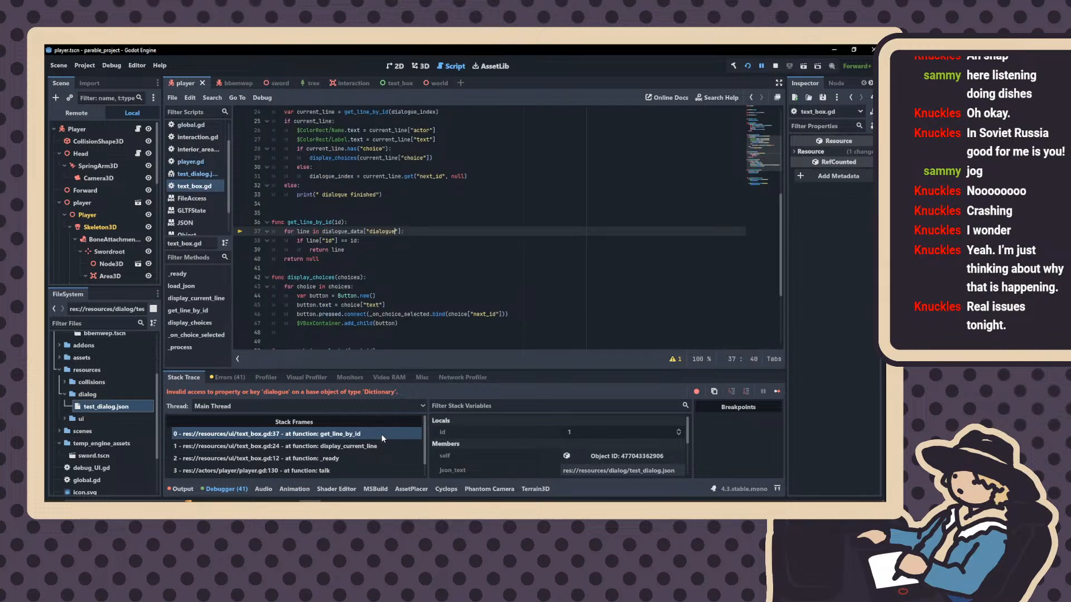
click(377, 445)
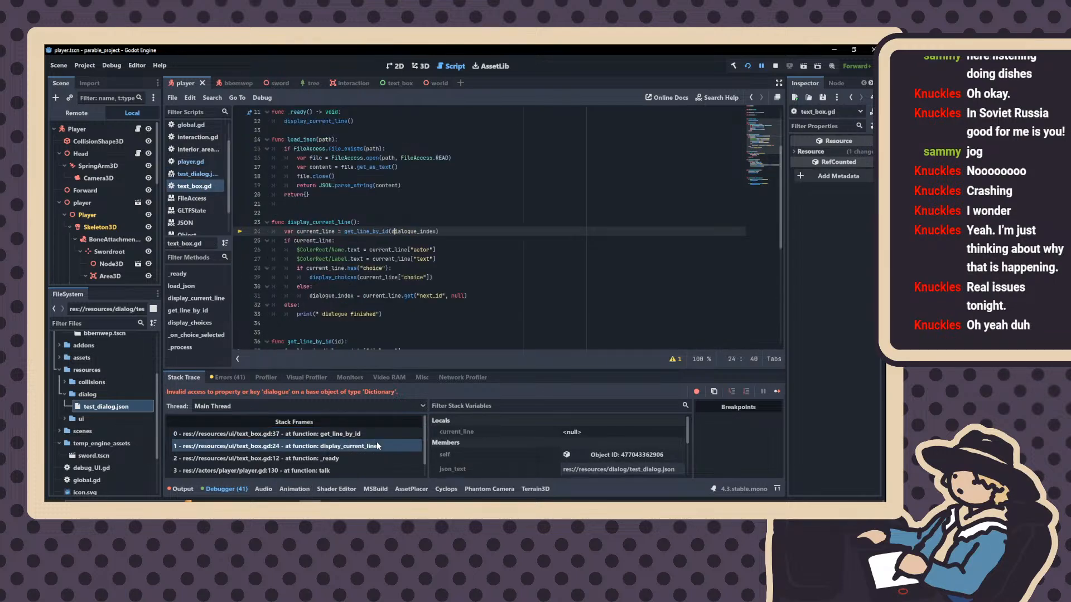
click(350, 457)
click(329, 469)
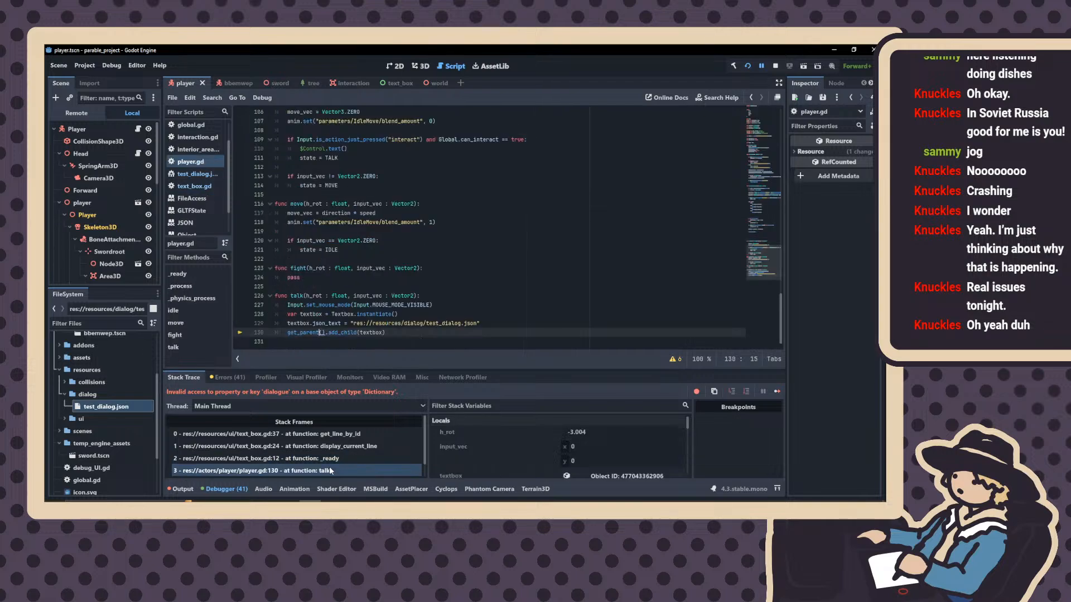
scroll(330, 470, down, 1)
click(331, 471)
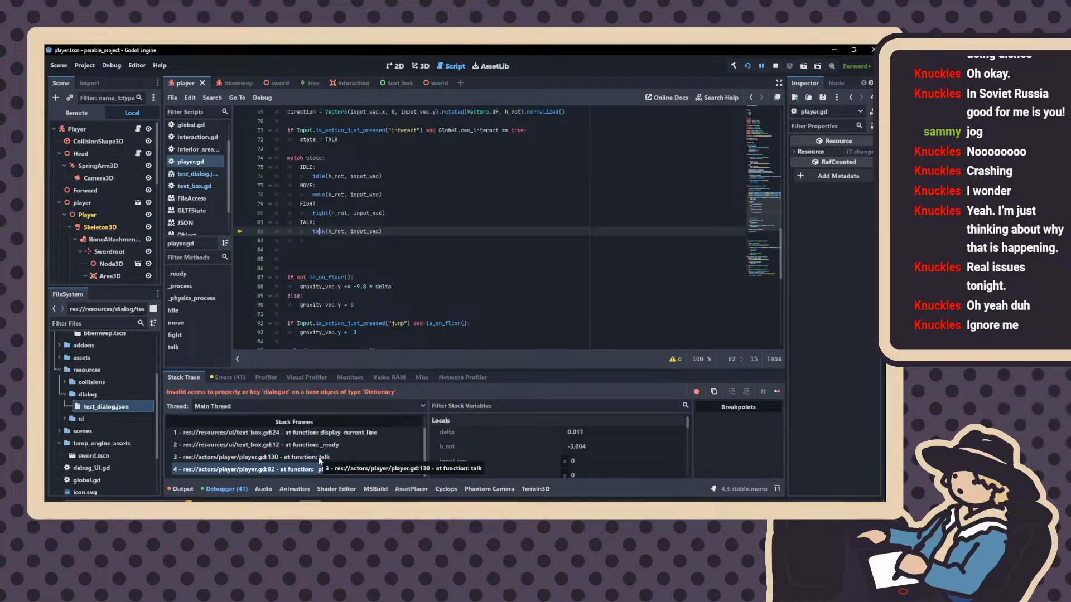
click(320, 458)
scroll(319, 457, up, 2)
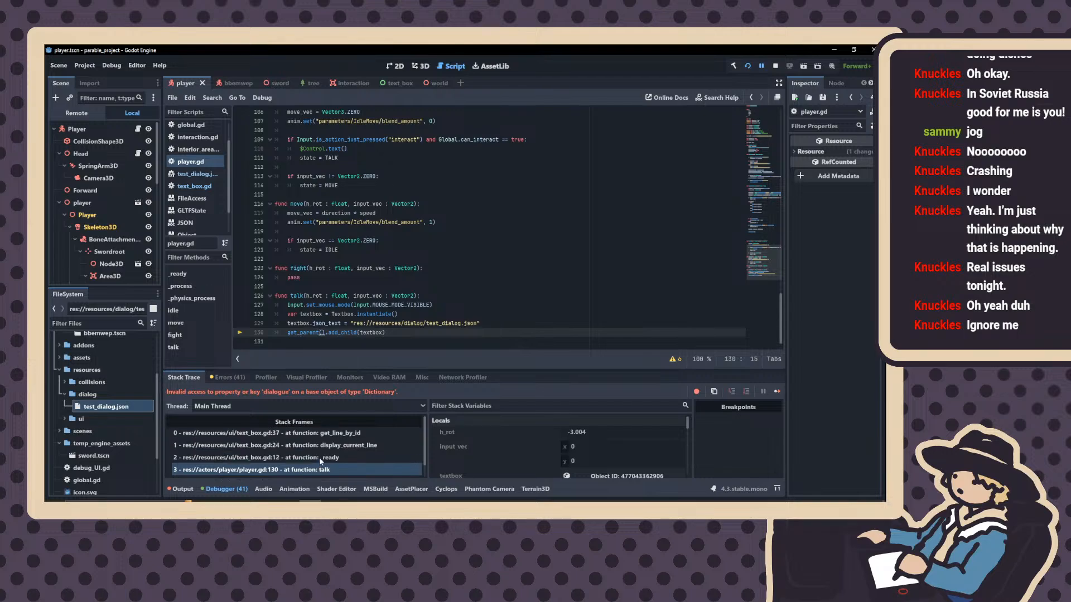
click(328, 457)
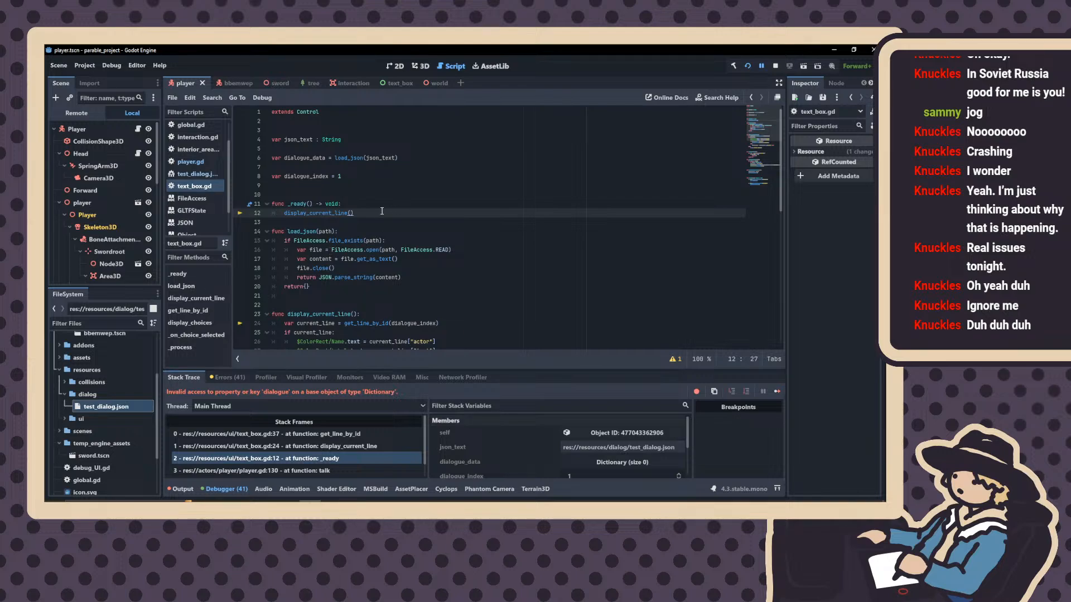
Add print(dialogue_data) as the first line of the display_current_line function in text_box.gd
drag(382, 212, 285, 213)
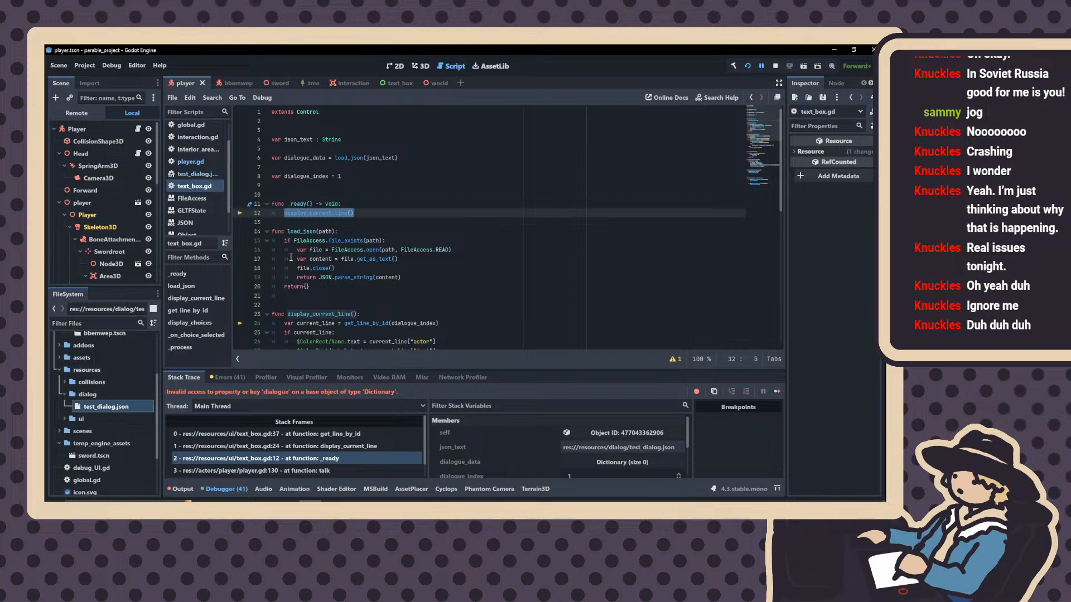
scroll(290, 260, down, 3)
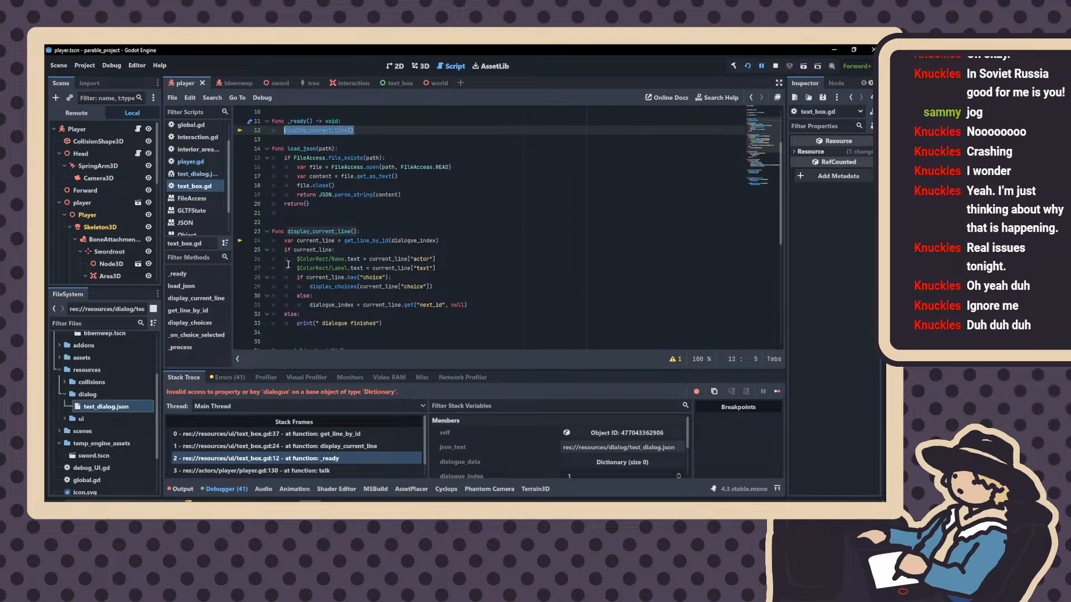
scroll(289, 264, up, 3)
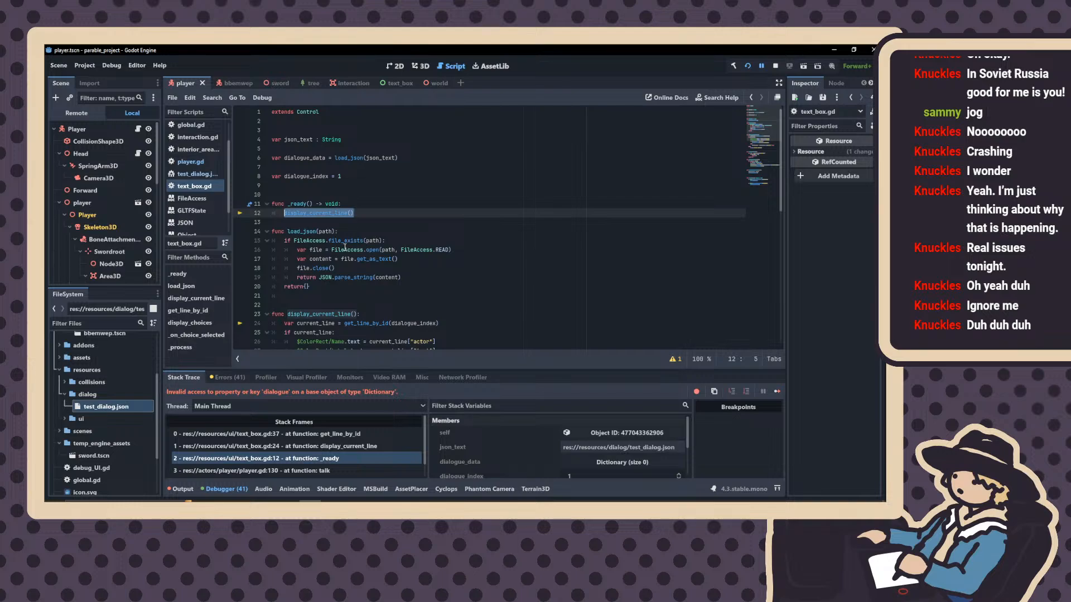
scroll(337, 259, down, 1)
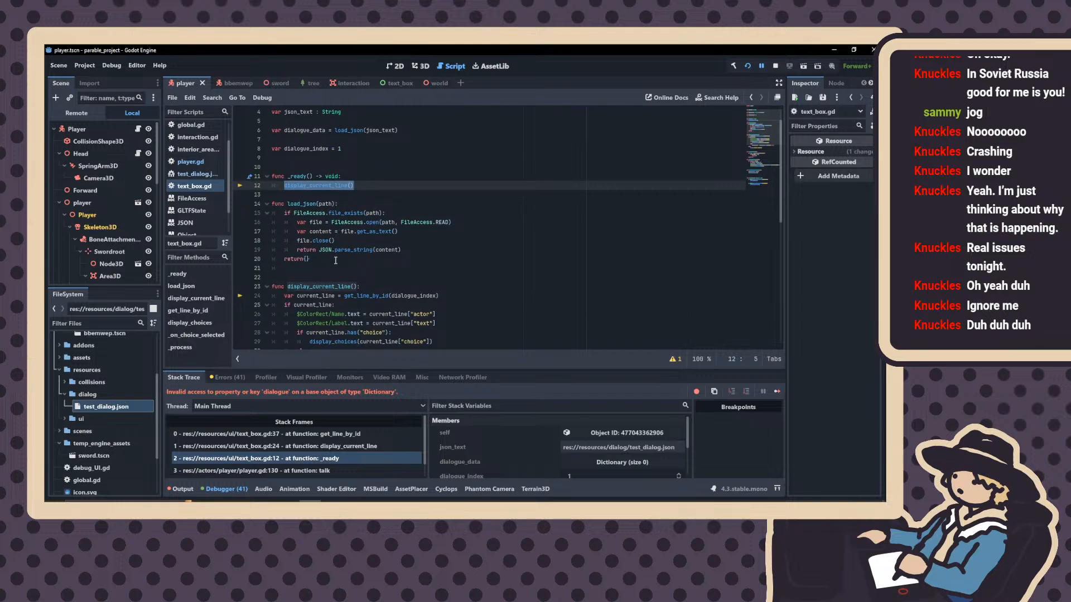
click(376, 287)
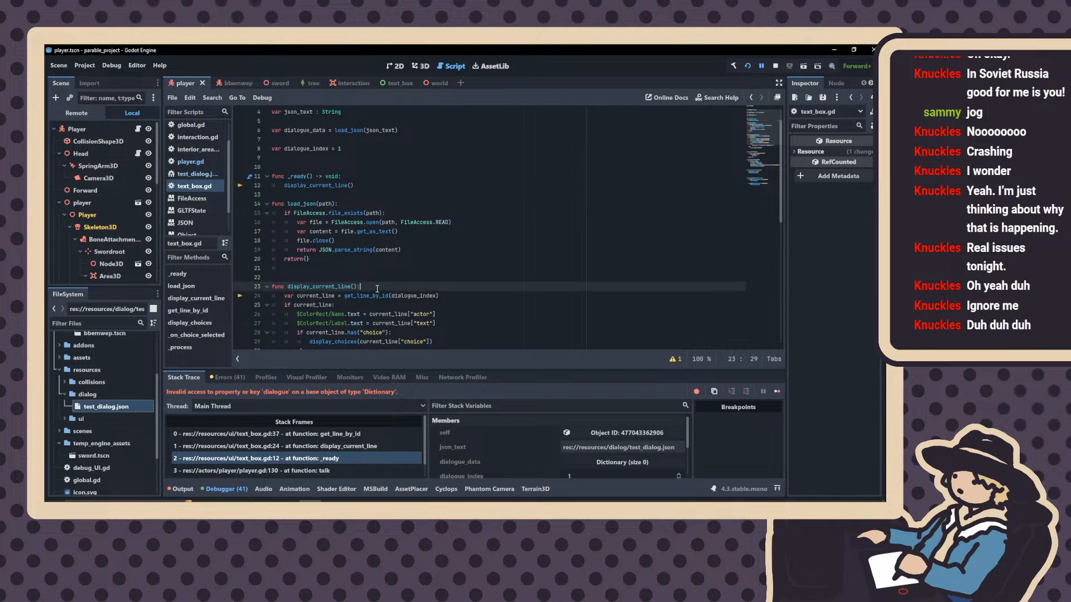
key(Return)
text(prin)
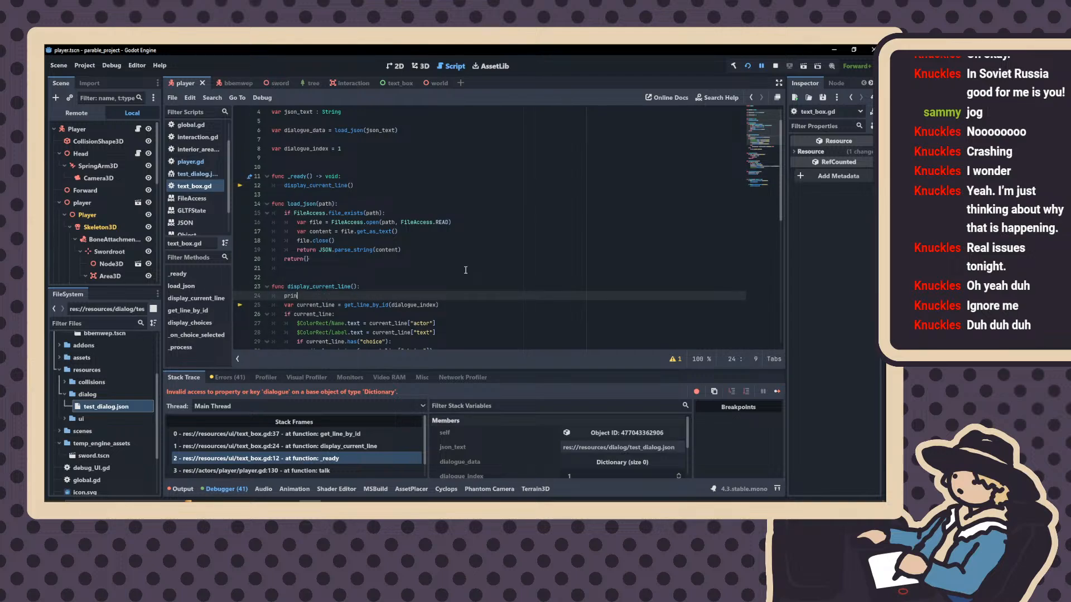
text(t)
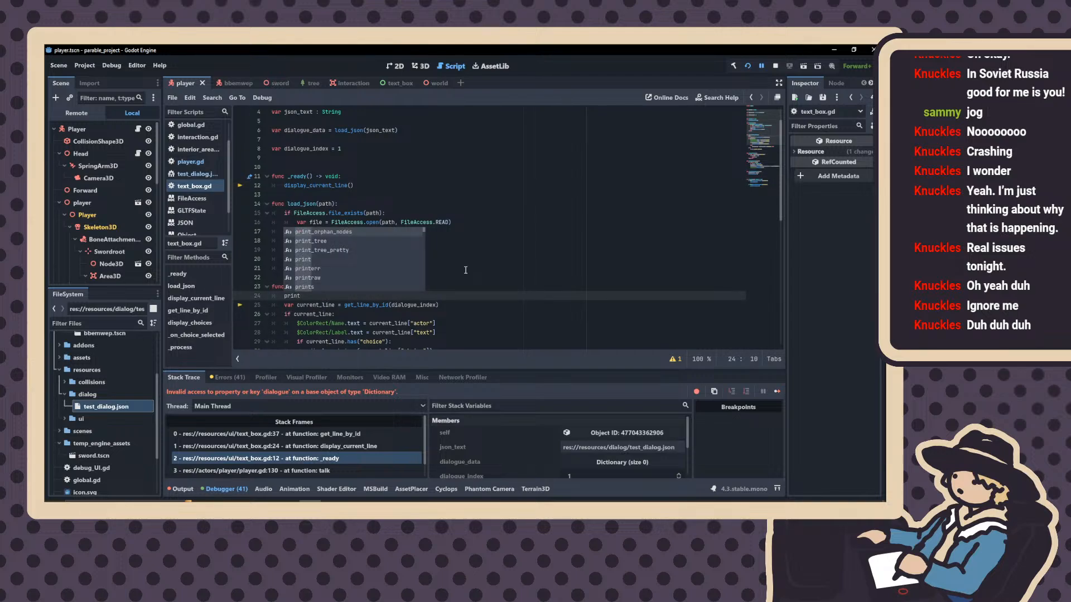
text((d)
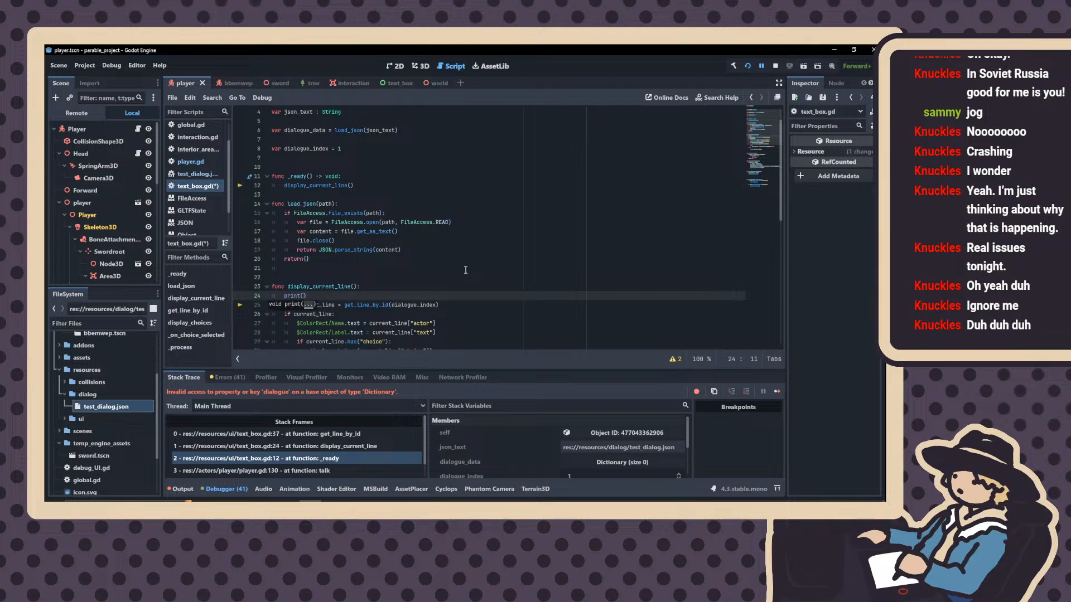
text(ialo)
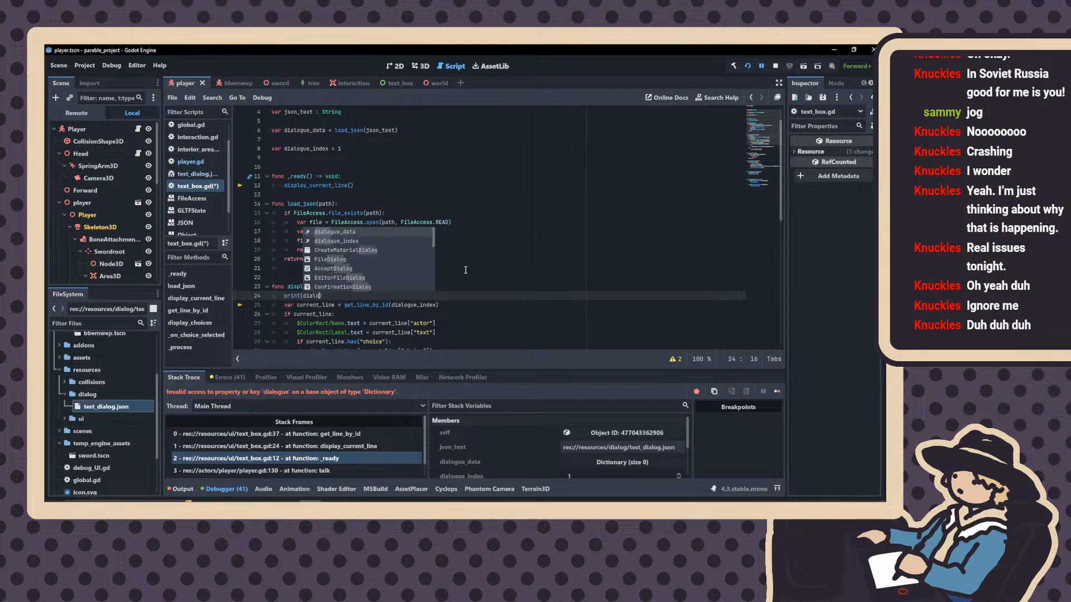
key(BackSpace)
key(BackSpace)
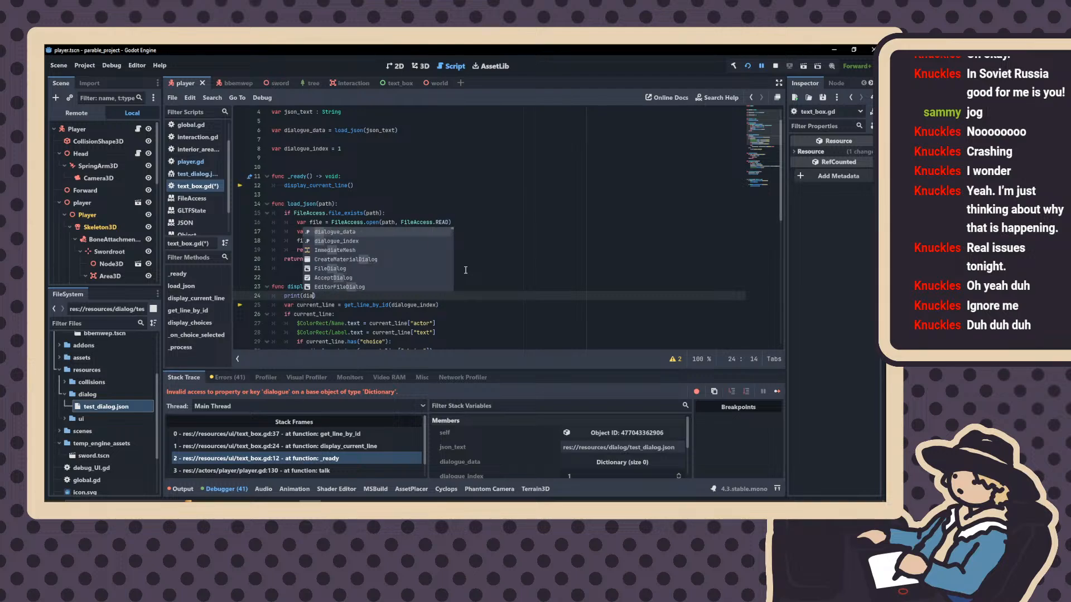
text(logue)
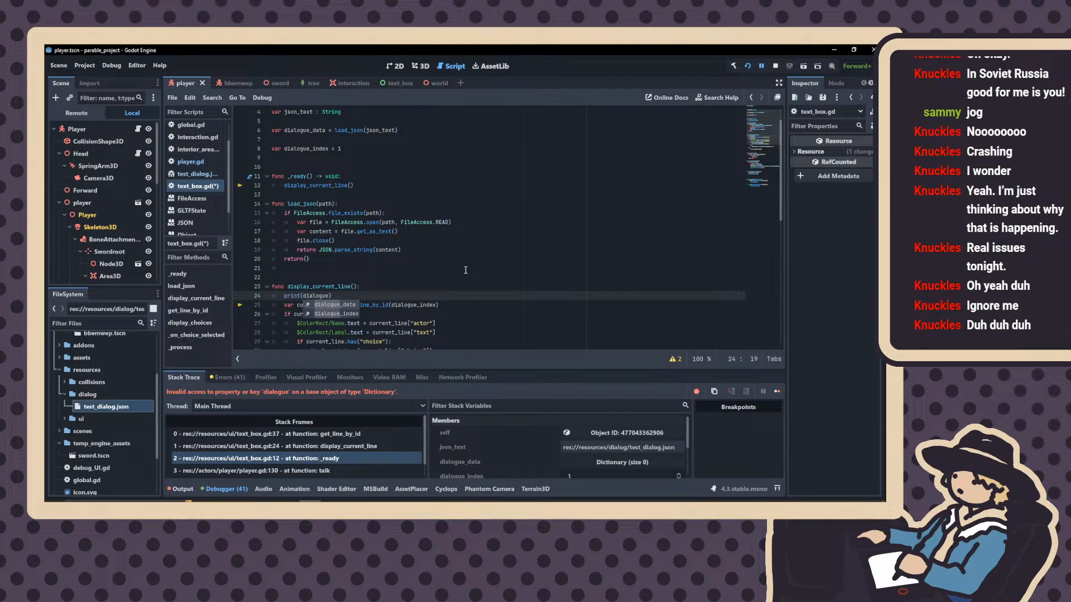
text()dat)
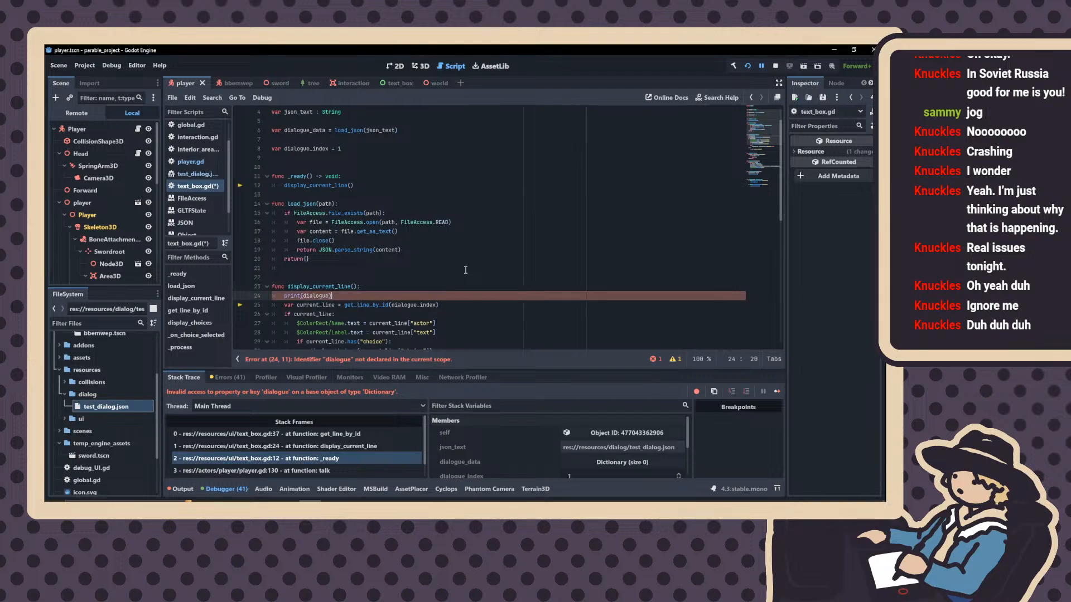
key(BackSpace)
key(BackSpace)
text(_data)
click(495, 252)
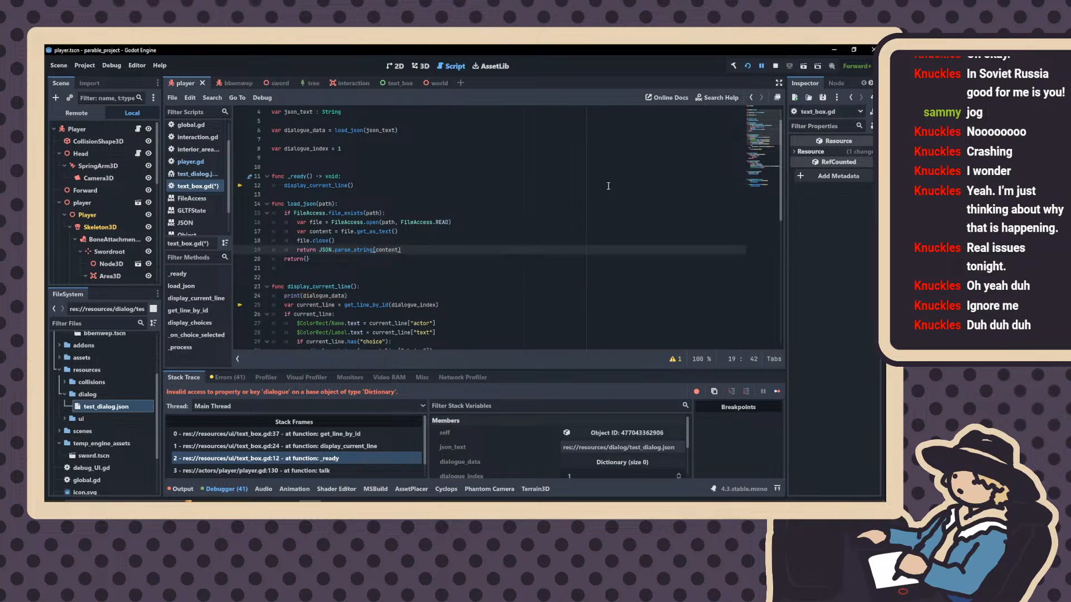
Relaunch the project with the debug print and walk the player to the NPC to trigger the interaction
click(747, 66)
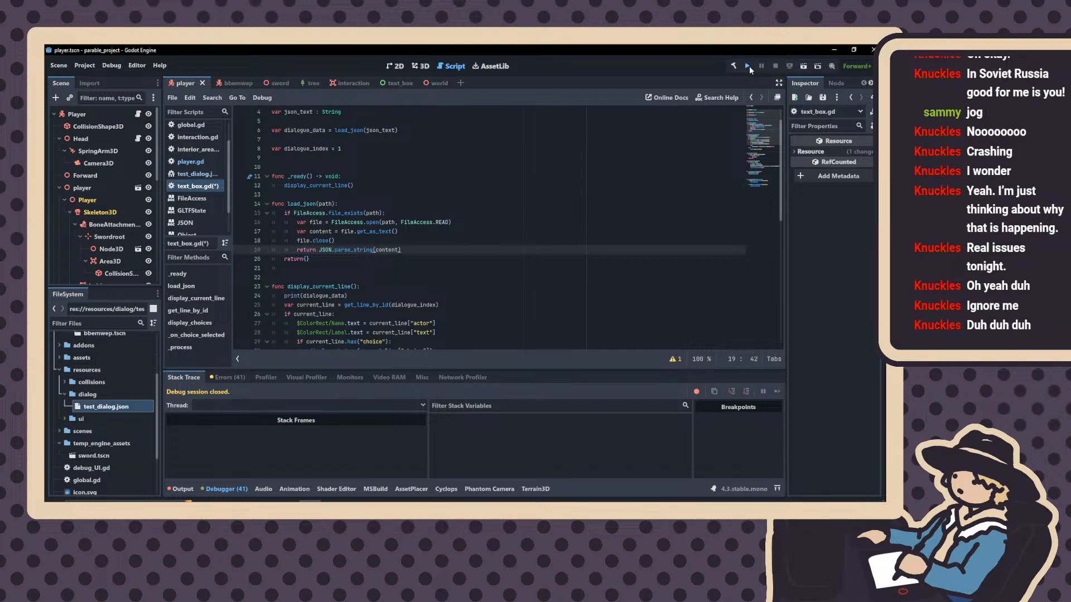
click(748, 65)
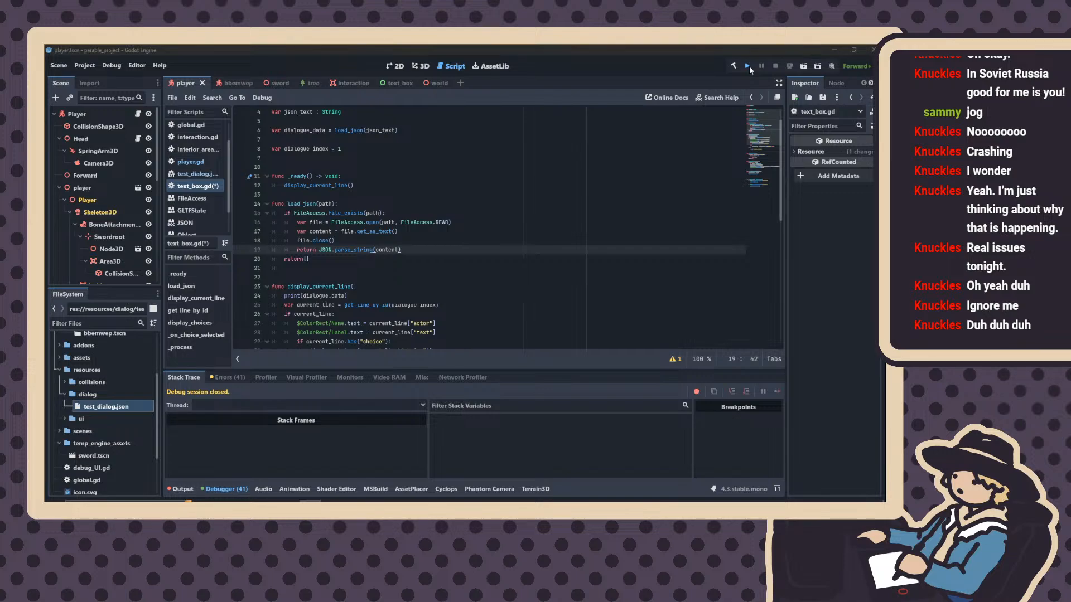
click(748, 66)
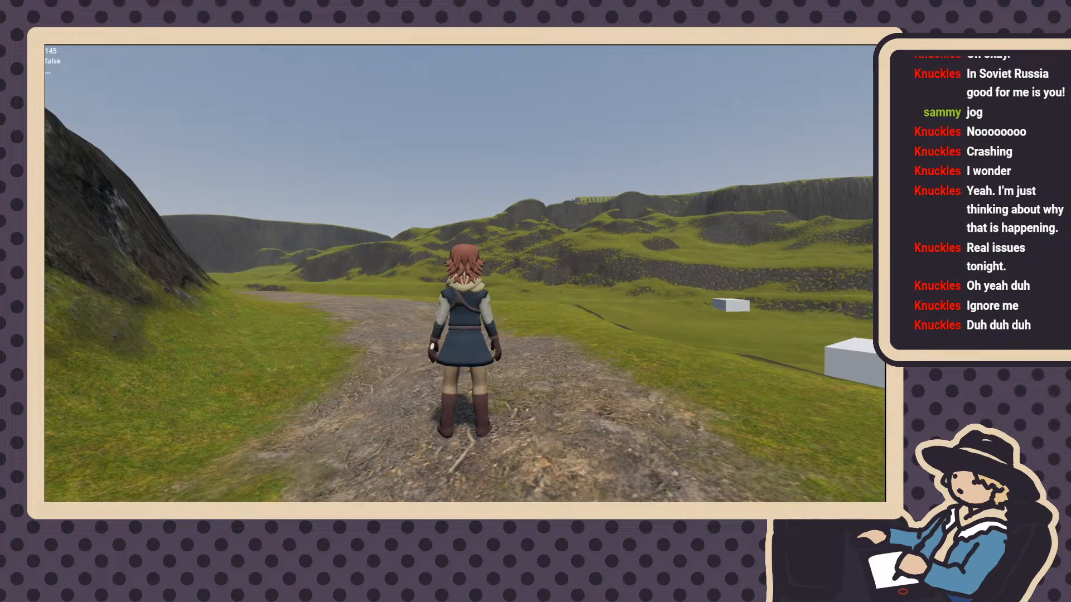
key(w)
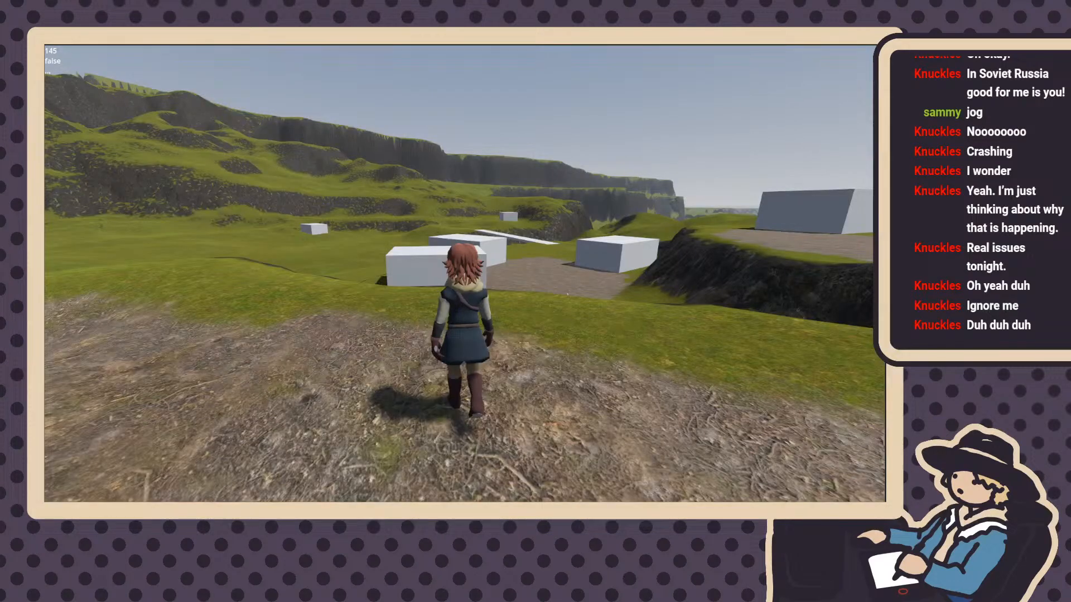
key(w)
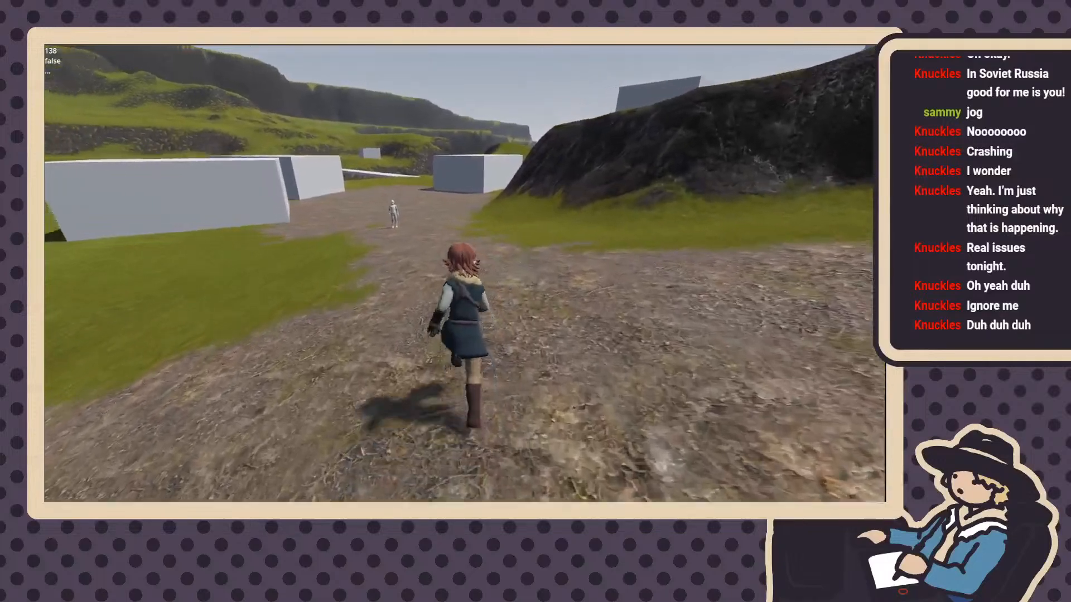
key(w)
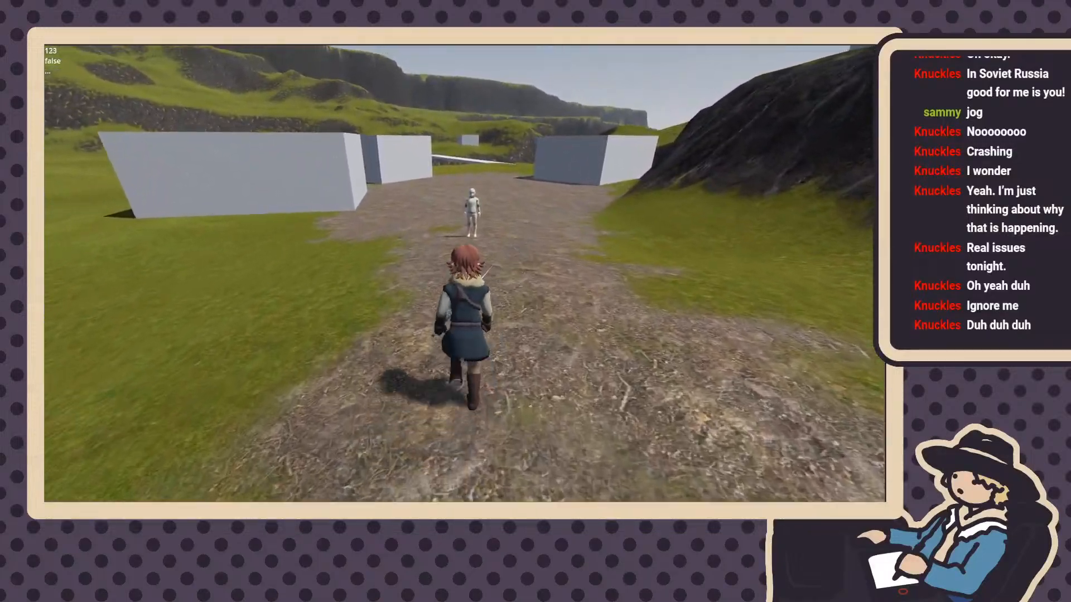
key(w)
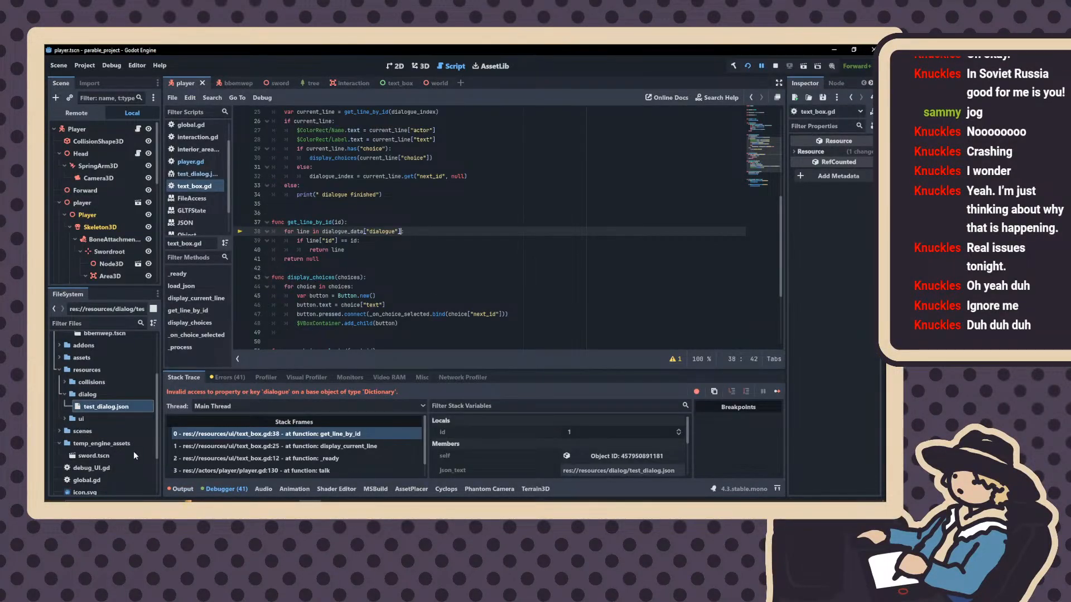
Check the printed dialogue_data output against display_current_line, get_line_by_id and load_json in text_box.gd and the debugger's error
click(182, 489)
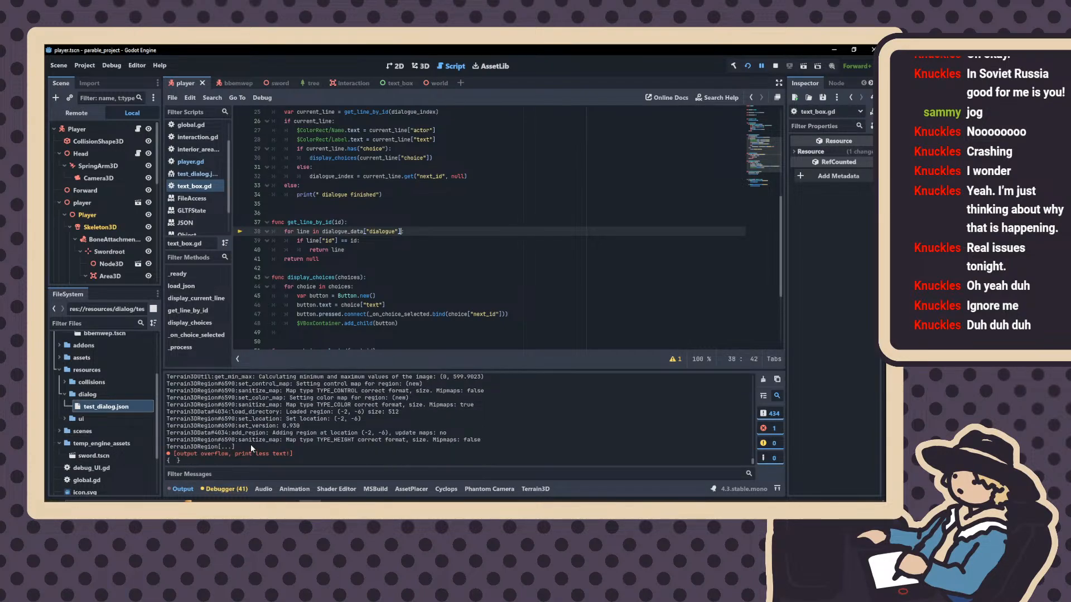
scroll(337, 257, up, 2)
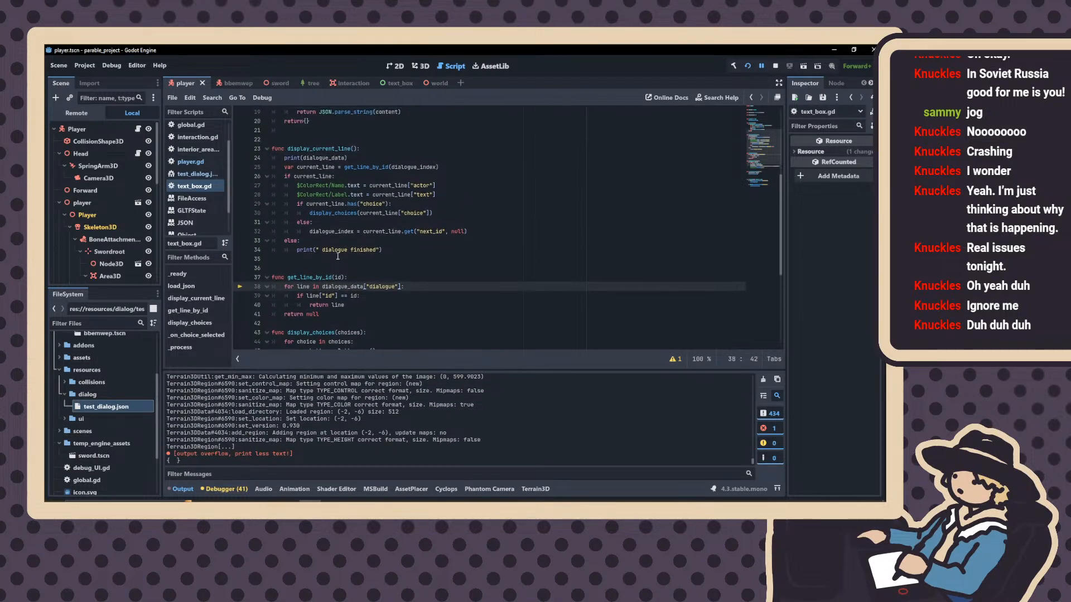
scroll(334, 258, up, 1)
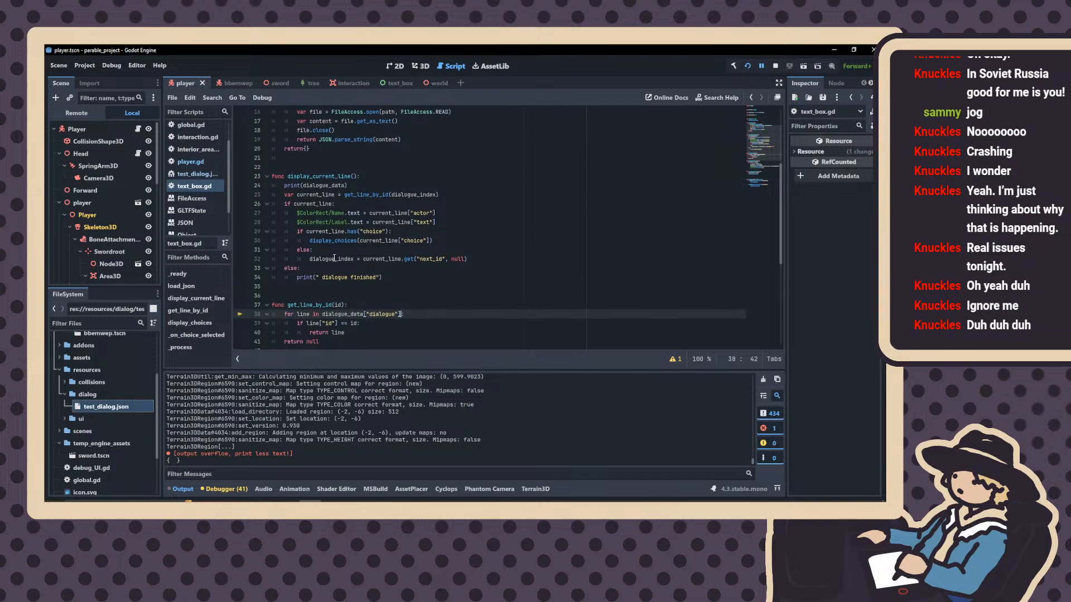
scroll(332, 259, down, 2)
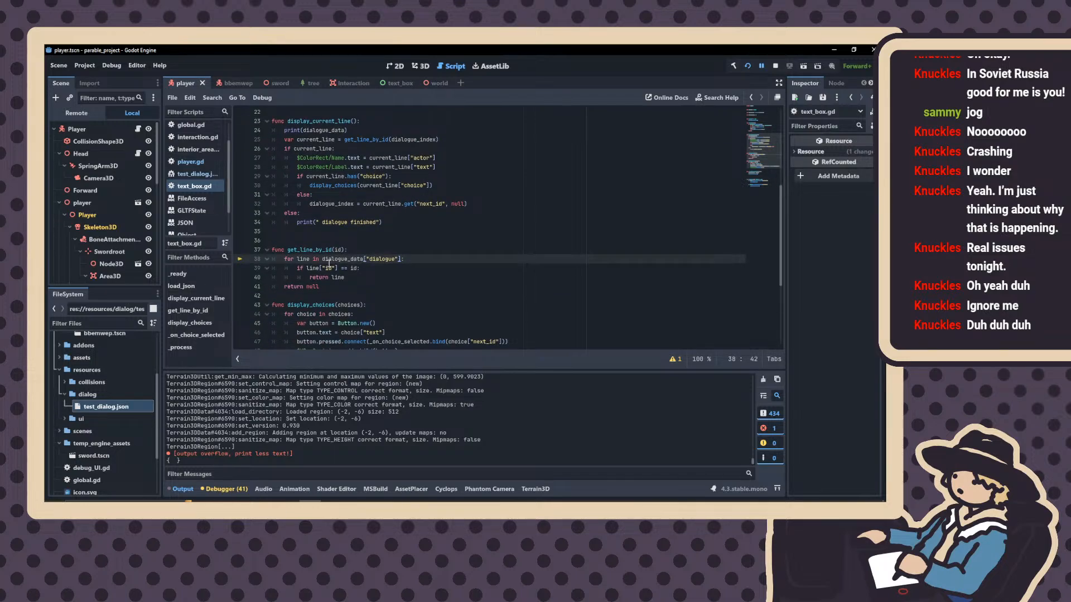
scroll(272, 279, down, 2)
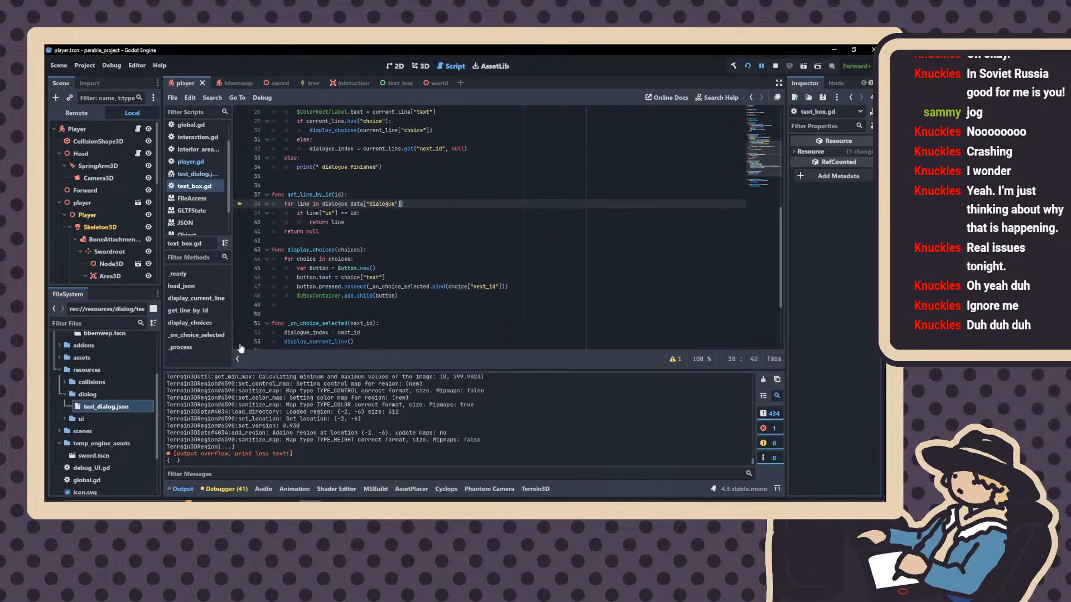
click(225, 489)
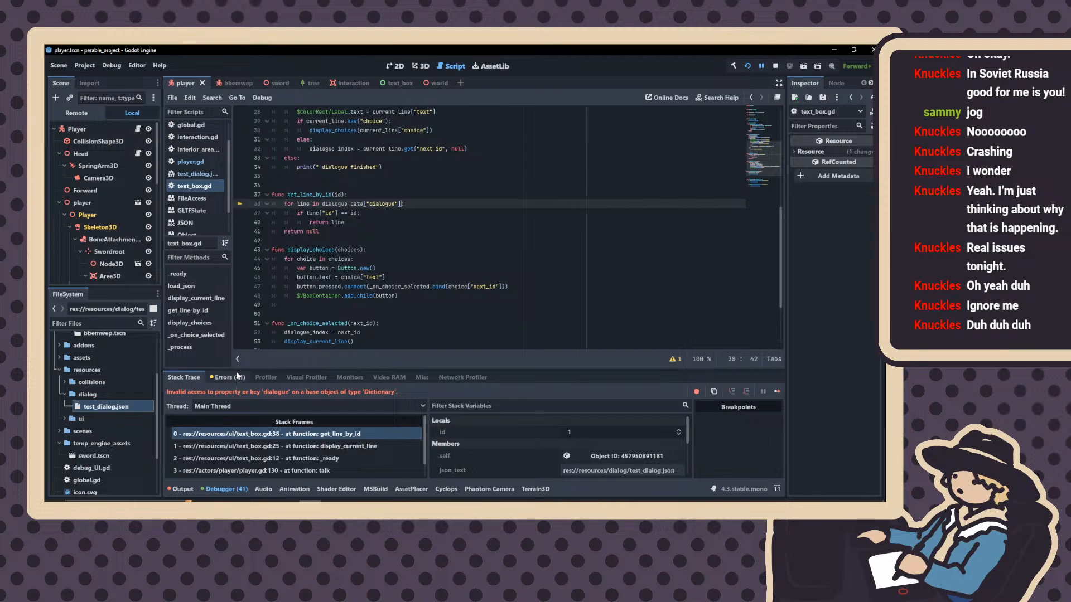
scroll(252, 333, up, 2)
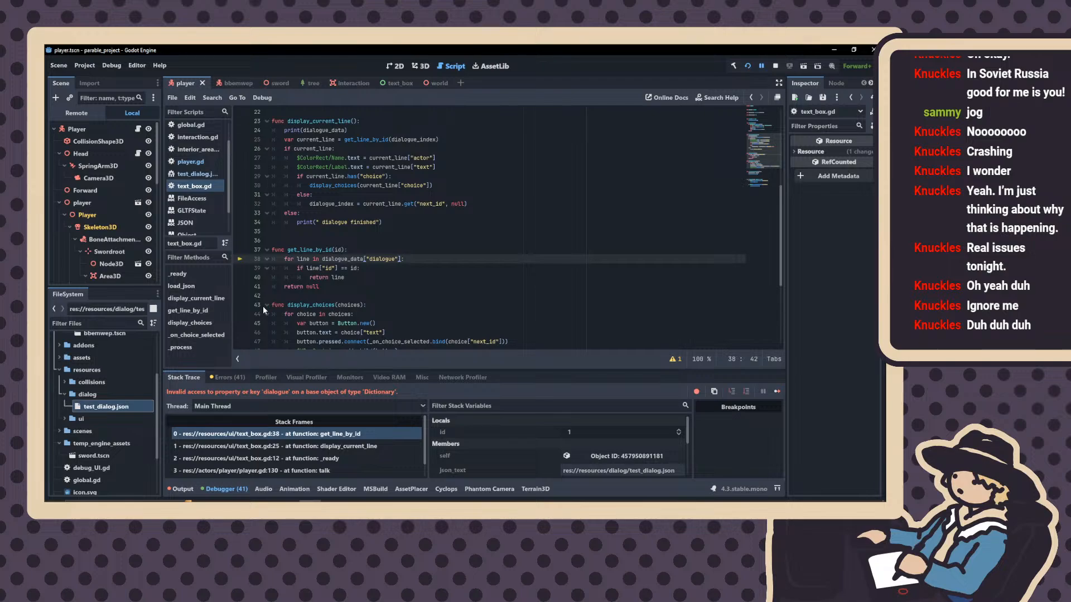
scroll(263, 305, up, 6)
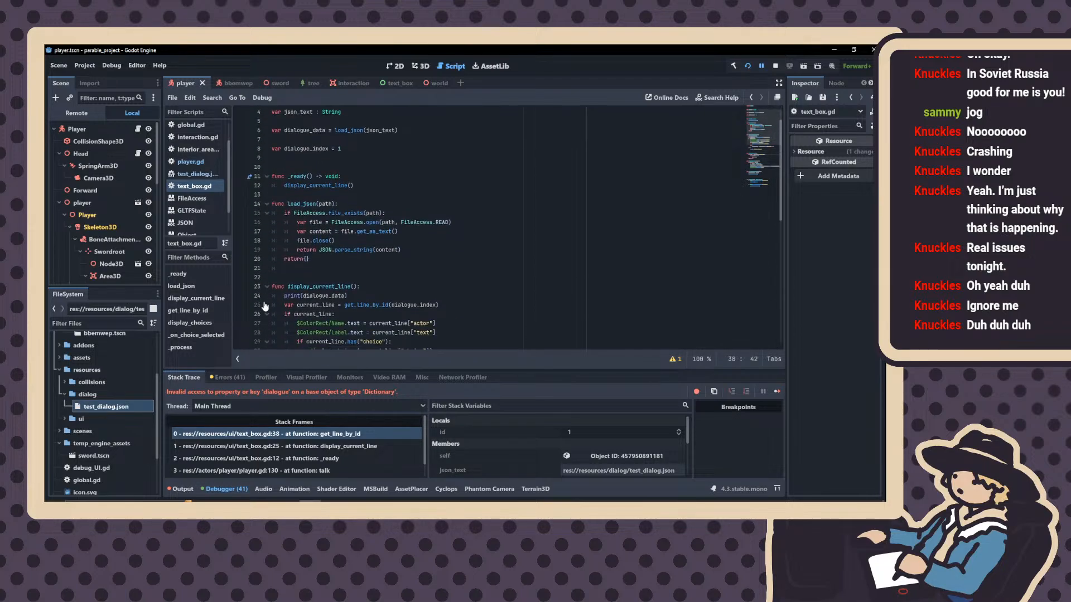
scroll(265, 306, down, 2)
scroll(264, 306, down, 4)
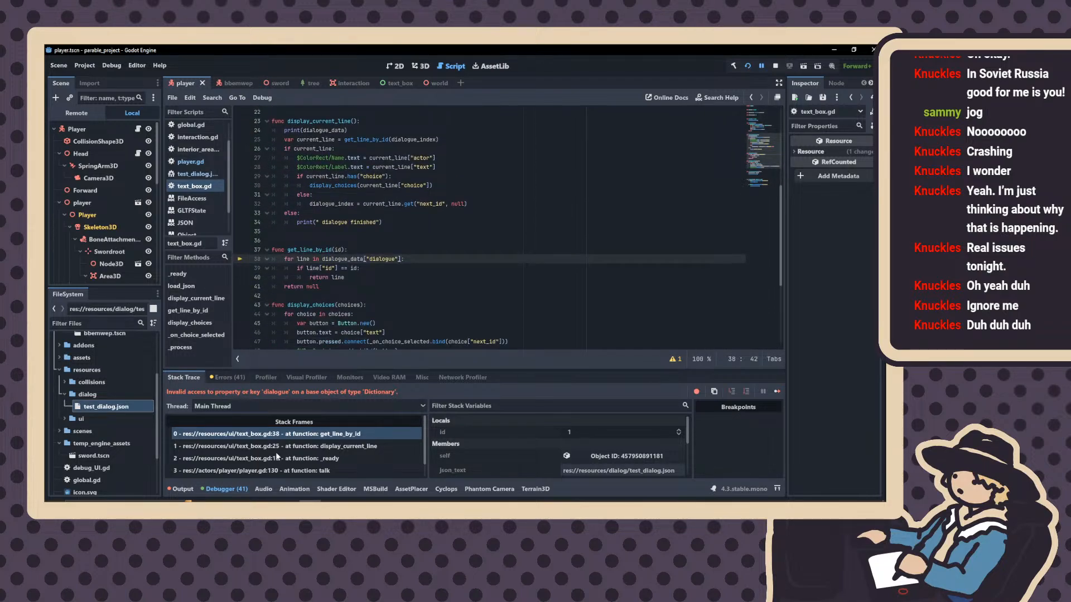
Look through the output log for the printed dialogue_data, enlarging the log area for reading and shrinking it again
click(180, 489)
scroll(330, 409, up, 5)
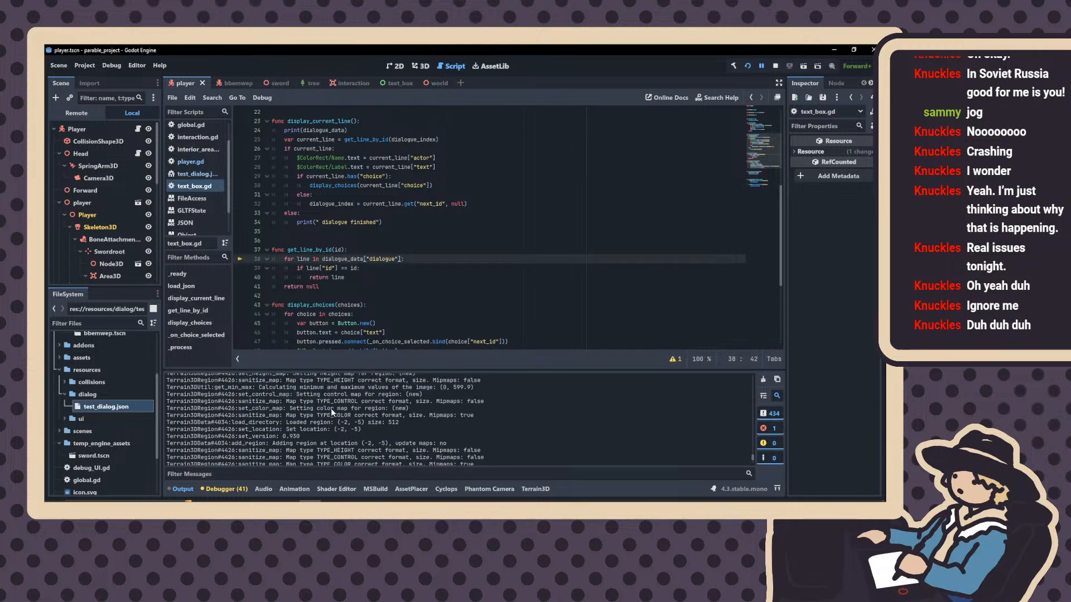
scroll(331, 408, up, 6)
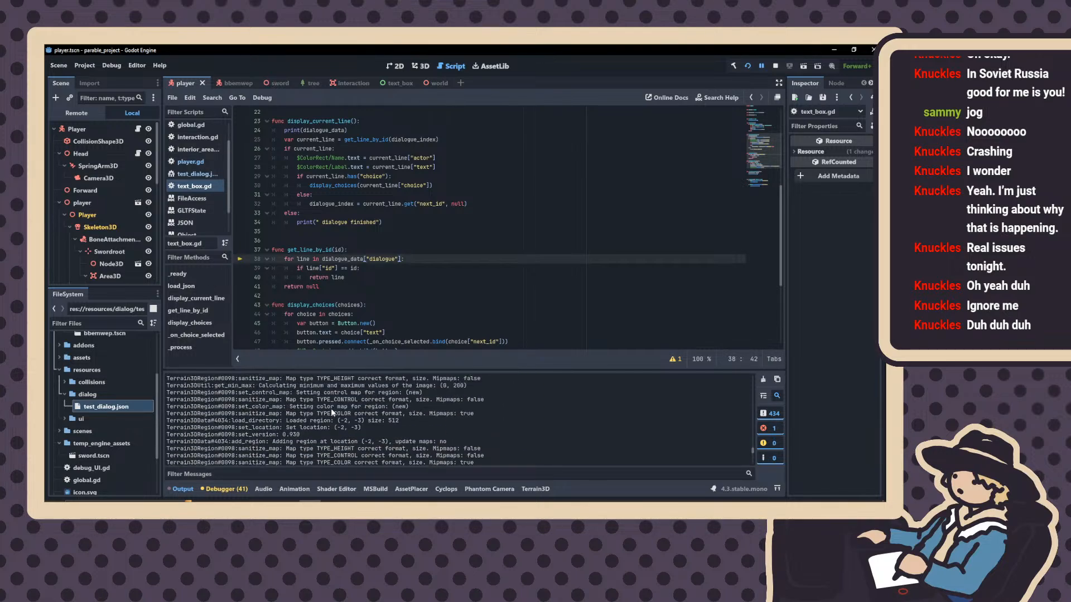
scroll(331, 408, up, 6)
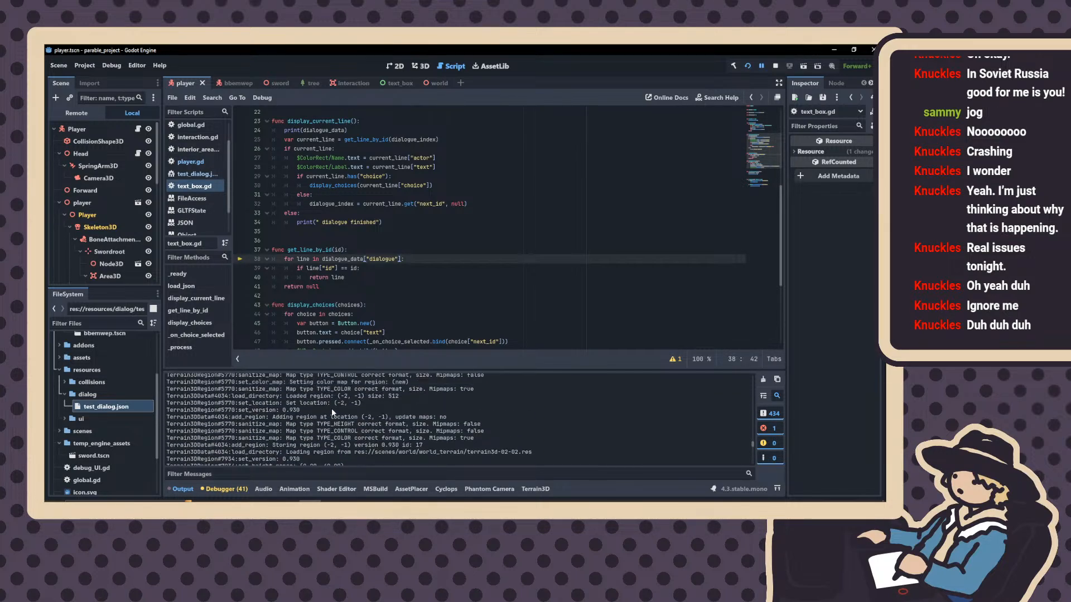
scroll(332, 409, up, 5)
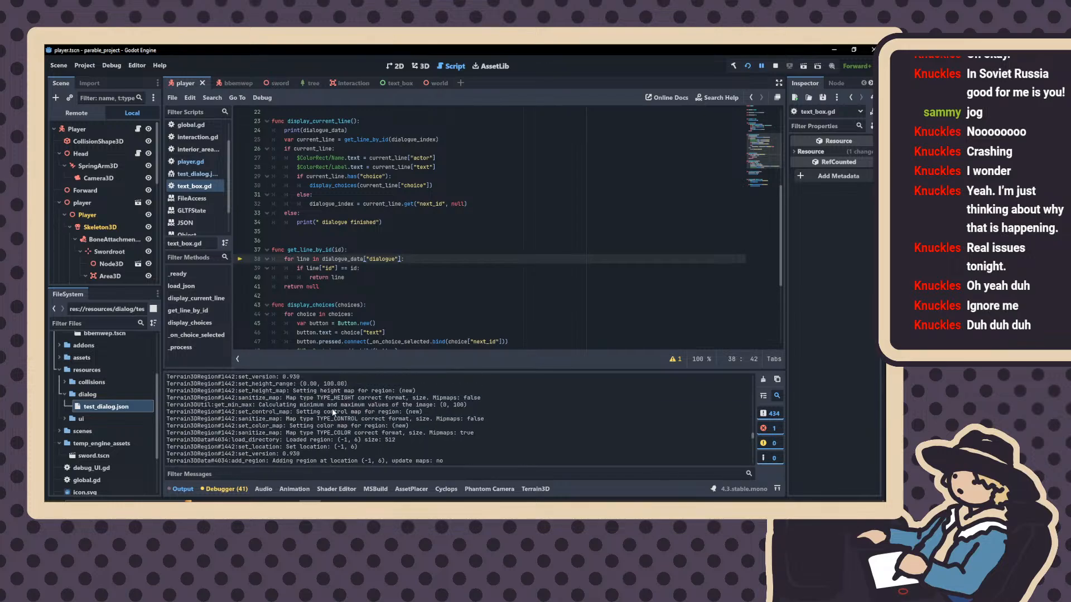
drag(301, 367, 323, 201)
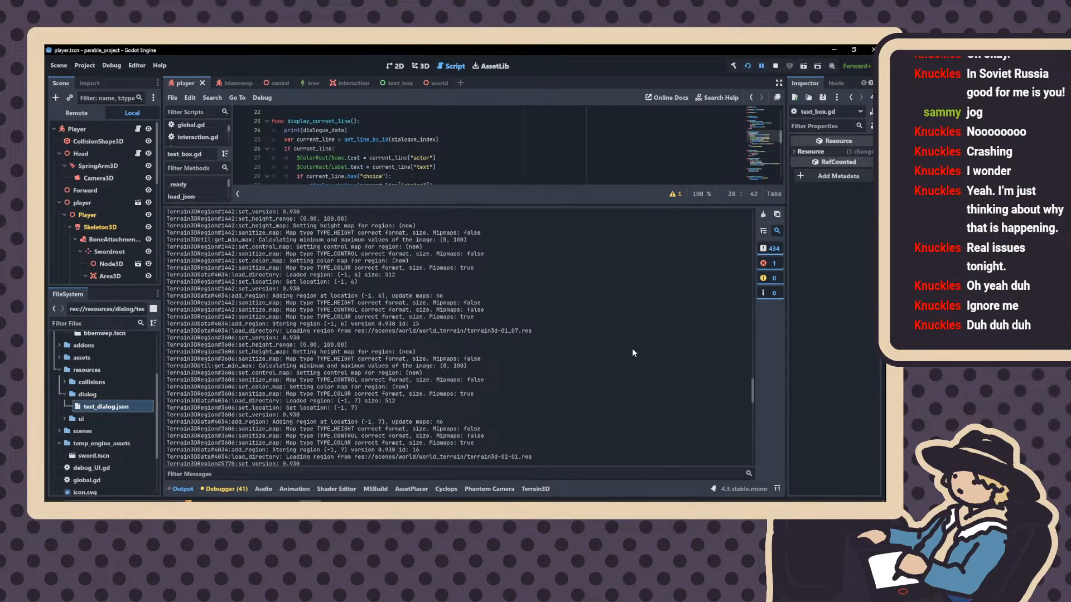
scroll(632, 352, up, 6)
scroll(565, 365, up, 4)
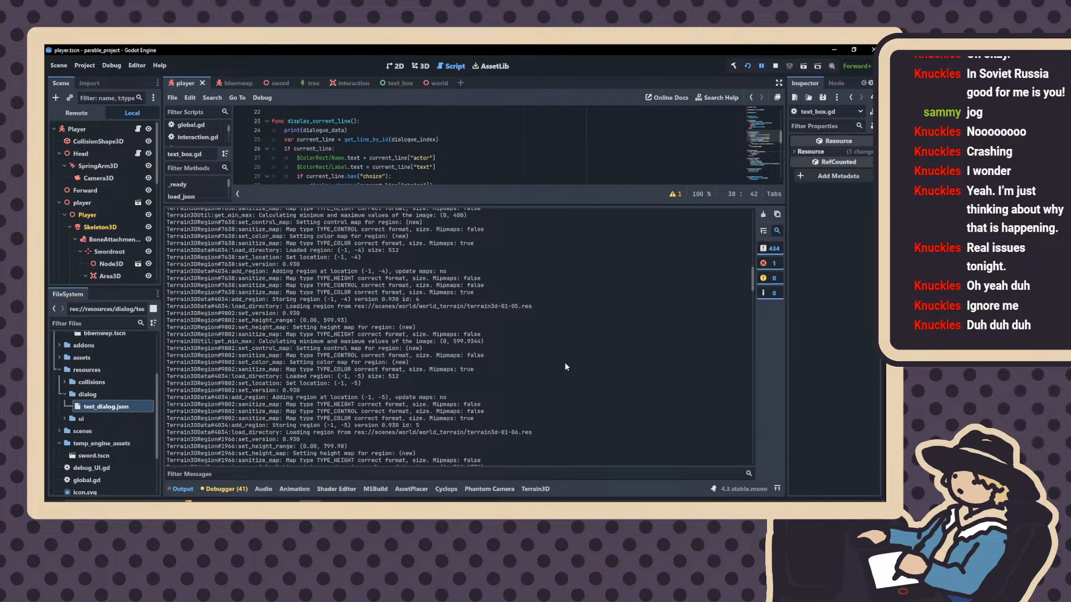
scroll(564, 362, up, 6)
scroll(518, 361, down, 10)
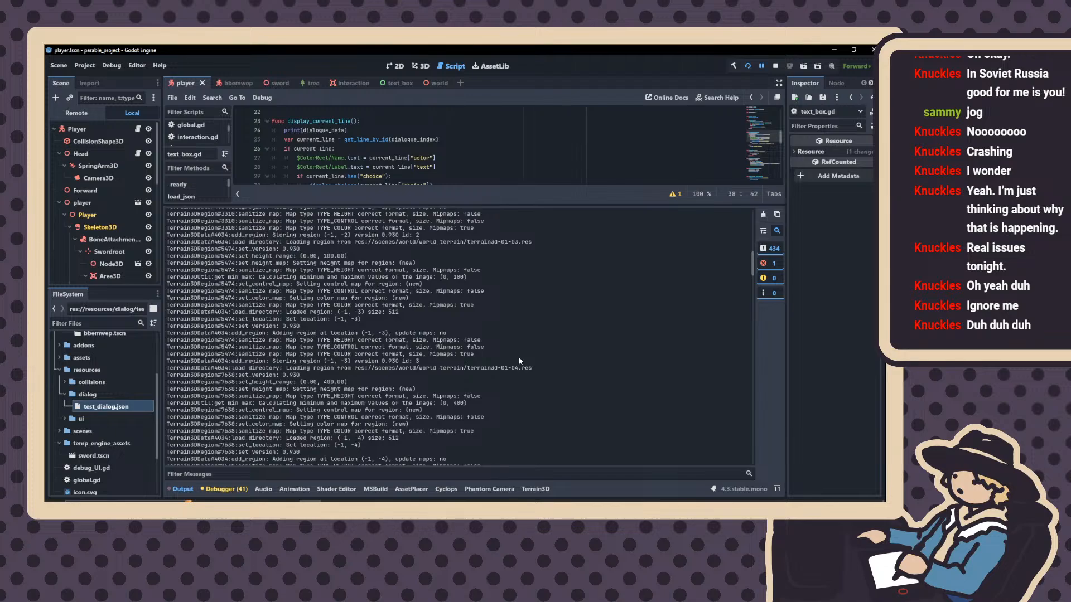
scroll(519, 357, down, 10)
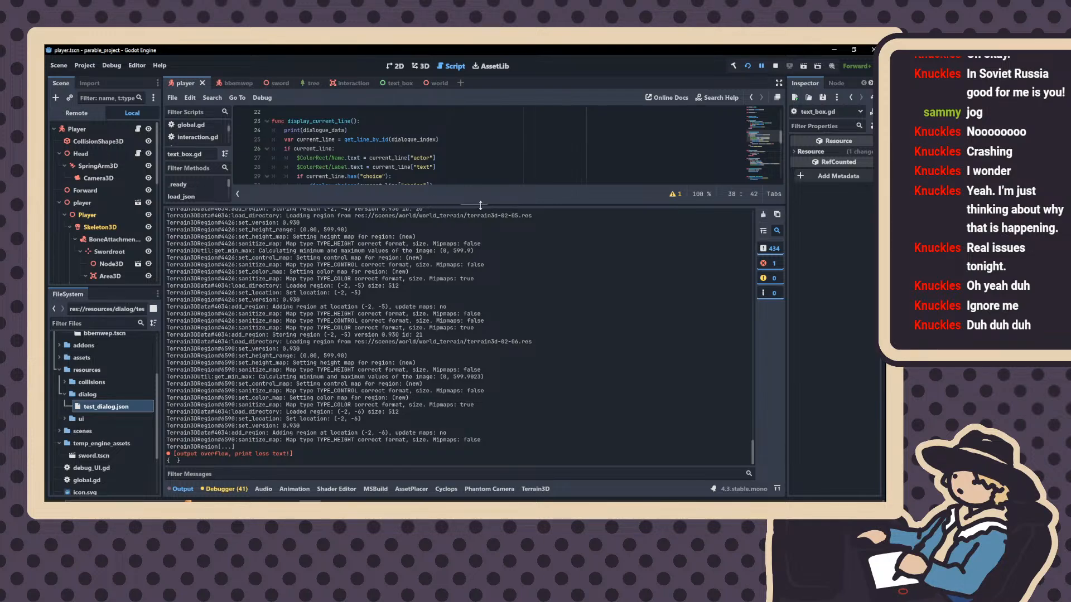
drag(489, 205, 488, 384)
Review the end of text_box.gd, the entries of test_dialog.json and the talk function in player.gd
scroll(363, 308, down, 1)
scroll(363, 309, up, 3)
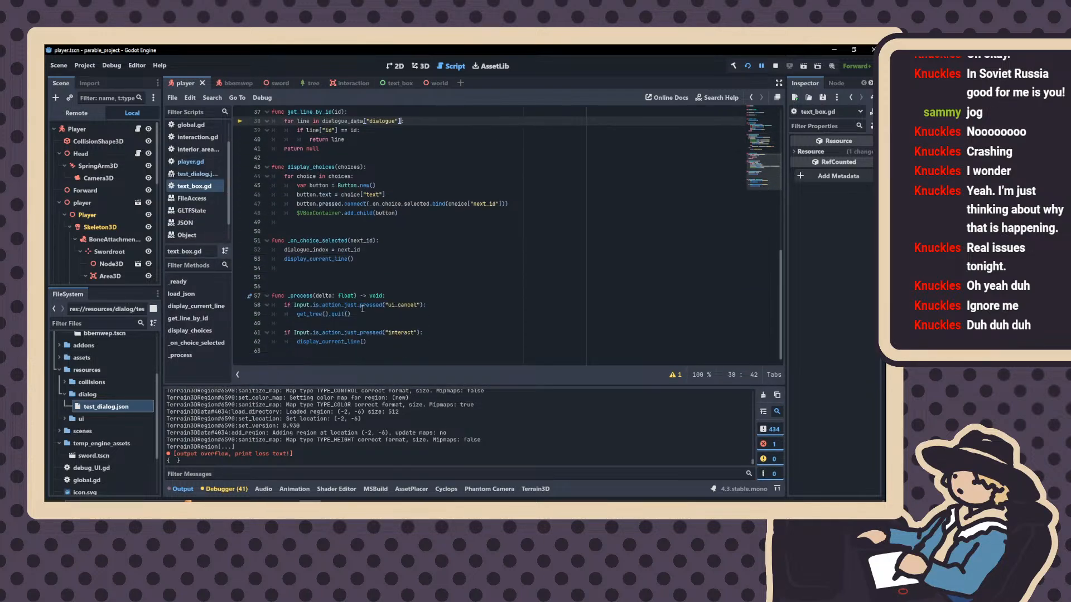
click(190, 173)
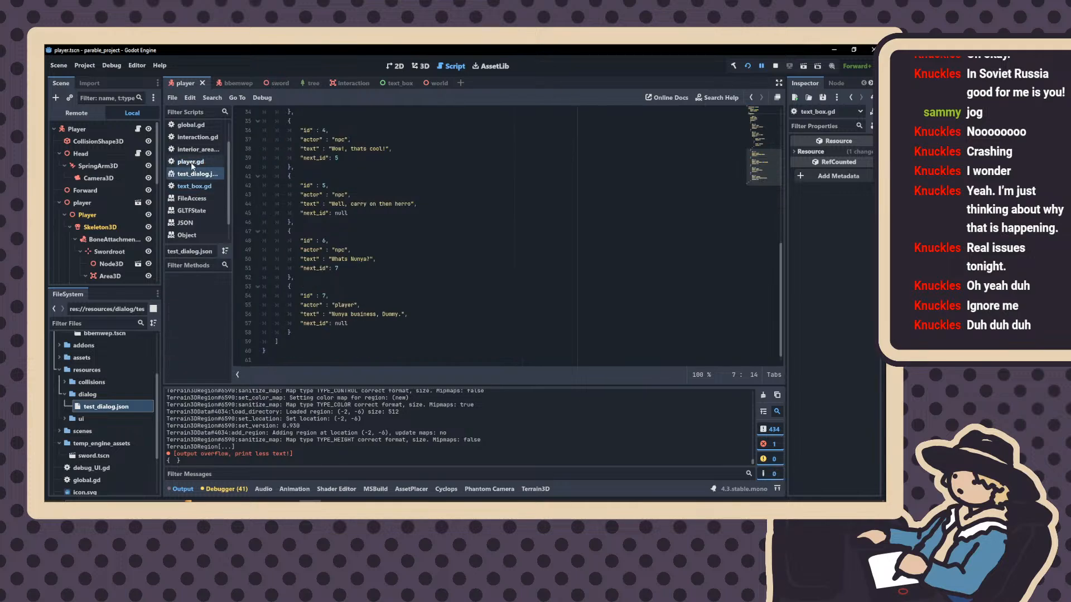
click(192, 161)
click(195, 149)
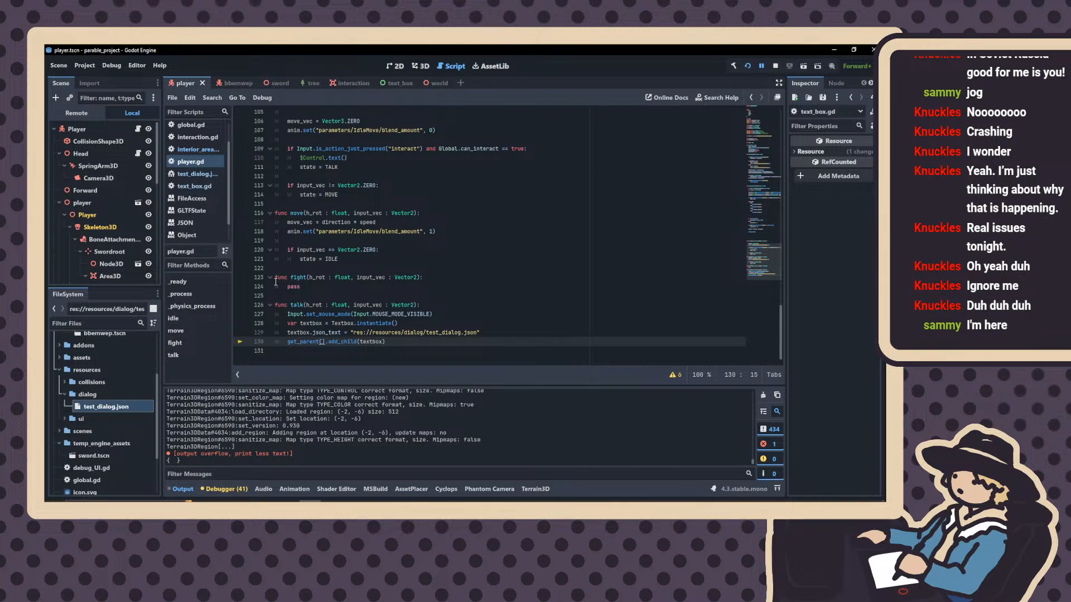
Try inserting the test_dialog.json path into talk in player.gd, undo the insertion, restore the get_parent() call and save the script
drag(484, 335, 350, 332)
drag(107, 407, 420, 328)
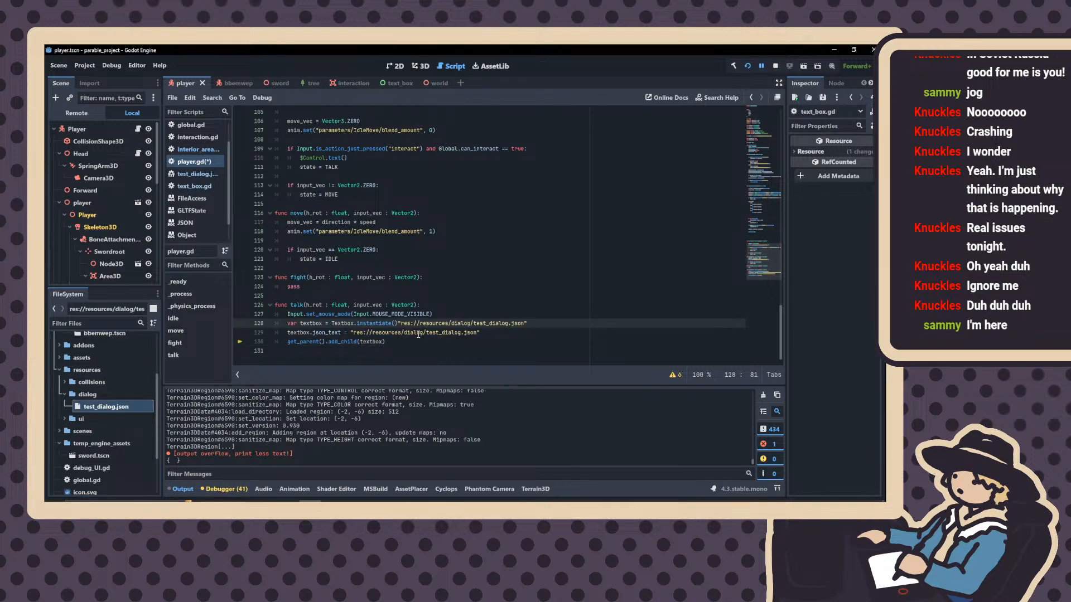
key(ctrl+z)
key(ctrl+z)
key(ctrl+z)
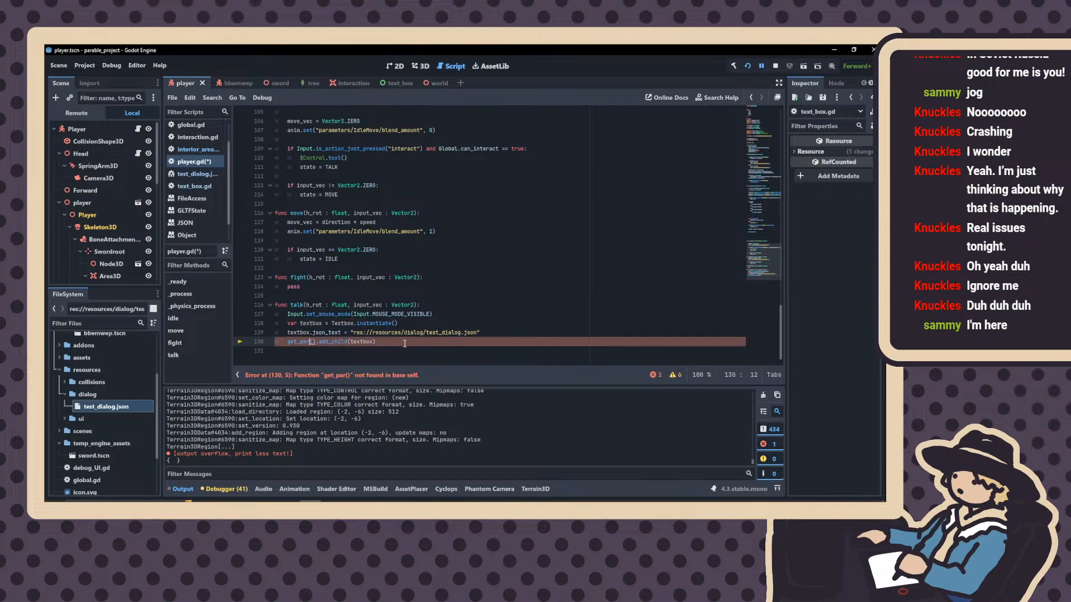
key(shift+Left)
key(shift+Left)
key(shift+Left)
text(parent)
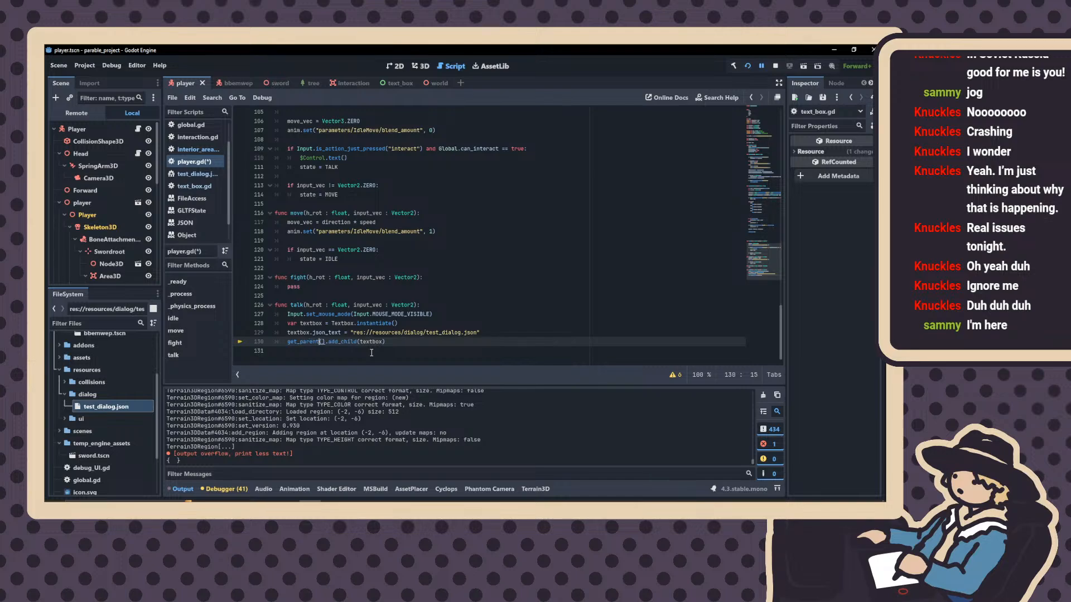
key(ctrl+s)
Open the text_box scene and examine load_json, display_current_line and get_line_by_id in its script
mouse_move(334, 85)
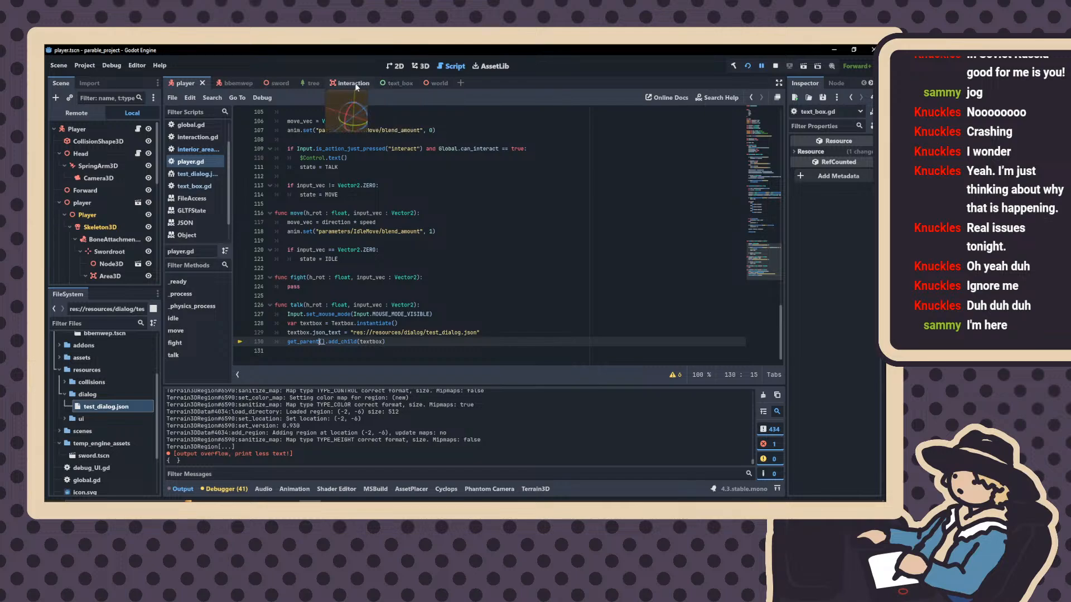
click(352, 82)
click(393, 83)
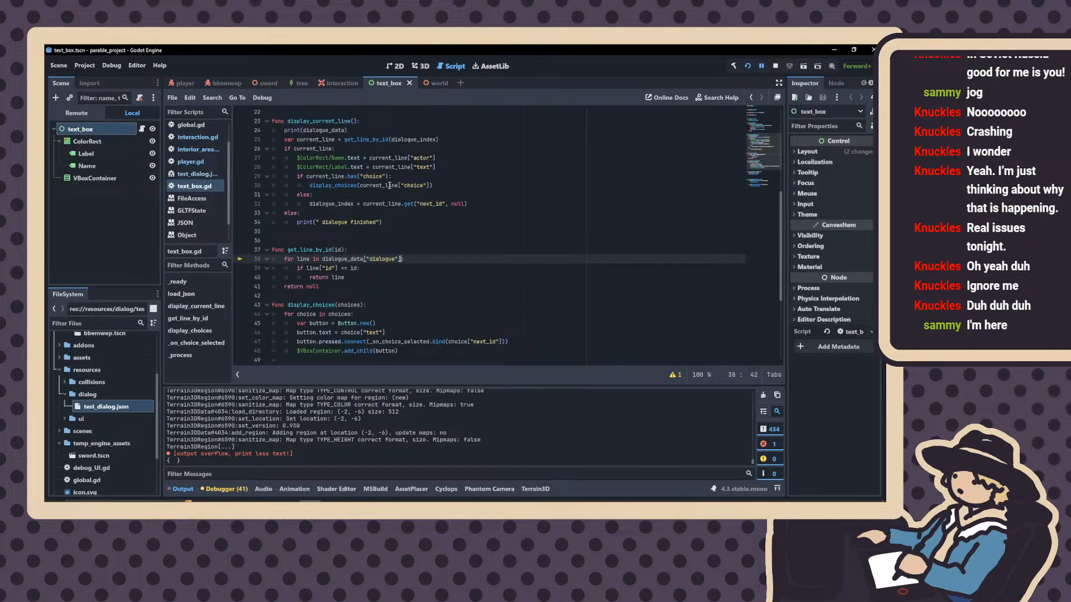
scroll(306, 164, down, 1)
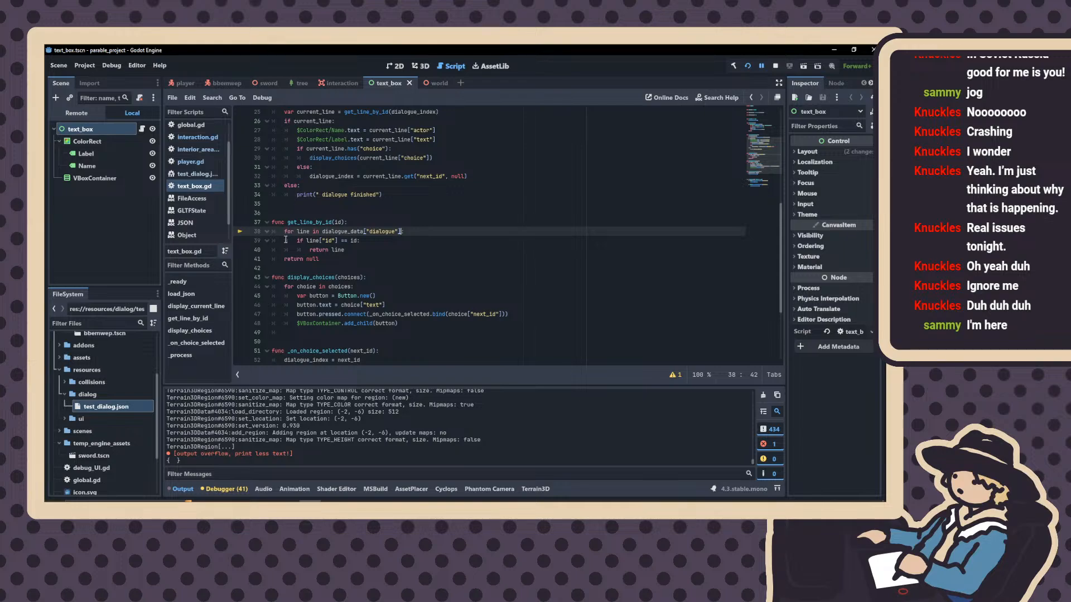
scroll(270, 236, up, 4)
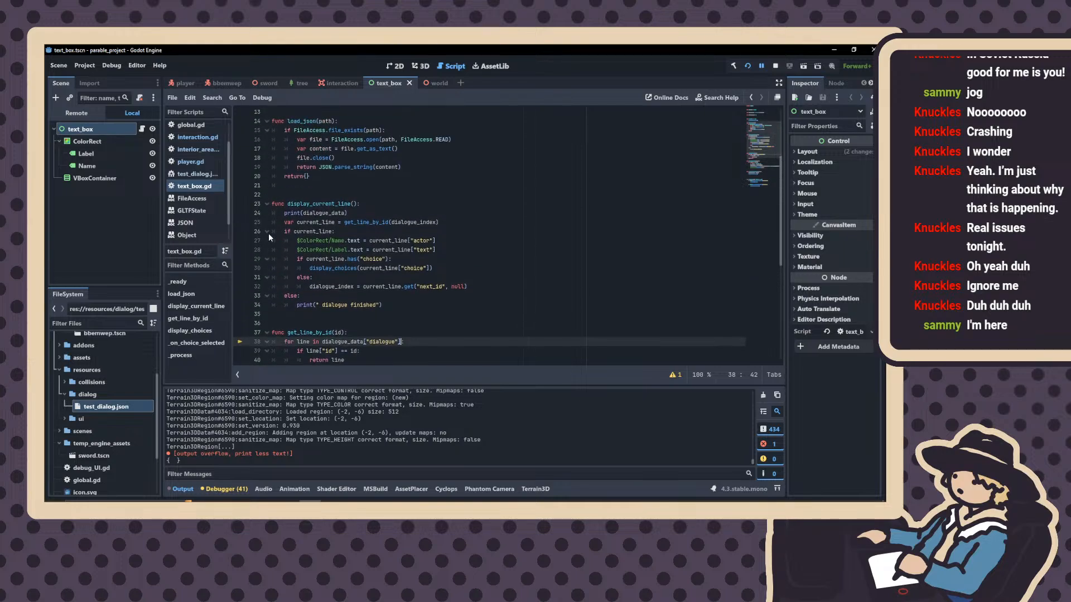
scroll(268, 236, down, 2)
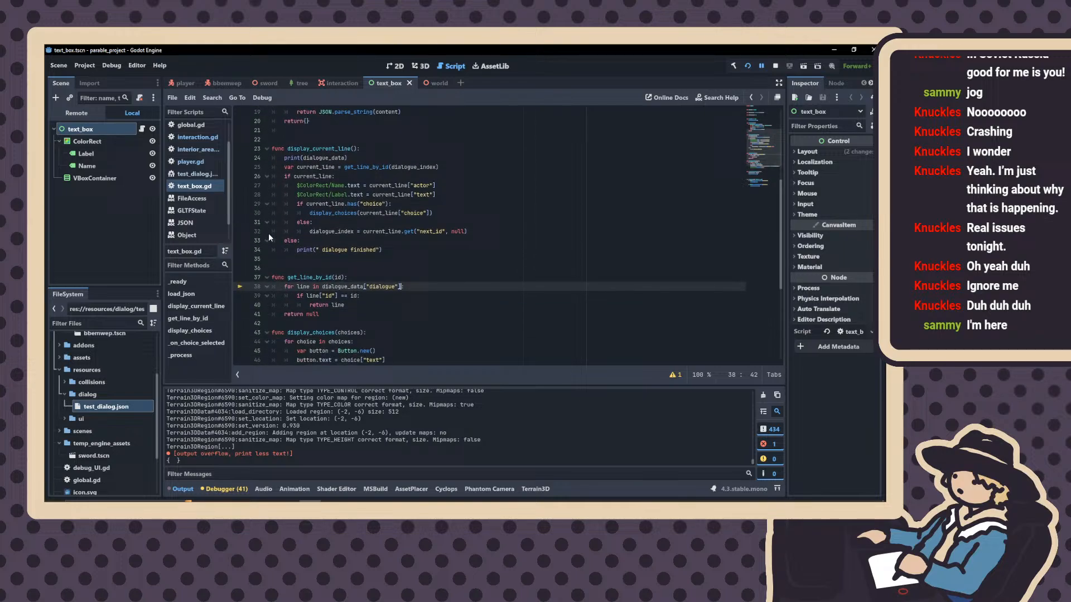
Check the debugger's stack trace, clear its error list and return to the output log
click(240, 287)
click(233, 487)
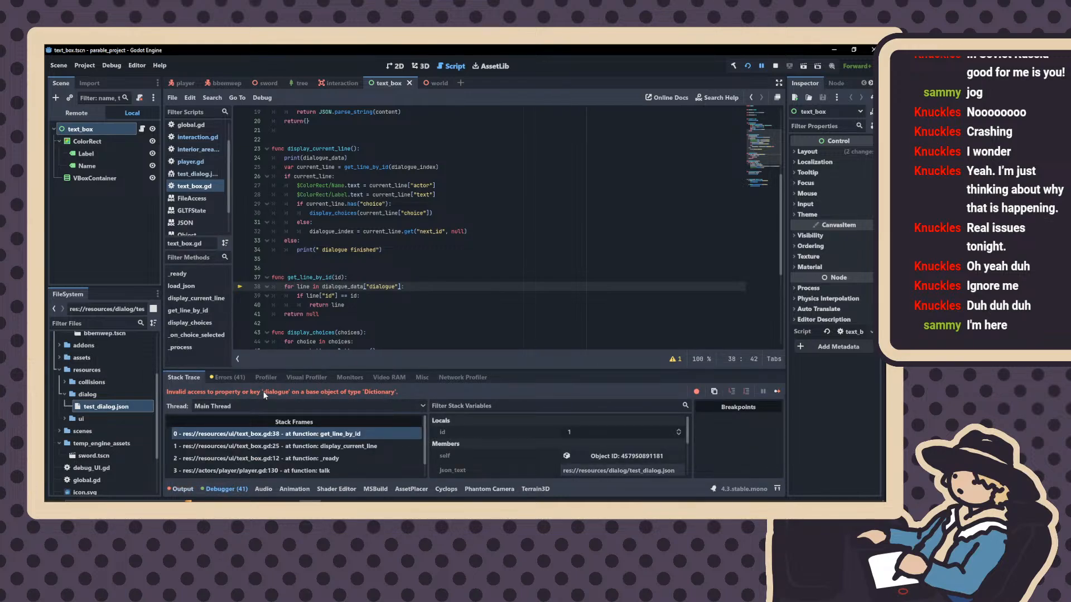
click(214, 491)
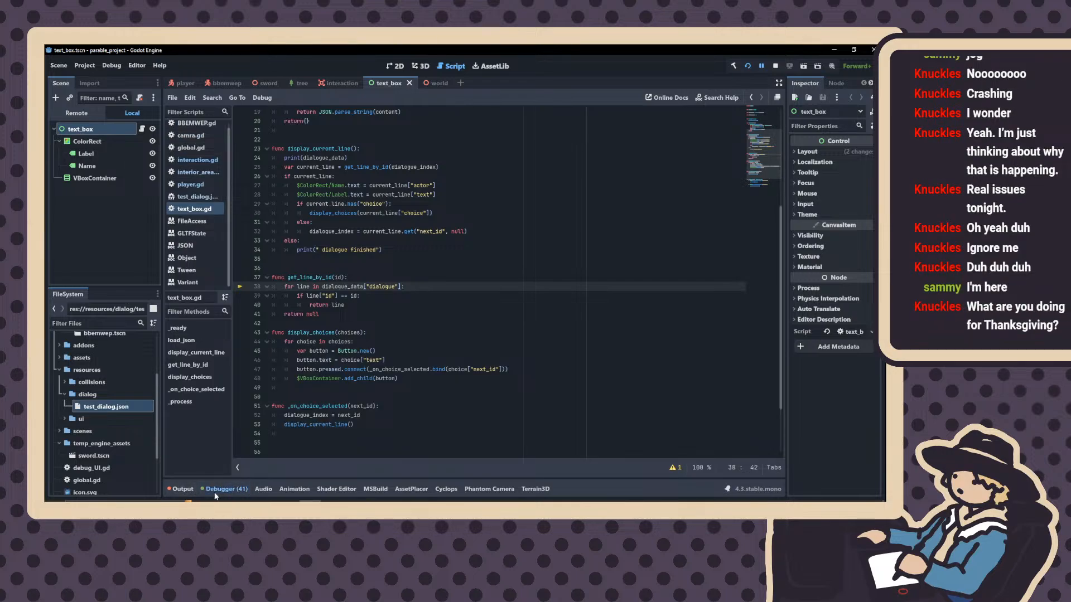
click(215, 491)
click(217, 378)
click(772, 392)
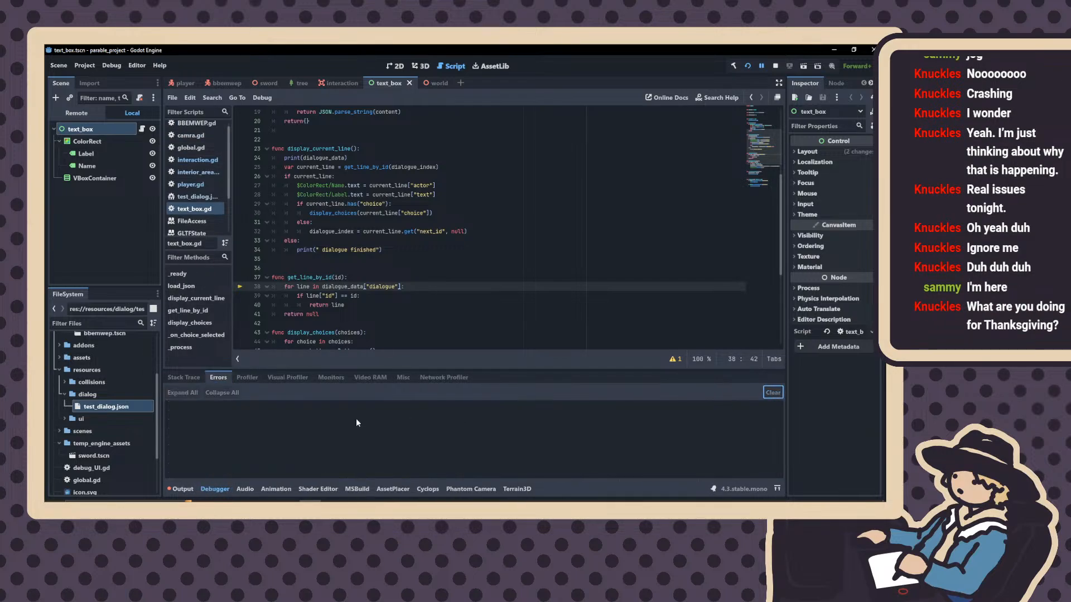
click(182, 489)
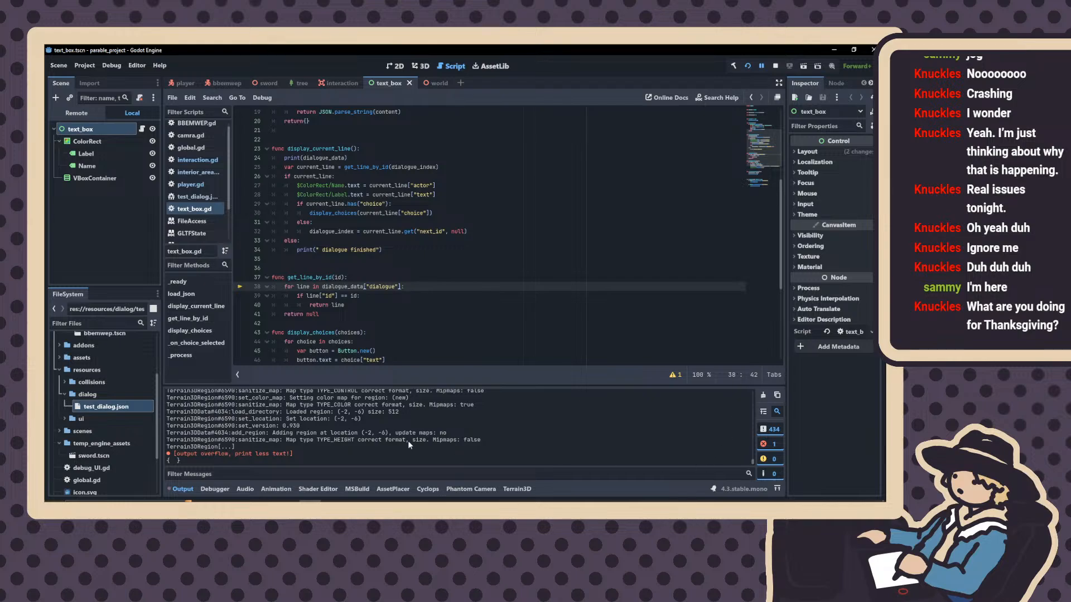
Move print(dialogue_data) from display_current_line to the first line of get_line_by_id in text_box.gd
scroll(341, 309, up, 1)
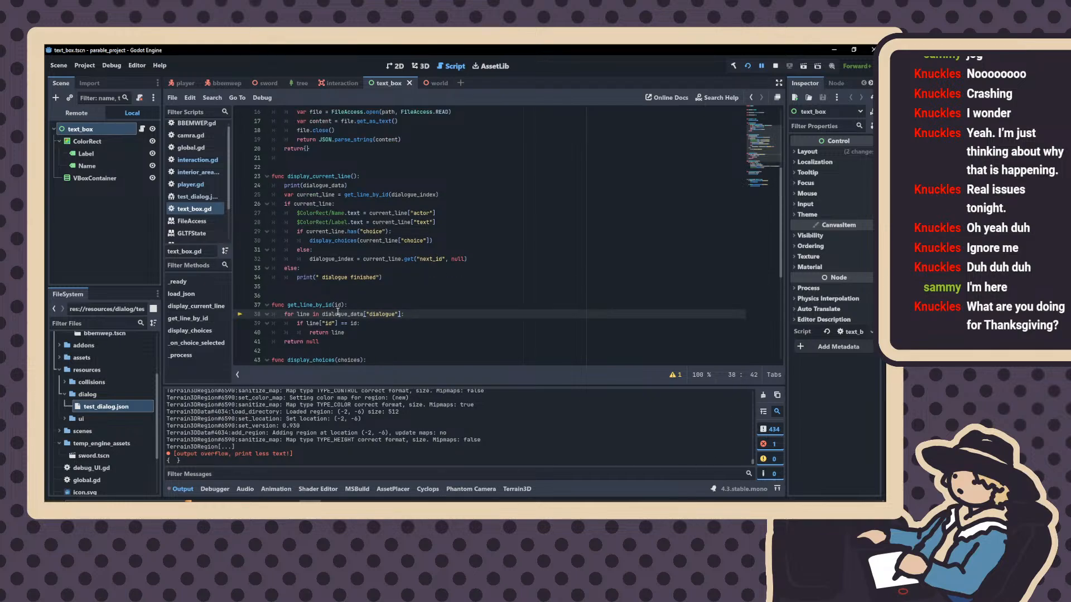
mouse_move(333, 316)
drag(348, 186, 284, 190)
key(ctrl+c)
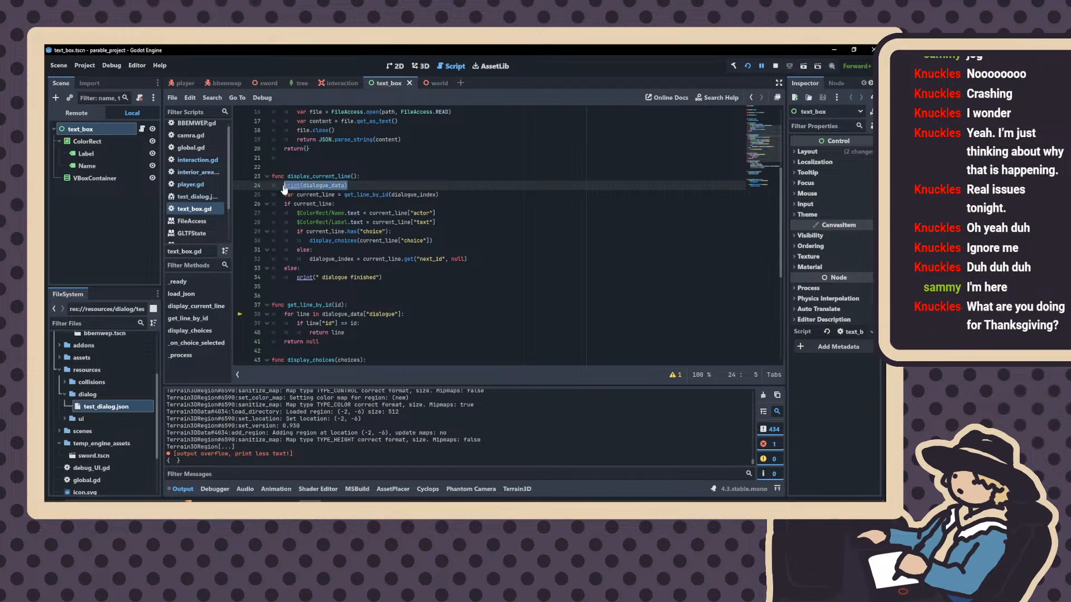
key(BackSpace)
key(BackSpace)
key(BackSpace)
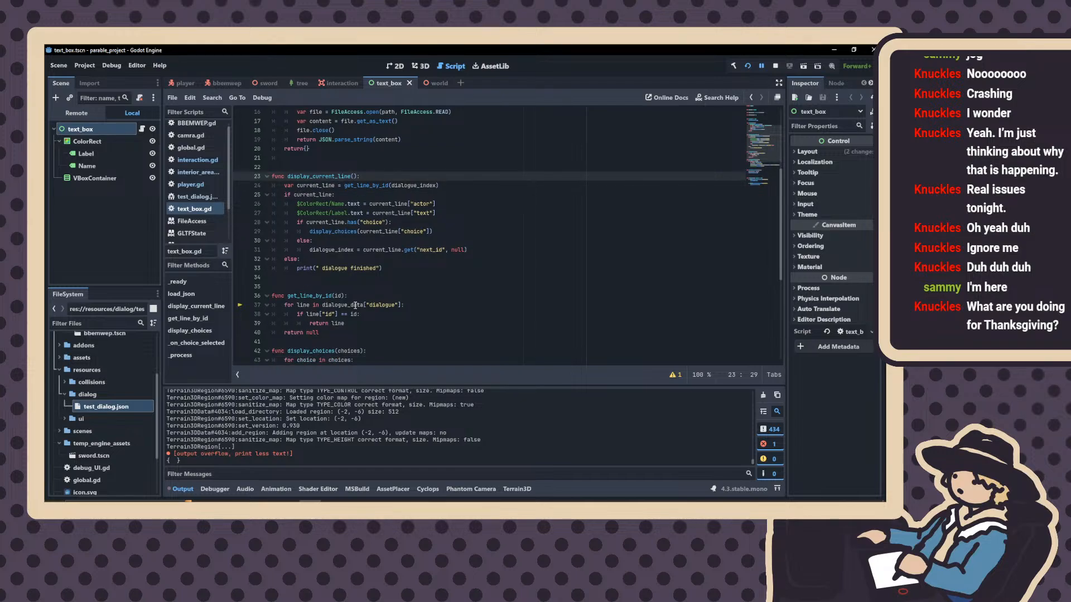
click(357, 305)
click(360, 296)
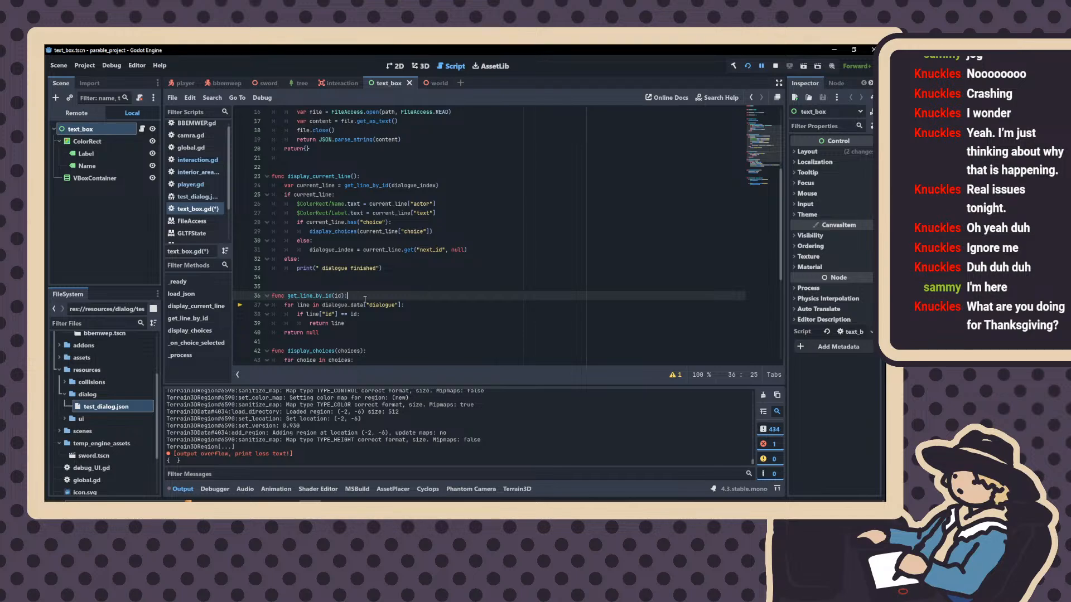
key(Return)
key(ctrl+v)
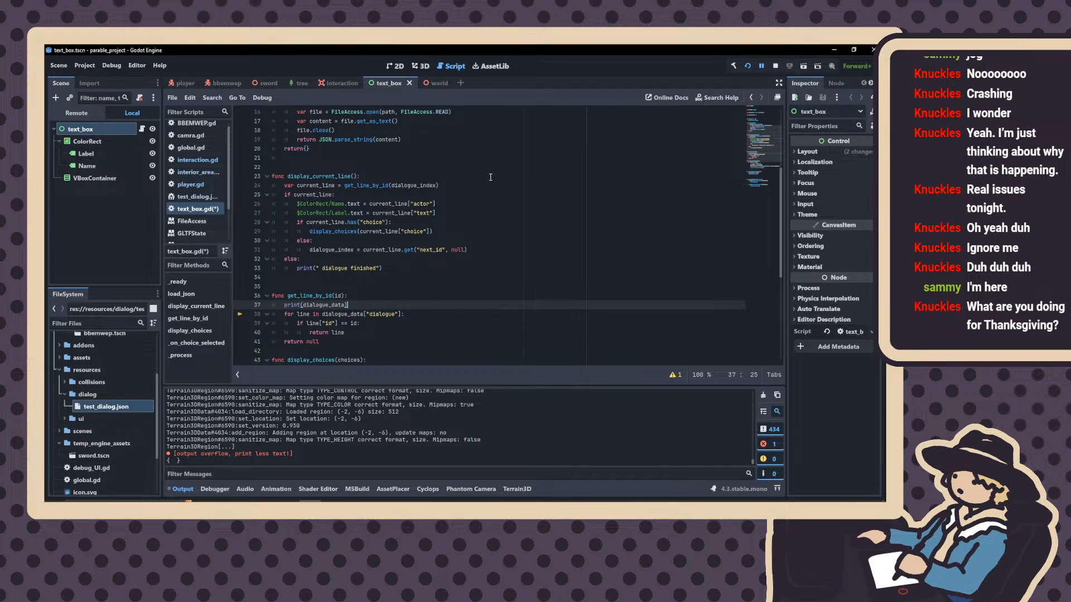
Set a breakpoint on file.close() in load_json, relaunch the project and walk the player to the NPC to trigger the interaction
scroll(494, 179, up, 1)
scroll(493, 179, up, 5)
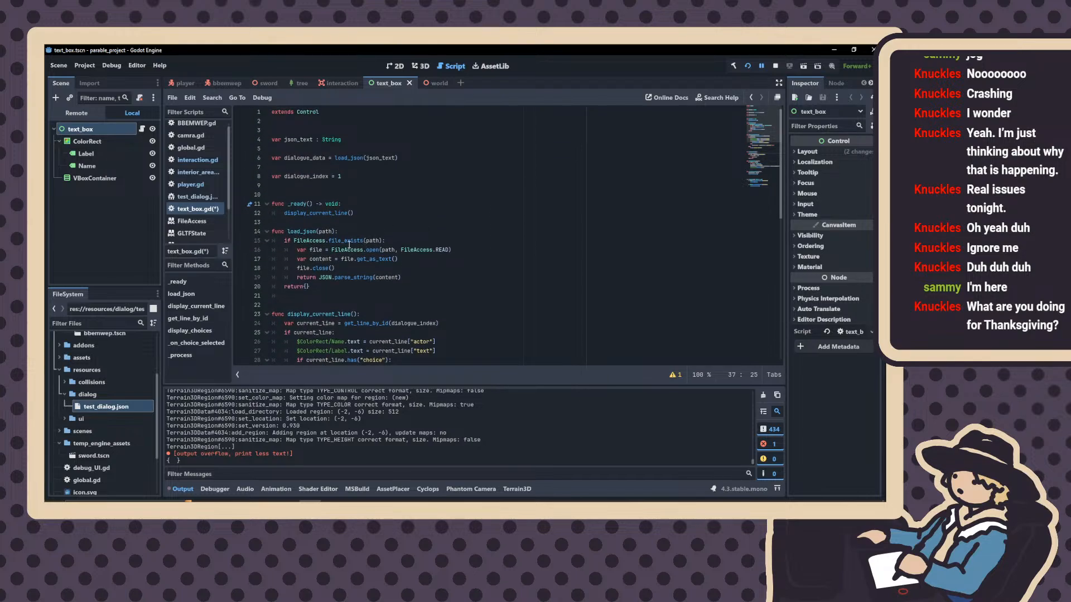
click(240, 269)
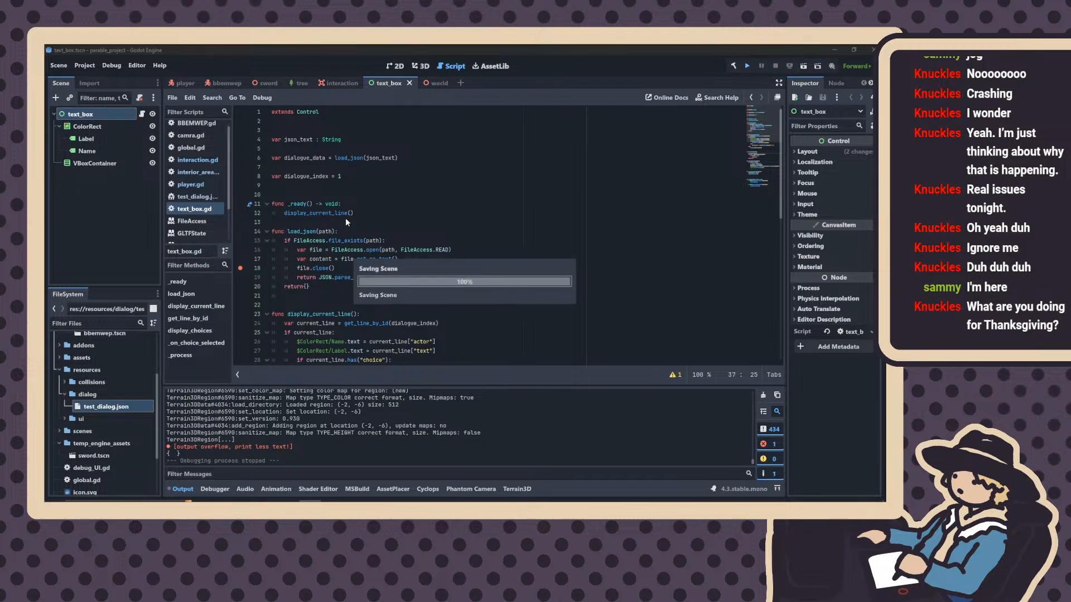
key(F5)
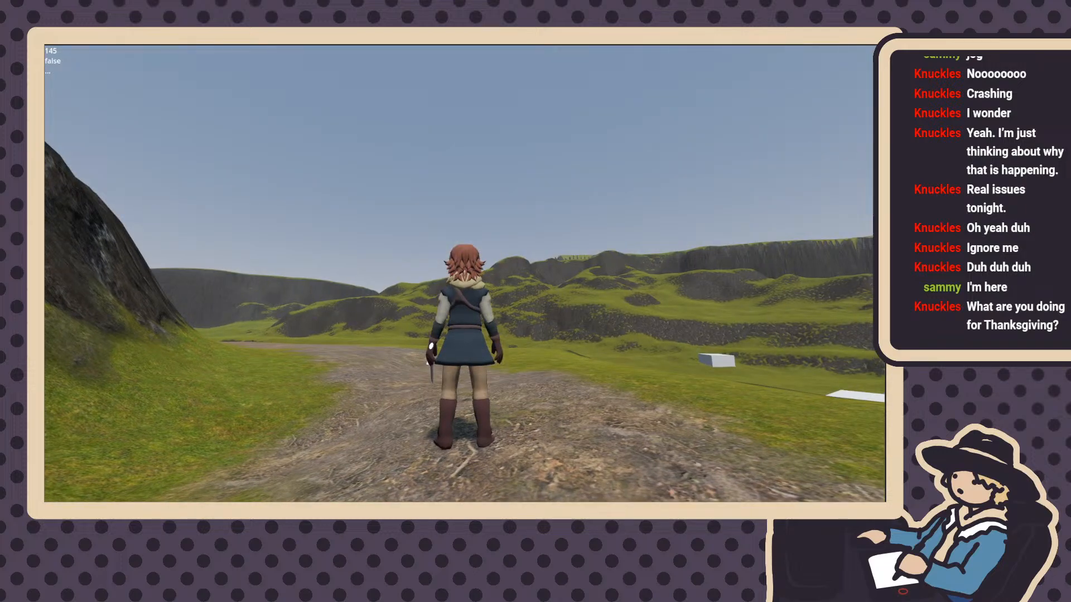
key(w)
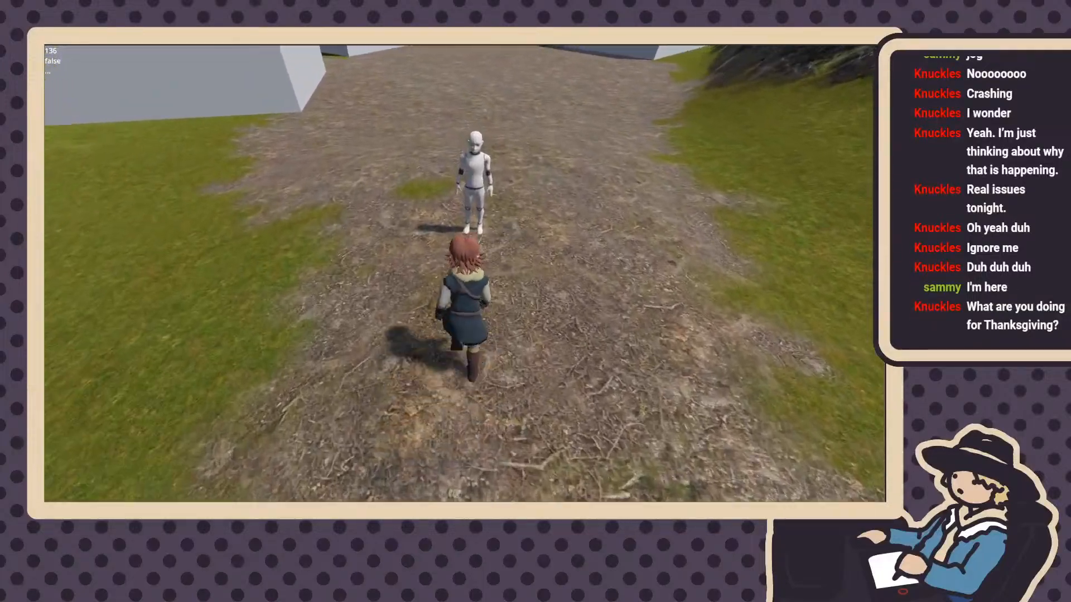
click(465, 285)
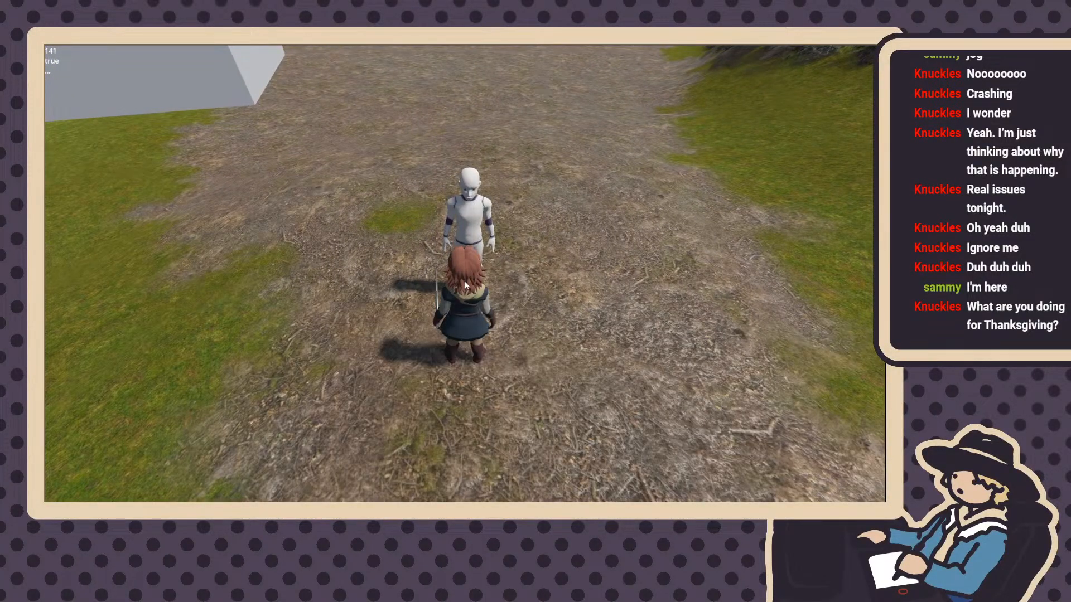
Remove the breakpoint on file.close() and try replacing display_current_line() in _ready with dialogue_data = load_json(json_text) in text_box.gd
scroll(266, 254, up, 8)
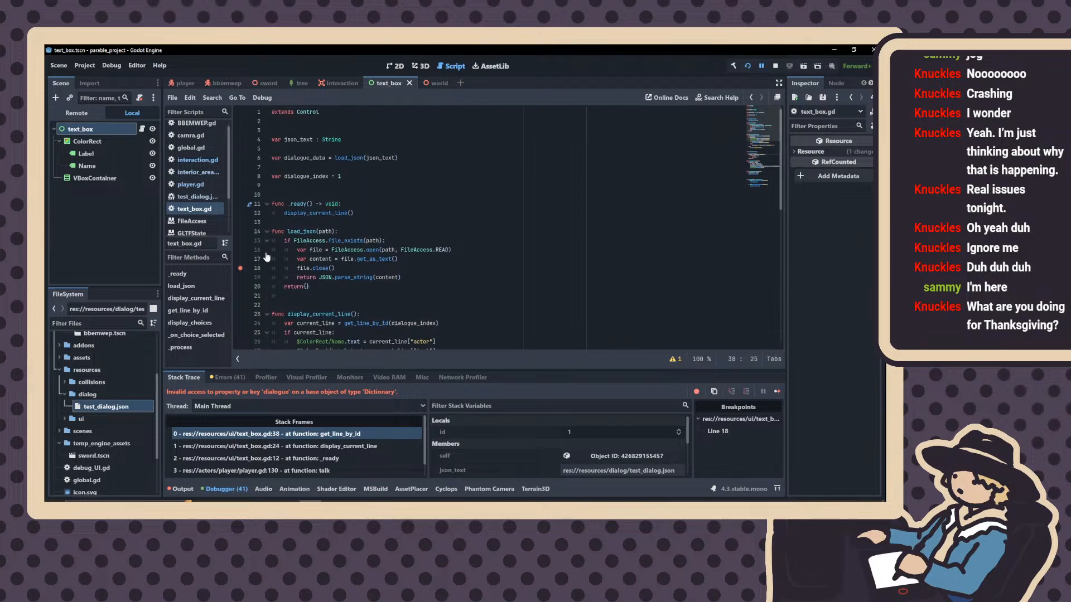
click(252, 267)
drag(354, 213, 284, 214)
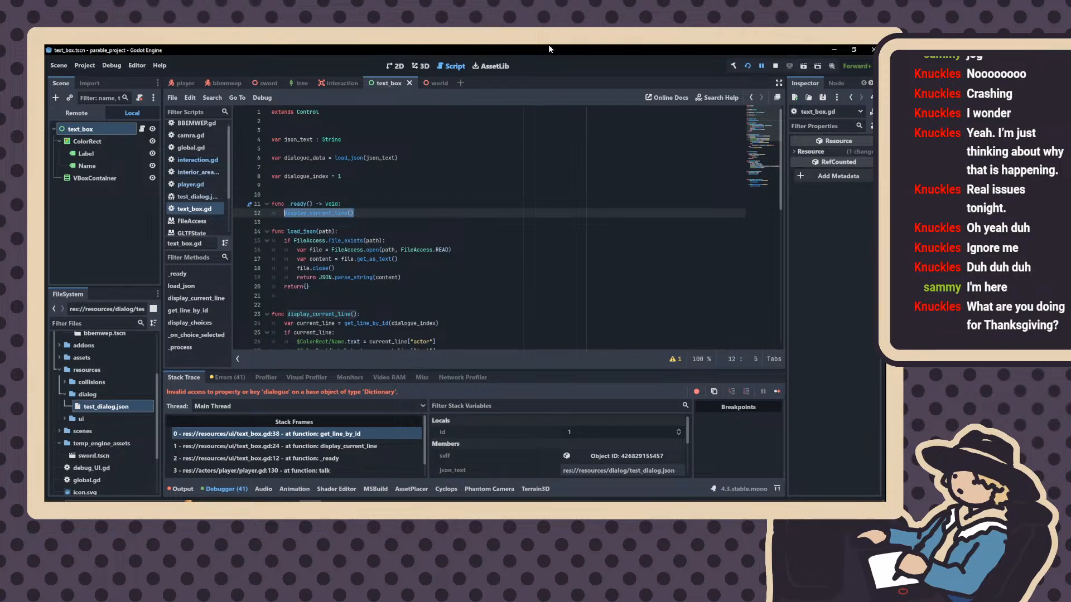
key(BackSpace)
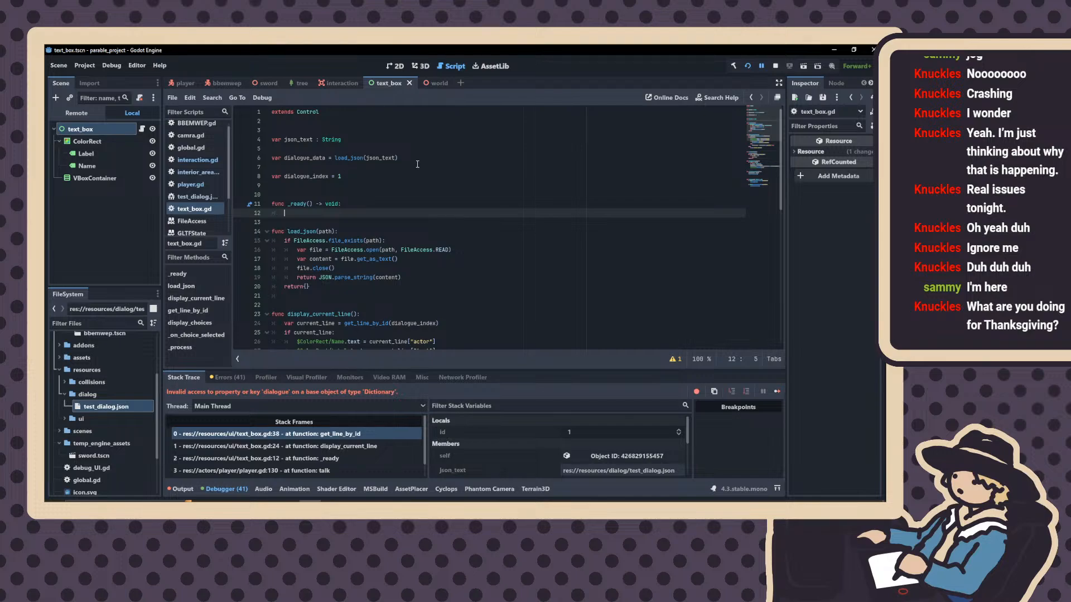
drag(417, 164, 284, 161)
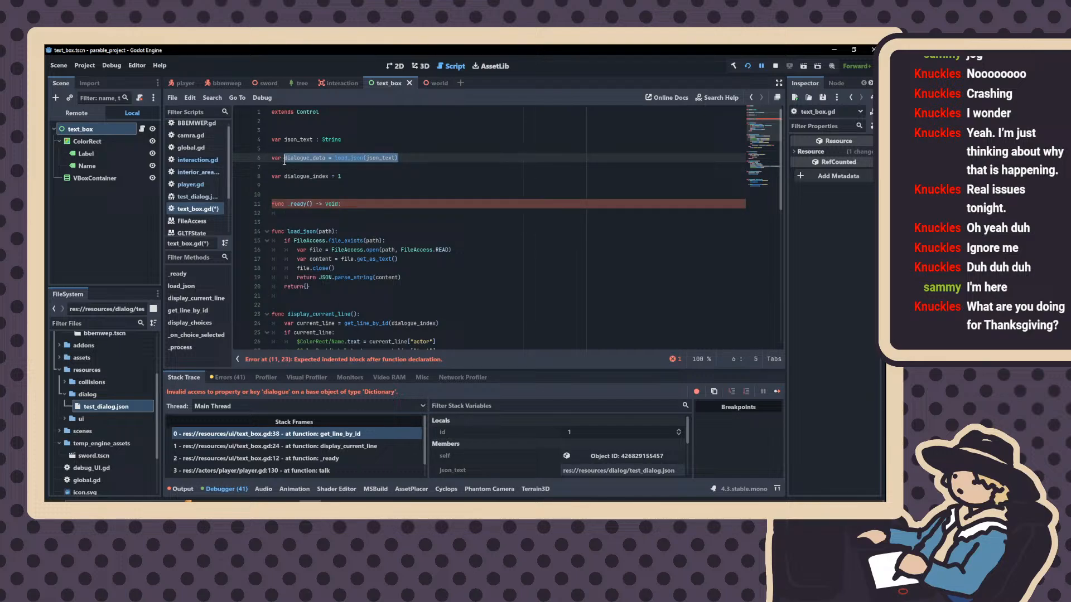
key(ctrl+c)
click(298, 215)
key(ctrl+v)
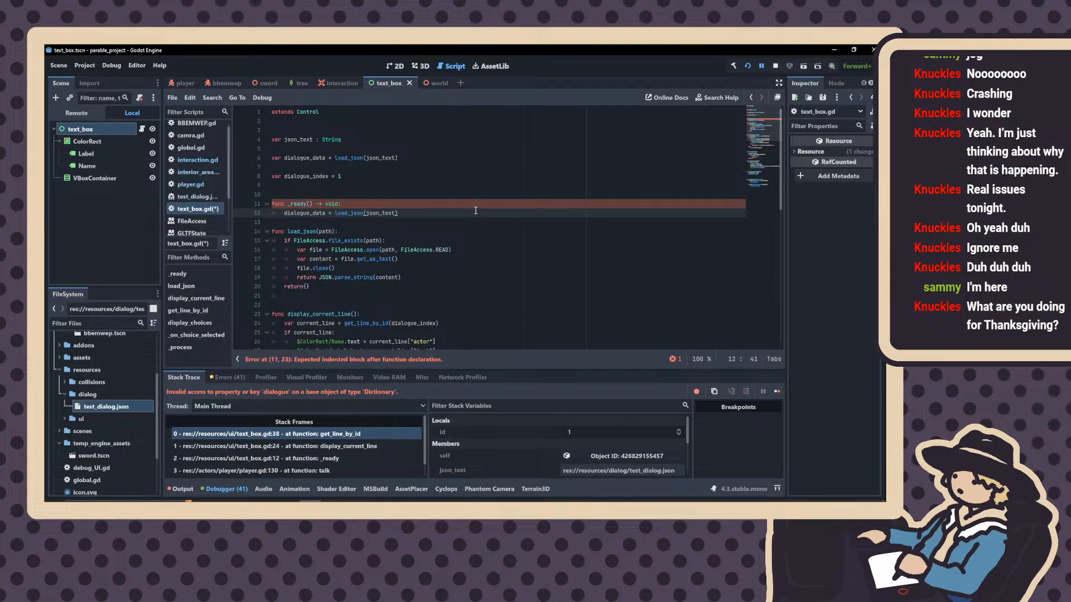
click(390, 194)
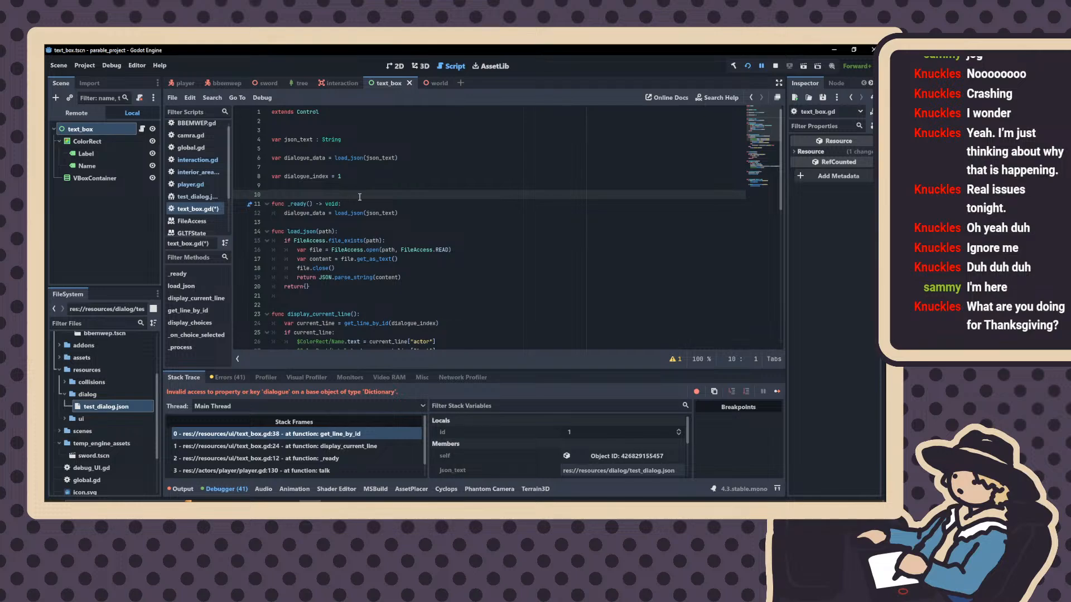
scroll(339, 227, down, 1)
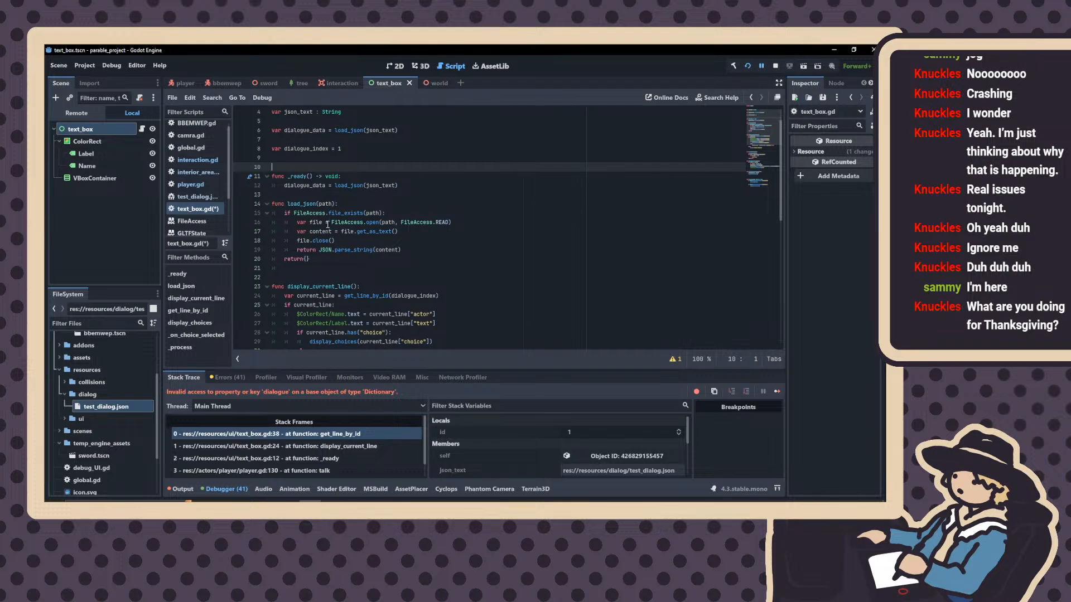
scroll(327, 225, down, 5)
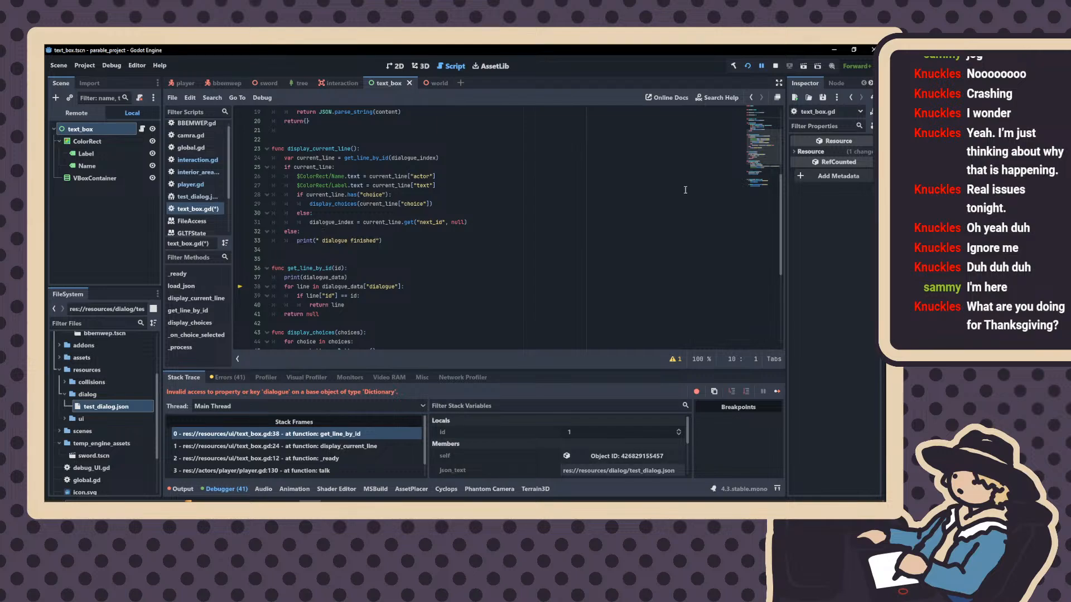
Stop the running game, set the breakpoint on file.close() again and undo the replacement of display_current_line() in _ready
click(775, 66)
scroll(252, 218, up, 3)
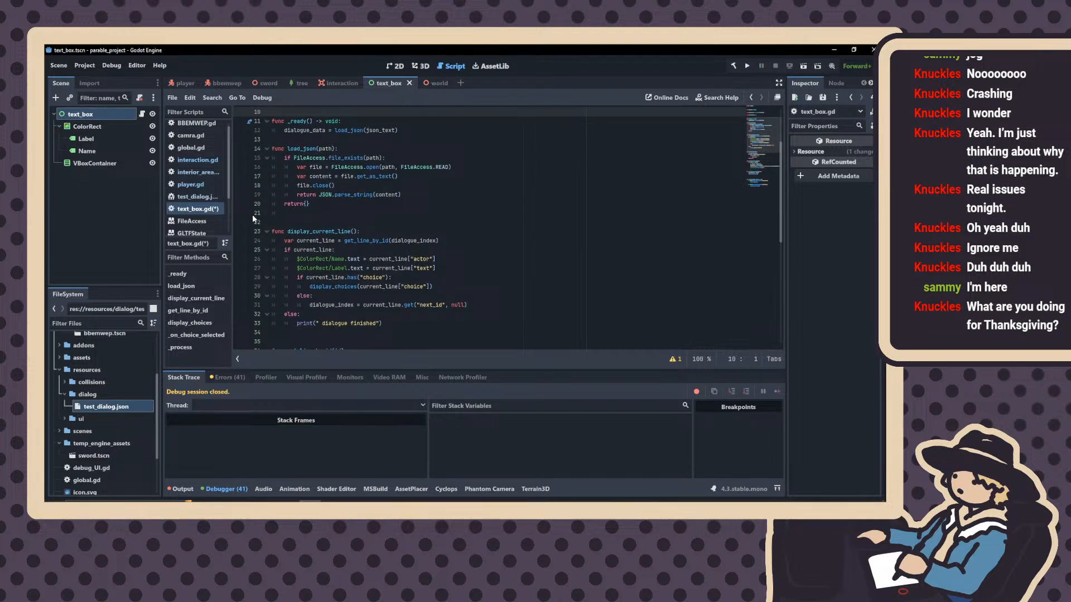
click(241, 186)
scroll(329, 200, up, 2)
key(ctrl+z)
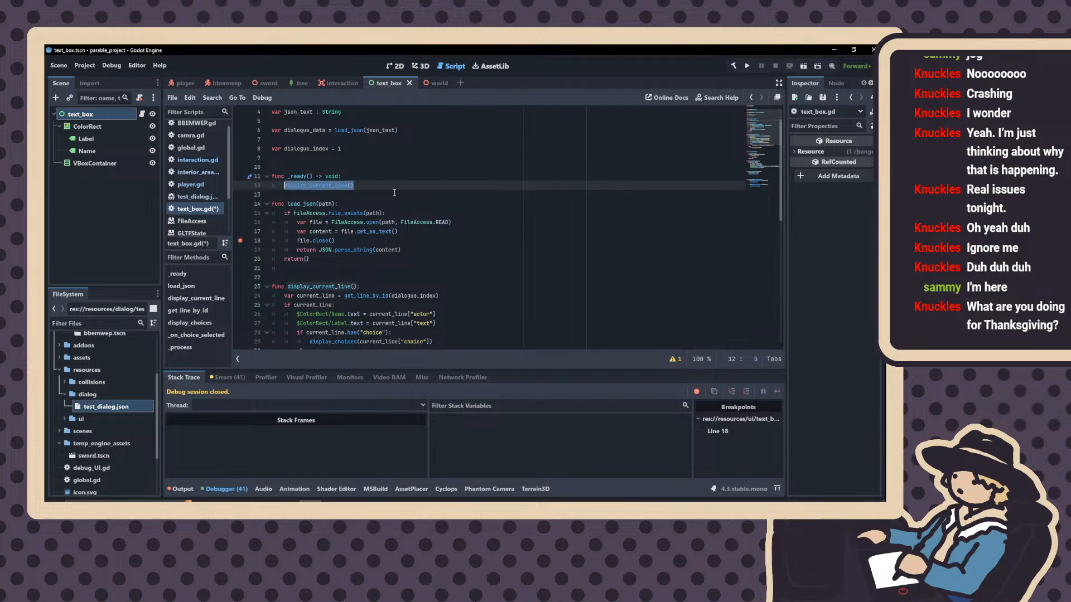
click(438, 181)
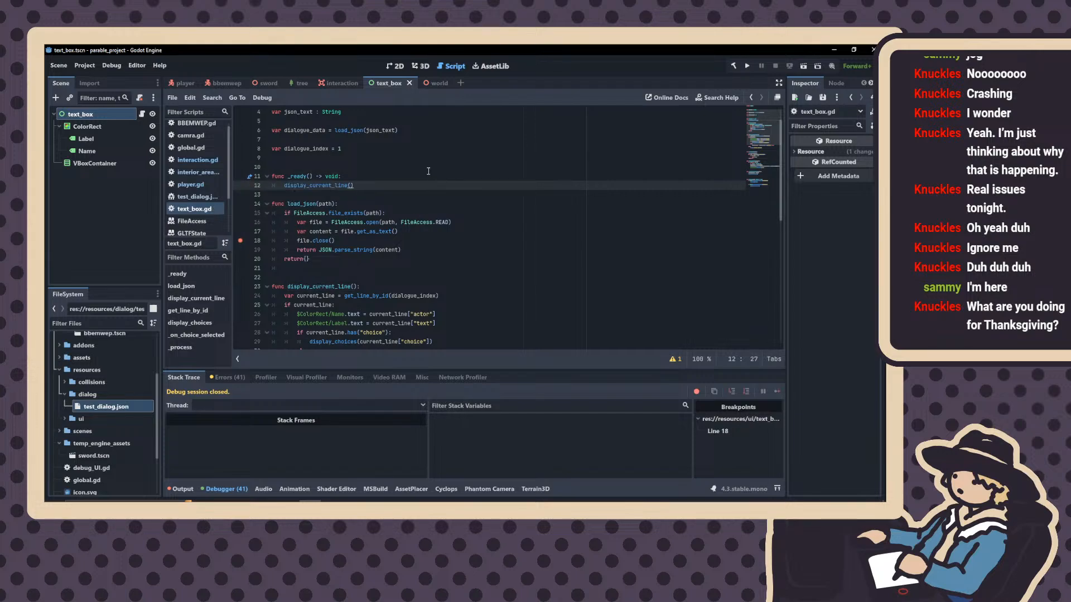
scroll(438, 182, up, 1)
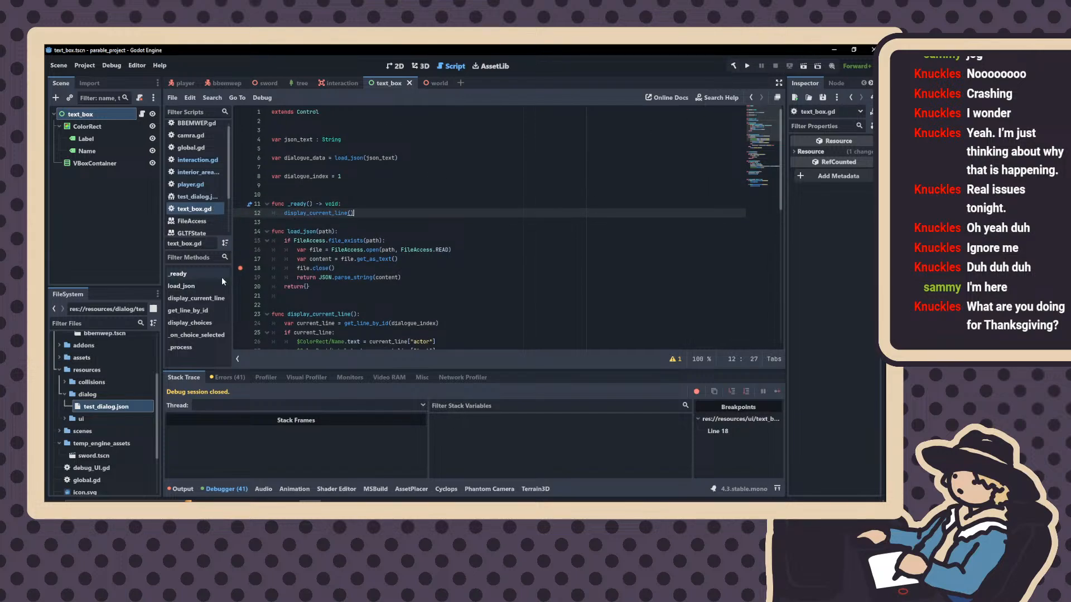
Run the project, walk the player to the NPC and trigger the interaction
click(747, 65)
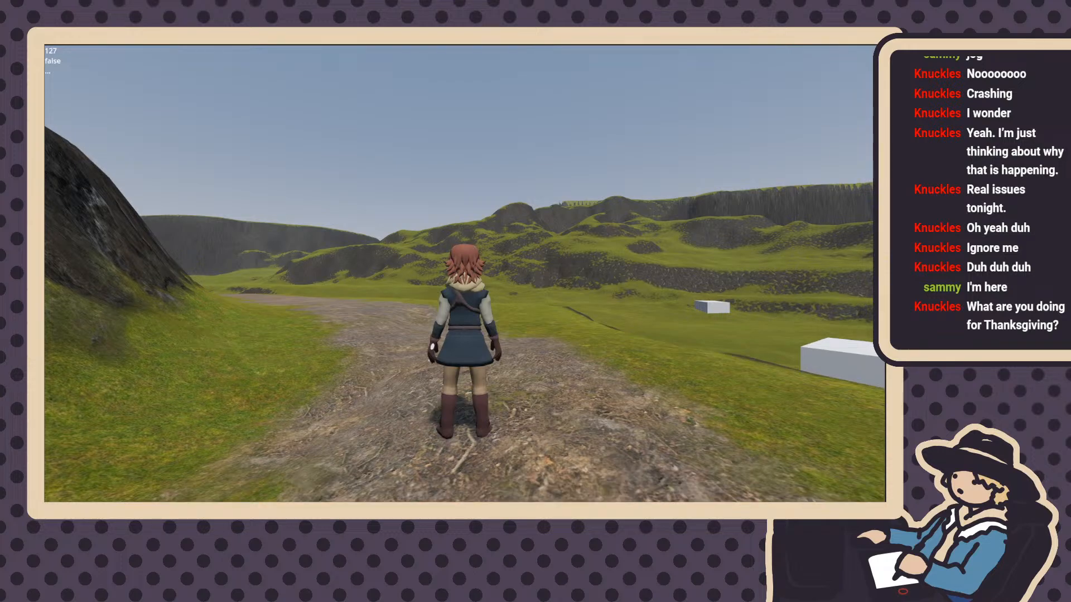
key(w)
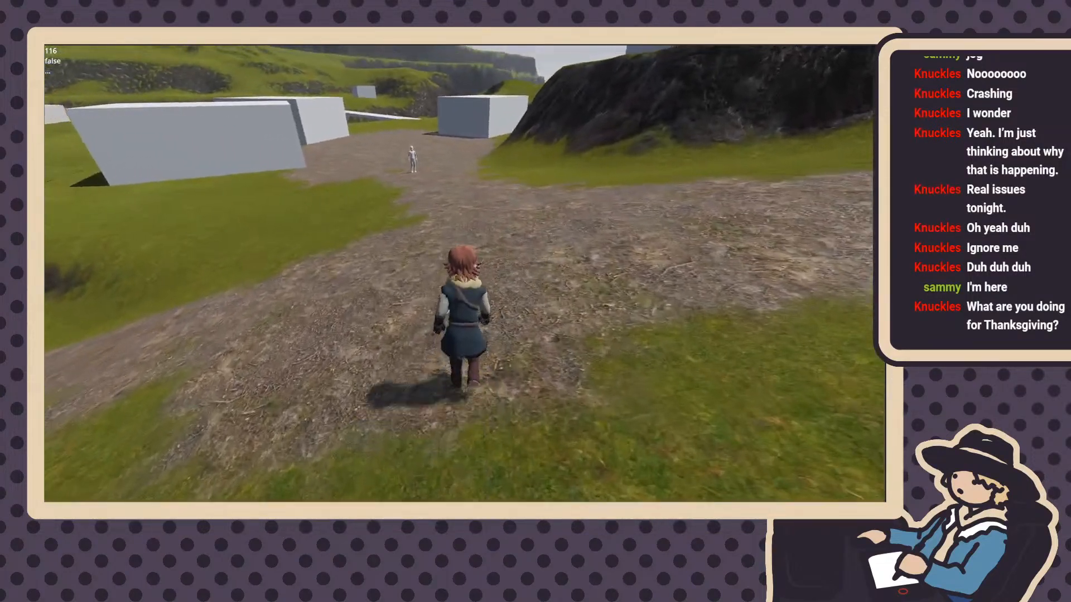
key(w)
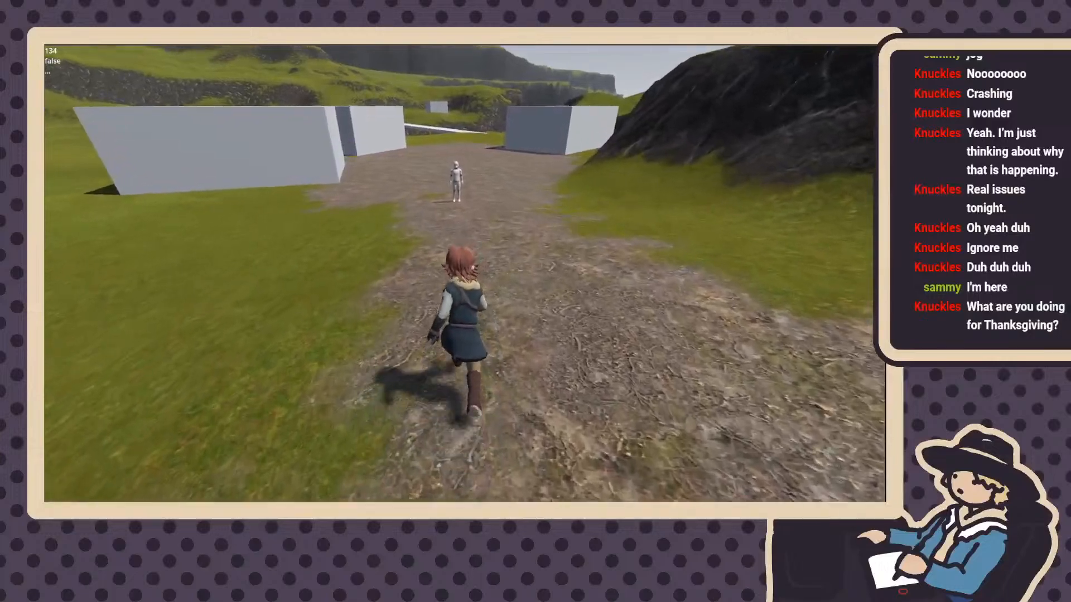
key(w)
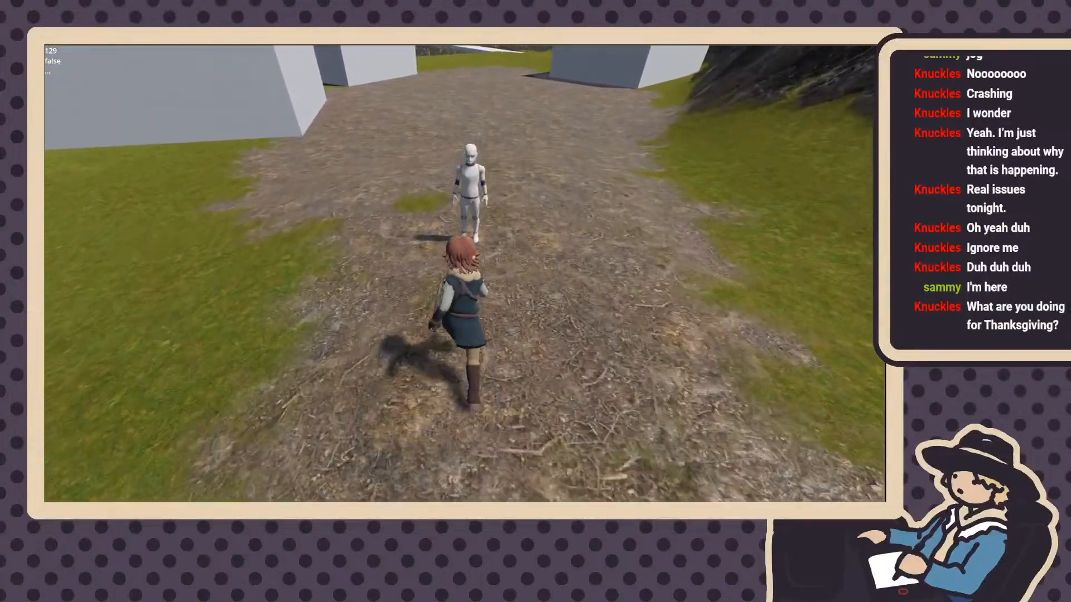
key(e)
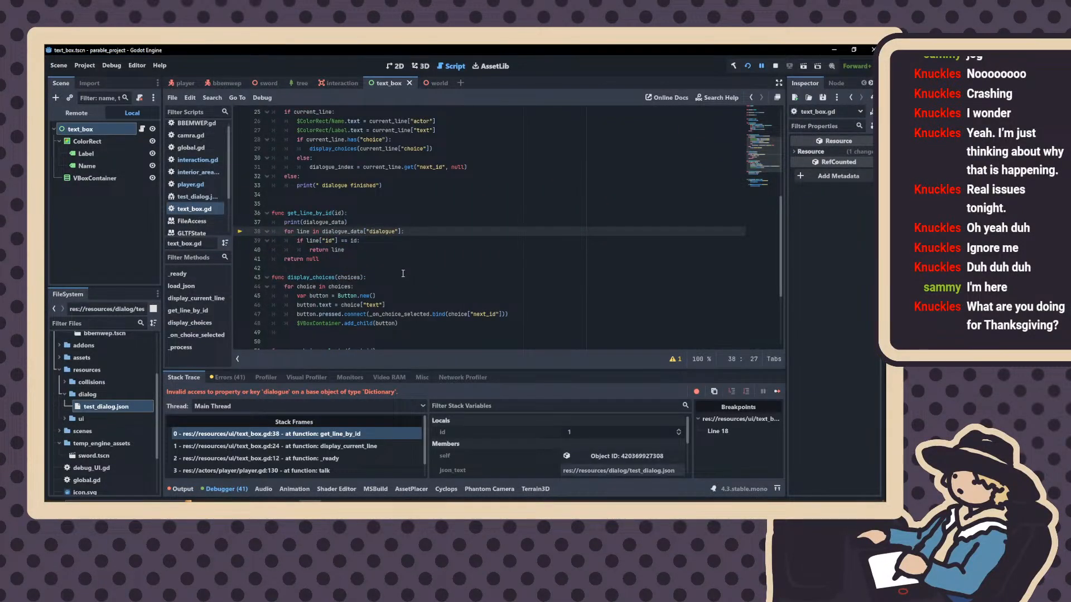
Remove the breakpoint on file.close() in load_json
scroll(400, 277, up, 6)
click(238, 216)
scroll(290, 220, up, 2)
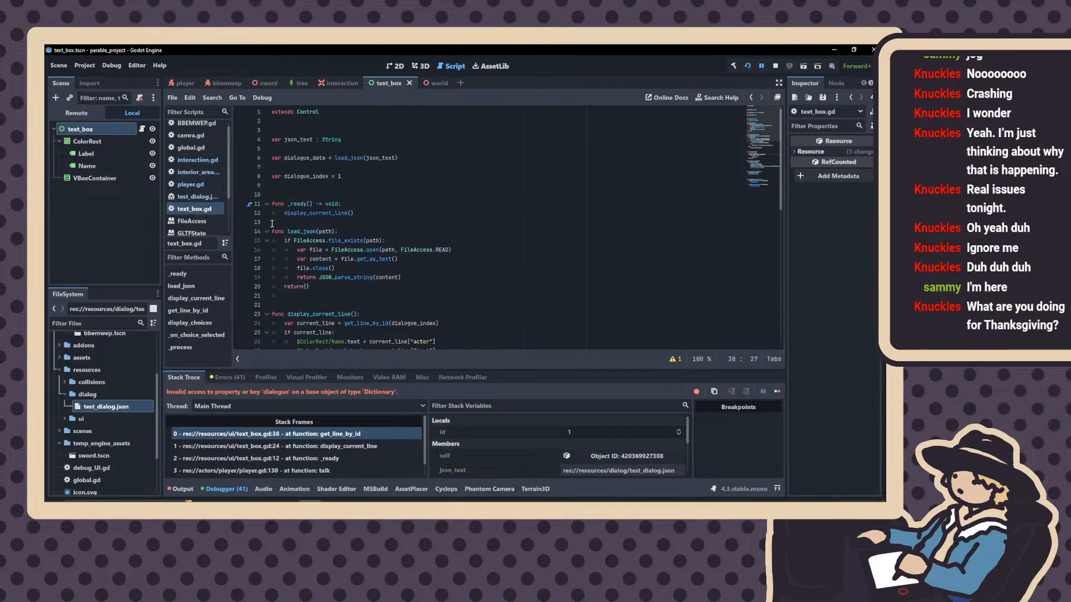
Add dialogue_data = load_json(json_text) above display_current_line() in the _ready function of text_box.gd
drag(399, 158, 285, 162)
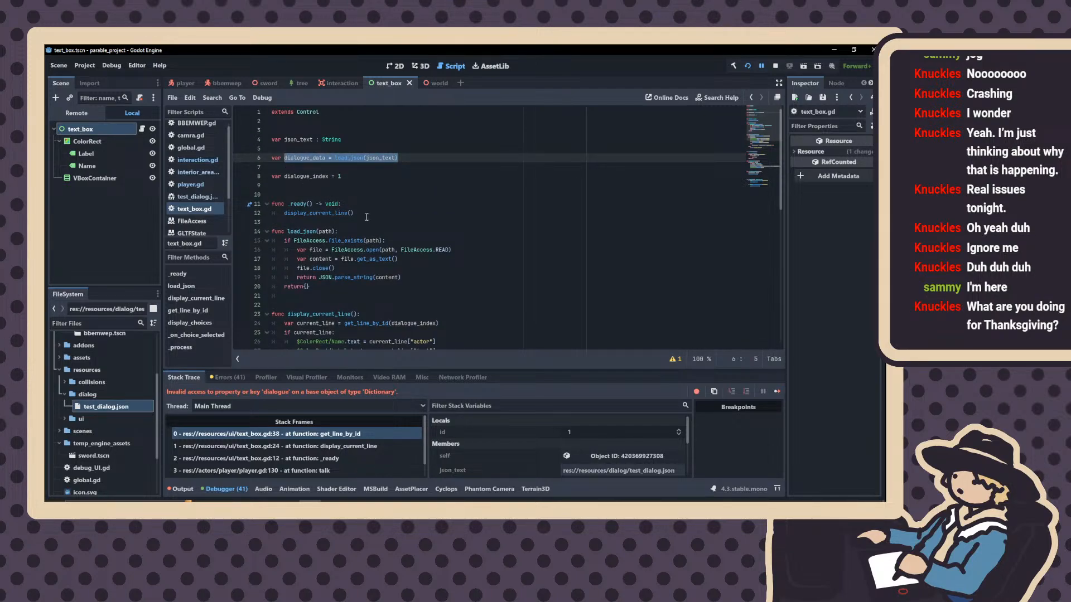
drag(366, 217, 283, 214)
key(ctrl+v)
scroll(410, 242, down, 1)
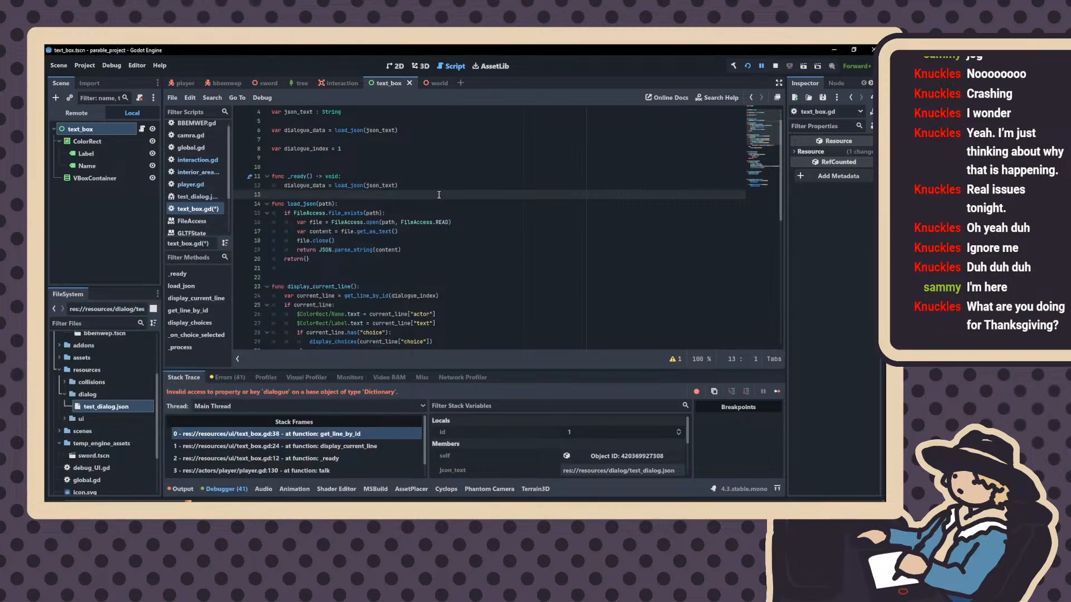
key(ctrl+z)
click(355, 176)
key(ctrl+y)
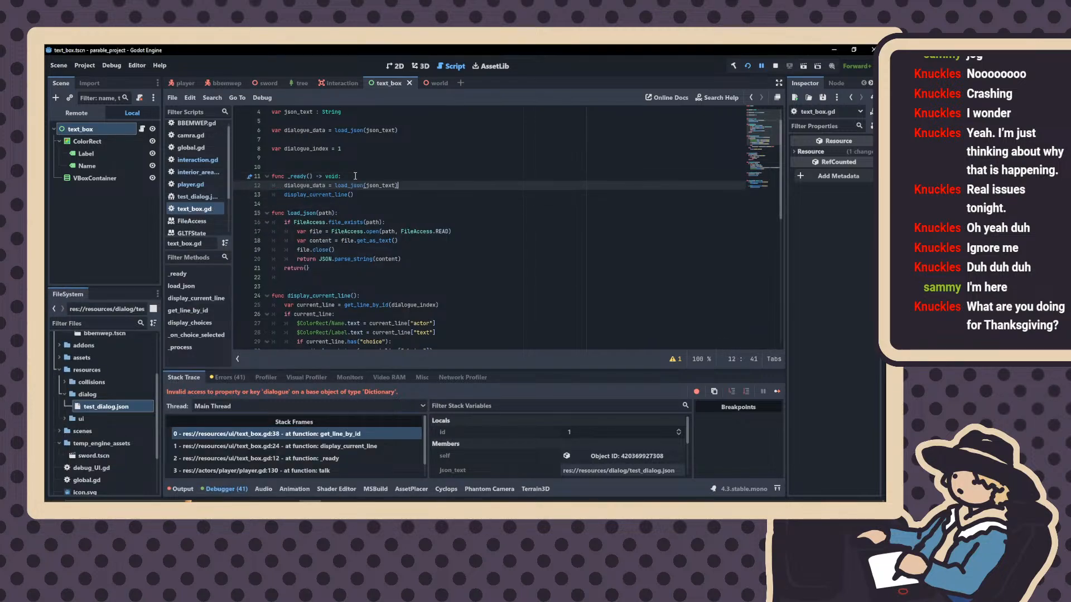
Relaunch the project, walk the player to the NPC, start the conversation and try advancing the dialogue
click(746, 66)
click(747, 65)
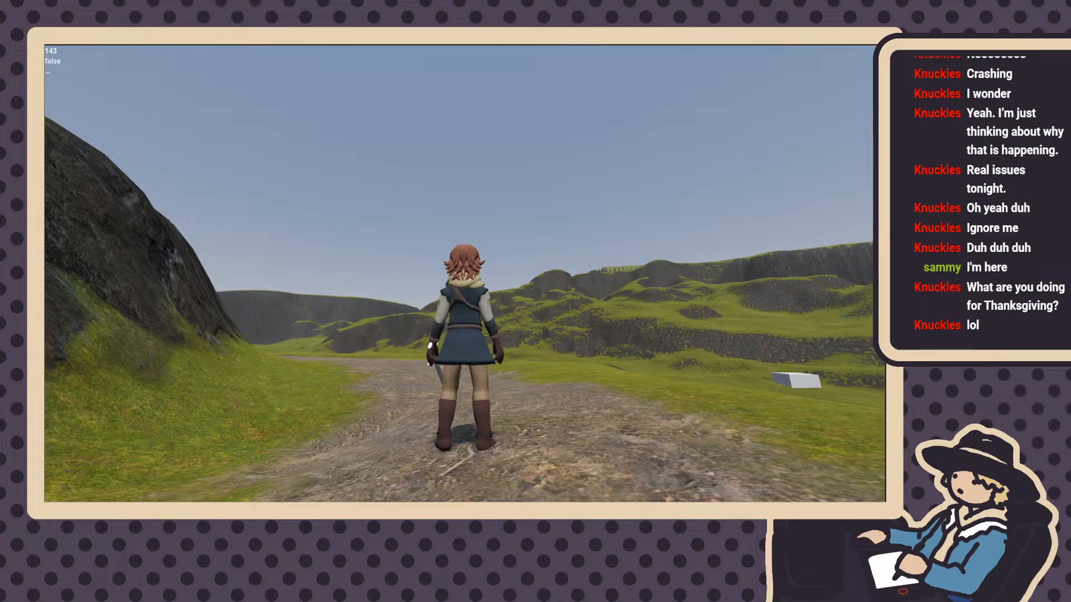
key(w)
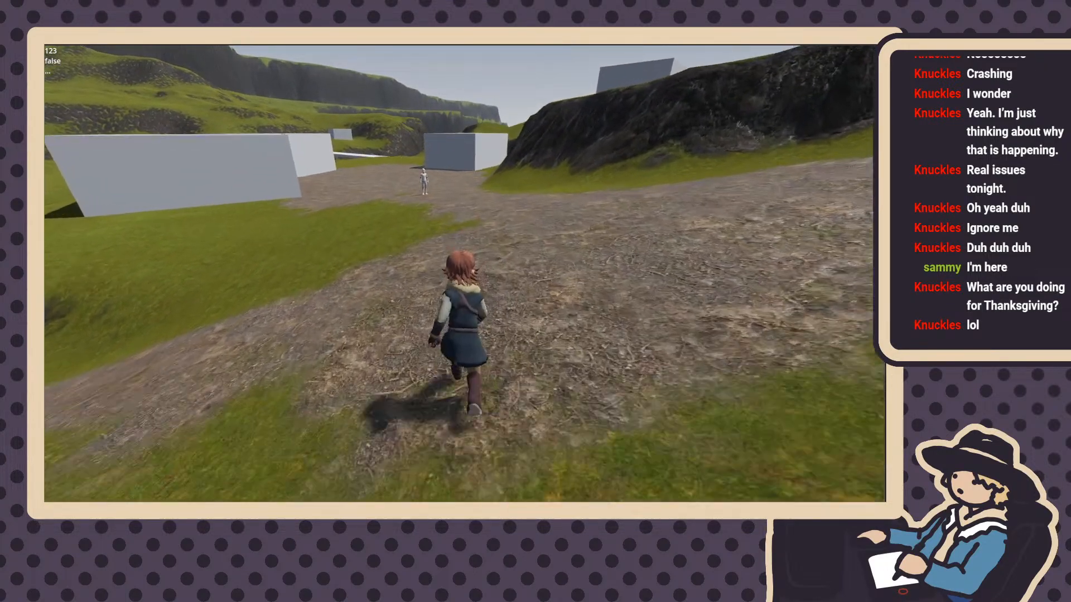
key(w)
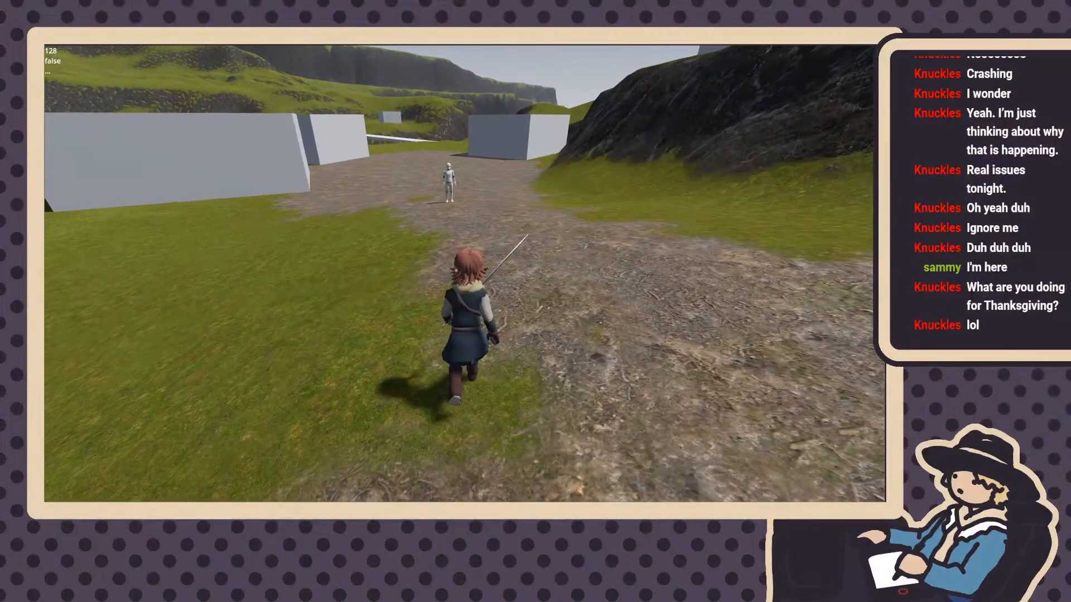
key(w)
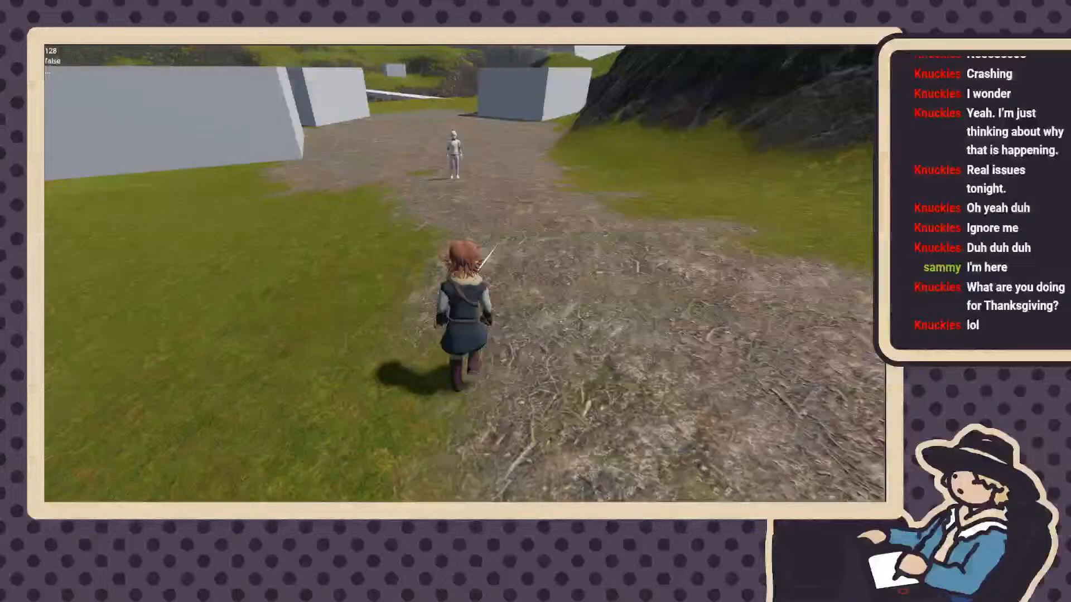
key(w)
key(e)
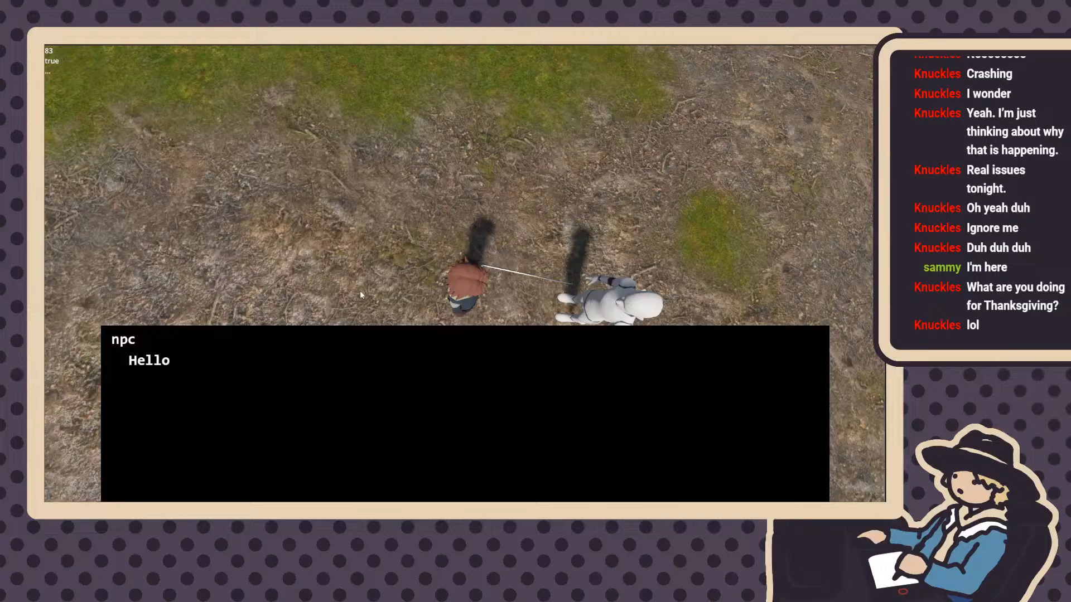
key(e)
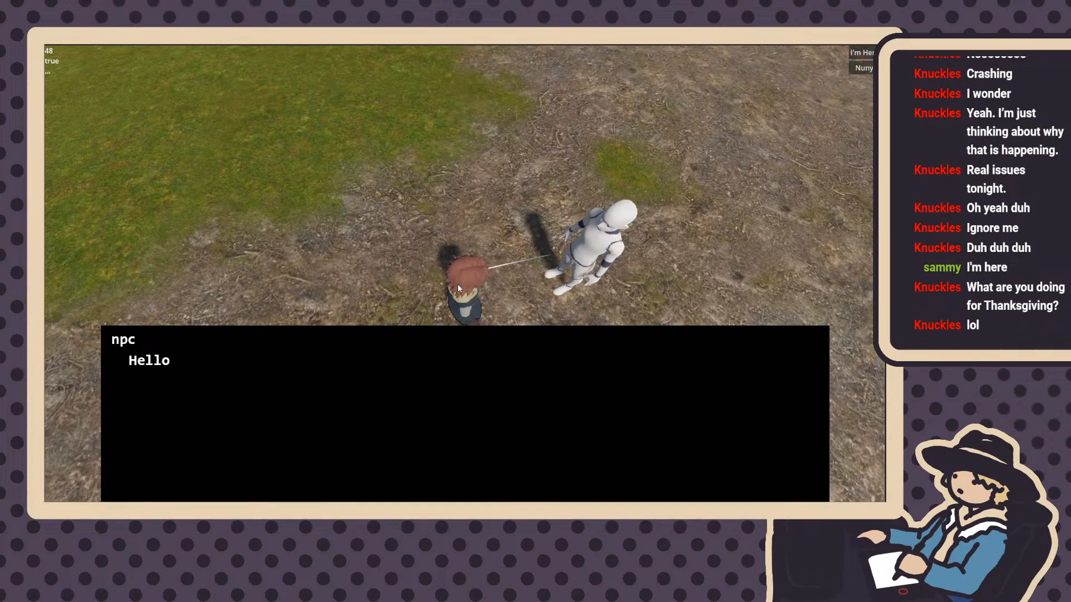
Switch back to the Godot editor, open the player scene and examine the idle and talk functions in player.gd
key(super+Tab)
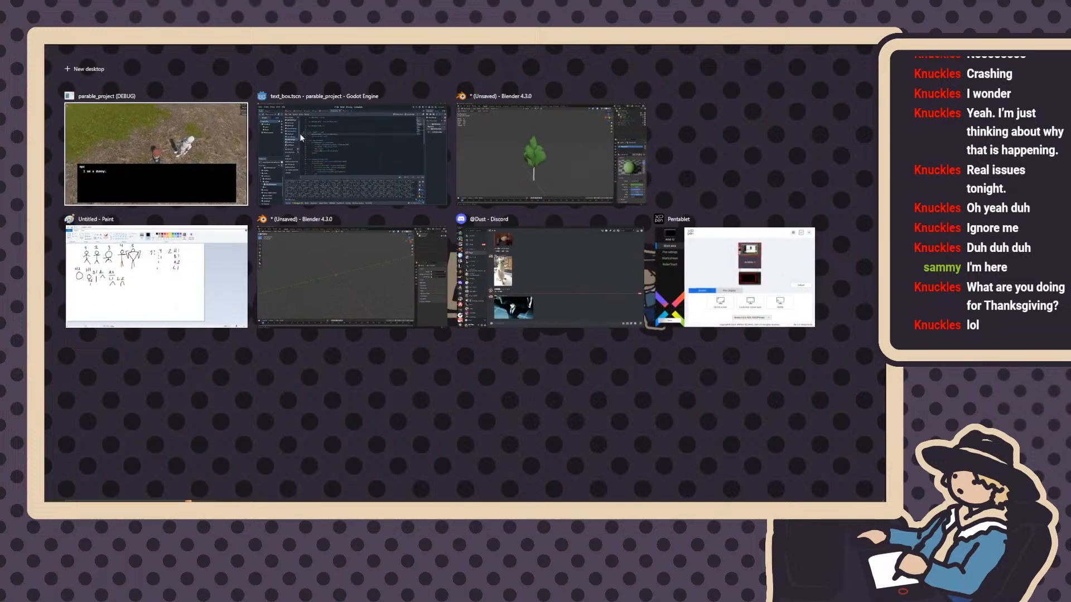
click(300, 133)
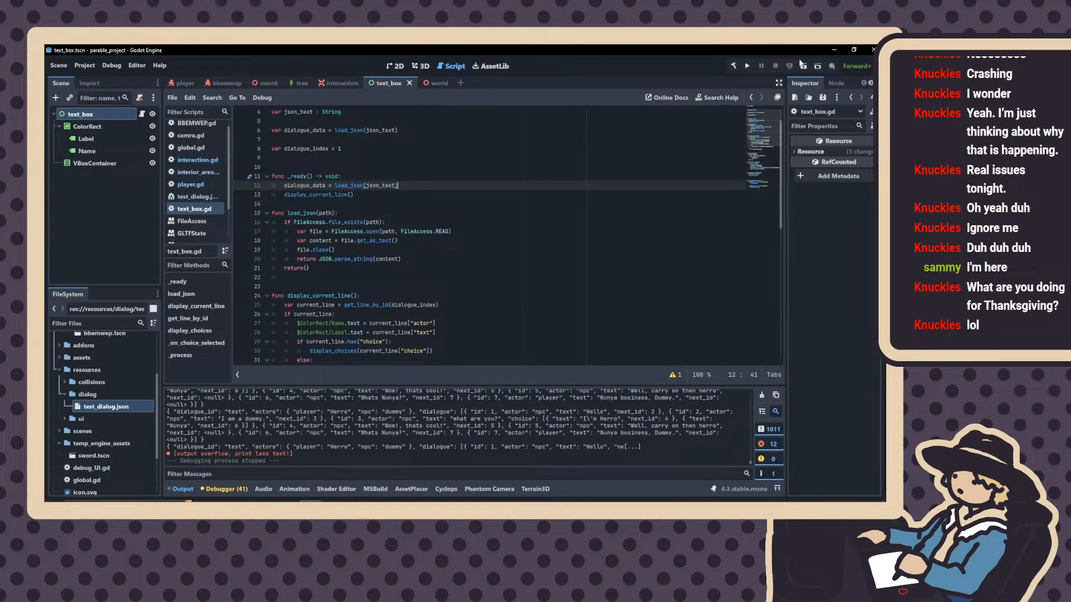
click(336, 85)
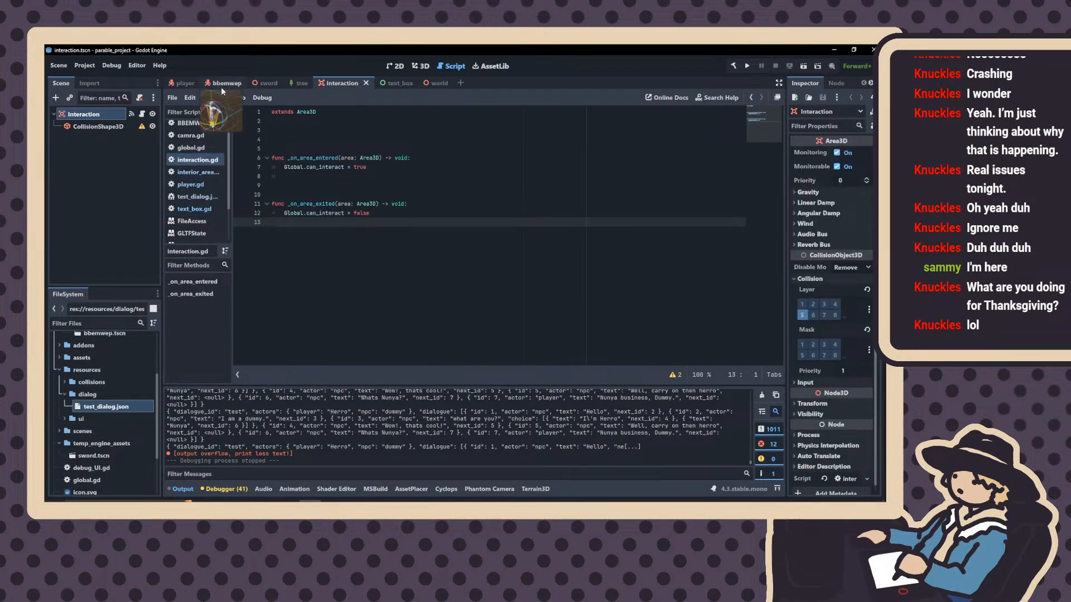
click(187, 93)
click(188, 87)
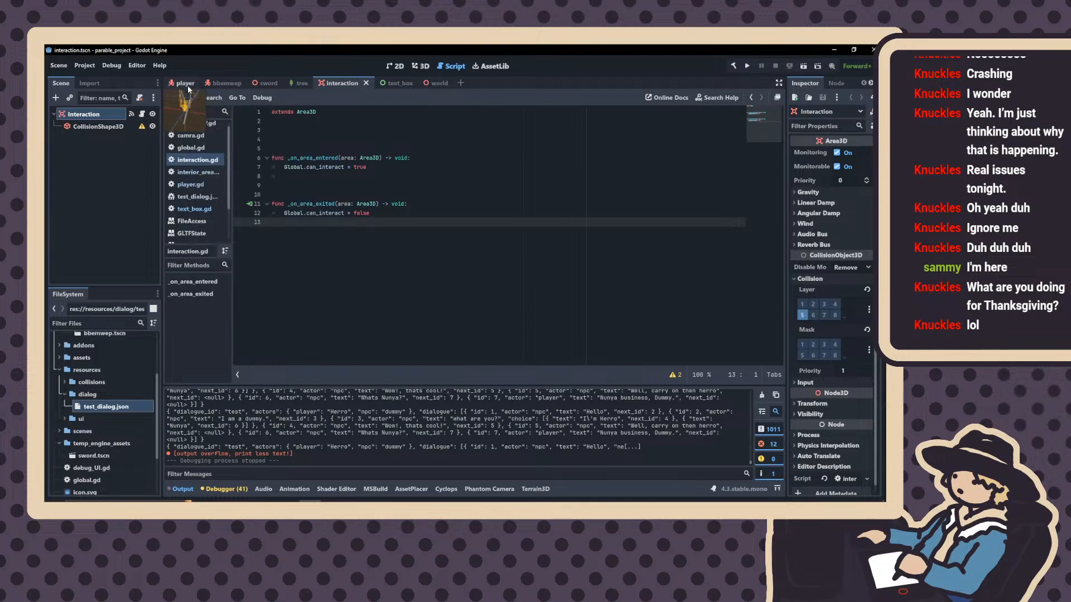
click(188, 86)
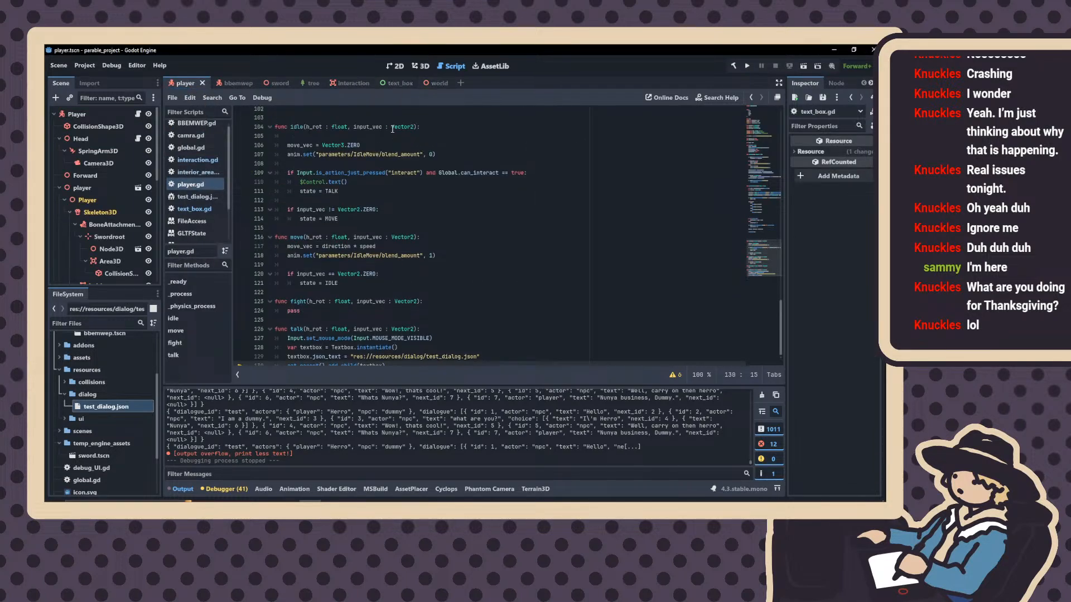
scroll(392, 129, down, 1)
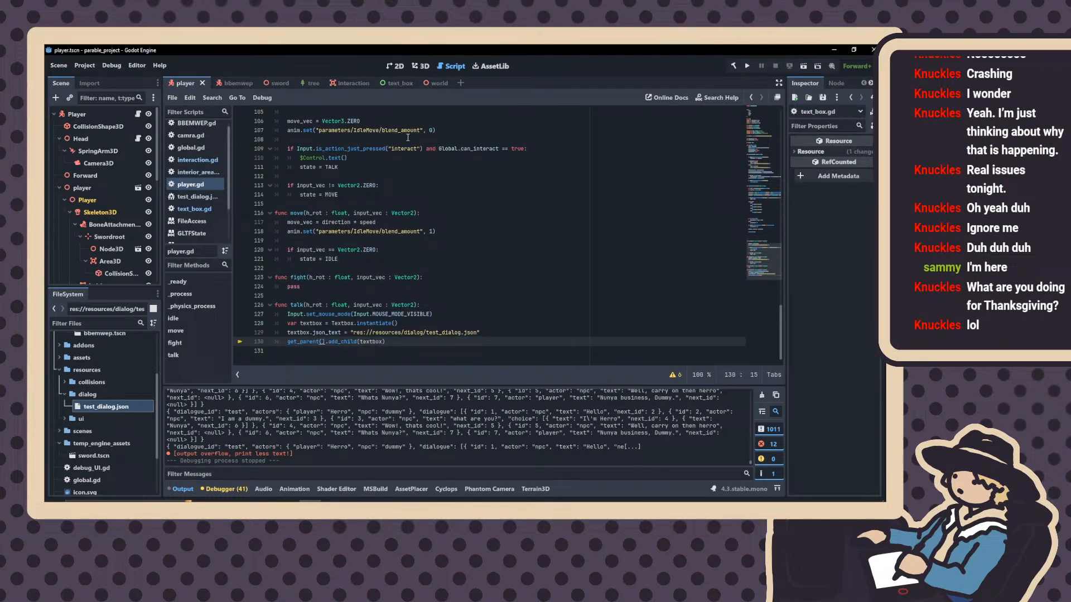
scroll(402, 132, up, 1)
scroll(410, 140, down, 1)
scroll(349, 255, up, 2)
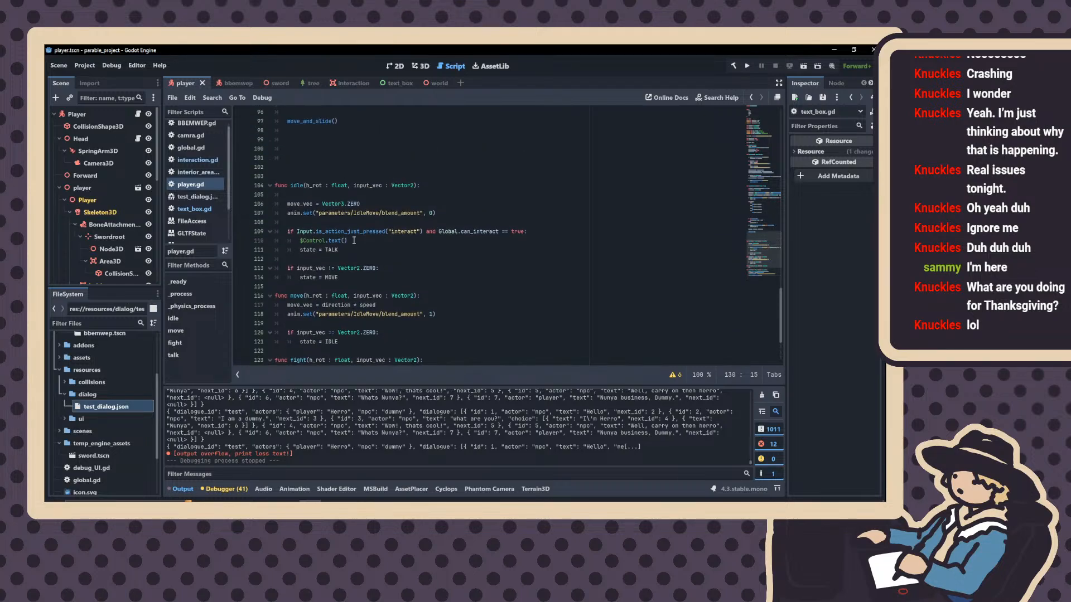
scroll(357, 239, down, 2)
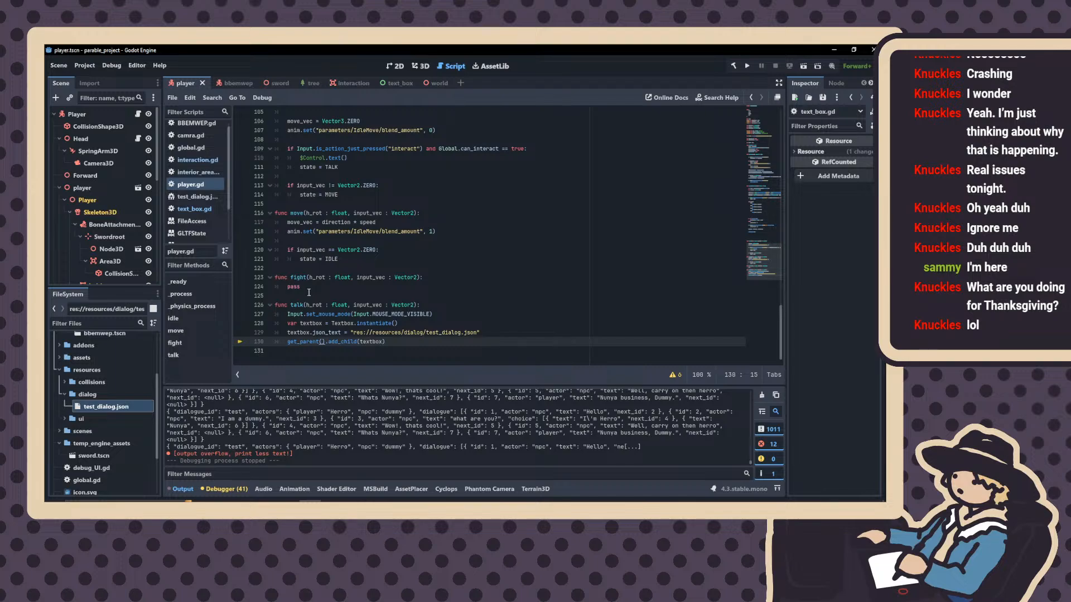
Insert a blank line at the start of the talk function body in player.gd
click(447, 301)
scroll(445, 300, up, 2)
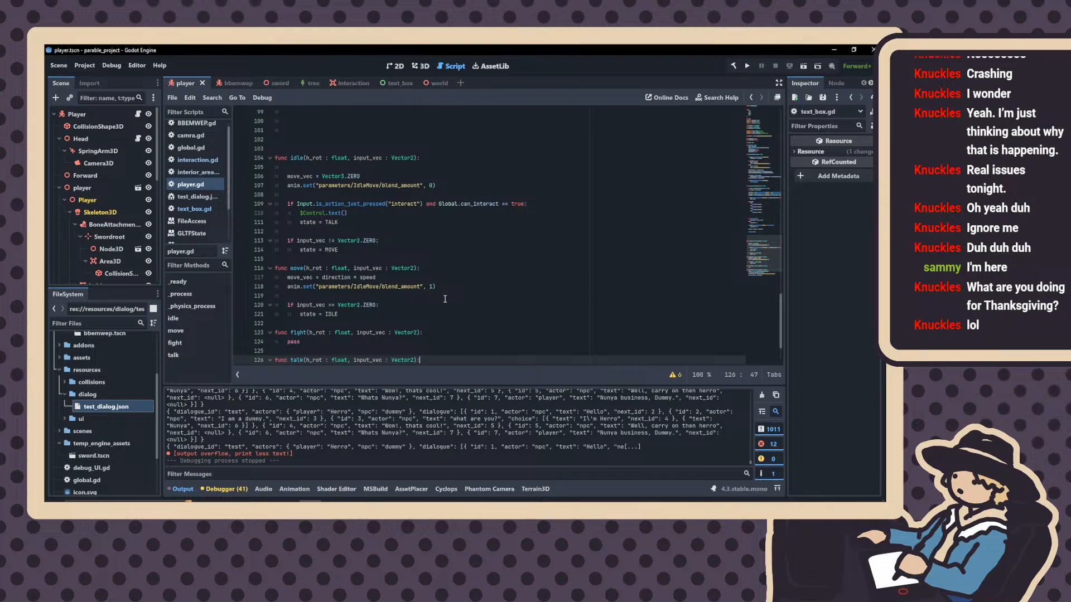
scroll(445, 299, down, 2)
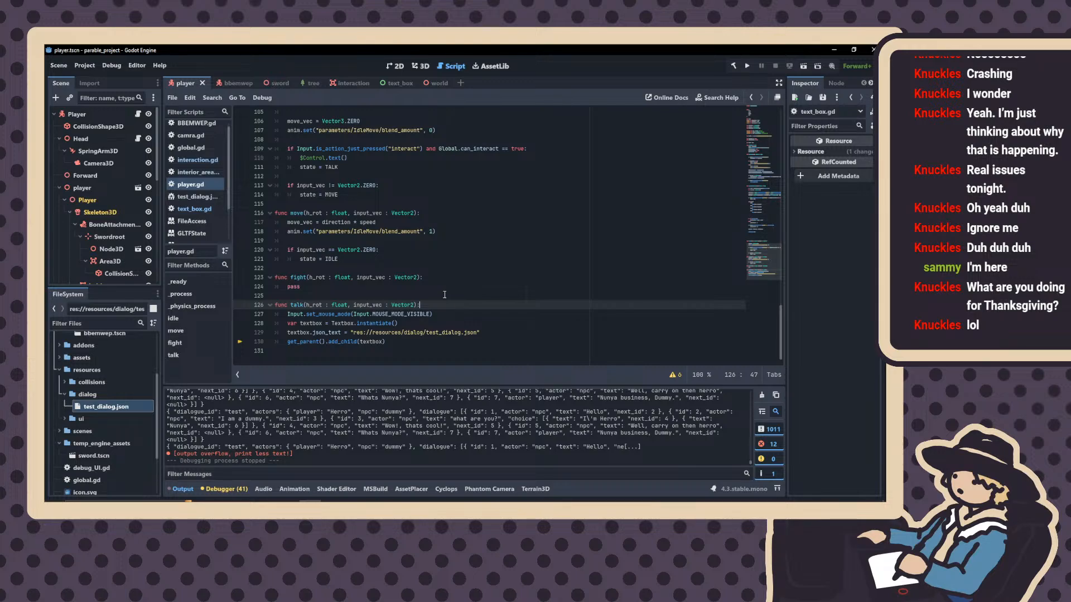
key(Return)
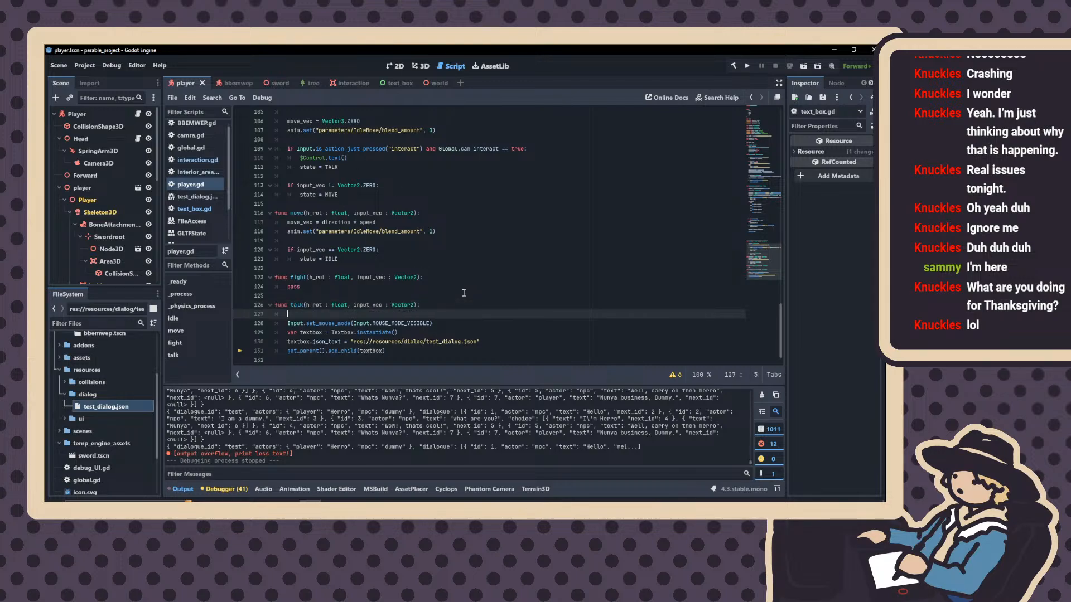
text(if)
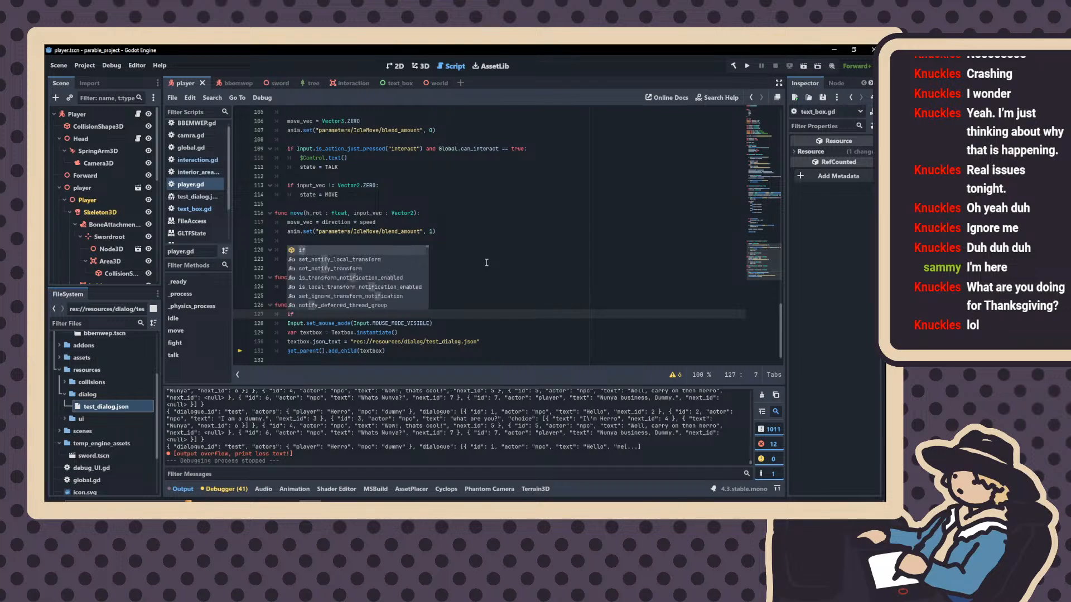
key(BackSpace)
key(BackSpace)
Declare var interacting := false below the sprint_toggle variable in player.gd
scroll(515, 272, up, 15)
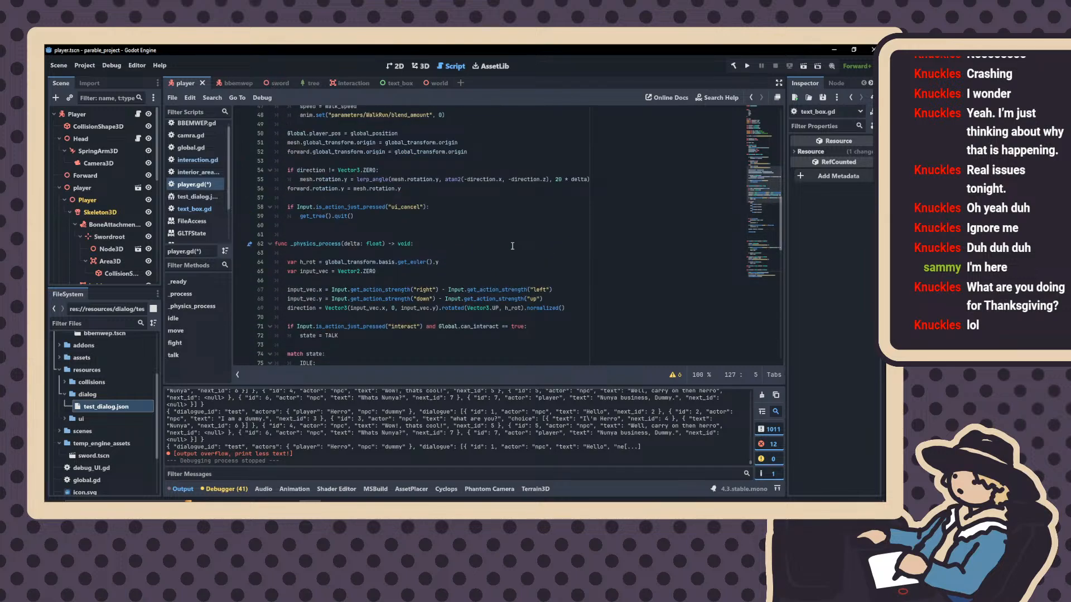
scroll(512, 246, up, 9)
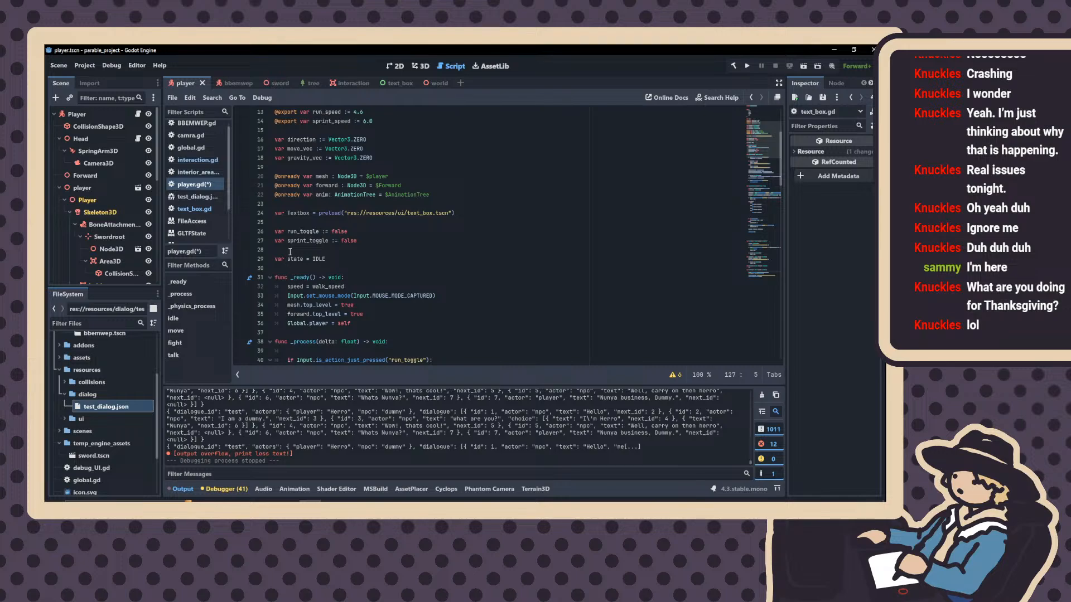
click(290, 252)
key(Return)
key(Up)
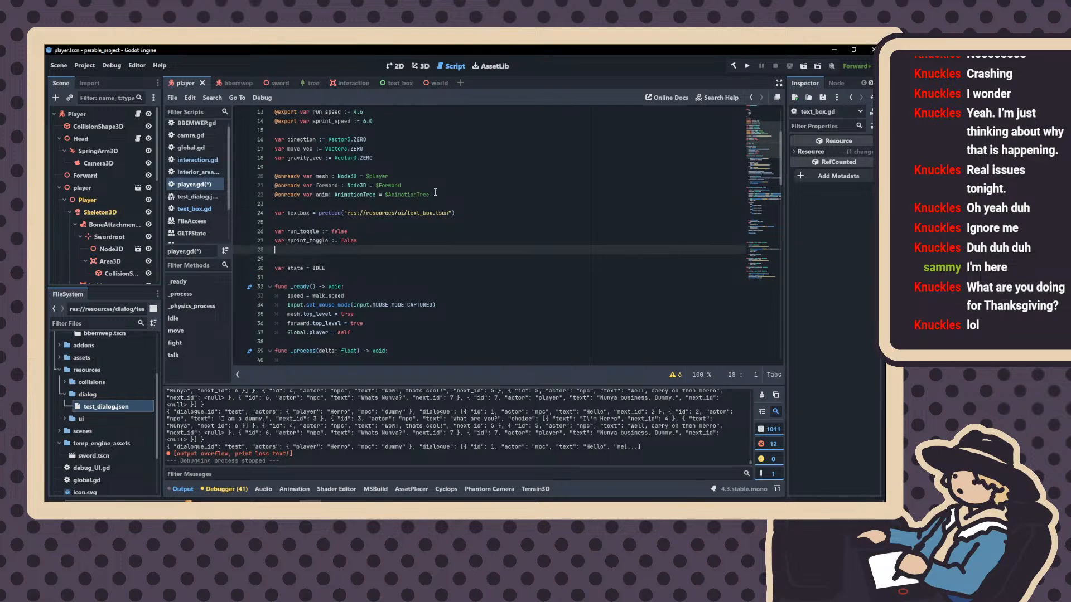
text(var interacting := false)
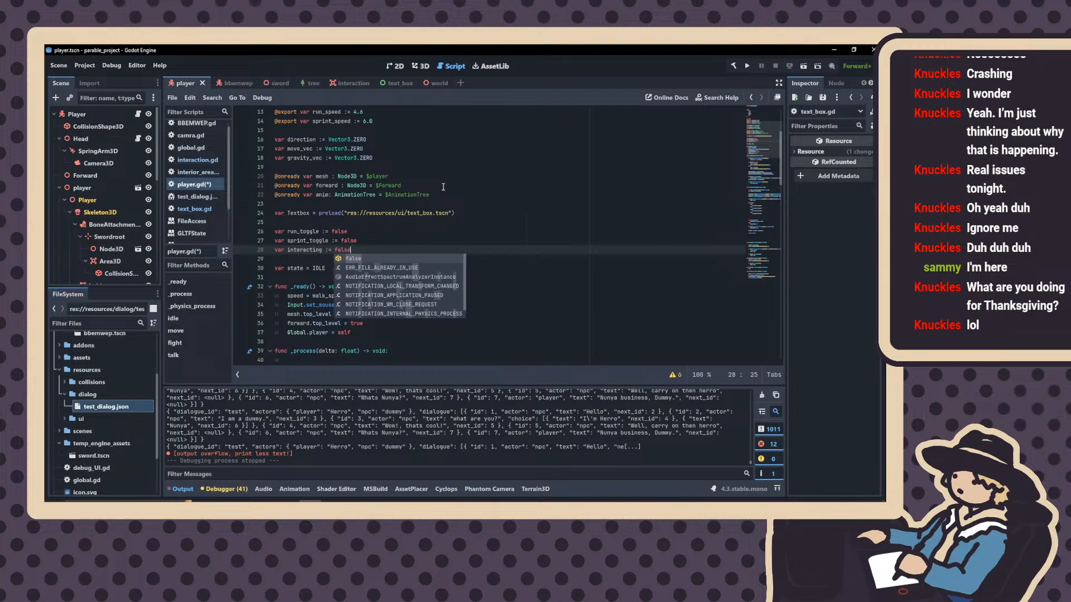
Add the condition if interacting == false: at the start of the talk function in player.gd
scroll(215, 229, down, 13)
scroll(271, 222, down, 20)
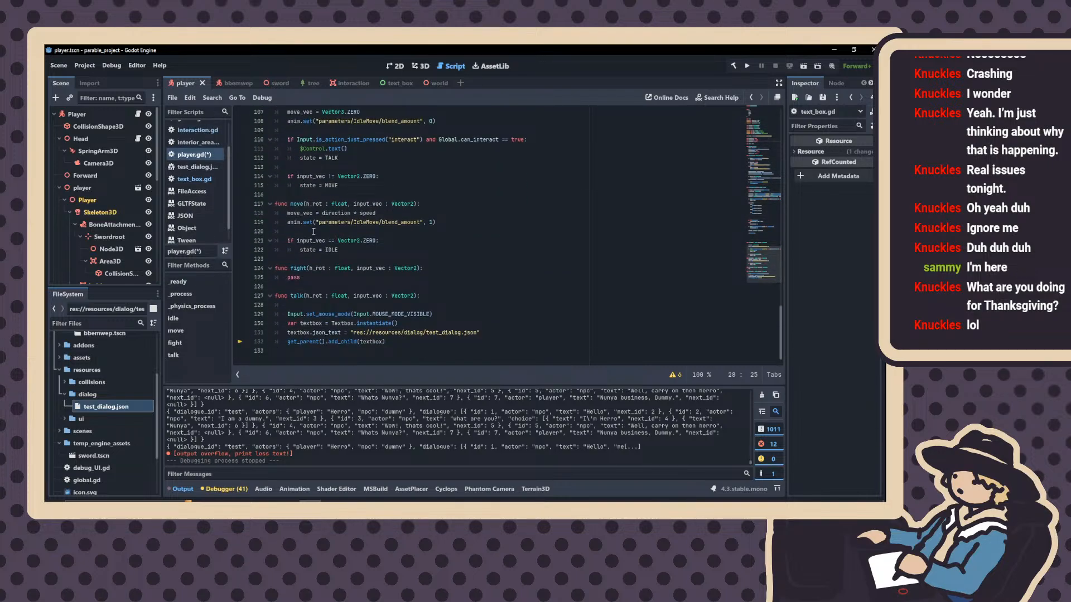
click(310, 305)
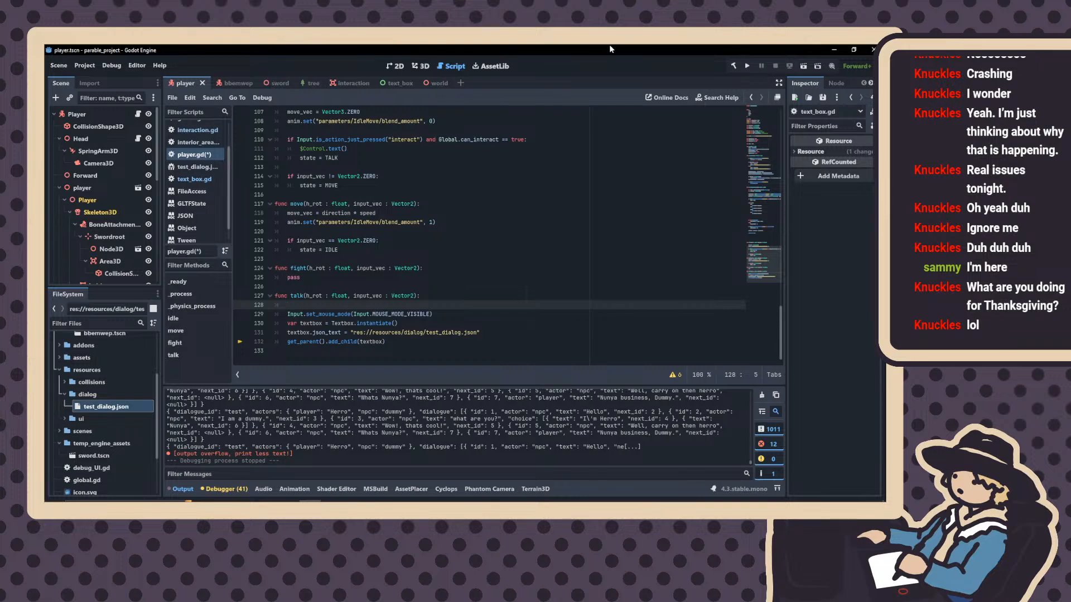
text(if interacting == false:)
key(Return)
text(v)
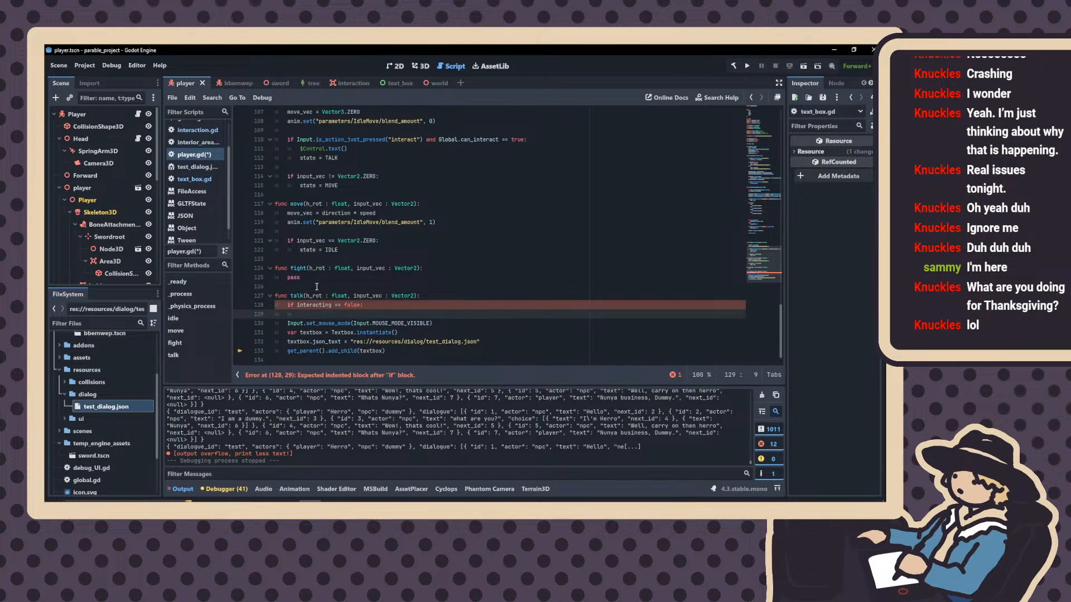
Add a func interact(): header at the end of player.gd and call interact() inside talk's interacting condition
key(ctrl+End)
key(Return)
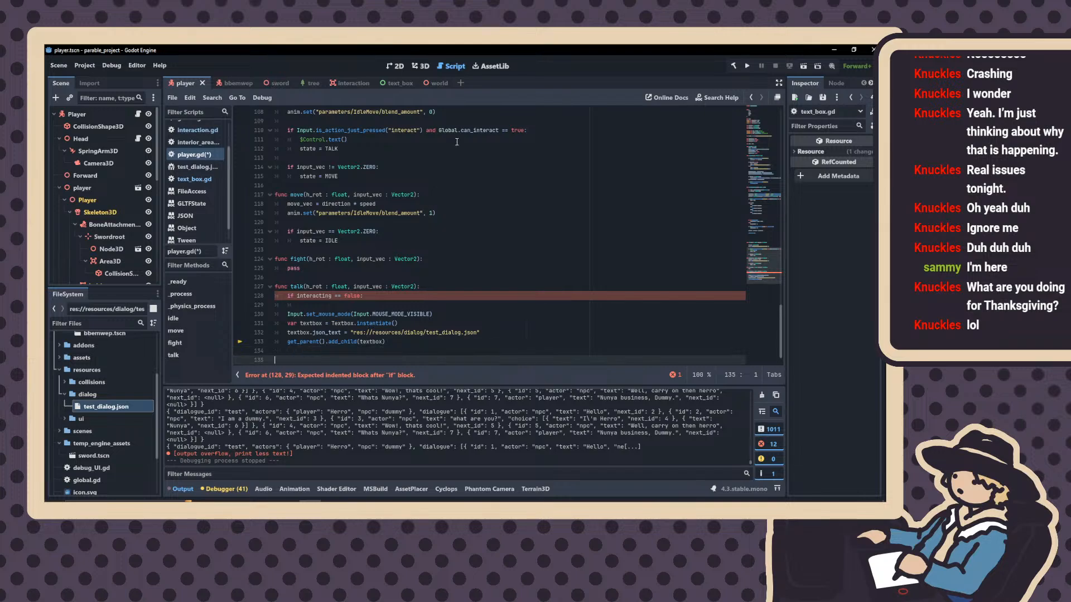
text(func interact():)
key(Return)
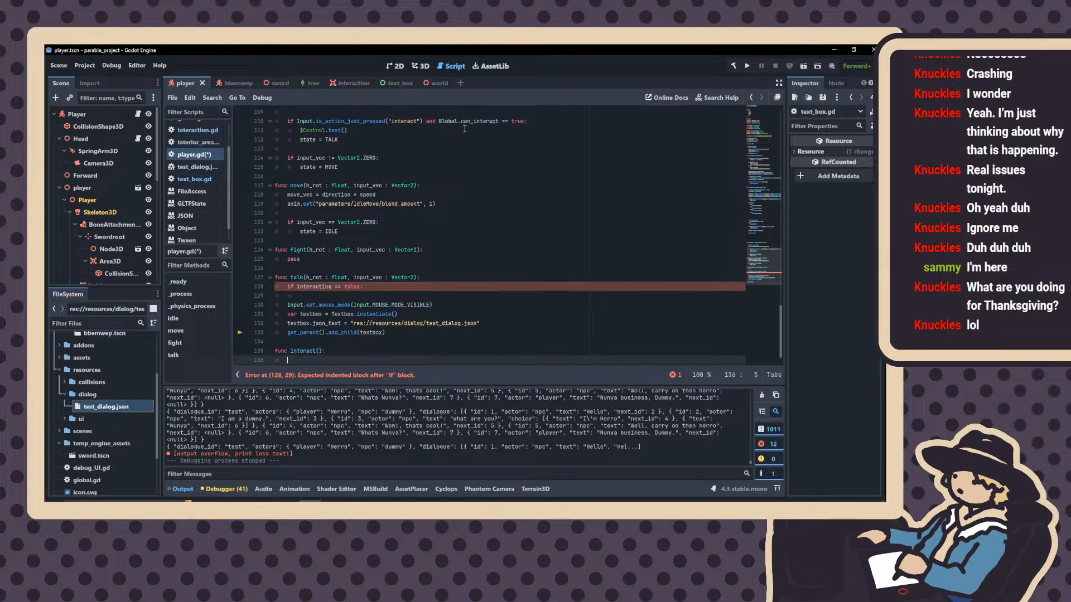
click(345, 295)
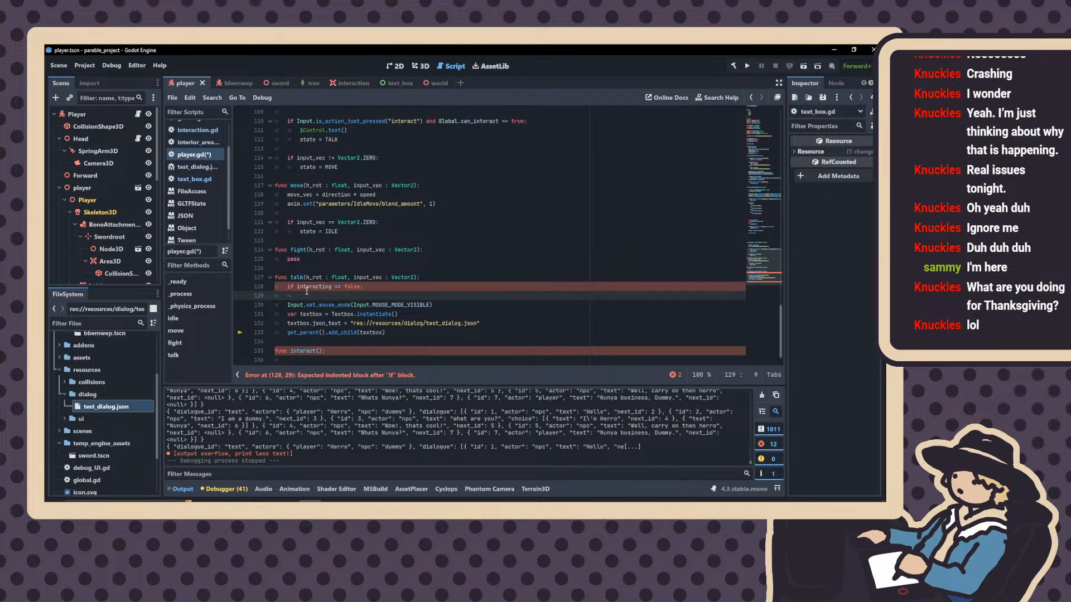
text(interact()
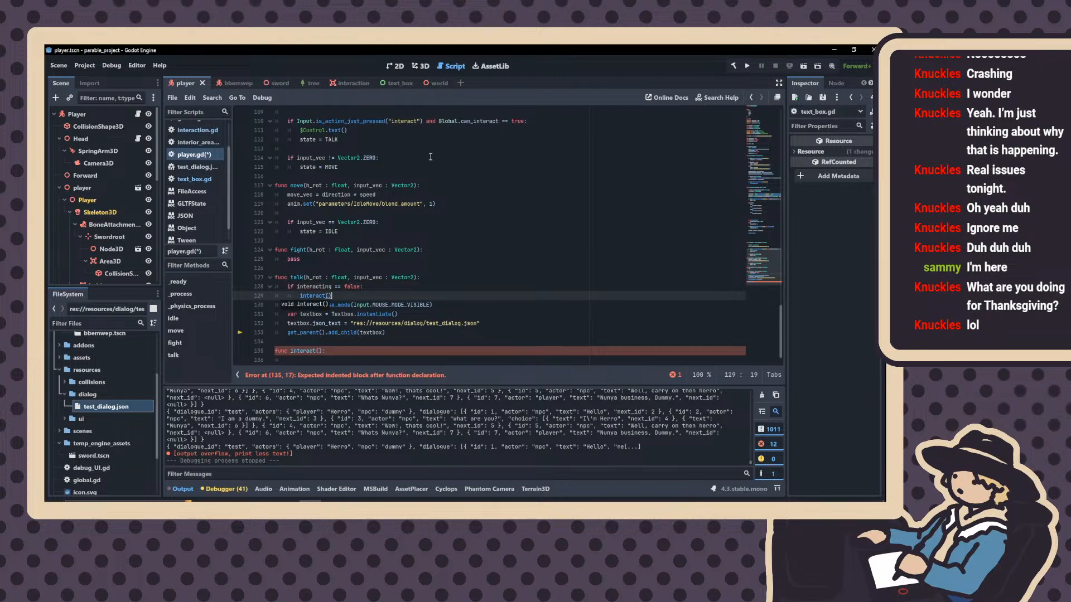
Move the mouse mode line and the three textbox spawning lines from talk into the body of interact()
click(375, 305)
drag(396, 334, 288, 305)
key(ctrl+c)
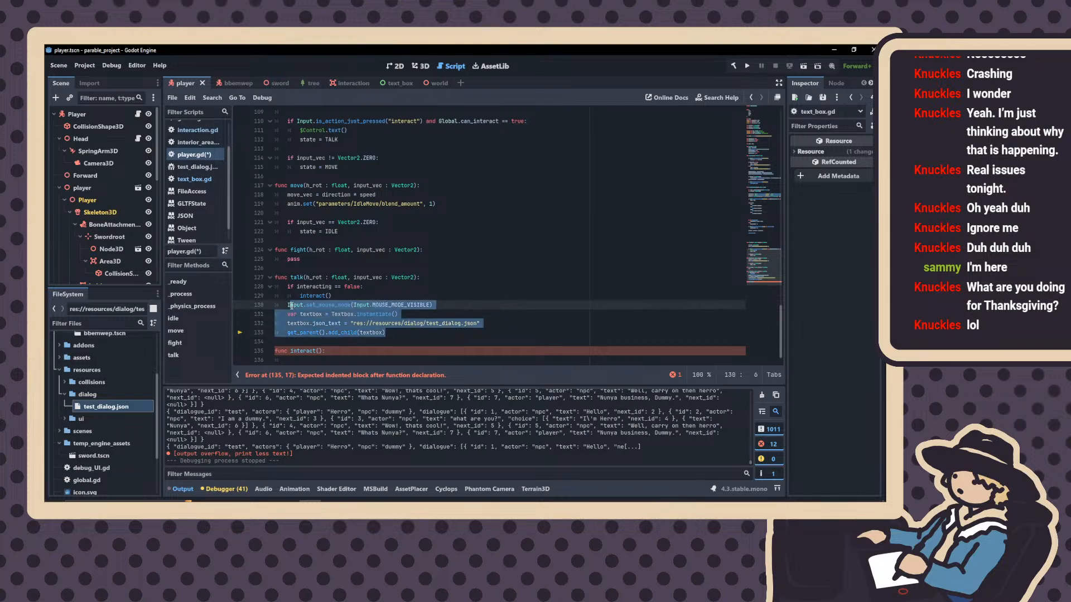
click(286, 362)
key(ctrl+v)
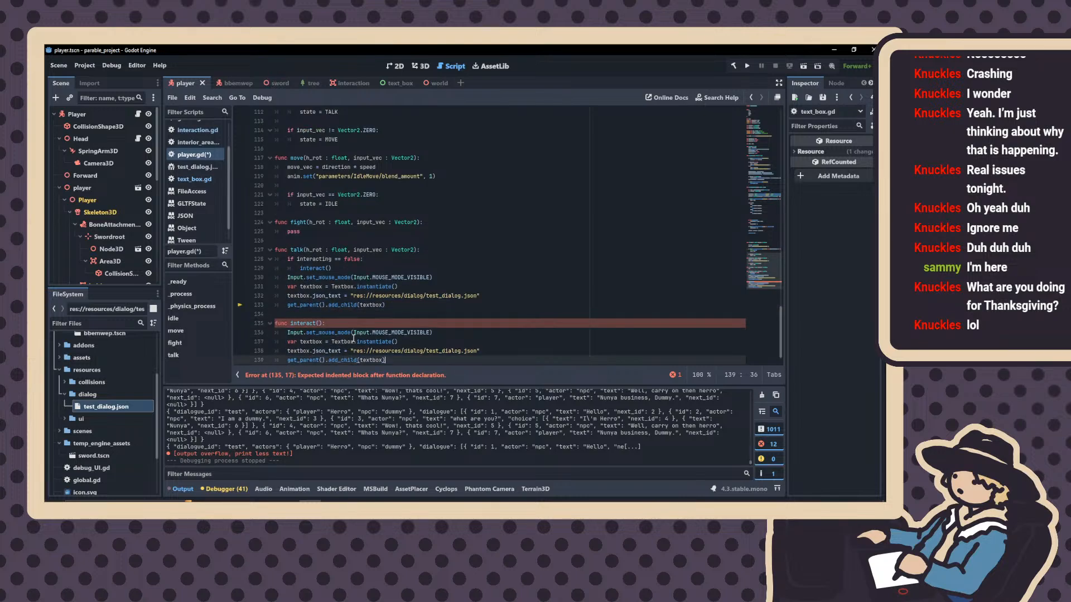
drag(391, 296, 283, 268)
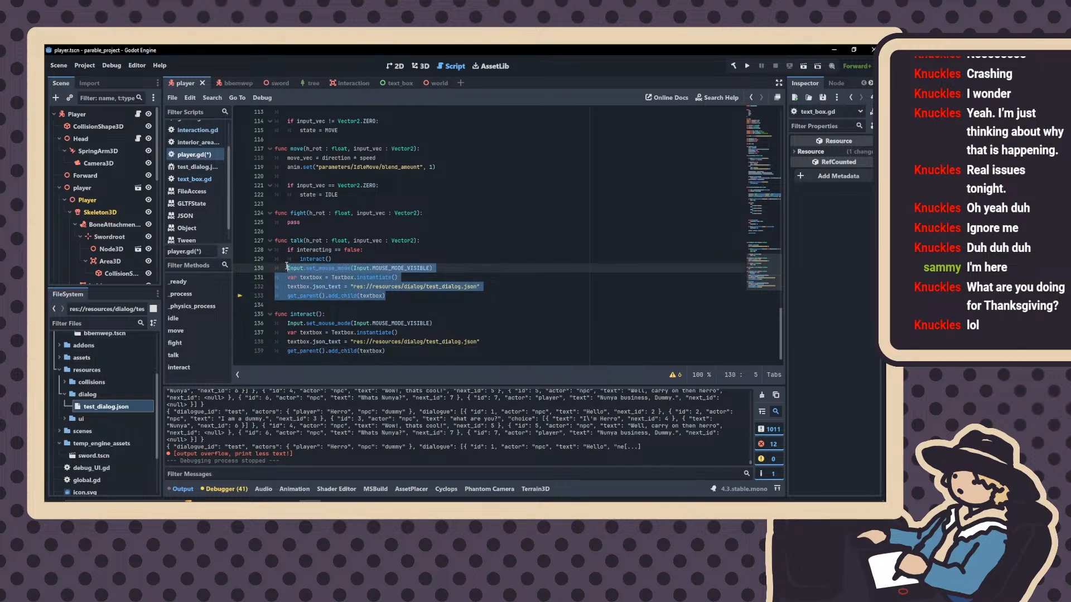
key(BackSpace)
key(BackSpace)
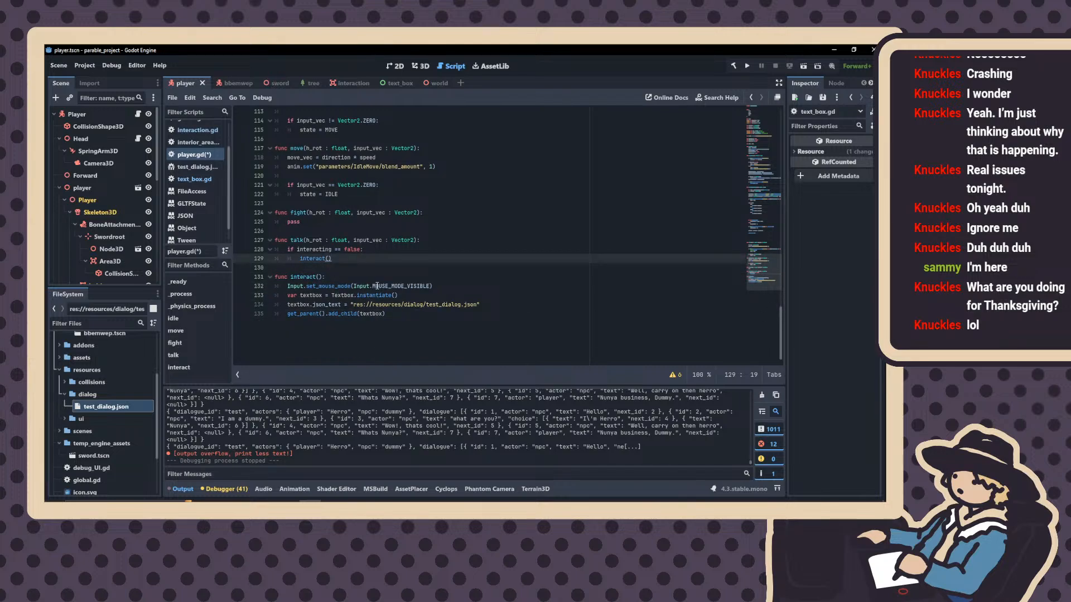
Add interacting = true after the if block in the talk function
key(Return)
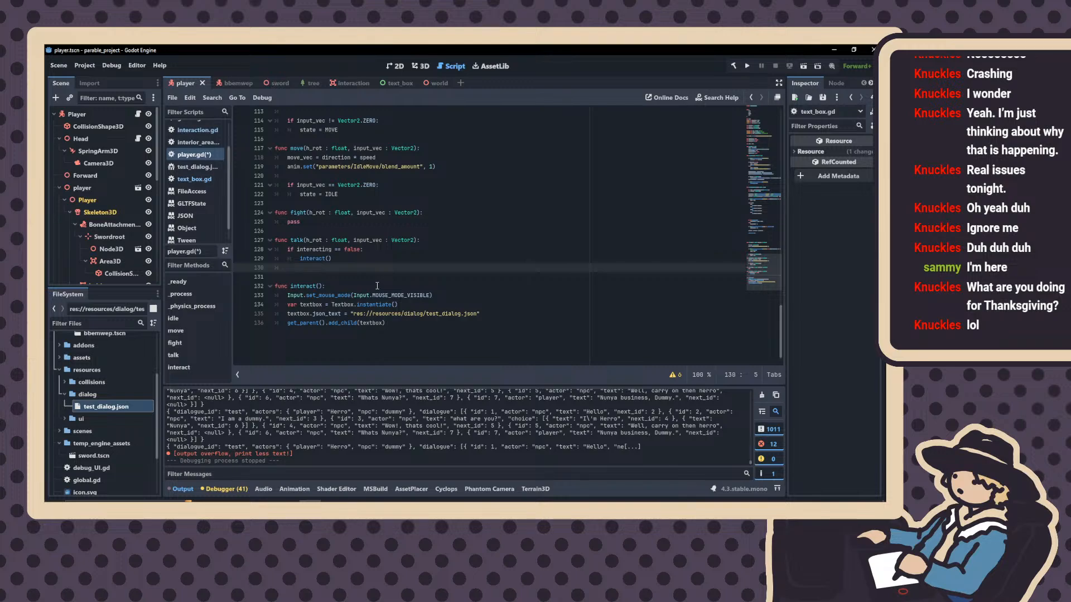
text(intr)
key(BackSpace)
text(eraction)
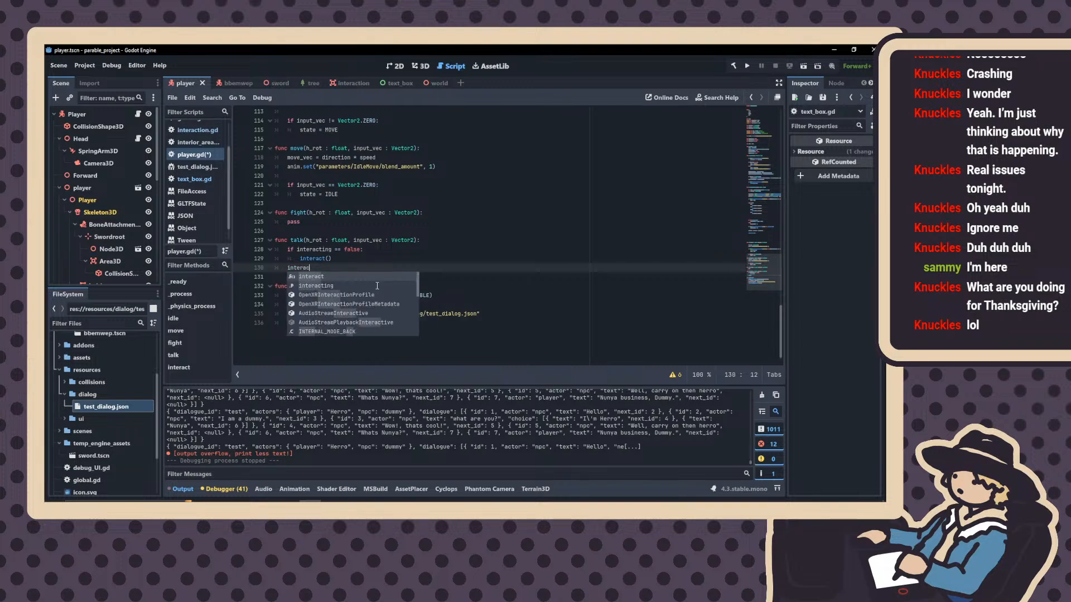
key(BackSpace)
key(BackSpace)
text(ng )
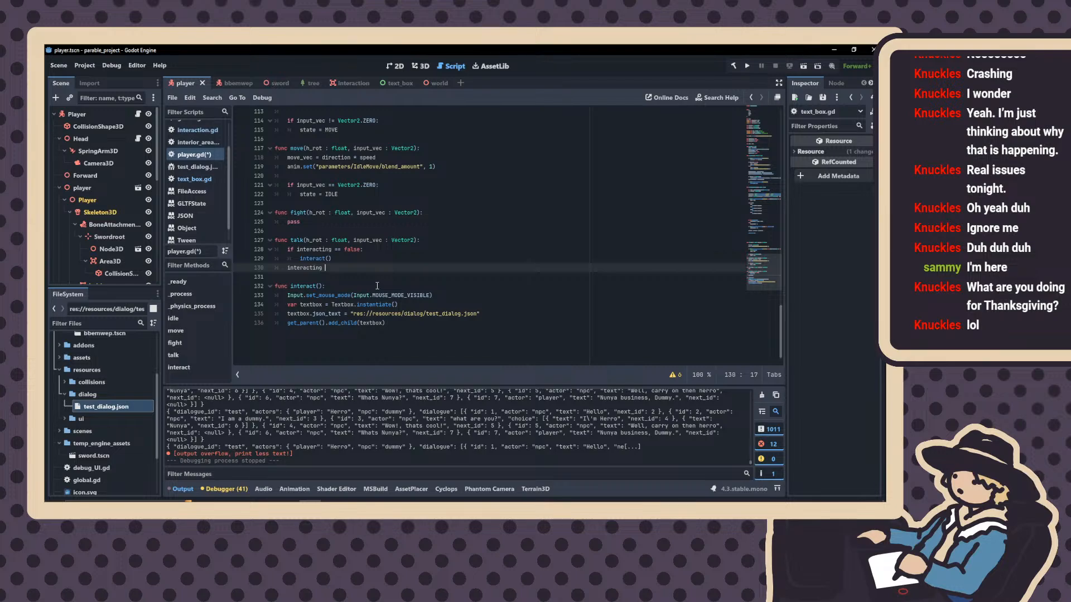
text(= true)
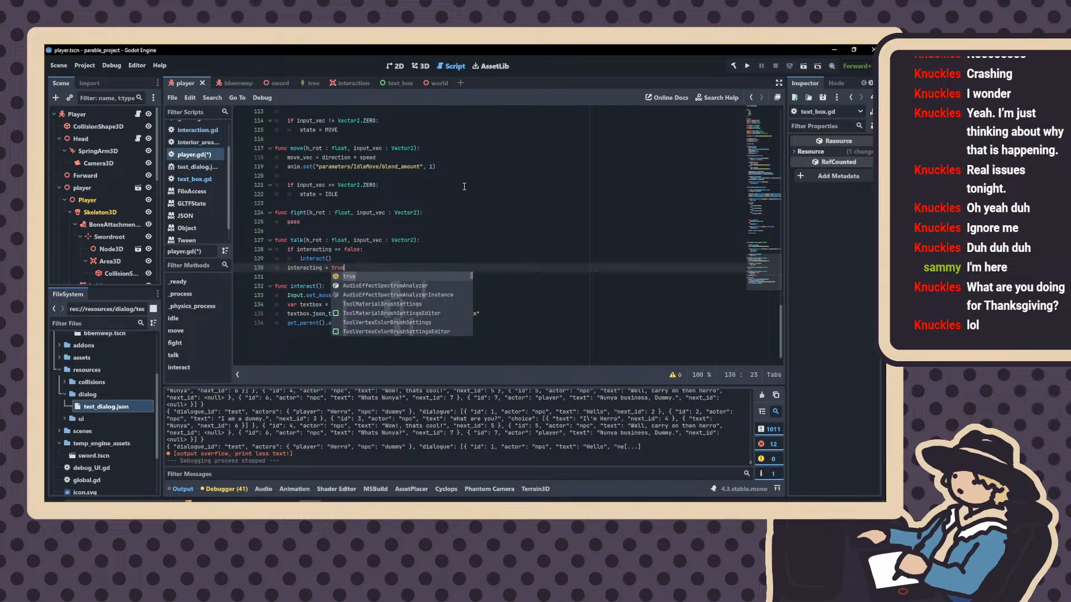
click(478, 186)
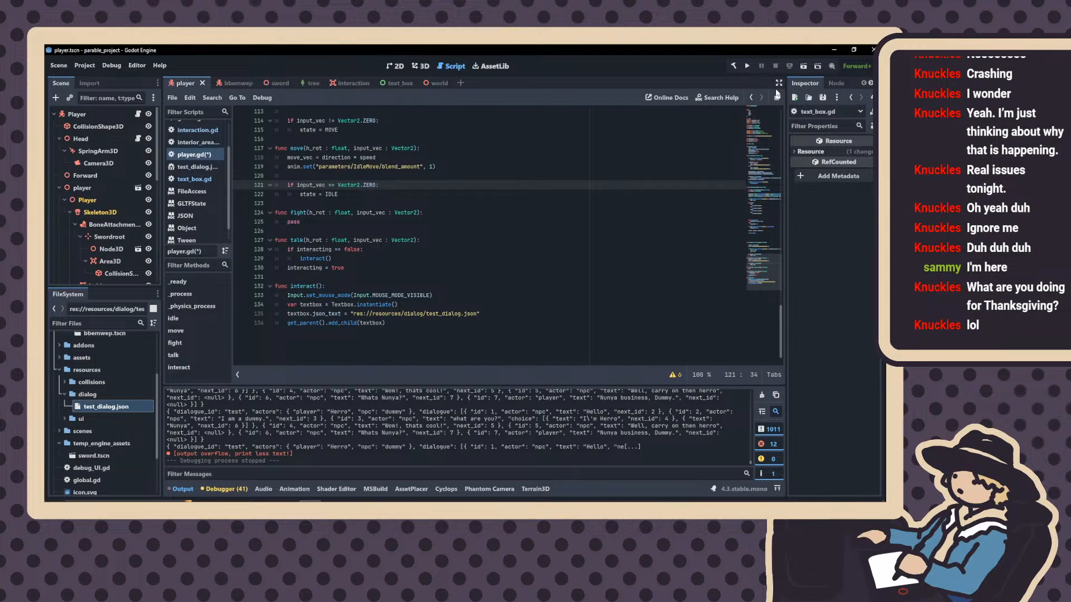
Run the project and walk the player along the path up to the NPC
click(747, 66)
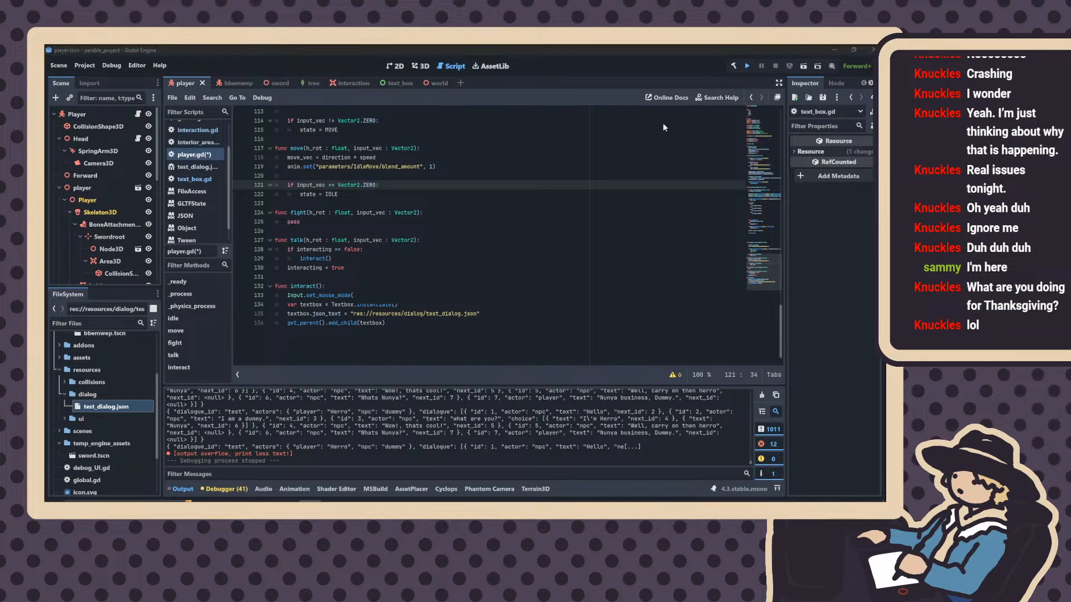
key(F5)
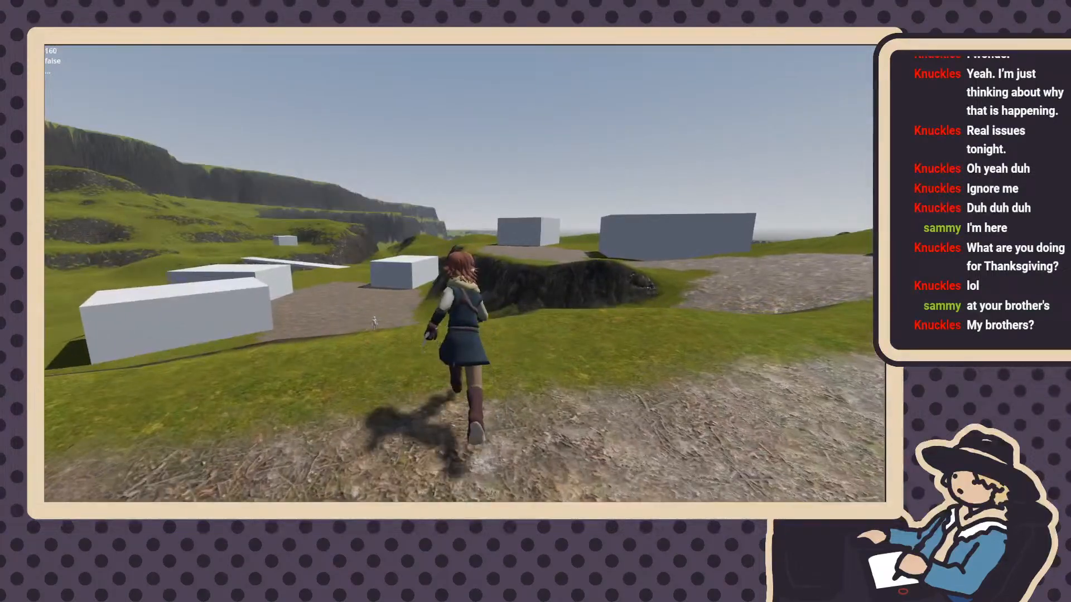
key(w)
key(w)
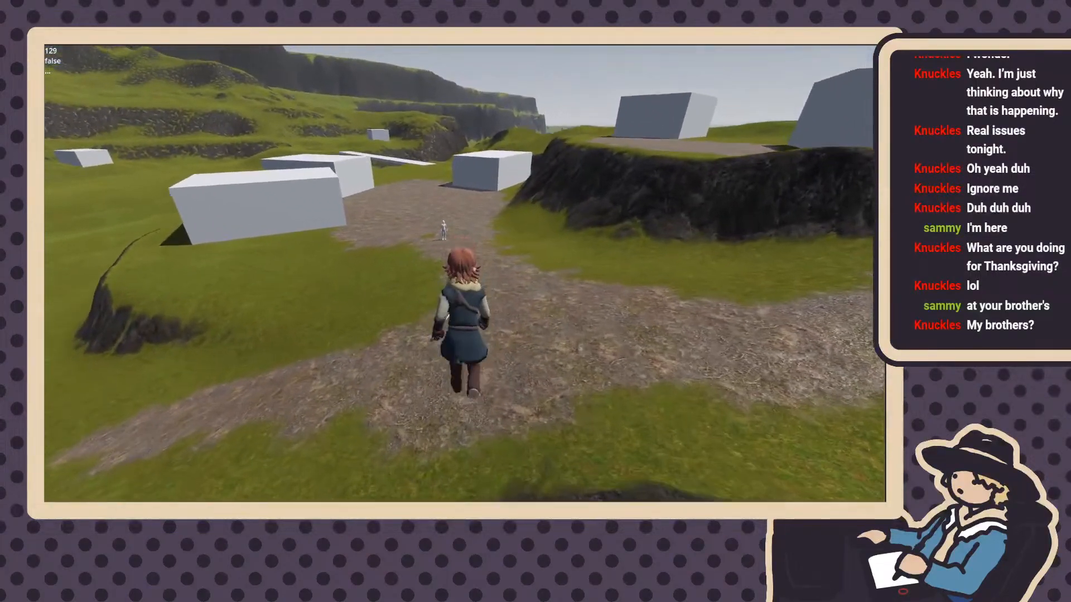
key(w)
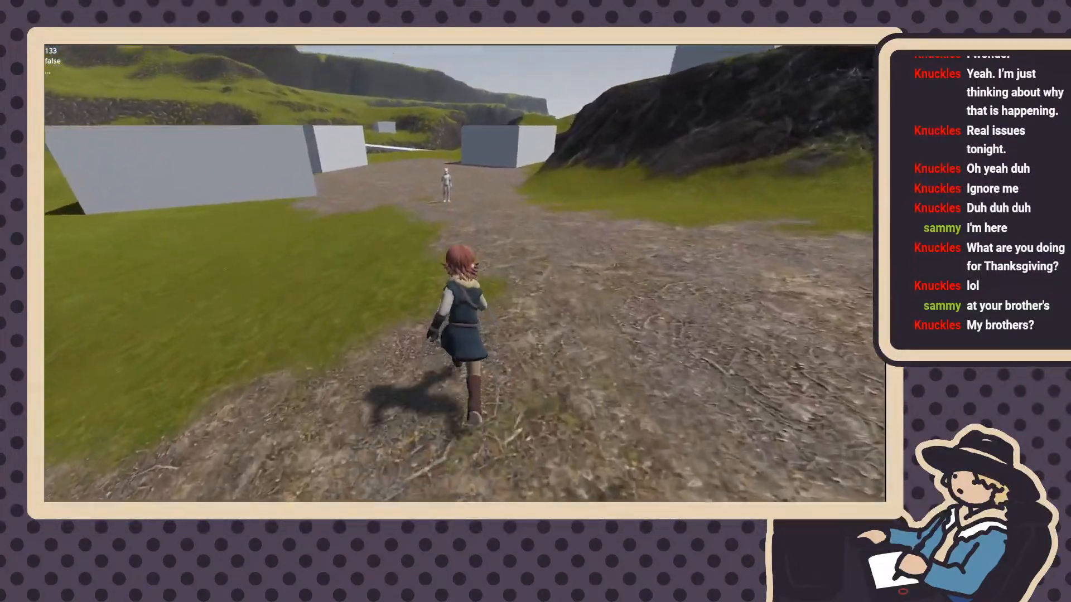
key(w)
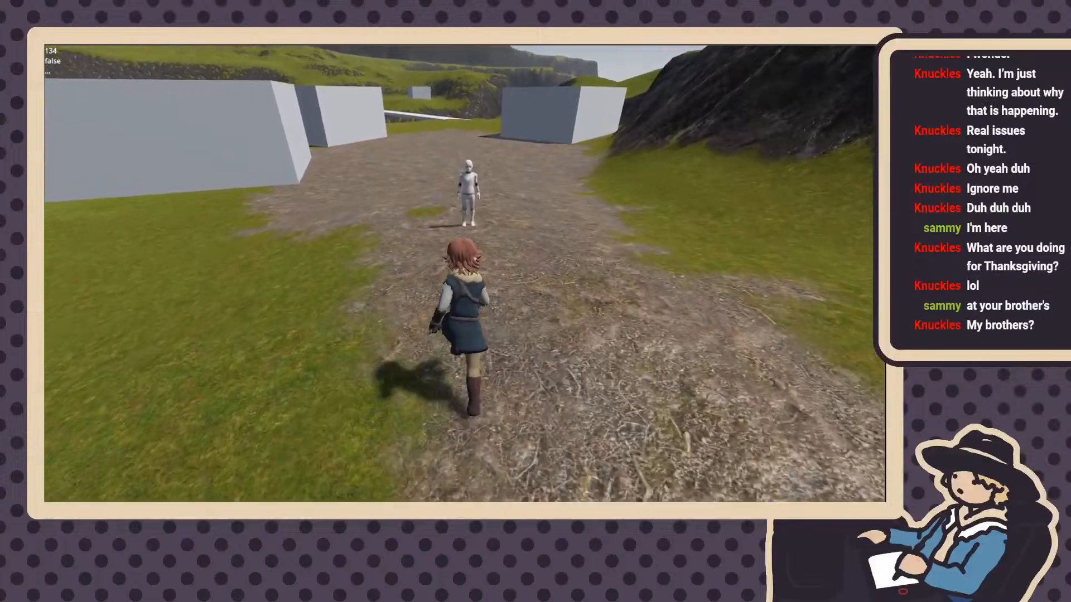
key(w)
Start the NPC conversation, advance through its dialogue lines and quit the game
key(e)
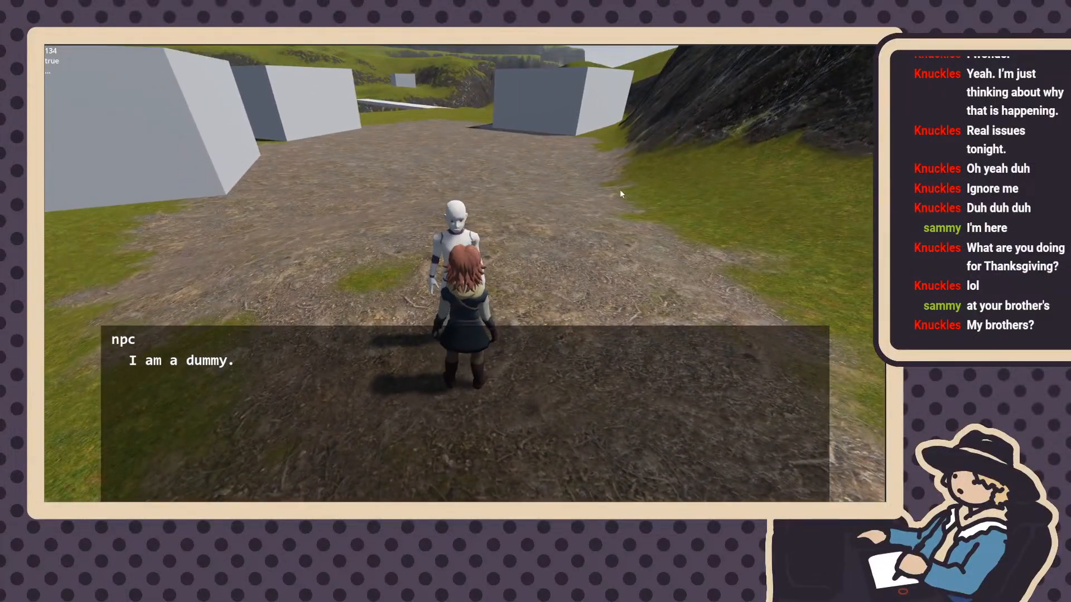
key(e)
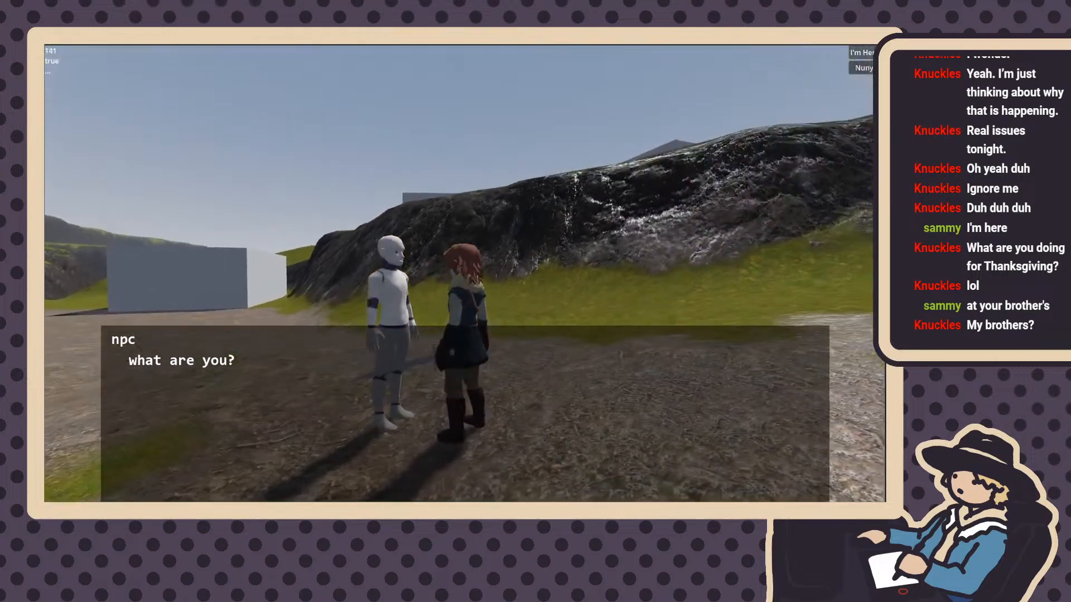
key(e)
key(e)
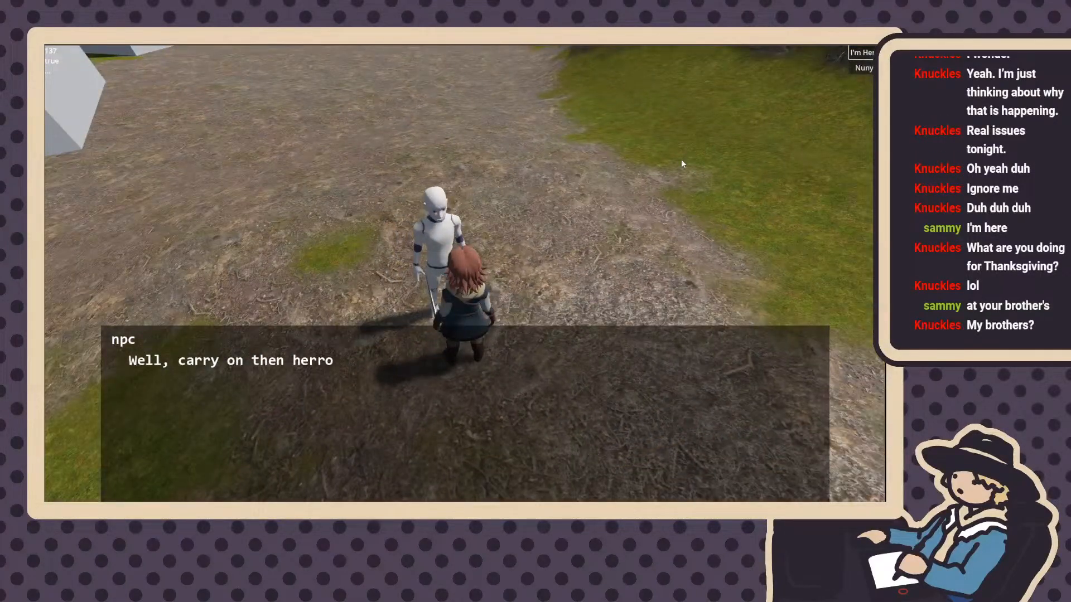
key(Escape)
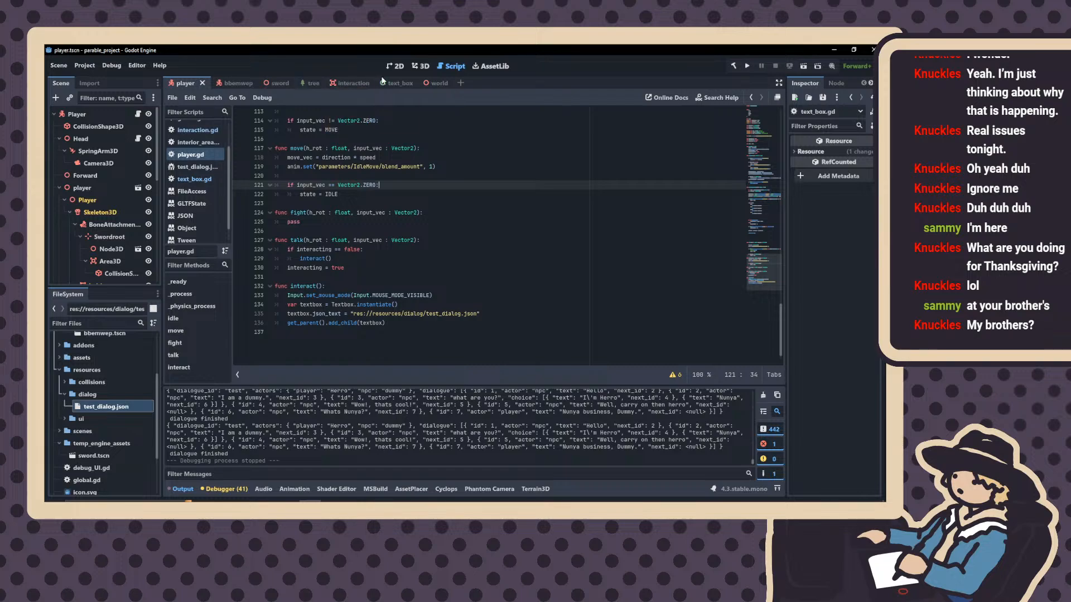
Open the text_box scene and examine the choice handling and _process functions in text_box.gd
click(388, 84)
scroll(384, 126, down, 10)
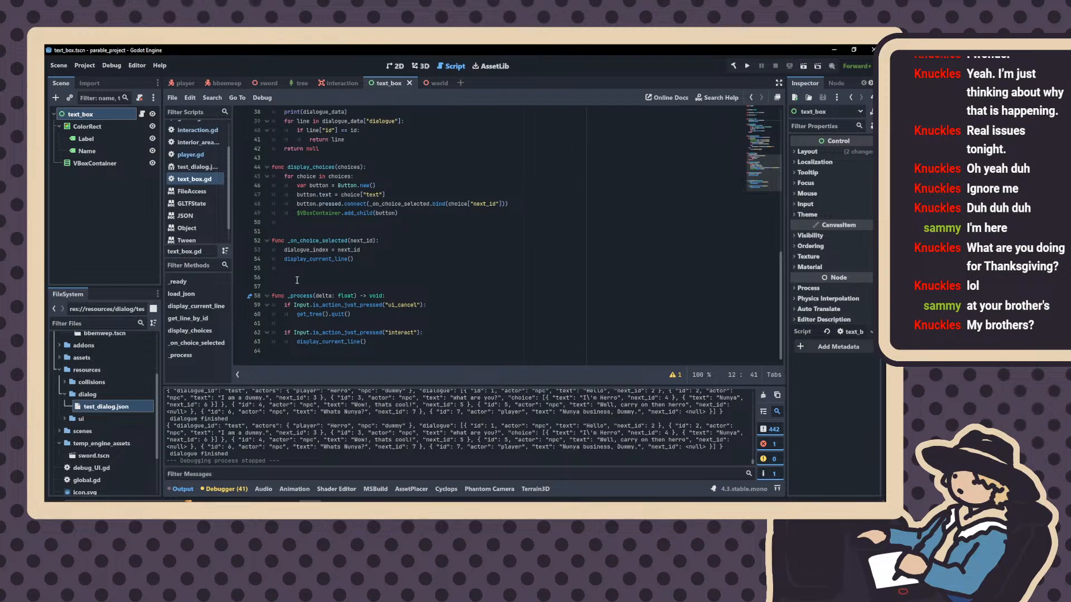
scroll(309, 189, up, 3)
scroll(308, 189, down, 3)
scroll(404, 336, up, 3)
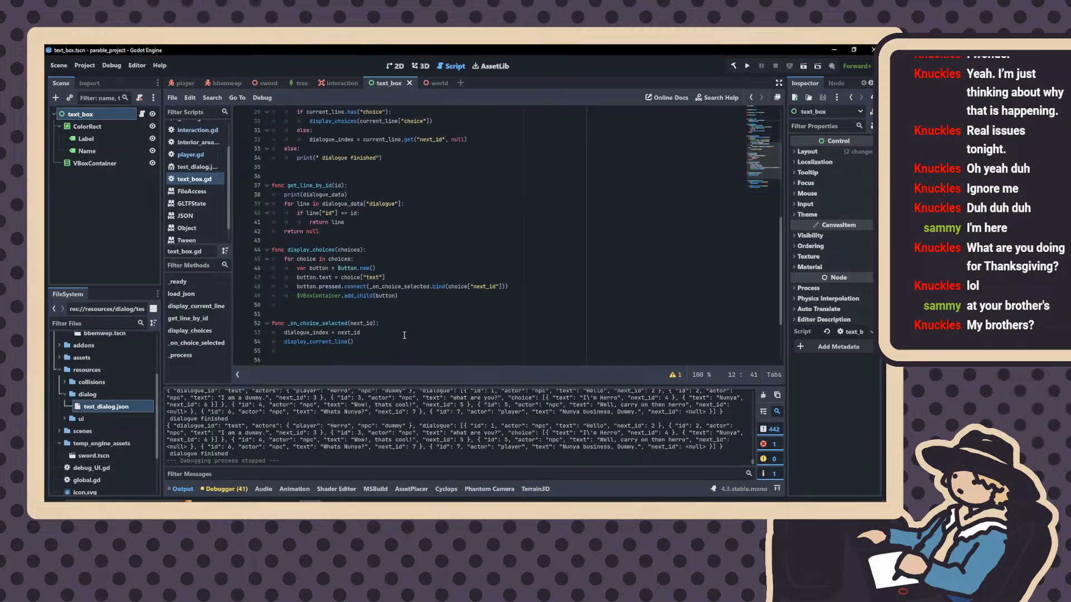
Review display_current_line, get_line_by_id and display_choices in text_box.gd to see how the dialogue reaches its end
scroll(385, 333, up, 3)
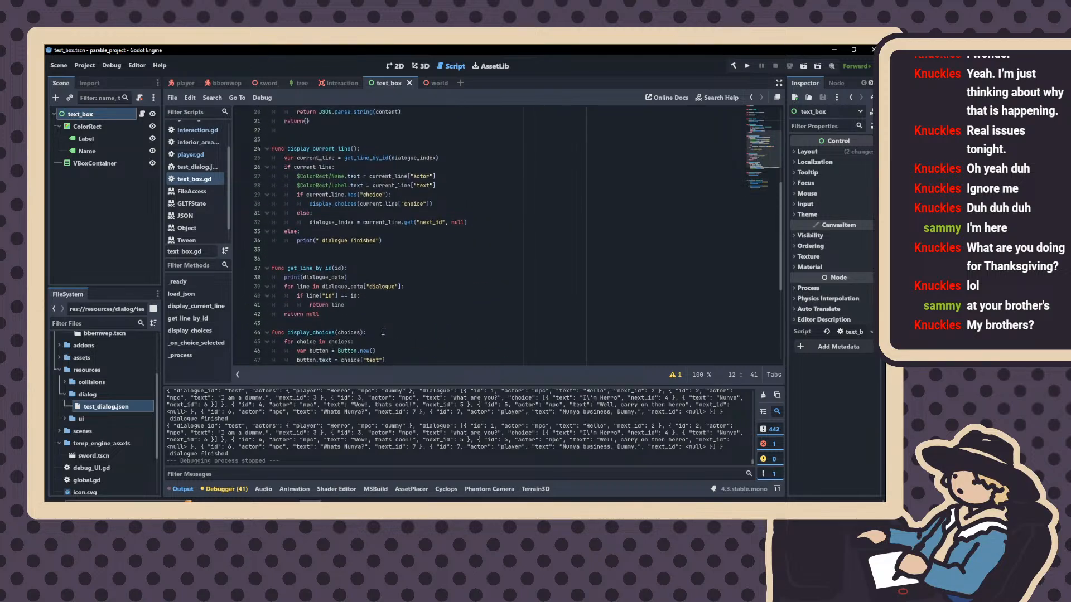
scroll(382, 331, down, 2)
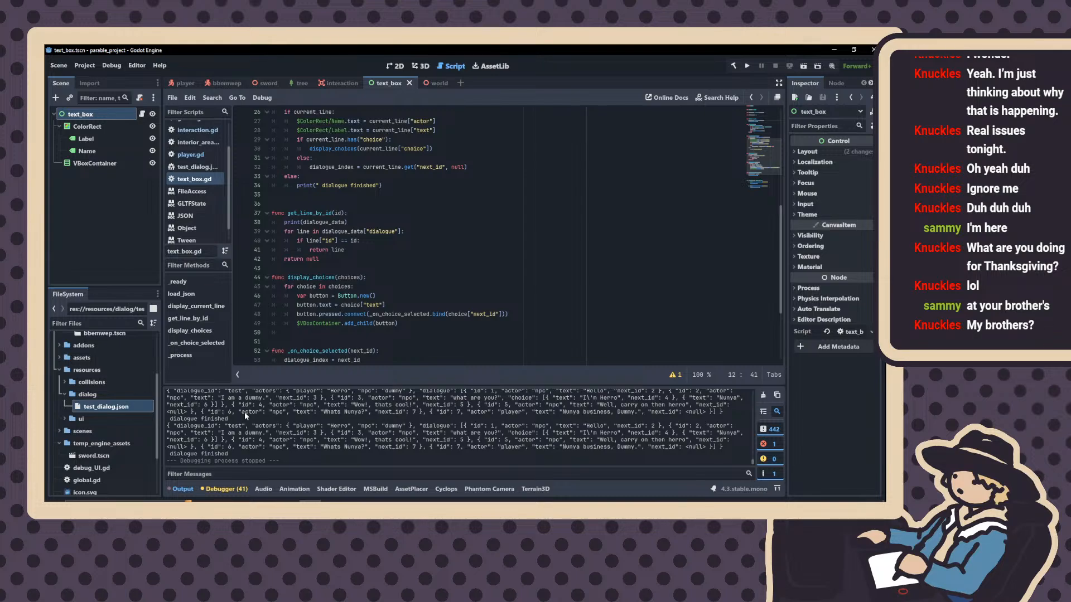
scroll(365, 184, up, 3)
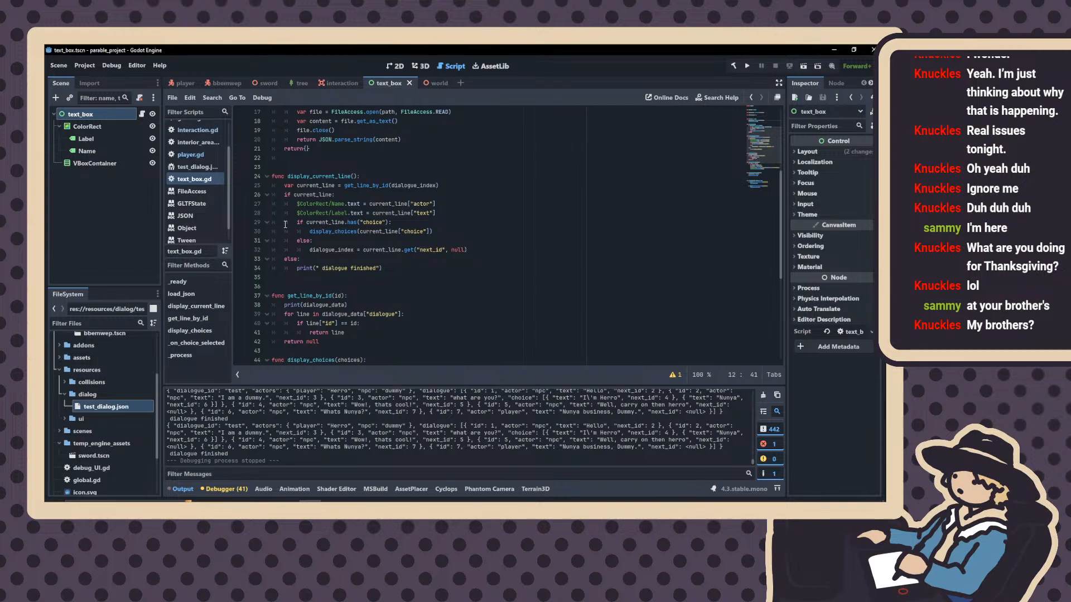
scroll(285, 225, down, 1)
scroll(285, 225, down, 3)
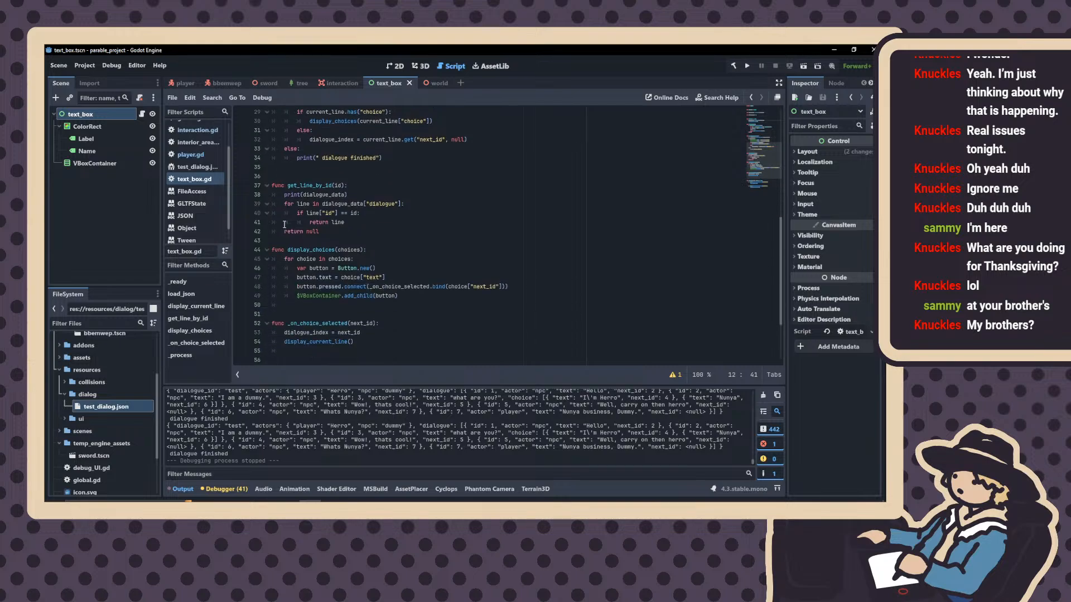
scroll(284, 224, up, 2)
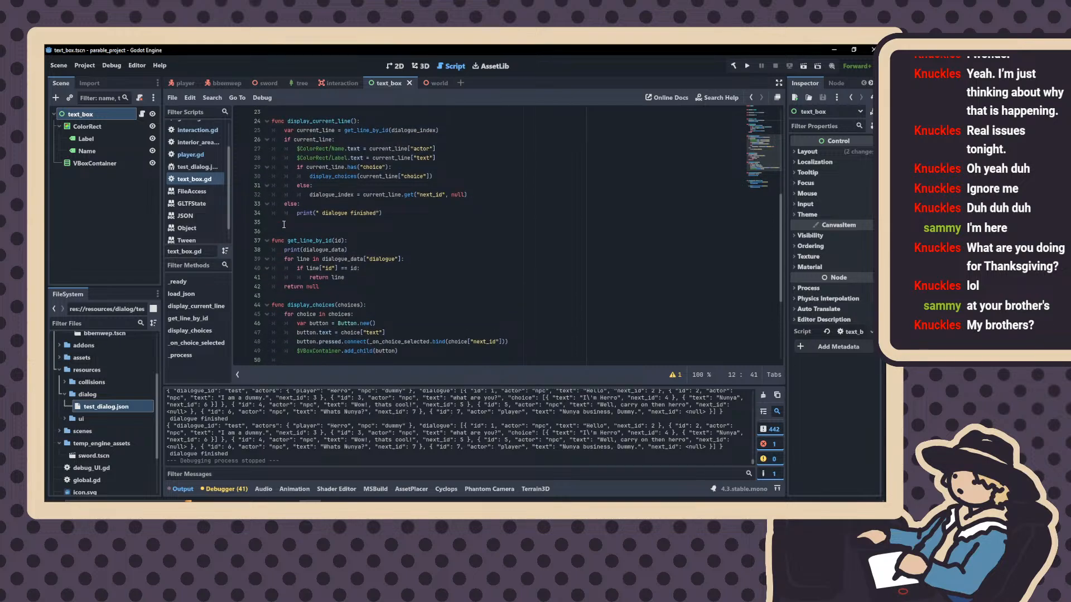
scroll(284, 224, down, 4)
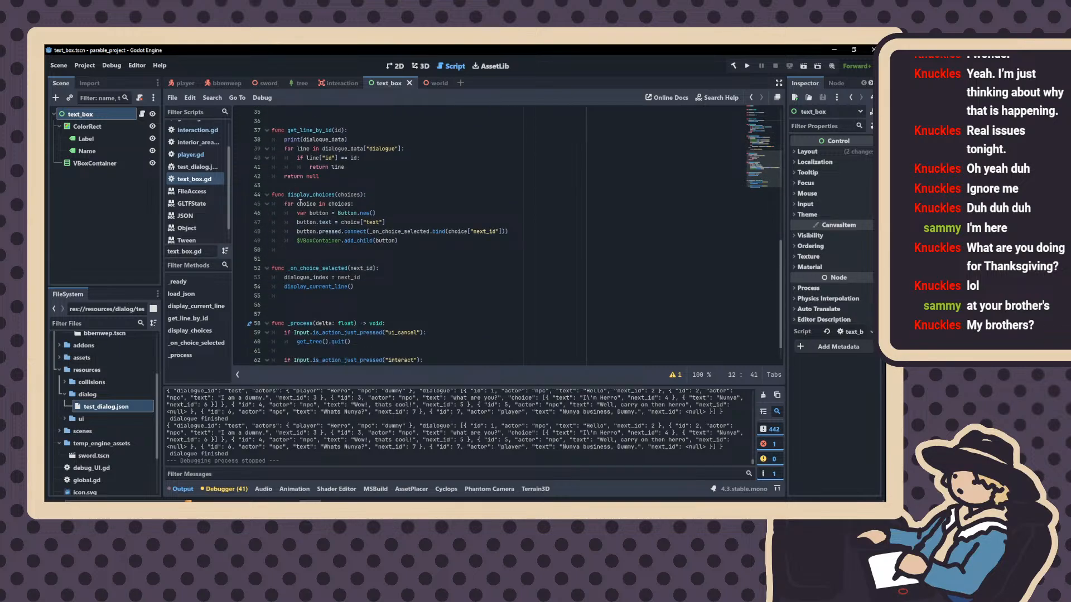
scroll(362, 278, down, 1)
Under the interact check in _process, try adding the condition if display_current_line().current_line == null:
click(435, 334)
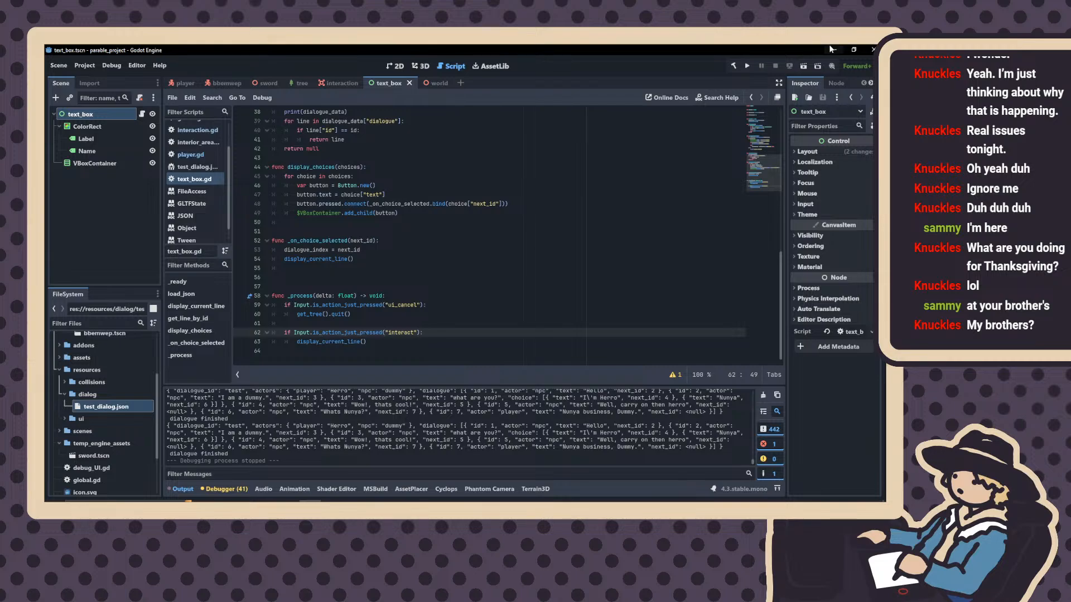
key(Return)
text(if)
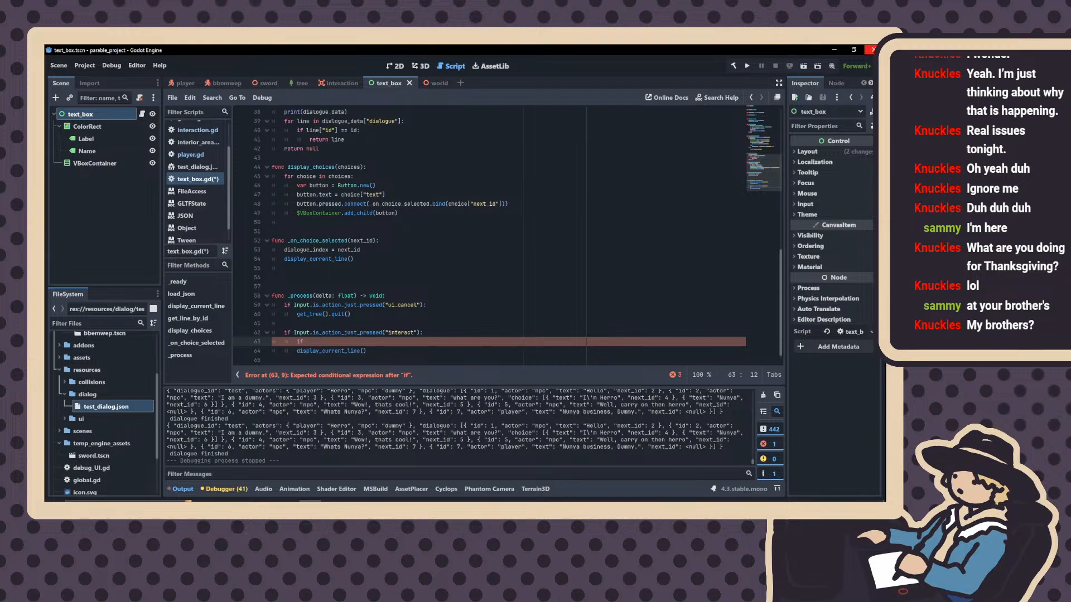
drag(375, 352, 298, 352)
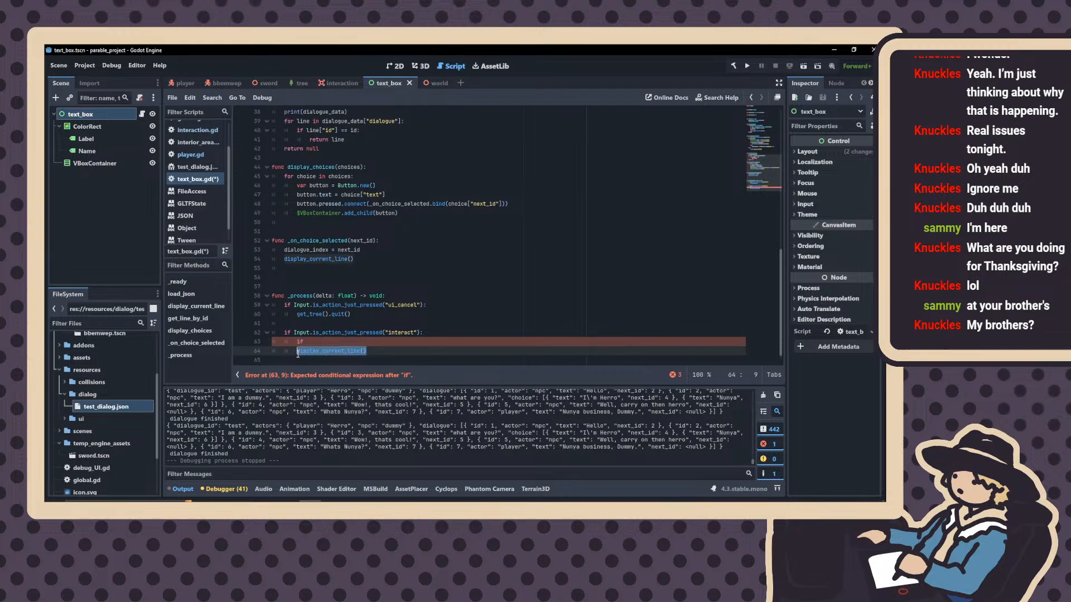
key(ctrl+c)
click(335, 343)
key(ctrl+v)
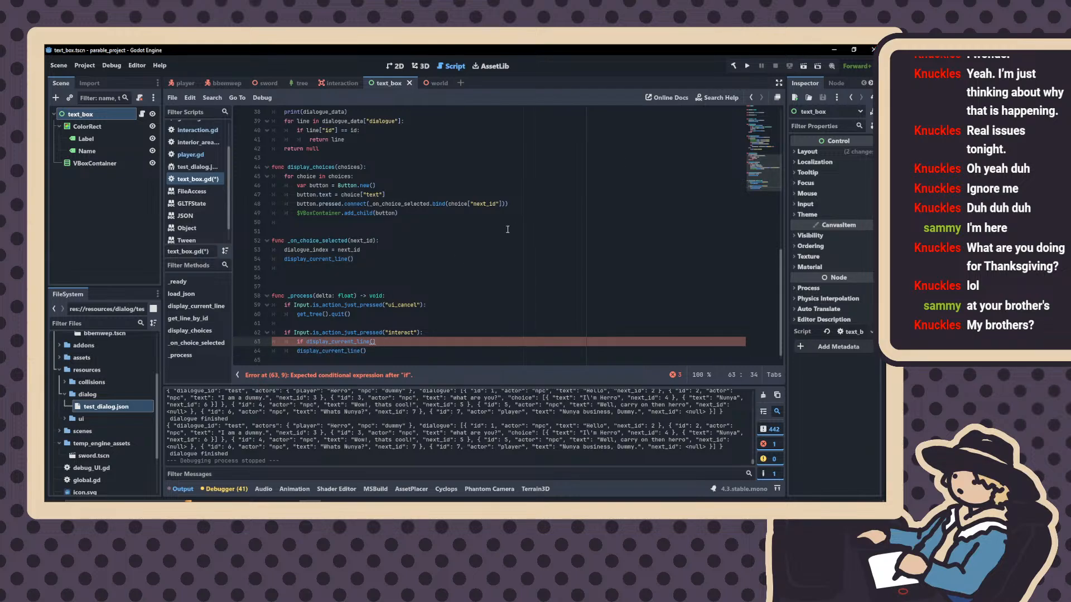
text(.current_line == )
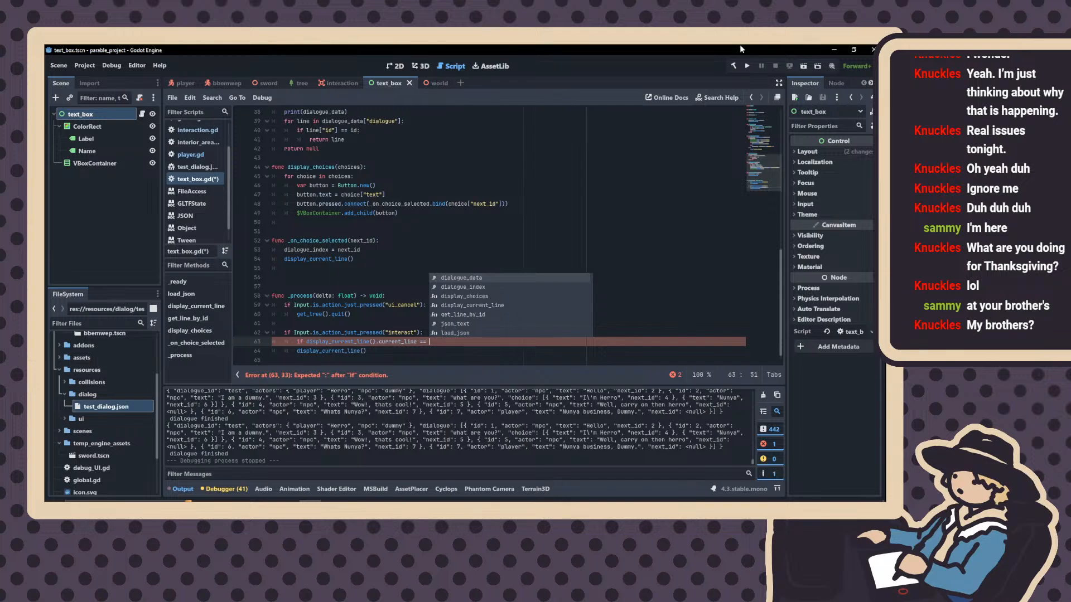
text(null:)
key(Return)
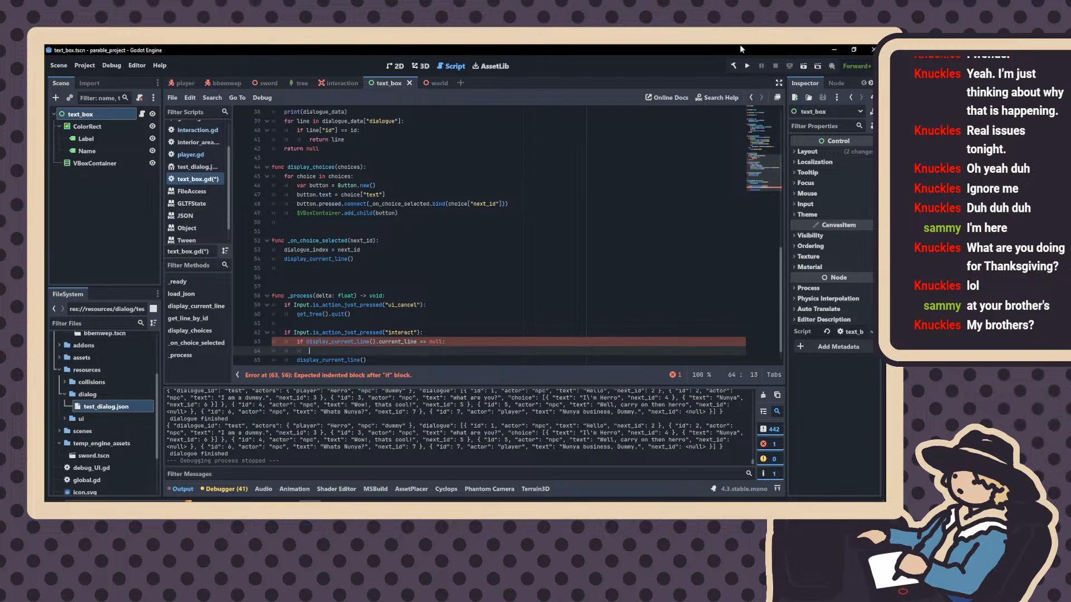
Call self.queue_free() inside the new null check in _process
text(s)
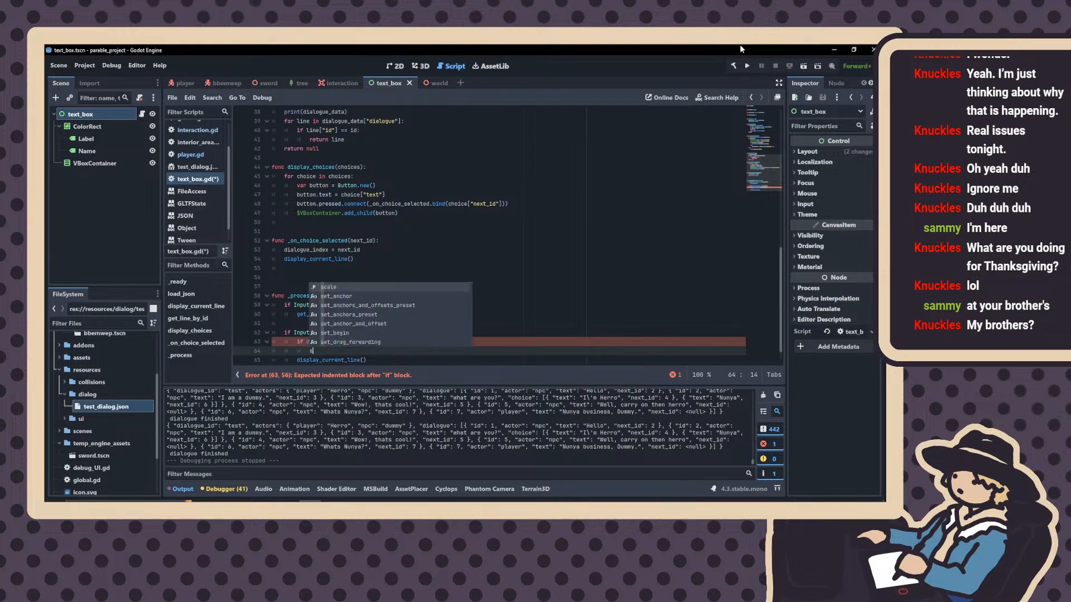
text(elf.que)
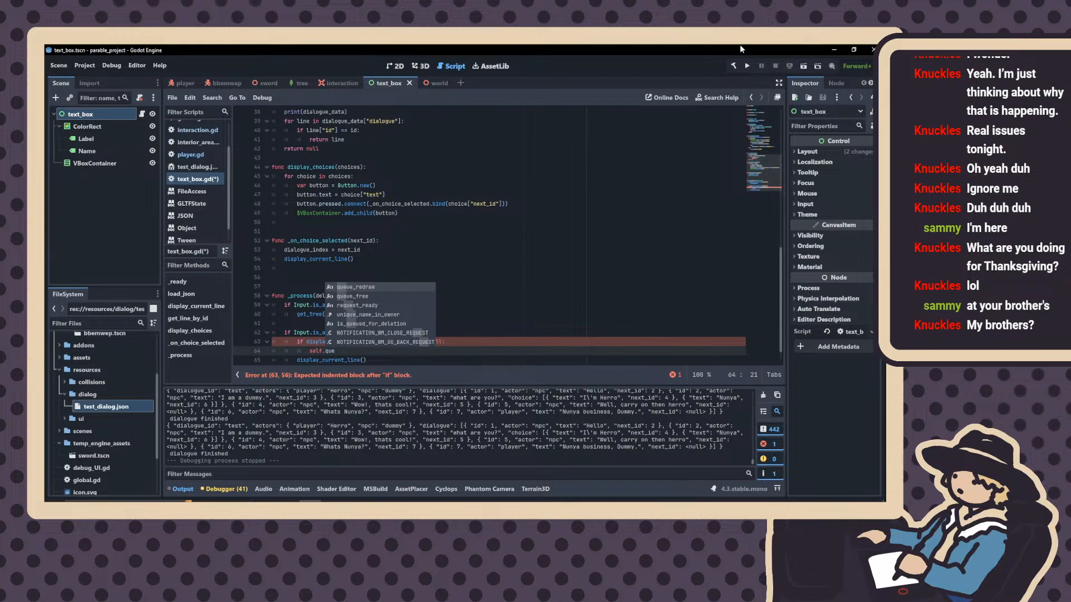
key(Down)
key(Return)
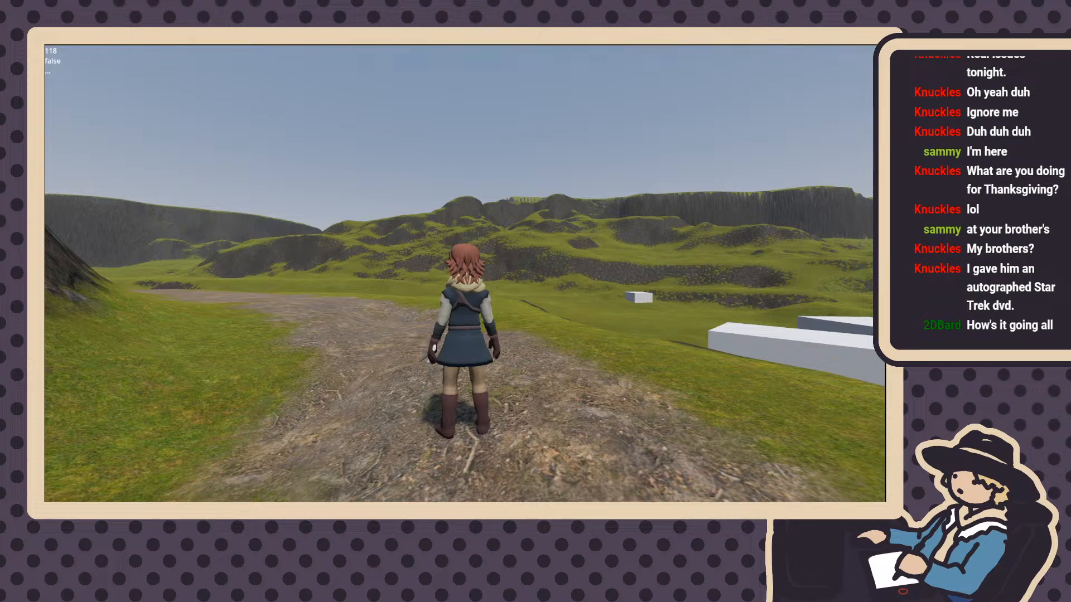
Walk the player up to the NPC in the running game and interact to test the null check
key(w)
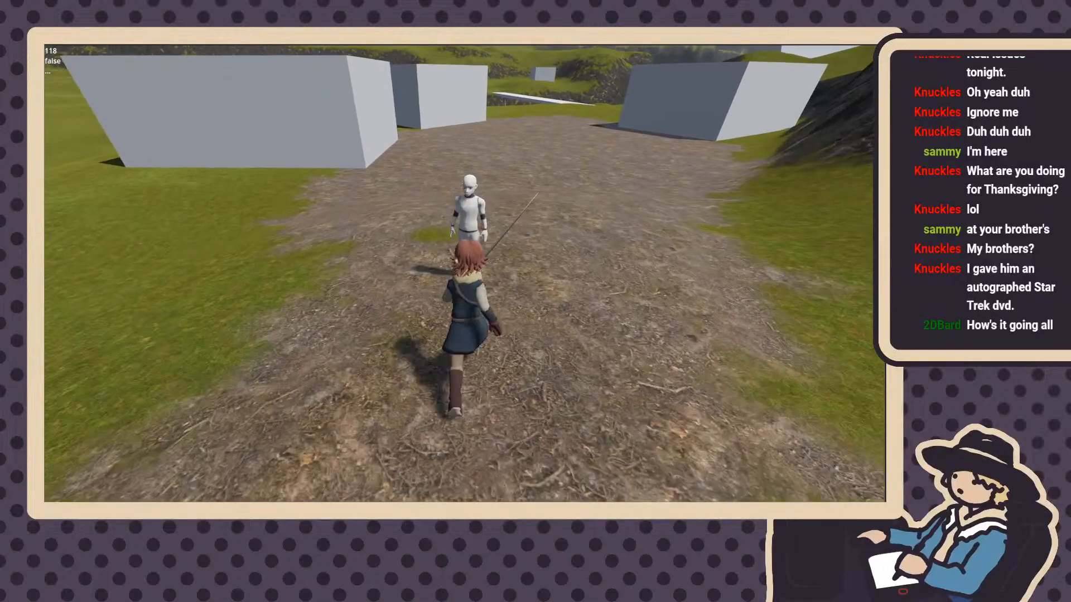
key(e)
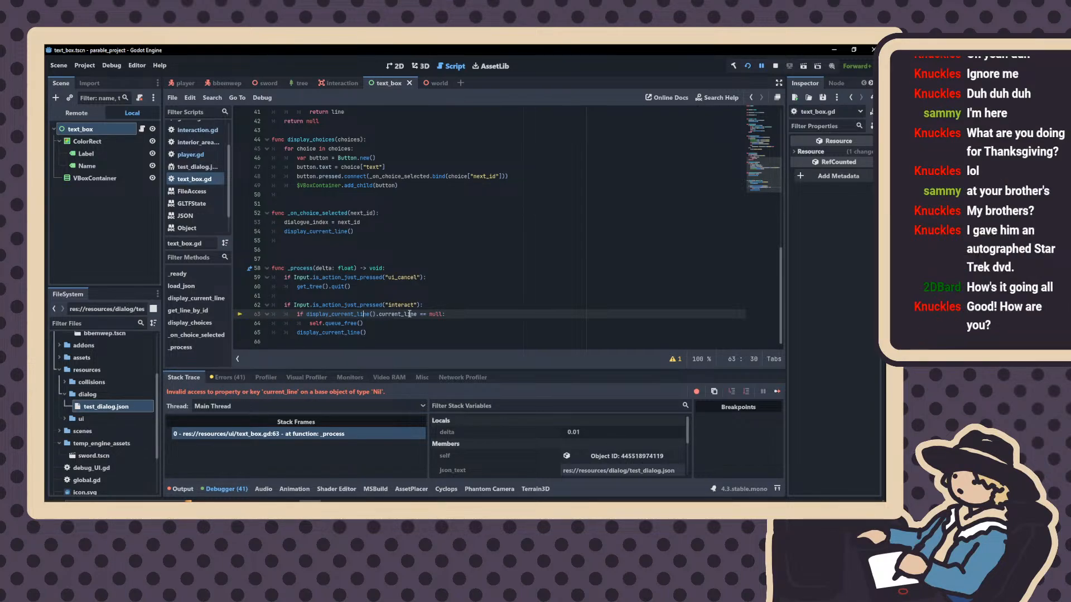
Compare the failing condition in _process with display_current_line and the other dialogue functions in text_box.gd
scroll(337, 283, up, 7)
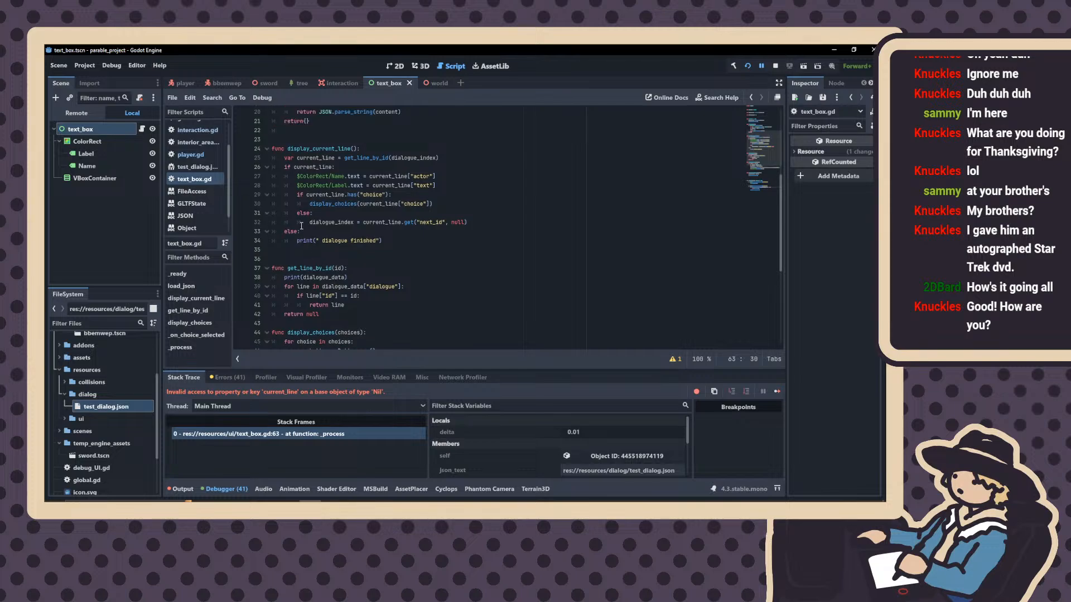
scroll(294, 230, down, 6)
scroll(293, 230, down, 1)
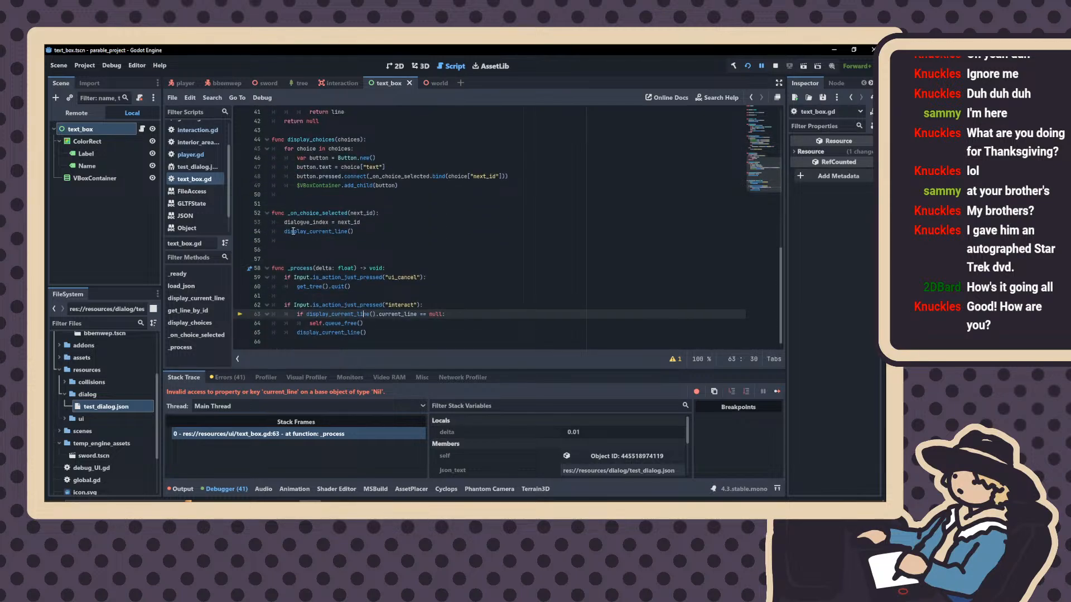
scroll(293, 230, up, 3)
scroll(291, 234, down, 3)
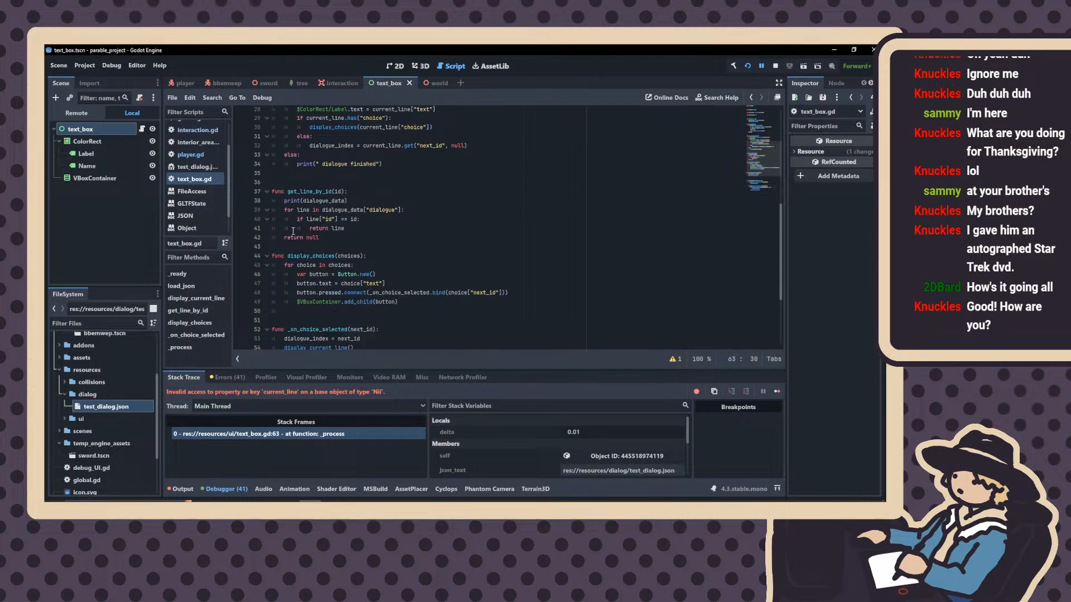
scroll(291, 236, up, 11)
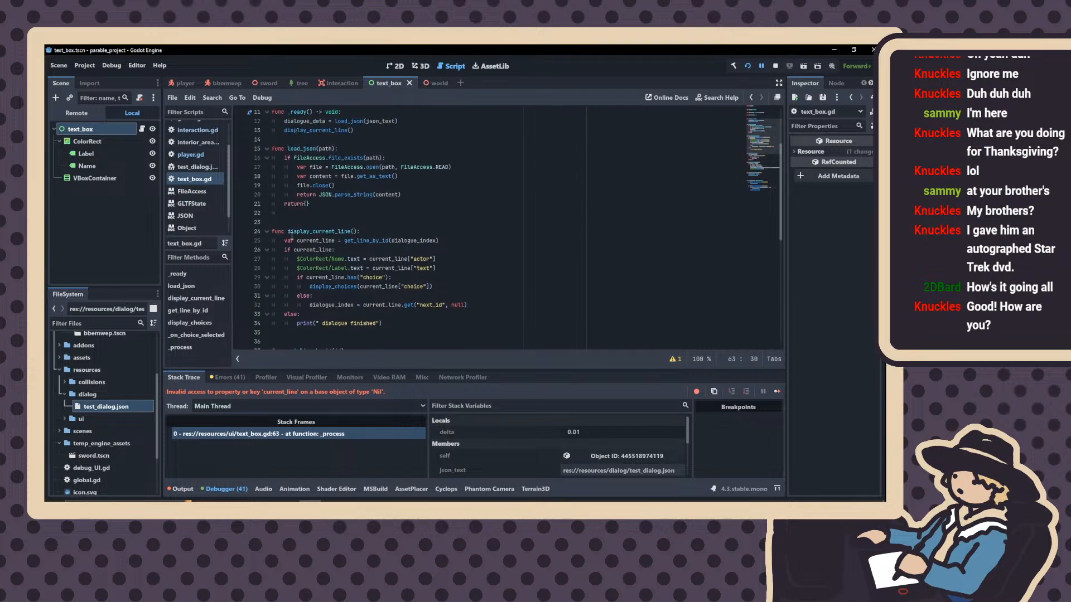
scroll(291, 236, up, 1)
scroll(291, 235, down, 3)
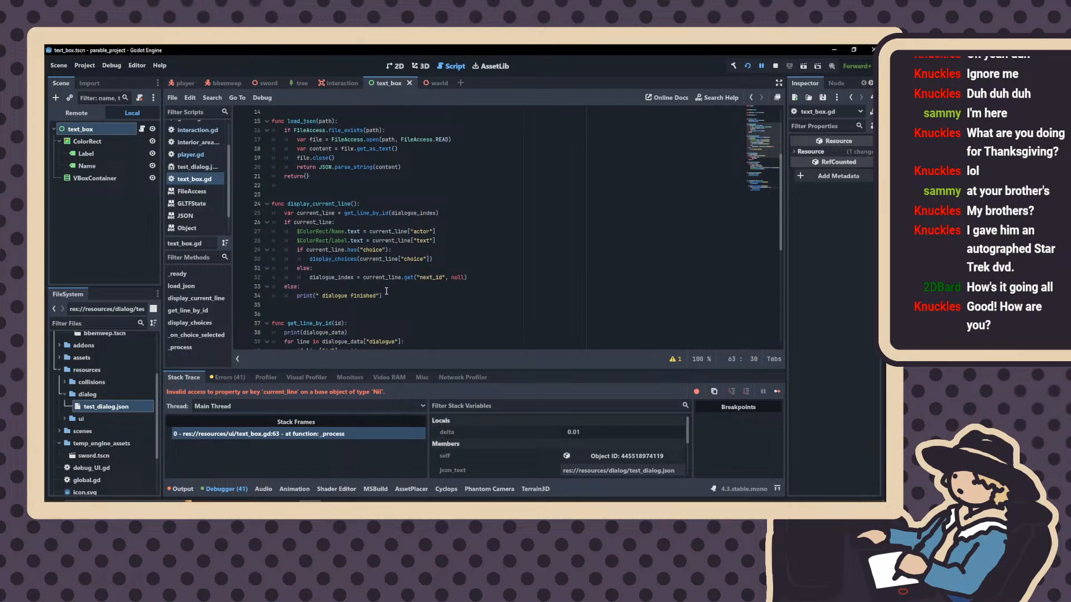
Add self.queue_free() above the dialogue finished print in the outer else branch of display_current_line
click(412, 289)
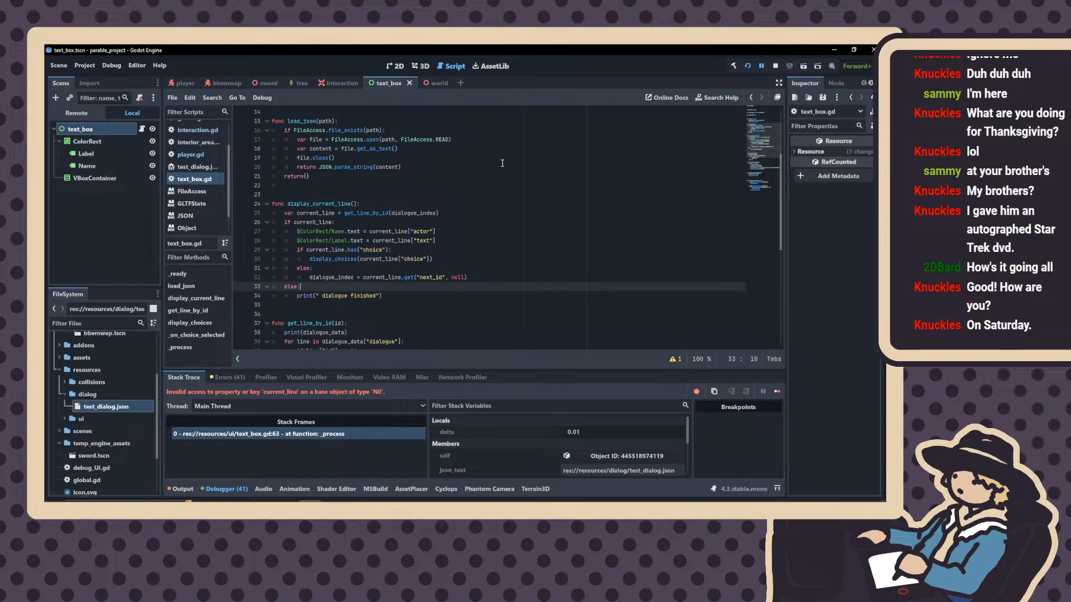
key(Return)
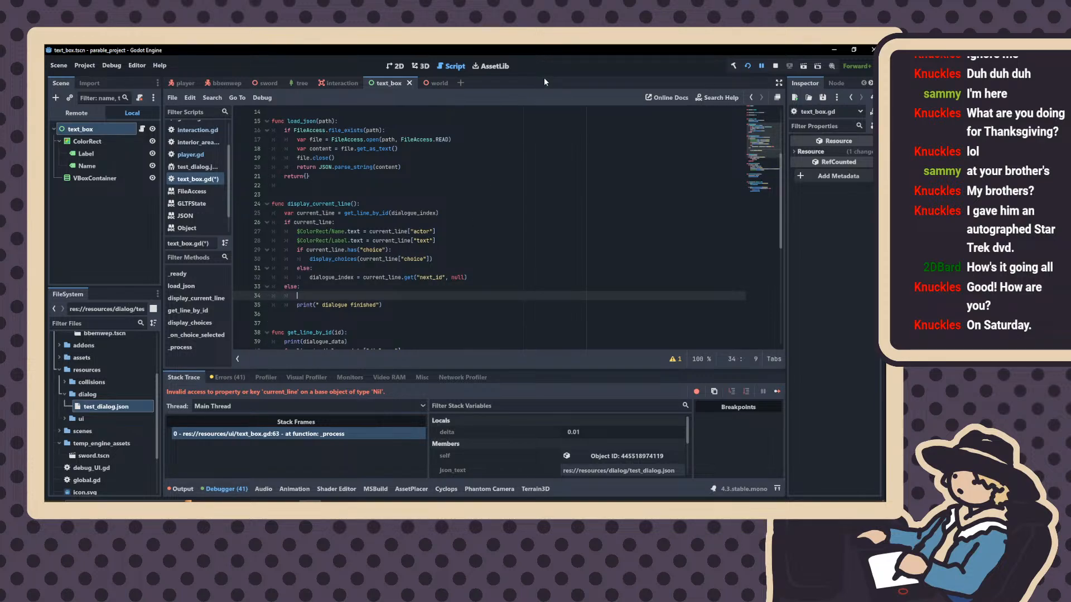
text(qu)
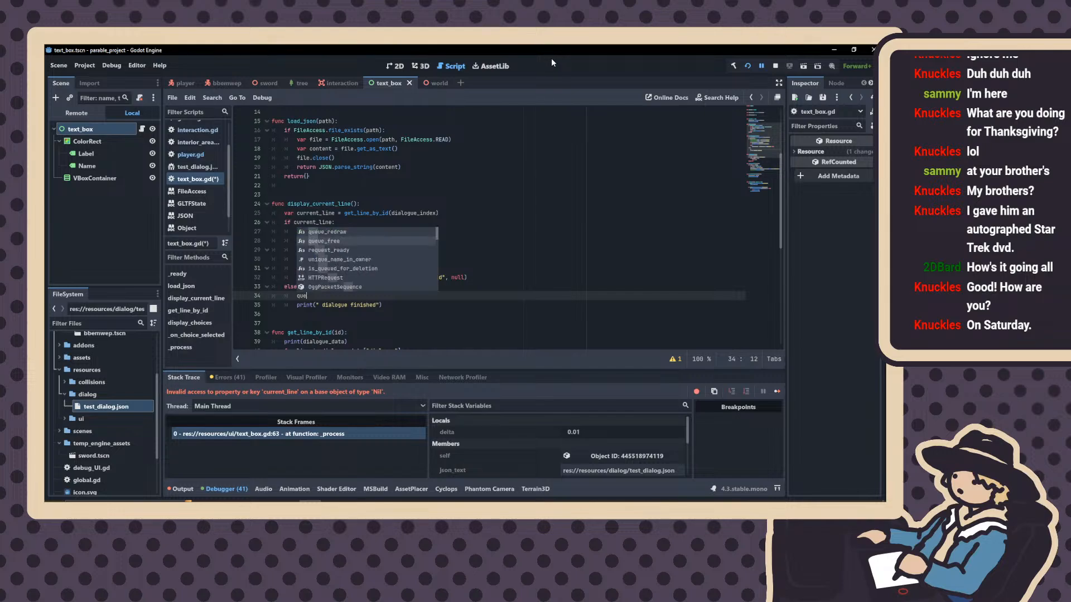
key(BackSpace)
text(e)
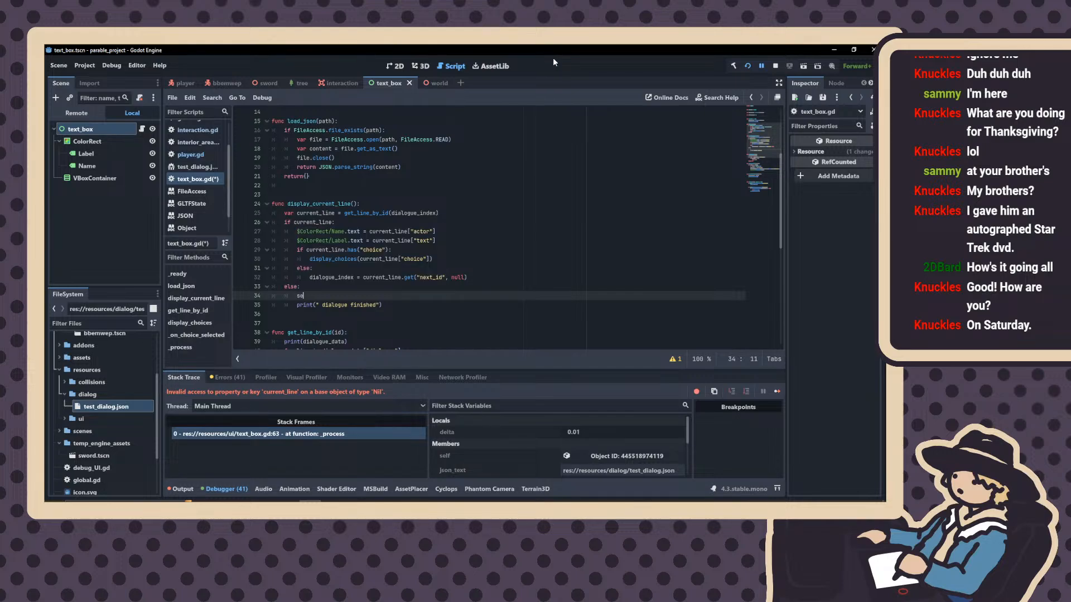
text(lf.g)
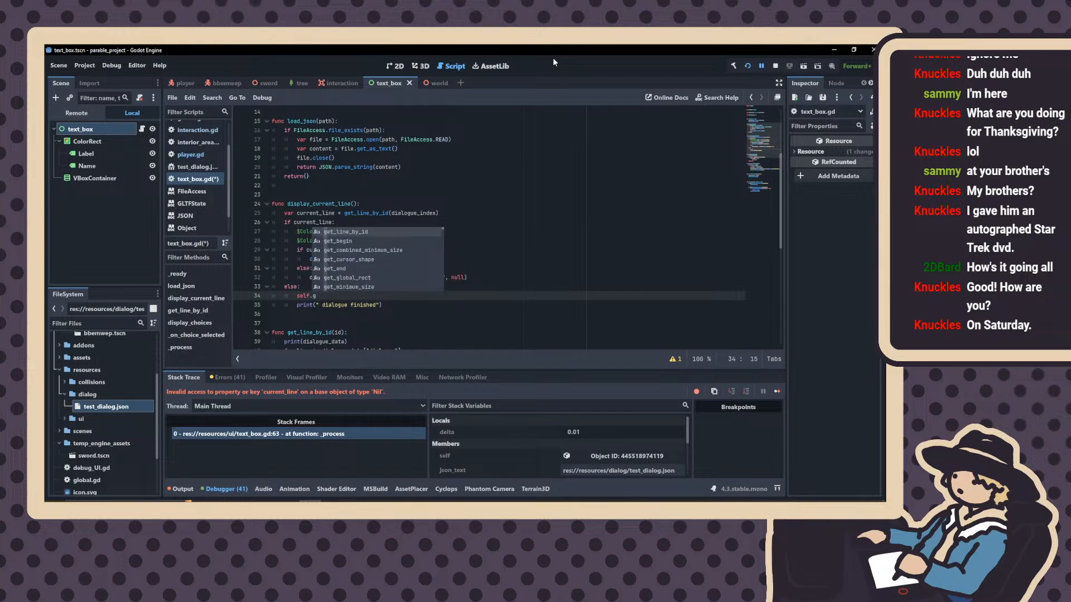
key(BackSpace)
text(que)
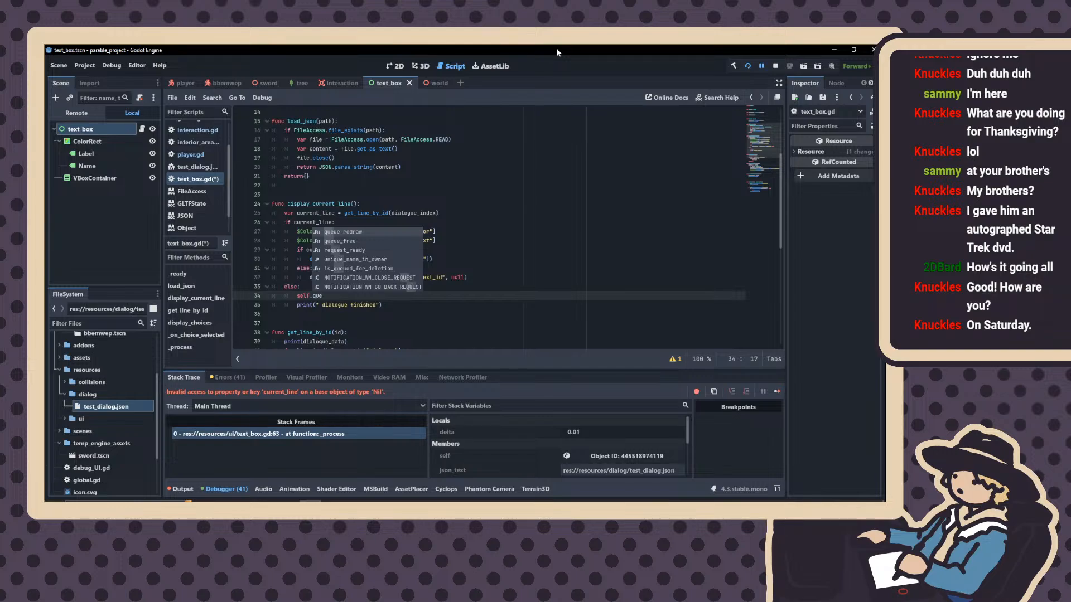
key(Return)
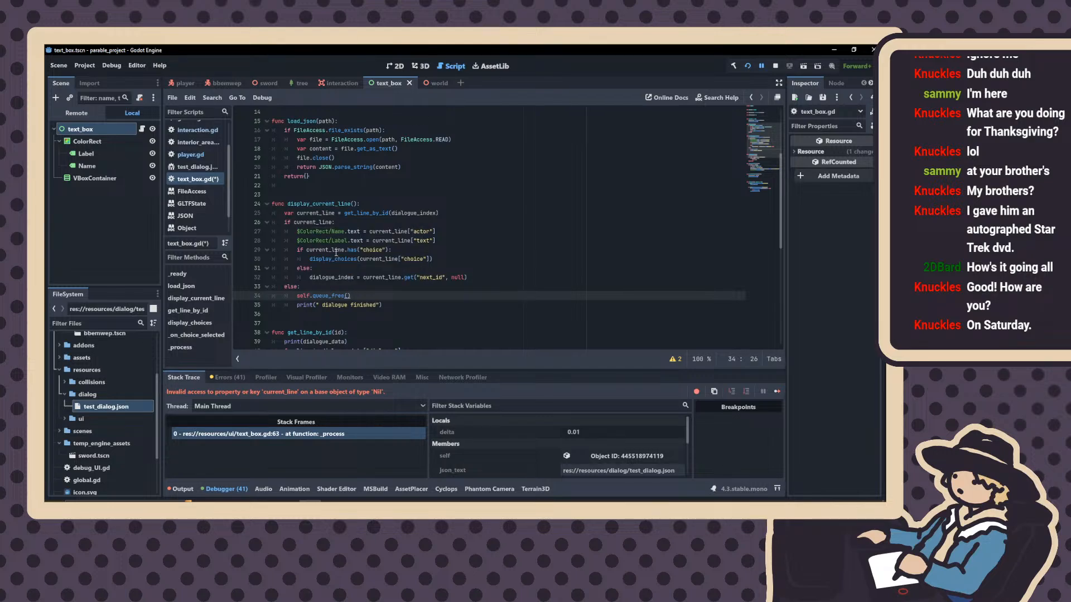
Delete the current_line null check and its queue_free call from the interact block in _process, and save the script
scroll(353, 255, down, 6)
drag(364, 323, 269, 316)
key(BackSpace)
key(BackSpace)
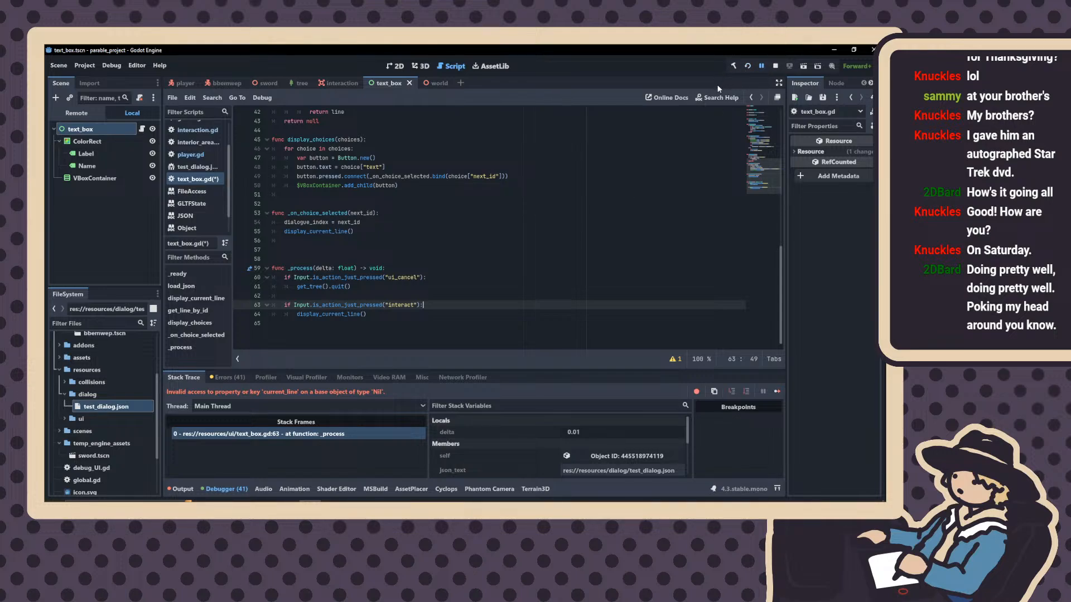
key(ctrl+s)
Run the project and walk the player along the path up to the NPC
click(748, 66)
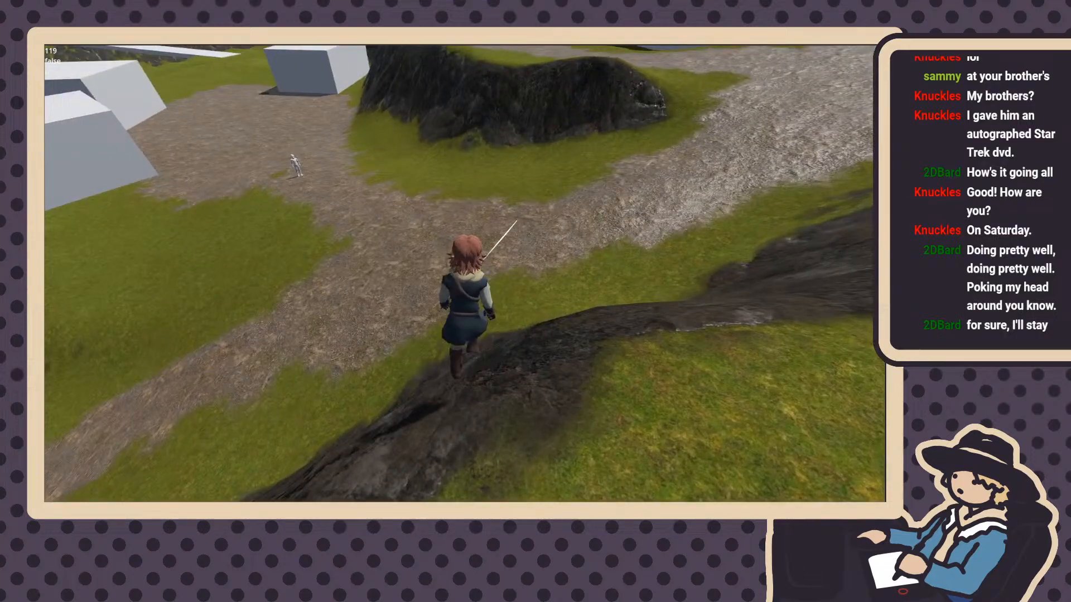
key(w)
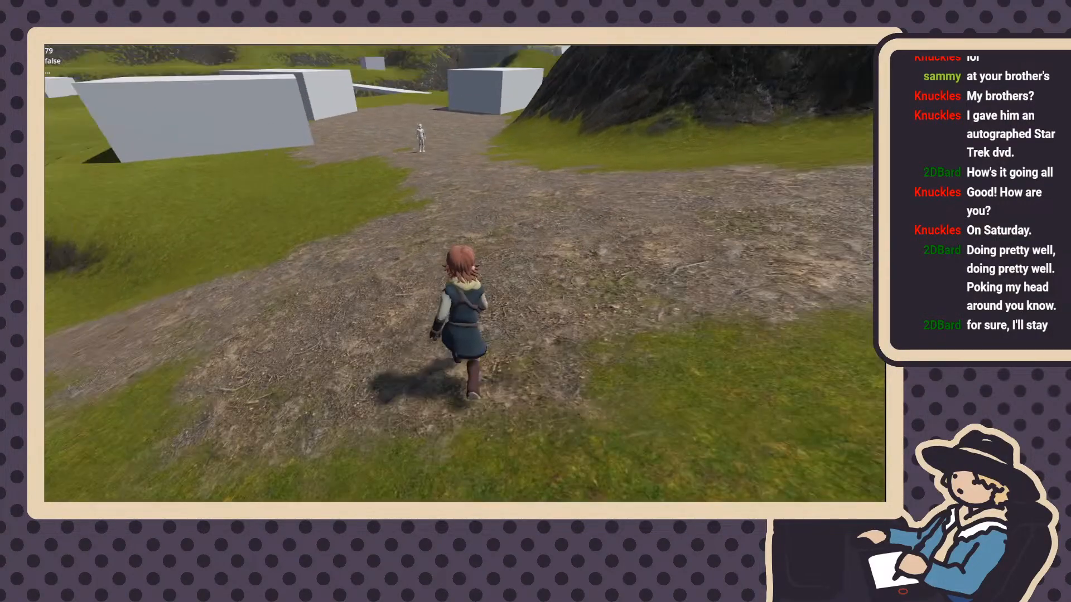
key(w)
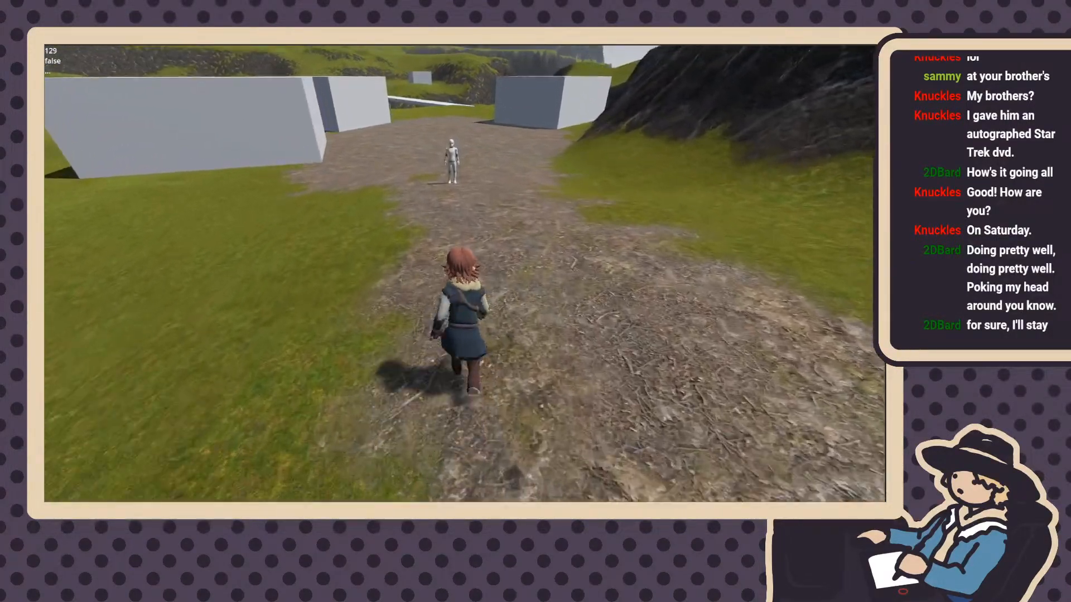
key(w)
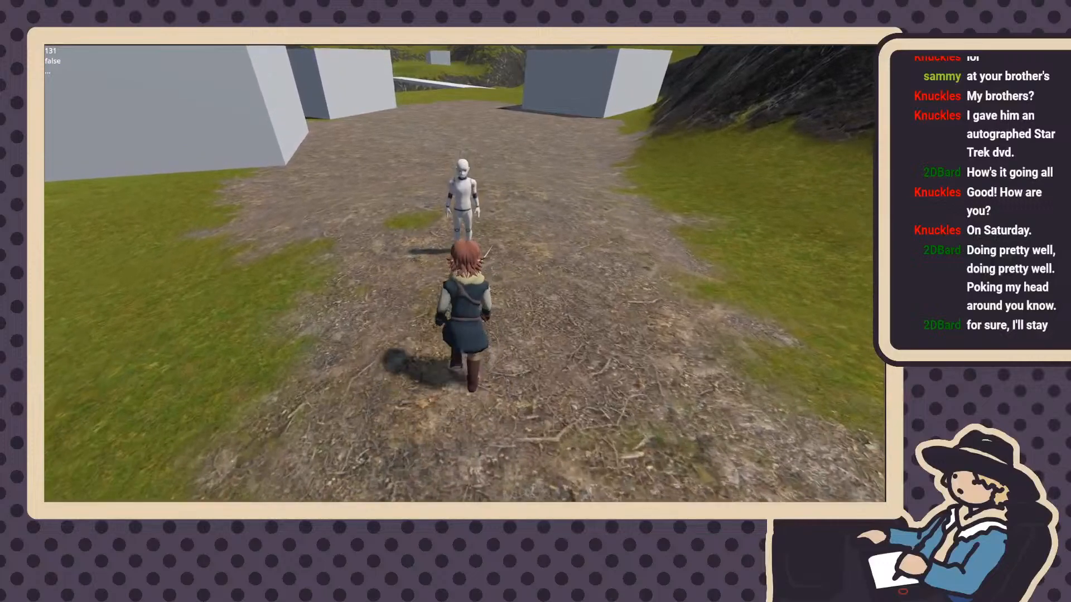
key(w)
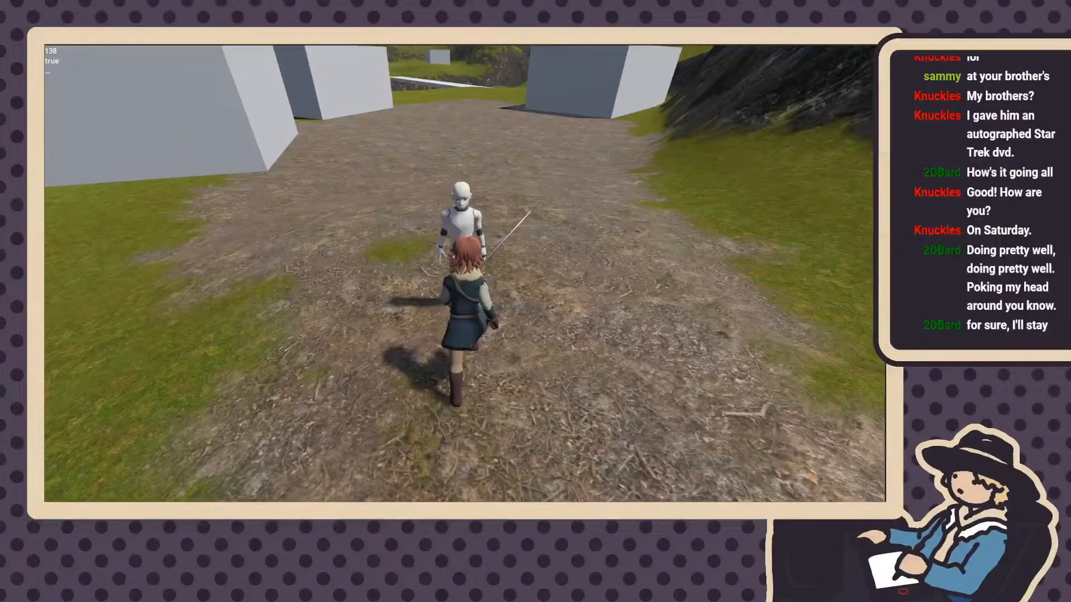
Talk to the NPC, answer with the "I'm Herro" choice, advance the dialogue to its end, and quit the game
key(e)
click(194, 364)
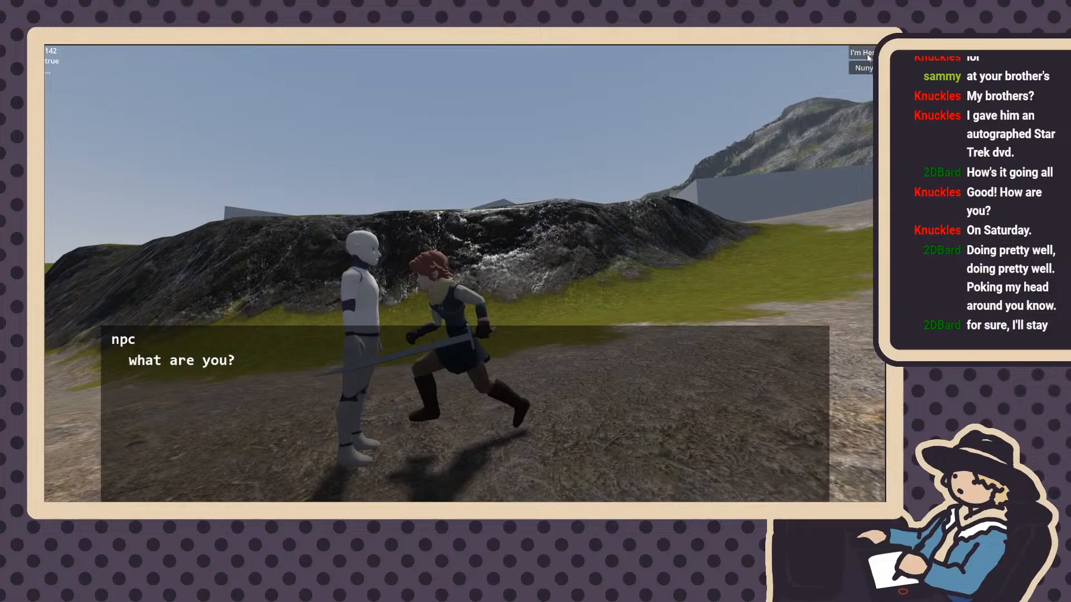
click(863, 55)
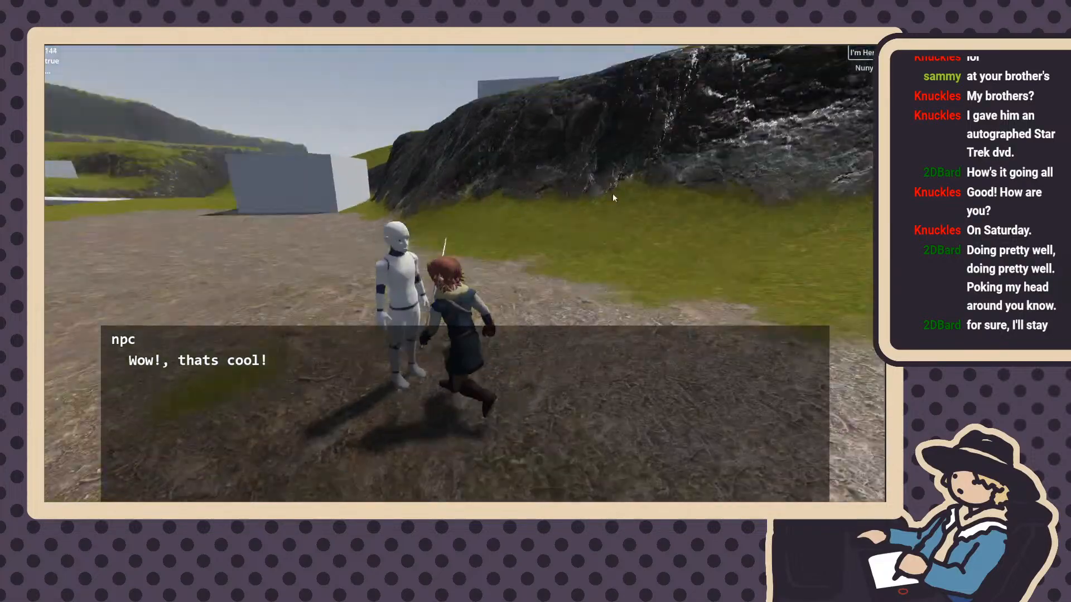
click(535, 219)
click(178, 227)
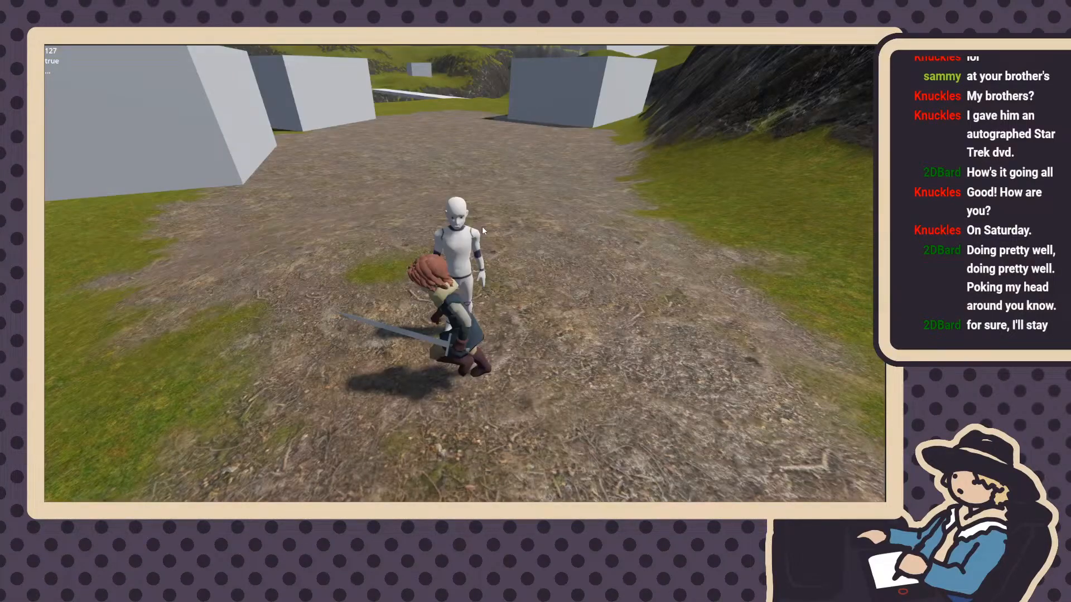
key(Escape)
Review the text_box.gd functions, the test_dialog.json entries, and the talk and interact functions in player.gd
scroll(380, 280, up, 12)
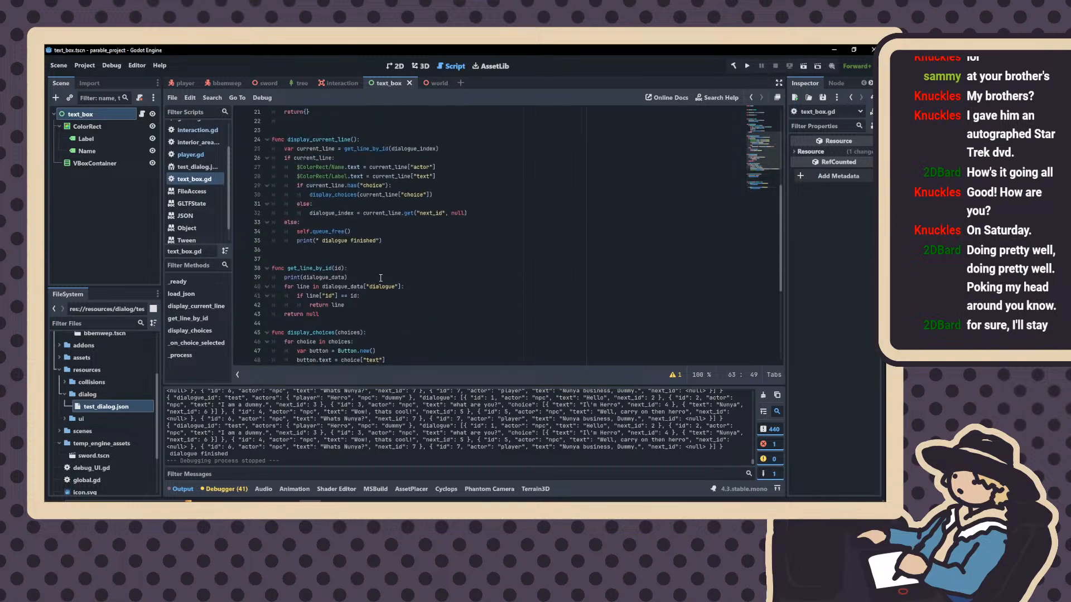
scroll(369, 277, up, 1)
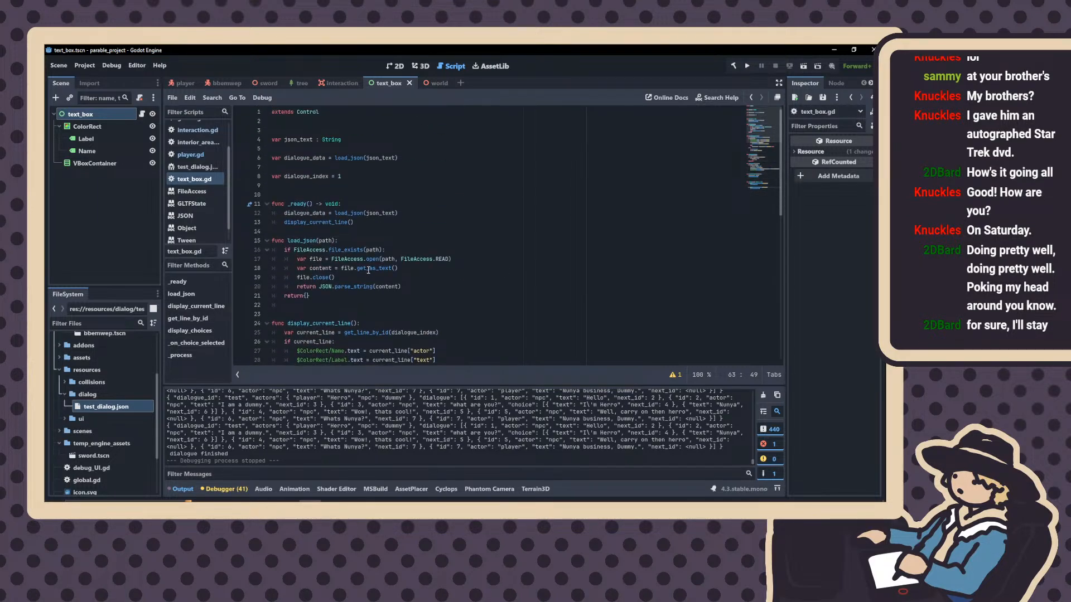
click(339, 177)
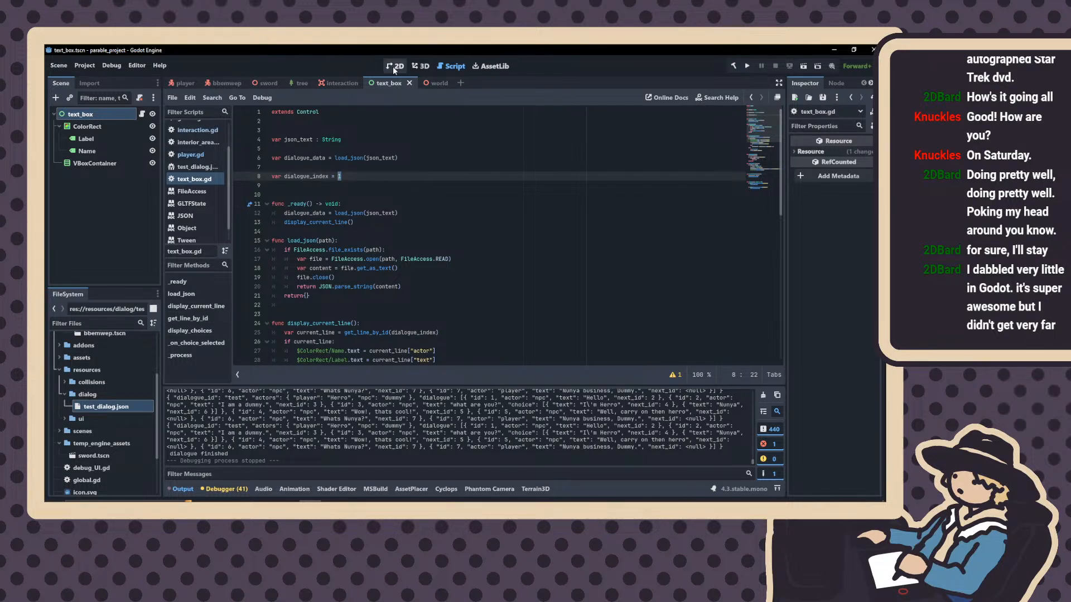
click(422, 66)
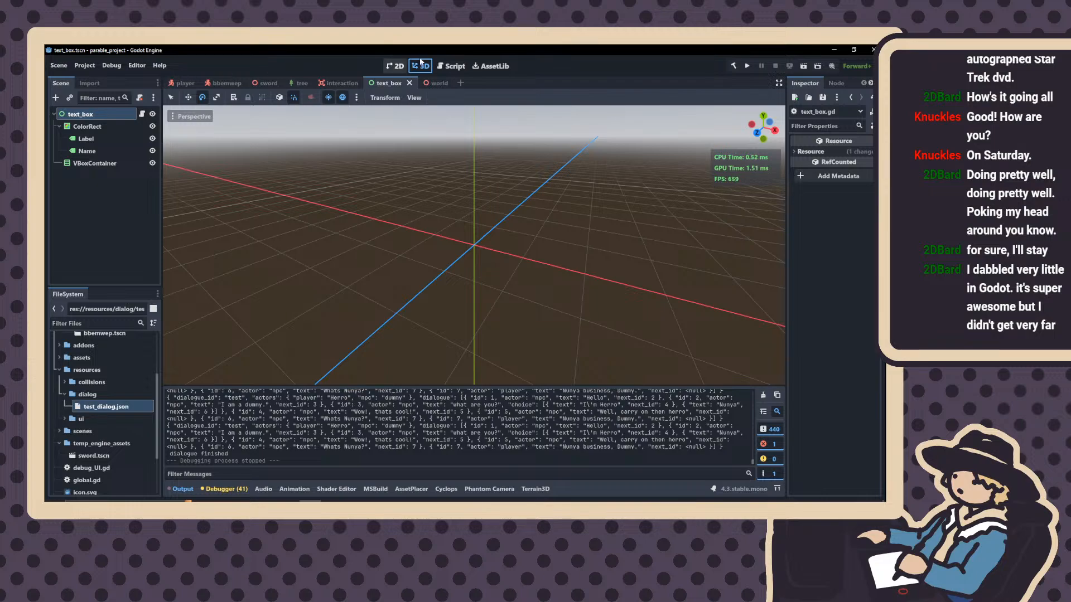
click(452, 66)
scroll(417, 232, down, 12)
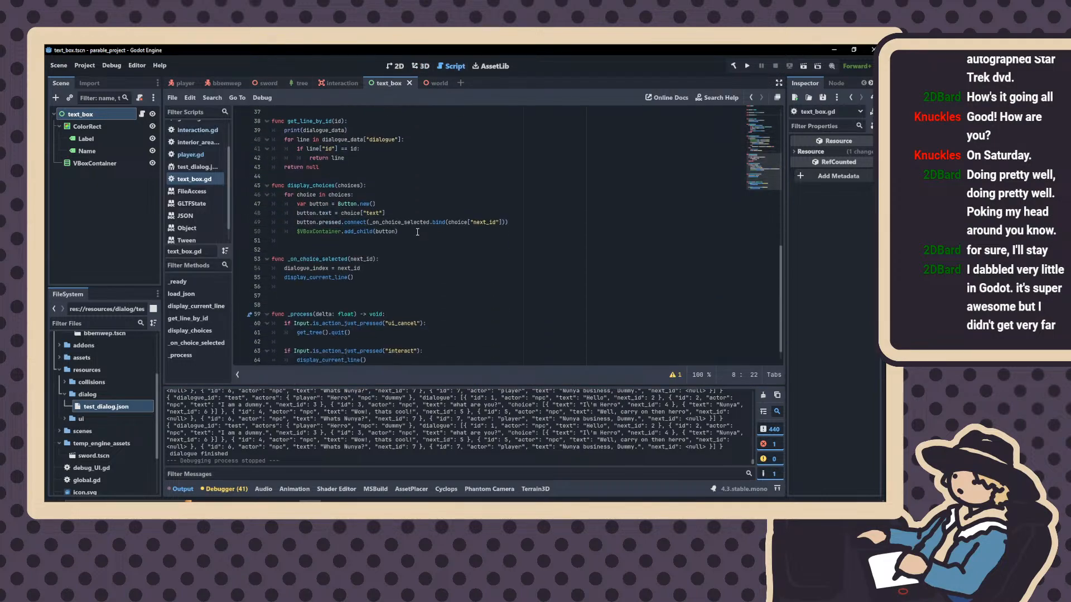
scroll(417, 231, down, 1)
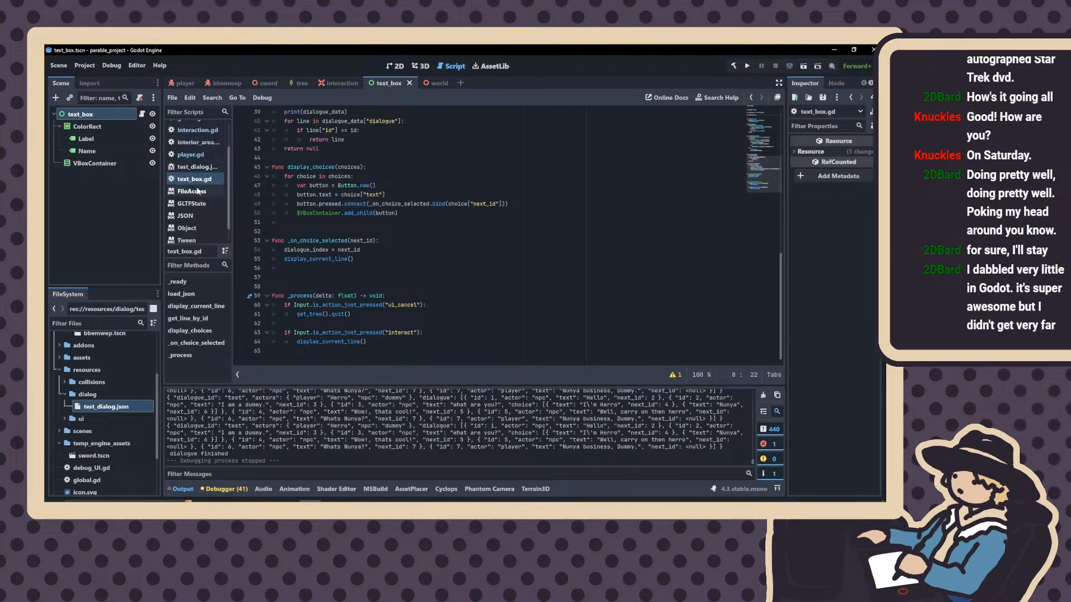
click(194, 167)
scroll(361, 187, up, 11)
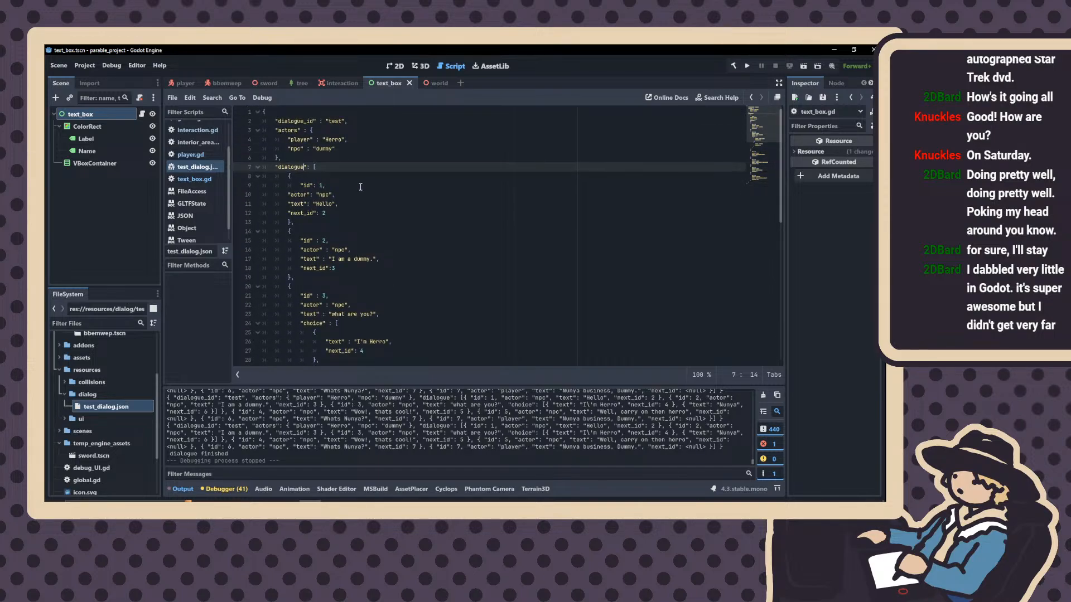
scroll(351, 144, down, 2)
scroll(351, 144, down, 2)
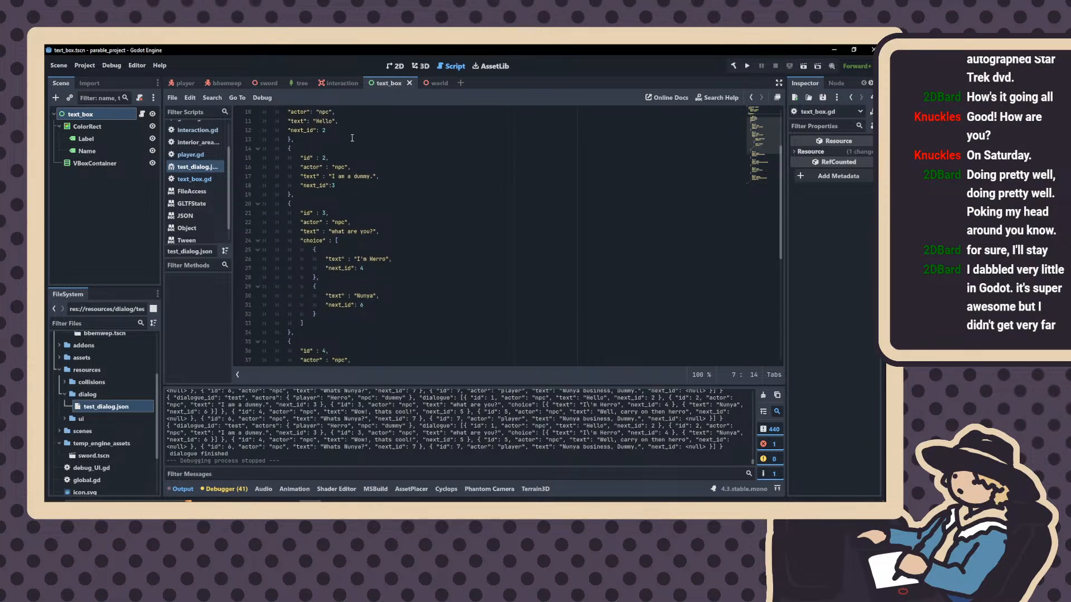
scroll(351, 138, down, 6)
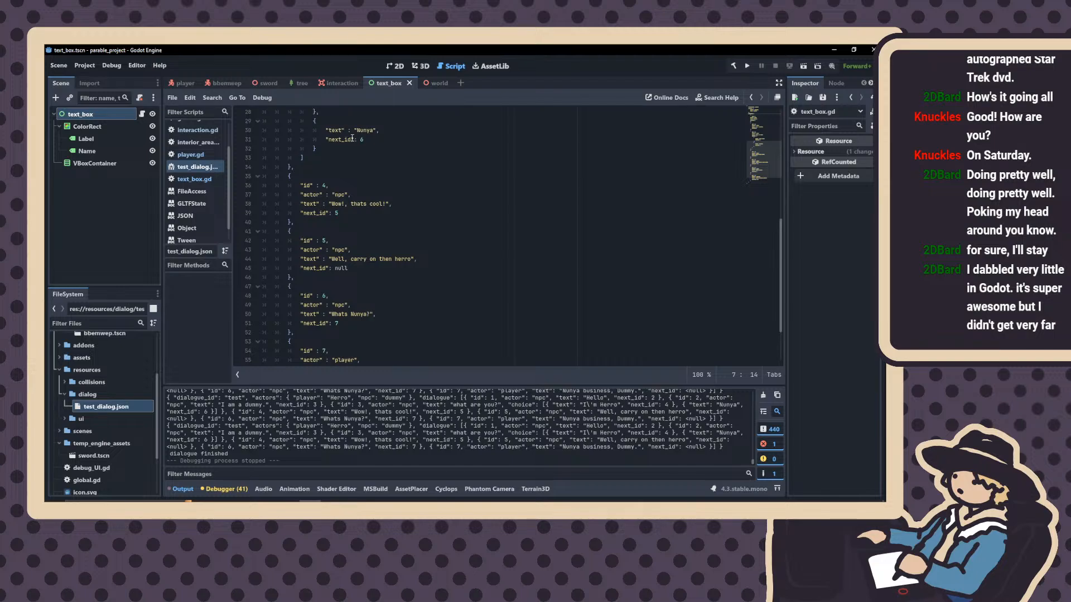
click(201, 155)
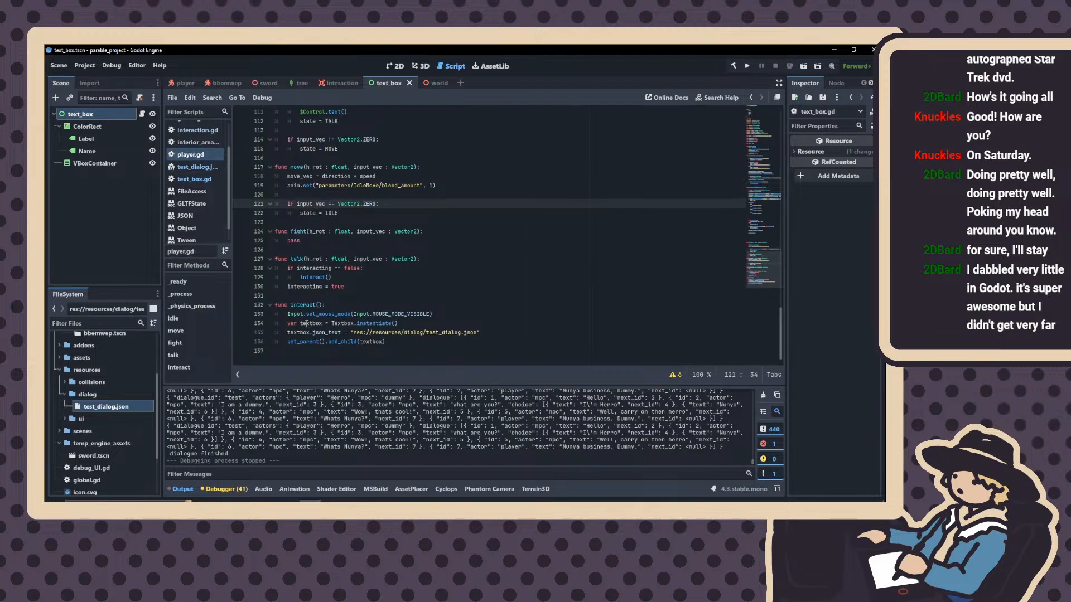
click(414, 66)
click(451, 65)
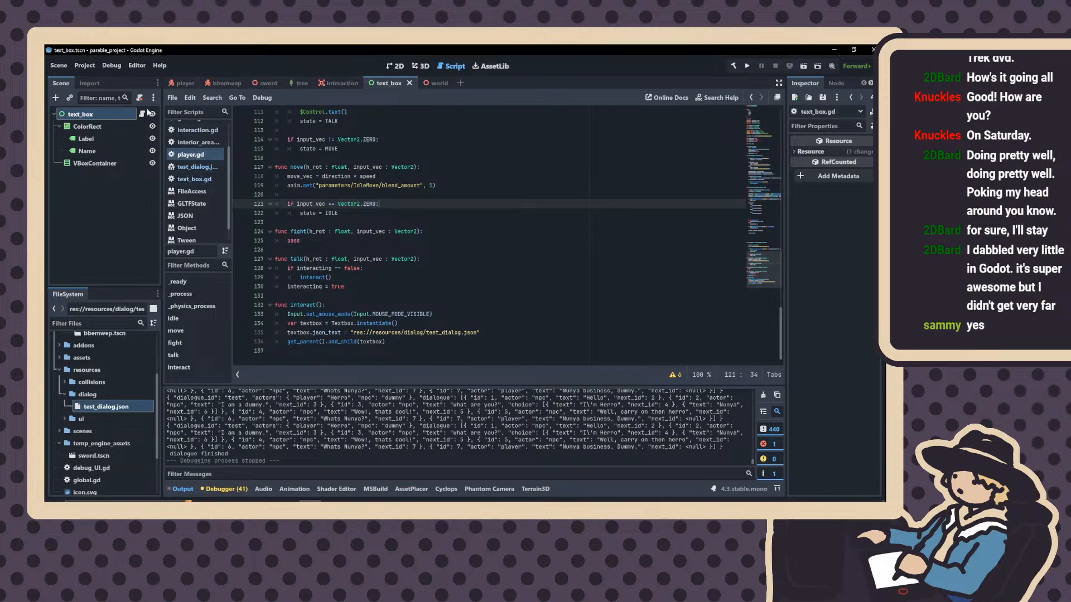
click(301, 351)
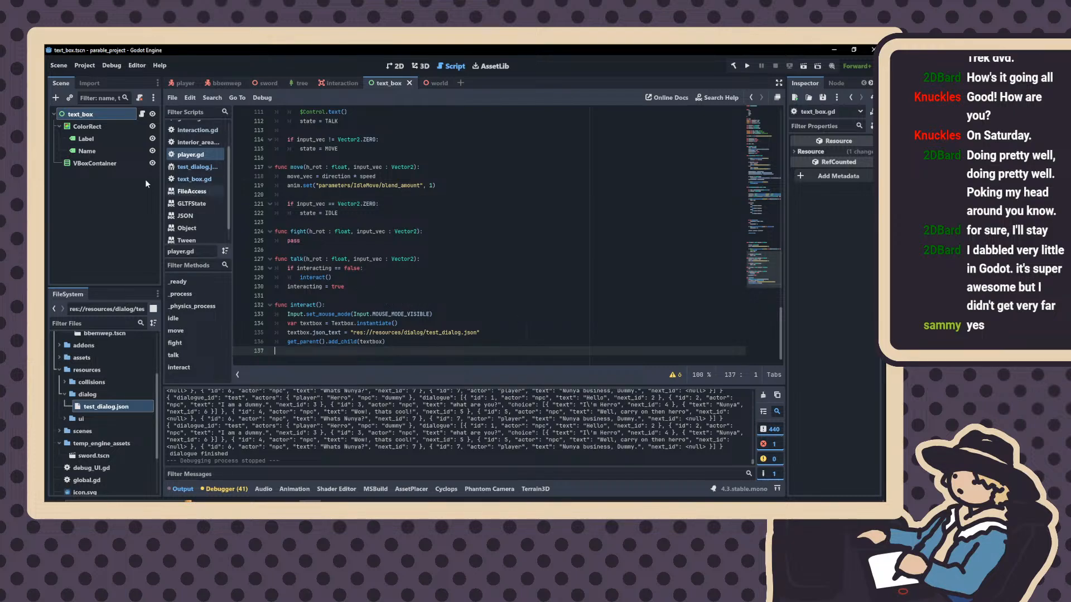
click(142, 114)
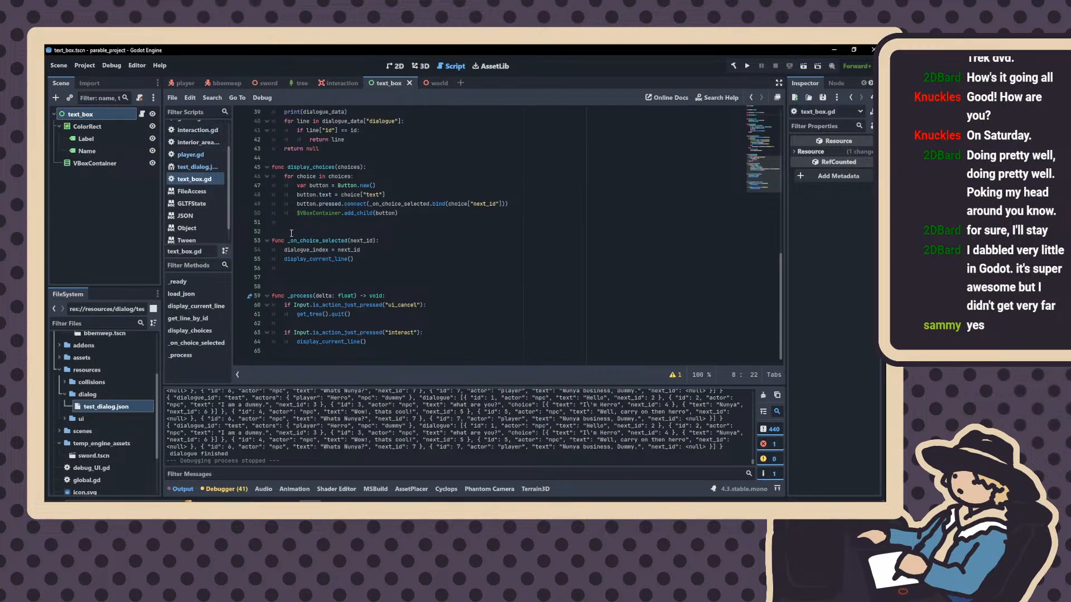
click(276, 350)
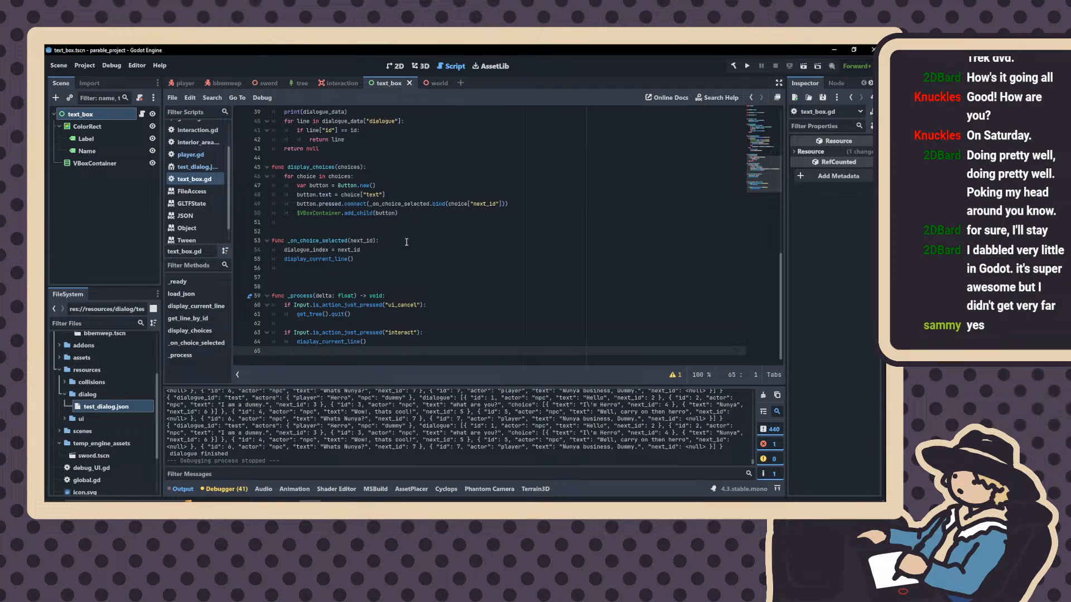
Declare a signal named dialogue_finished below the dialogue_index variable in text_box.gd
scroll(407, 242, up, 4)
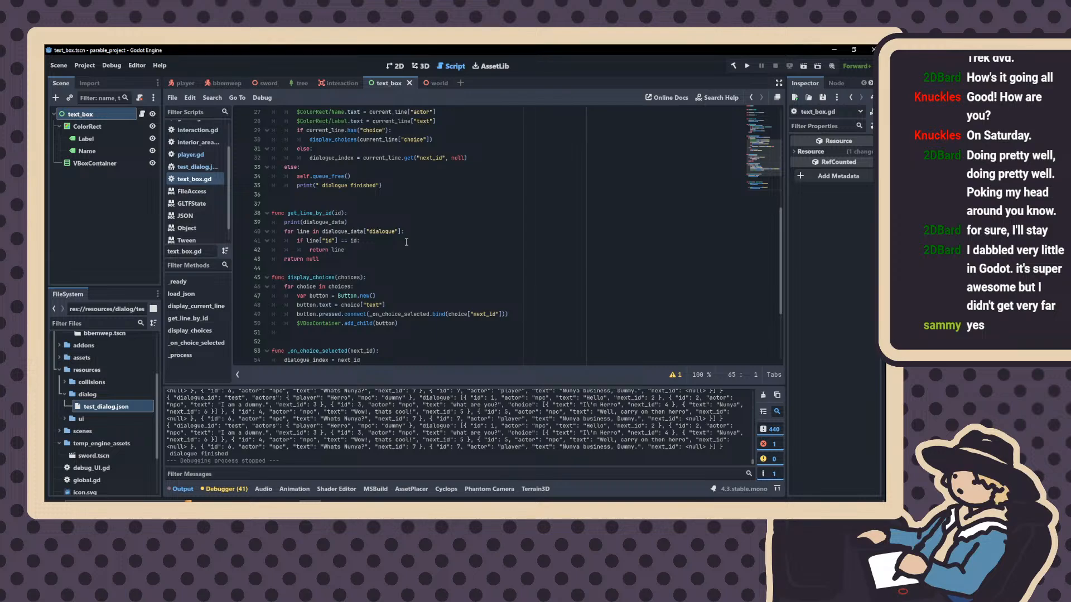
scroll(407, 242, up, 9)
click(407, 185)
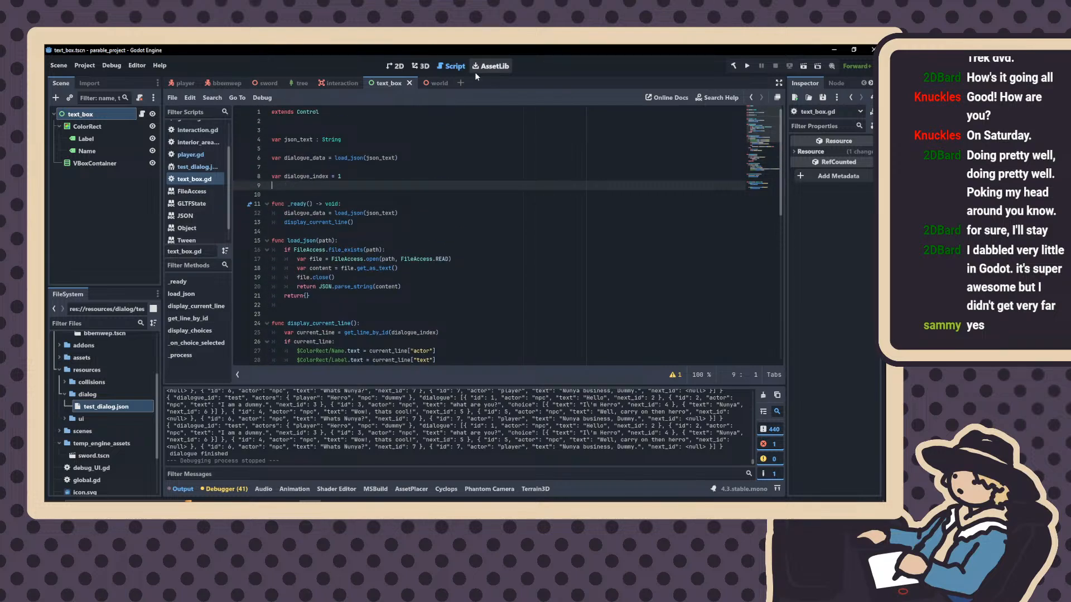
key(Return)
text(s)
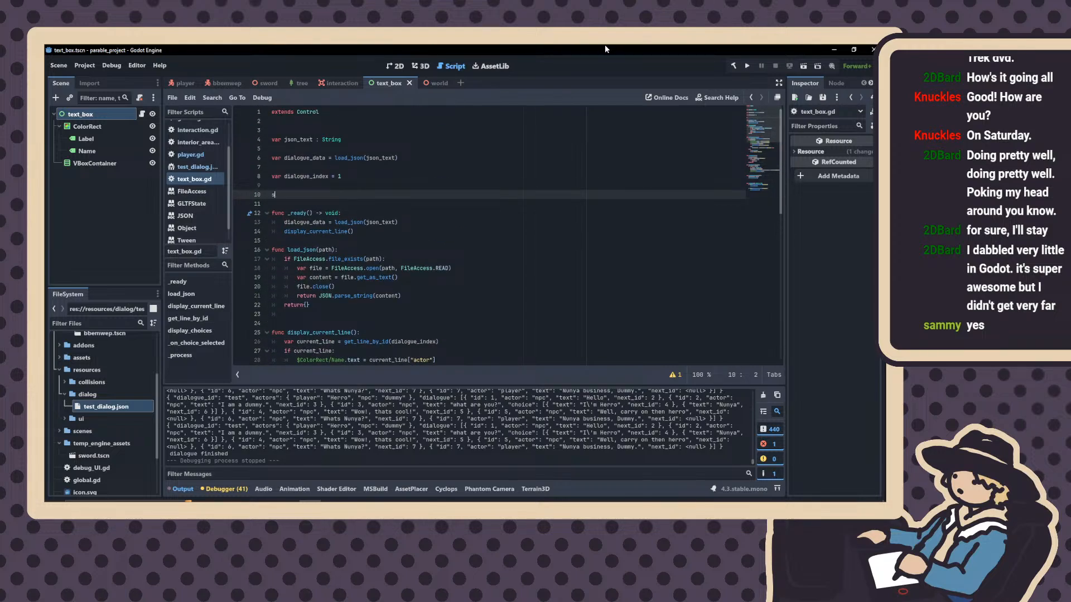
text(ignal)
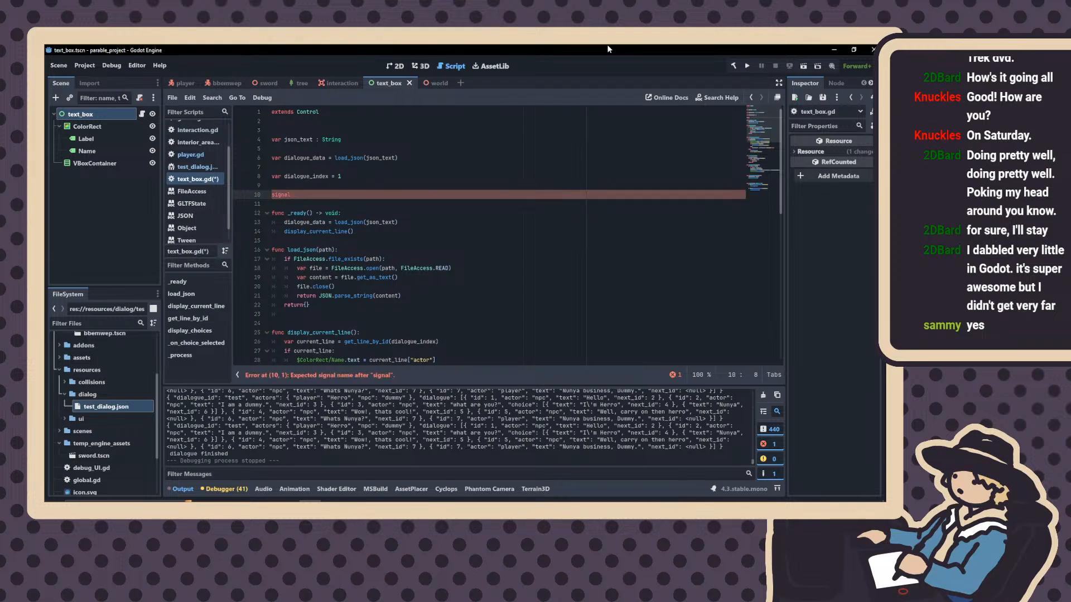
text( diol)
text(ogue)
text(_finished)
text(()
key(BackSpace)
click(481, 258)
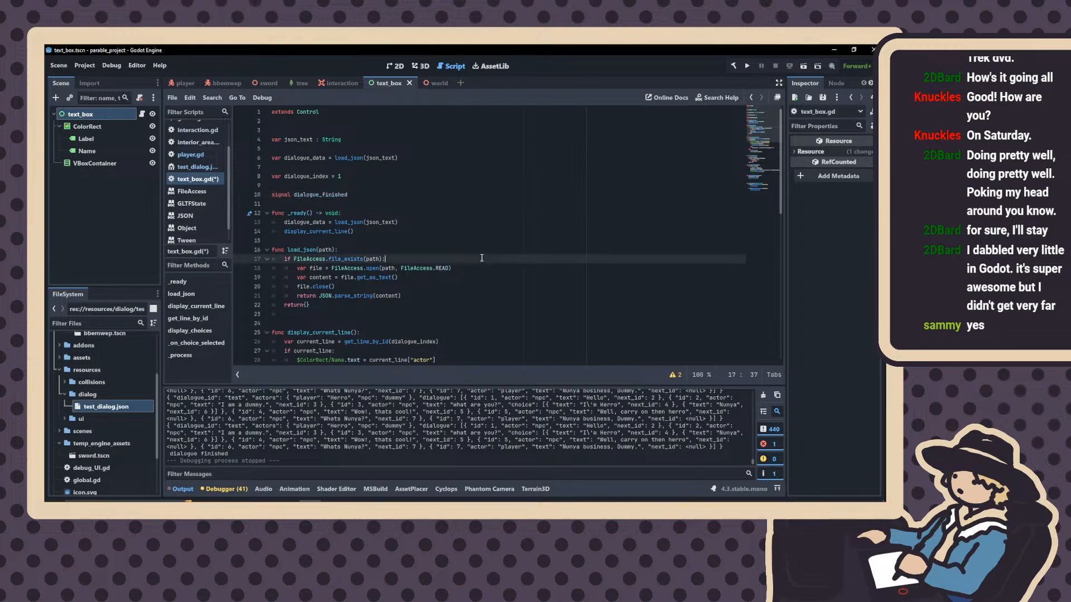
Add dialogue_finished.emit() above self.queue_free() in the outer else branch of display_current_line, and save the script
scroll(481, 258, down, 6)
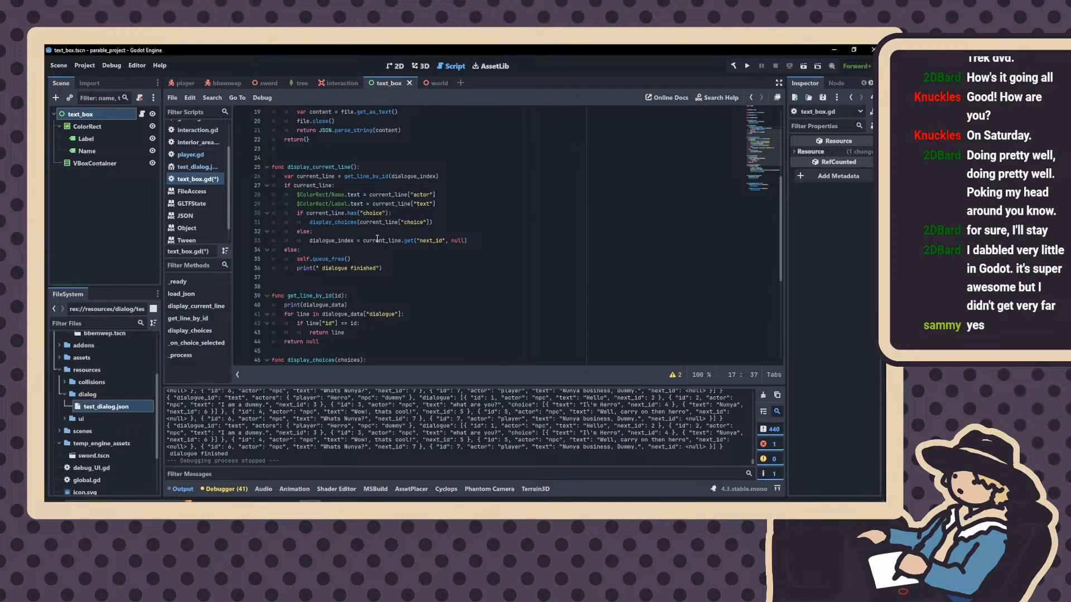
scroll(411, 212, down, 2)
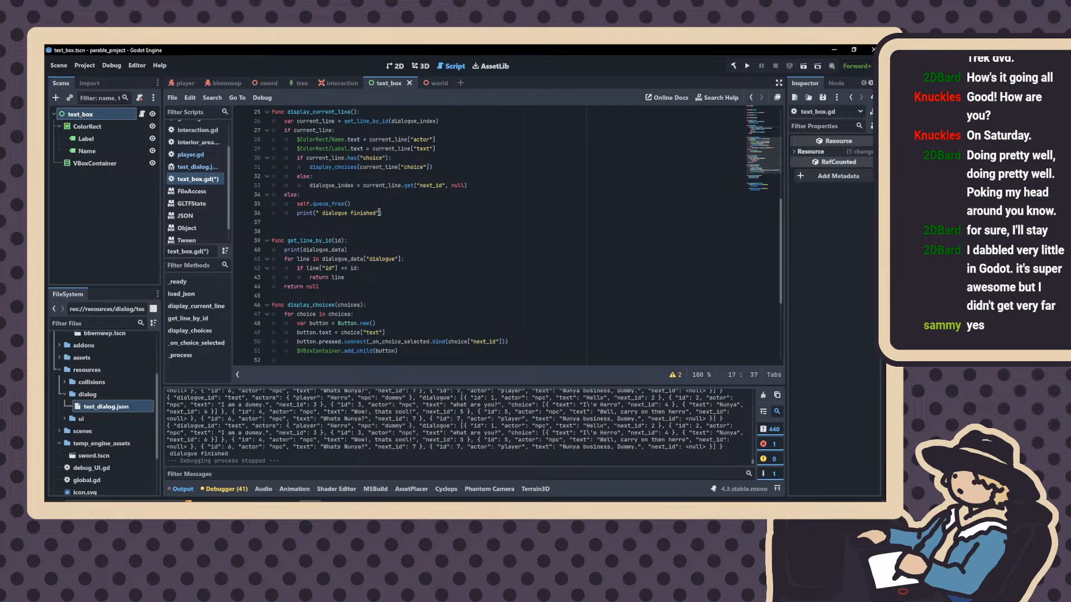
scroll(512, 242, up, 2)
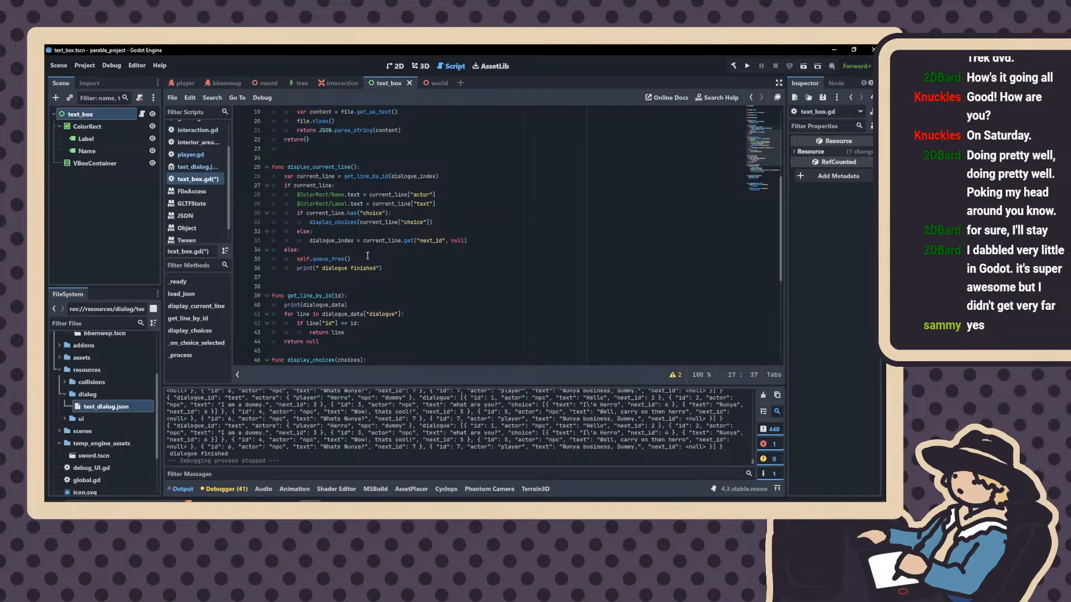
click(368, 255)
click(353, 247)
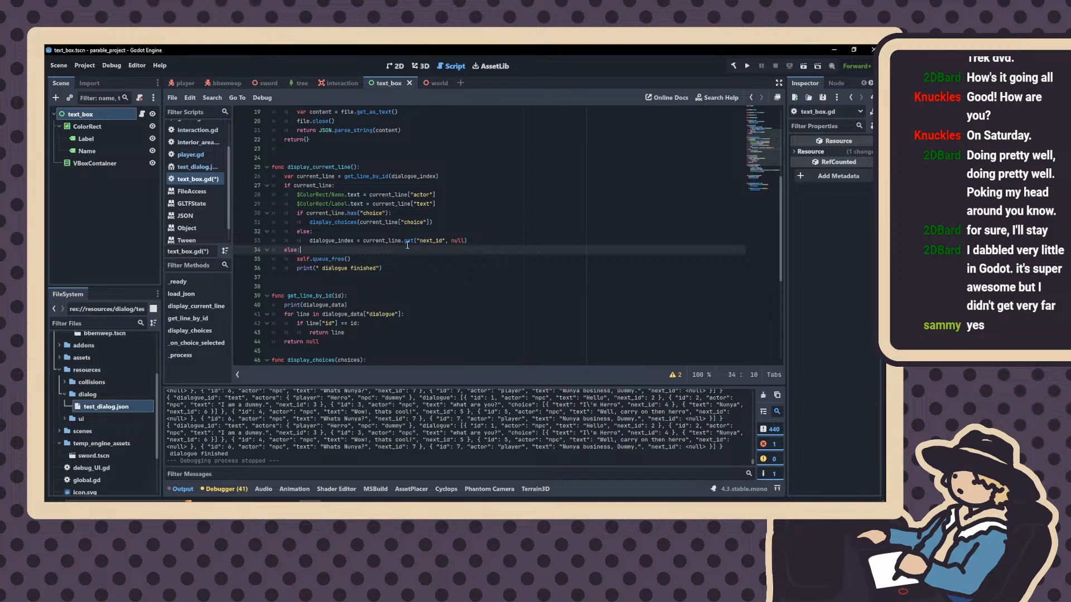
key(Return)
text(emi)
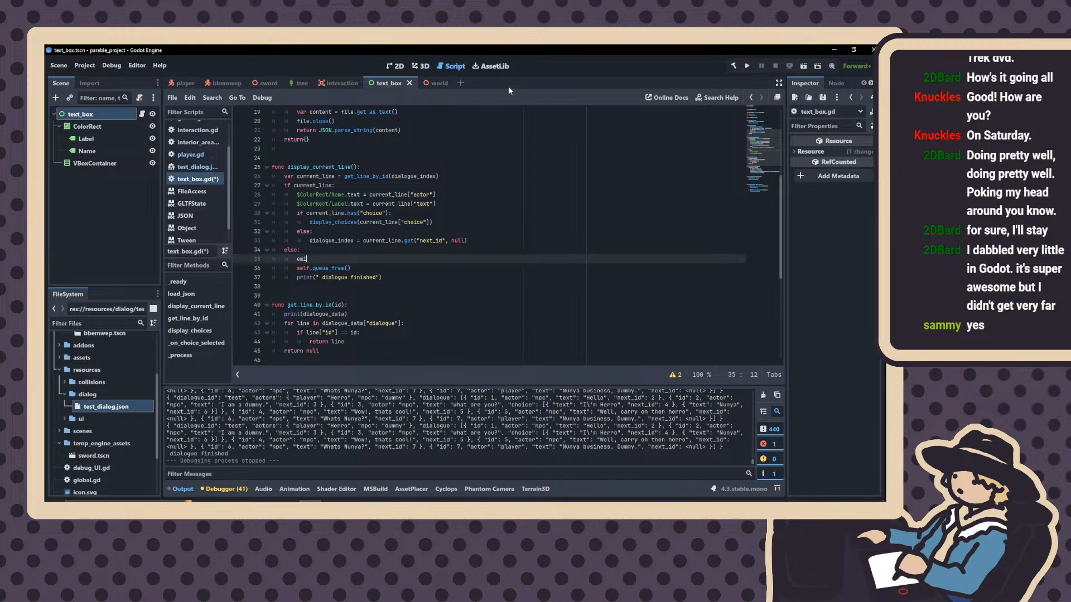
key(BackSpace)
key(BackSpace)
key(BackSpace)
text(dil)
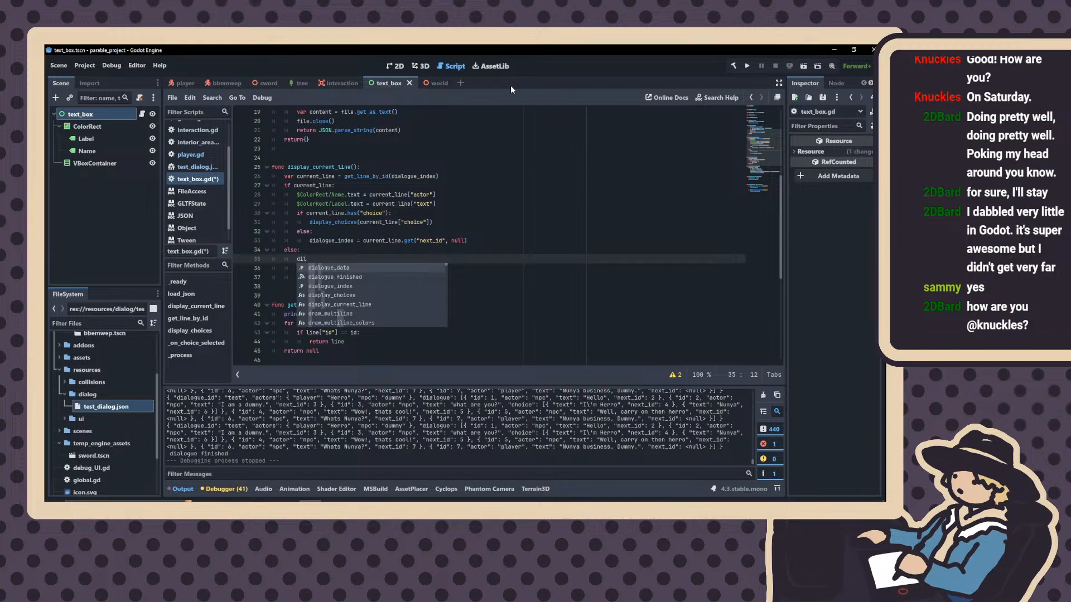
key(Down)
key(Return)
text(.emit())
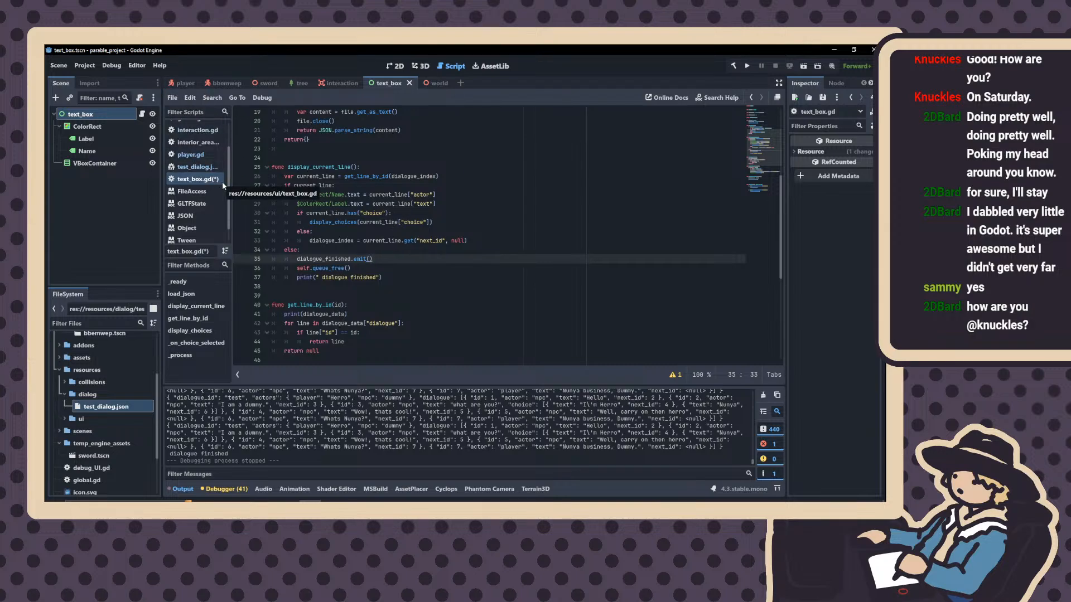
key(ctrl+s)
Open player.gd and go through it from the interact function back up to the _ready function
click(189, 154)
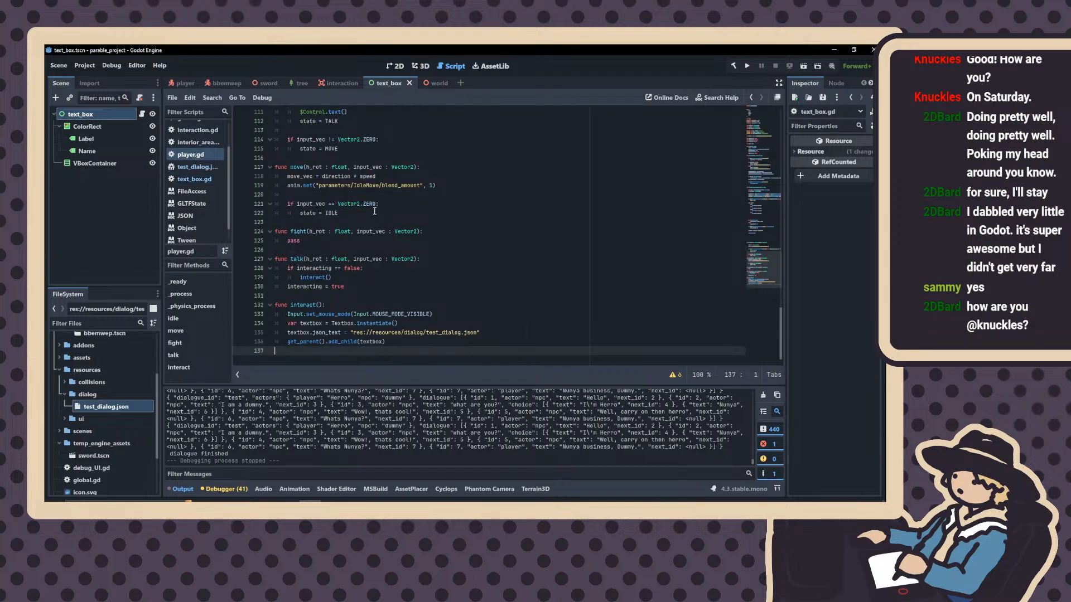
scroll(375, 211, up, 7)
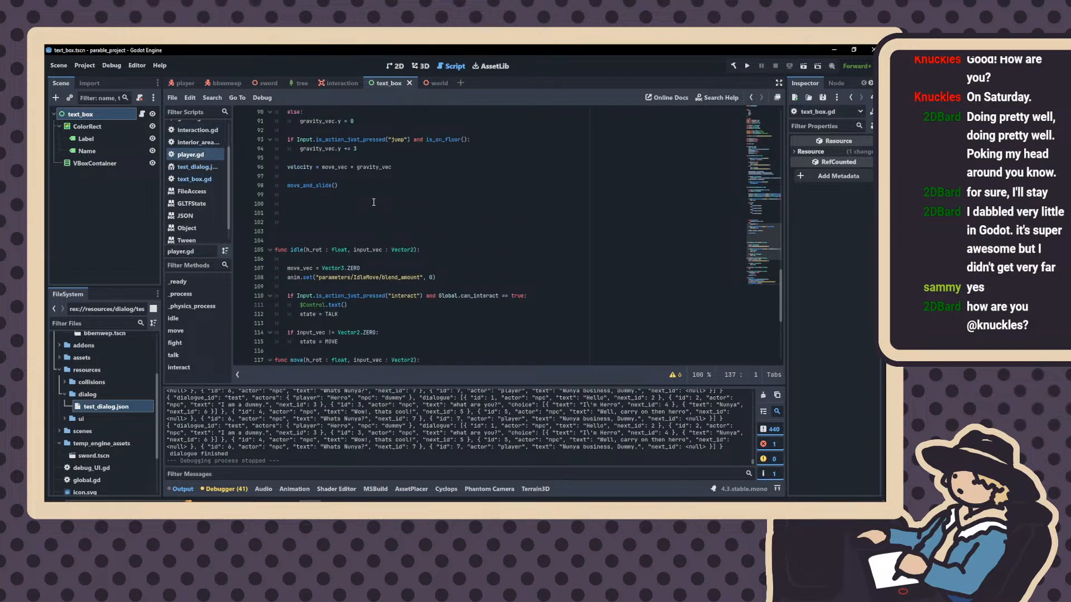
scroll(374, 202, up, 13)
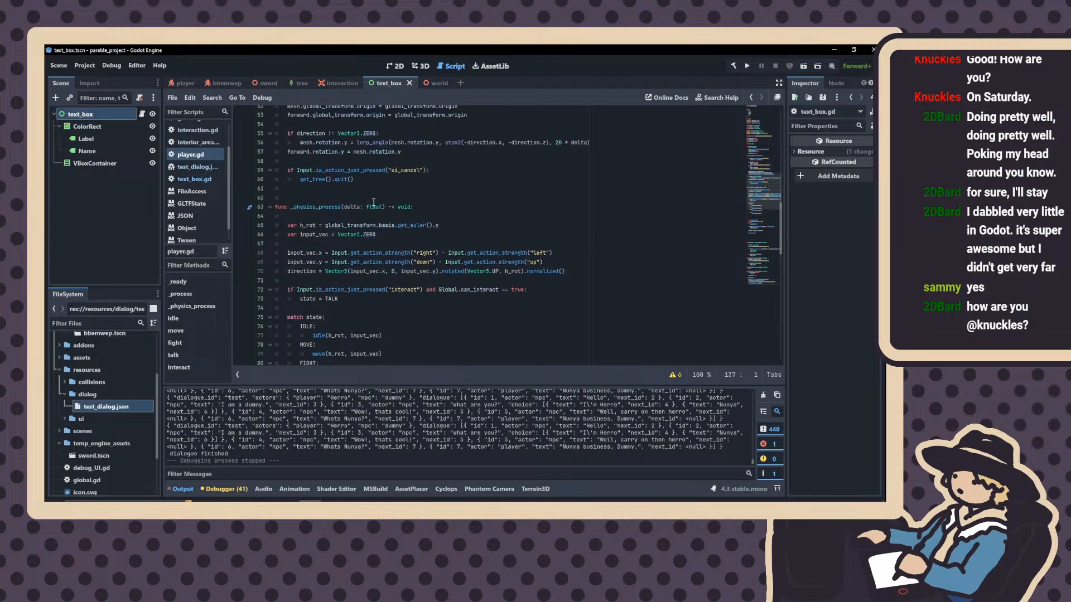
scroll(373, 202, up, 10)
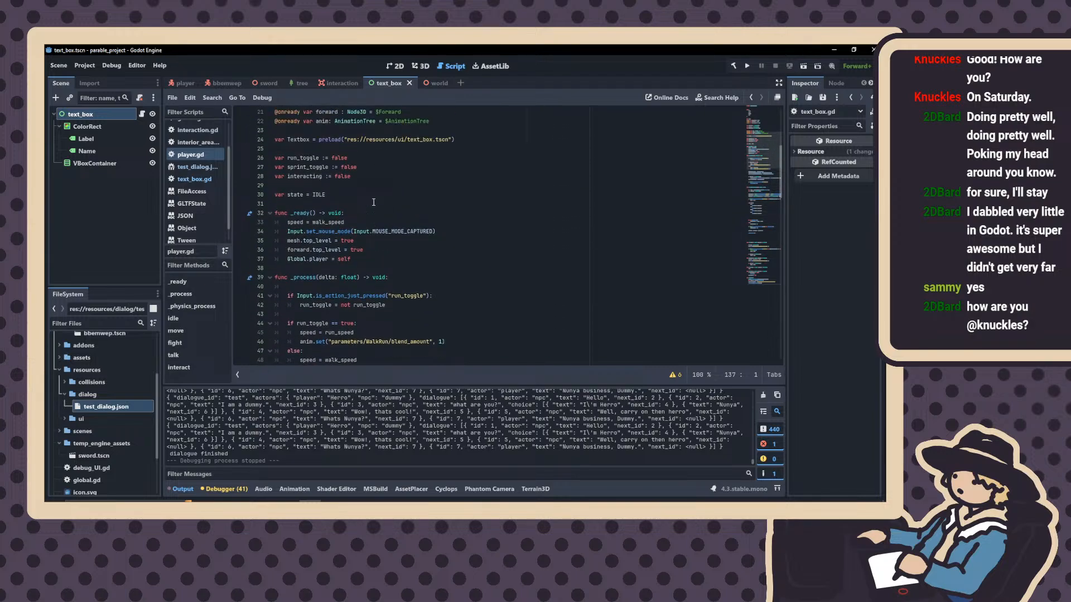
click(353, 213)
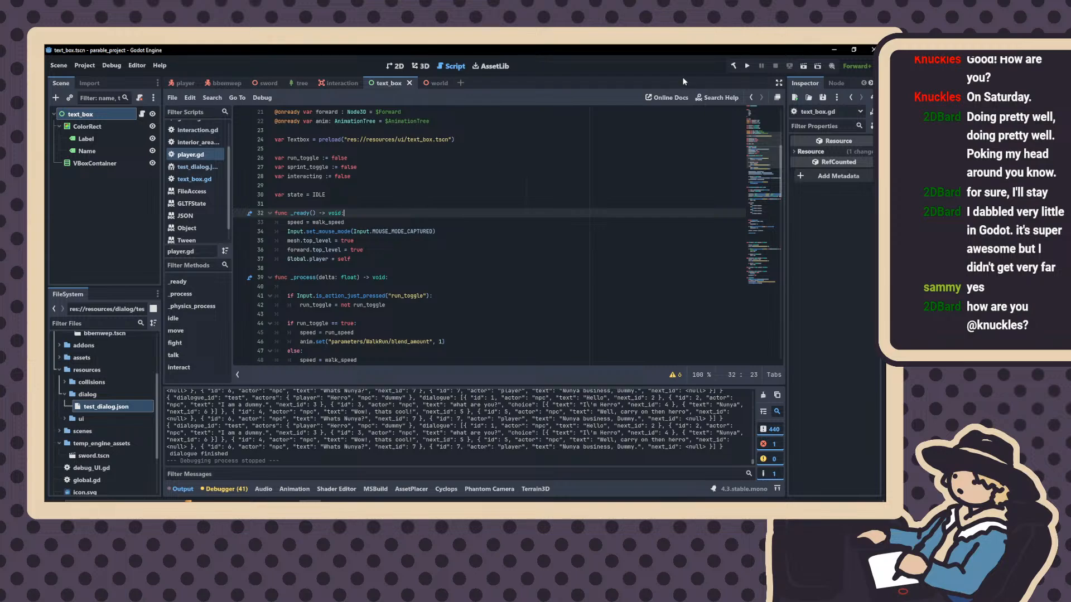
Search the built-in help for "signal" and open the Signal class reference
click(717, 98)
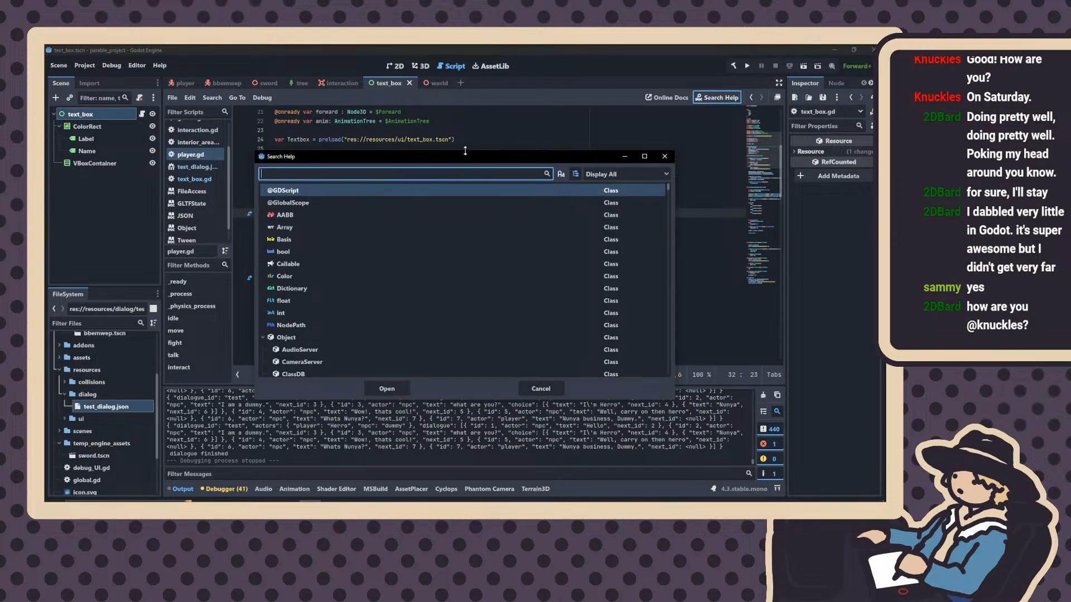
text(signal)
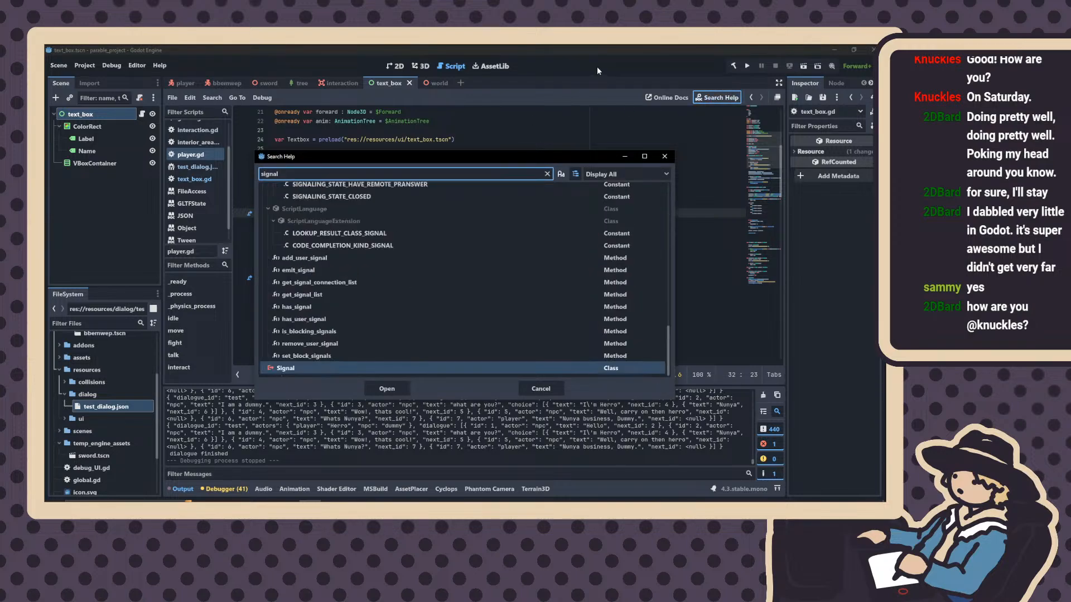
double_click(283, 368)
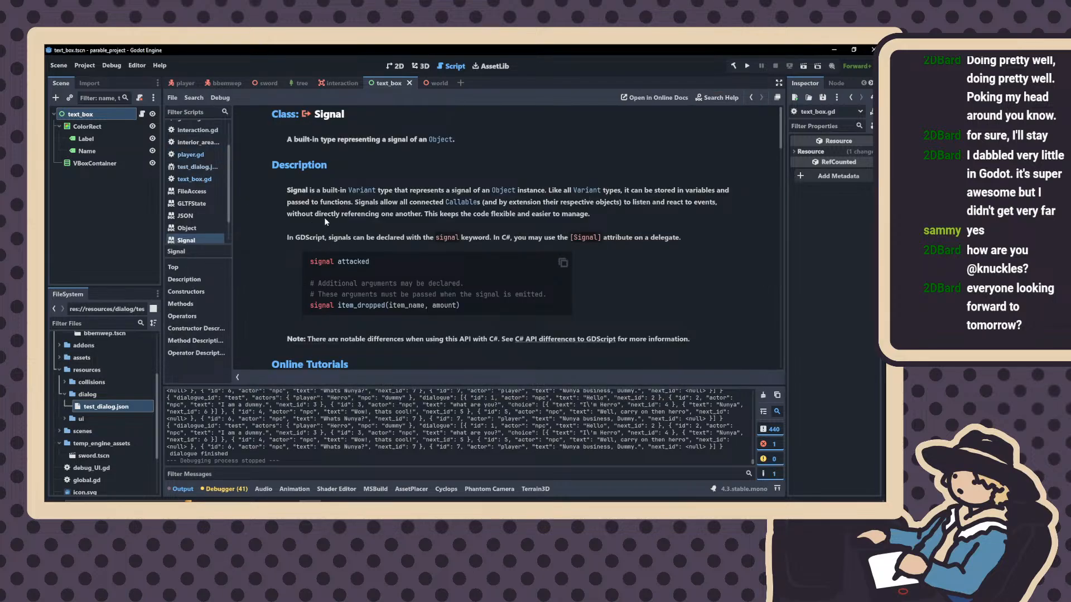
Read through the Signal class reference, examining the connect method's description and its code example
scroll(344, 204, down, 2)
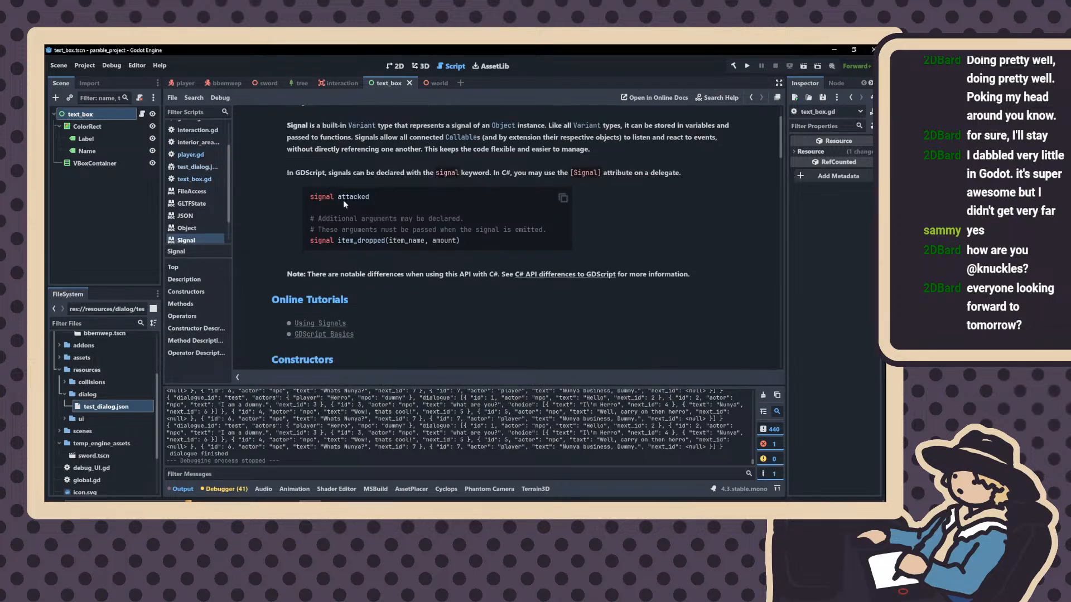
scroll(361, 238, down, 5)
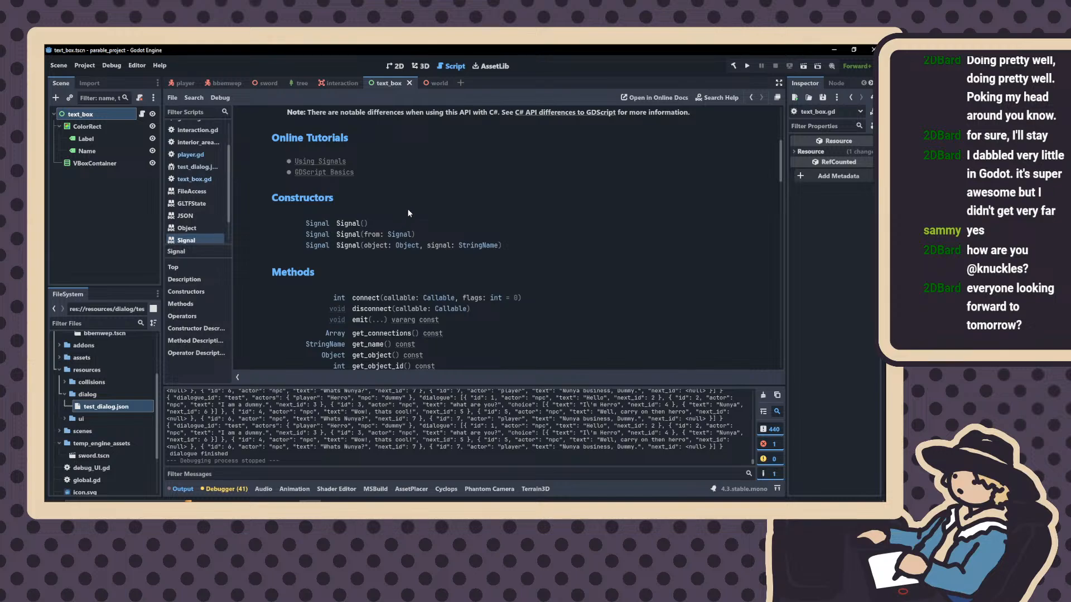
scroll(411, 220, down, 3)
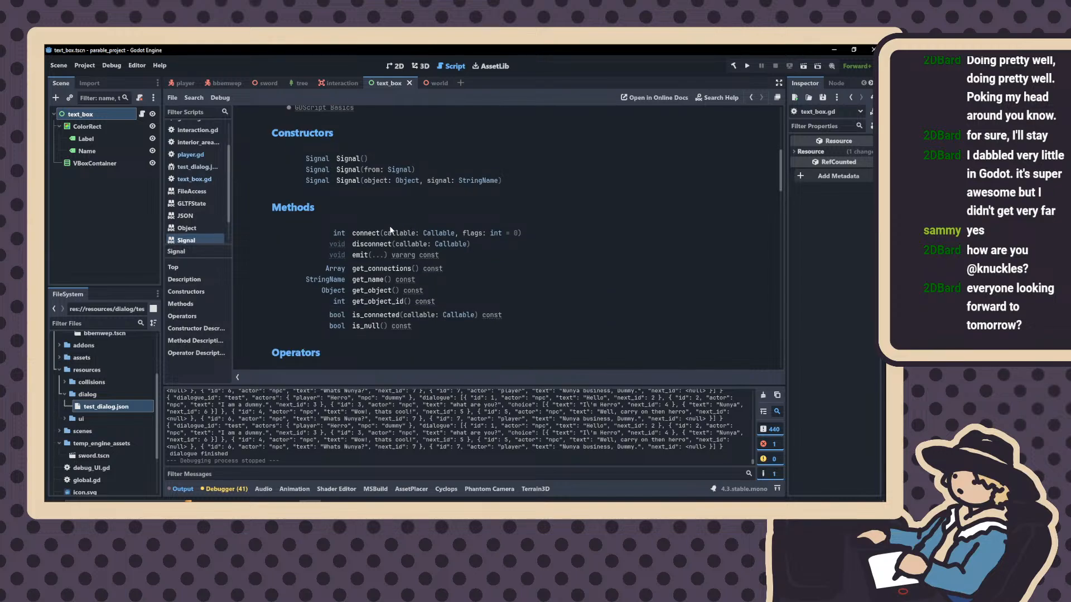
scroll(386, 219, down, 10)
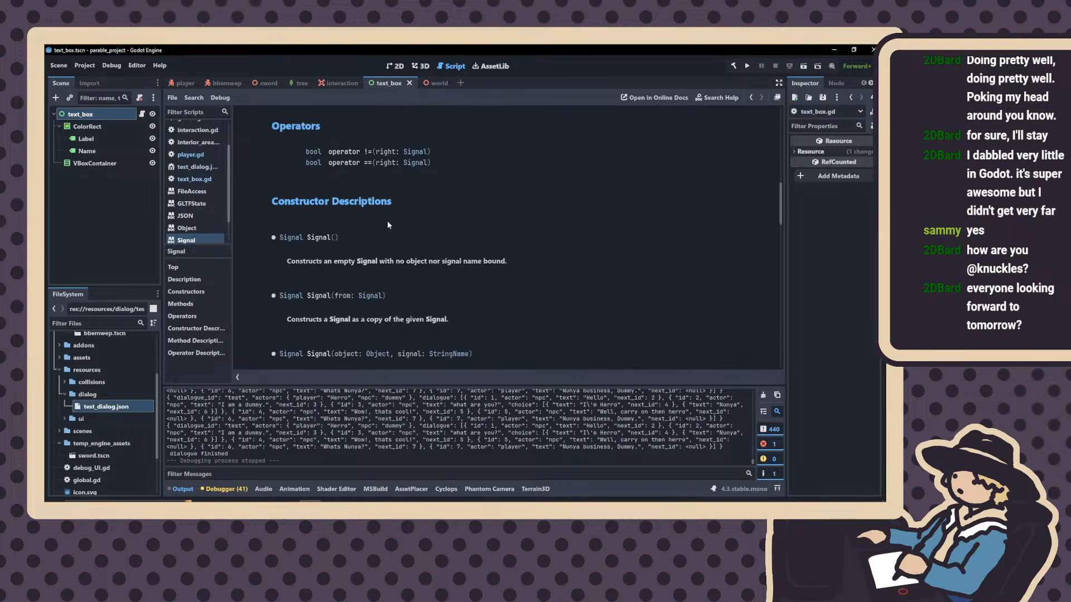
scroll(387, 219, down, 4)
scroll(382, 219, down, 3)
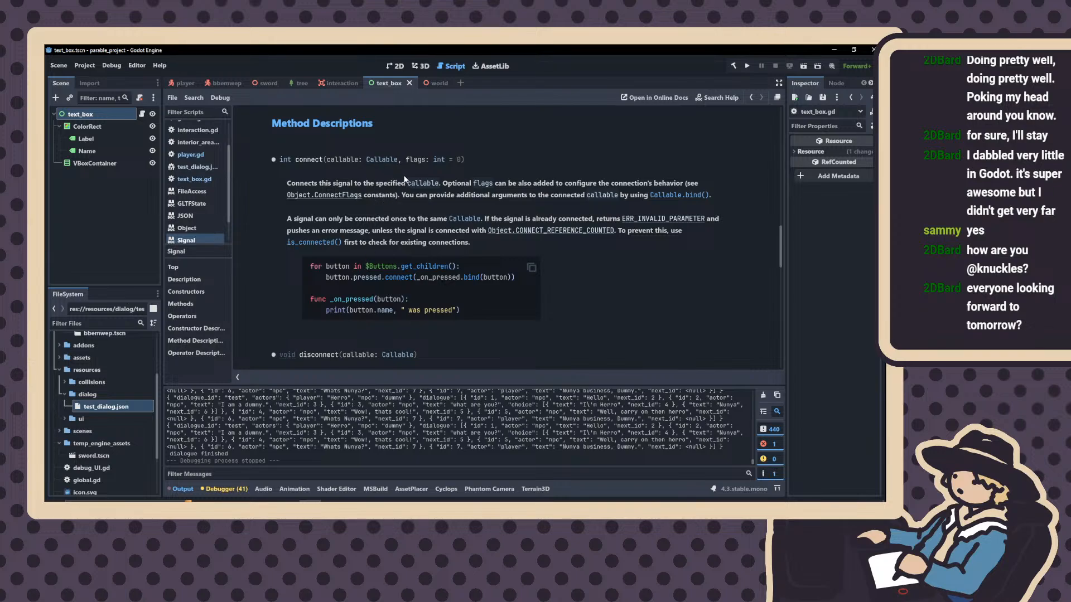
scroll(401, 177, down, 3)
scroll(401, 177, up, 1)
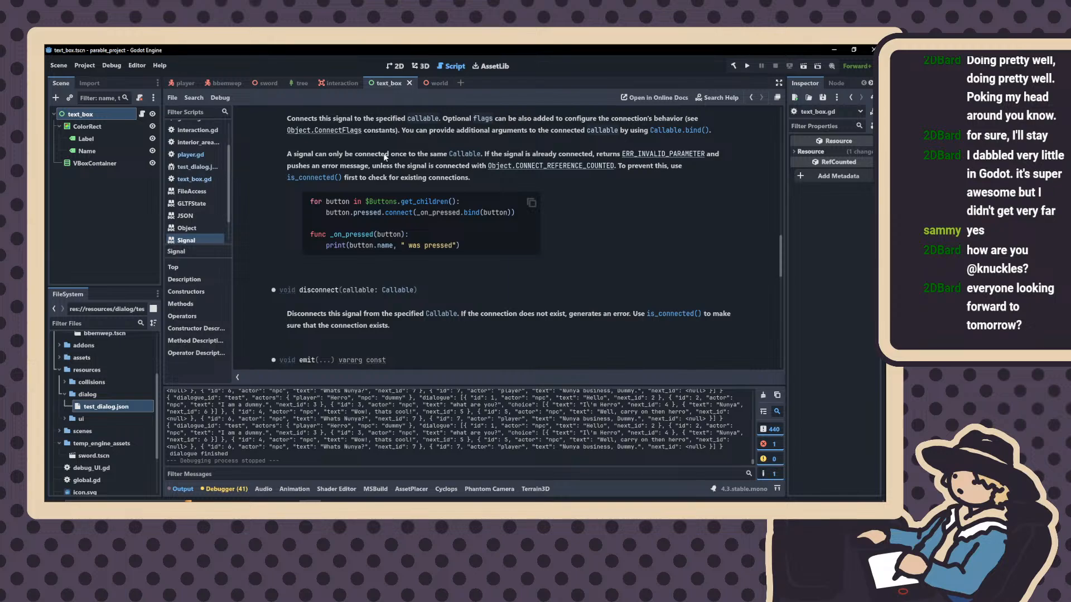
scroll(352, 112, up, 2)
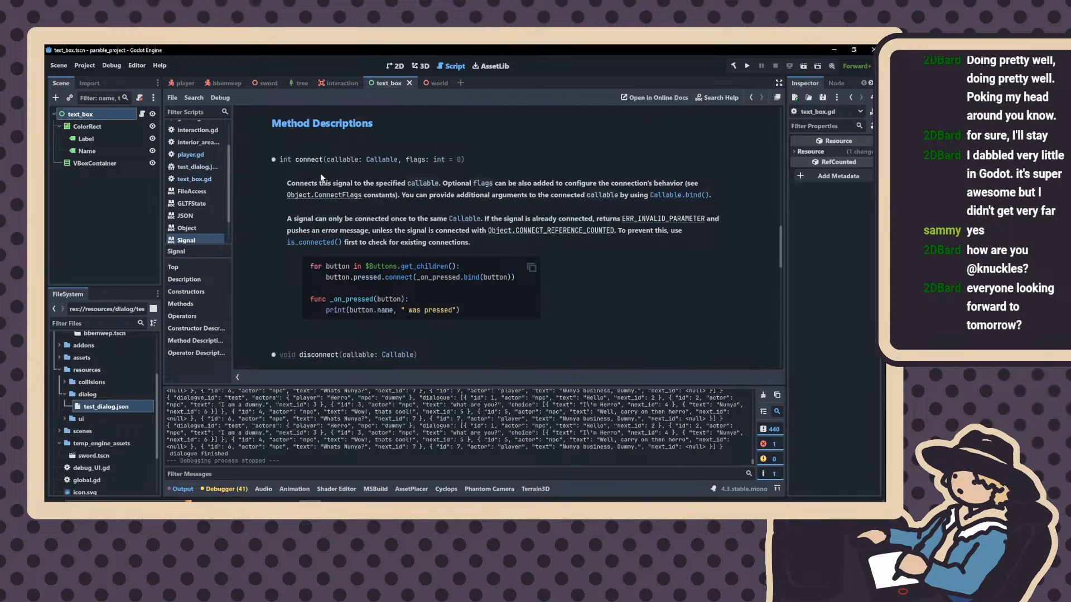
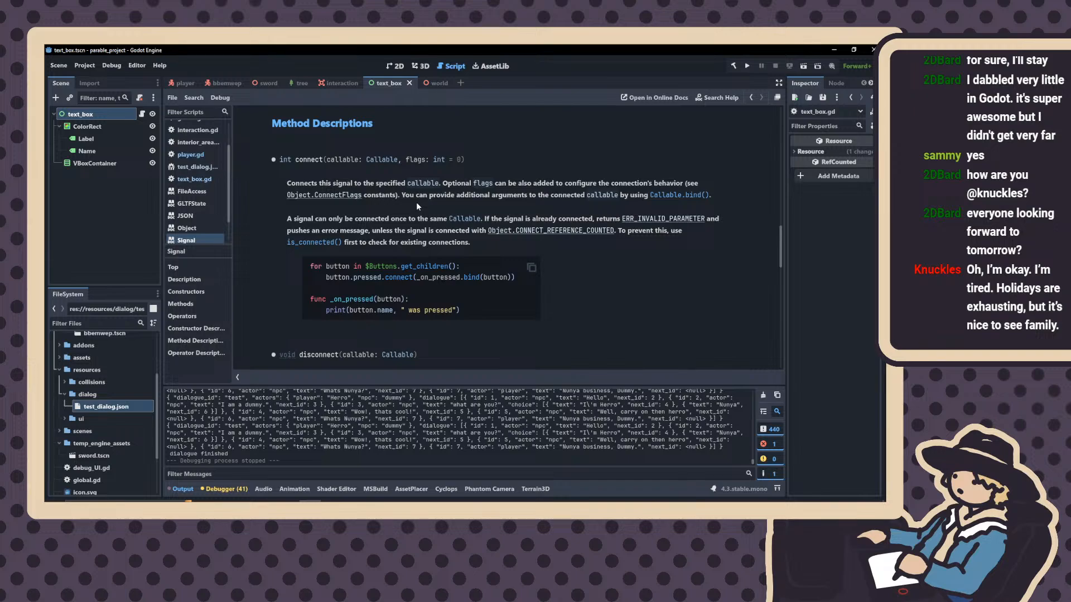
scroll(415, 202, down, 1)
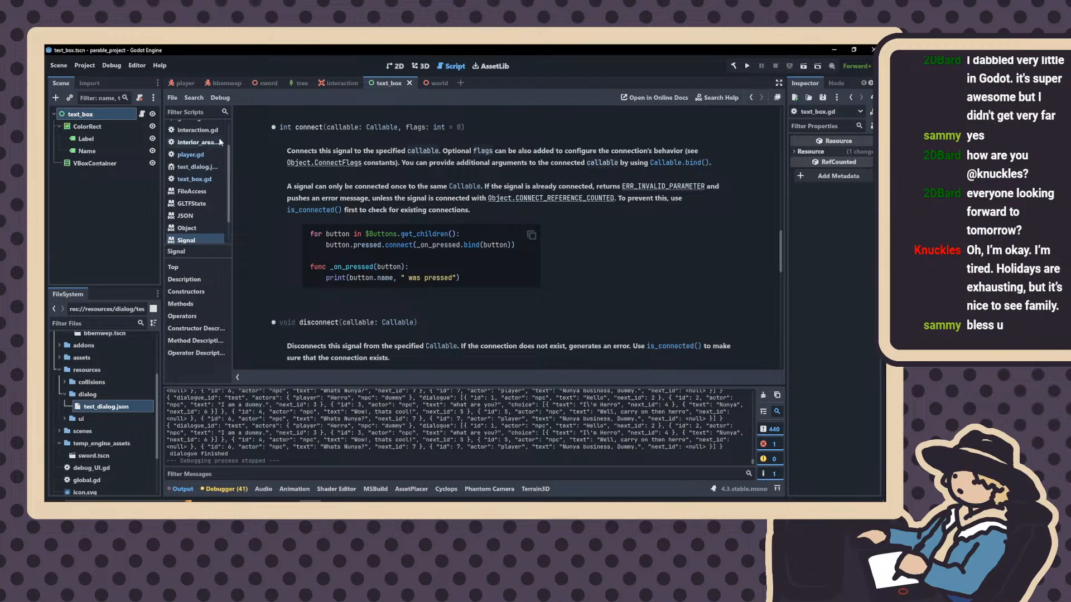
Return to player.gd and place the cursor after get_parent().add_child(textbox) at the end of the interact function
scroll(218, 138, up, 3)
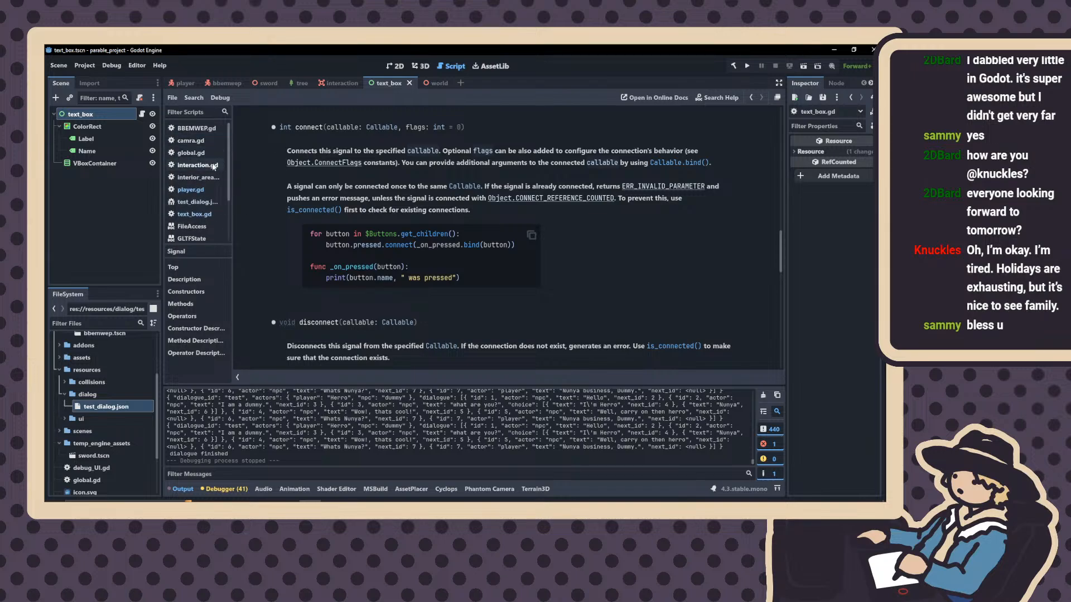
click(203, 192)
scroll(416, 193, down, 15)
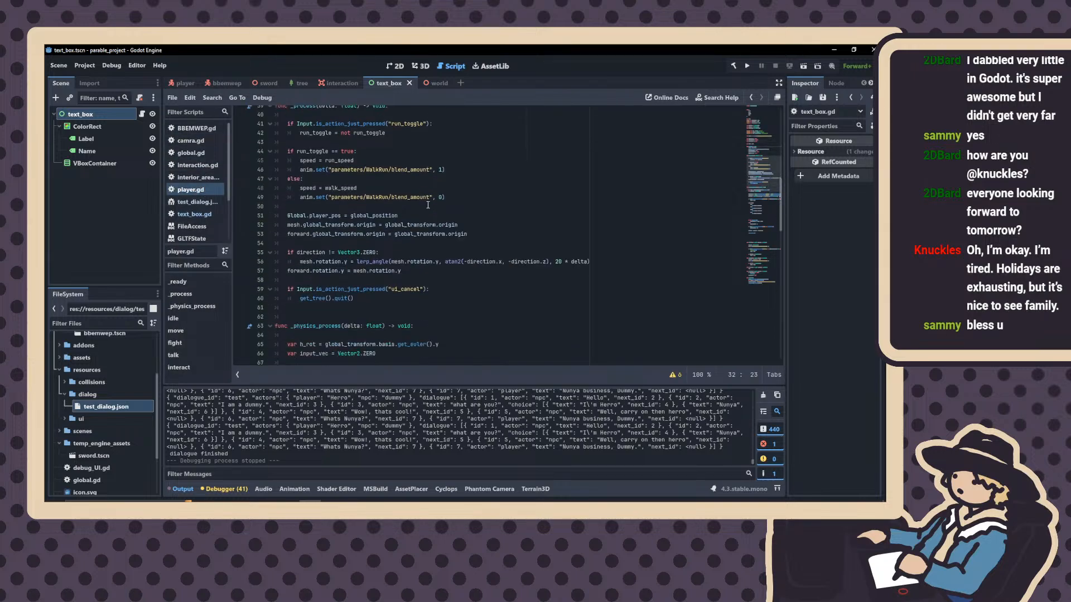
scroll(416, 193, down, 12)
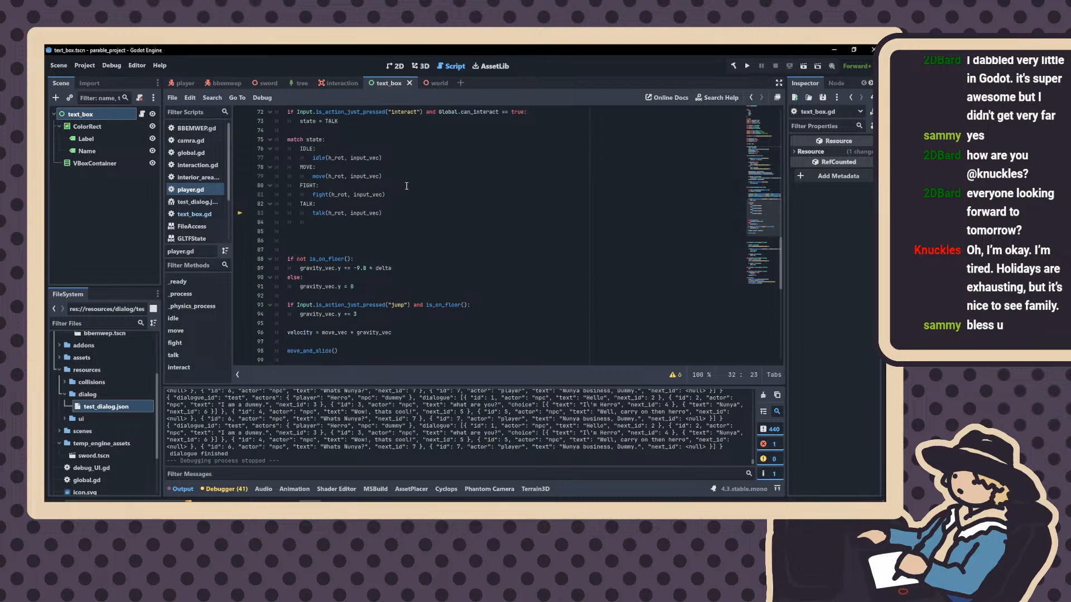
scroll(200, 185, down, 3)
scroll(371, 258, down, 8)
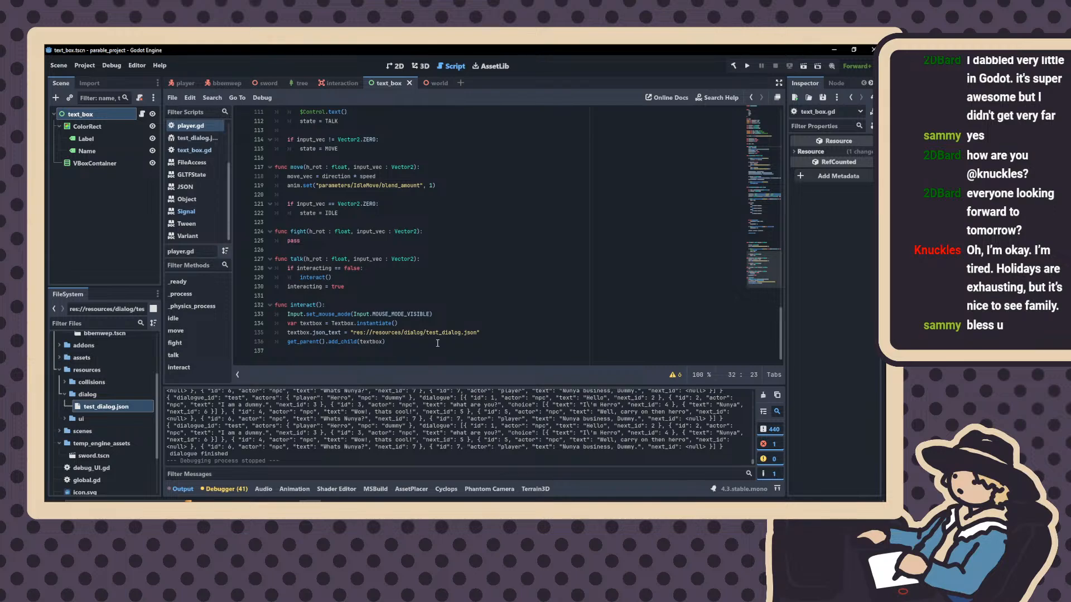
click(396, 345)
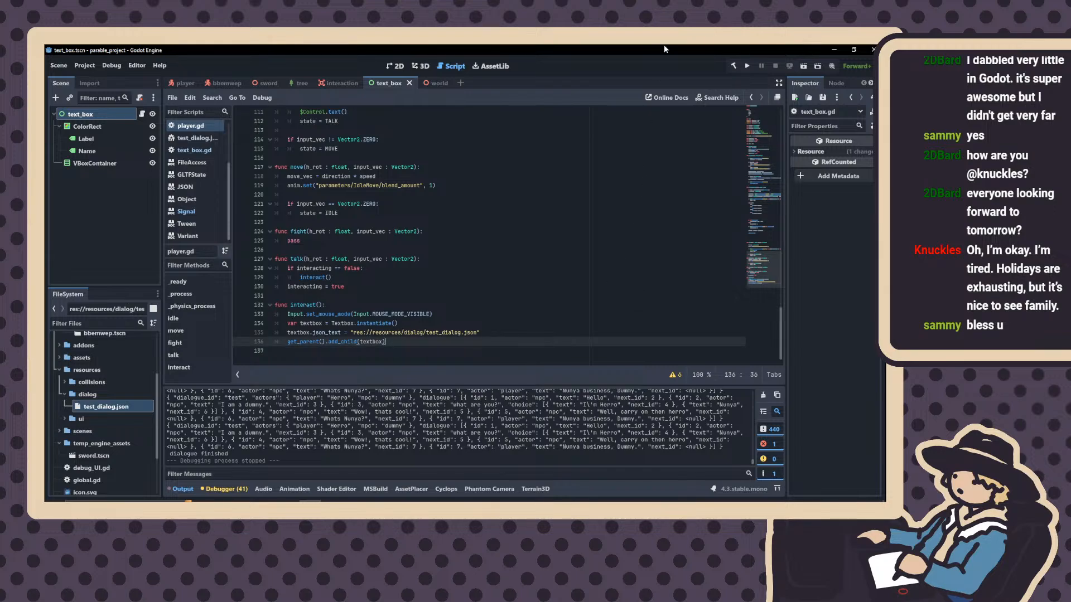
Add a textbox.dialogue_finished.connect() call at the end of interact(), after the add_child line
key(Return)
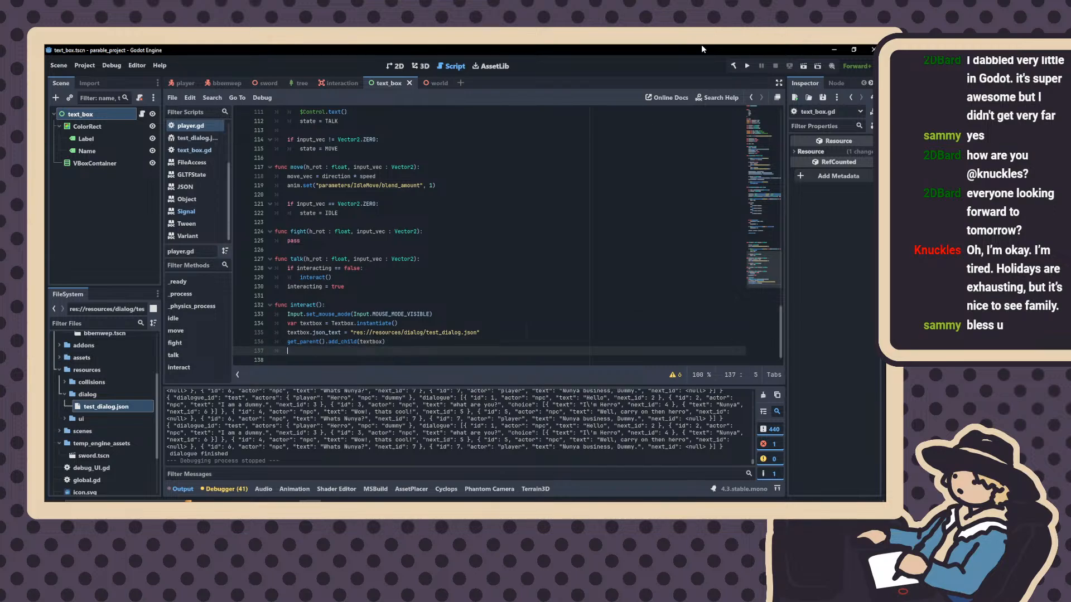
text(co)
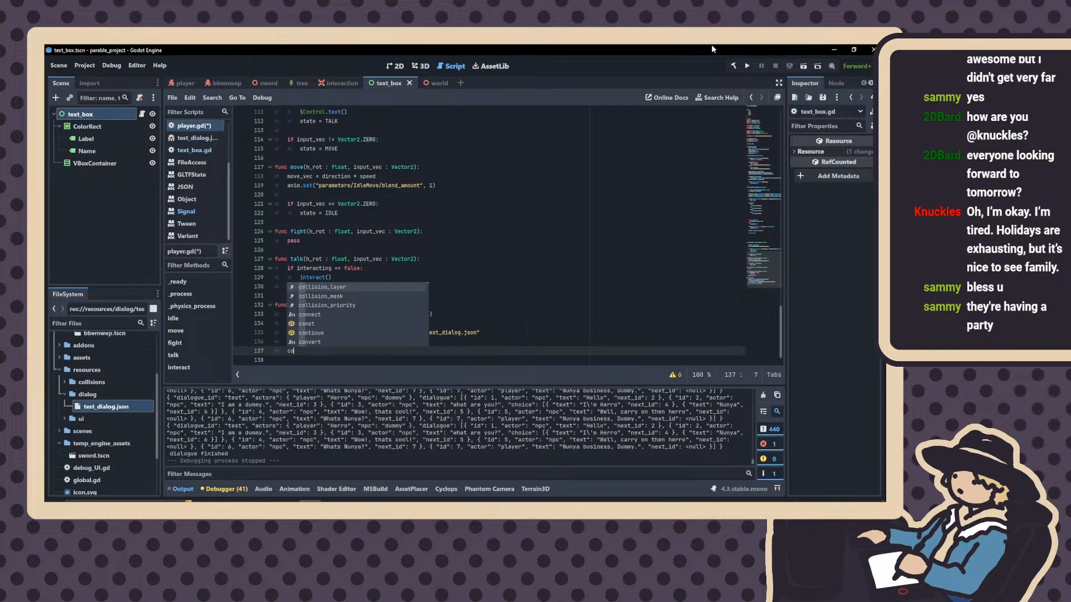
key(BackSpace)
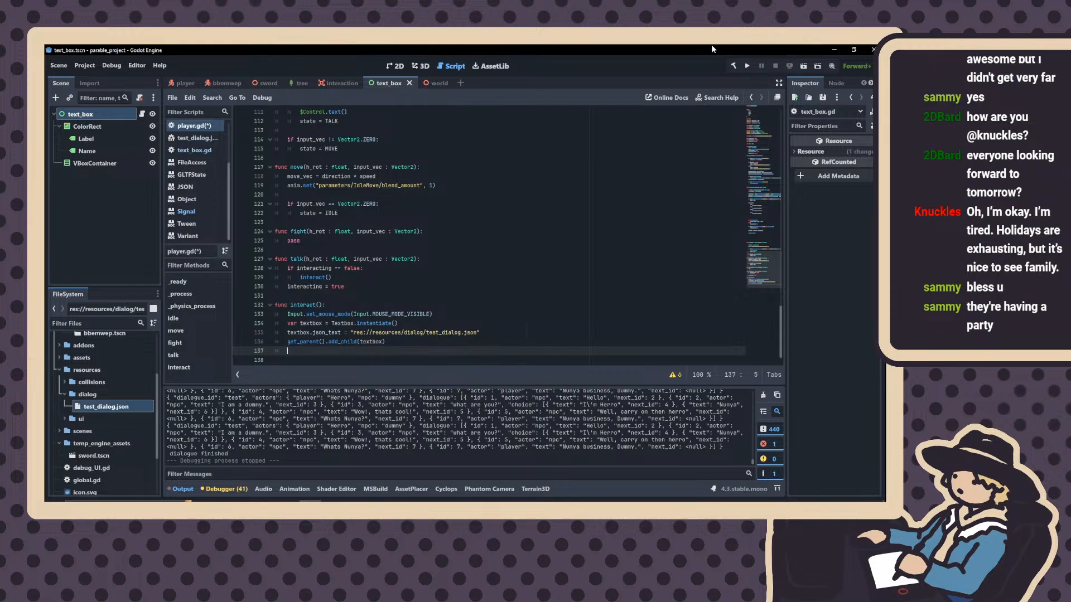
text(text)
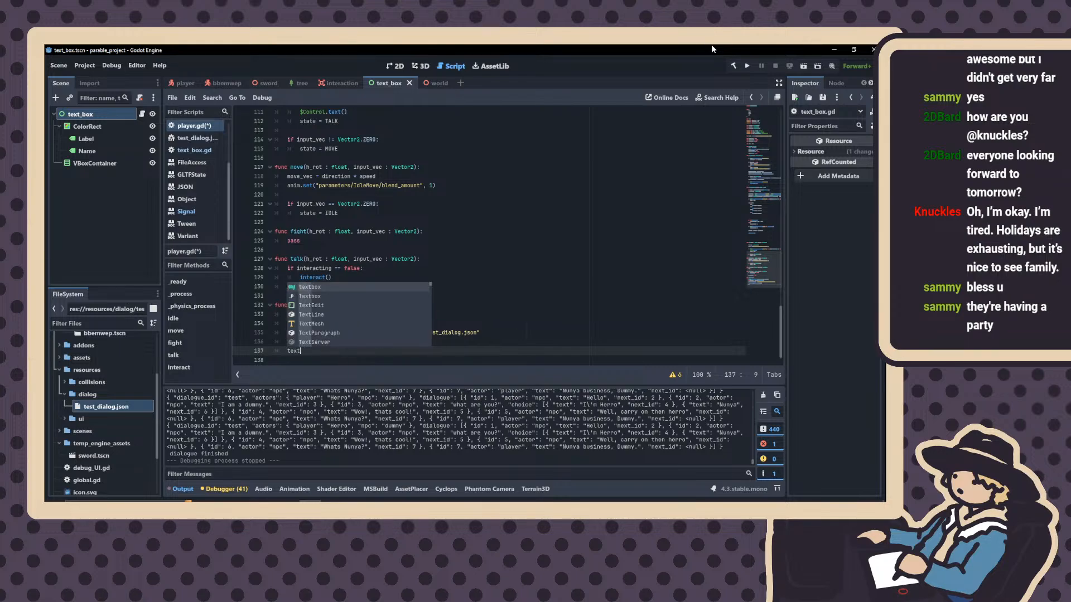
text(box.)
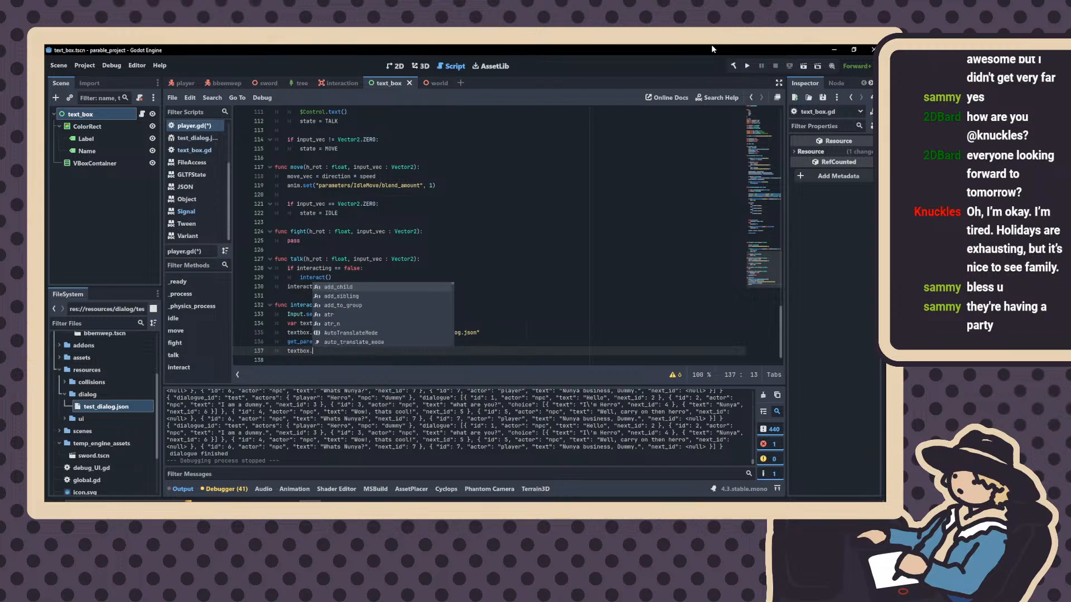
text(f)
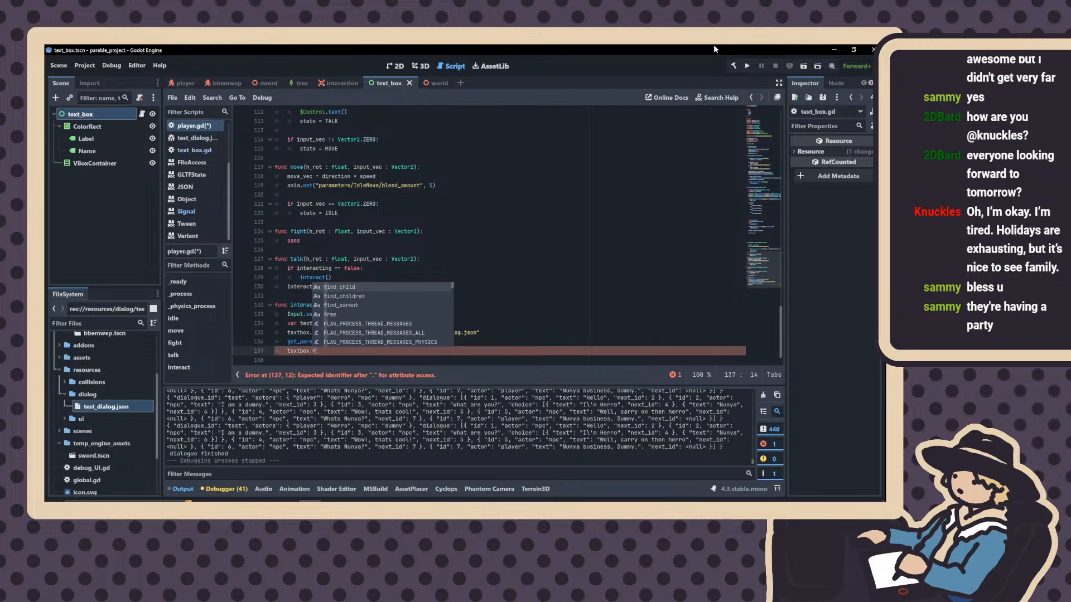
text(in)
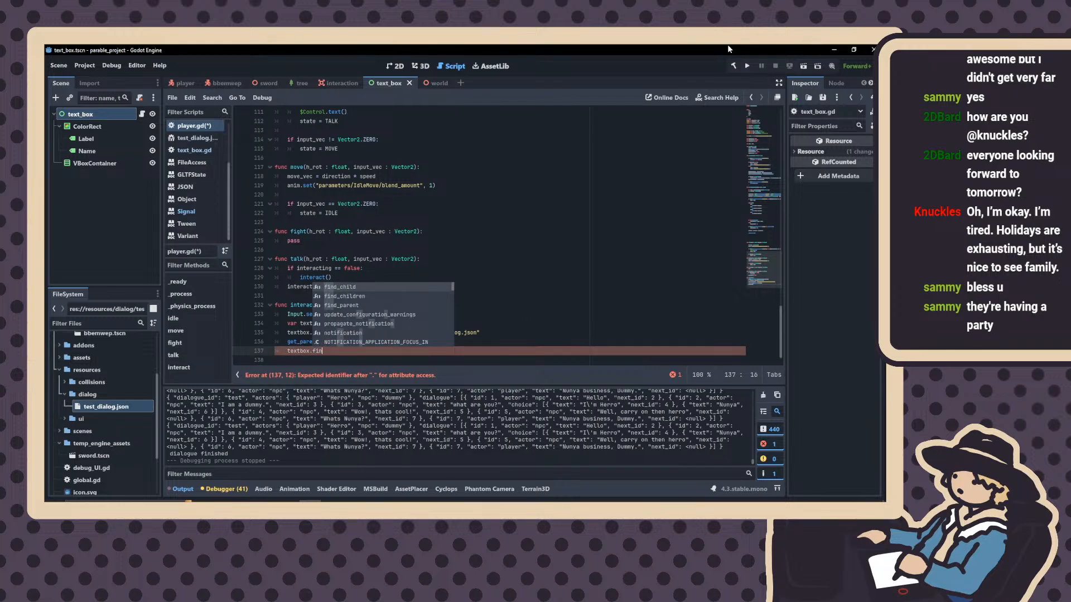
text(ishe)
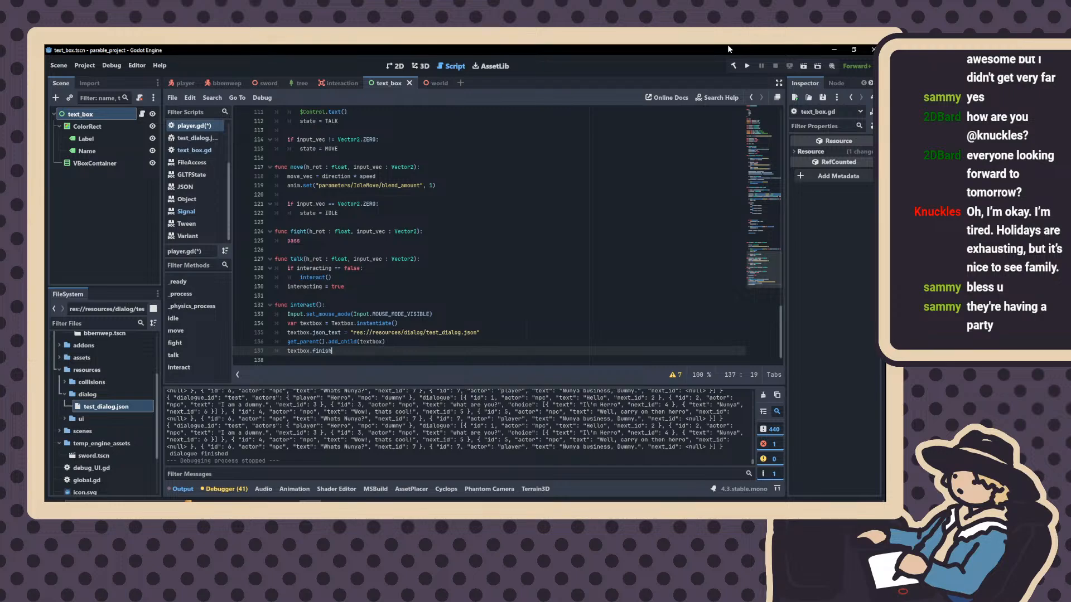
key(BackSpace)
key(BackSpace)
key(BackSpace)
key(BackSpace)
key(BackSpace)
key(BackSpace)
text(dialog_finis)
key(BackSpace)
key(BackSpace)
key(BackSpace)
key(BackSpace)
key(BackSpace)
key(BackSpace)
text(ue_finished.c)
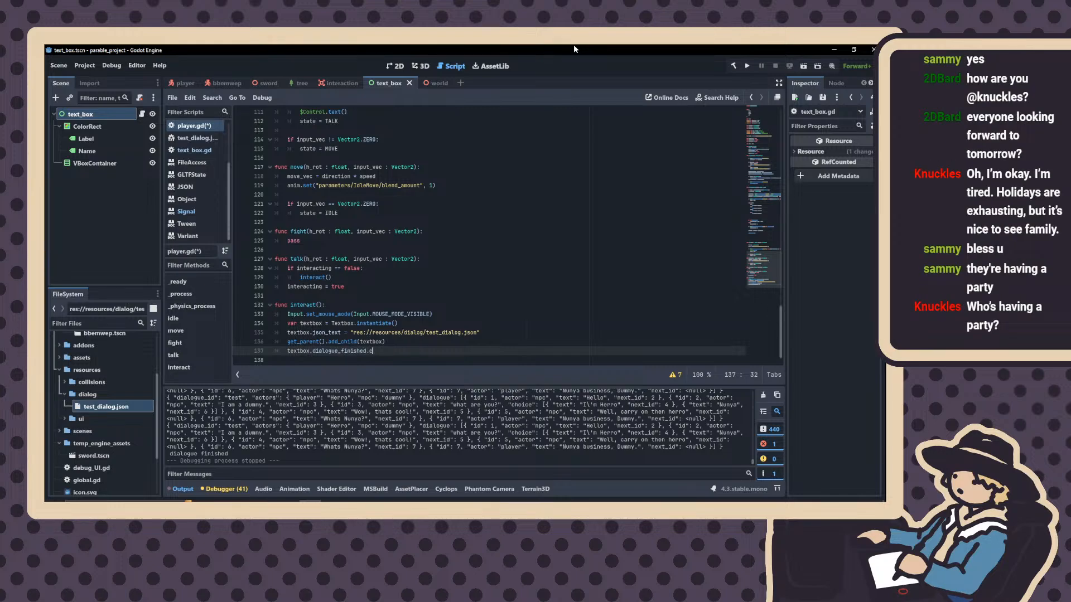
text(onnect()
Declare a new function dialogue_finished() without parameters at the end of player.gd, below interact()
scroll(351, 217, up, 15)
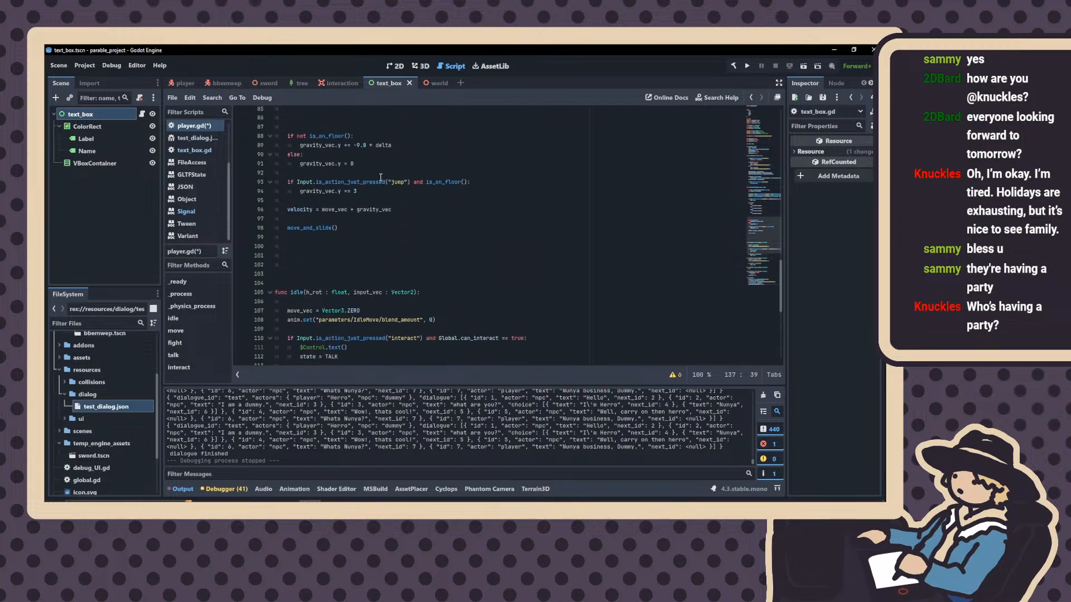
scroll(350, 218, up, 13)
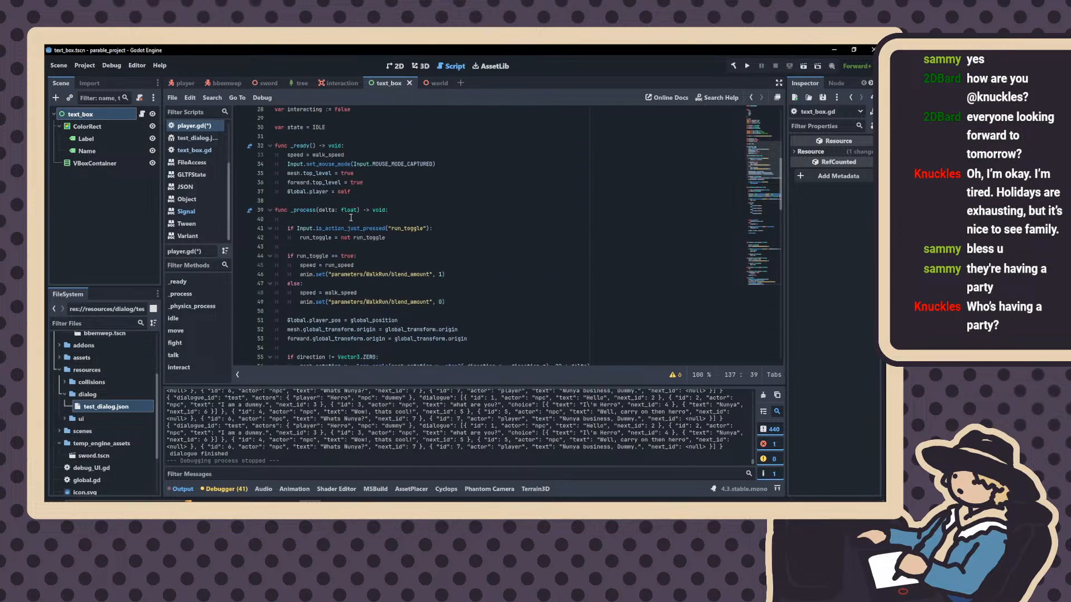
scroll(339, 224, down, 4)
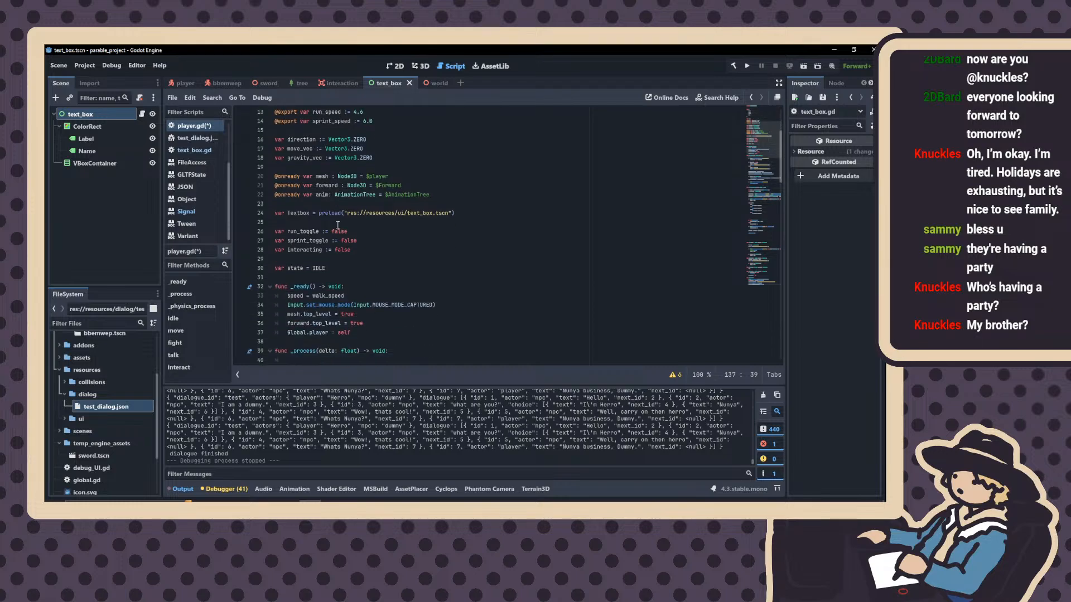
scroll(299, 244, down, 20)
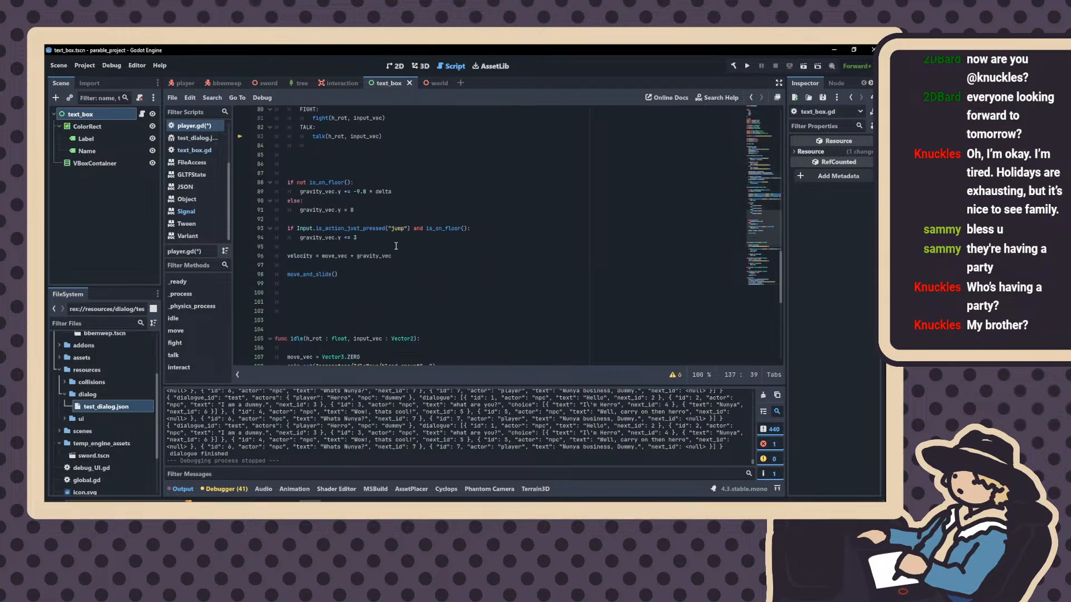
key(Down)
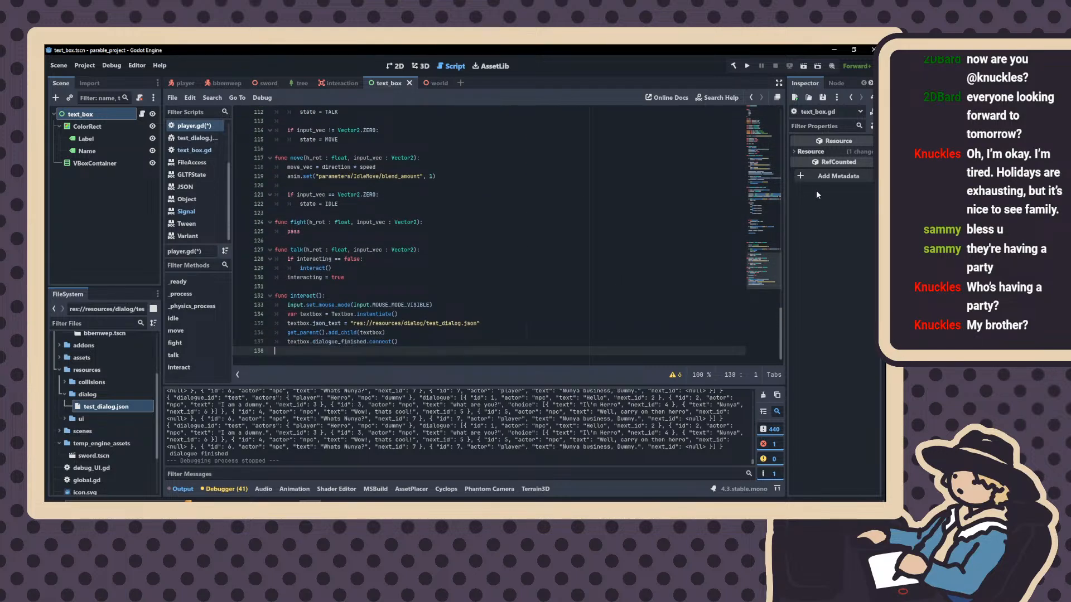
key(Return)
key(Return)
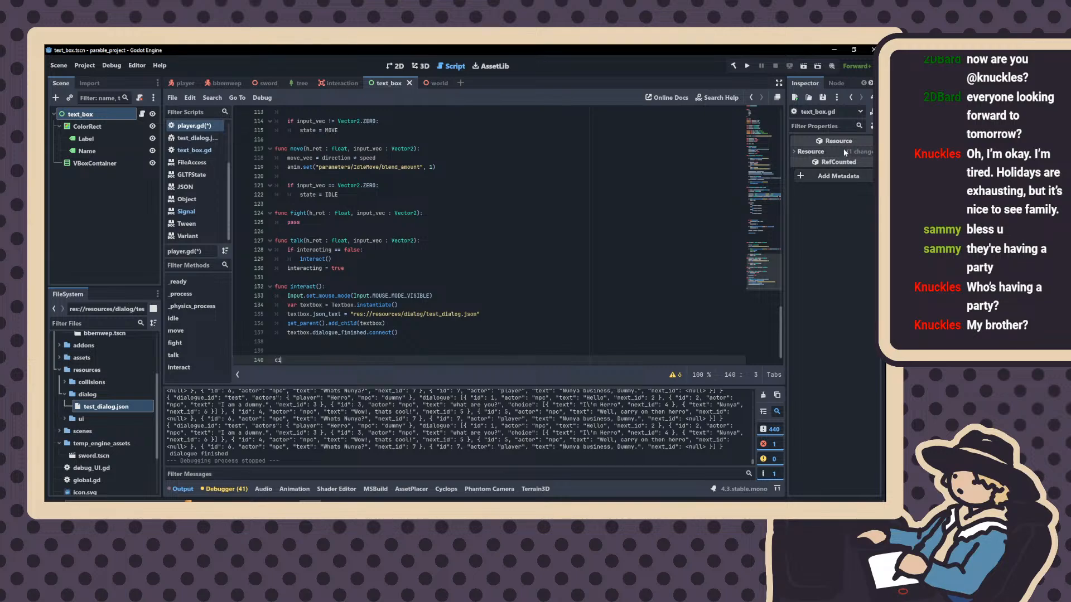
text(dialouge)fi)
key(BackSpace)
key(BackSpace)
key(BackSpace)
key(BackSpace)
key(BackSpace)
key(BackSpace)
text(gue)
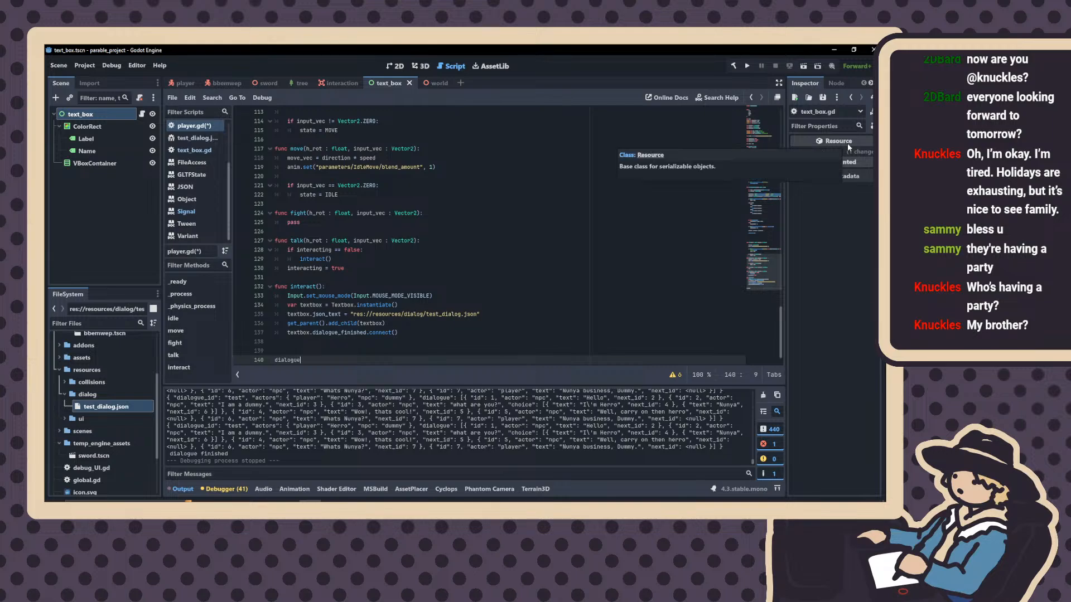
text(_finishe)
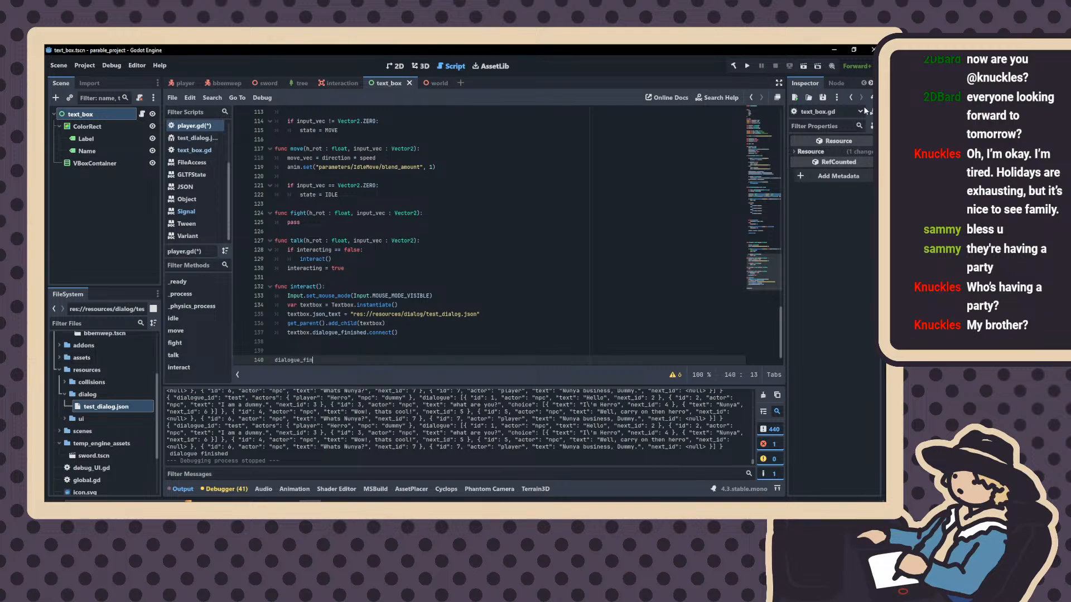
key(BackSpace)
key(BackSpace)
key(BackSpace)
key(BackSpace)
key(BackSpace)
key(BackSpace)
key(BackSpace)
key(BackSpace)
key(BackSpace)
key(BackSpace)
key(BackSpace)
key(BackSpace)
key(BackSpace)
key(BackSpace)
key(BackSpace)
key(BackSpace)
text(func dialogue_finished():)
key(Return)
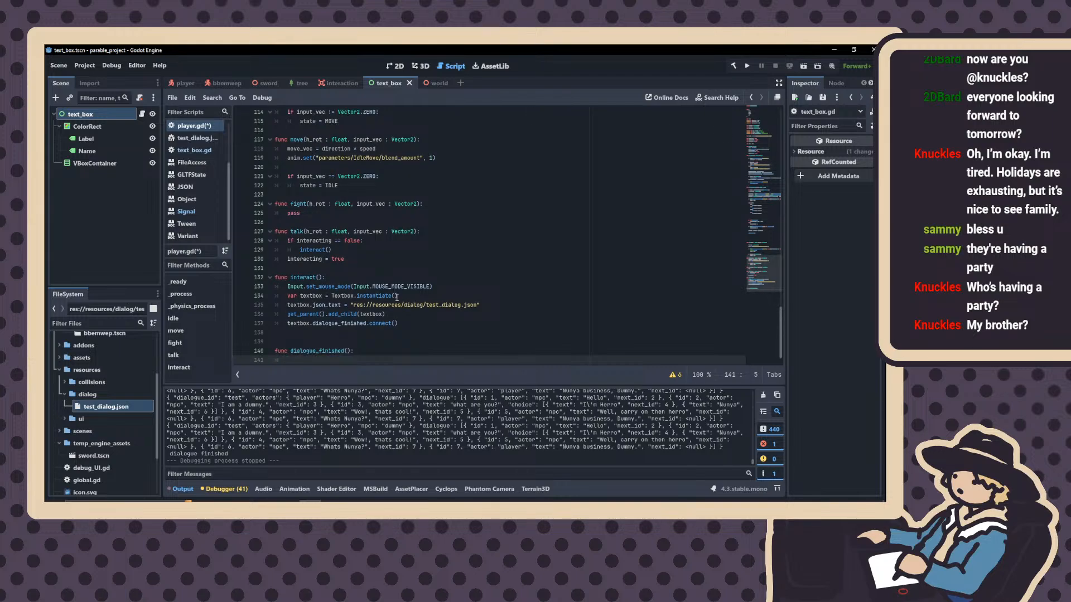
Pass dialogue_finished, without call parentheses, as the callback in the textbox signal's connect() call
click(394, 324)
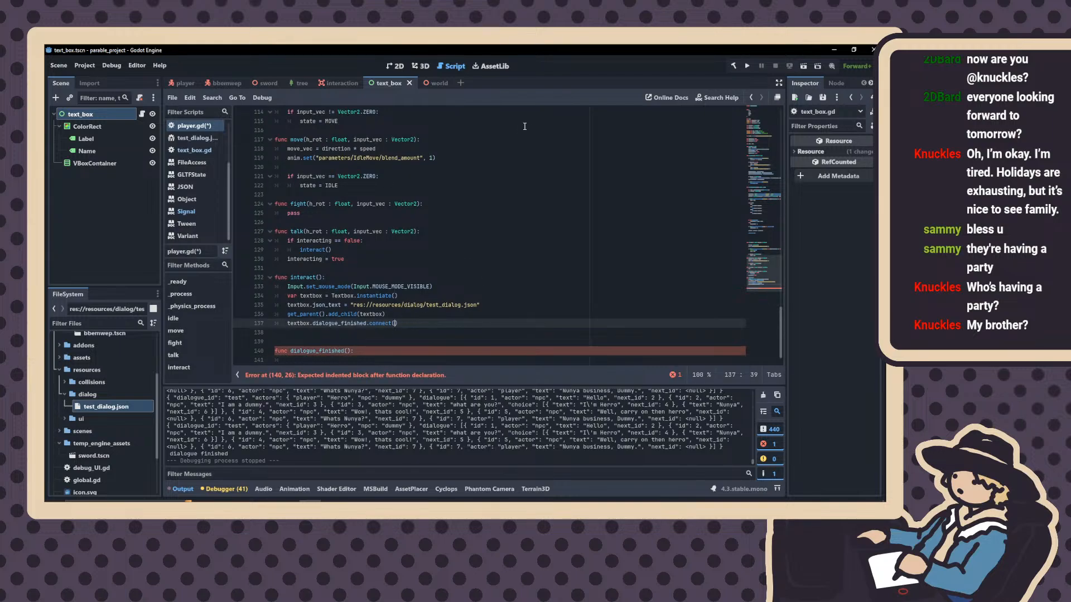
text(dialog)
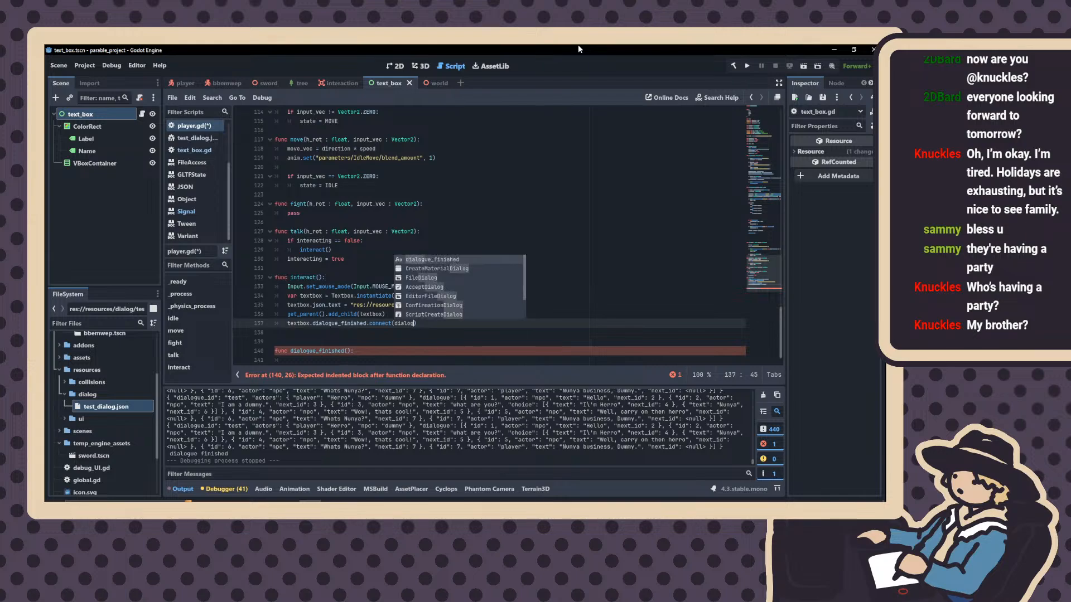
text(ue)
key(Escape)
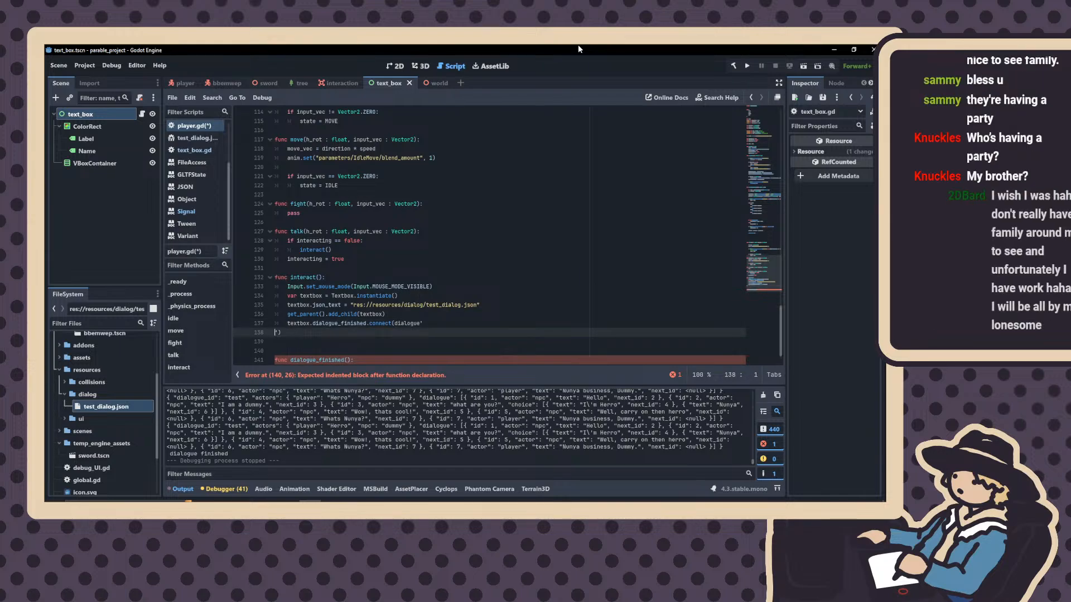
text(_)
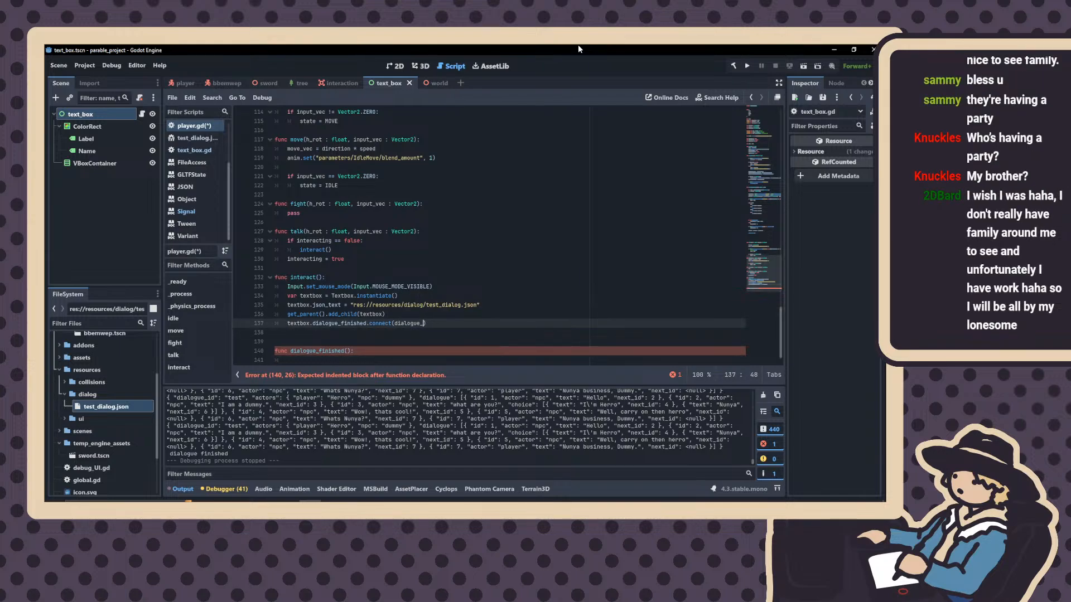
text(finished())
key(Return)
key(BackSpace)
key(BackSpace)
click(342, 360)
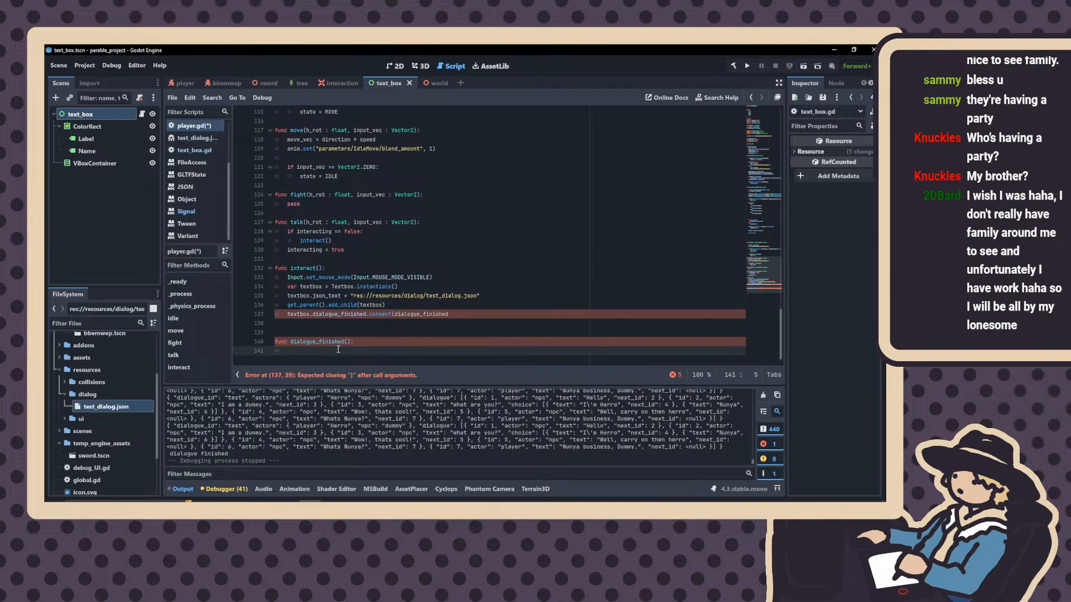
click(466, 313)
text())
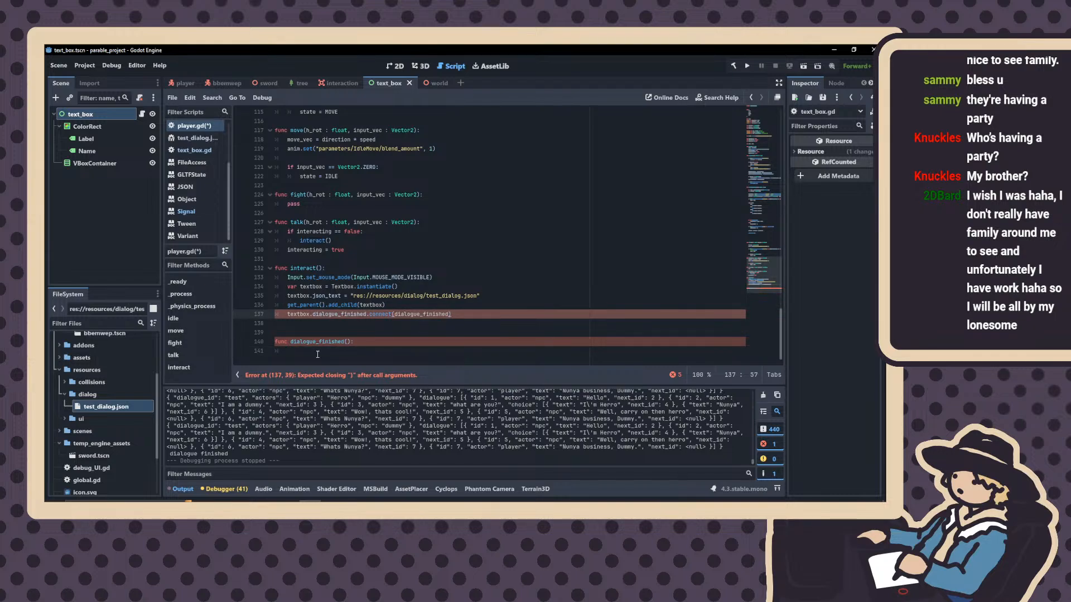
Write state = IDLE as the body of dialogue_finished()
click(317, 355)
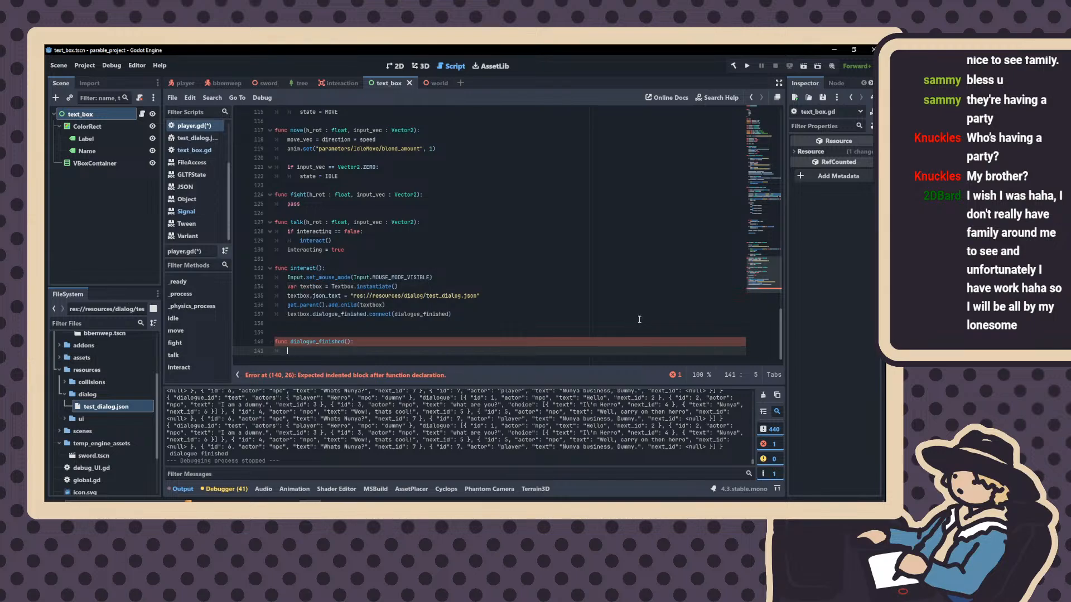
text(g)
key(BackSpace)
text(g)
key(BackSpace)
text(state = )
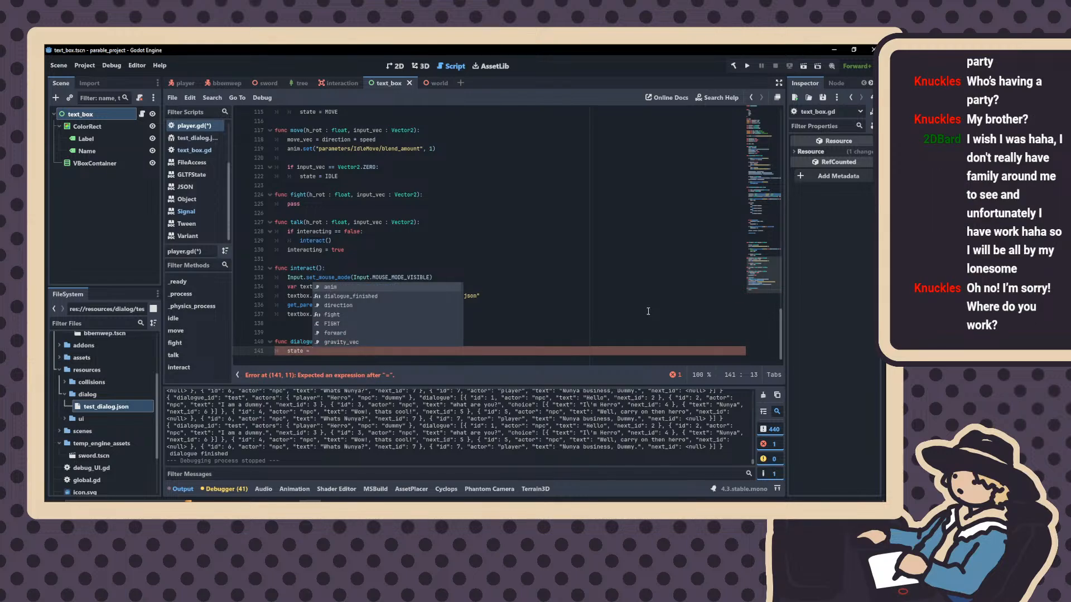
text(M)
key(BackSpace)
text(IDLE)
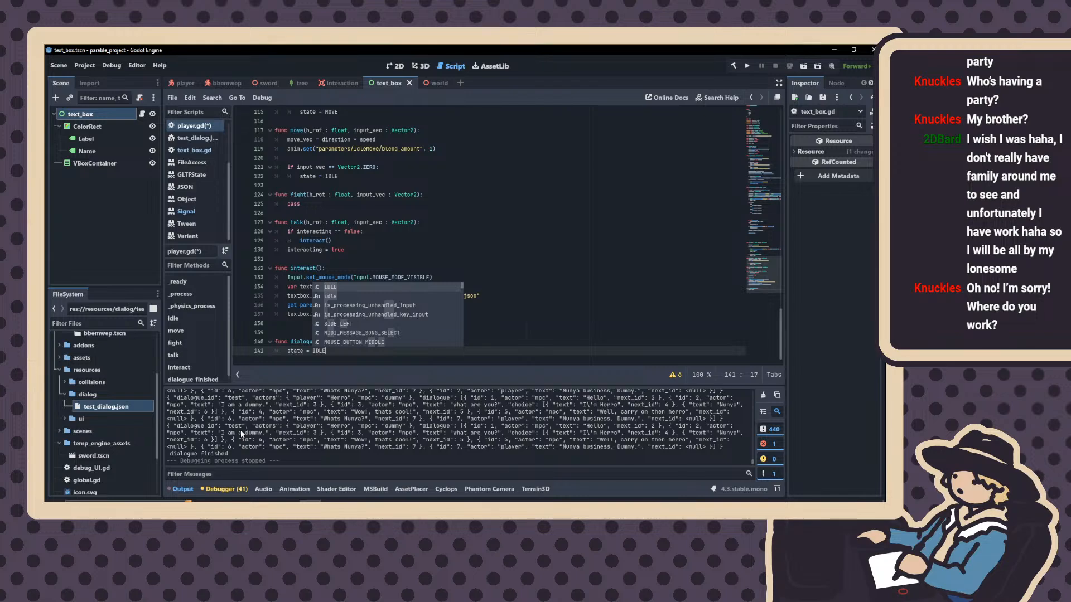
click(259, 344)
click(313, 350)
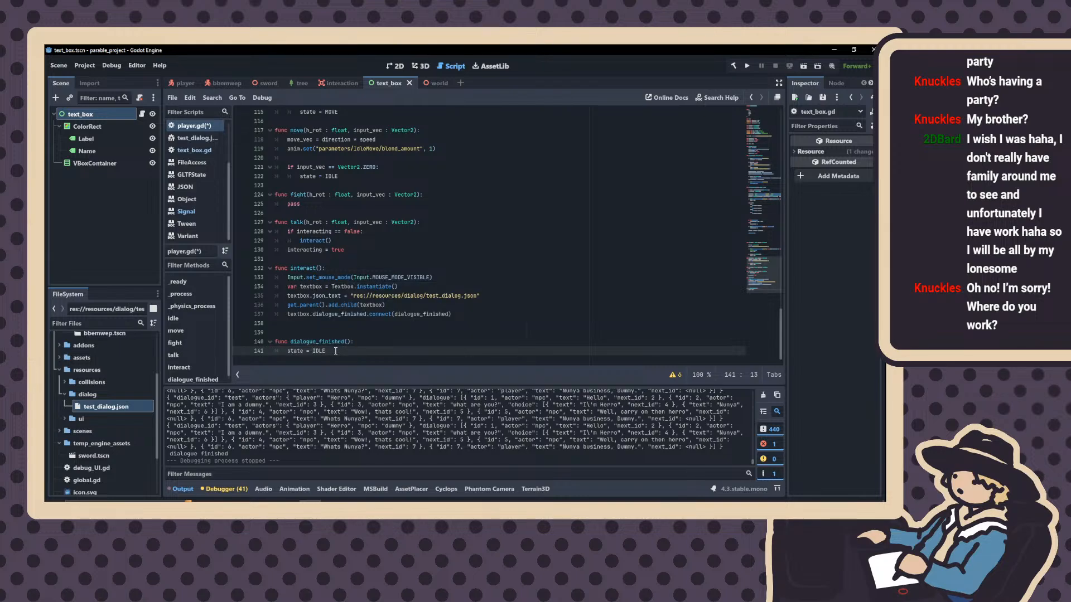
drag(336, 351, 287, 351)
Insert an extra blank line above interact() and another between interact() and dialogue_finished()
click(323, 329)
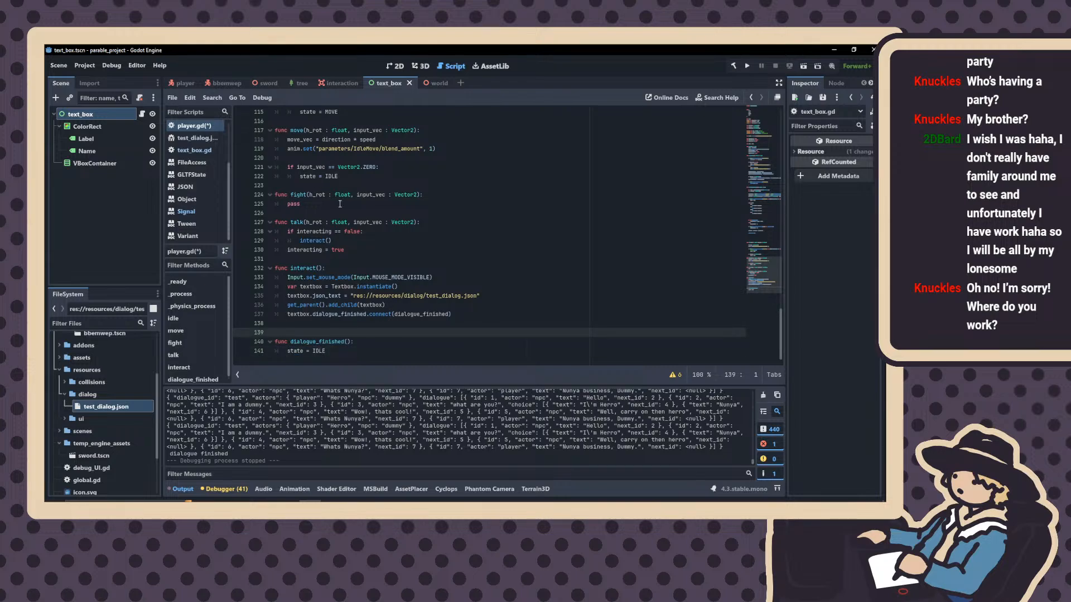
key(BackSpace)
key(Return)
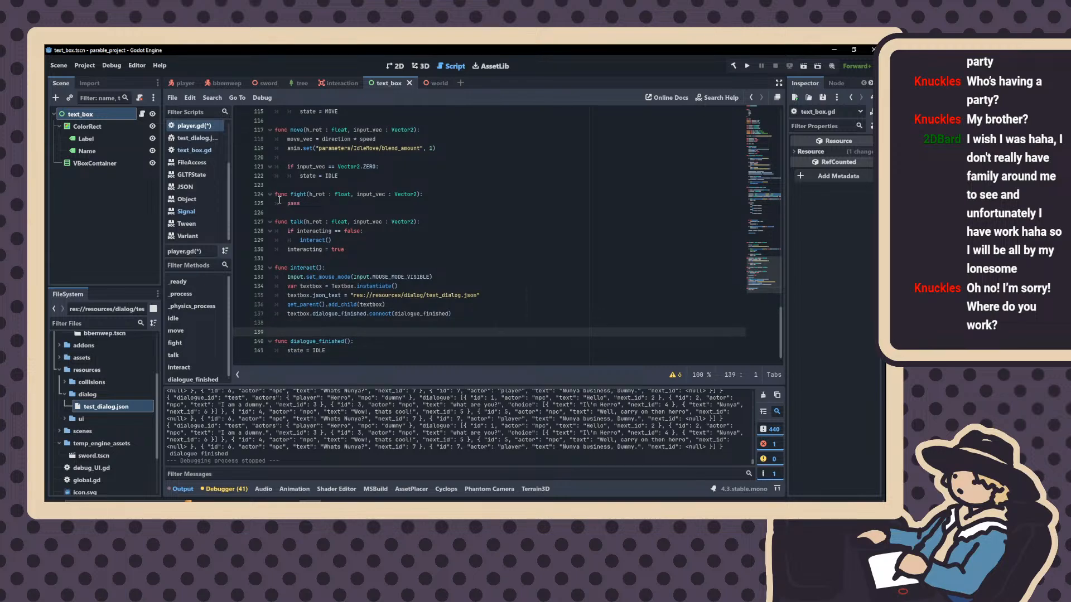
click(279, 258)
key(Return)
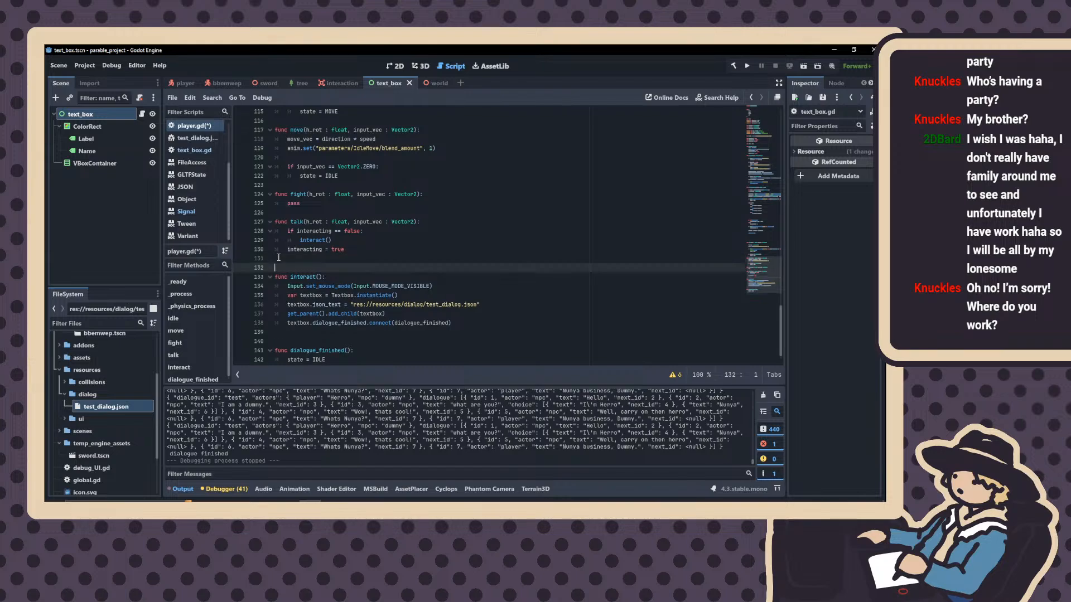
scroll(294, 257, down, 1)
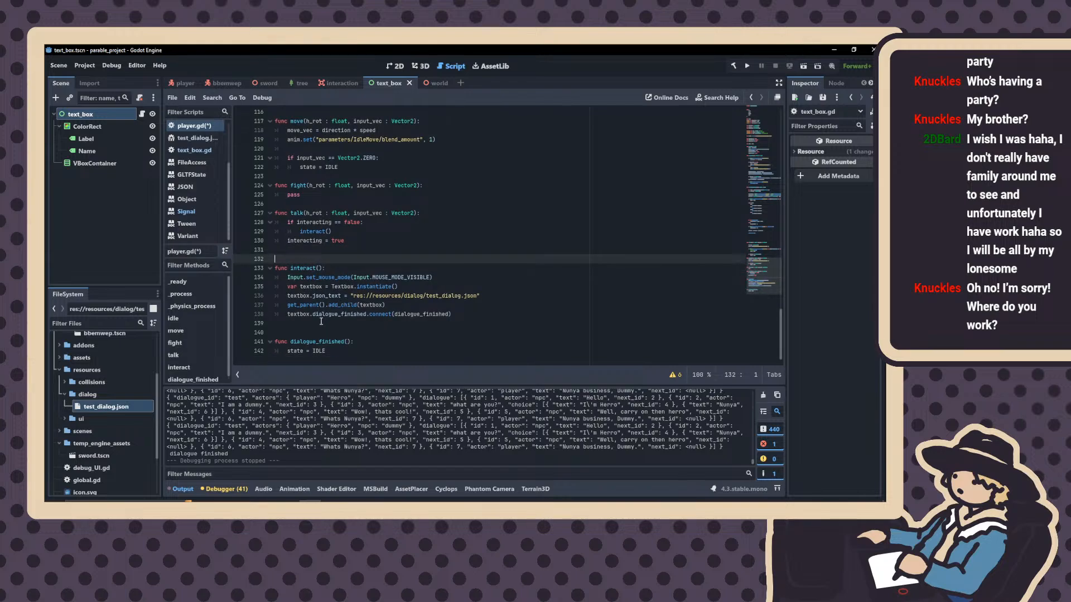
click(277, 326)
key(Tab)
key(Return)
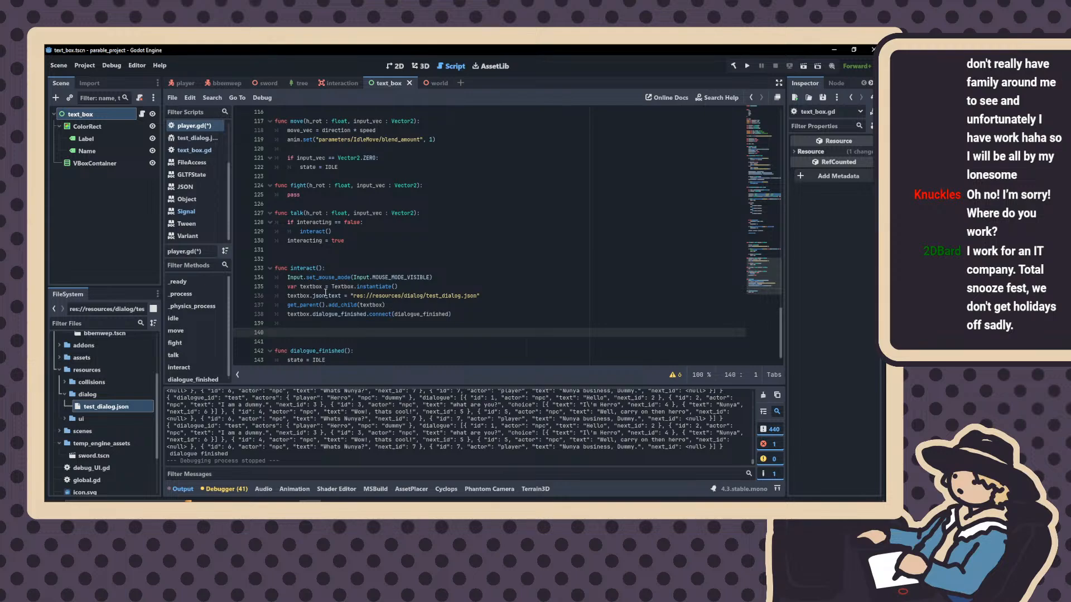
Run the project to test the dialogue-finished handling in the game
scroll(320, 307, down, 1)
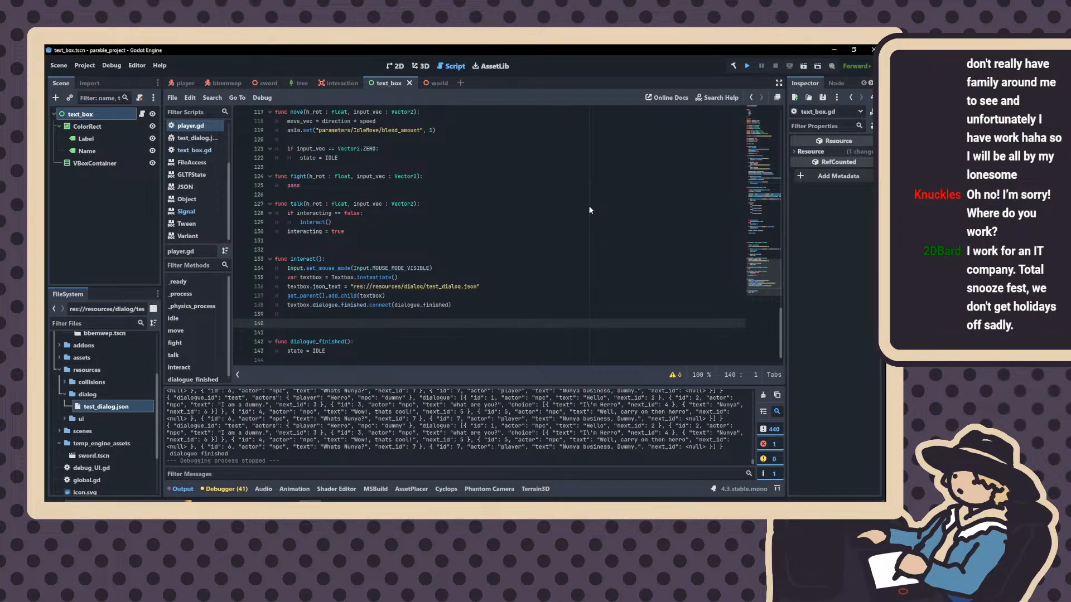
key(F5)
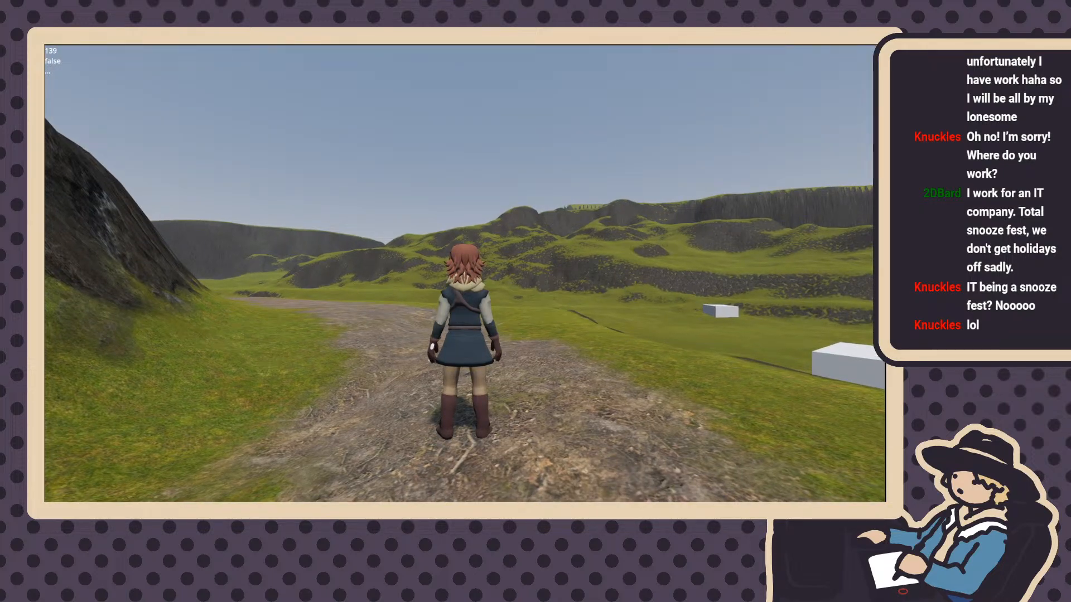
Walk the player character along the dirt path up to the white NPC in the running game
key(w)
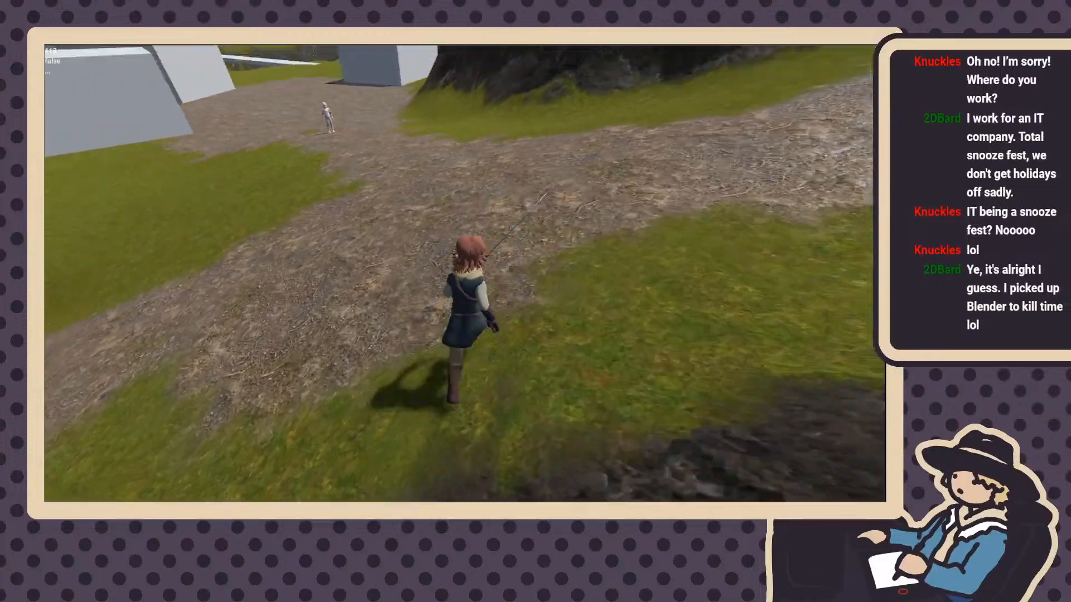
key(w)
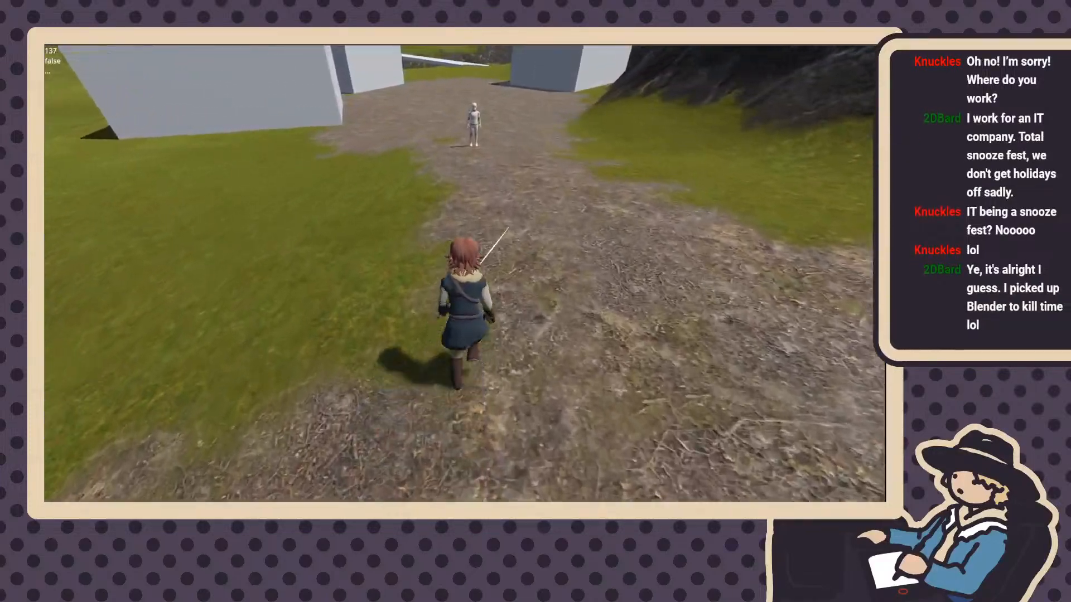
key(w)
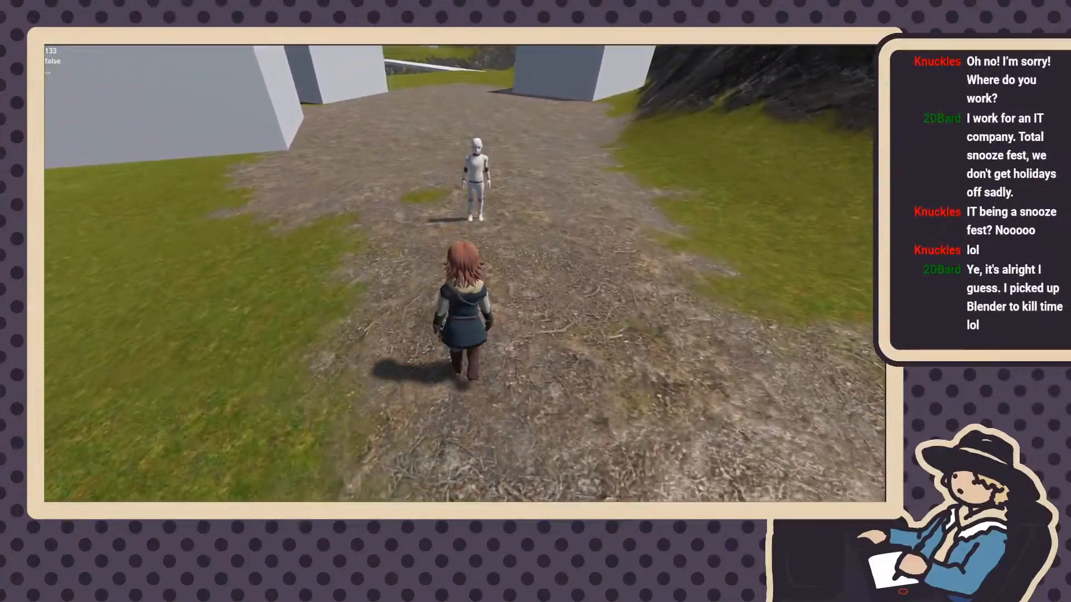
key(w)
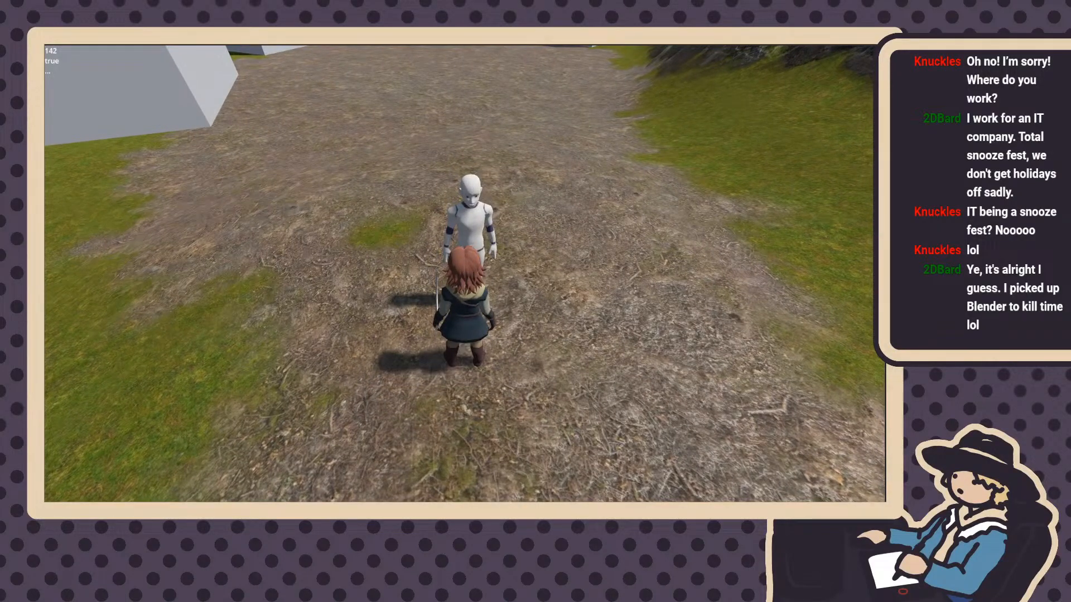
Talk to the NPC, answer "what are you?" with the first reply, play the dialogue to its end and quit the game
key(e)
key(e)
key(e)
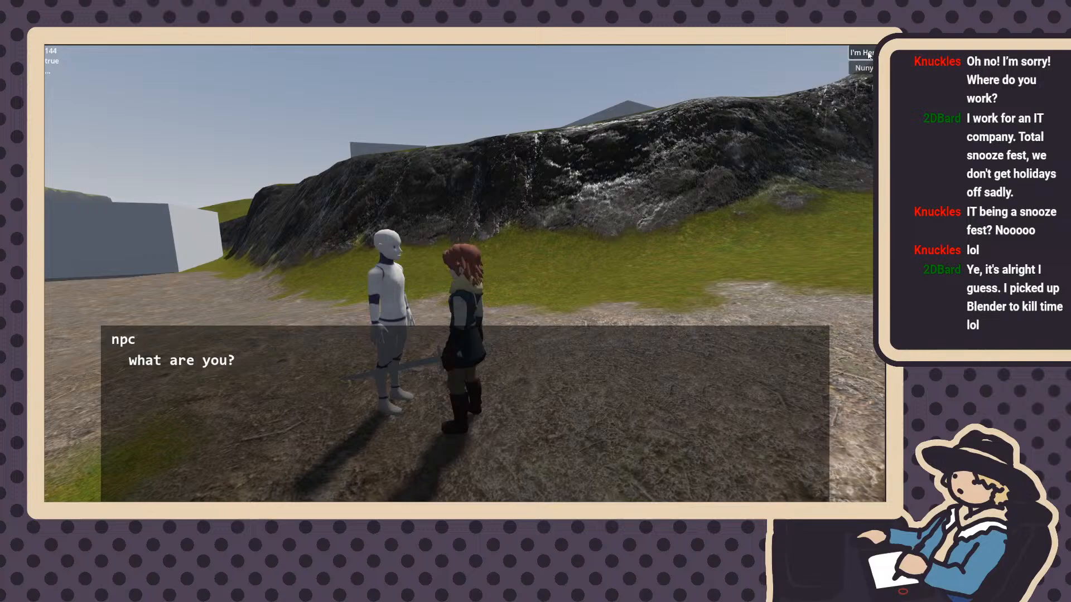
click(864, 54)
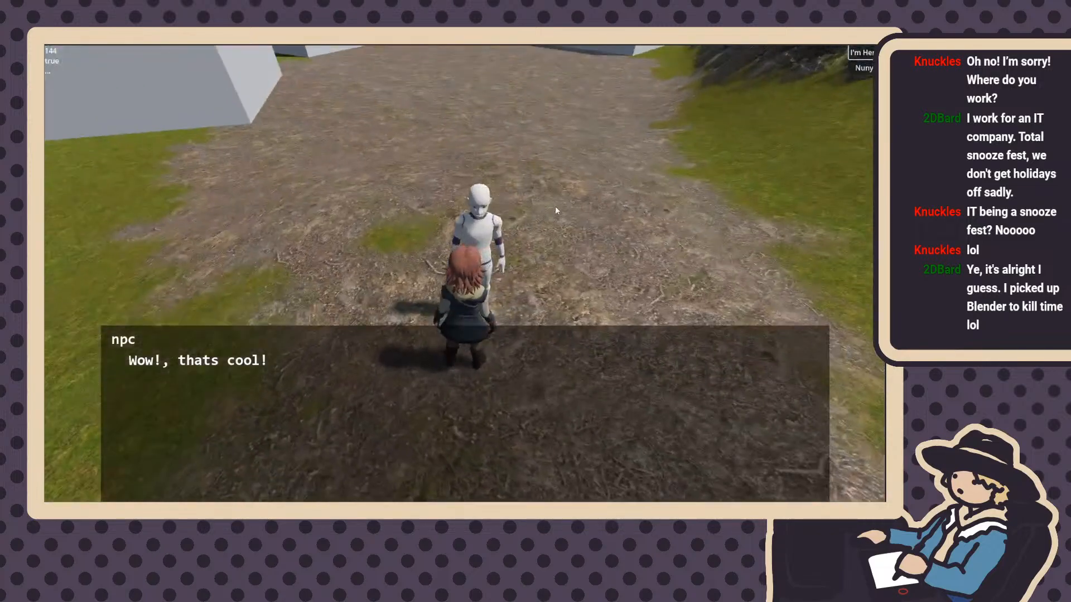
key(e)
key(e)
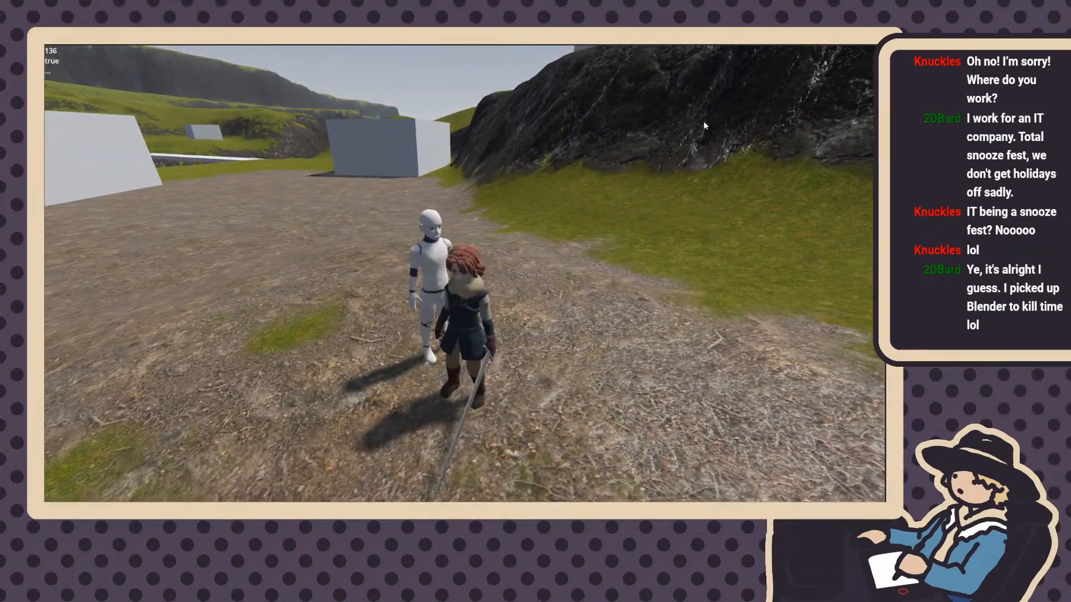
key(Escape)
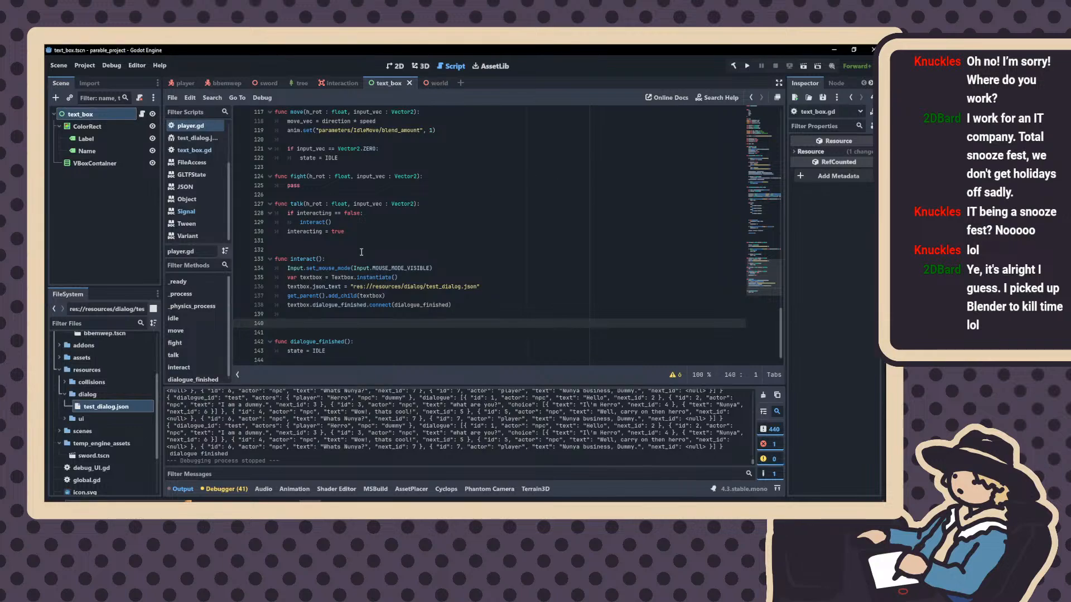
Review the state handling in player.gd and examine the player scene's InteractMode and YOURAWESOME labels
scroll(361, 252, up, 14)
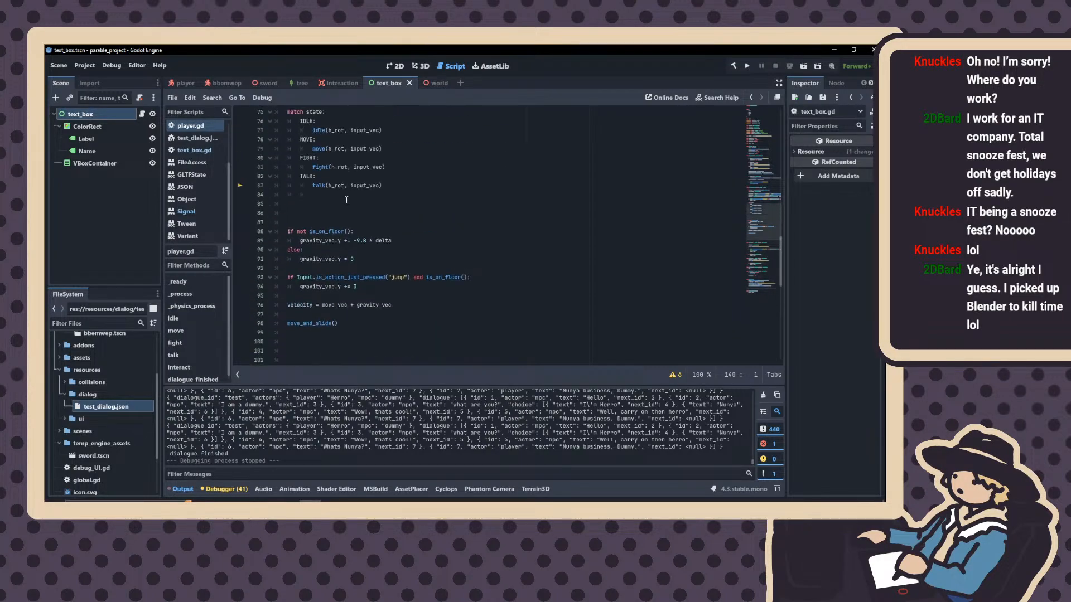
scroll(345, 200, up, 8)
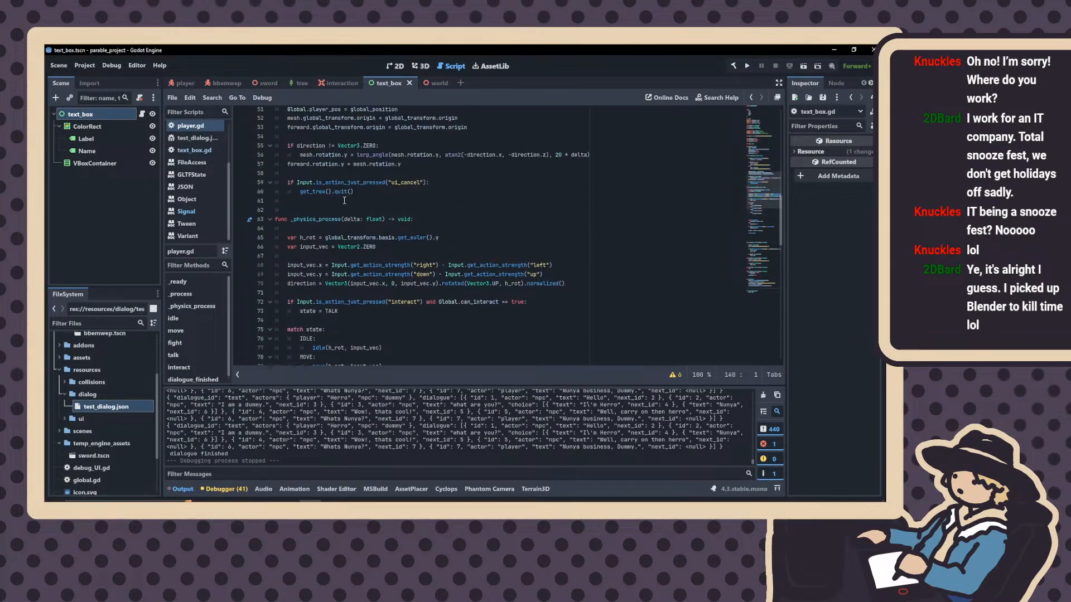
scroll(344, 201, up, 2)
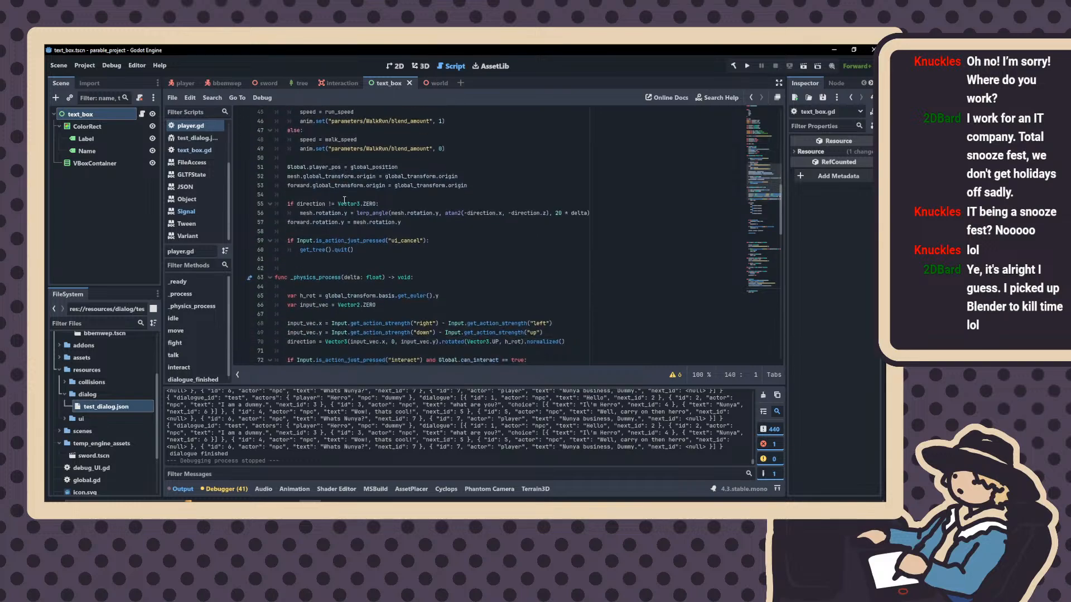
click(420, 65)
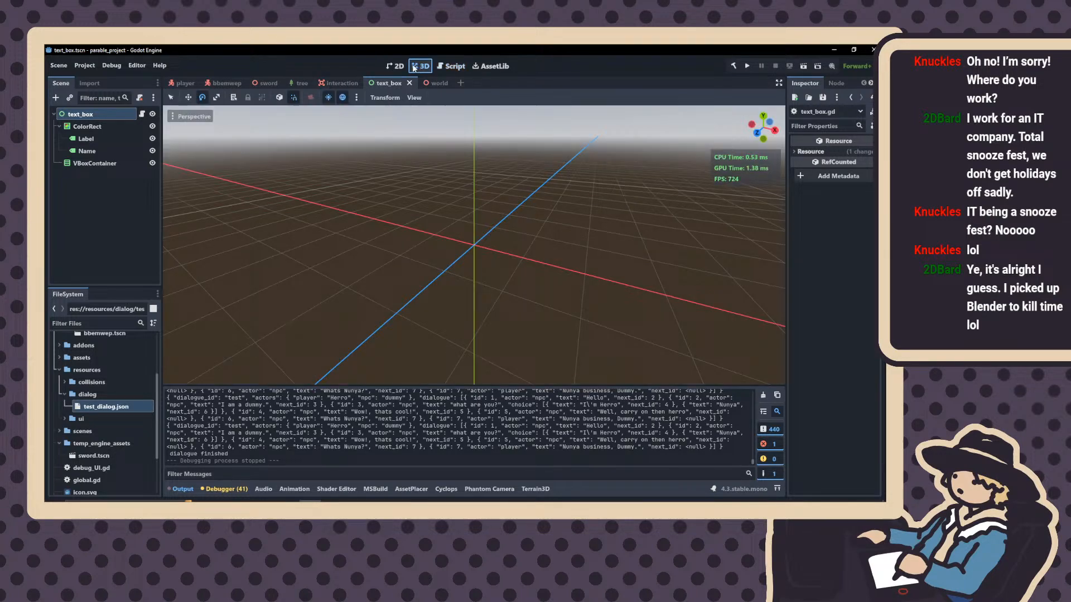
click(183, 84)
scroll(112, 165, down, 4)
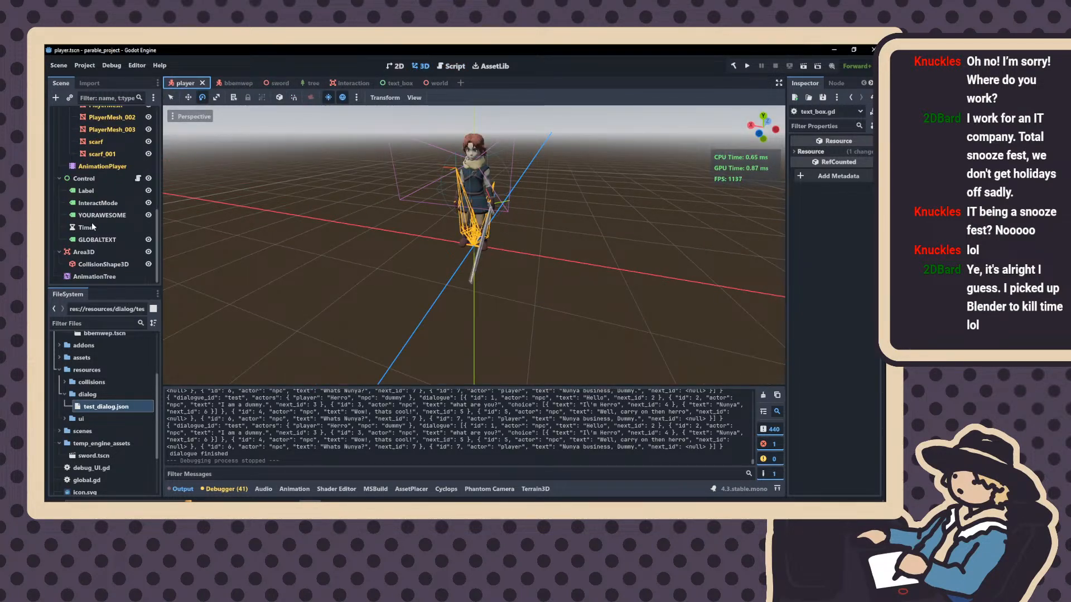
click(89, 202)
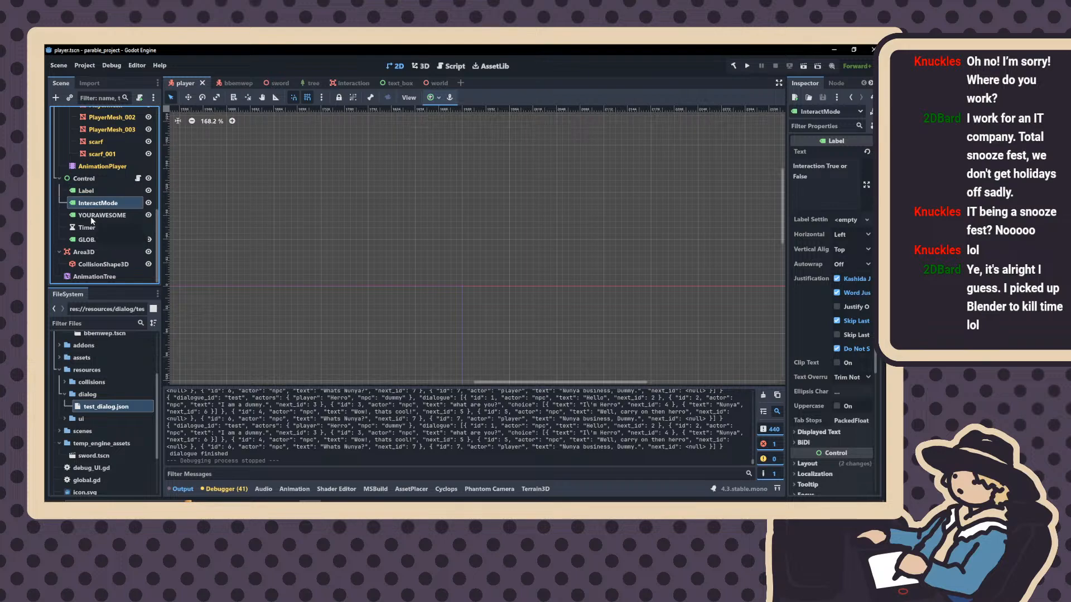
click(92, 217)
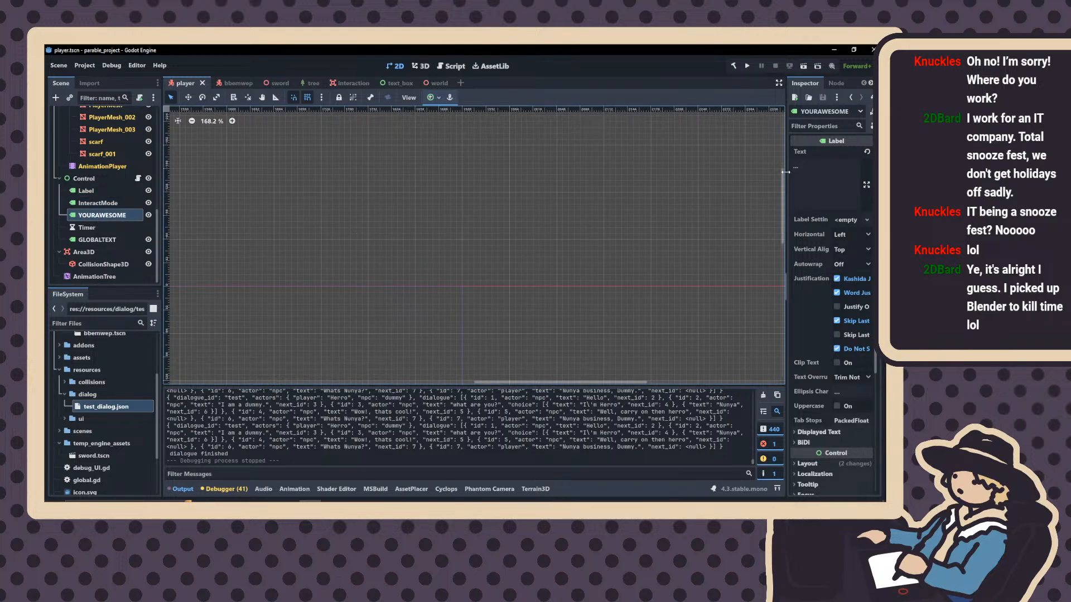
click(806, 170)
click(97, 216)
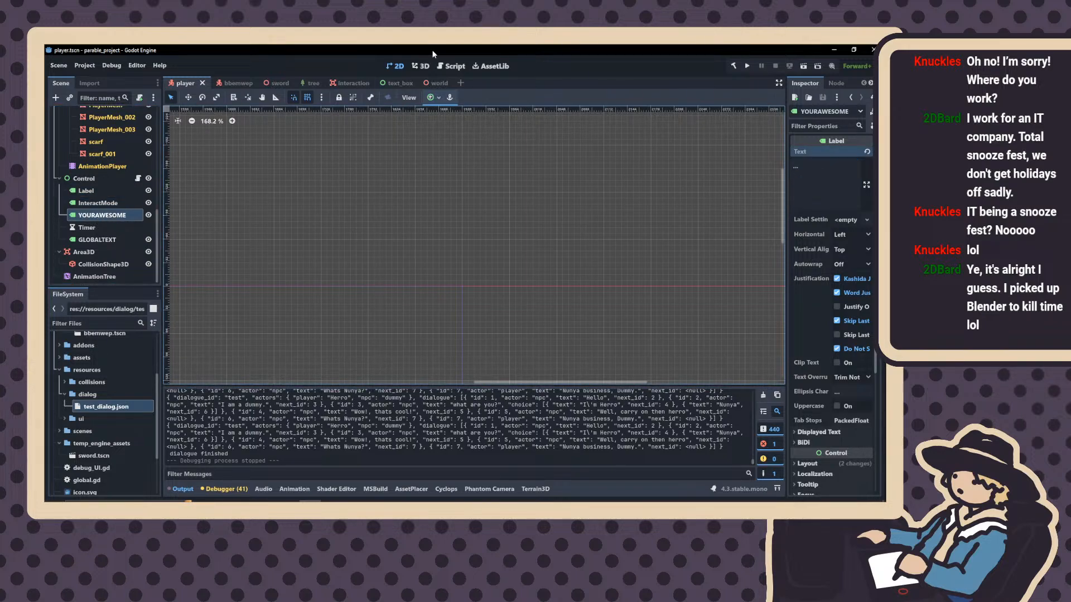
Rename the YOURAWESOME label under the player scene's Control node to State
click(452, 67)
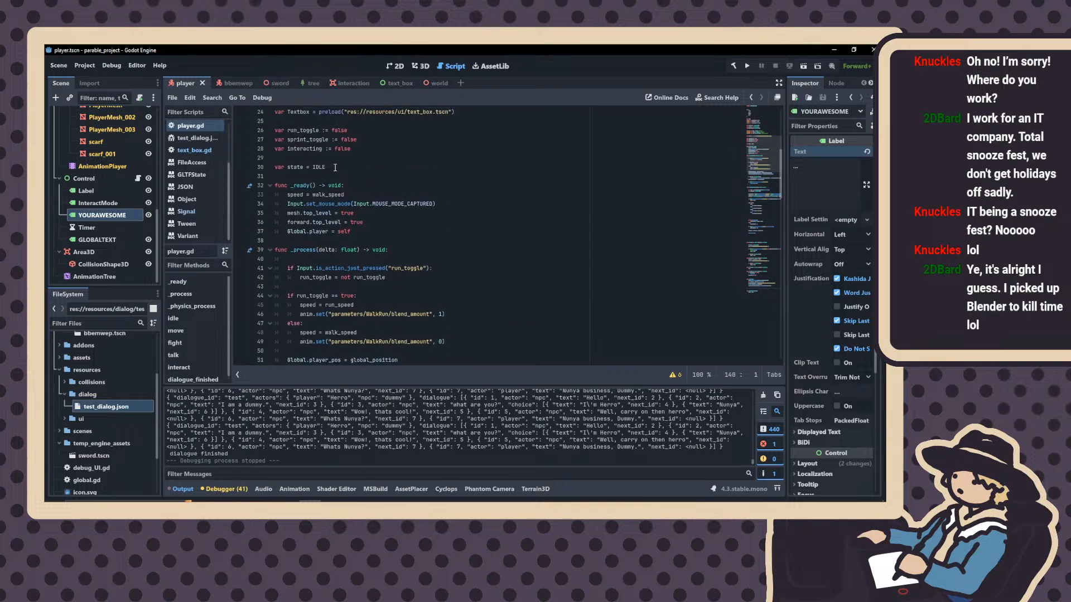
double_click(125, 218)
text(St)
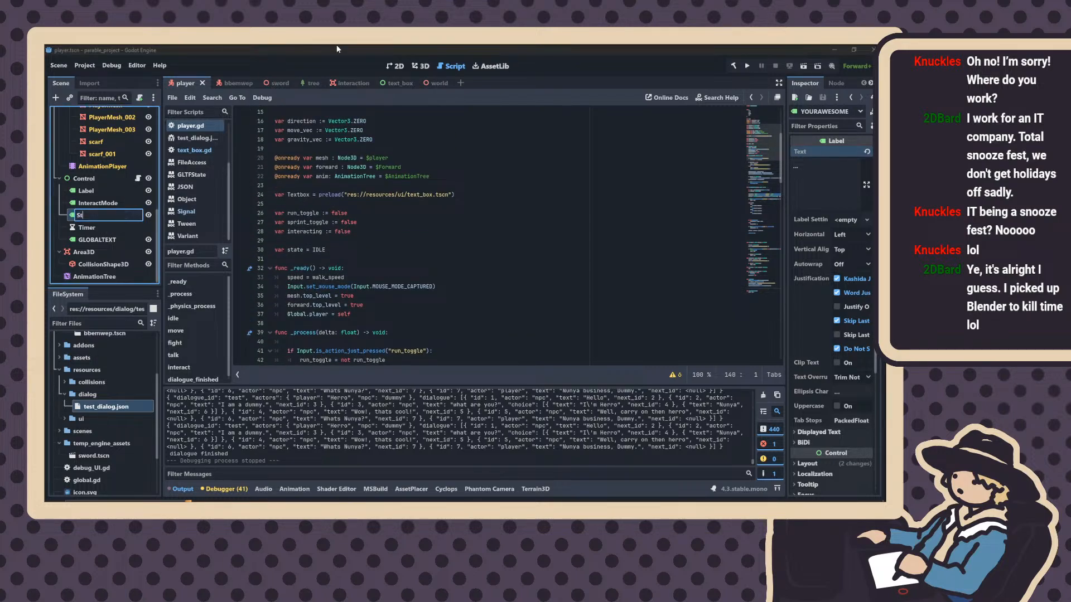
text(ate)
key(Return)
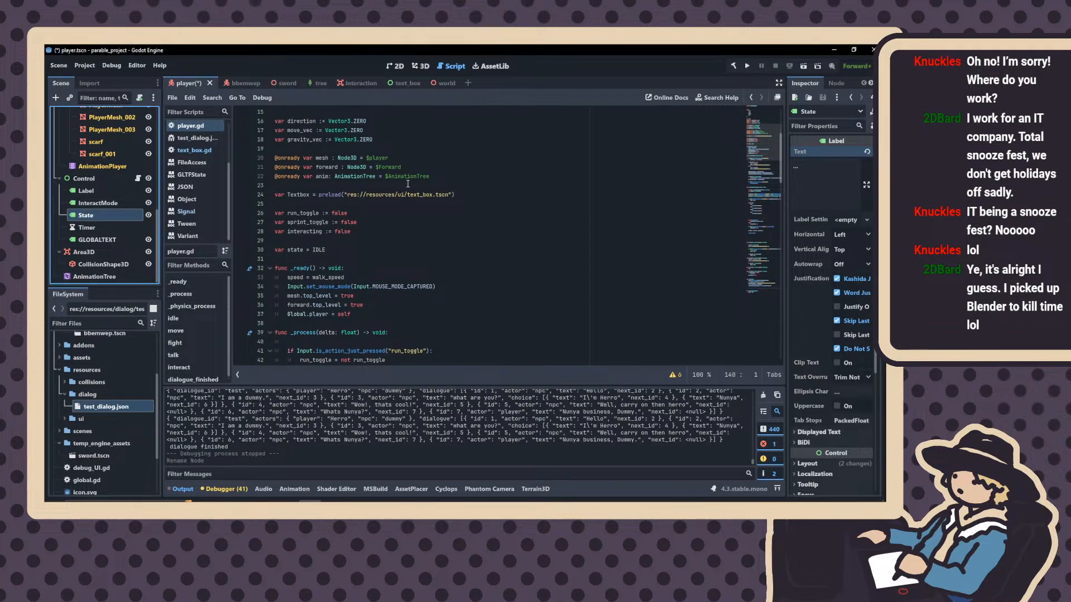
Insert an empty line below the anim AnimationTree declaration in player.gd
scroll(431, 170, up, 3)
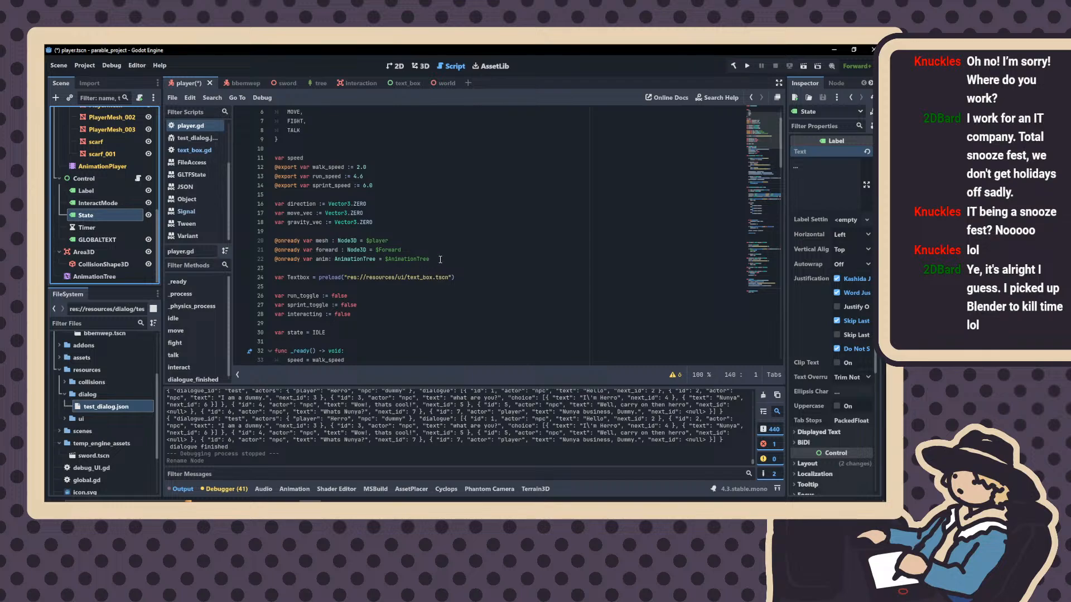
click(440, 259)
text(\)
key(Return)
key(BackSpace)
key(BackSpace)
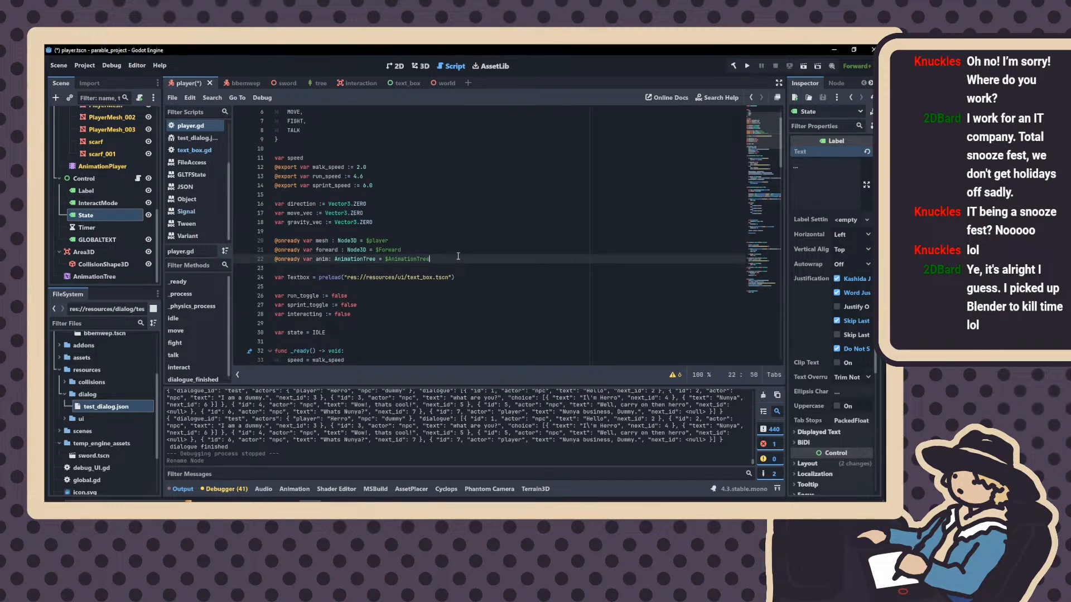
key(Return)
key(Return)
key(BackSpace)
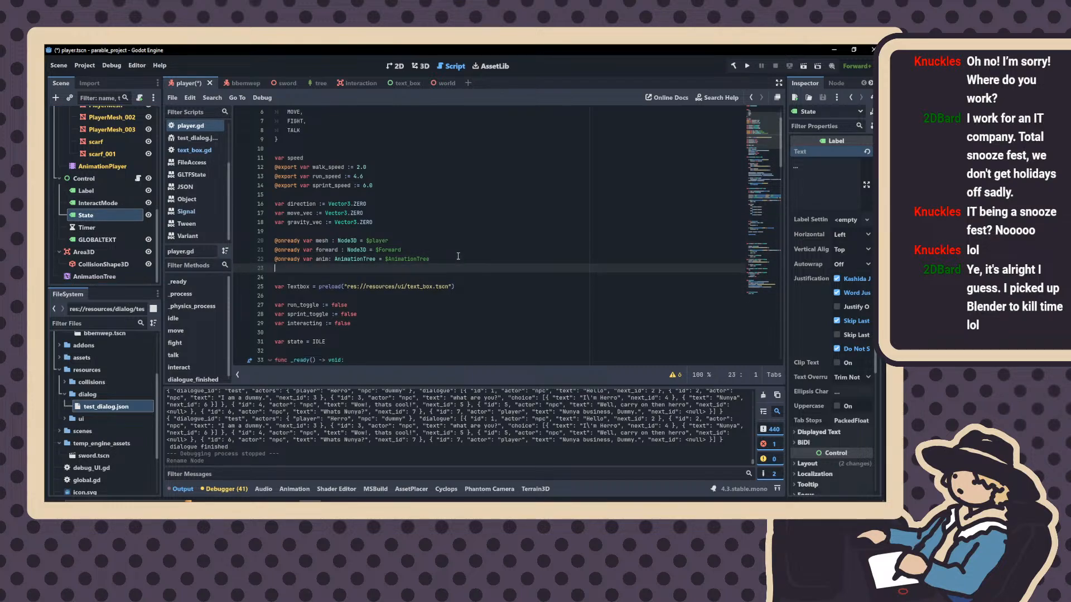
drag(91, 213, 300, 271)
key(ctrl+z)
ctrl+drag(97, 216, 282, 272)
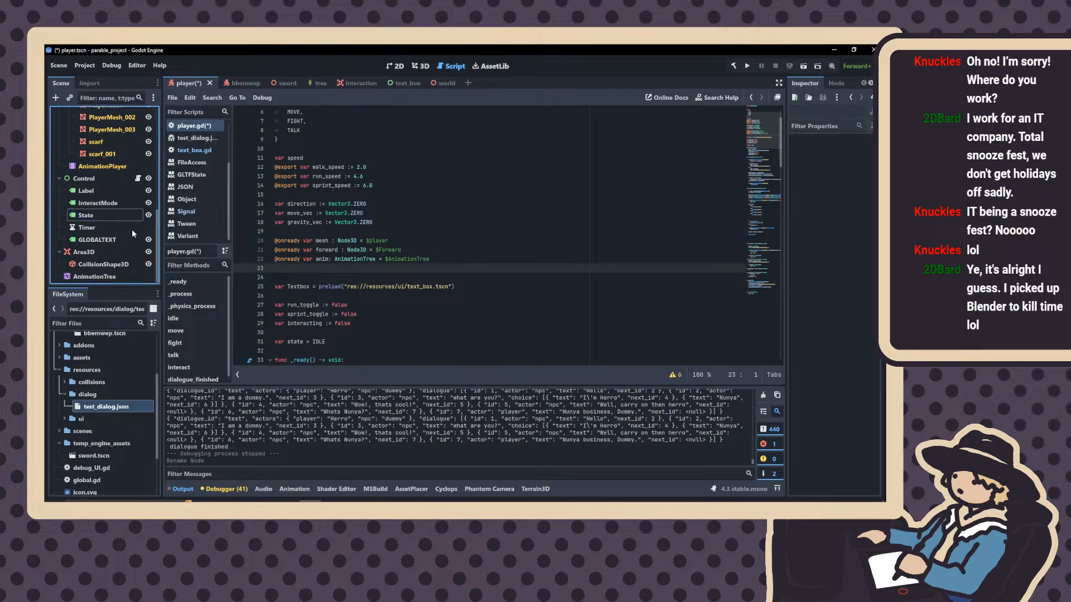
ctrl+drag(106, 216, 304, 273)
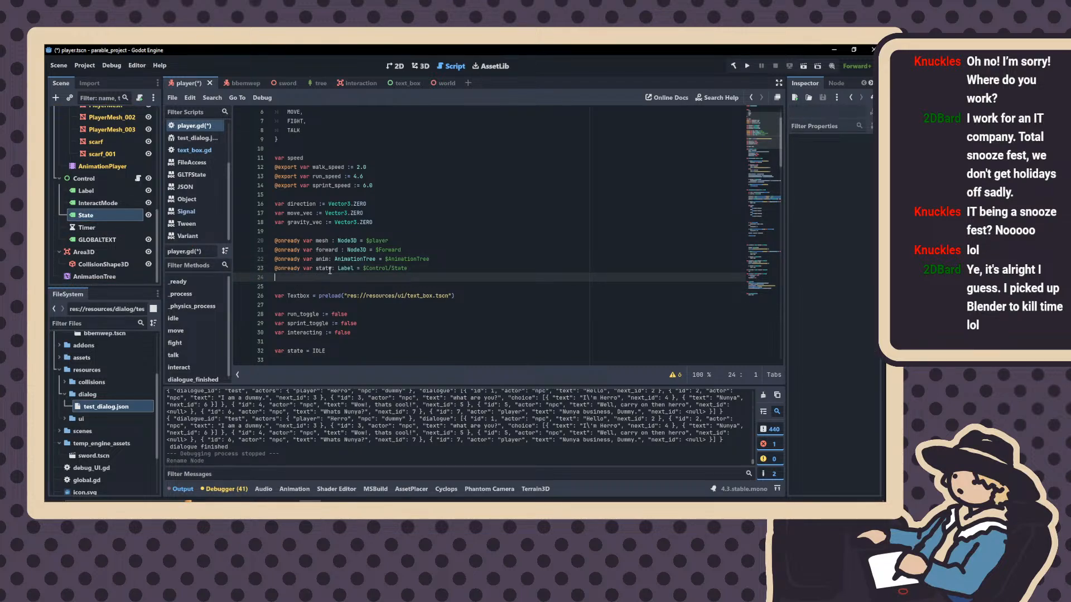
click(331, 269)
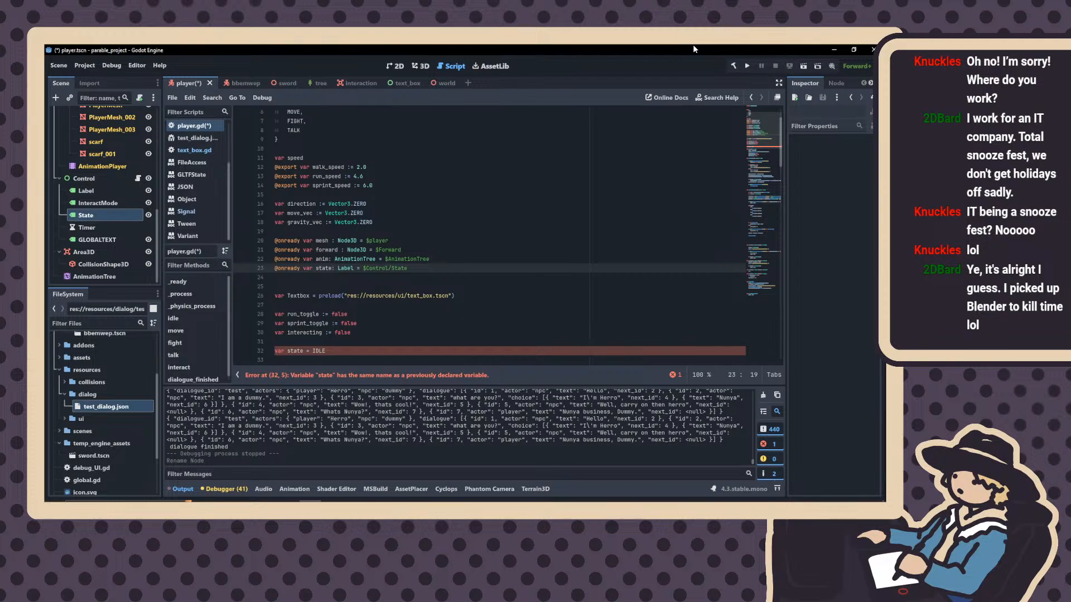
text(_label)
Write state_label.text = state as the first line of _process()
scroll(382, 234, down, 6)
scroll(357, 240, up, 1)
click(314, 247)
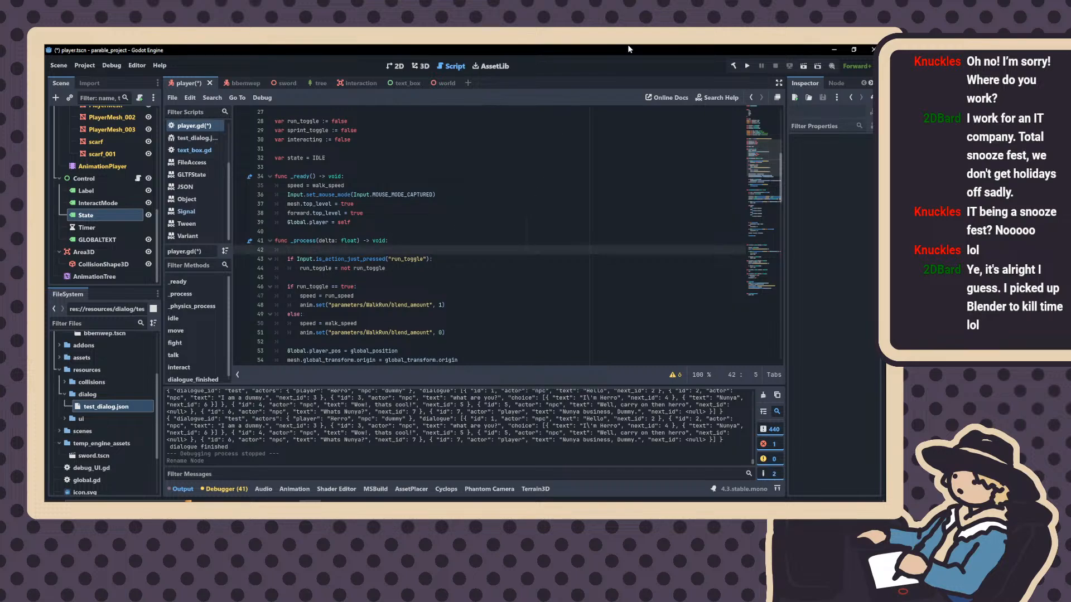
text(state_label =)
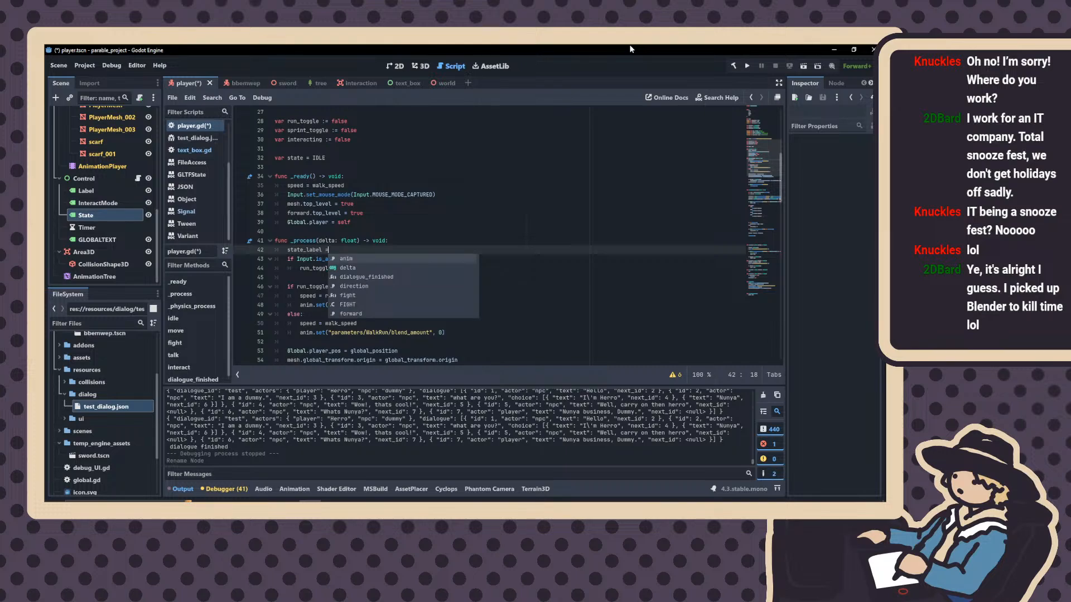
key(BackSpace)
key(BackSpace)
text(.text )
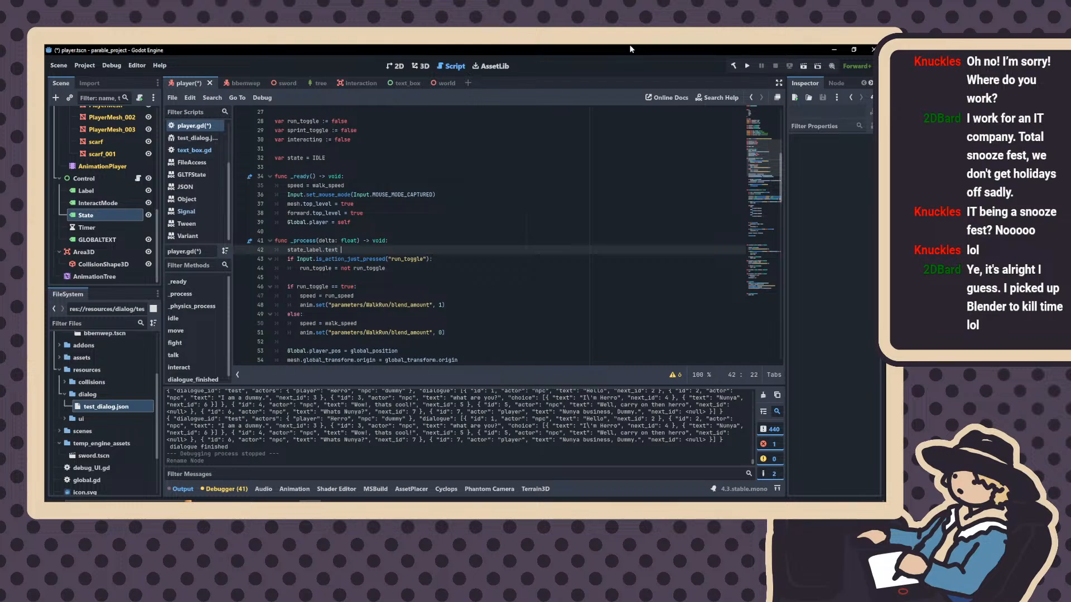
text(= )
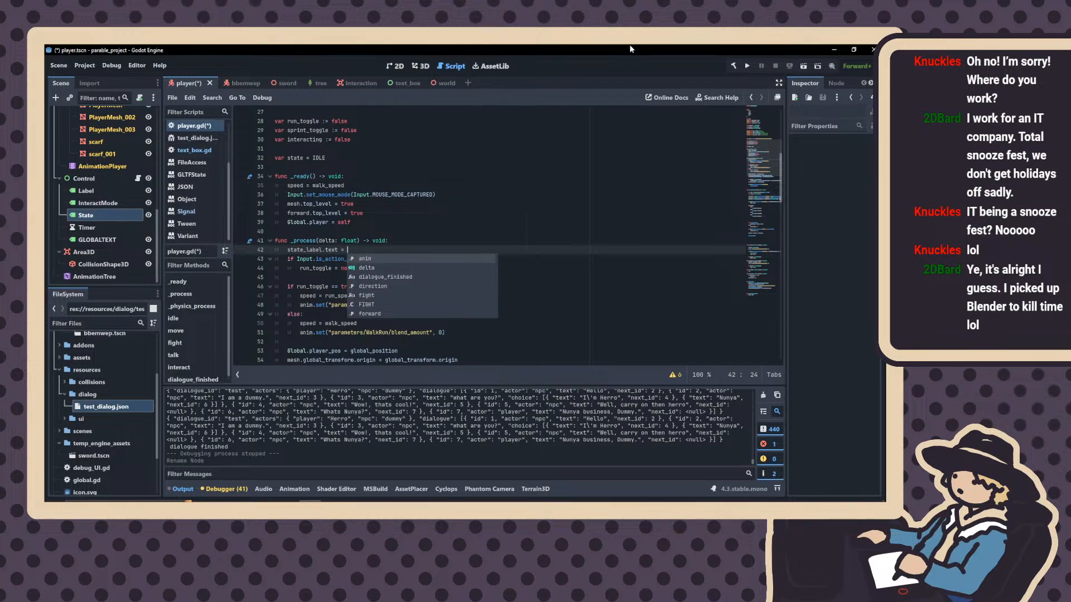
text(state)
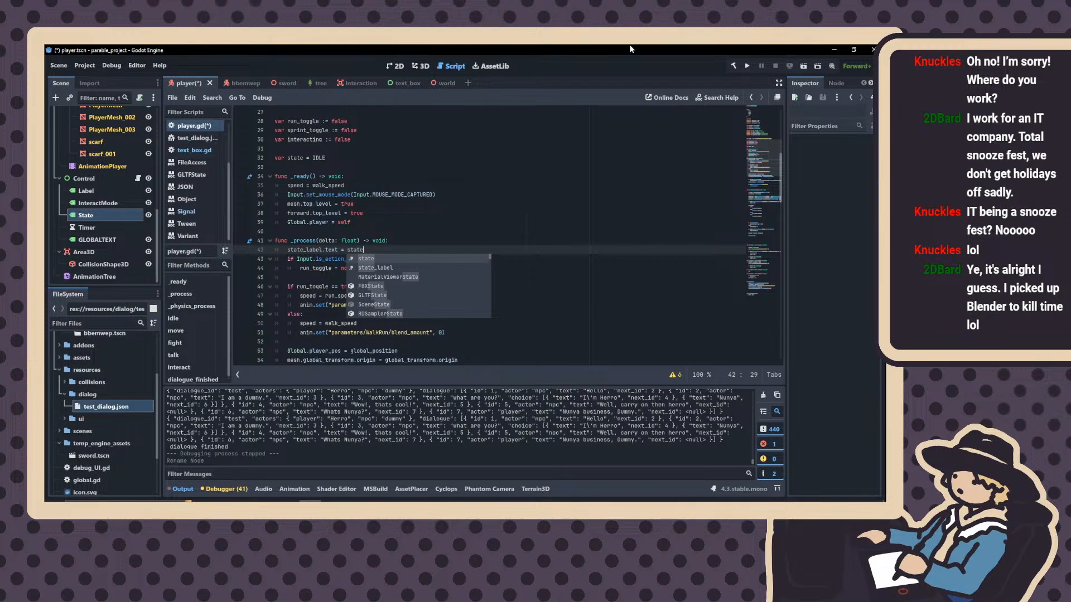
Wrap the state value assigned to state_label.text in str()
click(411, 204)
click(348, 250)
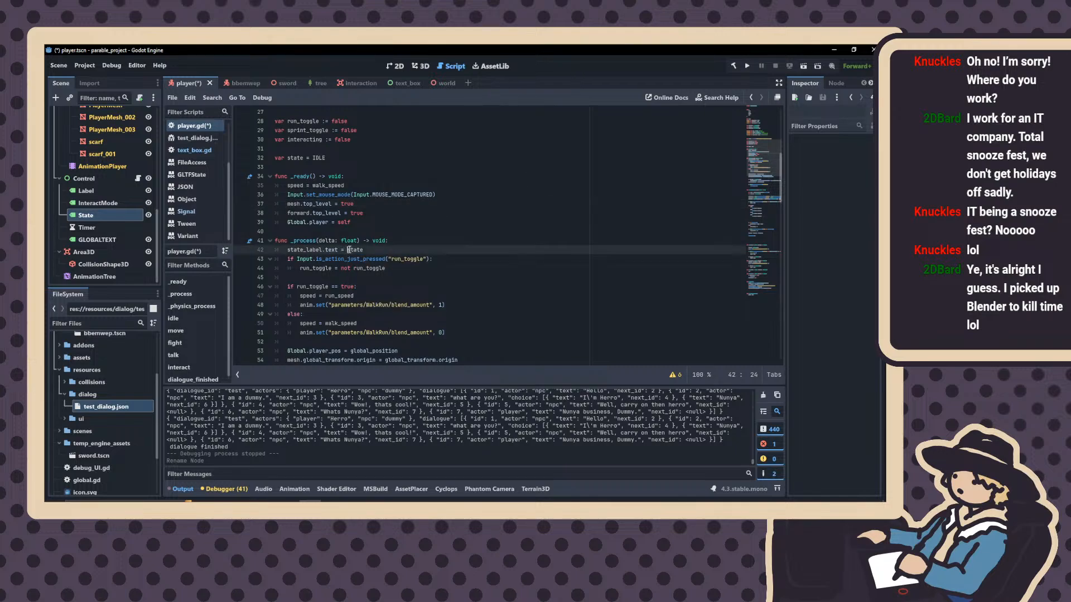
text(str()
key(Right)
key(Right)
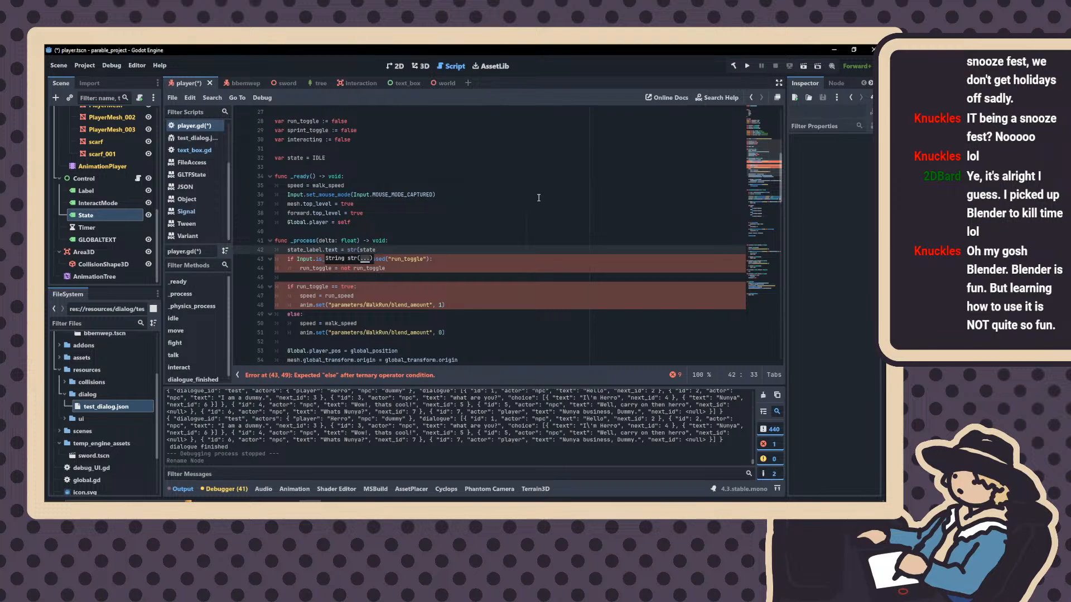
text())
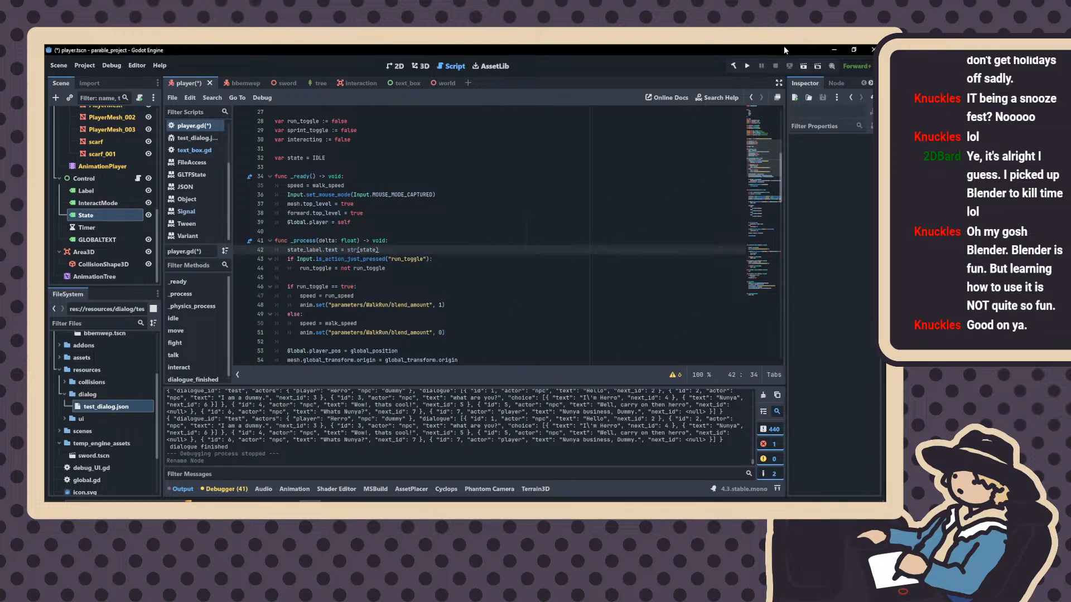
Run the project, walk the player to the dummy NPC and start its dialogue while watching the state label
click(750, 65)
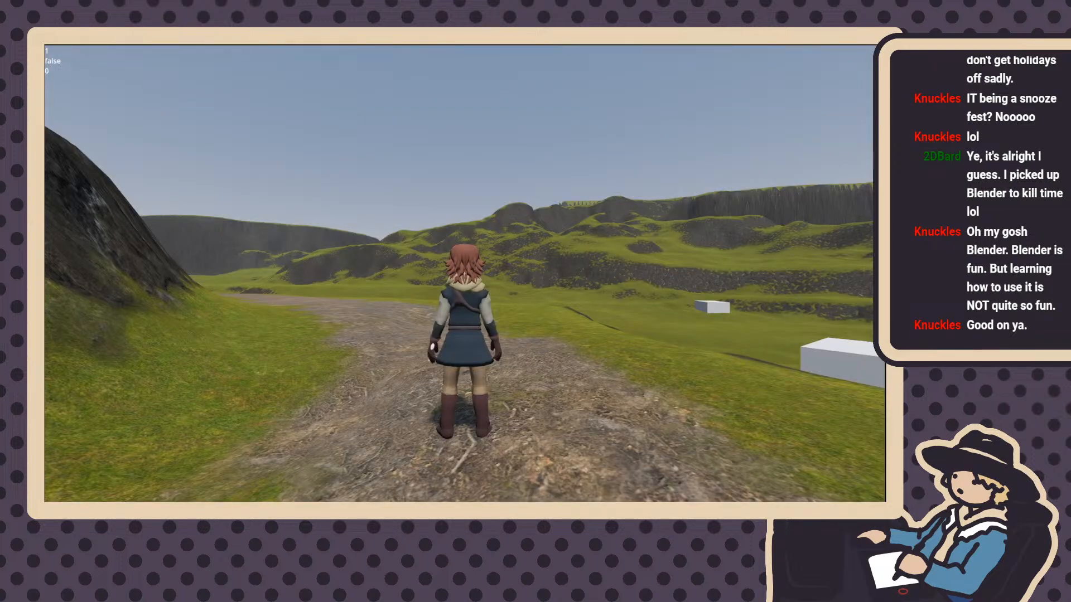
key(w)
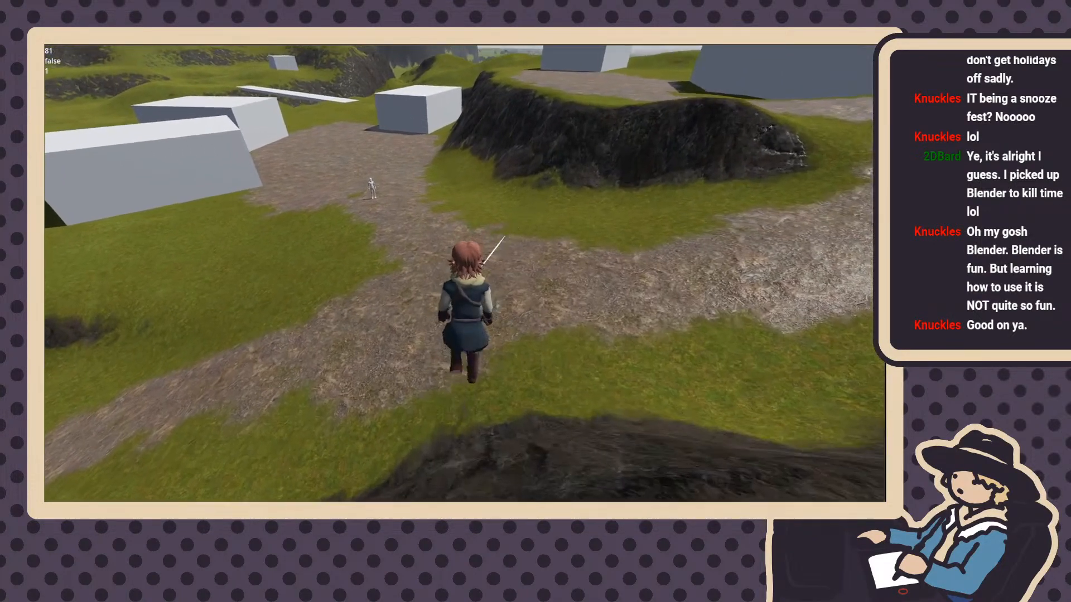
key(w)
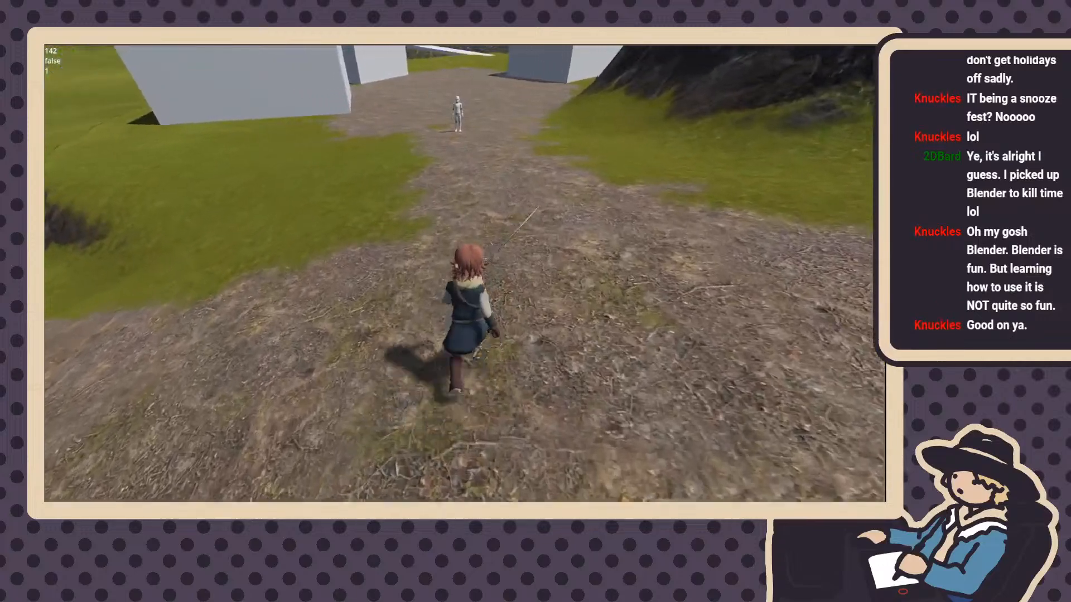
key(w)
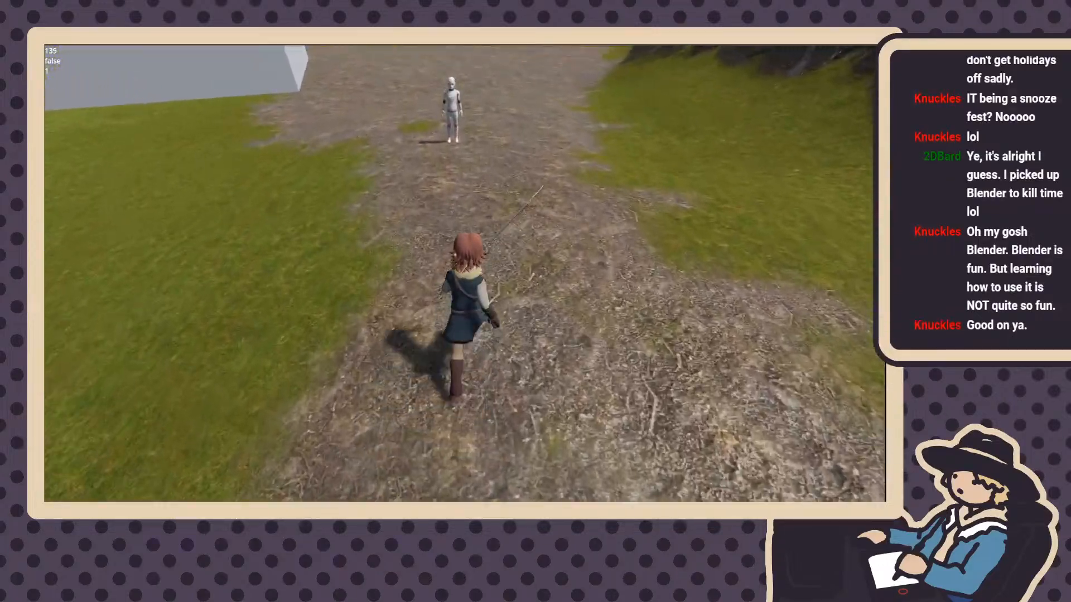
key(w)
key(e)
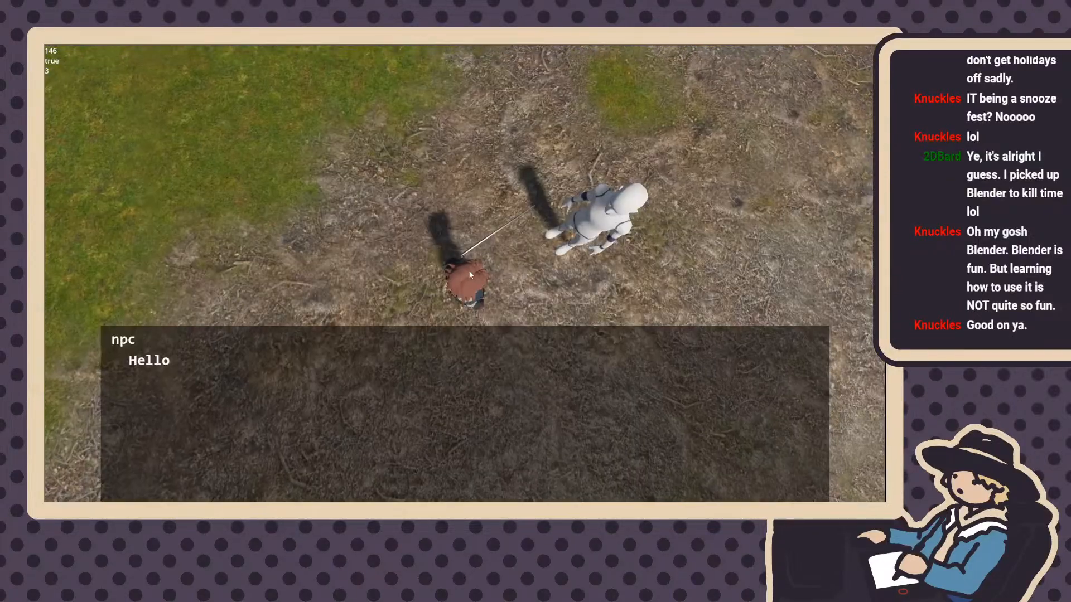
Advance through the dummy's dialogue with the Nunya answer until it ends, and stop the running game
key(e)
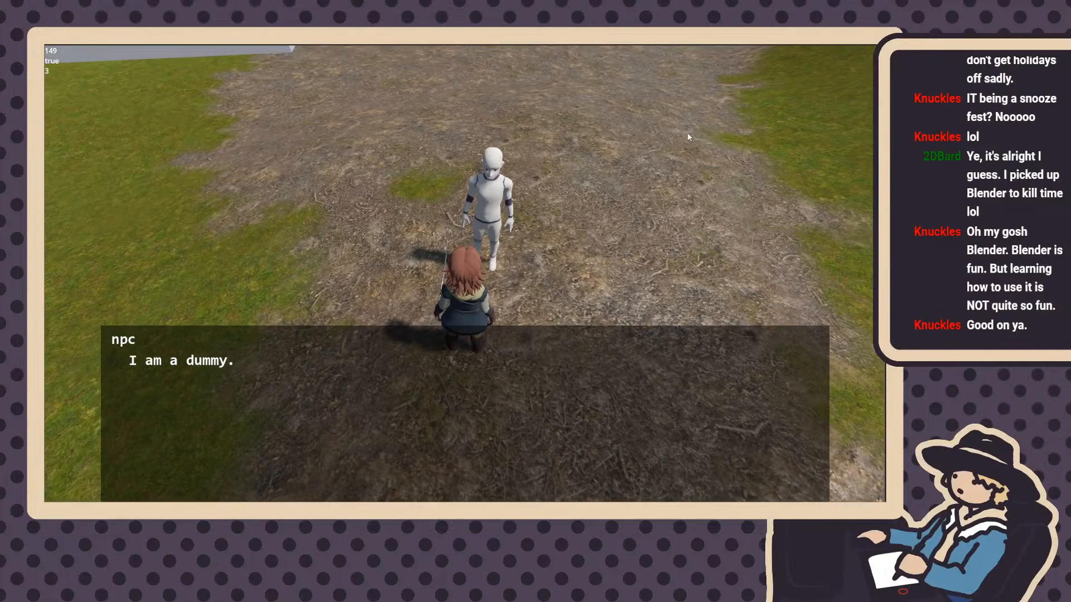
key(e)
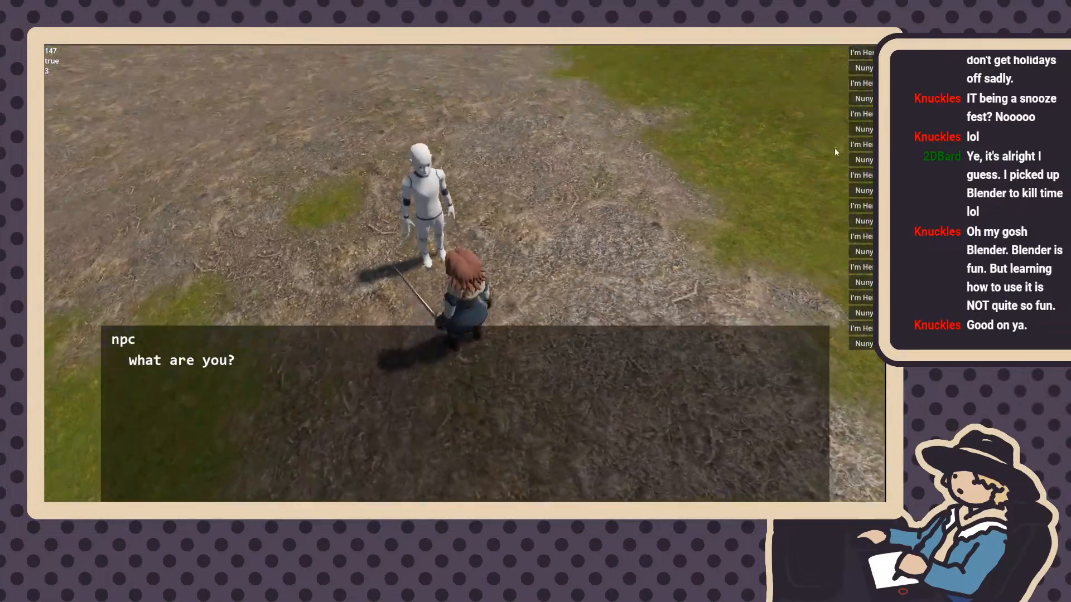
click(864, 98)
key(e)
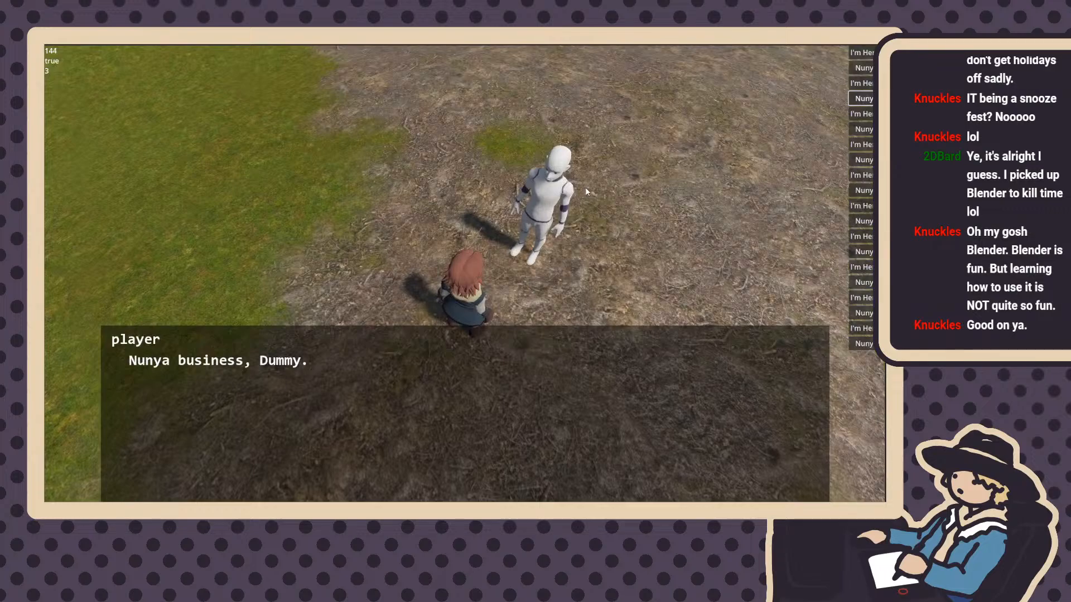
key(e)
key(F8)
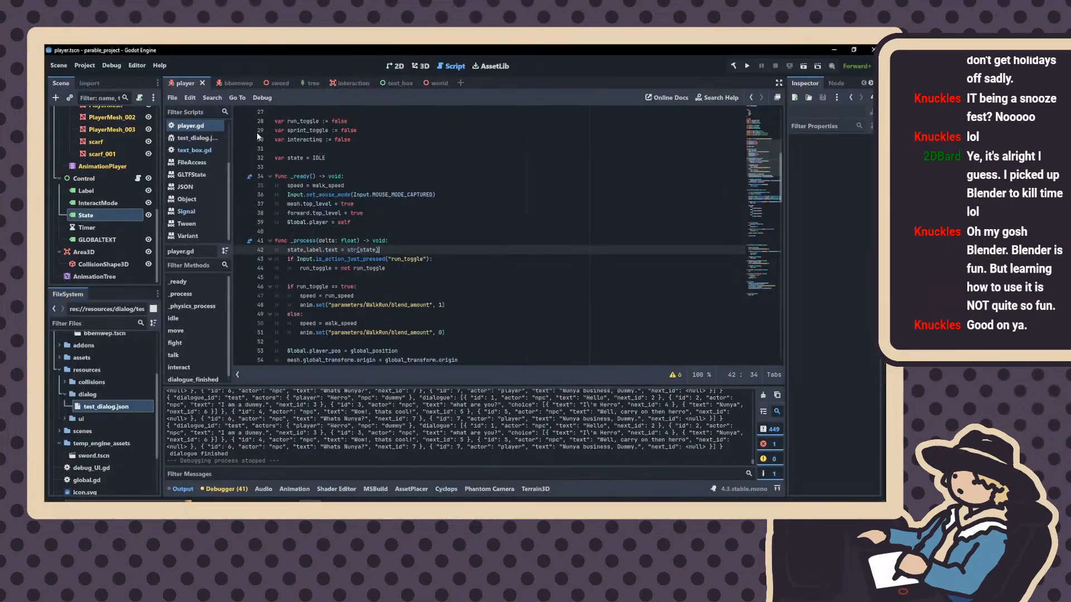
Set a breakpoint on the textbox.dialogue_finished.connect line in player.gd and remove one empty line above dialogue_finished()
scroll(257, 132, down, 10)
click(186, 151)
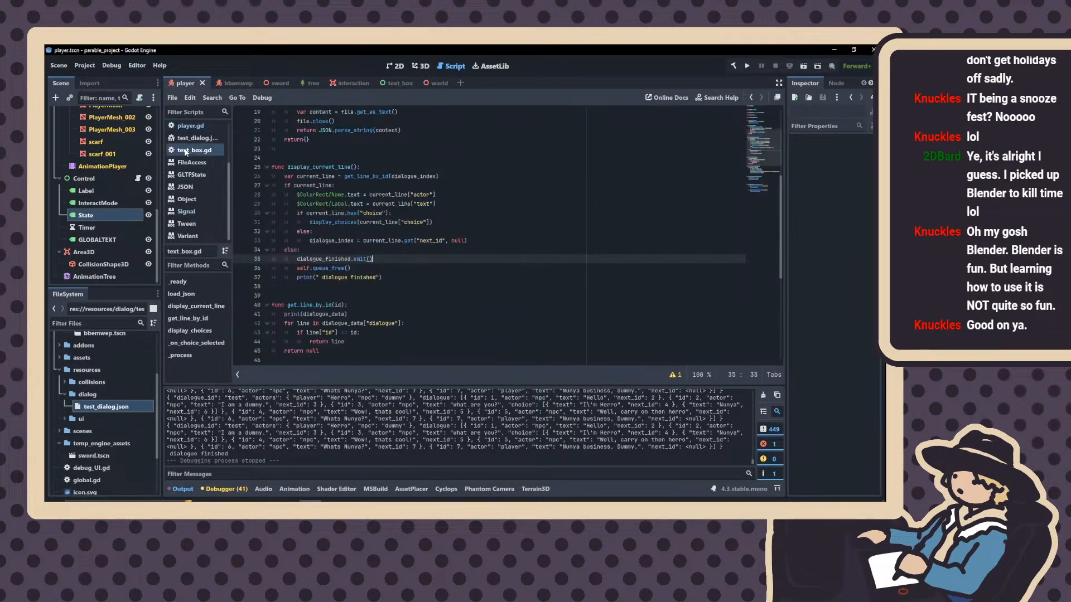
scroll(350, 213, down, 5)
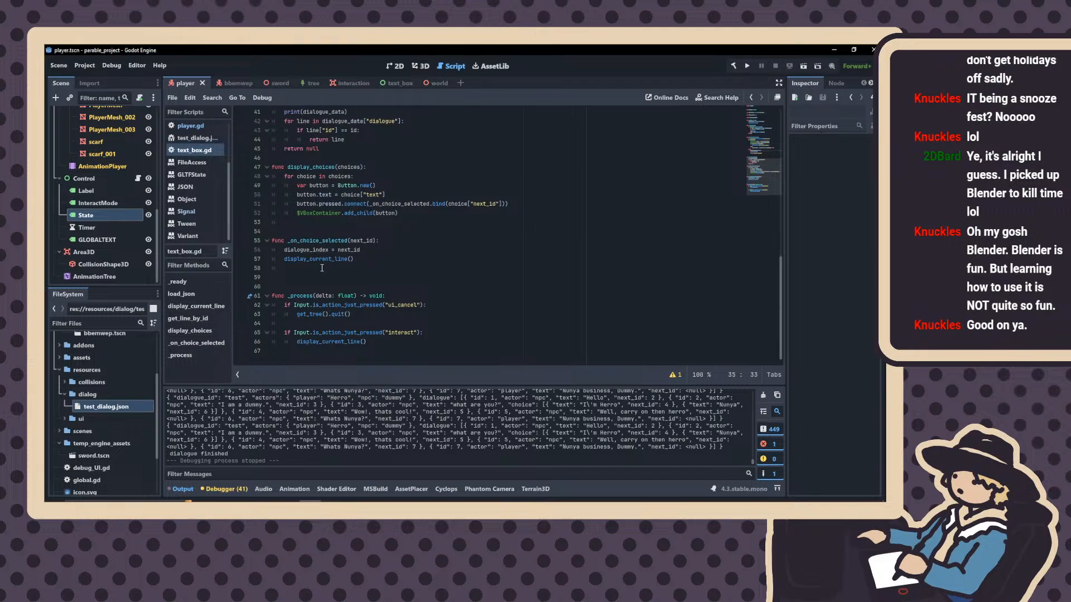
click(190, 127)
scroll(317, 285, down, 8)
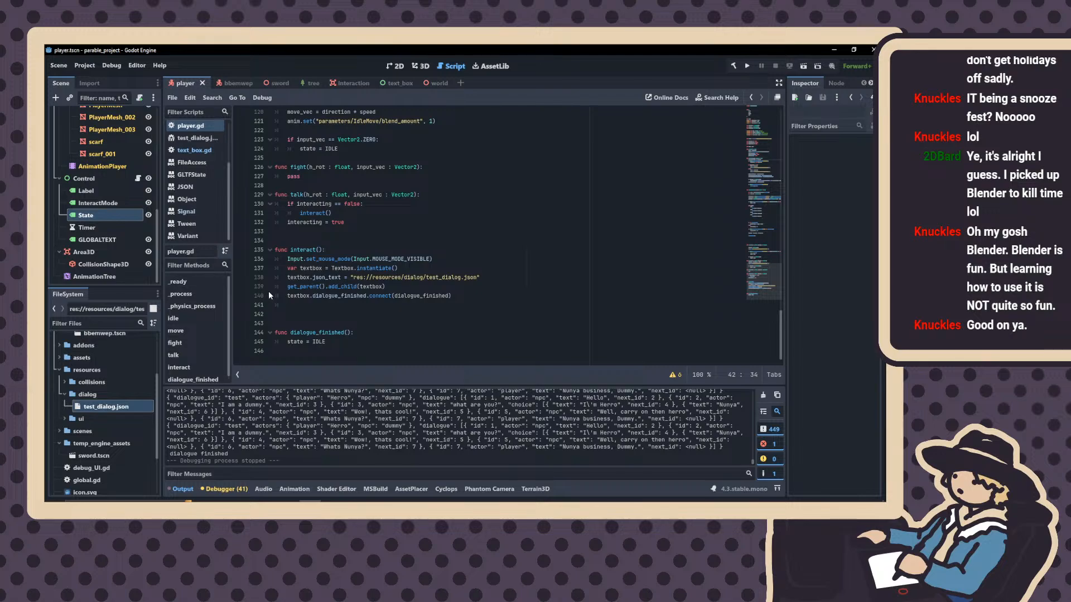
click(281, 318)
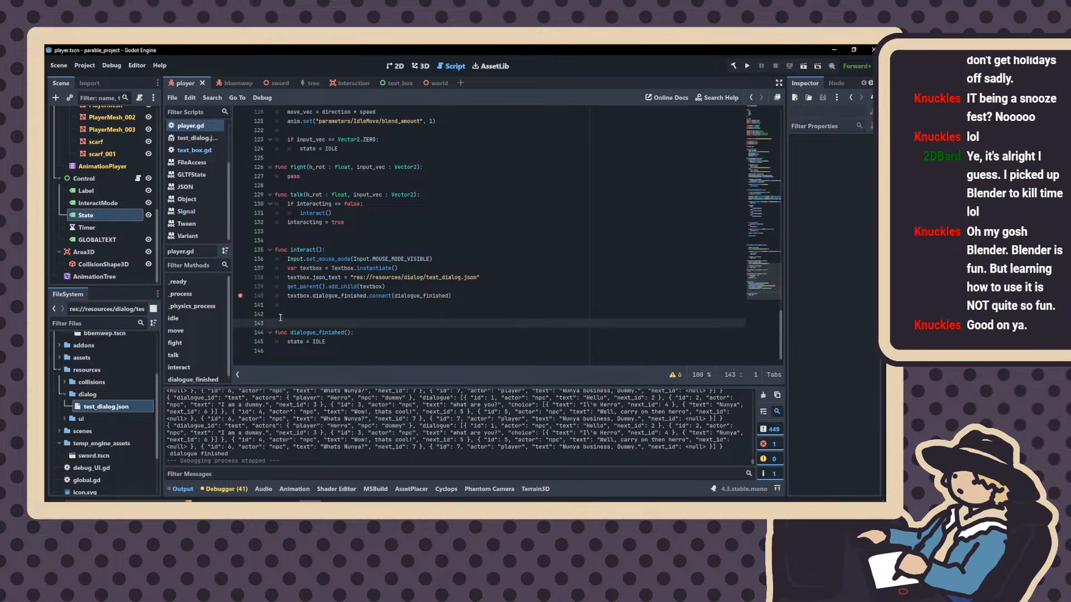
key(BackSpace)
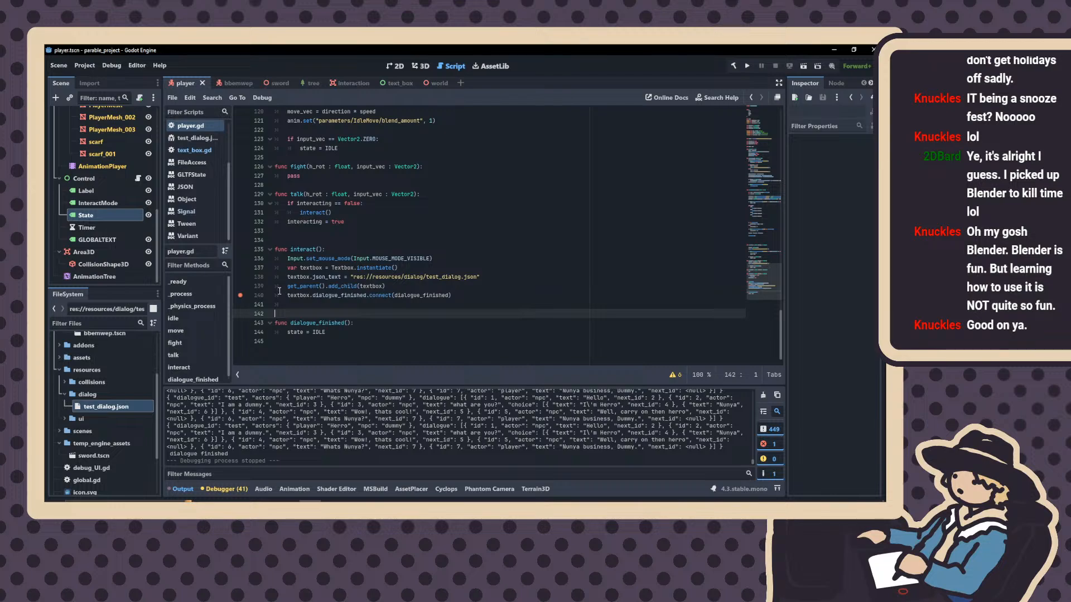
Run the project and interact with the dummy NPC to test the breakpoint in interact()
click(749, 64)
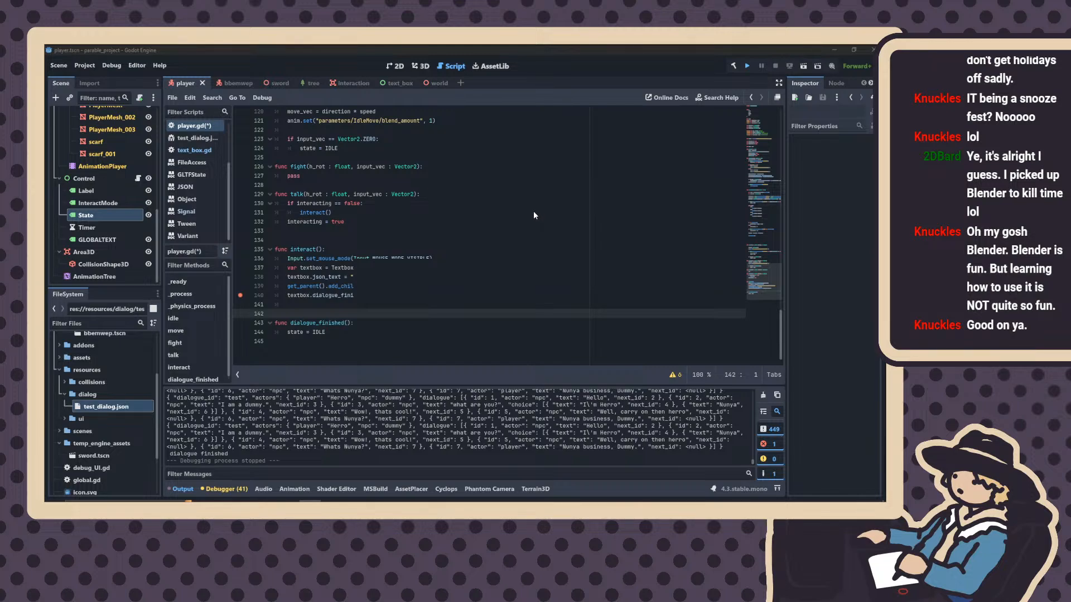
key(F5)
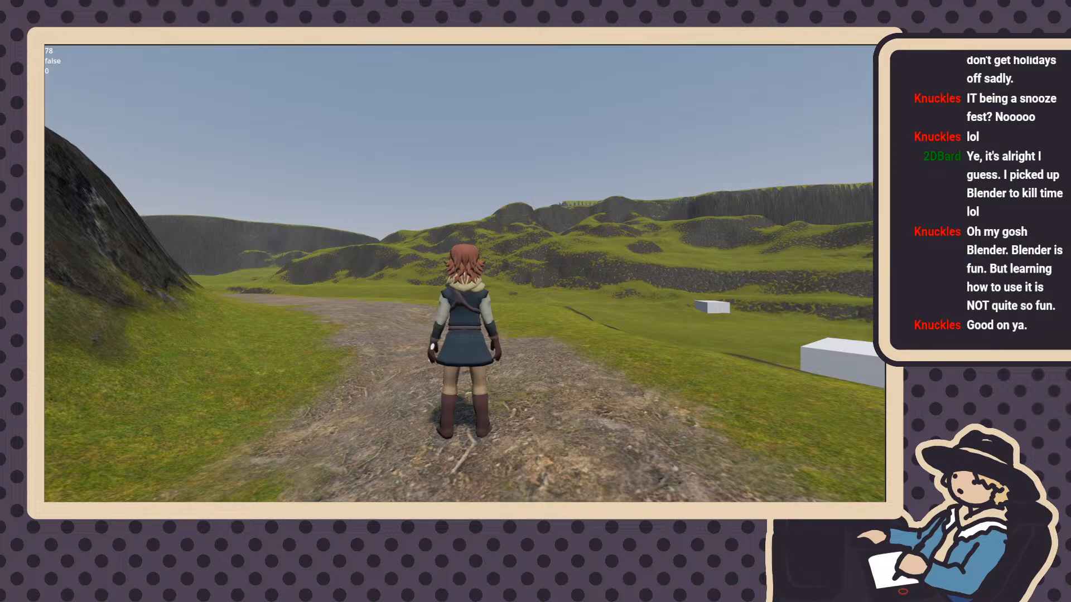
key(w)
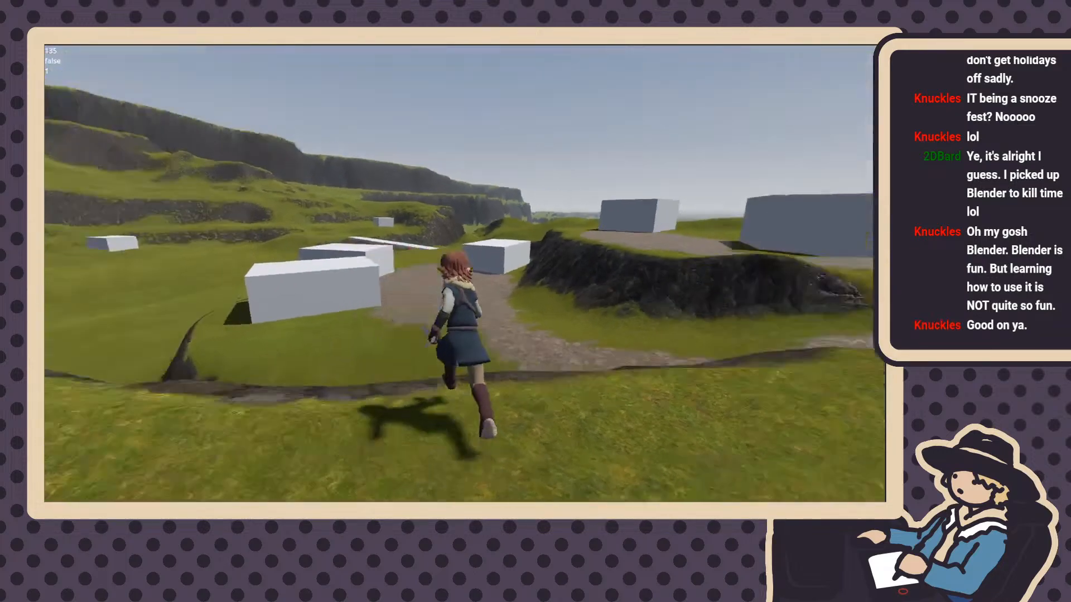
key(w)
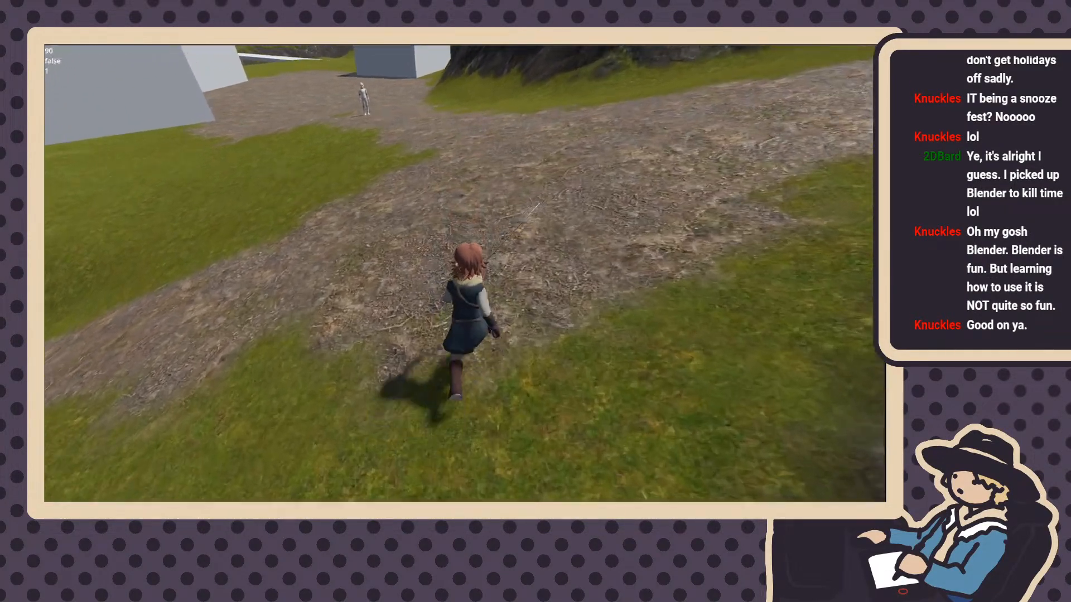
key(w)
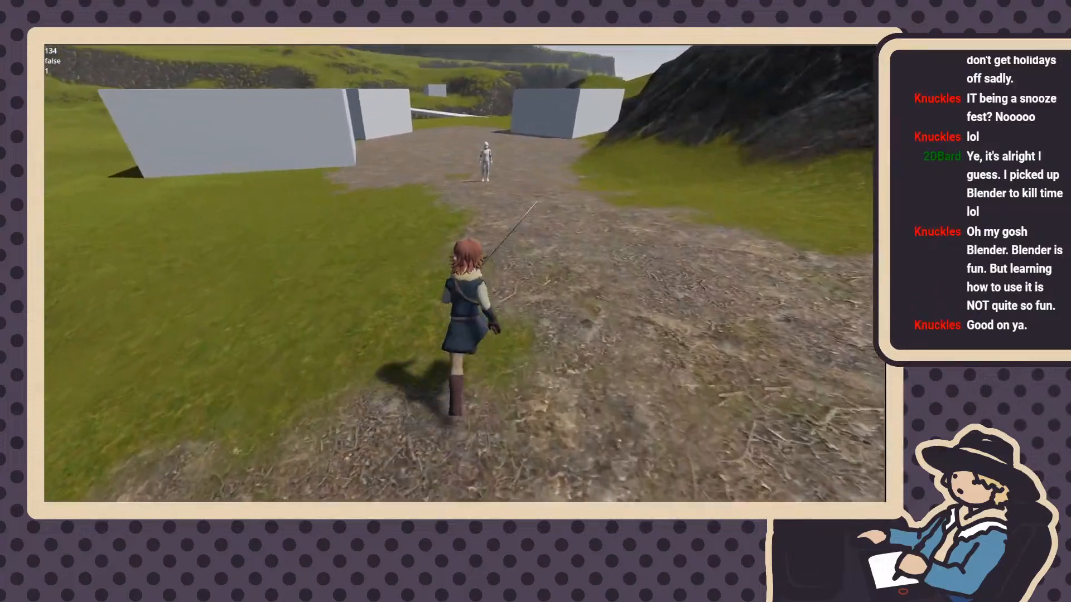
key(w)
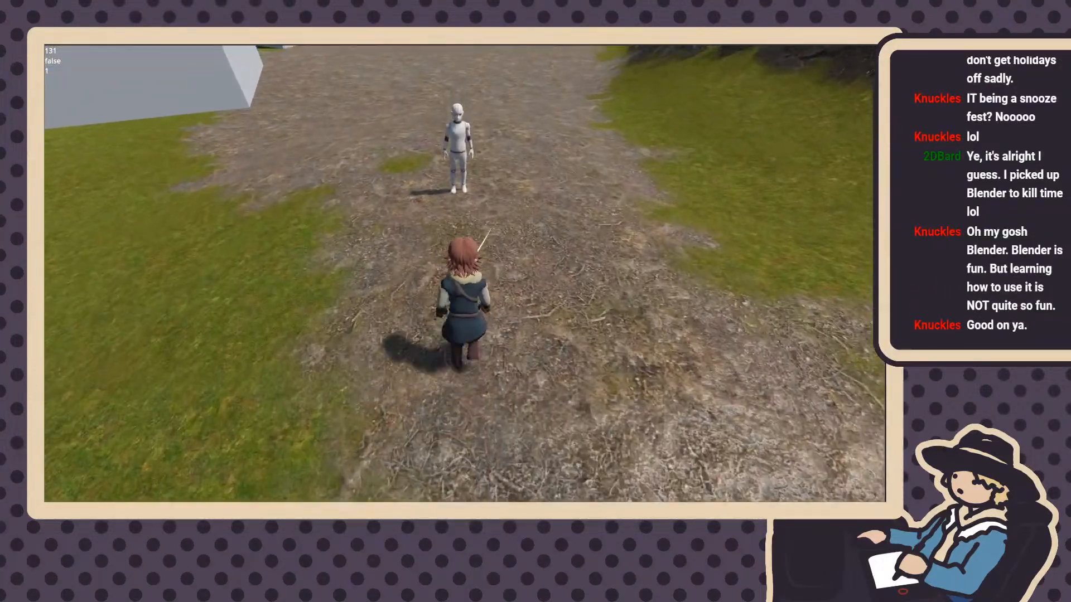
key(e)
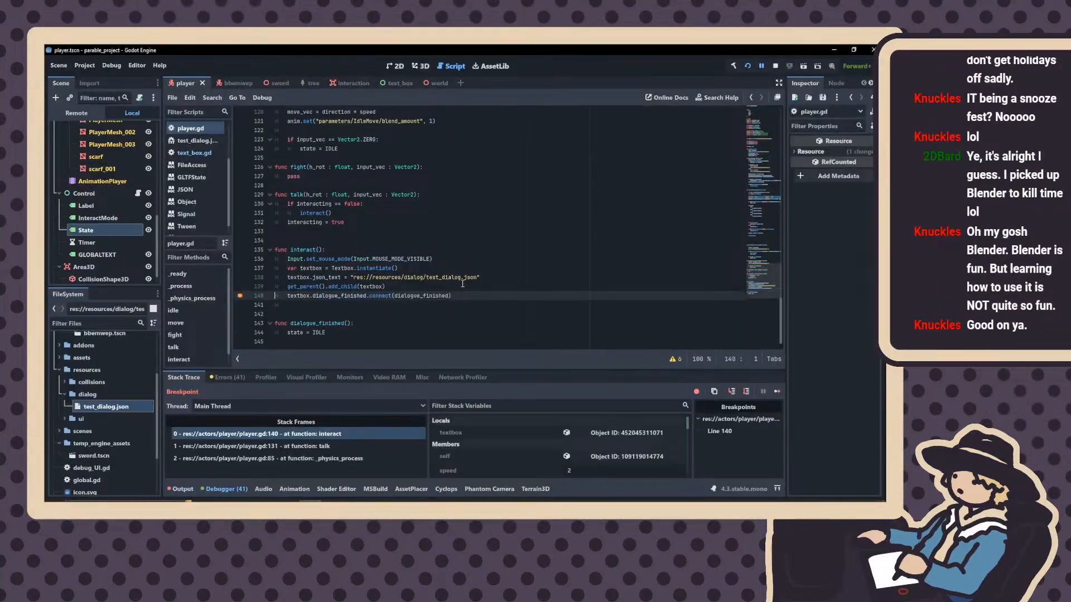
Move the breakpoint from the dialogue_finished.connect line to the state = IDLE line in dialogue_finished(), and review the state matching code
click(240, 298)
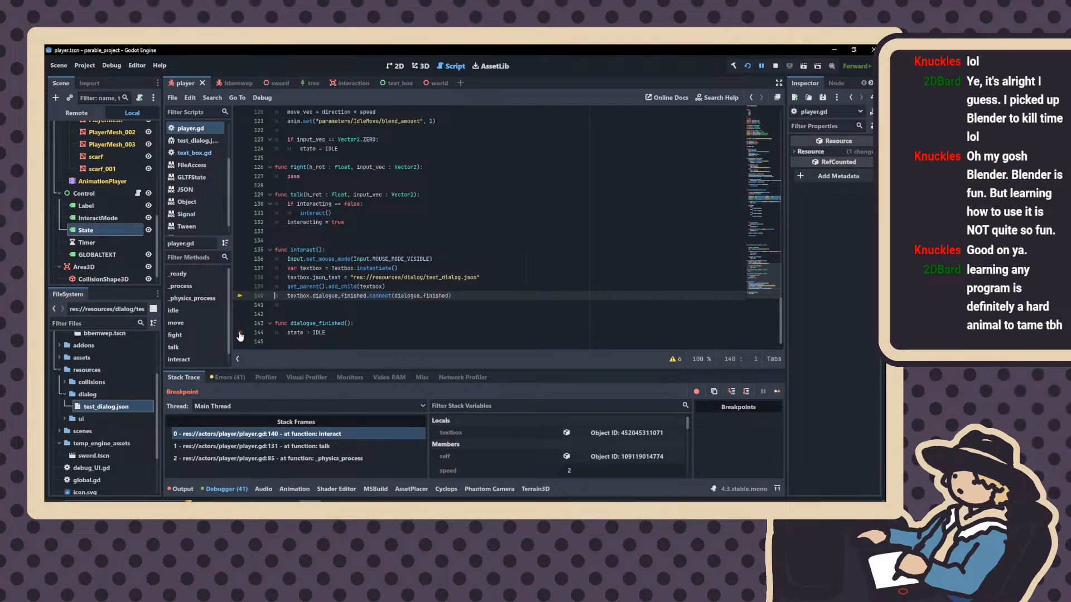
click(241, 333)
scroll(456, 289, up, 12)
scroll(350, 280, up, 3)
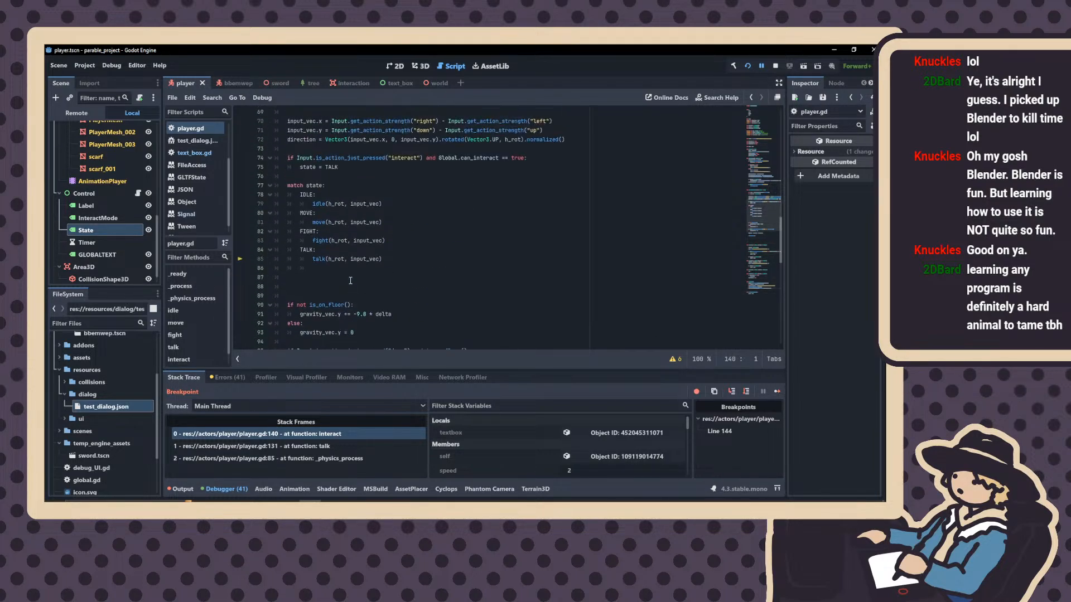
scroll(351, 279, down, 17)
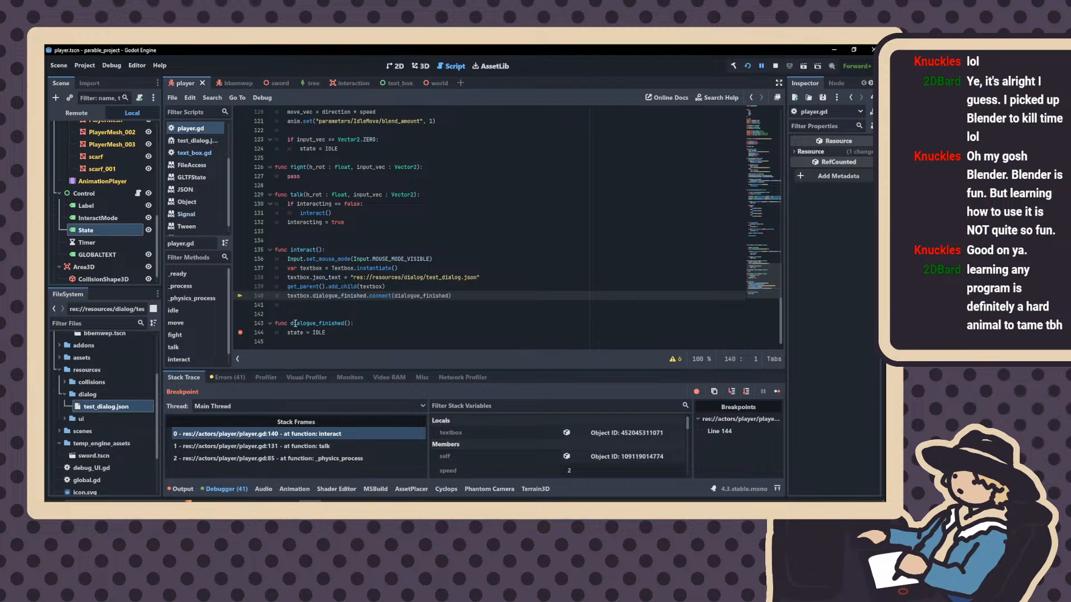
Run the project again and start a conversation with the dummy NPC
click(748, 68)
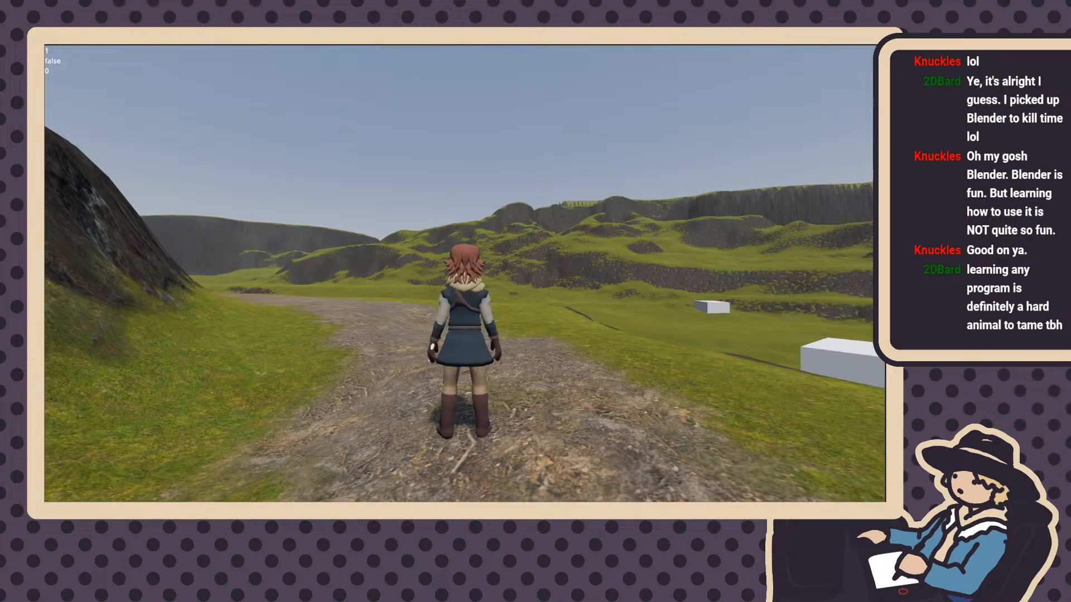
key(w)
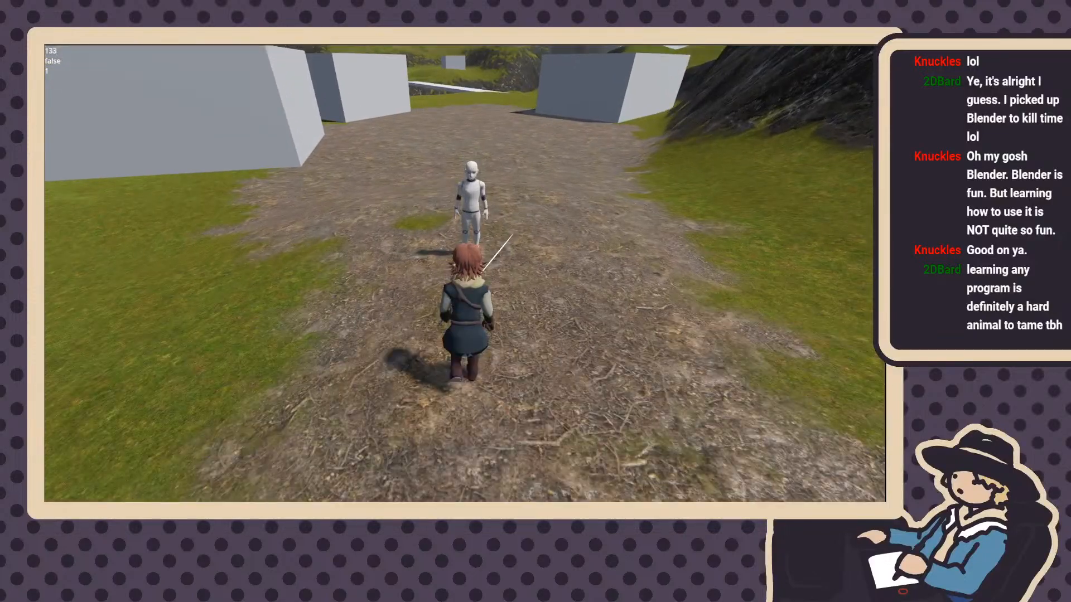
key(e)
key(w)
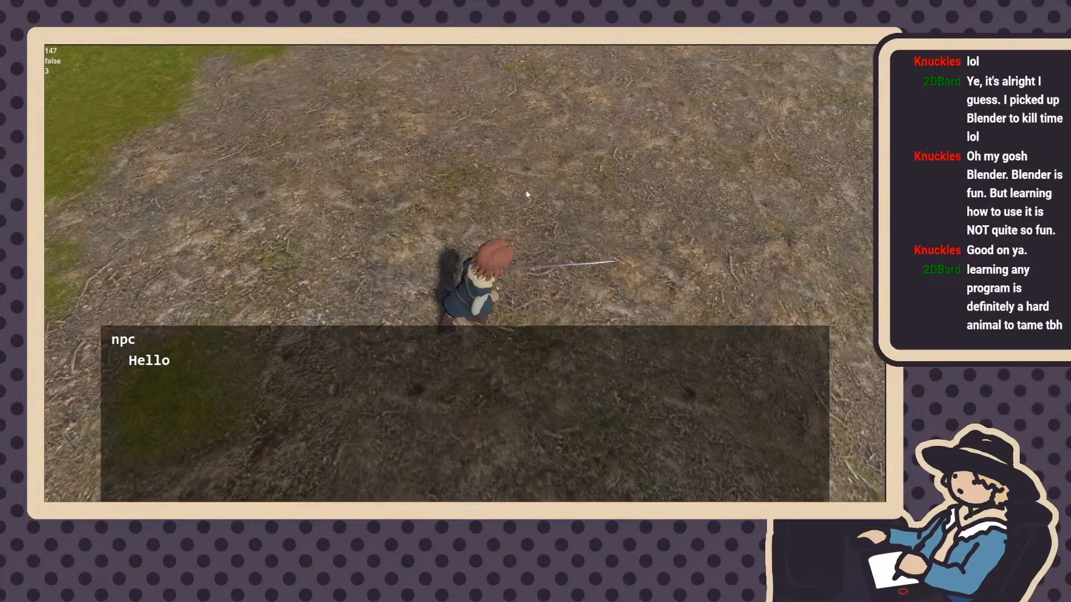
Go through the dialogue with the I'm Herro answer up to the breakpoint, and remove the breakpoint from the state = IDLE line
click(527, 194)
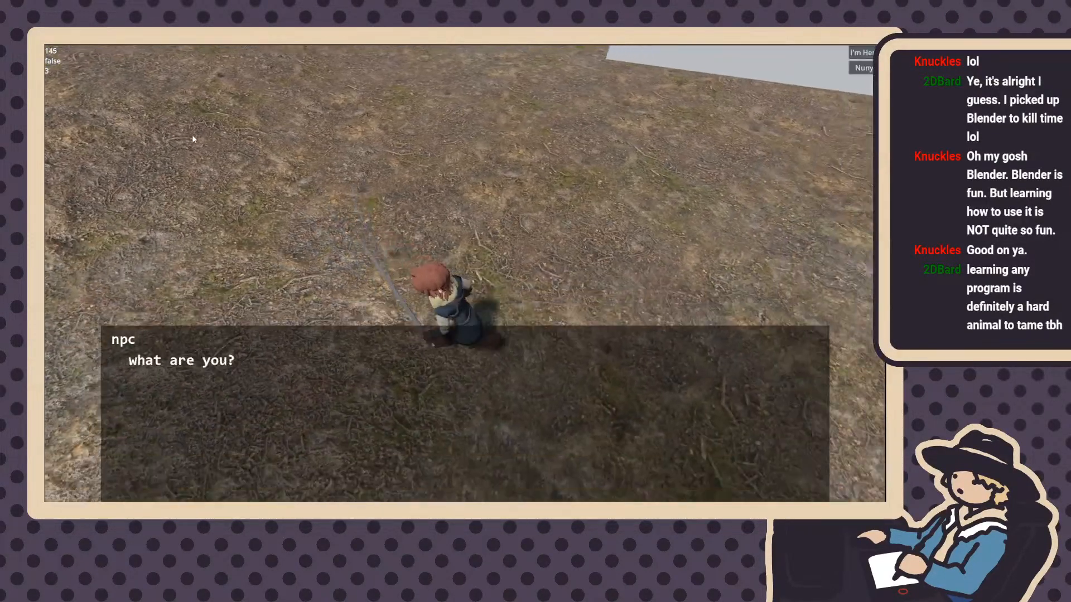
click(867, 56)
click(333, 159)
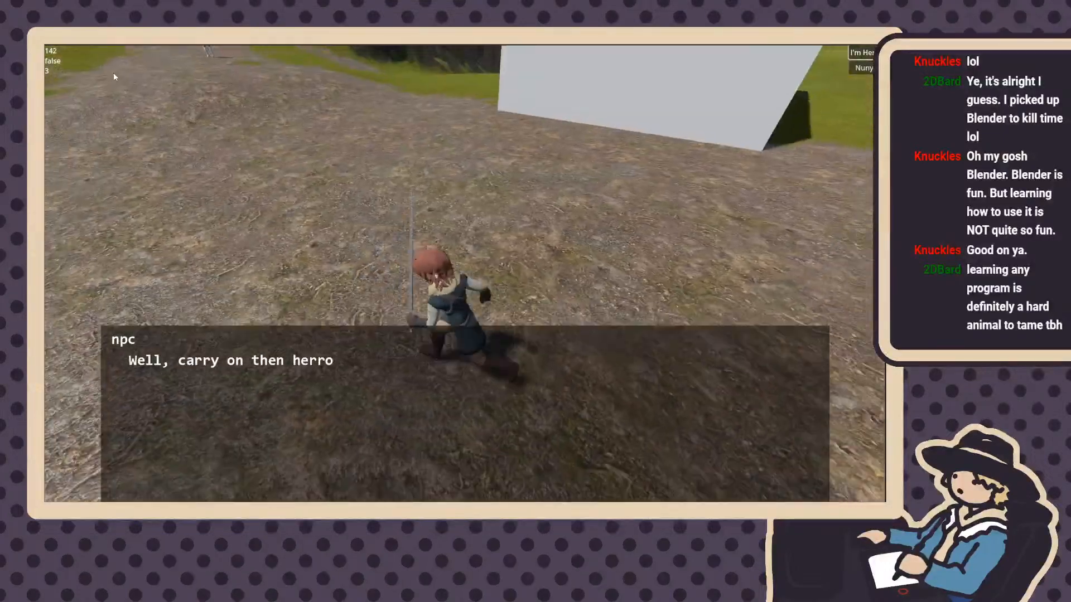
click(113, 75)
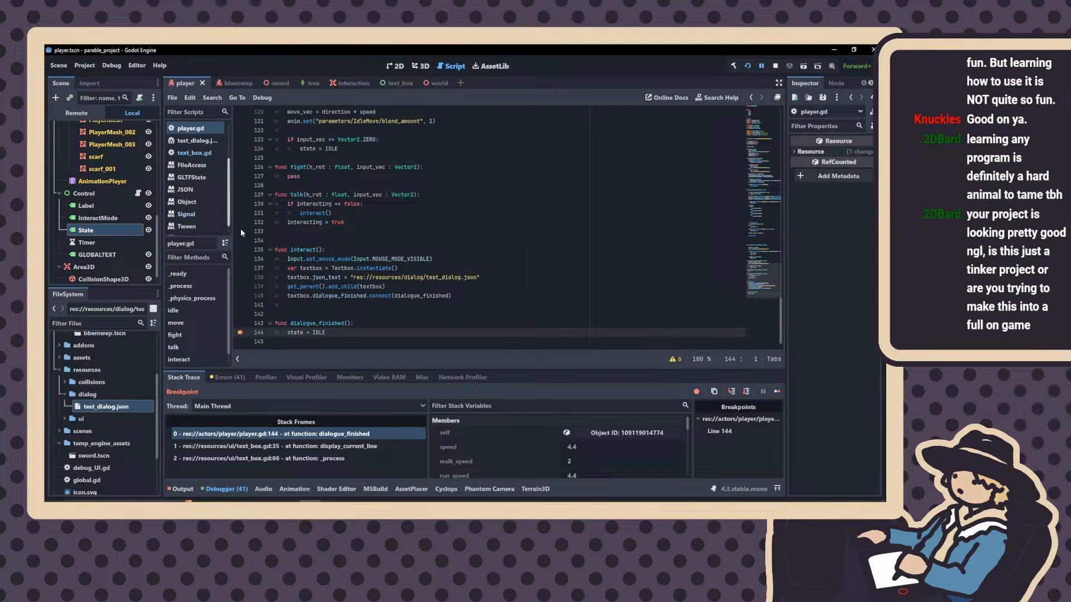
click(241, 334)
Extend the interact condition above the state matching code in player.gd with "and interacting == false"
scroll(371, 324, up, 4)
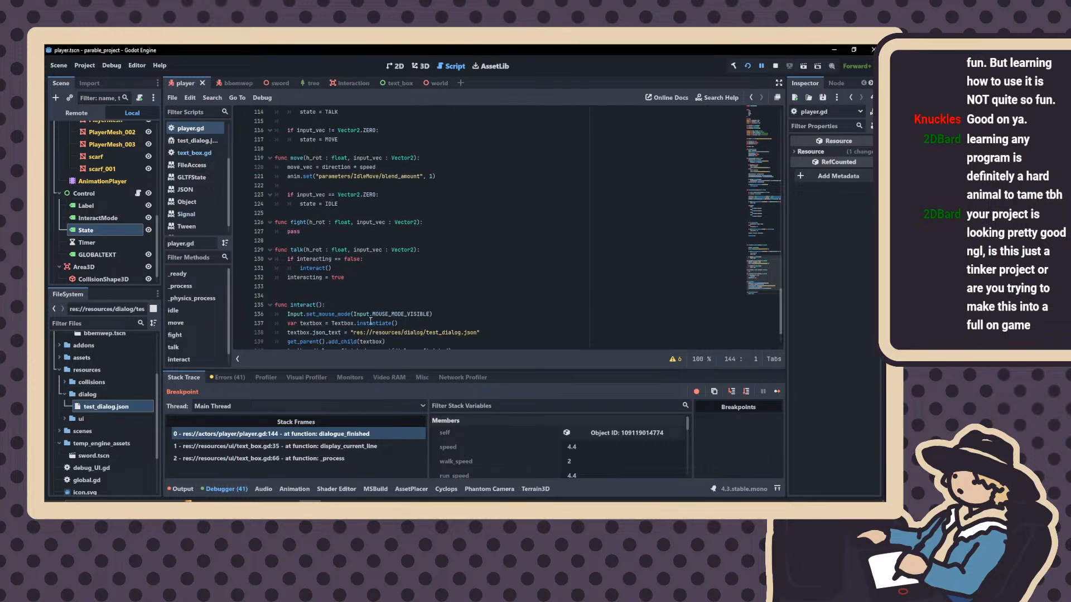
scroll(371, 320, up, 7)
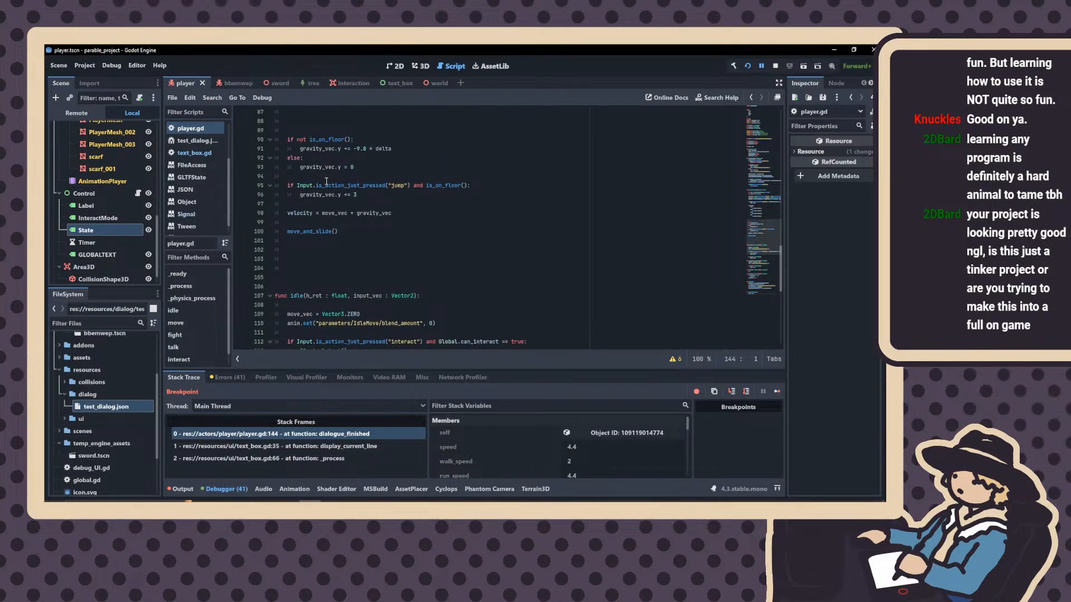
scroll(326, 182, up, 7)
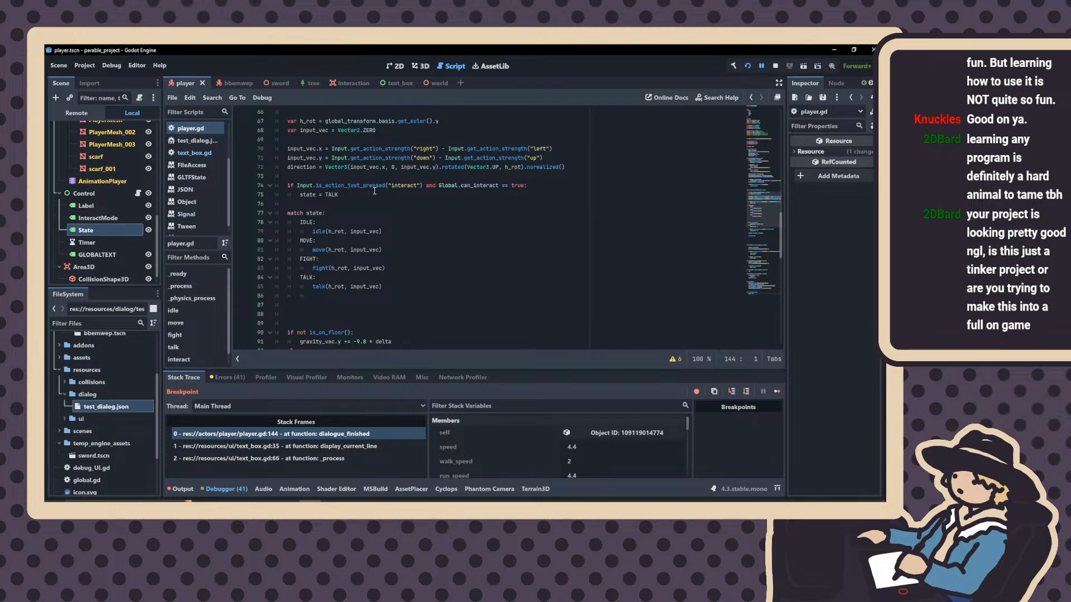
click(525, 186)
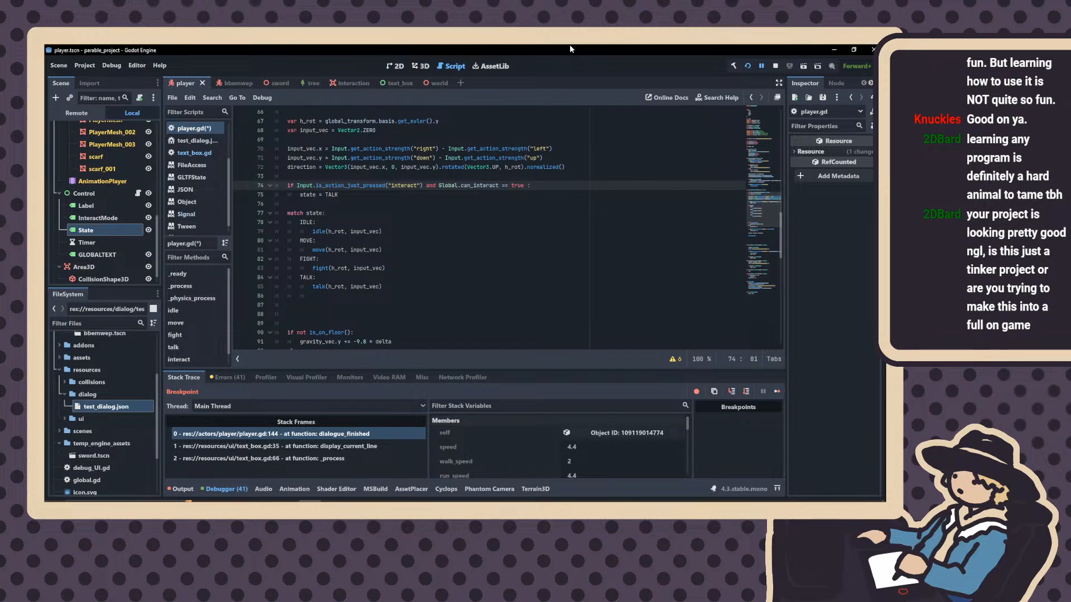
text(&)
key(BackSpace)
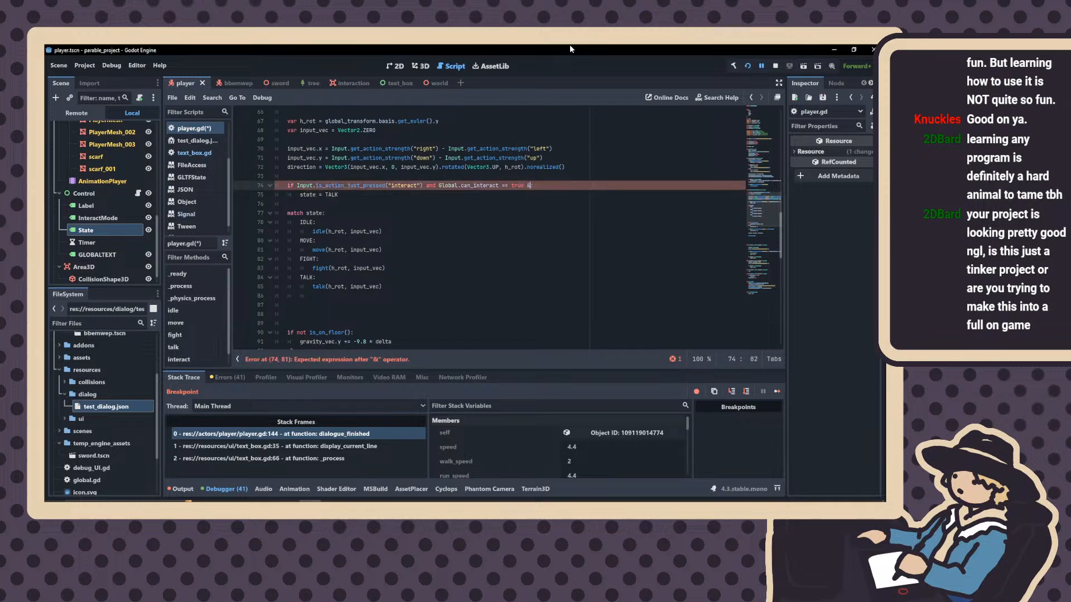
key(BackSpace)
text(and )
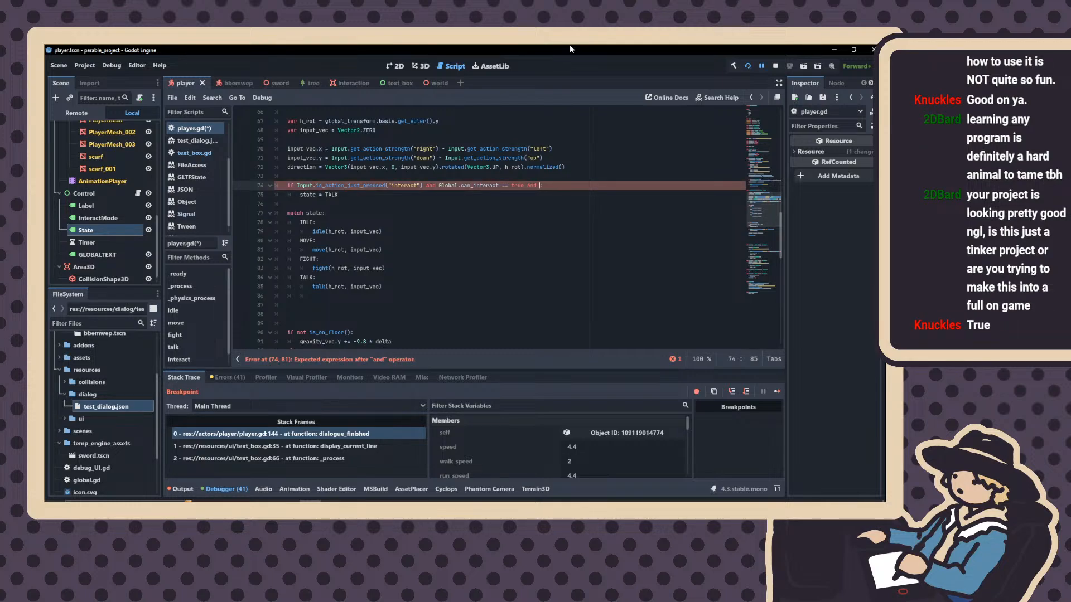
text(interac)
text(ting = f)
key(BackSpace)
key(BackSpace)
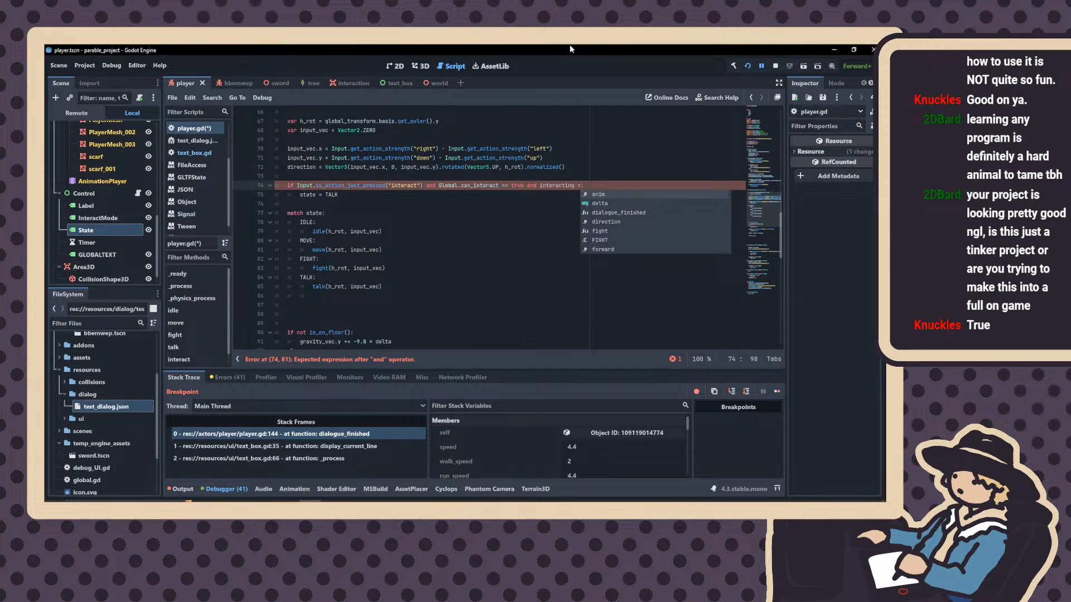
text(= false)
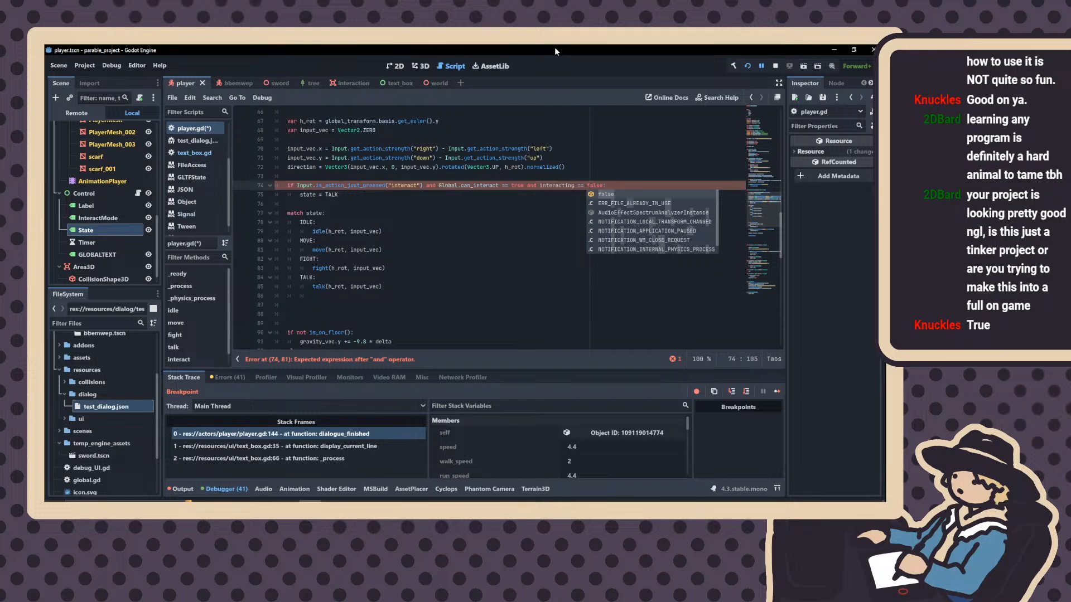
Restart the project with the changed interact condition and walk the player up to the dummy NPC
scroll(446, 262, down, 18)
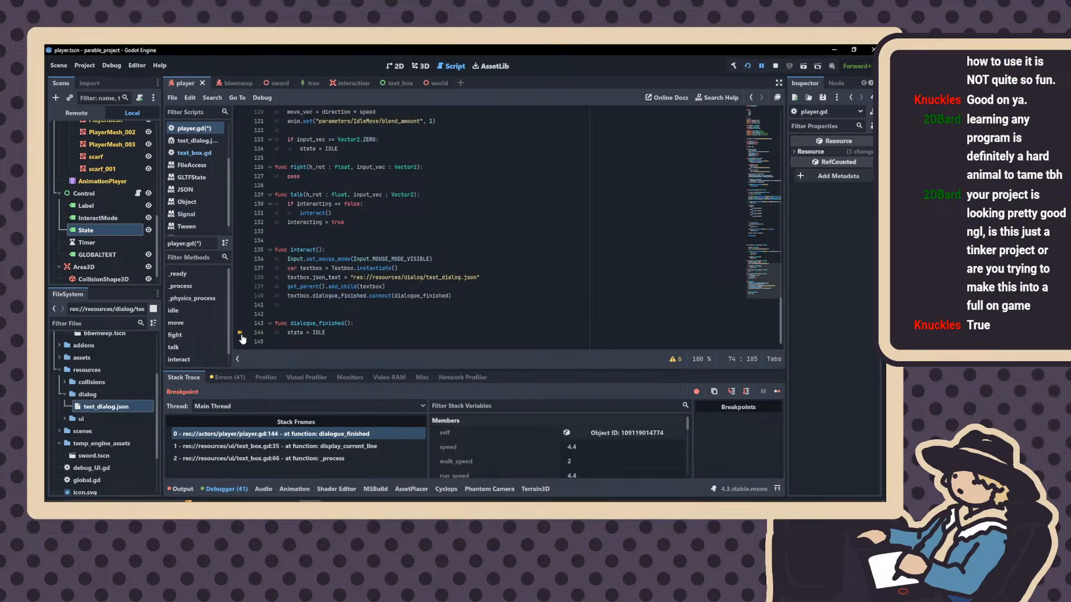
click(749, 66)
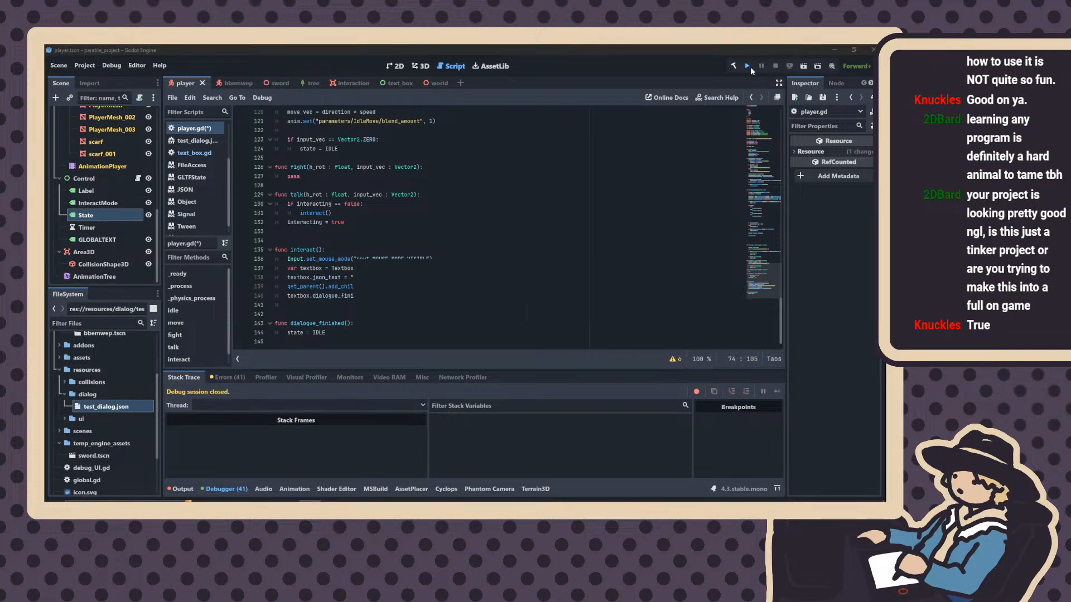
click(751, 66)
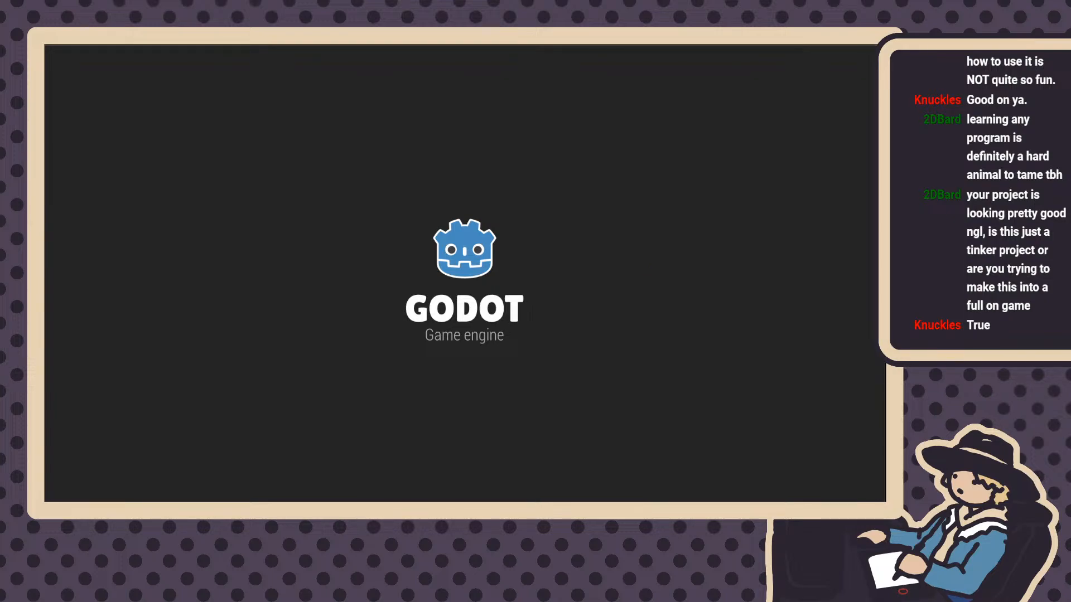
key(w)
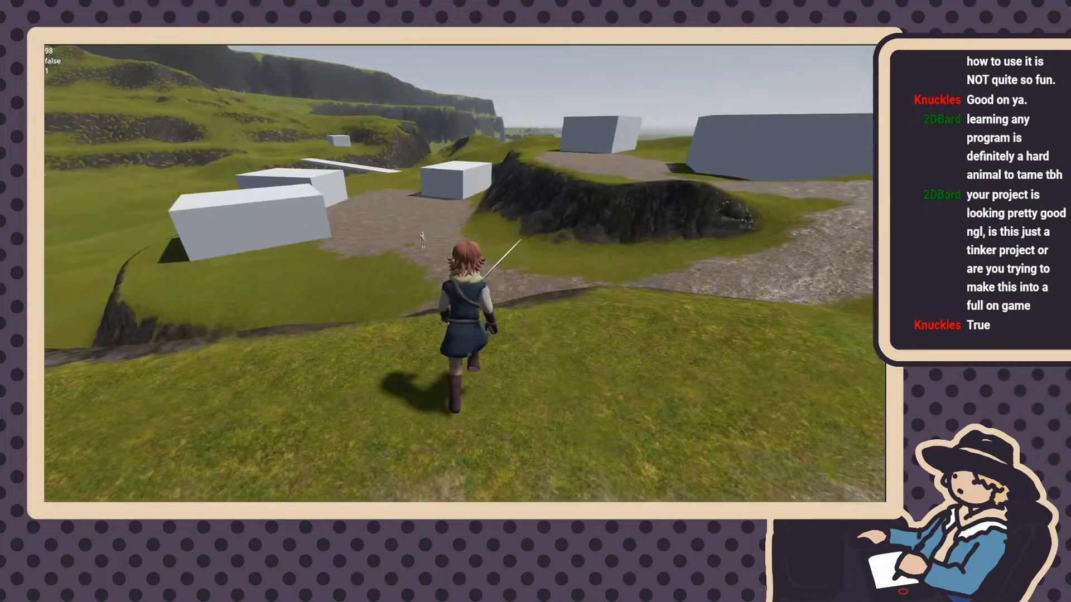
key(w)
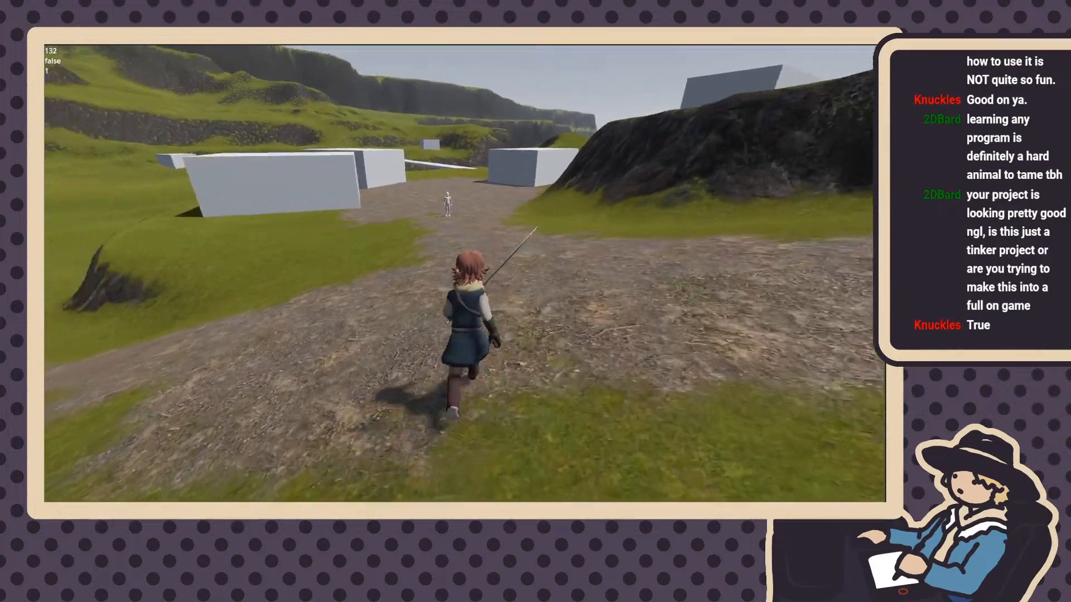
key(w)
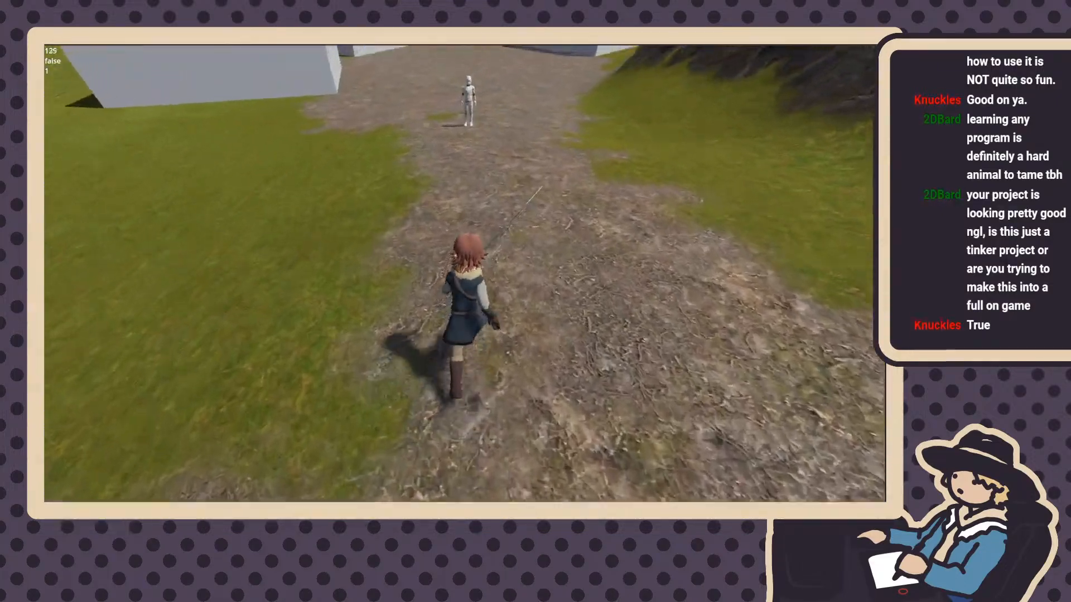
key(w)
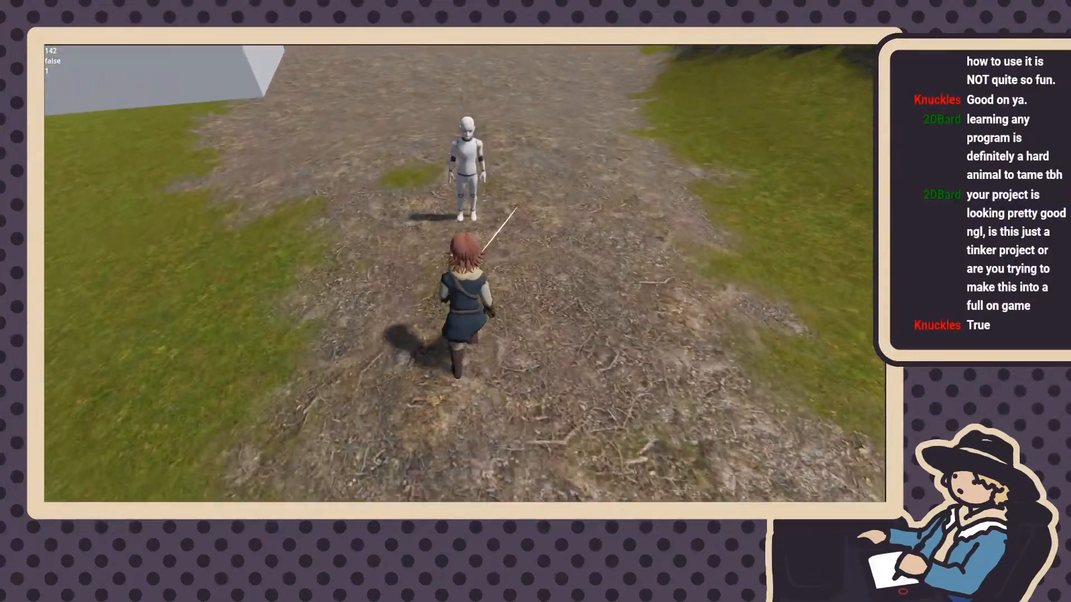
Talk to the dummy NPC through to the end of the dialogue, walk back and interact with it again
key(e)
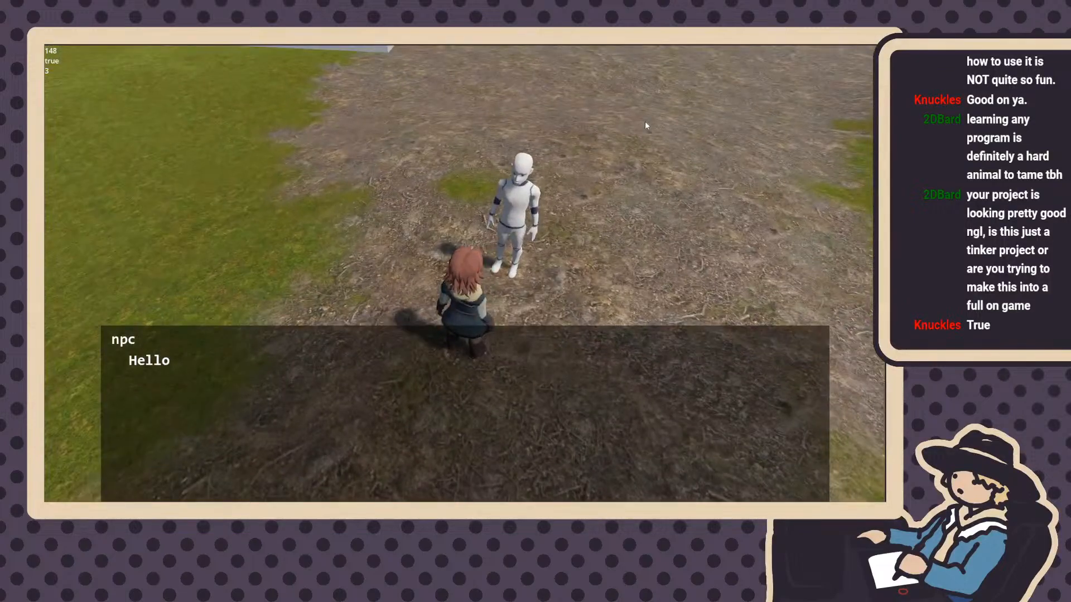
key(e)
key(e)
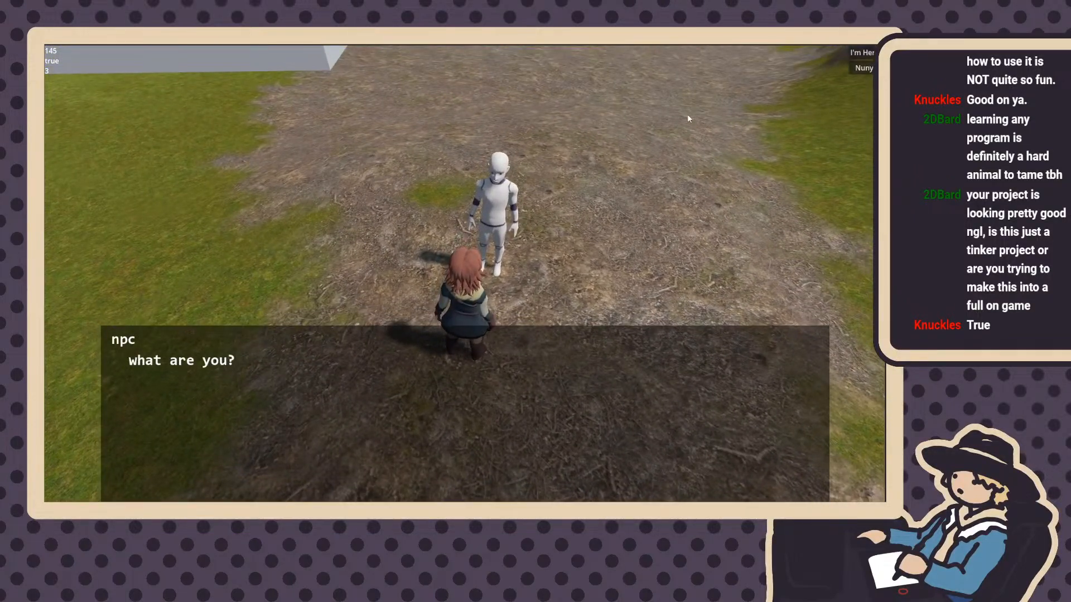
key(e)
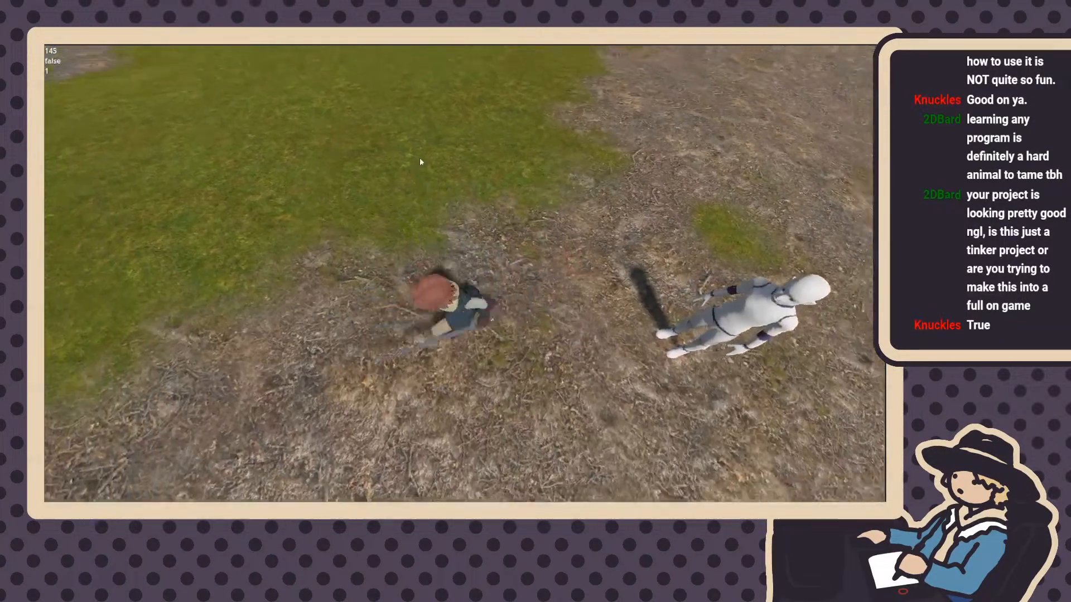
key(w)
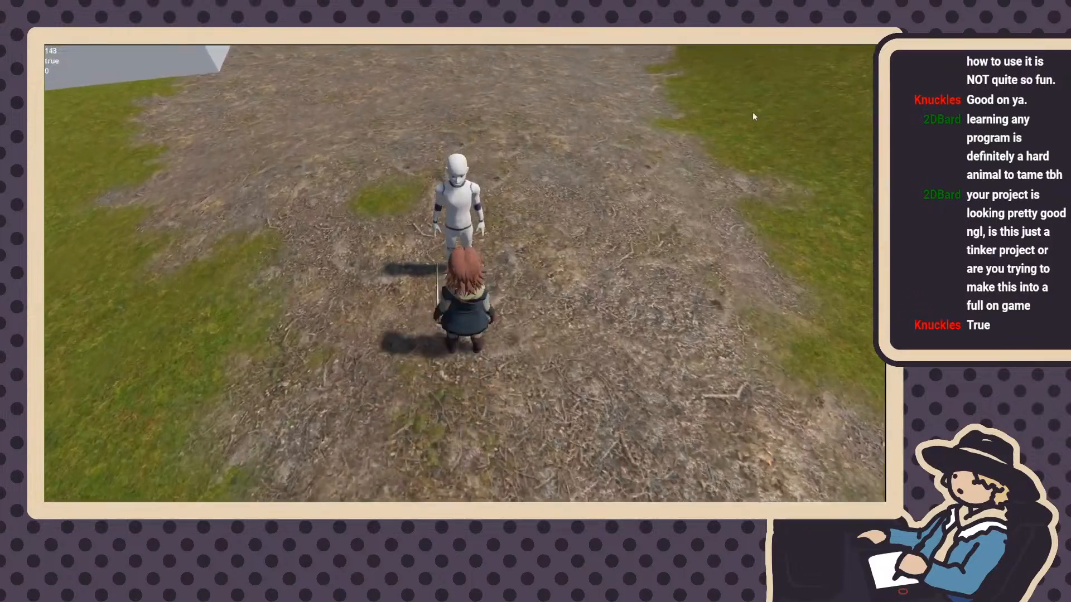
key(e)
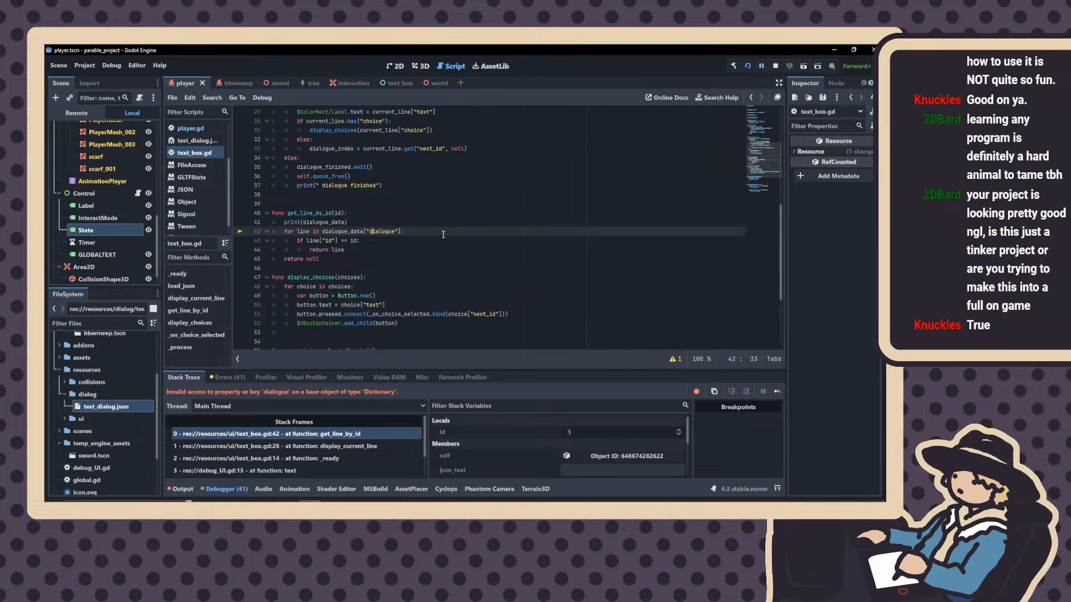
Examine get_line_by_id() in text_box.gd, and review the idle, talk, interact and dialogue_finished functions in player.gd
scroll(425, 242, down, 2)
scroll(170, 182, up, 5)
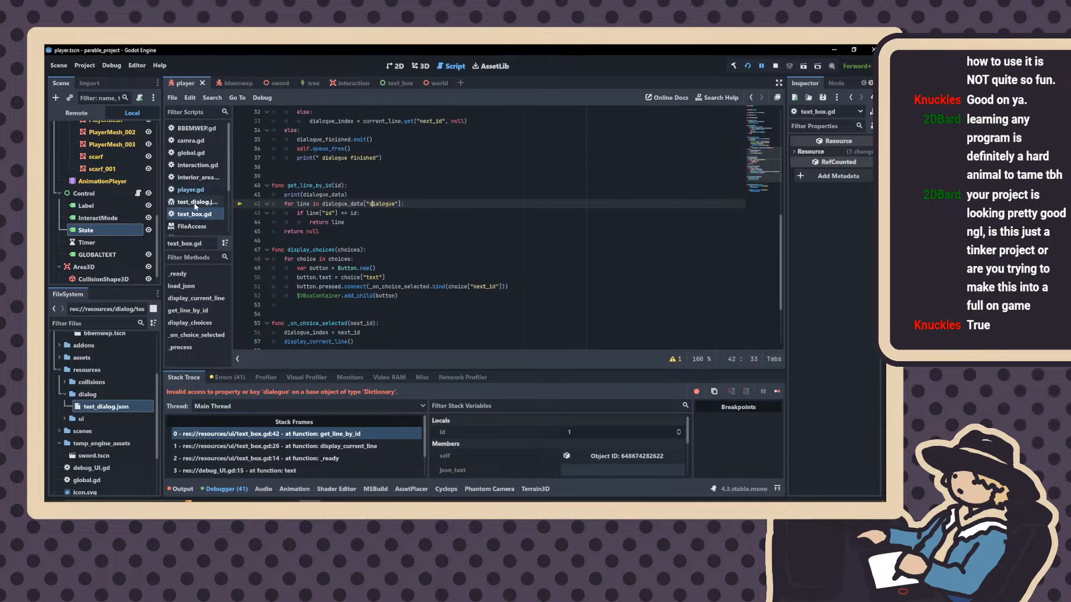
click(191, 190)
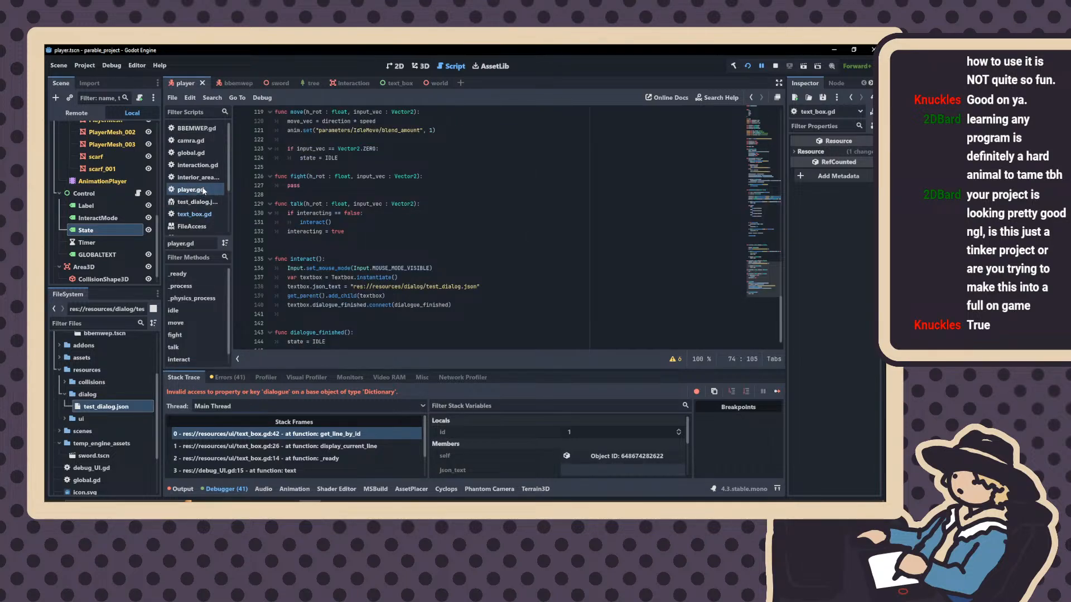
scroll(347, 199, down, 1)
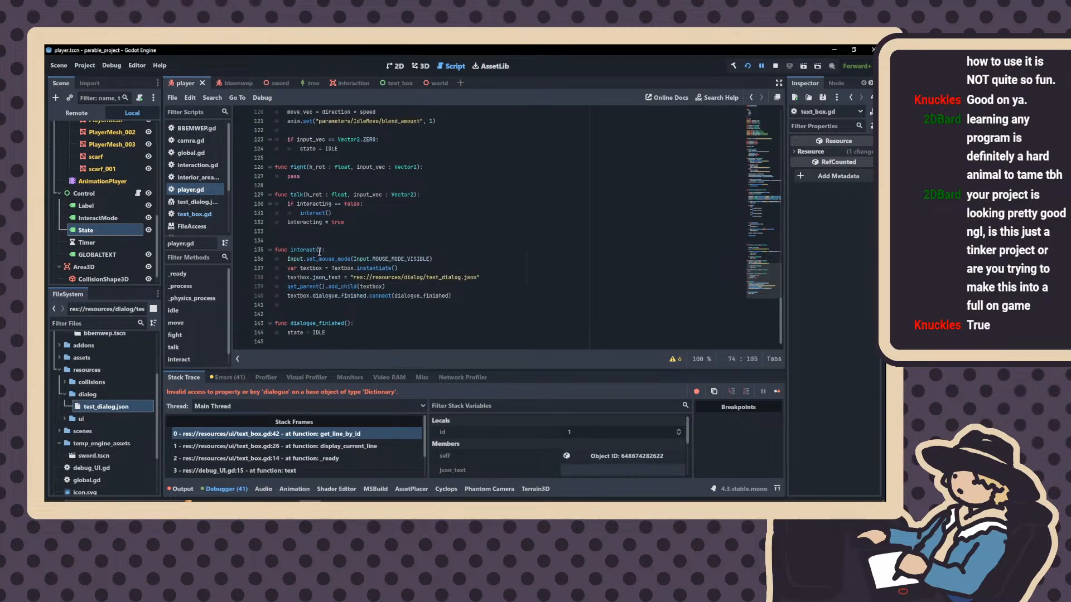
click(335, 331)
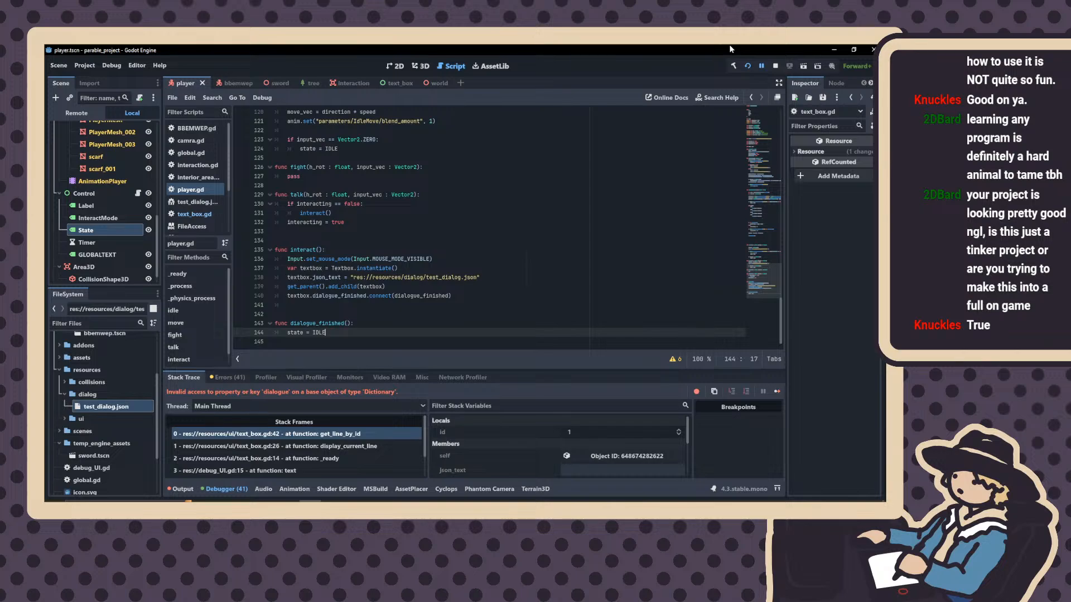
scroll(489, 262, up, 4)
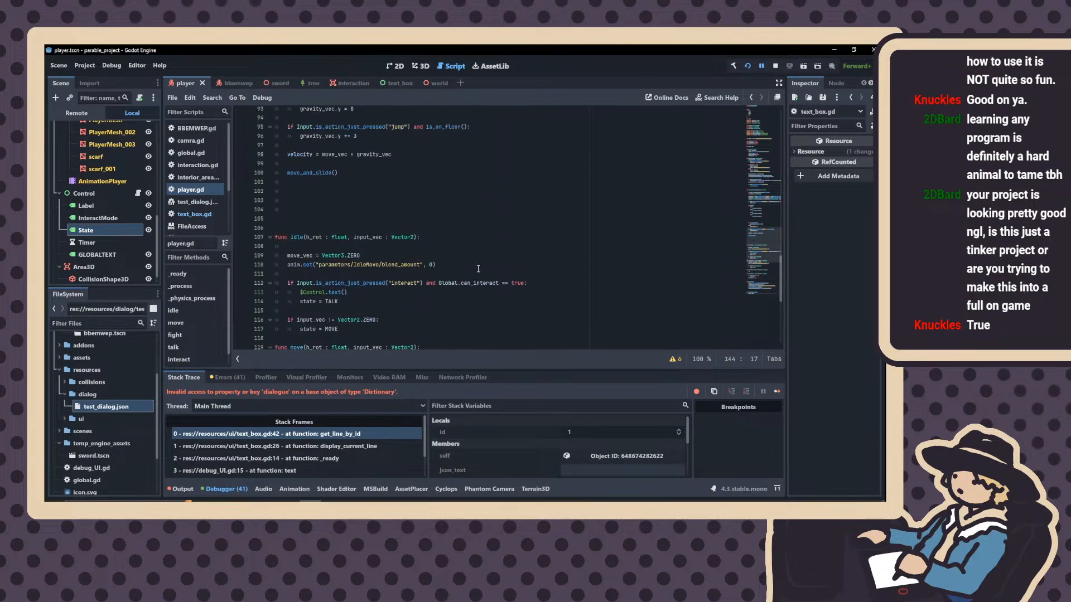
scroll(485, 246, down, 4)
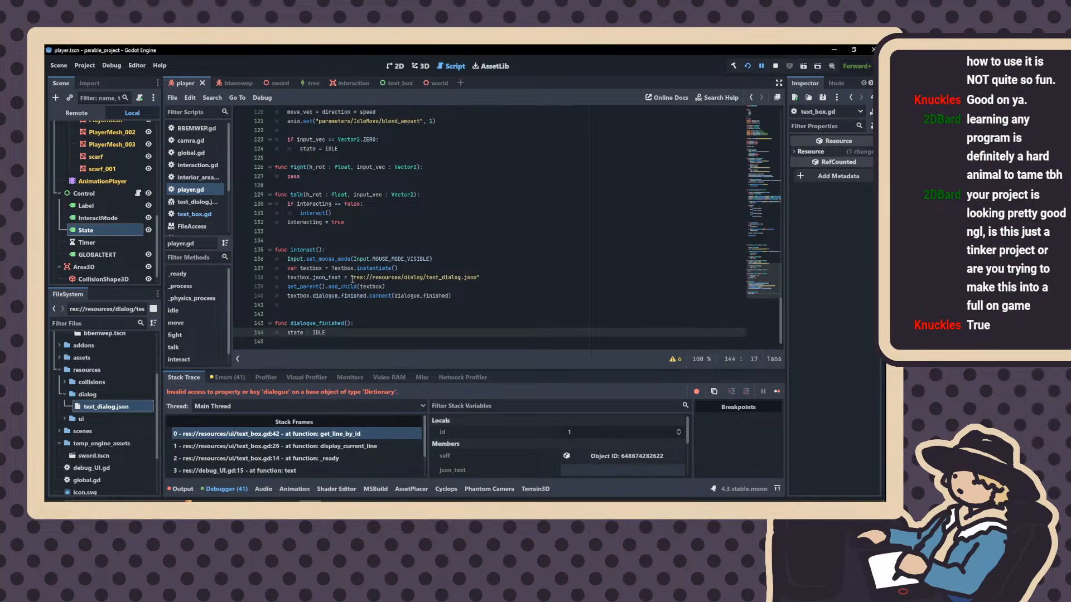
scroll(342, 241, up, 1)
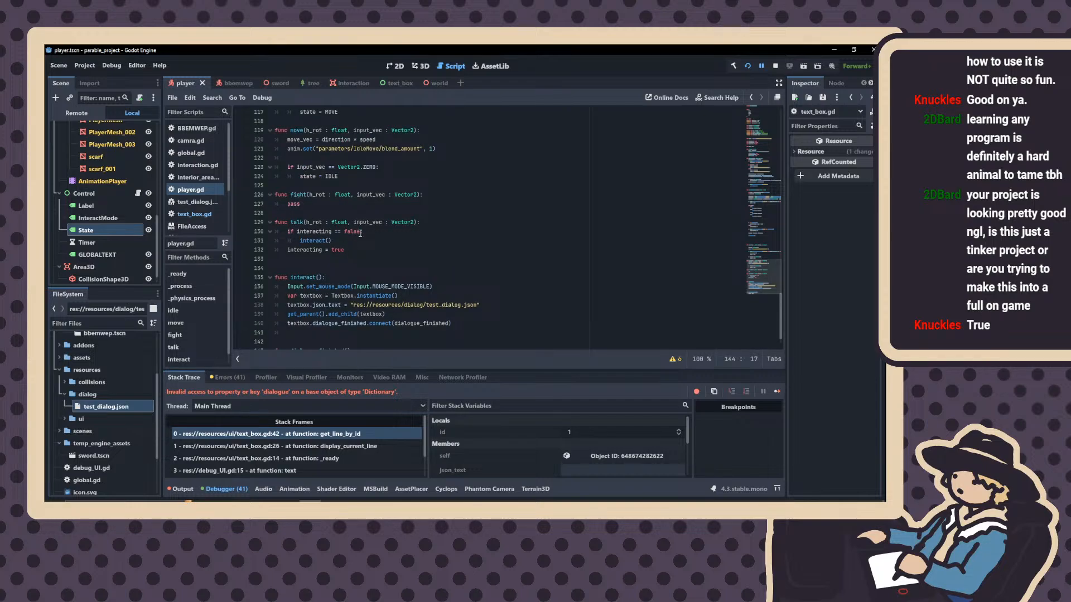
scroll(356, 229, up, 5)
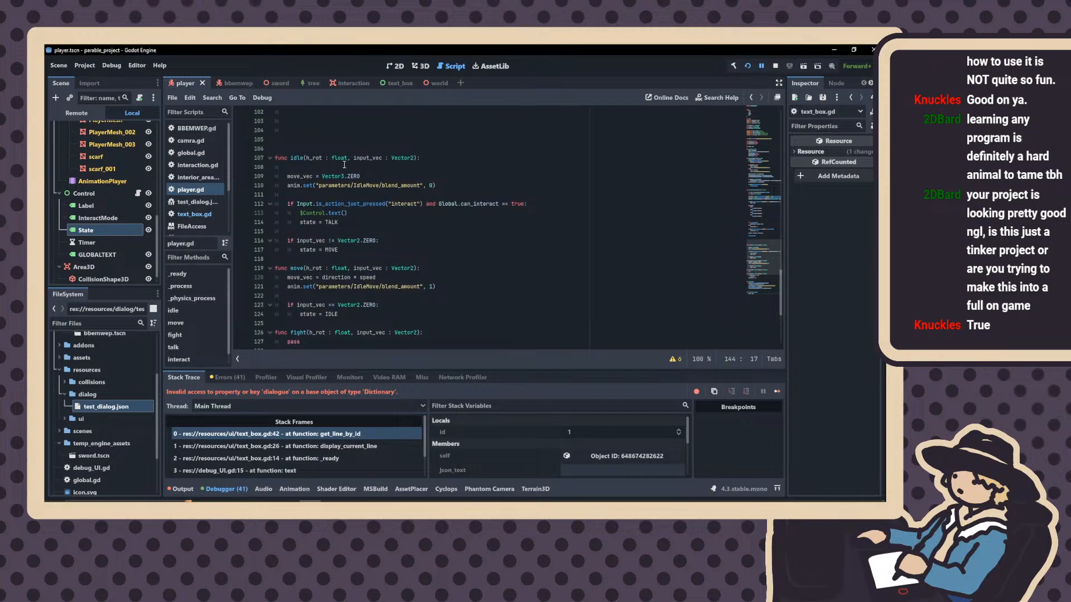
Add the line "interacting = false" at the start of the idle() function in player.gd
click(344, 165)
text(state)
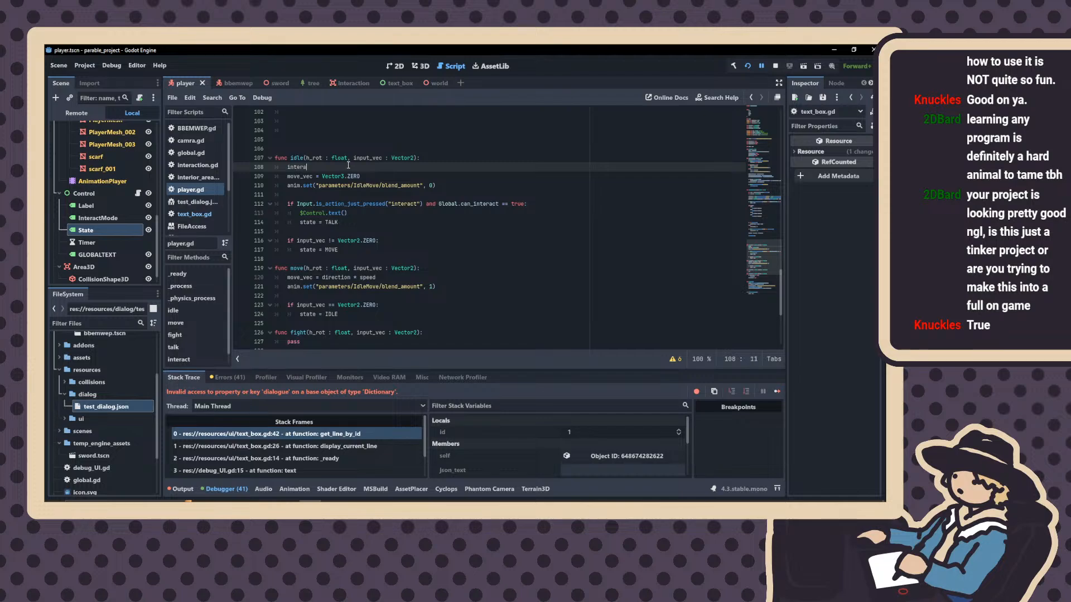
key(BackSpace)
key(BackSpace)
key(BackSpace)
key(BackSpace)
key(BackSpace)
text(interact = fa;)
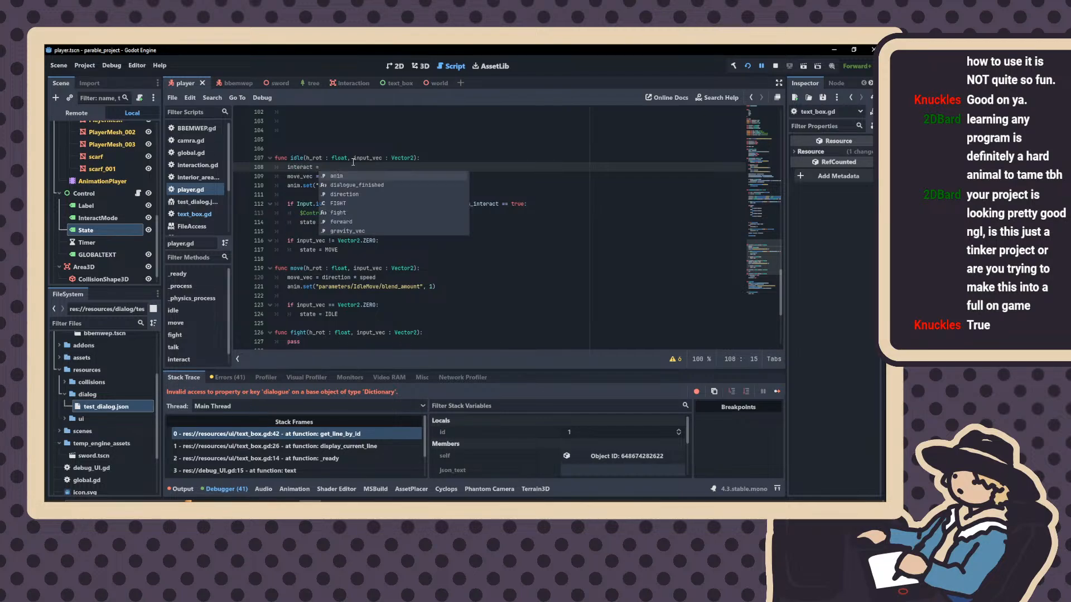
key(BackSpace)
key(BackSpace)
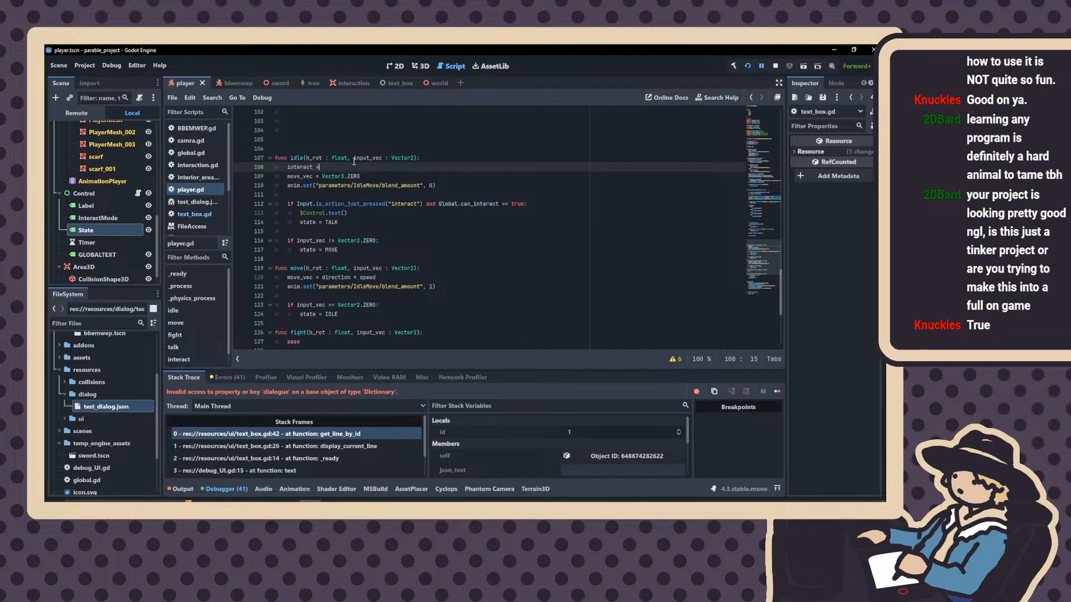
text(ing = false)
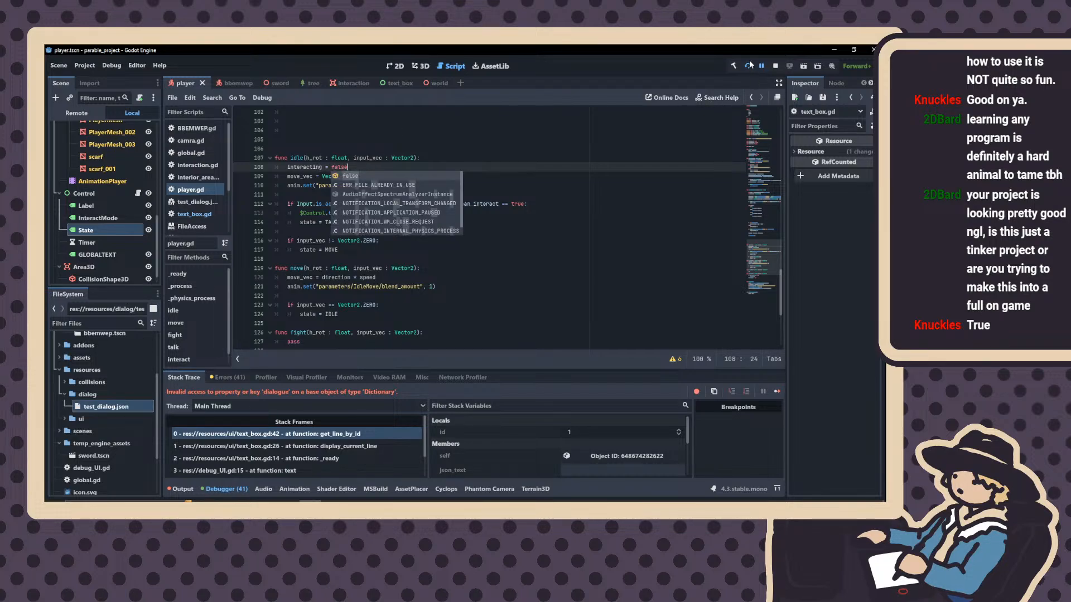
Save player.gd, relaunch the project with the changed idle() function and walk the player up to the dummy NPC
click(748, 65)
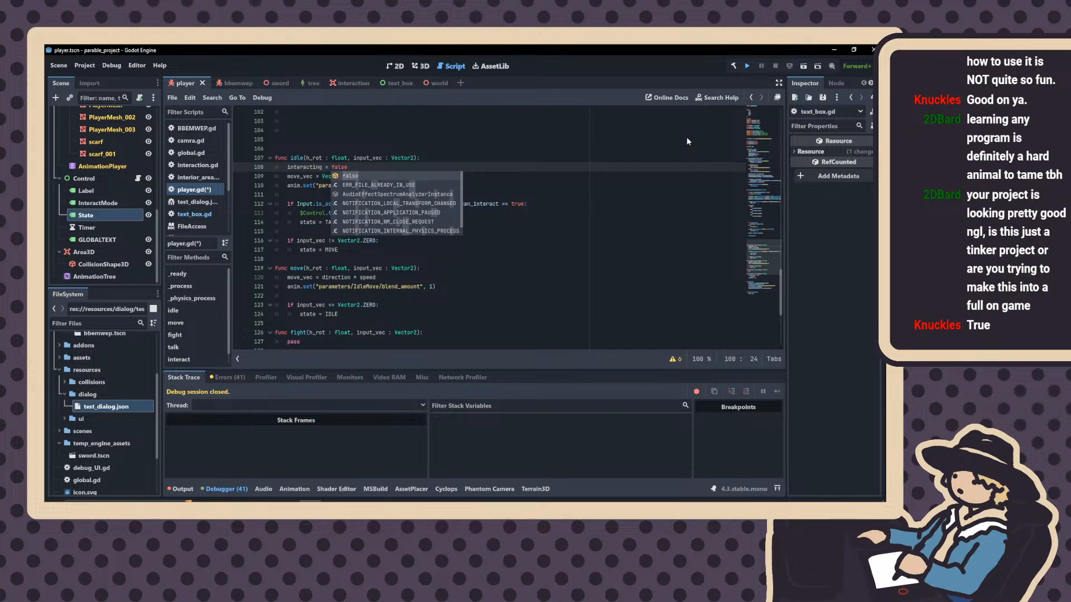
key(ctrl+s)
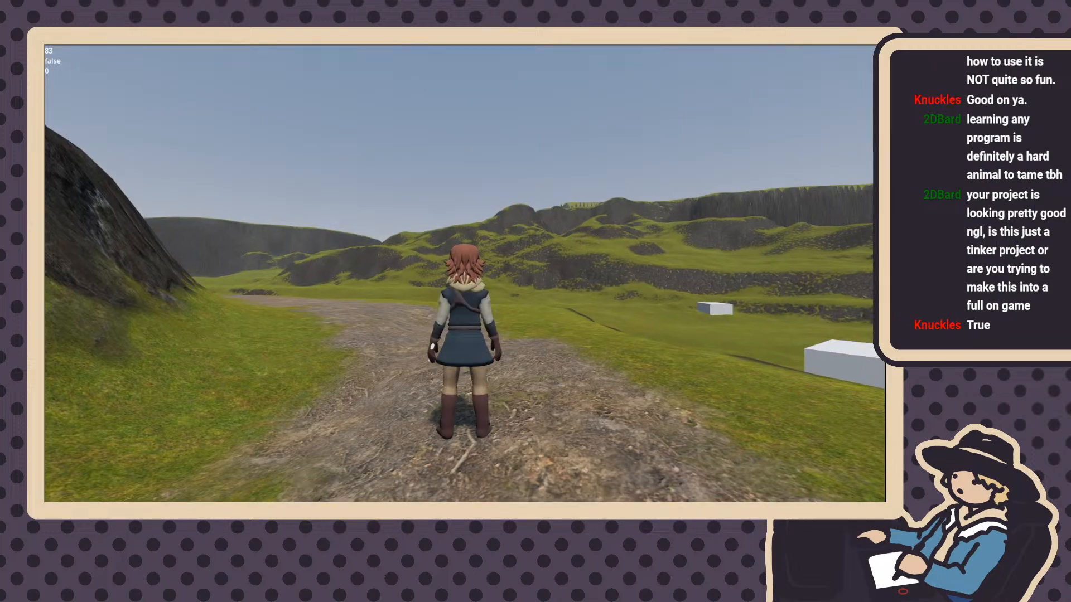
key(w)
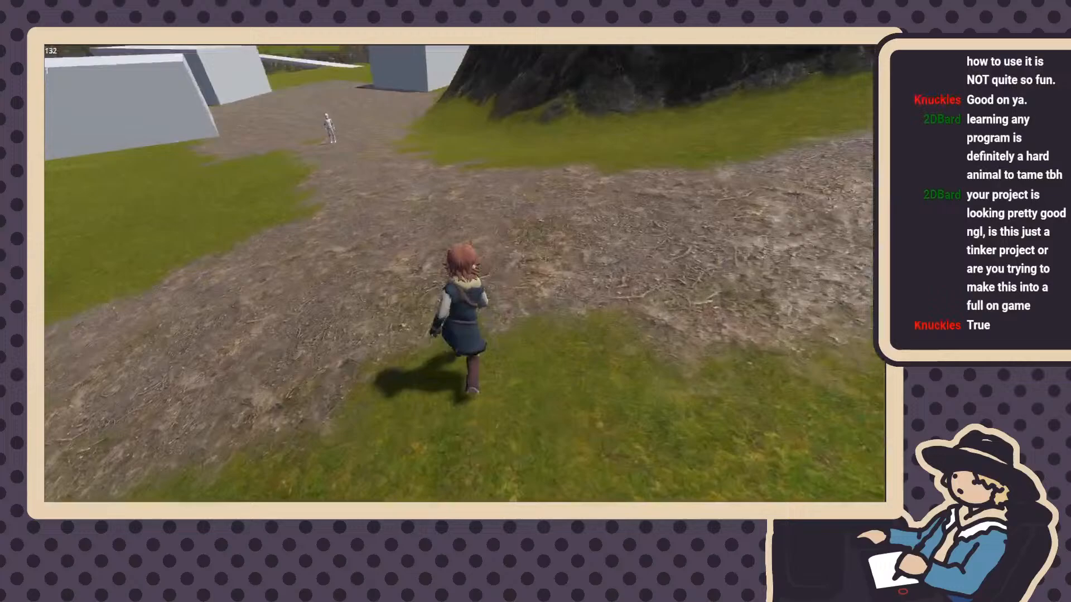
key(w)
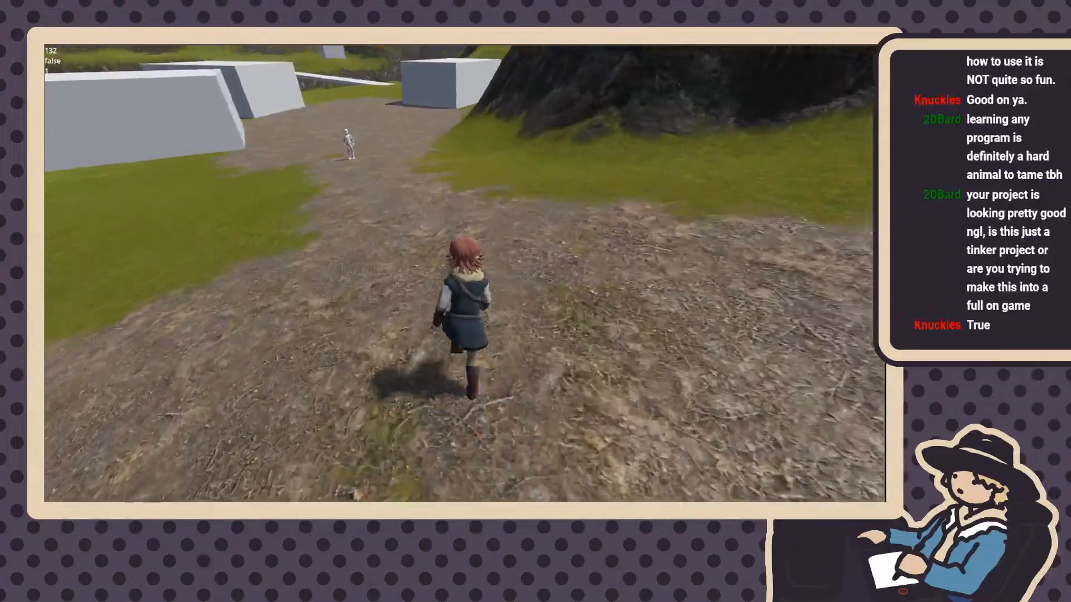
key(w)
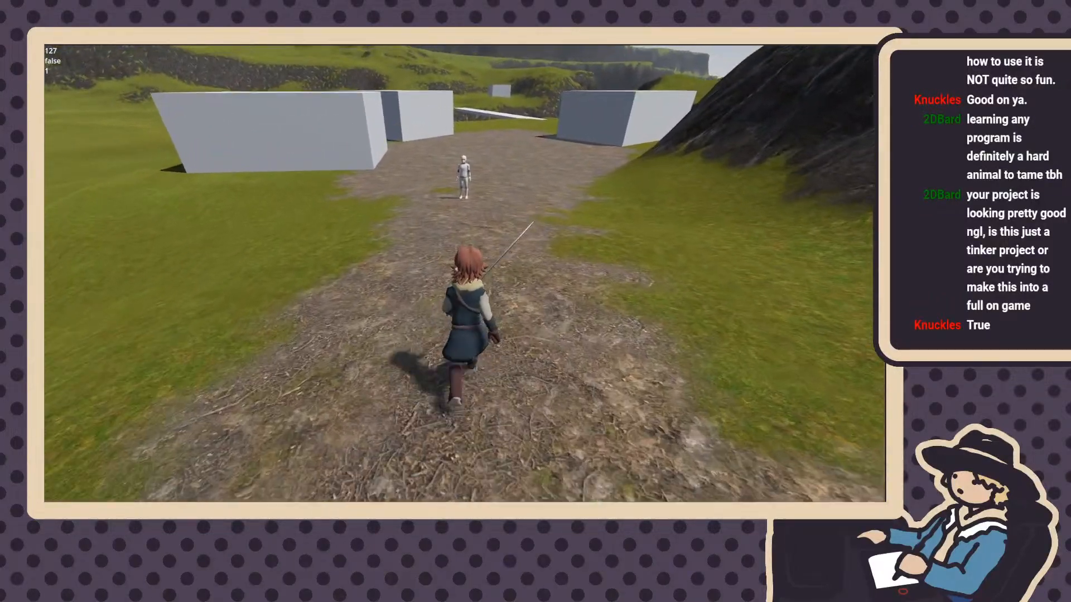
key(w)
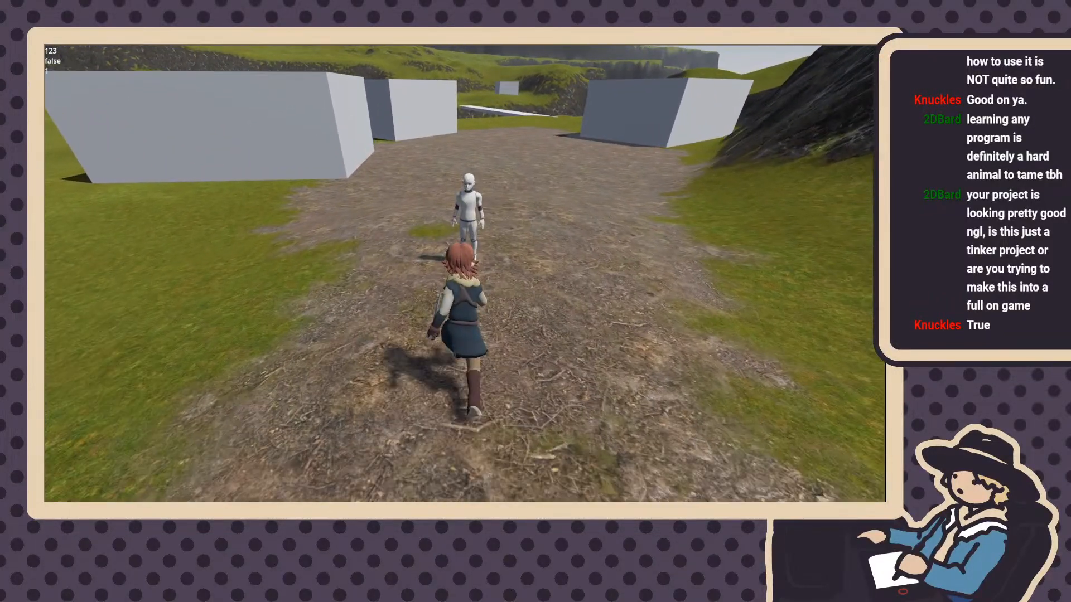
key(w)
Talk to the dummy NPC, choose the first reply to "what are you?" and keep interacting past the closing line
key(e)
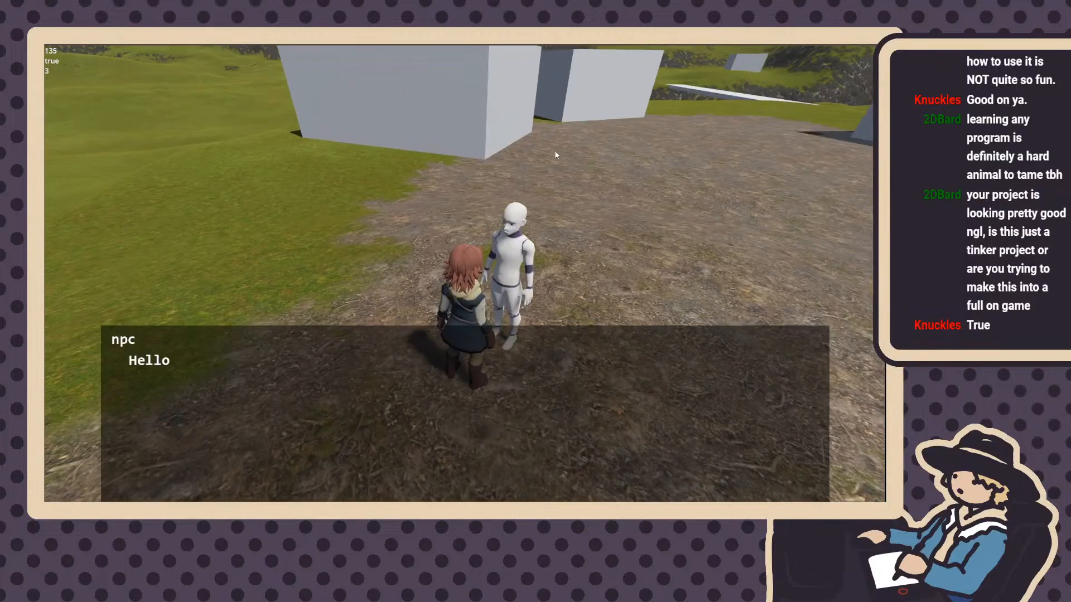
key(e)
key(e)
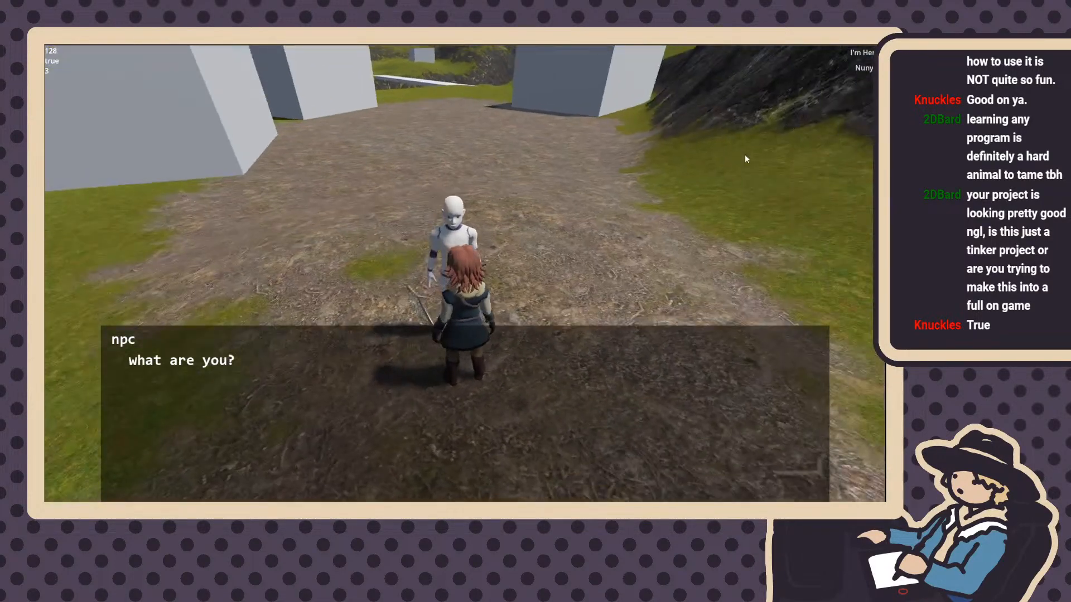
key(e)
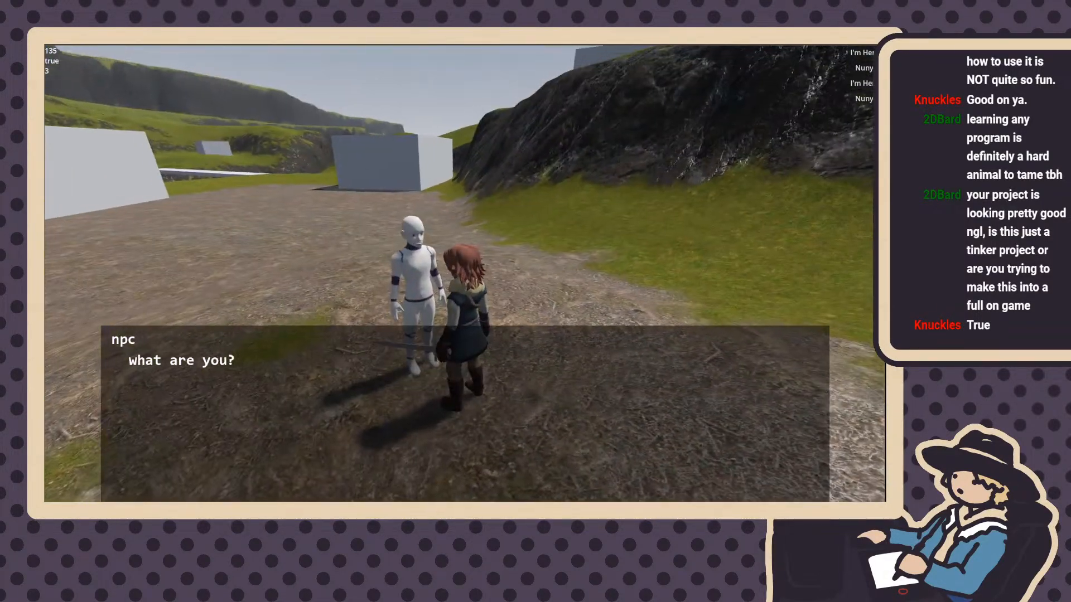
click(873, 53)
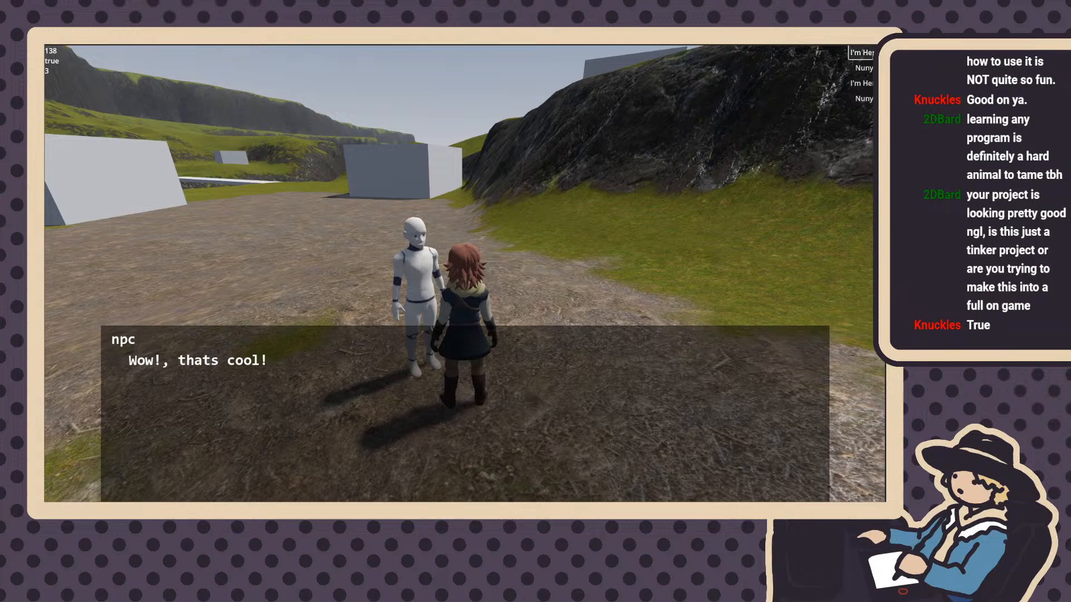
key(e)
key(e)
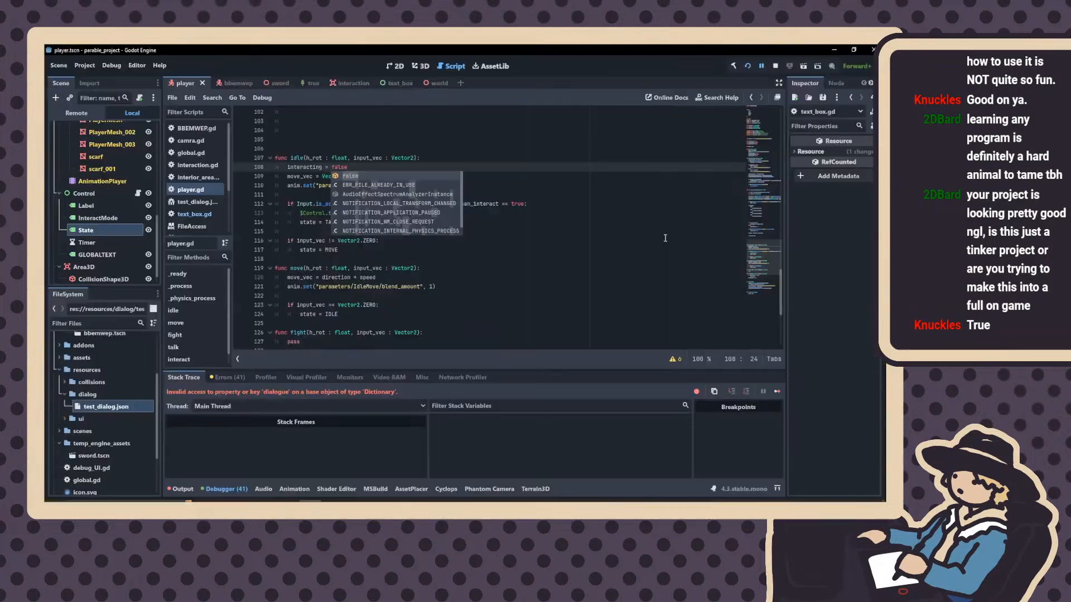
Return to player.gd and delete the line "interacting = false" from the idle() function
scroll(374, 254, down, 4)
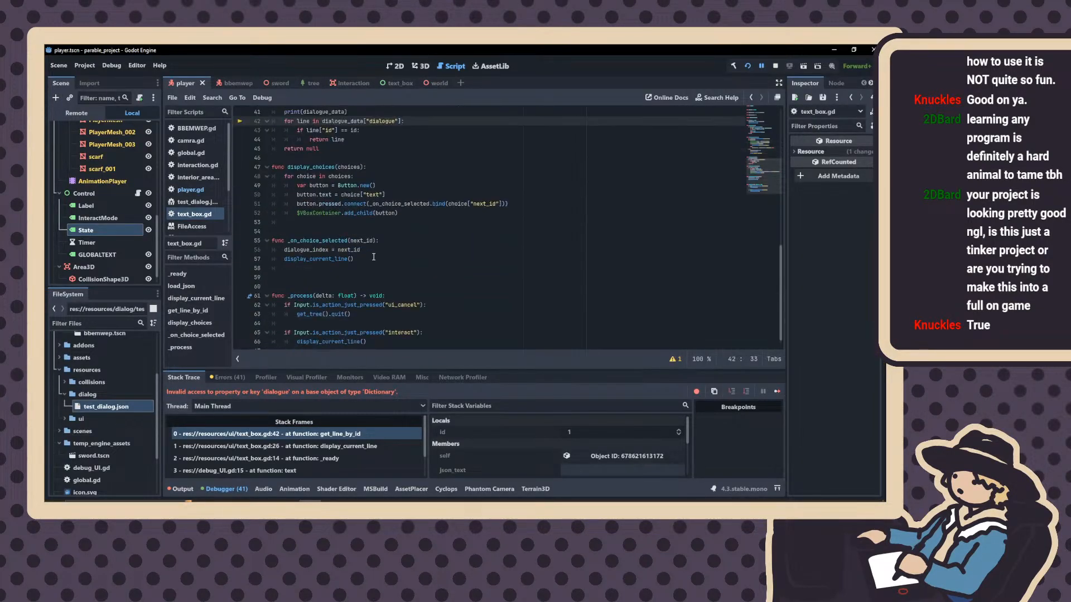
click(192, 190)
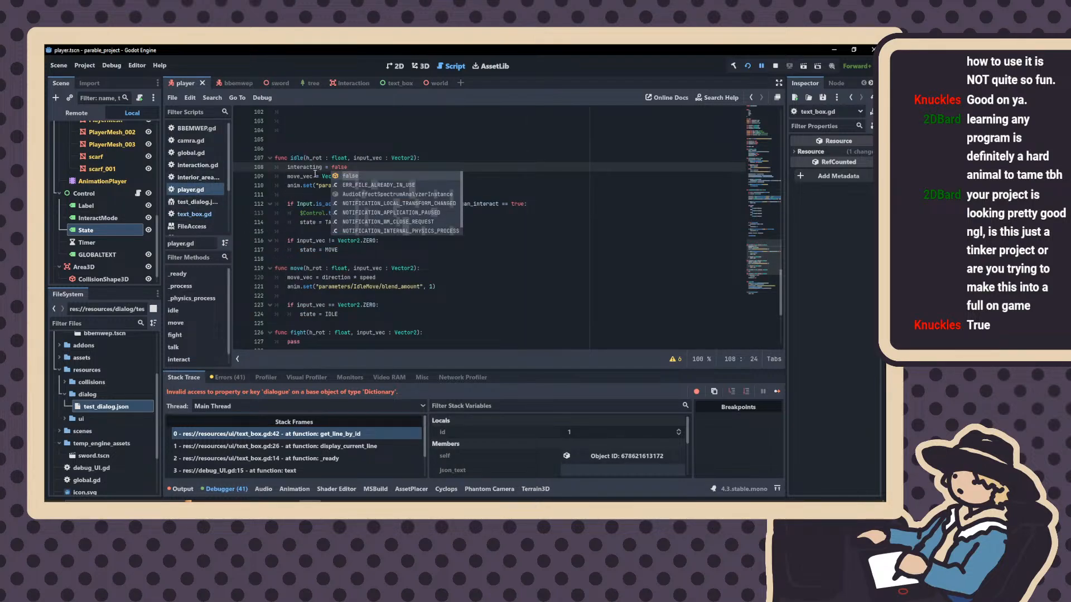
drag(348, 167, 287, 167)
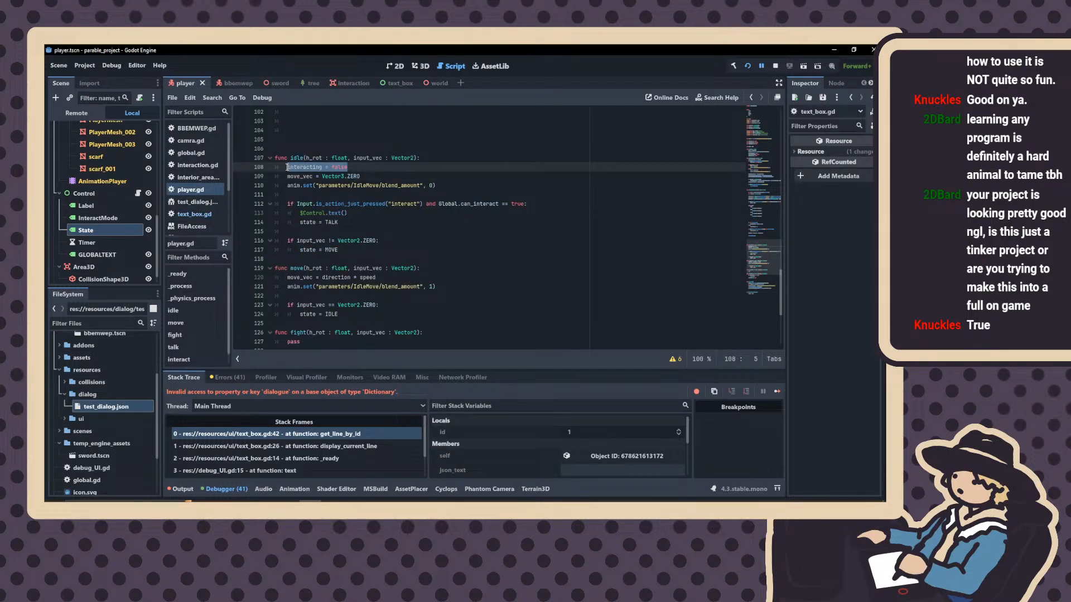
key(BackSpace)
key(BackSpace)
key(BackSpace)
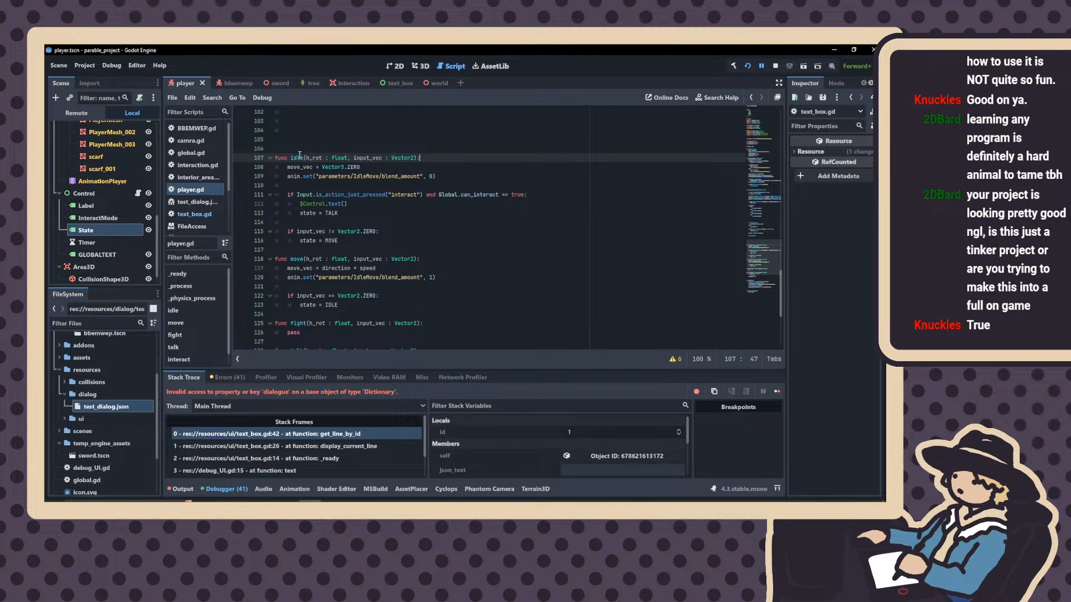
Review the variables, _physics_process() and state functions in player.gd, and check the settings of the Timer node under Control
scroll(300, 154, down, 2)
scroll(296, 159, up, 3)
scroll(295, 161, up, 12)
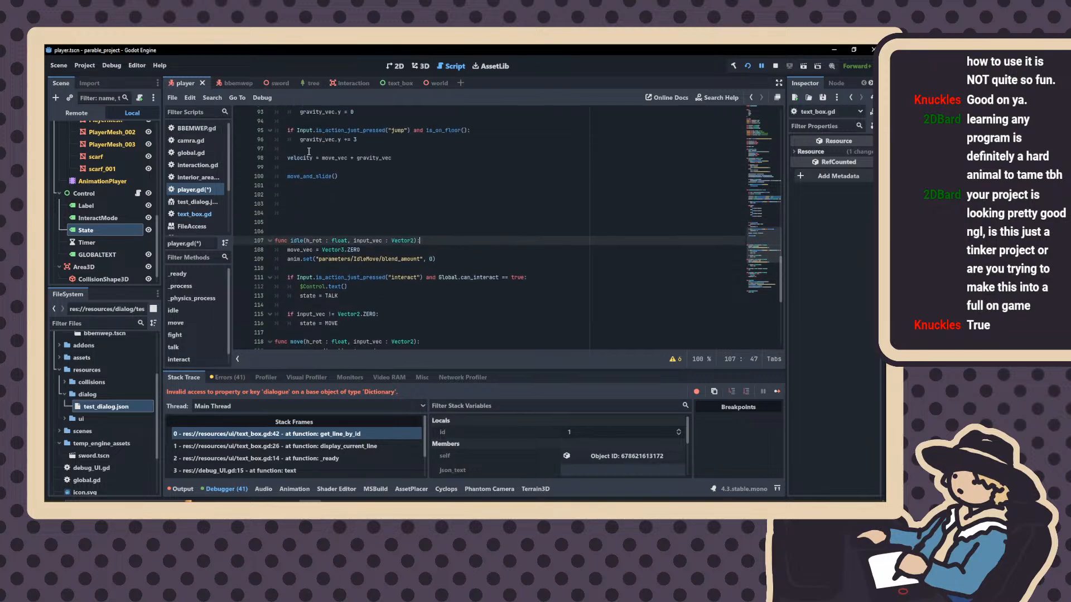
scroll(307, 152, up, 3)
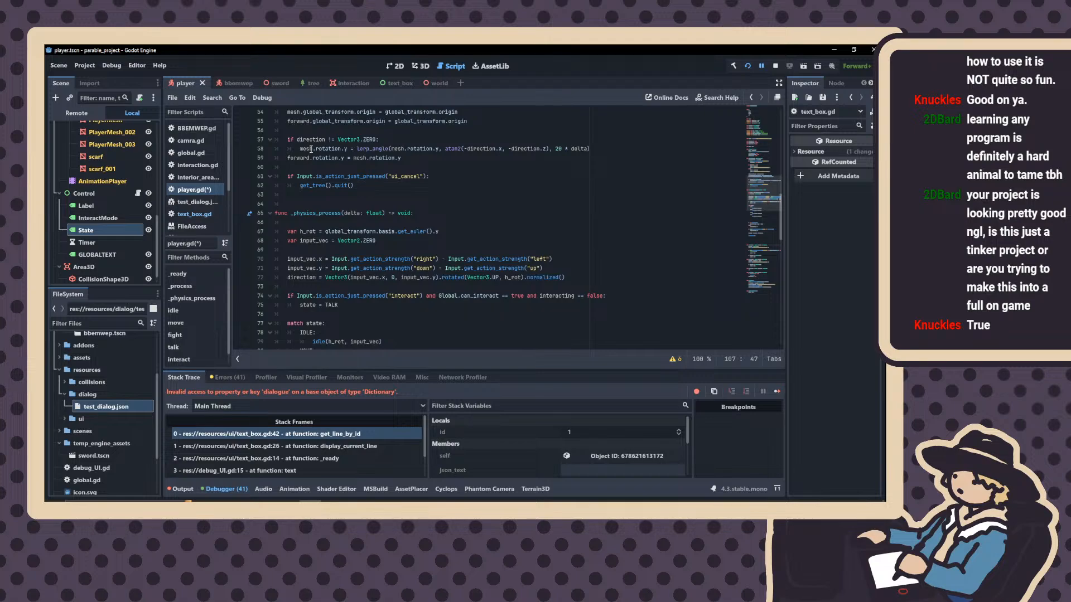
scroll(310, 149, down, 8)
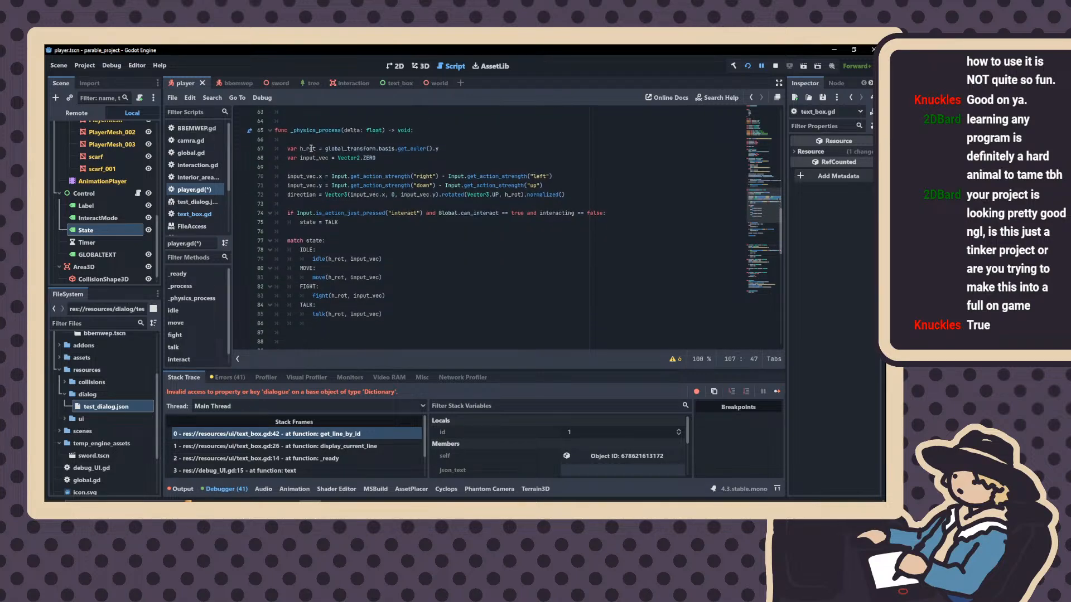
scroll(311, 149, down, 13)
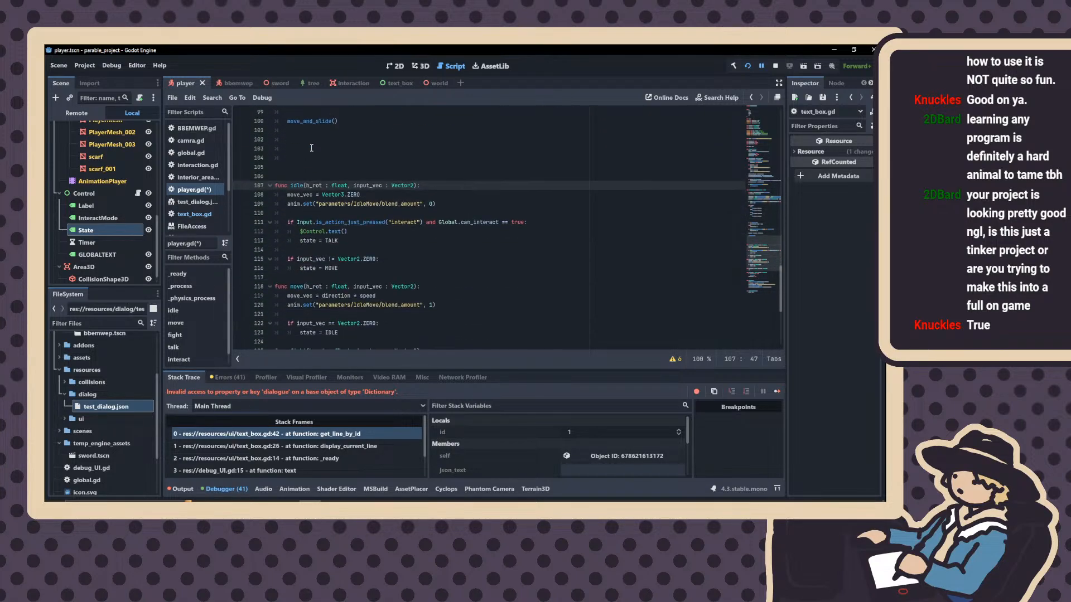
scroll(310, 148, down, 1)
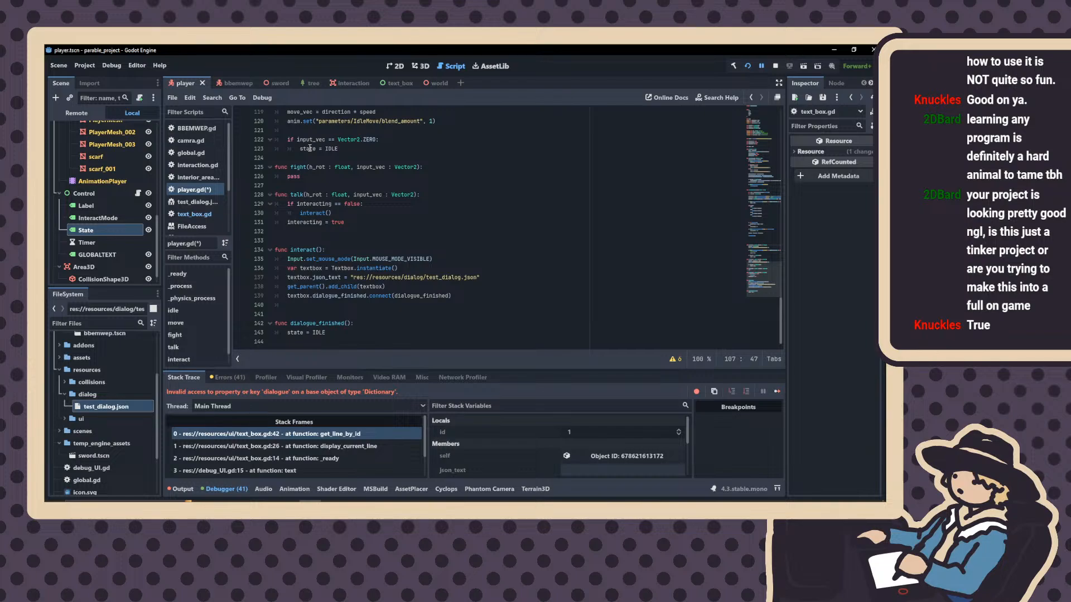
click(87, 242)
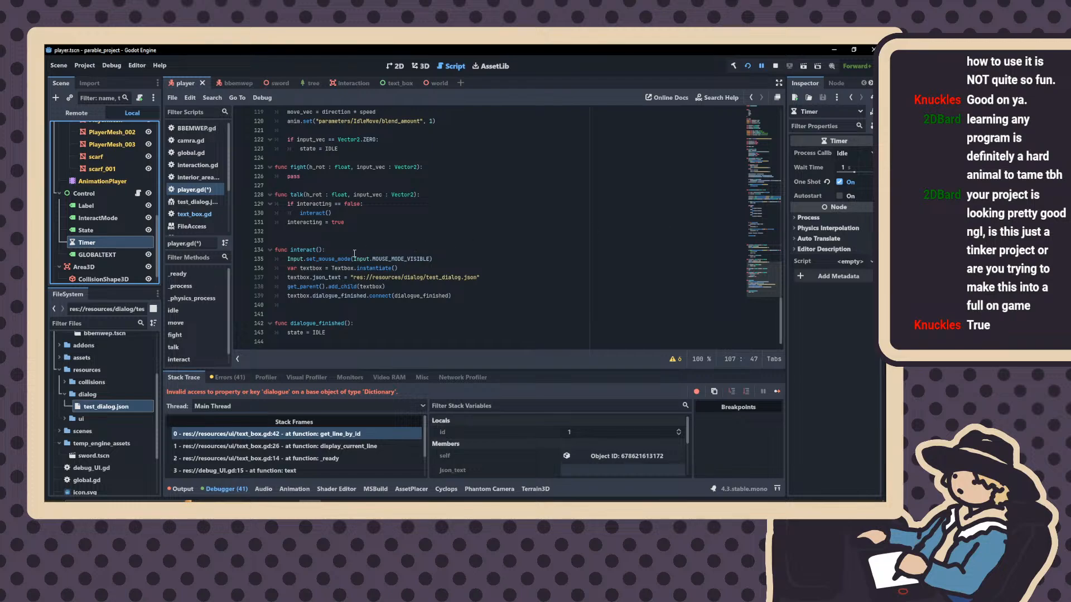
scroll(340, 248, up, 15)
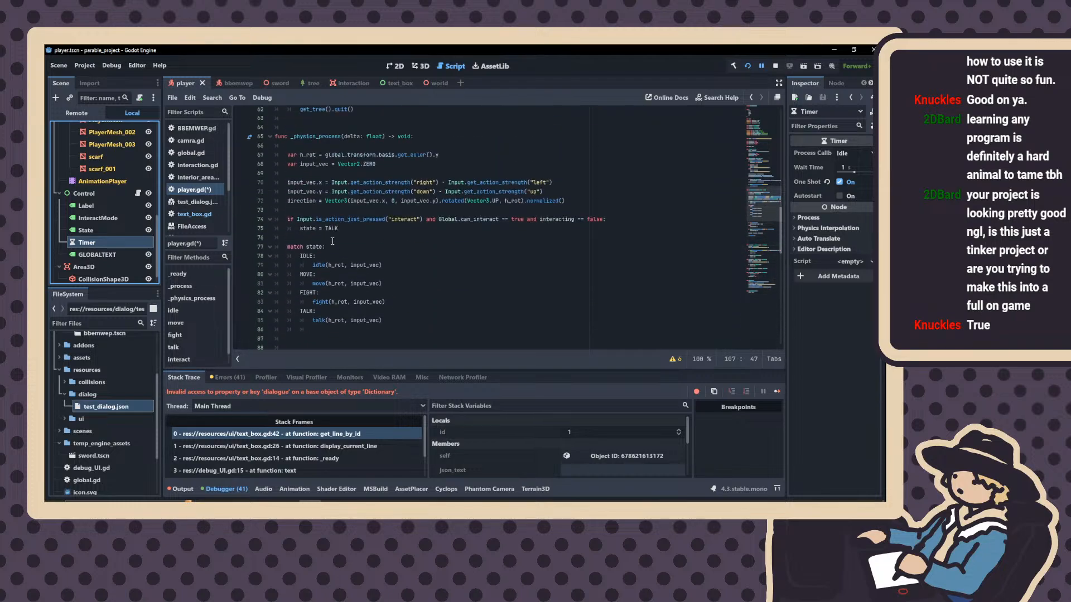
scroll(340, 240, up, 14)
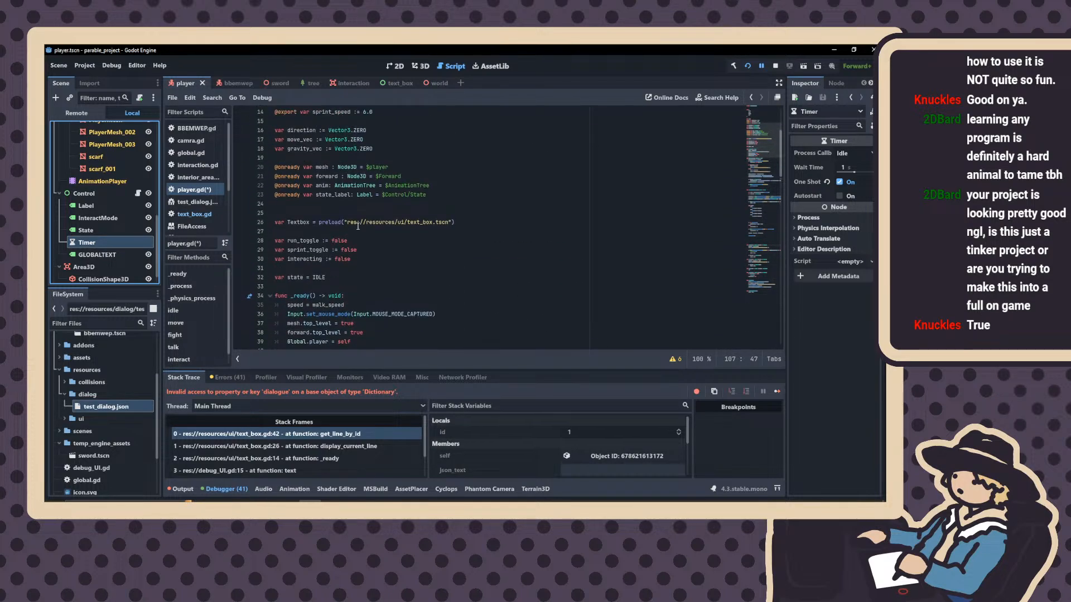
scroll(402, 201, down, 20)
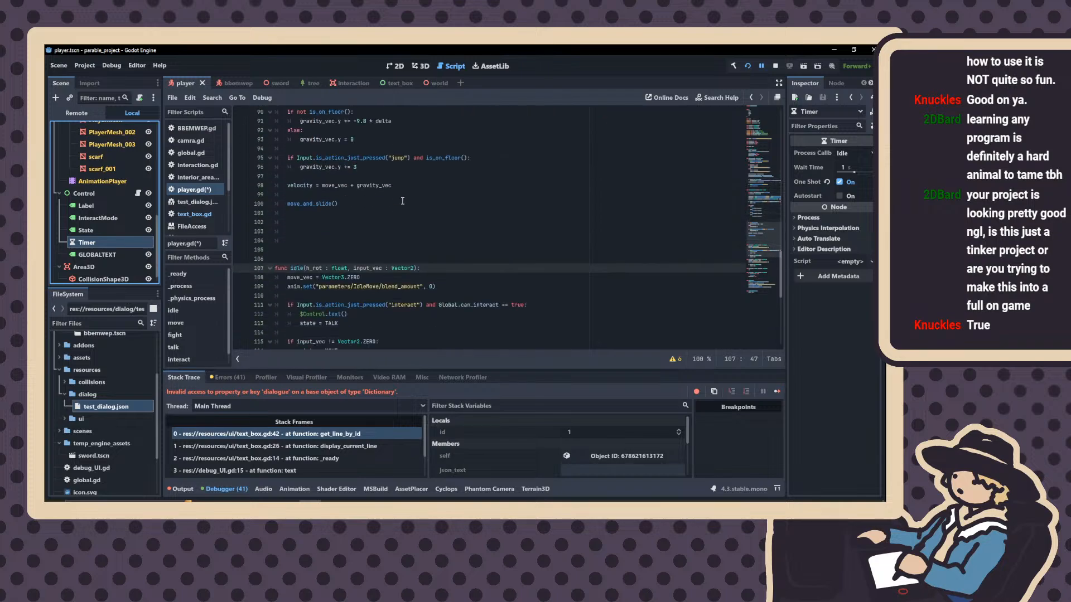
scroll(402, 201, down, 10)
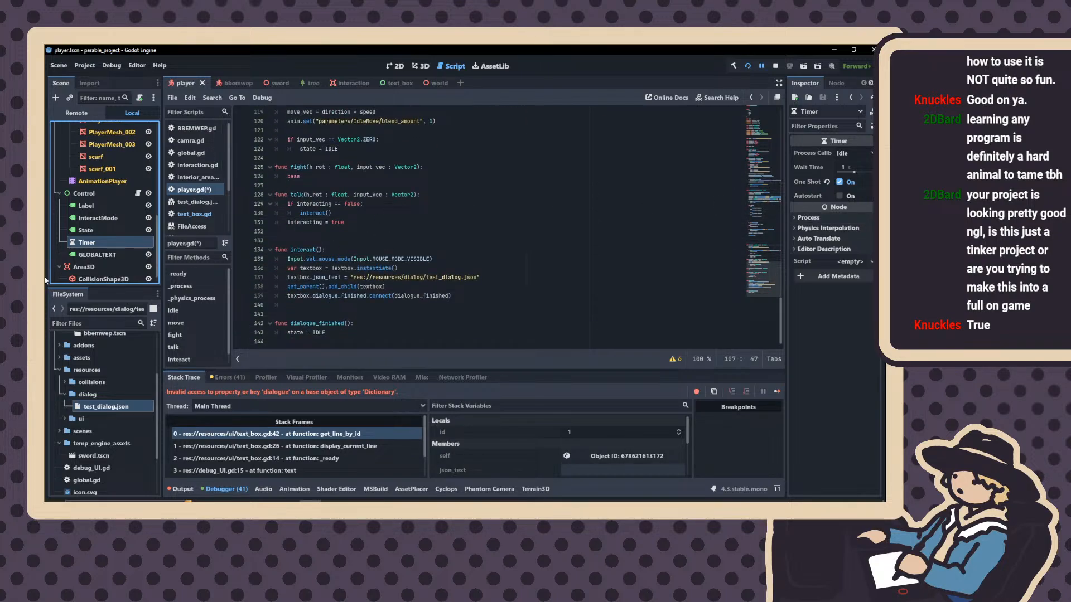
Insert a $Control/Timer reference, indented below "state = IDLE" in the dialogue_finished() function of player.gd
drag(87, 242, 289, 345)
key(Home)
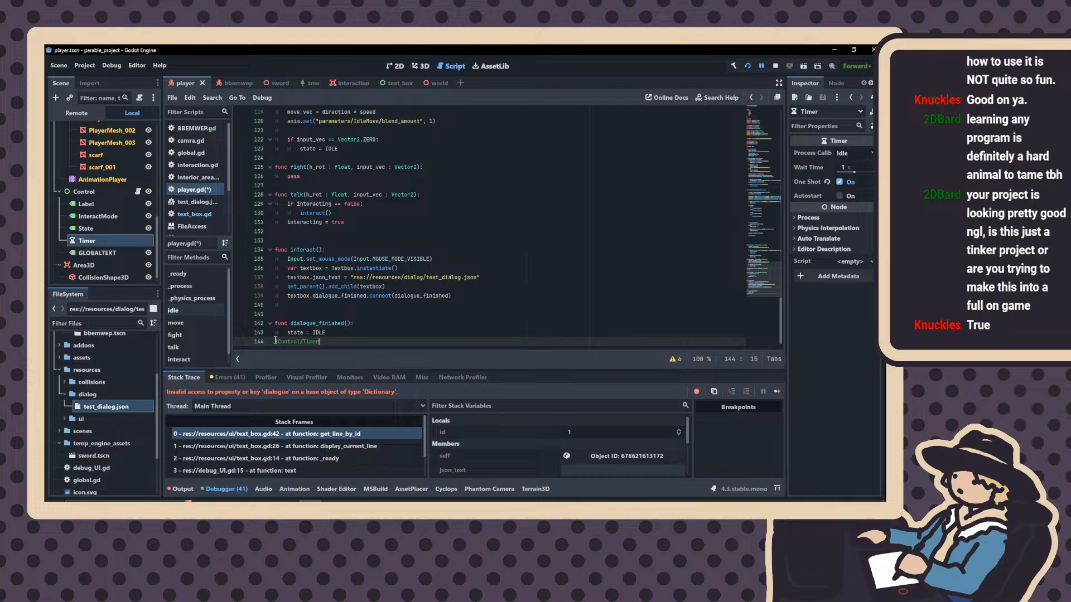
key(Tab)
Connect the Timer node's timeout() signal to the Player script with the receiver method _on_timer_timeout
click(138, 191)
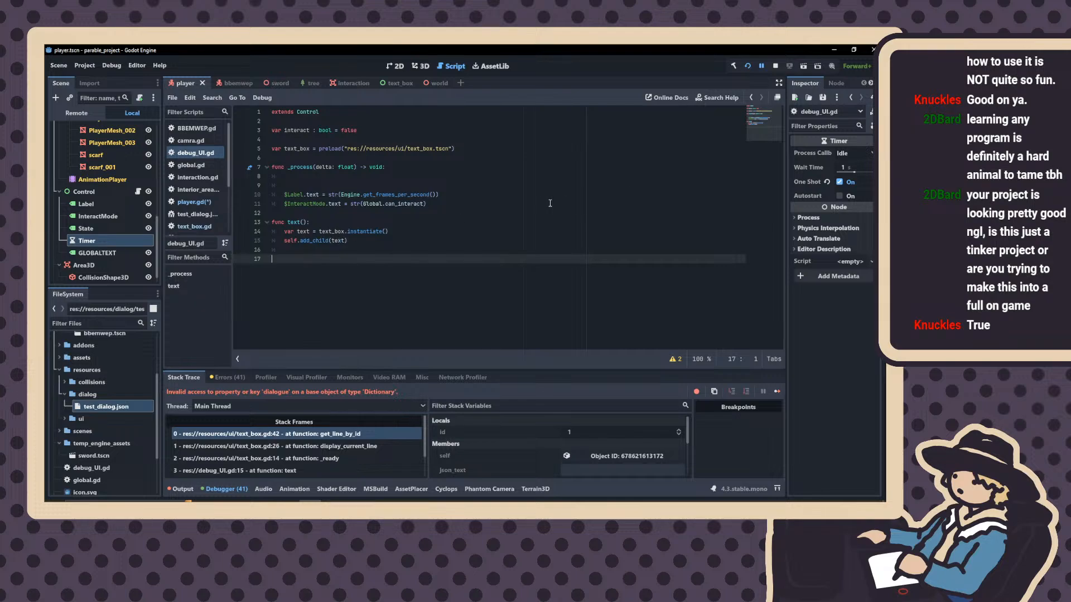
scroll(123, 222, up, 3)
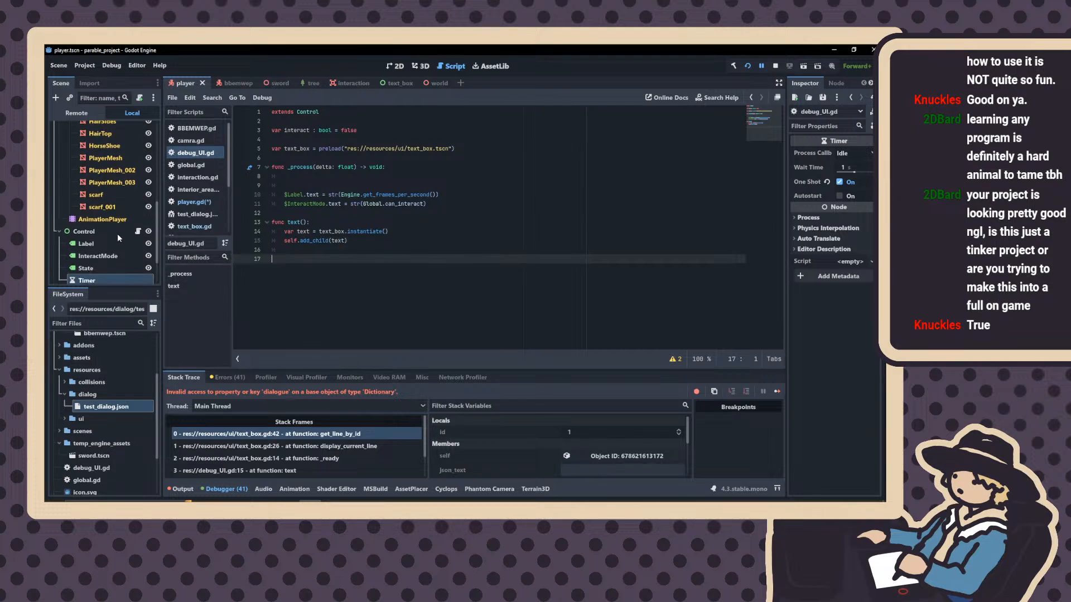
click(98, 256)
click(93, 268)
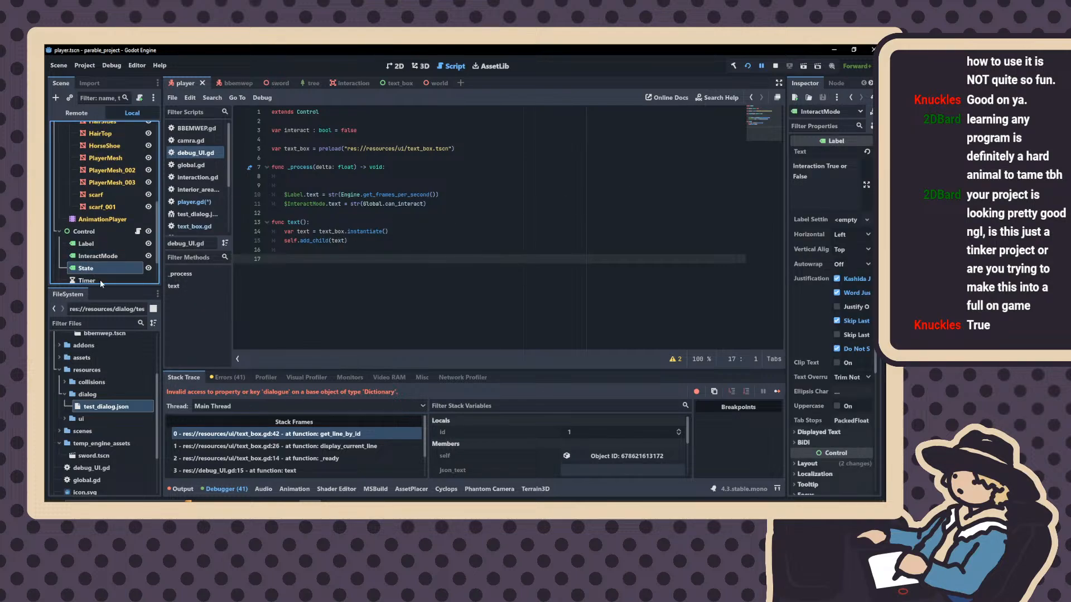
click(99, 280)
scroll(99, 267, down, 3)
click(836, 84)
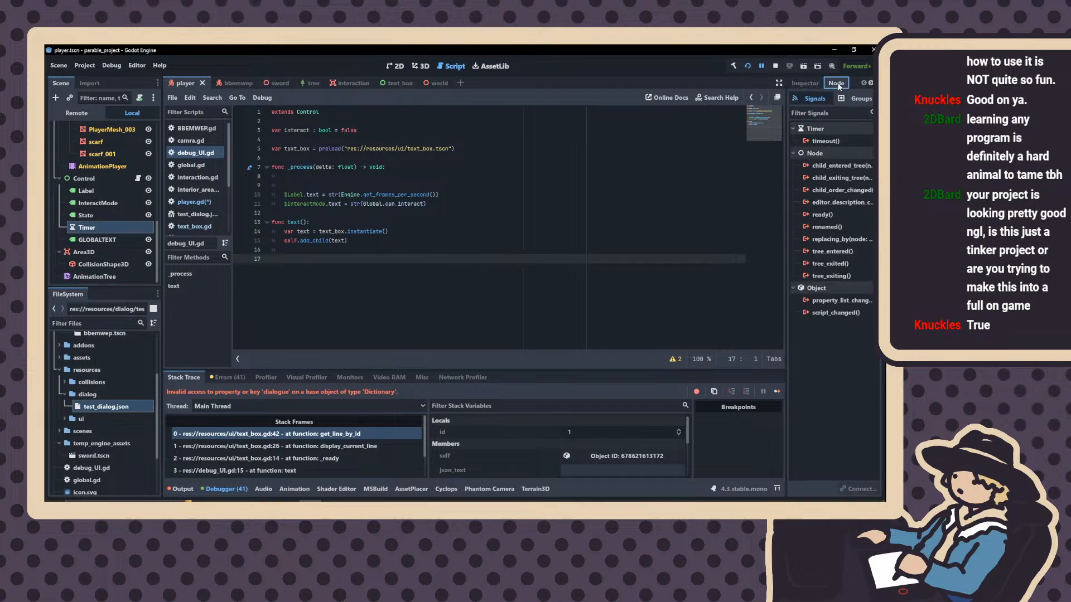
click(804, 83)
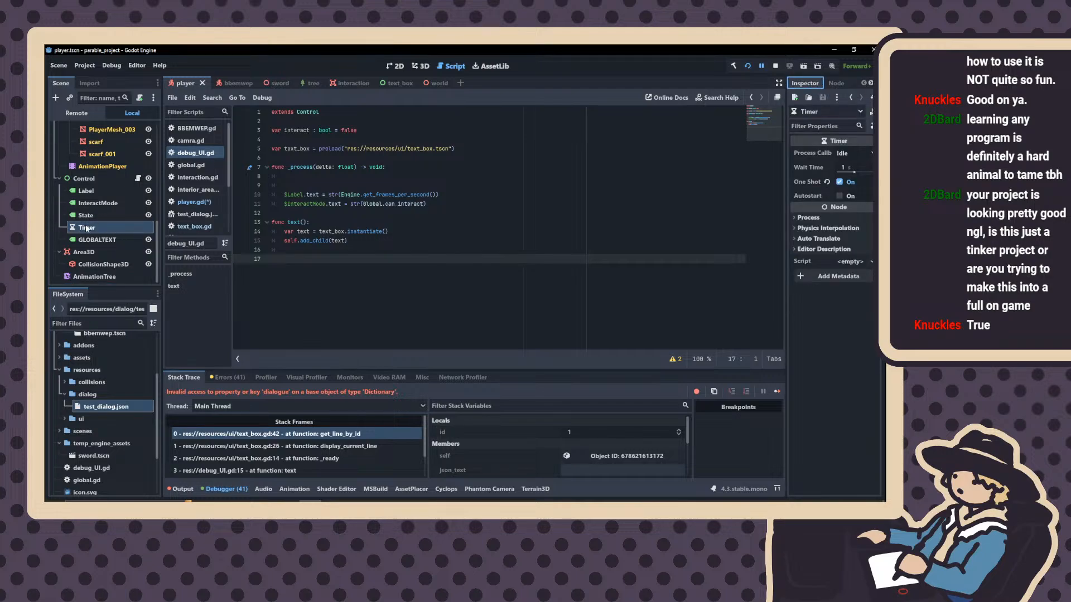
click(833, 83)
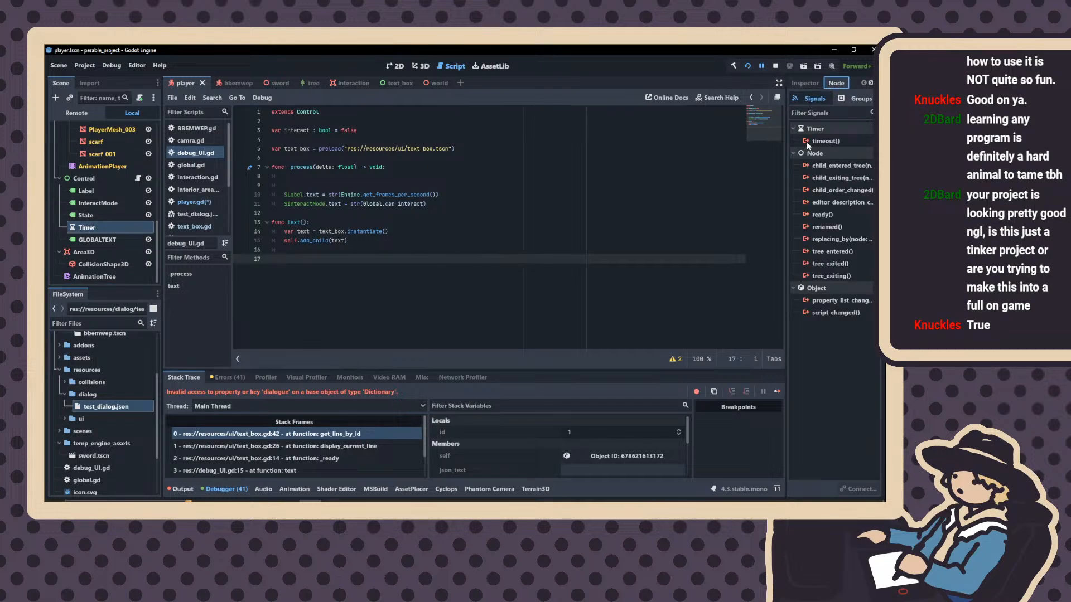
double_click(820, 141)
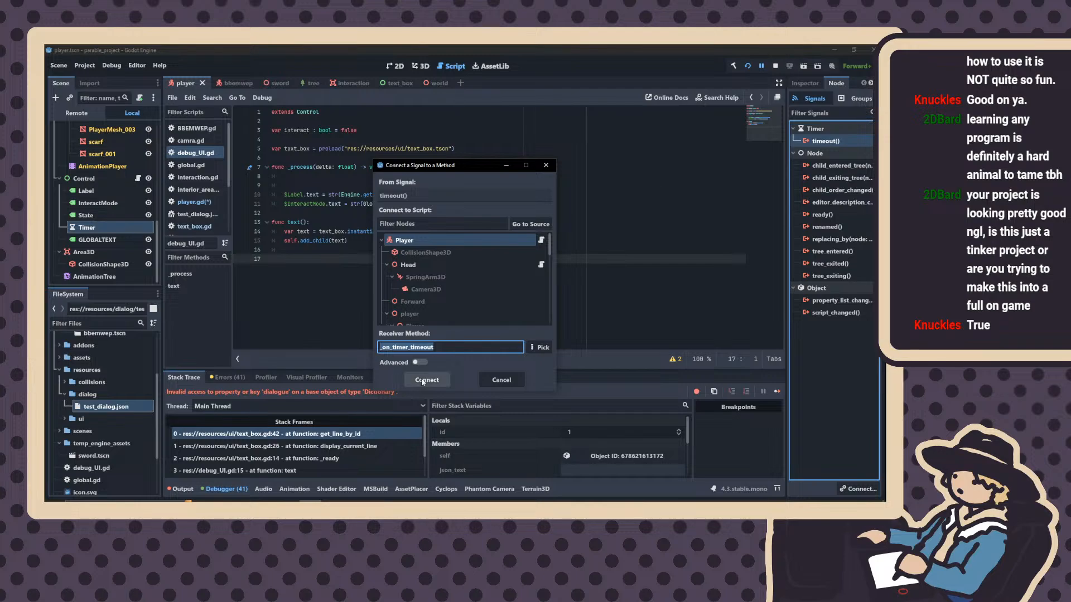
click(426, 379)
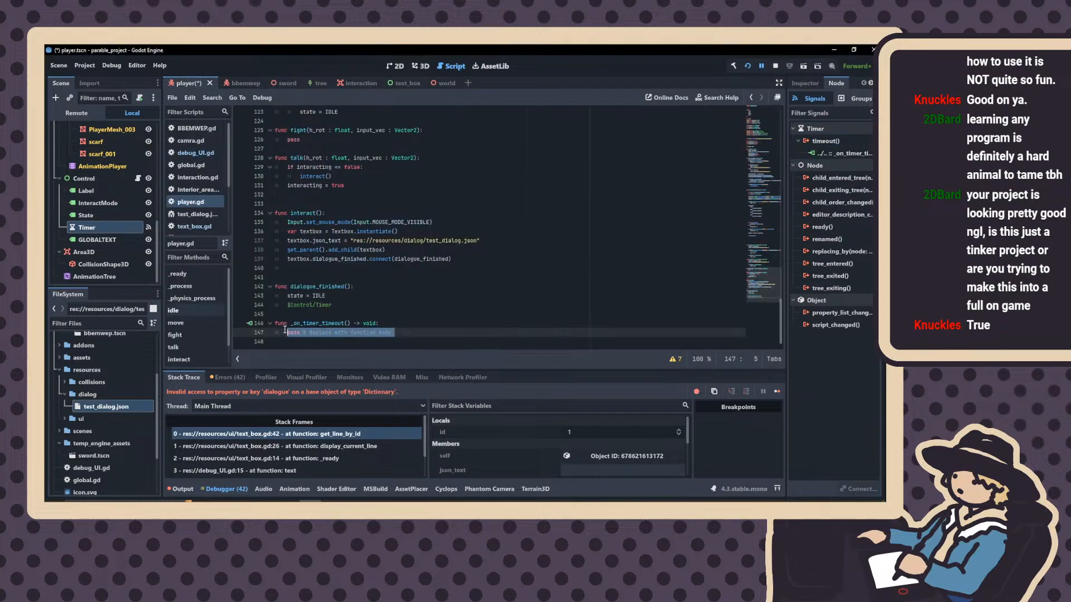
Complete the $Control/Timer reference in dialogue_finished() with a start() call
click(356, 305)
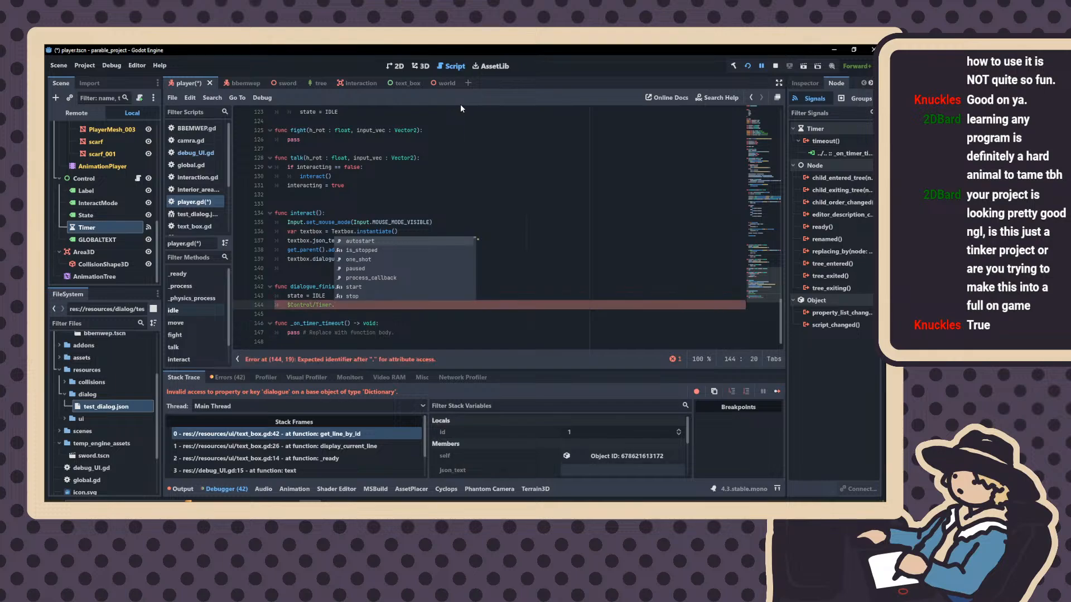
text(st)
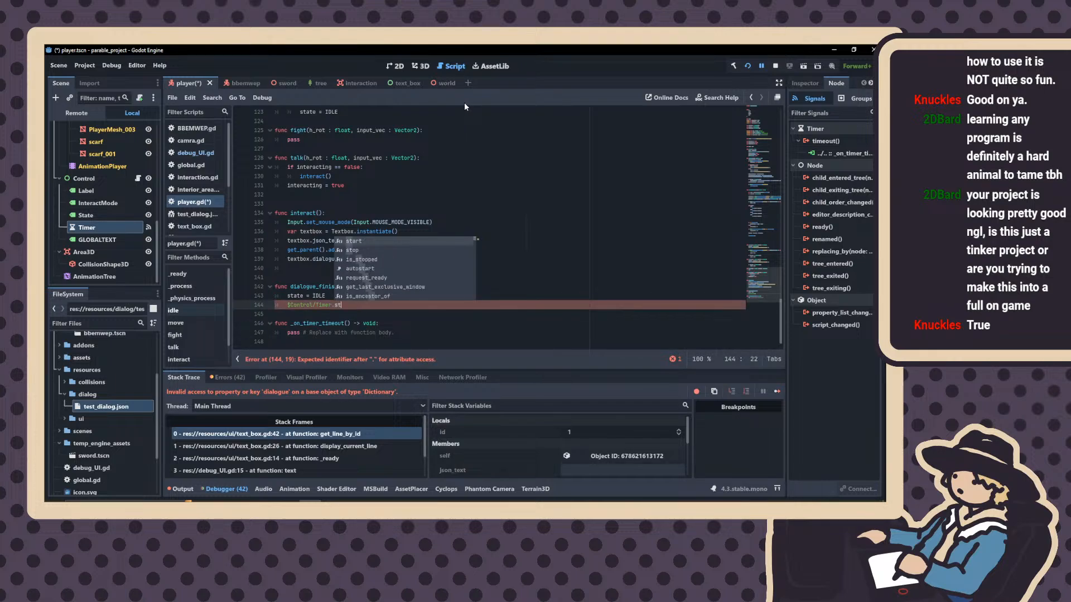
key(Return)
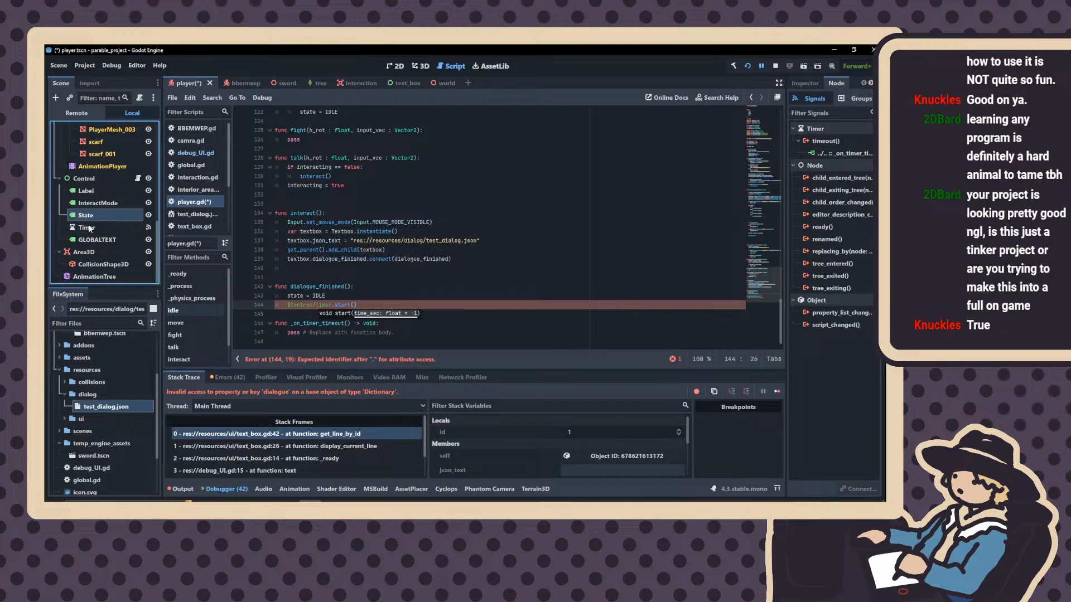
Set the Timer node's Wait Time to 0.2 s
click(812, 83)
click(851, 166)
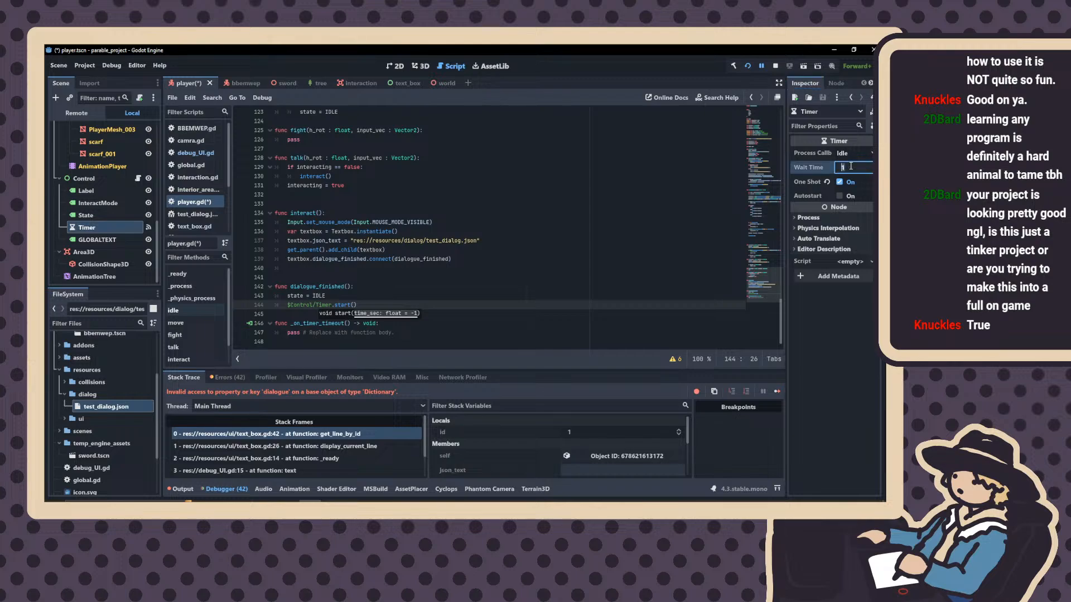
text(.2)
key(Return)
Replace the placeholder body of _on_timer_timeout() in player.gd with "interacting = false"
drag(394, 333, 286, 333)
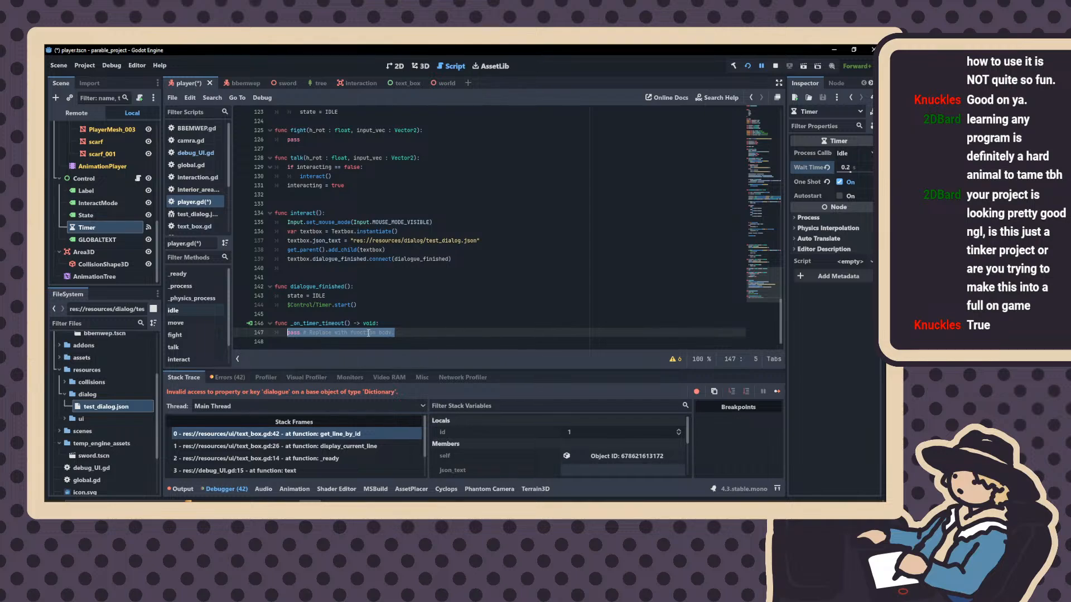
key(BackSpace)
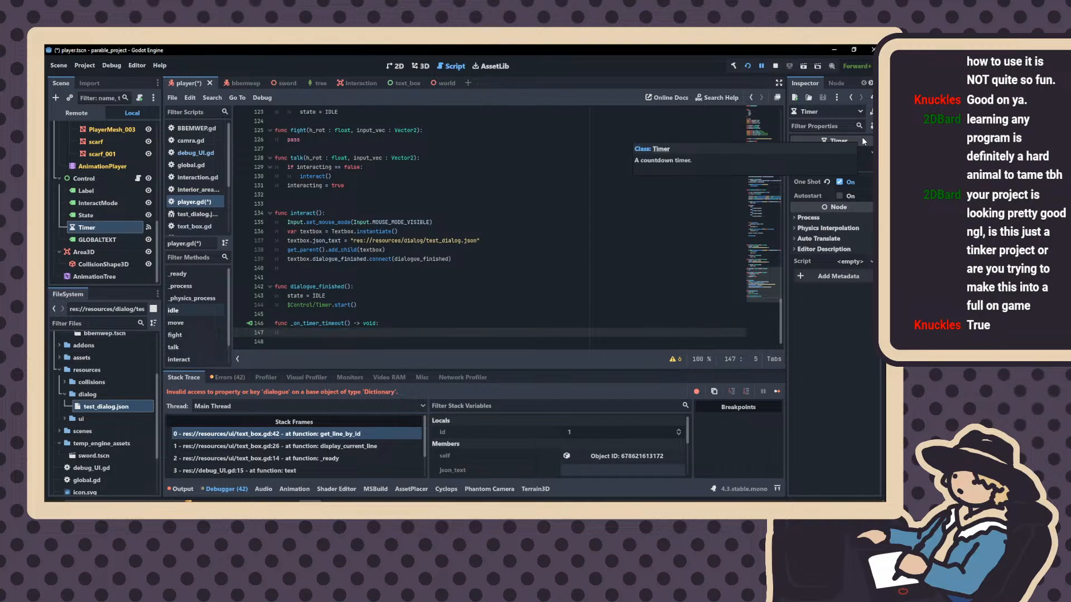
text(i)
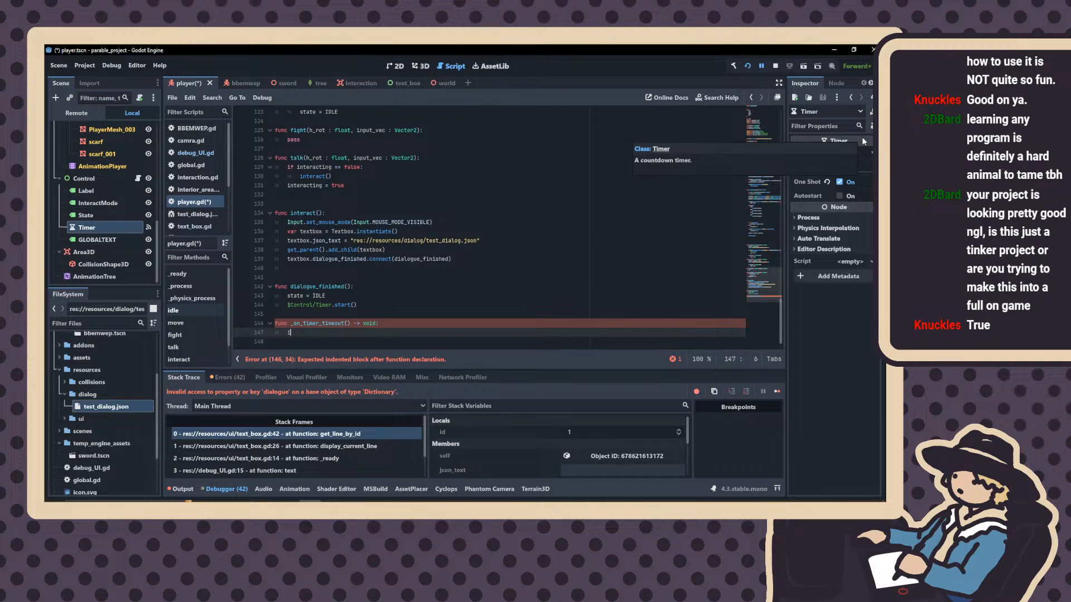
text(nteract)
key(BackSpace)
key(BackSpace)
text(eracting = false)
click(293, 245)
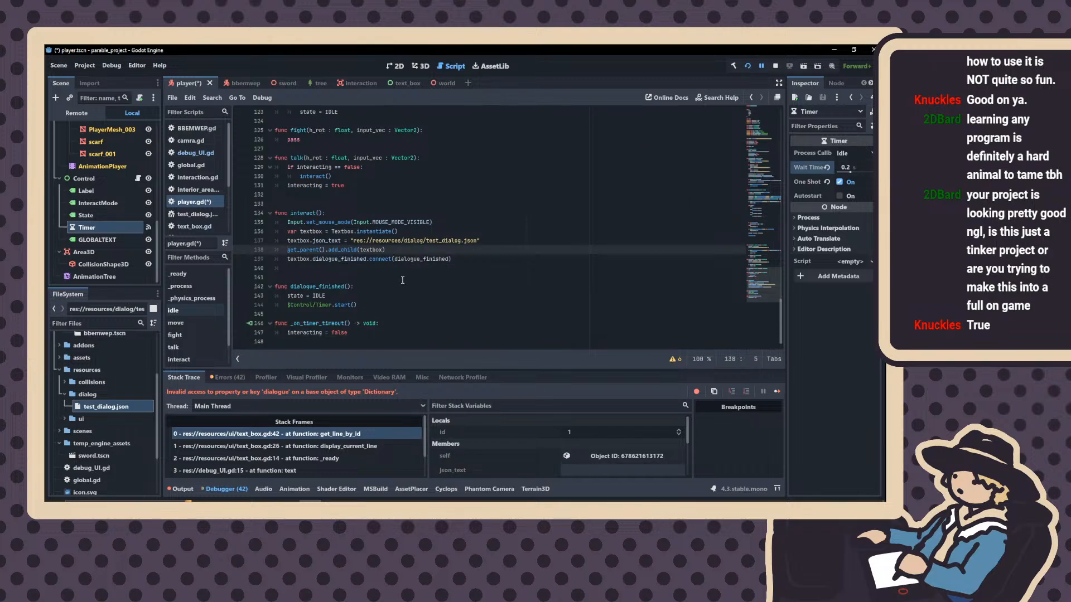
Indent "interacting = true" in the talk() function so it falls inside the "if interacting == false" block
scroll(398, 281, up, 2)
scroll(398, 281, up, 10)
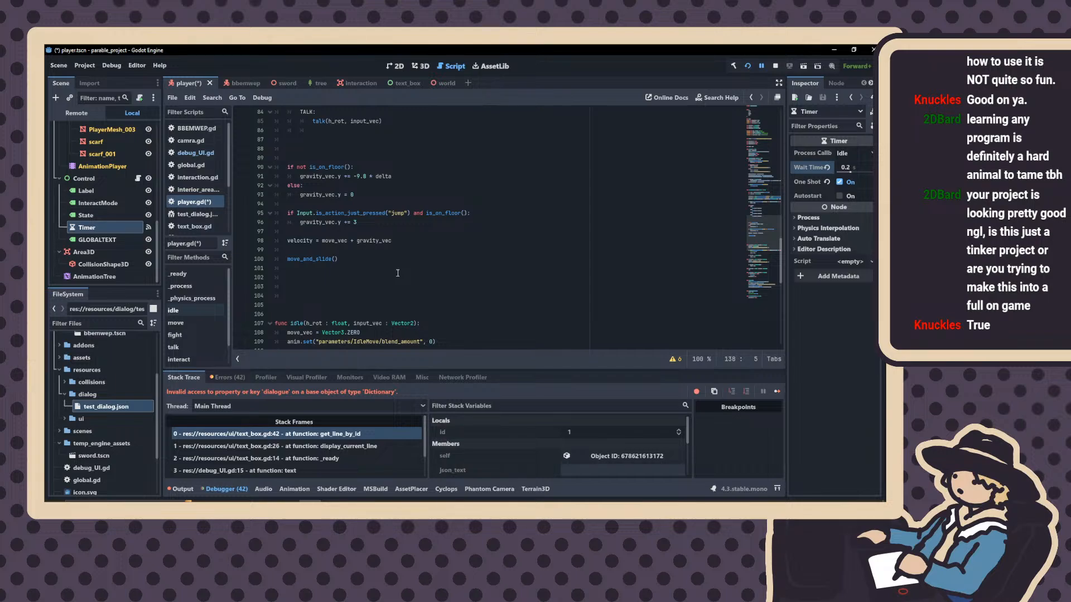
scroll(398, 273, up, 6)
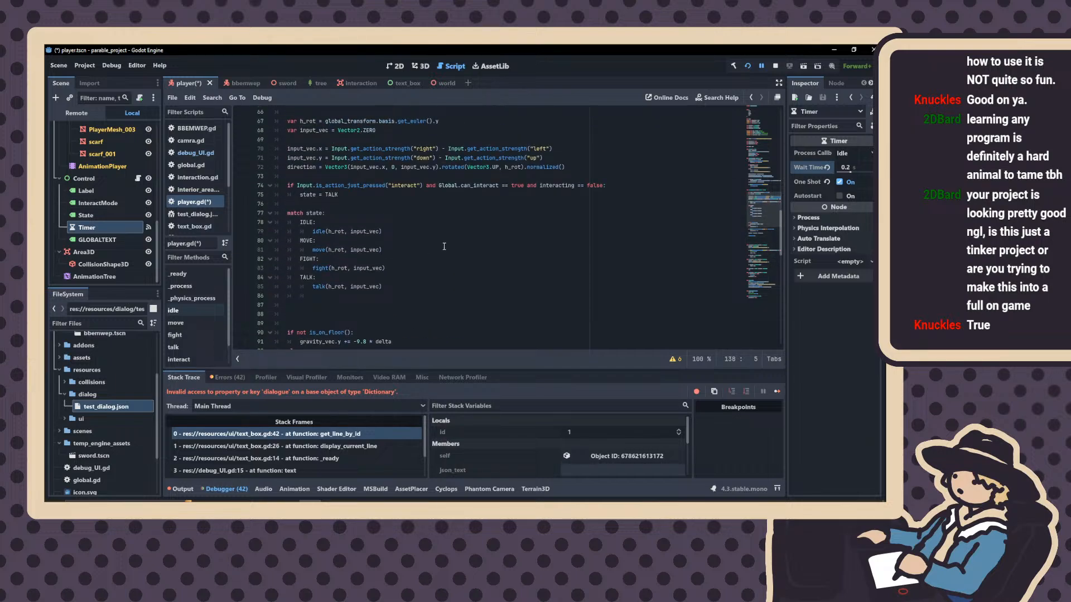
scroll(525, 212, down, 17)
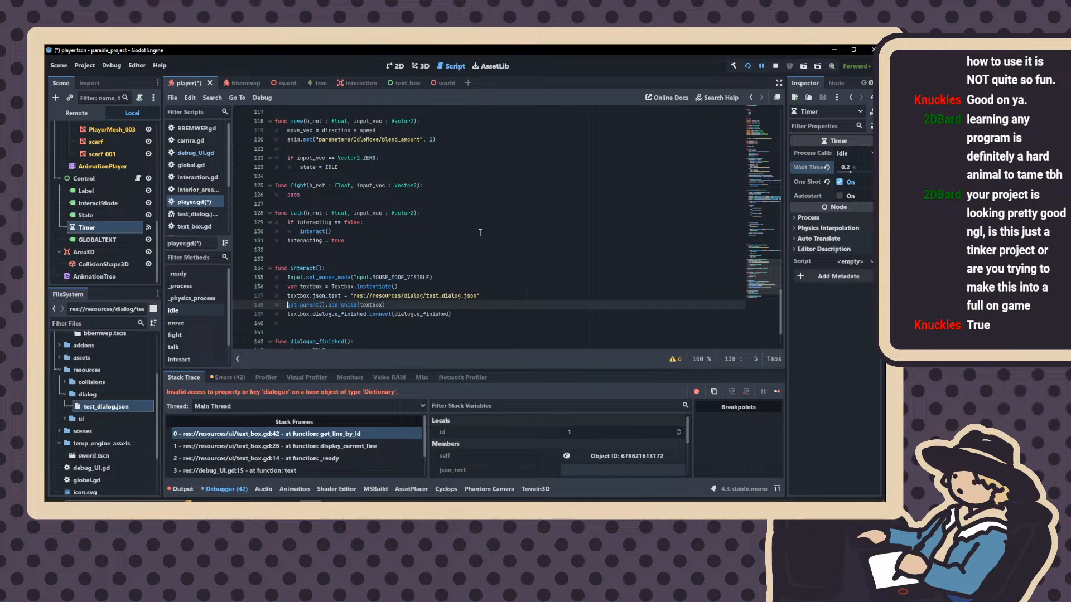
scroll(479, 233, up, 3)
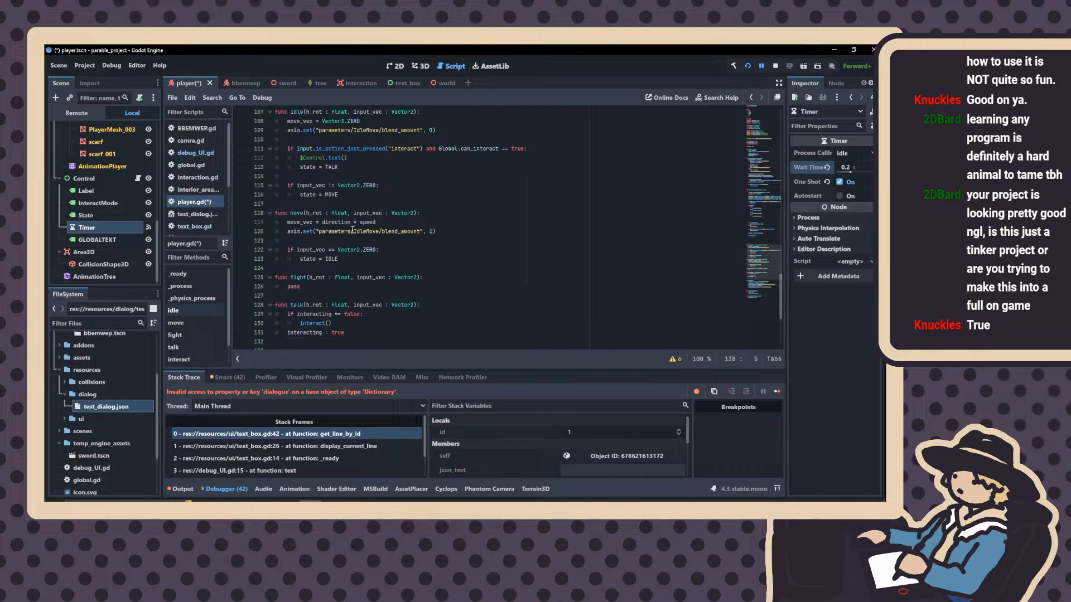
scroll(353, 230, down, 1)
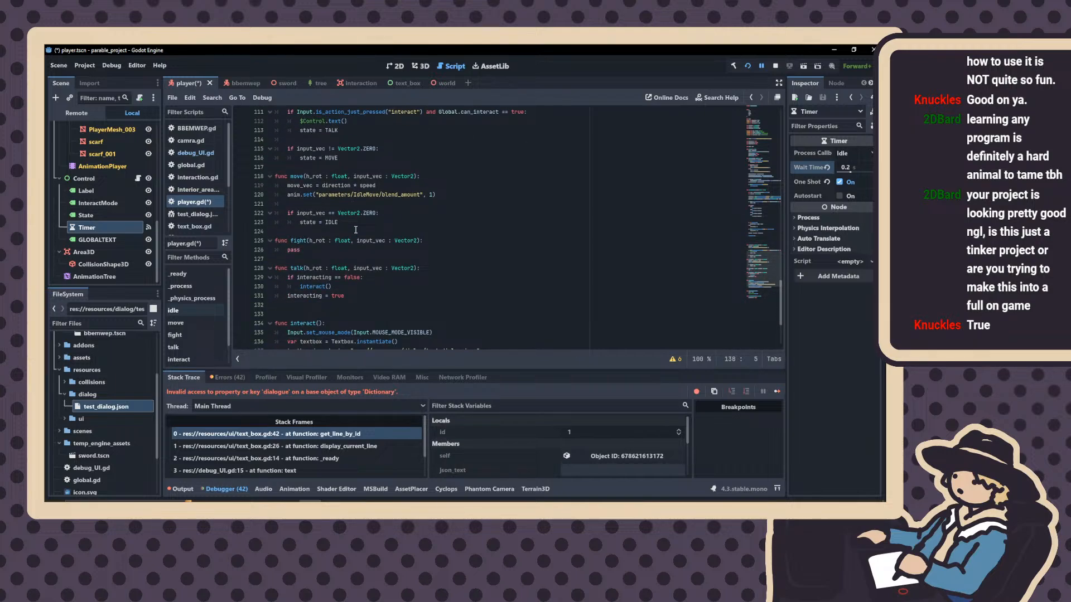
scroll(355, 230, down, 3)
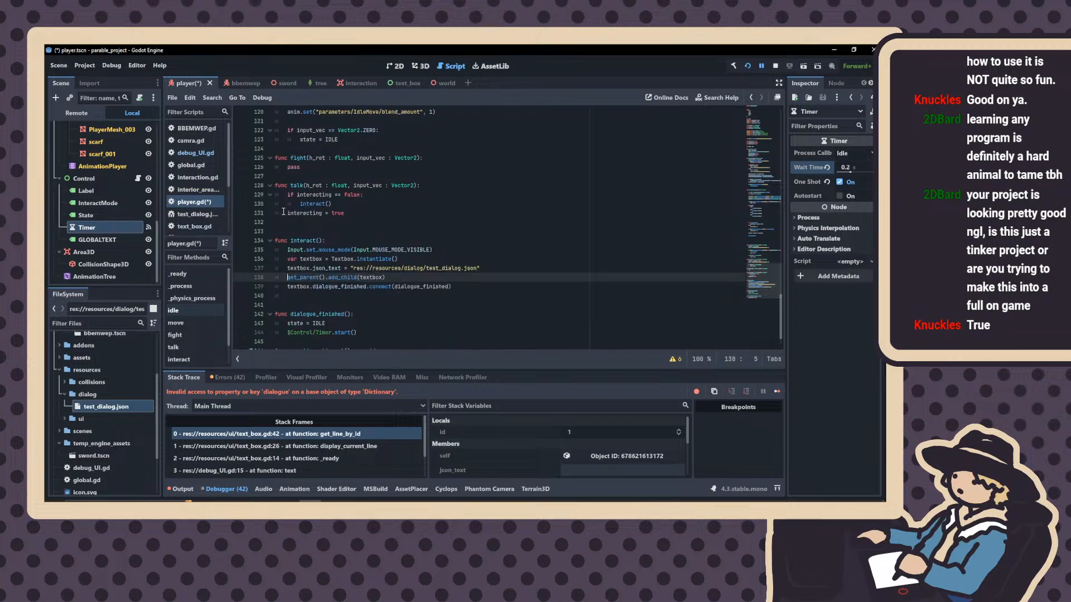
click(286, 213)
key(Tab)
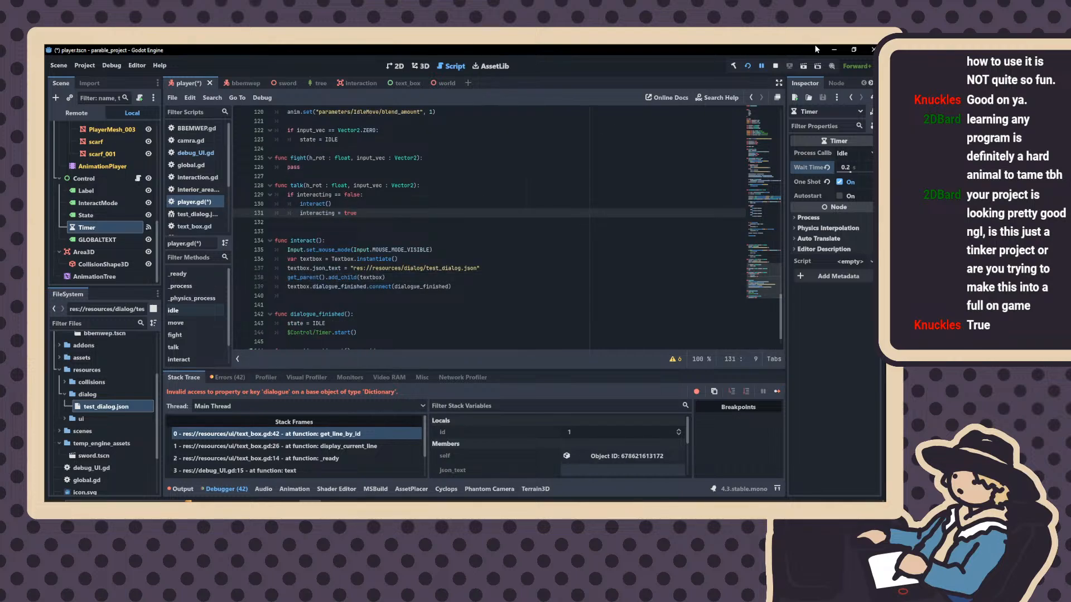
Restart the game, walk to the NPC and test the dialogue by choosing the first reply and interacting again after it ends
click(747, 67)
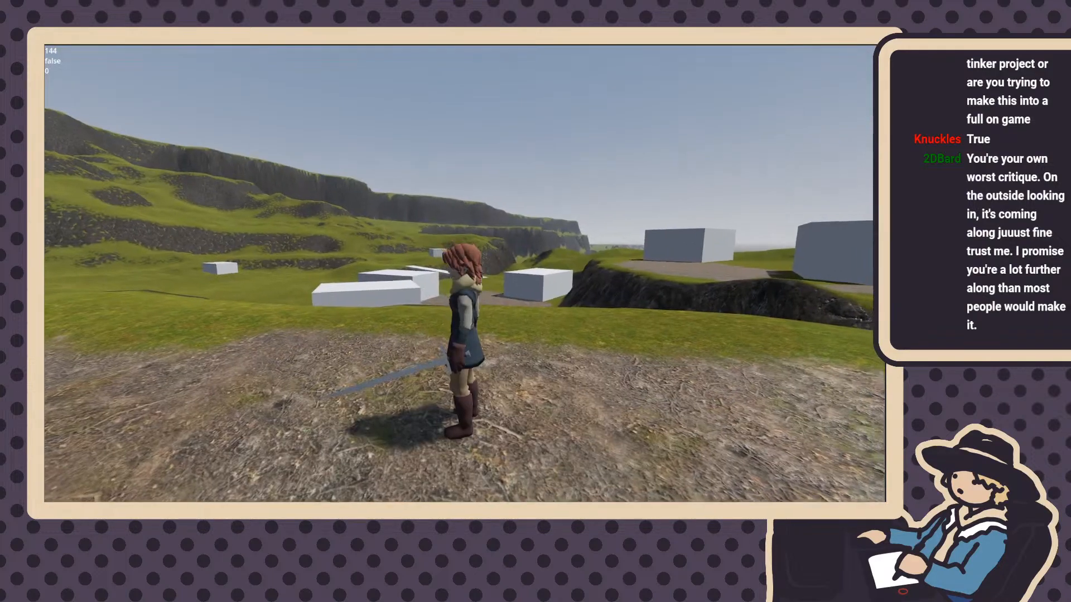
key(w)
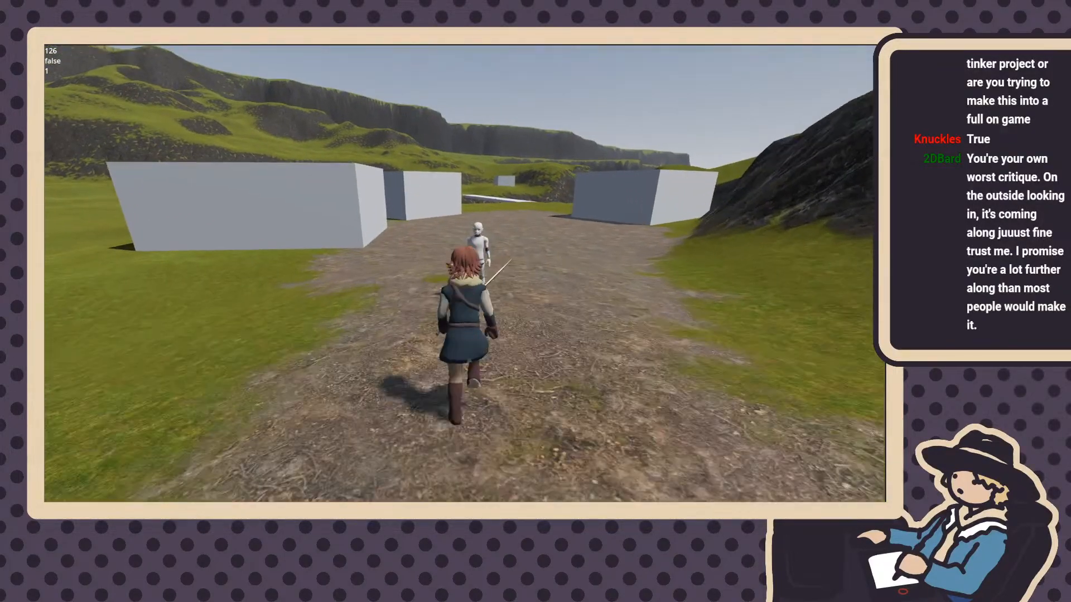
key(e)
key(e)
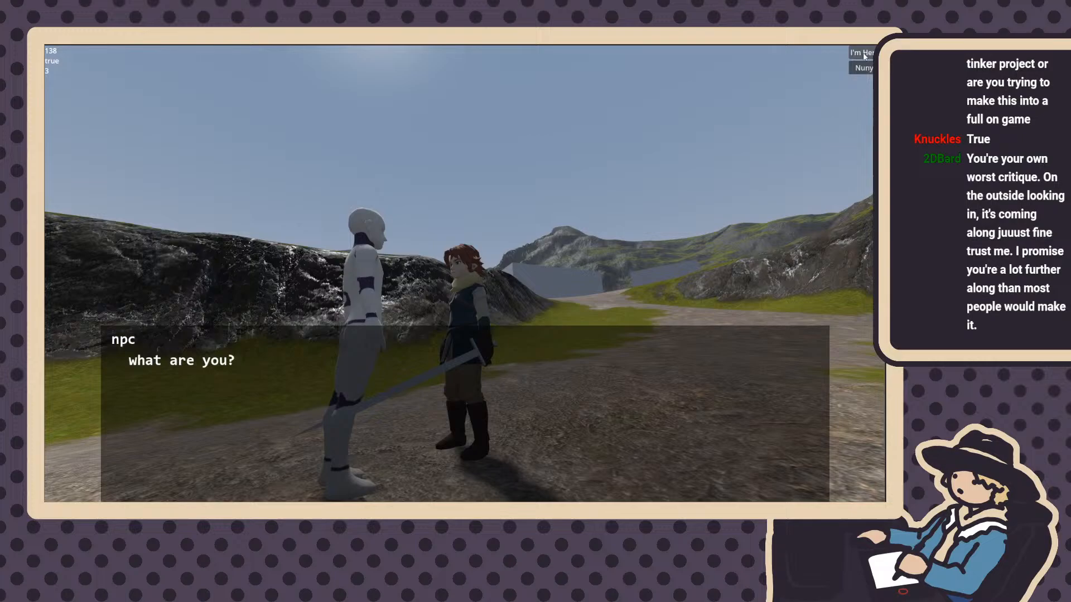
click(864, 56)
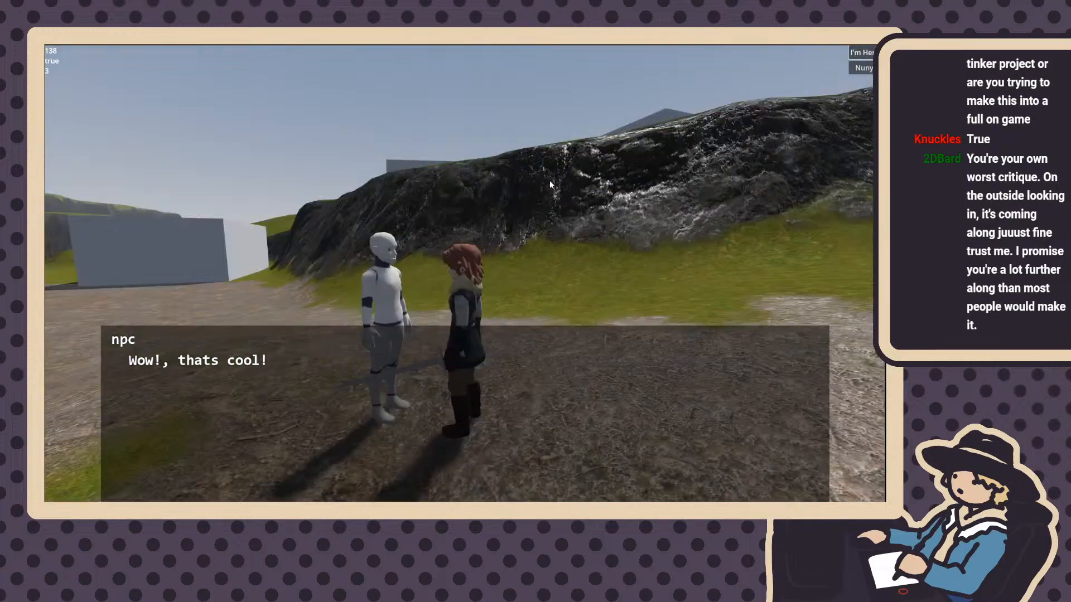
key(e)
key(e)
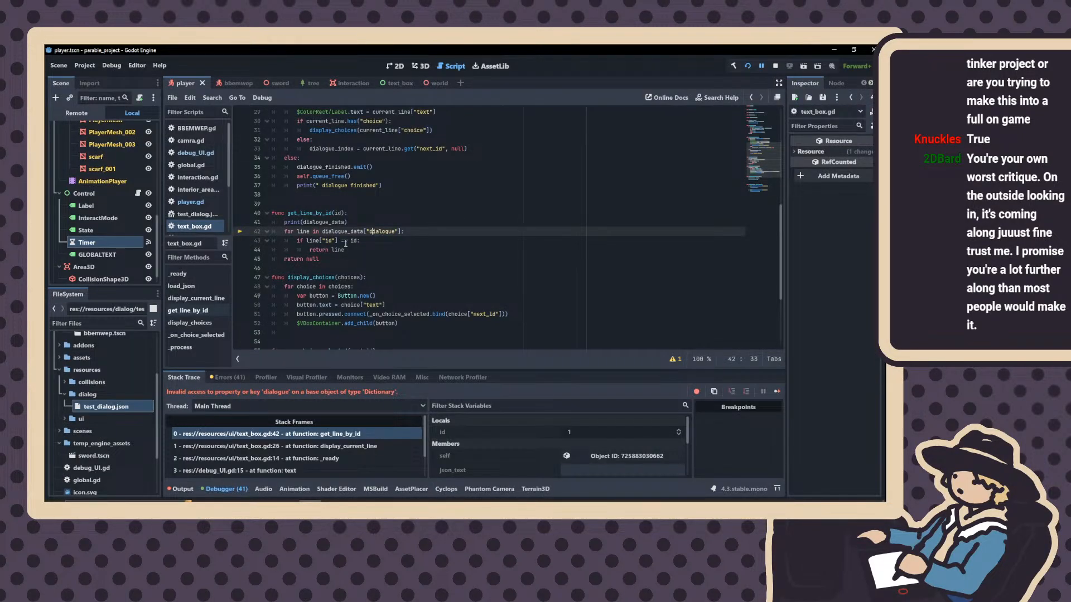
Examine get_line_by_id(), display_current_line(), the choice functions and _process() in text_box.gd around the error at line 42
scroll(345, 243, down, 1)
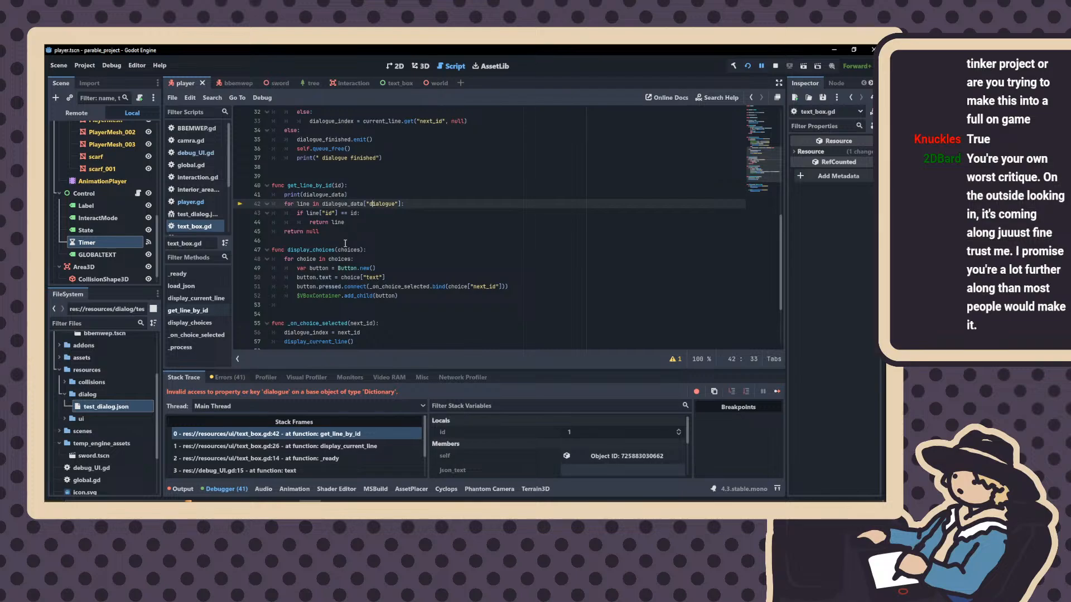
scroll(345, 243, up, 1)
scroll(295, 238, down, 4)
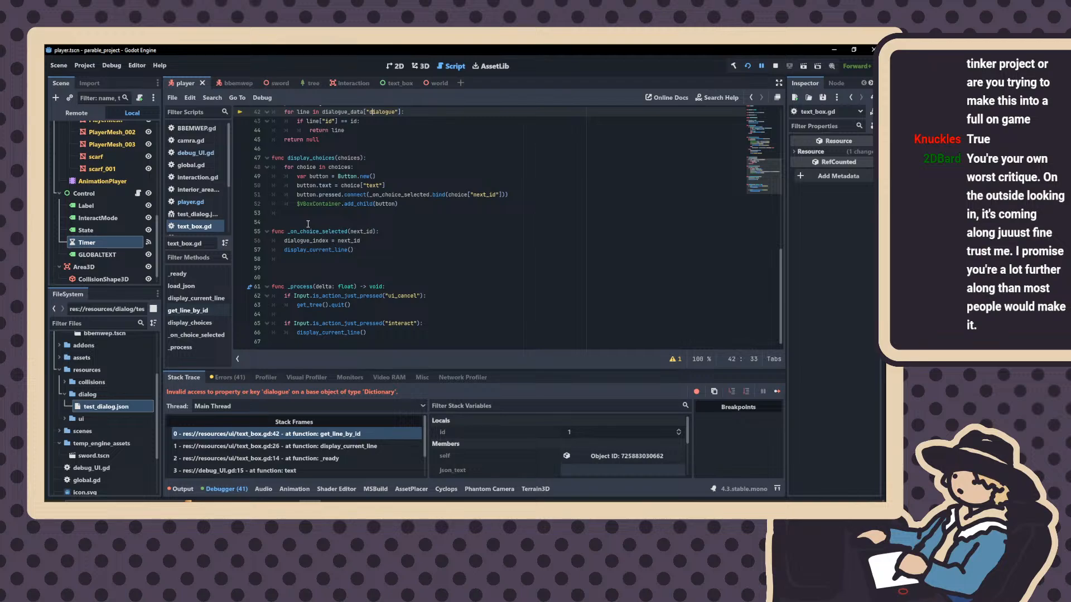
scroll(308, 224, up, 5)
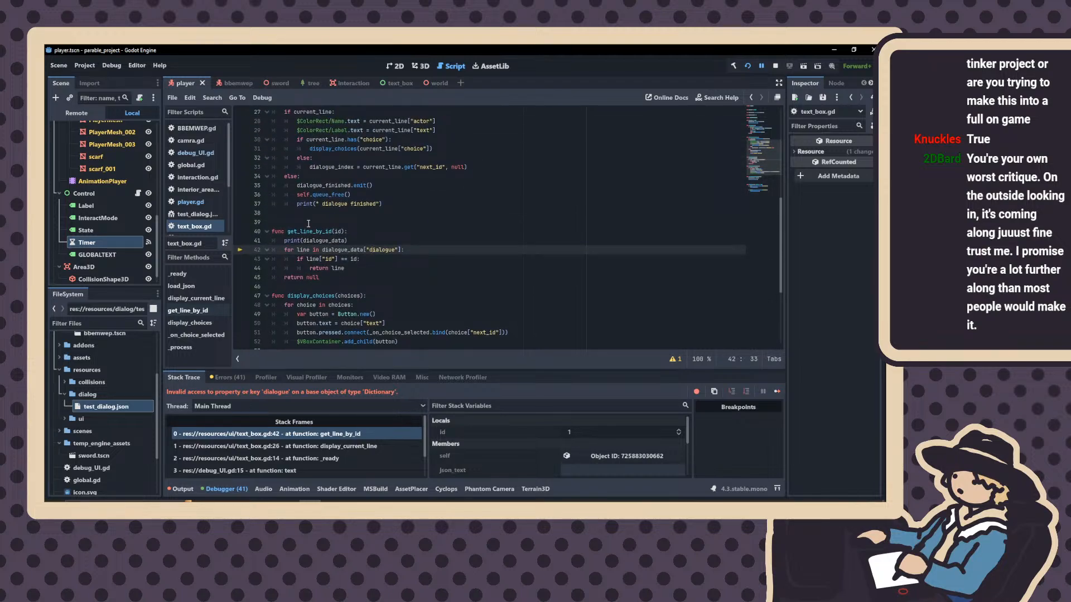
scroll(308, 223, up, 2)
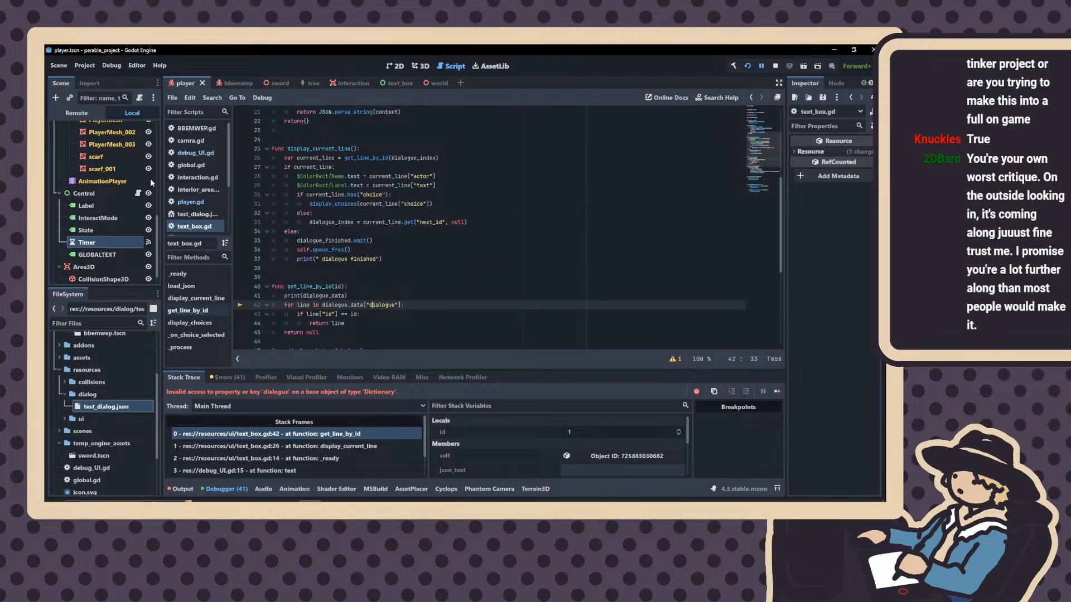
scroll(150, 183, up, 4)
scroll(242, 235, down, 1)
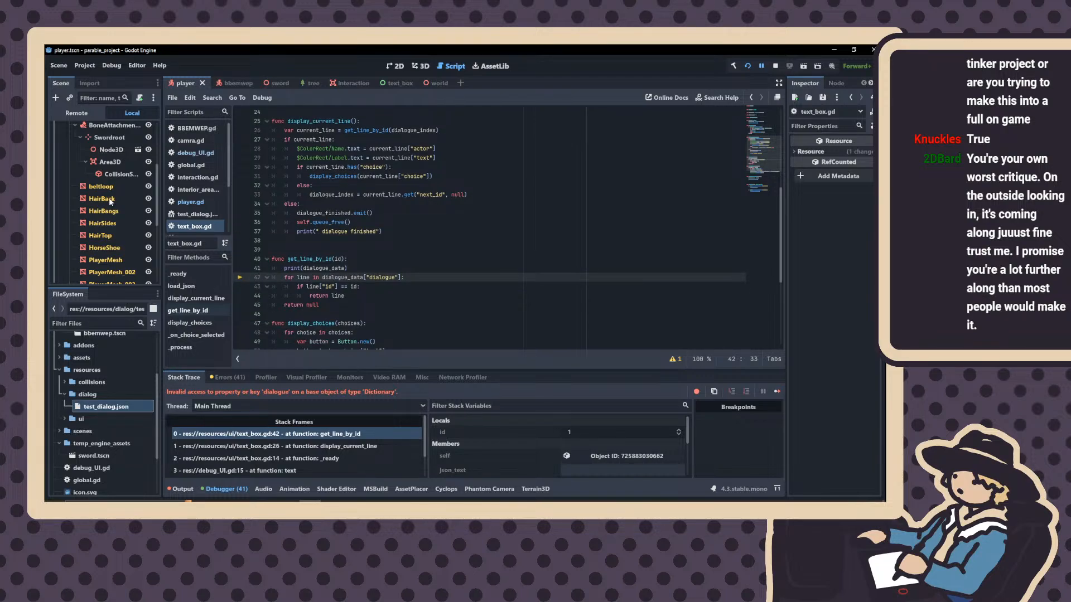
Examine talk(), interact() and dialogue_finished() in player.gd, including how the textbox is instantiated, given its json_text and connected
scroll(112, 223, up, 4)
click(138, 130)
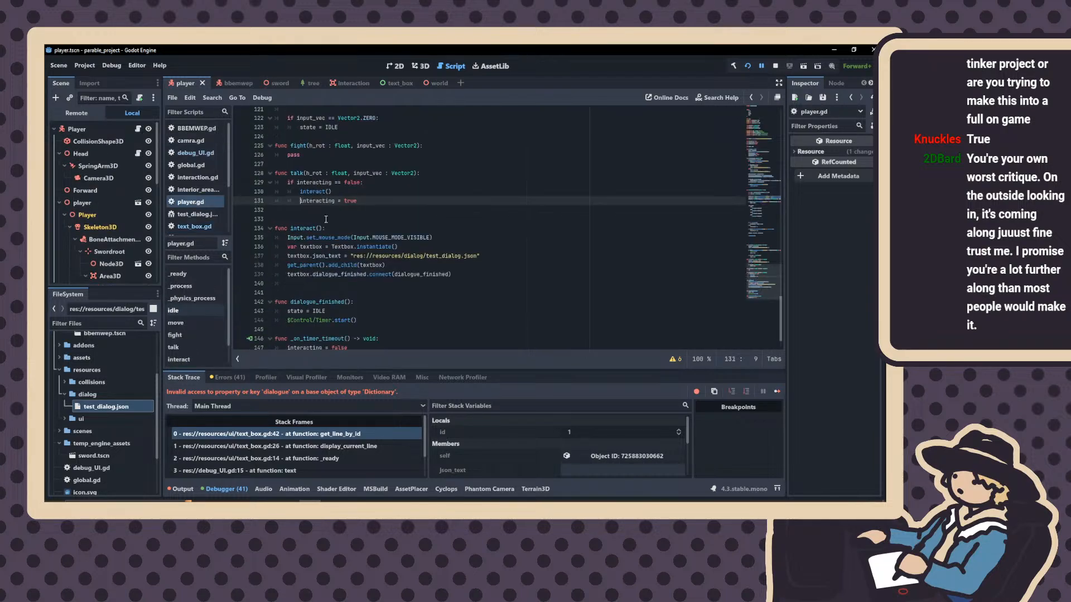
click(418, 69)
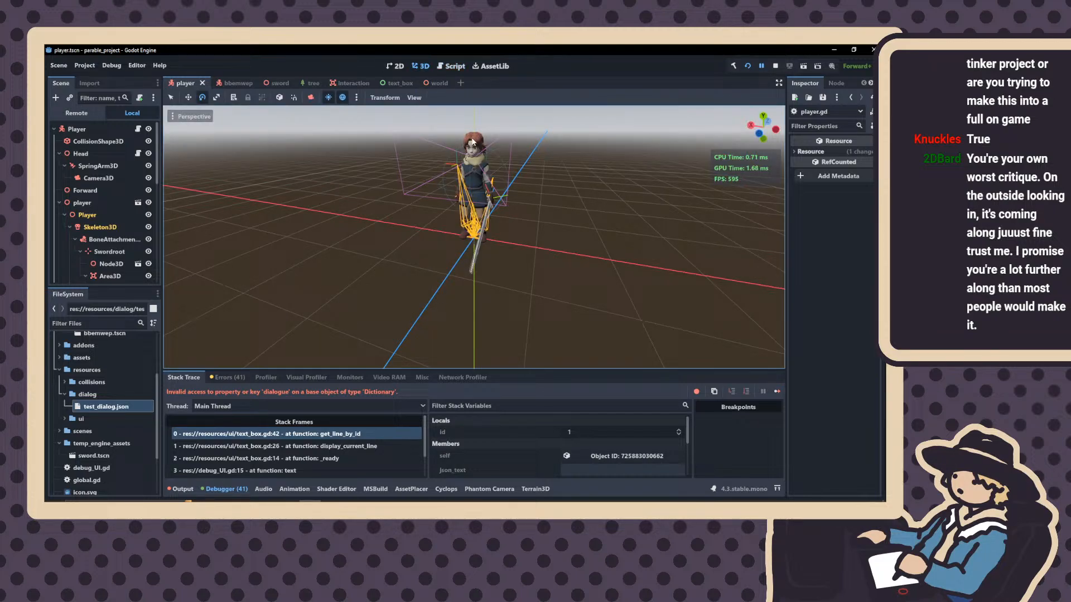
click(442, 68)
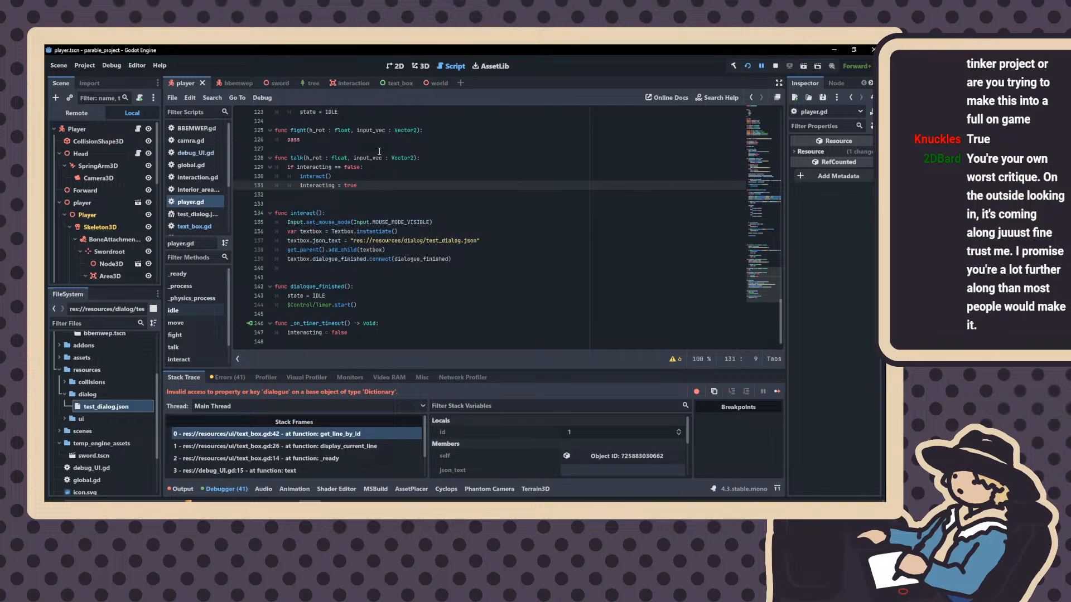
drag(312, 259, 366, 262)
click(316, 260)
scroll(357, 265, up, 1)
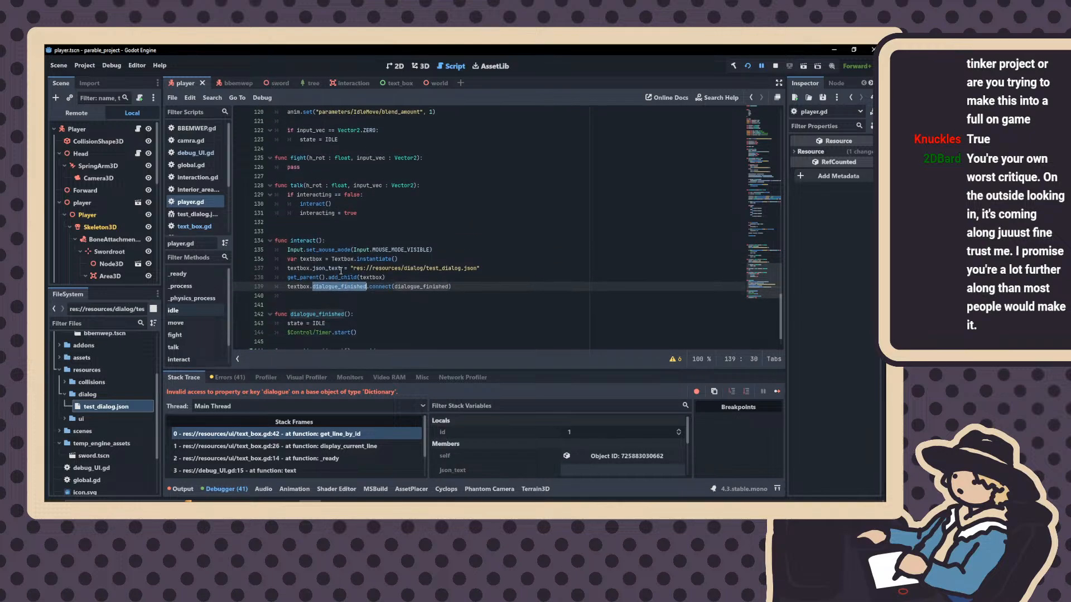
click(329, 269)
click(394, 277)
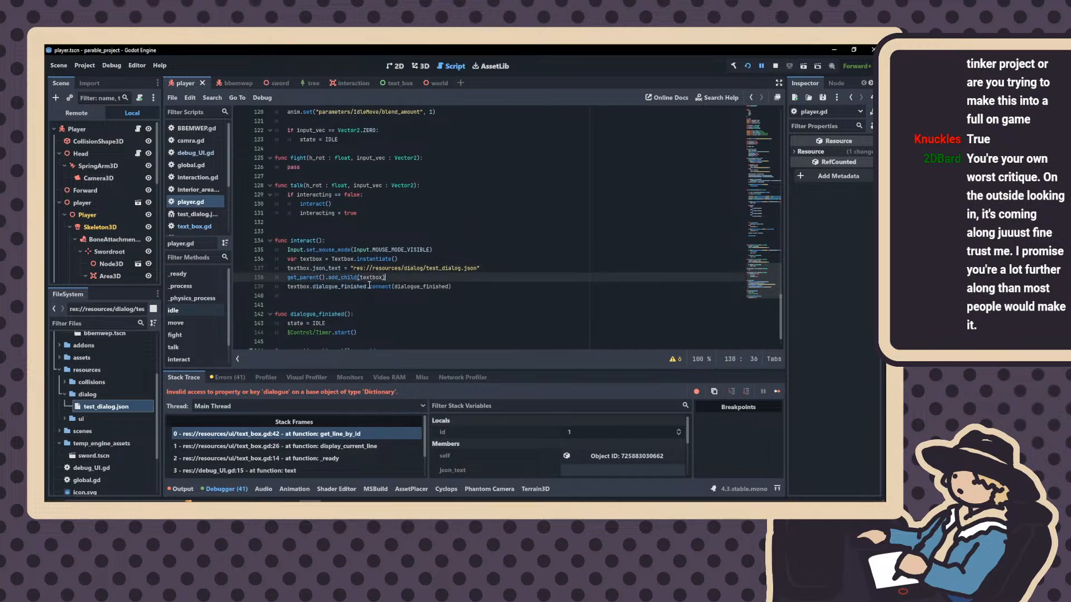
scroll(394, 277, down, 1)
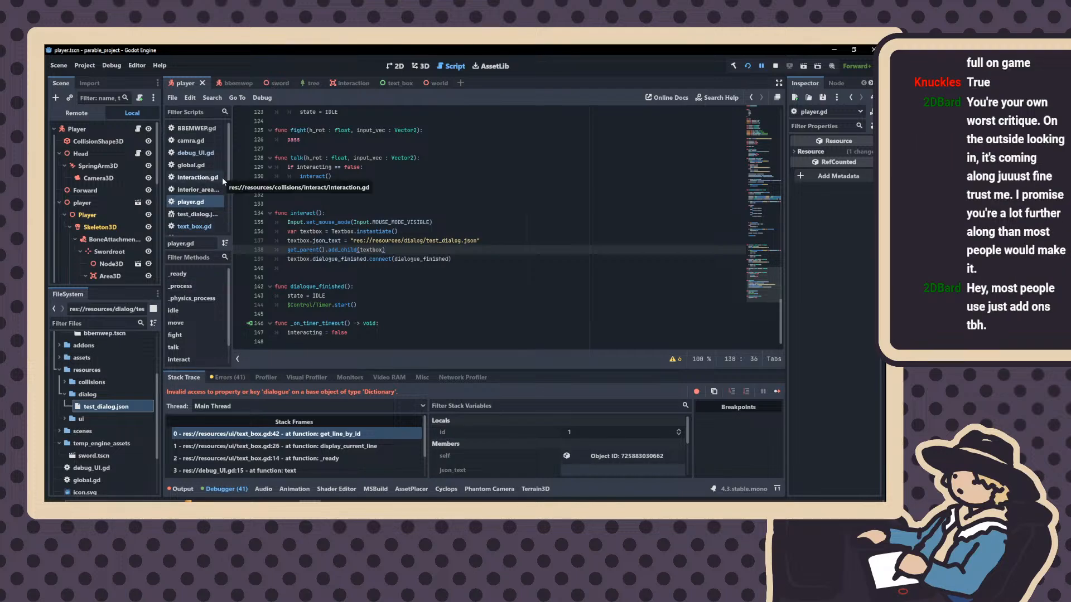
scroll(322, 221, up, 2)
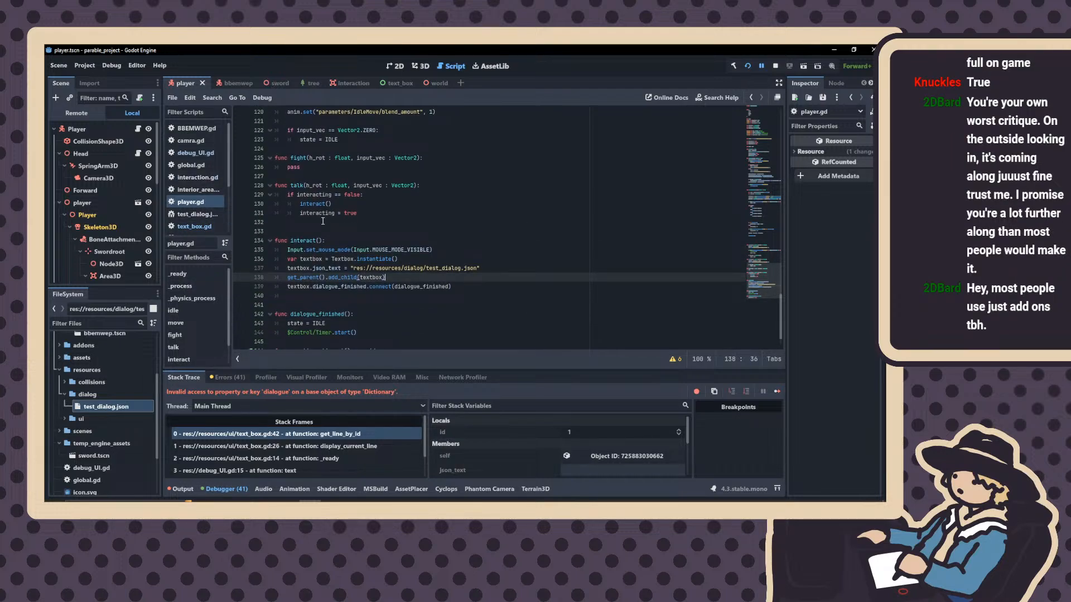
scroll(331, 326, down, 1)
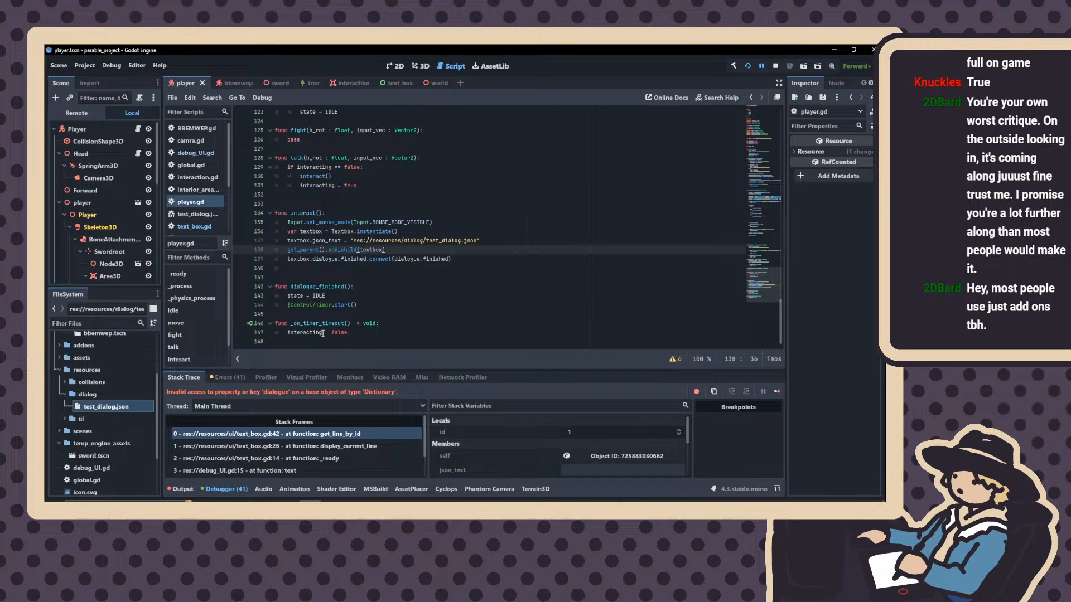
Trace the interacting variable from _on_timer_timeout() through the state handling and the talk() function in player.gd
drag(323, 333, 286, 334)
scroll(313, 301, up, 7)
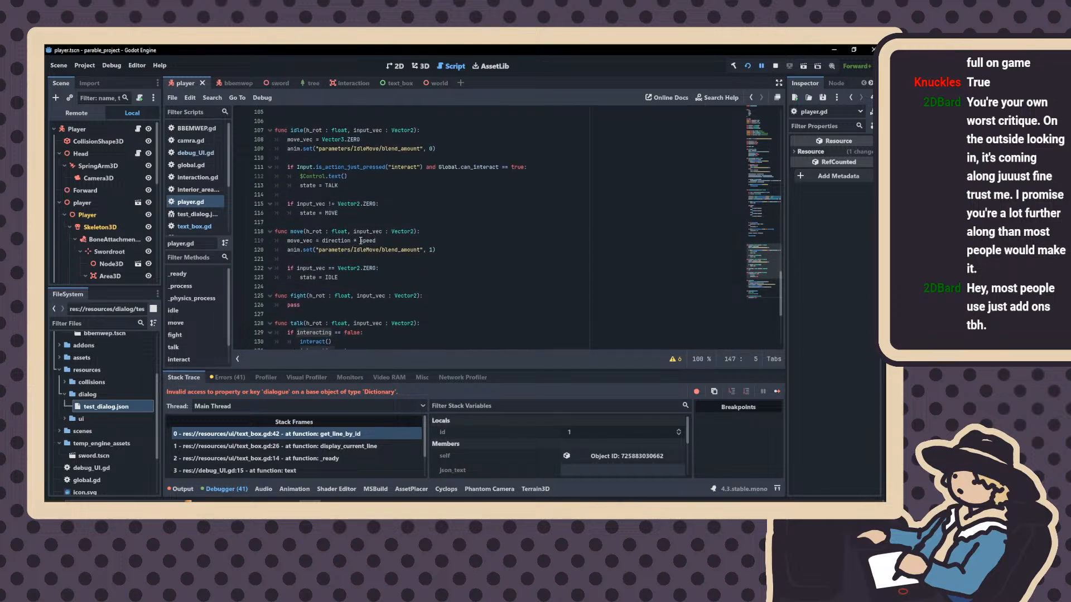
scroll(353, 247, up, 13)
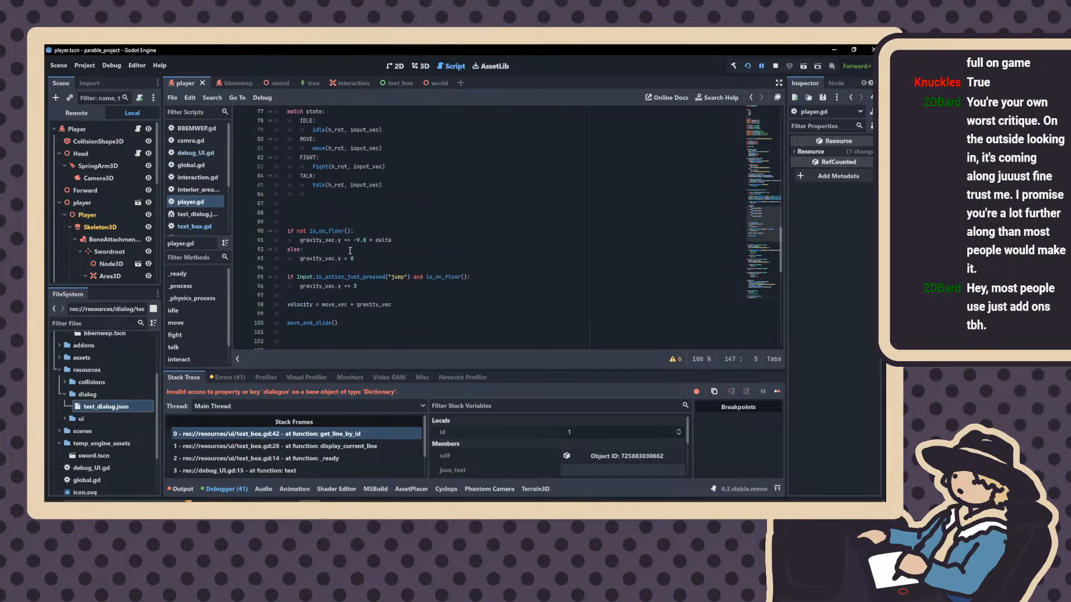
scroll(350, 253, up, 5)
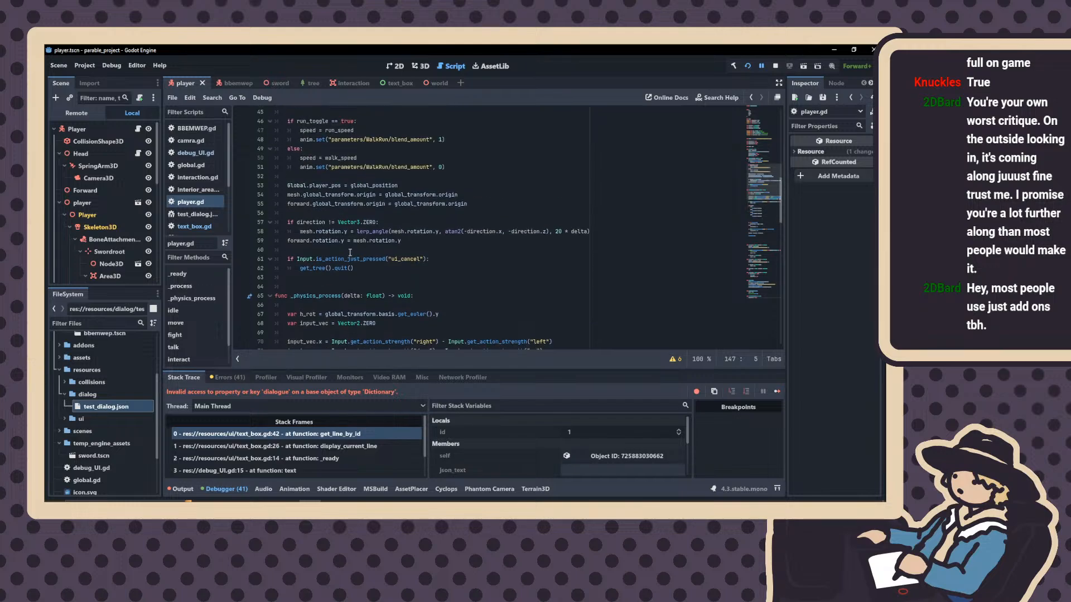
scroll(349, 251, down, 20)
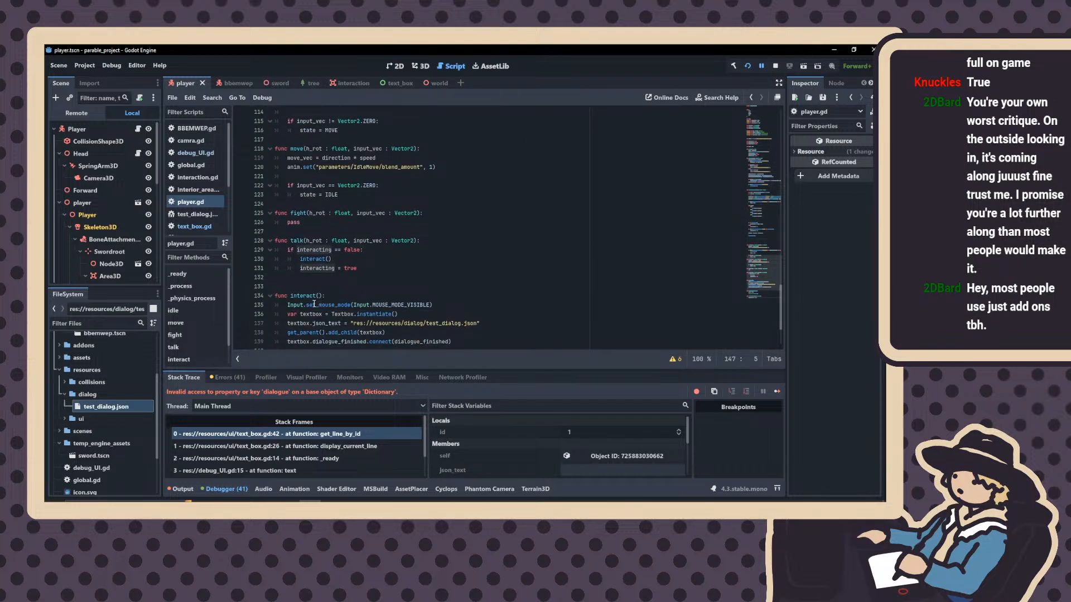
scroll(294, 319, down, 3)
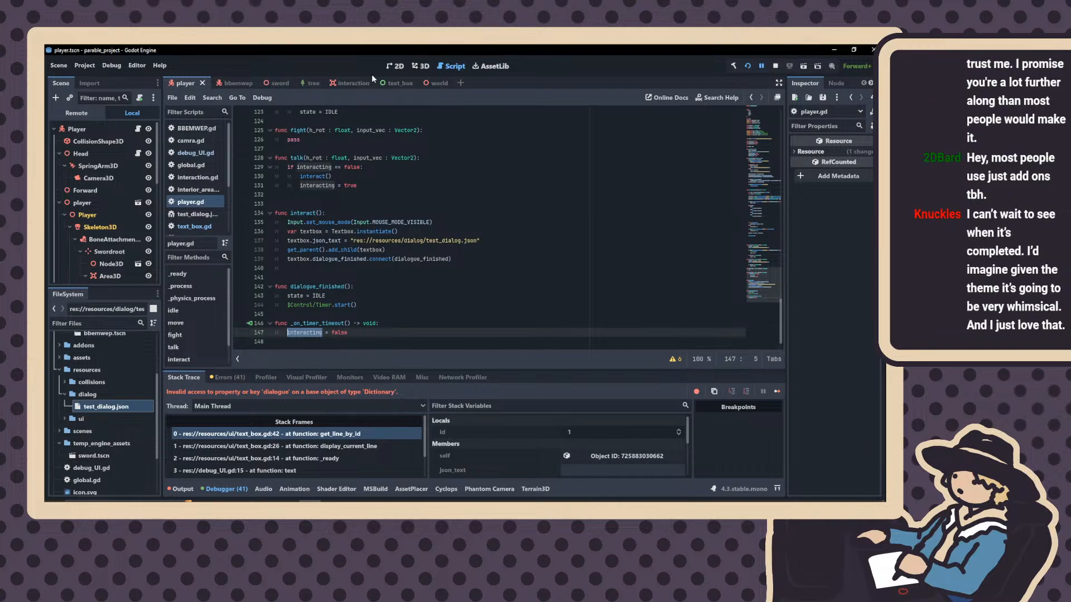
Make the hidden nodes MeshInstance3D, MeshInstance3D2, MeshInstance3D3 and MeshInstance3D4 visible in the world scene
click(422, 66)
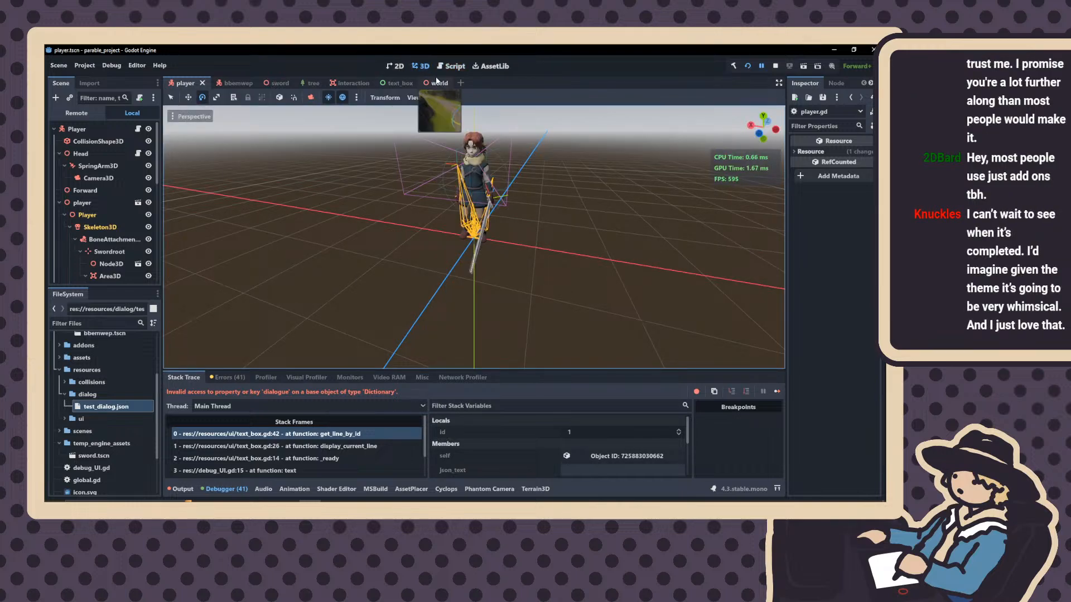
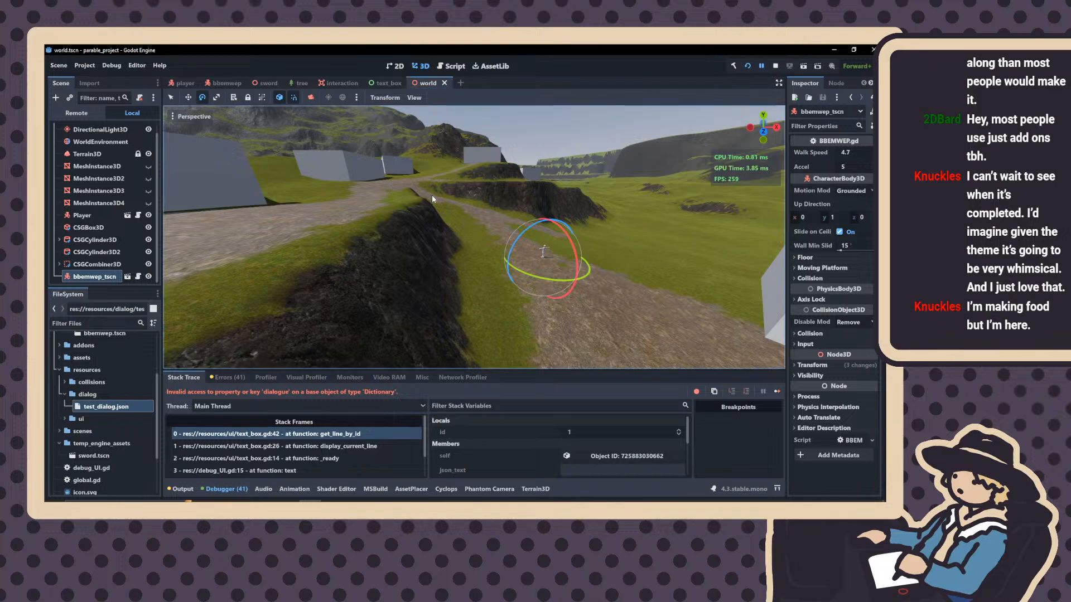
right_drag(432, 199, 282, 173)
scroll(431, 198, up, 3)
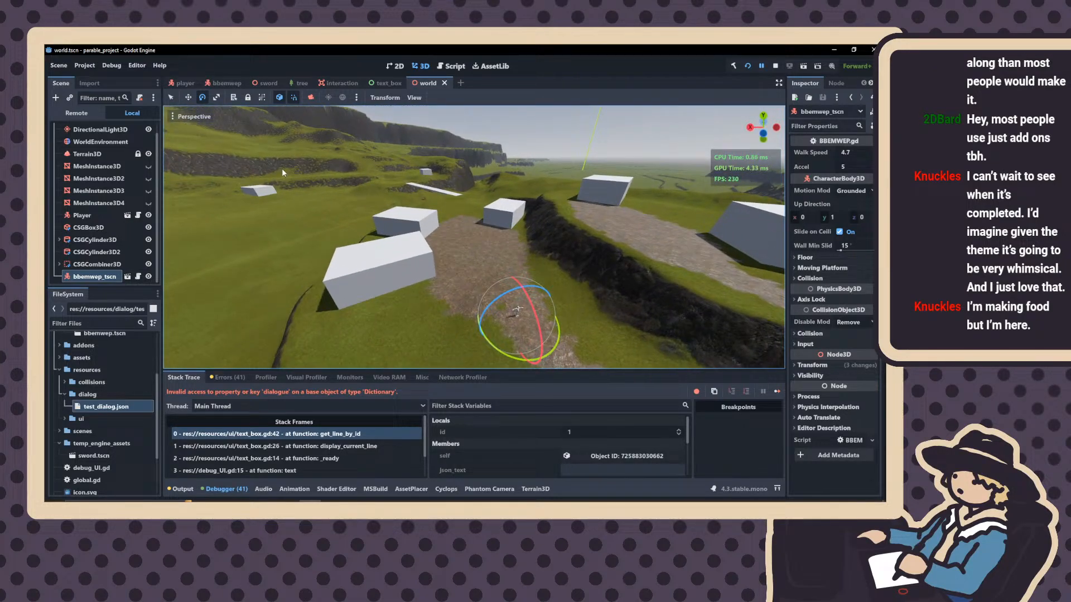
click(148, 166)
click(148, 179)
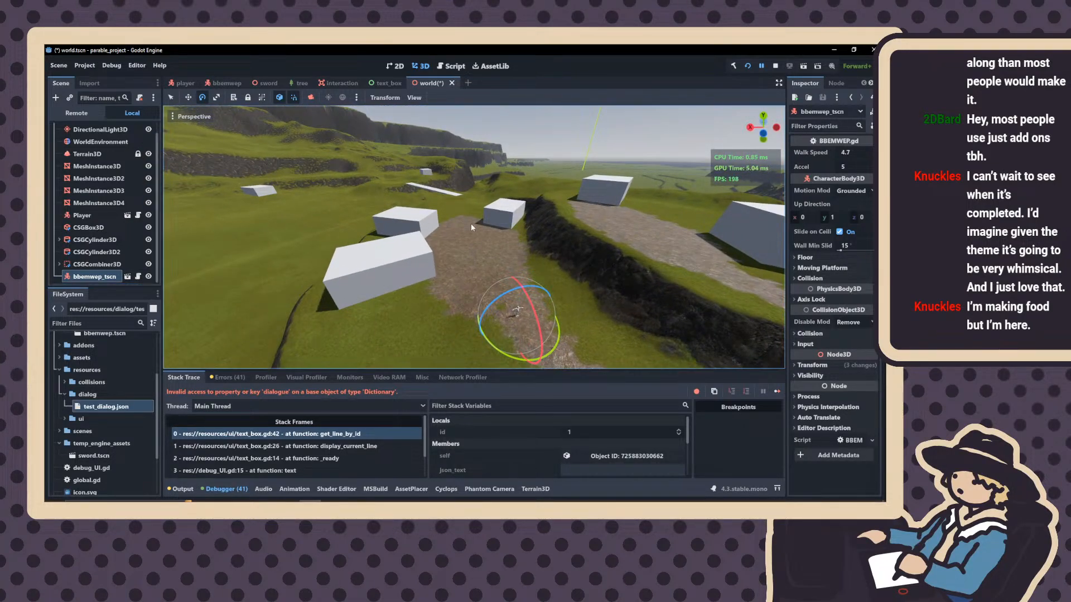
Fly over the world scene to inspect the lake, the terrain and the block buildings around the paths
right_drag(471, 223, 210, 275)
key(w)
scroll(435, 223, down, 8)
key(d)
scroll(424, 215, down, 8)
key(w)
scroll(217, 215, up, 16)
key(w)
scroll(220, 241, up, 2)
key(s)
scroll(218, 247, up, 20)
key(w)
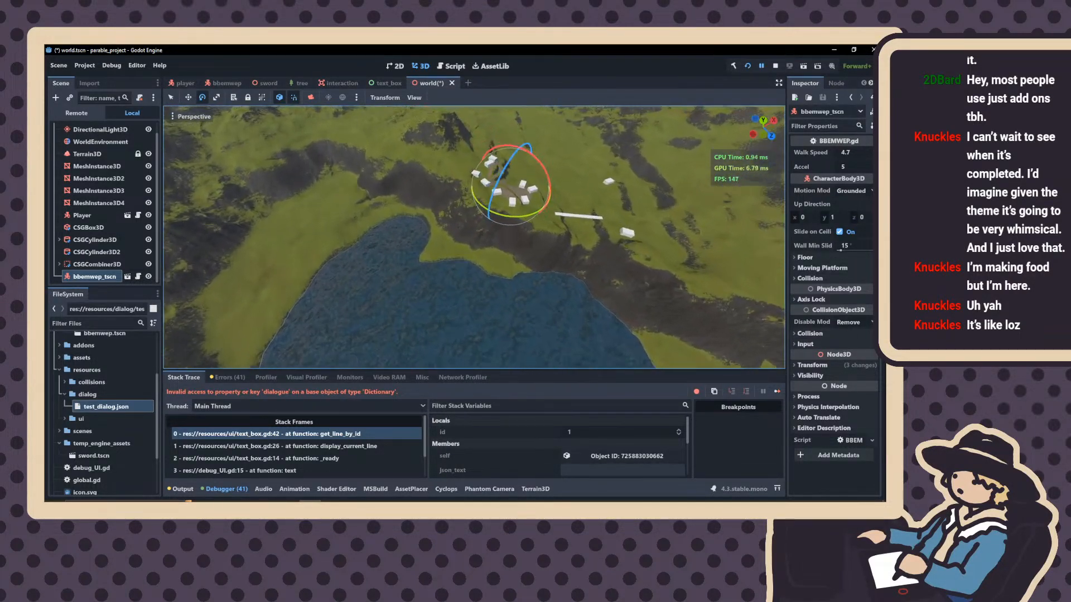
key(w)
right_drag(474, 237, 590, 184)
scroll(471, 221, up, 2)
key(w)
key(a)
key(w)
scroll(526, 217, down, 6)
key(w)
key(a)
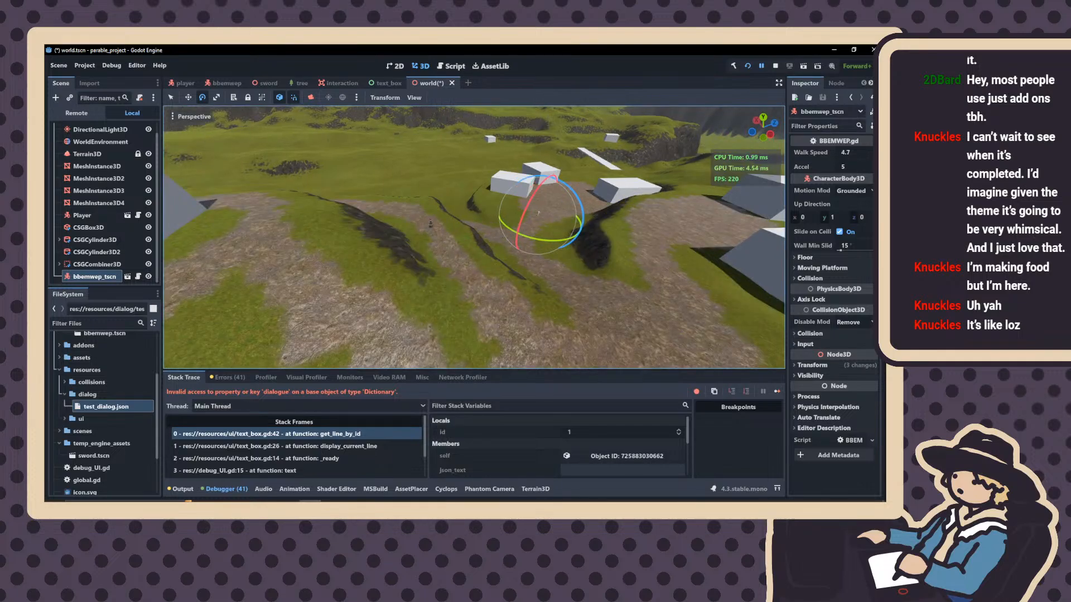
Inspect the village area at ground level around the player character, the rock mound and the dirt path
key(w)
right_drag(538, 214, 464, 196)
key(w)
key(w)
right_drag(528, 246, 453, 246)
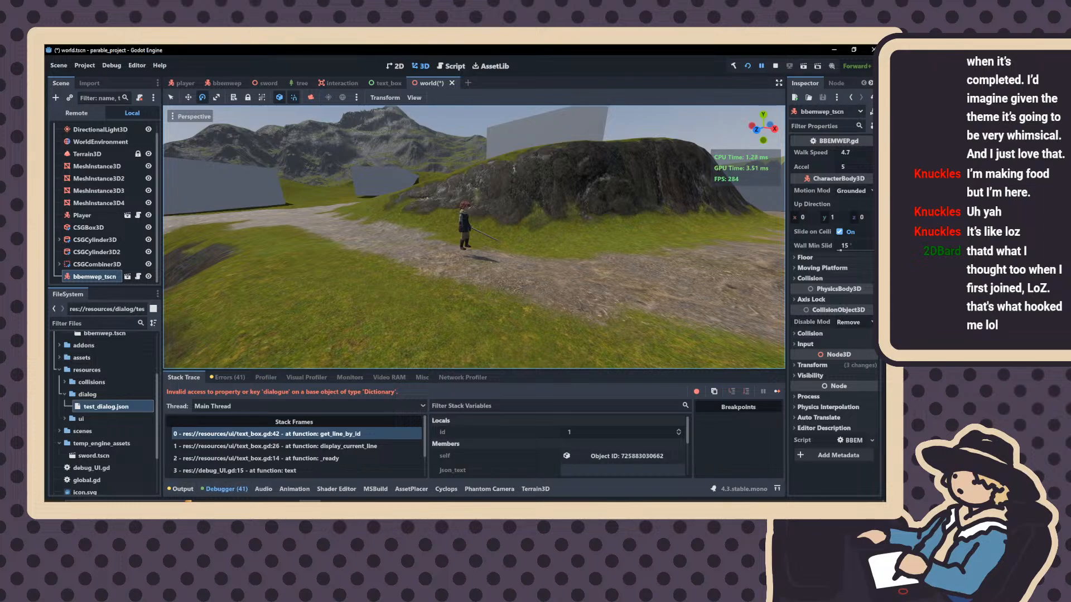
key(d)
right_drag(474, 237, 363, 232)
key(s)
right_drag(474, 237, 428, 264)
key(a)
key(w)
key(s)
scroll(474, 237, down, 3)
key(w)
Survey the whole landscape from high above the lake and village, then return close to the bbemwep NPC
key(w)
key(s)
scroll(474, 237, down, 15)
key(w)
key(w)
scroll(473, 237, up, 15)
key(s)
key(w)
key(e)
scroll(474, 237, up, 12)
key(e)
scroll(474, 237, up, 12)
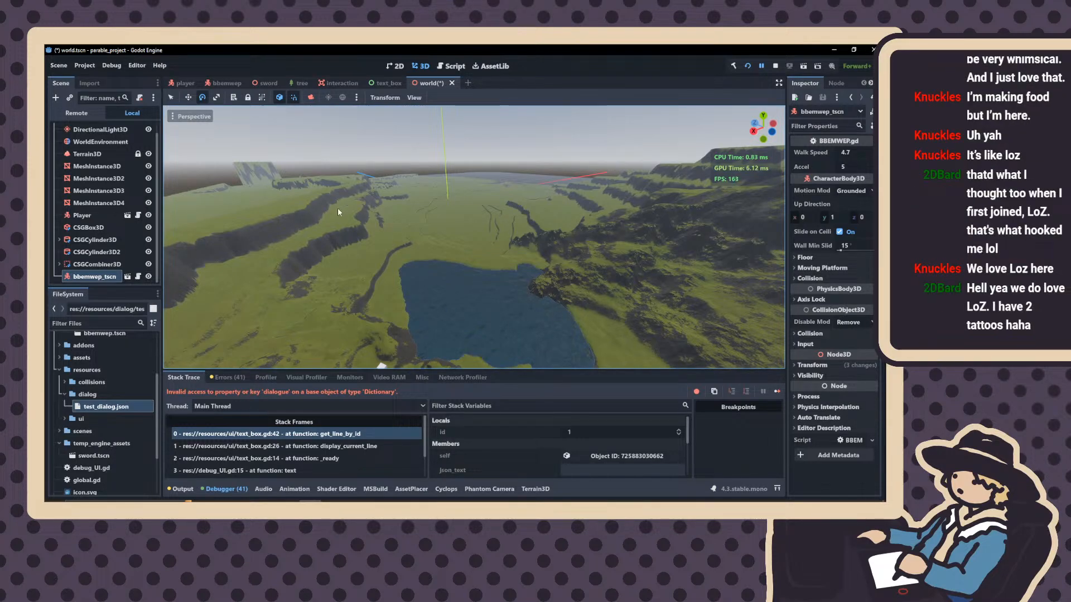
key(s)
right_drag(338, 208, 317, 265)
key(w)
scroll(318, 265, up, 3)
scroll(318, 265, up, 1)
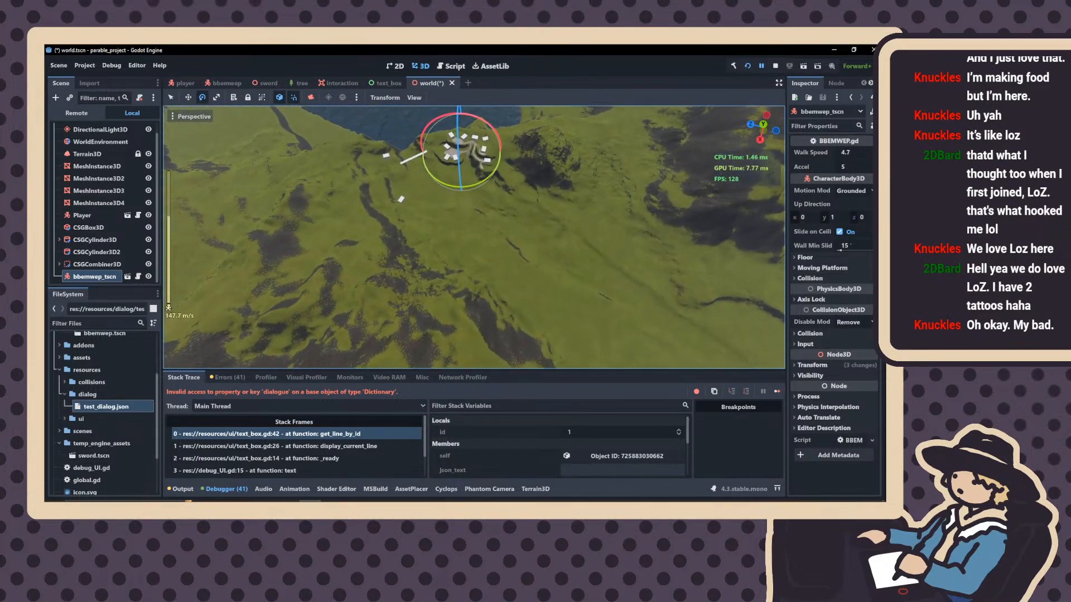
right_drag(411, 279, 411, 223)
right_drag(541, 166, 405, 121)
right_drag(351, 215, 335, 242)
key(w)
scroll(394, 242, down, 2)
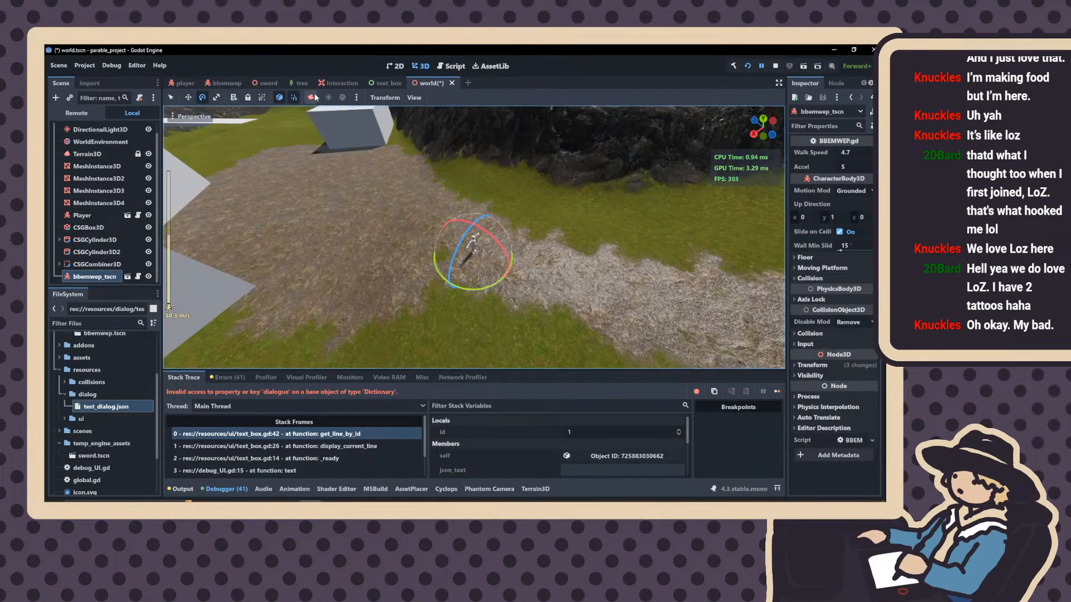
Compare the dialogue functions in player.gd with _ready(), load_json(), get_line_by_id() and _process() in text_box.gd to trace the 'dialogue' key error
click(455, 68)
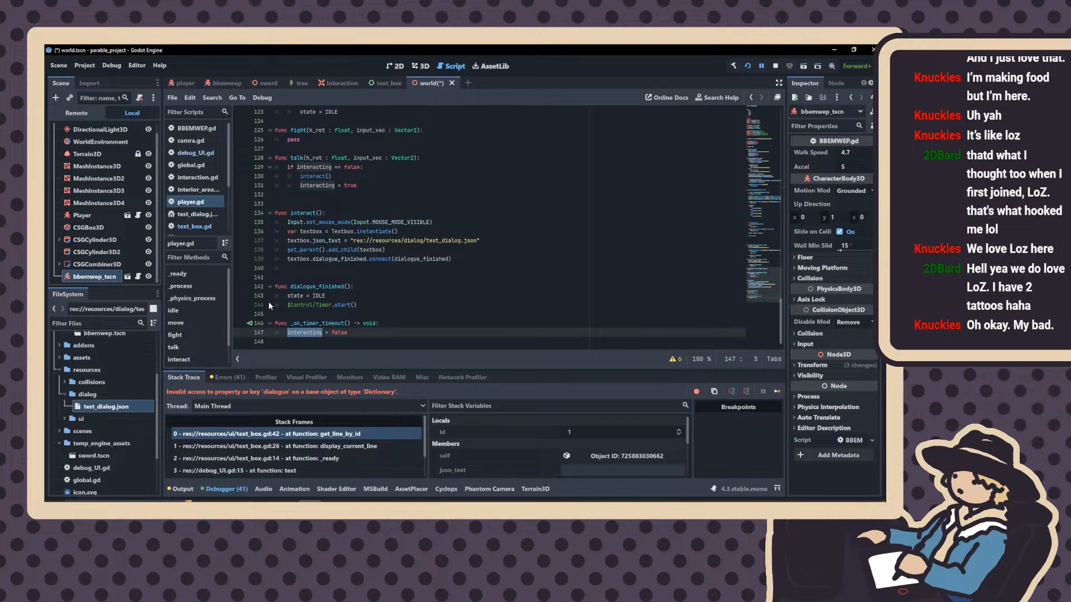
scroll(269, 305, up, 1)
scroll(269, 305, up, 1)
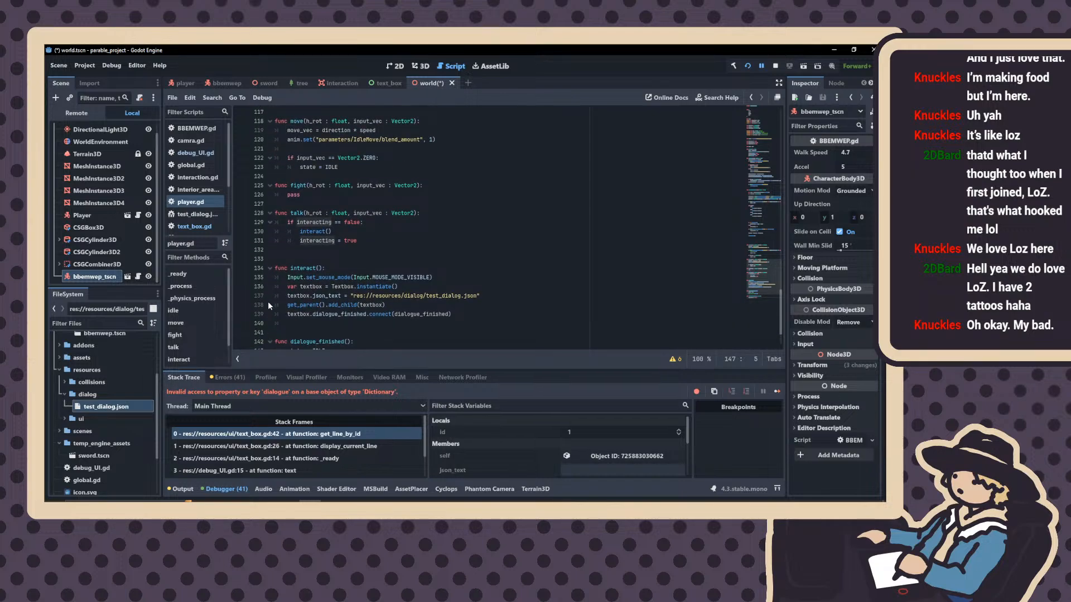
scroll(262, 304, down, 2)
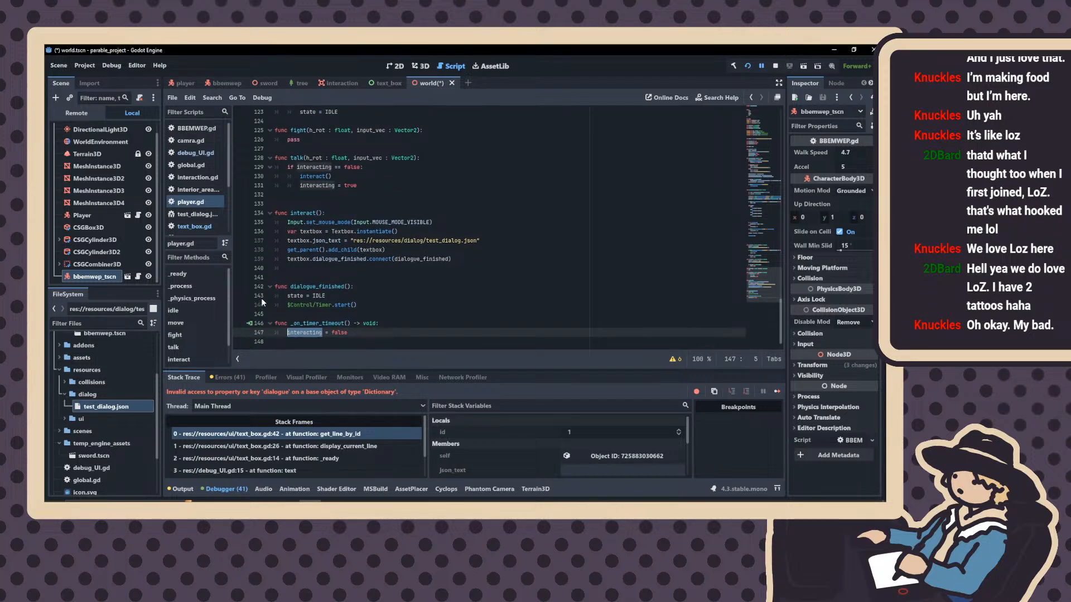
click(375, 86)
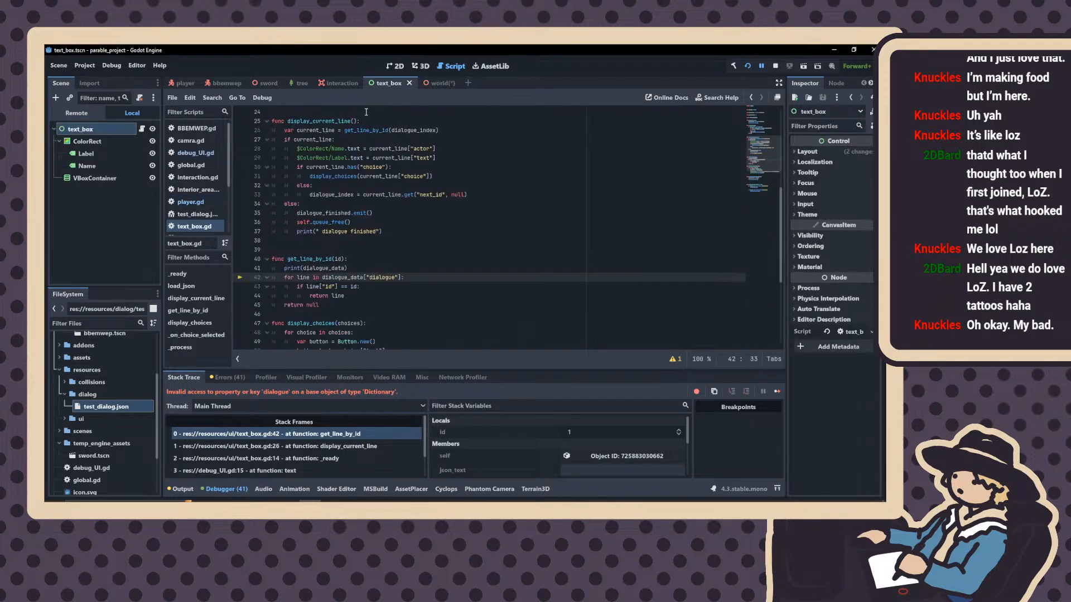
scroll(316, 212, down, 6)
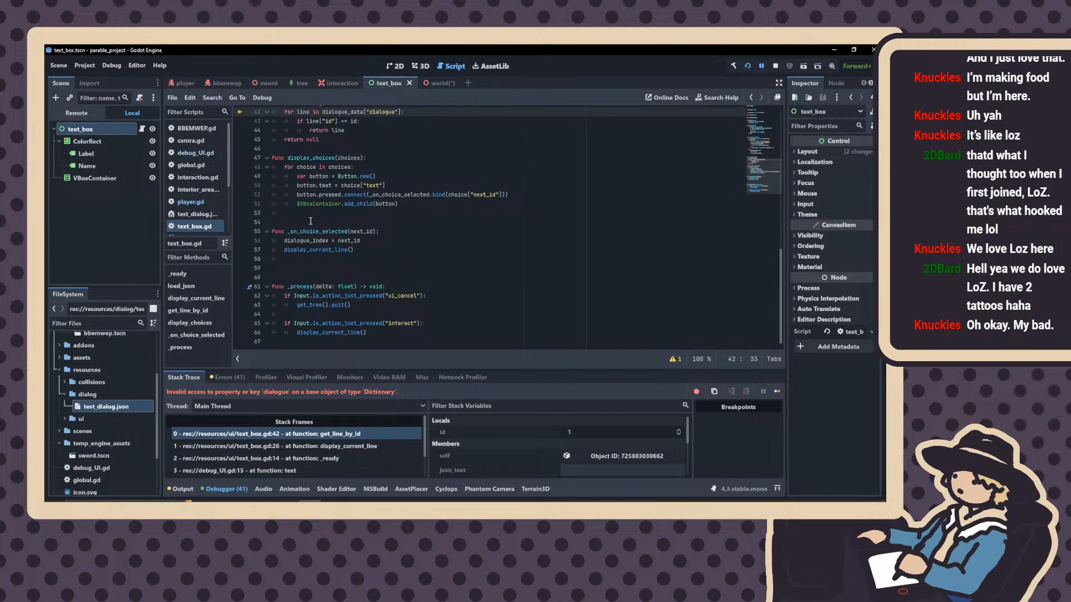
scroll(310, 222, up, 2)
scroll(310, 221, up, 2)
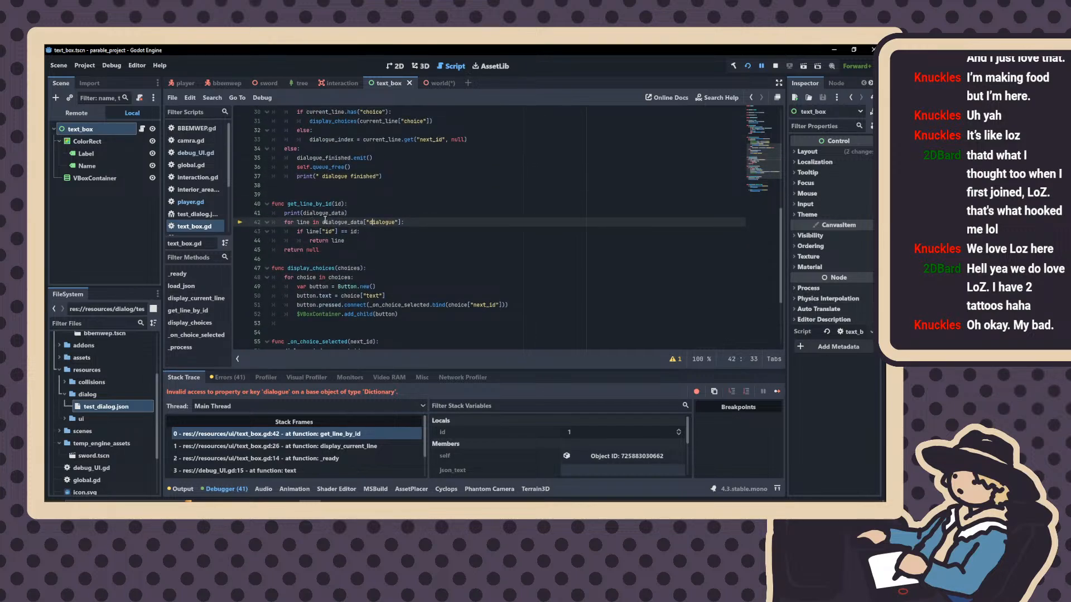
scroll(325, 220, up, 10)
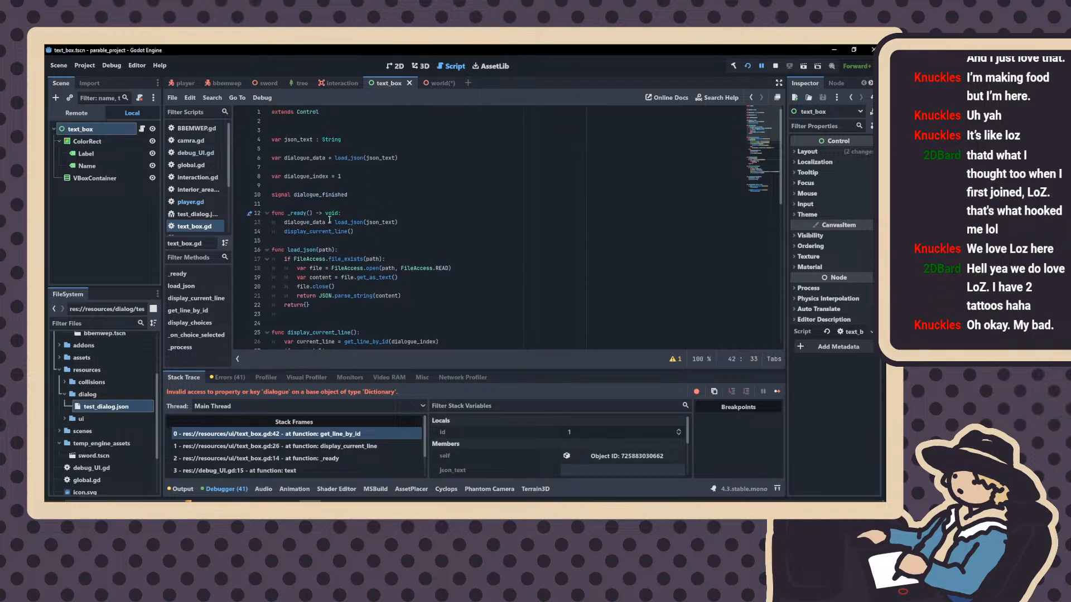
drag(284, 222, 438, 219)
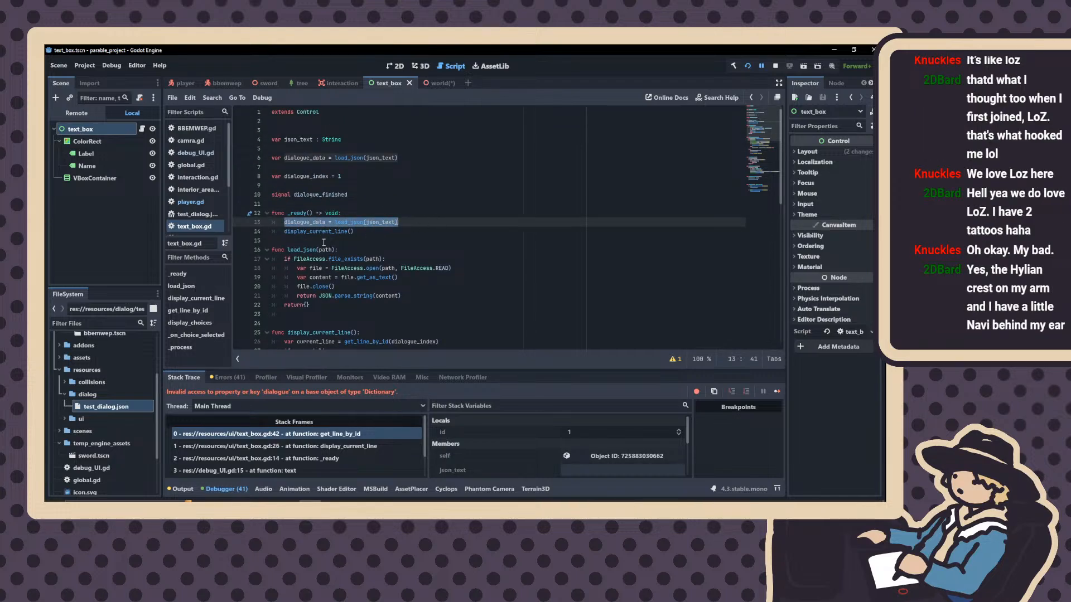
scroll(289, 229, down, 2)
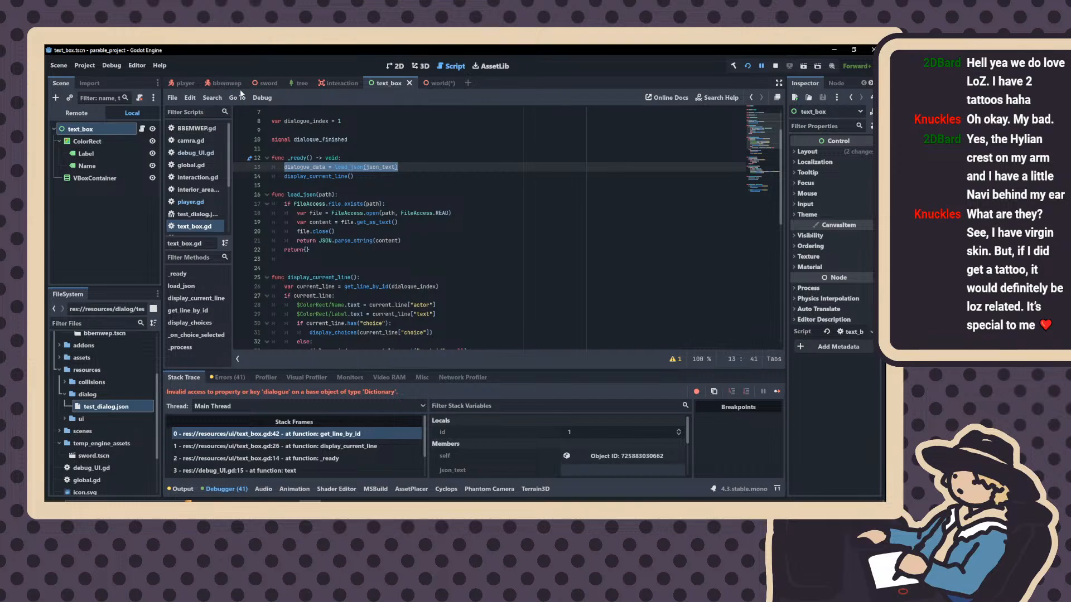
click(185, 83)
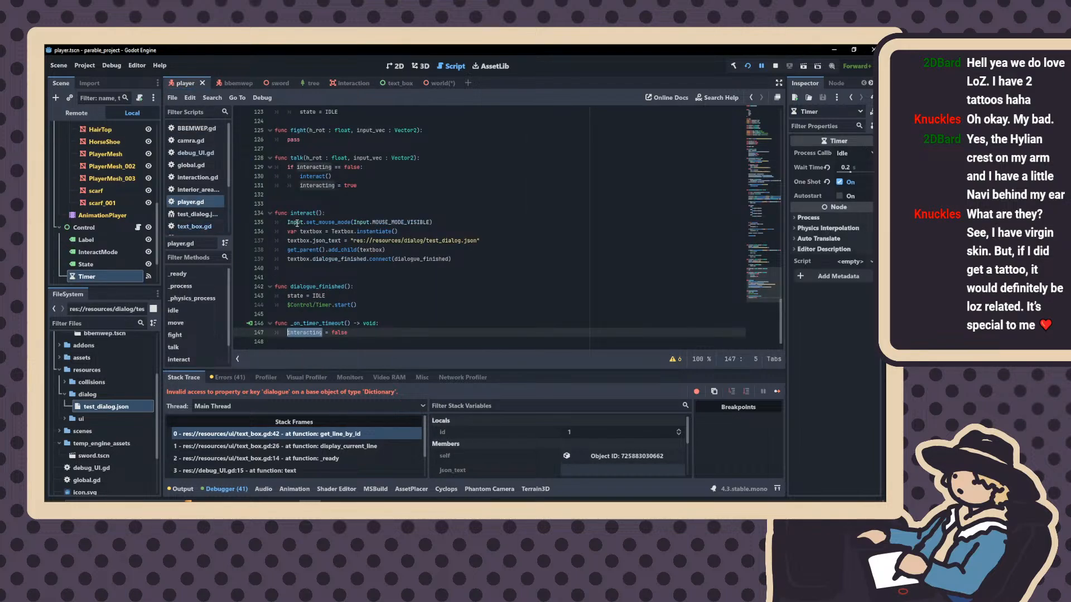
click(398, 83)
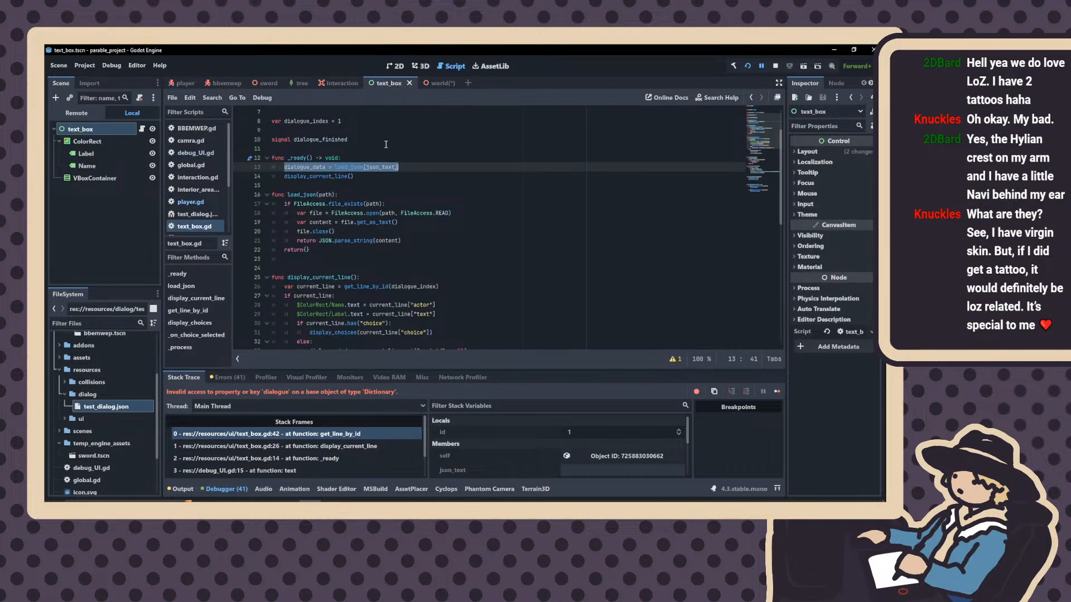
scroll(385, 145, down, 10)
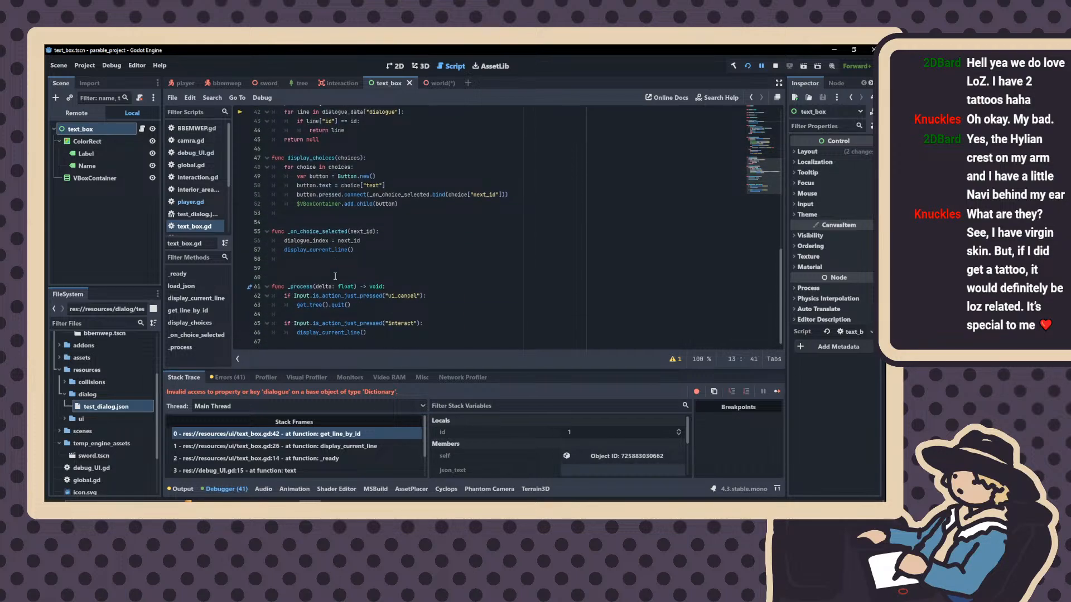
Trace the conversation flow from get_line_by_id() in text_box.gd to the state handling and dialogue functions in player.gd
scroll(335, 276, up, 1)
scroll(335, 277, up, 4)
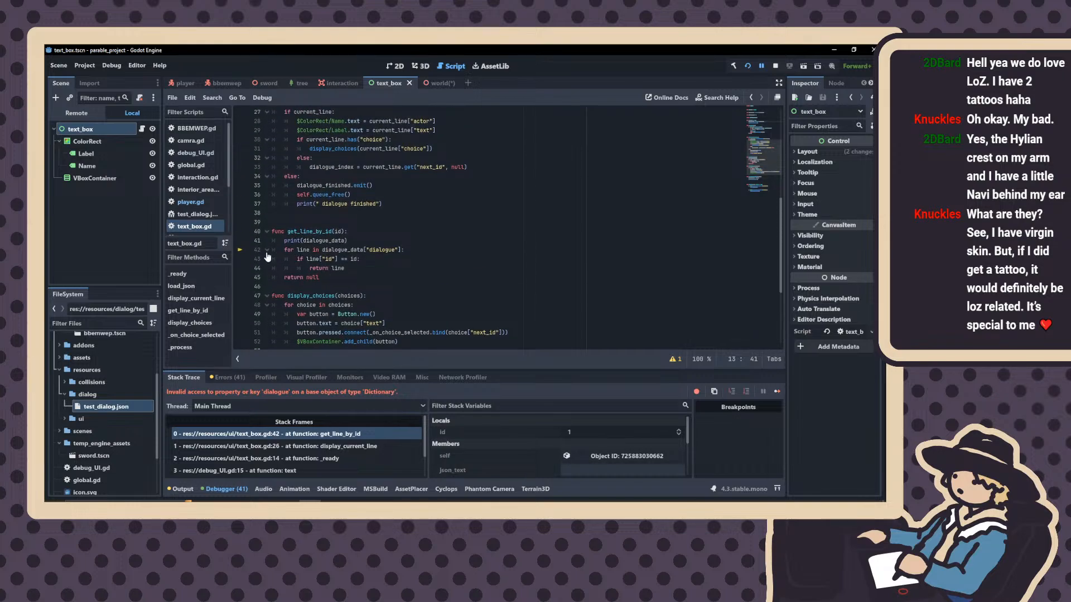
mouse_move(206, 82)
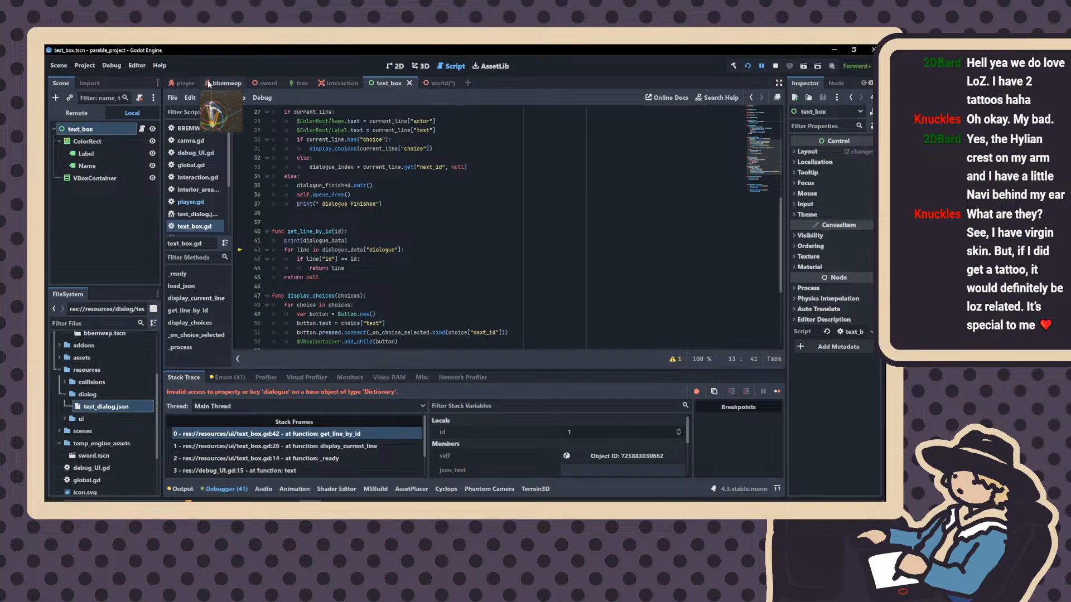
click(177, 83)
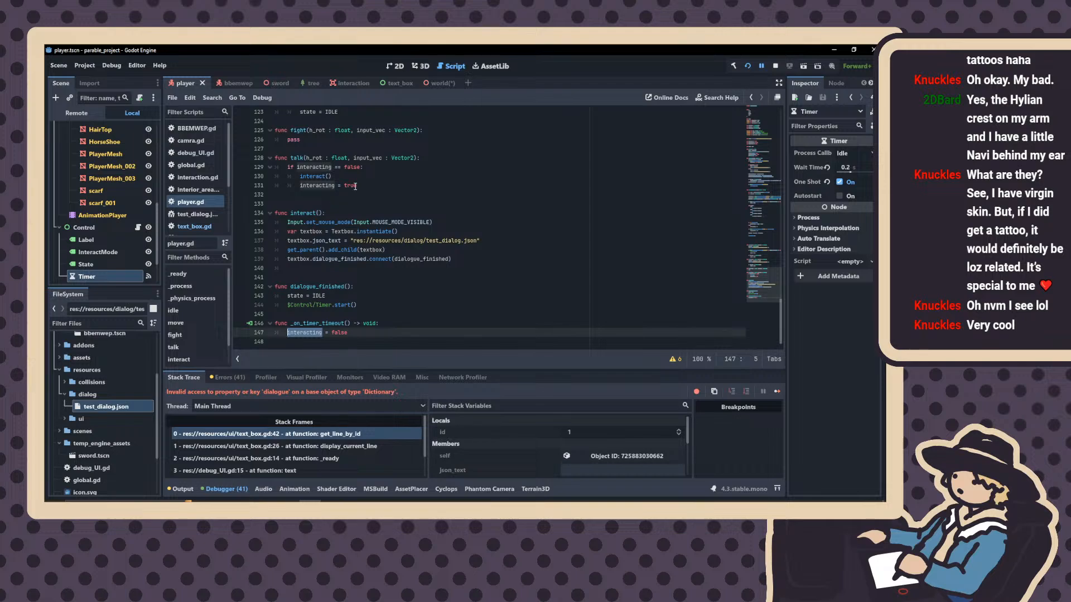
scroll(351, 195, up, 15)
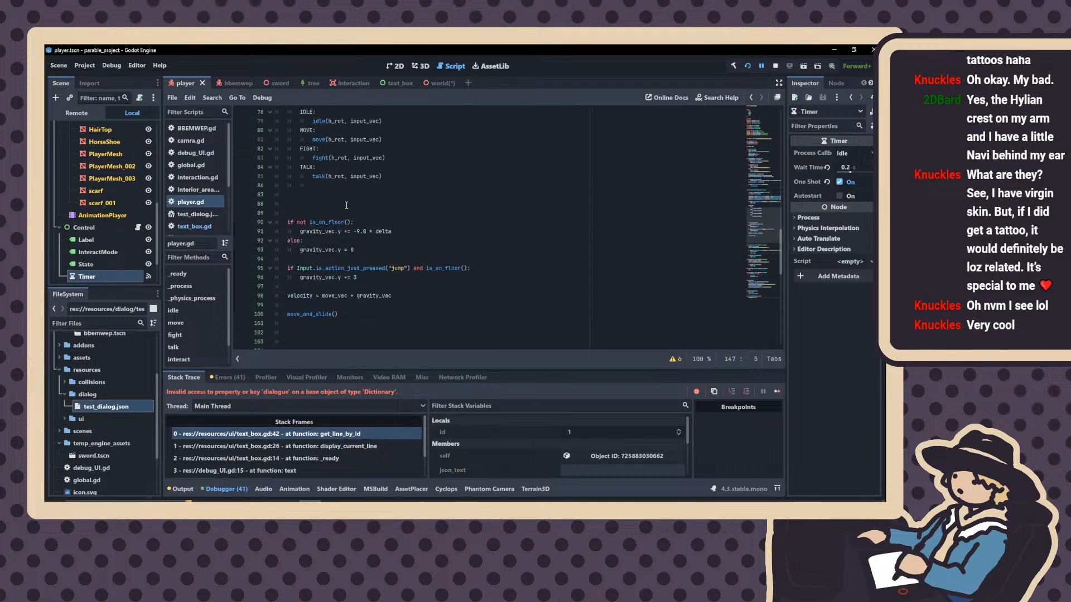
scroll(346, 206, up, 4)
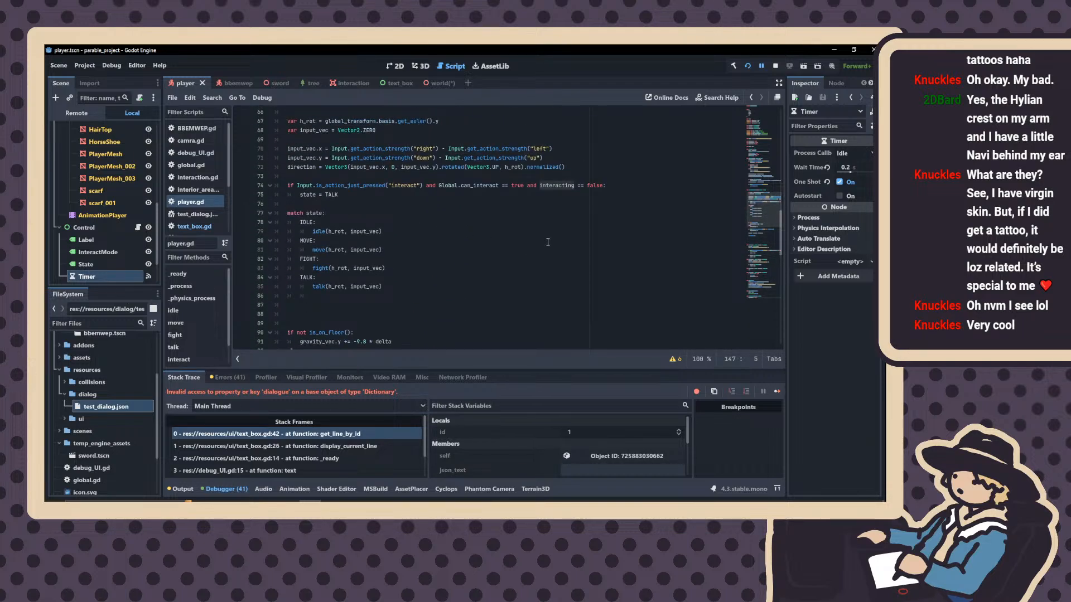
scroll(503, 237, up, 3)
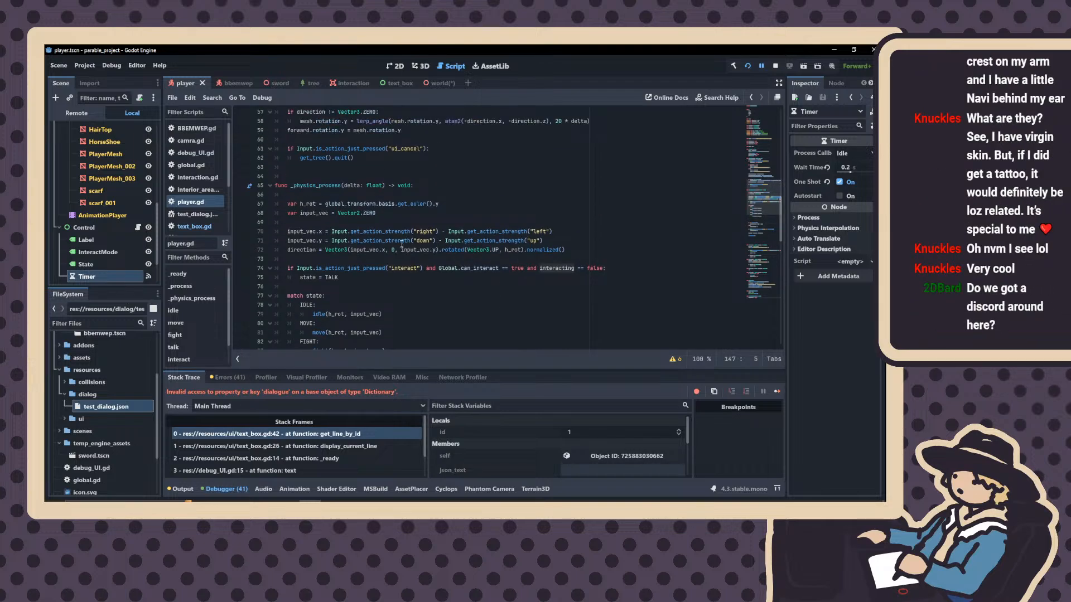
scroll(402, 238, down, 1)
scroll(402, 238, down, 1)
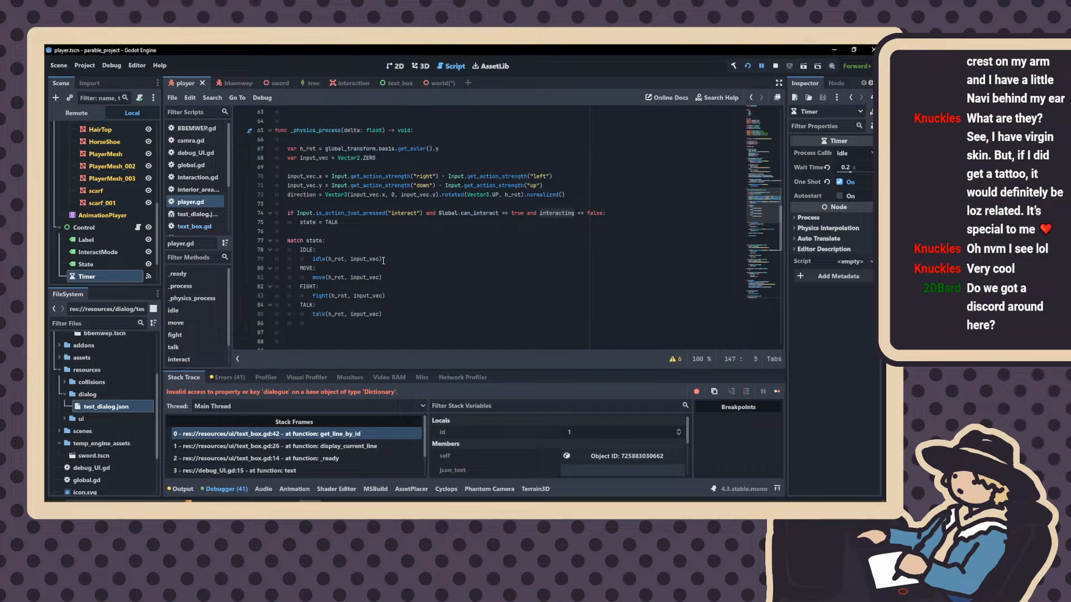
scroll(383, 260, down, 1)
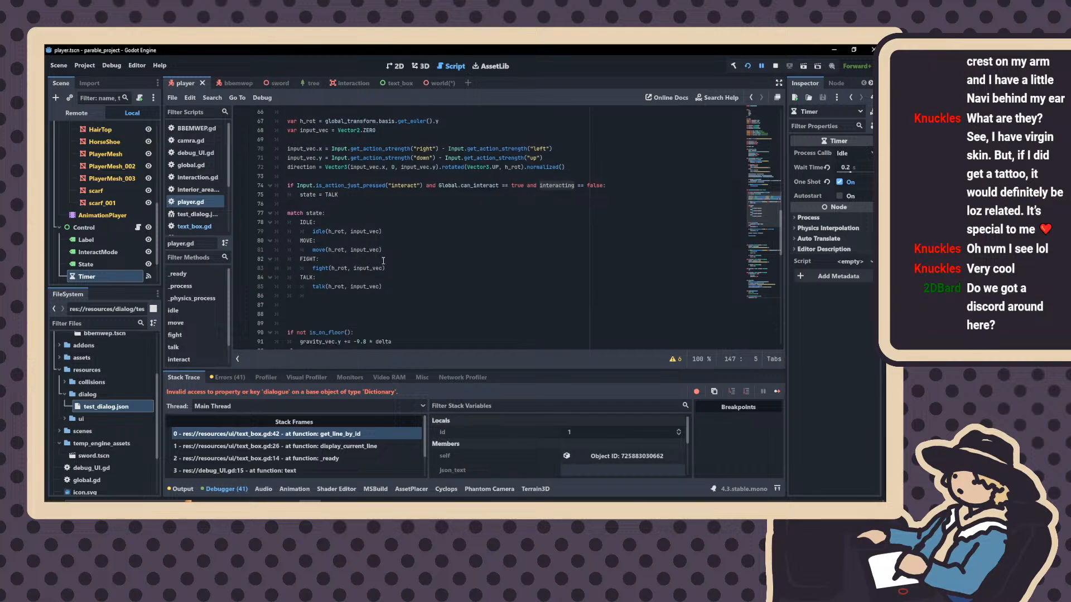
scroll(379, 260, down, 19)
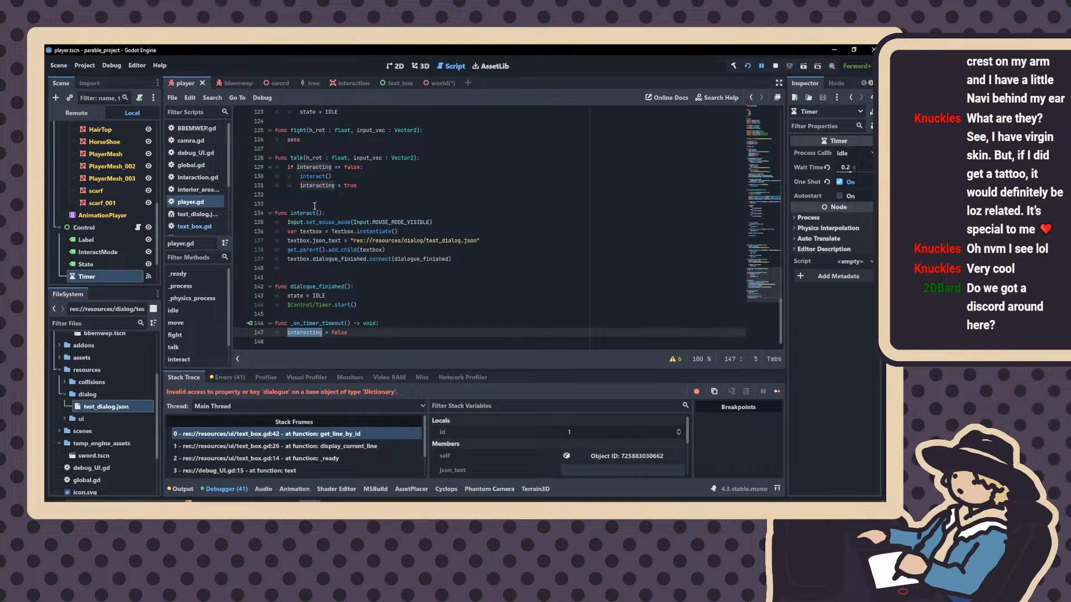
scroll(315, 207, up, 19)
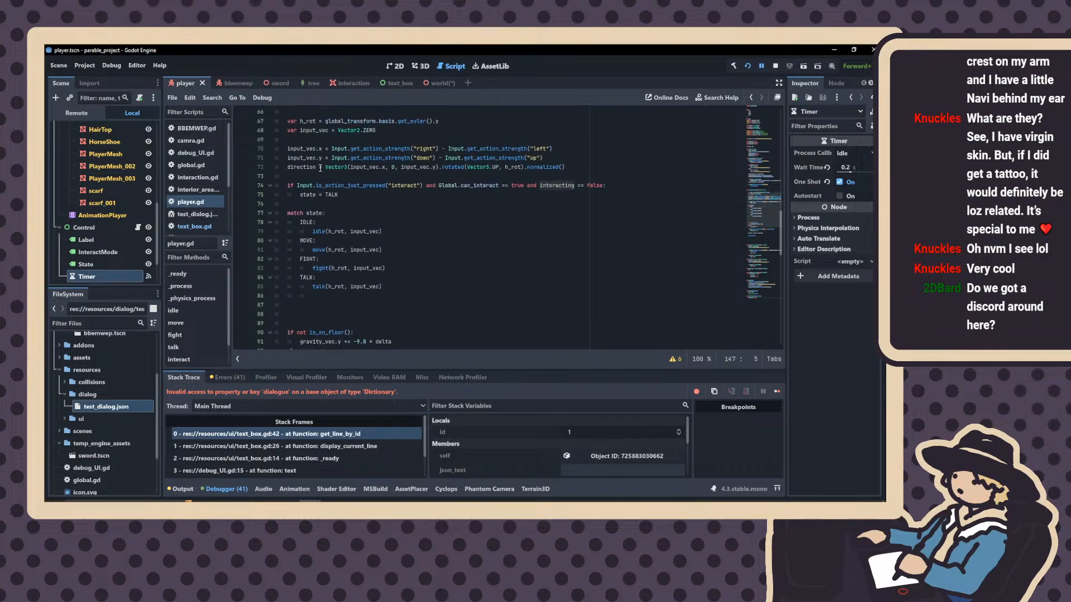
scroll(320, 168, up, 4)
scroll(318, 181, down, 2)
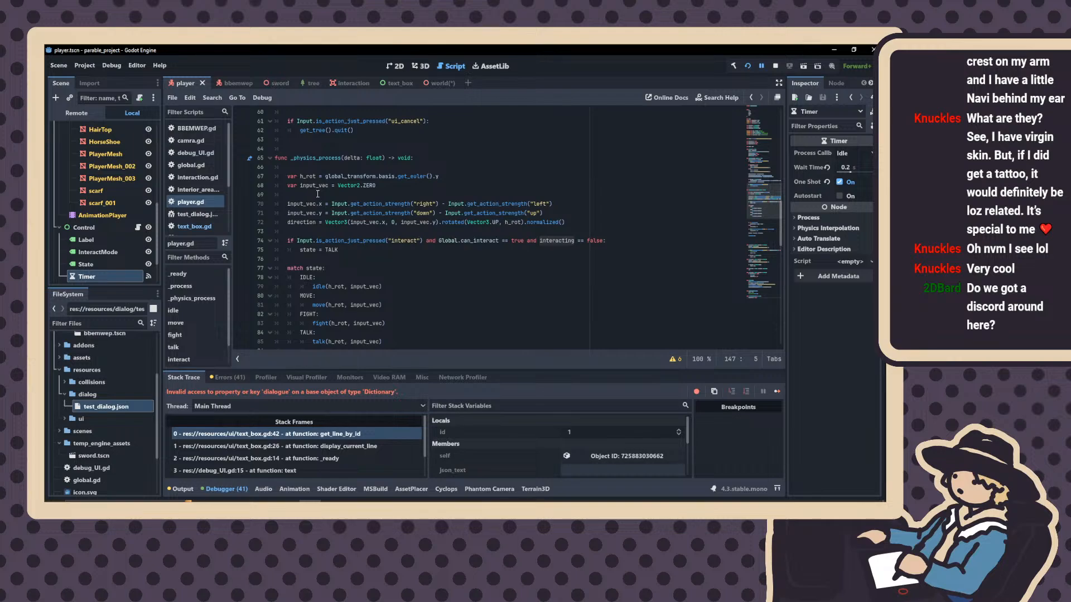
Examine the interact condition and state match in _physics_process(), and compare them with idle(), talk() and interact() in player.gd
right_click(379, 245)
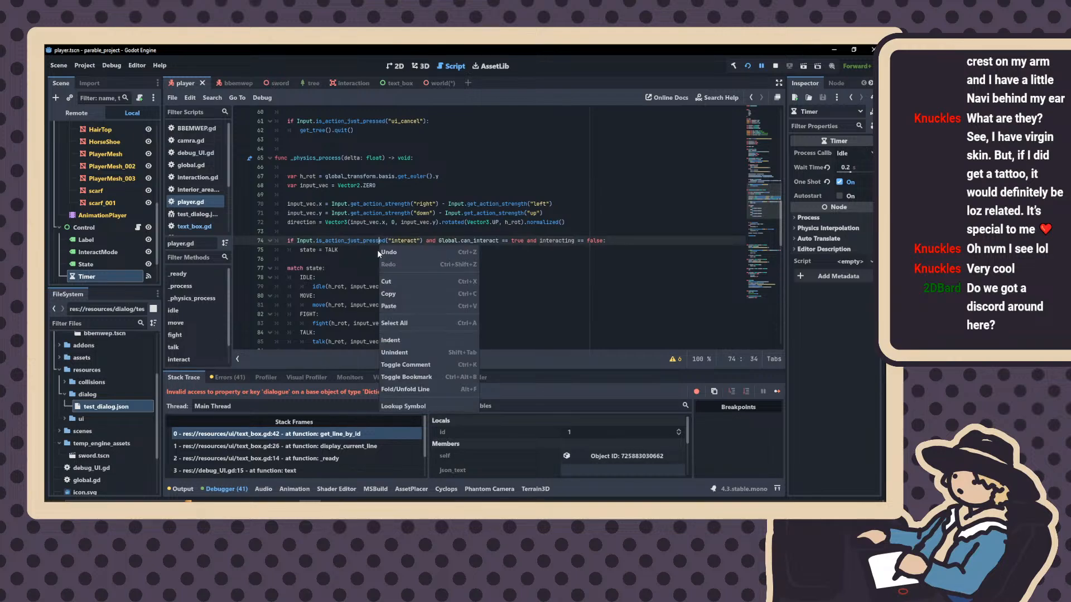
click(353, 258)
click(324, 259)
click(306, 259)
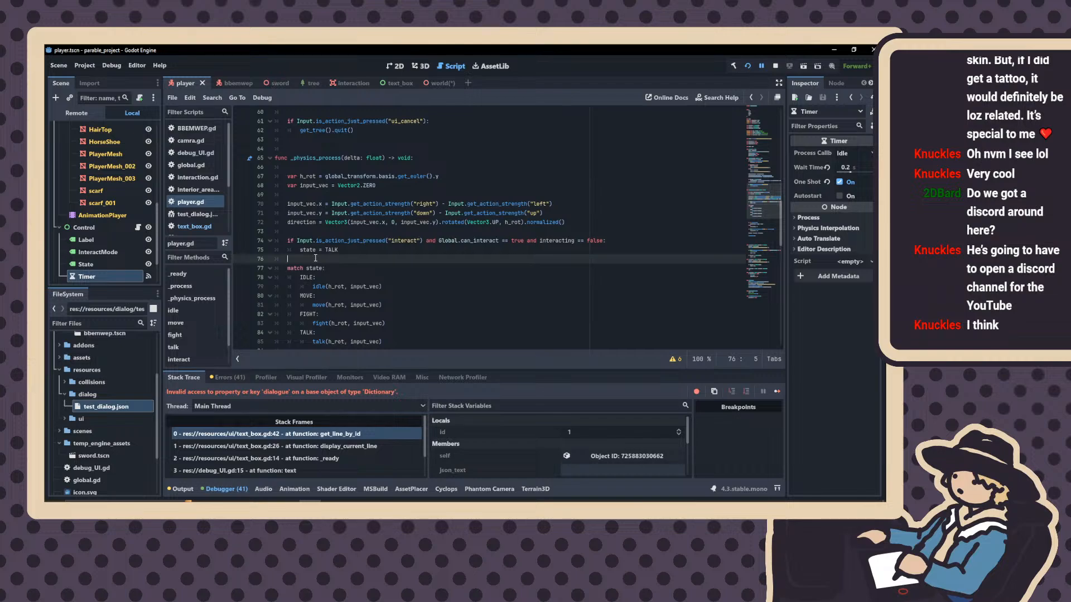
scroll(321, 249, down, 1)
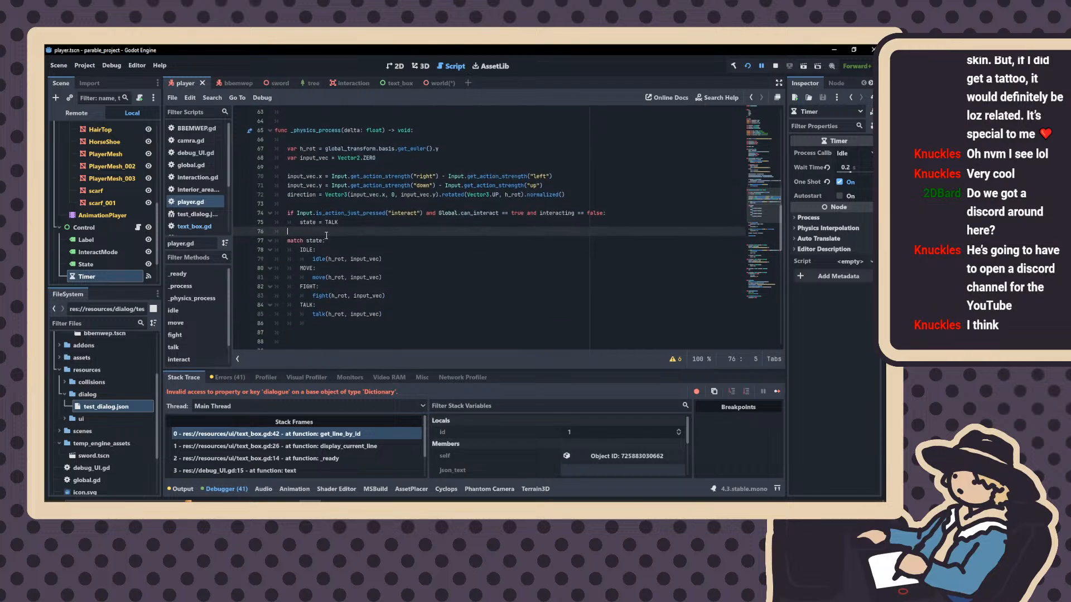
scroll(391, 193, up, 1)
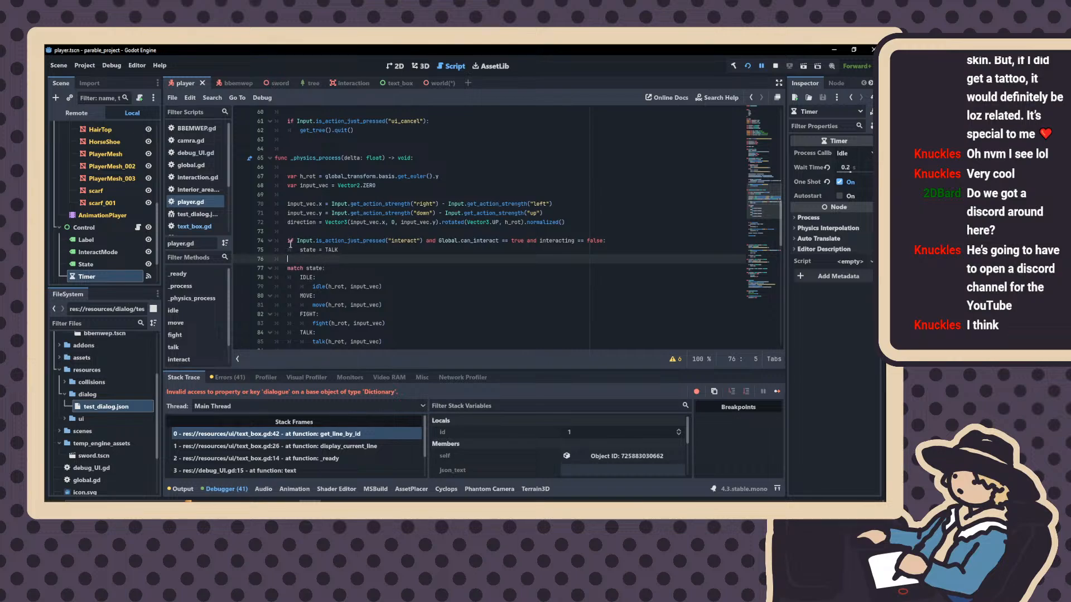
drag(288, 244, 474, 232)
scroll(586, 179, down, 2)
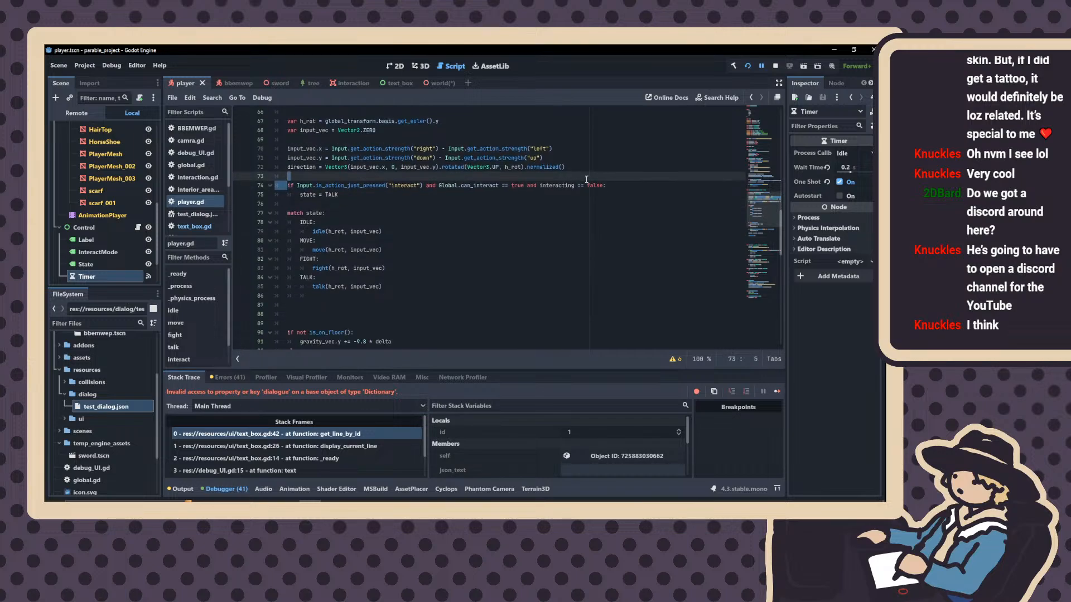
click(336, 175)
scroll(381, 159, down, 15)
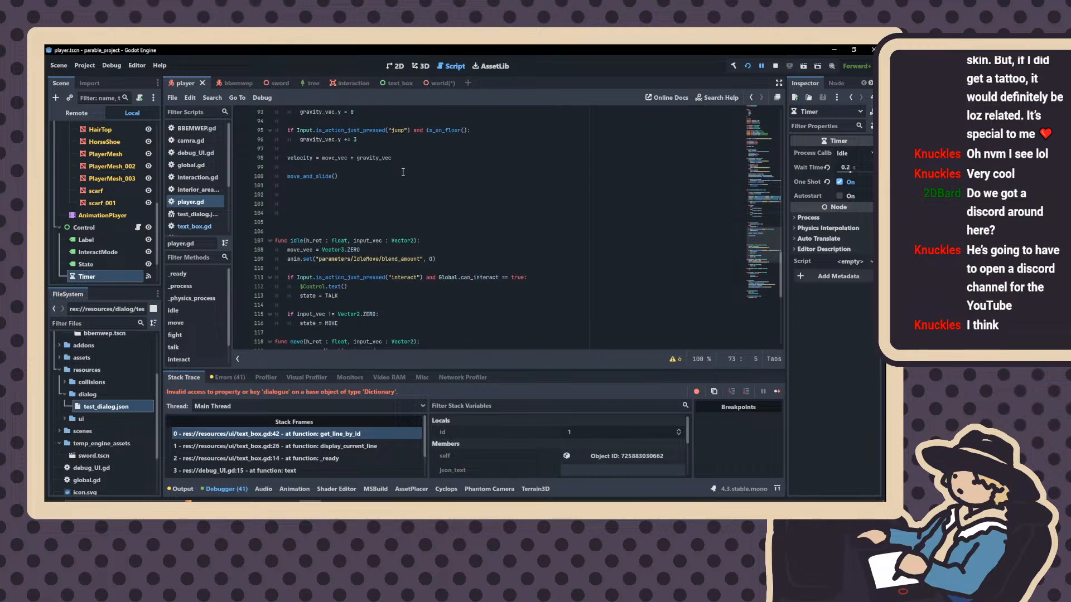
scroll(403, 172, down, 4)
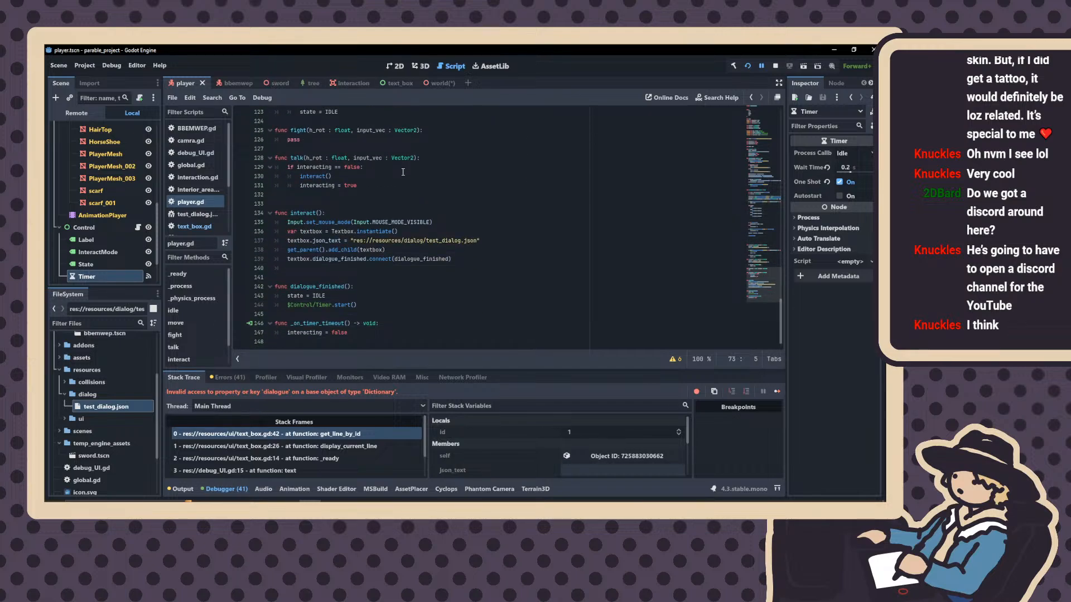
Move the interacting = true line above the interact() call inside talk() in player.gd
scroll(402, 174, up, 1)
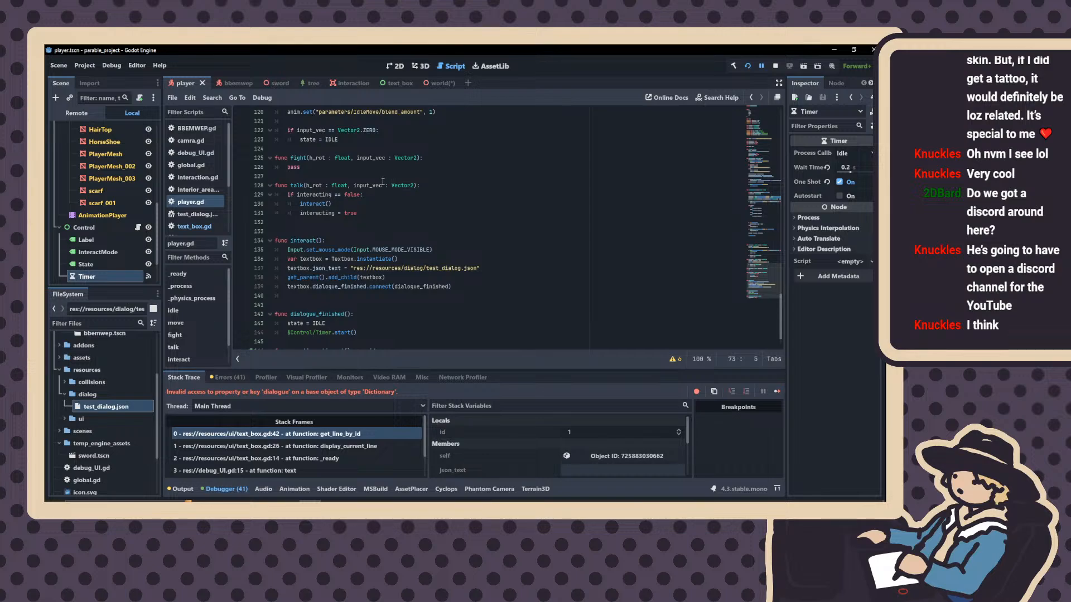
drag(361, 214, 302, 216)
key(ctrl+c)
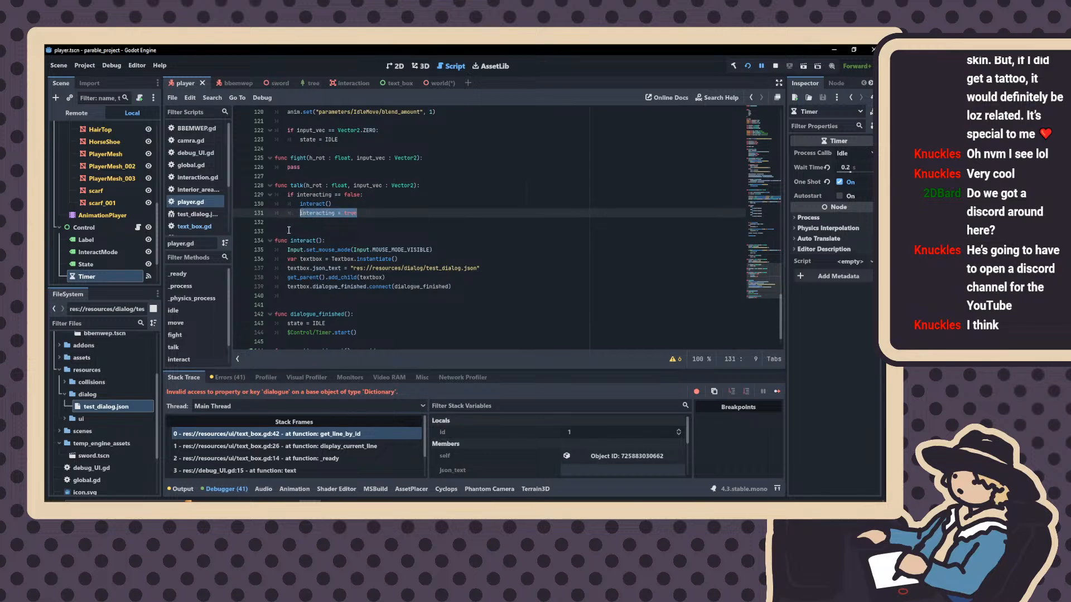
key(BackSpace)
key(BackSpace)
key(BackSpace)
key(BackSpace)
click(376, 195)
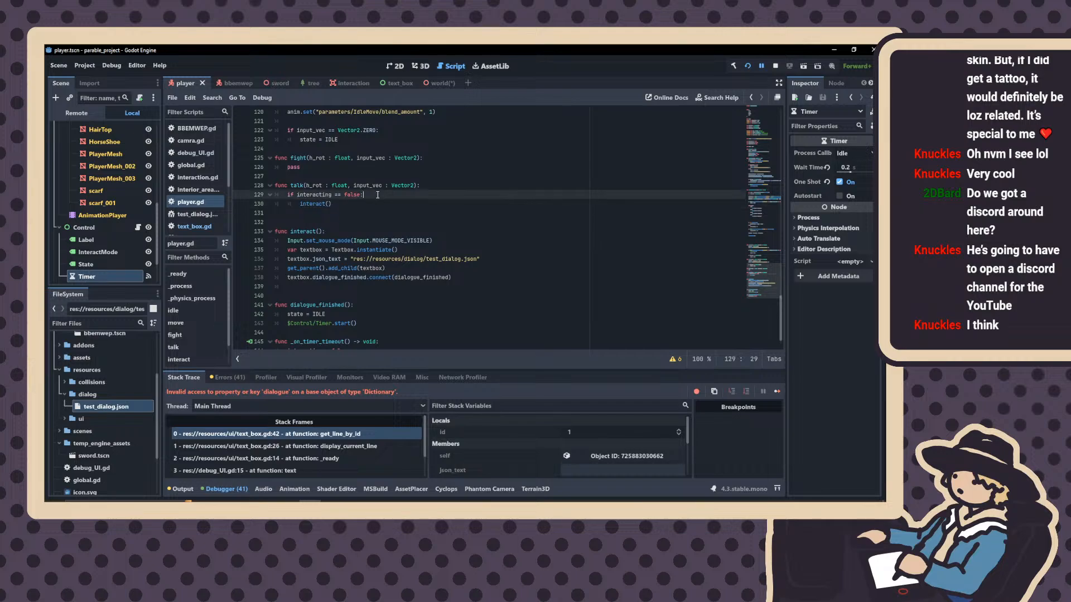
key(Return)
key(ctrl+v)
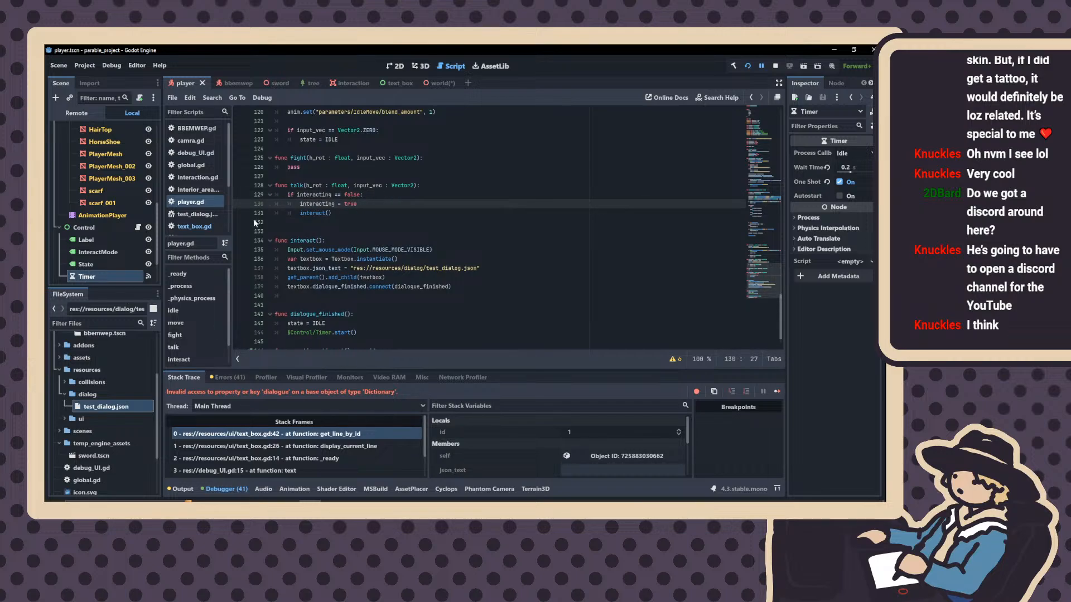
Add move_vec = Vector3.ZERO at the end of talk(), outside the interacting check
click(254, 222)
key(Return)
text(els)
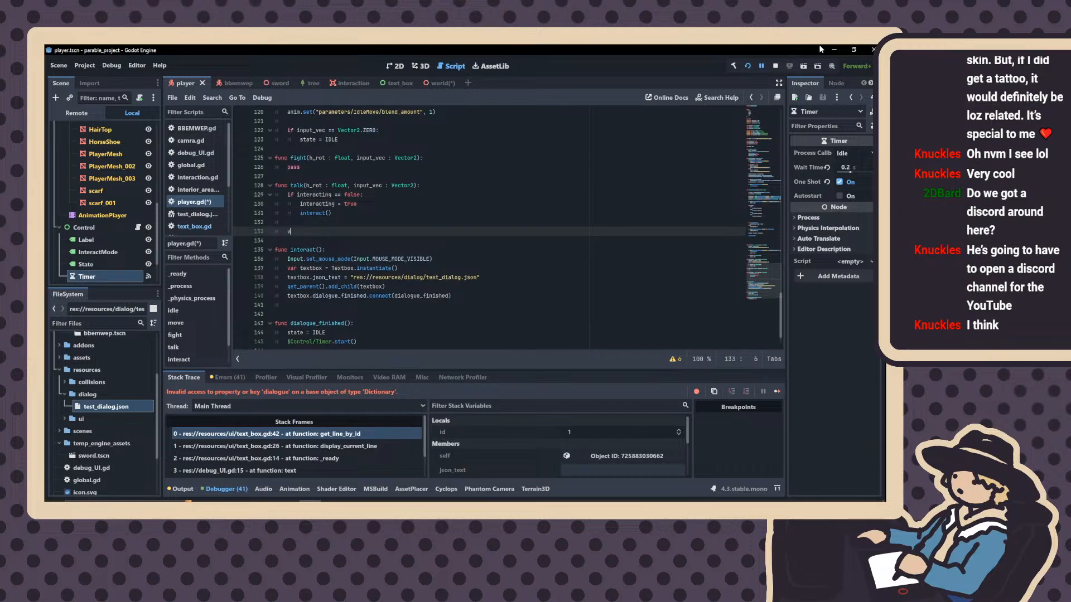
key(BackSpace)
key(BackSpace)
key(BackSpace)
key(BackSpace)
text(v)
text(move)
text(_)
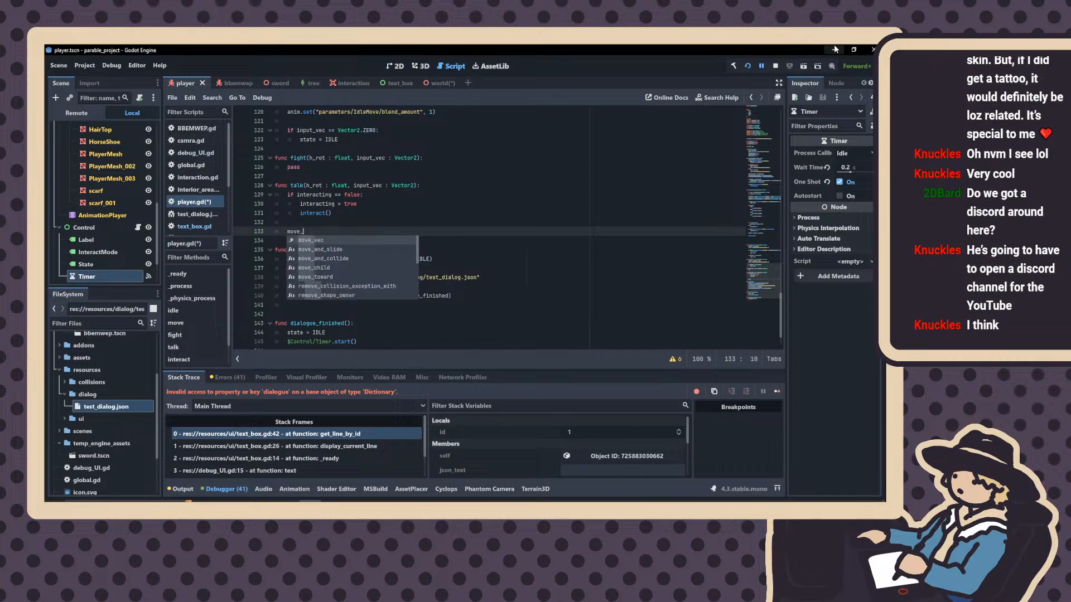
text(vec = )
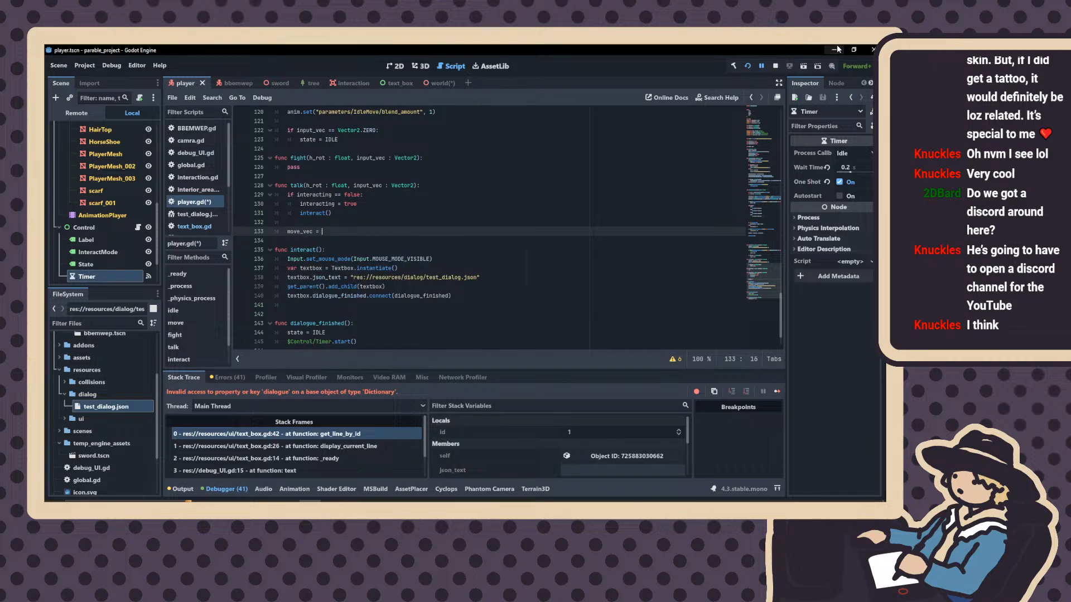
text(Vector3.ZERO)
Add Input.set_mouse_mode(Input.MOUSE_MODE_CAPTURED) to dialogue_finished() below state = IDLE, reusing the mouse mode line from interact()
scroll(426, 240, up, 1)
scroll(426, 241, down, 2)
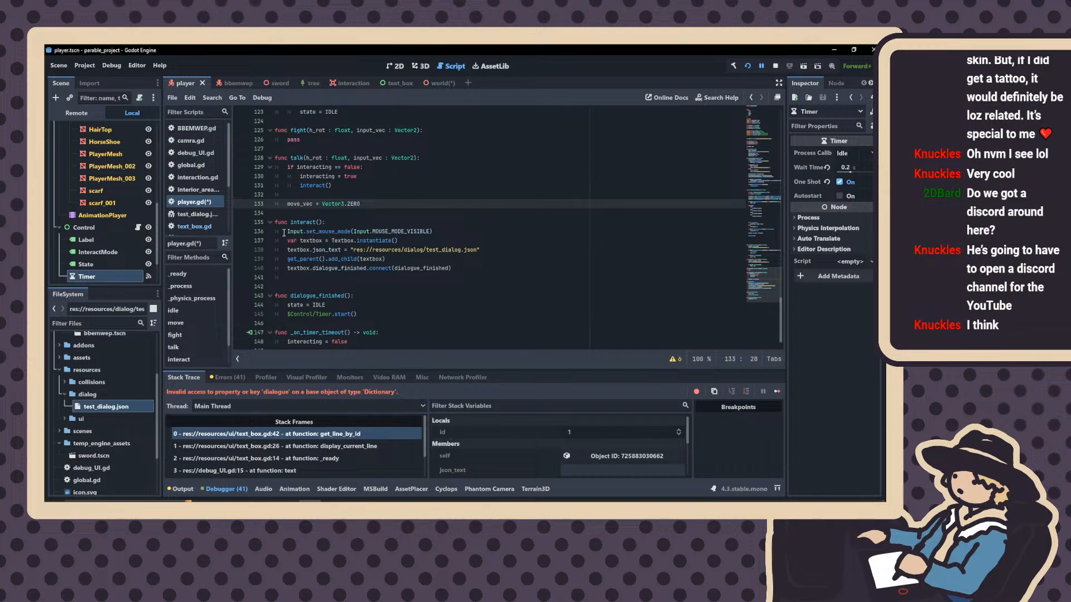
drag(284, 232, 445, 230)
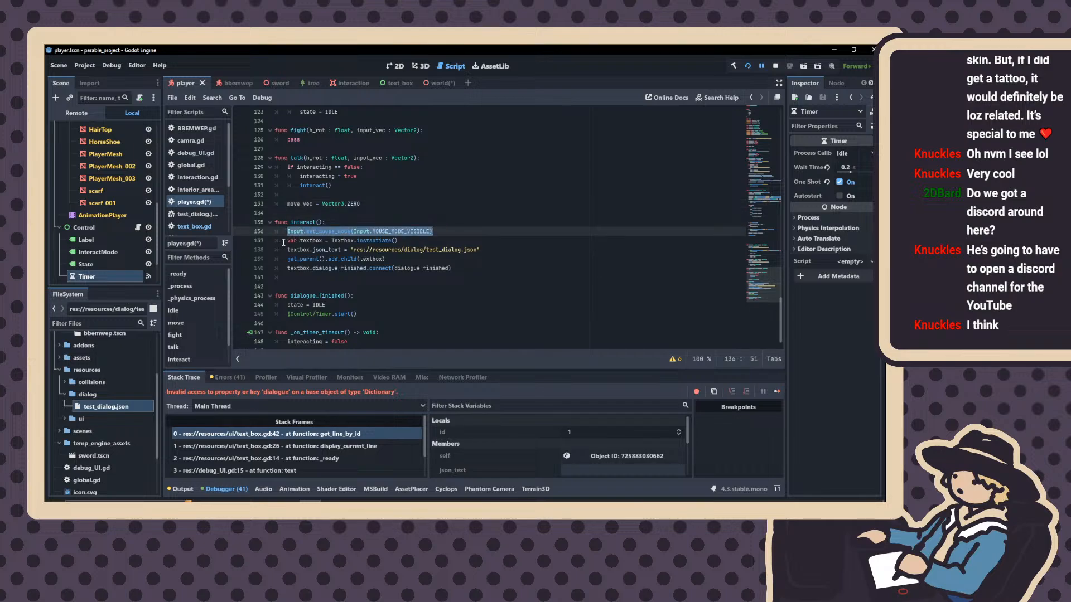
drag(283, 242, 442, 238)
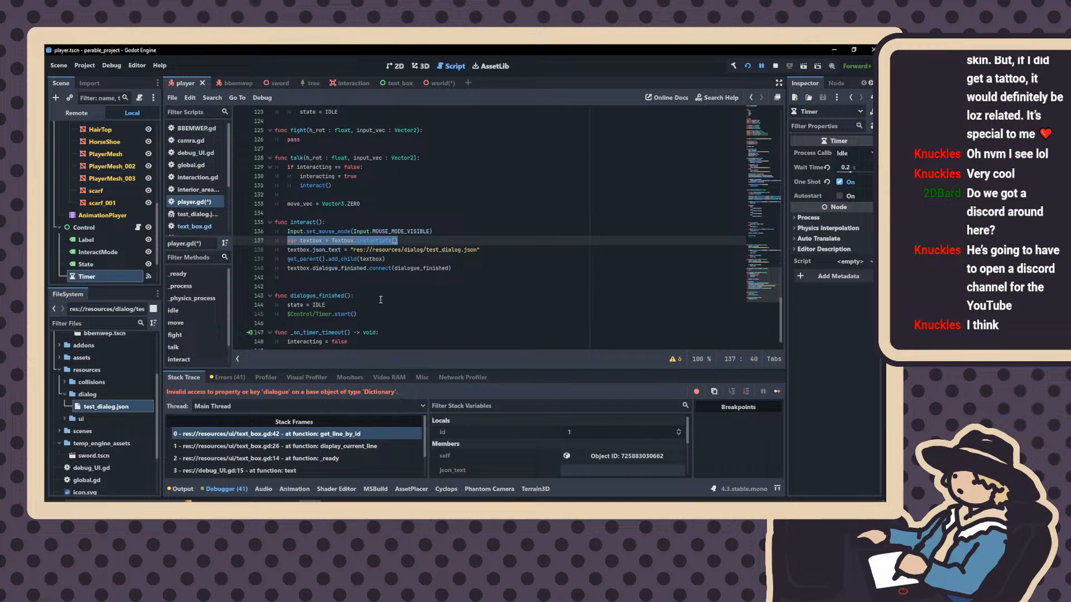
drag(432, 231, 286, 233)
key(ctrl+c)
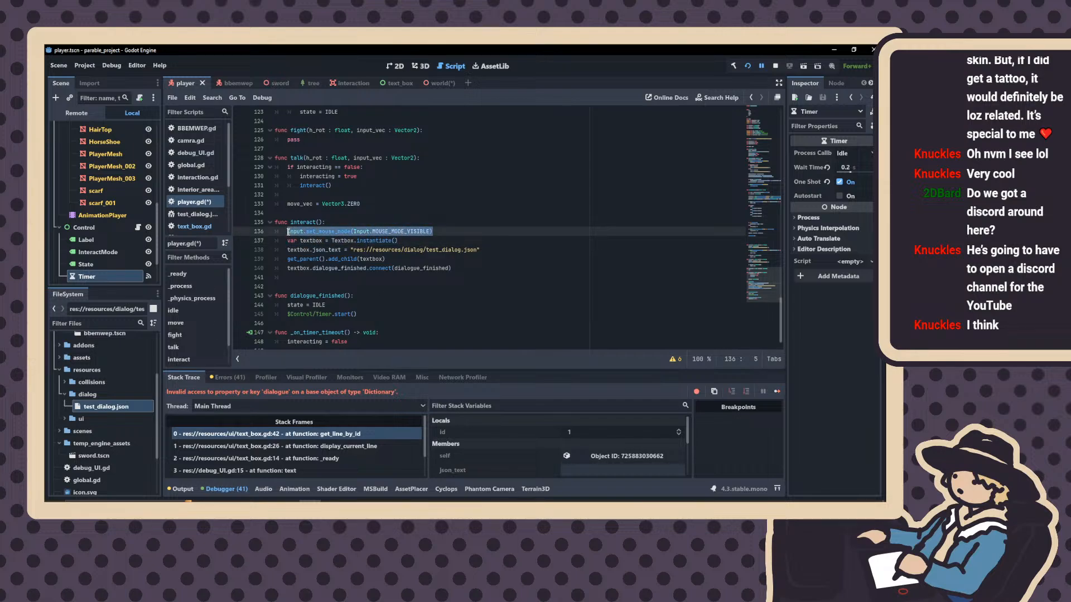
click(360, 305)
key(Return)
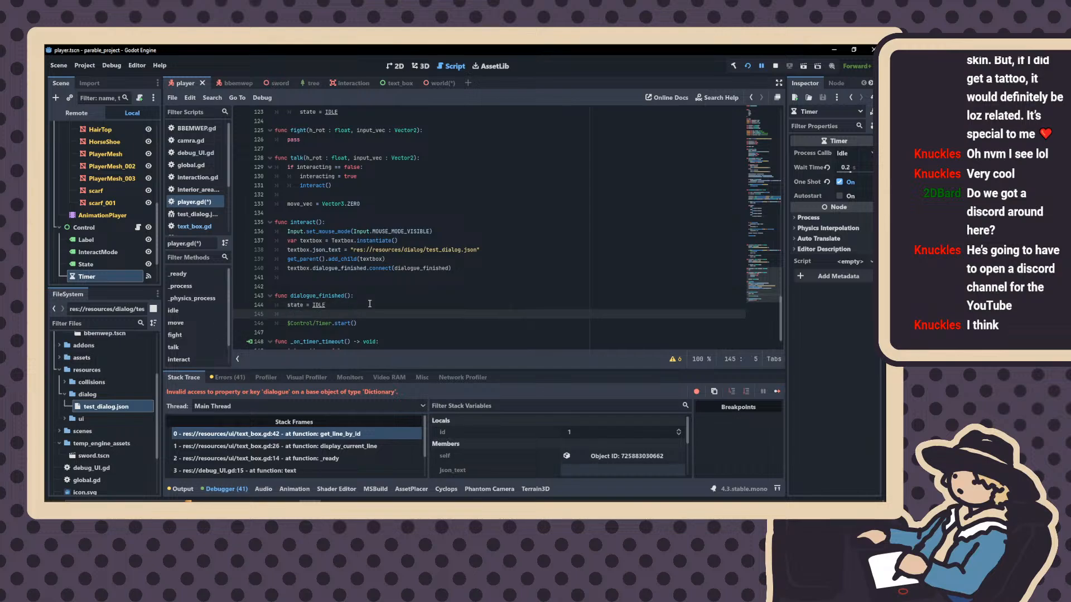
key(ctrl+v)
scroll(355, 326, down, 1)
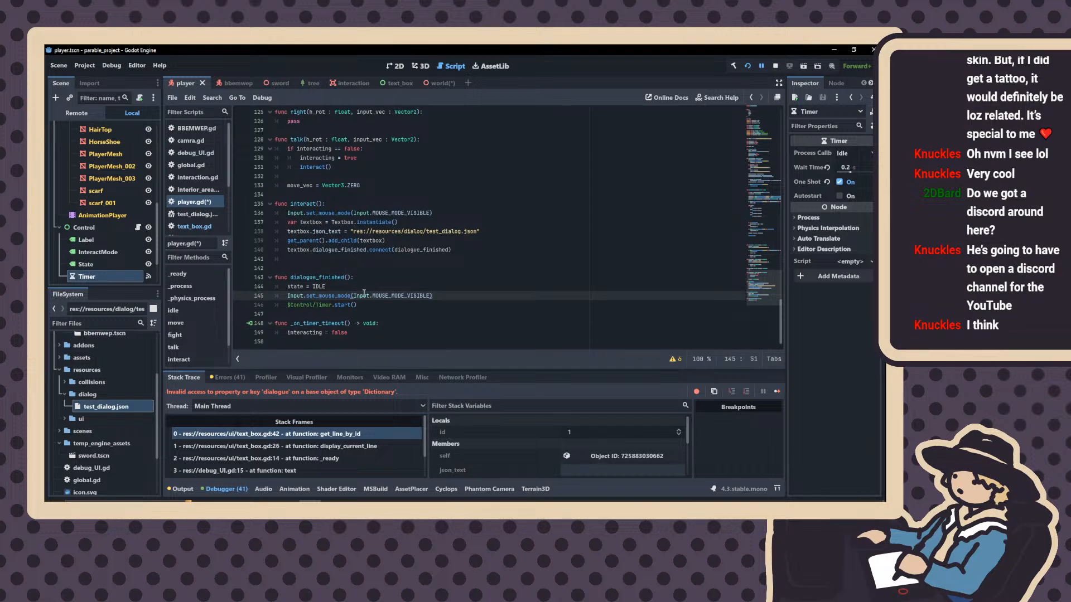
drag(406, 295, 430, 295)
text(C)
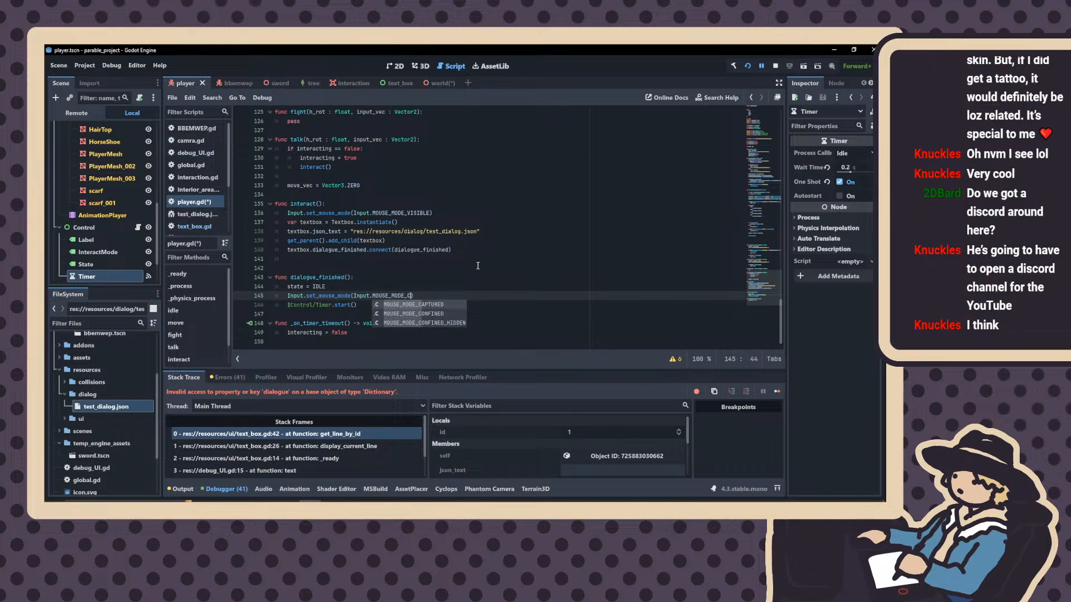
text(\)
text(PTURED)
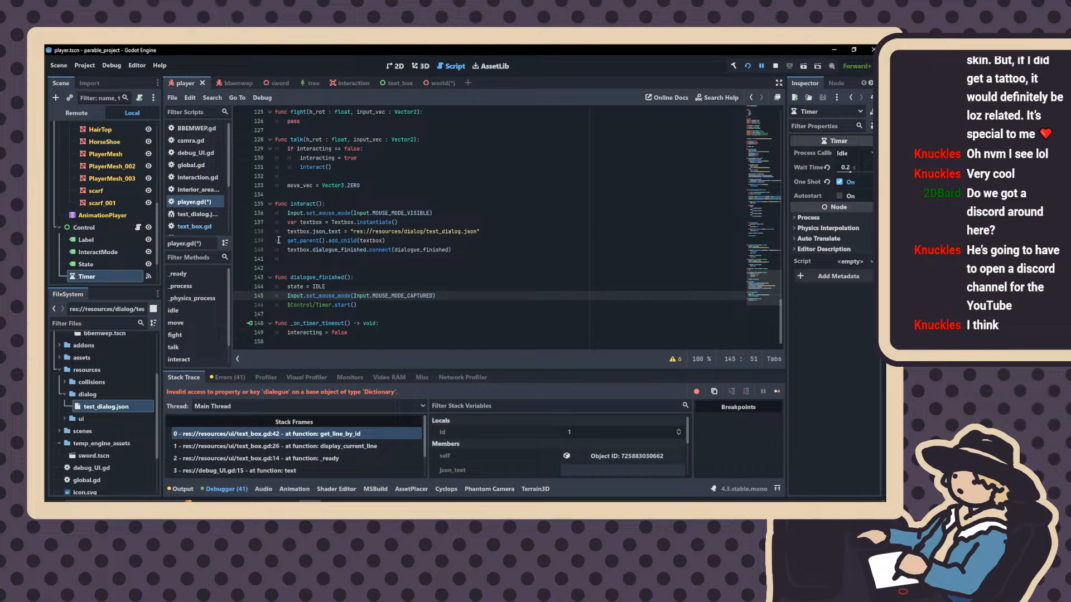
Review the interact() lines in player.gd: the dialogue_finished connection, mouse mode, textbox instantiation and json_text path
drag(279, 249, 360, 250)
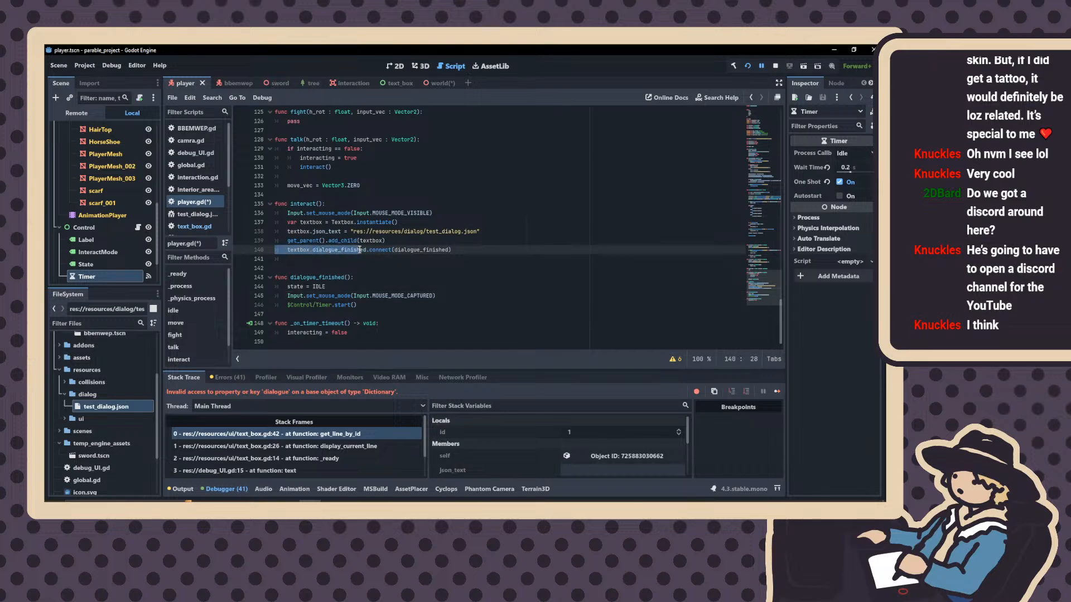
drag(287, 250, 463, 250)
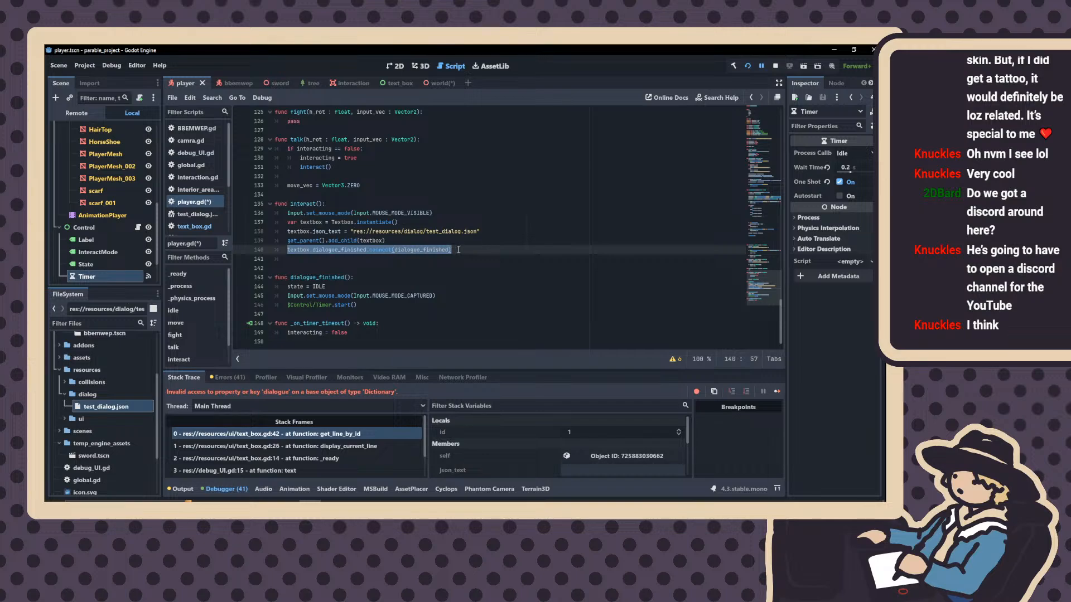
drag(287, 213, 452, 211)
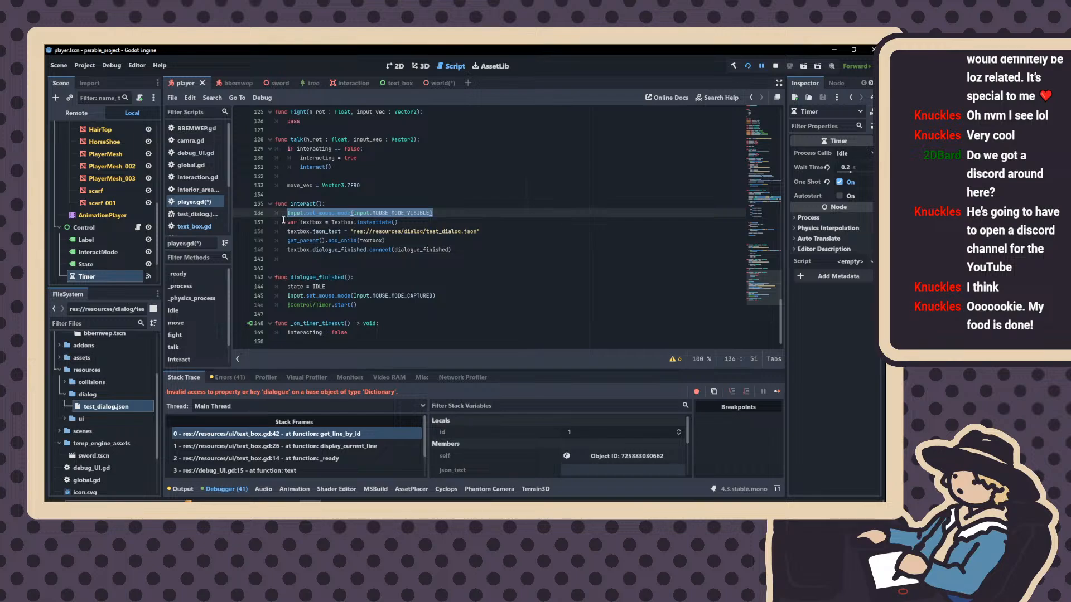
drag(284, 221, 414, 225)
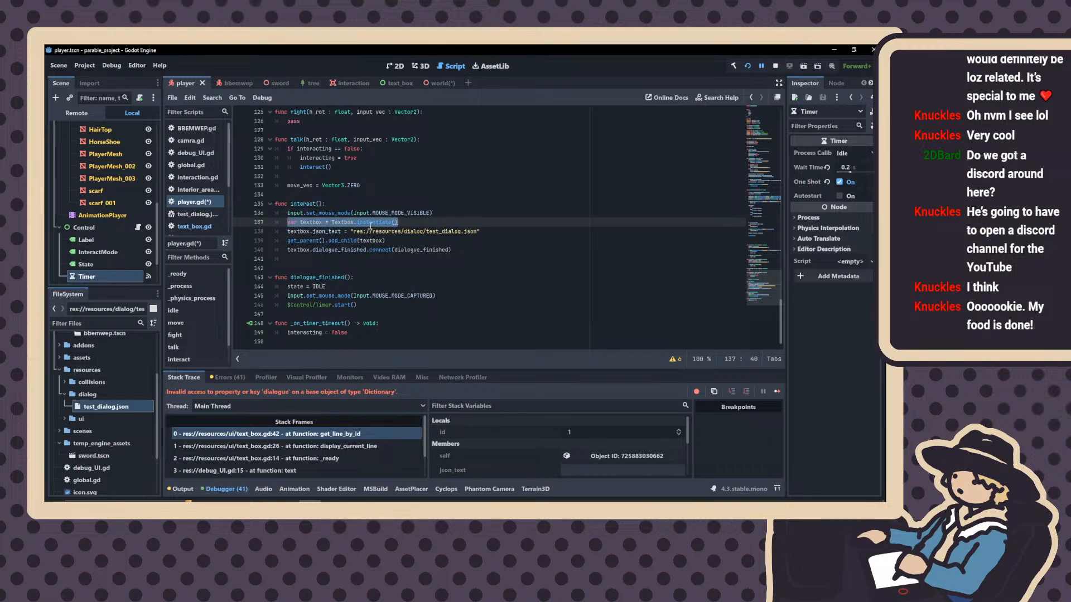
drag(286, 231, 342, 232)
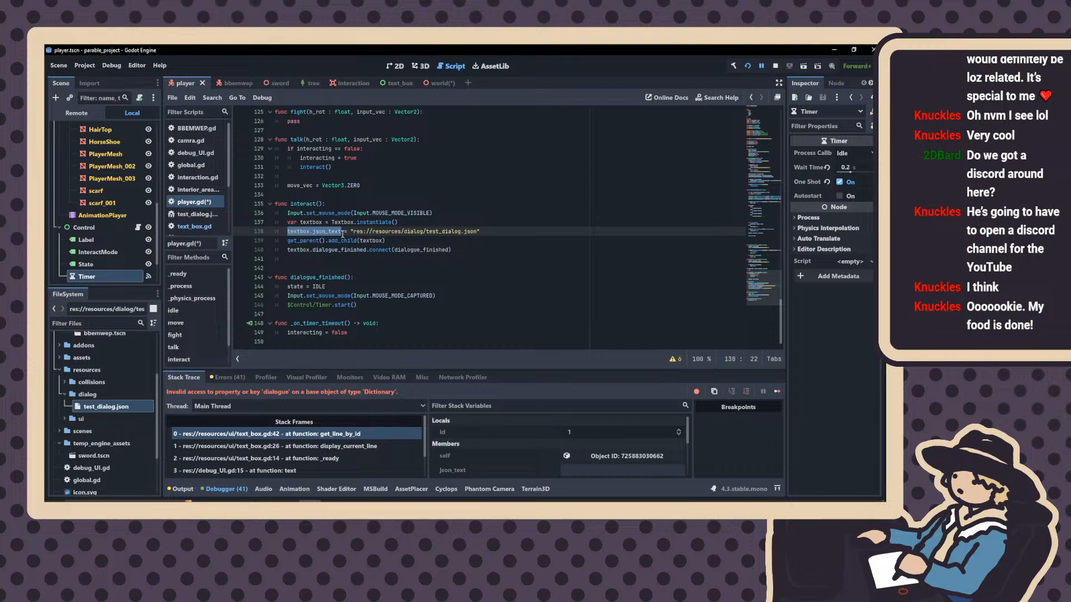
drag(342, 231, 488, 230)
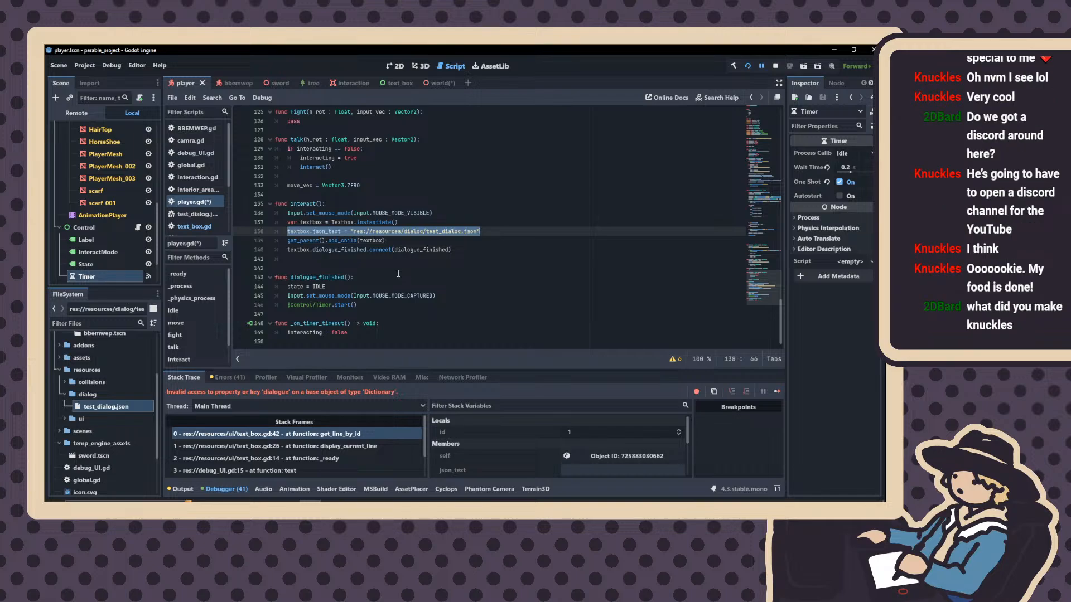
Rerun the project, walk the player to the dummy NPC and go through its dialogue and choices to test repeated interaction
click(747, 66)
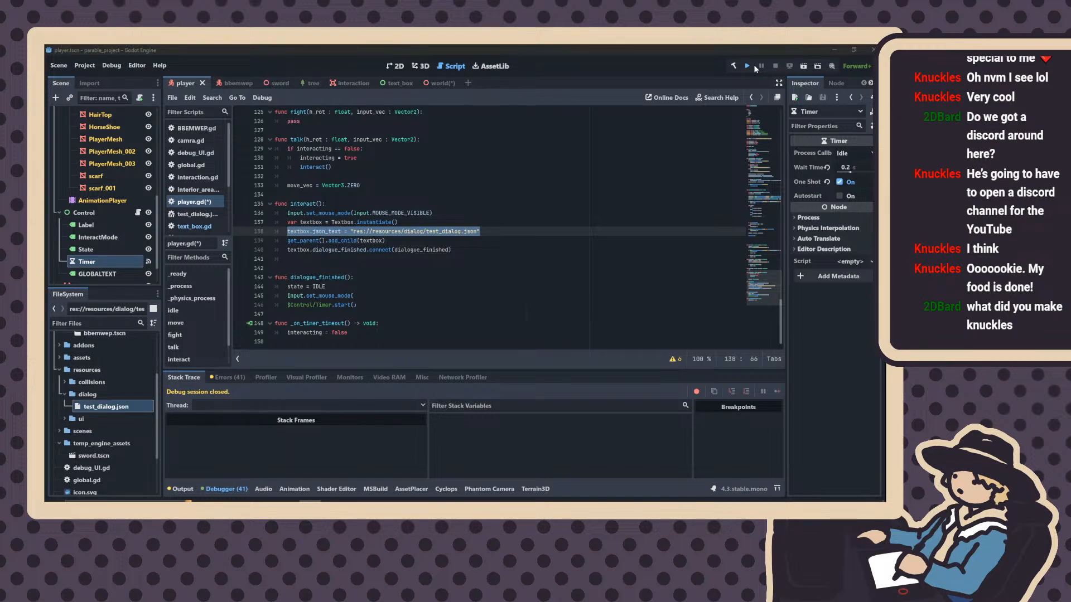
click(755, 68)
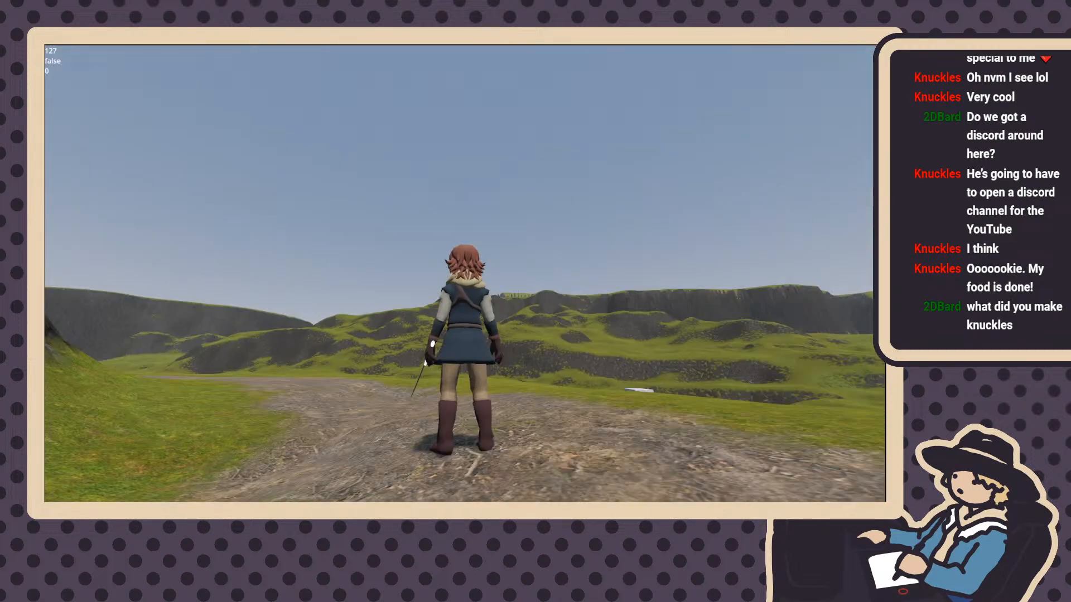
key(w)
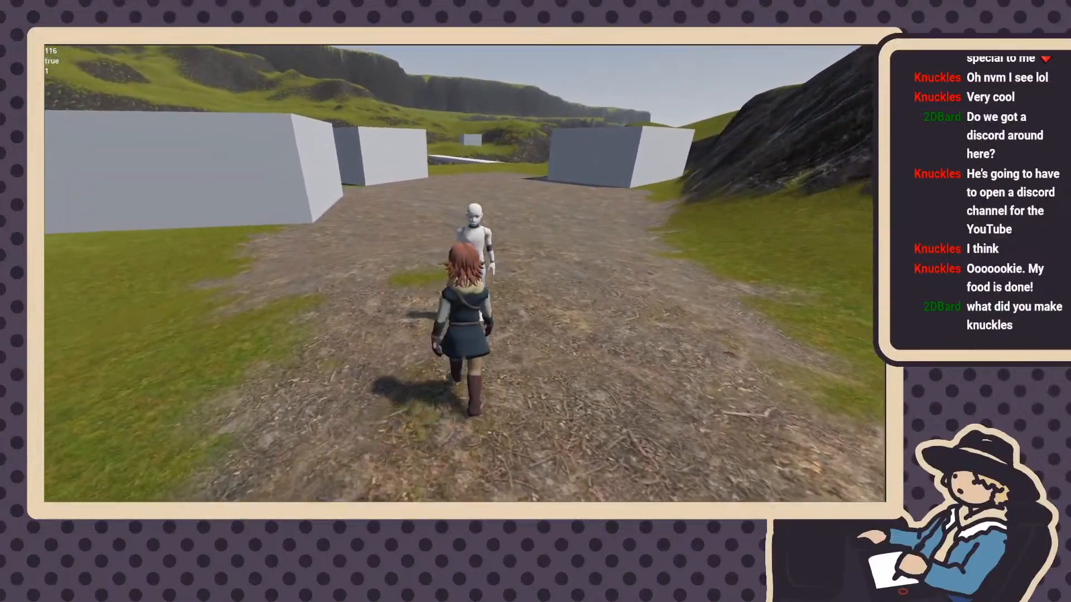
key(e)
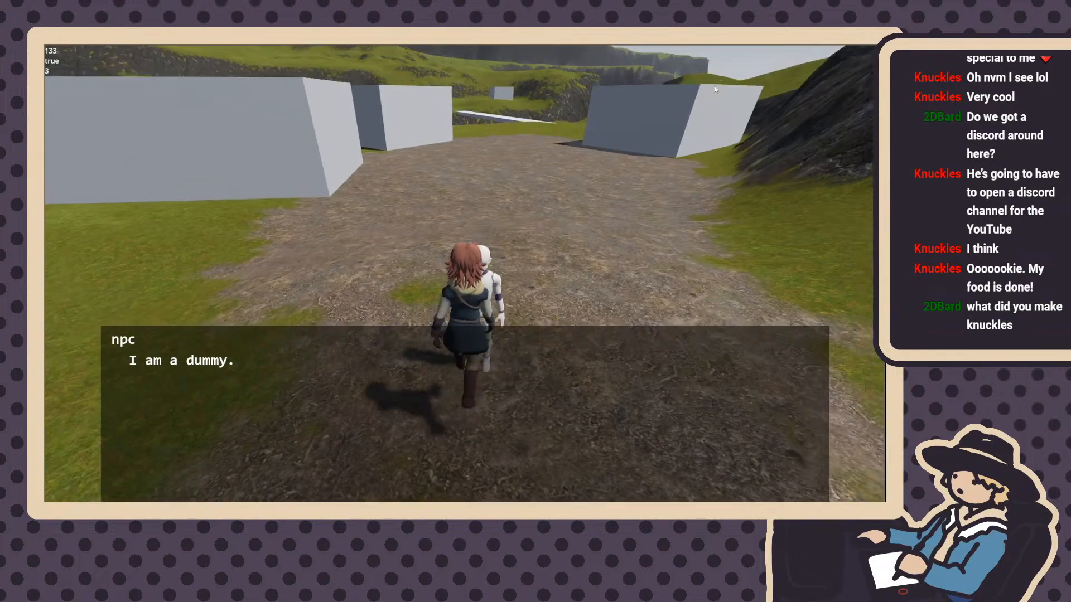
click(714, 94)
click(872, 57)
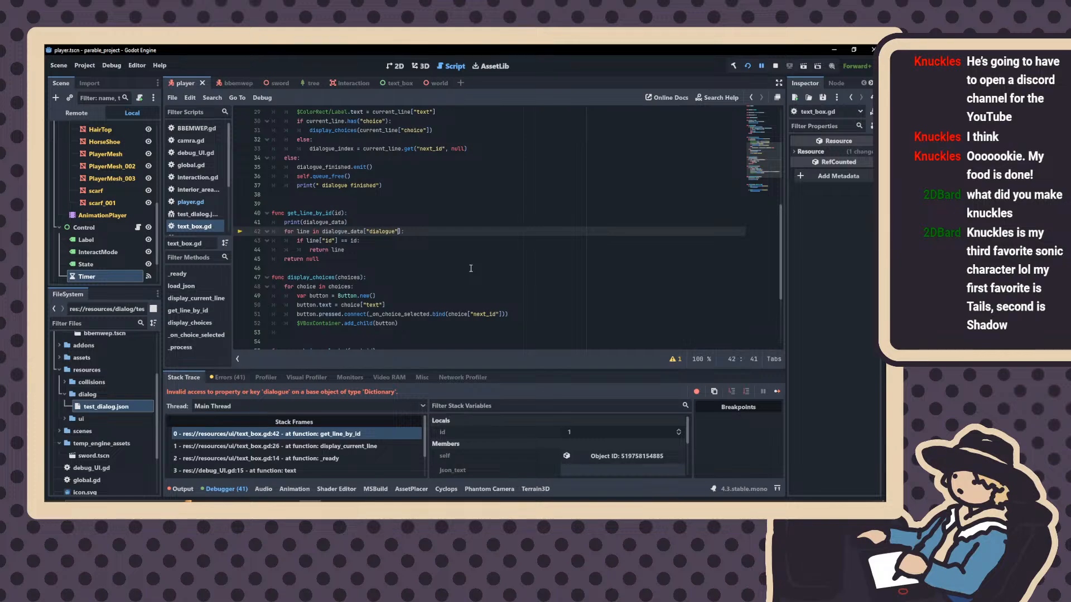
Examine the 'dialogue' lookup in get_line_by_id() and trace how display_current_line() and the choice functions use it in text_box.gd
scroll(422, 245, down, 1)
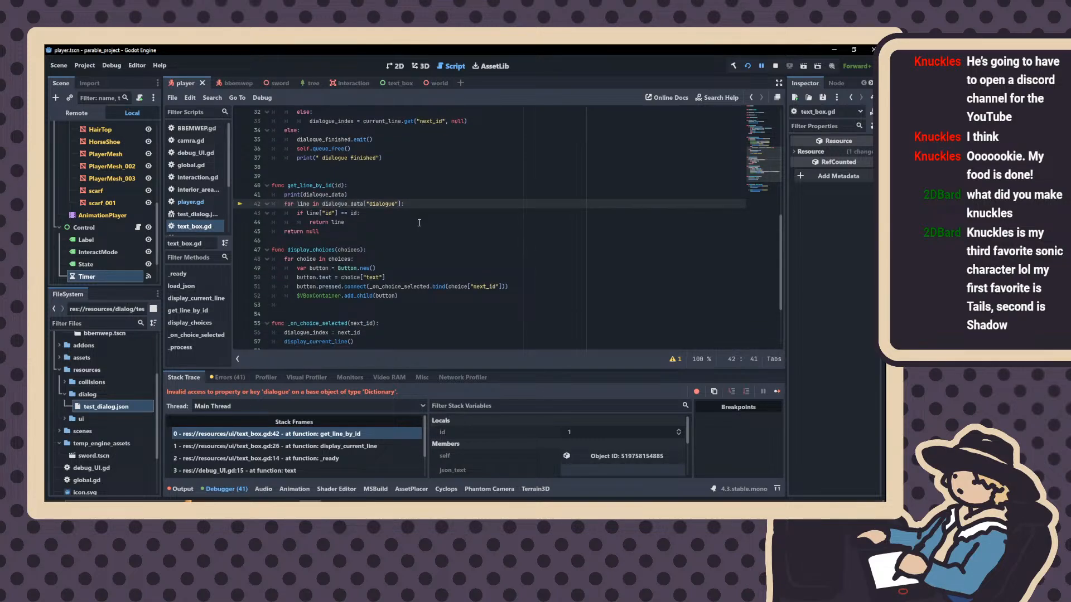
scroll(419, 222, down, 3)
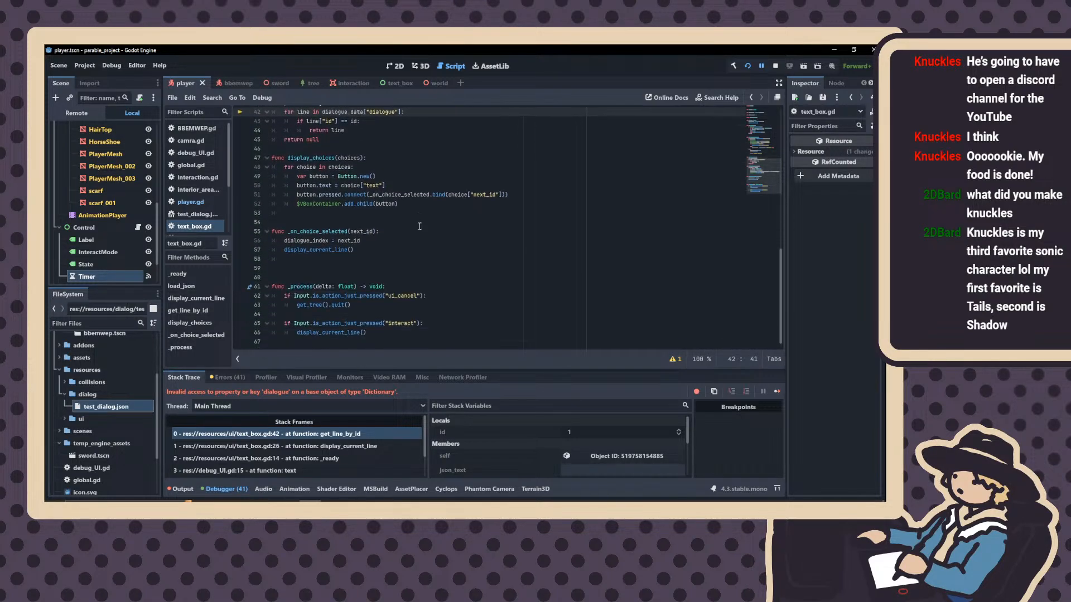
scroll(419, 225, up, 2)
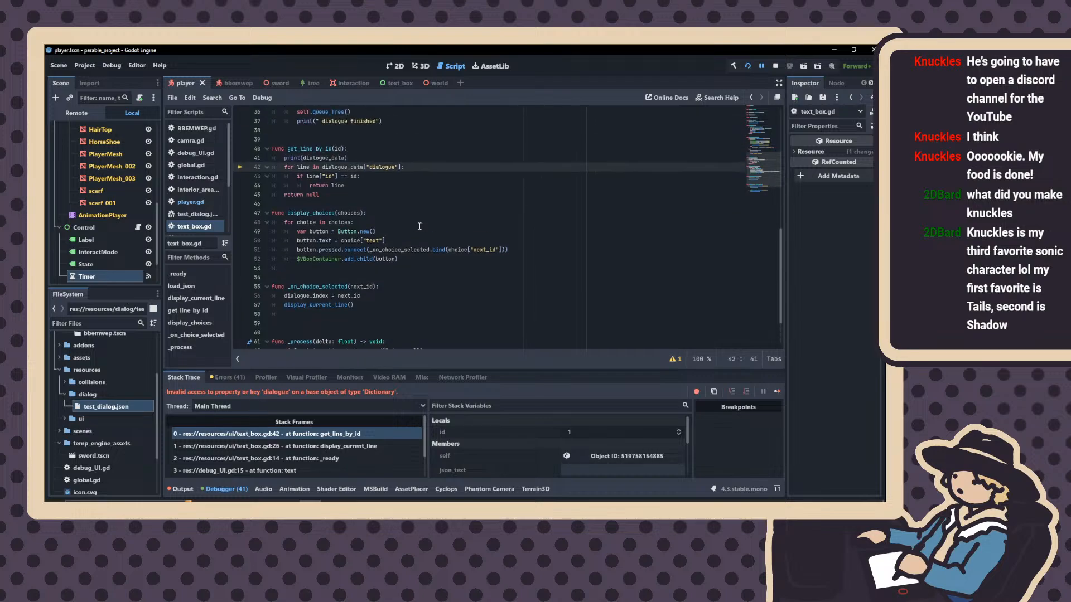
scroll(424, 235, up, 1)
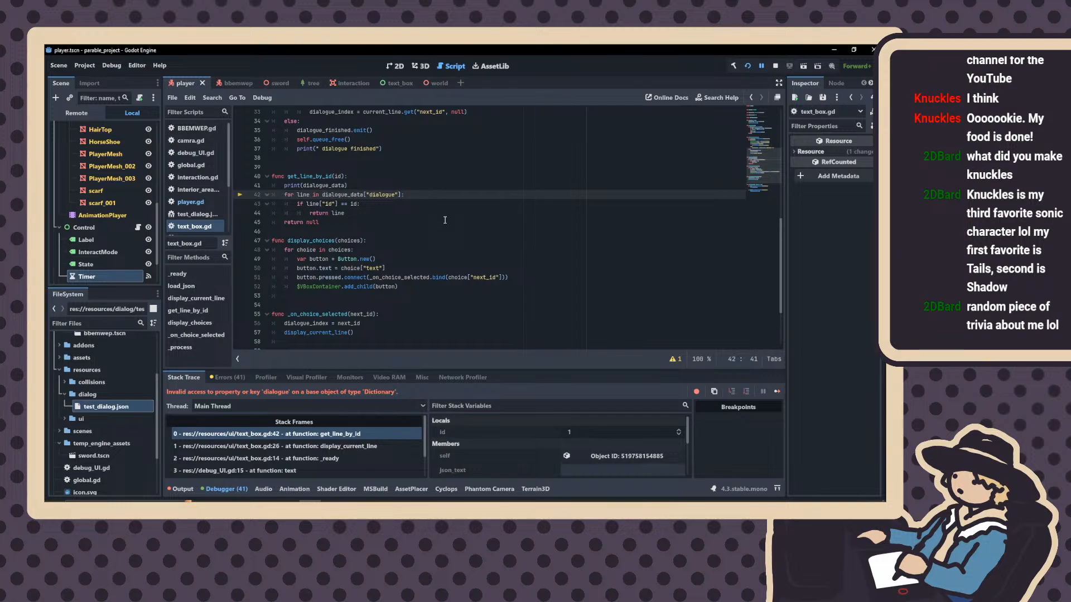
scroll(444, 222, down, 1)
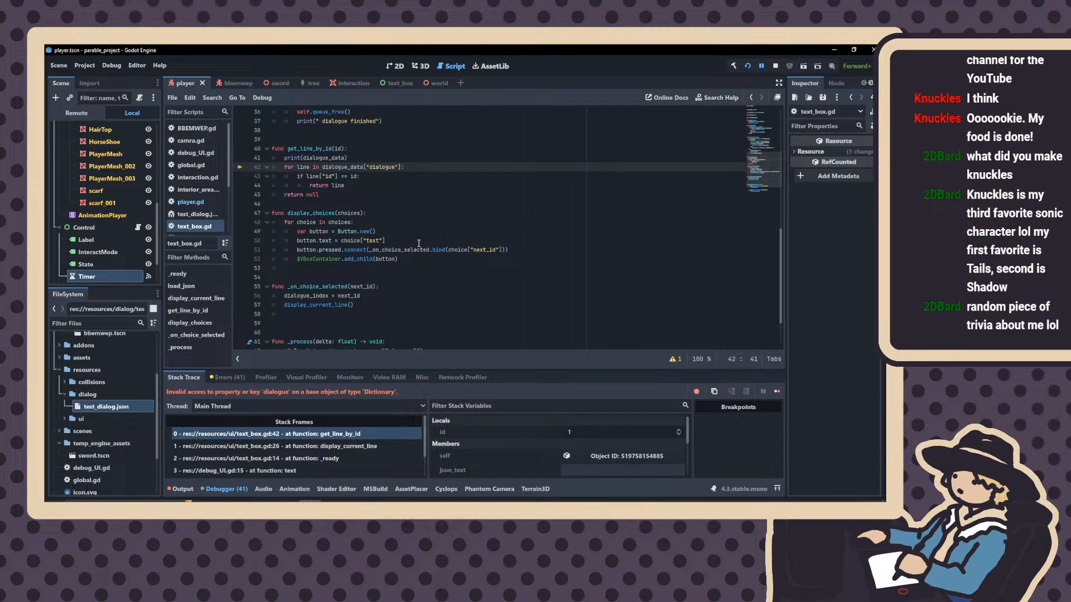
scroll(418, 243, up, 6)
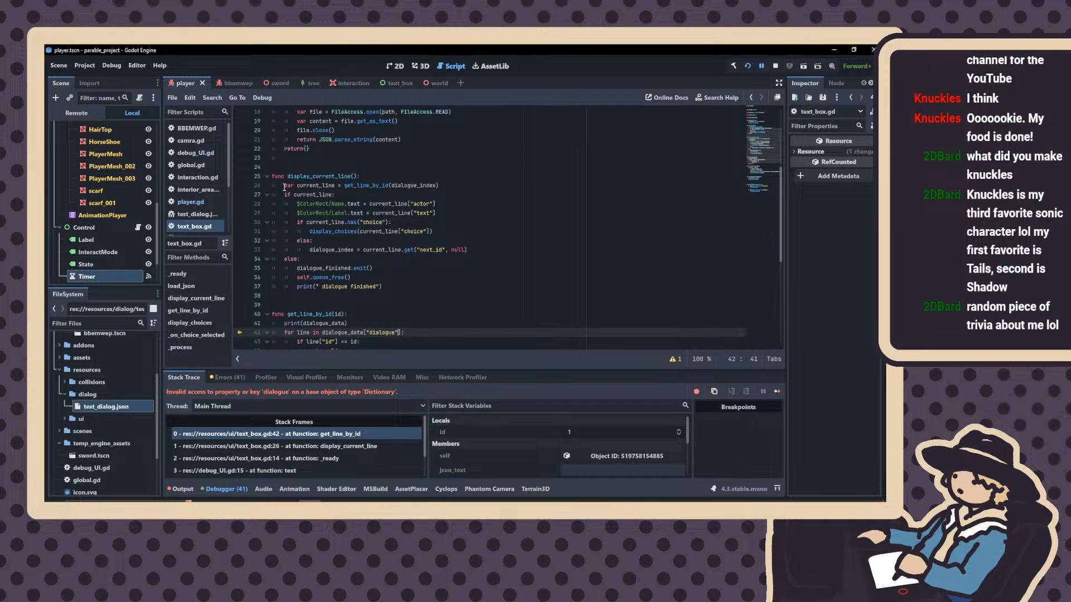
drag(284, 185, 446, 186)
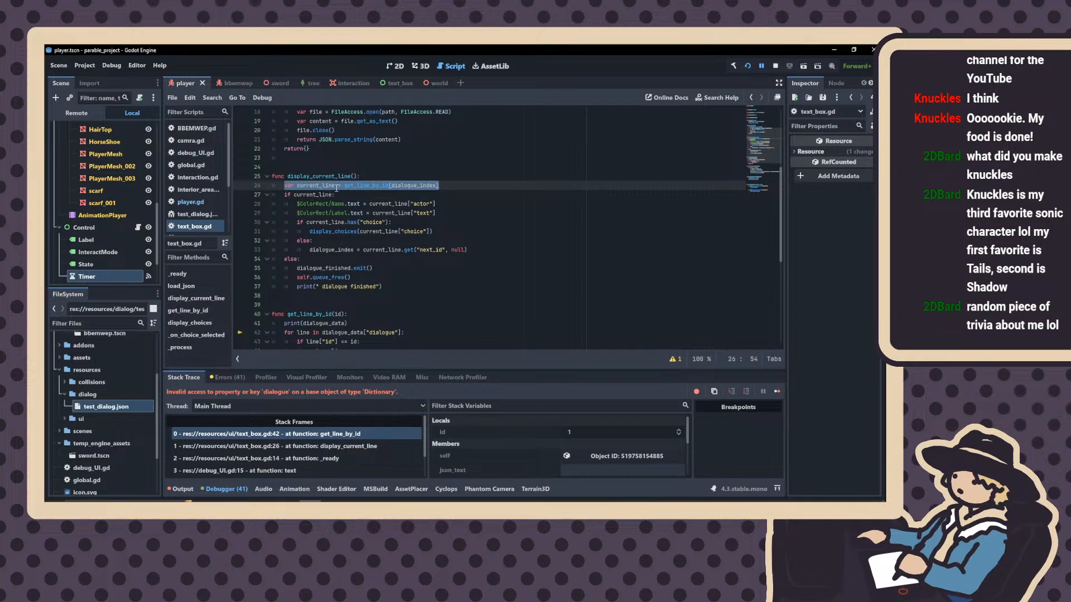
drag(333, 193, 284, 194)
click(284, 194)
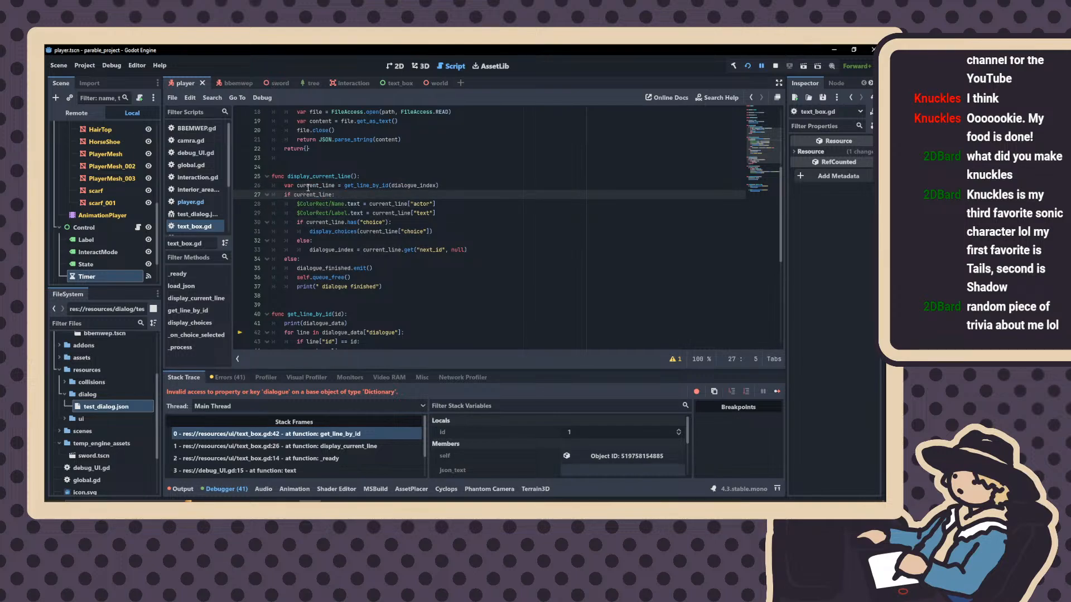
scroll(306, 187, down, 1)
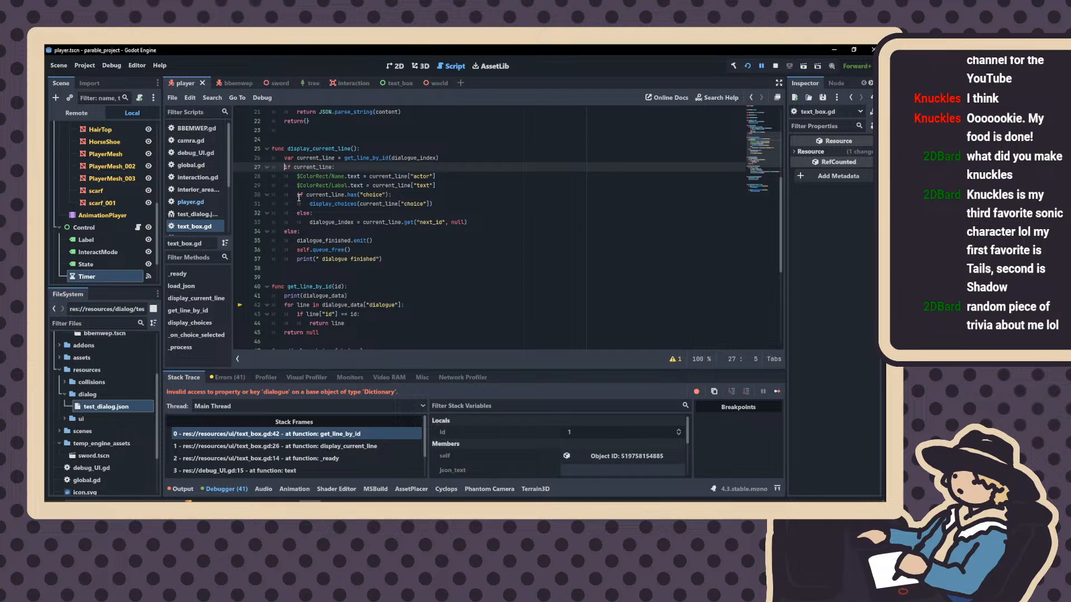
Set a breakpoint on $Control/Timer.start() in dialogue_finished() in player.gd, and rerun the game through the NPC conversation to reach it
click(190, 202)
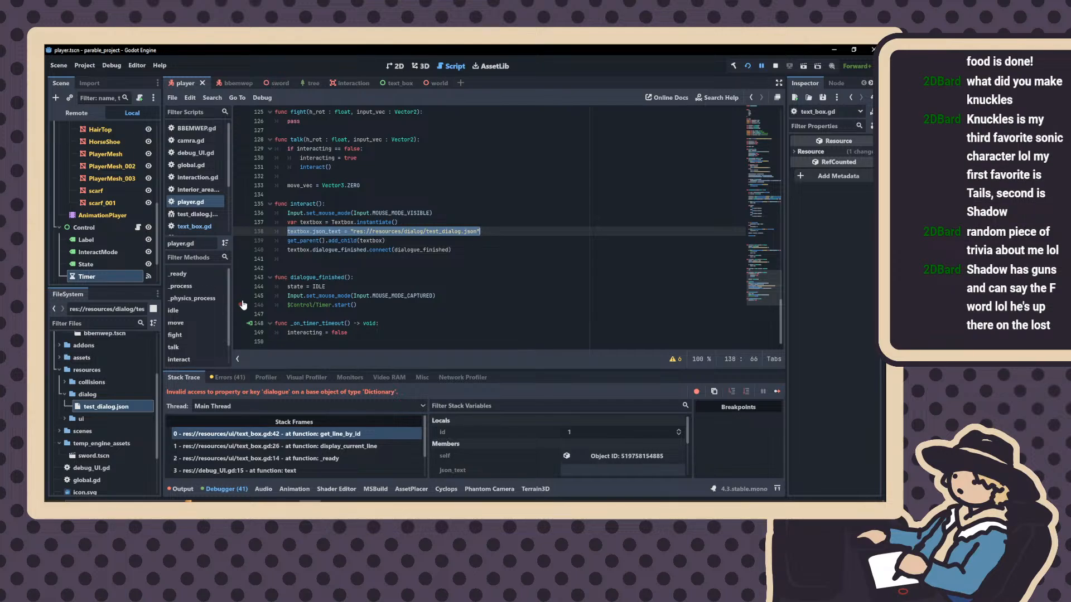
click(241, 305)
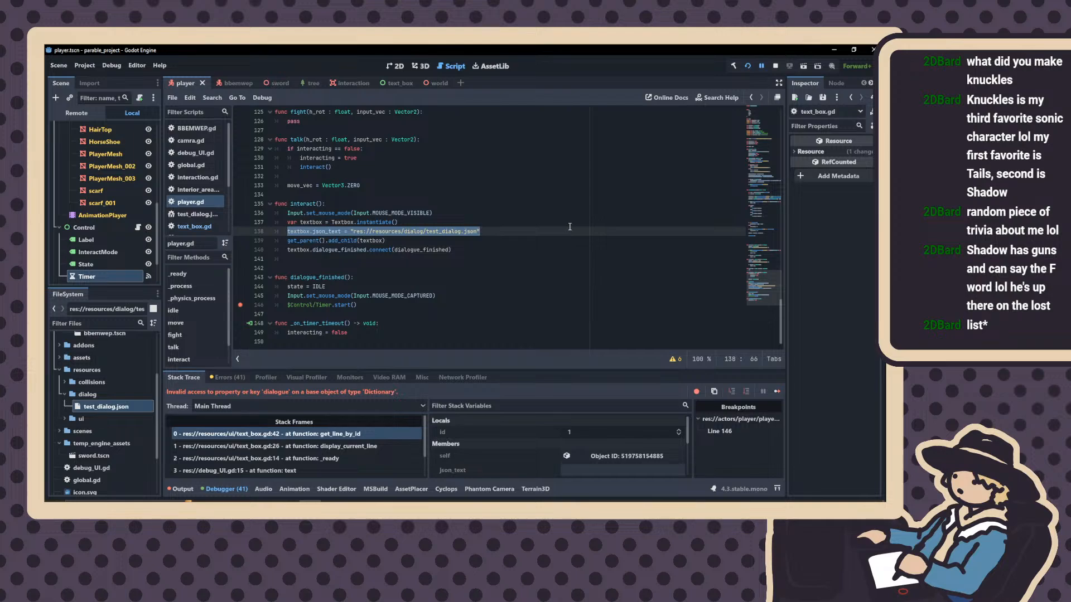
click(747, 66)
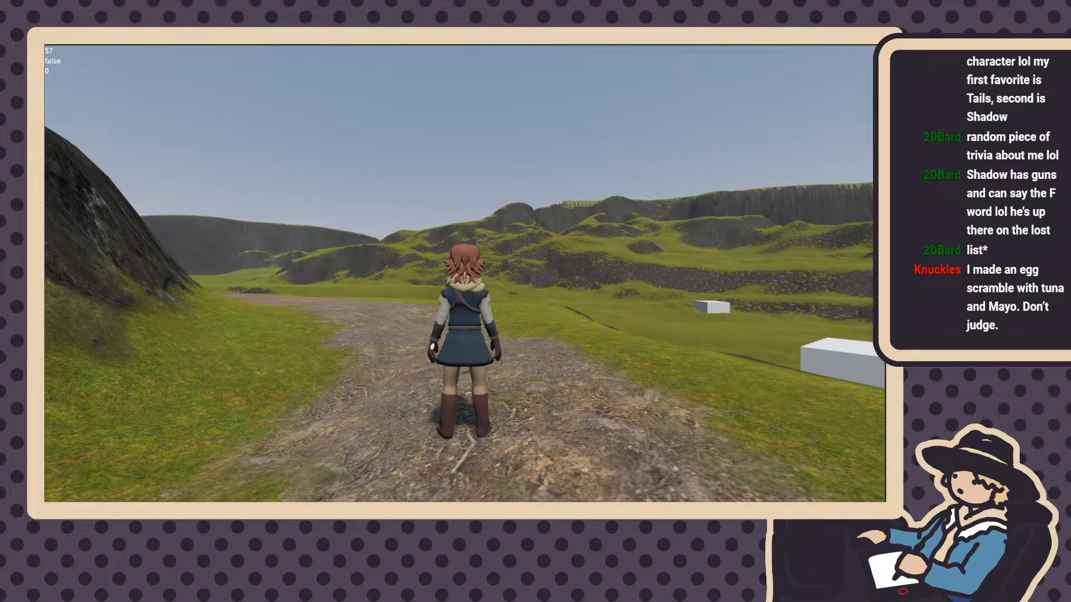
key(w)
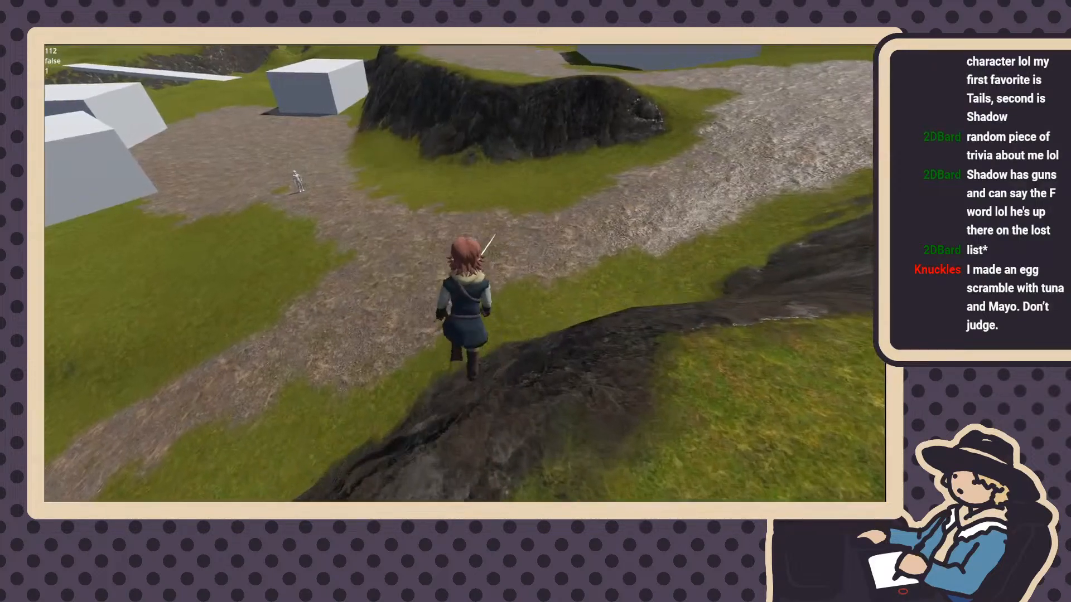
key(w)
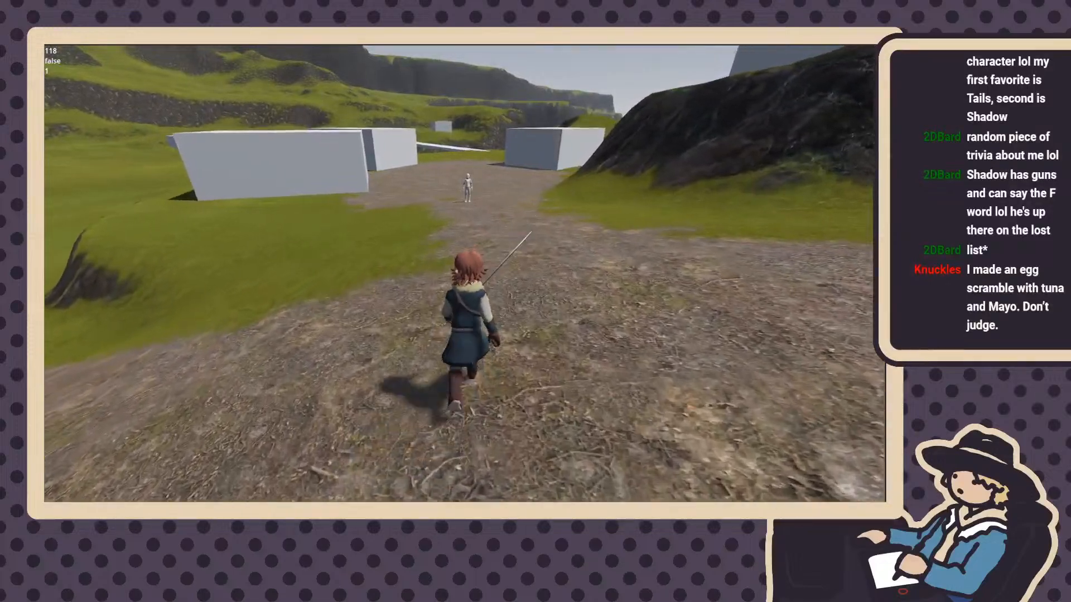
key(w)
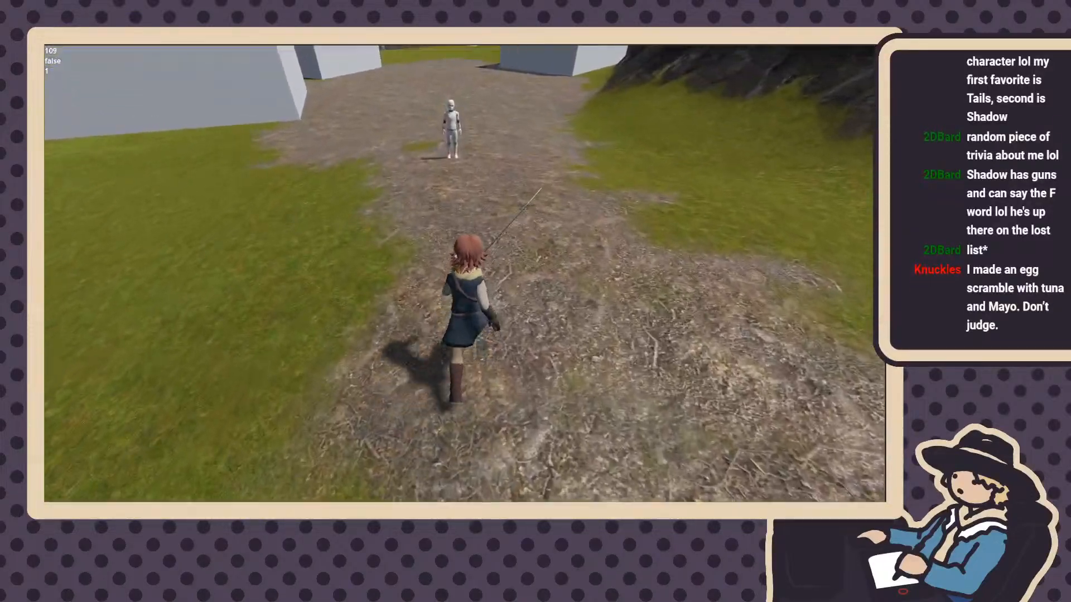
key(w)
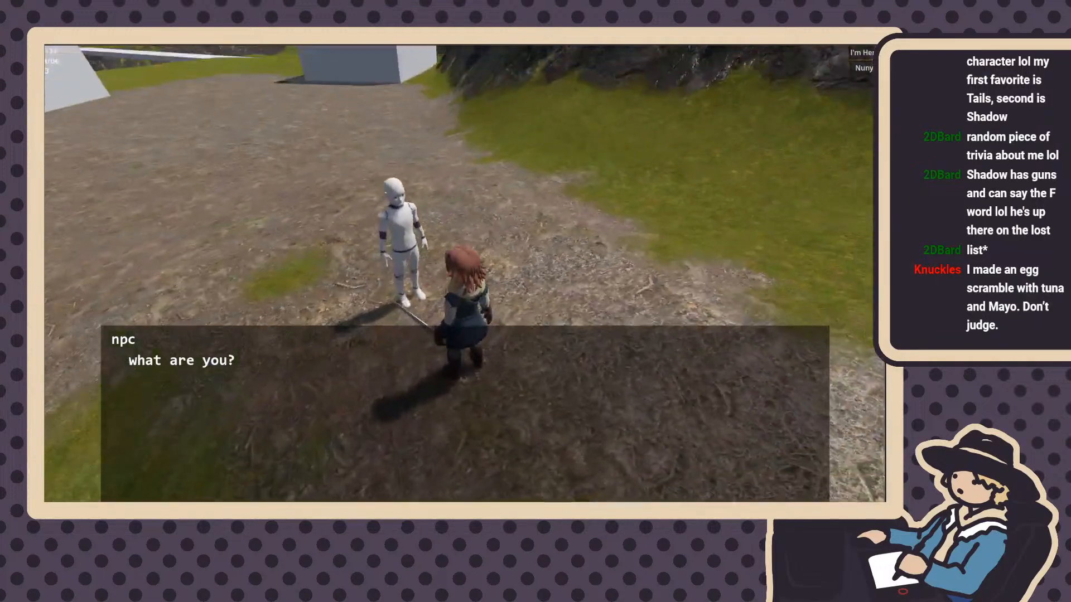
click(863, 67)
click(431, 242)
click(439, 245)
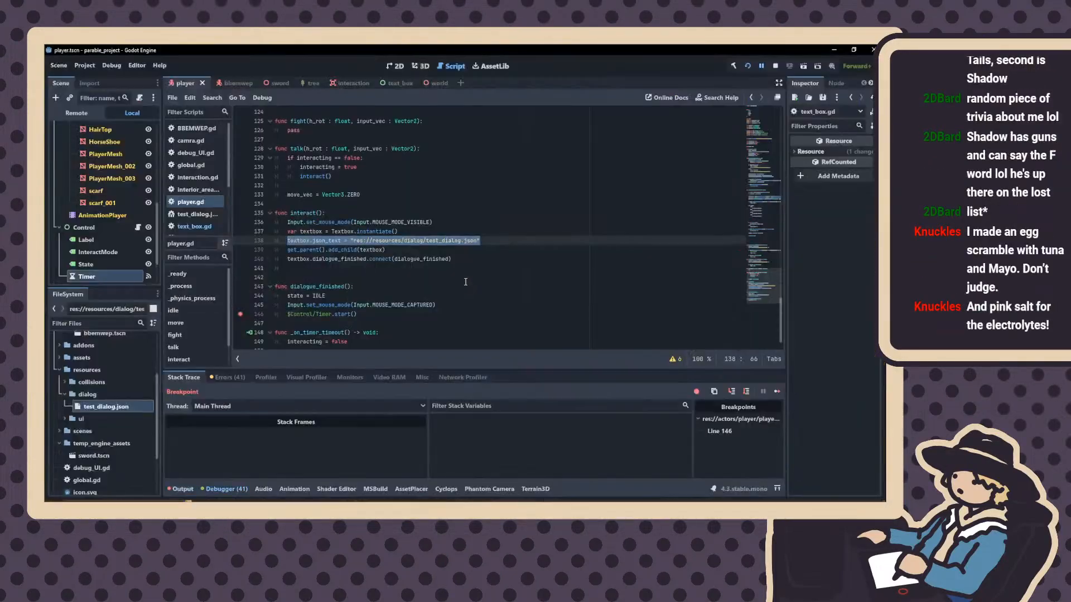
Remove the breakpoint from $Control/Timer.start() and review the state = IDLE line in dialogue_finished() against talk() and interact()
click(244, 305)
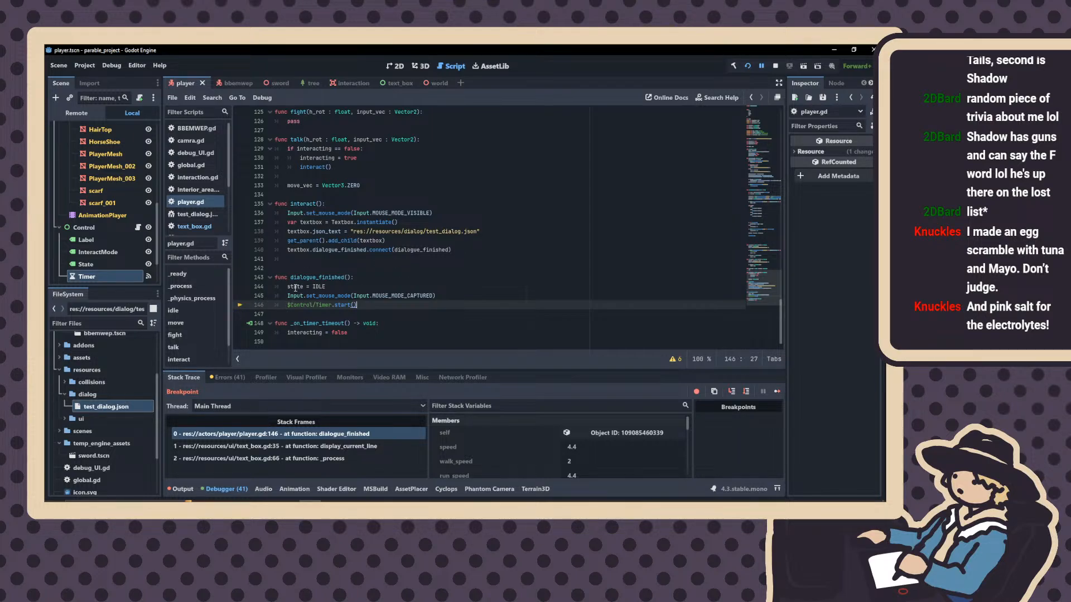
drag(329, 289, 286, 289)
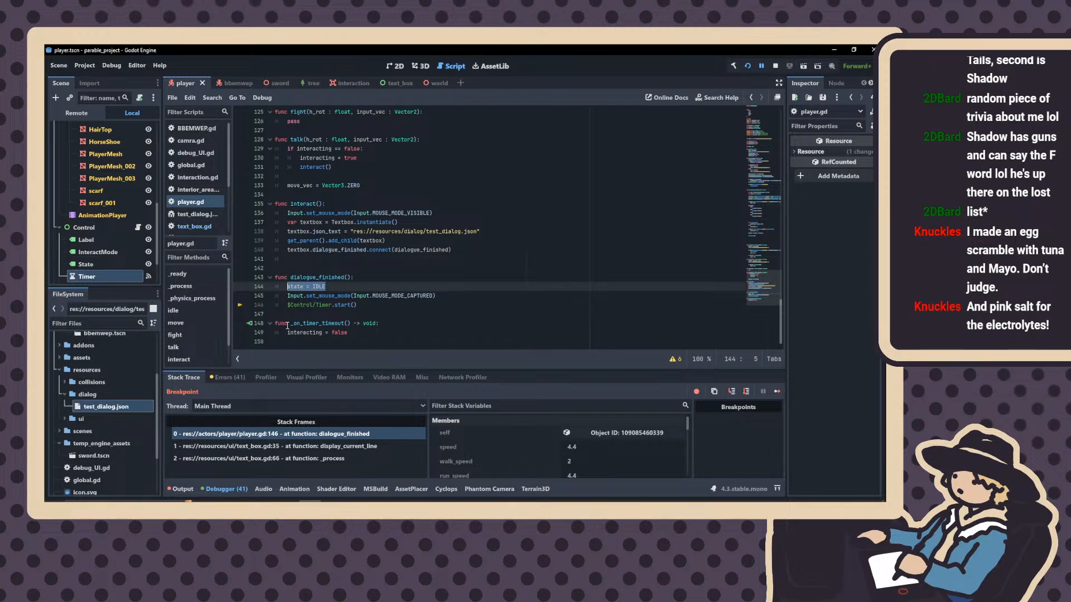
scroll(333, 304, up, 2)
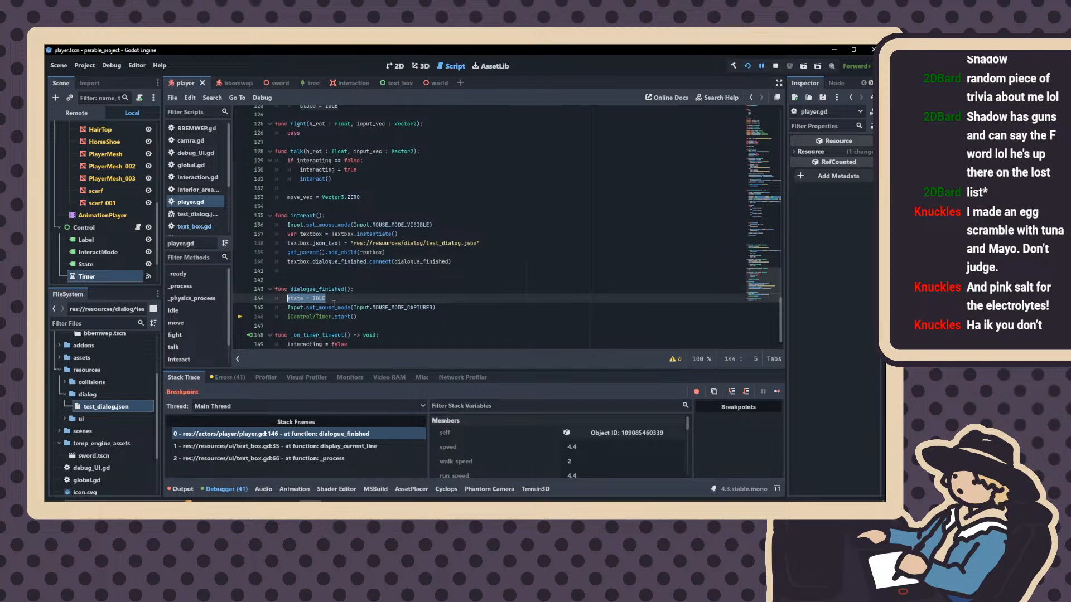
scroll(333, 304, down, 1)
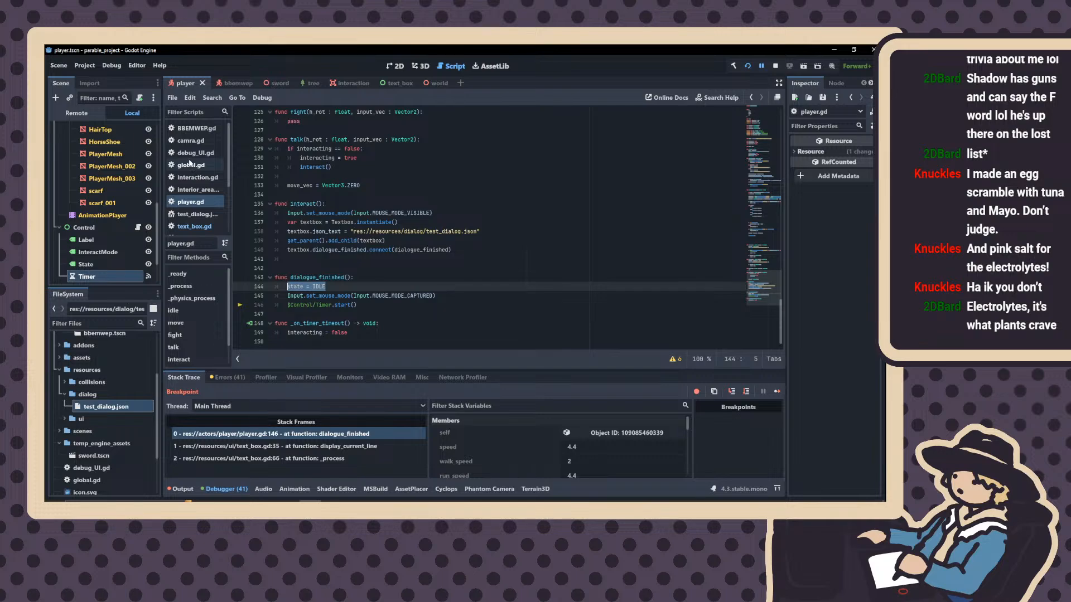
Remove the print(dialogue_data) line from get_line_by_id() in text_box.gd
click(386, 83)
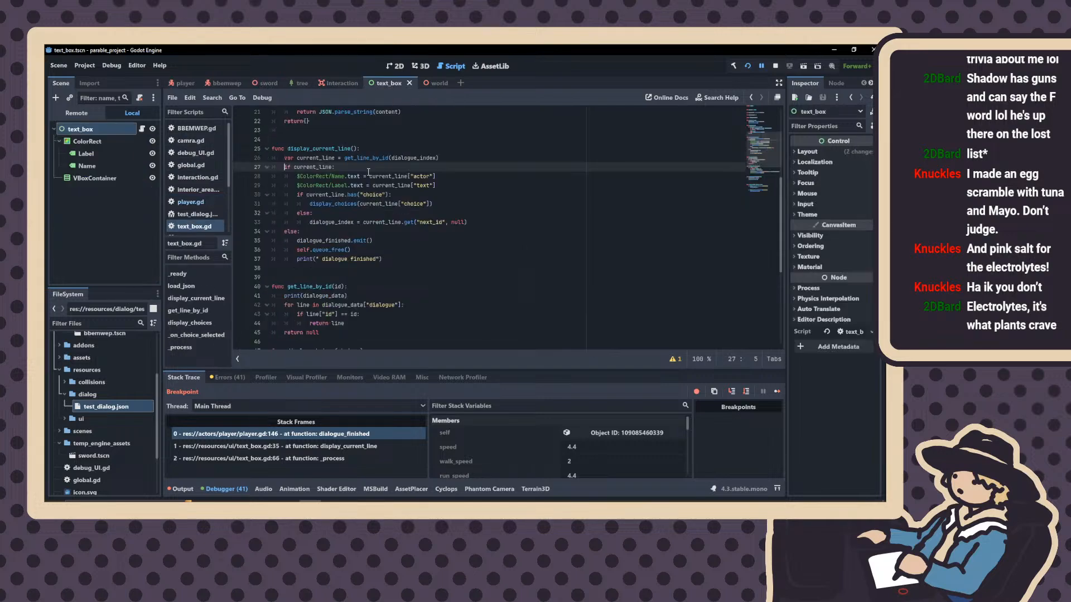
scroll(339, 249, down, 3)
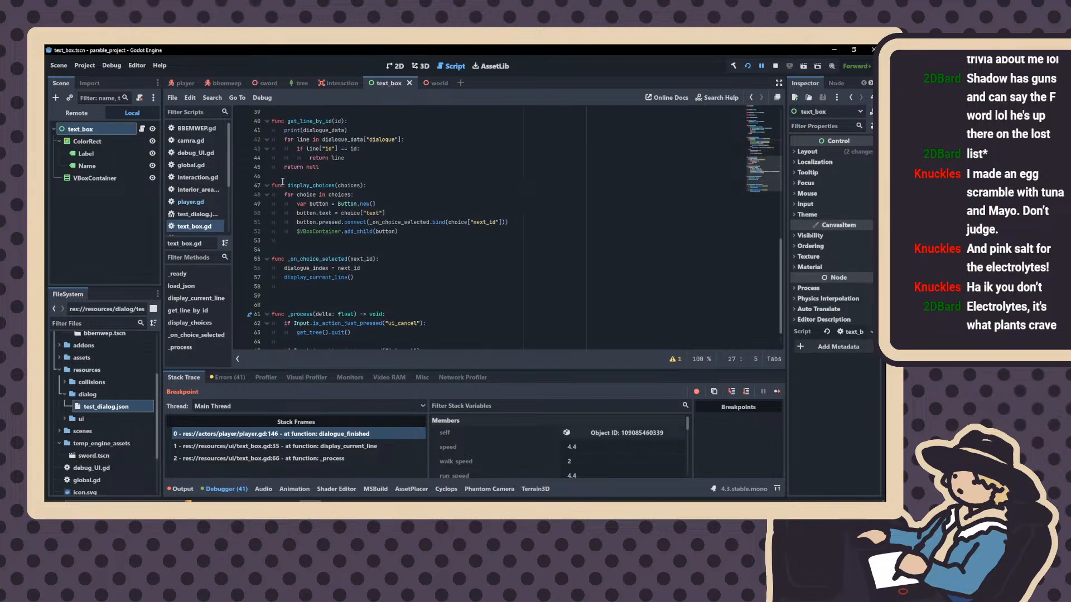
scroll(283, 181, up, 5)
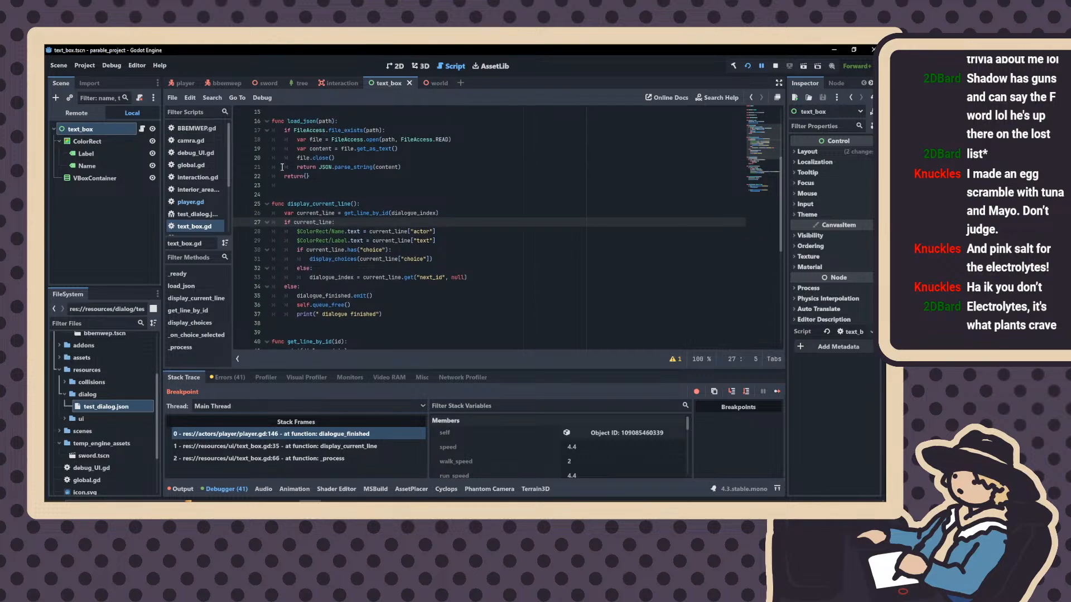
scroll(282, 166, down, 2)
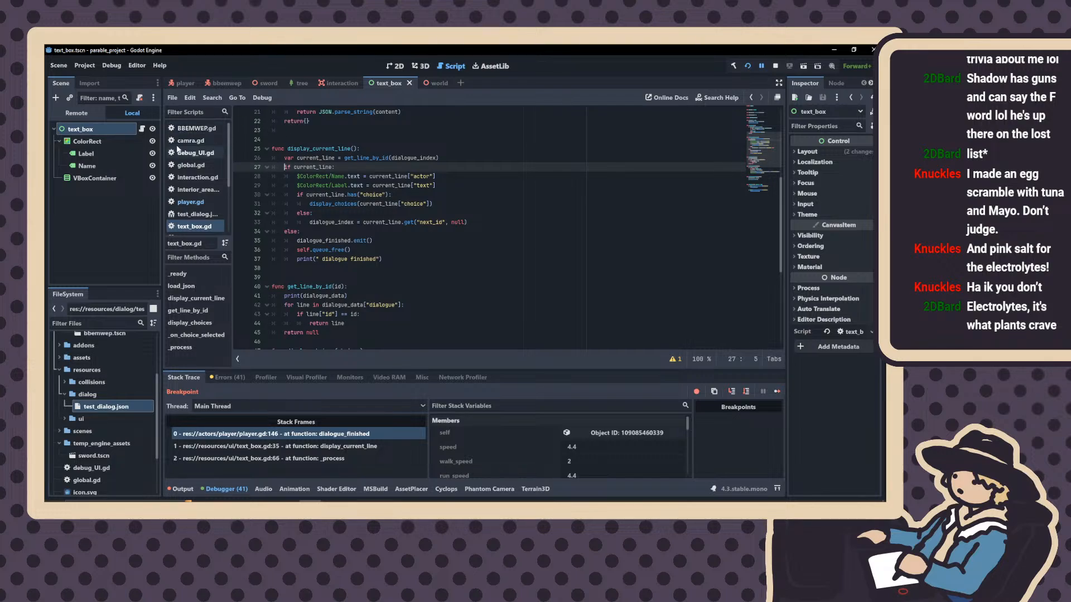
click(265, 83)
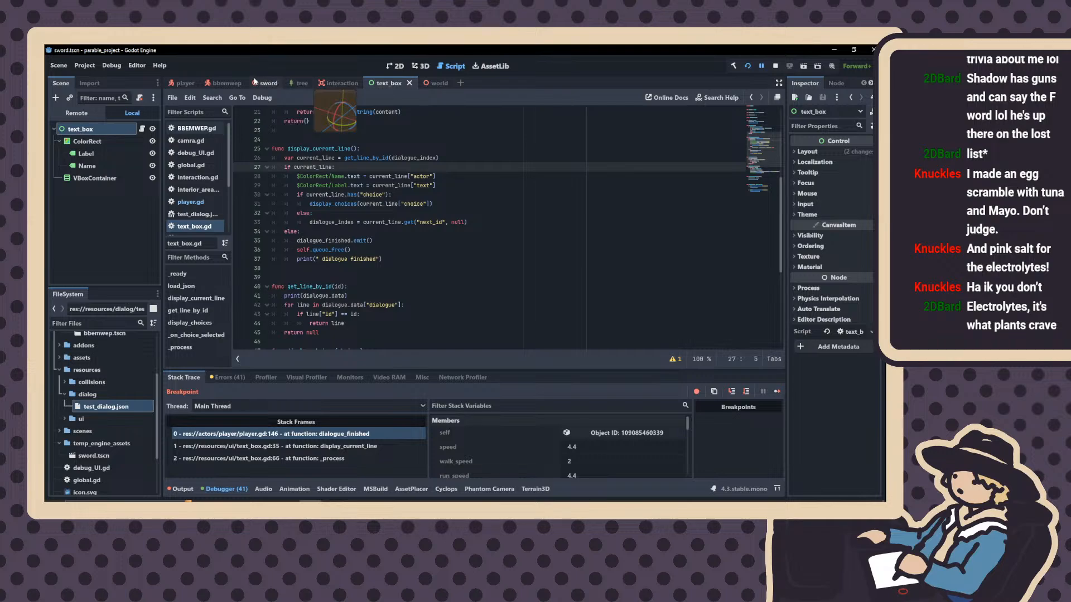
mouse_move(347, 82)
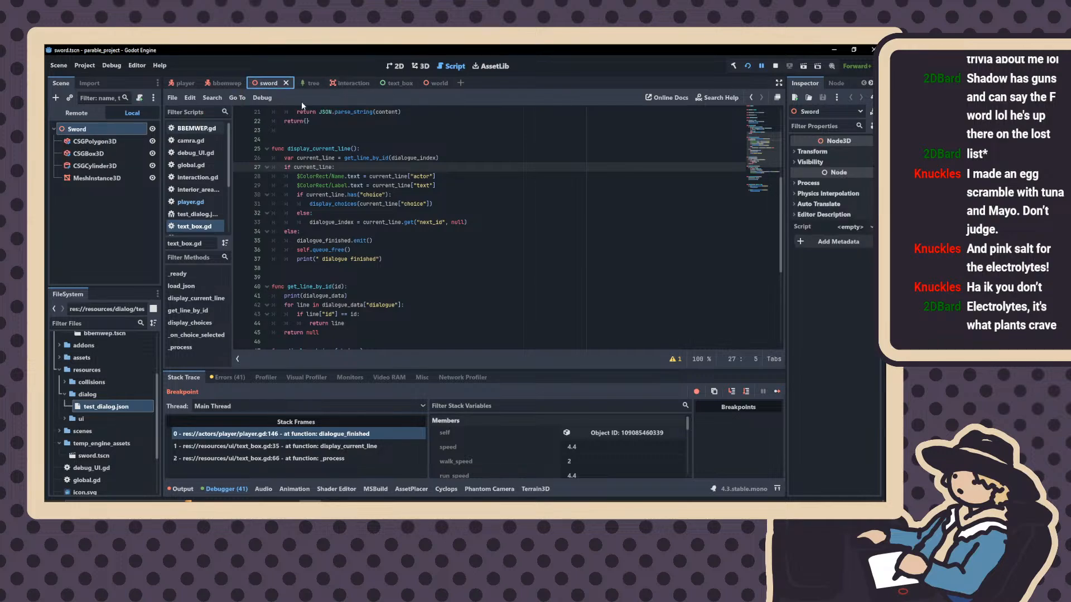
scroll(187, 196, down, 3)
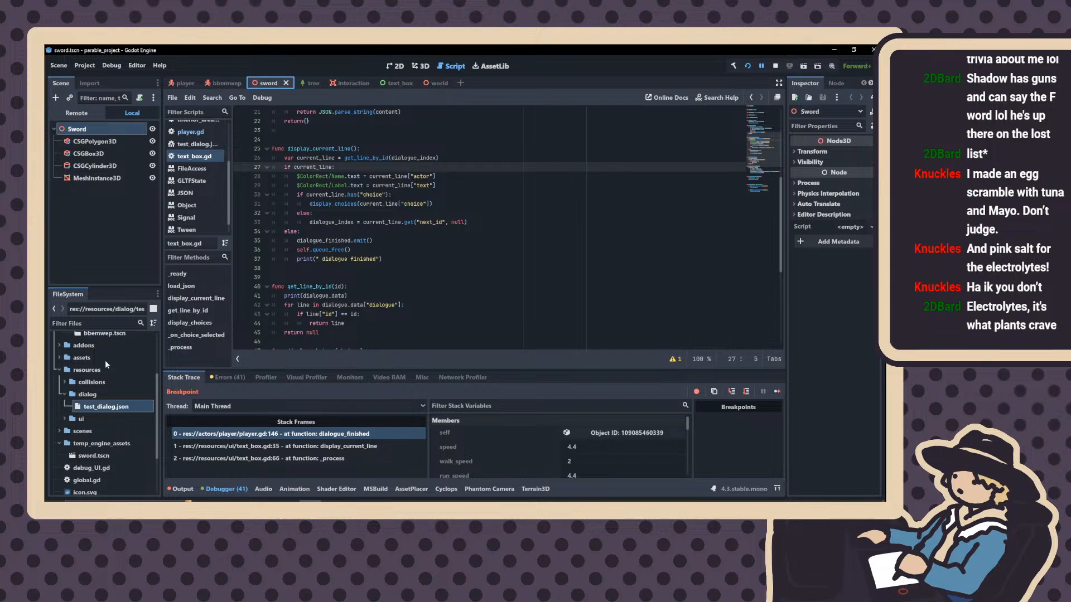
drag(357, 294, 224, 296)
key(BackSpace)
key(BackSpace)
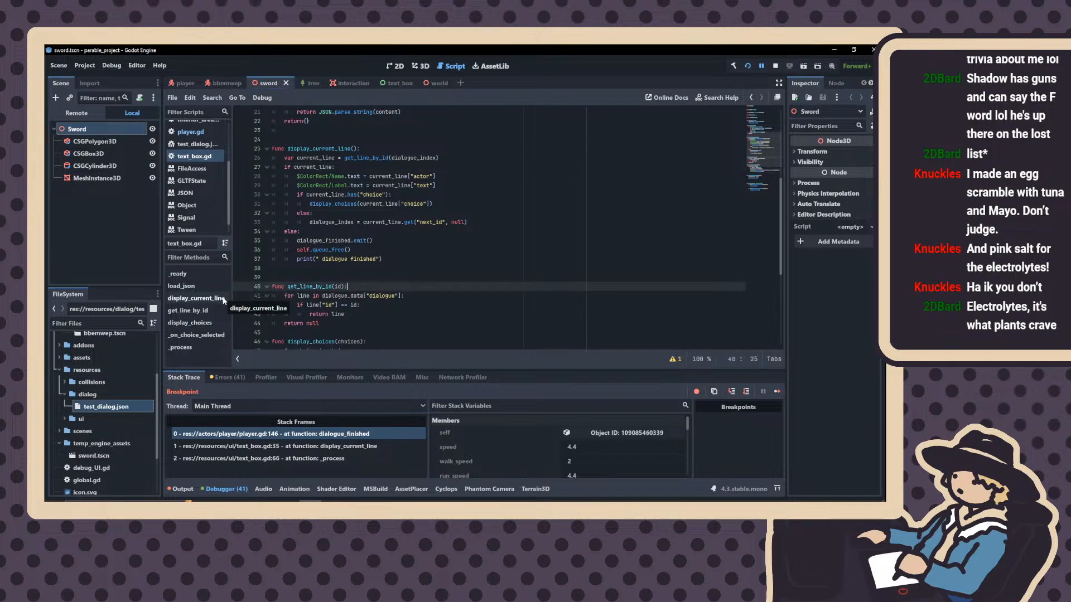
Look through the code in text_box.gd, player.gd, tree.gd, BBEMWEP.gd and the interaction scene for other leftover lines
scroll(318, 187, up, 7)
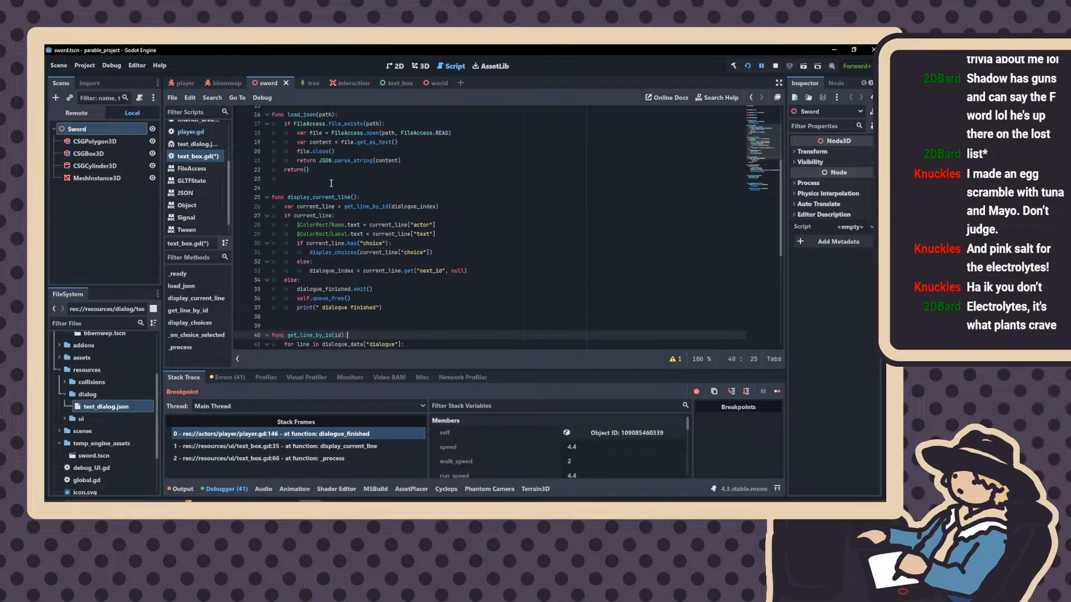
scroll(343, 223, down, 1)
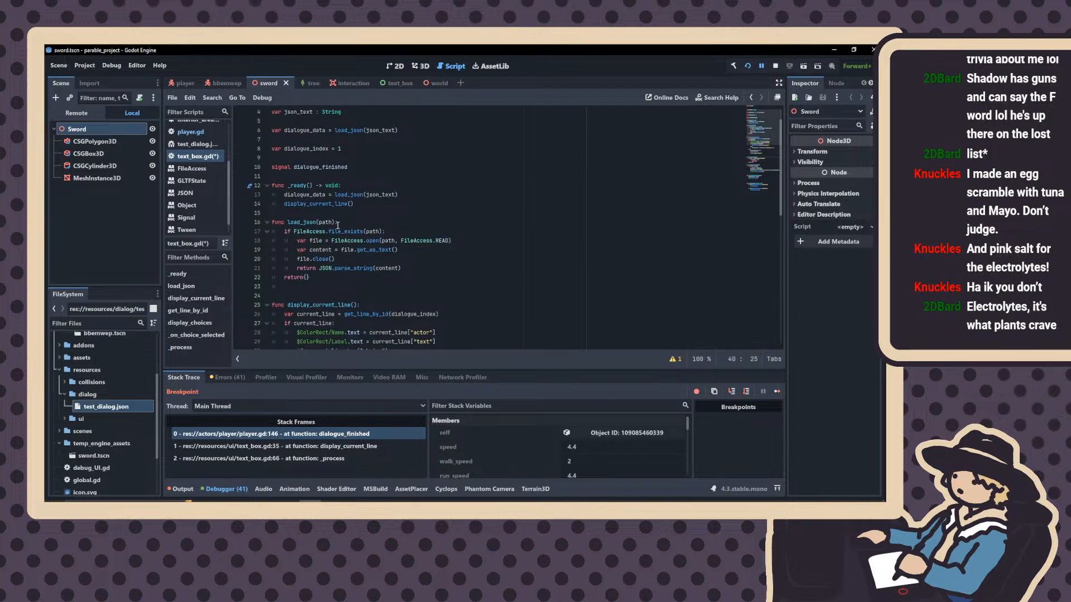
click(226, 82)
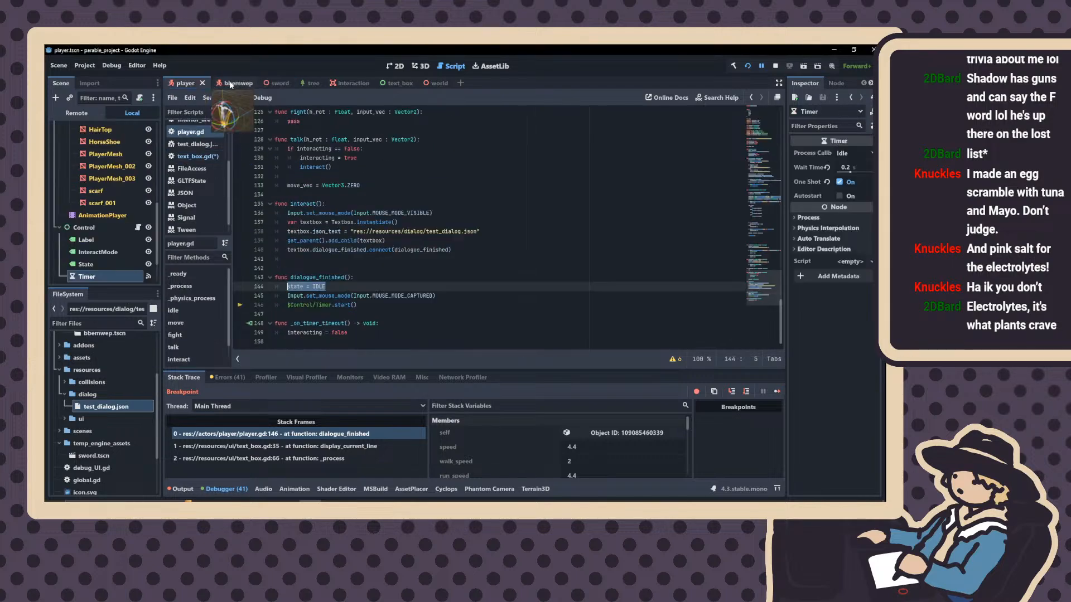
click(306, 84)
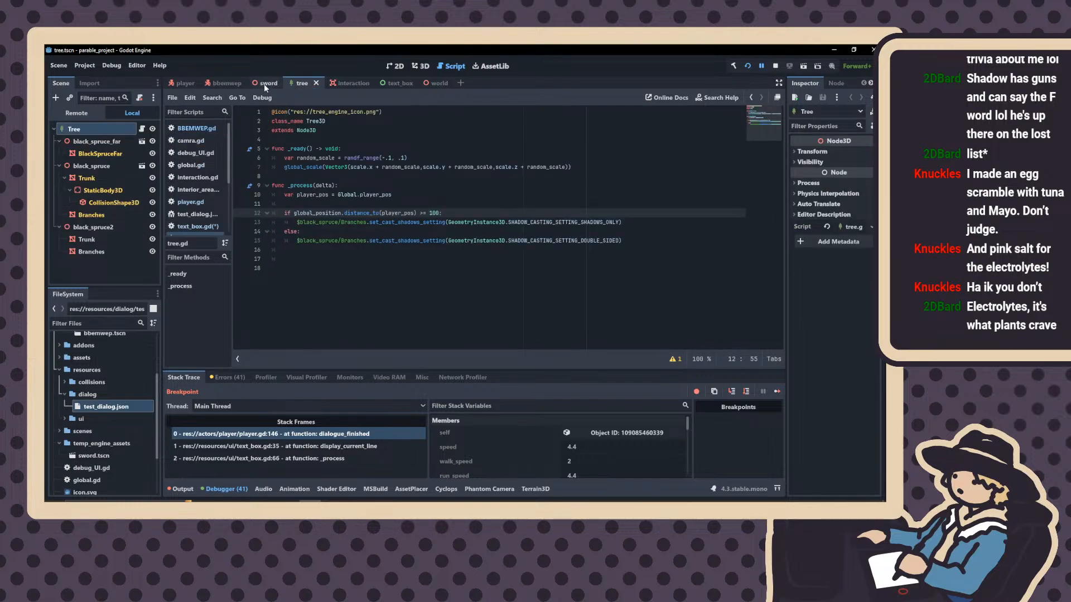
click(226, 84)
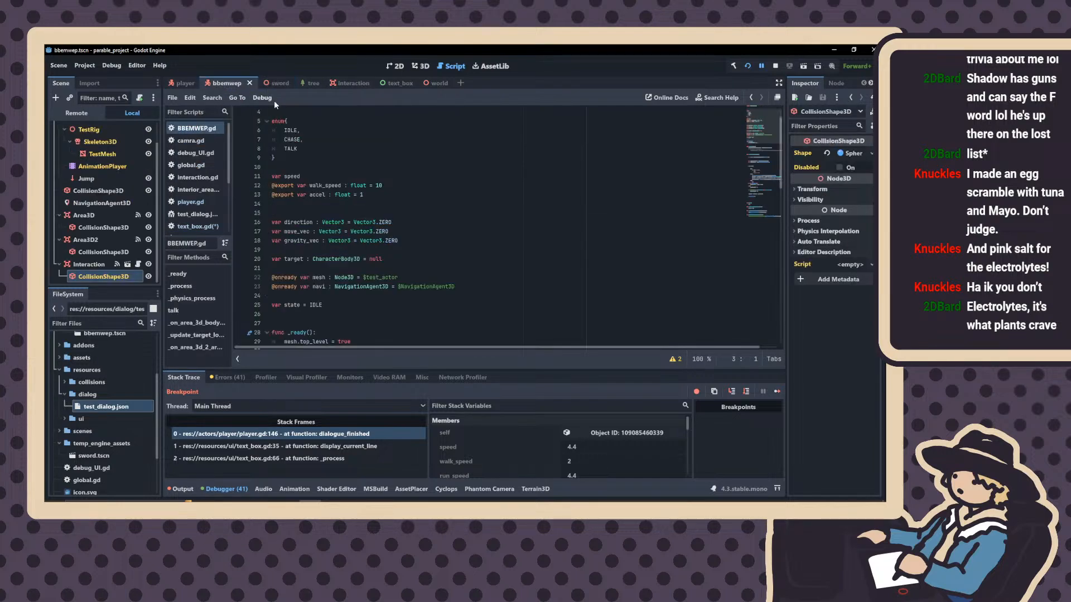
scroll(326, 145, down, 5)
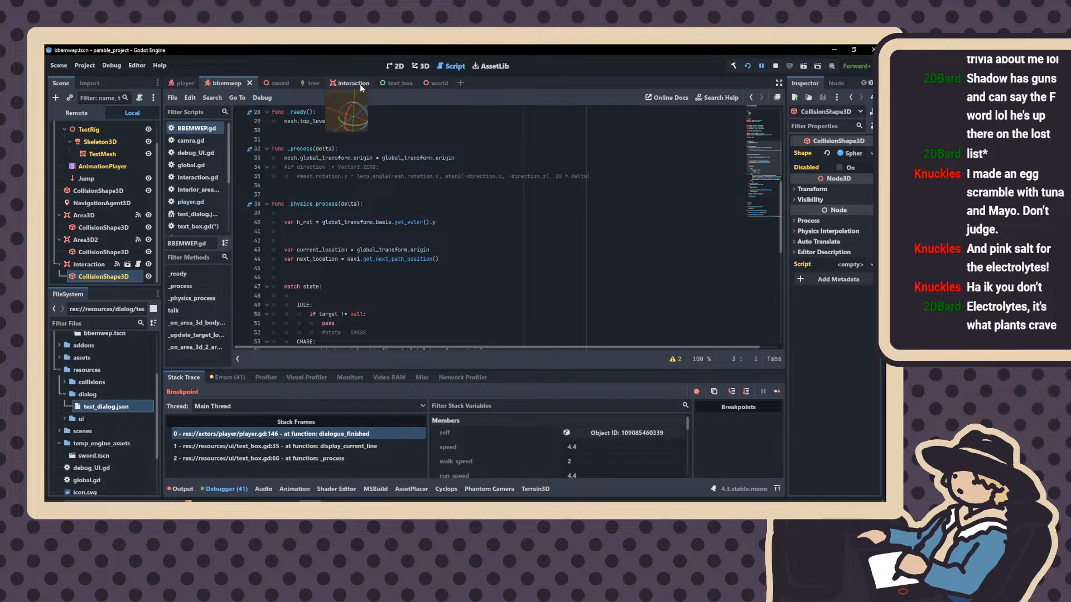
click(359, 84)
click(396, 83)
scroll(368, 149, down, 1)
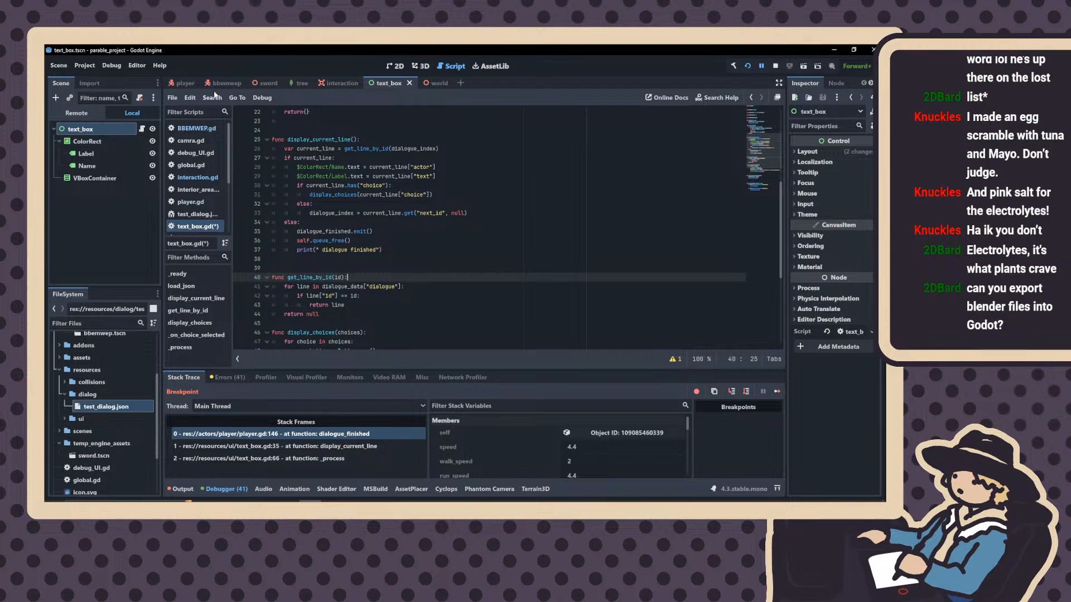
View the player scene's model in 3D, and return to the state = IDLE line in dialogue_finished() in player.gd
click(418, 66)
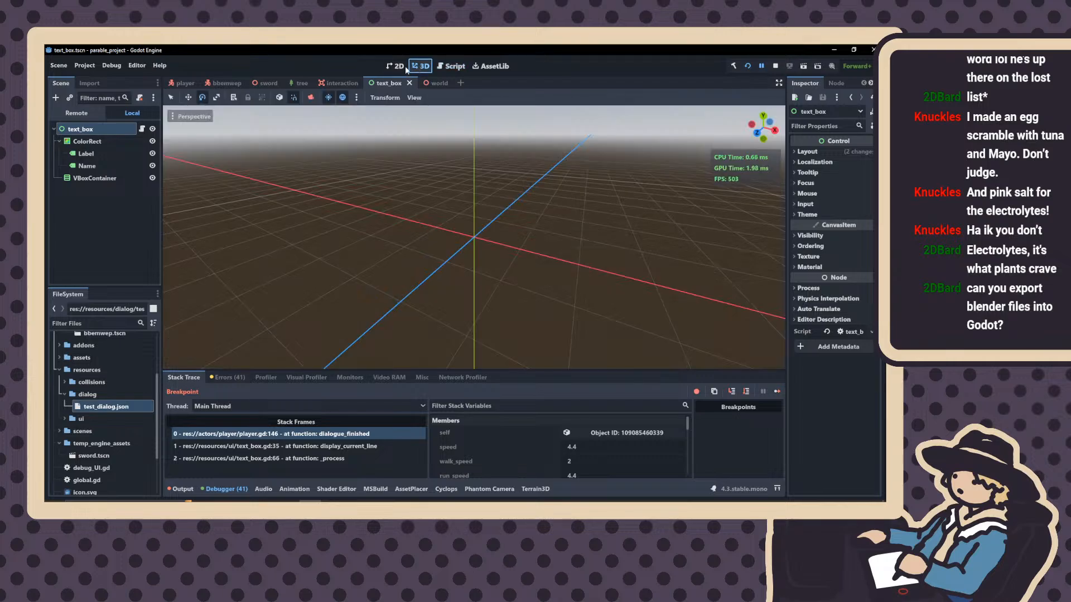
click(186, 83)
right_drag(413, 223, 552, 236)
key(a)
scroll(474, 236, down, 3)
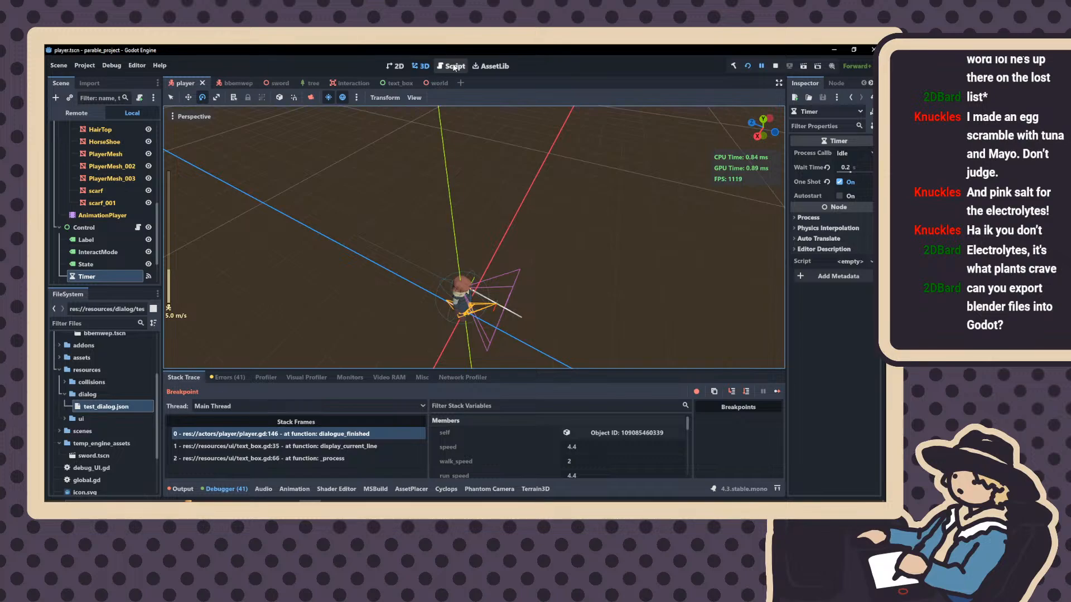
click(452, 66)
click(356, 288)
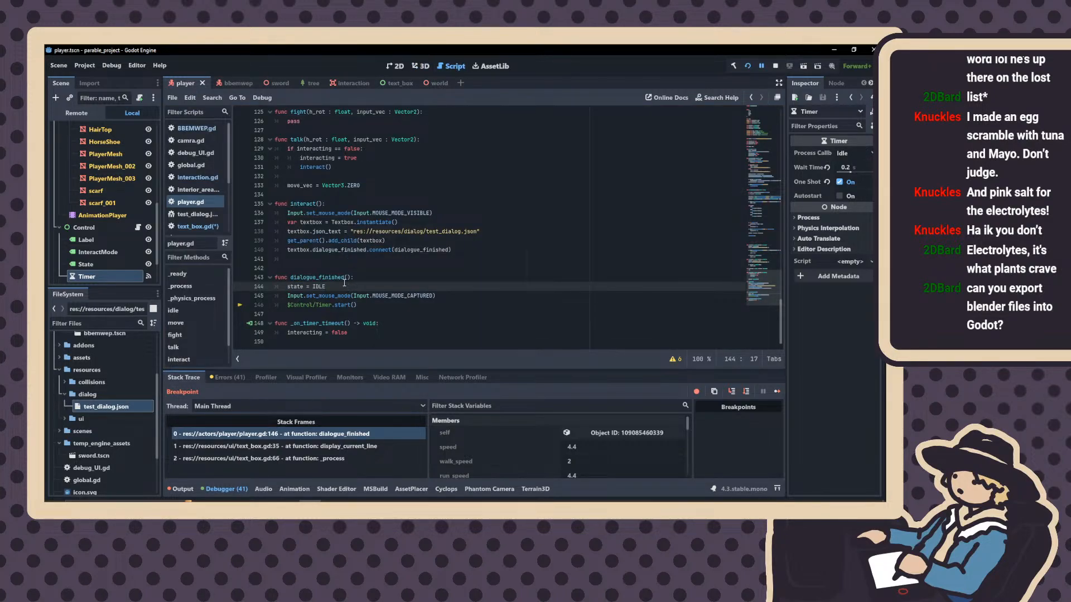
Remove the print(" dialogue finished") statement from the else branch of display_current_line() in text_box.gd
click(397, 83)
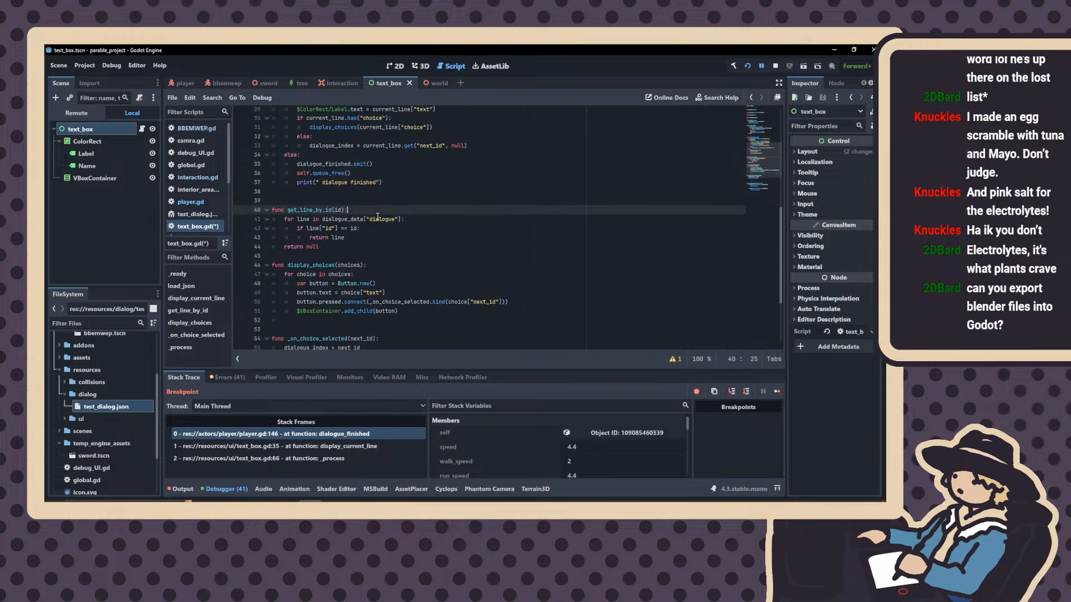
scroll(372, 204, up, 5)
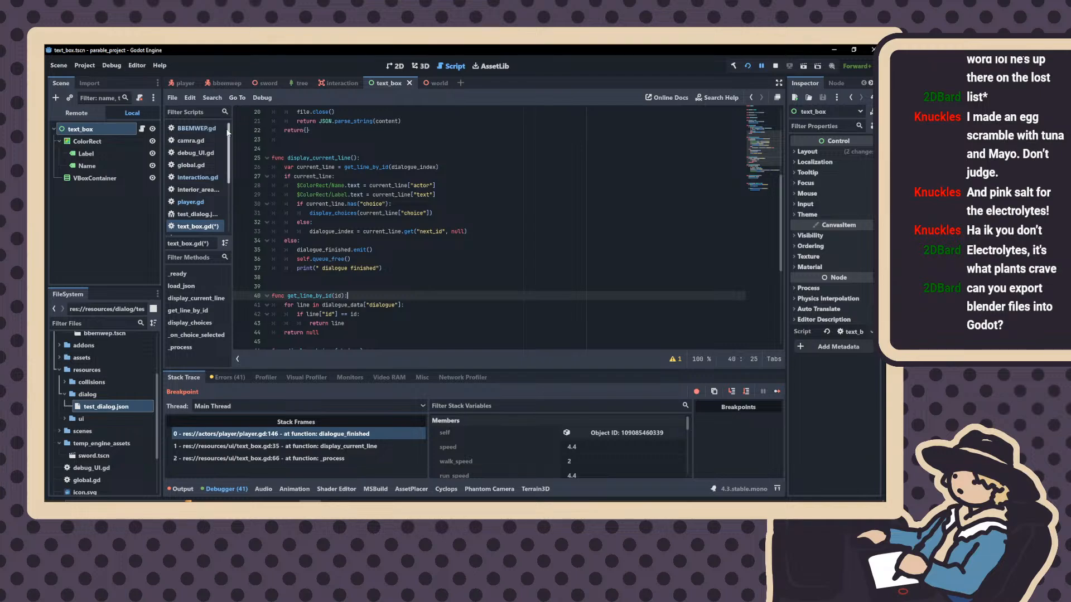
scroll(399, 204, down, 2)
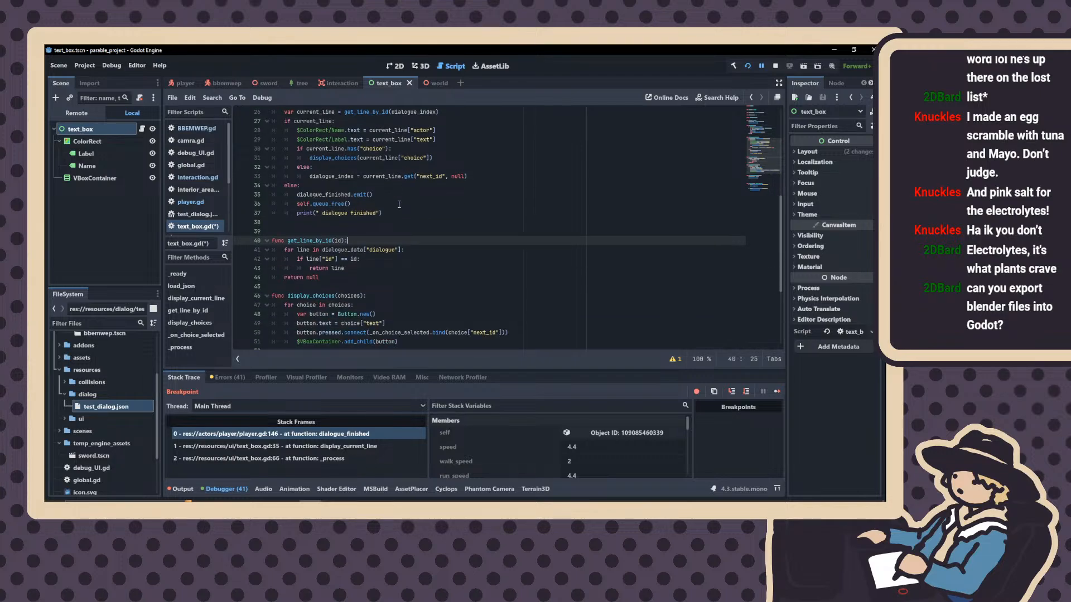
scroll(397, 205, down, 5)
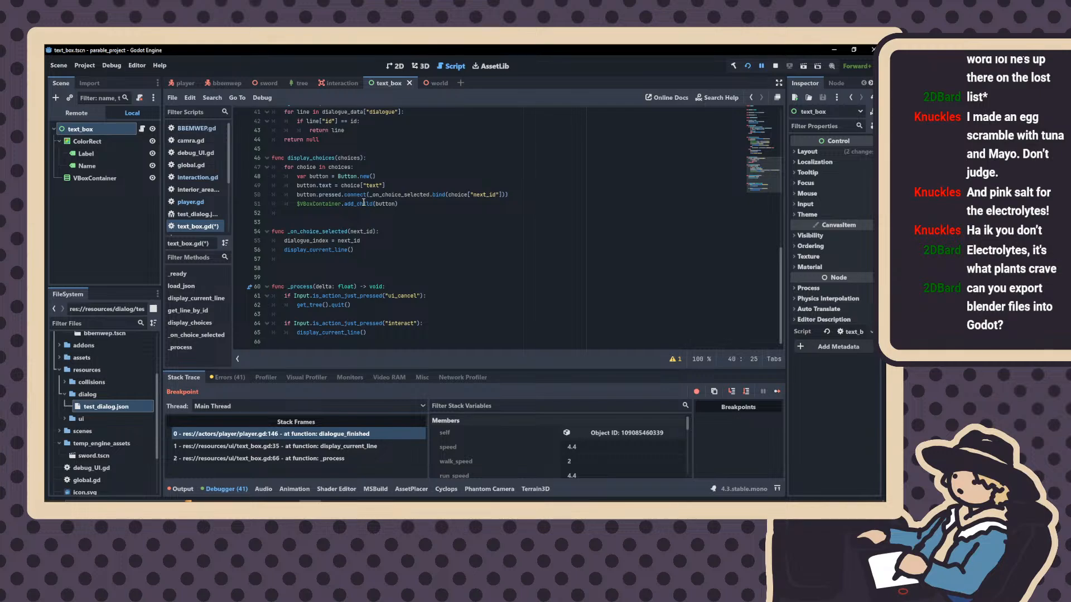
scroll(364, 202, up, 5)
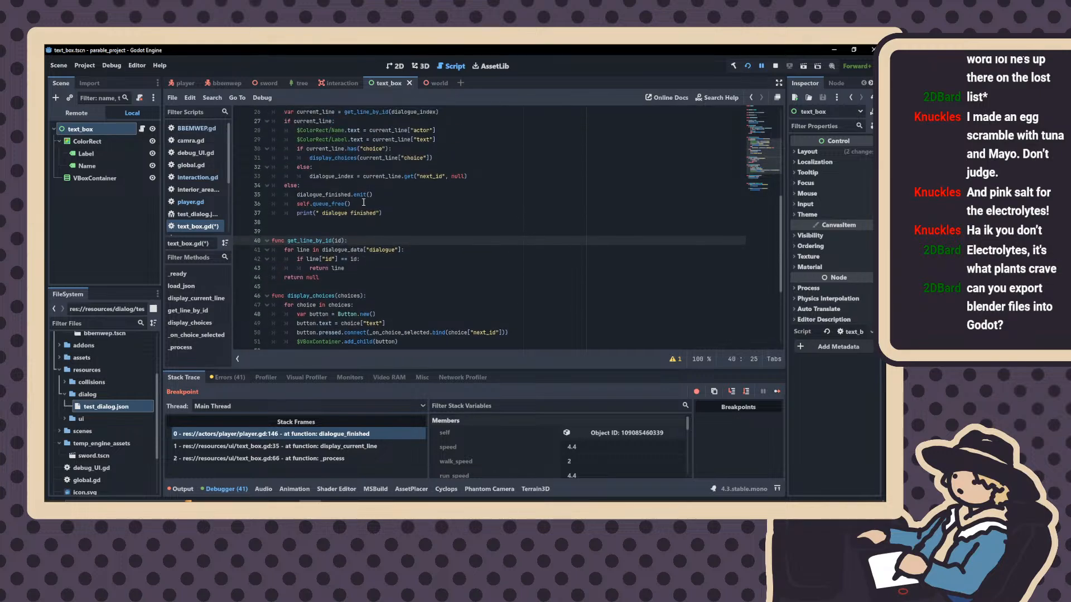
scroll(363, 203, up, 1)
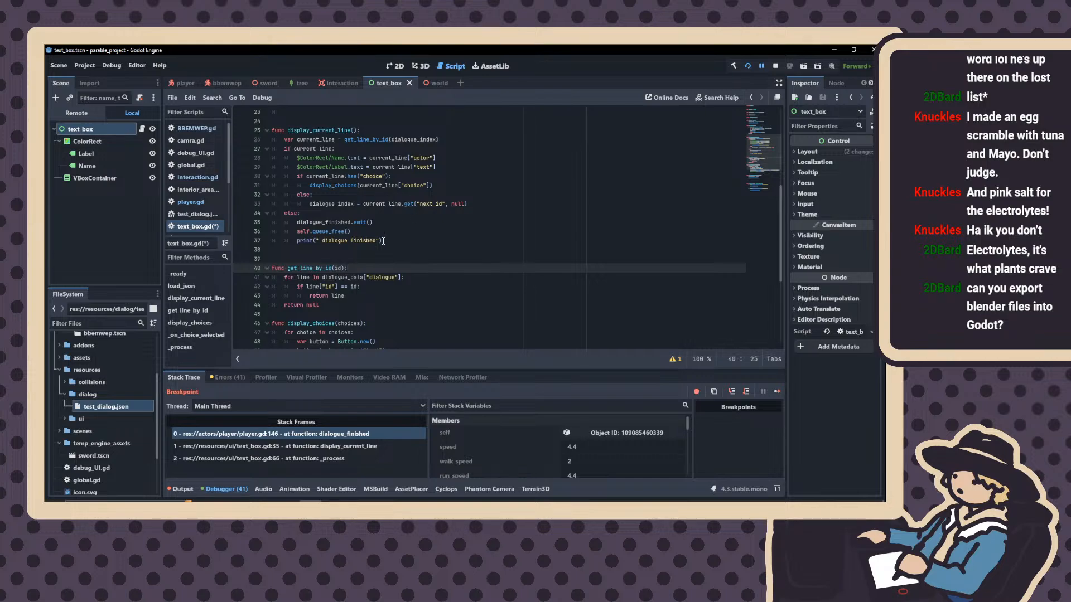
drag(383, 240, 259, 242)
key(BackSpace)
key(BackSpace)
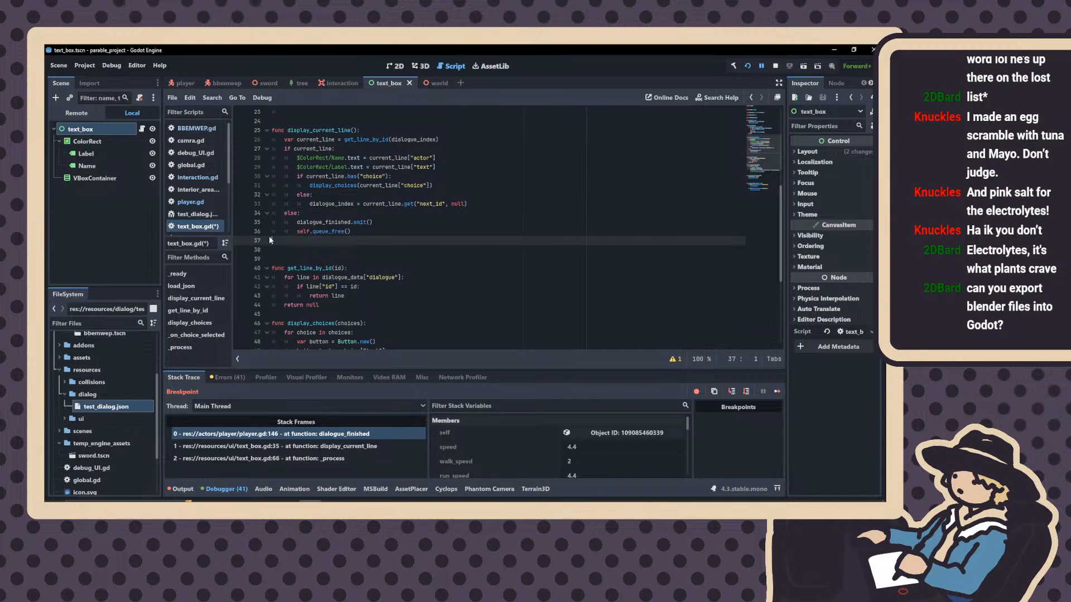
Restart the project from player.gd and walk the player to the dummy NPC to go through its opening dialogue
click(191, 202)
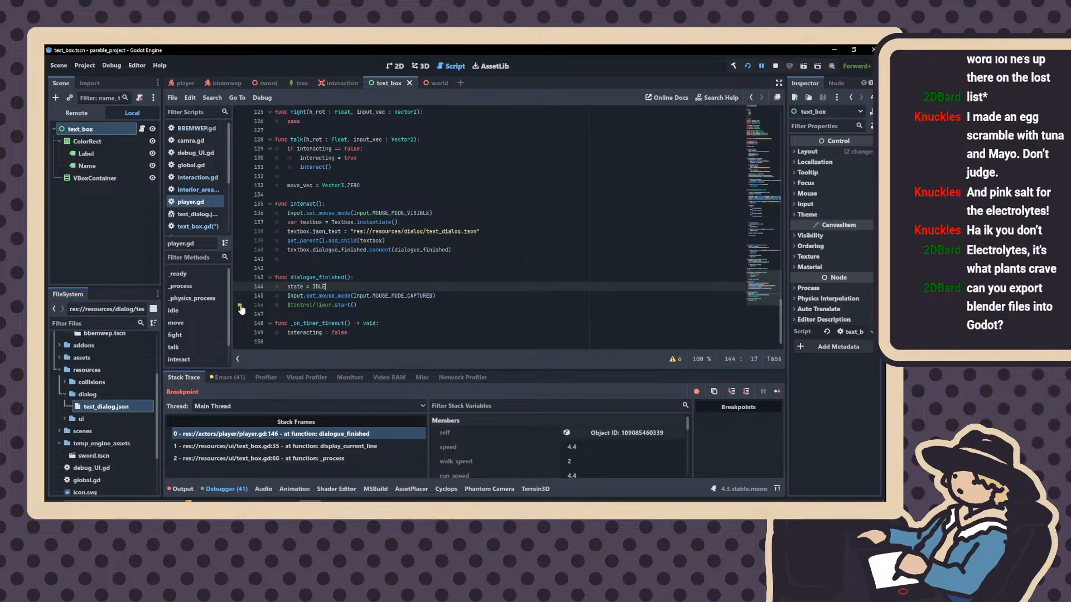
click(747, 66)
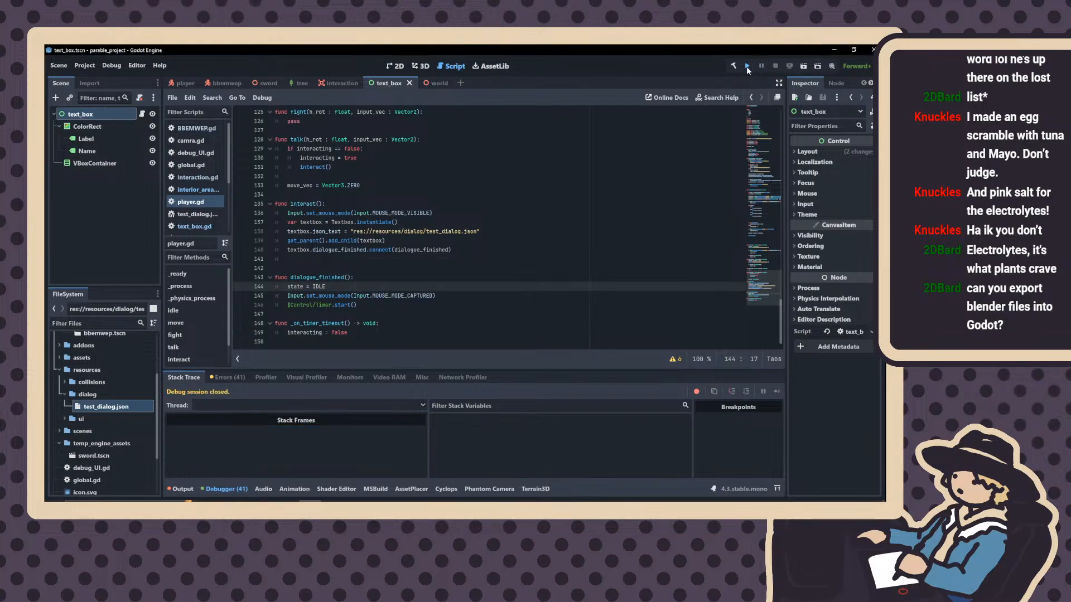
click(746, 66)
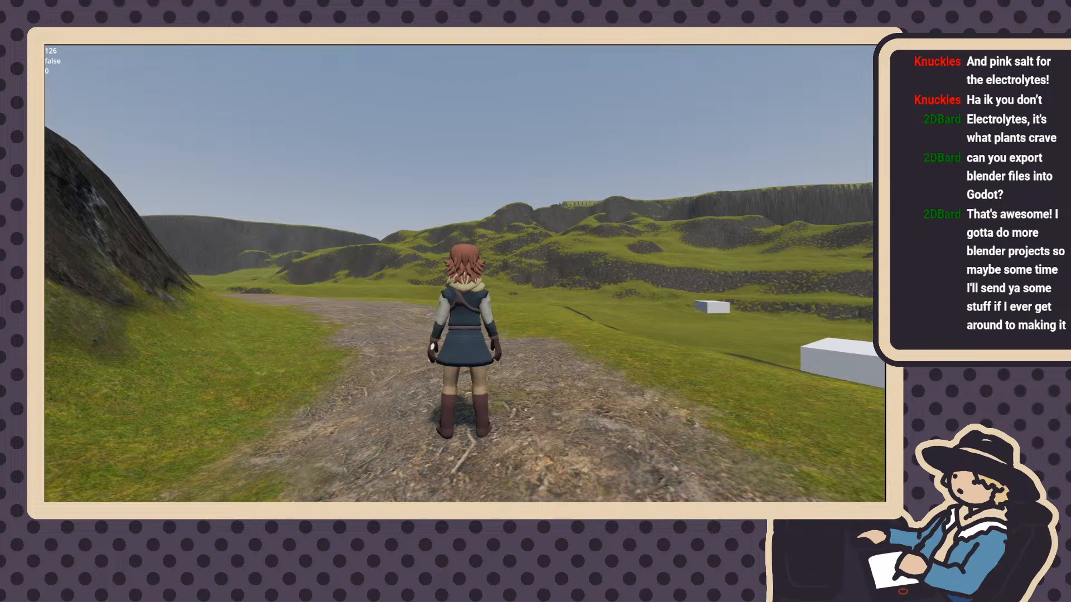
key(w)
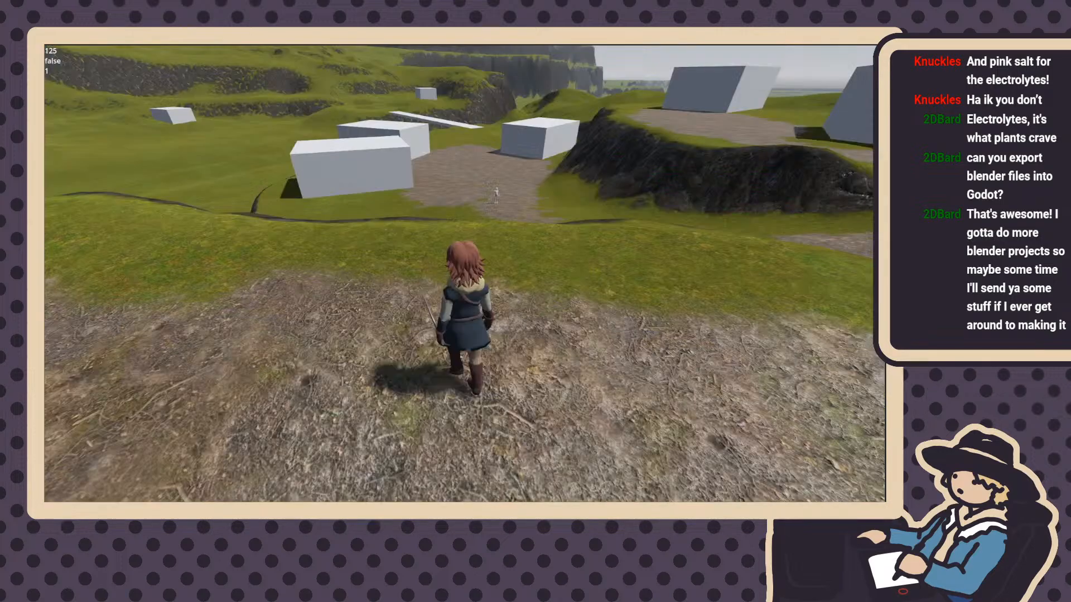
key(w)
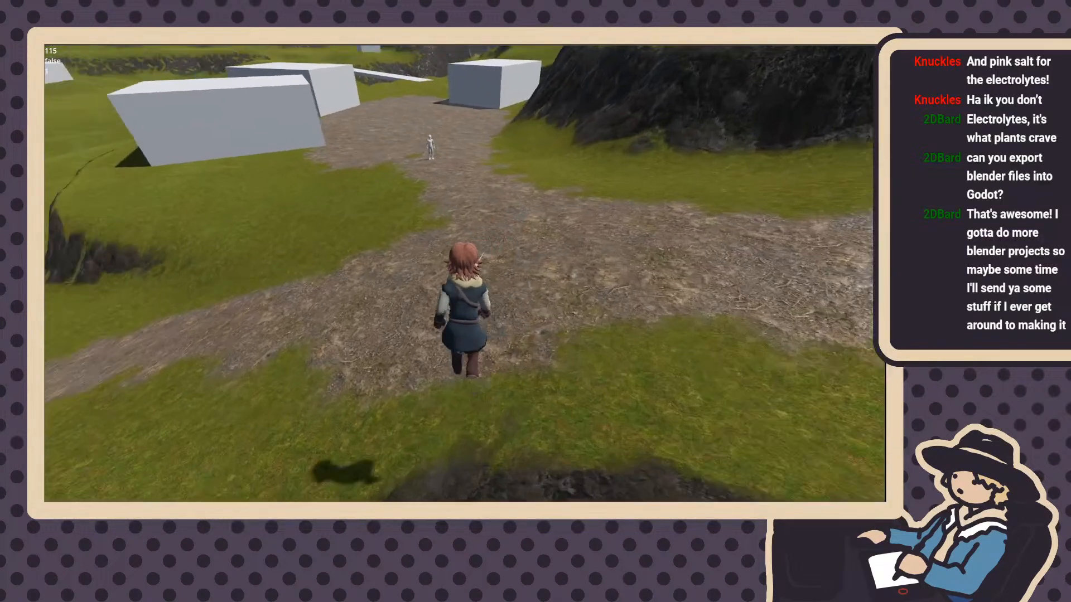
key(w)
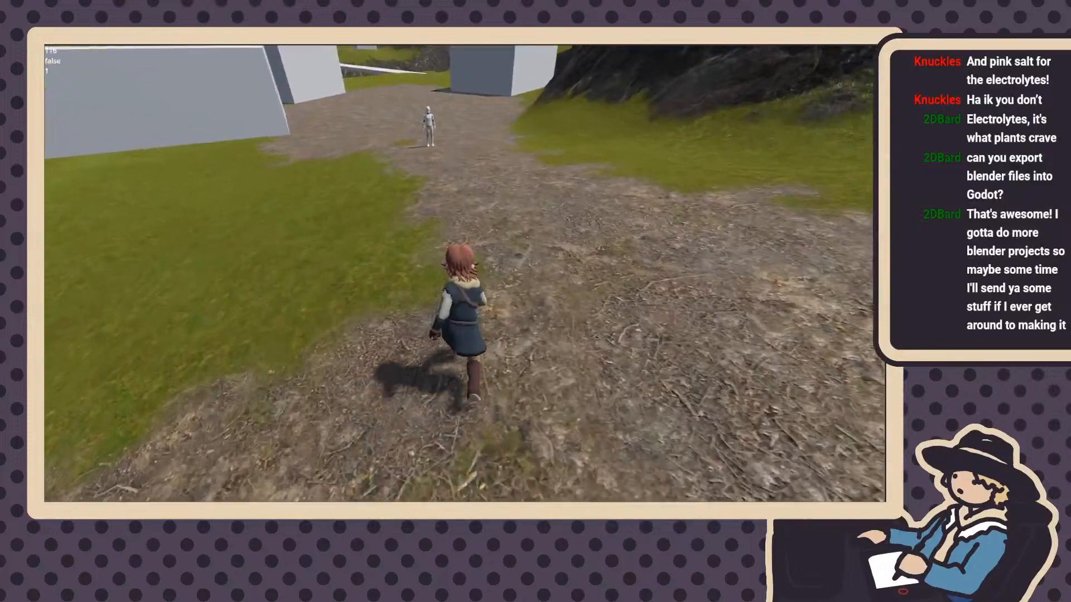
key(w)
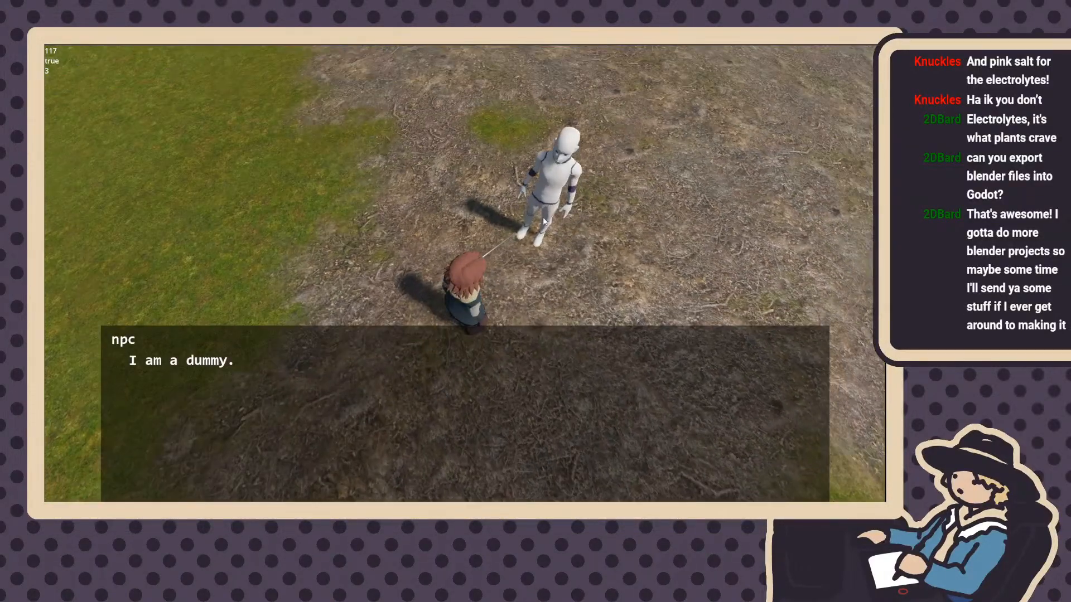
key(w)
key(e)
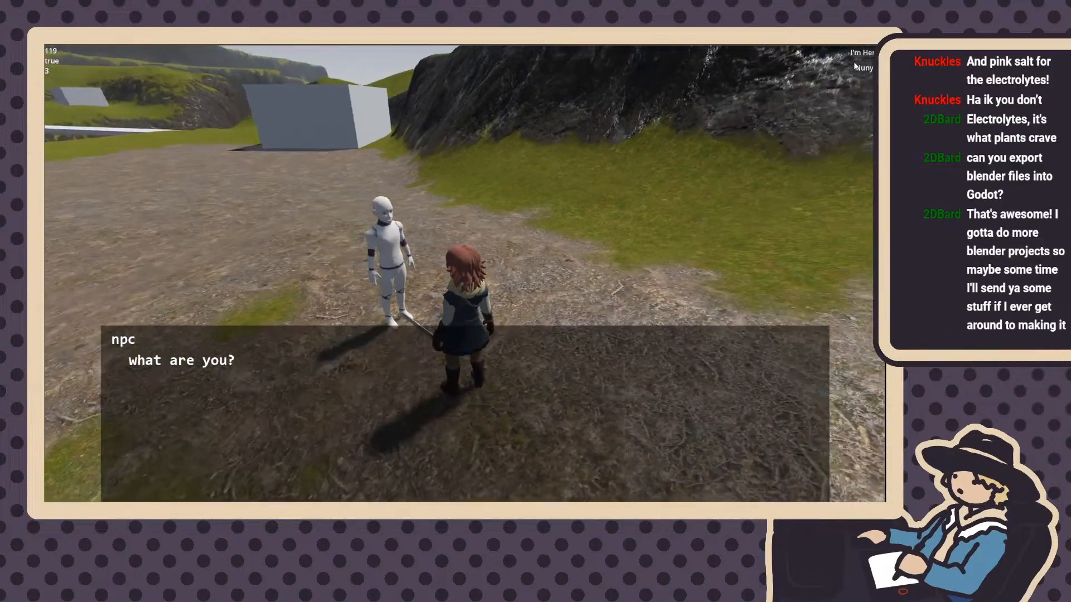
Answer the NPC with the Nunya choice and advance through the remaining dialogue to test repeated interaction
click(862, 68)
click(861, 68)
key(e)
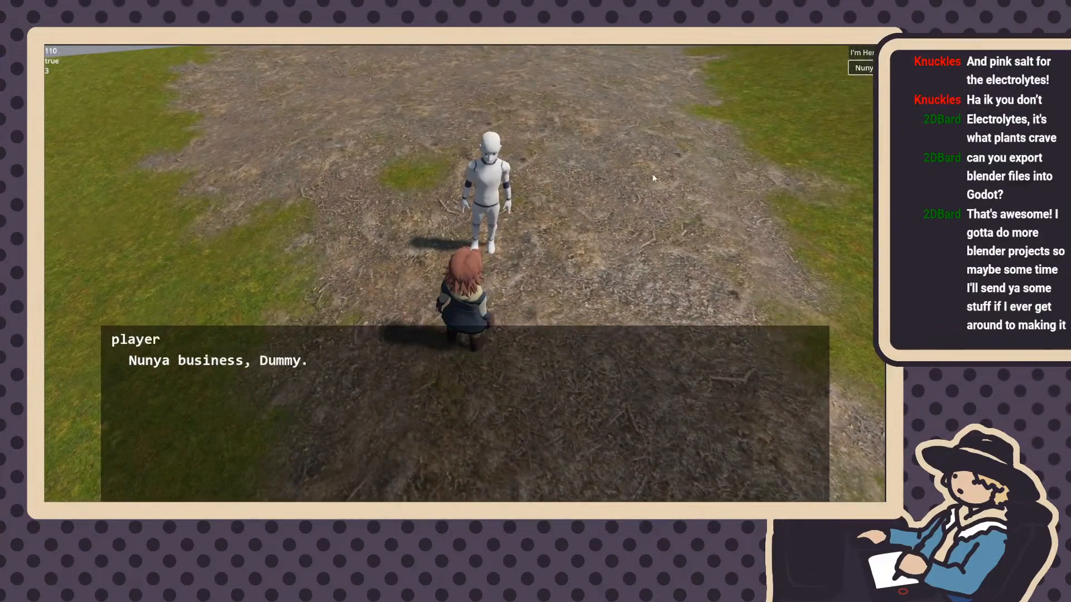
key(e)
key(e)
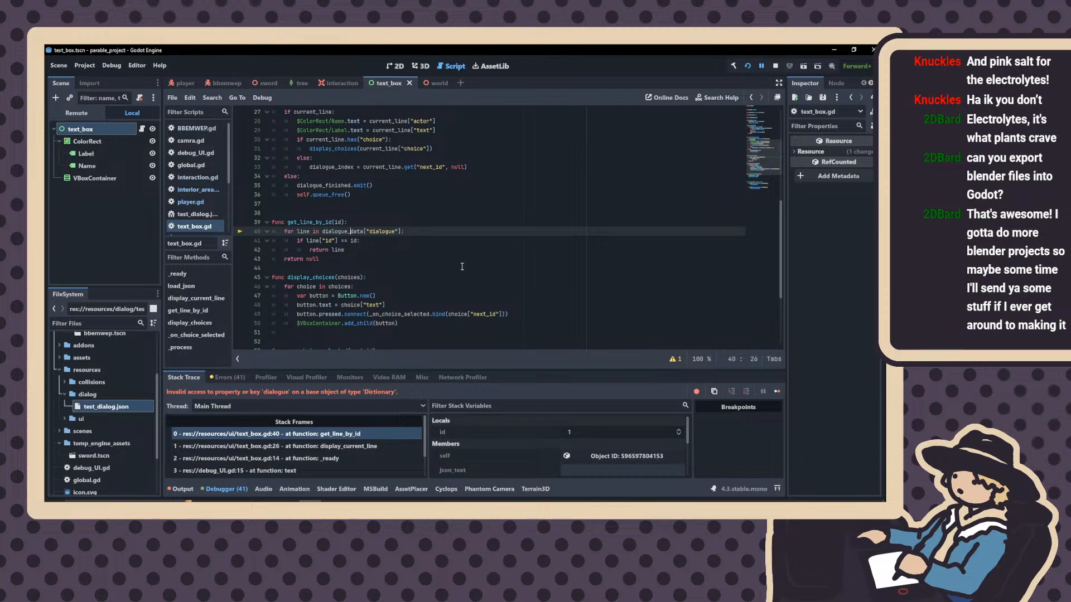
Add a print(dialogue_data) statement as the first line of get_line_by_id() in text_box.gd
scroll(462, 267, up, 8)
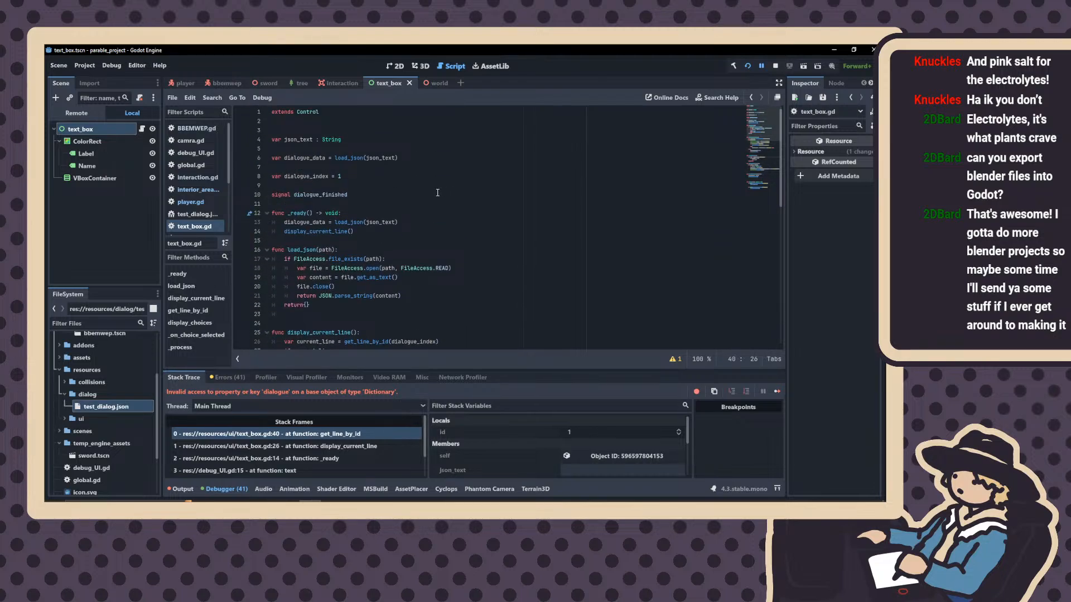
scroll(426, 197, down, 5)
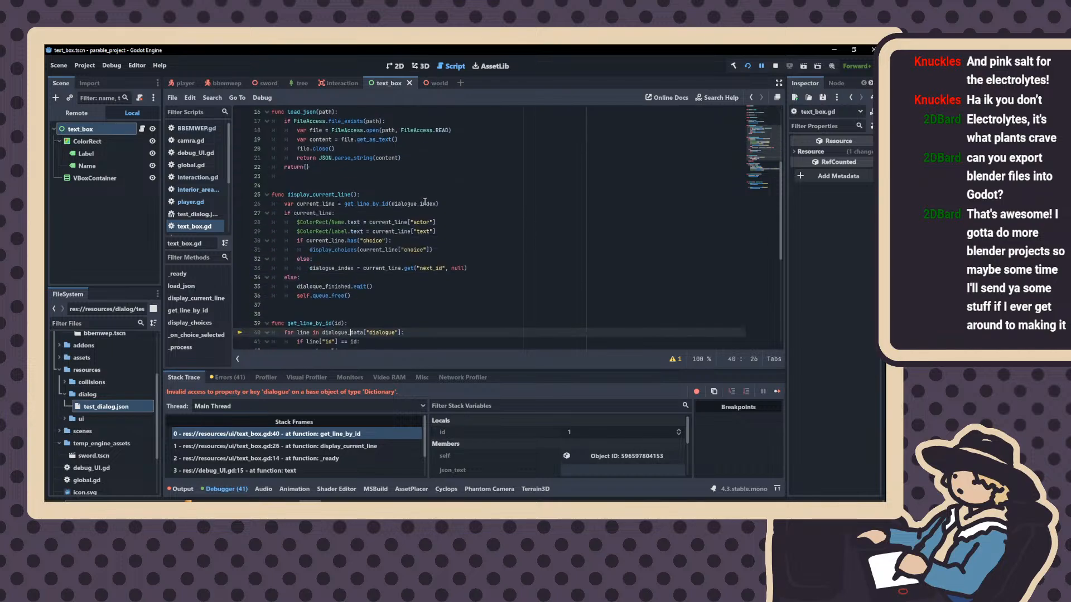
click(345, 323)
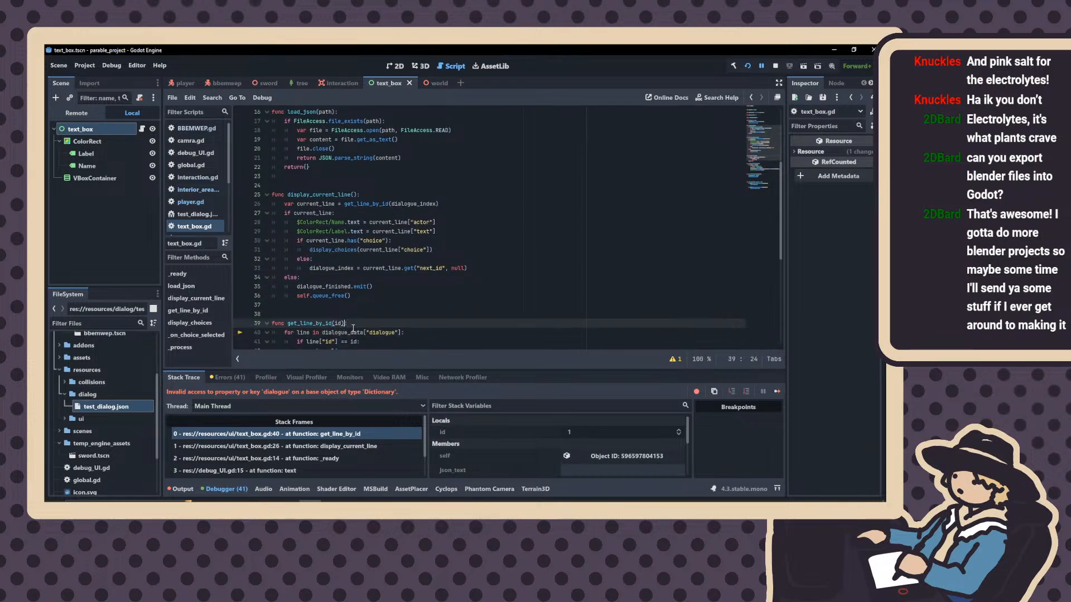
key(Return)
text(print)
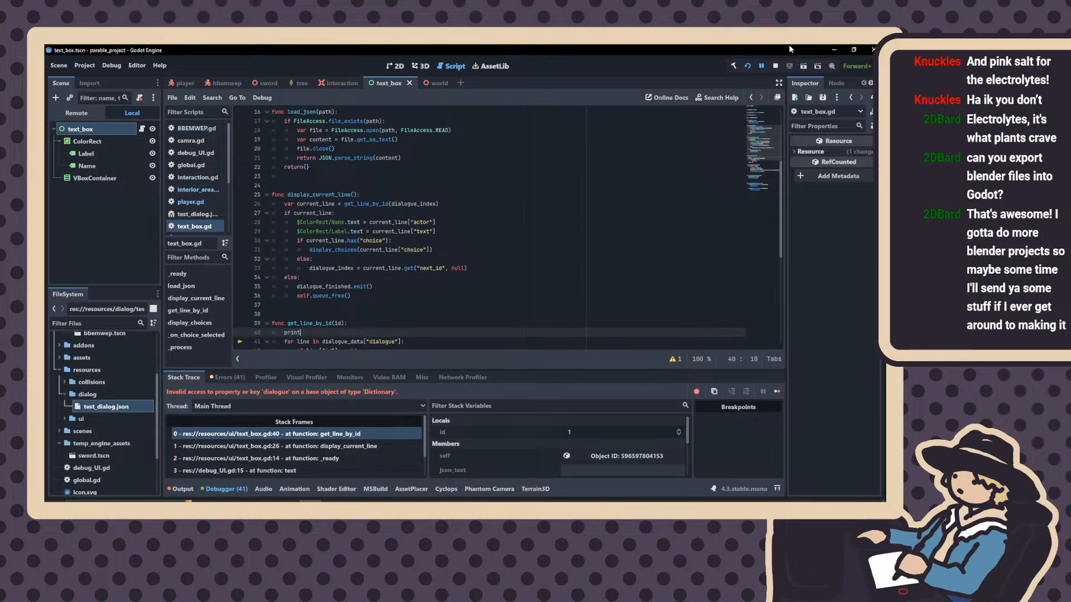
text((dialog_data)
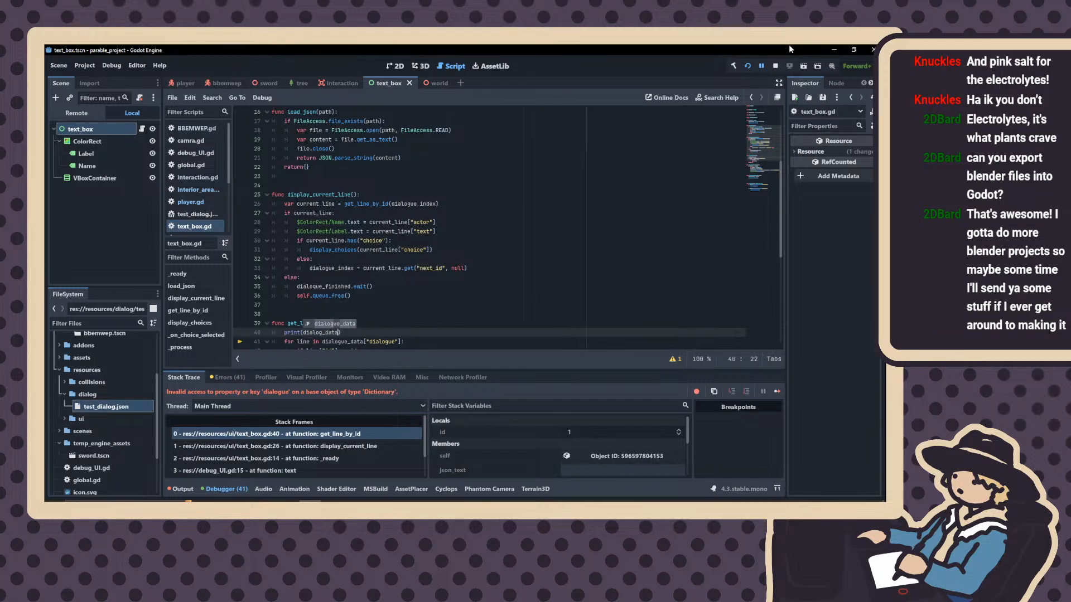
key(Return)
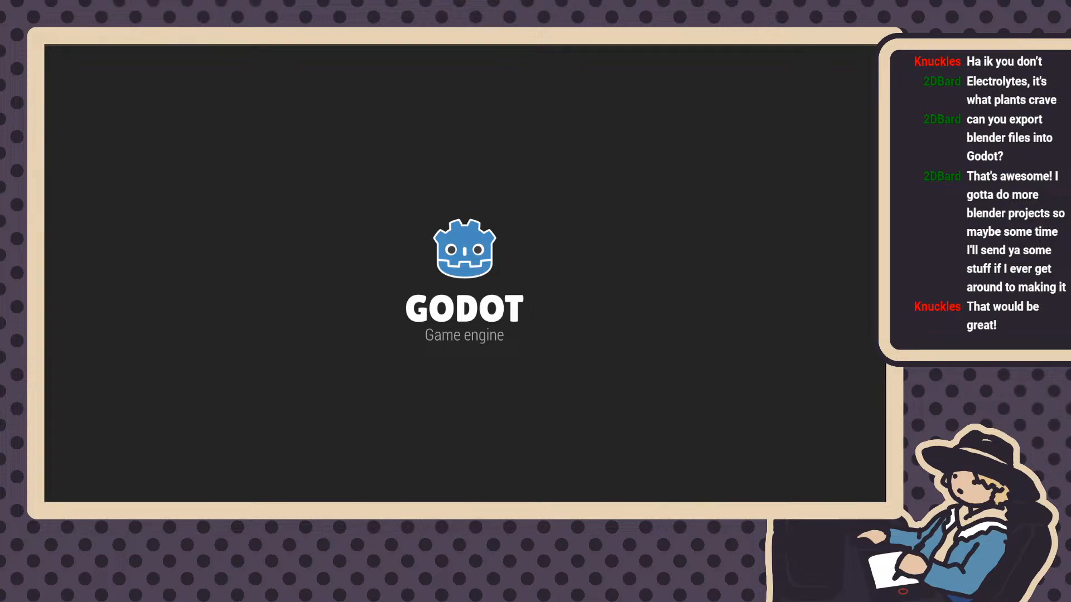
Walk the player character along the path to the dummy NPC in the running game
key(w)
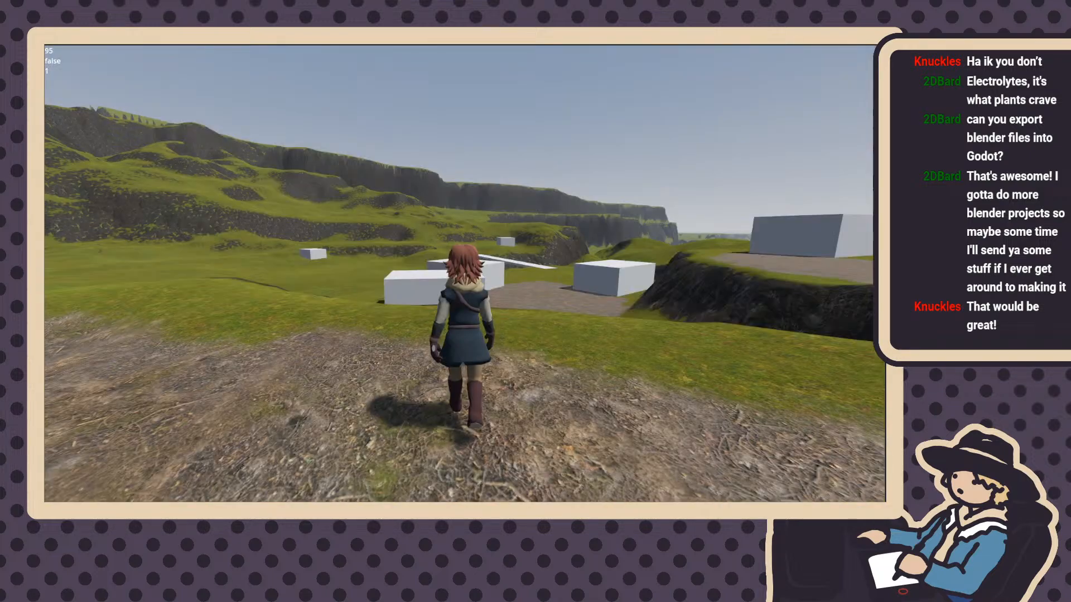
key(w)
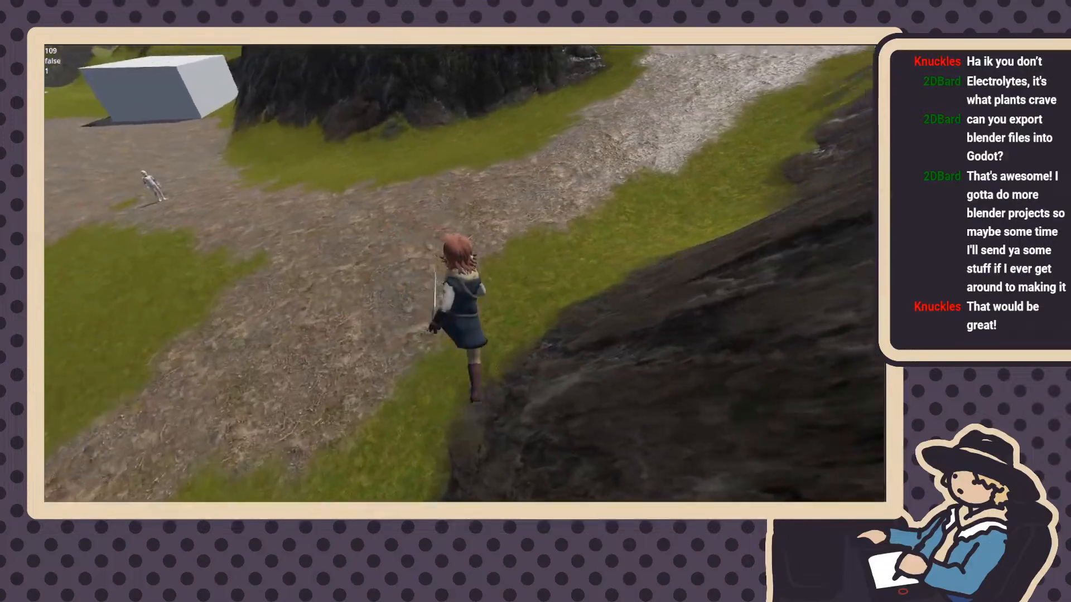
key(w)
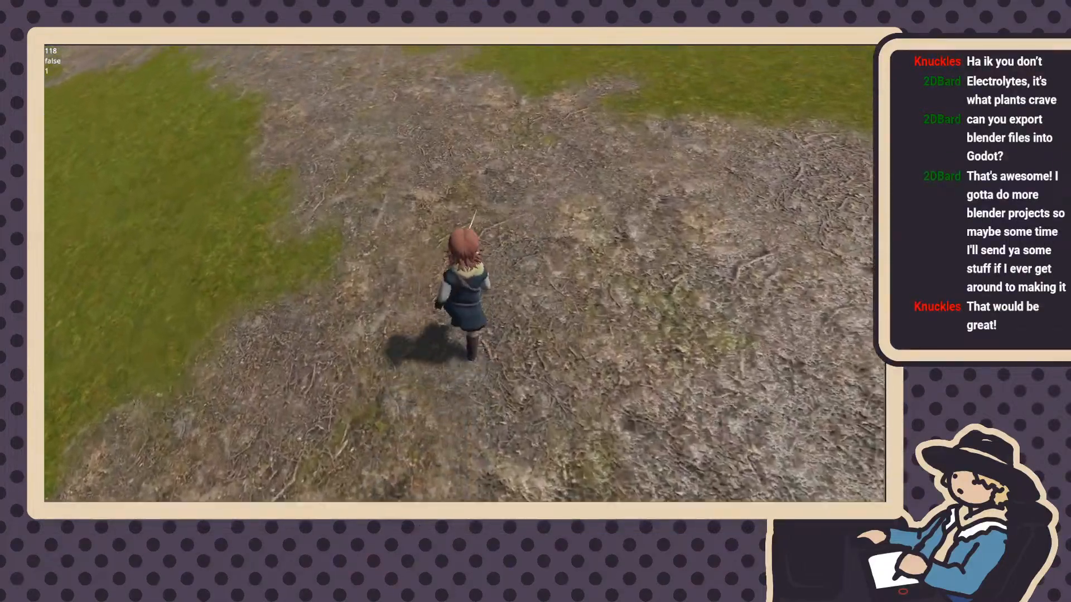
key(w)
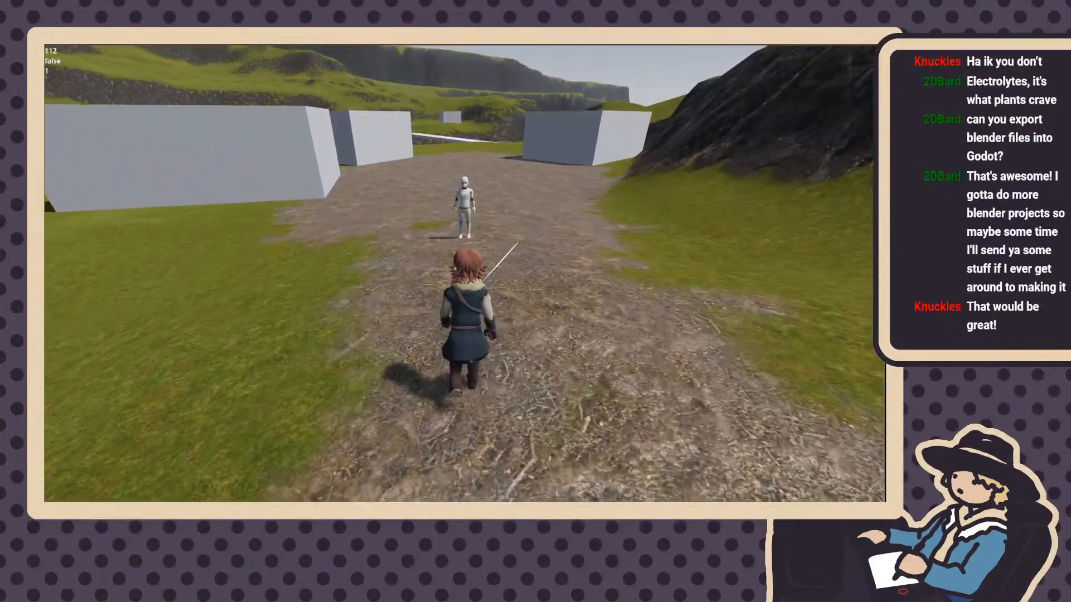
Talk to the dummy NPC and advance through its whole conversation, choosing the hero answer, to test repeated interaction
key(e)
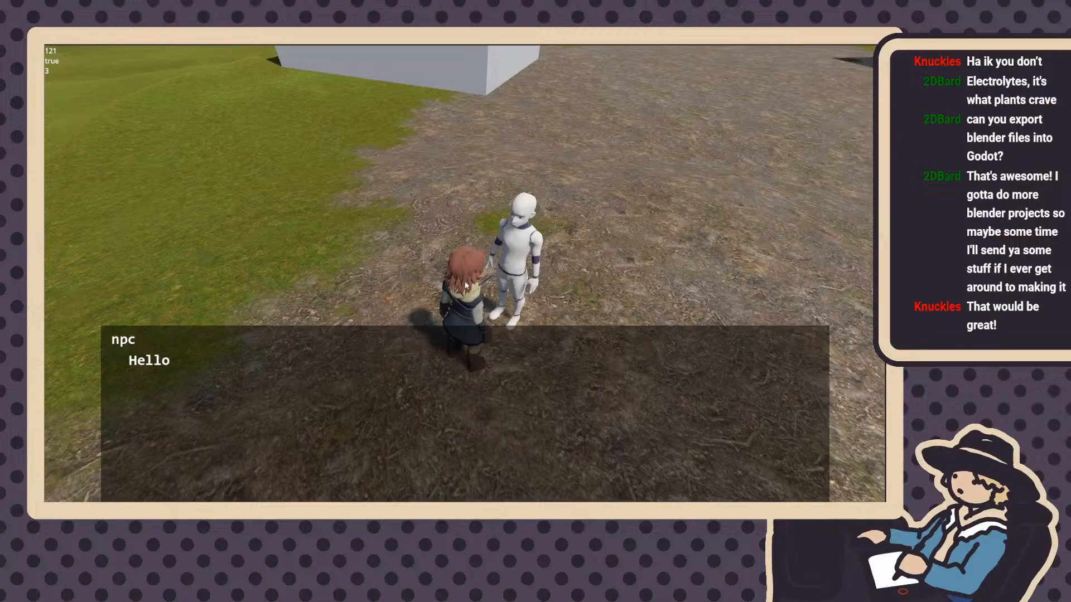
key(e)
key(e)
key(e)
key(e)
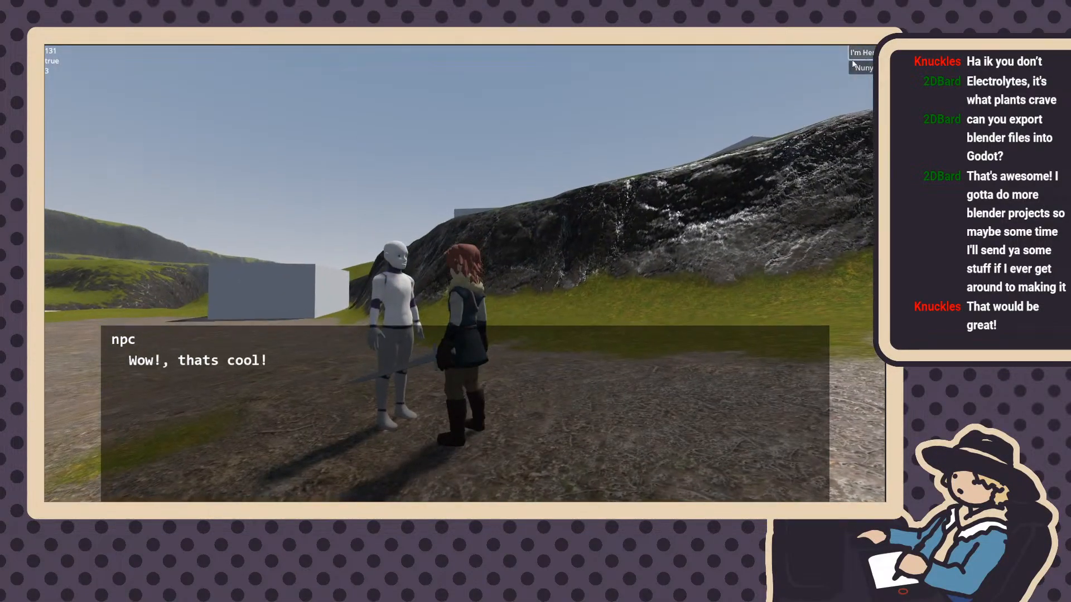
key(e)
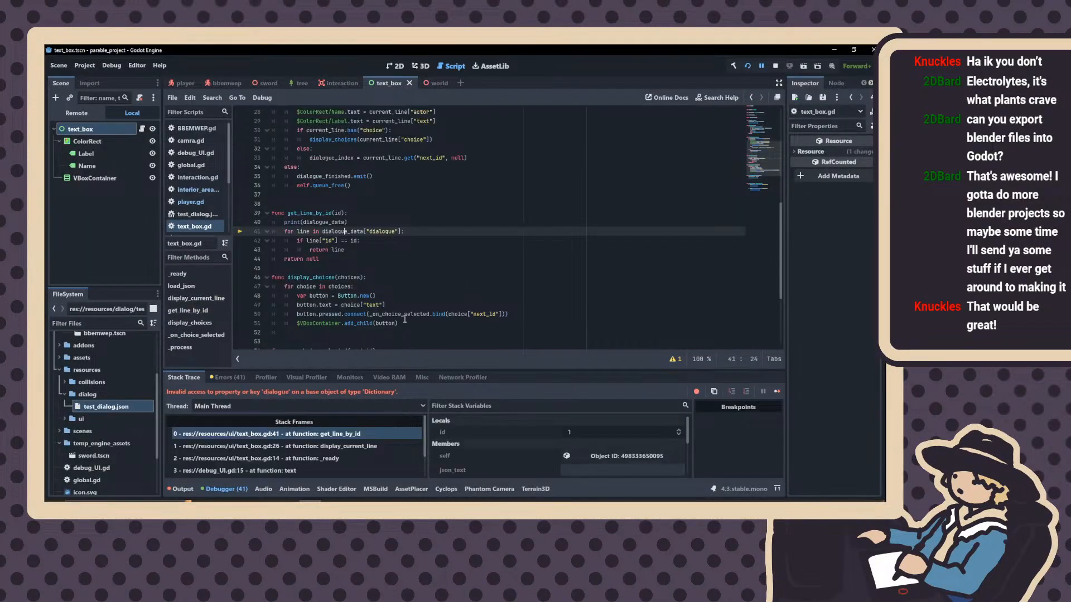
Examine the last dialogue_data entries printed in the output log
click(177, 488)
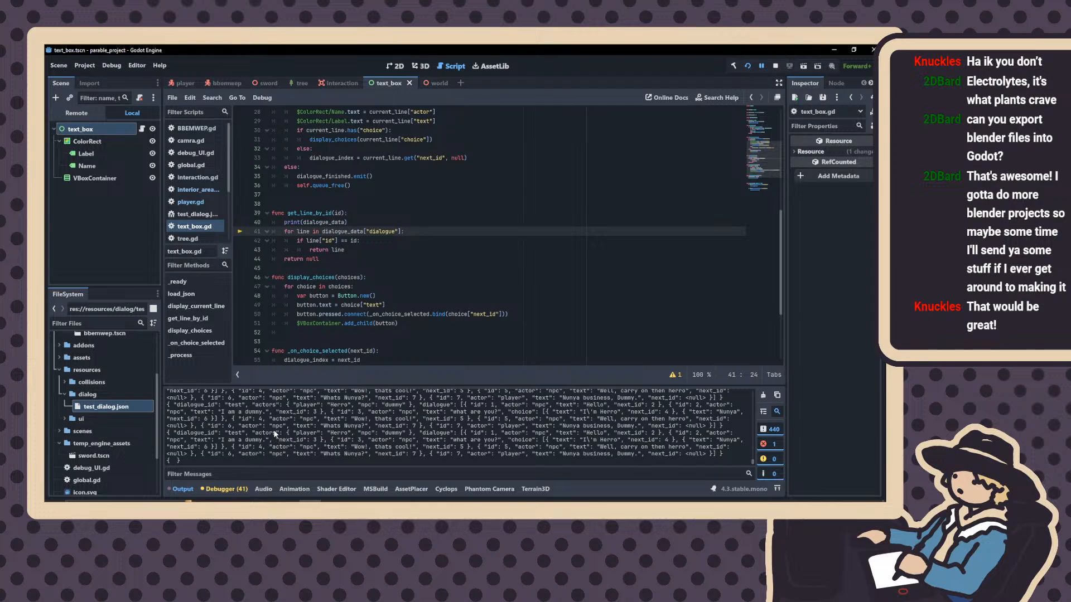
drag(180, 460, 167, 461)
scroll(210, 453, up, 1)
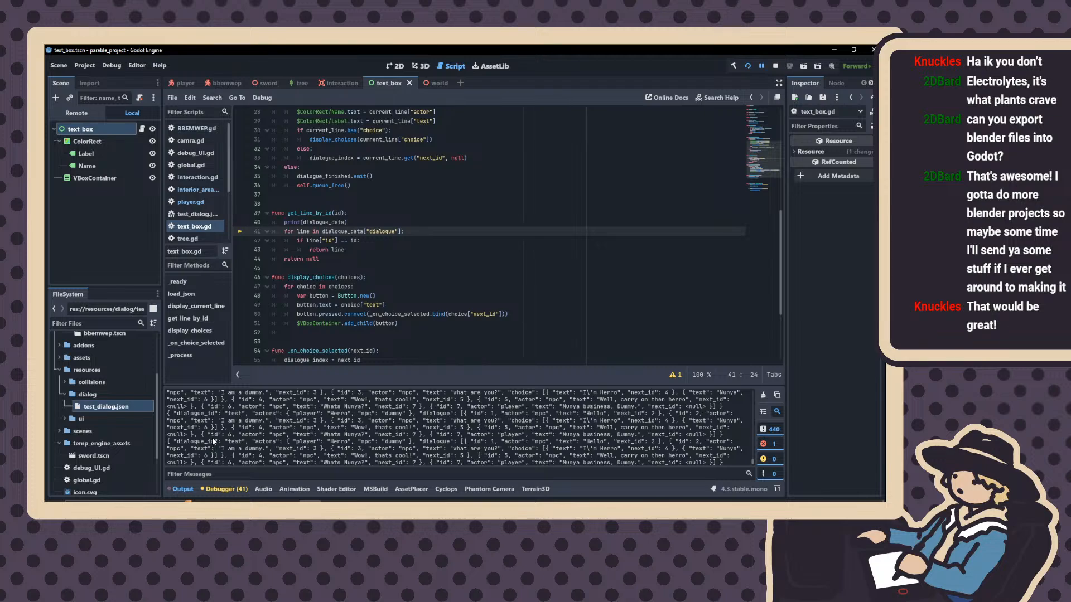
scroll(222, 430, down, 1)
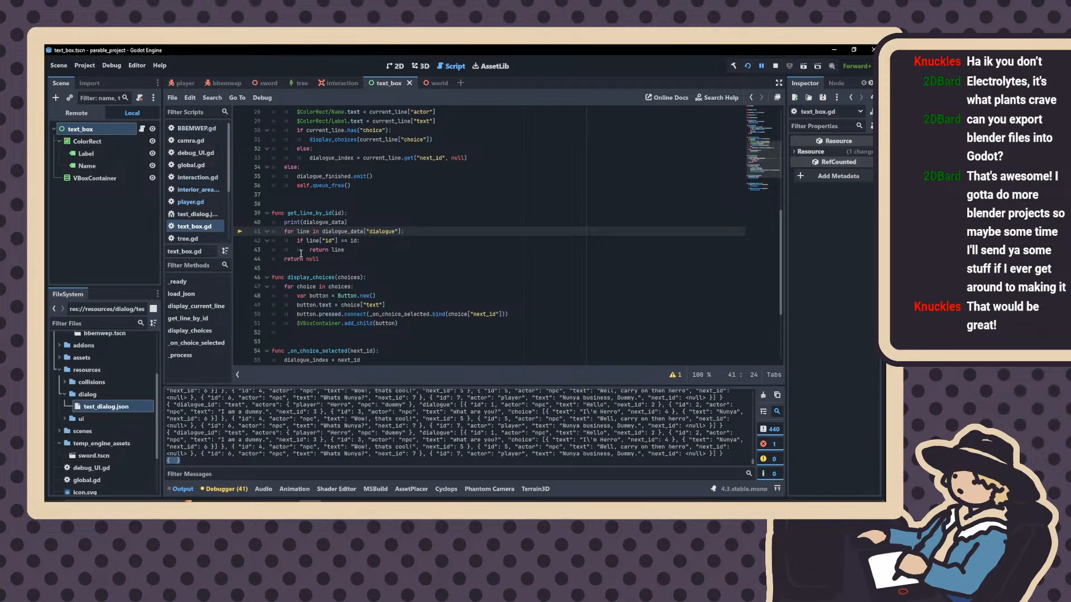
Review text_box.gd from load_json() to _process() to trace how dialogue_data is loaded and when the dialogue ends
scroll(300, 257, up, 2)
scroll(300, 258, down, 2)
scroll(300, 259, up, 4)
scroll(299, 254, up, 3)
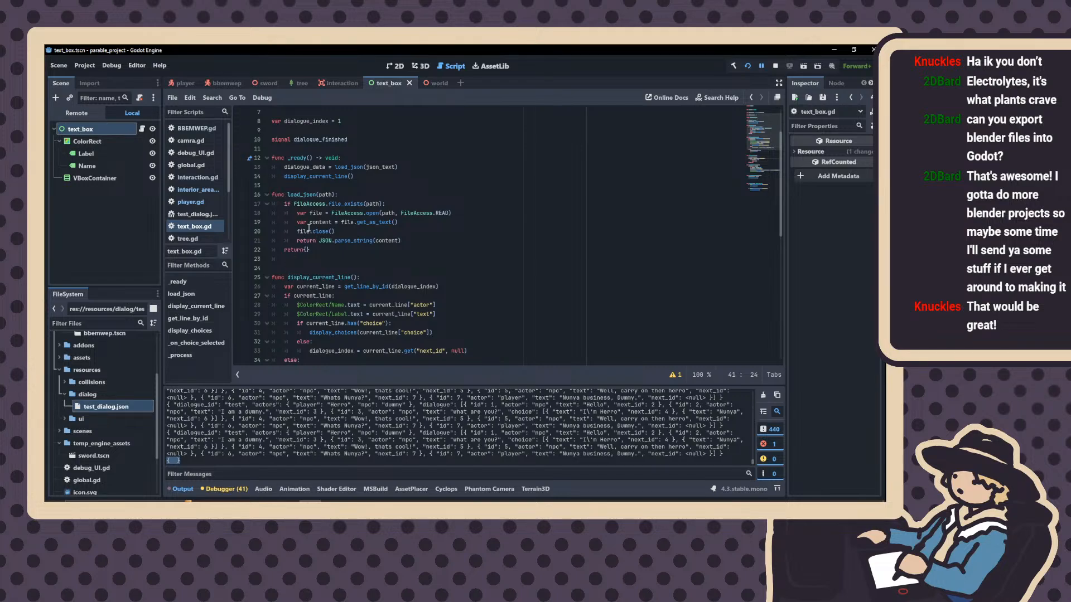
scroll(309, 228, down, 1)
scroll(309, 228, down, 4)
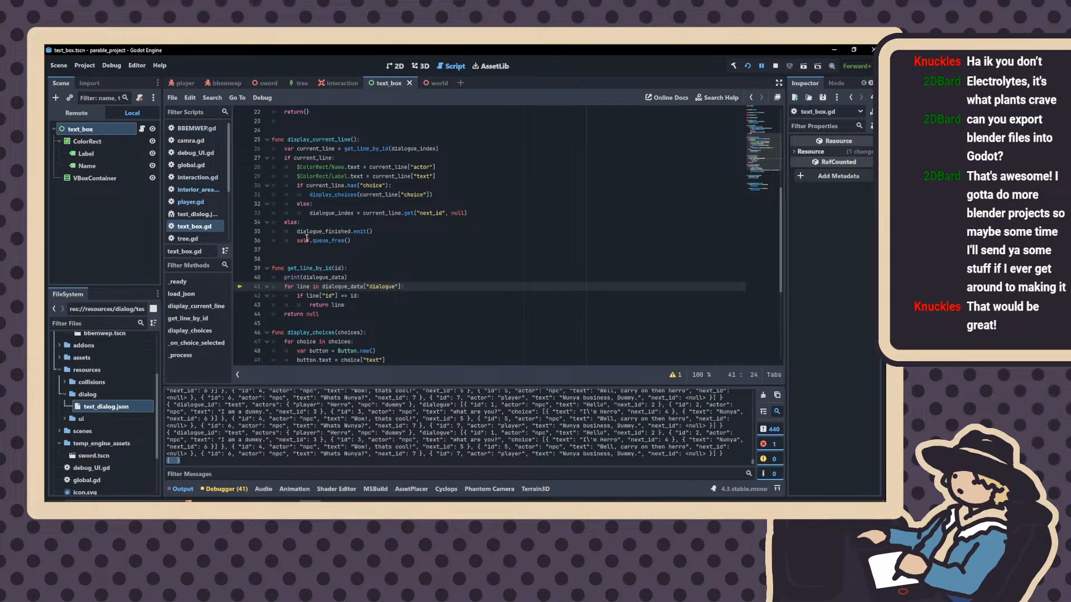
mouse_move(306, 238)
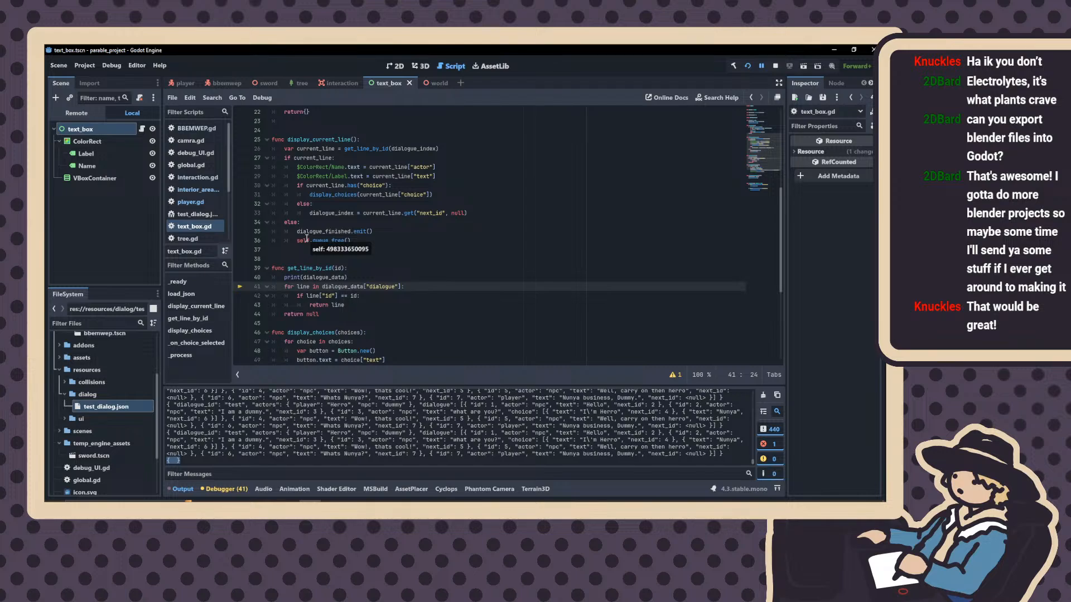
scroll(468, 273, down, 6)
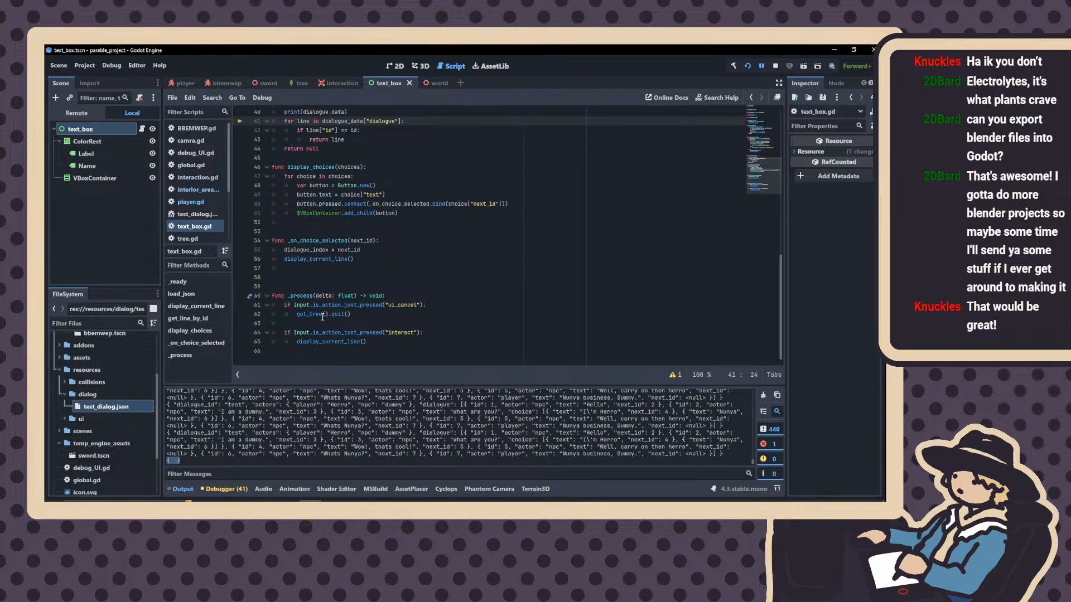
scroll(317, 290, up, 7)
scroll(312, 262, up, 3)
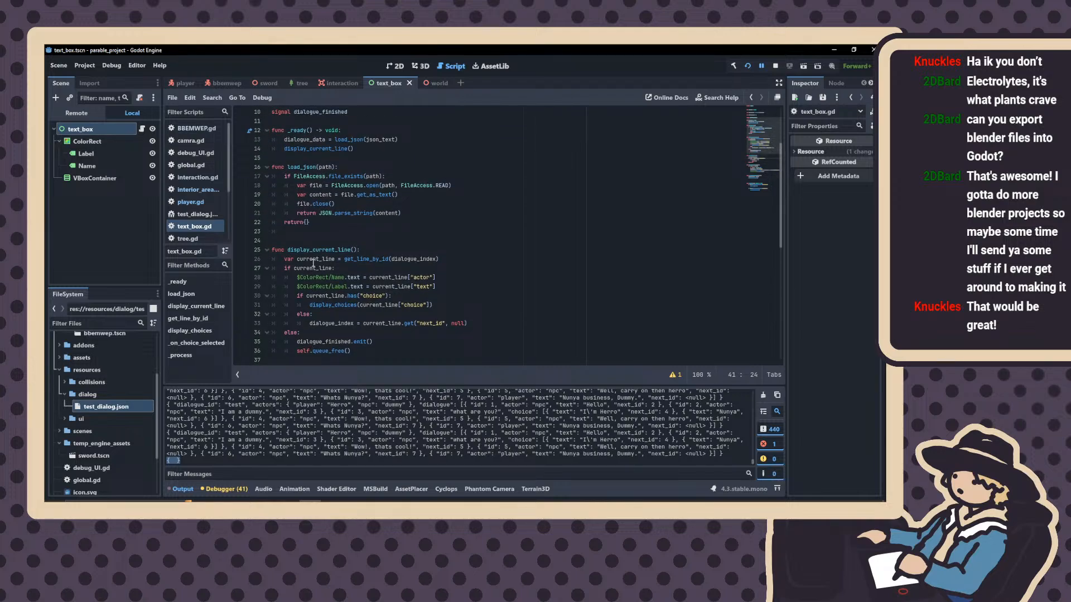
scroll(313, 262, down, 5)
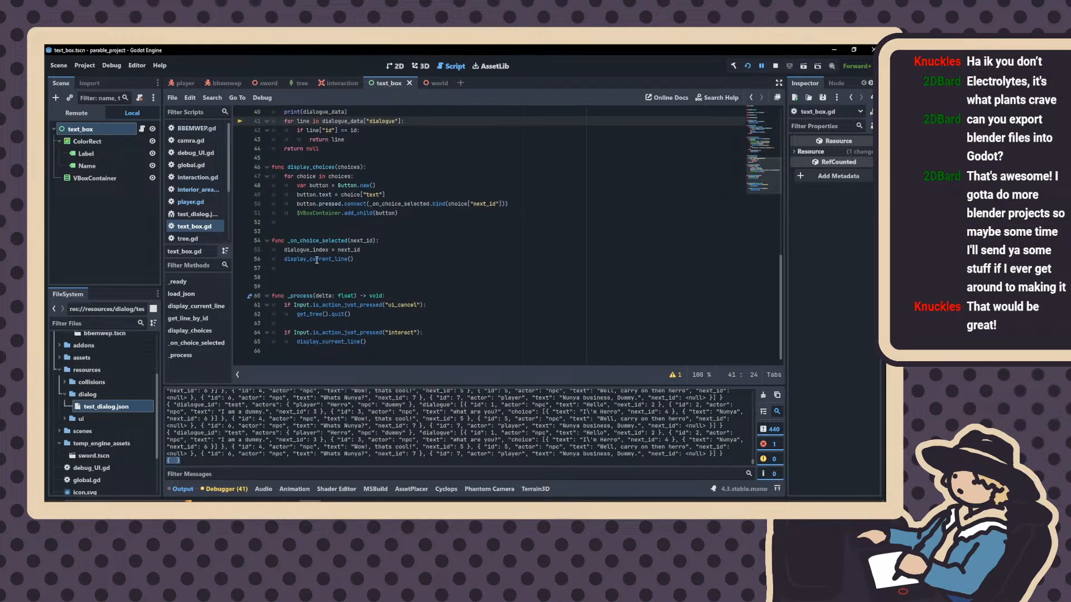
scroll(314, 261, up, 1)
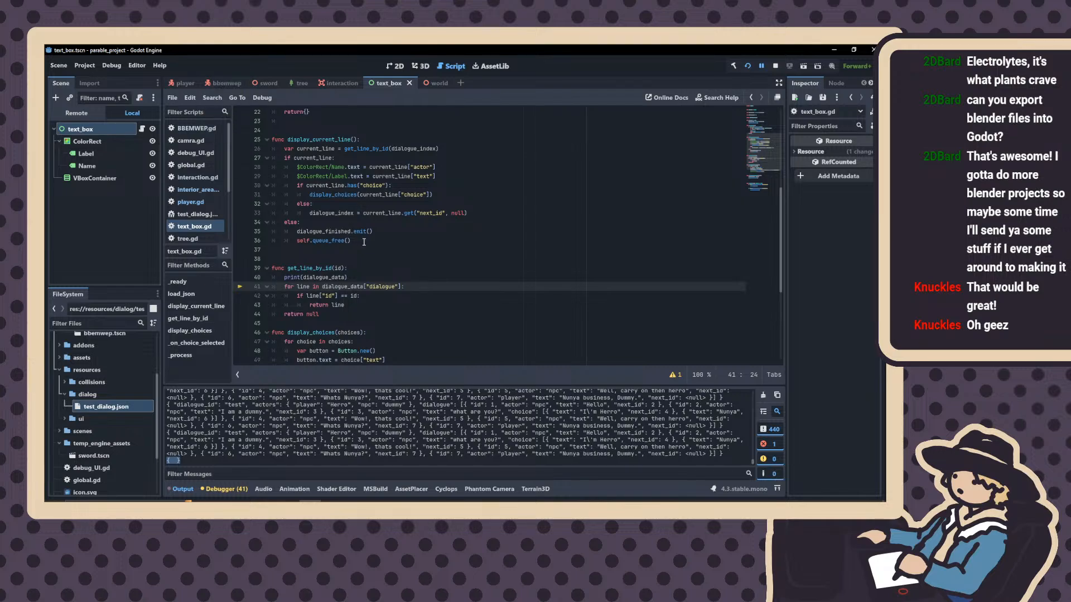
Copy the dialogue_finished.emit() and self.queue_free() lines in display_current_line()'s else branch, and replace them with pass
drag(364, 242, 297, 231)
key(ctrl+c)
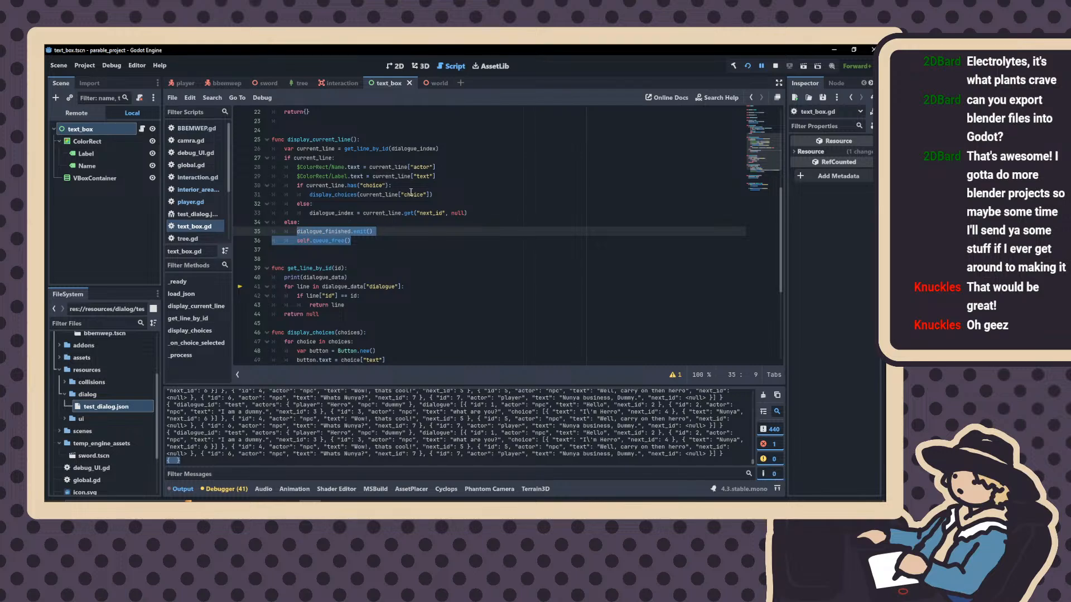
text(pass)
In _process(), add an if dialogue_data == null: block after the interact branch's display_current_line(), containing the copied dialogue_finished.emit() and self.queue_free() lines
scroll(413, 211, down, 3)
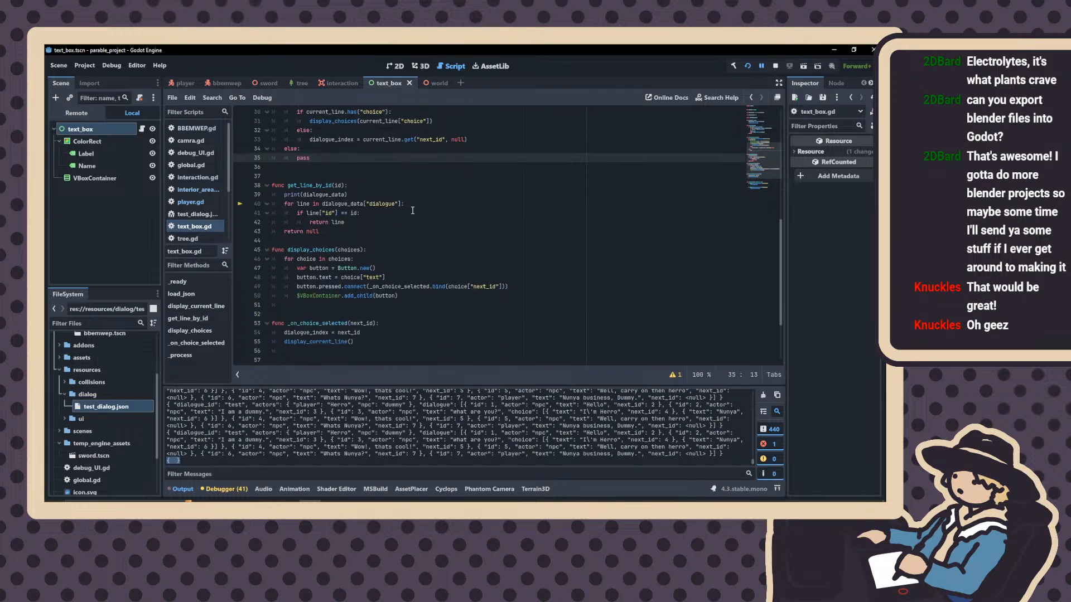
scroll(413, 210, down, 3)
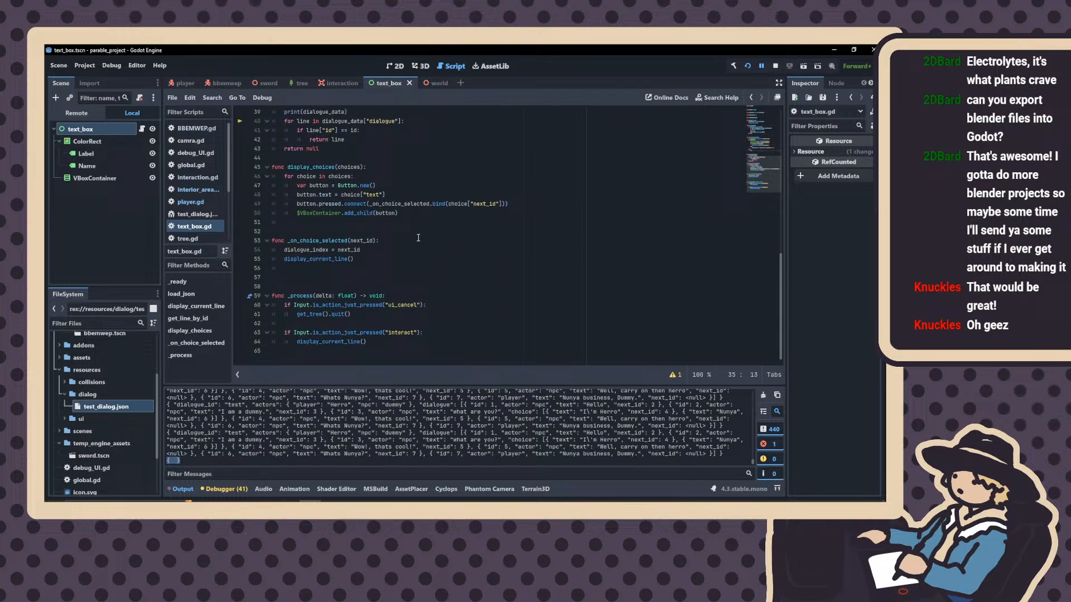
click(399, 338)
key(Return)
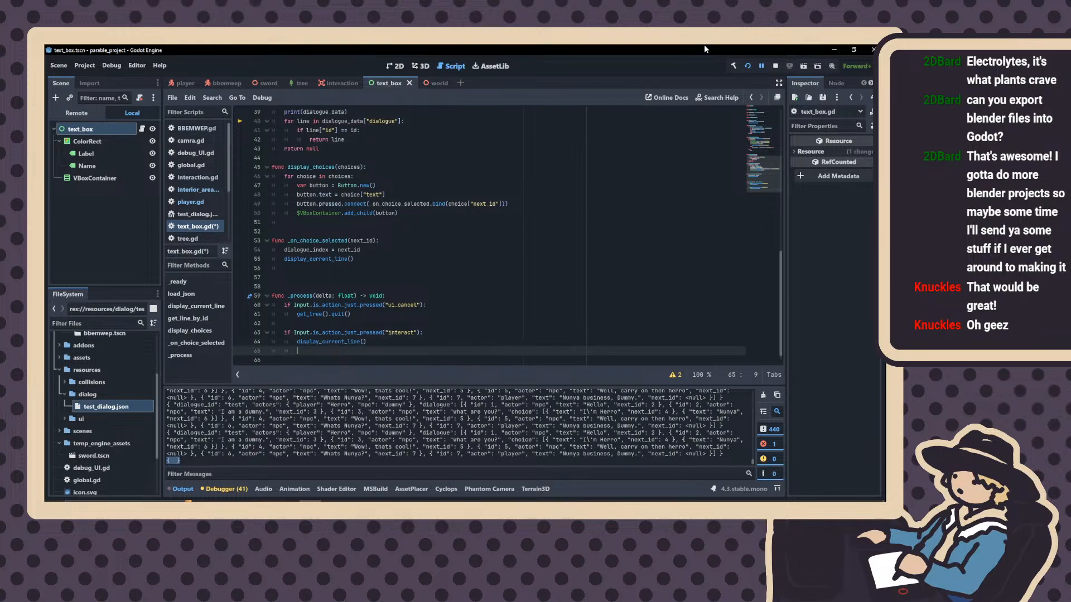
text(if dial)
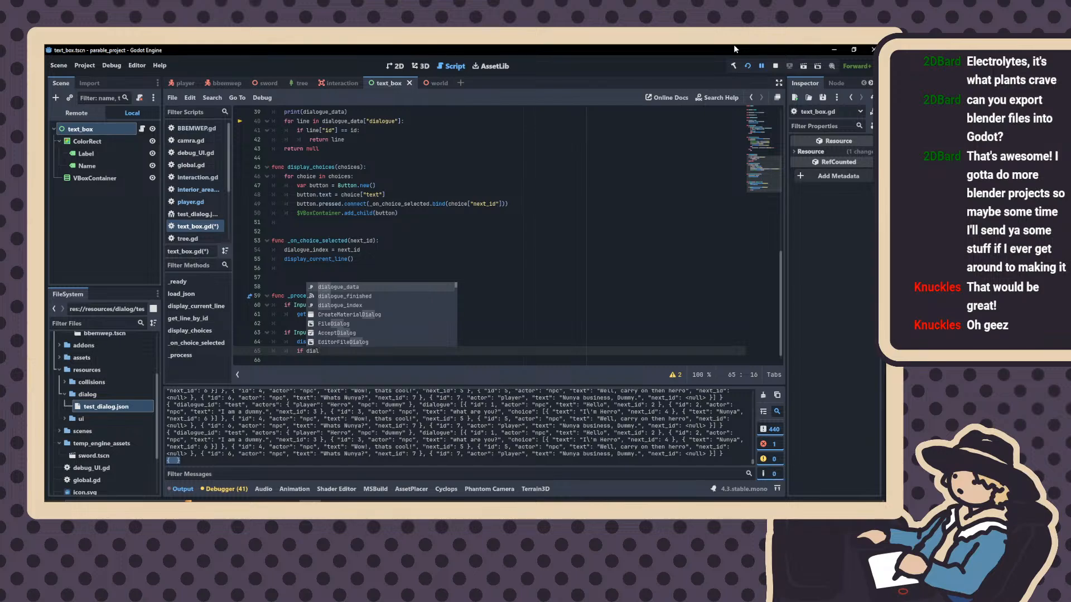
text(og)
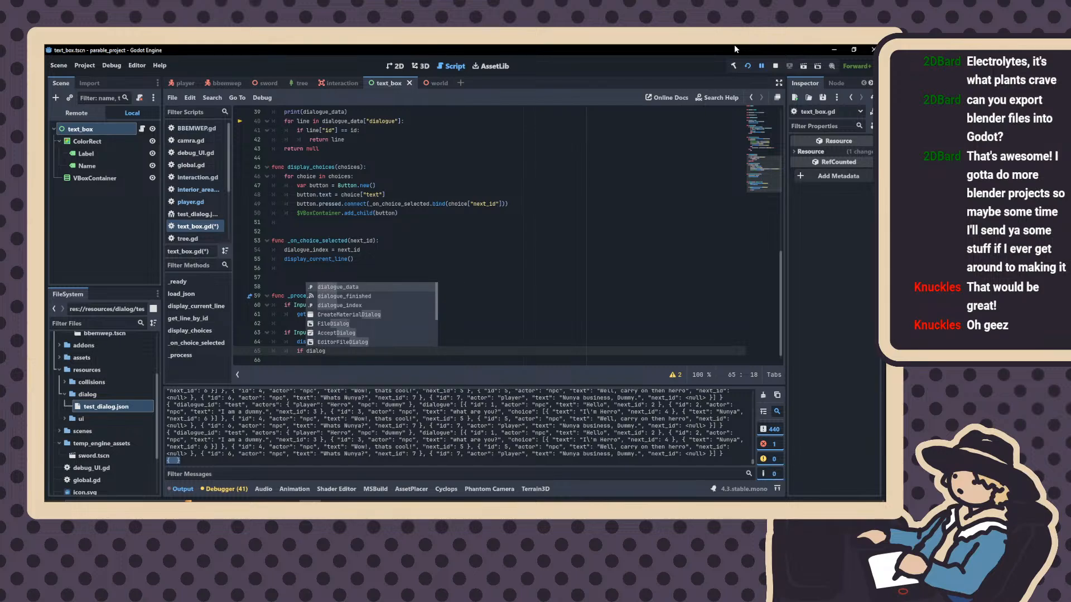
text(ue_data)
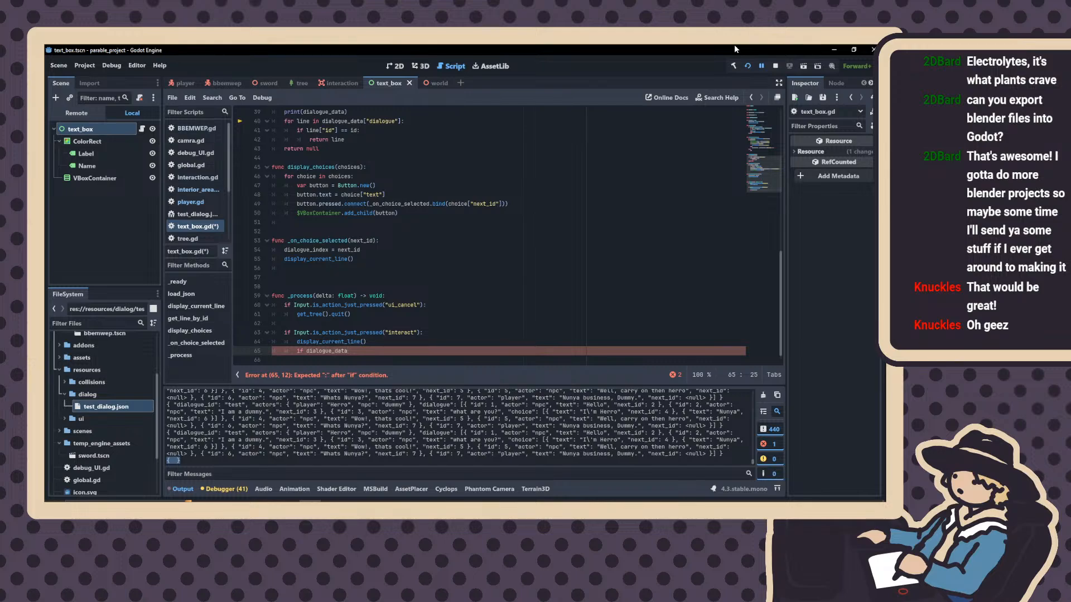
text( == null:)
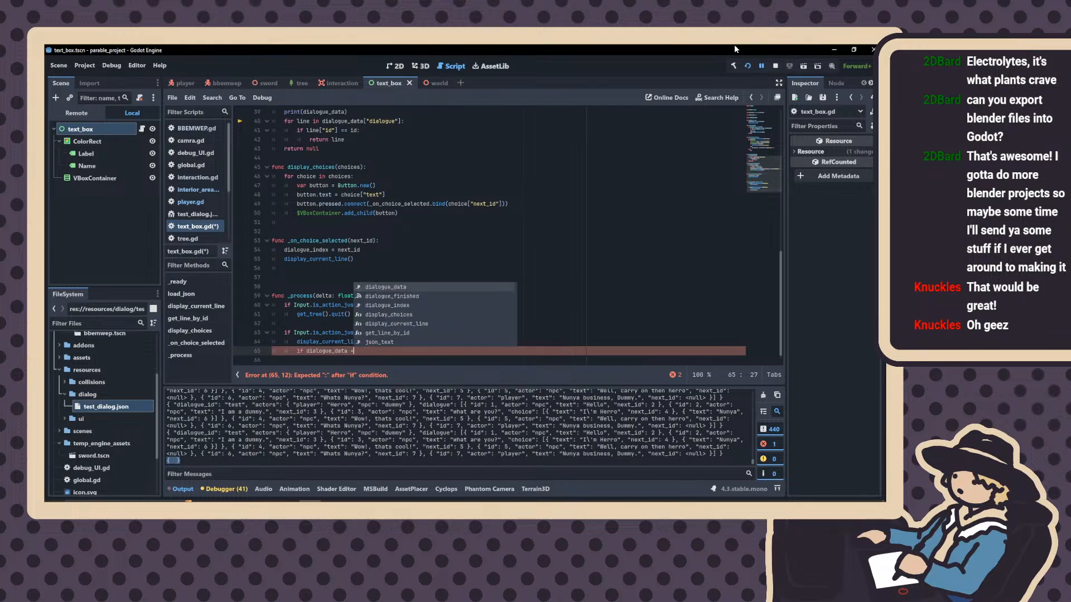
key(Return)
key(ctrl+v)
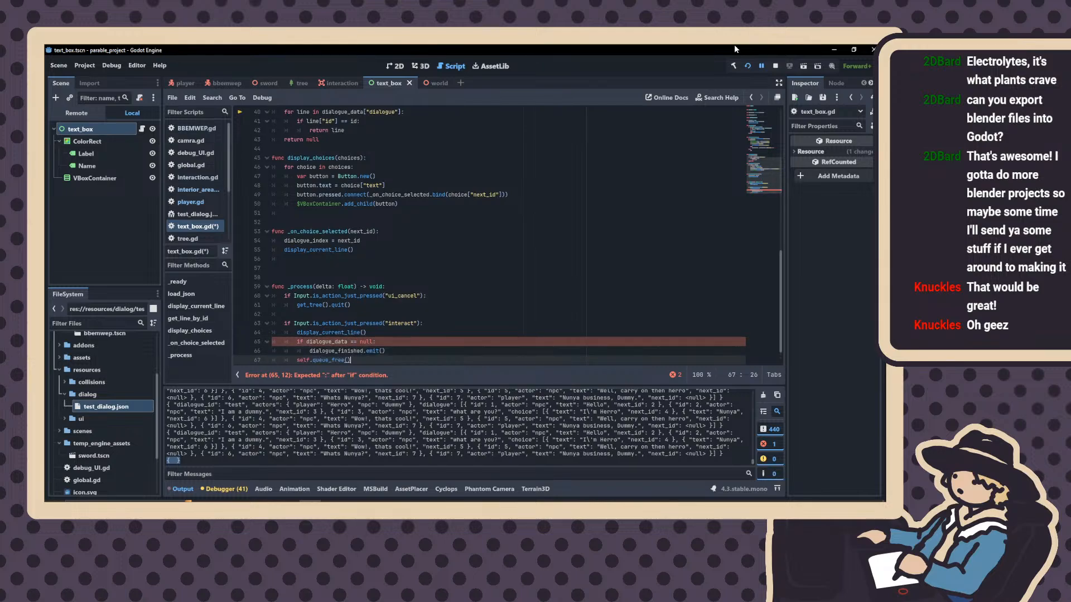
key(Home)
key(Tab)
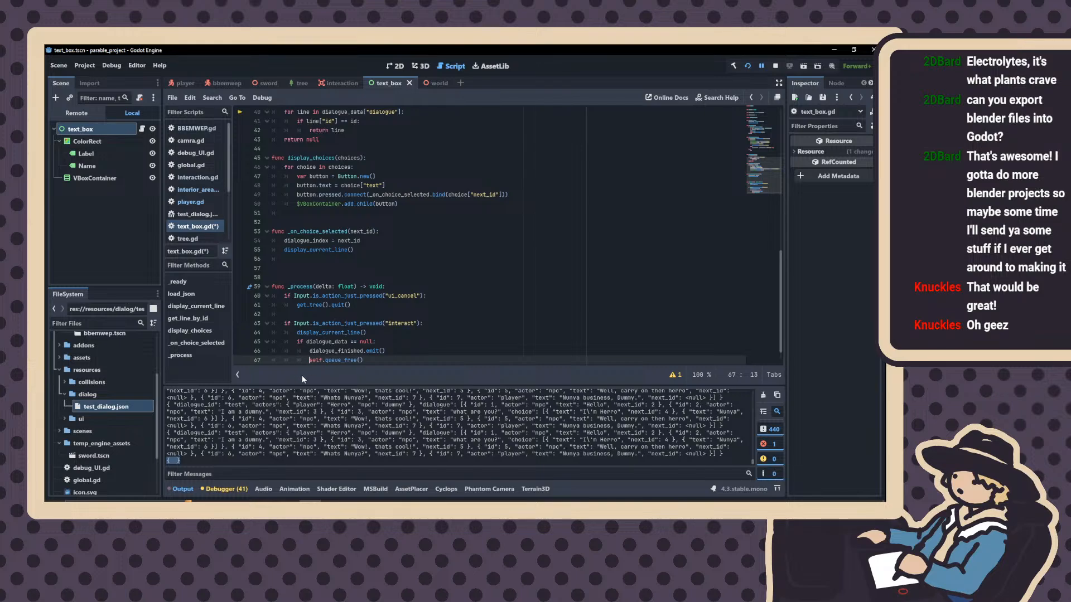
Run the game, walk to the NPC, advance the conversation with the "I'm Herro" reply to test its ending, and quit the game
click(745, 72)
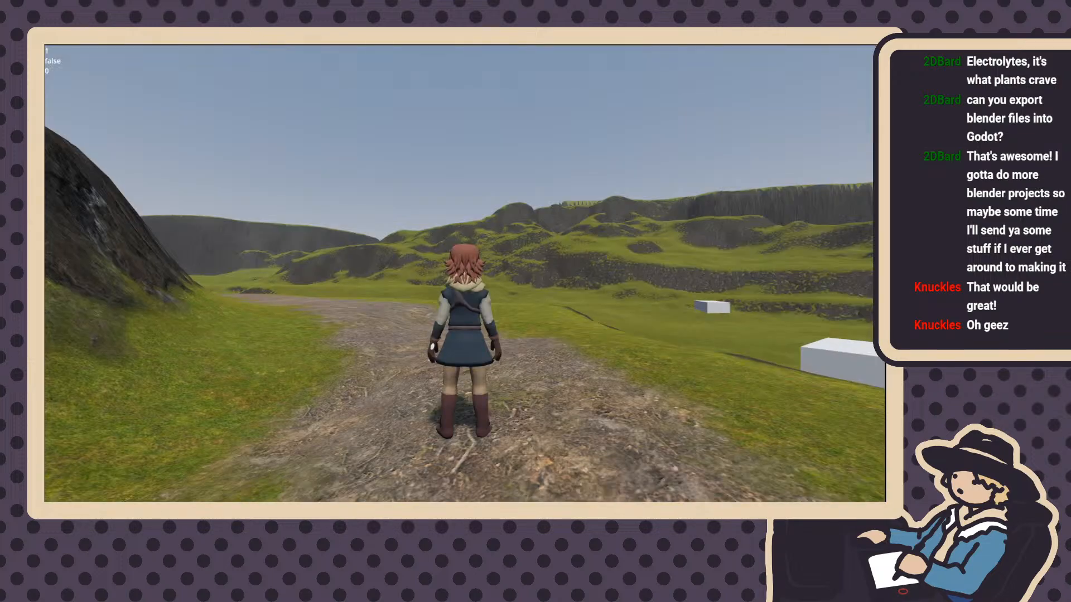
key(w)
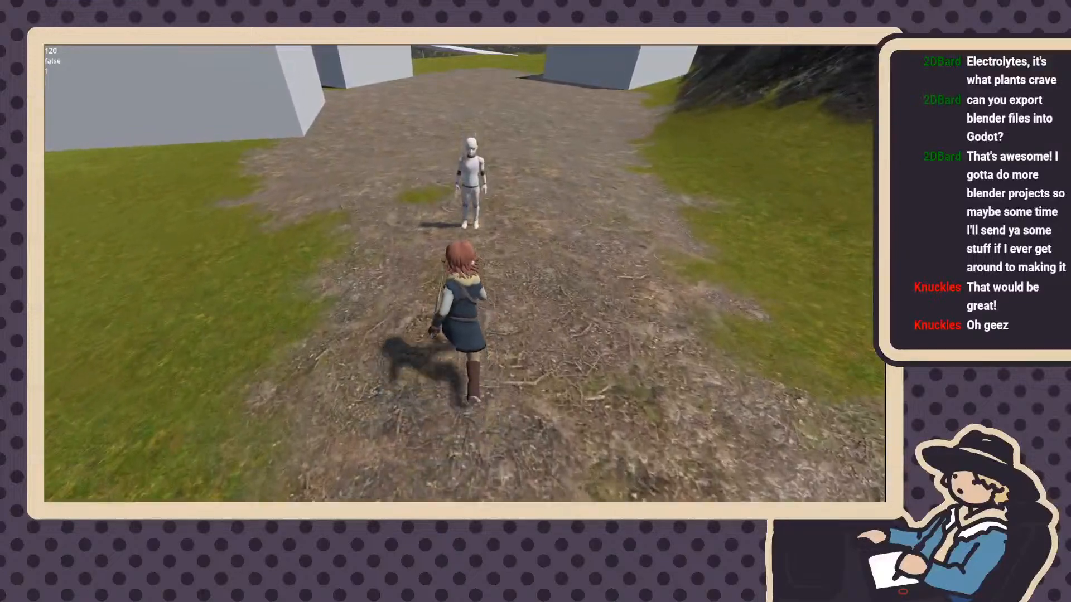
key(e)
key(e)
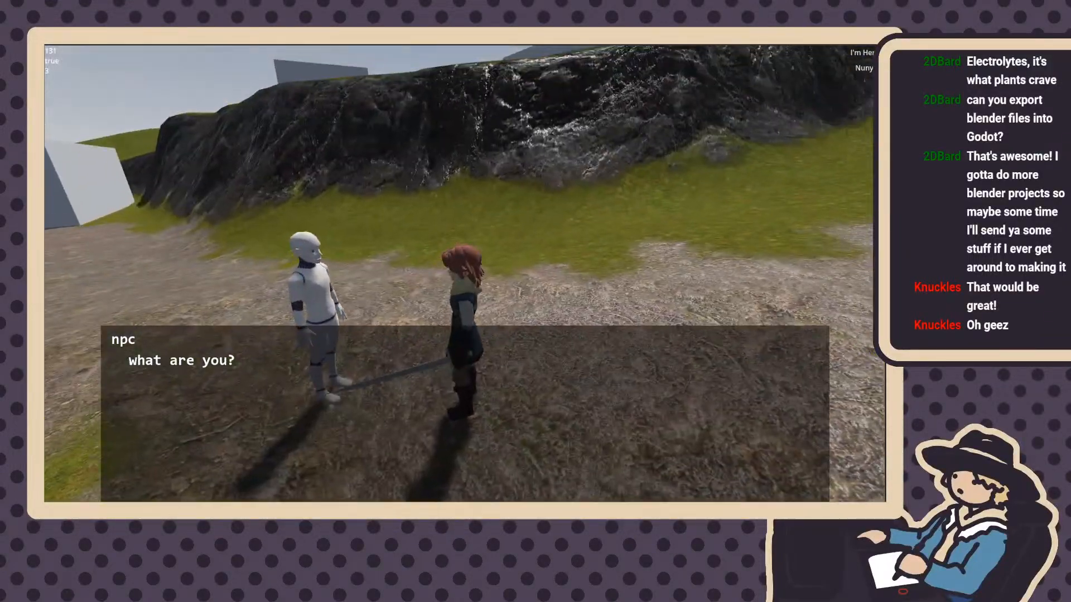
click(859, 57)
key(e)
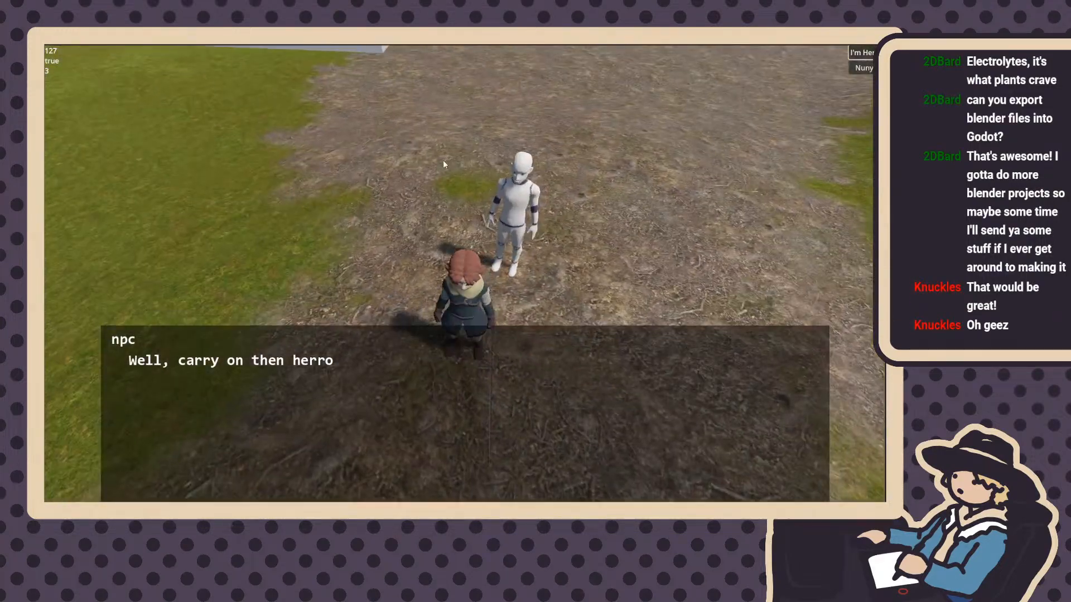
key(Escape)
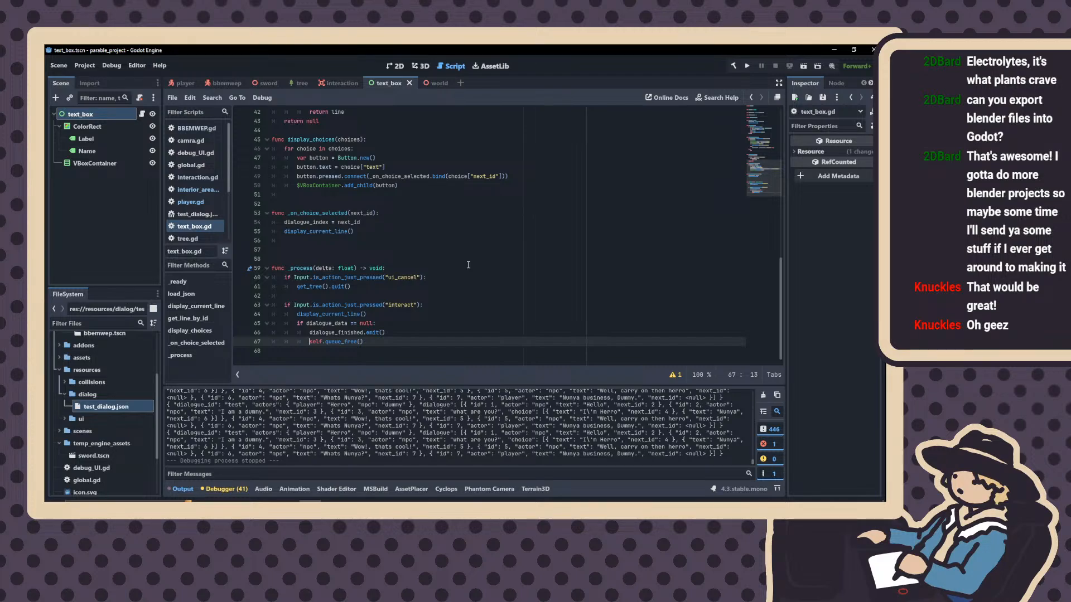
Switch to Blender and examine the birch tree model from several angles, including the Trunk-col mesh in Edit Mode
click(420, 66)
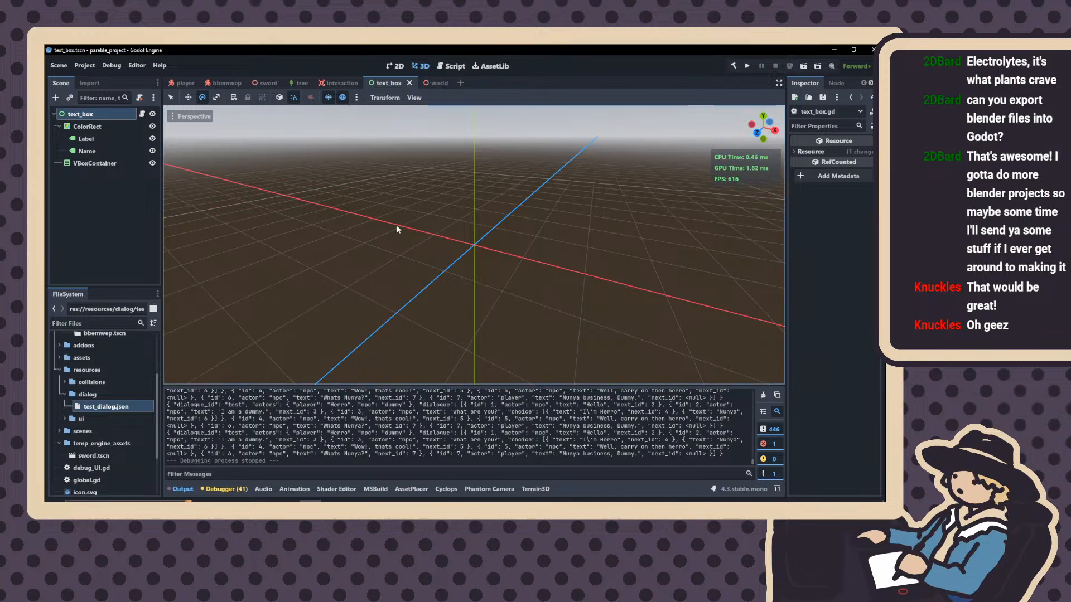
click(460, 507)
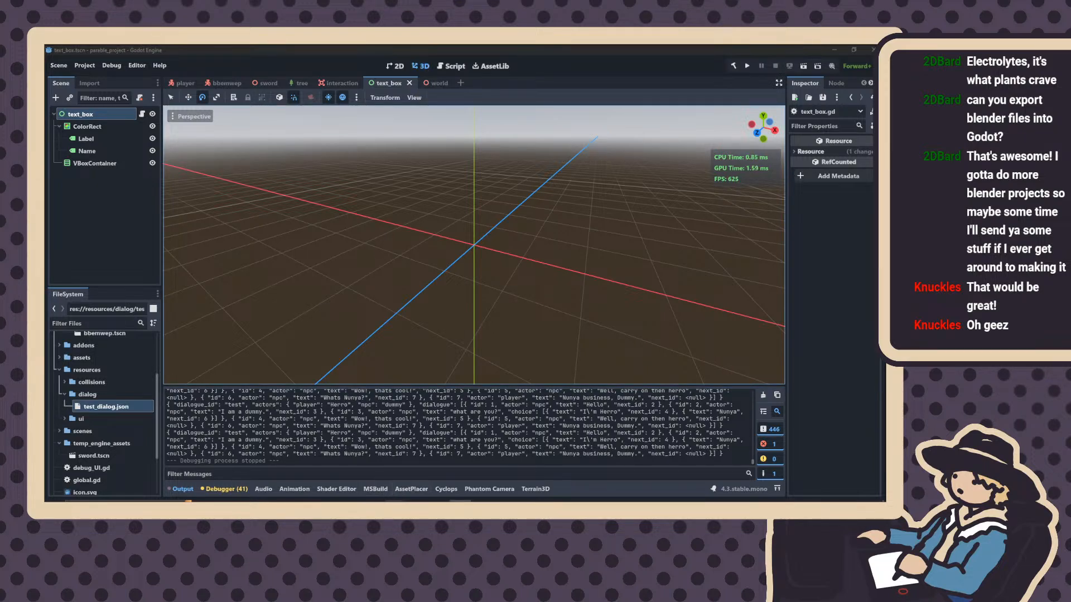
click(350, 479)
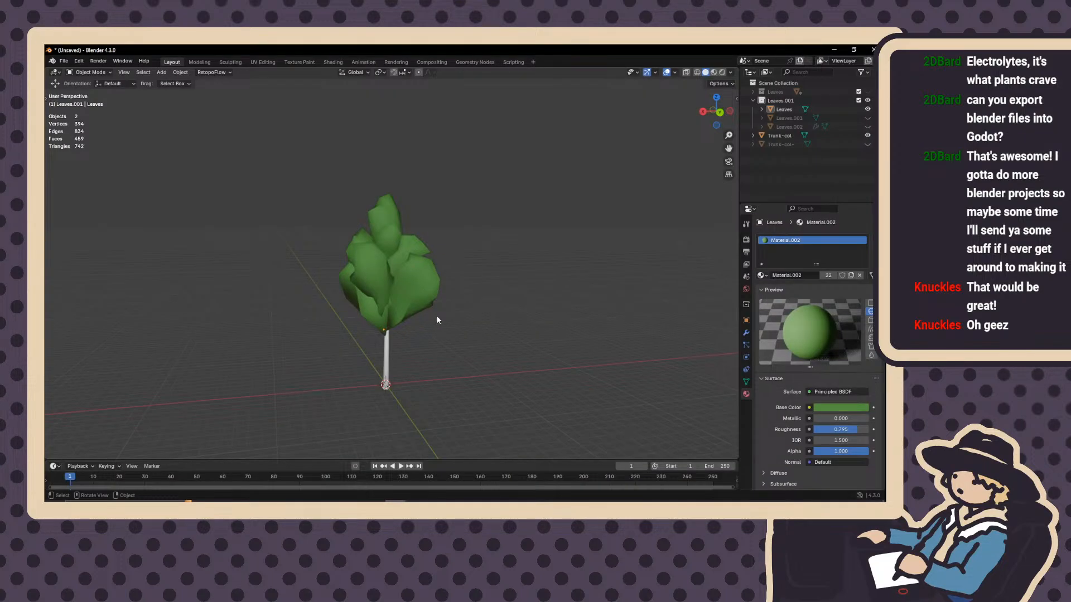
middle_drag(438, 319, 469, 304)
scroll(394, 331, down, 3)
scroll(394, 331, up, 3)
scroll(422, 277, up, 3)
click(406, 345)
key(Tab)
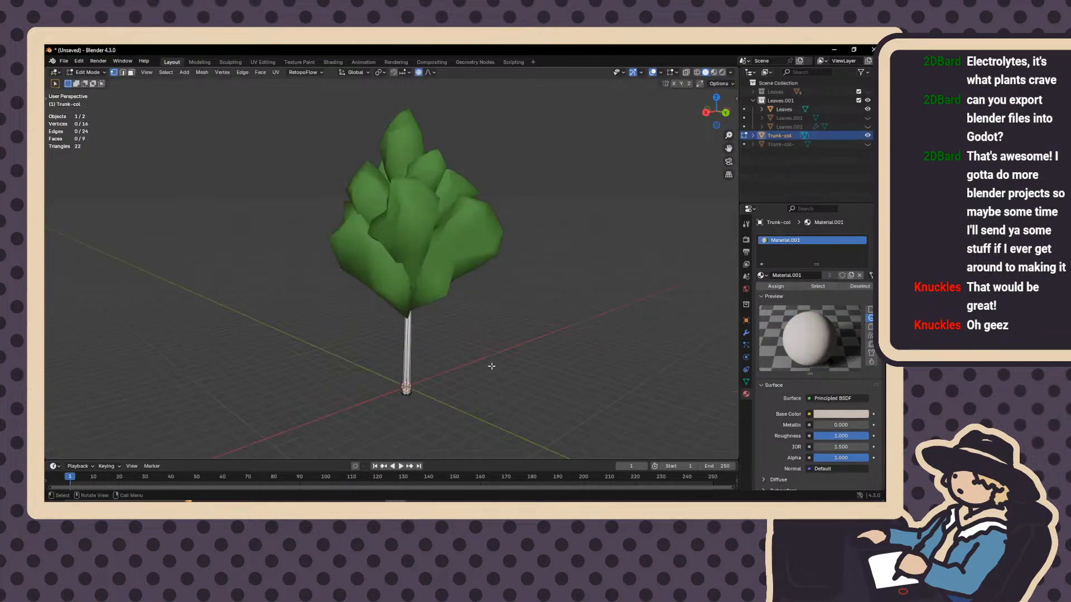
key(Tab)
middle_drag(491, 366, 474, 390)
click(447, 348)
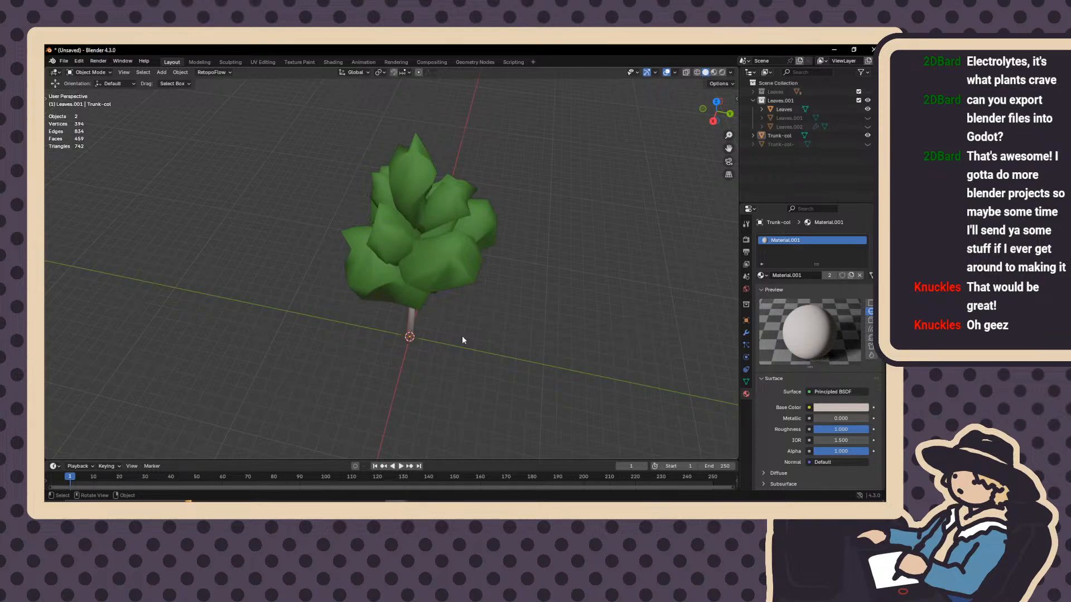
mouse_move(462, 330)
middle_down()
mouse_move(490, 293)
mouse_move(443, 327)
middle_up()
scroll(491, 292, up, 3)
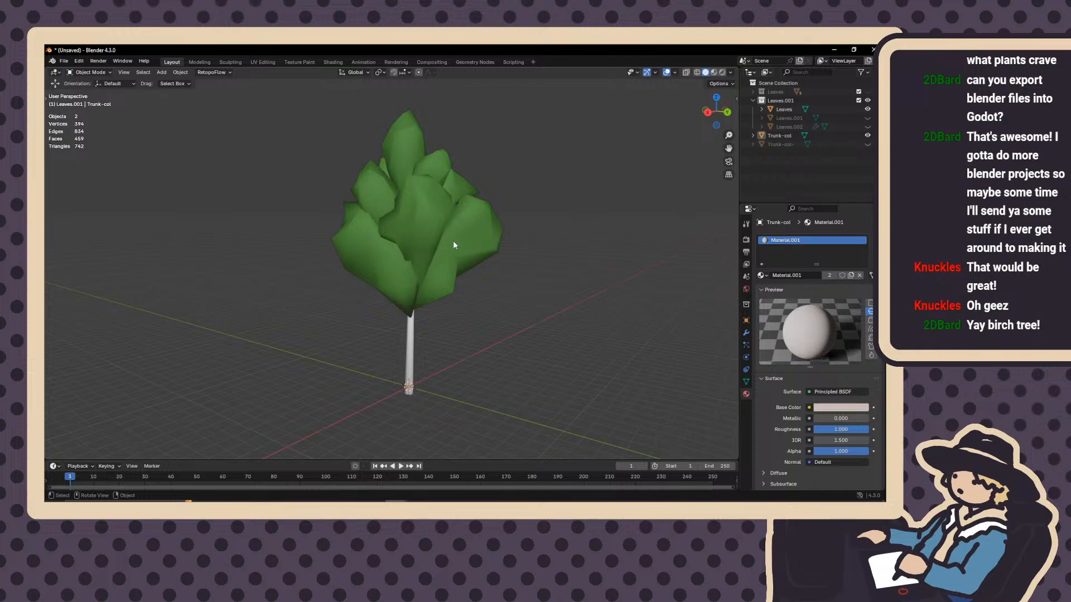
Apply Shade Flat to the tree's Leaves object, and return it to Shade Smooth
click(438, 226)
right_click(412, 210)
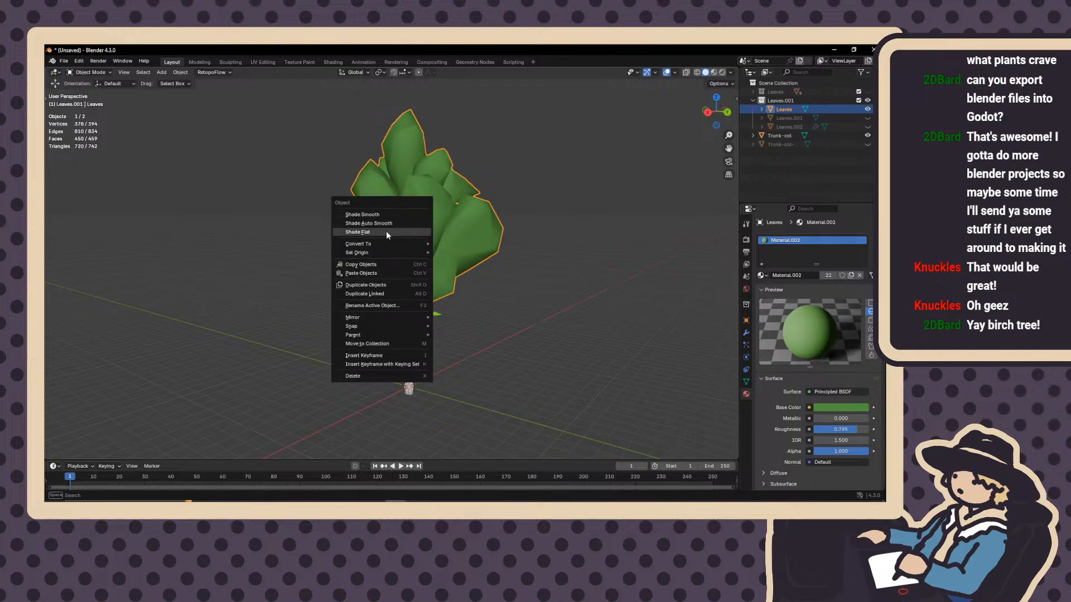
click(385, 231)
right_click(416, 222)
mouse_move(458, 259)
middle_down()
mouse_move(408, 219)
mouse_move(403, 225)
mouse_move(470, 285)
mouse_move(409, 266)
mouse_move(384, 239)
middle_up()
click(380, 203)
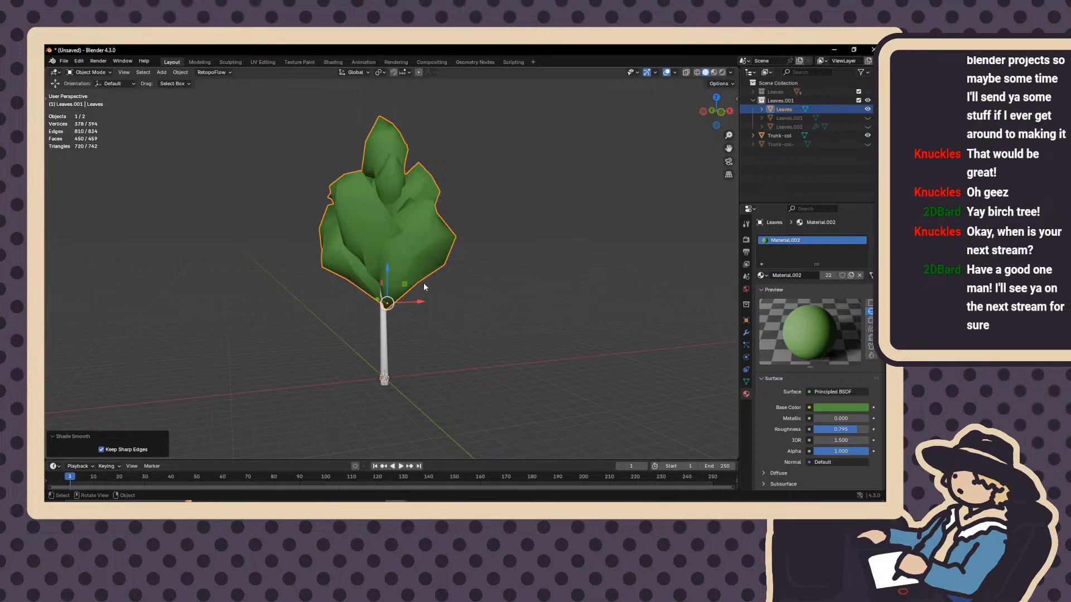
middle_drag(439, 285, 413, 304)
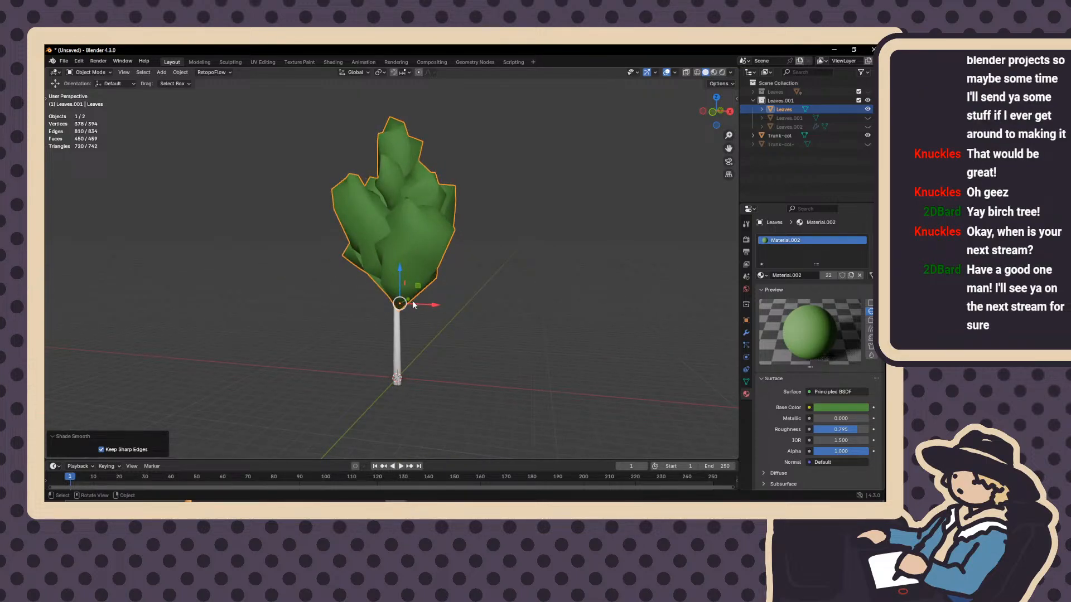
middle_drag(399, 257, 429, 263)
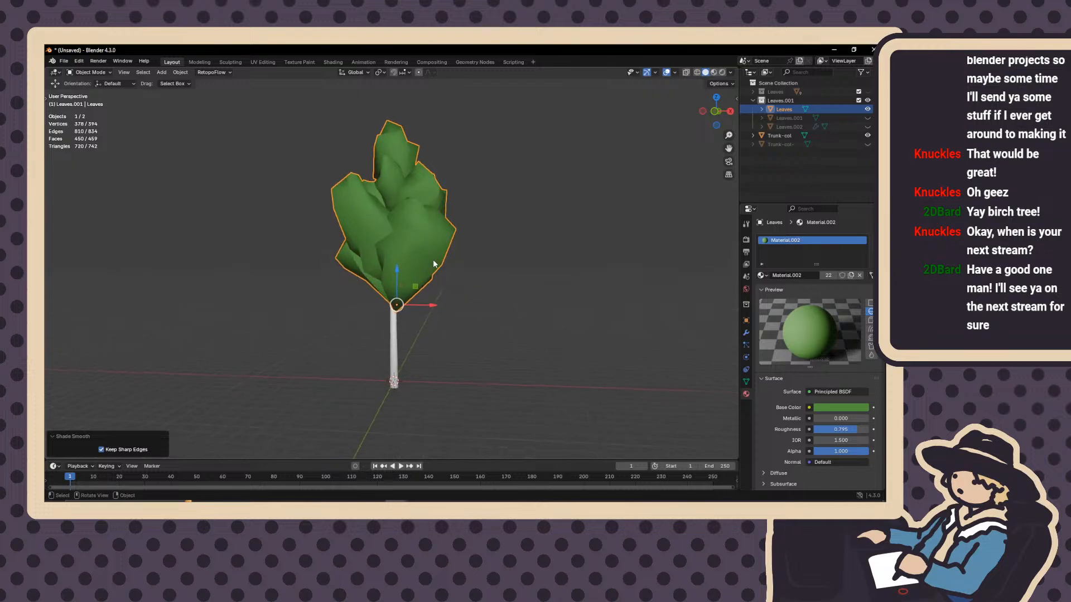
middle_drag(350, 280, 265, 296)
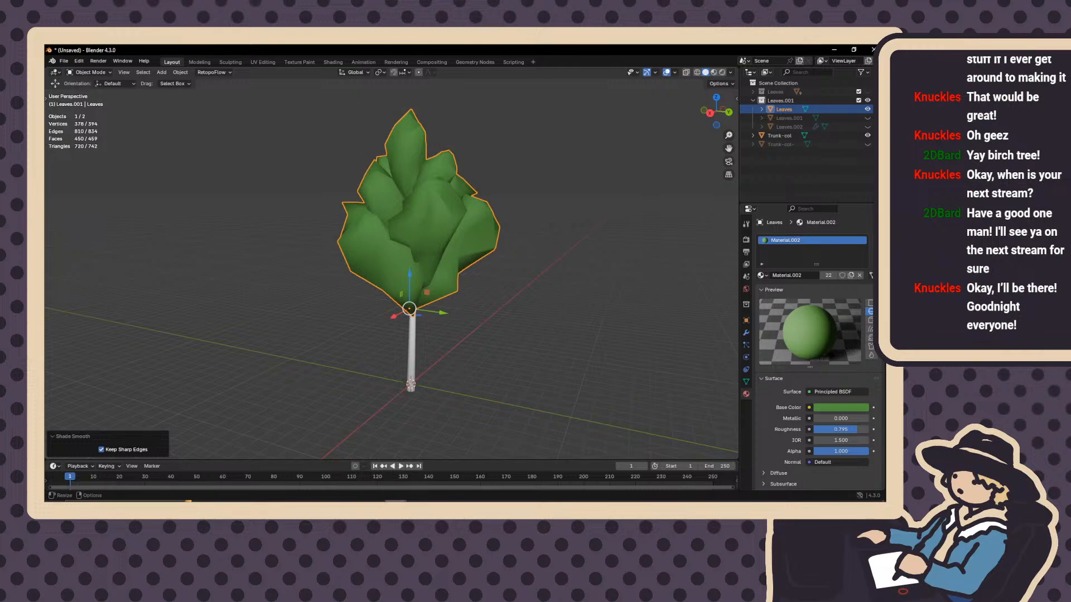
click(548, 506)
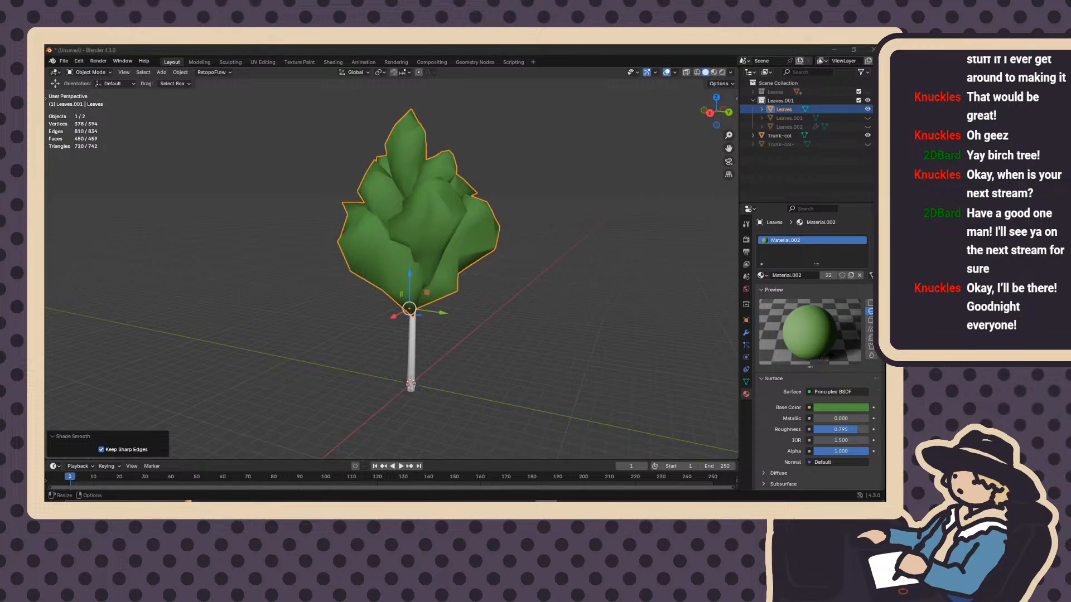